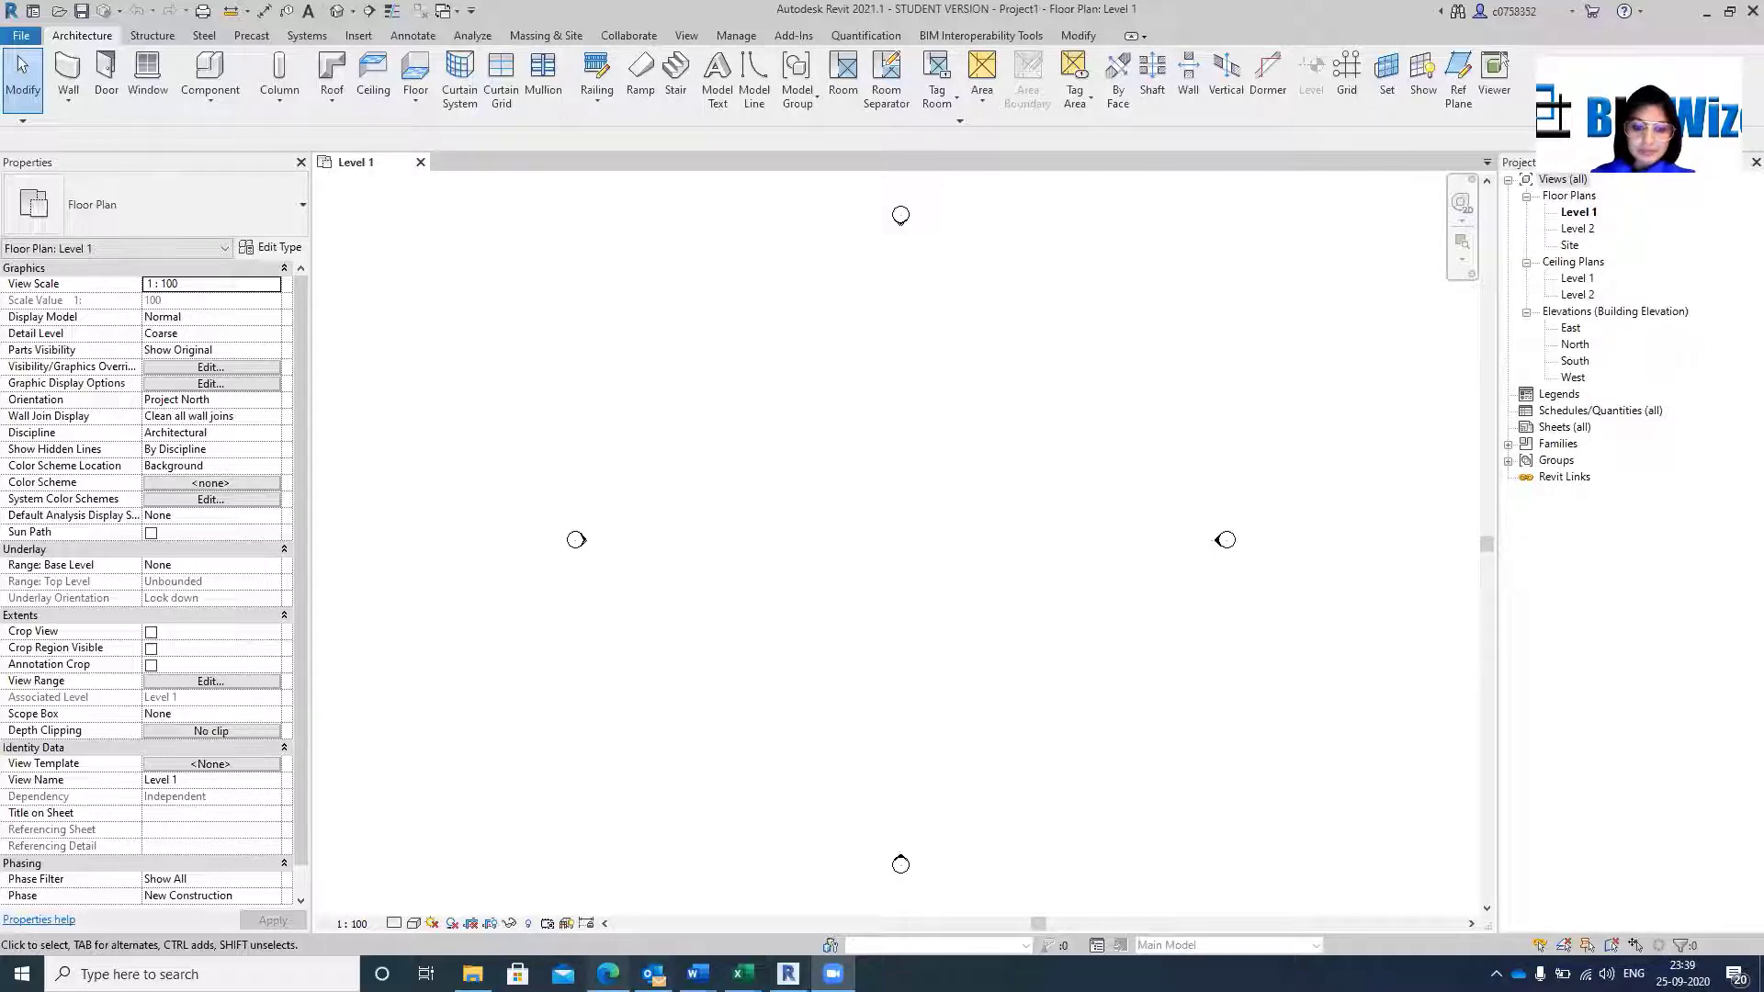
Switch to the web browser and try to play the GNDU Revit Lessons playlist, returning to the BIMWize channel's playlists.
click(608, 975)
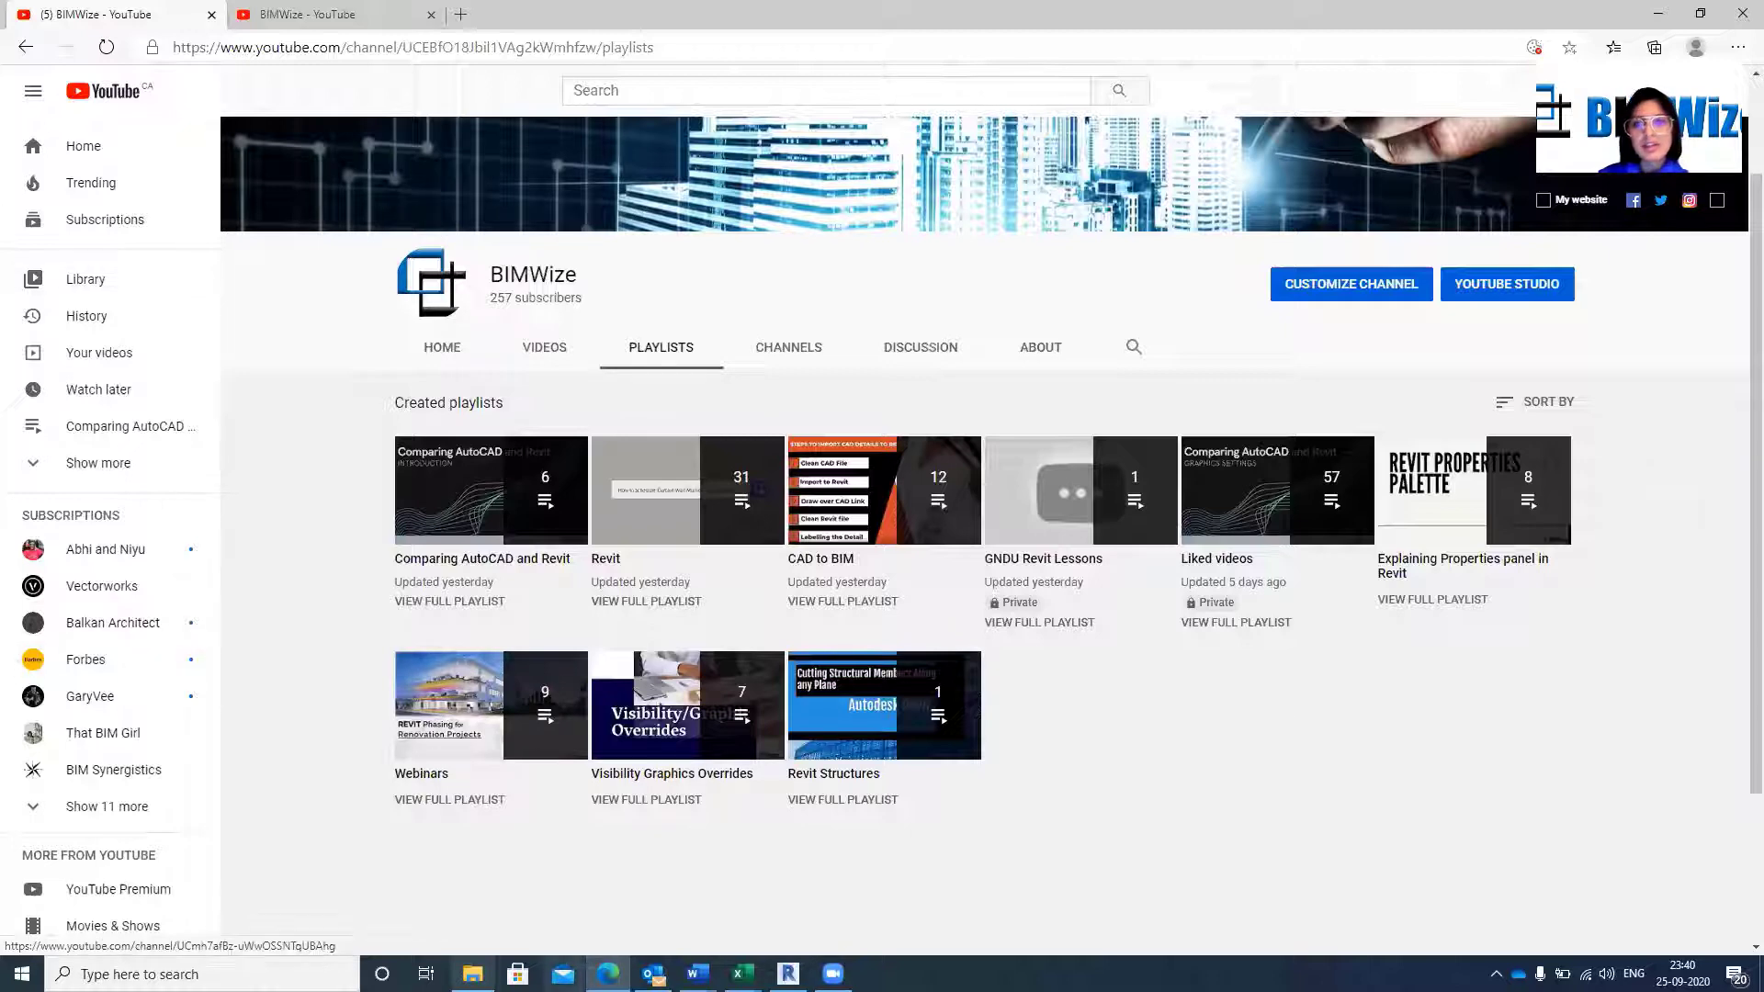
mouse_move(1137, 528)
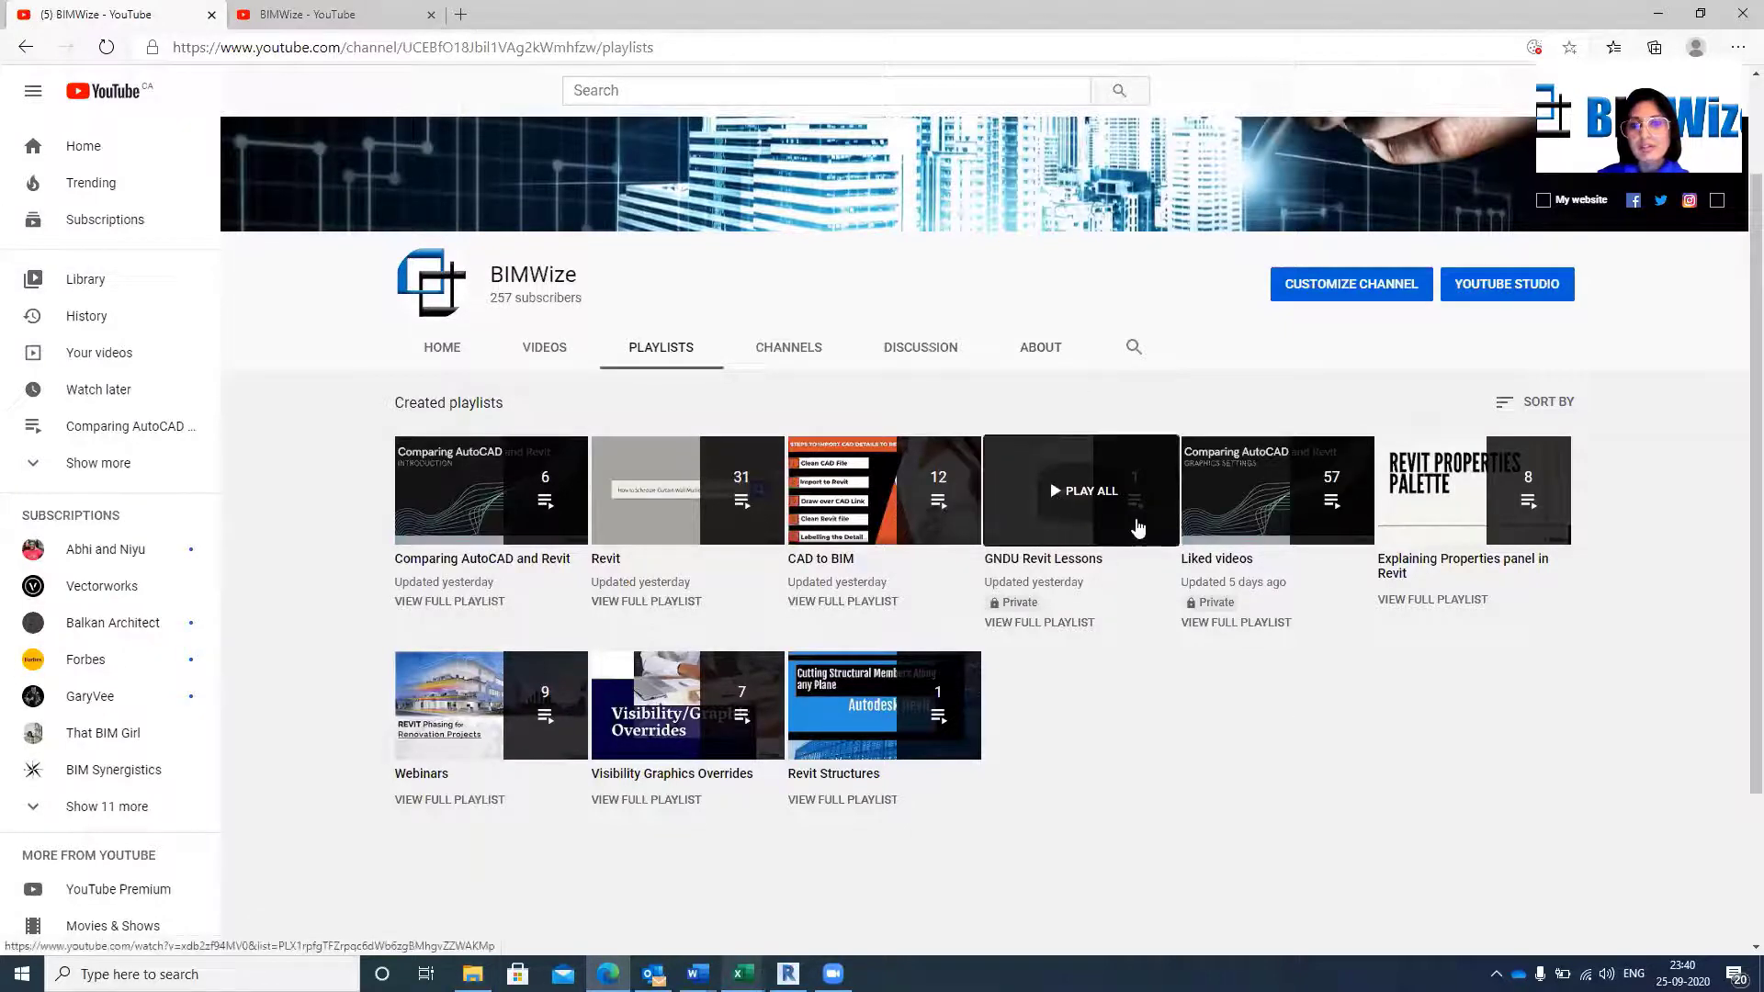
click(1137, 527)
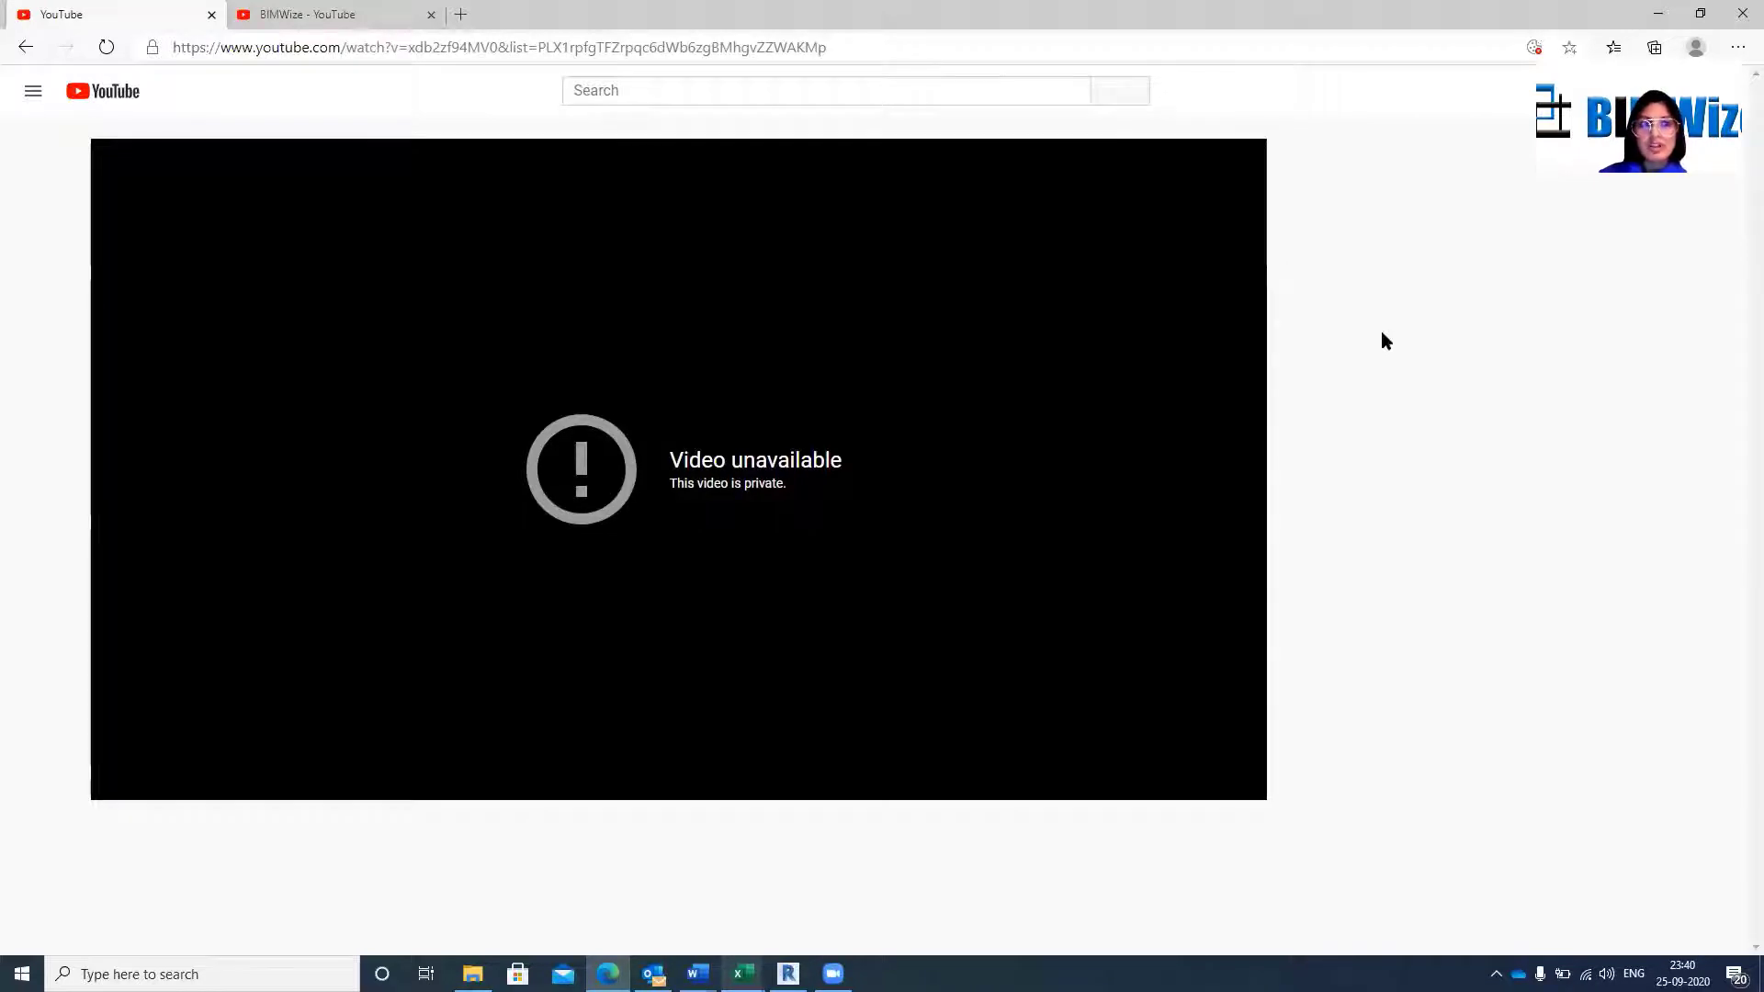
click(22, 47)
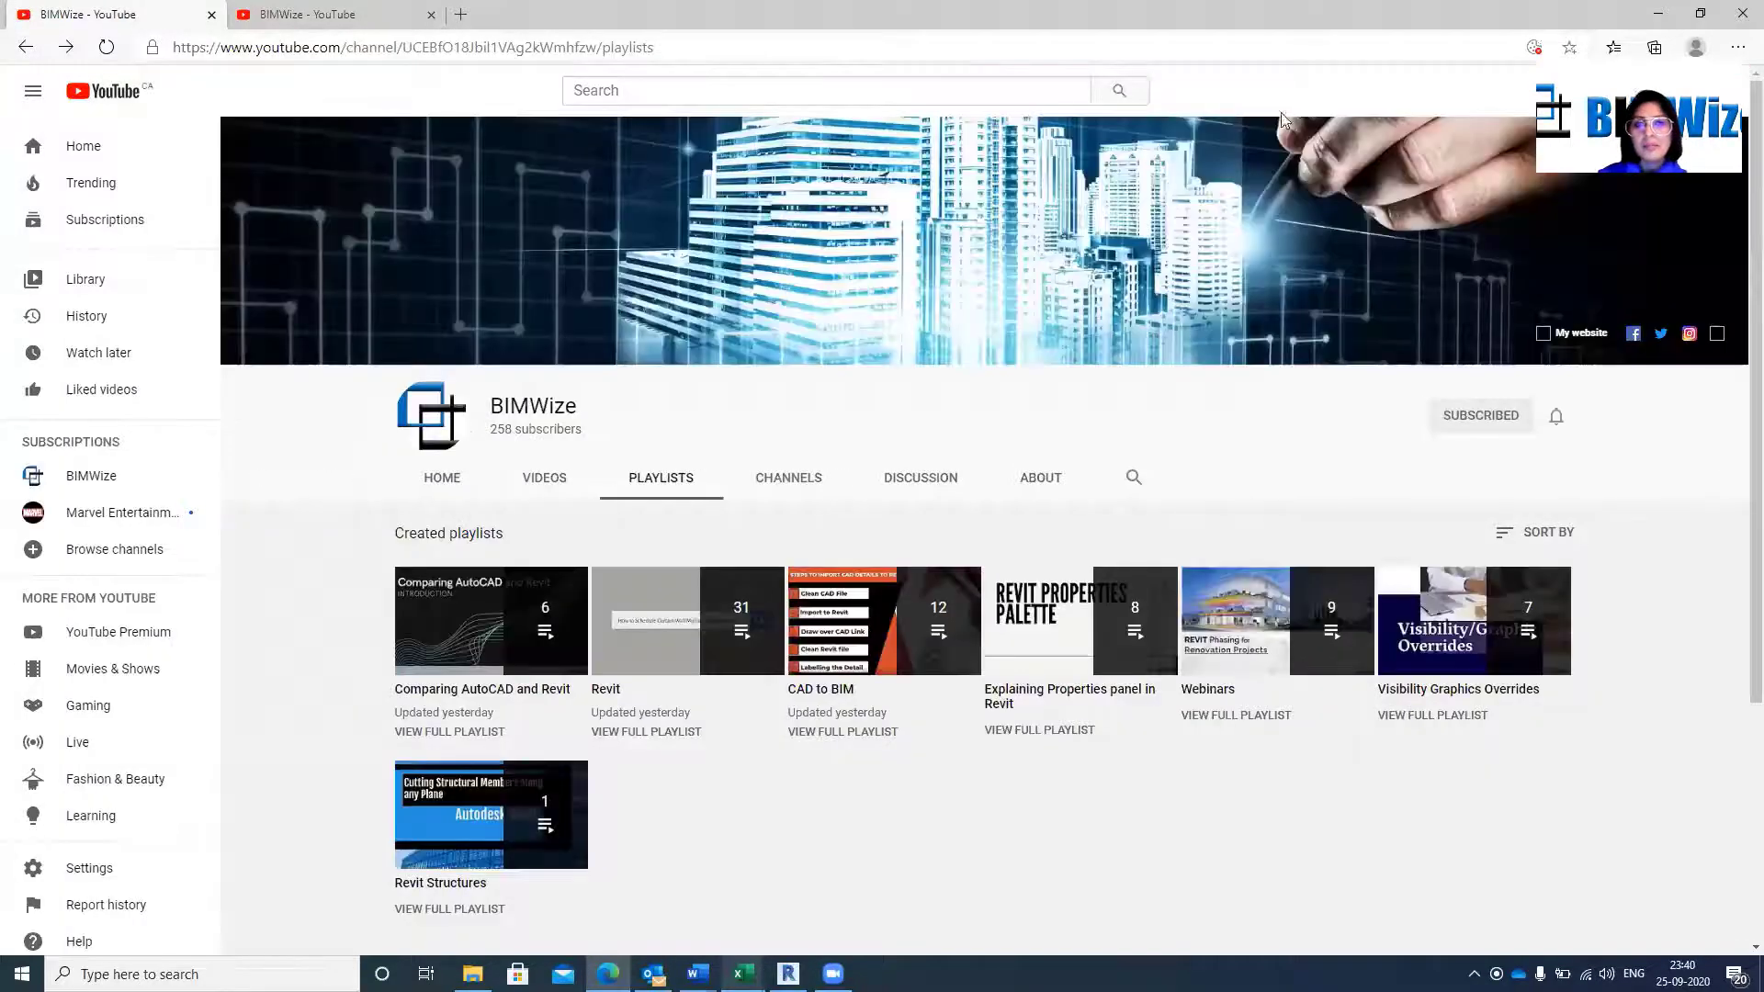
Switch the signed-in YouTube account to the BIMWize channel account.
click(356, 14)
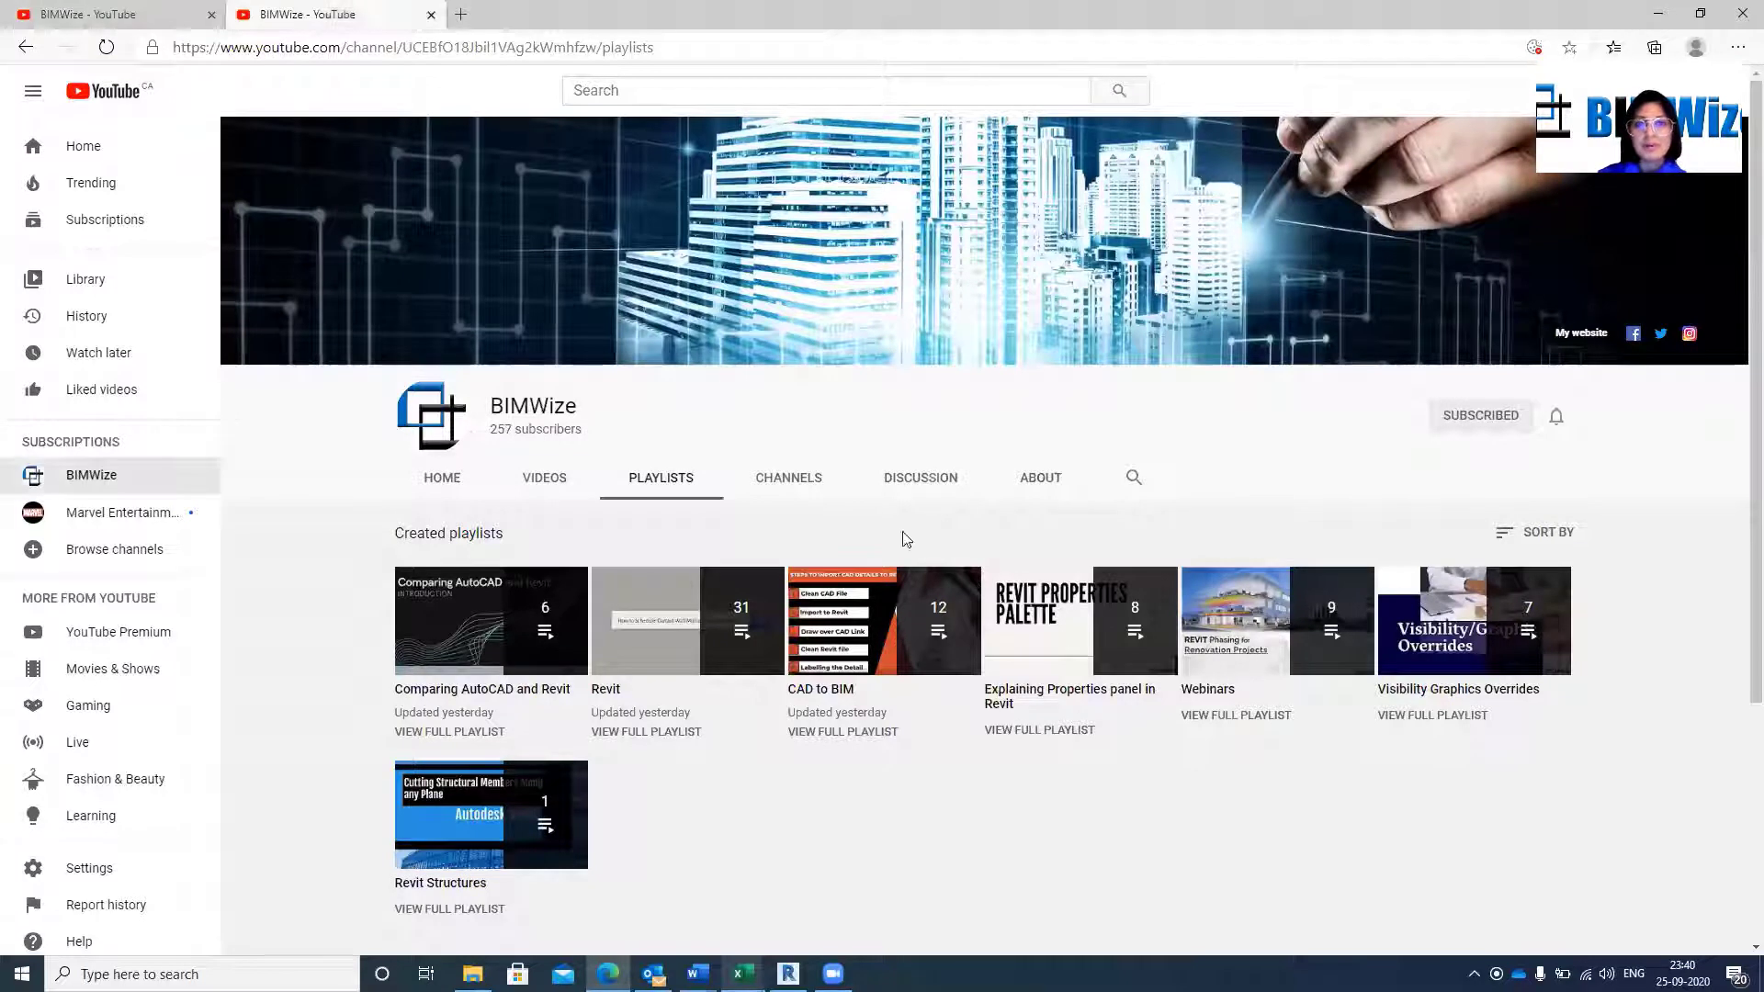
click(110, 16)
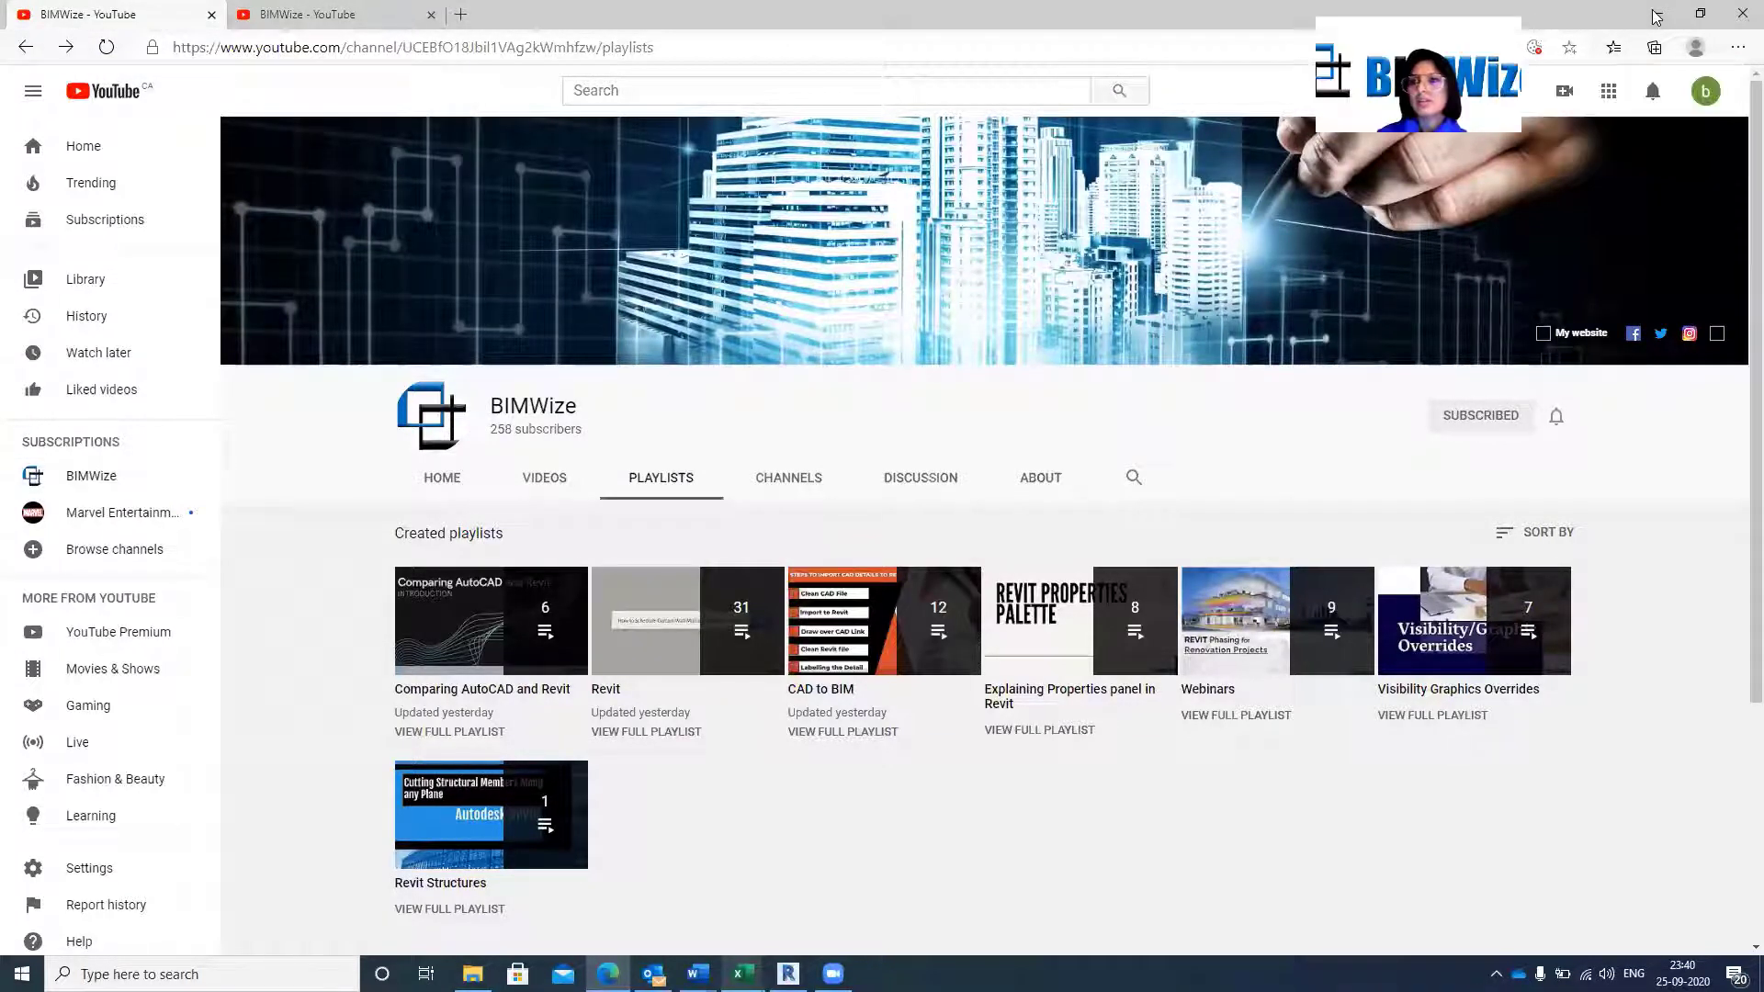
click(1705, 91)
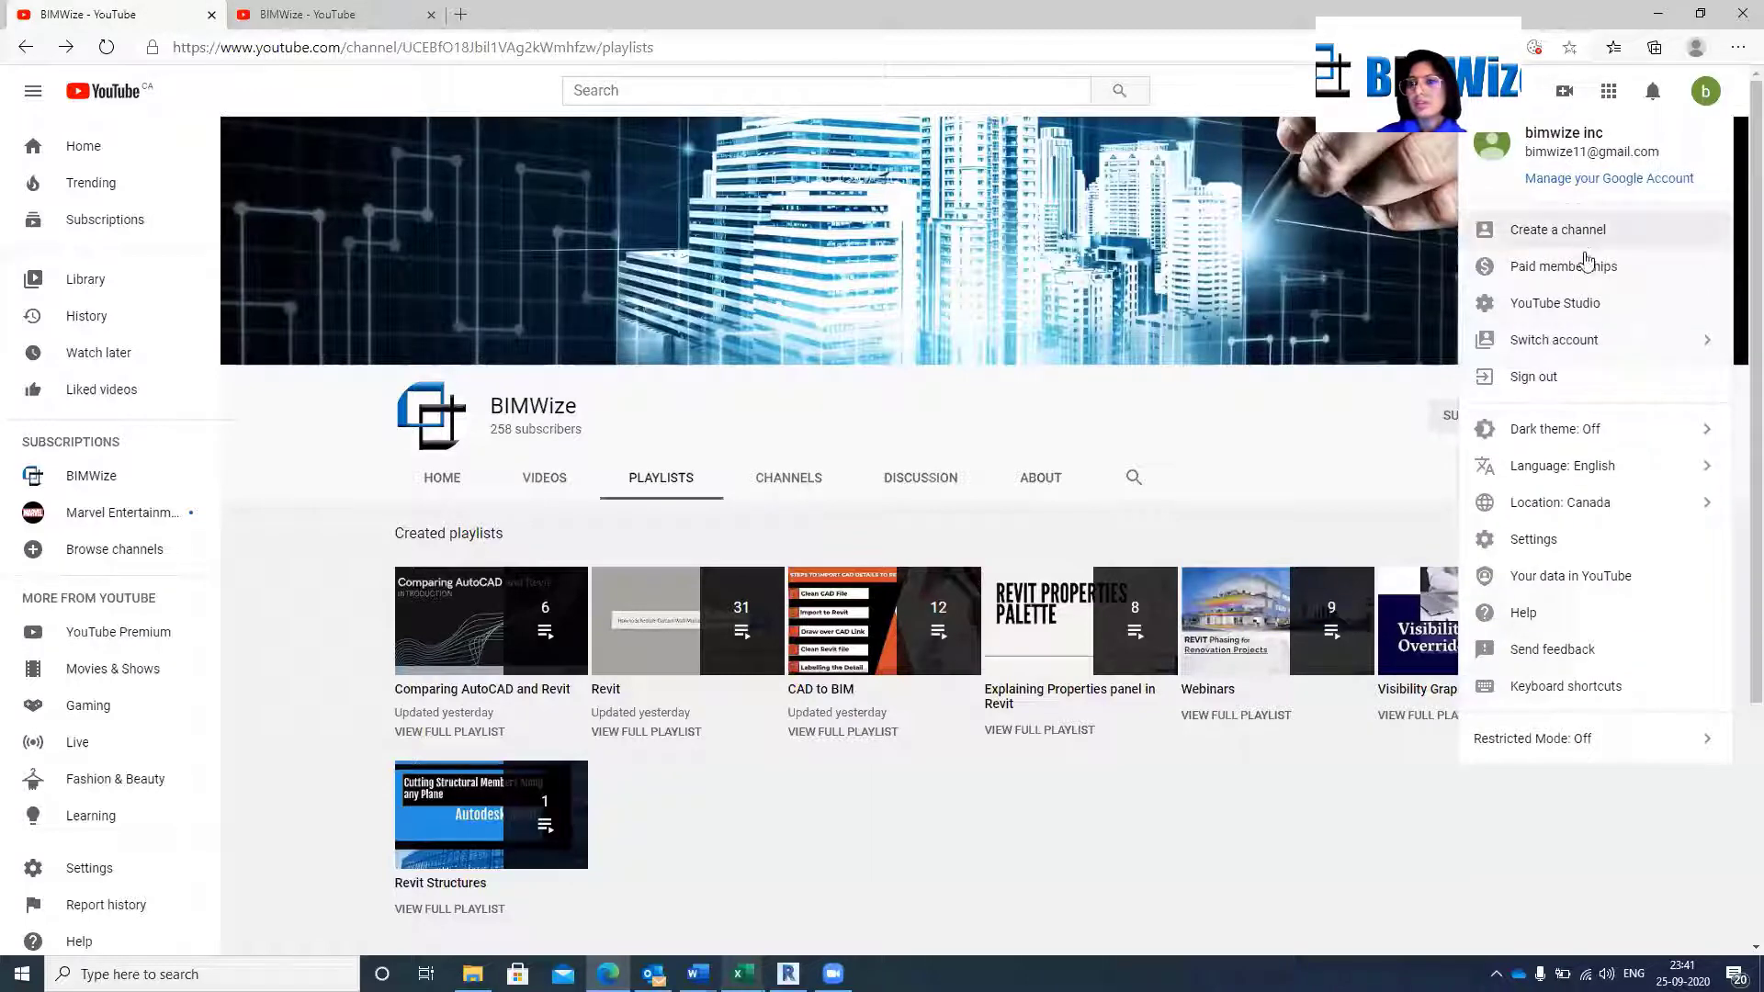
click(1554, 345)
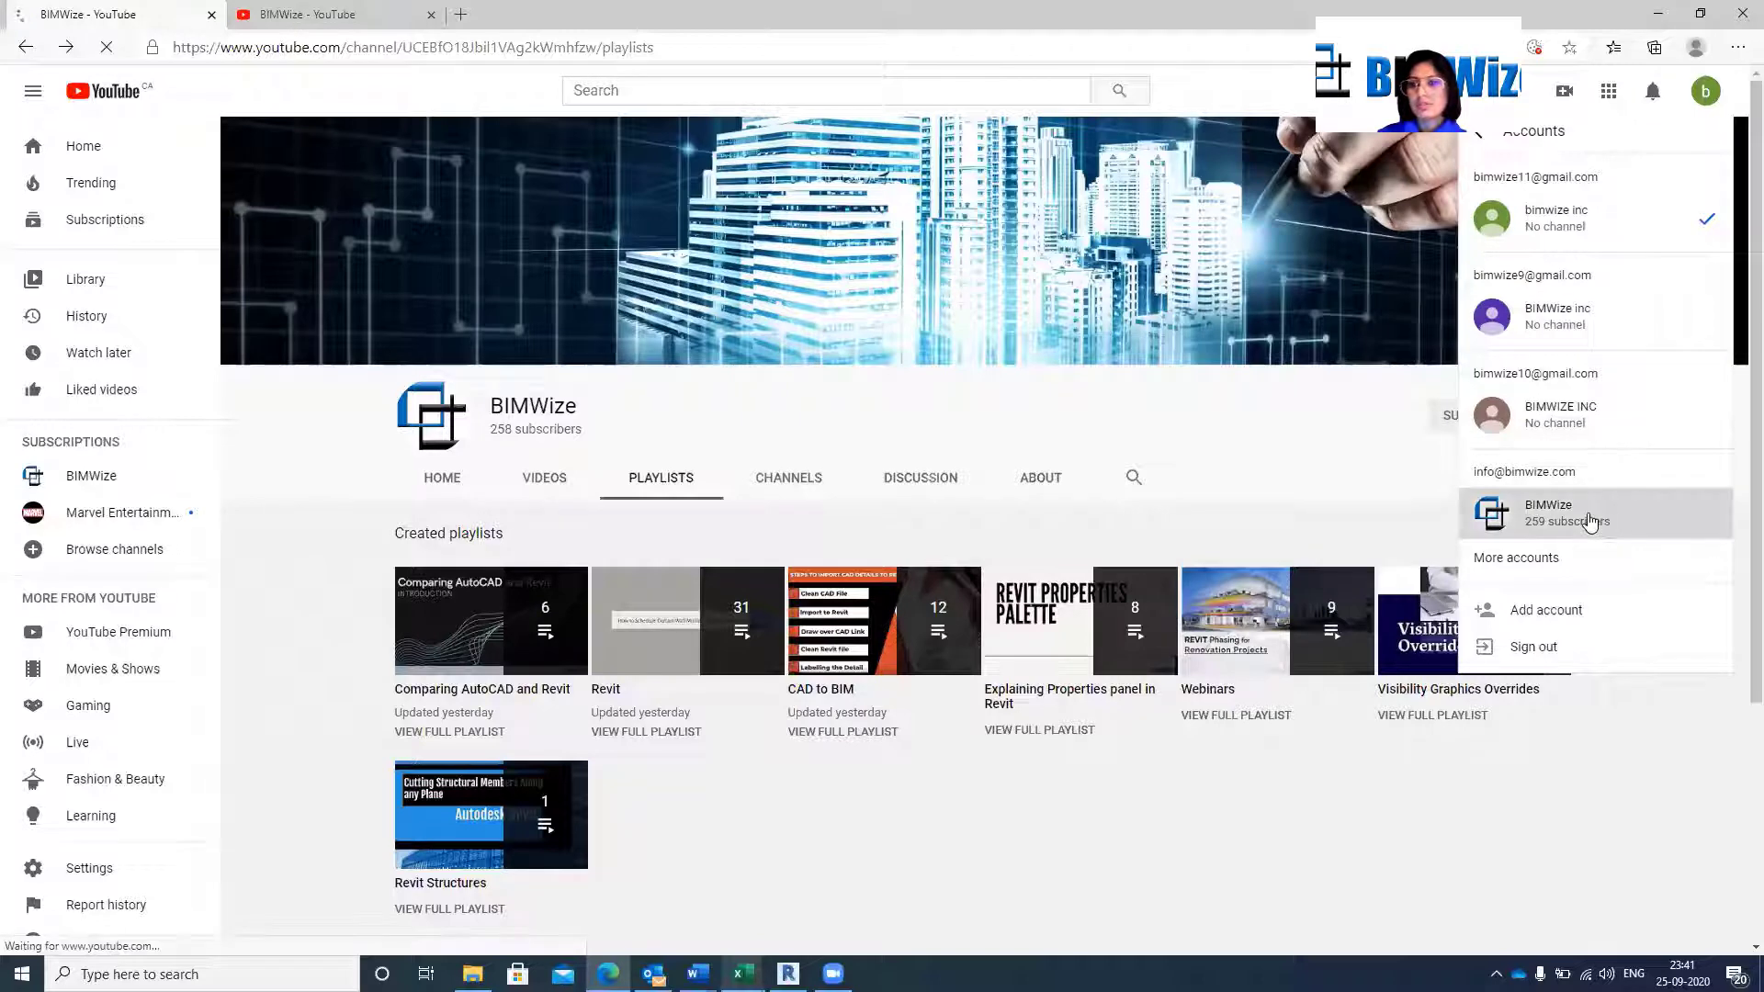
click(1618, 514)
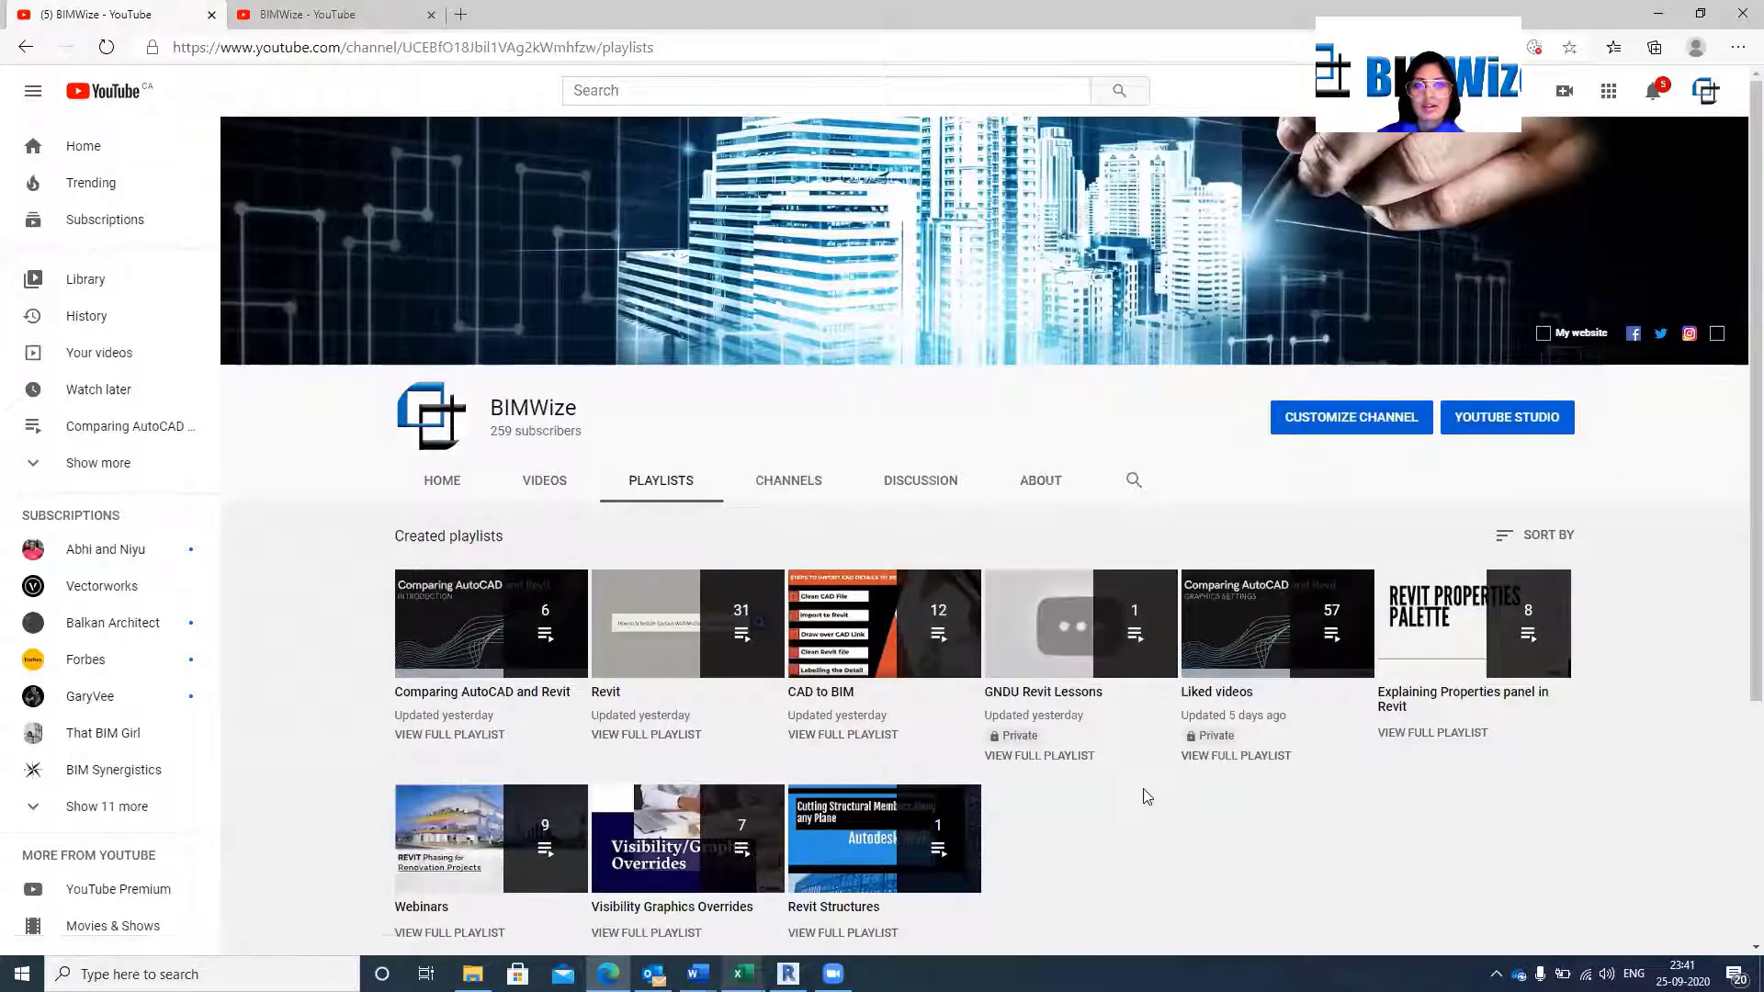
Play the private GNDU Revit Lessons playlist and return to the channel's playlists.
click(1071, 633)
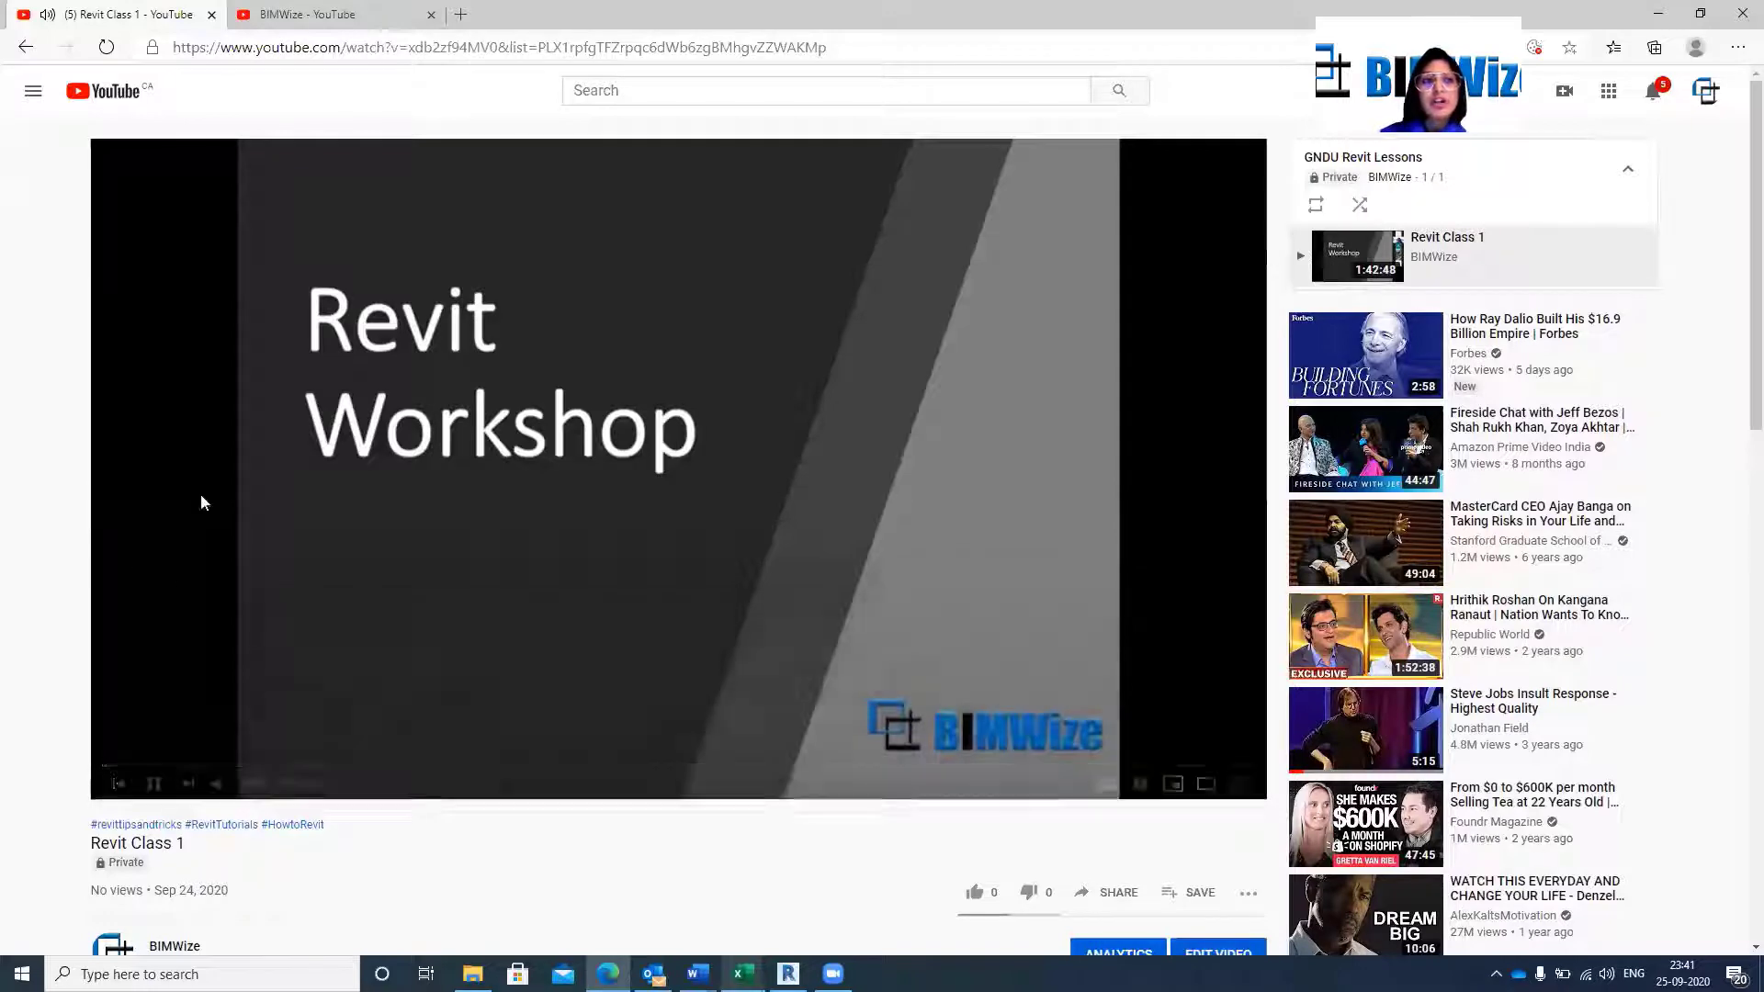
click(26, 48)
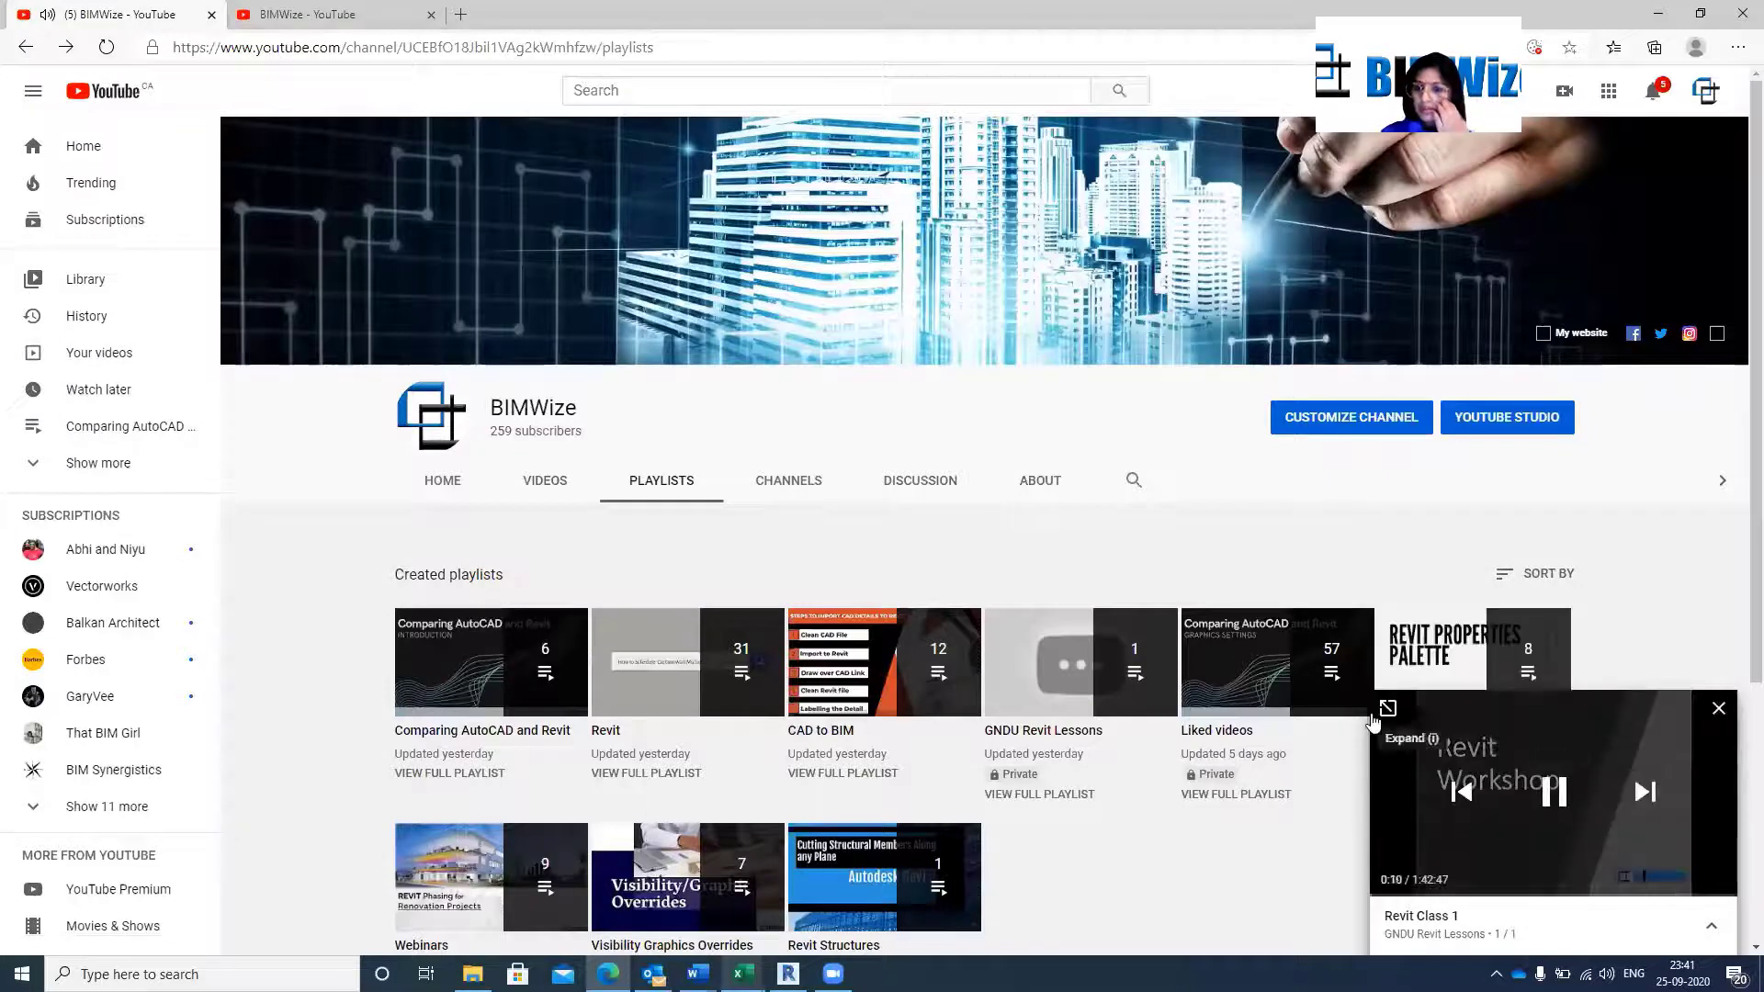
click(1379, 722)
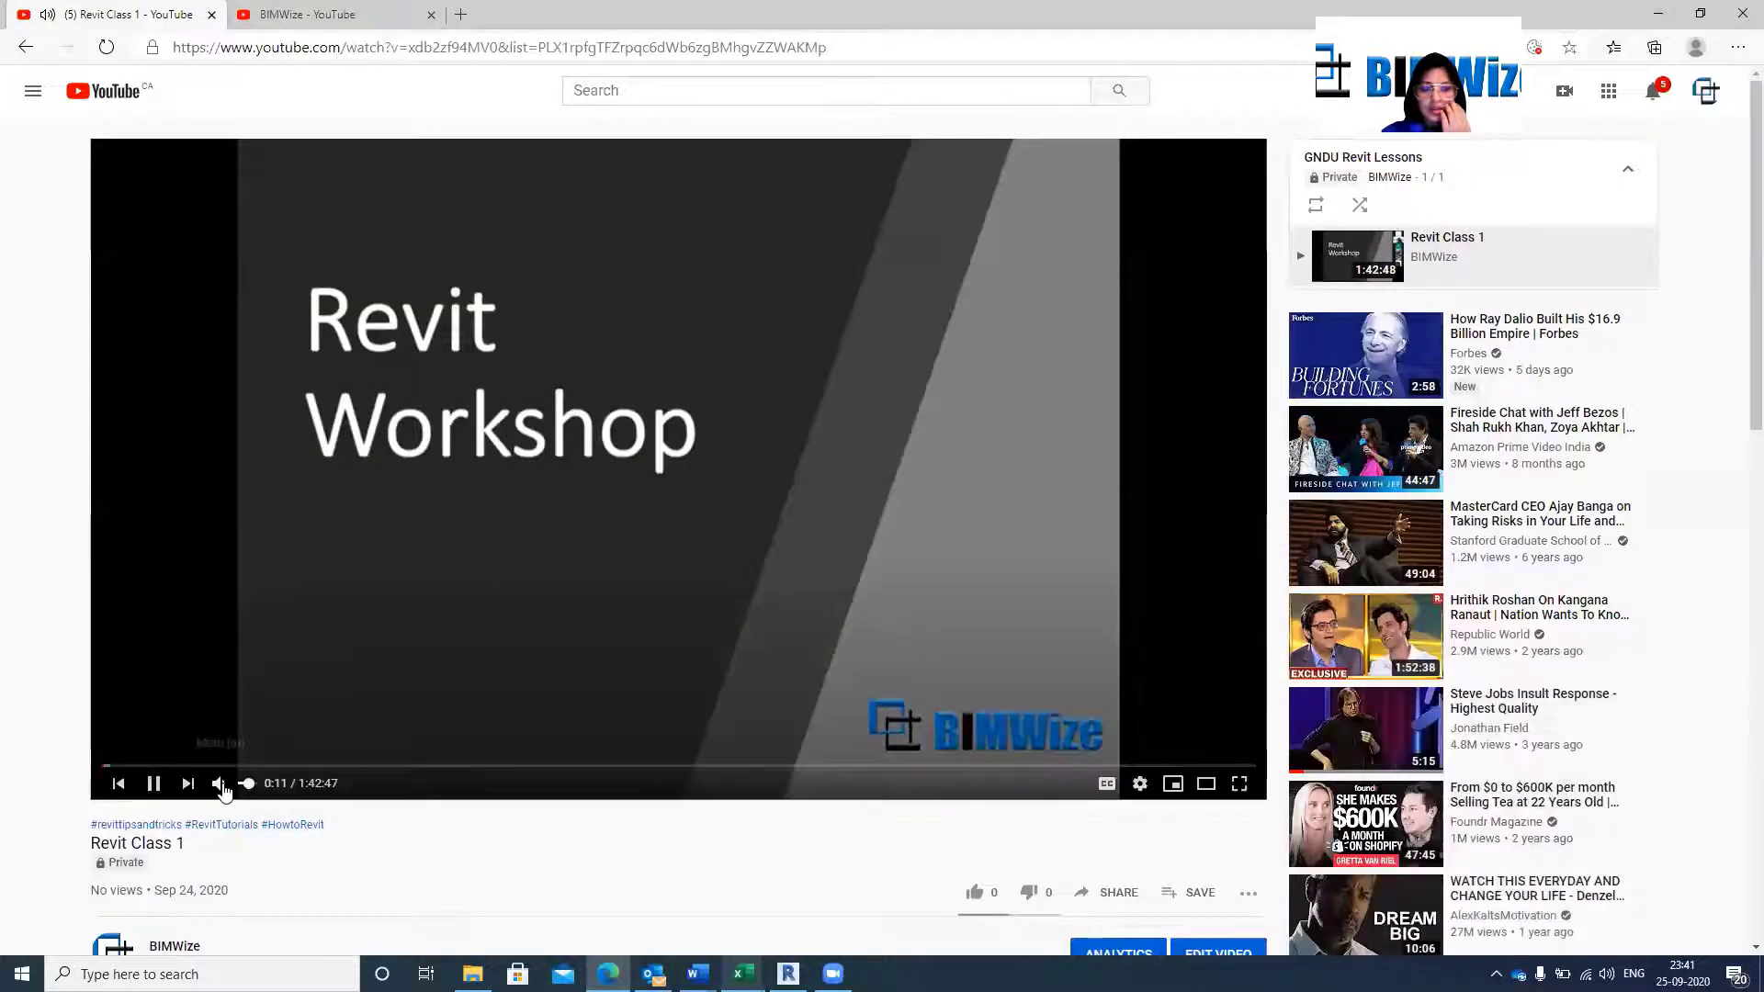
click(25, 47)
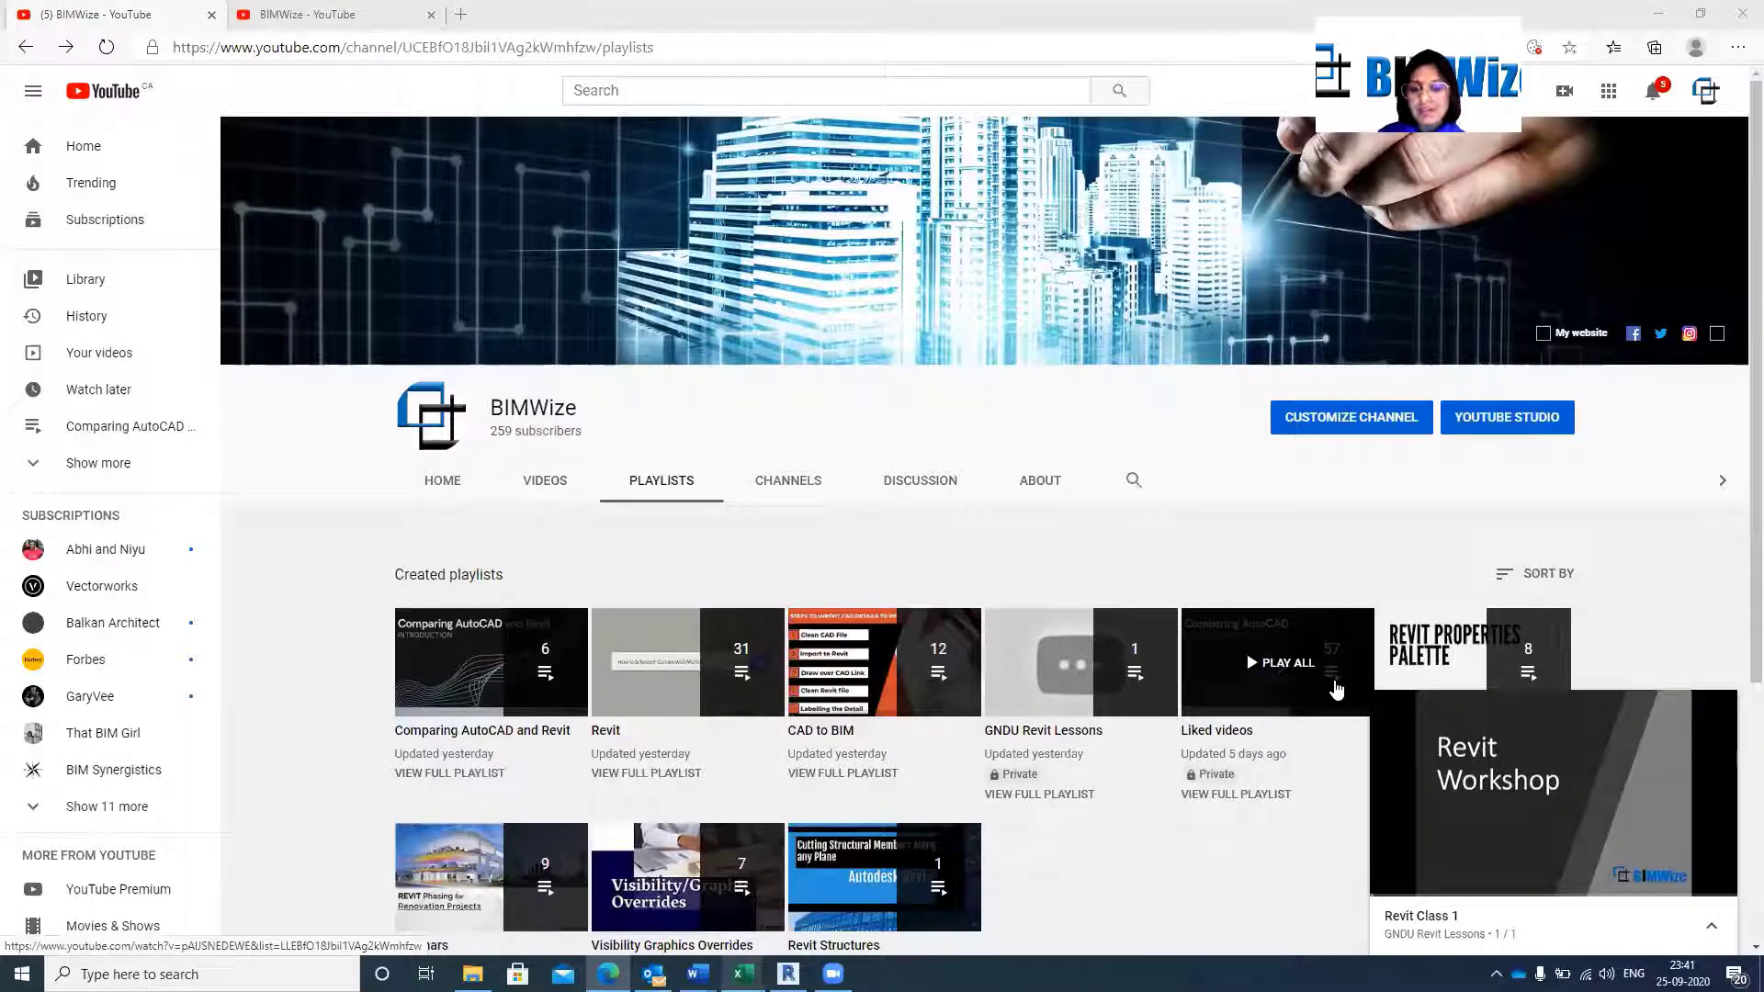
Open the Revit playlist on the BIMWize channel and look through its list of videos.
scroll(1148, 657, down, 1)
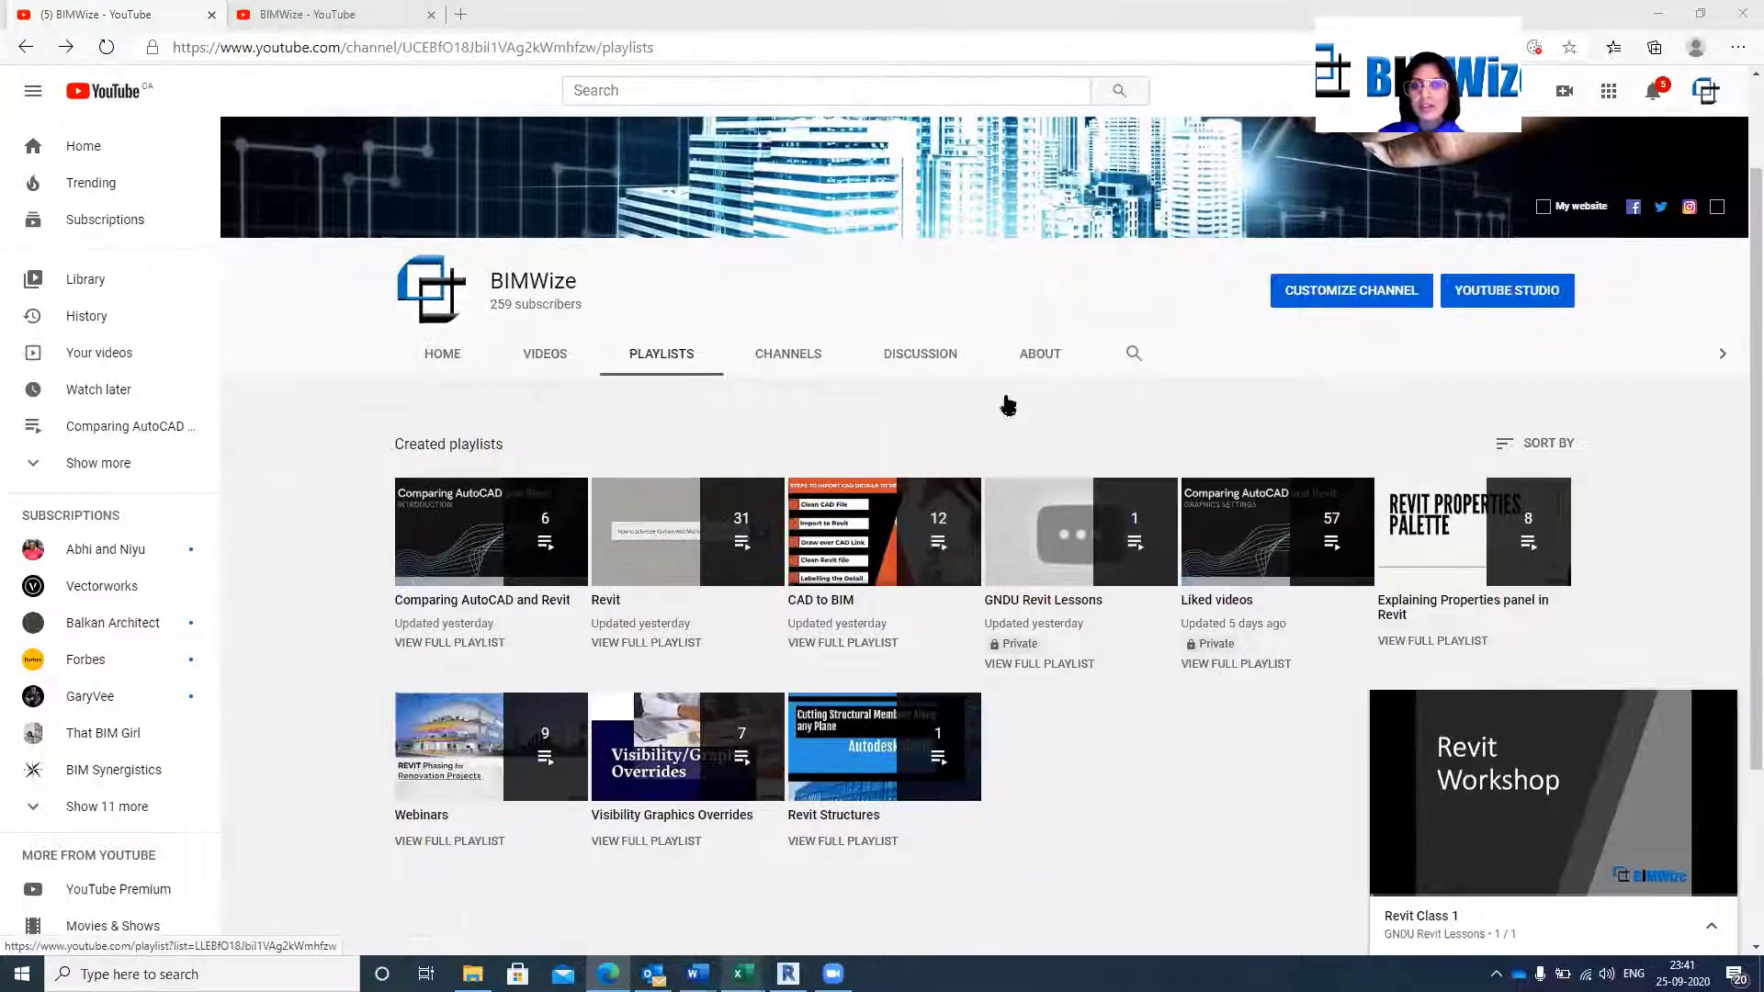
scroll(1008, 405, down, 1)
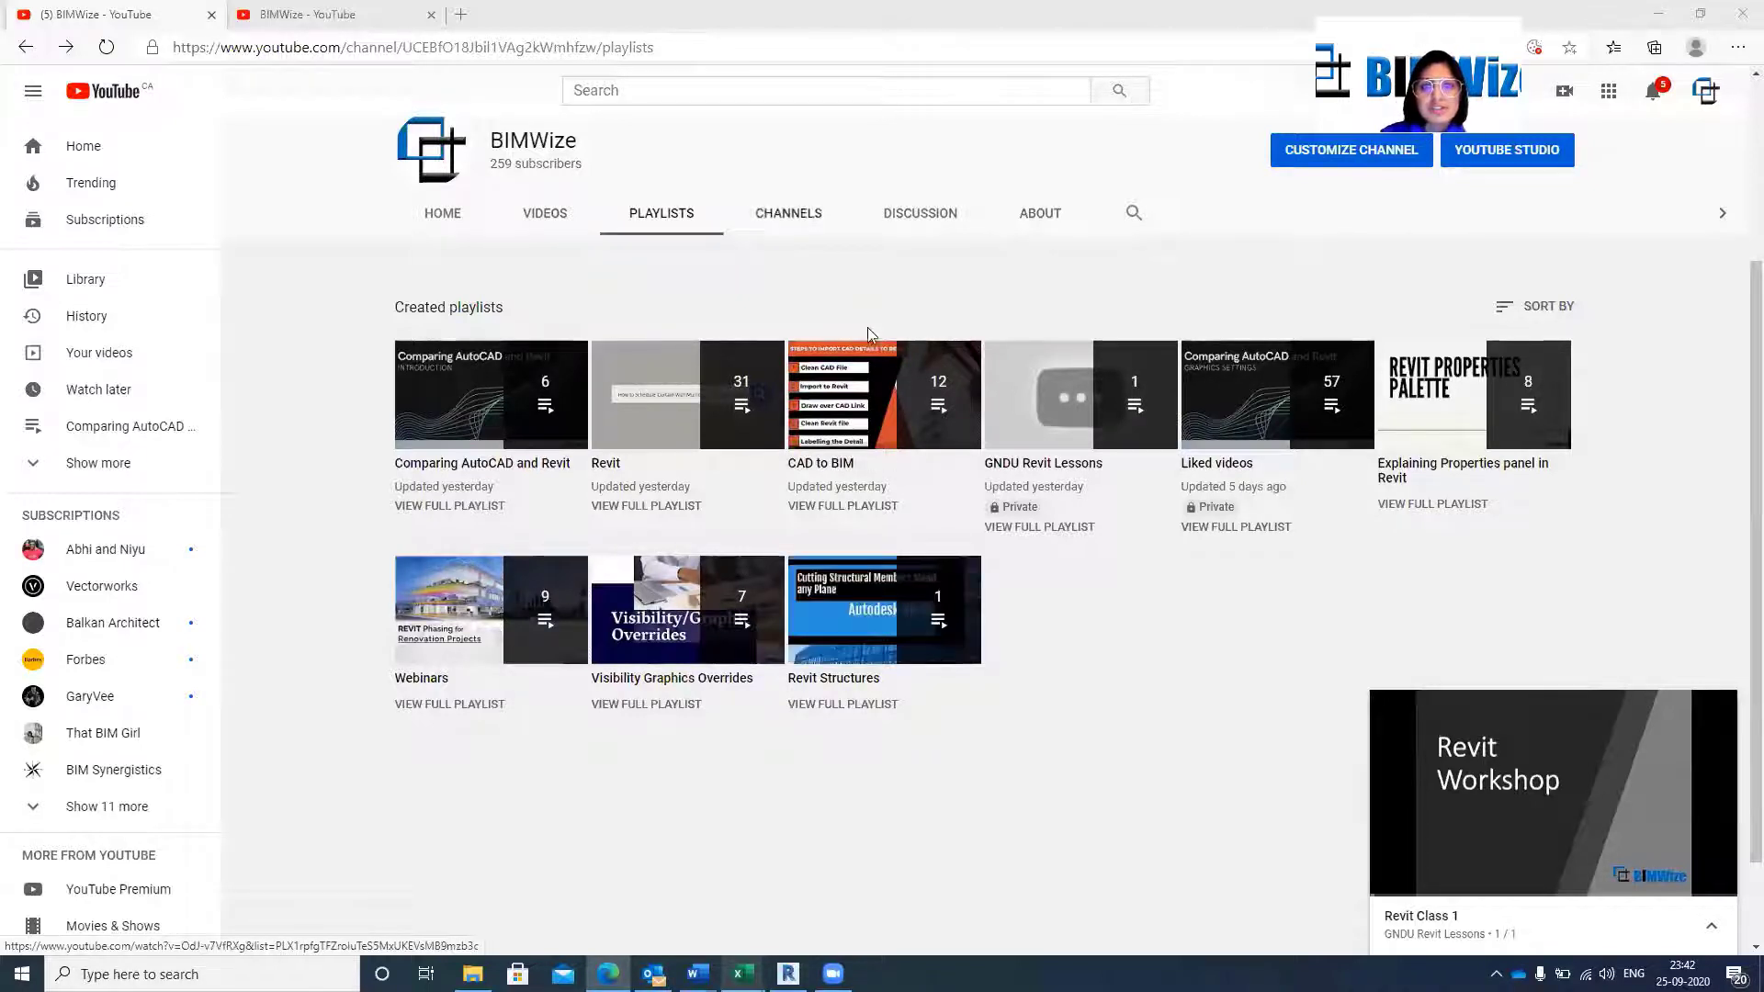
mouse_move(760, 397)
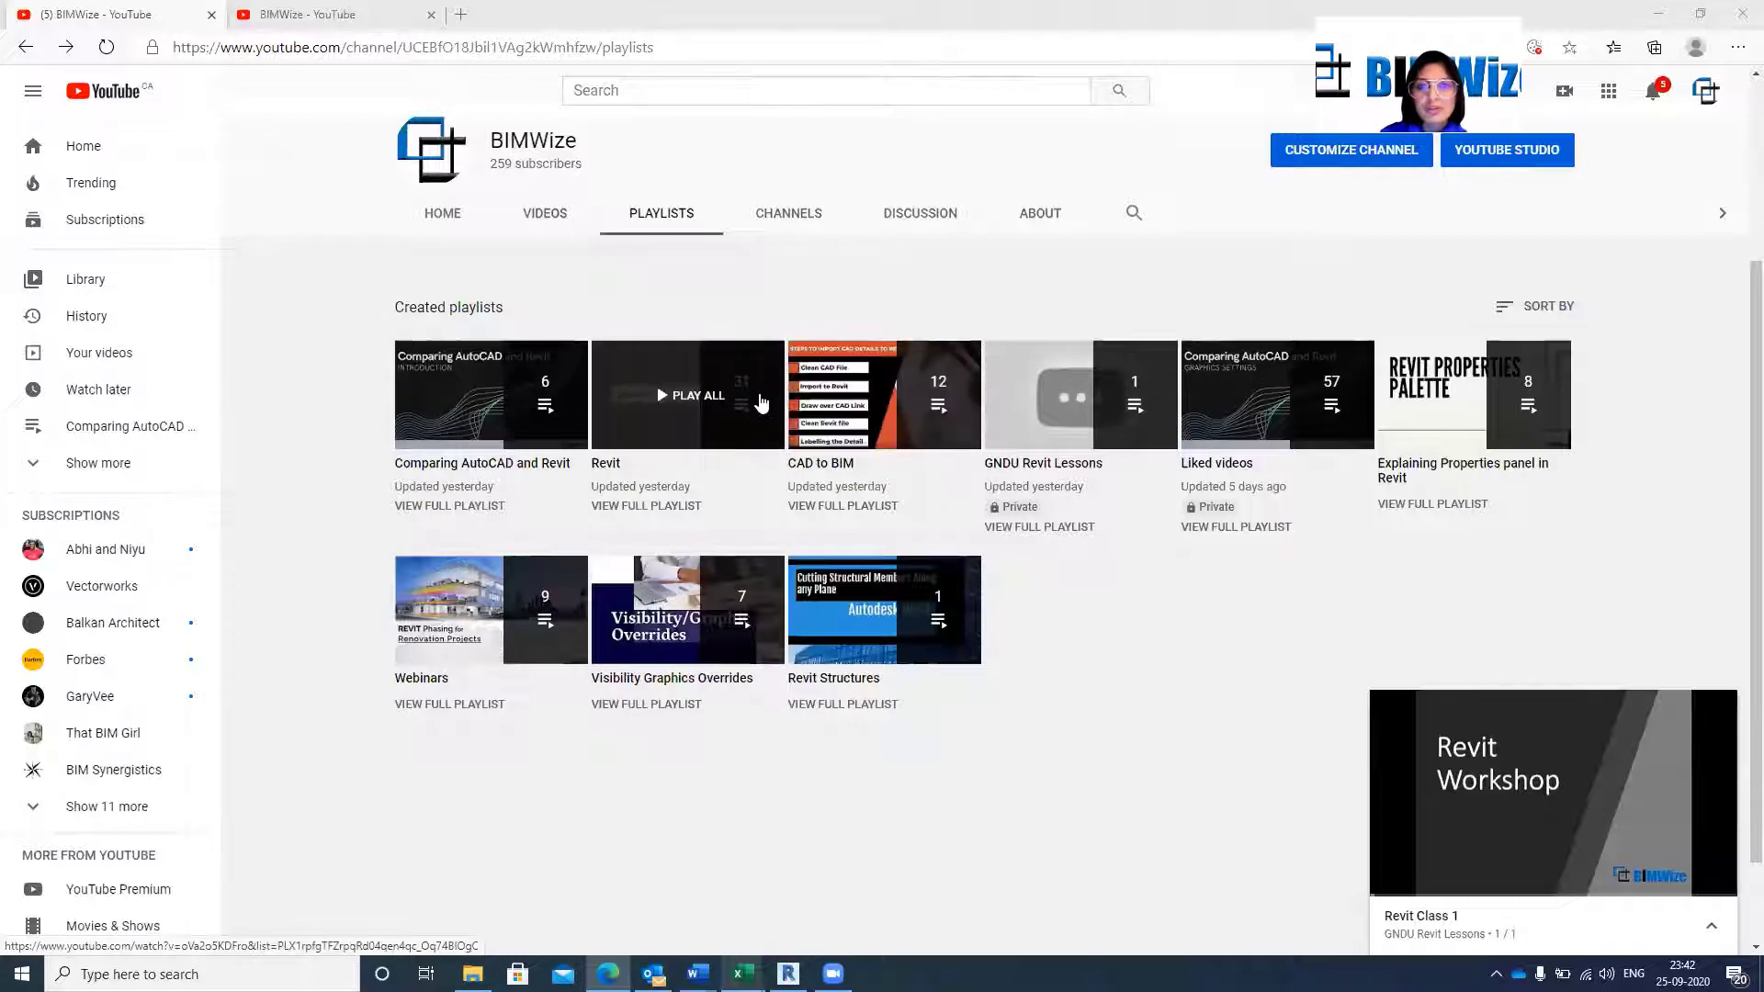
click(696, 415)
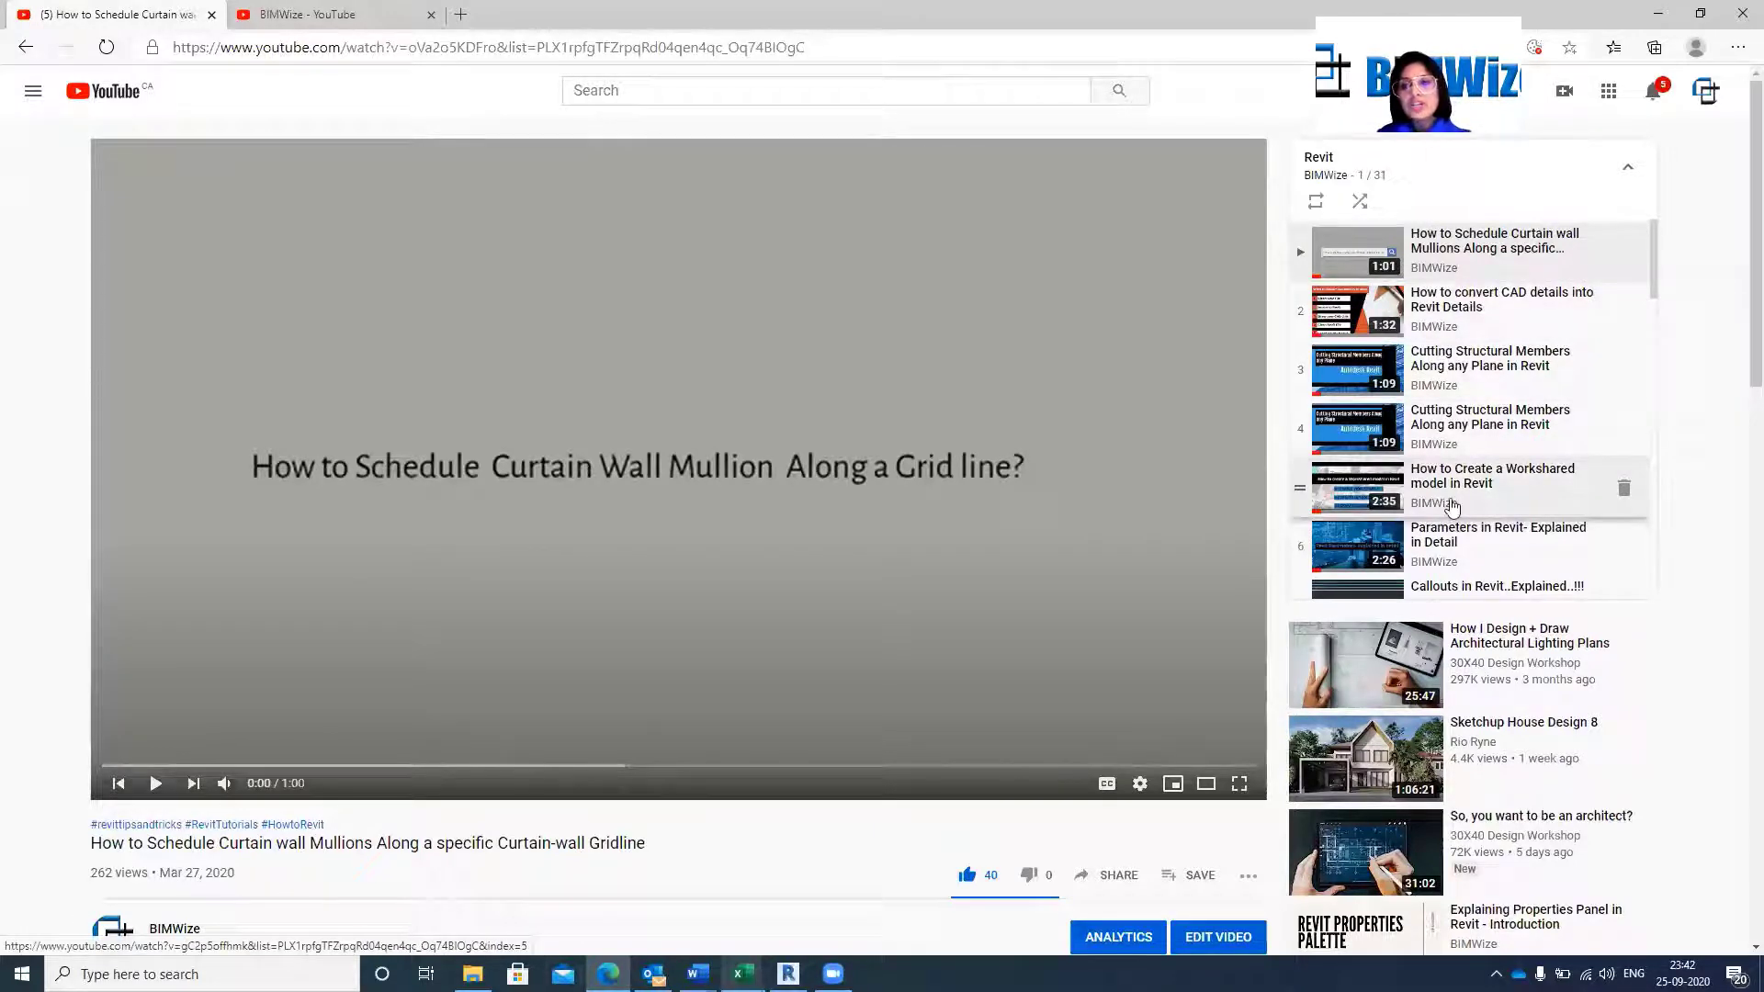
scroll(1414, 457, down, 2)
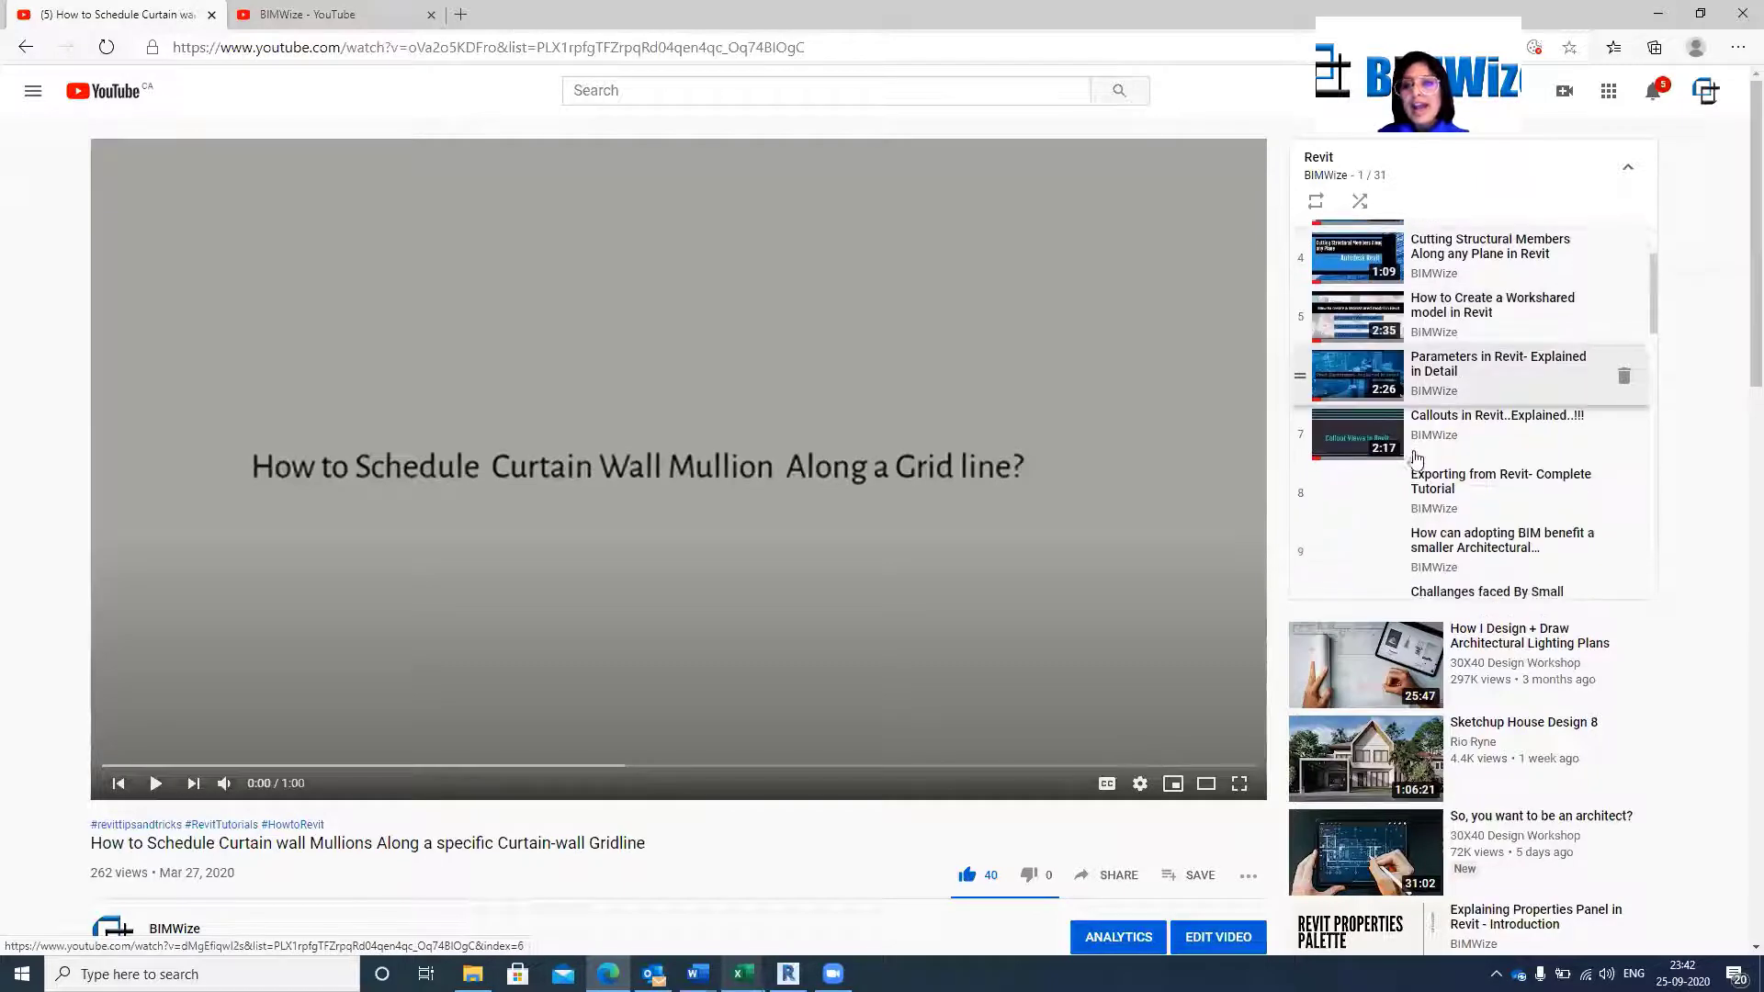
scroll(1474, 441, down, 1)
scroll(1470, 514, down, 1)
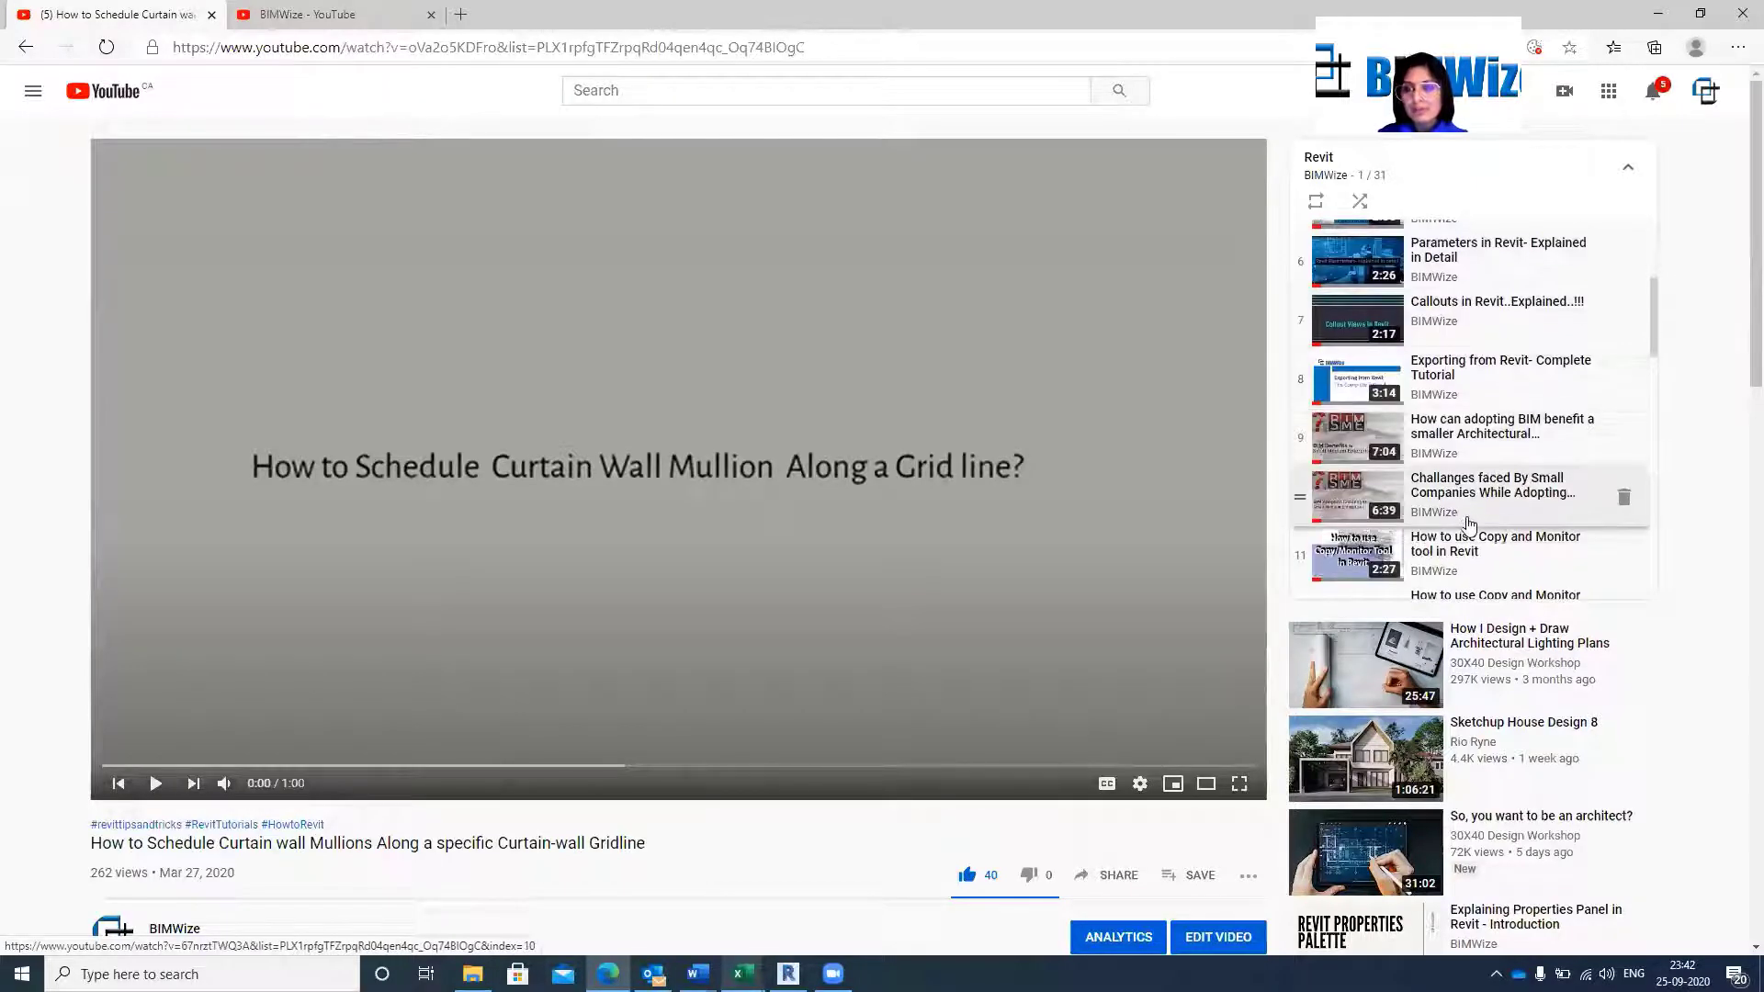
scroll(1468, 525, down, 2)
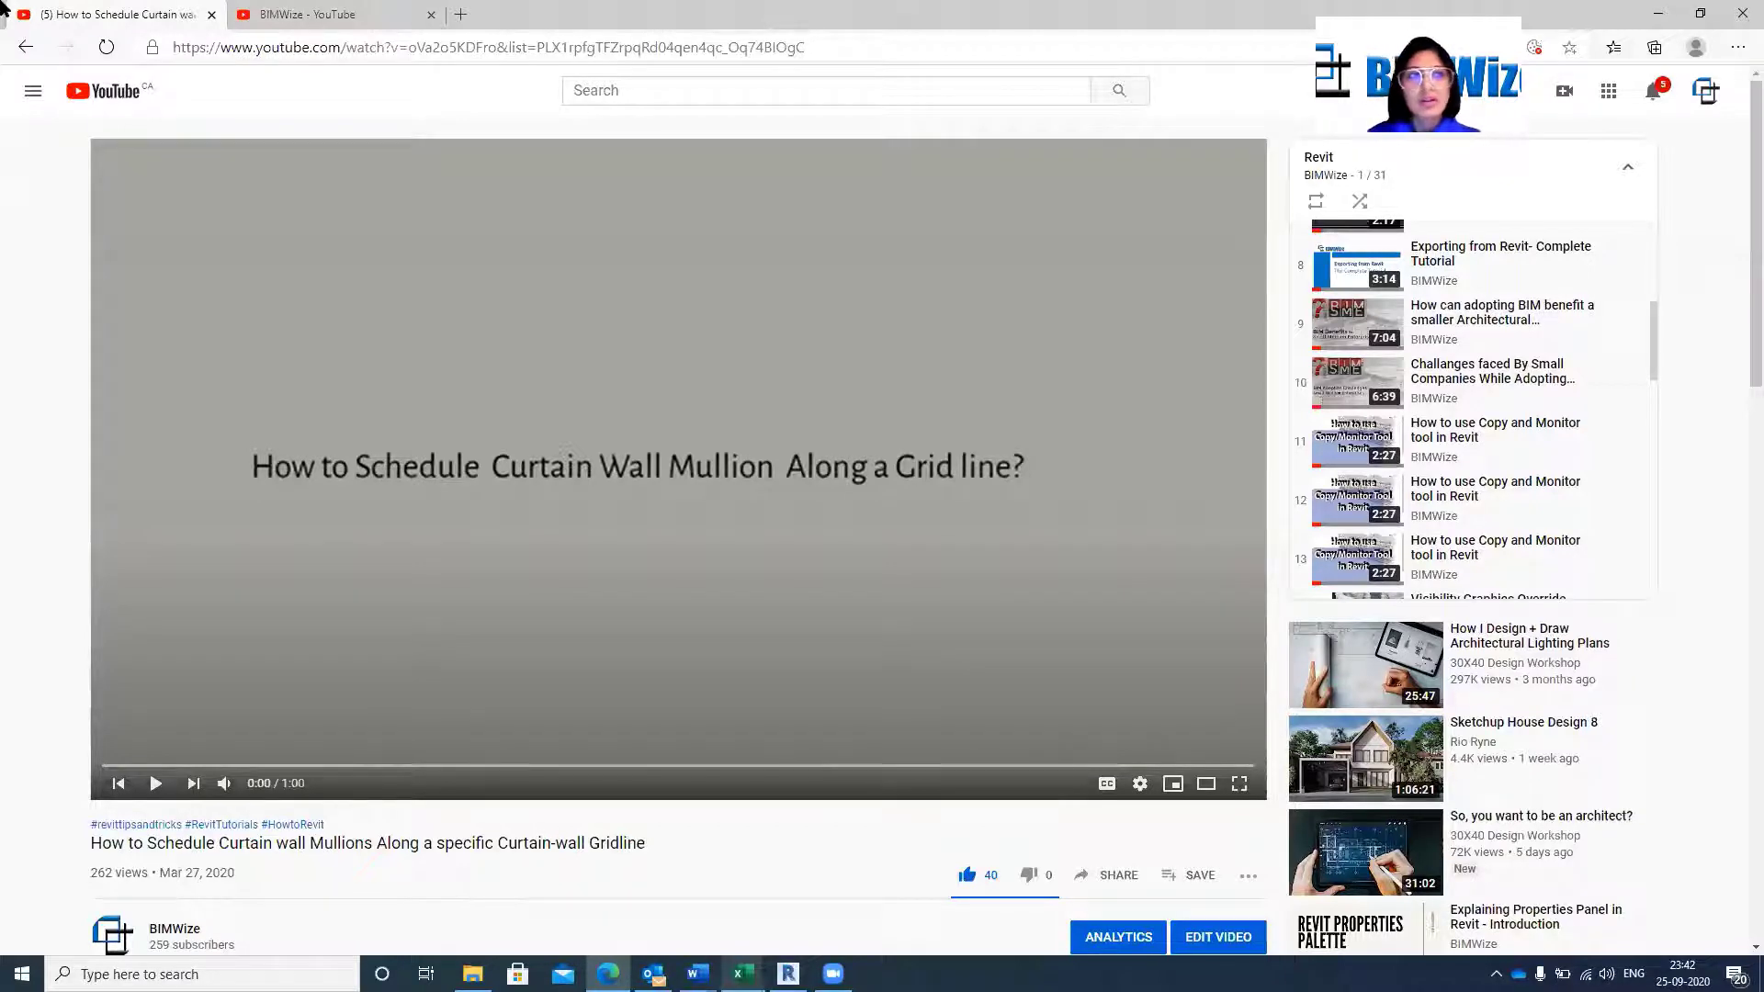
Return to the channel's playlists, close the mini player and look over the created playlists.
click(17, 55)
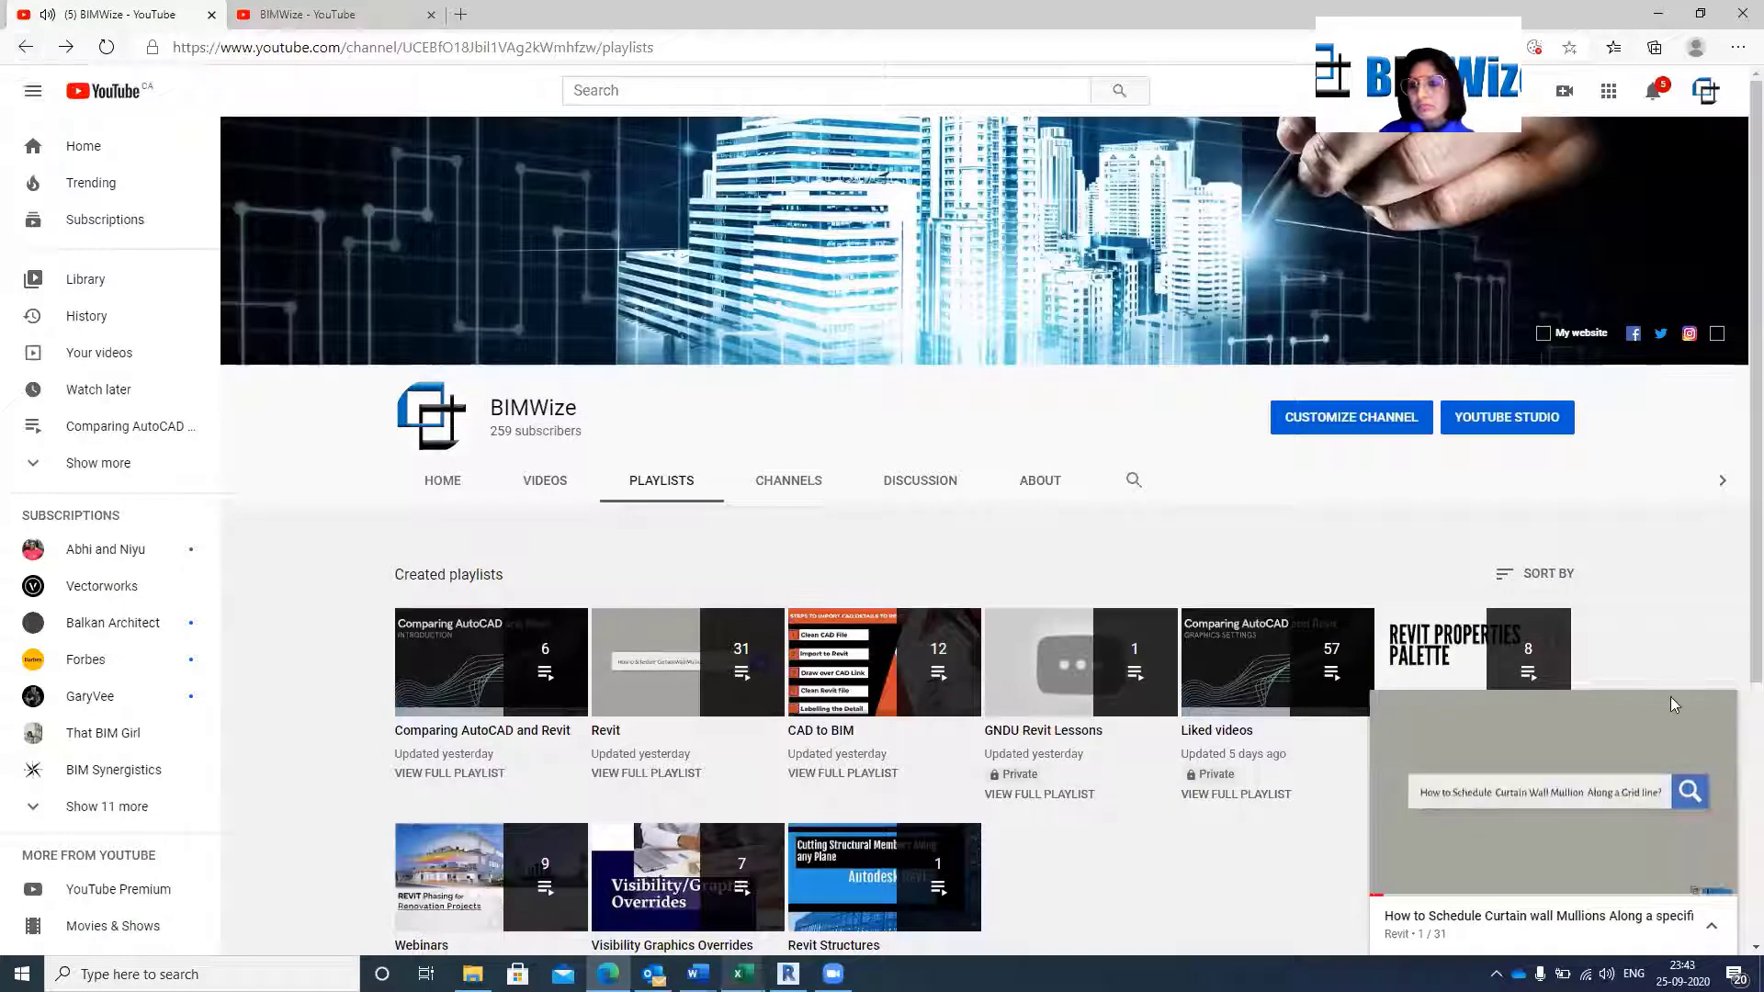
click(1716, 710)
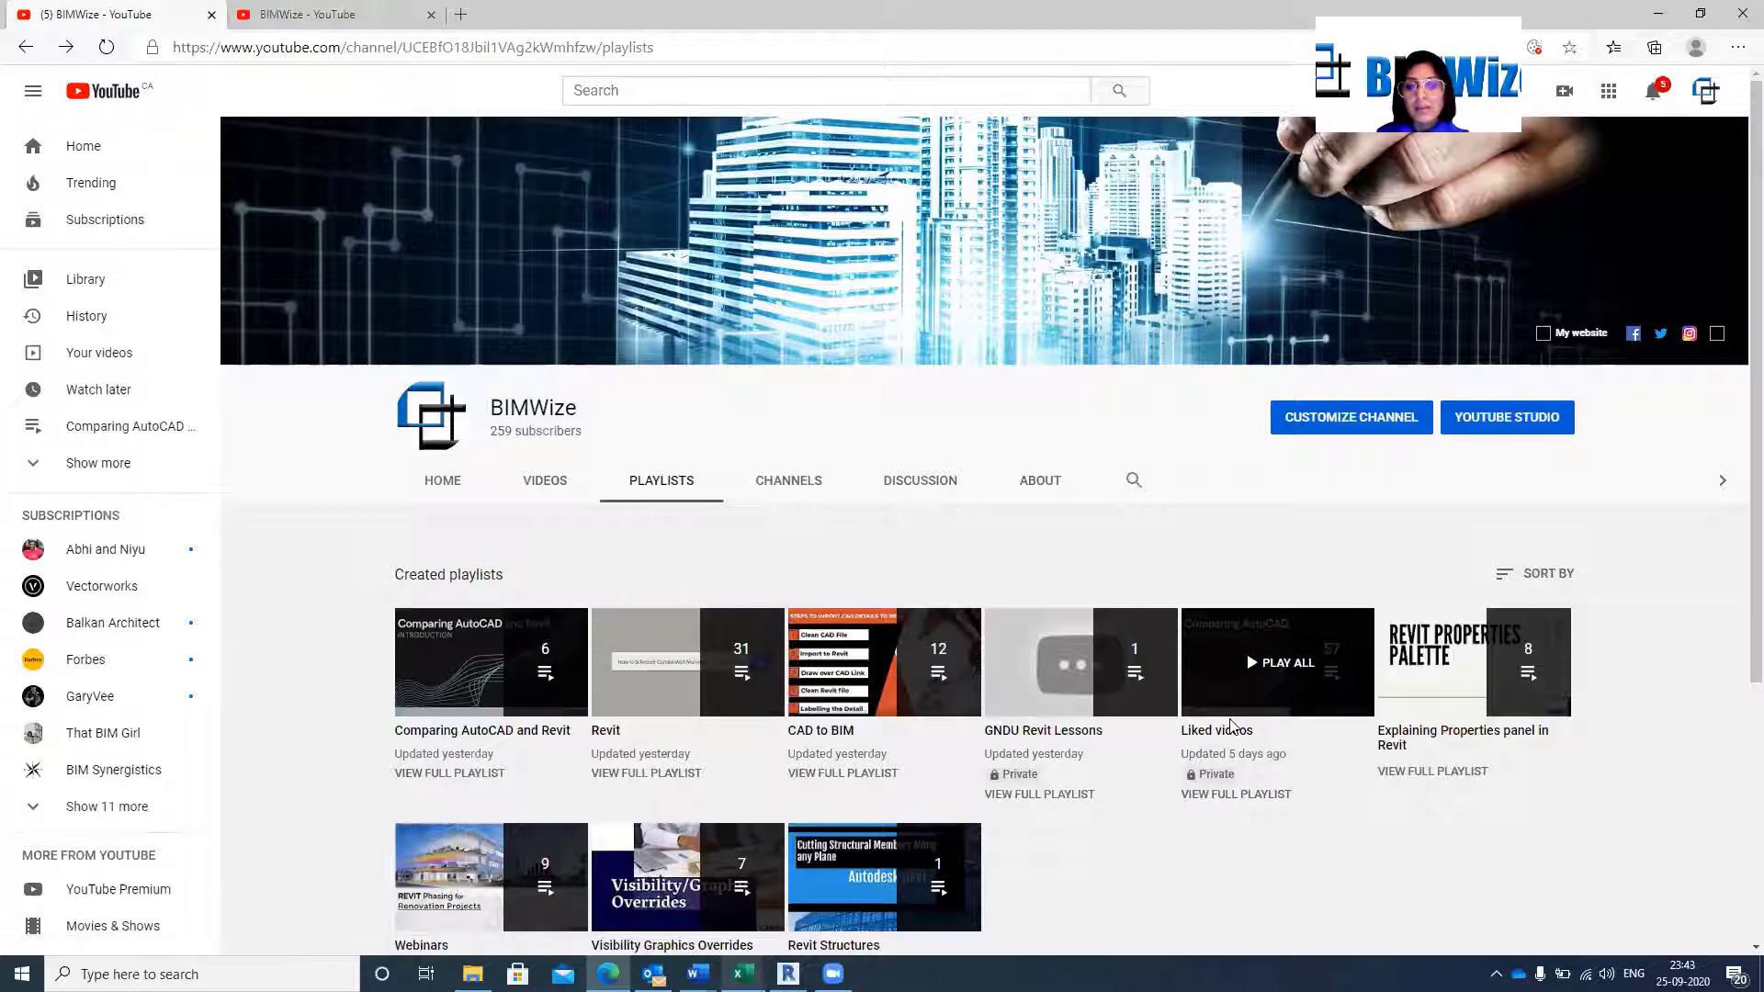
scroll(1020, 727, down, 2)
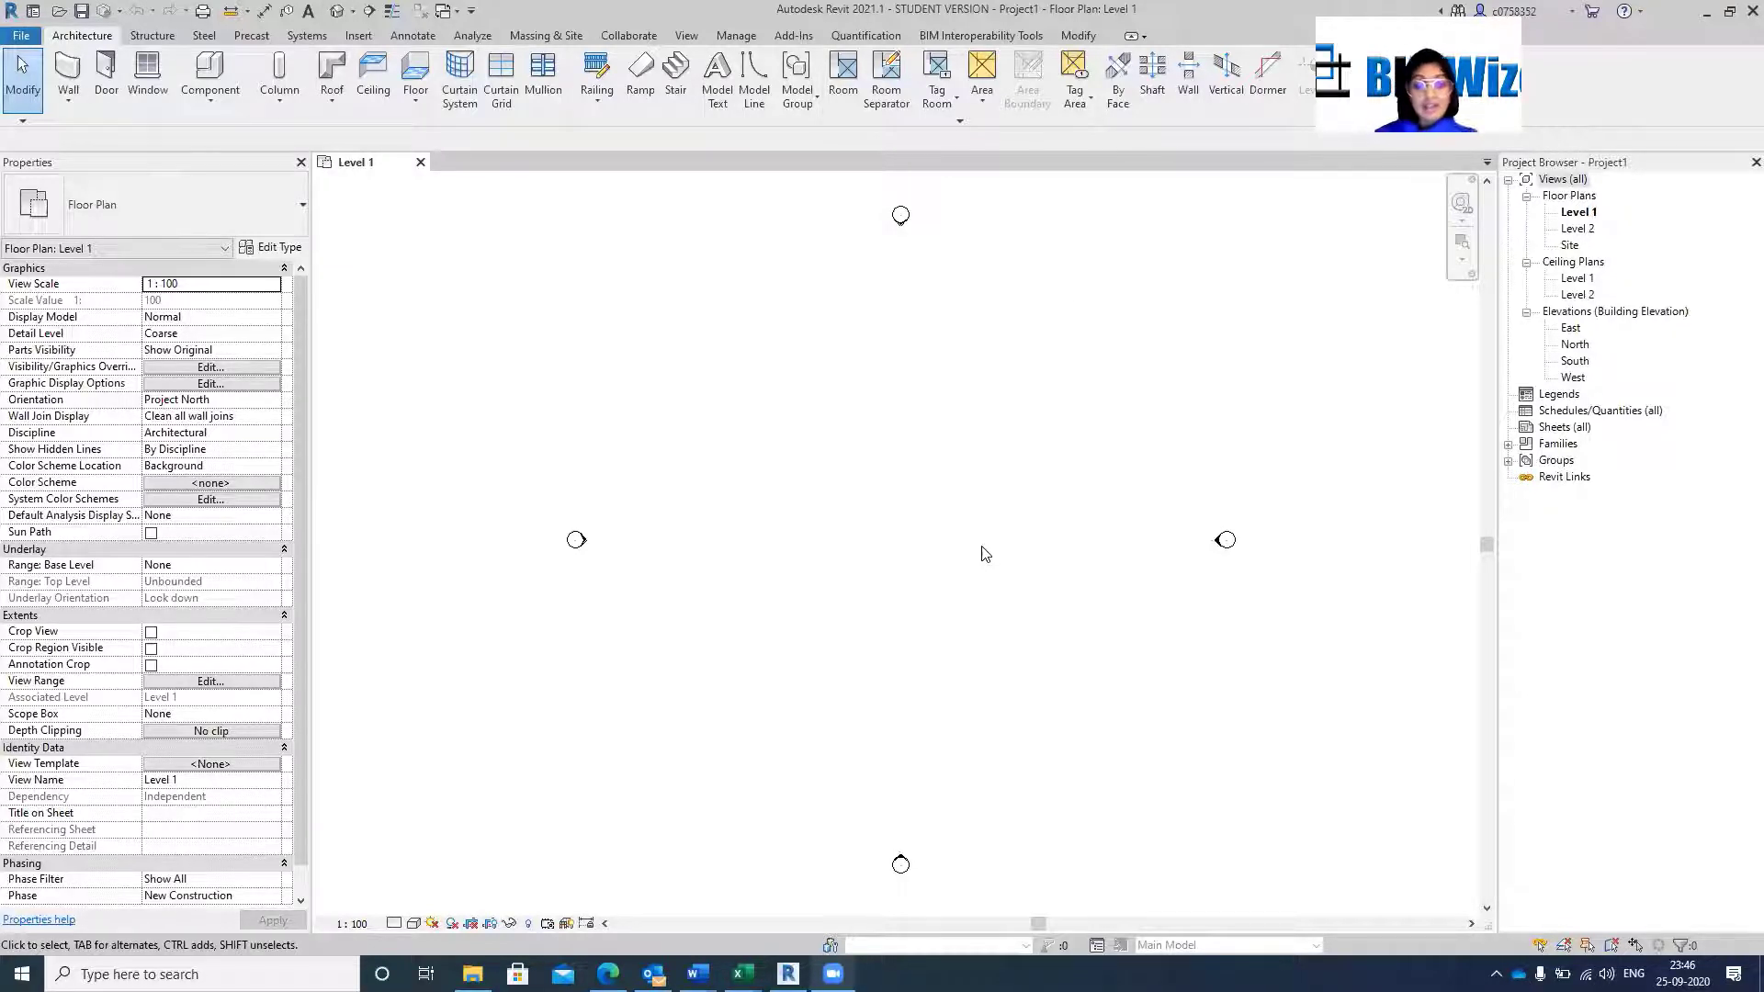
Review the Week 1 topics up to Adding columns in the Training Agenda Word document, then return to Revit.
mouse_move(697, 973)
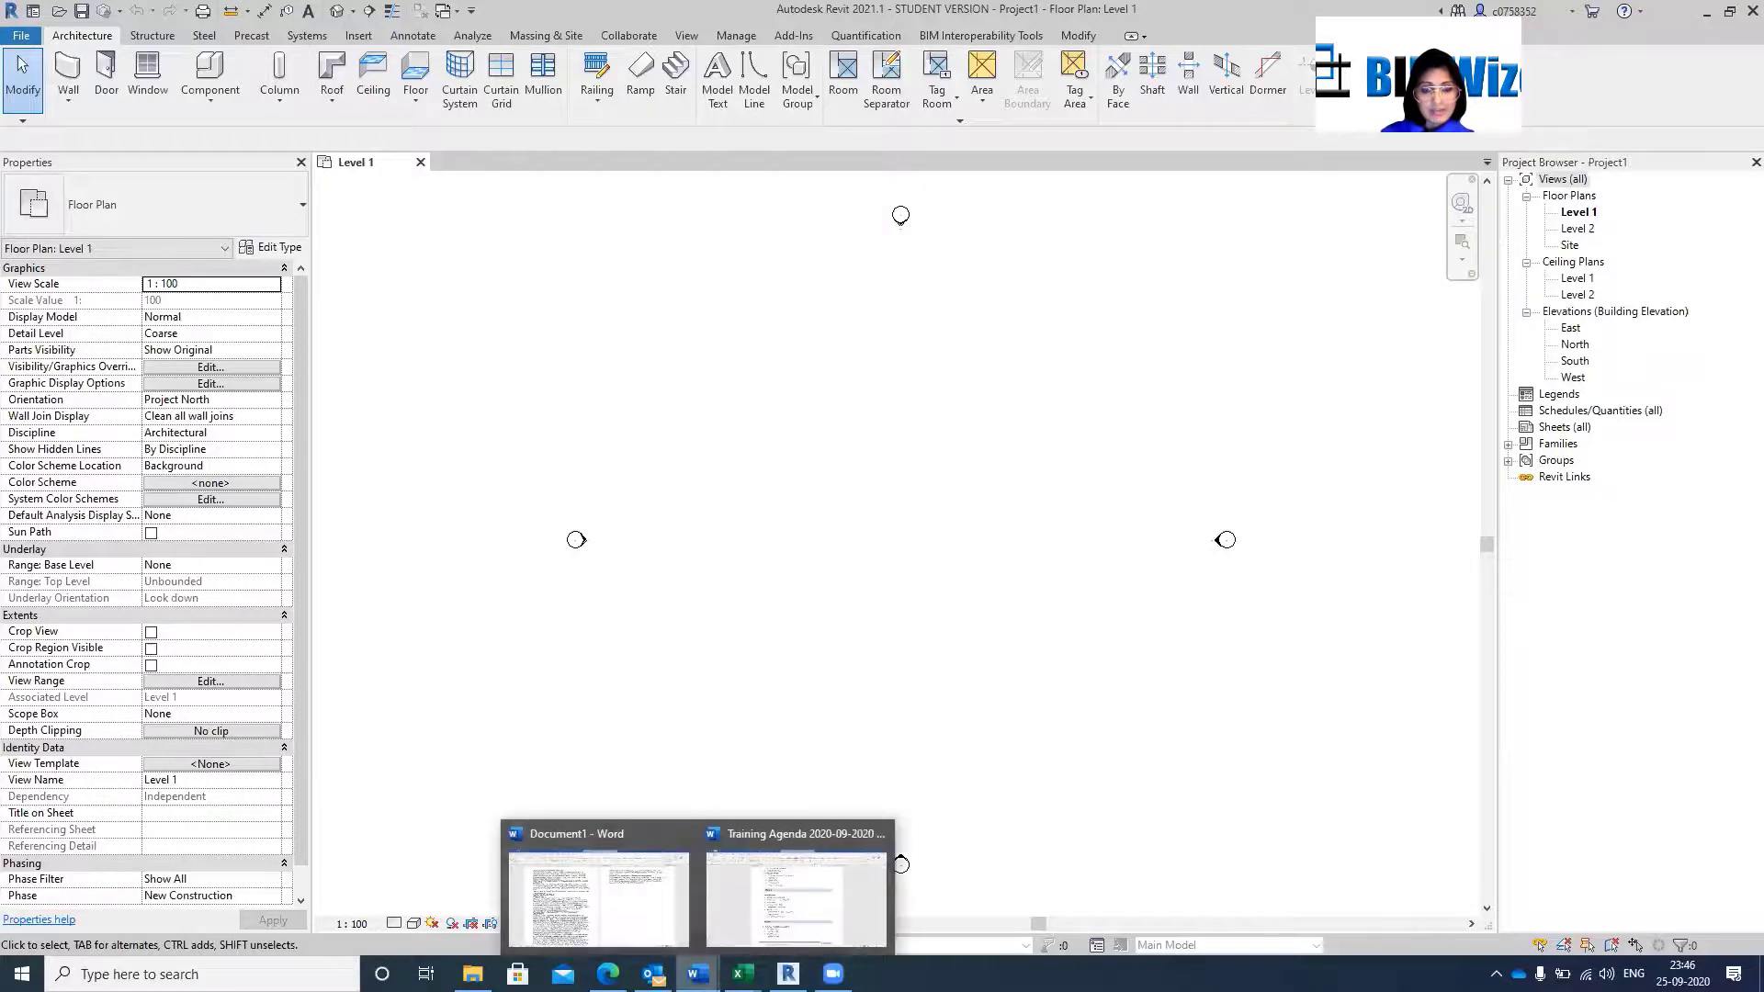
mouse_move(660, 909)
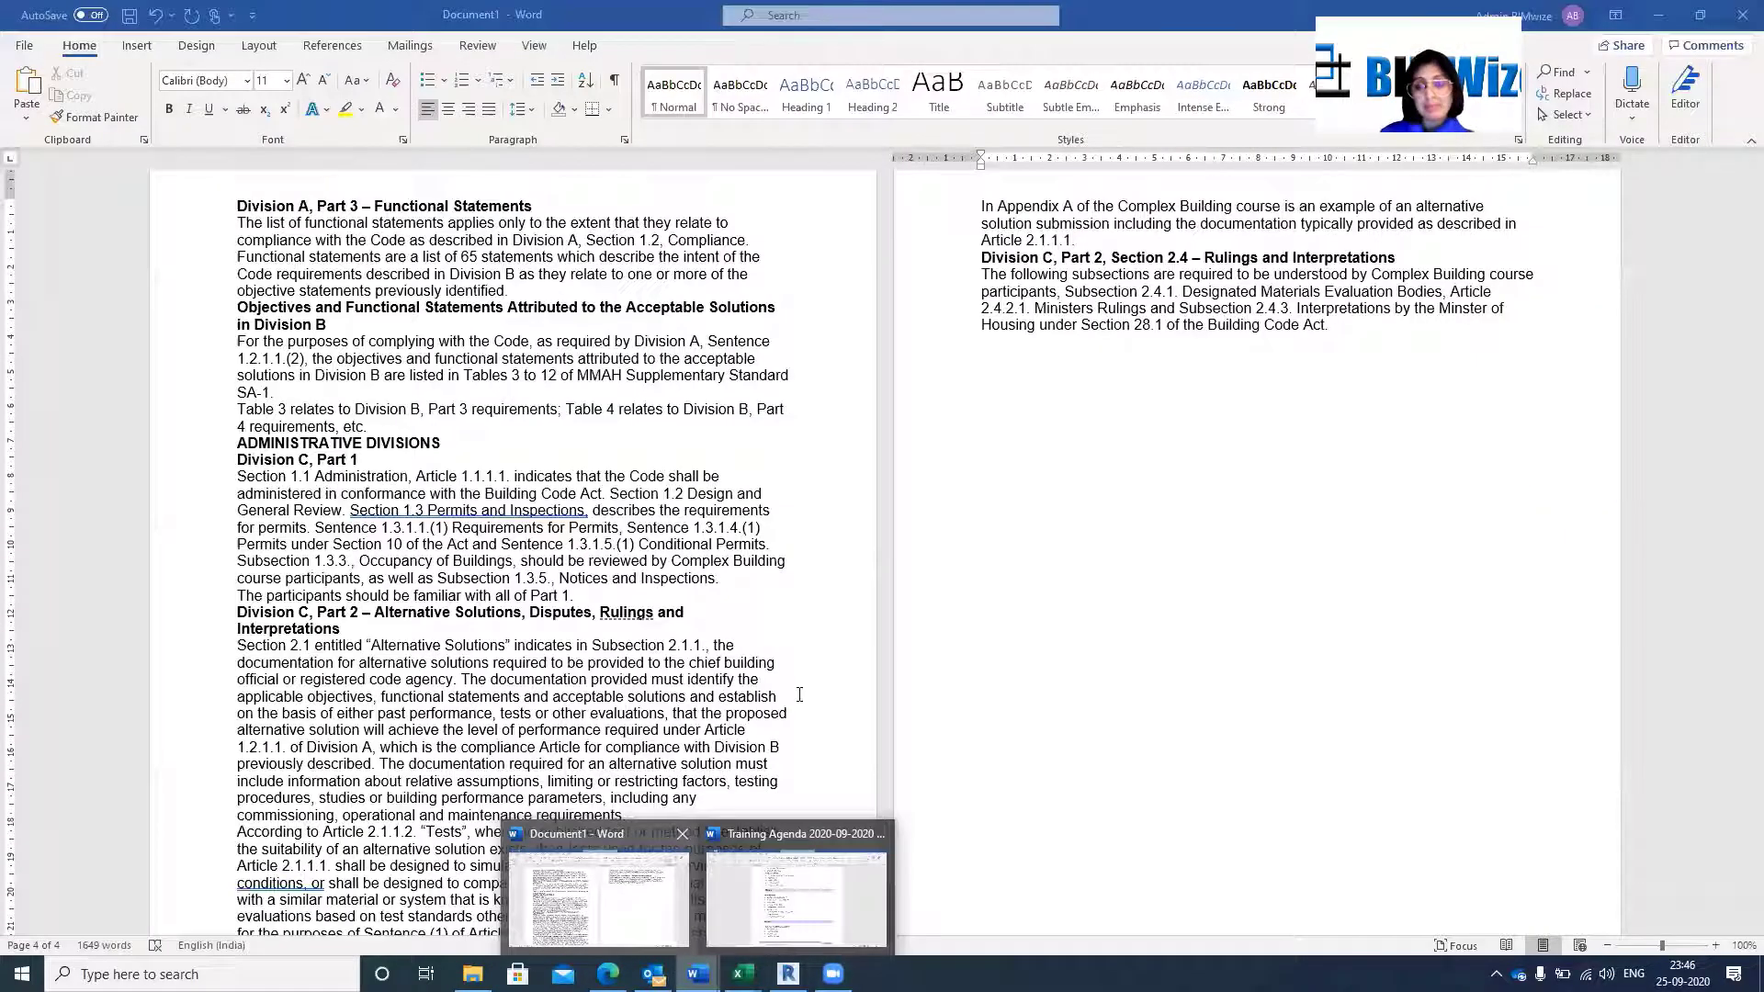
click(796, 896)
scroll(823, 589, up, 3)
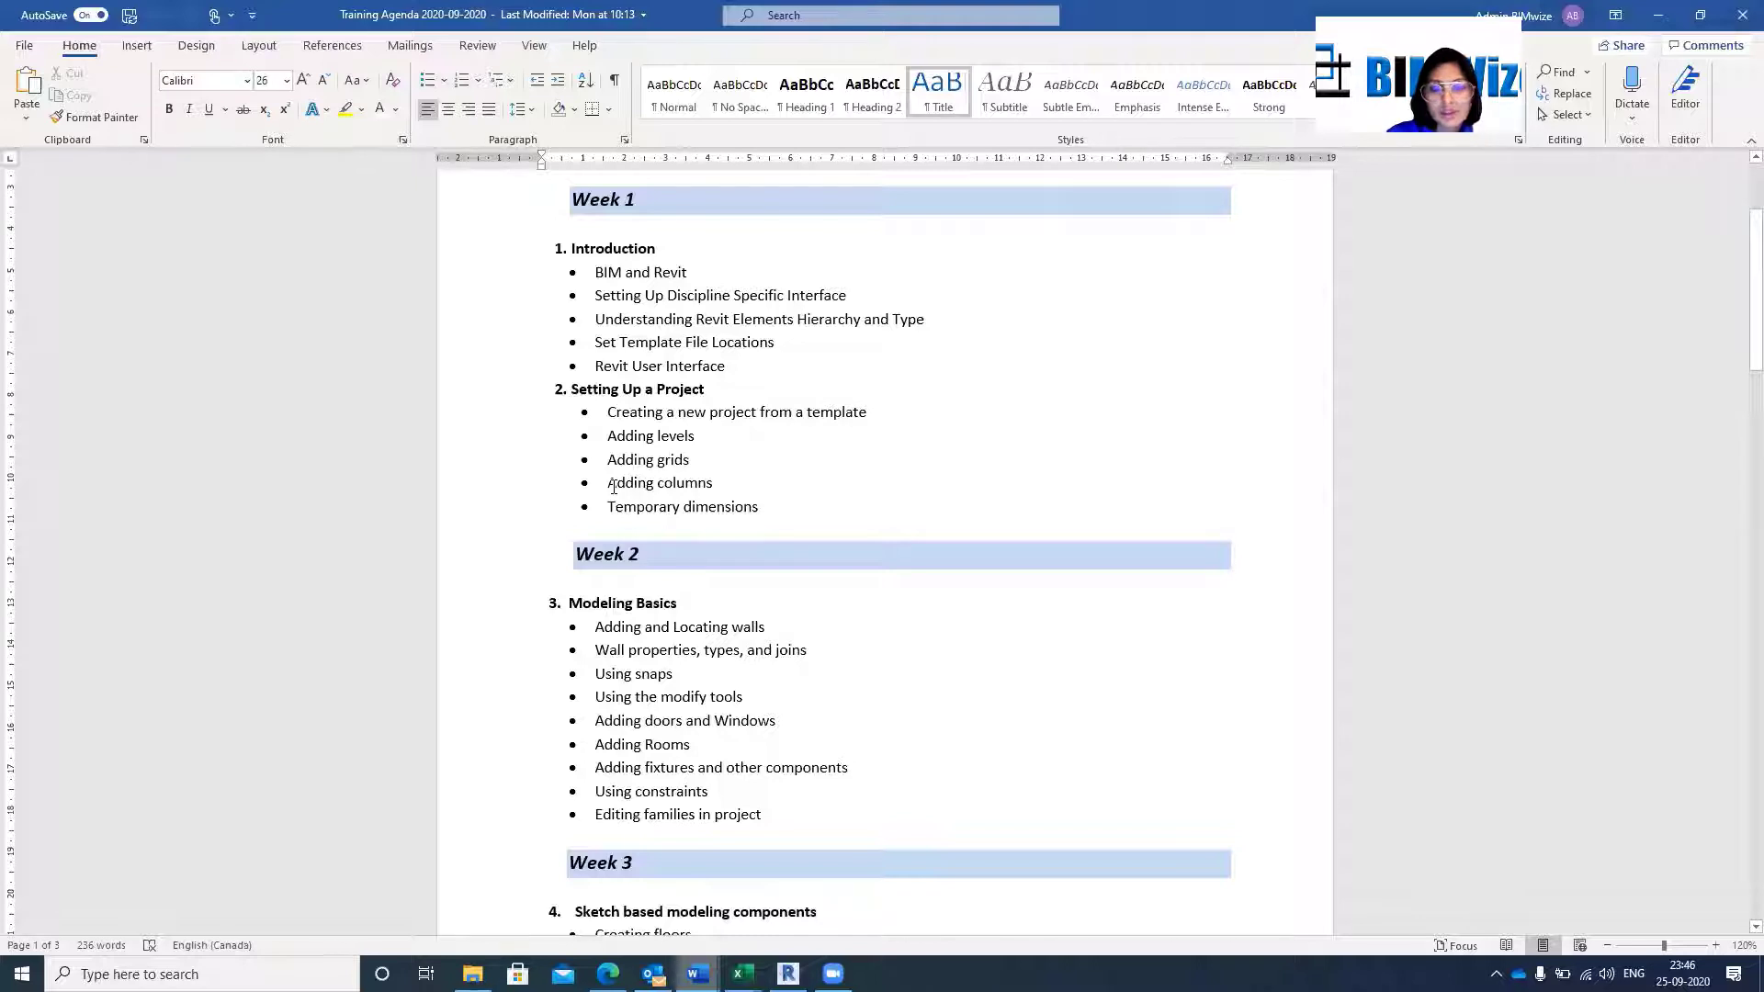
drag(610, 484, 703, 487)
click(719, 487)
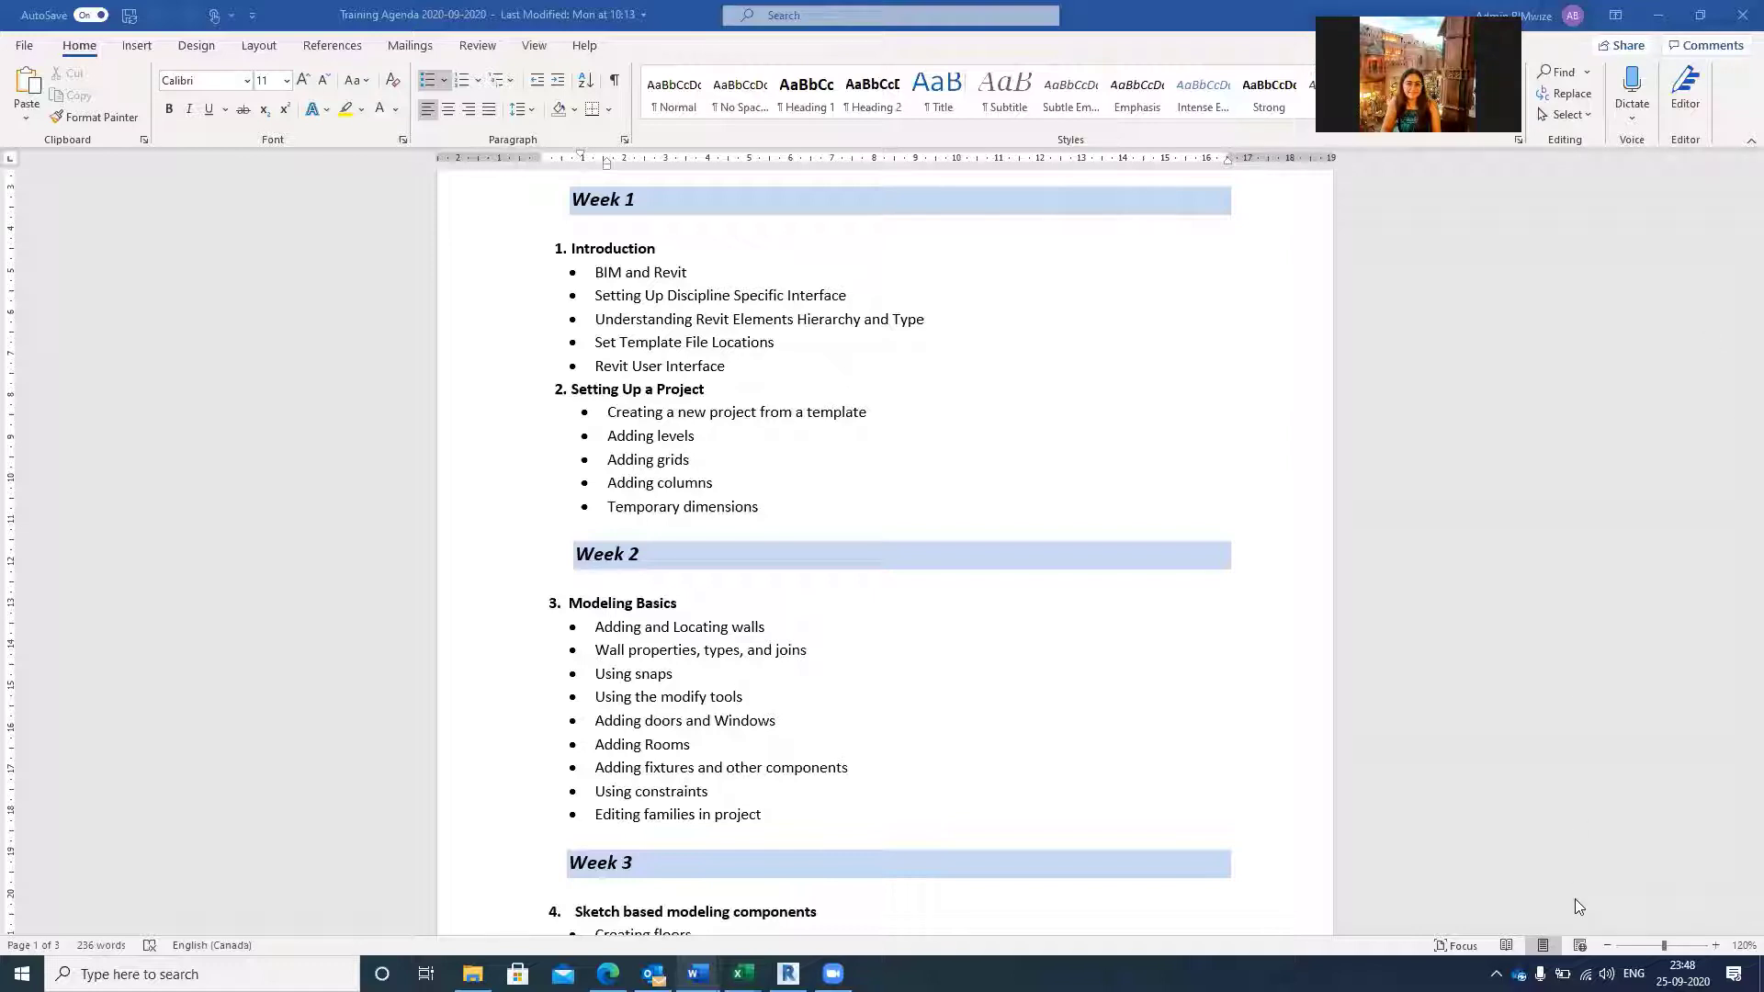
click(1716, 15)
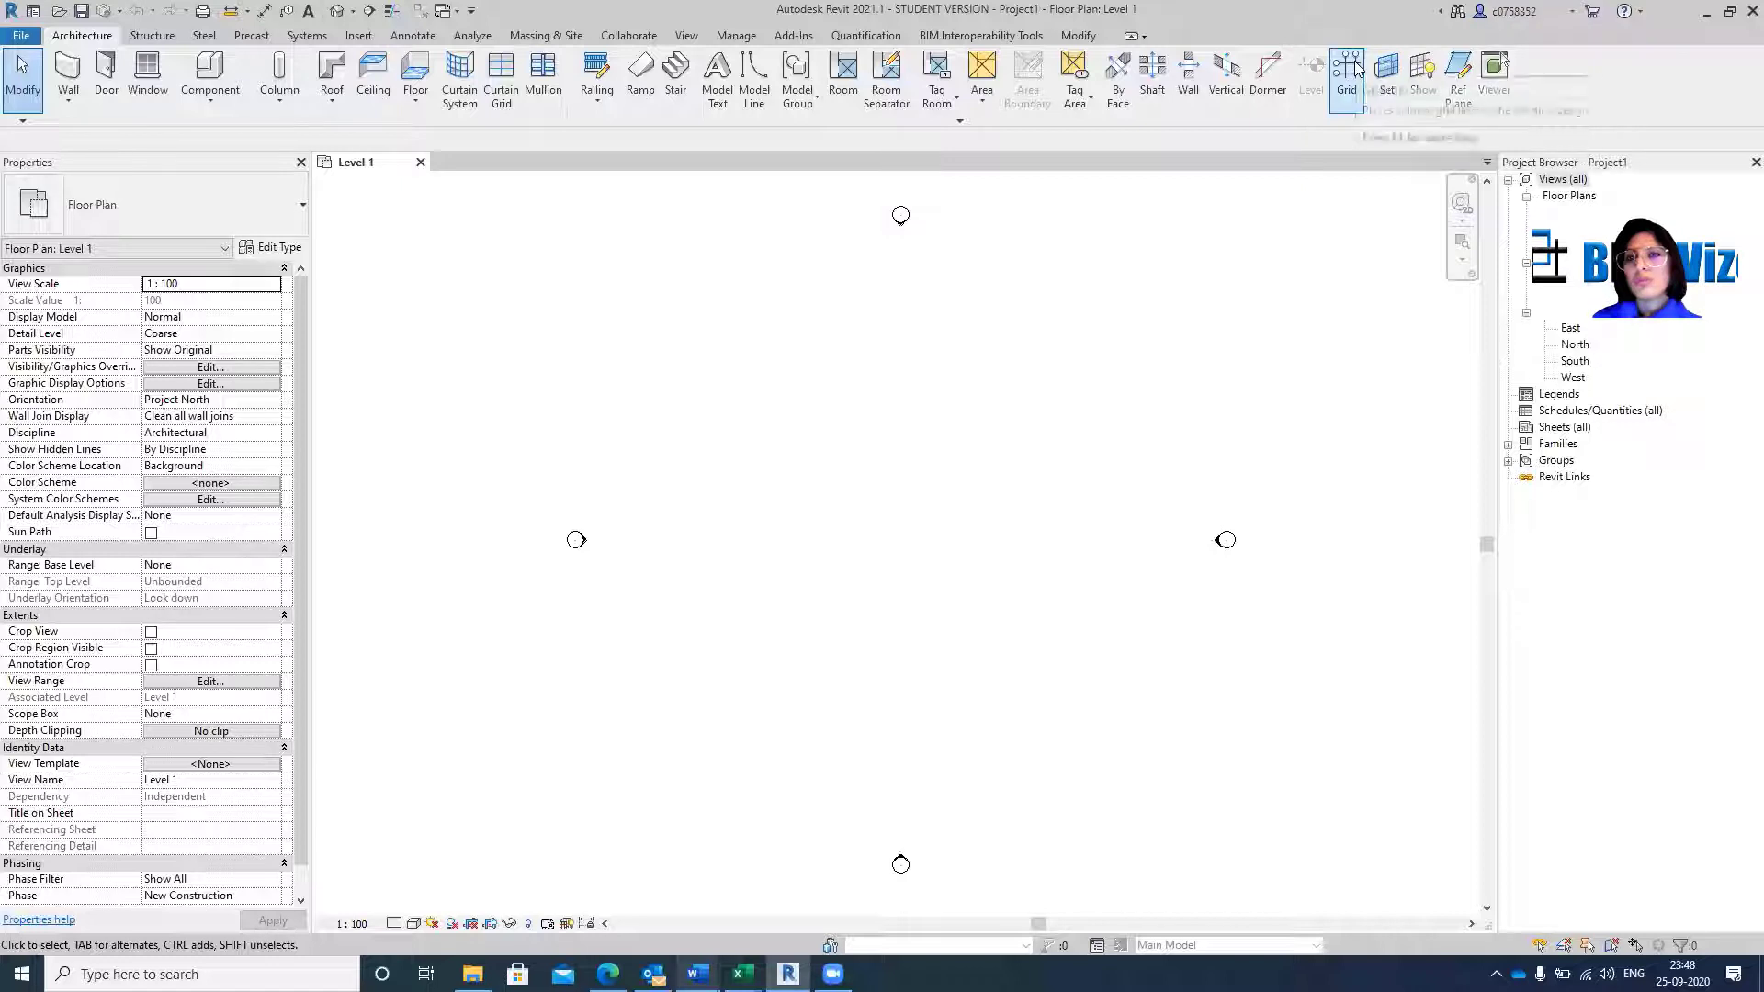
Draw three aligned horizontal grid lines between the elevation markers on Level 1, spaced about 13000 and 12000 apart from the upper one down.
click(1346, 78)
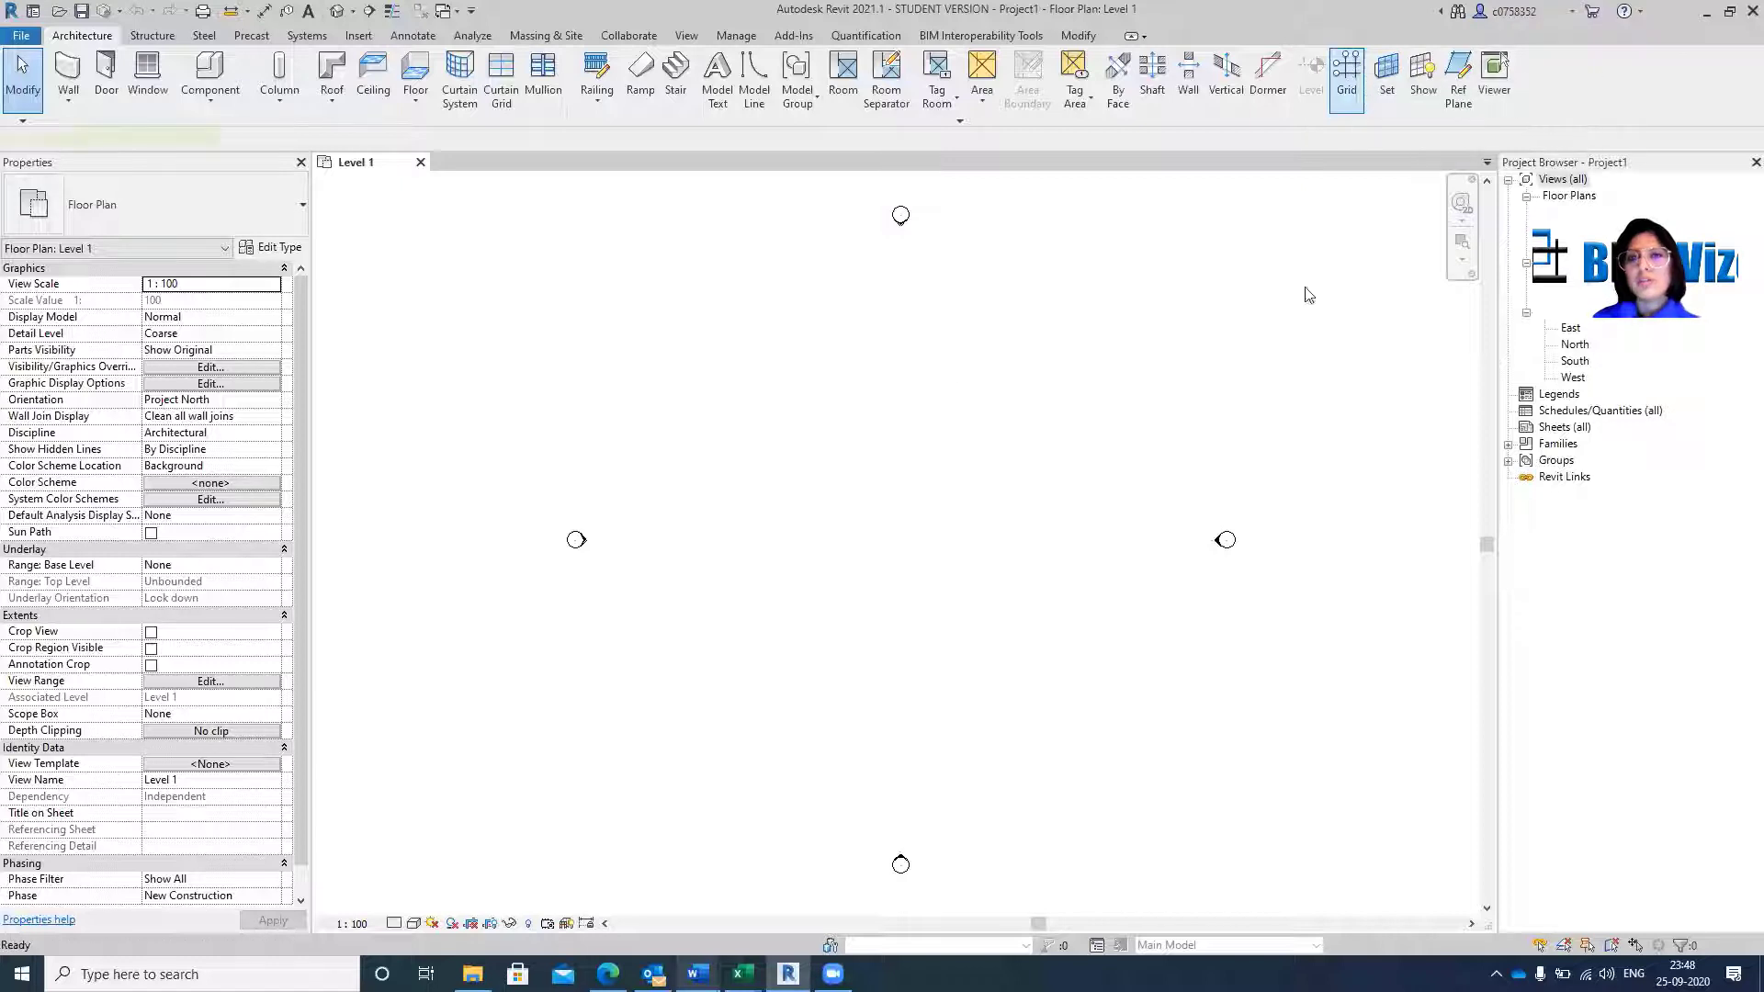
click(675, 374)
click(1138, 375)
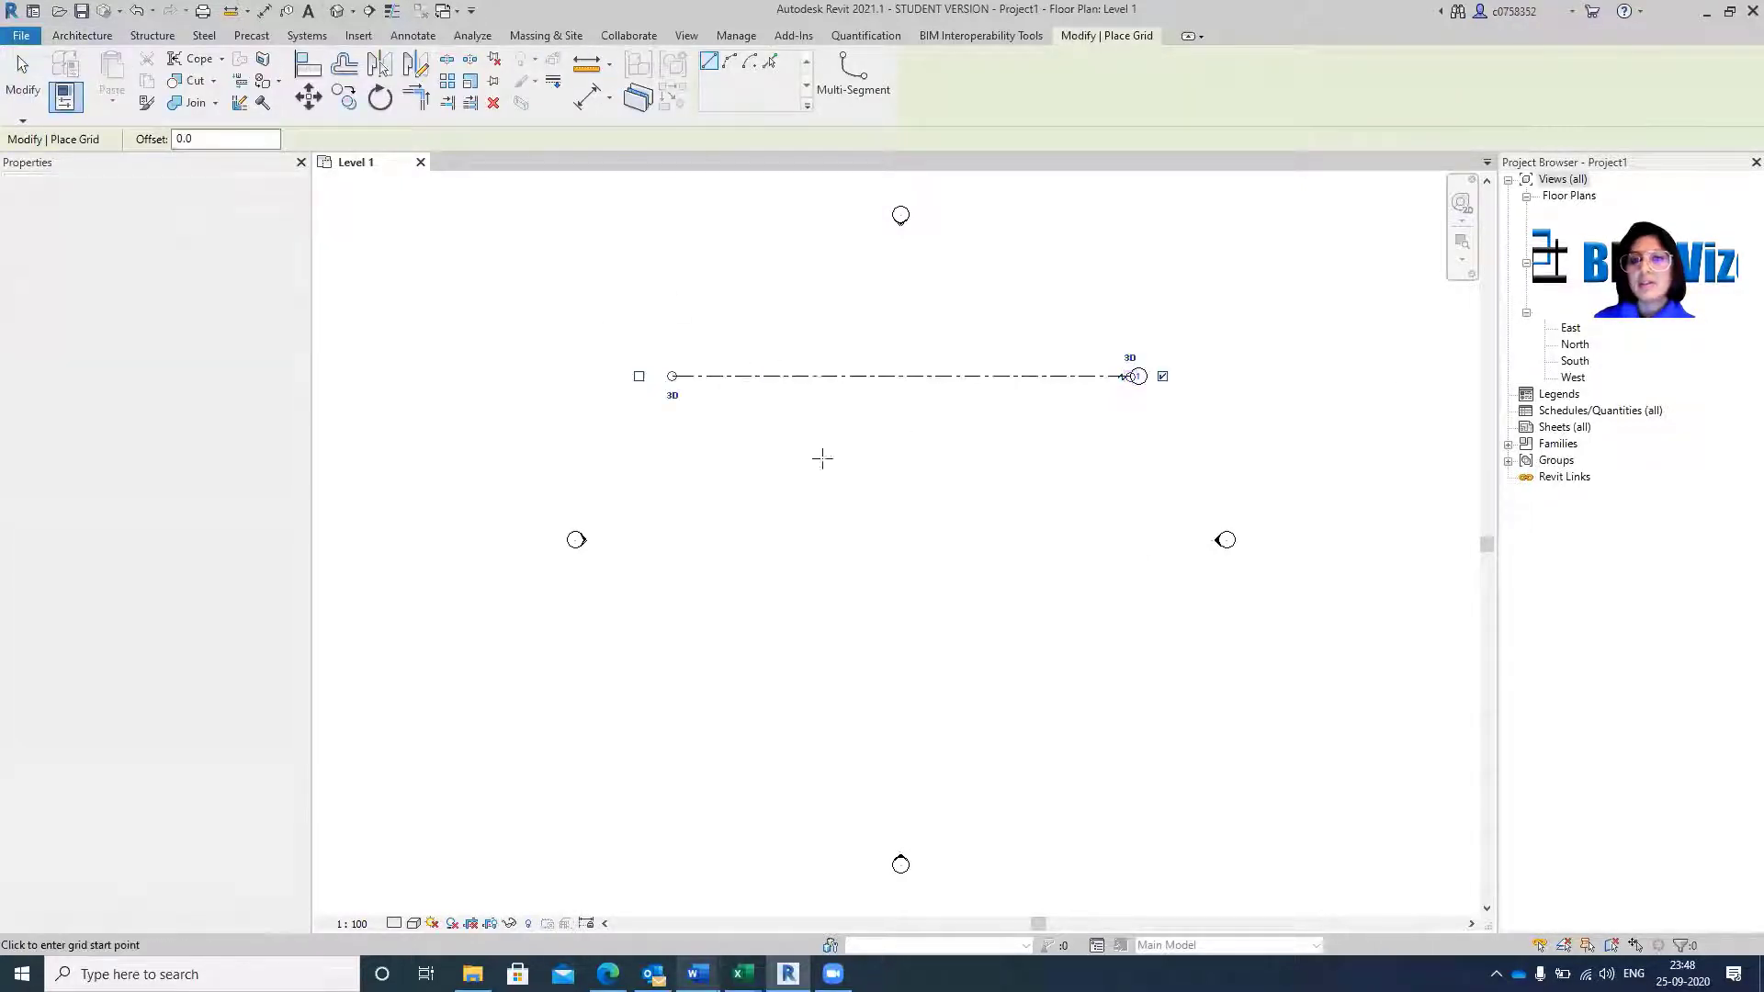
click(673, 504)
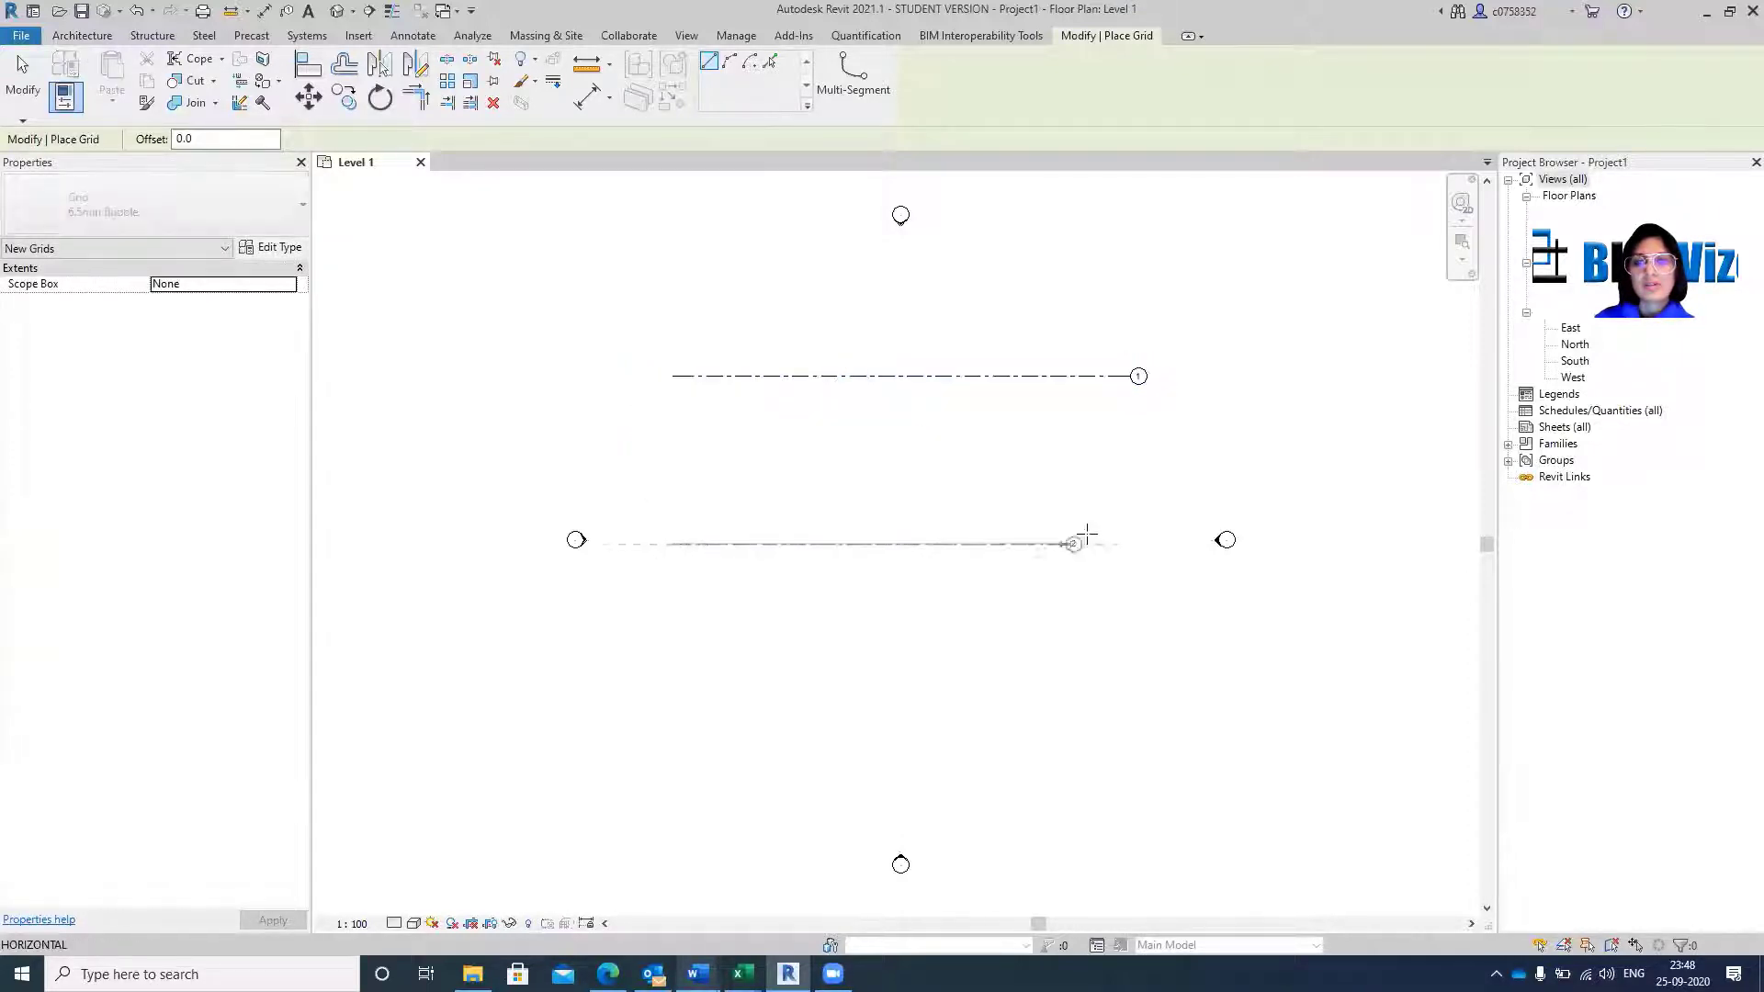
click(1136, 544)
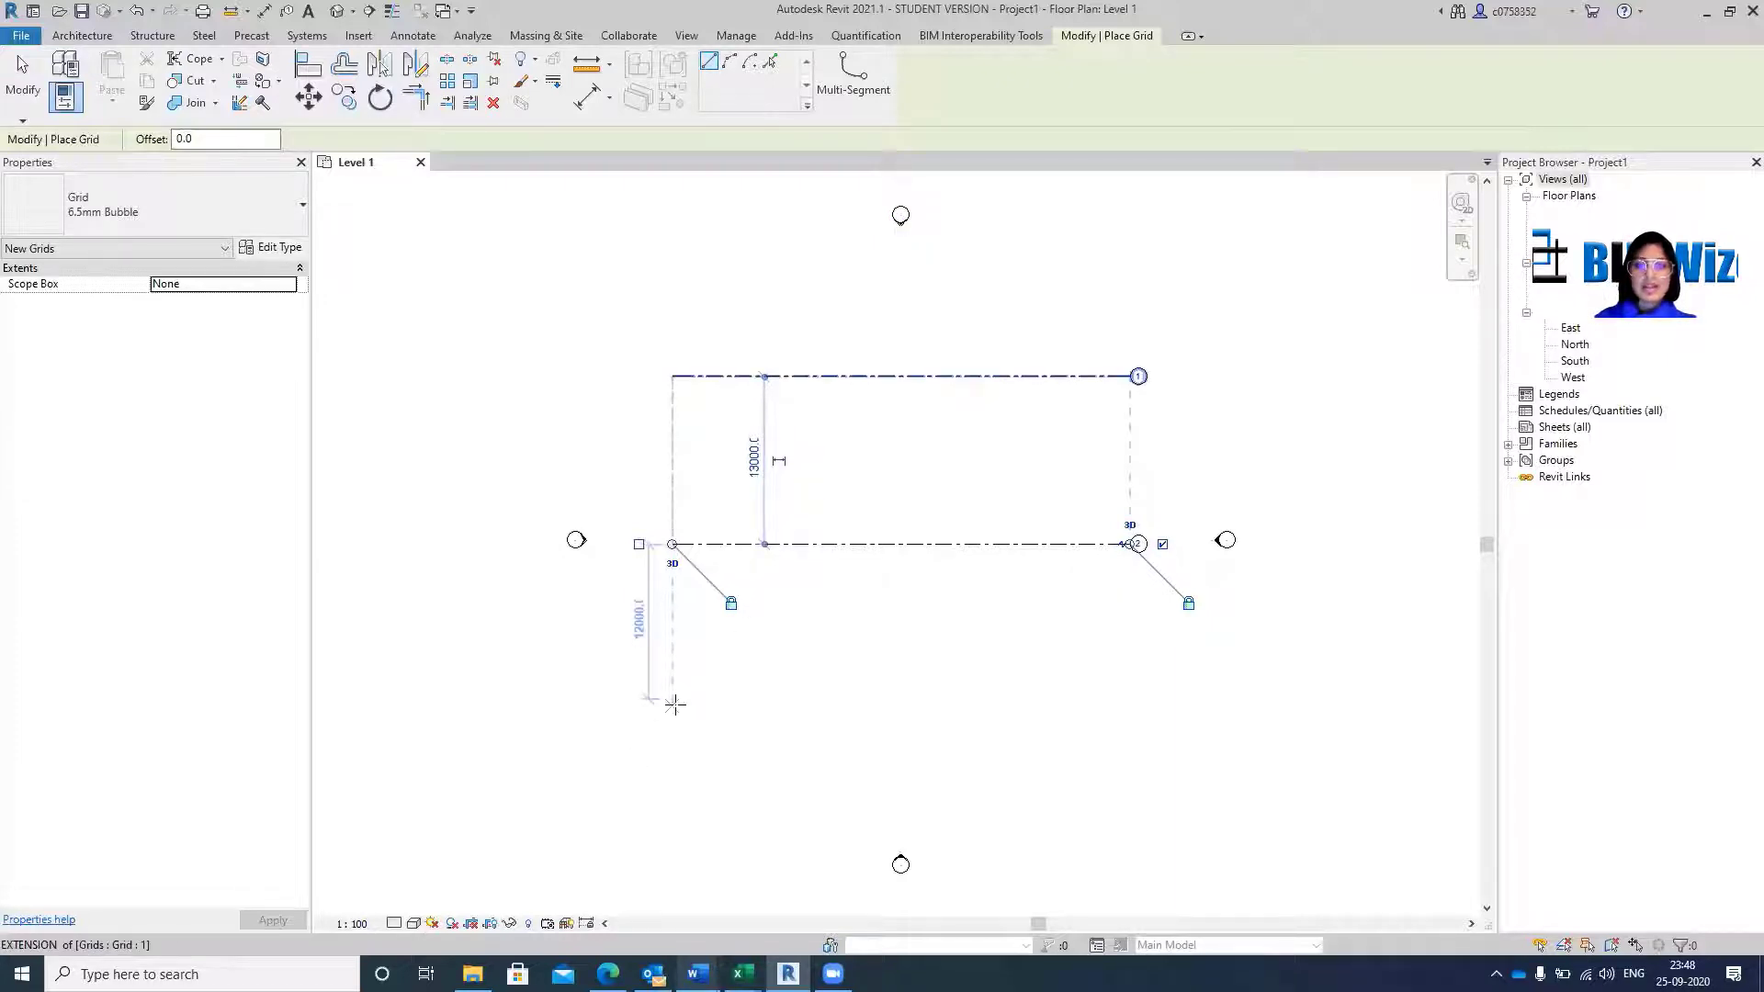
click(675, 705)
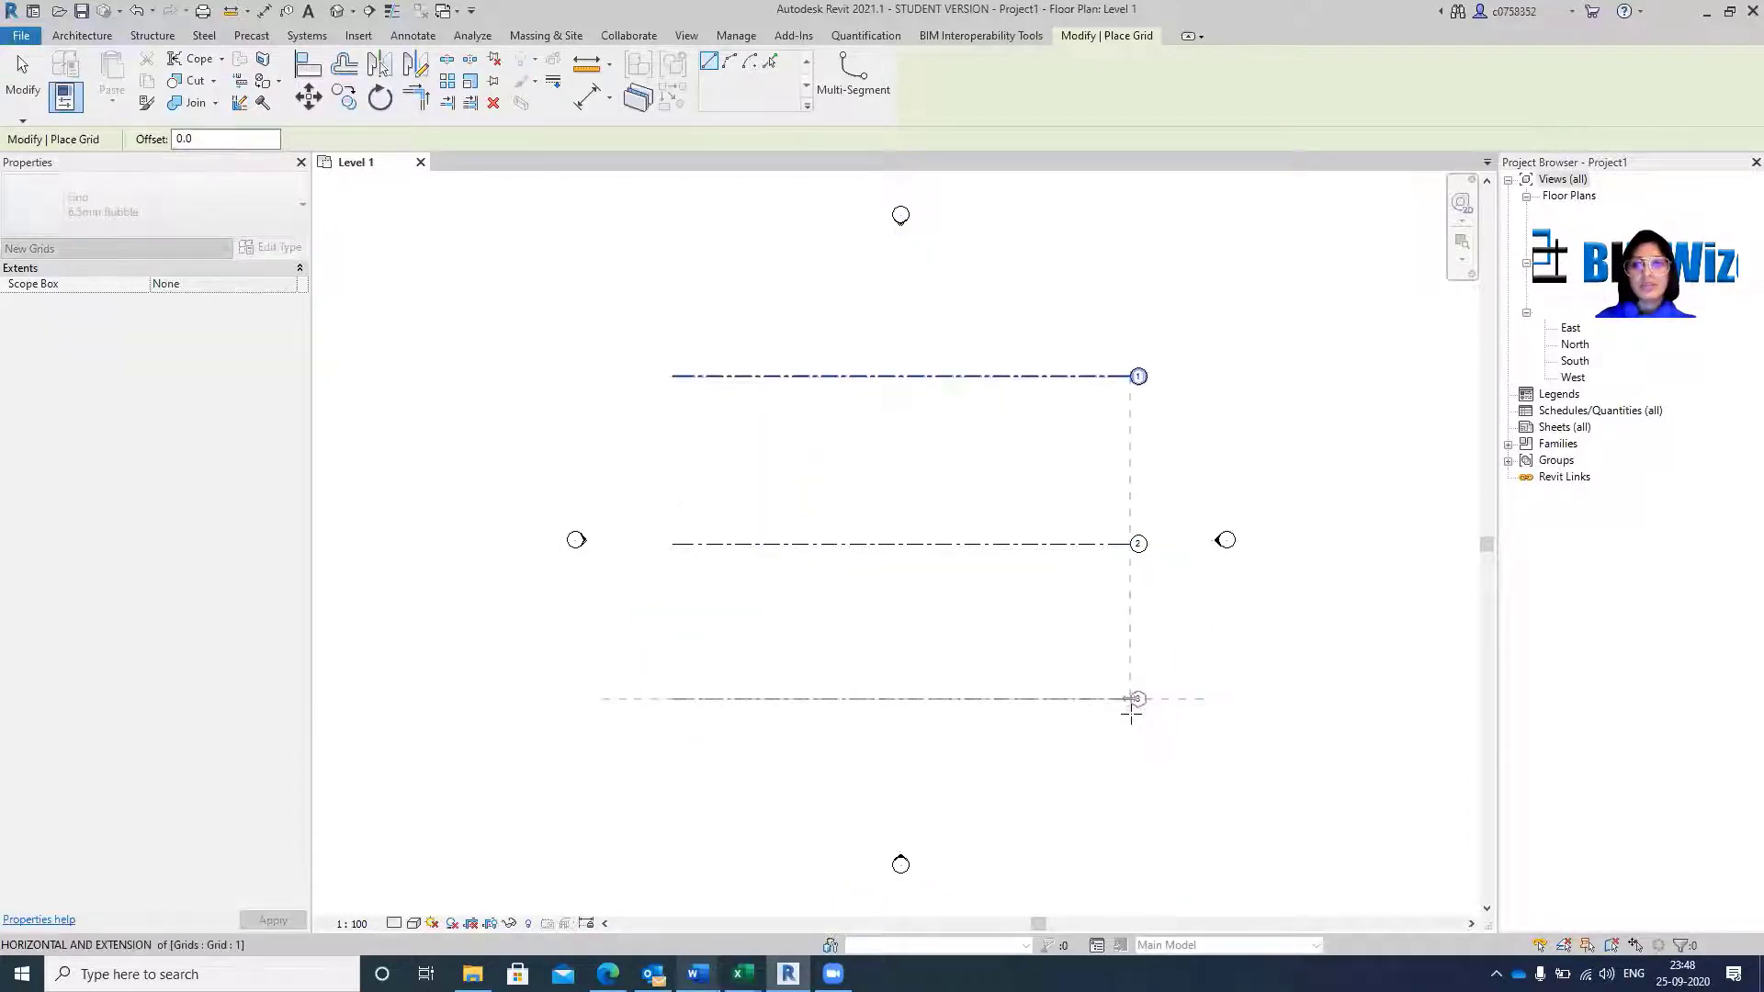
click(1131, 709)
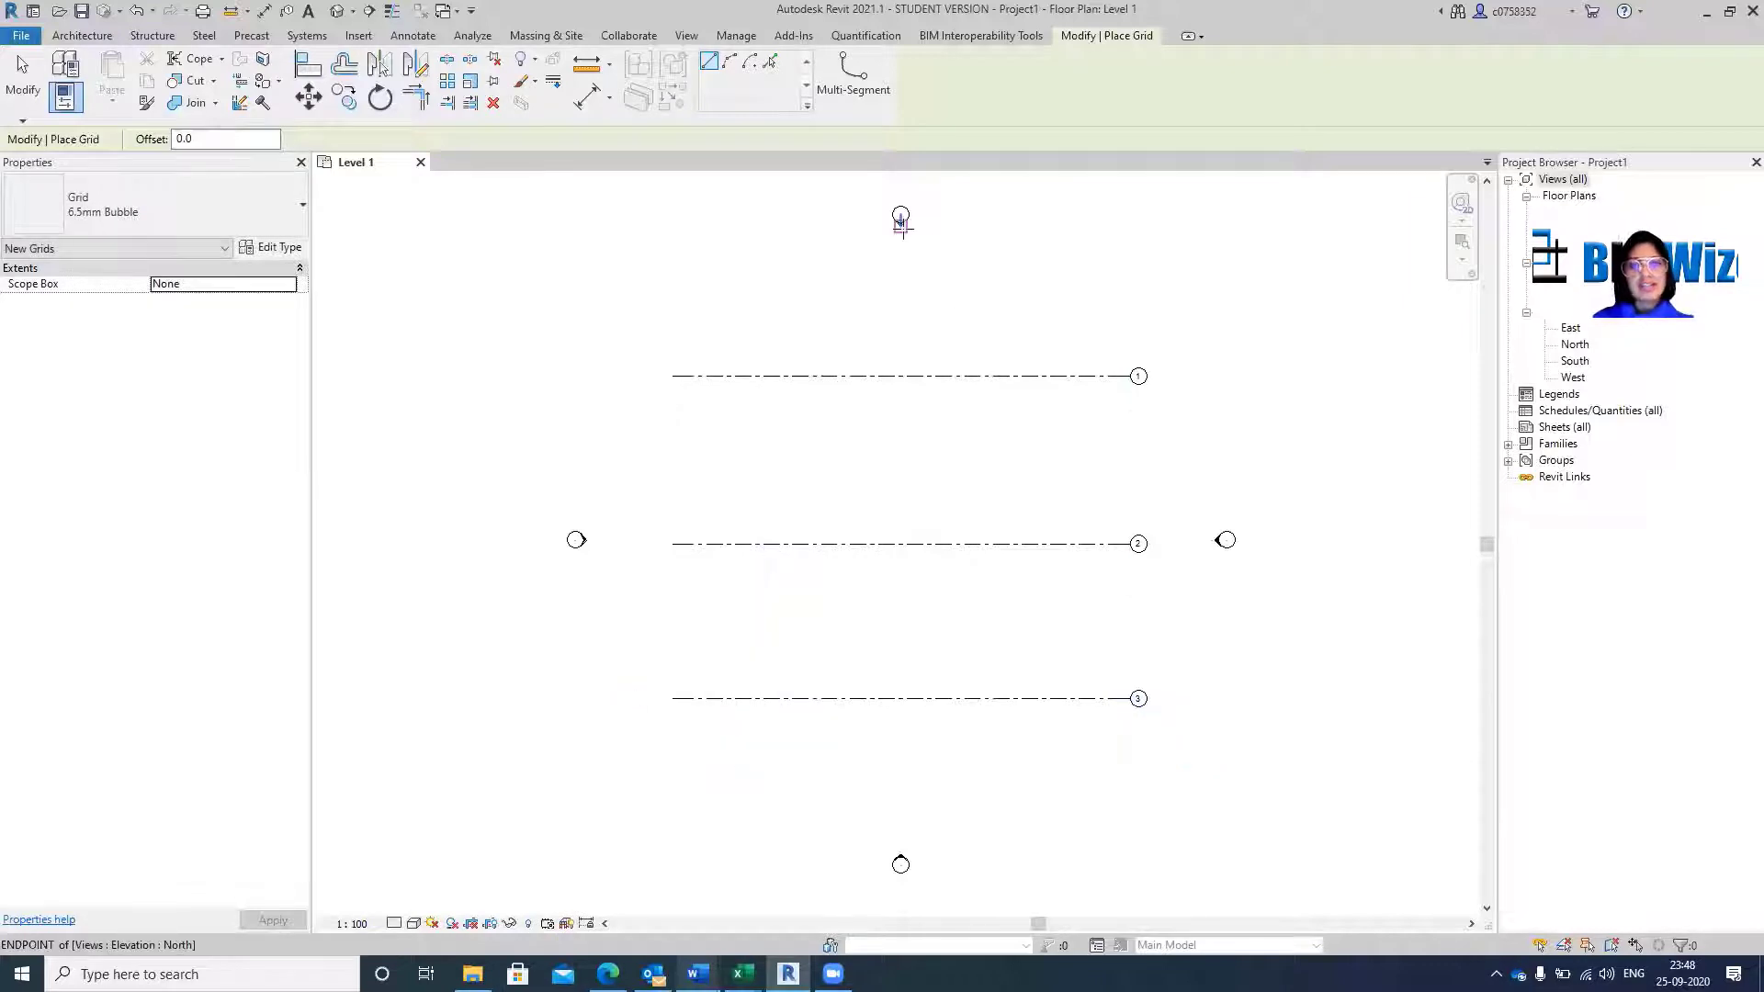
key(Escape)
key(Escape)
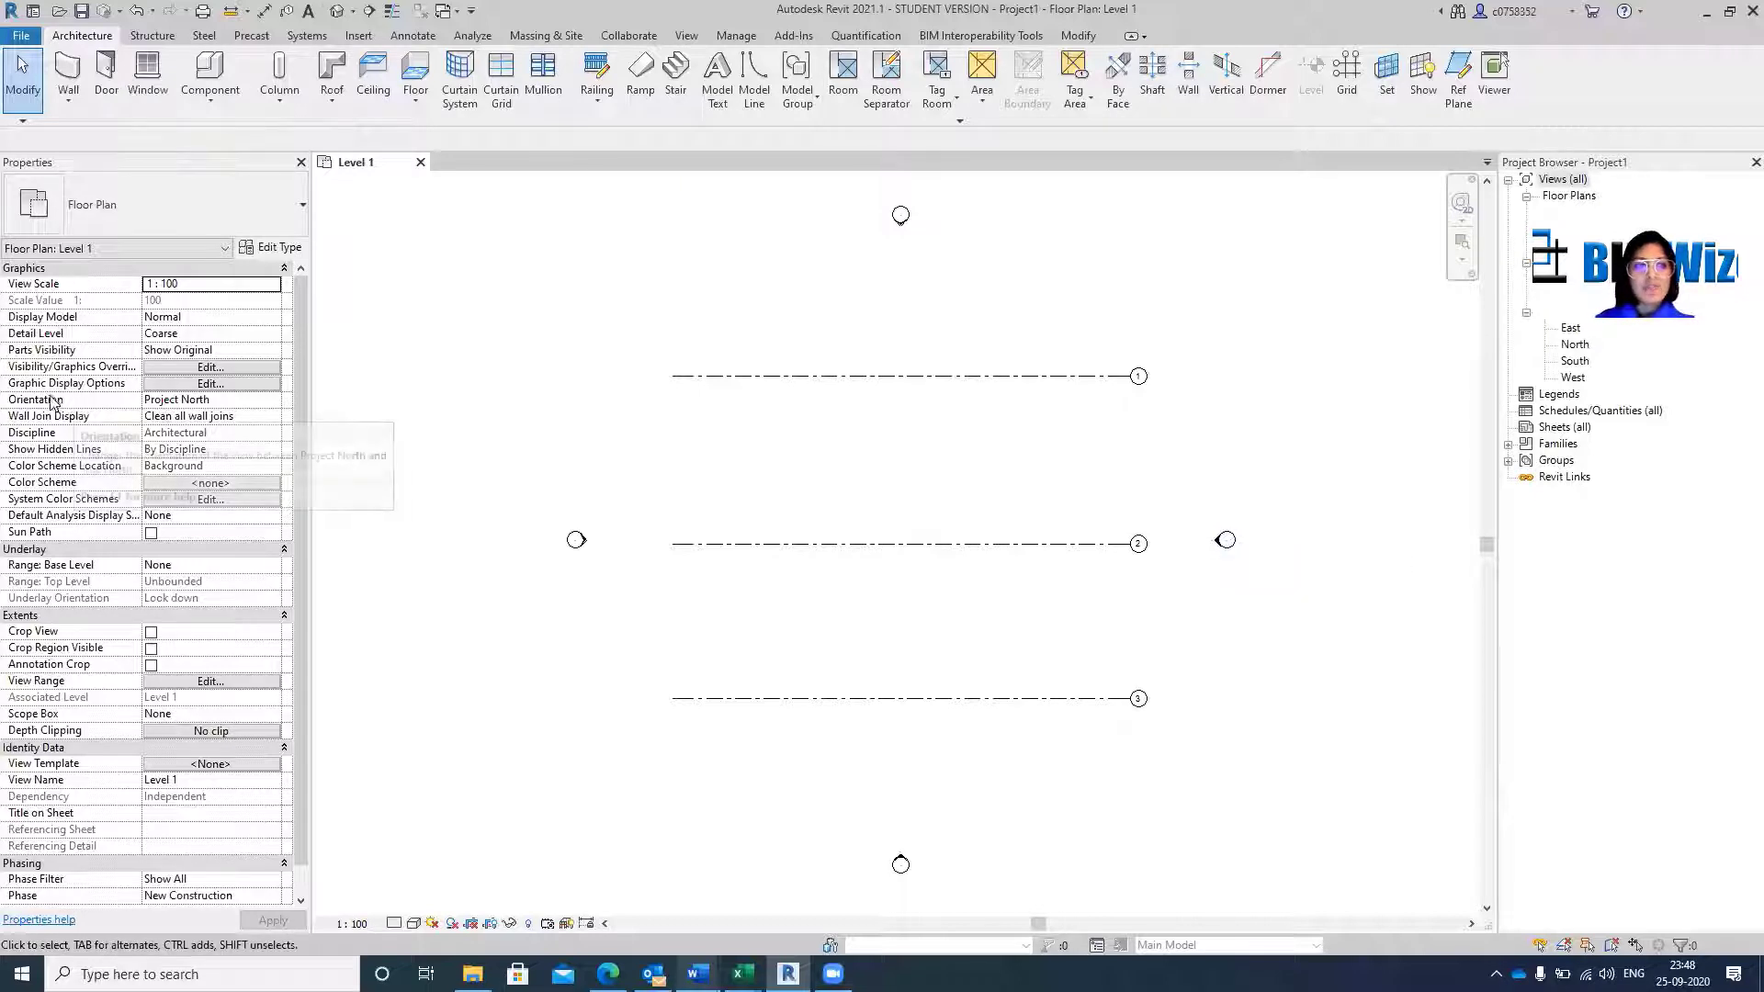
Set the Level 1 floor plan's orientation to True North and apply it.
click(210, 400)
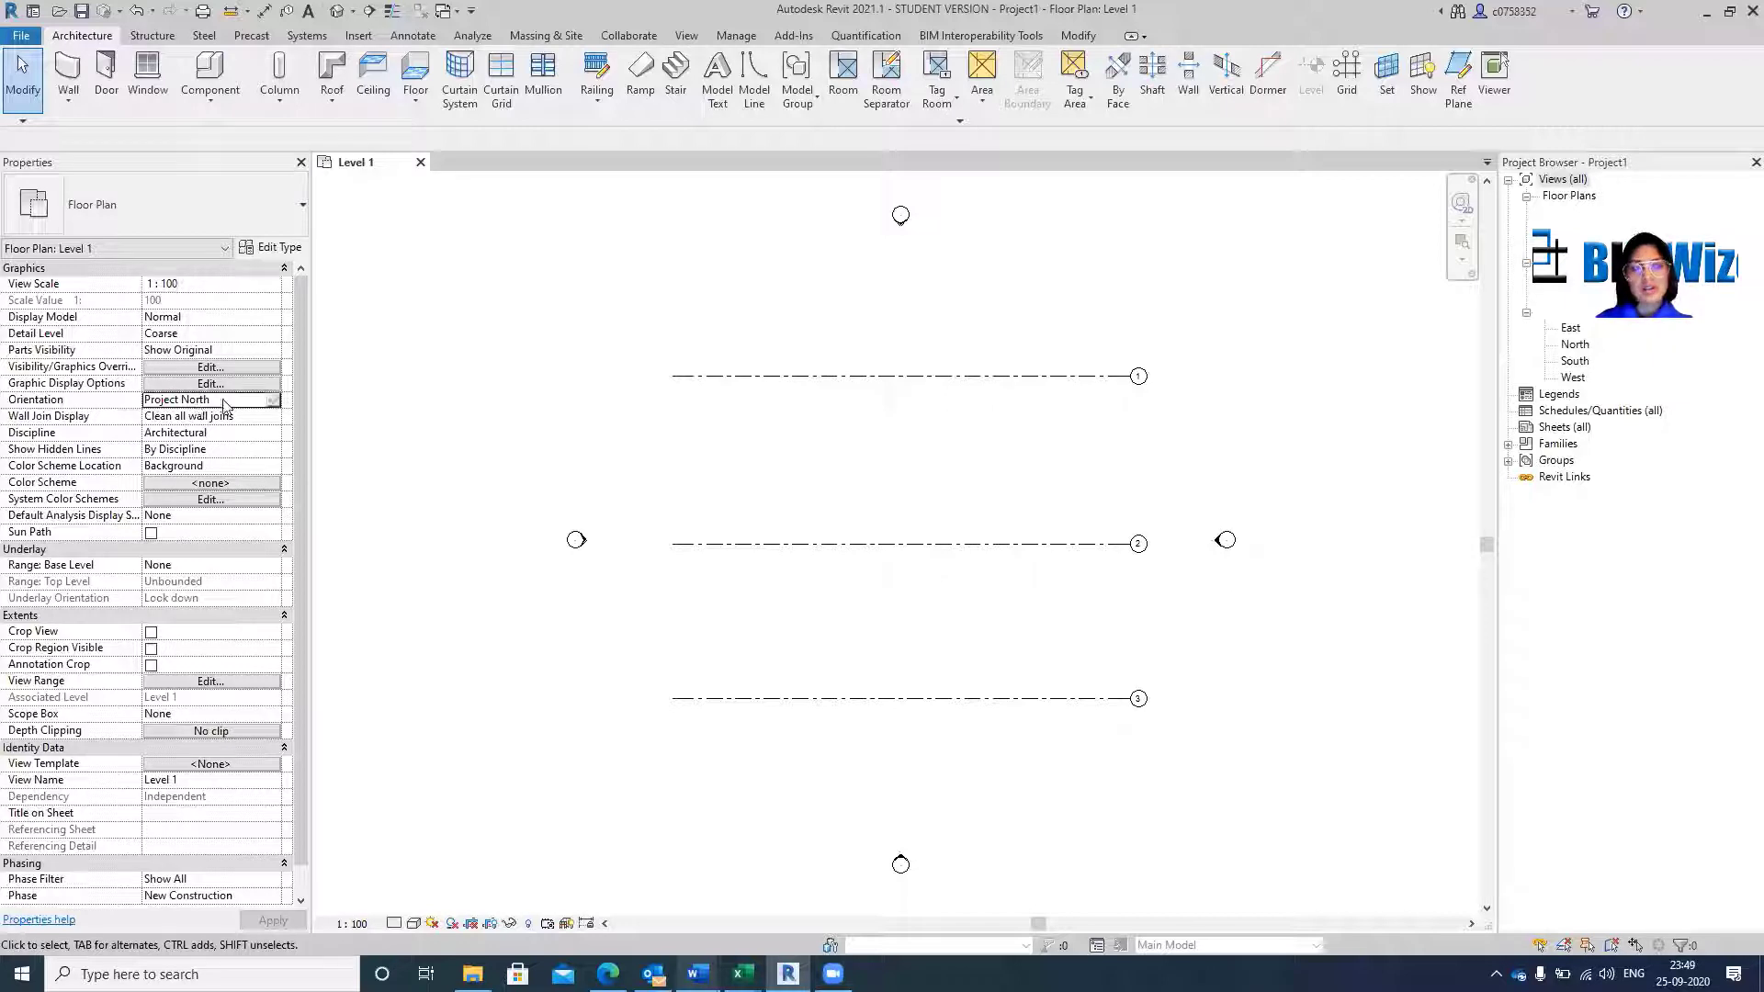
click(271, 401)
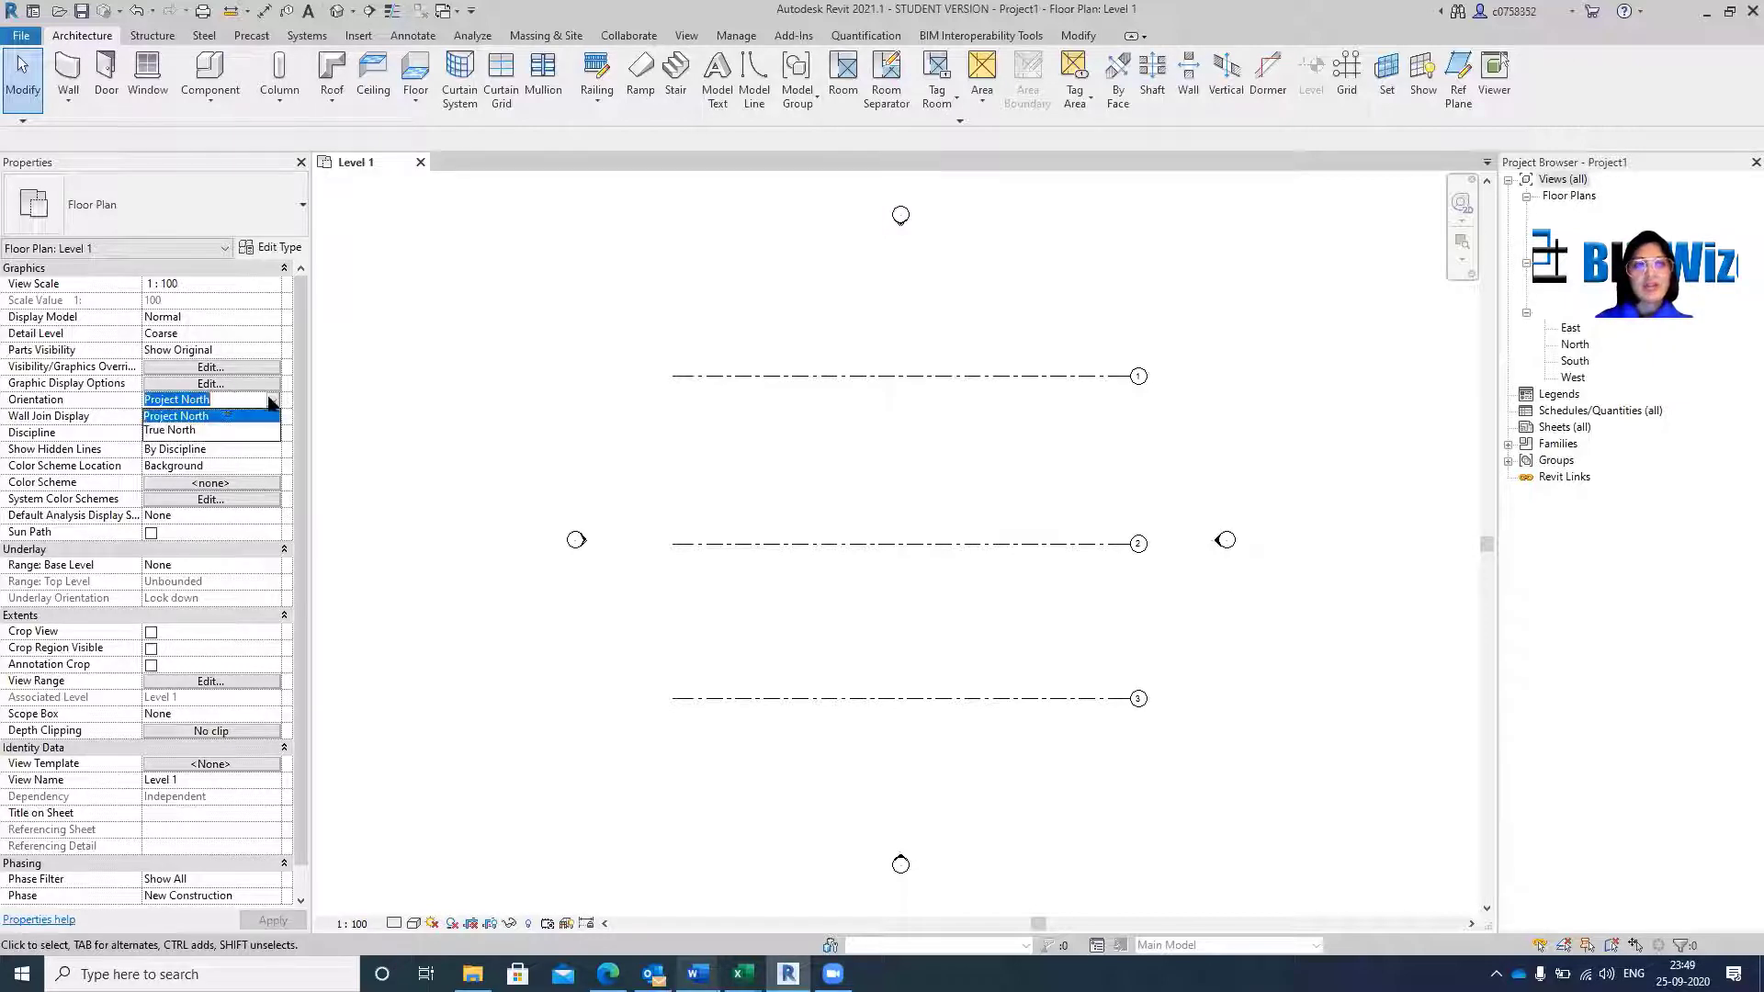
click(187, 431)
click(280, 922)
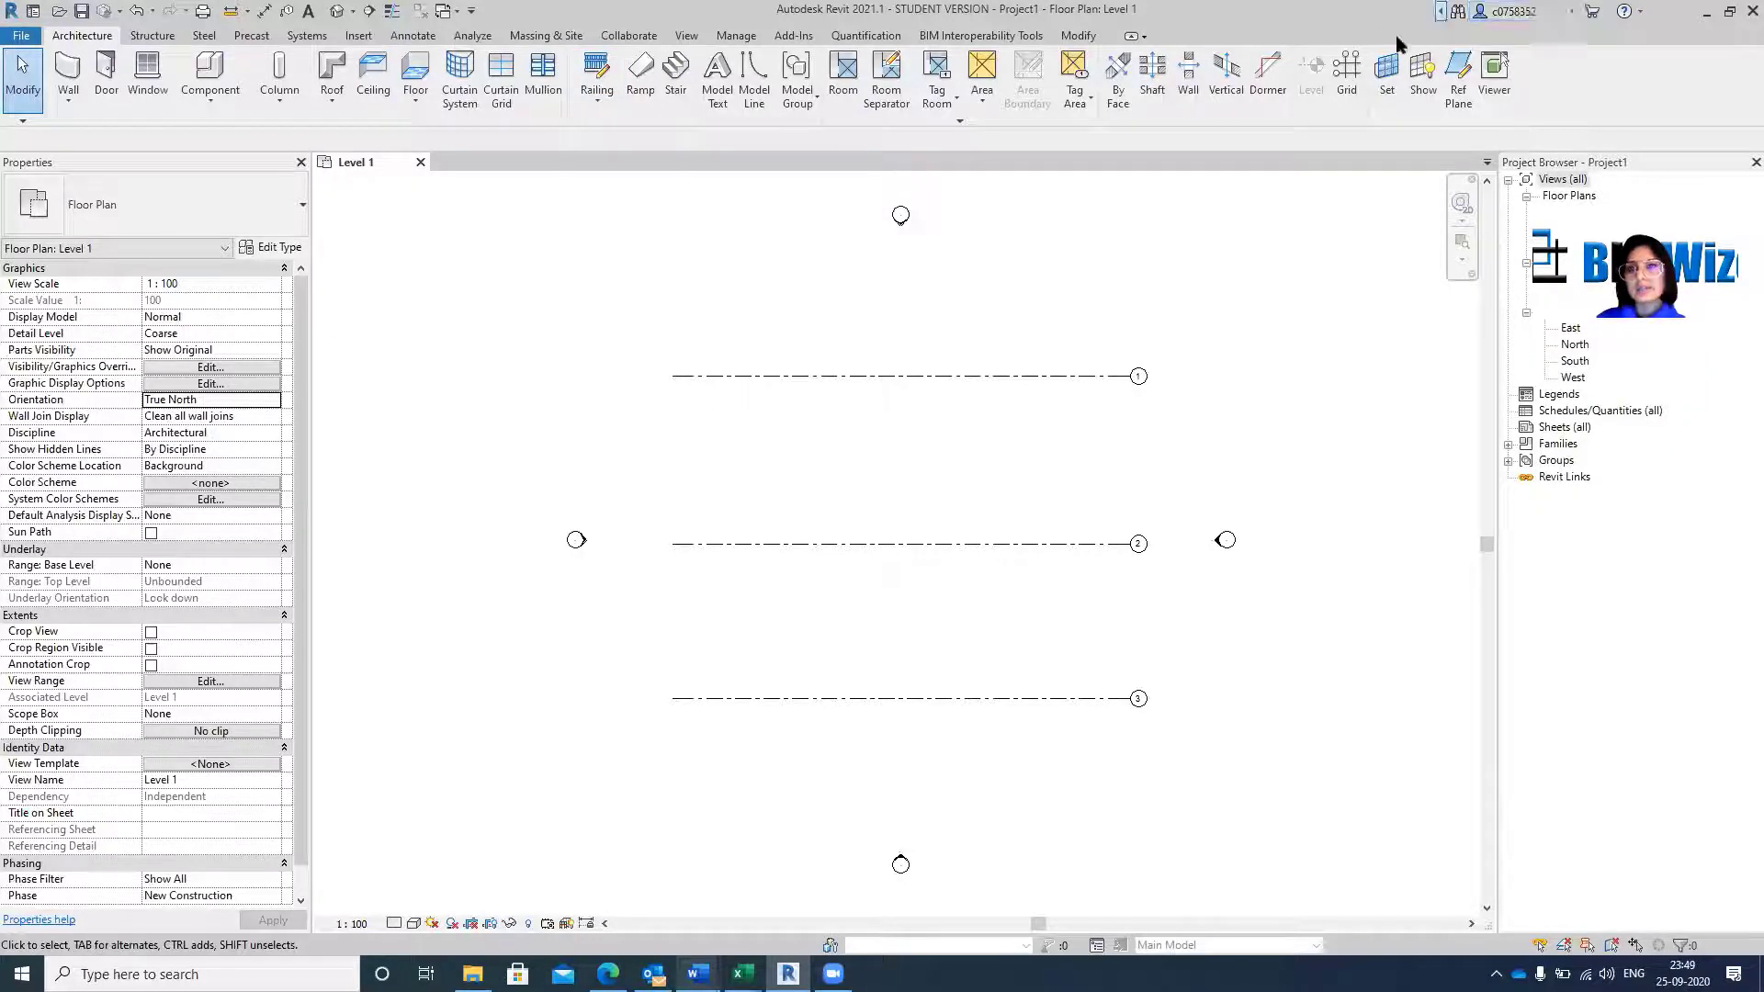
Rotate True North 45° clockwise from the vertical about the project's default rotation centre.
click(1730, 12)
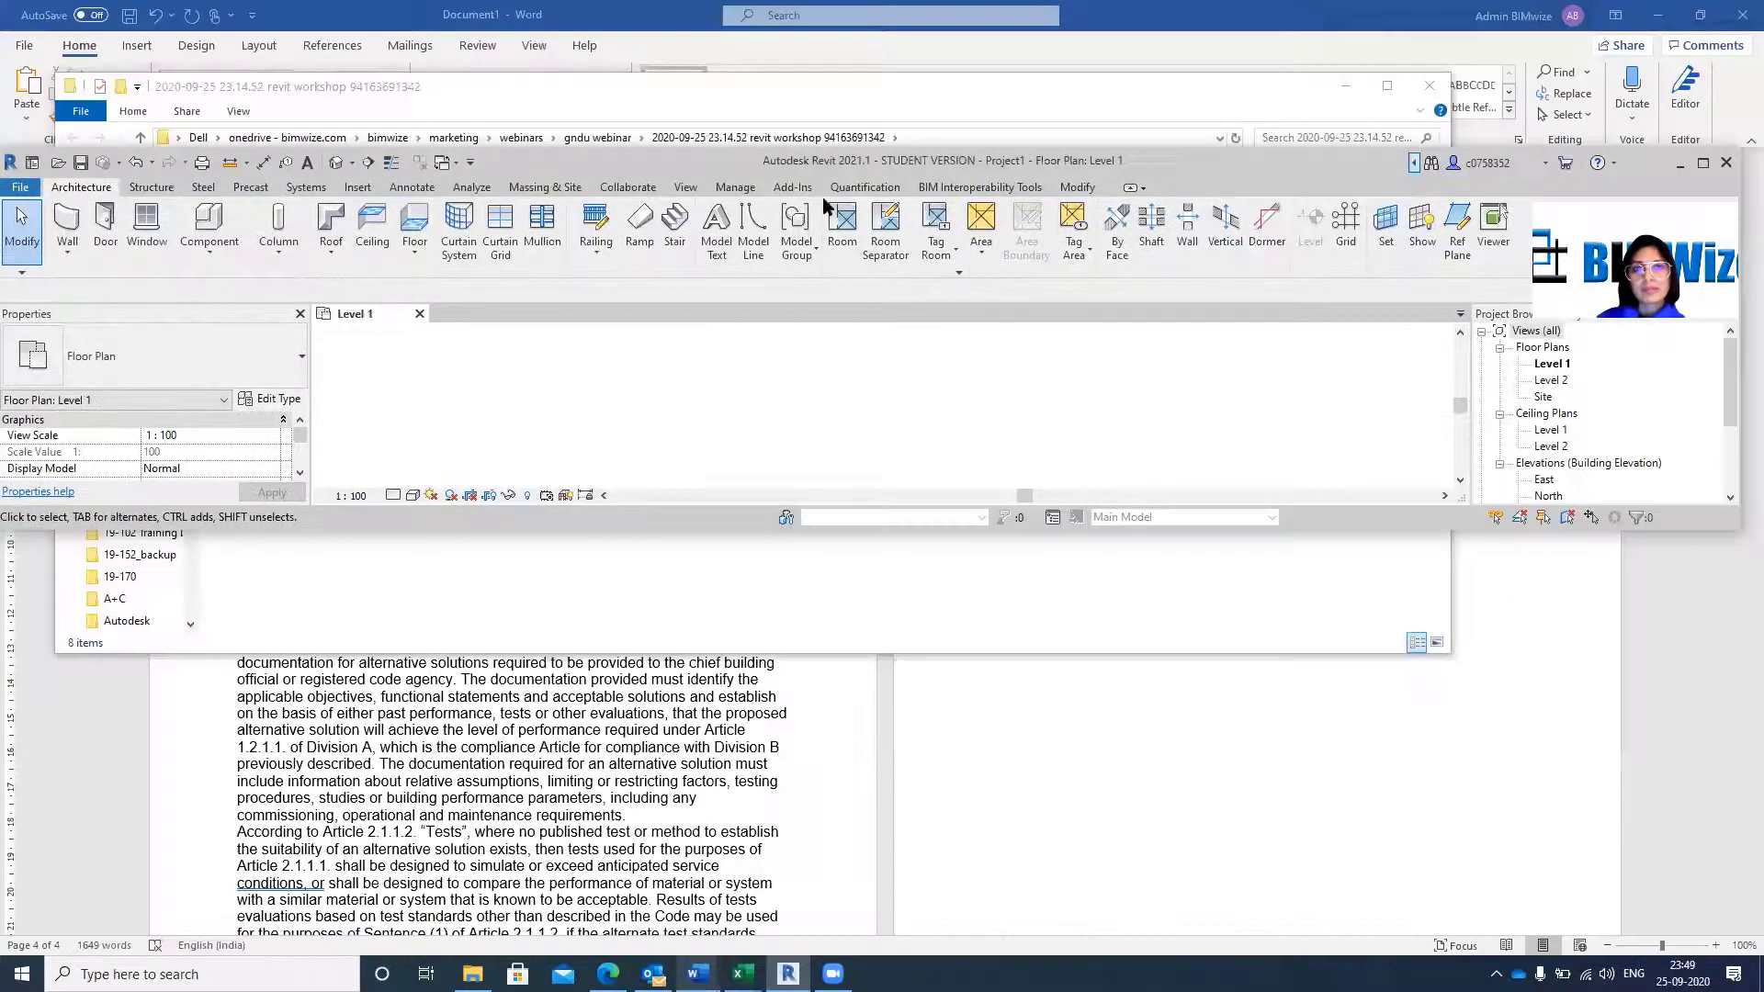
click(742, 188)
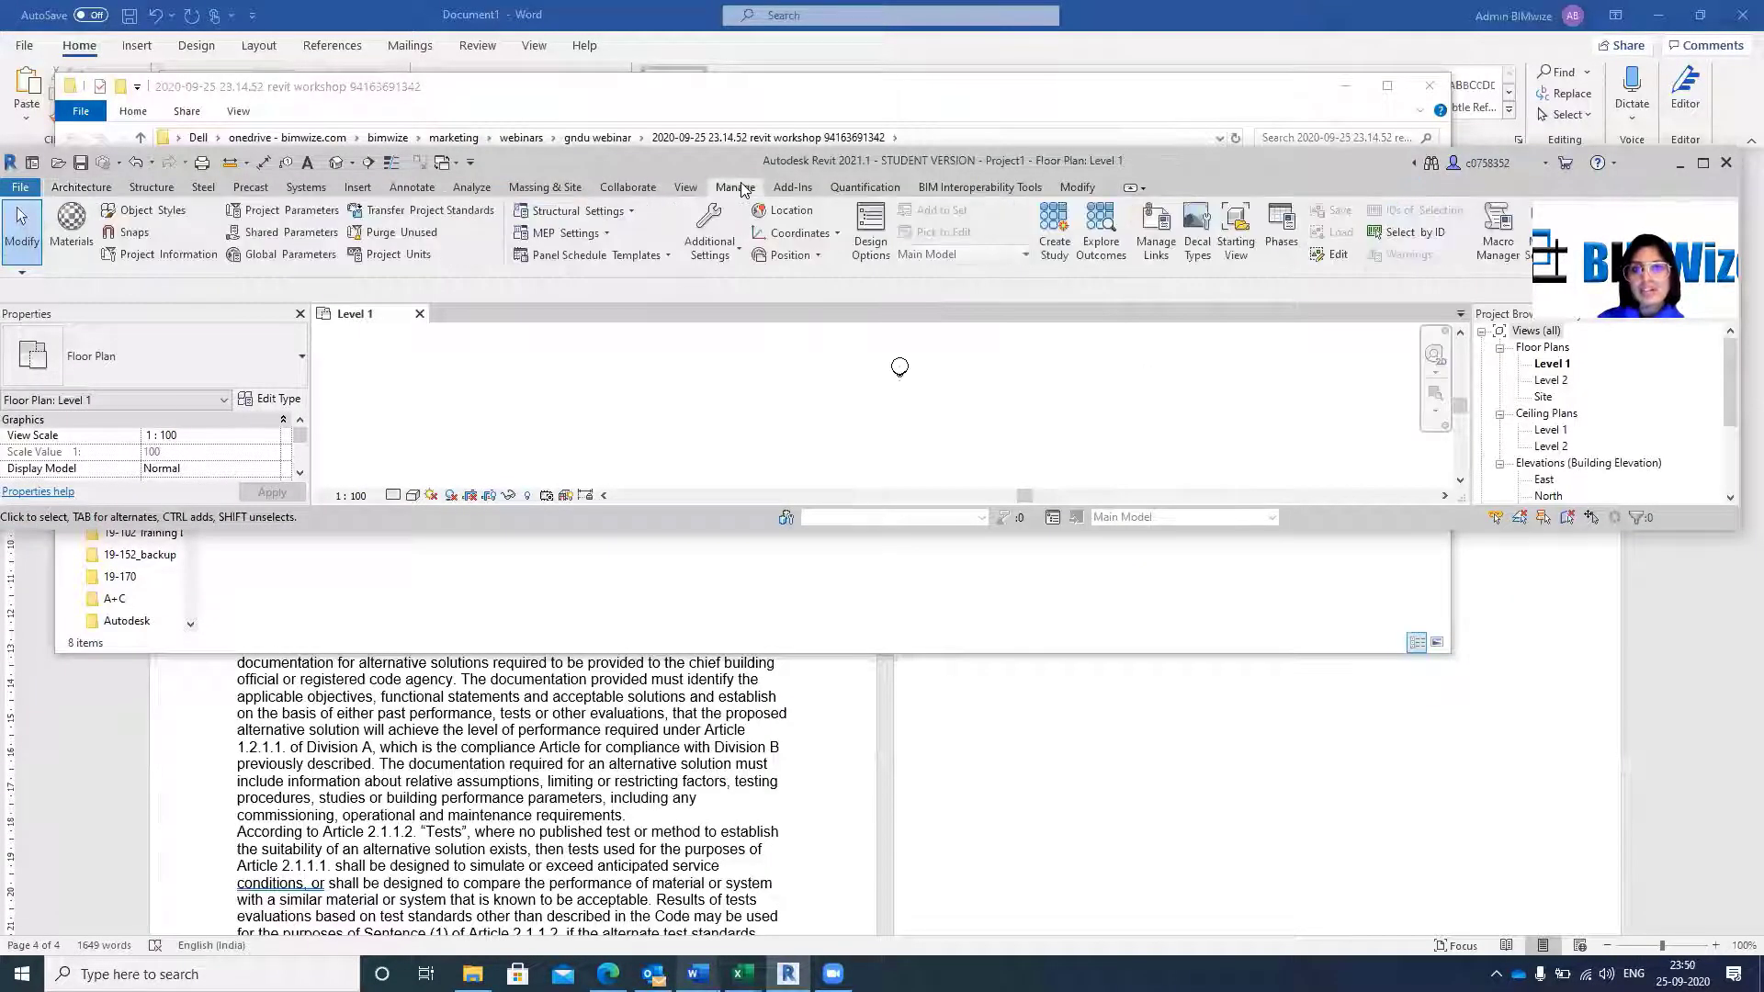
click(836, 235)
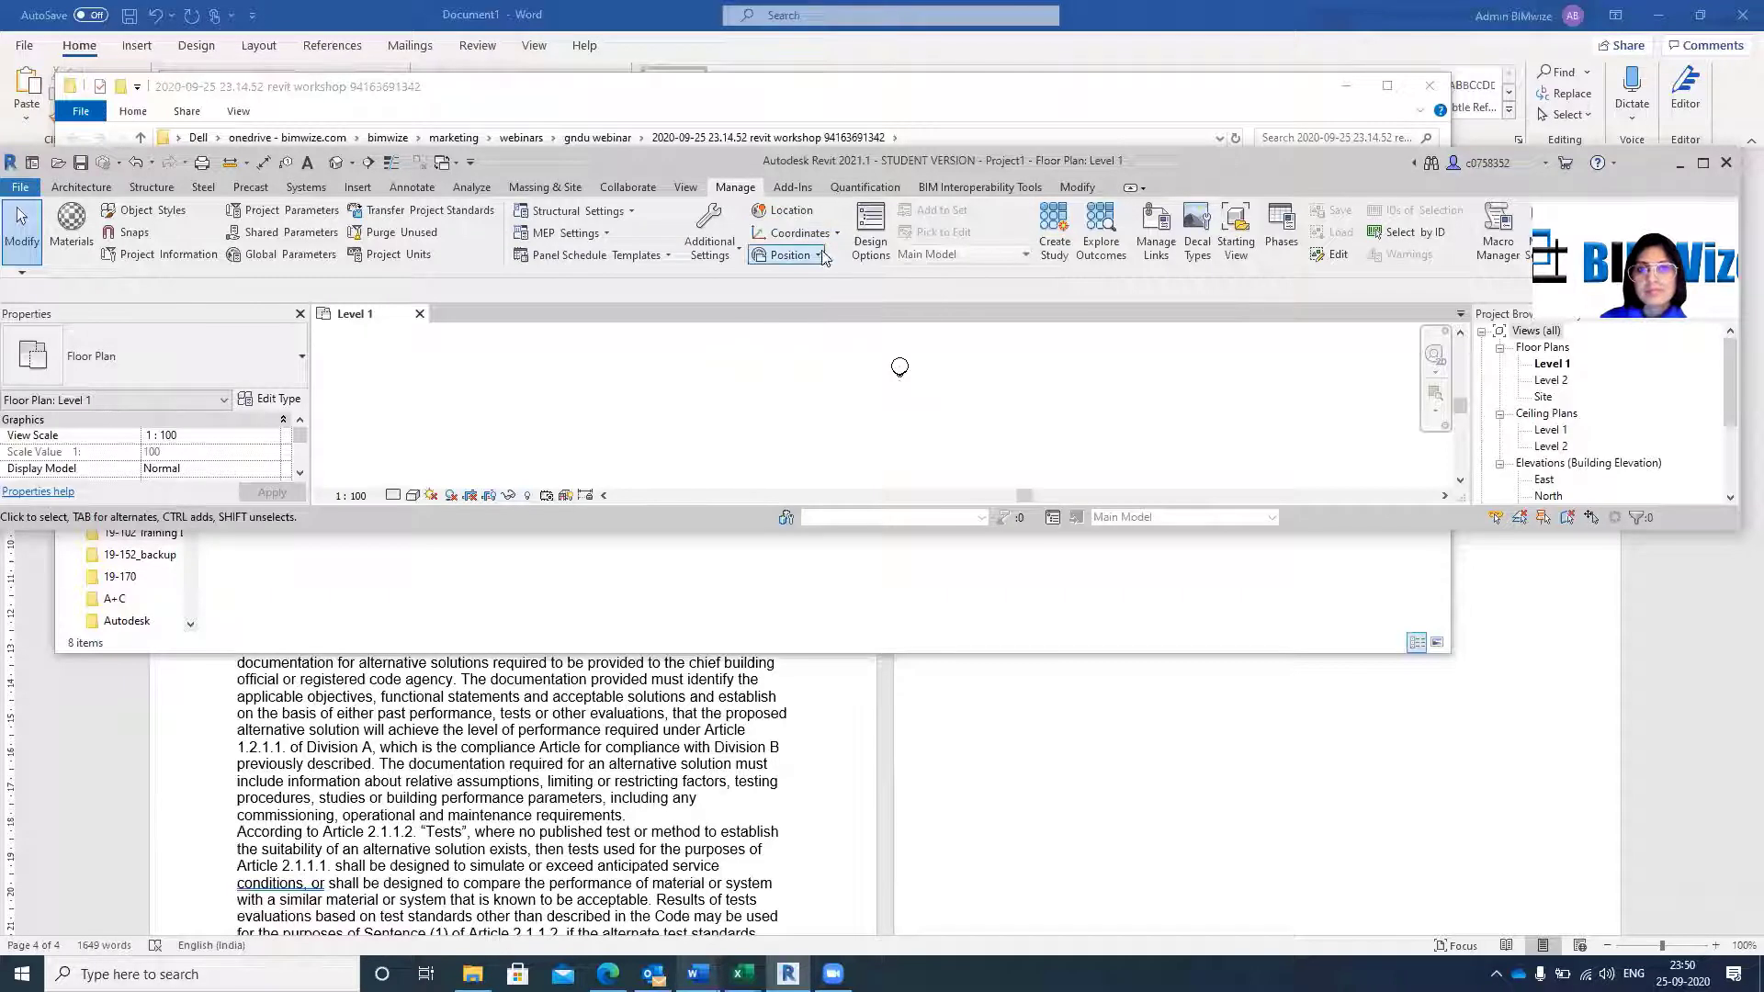
click(819, 255)
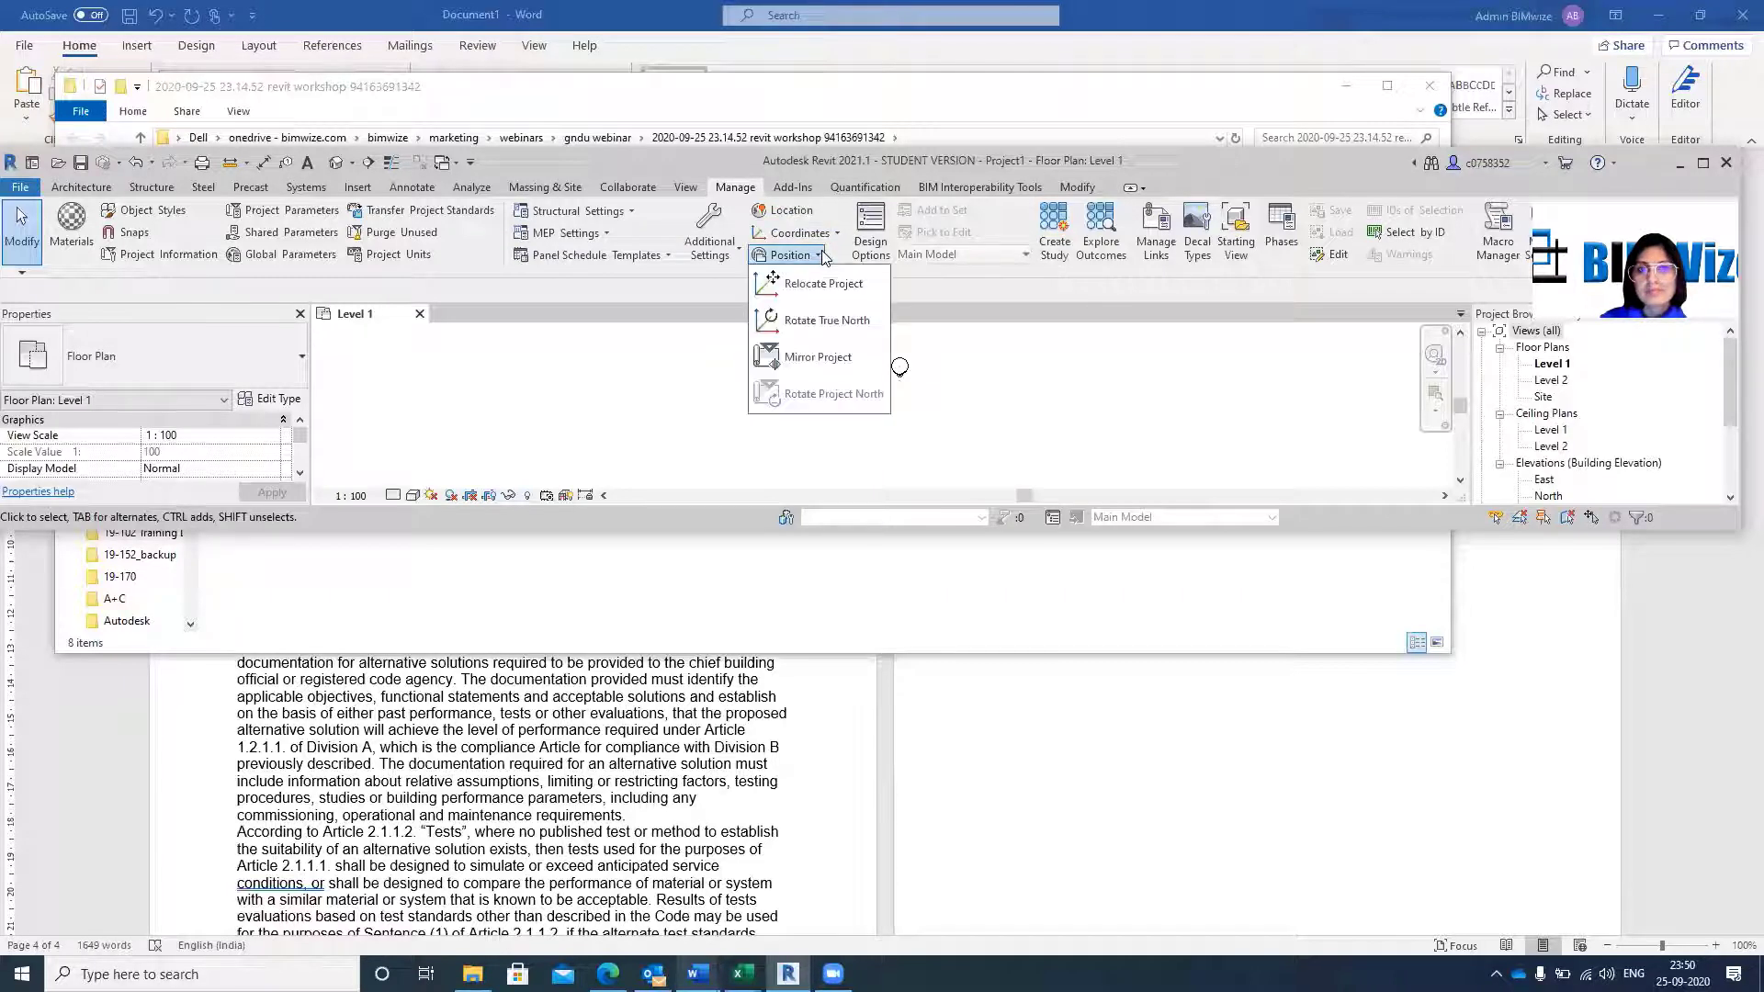
click(827, 321)
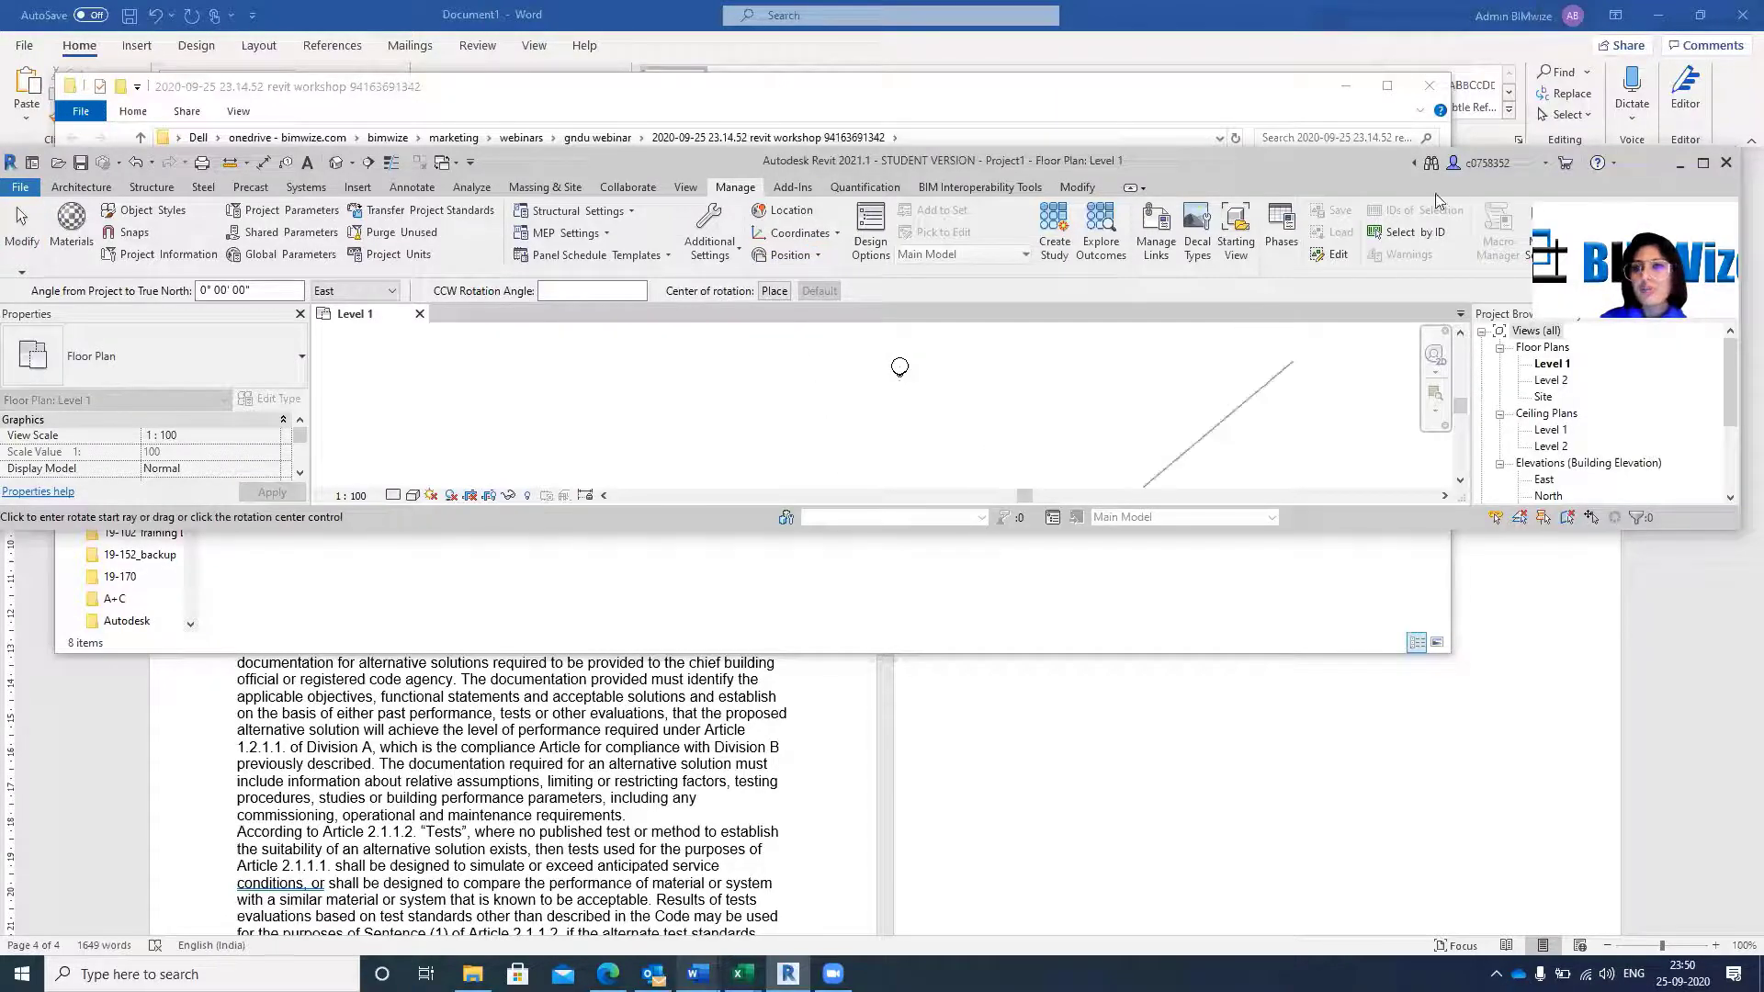
click(1702, 162)
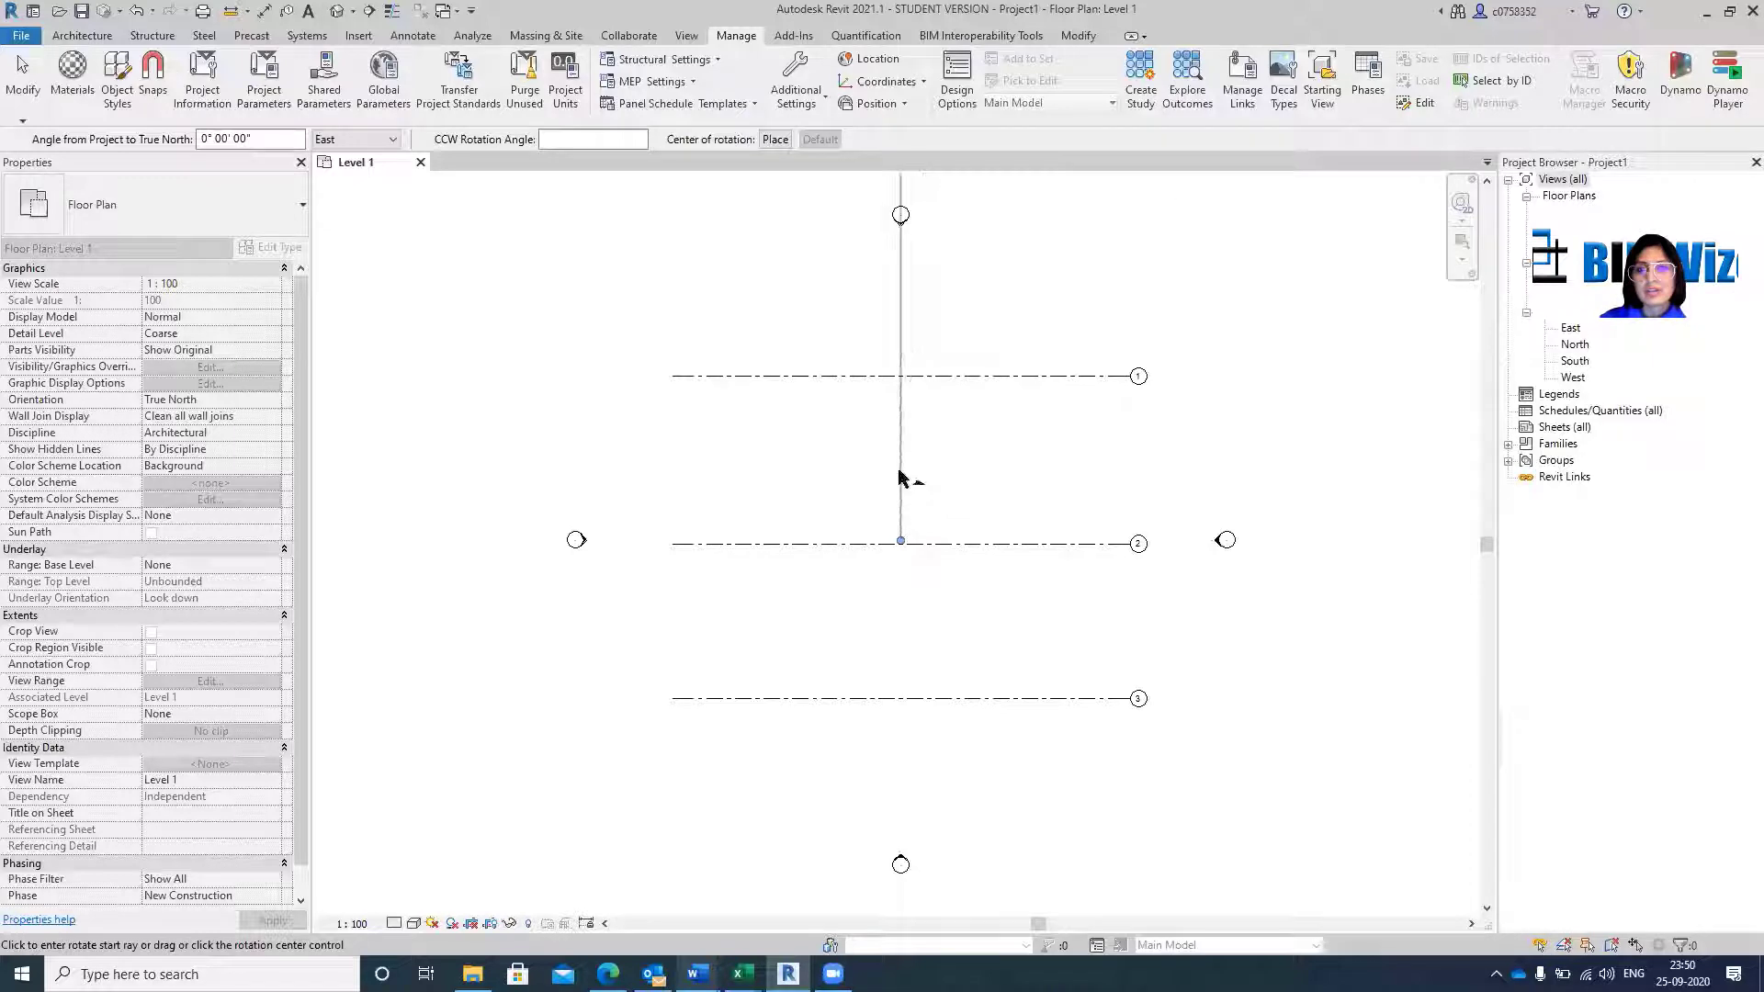
click(907, 471)
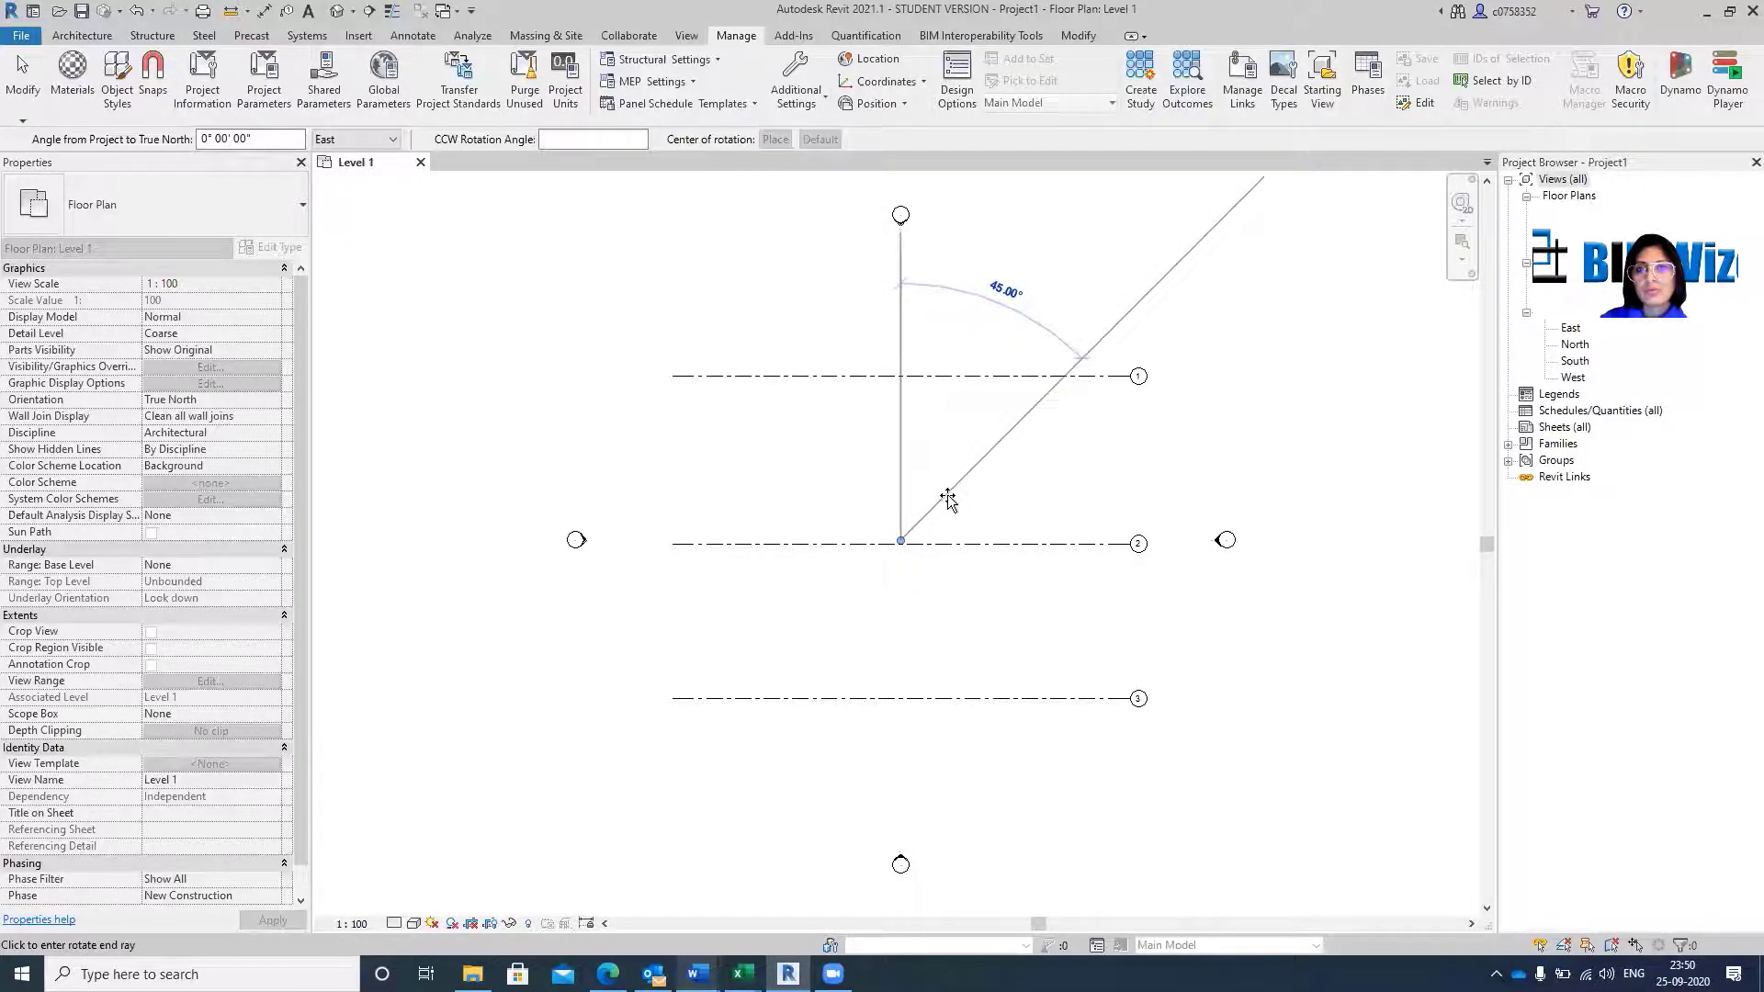
click(950, 502)
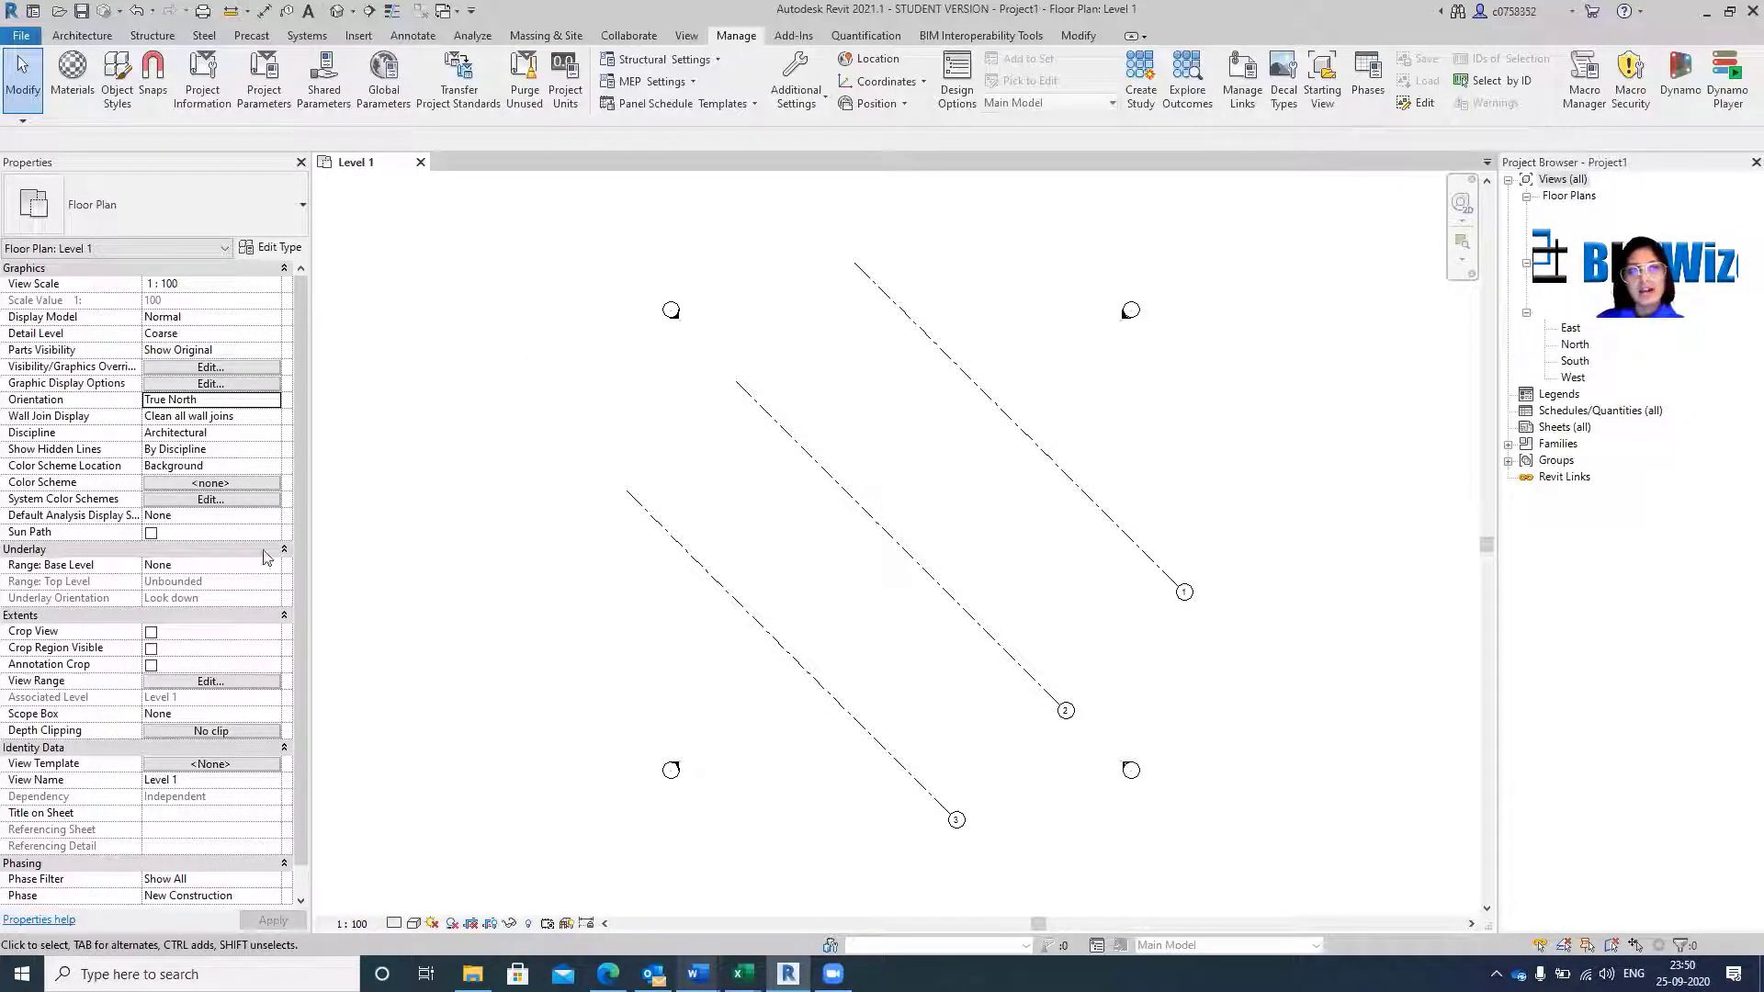
Set the Level 1 view's orientation back to Project North and apply it.
click(273, 401)
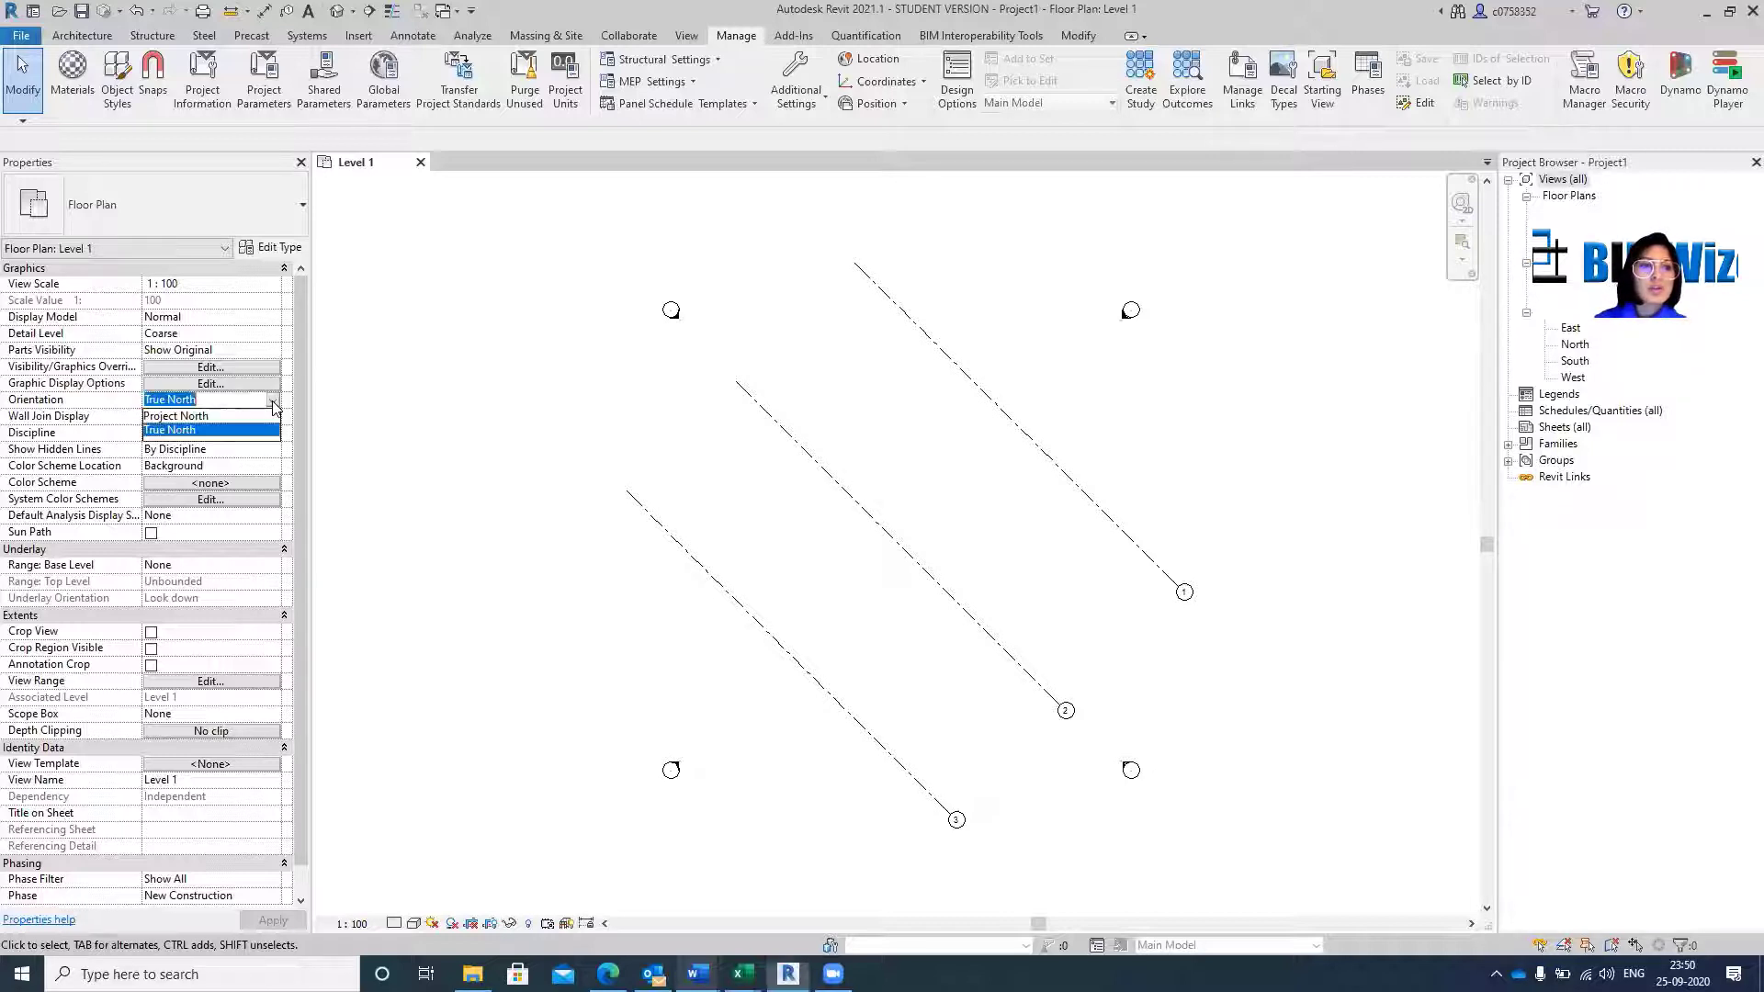
click(176, 416)
click(272, 919)
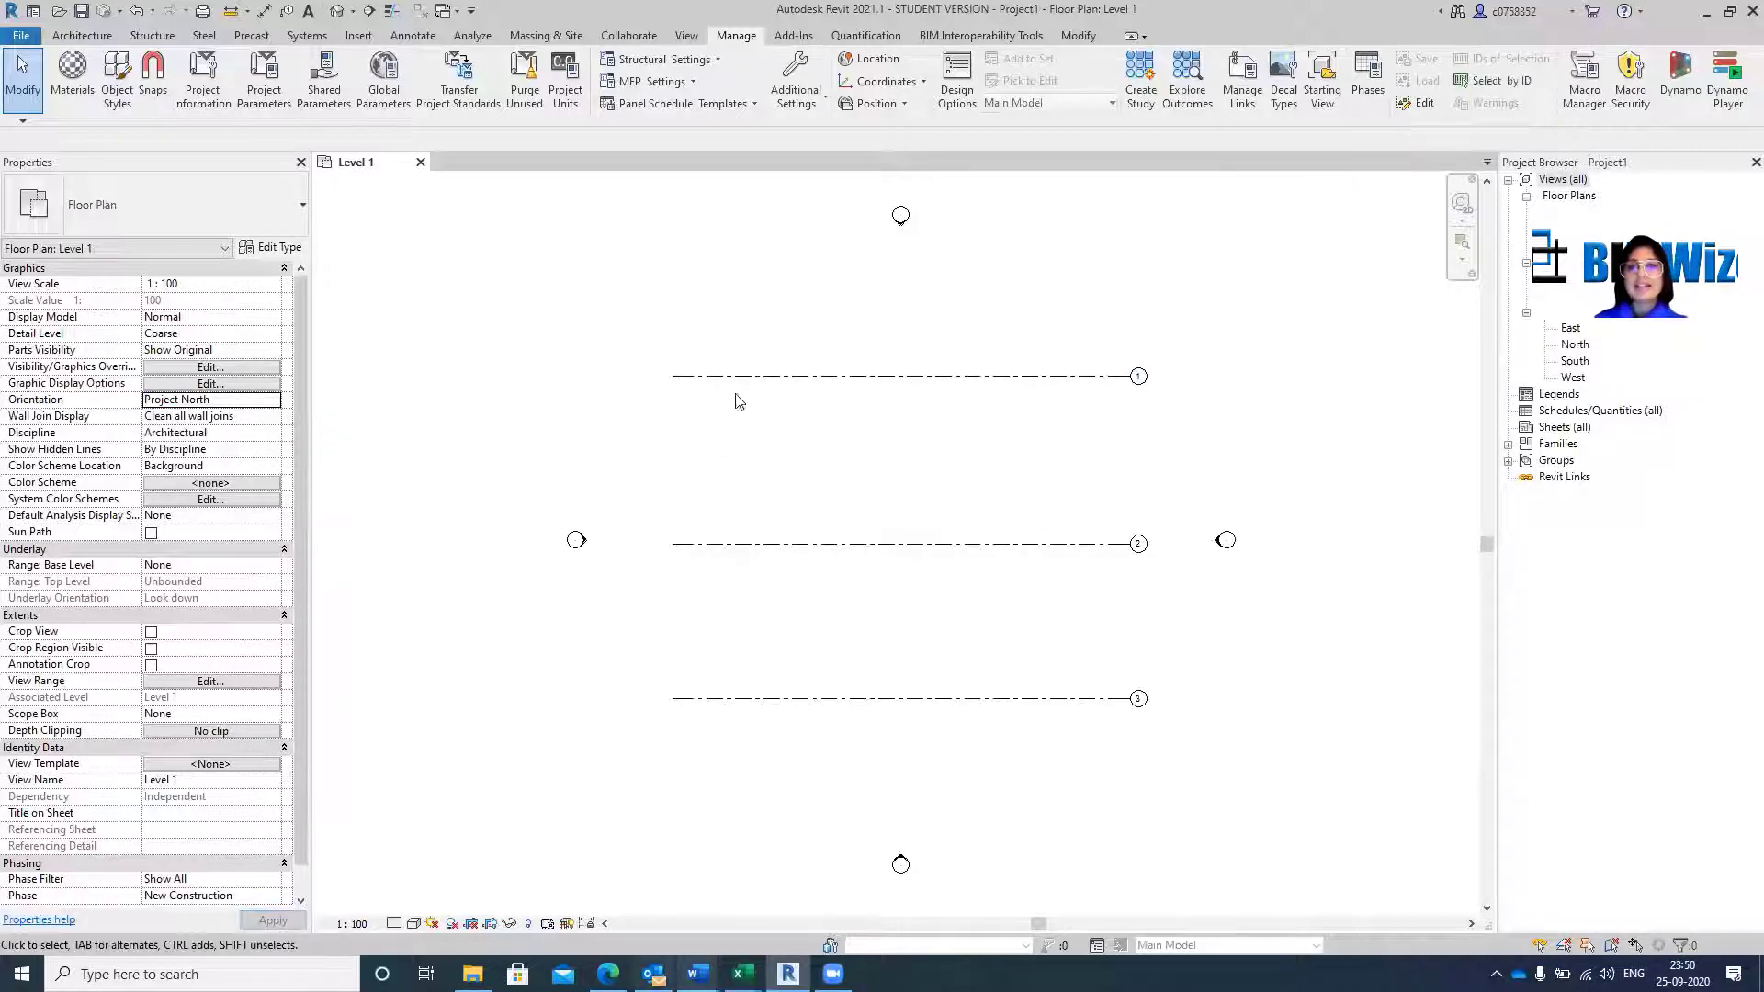
Switch the Level 1 view to True North once more for comparison and return it to Project North.
click(274, 402)
click(184, 433)
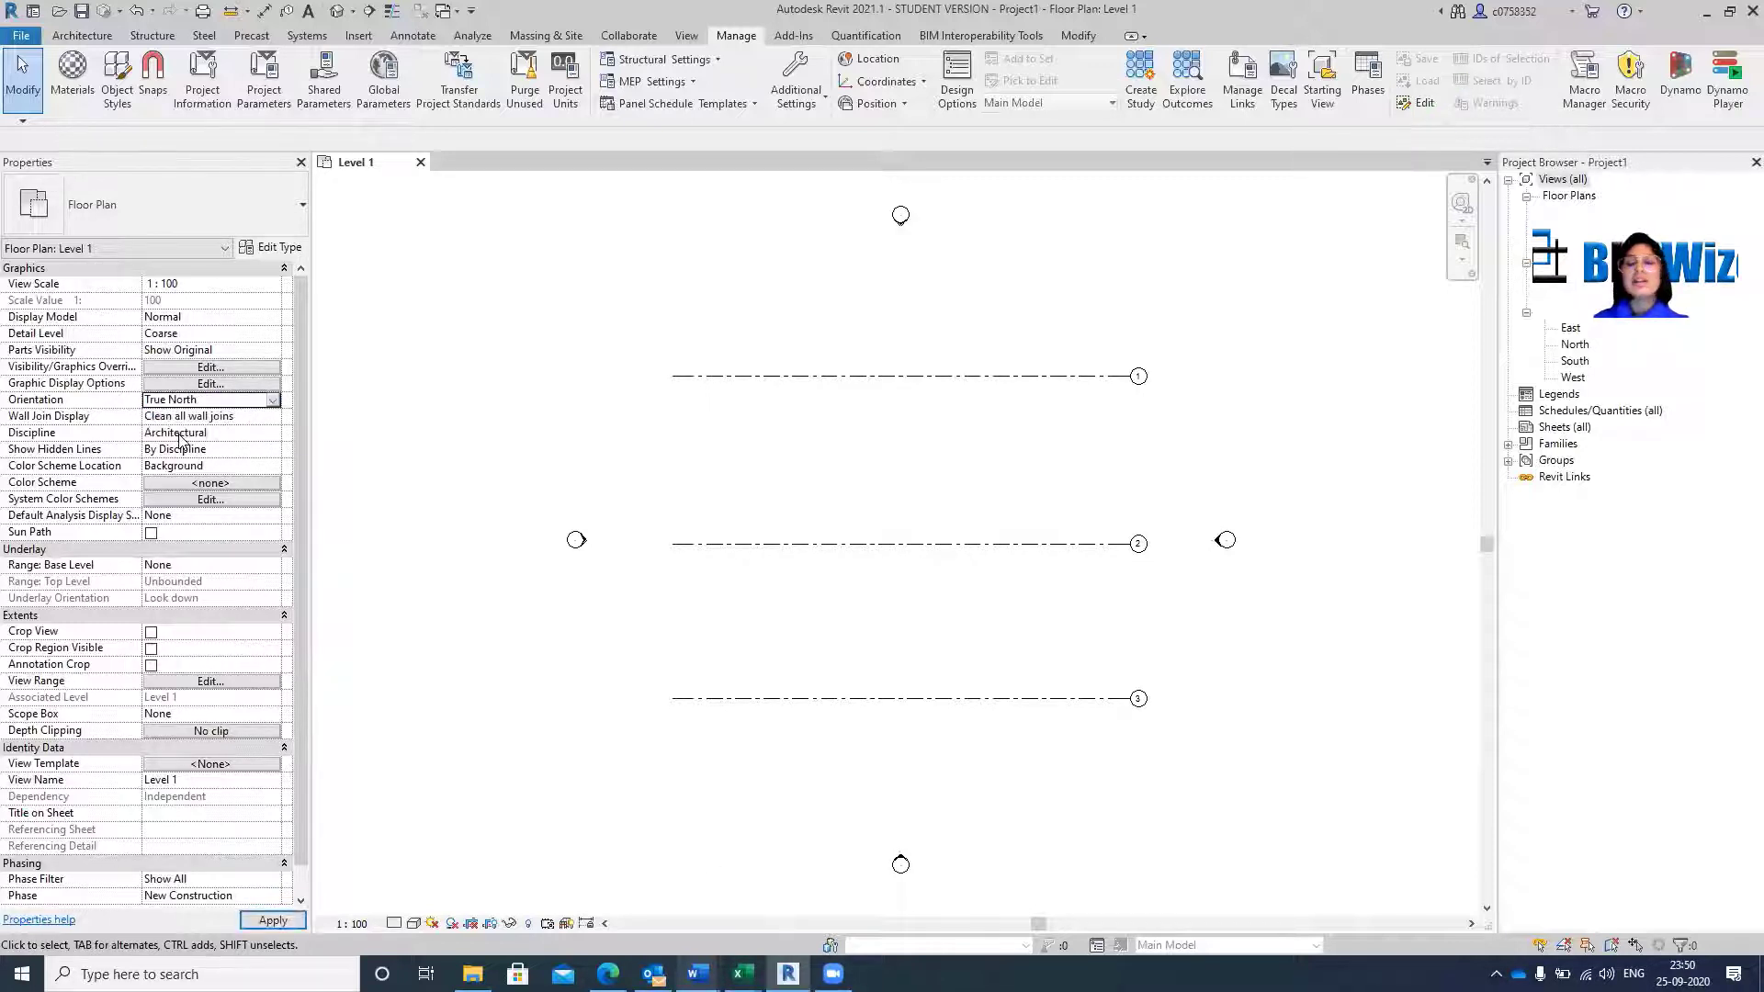
click(294, 922)
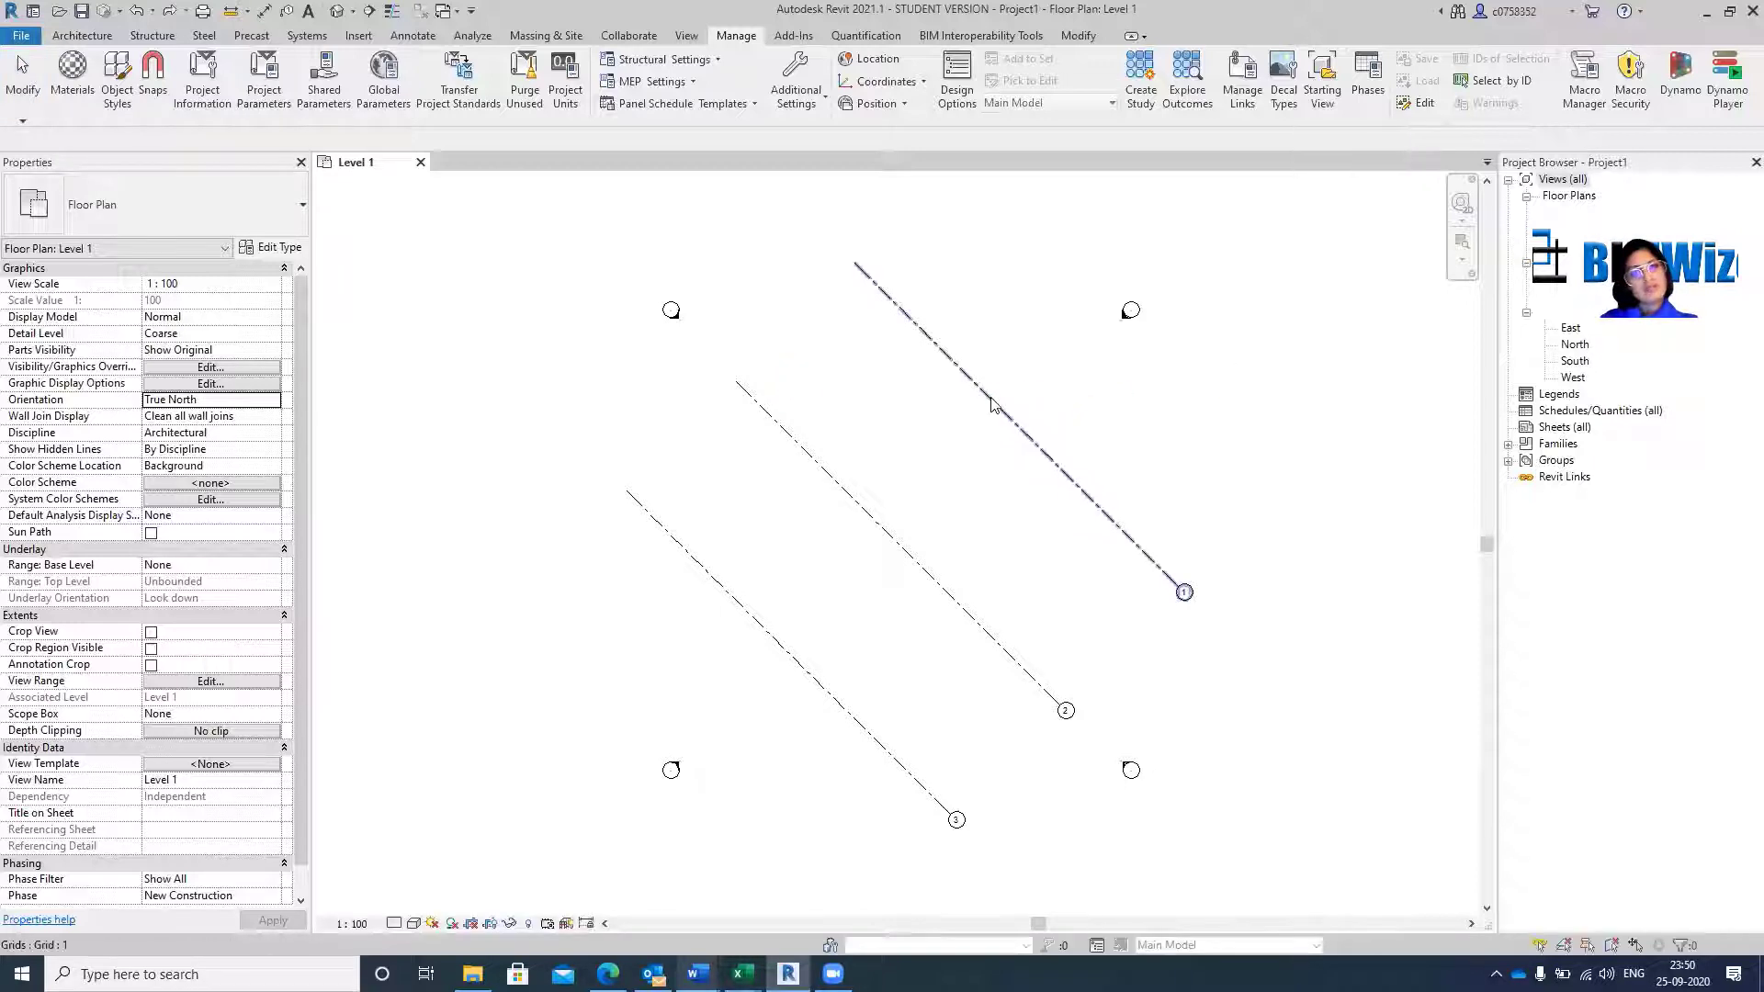
click(260, 404)
click(273, 400)
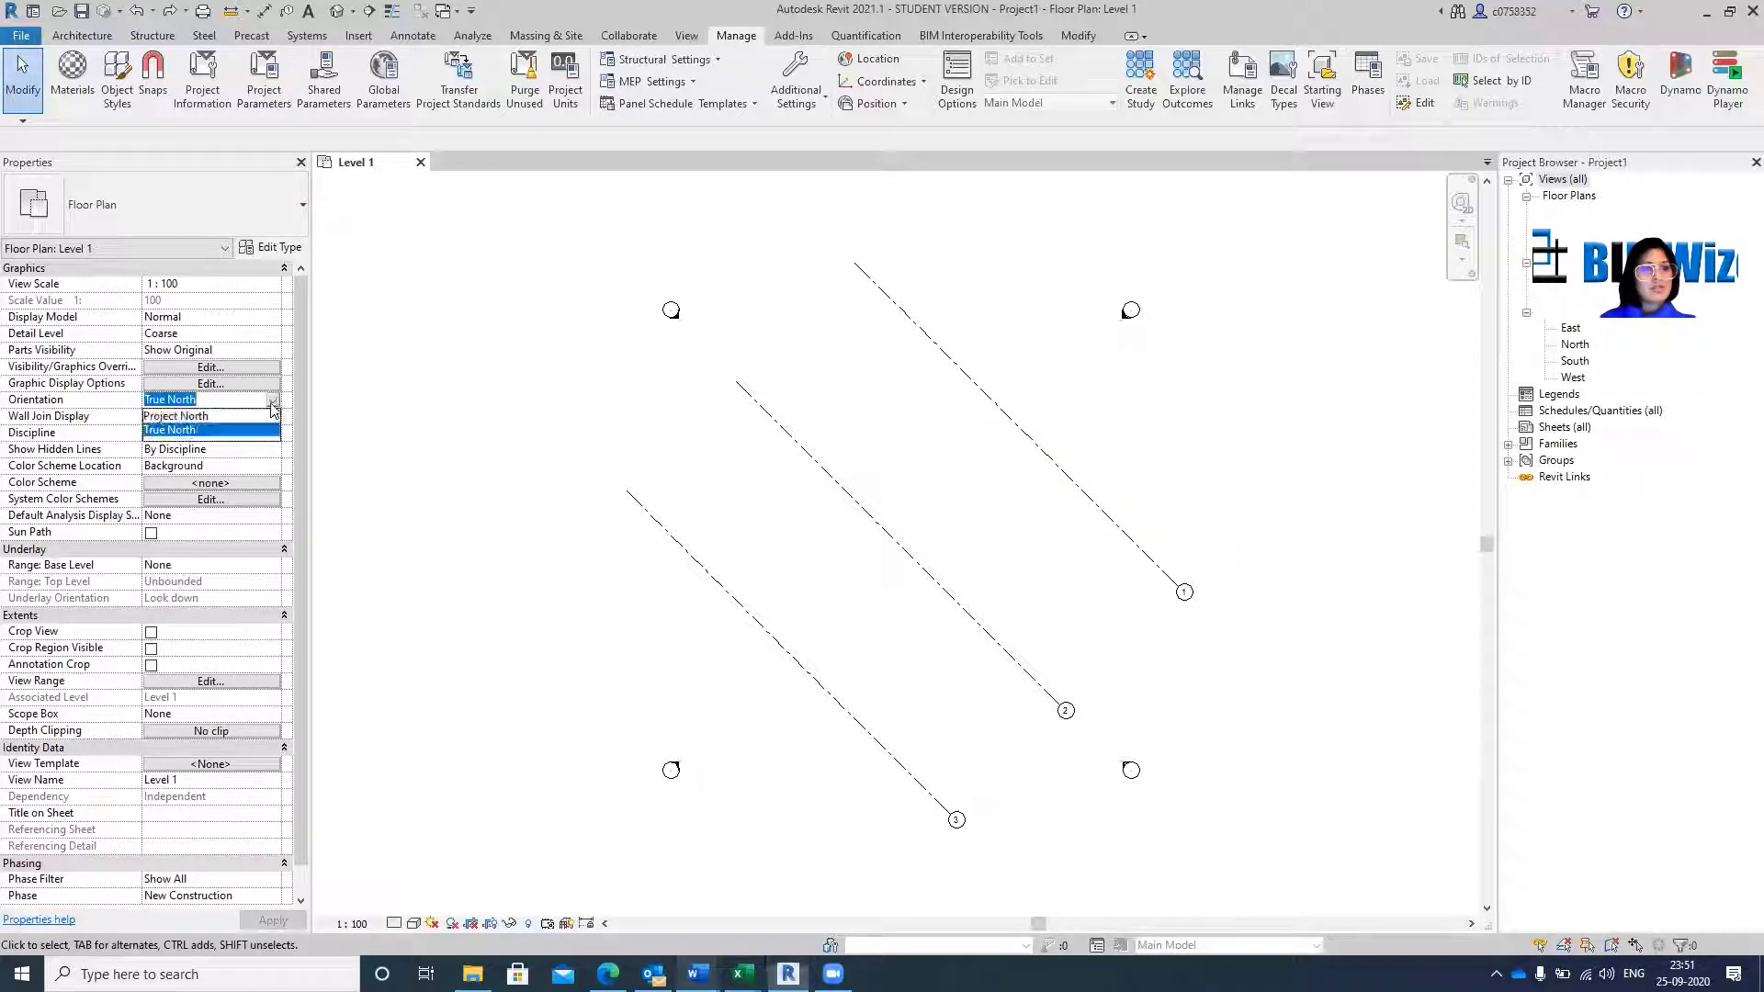
click(187, 417)
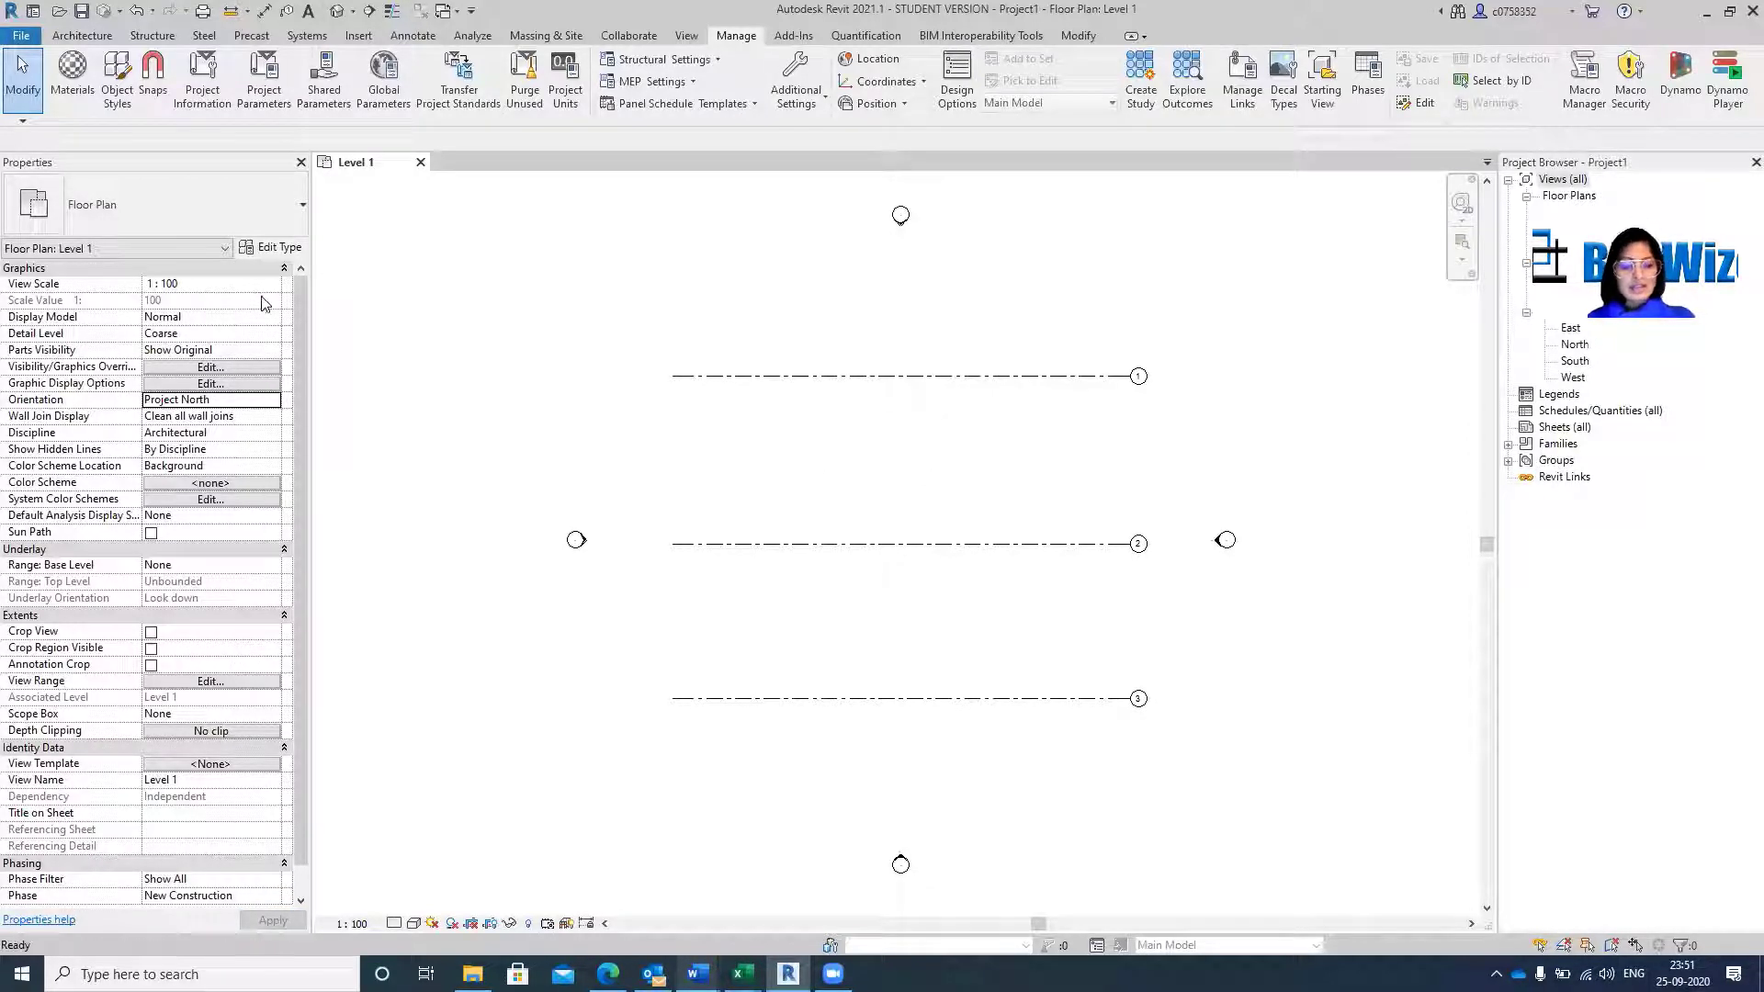
Draw two aligned vertical grid lines across the three horizontal grids, with their bubbles at the lower ends, and finish the Grid command.
key(r)
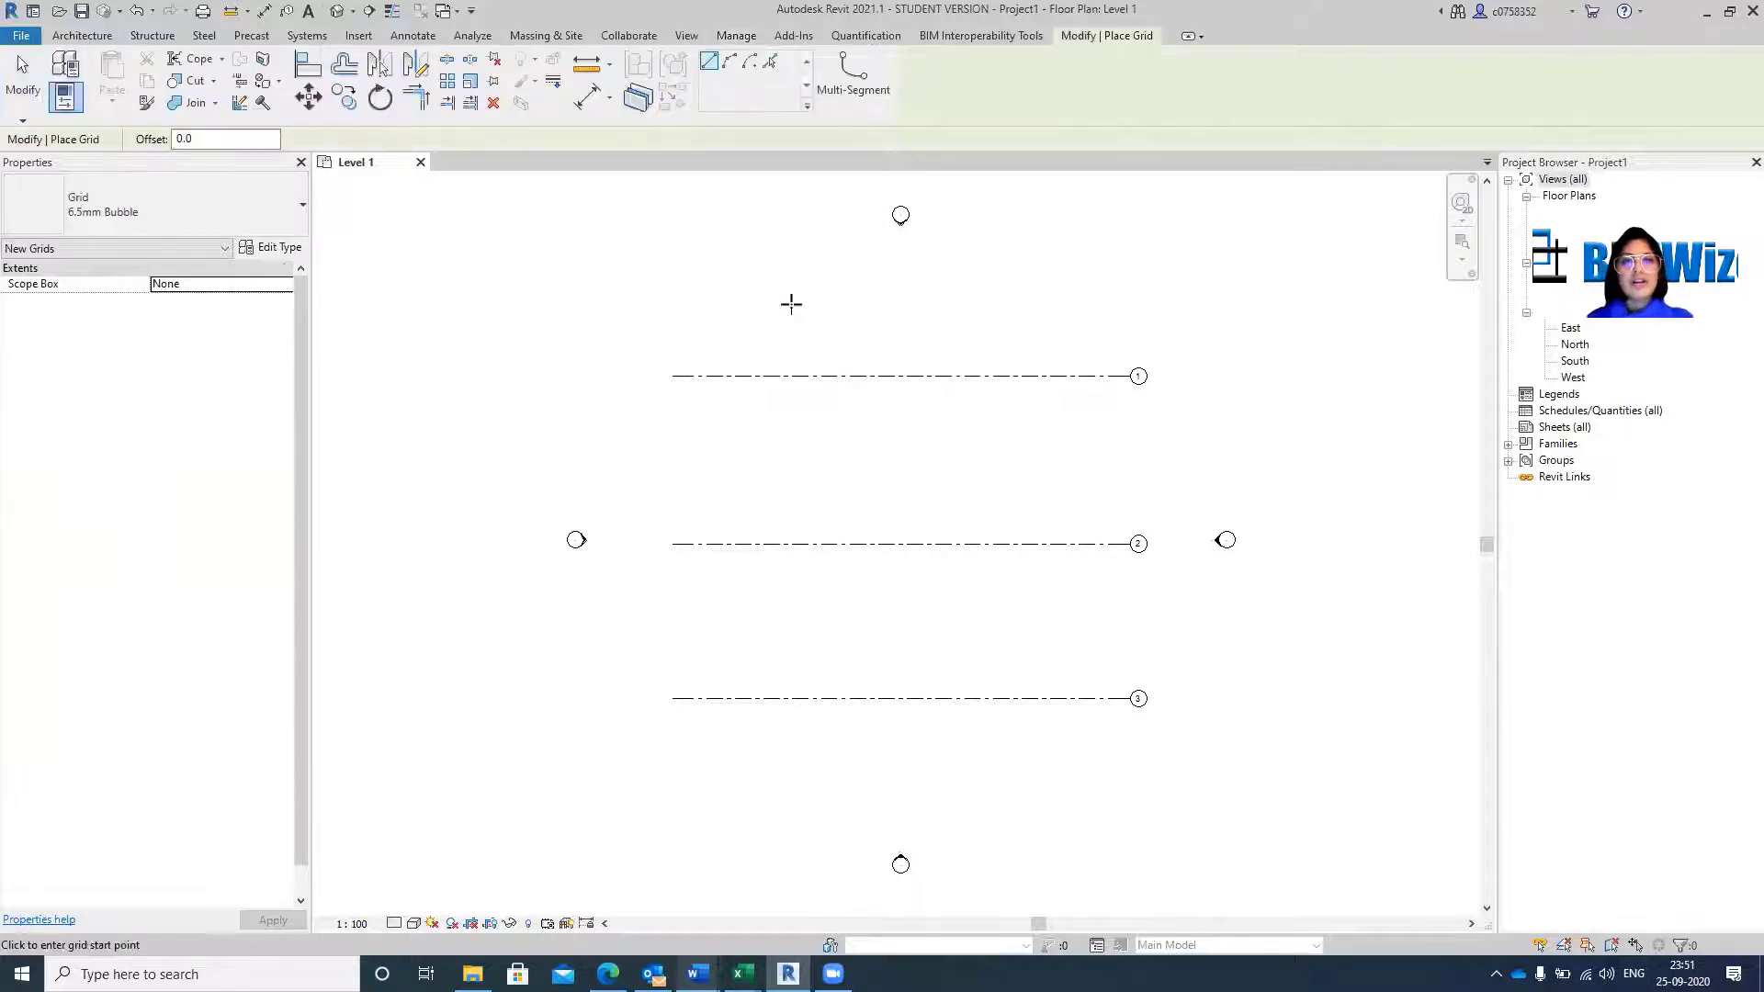
click(779, 295)
click(779, 813)
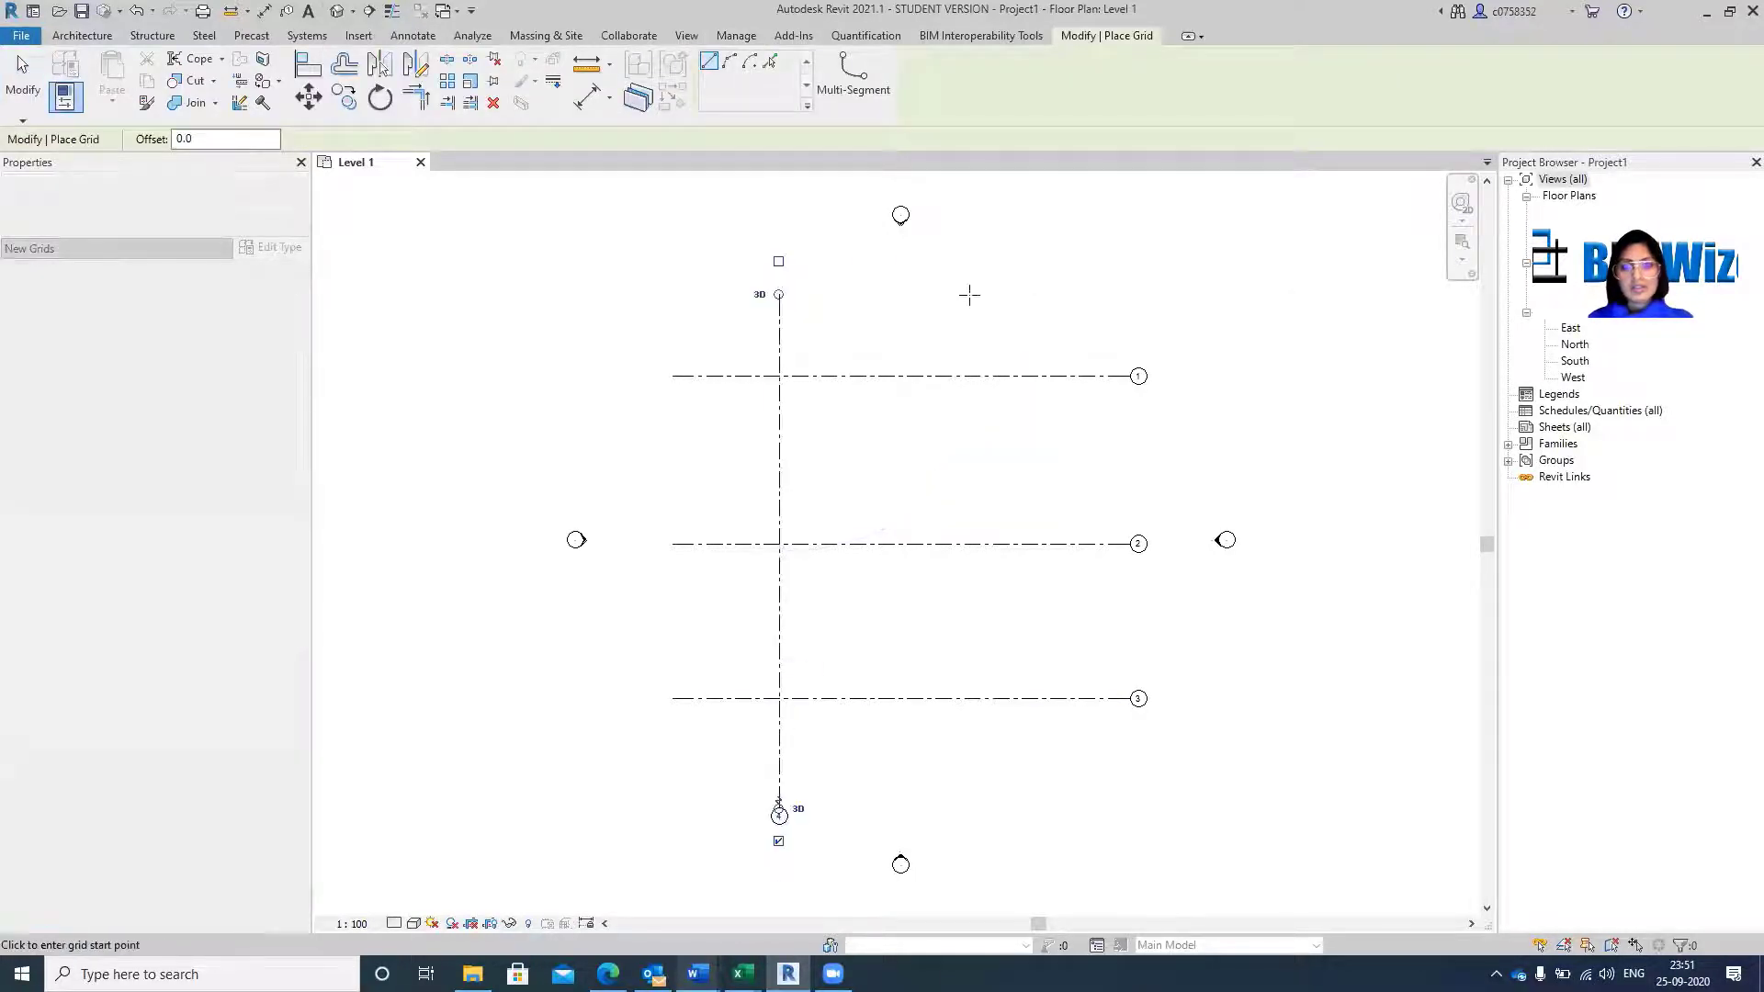
click(1035, 295)
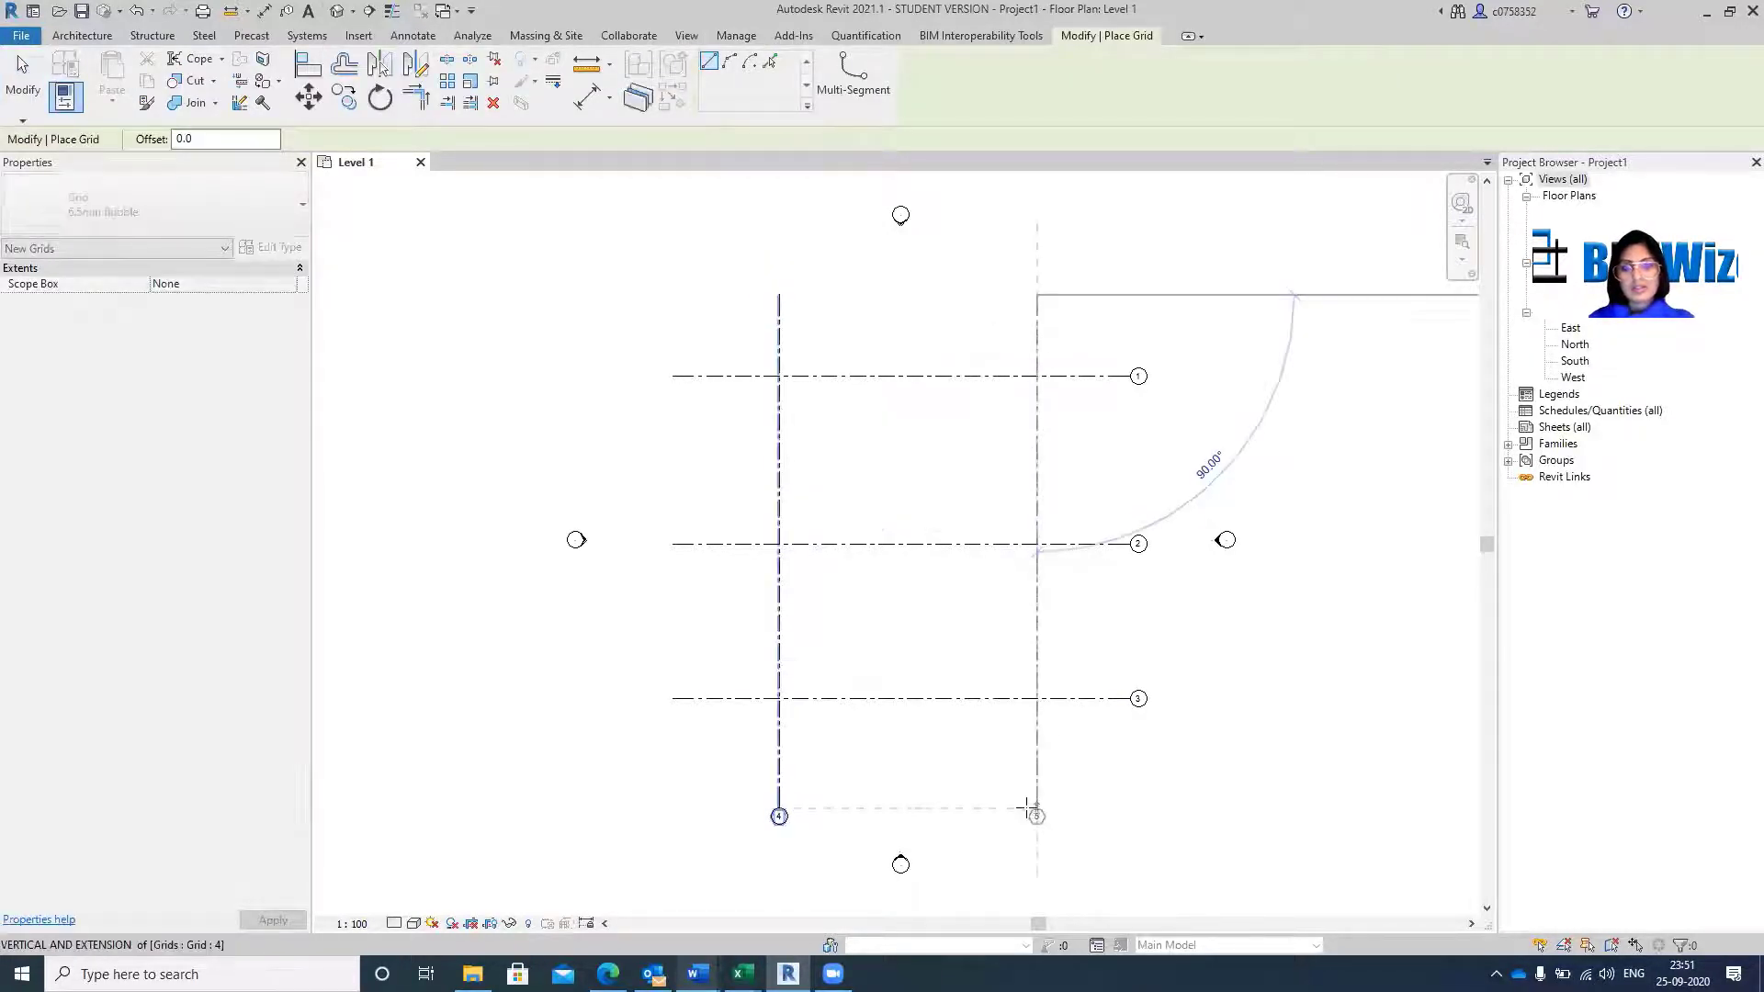
click(1035, 808)
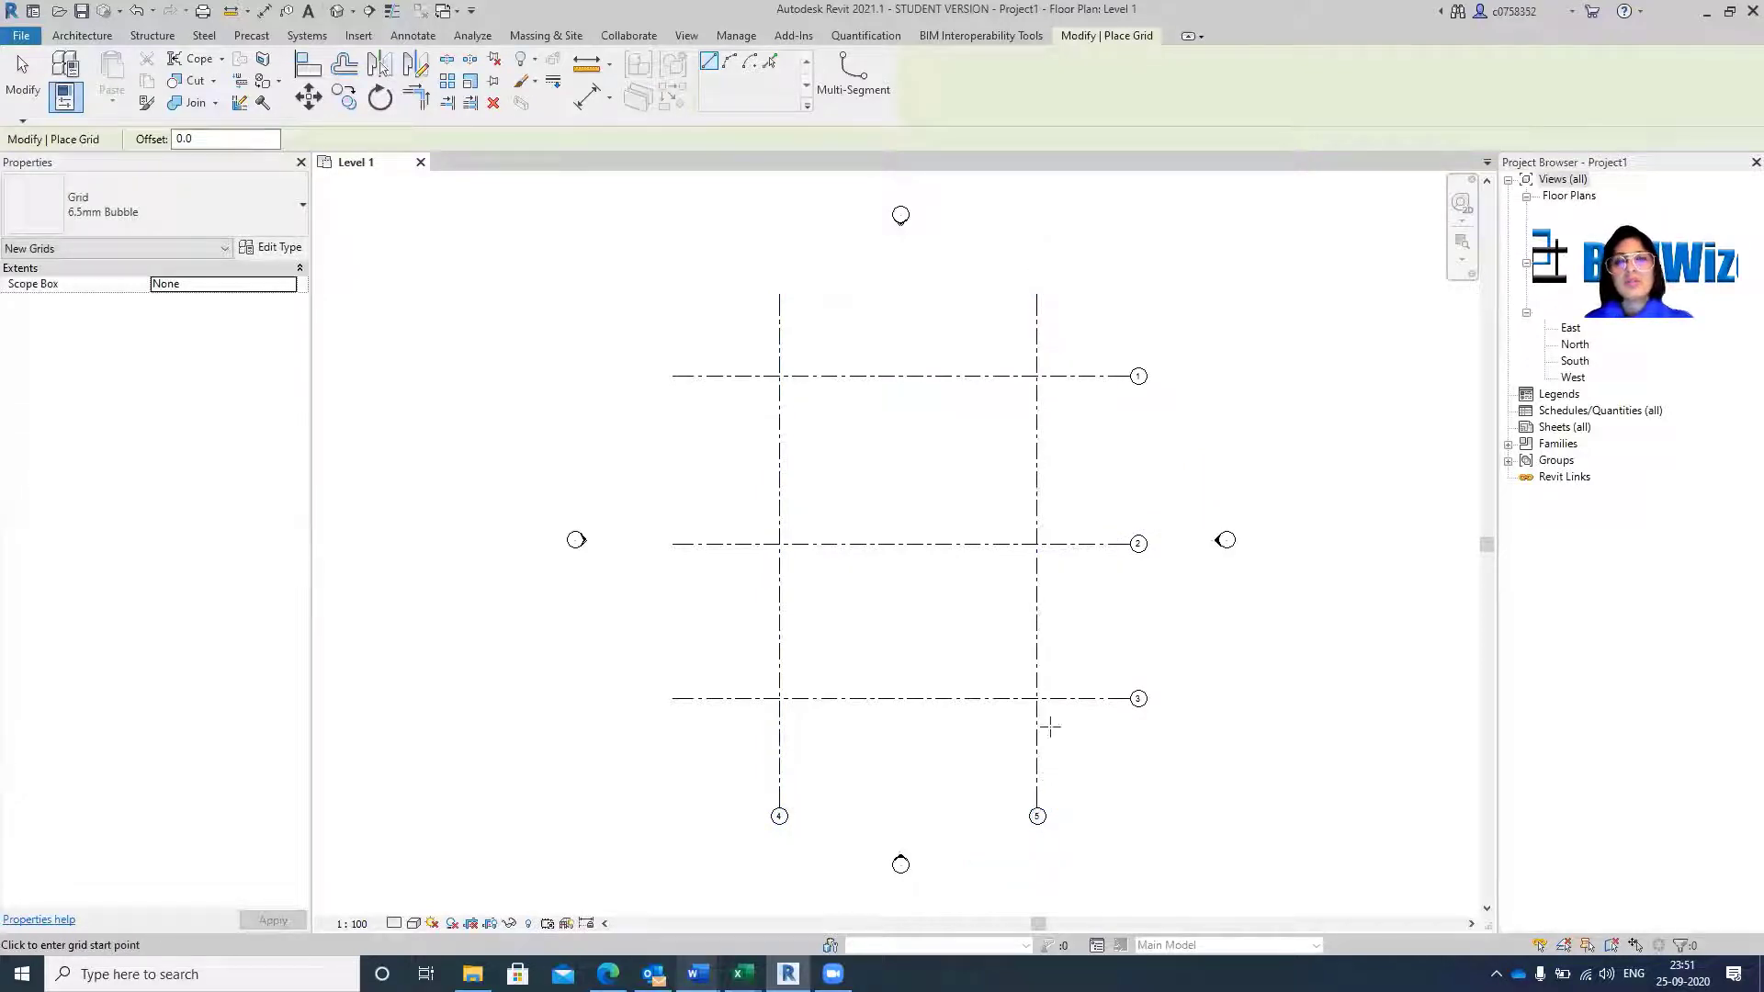
key(Escape)
key(Escape)
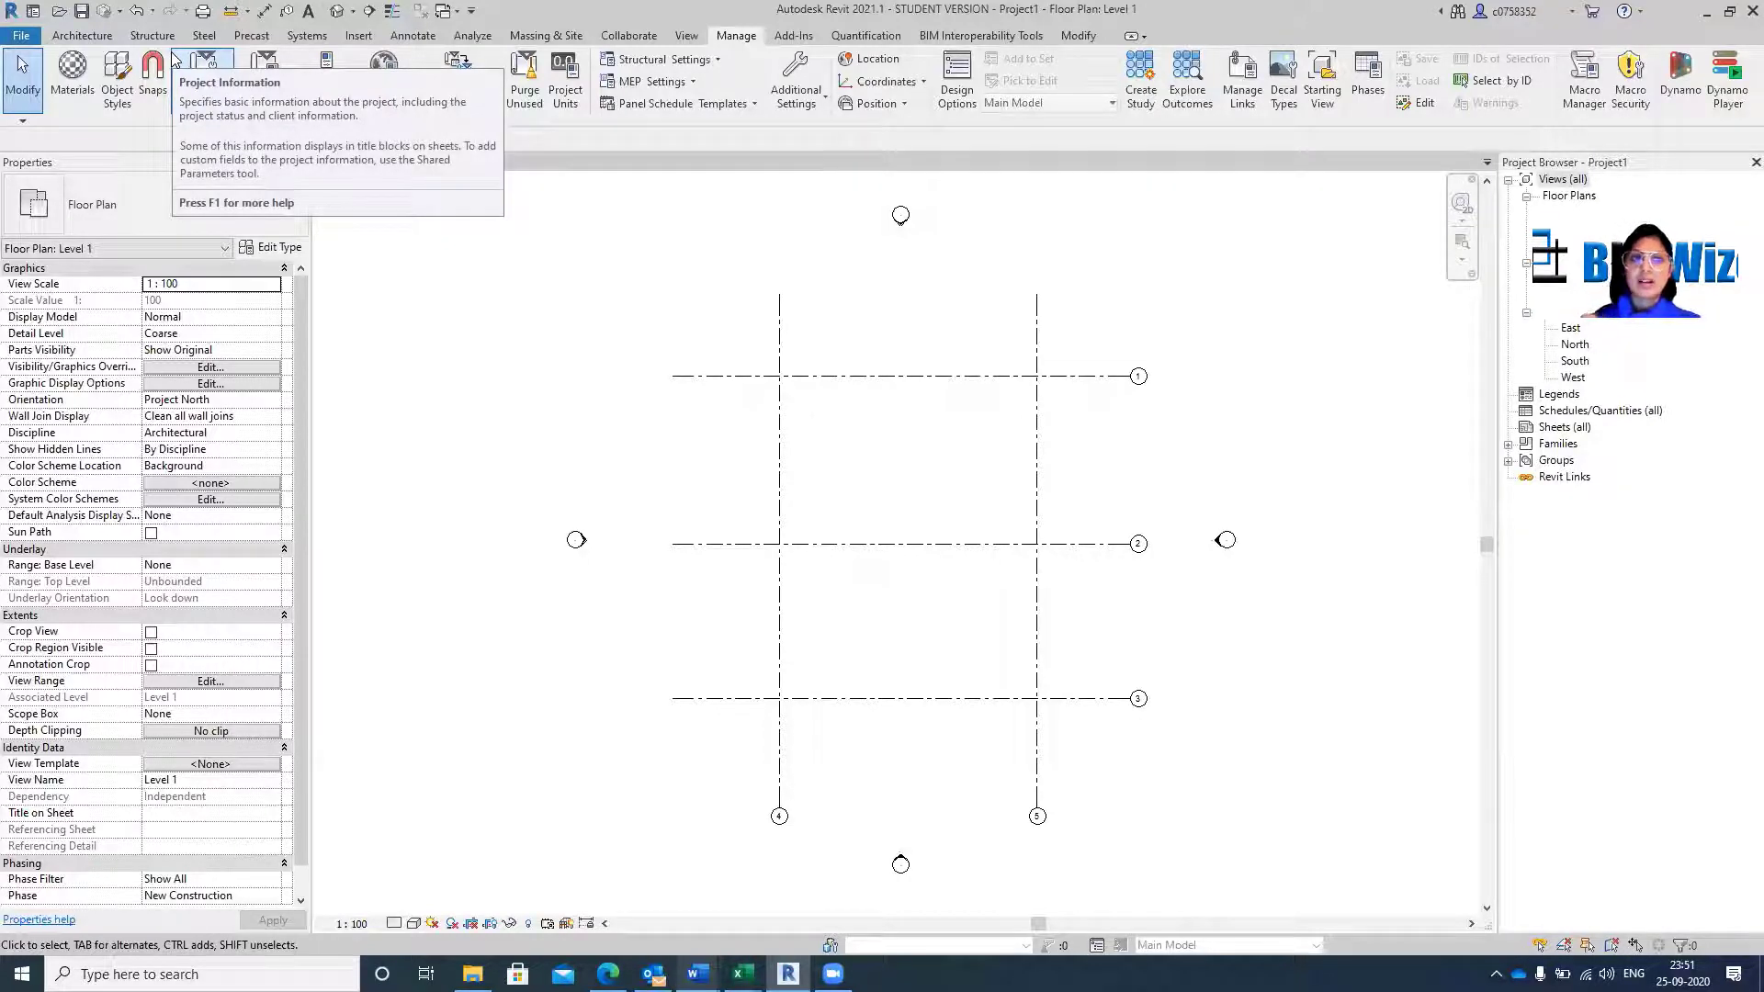
Start placing a vertical structural column on Level 1 and check the available column types.
click(95, 36)
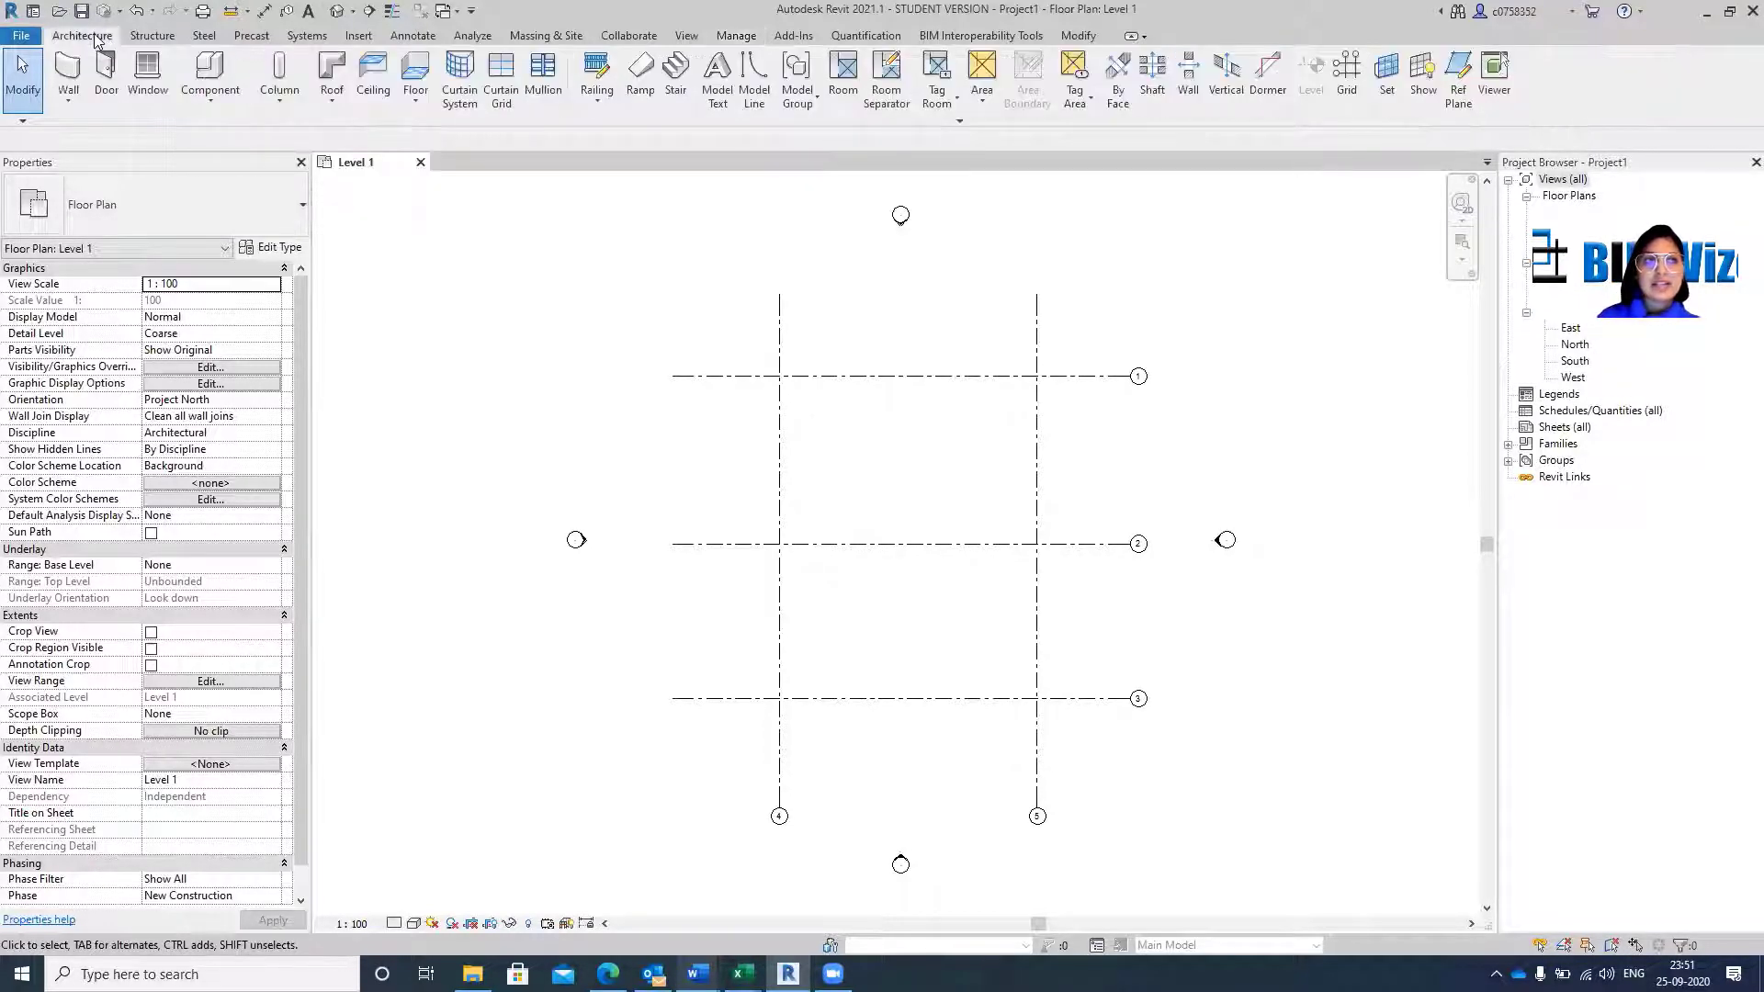
click(283, 69)
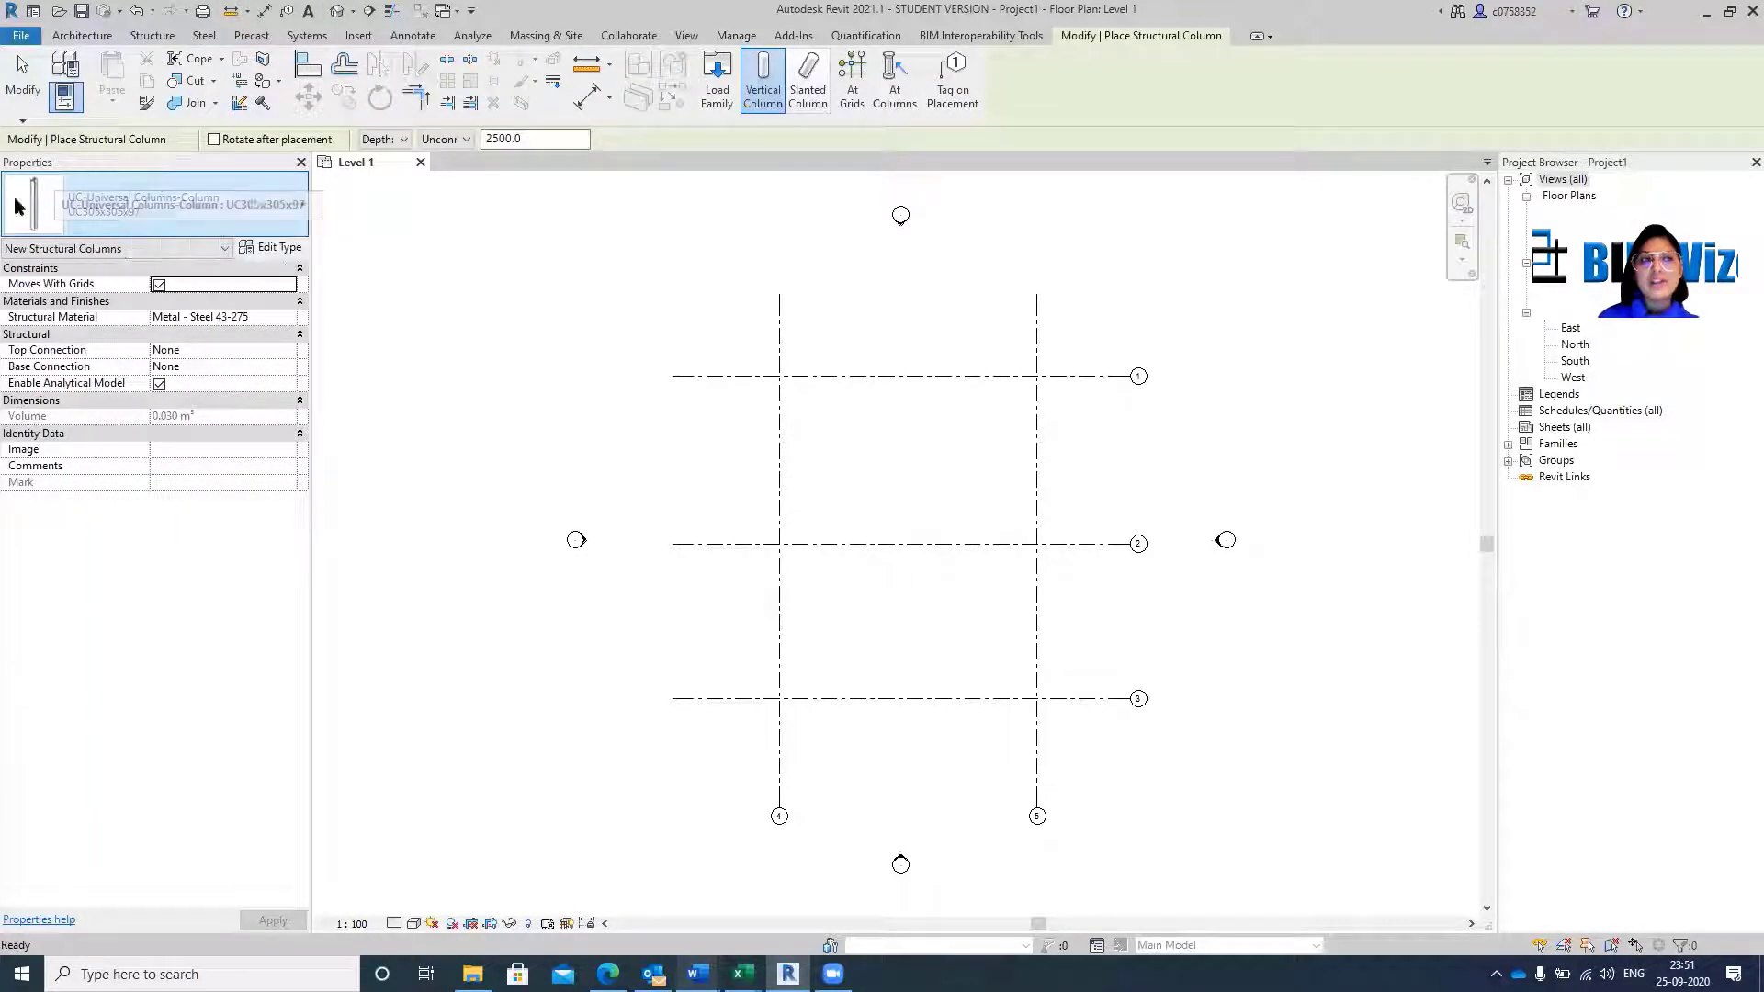
click(145, 204)
click(172, 207)
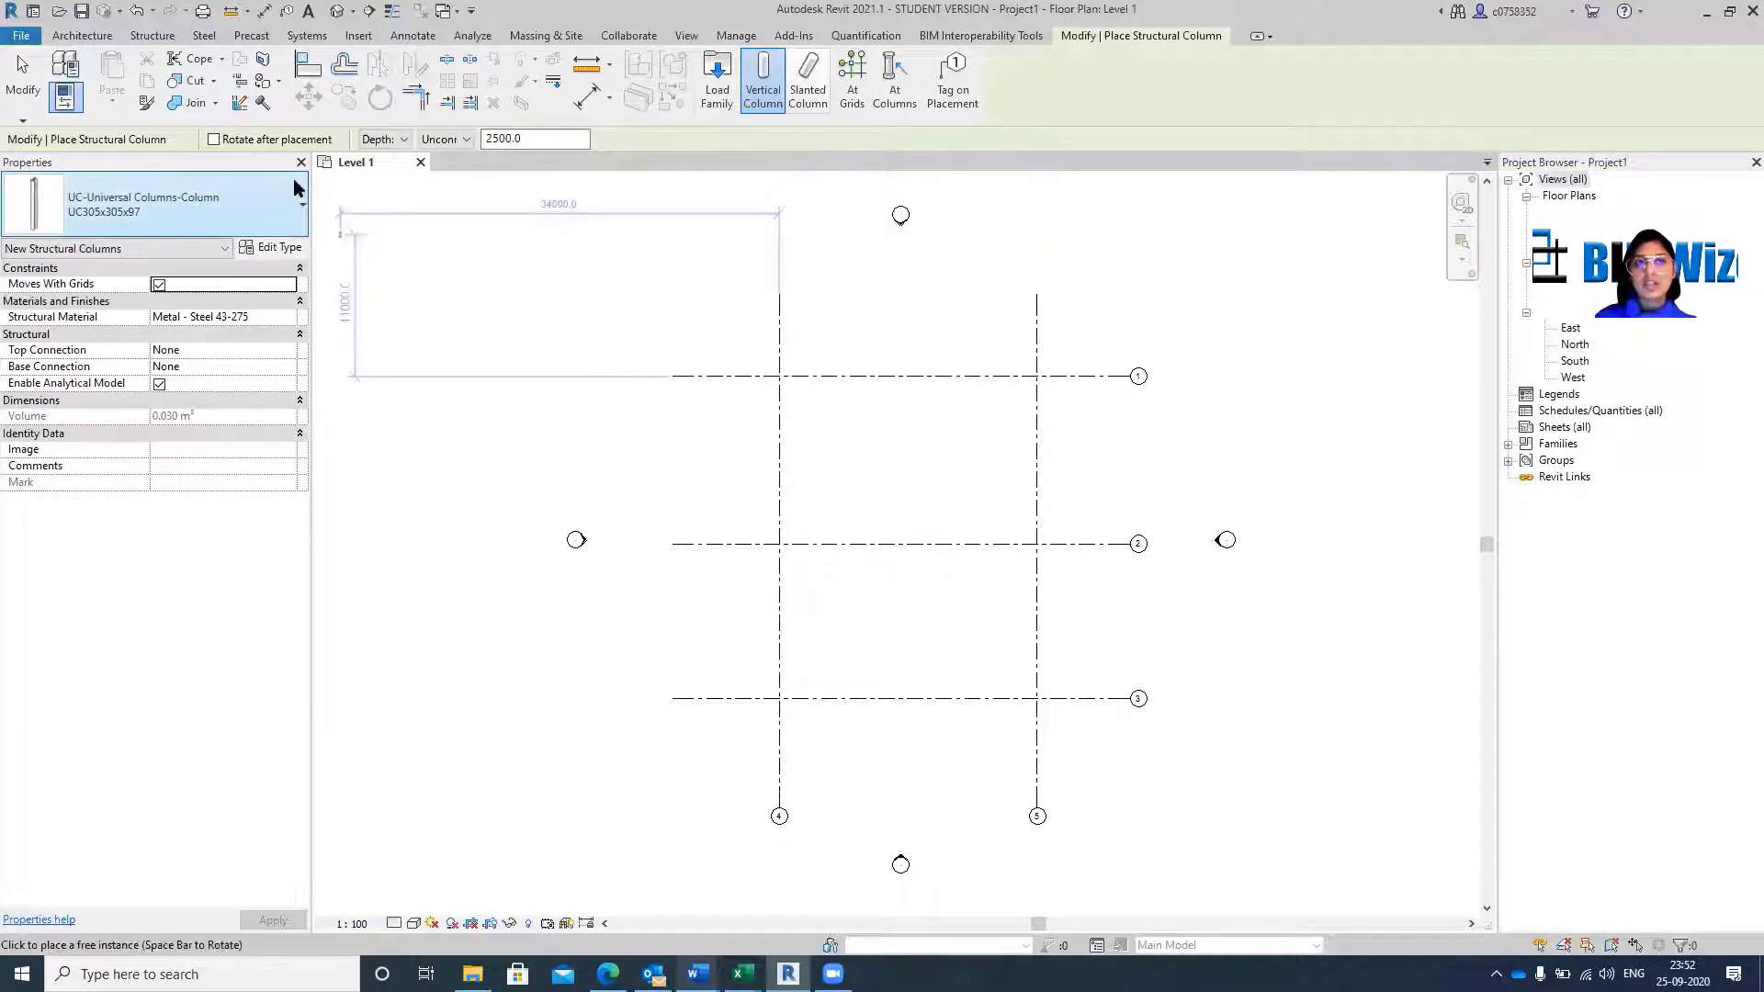
Start loading a column family and look through the English-Imperial library's Structural Precast folder and its Revit subfolder.
click(718, 83)
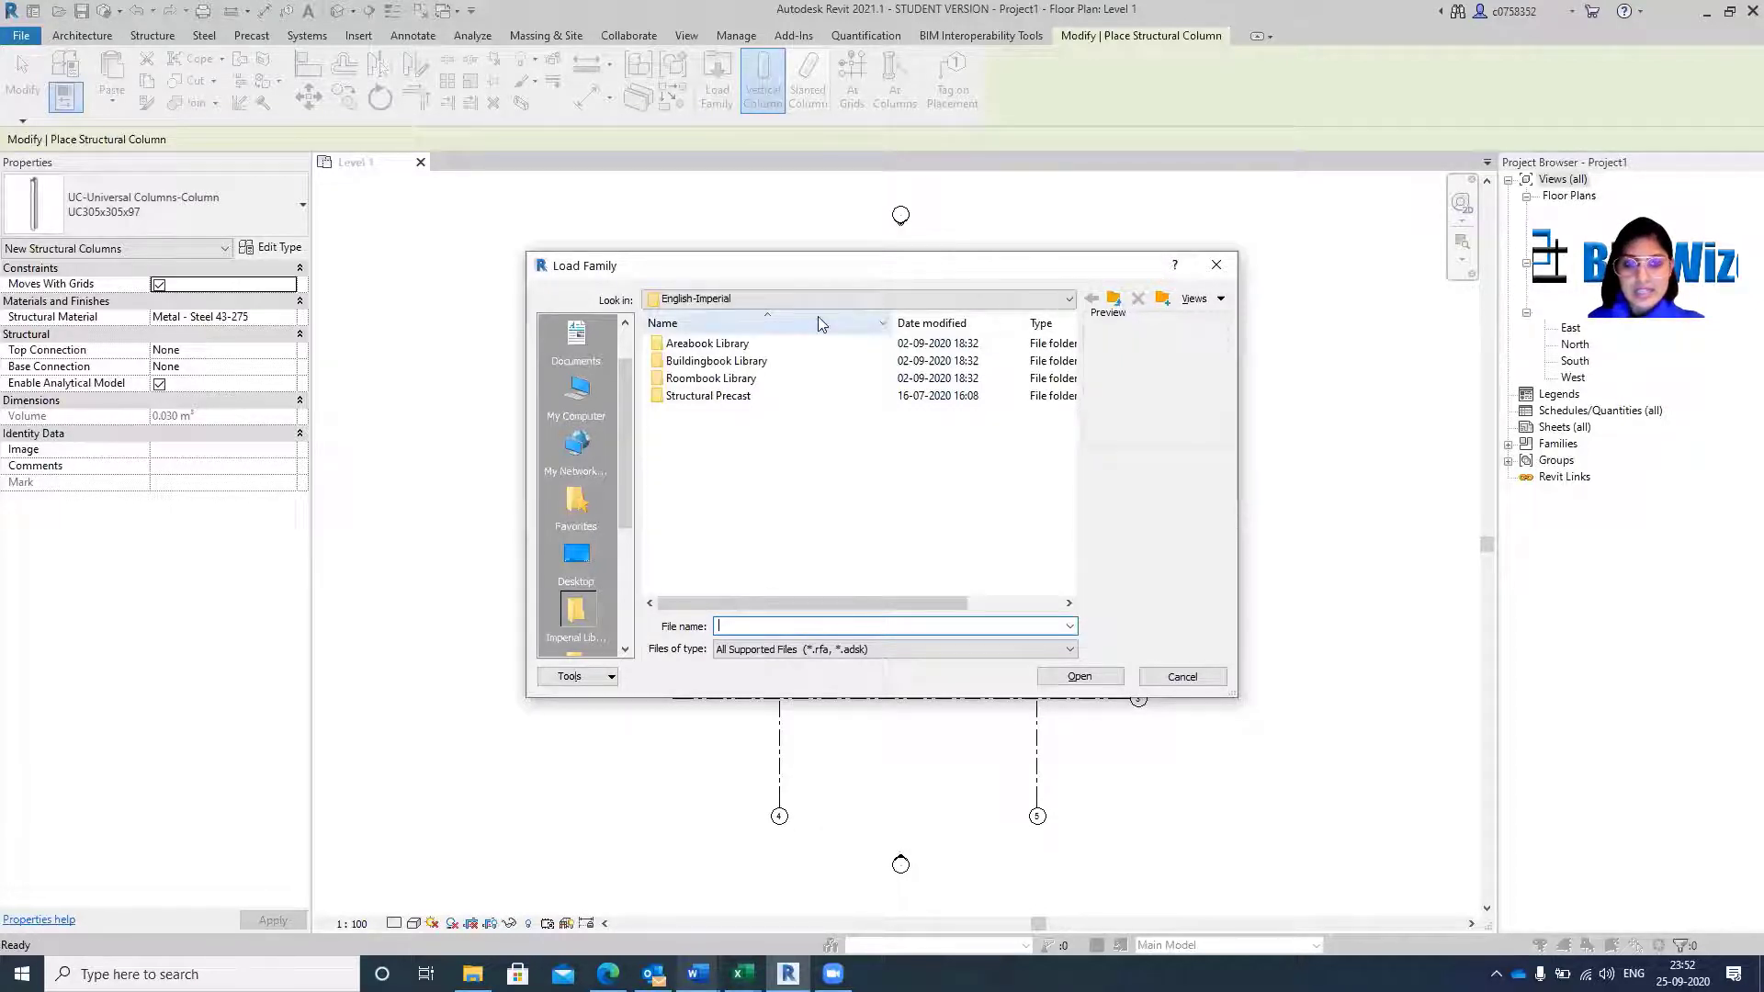
double_click(758, 397)
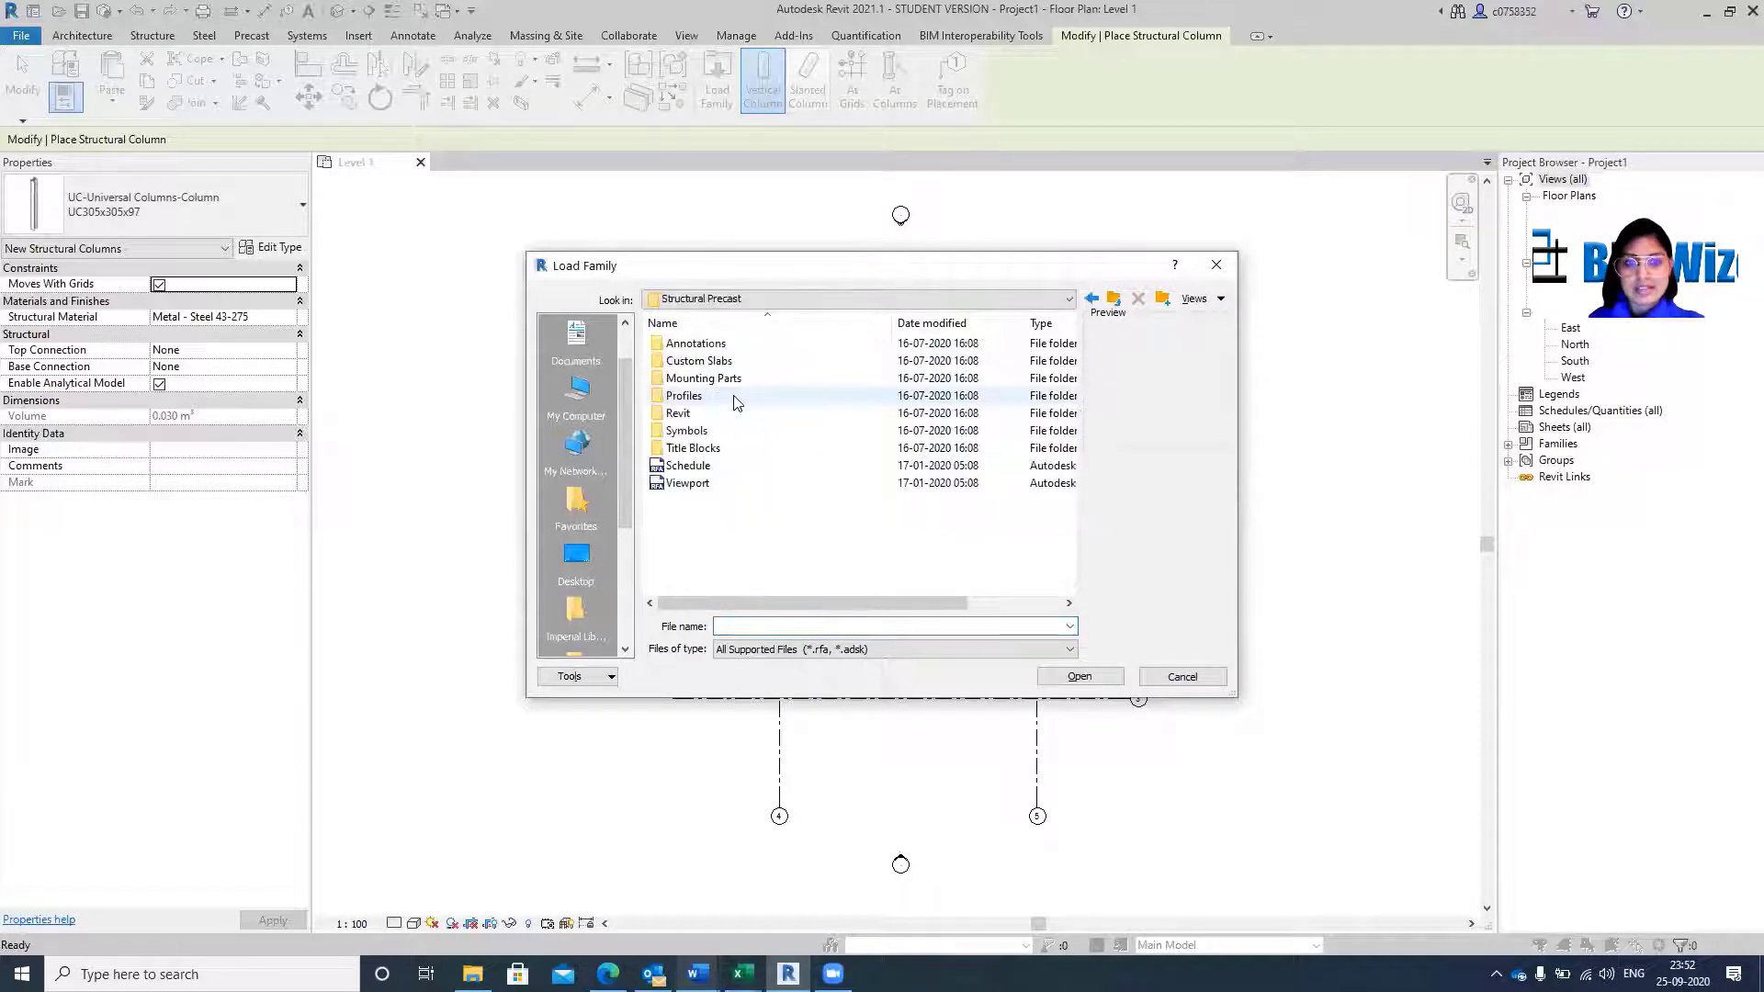
double_click(680, 413)
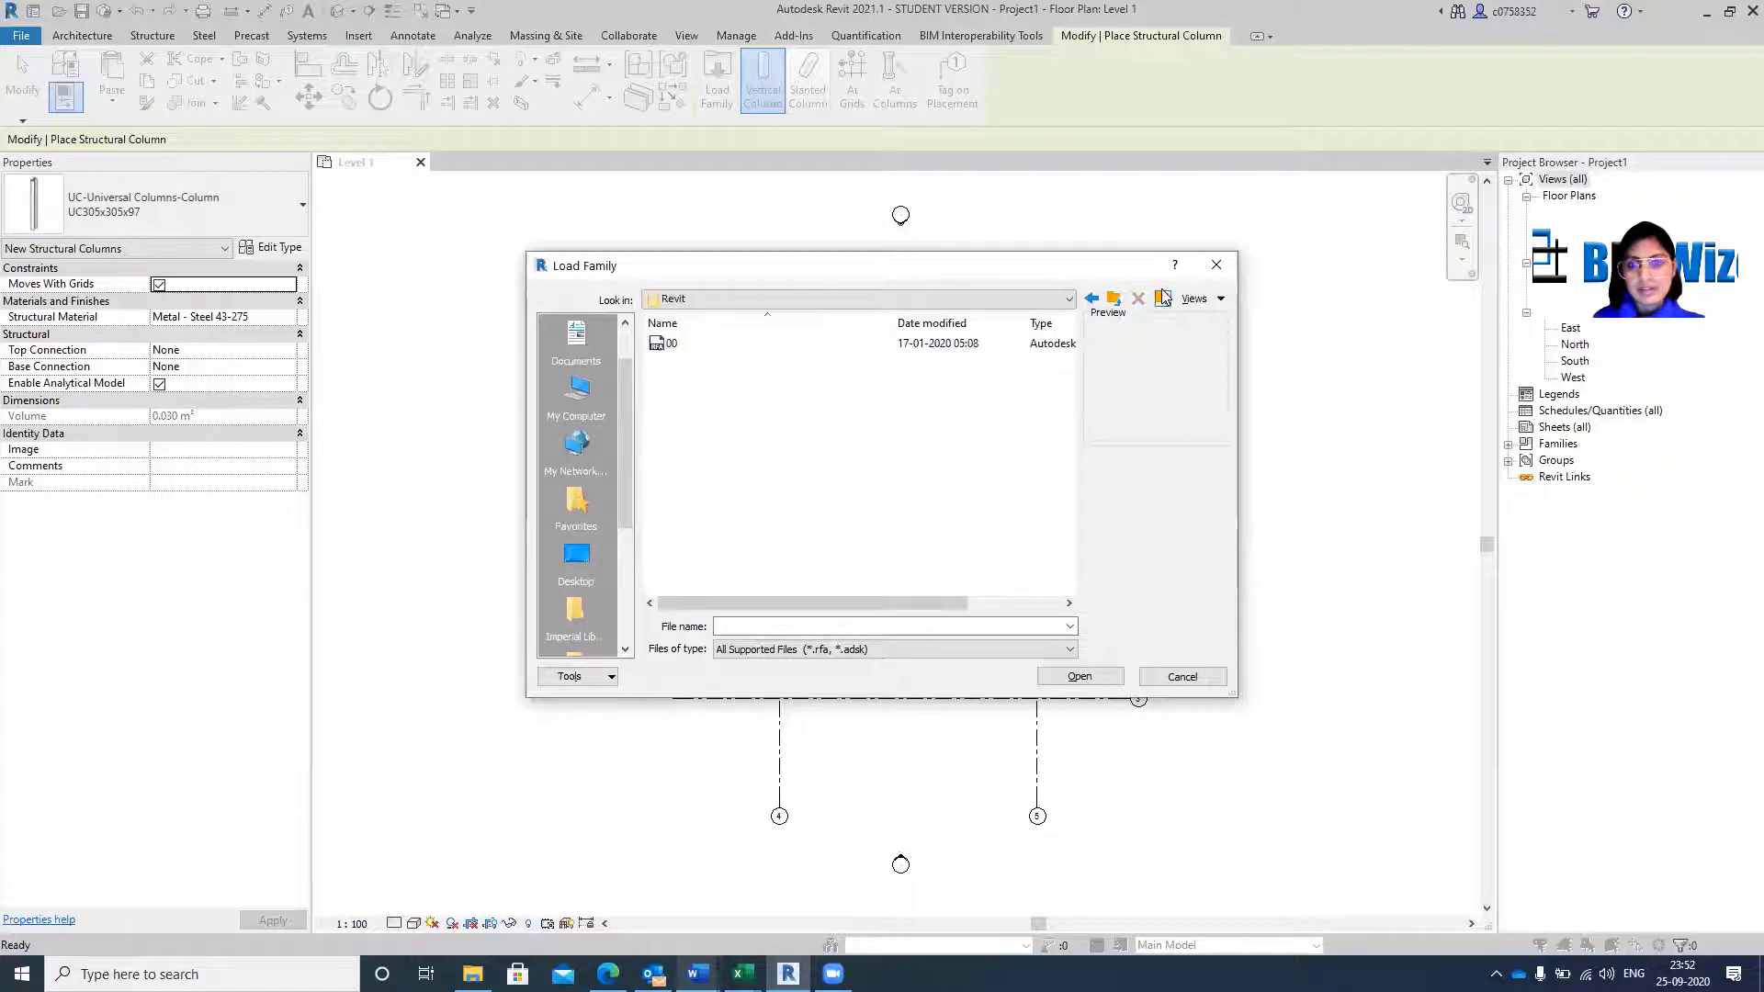
click(1112, 299)
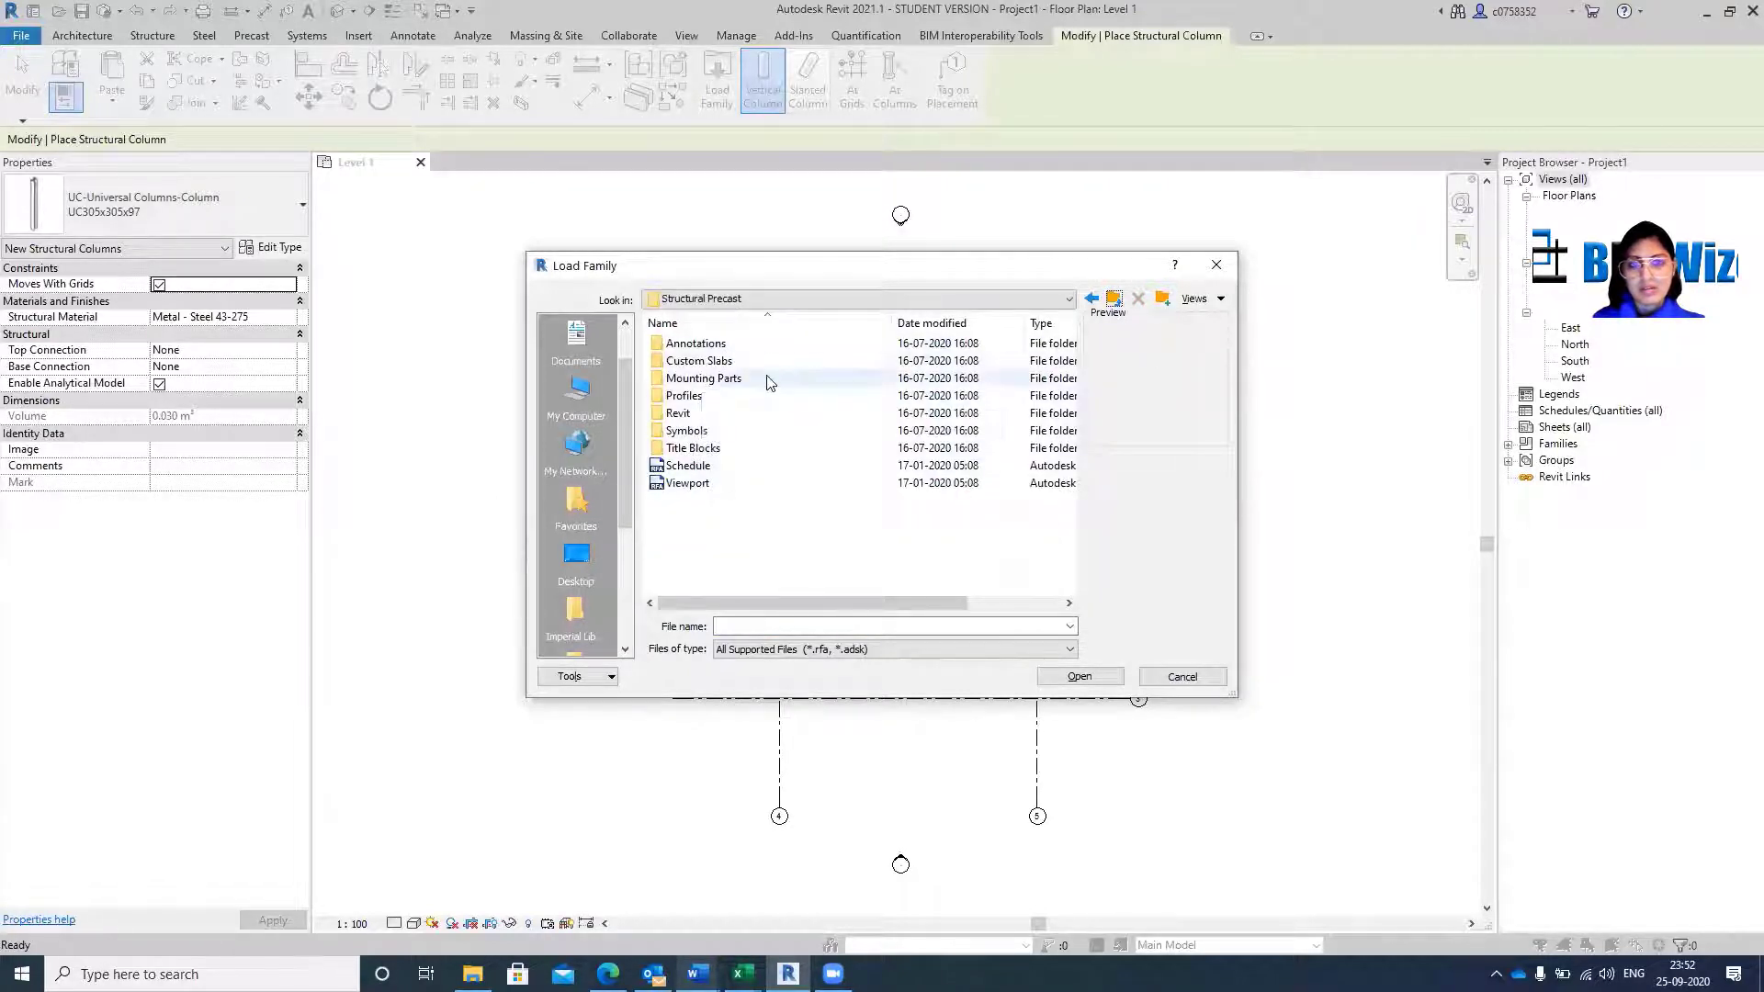
click(1113, 298)
click(1113, 299)
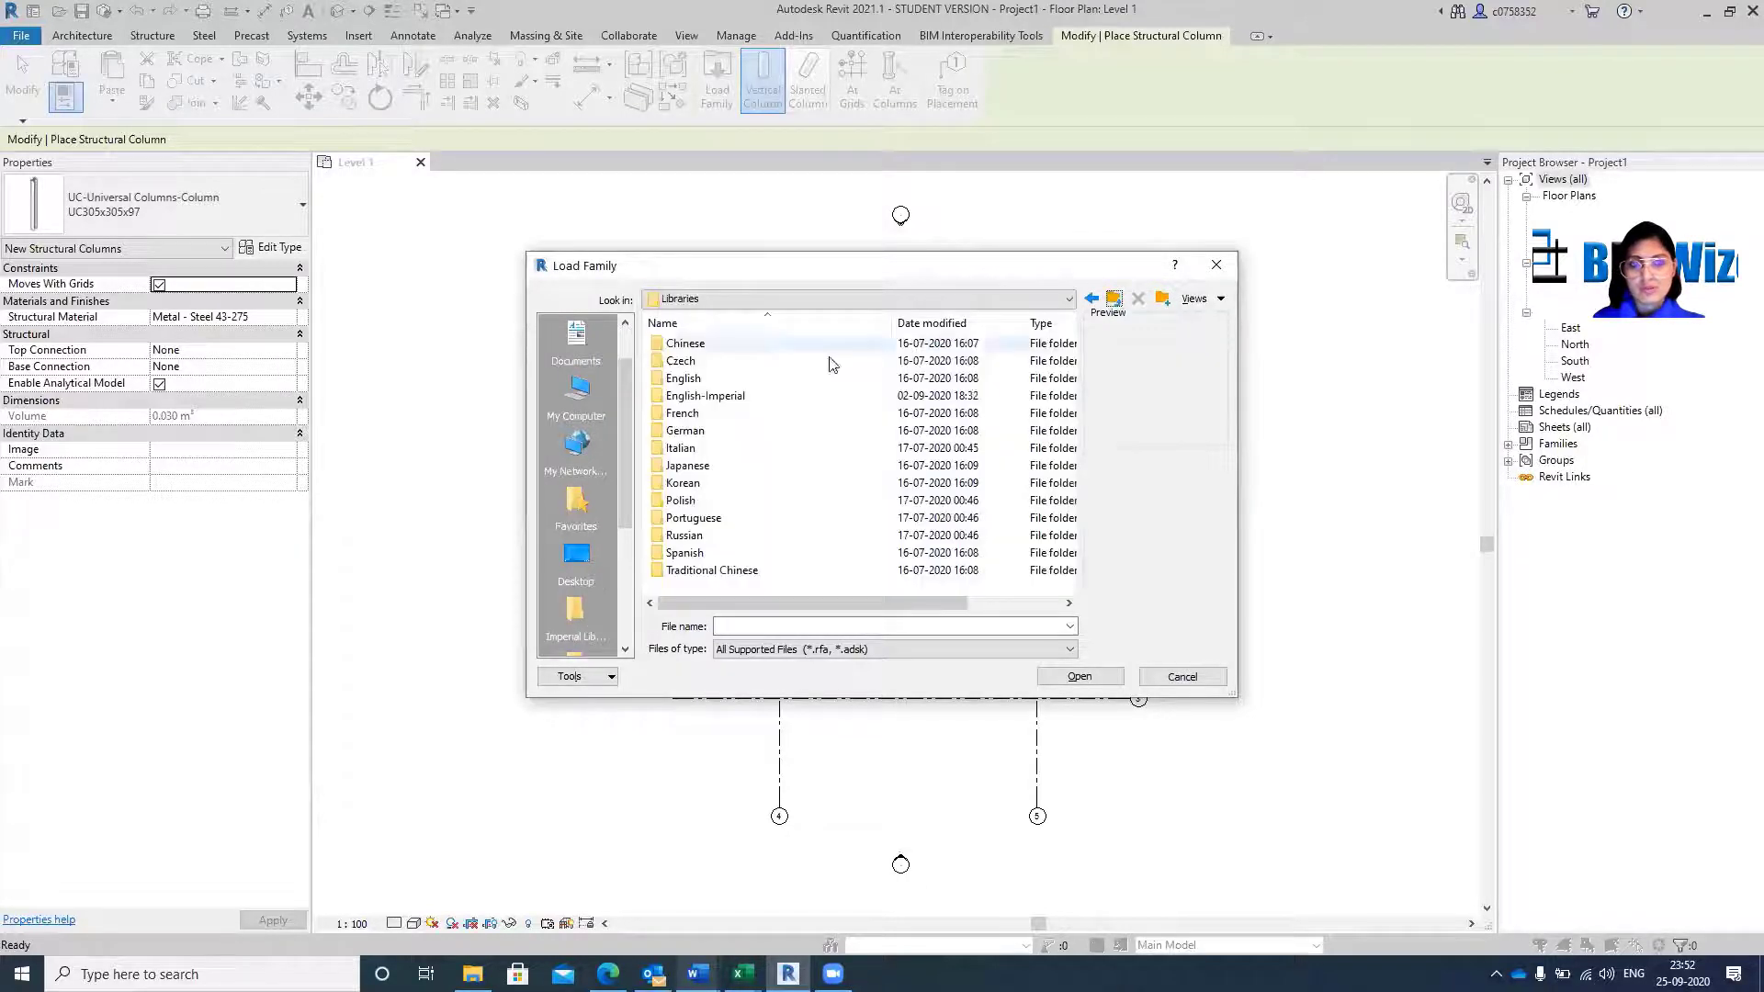
Look through the English library's Structural Precast folder for column families and return to the Libraries folder.
double_click(683, 378)
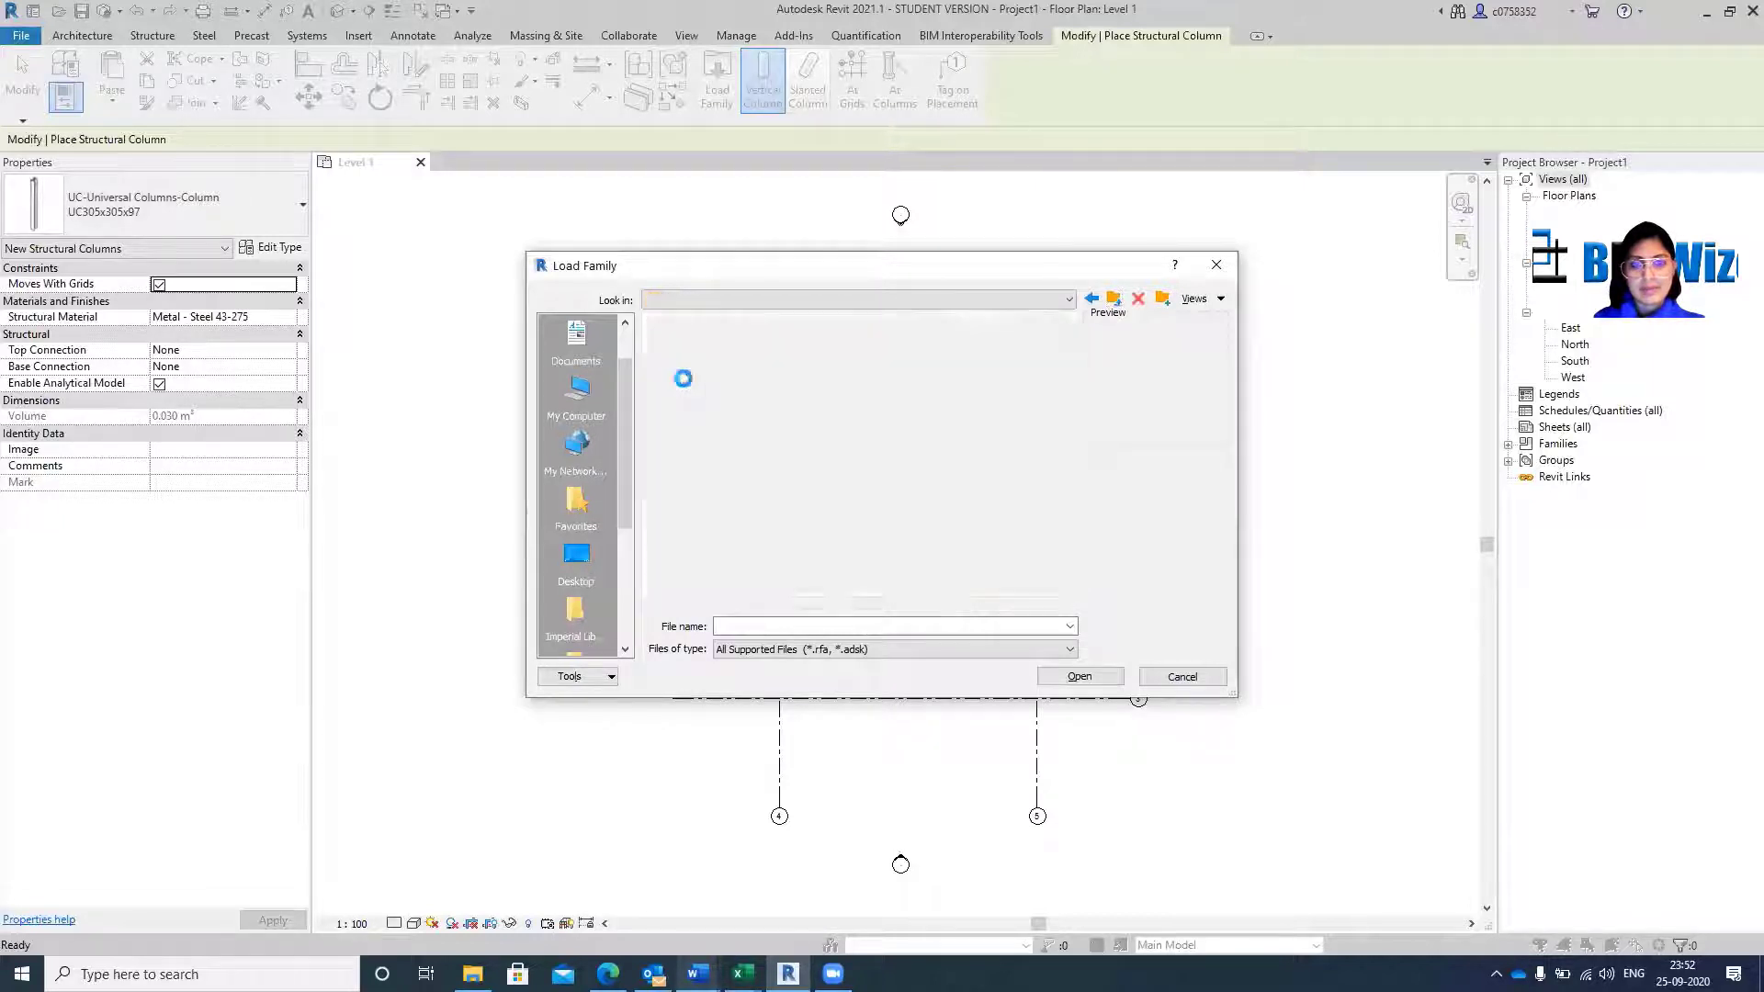
double_click(712, 345)
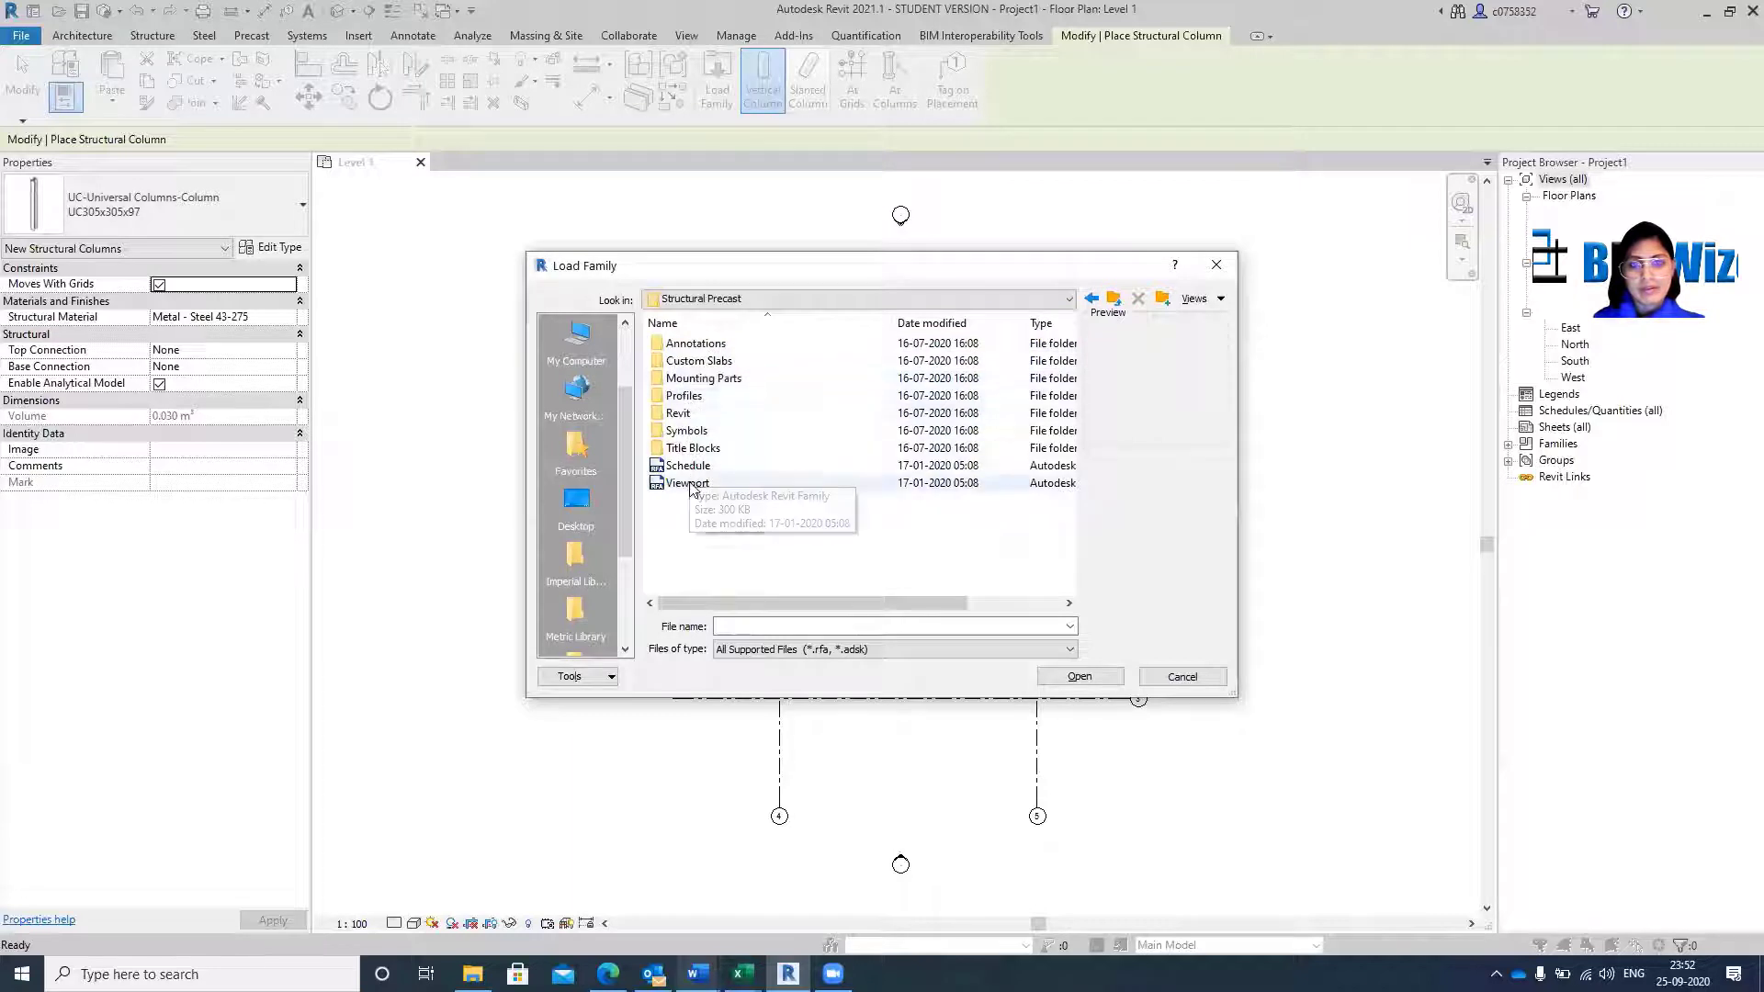
click(1114, 299)
click(1114, 299)
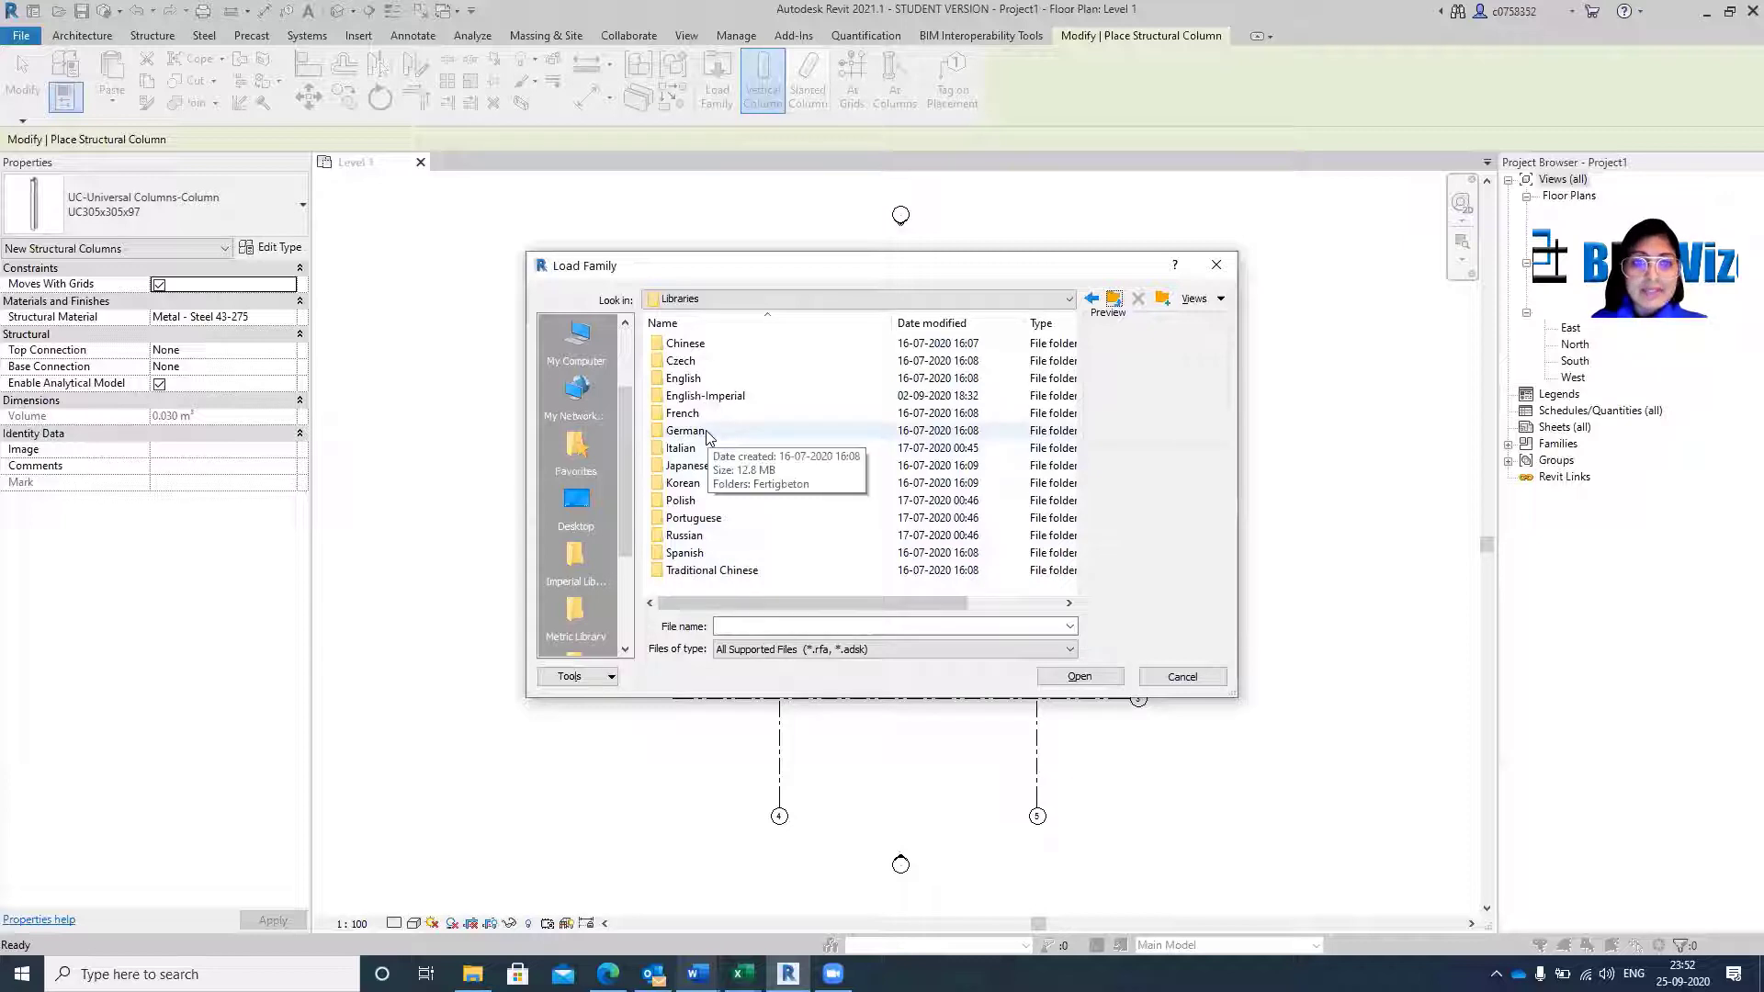
Check the English-Imperial library's Buildingbook Library and Structural Precast folders for a column family.
click(703, 400)
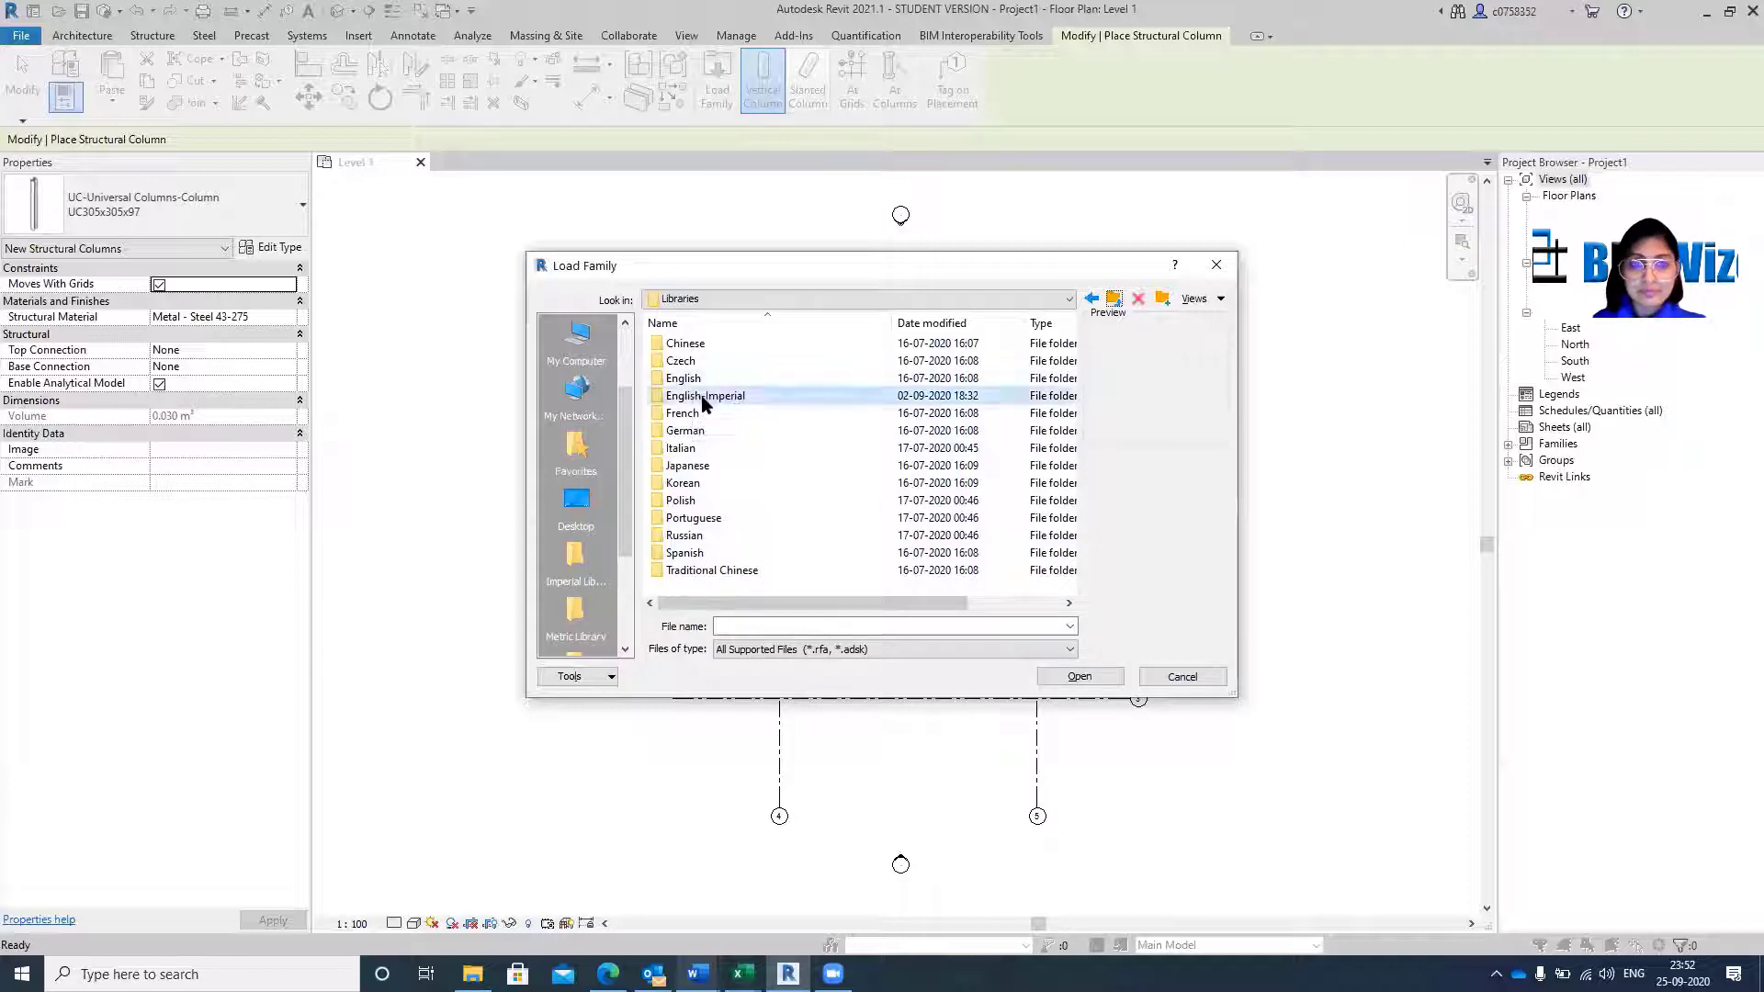
double_click(702, 398)
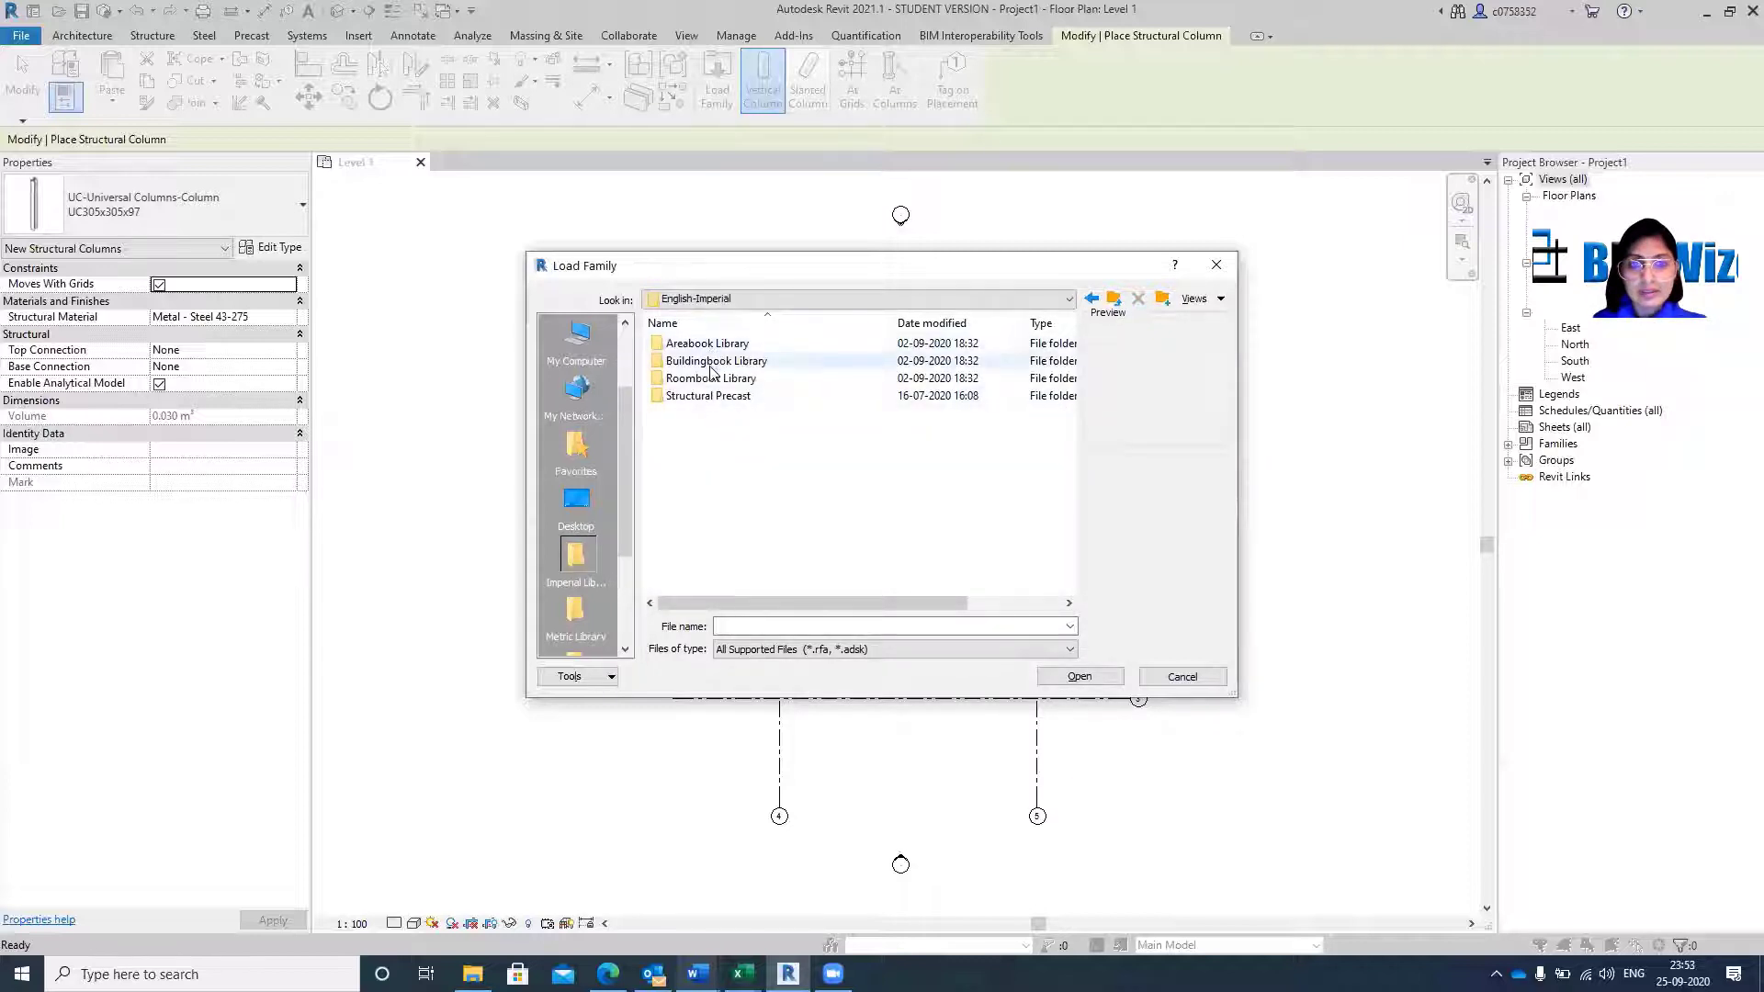
double_click(712, 362)
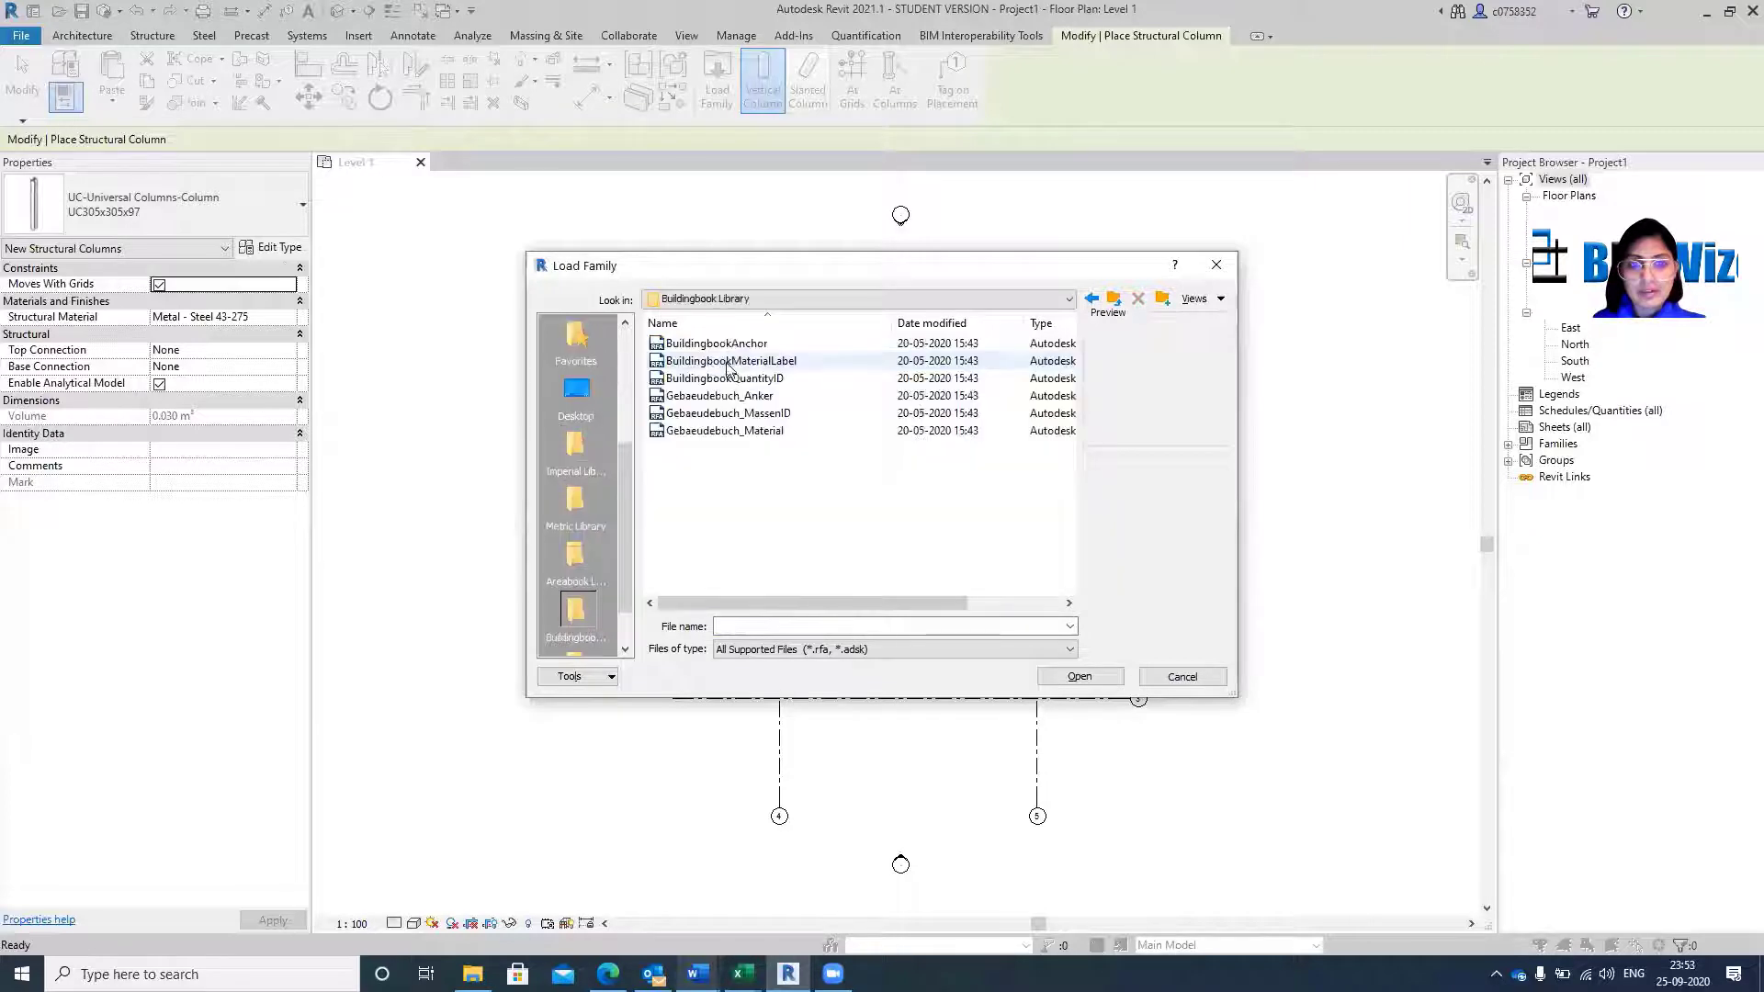
click(1114, 300)
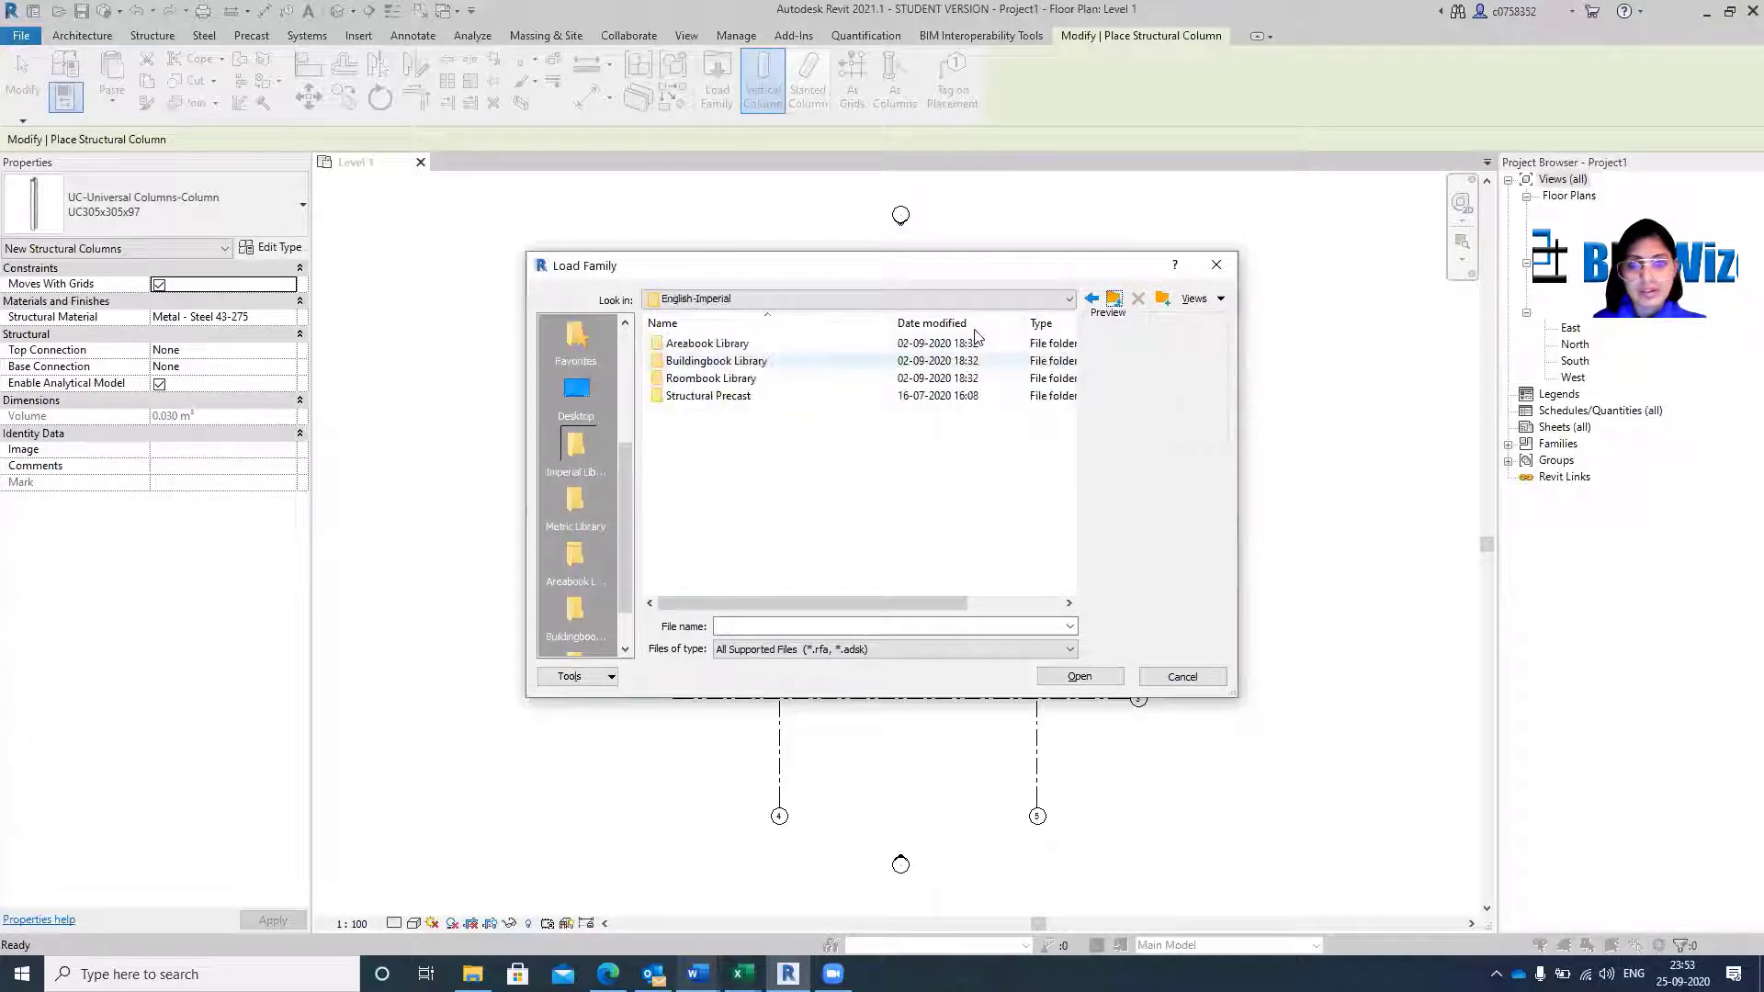
double_click(708, 395)
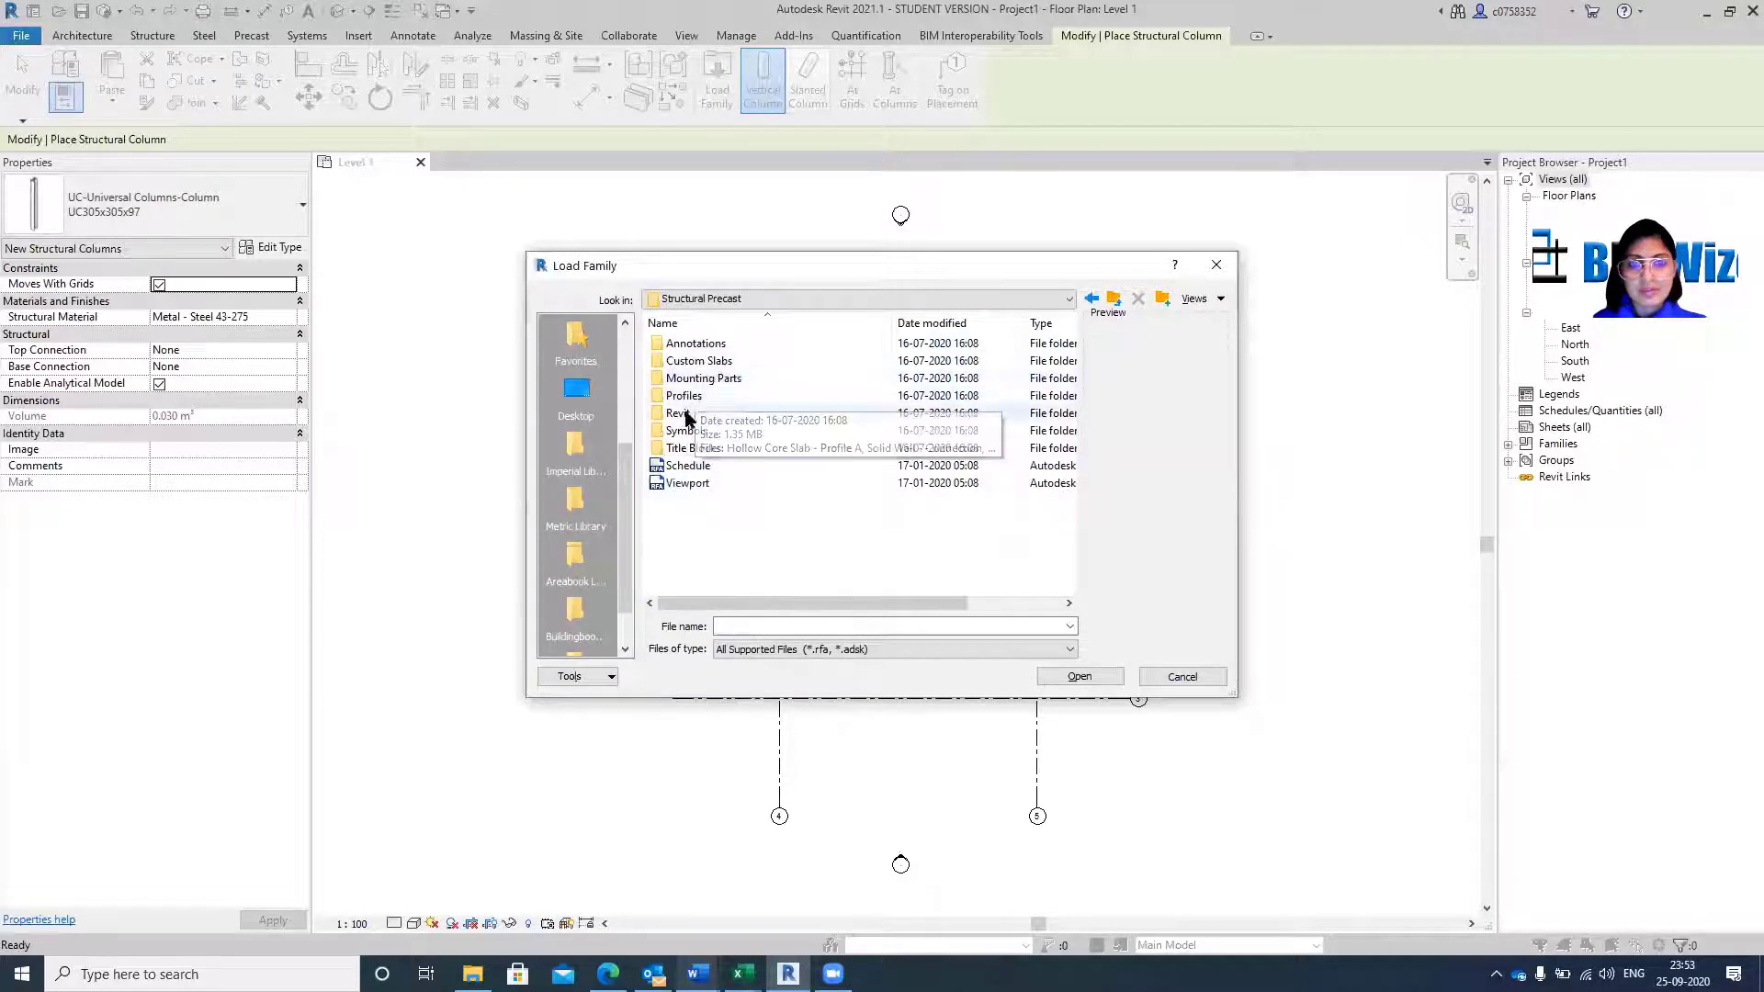
Switch the family search to OneDrive and look through the Families folder inside the personal folder.
click(1068, 298)
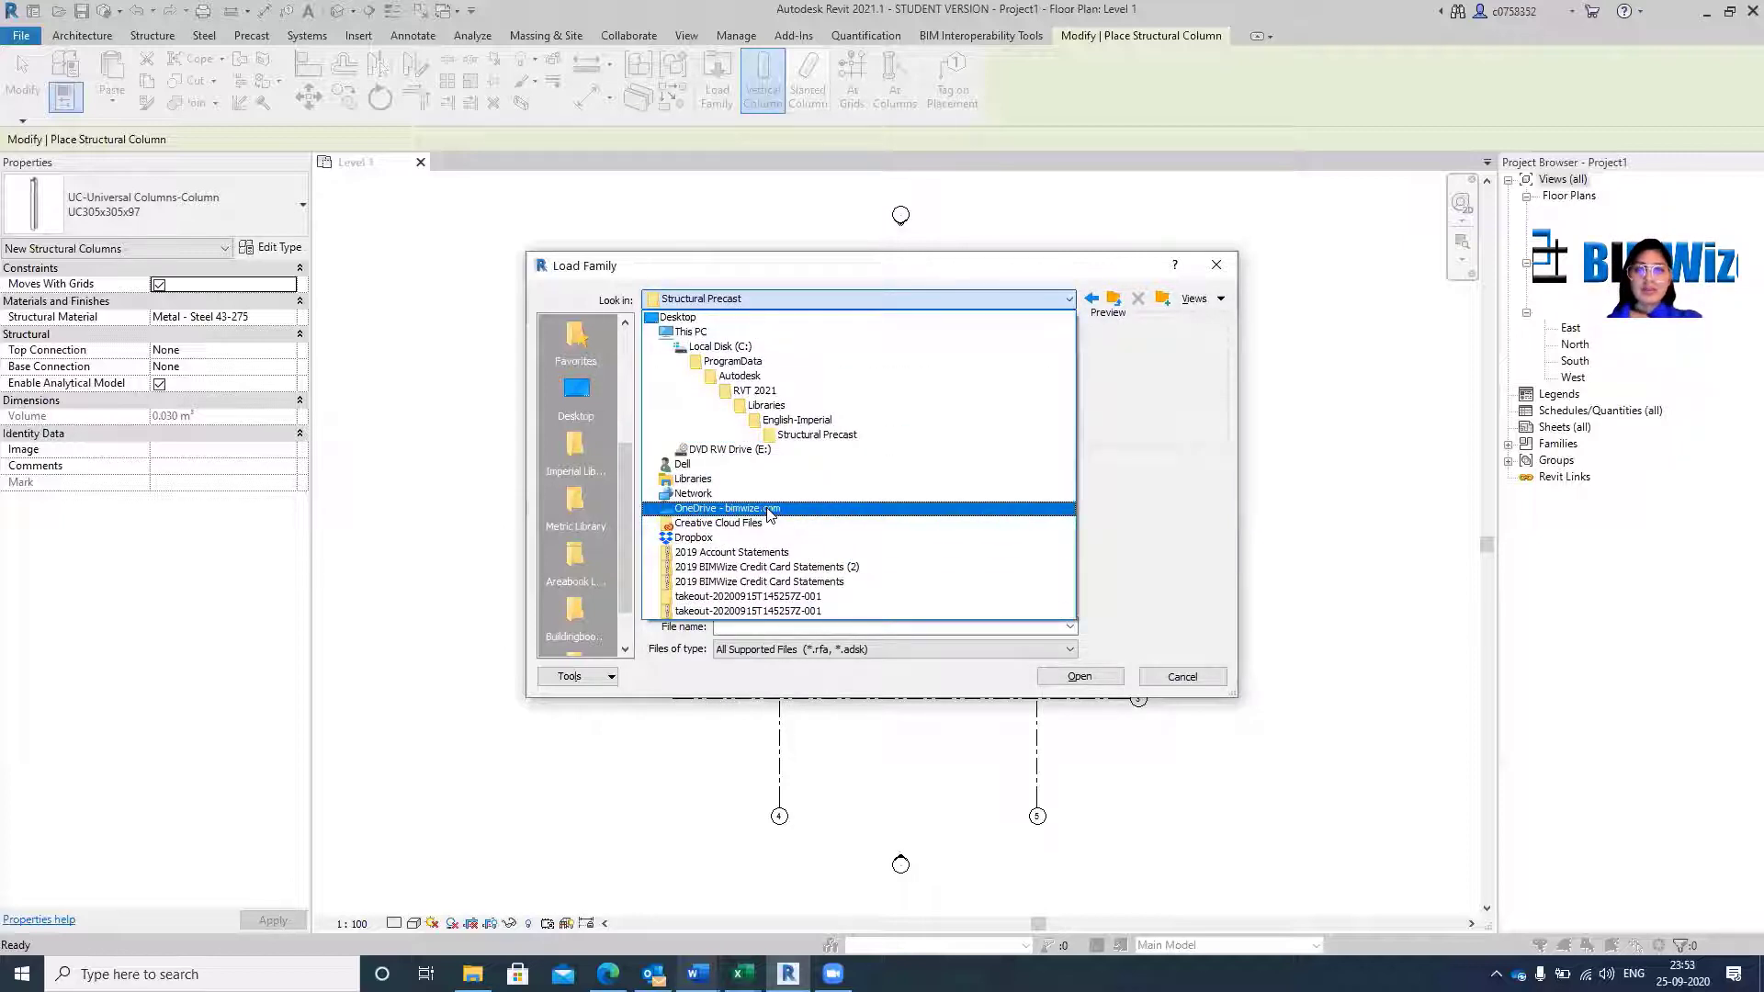
click(702, 509)
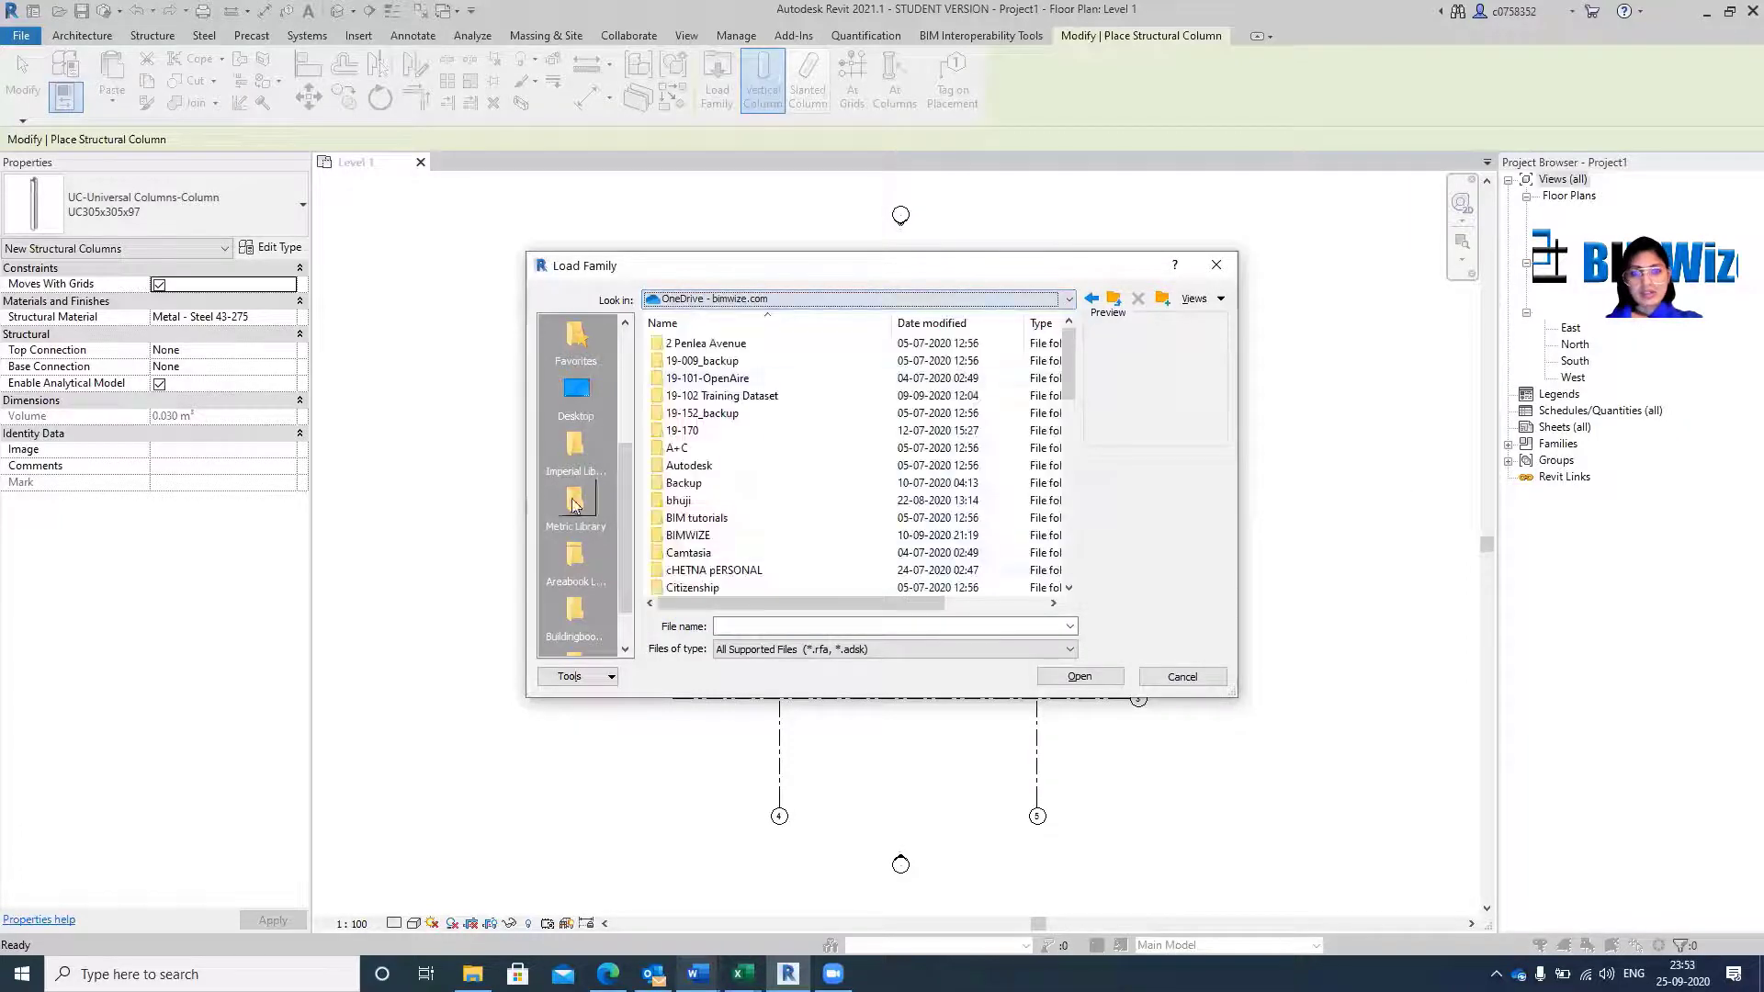
scroll(702, 487, down, 2)
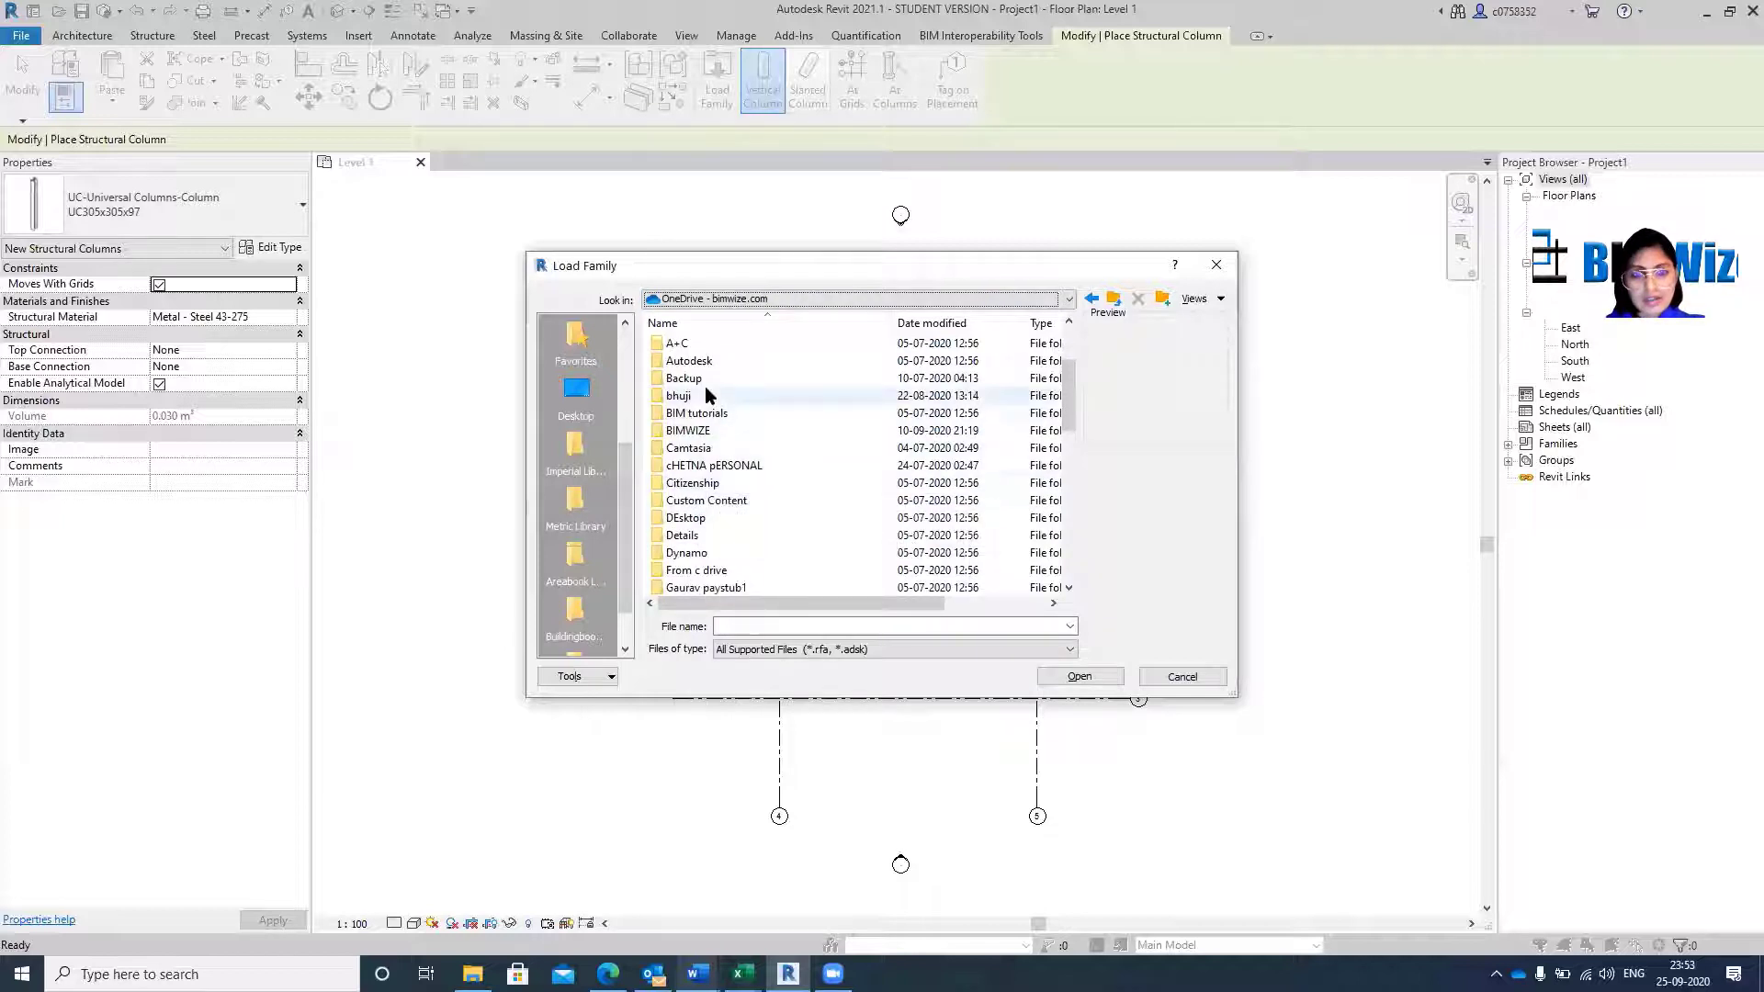
scroll(710, 395, up, 2)
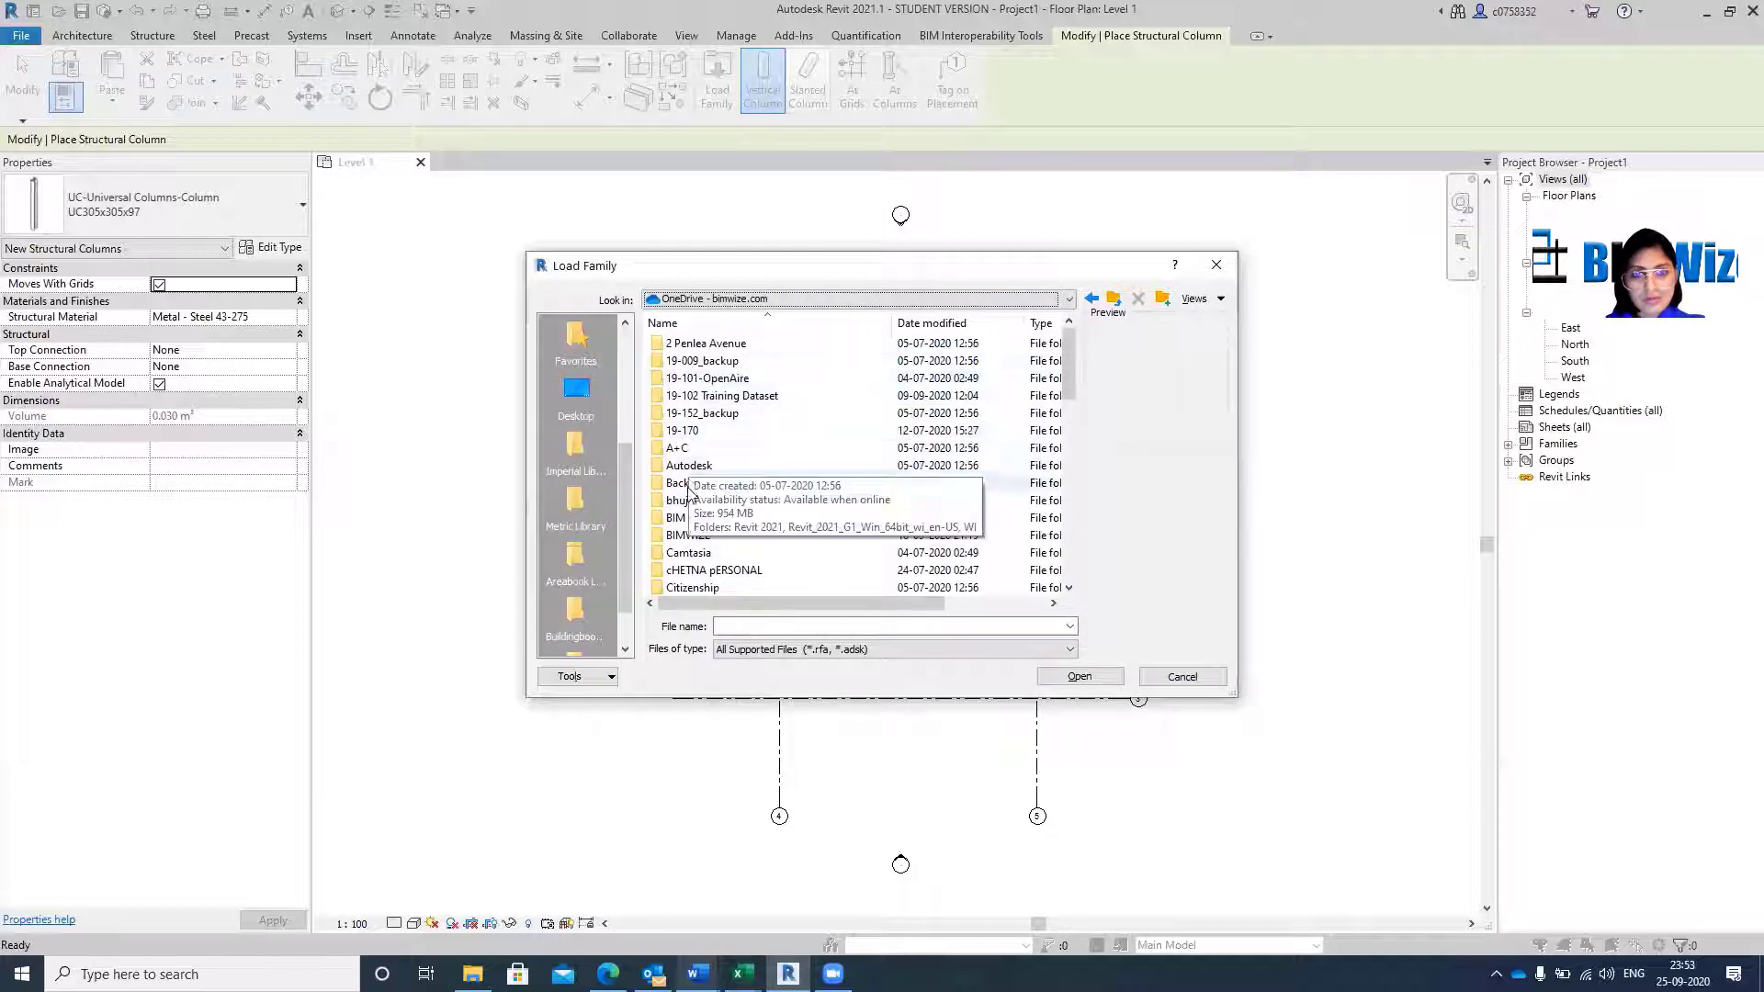
double_click(730, 570)
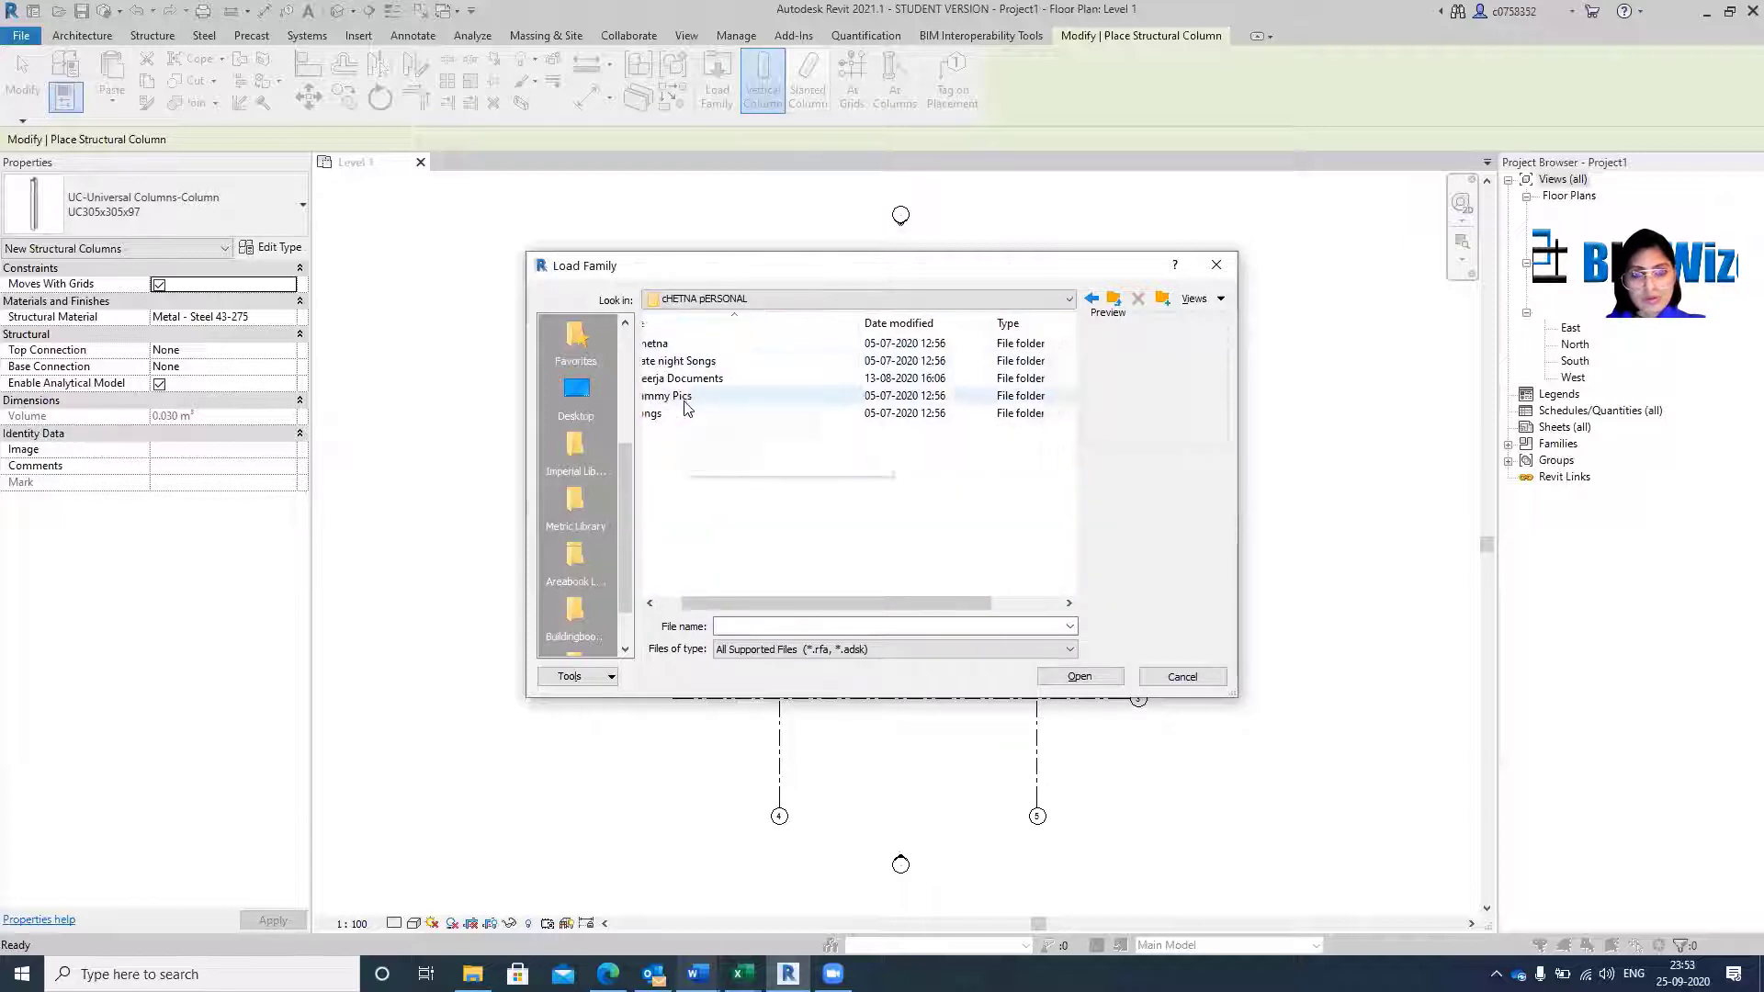
double_click(682, 344)
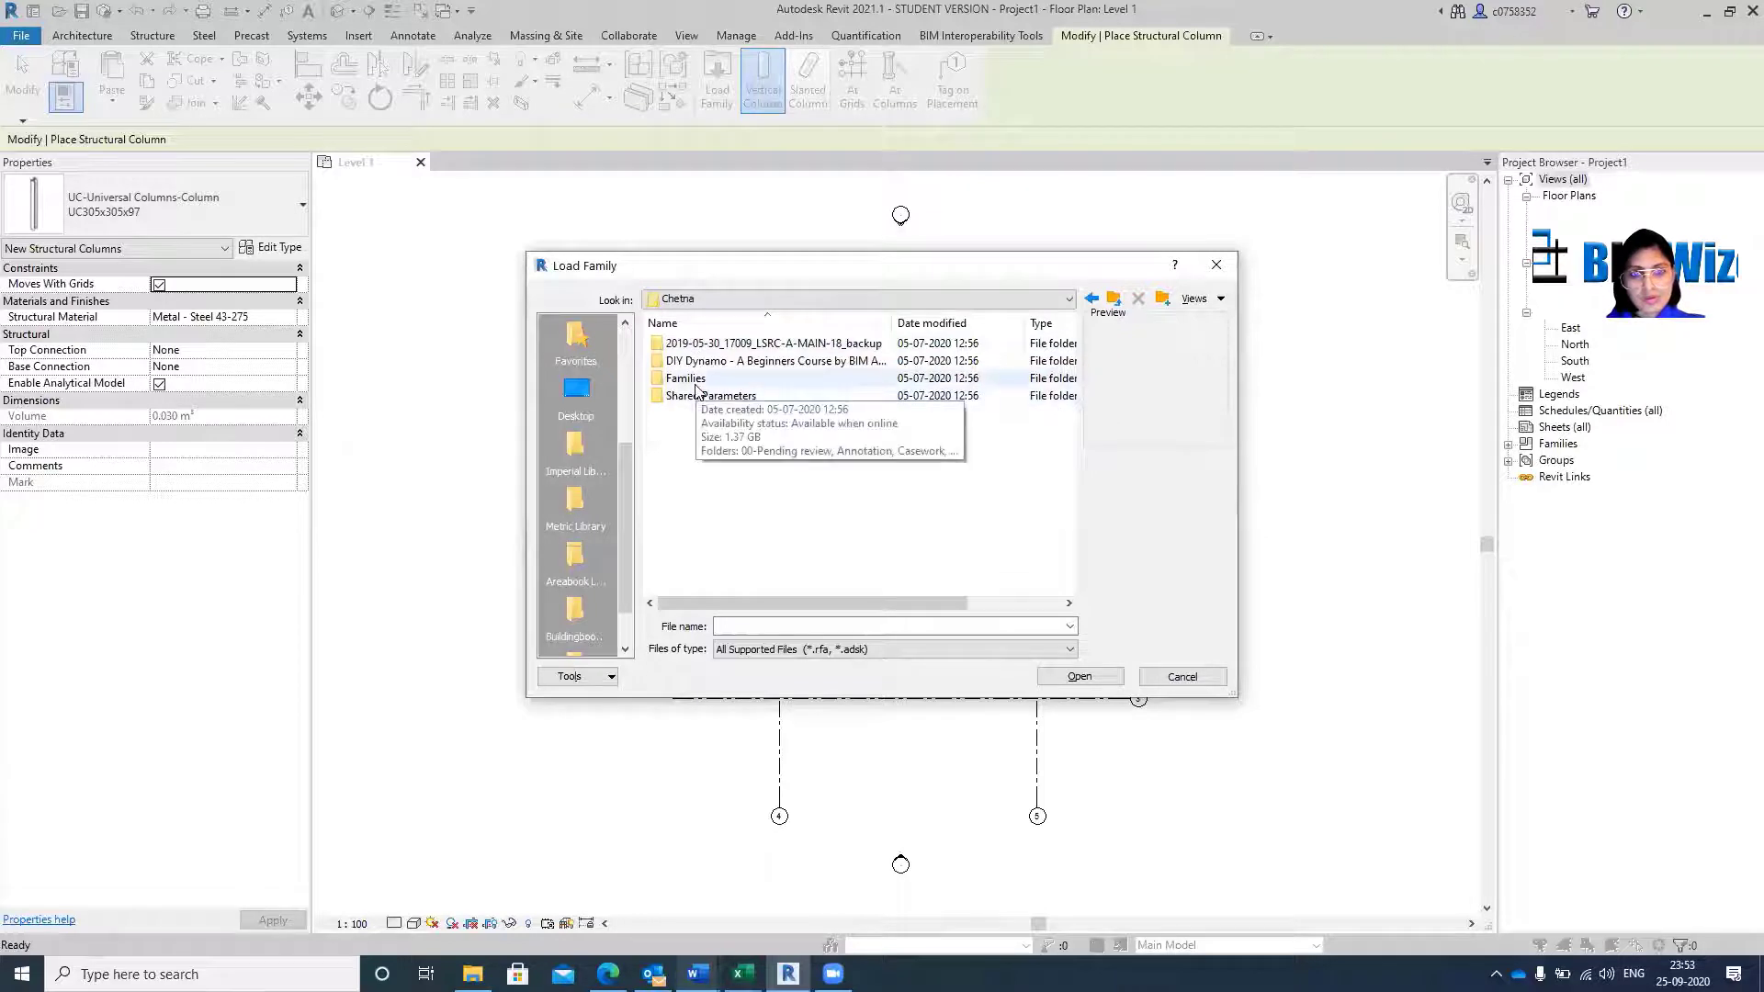
double_click(689, 378)
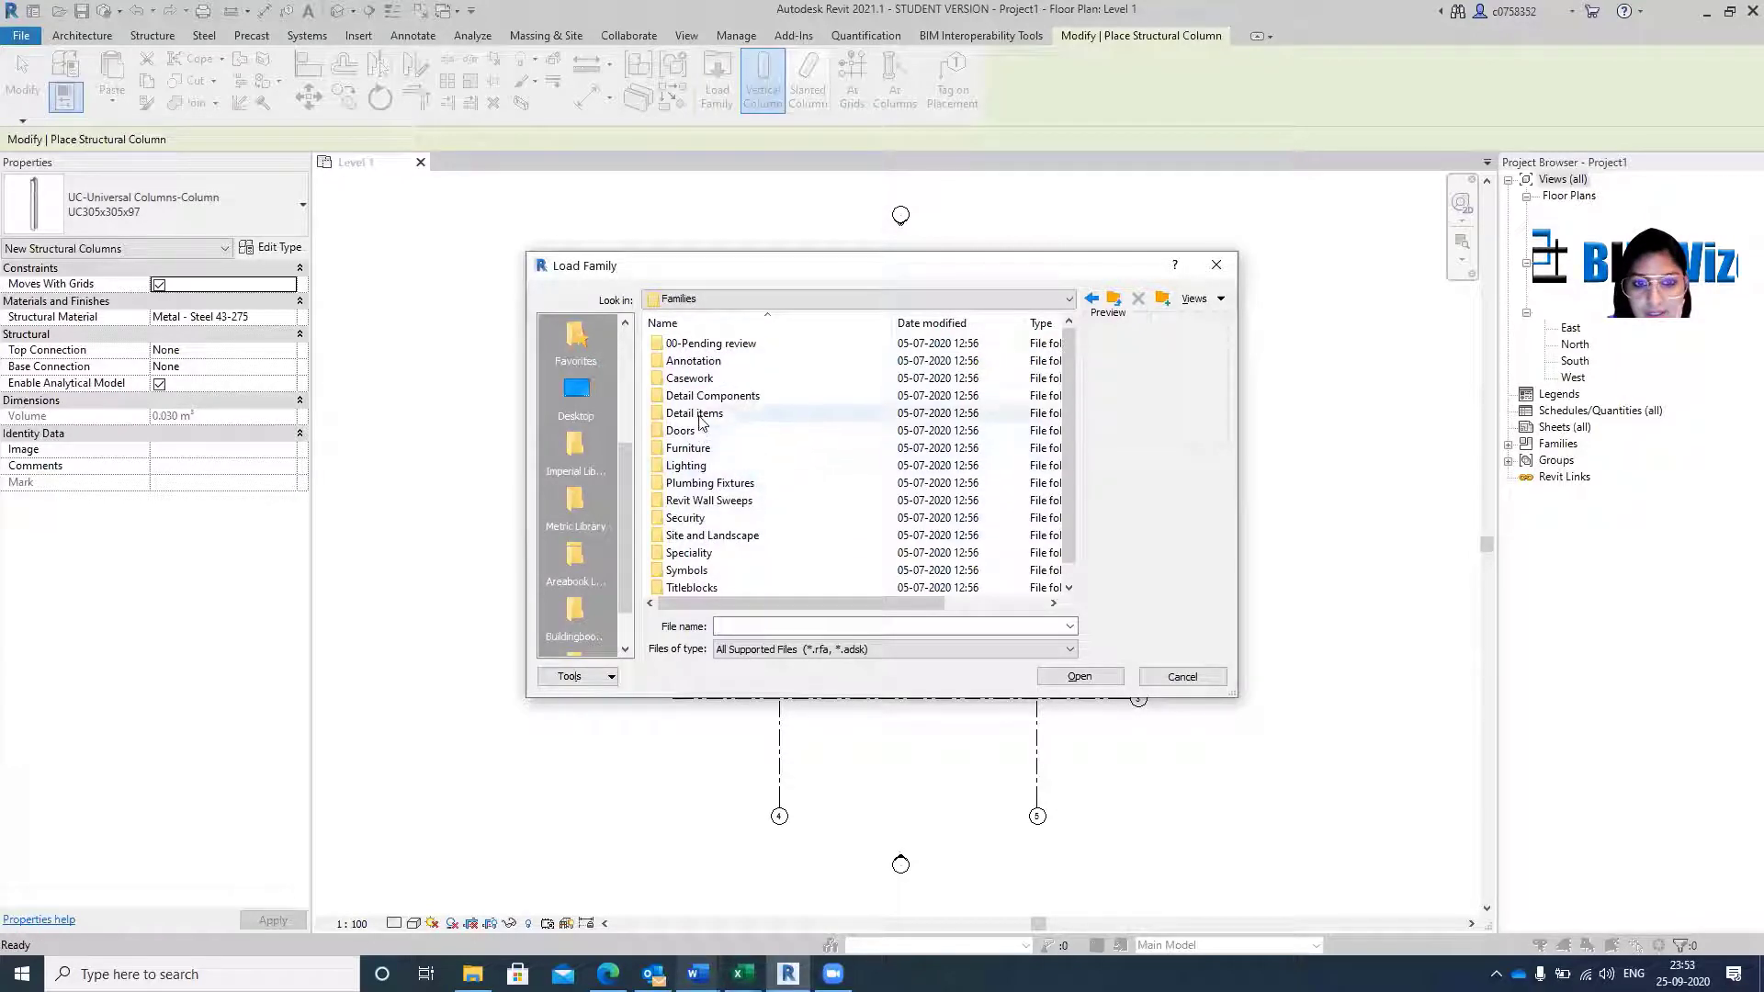
scroll(684, 542, down, 1)
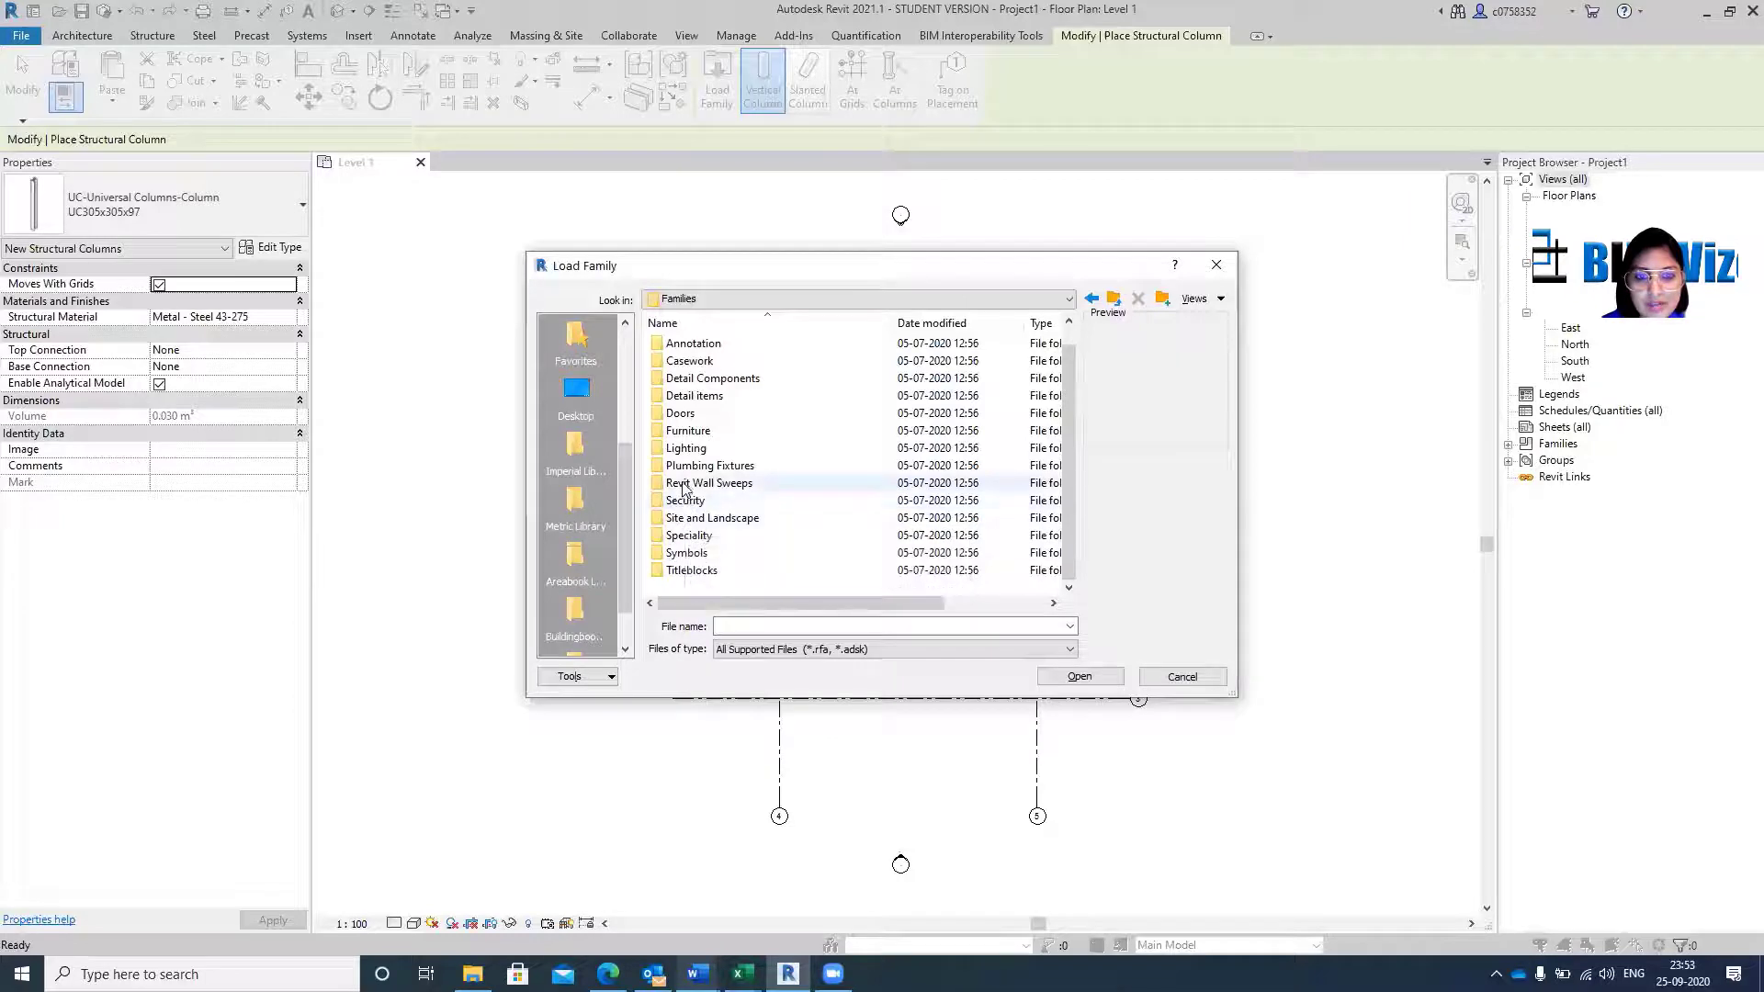
scroll(726, 395, up, 1)
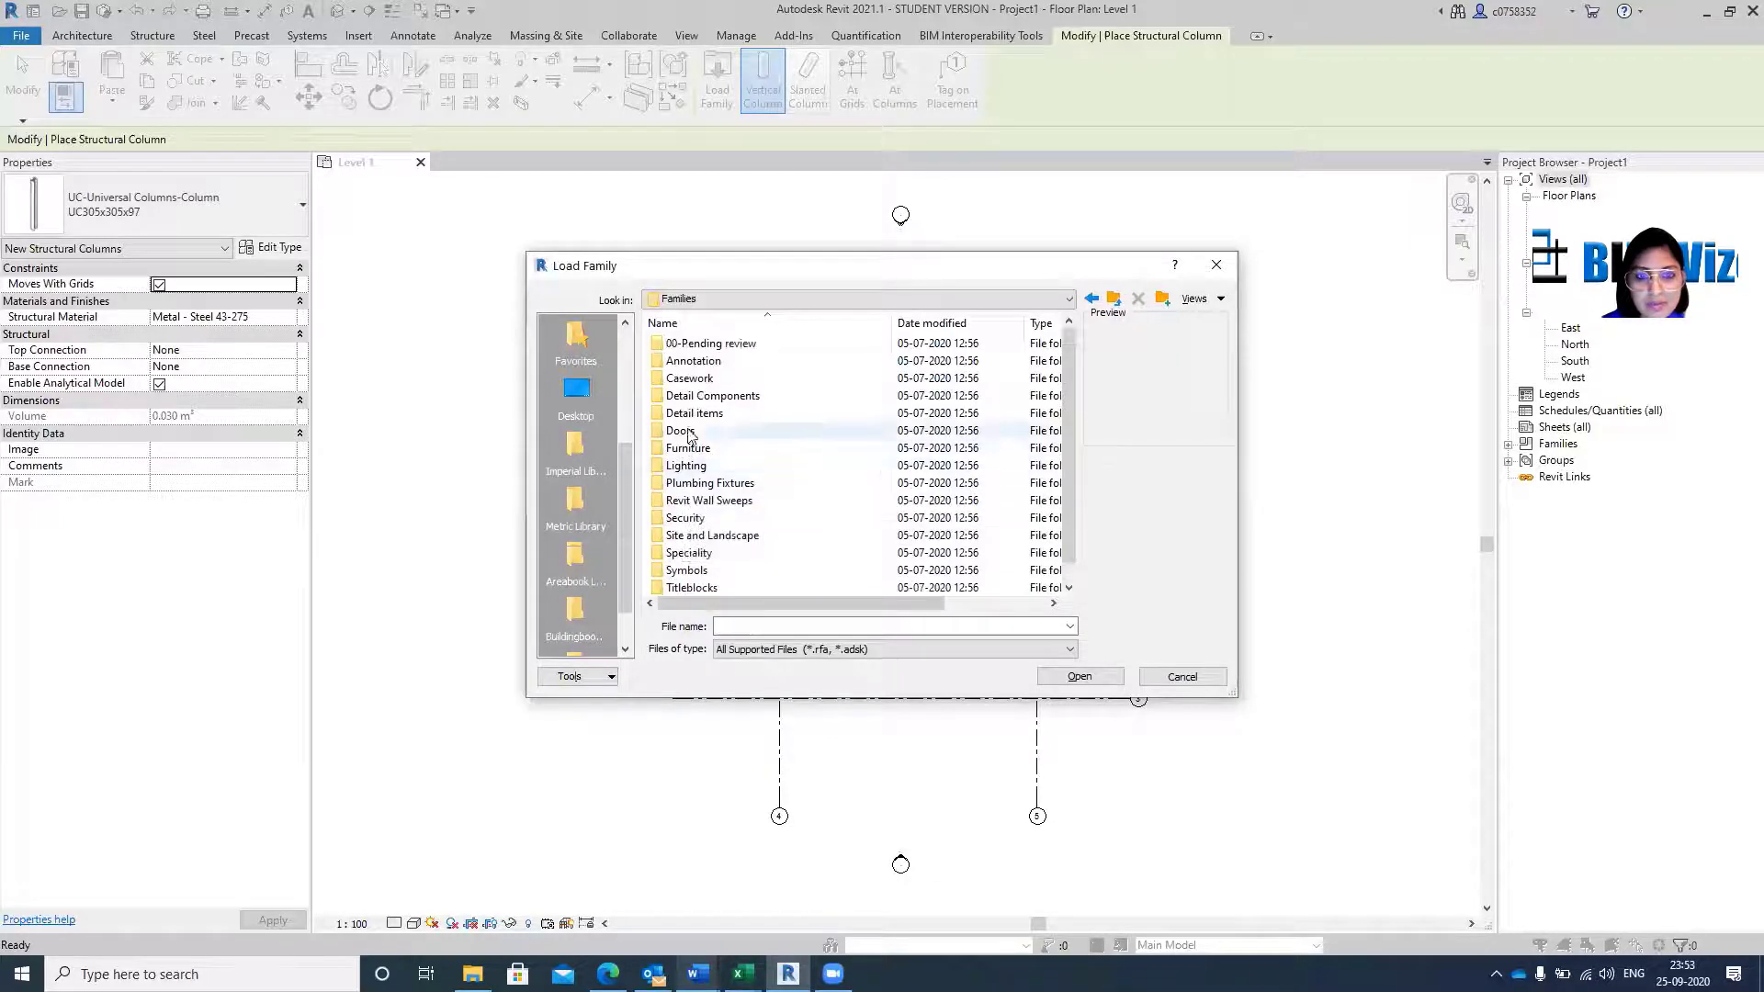
Check the 2019 and 2018 folders under 00-Pending review and look through the 2018 Metric Library for columns.
double_click(733, 345)
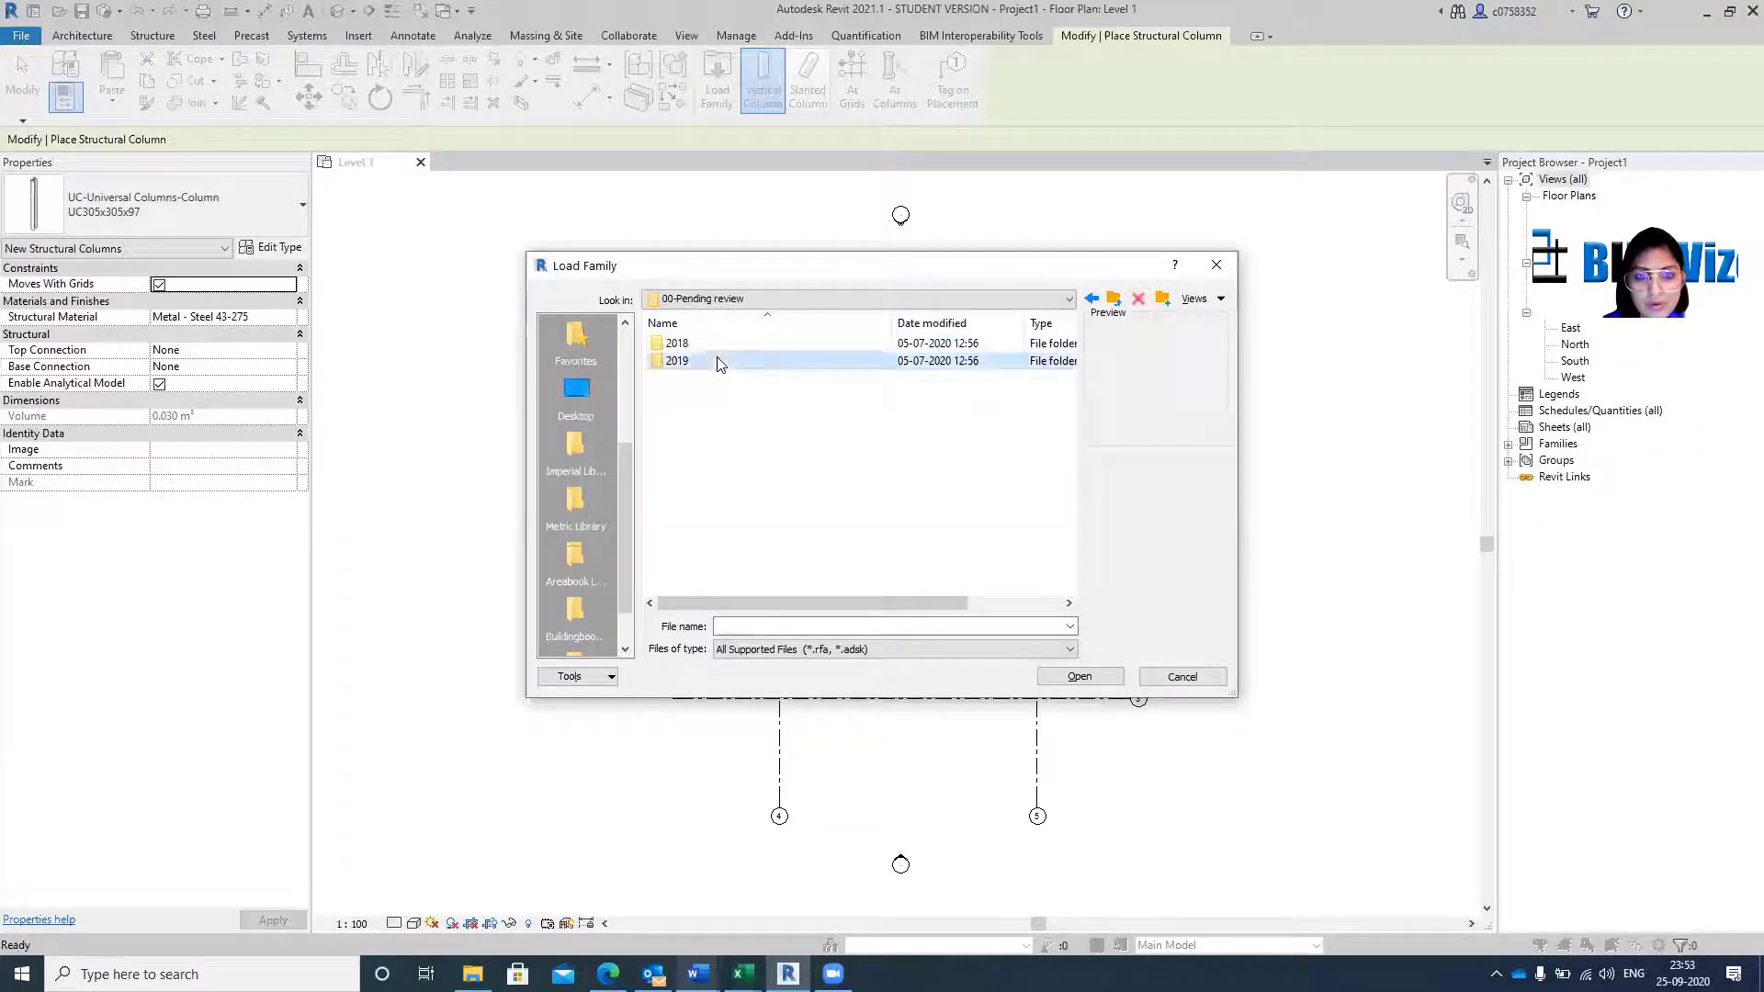
double_click(720, 361)
click(1120, 302)
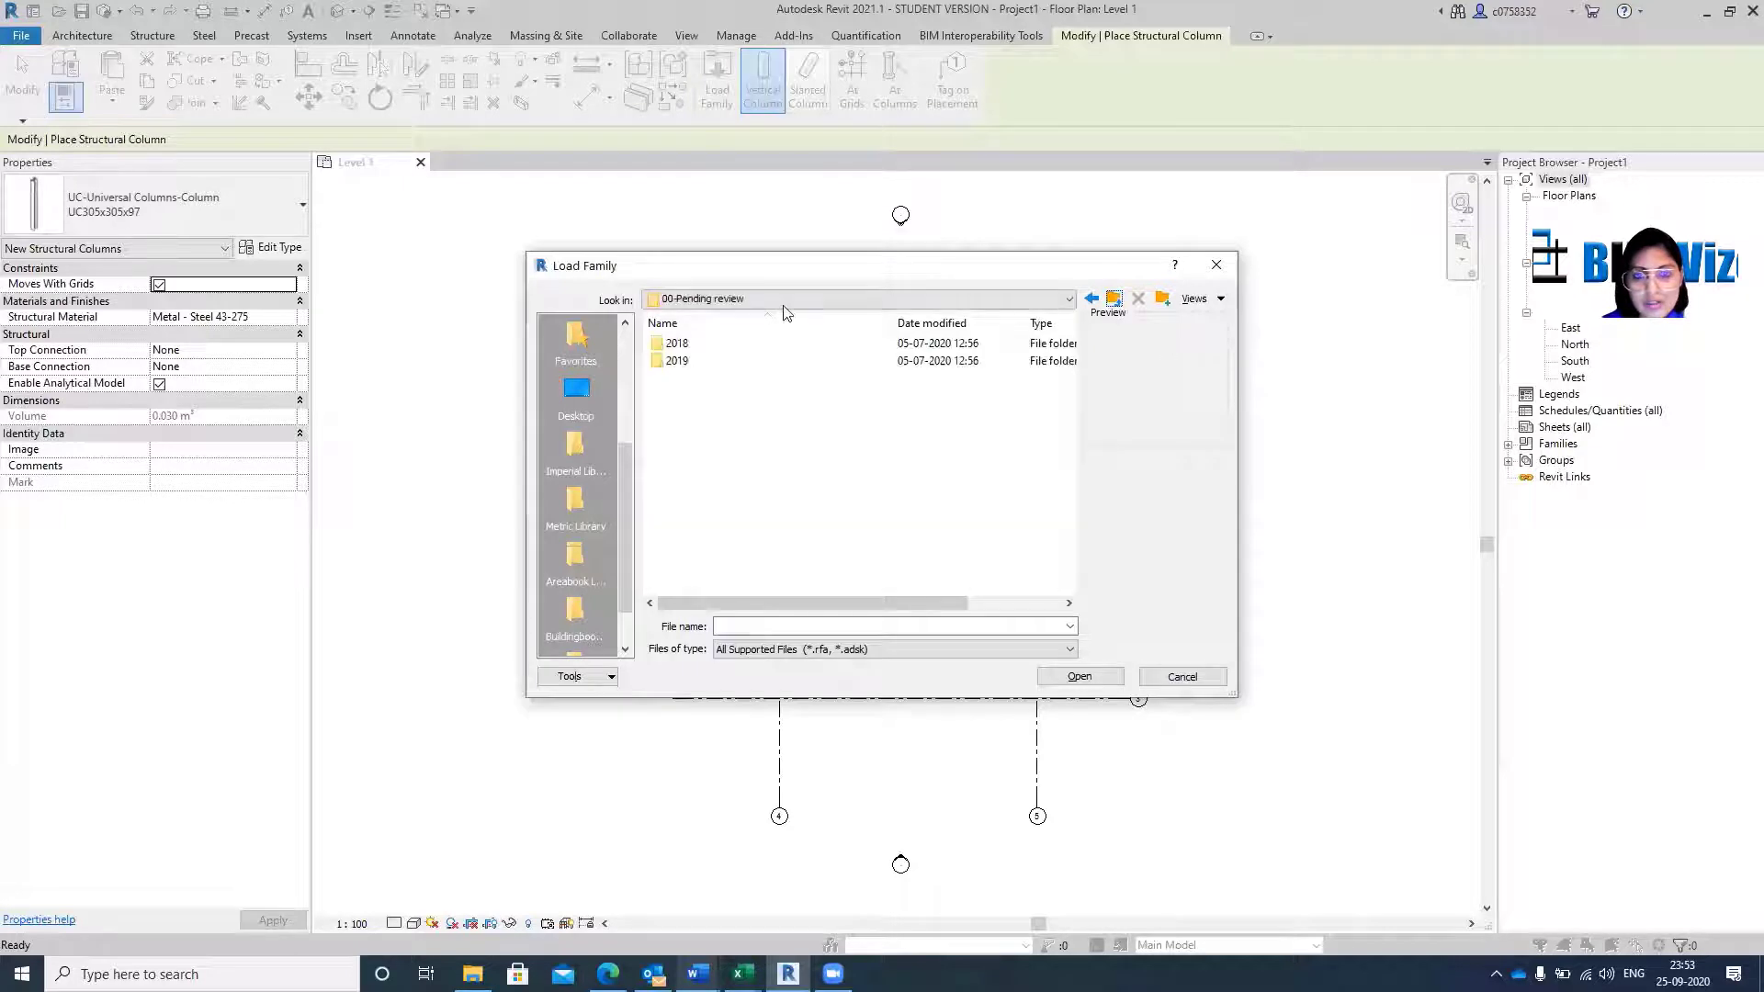
double_click(715, 341)
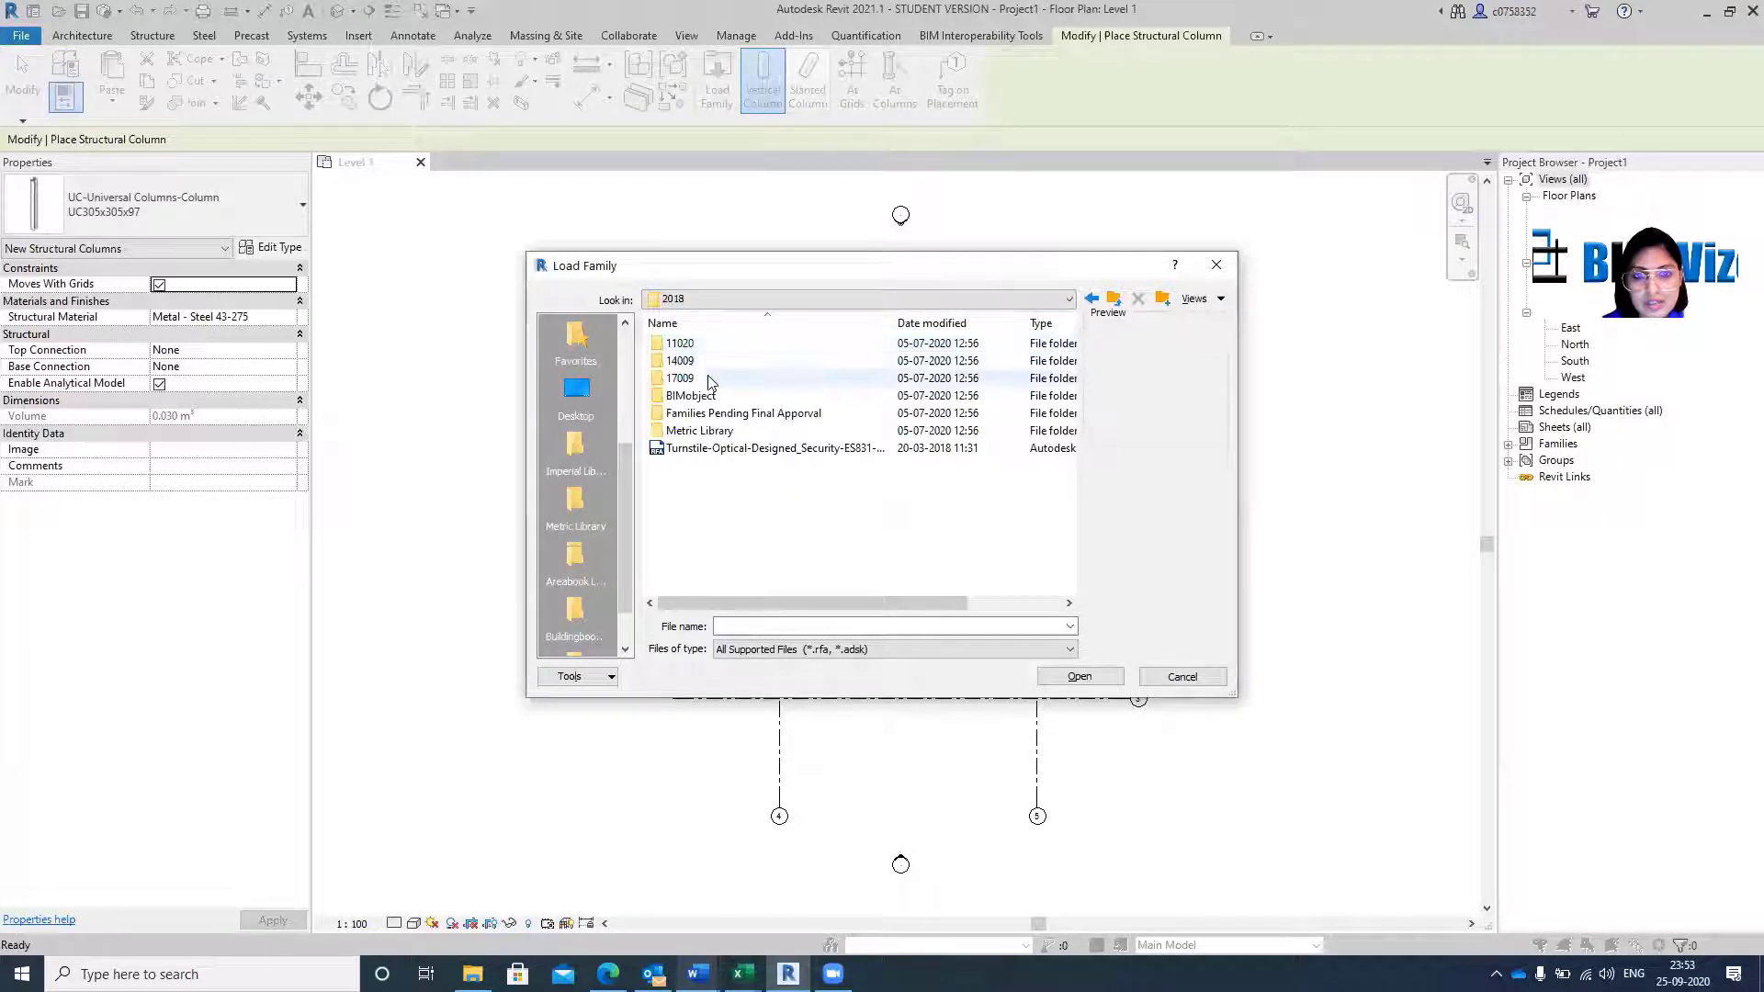
double_click(715, 432)
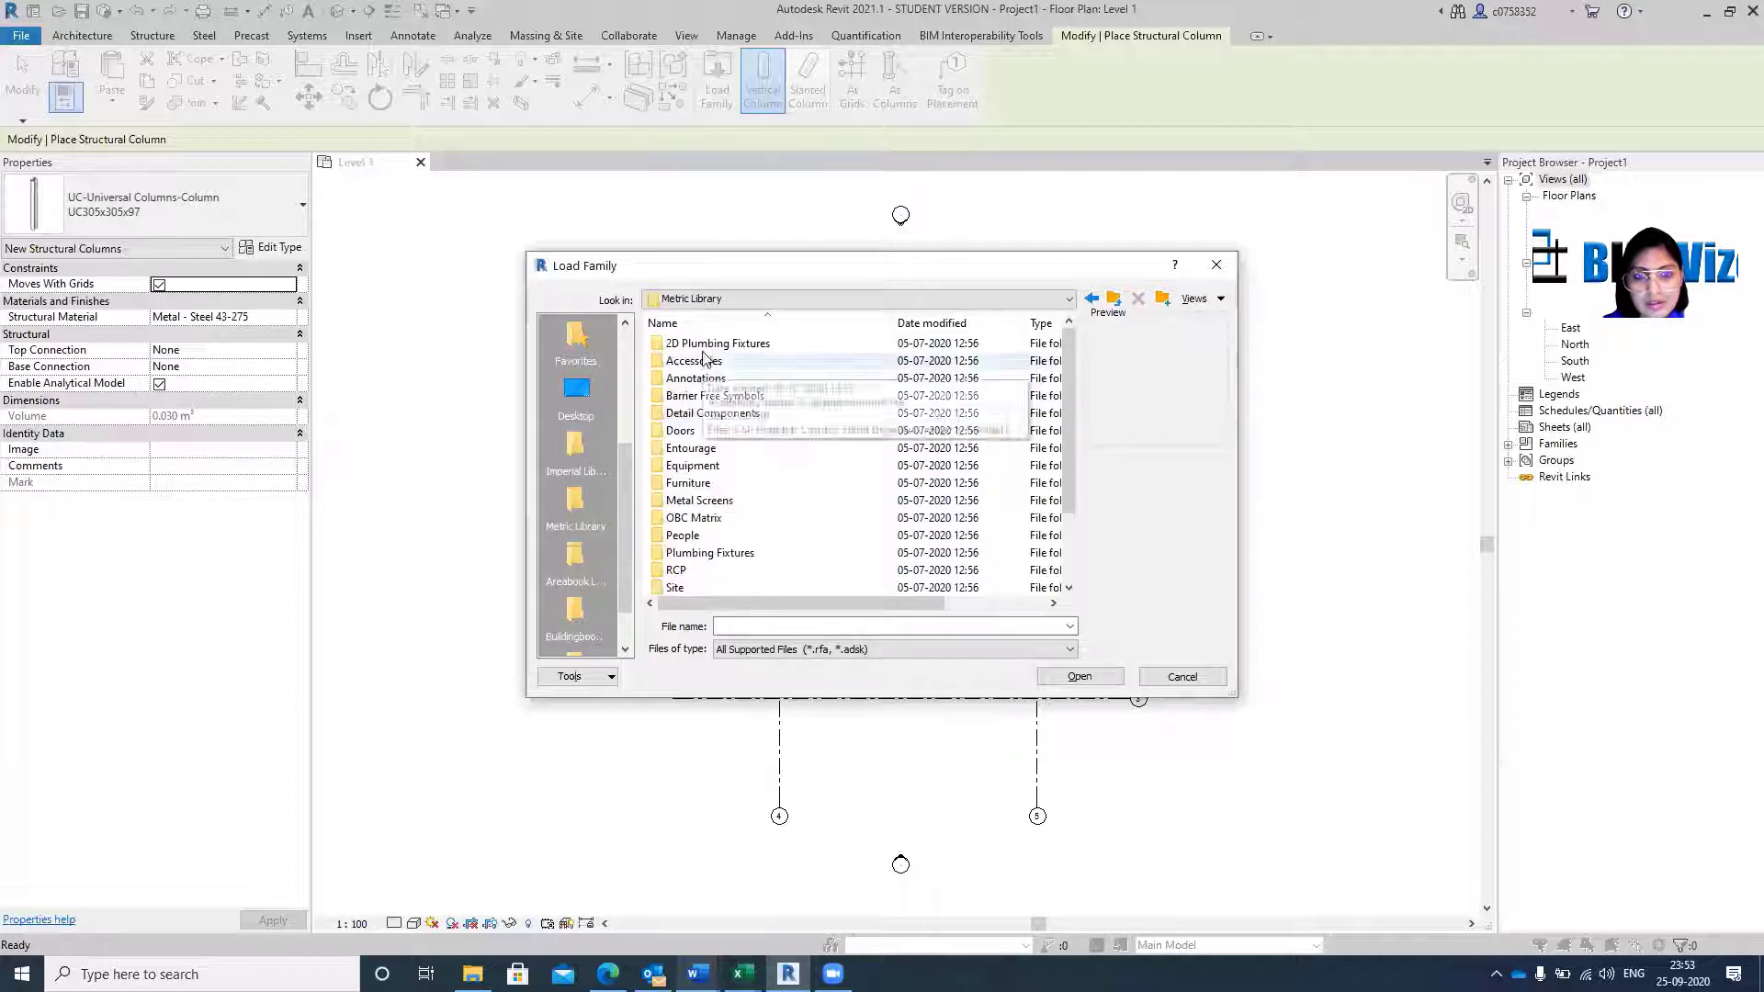
click(691, 415)
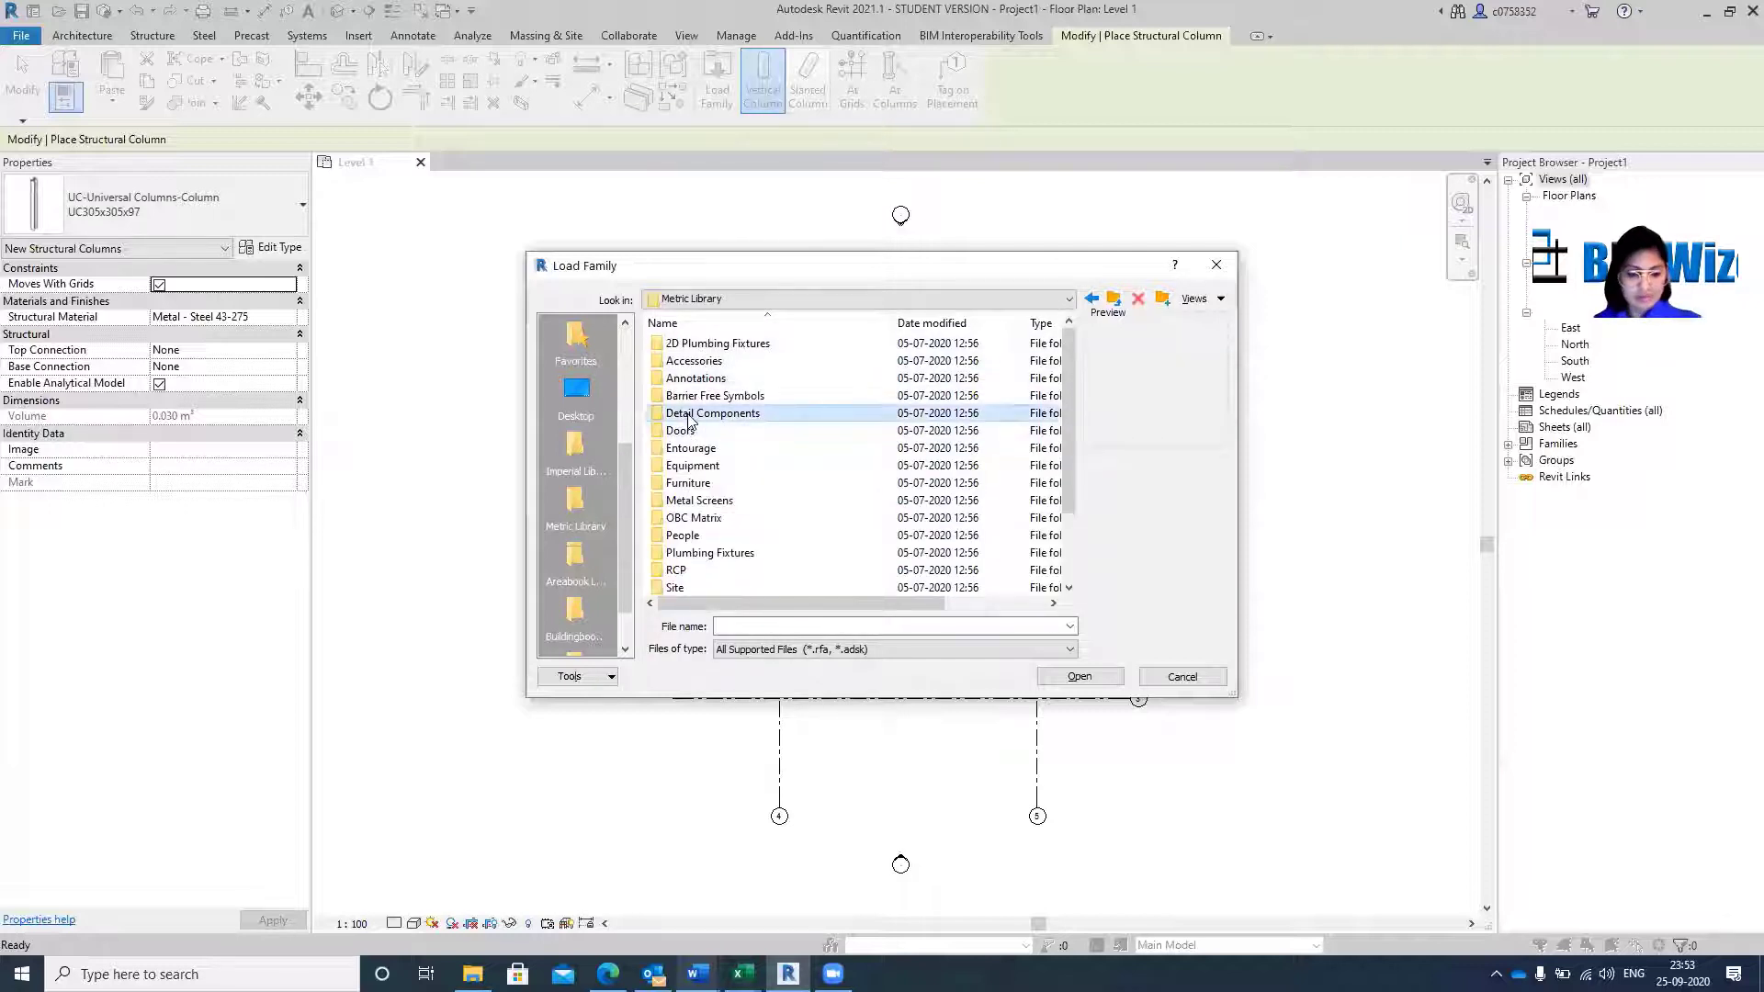
scroll(689, 519, down, 2)
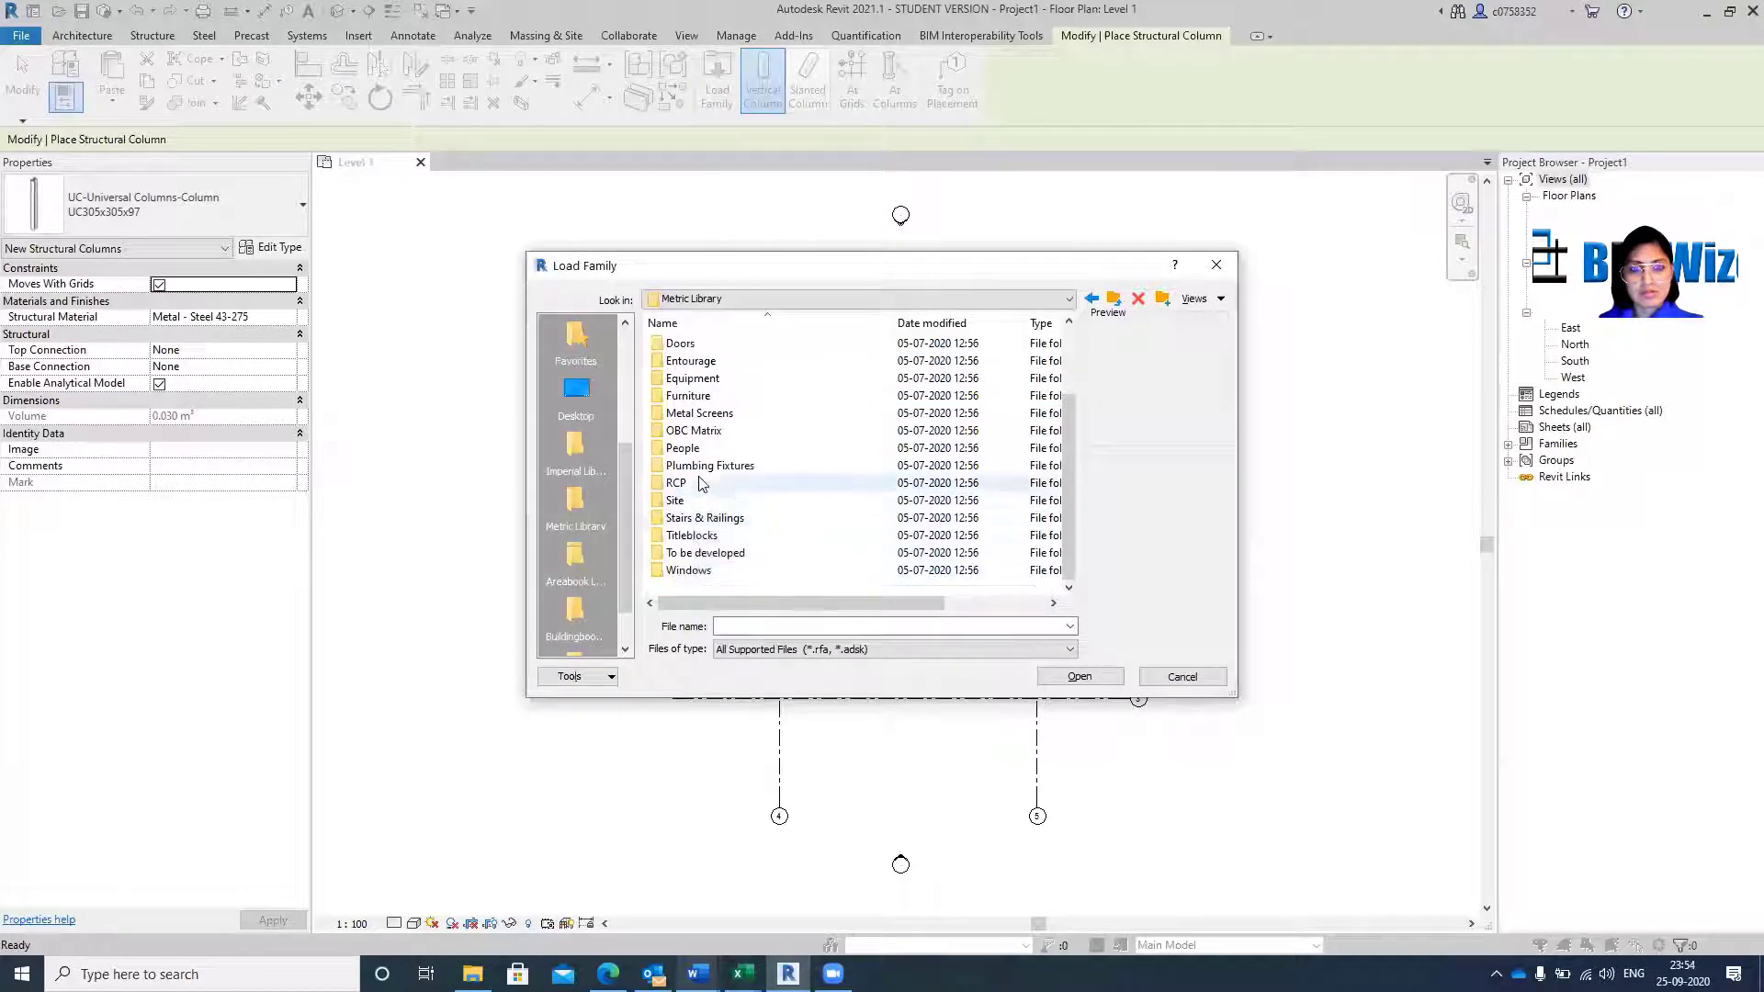
scroll(695, 415, up, 2)
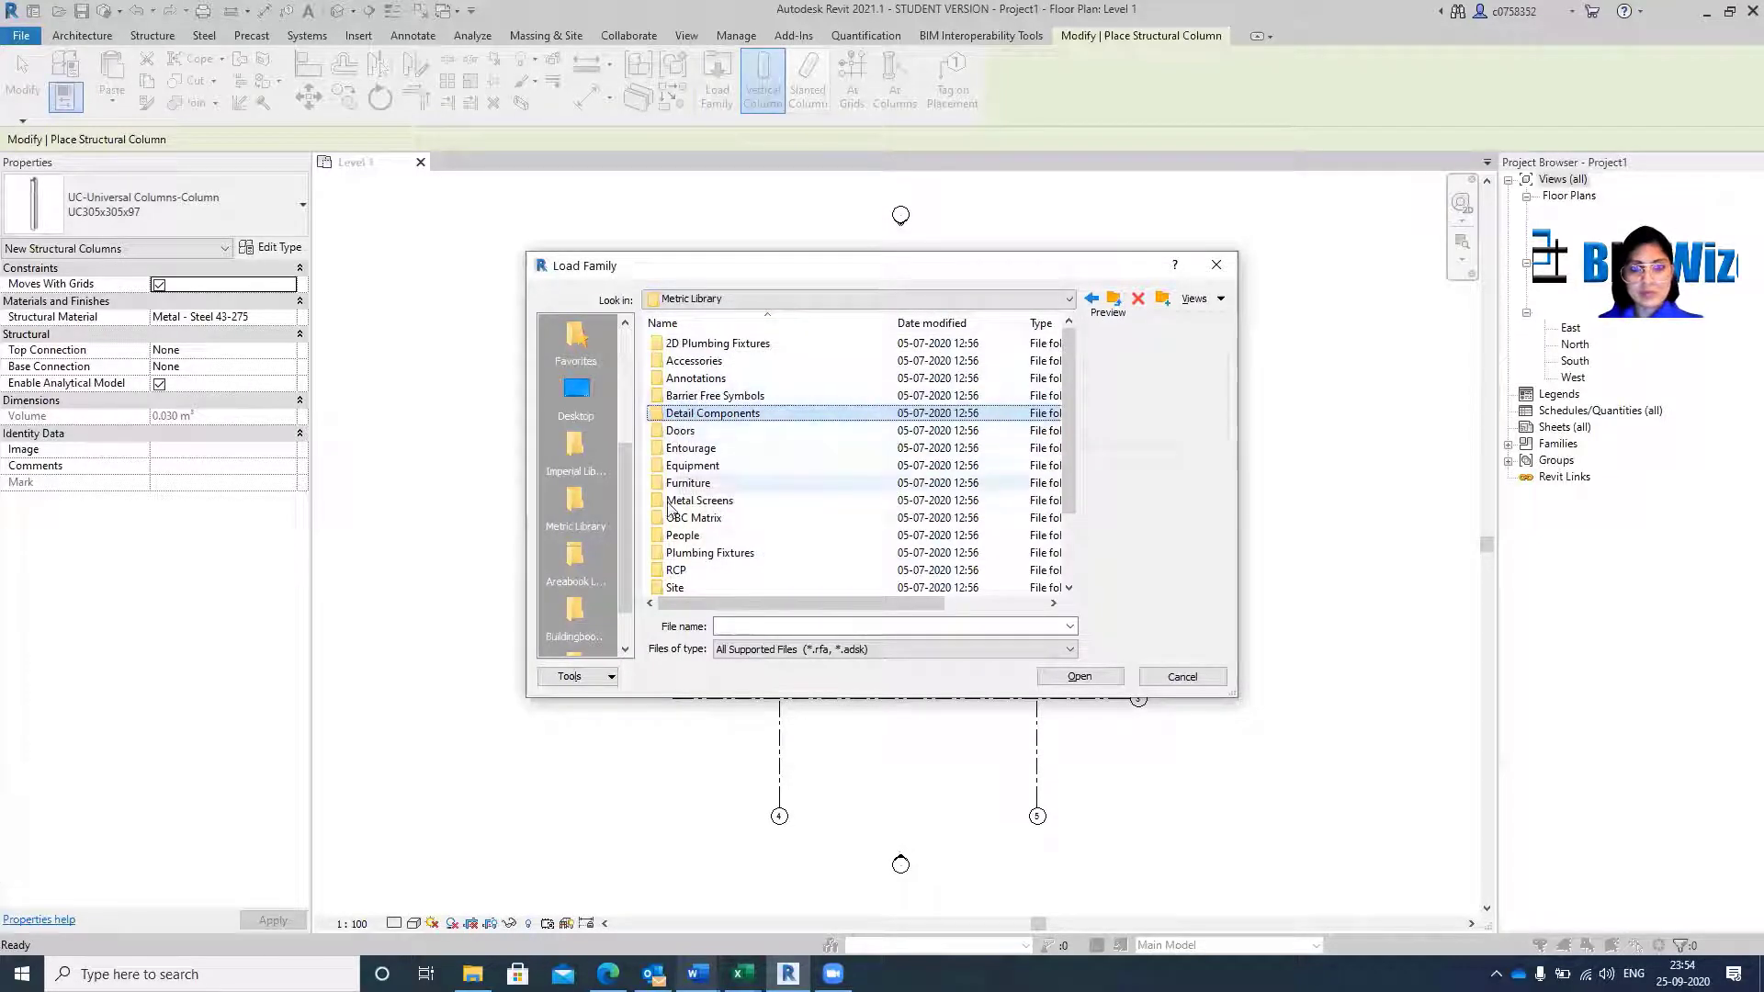
scroll(727, 569, down, 1)
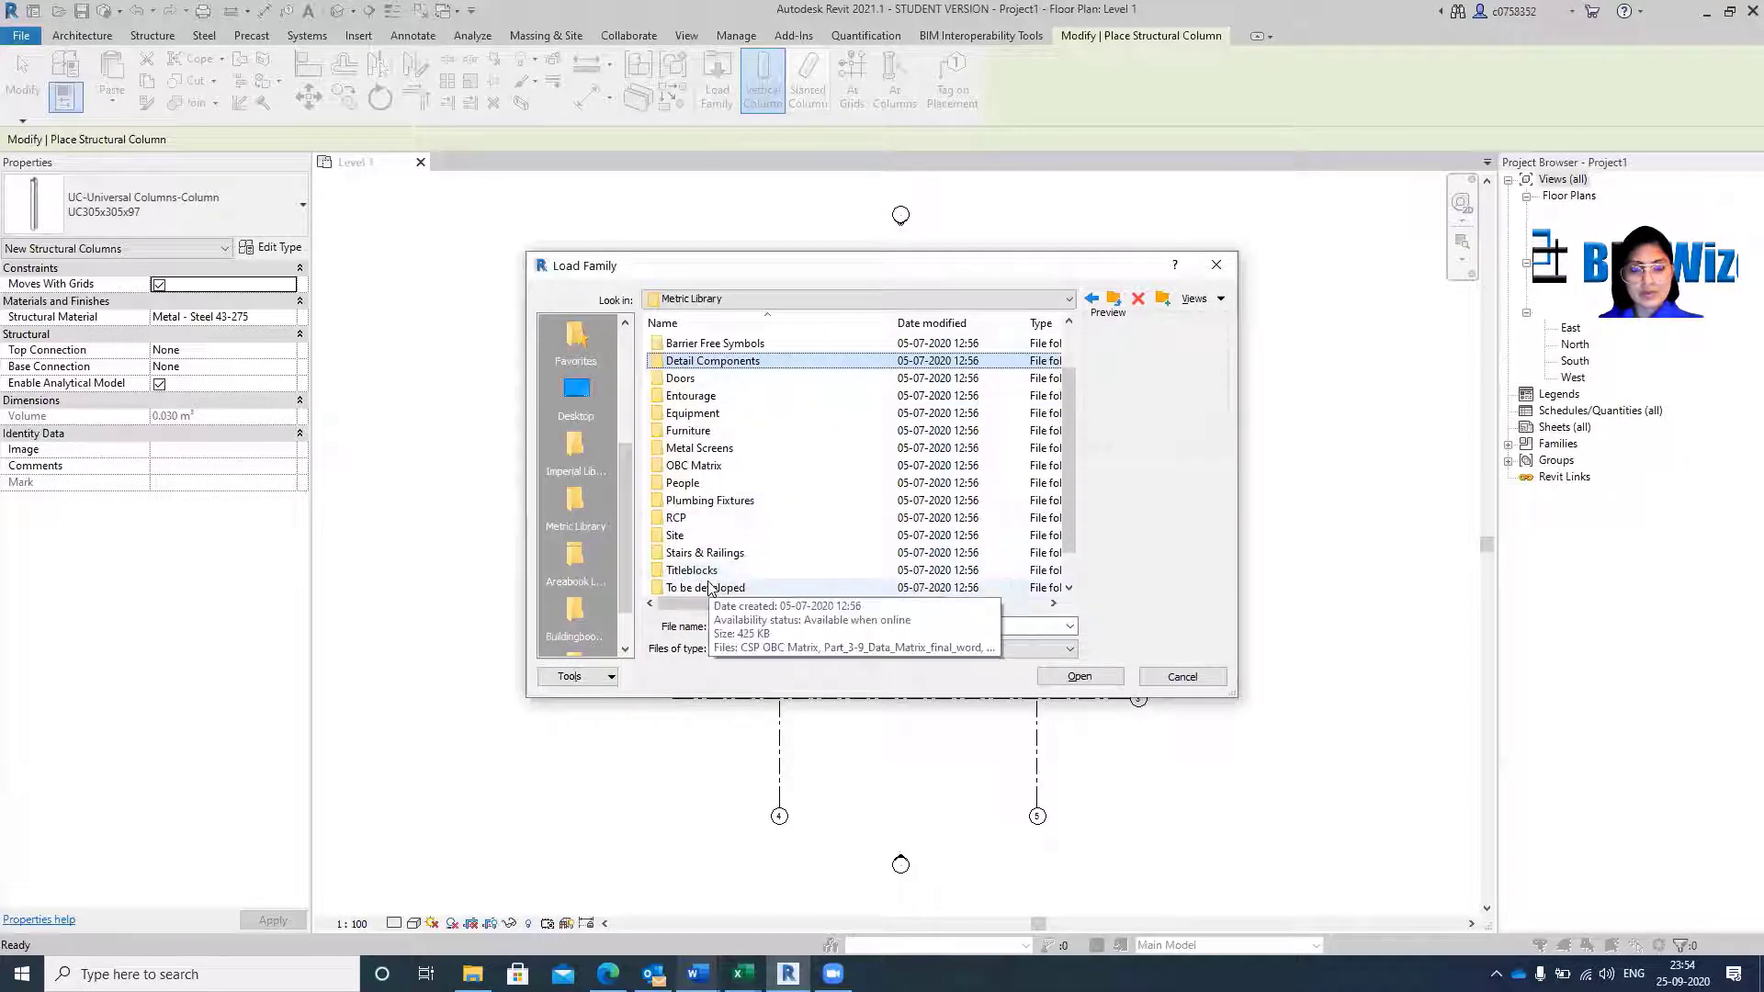
Return to the Families folder, check its remaining category folders, and cancel loading a family.
click(1114, 300)
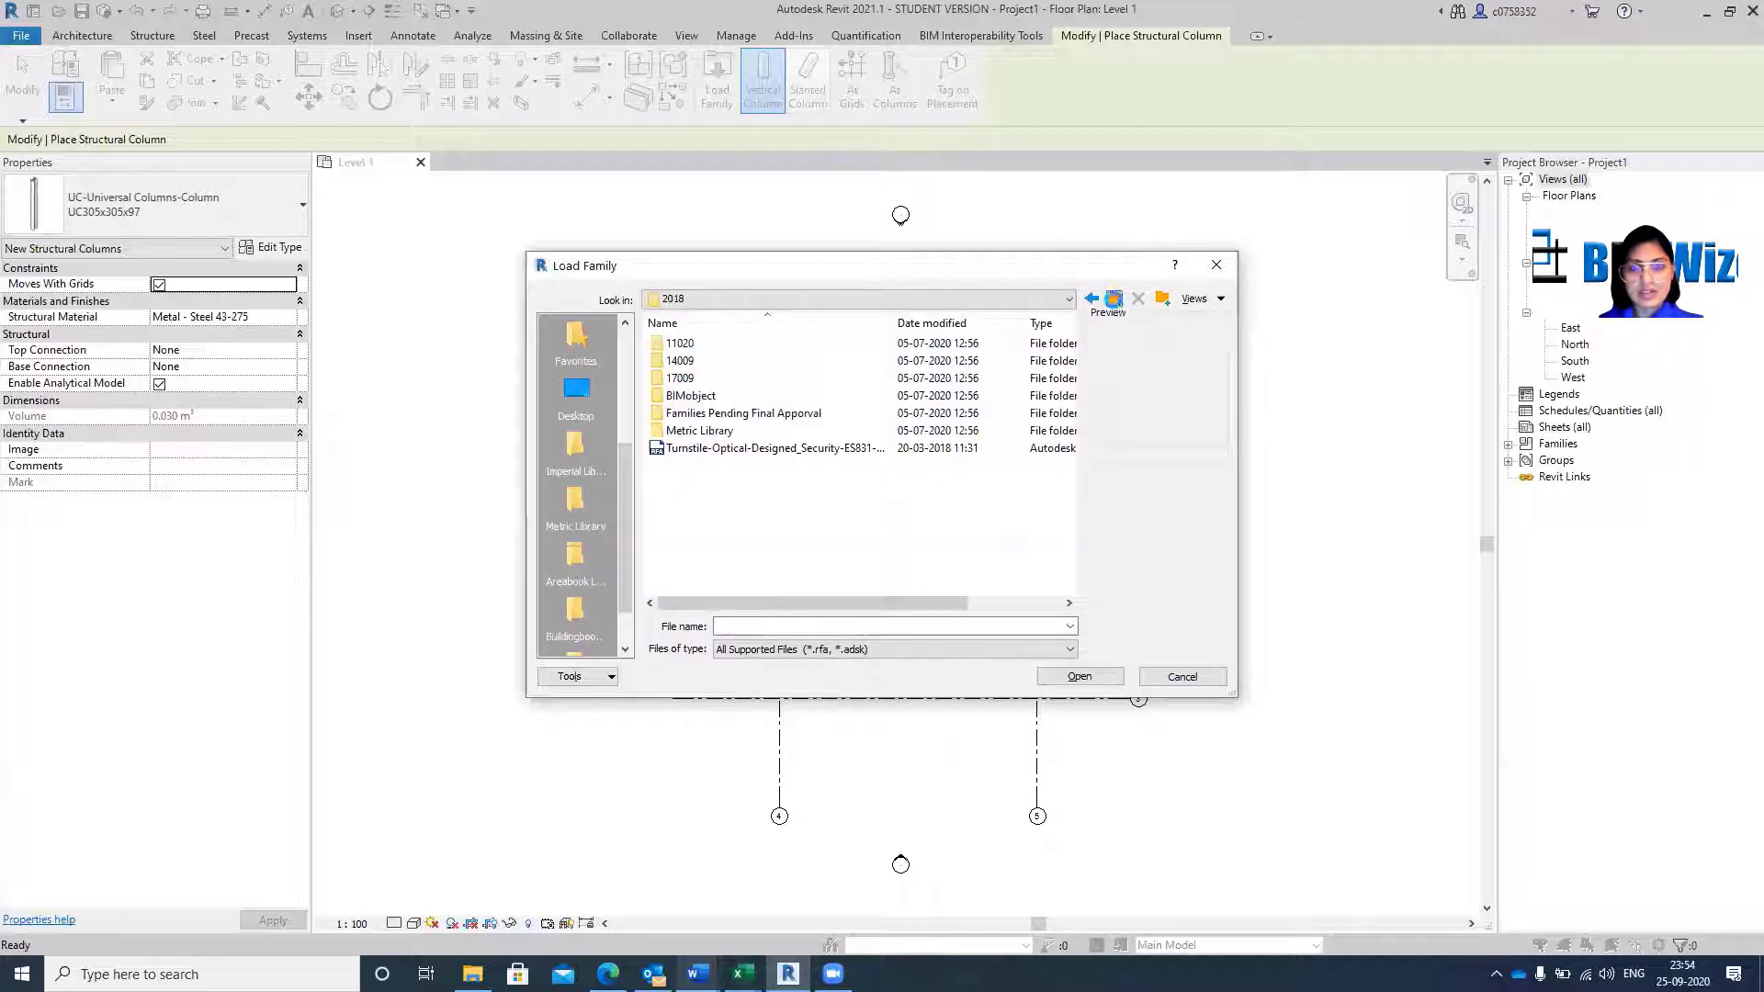
click(1114, 301)
click(1116, 301)
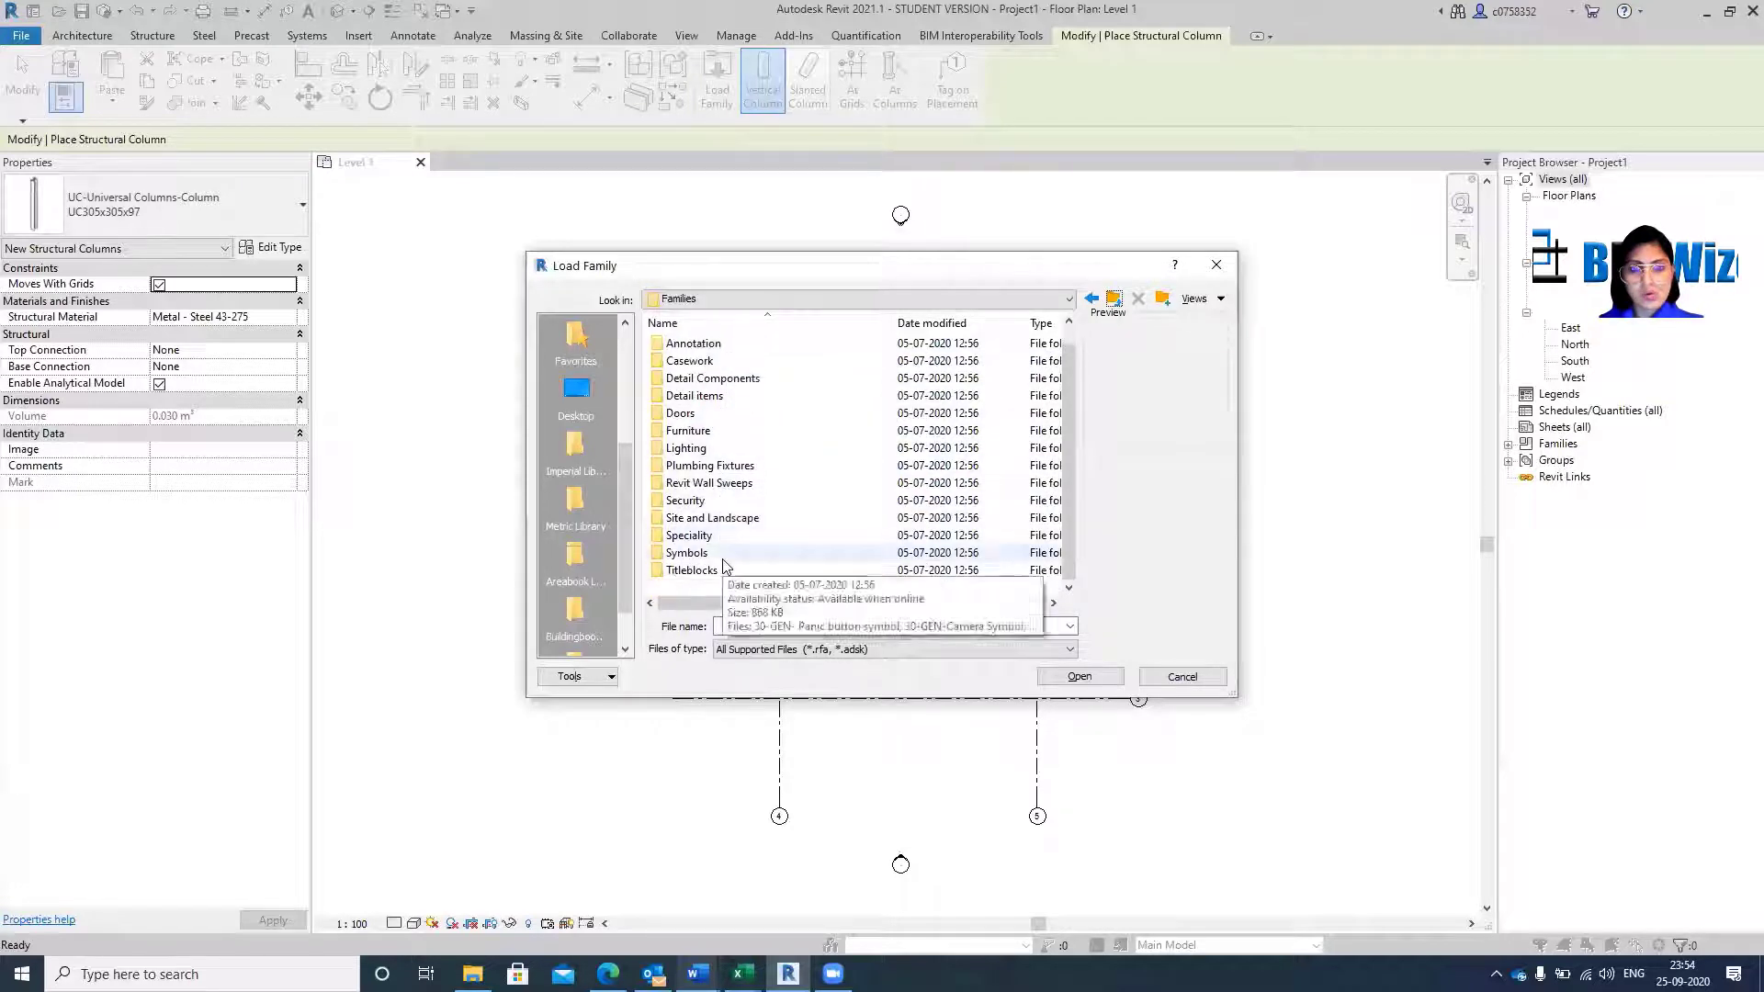
scroll(725, 573, down, 1)
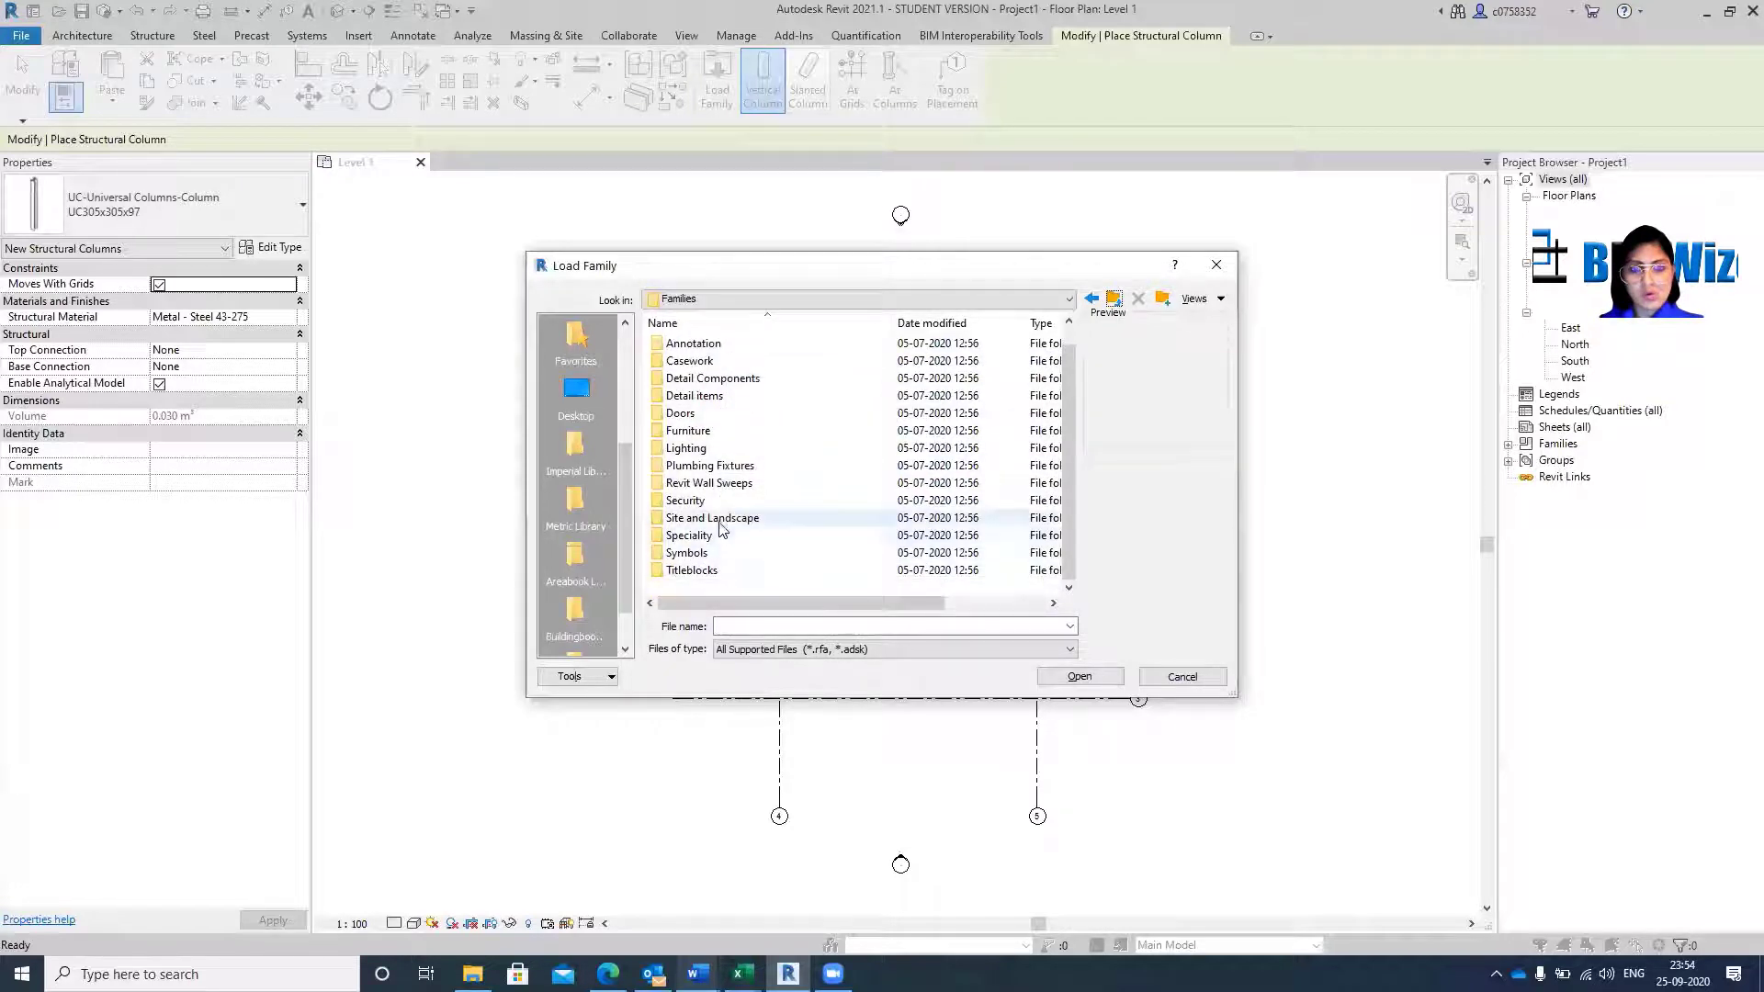
click(1185, 675)
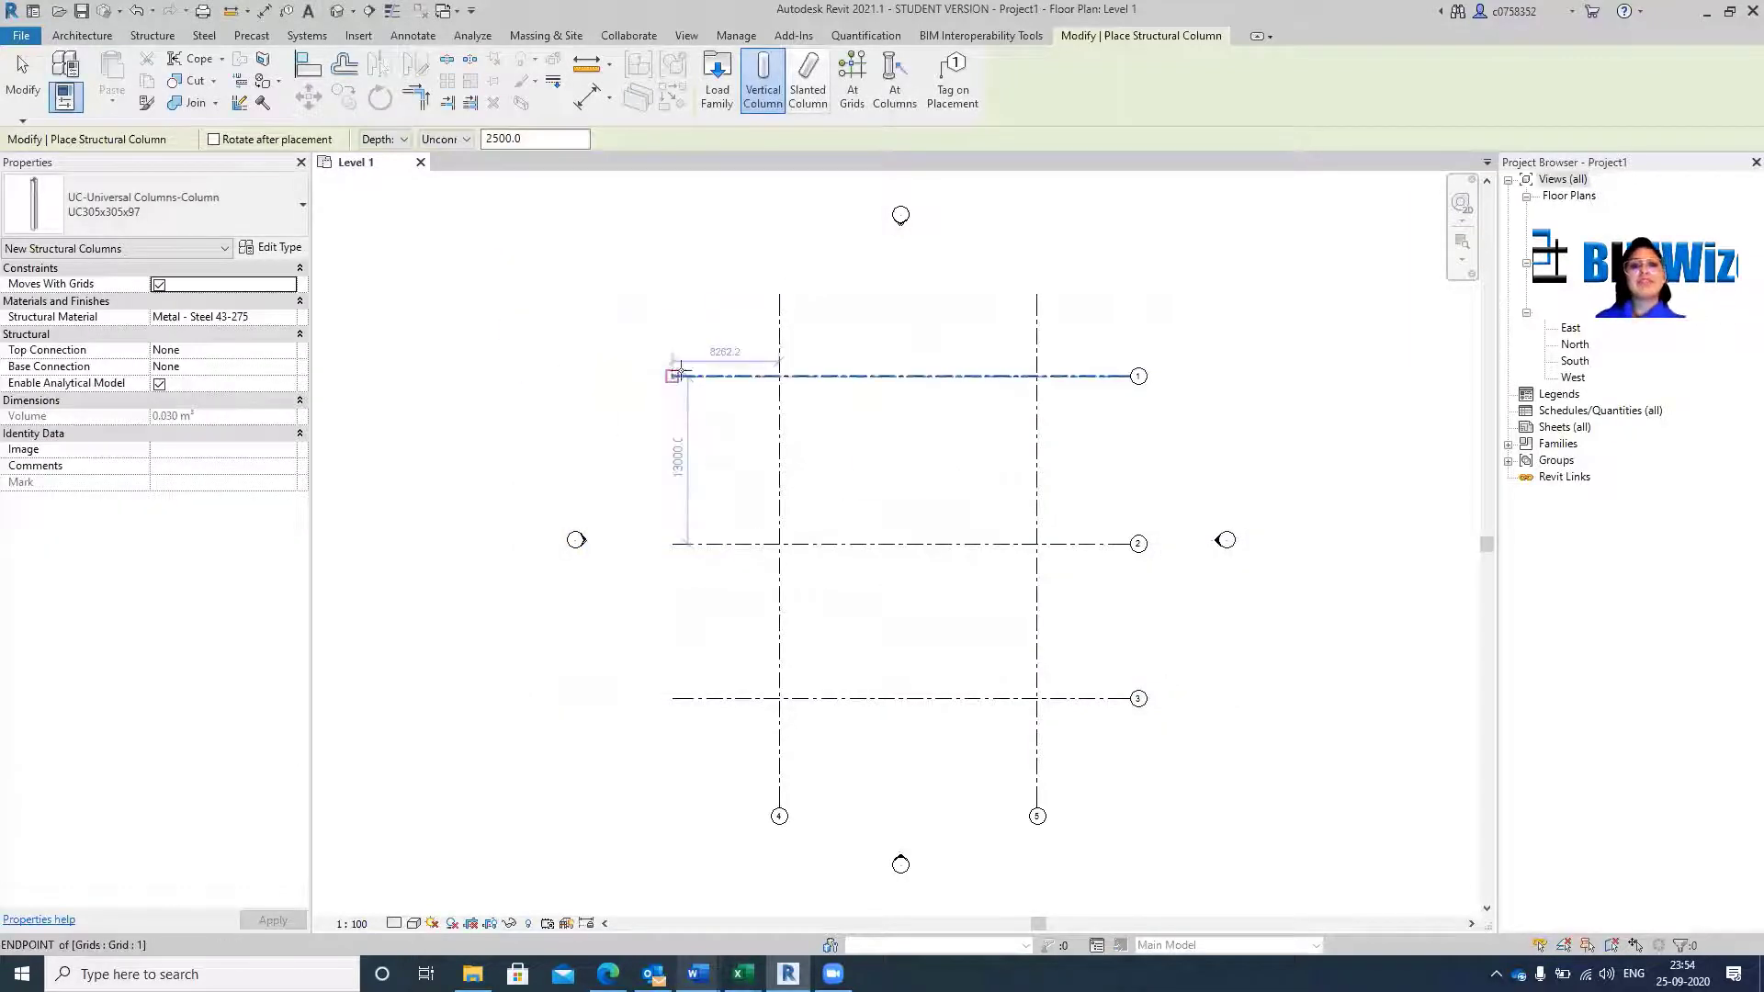
Place a vertical UC305x305x97 column at the intersection of grids 1 and 4 with Depth 2500, finish the command, and dismiss the warning.
scroll(781, 372, up, 5)
scroll(785, 369, up, 4)
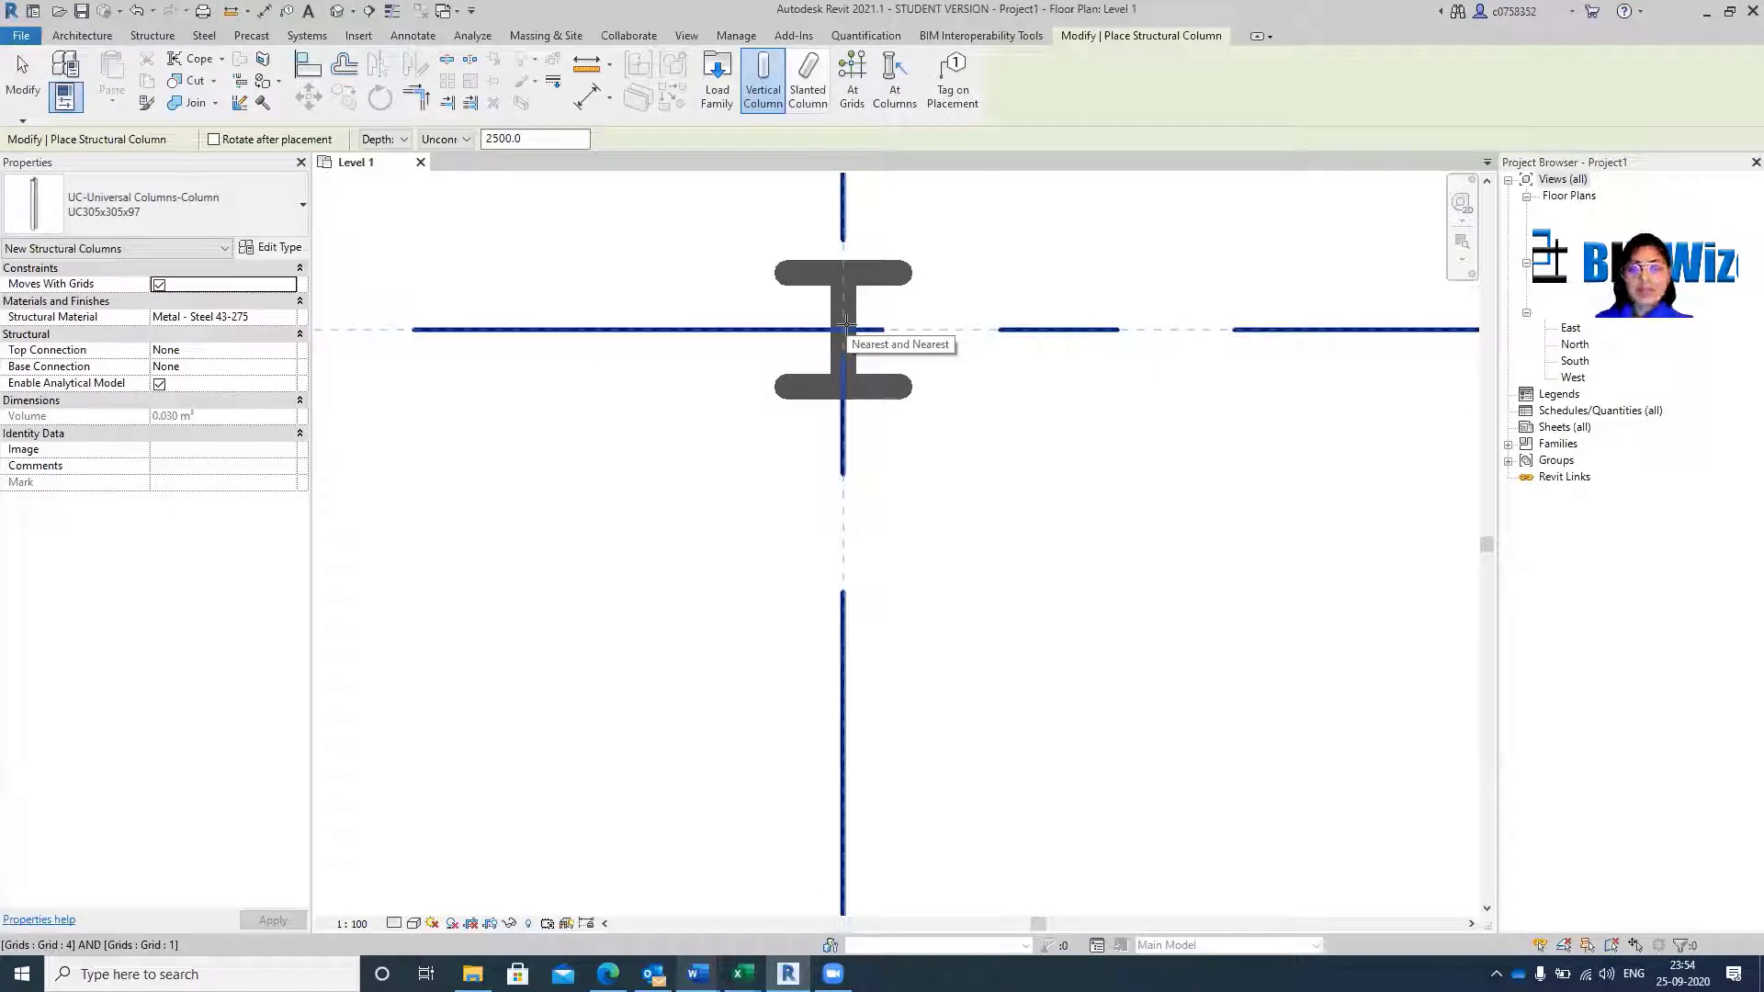
click(846, 323)
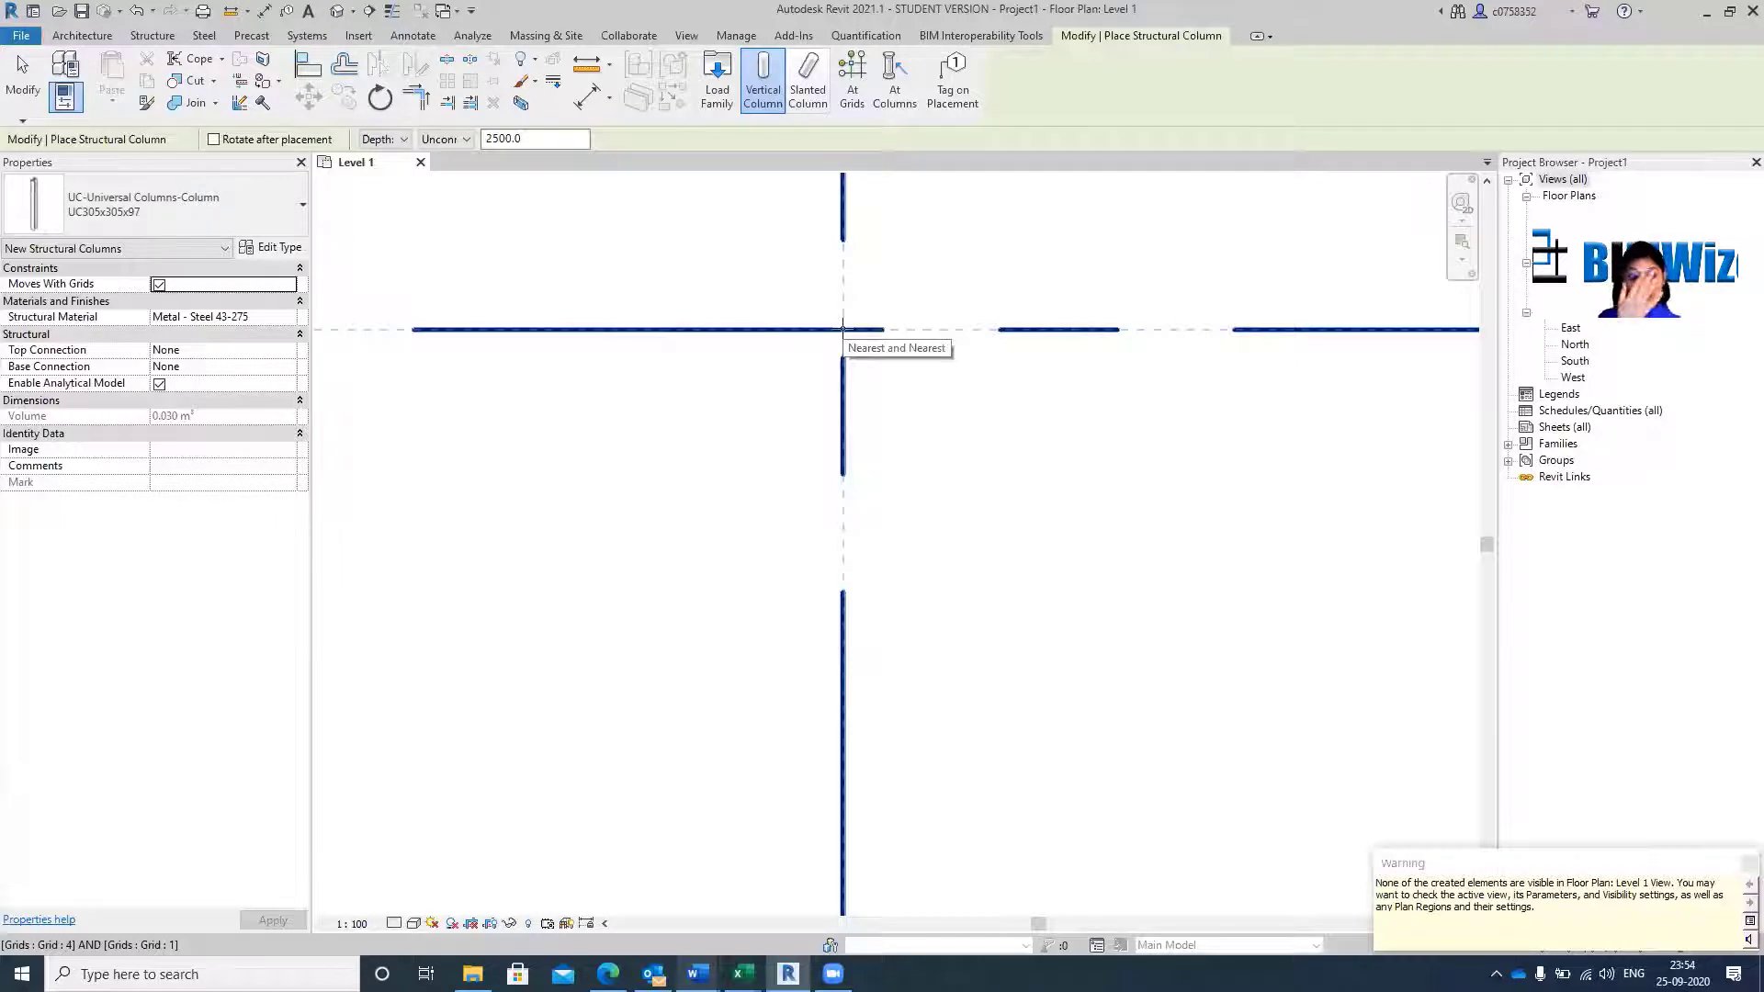
key(Escape)
key(Escape)
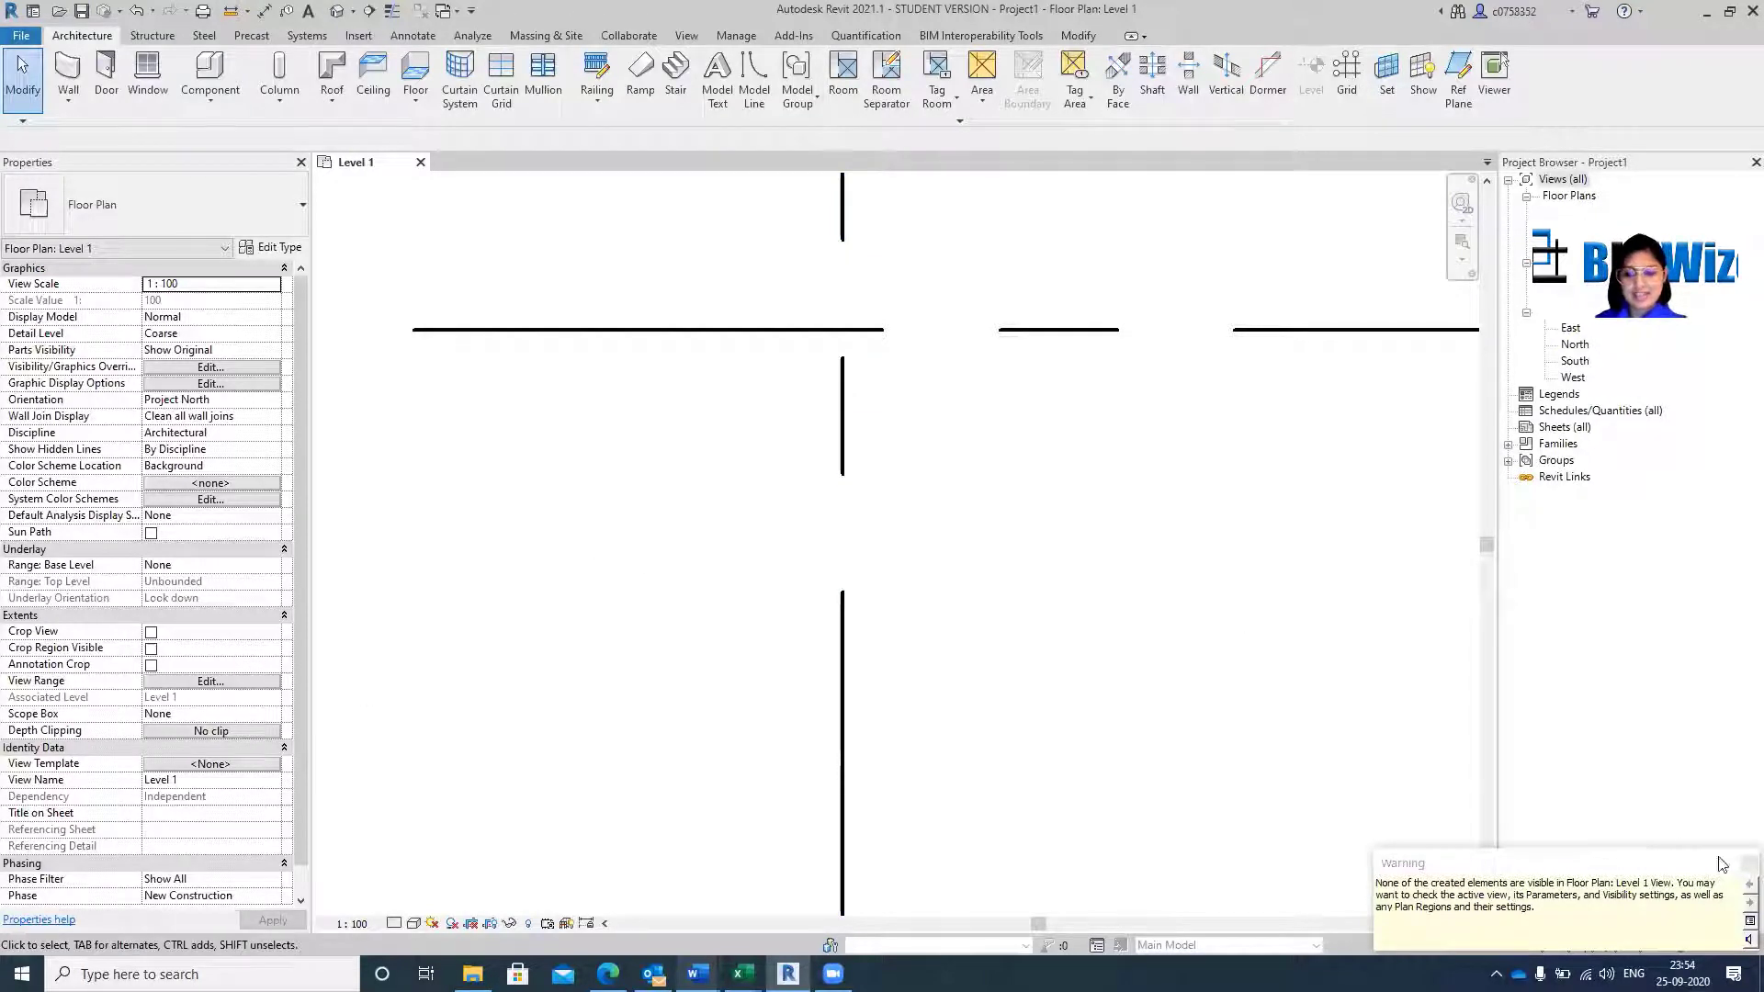
click(1747, 864)
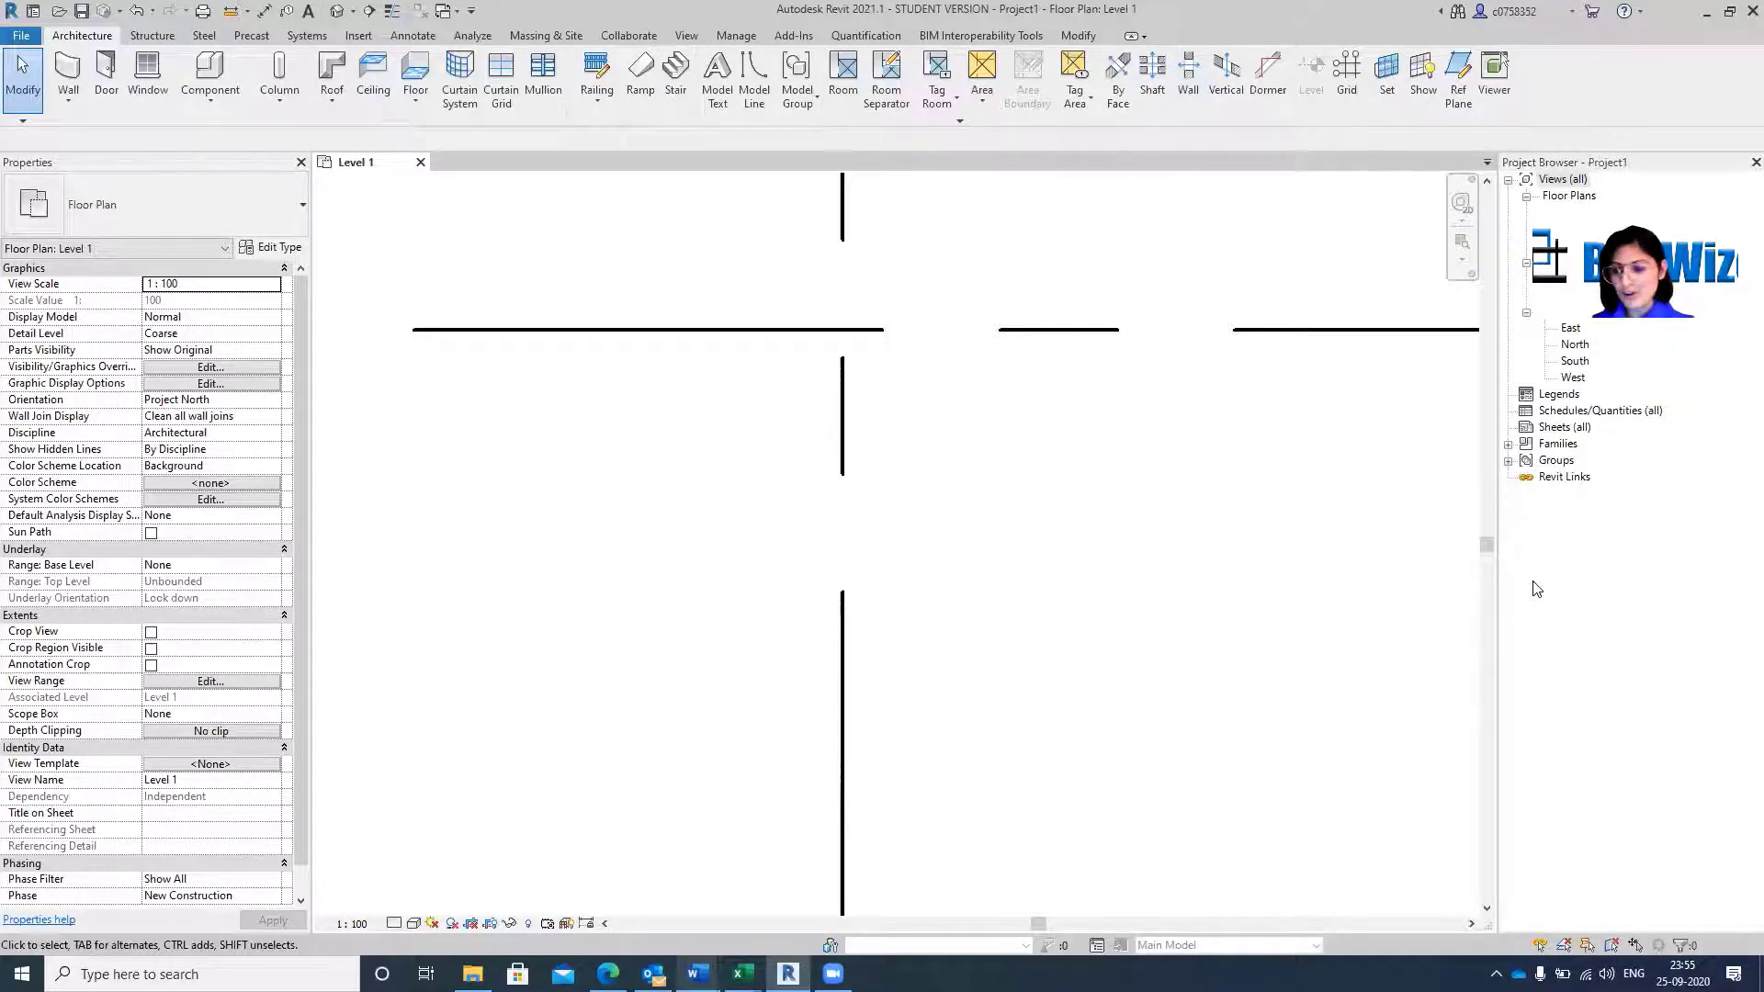
Reveal hidden elements in the Level 1 plan to look for the placed column.
click(282, 81)
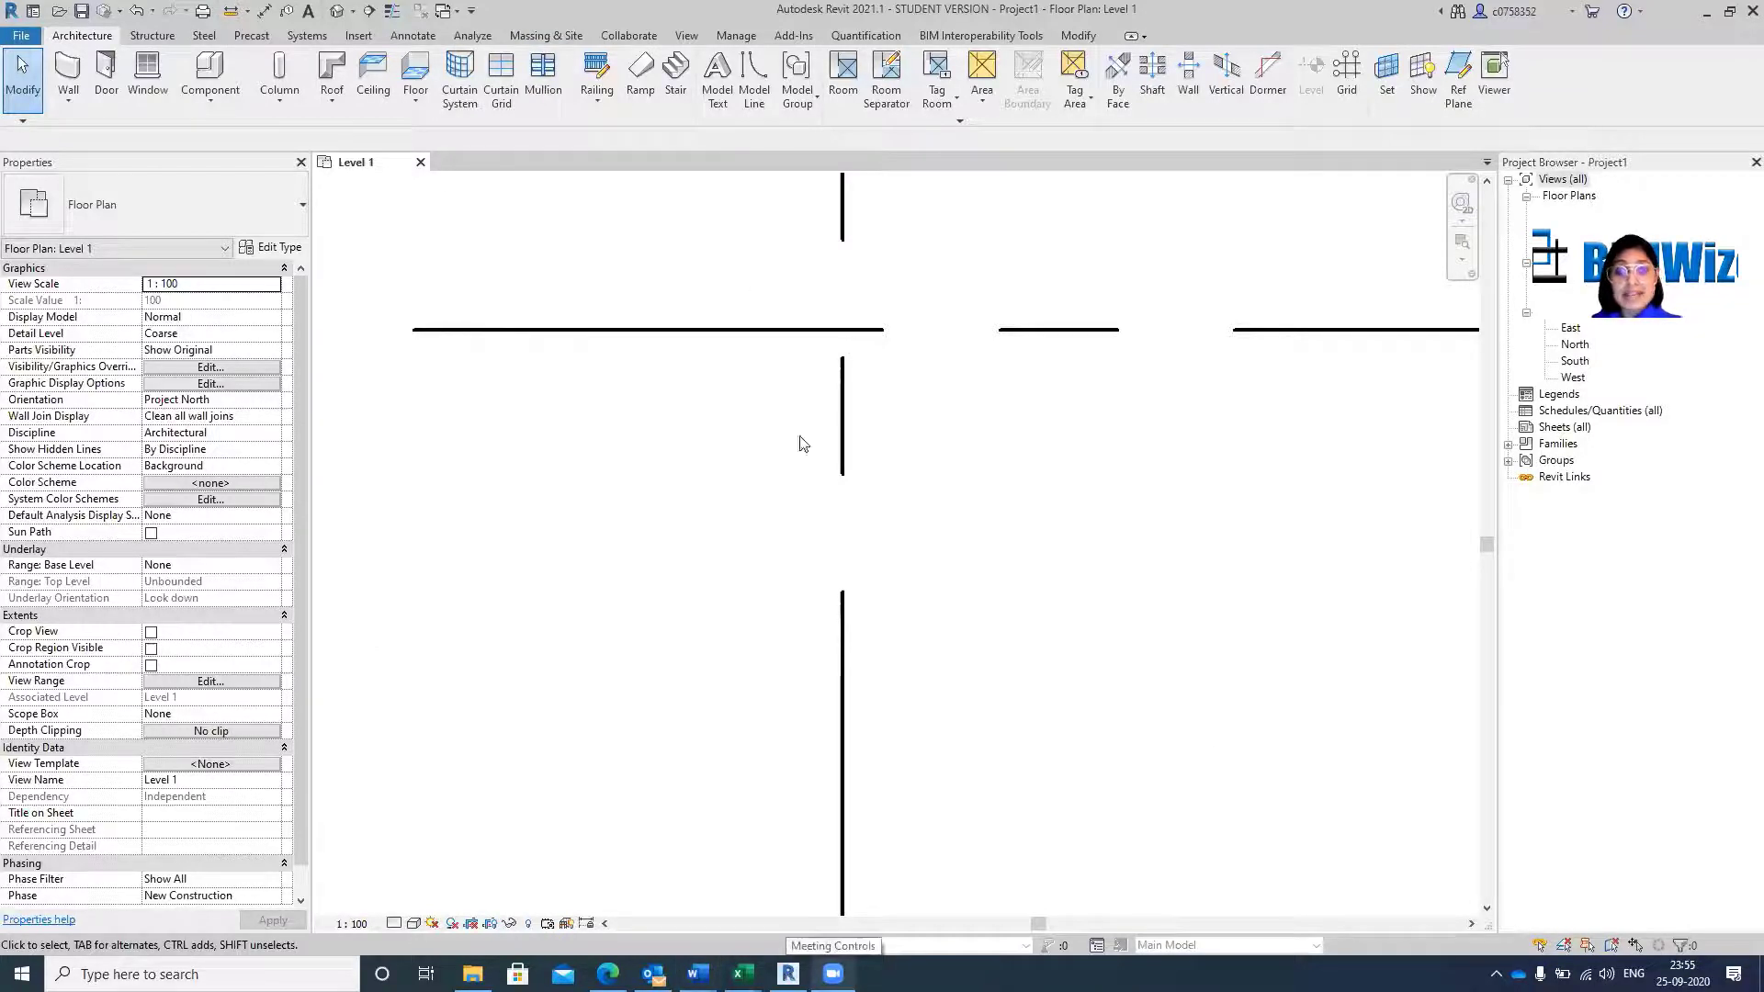
click(526, 923)
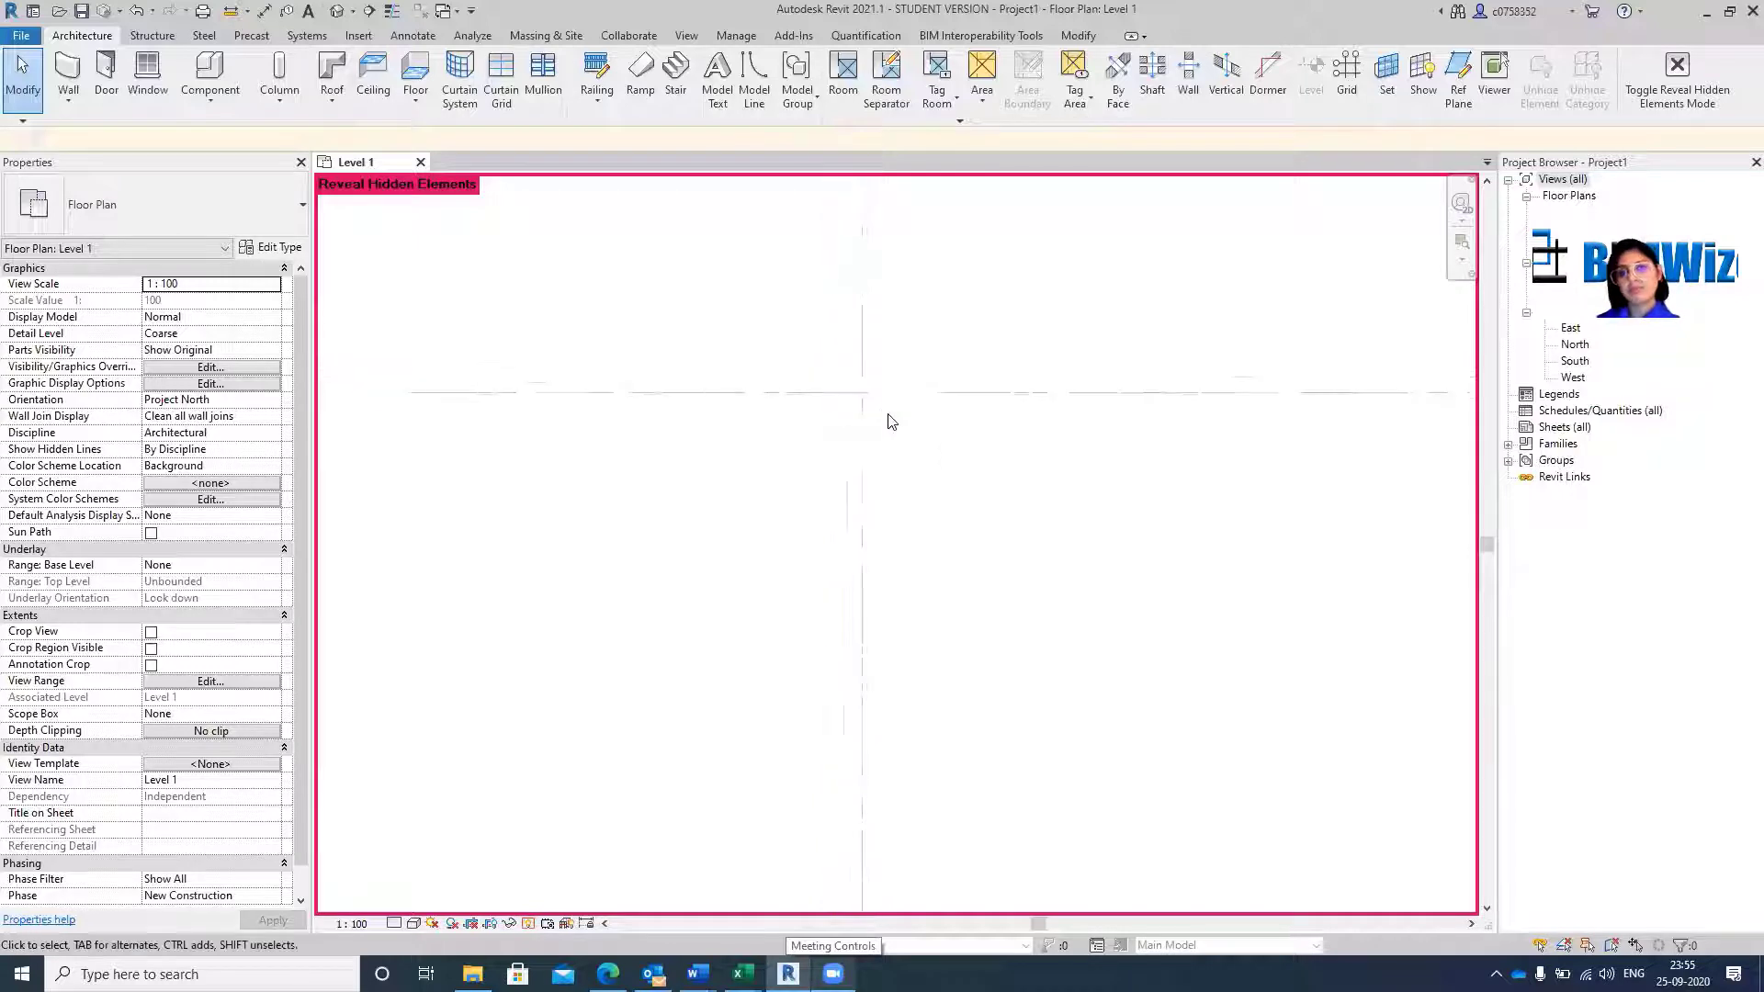
Inspect the grid intersections for the placed column among the revealed elements of the Level 1 plan, and exit Reveal Hidden Elements mode.
scroll(887, 420, down, 2)
scroll(889, 419, down, 1)
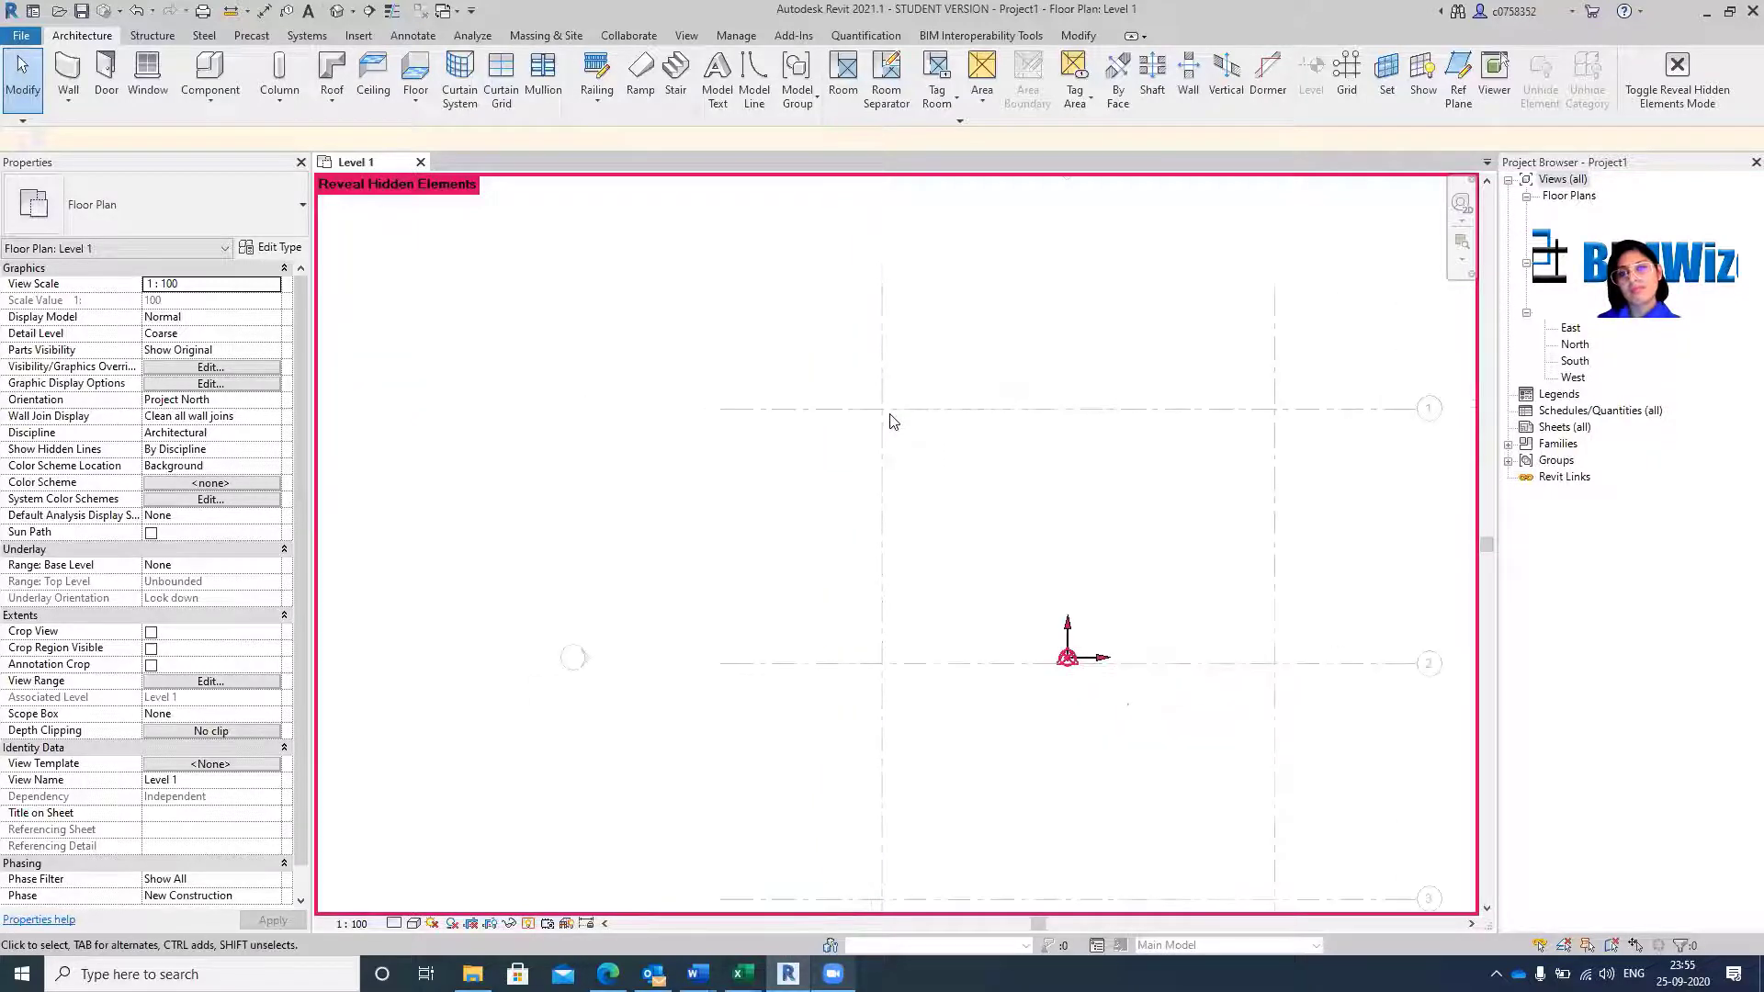
scroll(889, 418, up, 1)
scroll(889, 418, down, 2)
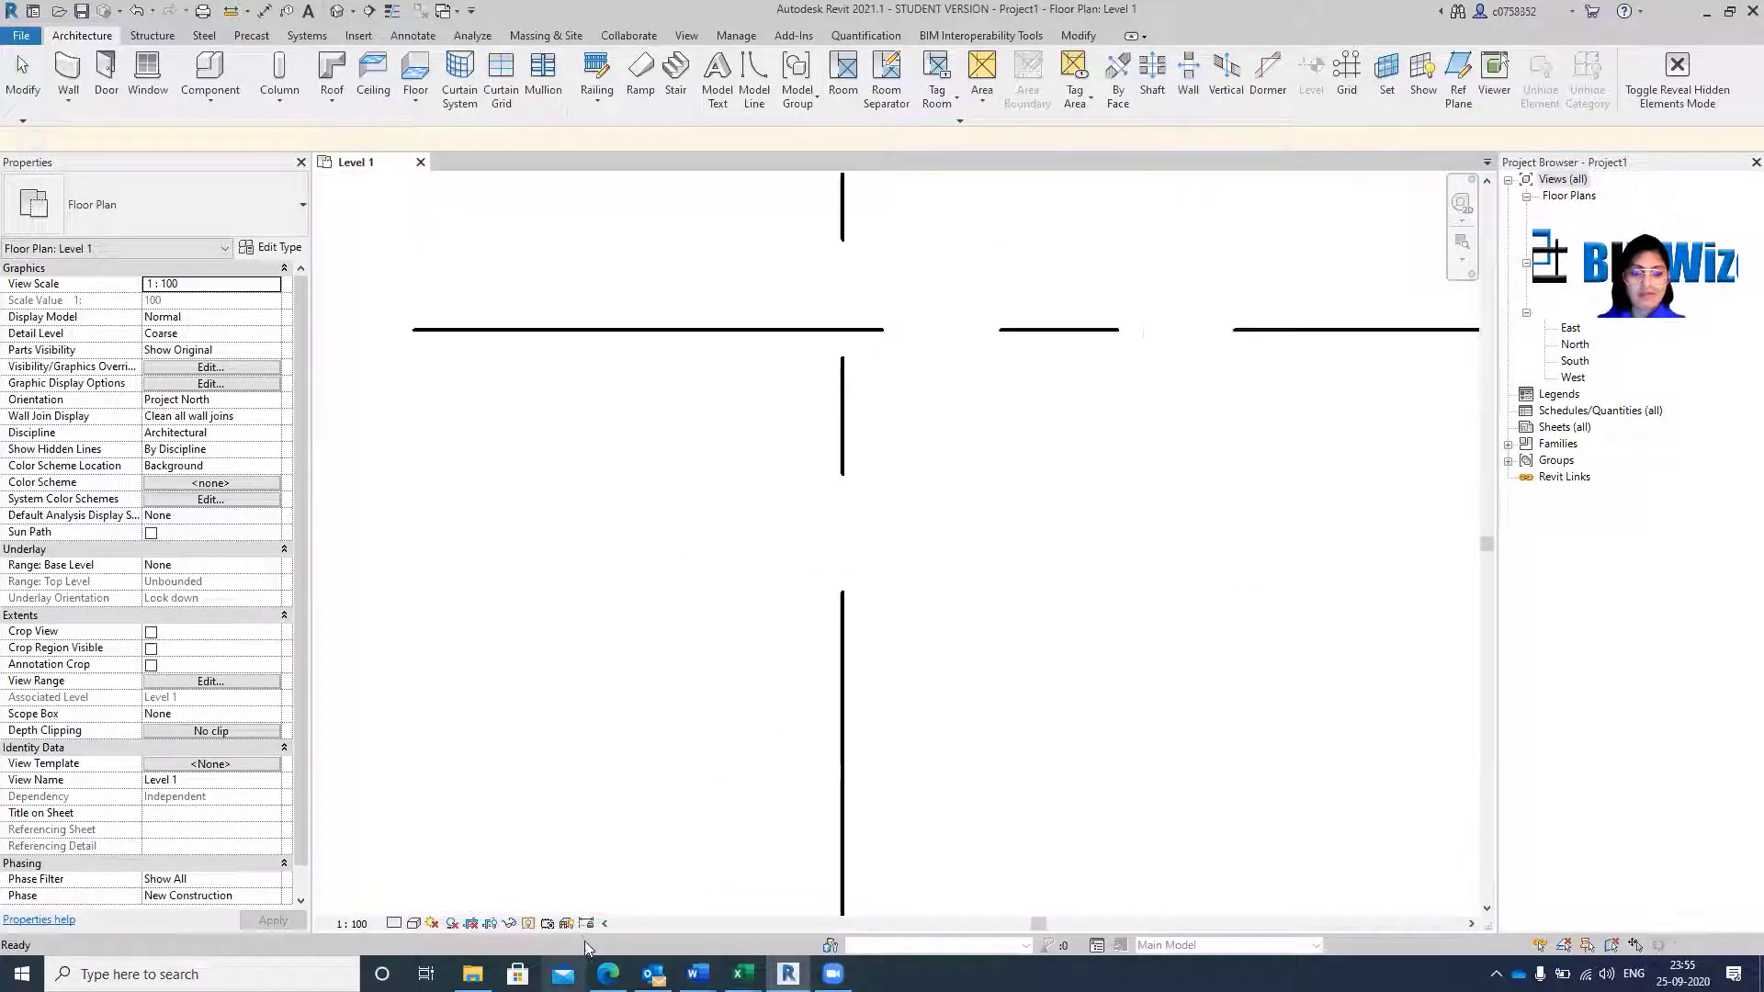
key(Escape)
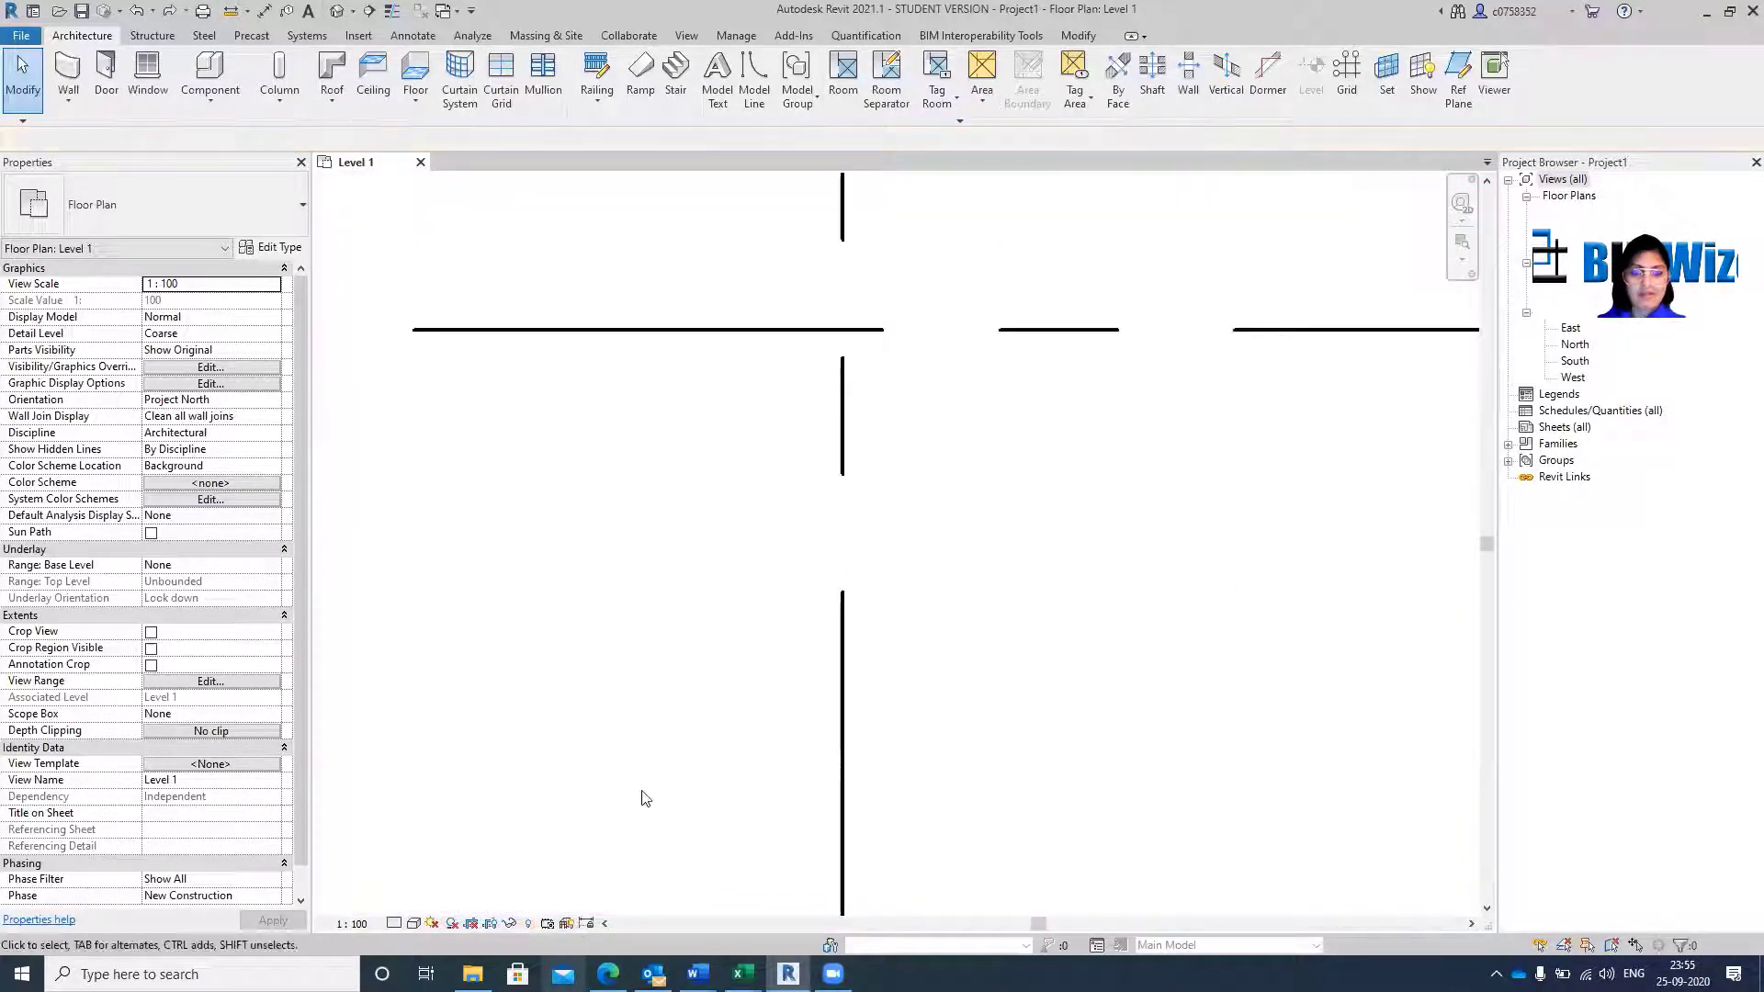
Open the default 3D view, select the placed column, and examine its position relative to Level 1 from the front and in isometric view.
click(337, 11)
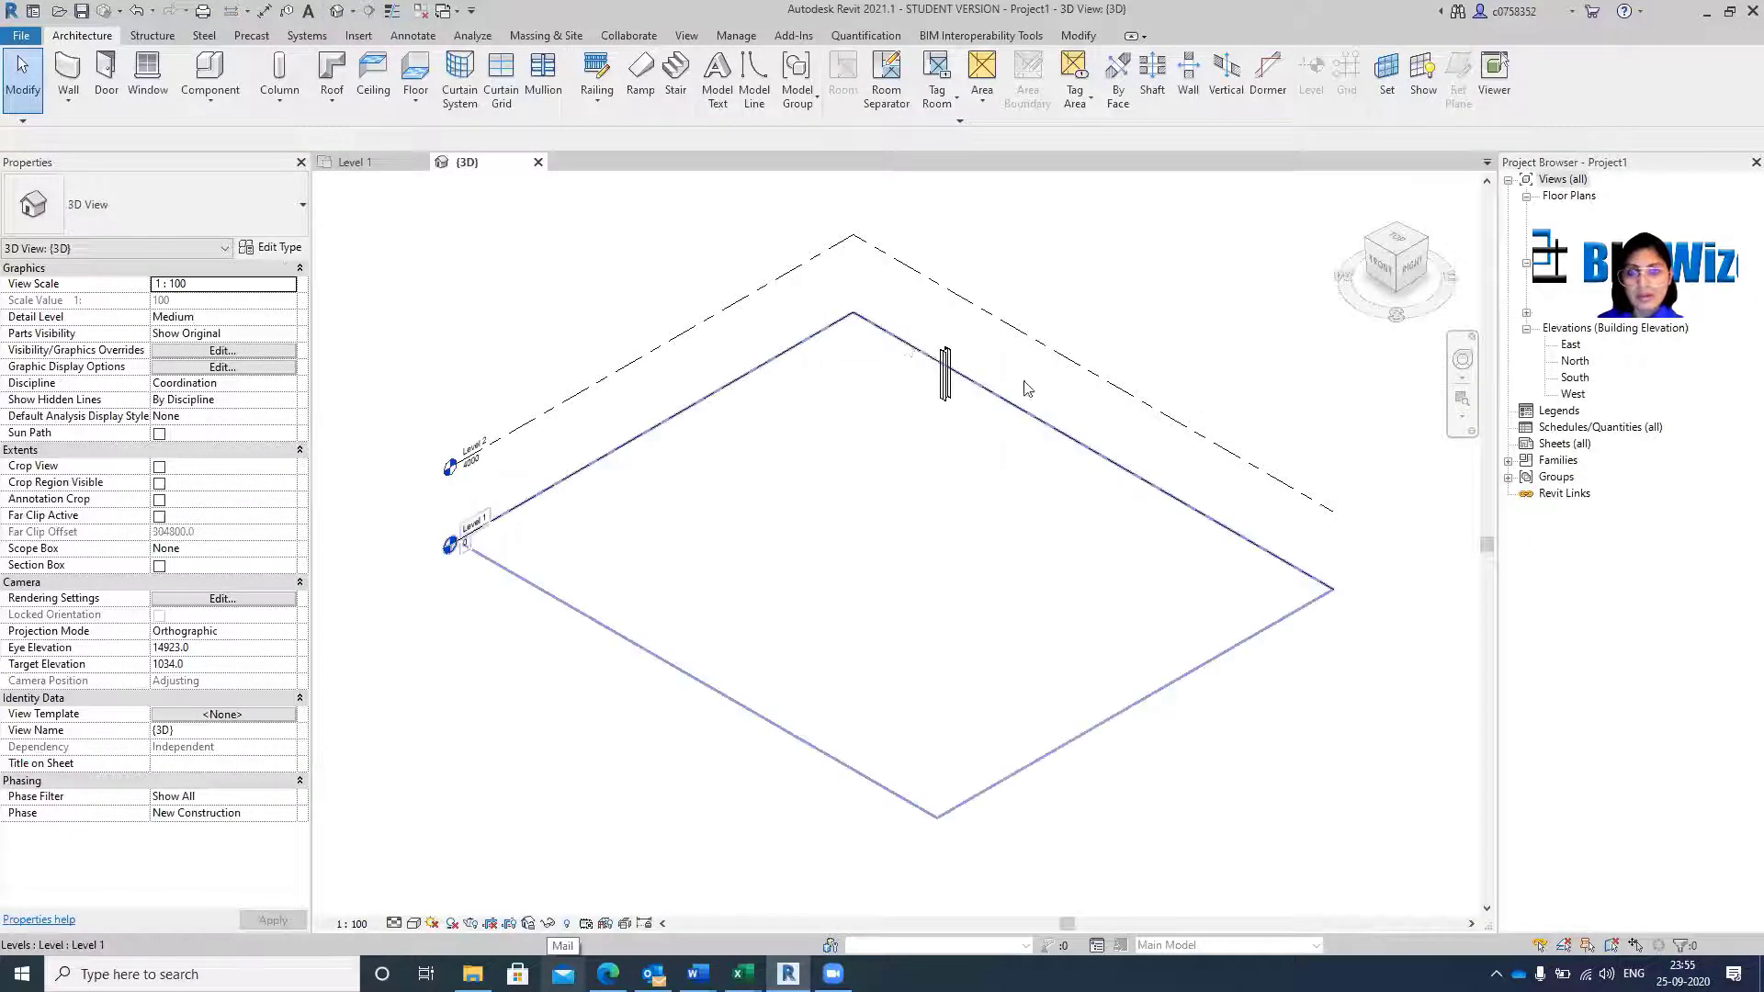
click(943, 389)
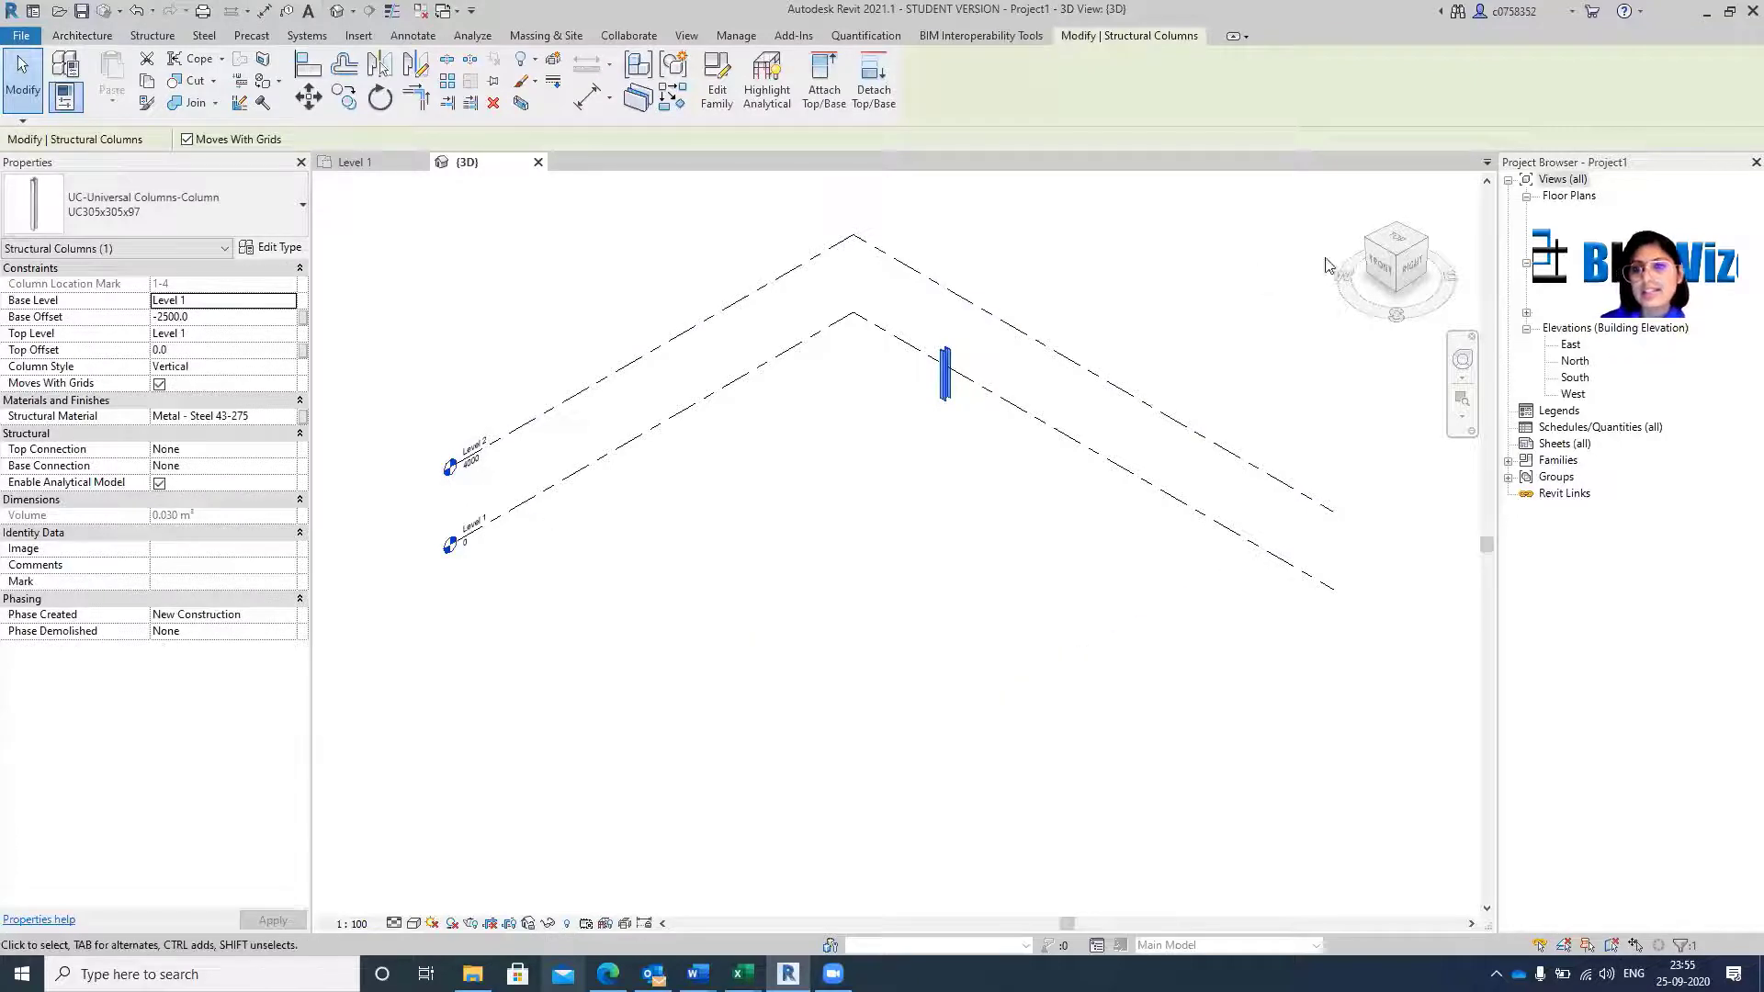
click(1378, 269)
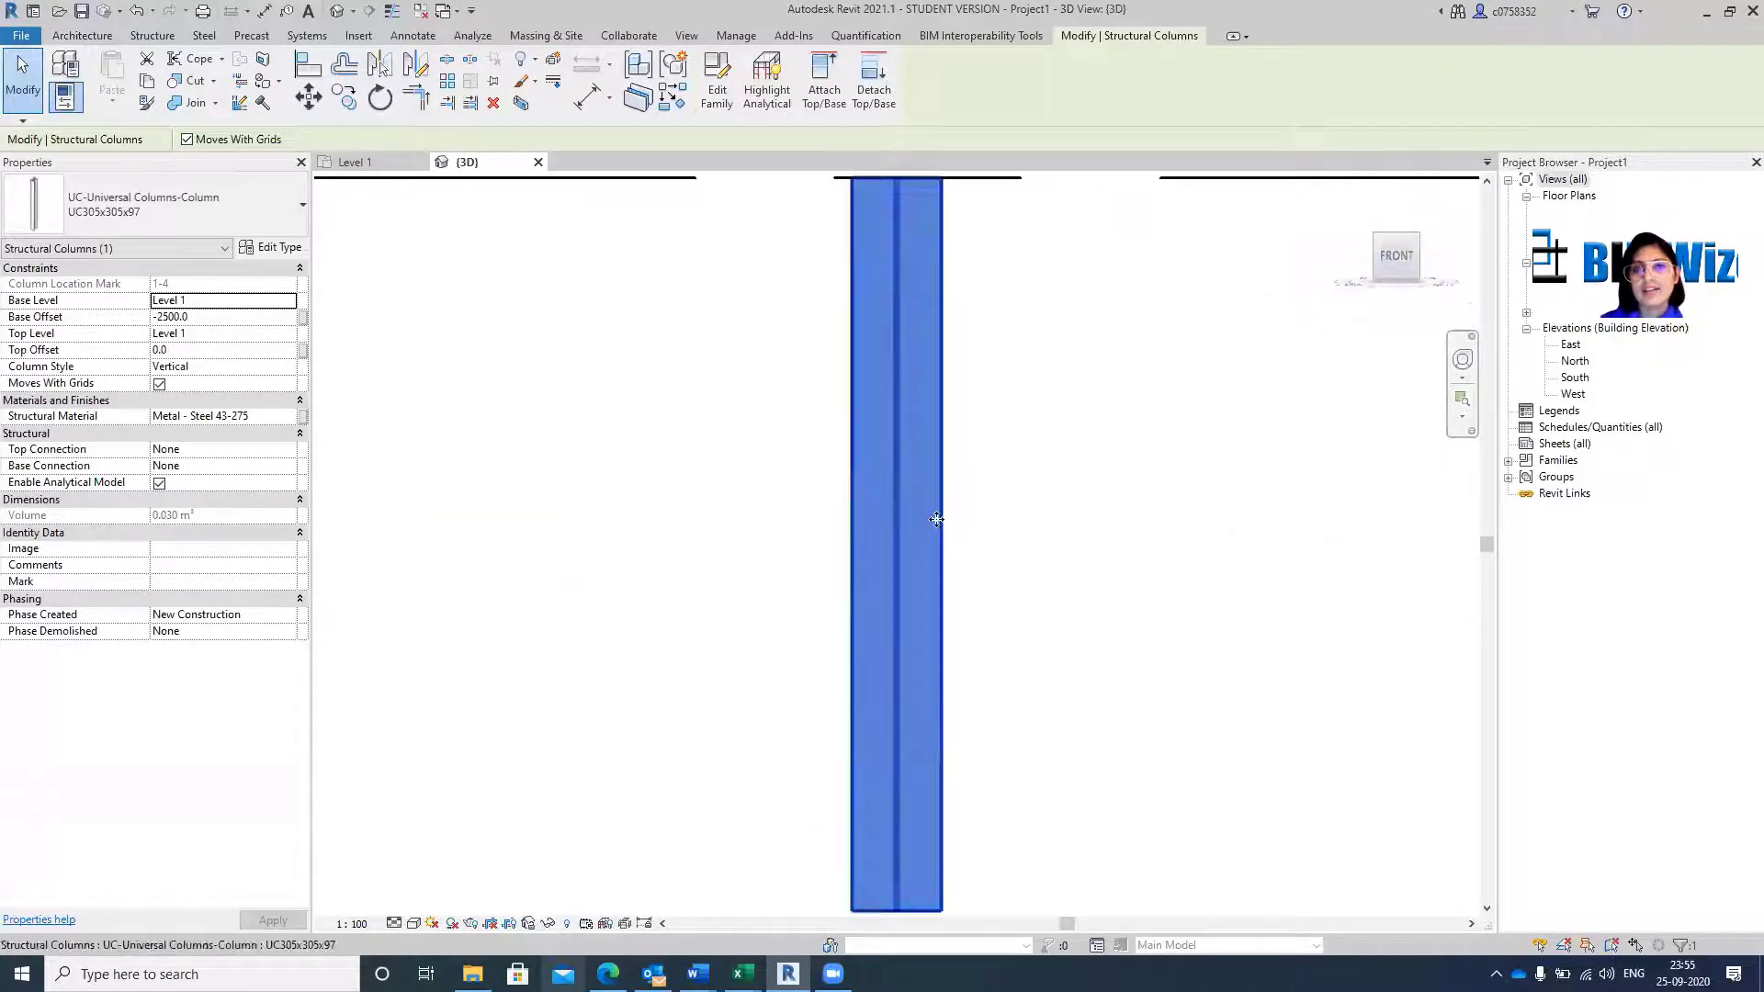
scroll(933, 516, down, 10)
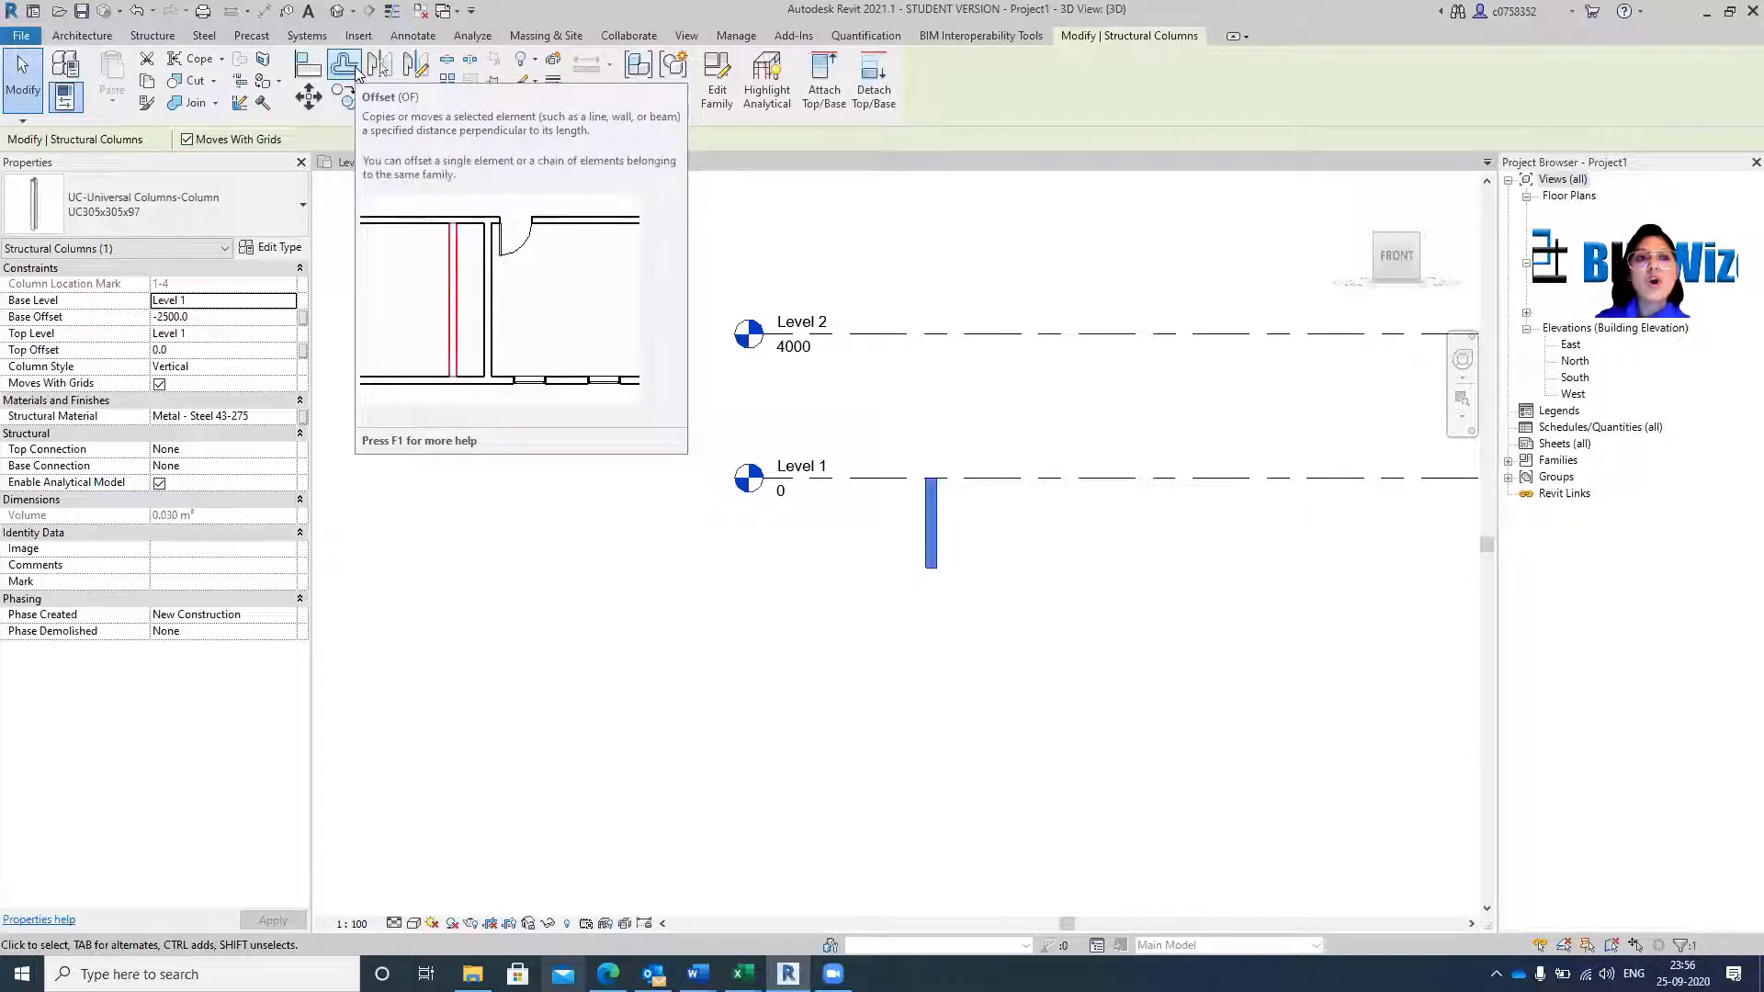
key(Escape)
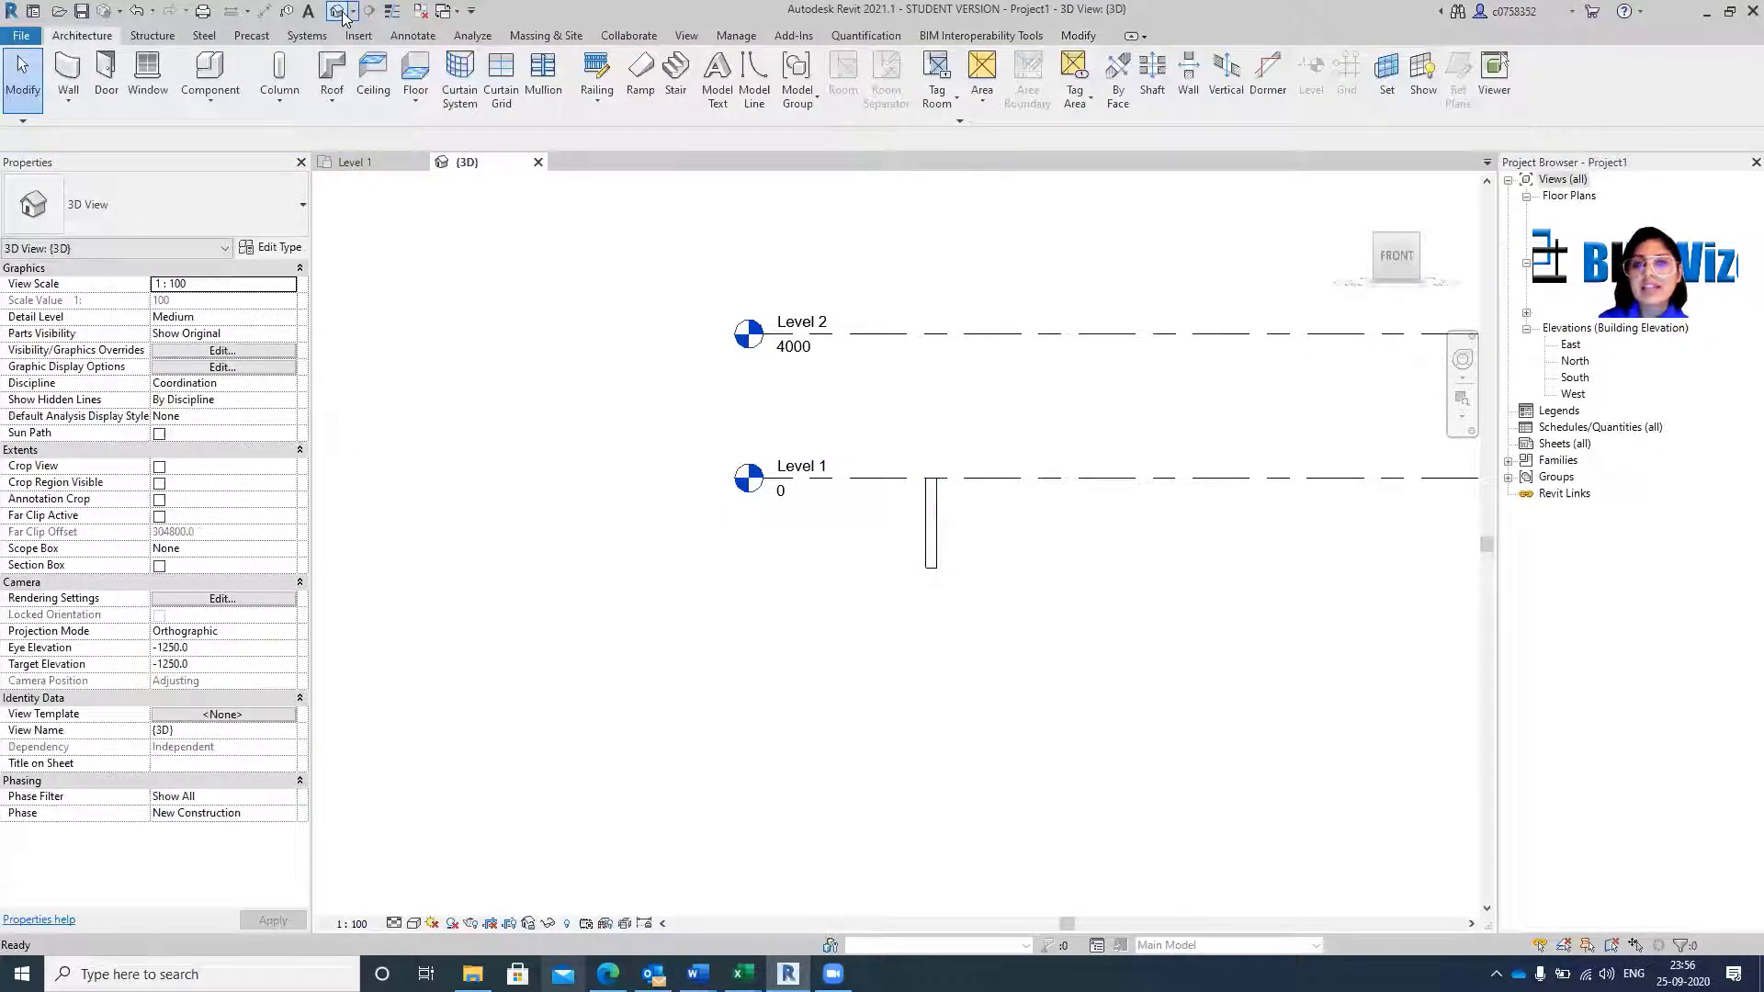
click(1419, 234)
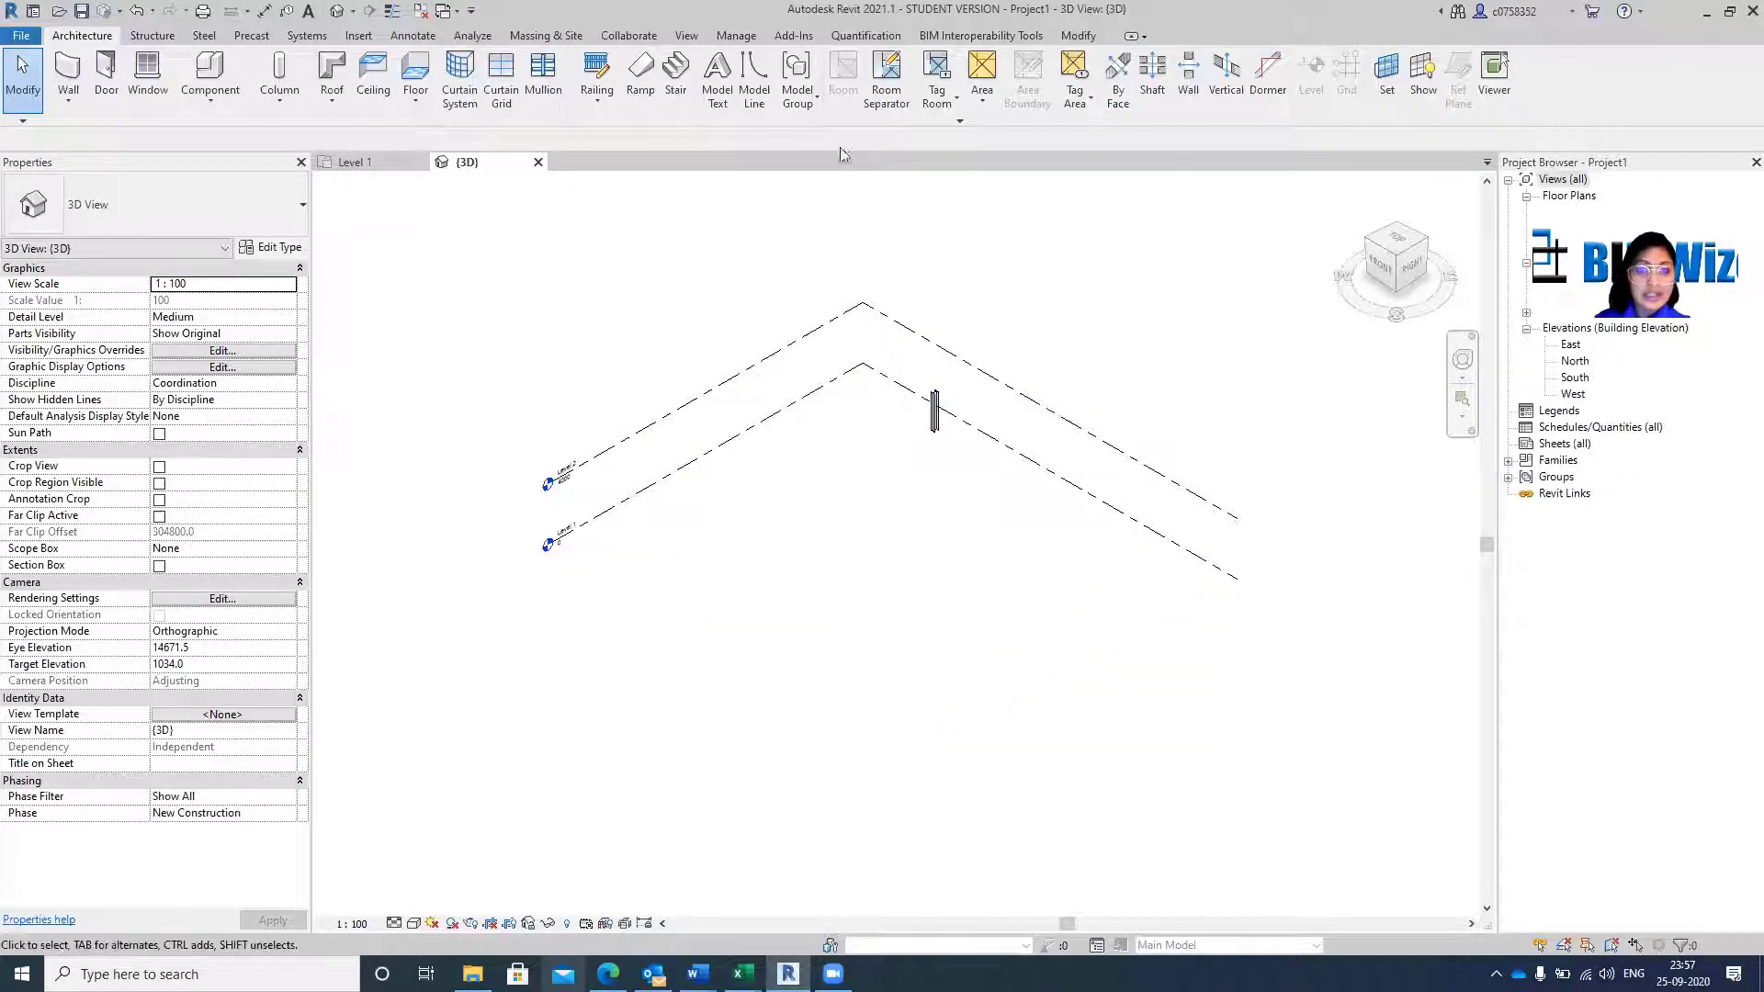
Check the Level 1 plan against the 3D view and delete the column extending below Level 1.
click(355, 162)
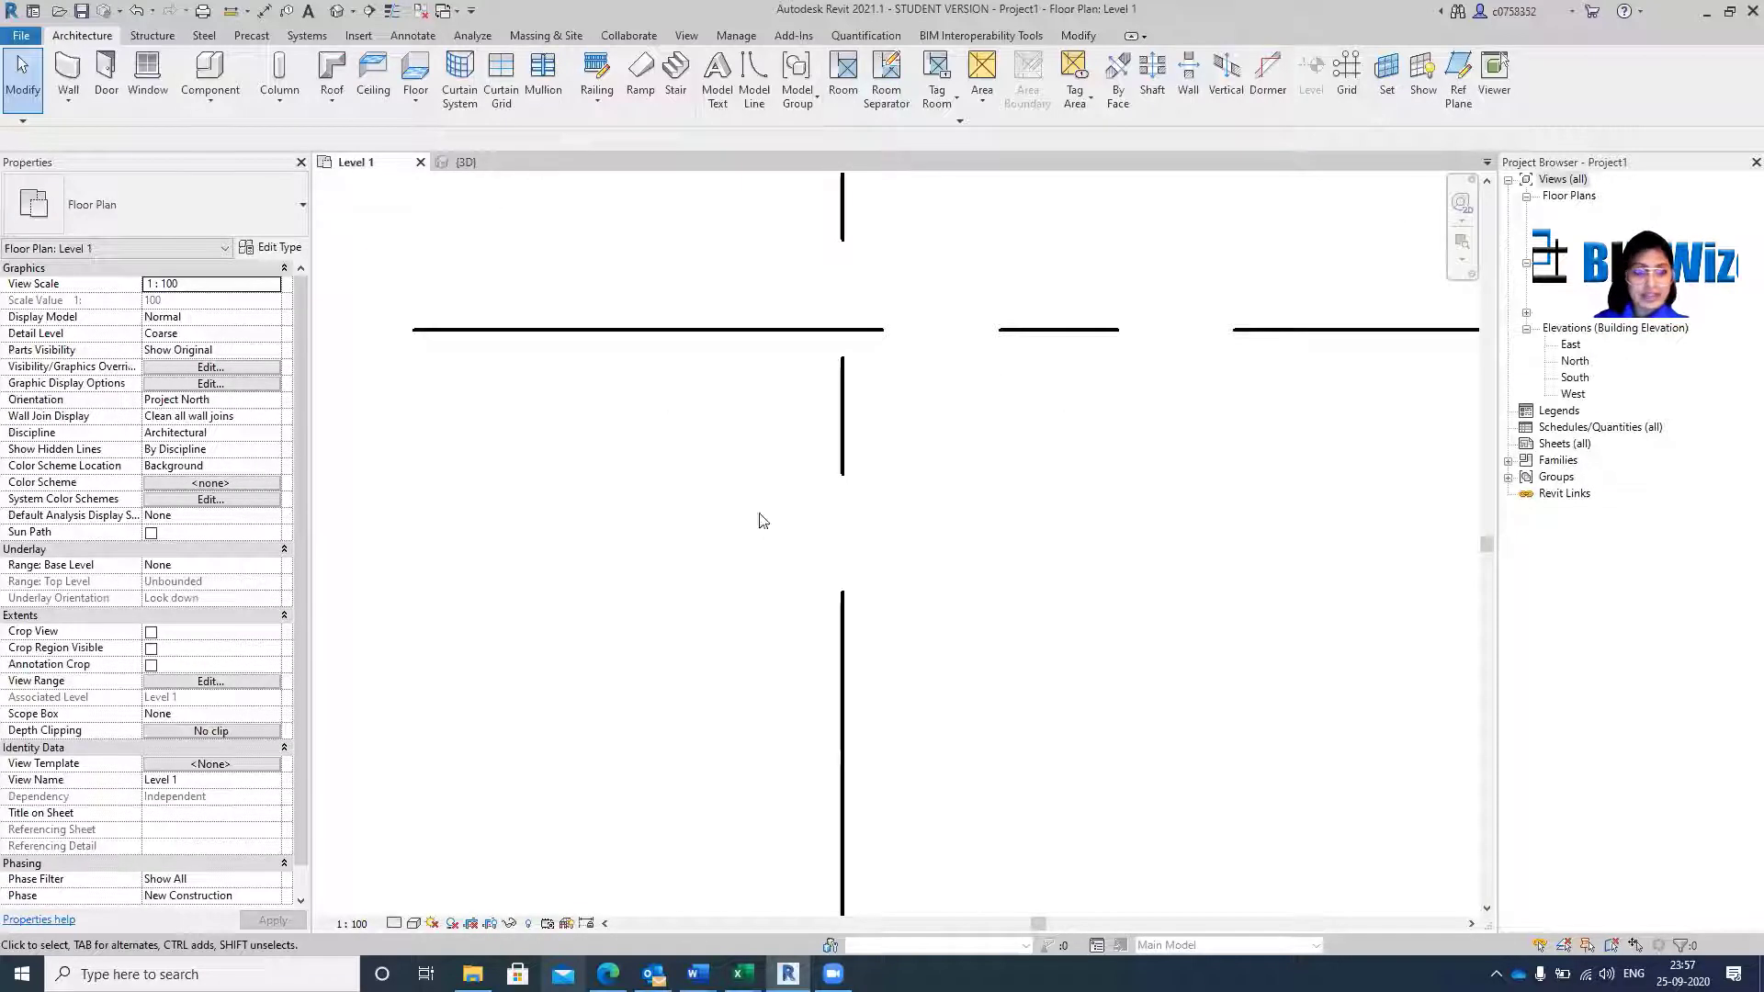
click(484, 166)
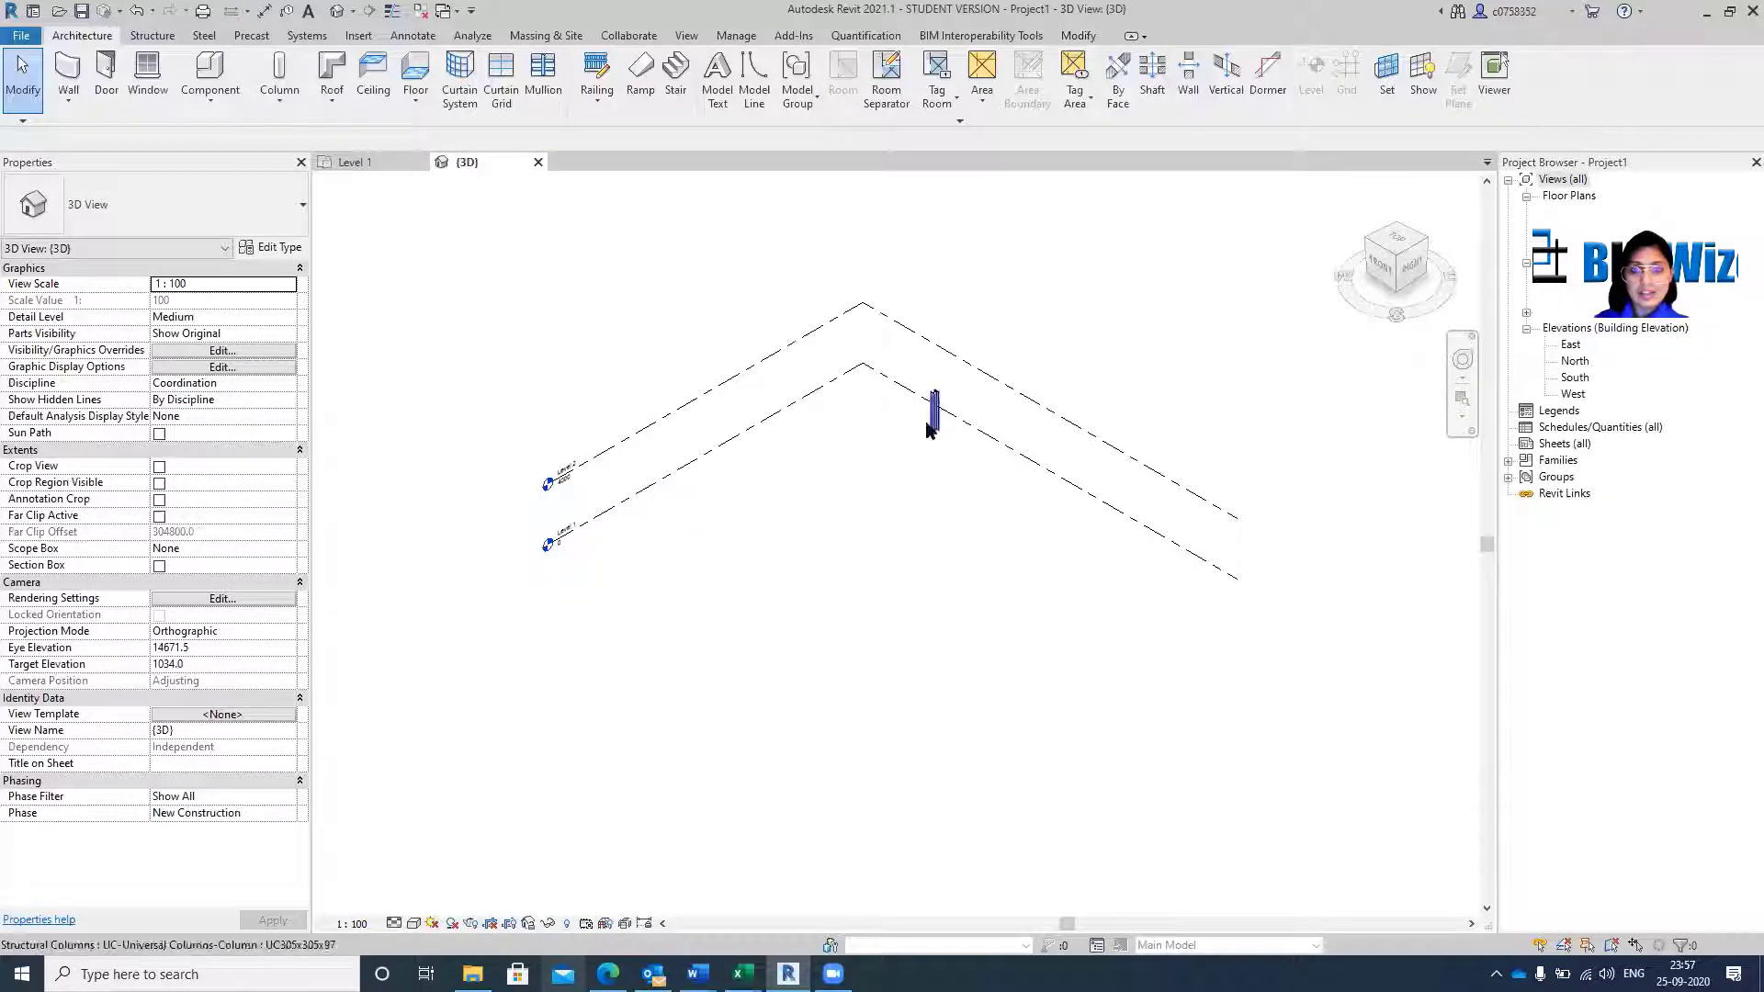
click(932, 421)
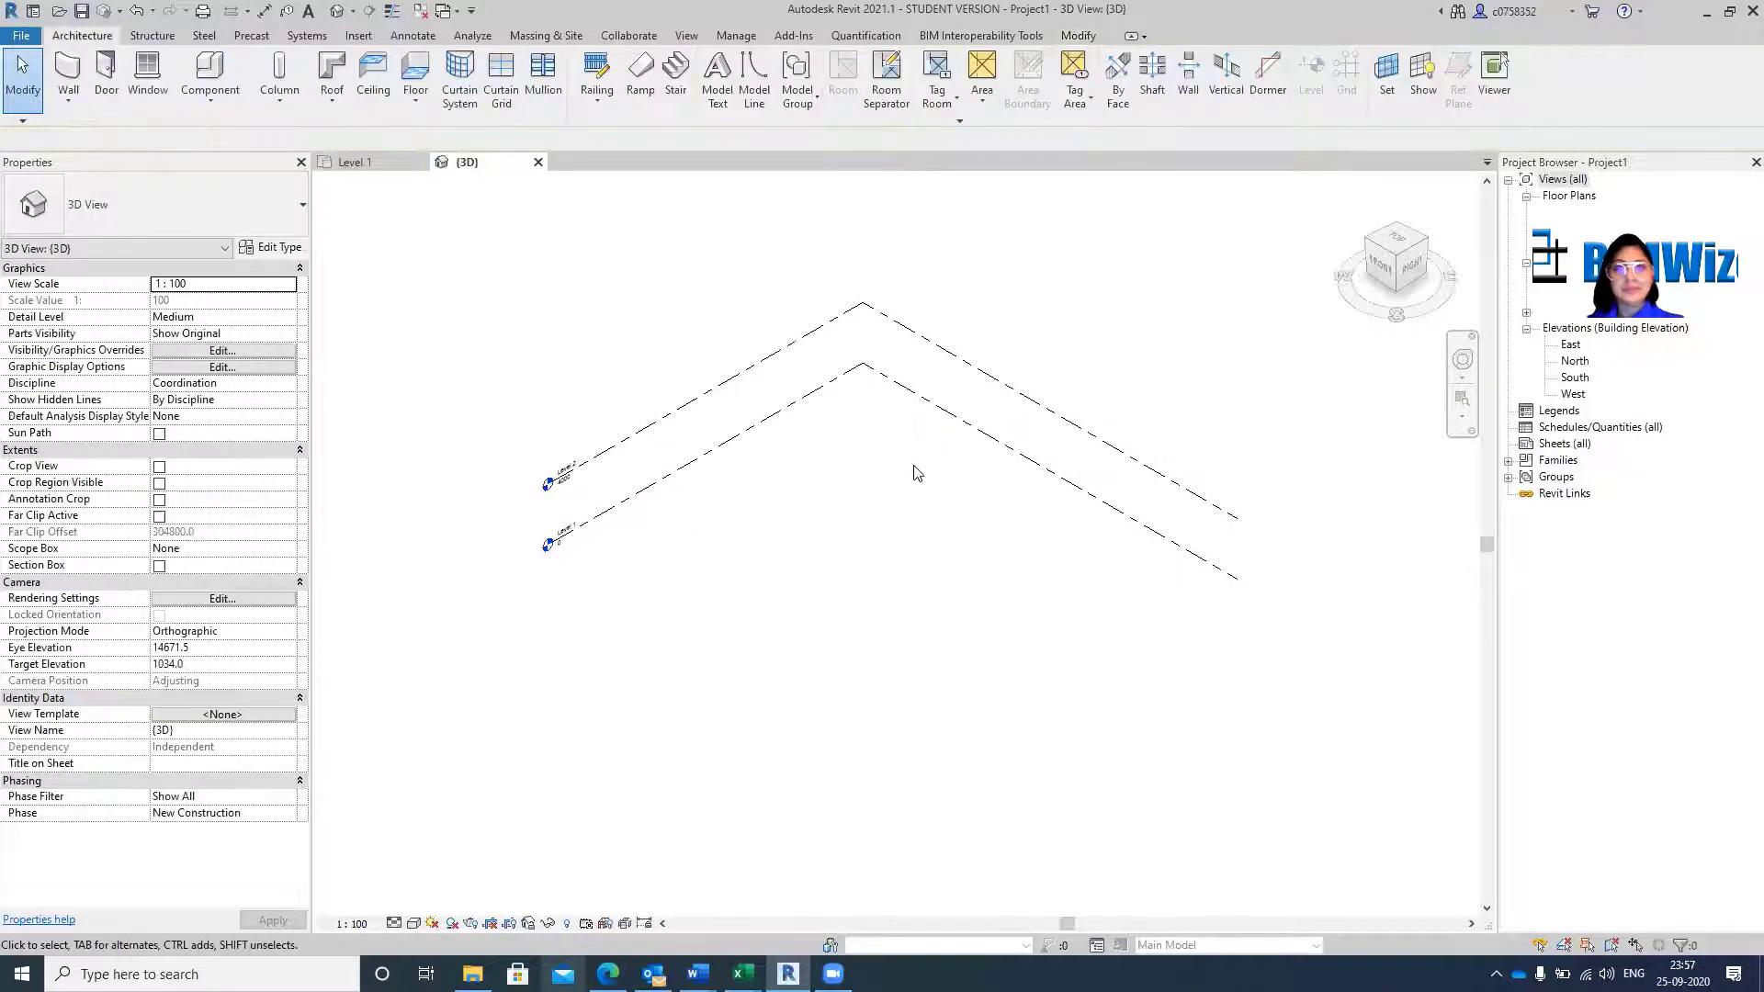
Set new structural columns to rotate after placement and extend by Height from Level 1 to Level 2, and exit the command without placing one.
click(280, 71)
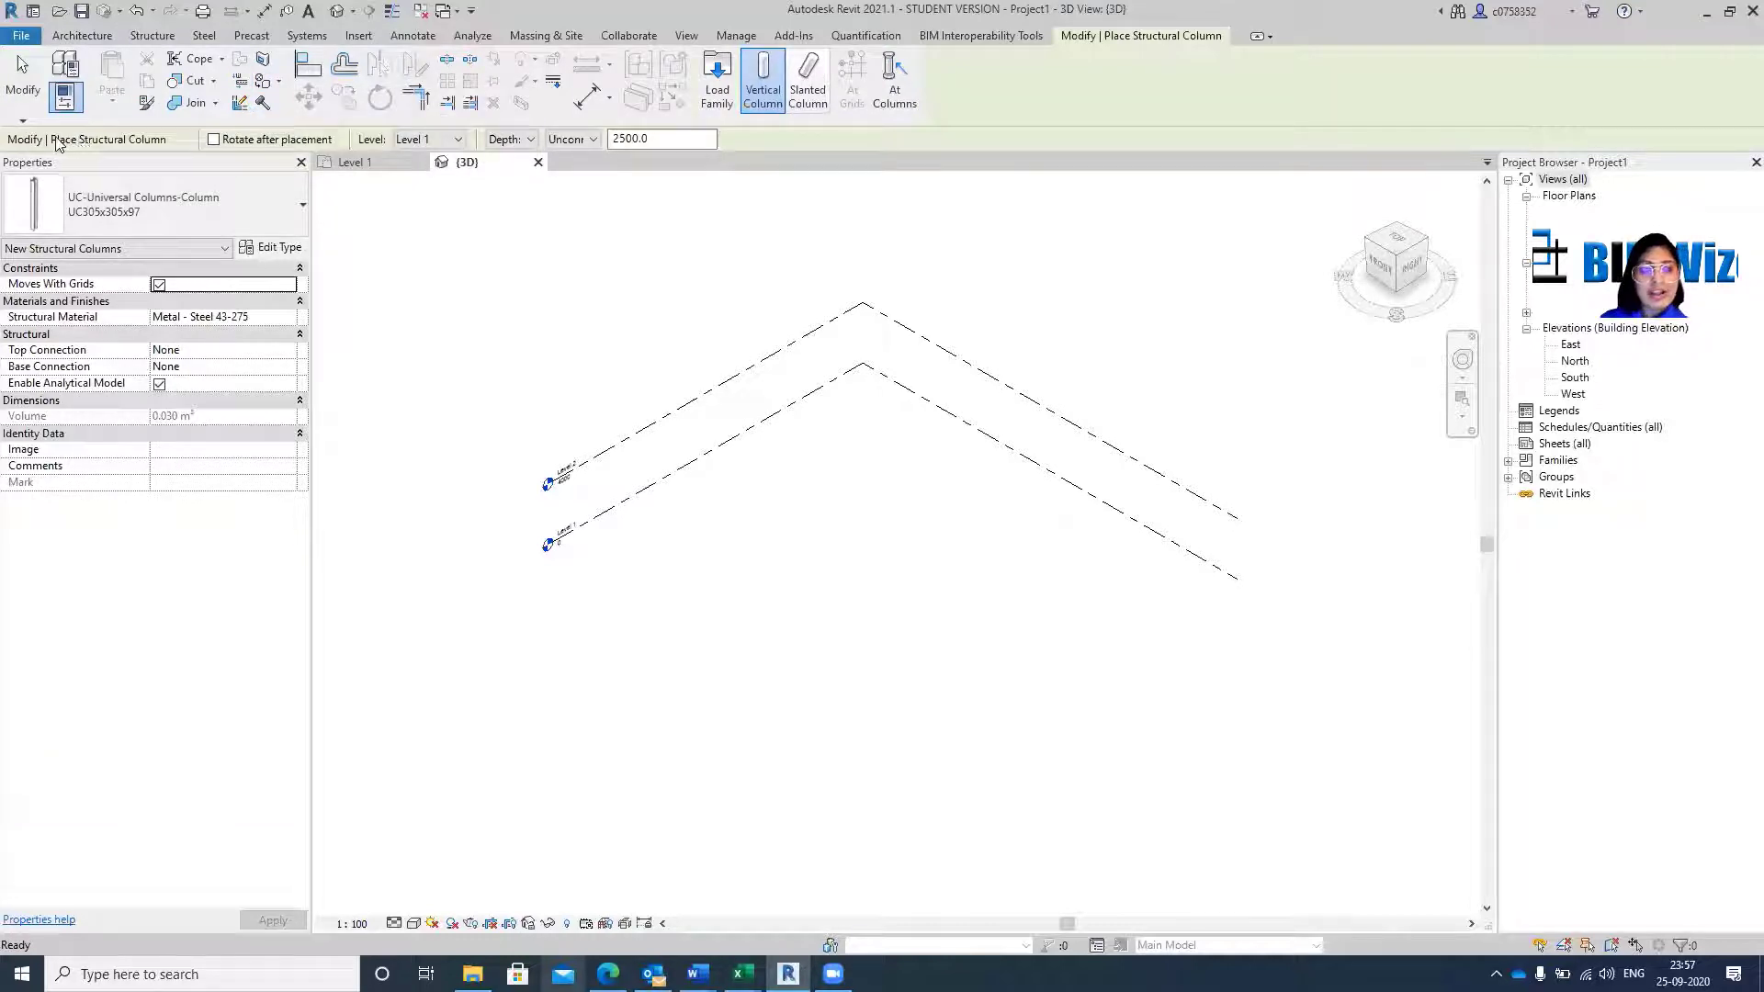
click(213, 139)
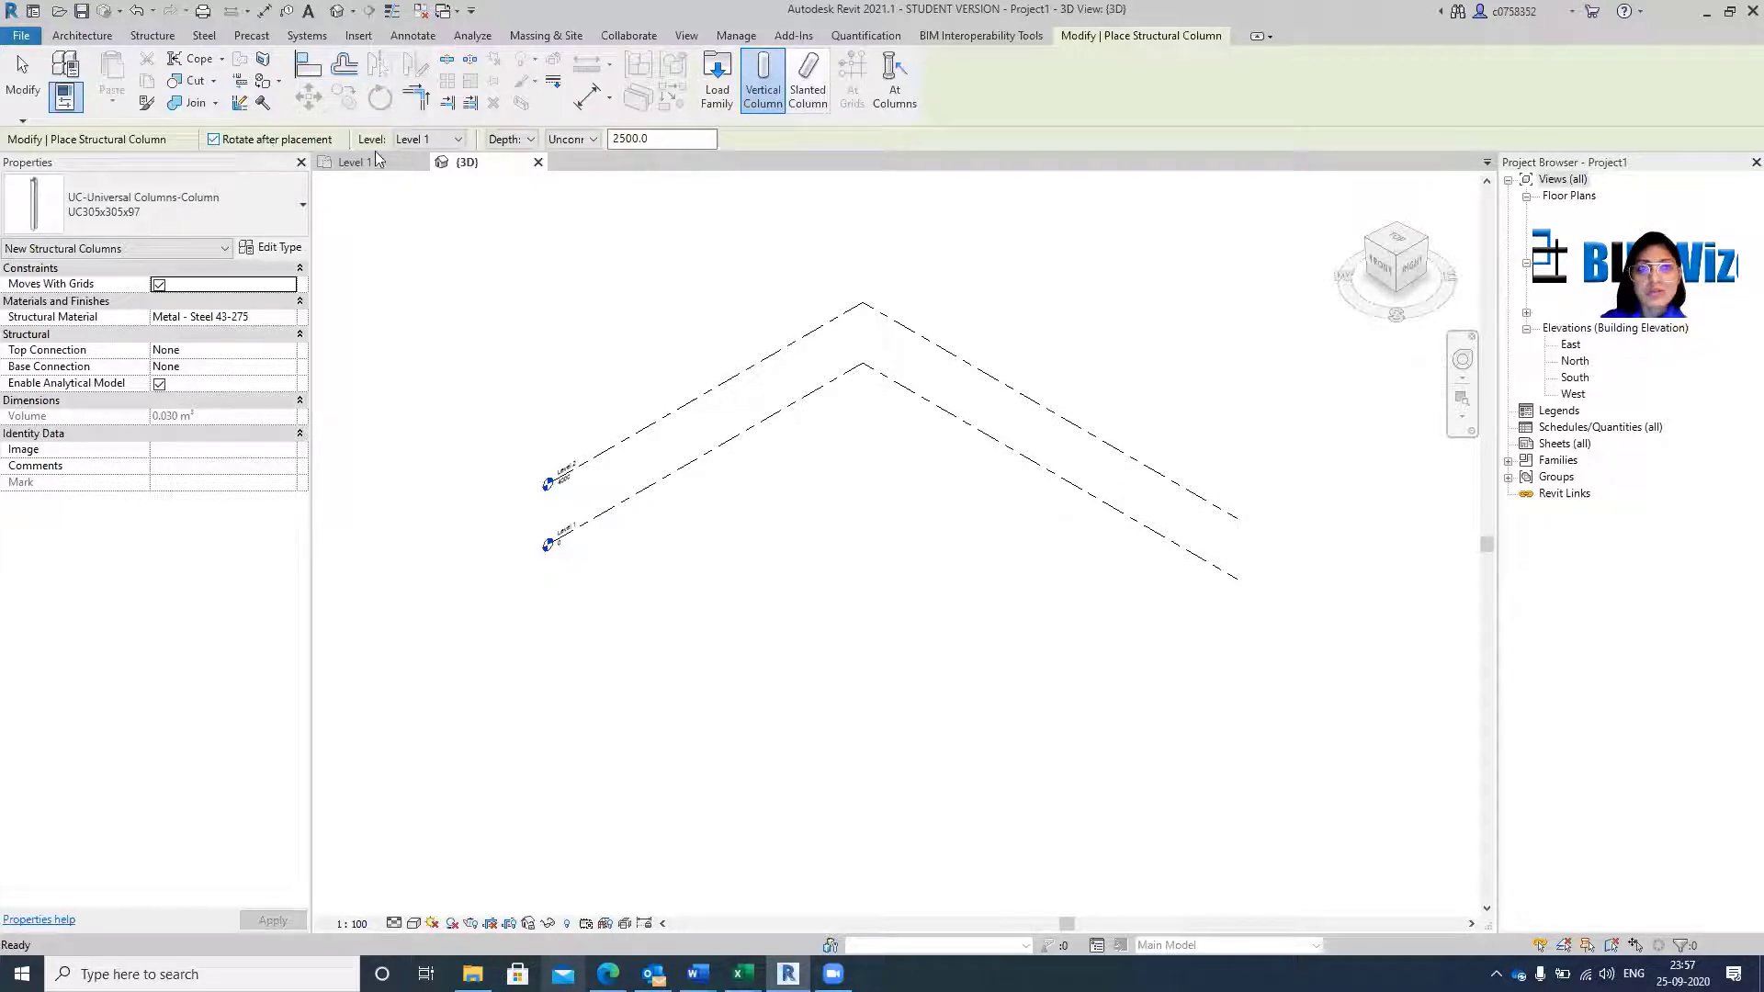
click(457, 140)
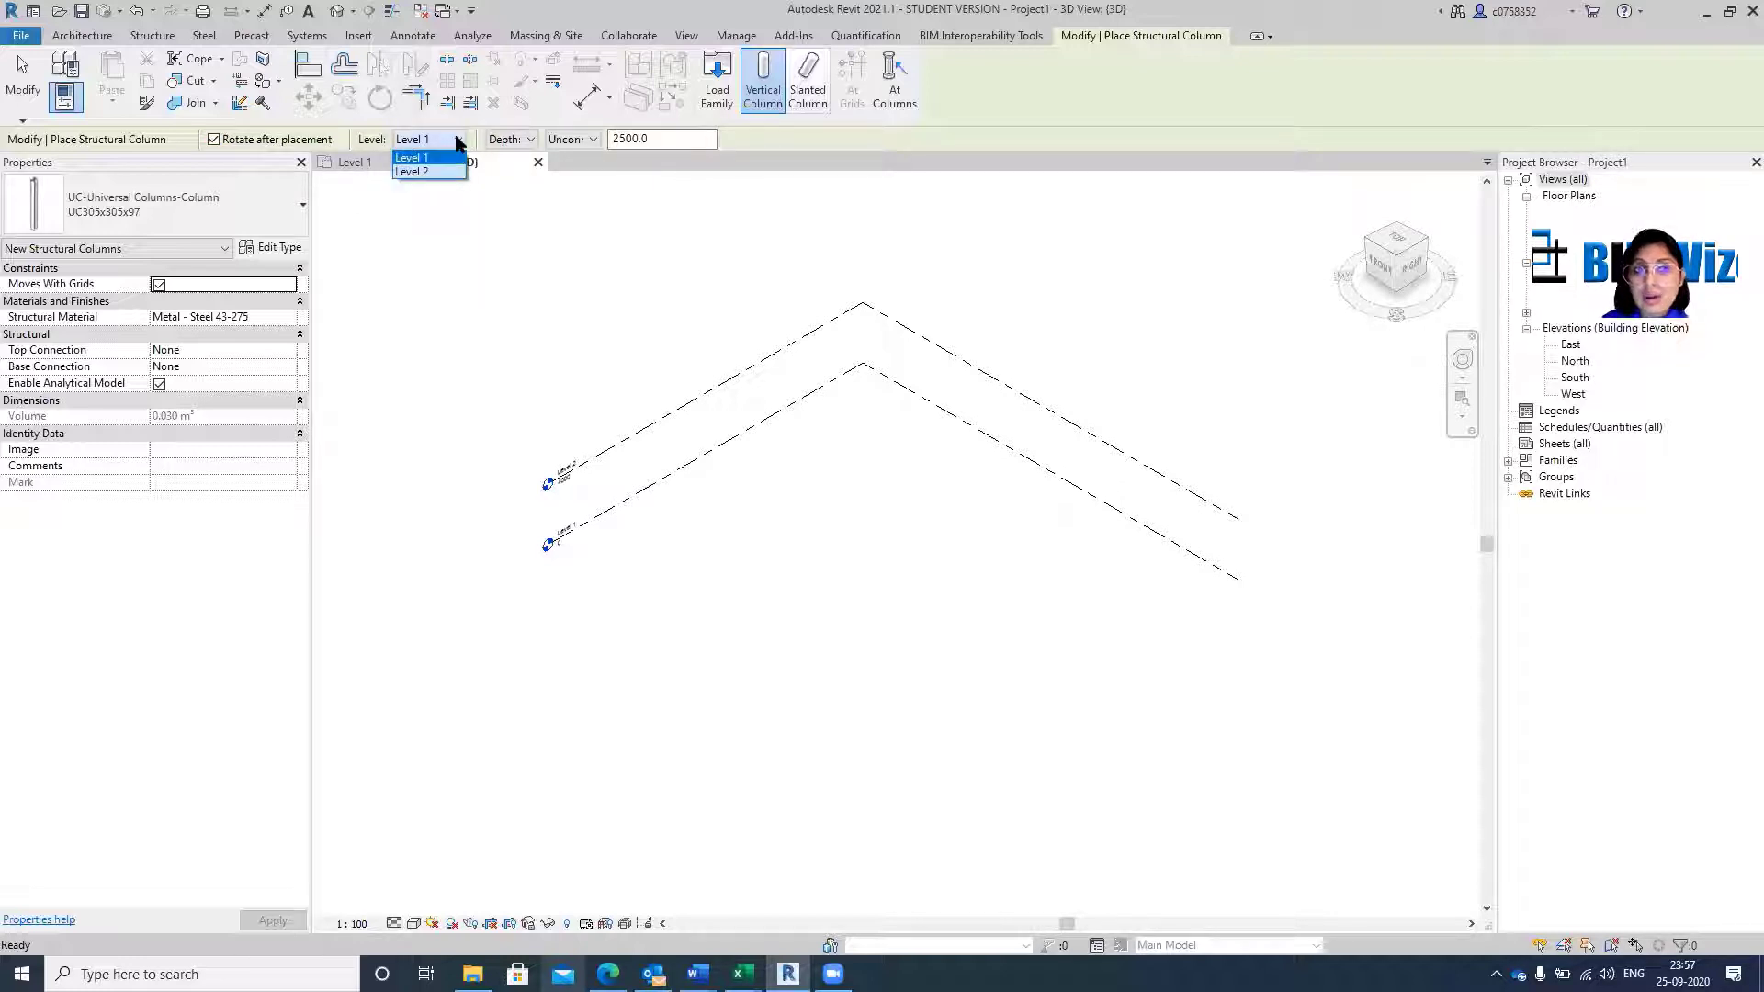
click(457, 140)
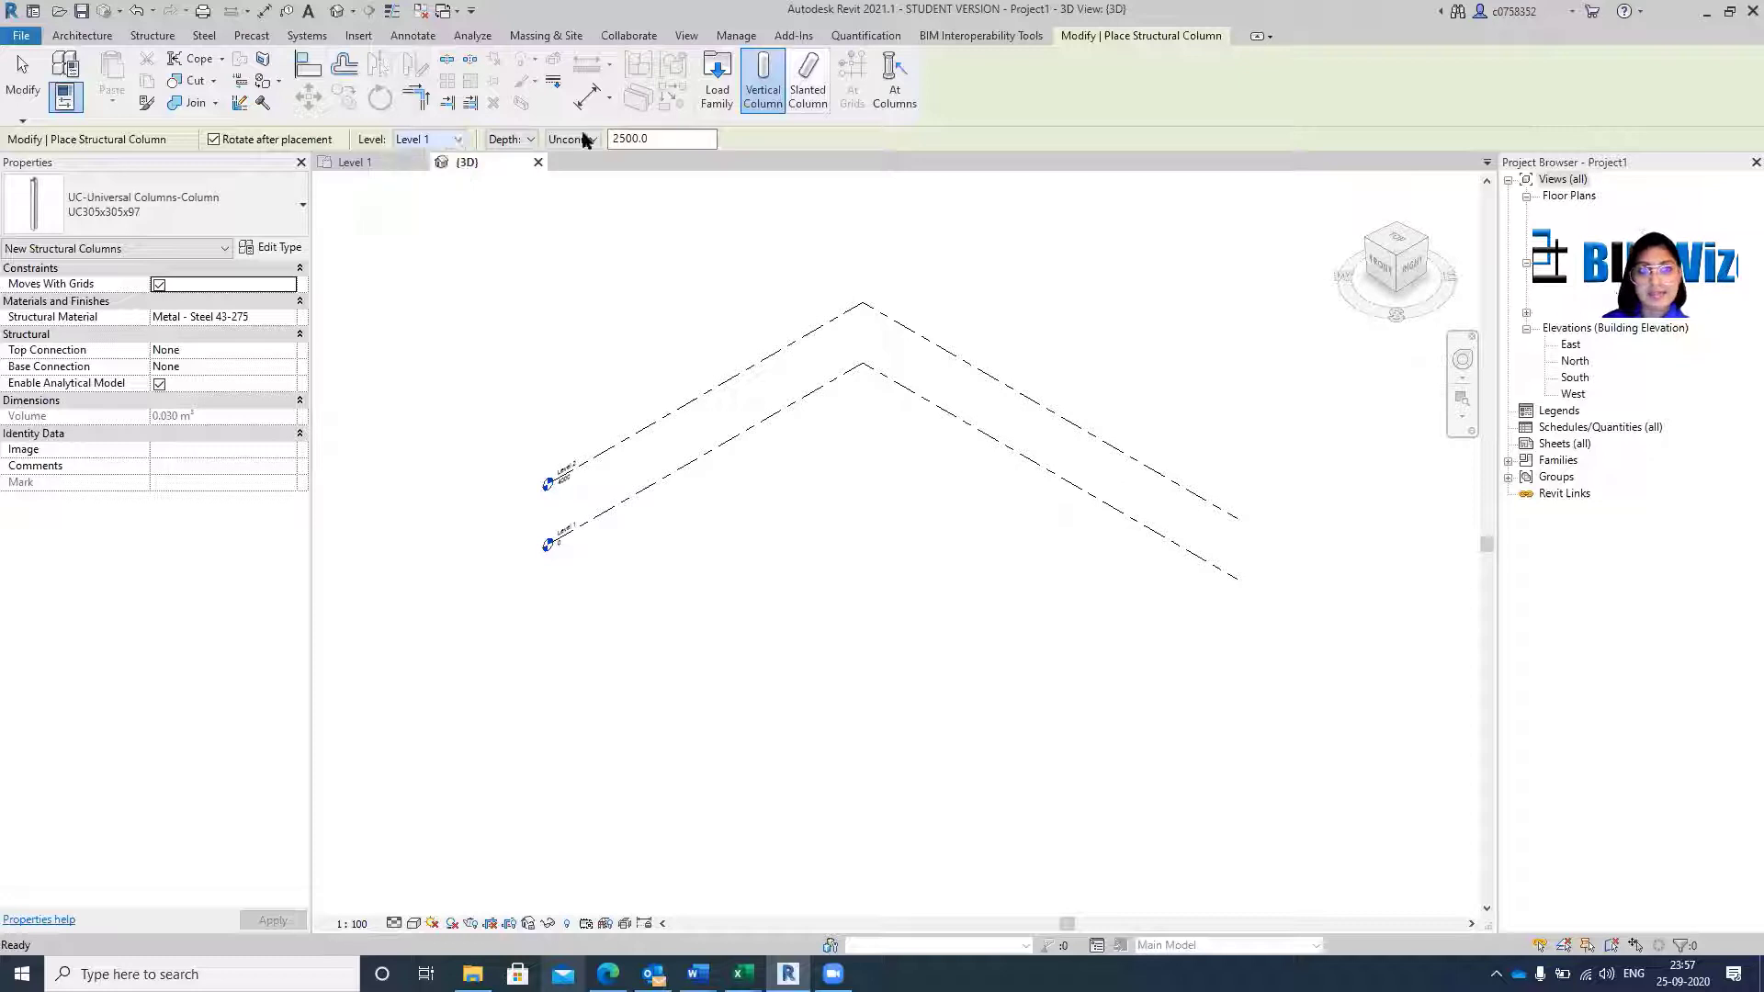
click(531, 140)
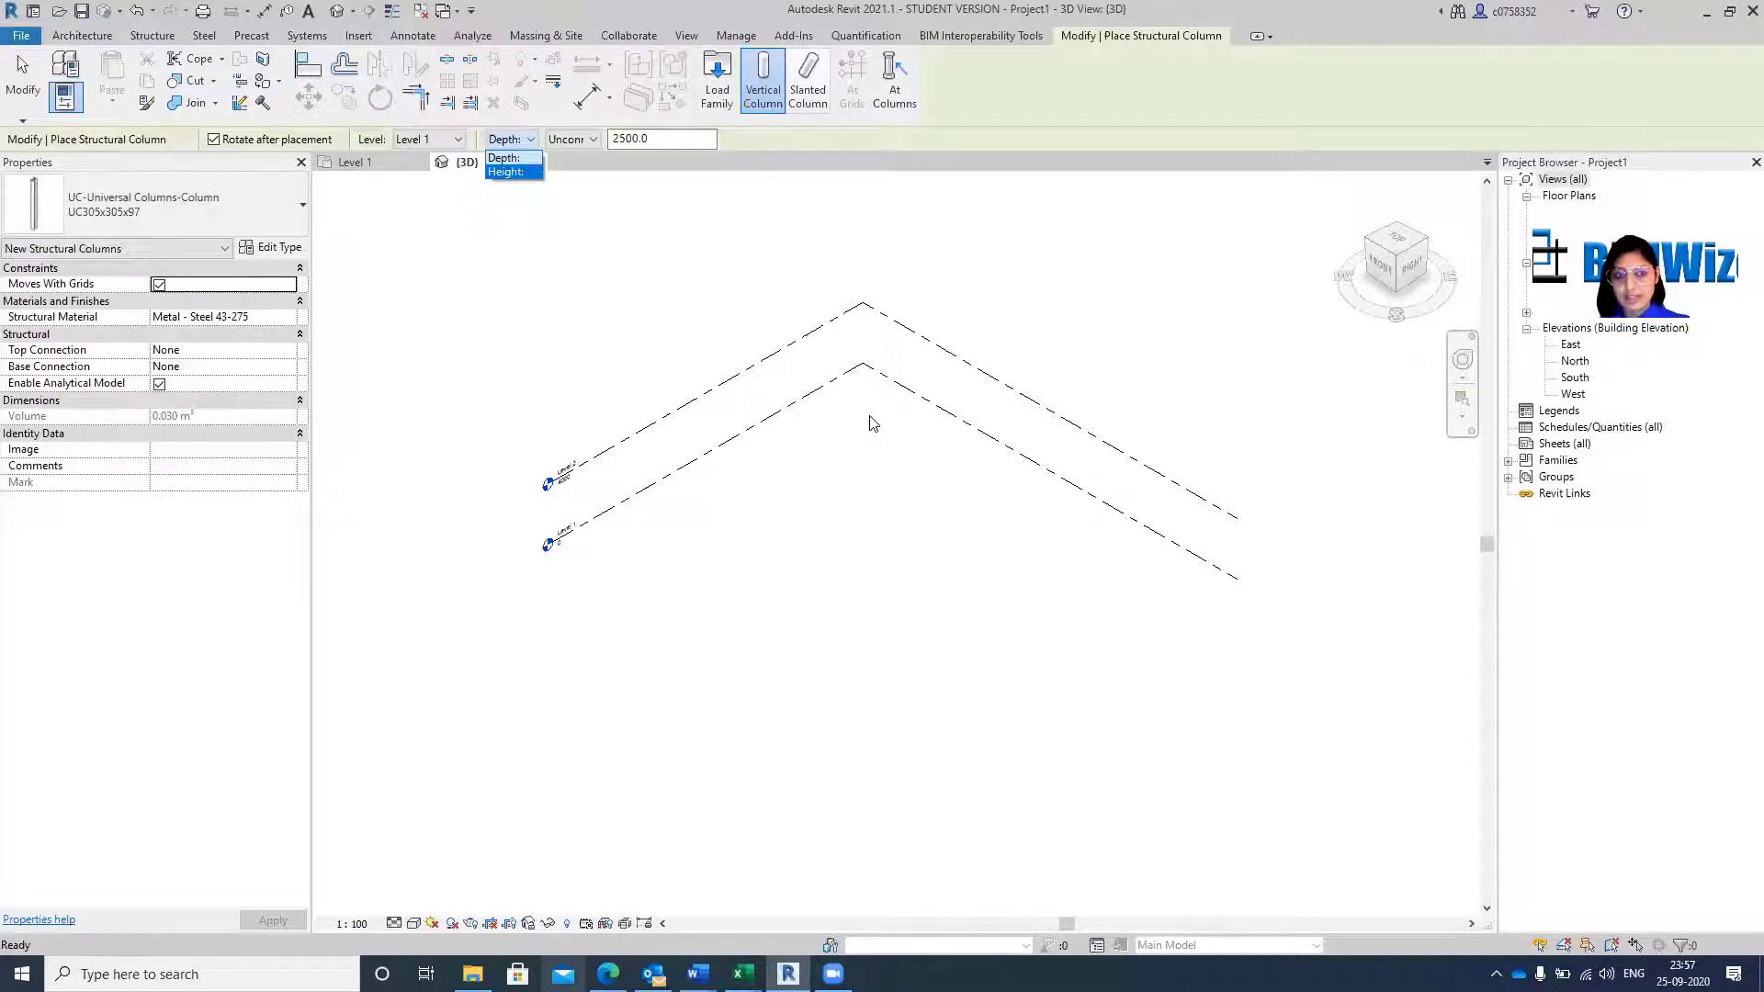
click(532, 172)
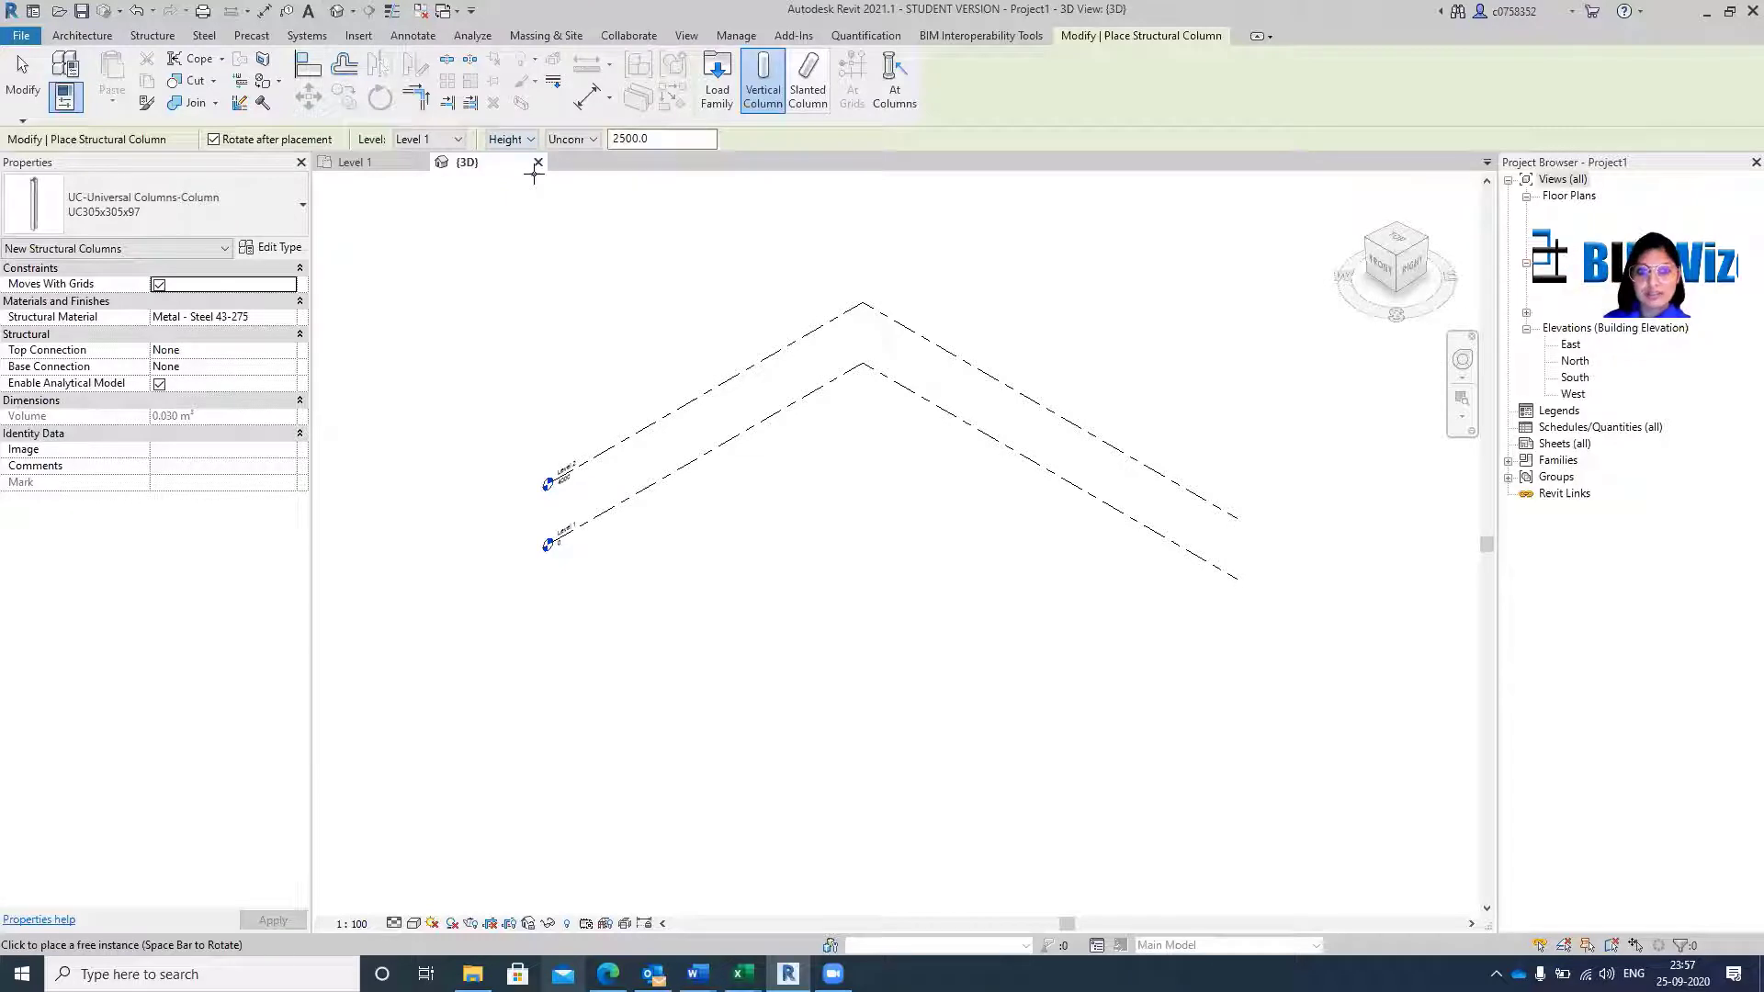
click(592, 140)
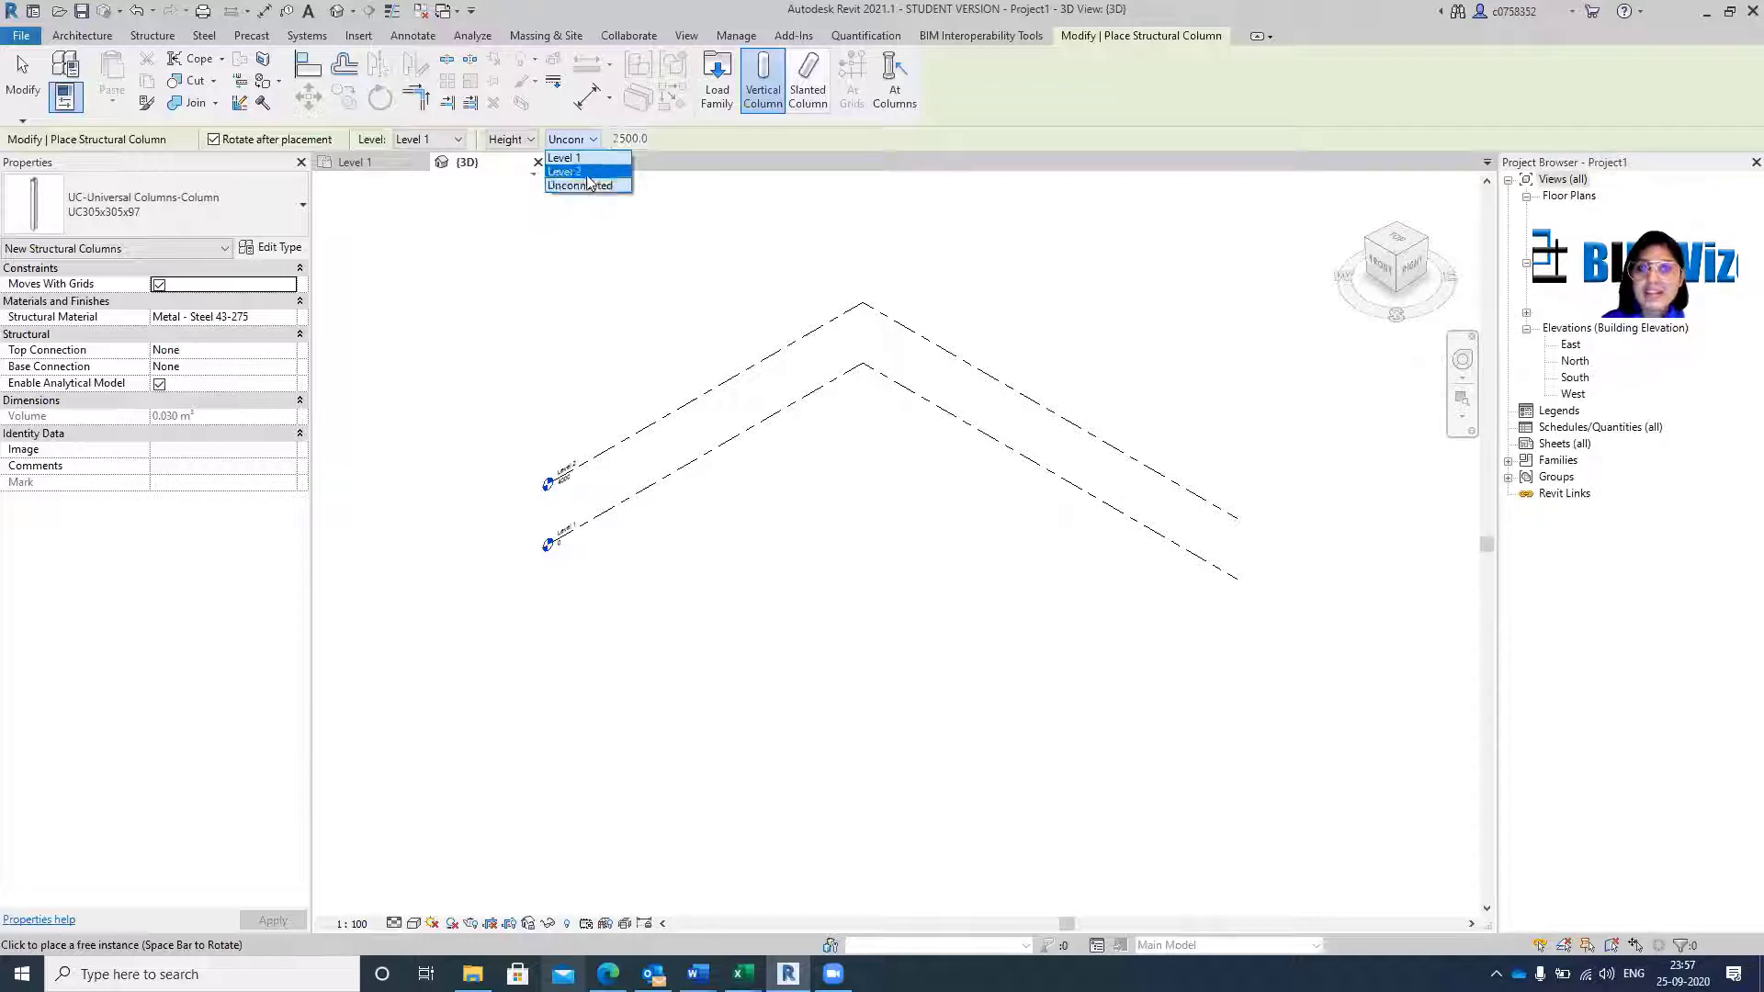
click(586, 172)
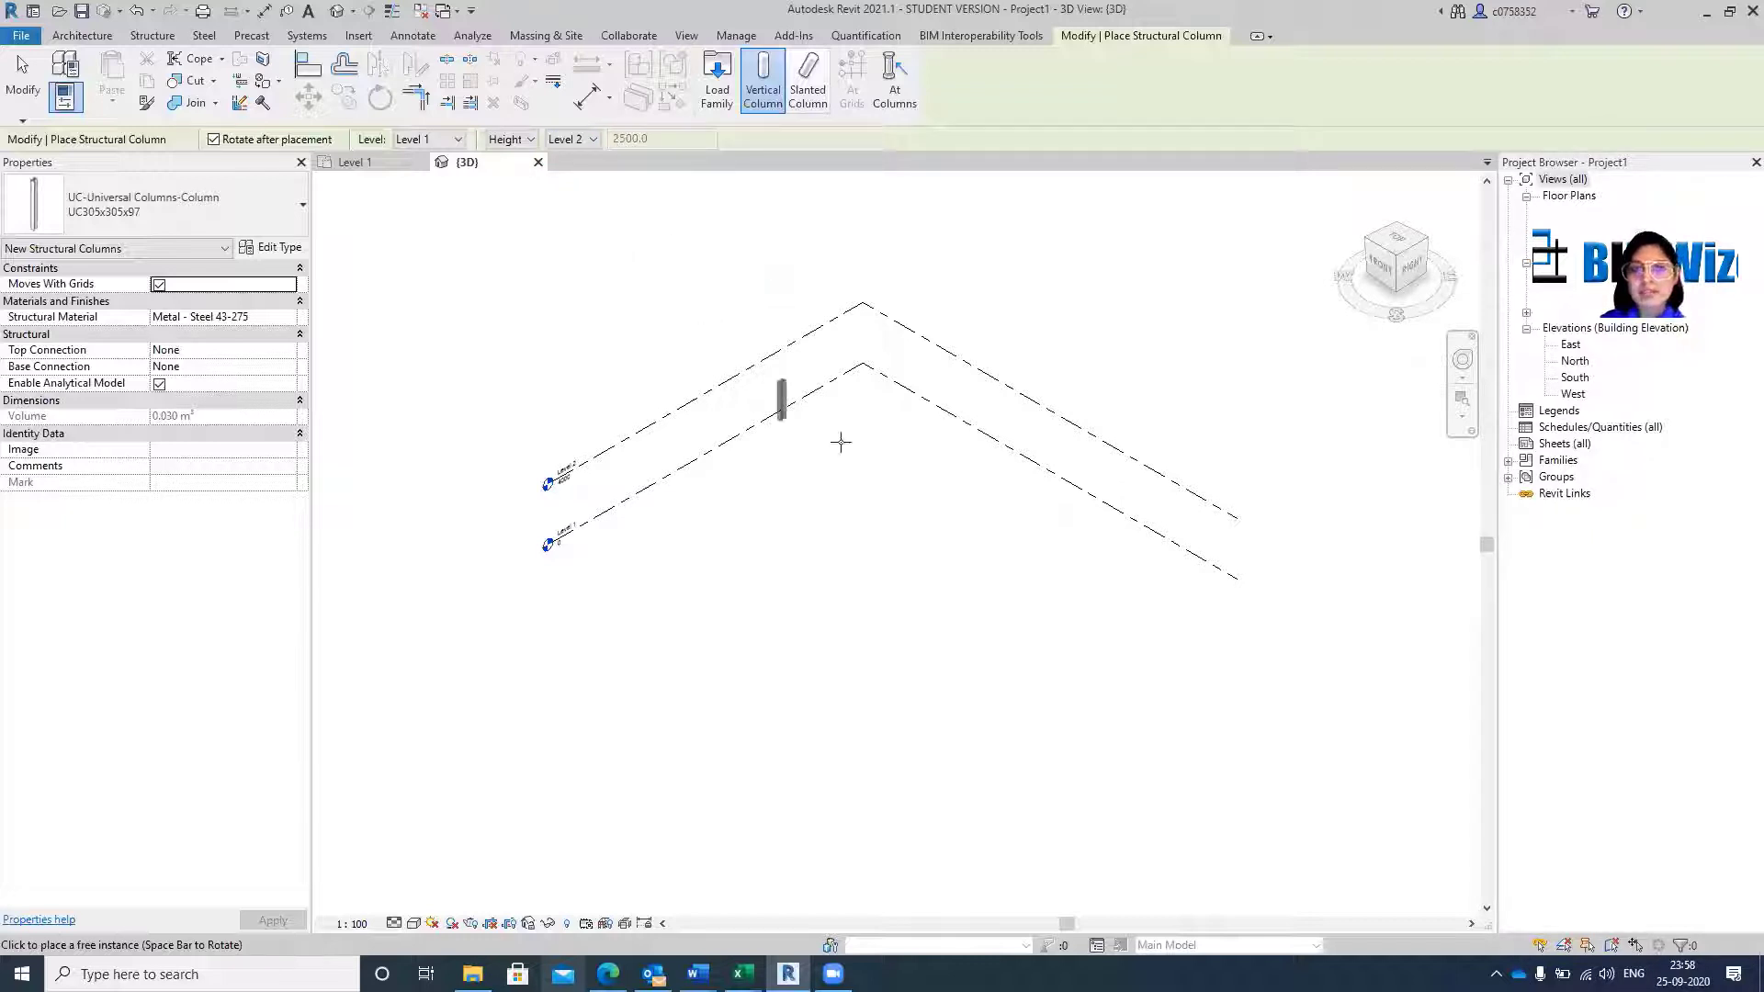
scroll(841, 442, up, 4)
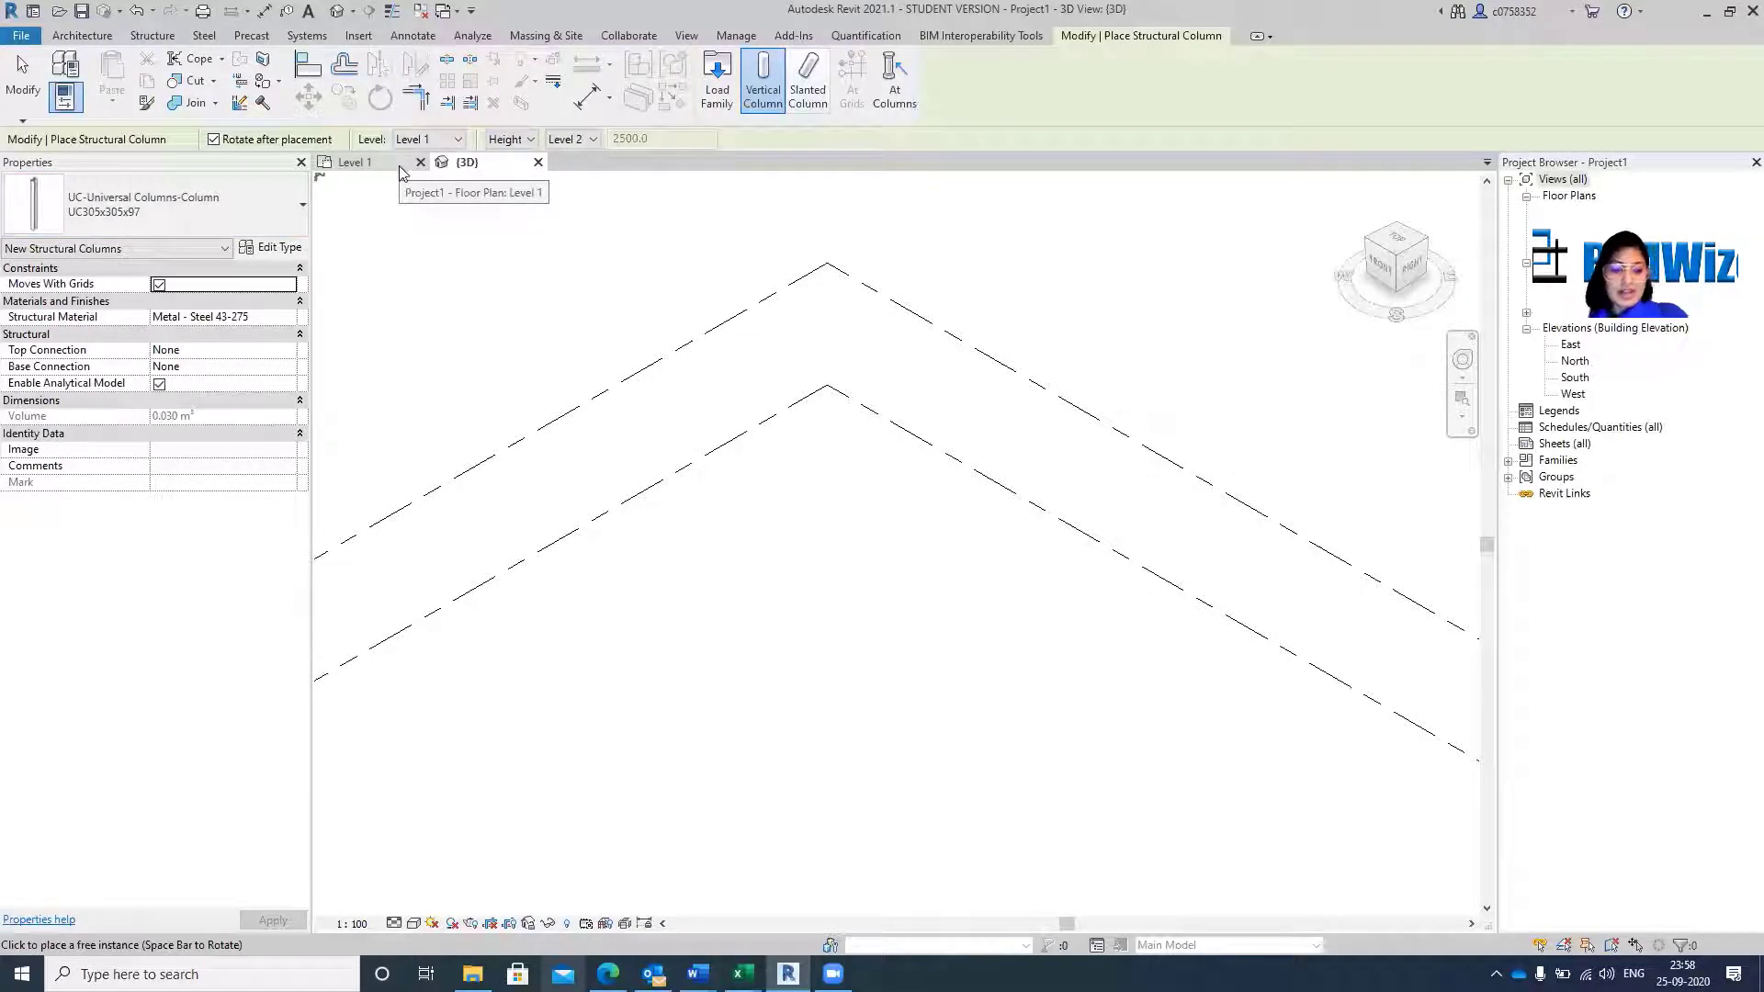
key(t)
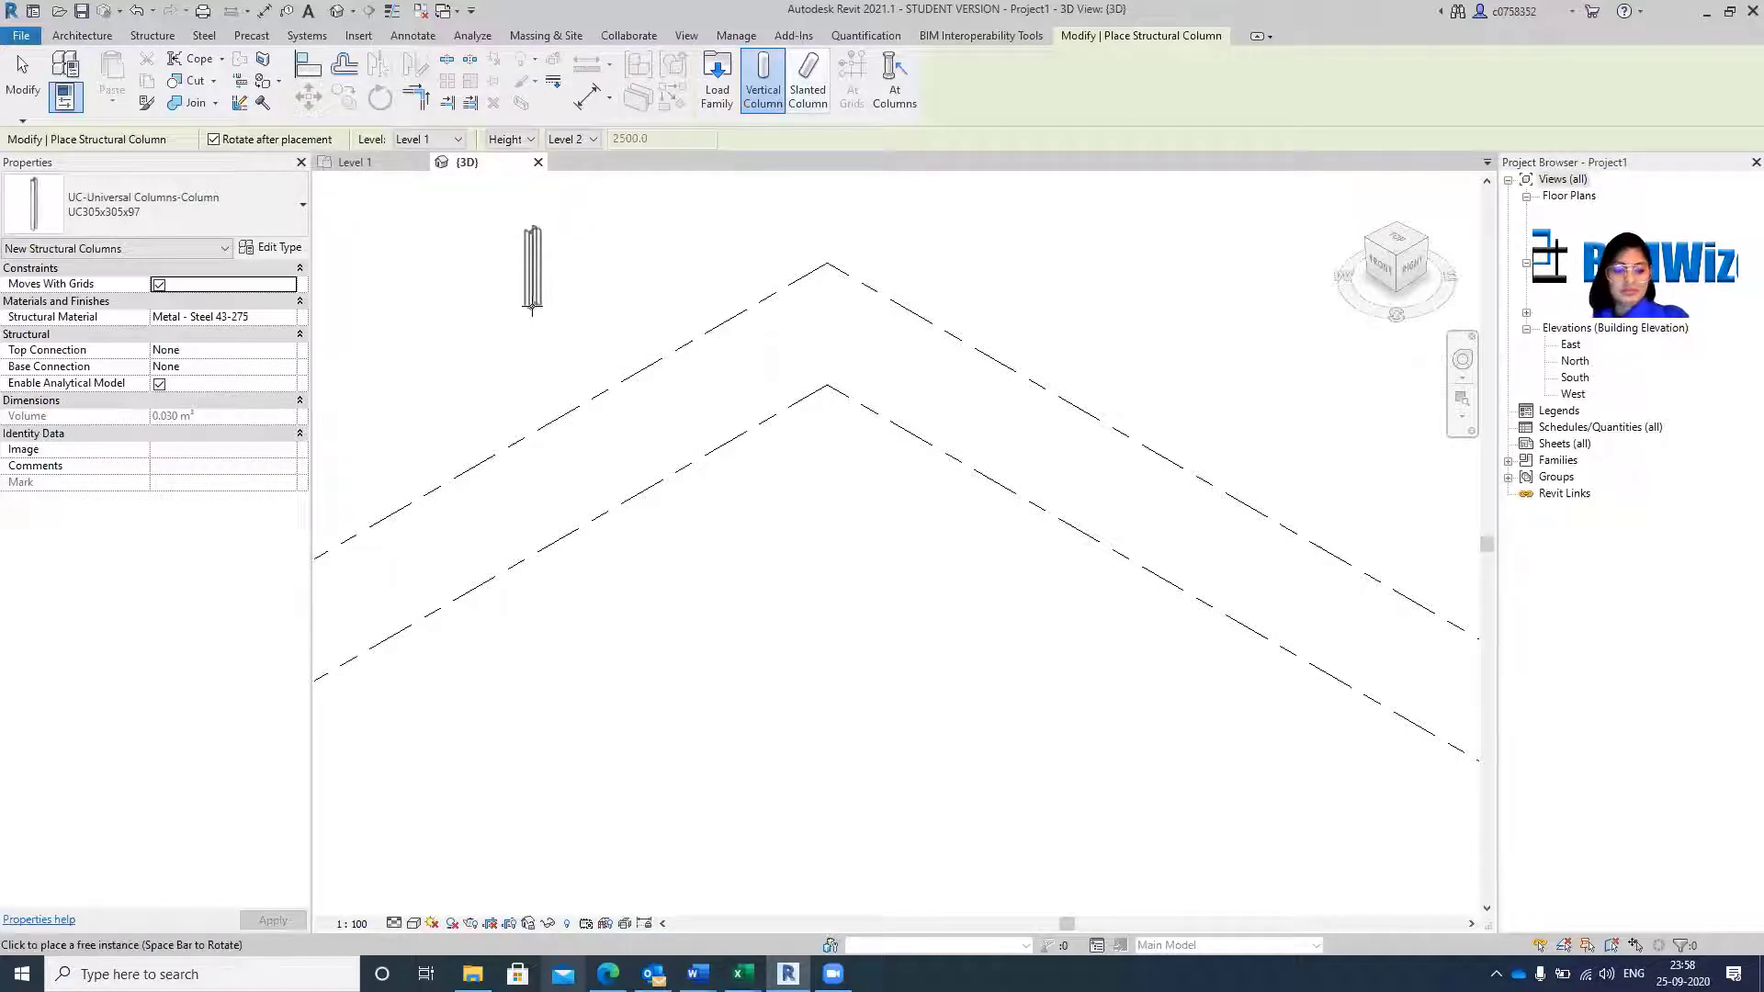
key(Escape)
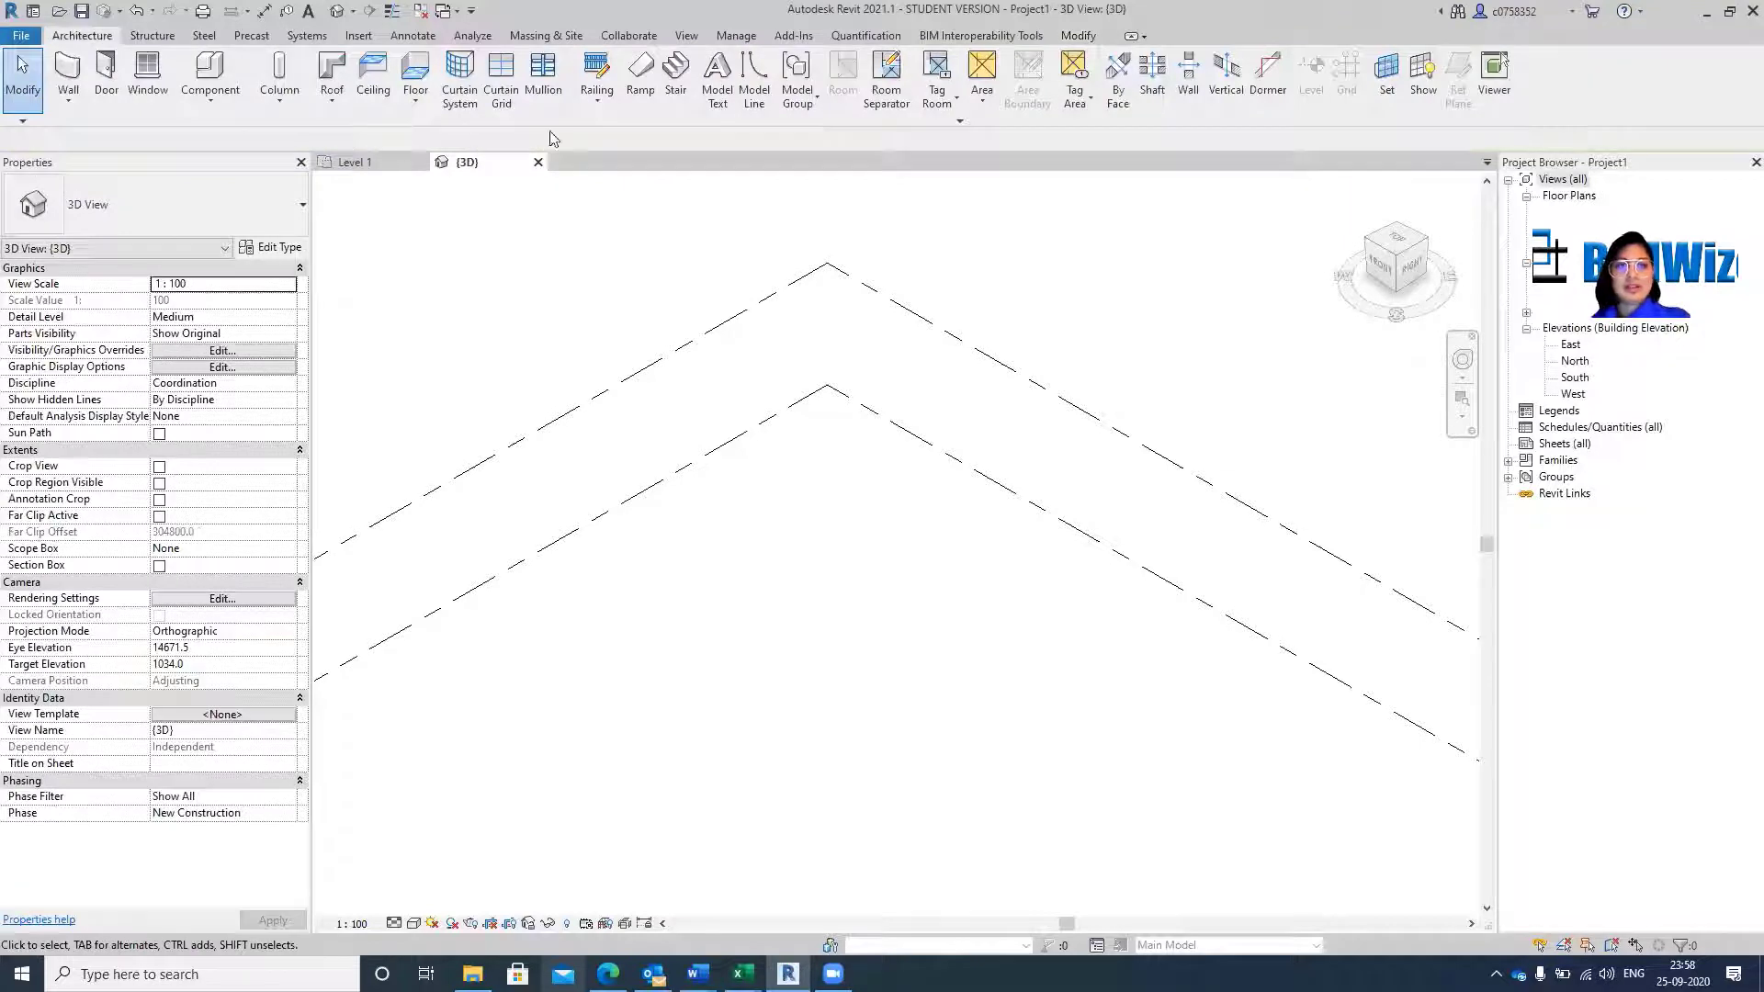
Tile the 3D view and the Level 1 plan side by side, with the intersection of grids 1 and 4 in view.
key(w)
key(t)
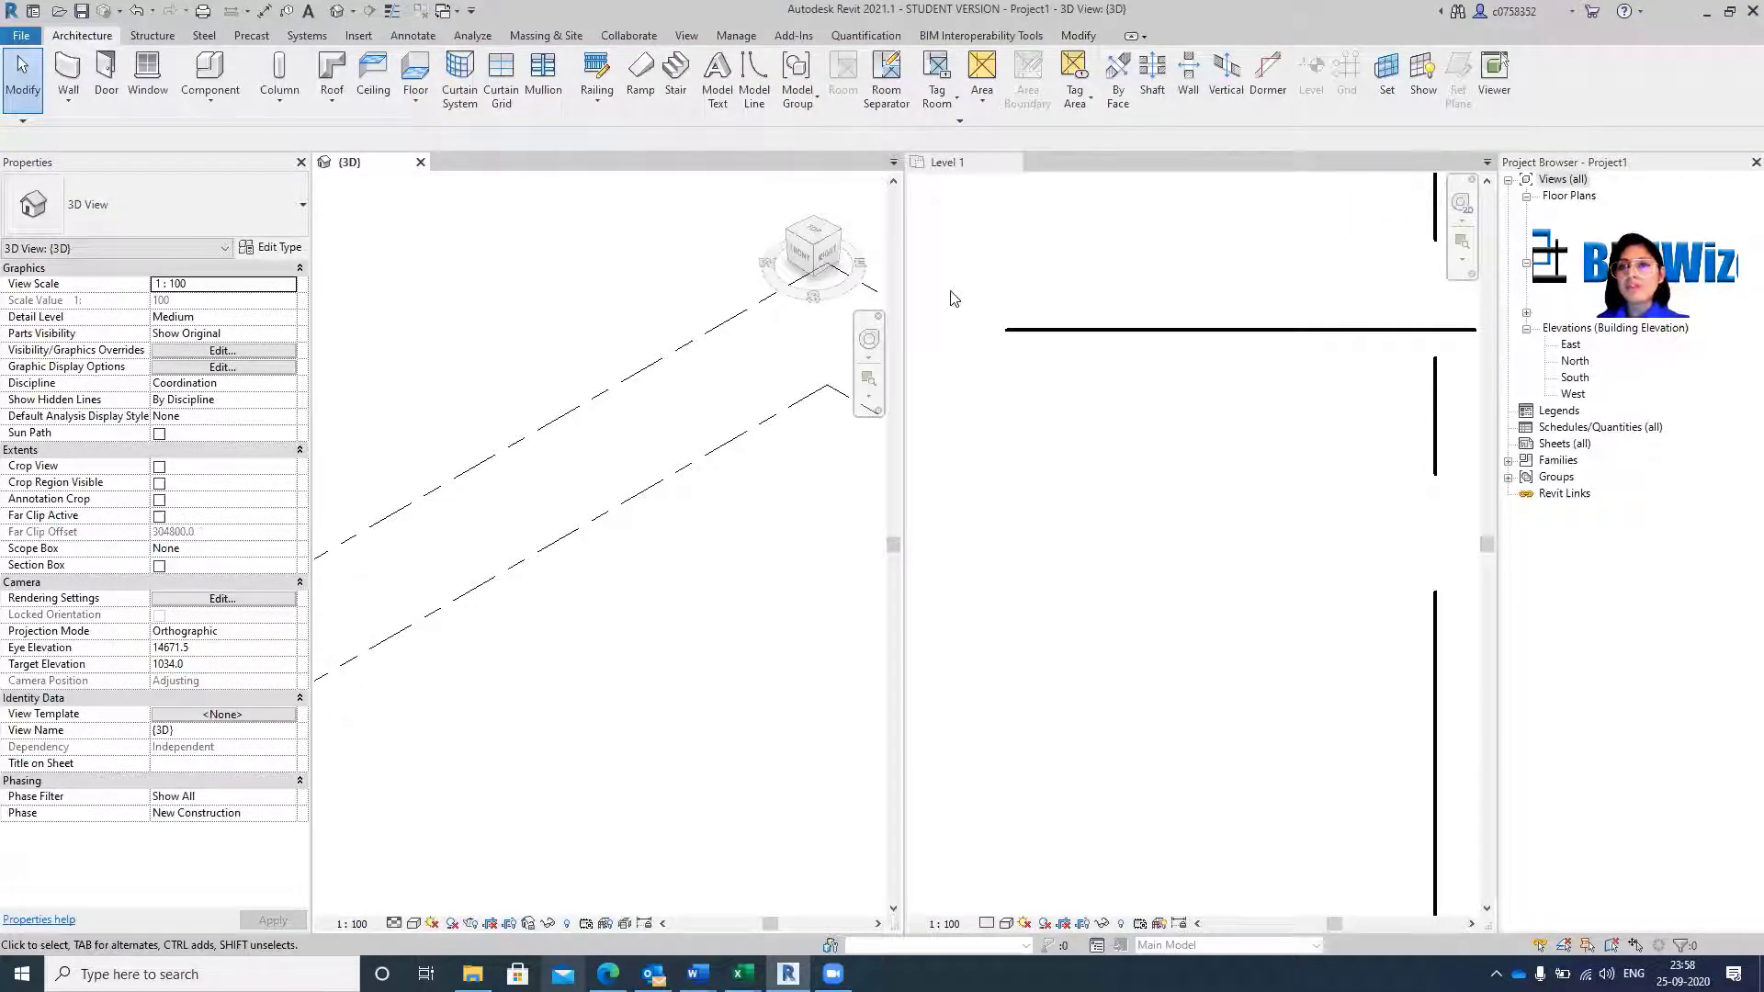
middle_drag(620, 328, 500, 411)
click(1114, 402)
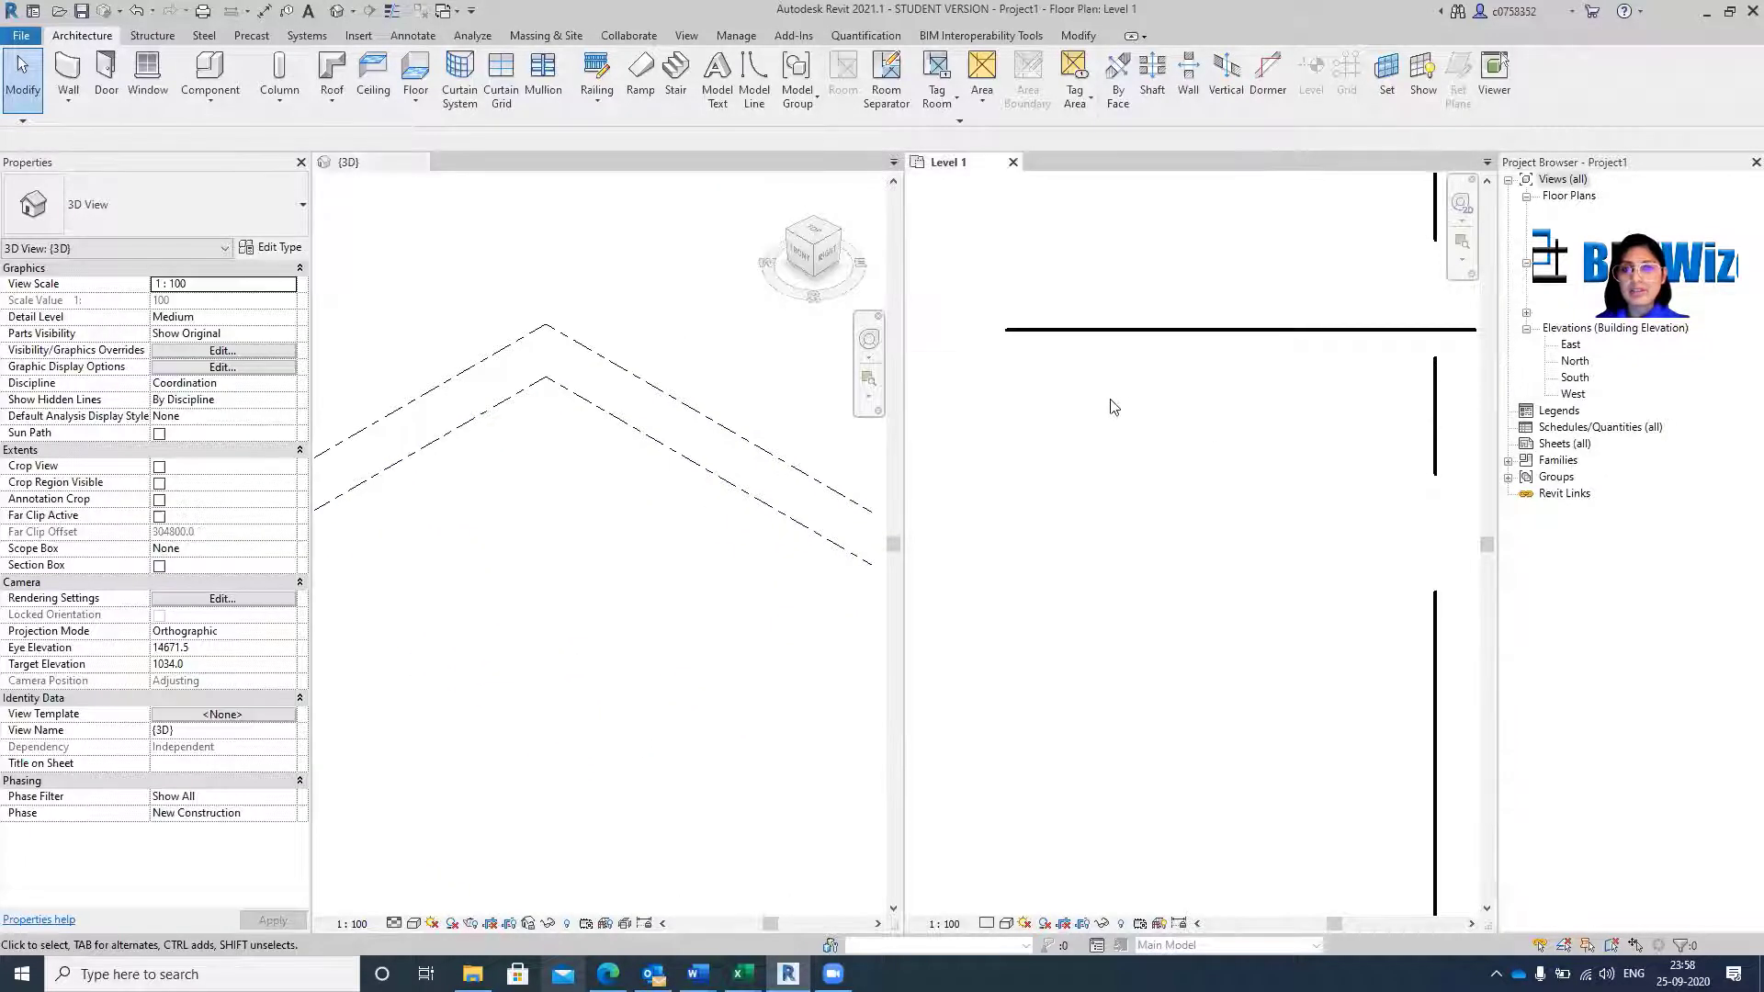
scroll(1044, 389, down, 2)
scroll(1054, 383, down, 3)
middle_drag(1258, 422, 1126, 441)
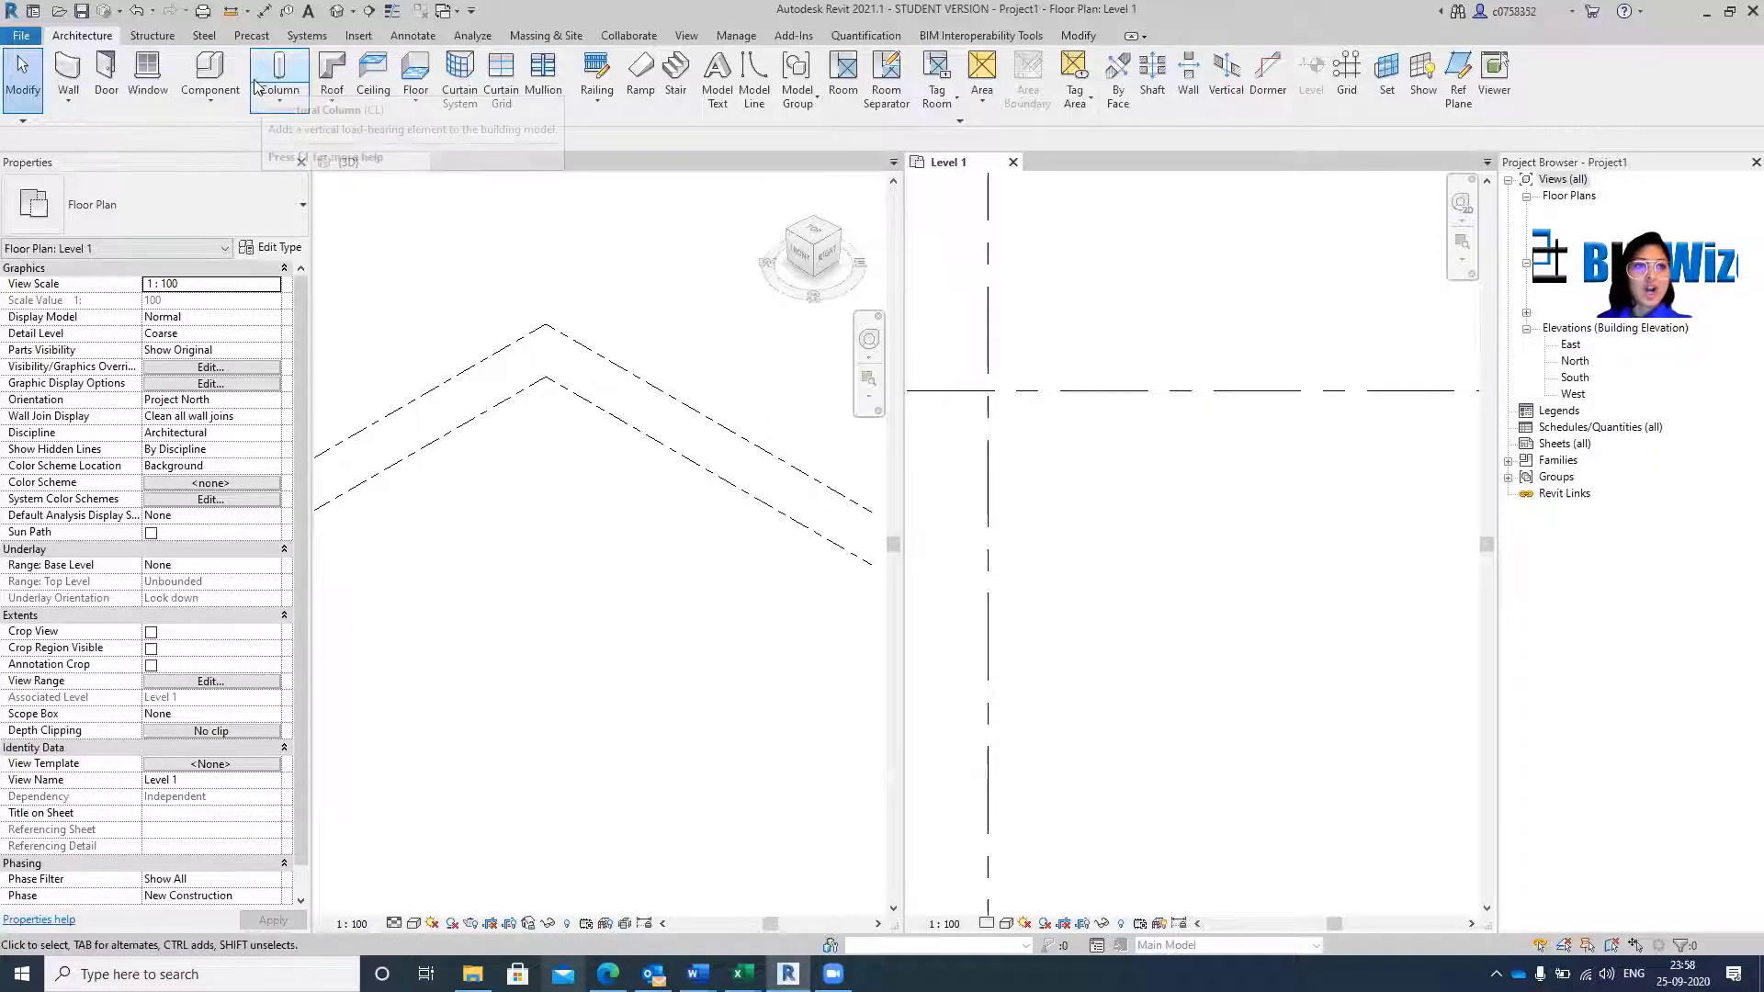
Place a vertical UC305x305x97 column at the intersection of grids 1 and 4 with Height to Level 2, and view it from the front in 3D.
click(280, 66)
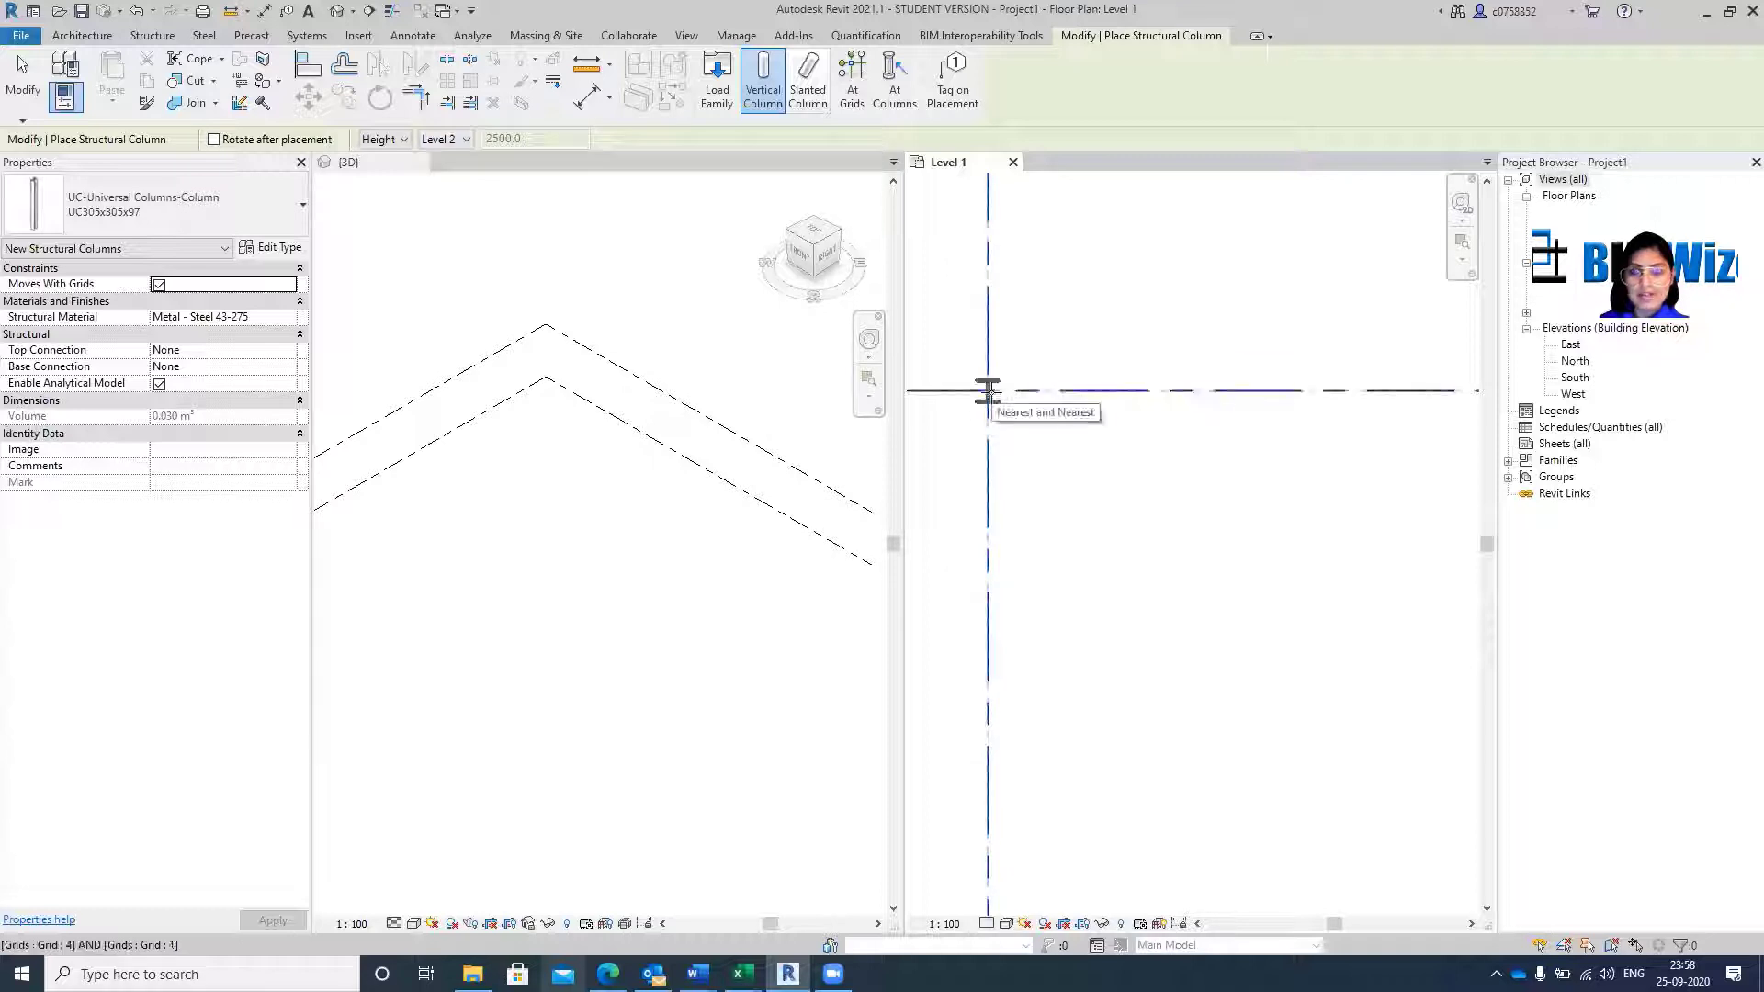
click(988, 390)
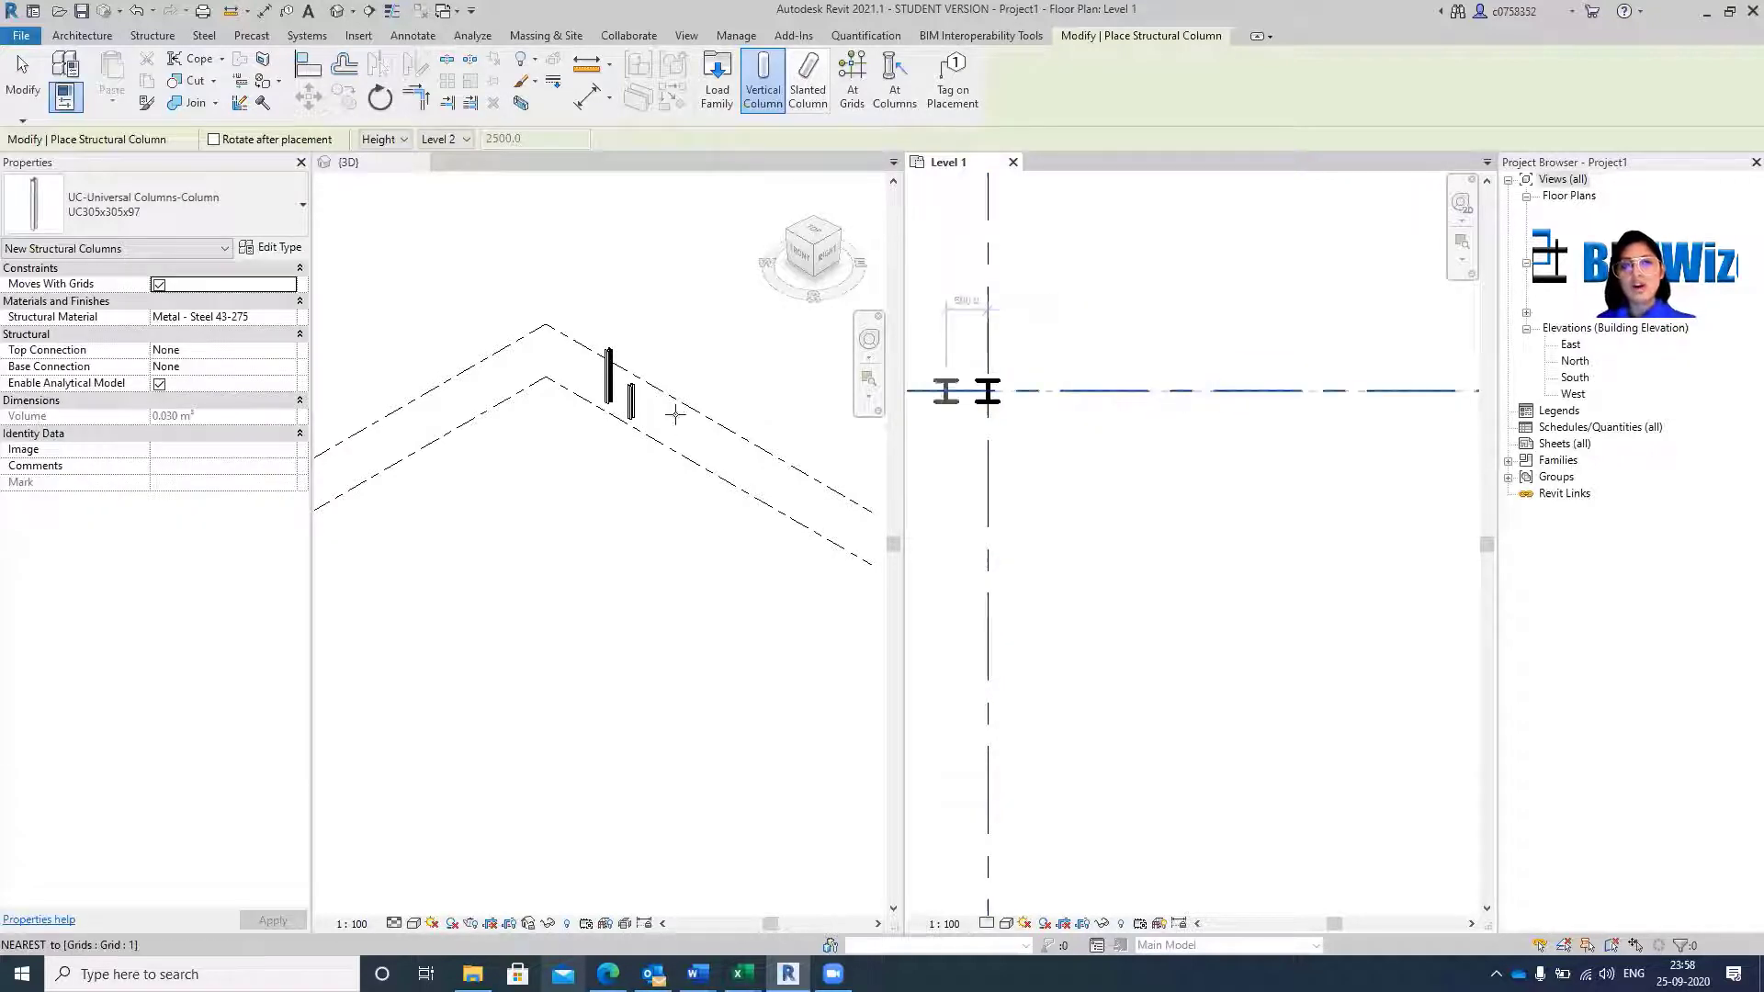
key(Escape)
key(Escape)
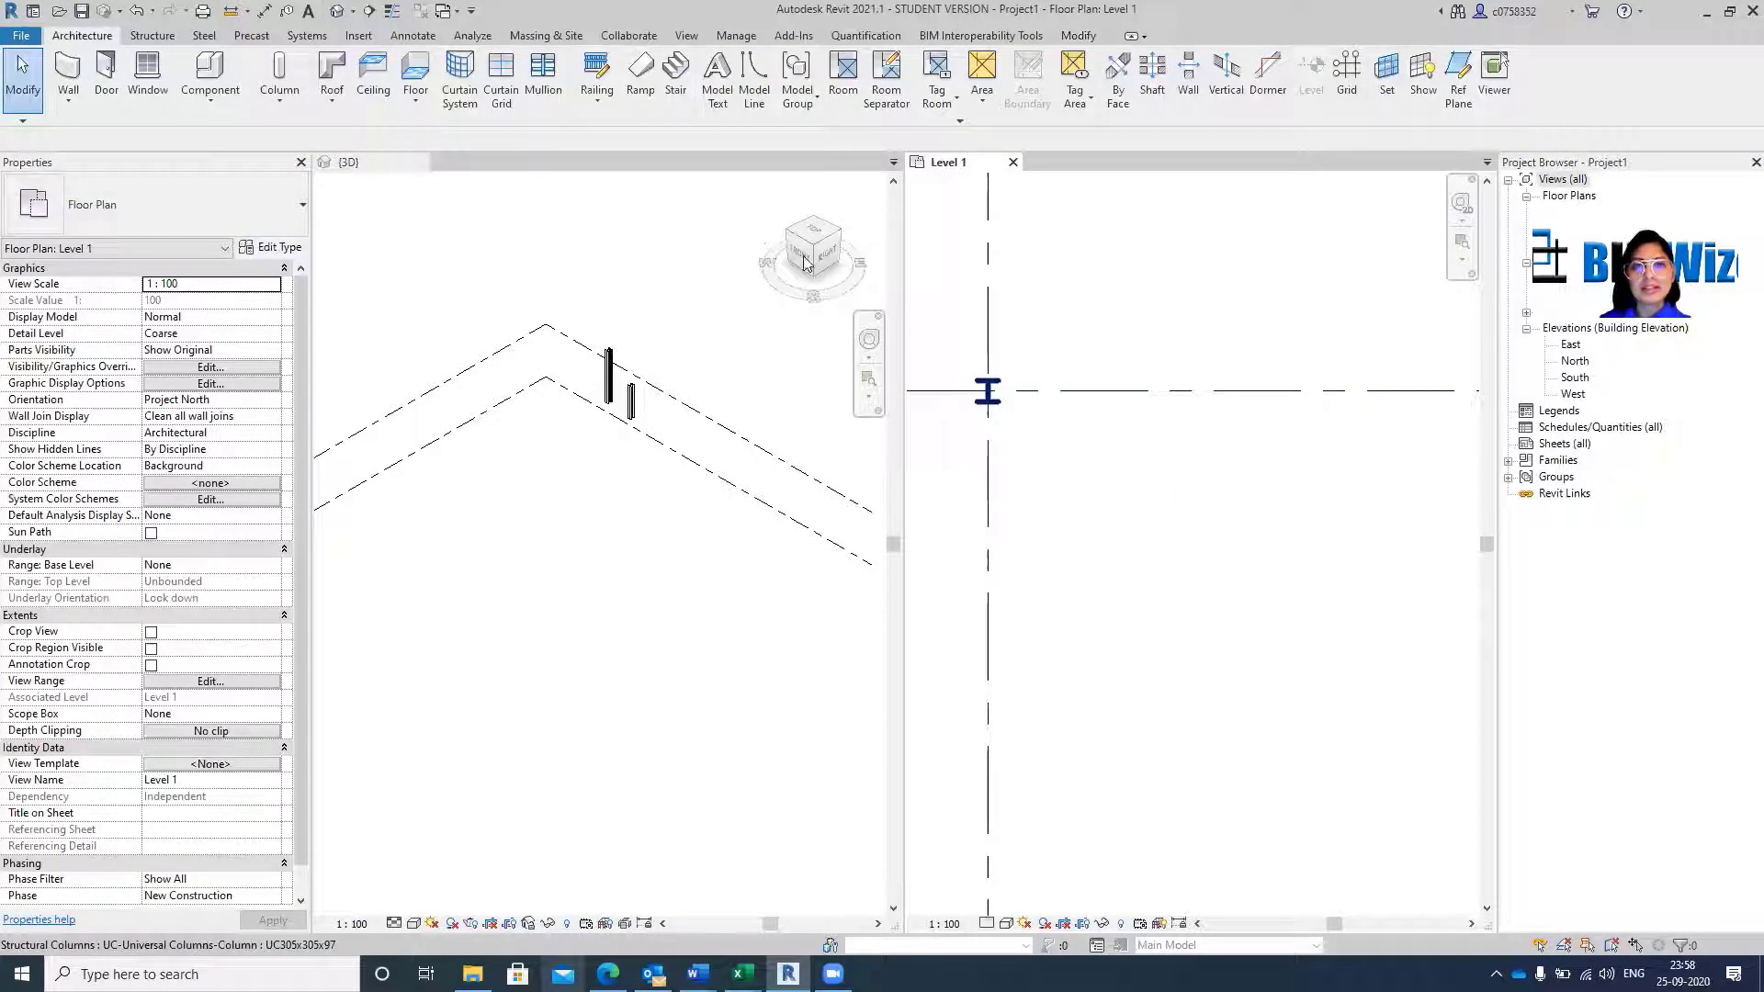
click(710, 267)
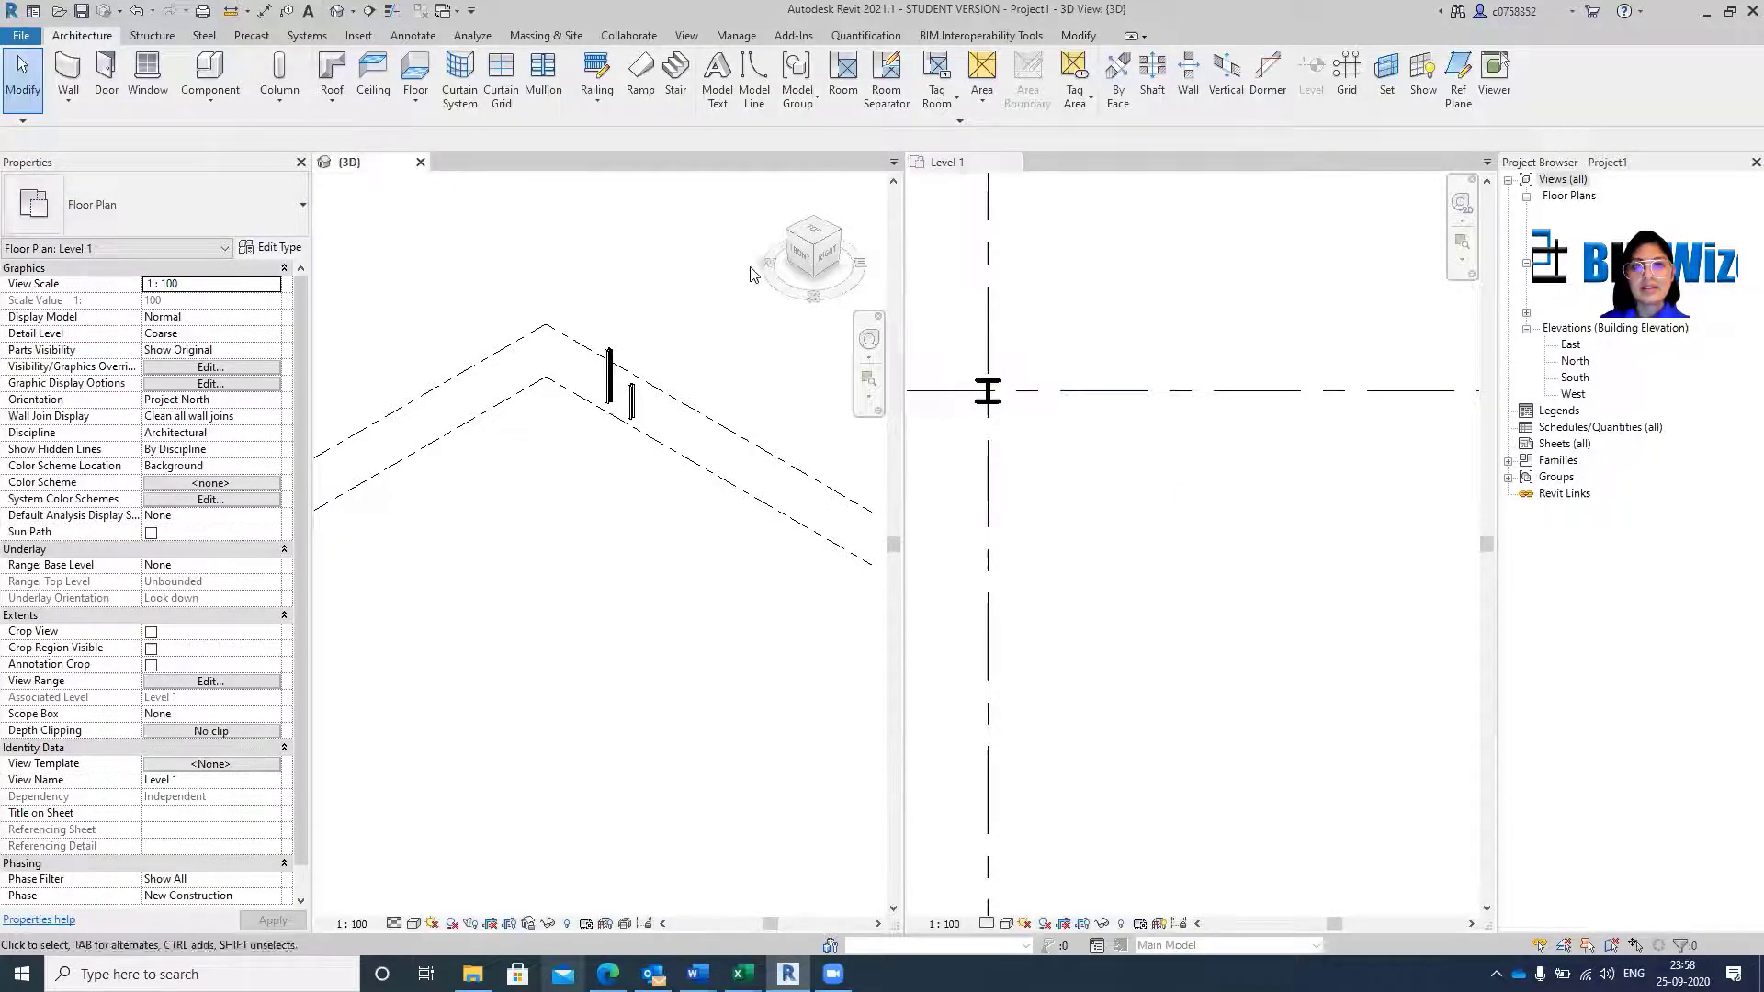
click(797, 261)
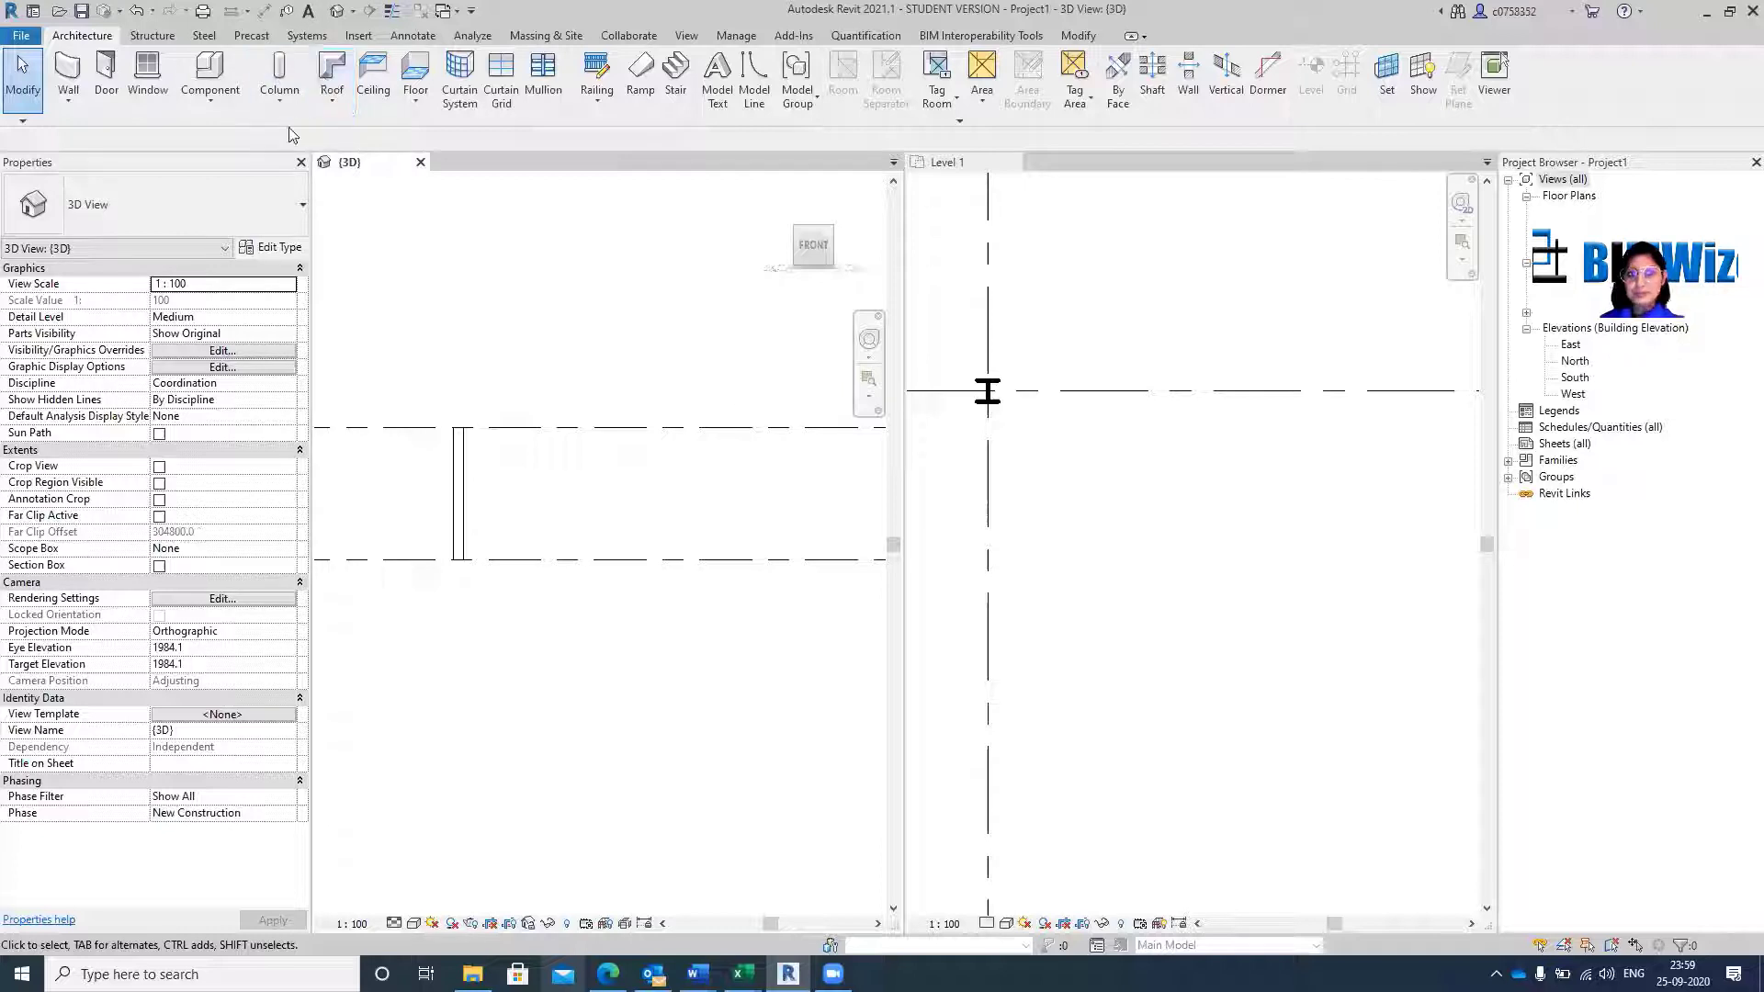
click(151, 35)
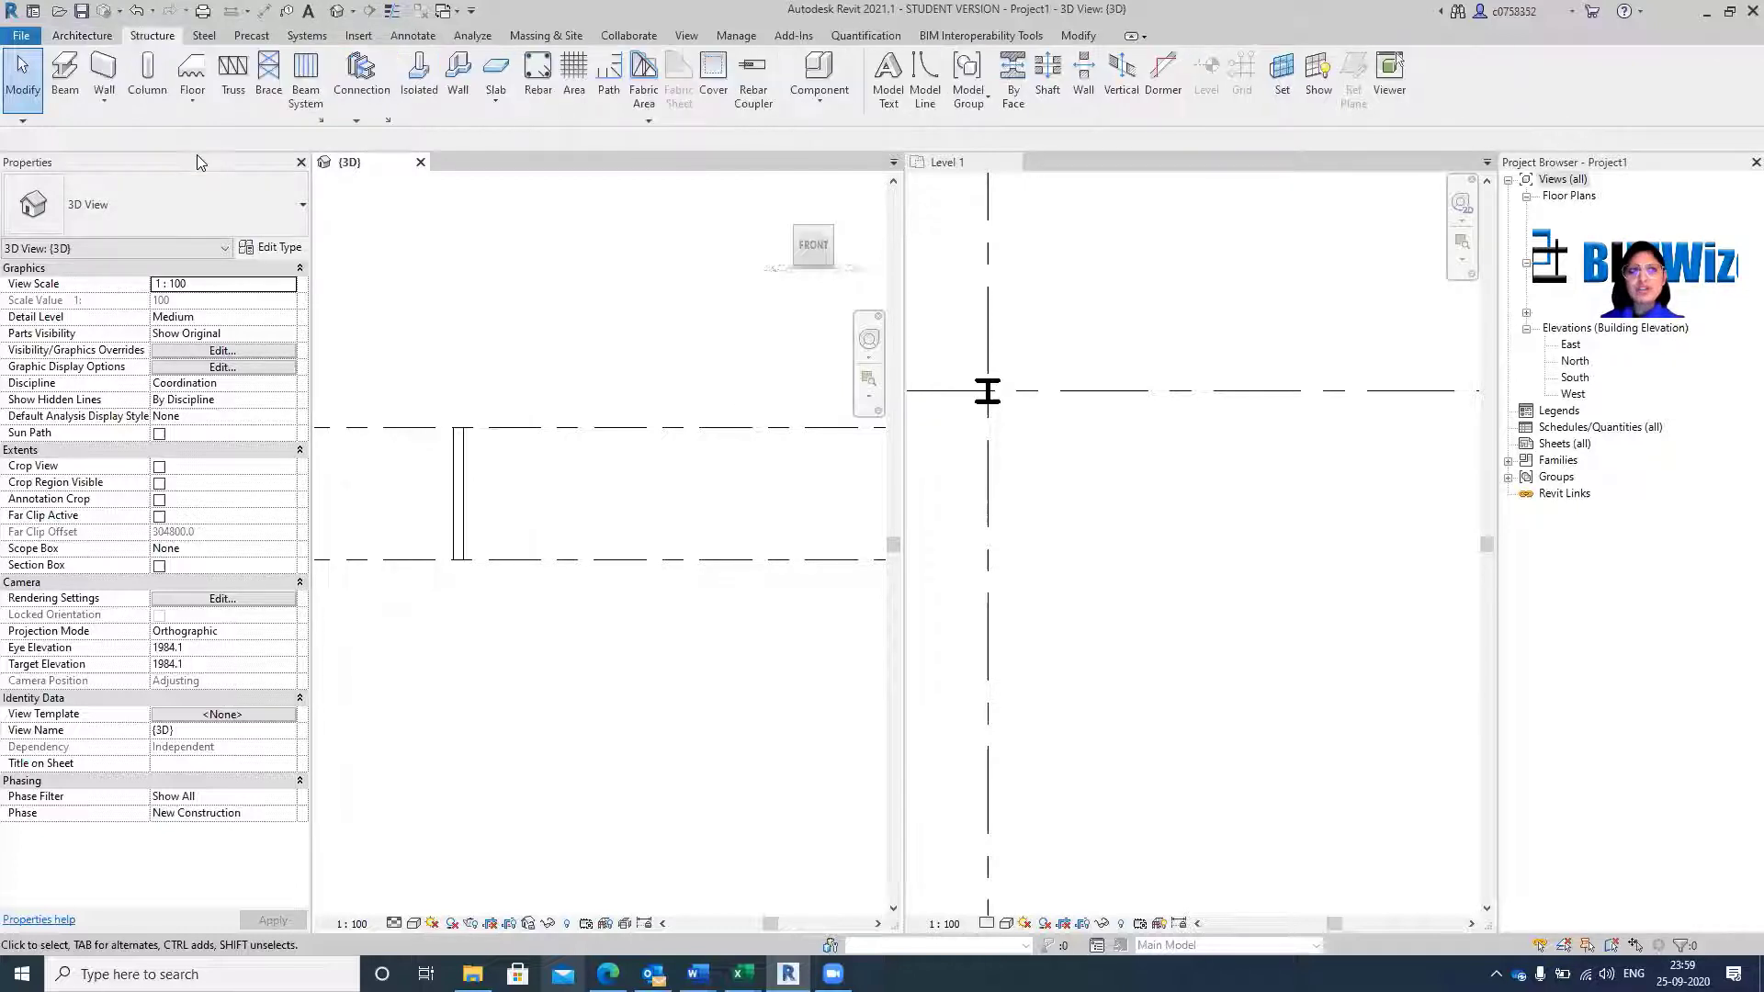
click(142, 69)
scroll(382, 622, down, 2)
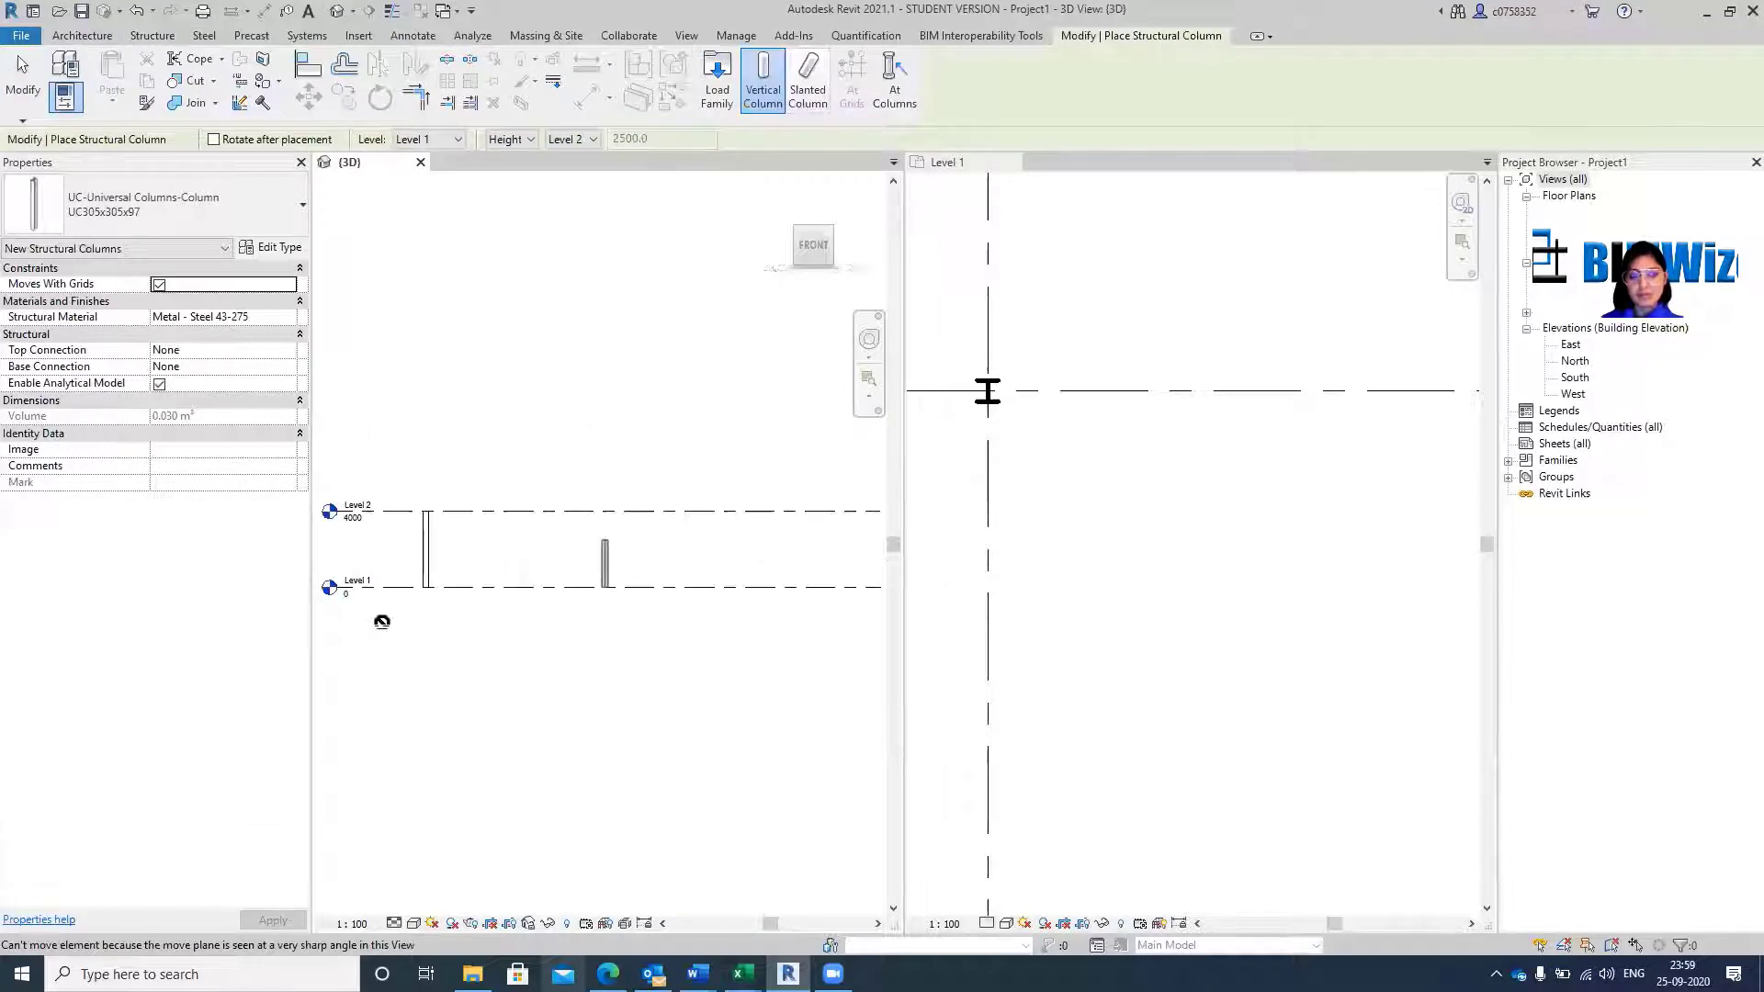
click(529, 145)
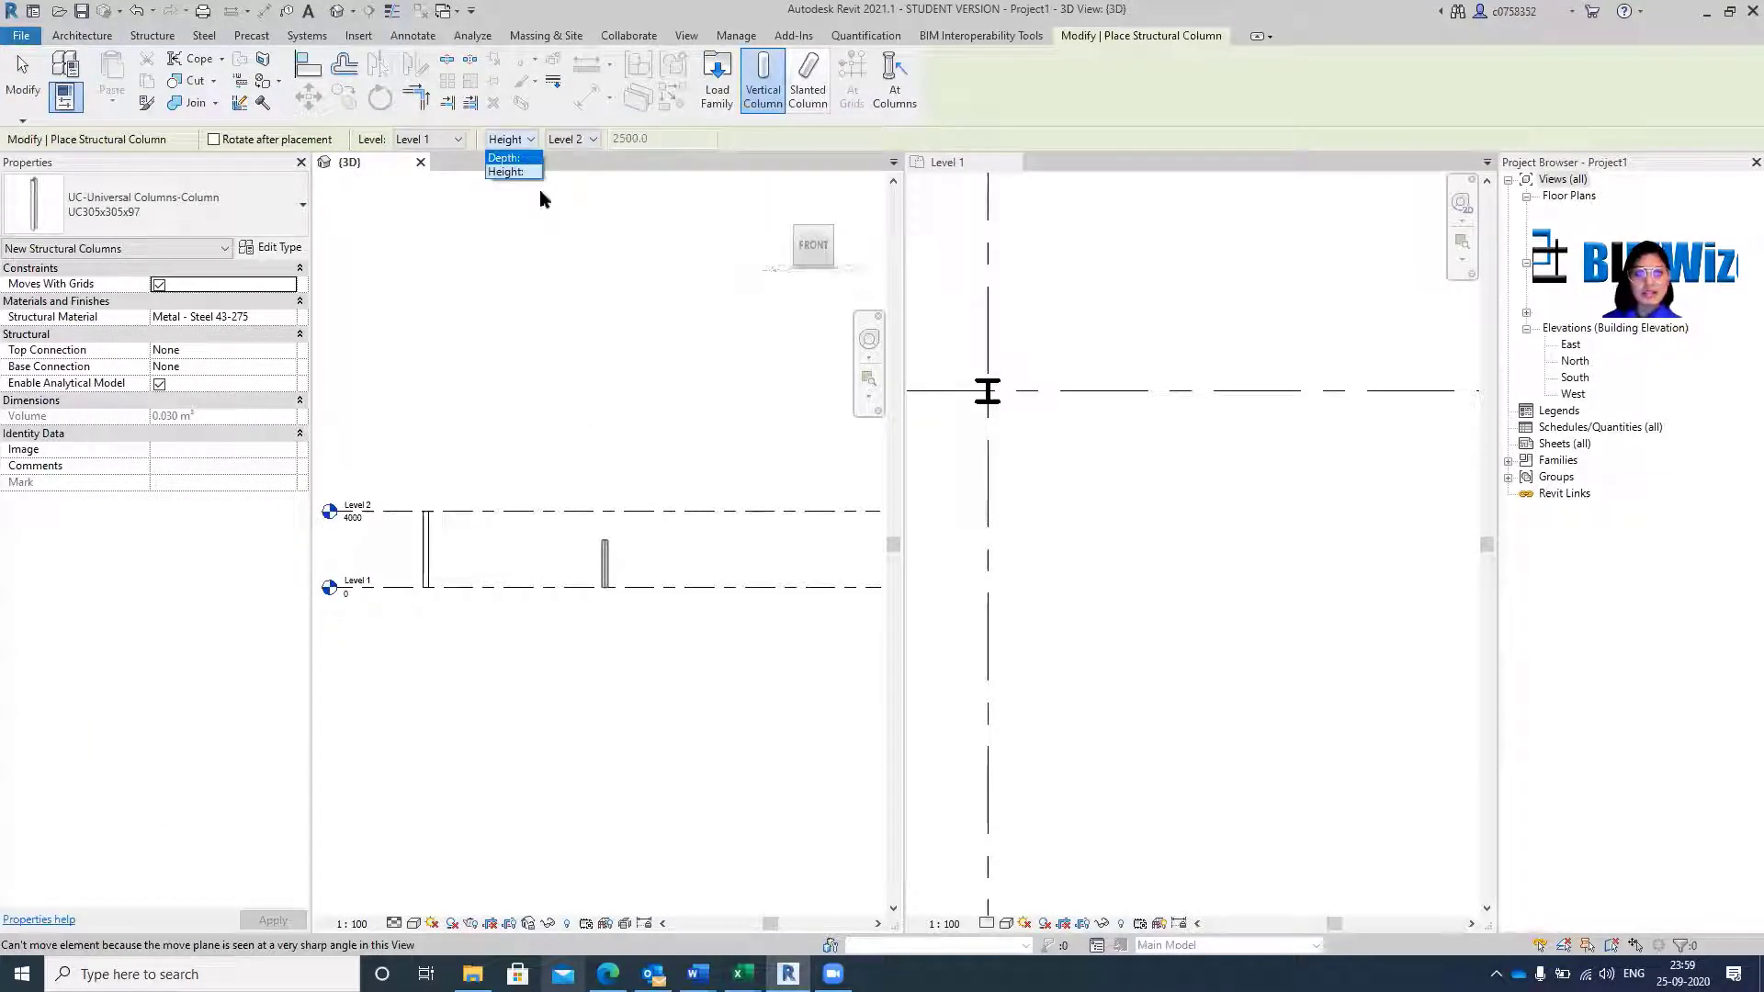
click(1161, 500)
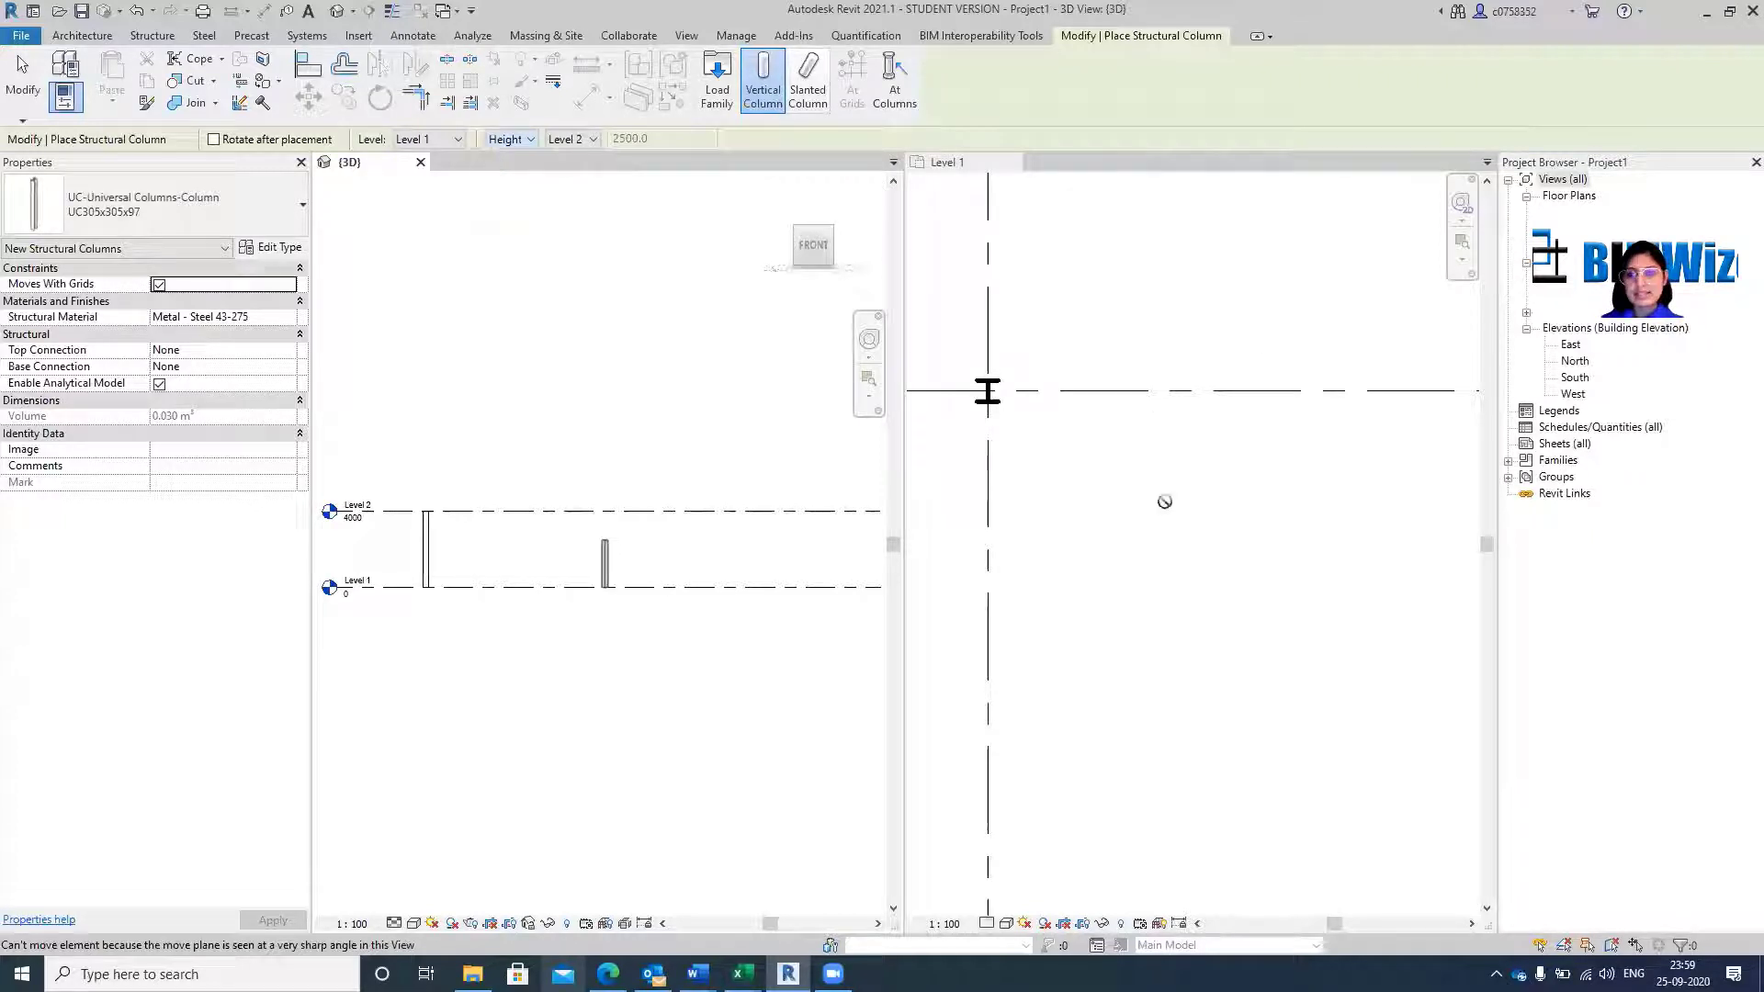
scroll(1047, 453, down, 5)
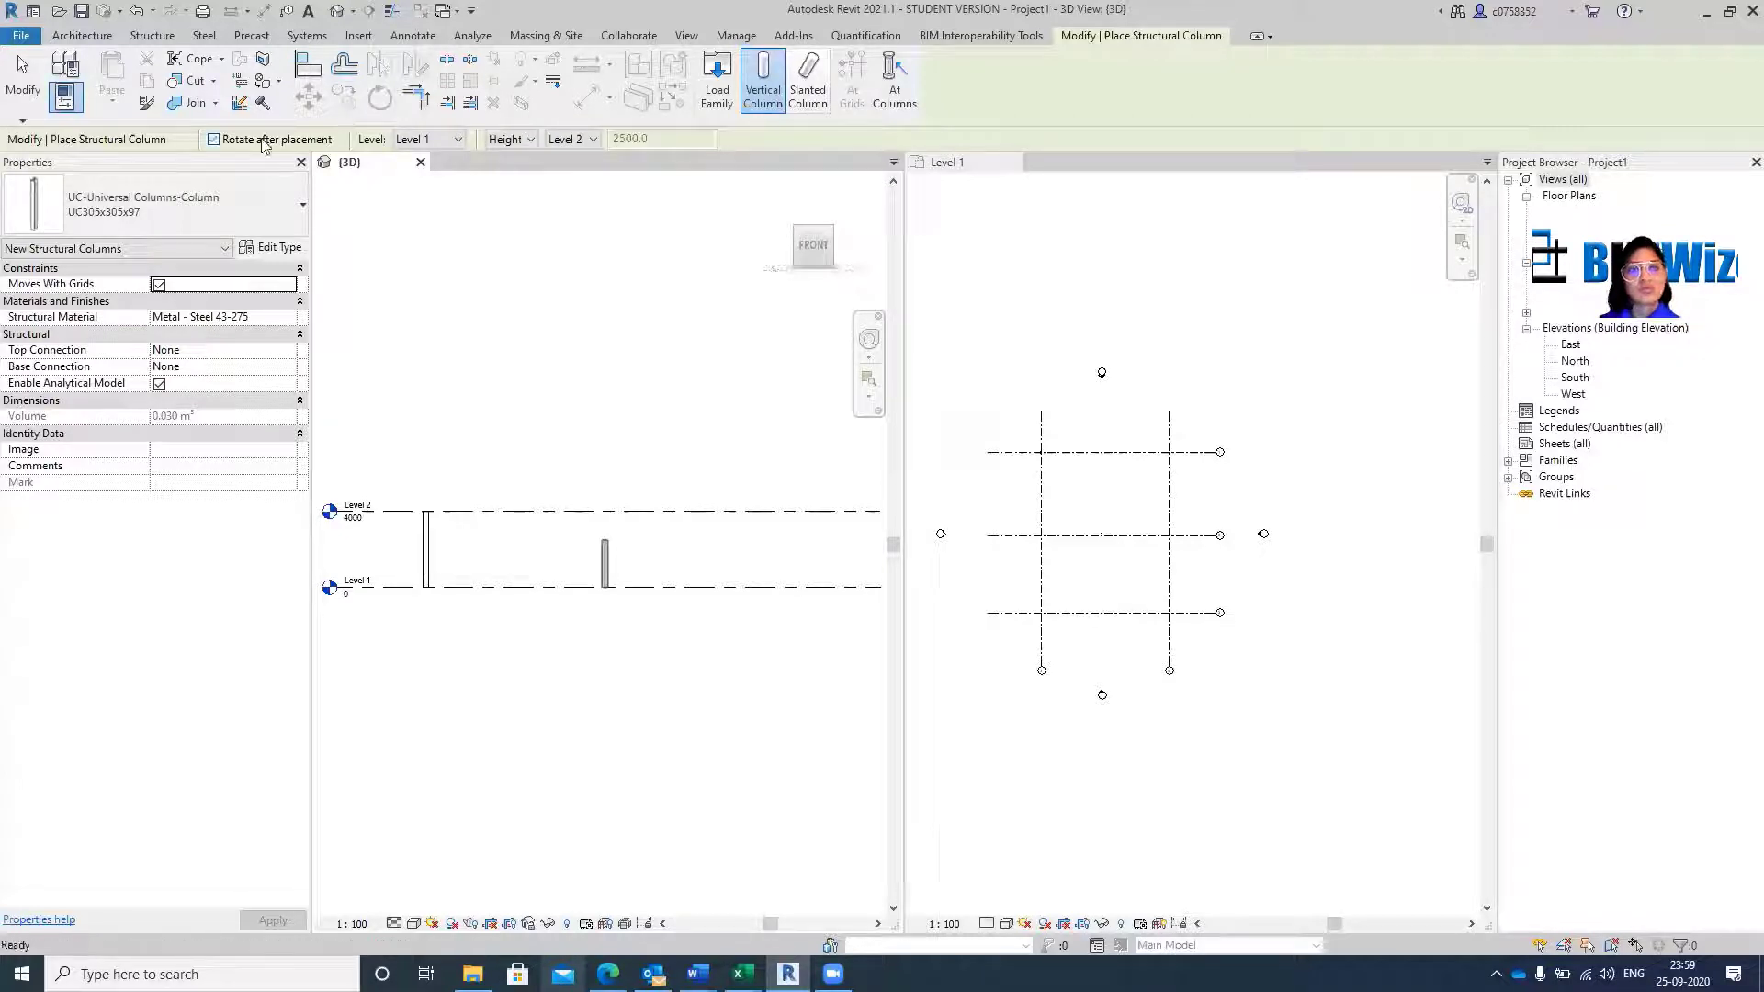
key(Escape)
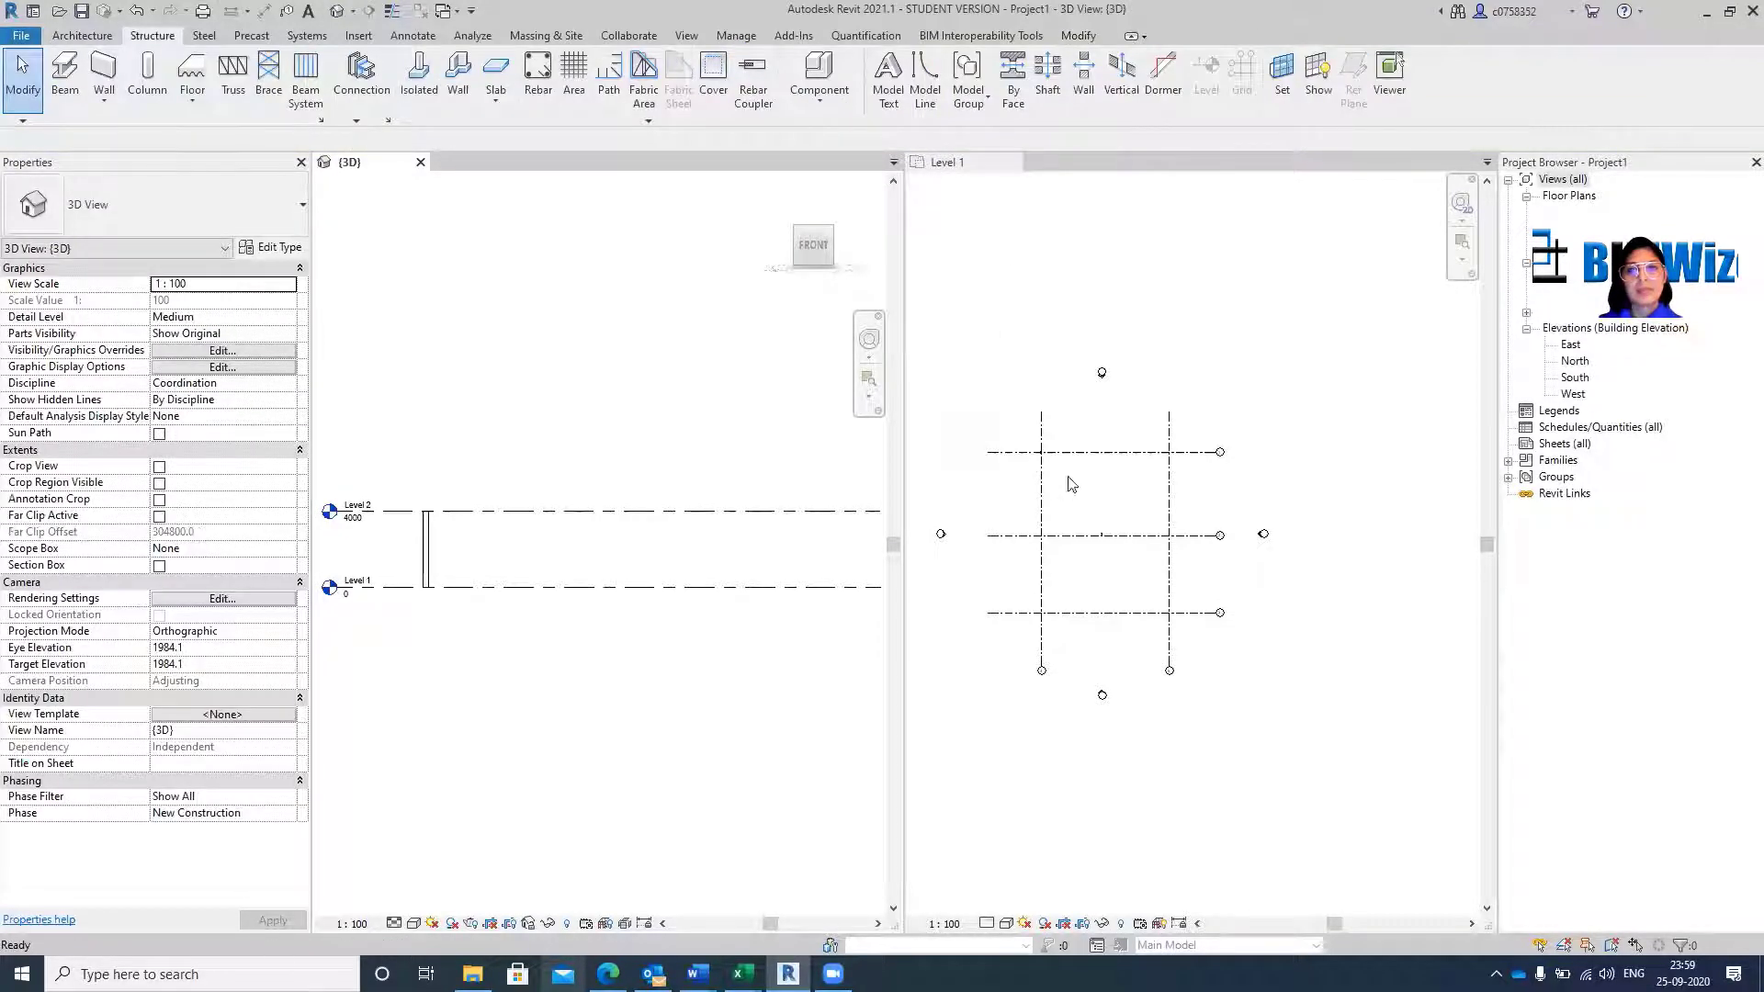
Place a vertical UC305x305x97 structural column with Height to Level 2 at the intersection of grids 1 and 5 in the Level 1 plan.
scroll(1185, 471, up, 6)
click(1230, 503)
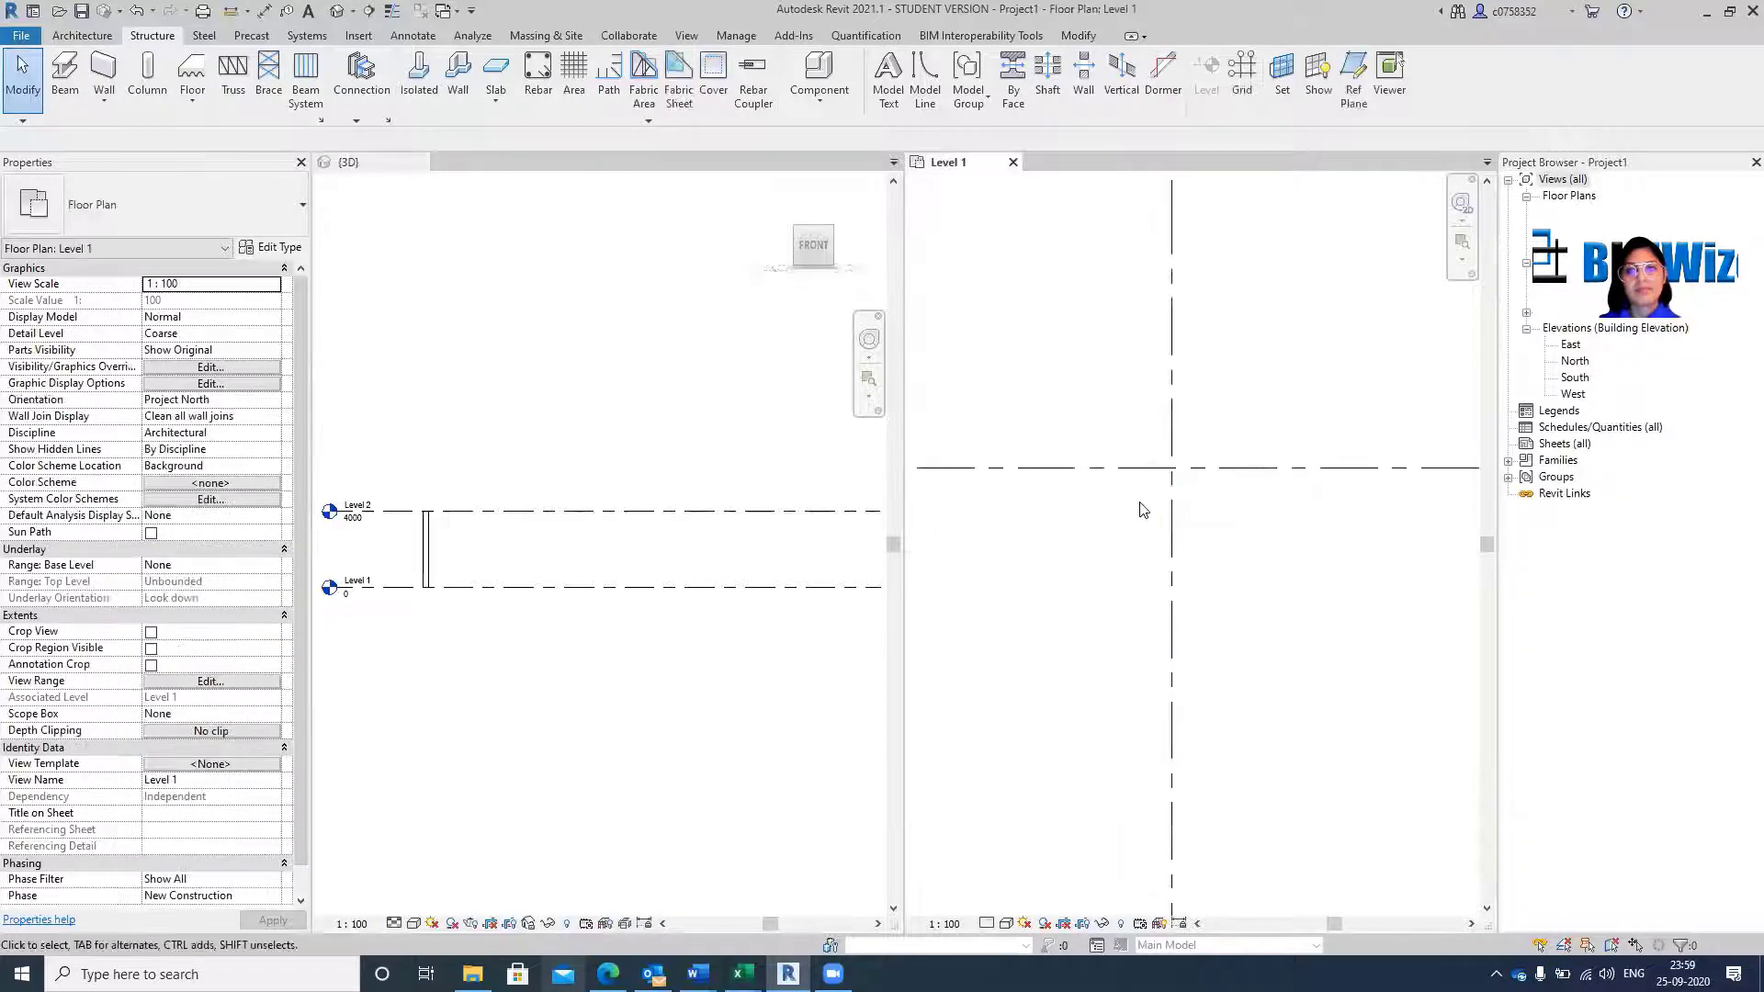
click(148, 75)
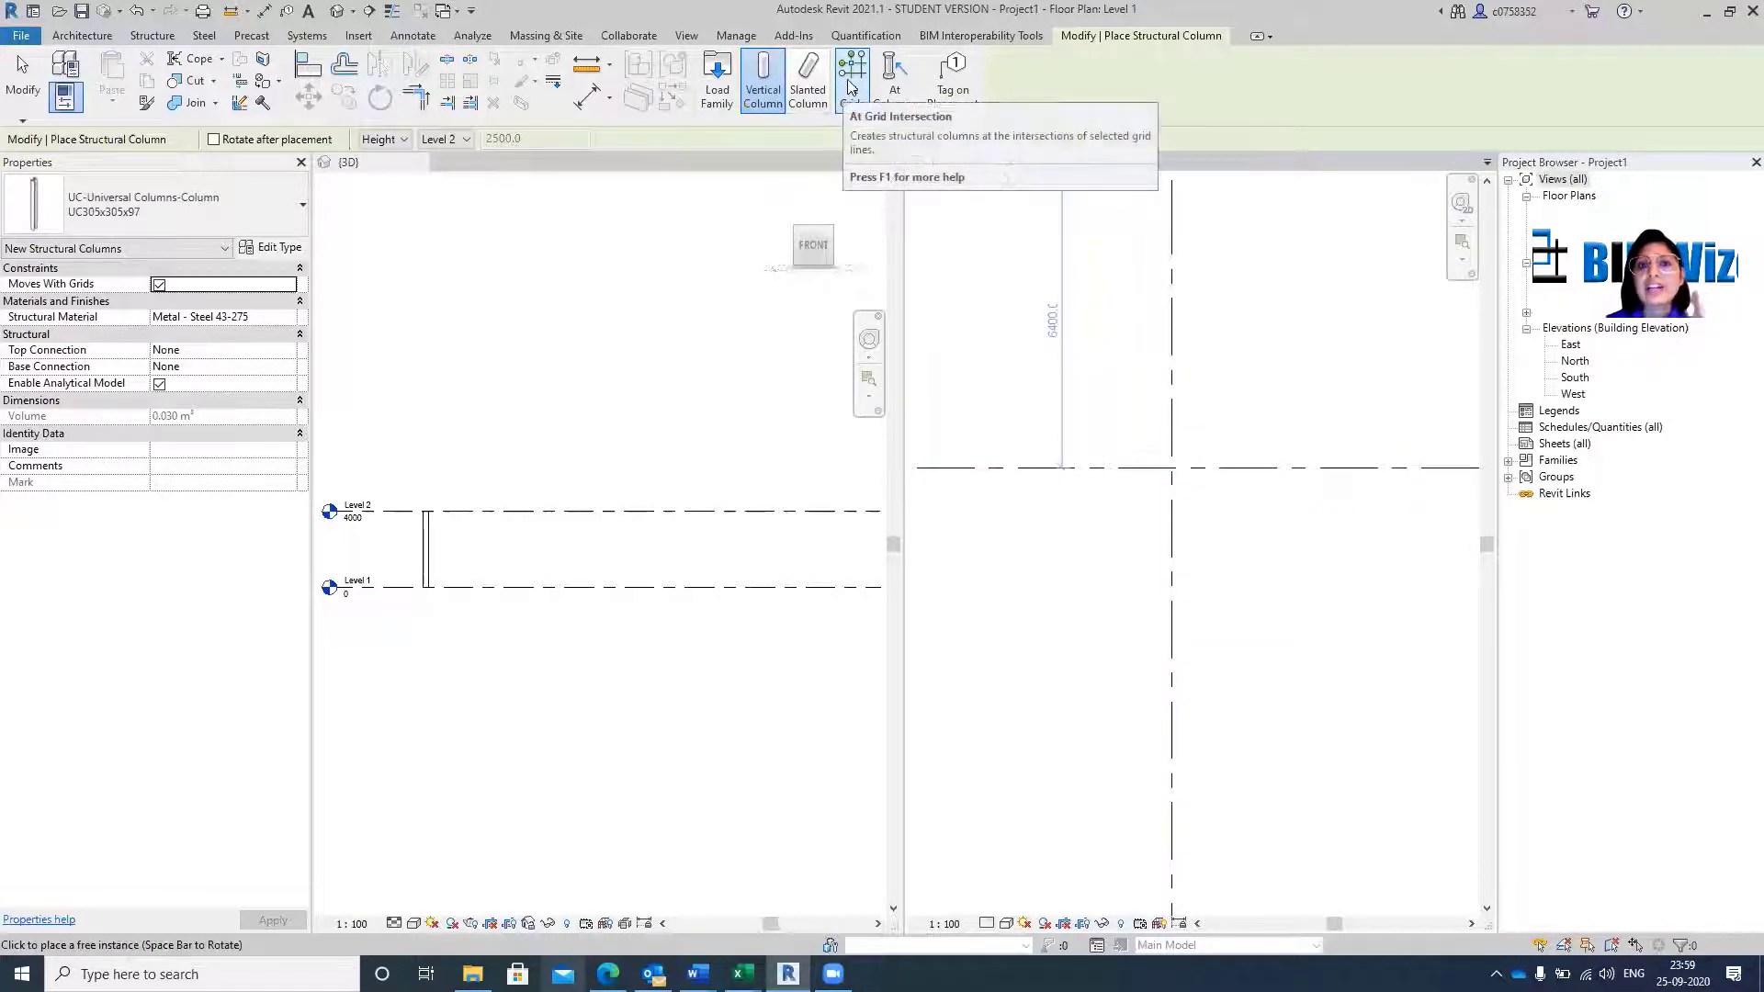
scroll(1010, 468, down, 5)
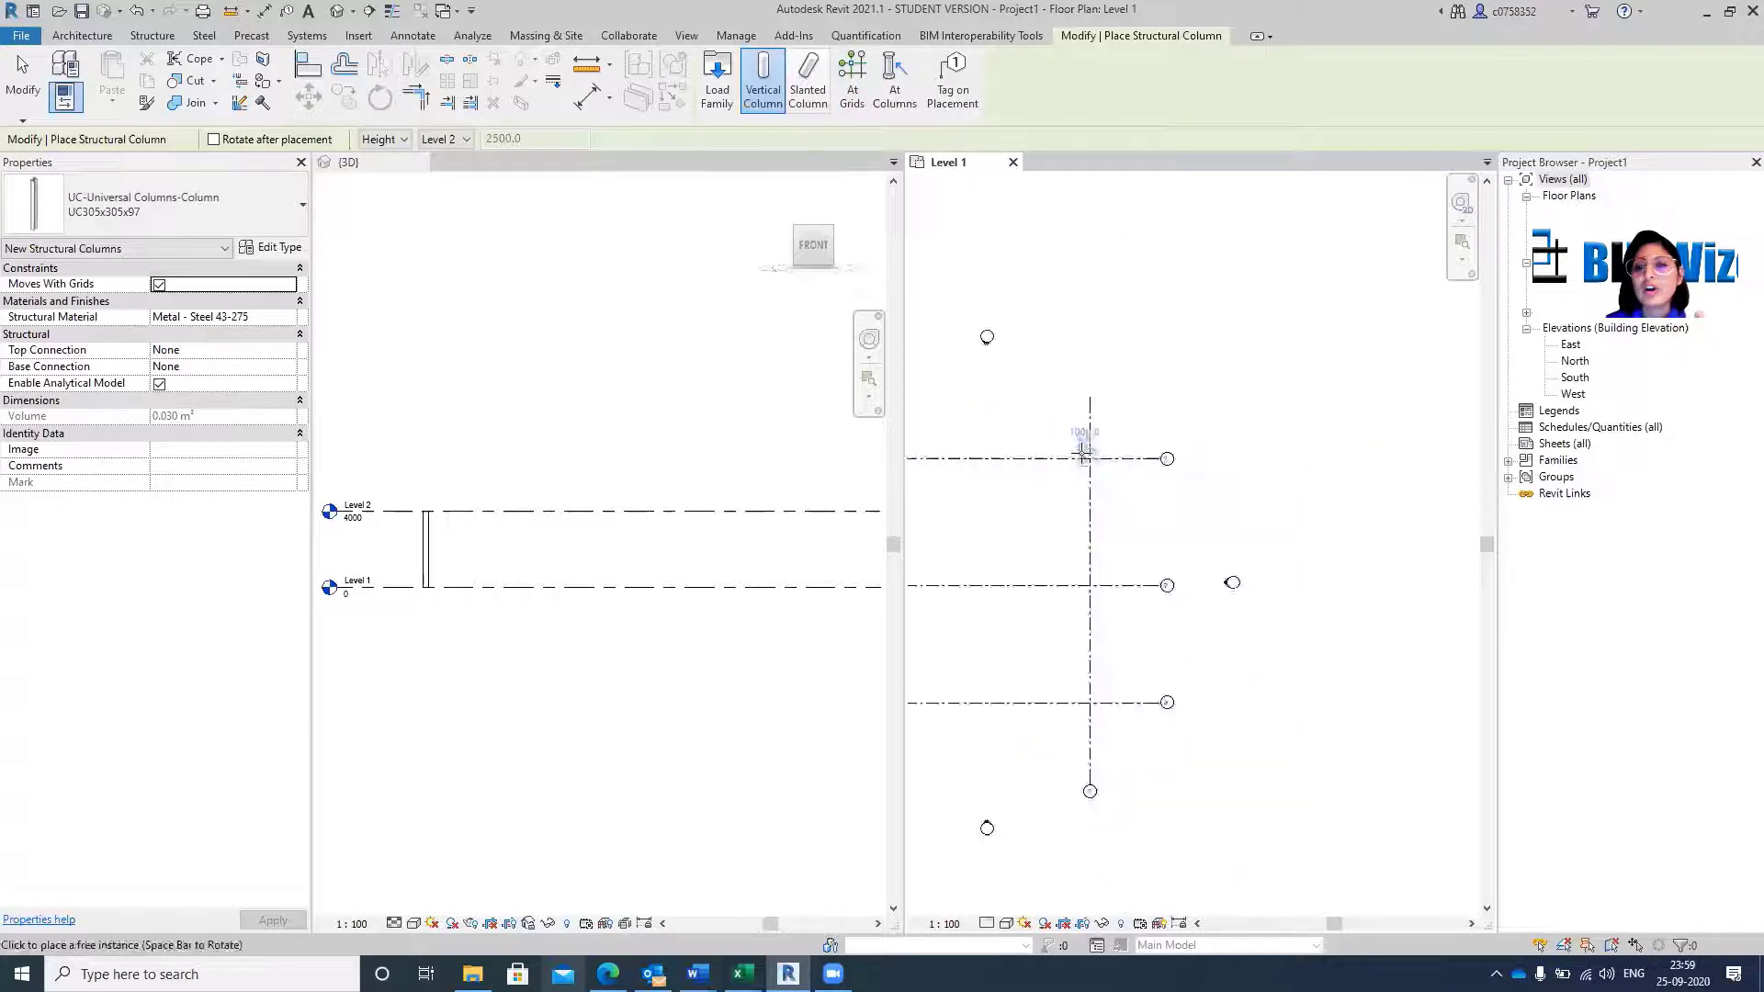
scroll(1061, 499, up, 5)
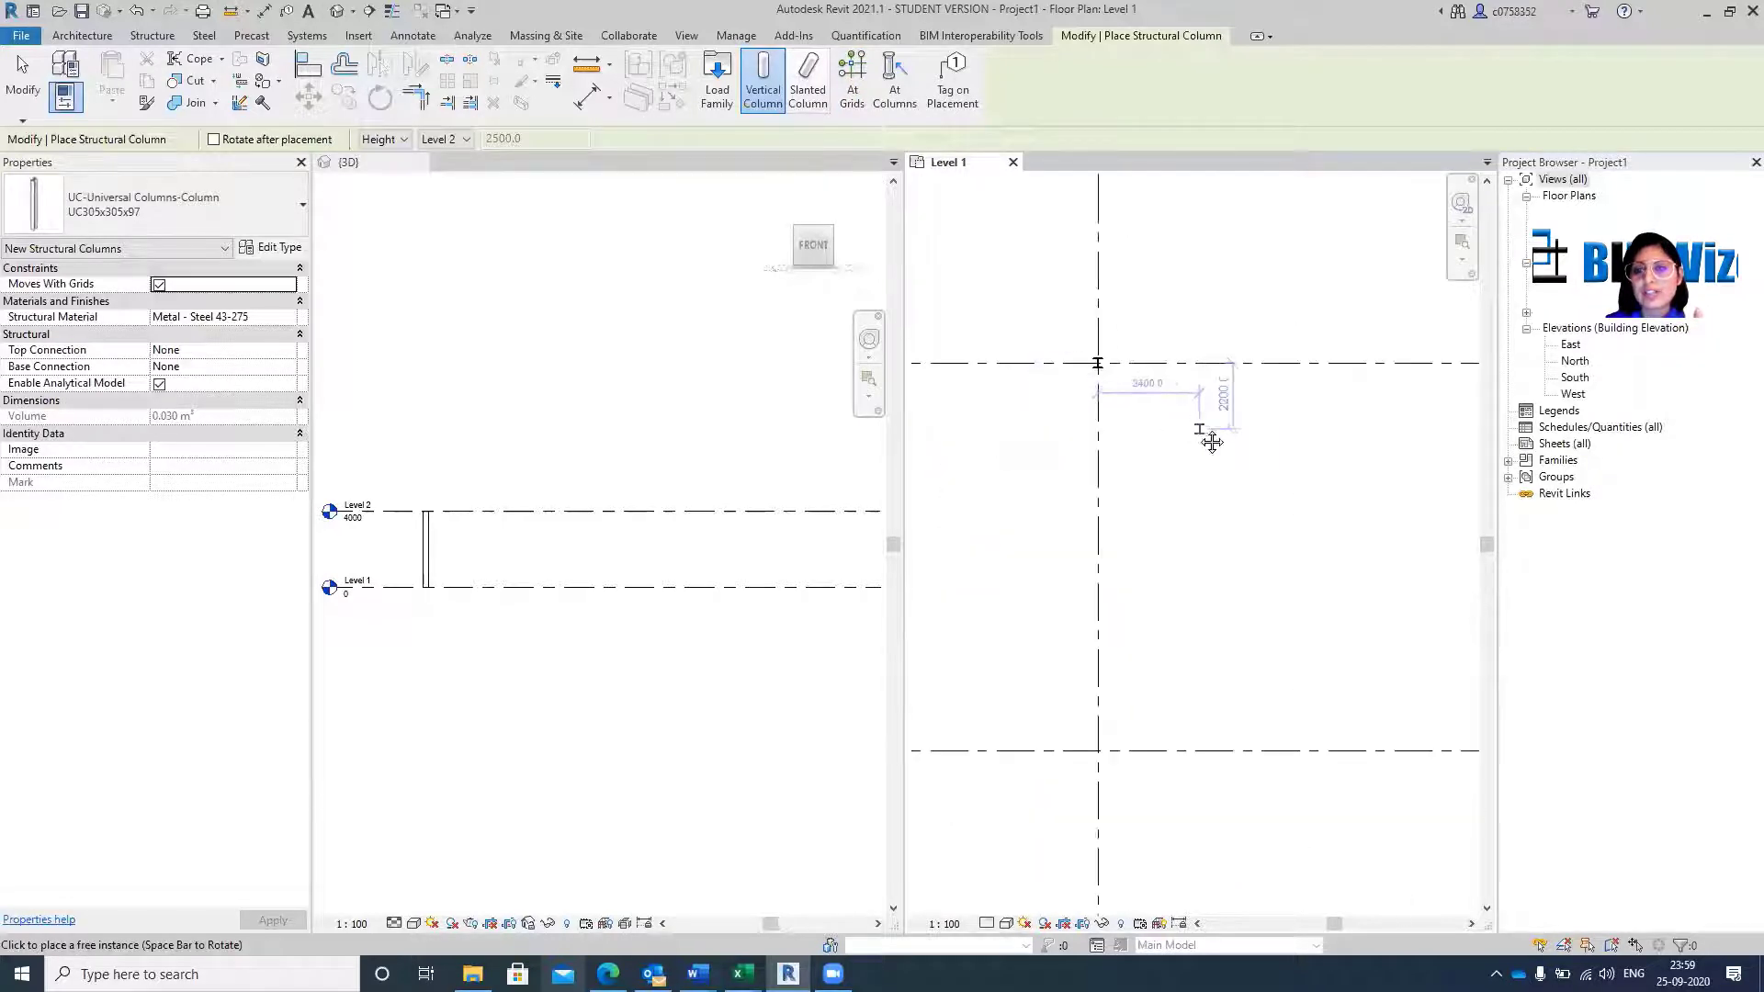
middle_drag(1209, 433, 964, 496)
scroll(957, 465, down, 6)
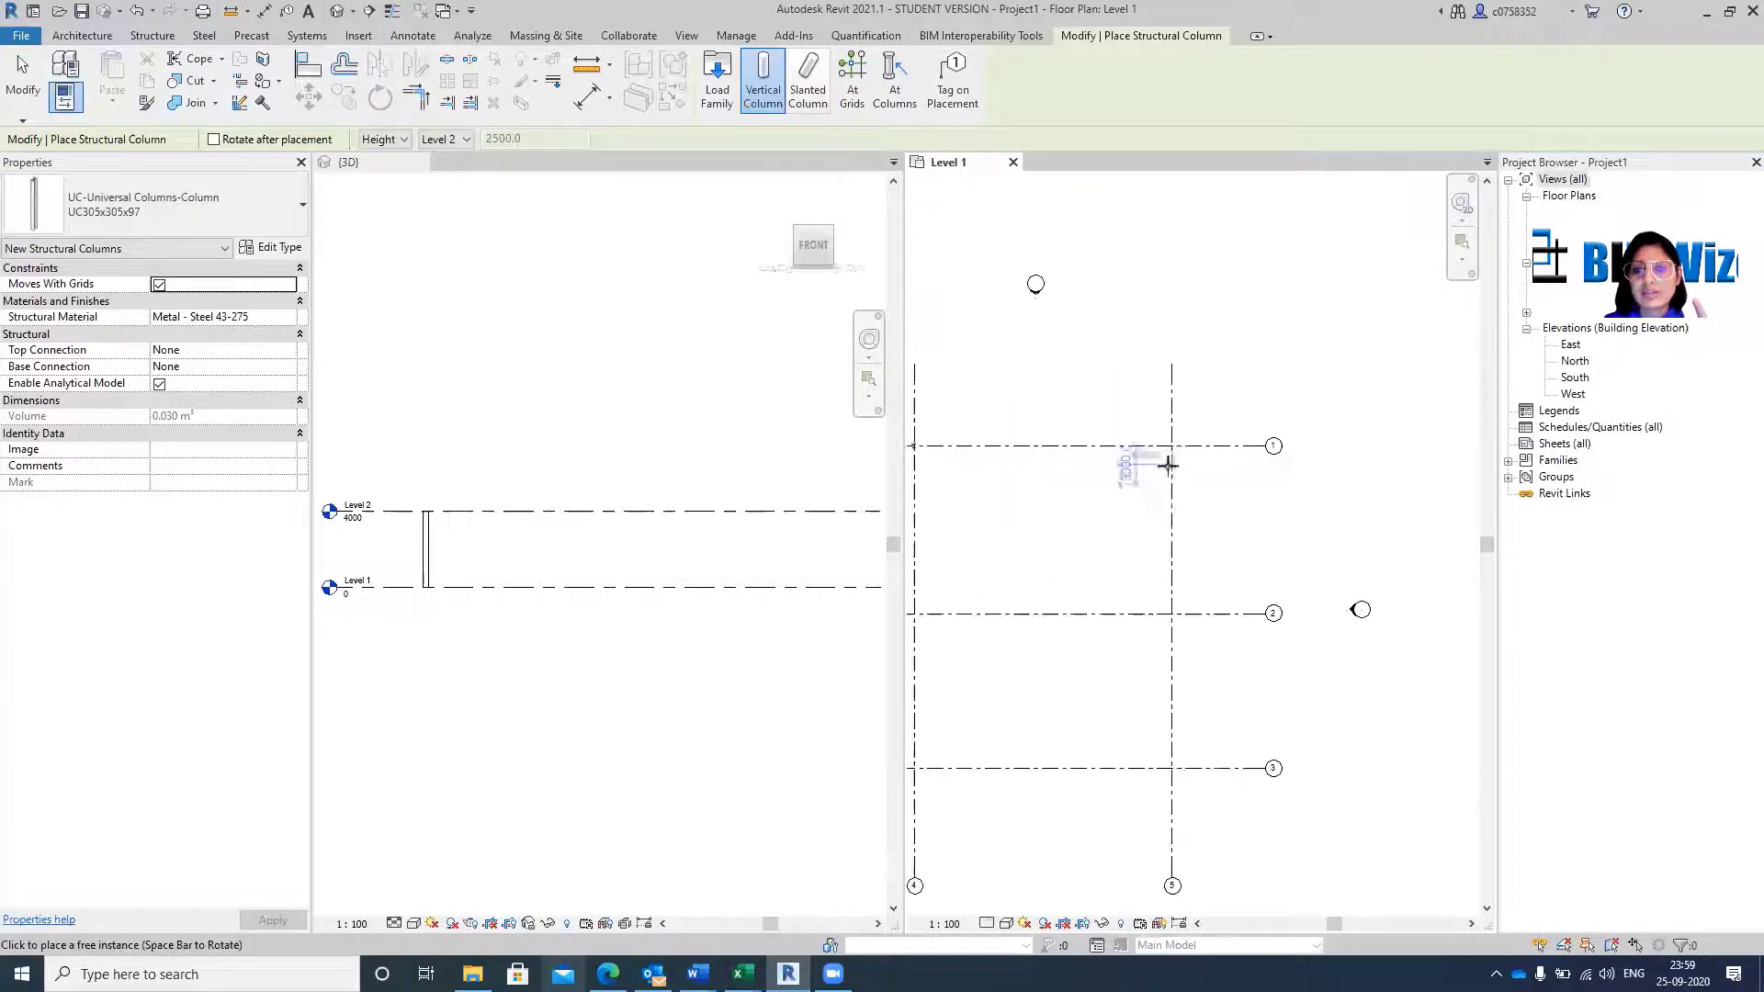
scroll(1168, 463, up, 5)
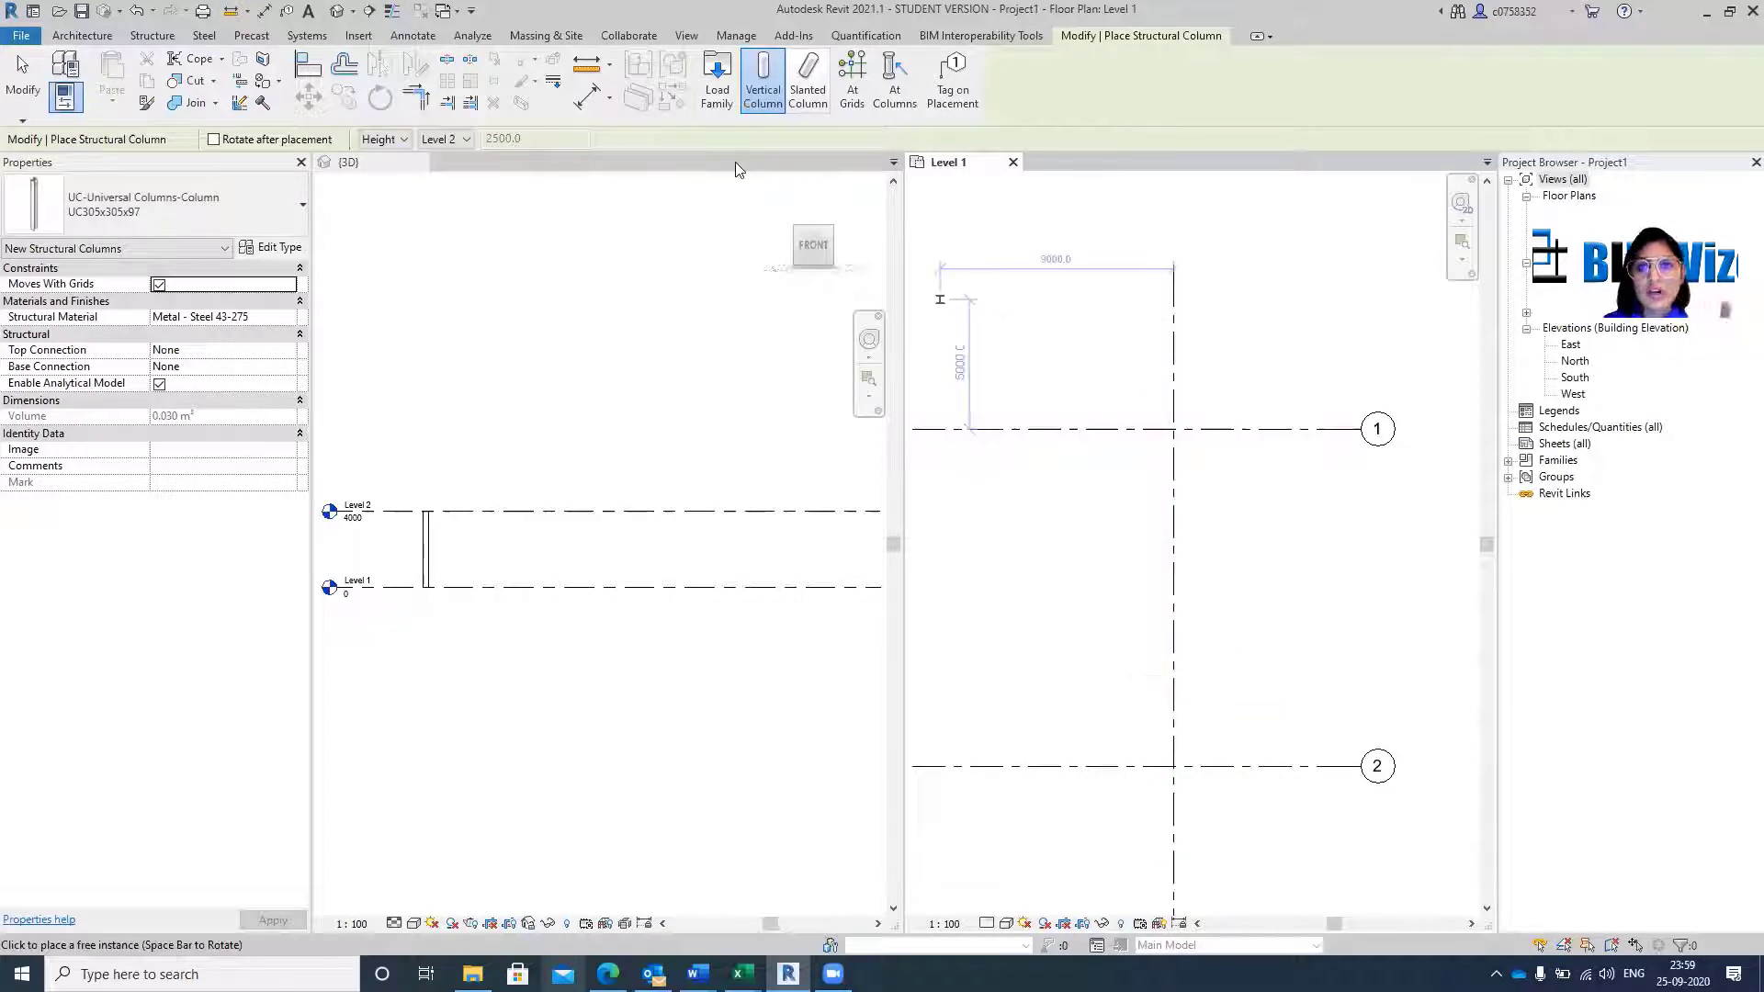
click(1174, 431)
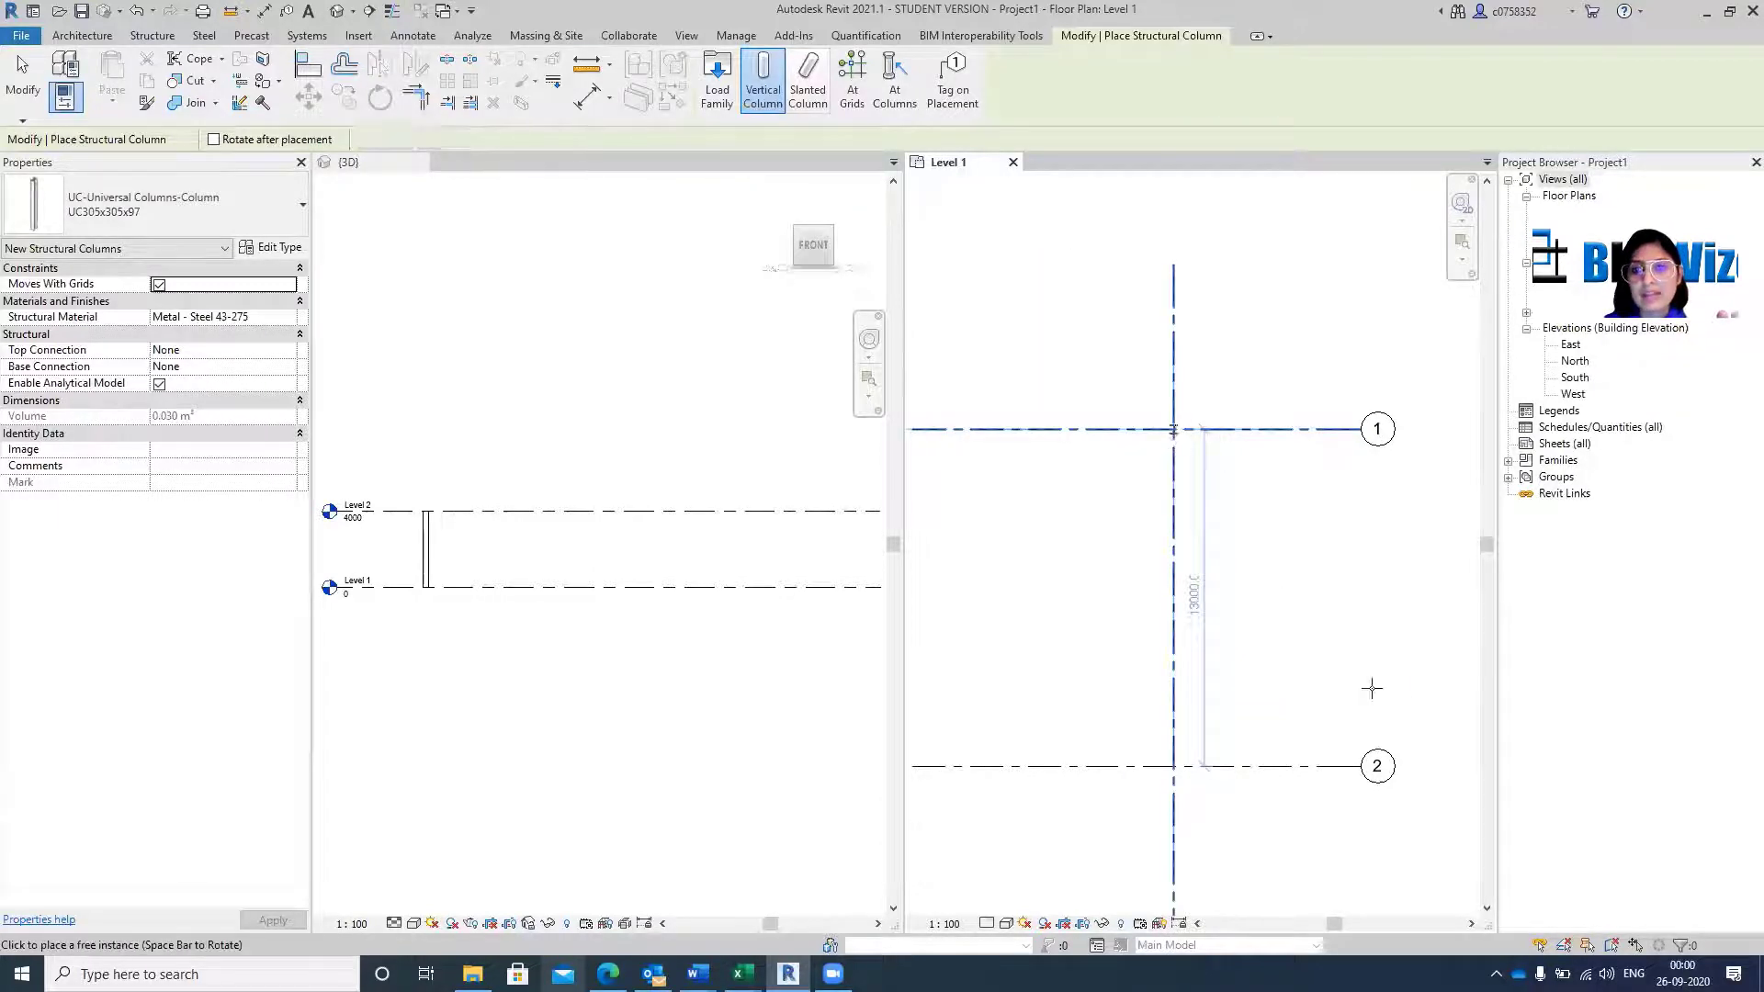
Switch structural column placement to slanted and set the second end point to Level 2.
click(810, 92)
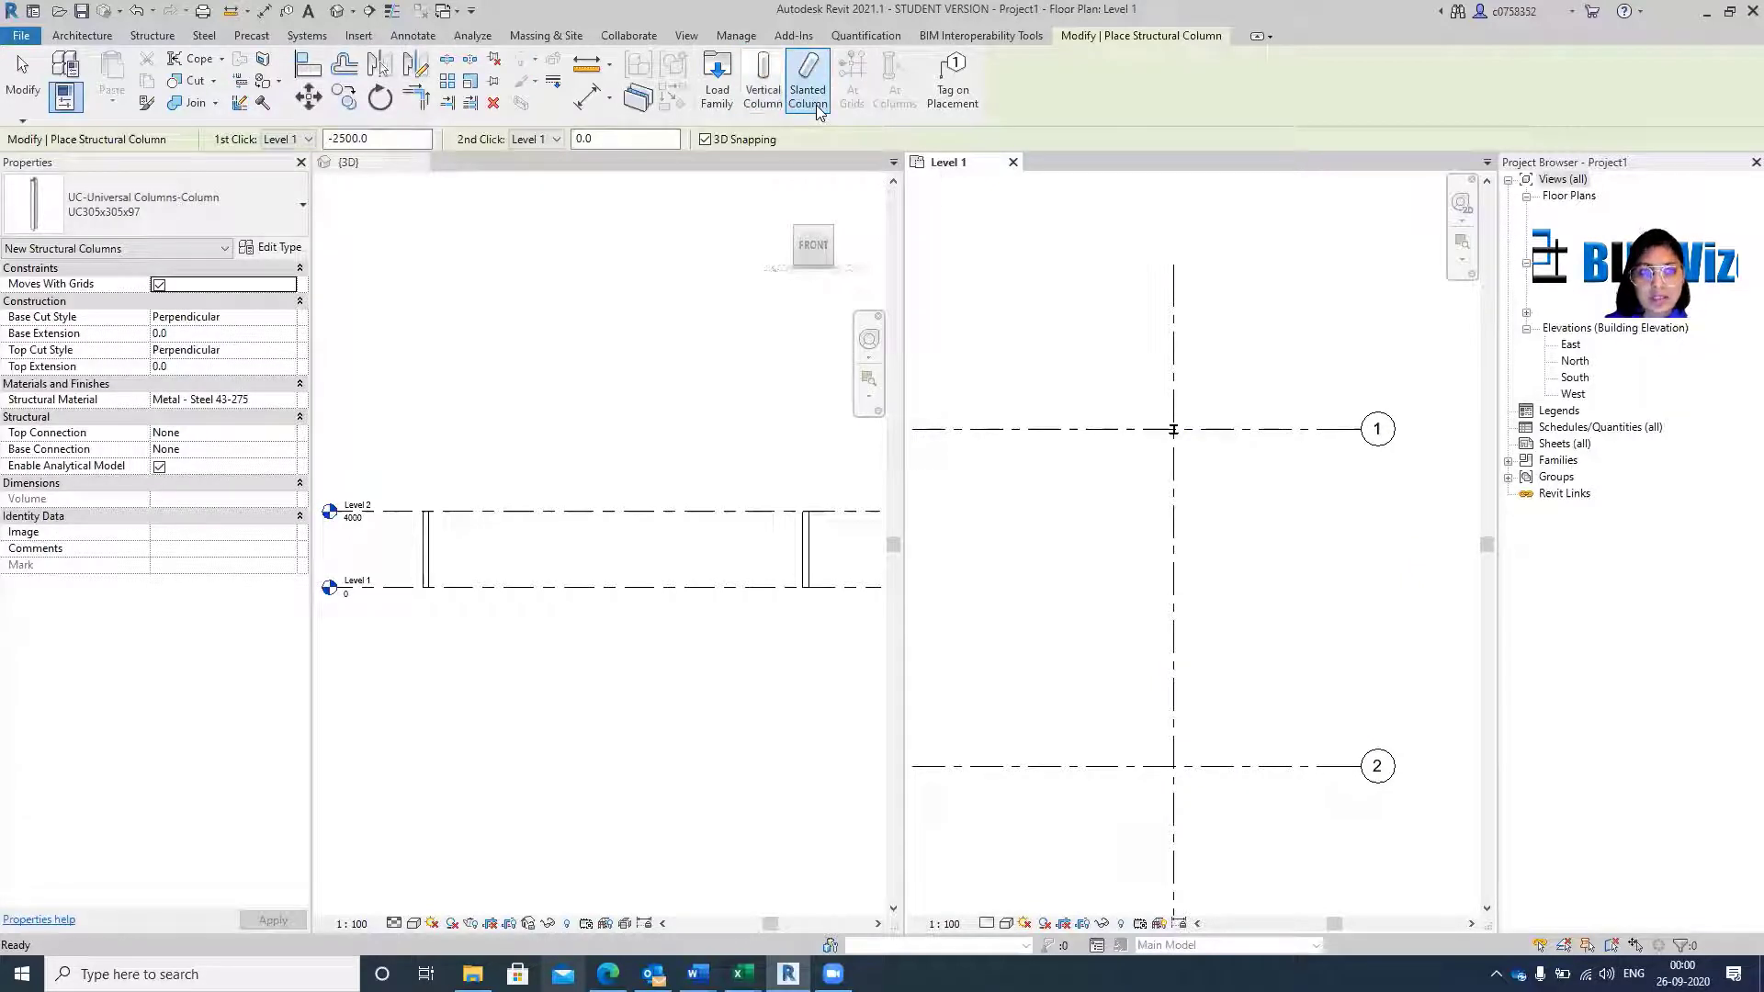
click(311, 138)
click(312, 138)
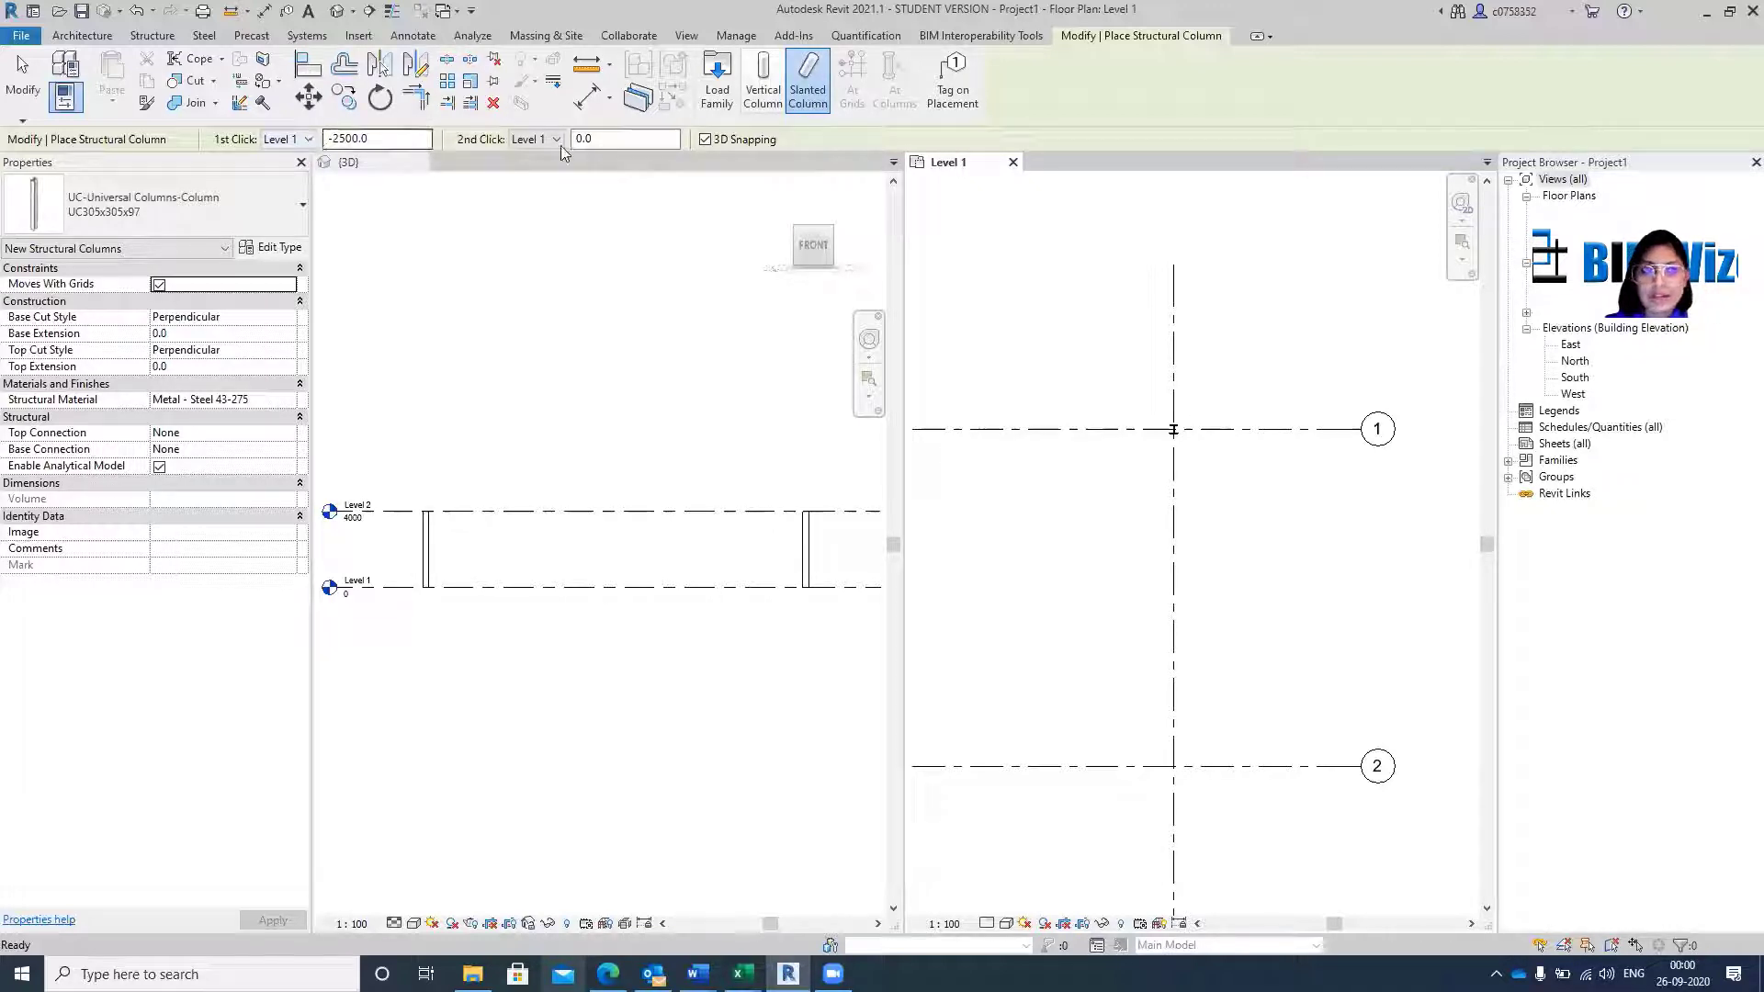
drag(430, 138, 296, 142)
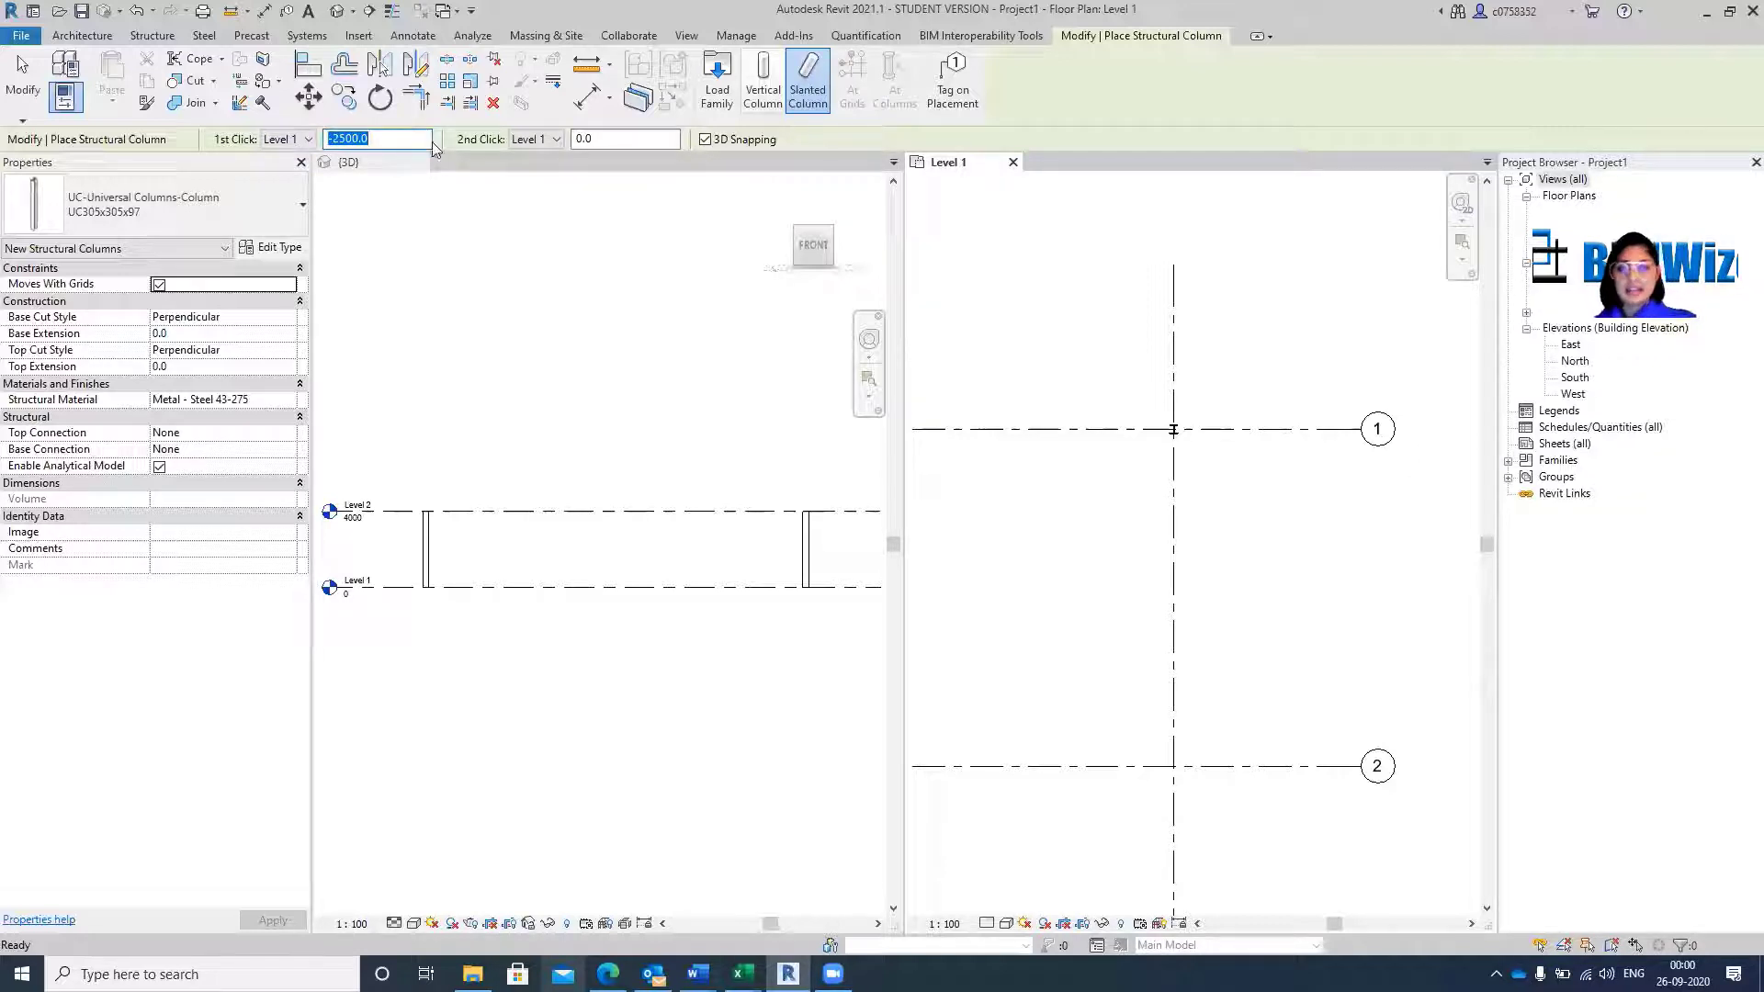
click(555, 145)
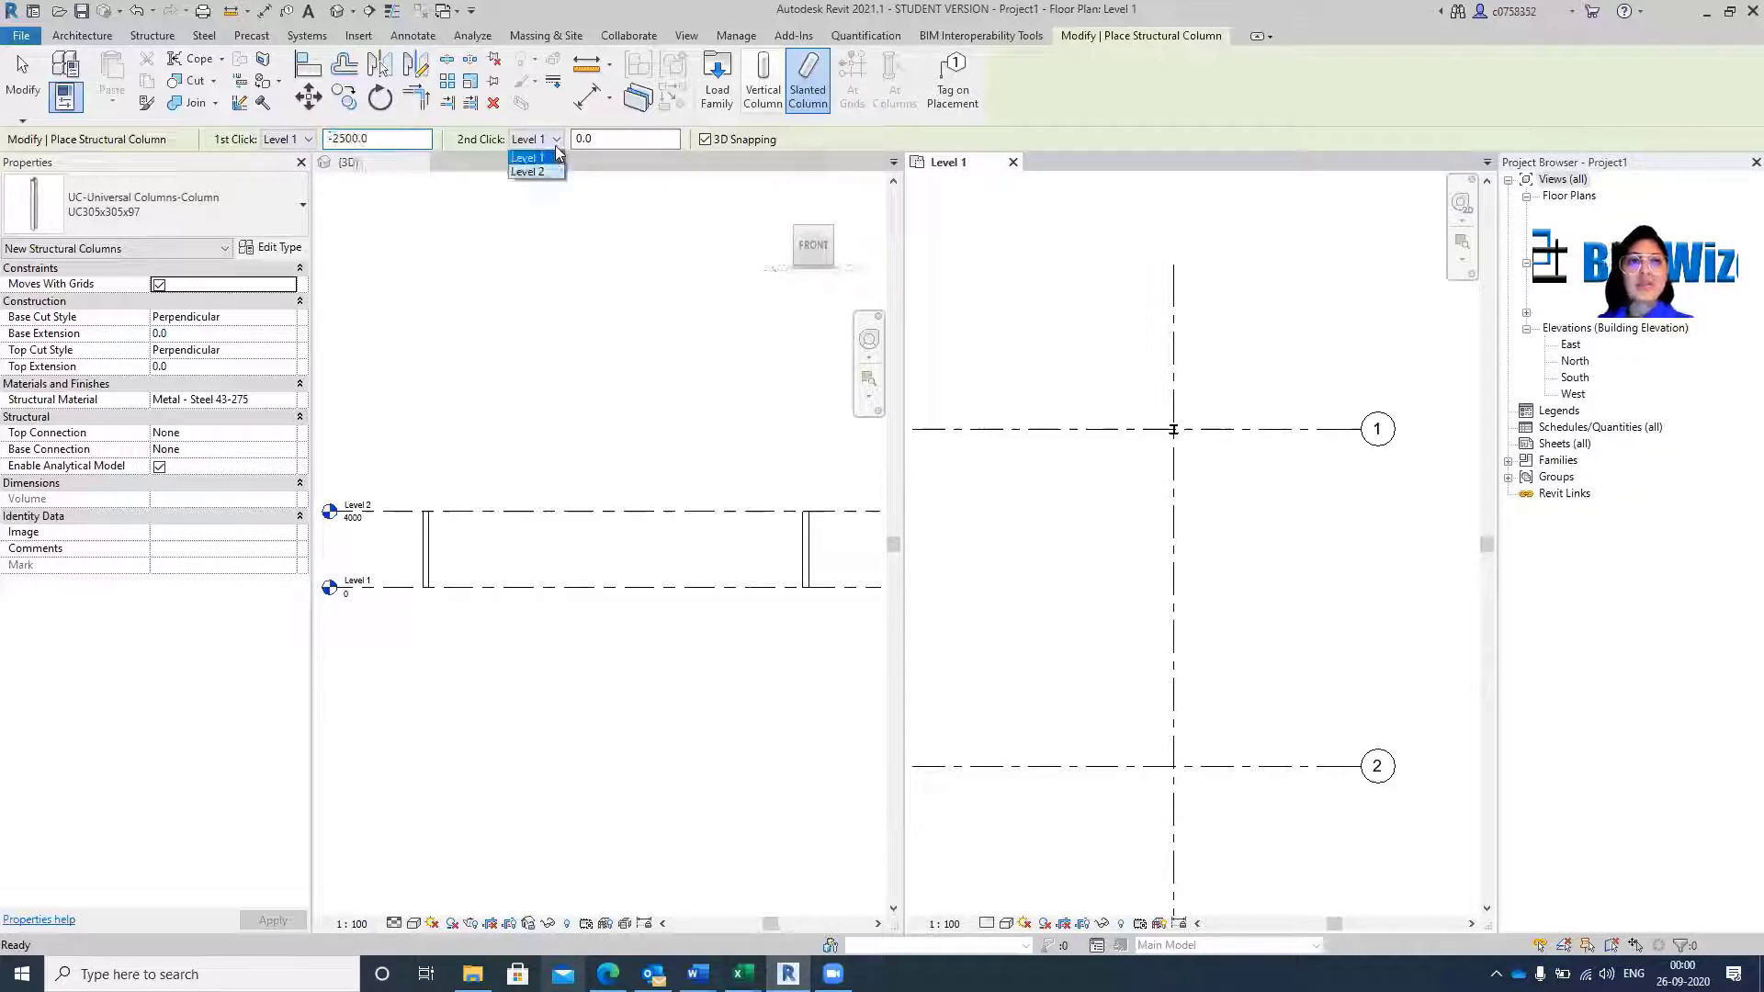
click(537, 173)
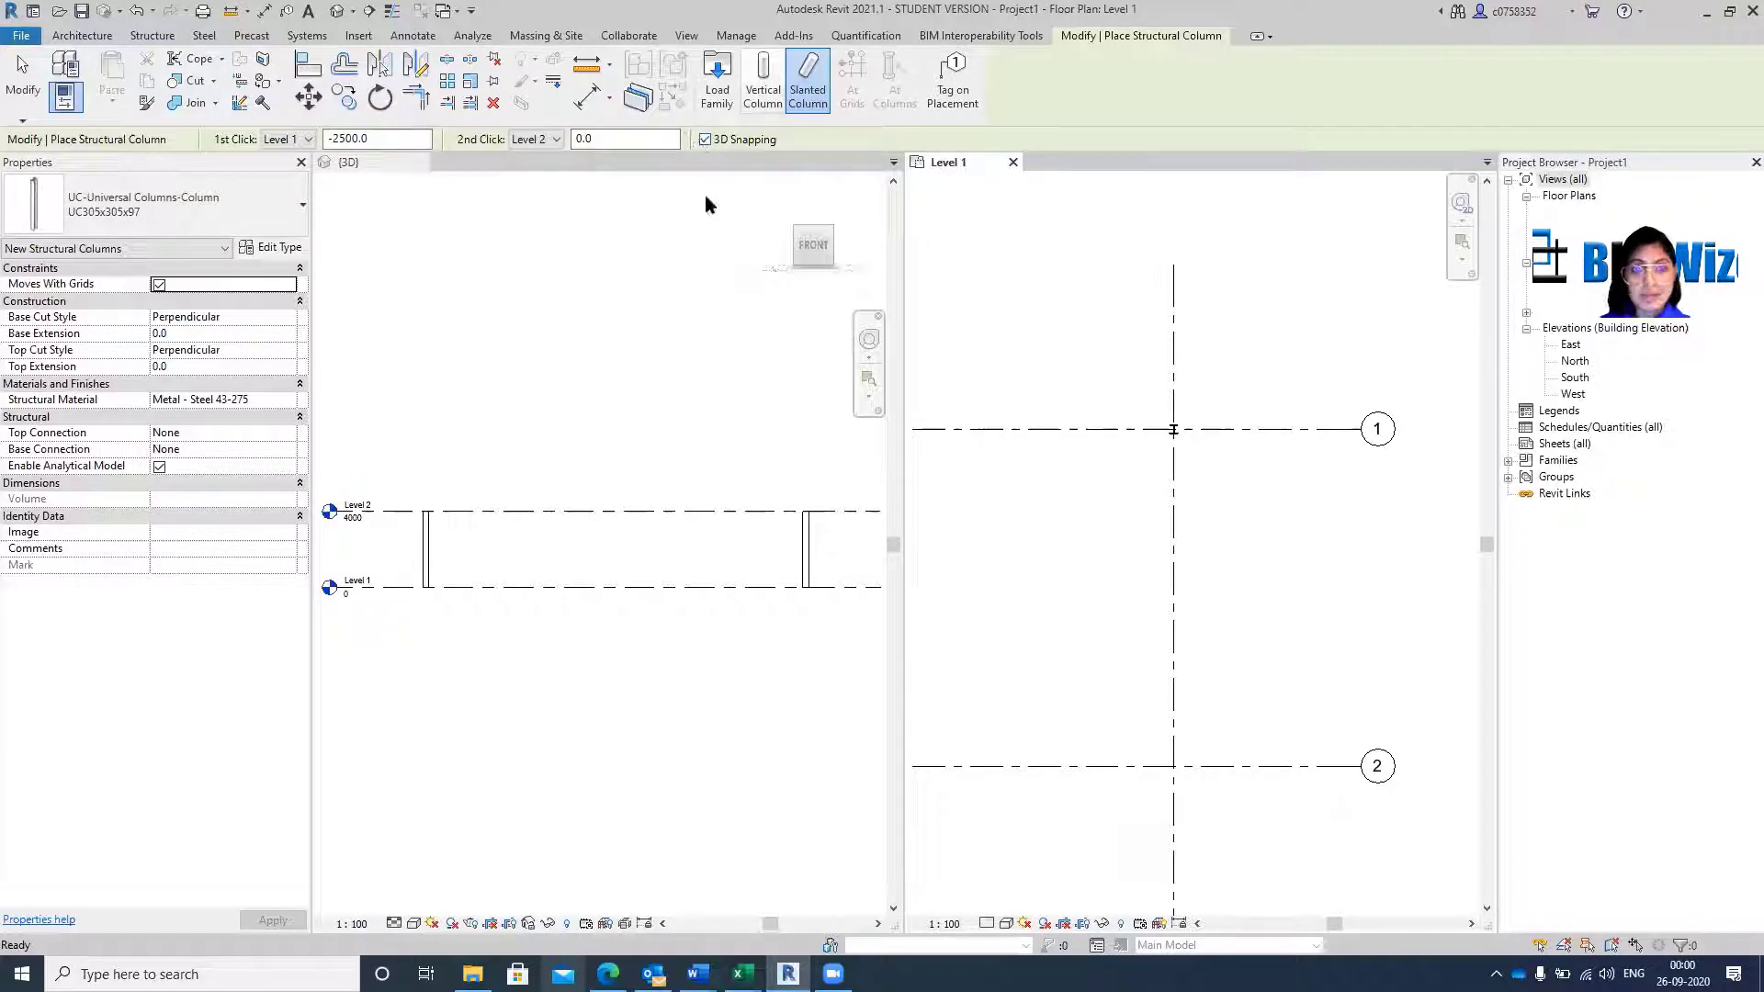
click(1173, 765)
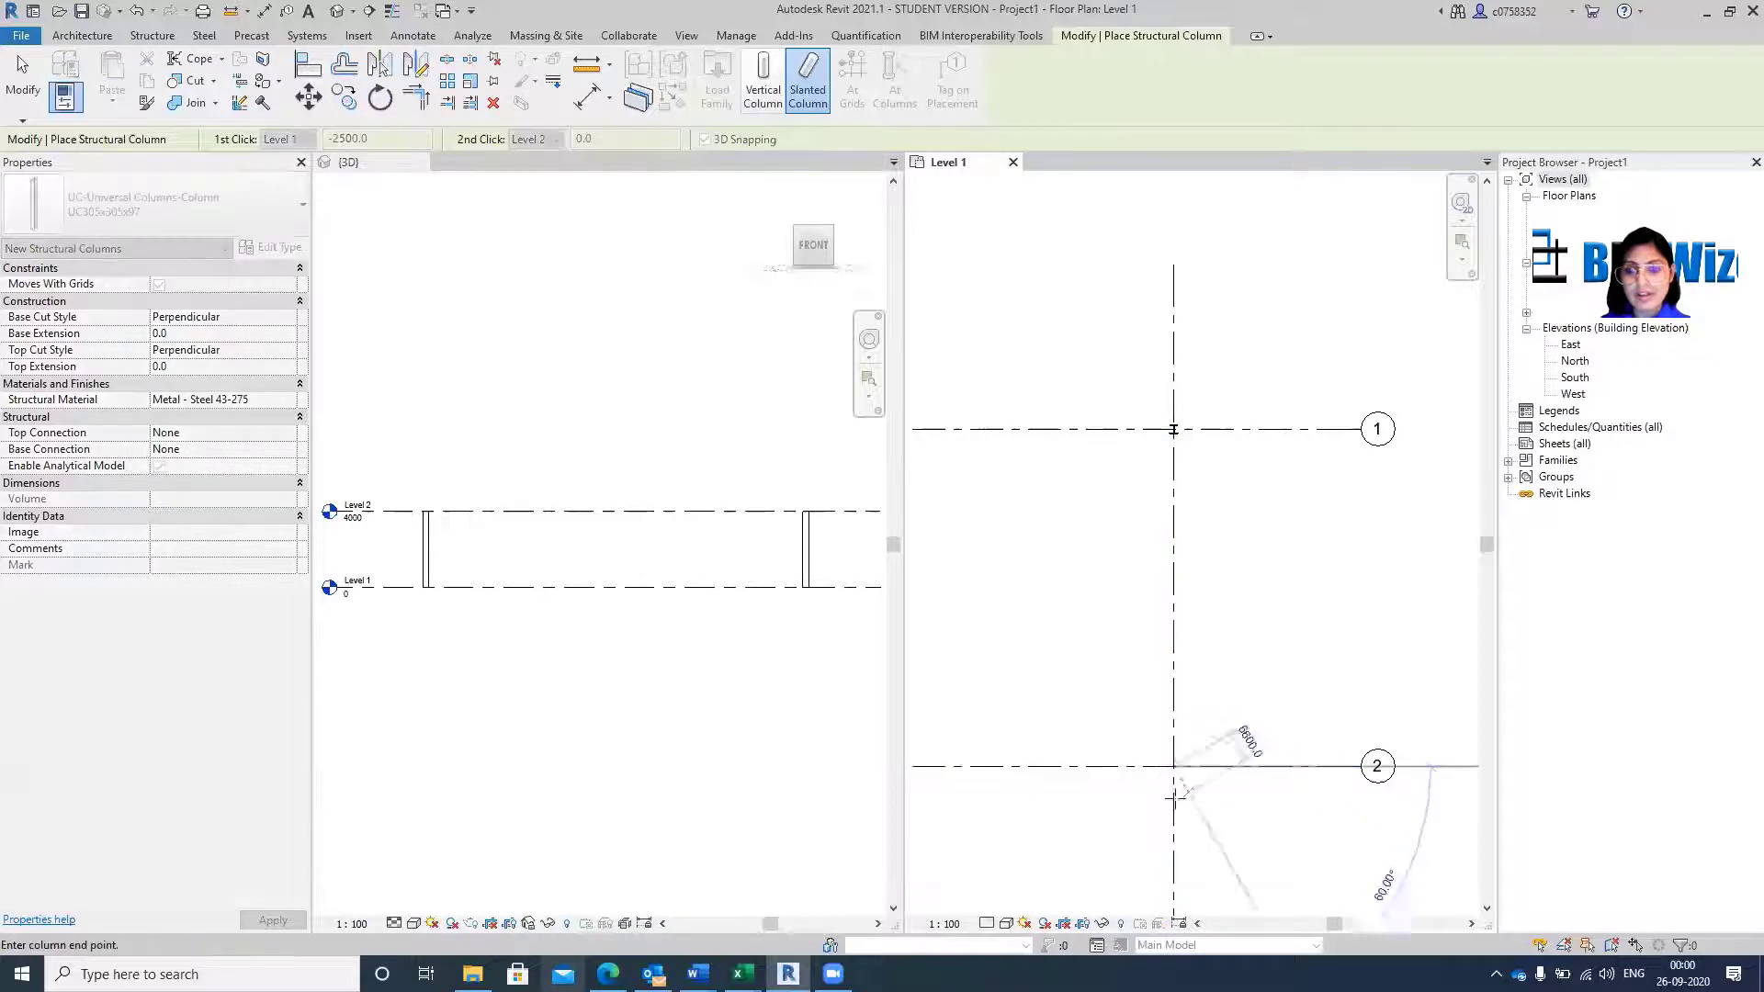
scroll(768, 578, down, 5)
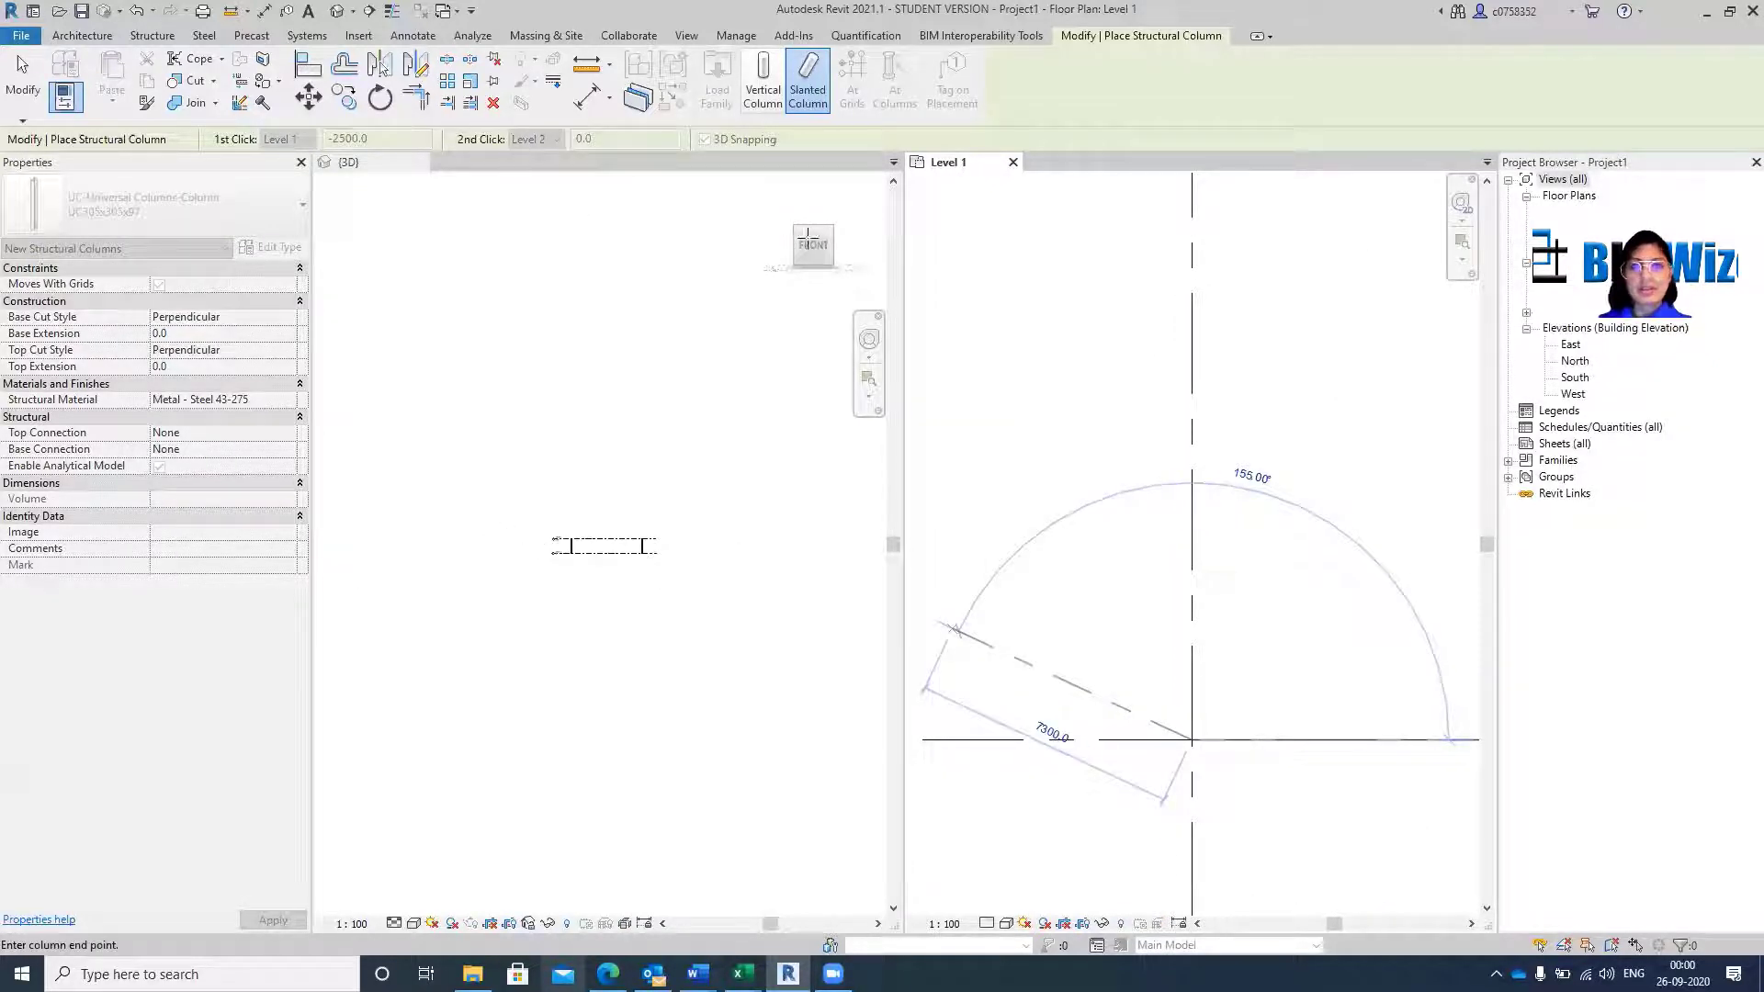
click(753, 169)
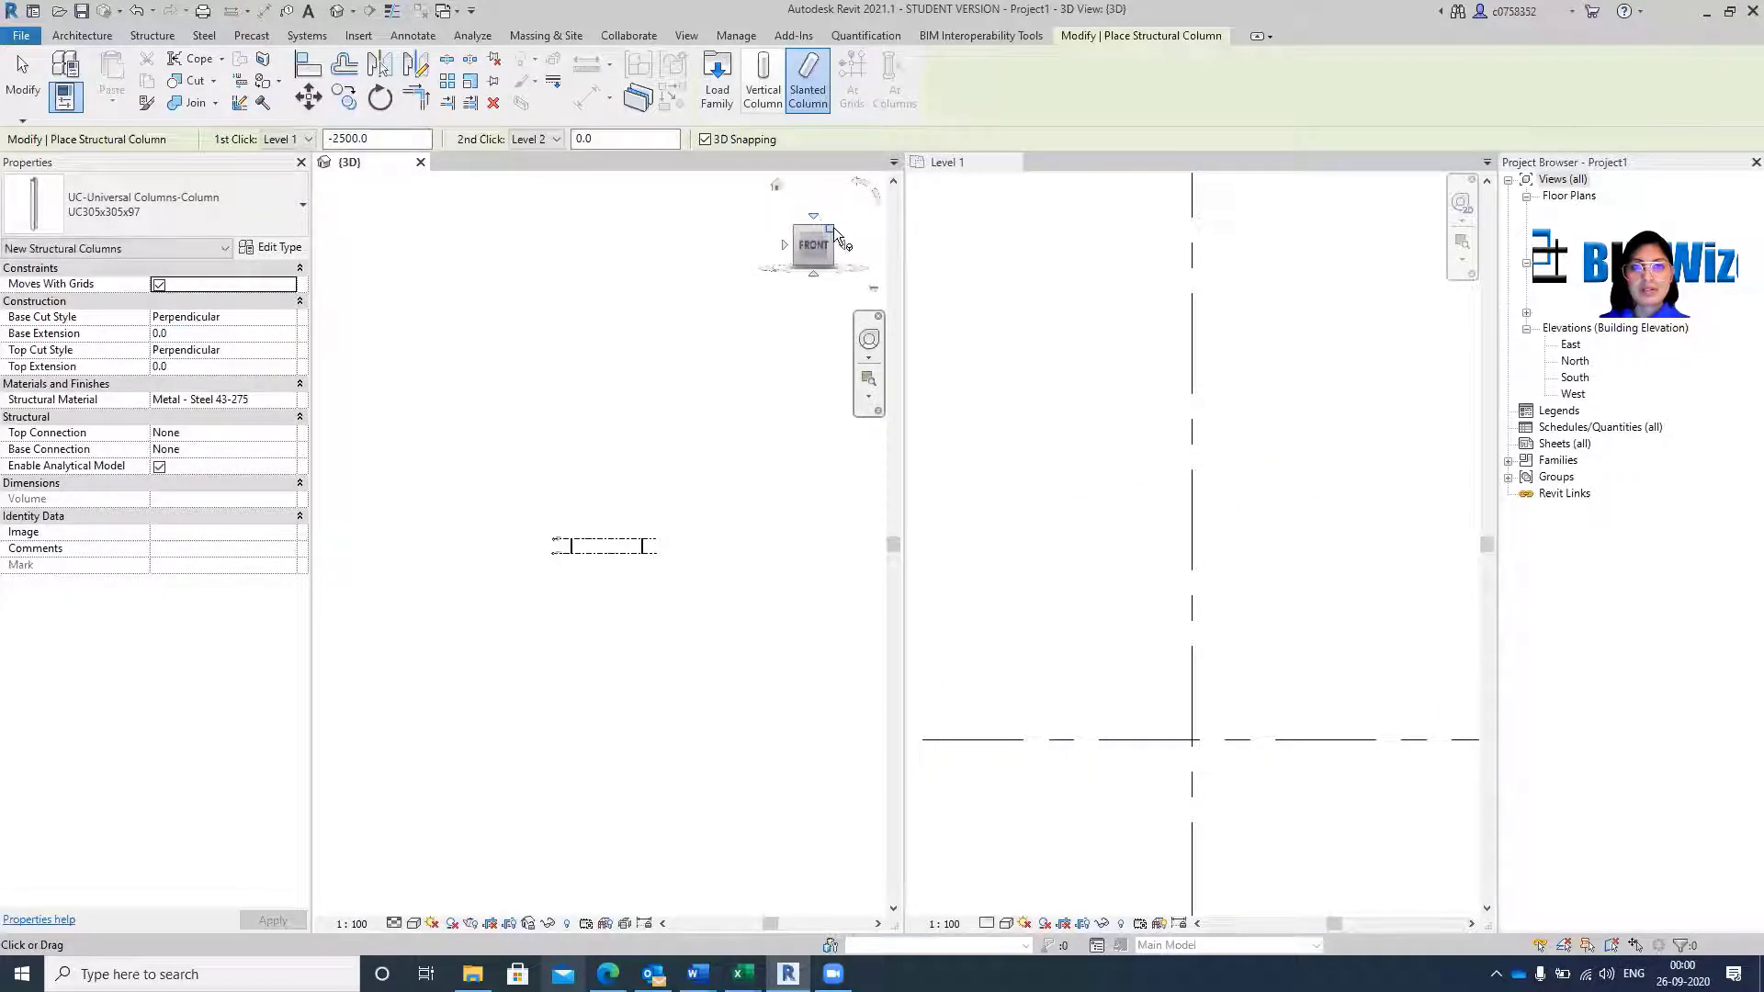
Turn the 3D view isometric and place a slanted column about 8000 mm long along grid 2, crossing grid 5, and inspect it in both views.
click(832, 229)
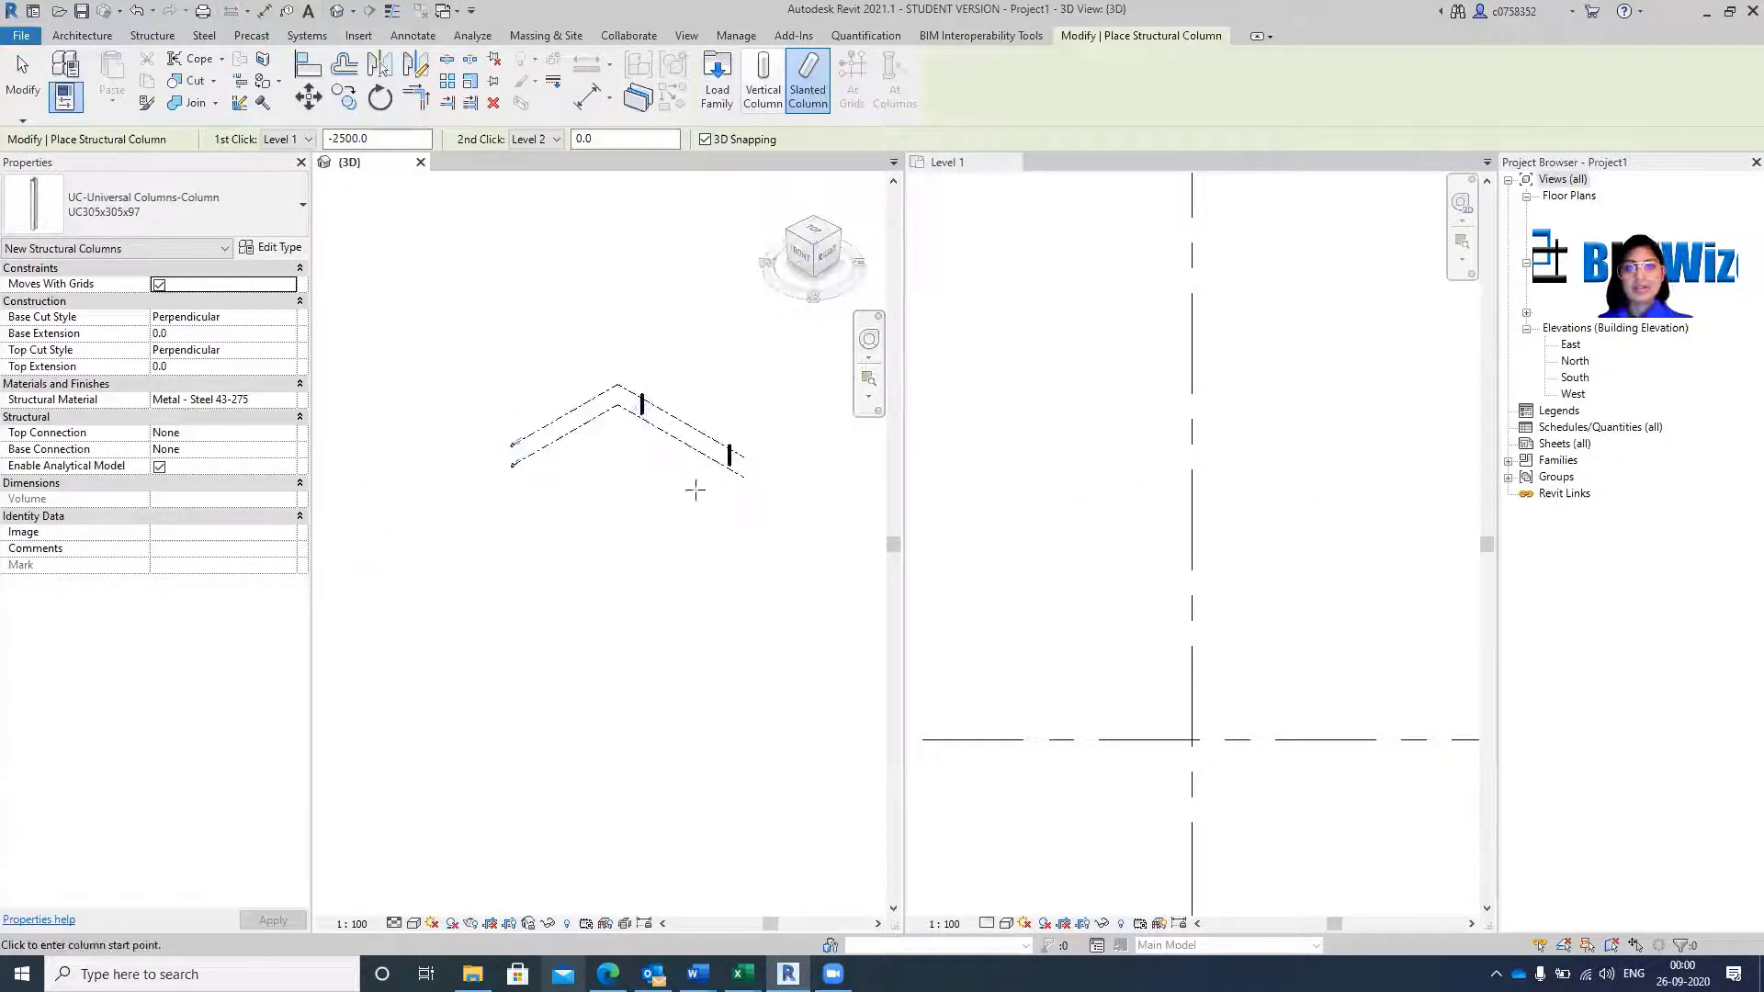
scroll(1040, 543, down, 5)
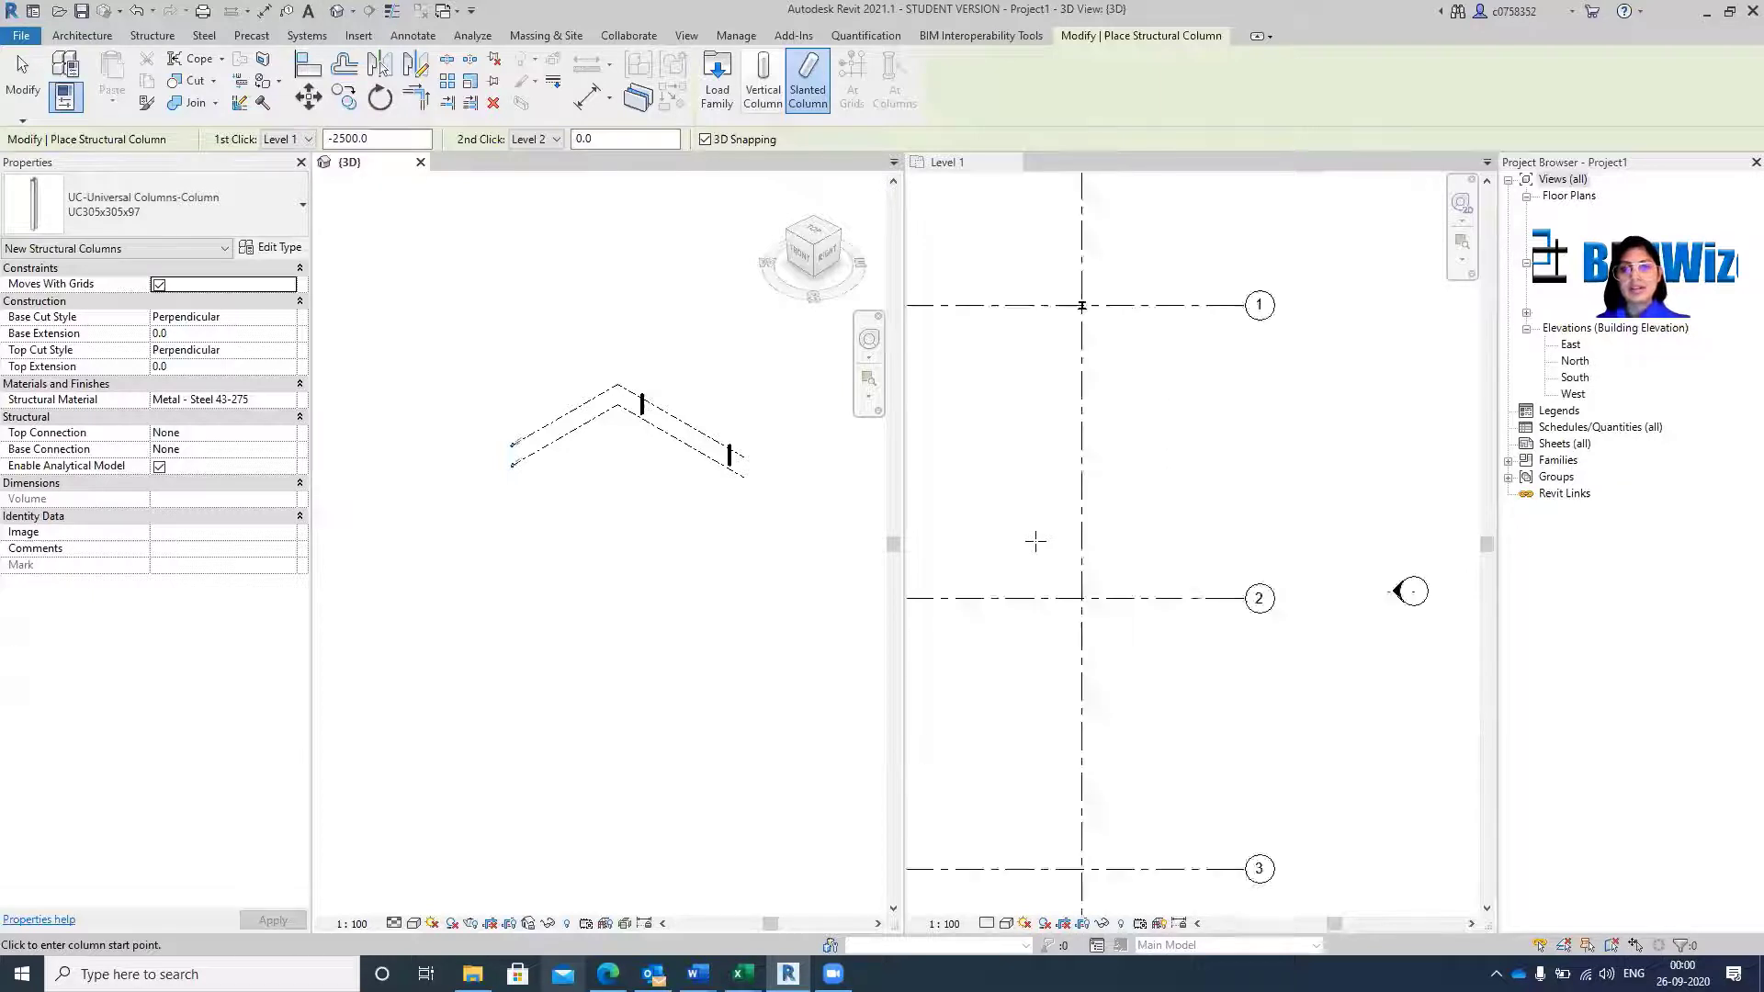
scroll(1105, 519, up, 2)
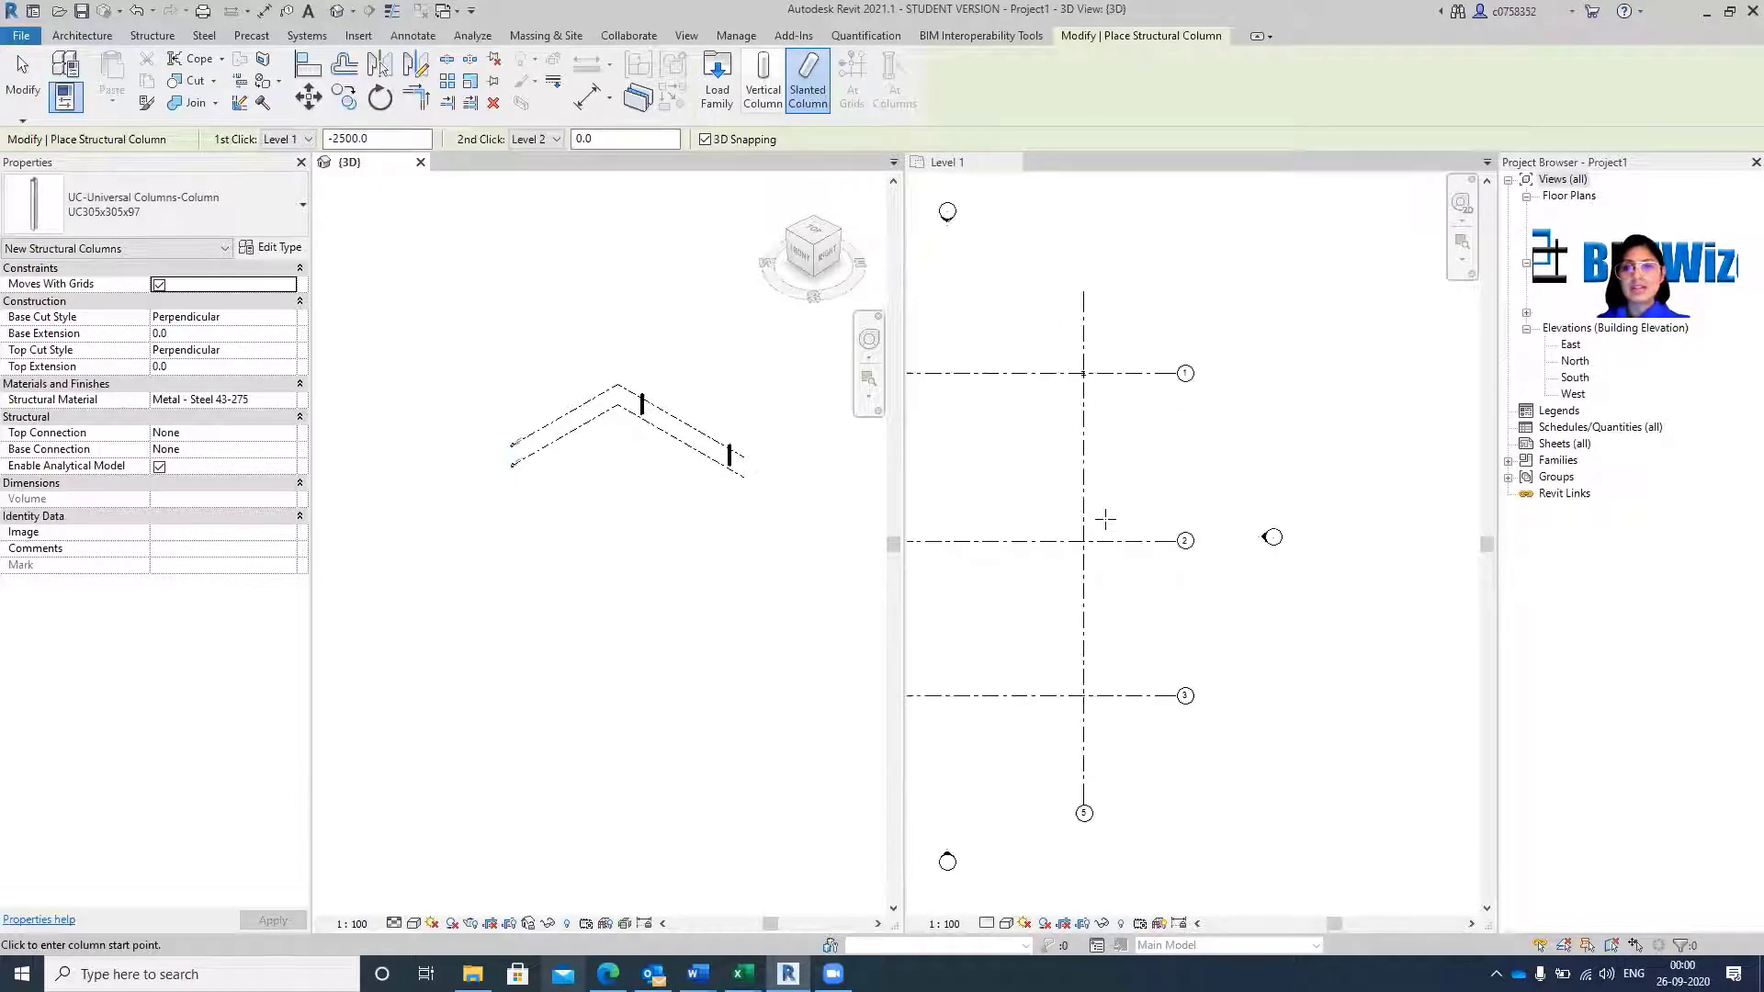
click(1105, 516)
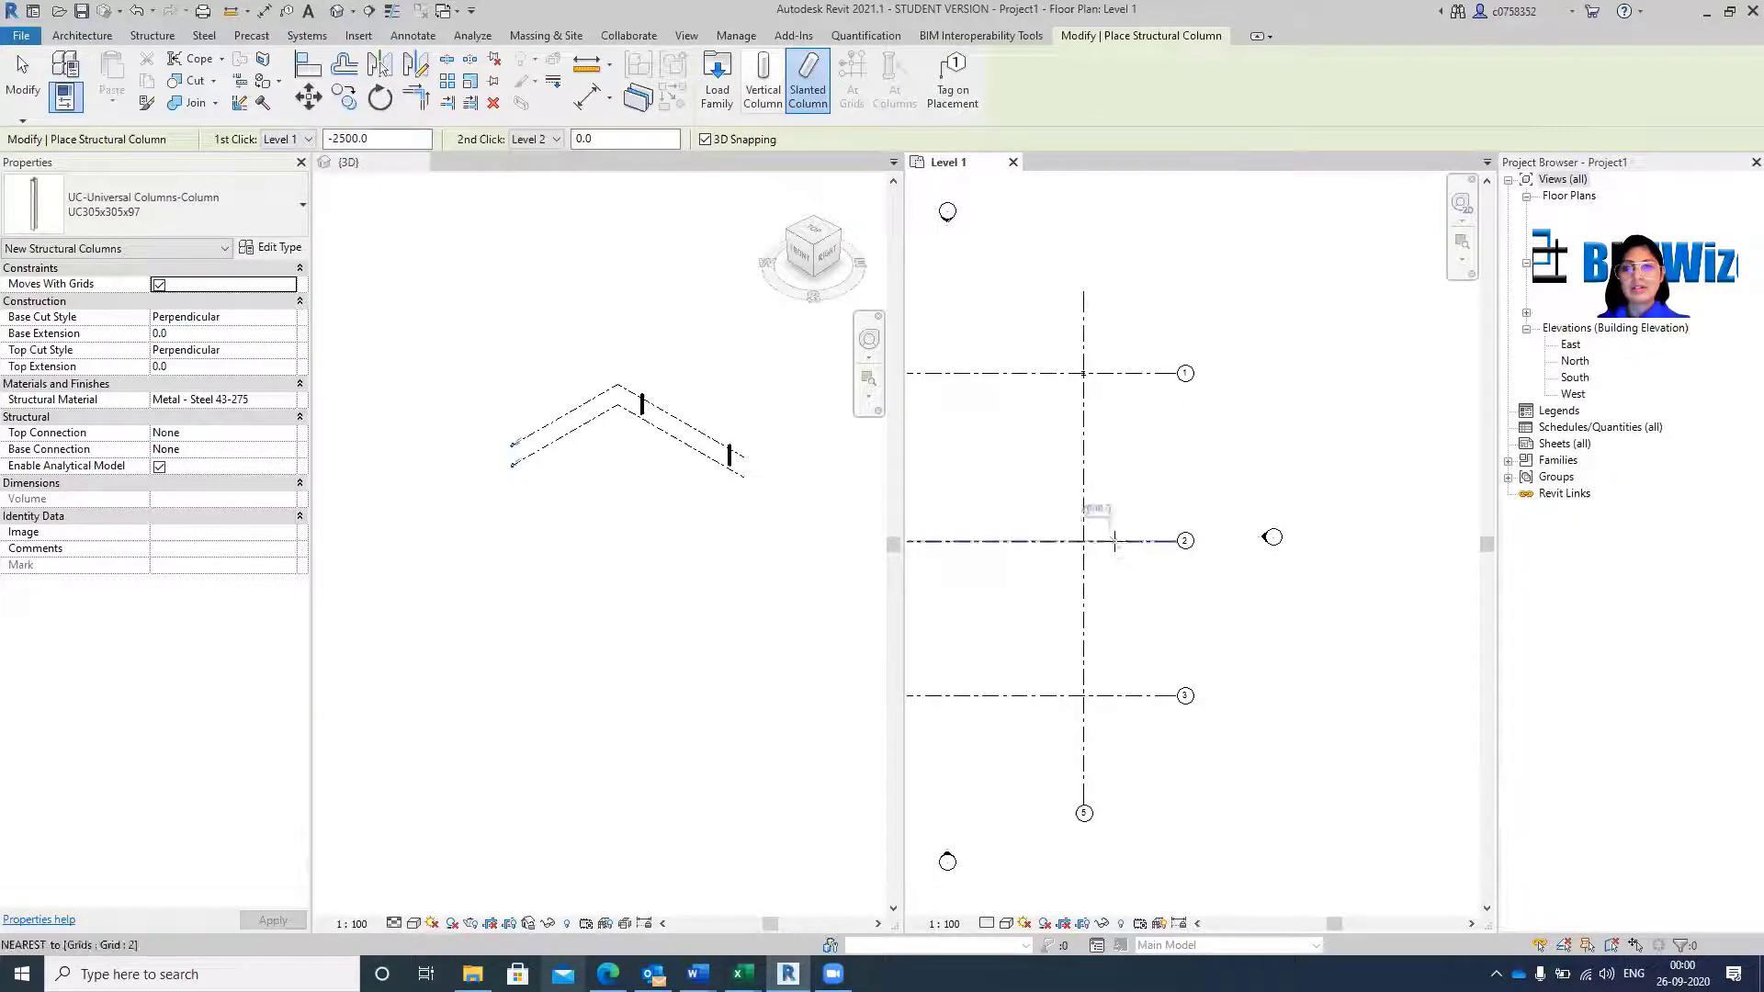
click(1109, 541)
click(1055, 543)
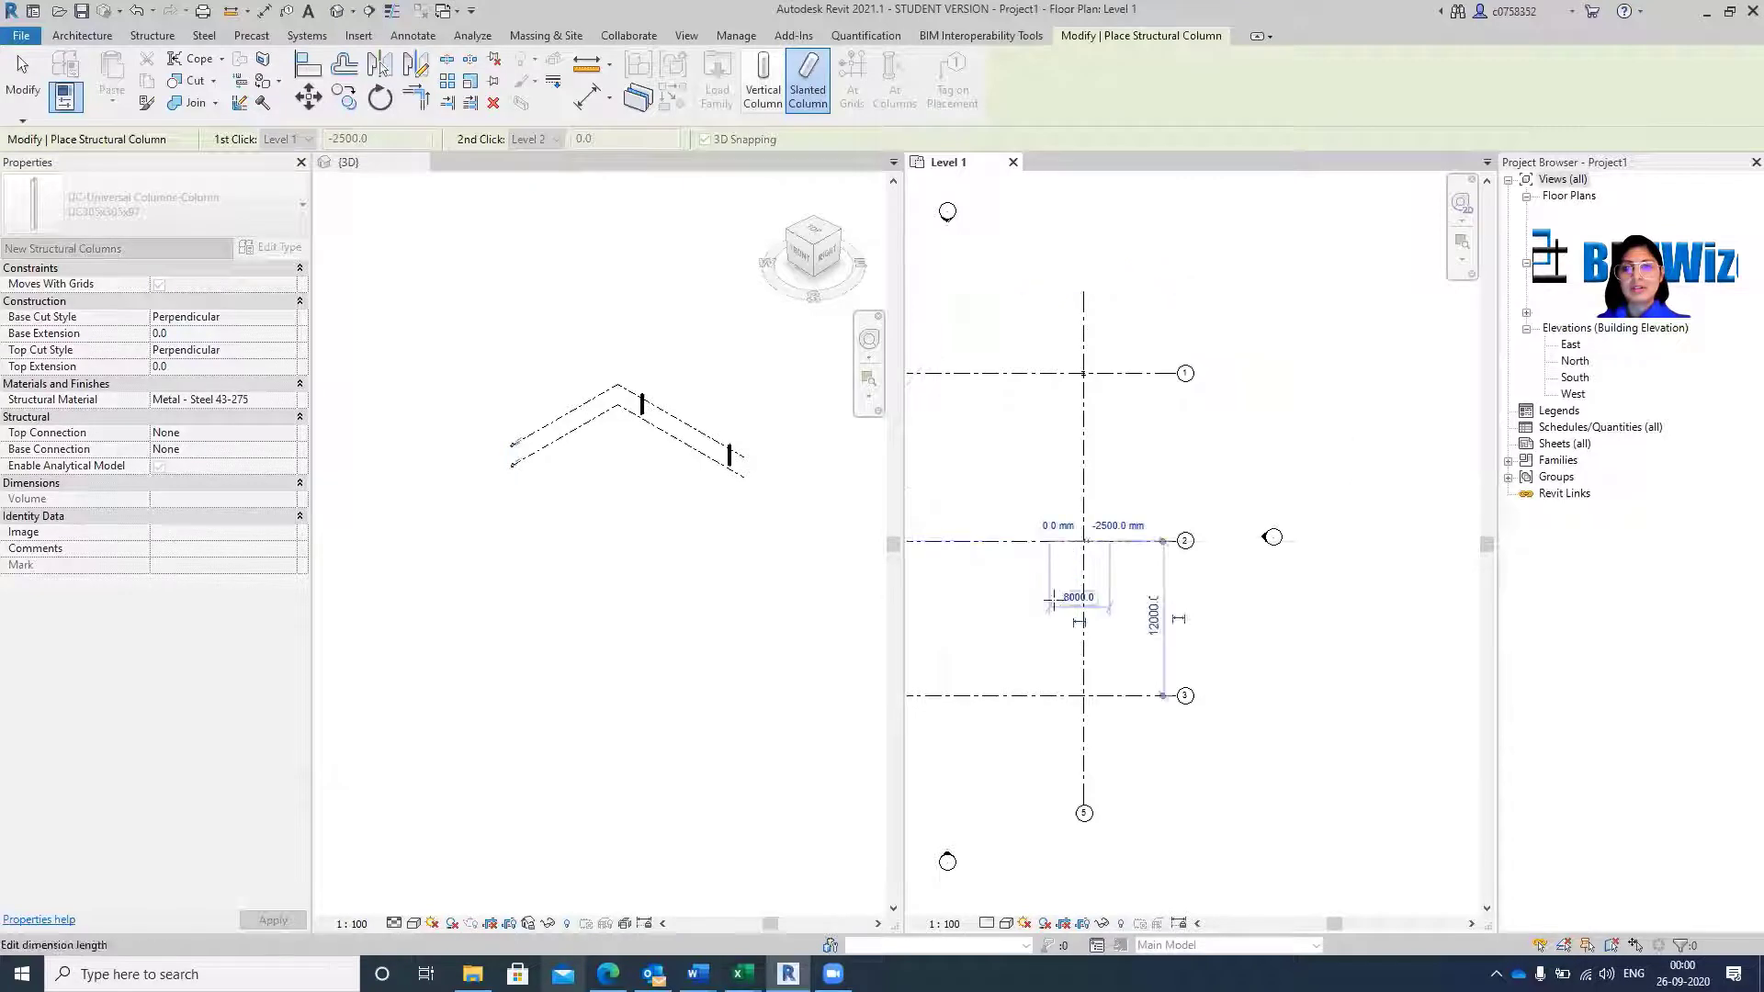
scroll(674, 494, up, 5)
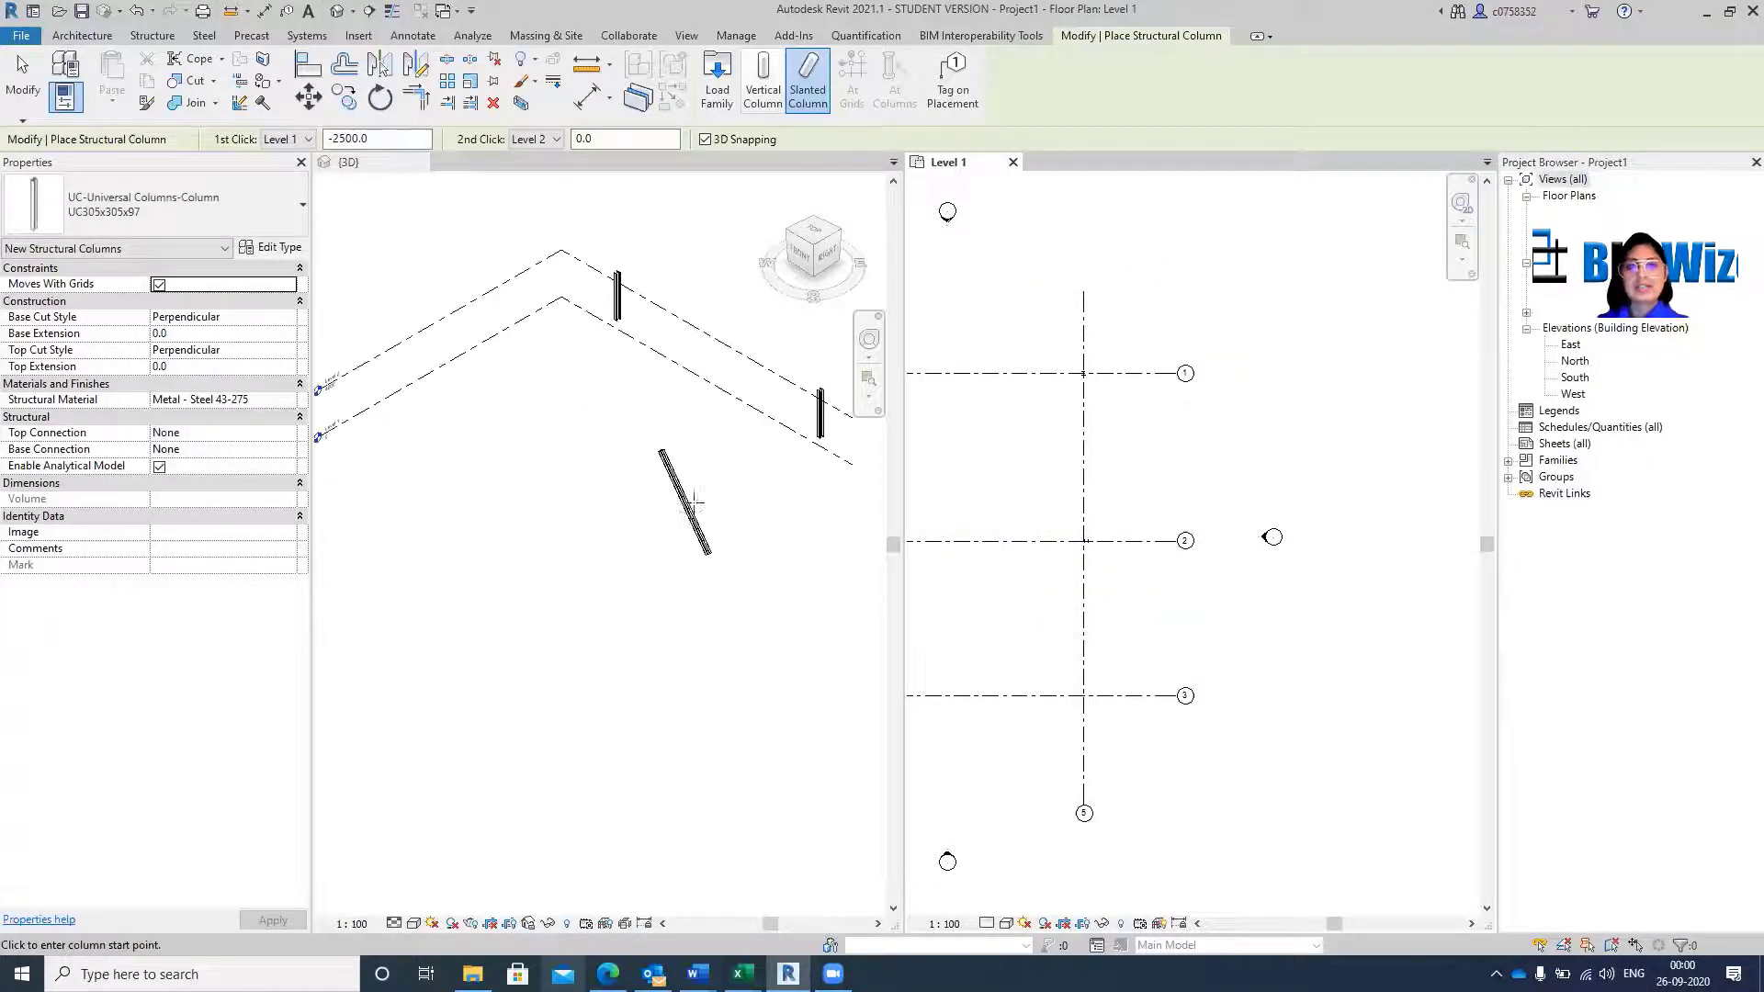
click(572, 418)
scroll(572, 418, up, 3)
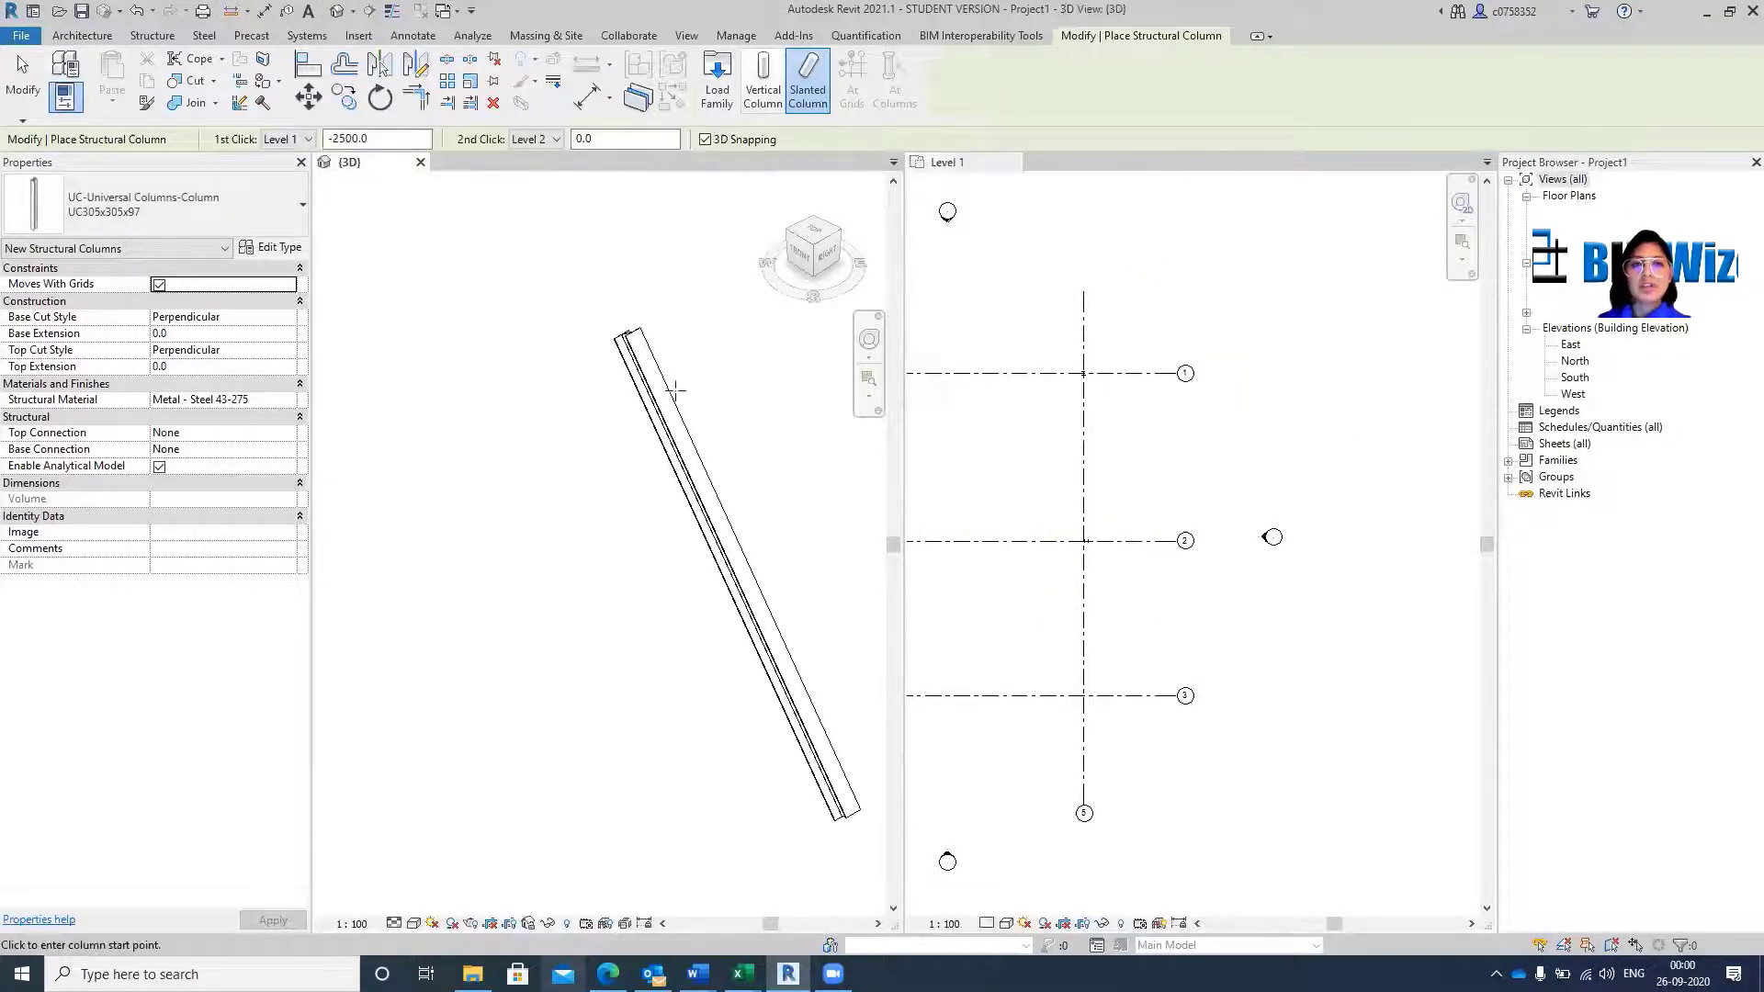
scroll(1047, 528, up, 5)
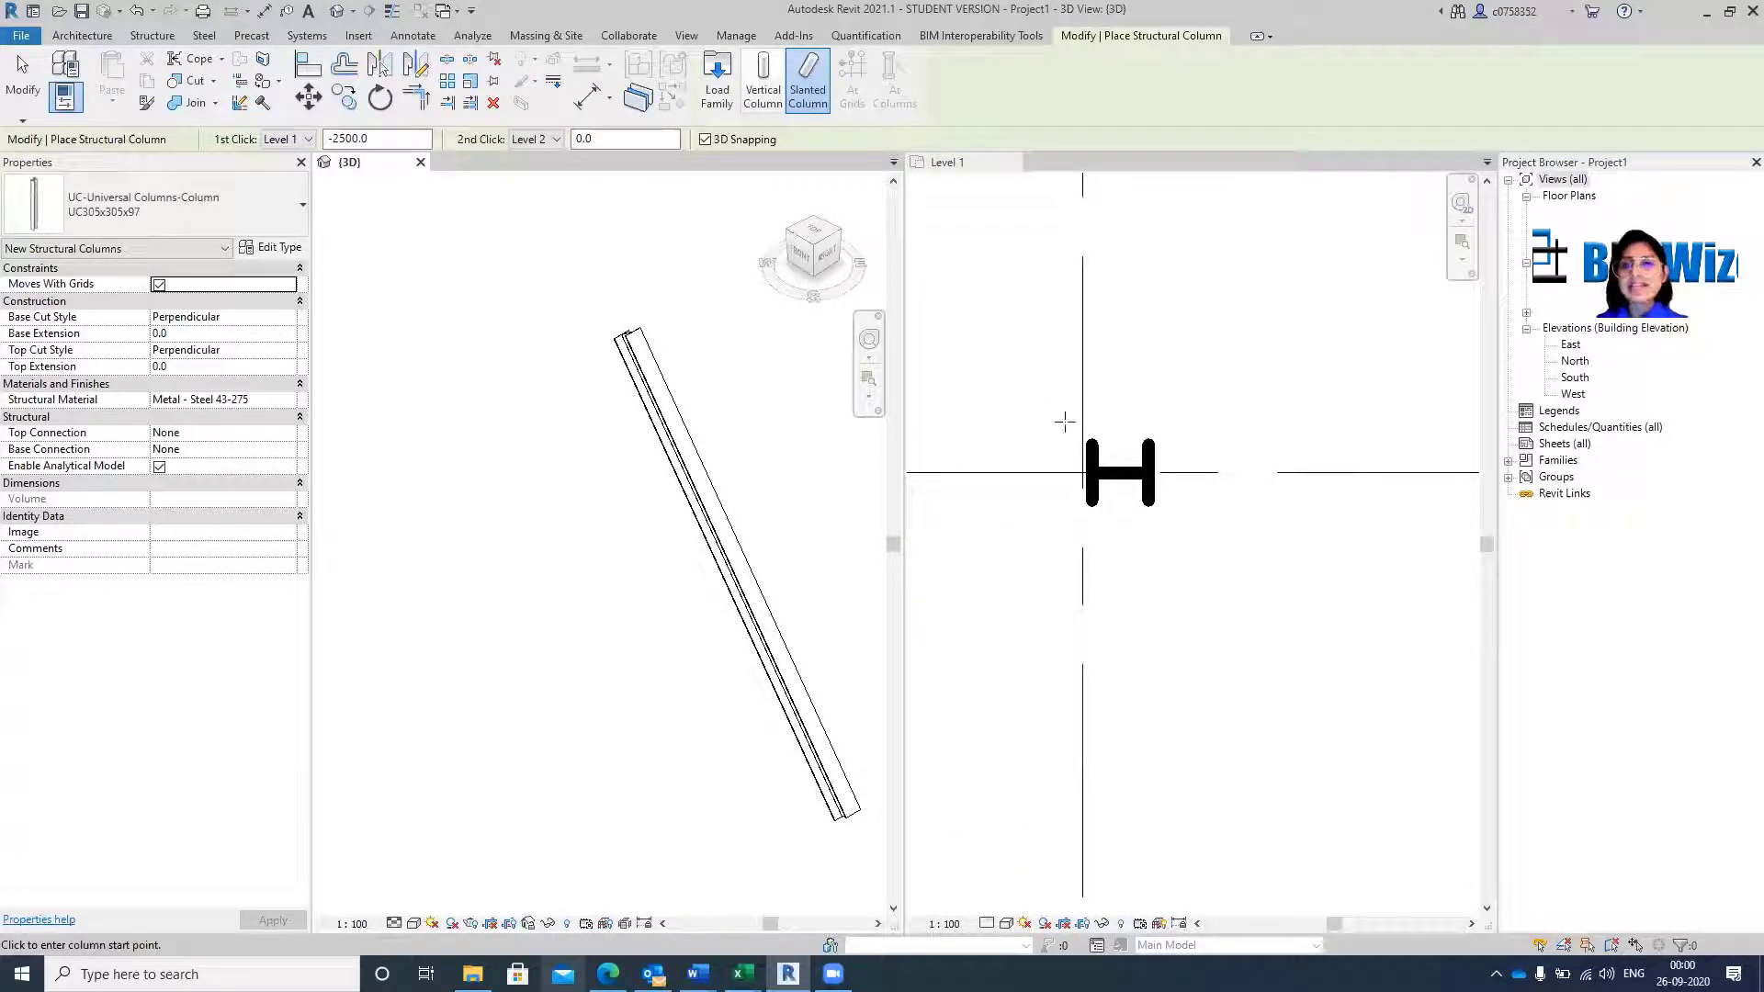
scroll(1071, 478, down, 2)
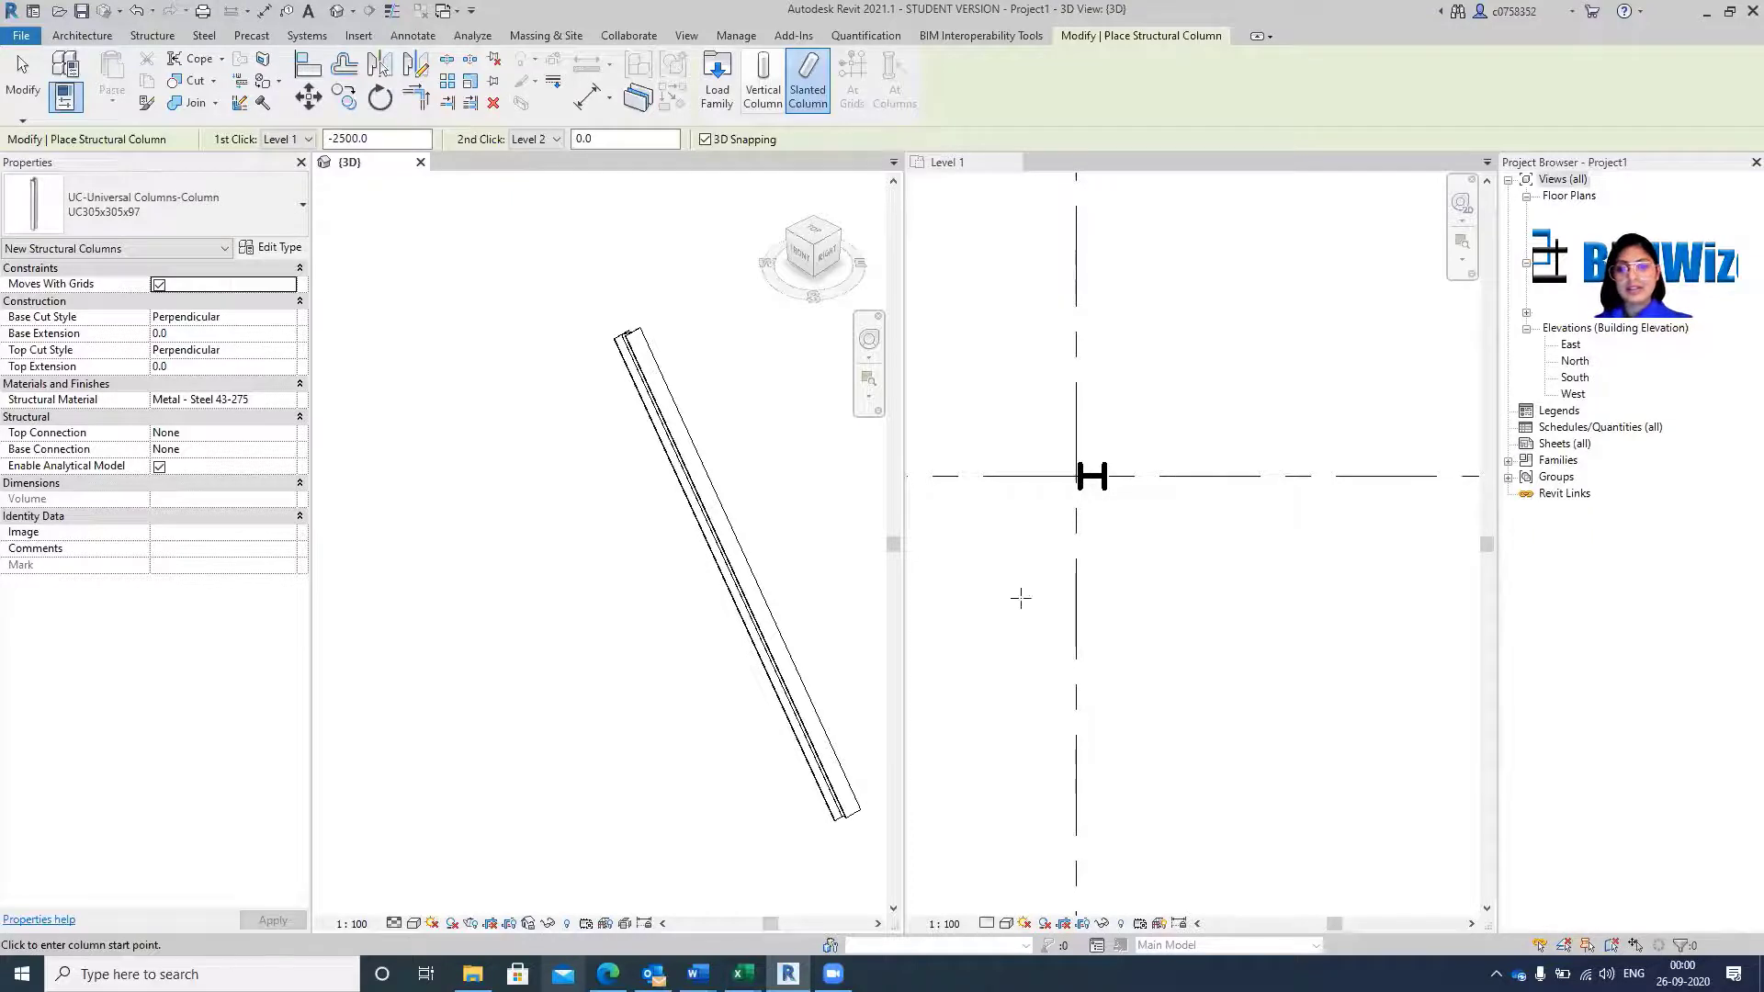
key(Escape)
Set the slanted column's cross-section rotation to 45° and deselect it.
click(615, 428)
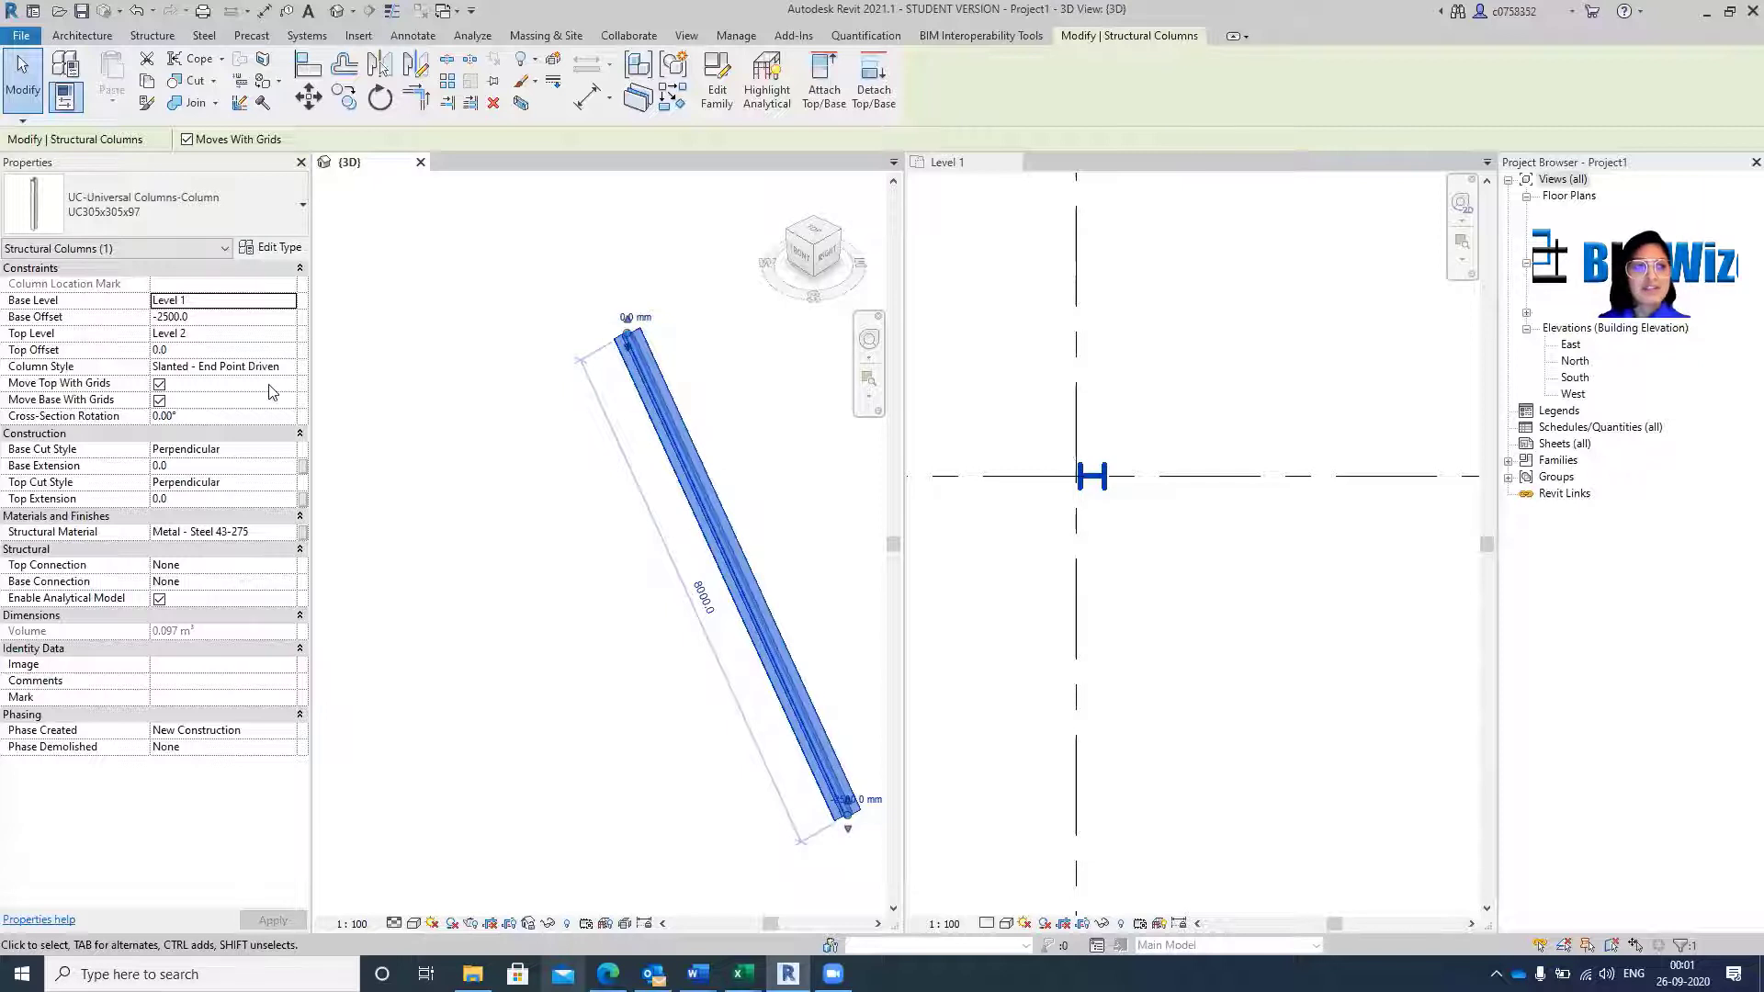
click(244, 415)
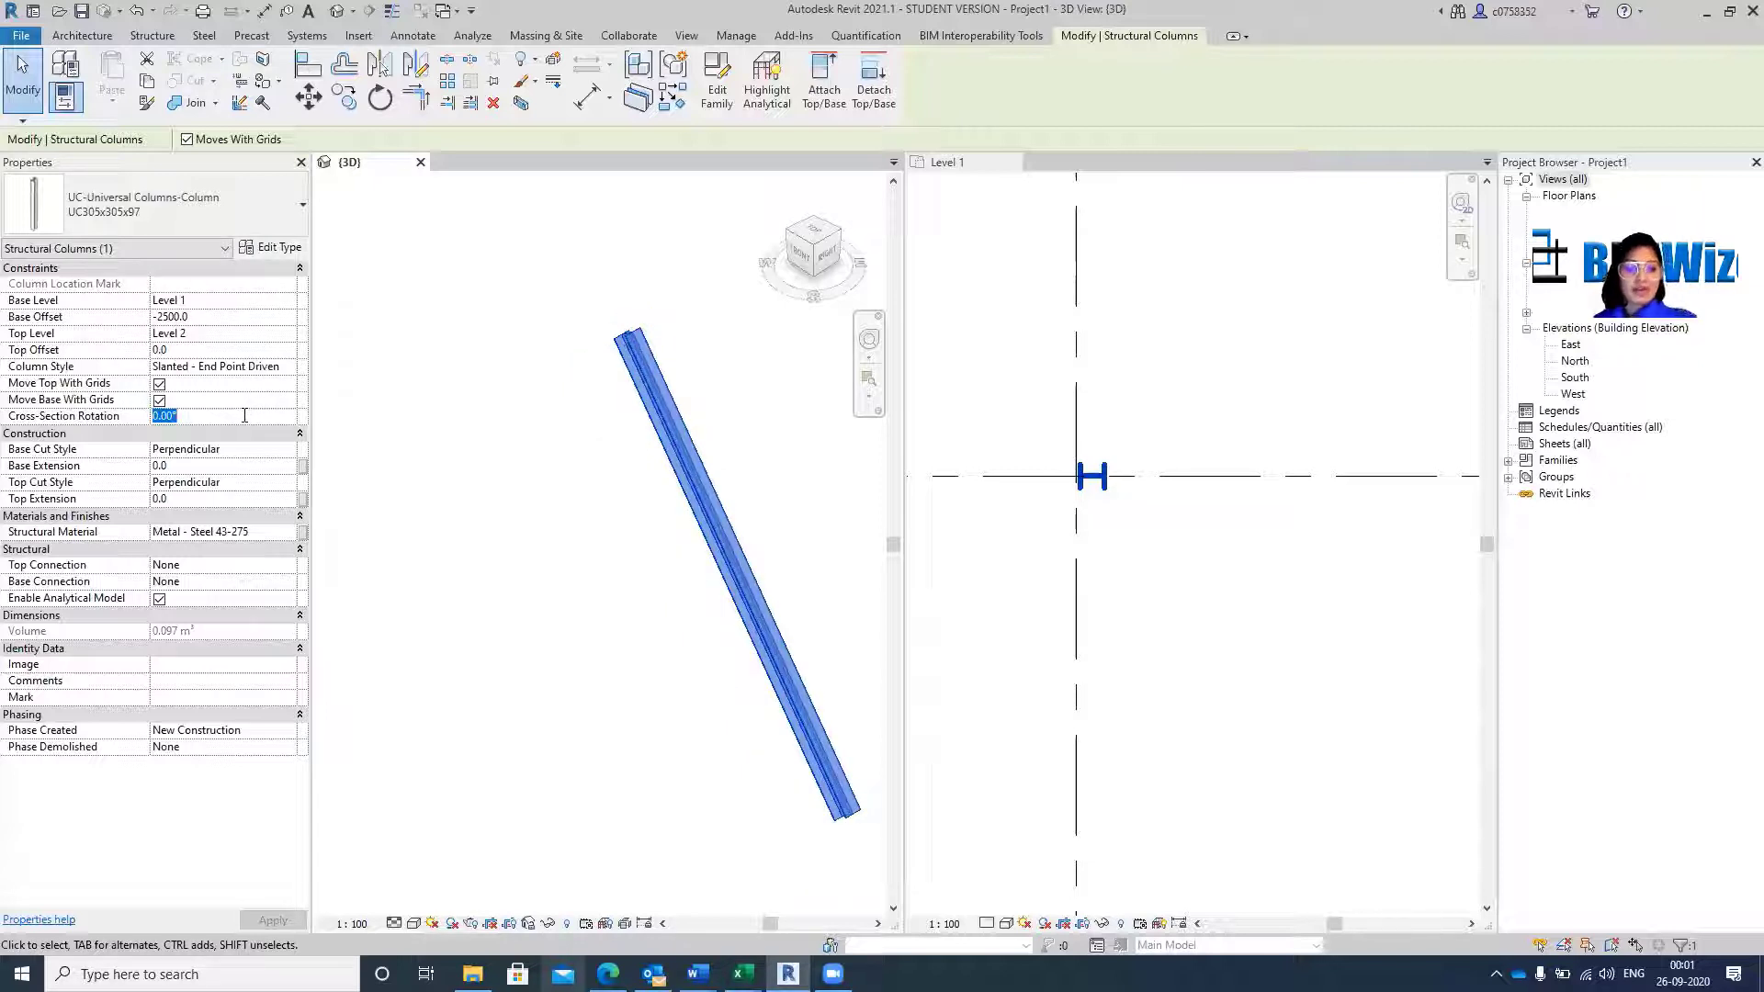
text(45)
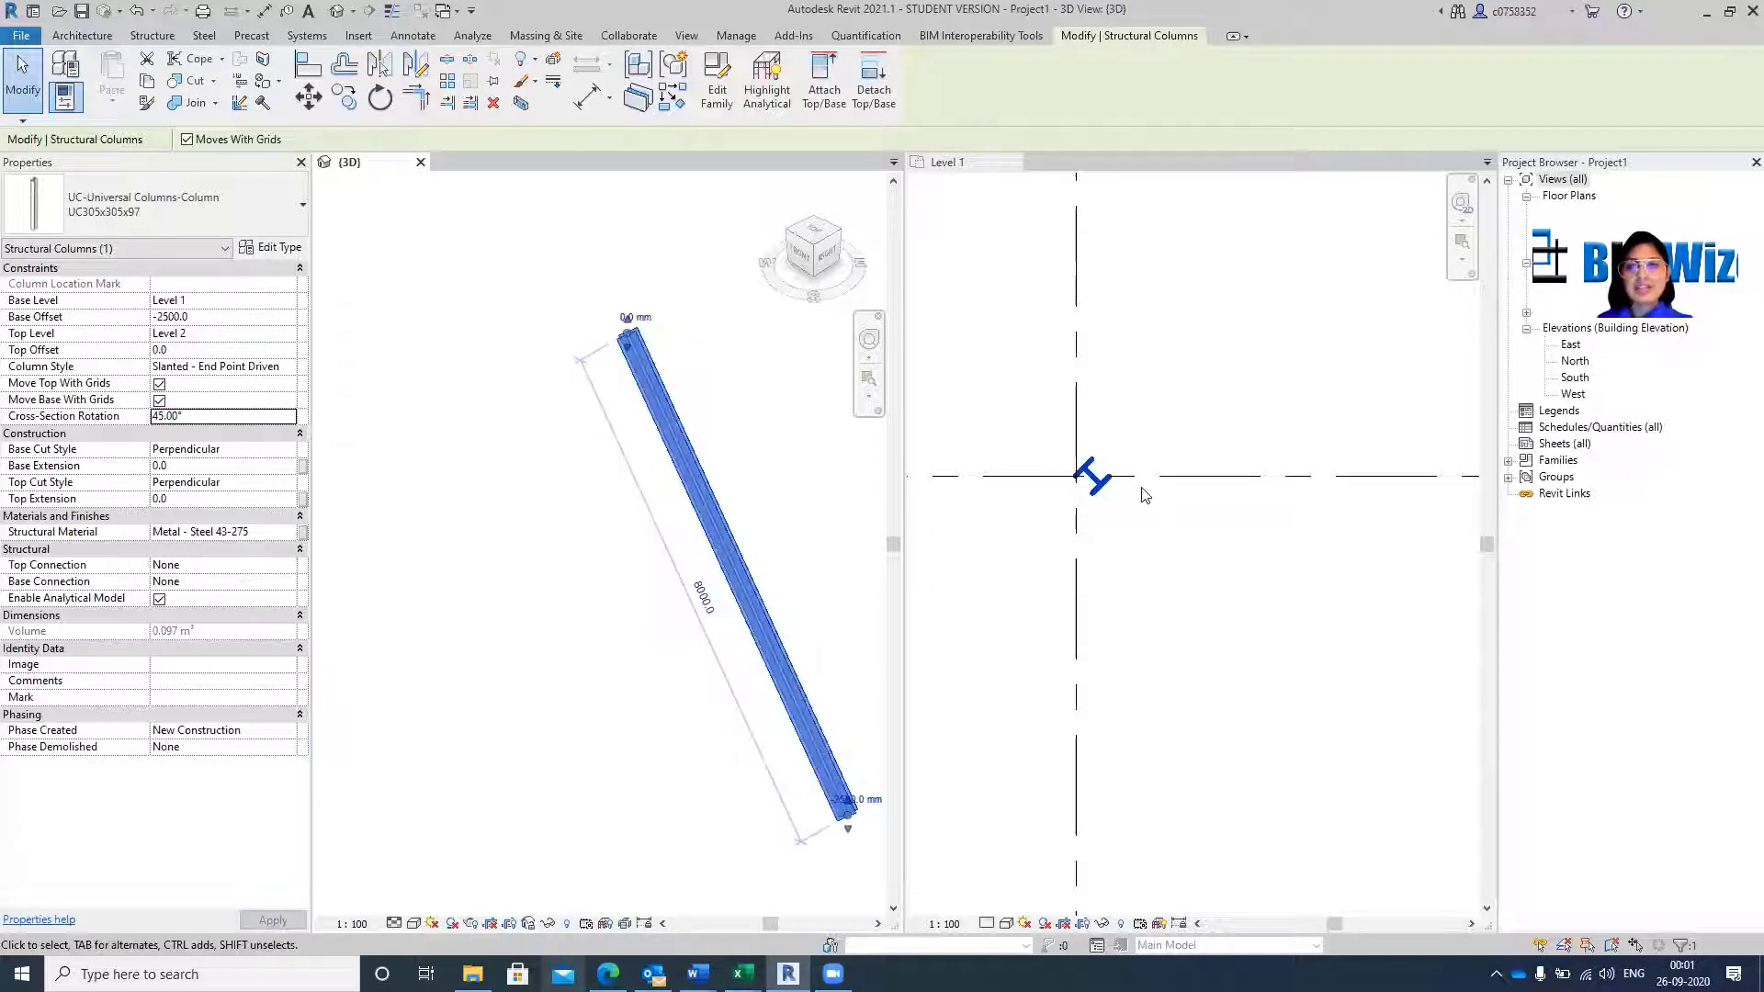
click(1143, 496)
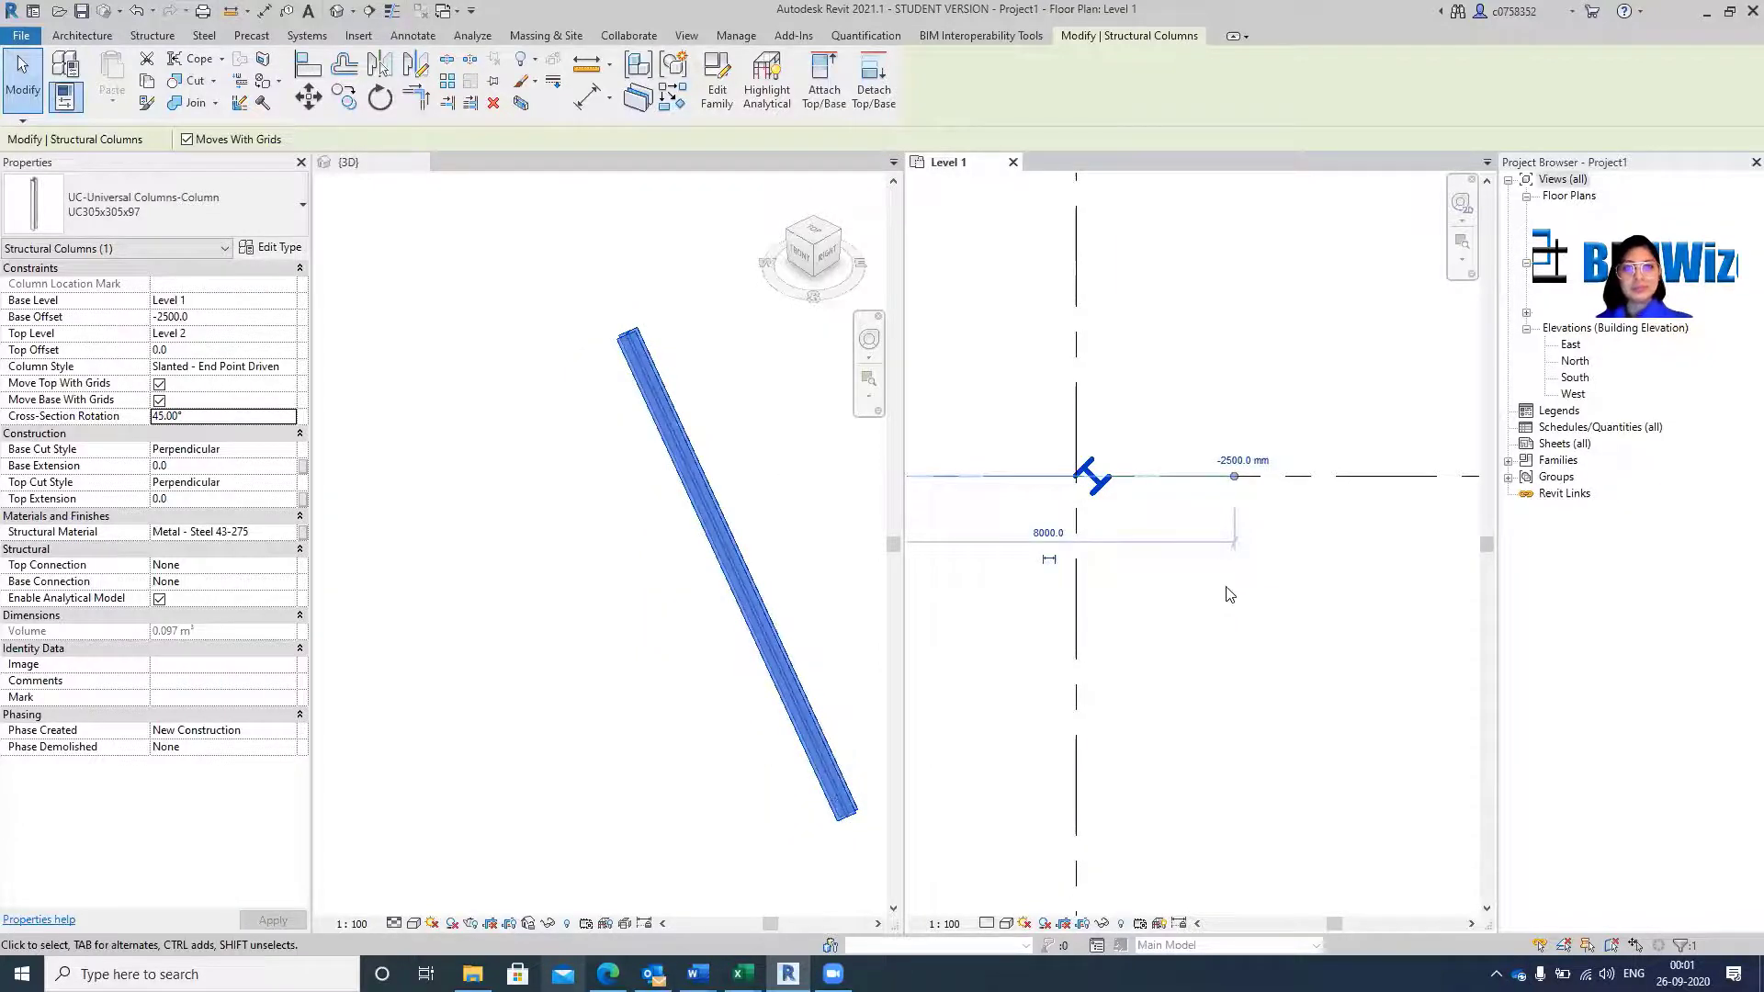
click(1229, 595)
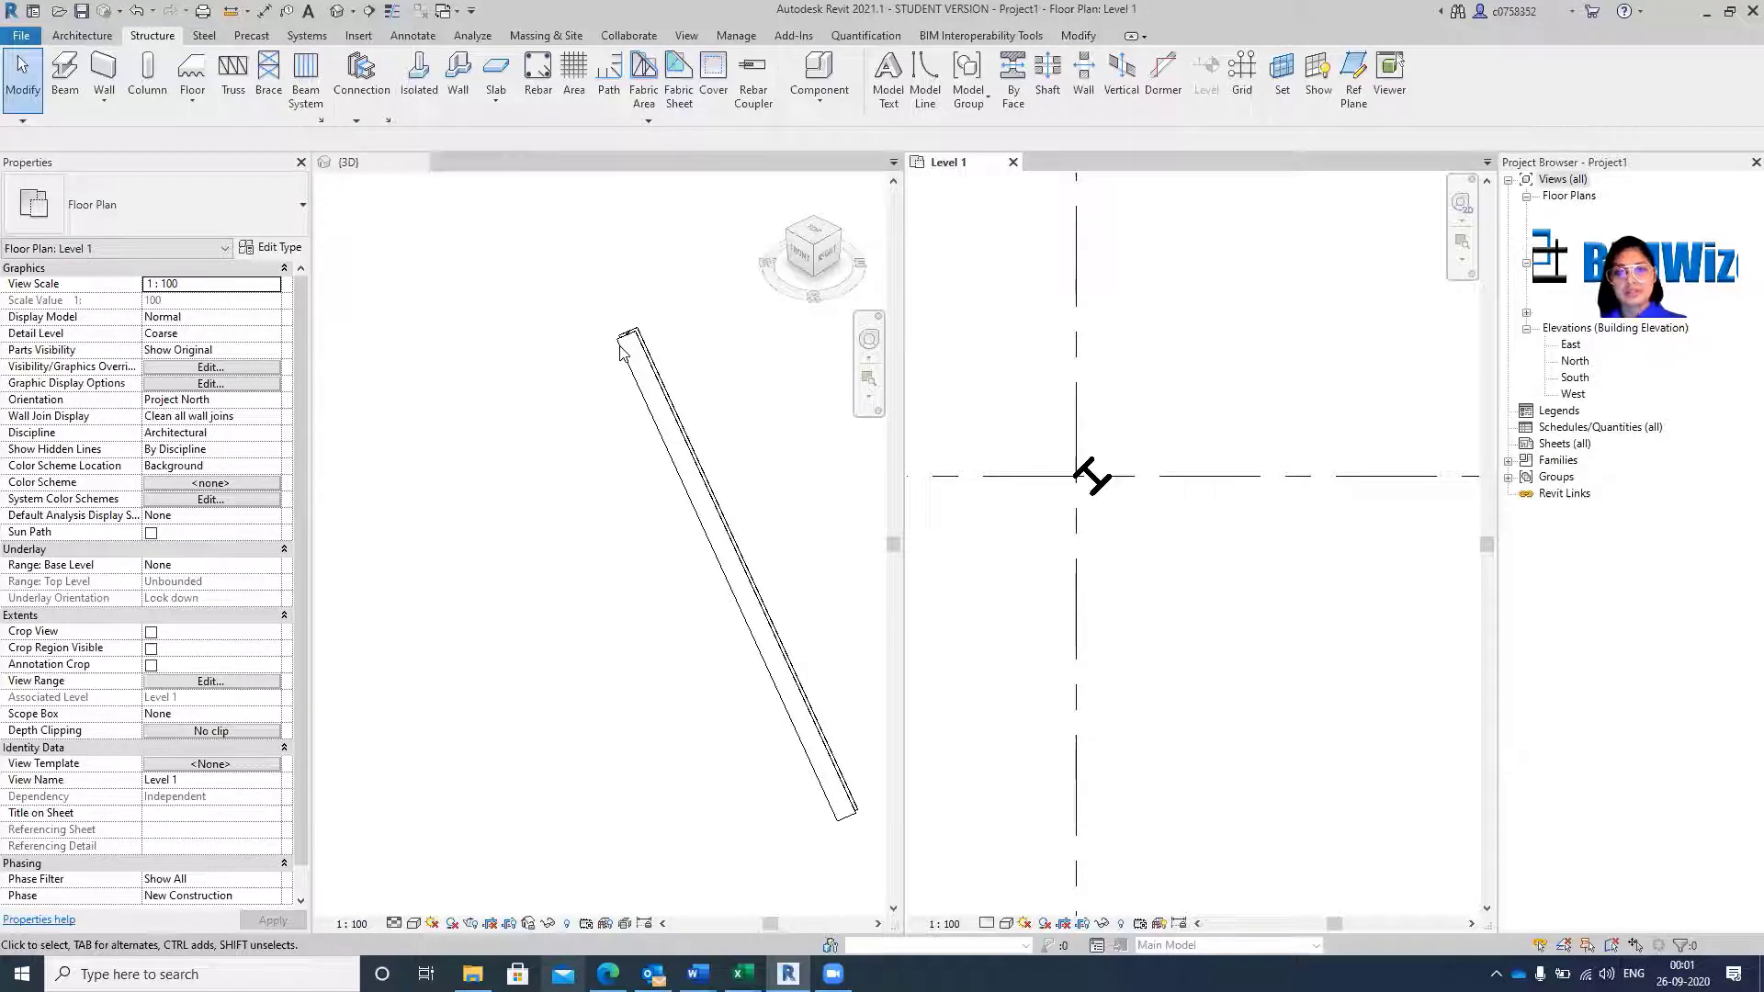
Delete the slanted column placed along grid 2 from the 3D view.
scroll(1222, 432, down, 3)
scroll(1240, 418, up, 1)
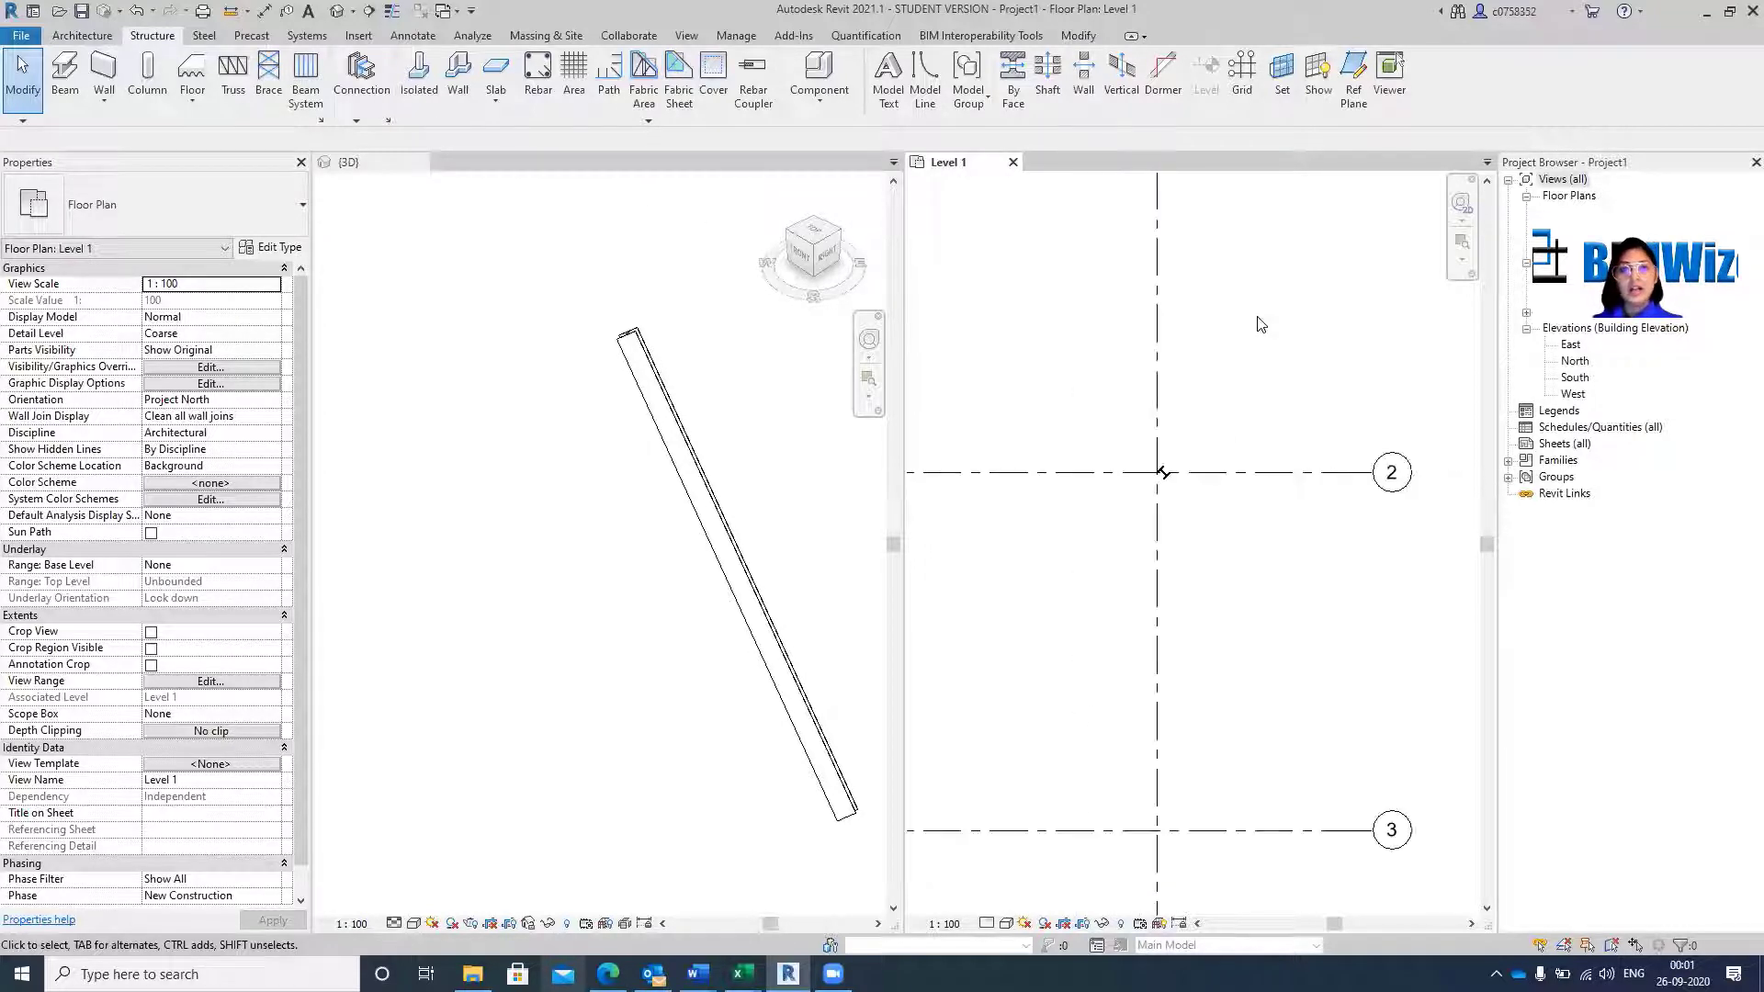
scroll(1260, 323, down, 2)
click(551, 465)
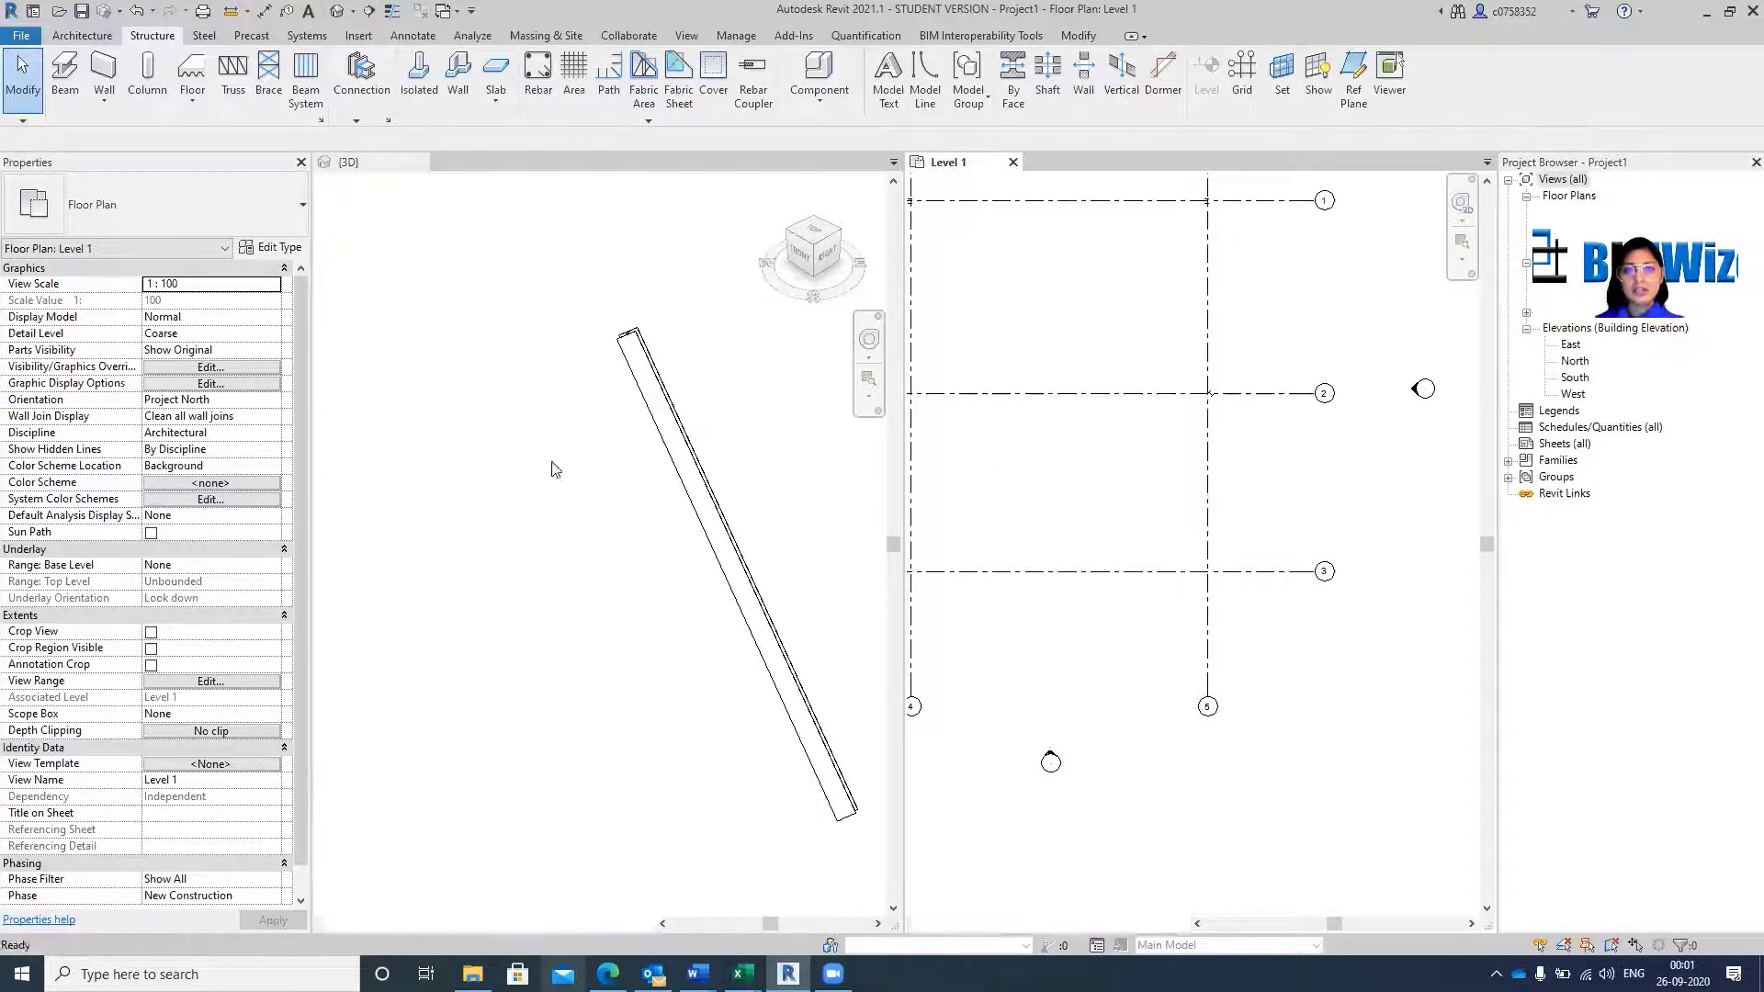
click(695, 448)
key(Delete)
scroll(1171, 395, down, 3)
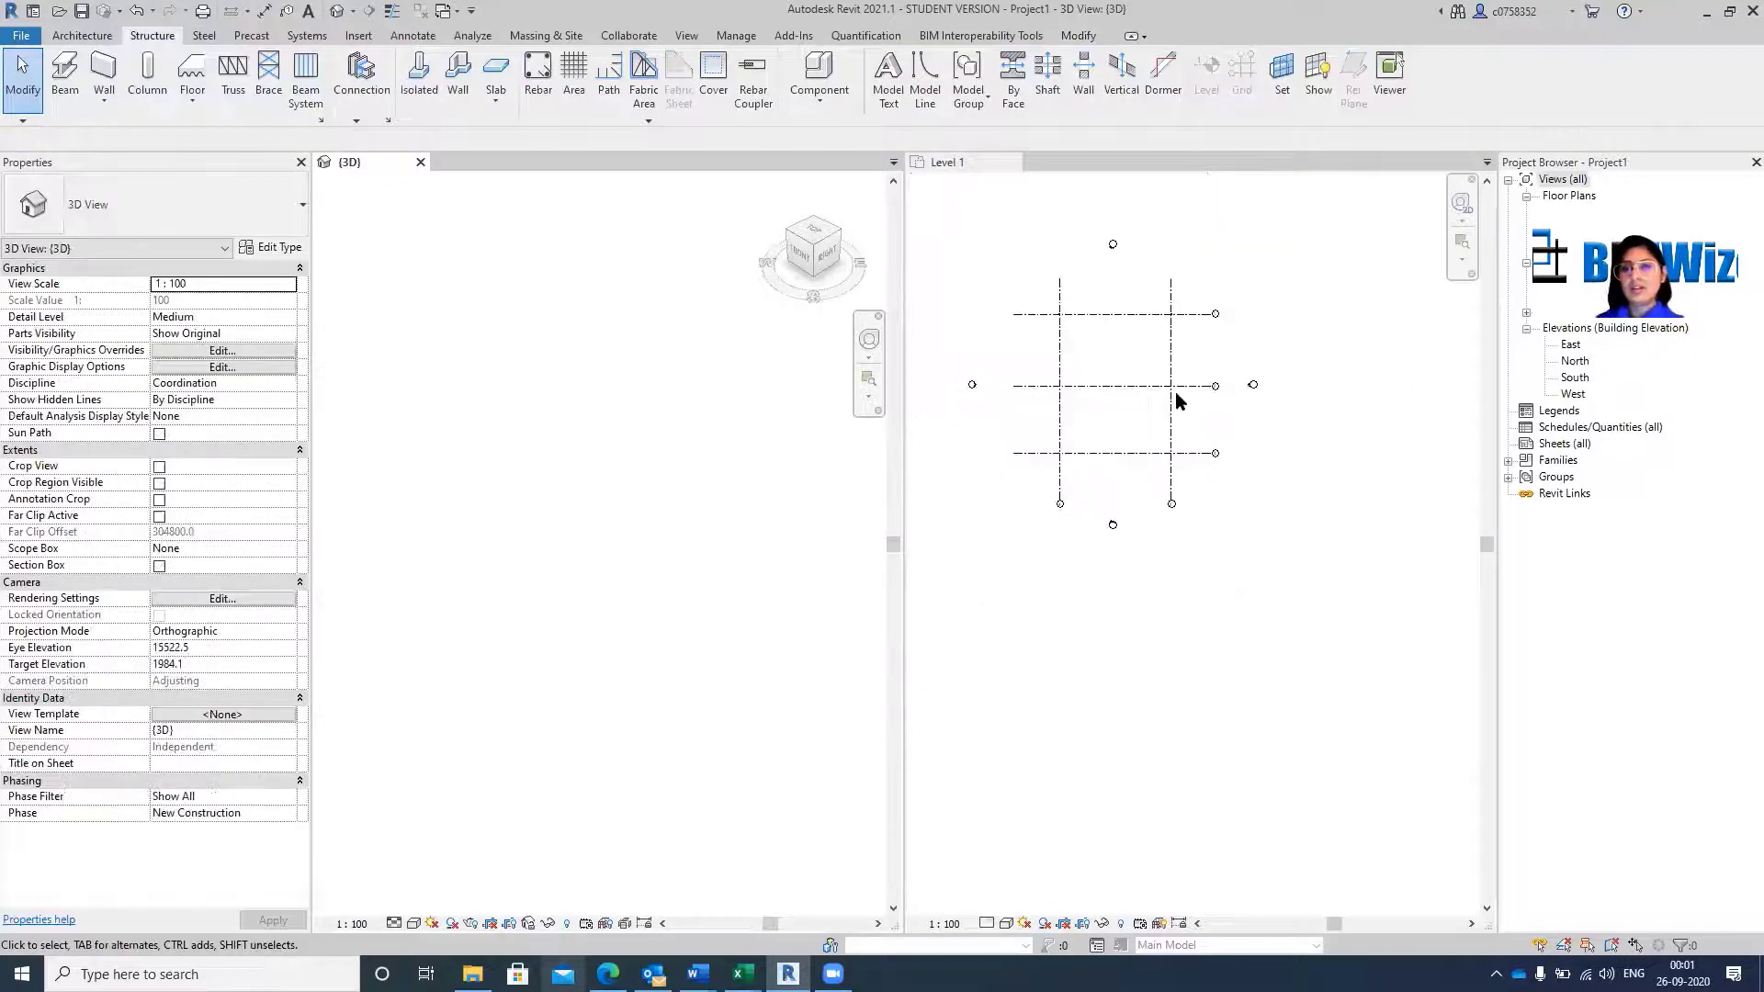
scroll(1175, 400, up, 3)
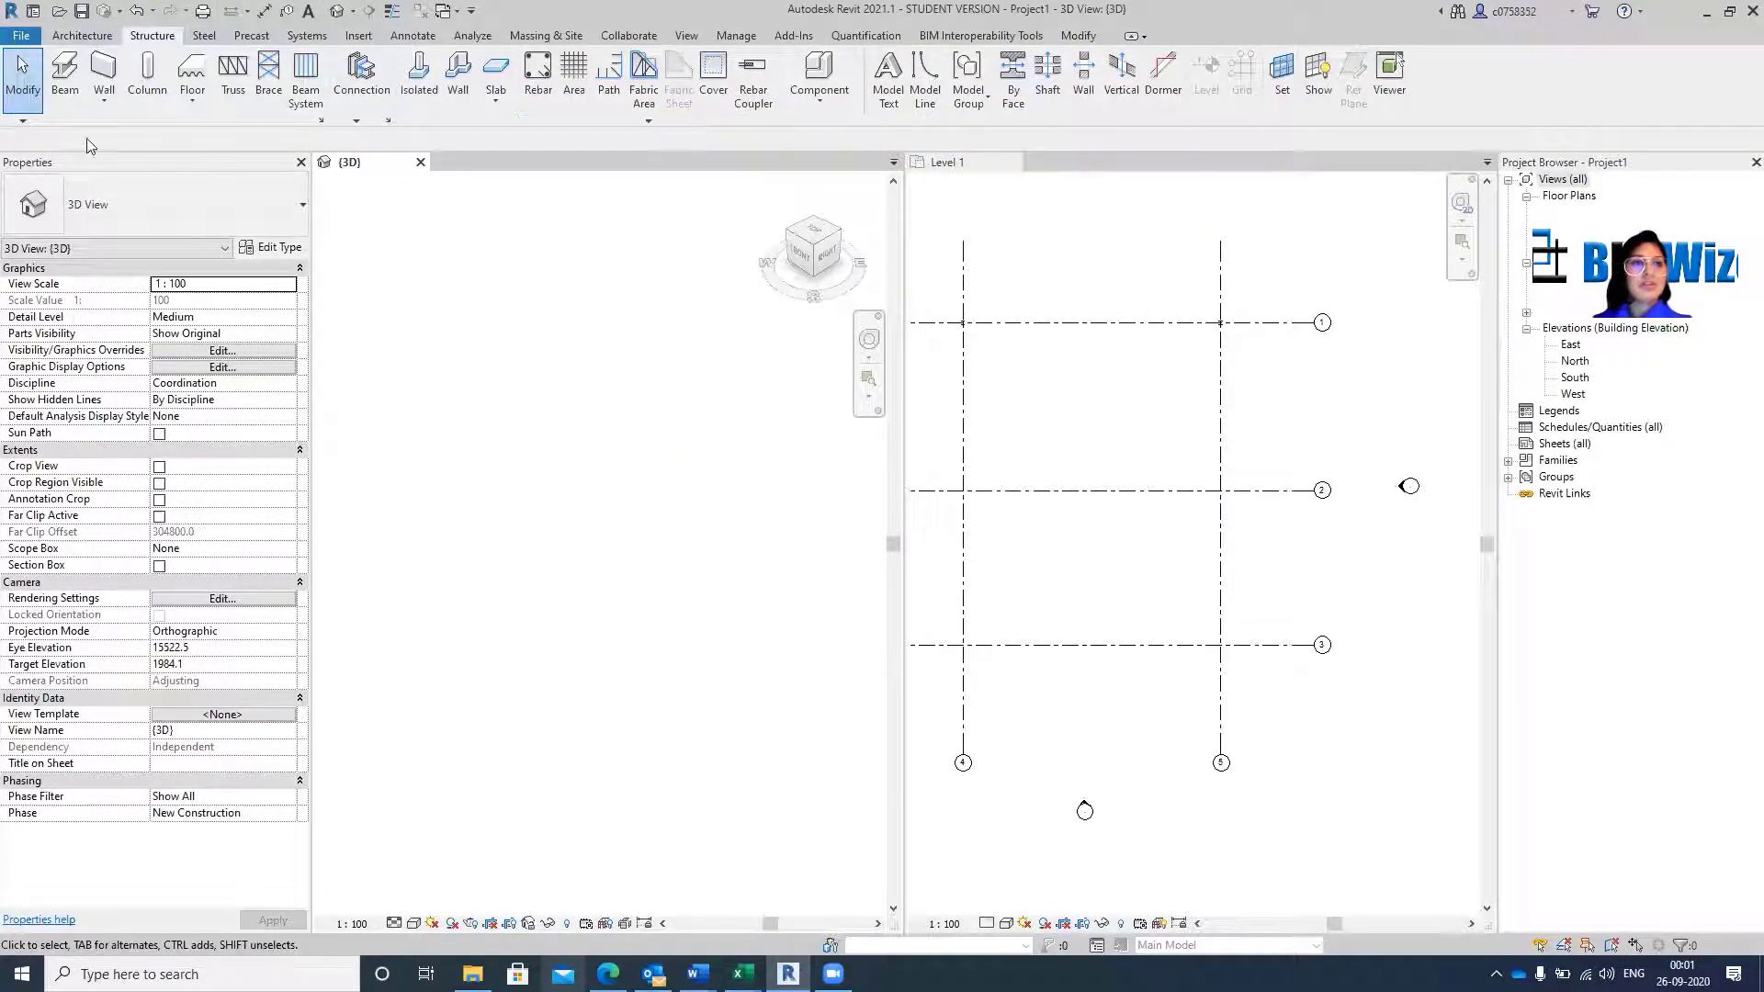
click(147, 73)
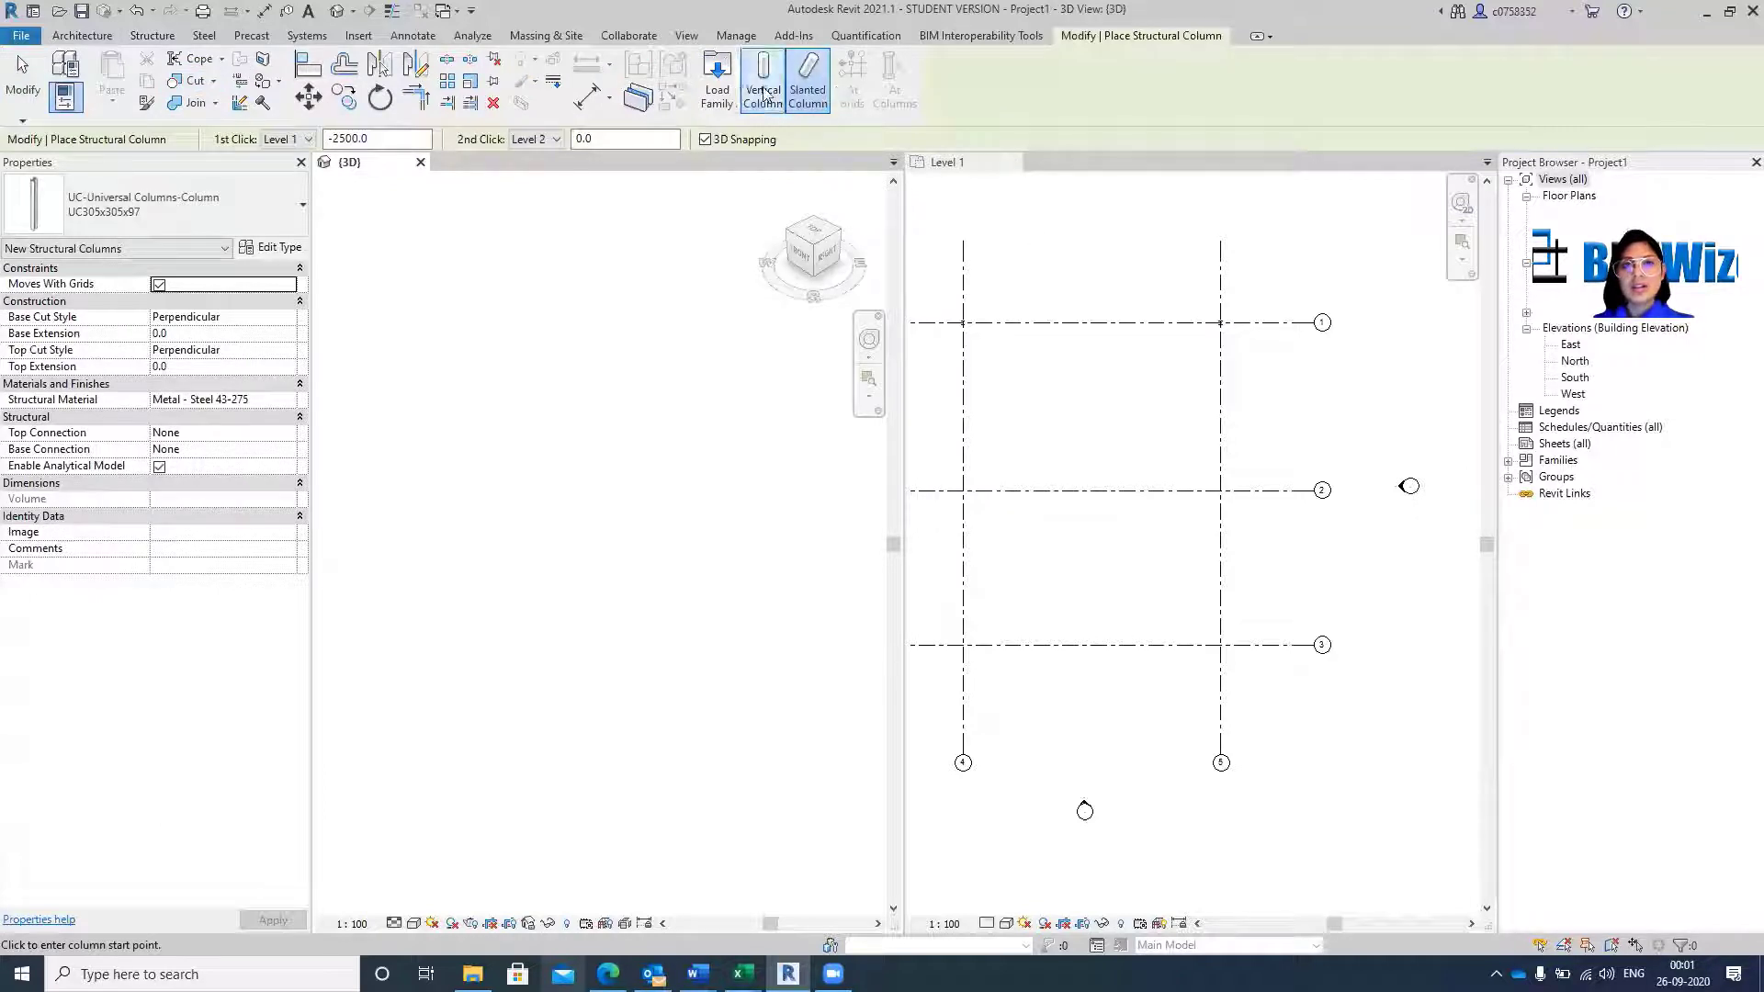
scroll(1360, 484, down, 2)
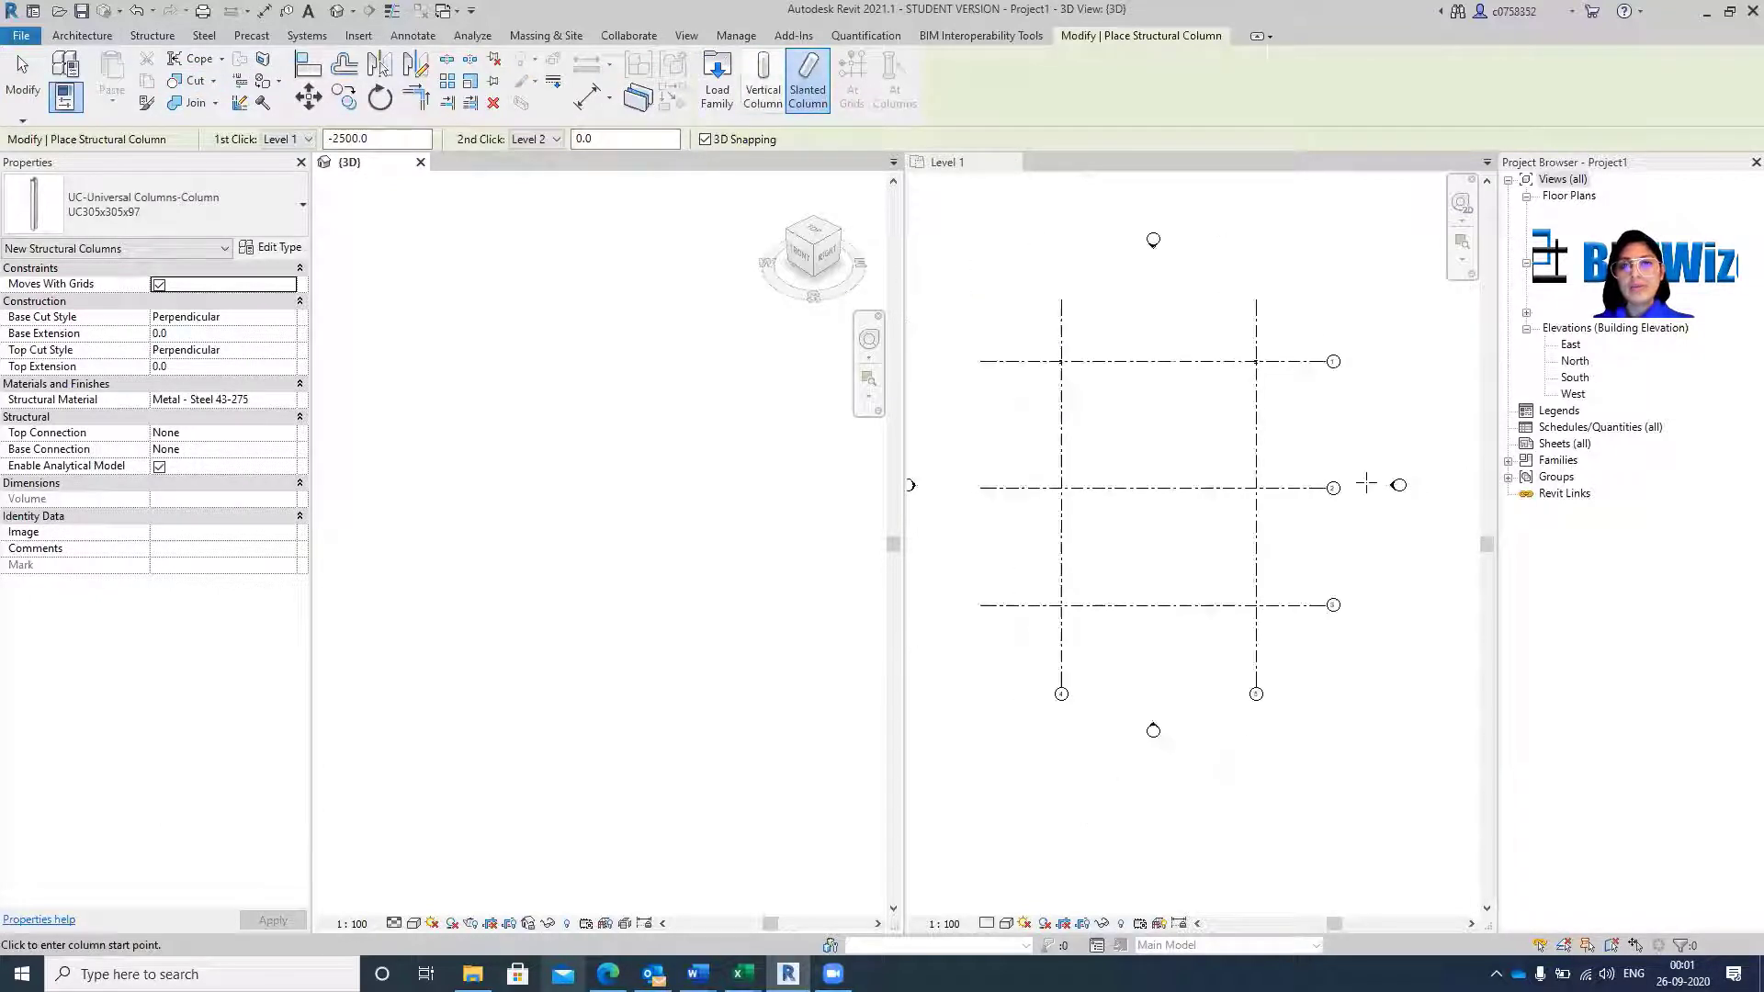
key(Escape)
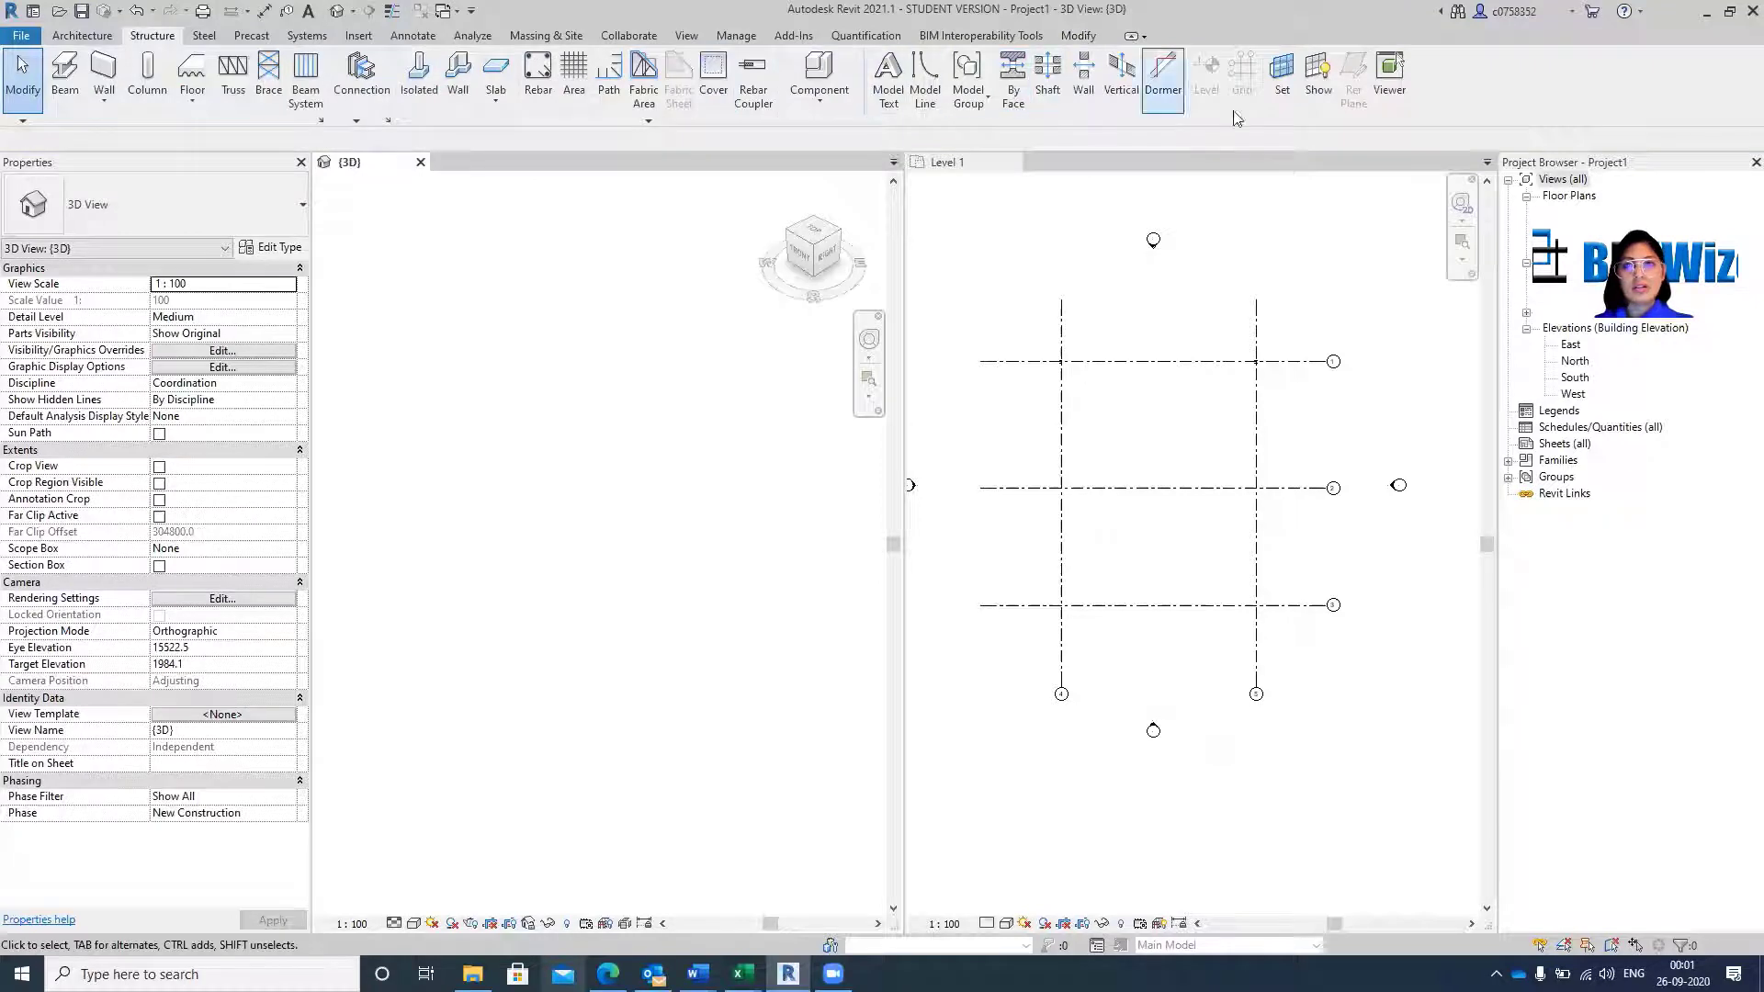
click(148, 75)
click(763, 81)
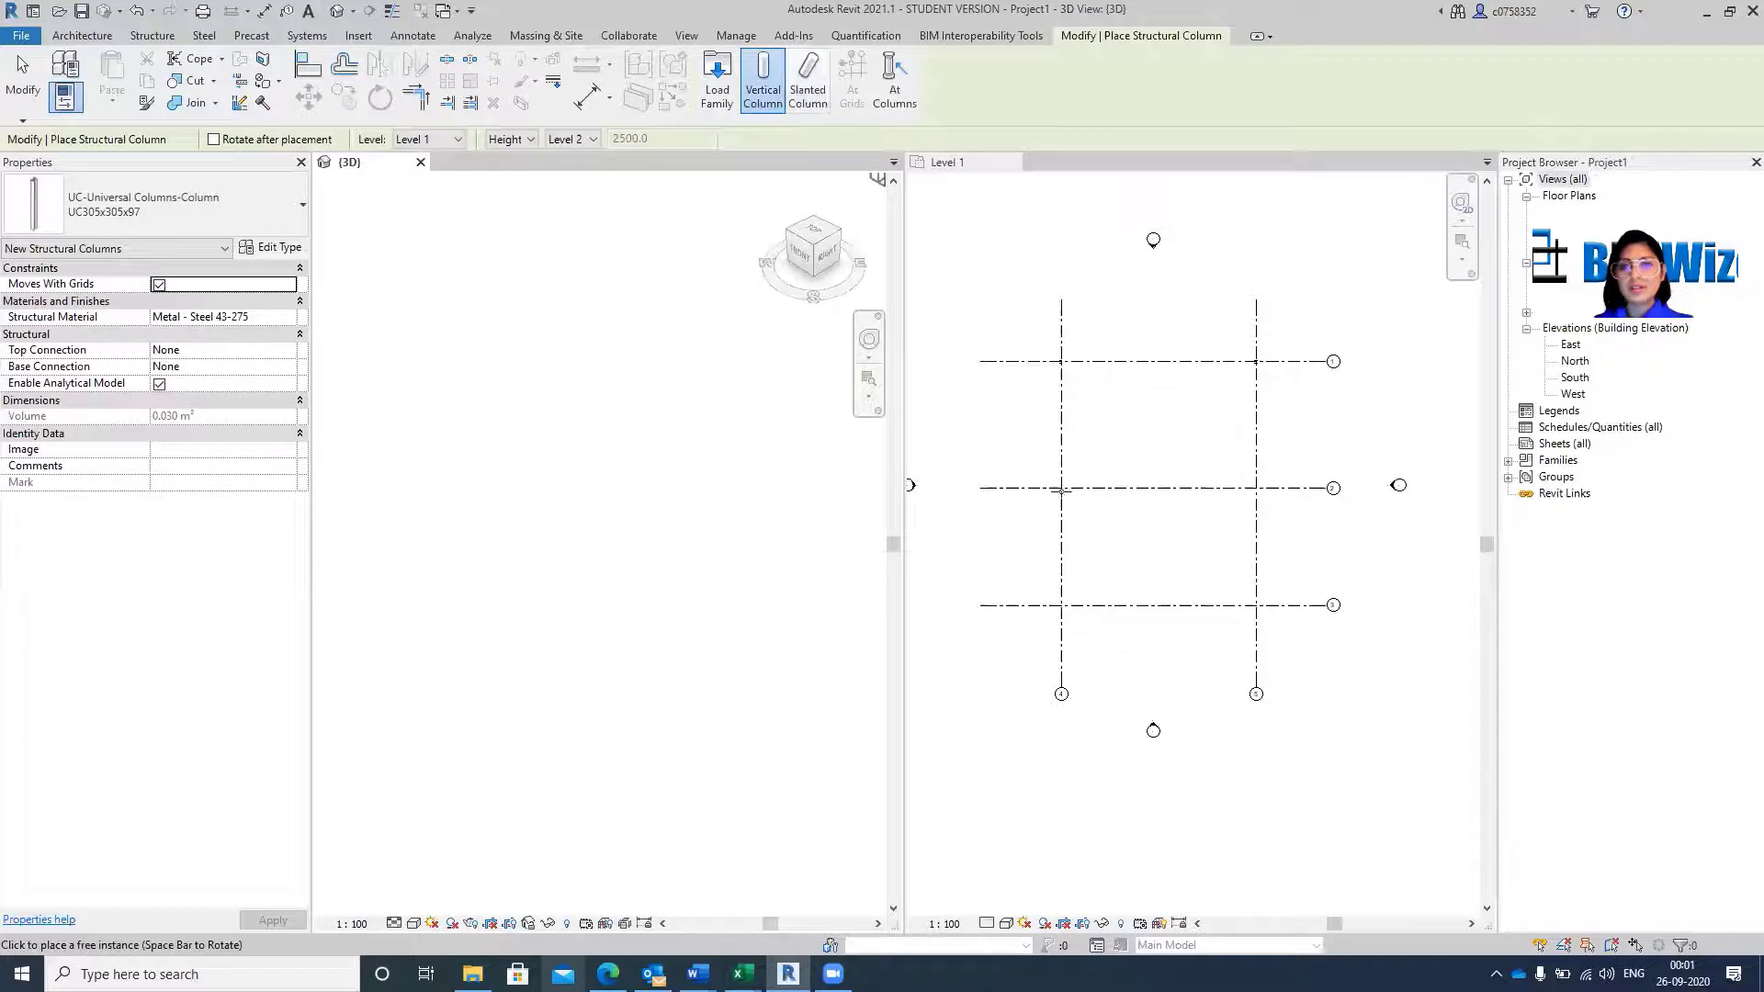
scroll(1061, 492, up, 2)
key(Escape)
key(Escape)
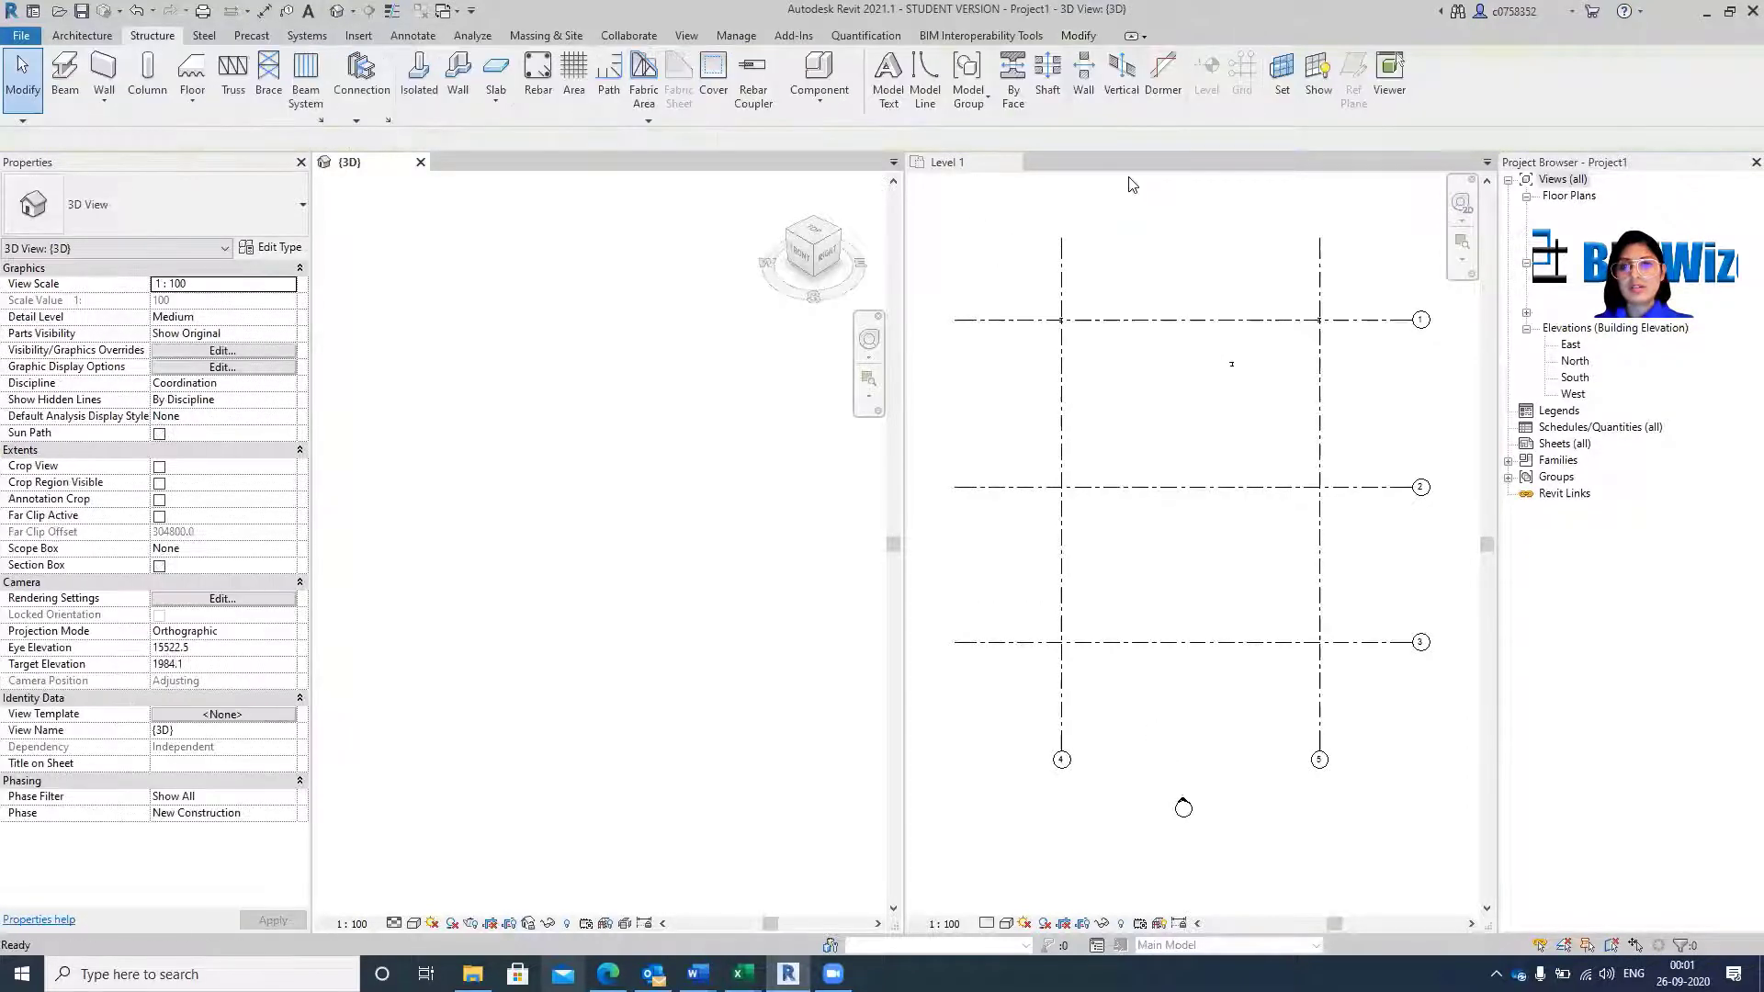
Start vertical structural column placement from the Level 1 plan and compare the options offered there with those in the 3D view.
click(1117, 175)
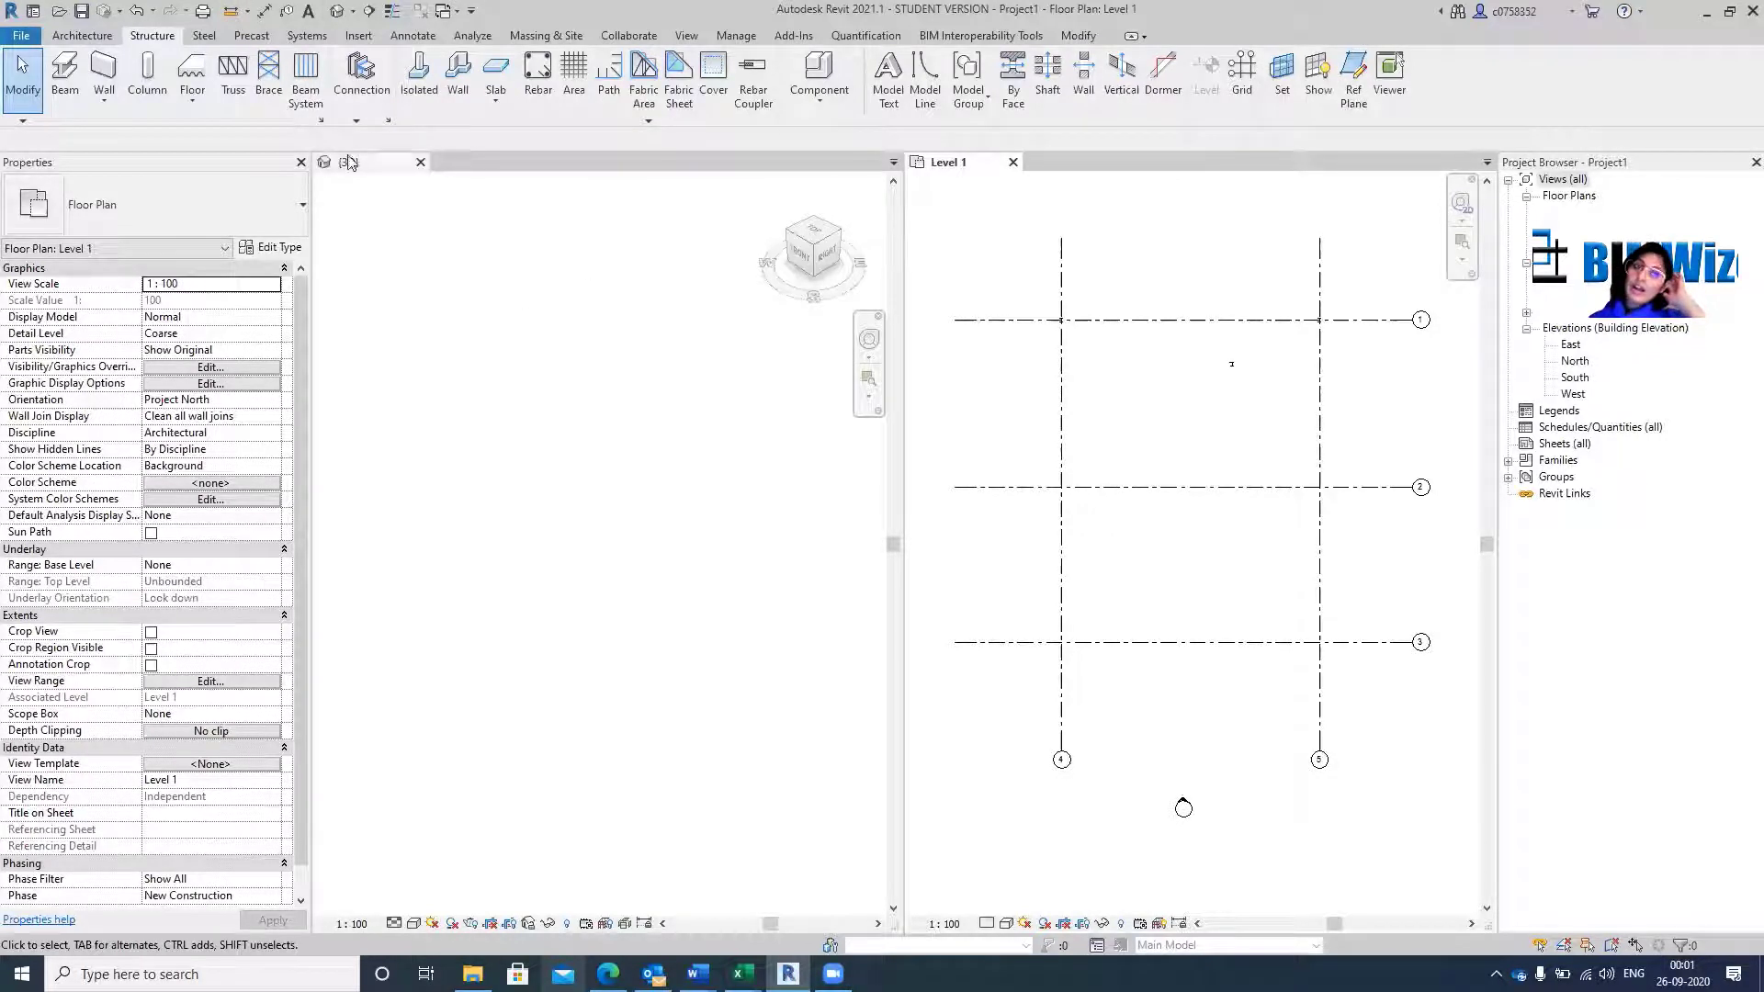
click(444, 340)
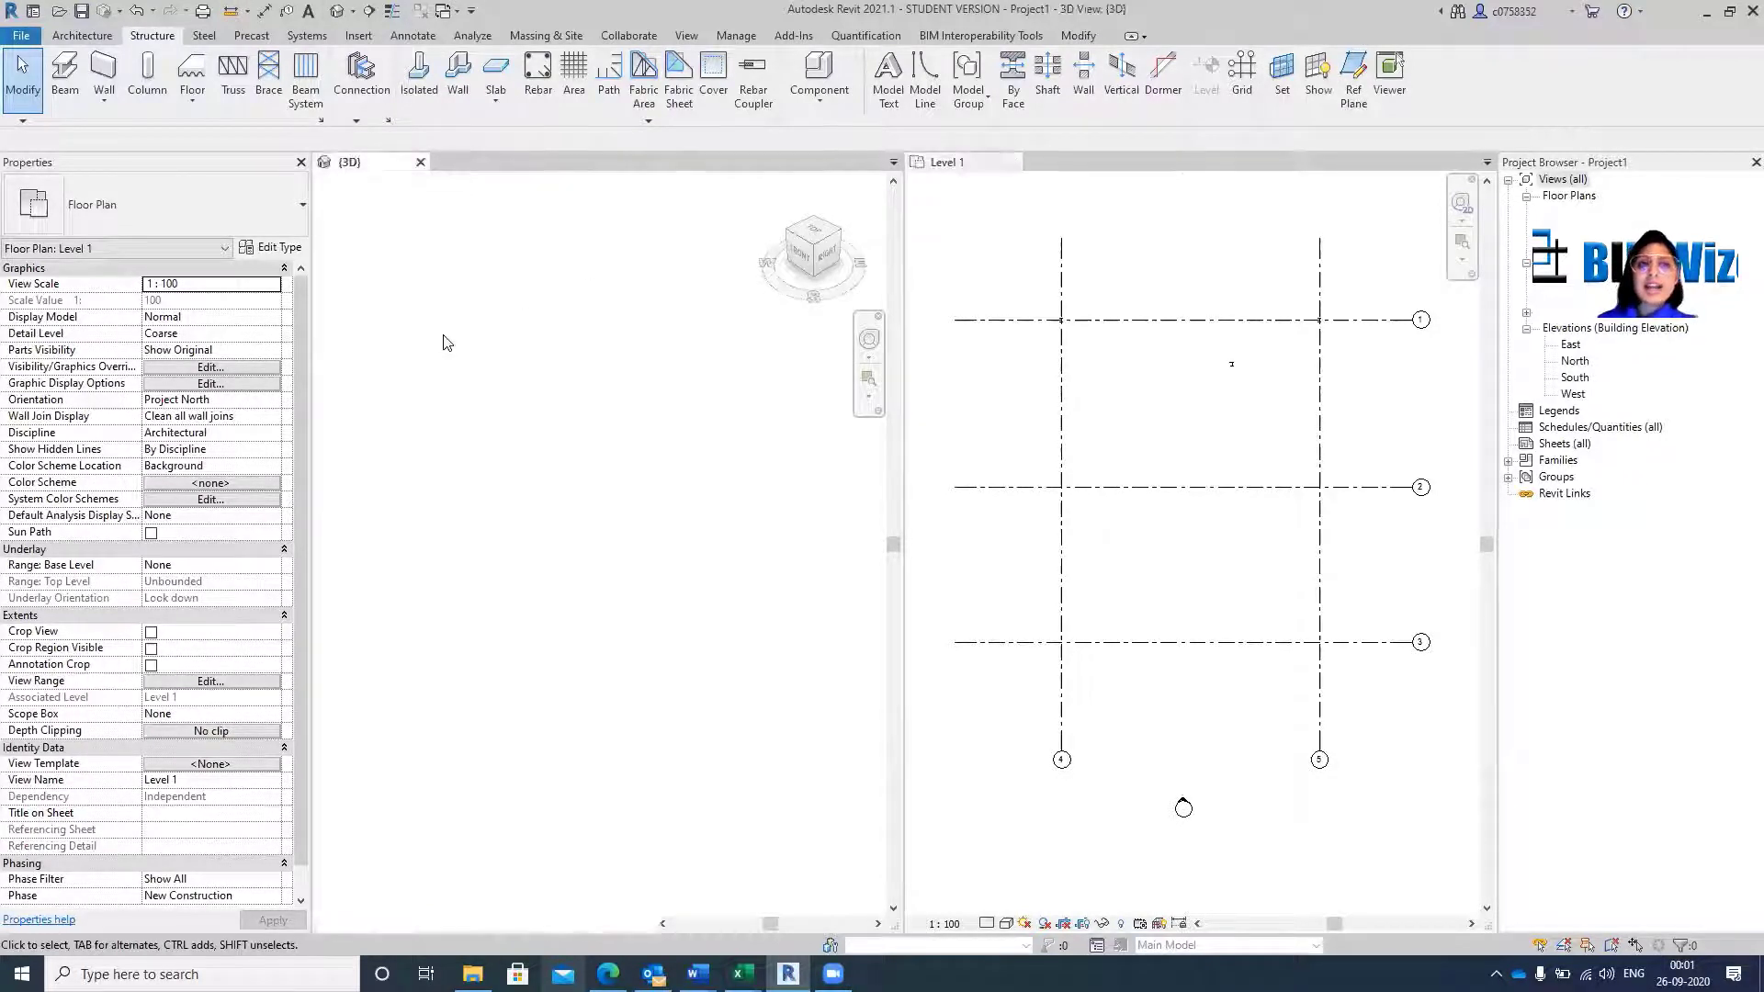
click(1133, 237)
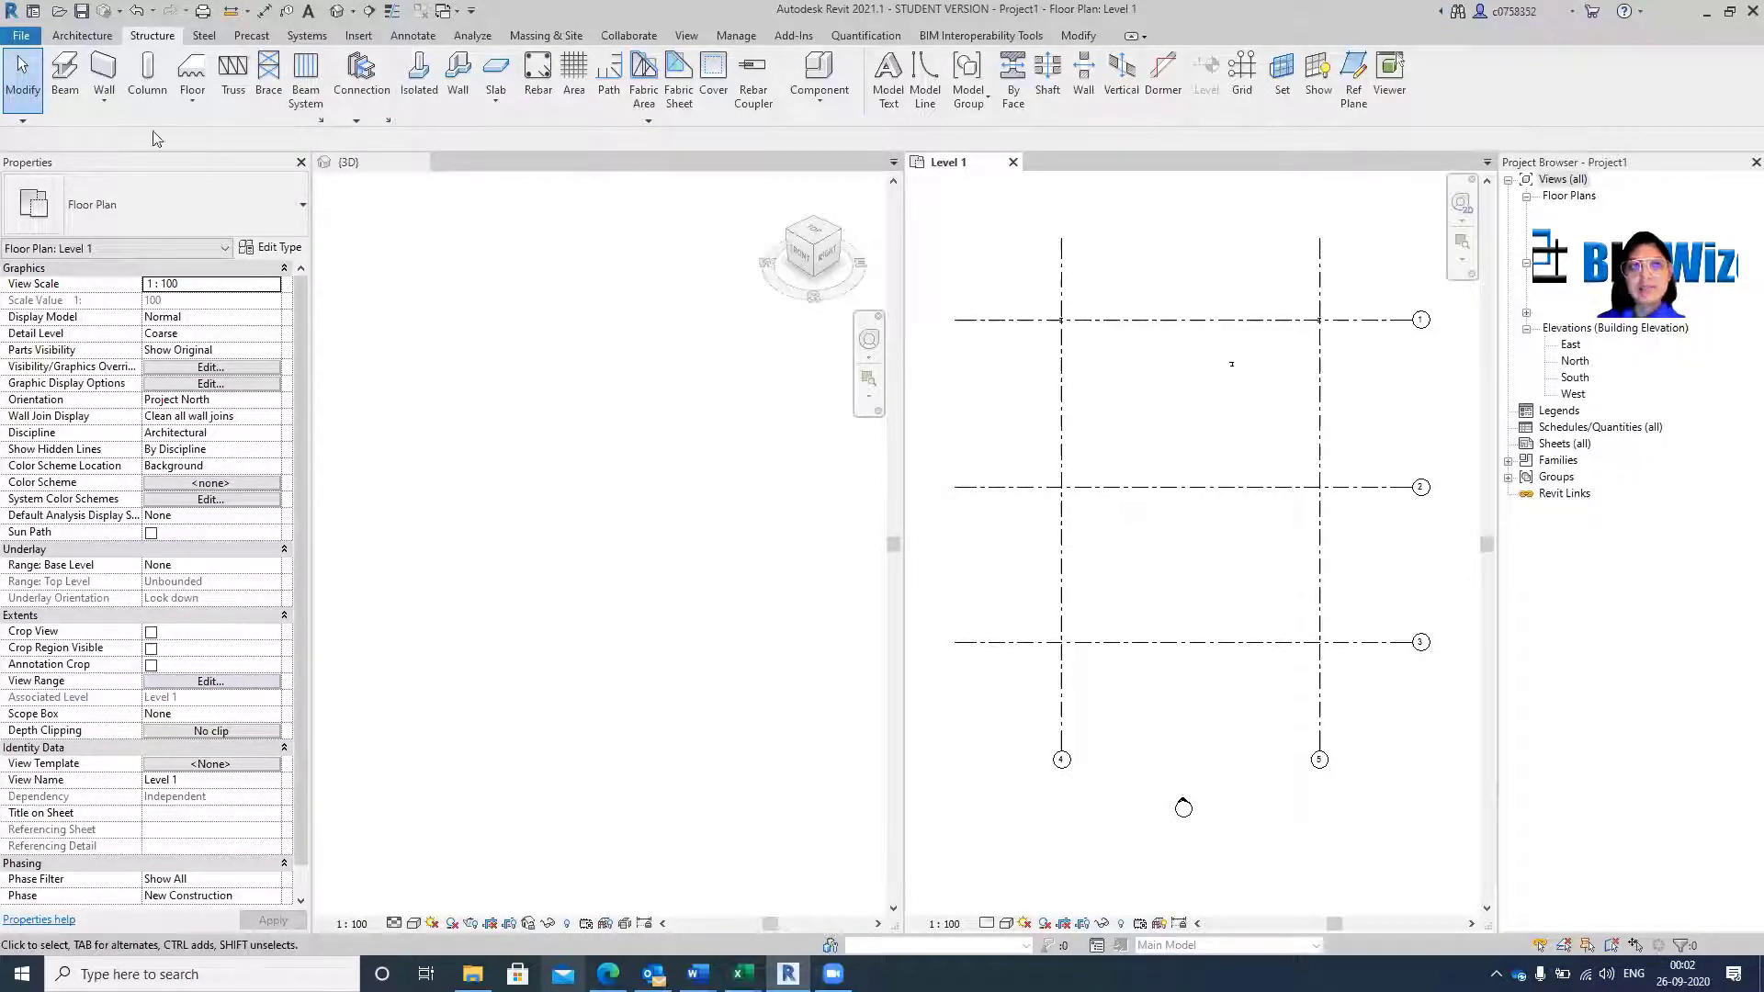
click(149, 85)
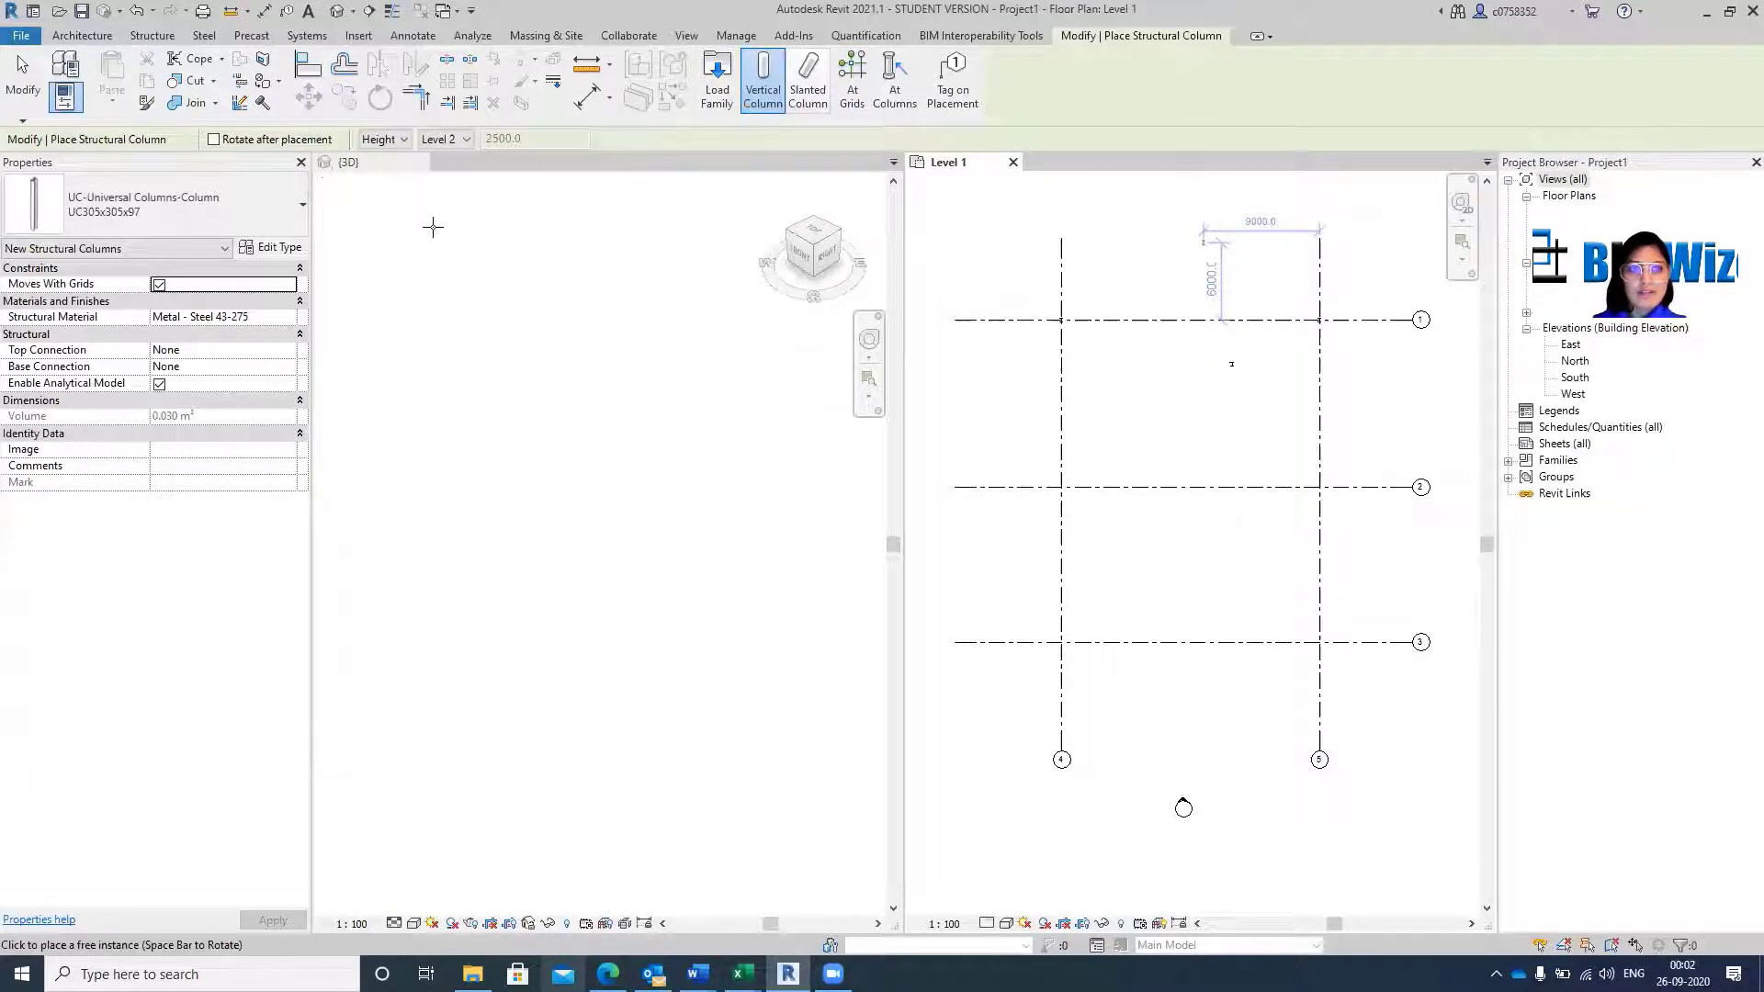
click(390, 240)
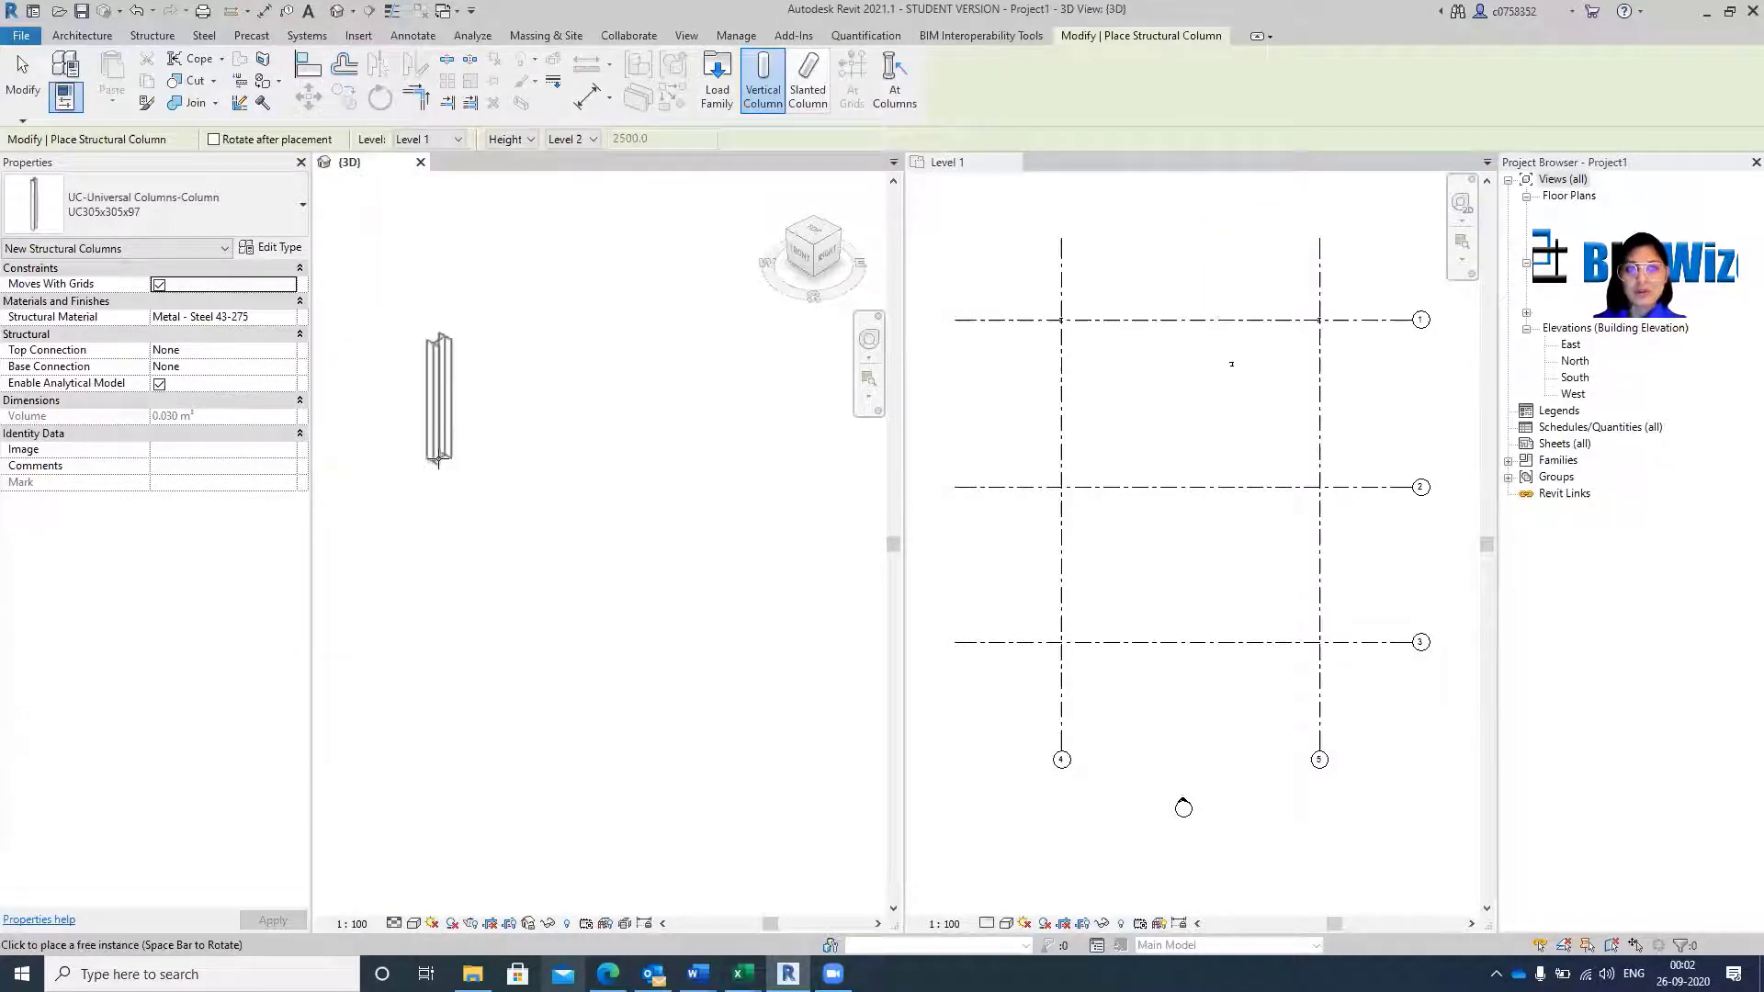
scroll(440, 456, down, 2)
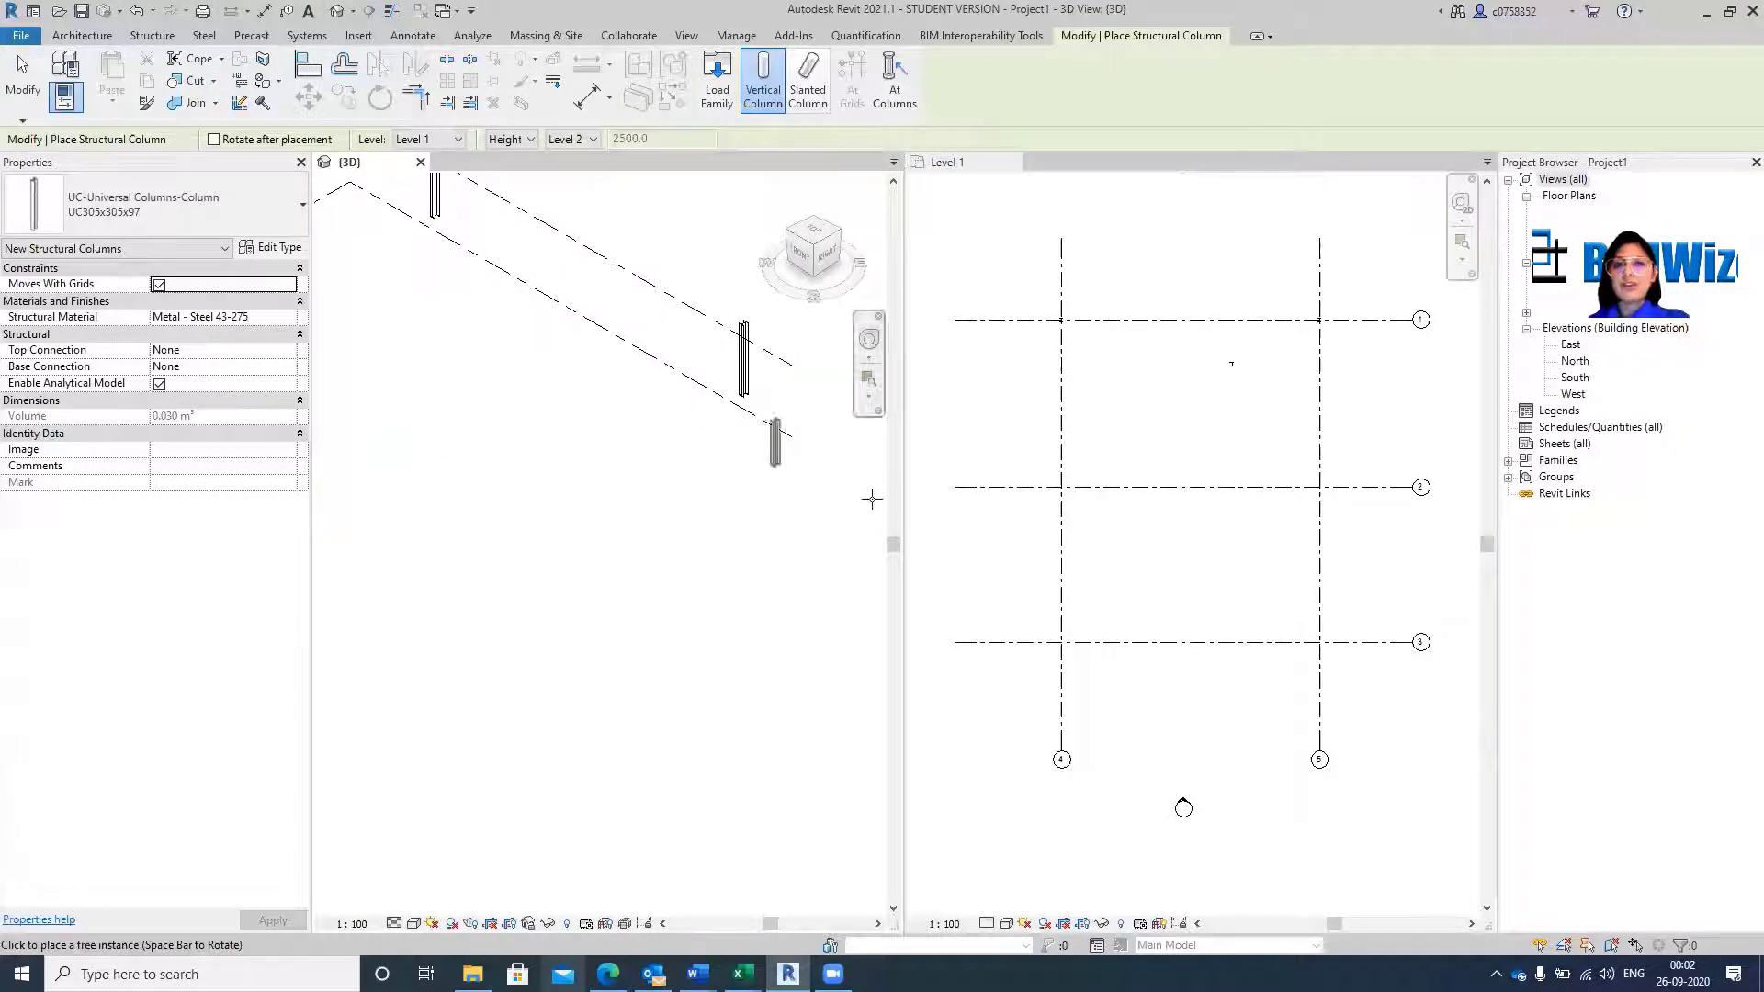
click(1065, 172)
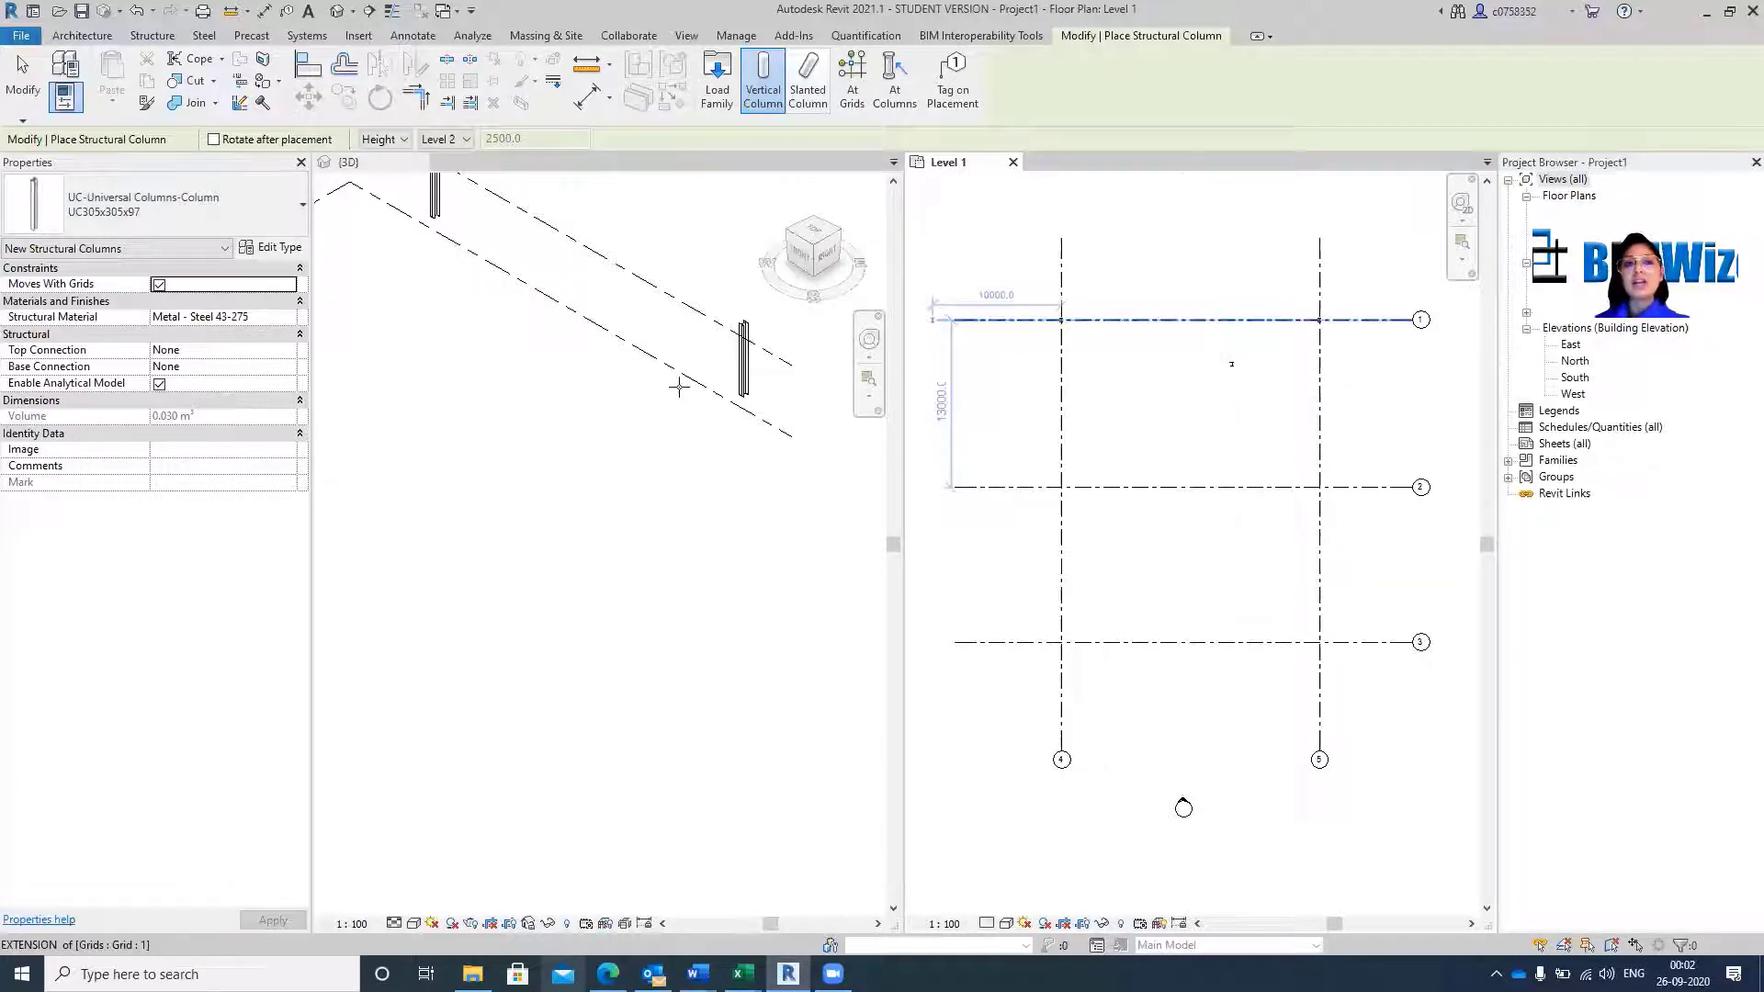
Try At Grids column placement without selecting any grid lines, and exit that mode.
scroll(678, 387, down, 5)
scroll(466, 336, up, 5)
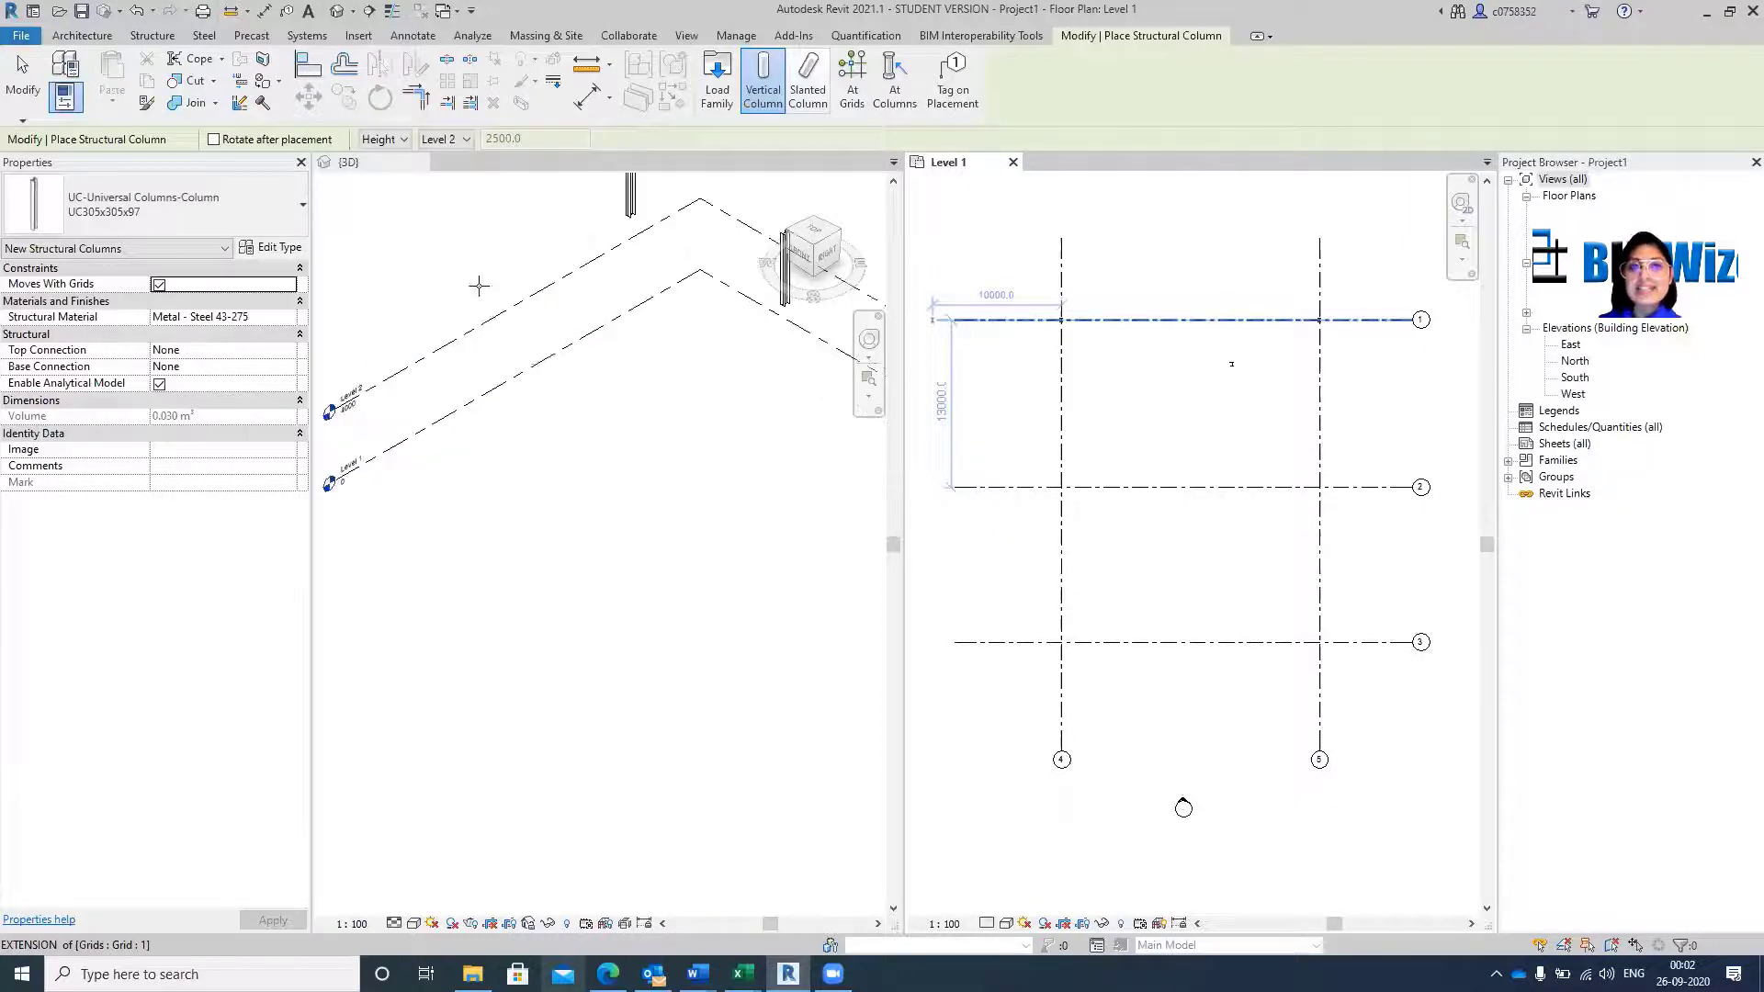
scroll(478, 286, down, 2)
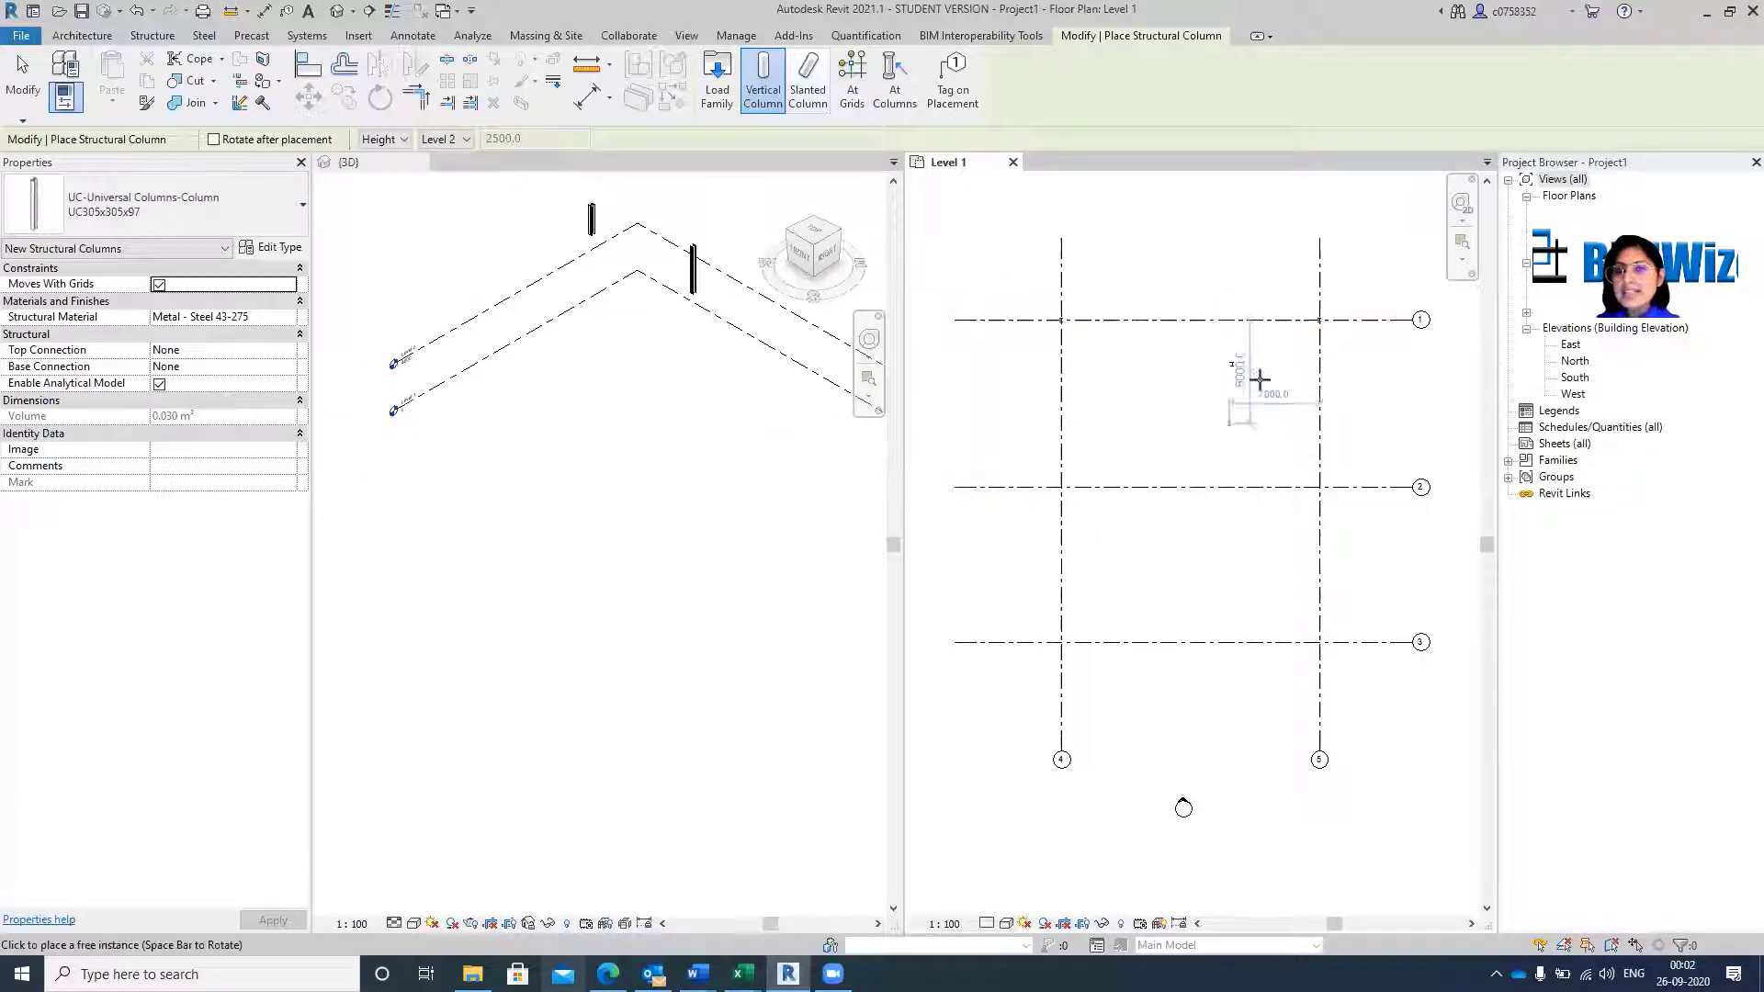
scroll(1263, 371, up, 1)
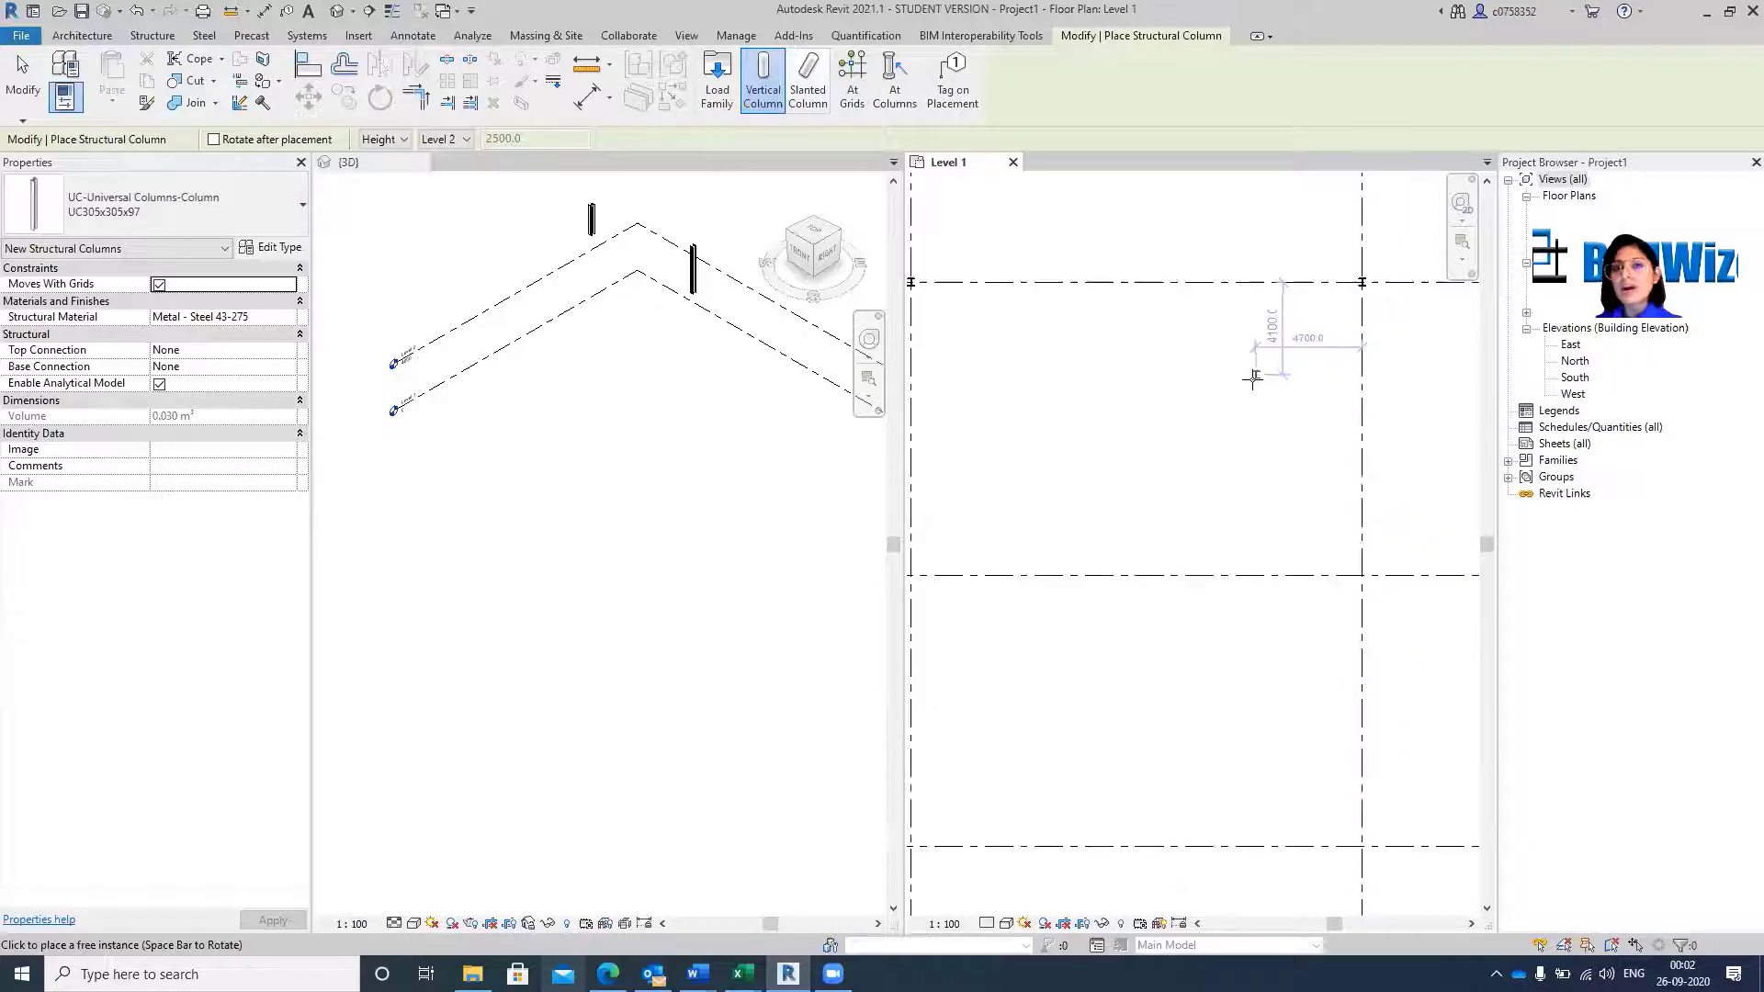
scroll(1257, 379, down, 1)
scroll(1231, 386, up, 2)
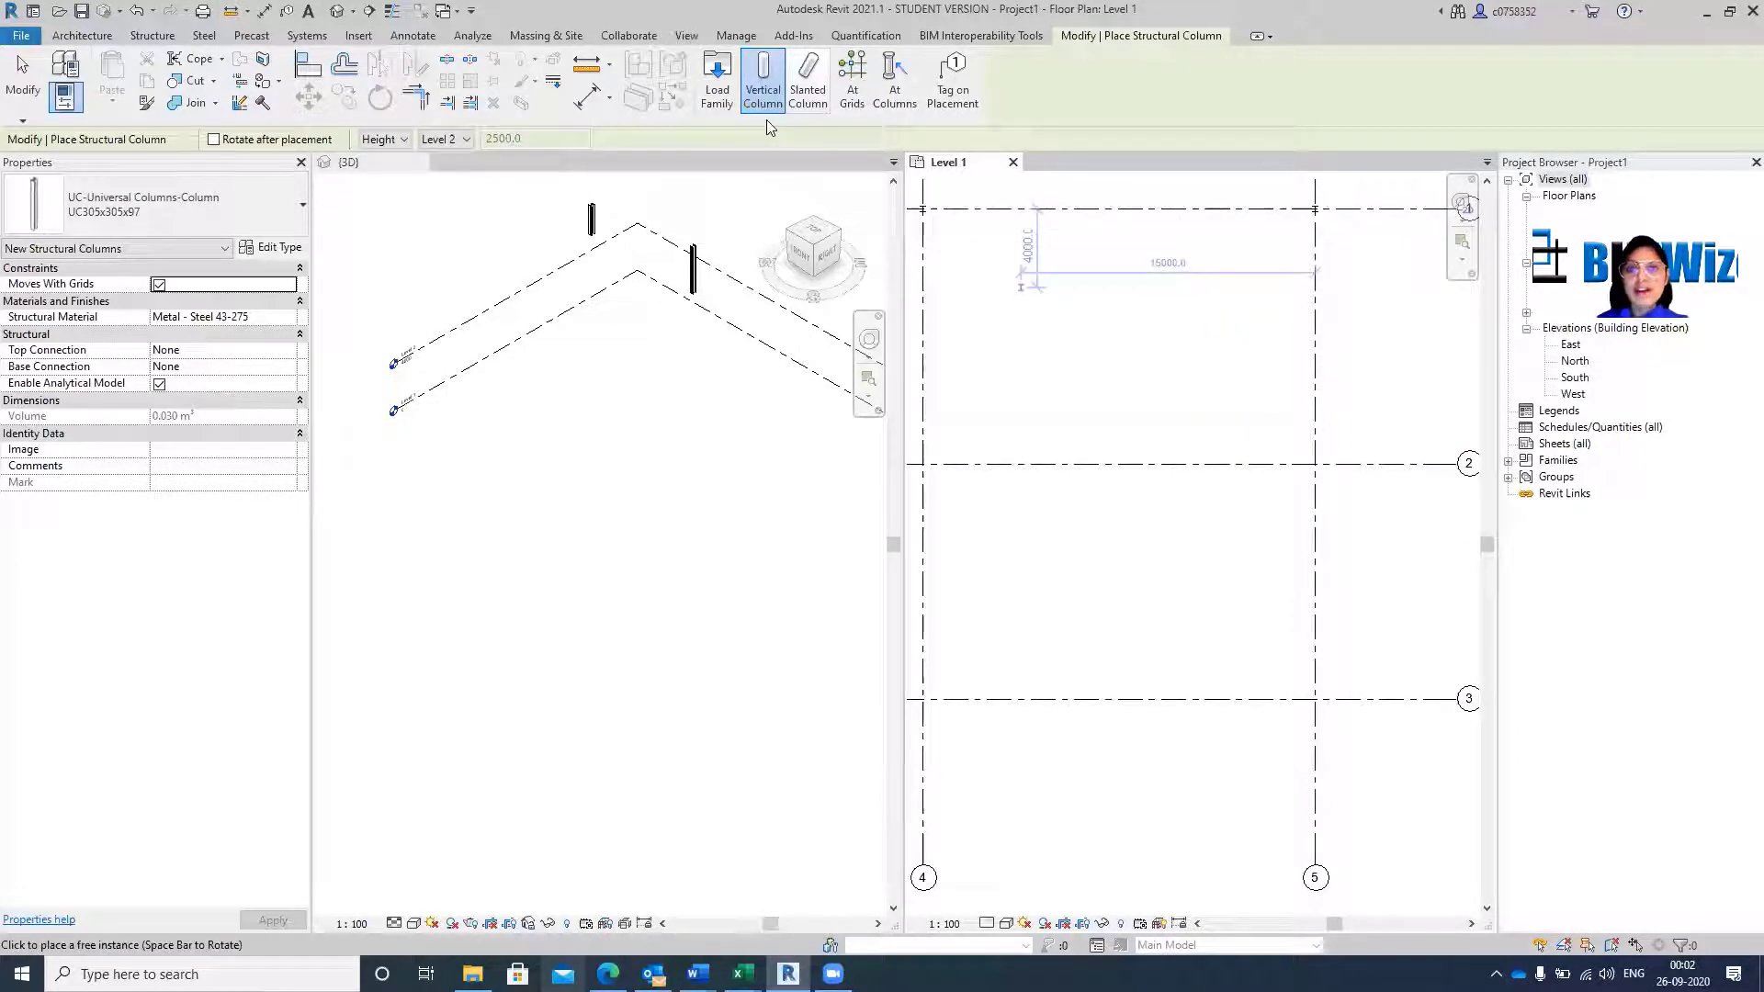
click(851, 81)
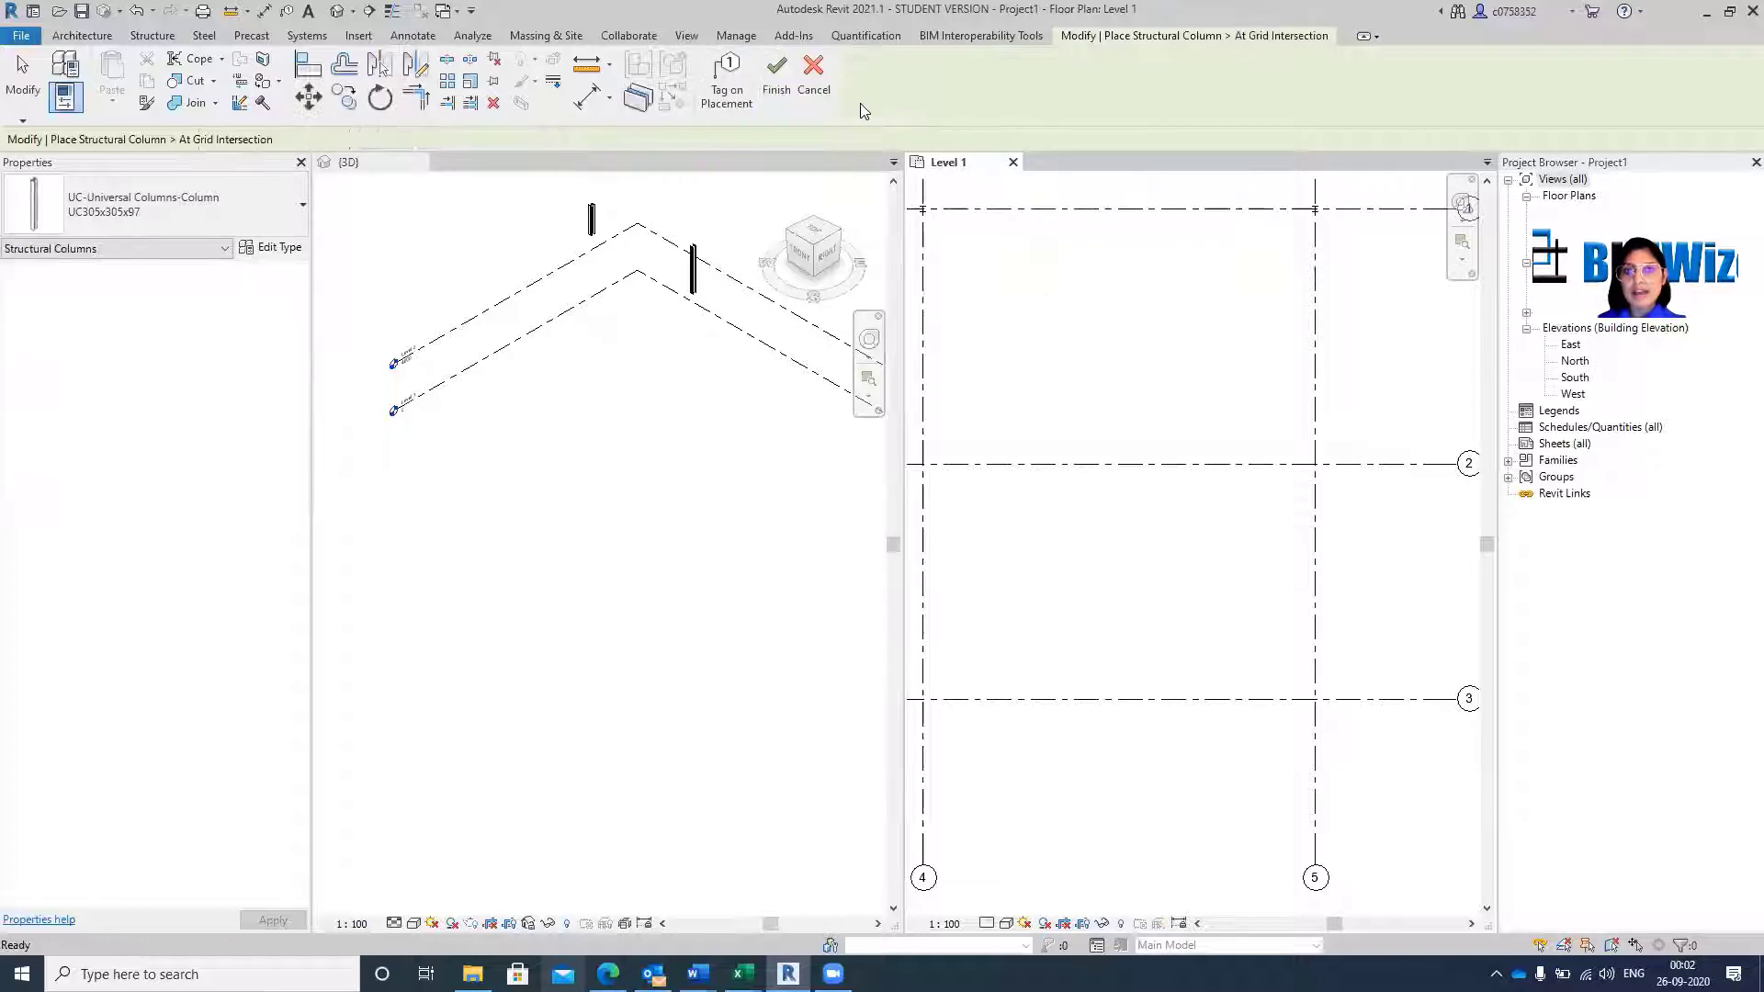
click(777, 80)
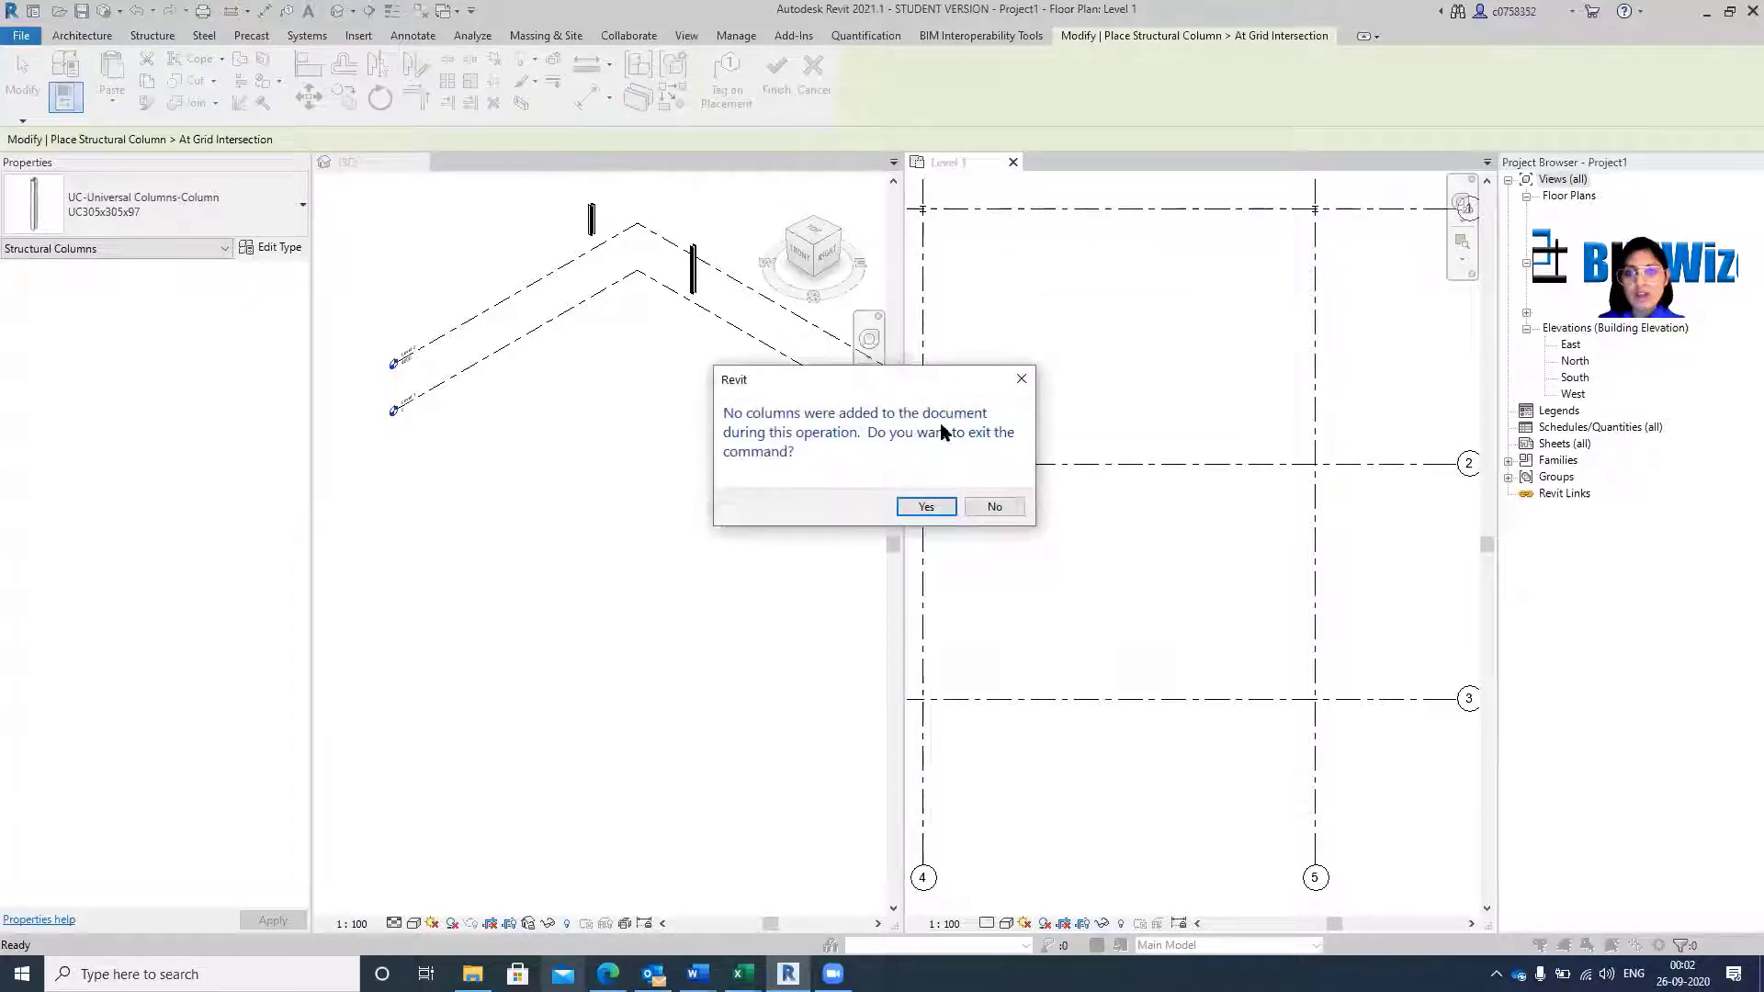
click(923, 507)
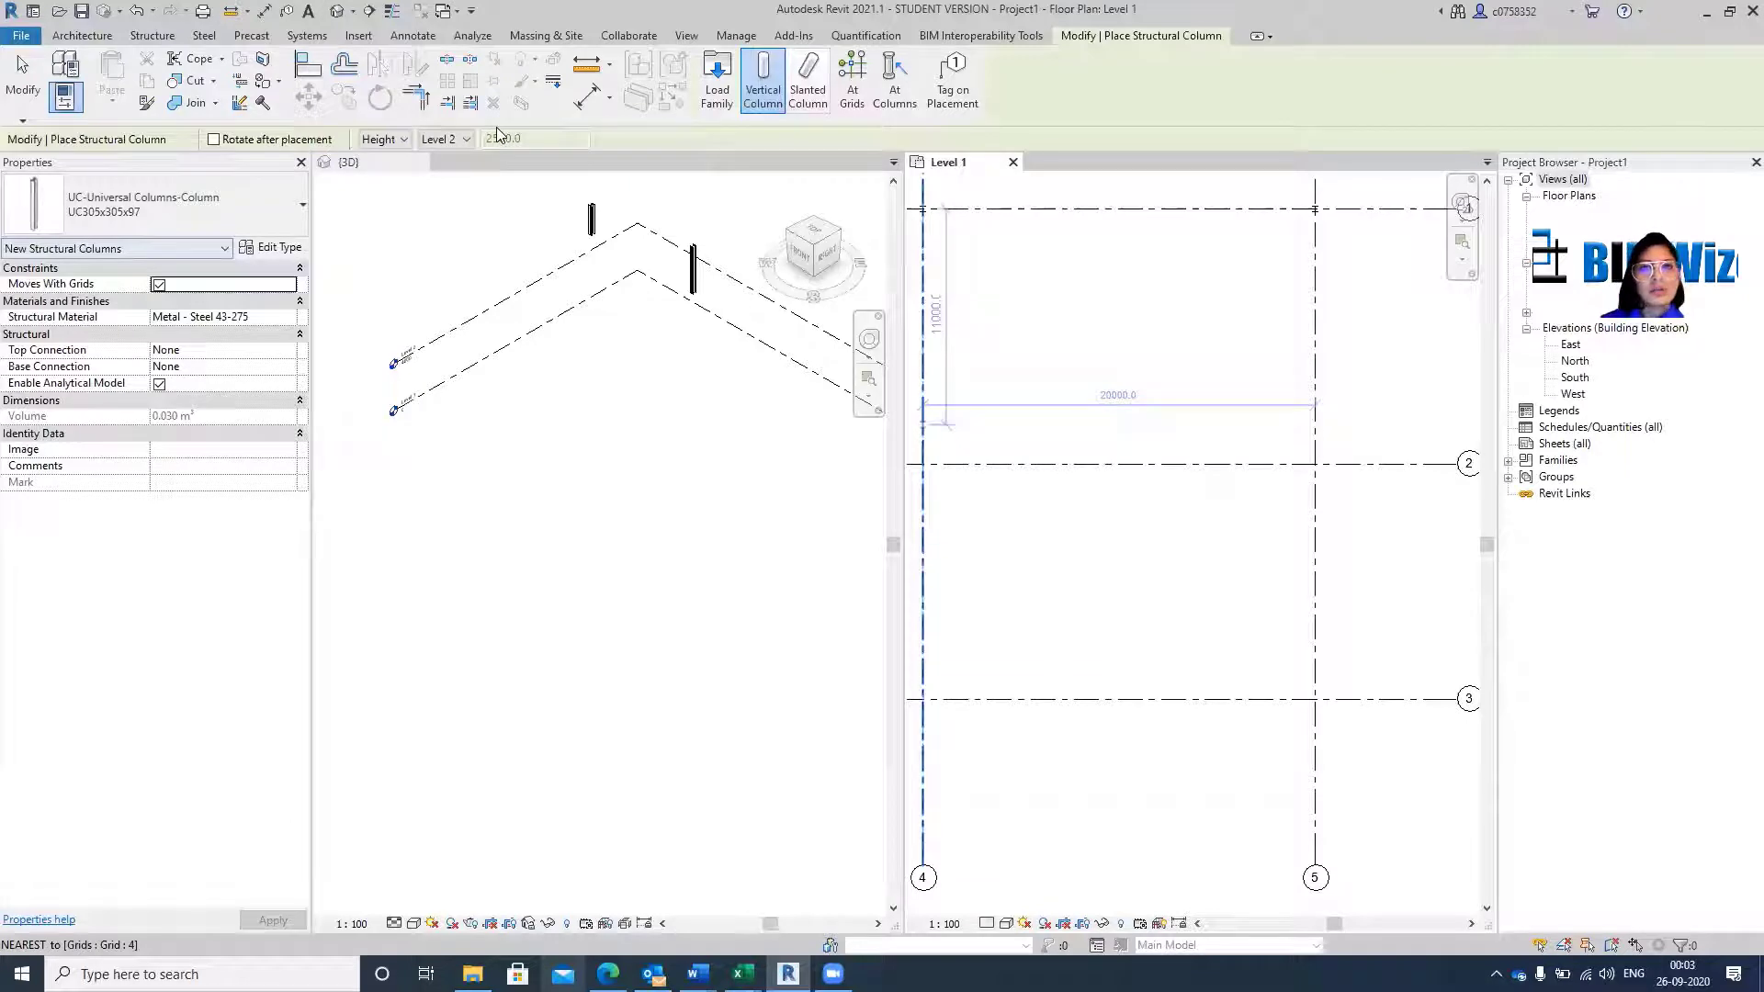
Place vertical UC305x305x97 columns with Height to Level 2 at all intersections of grids 2 and 3 with grids 4 and 5 using At Grids.
click(853, 85)
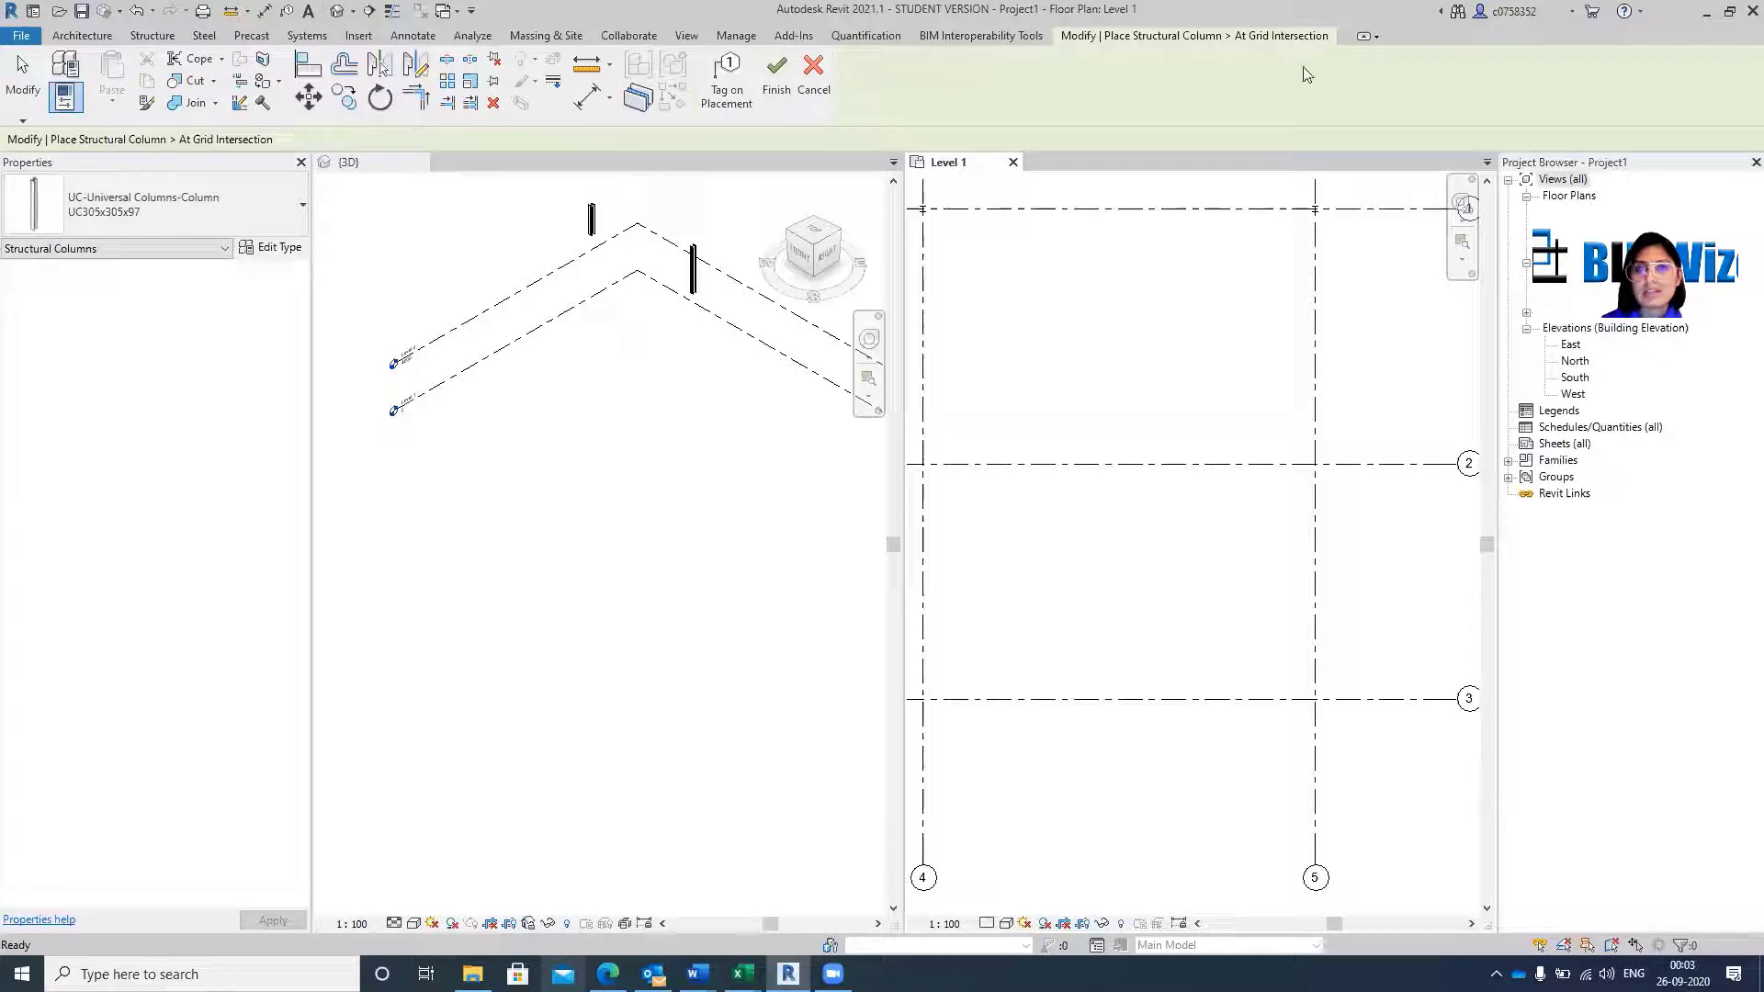
click(1730, 11)
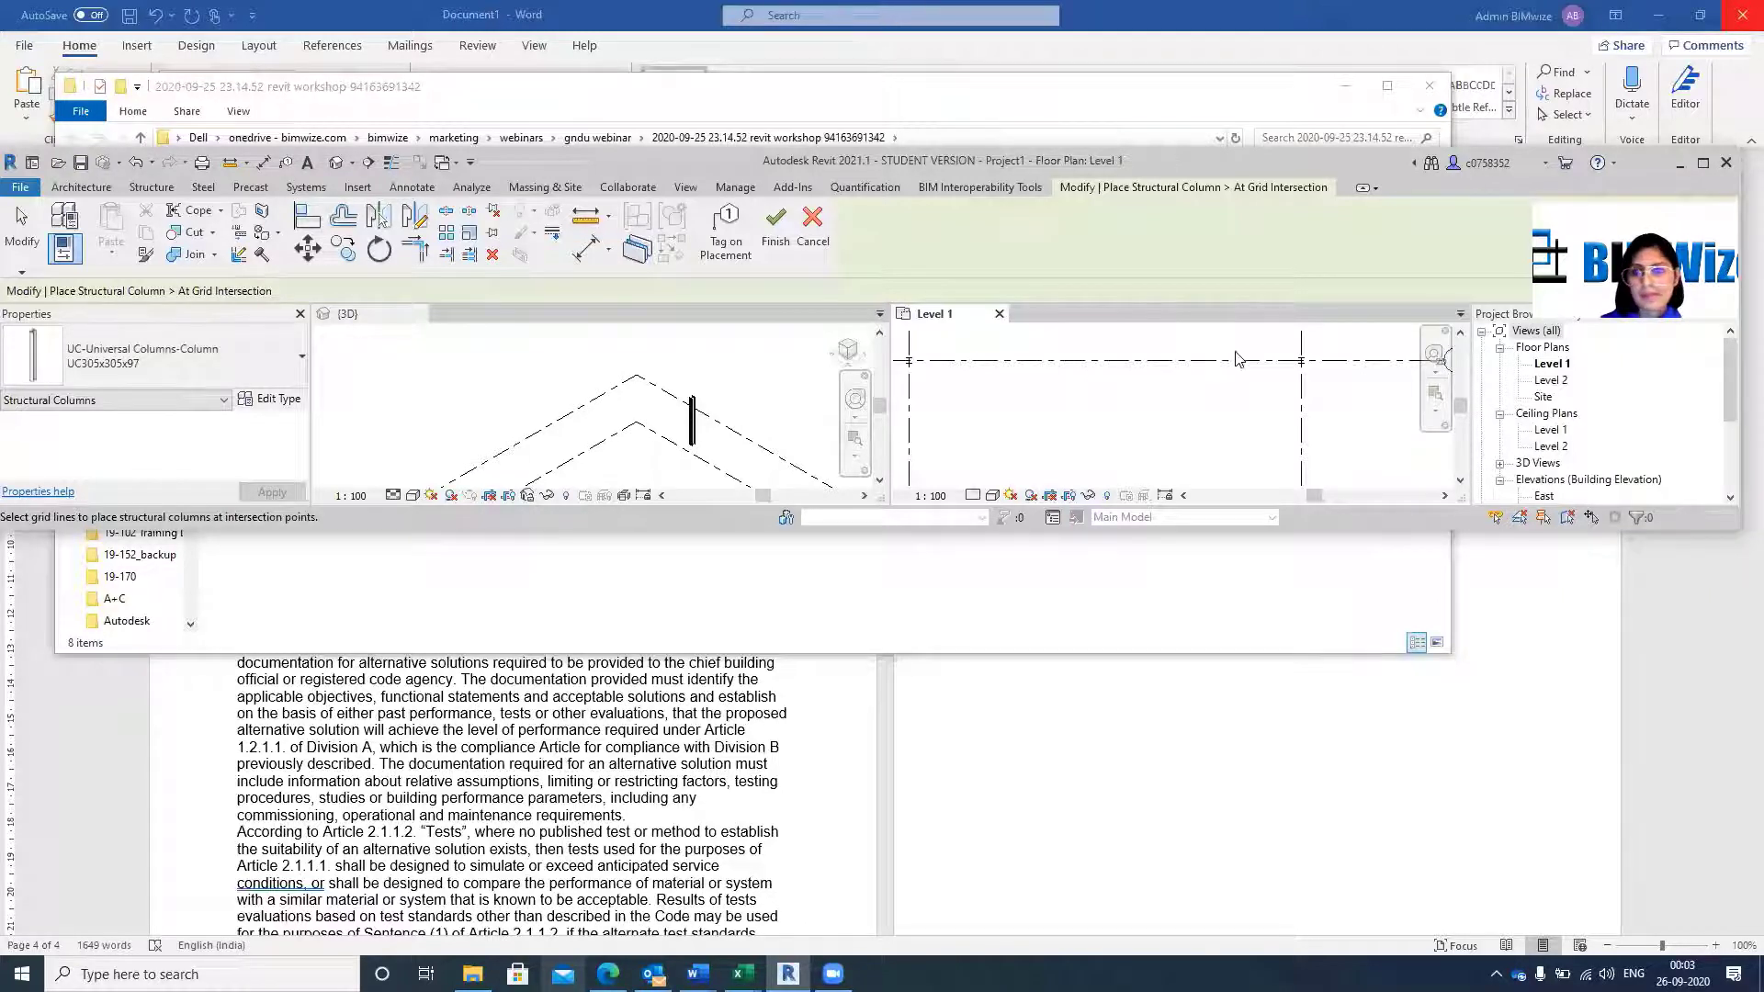
scroll(1242, 360, down, 3)
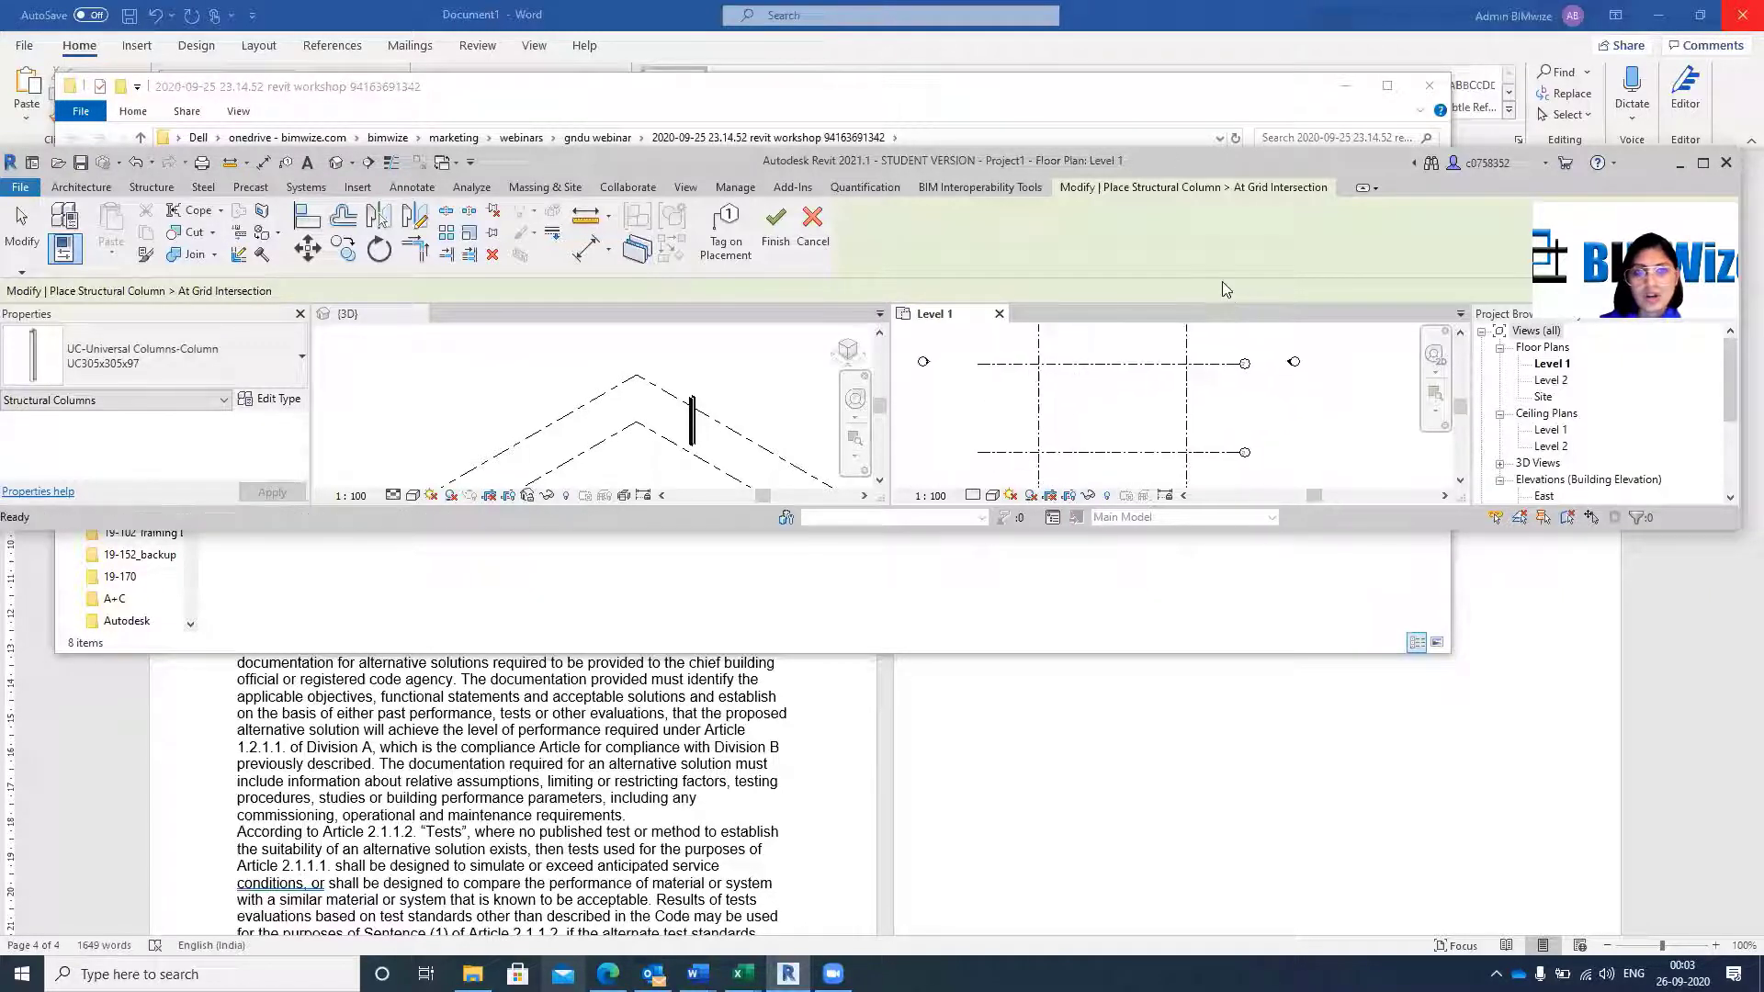
scroll(1206, 366, down, 2)
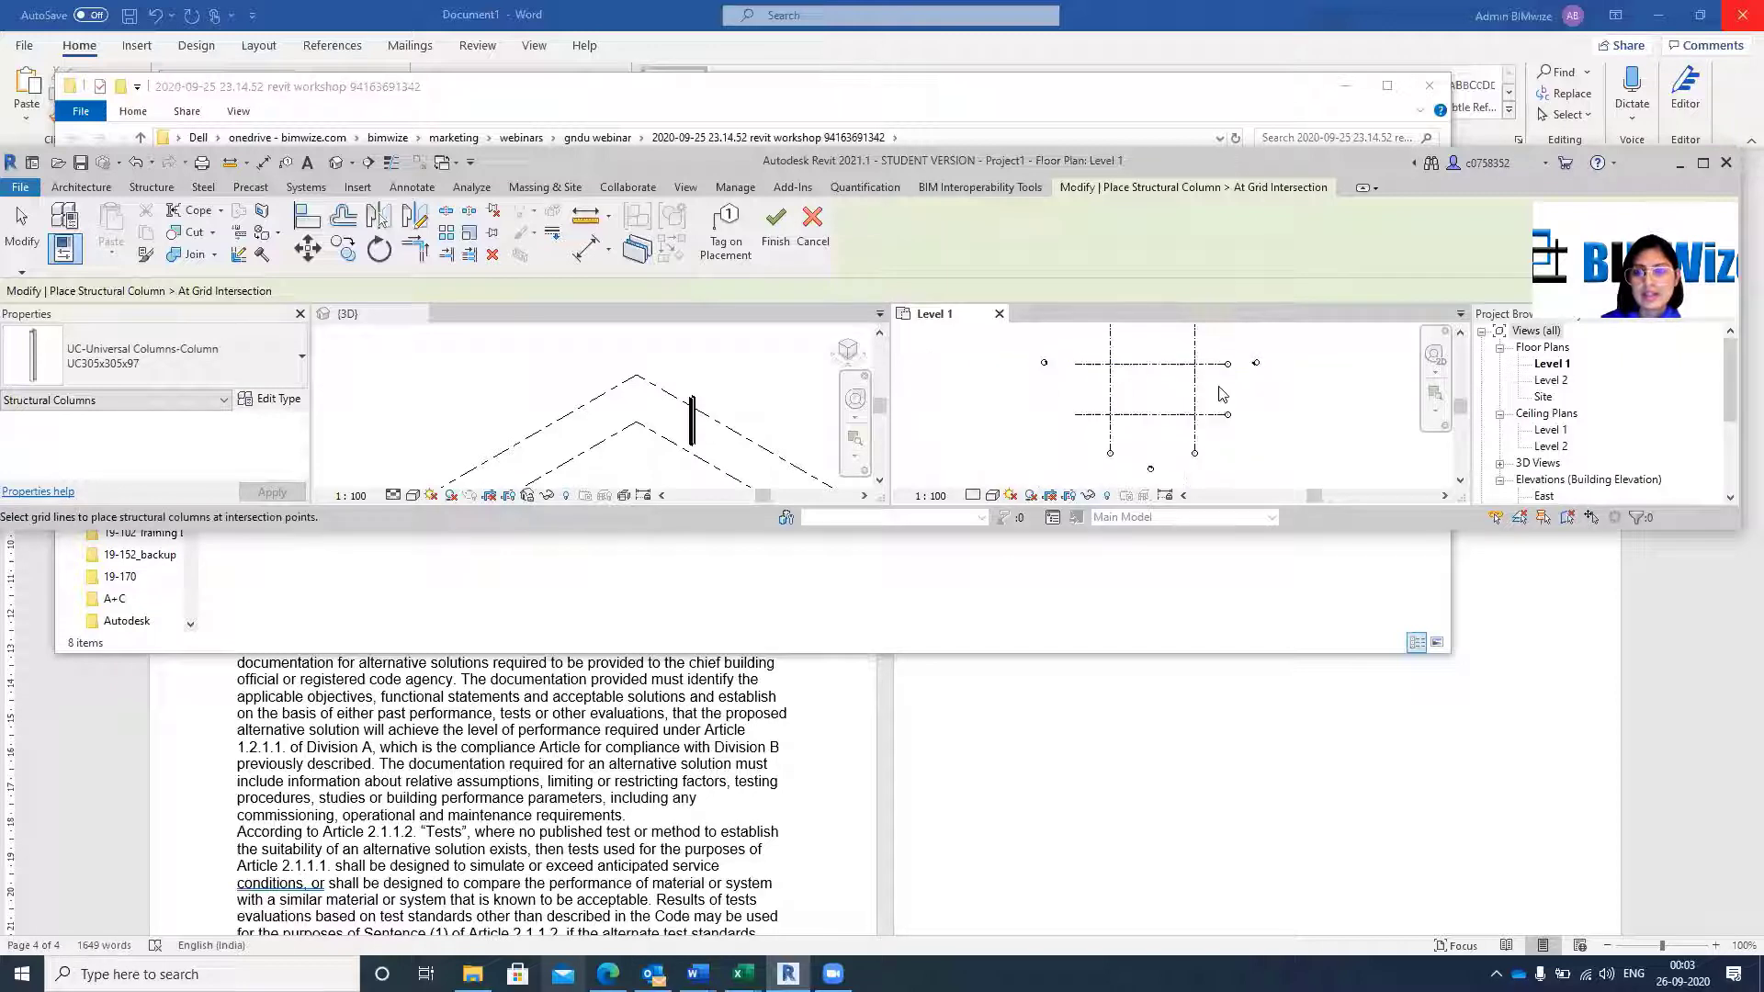
click(1093, 418)
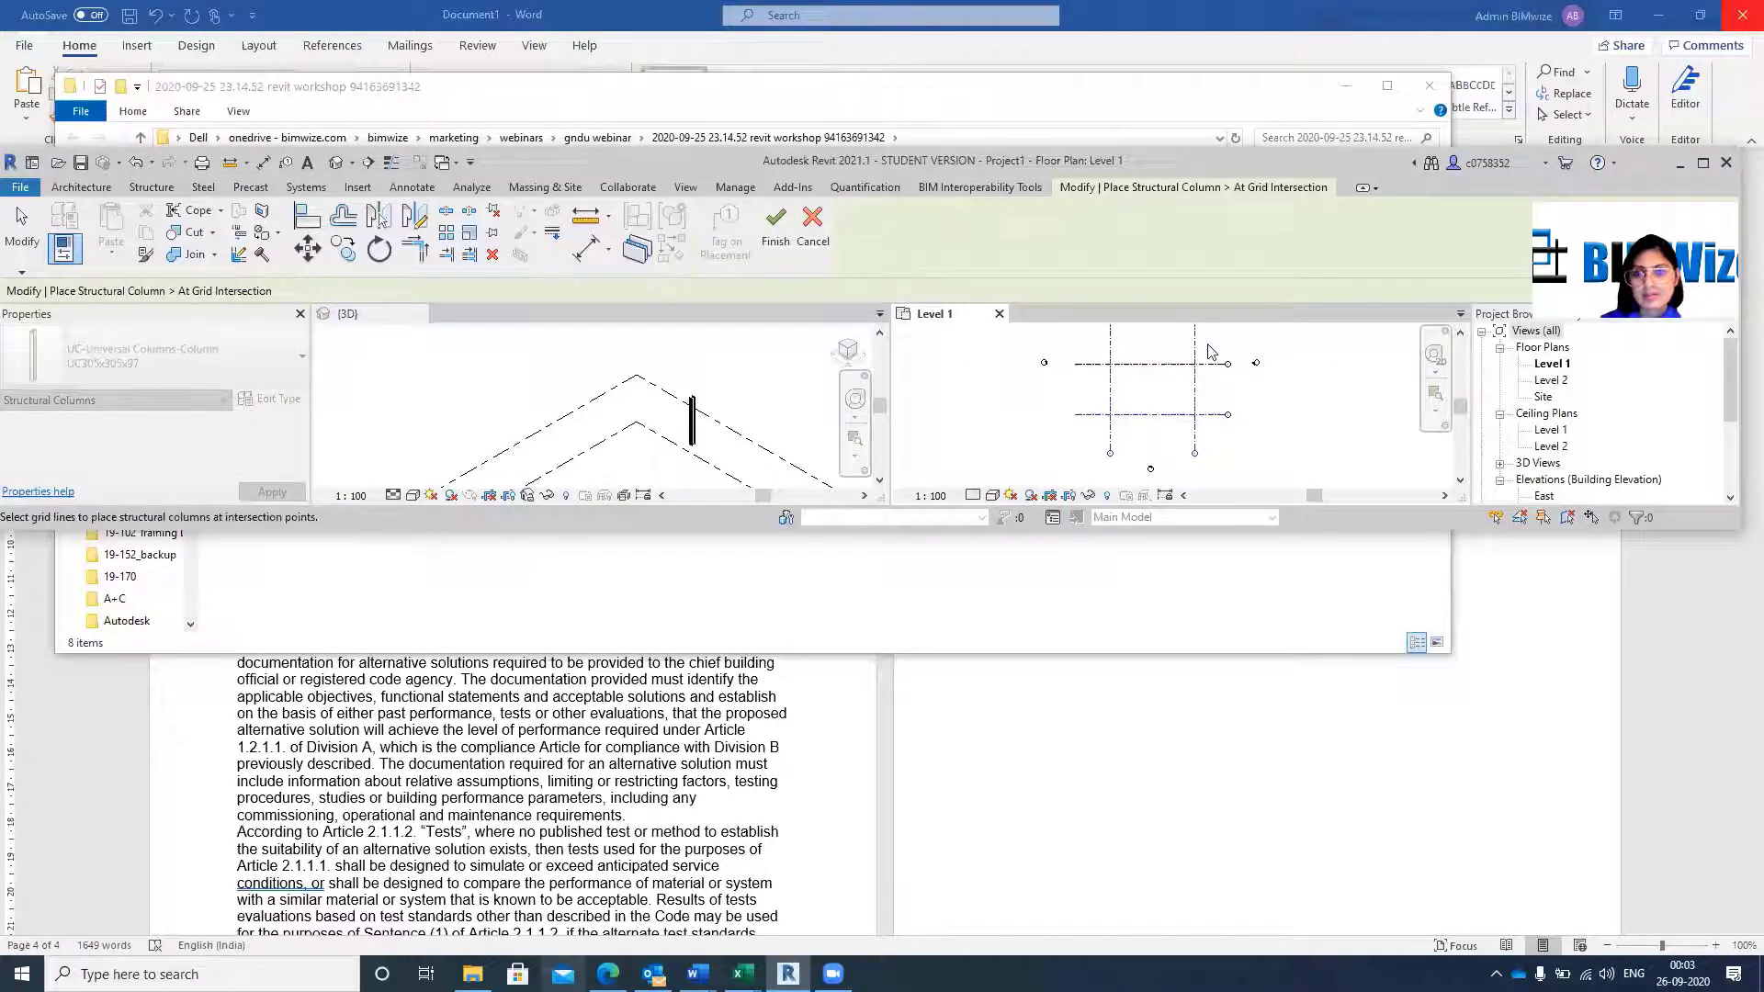
drag(1210, 347, 1130, 425)
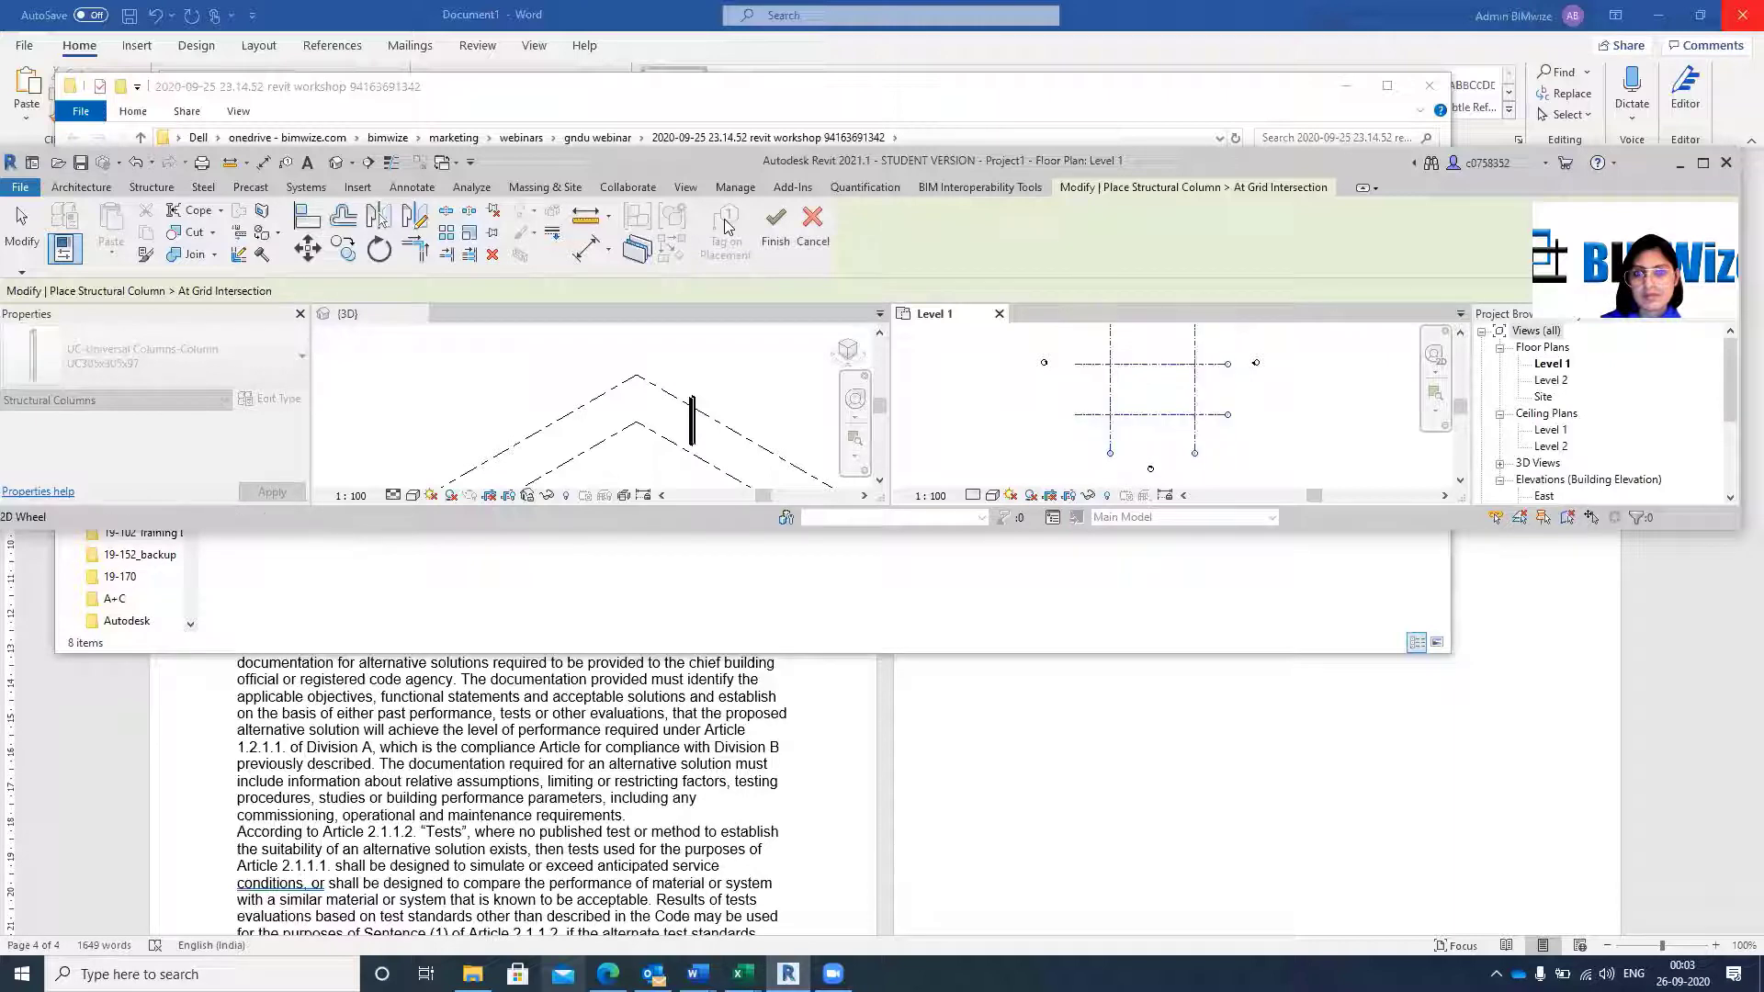
click(776, 230)
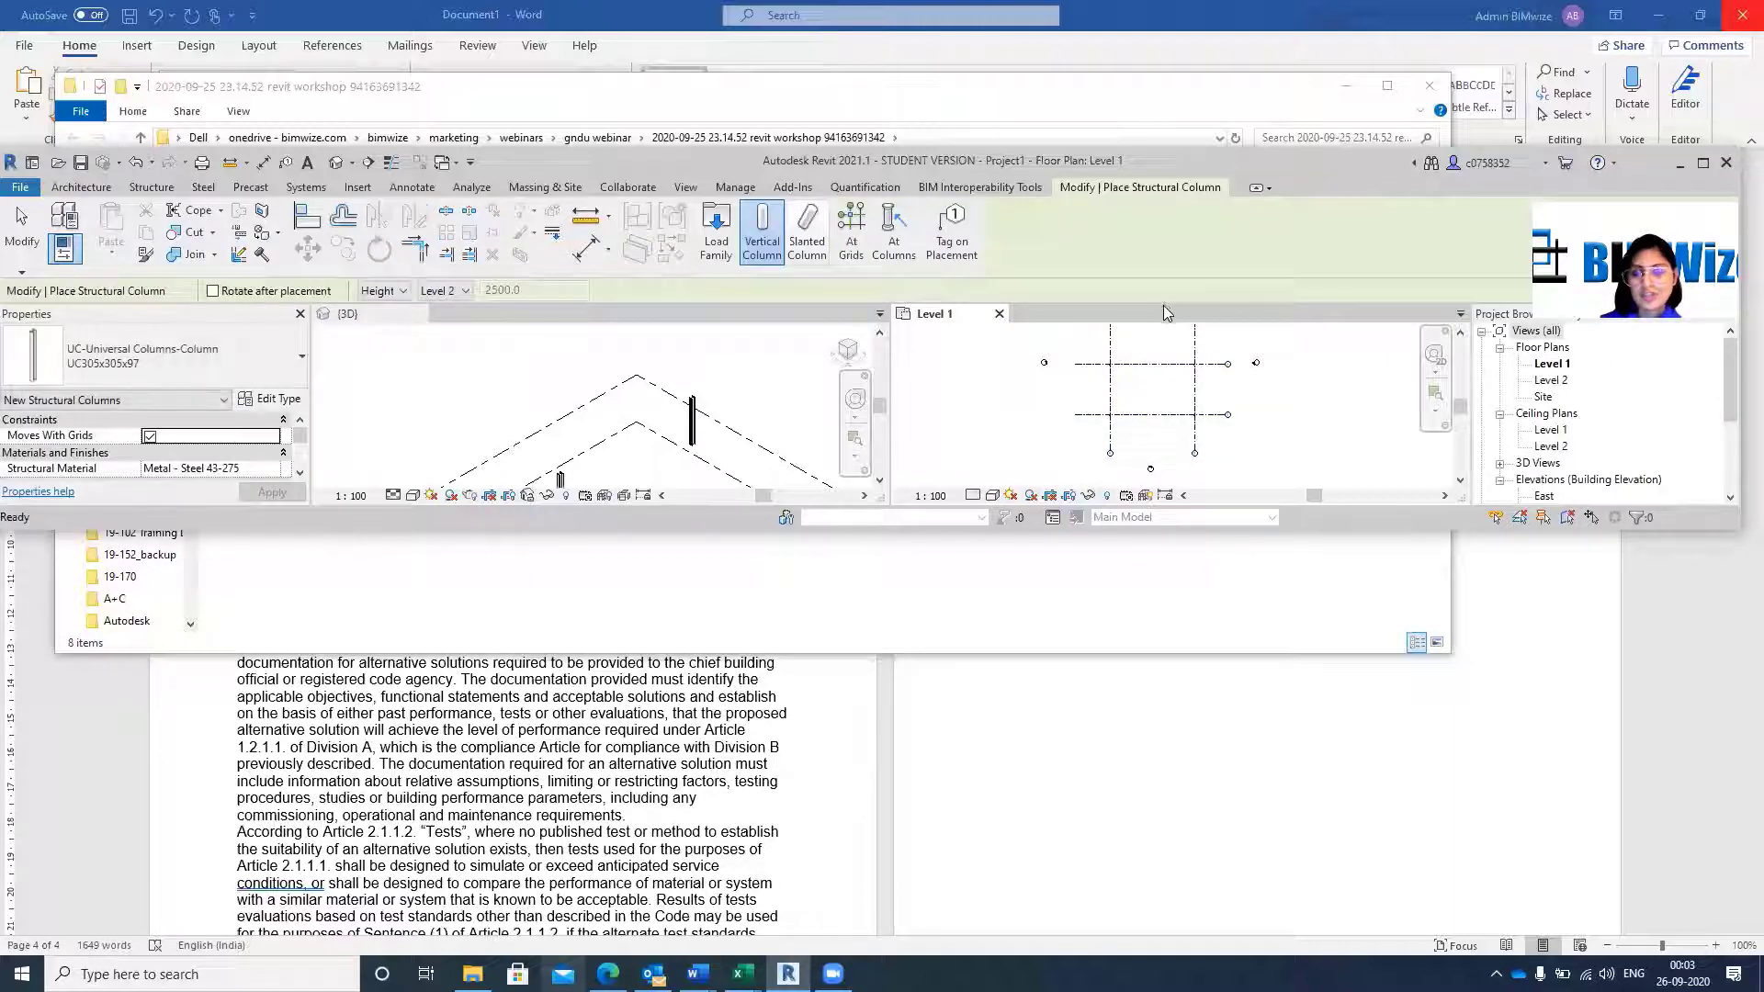
key(Escape)
key(Escape)
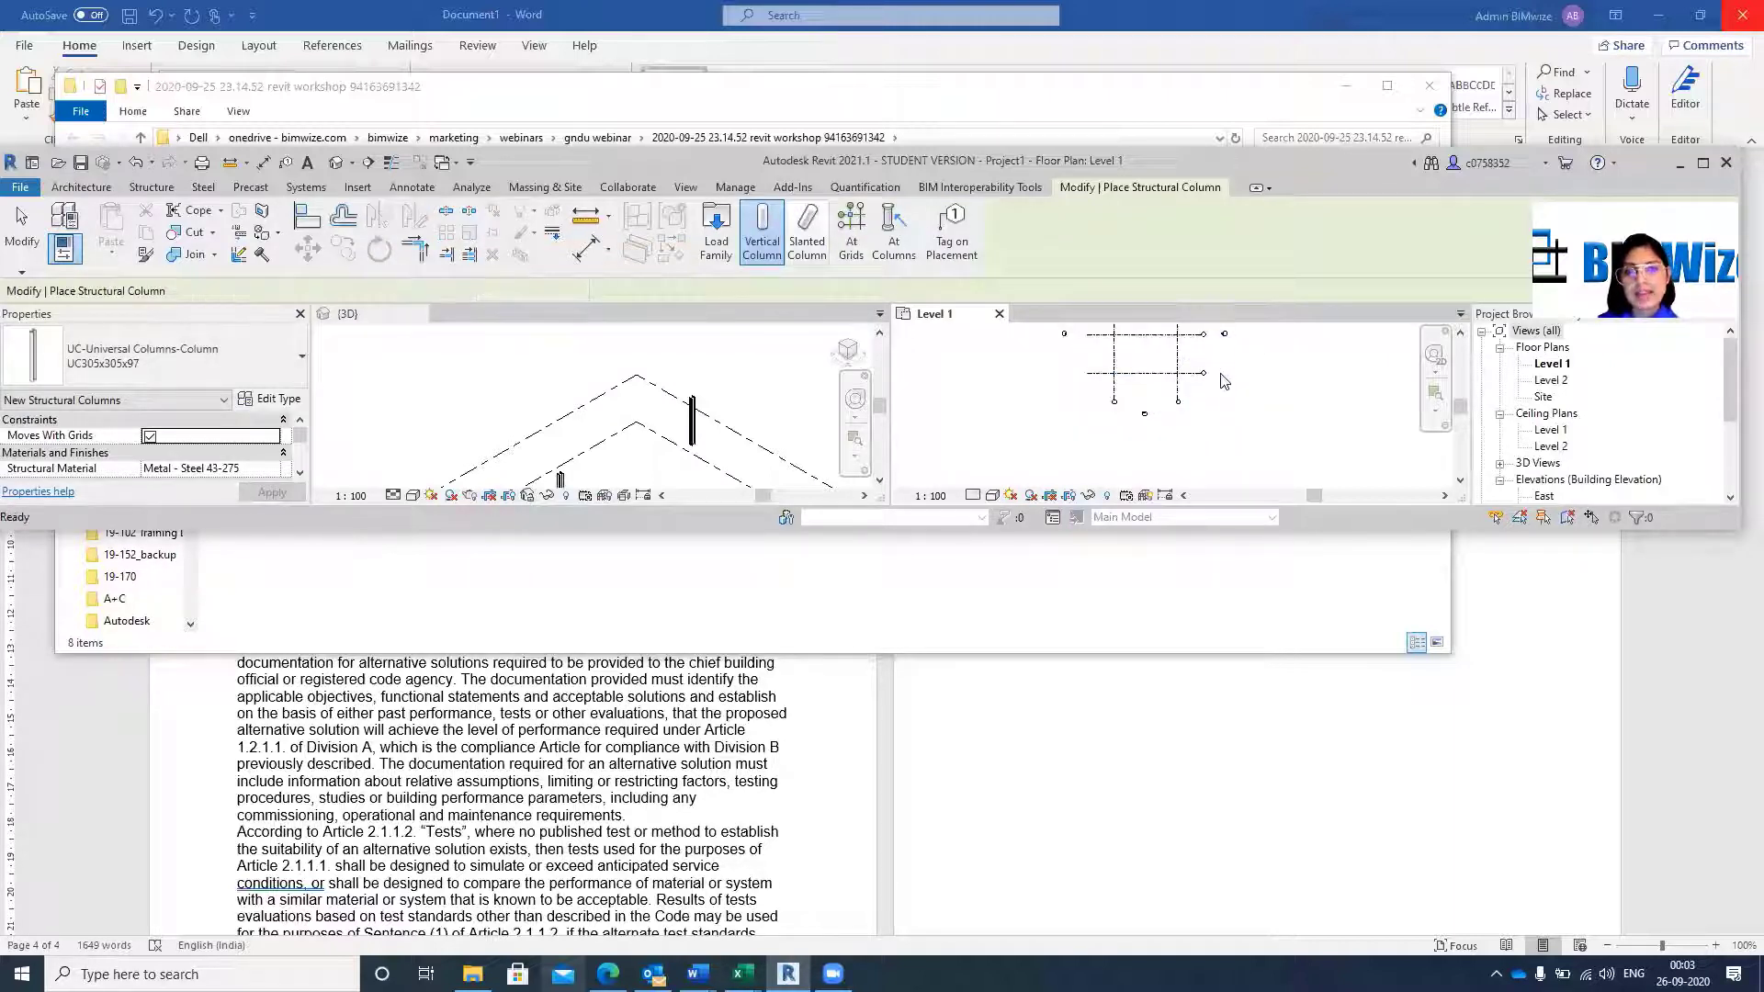
Return the window to full size and frame the whole grid in Level 1 to review the placed columns in both views.
scroll(1148, 389, down, 1)
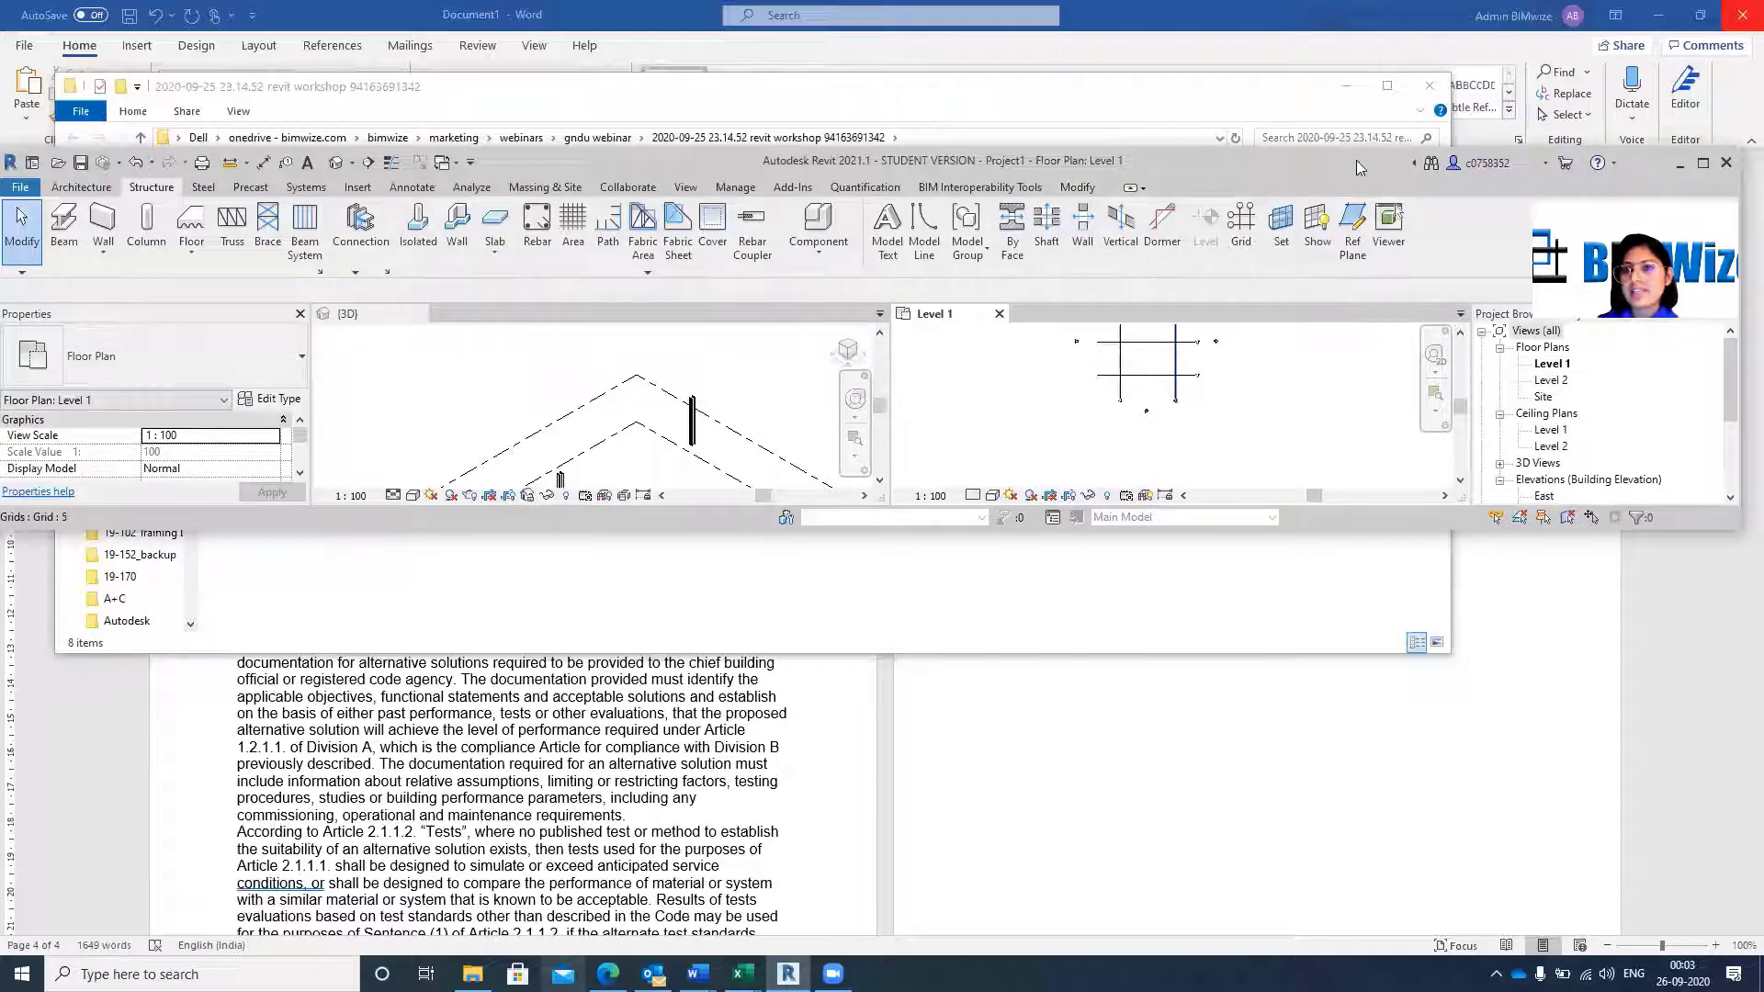
drag(1579, 174, 1462, 161)
click(1586, 148)
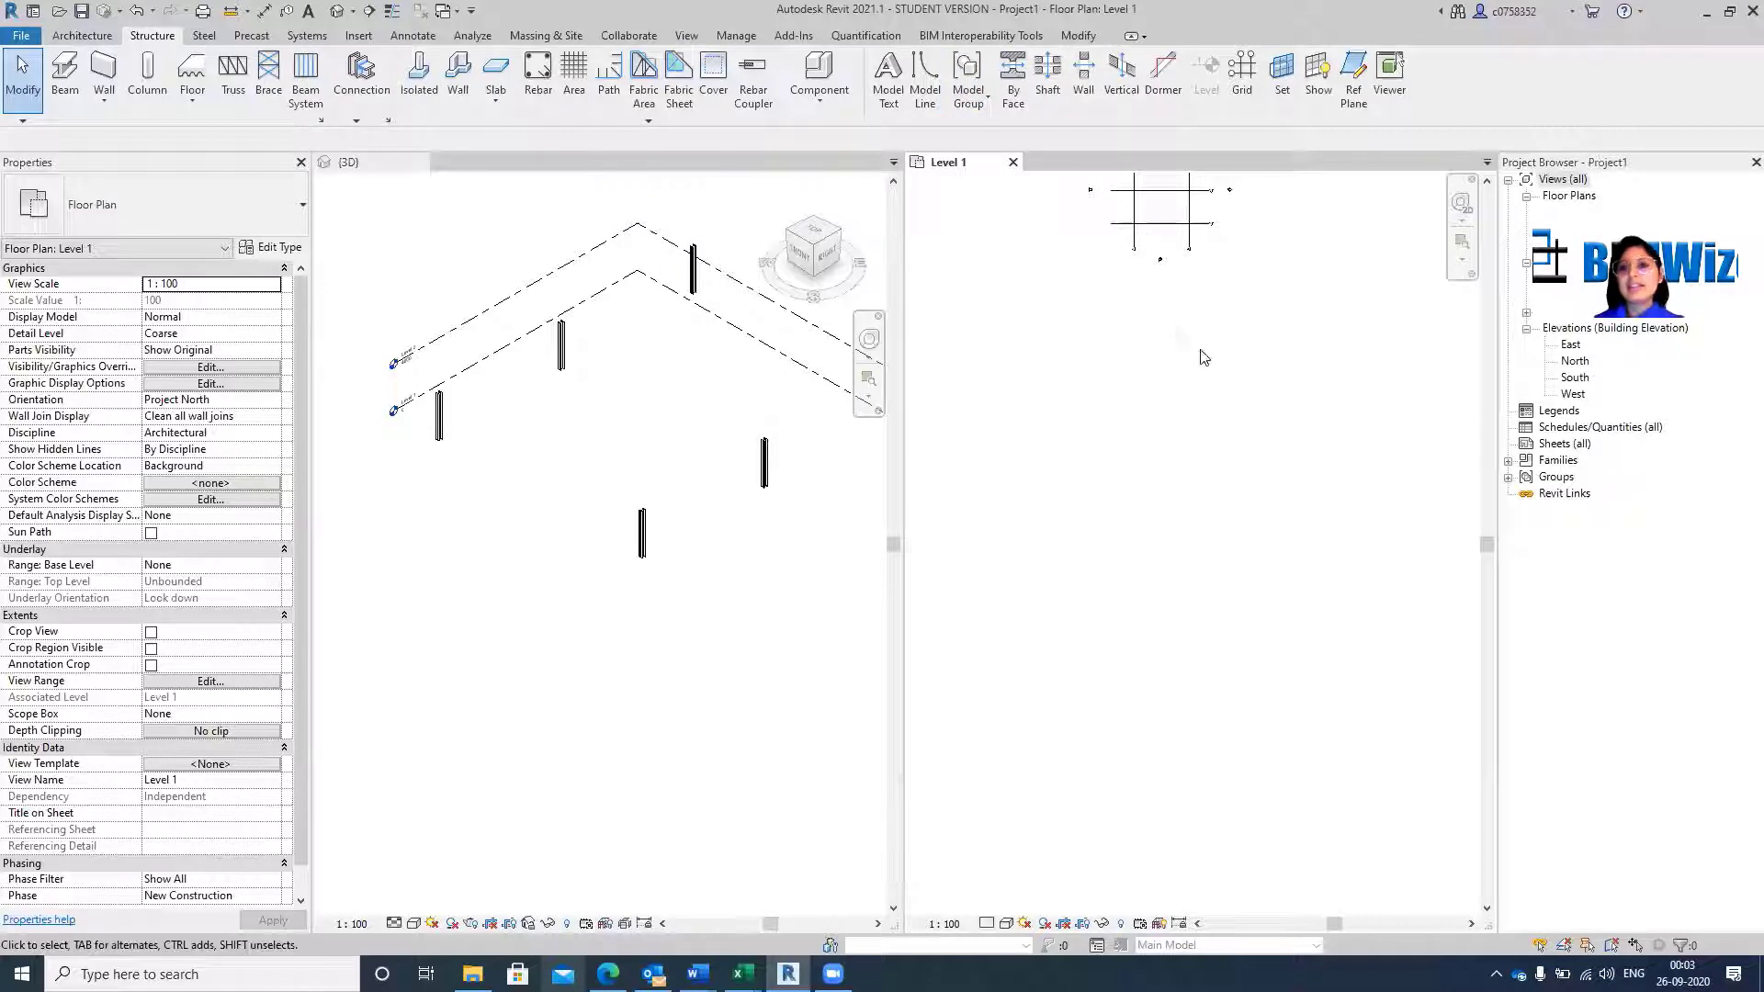
middle_drag(1159, 475, 1162, 646)
scroll(1172, 344, up, 3)
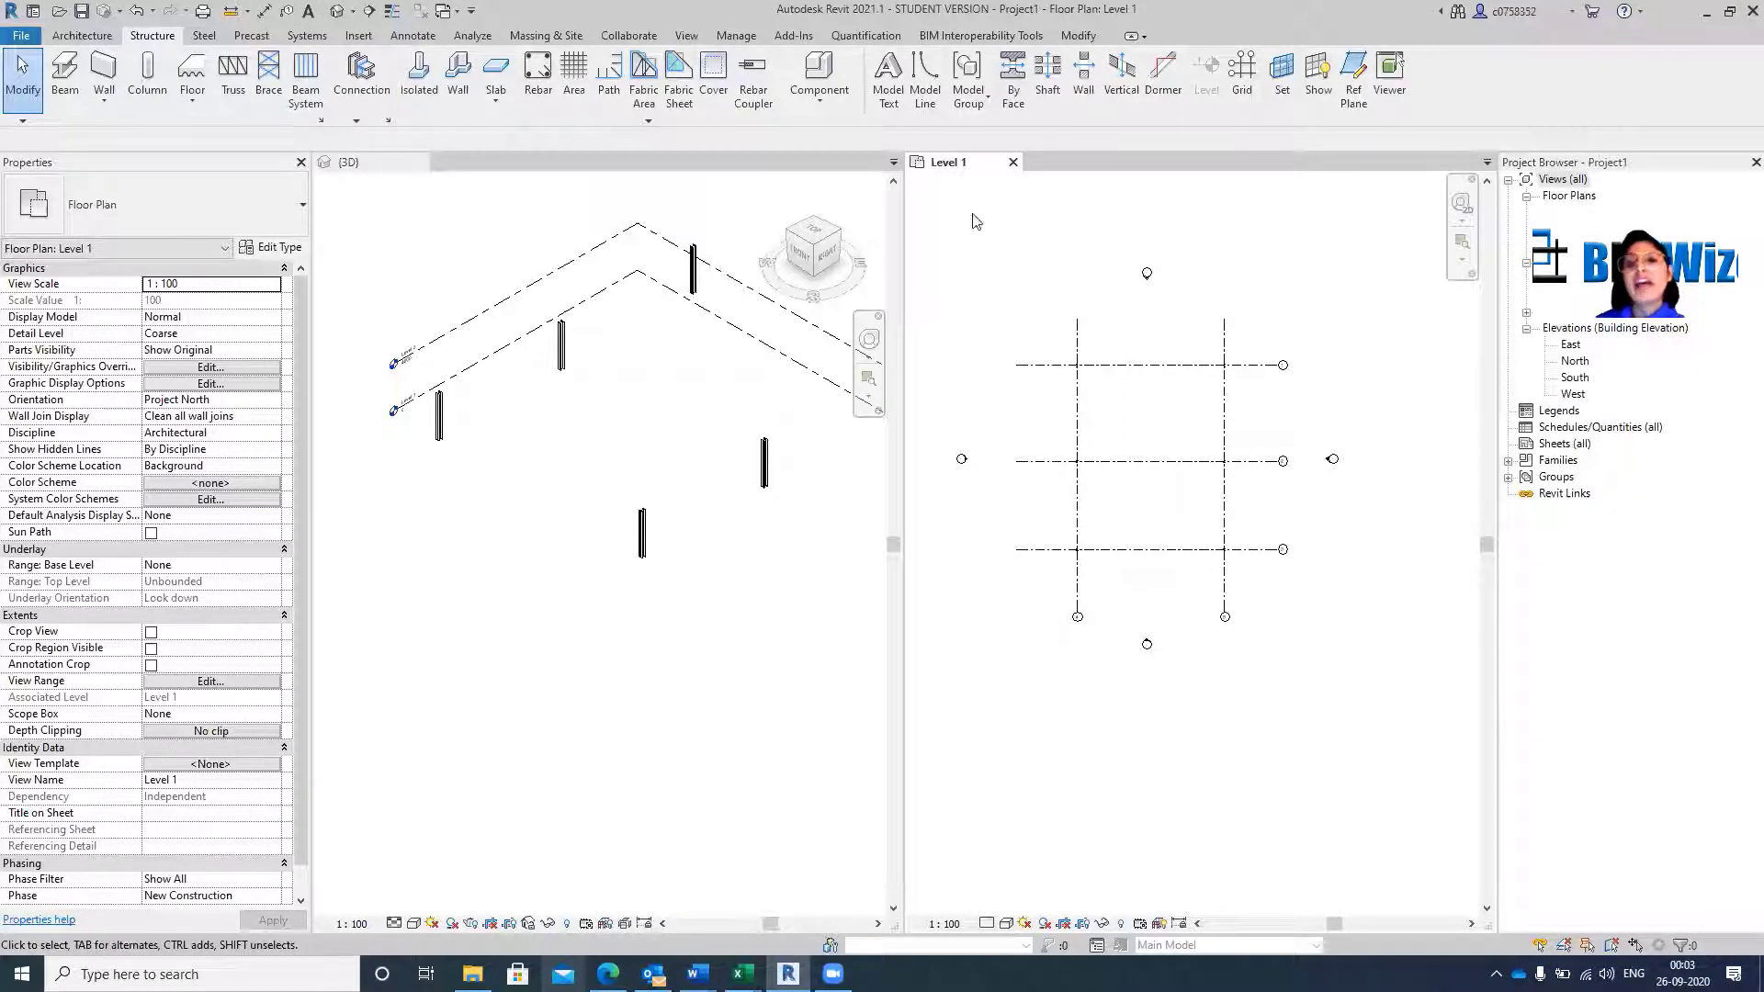
scroll(1074, 533, up, 5)
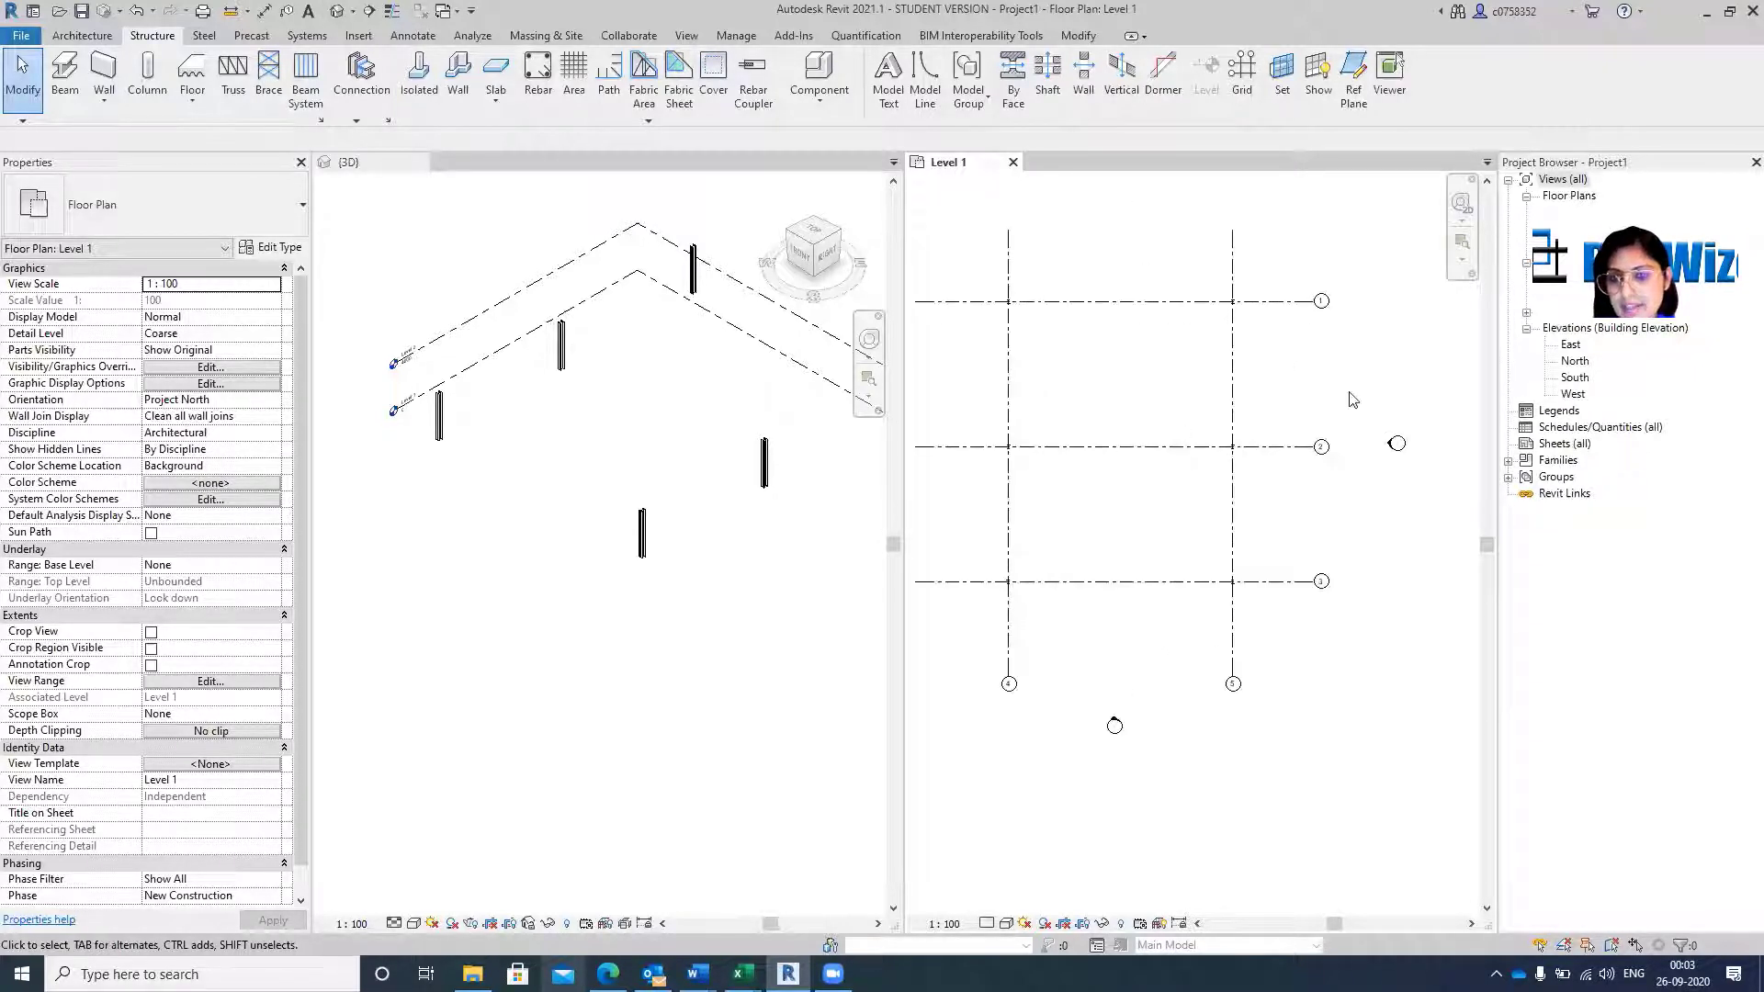
Inspect the columns placed at the grid intersections in the Level 1 plan.
scroll(1102, 542, up, 5)
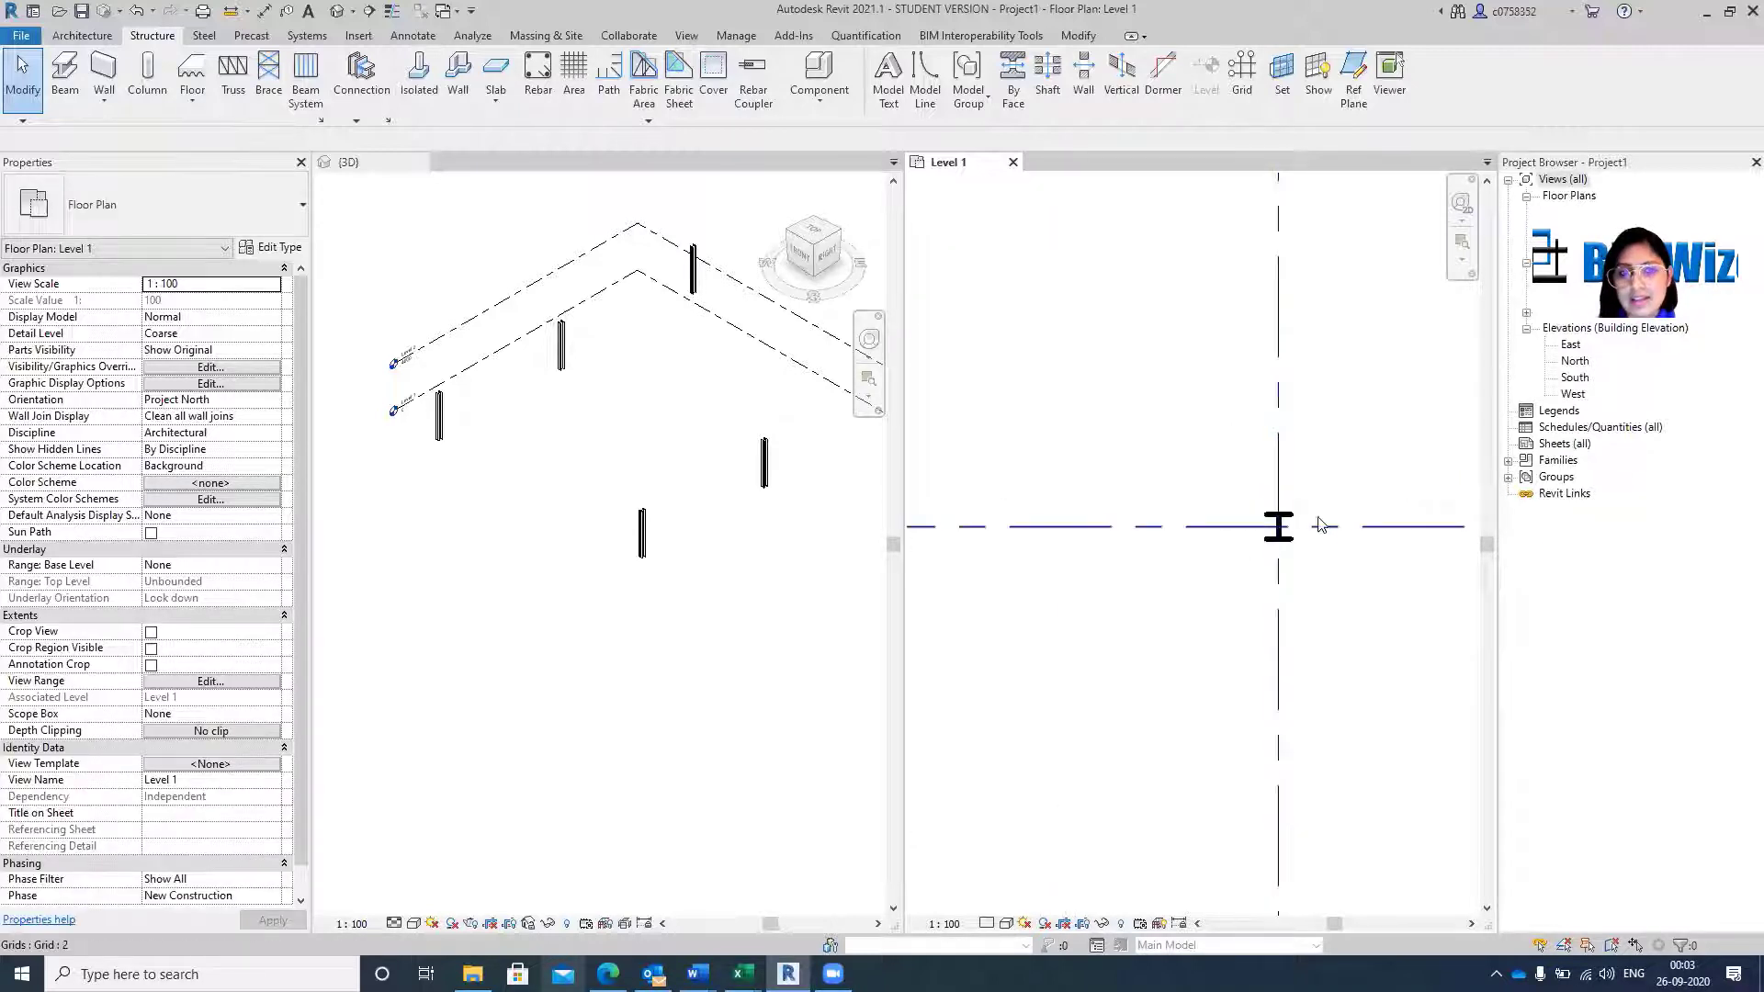
scroll(1235, 490, down, 5)
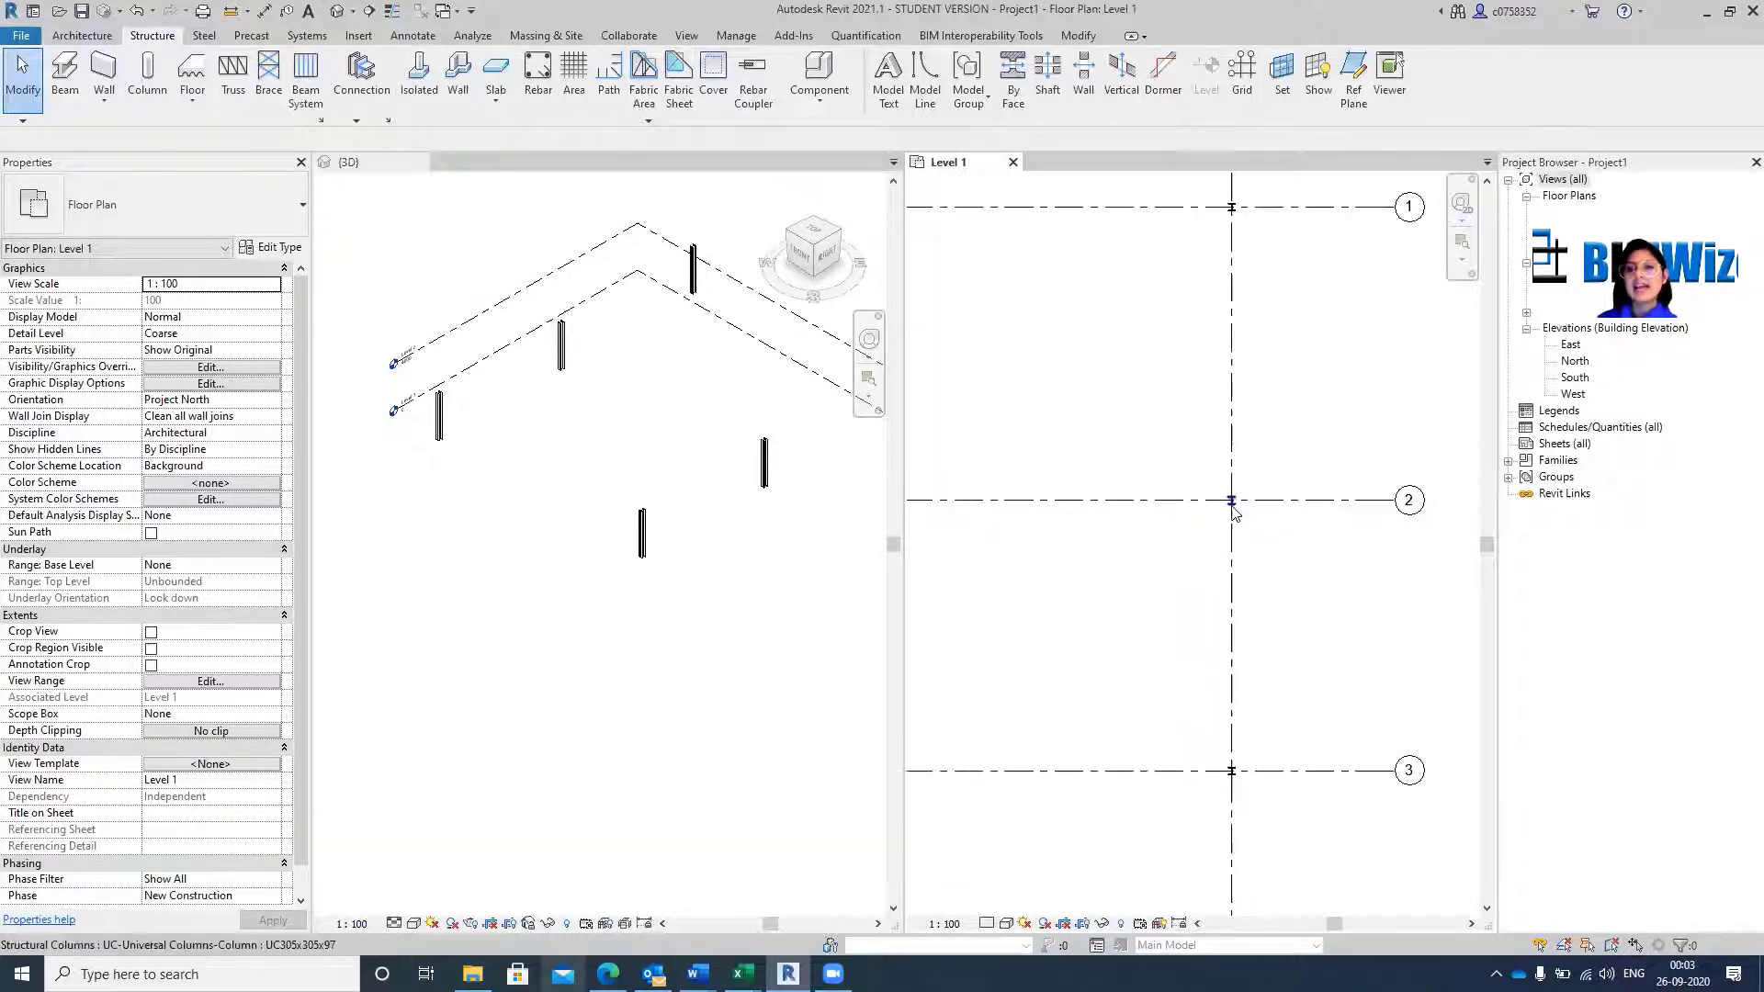
middle_drag(1391, 488, 1405, 501)
middle_drag(1110, 478, 1320, 500)
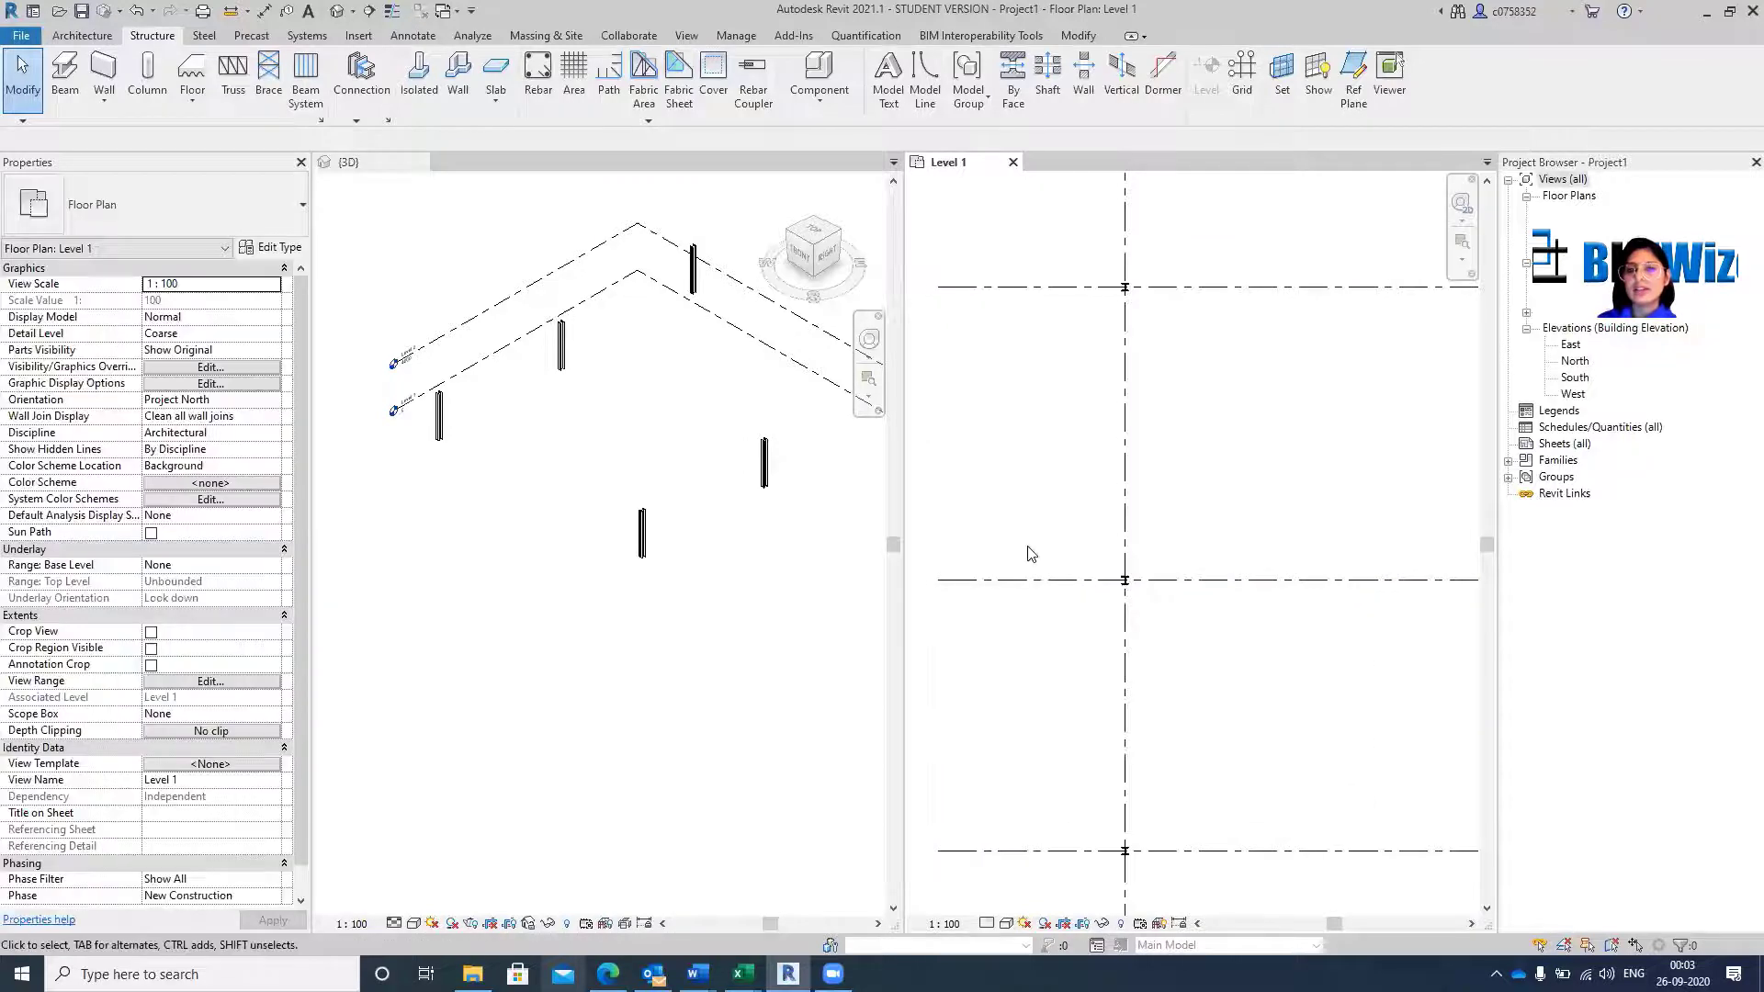
scroll(1030, 549, down, 3)
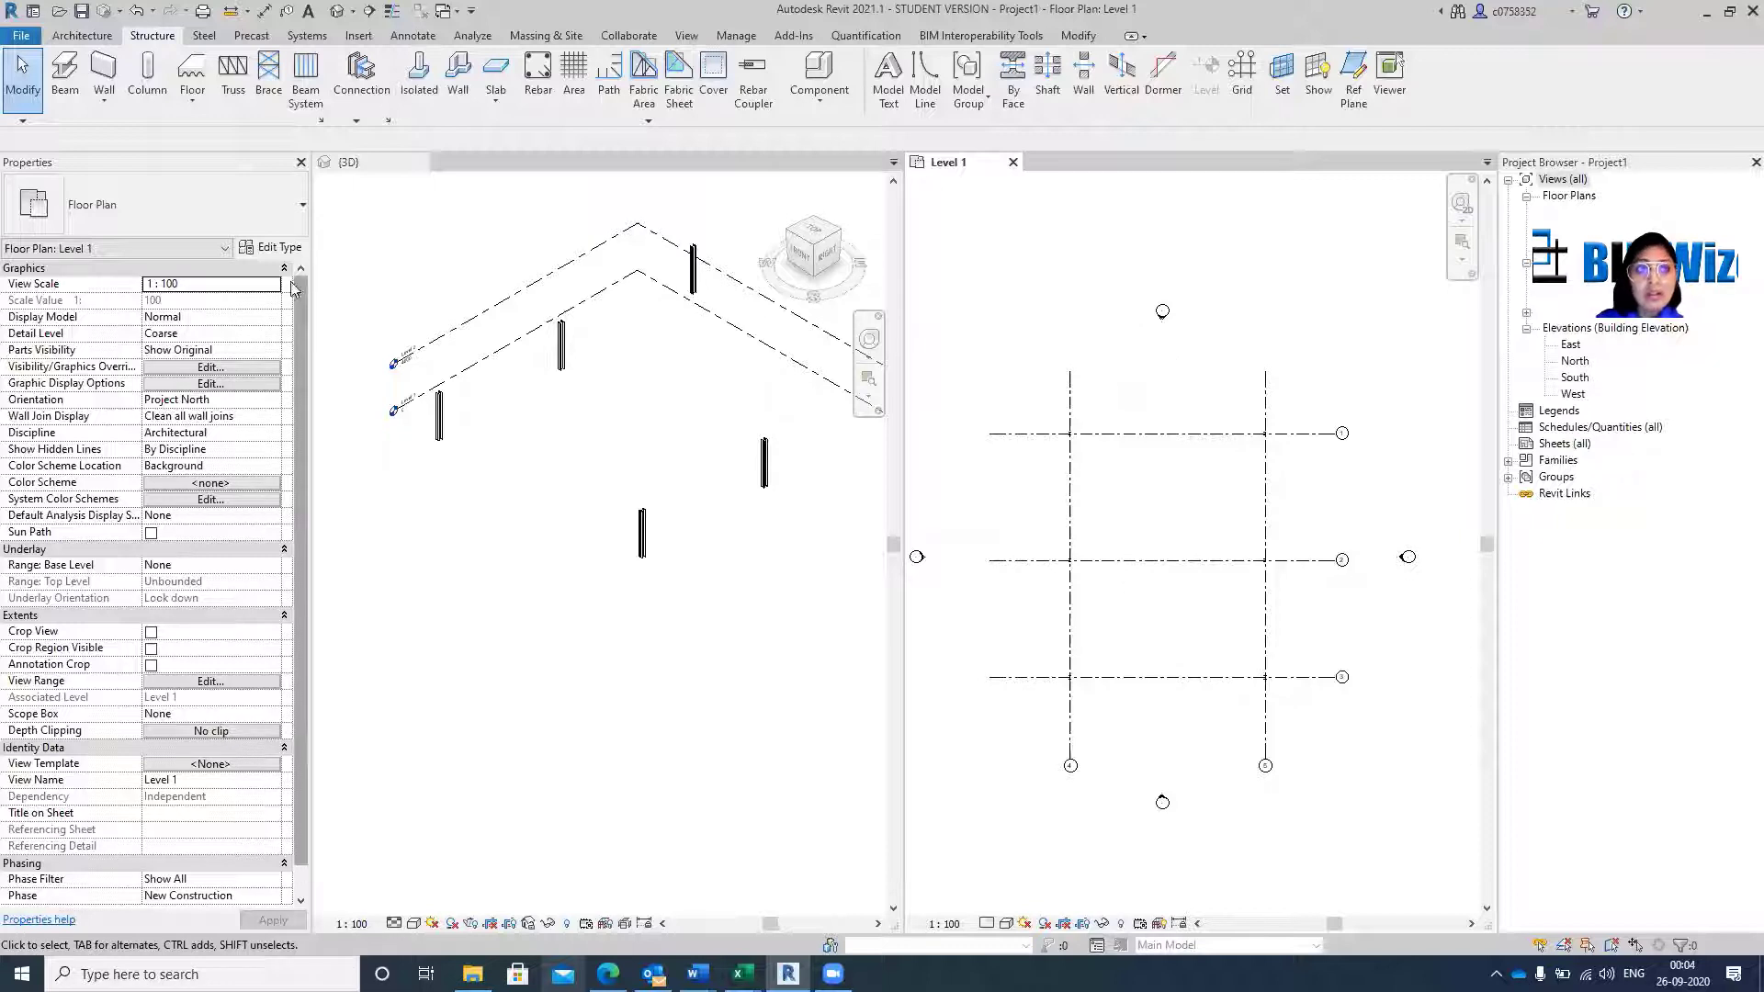
Check the location mark and level constraints of the column at grids 2 and 4 in the 3D view.
click(497, 214)
scroll(599, 447, up, 2)
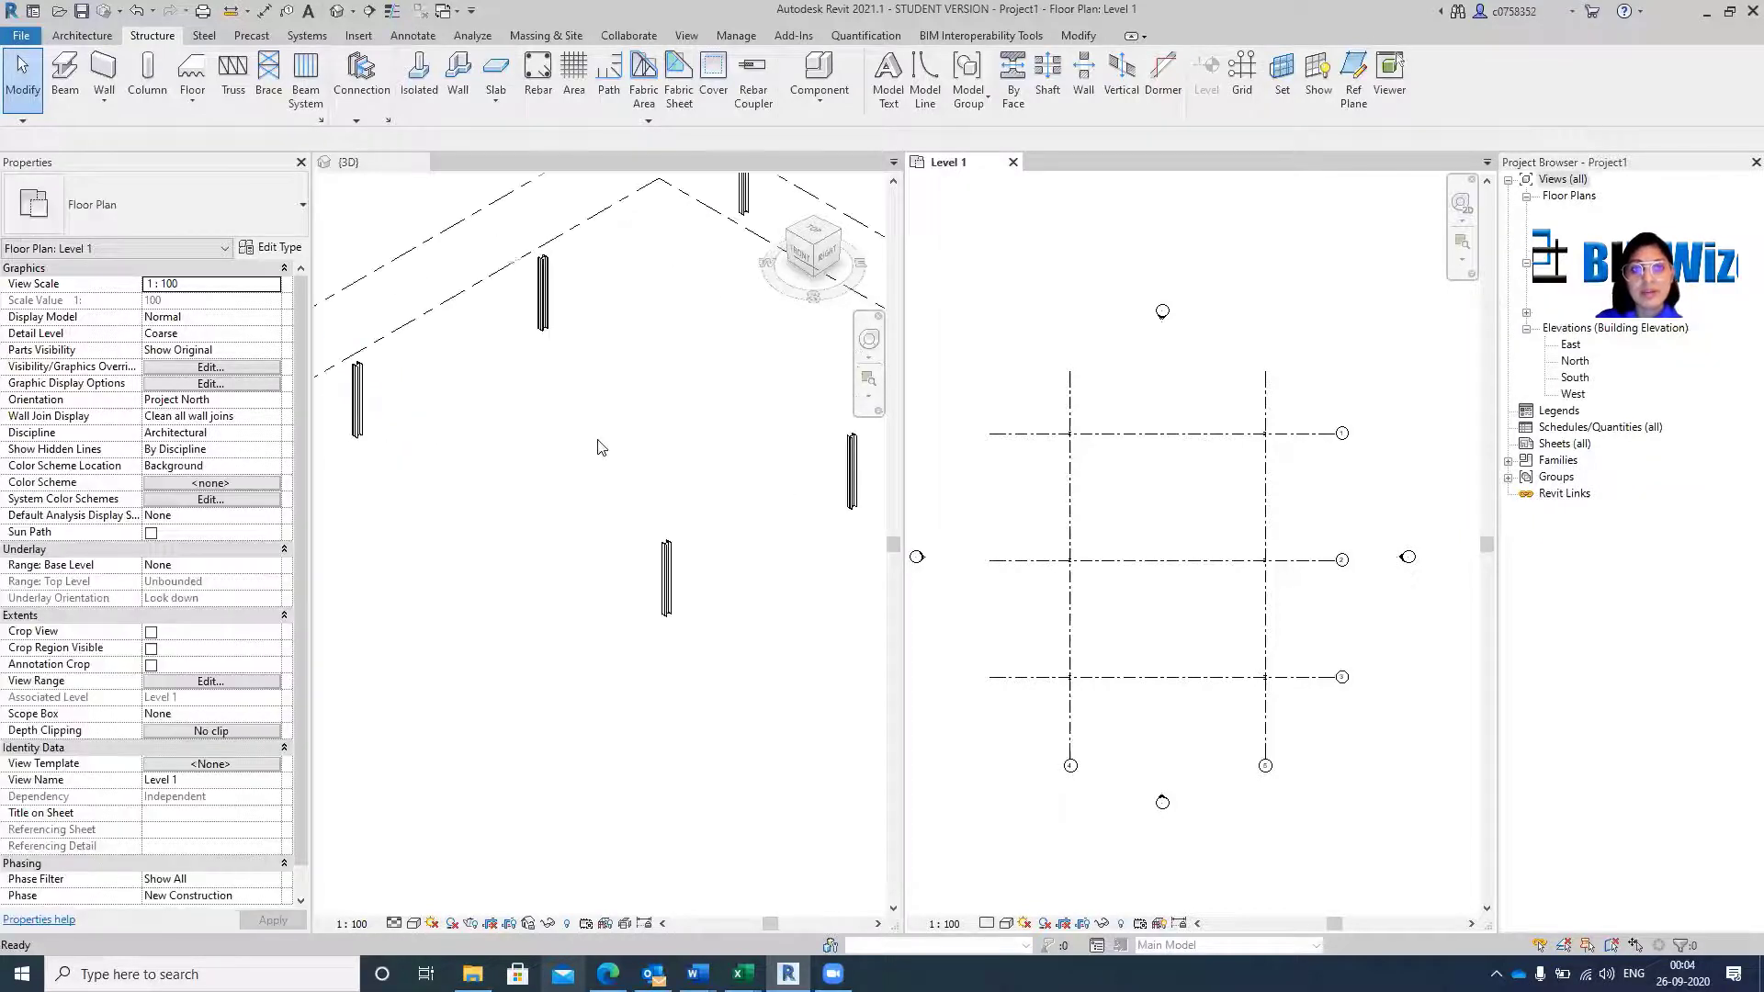
scroll(634, 377, up, 1)
click(689, 492)
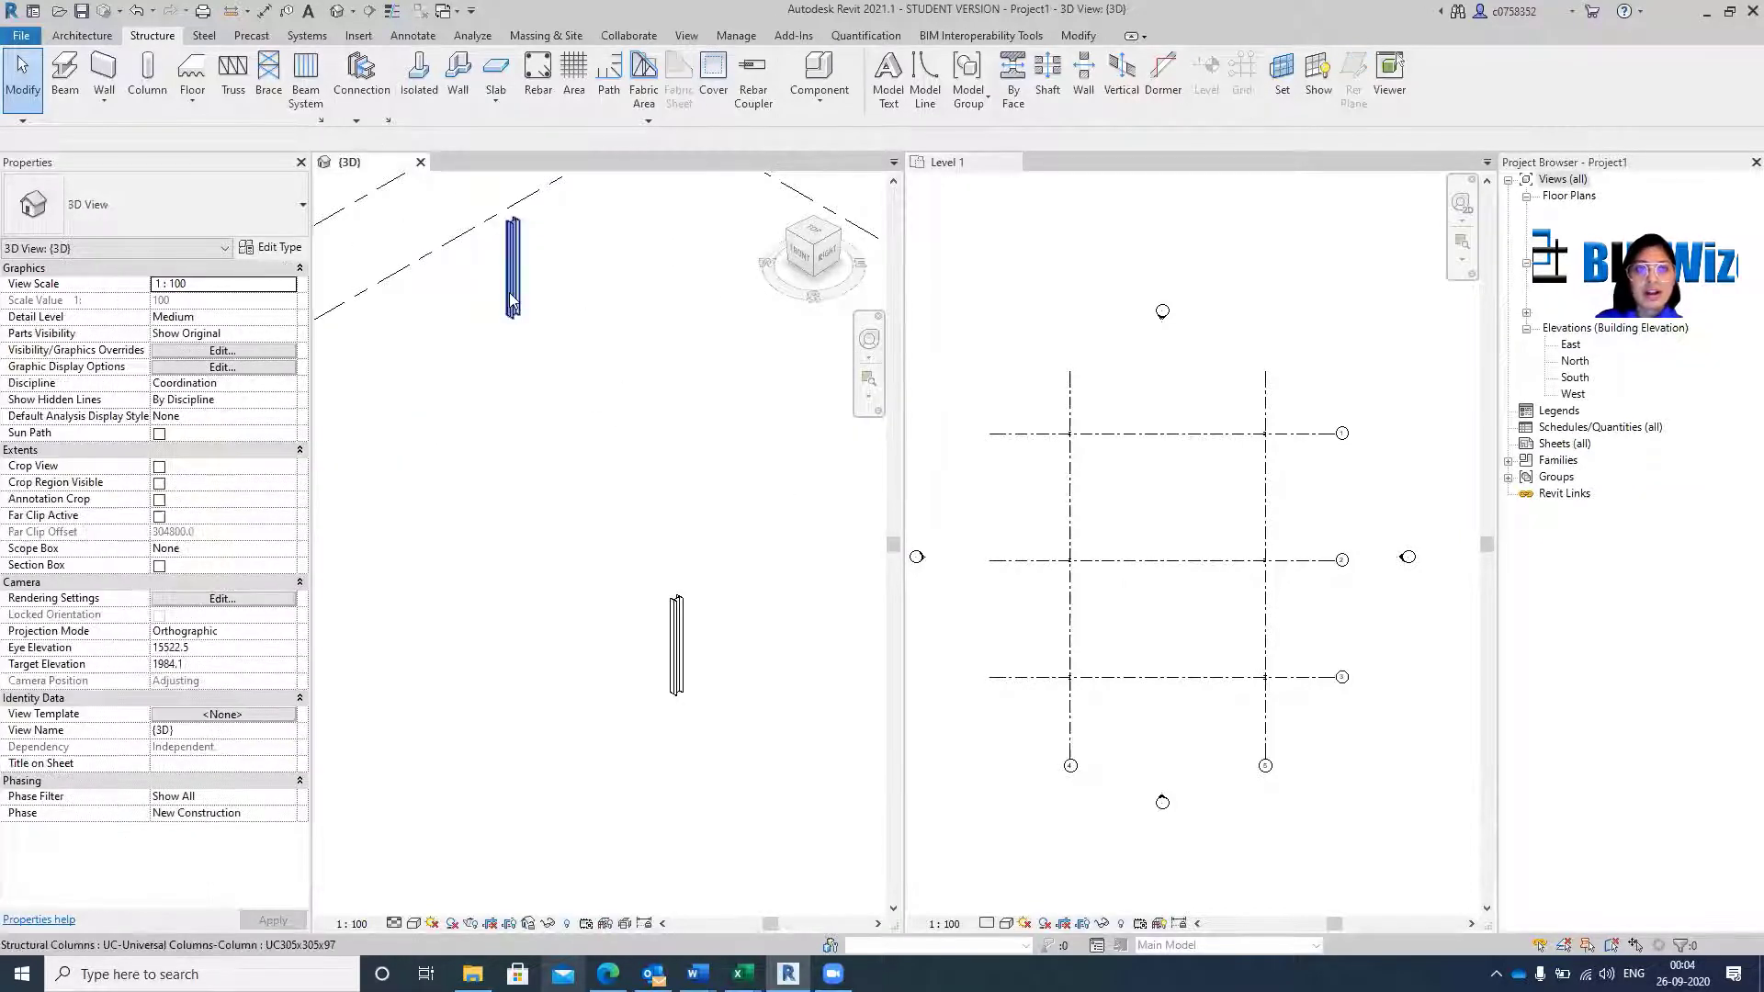
click(511, 292)
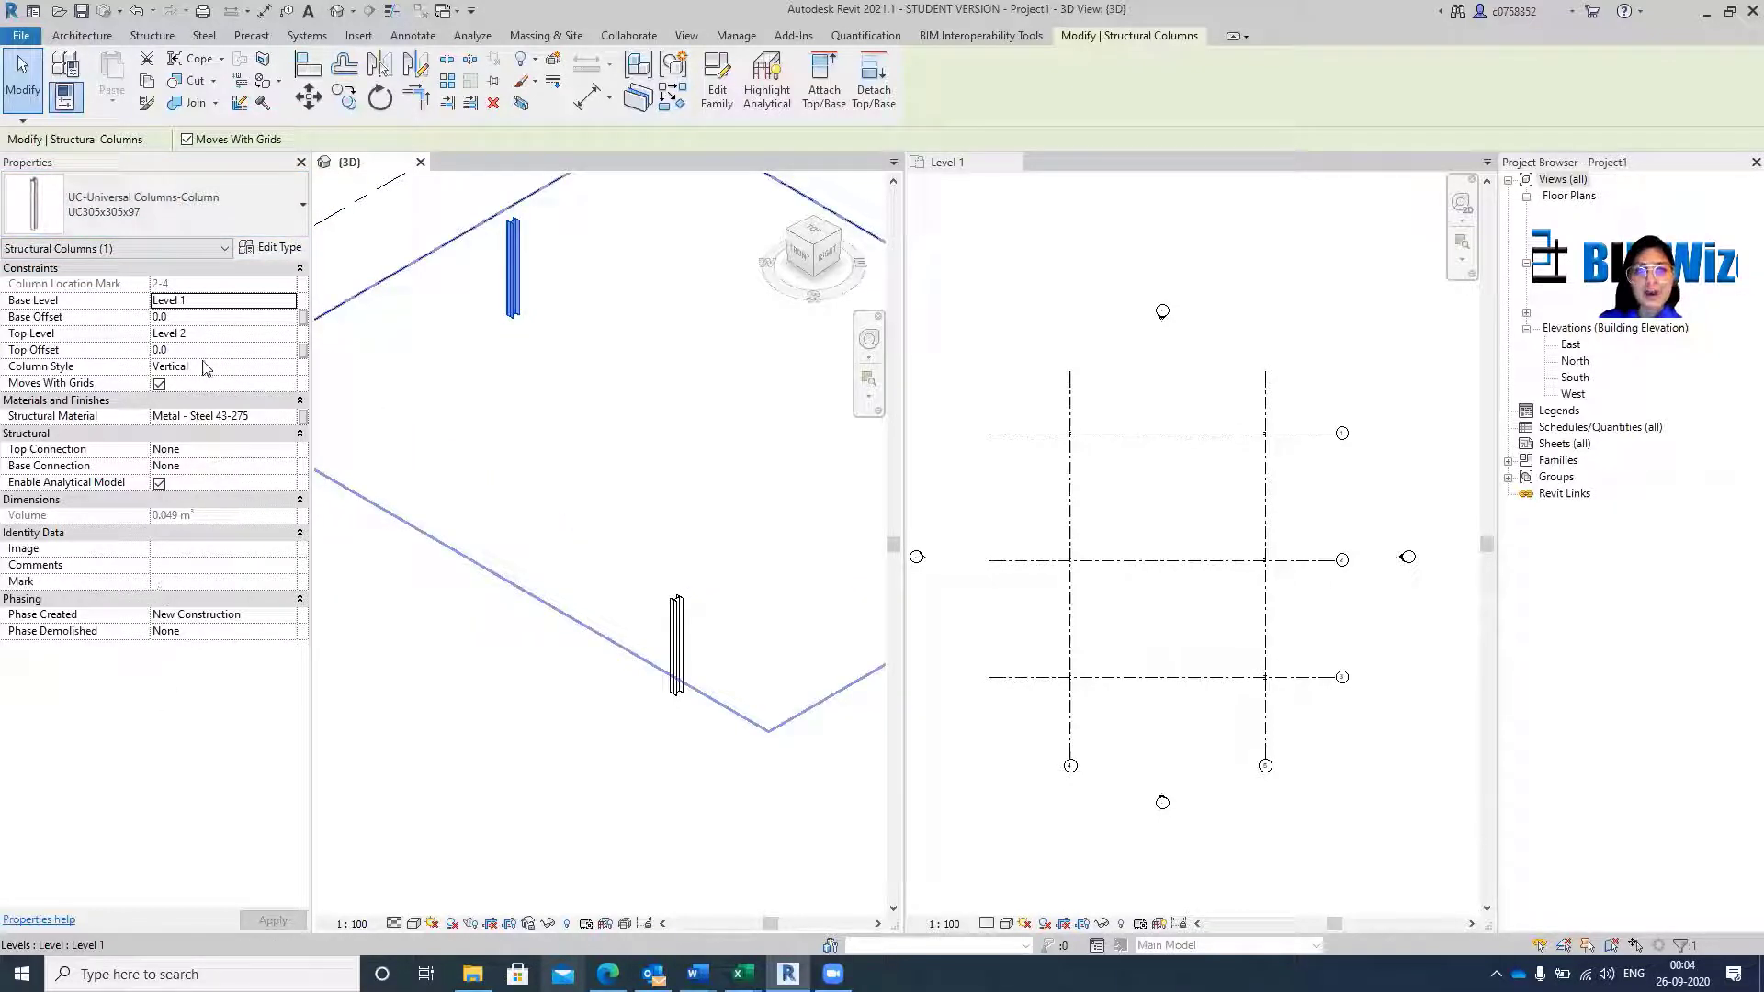
key(Escape)
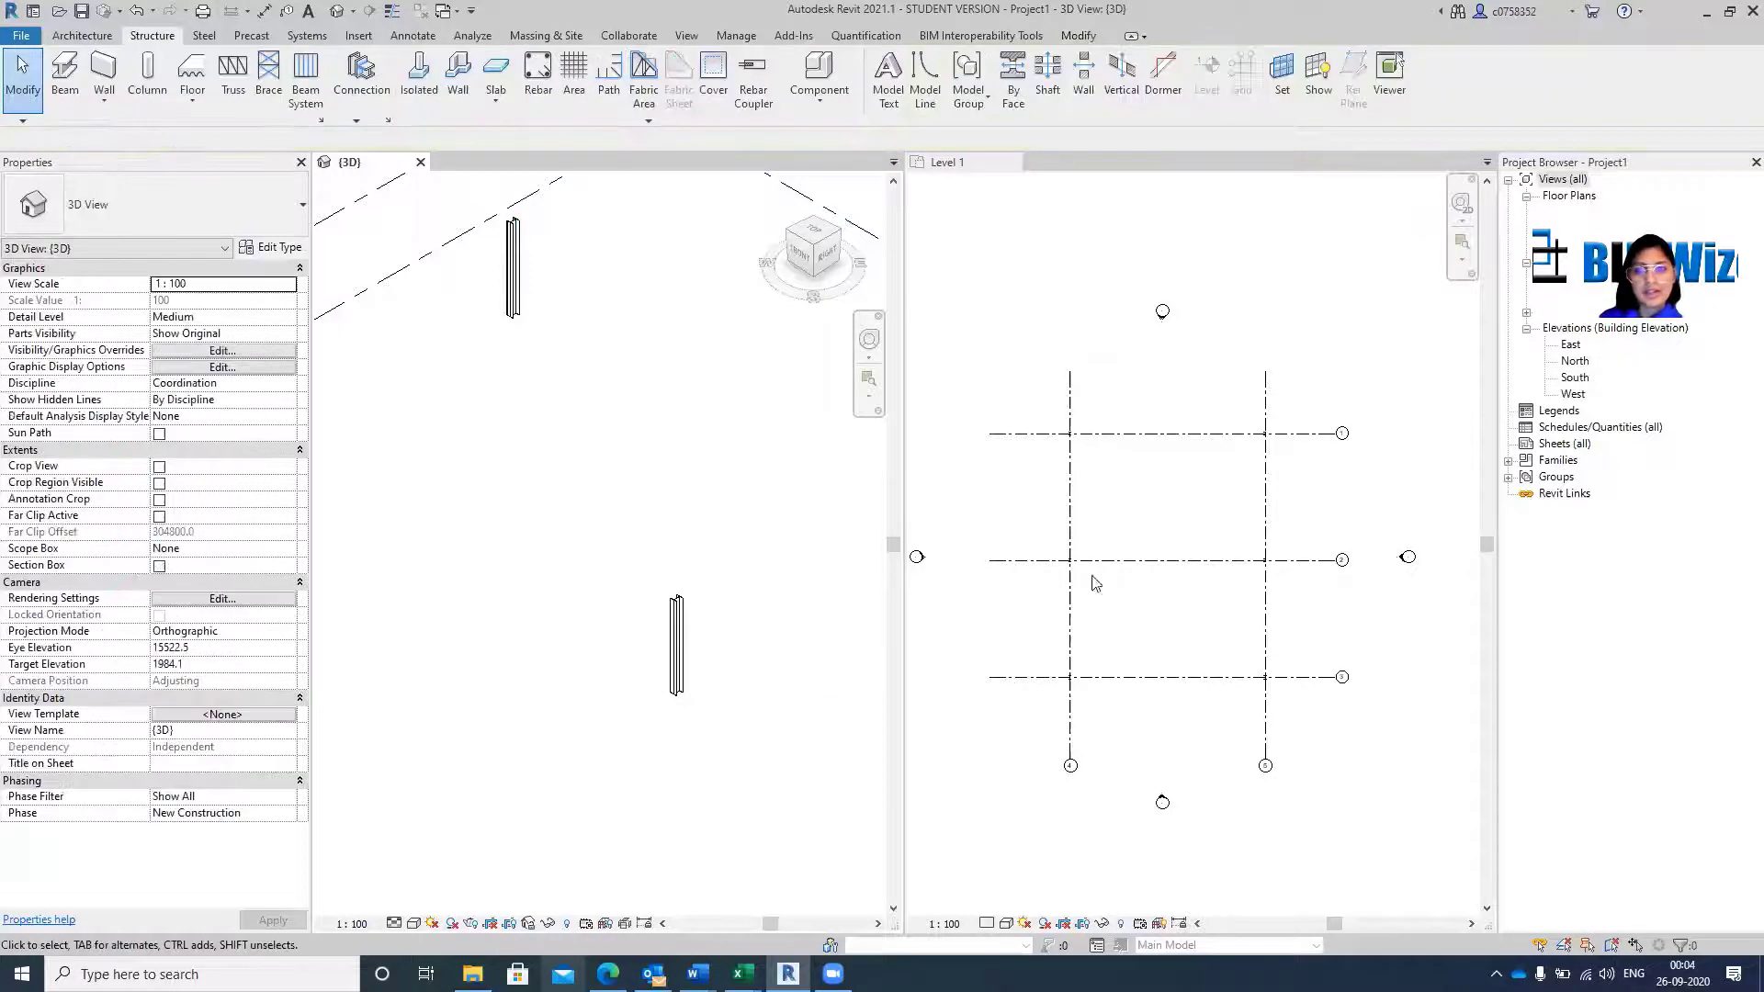
Check the location mark of the column at grids 1 and 4 in the Level 1 plan.
scroll(1010, 440, up, 5)
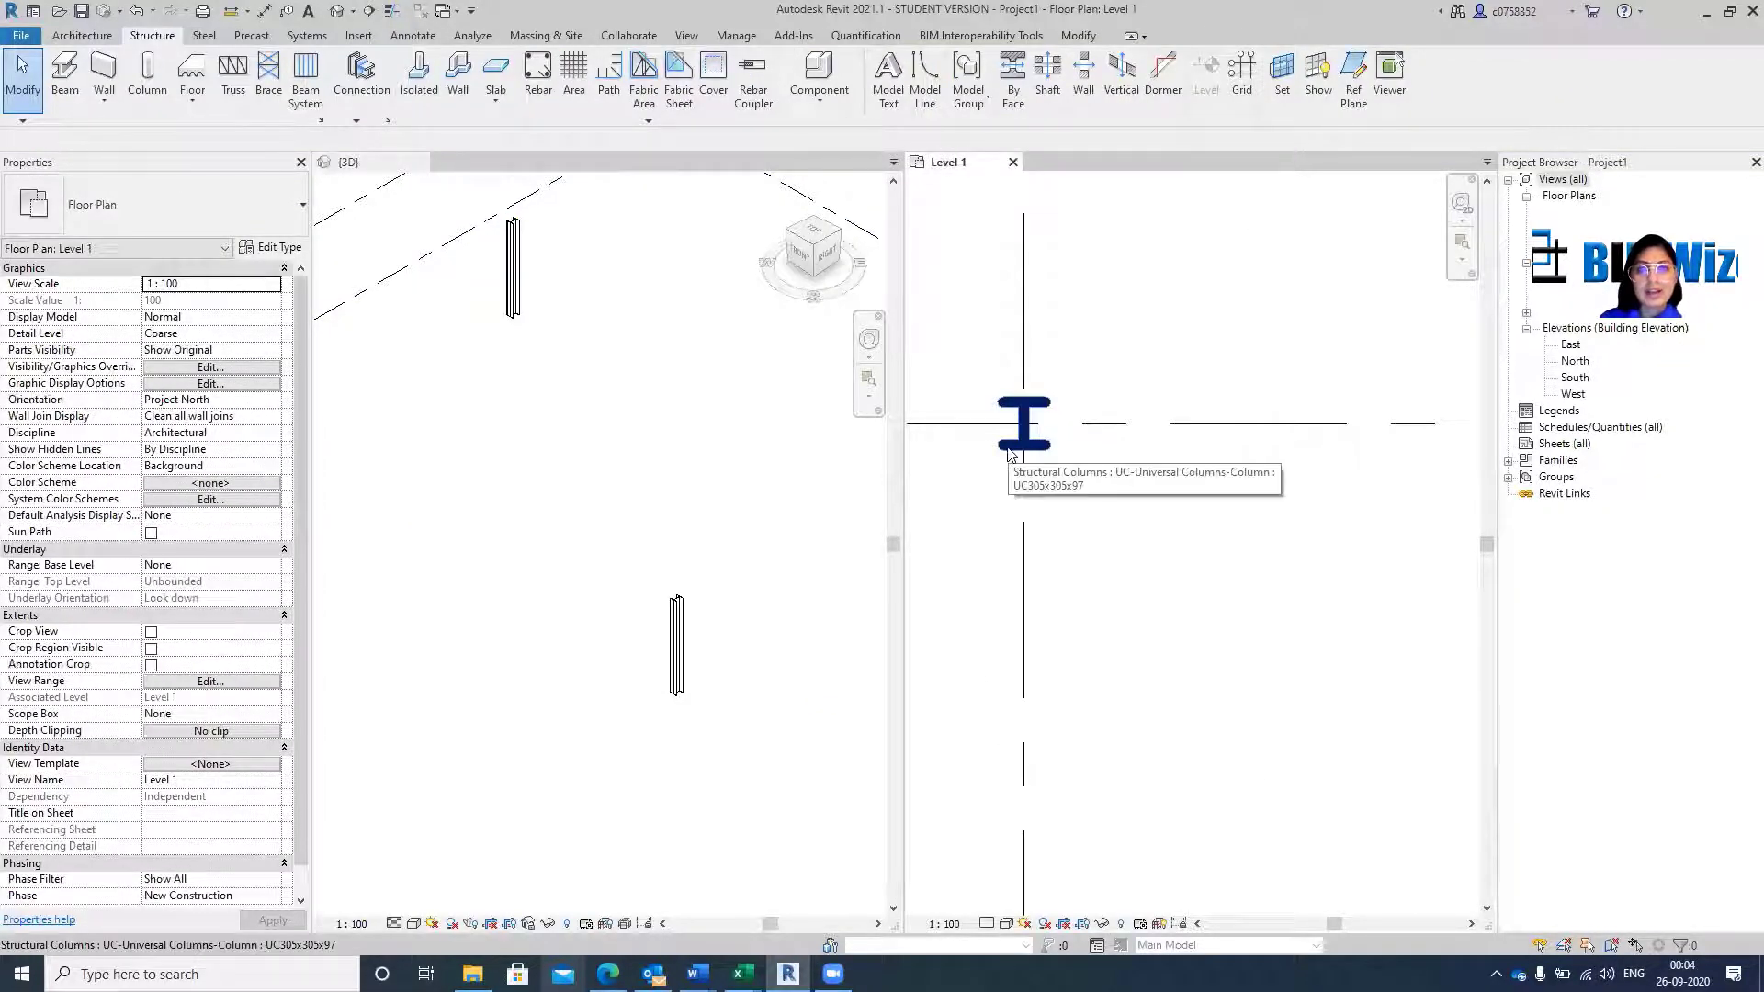
click(1013, 397)
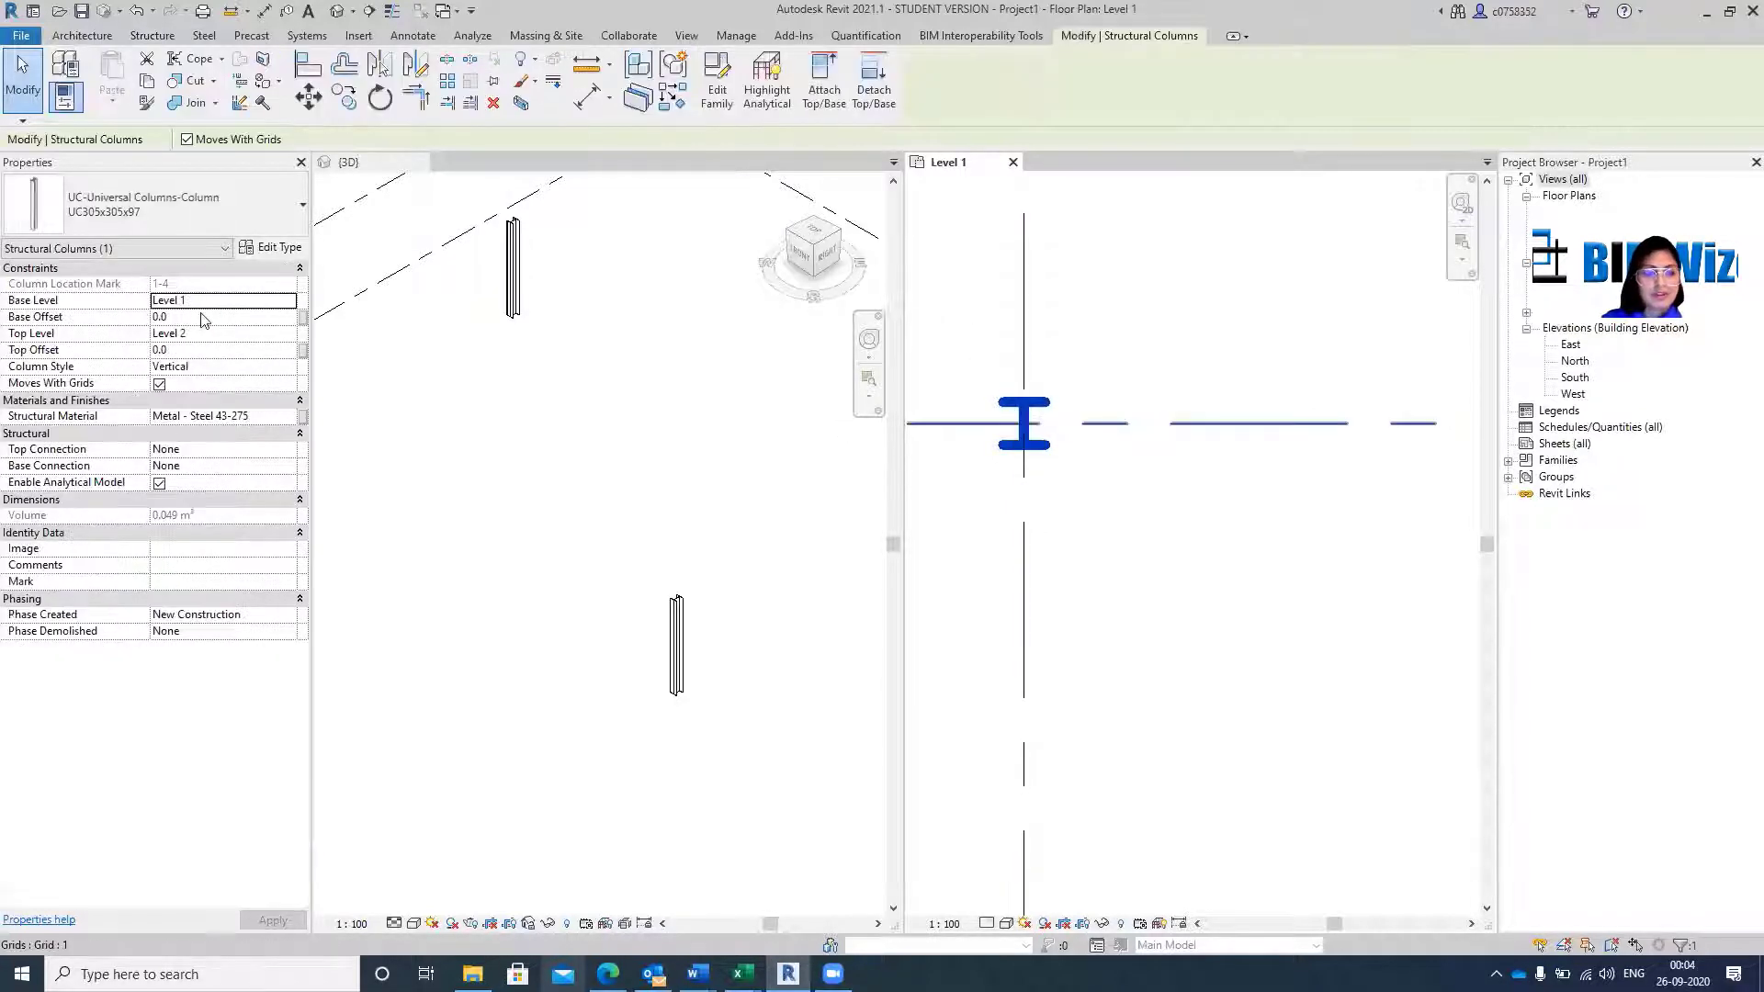
click(1131, 503)
scroll(1027, 473, down, 3)
scroll(1056, 473, down, 8)
Check the location mark of the column at grids 1 and 5 in the Level 1 plan.
scroll(1052, 452, up, 5)
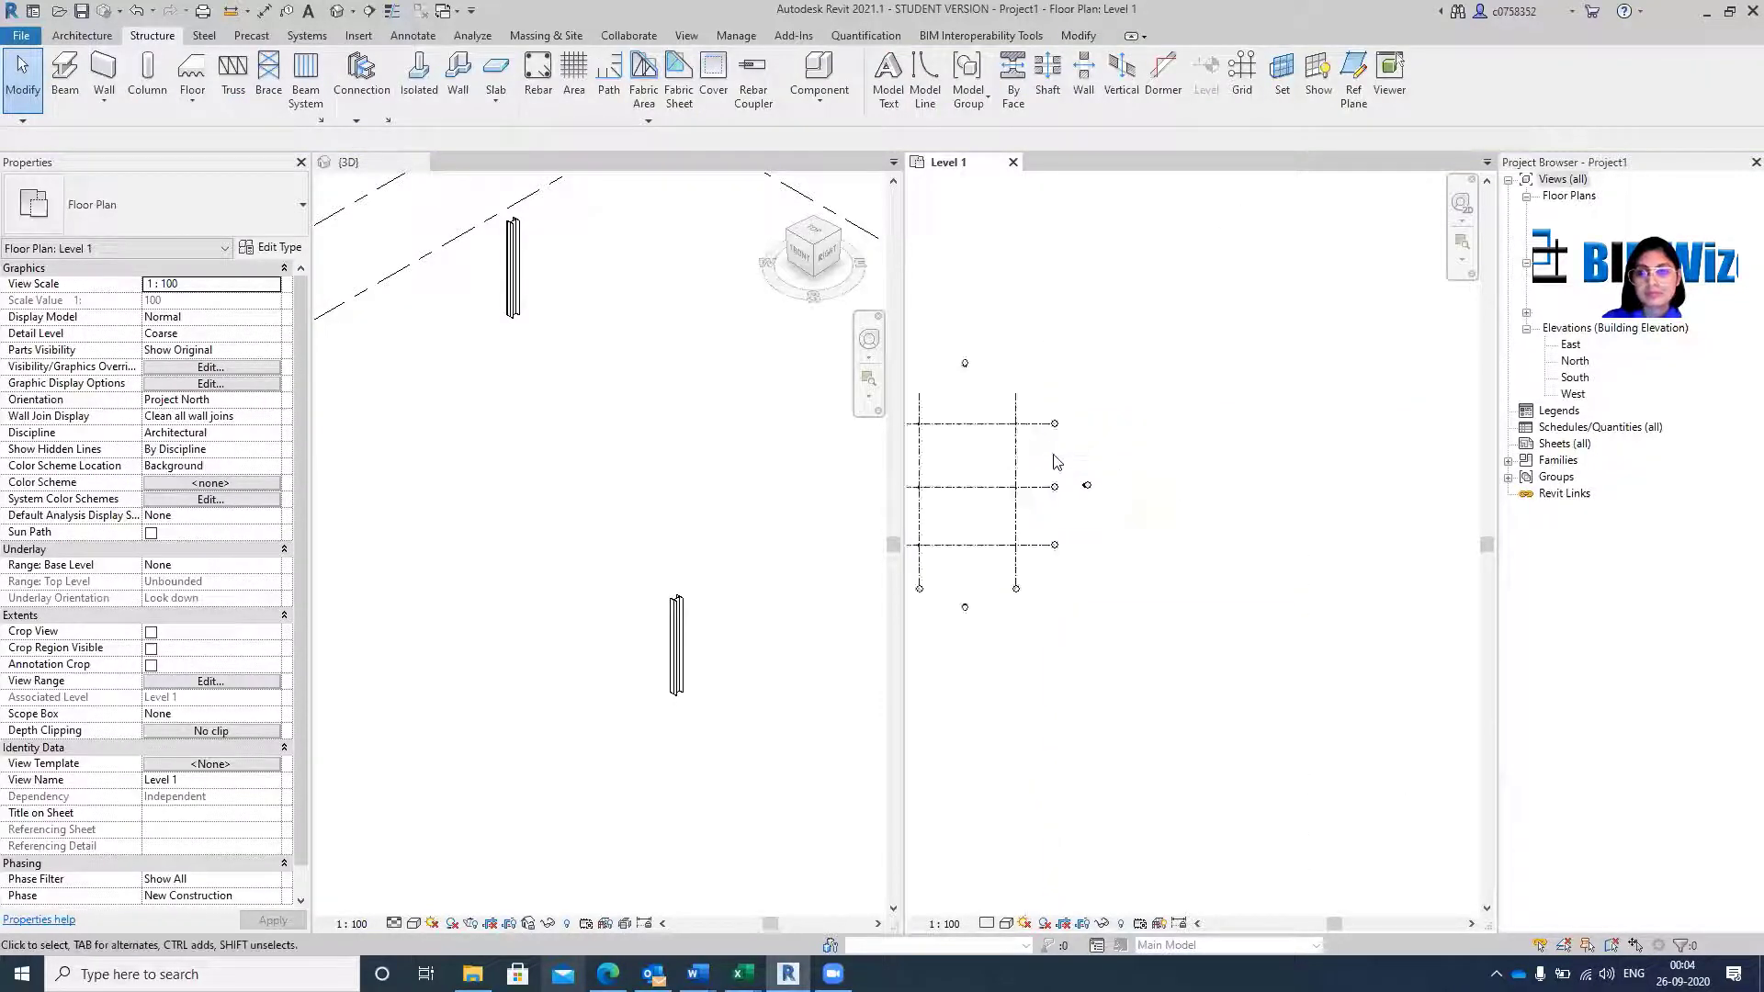
scroll(964, 395, up, 4)
scroll(1016, 378, up, 4)
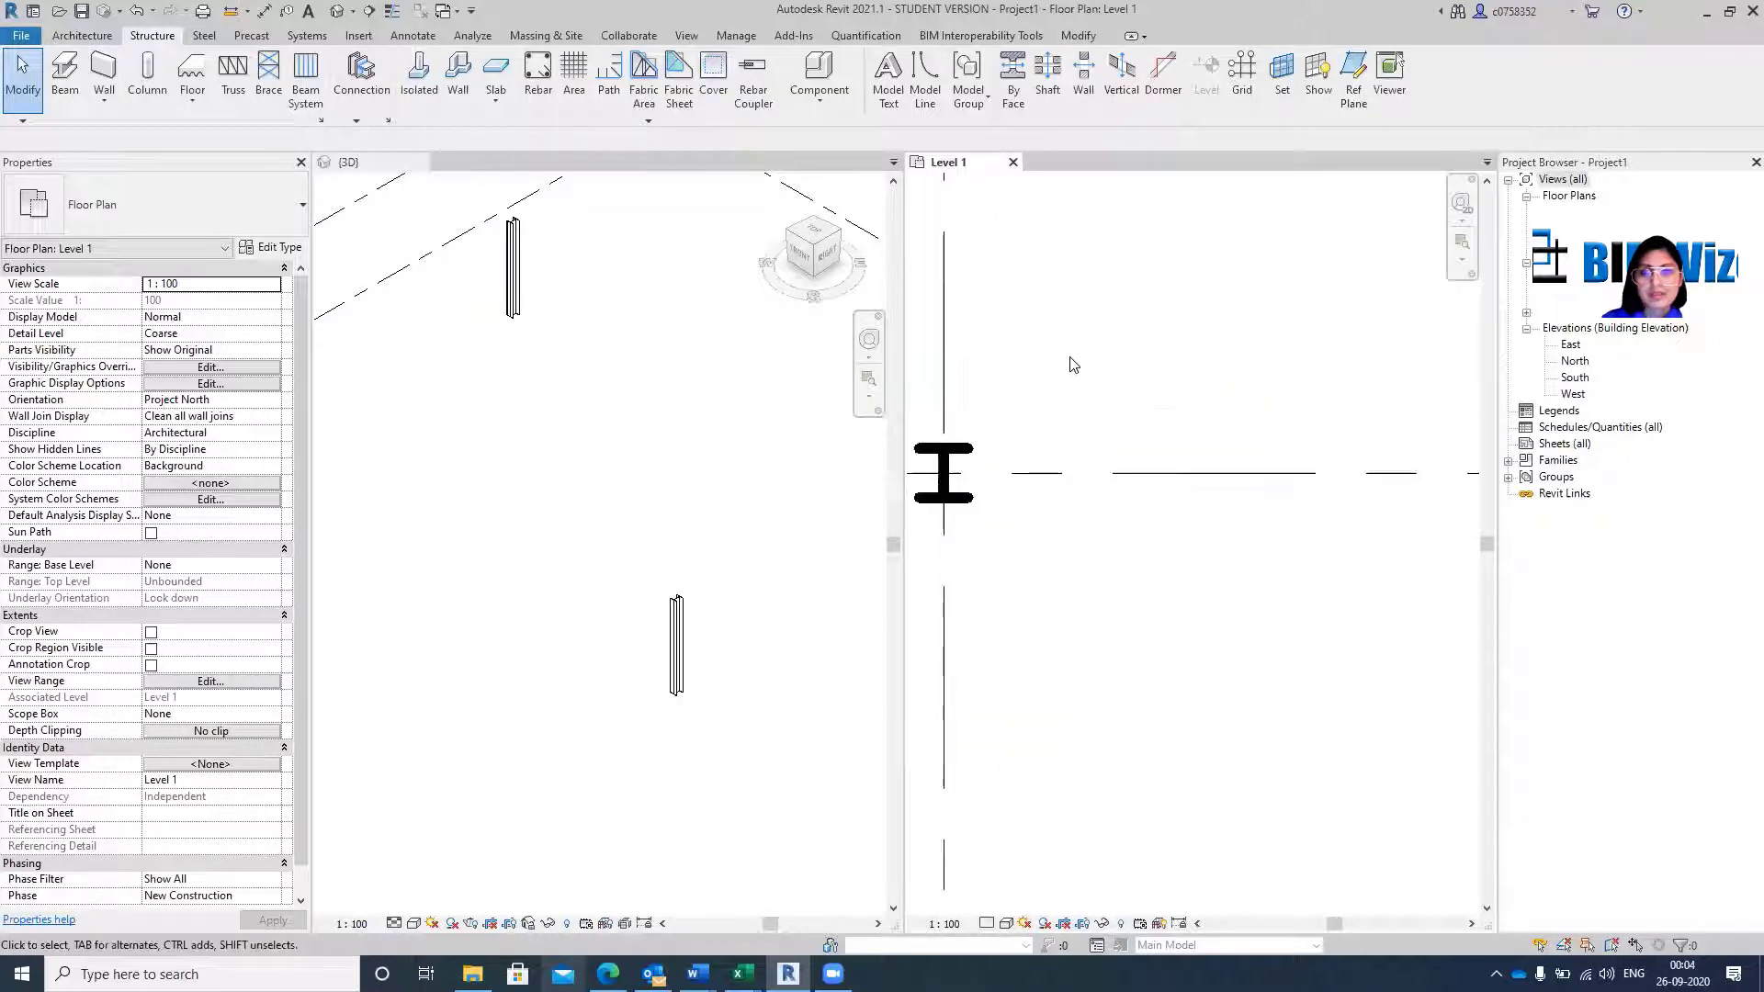
click(961, 454)
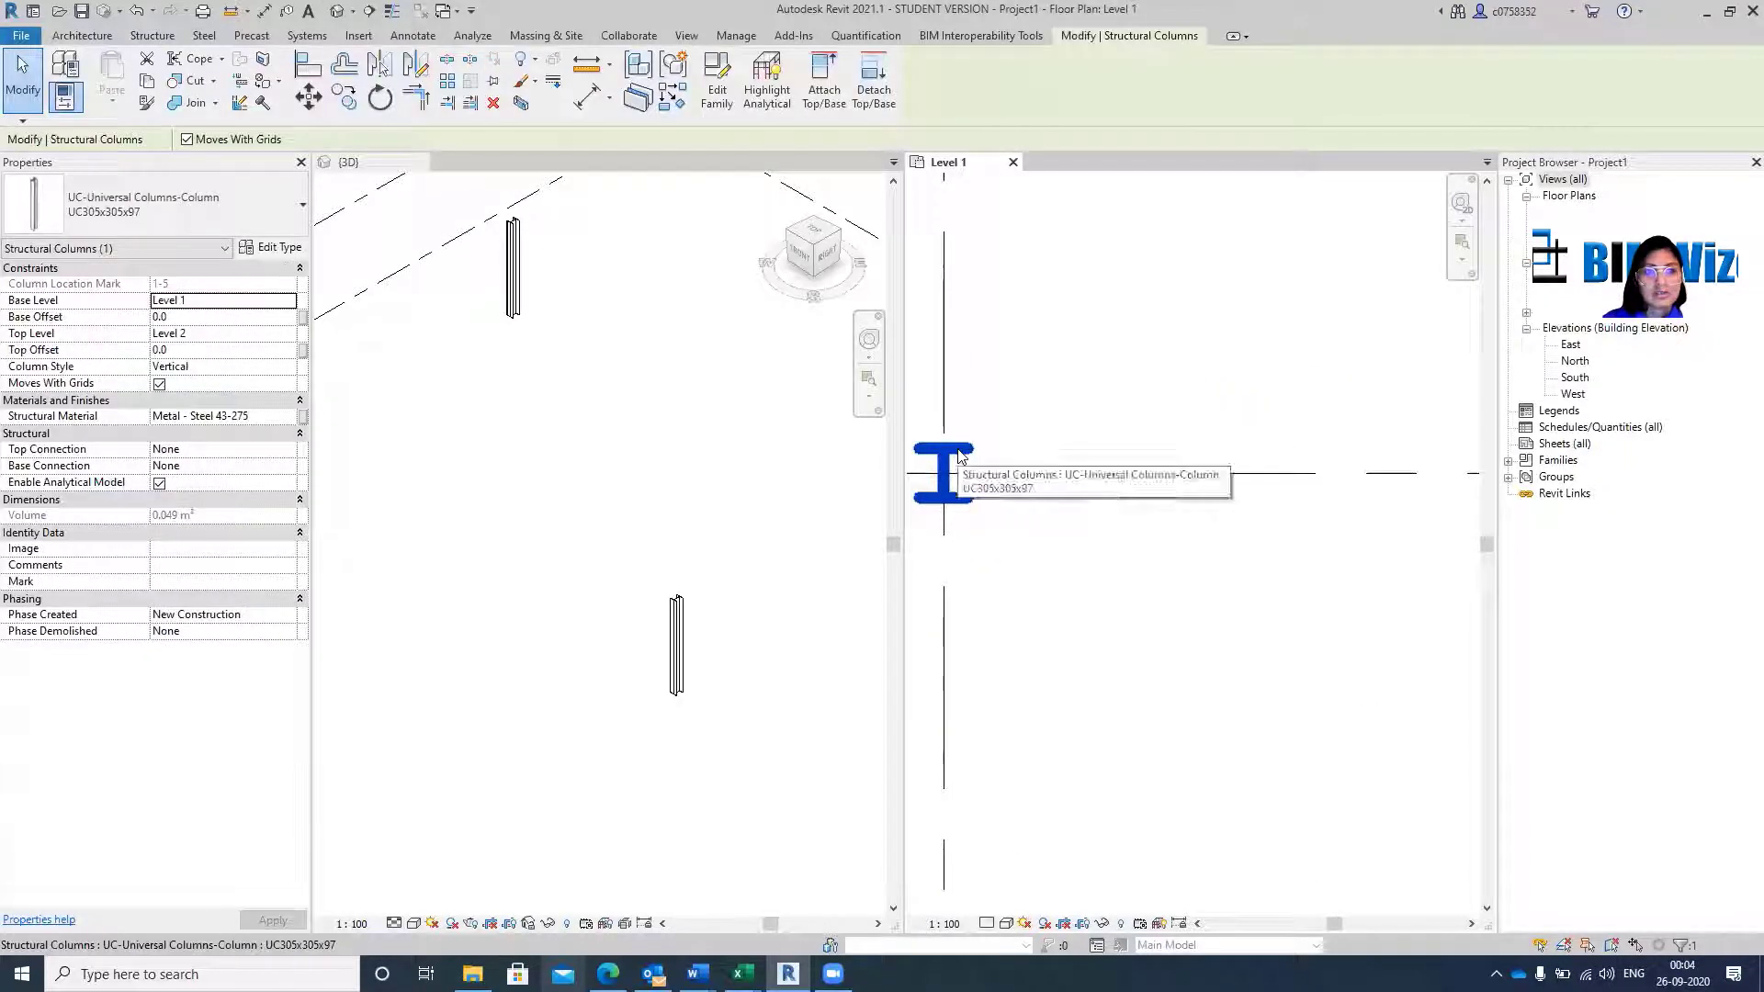
scroll(1057, 469, down, 4)
key(Escape)
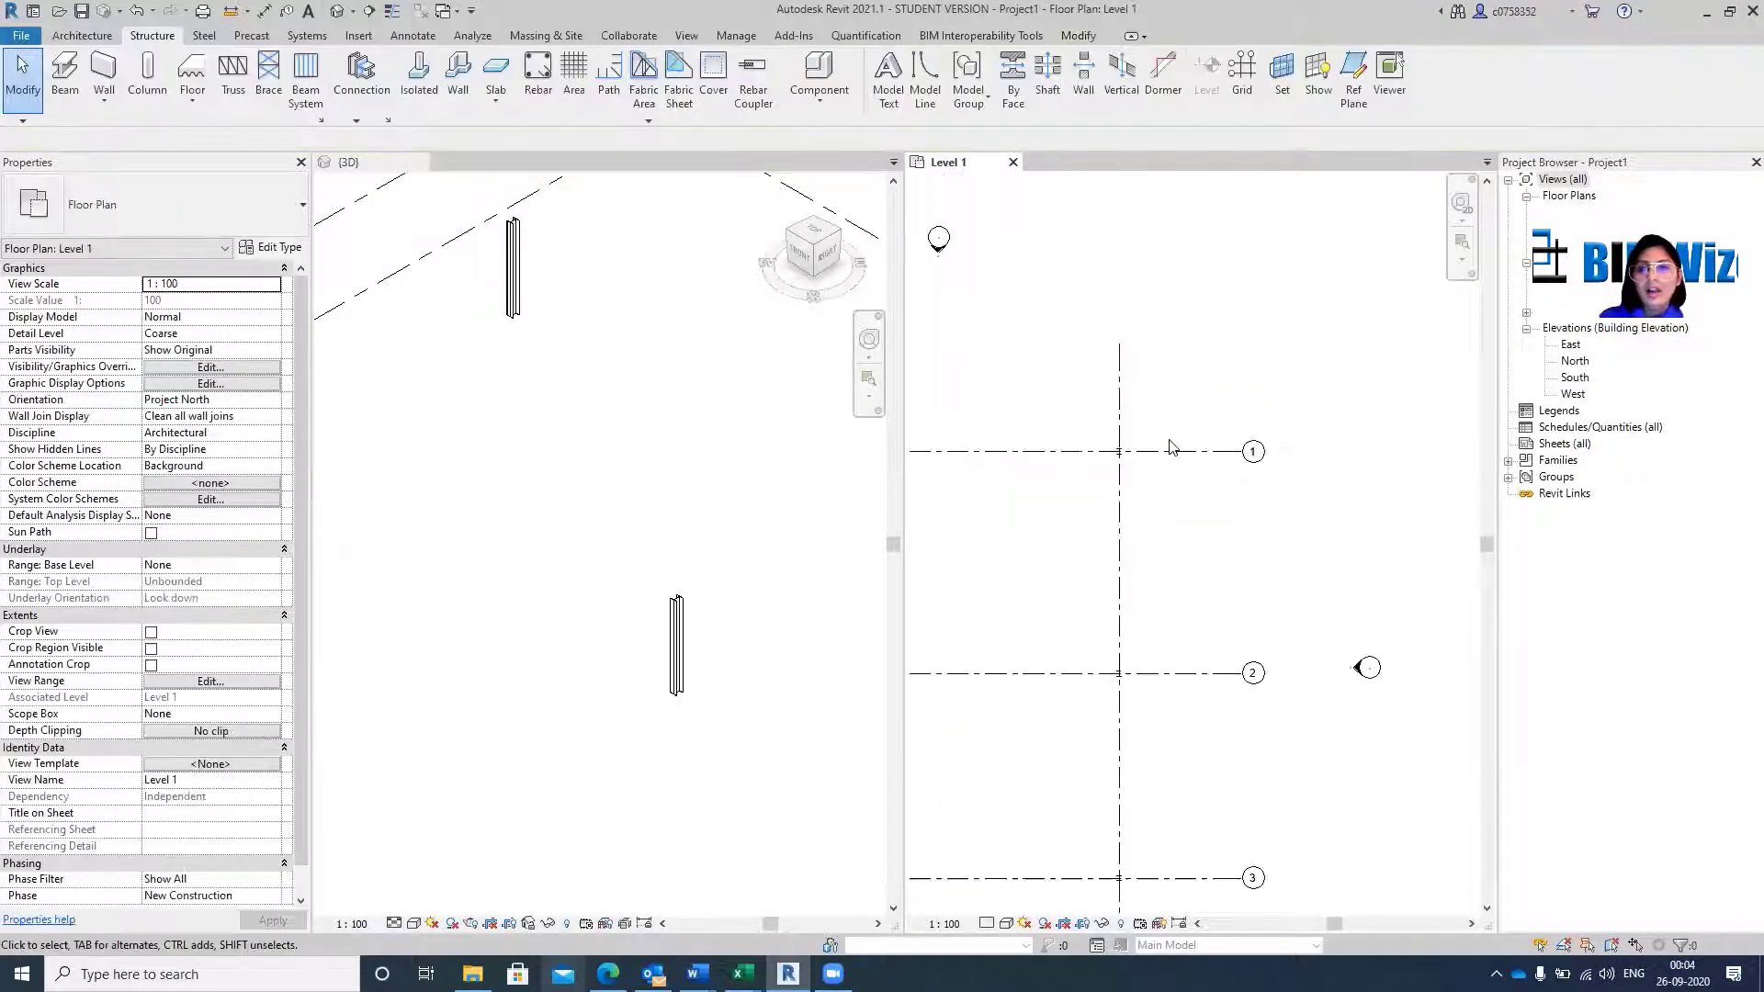
Check the location mark of the column at grids 2 and 5 in the Level 1 plan.
middle_drag(1185, 634, 1243, 505)
scroll(1185, 524, up, 5)
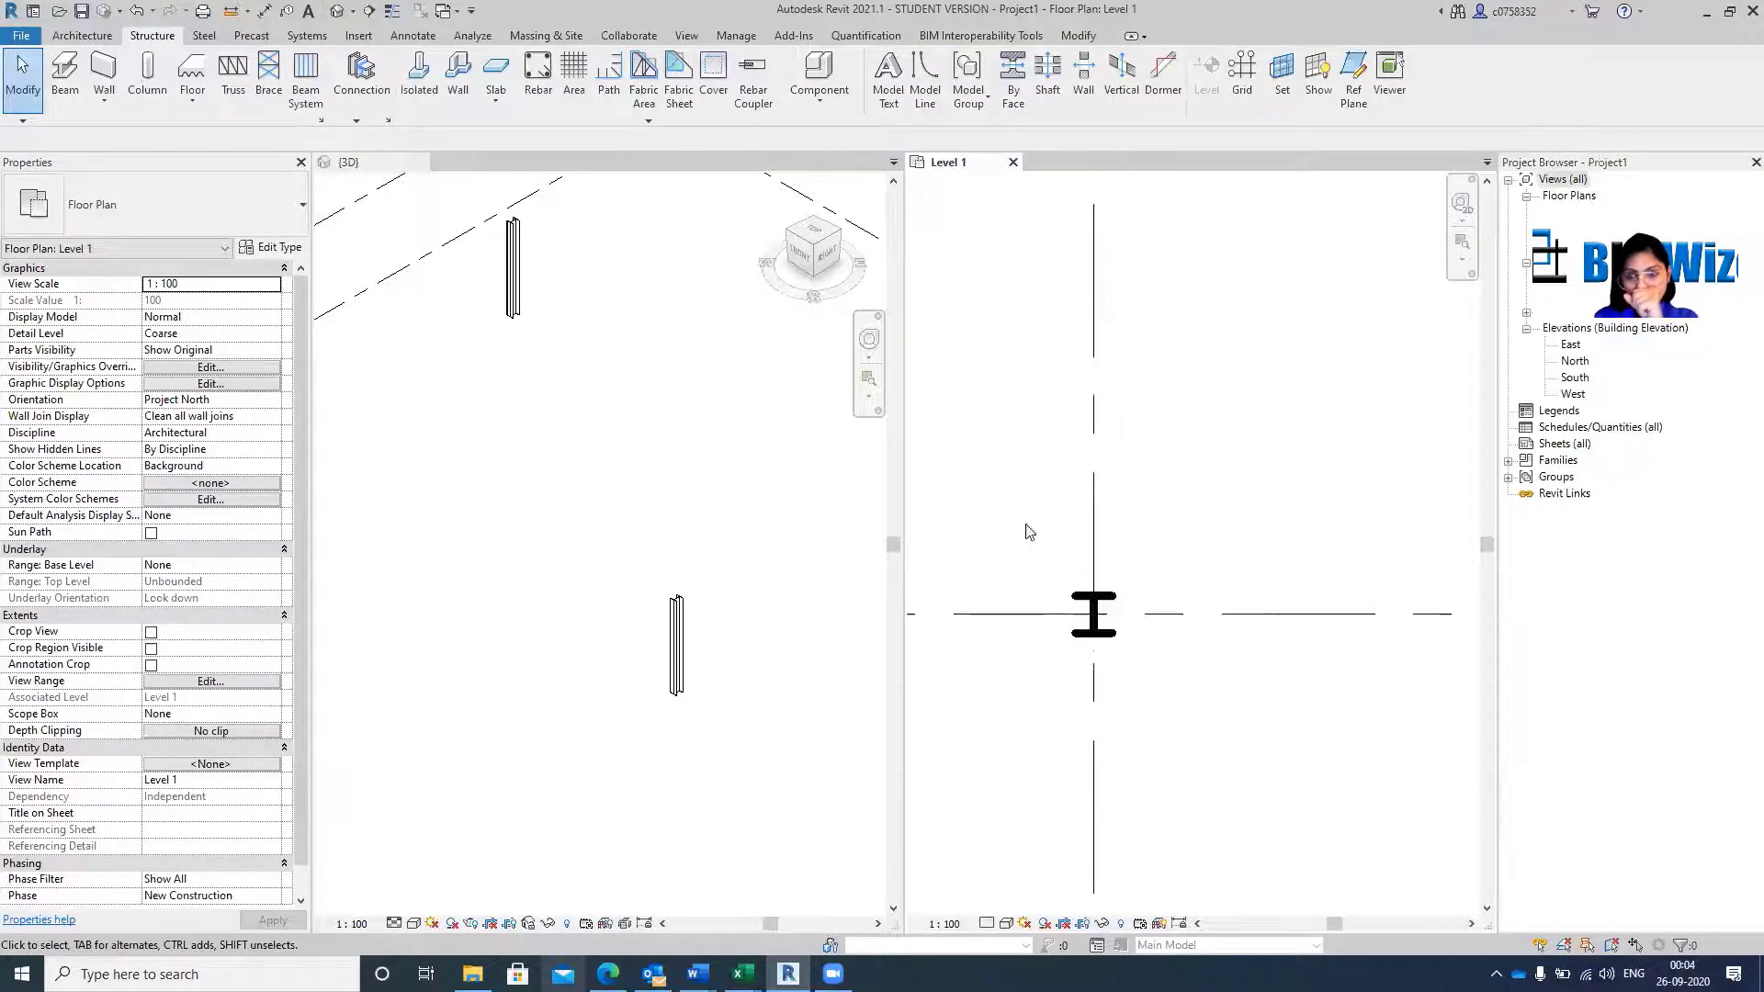
click(1082, 598)
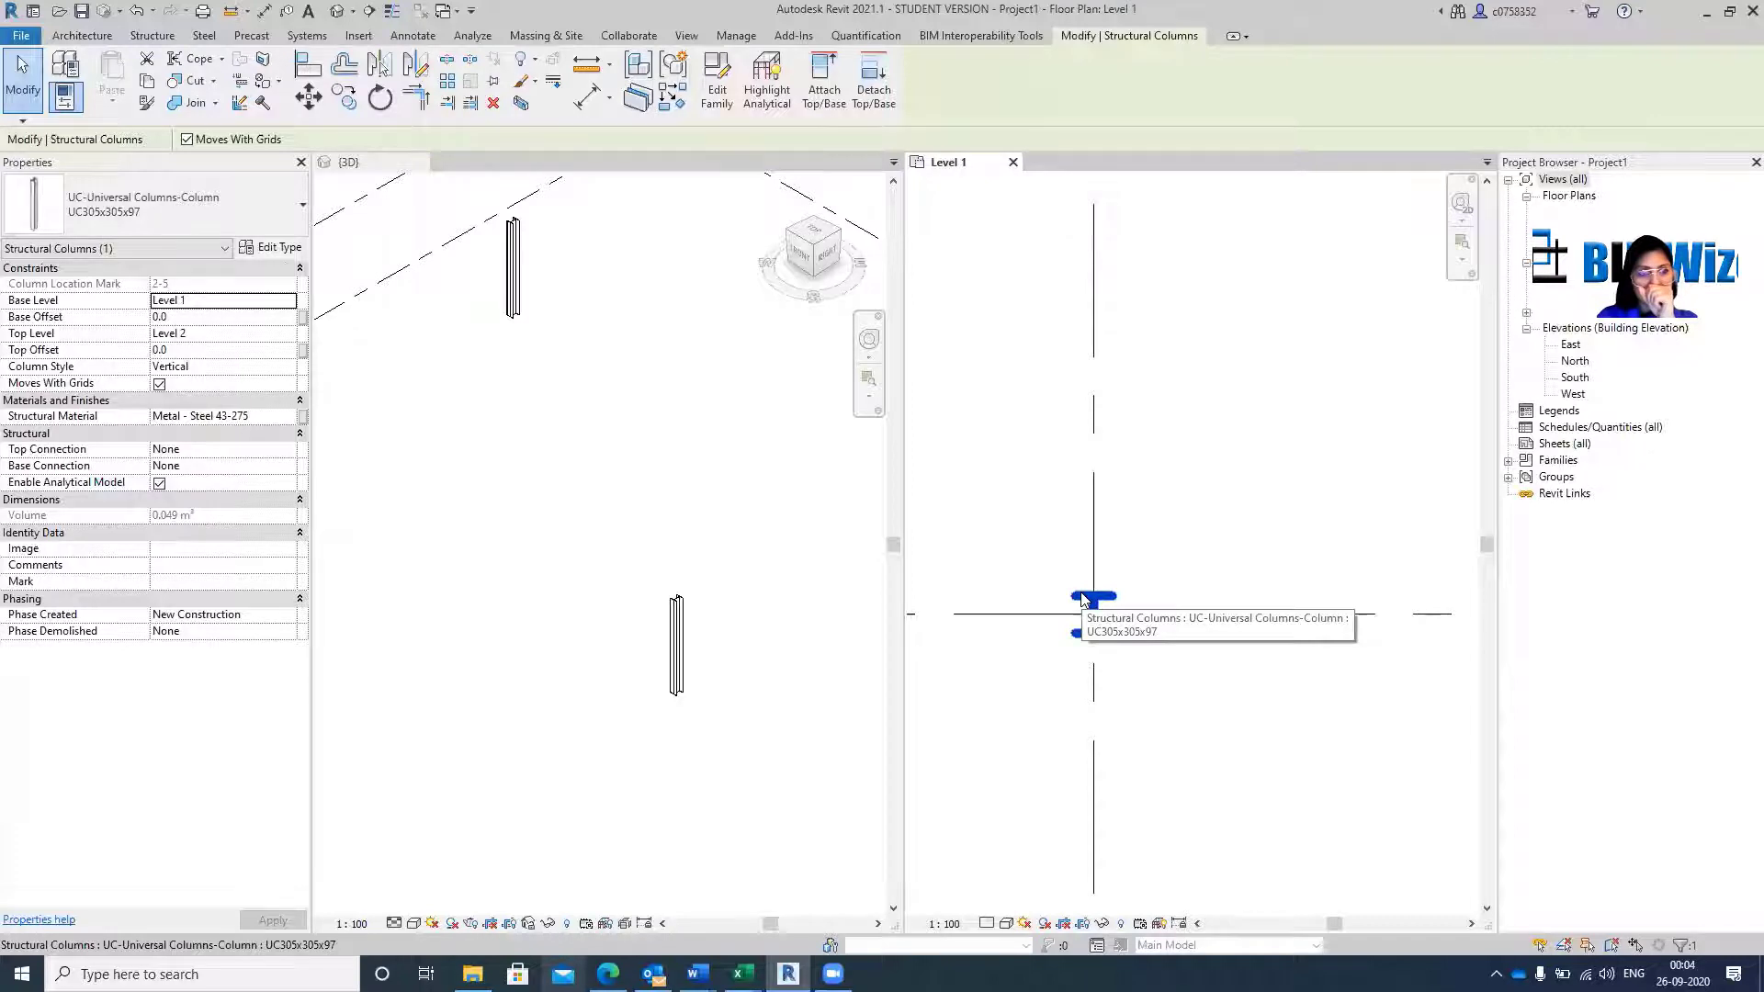
key(Escape)
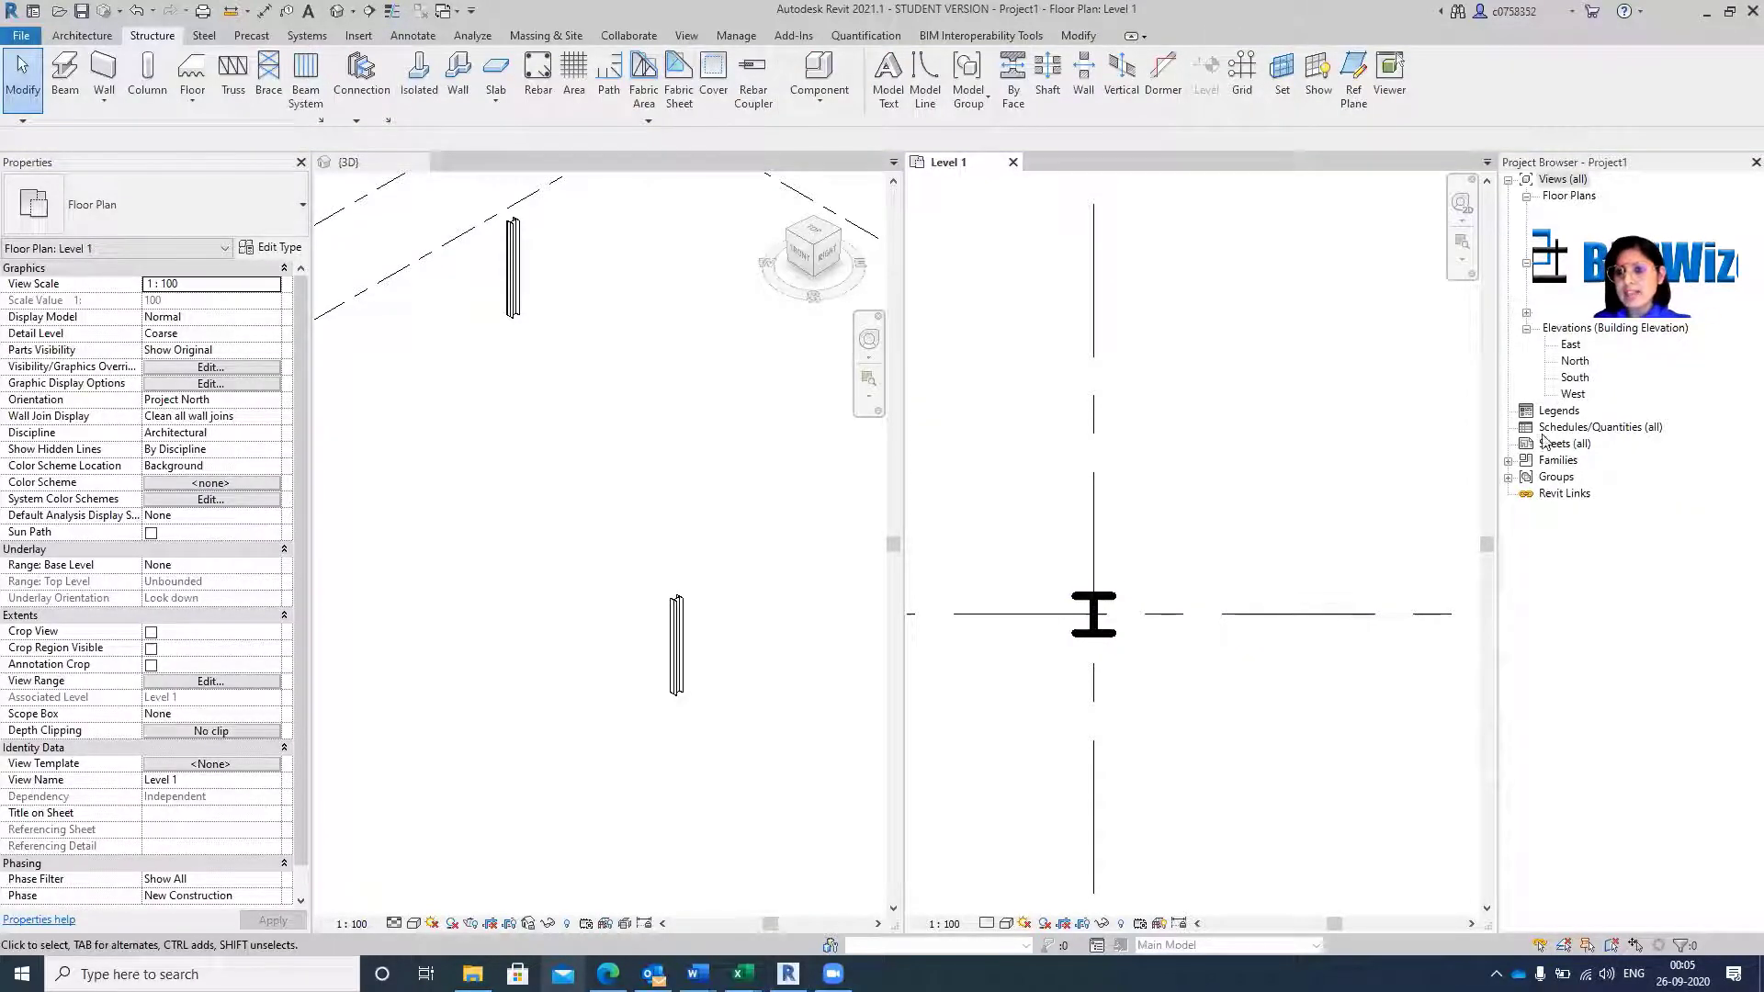
Start a new building component schedule for the Columns category with the New Construction phase.
click(1582, 428)
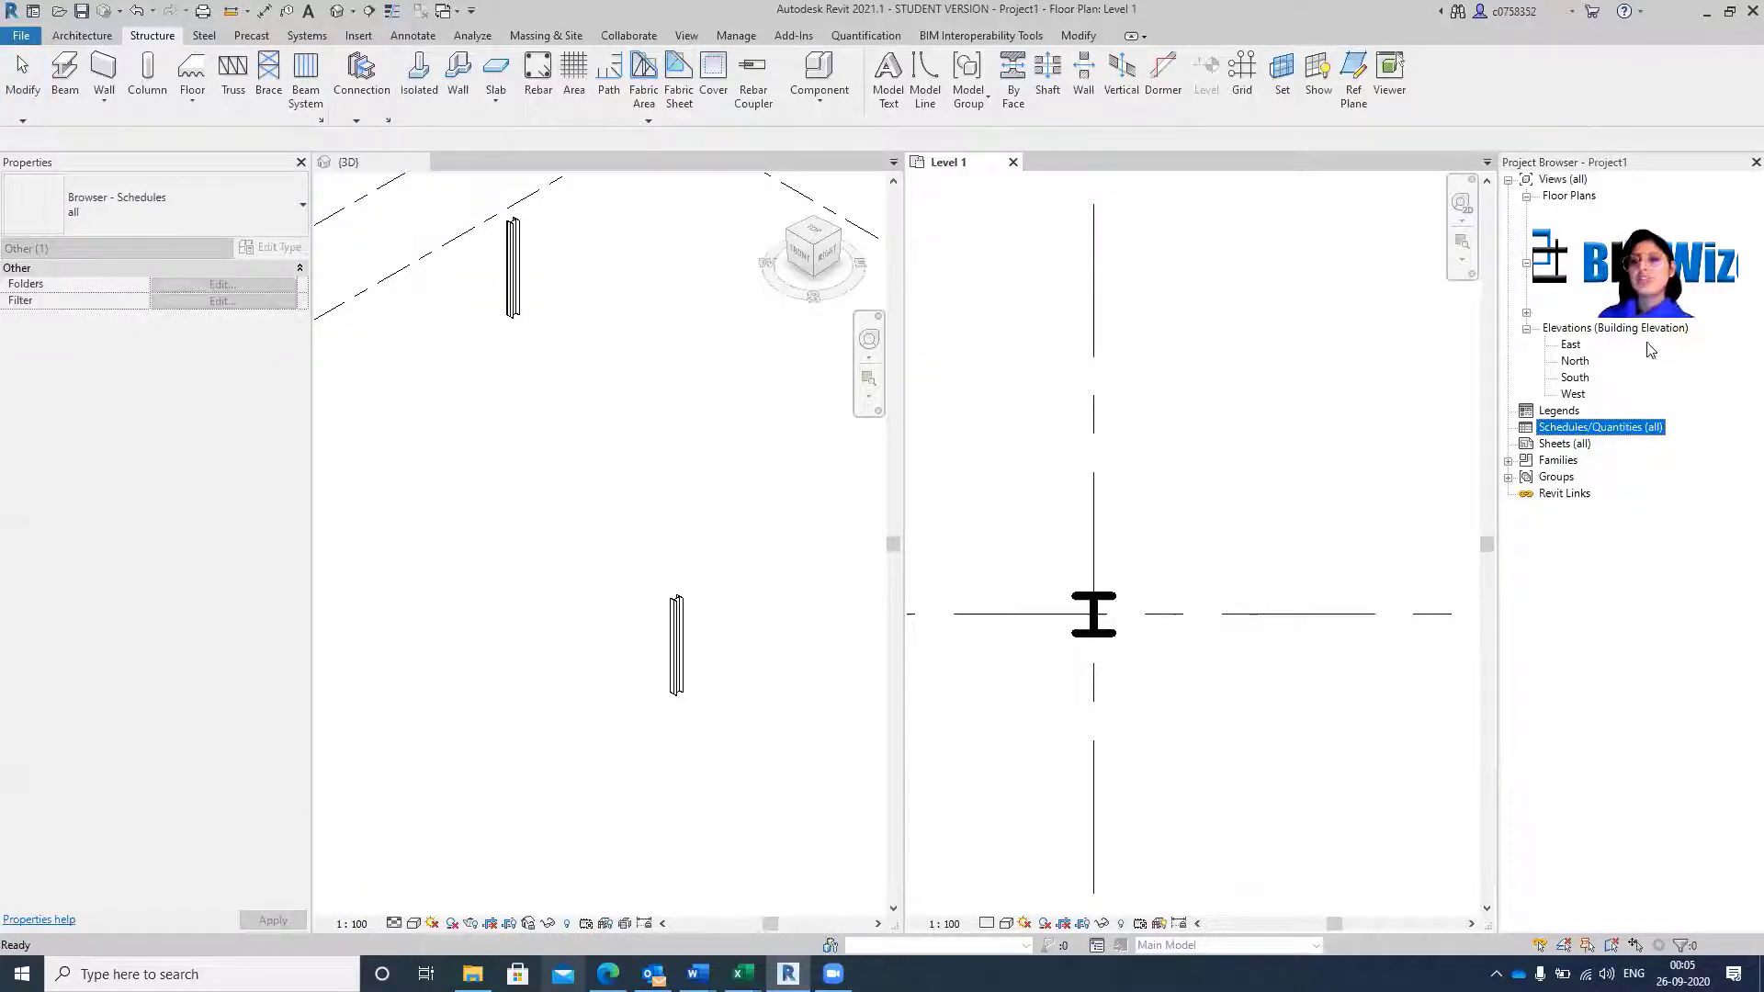
right_click(1609, 433)
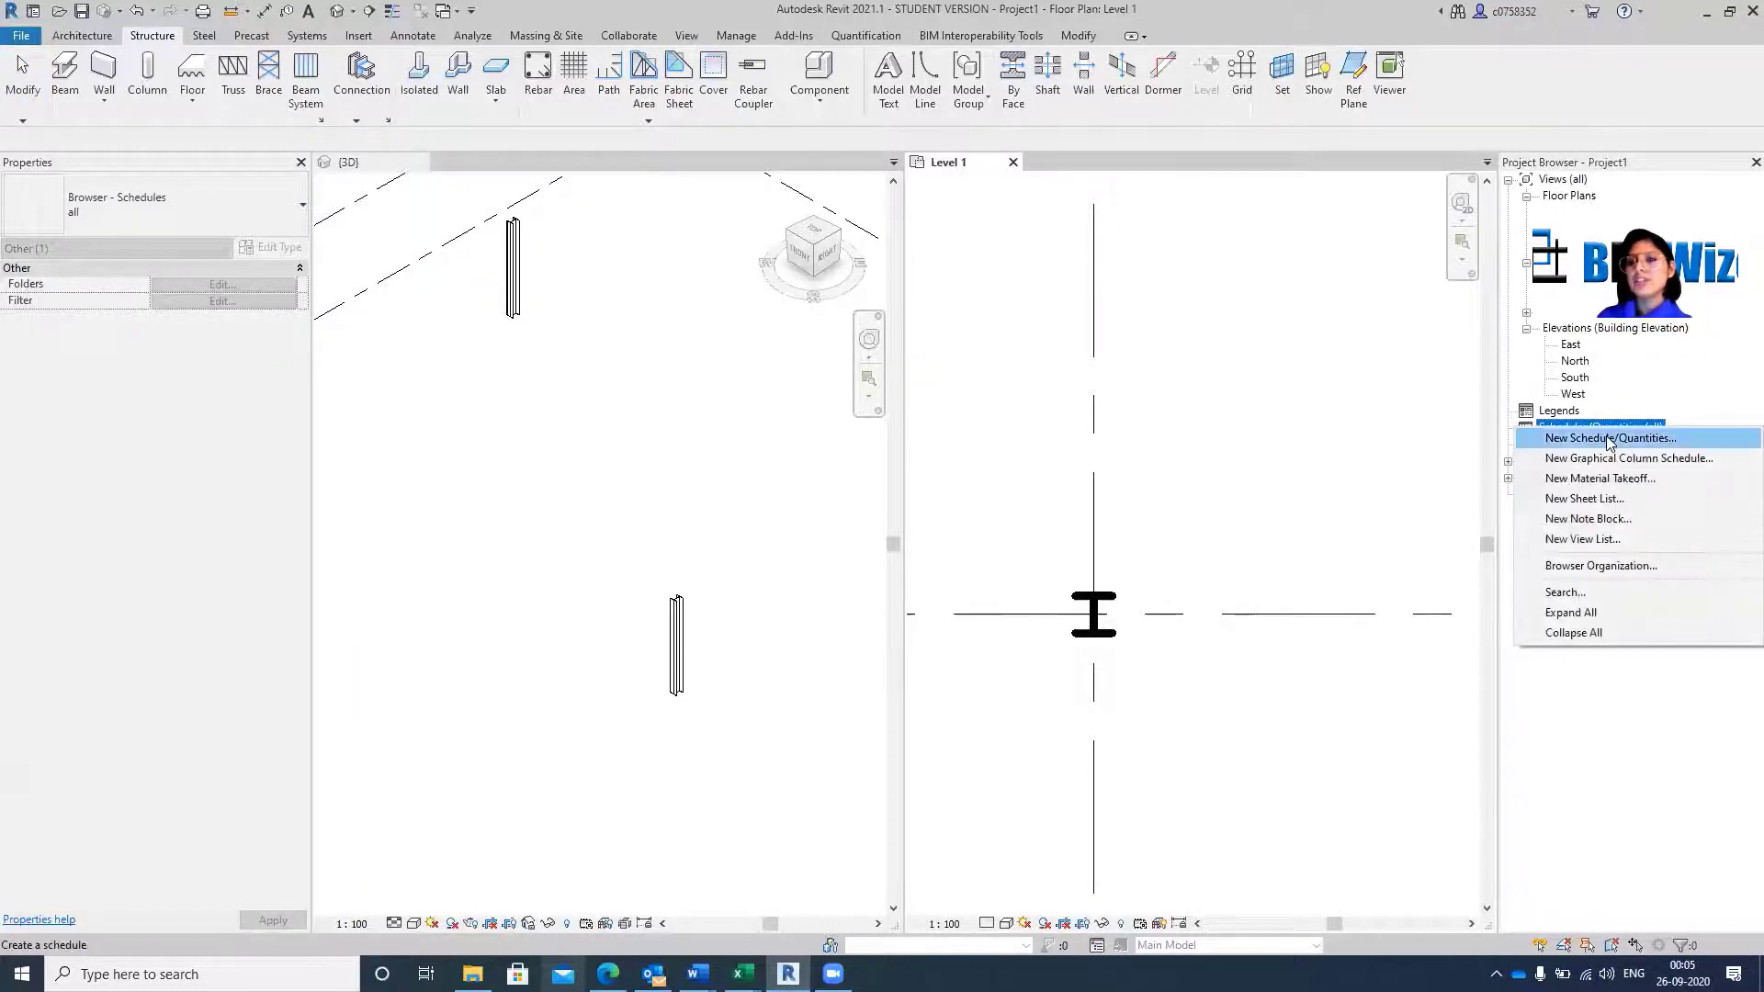
click(1609, 438)
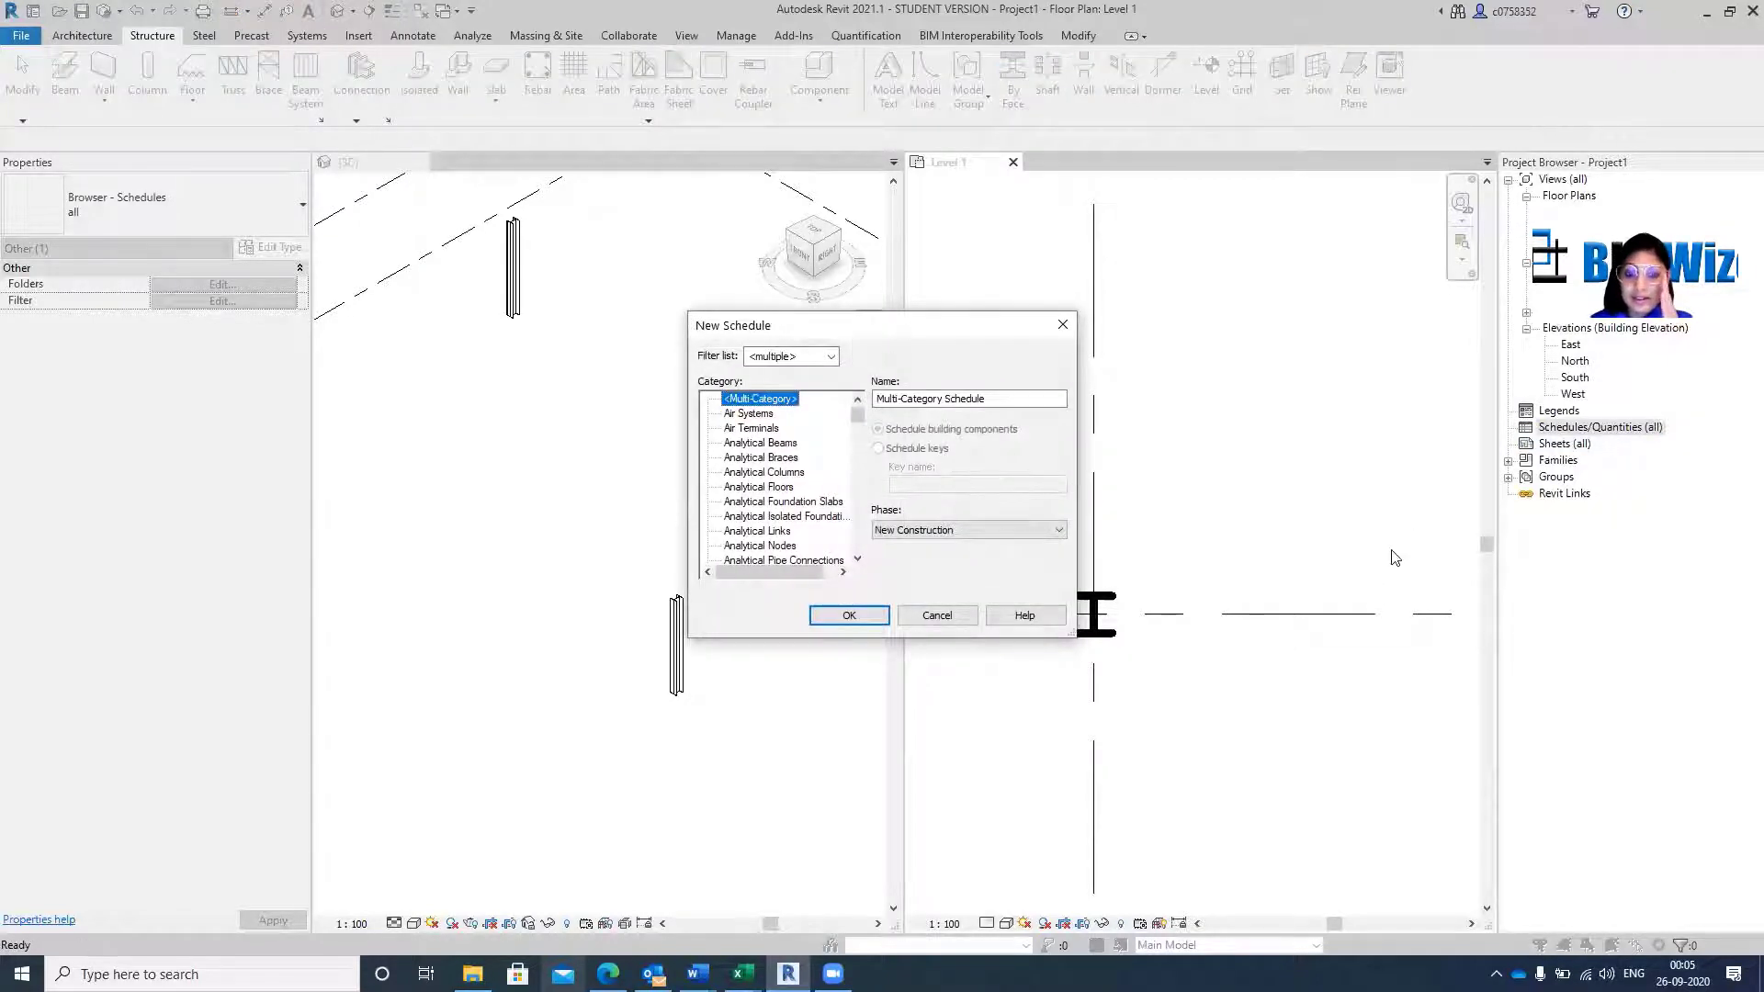
scroll(757, 506, down, 2)
scroll(757, 506, up, 2)
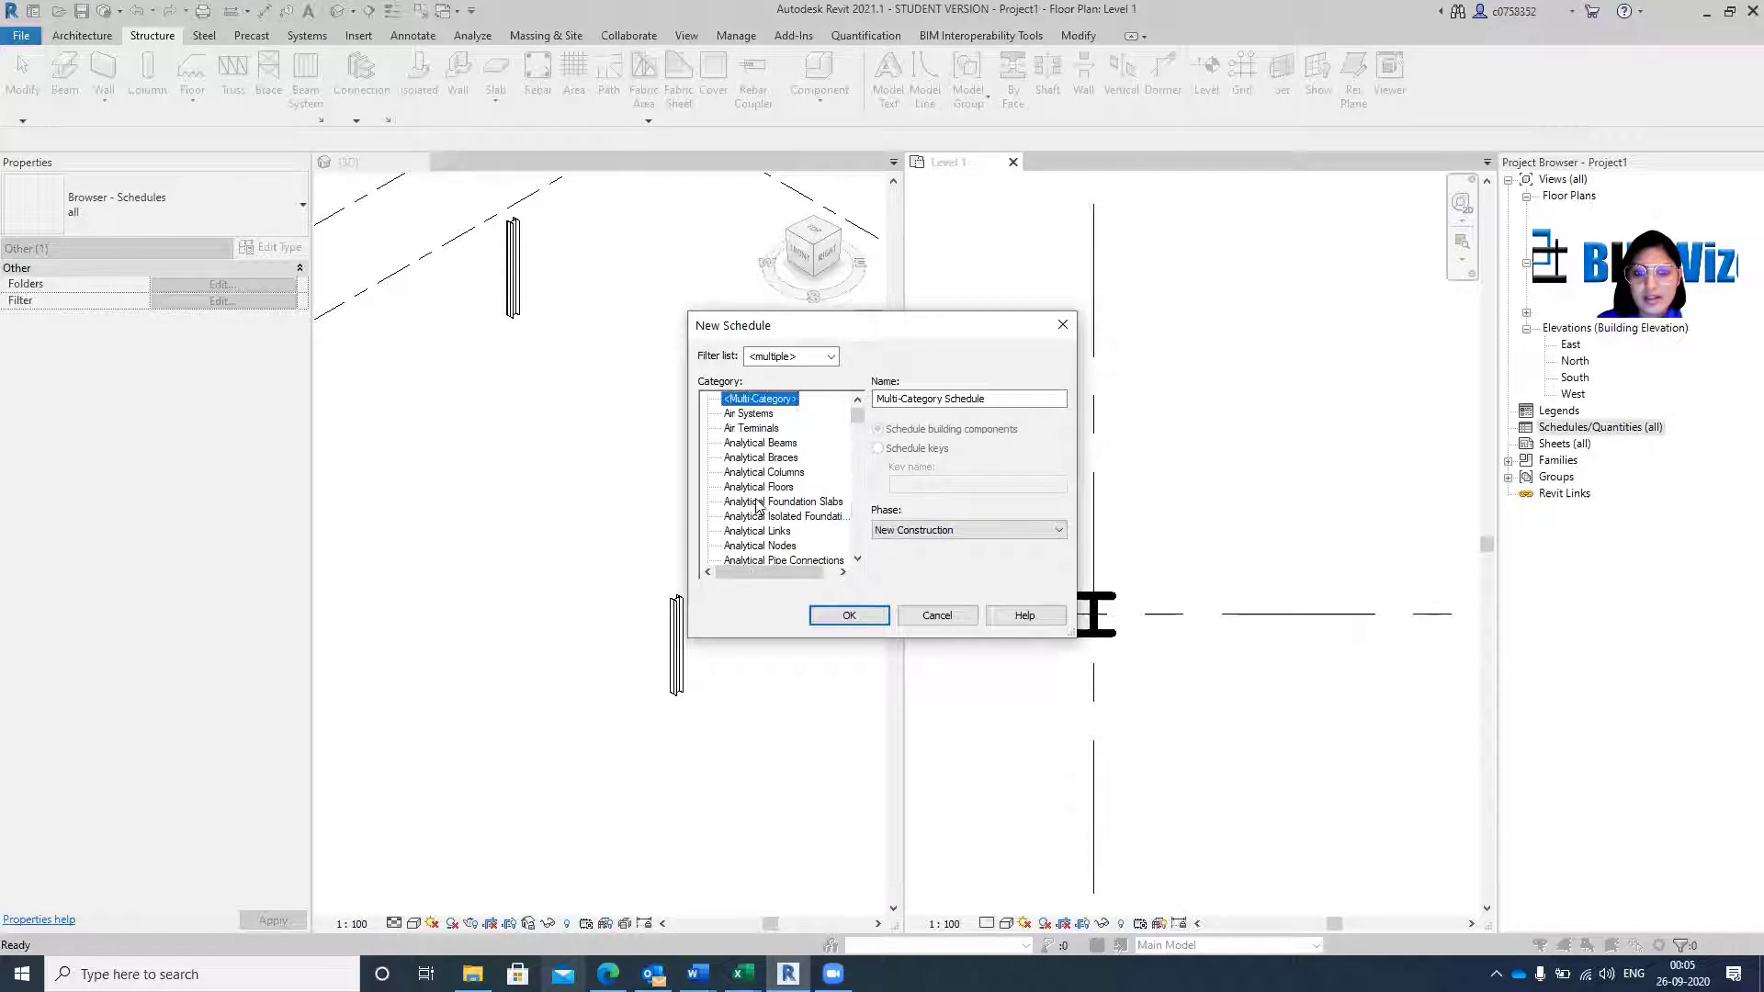
scroll(758, 501, down, 5)
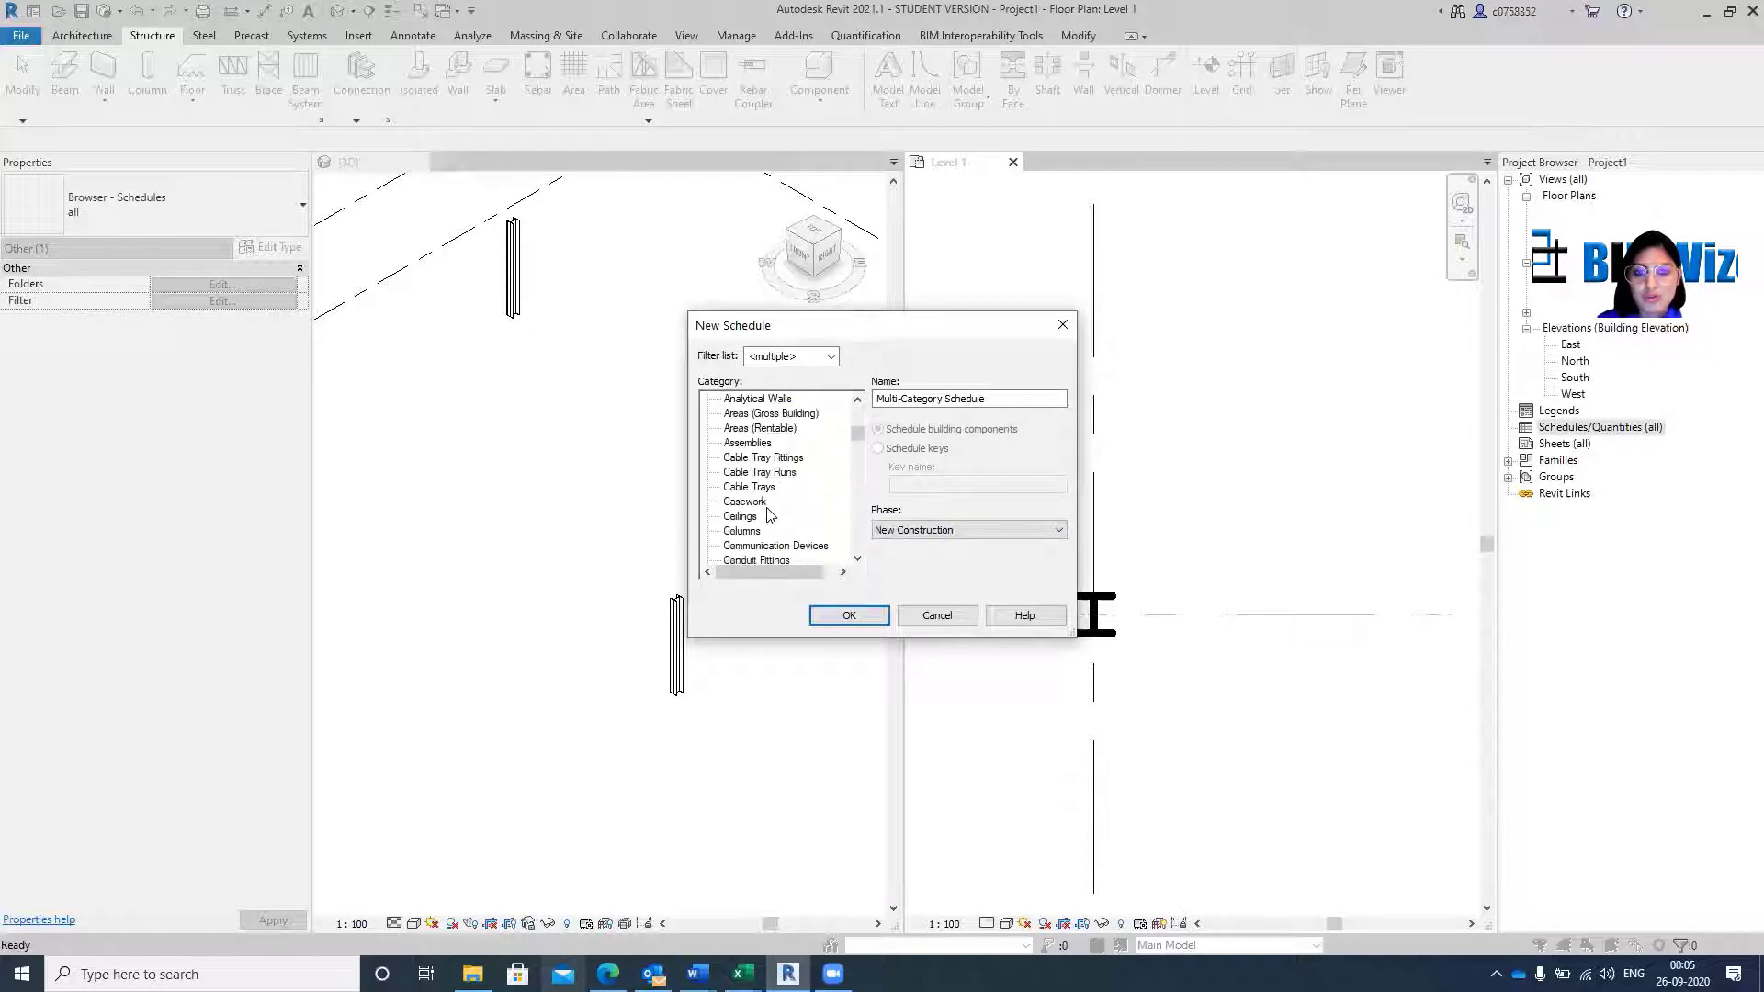
click(742, 530)
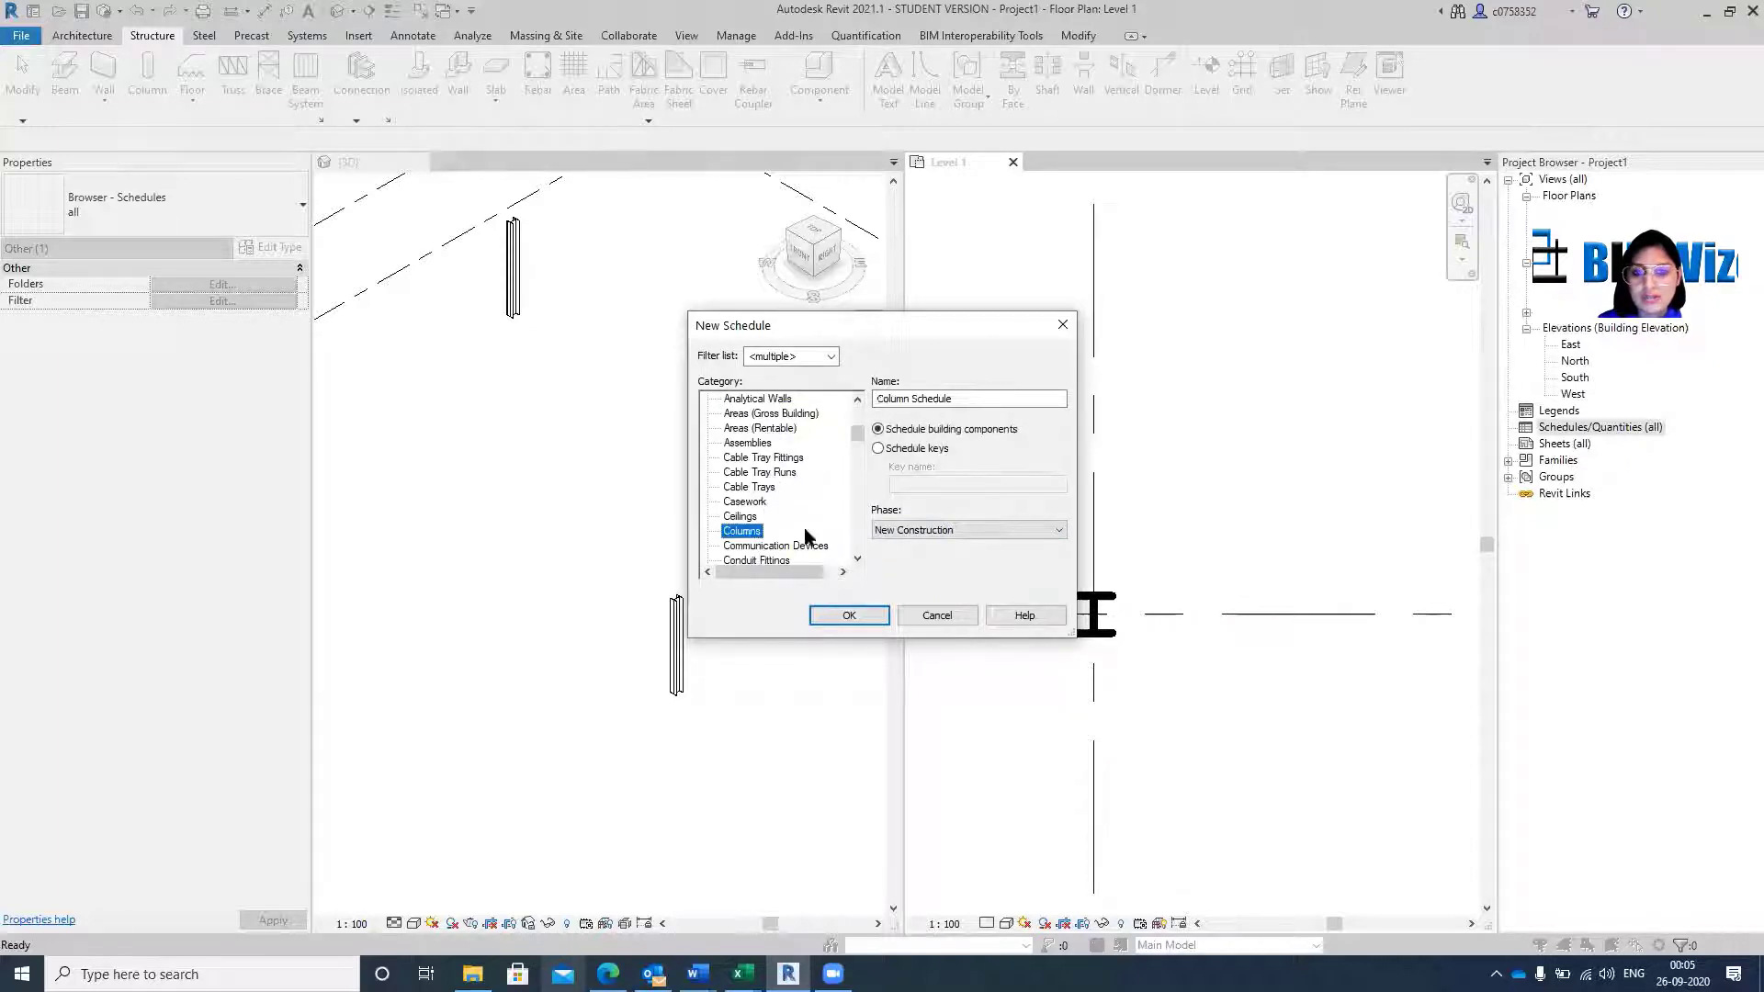
click(853, 615)
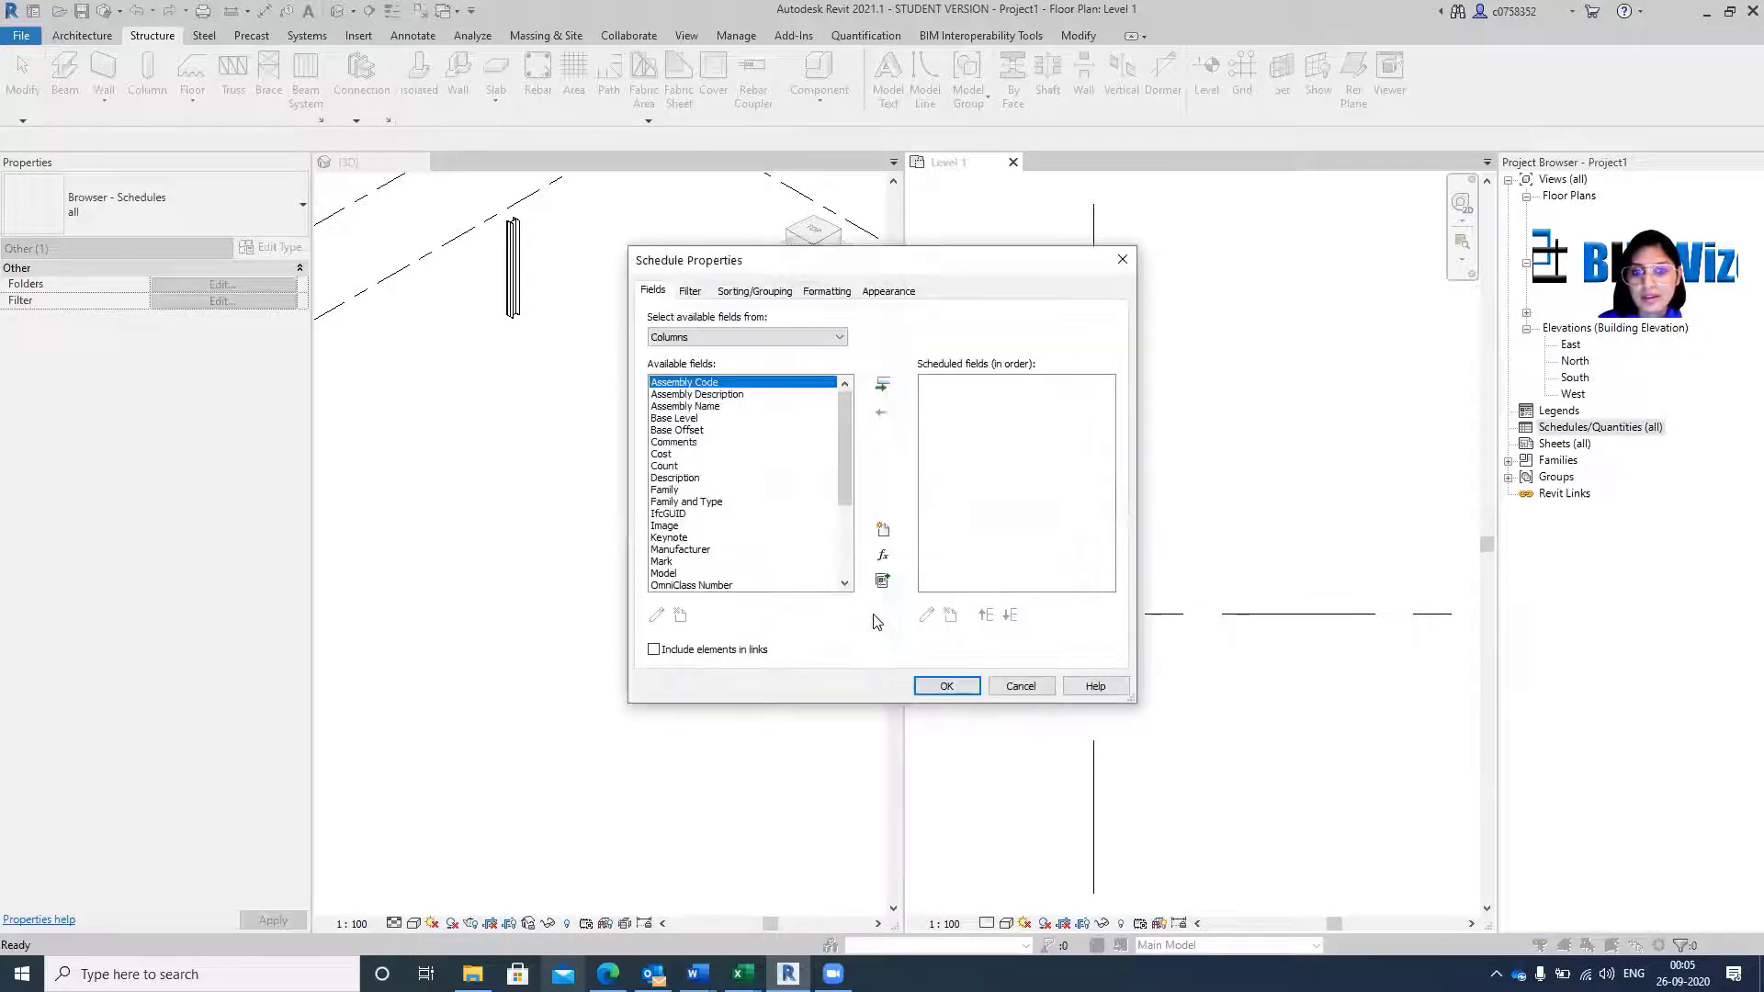
Add the Count field to the column schedule's scheduled fields.
click(677, 470)
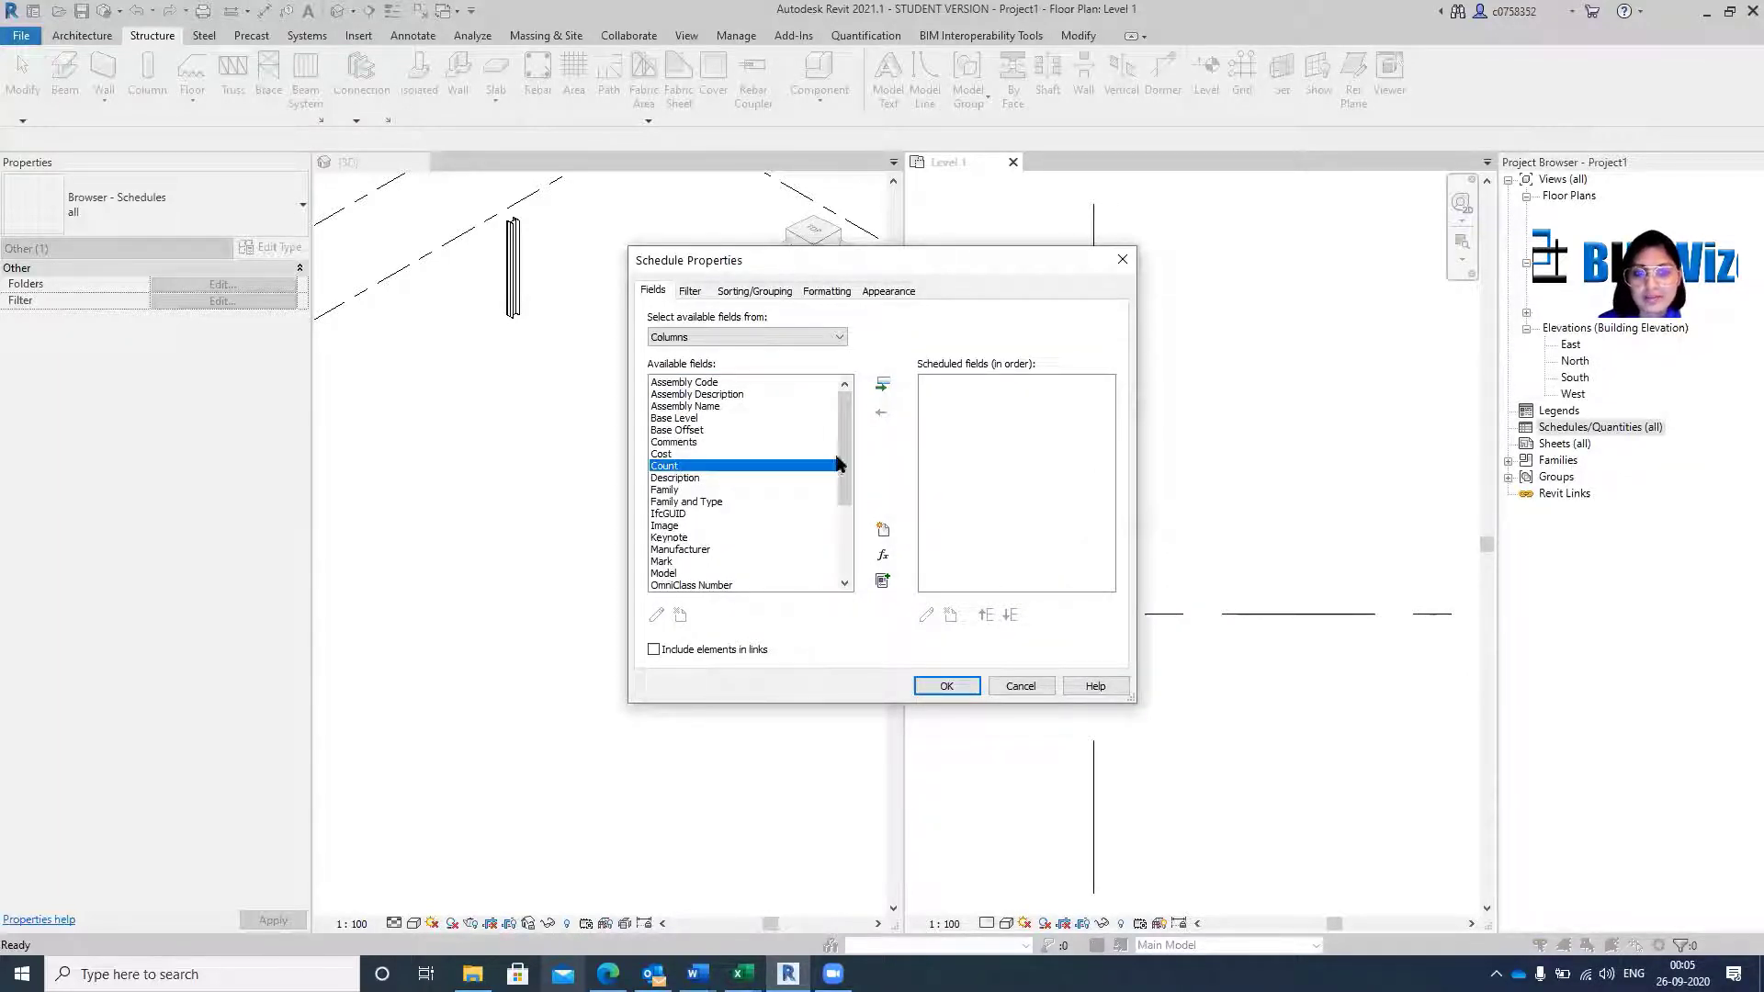
mouse_move(845, 460)
mouse_down()
mouse_move(849, 521)
mouse_move(855, 457)
mouse_move(839, 491)
mouse_up()
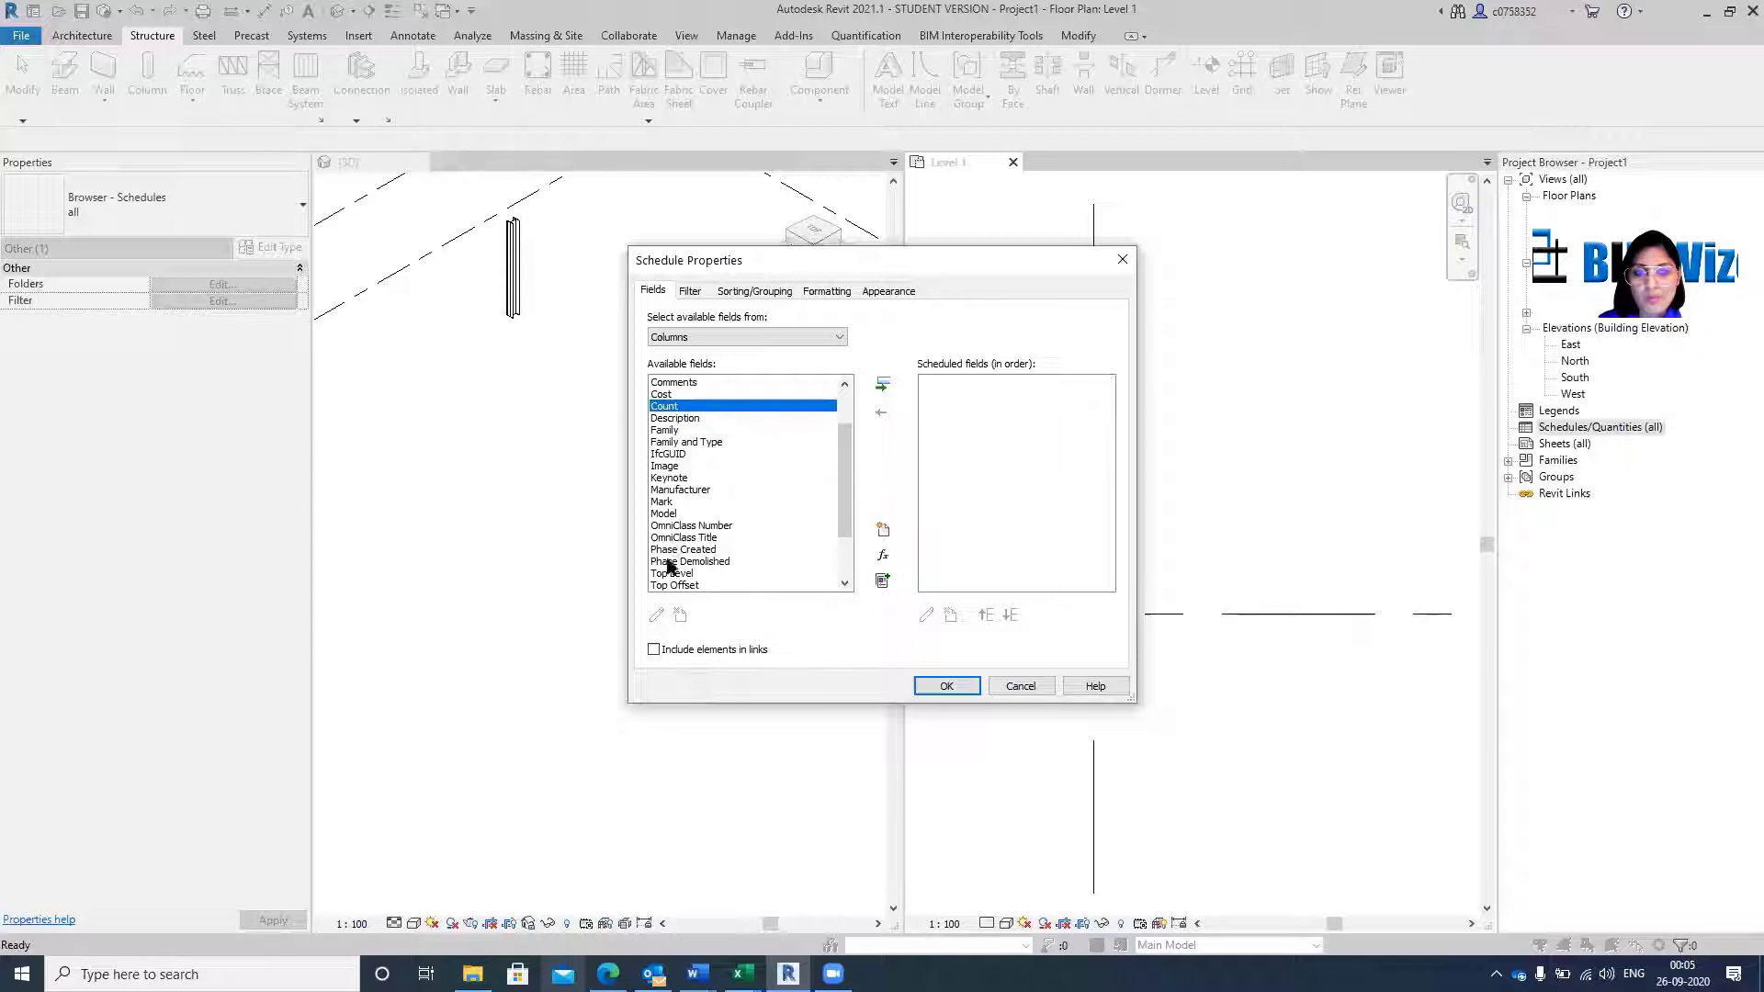
click(882, 383)
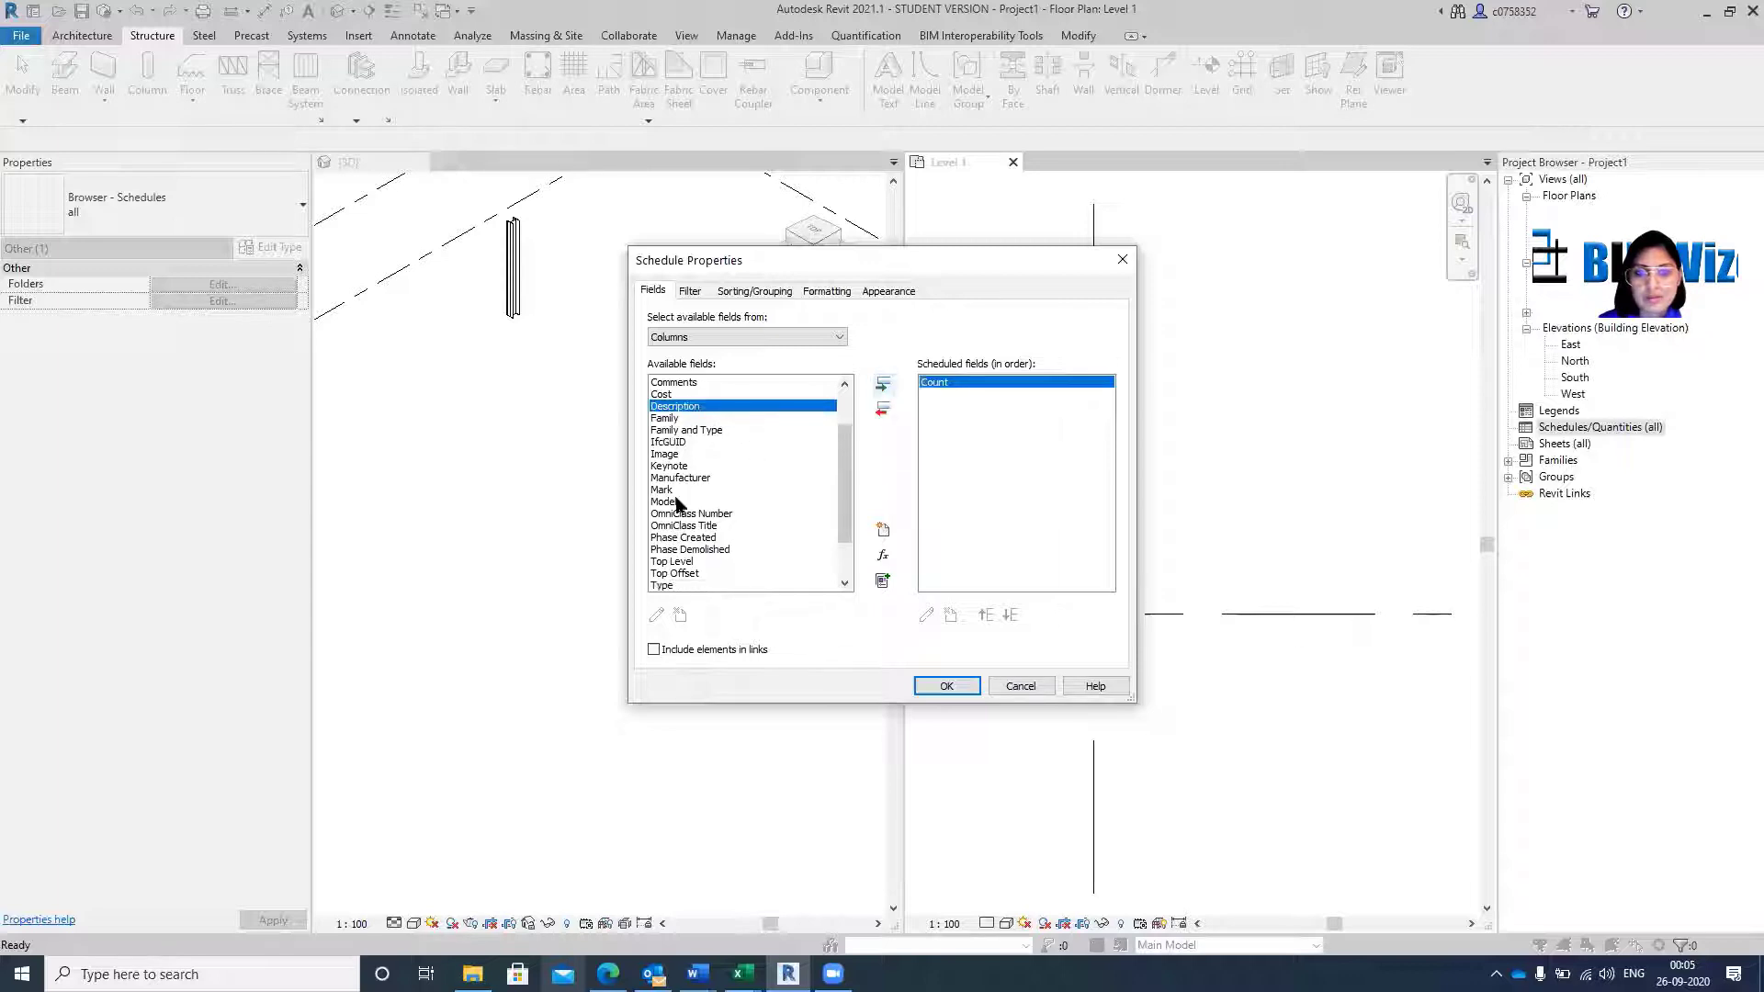
Look through the available fields for the column schedule to find further ones to include.
scroll(681, 551, down, 3)
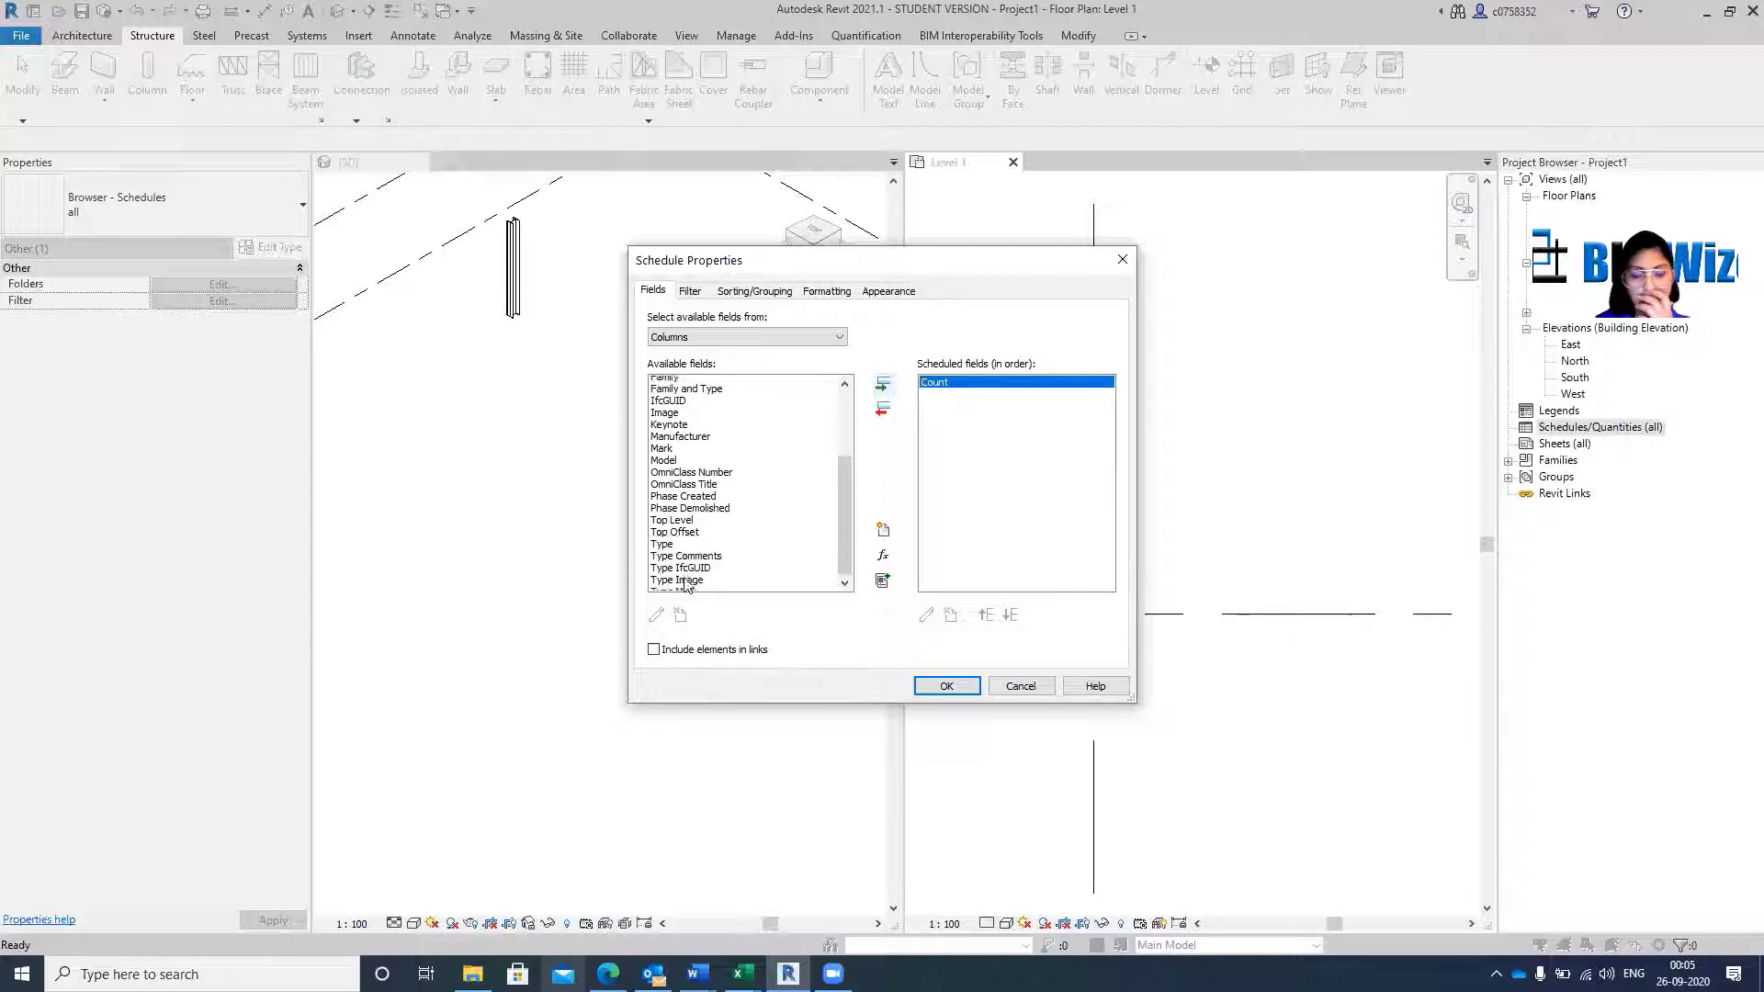
scroll(691, 565, up, 4)
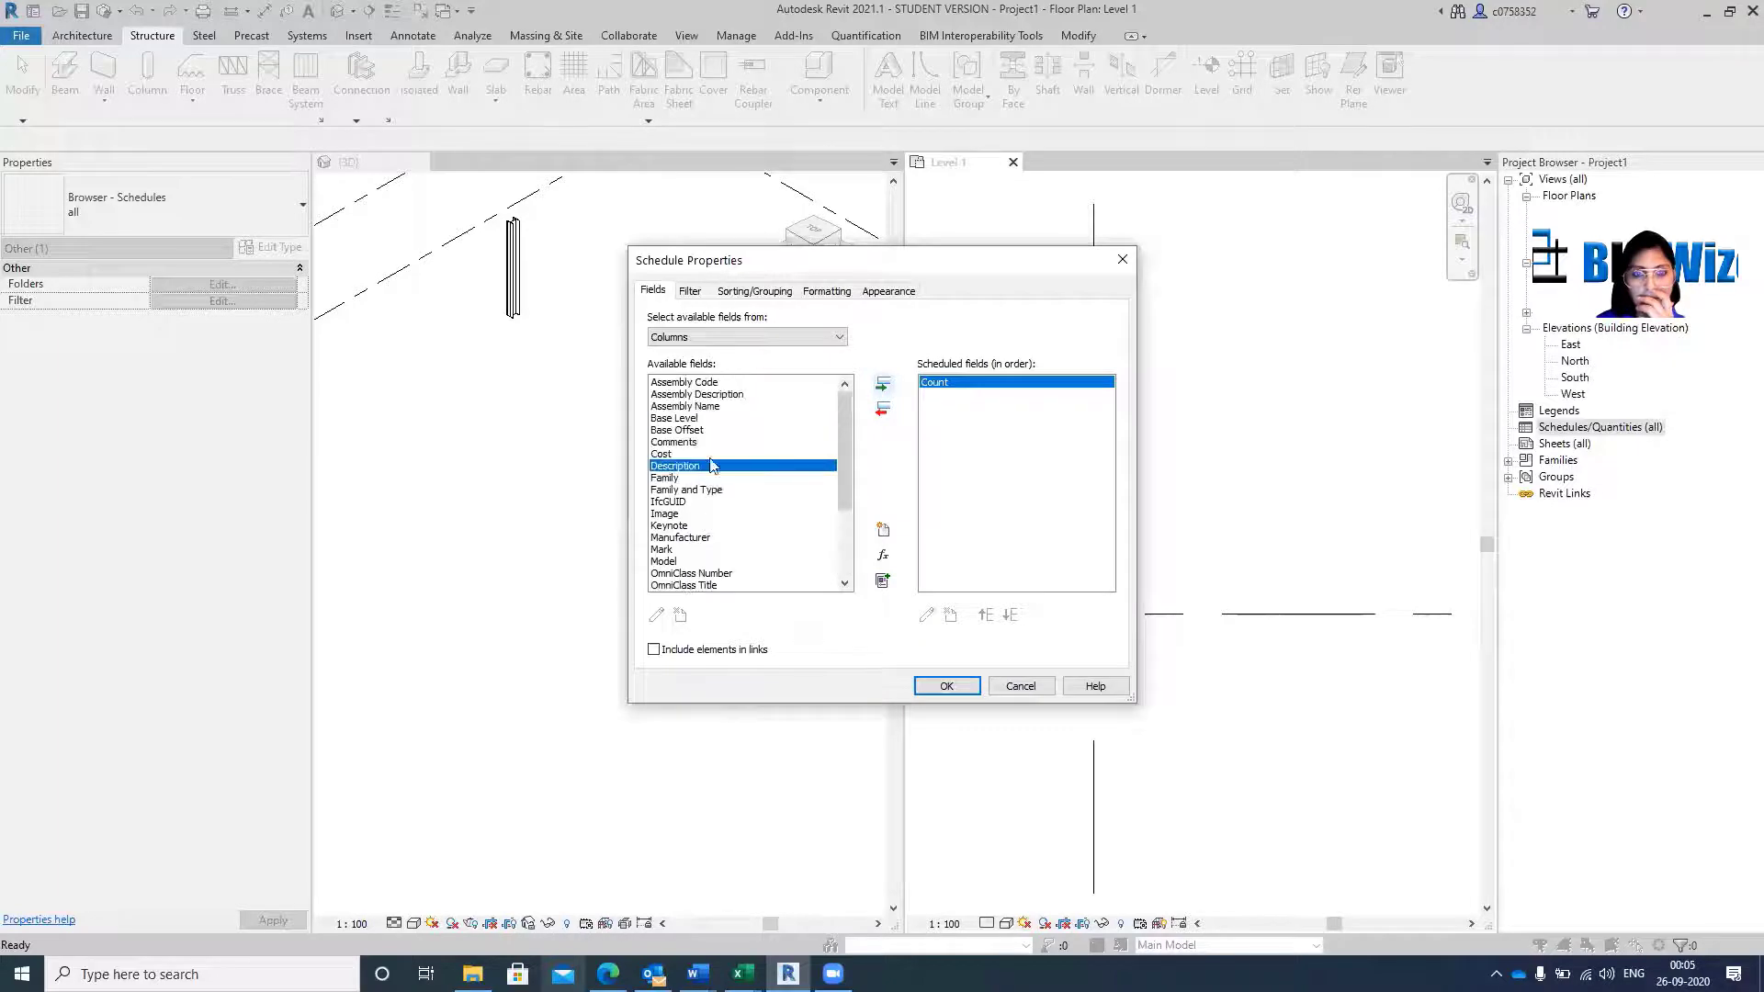
scroll(707, 464, down, 2)
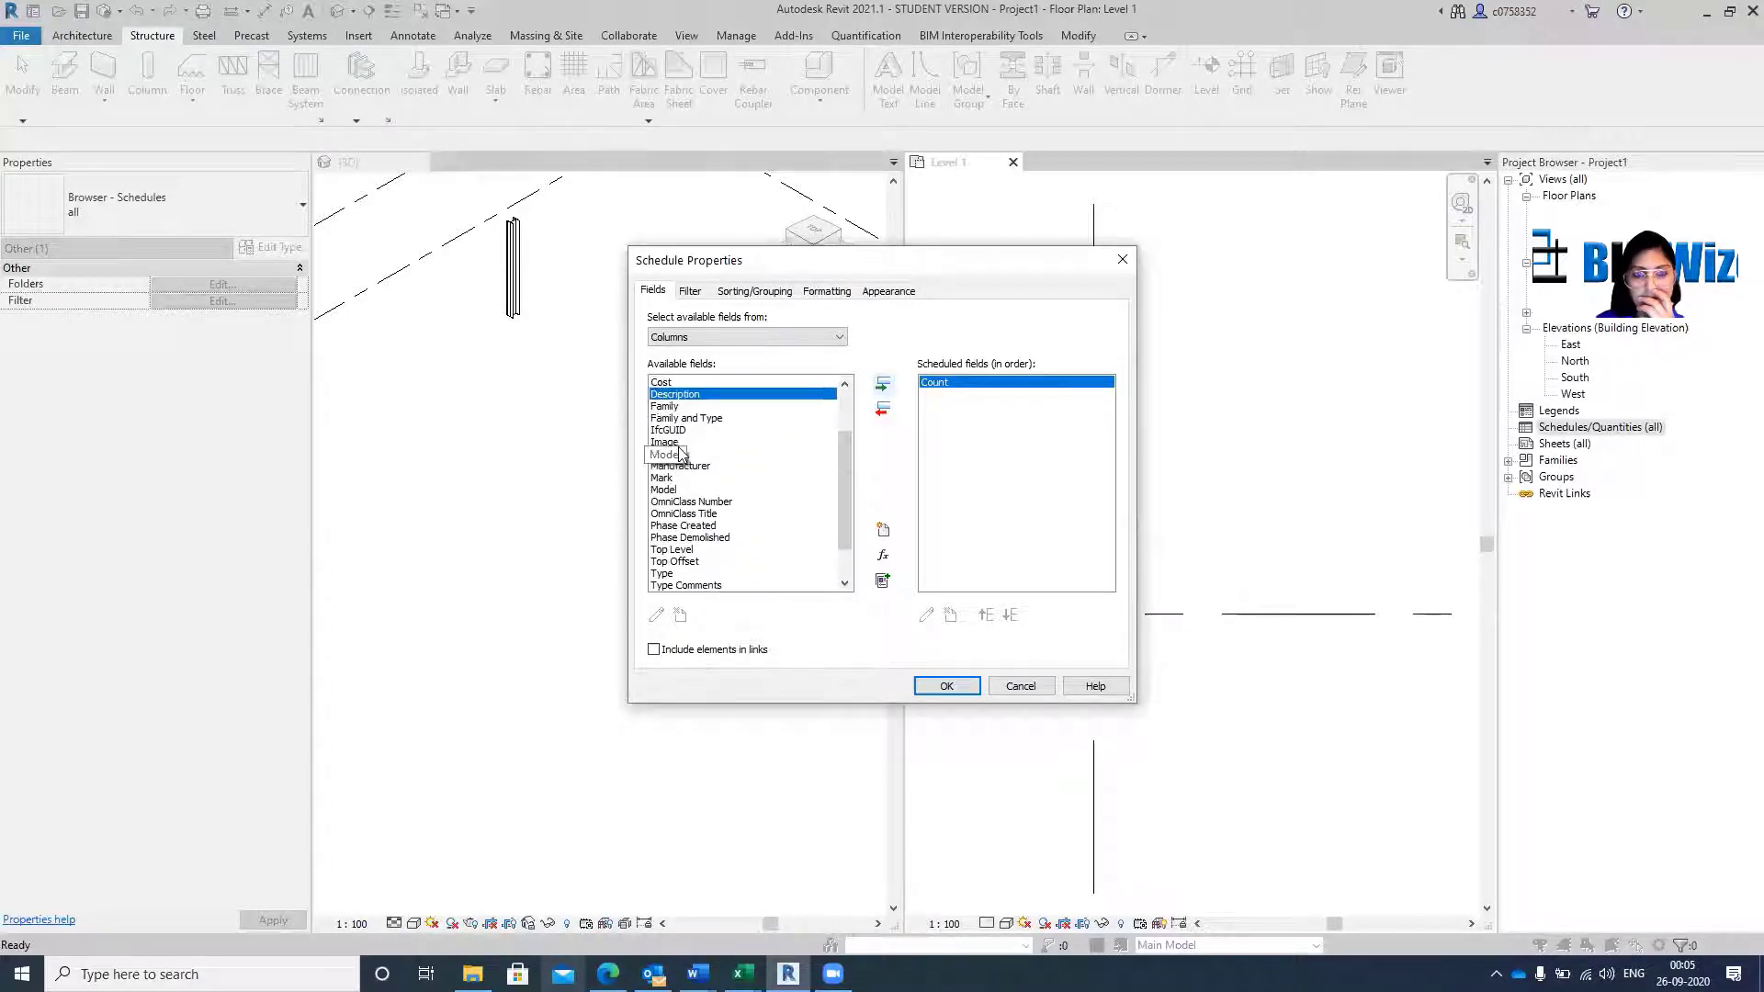
click(677, 502)
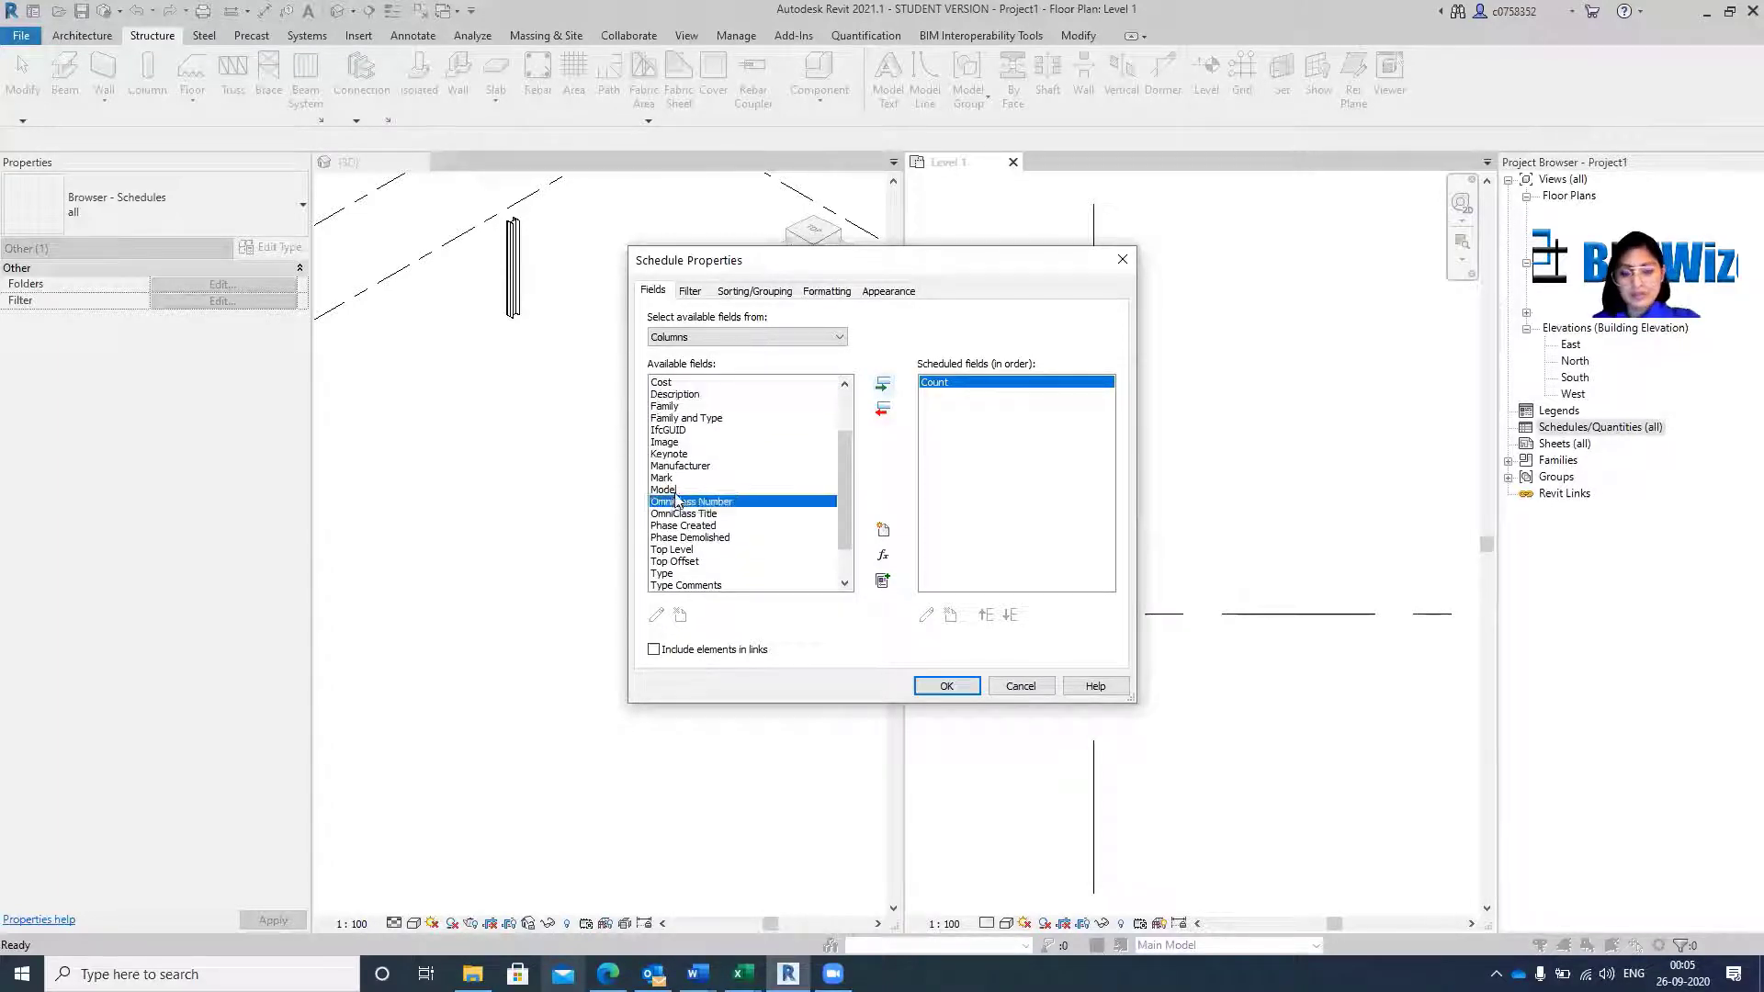
scroll(684, 505, down, 1)
scroll(691, 513, up, 2)
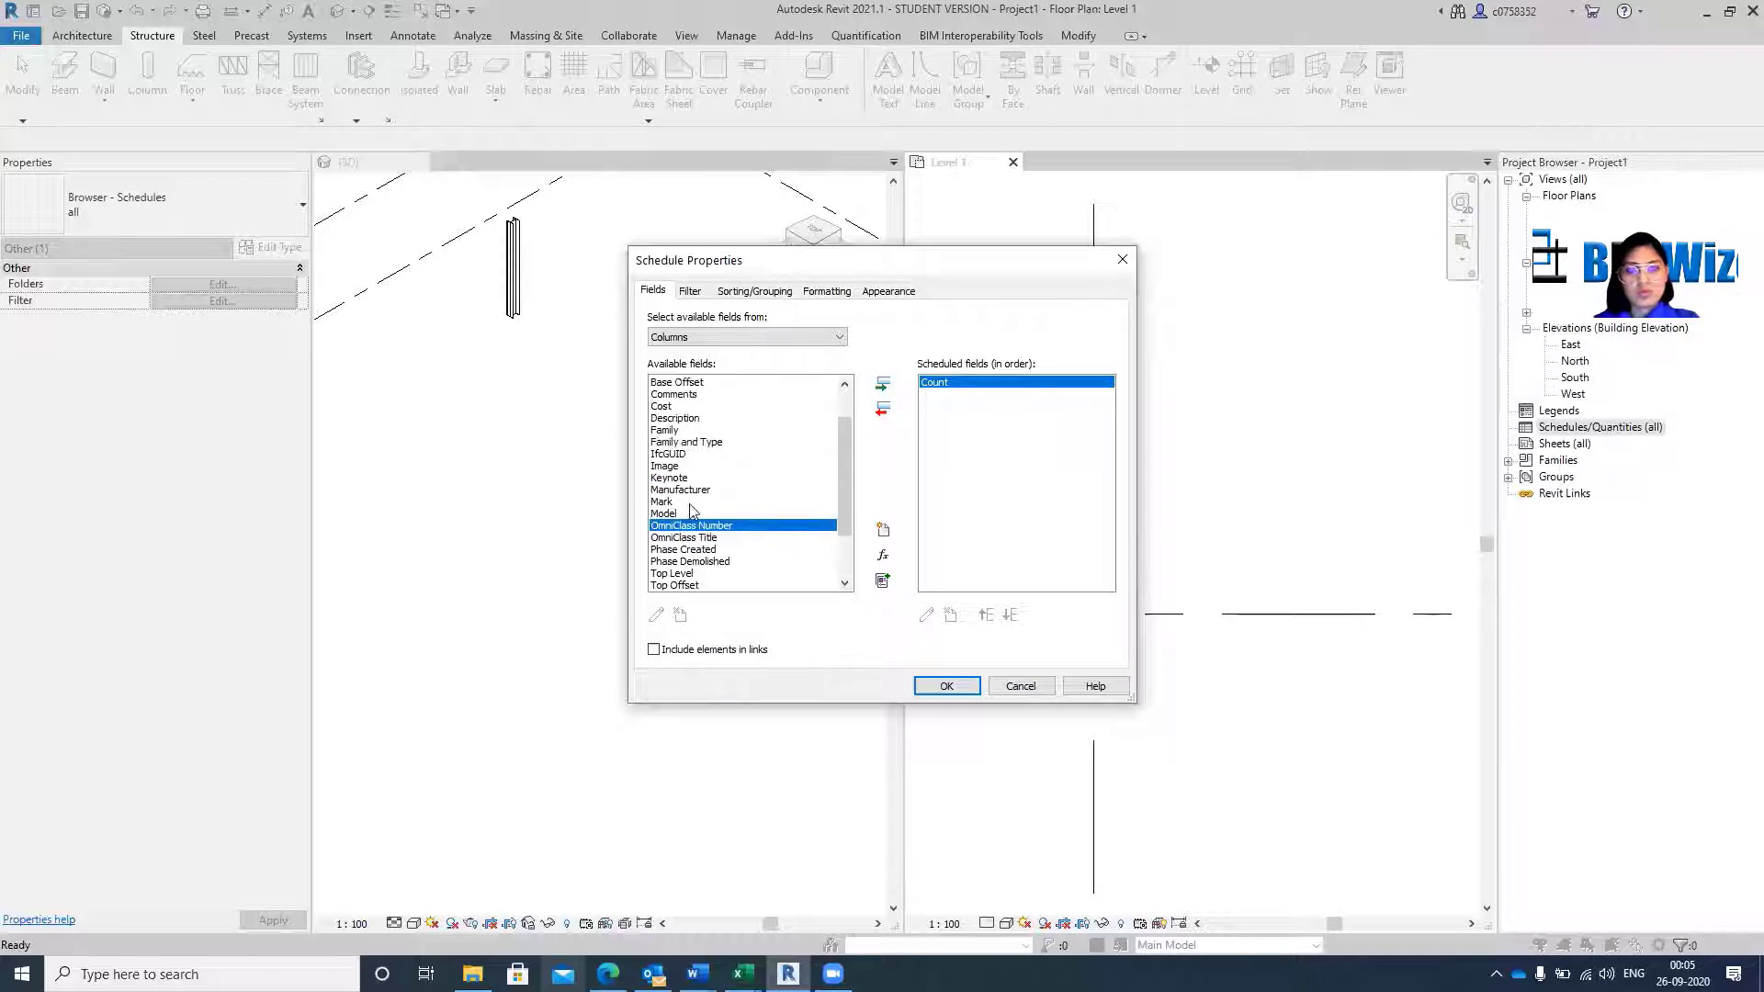
scroll(675, 483, up, 2)
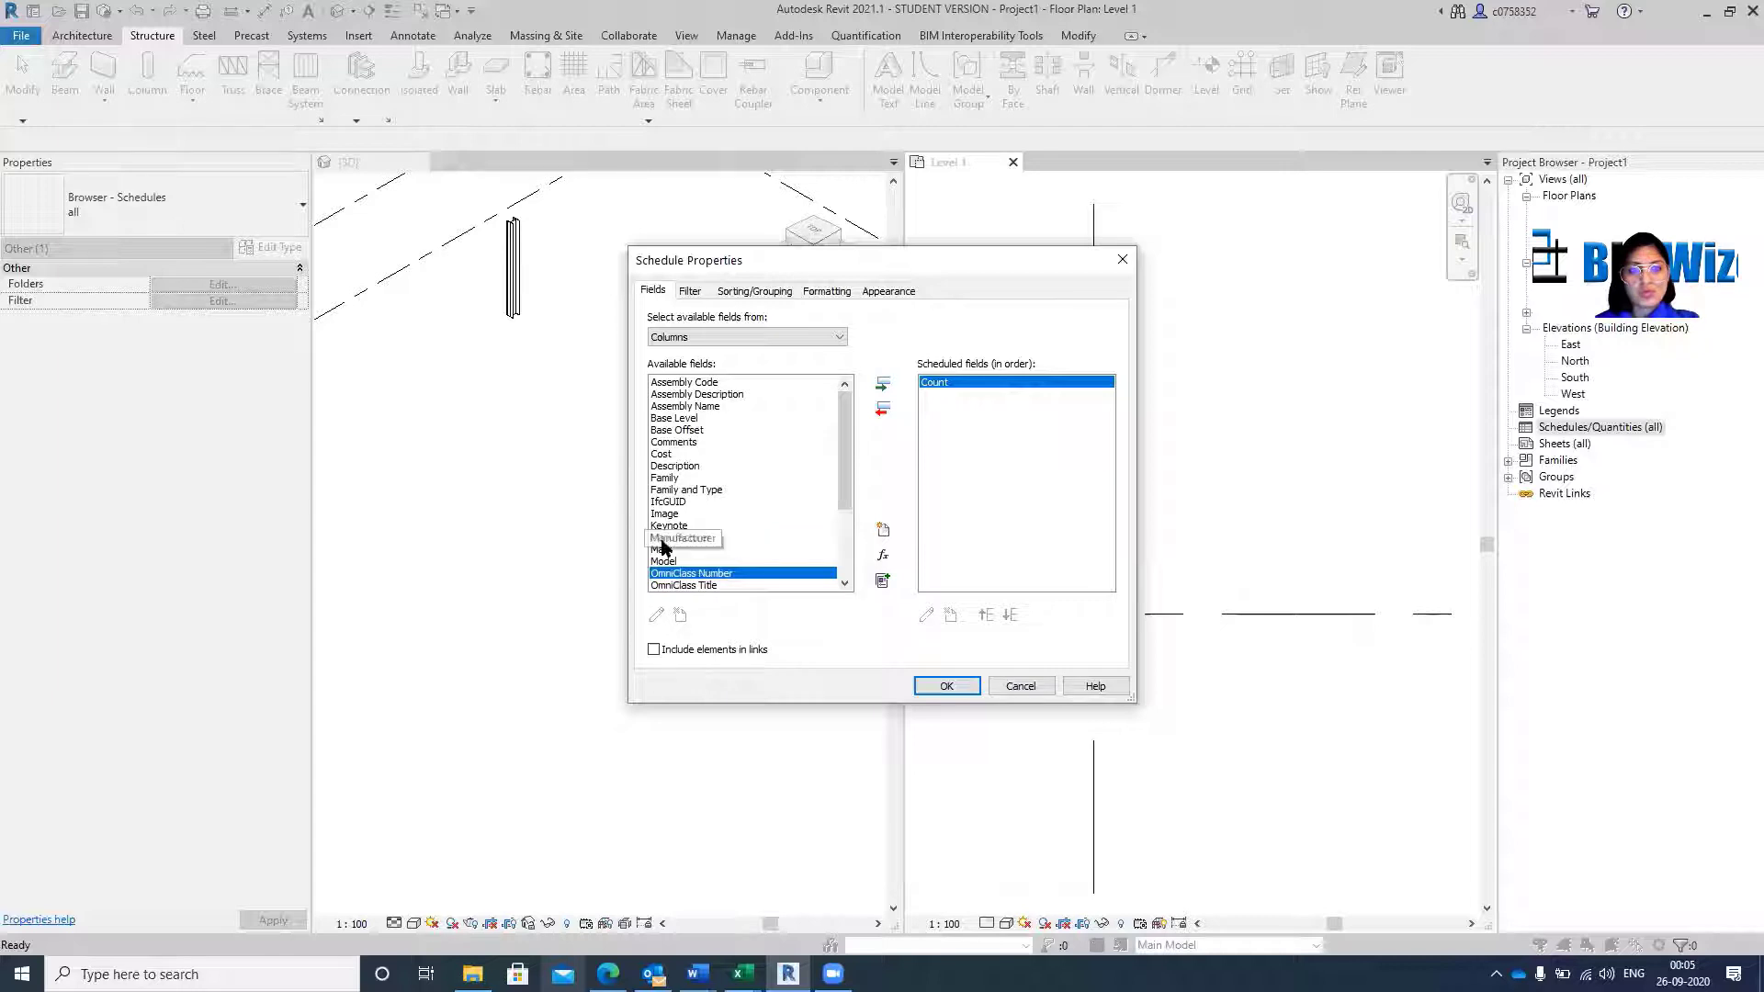
scroll(680, 546, down, 1)
scroll(712, 562, down, 1)
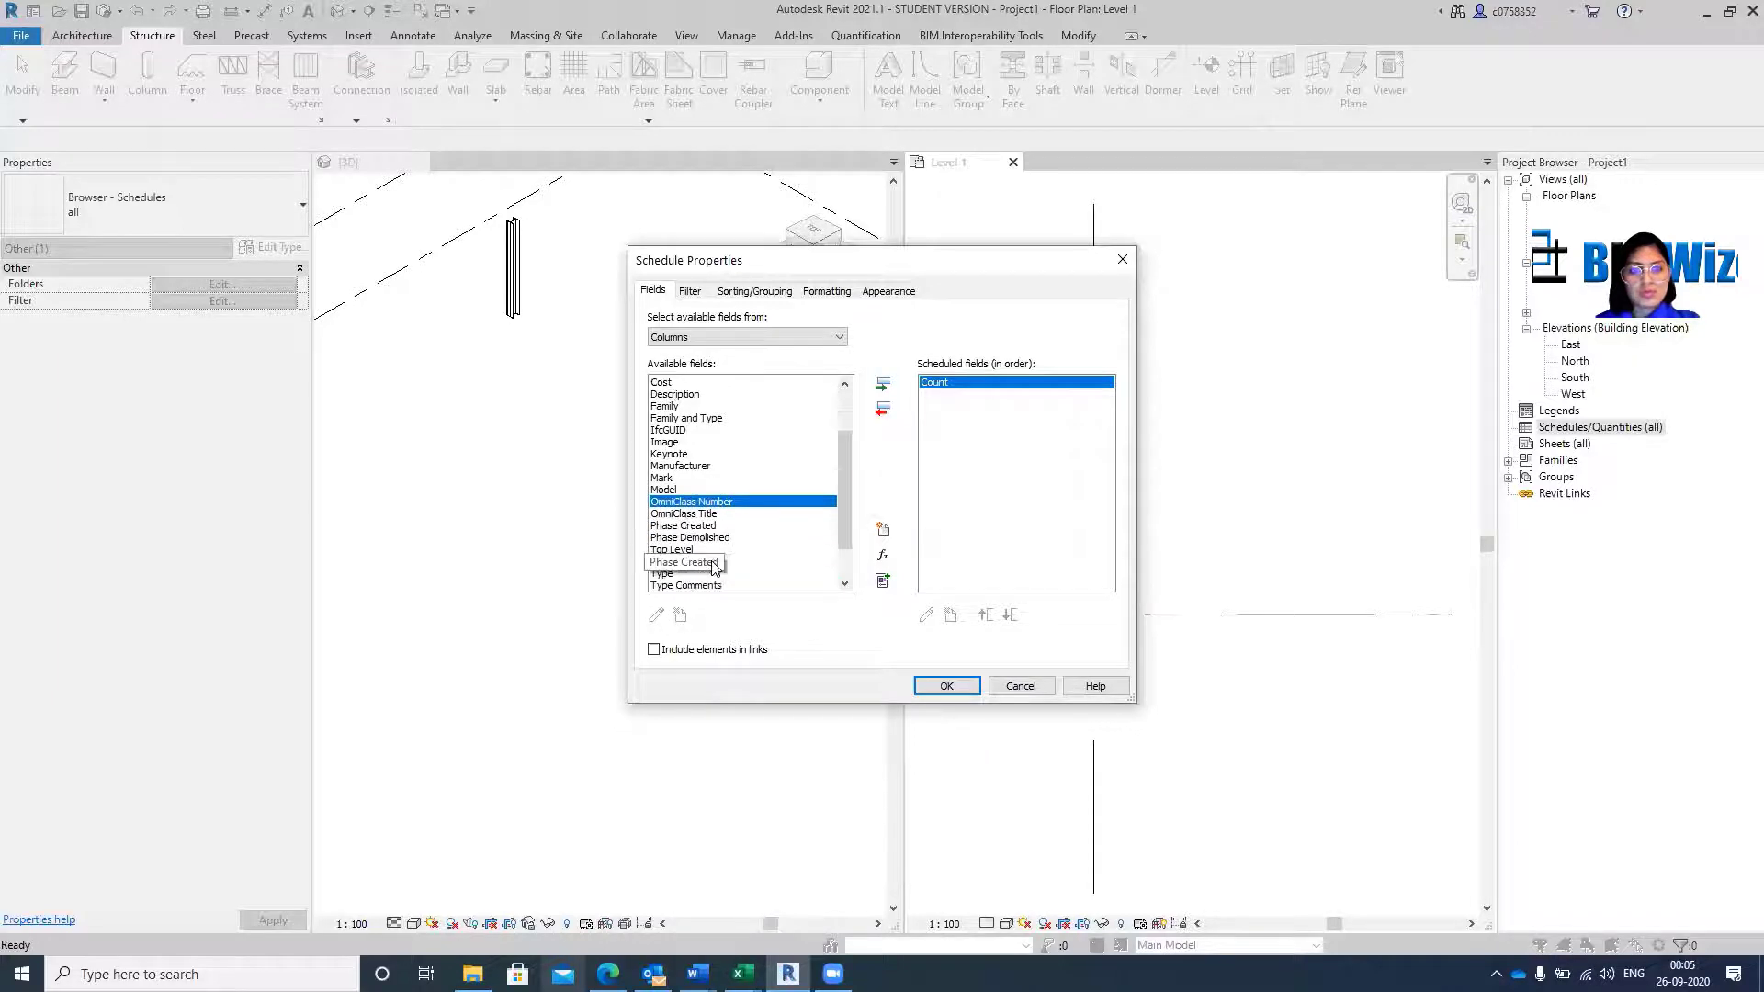
scroll(709, 459, down, 1)
scroll(698, 446, up, 1)
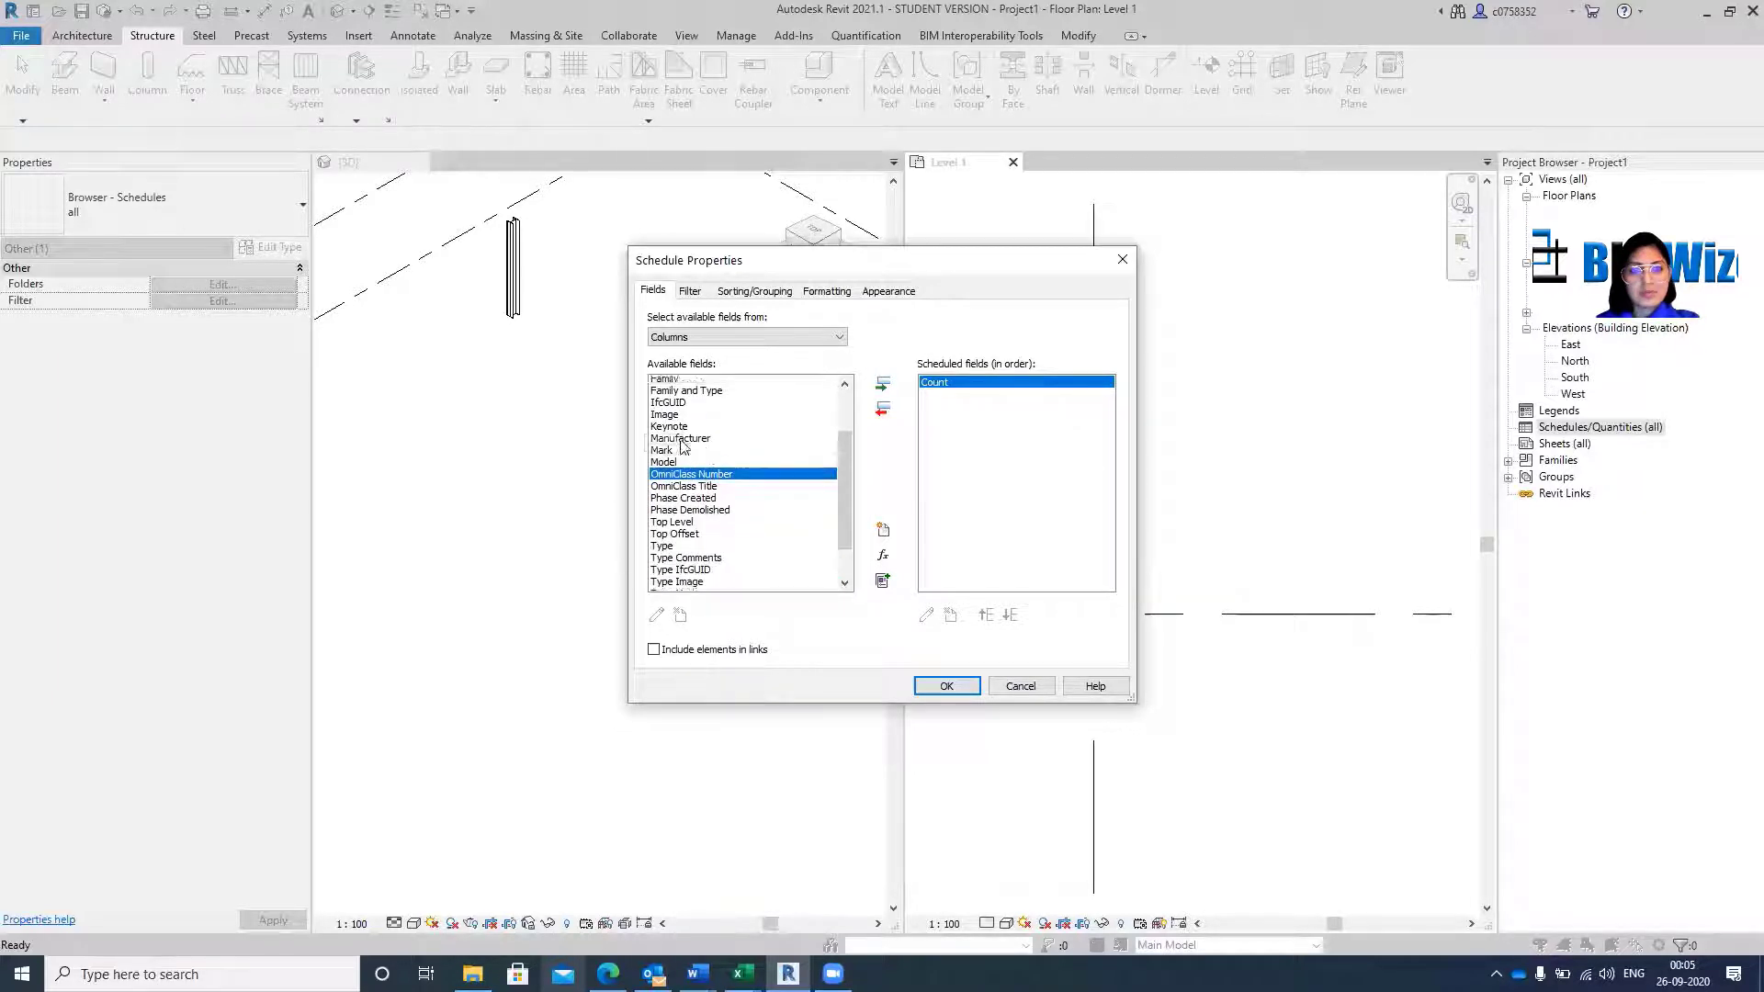
scroll(680, 445, up, 2)
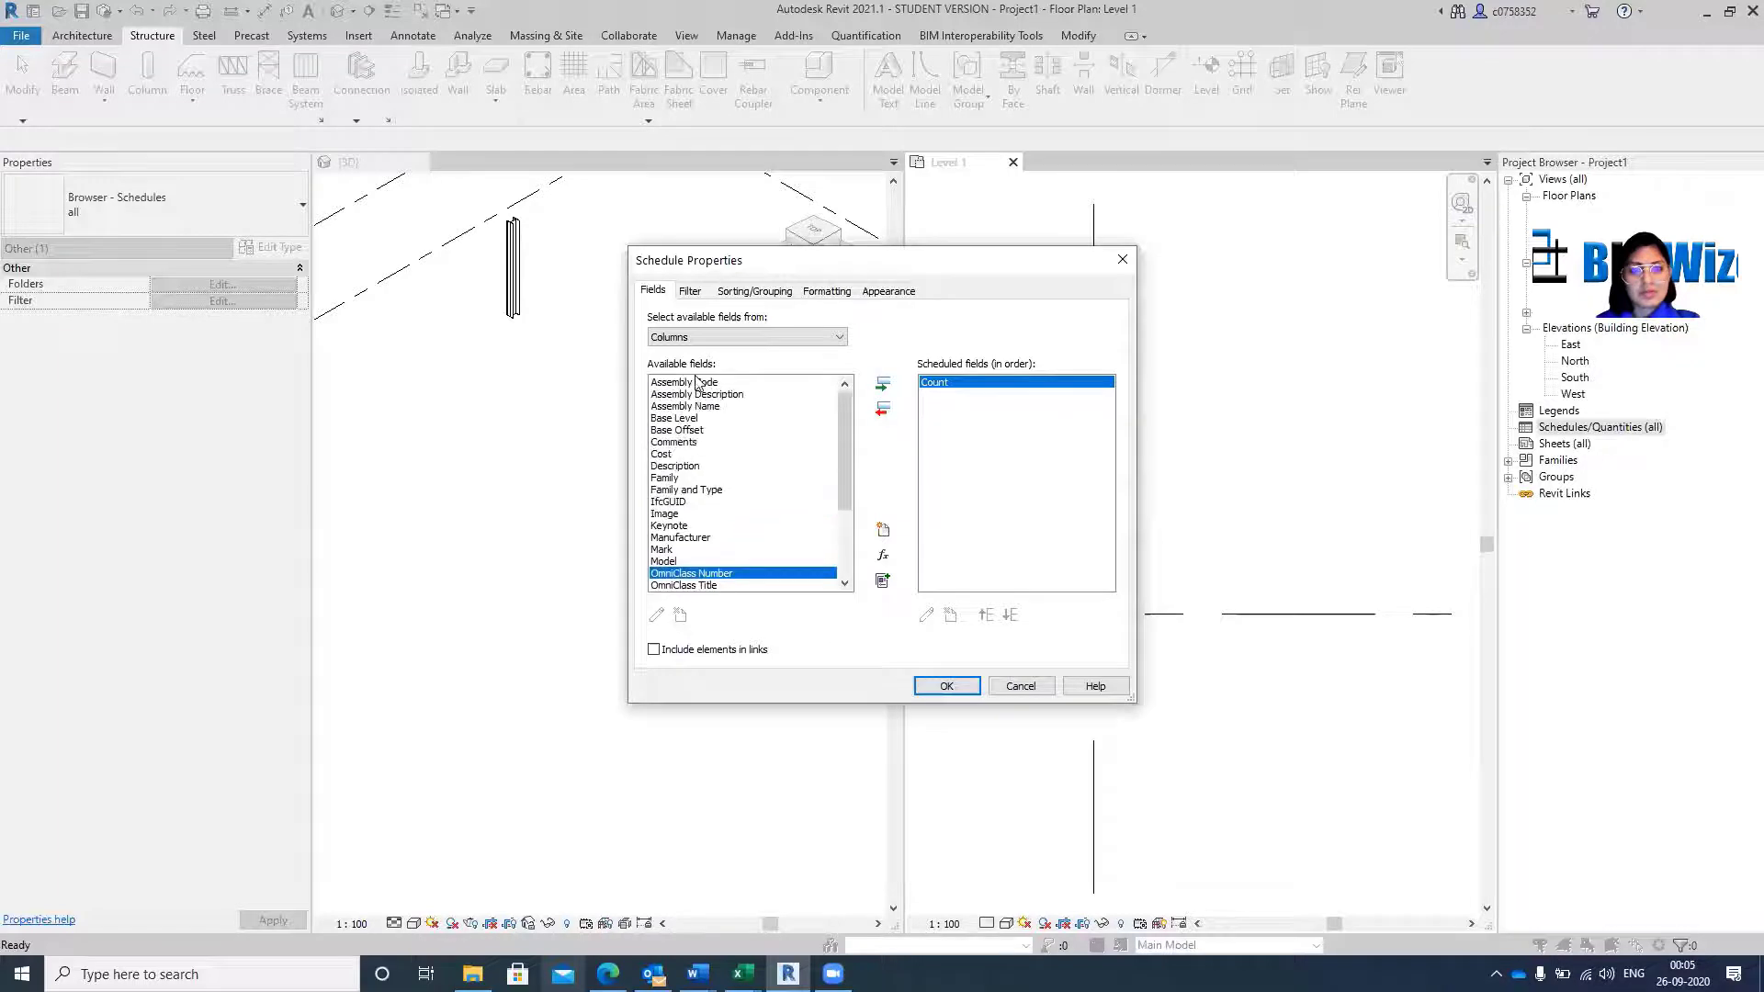
Add the Base Level field after Count and generate the column schedule.
click(683, 419)
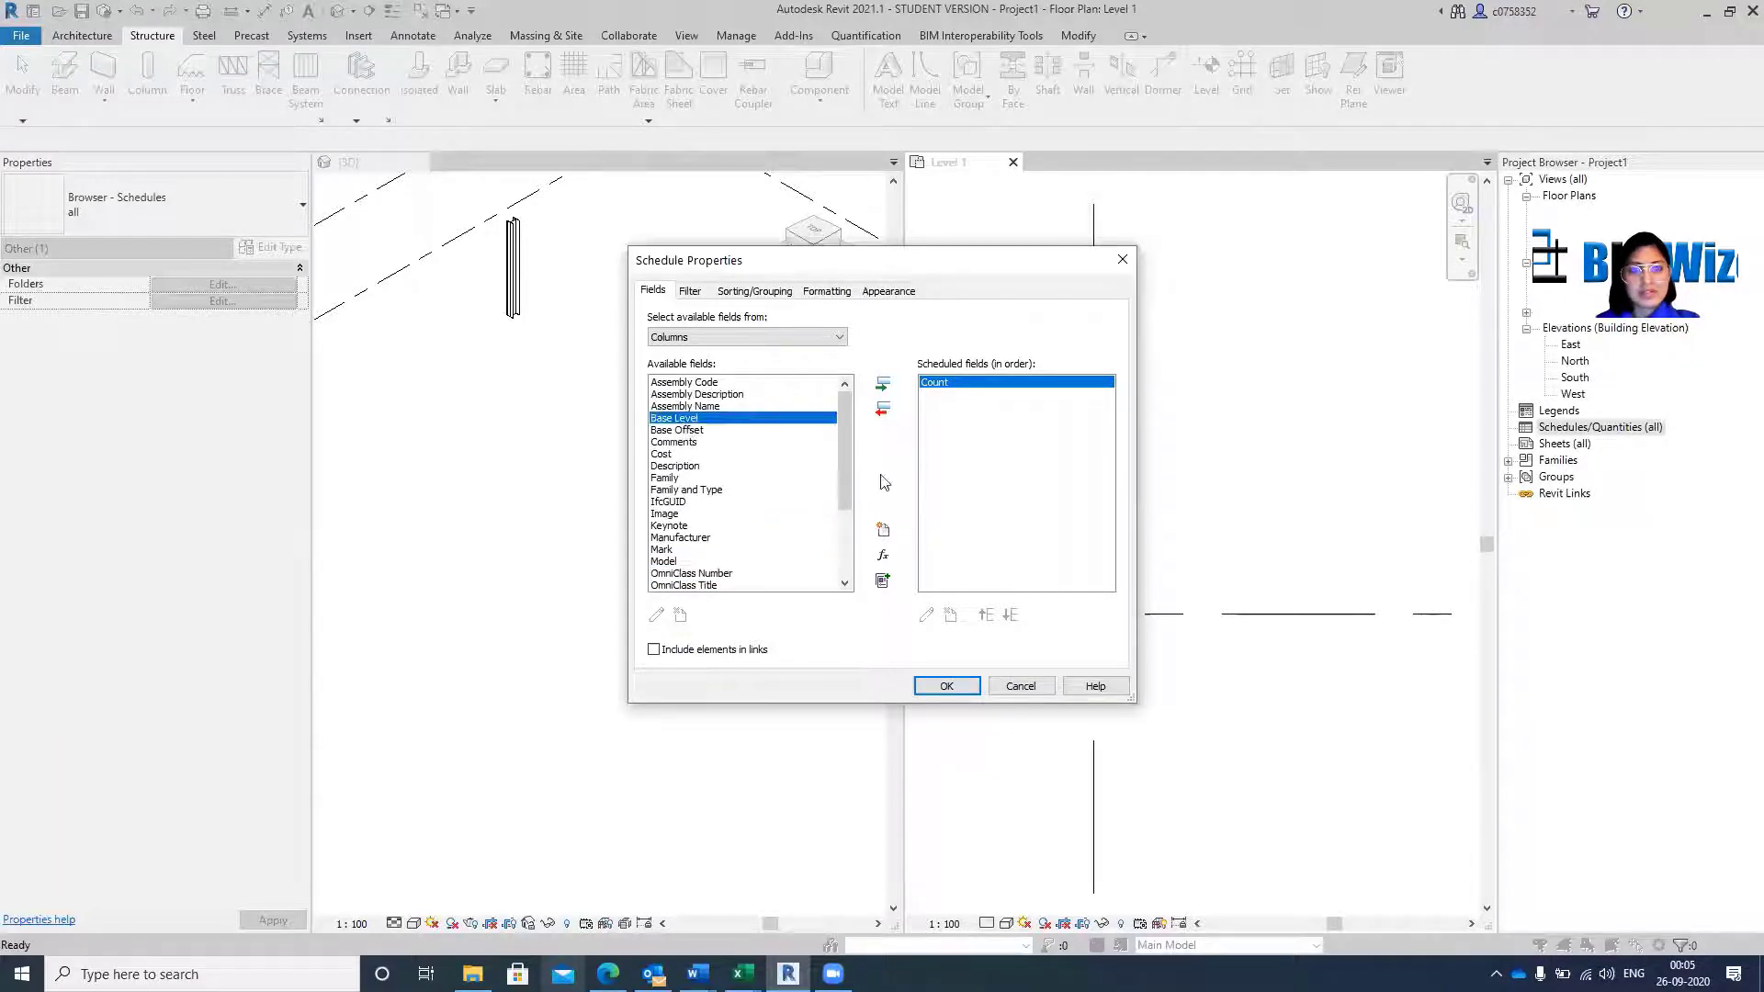
click(881, 384)
click(951, 686)
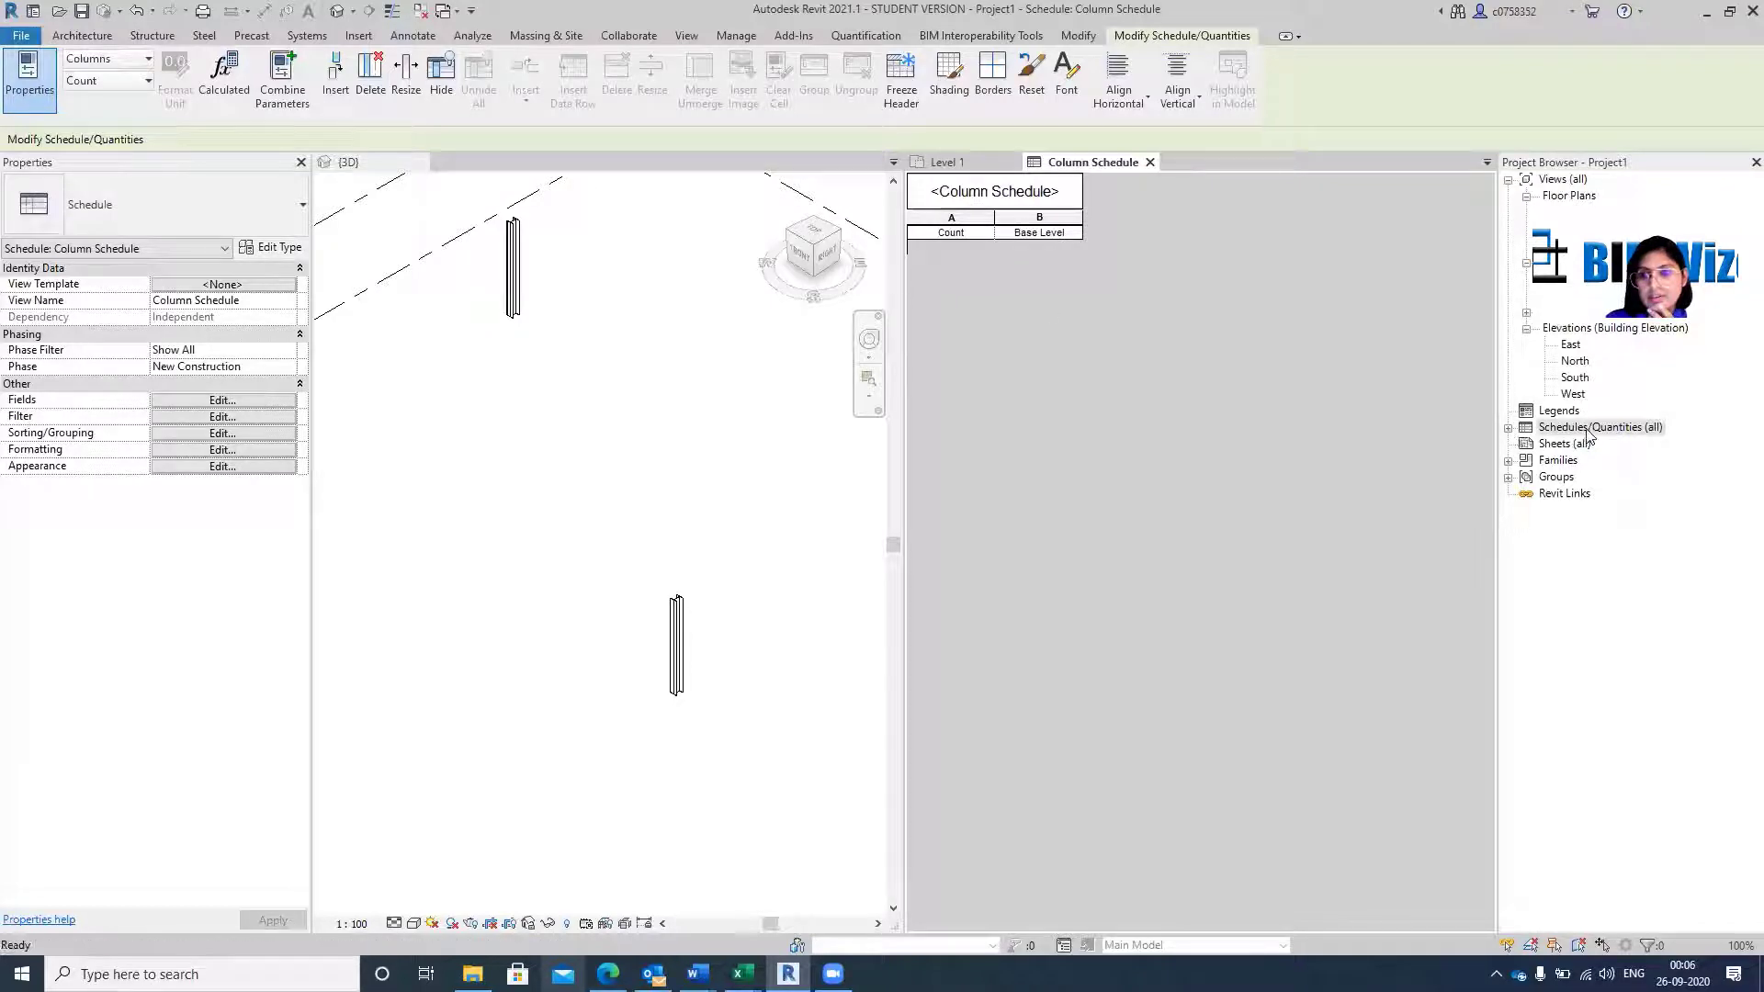
Start a new building component schedule for the Structural Columns category with the New Construction phase.
right_click(1557, 429)
click(1588, 447)
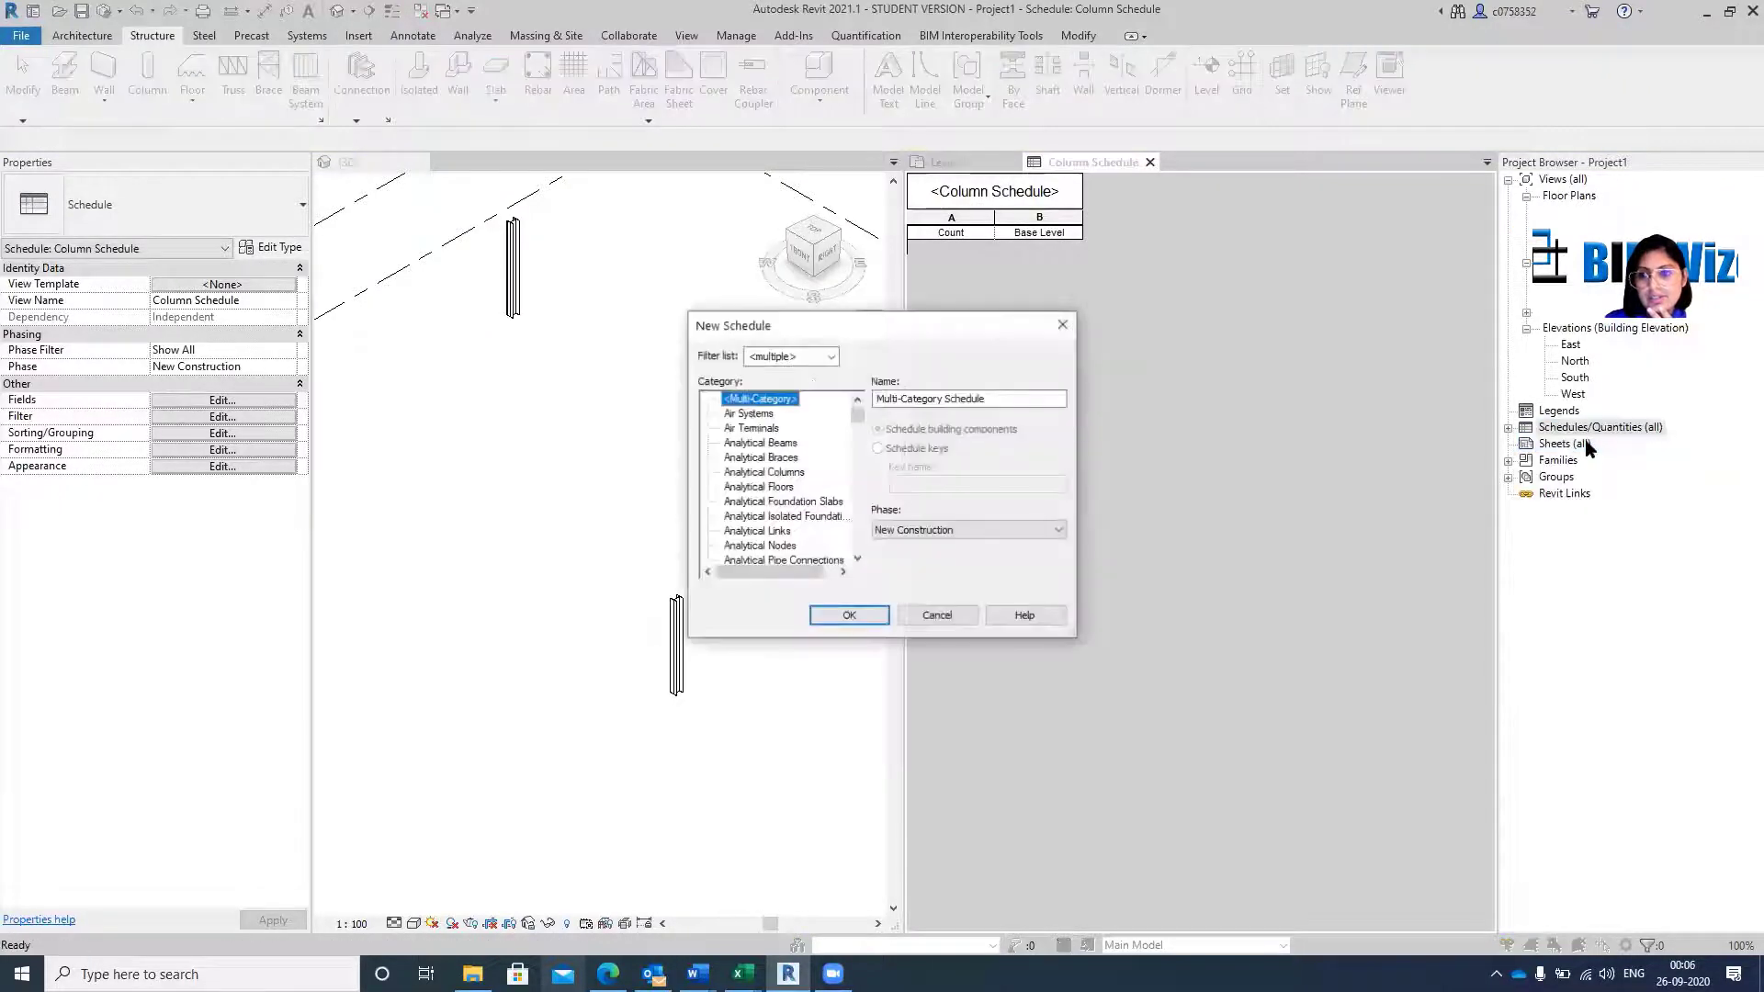
drag(856, 420, 856, 525)
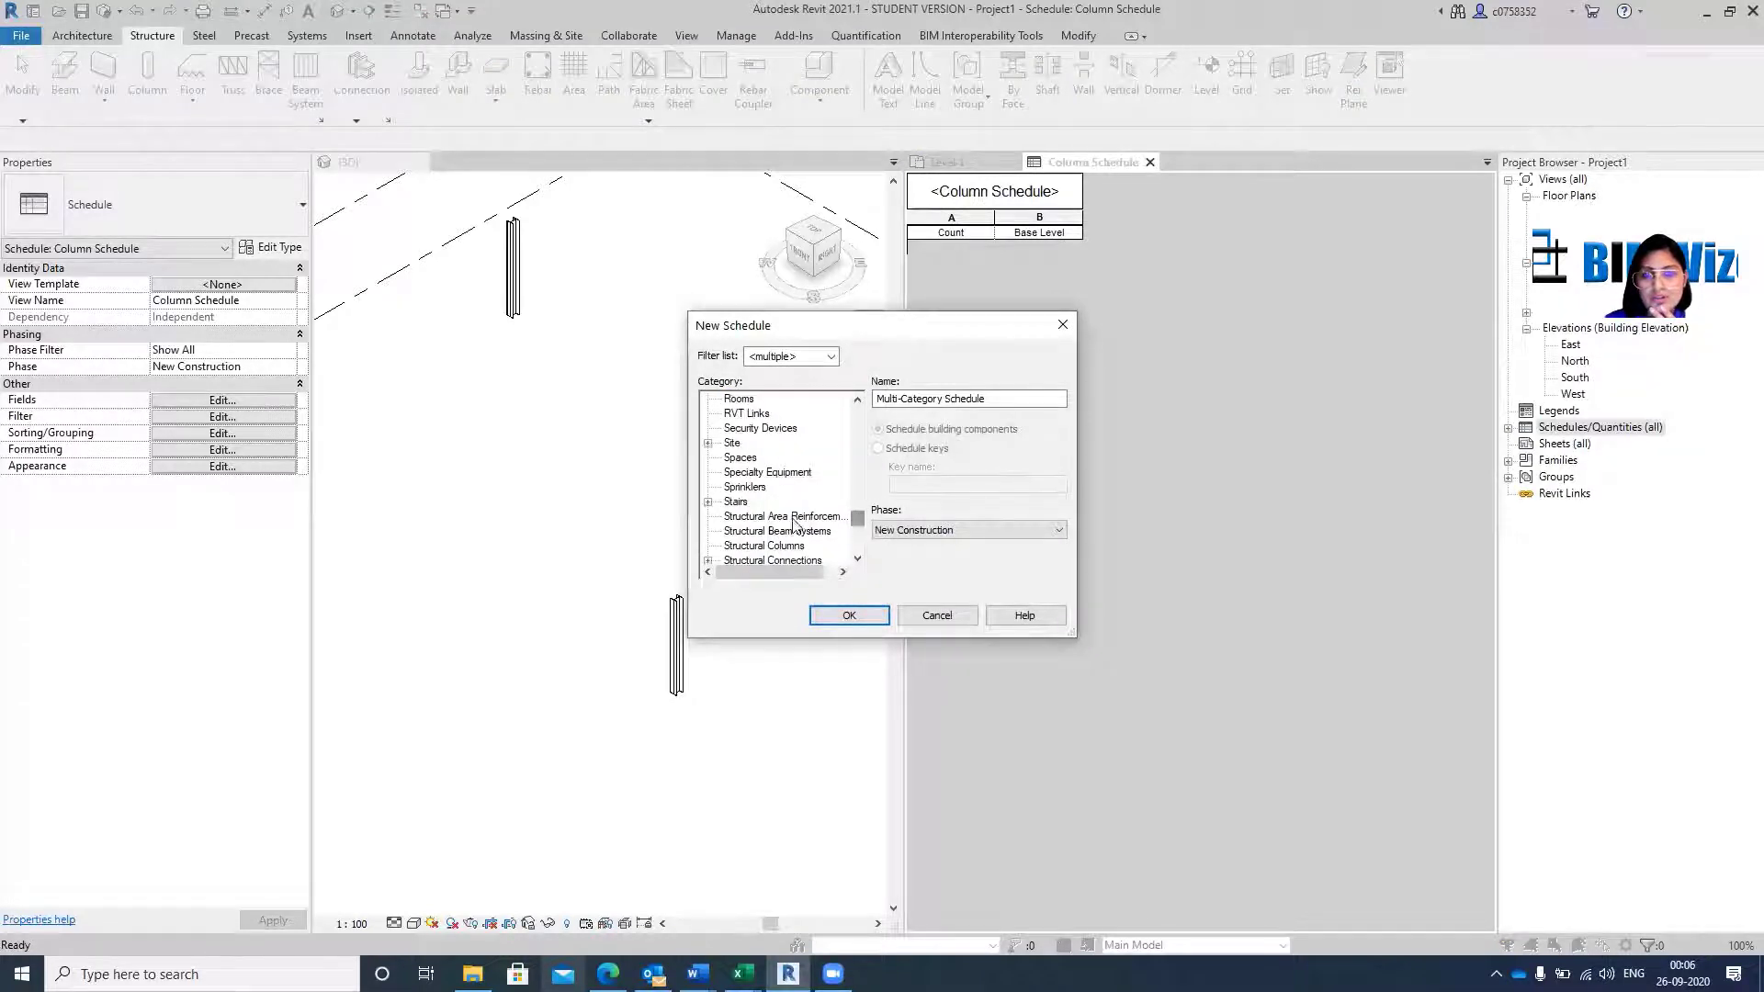
click(748, 533)
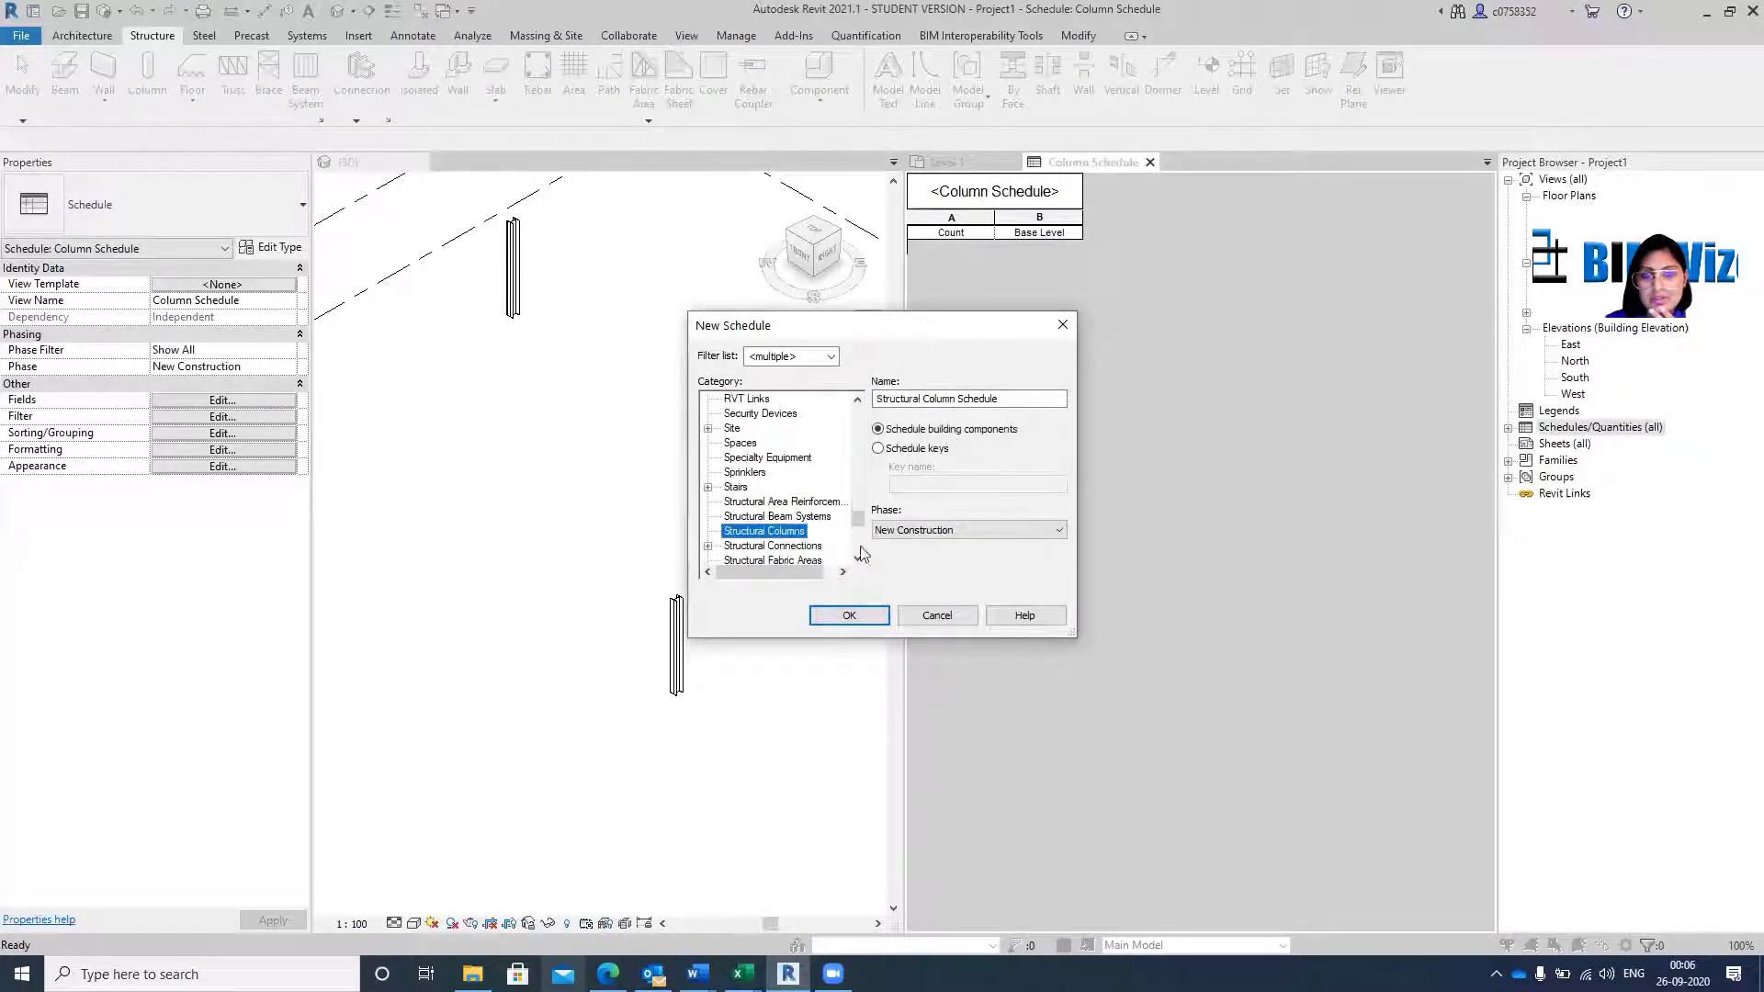
click(871, 617)
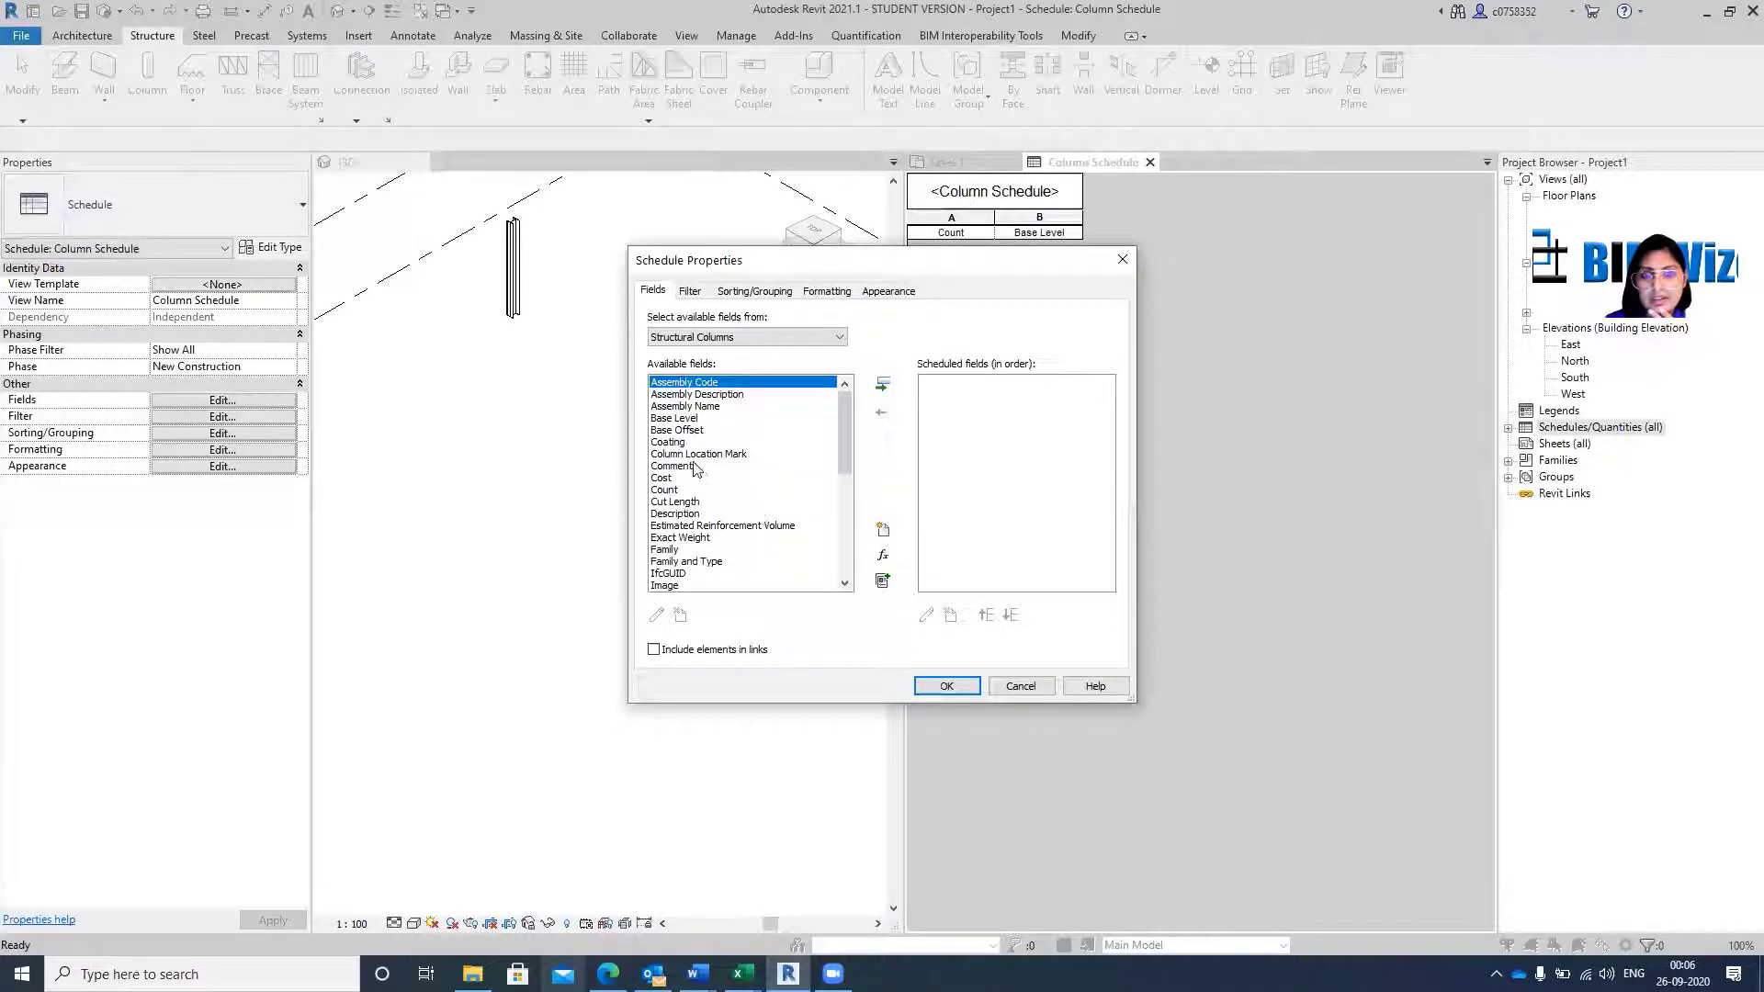
Add the Base Level and Count fields to the structural column schedule and generate it.
click(668, 489)
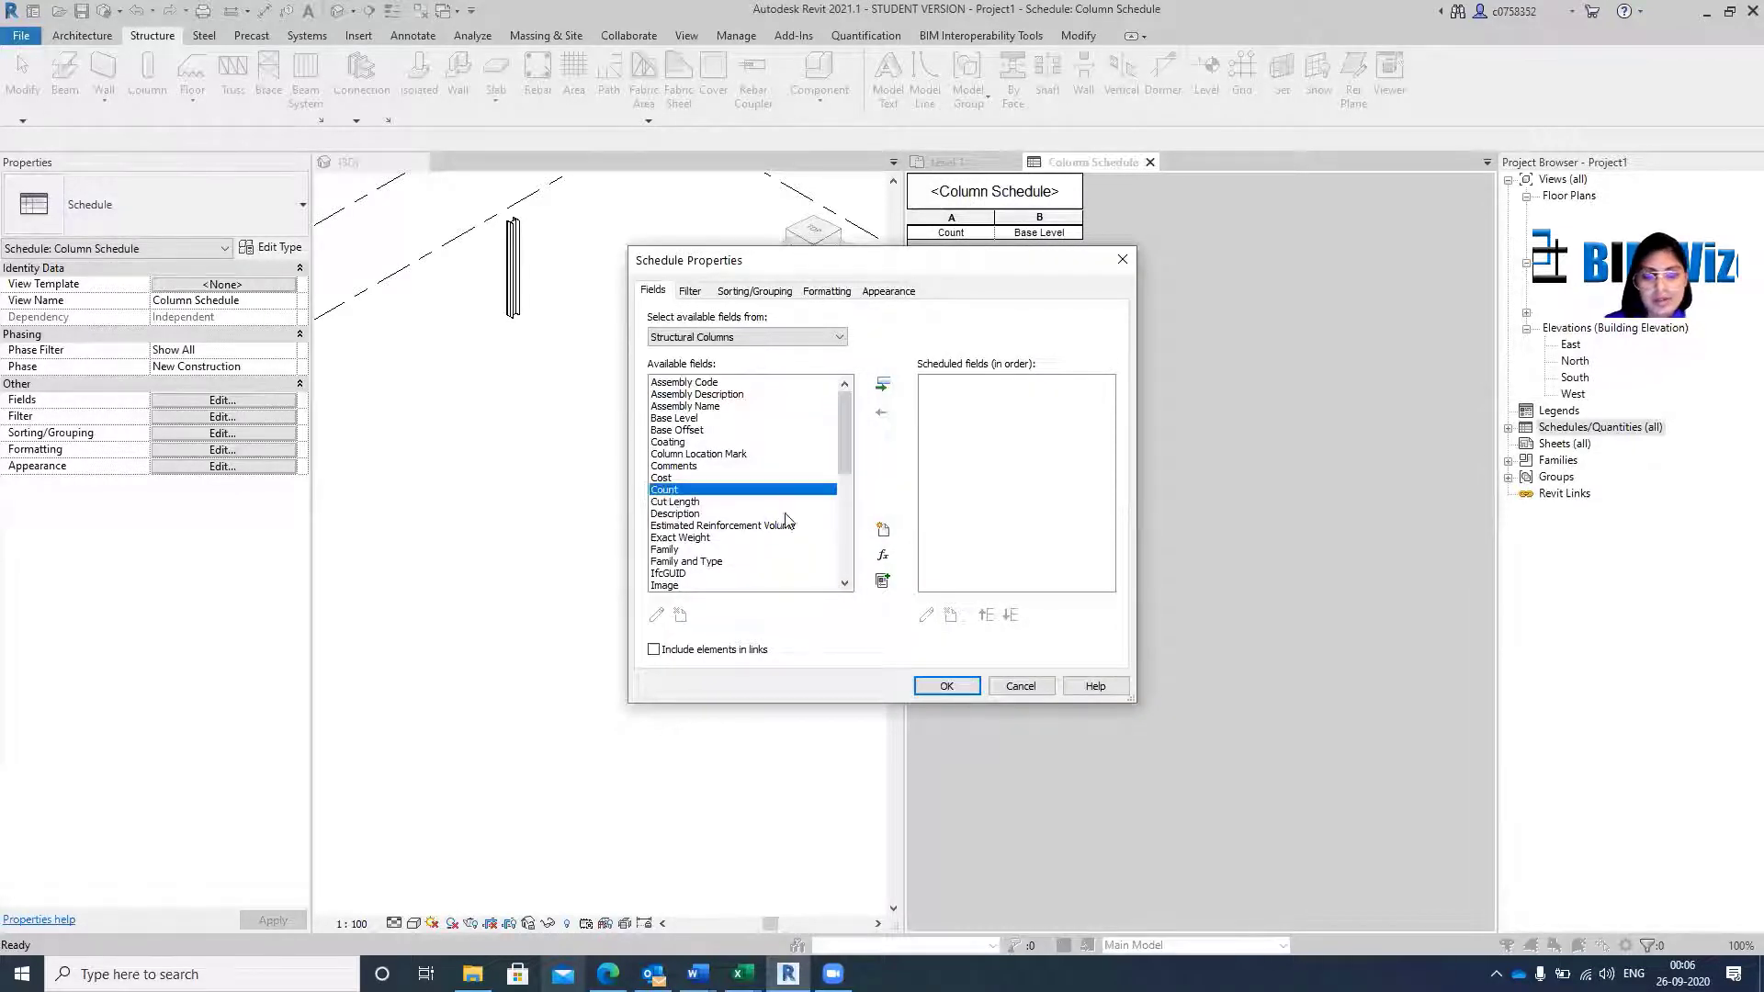
scroll(840, 501, down, 3)
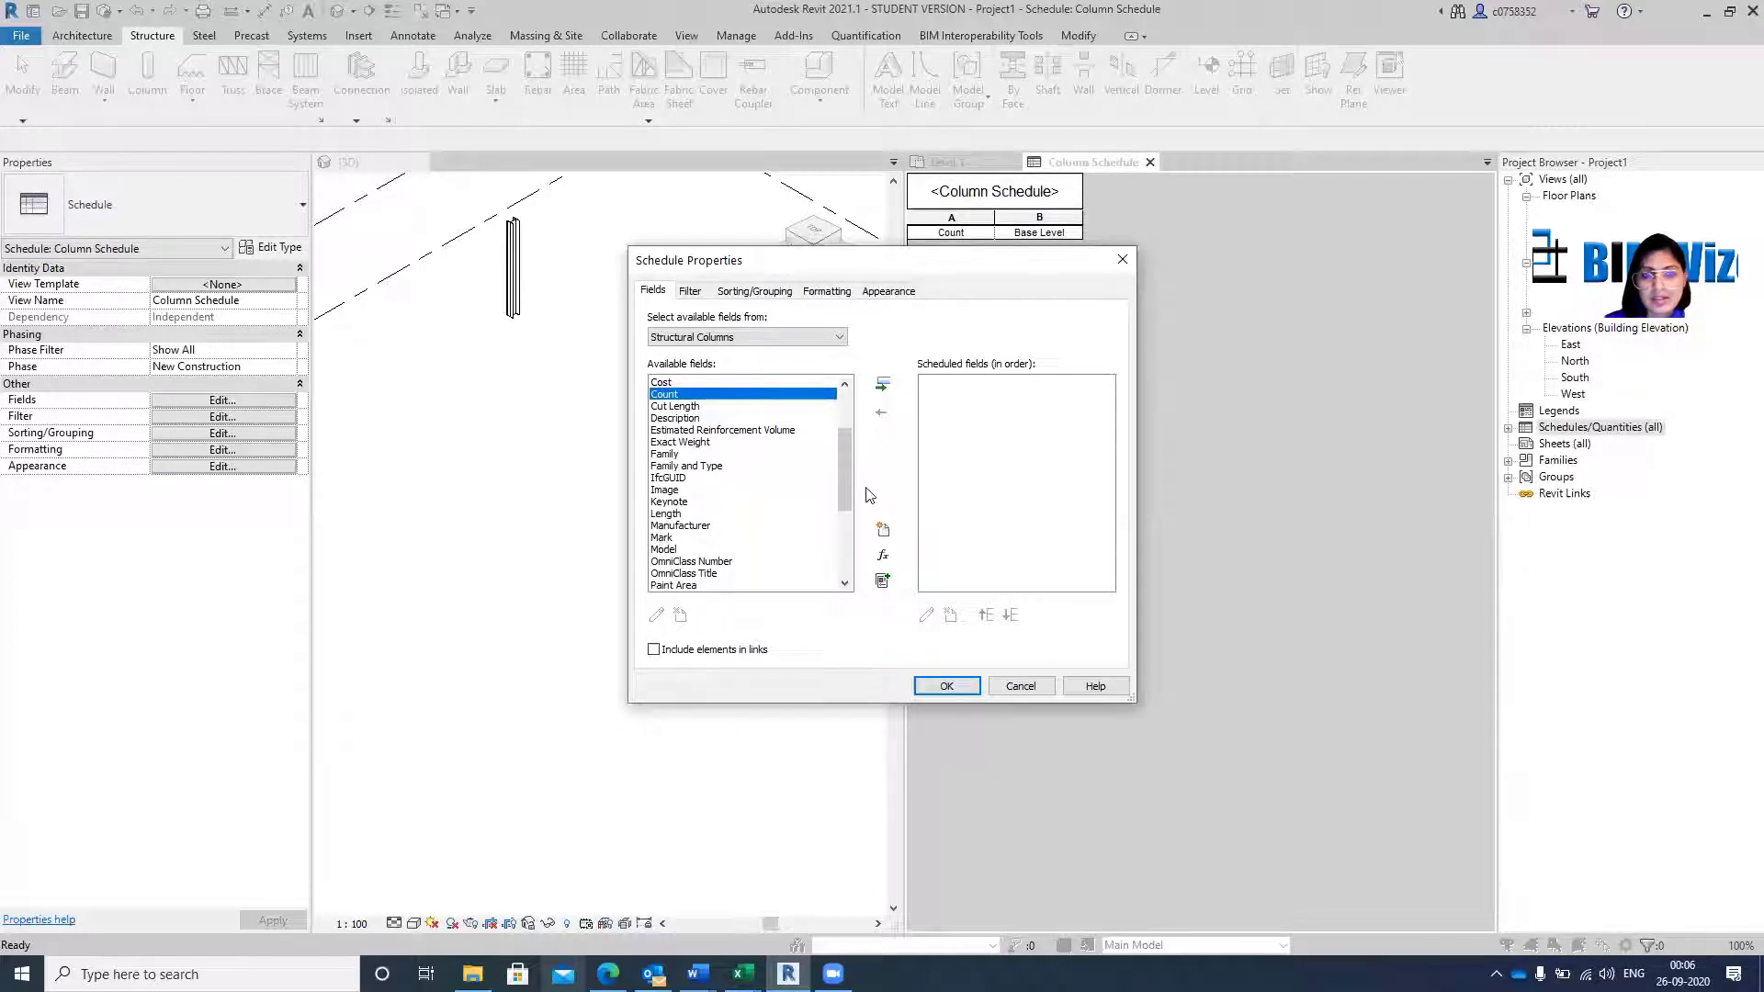
scroll(845, 492, up, 3)
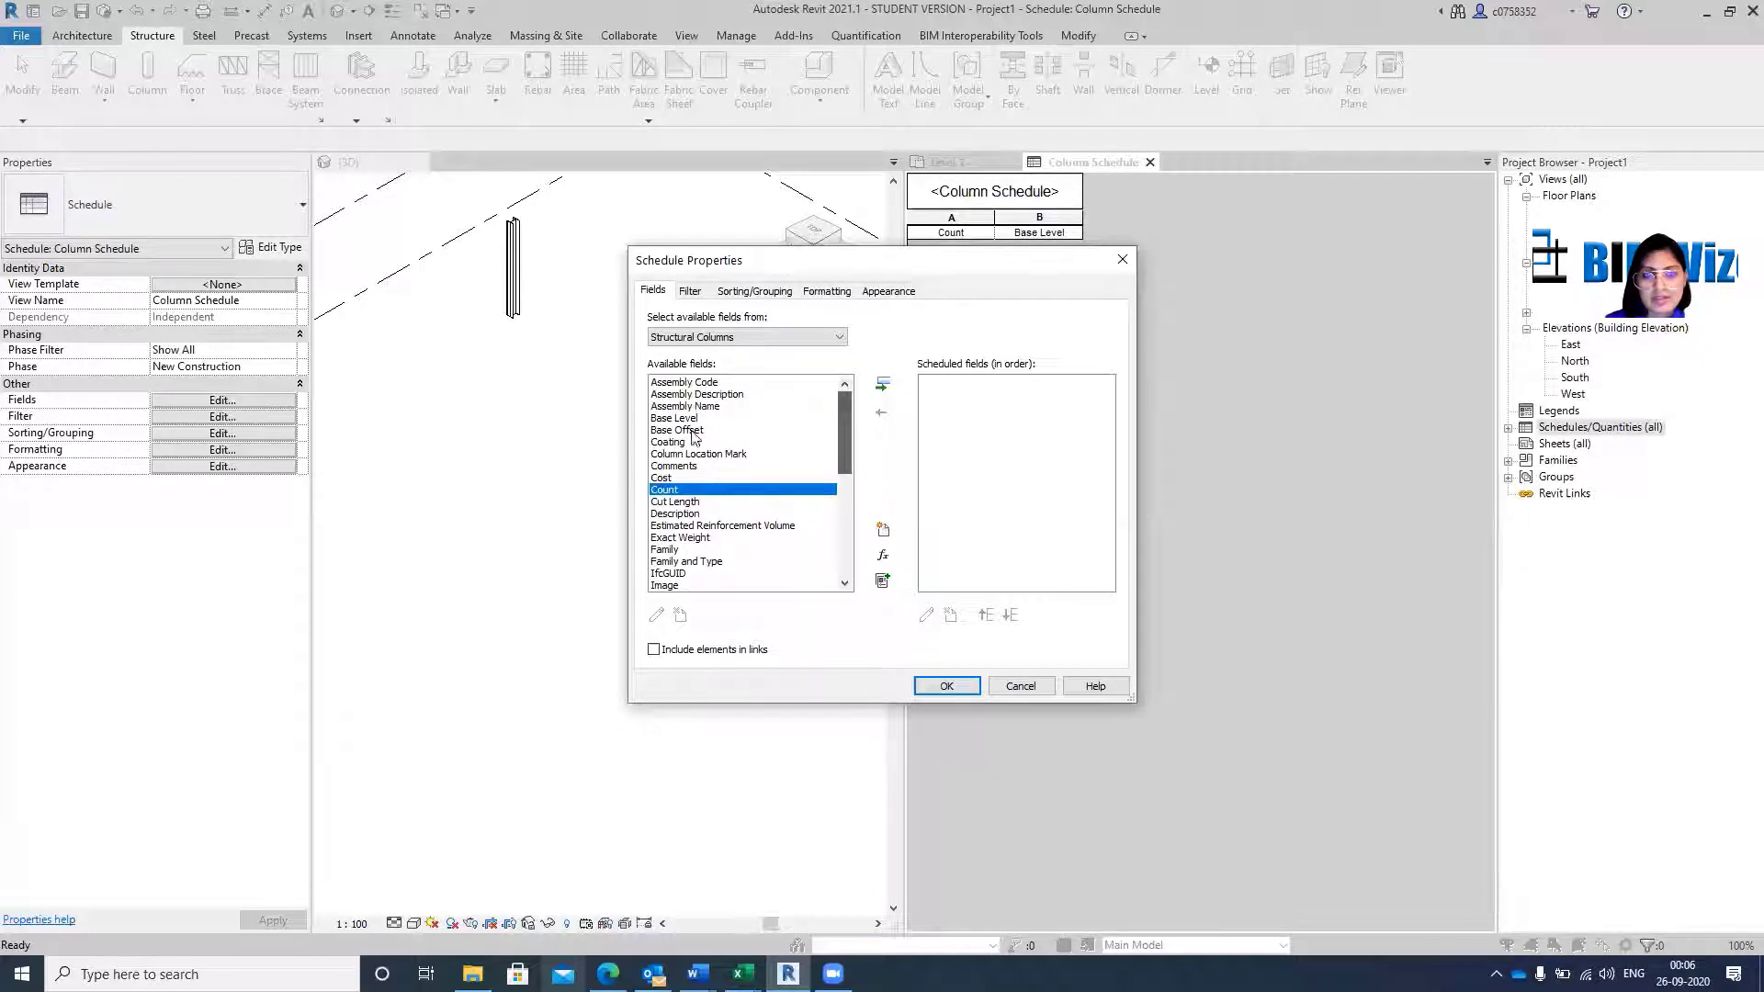
ctrl+click(695, 419)
click(883, 386)
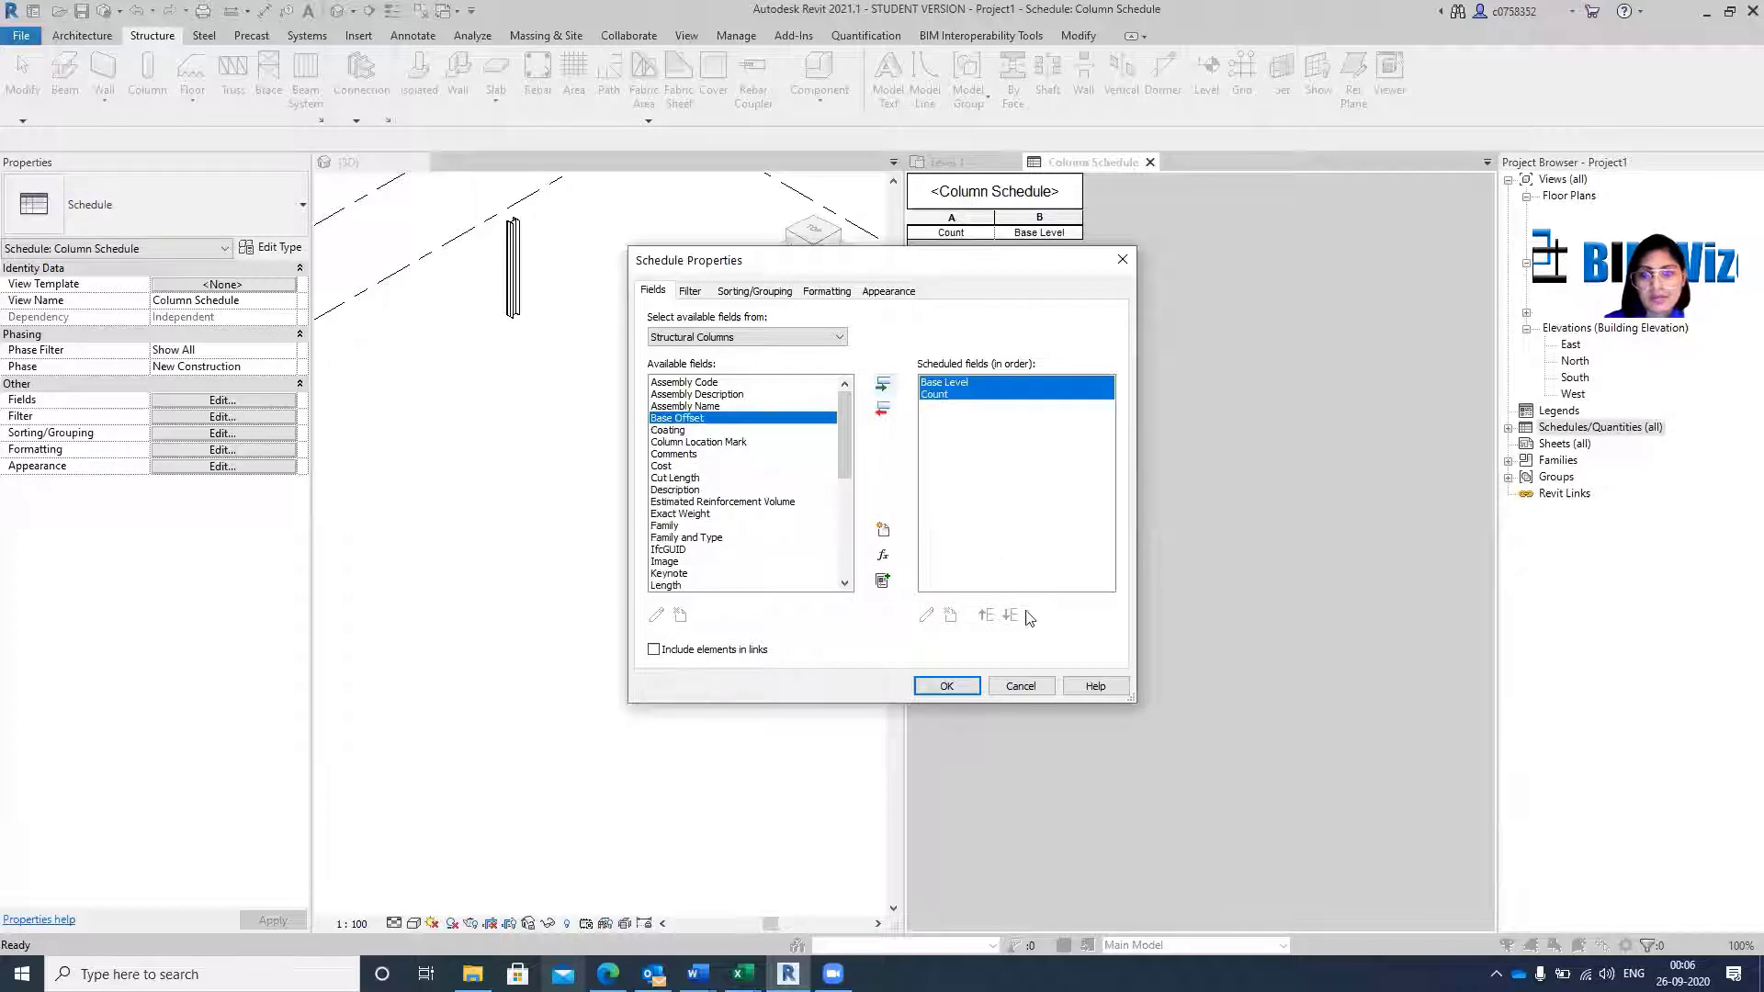
click(946, 687)
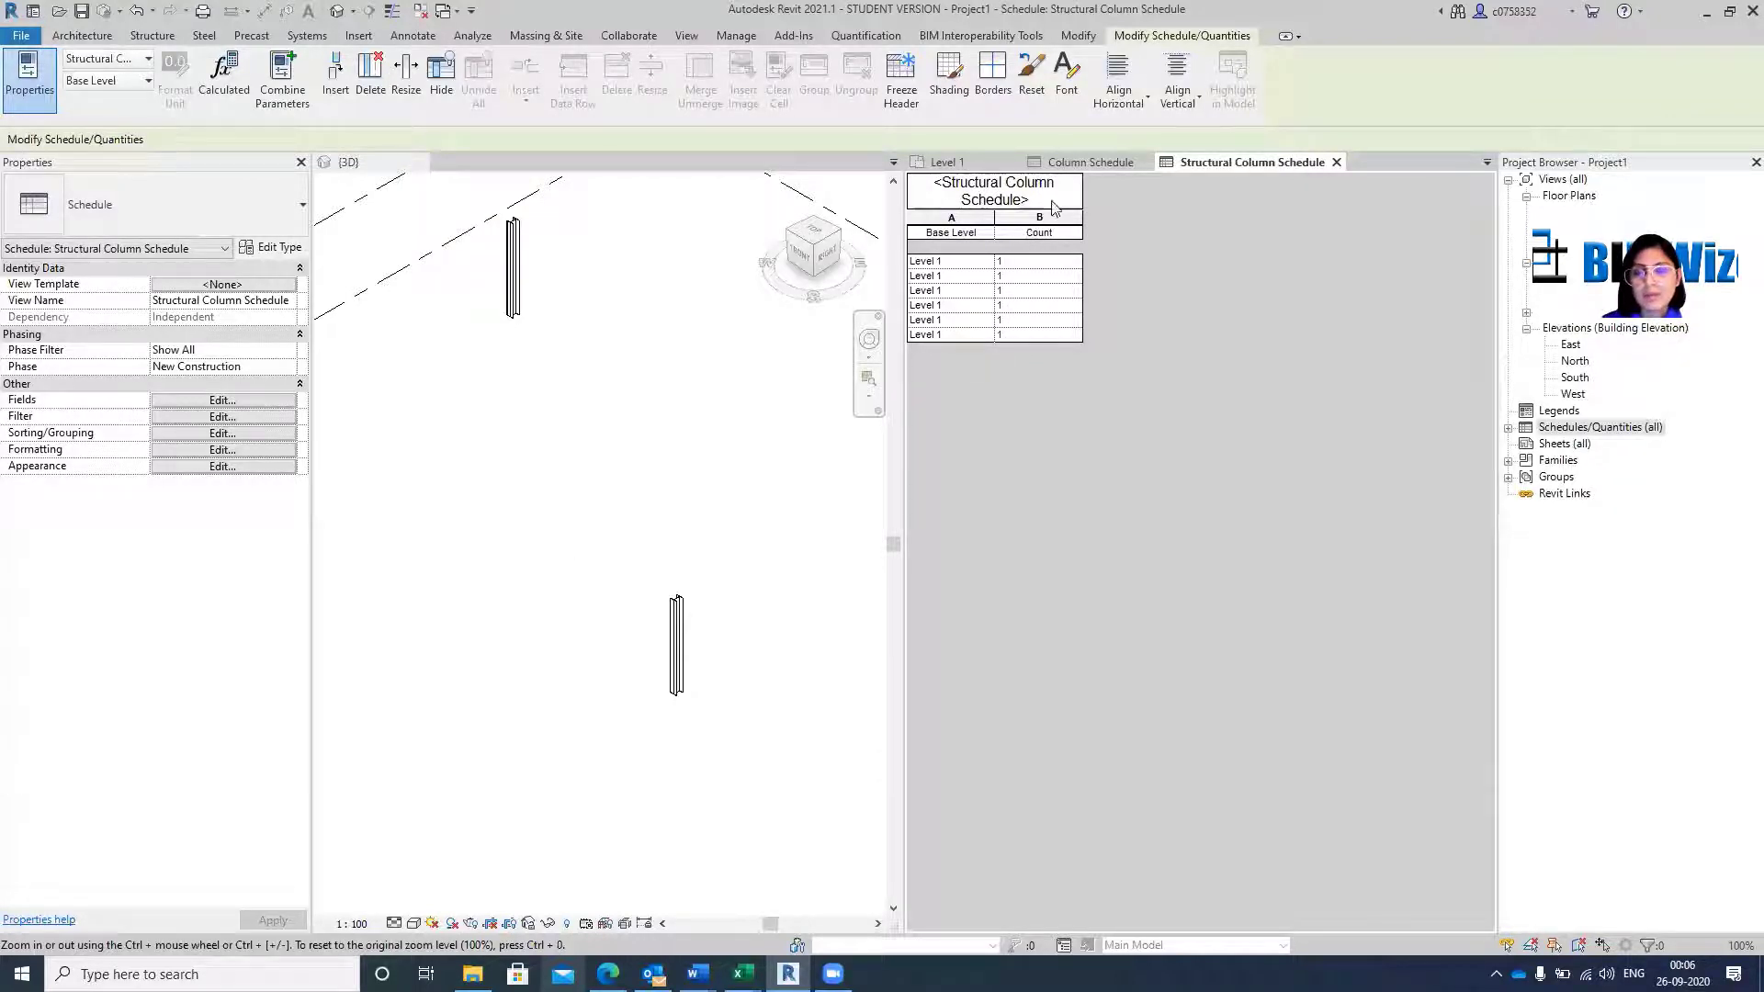
Delete the two structural columns shown in the 3D view.
click(513, 300)
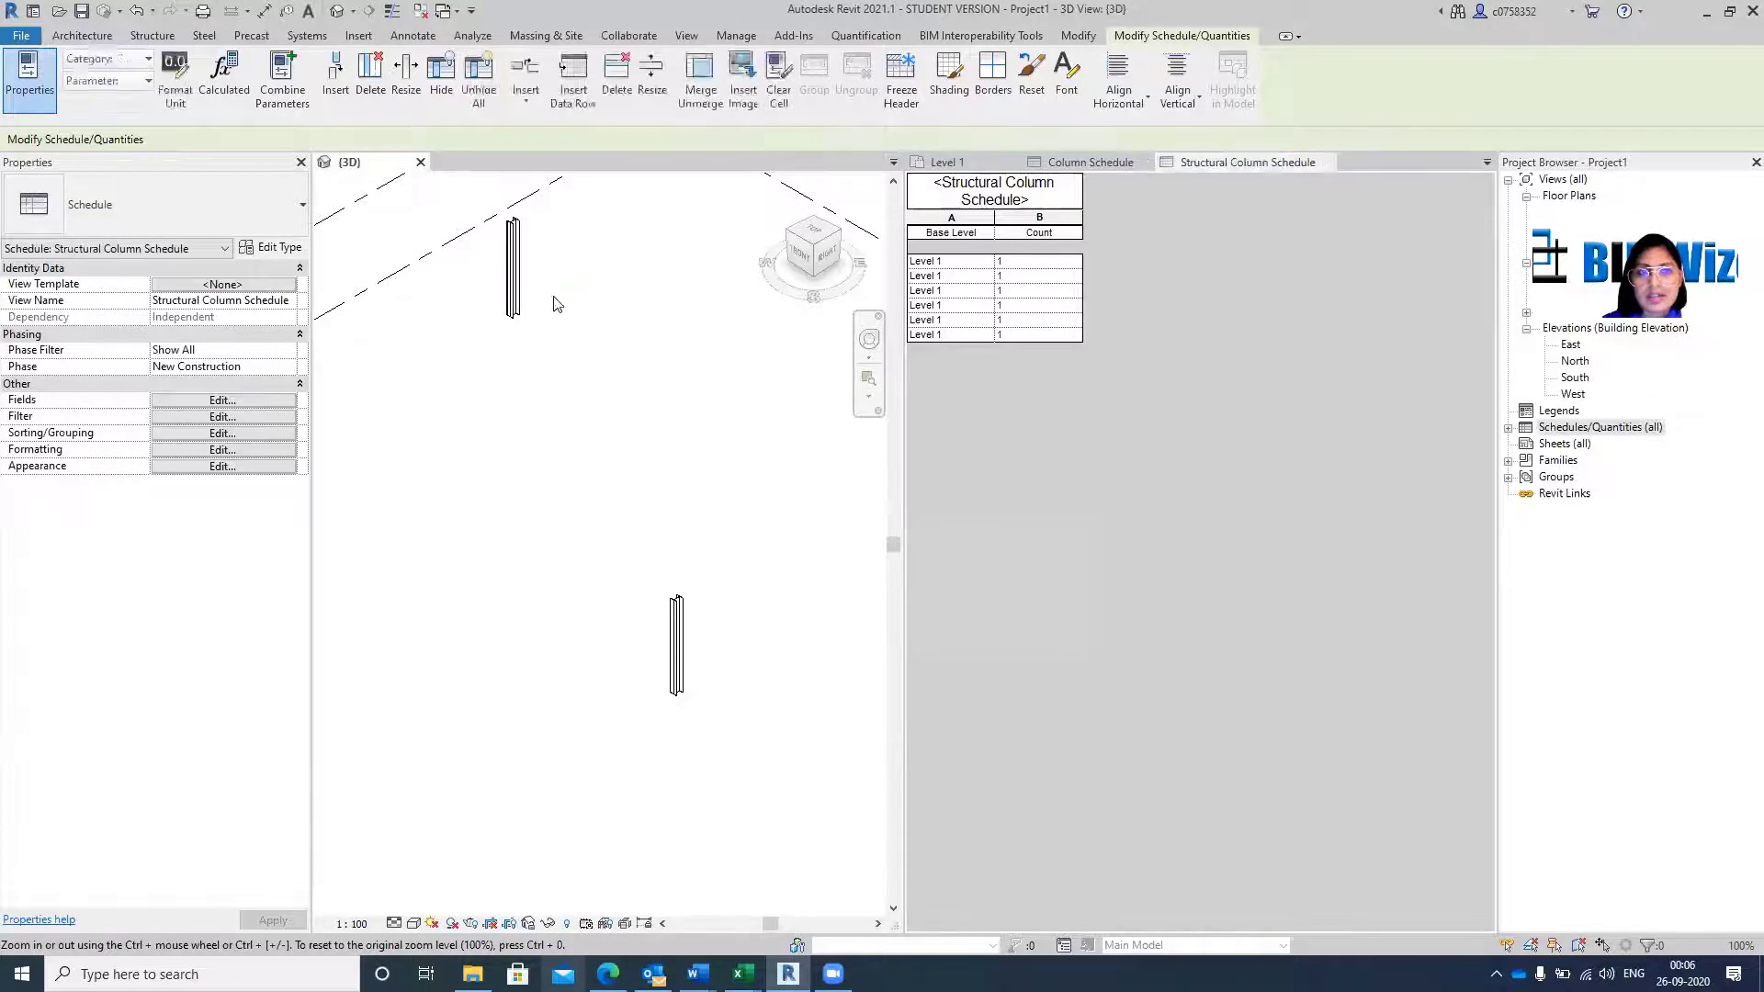
click(512, 275)
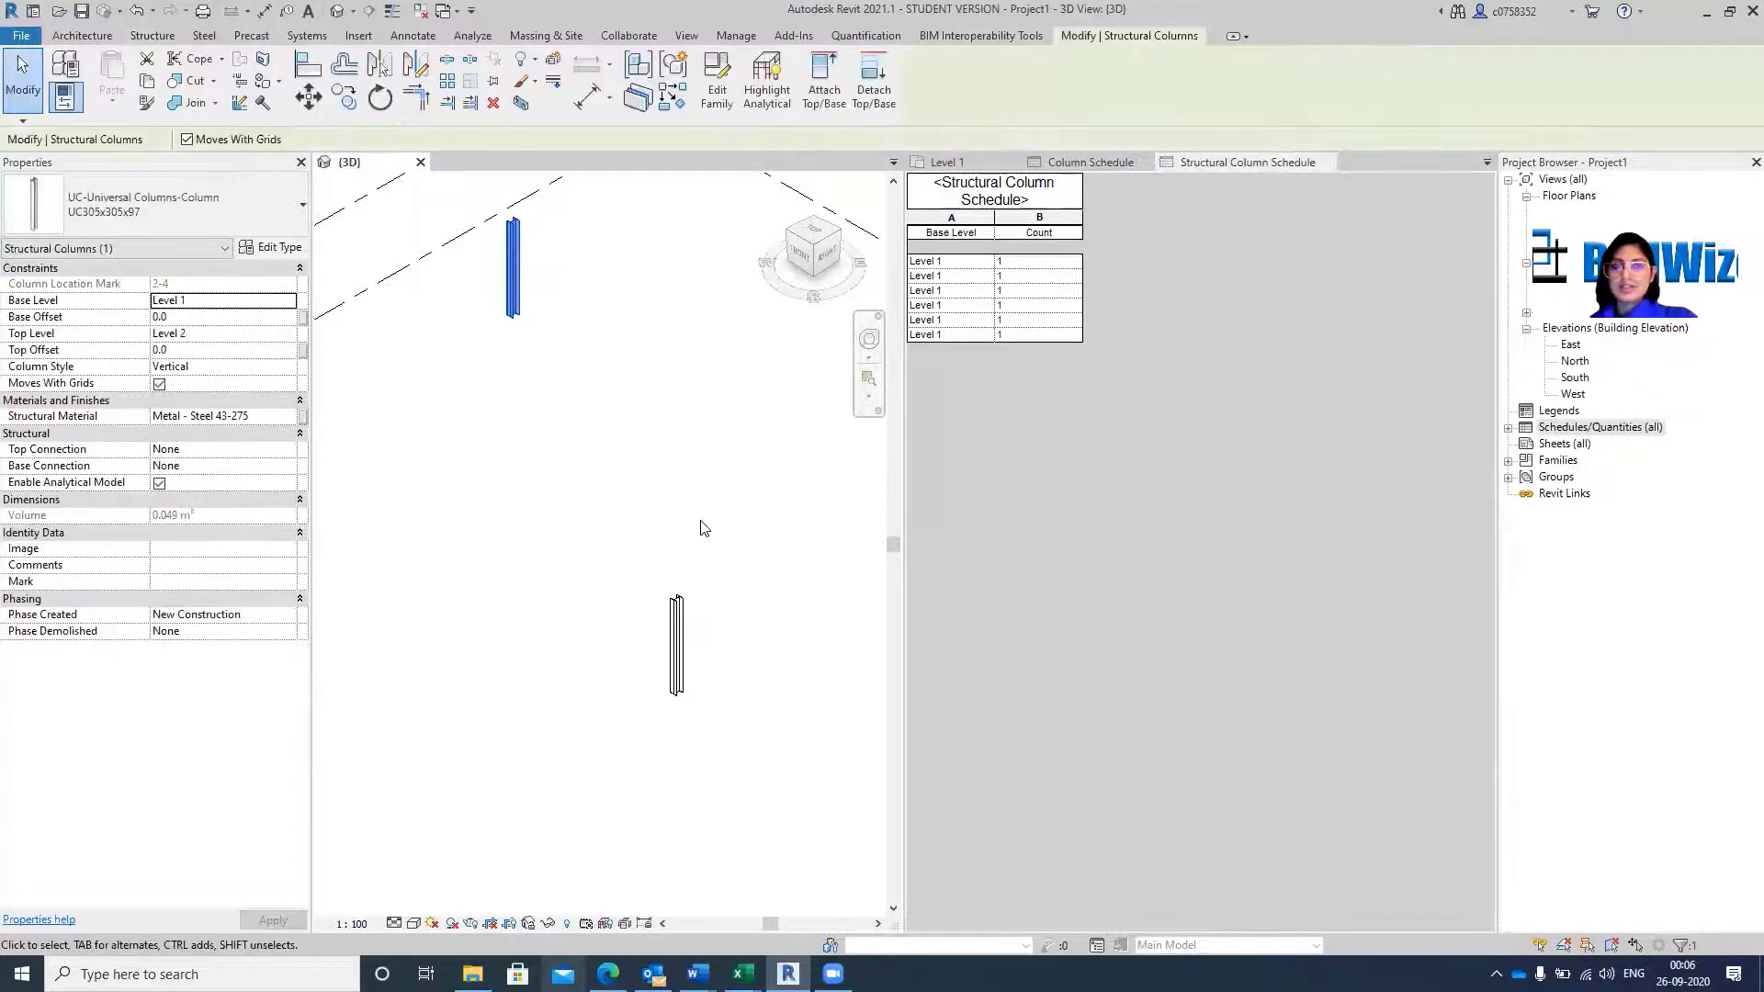
key(Delete)
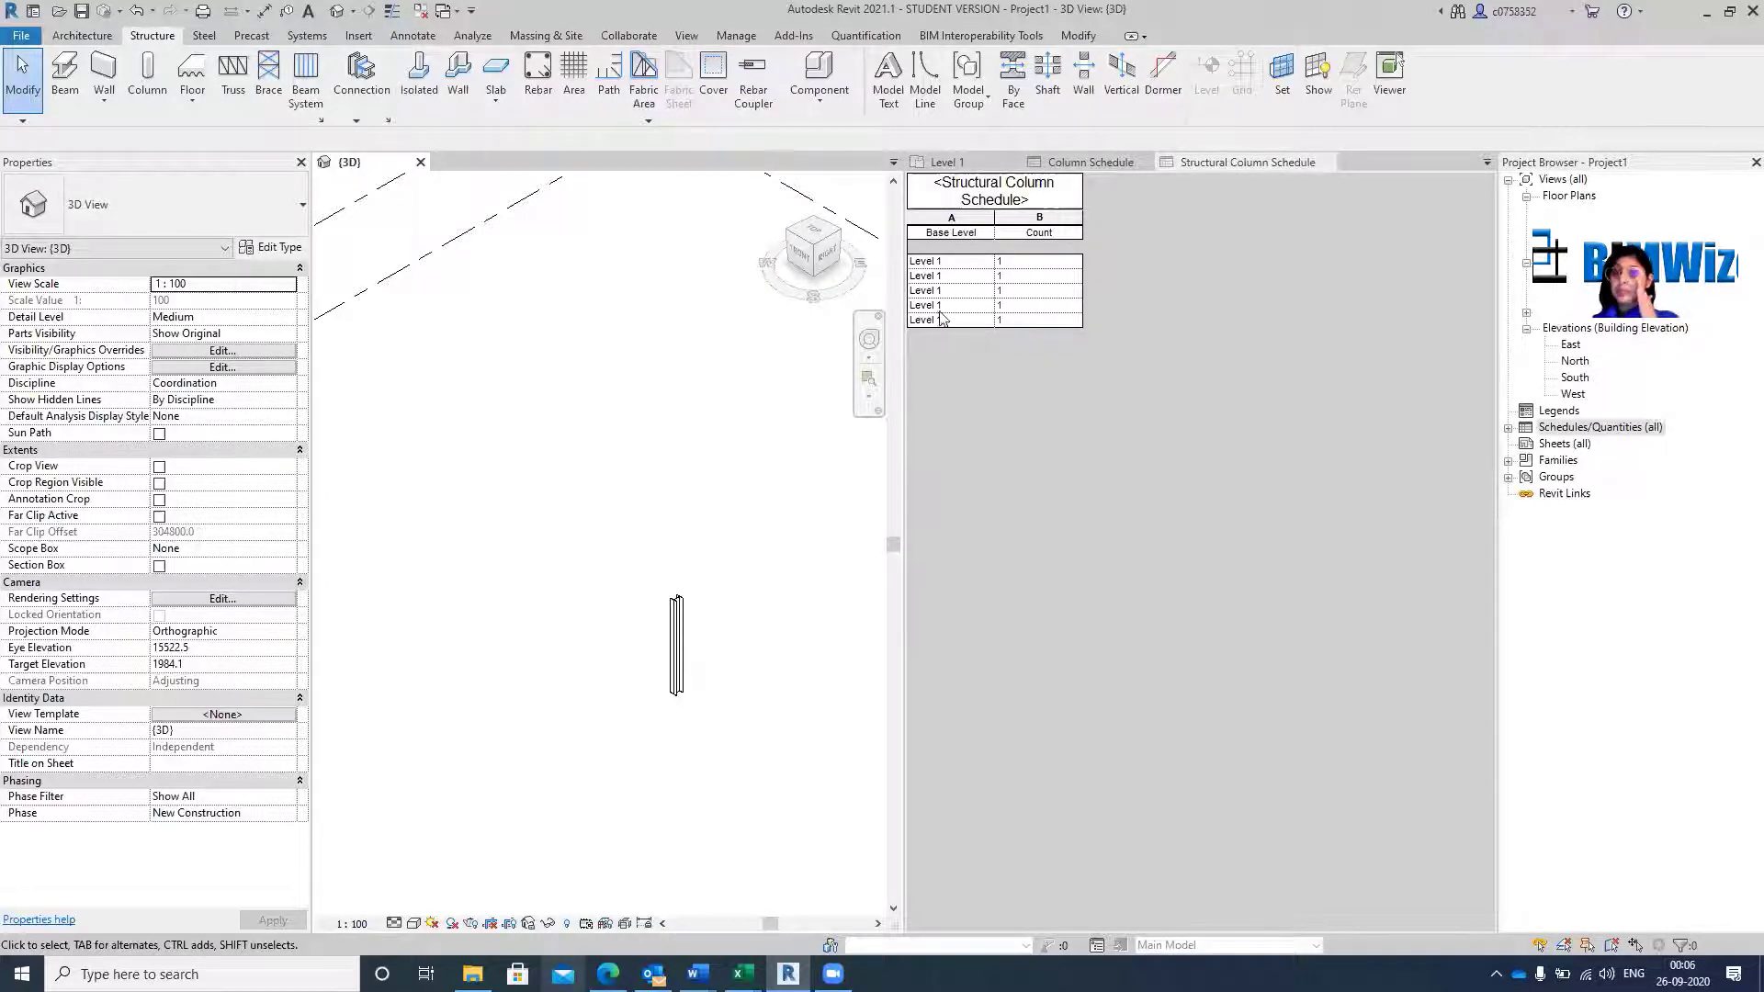
click(677, 643)
key(Delete)
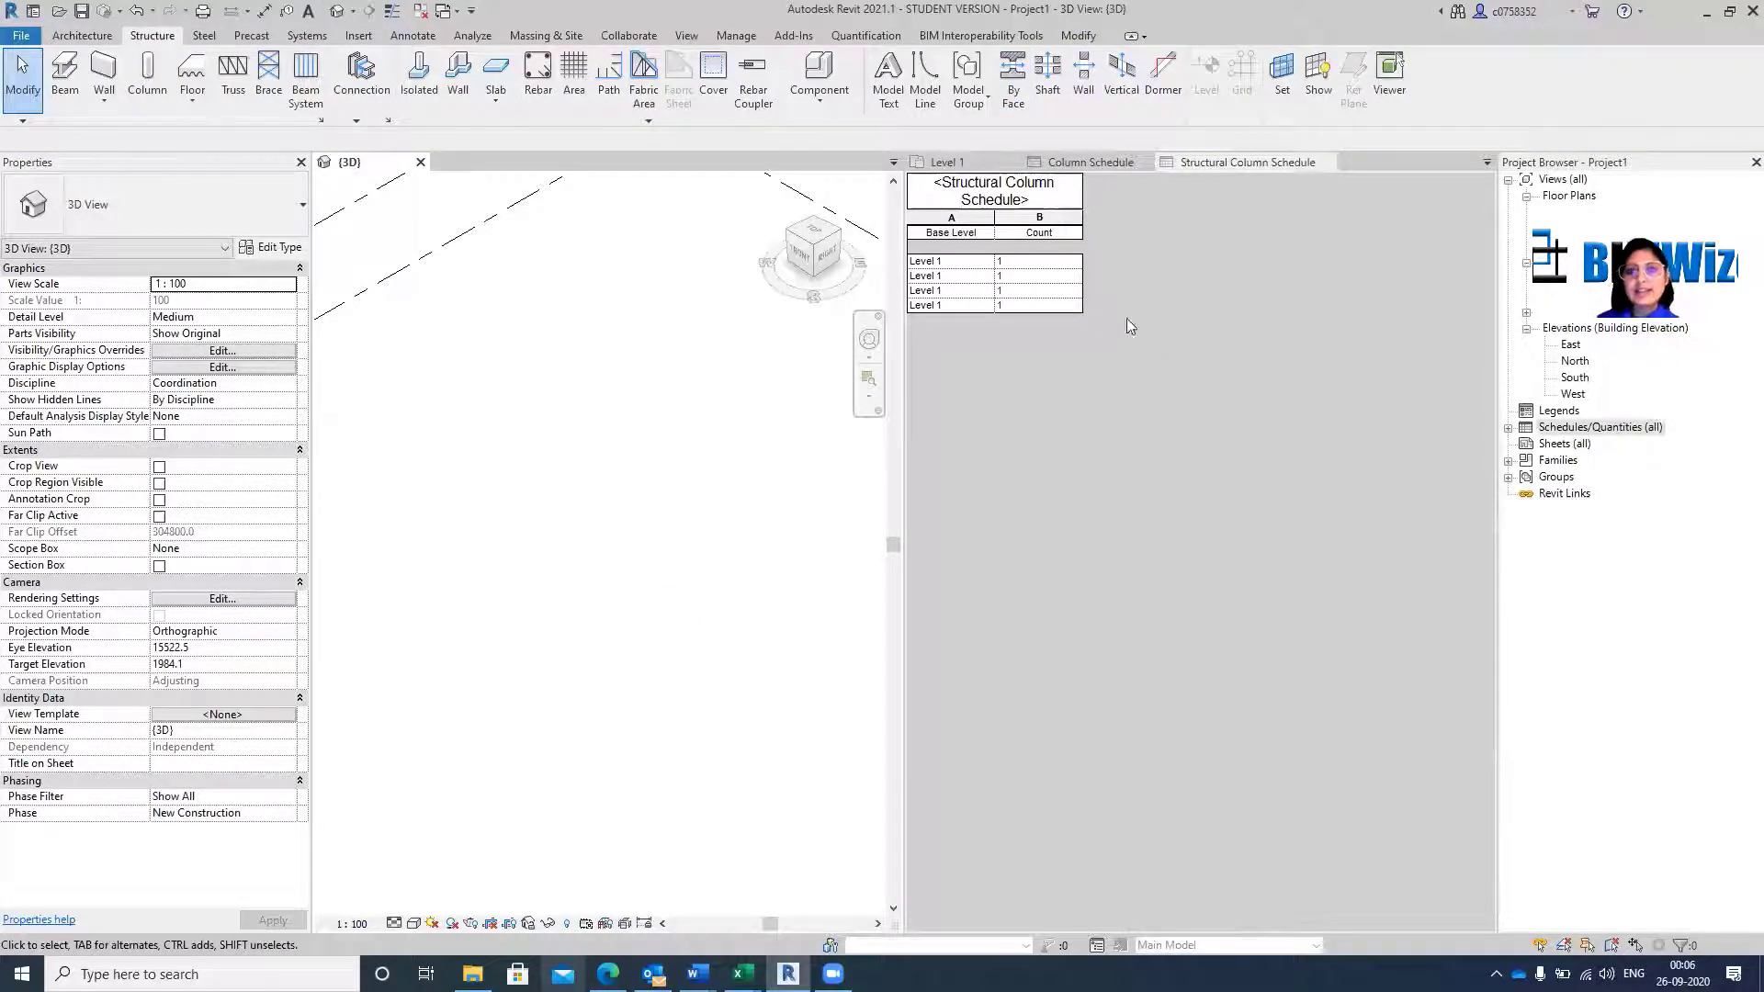
Place a vertical UC305x305x97 structural column up to Level 2 at grids 2 and 4 in the Level 1 plan.
click(947, 161)
scroll(1318, 512, down, 6)
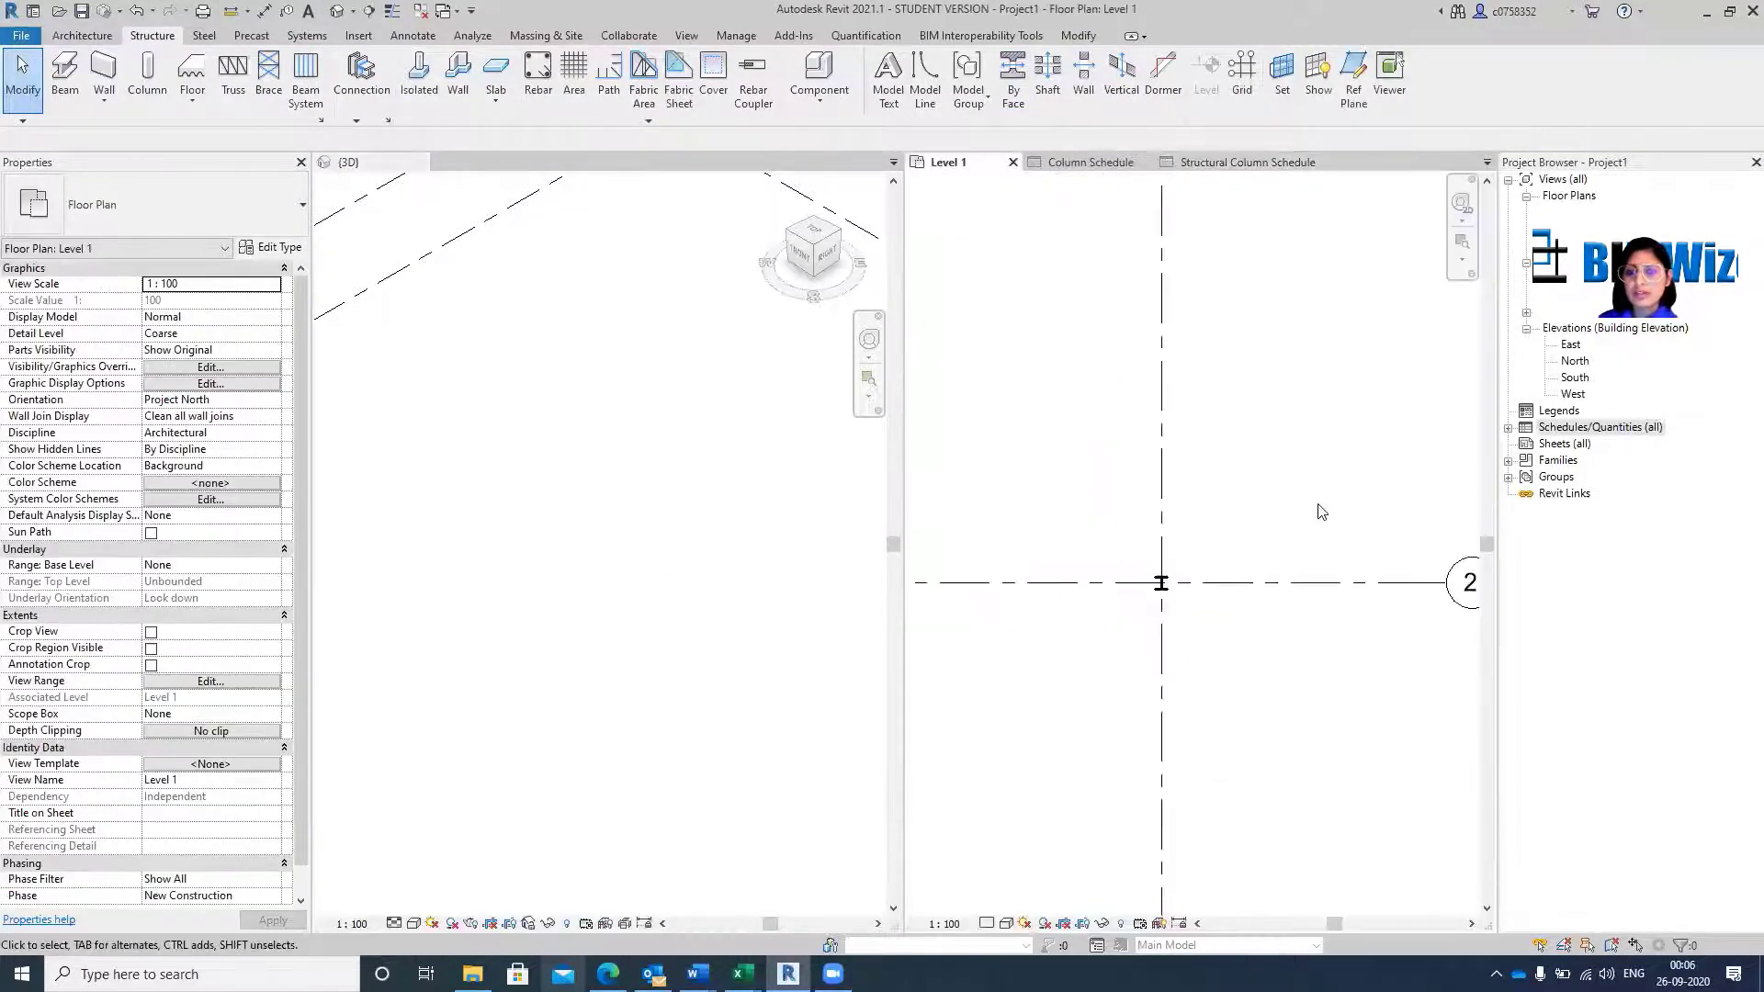
scroll(960, 597, up, 4)
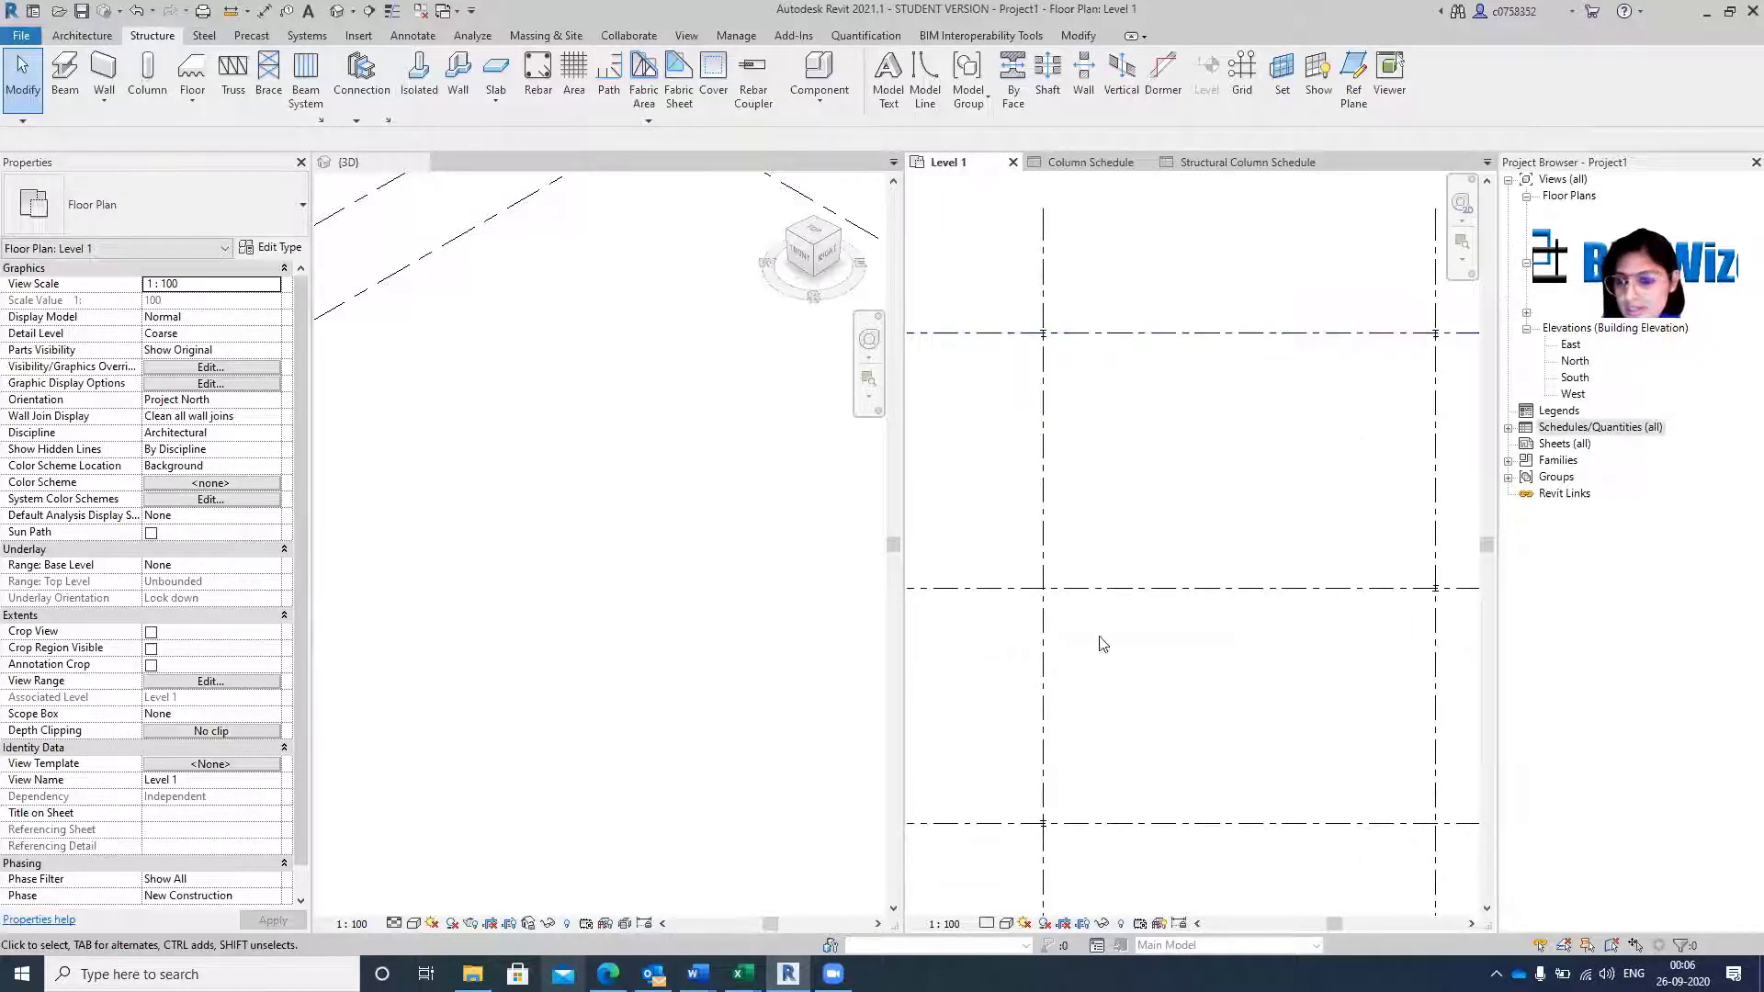
middle_drag(1209, 673, 1206, 616)
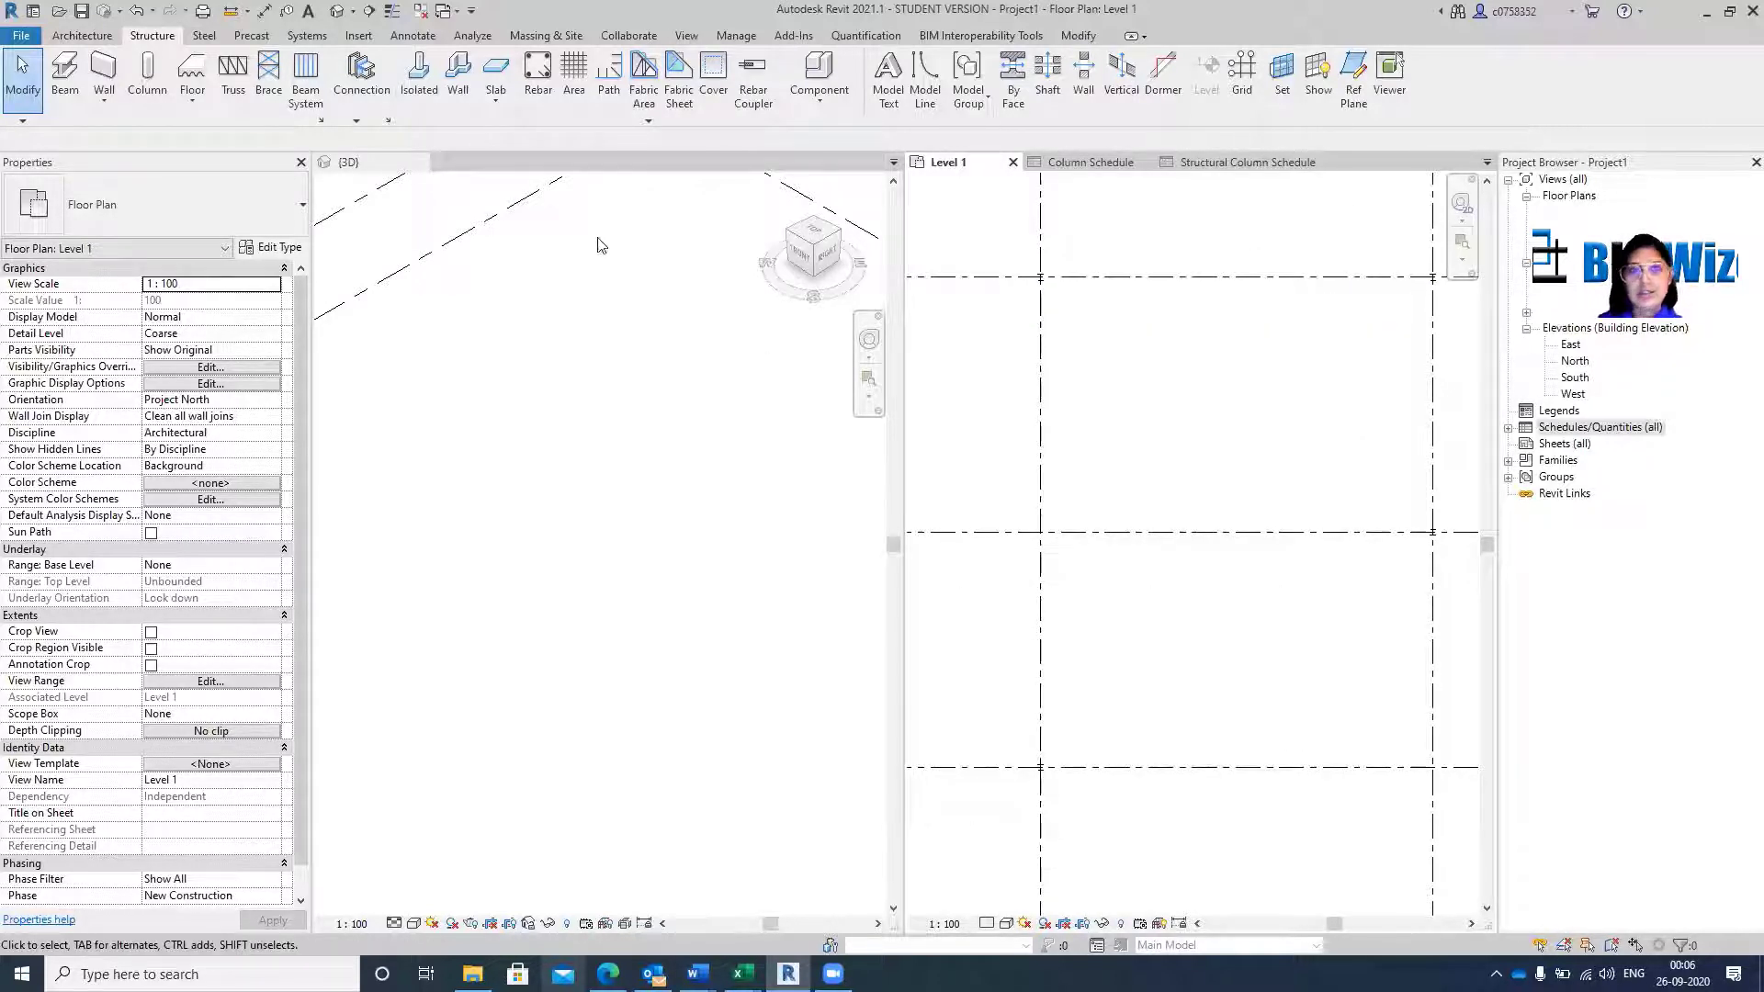
click(64, 42)
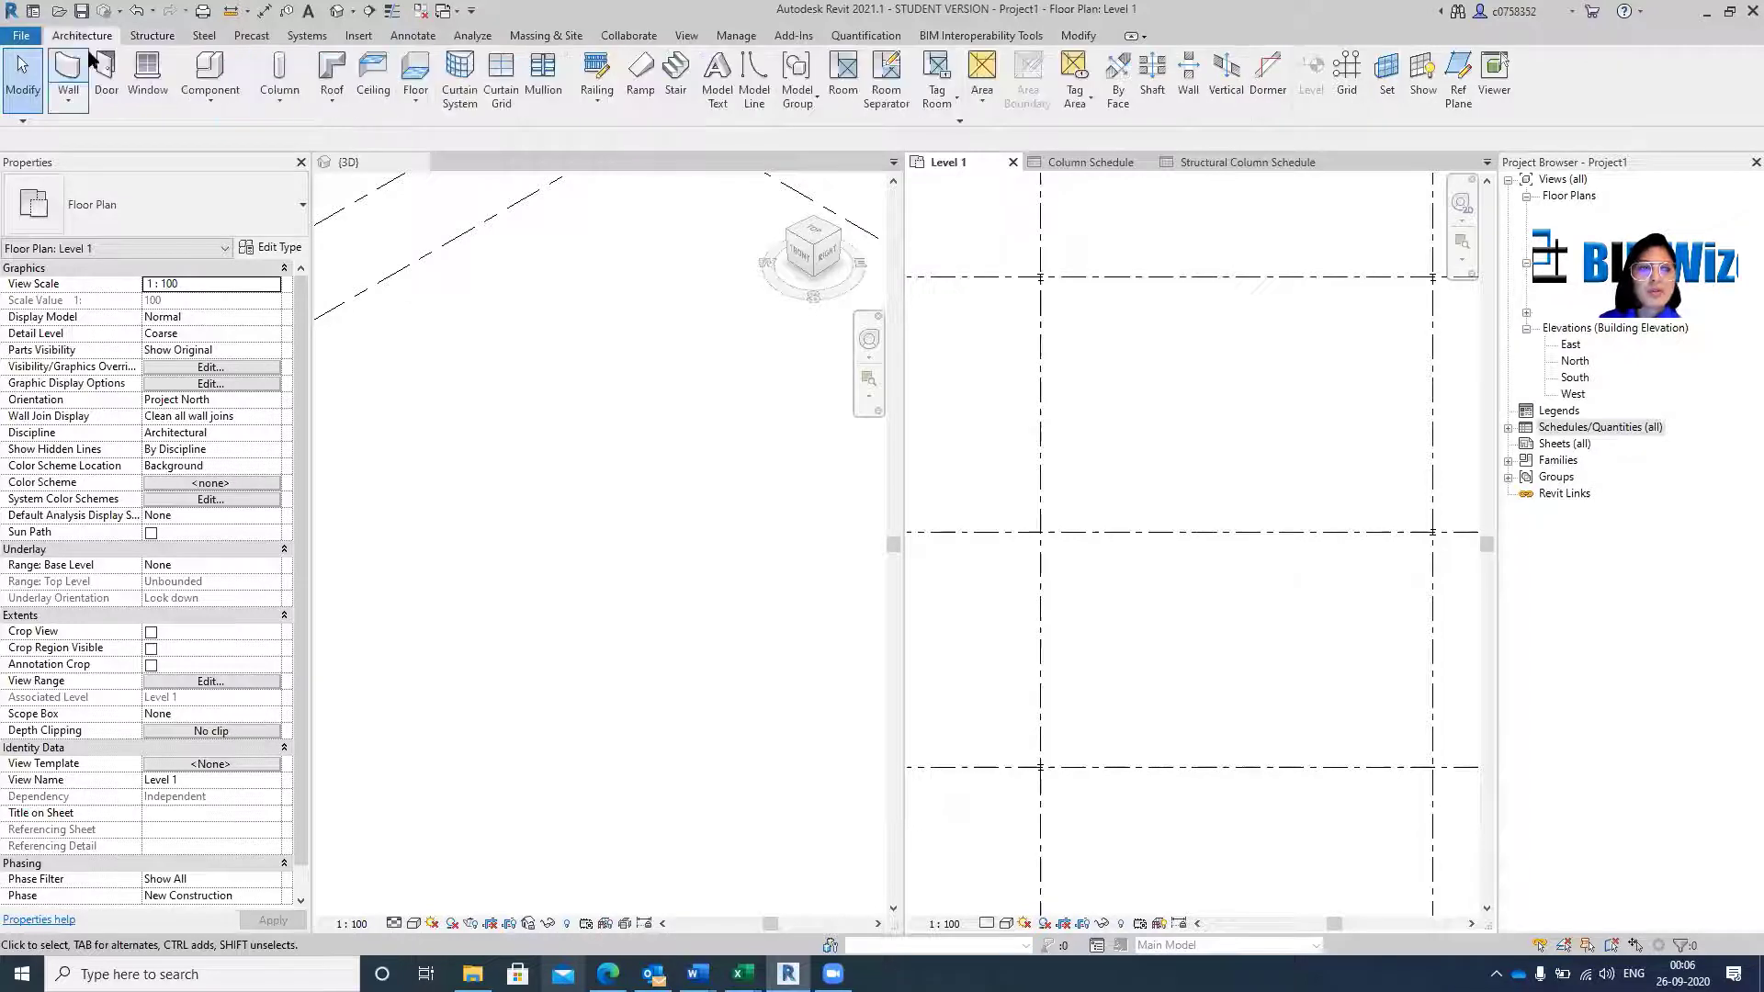
key(c)
key(l)
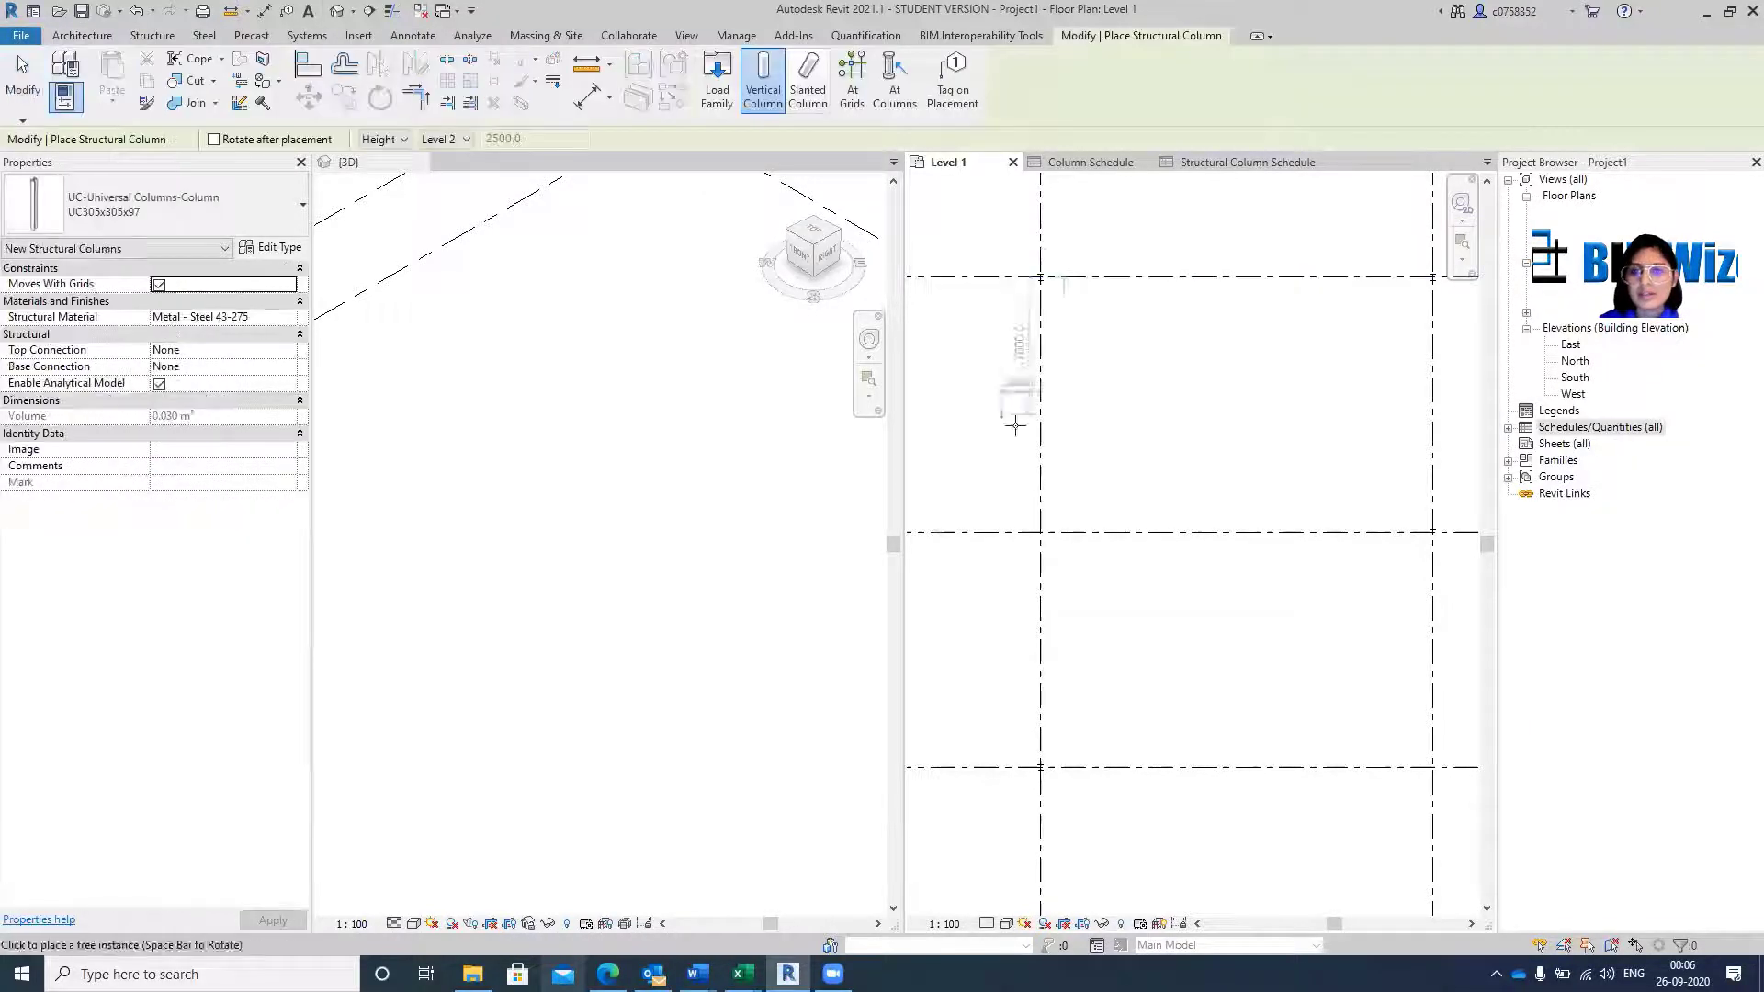
scroll(1041, 533, up, 1)
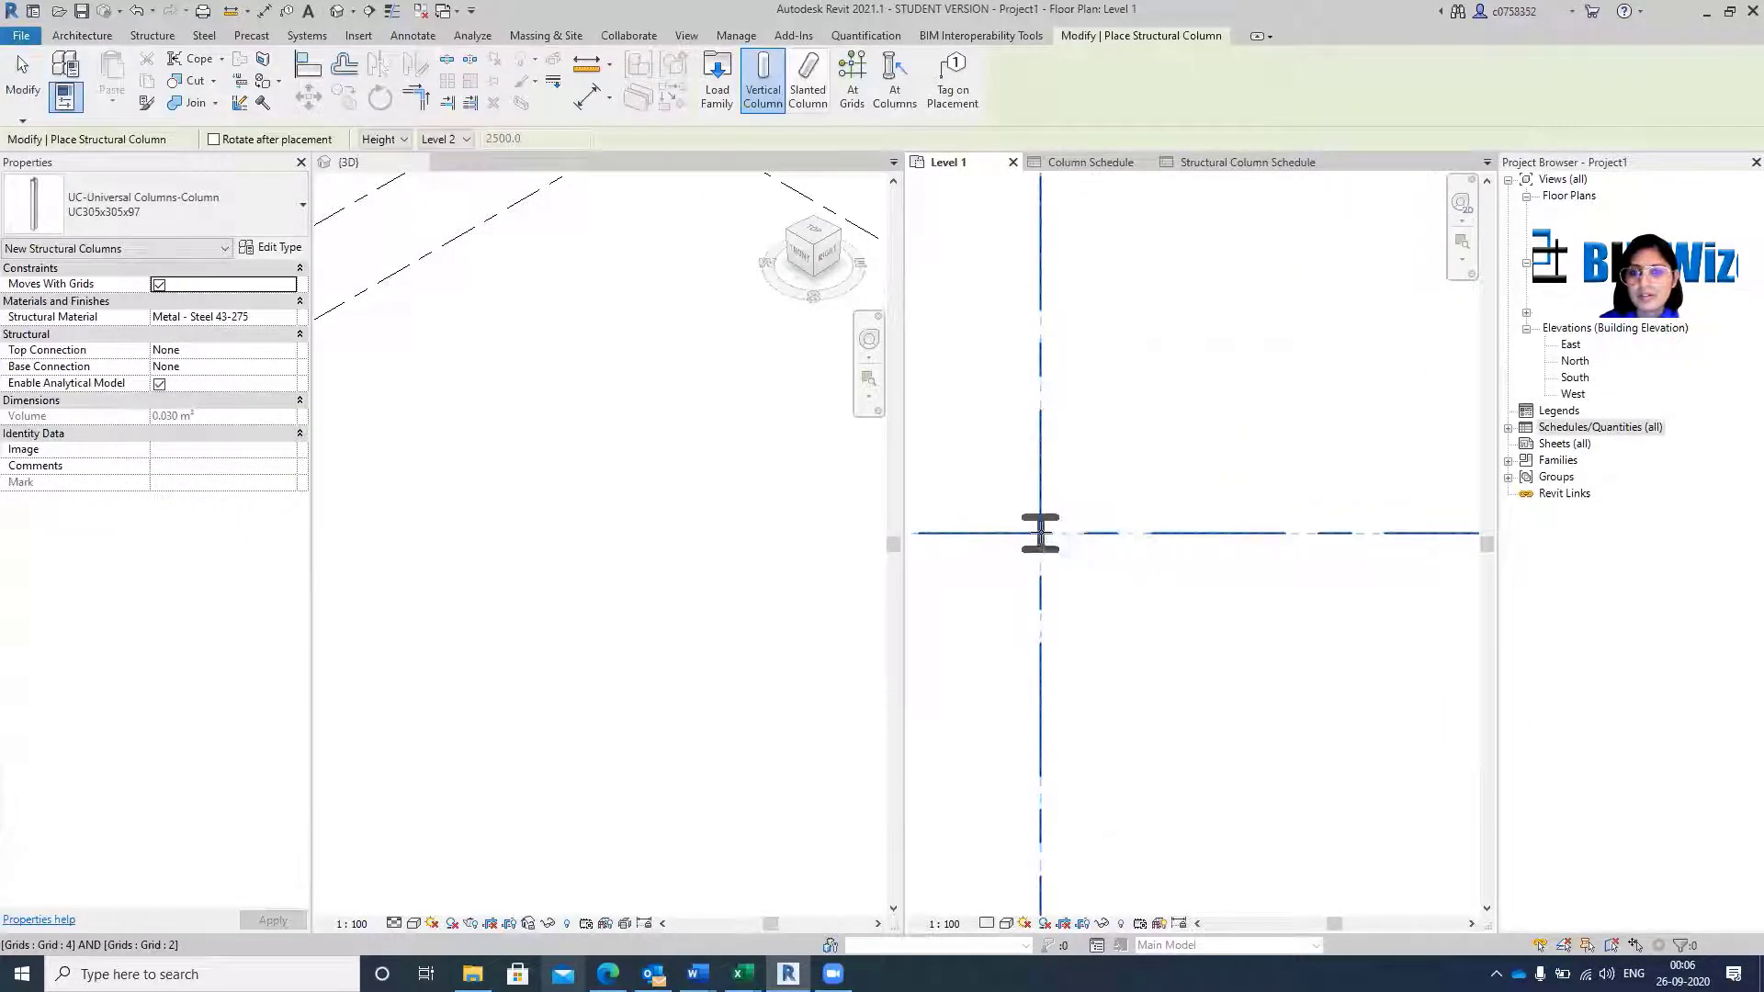
click(1041, 533)
Place another vertical UC305x305x97 structural column at the remaining empty grid intersection in the Level 1 plan and end the placement.
scroll(916, 414, down, 8)
scroll(884, 379, down, 1)
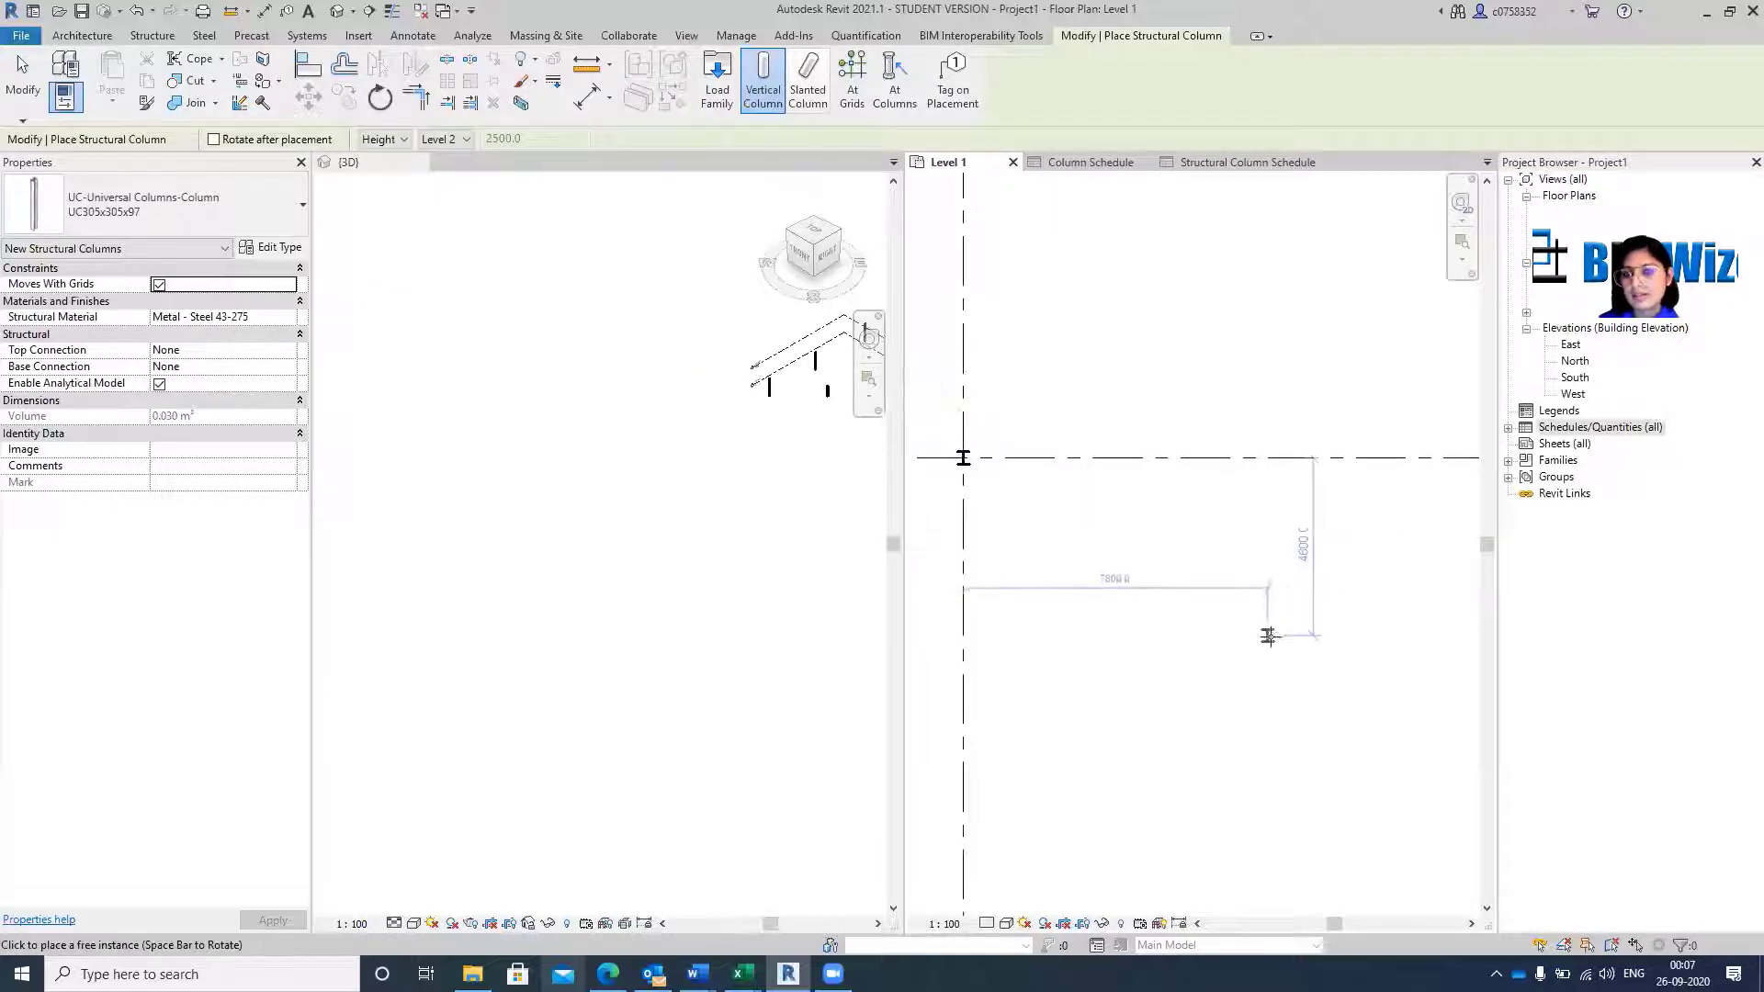
middle_drag(1268, 634, 1138, 493)
scroll(1142, 501, down, 6)
scroll(1325, 586, up, 3)
scroll(1314, 602, up, 3)
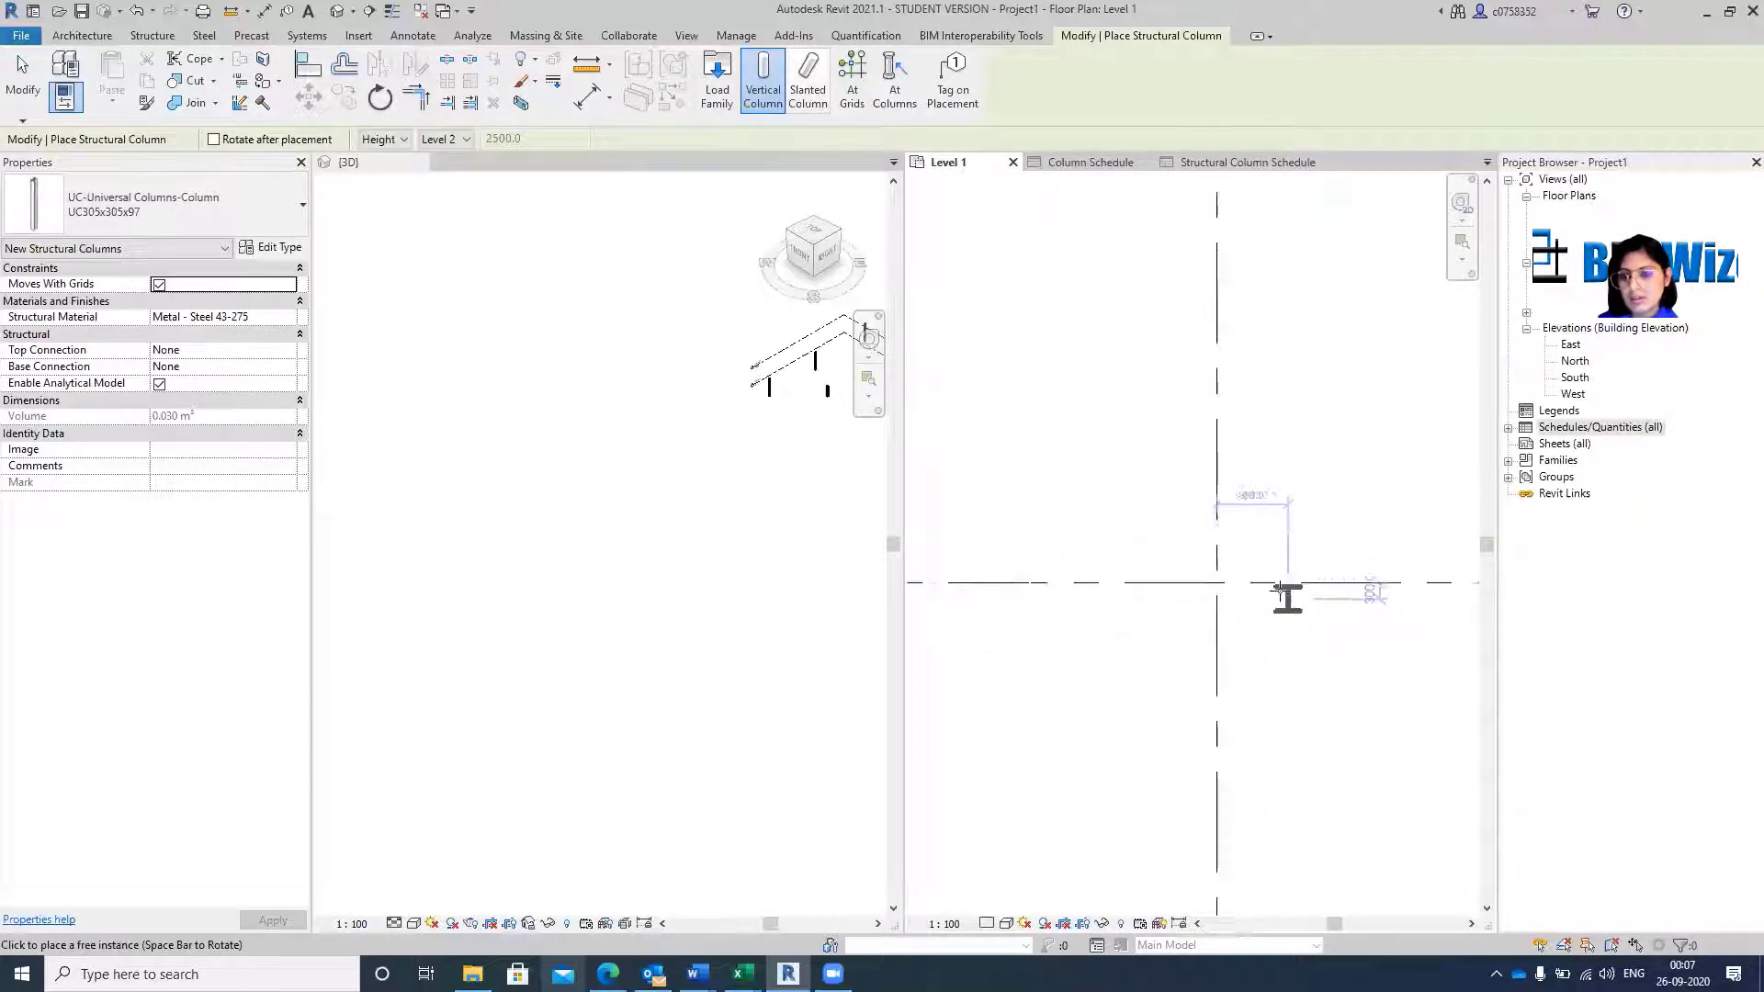
click(1217, 584)
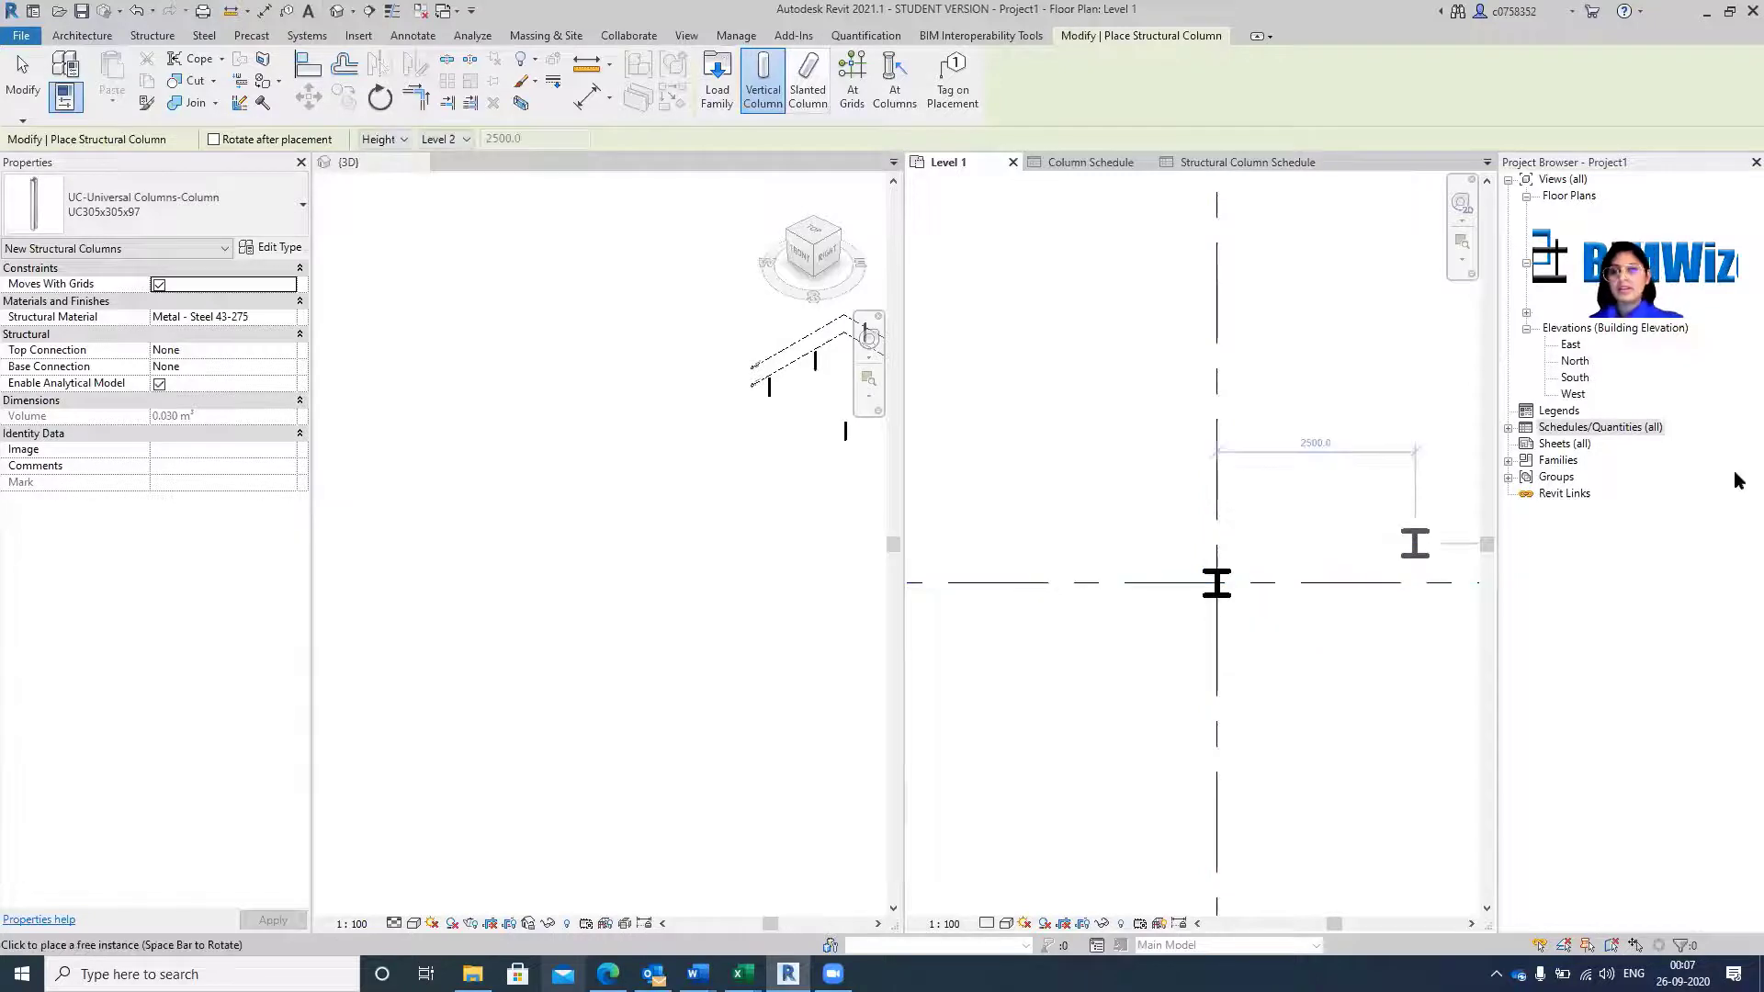
key(Escape)
key(Escape)
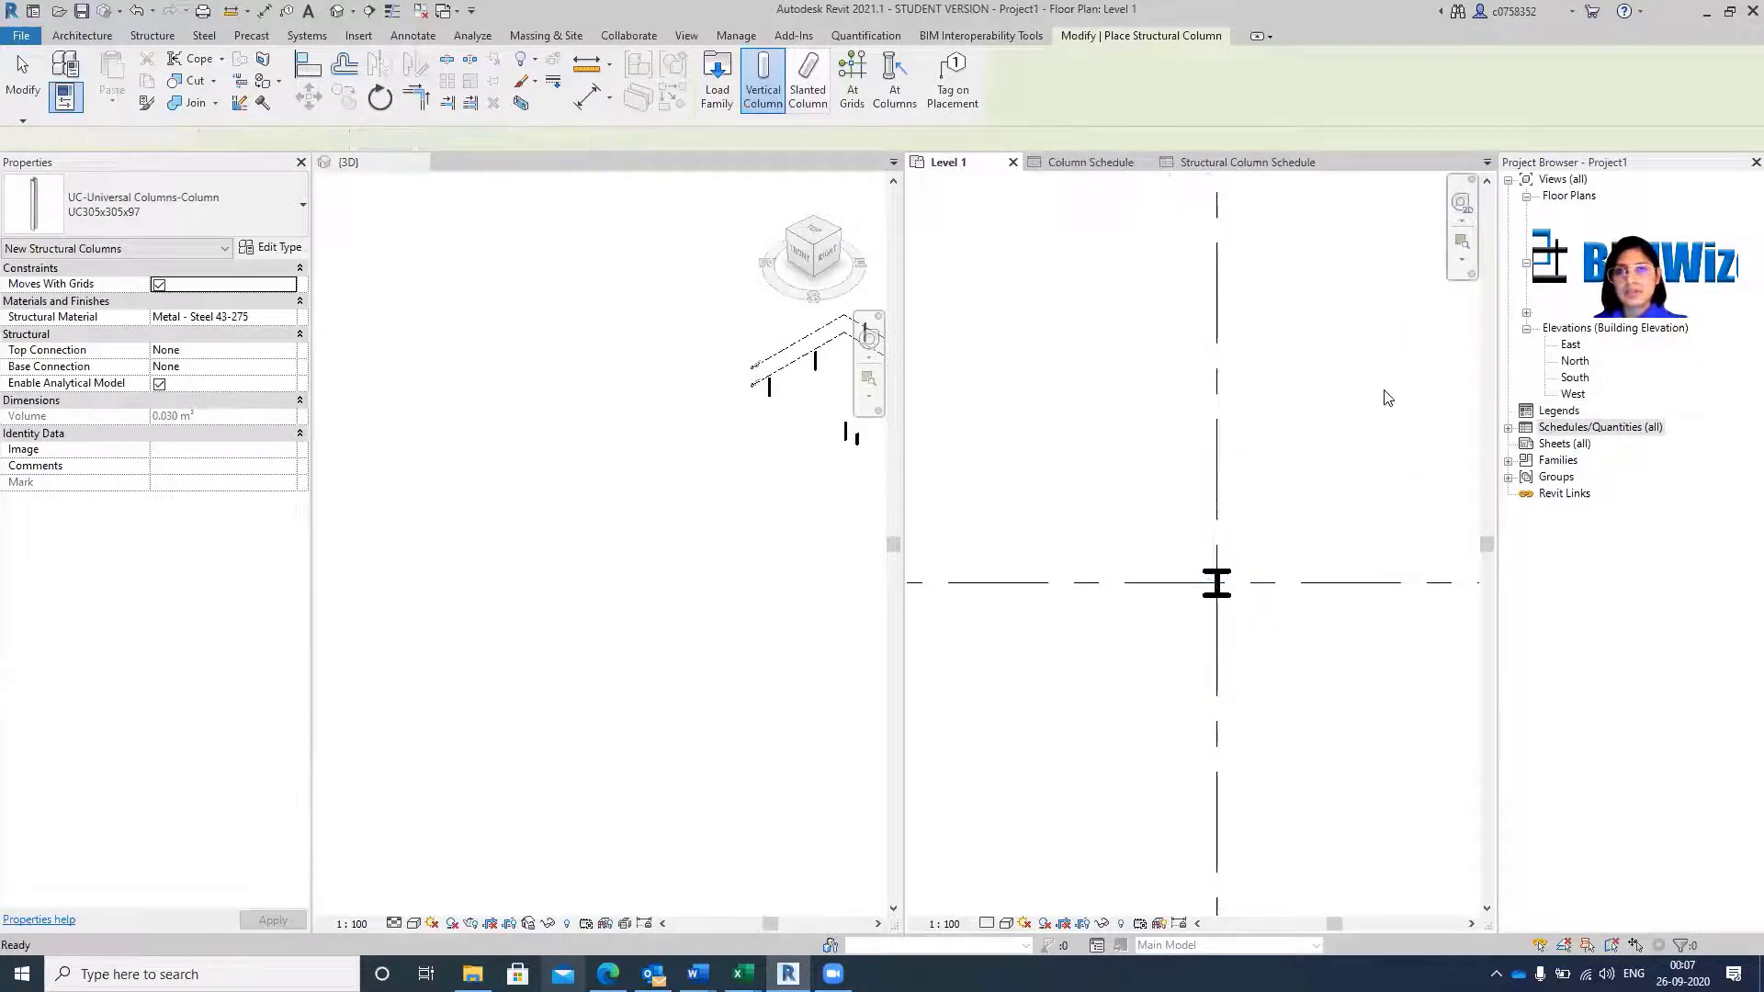
Compare the Column Schedule and the Structural Column Schedule with the columns placed in the 3D view.
click(1081, 158)
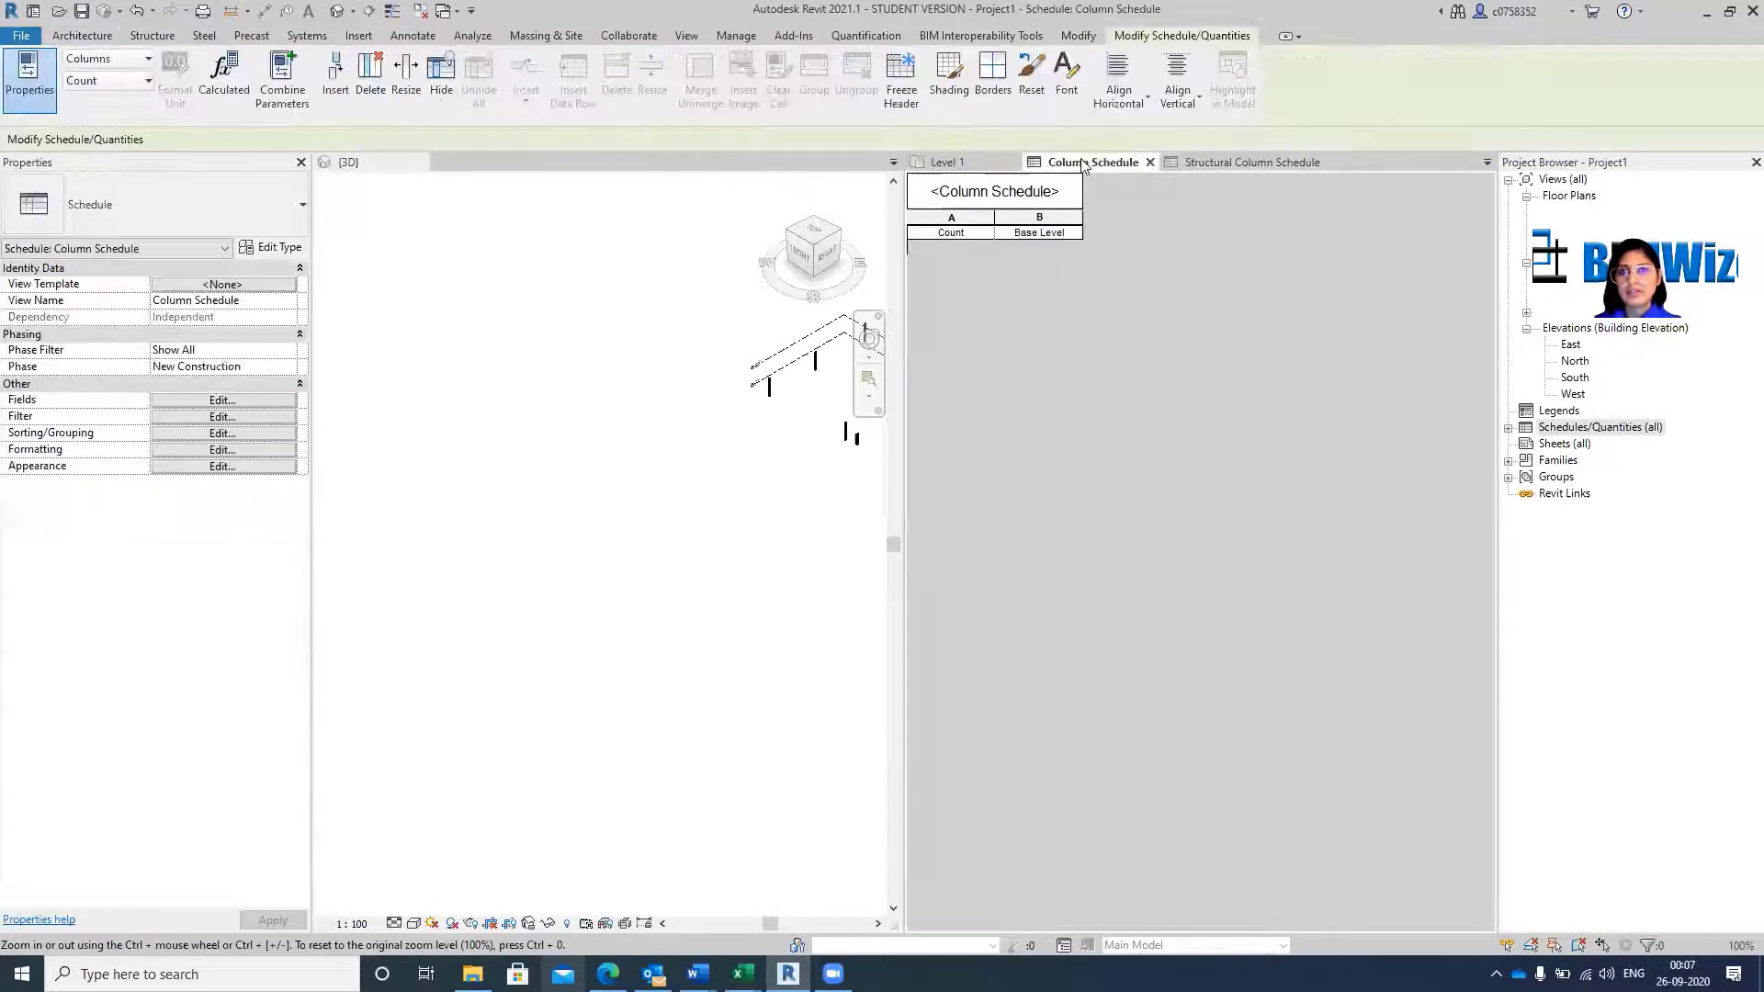
click(1202, 167)
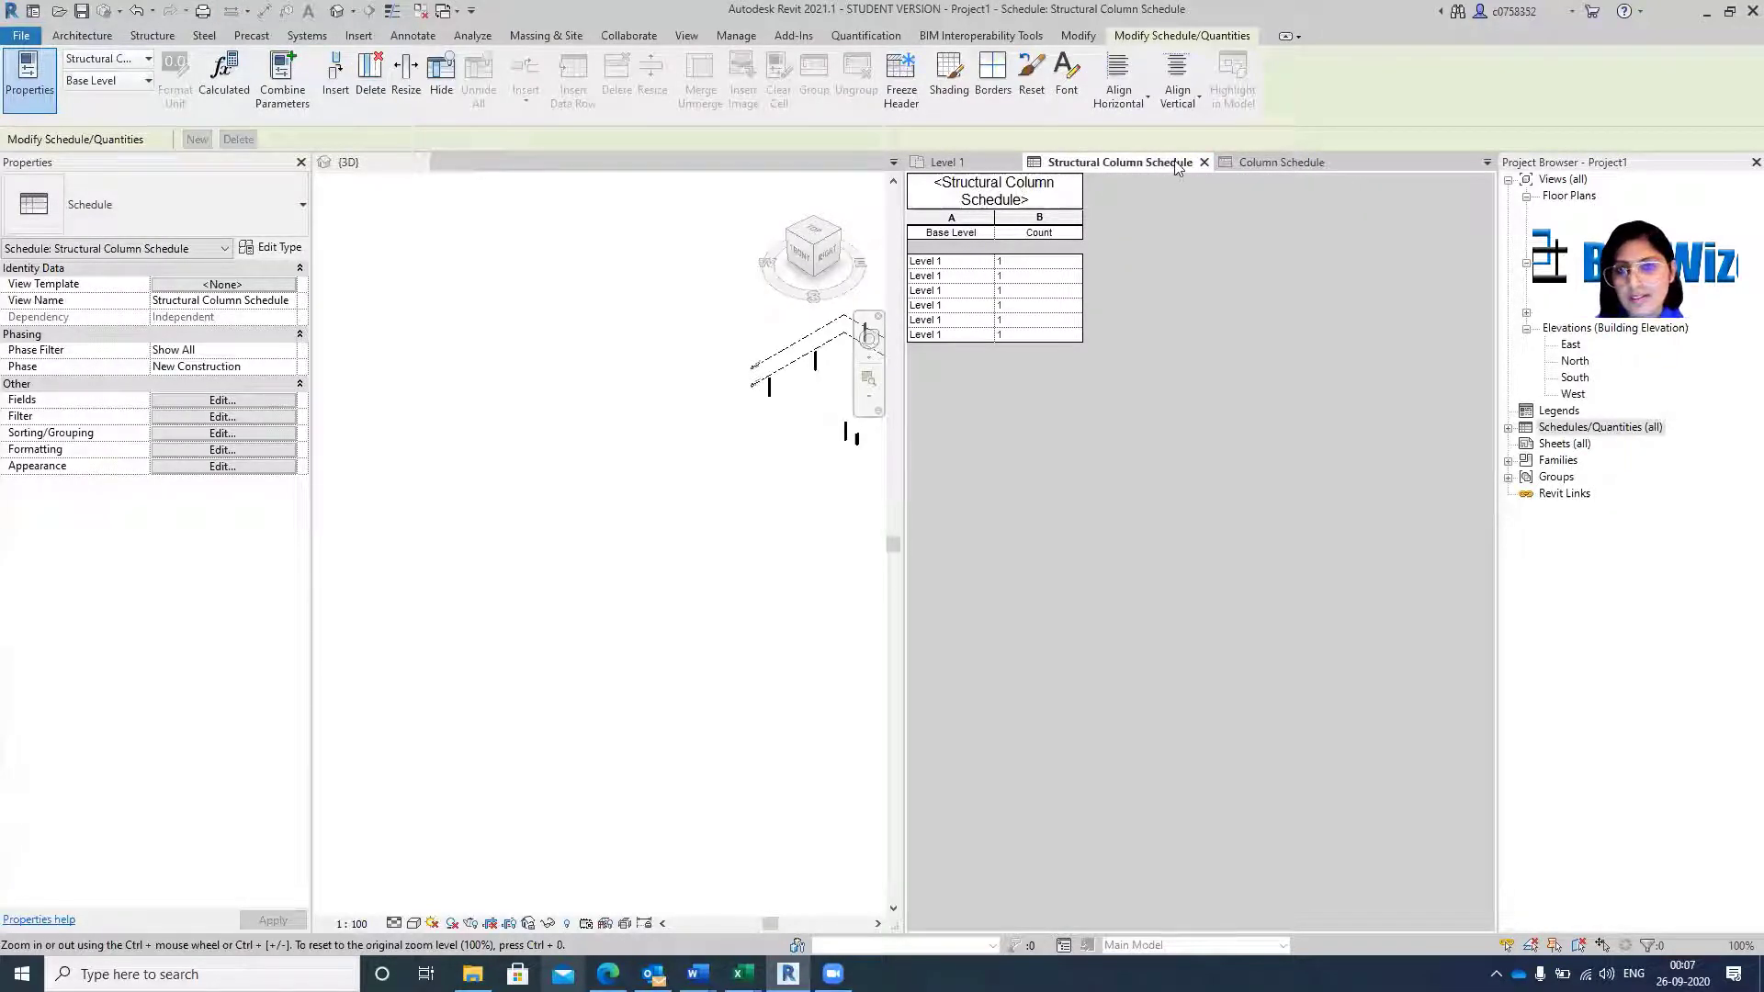
click(1282, 162)
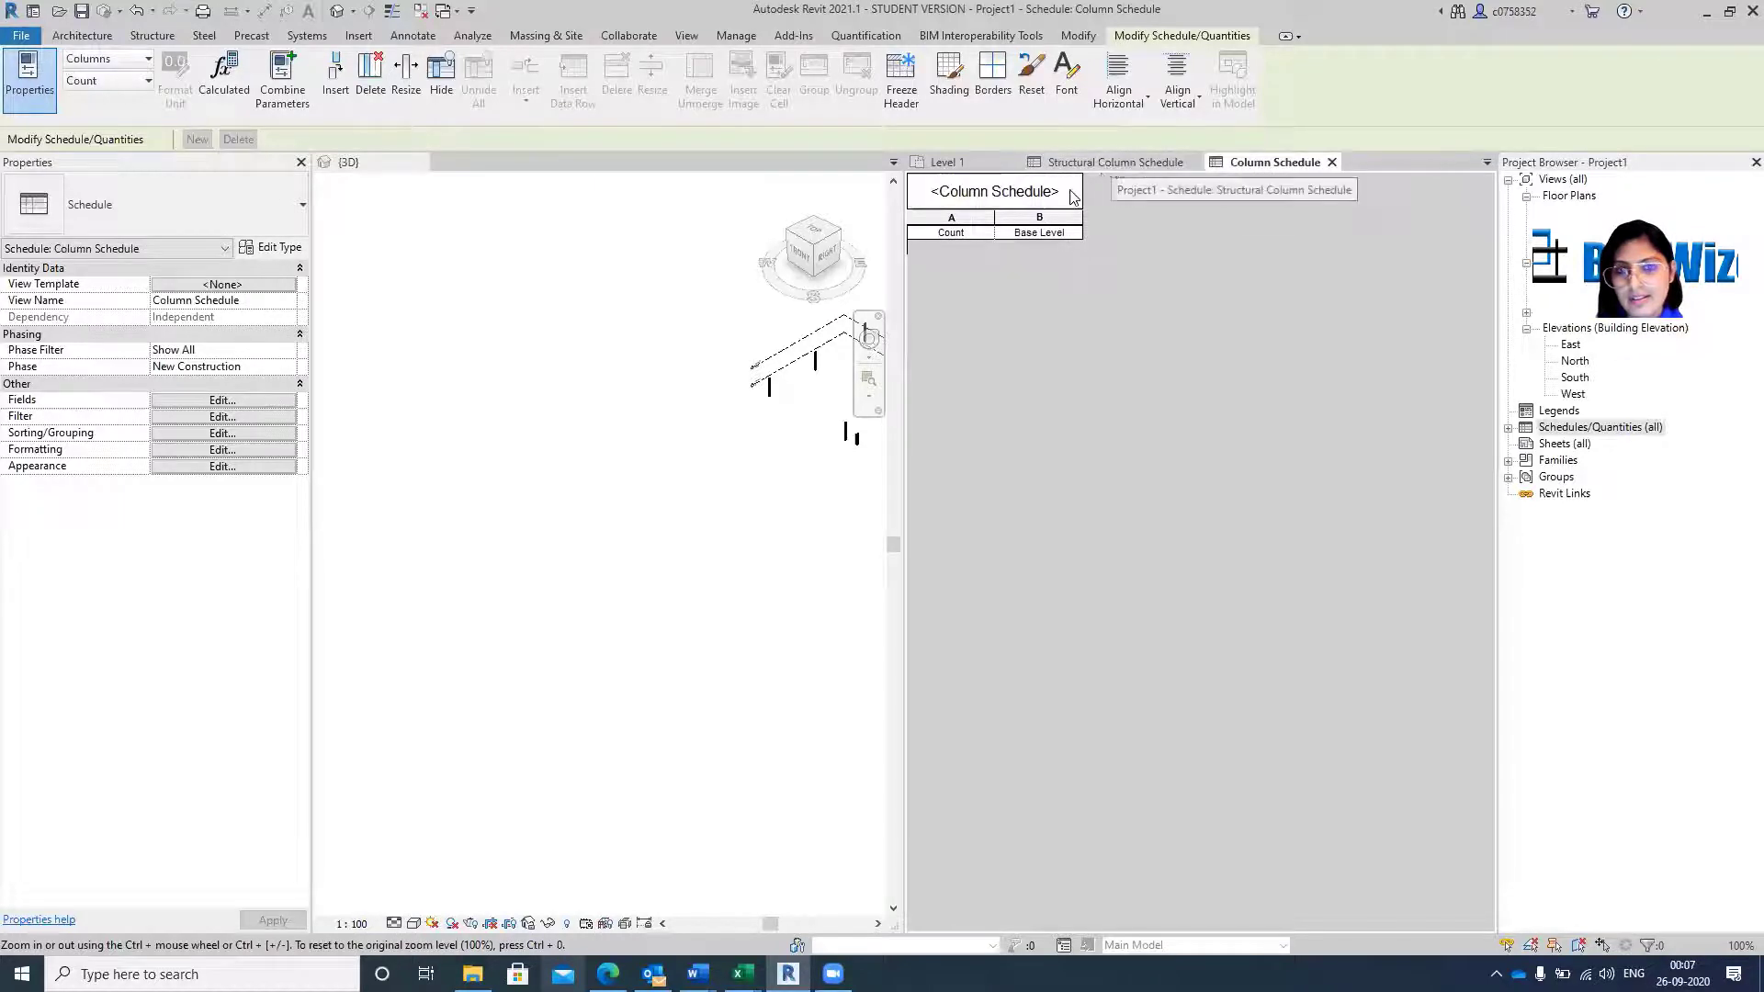
click(804, 450)
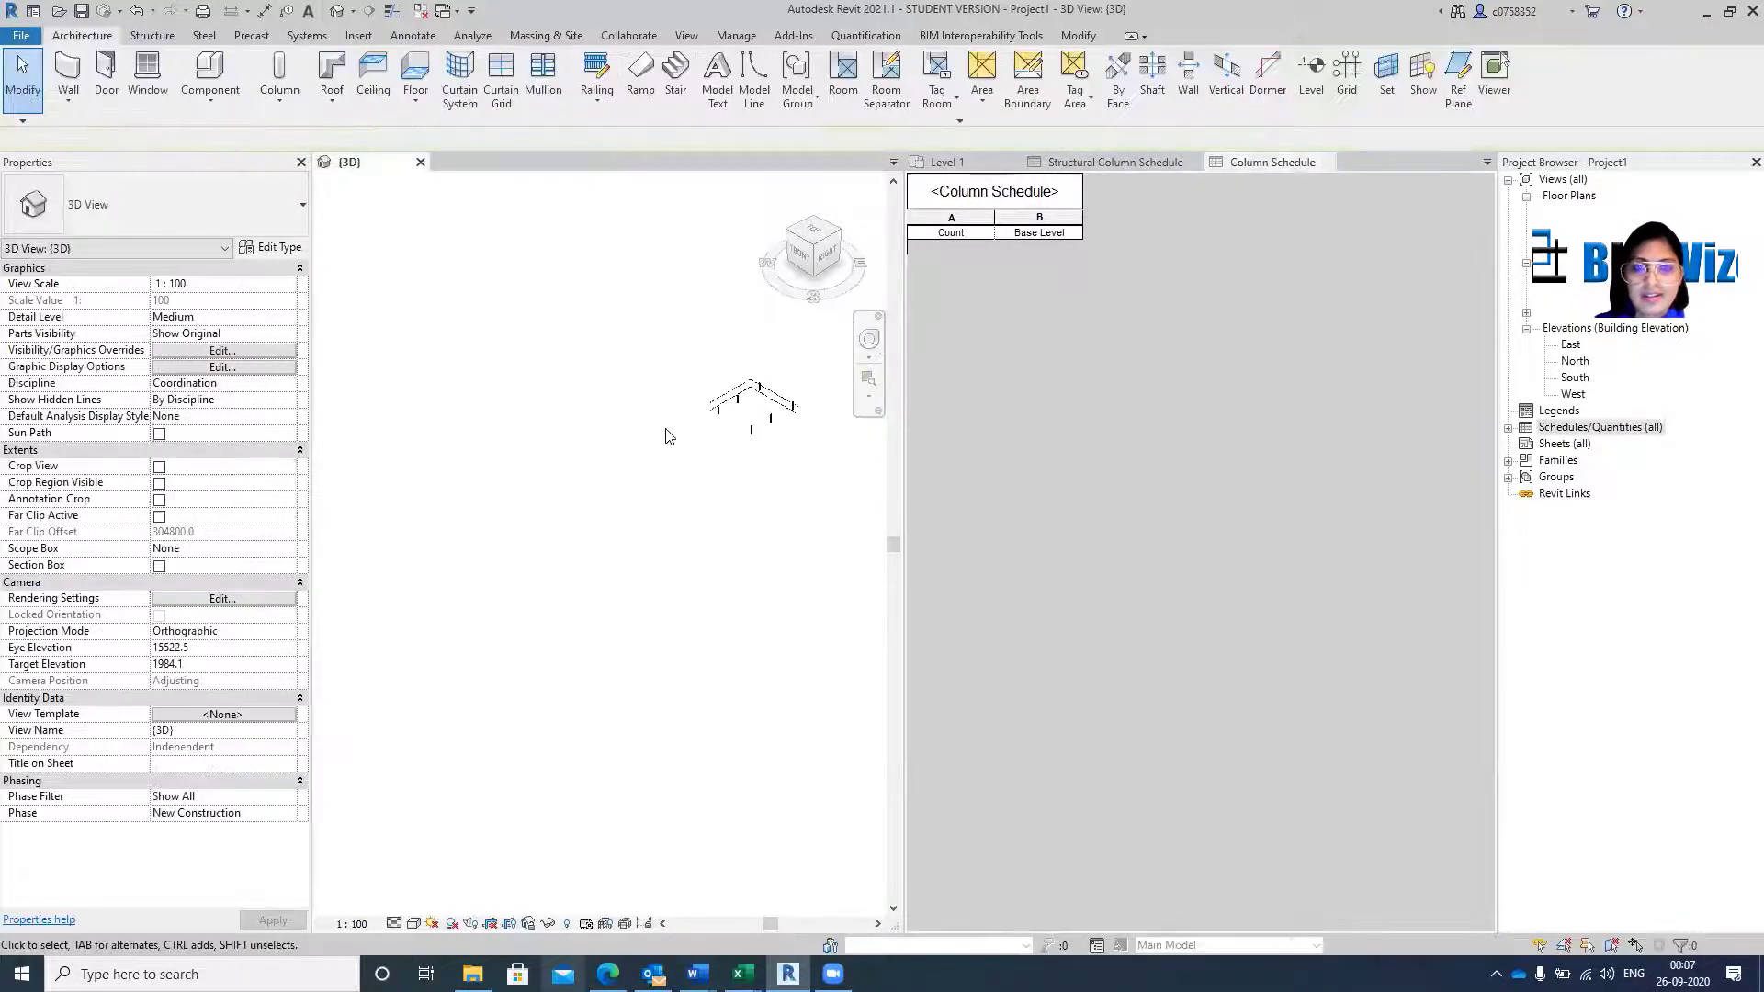
scroll(811, 404, up, 5)
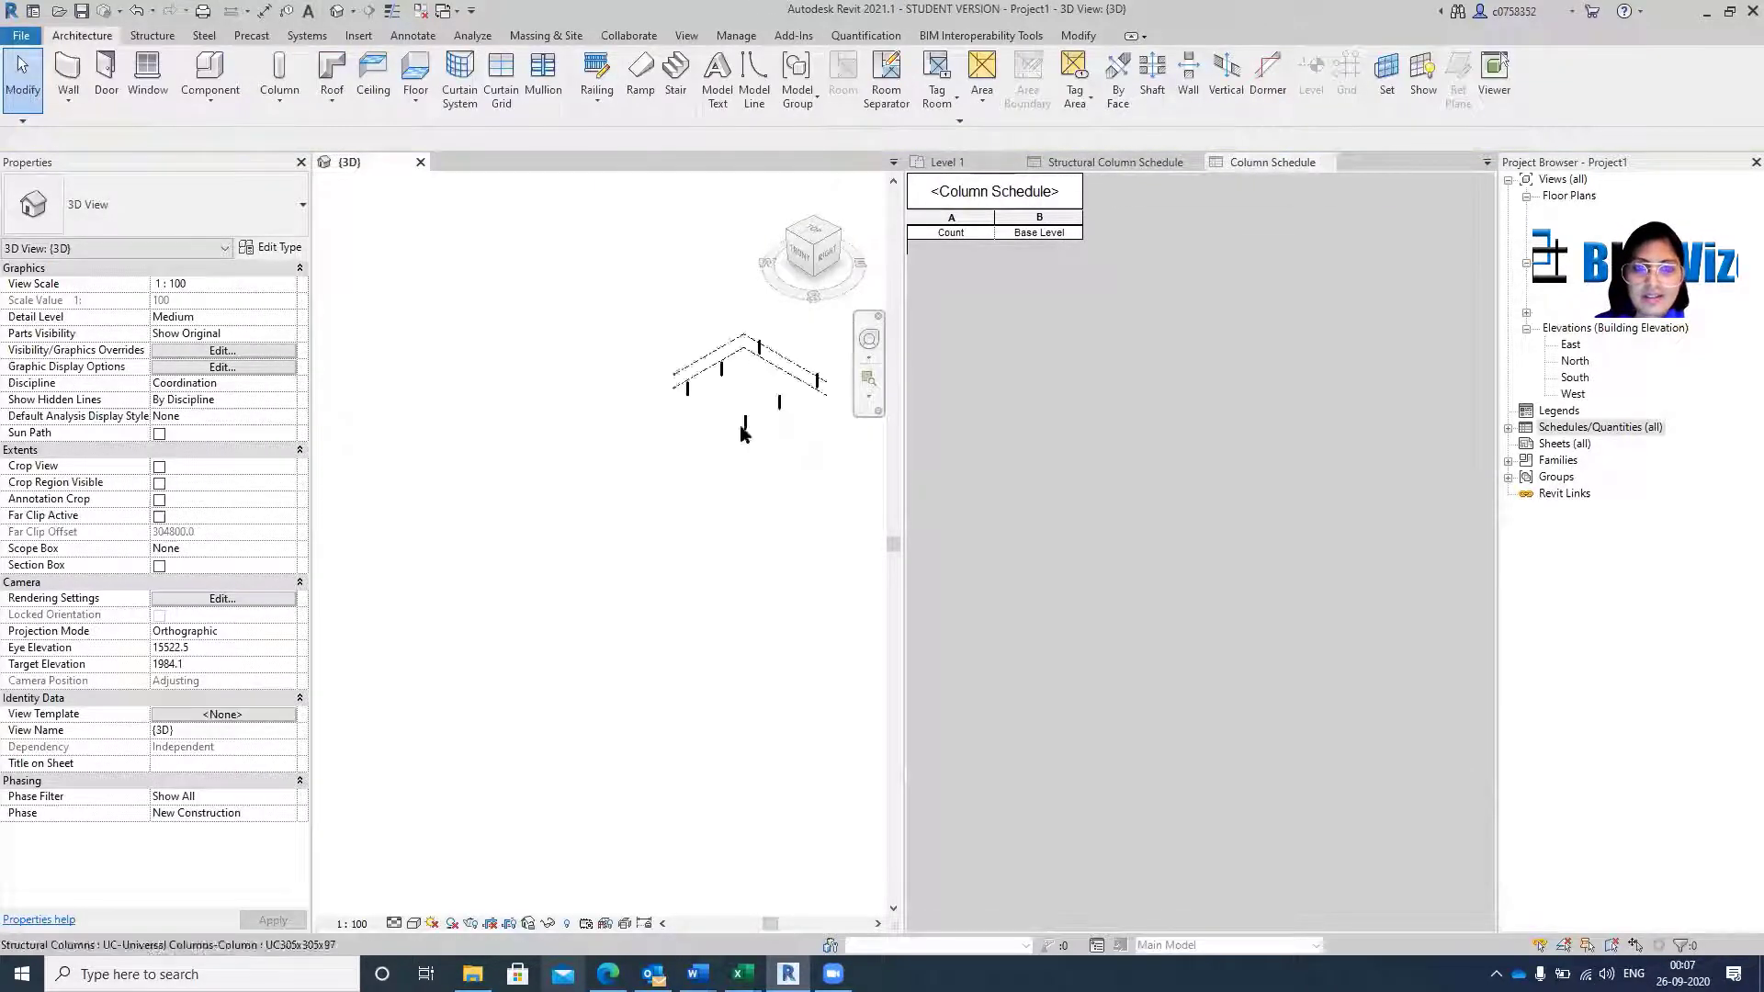
click(1115, 162)
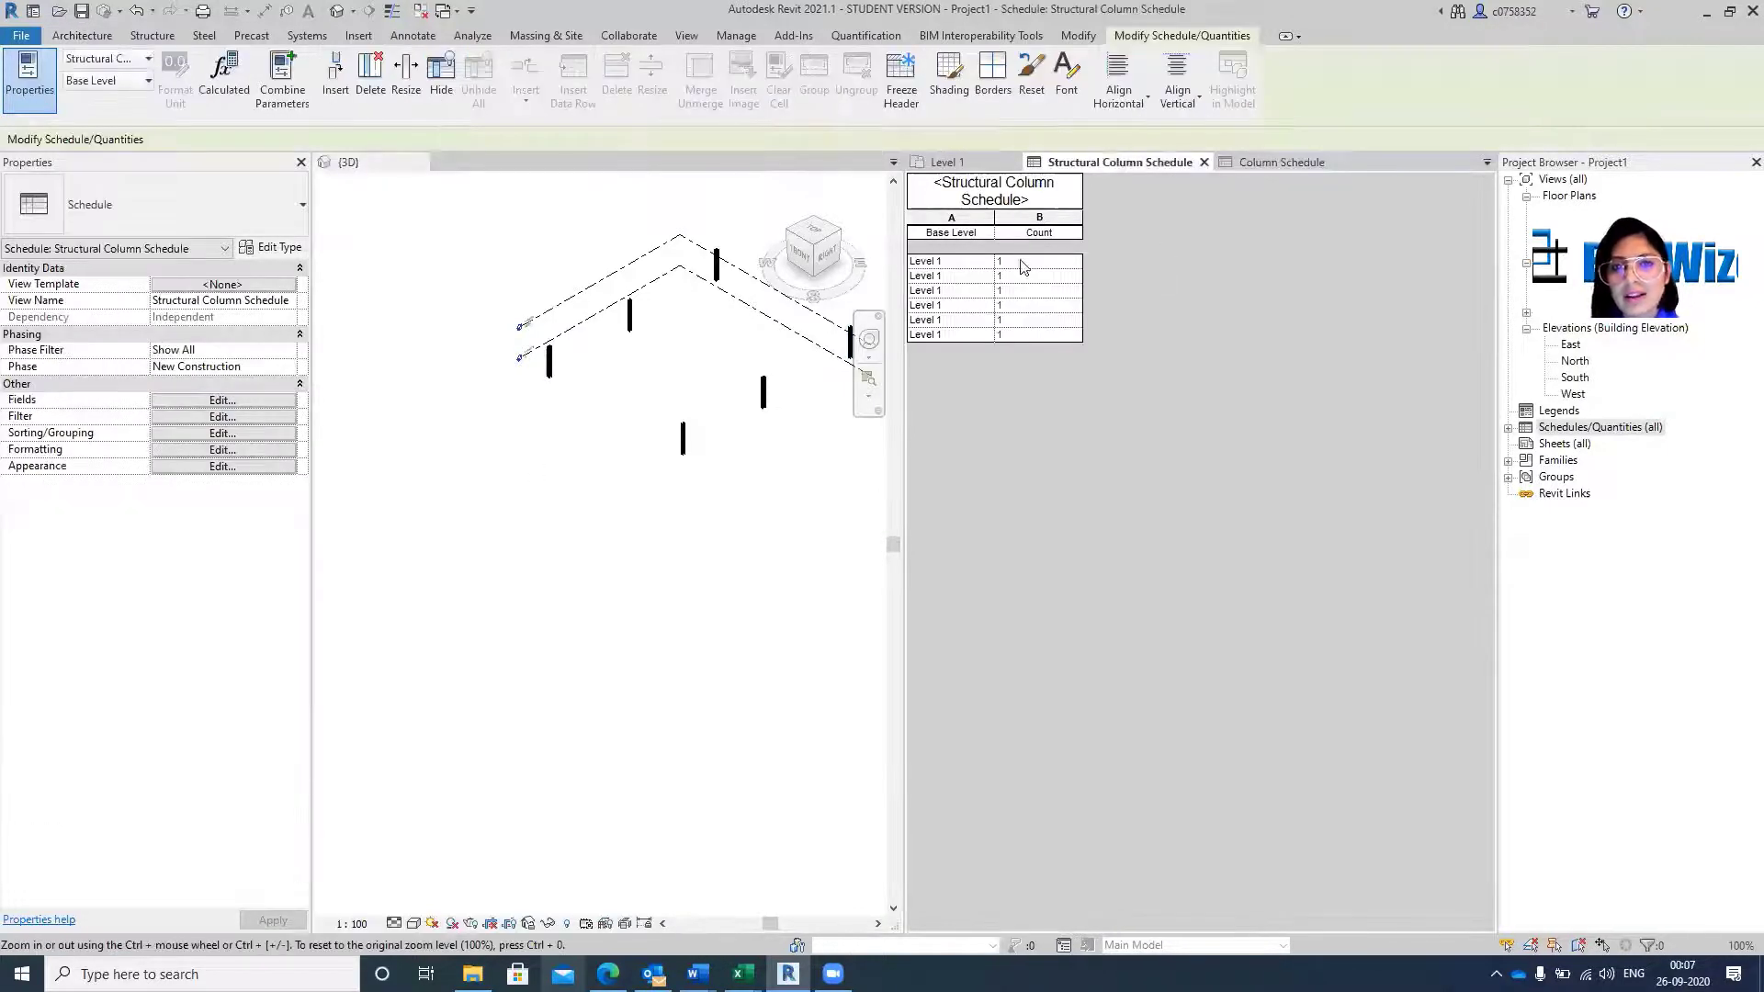
click(1286, 162)
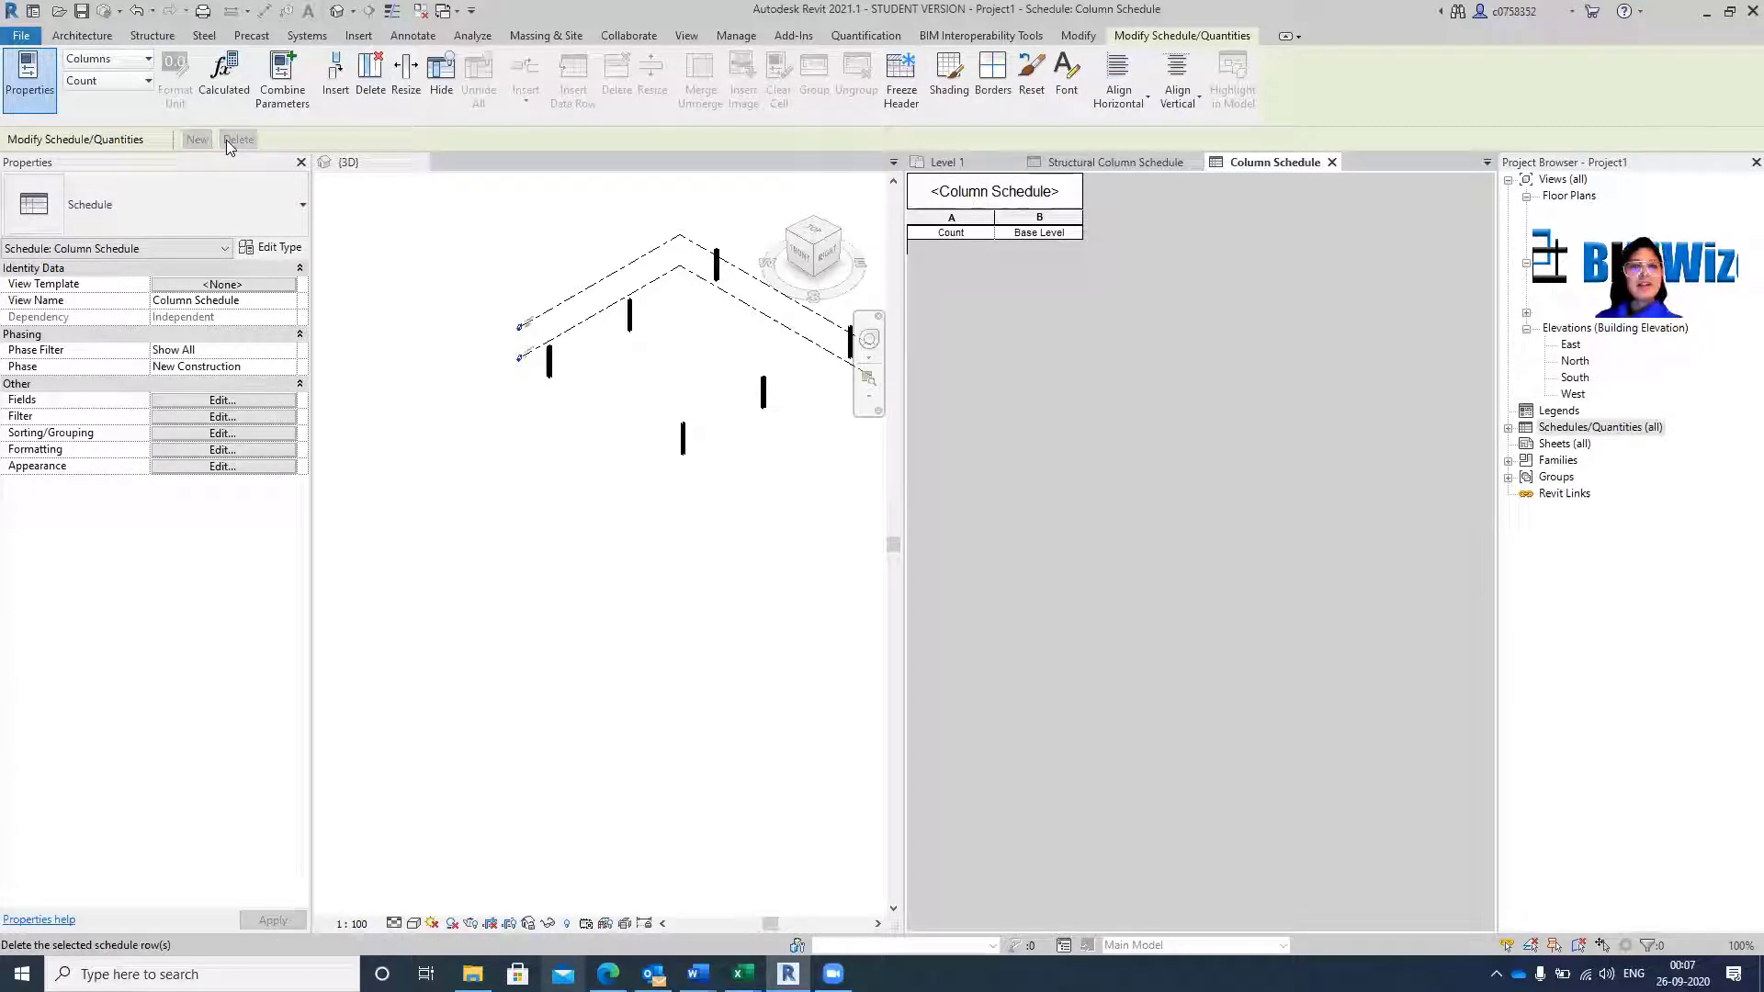
click(1110, 163)
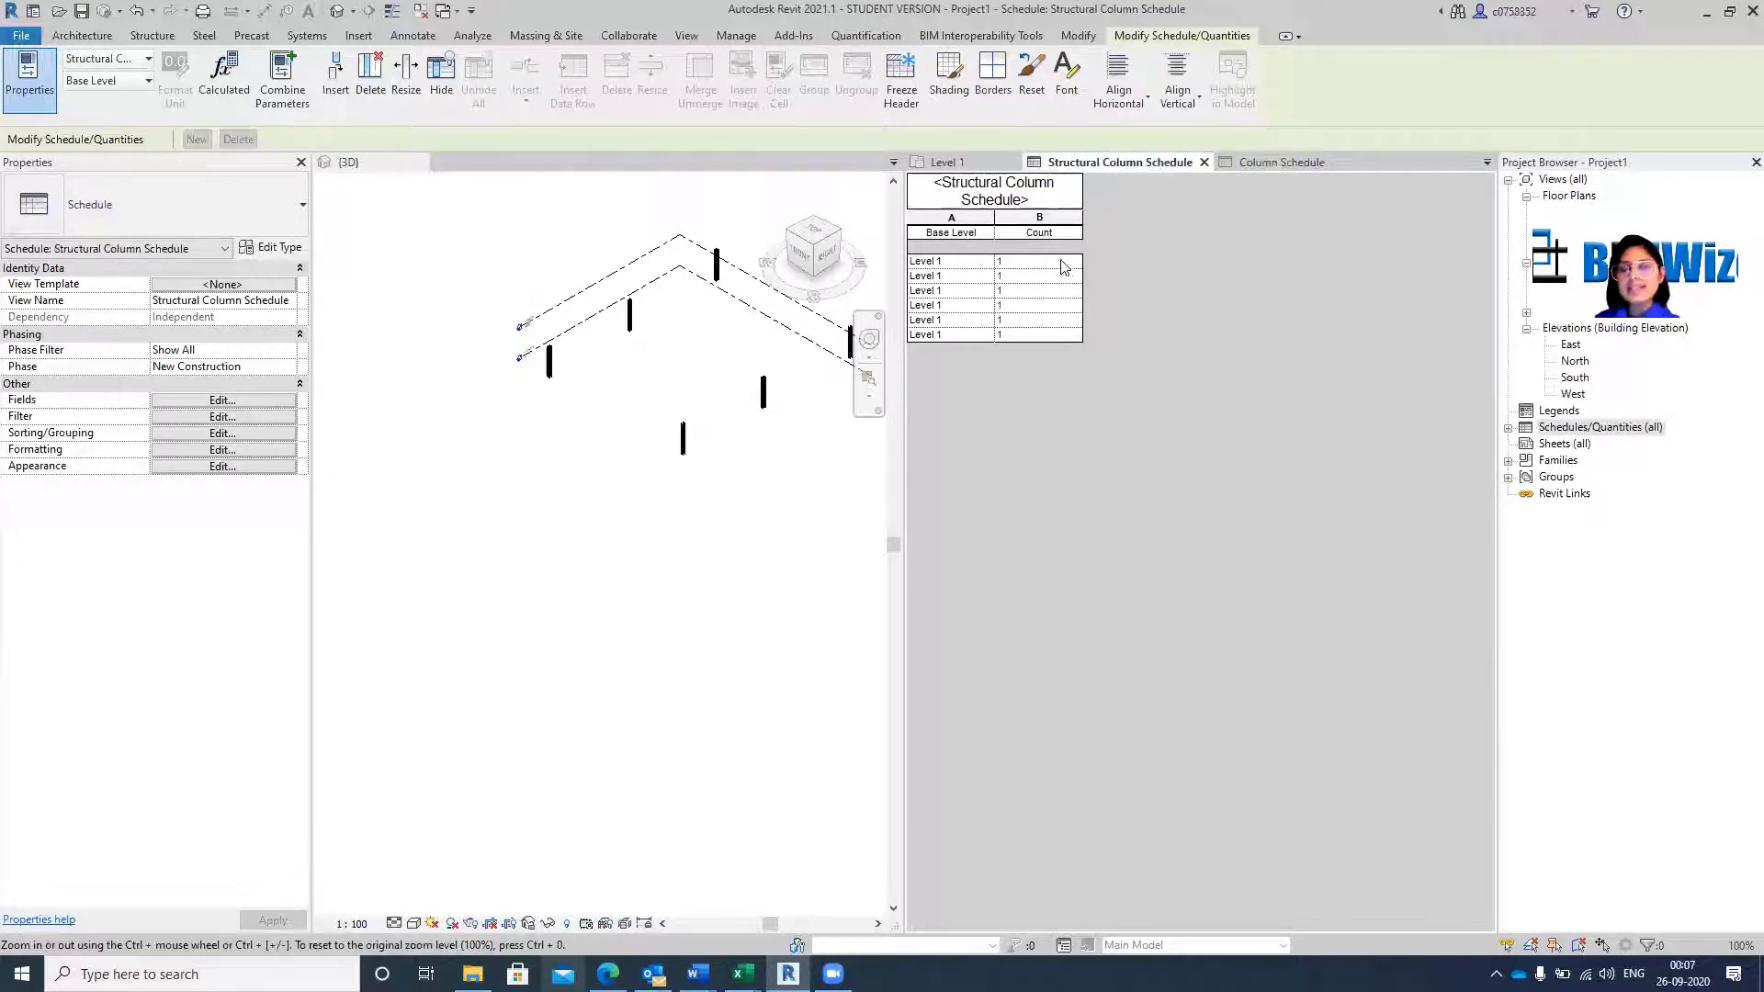
click(1323, 163)
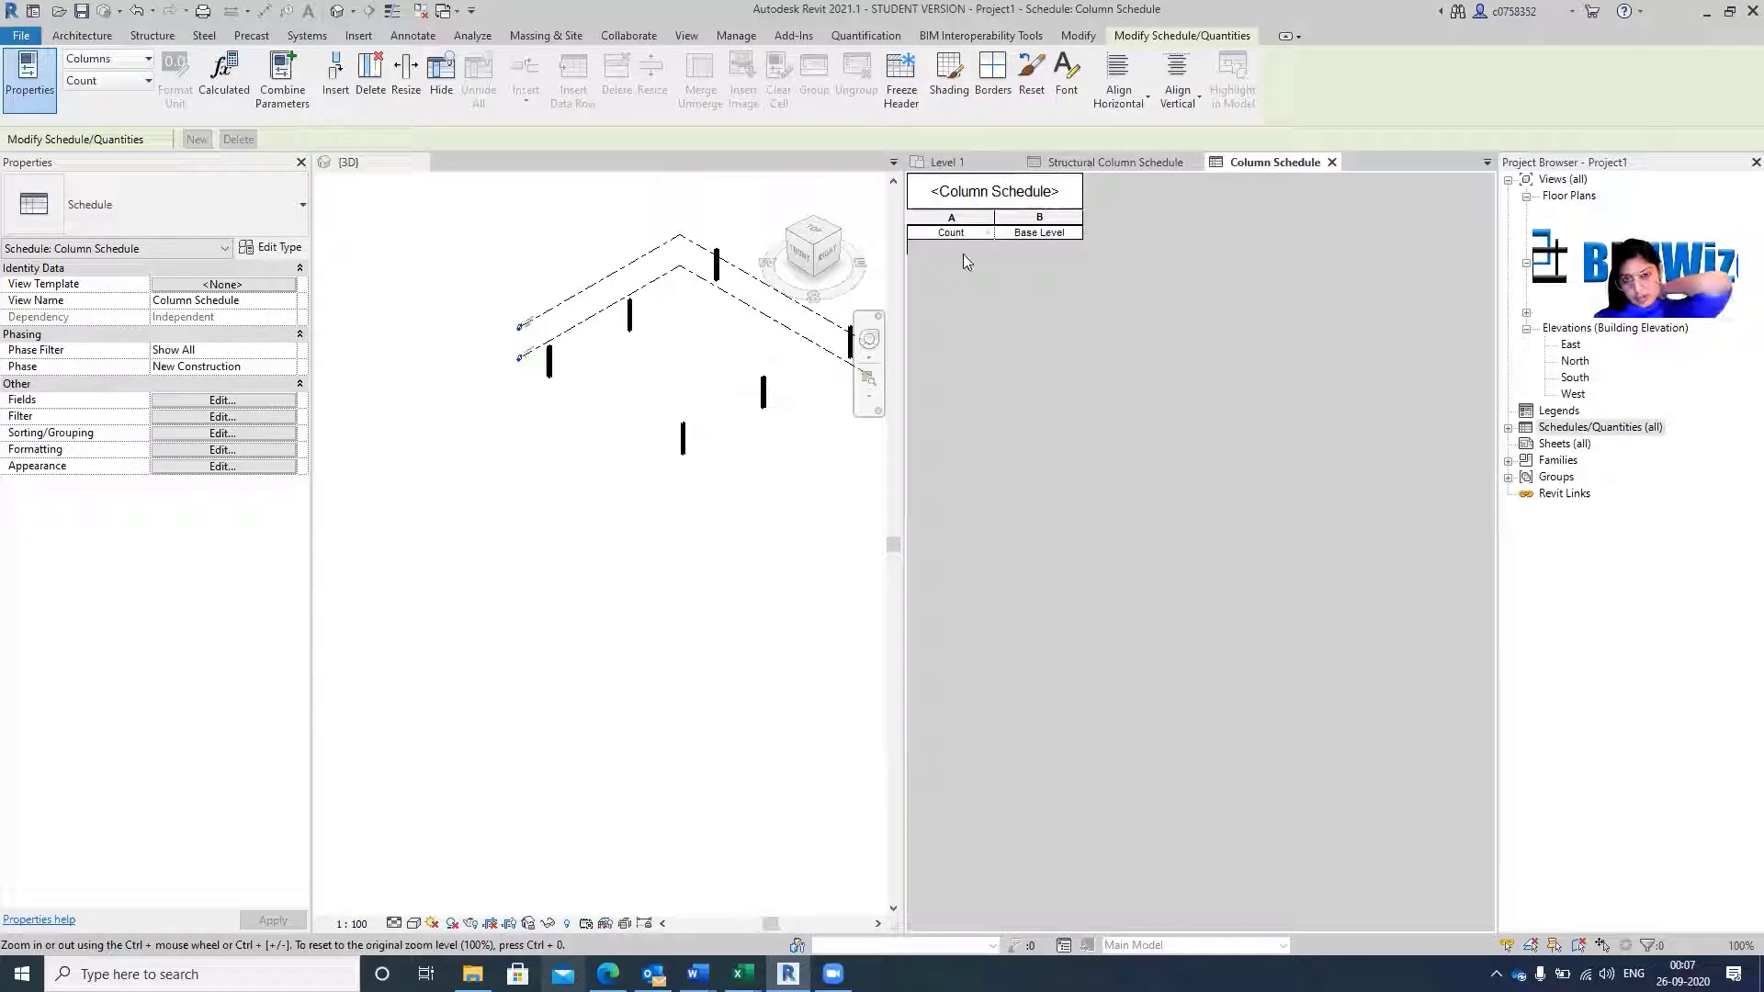
click(740, 503)
scroll(755, 533, down, 4)
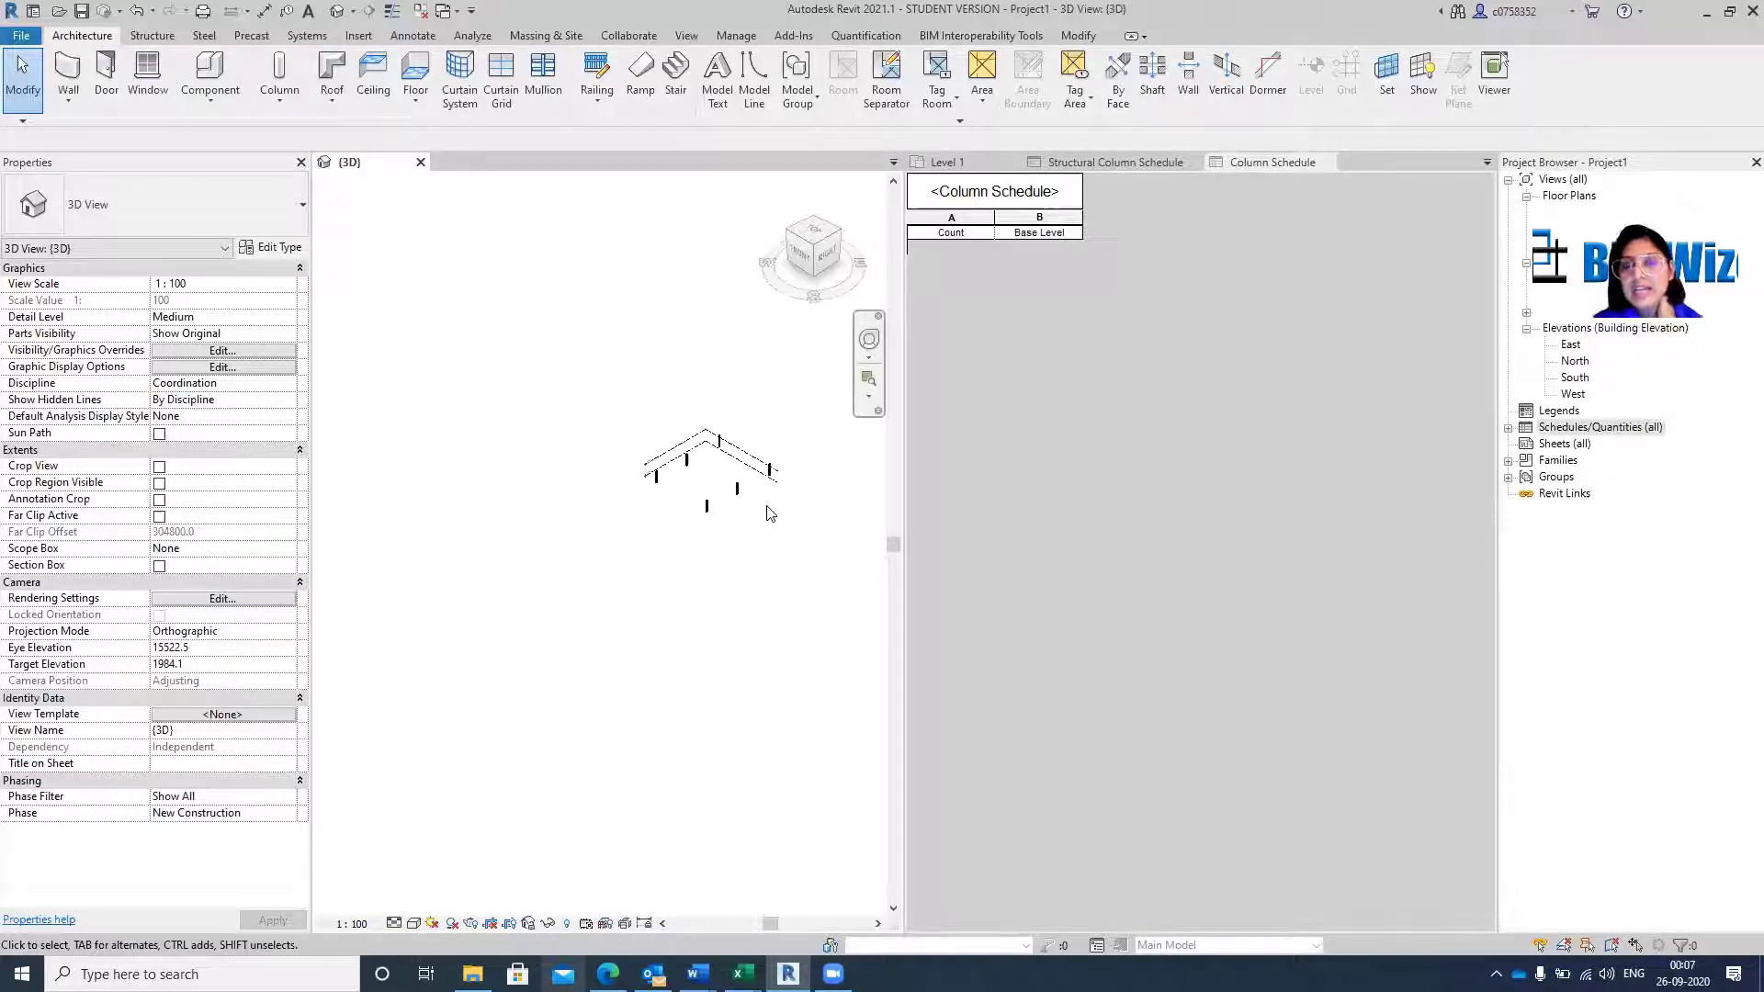
Open the type properties of the structural column at grids 1 and 4 in the Level 1 plan.
click(974, 164)
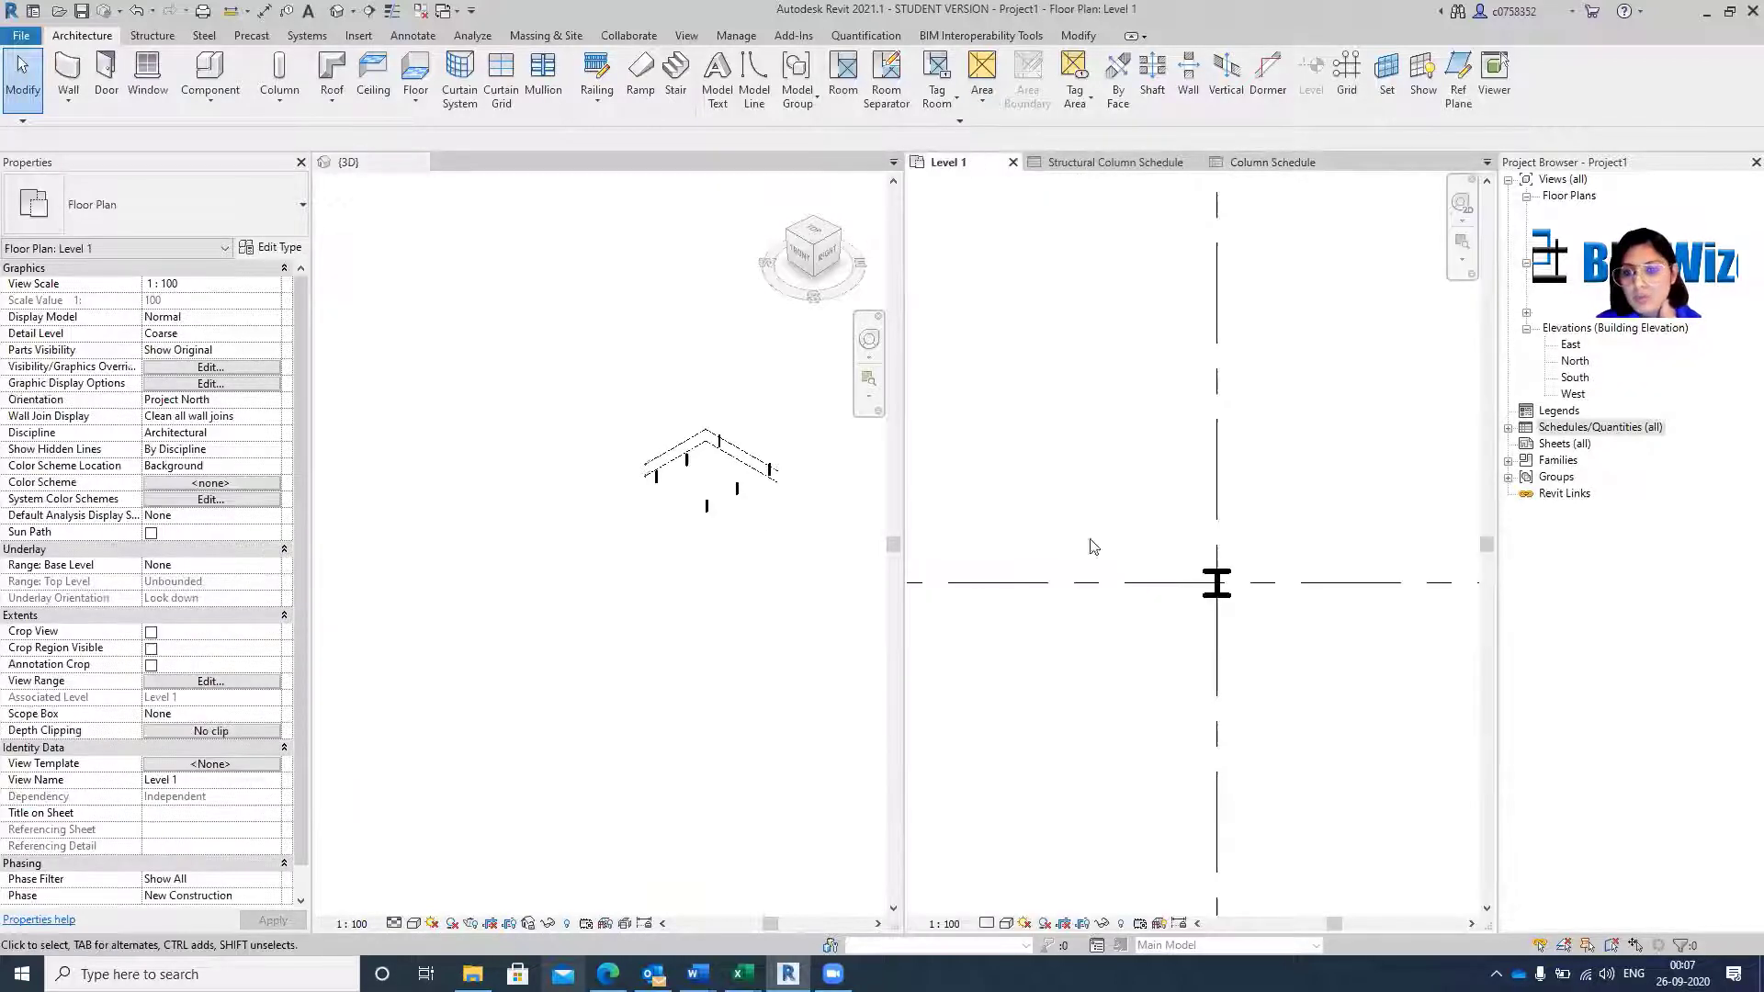
scroll(1185, 464, down, 5)
scroll(994, 243, up, 4)
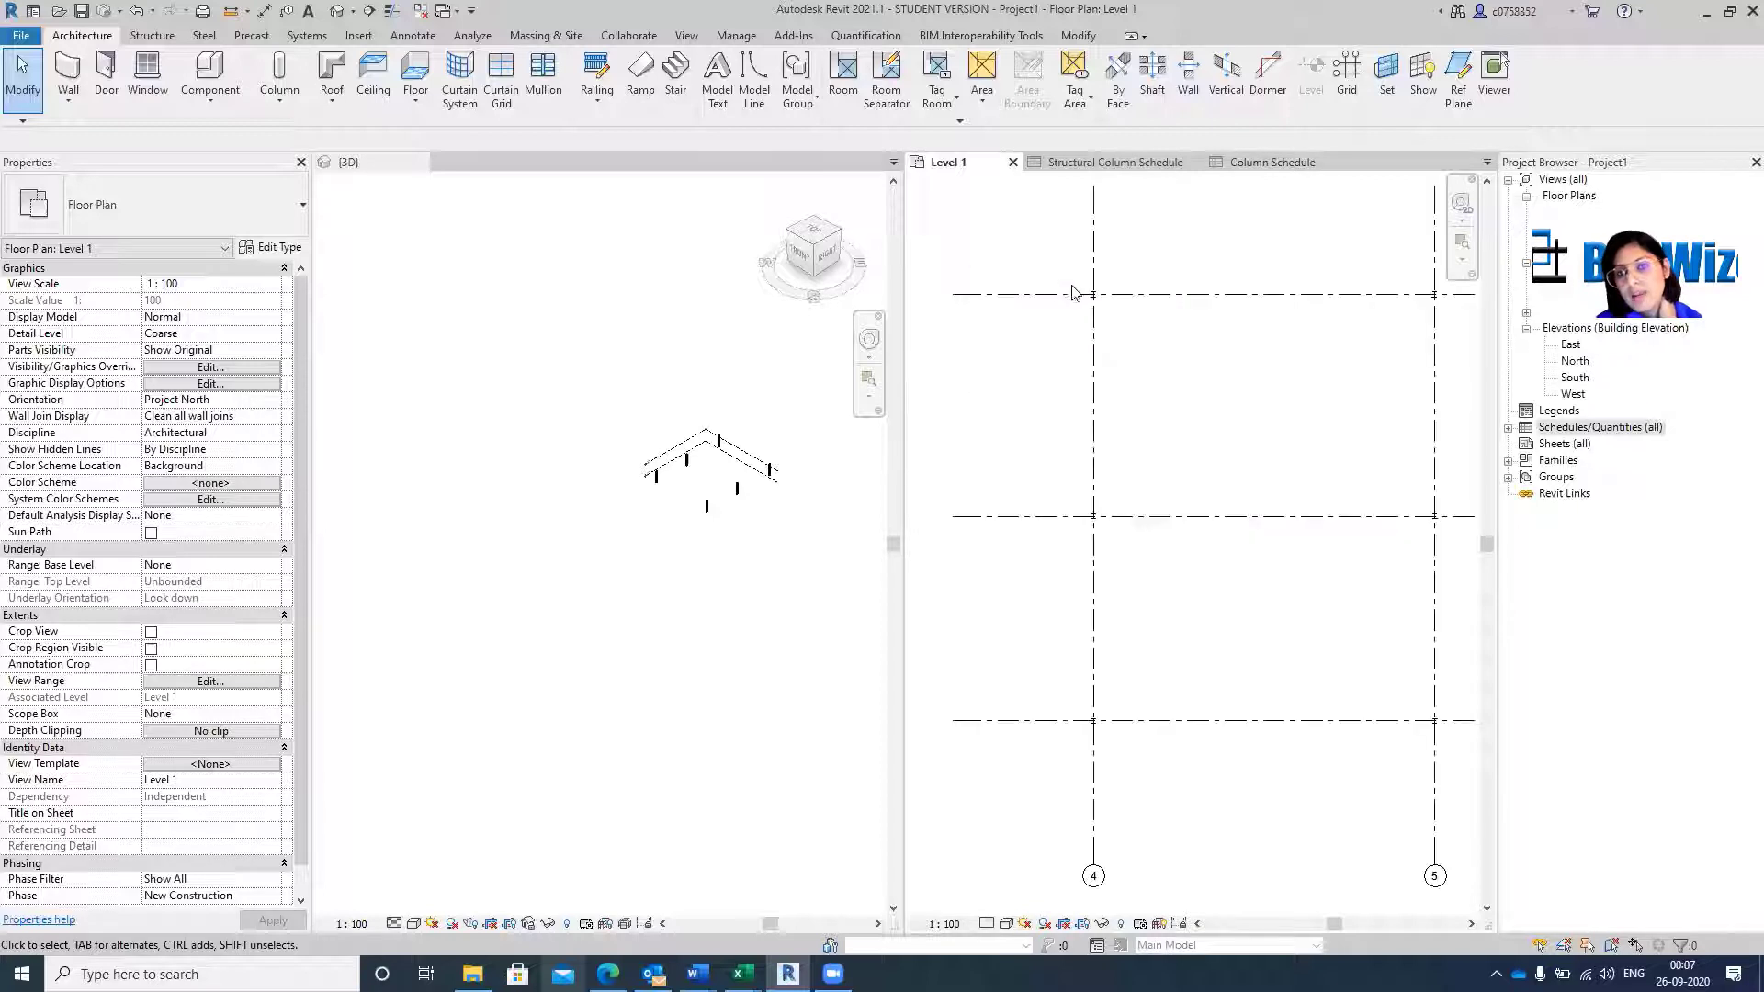
scroll(892, 482, down, 2)
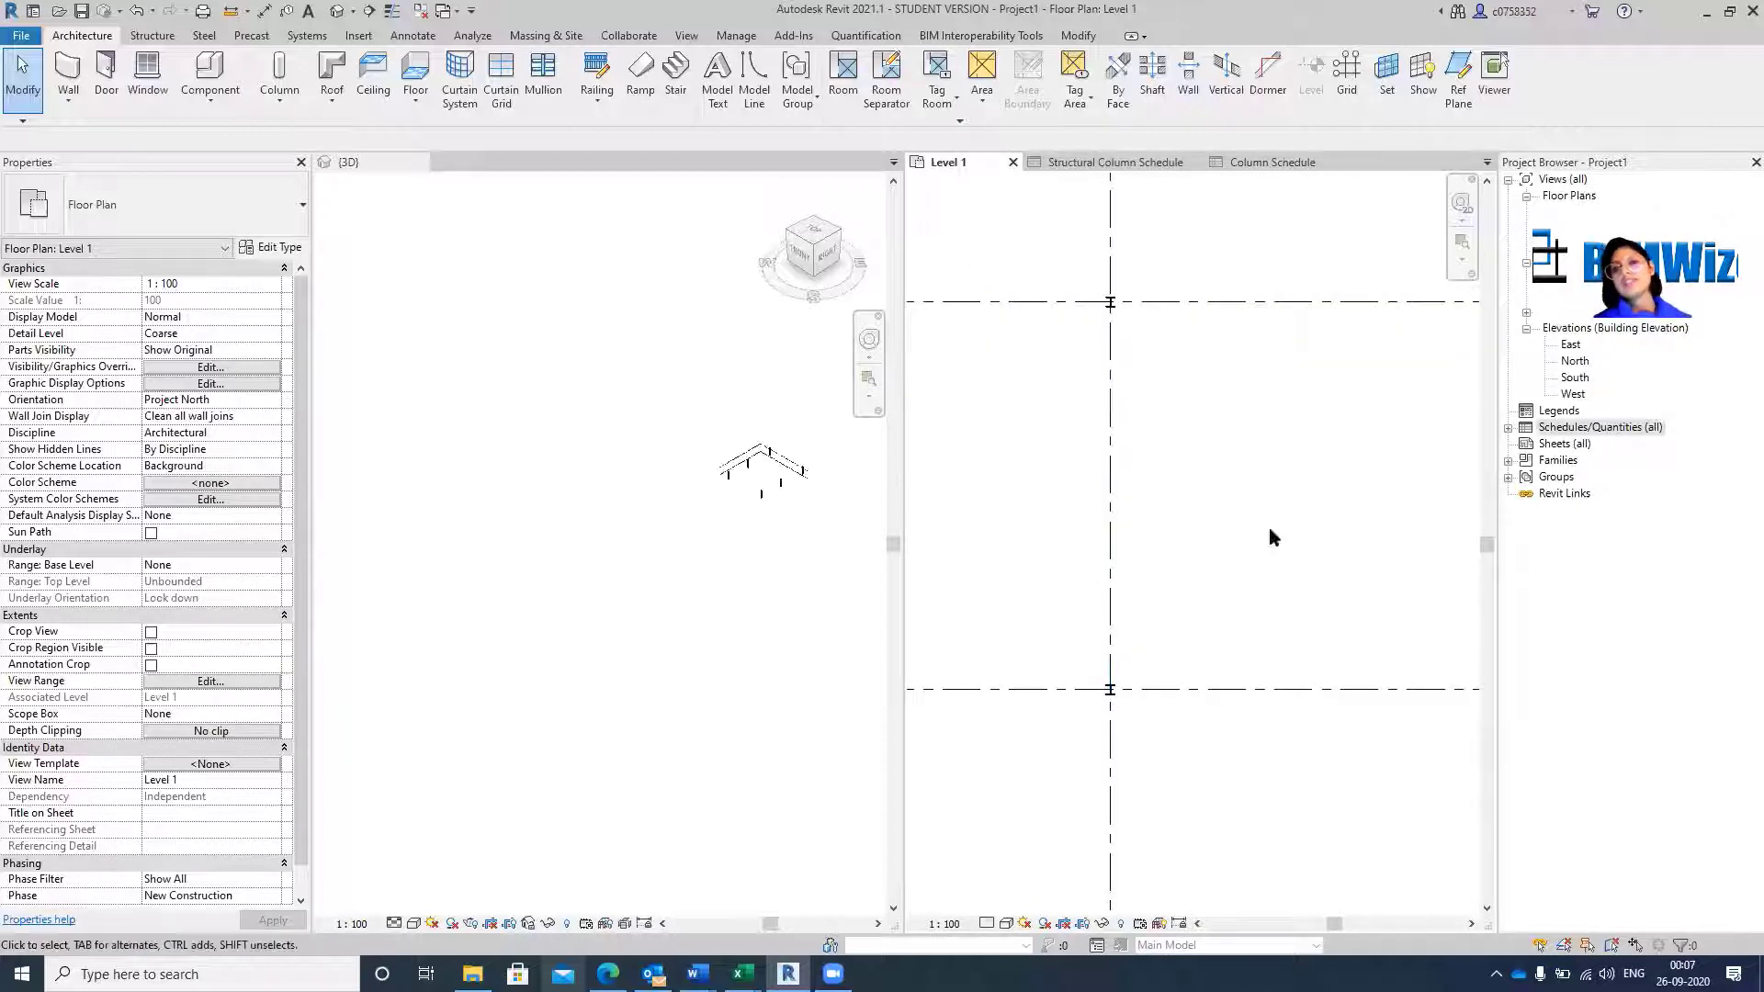
scroll(1203, 483, down, 4)
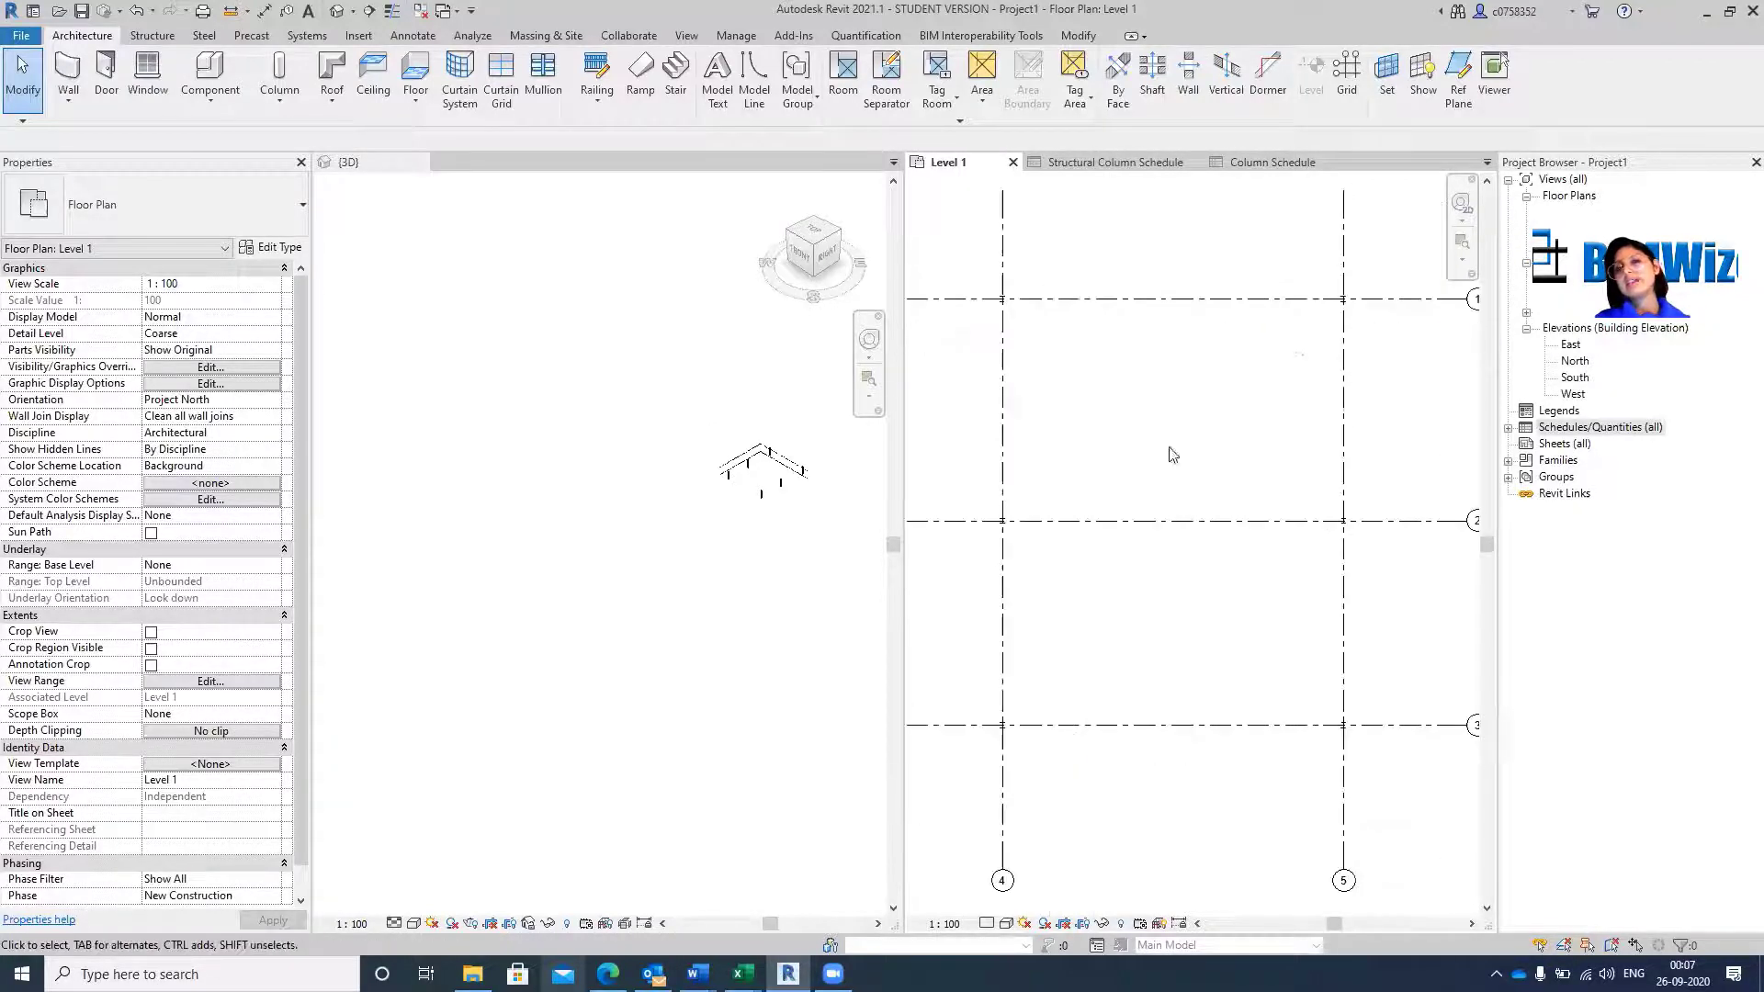
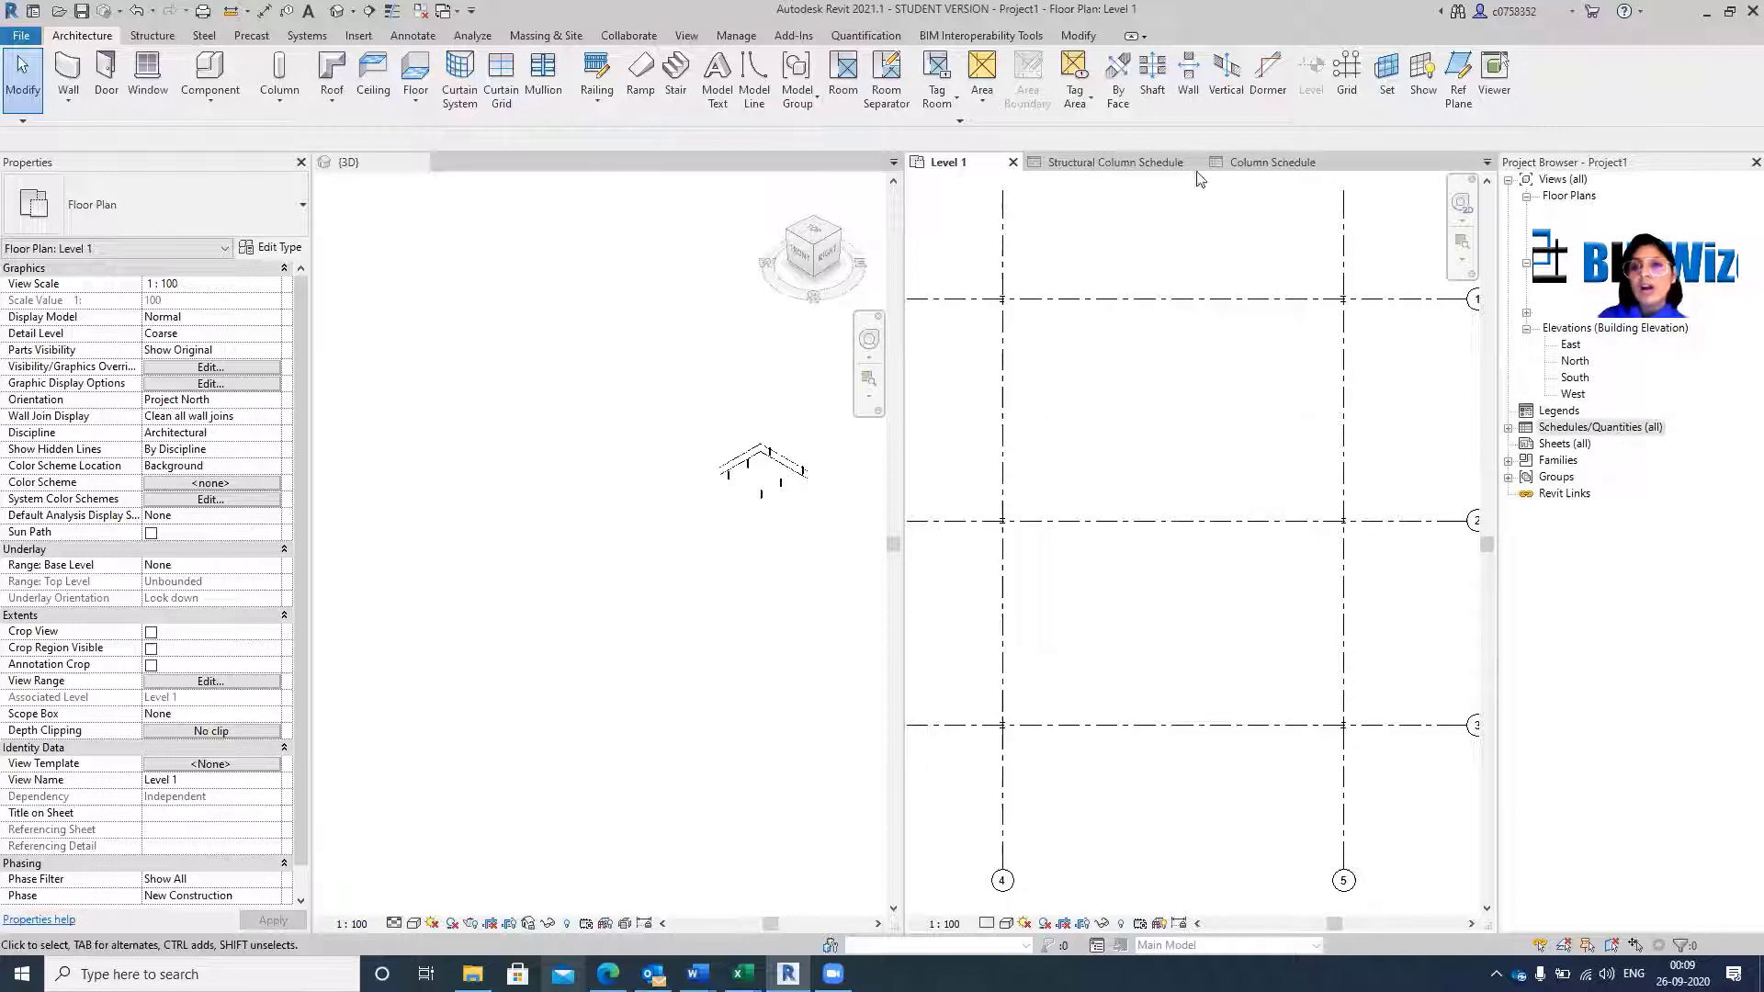
scroll(1025, 289, down, 1)
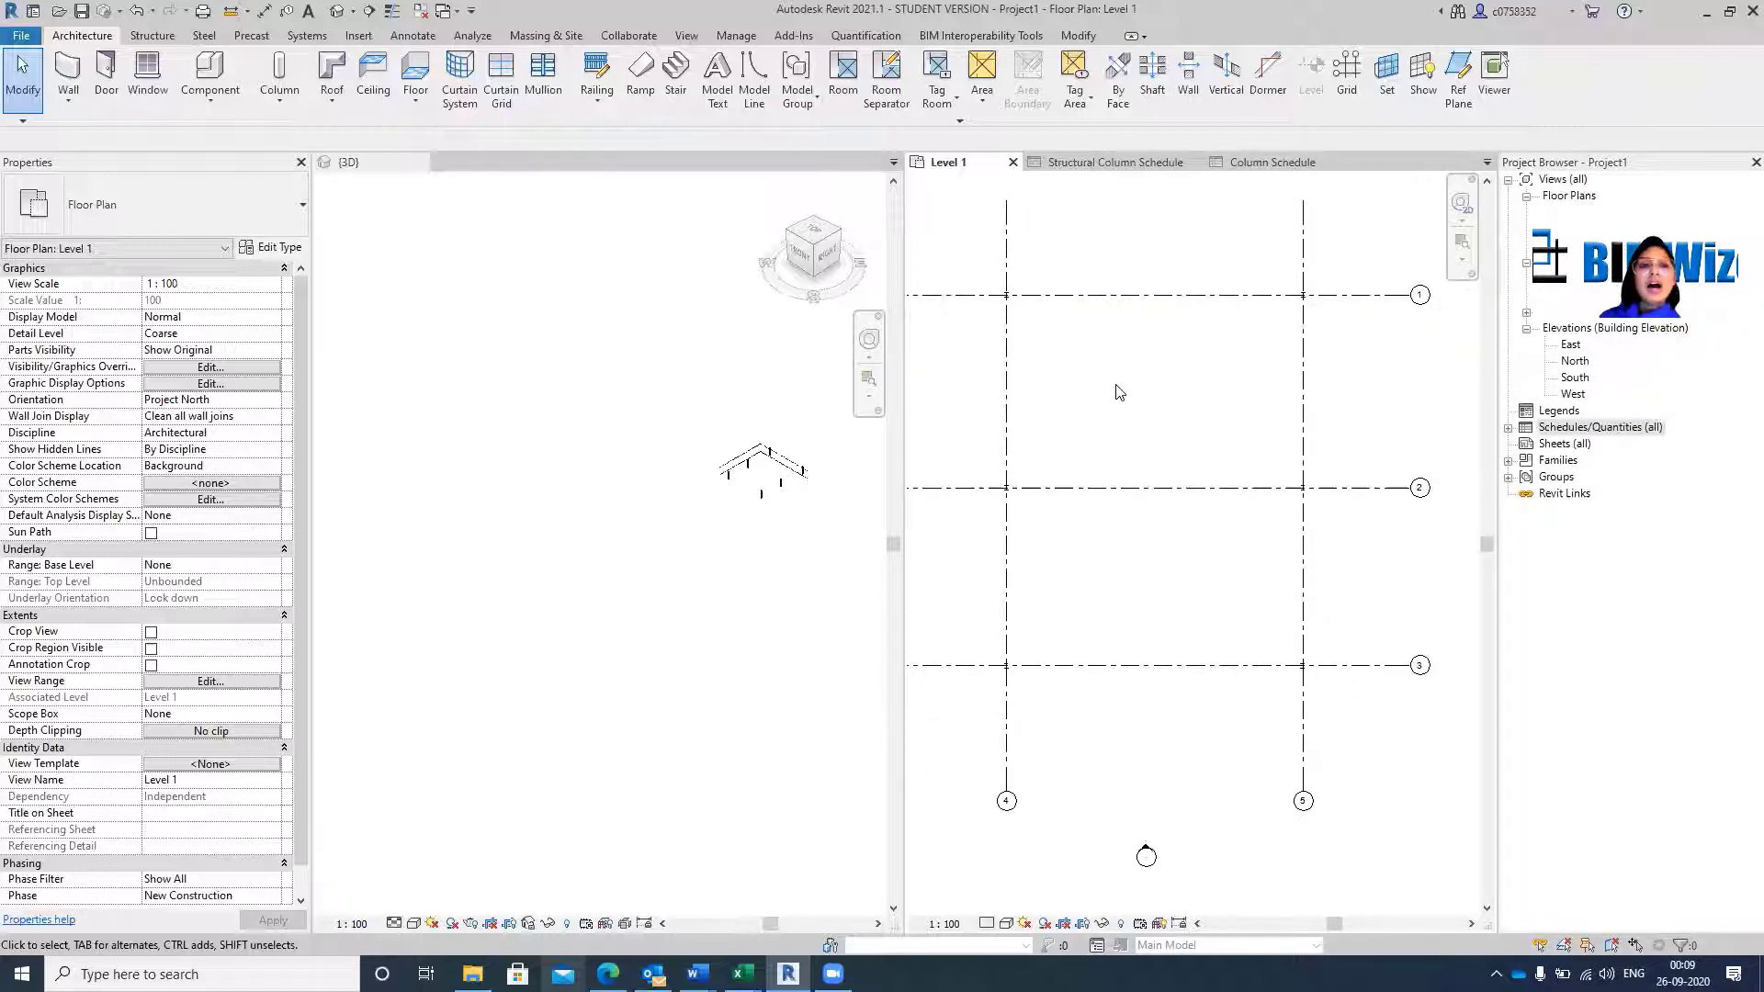
scroll(1014, 292, up, 4)
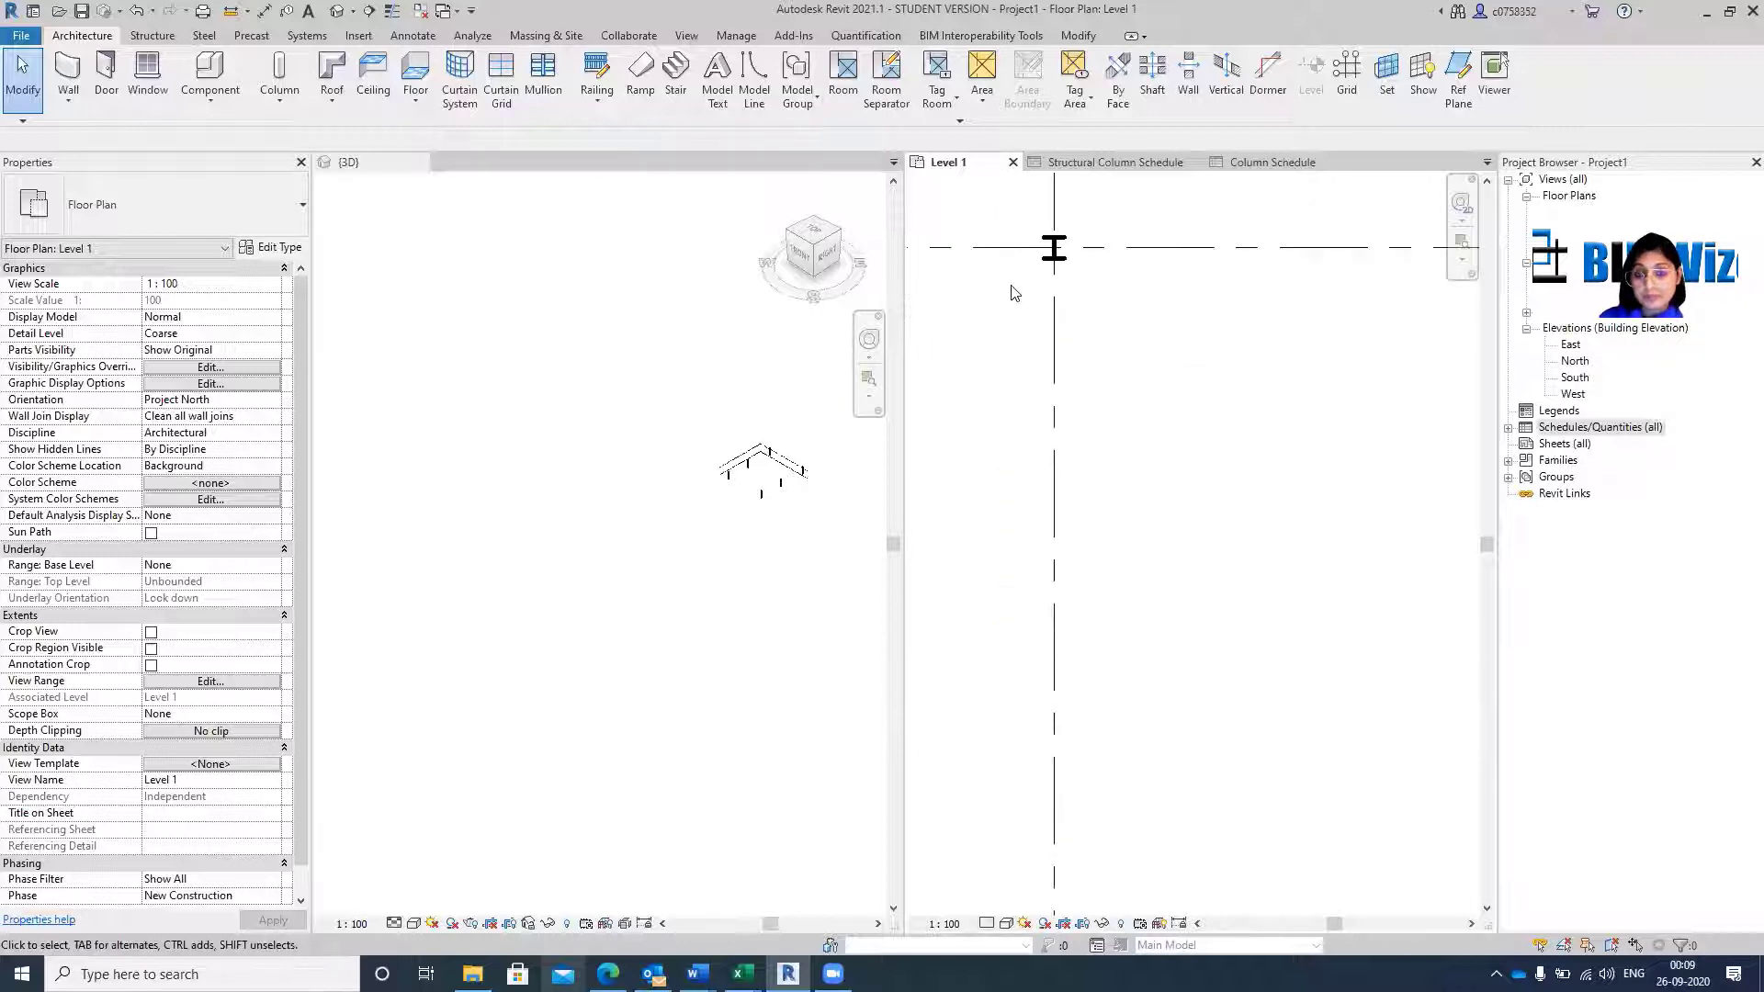
scroll(1014, 292, up, 3)
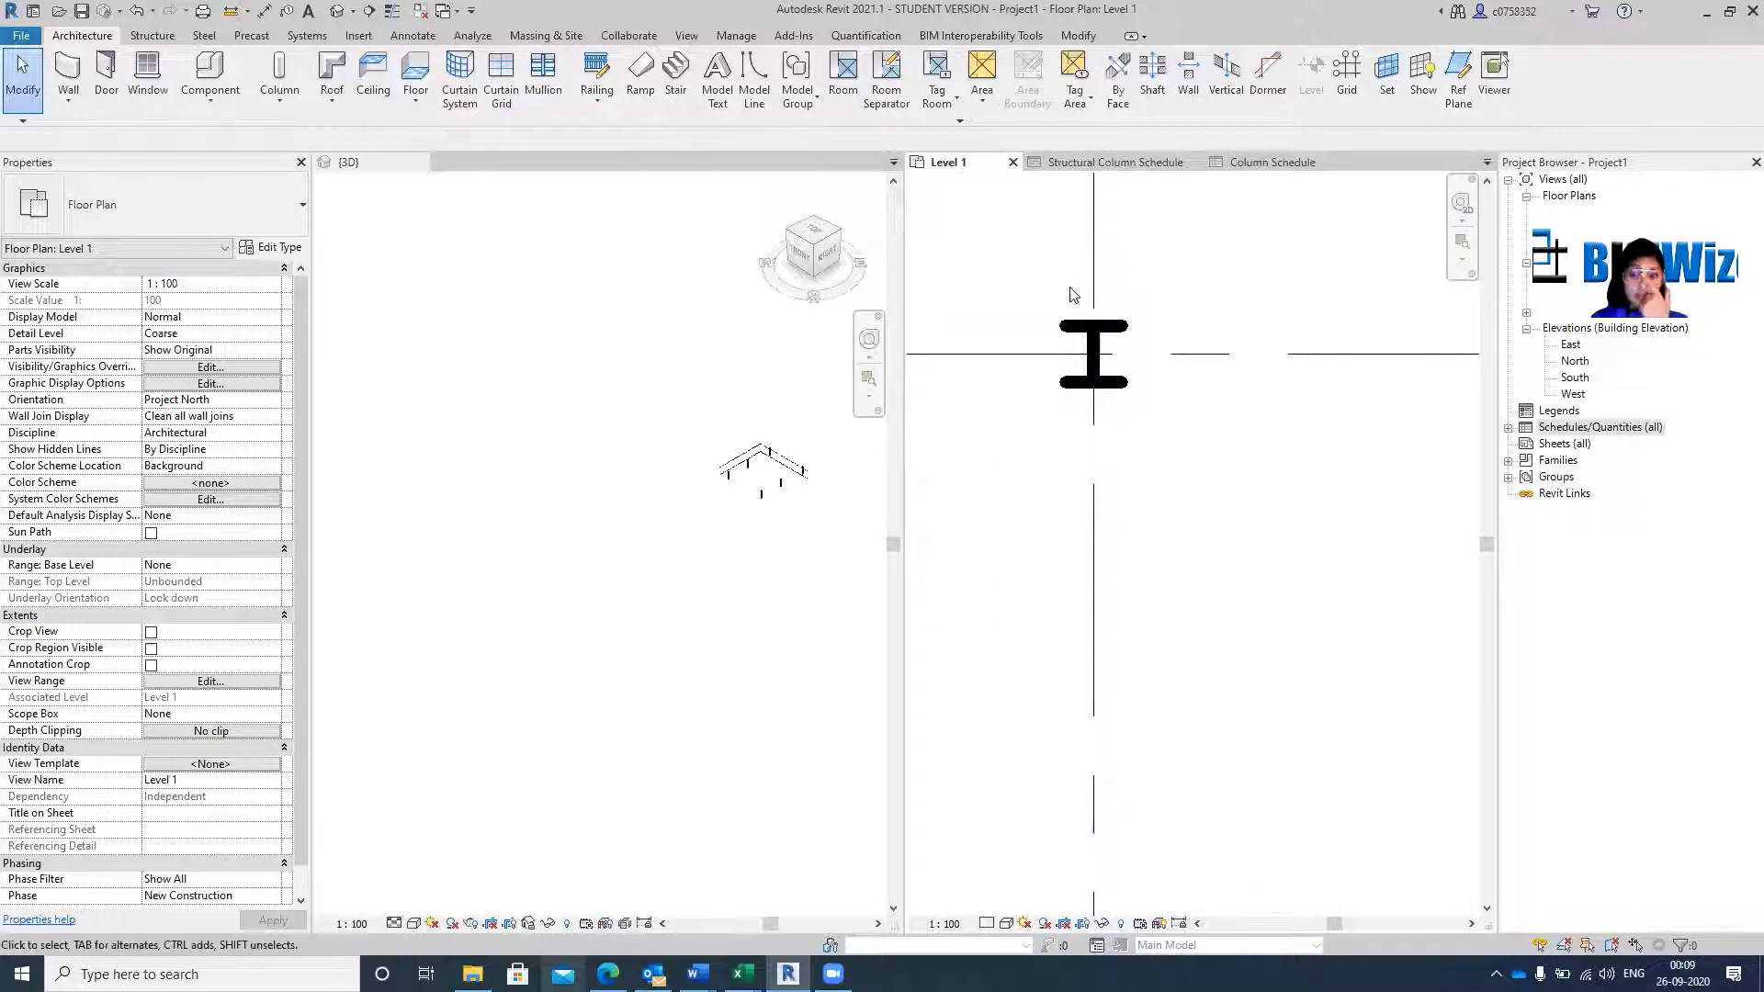
click(1062, 332)
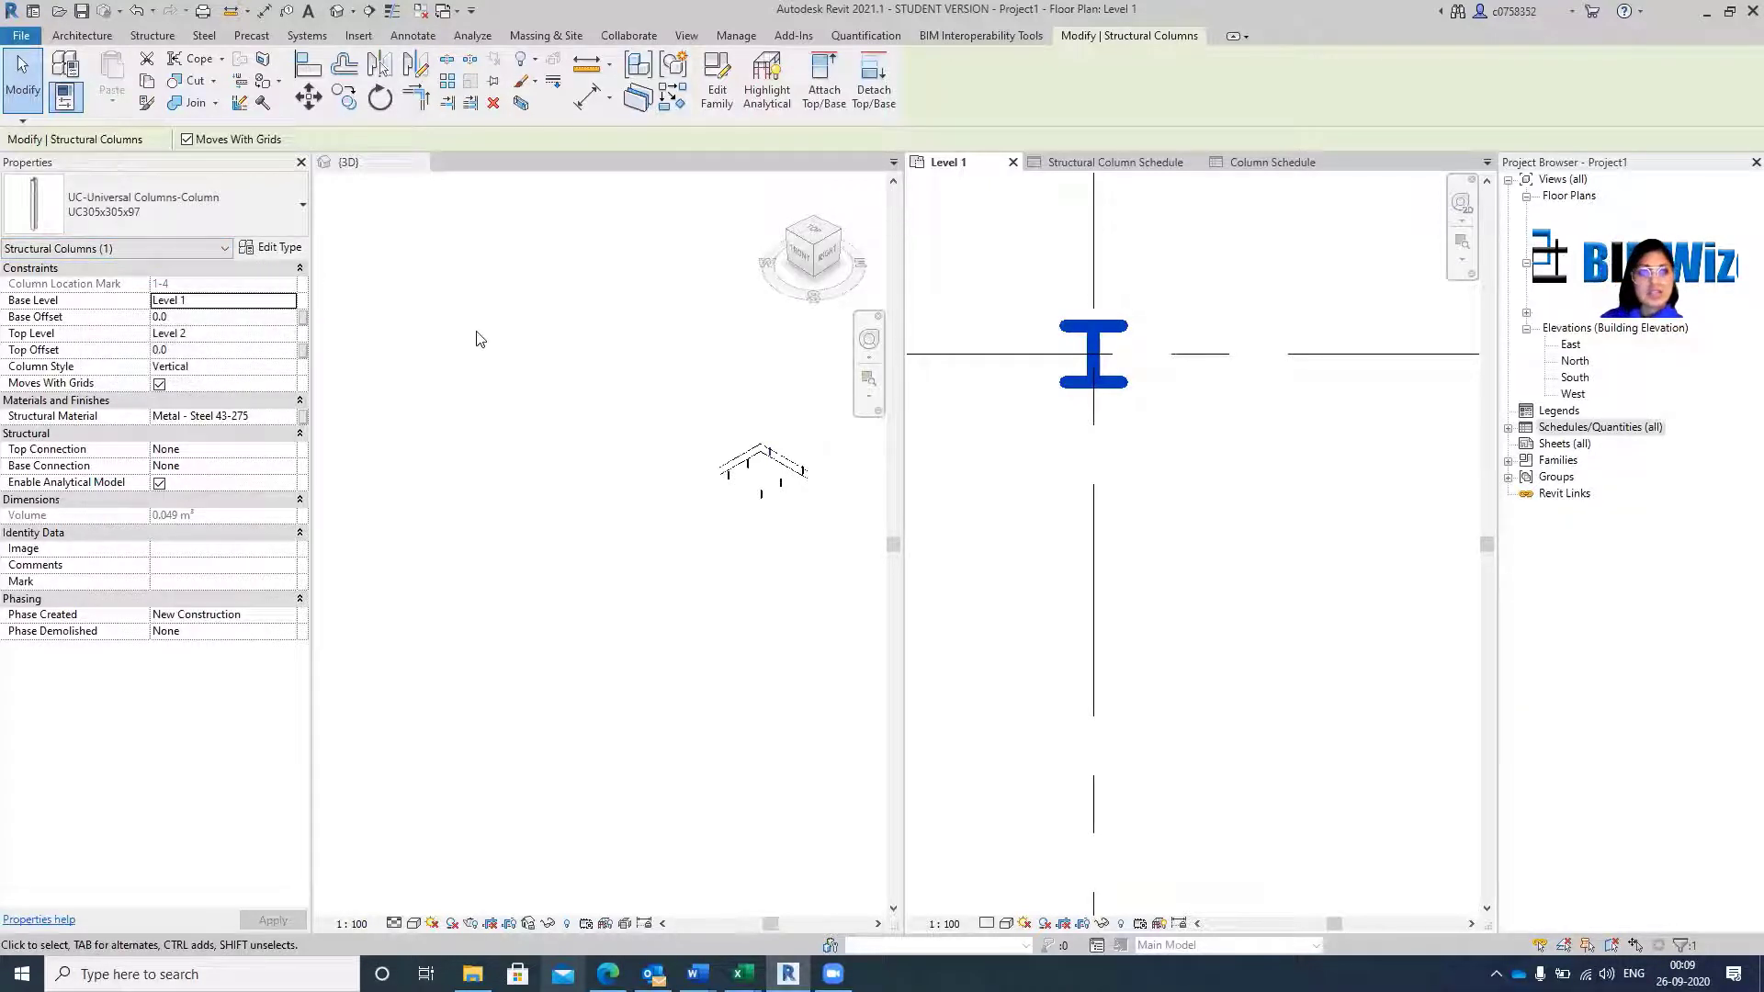
click(268, 248)
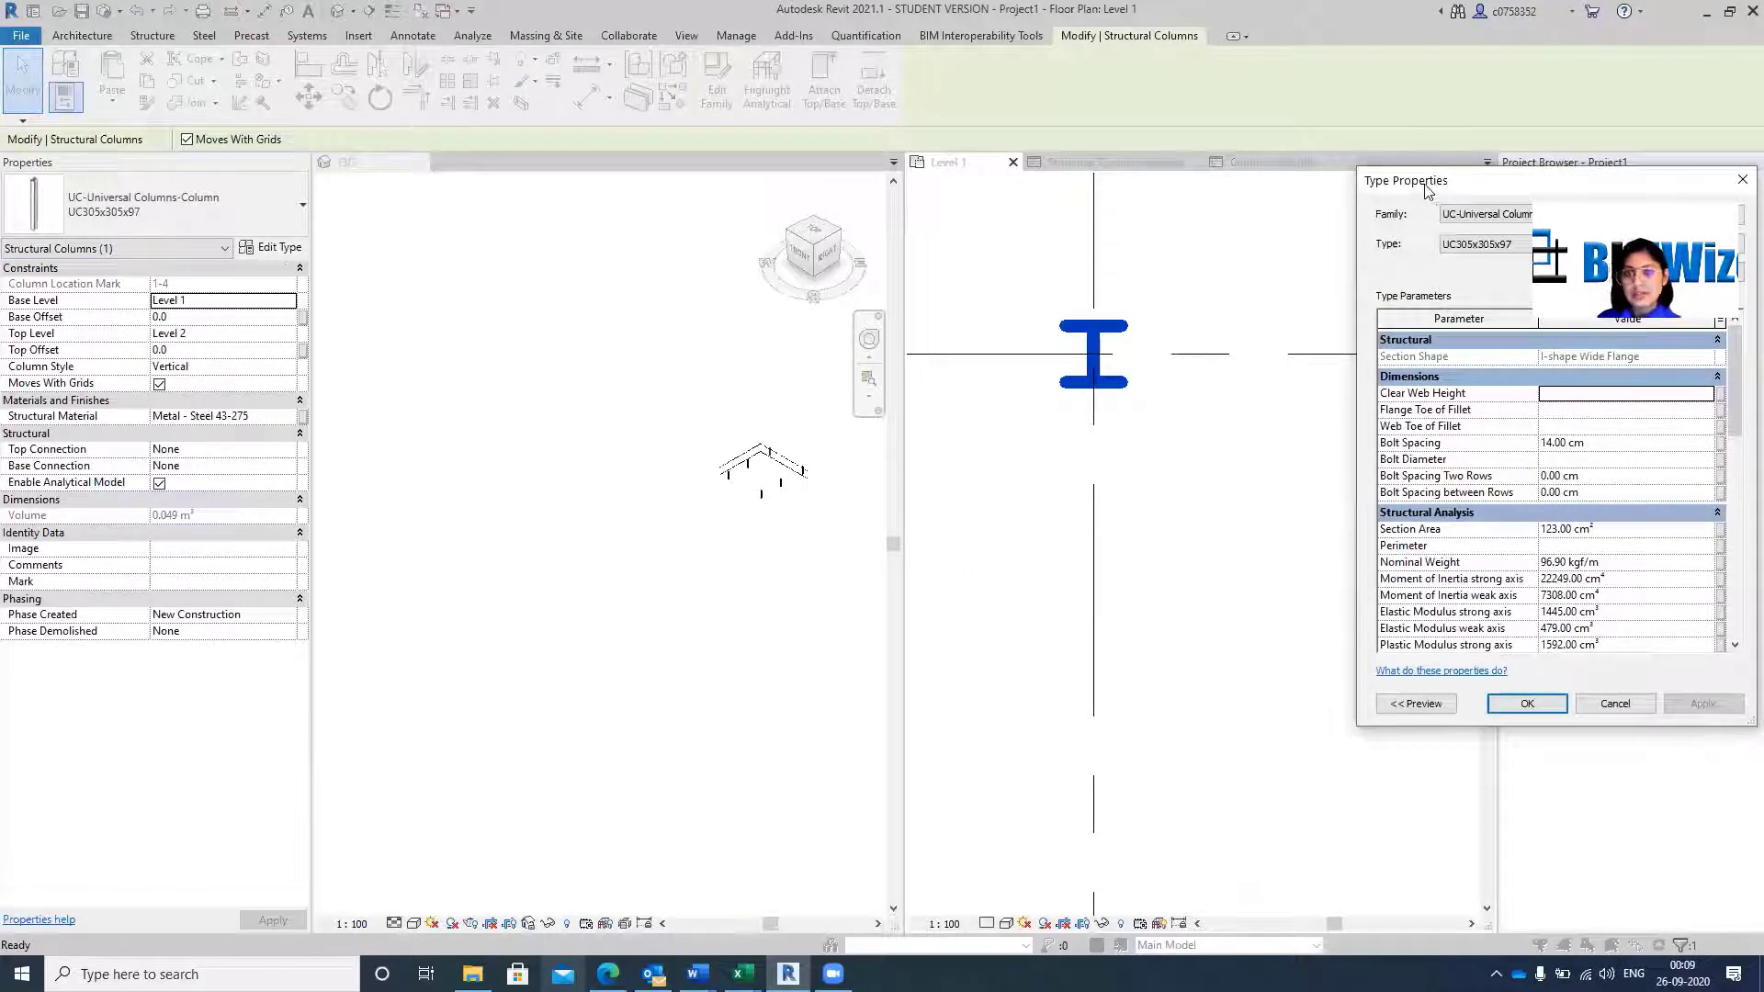
drag(1426, 189, 649, 191)
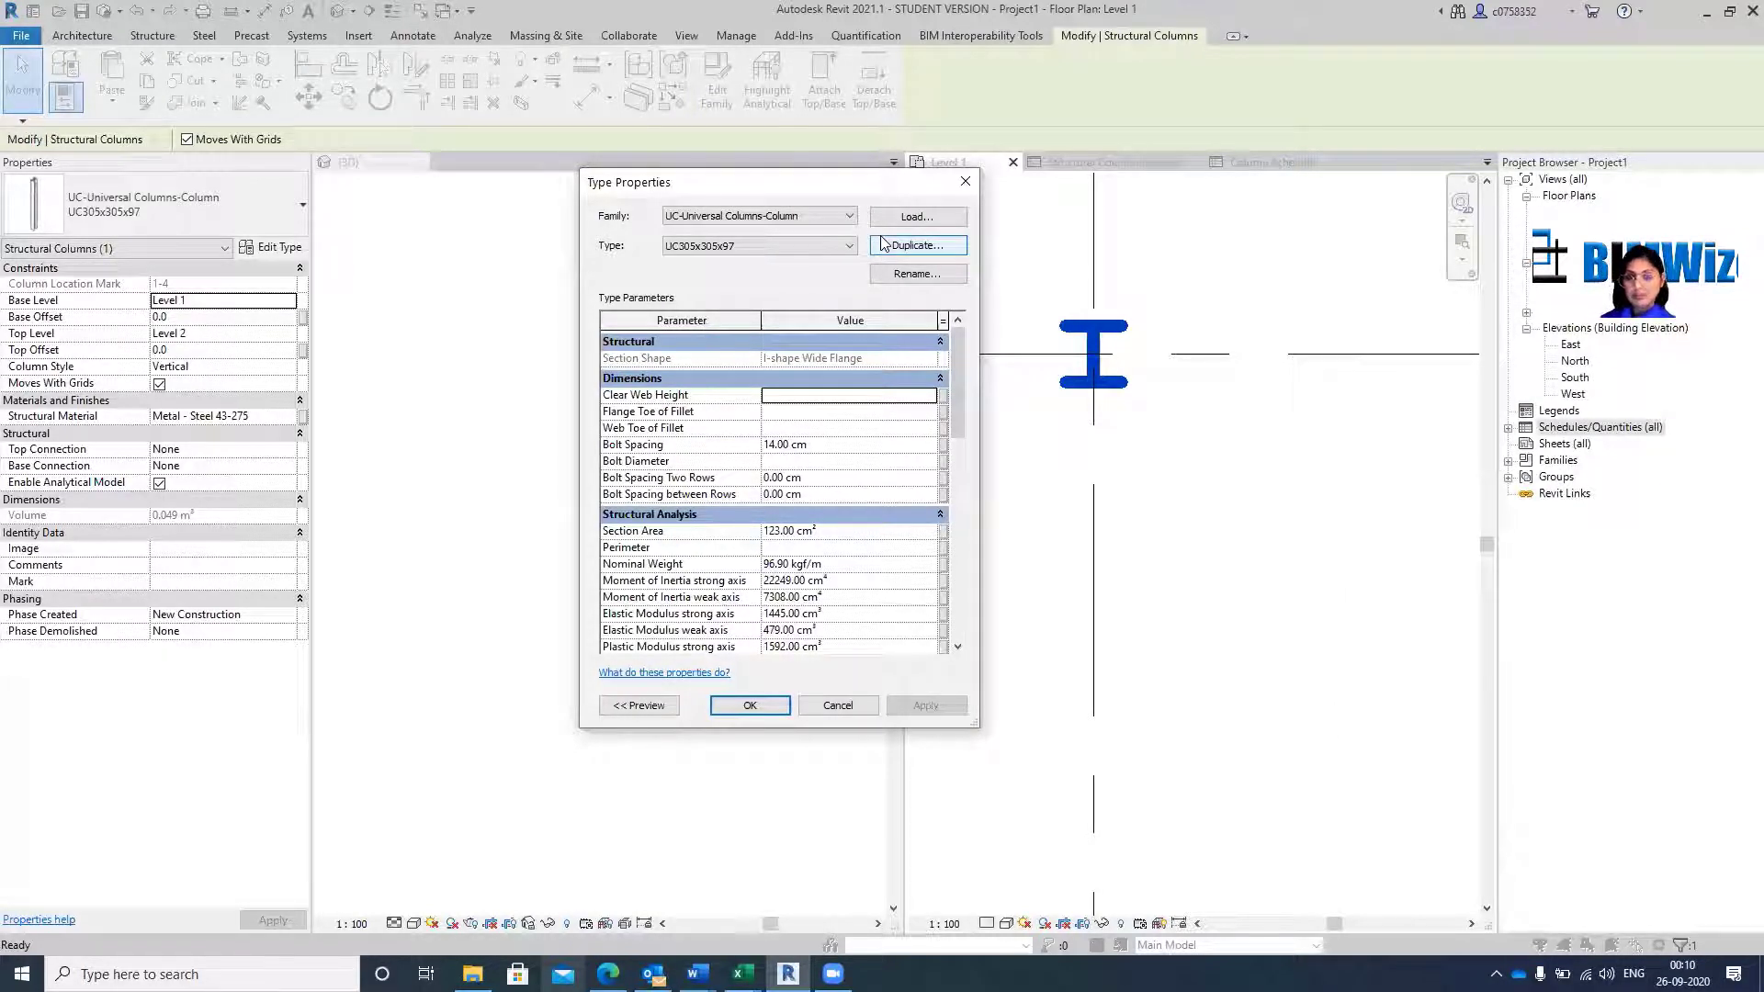
Examine the UC305x305x97 type parameters, including bolt spacing, structural analysis, section geometry and identity data.
scroll(821, 485, down, 7)
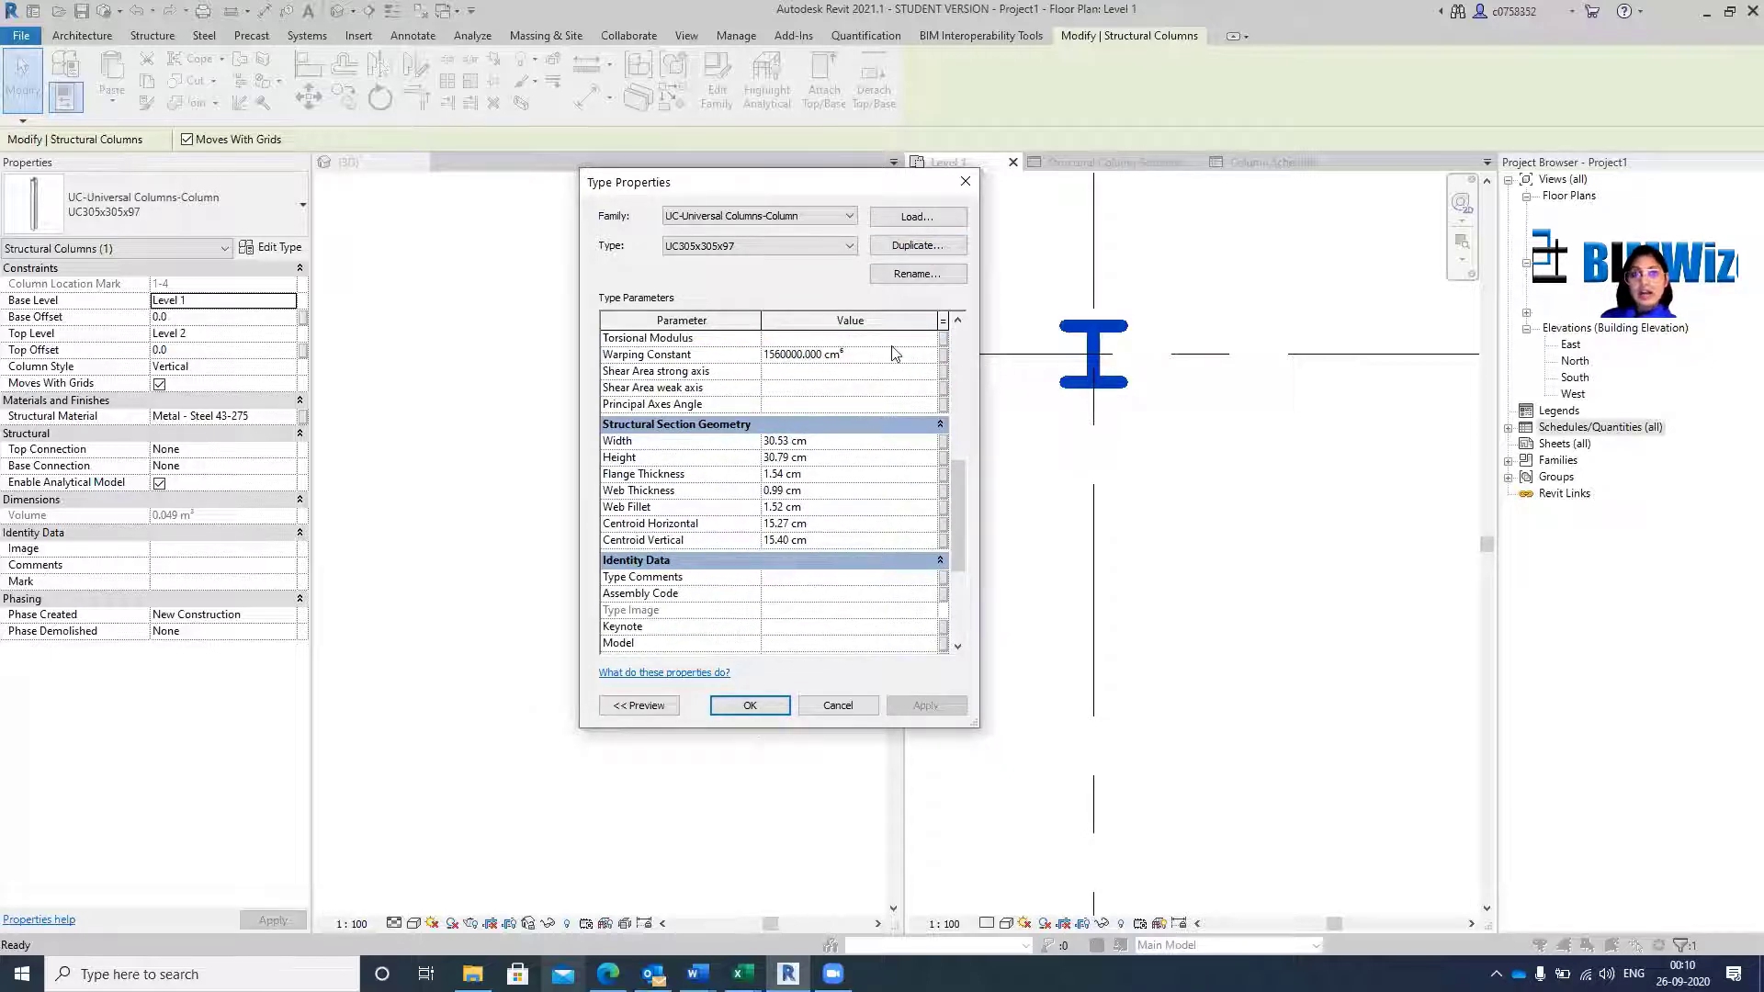
scroll(774, 373, up, 6)
scroll(774, 373, up, 3)
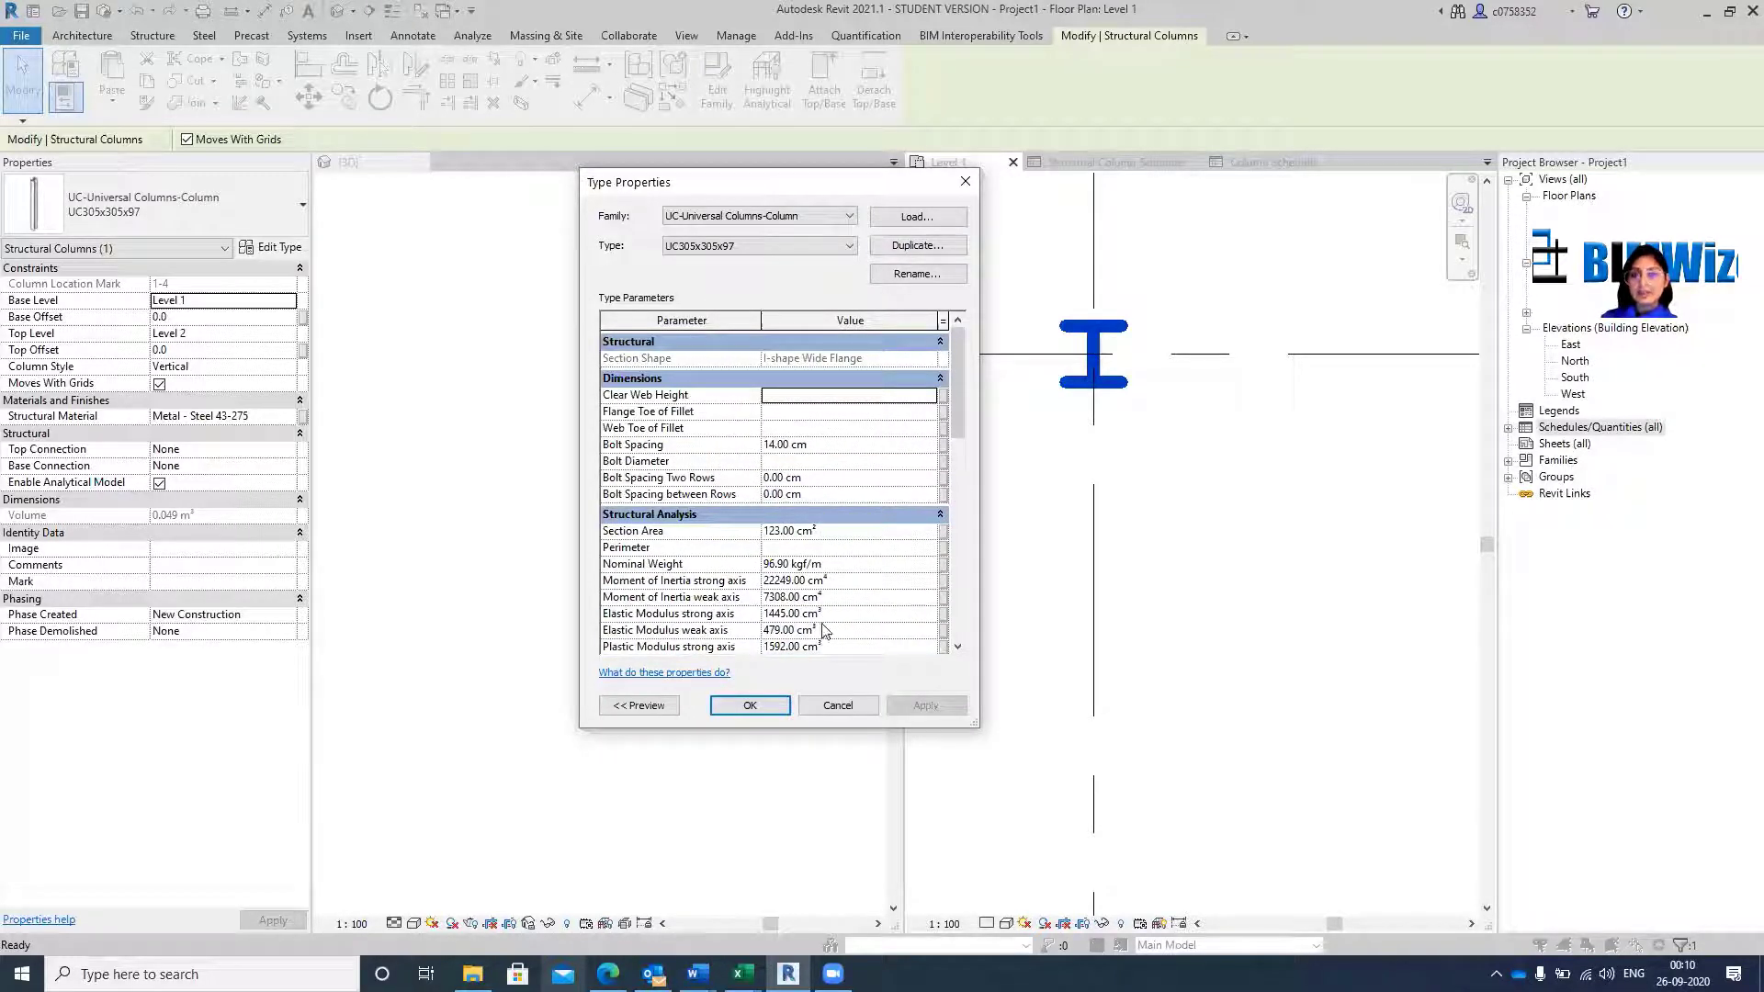
click(823, 444)
drag(811, 443, 735, 443)
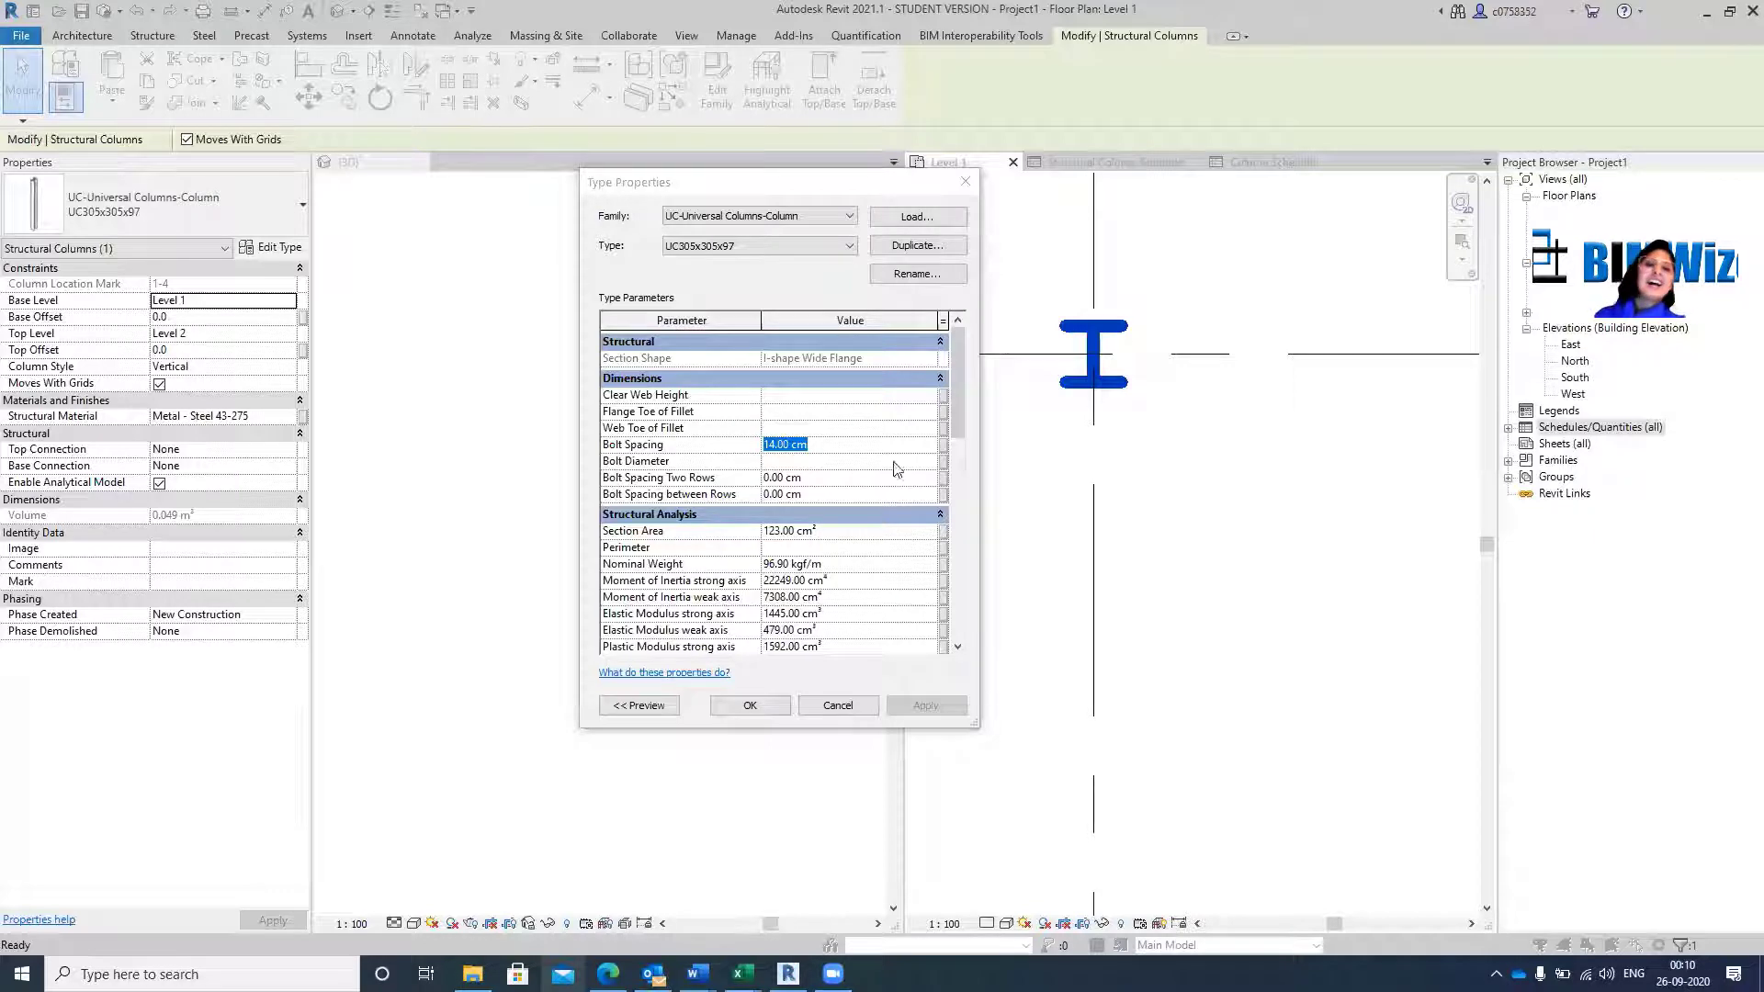
scroll(898, 471, down, 1)
scroll(831, 513, down, 6)
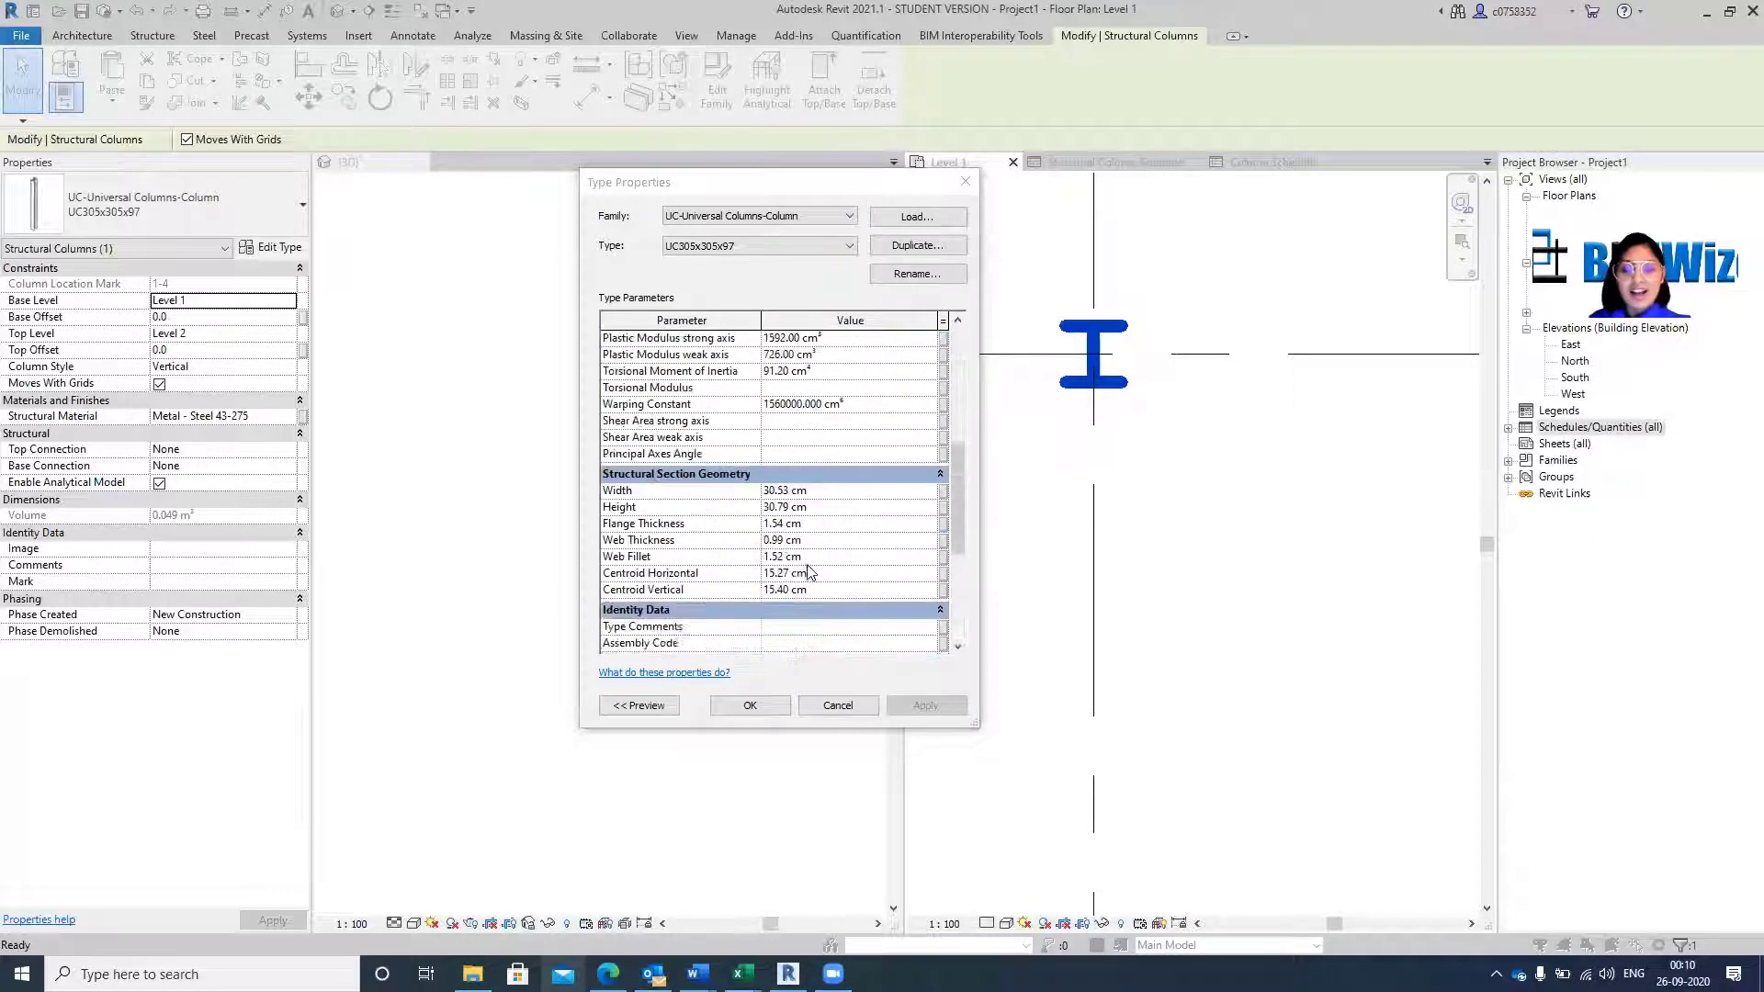
scroll(808, 563, down, 5)
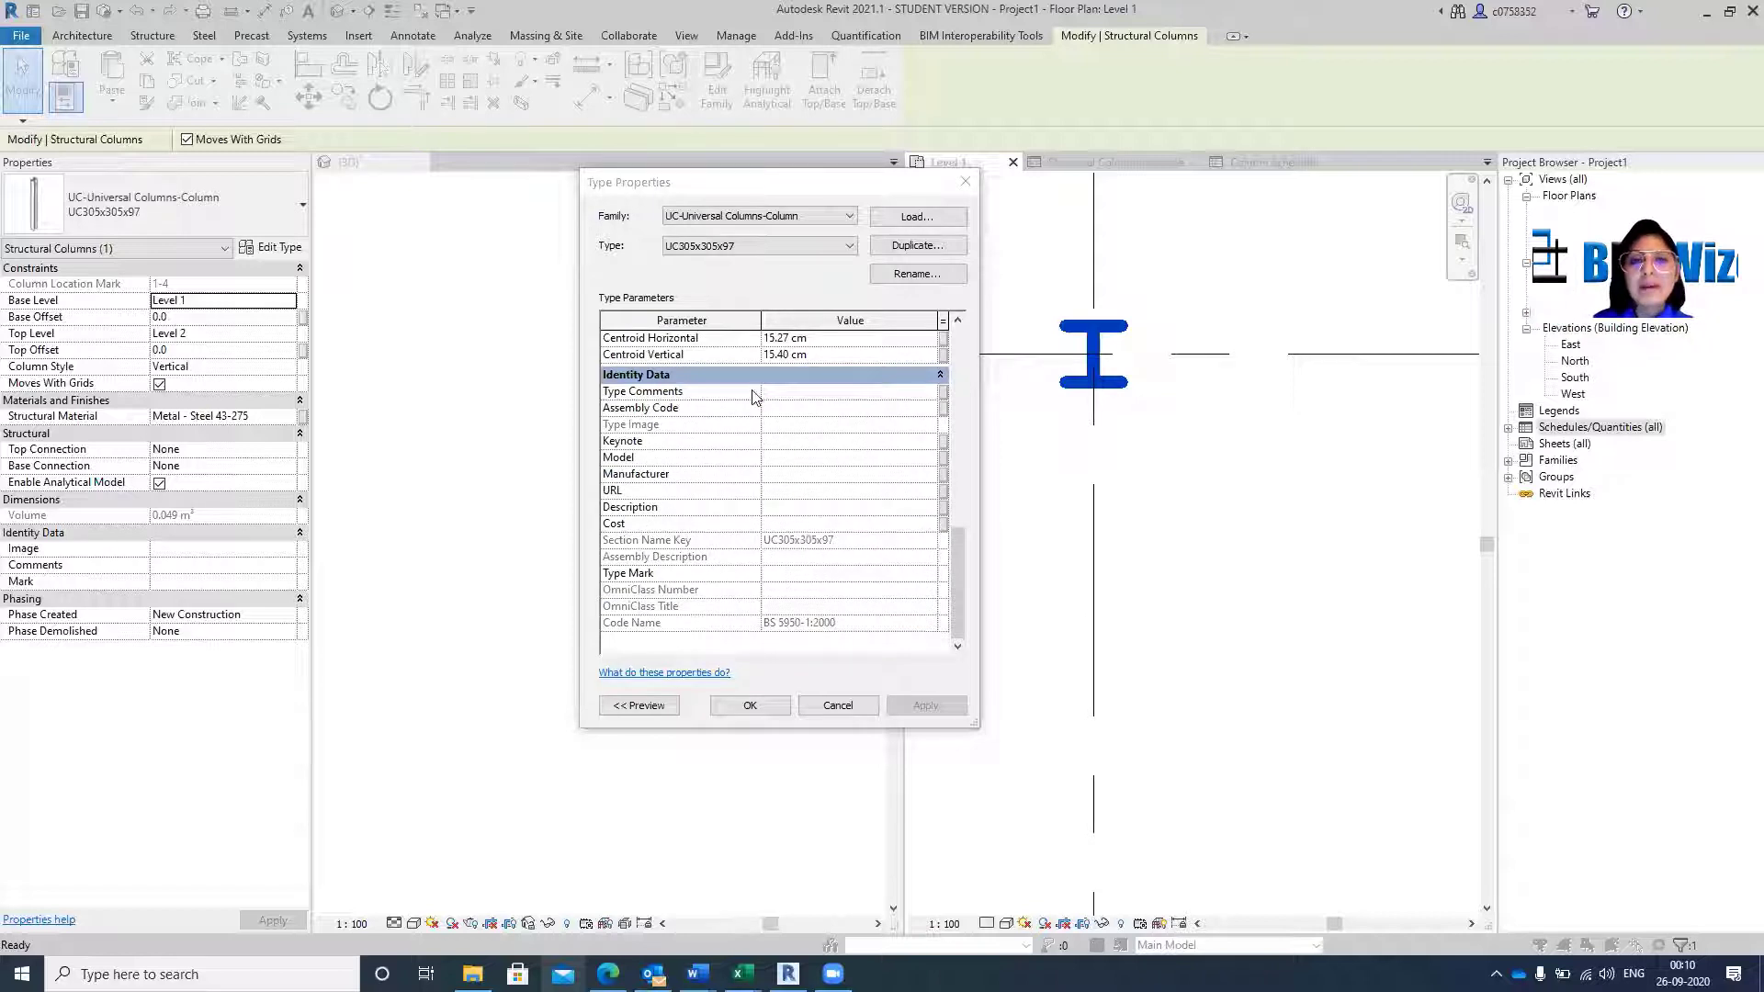
scroll(776, 354, up, 6)
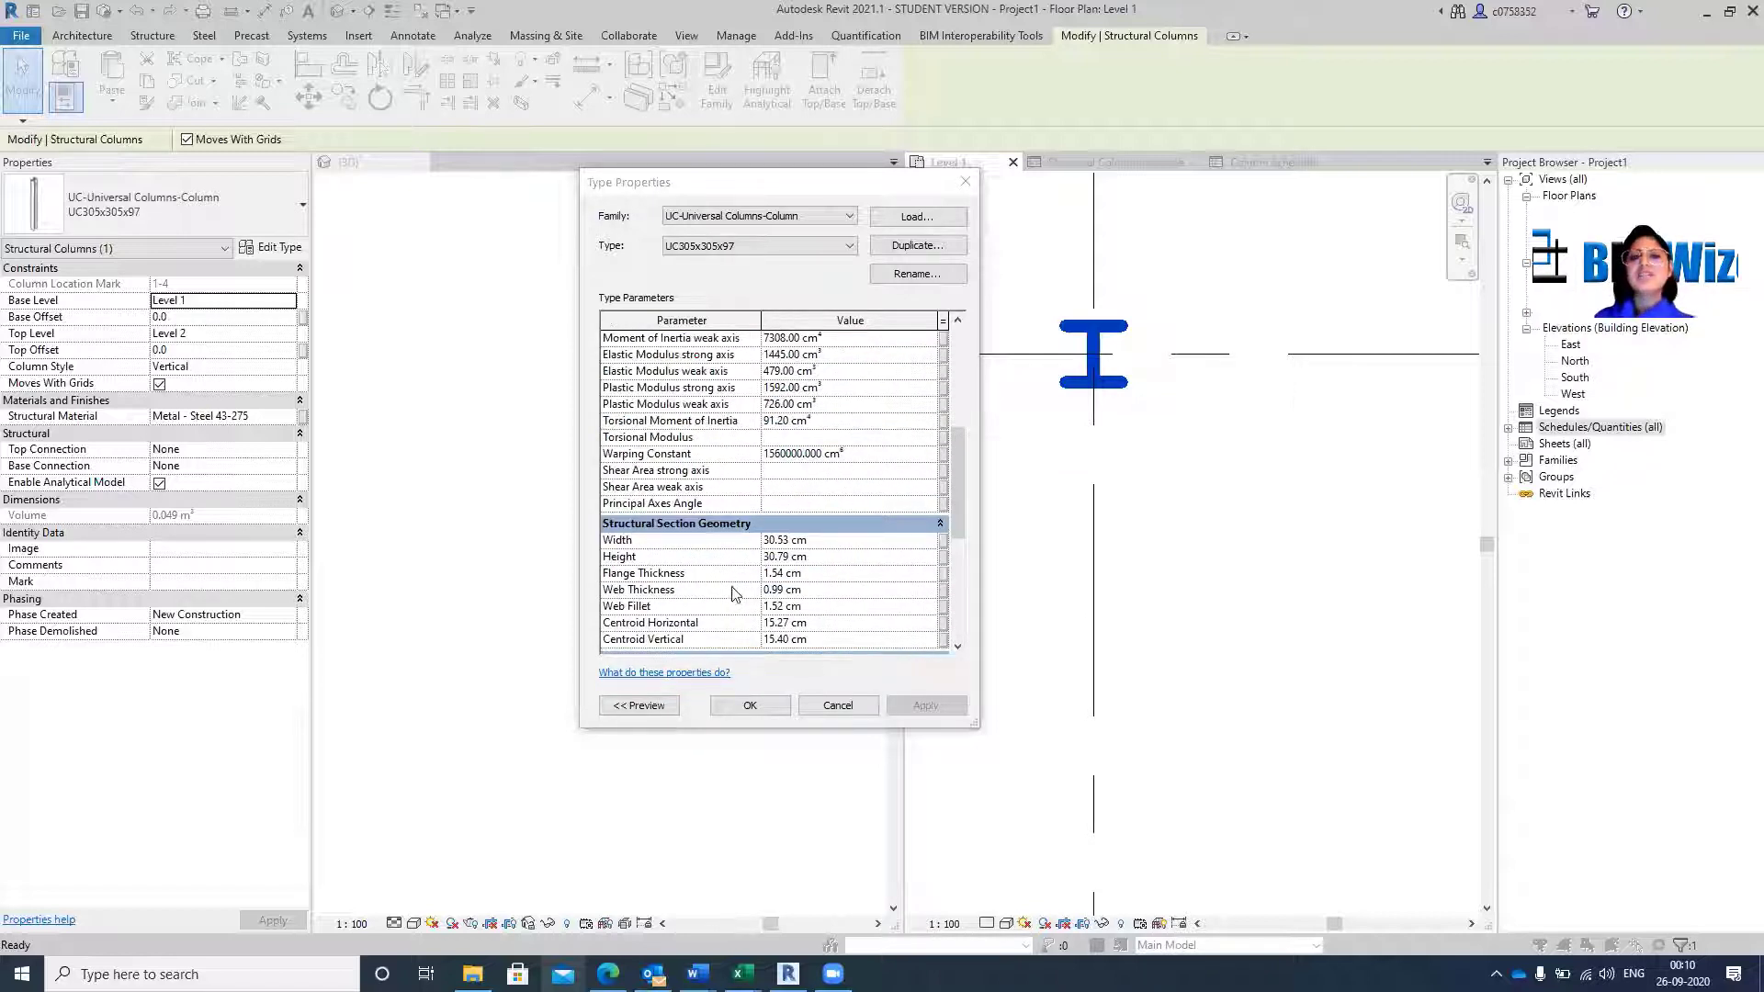
scroll(760, 517, up, 1)
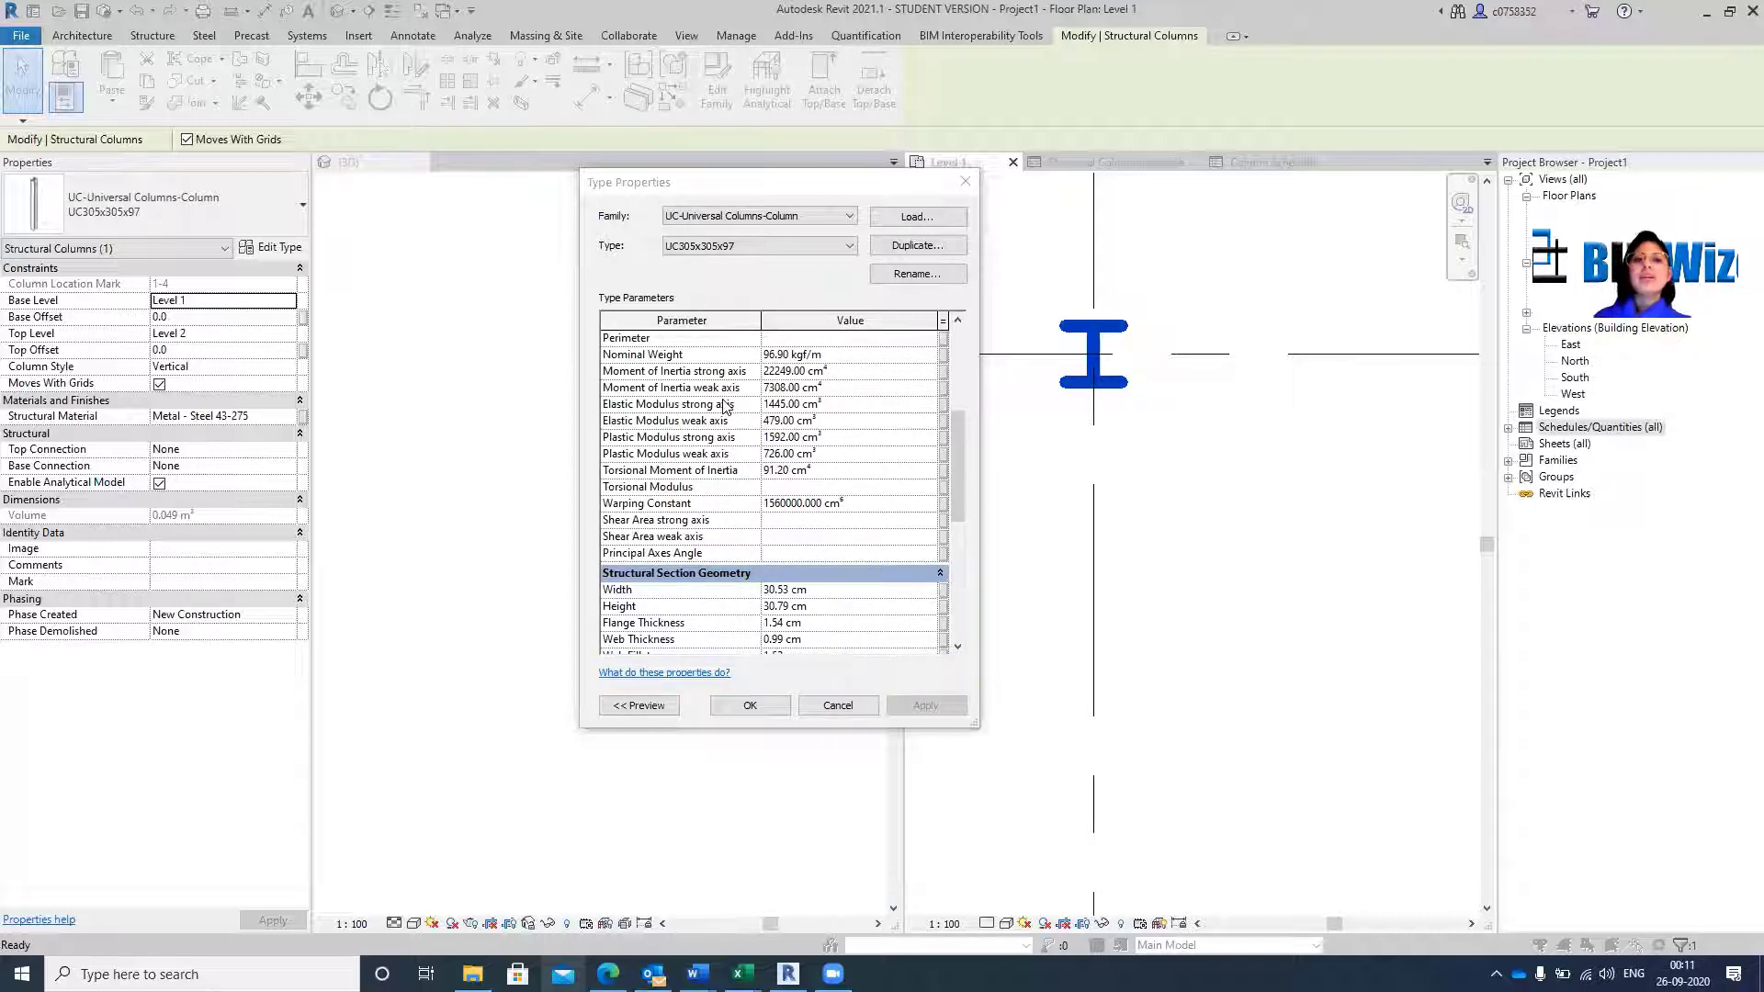
scroll(725, 407, up, 3)
click(786, 407)
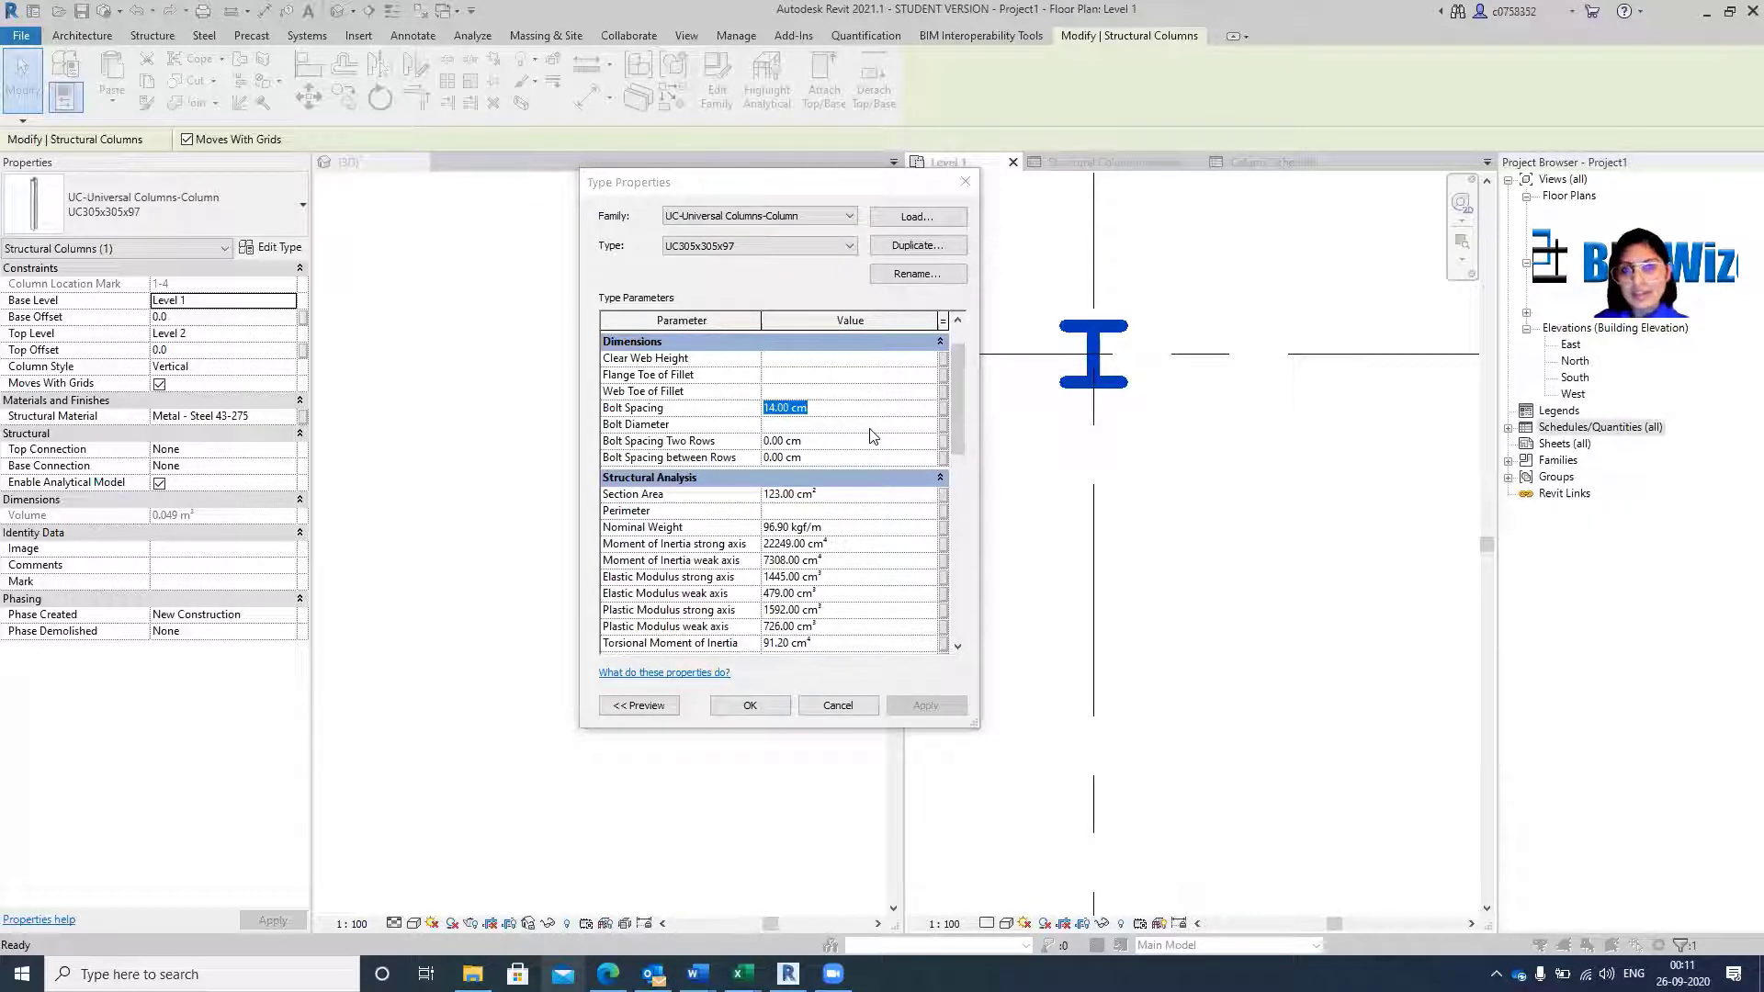
Duplicate the column type as Column1, show its 3D preview and apply the new type to the selected column.
click(900, 246)
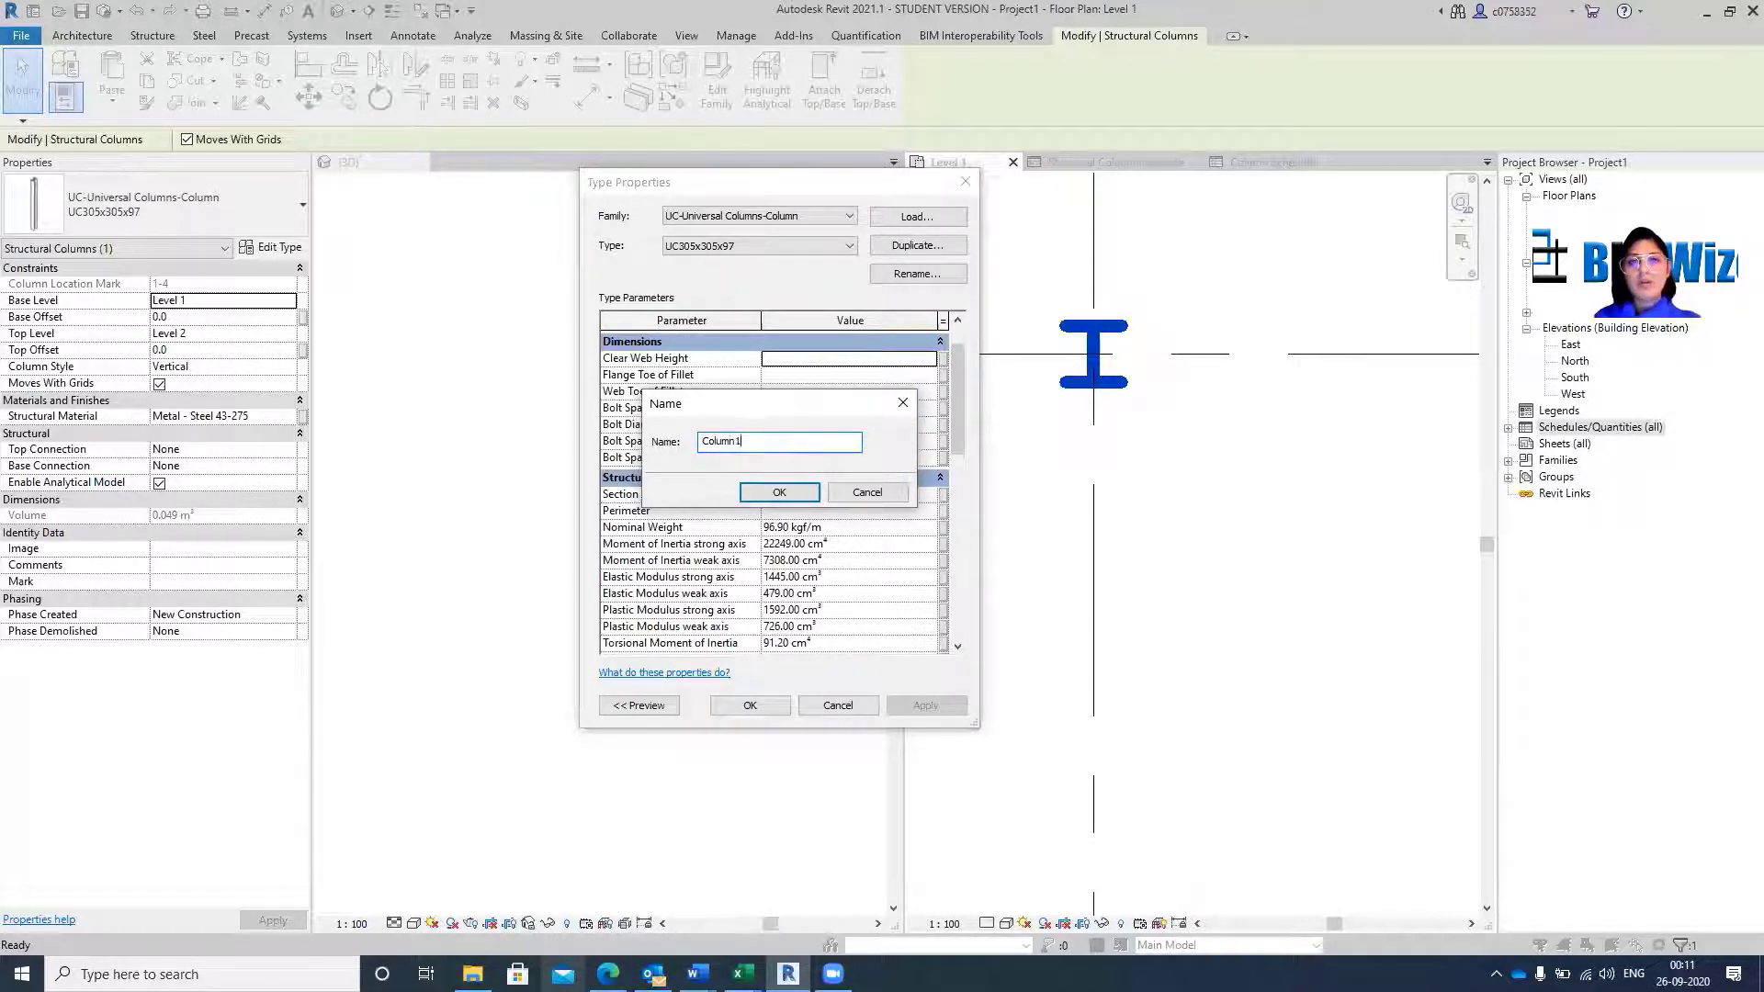
click(779, 493)
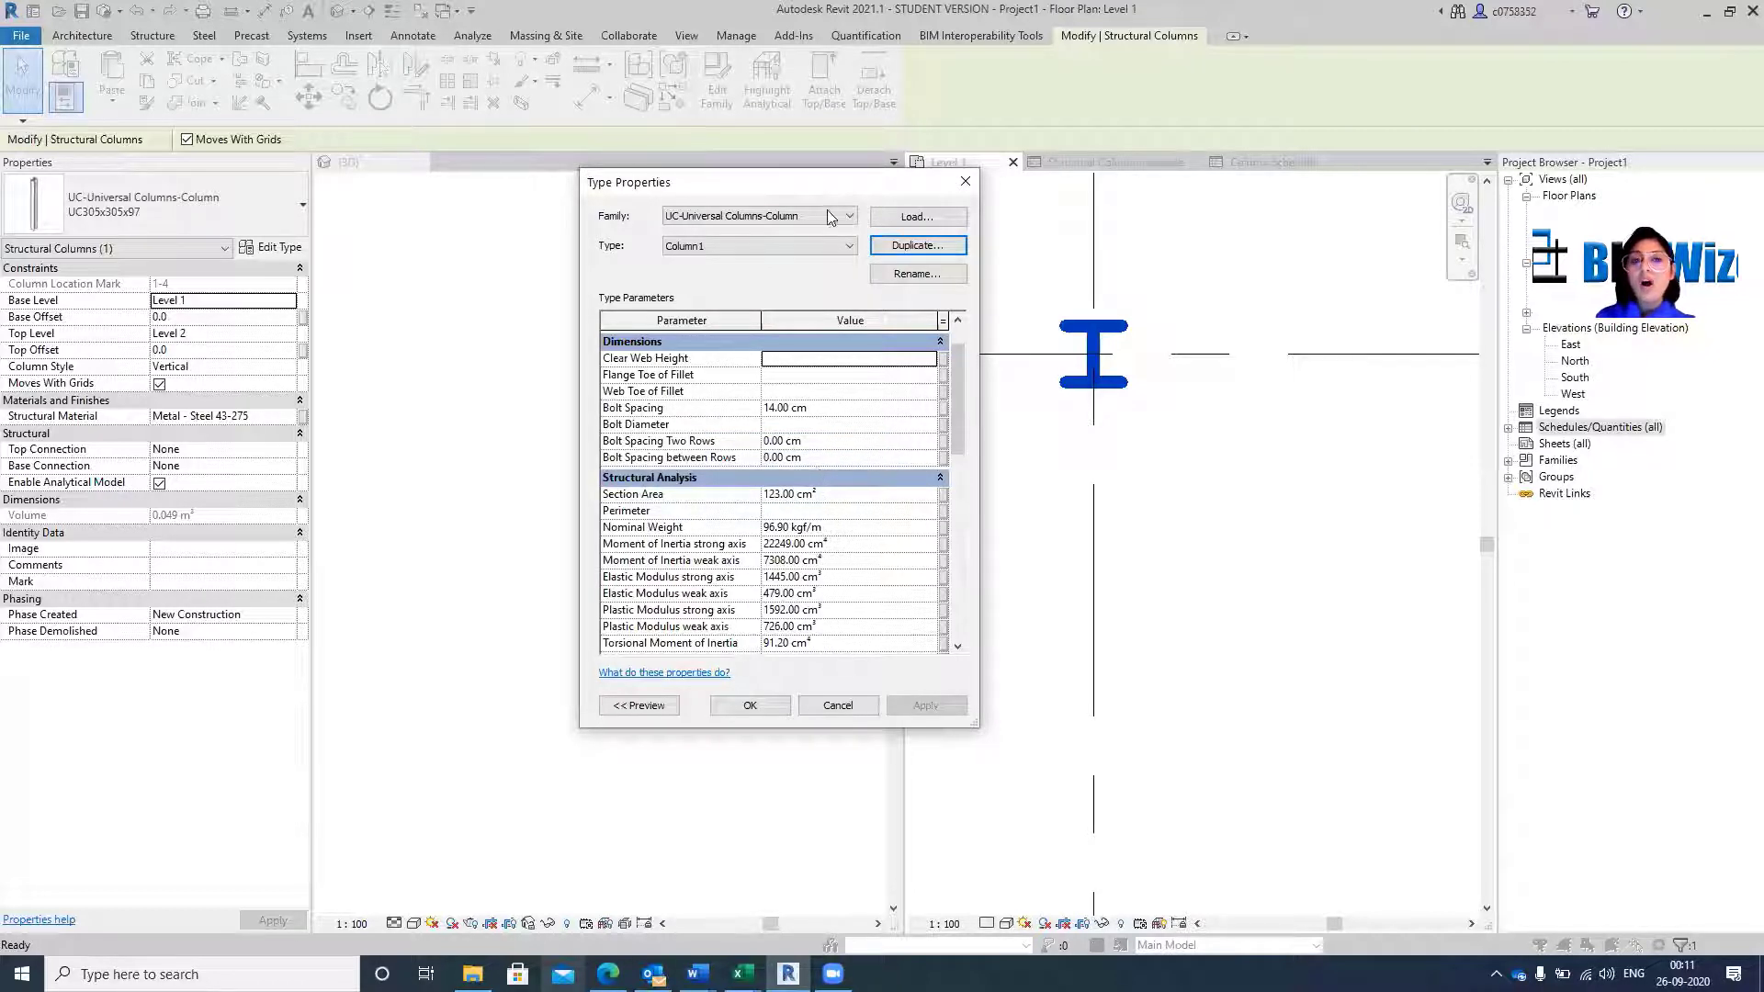
scroll(827, 565, down, 5)
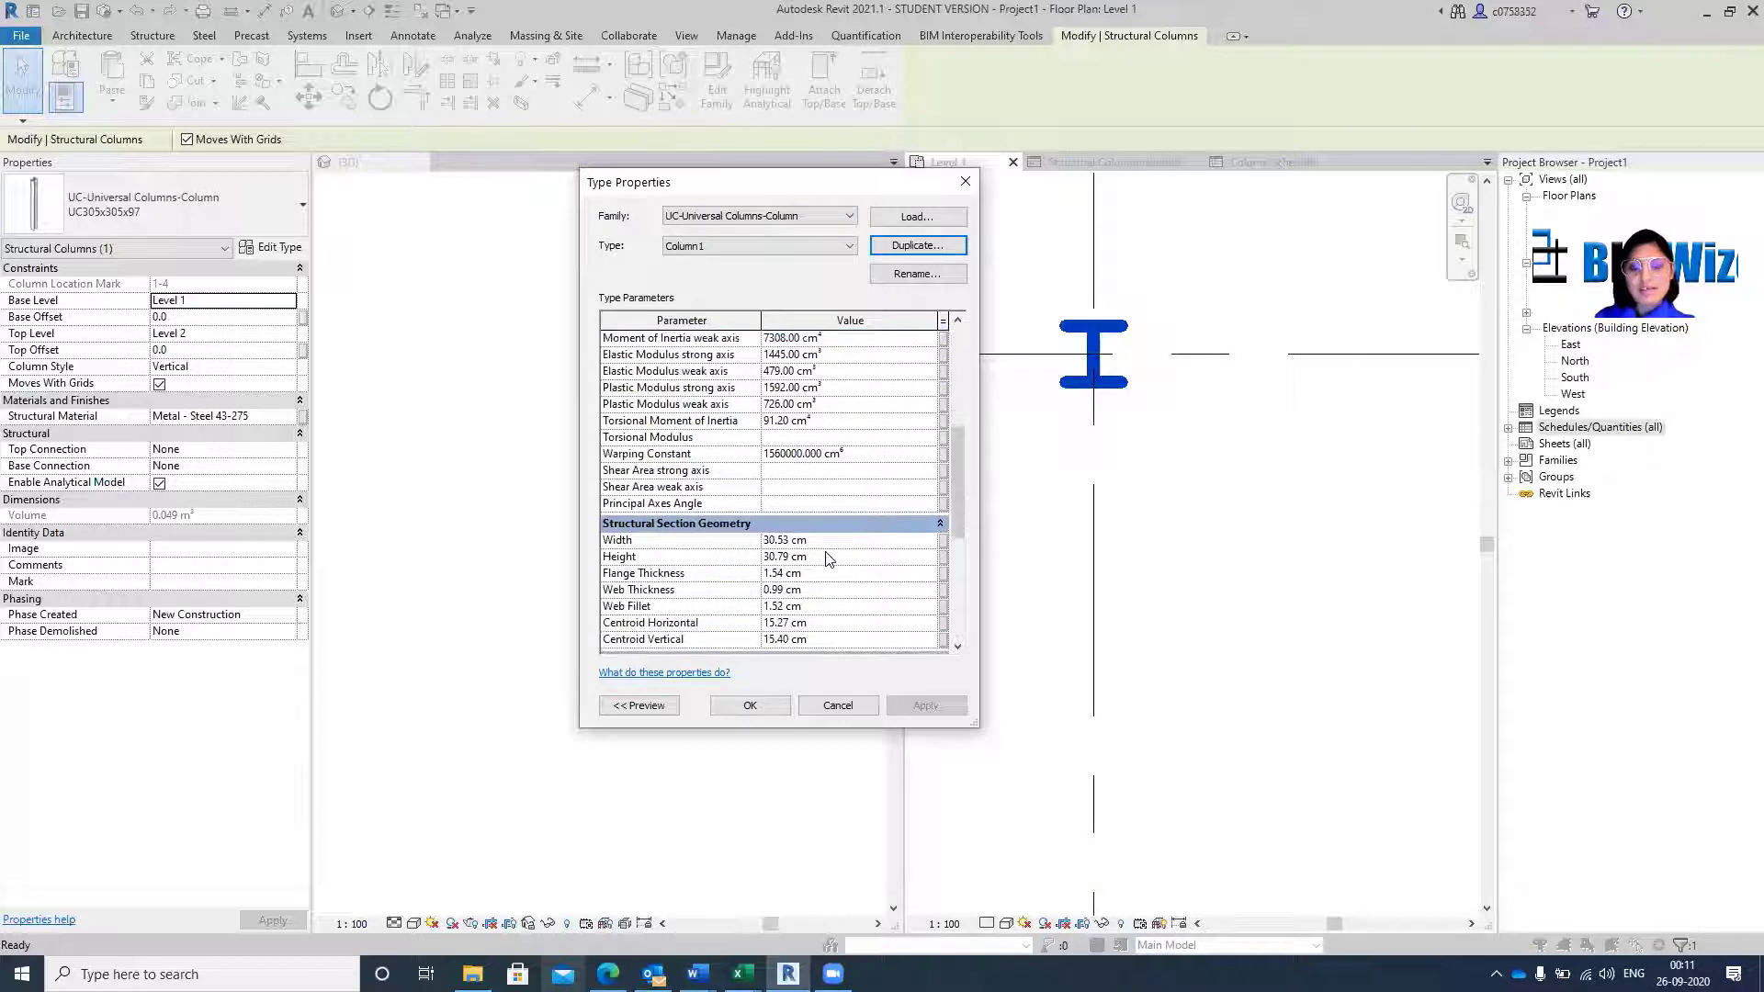
scroll(798, 442, up, 4)
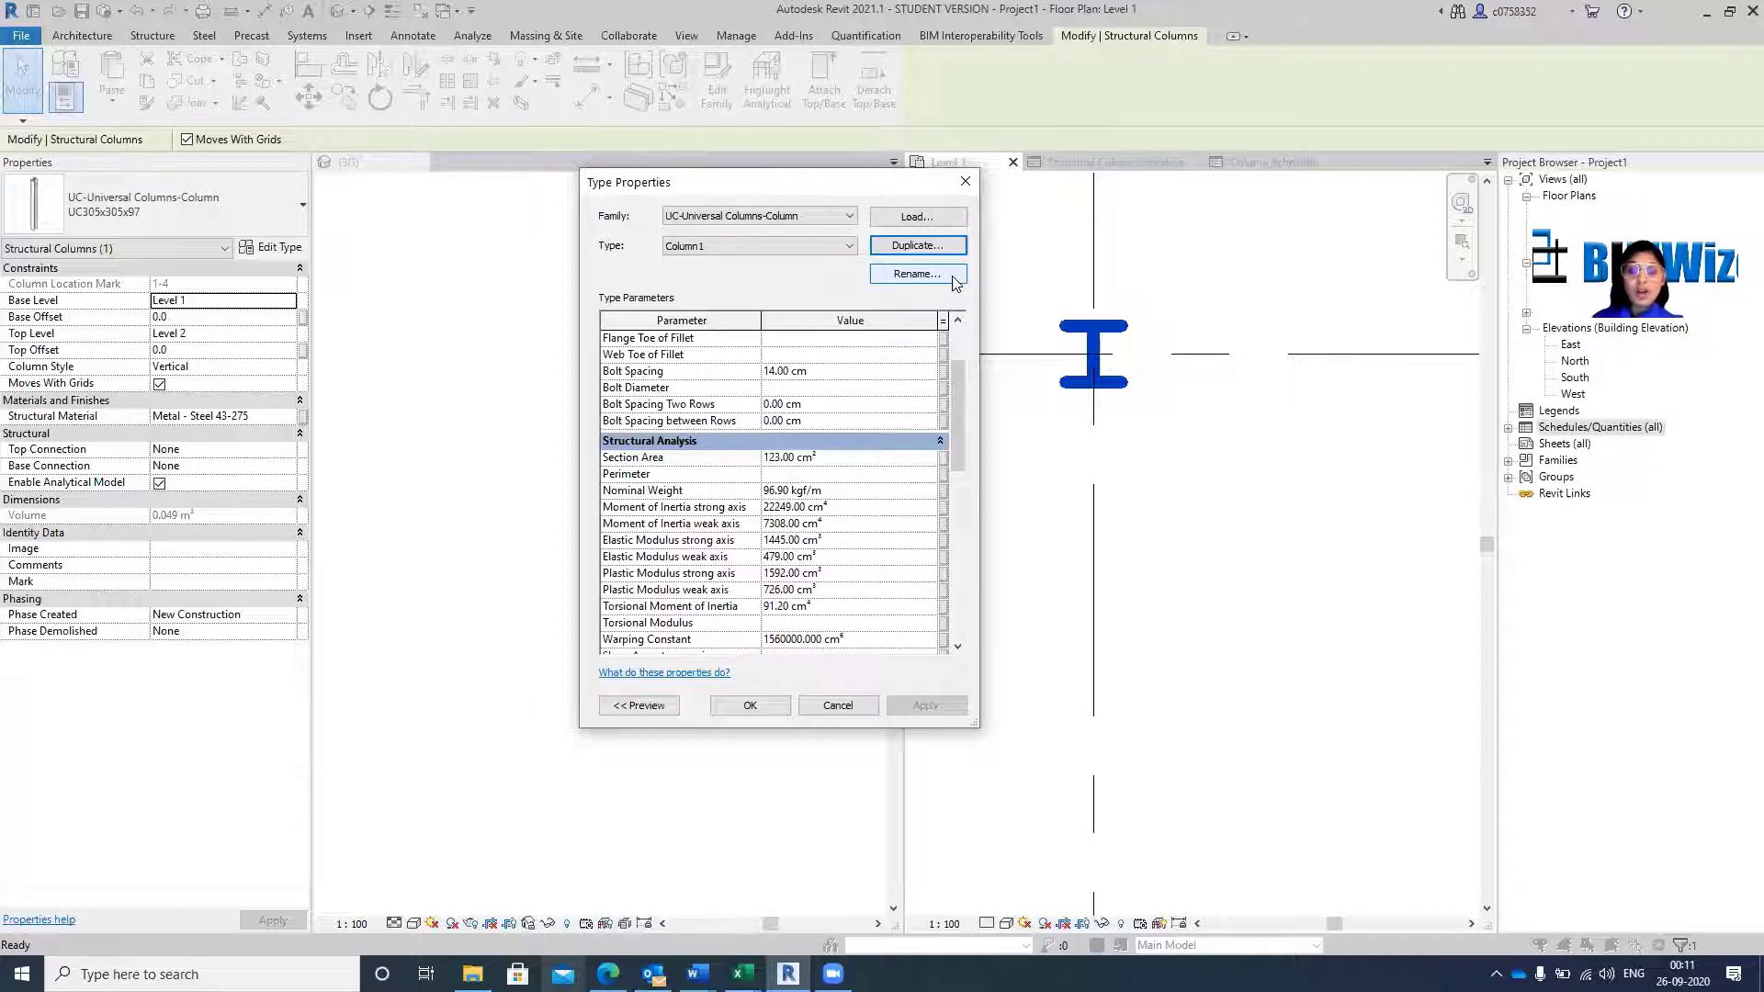
click(641, 706)
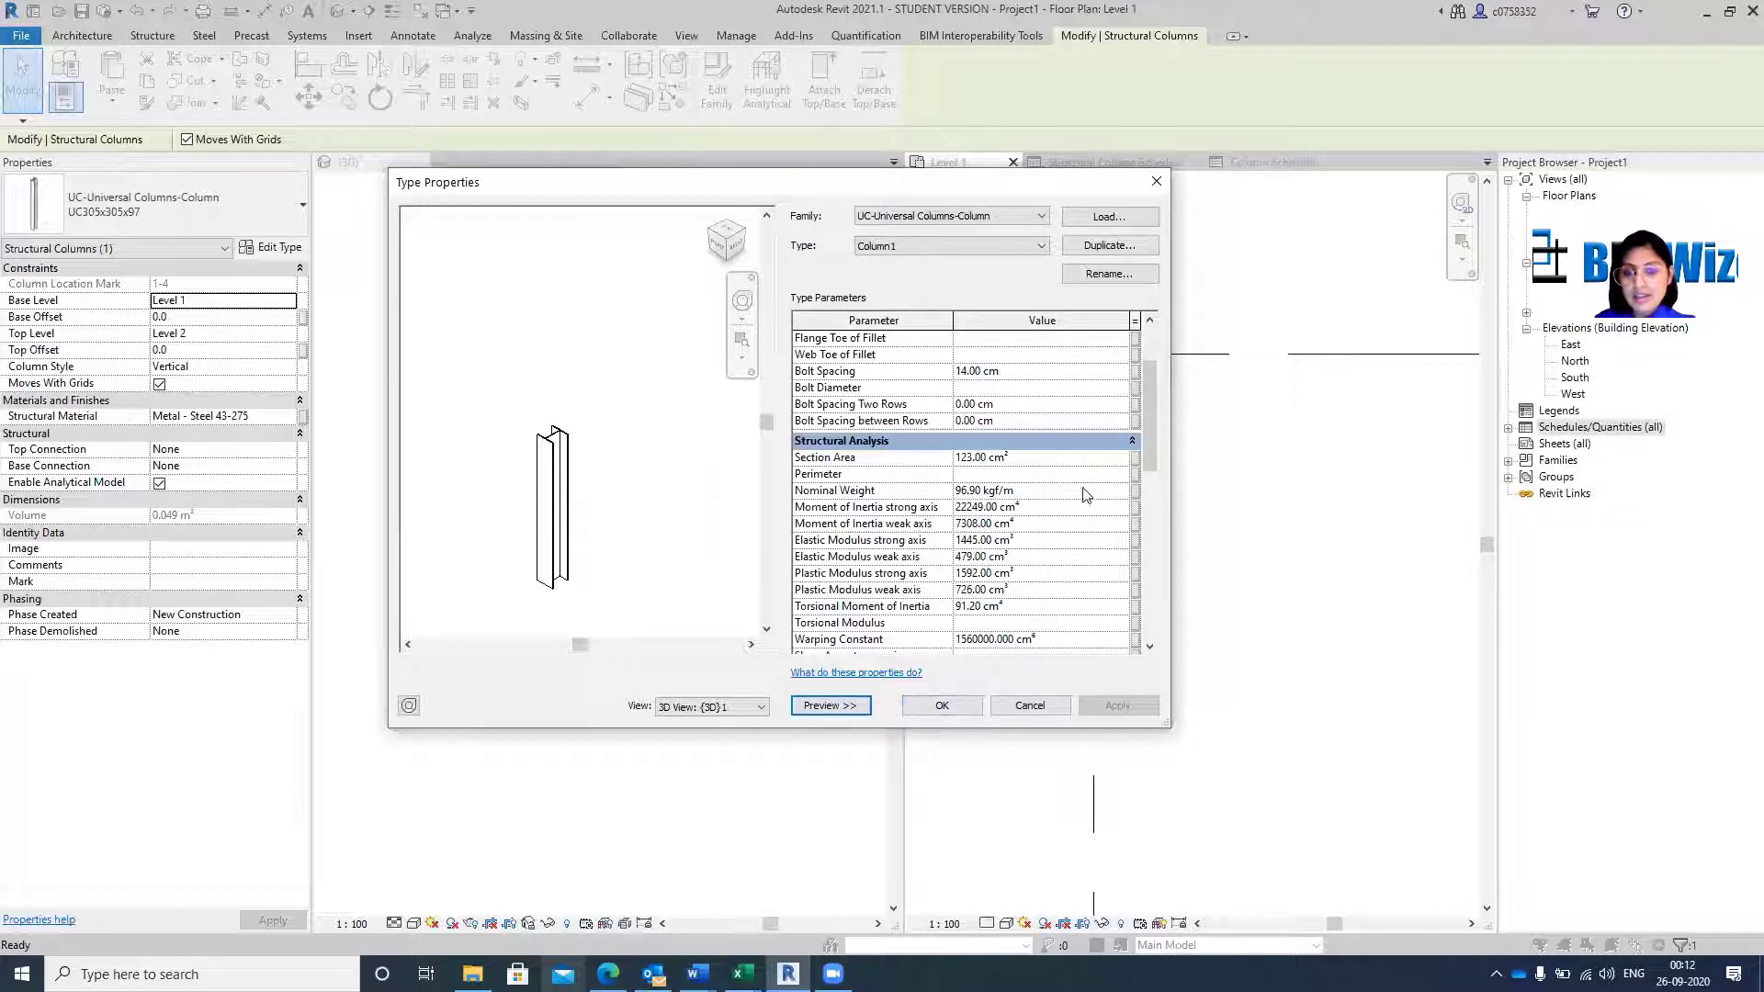
click(946, 700)
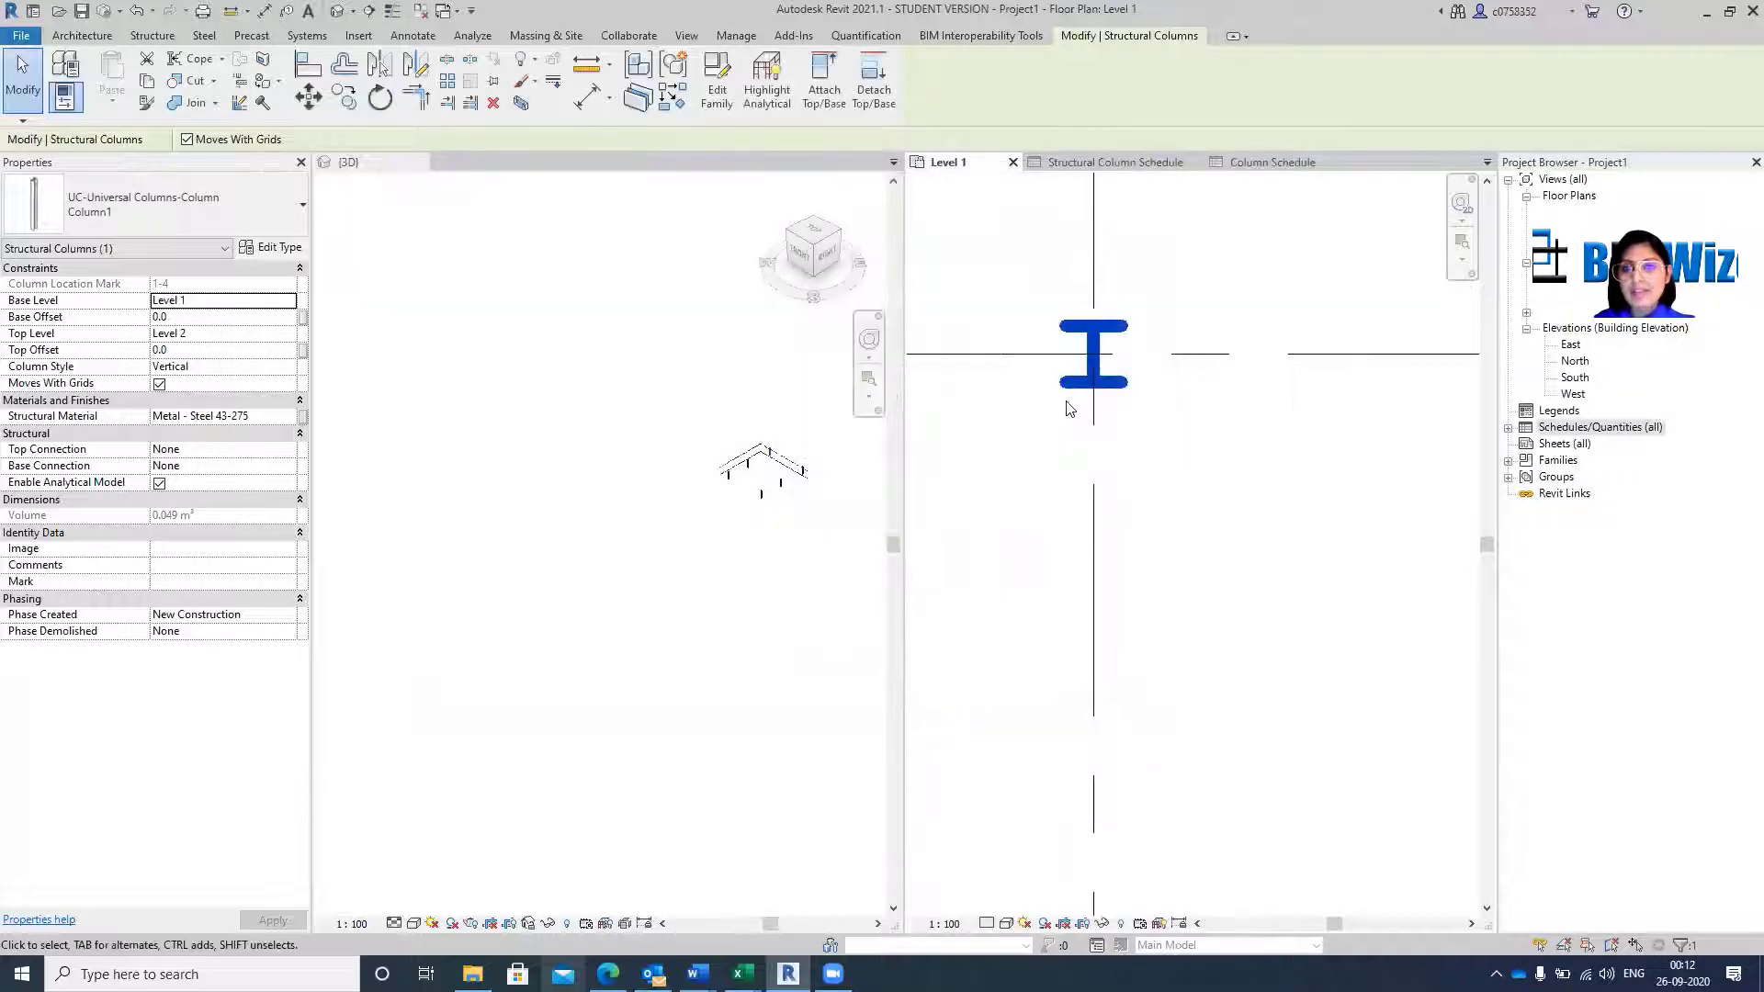
Review the UC-Universal Columns-Column types available for the structural column at grids 1 and 4, choose Column1 and deselect the column.
click(1240, 464)
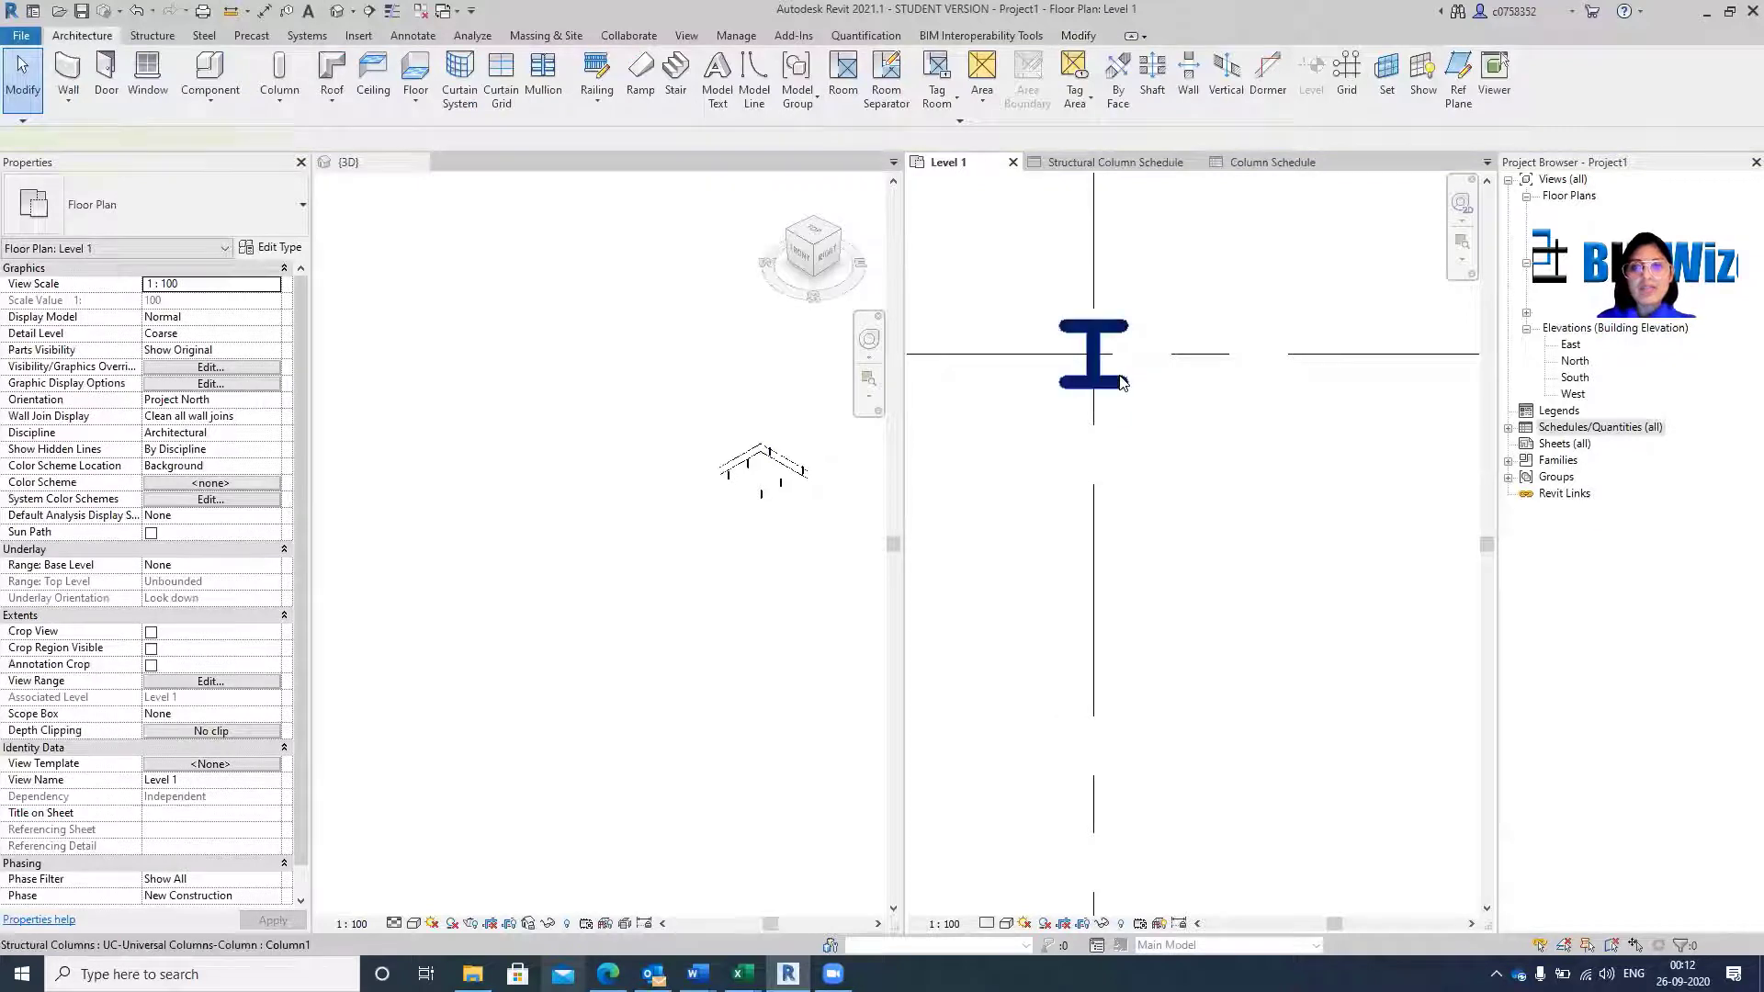
click(1116, 381)
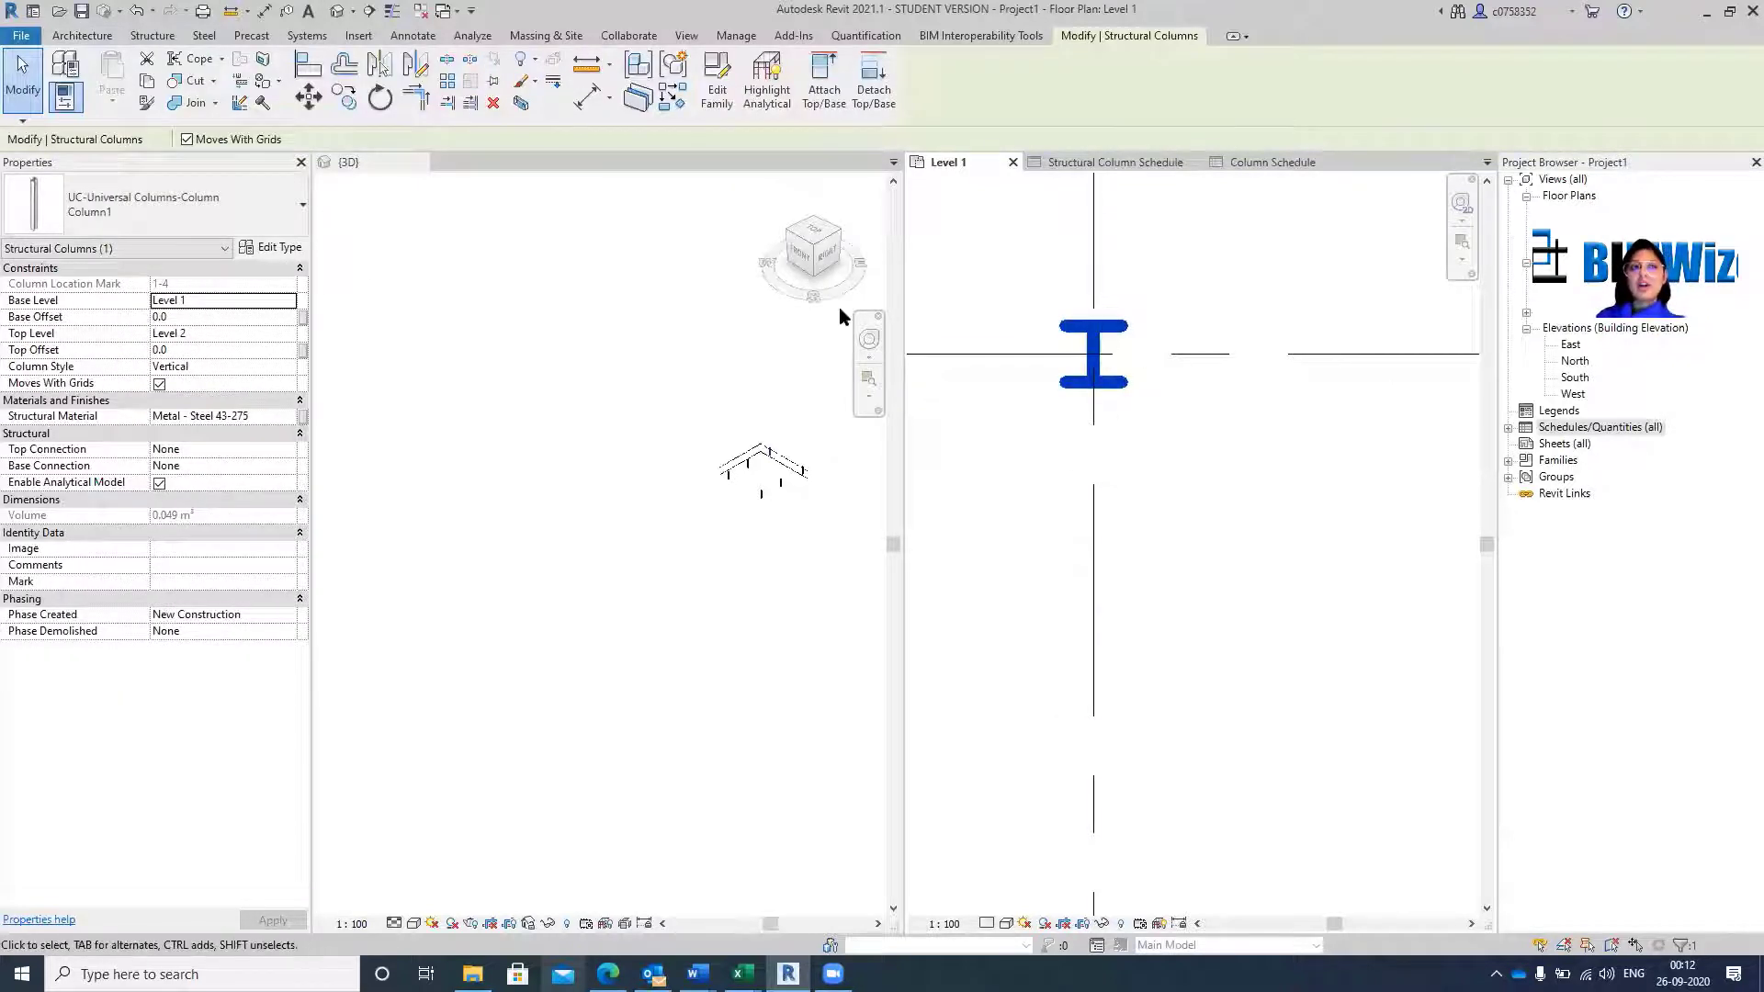
click(294, 202)
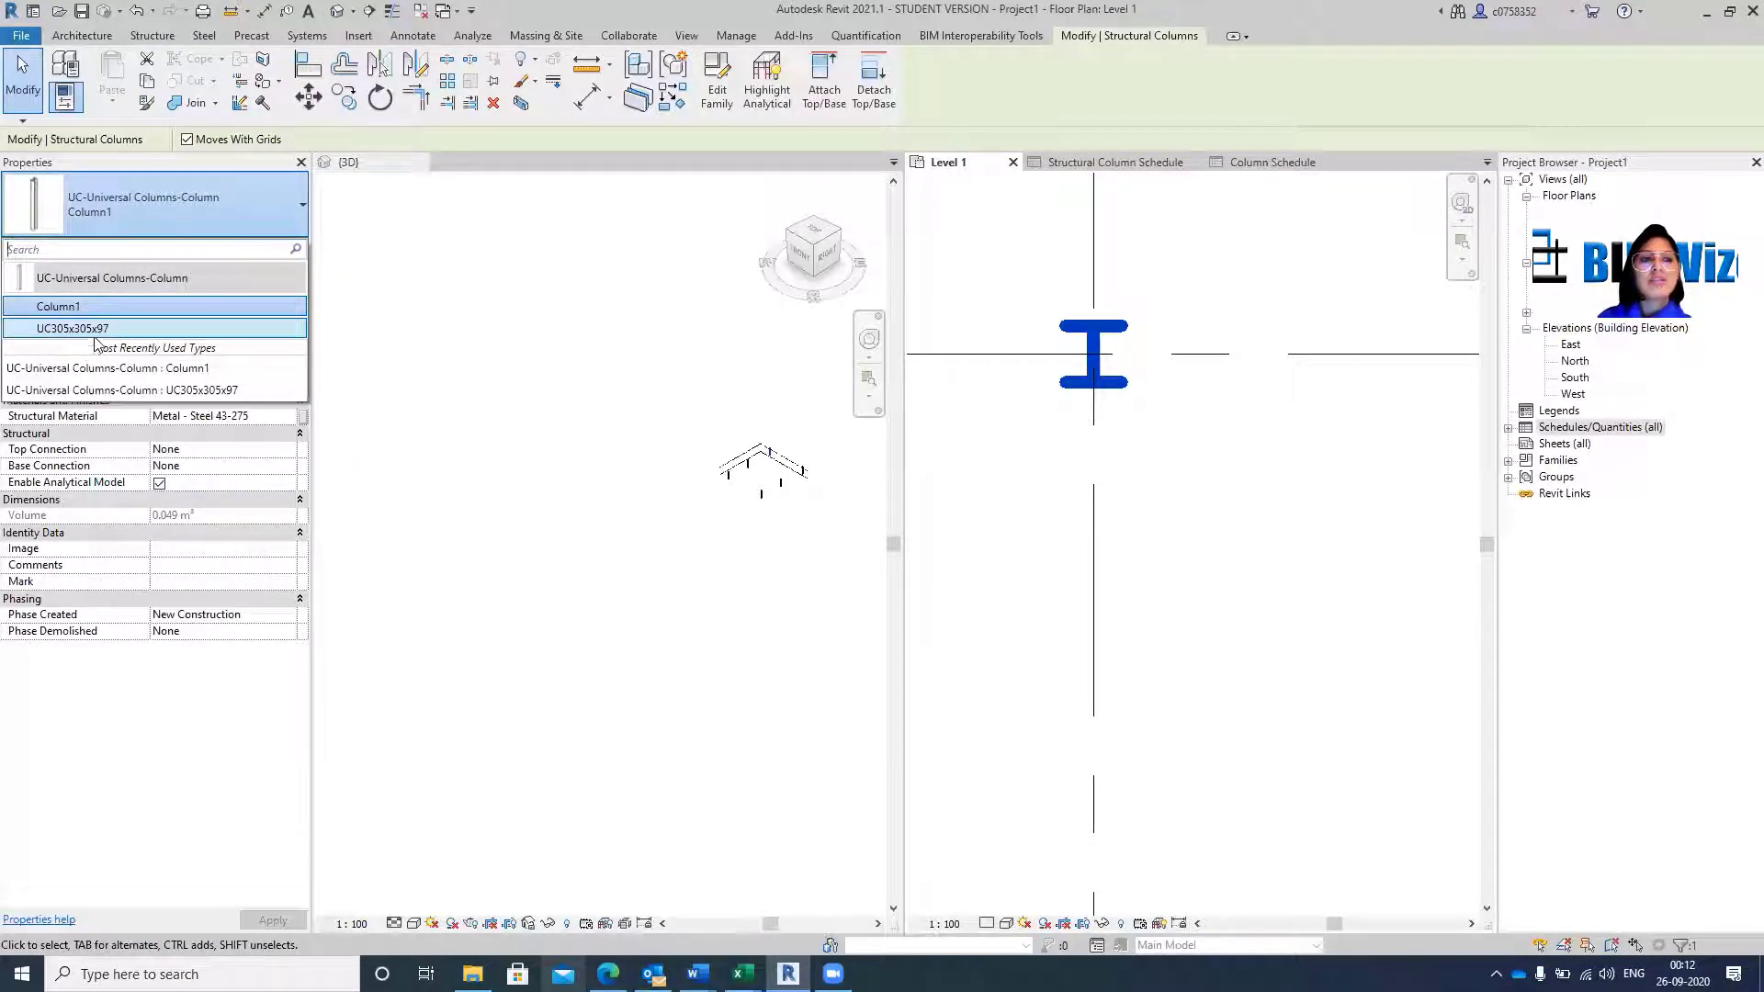
mouse_move(95, 337)
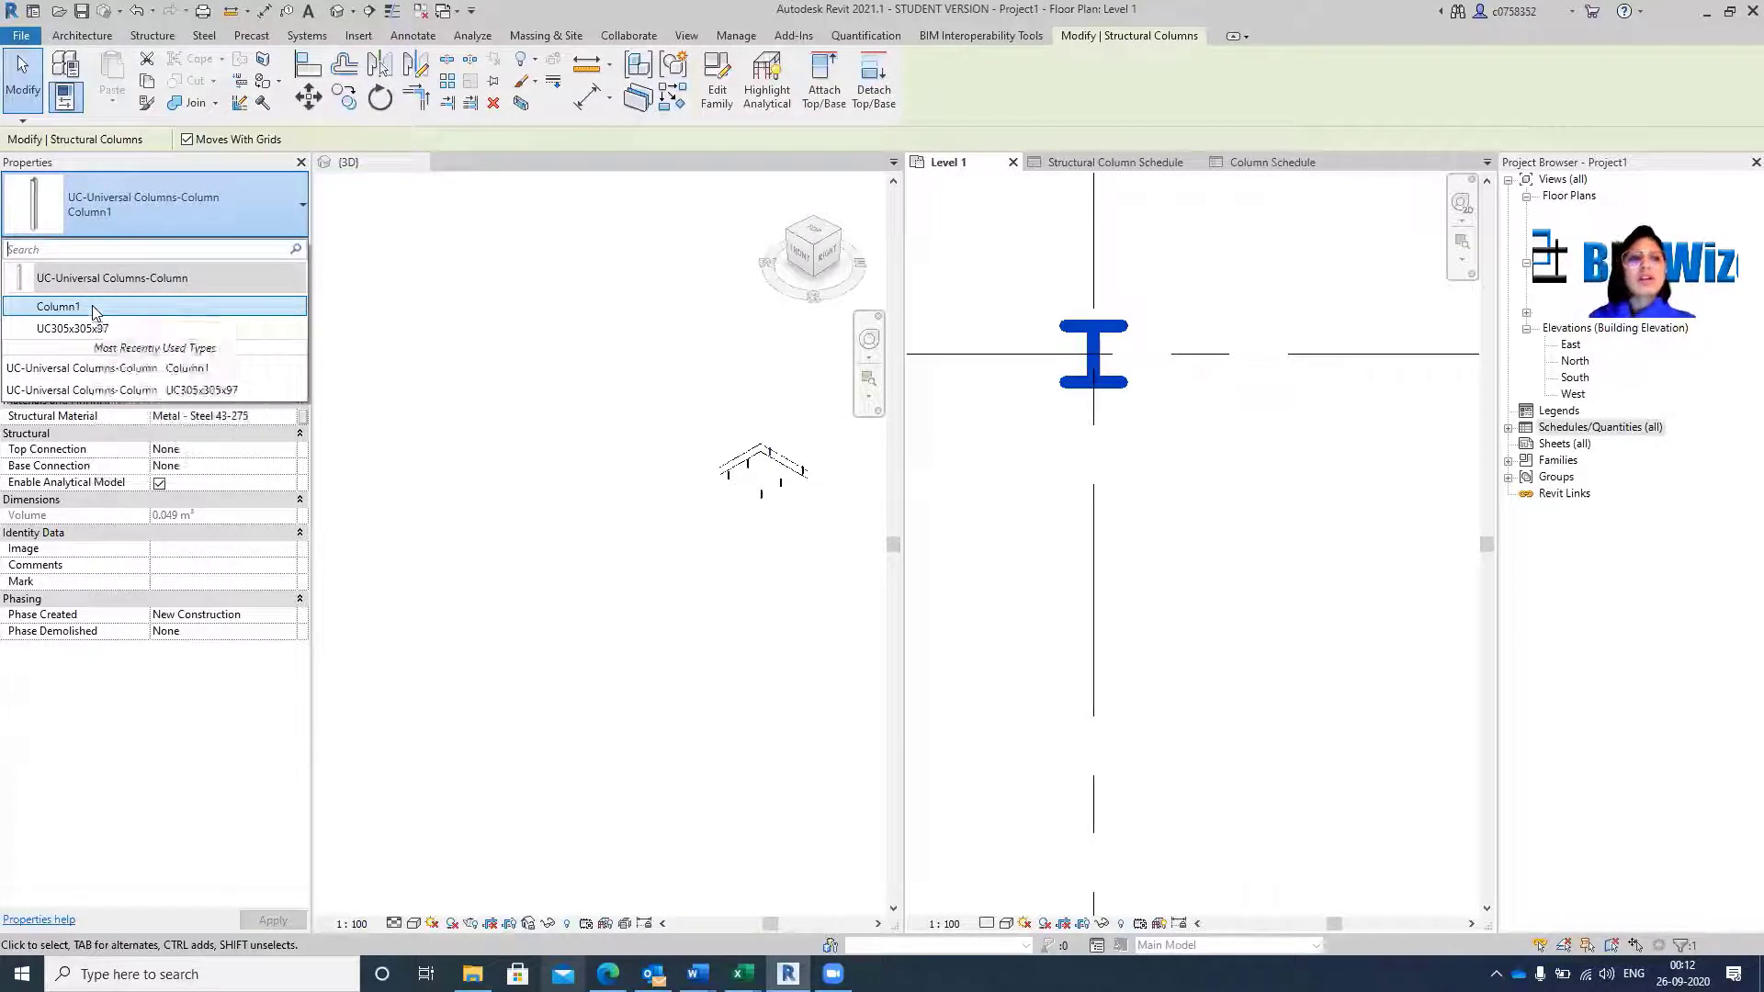
click(95, 307)
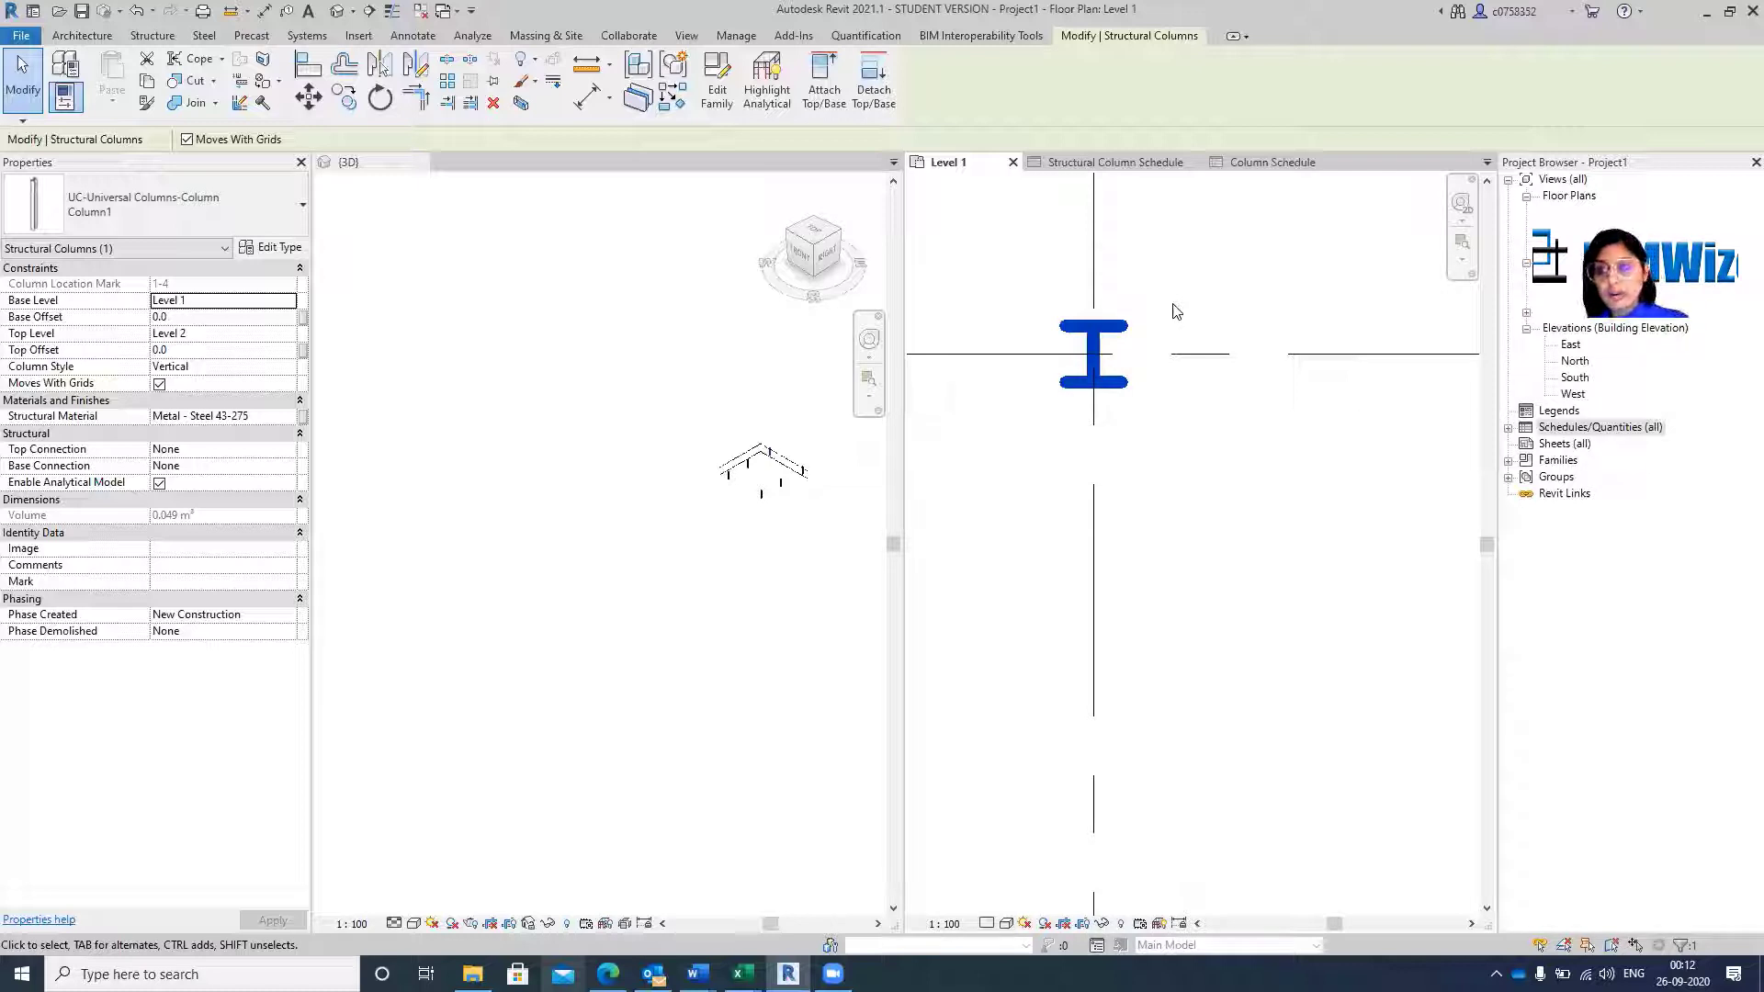
click(1132, 426)
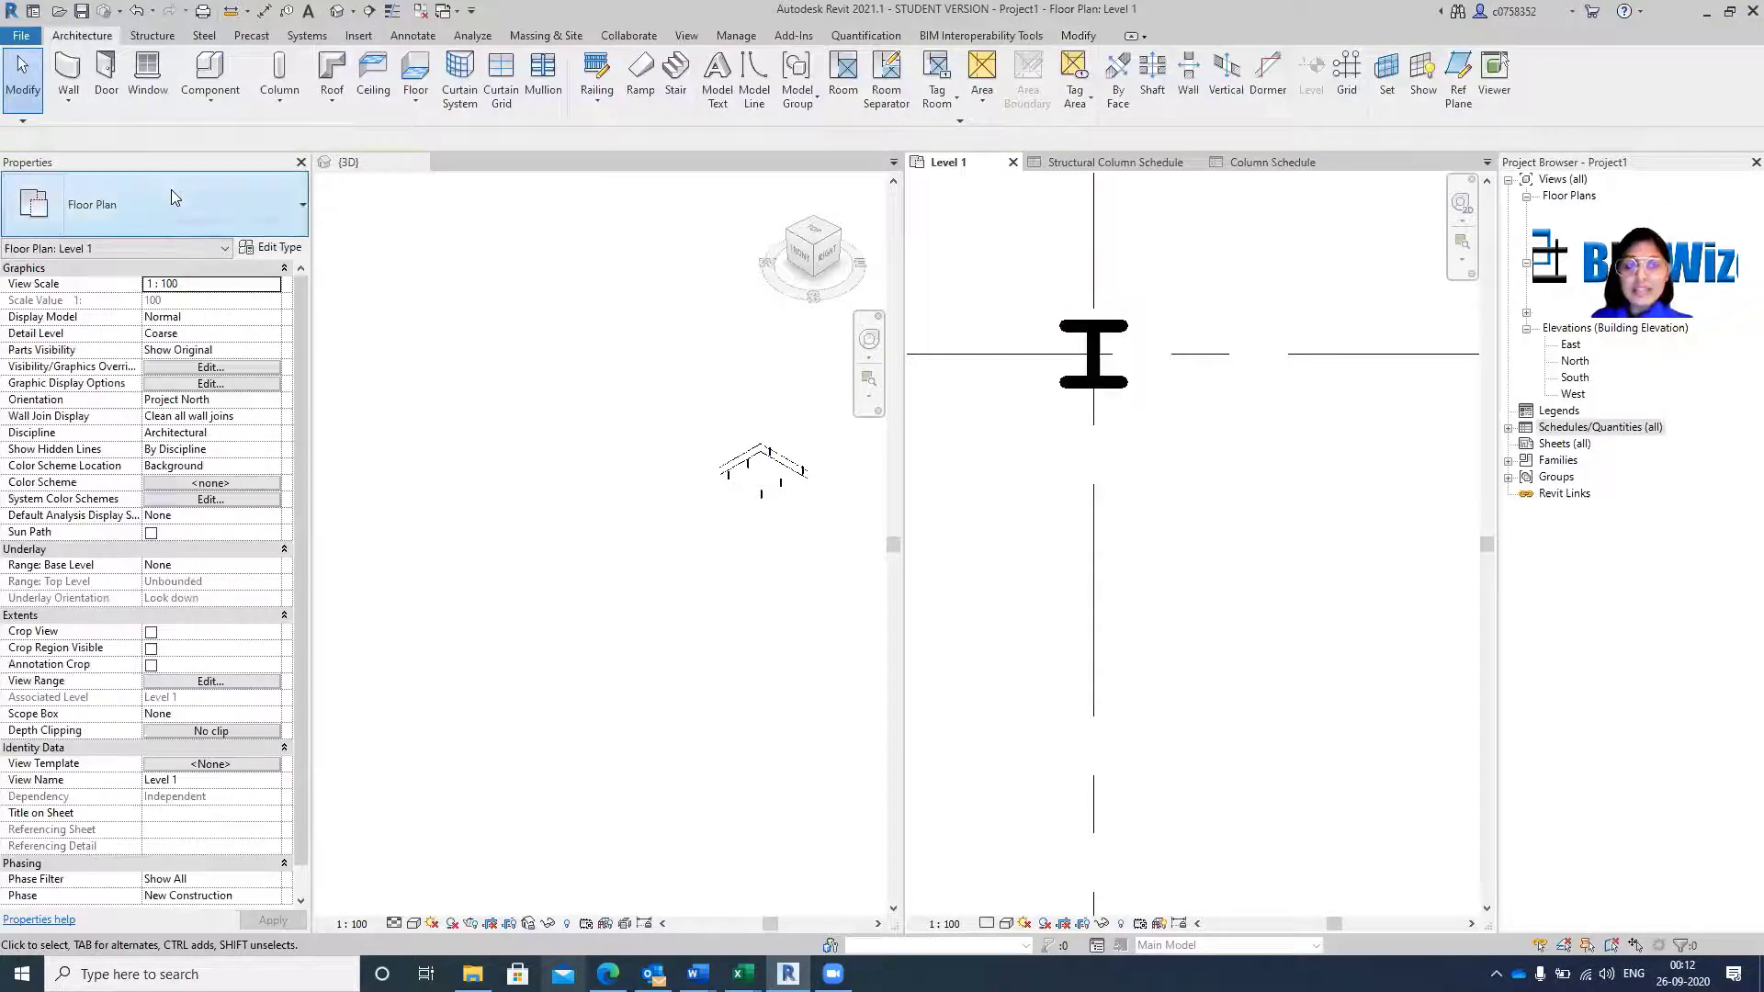
scroll(1180, 413, down, 3)
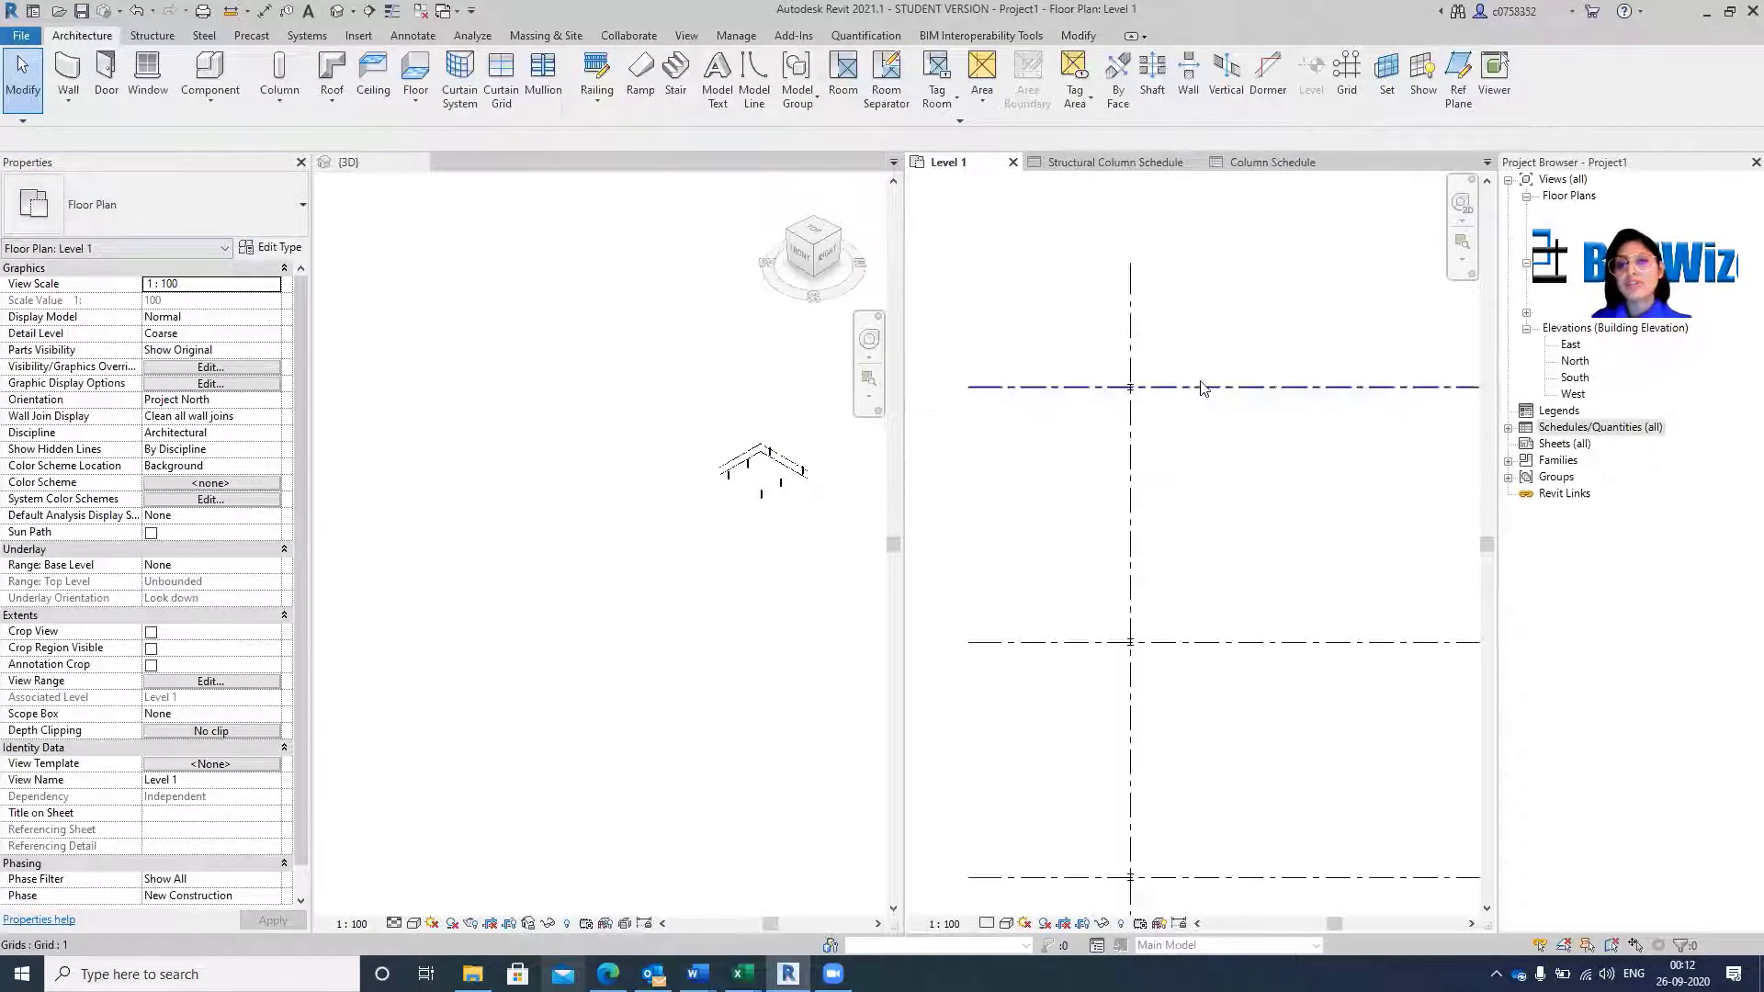
Delete all the columns placed at the grid intersections in the Level 1 plan.
scroll(1027, 321, down, 4)
drag(1026, 318, 1245, 578)
click(1244, 579)
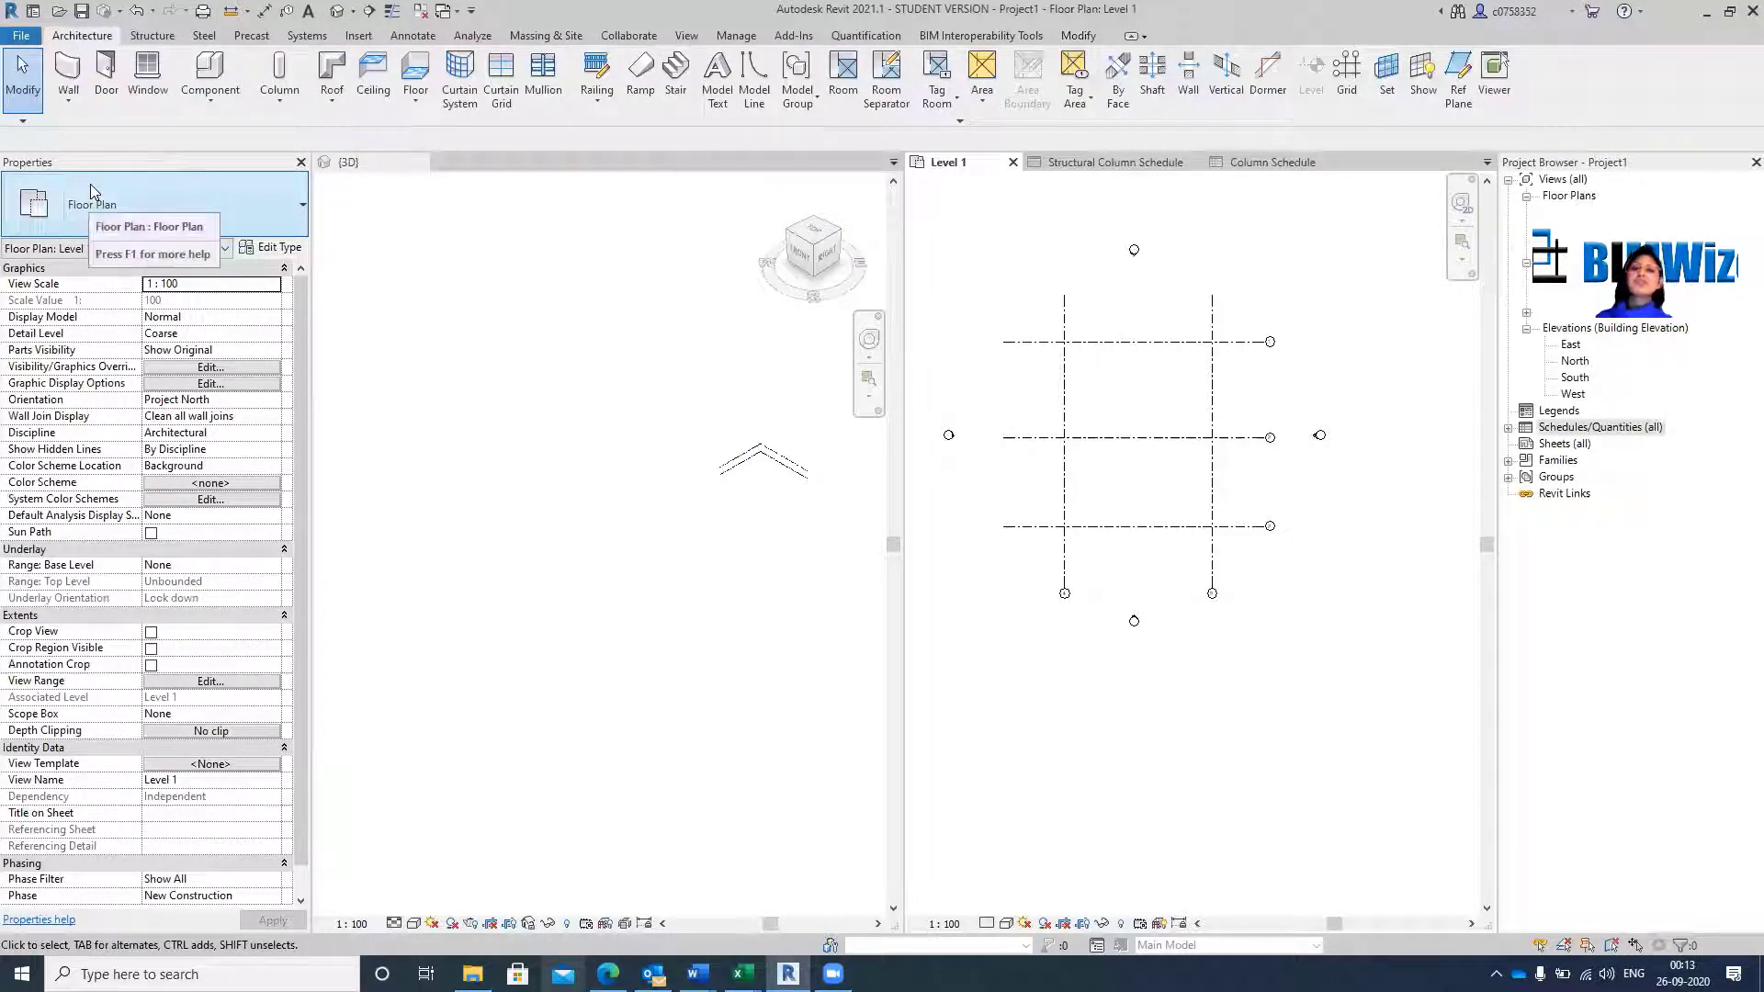
Draw a closed rectangle of Generic - 200mm walls, 8000 mm high, along grids 1, 5, 2 and 4 between their intersections.
scroll(1184, 393, up, 1)
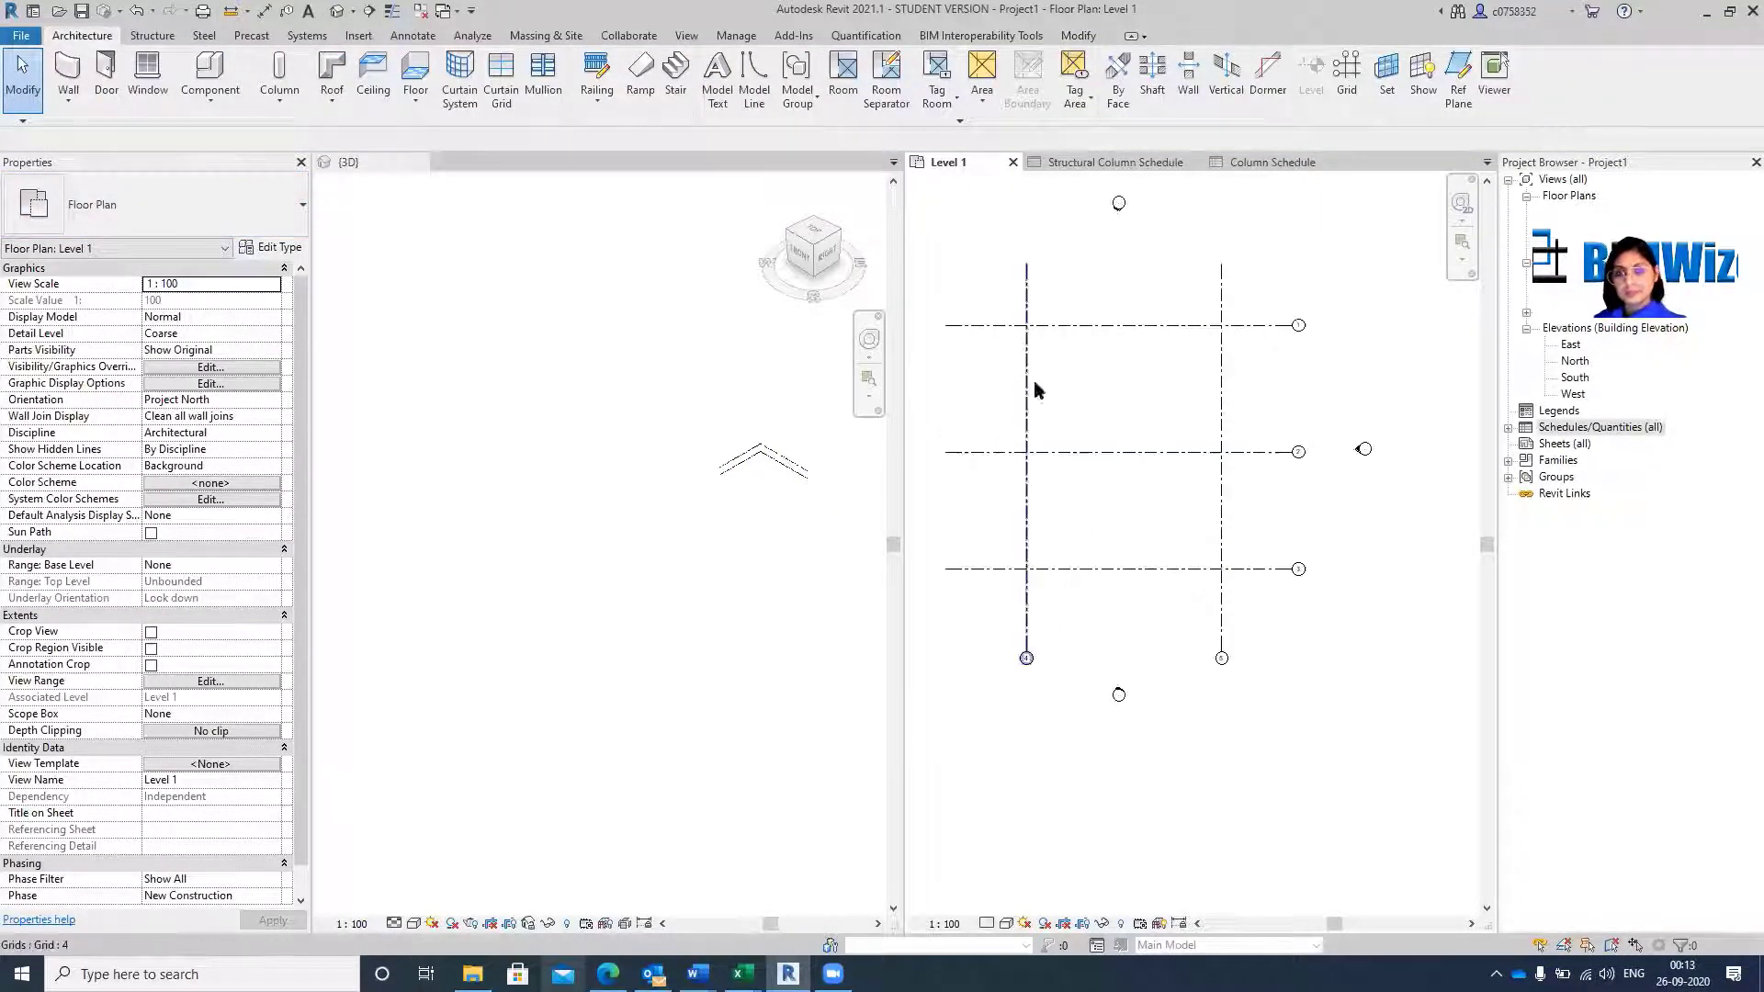
click(72, 69)
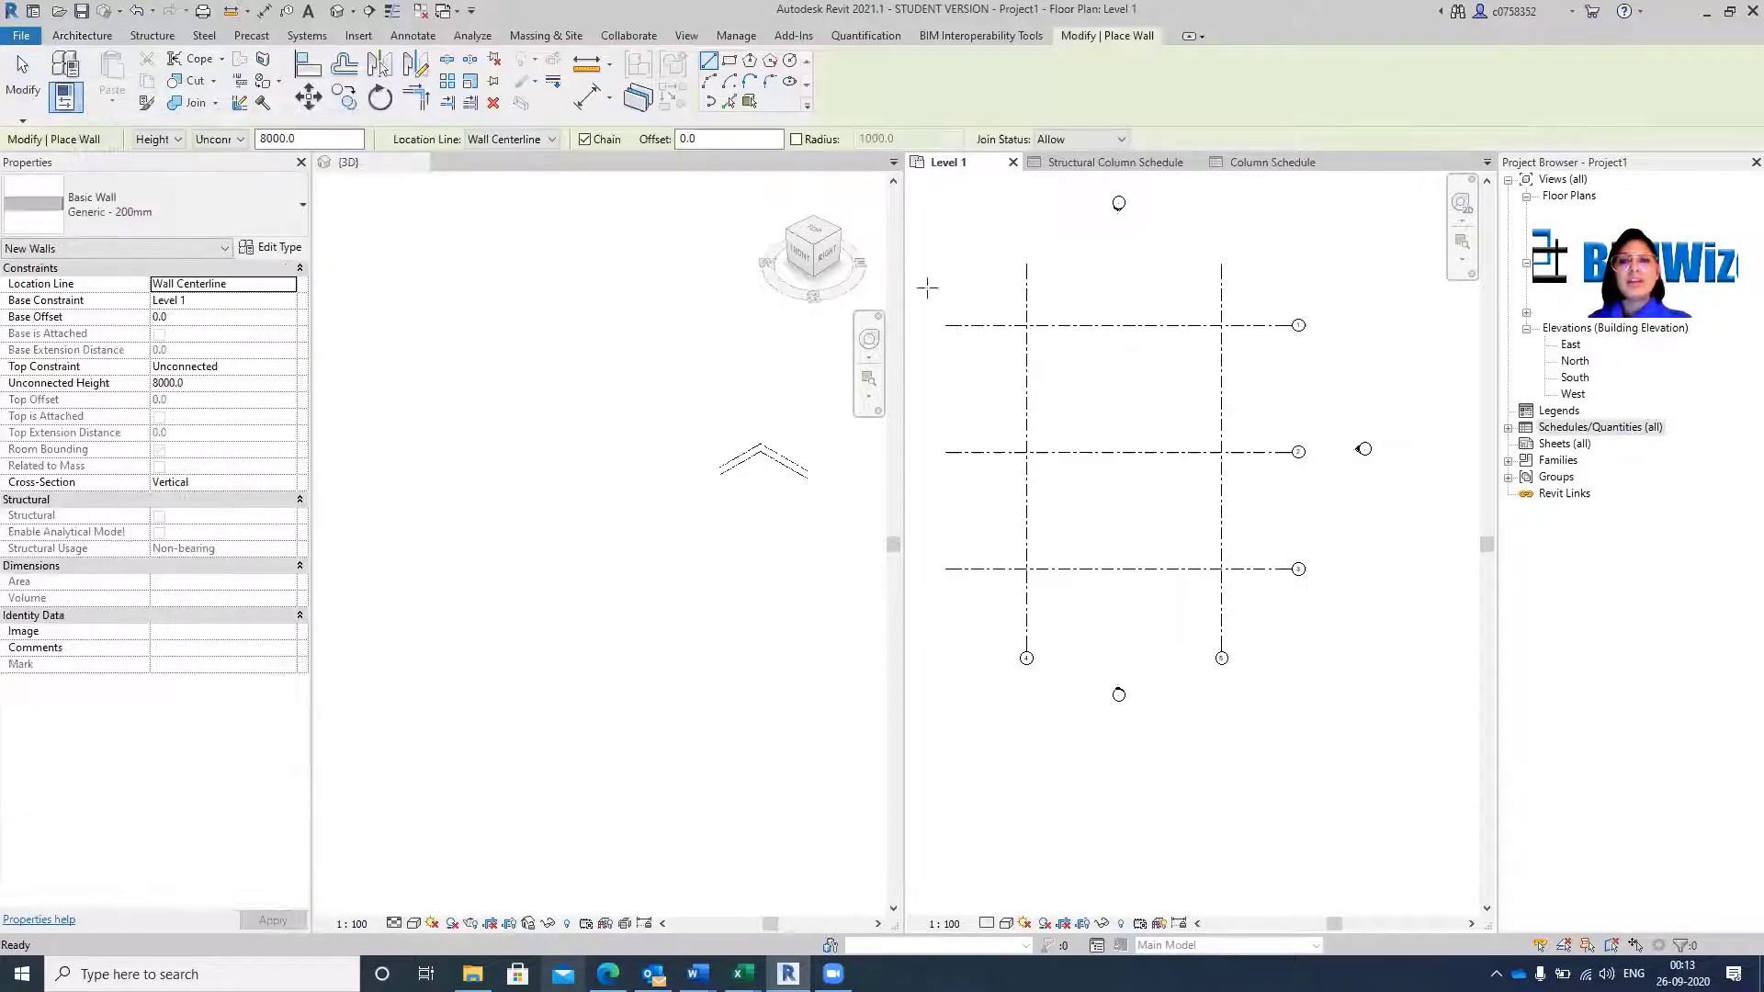
scroll(1034, 322, up, 5)
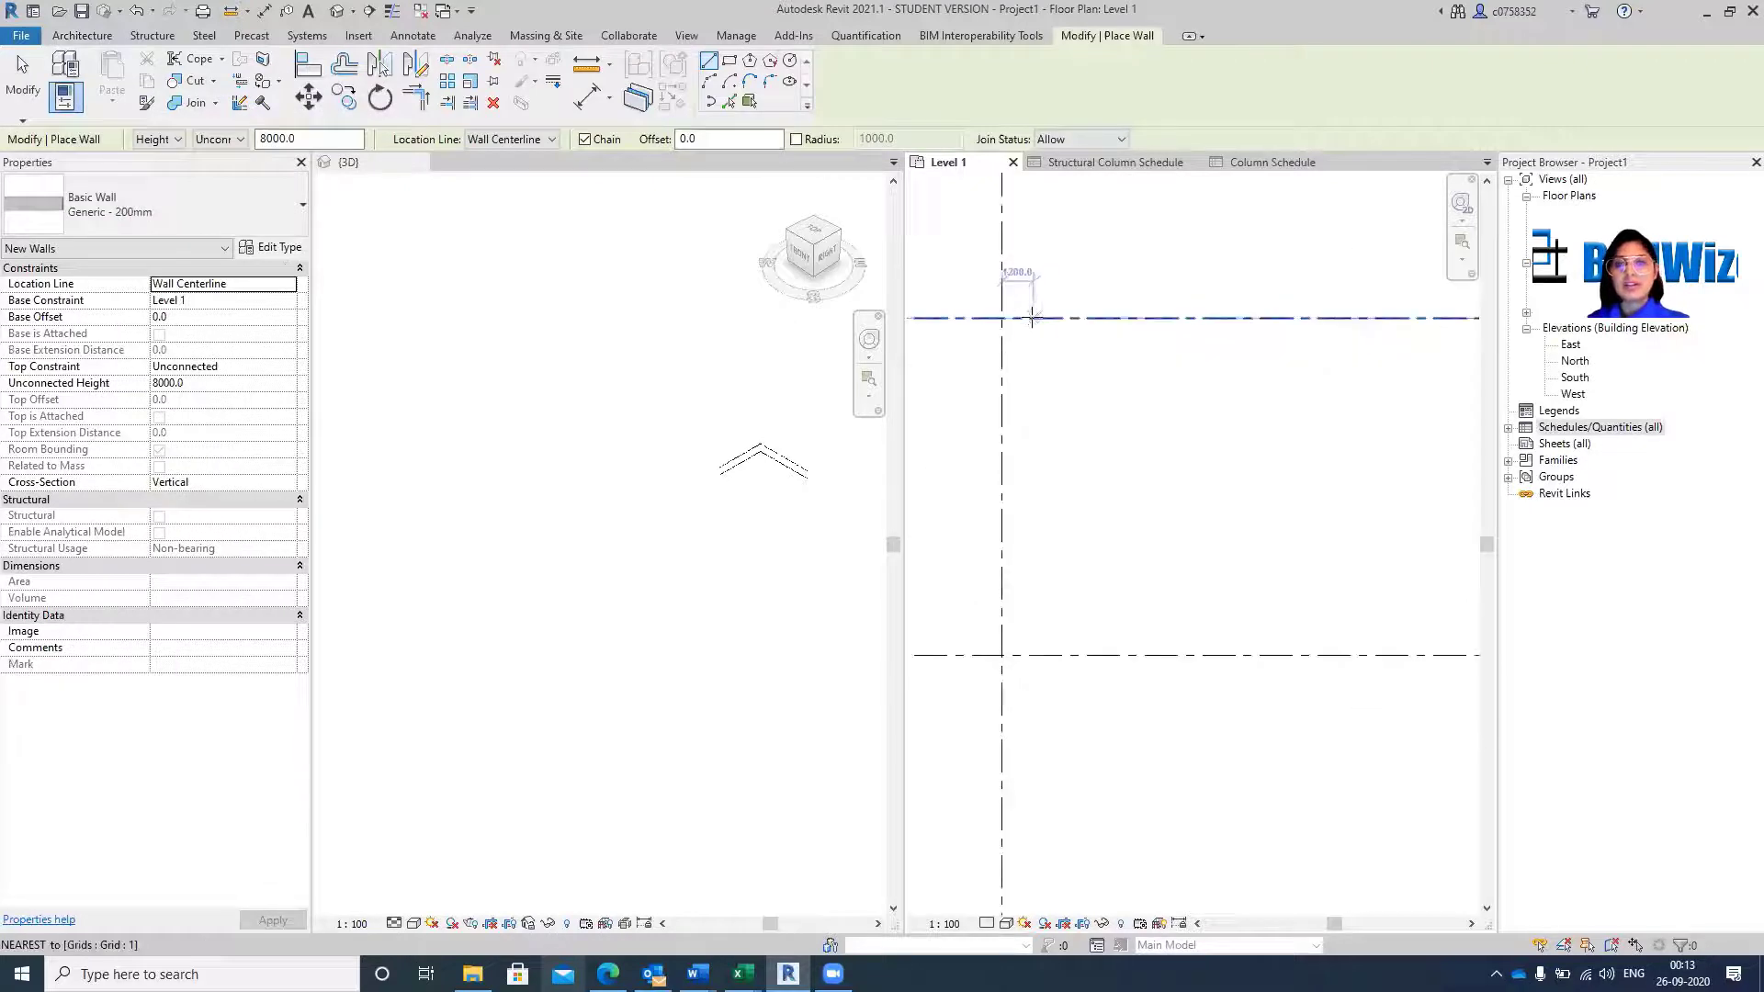
scroll(1032, 317, up, 2)
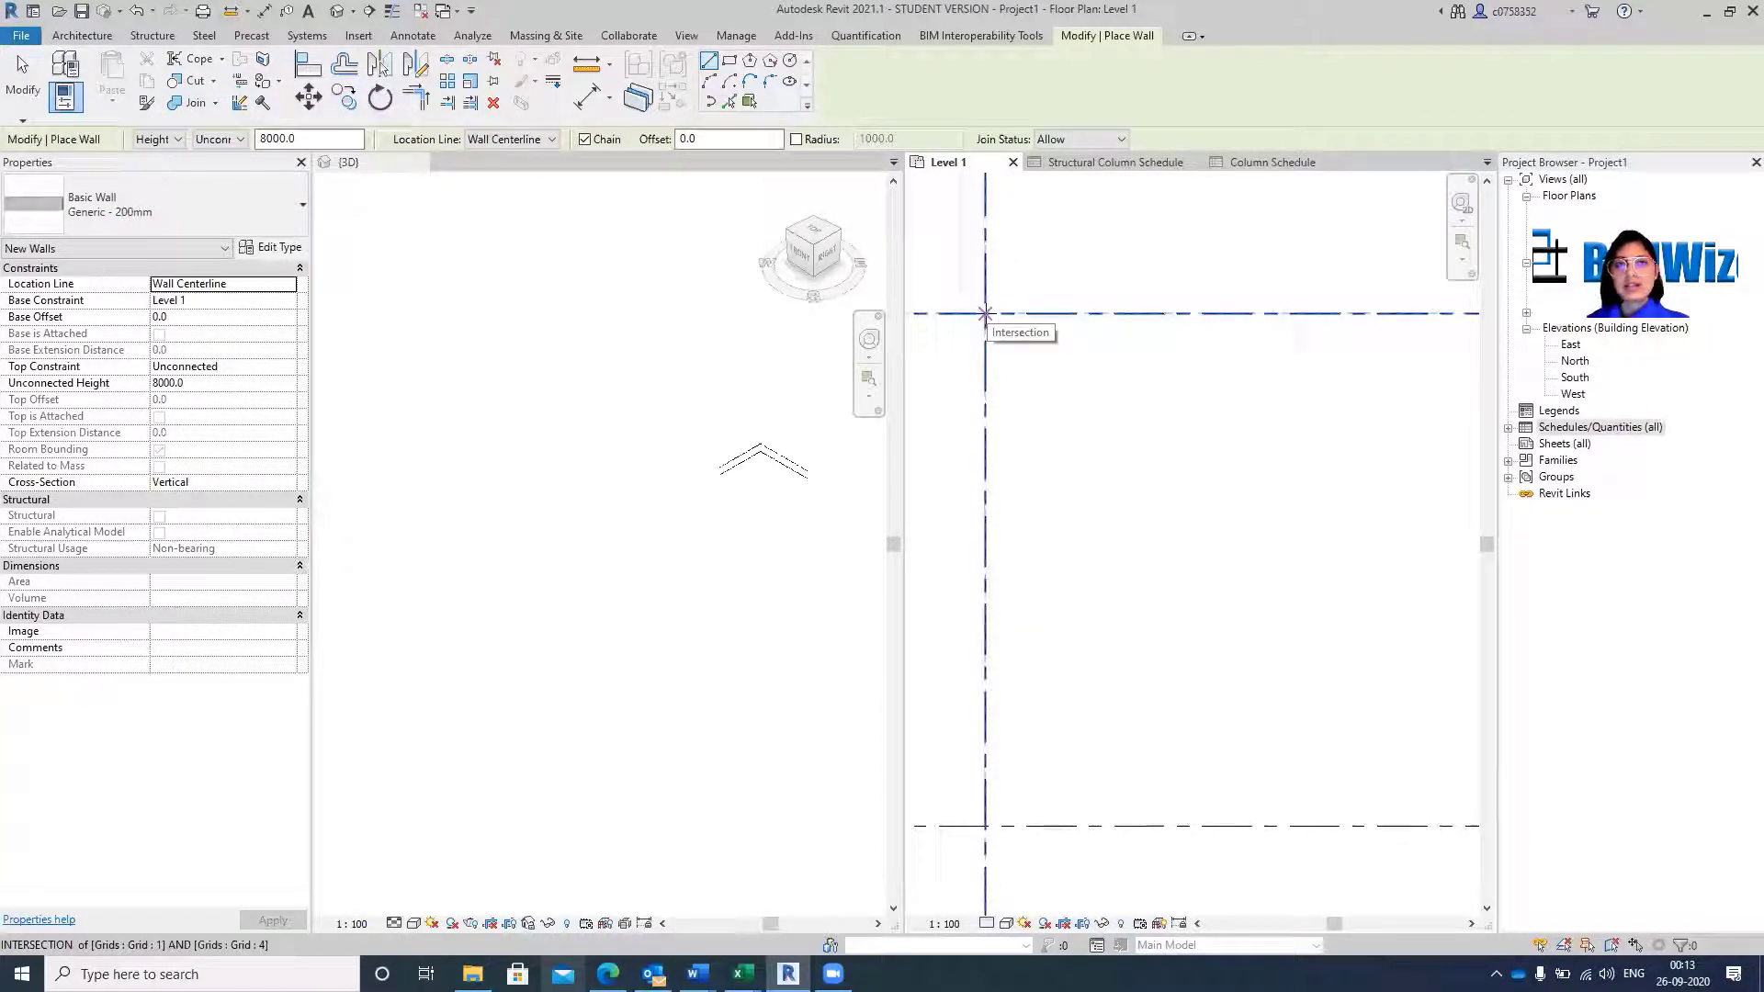
click(985, 314)
scroll(984, 314, down, 4)
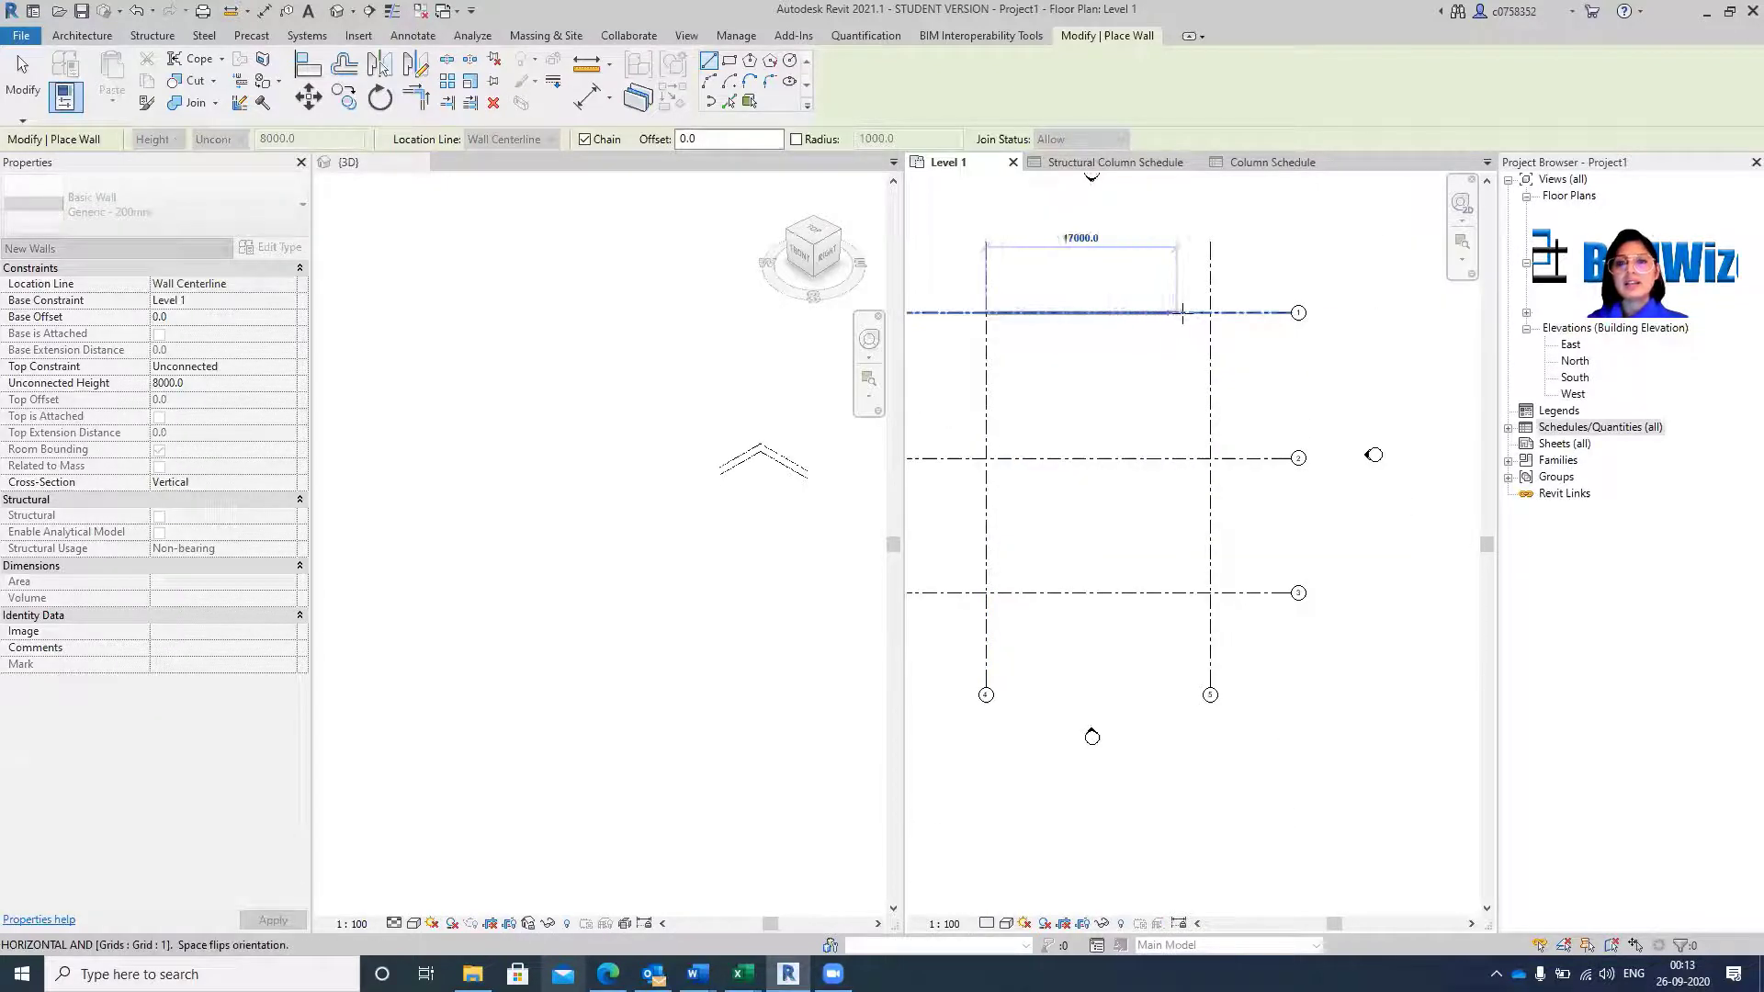
click(1210, 313)
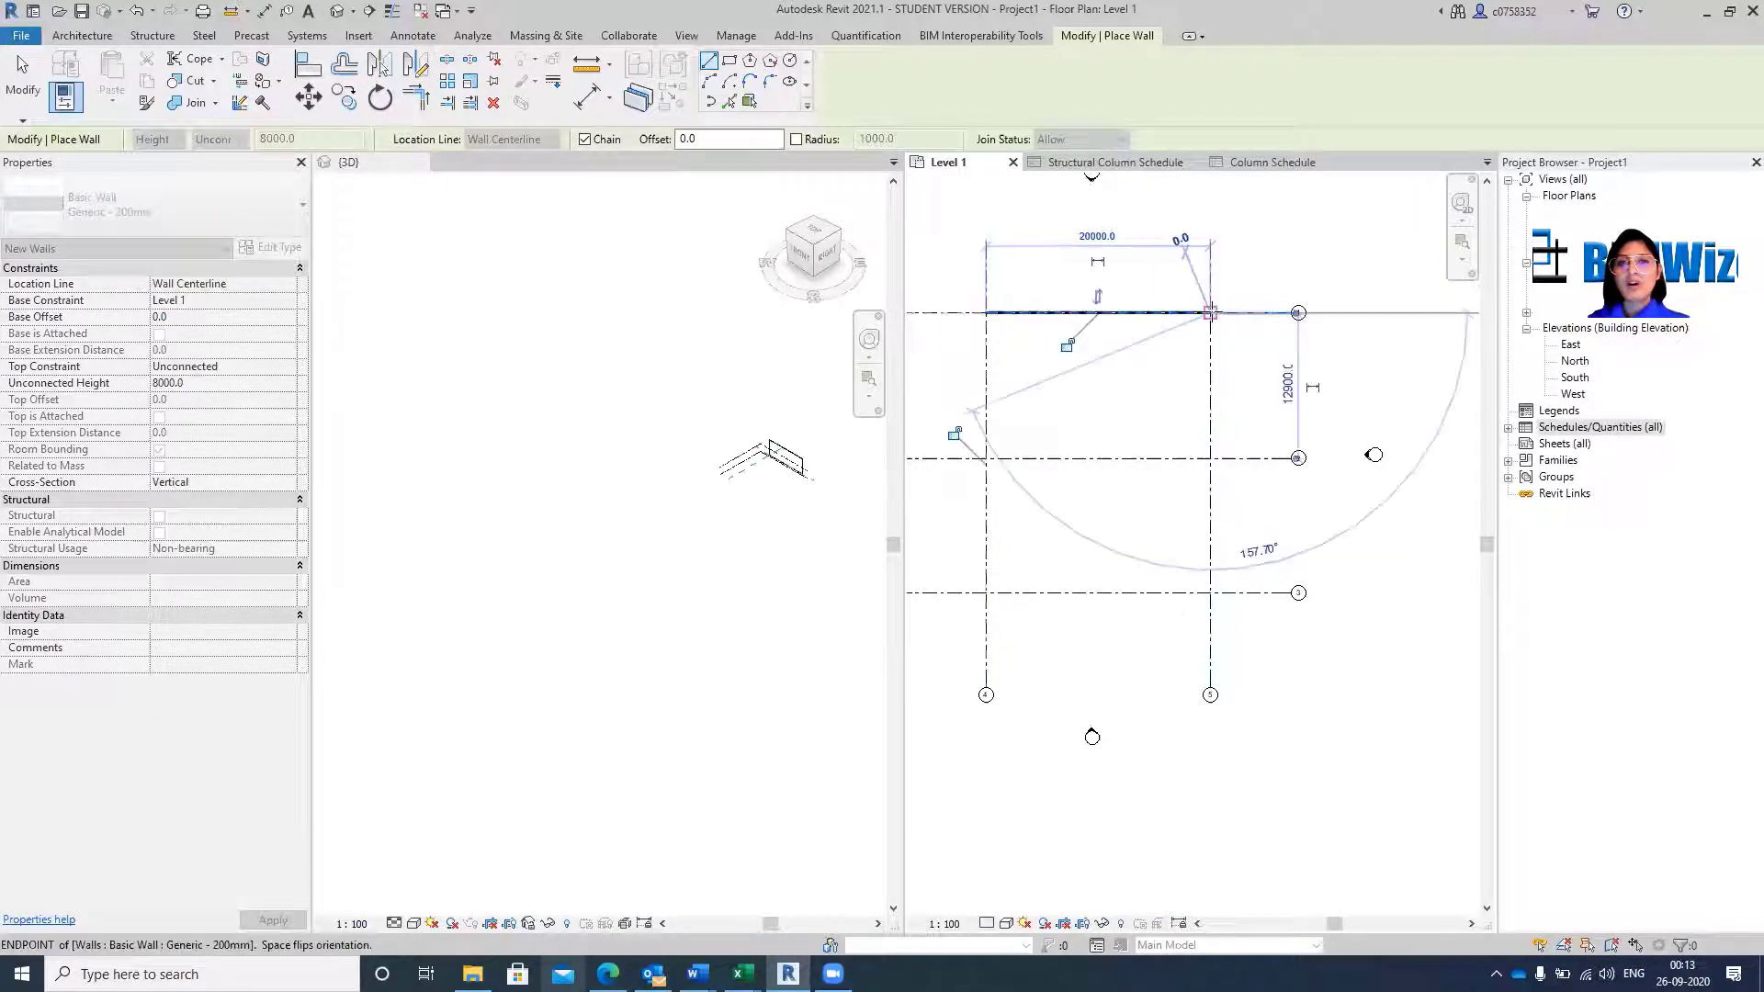
click(1208, 457)
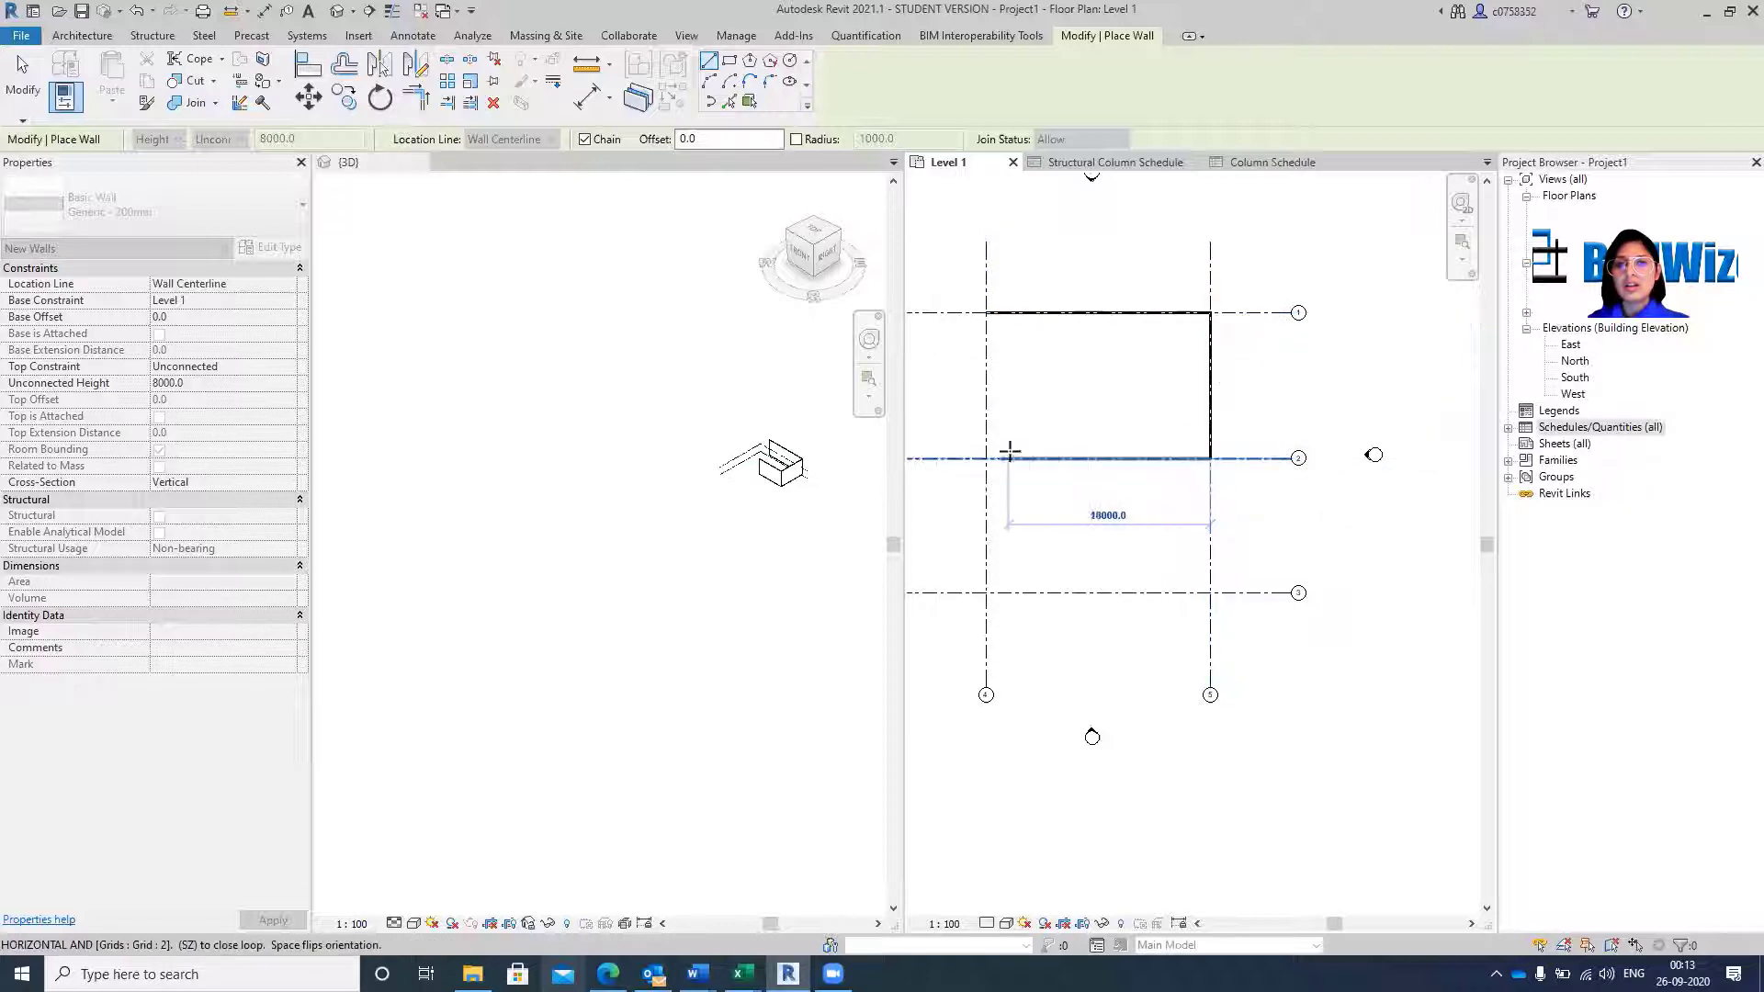
click(985, 458)
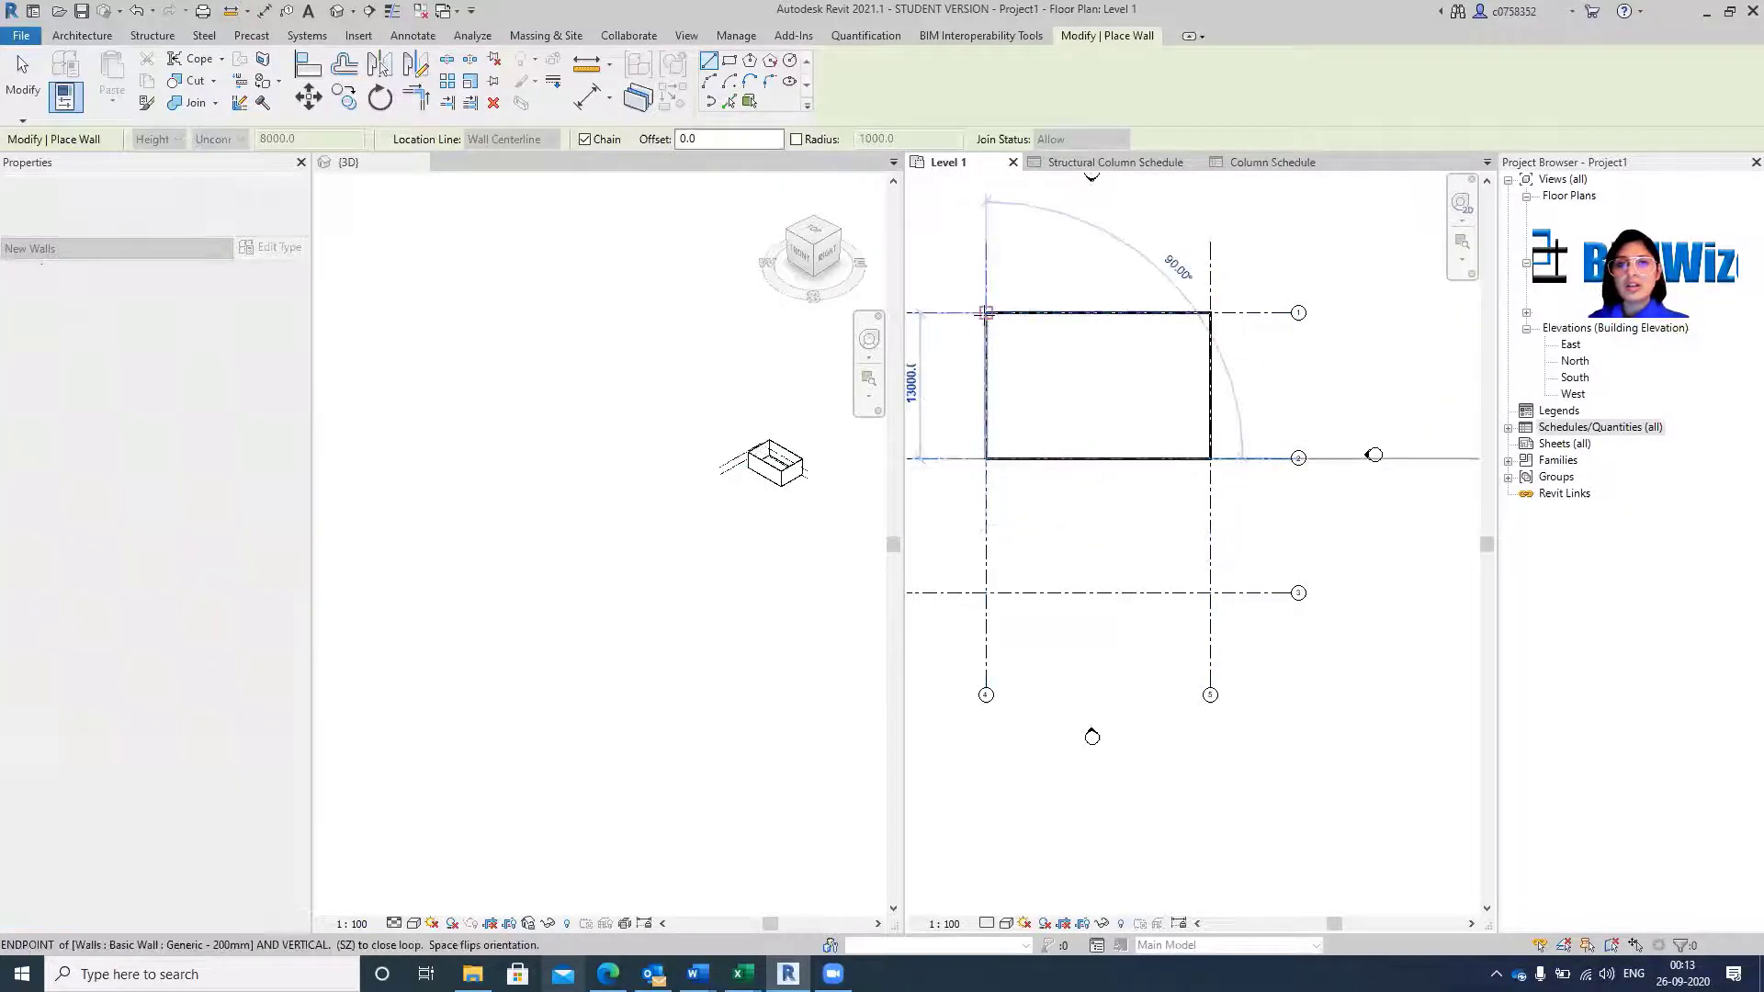
click(985, 313)
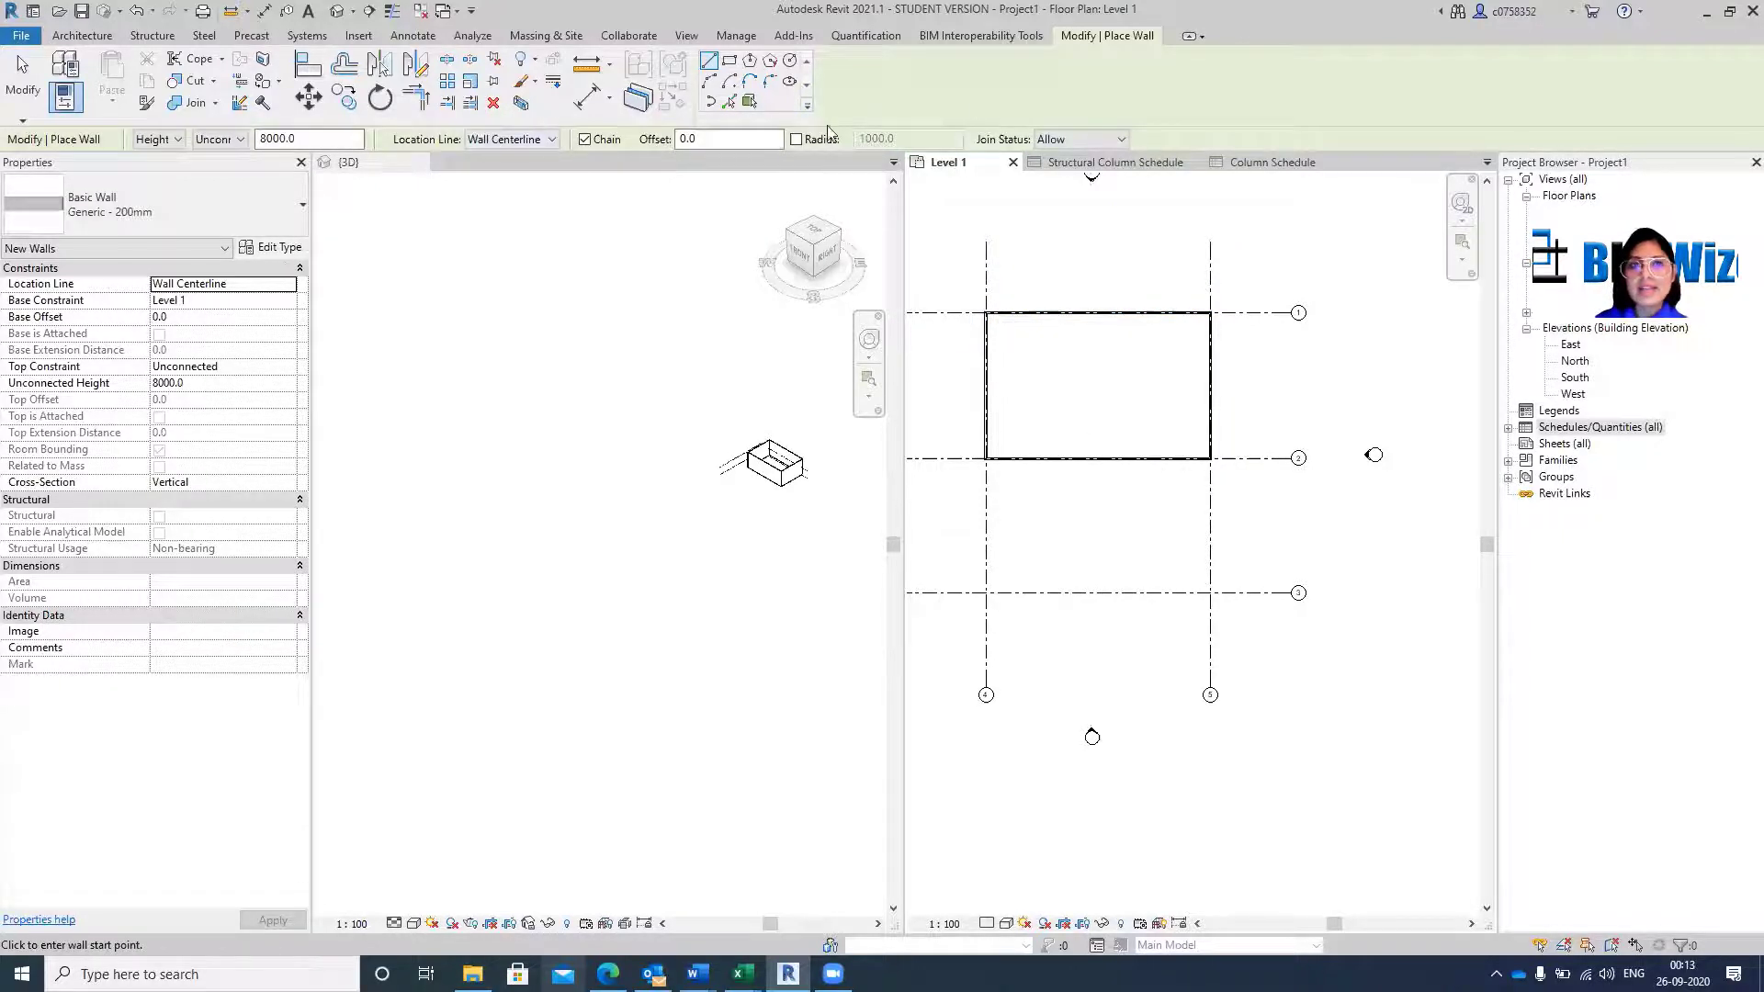
key(Escape)
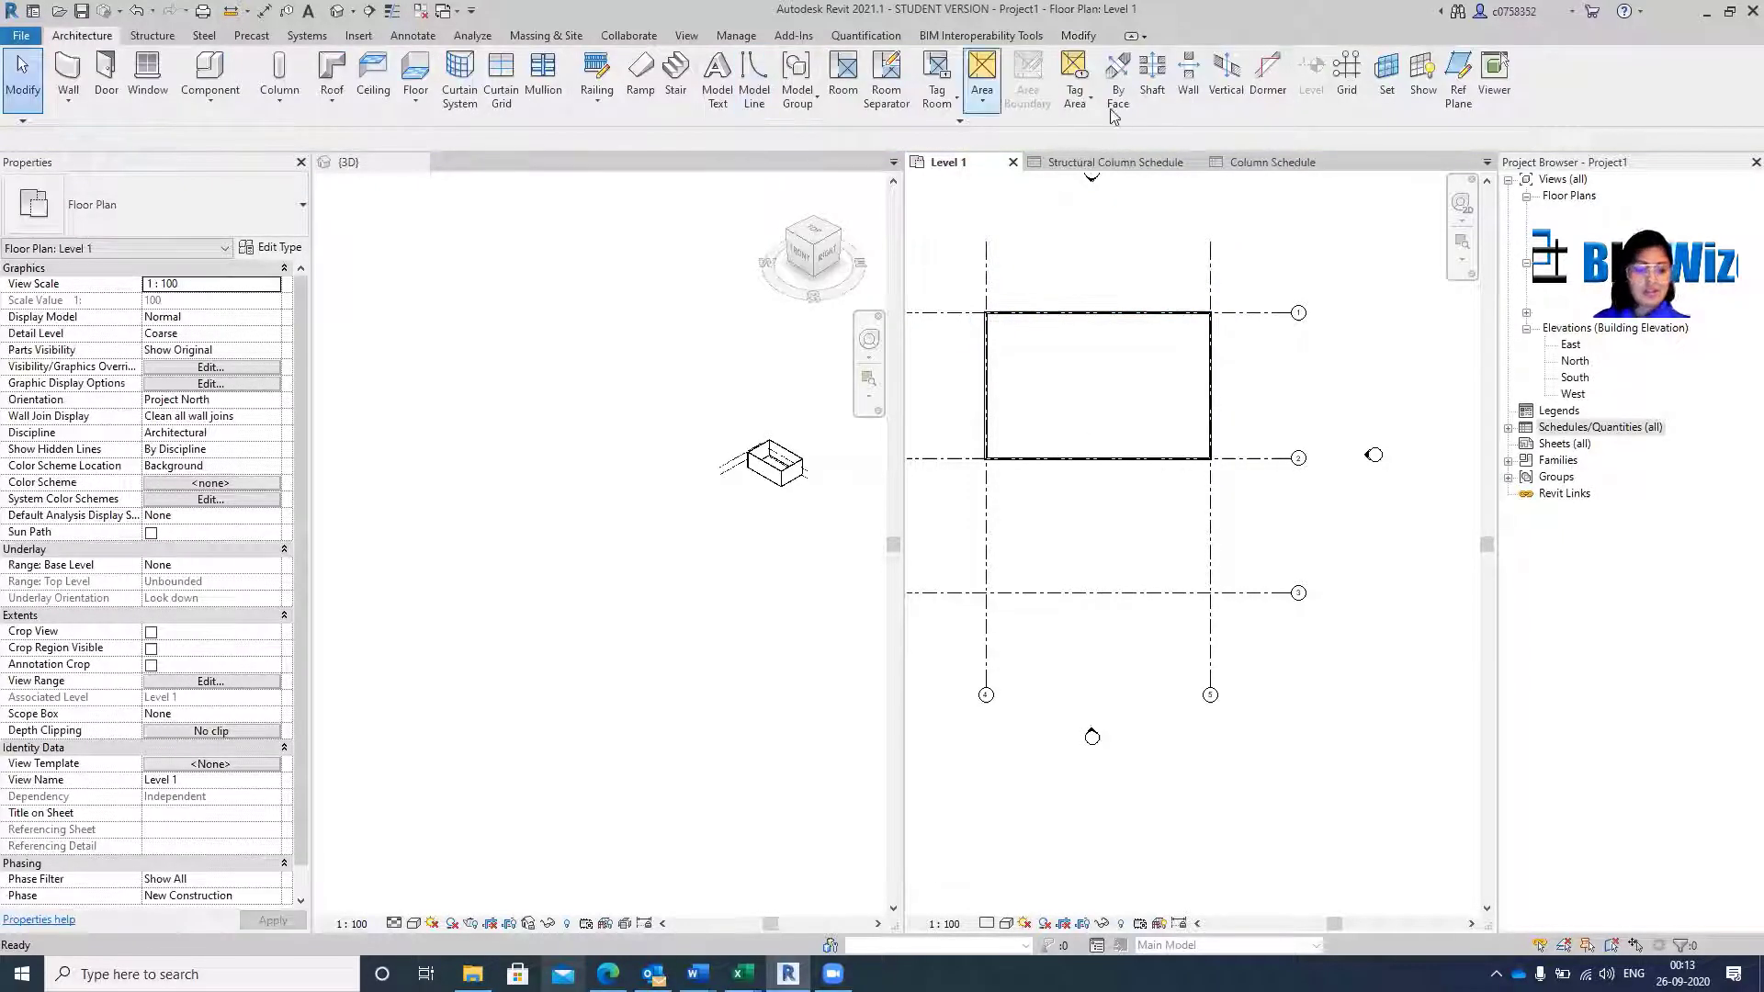
Create 8000 mm high Generic - 200mm walls from grid lines 4, 5 and 3 with Pick Lines.
key(w)
key(a)
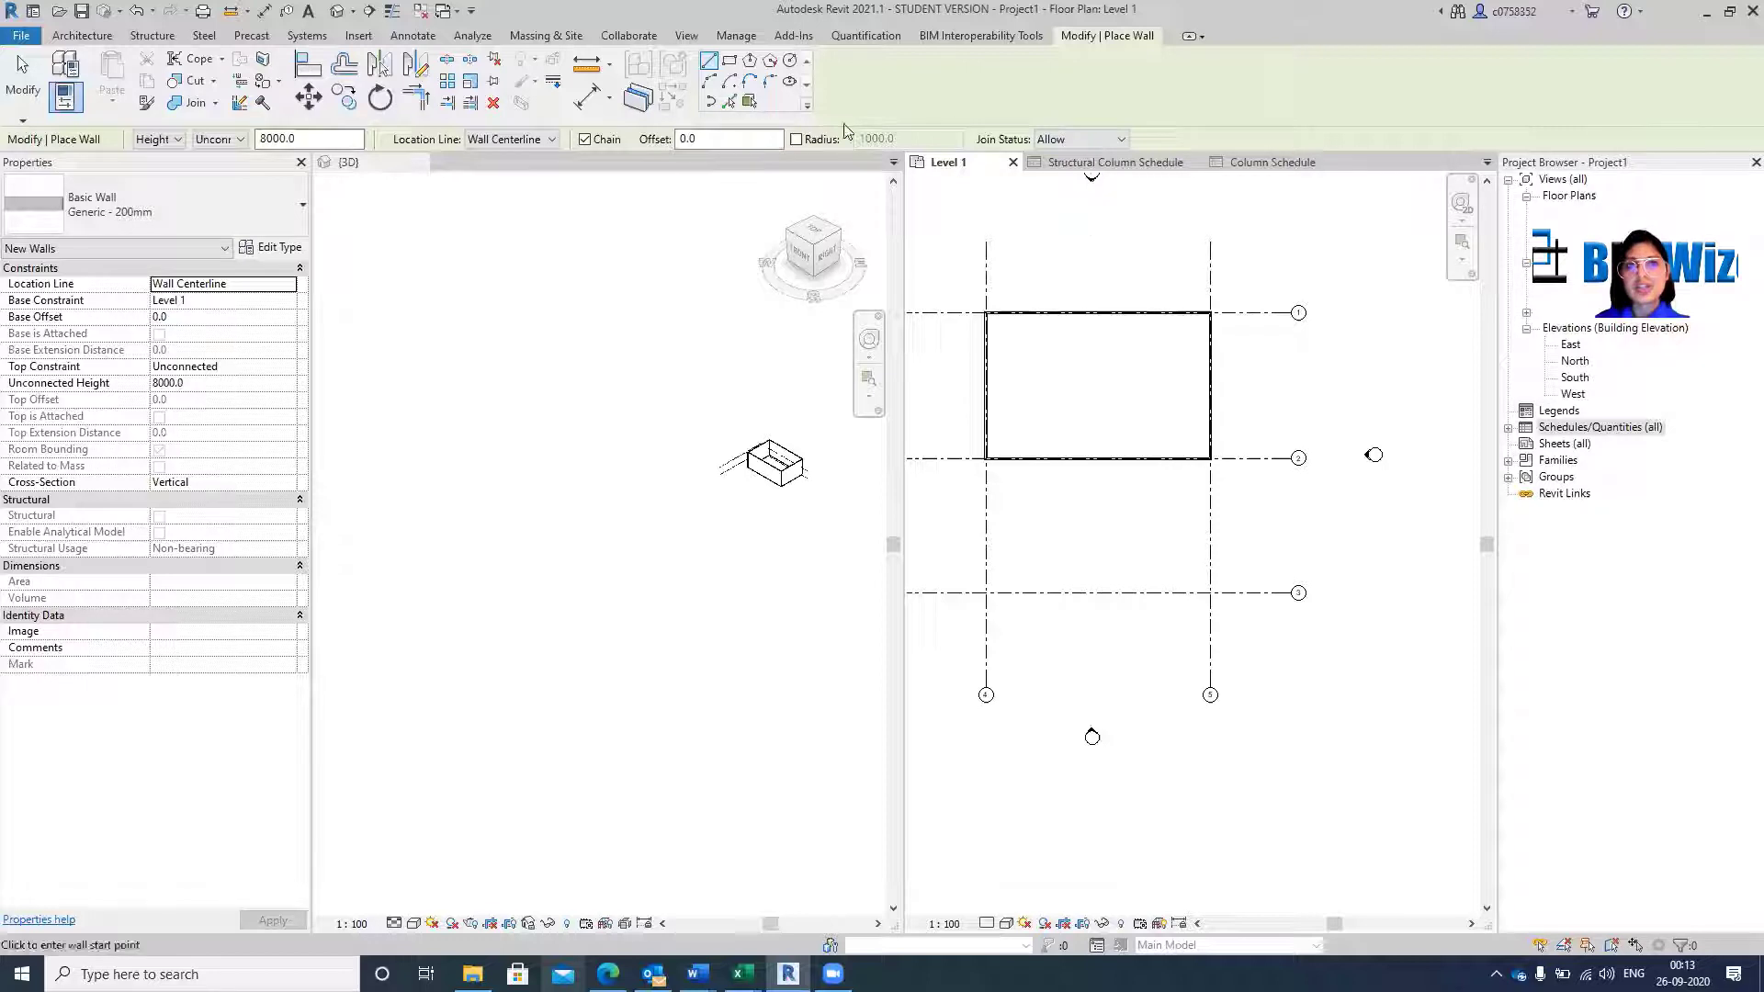
click(729, 103)
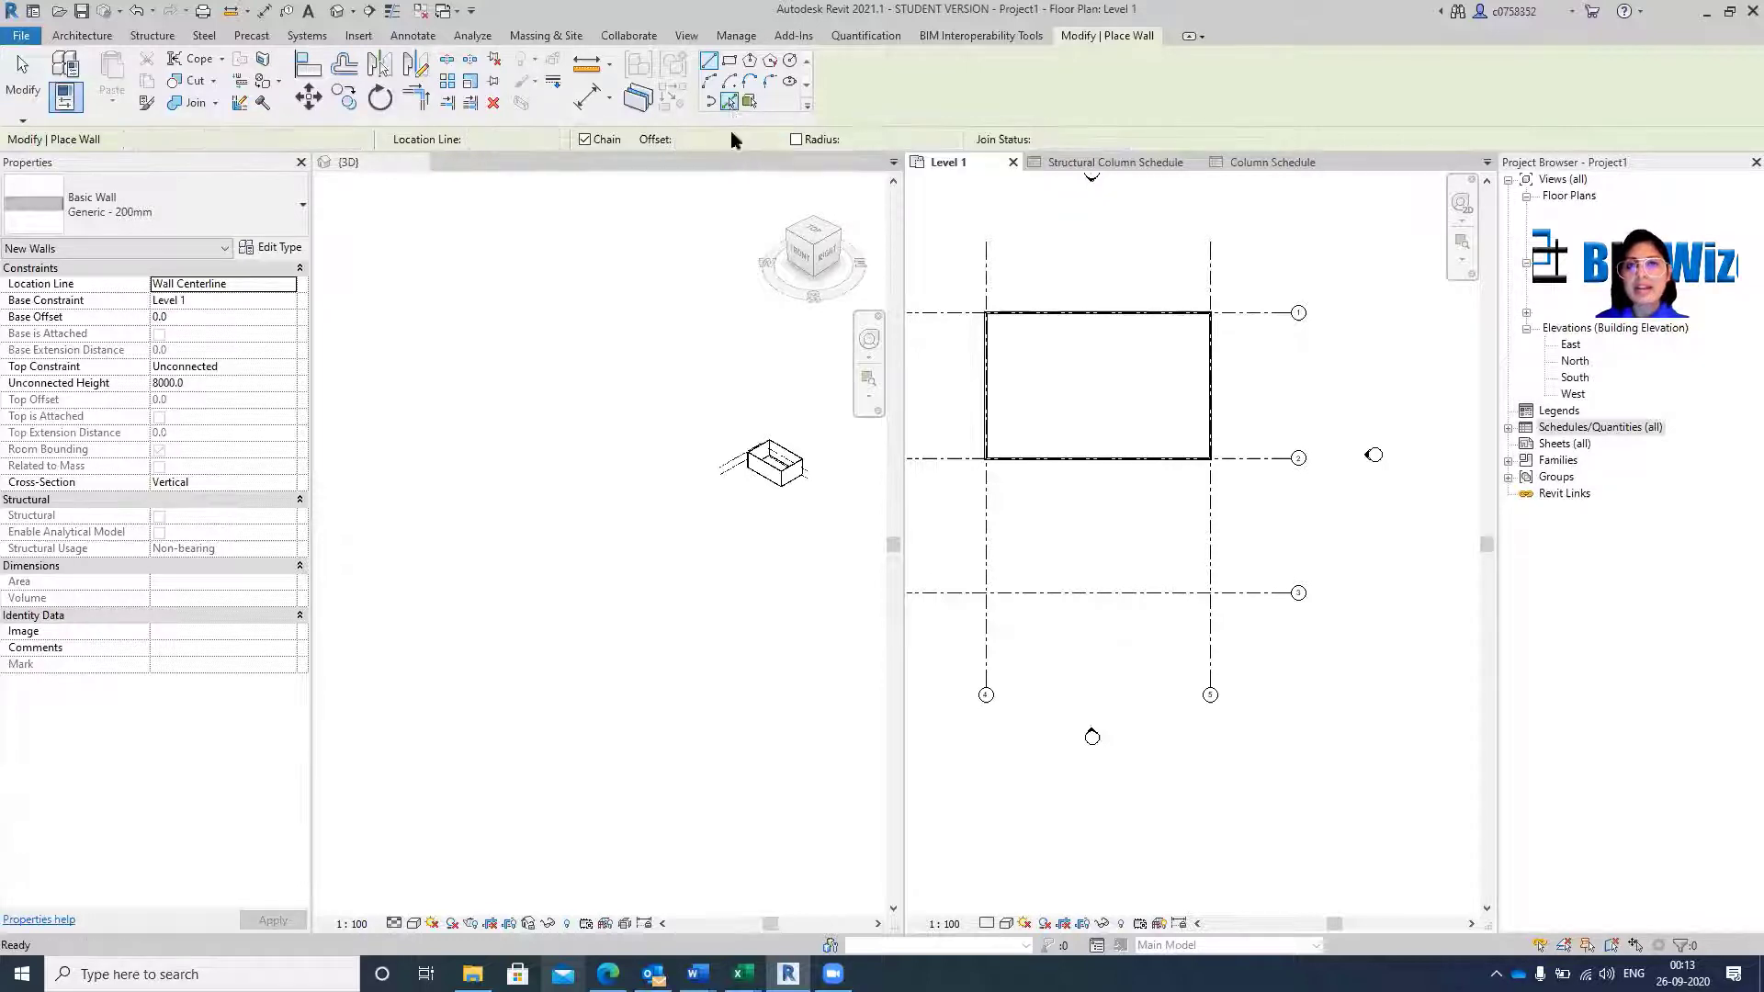
click(993, 634)
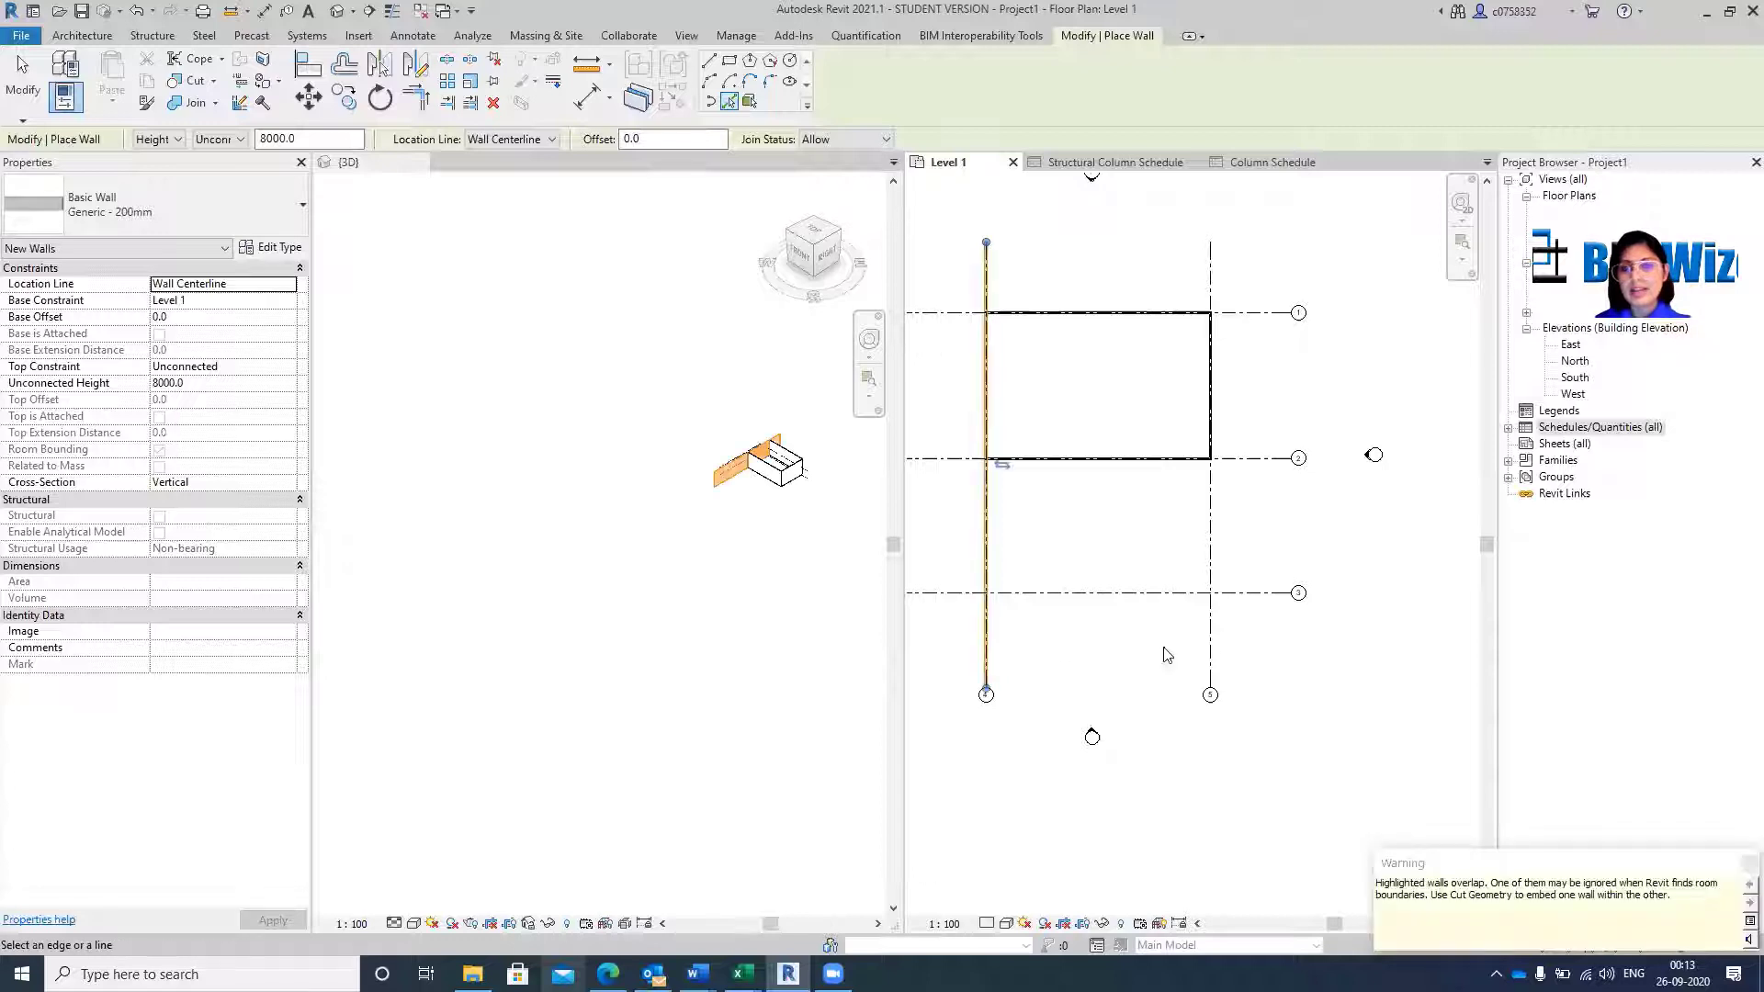
click(1212, 636)
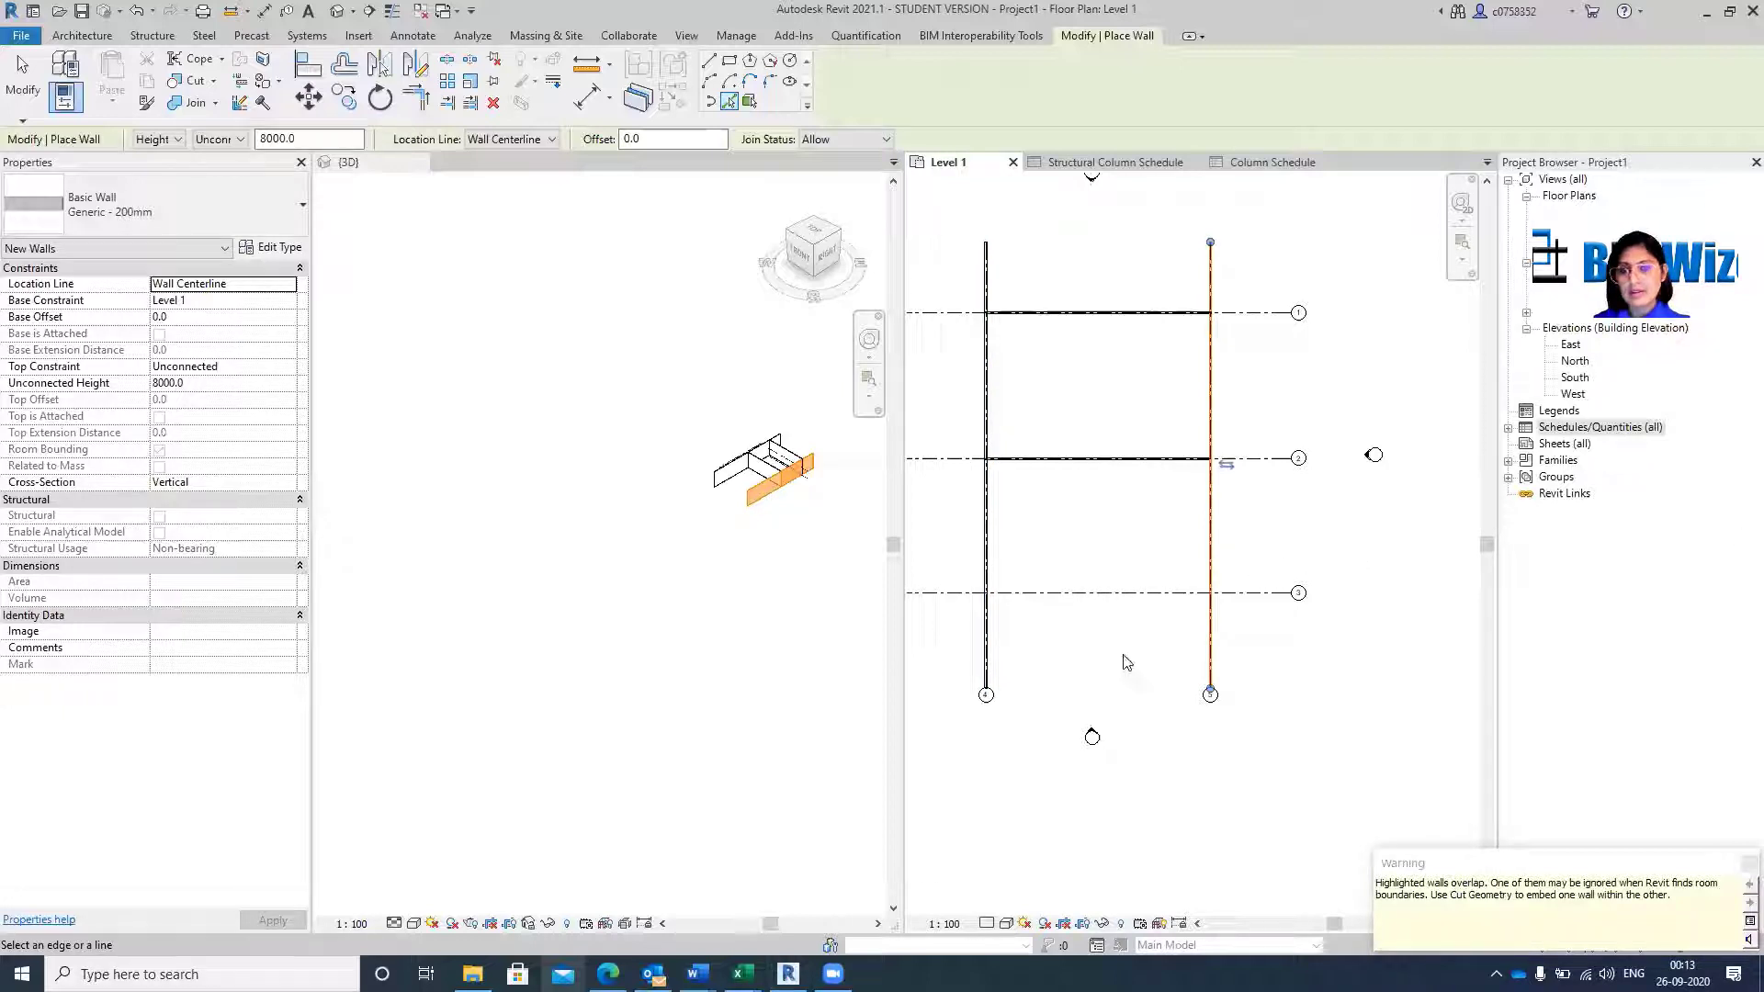
click(1747, 864)
click(1136, 596)
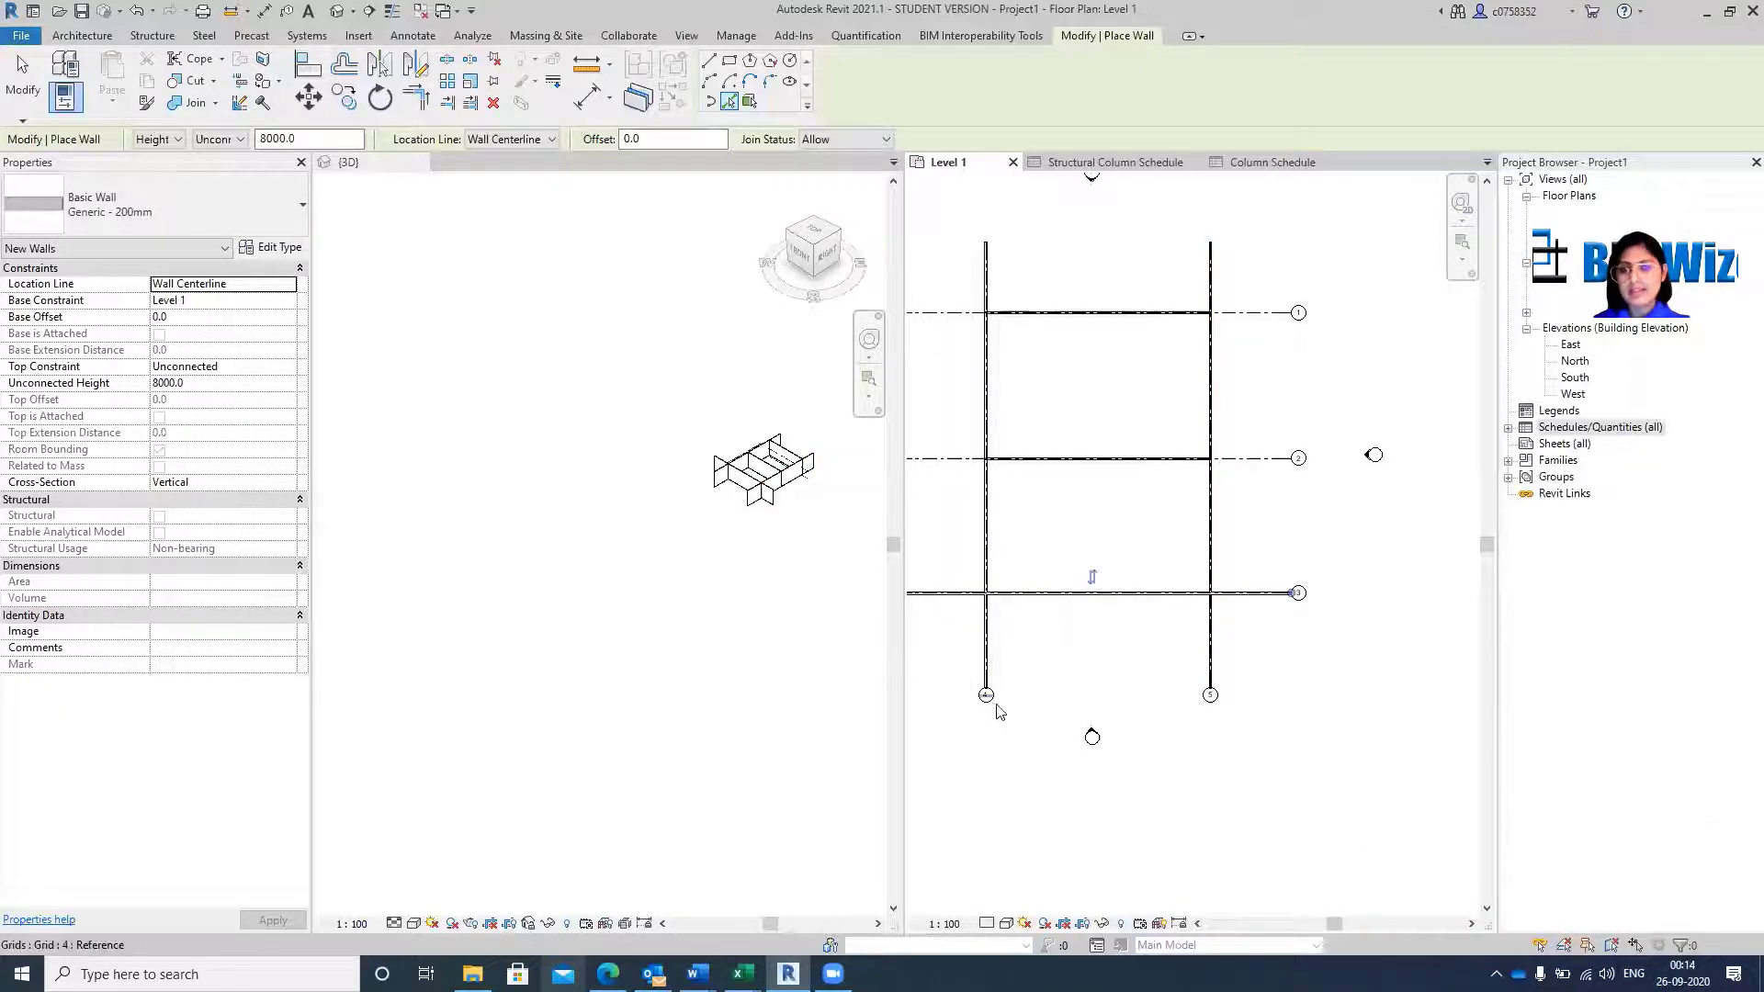
scroll(647, 450, up, 5)
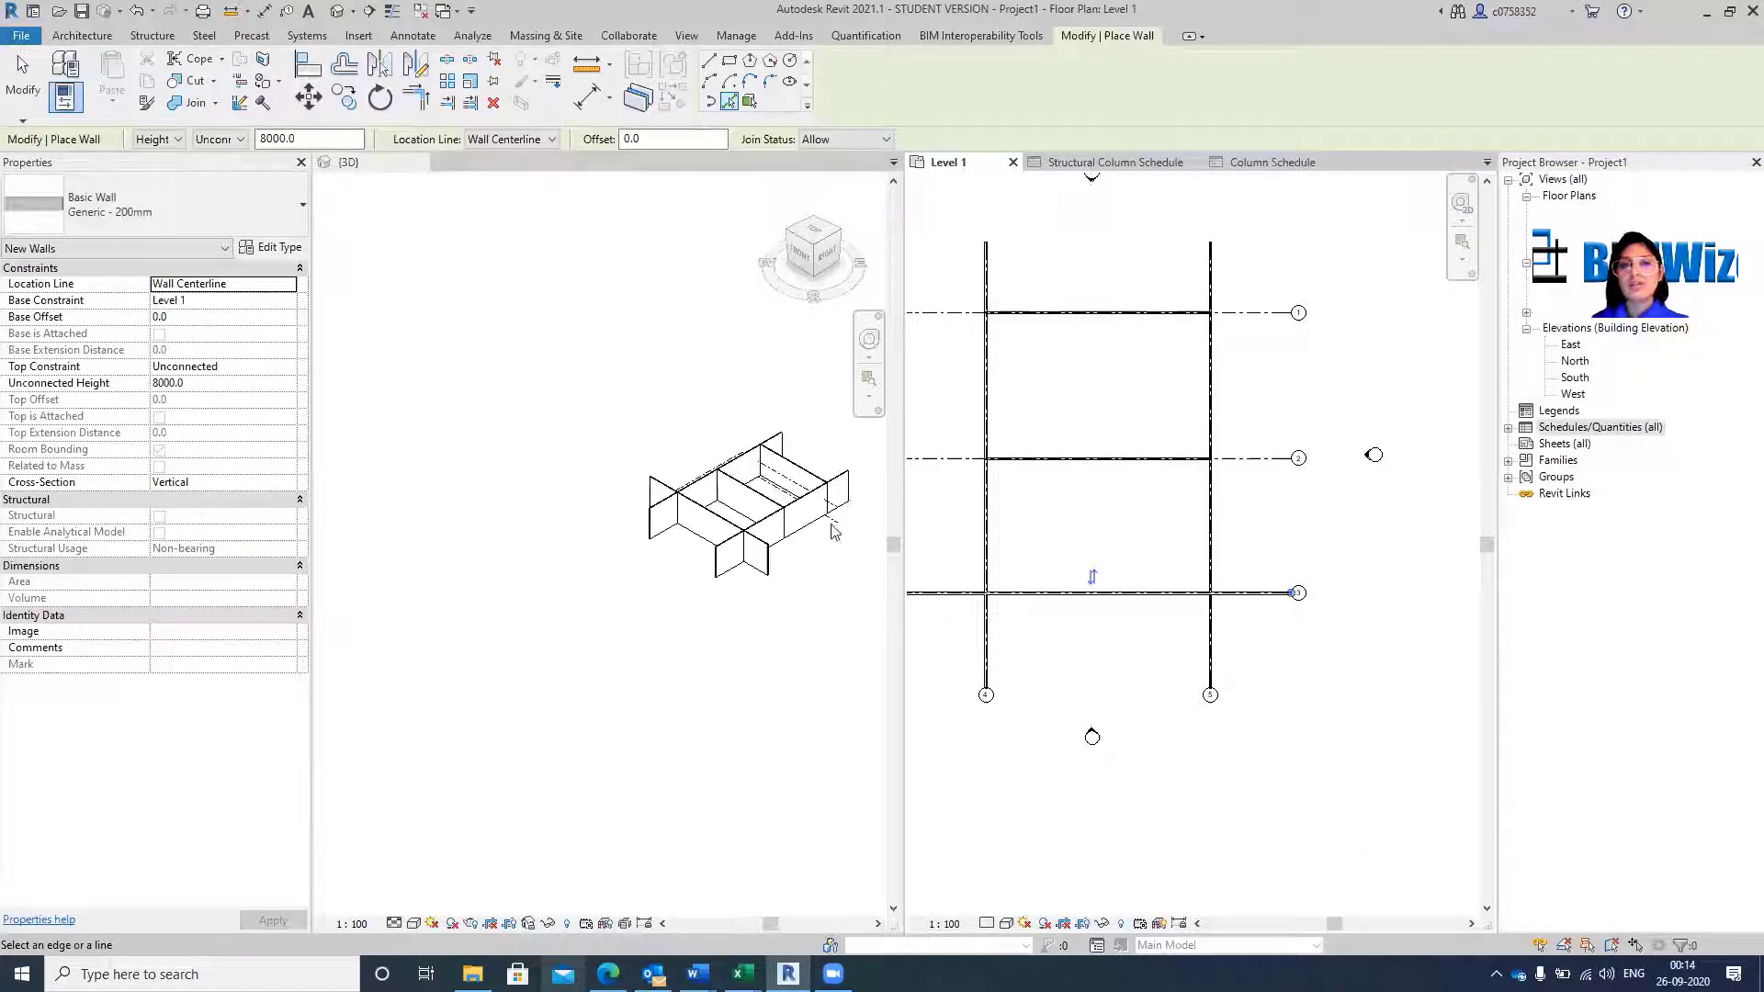
scroll(604, 538, down, 1)
middle_drag(663, 613, 537, 614)
scroll(411, 493, up, 2)
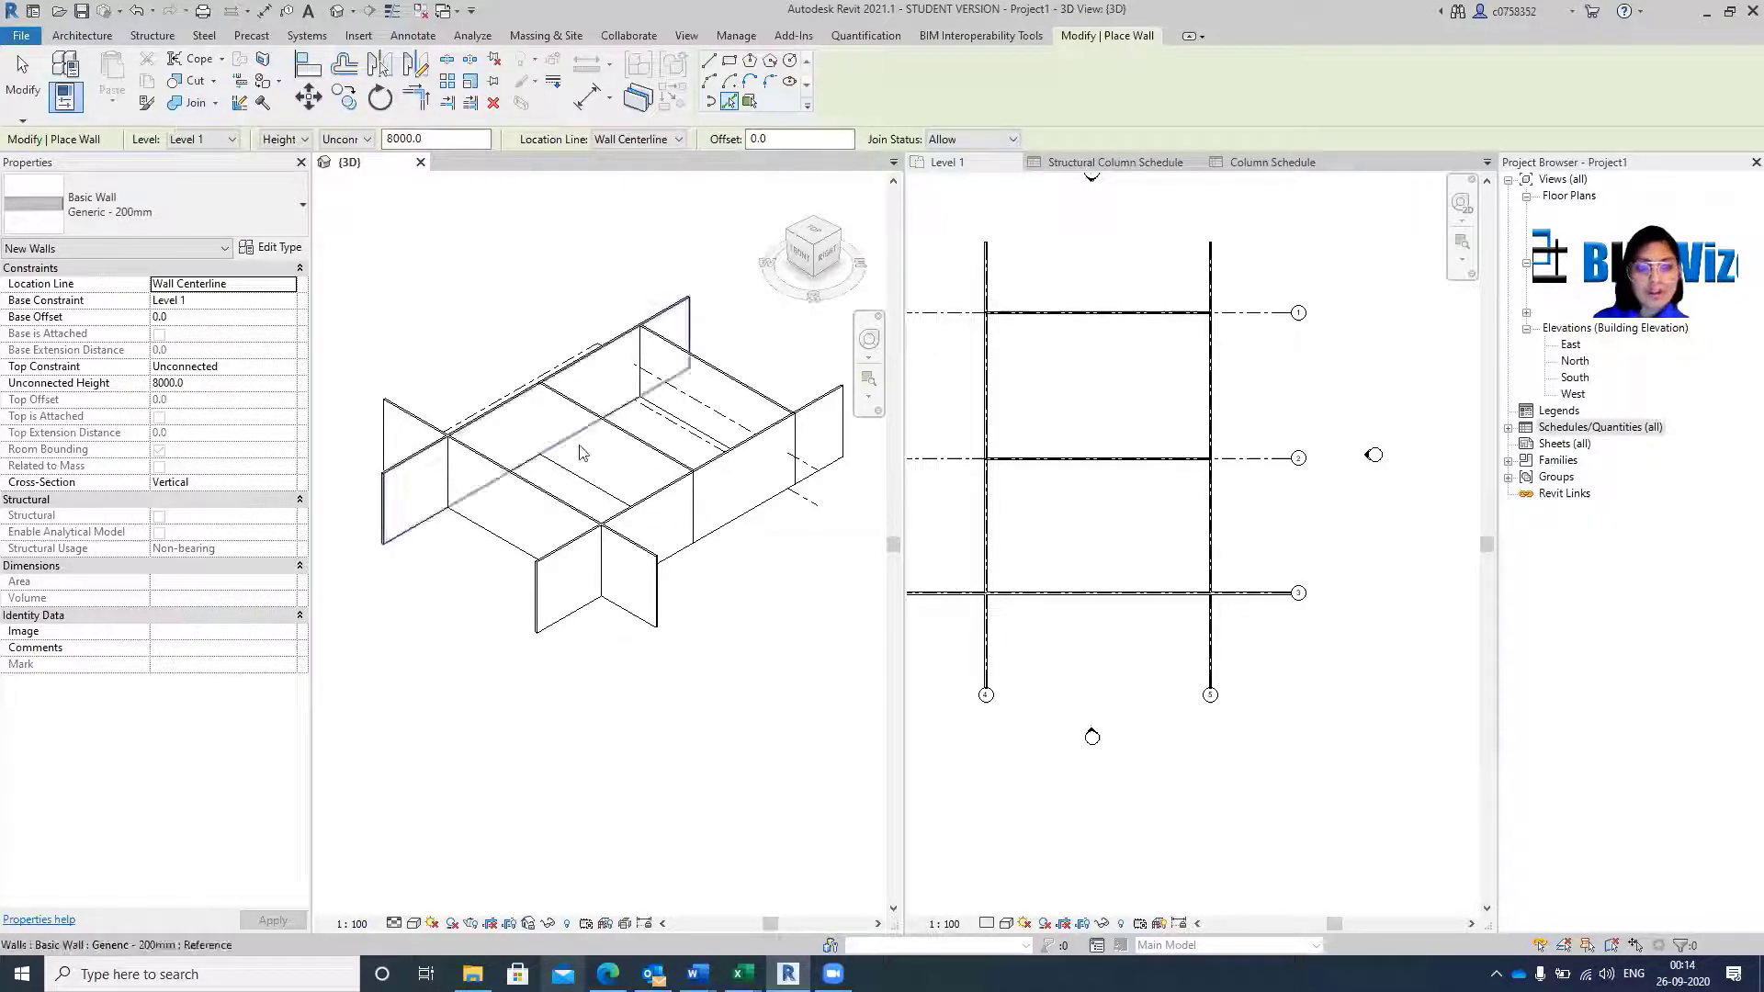
key(Escape)
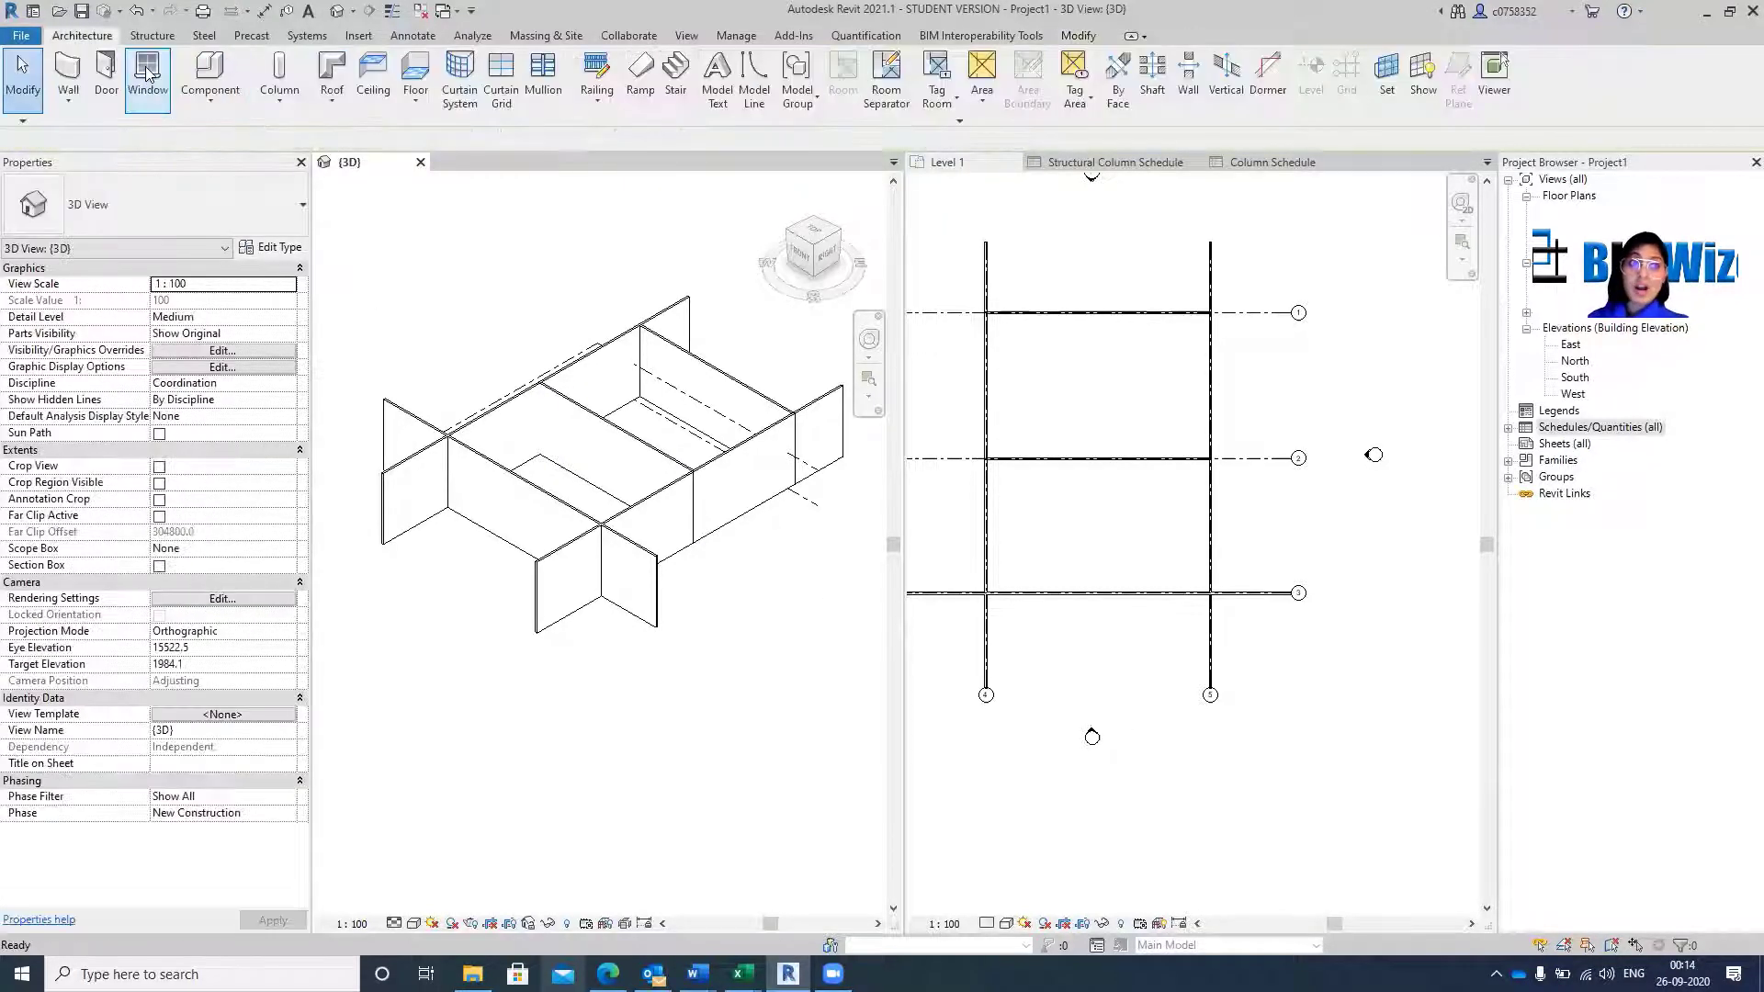
Draw a closed rectangle of Generic - 200mm walls up to Level 2, about 14000 mm wide, east of grid 5 between grids 1 and 2.
click(77, 79)
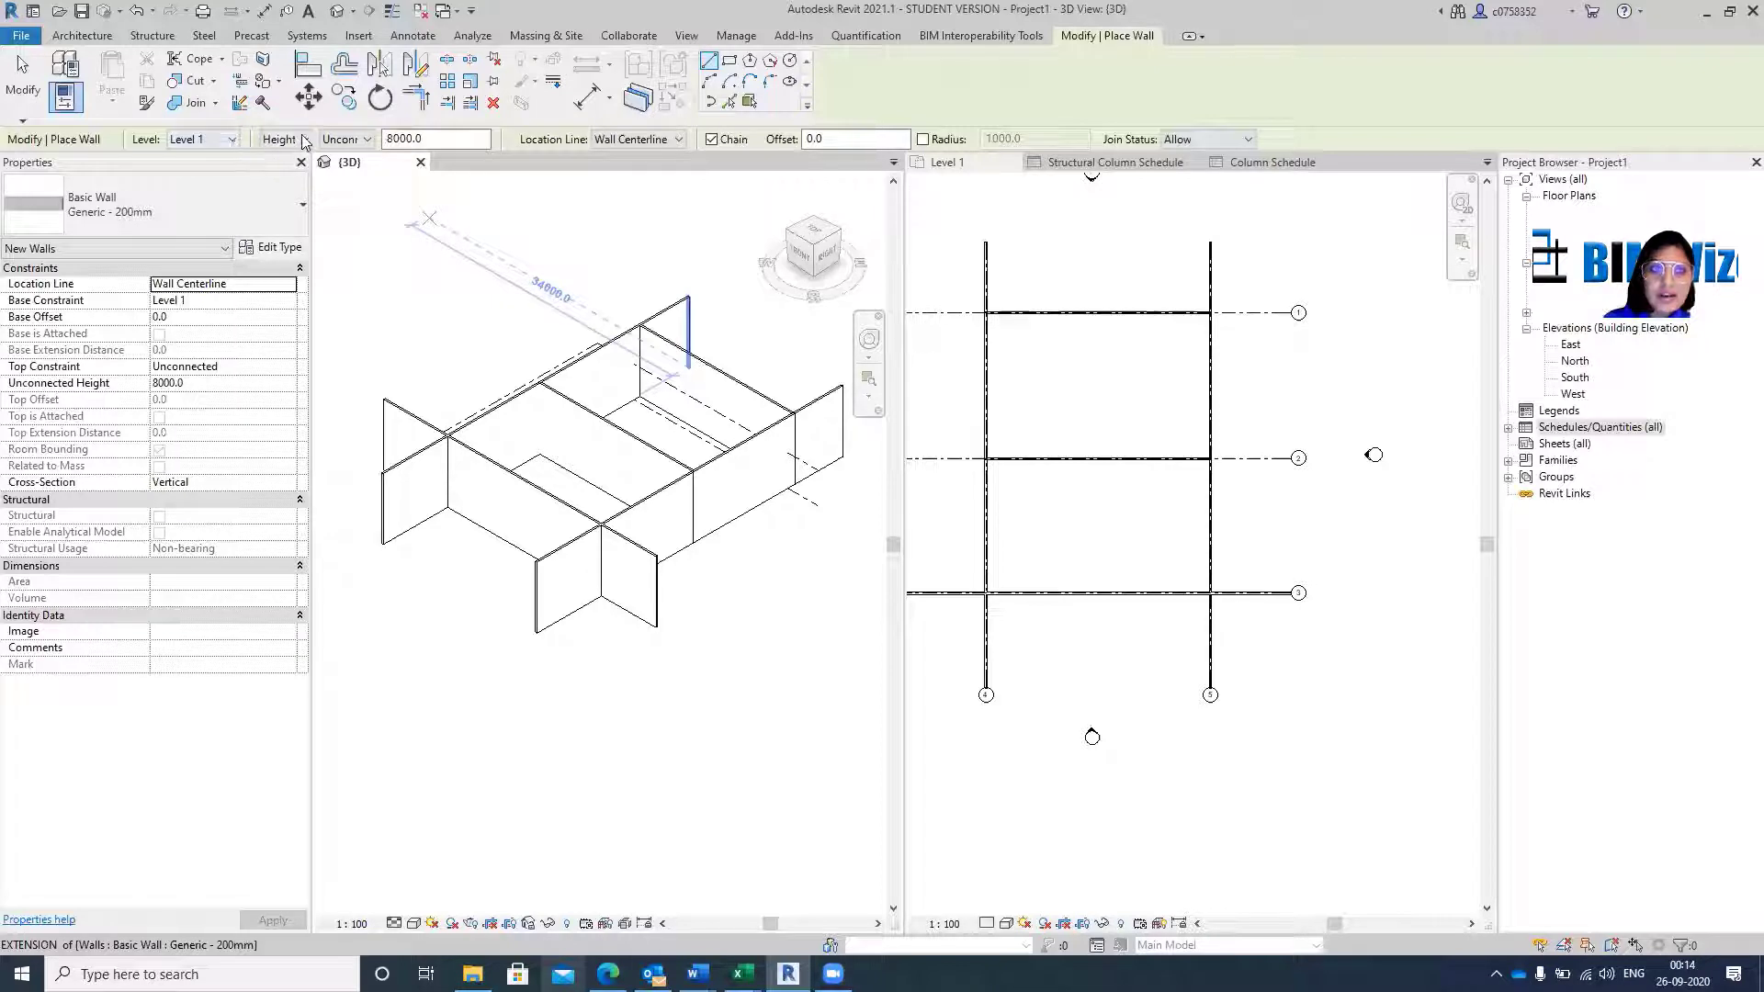
click(353, 140)
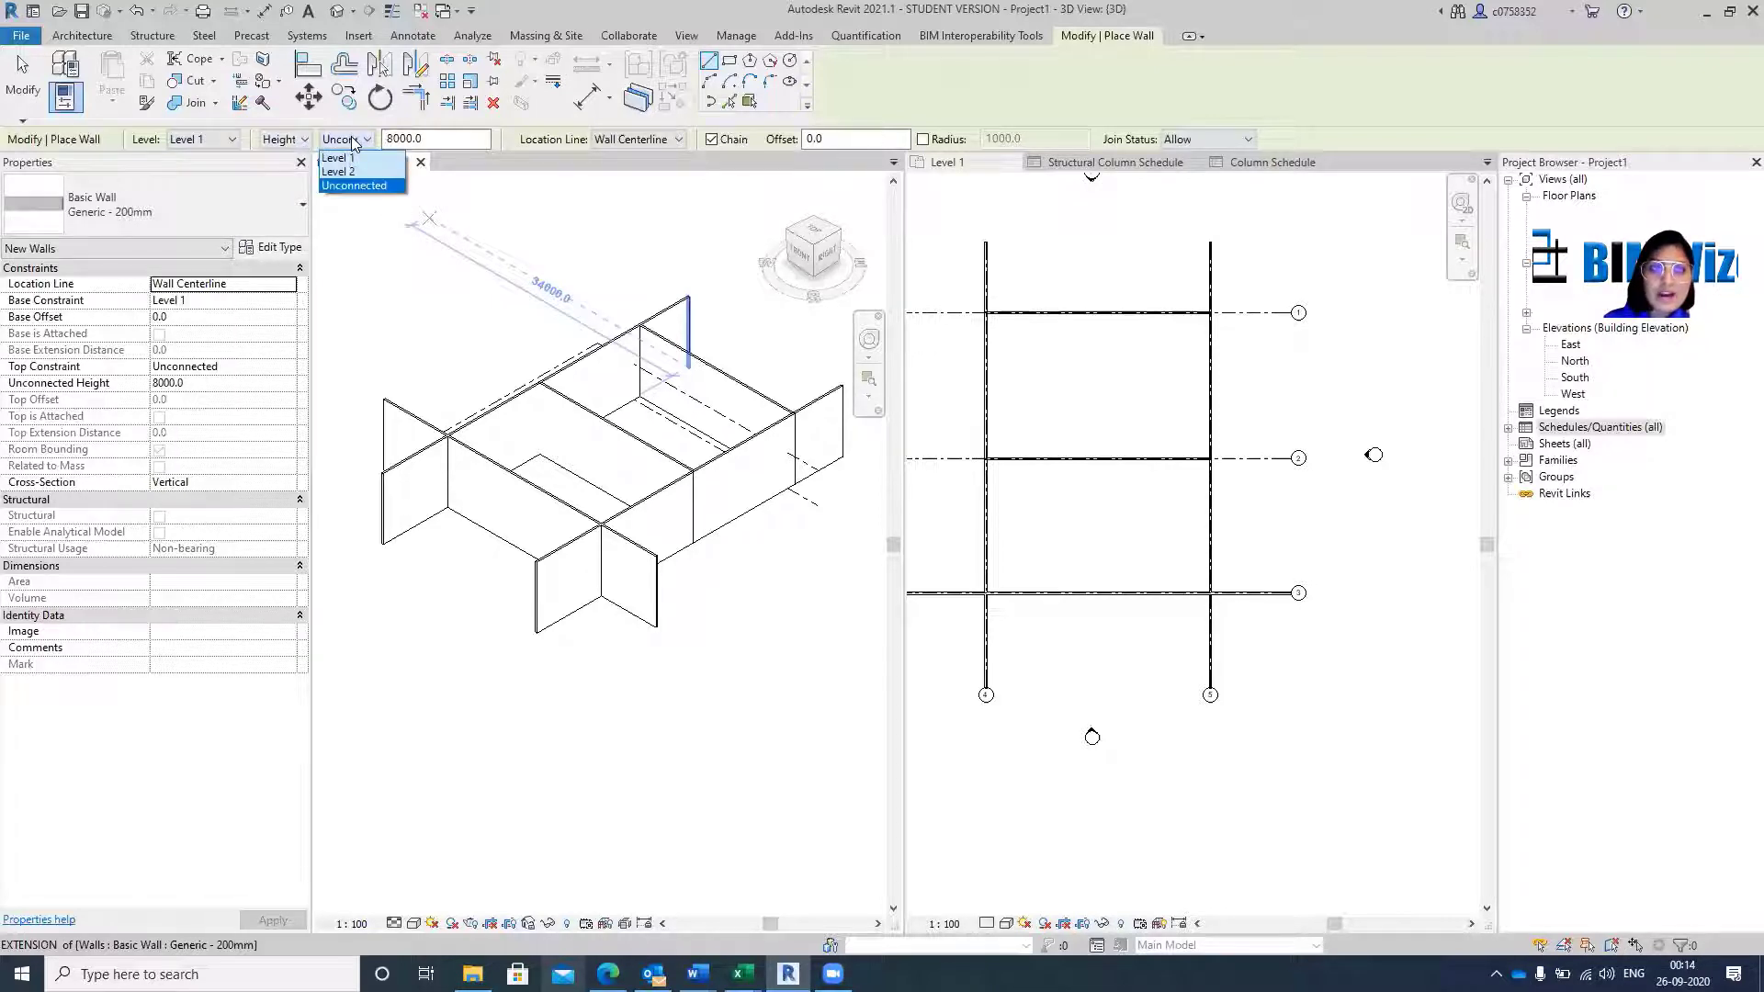
click(441, 140)
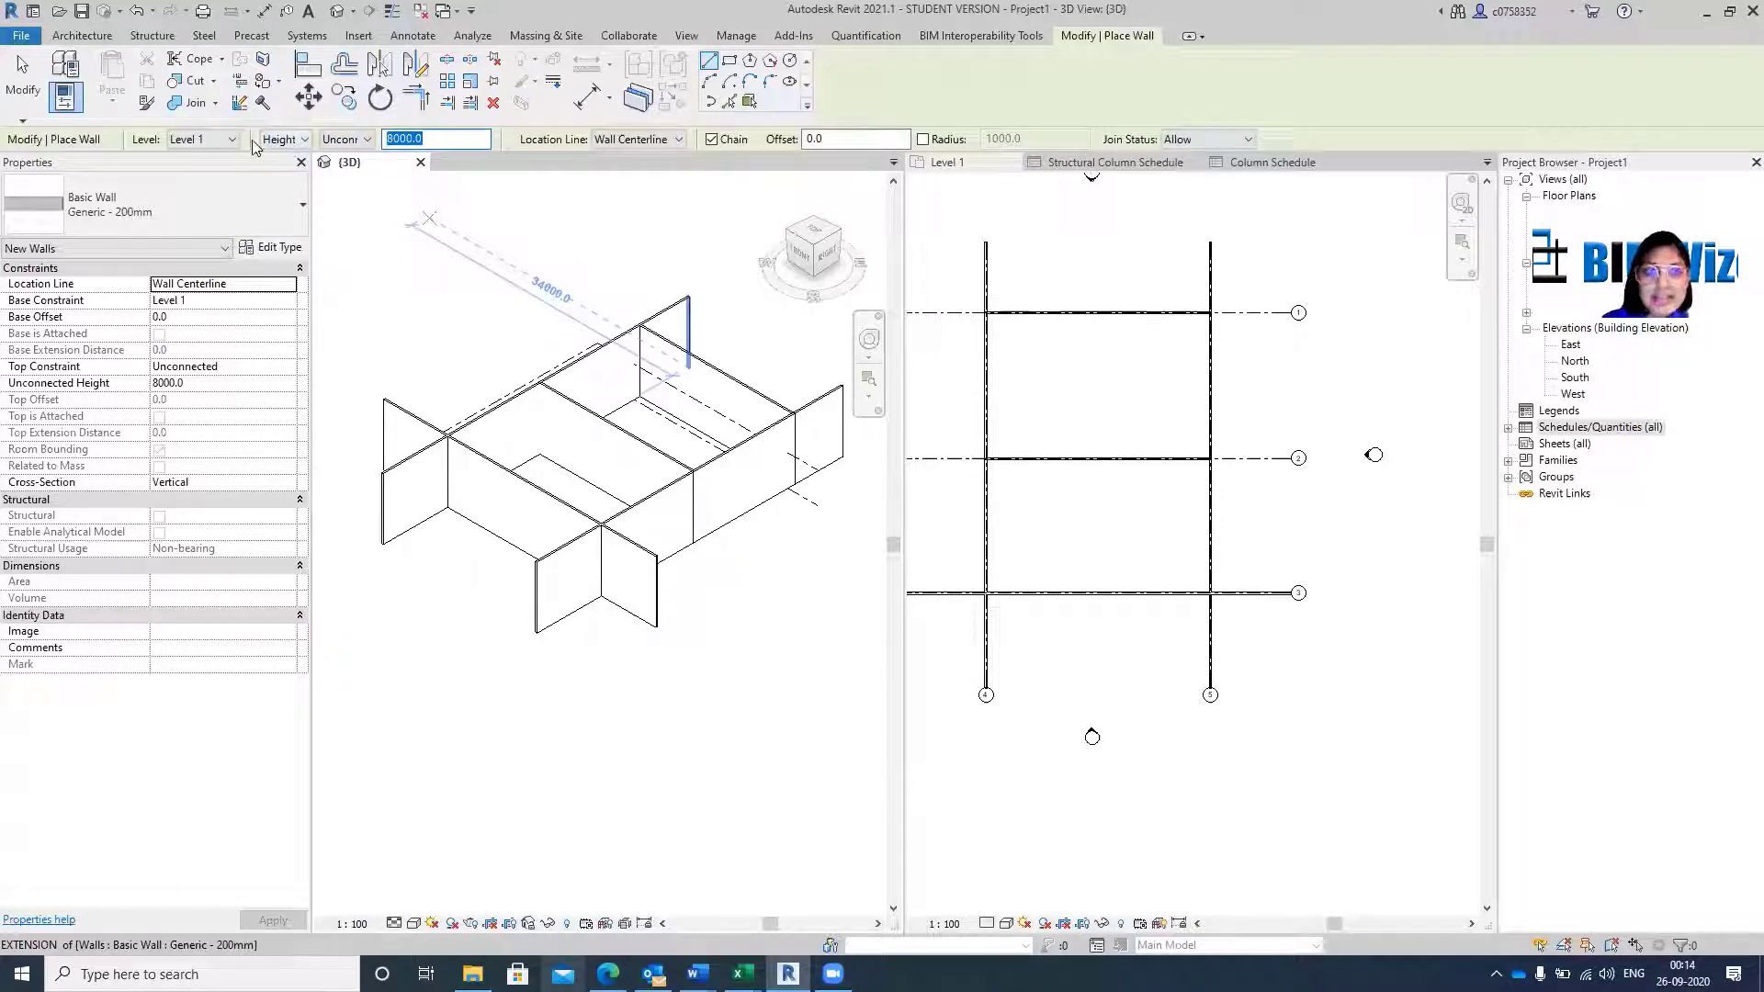
click(344, 139)
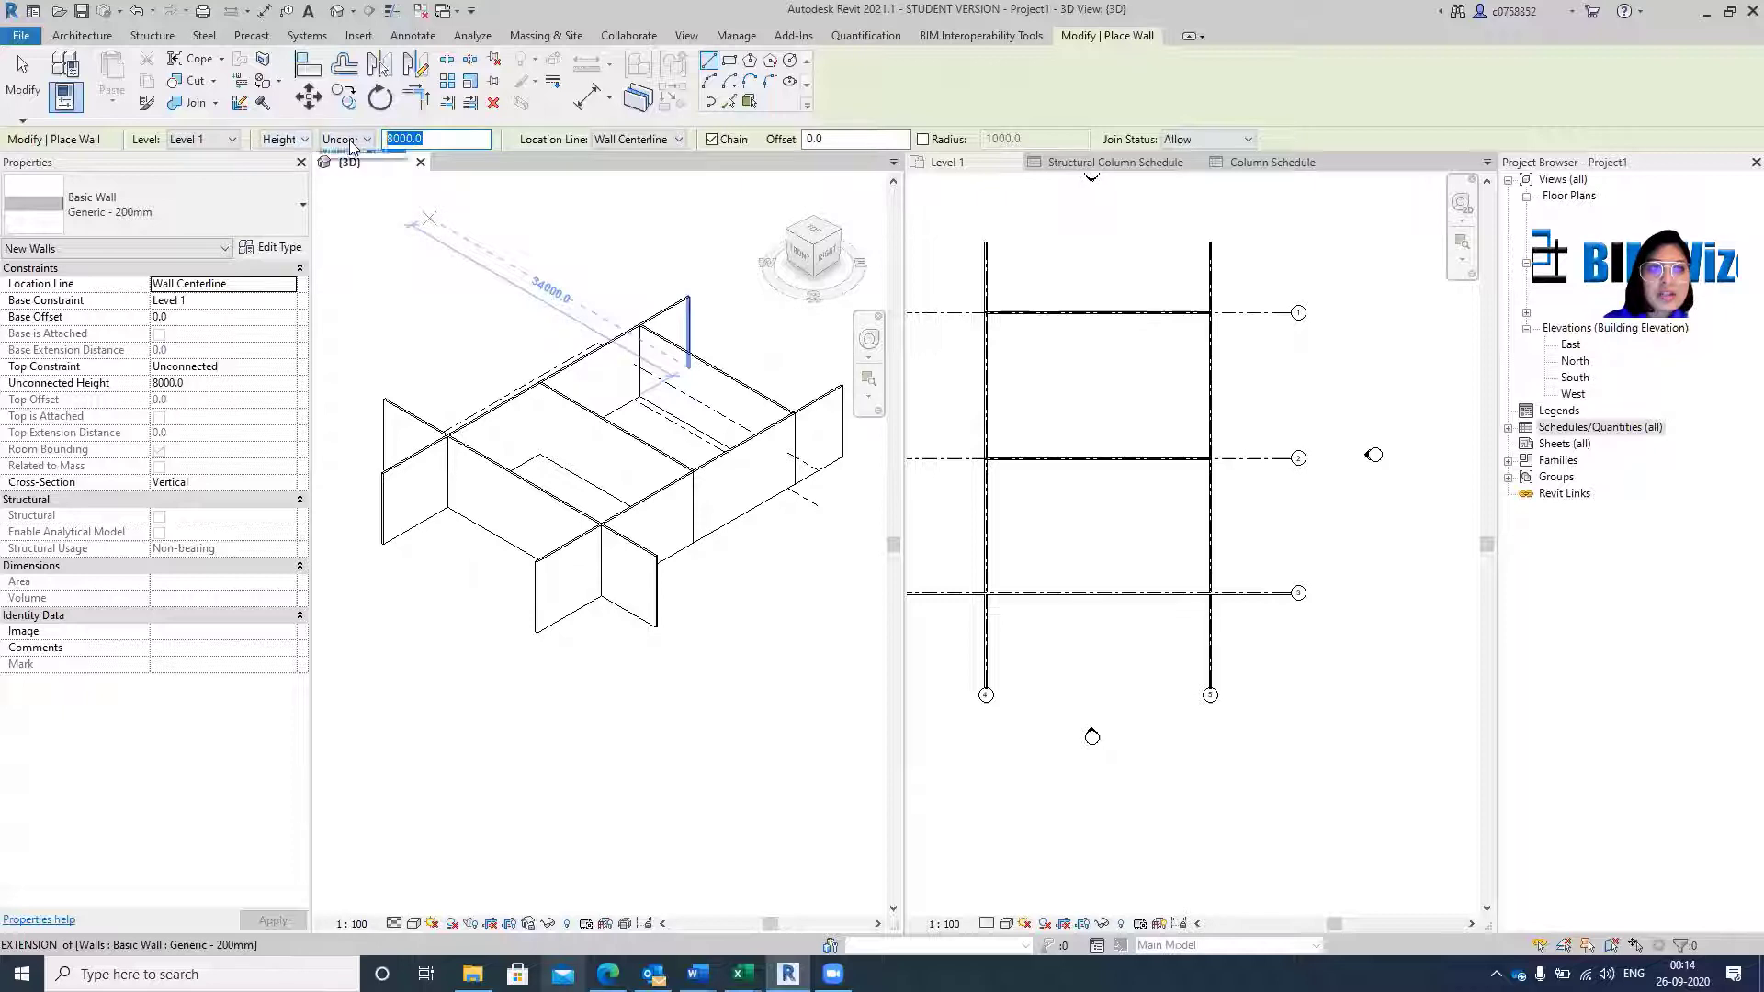
click(354, 184)
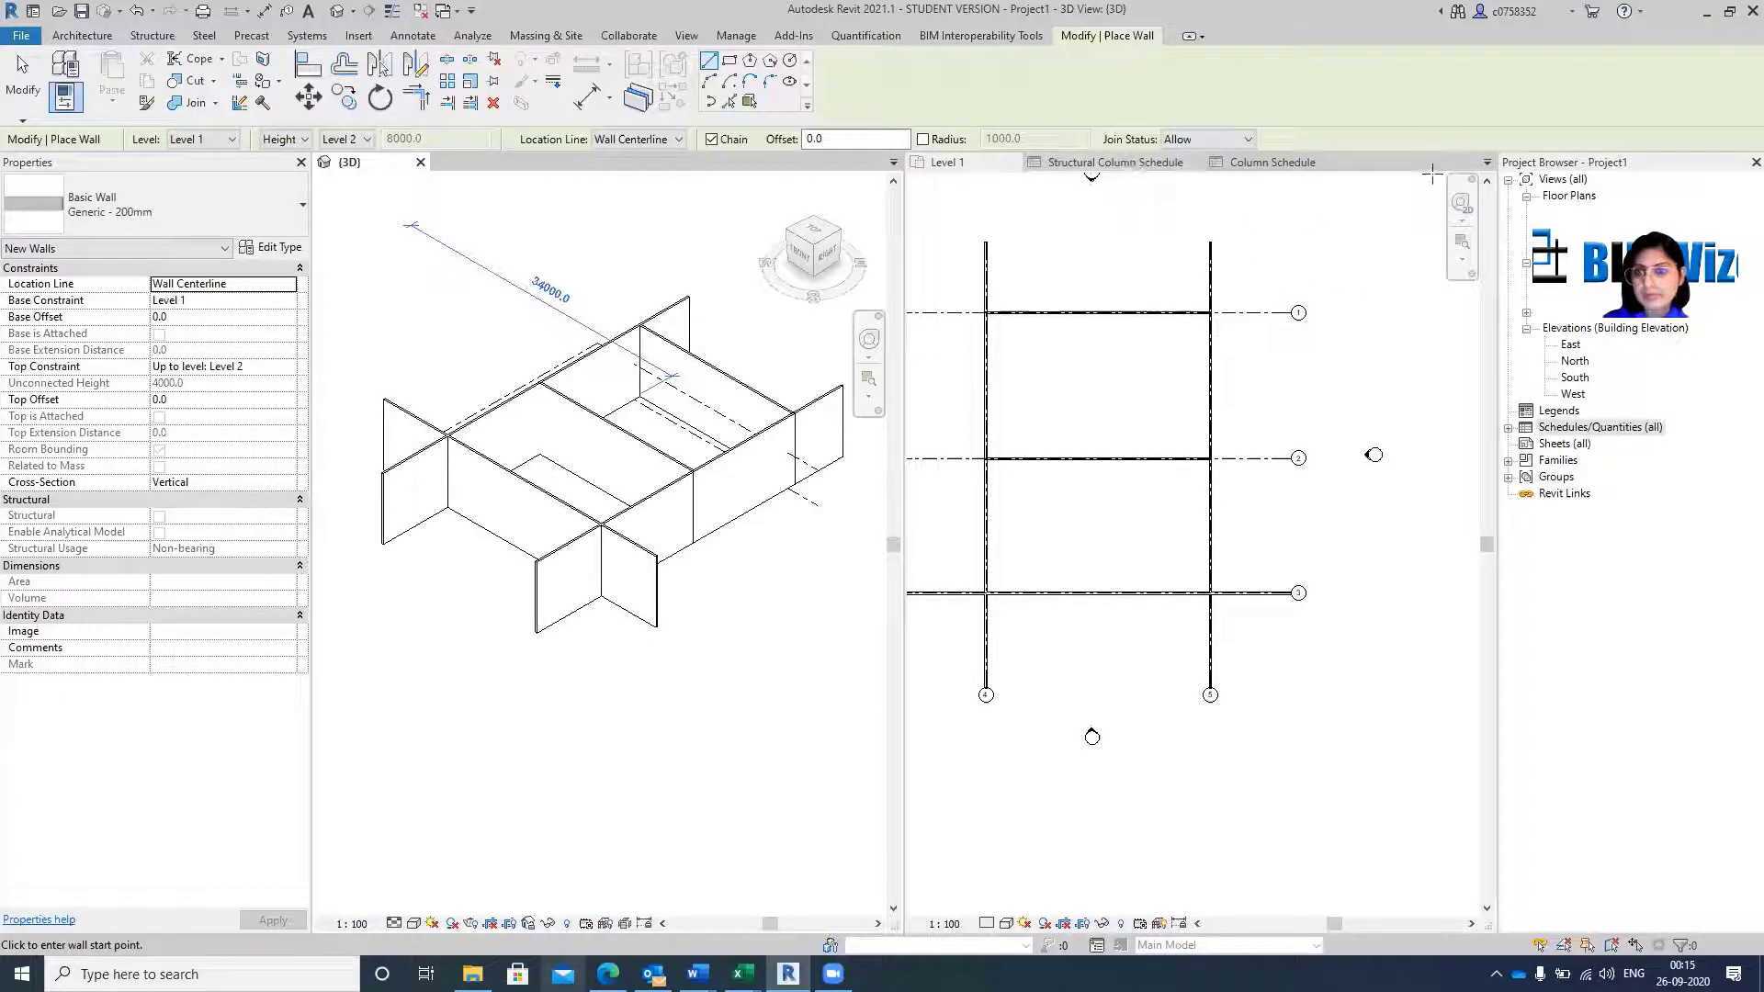
click(1222, 316)
click(1256, 312)
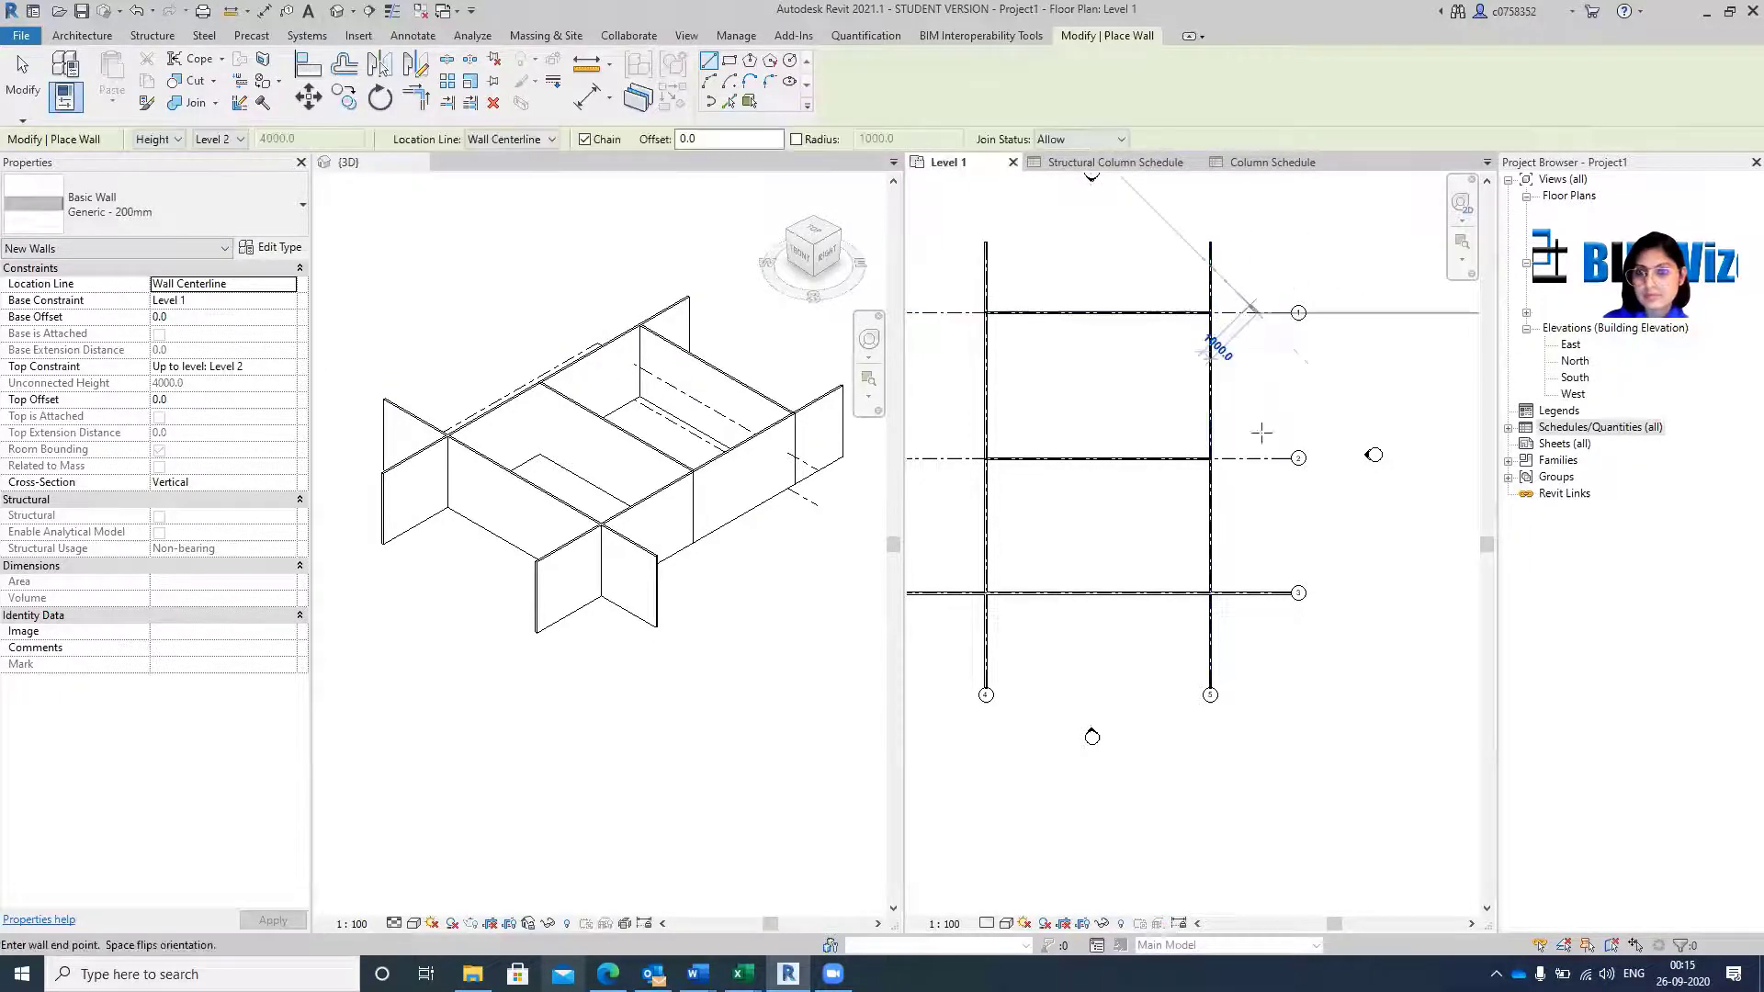
click(1256, 457)
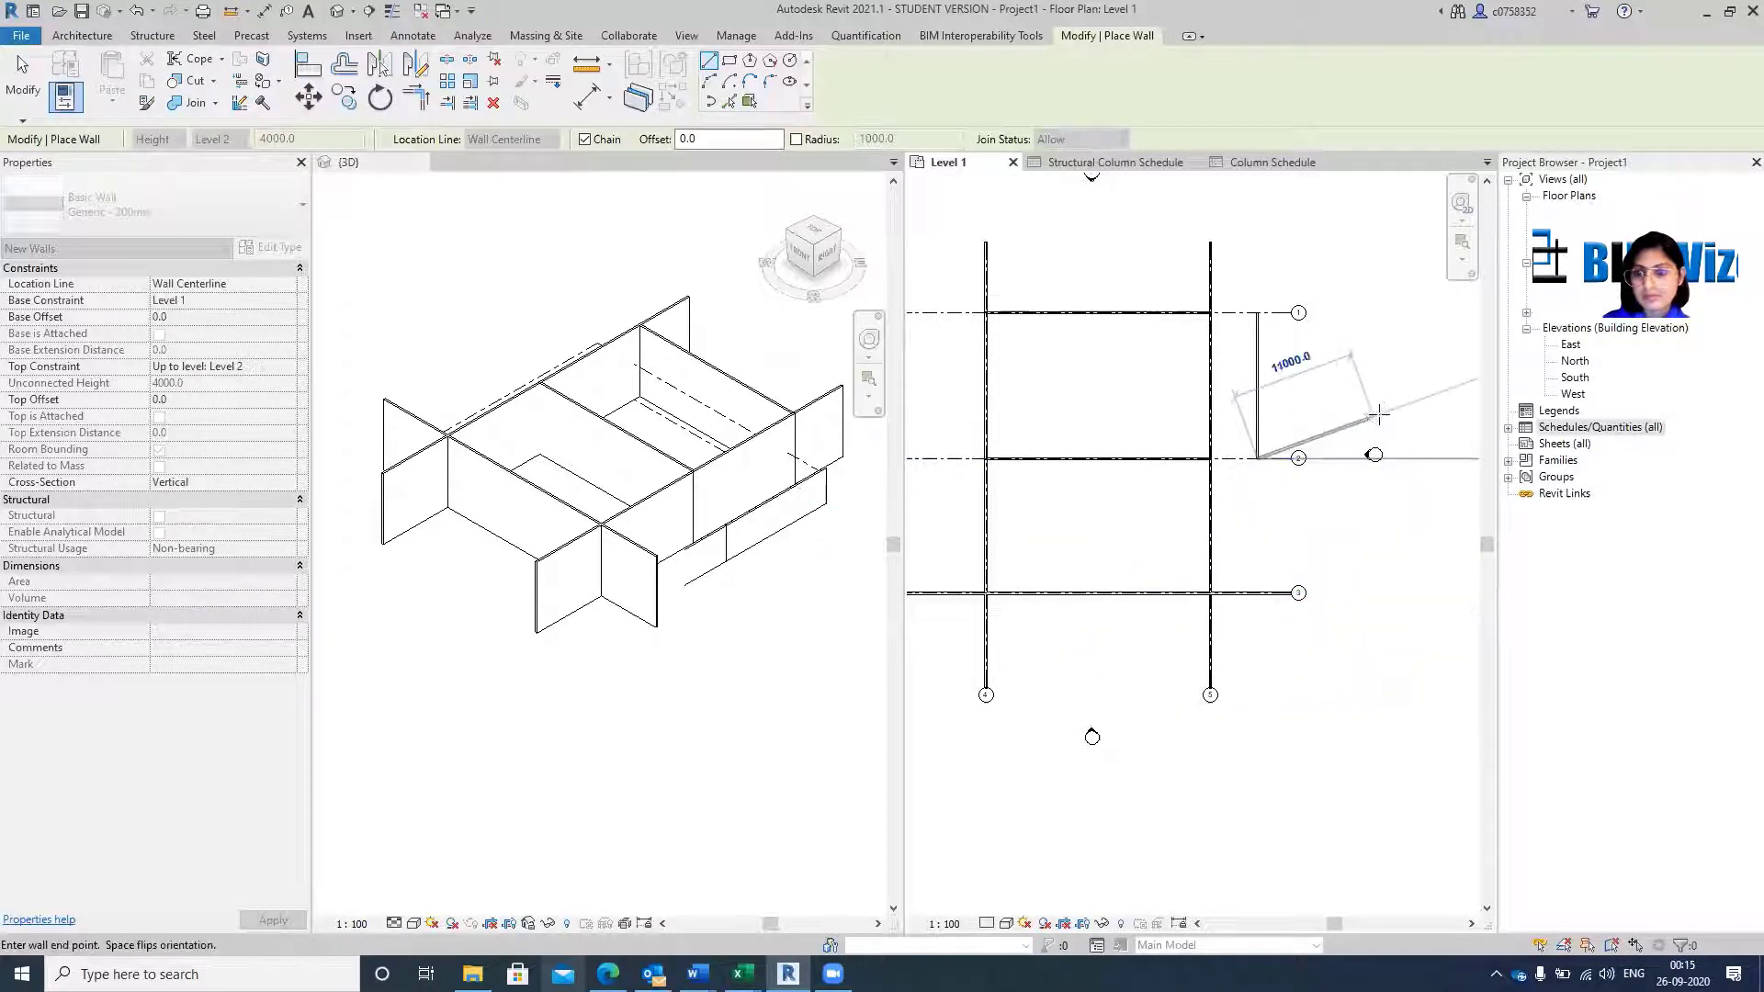
click(1414, 457)
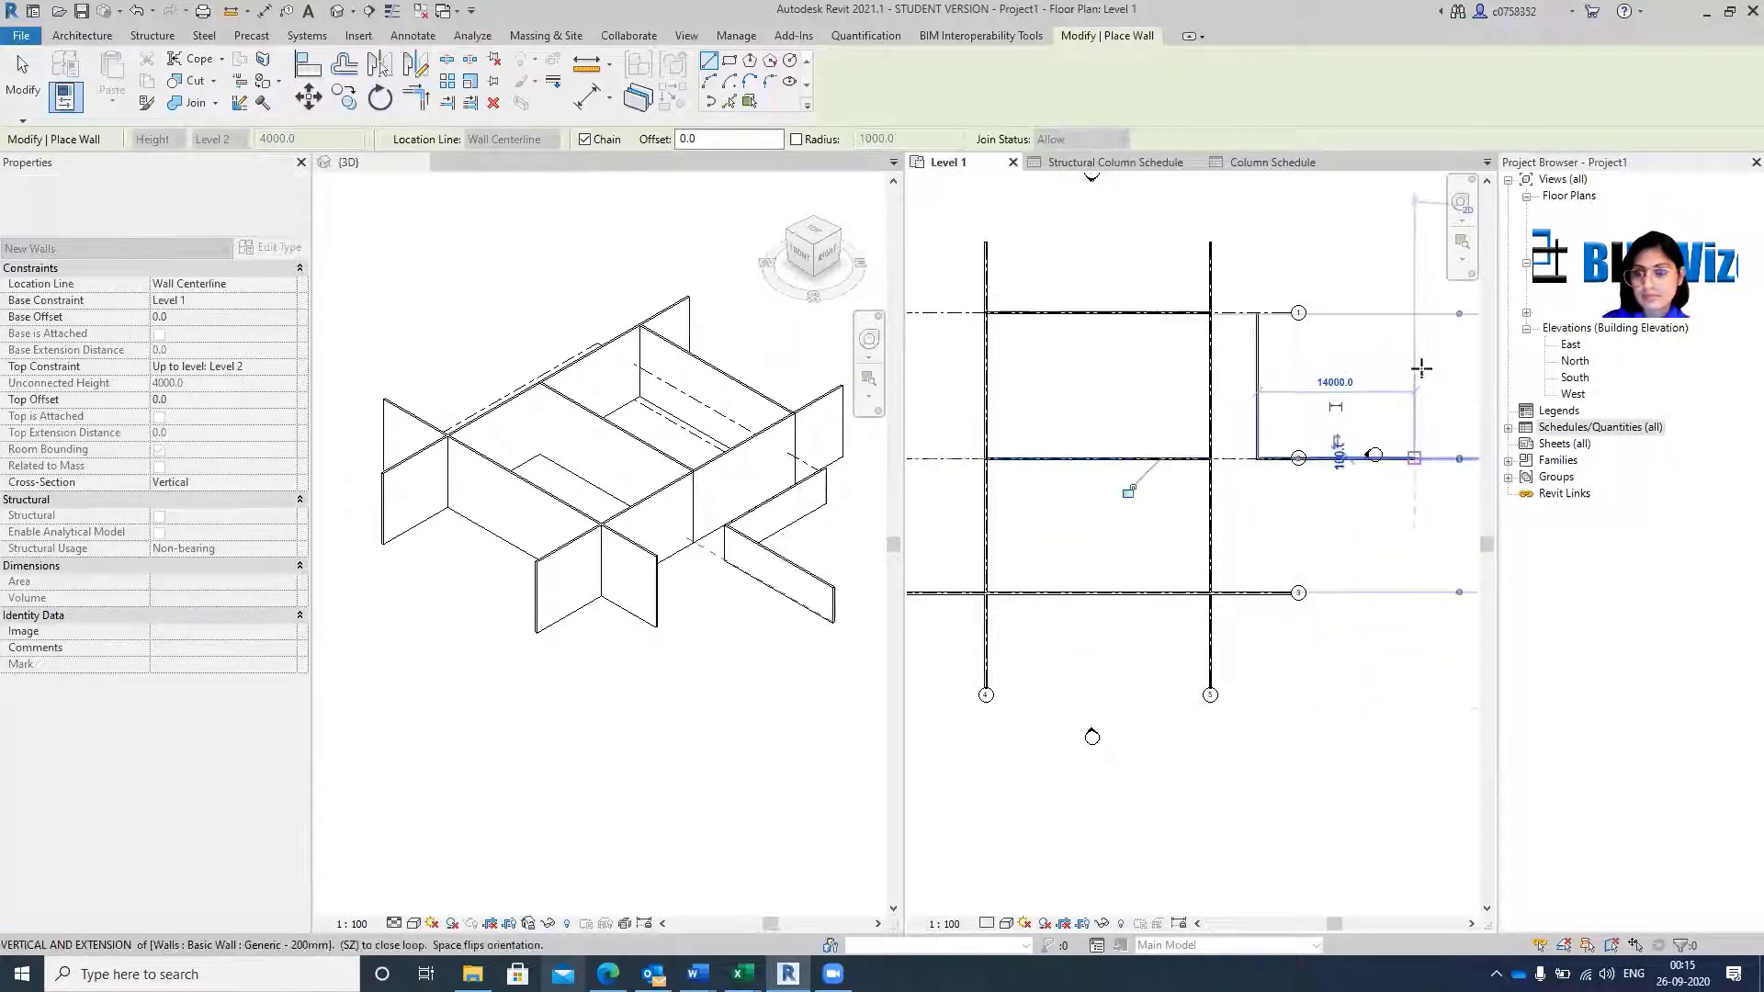
click(1414, 312)
click(1257, 312)
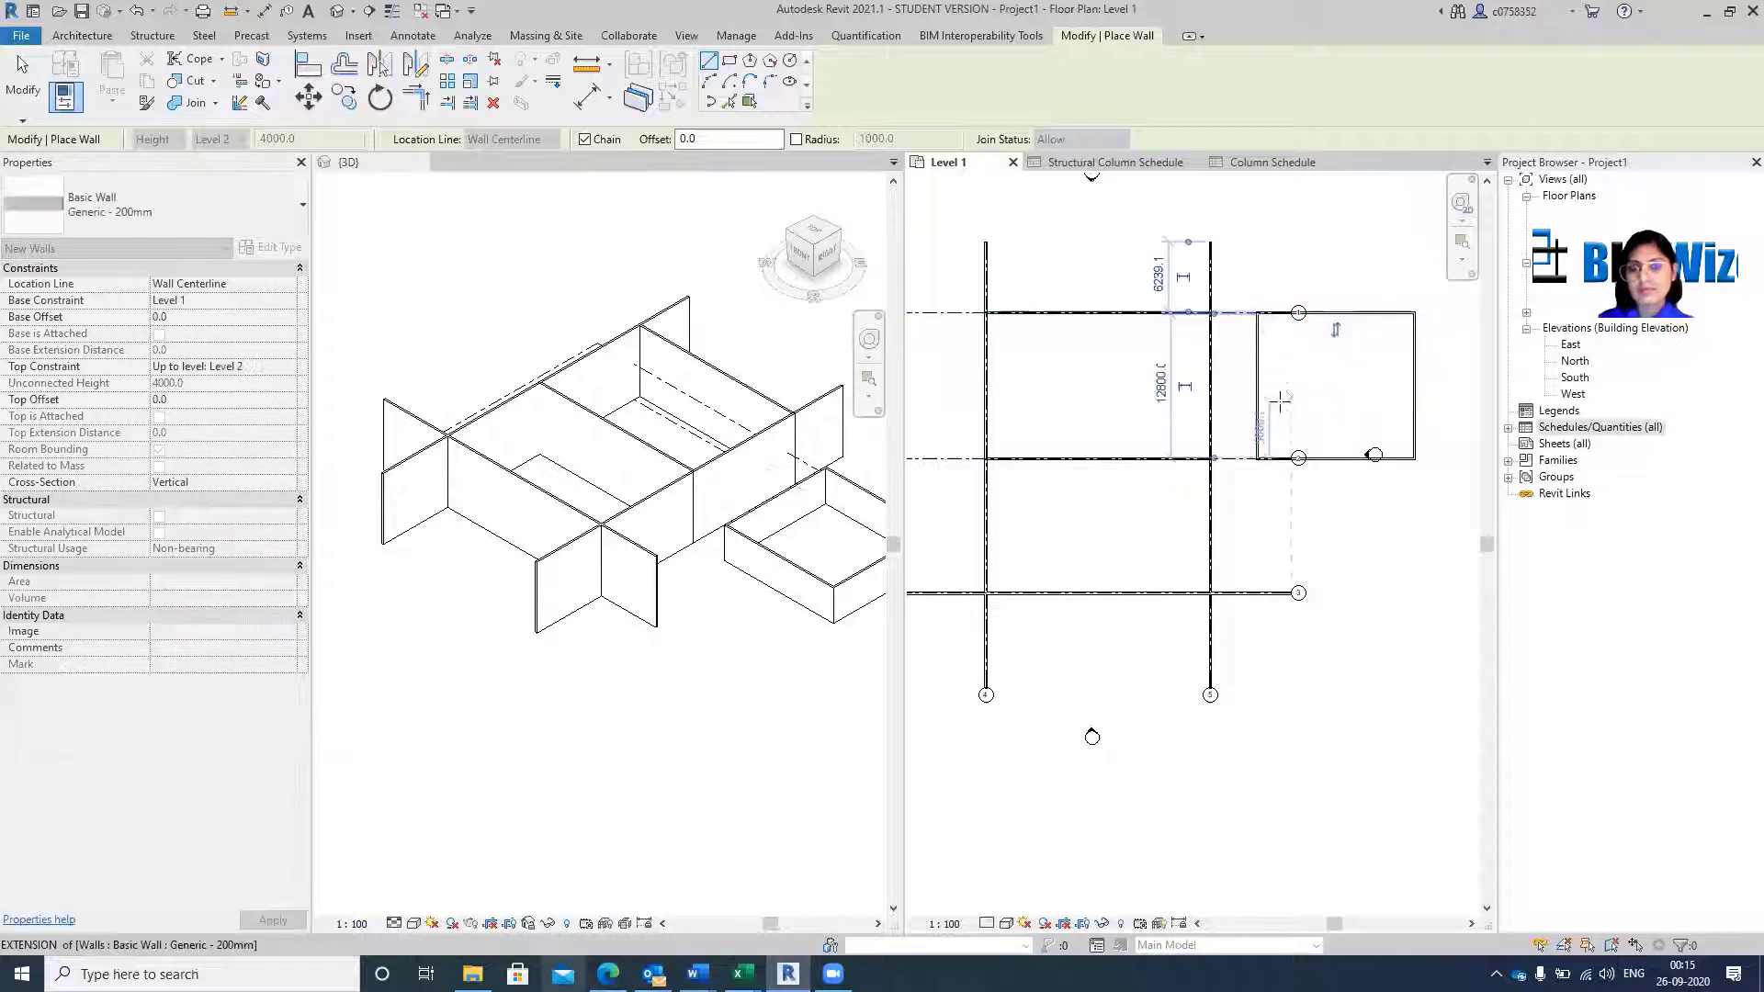
key(Escape)
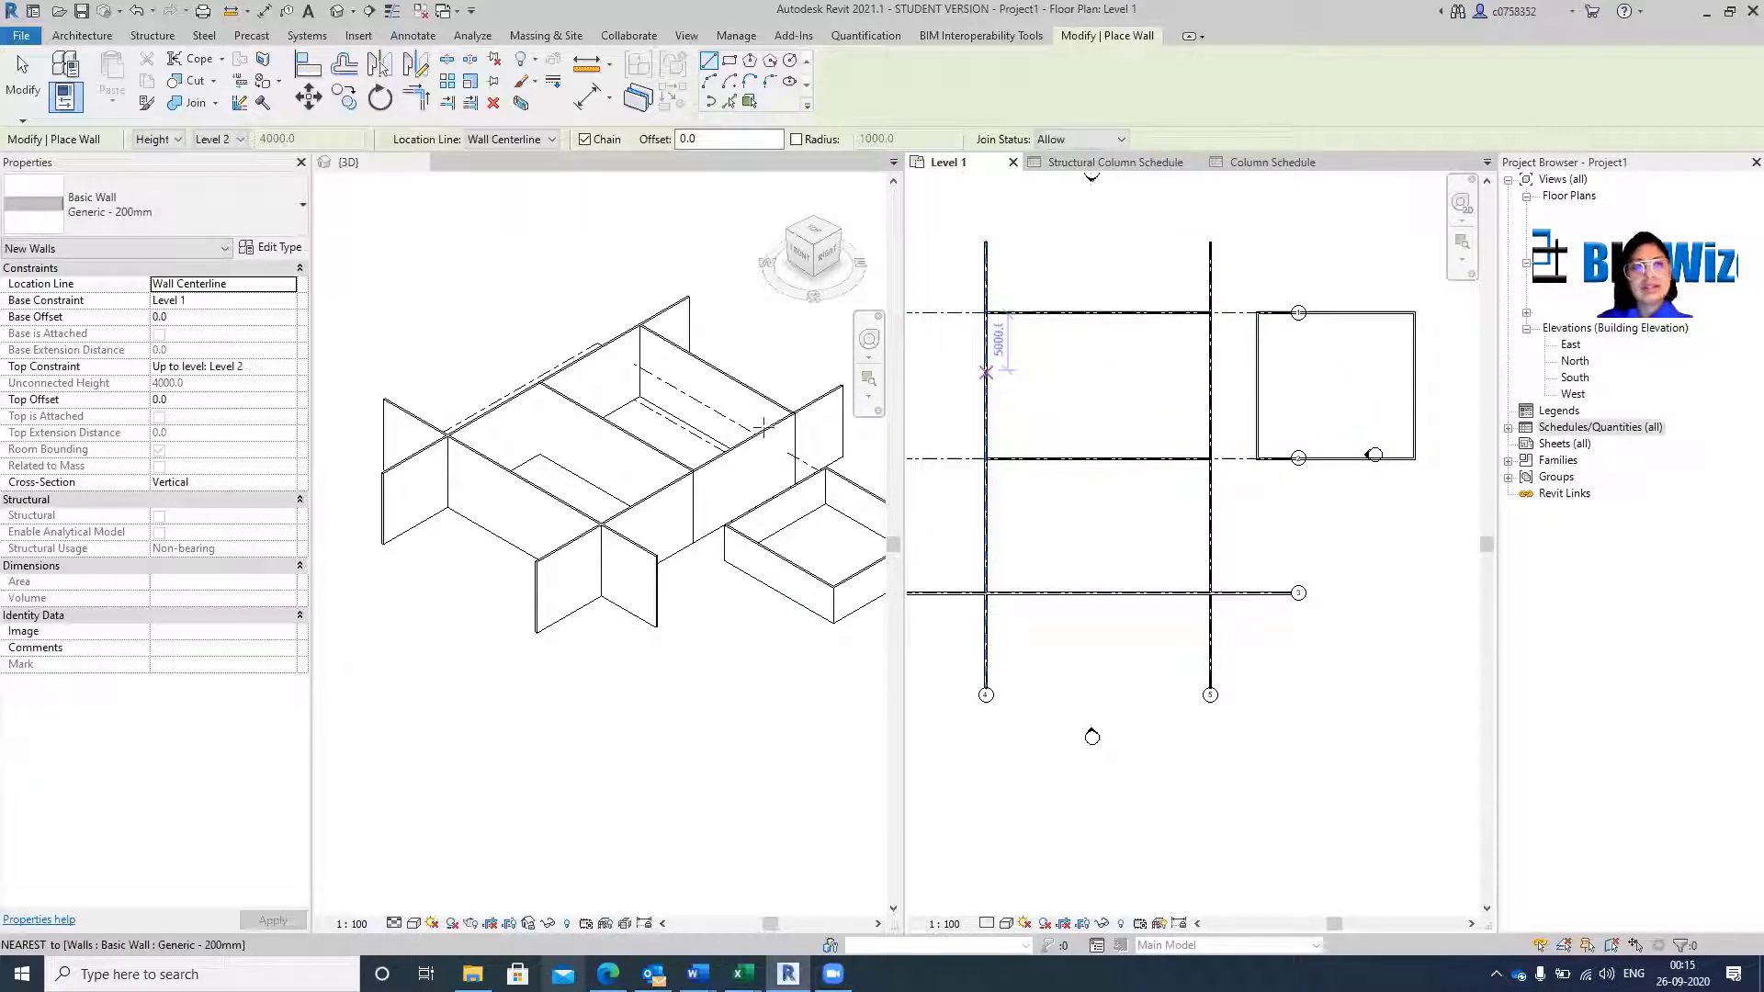
Open the South elevation and close the Structural Column Schedule and Column Schedule views.
double_click(1575, 379)
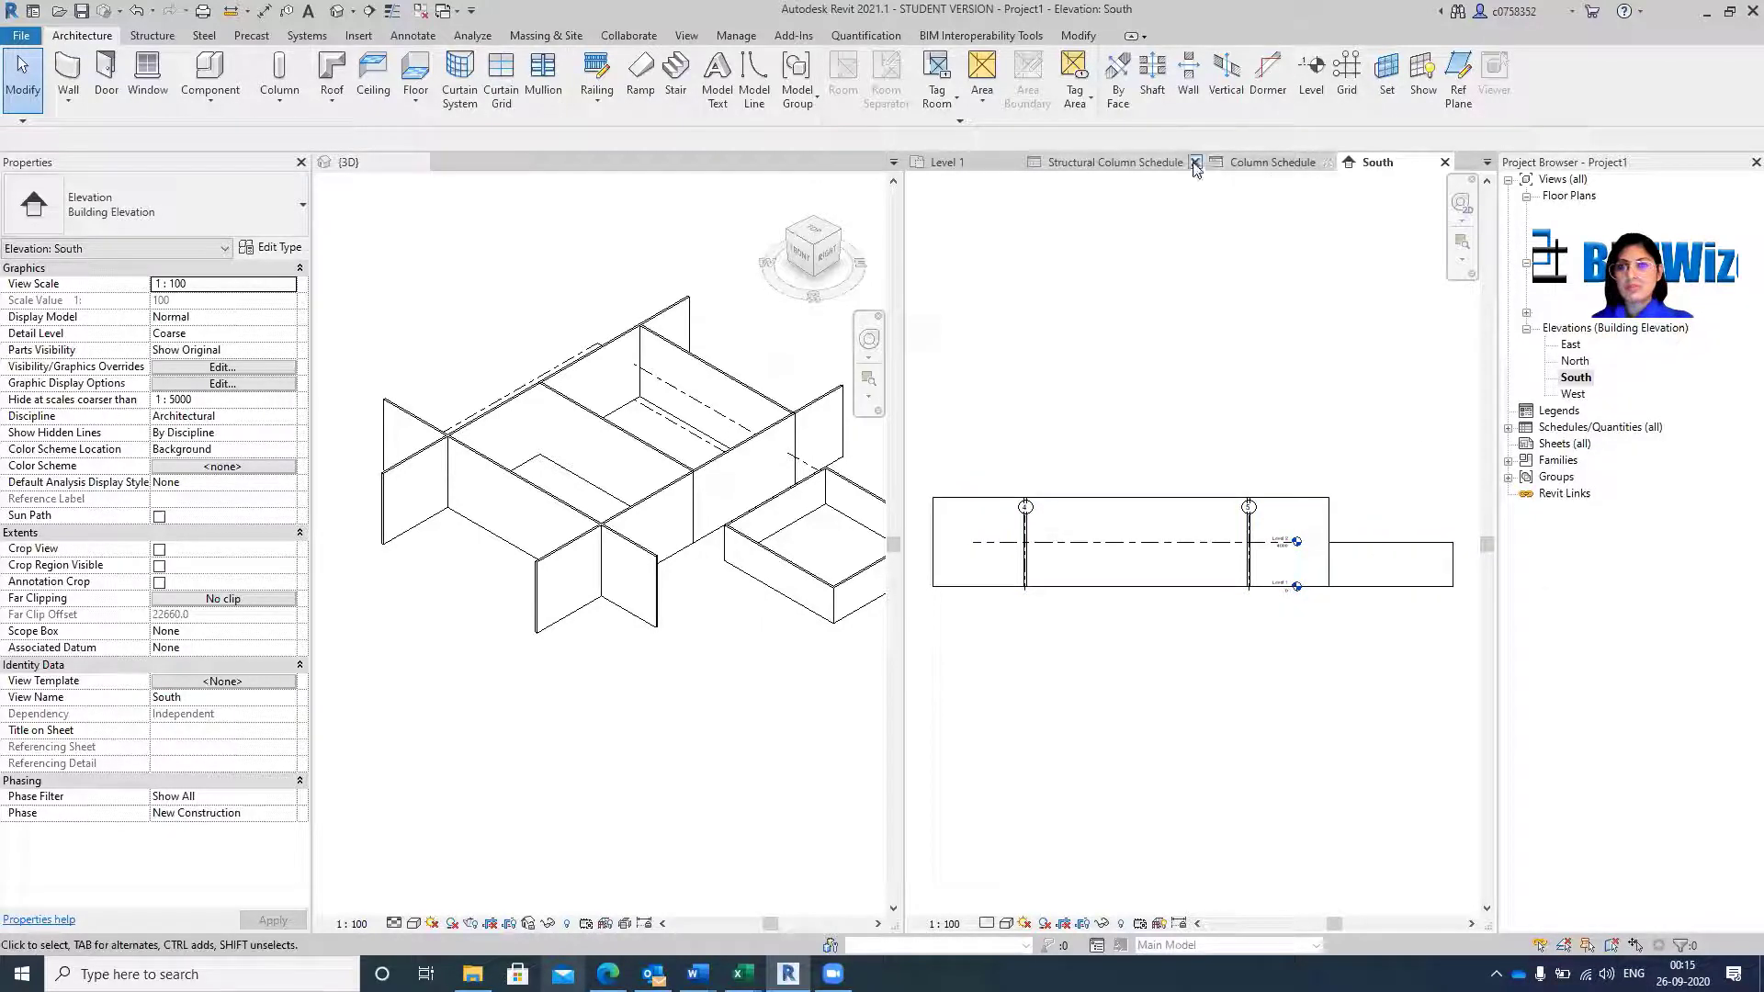
click(1194, 162)
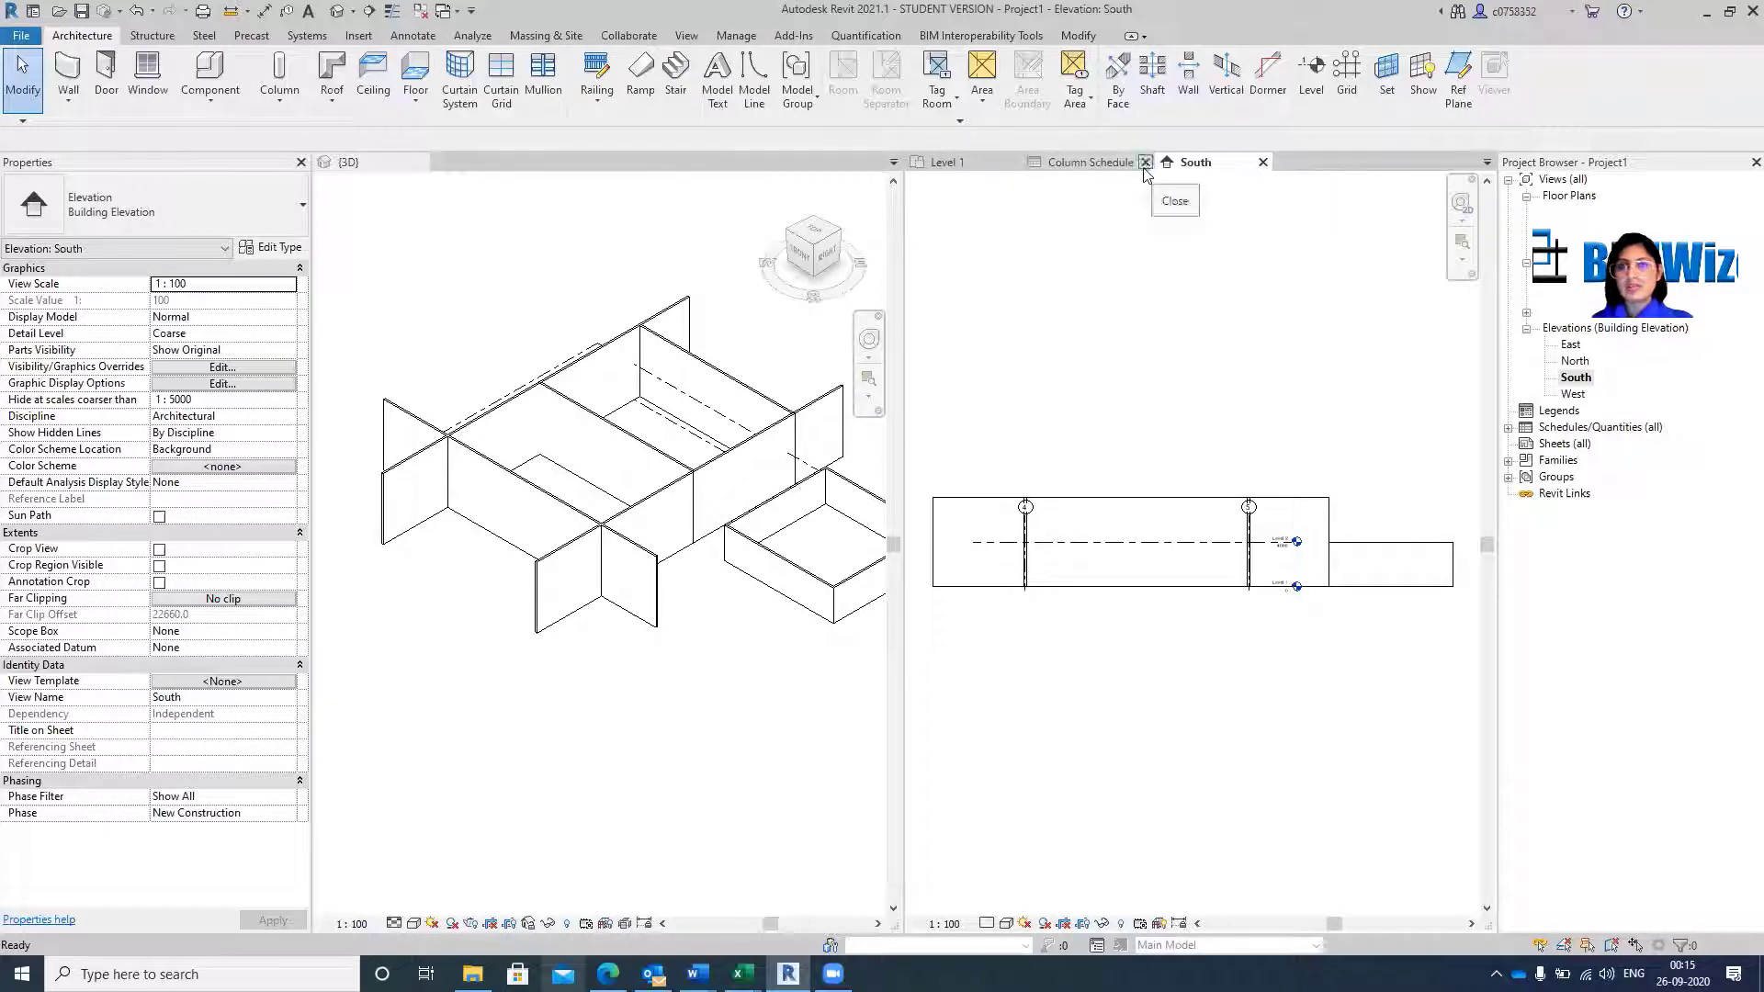
click(1146, 162)
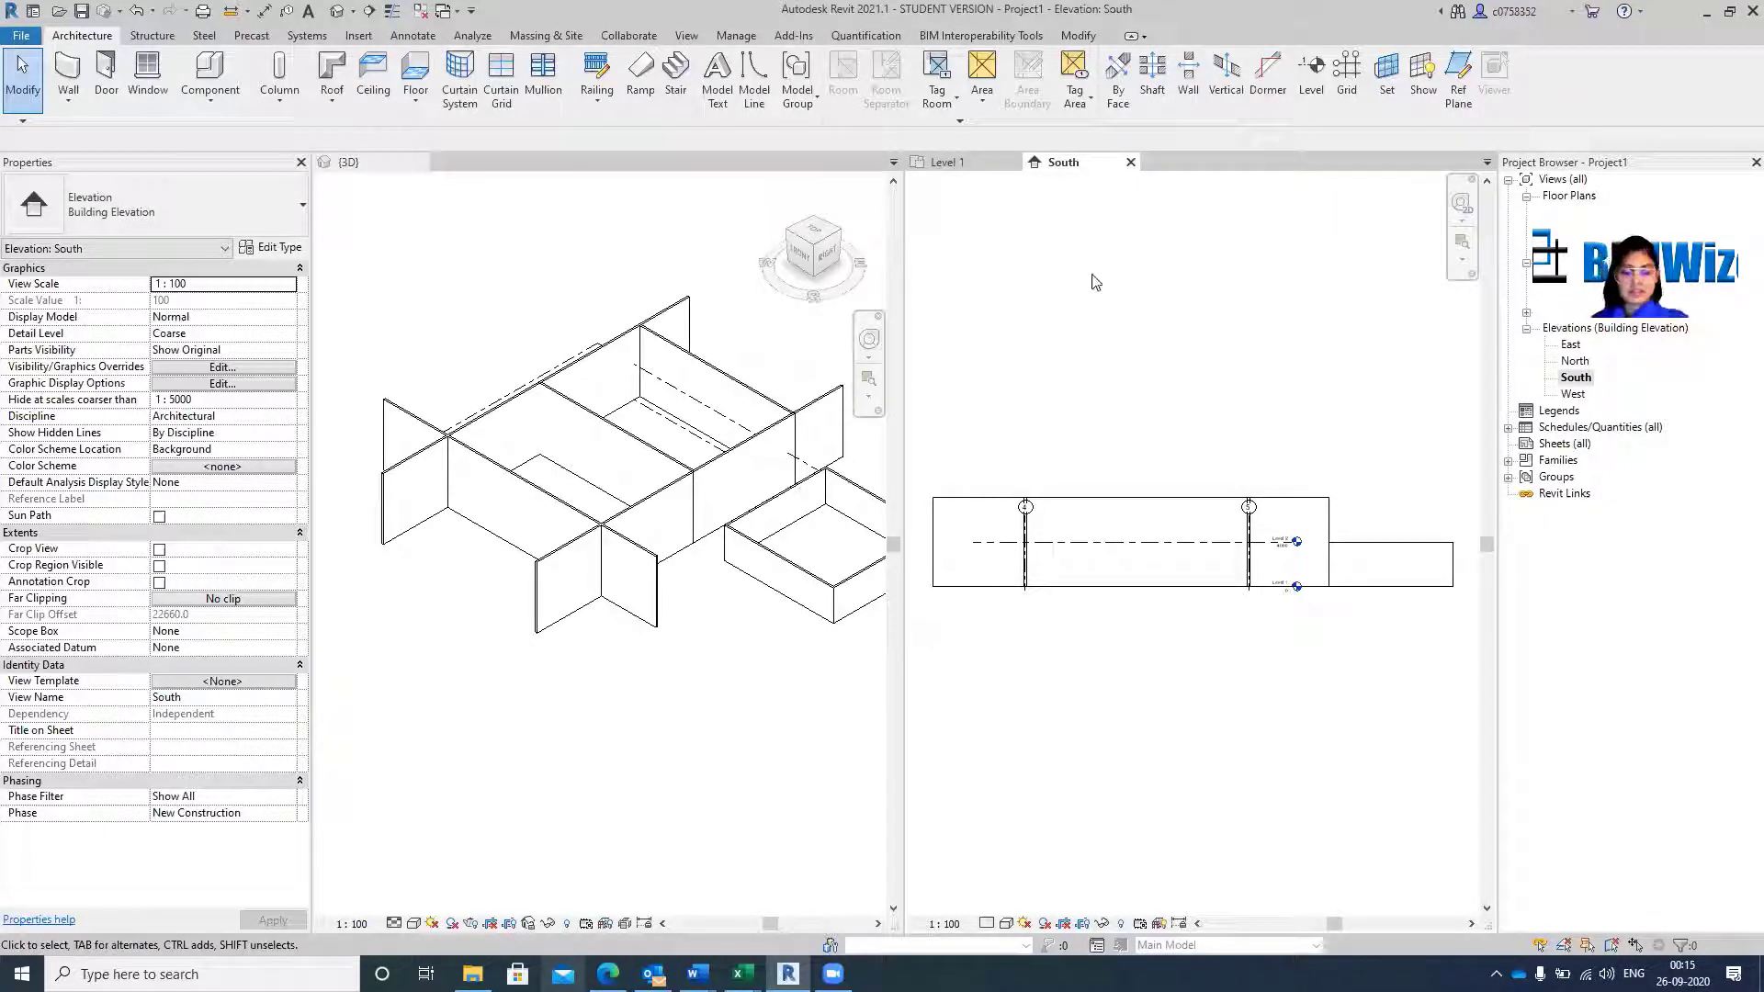
Gather the open views in one group with South docked first, and tile the South, Level 1 and 3D views.
key(t)
drag(1095, 172, 1146, 386)
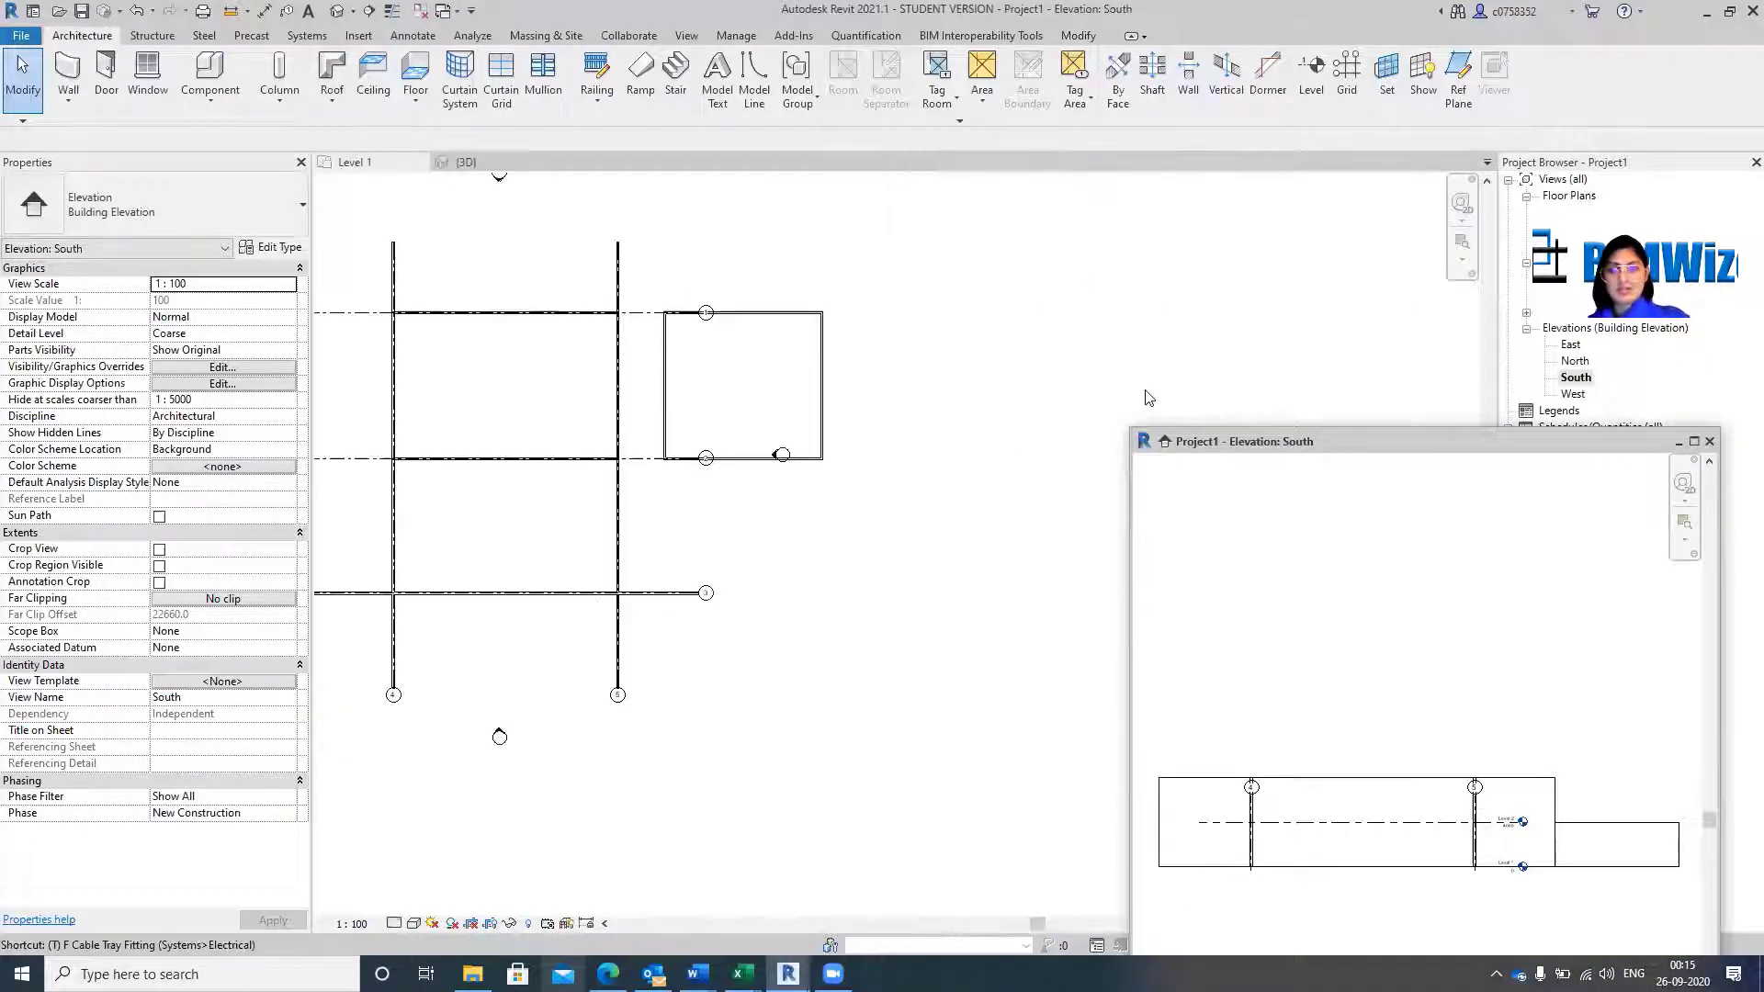
drag(1267, 439, 944, 172)
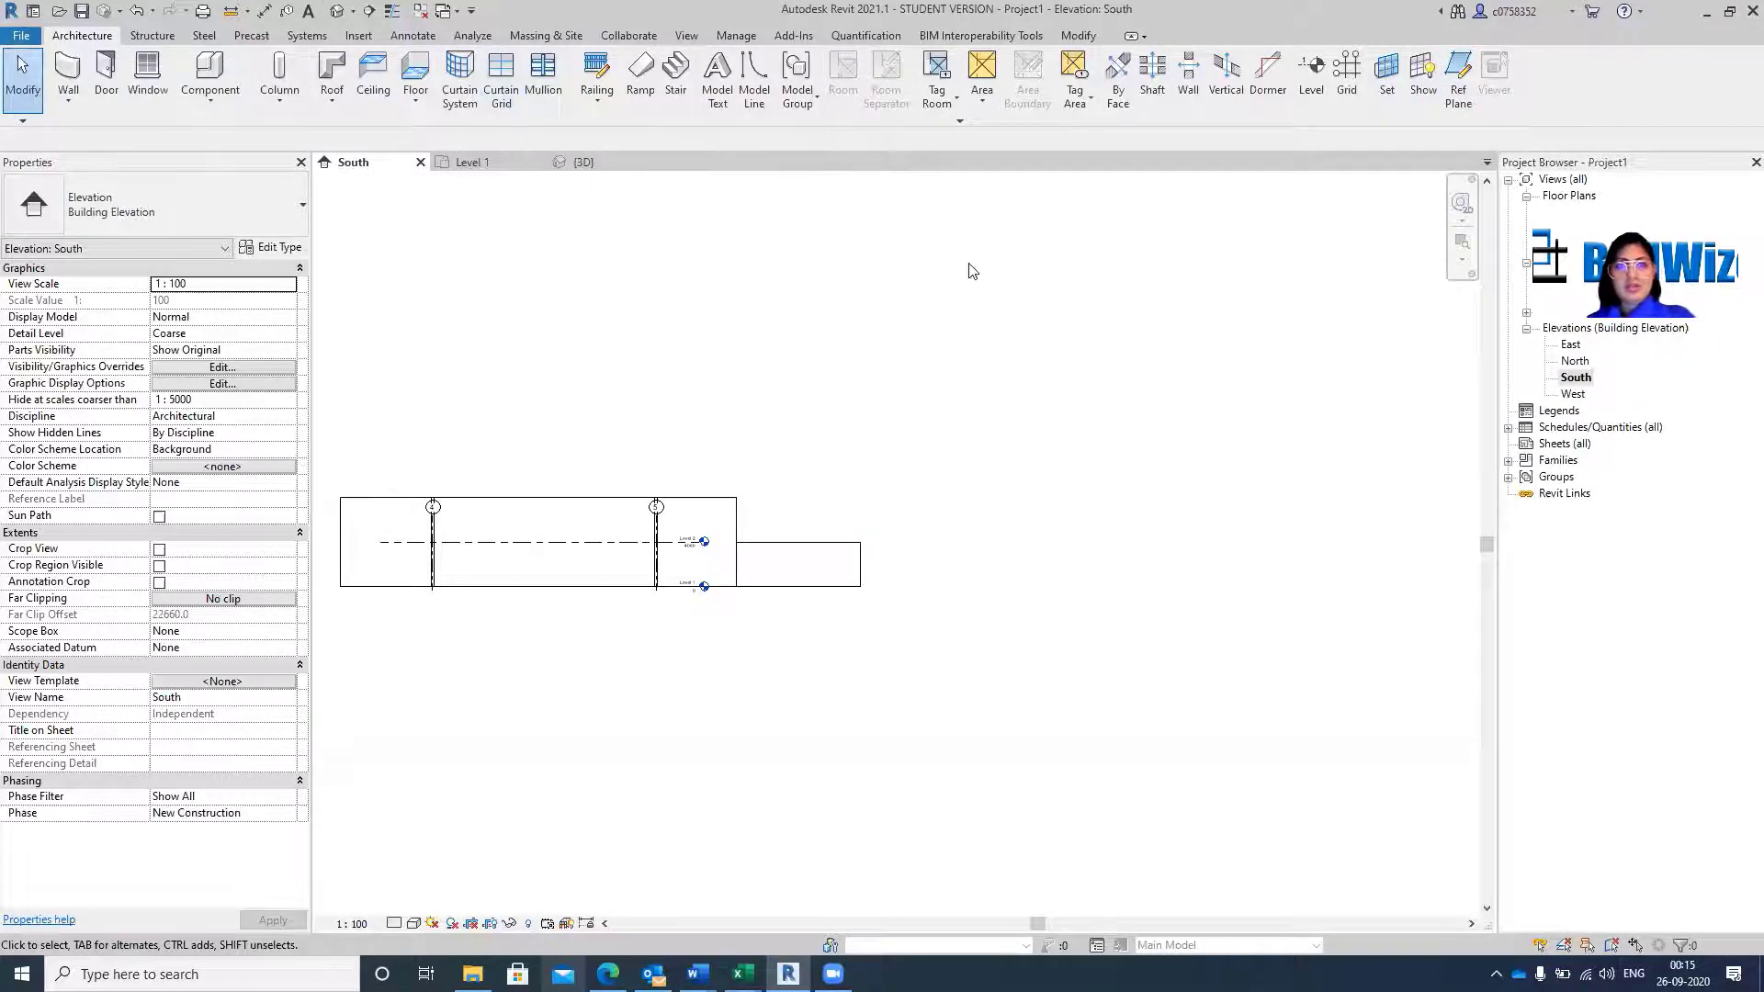
key(w)
key(t)
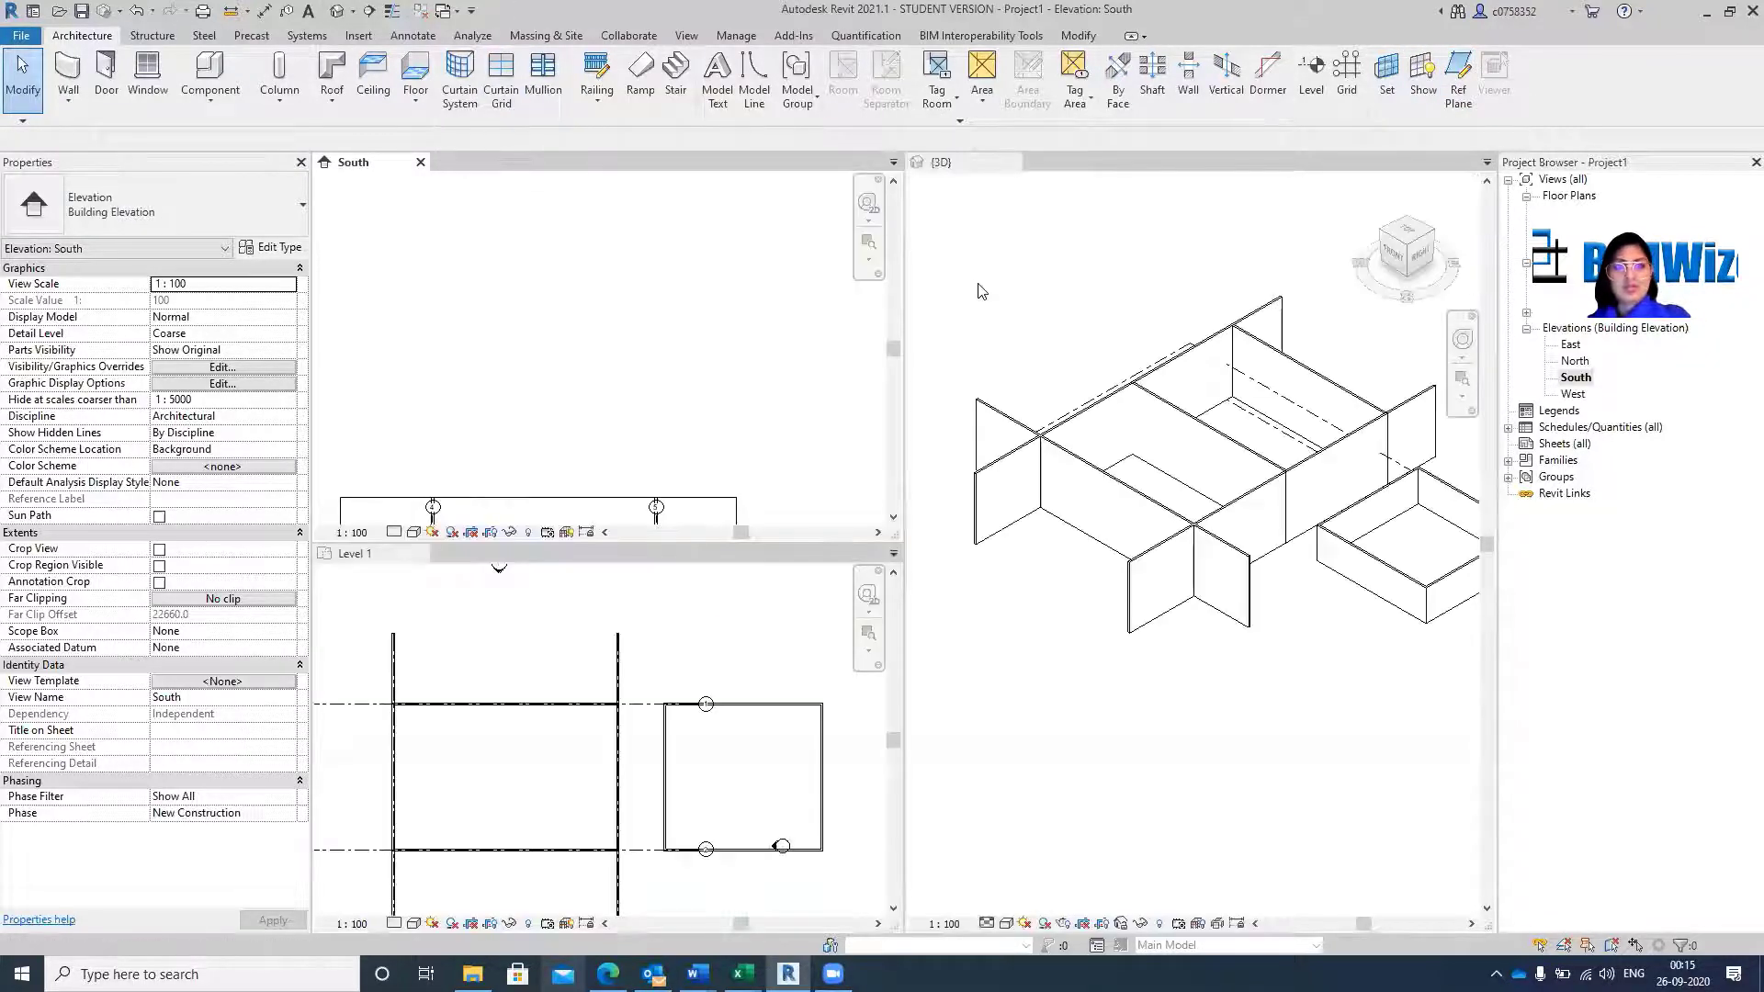
Examine the grid-line walls and the rectangular enclosure together in the tiled South, 3D and Level 1 views.
mouse_move(620, 420)
middle_down()
mouse_move(496, 374)
mouse_move(689, 386)
mouse_move(646, 304)
mouse_move(582, 393)
middle_up()
click(520, 634)
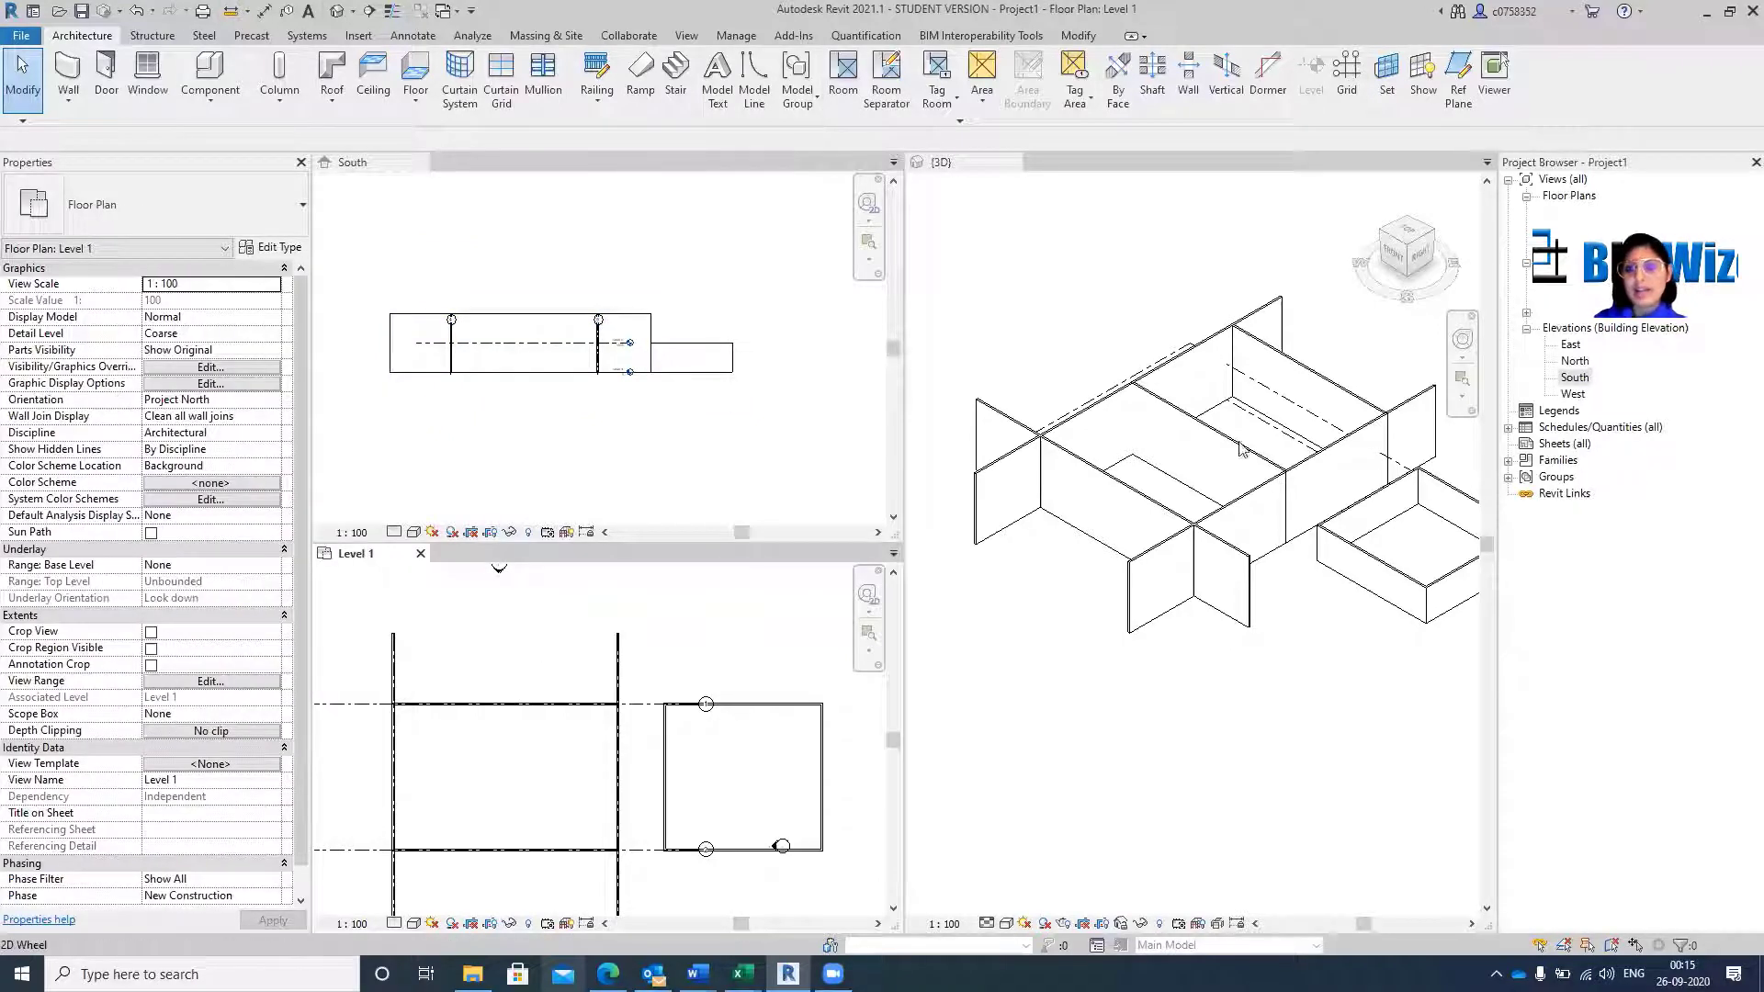
middle_drag(1196, 445, 1170, 398)
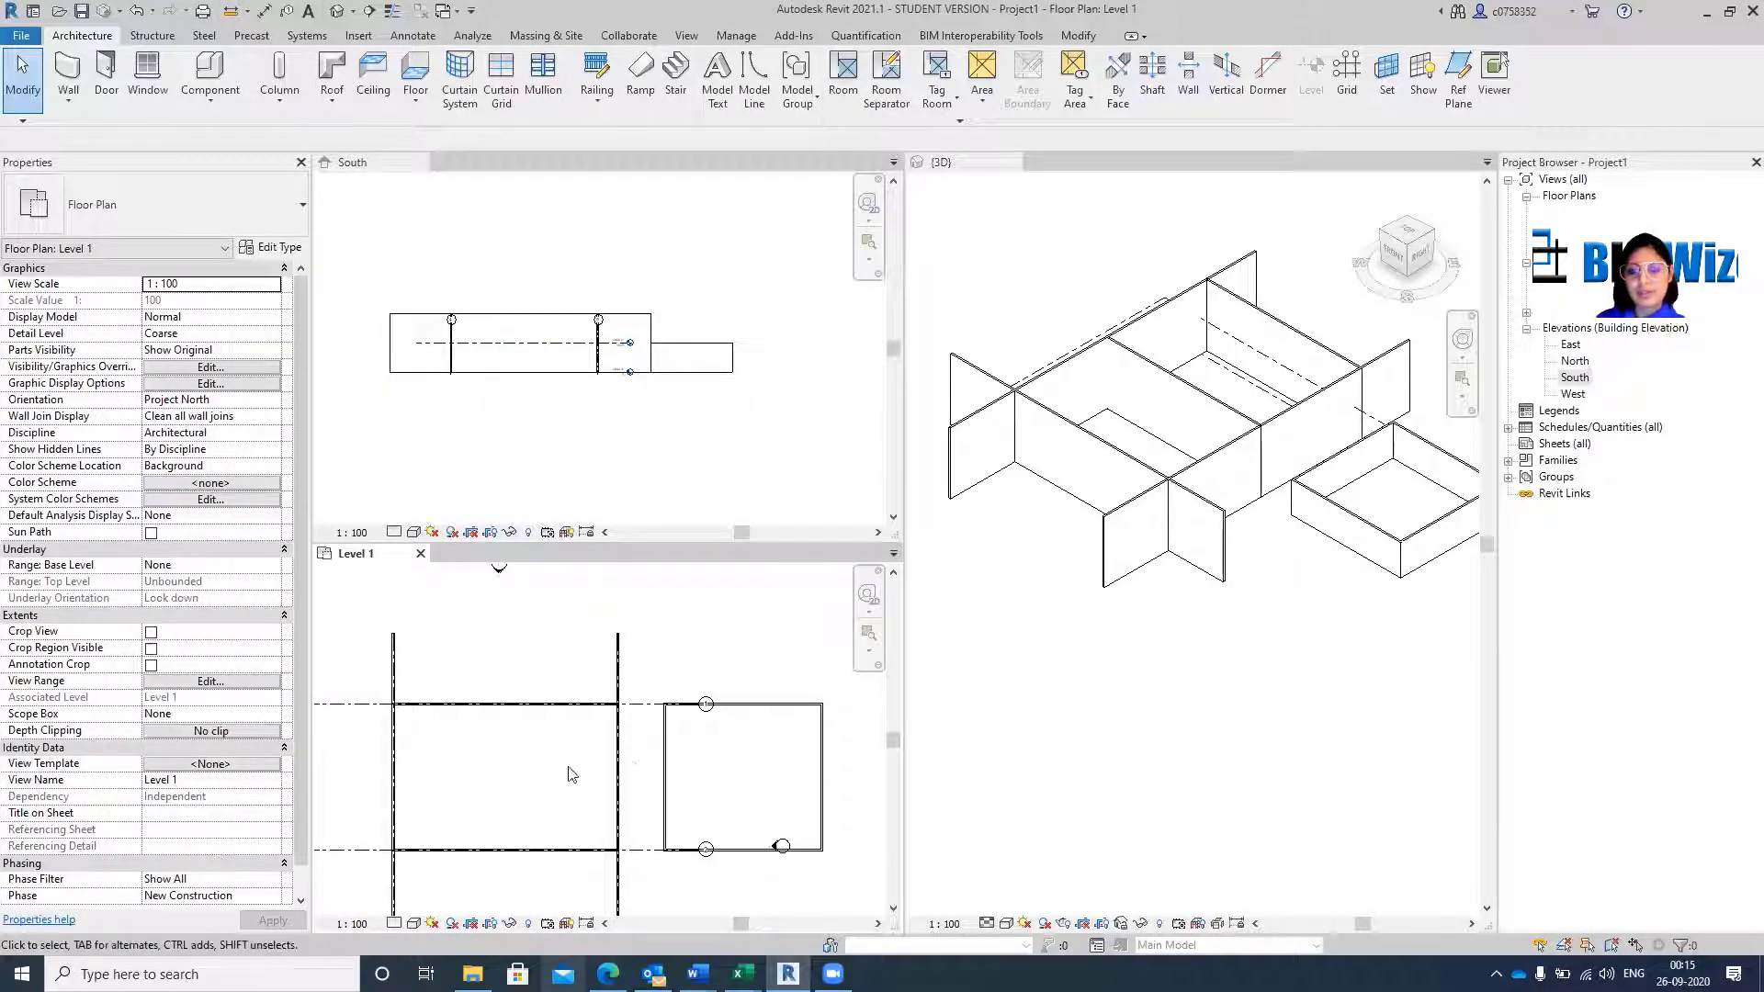
scroll(587, 725, up, 2)
scroll(646, 643, down, 3)
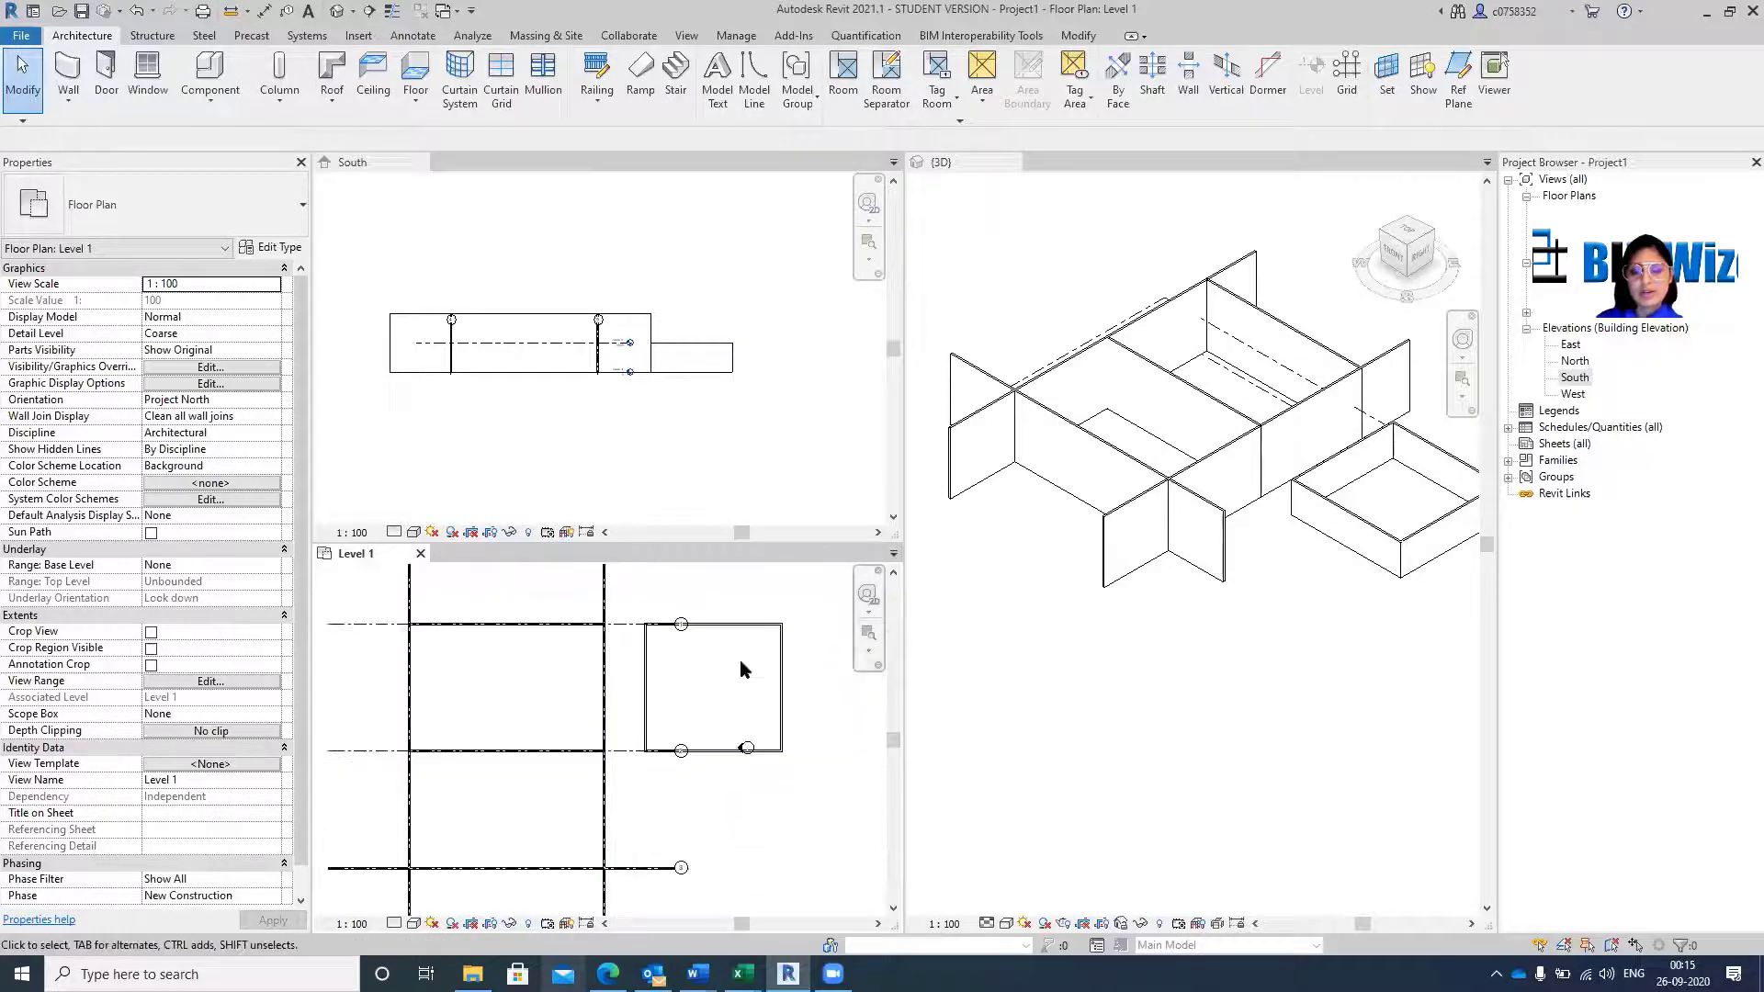
scroll(658, 701, down, 2)
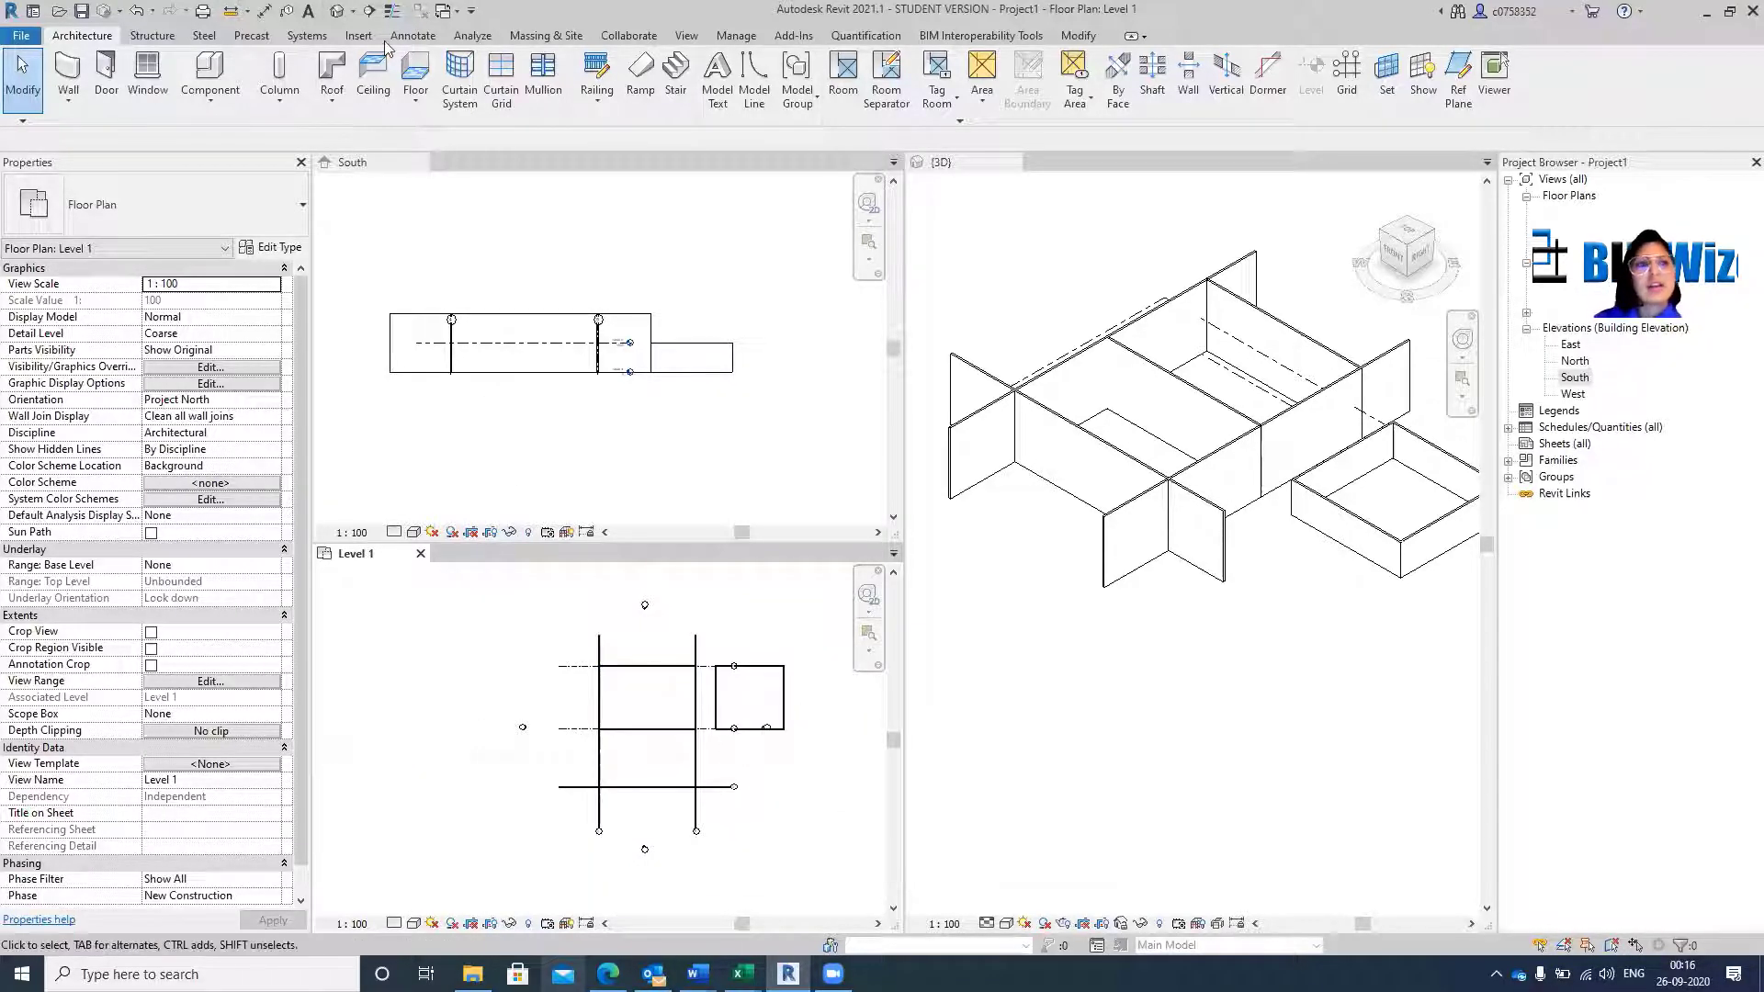
click(68, 71)
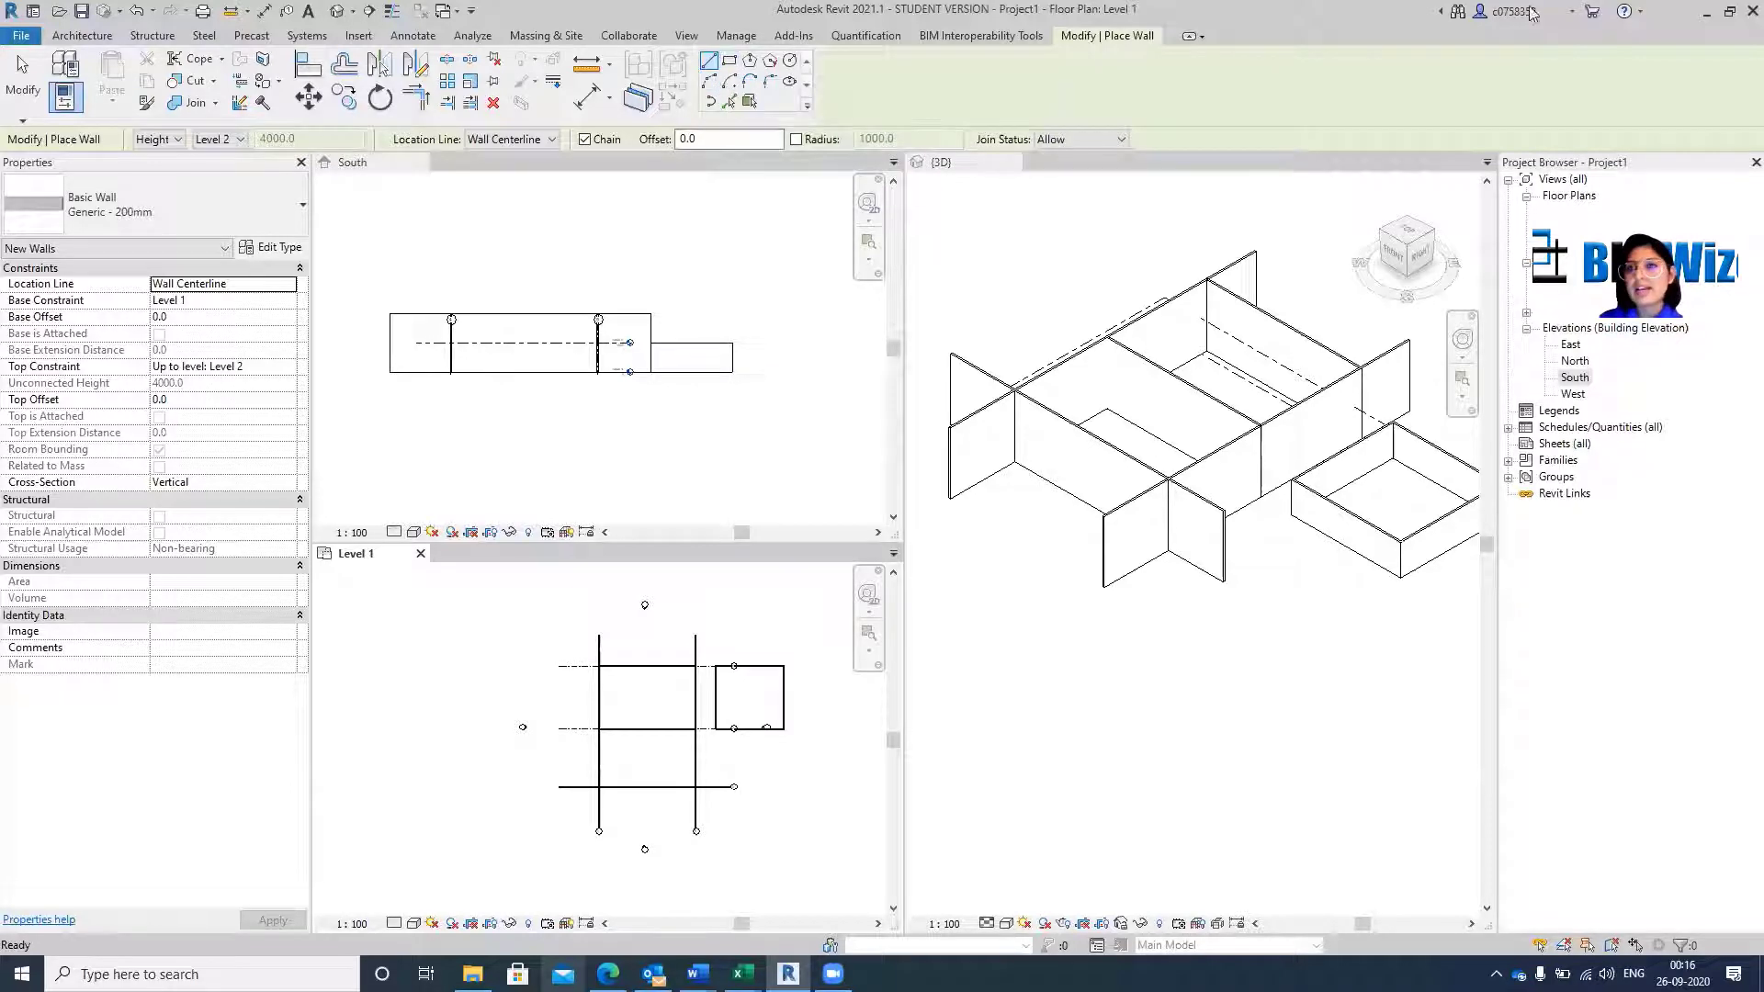
click(1731, 12)
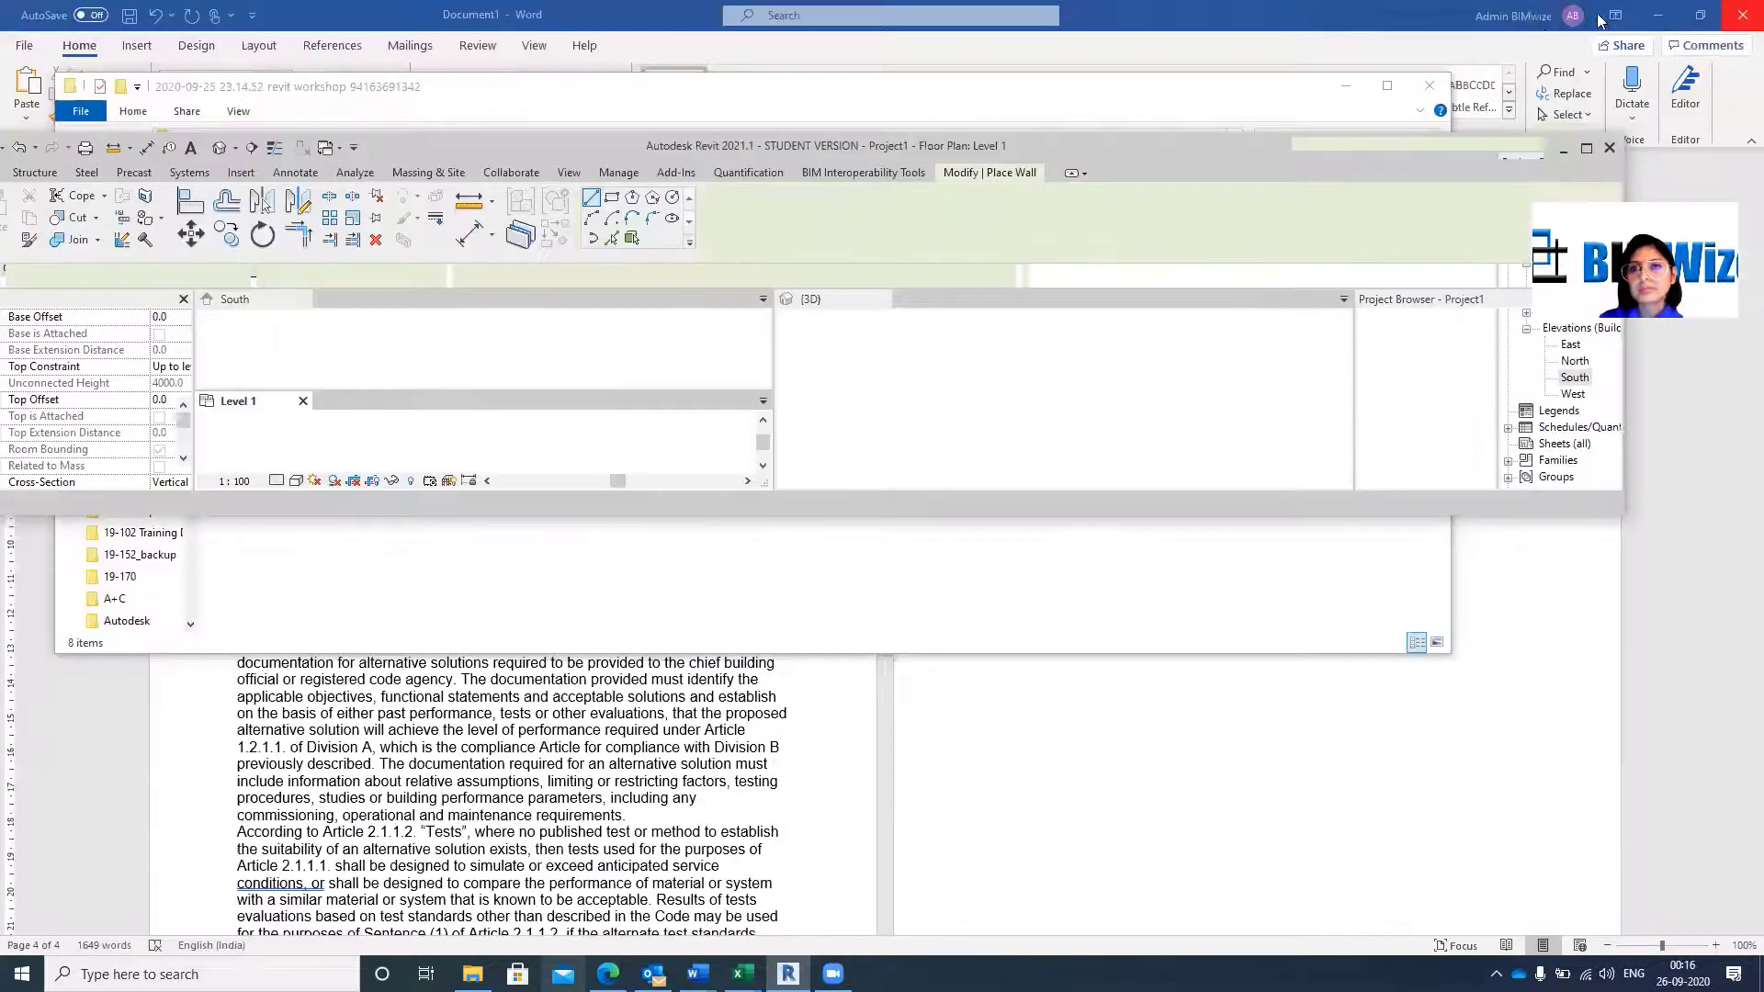
click(1395, 56)
click(1700, 15)
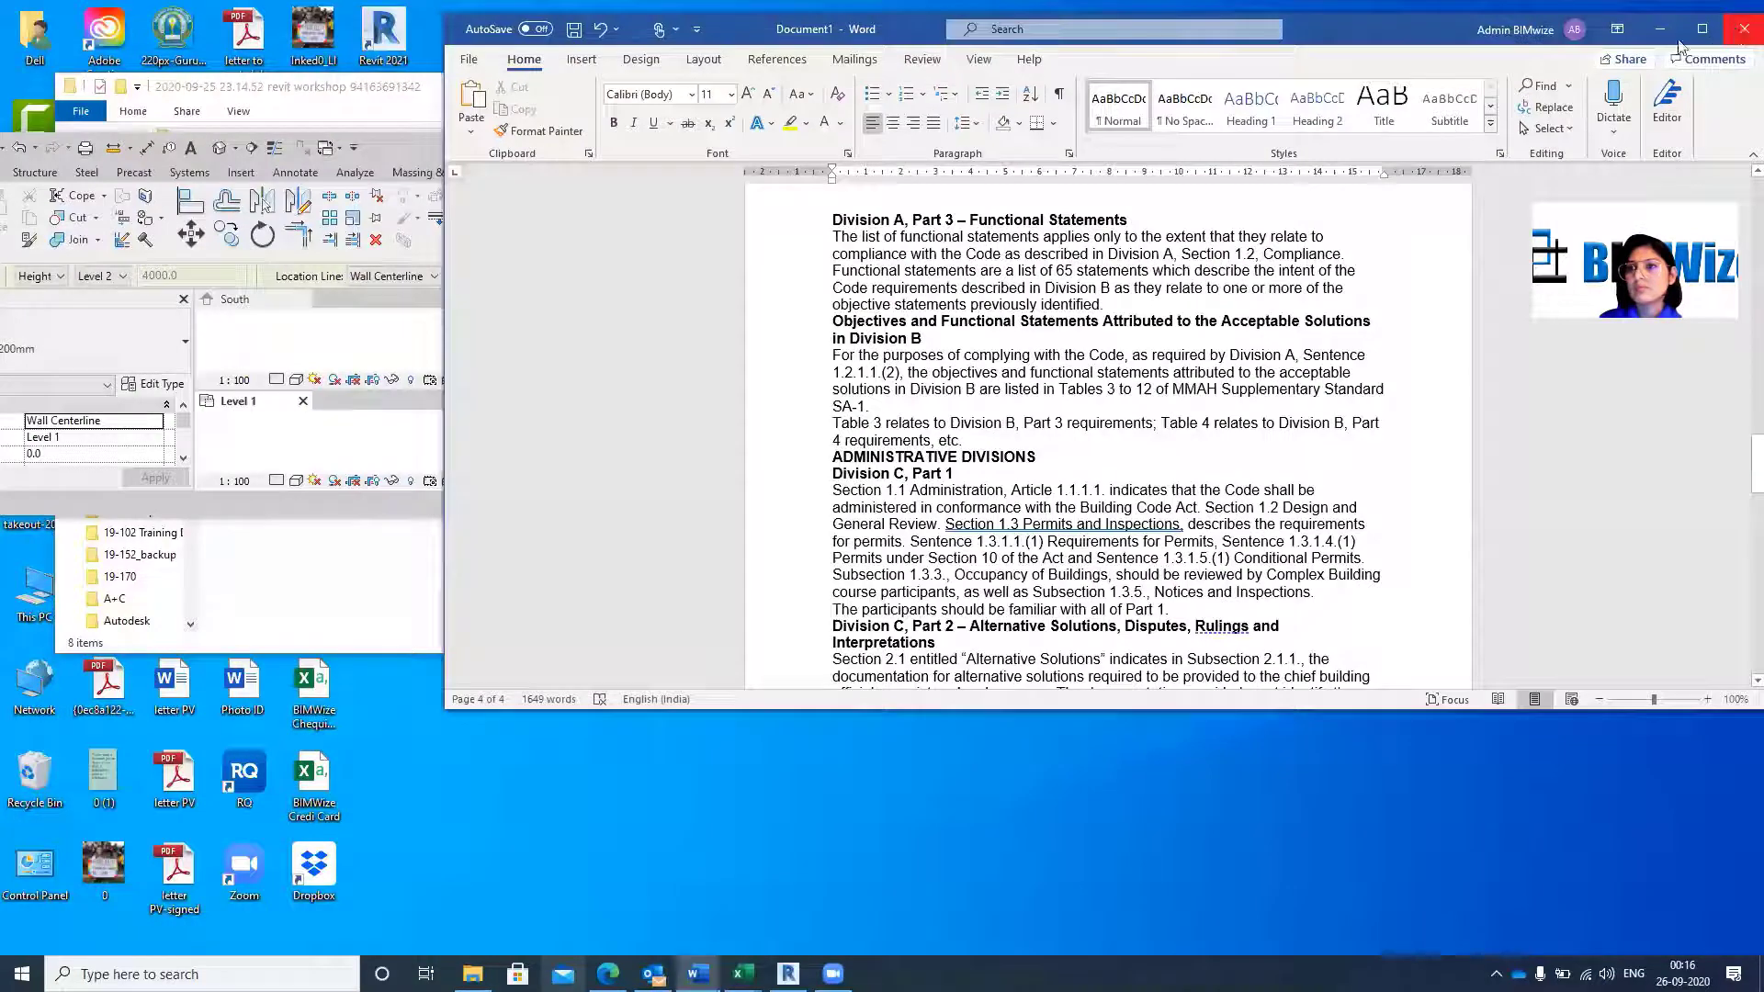
click(1743, 28)
click(1259, 479)
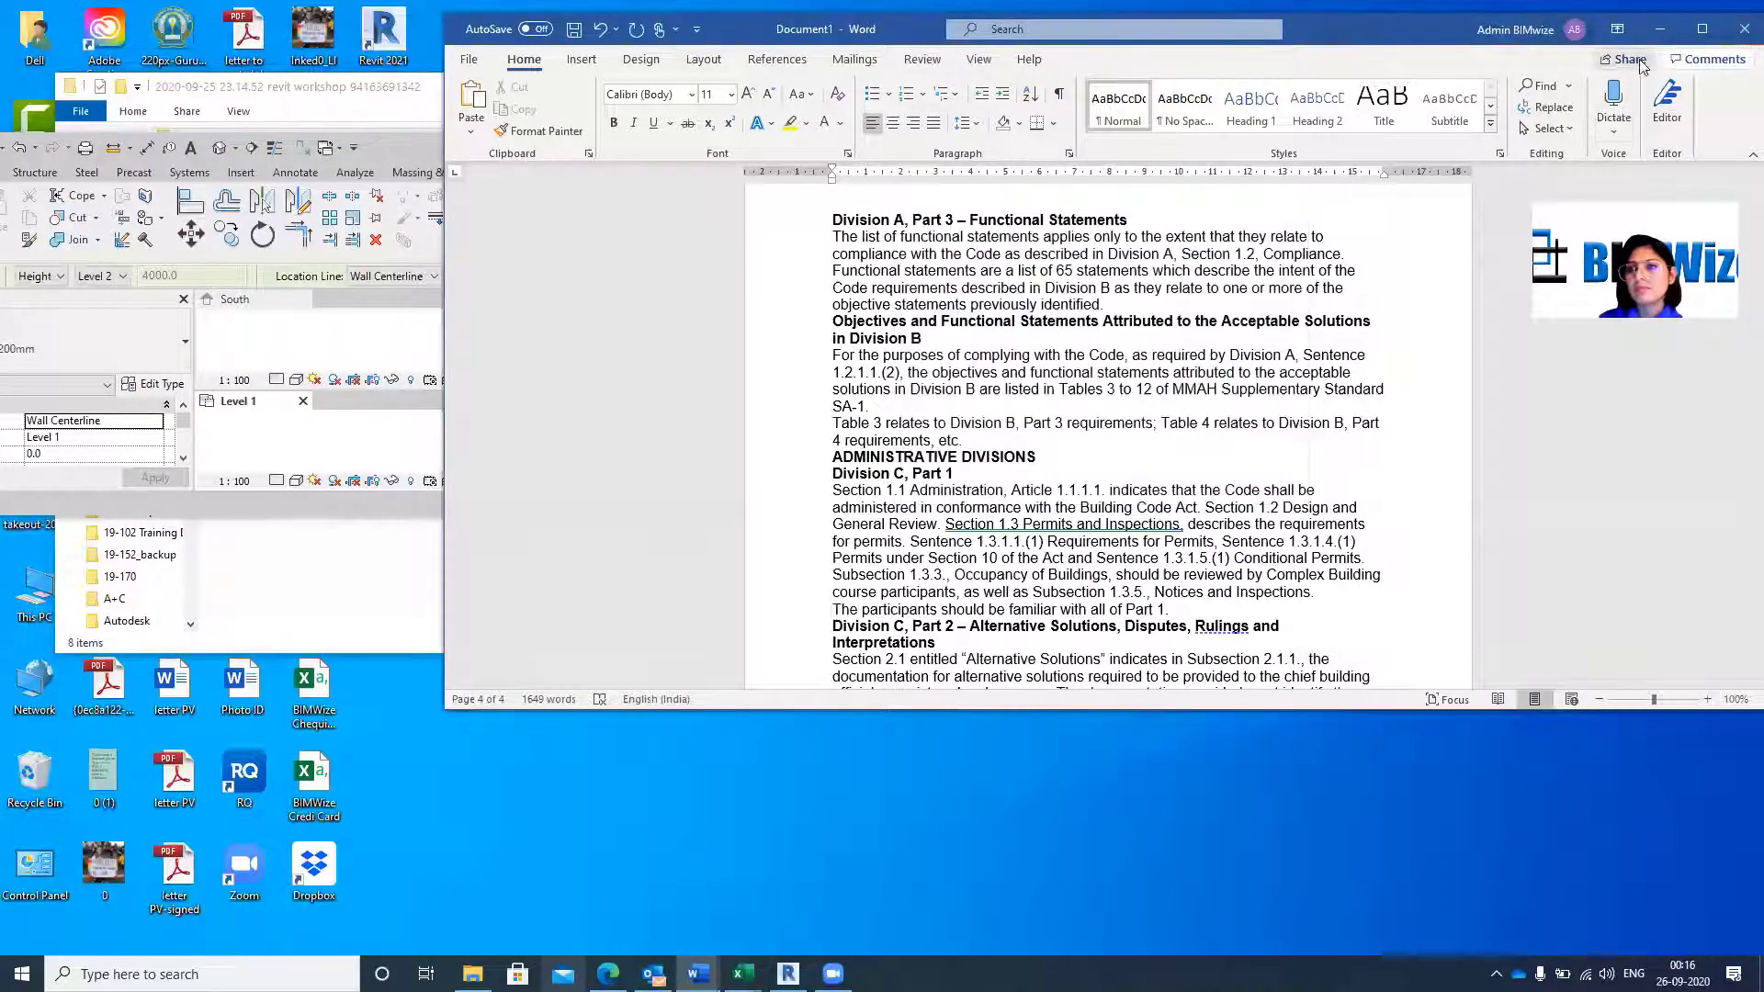
click(1659, 28)
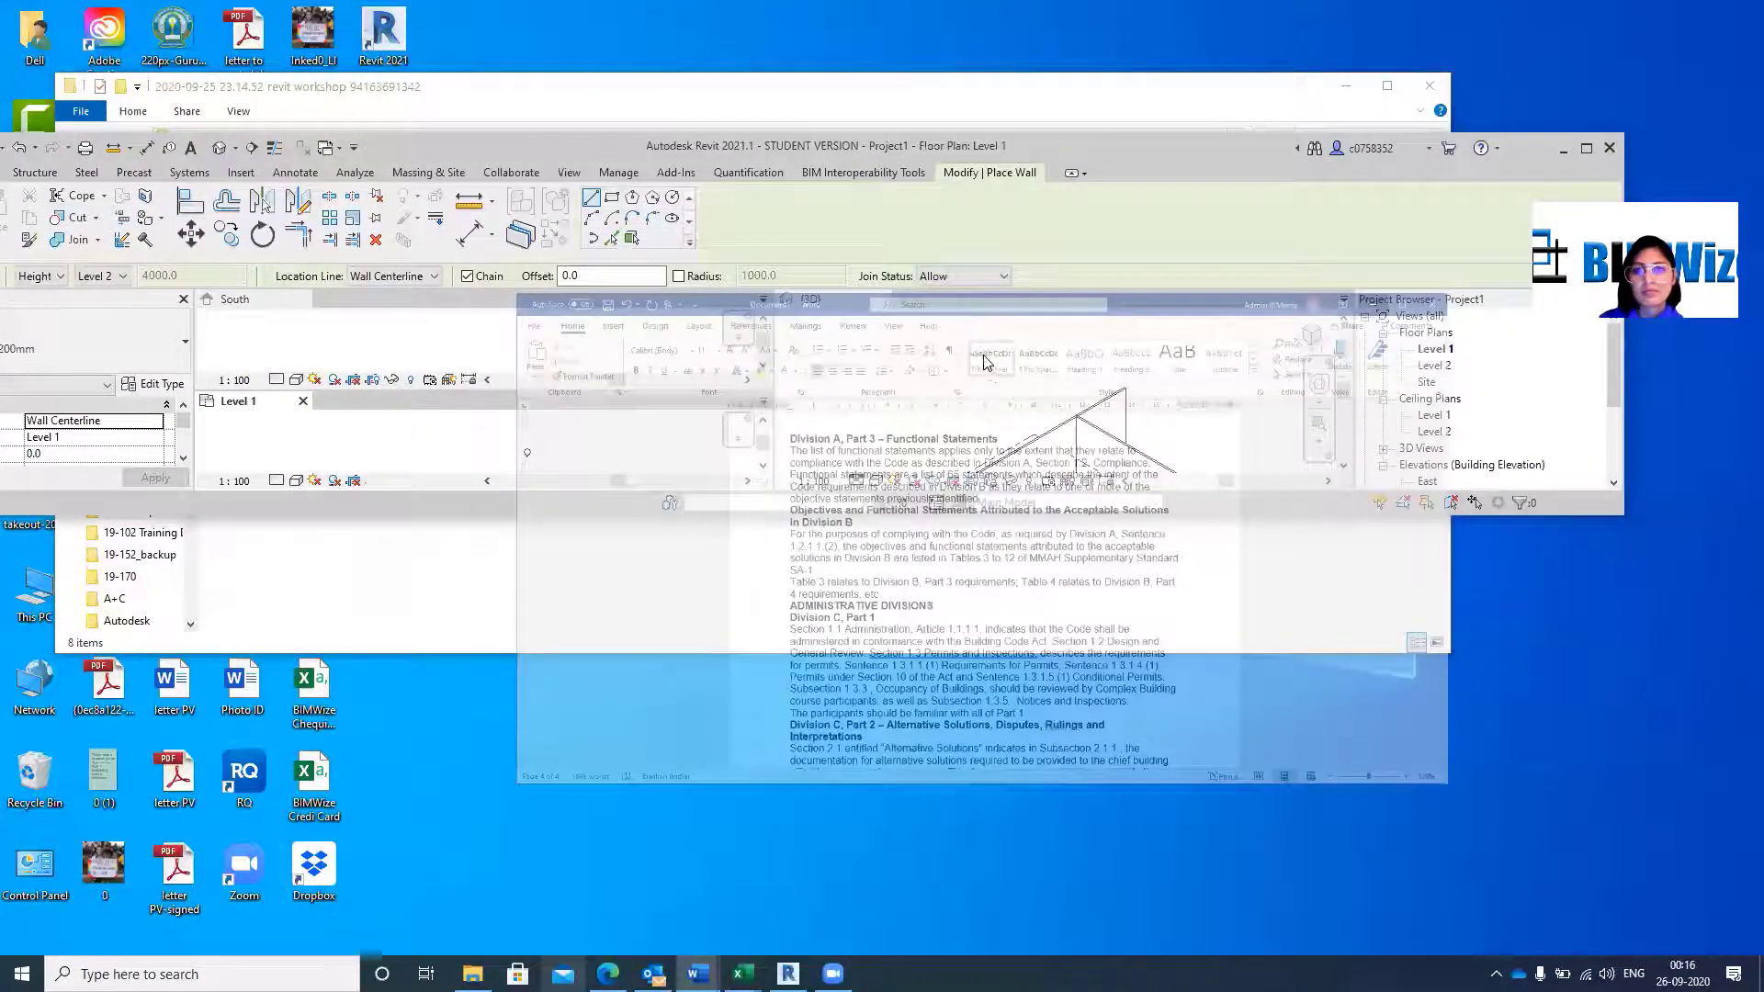
click(1139, 390)
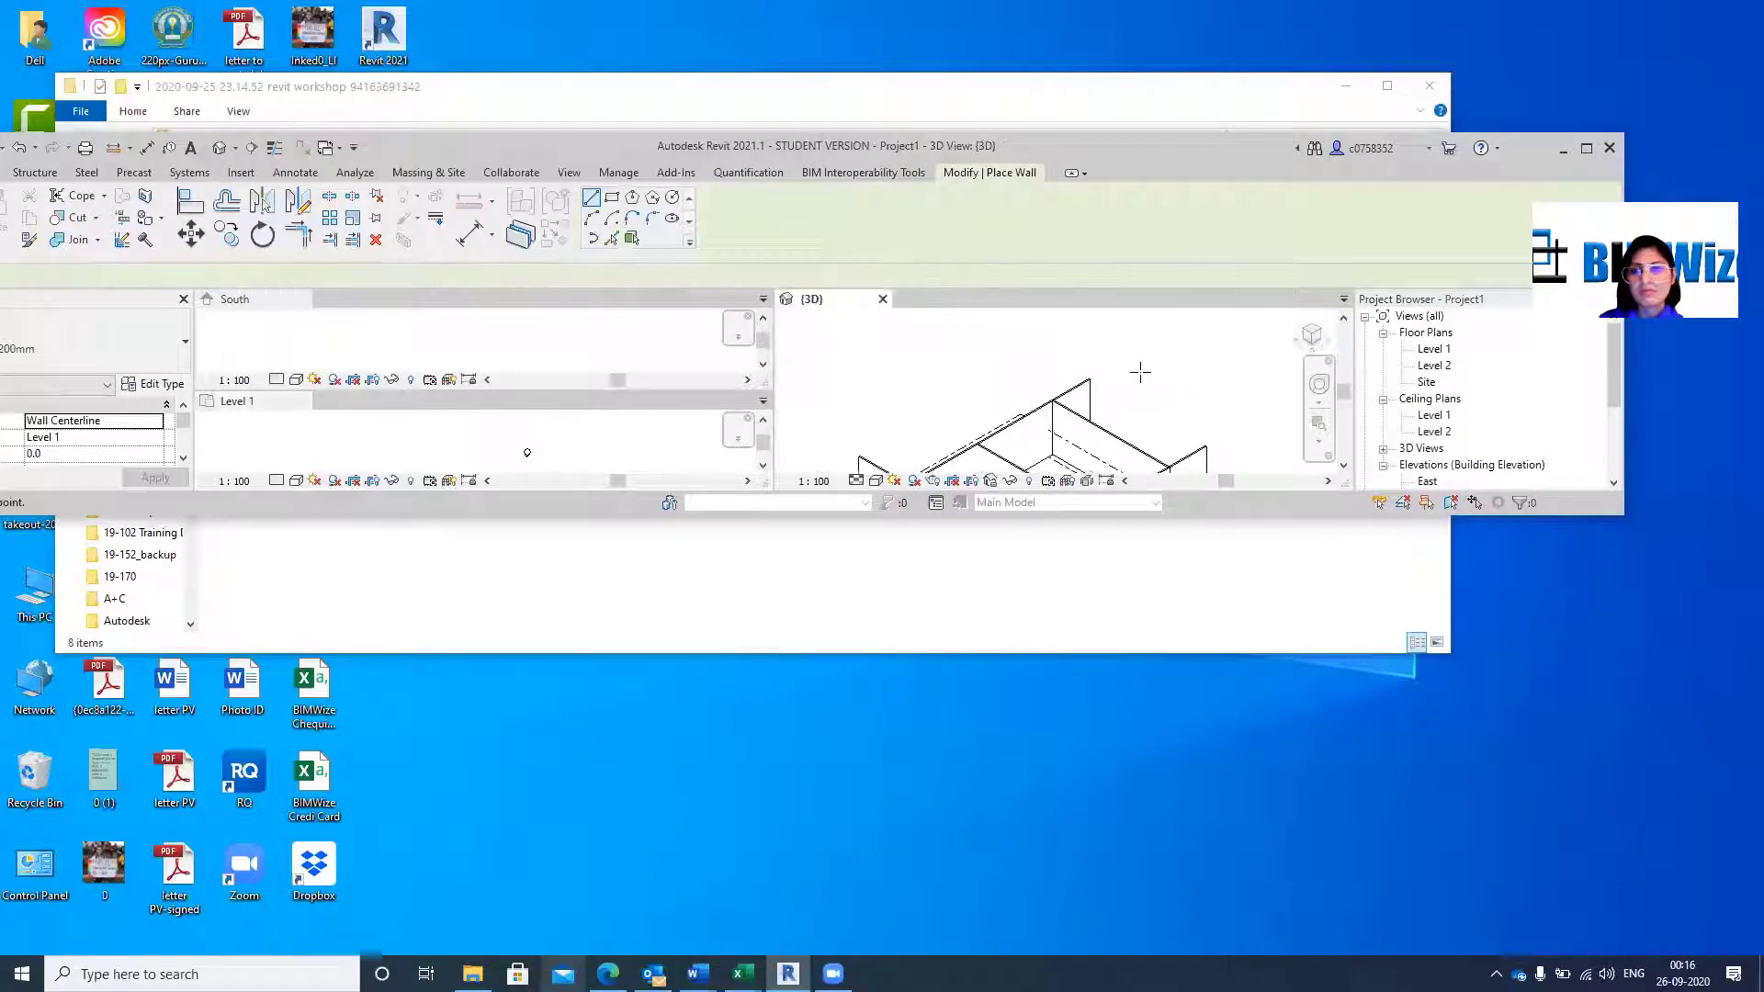
key(Escape)
key(Escape)
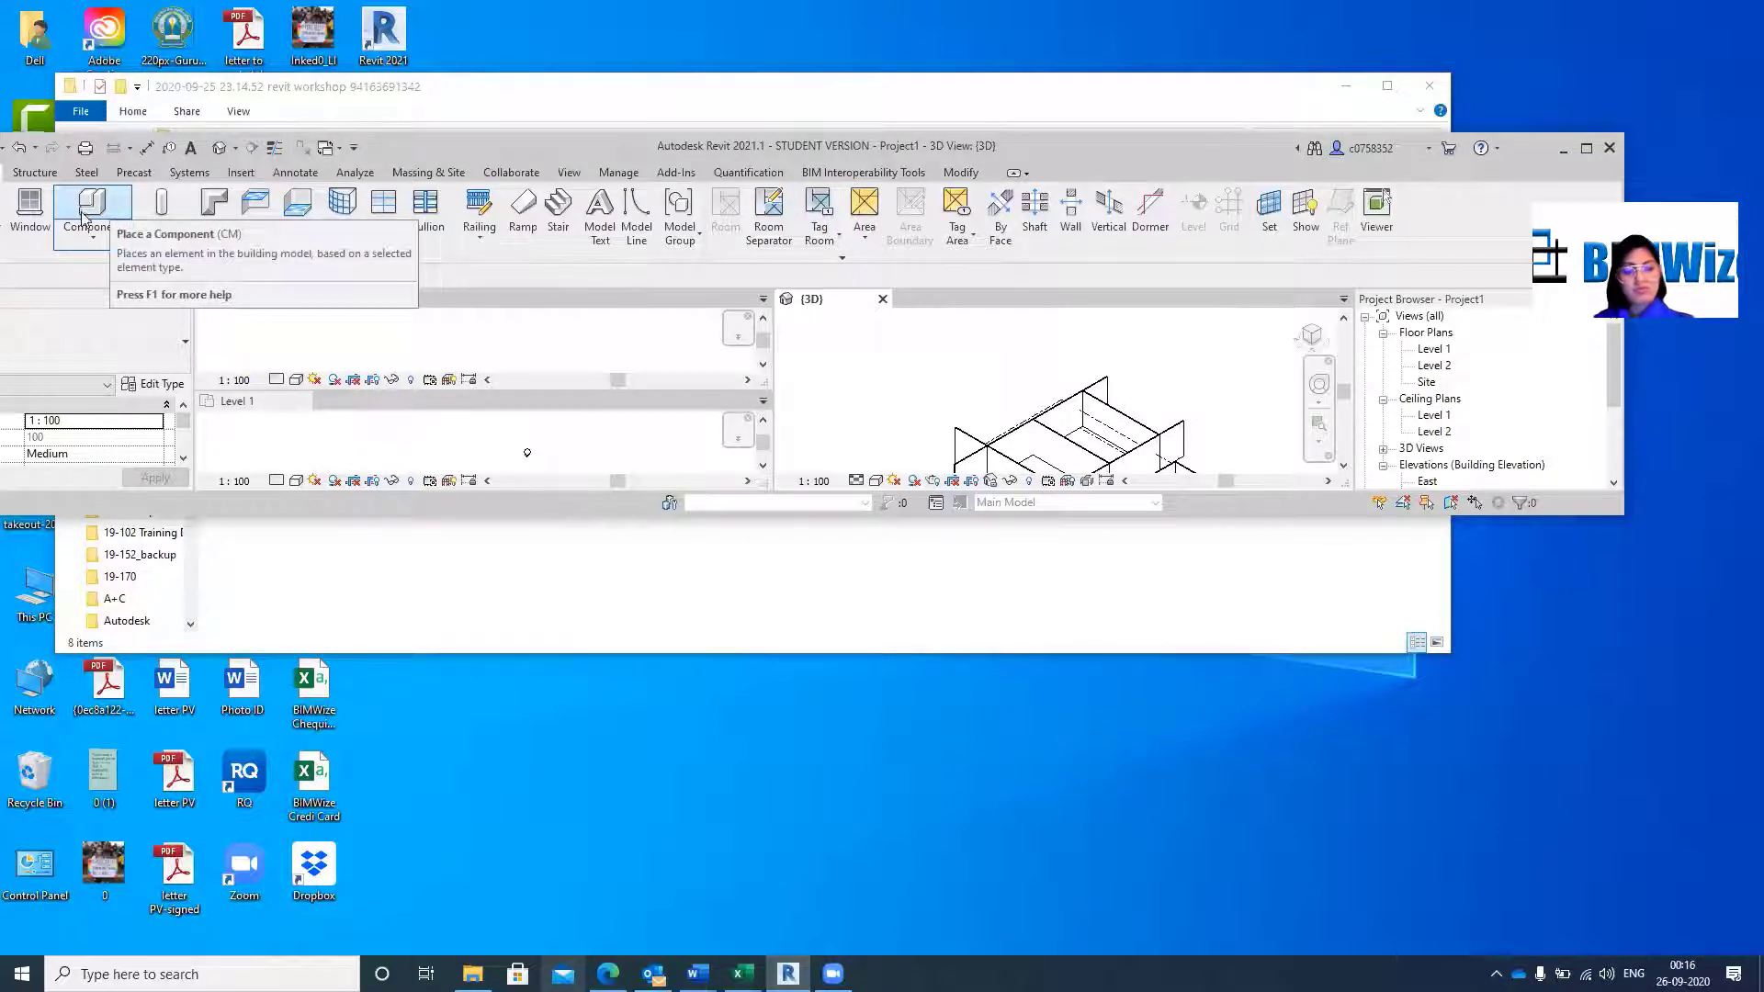
Start the Wall tool with Generic - 200mm walls up to Level 2 and maximize the program window.
key(w)
key(a)
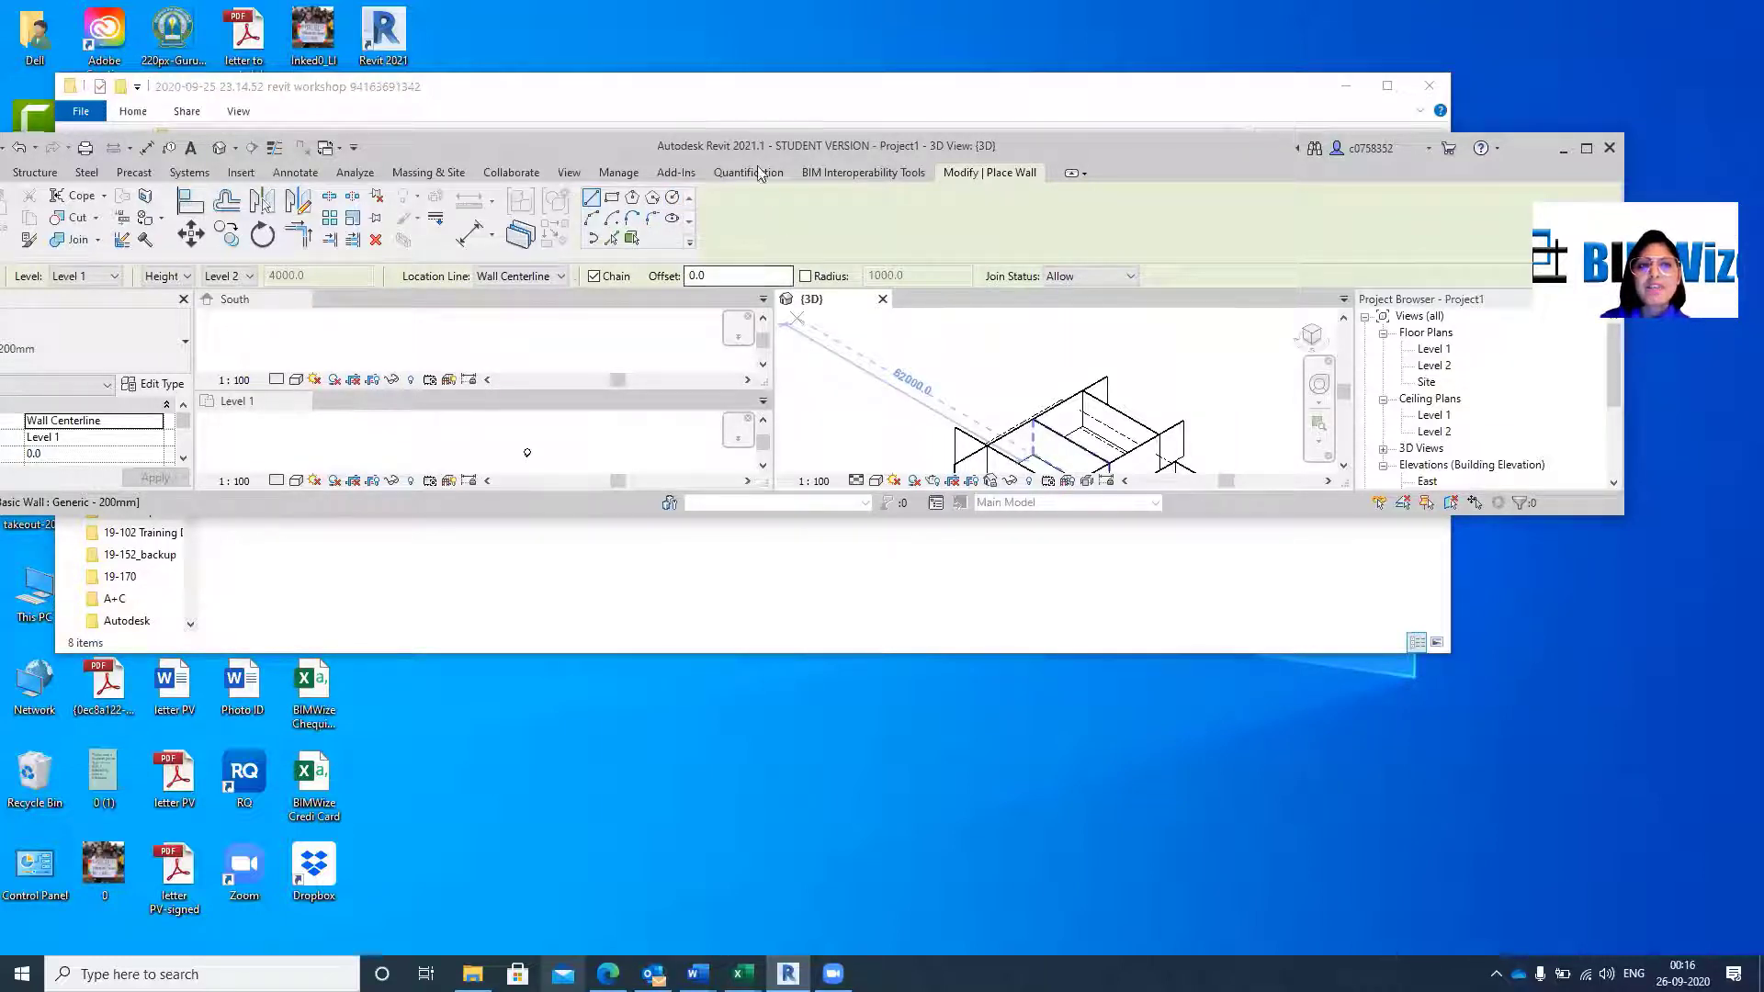
click(1587, 147)
key(Escape)
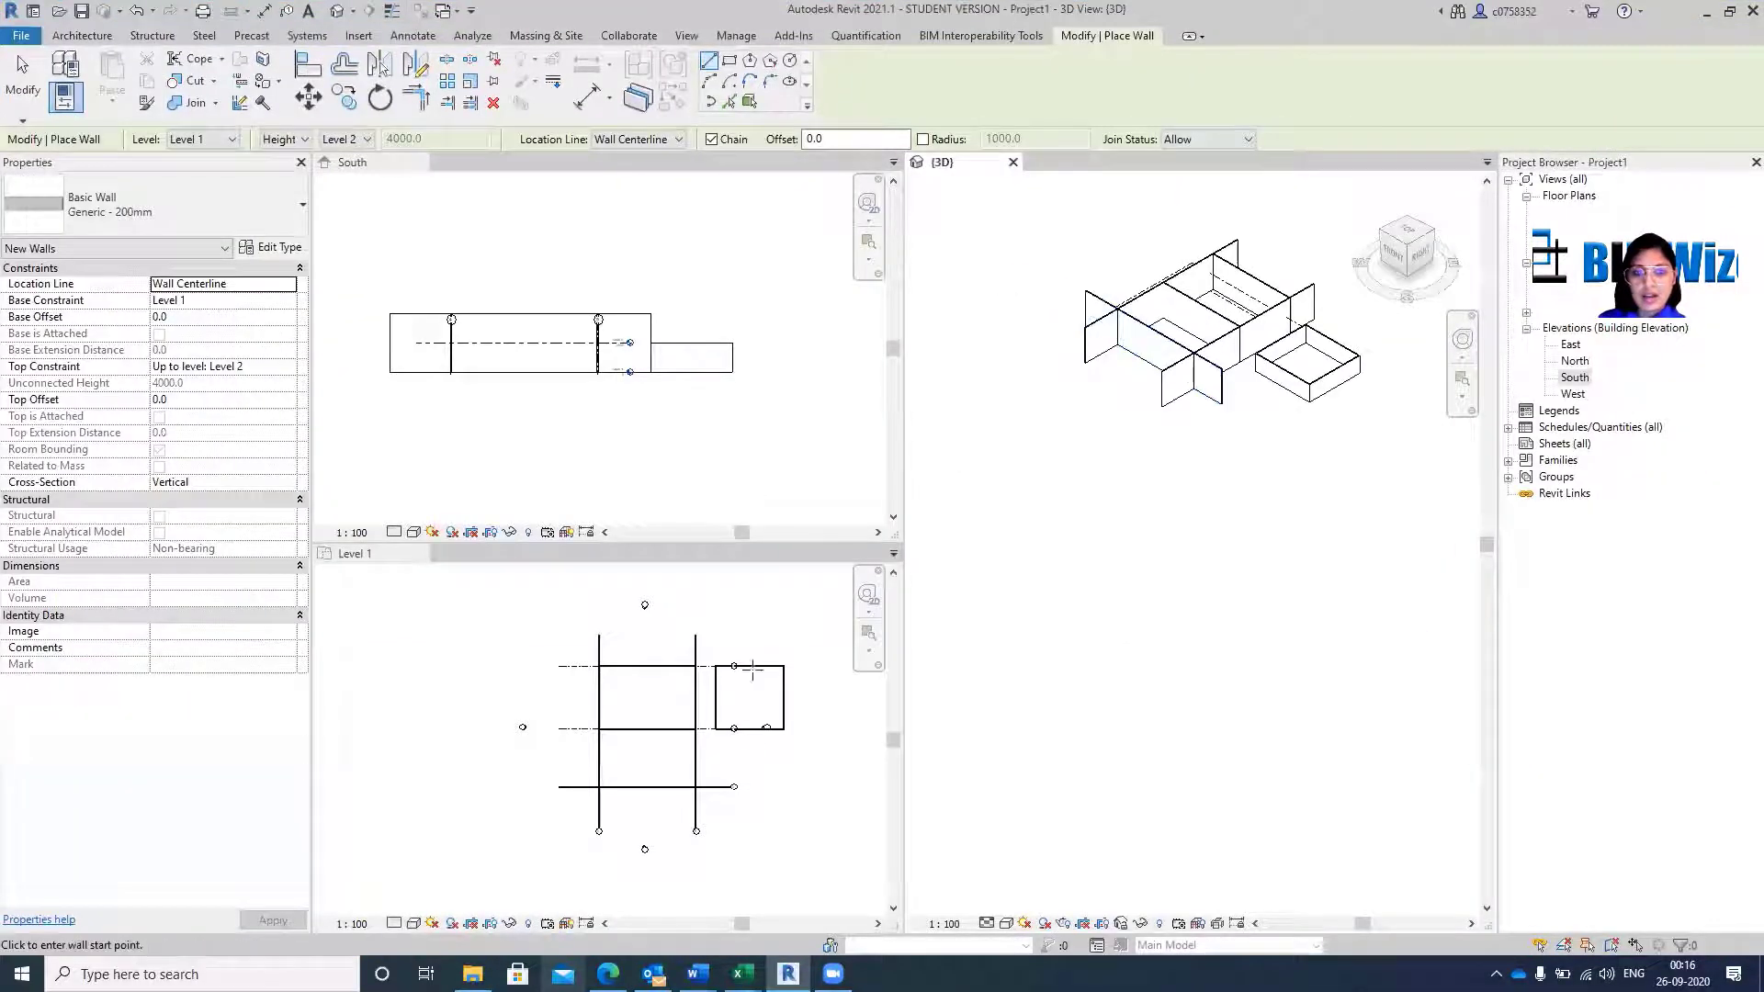
scroll(503, 715, up, 2)
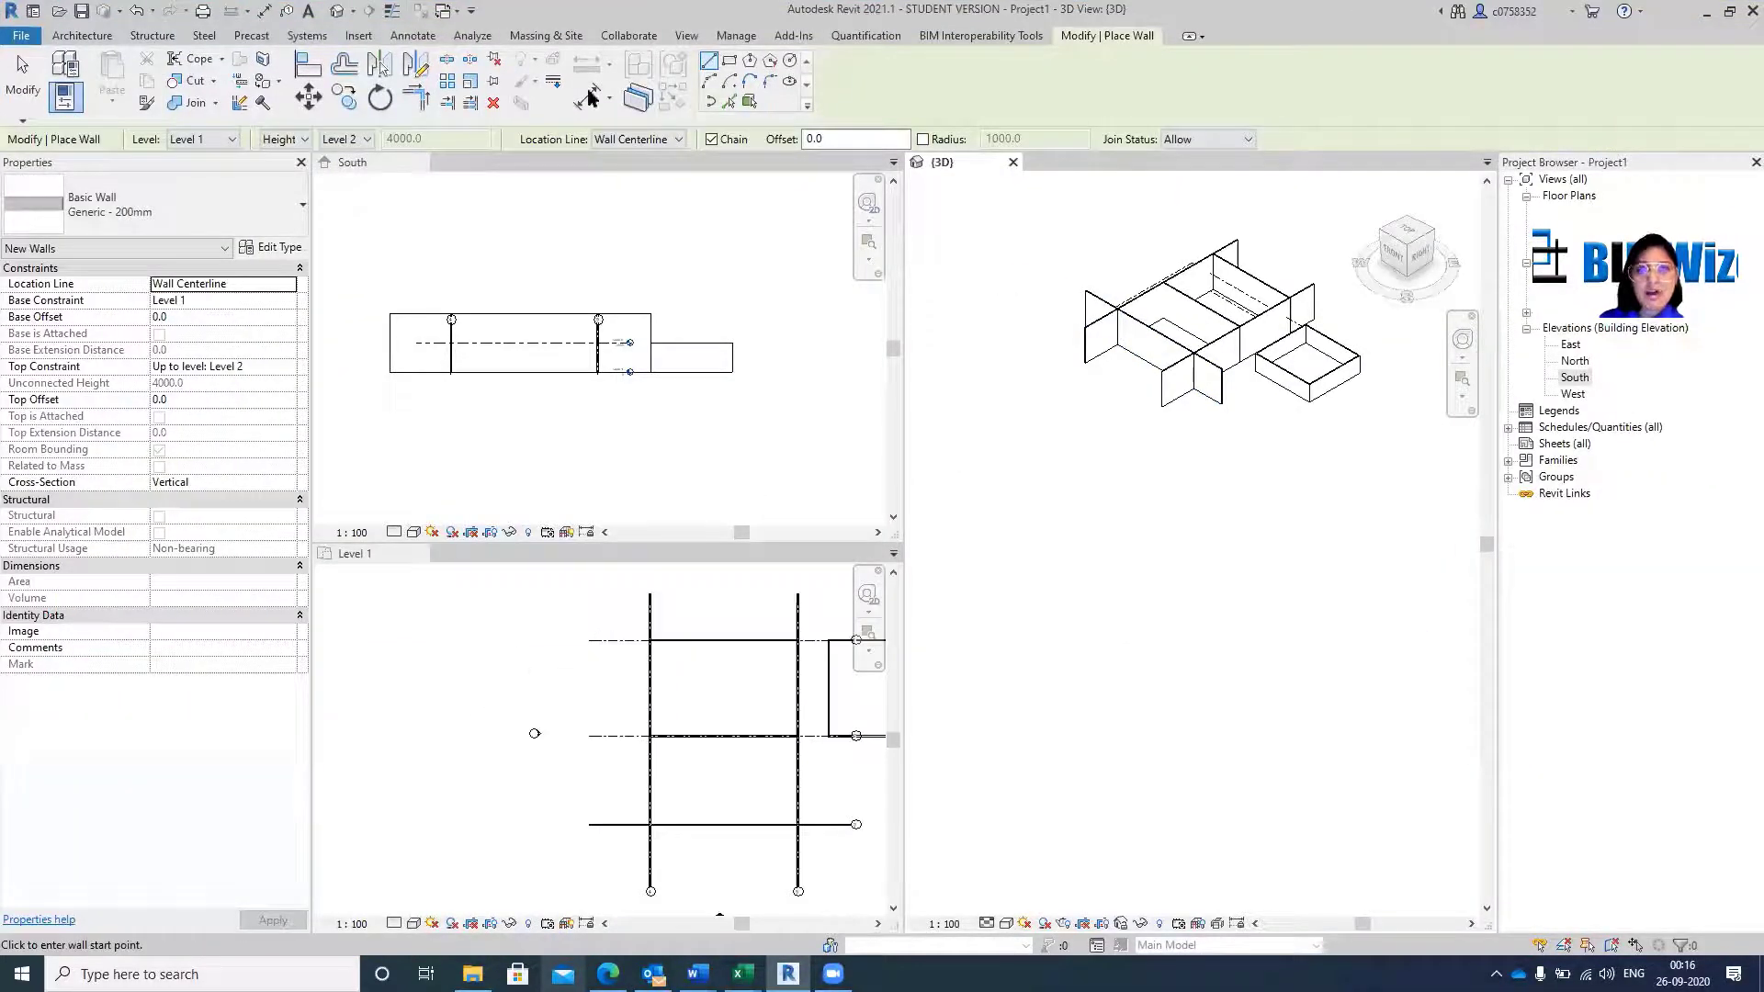
Draw a start-end-radius arc wall in Level 1 between the west ends of grids 2 and 1, bulging west with about 7940 mm radius.
click(708, 83)
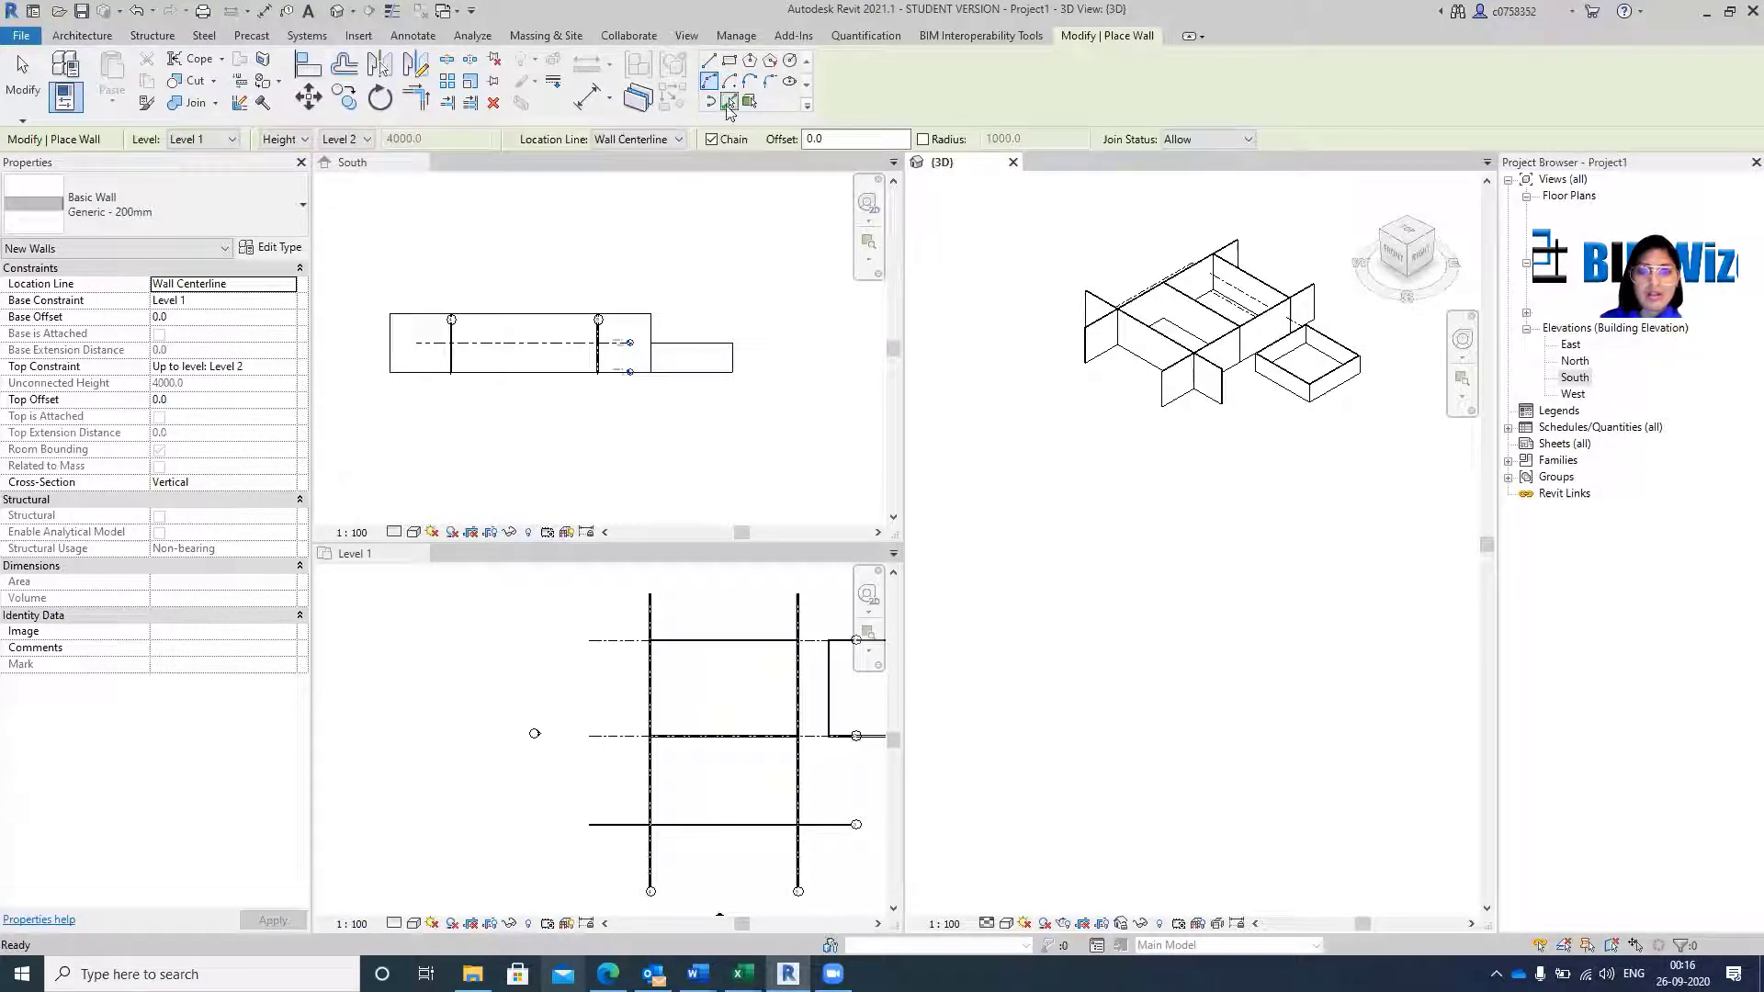
click(578, 708)
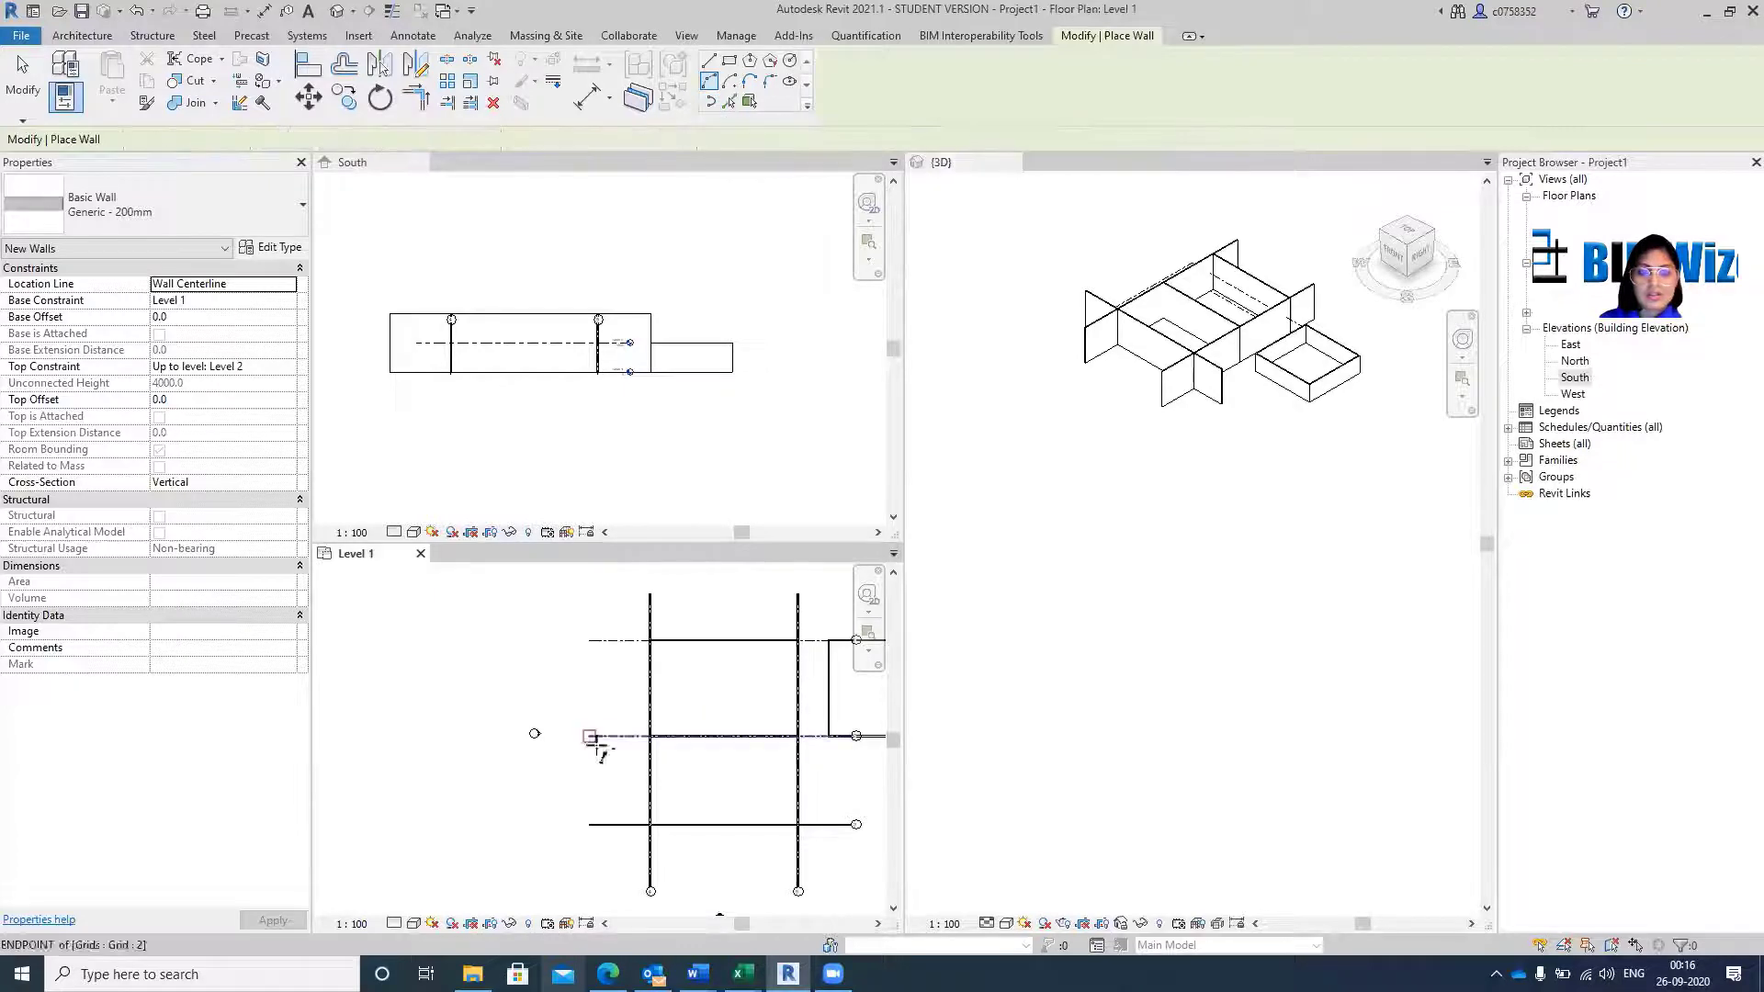
scroll(588, 732, up, 4)
click(598, 723)
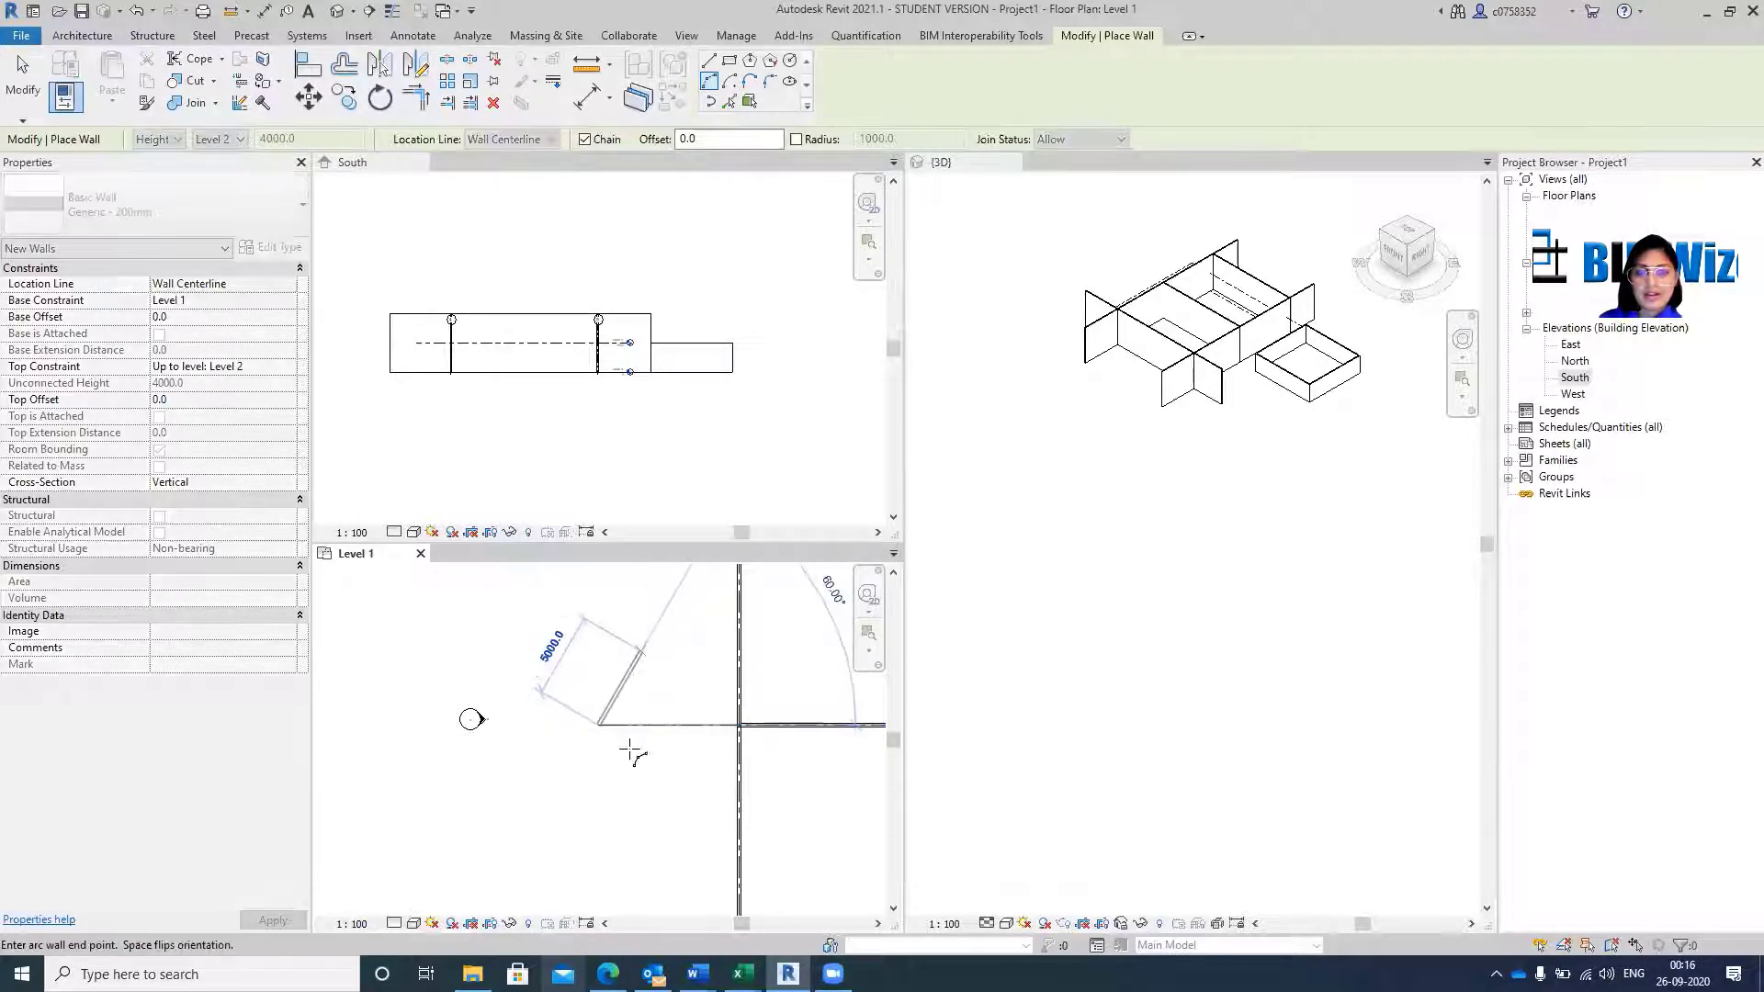
scroll(597, 726, down, 2)
scroll(551, 620, up, 2)
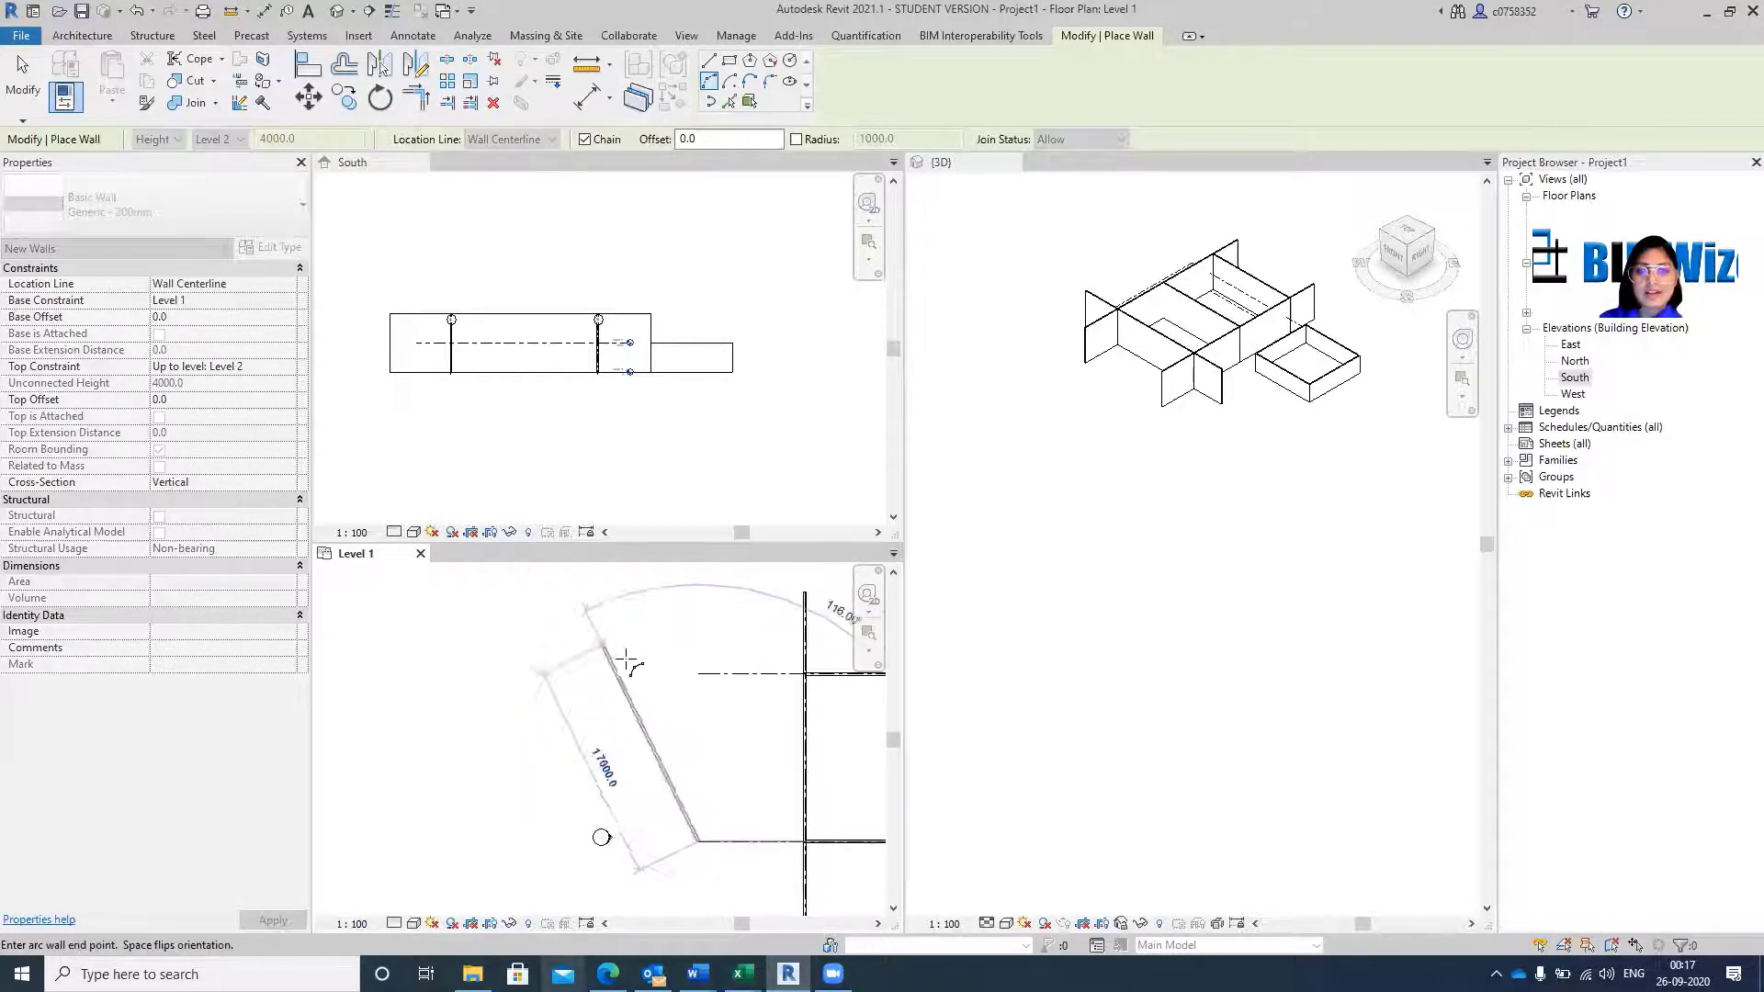
click(697, 676)
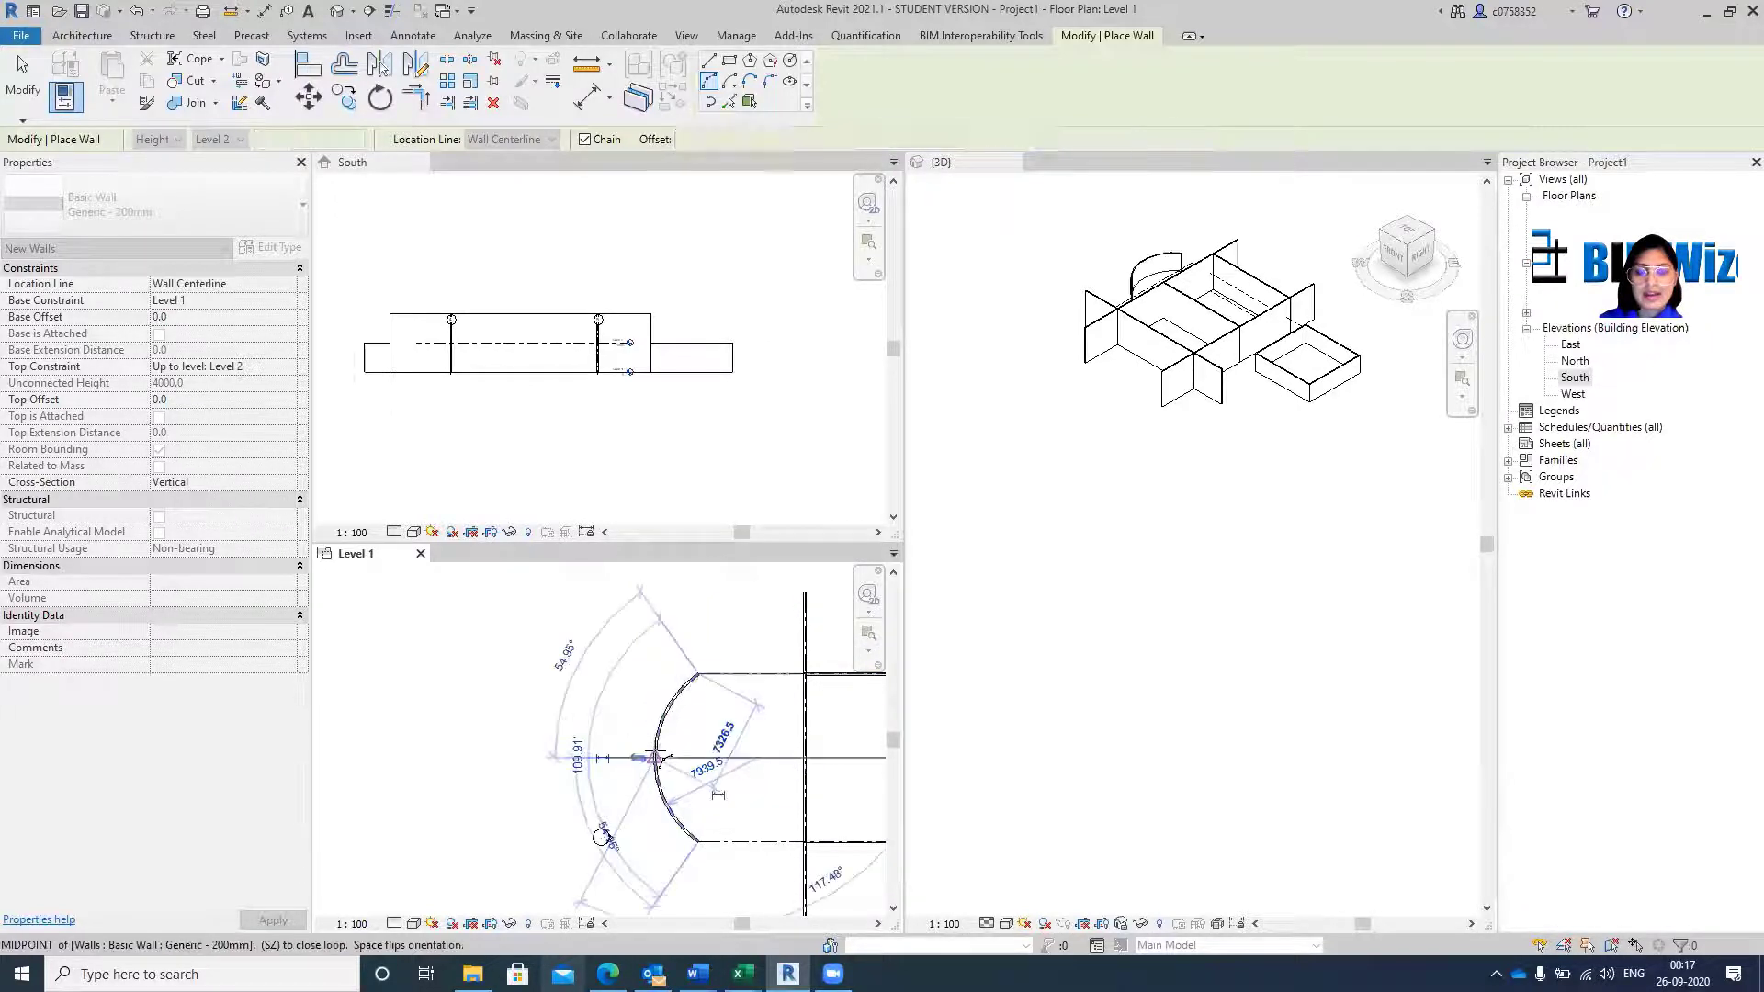
click(655, 751)
key(Escape)
key(Escape)
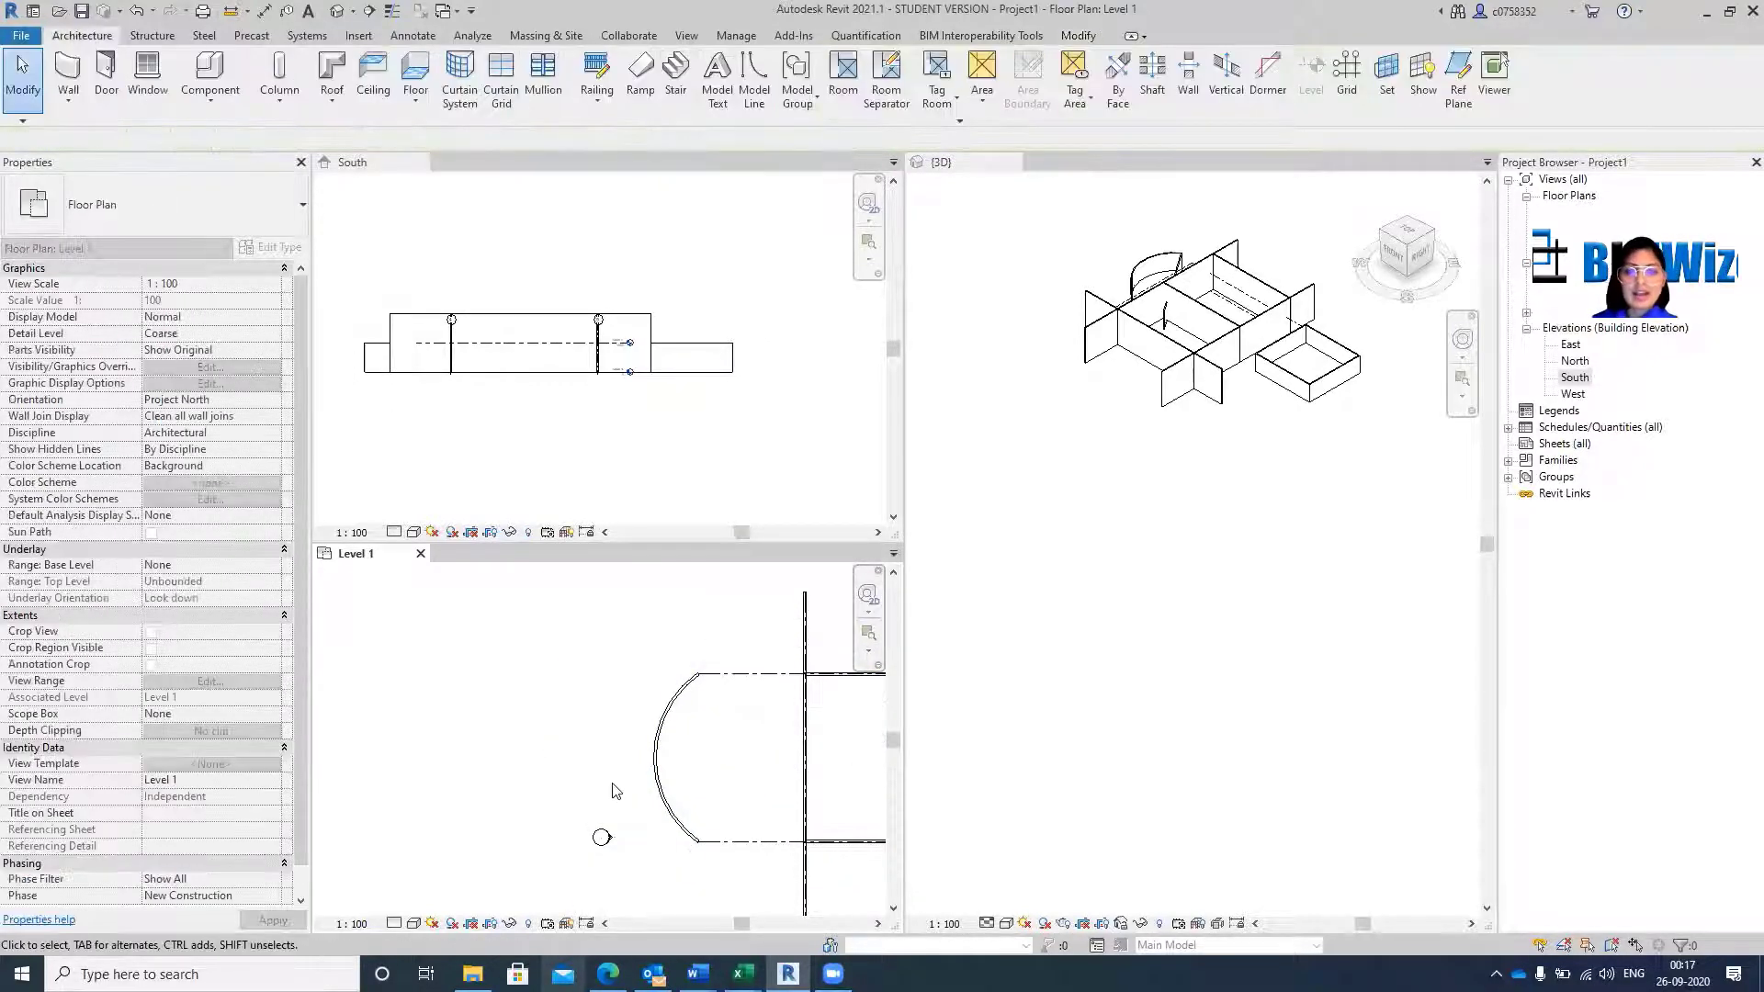
Detach the Level 1 floor plan from the tiled views into its own window and maximize it.
scroll(634, 767, up, 3)
scroll(611, 764, down, 3)
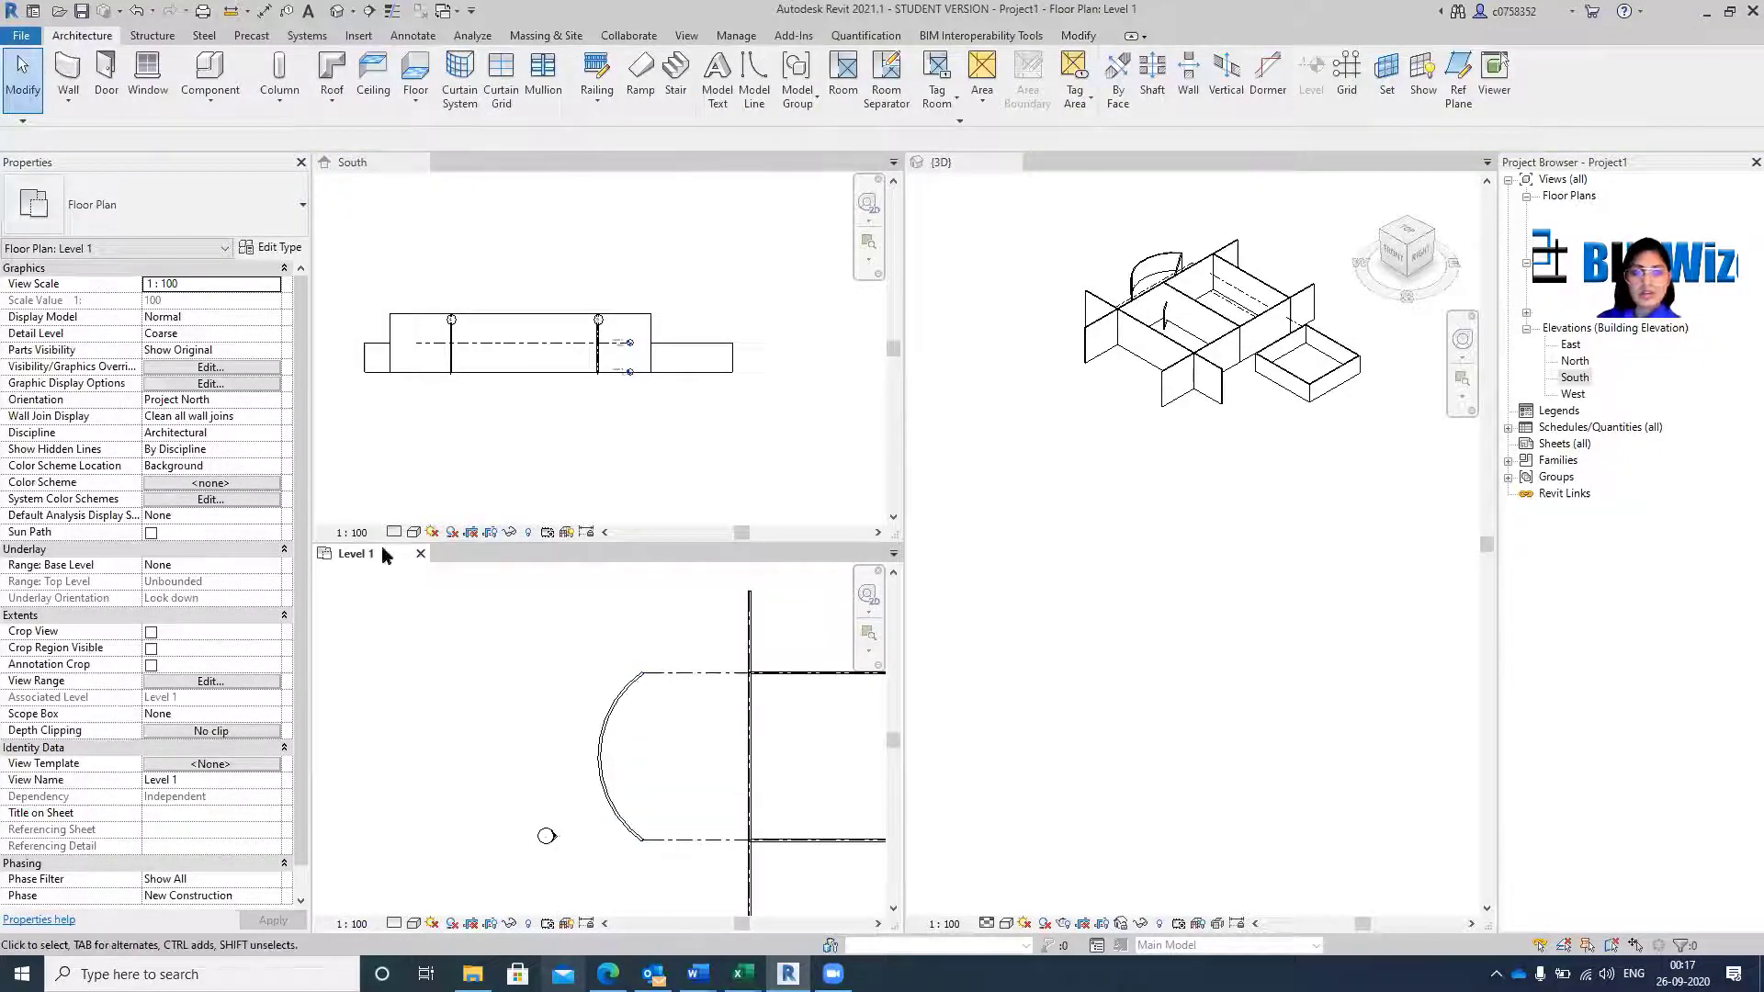
click(421, 553)
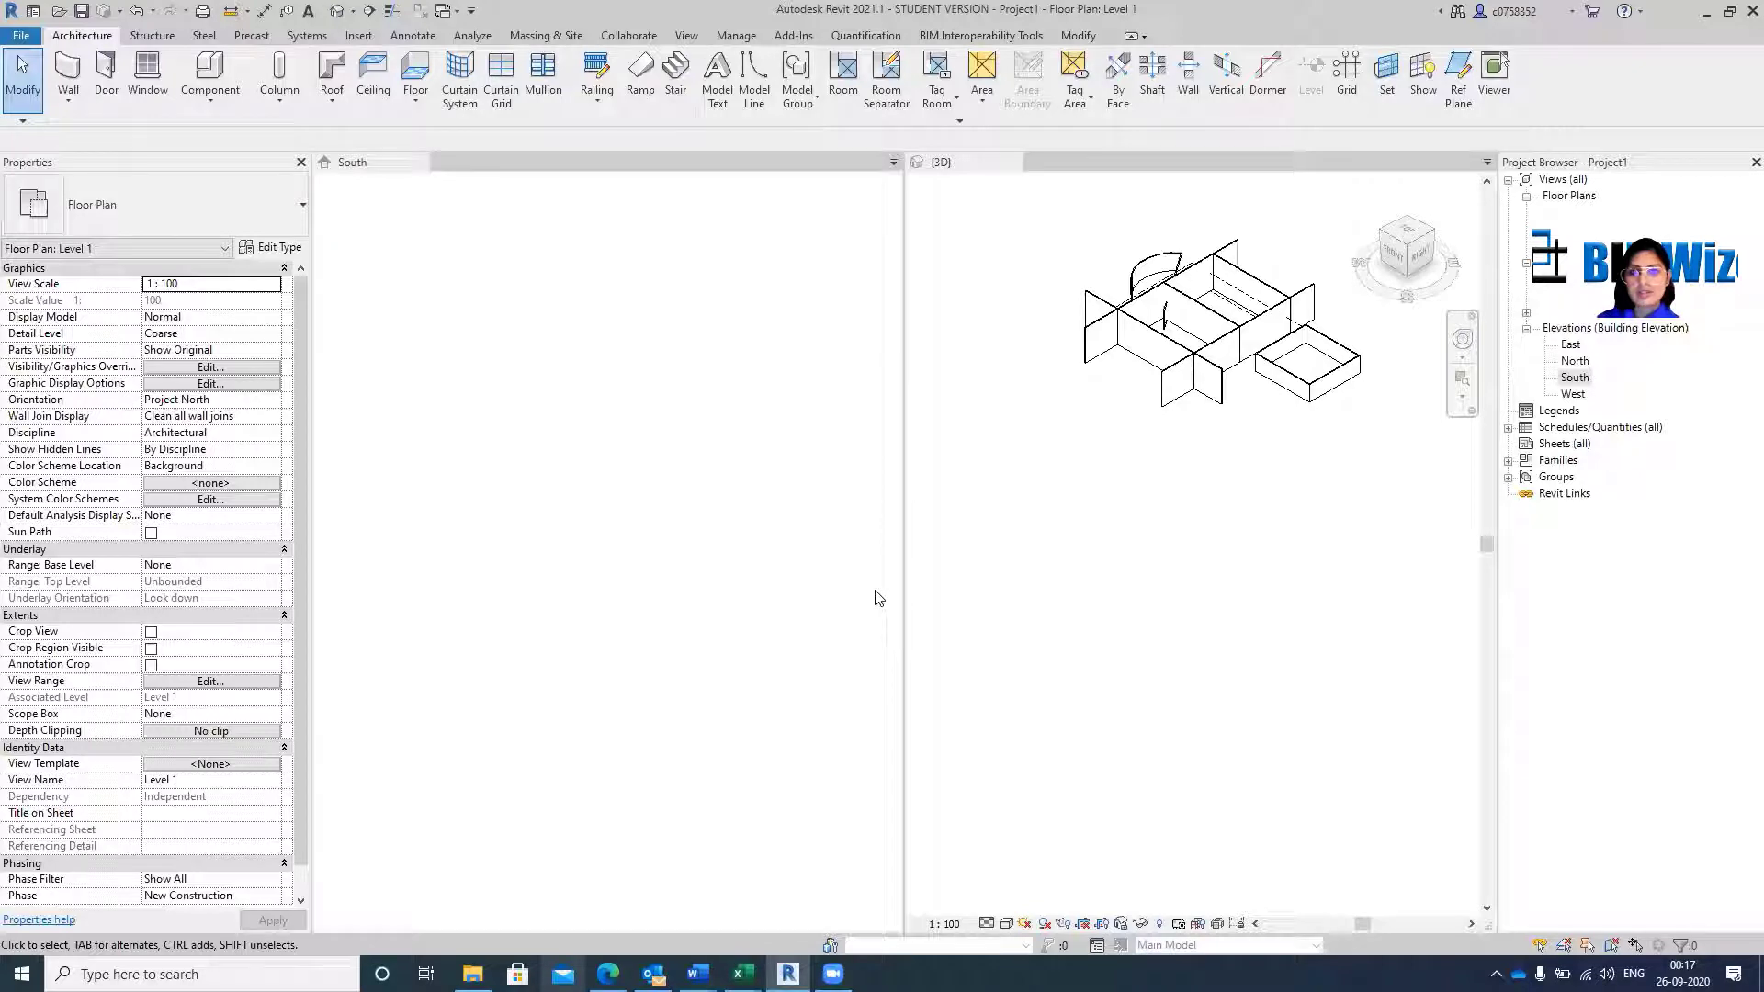
drag(876, 592, 674, 236)
click(1077, 232)
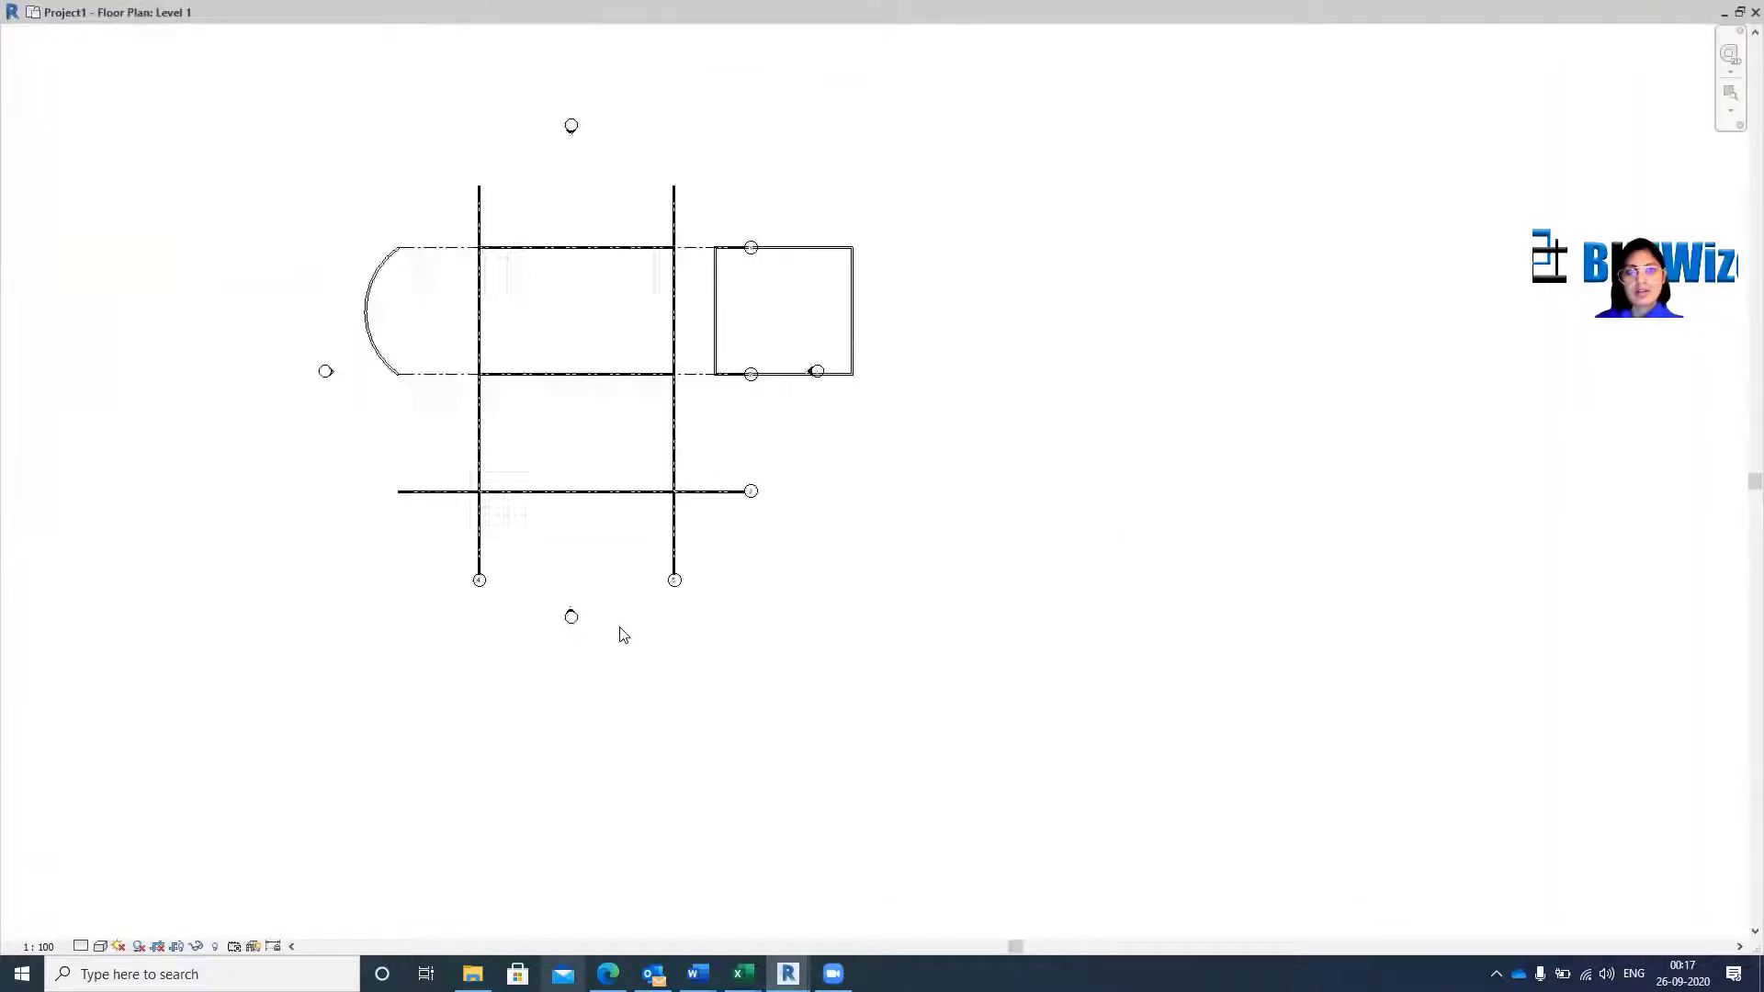
Set the radius of the arc wall west of the grid to 8000 mm and deselect the wall.
scroll(629, 376, up, 1)
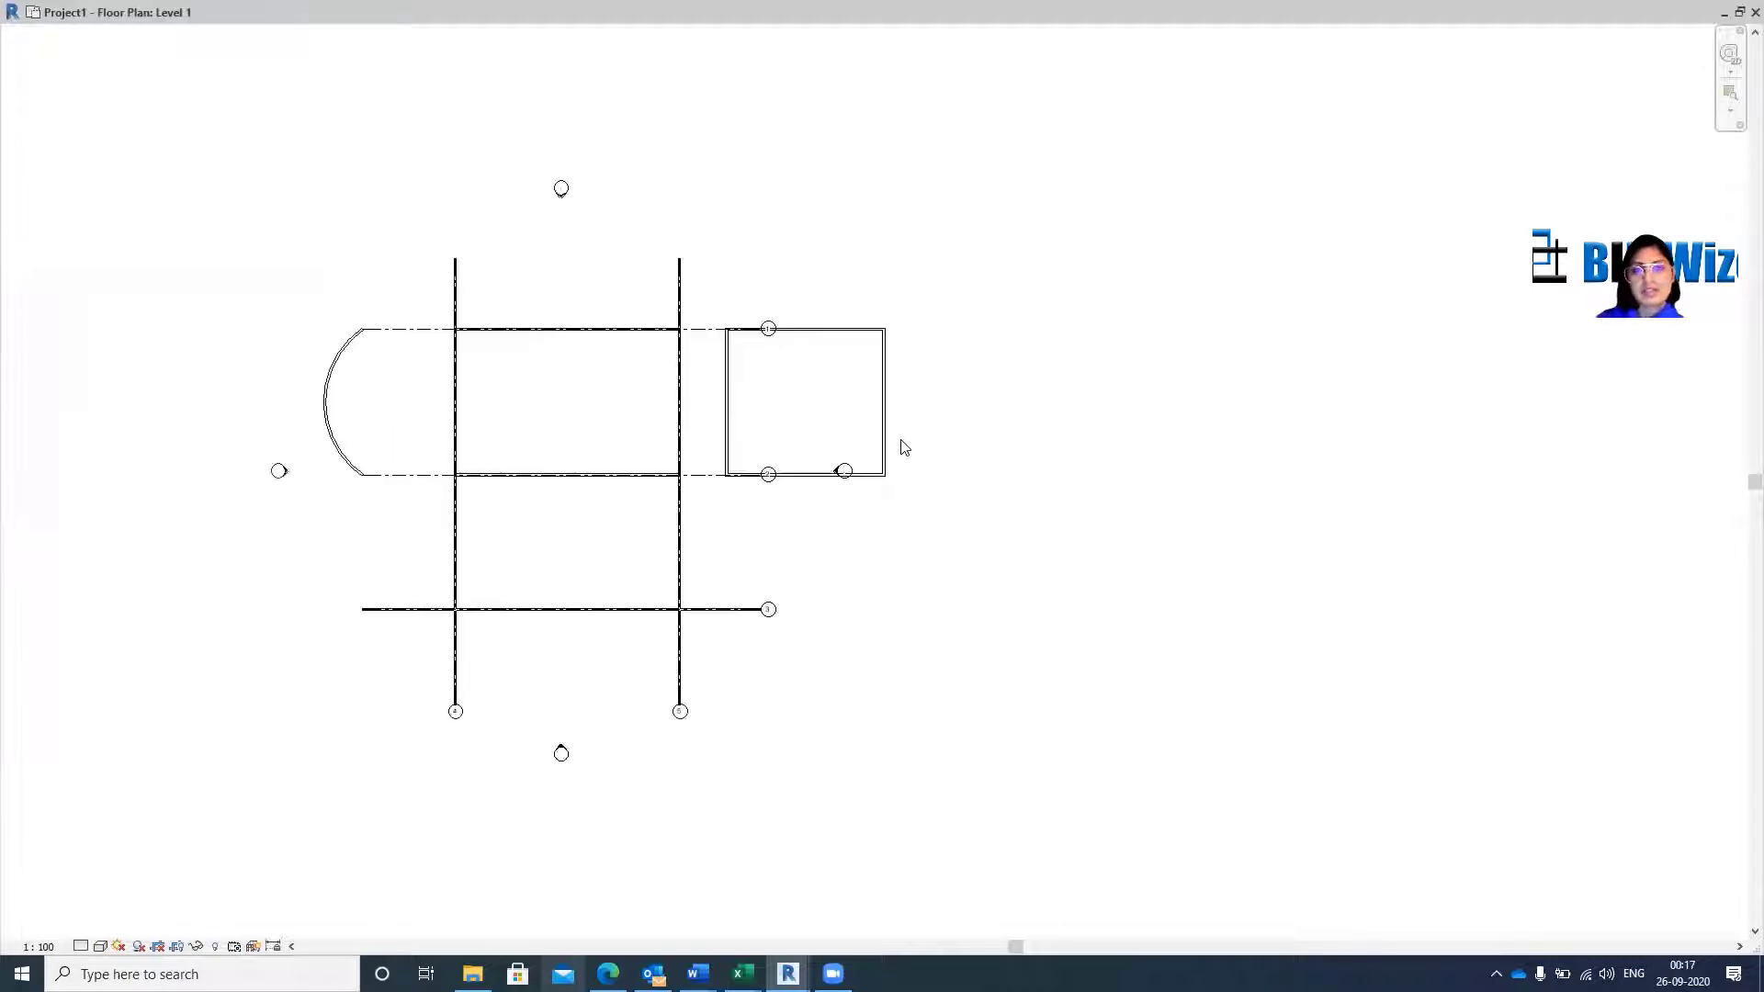
scroll(307, 358, up, 2)
click(321, 457)
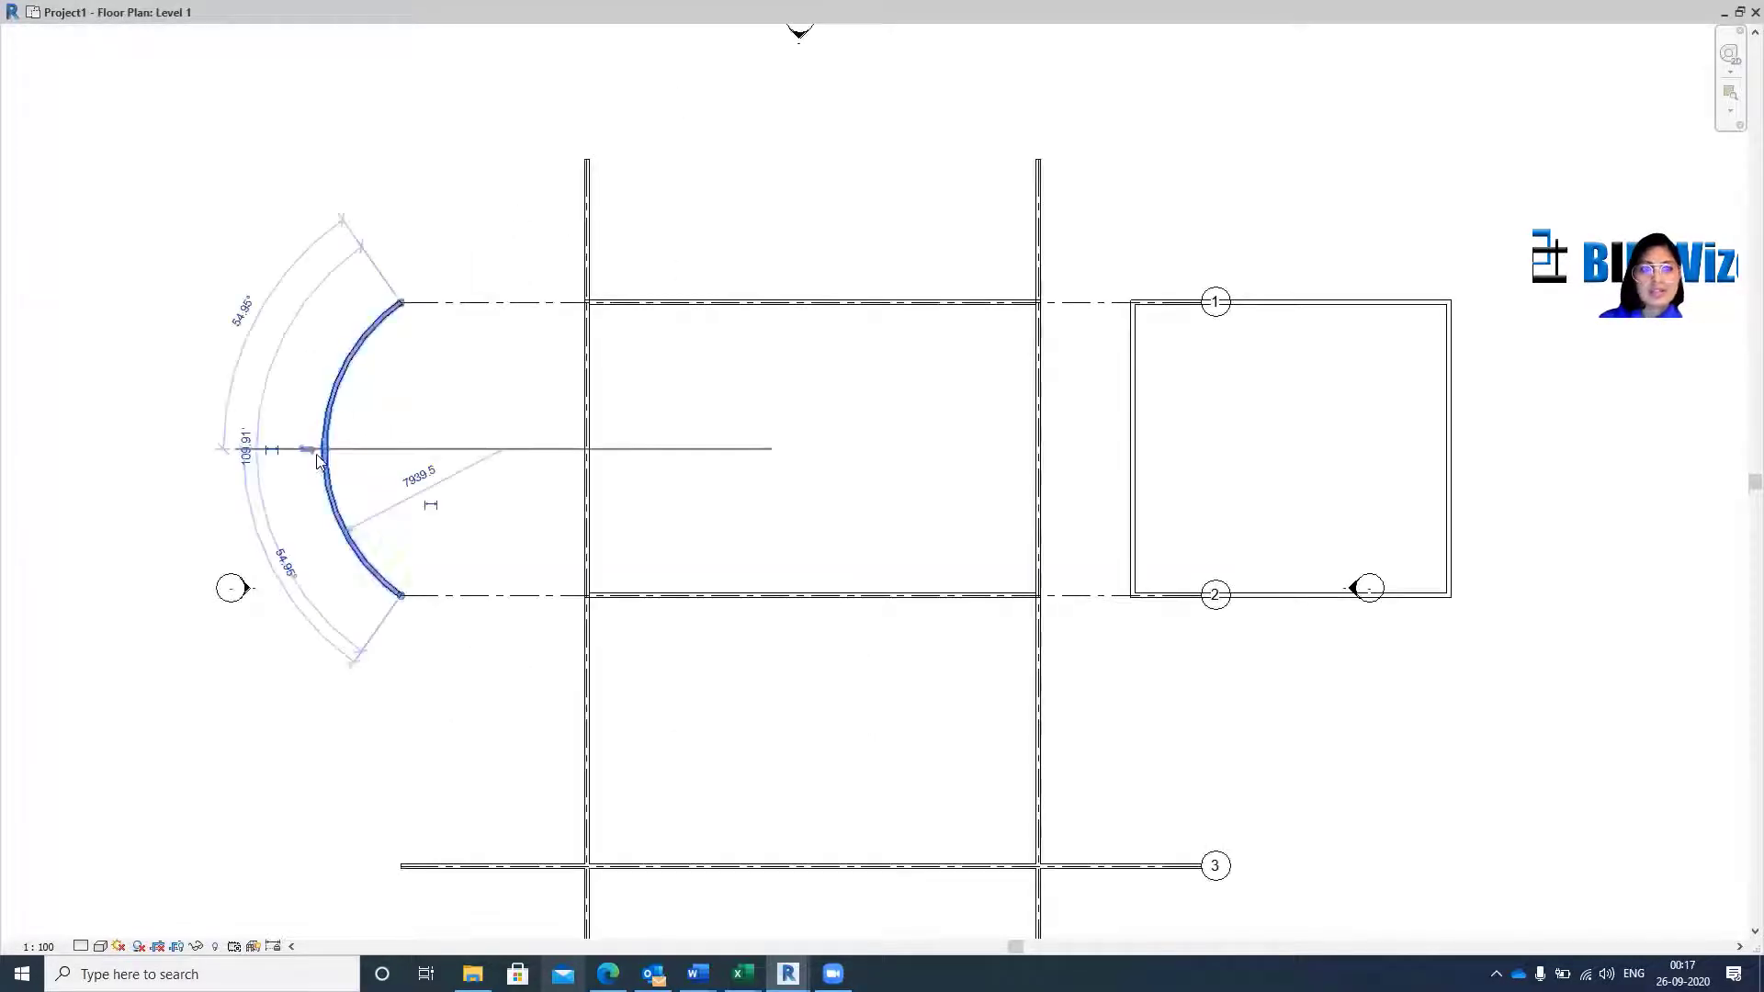
scroll(316, 457, up, 3)
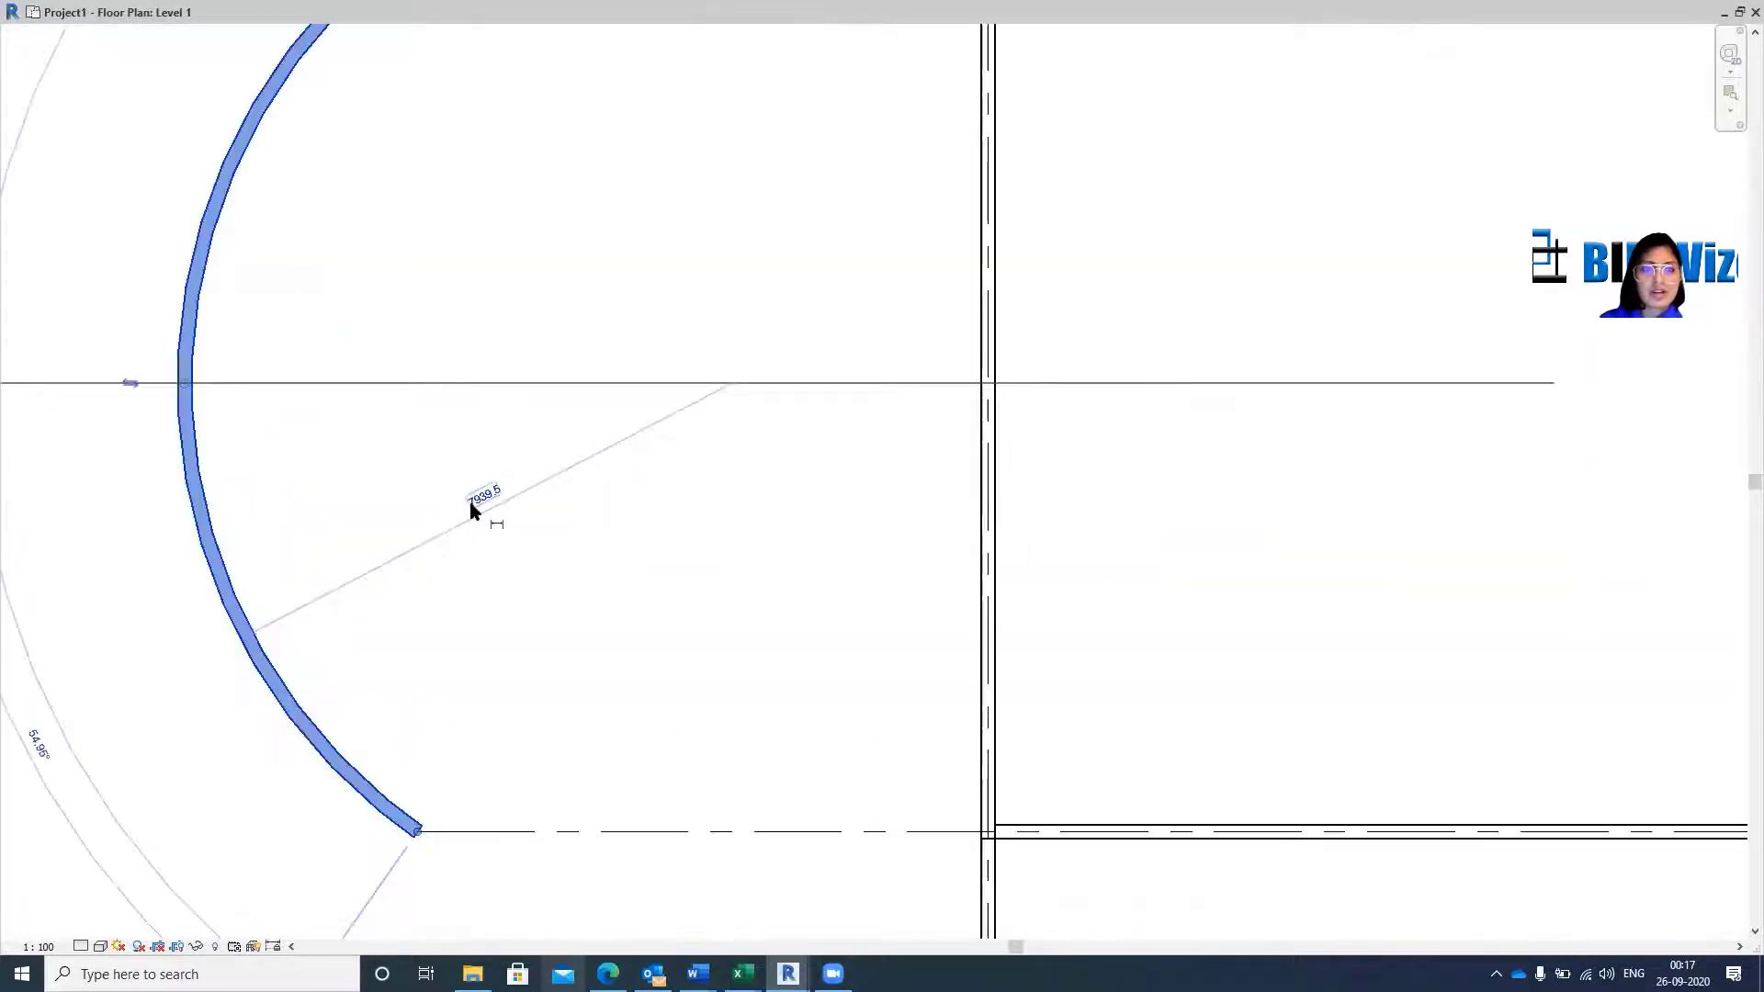
click(471, 503)
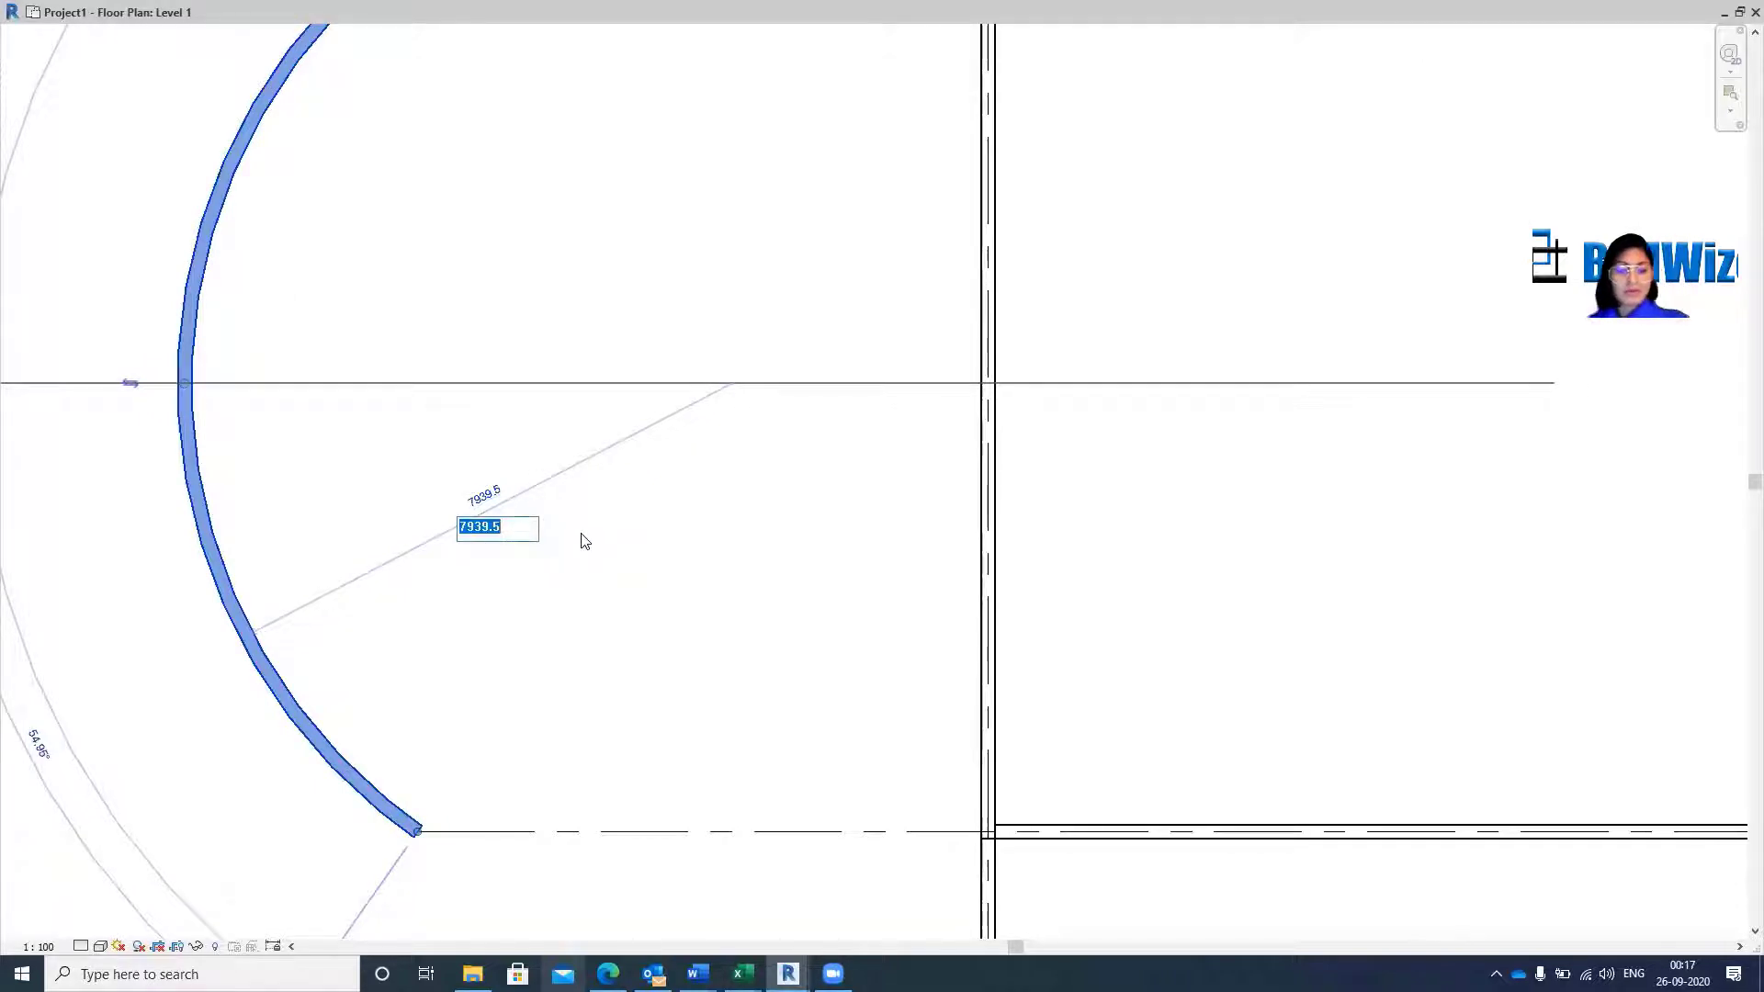
text(8000)
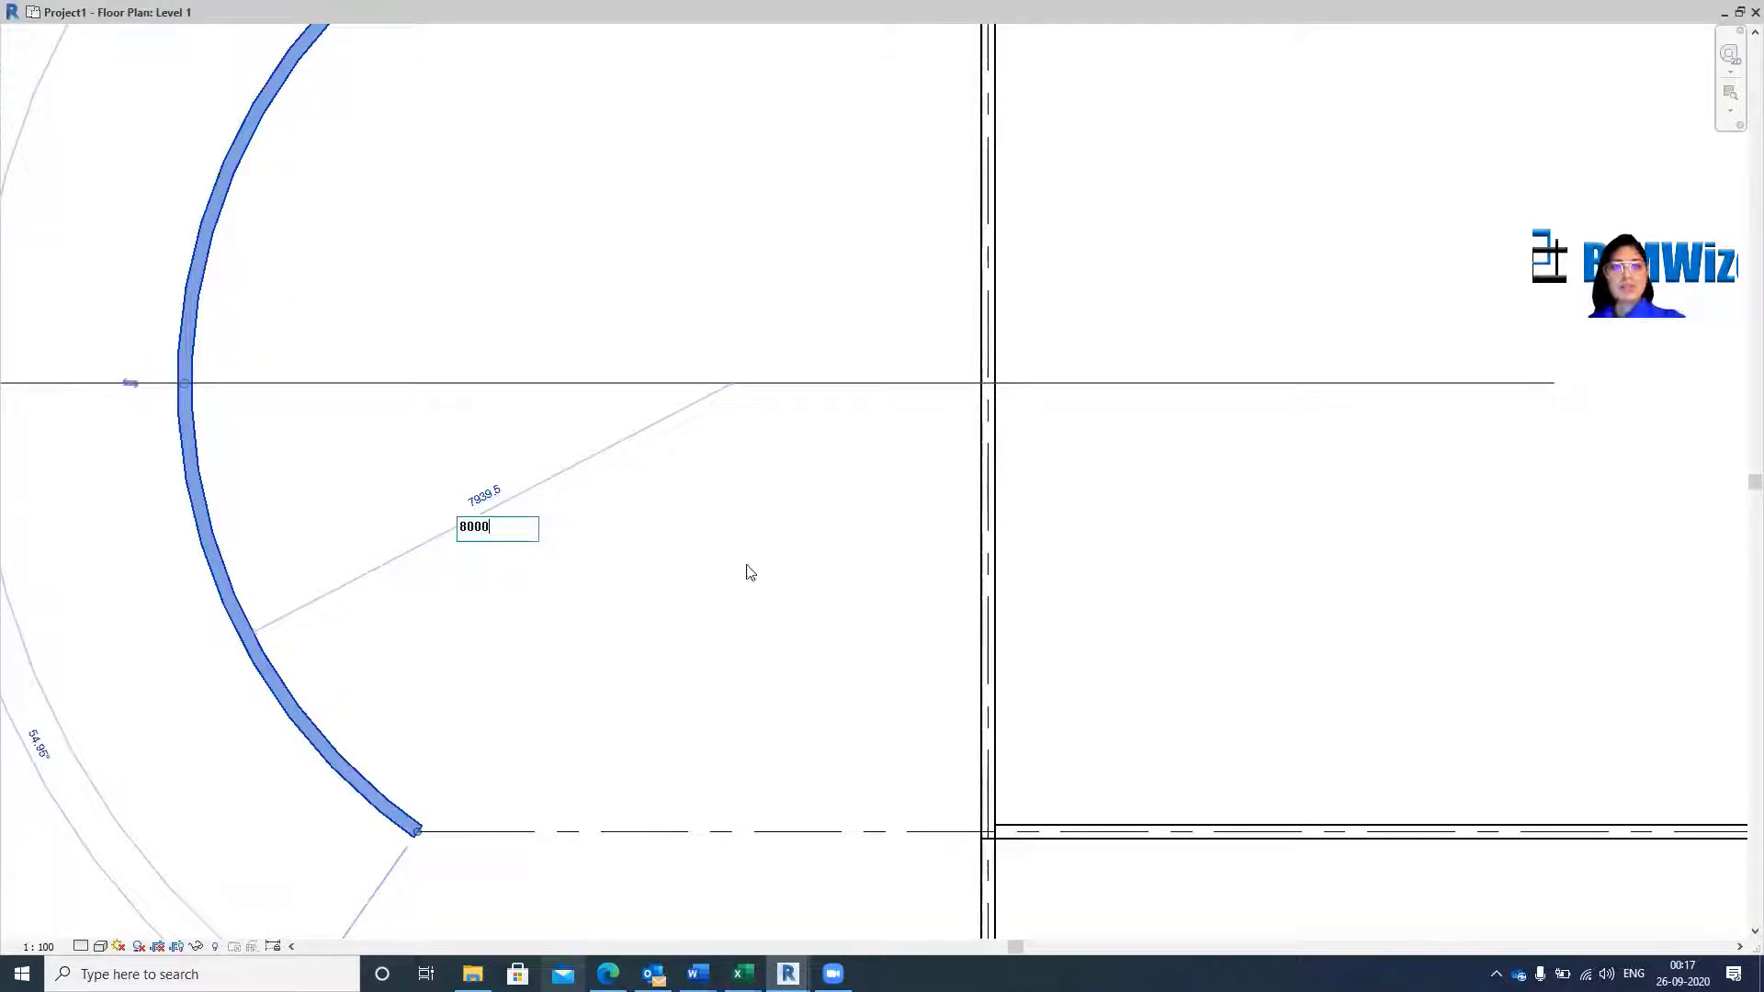
key(Return)
scroll(202, 630, down, 3)
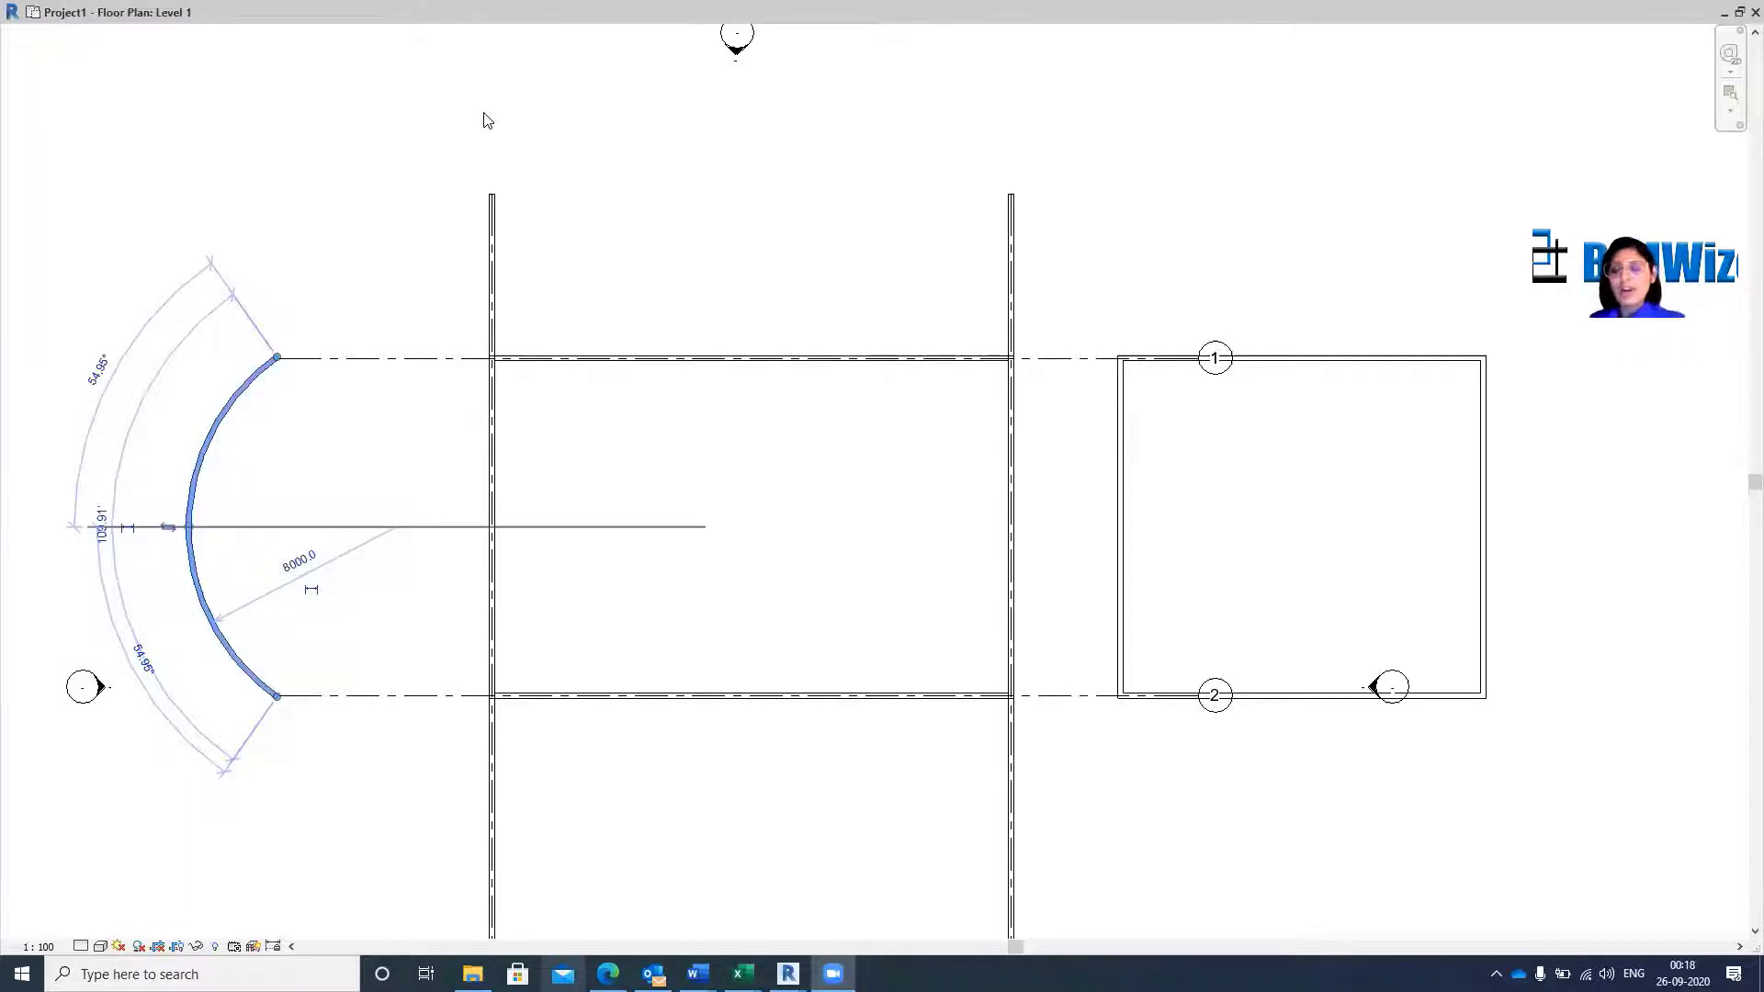
click(378, 253)
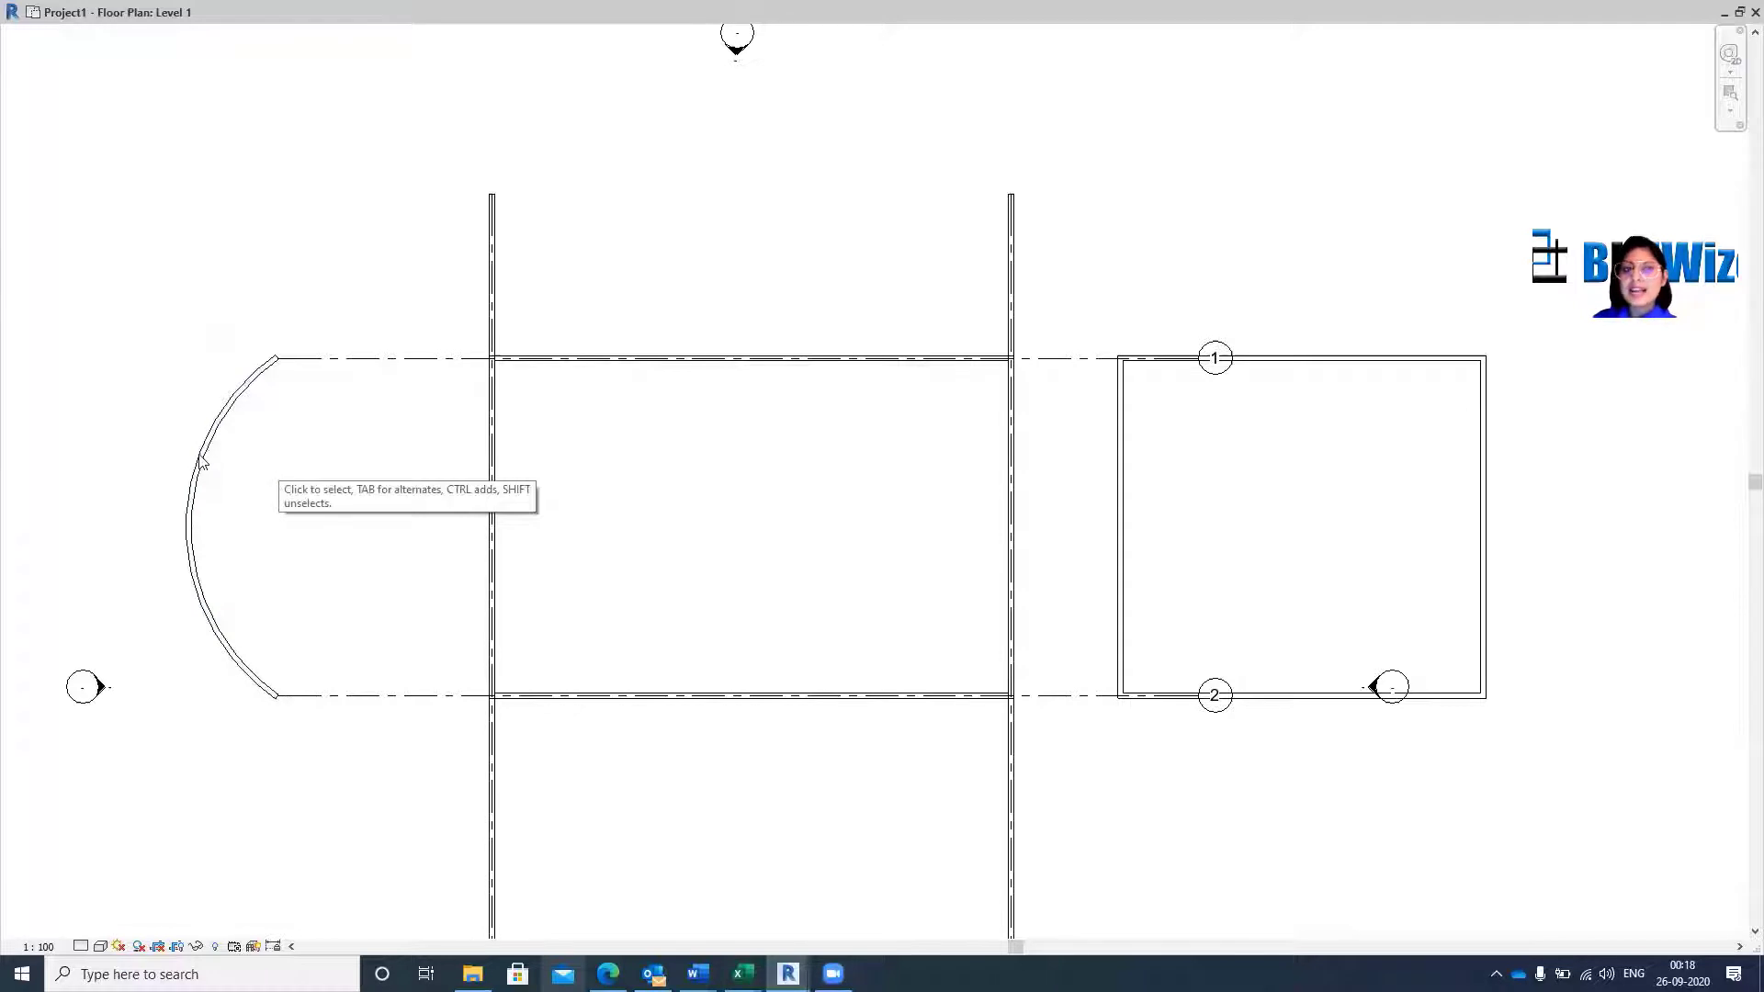
Set the arc wall's radius to 9000 mm through its temporary dimension.
click(185, 565)
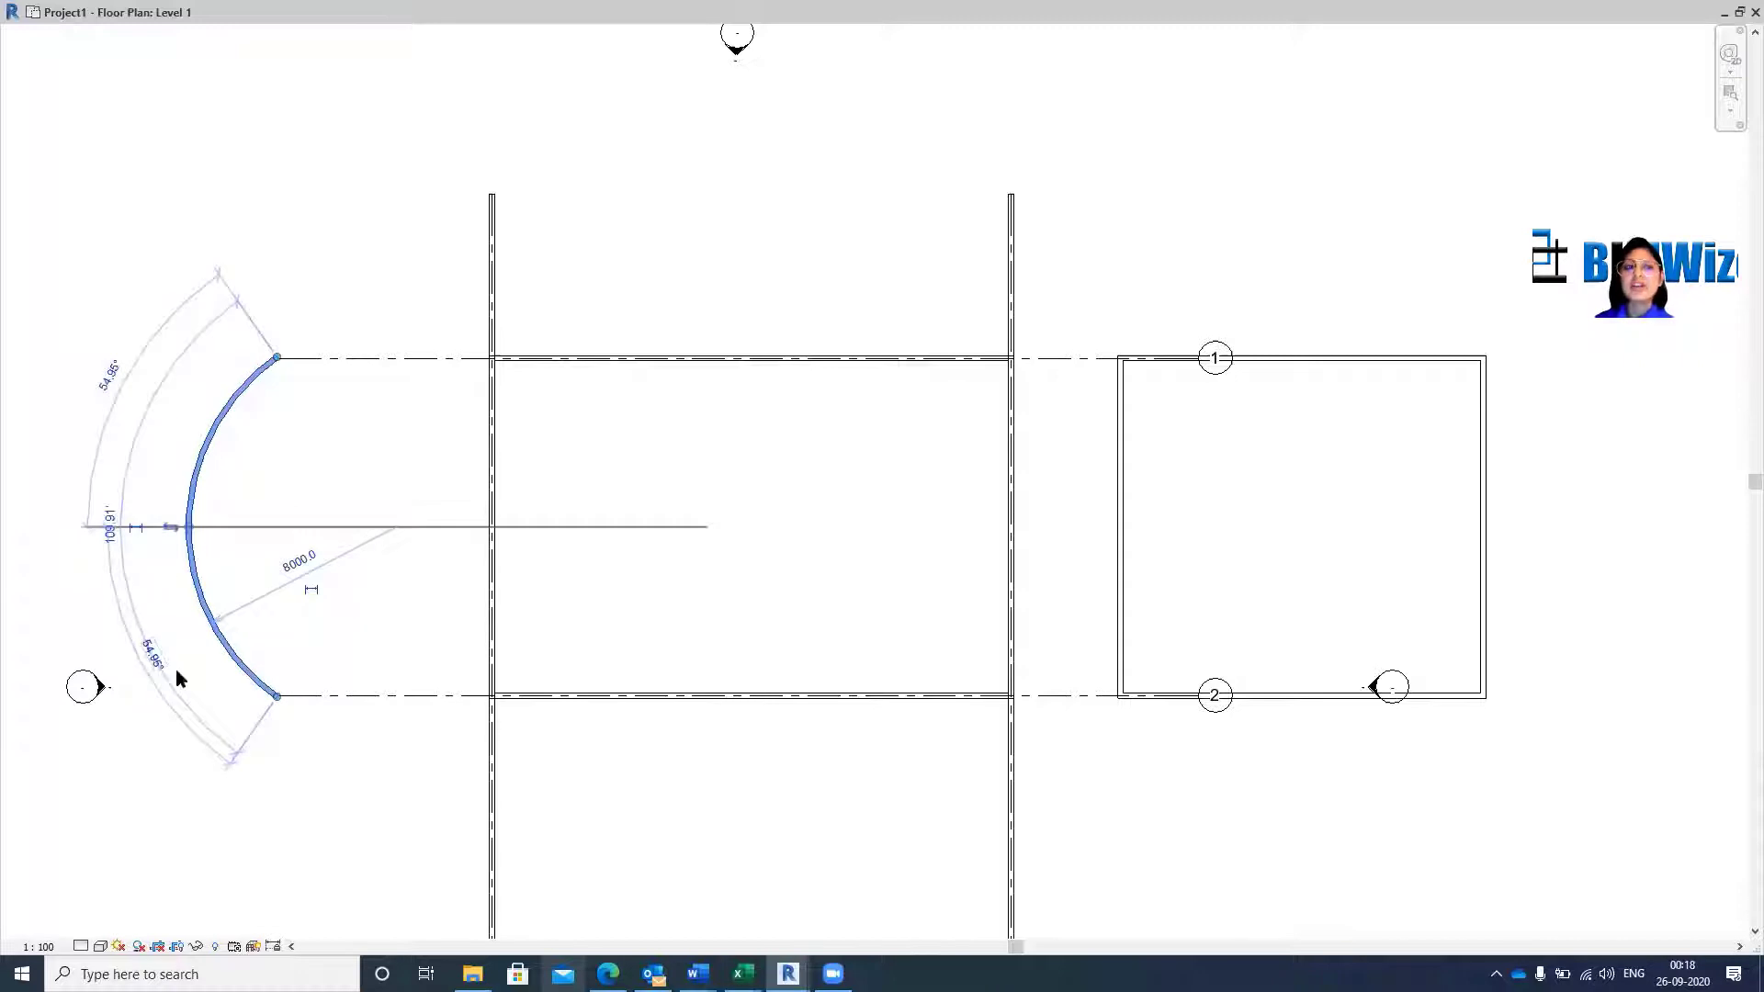
scroll(124, 472, up, 3)
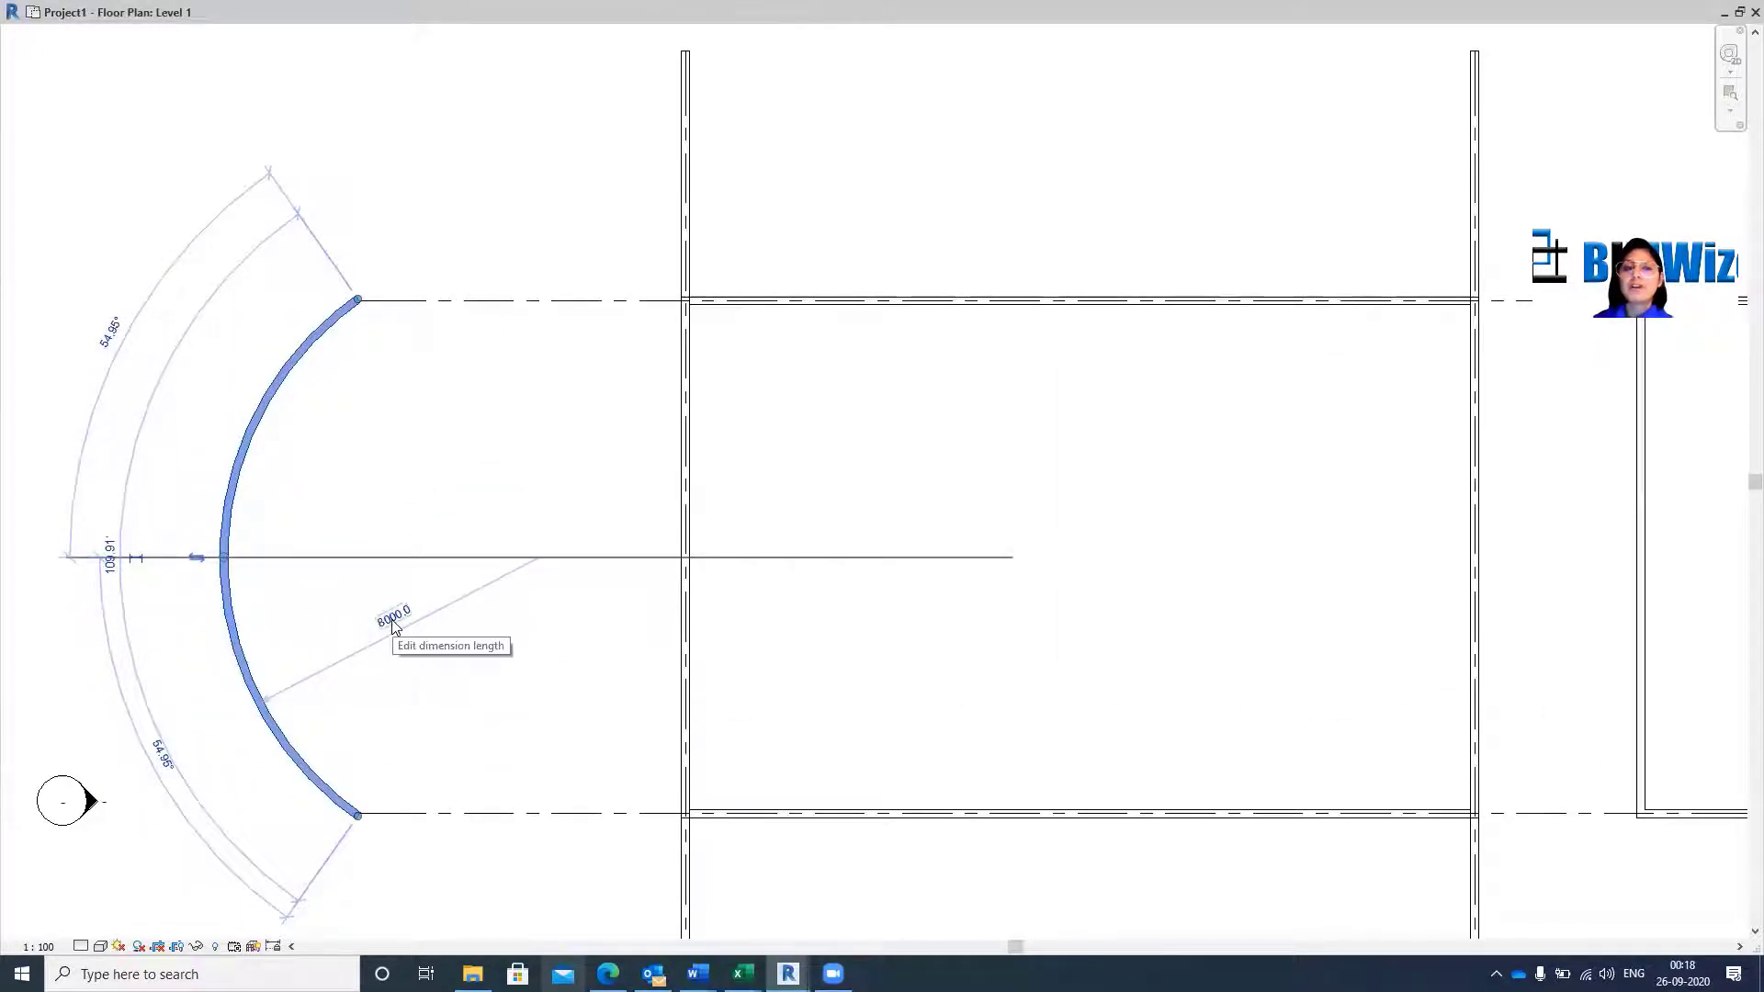
click(393, 621)
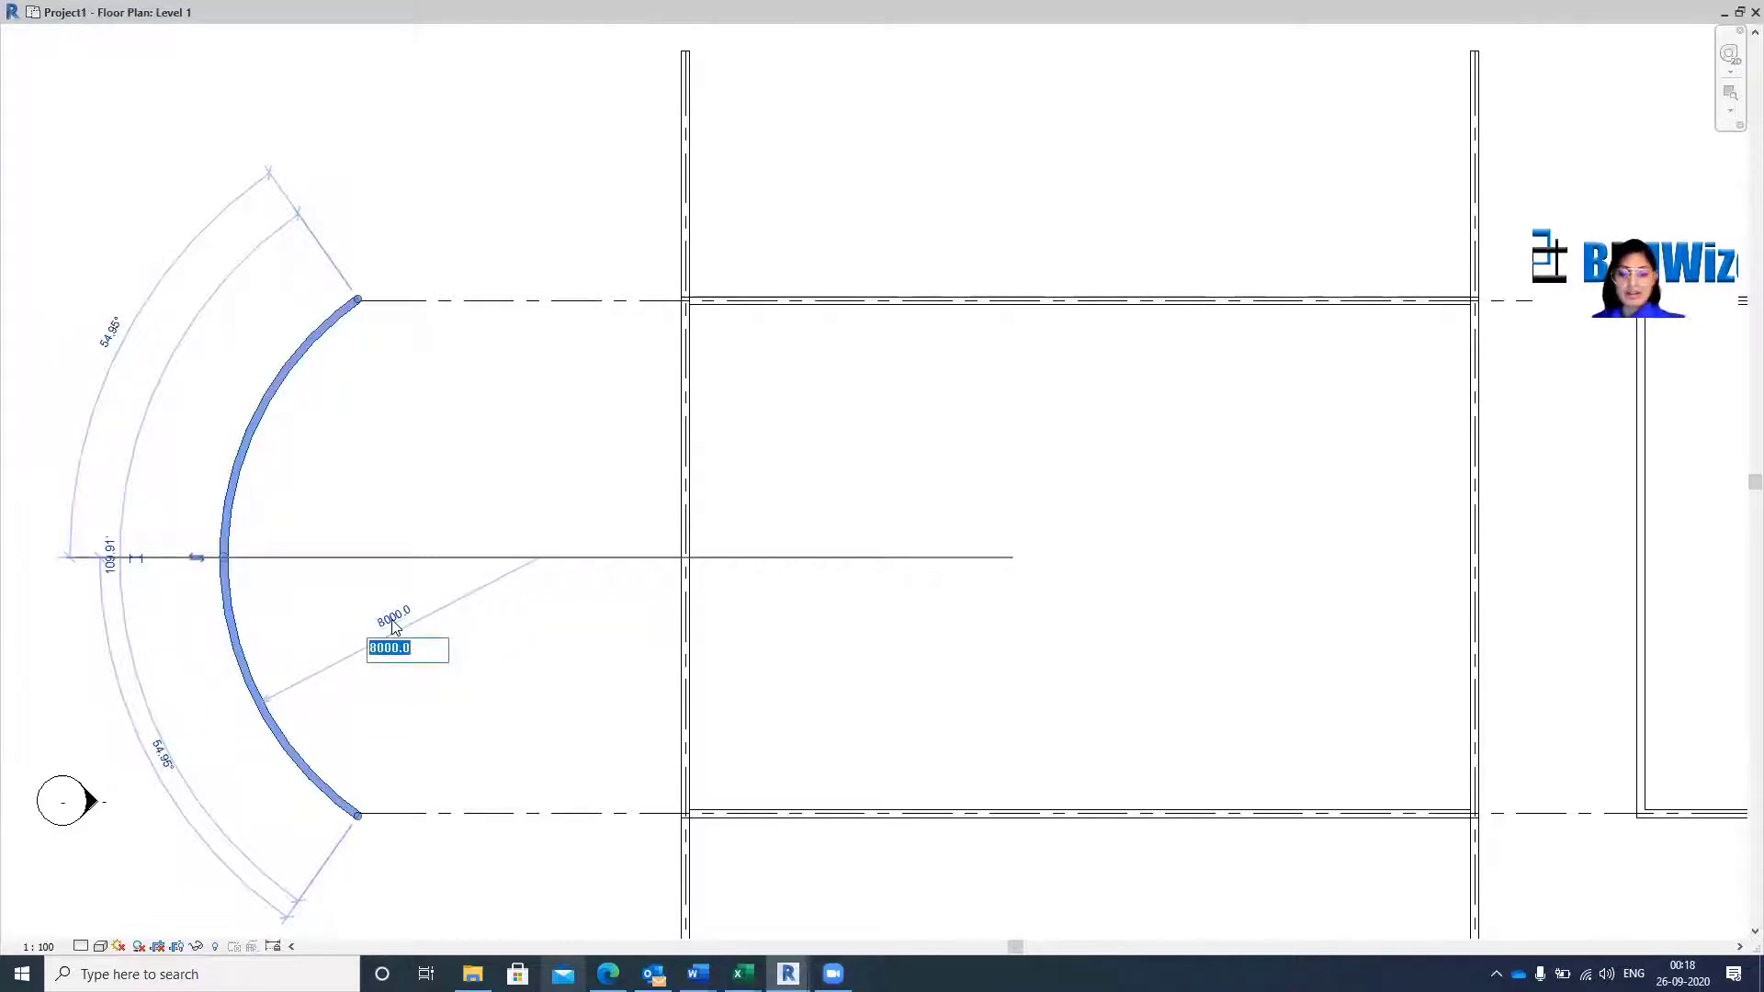
text(9000)
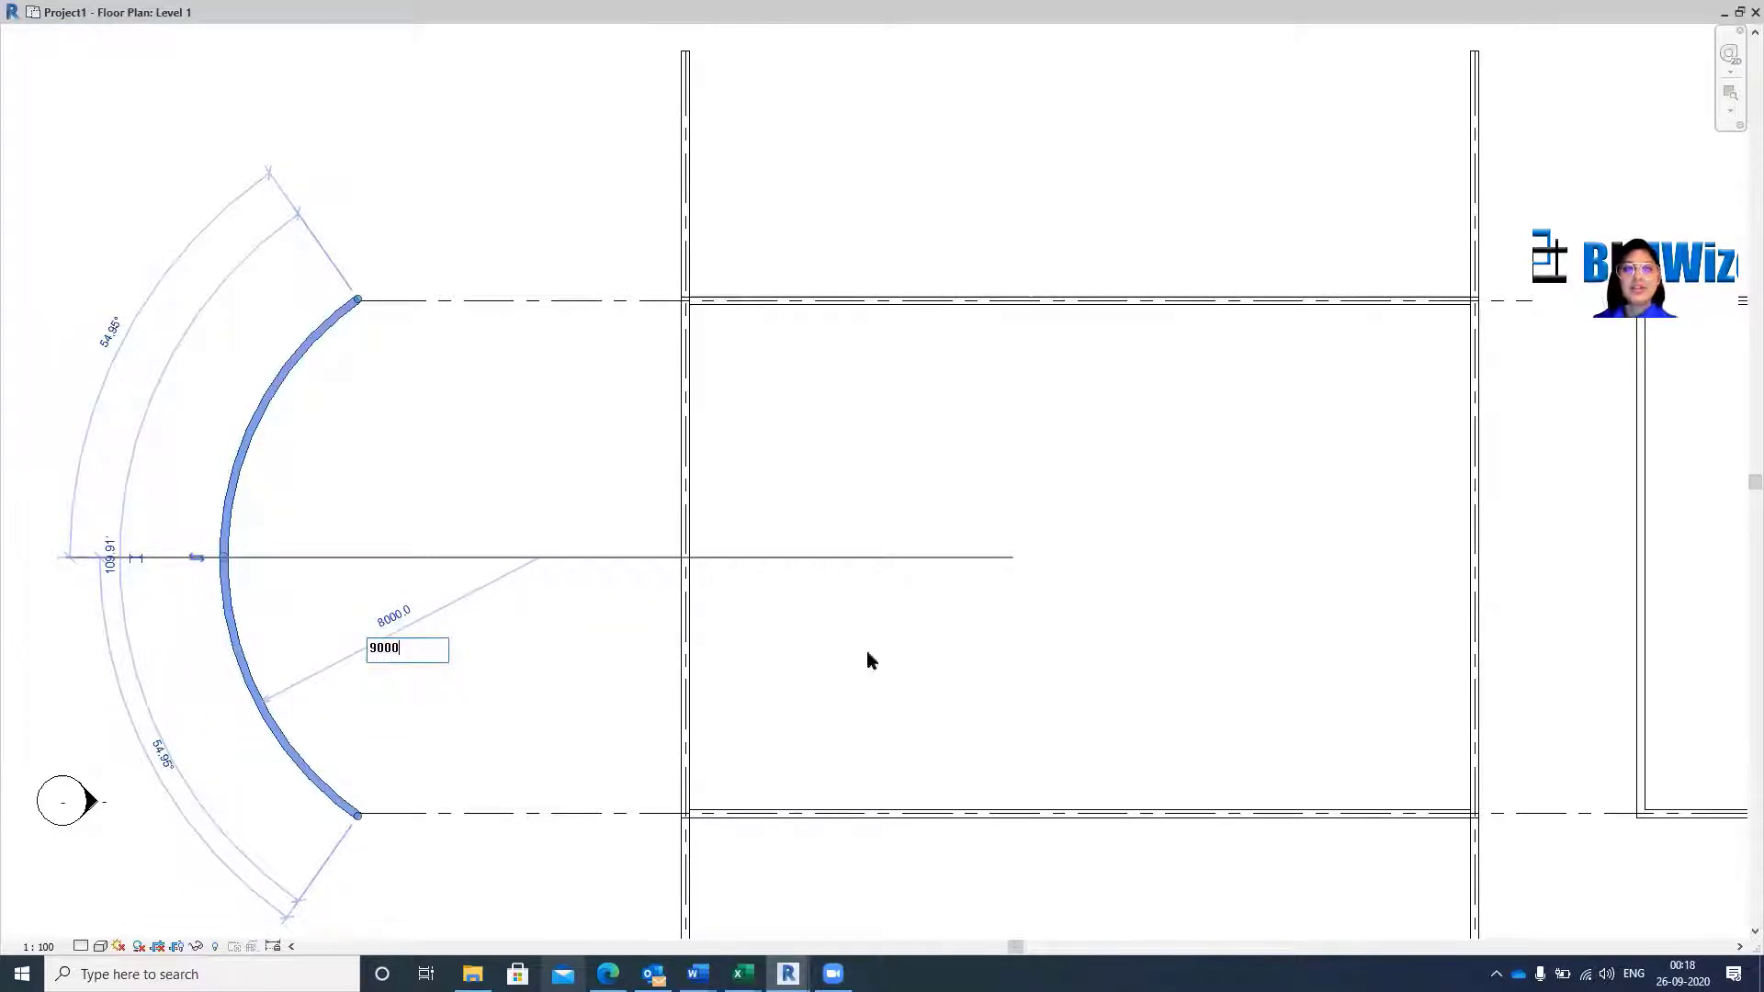
key(Return)
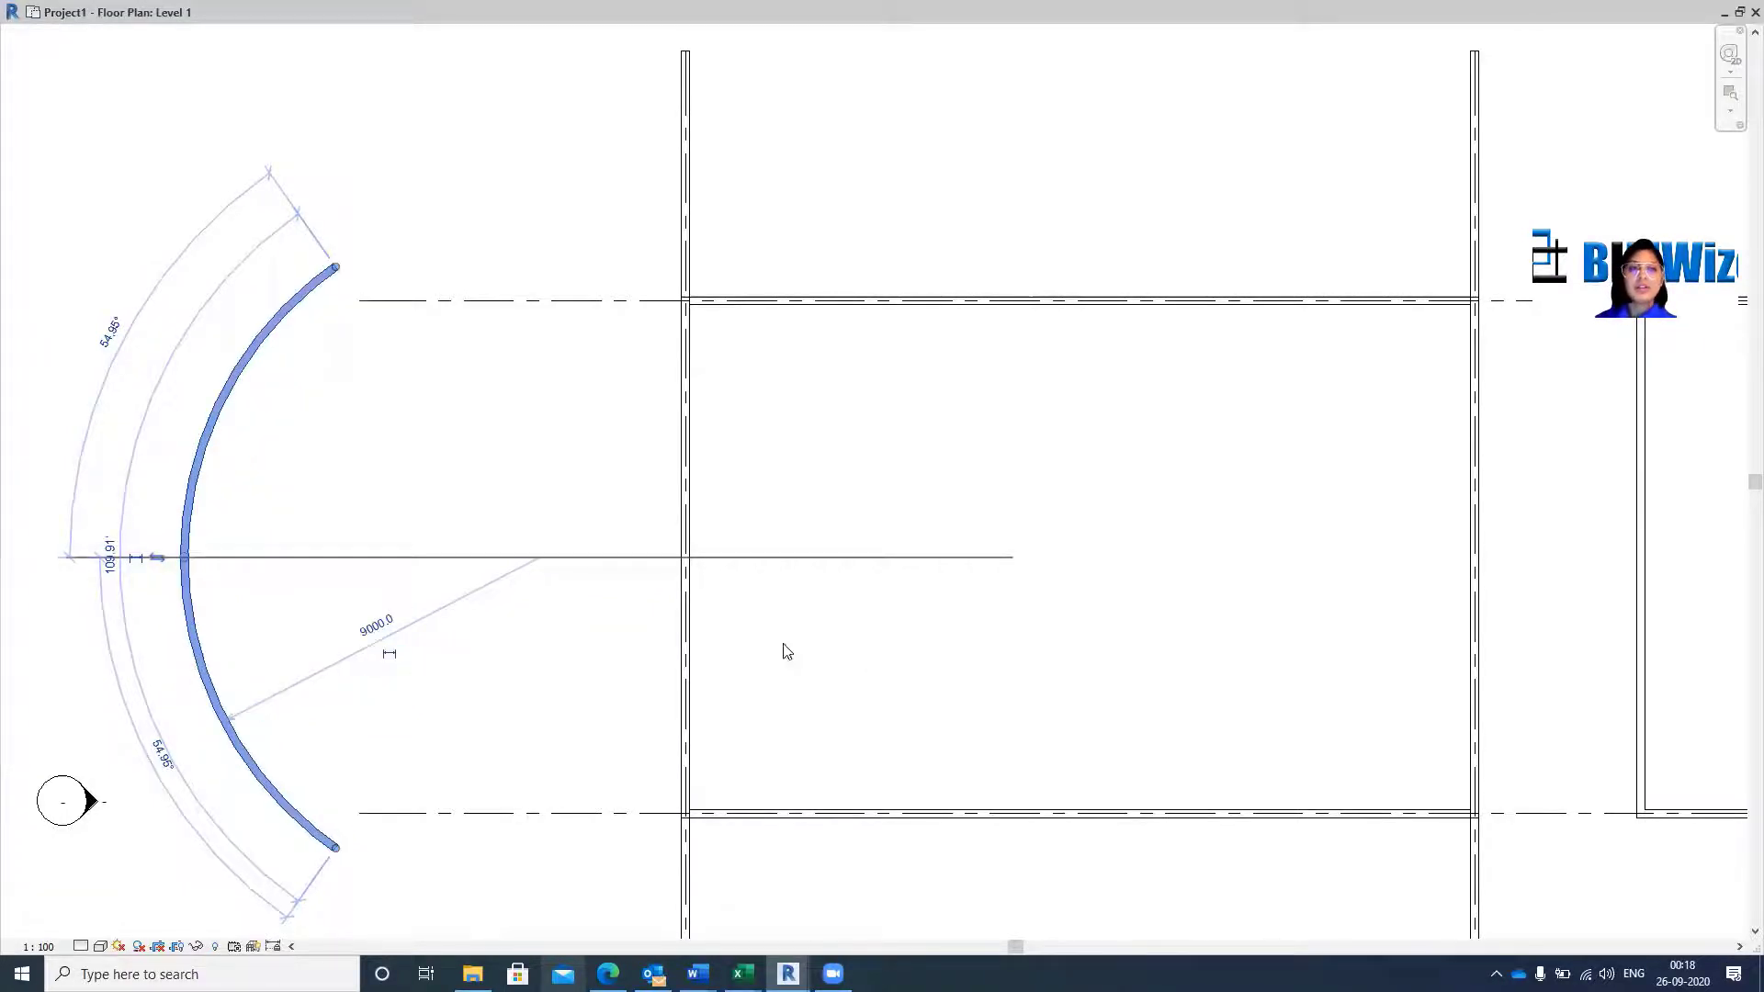
Convert the arc wall's temporary radius dimension into a permanent dimension and deselect the wall.
click(390, 656)
key(Escape)
key(Escape)
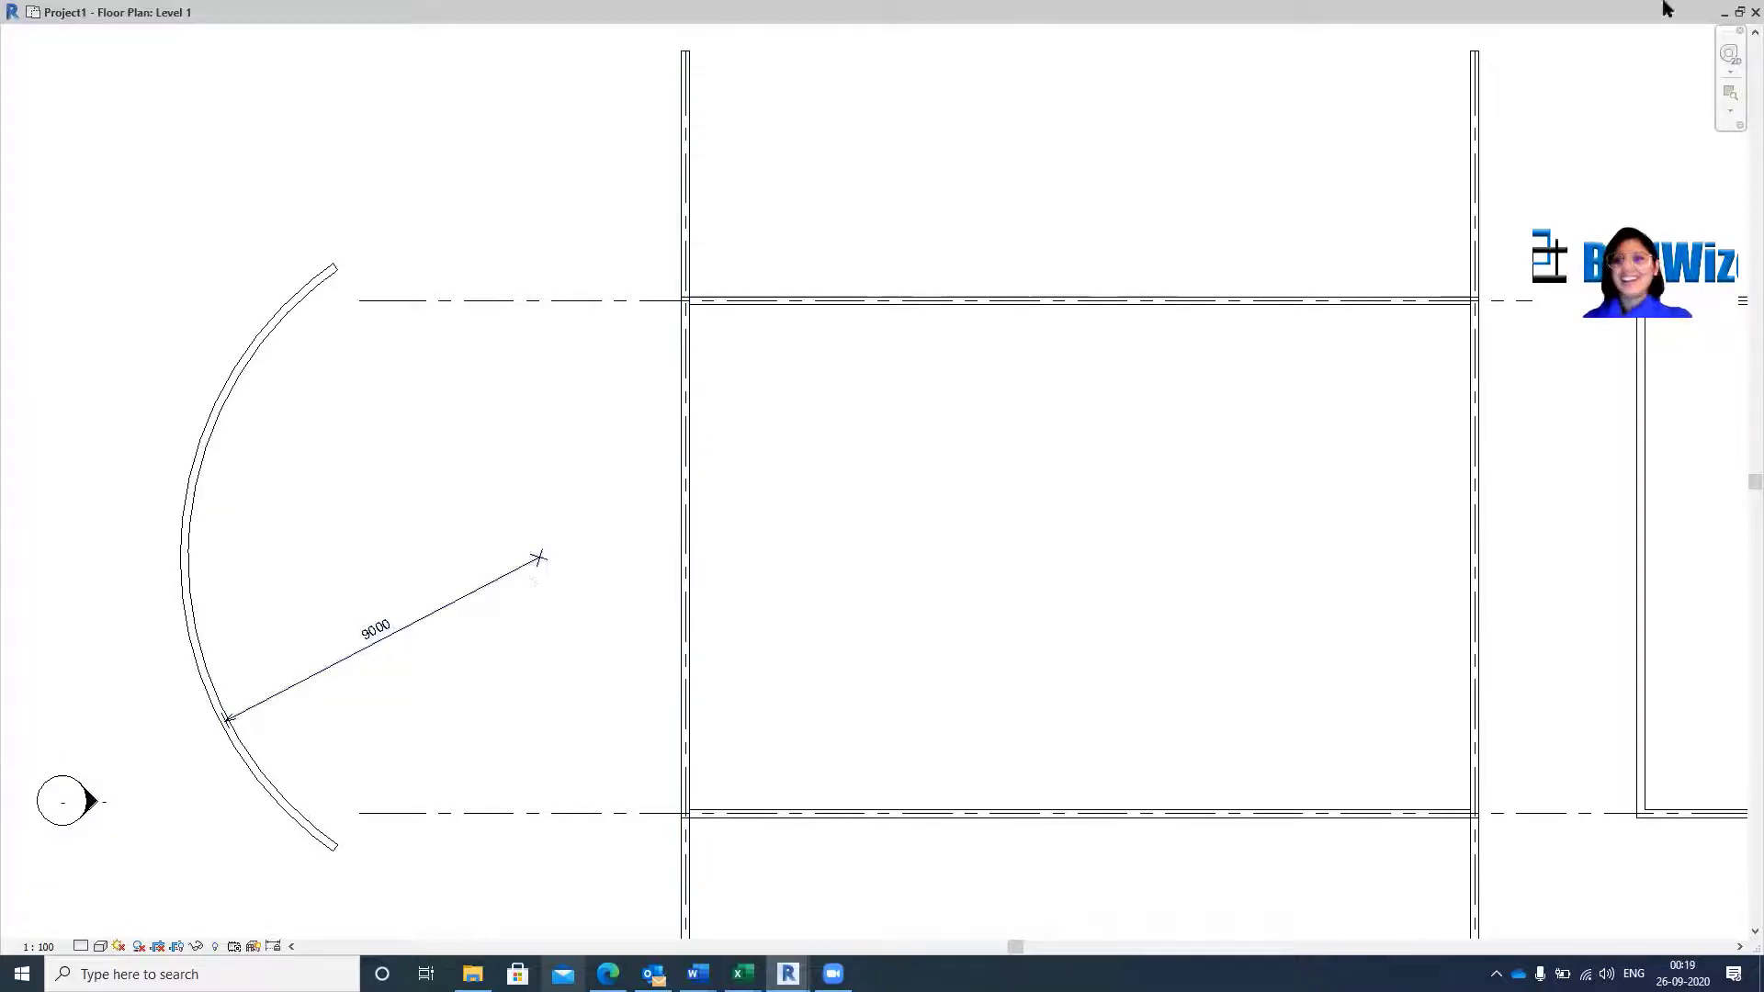
Dock the floating Level 1 floor plan back into the main window and tile it with the South and 3D views.
click(1739, 11)
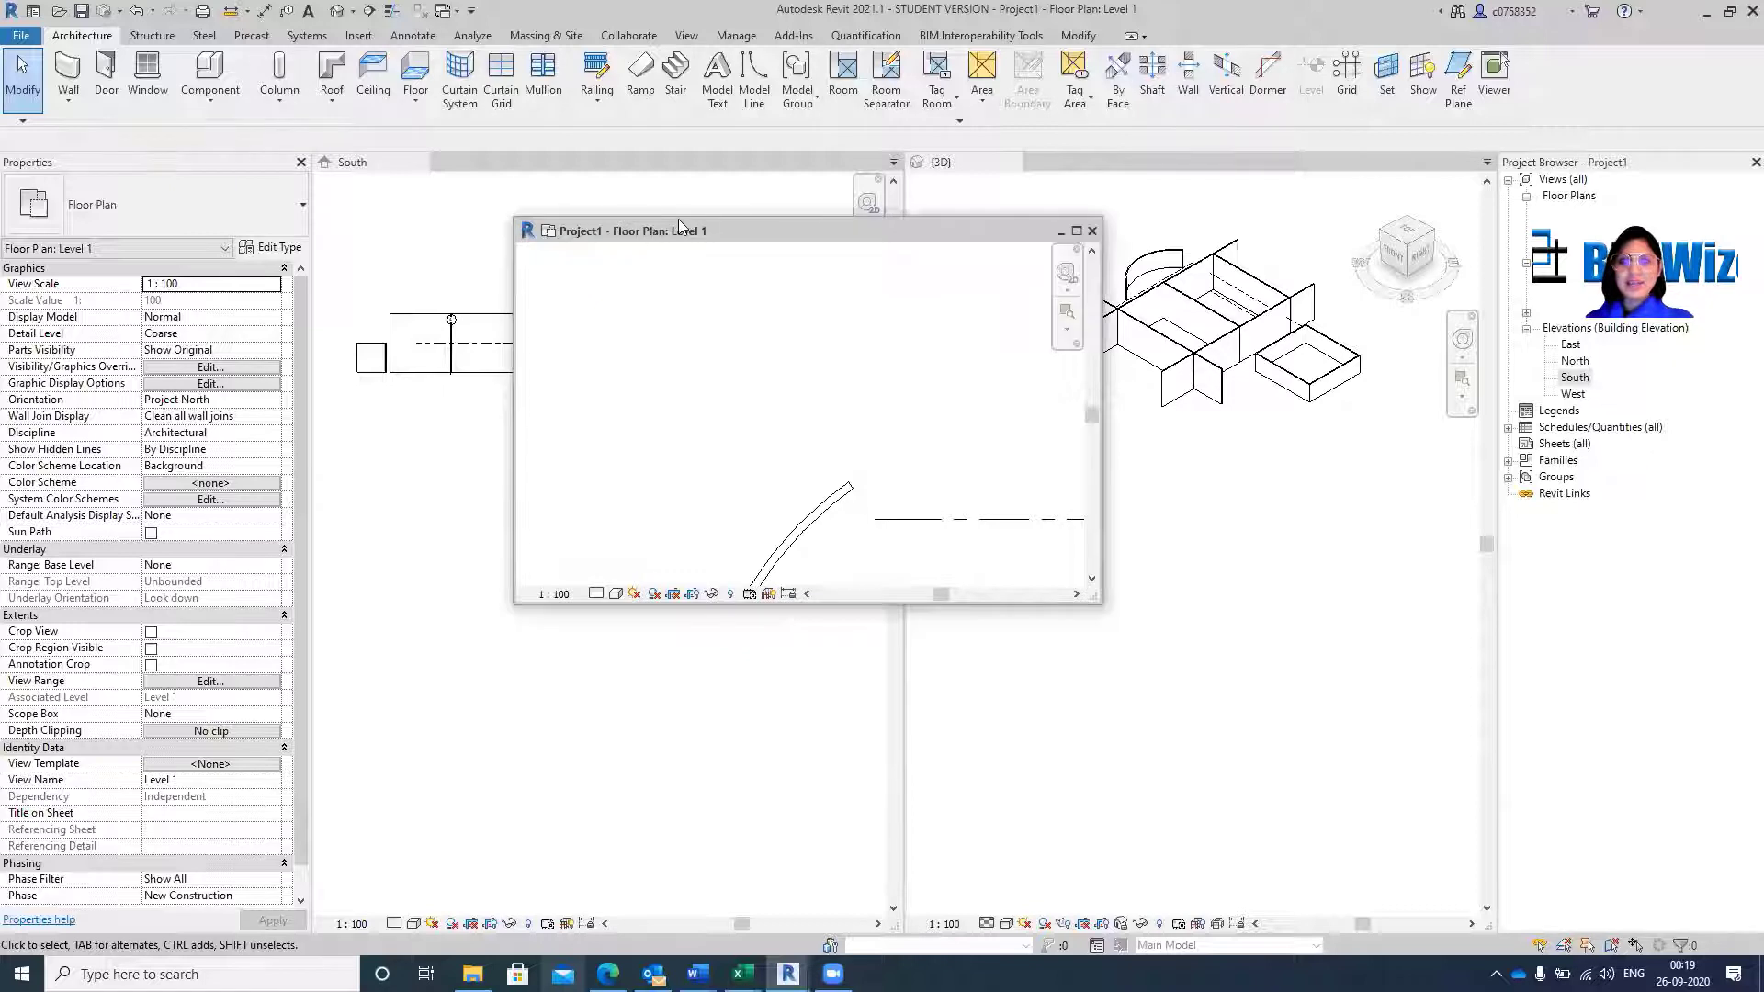
drag(678, 218, 1036, 195)
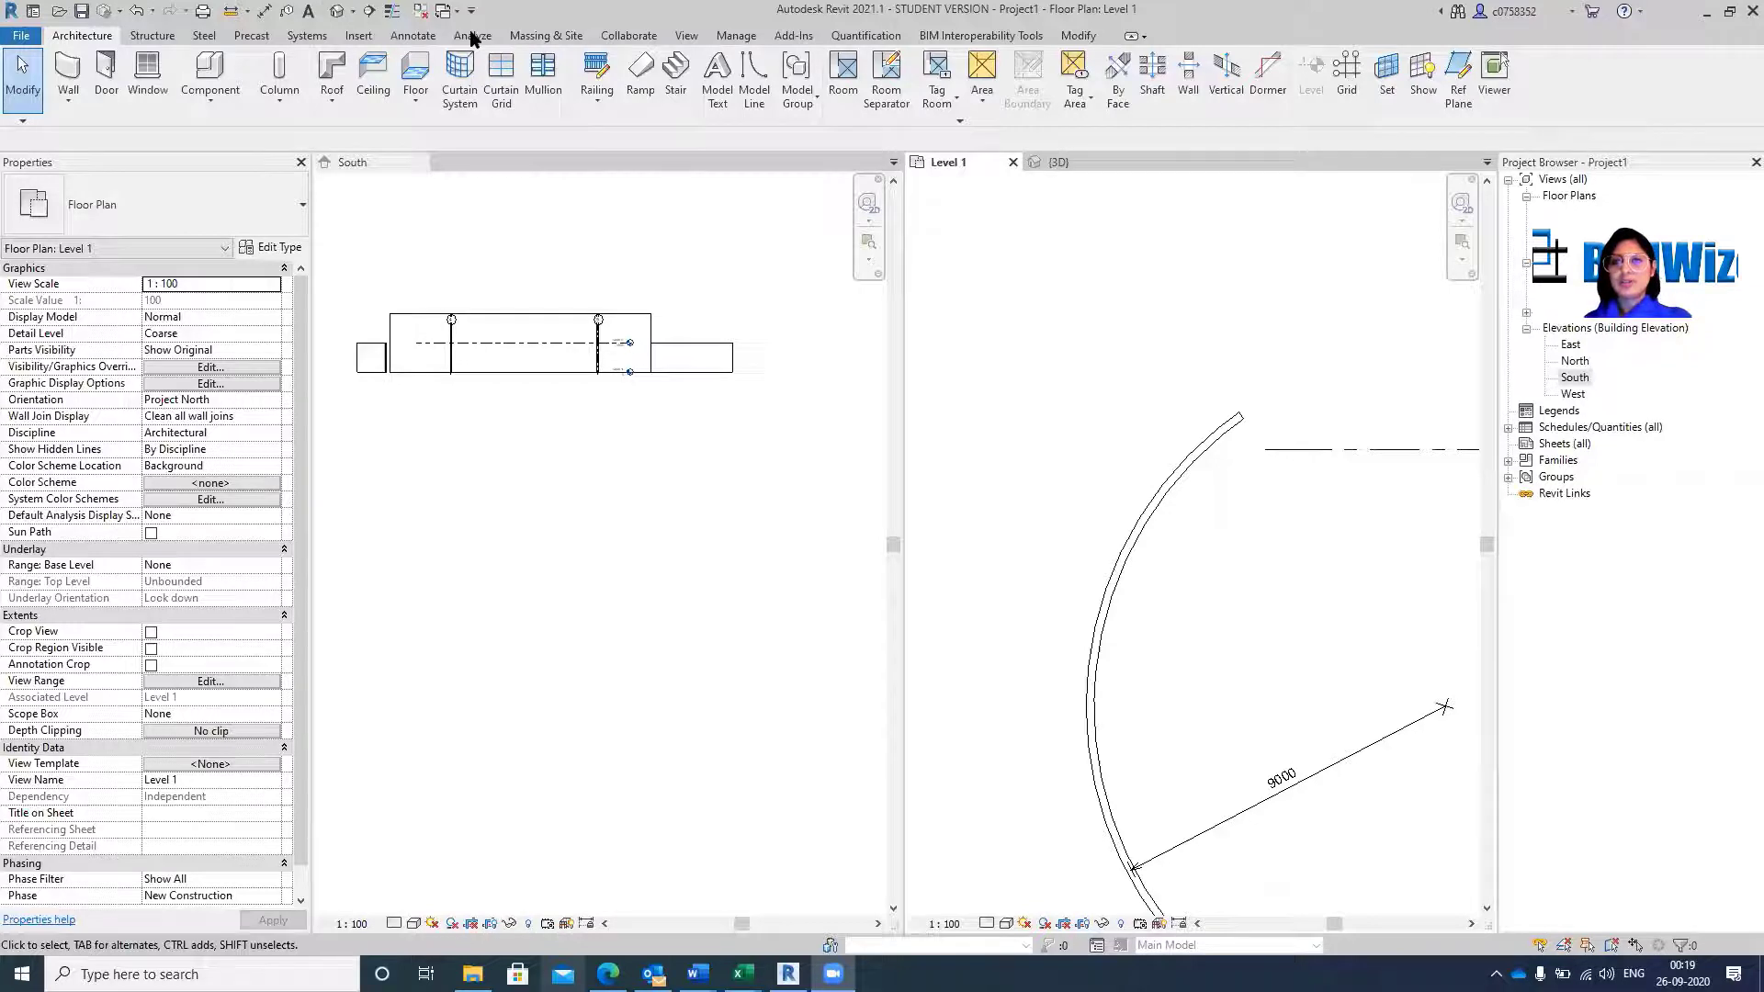
drag(818, 11, 815, 108)
click(682, 136)
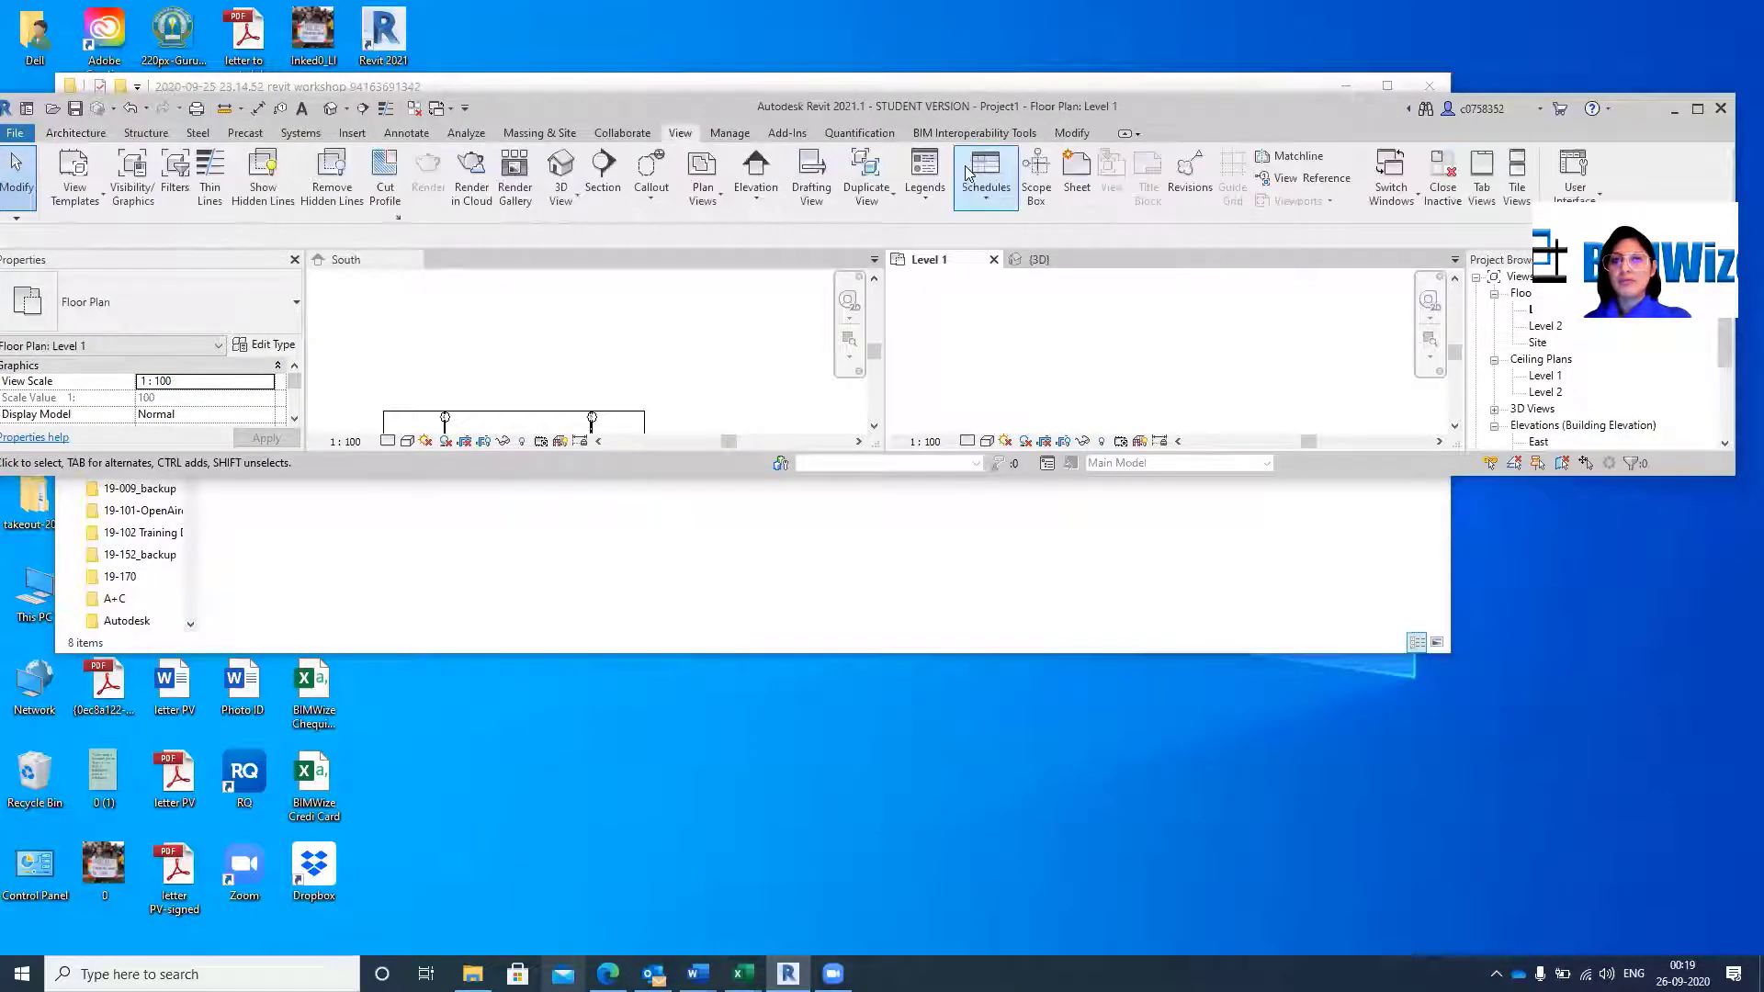
click(1518, 175)
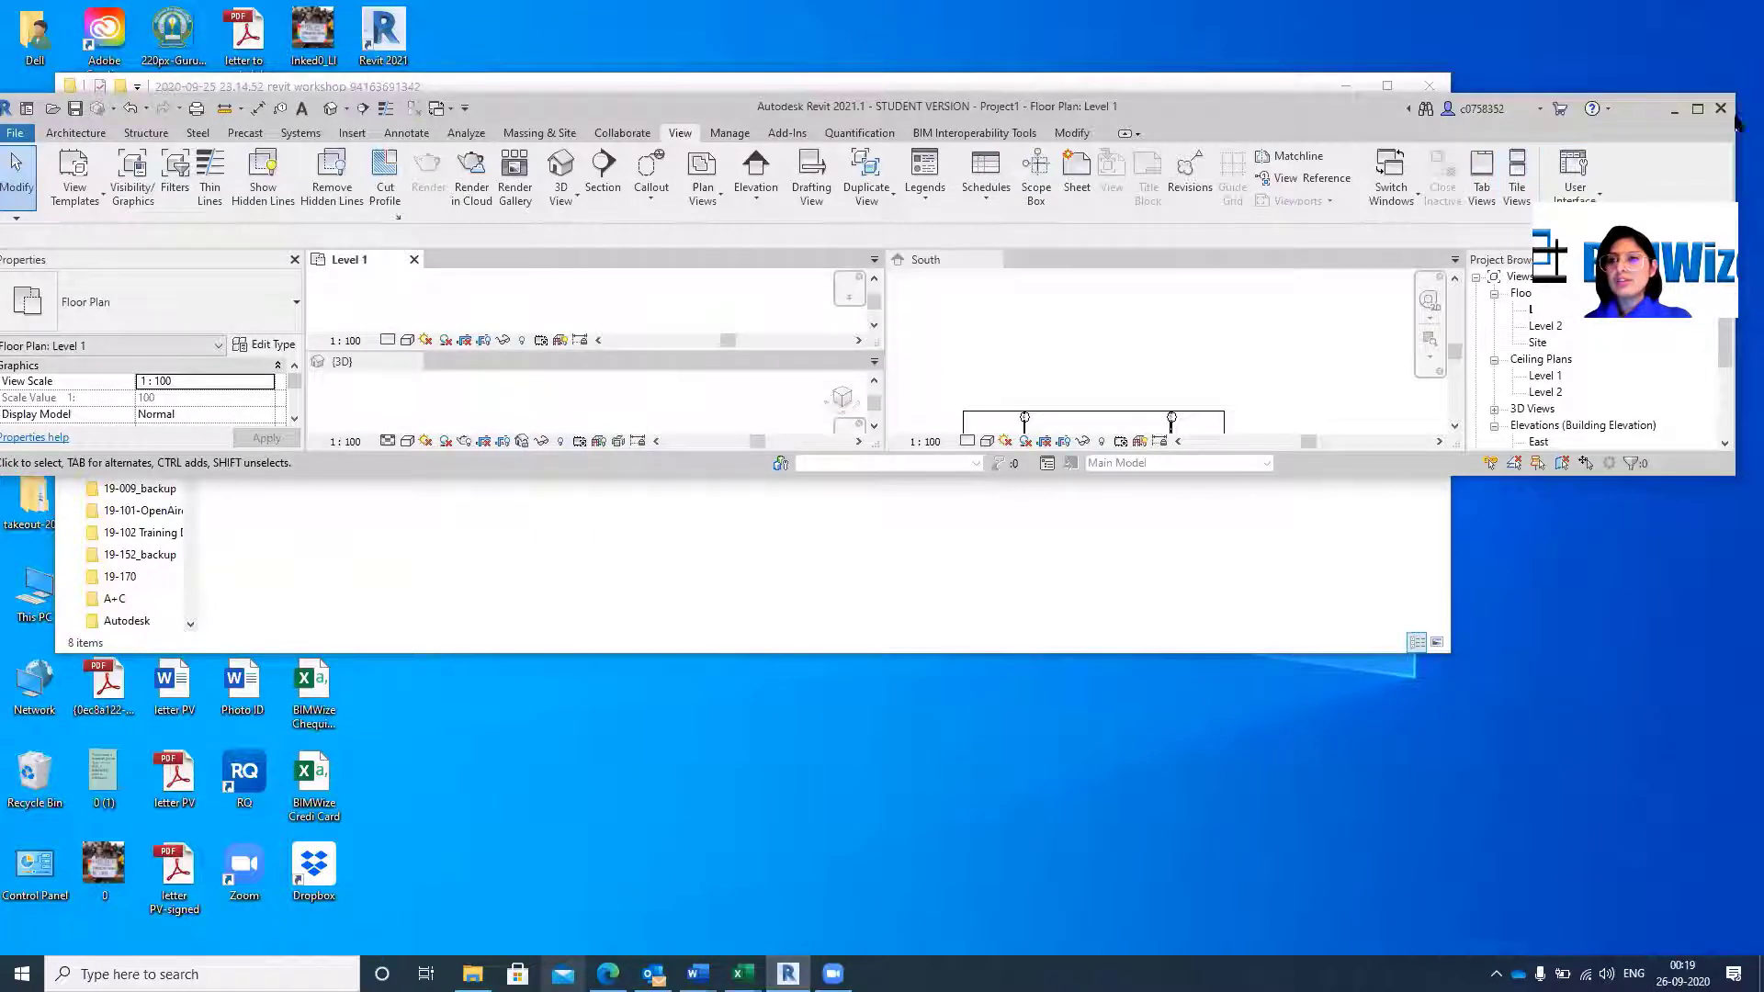
click(1697, 111)
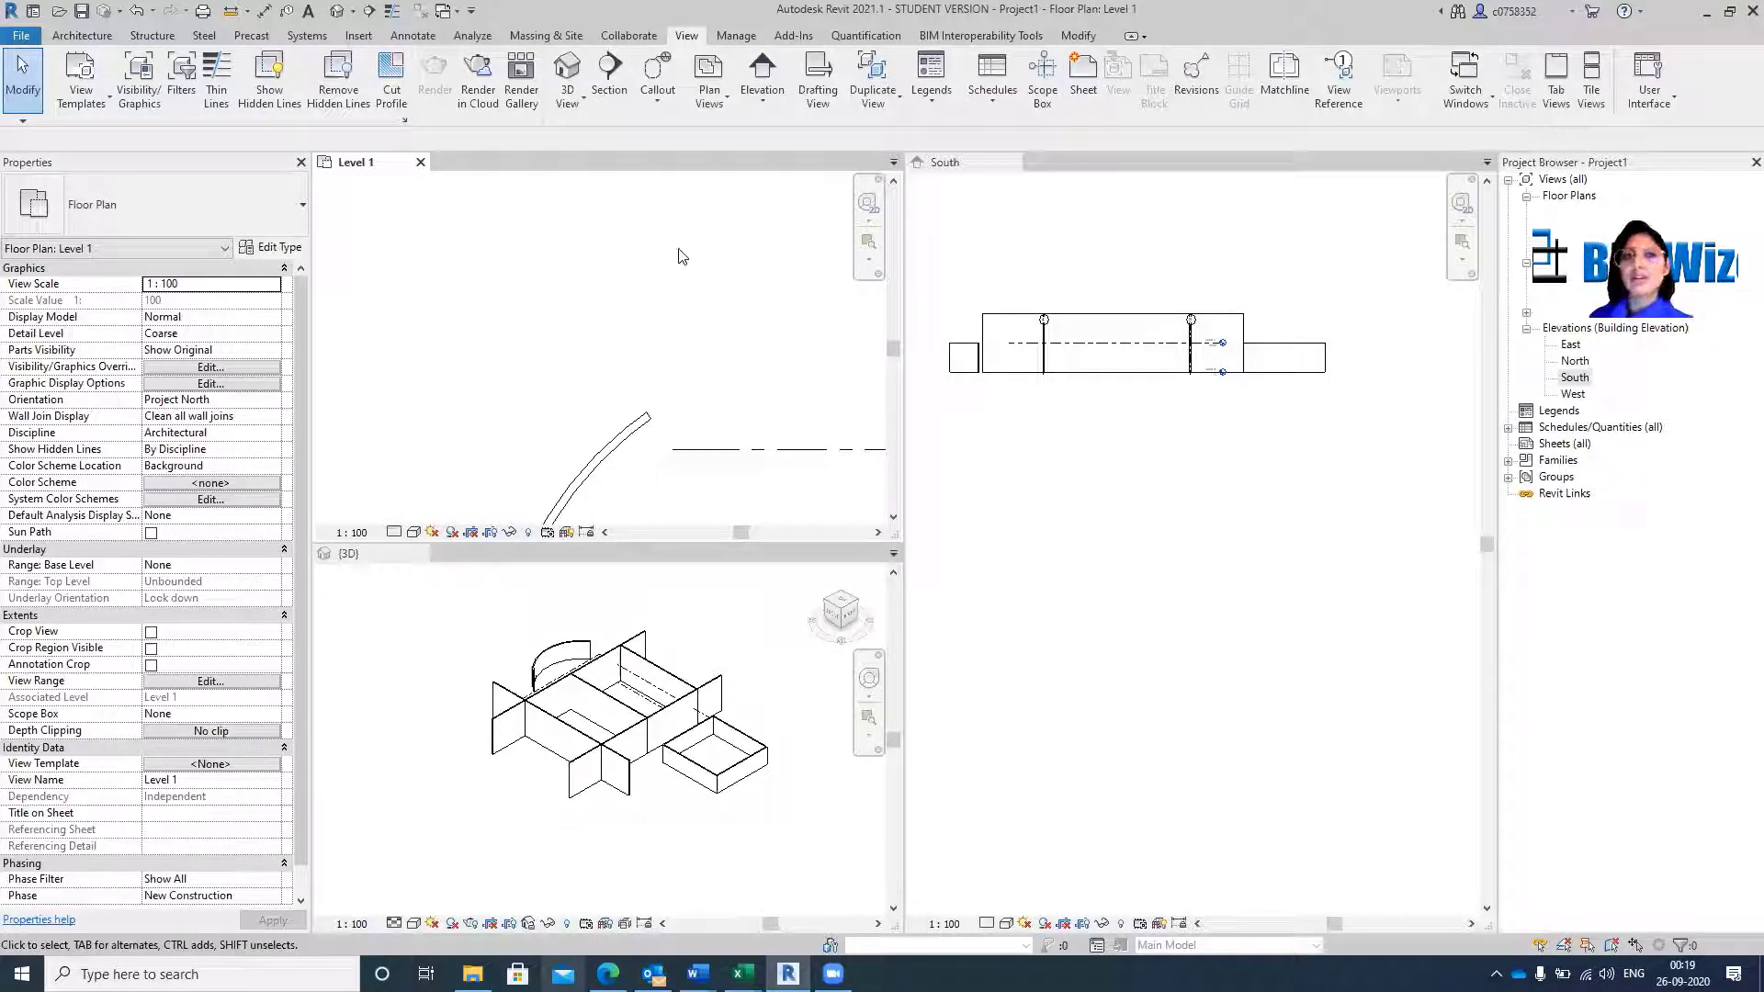
double_click(1370, 16)
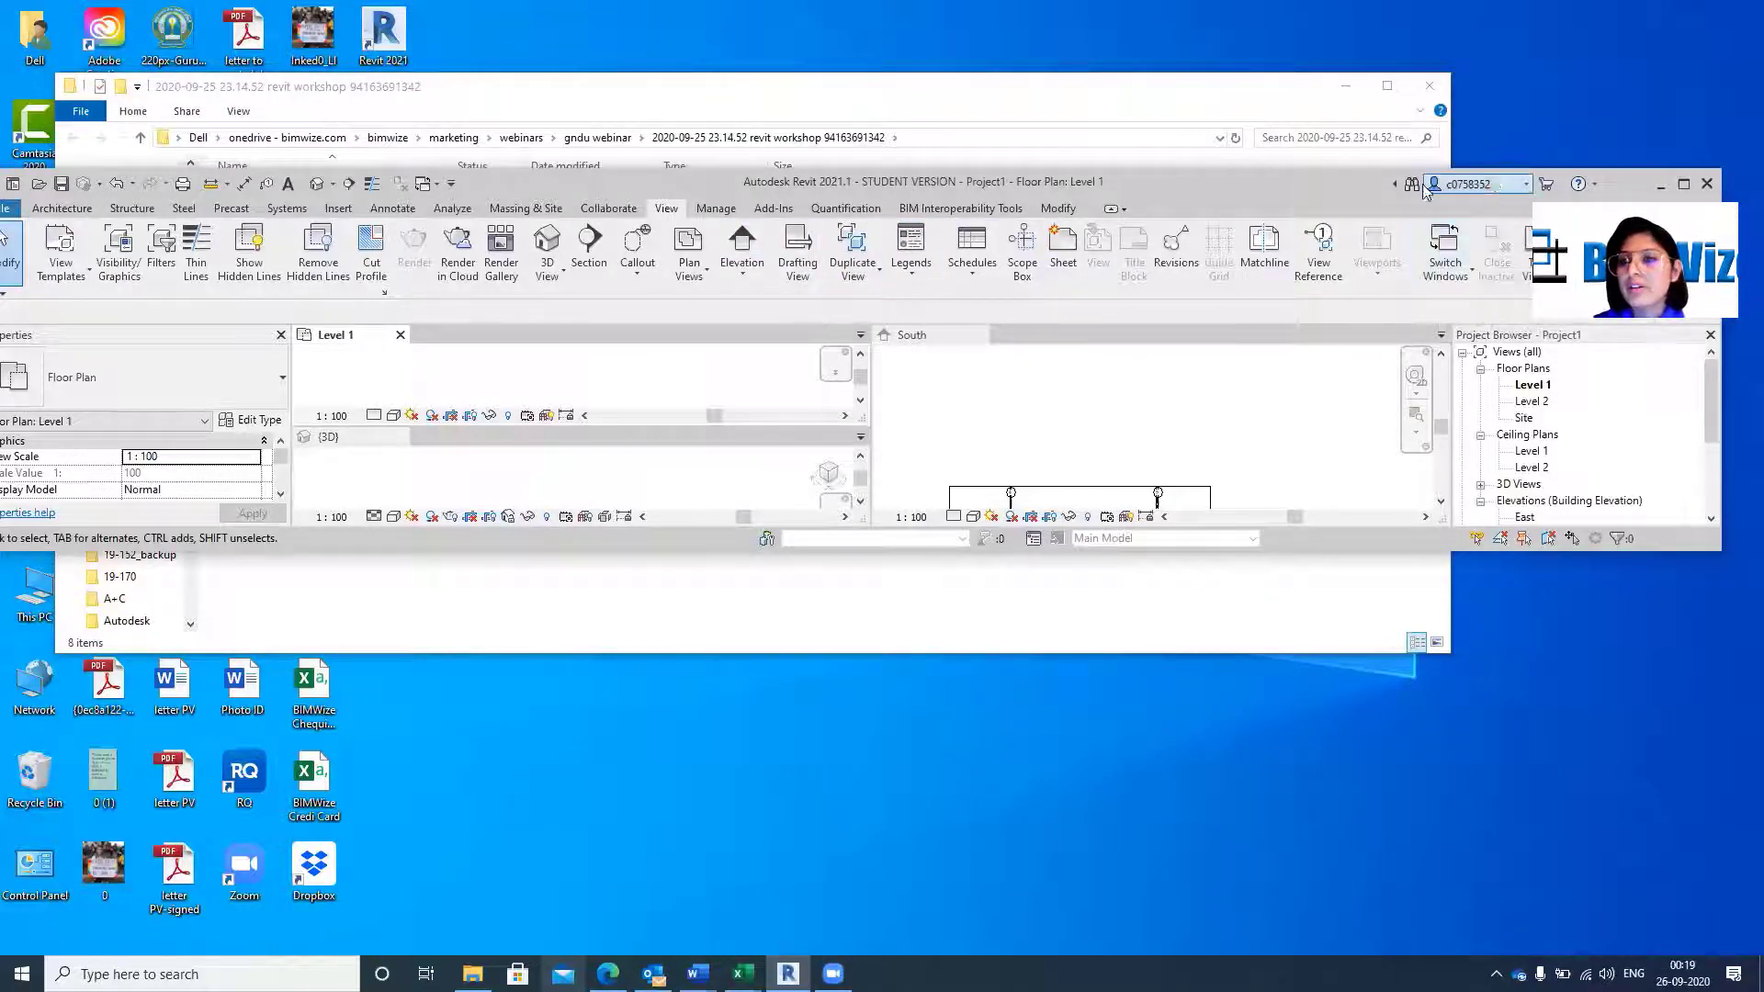
drag(1227, 191, 1028, 162)
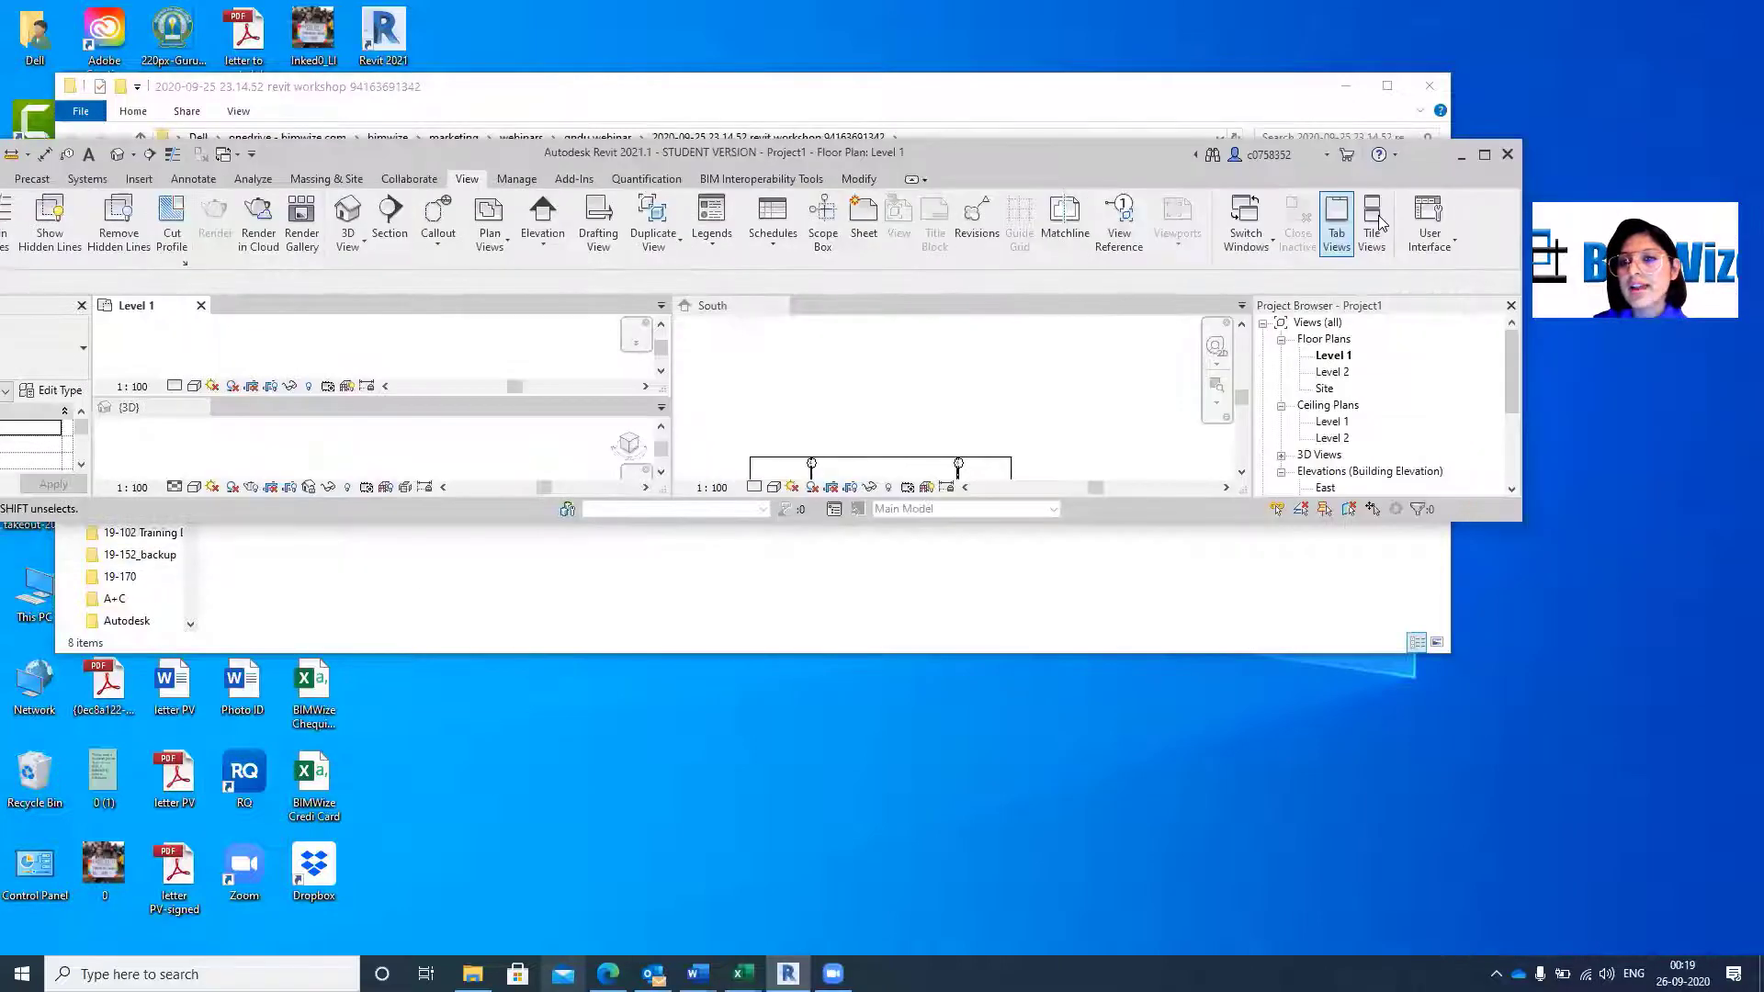
click(1483, 155)
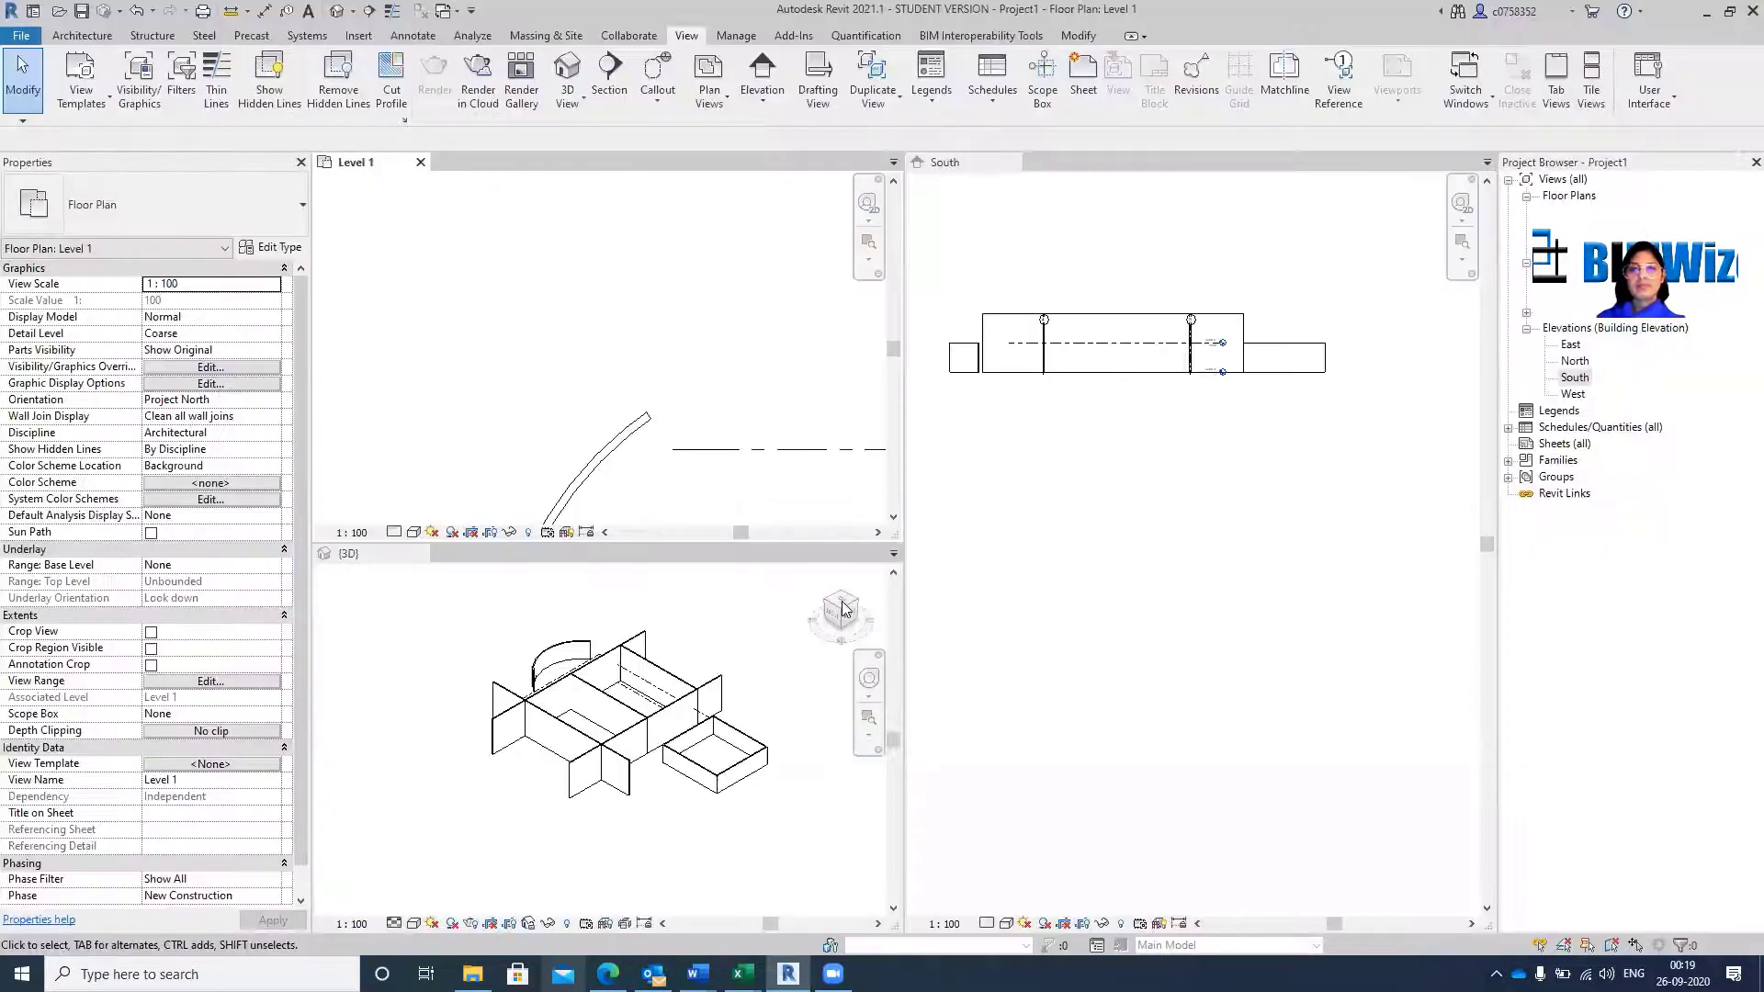
Fit all tiled views to their extents and examine the walls in the Level 1 plan and the 3D view.
key(z)
key(a)
scroll(627, 296, down, 6)
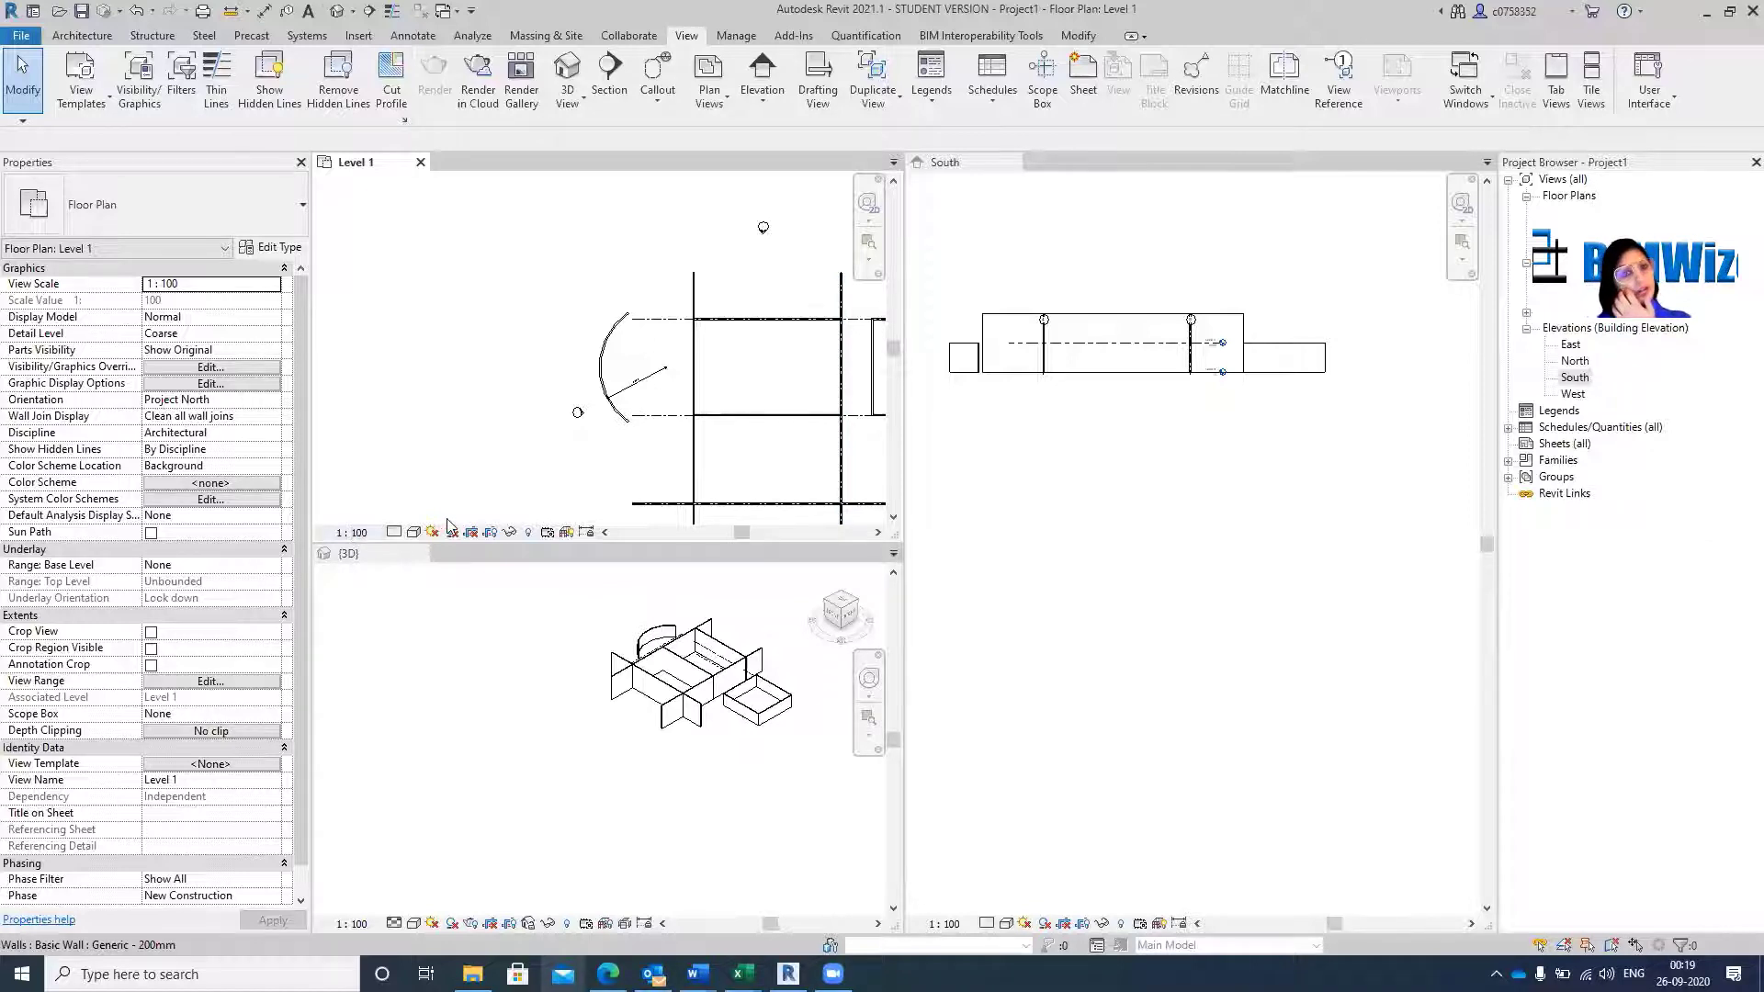
scroll(705, 377, up, 3)
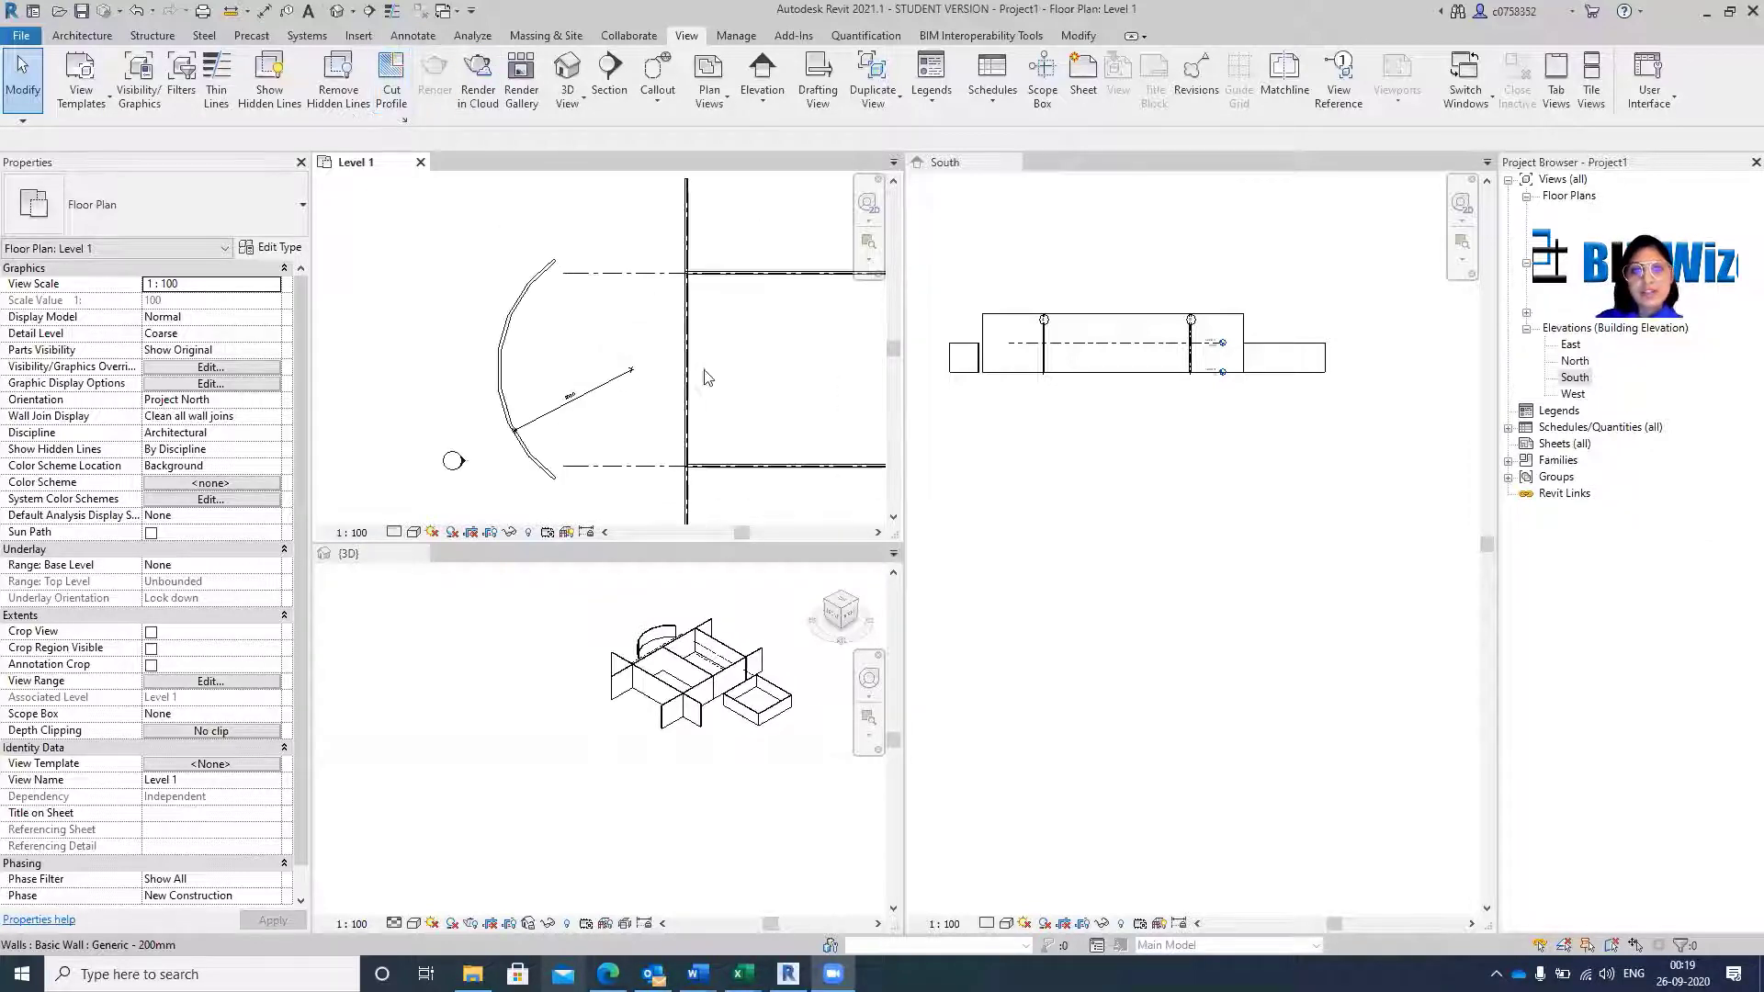
scroll(429, 220, down, 4)
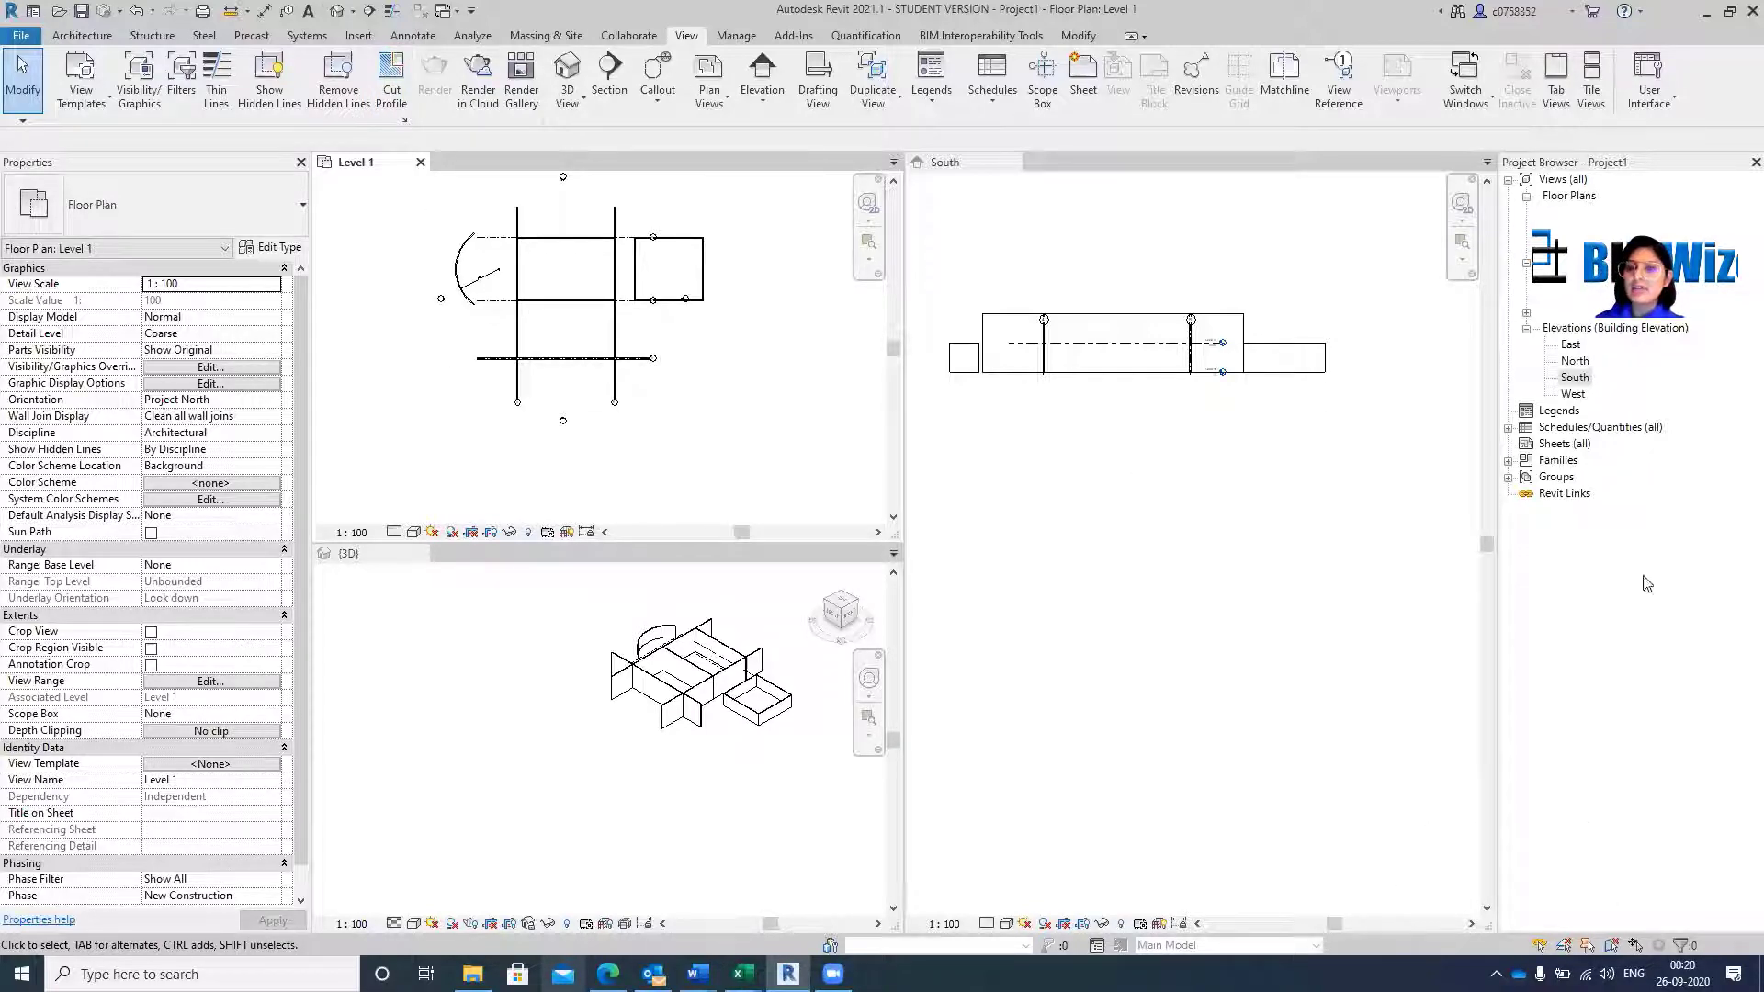
scroll(649, 711, up, 3)
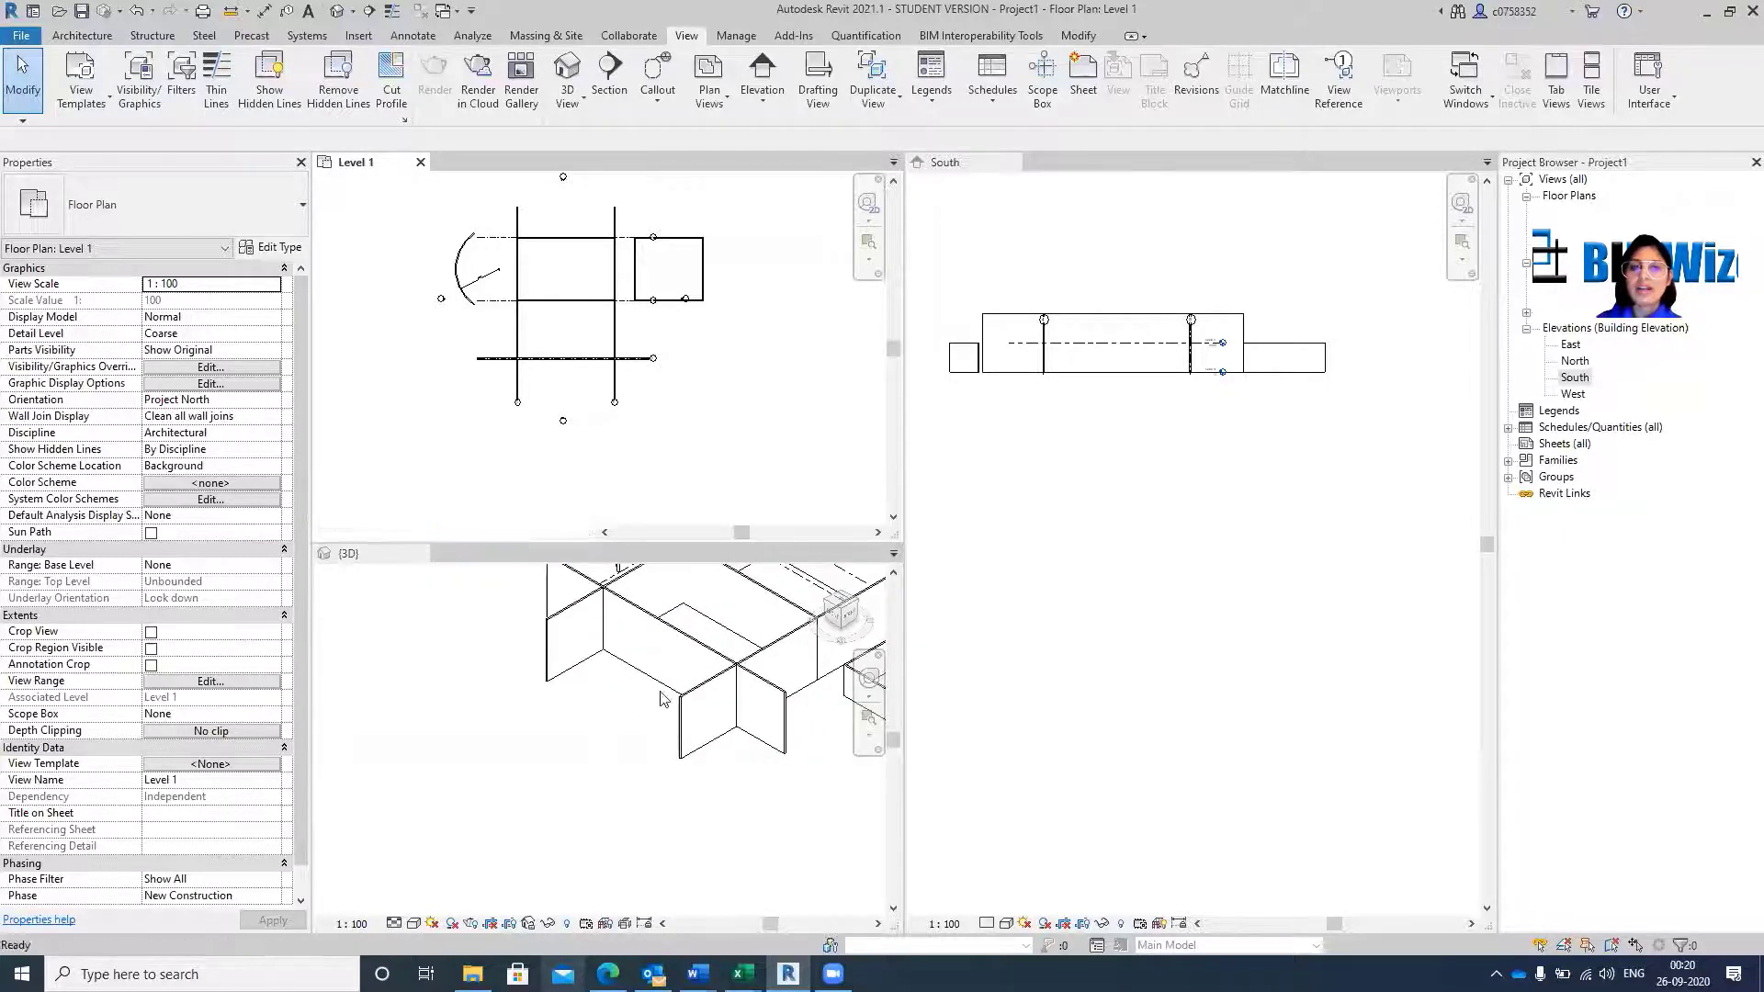
click(593, 768)
scroll(641, 678, down, 3)
scroll(708, 606, up, 3)
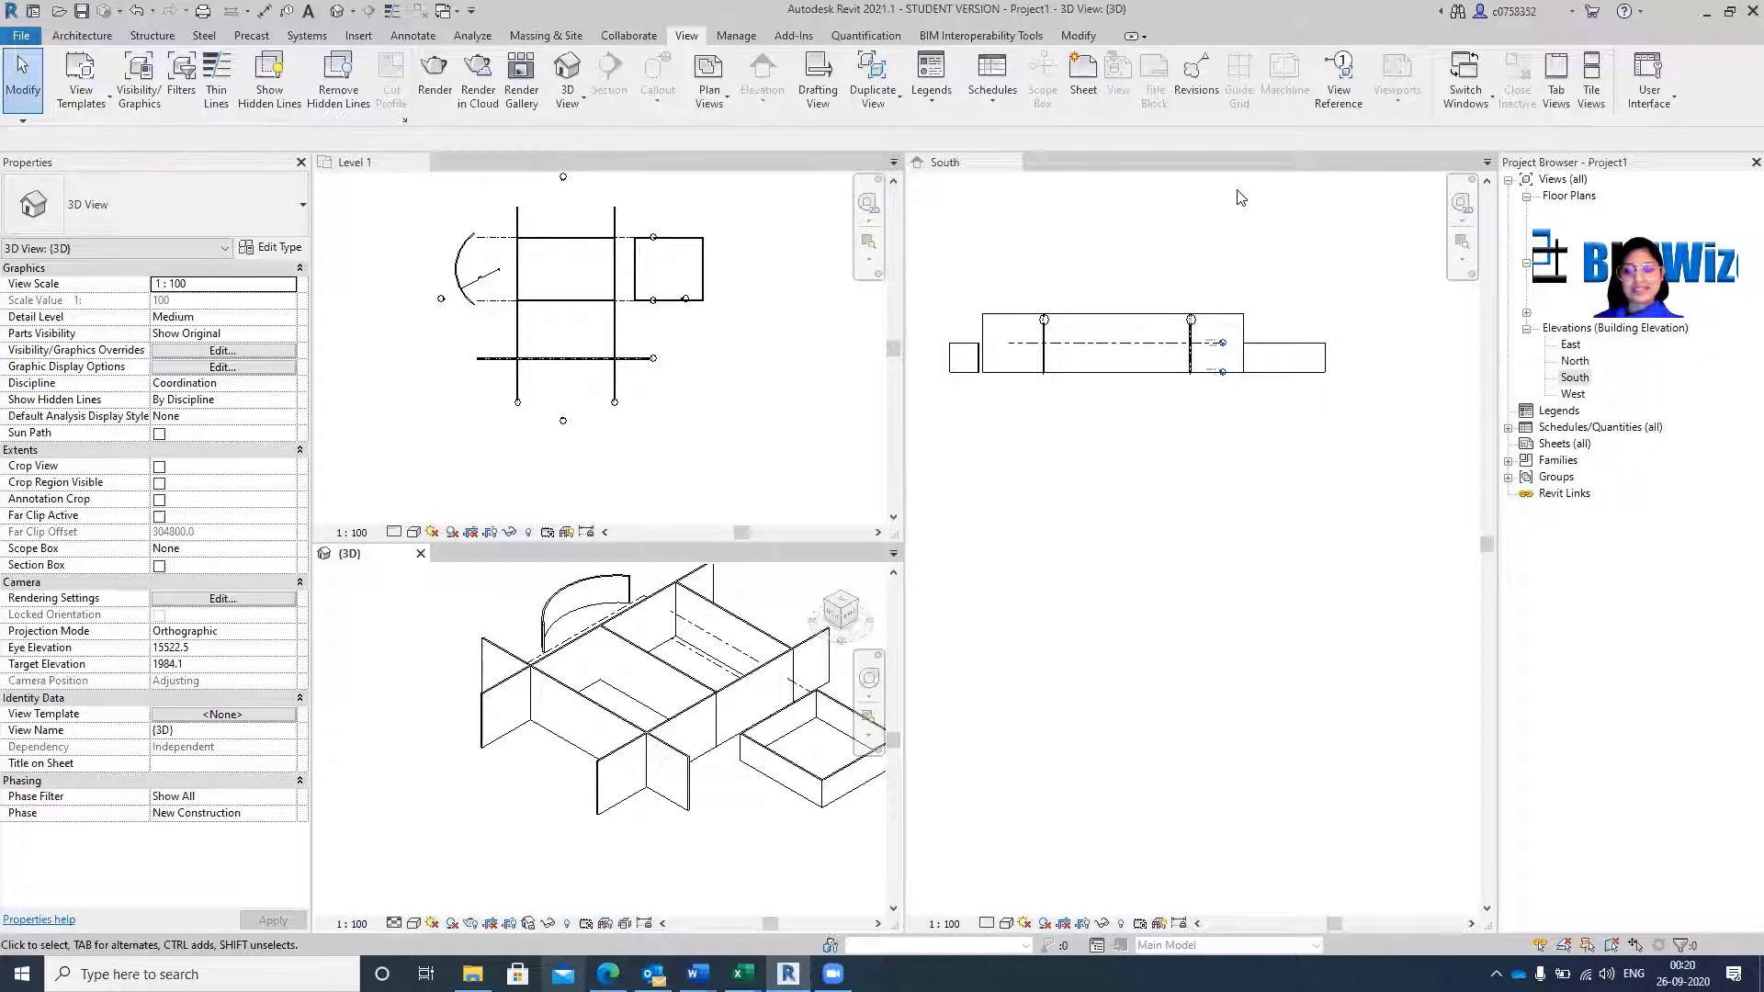
Inspect the overlapping walls along grid 4 by selecting the long wall in plan, then the shorter room wall and the long wall in 3D.
click(520, 341)
click(520, 341)
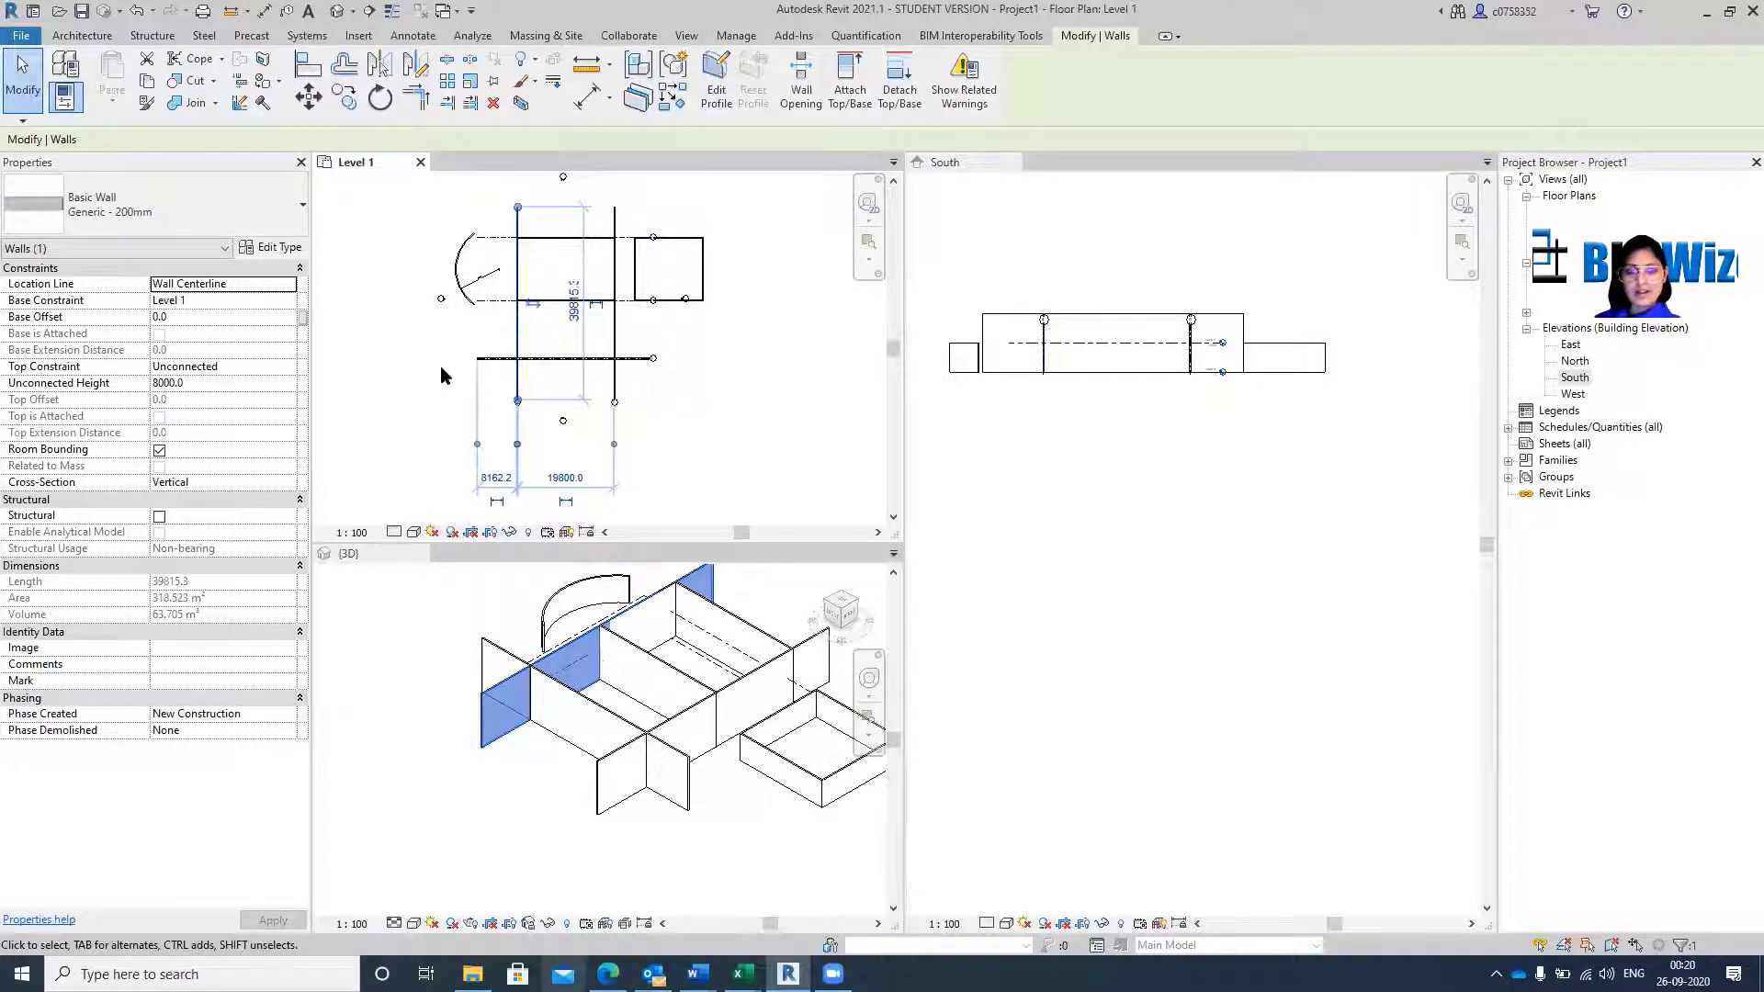
scroll(515, 362, up, 3)
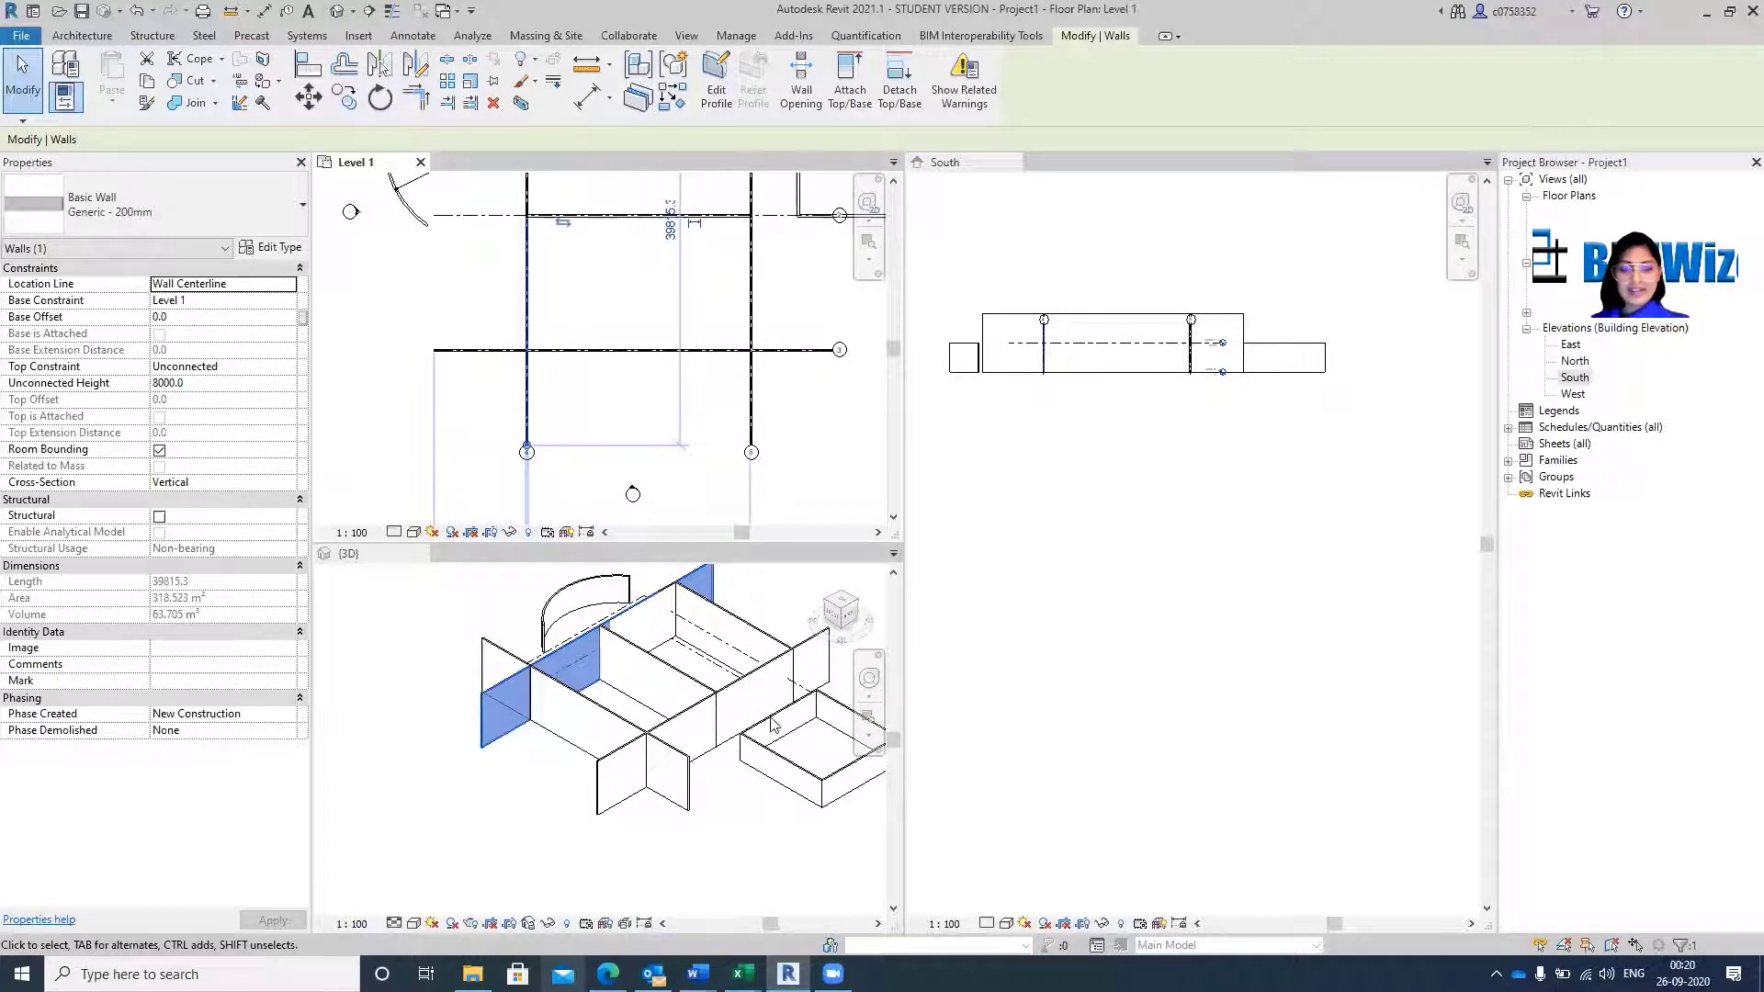
key(Escape)
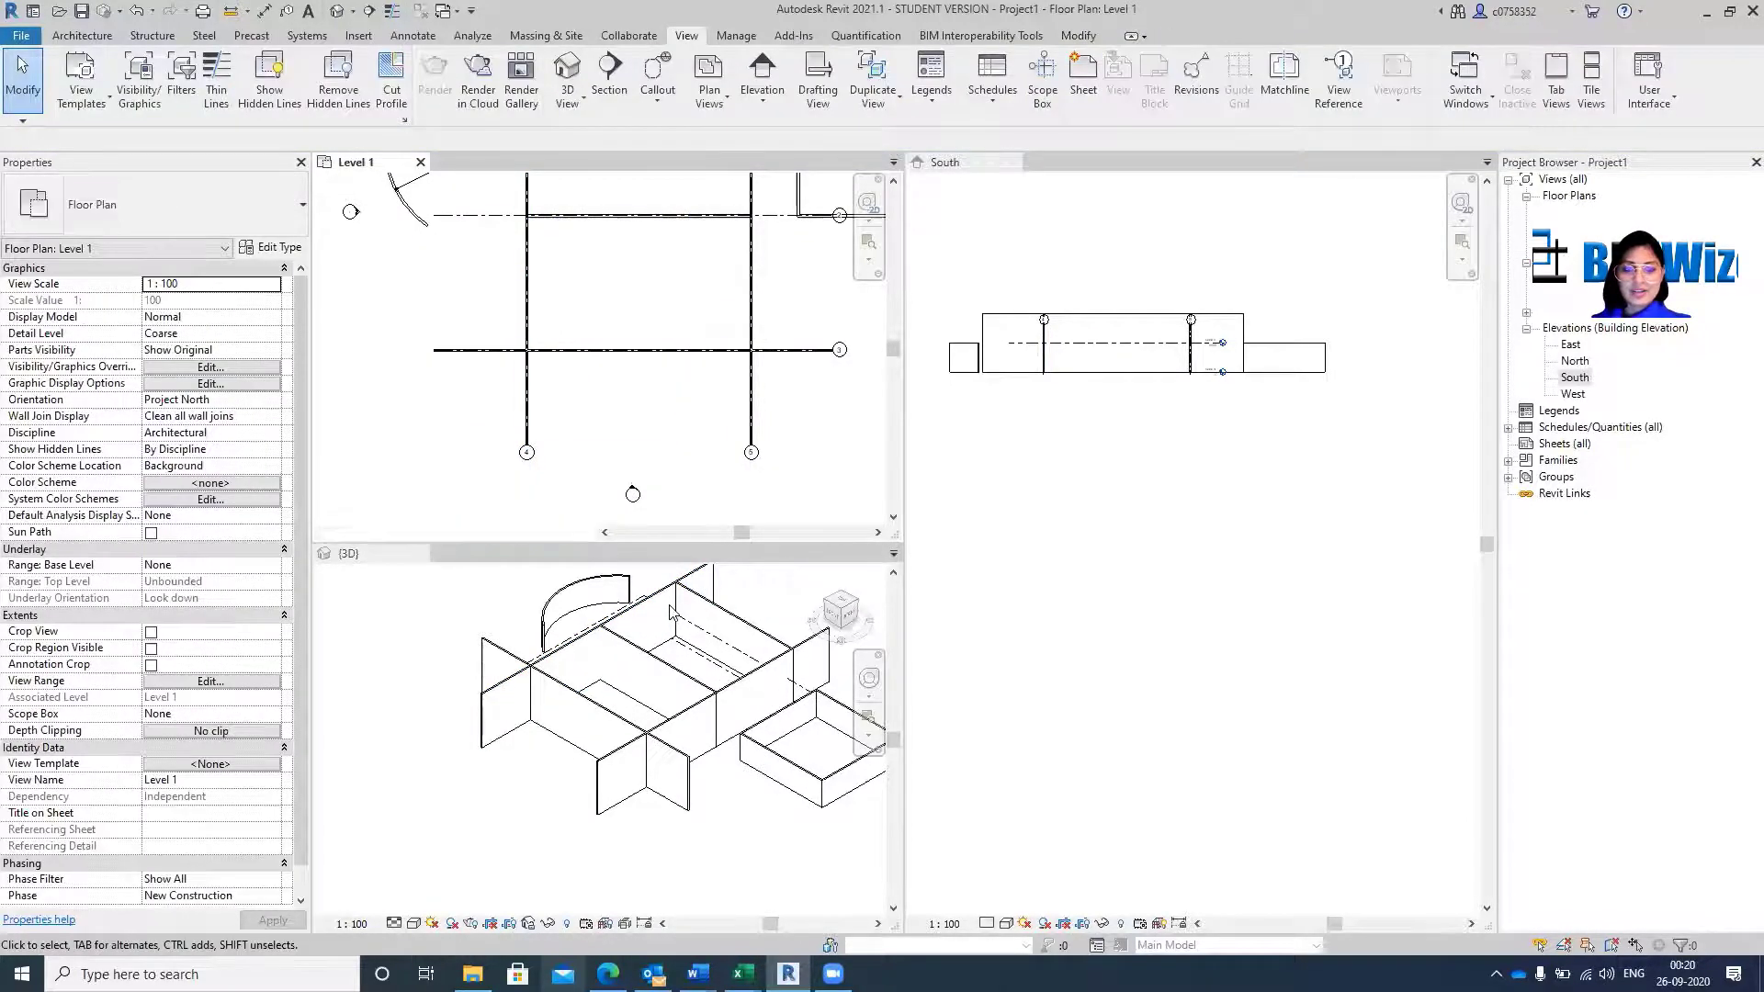
click(652, 622)
click(669, 614)
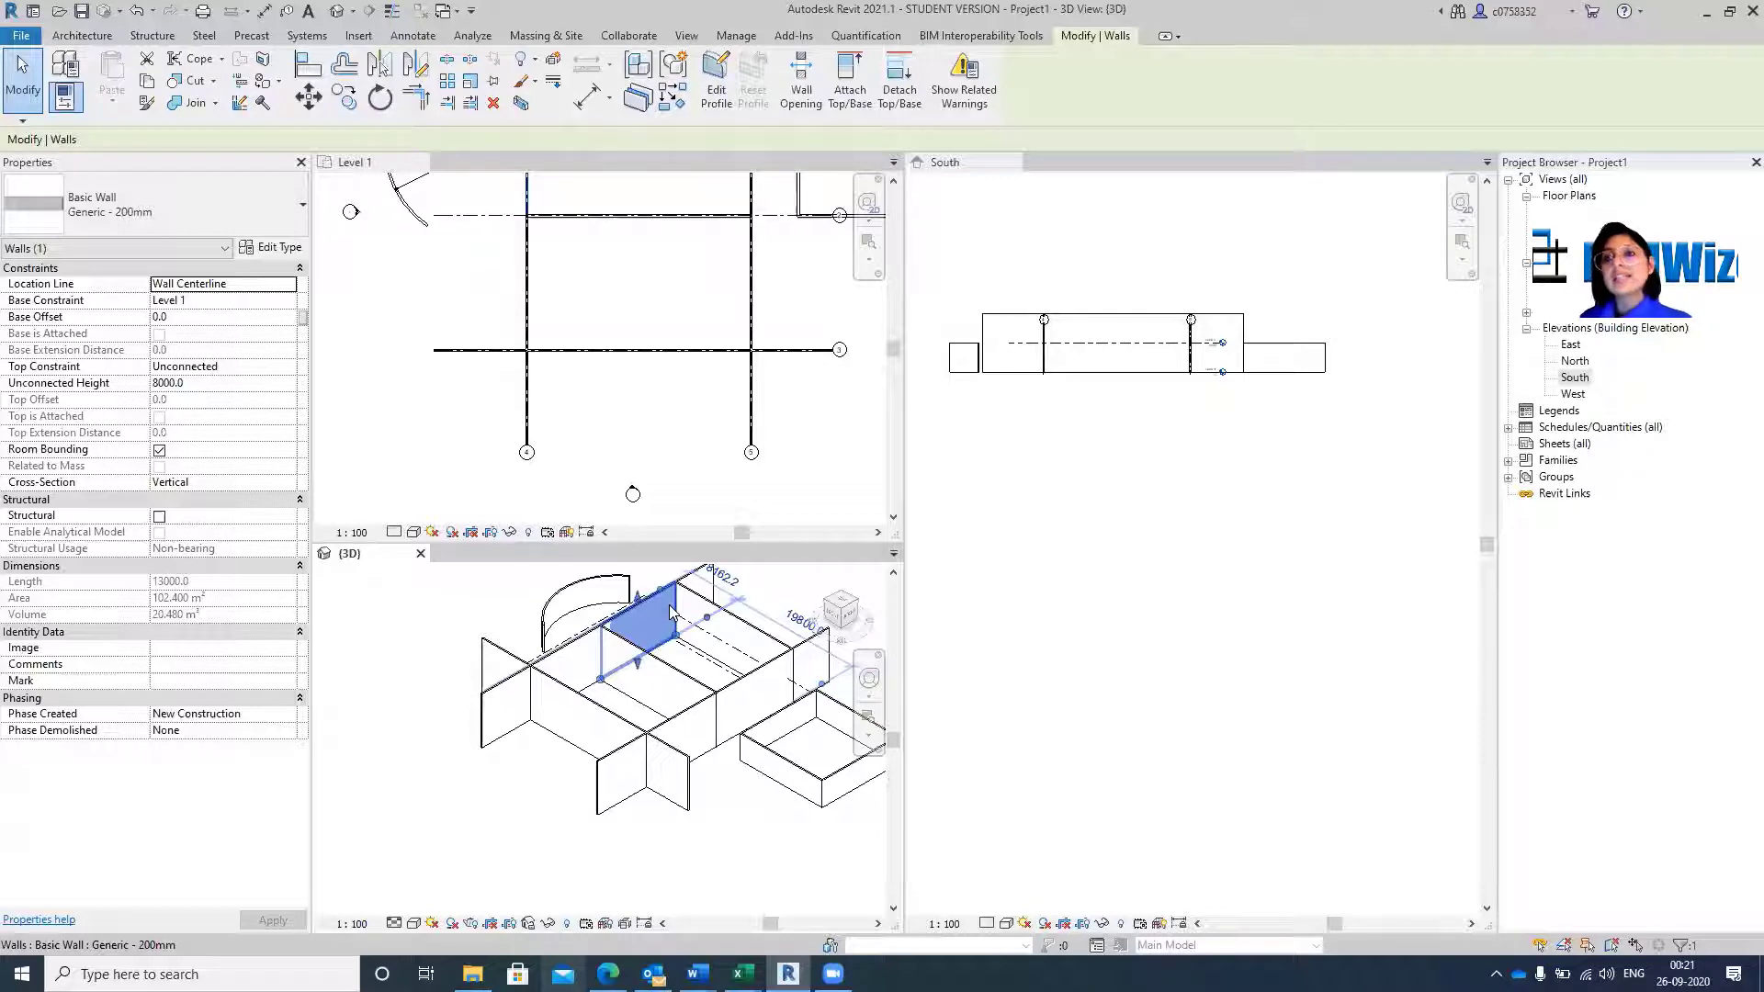
click(484, 726)
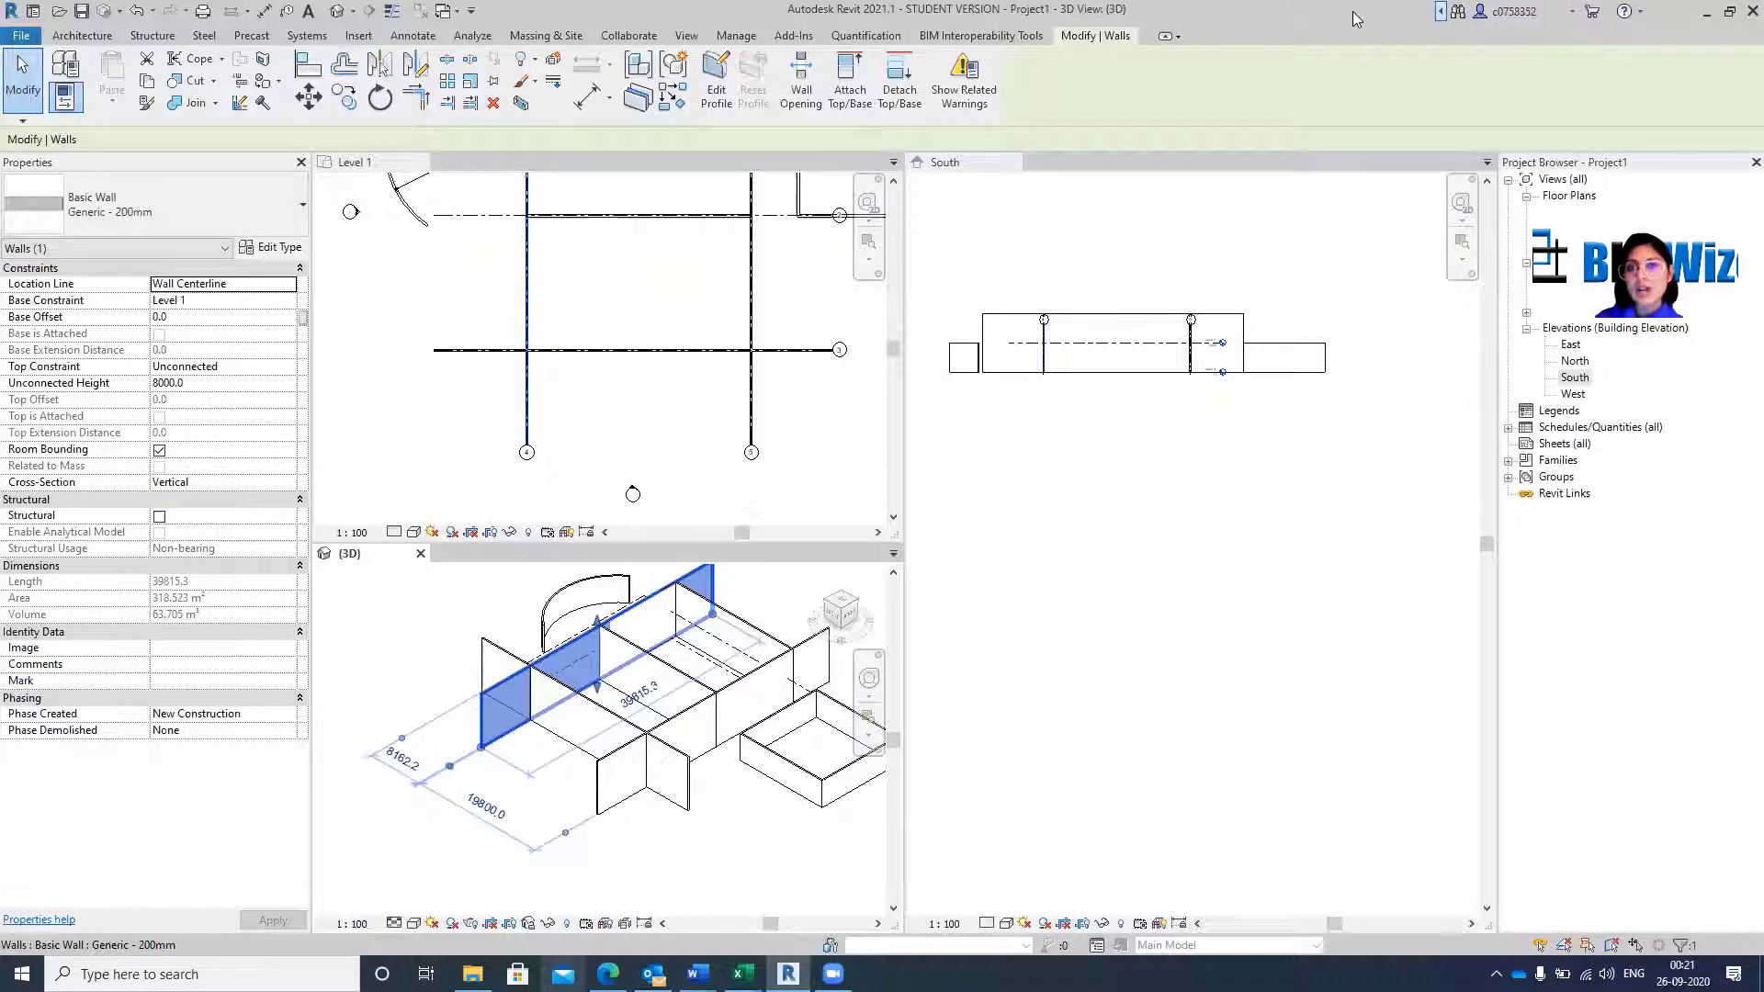
Review the project's warnings, dismissing the save reminder and expanding the overlapping-walls entry and Warning 1, then close the list.
drag(1353, 18, 1313, 145)
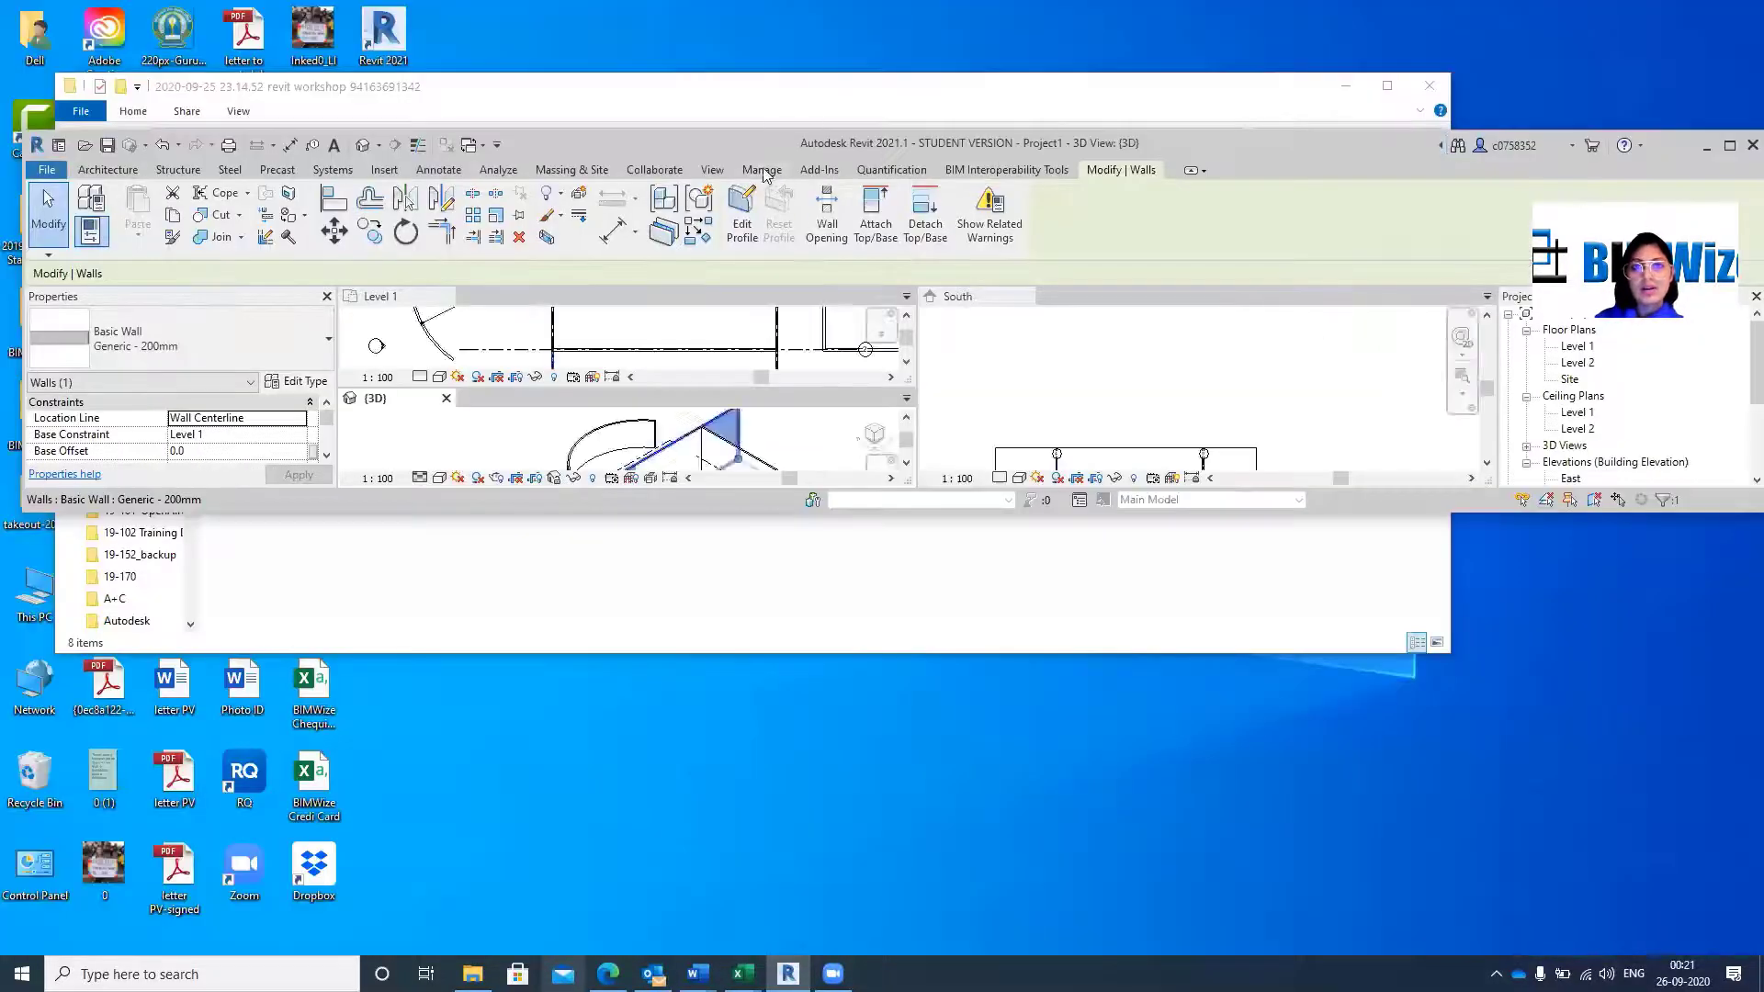
click(766, 171)
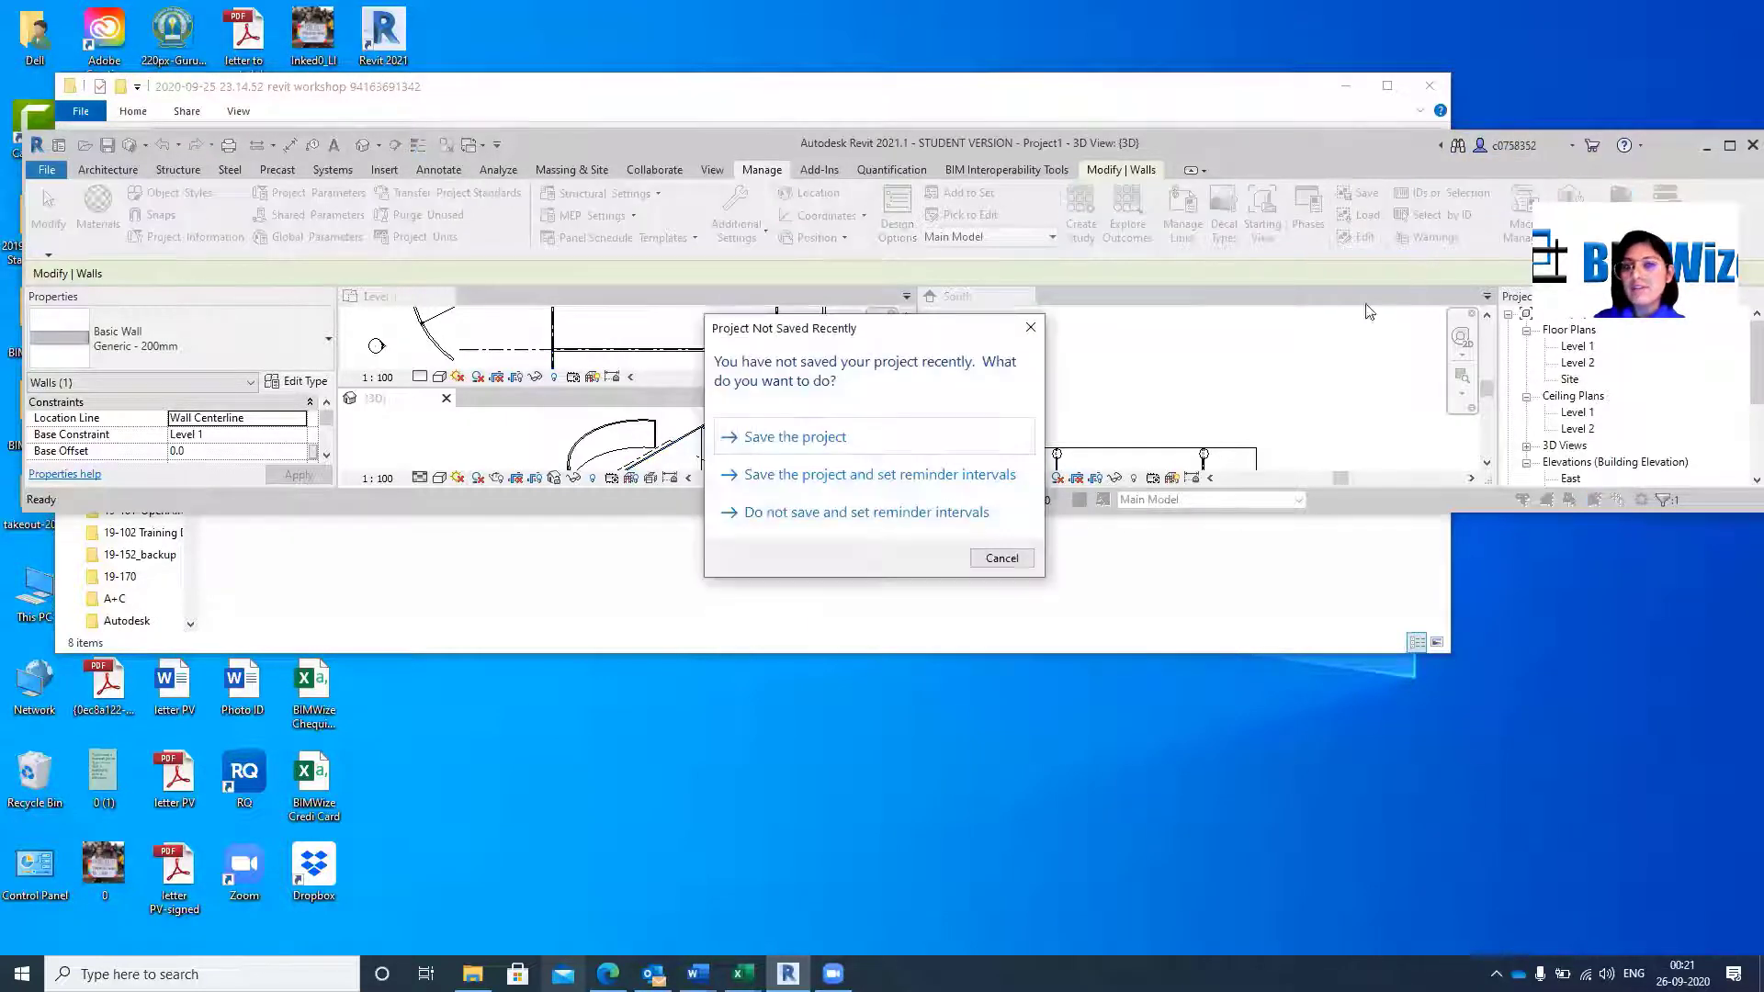
click(1003, 559)
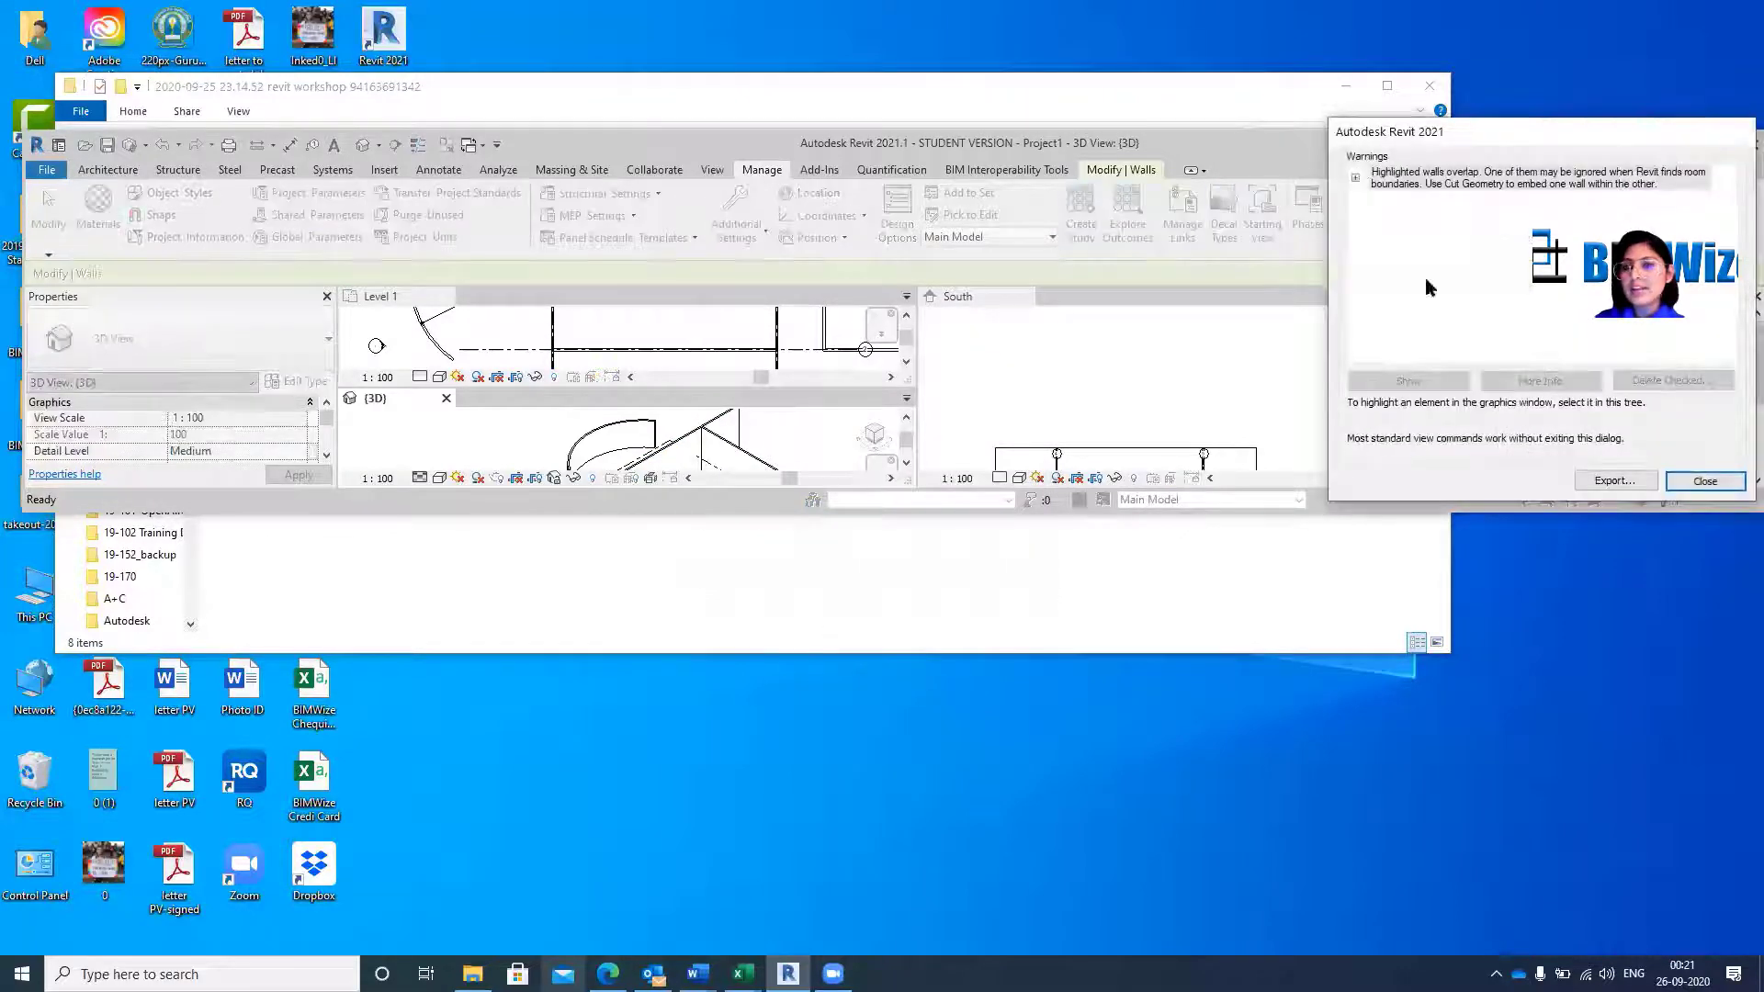
drag(1509, 136, 782, 139)
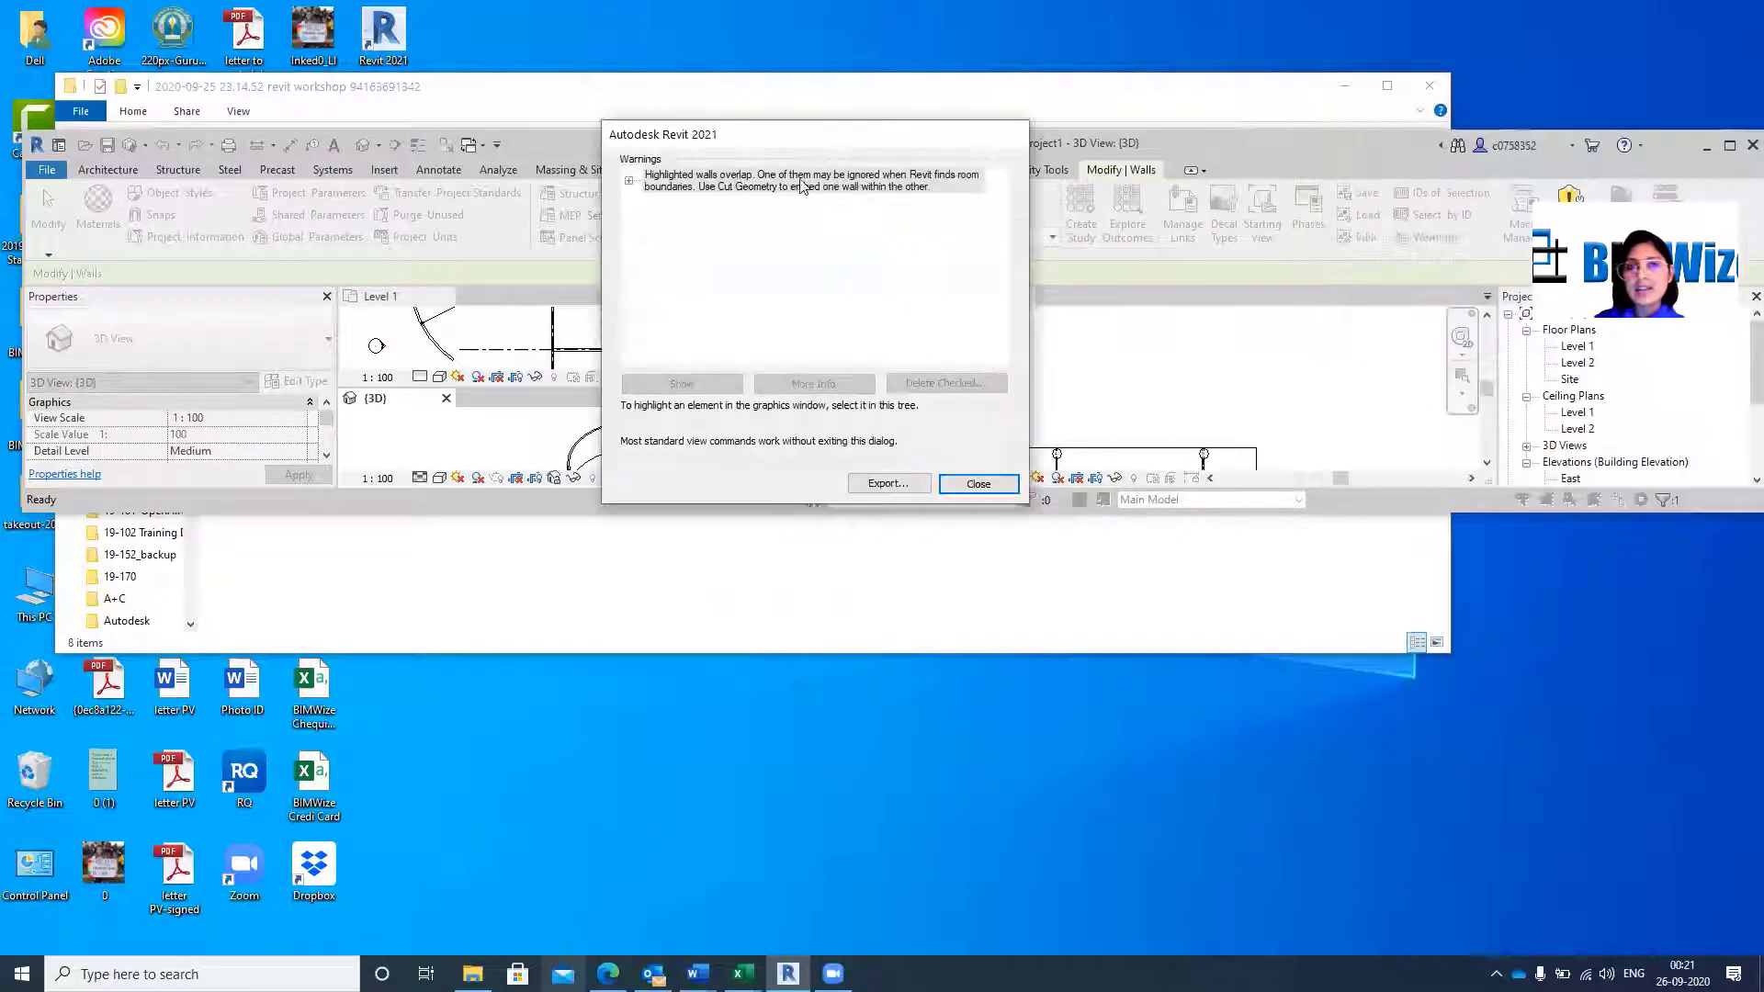
click(630, 181)
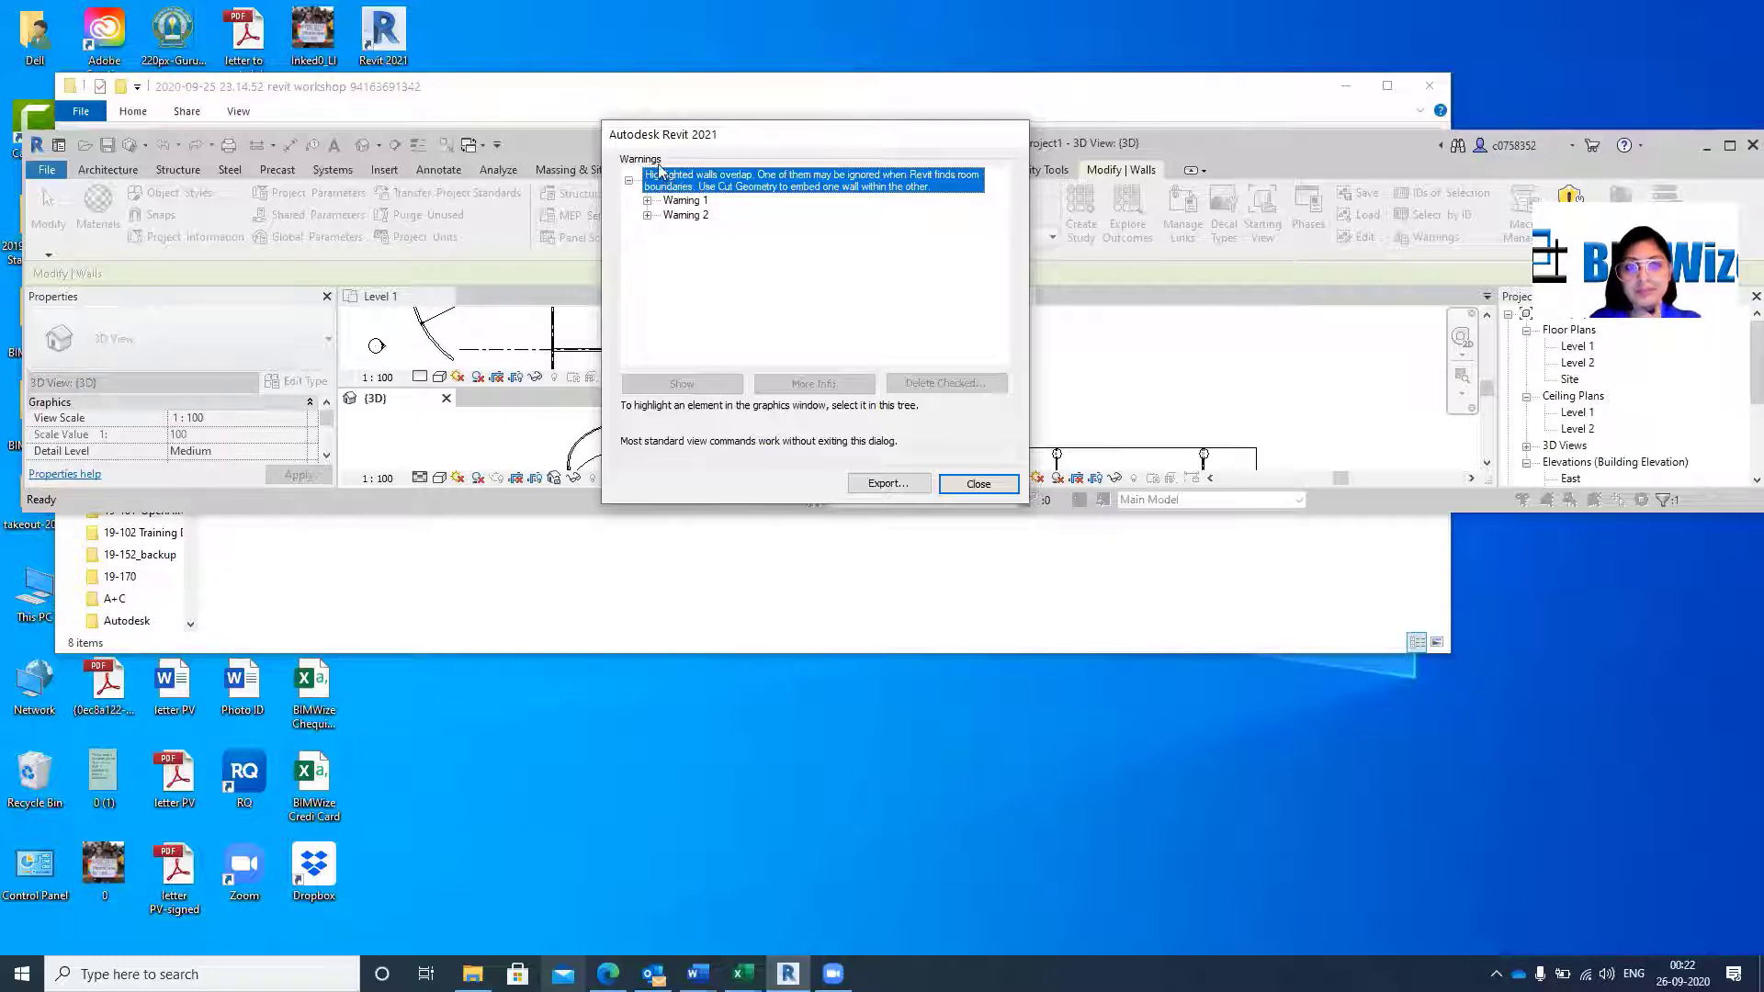
click(647, 201)
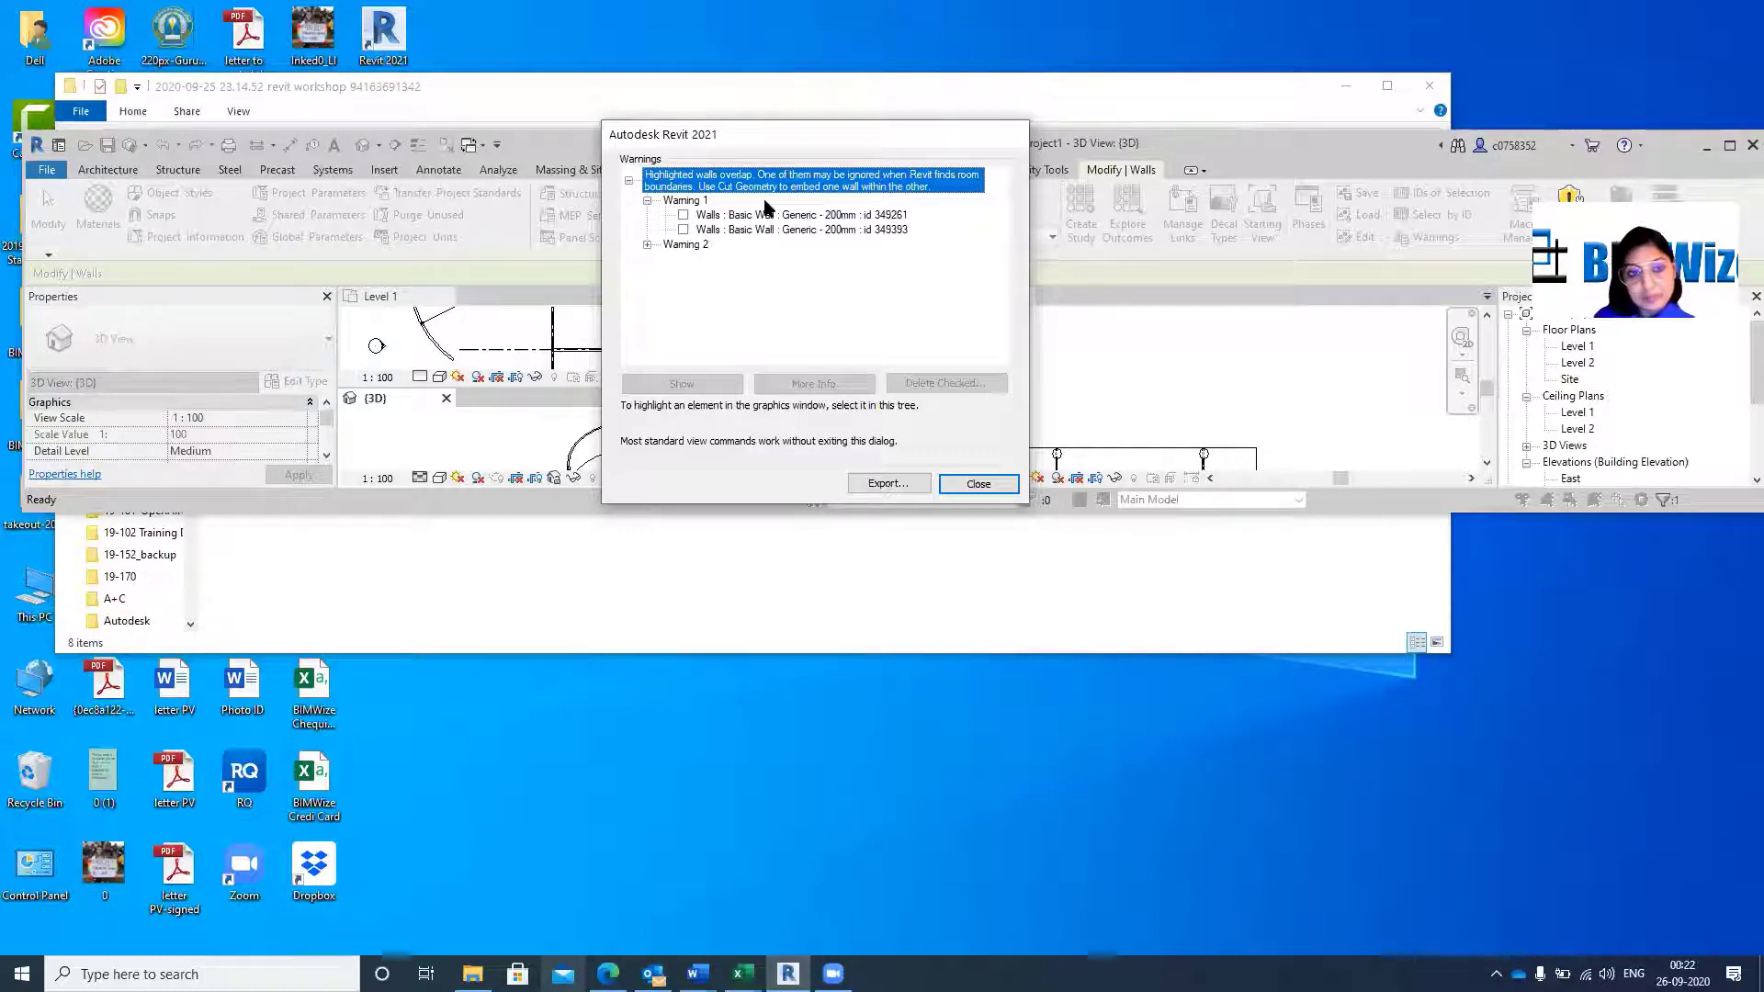
click(1728, 147)
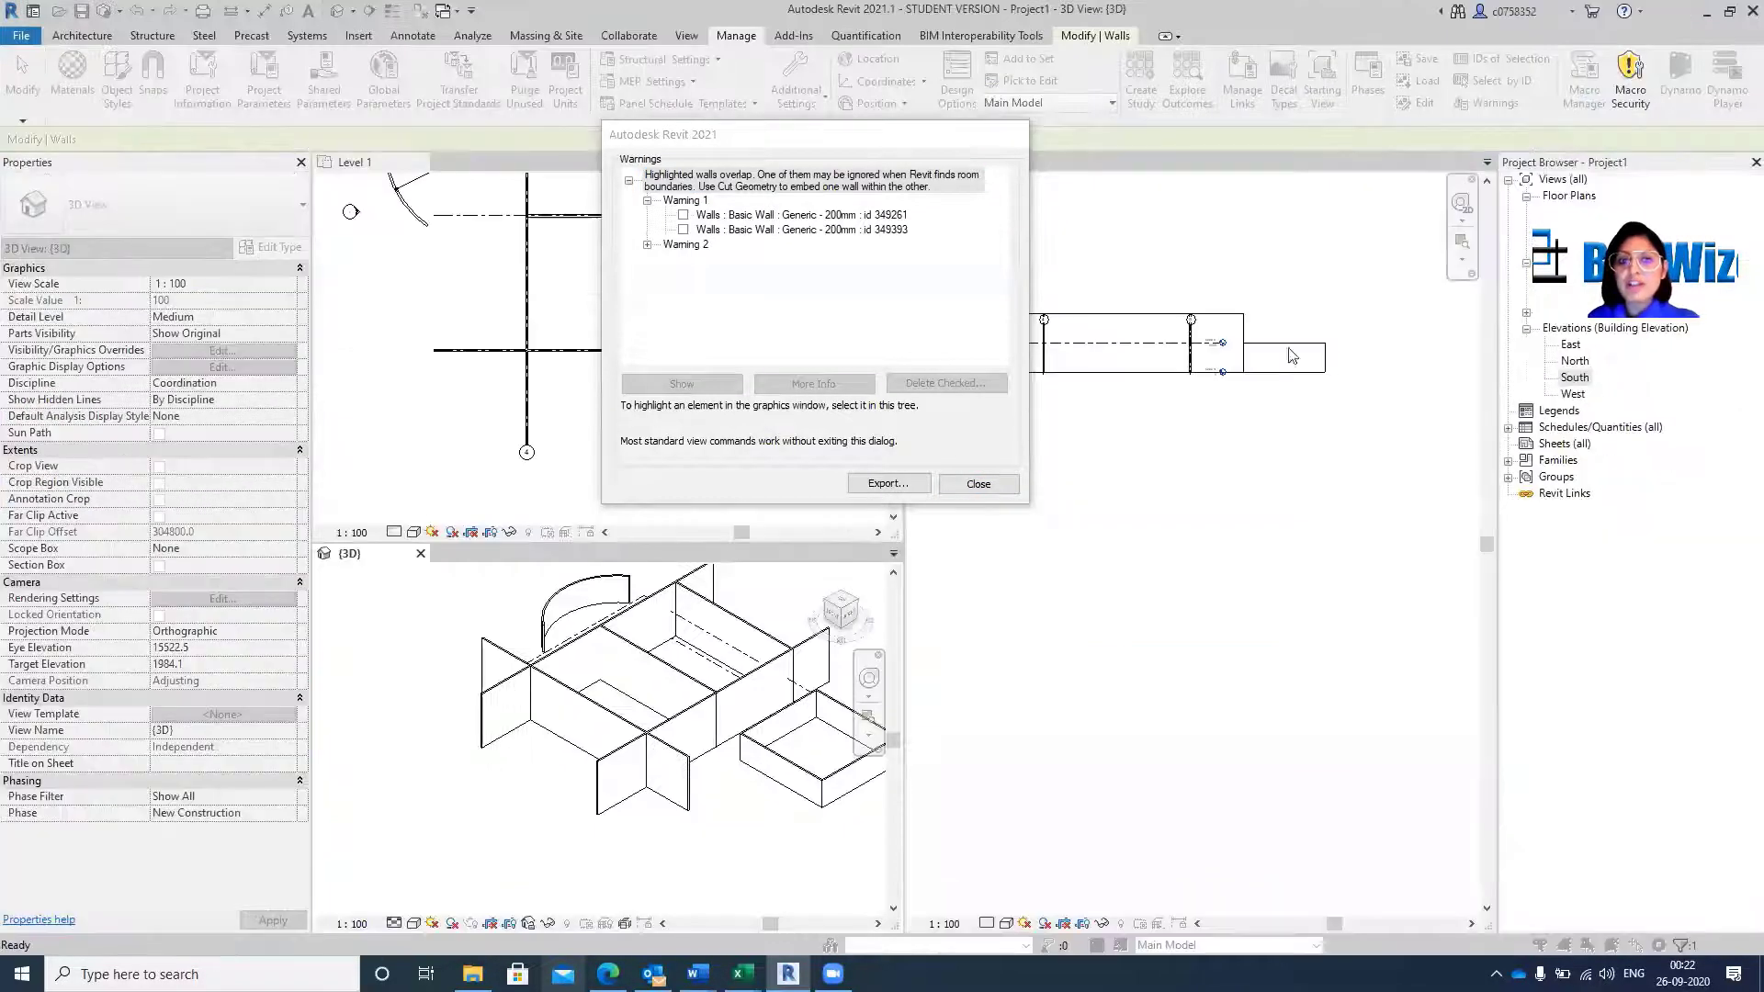
click(975, 482)
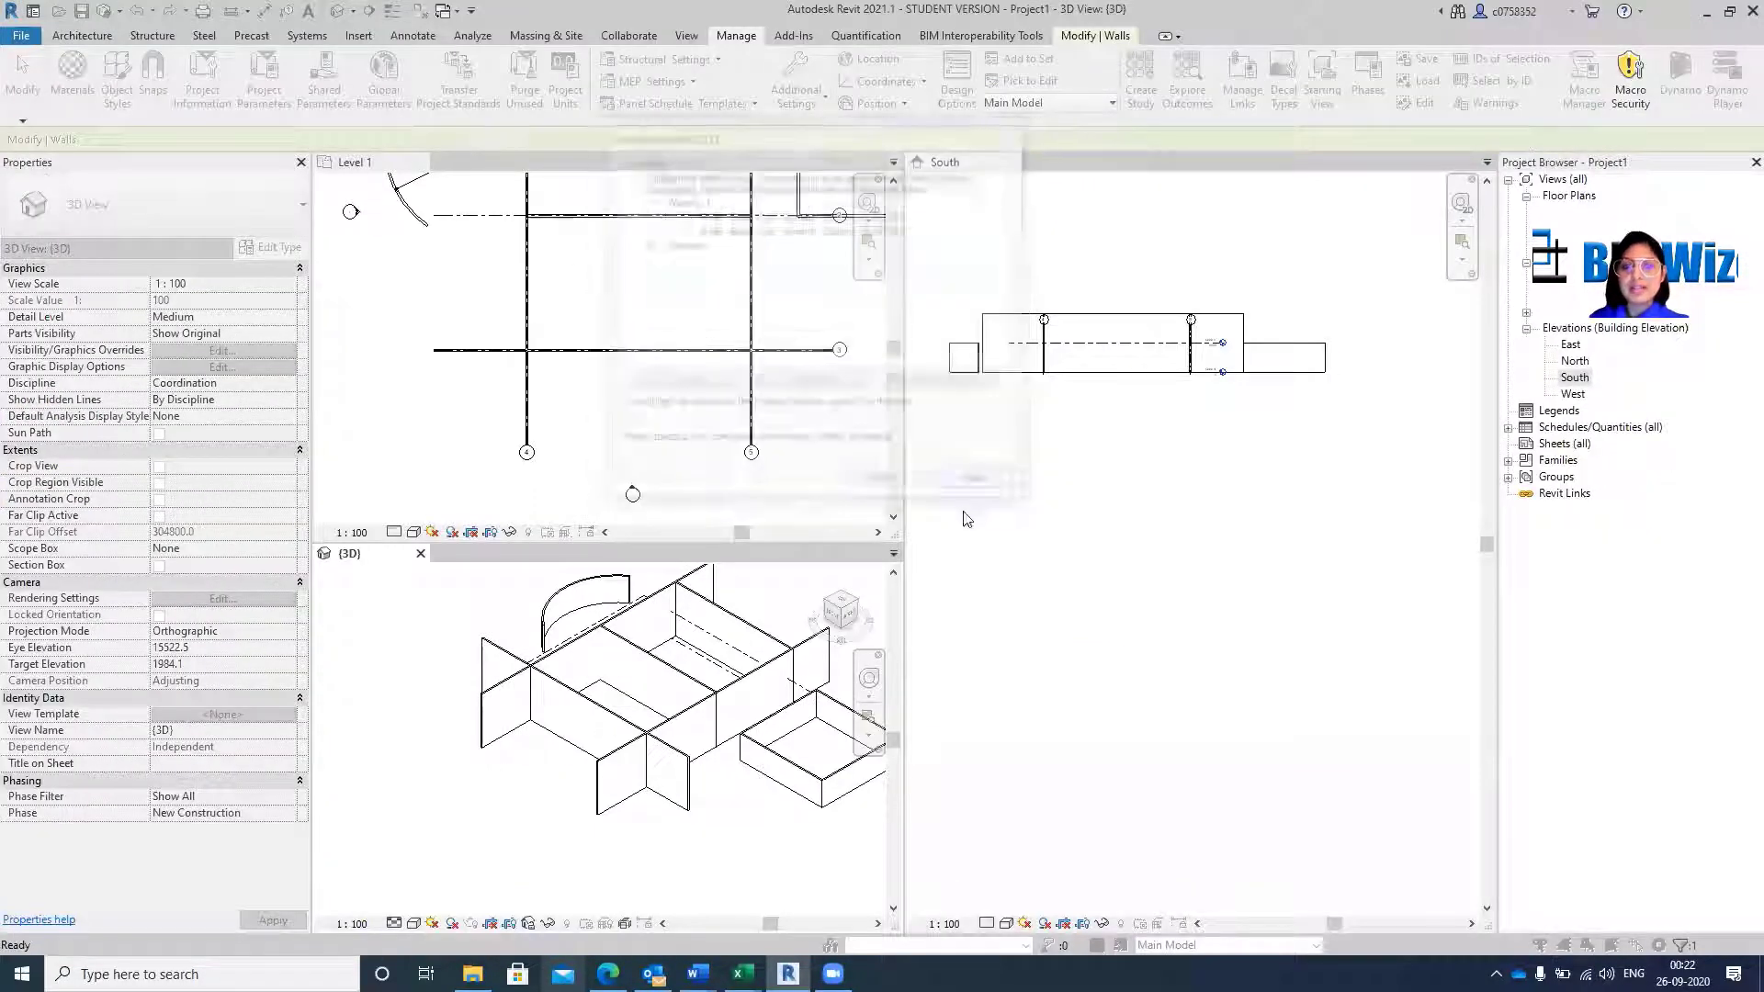
Delete the two long walls running along grids 4 and 5 past the central room.
click(501, 707)
key(Delete)
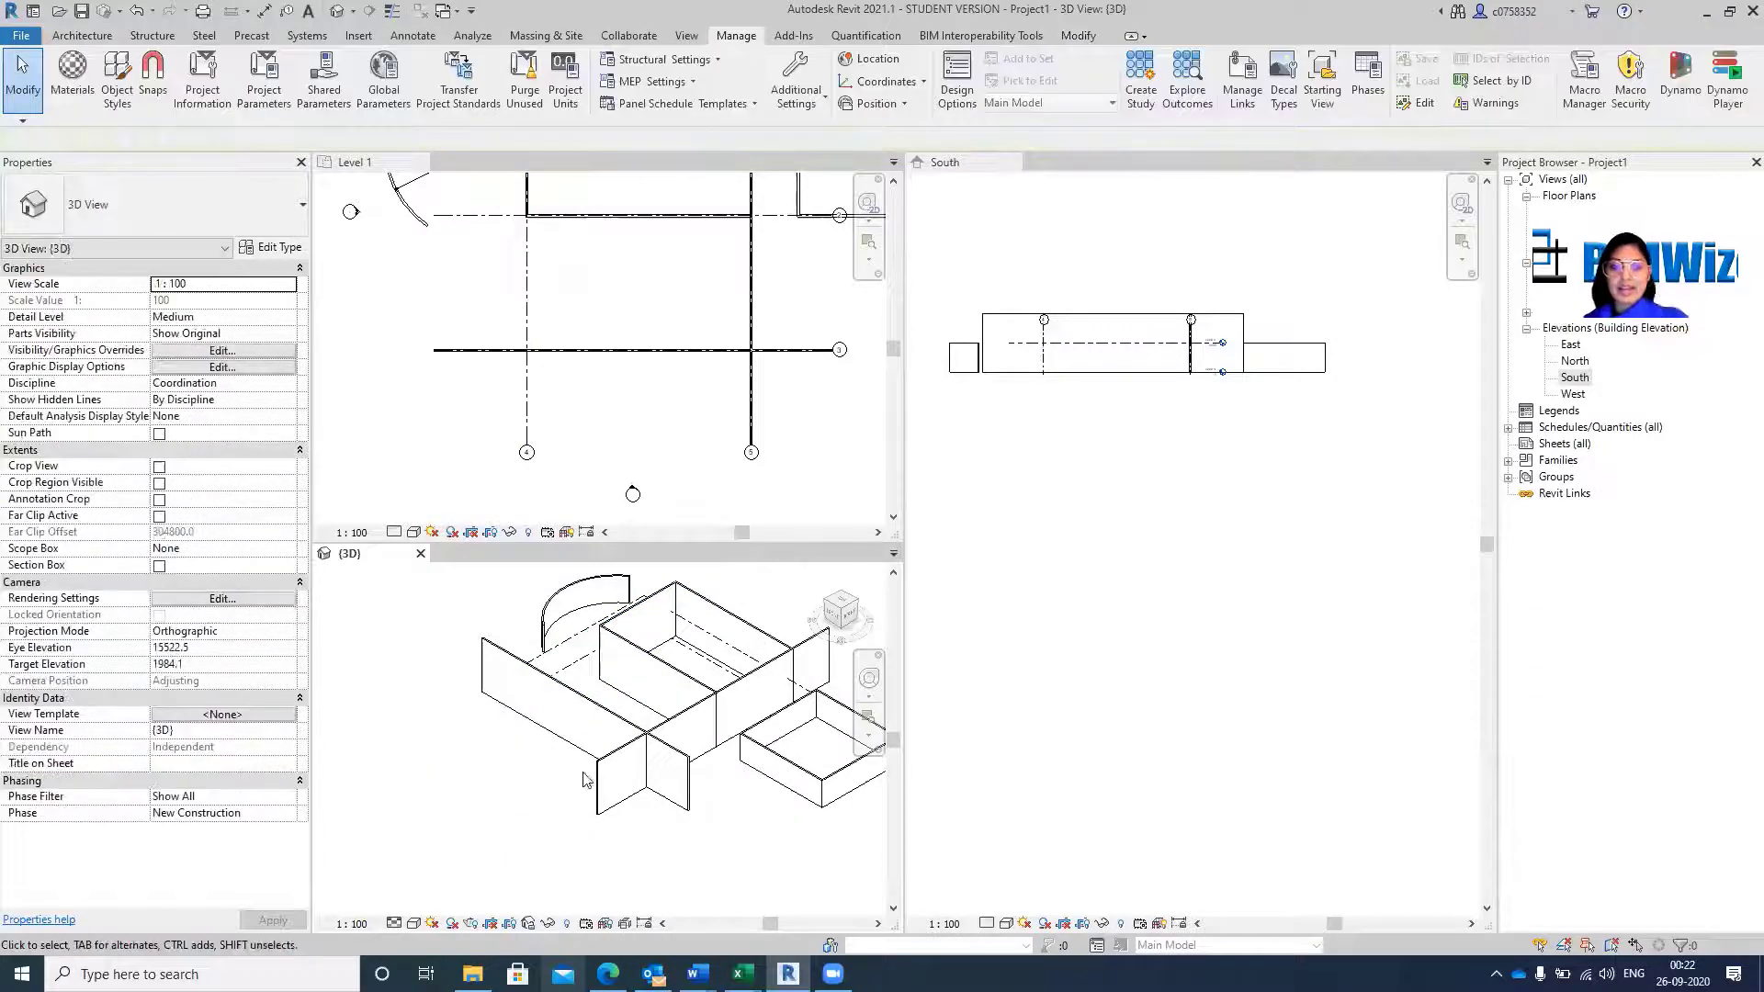
click(597, 767)
key(Delete)
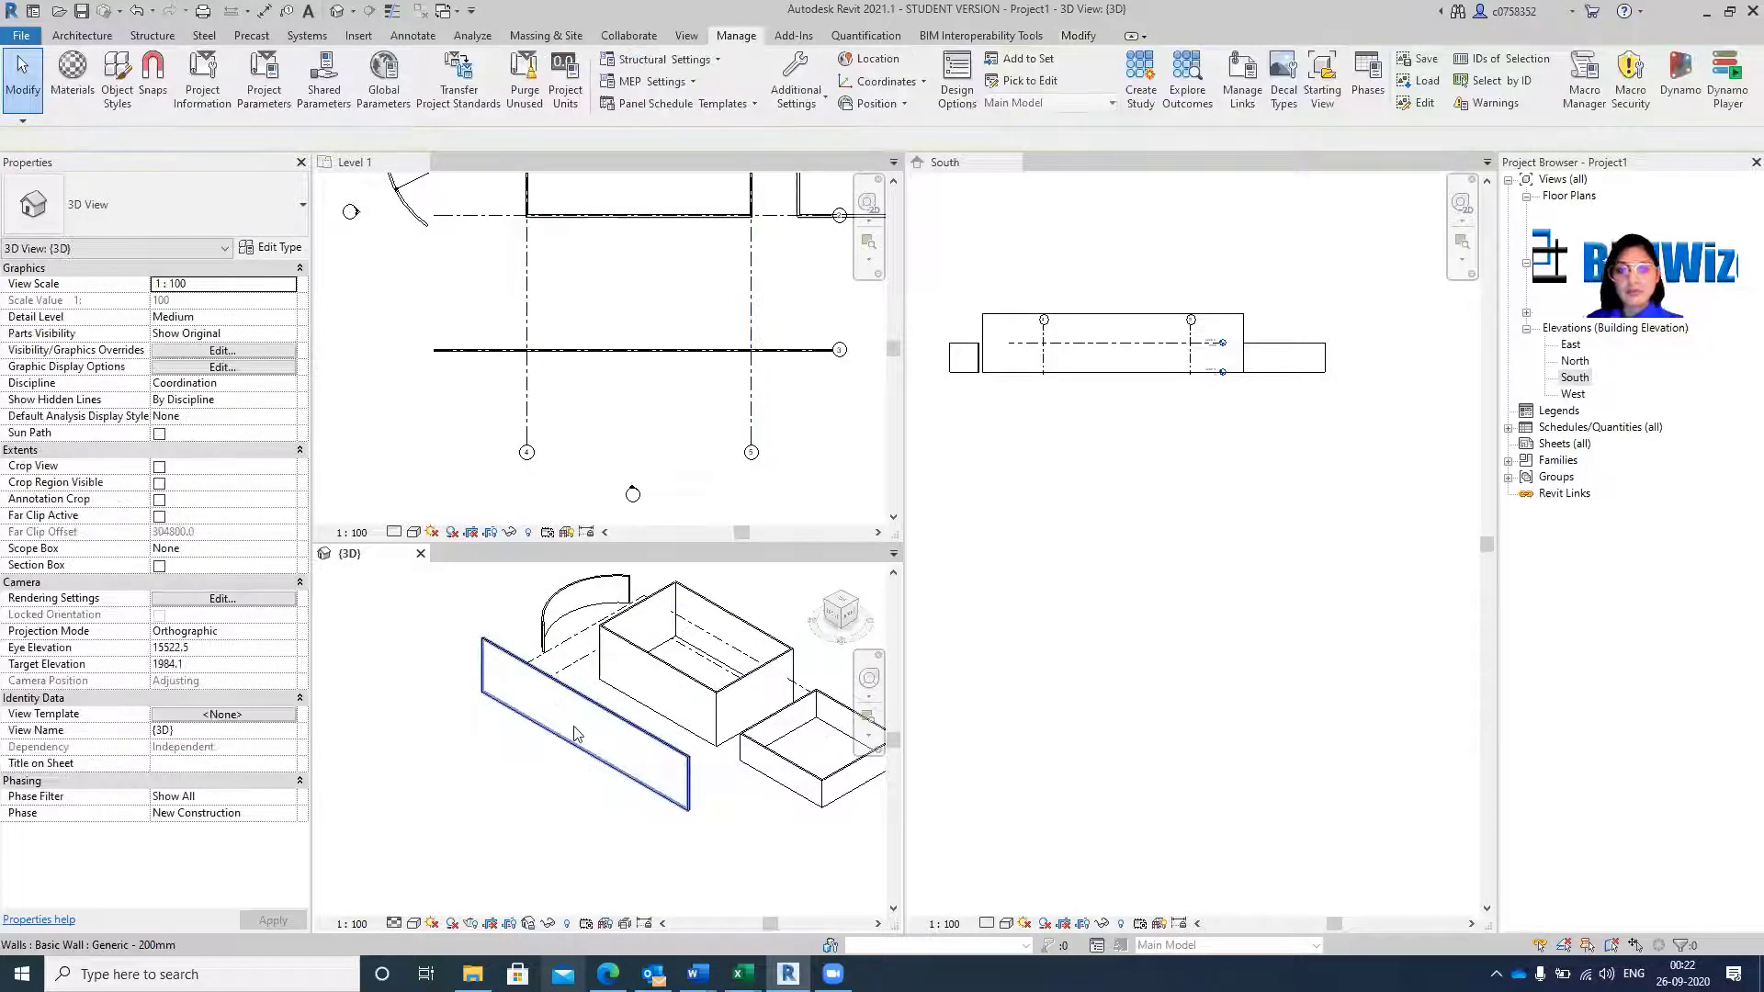
key(Escape)
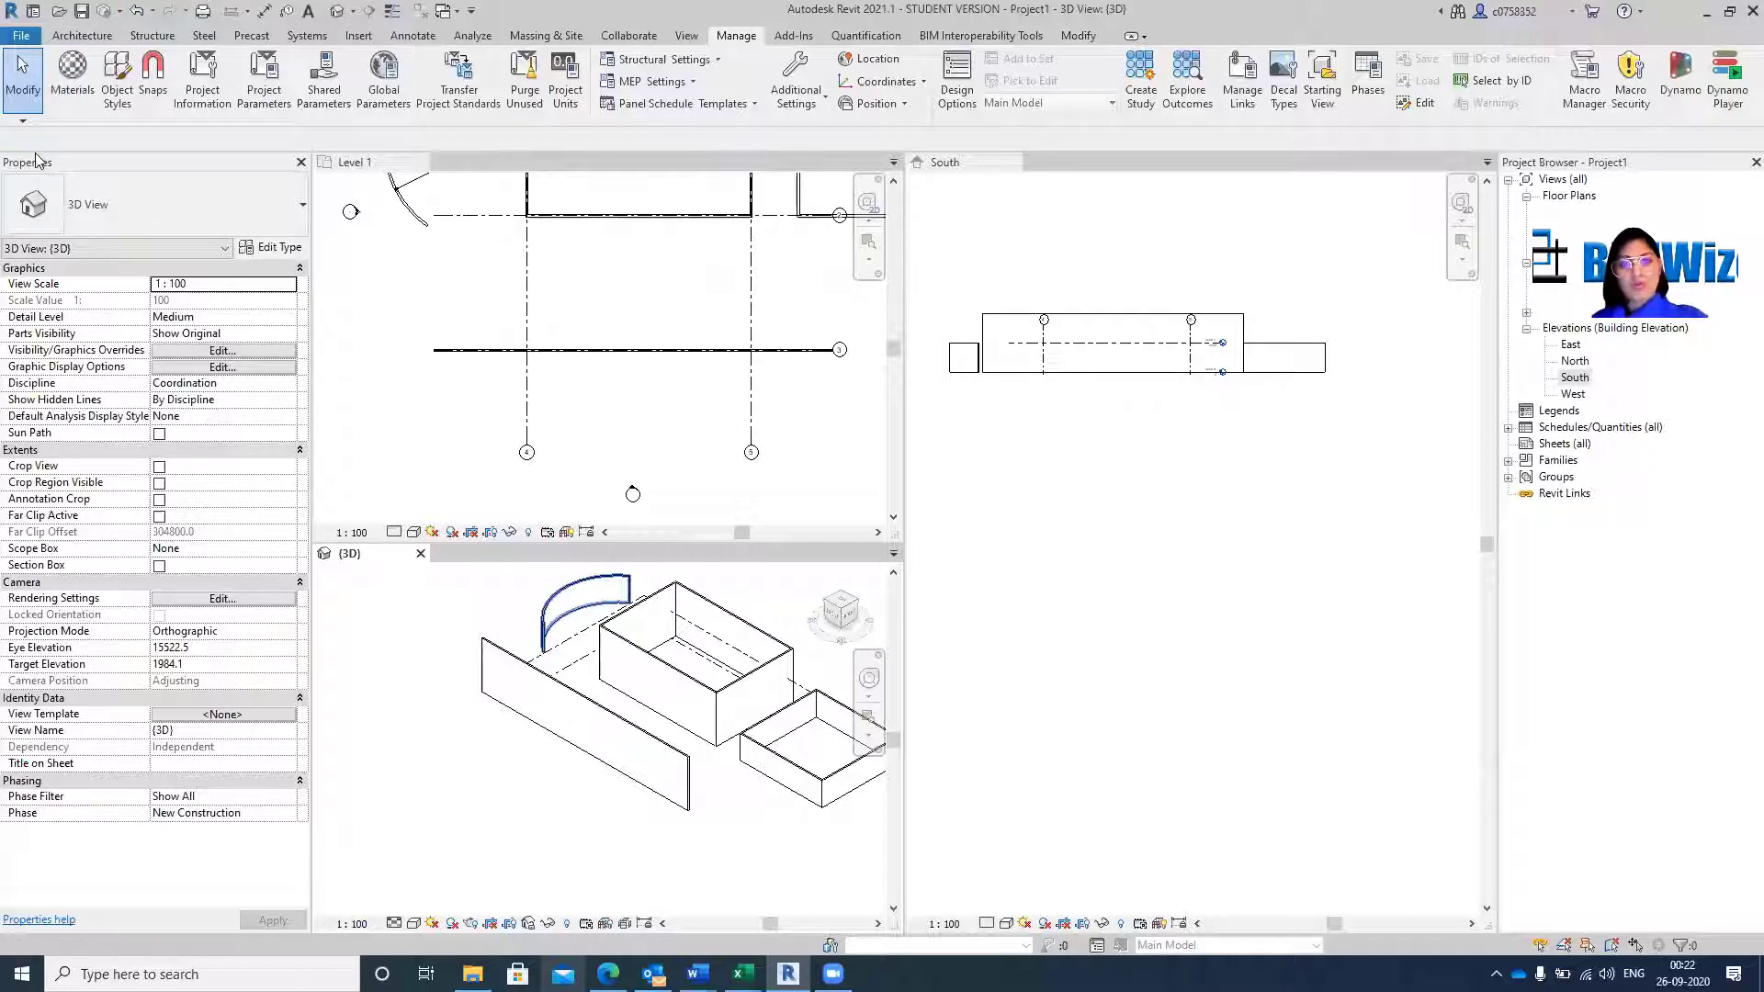
Place a Generic - 200mm wall up to Level 2 by picking grid line 4 in Level 1, and move the warning message over the views.
key(w)
key(a)
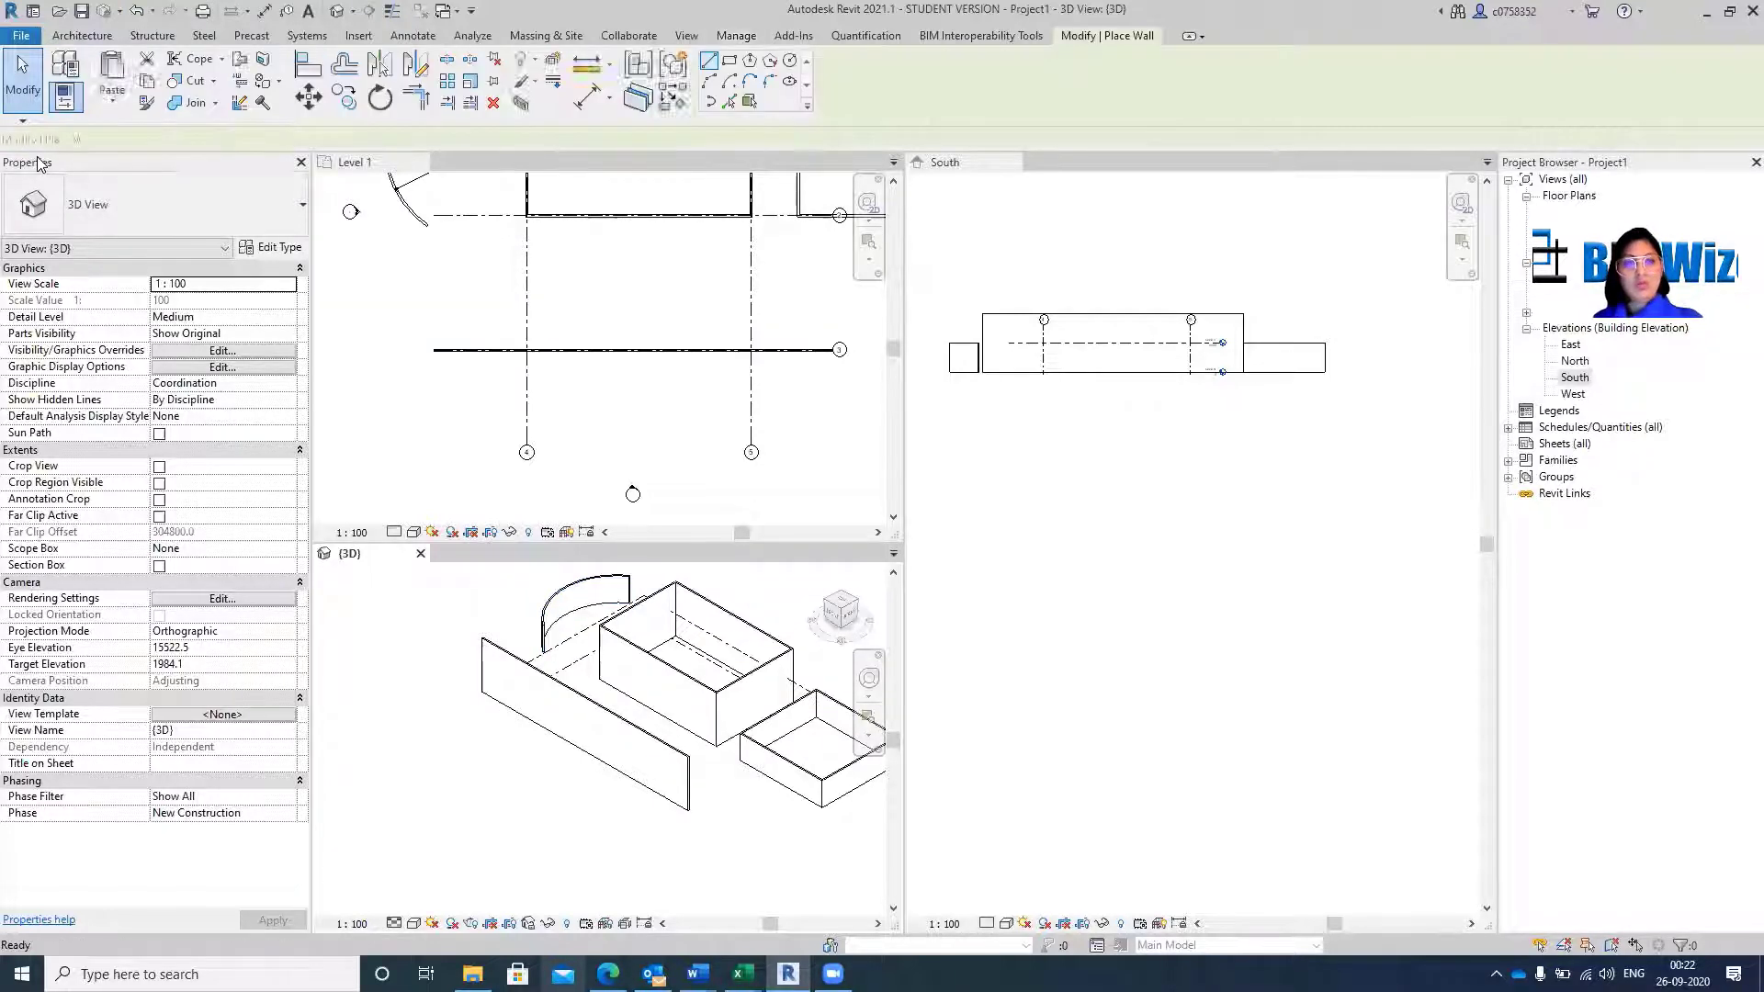
click(476, 298)
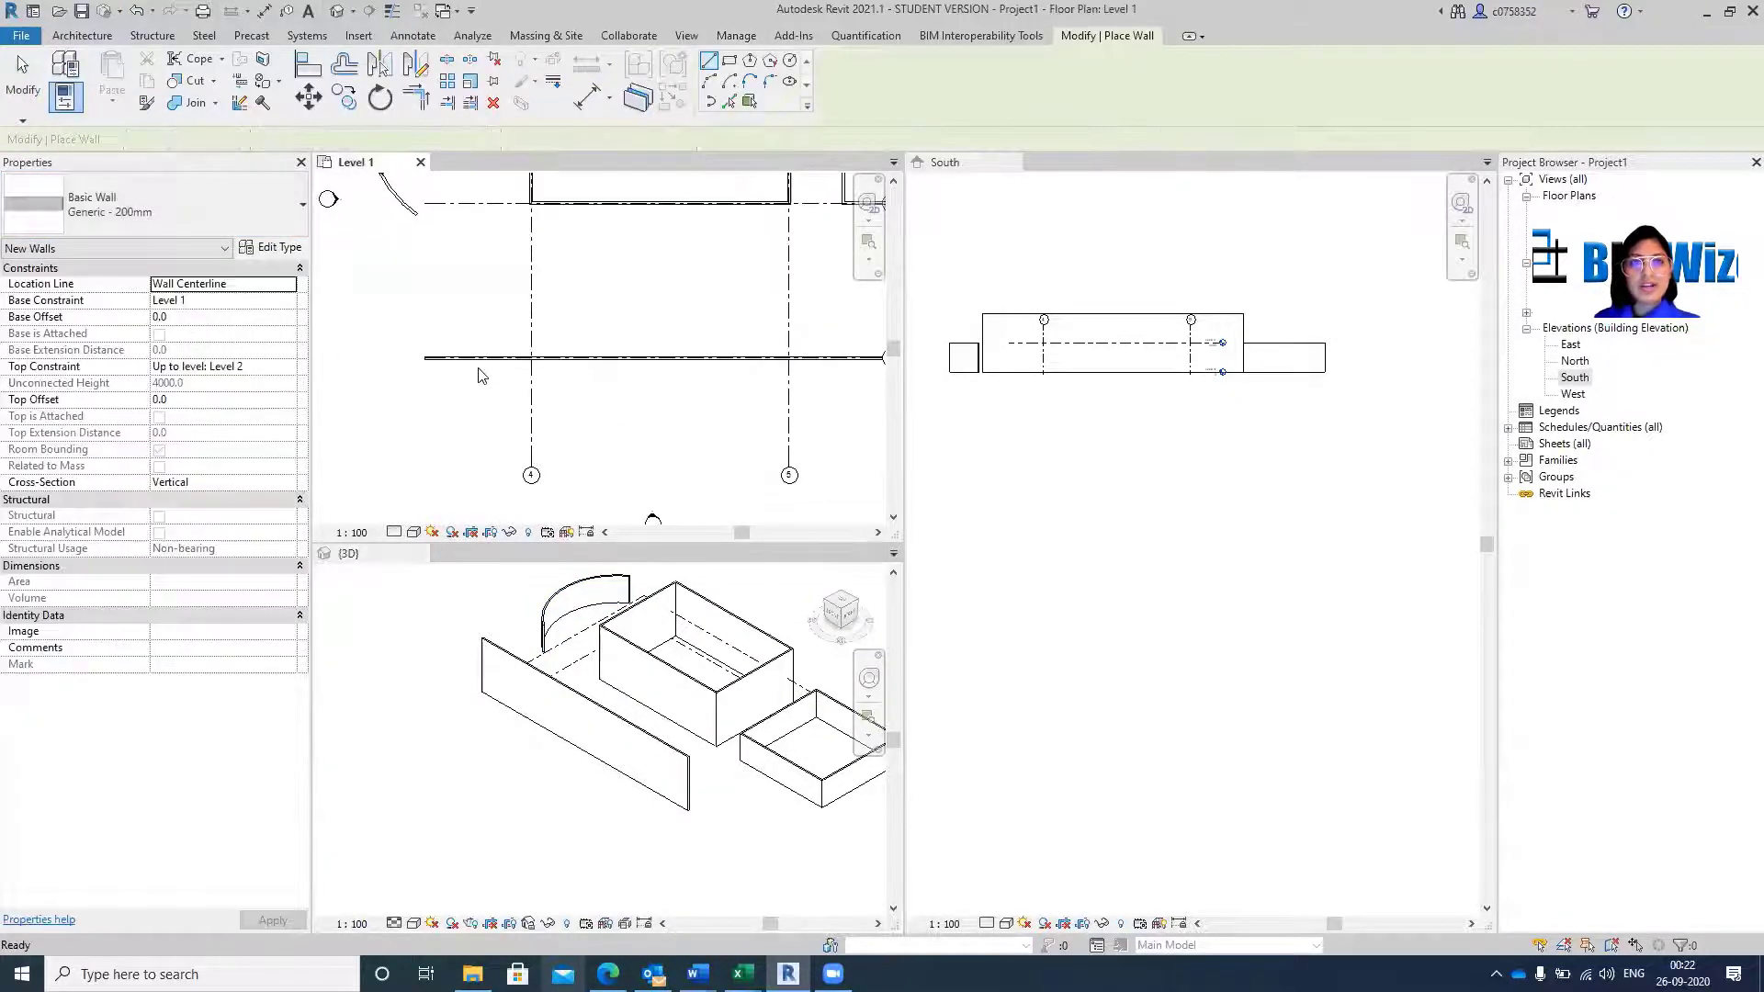
click(728, 101)
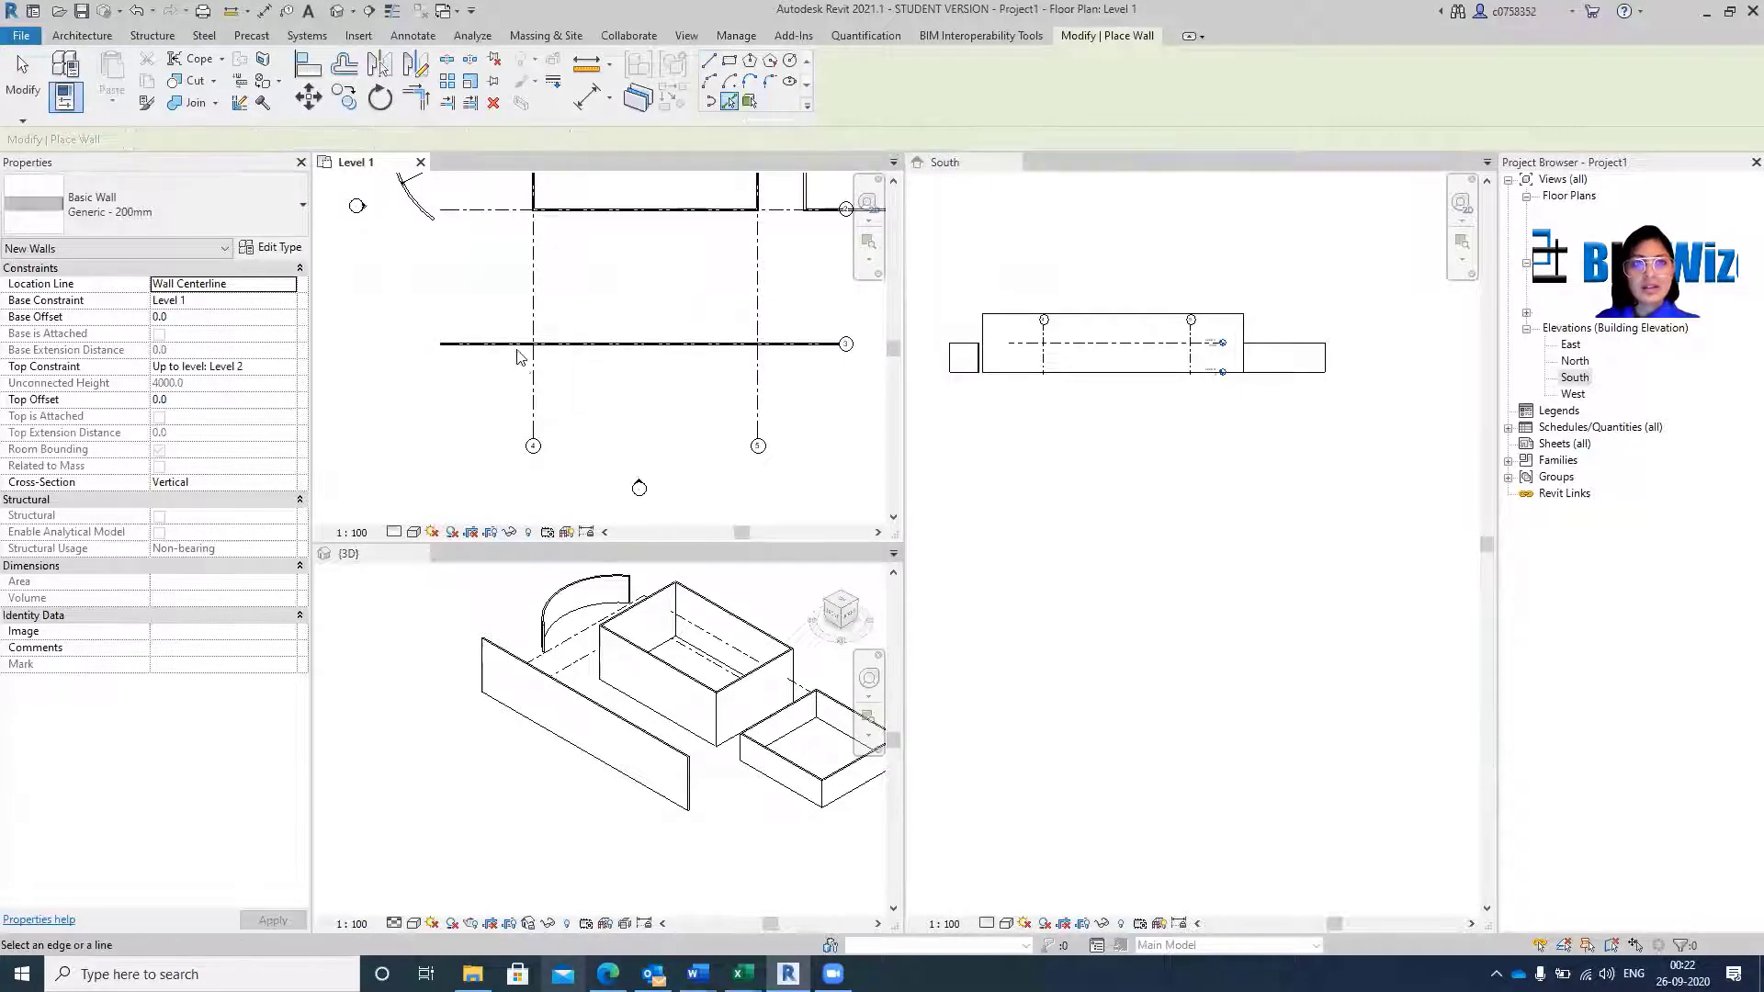
click(540, 286)
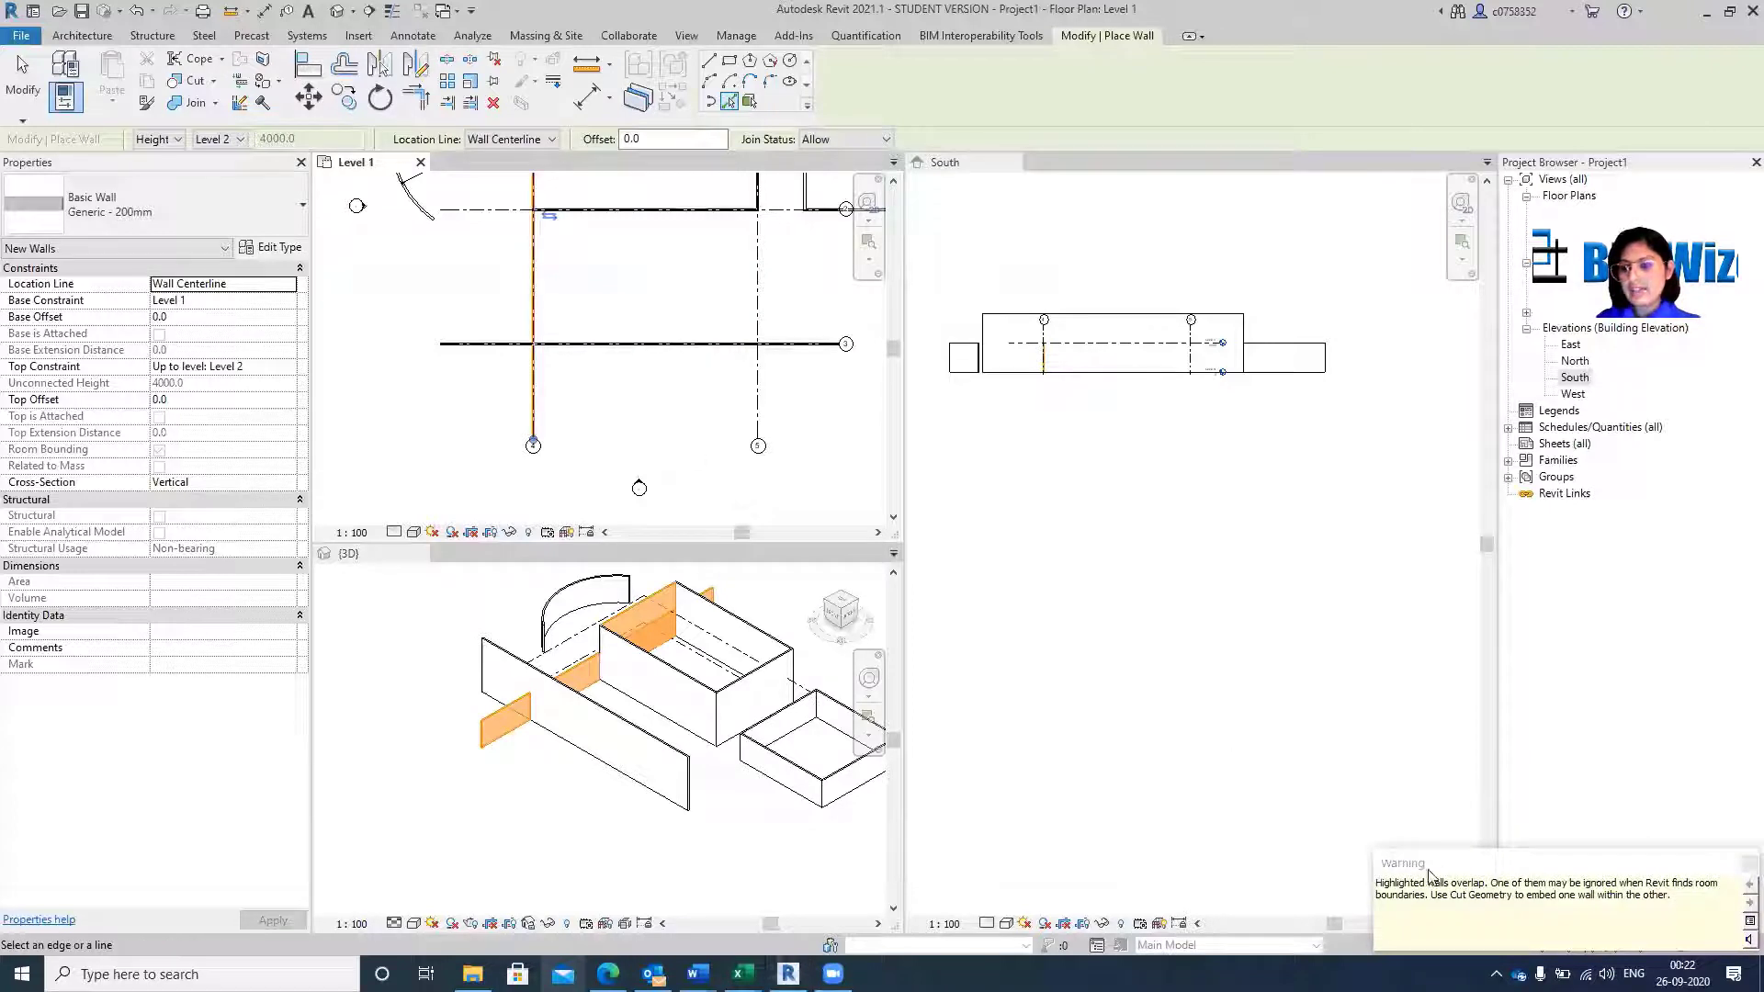
drag(1500, 860, 765, 511)
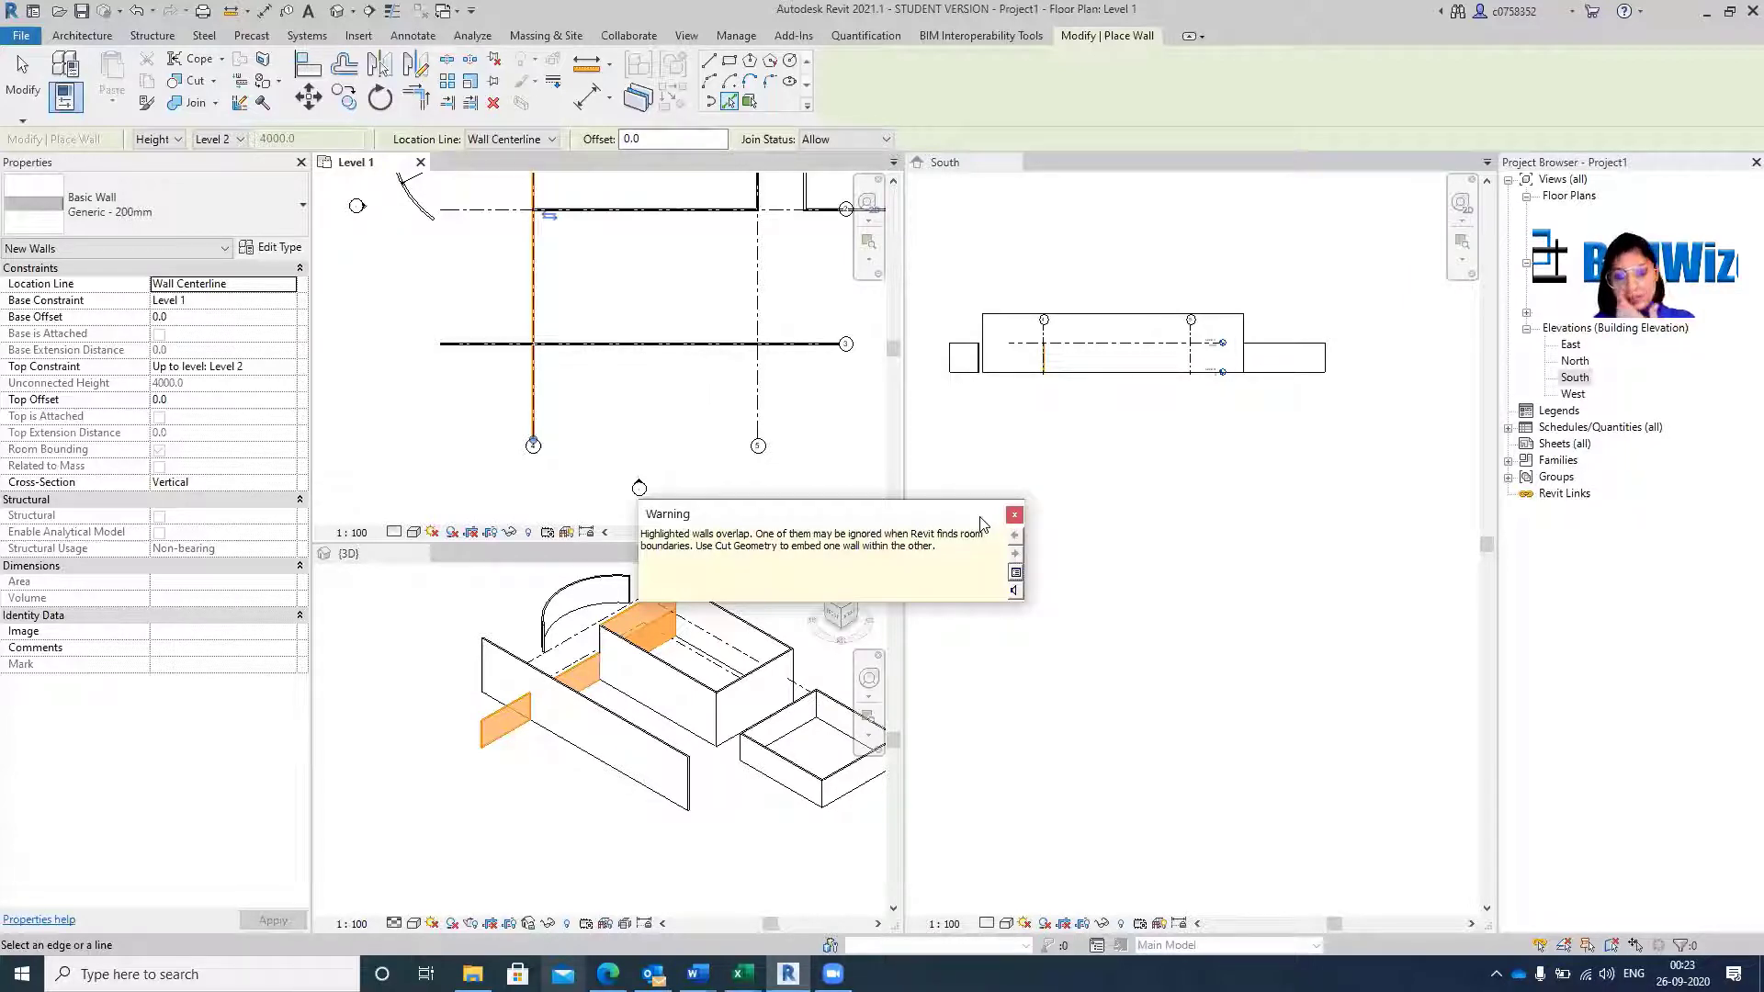
Dismiss the overlap warnings, leave the wall command and delete the long wall along grid 4 in the 3D view.
click(1014, 514)
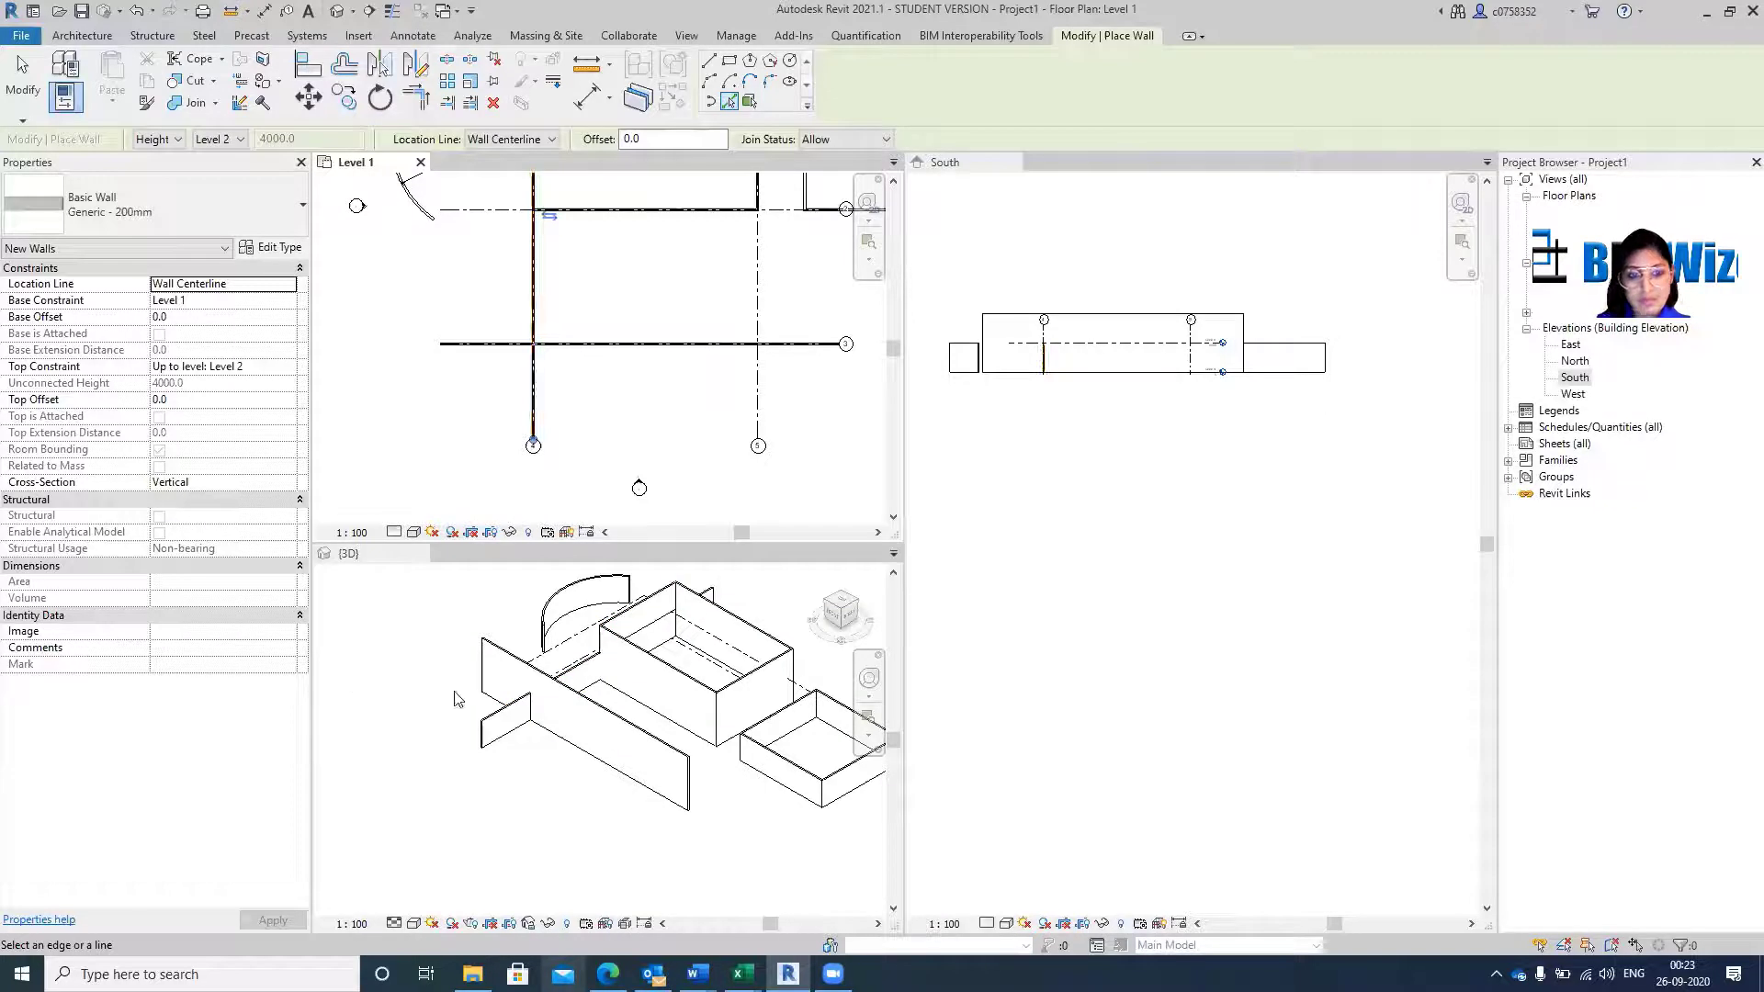
click(482, 750)
click(485, 746)
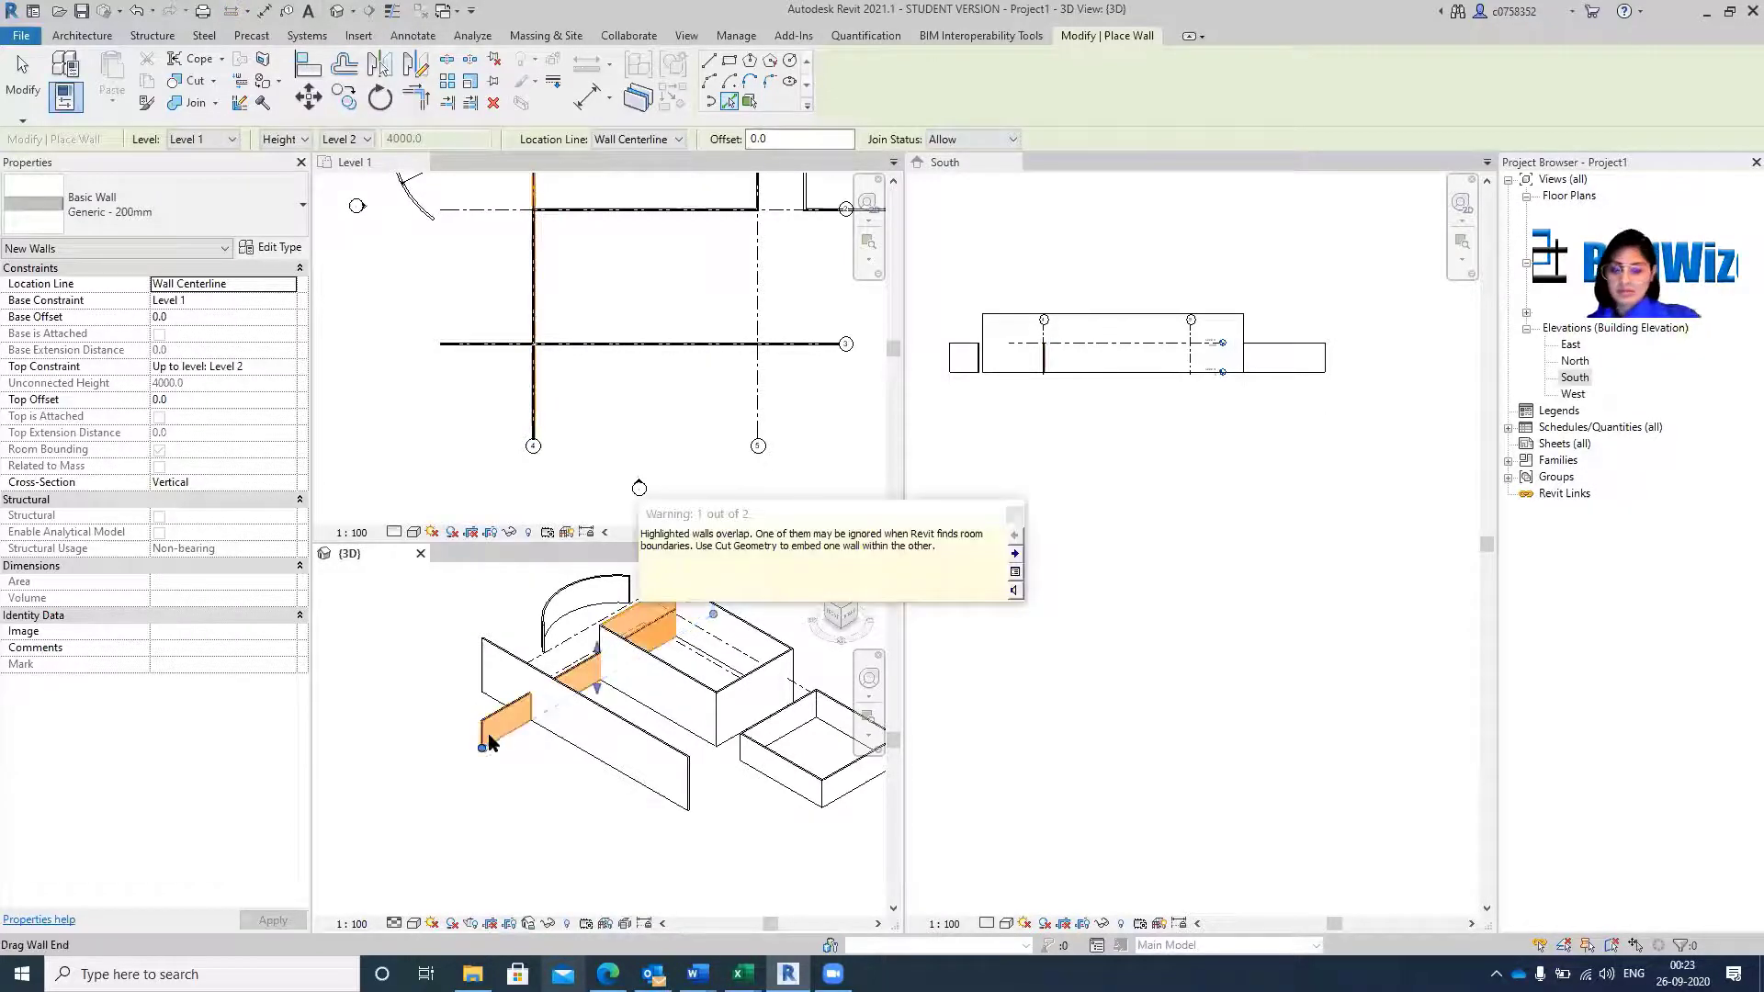
key(Escape)
key(Escape)
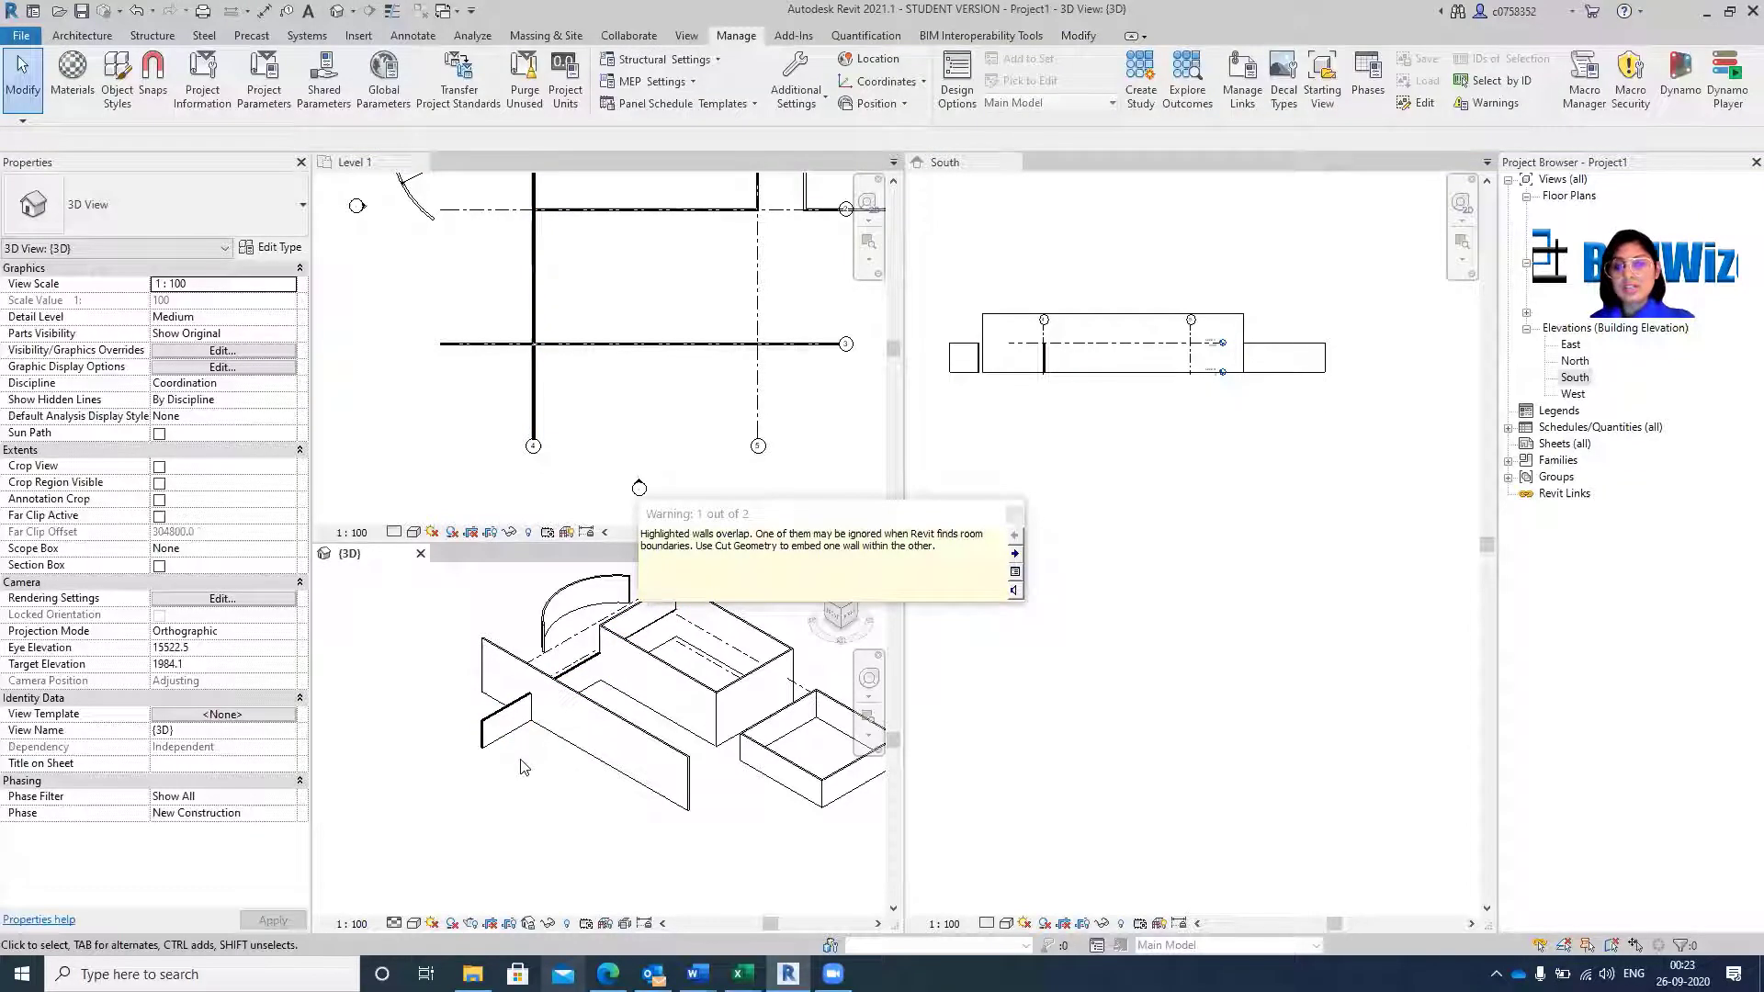
click(1014, 514)
click(488, 728)
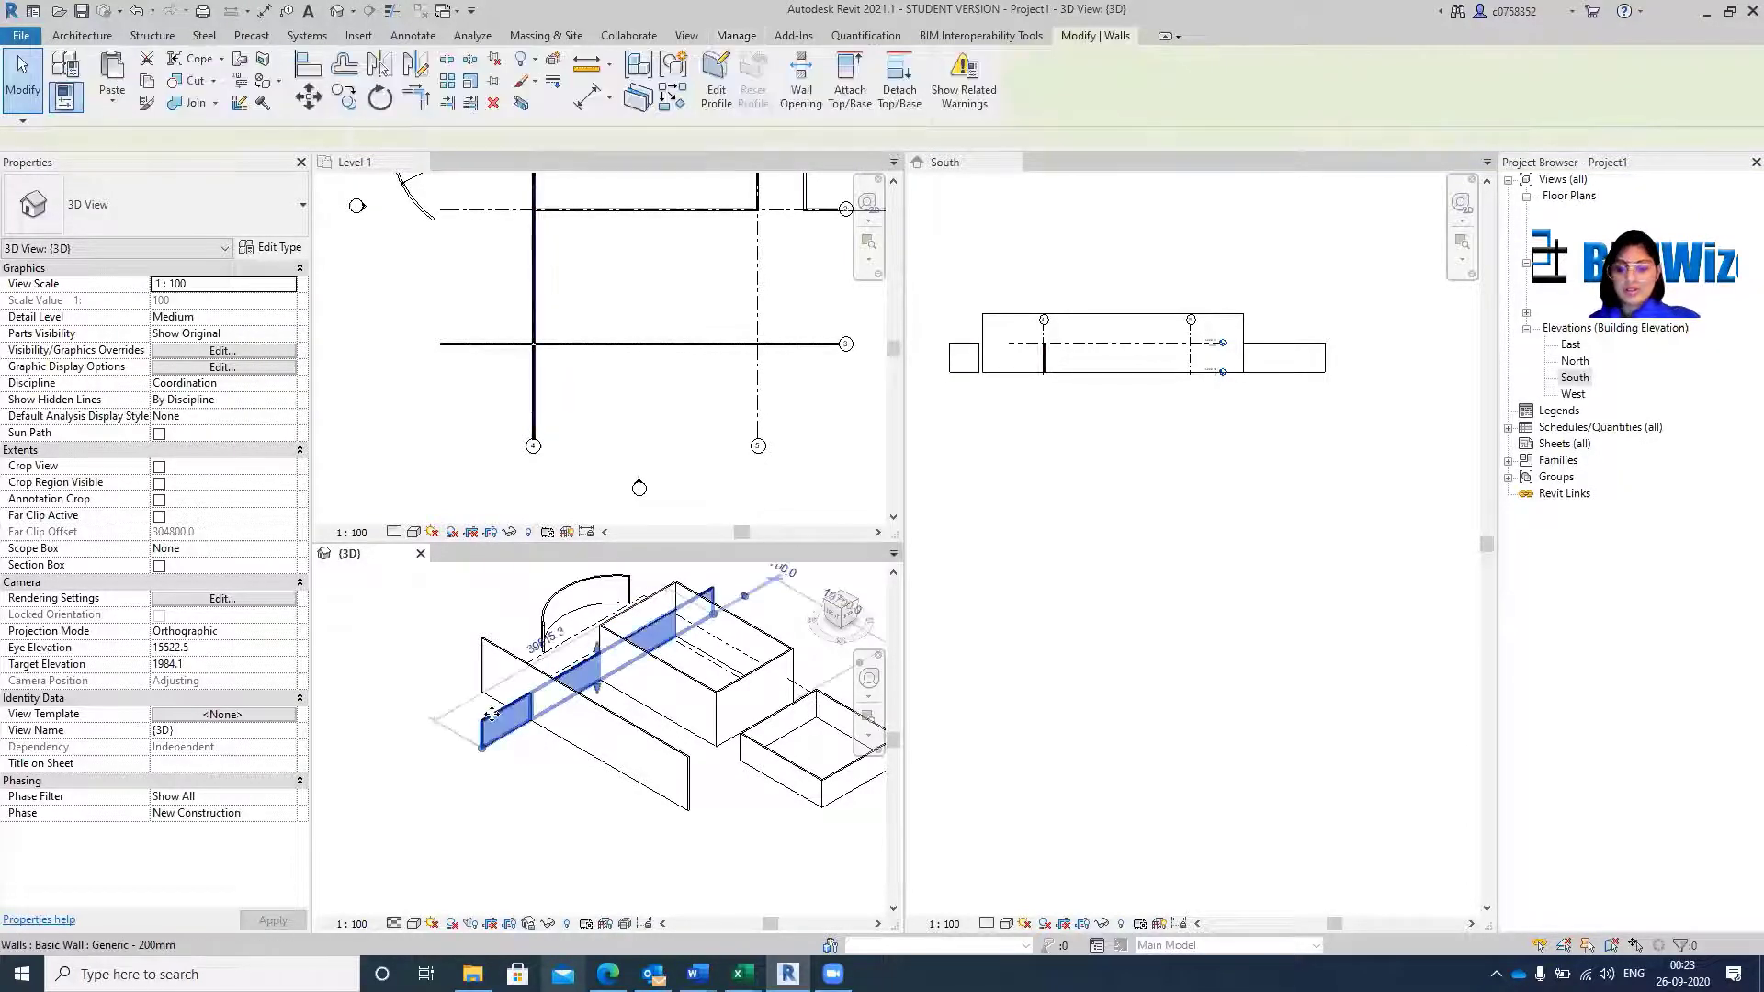
click(488, 728)
key(Delete)
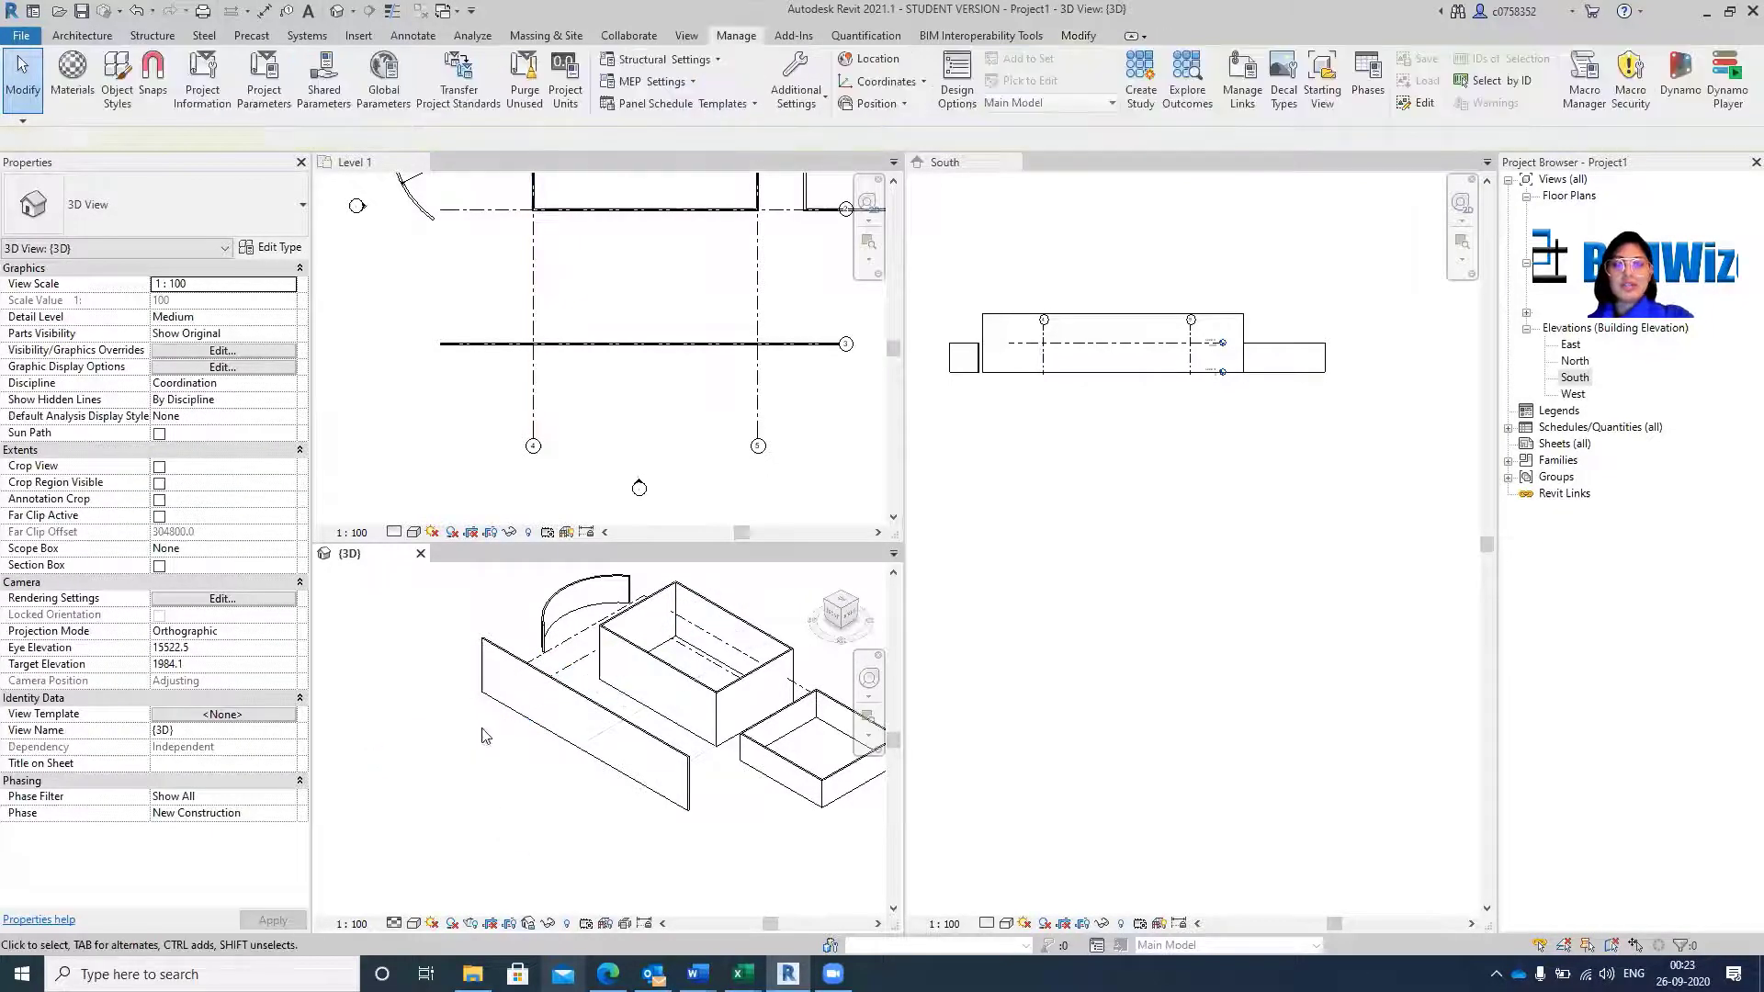
Select the central room's upper wall in the Level 1 plan and look at its type properties, closing them without changes.
scroll(663, 277, down, 3)
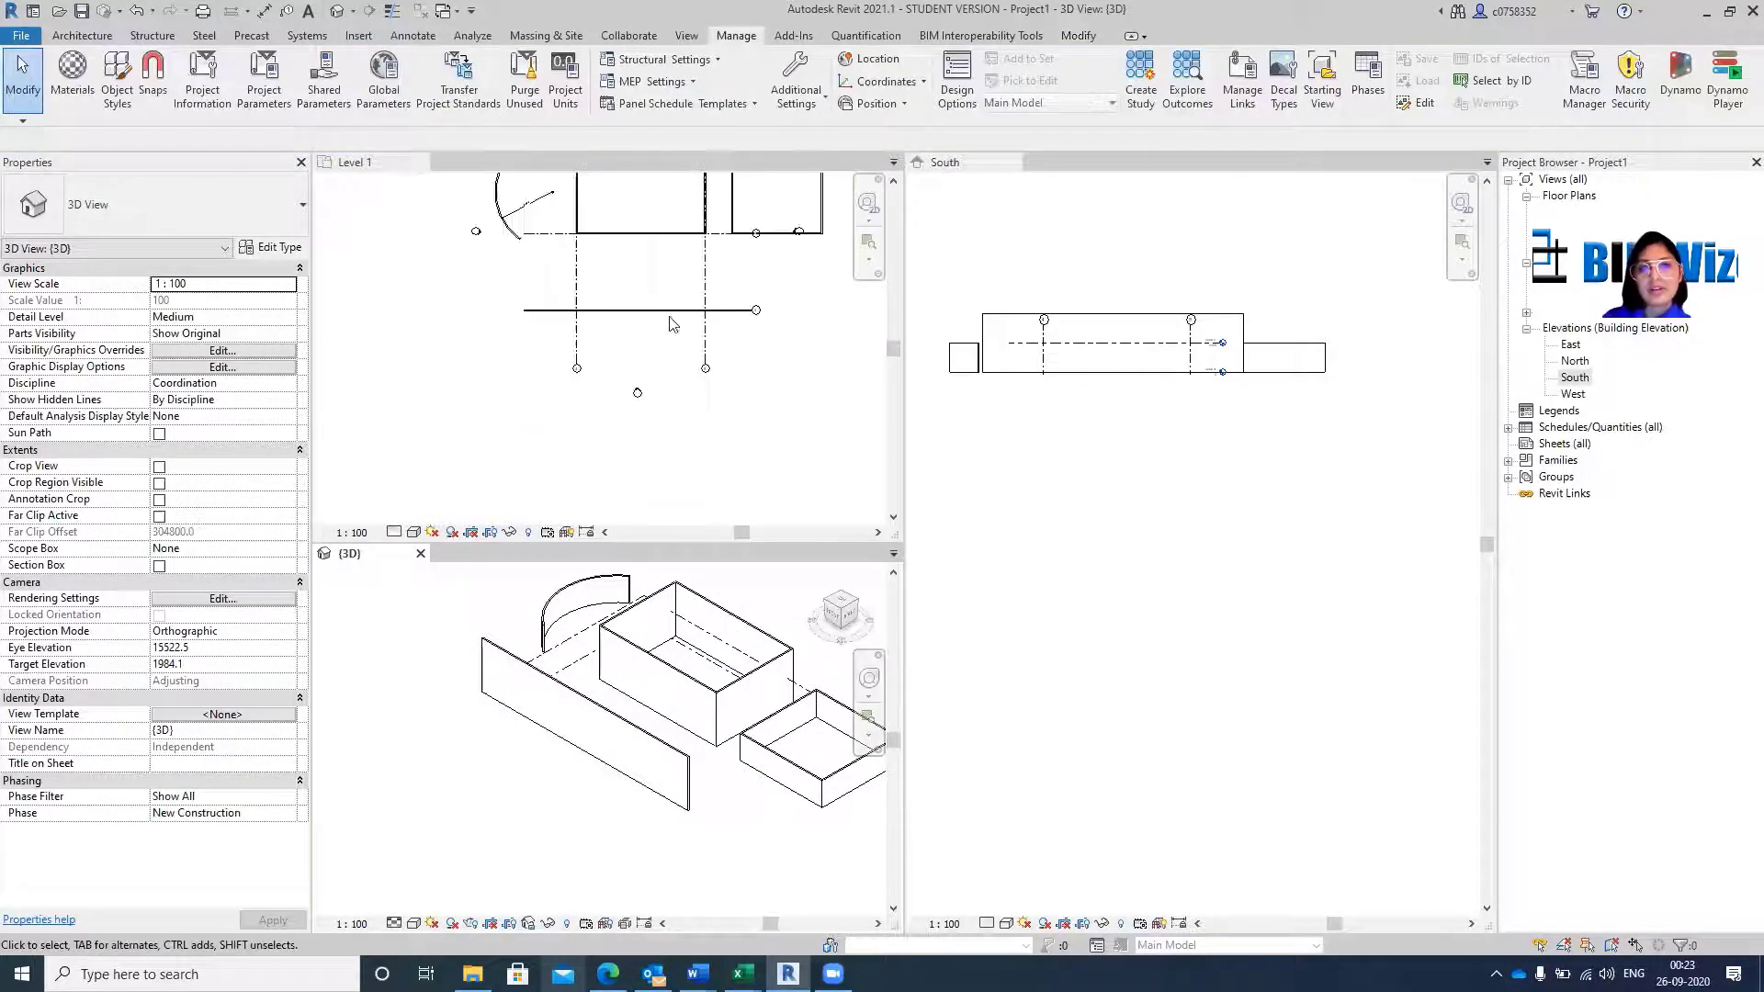
click(669, 326)
scroll(524, 419, down, 5)
scroll(525, 303, up, 5)
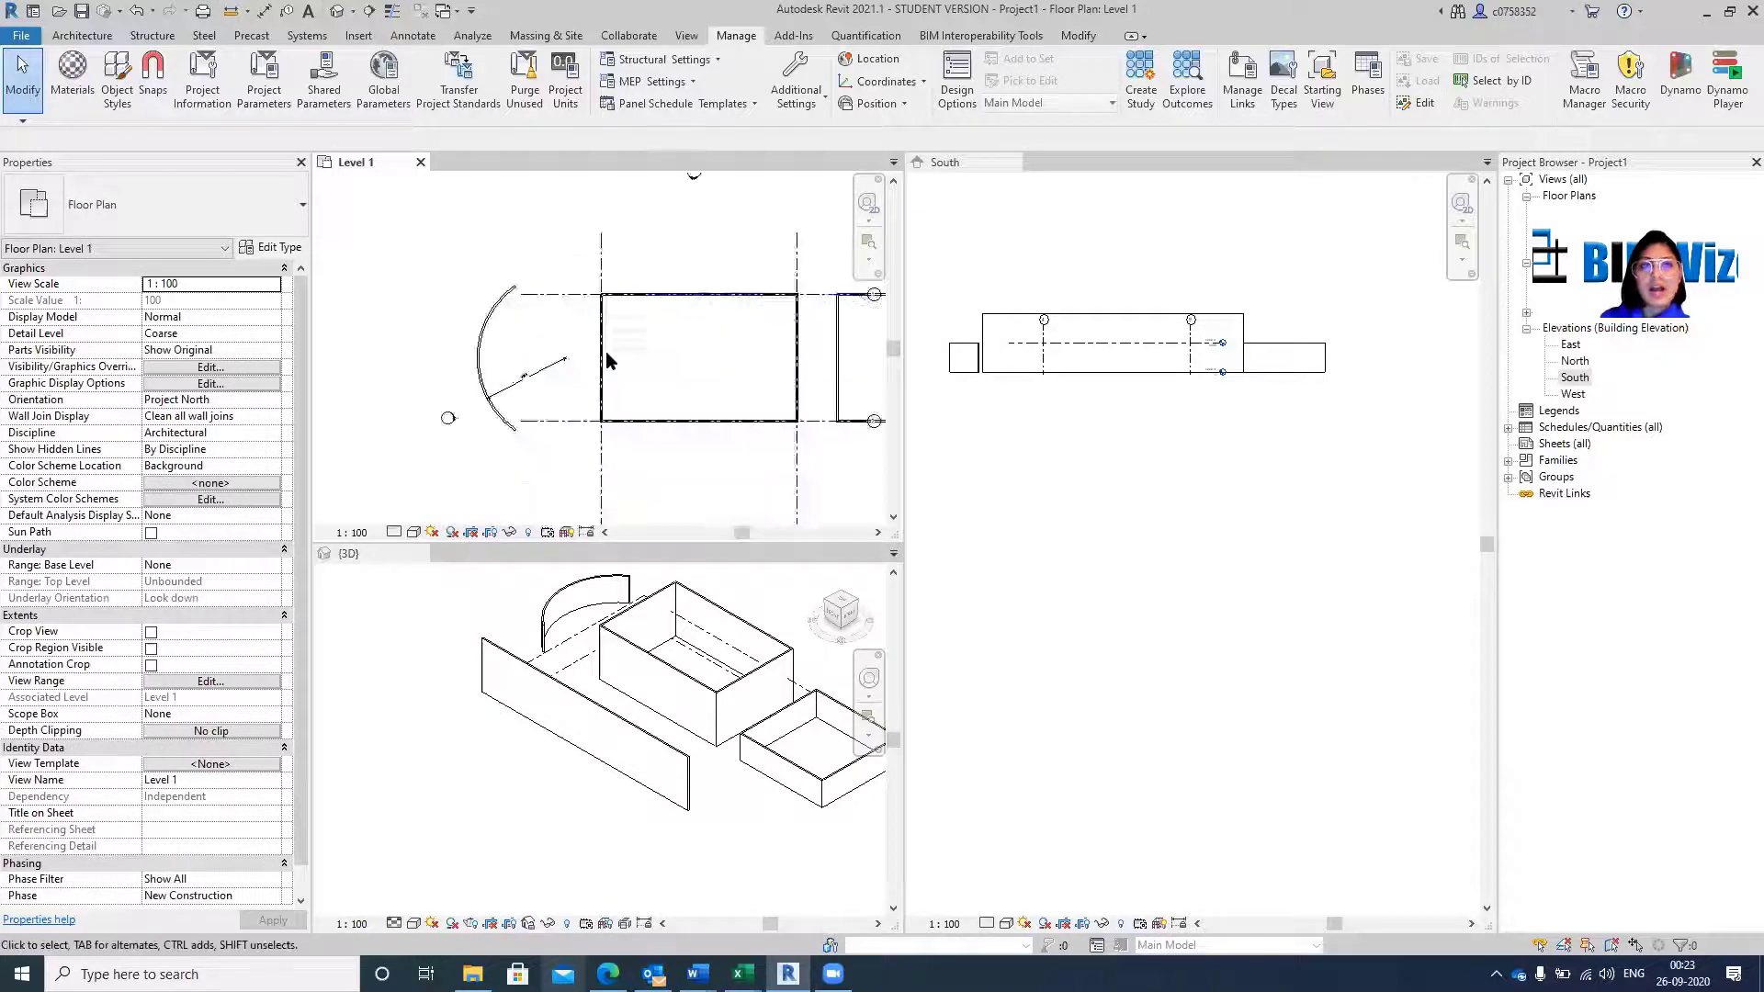
middle_drag(744, 382, 556, 372)
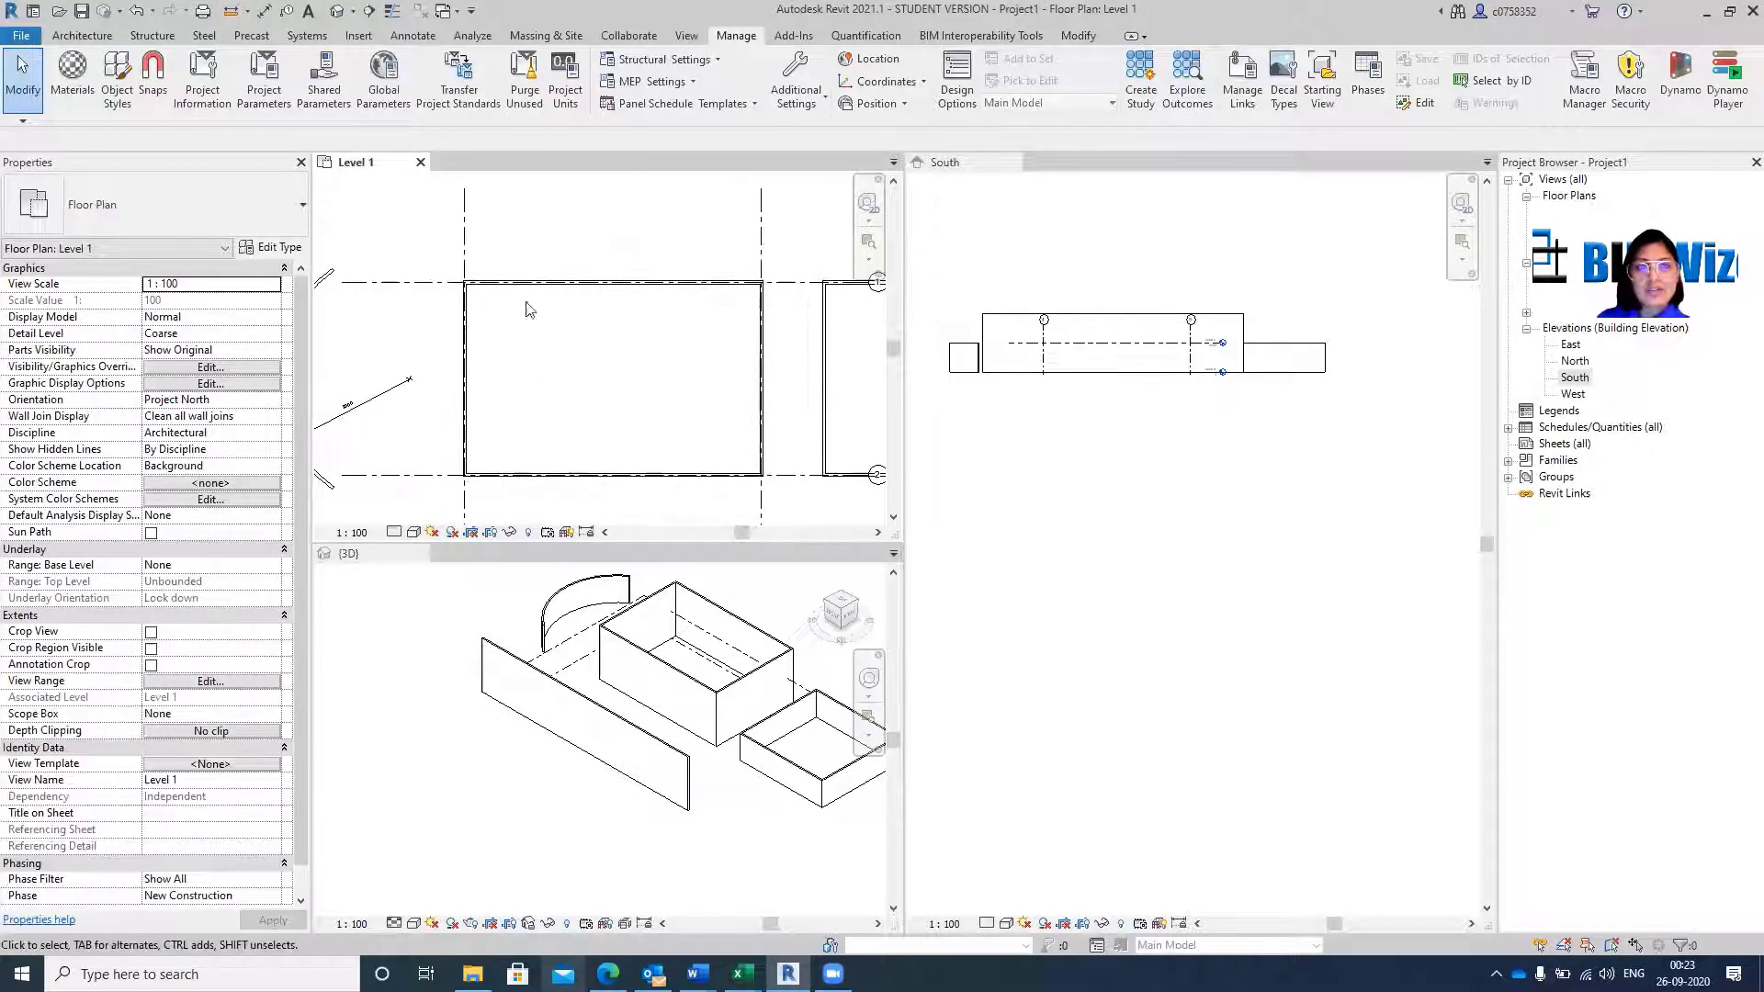
scroll(478, 285, up, 5)
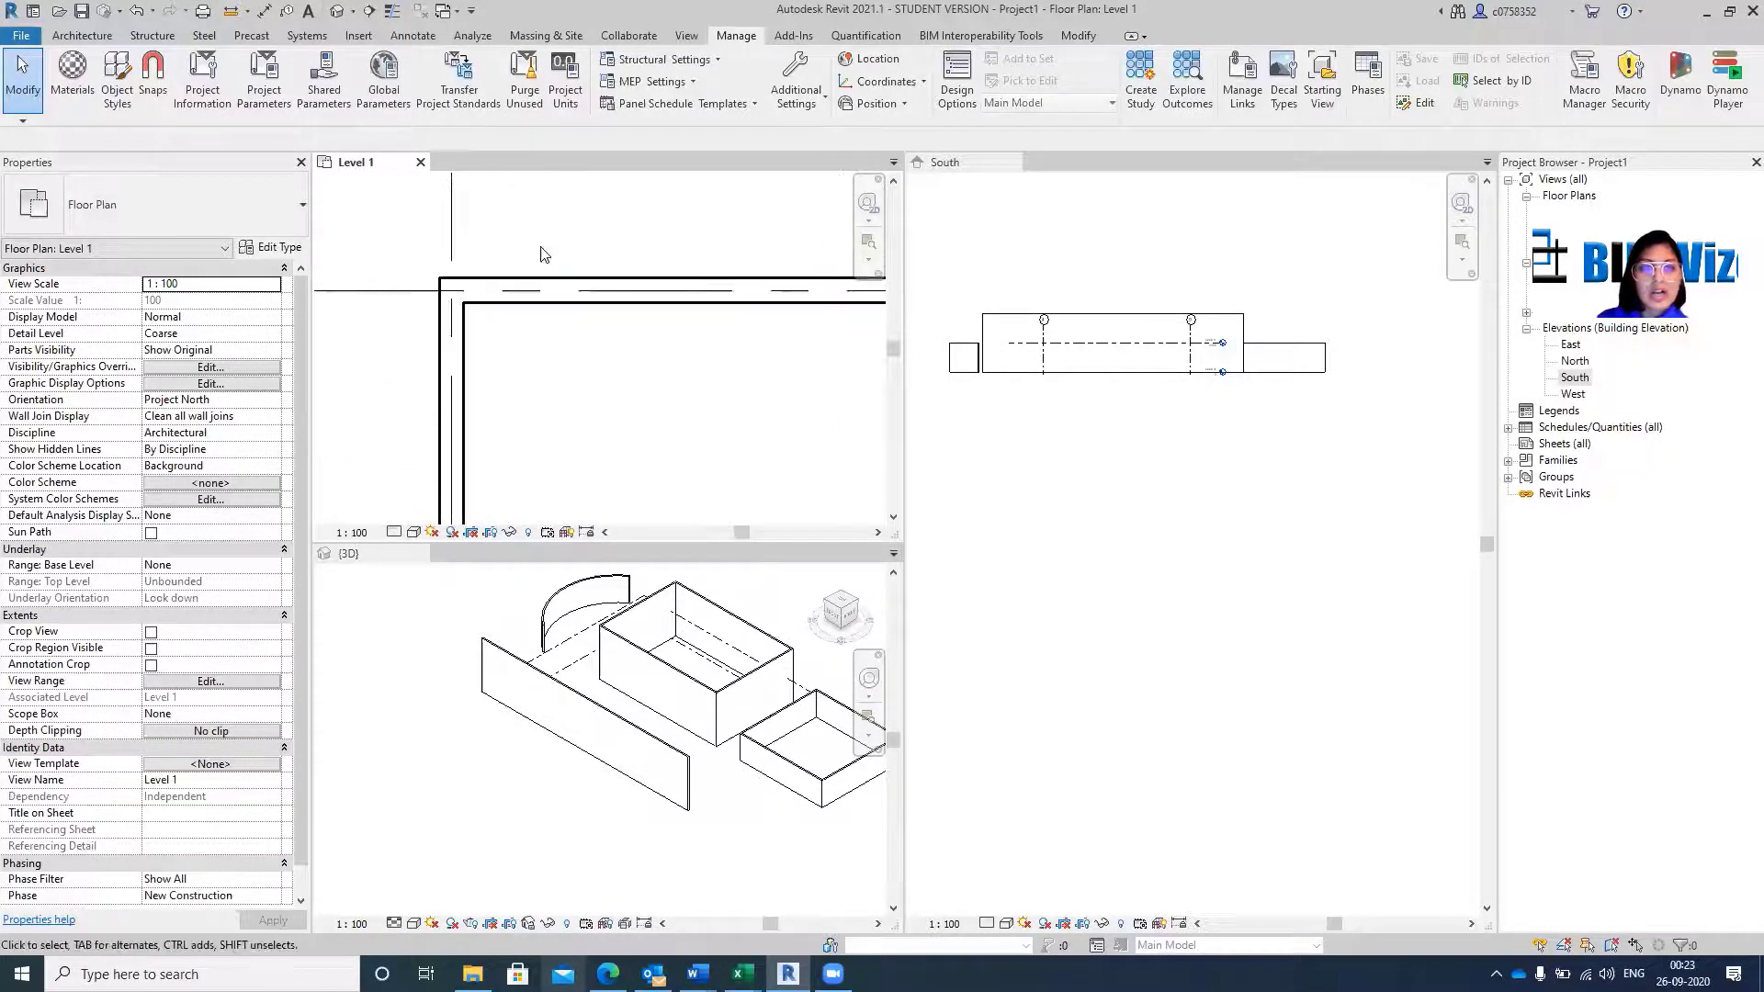
click(519, 291)
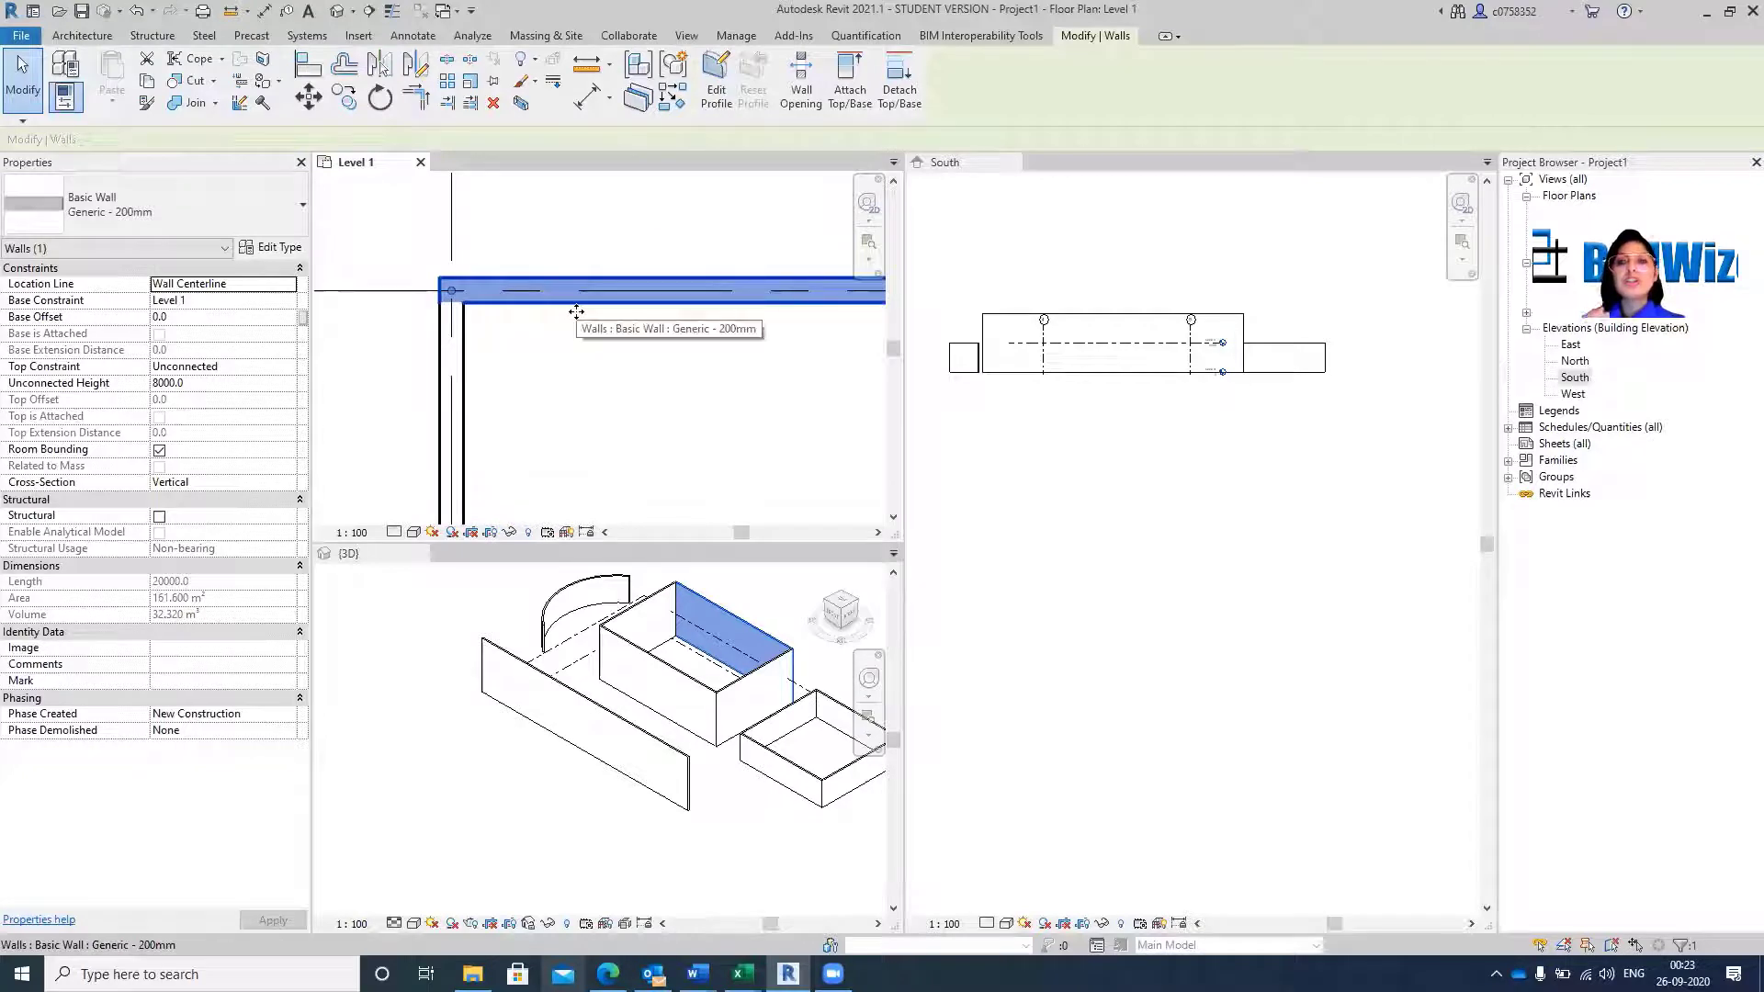
click(294, 250)
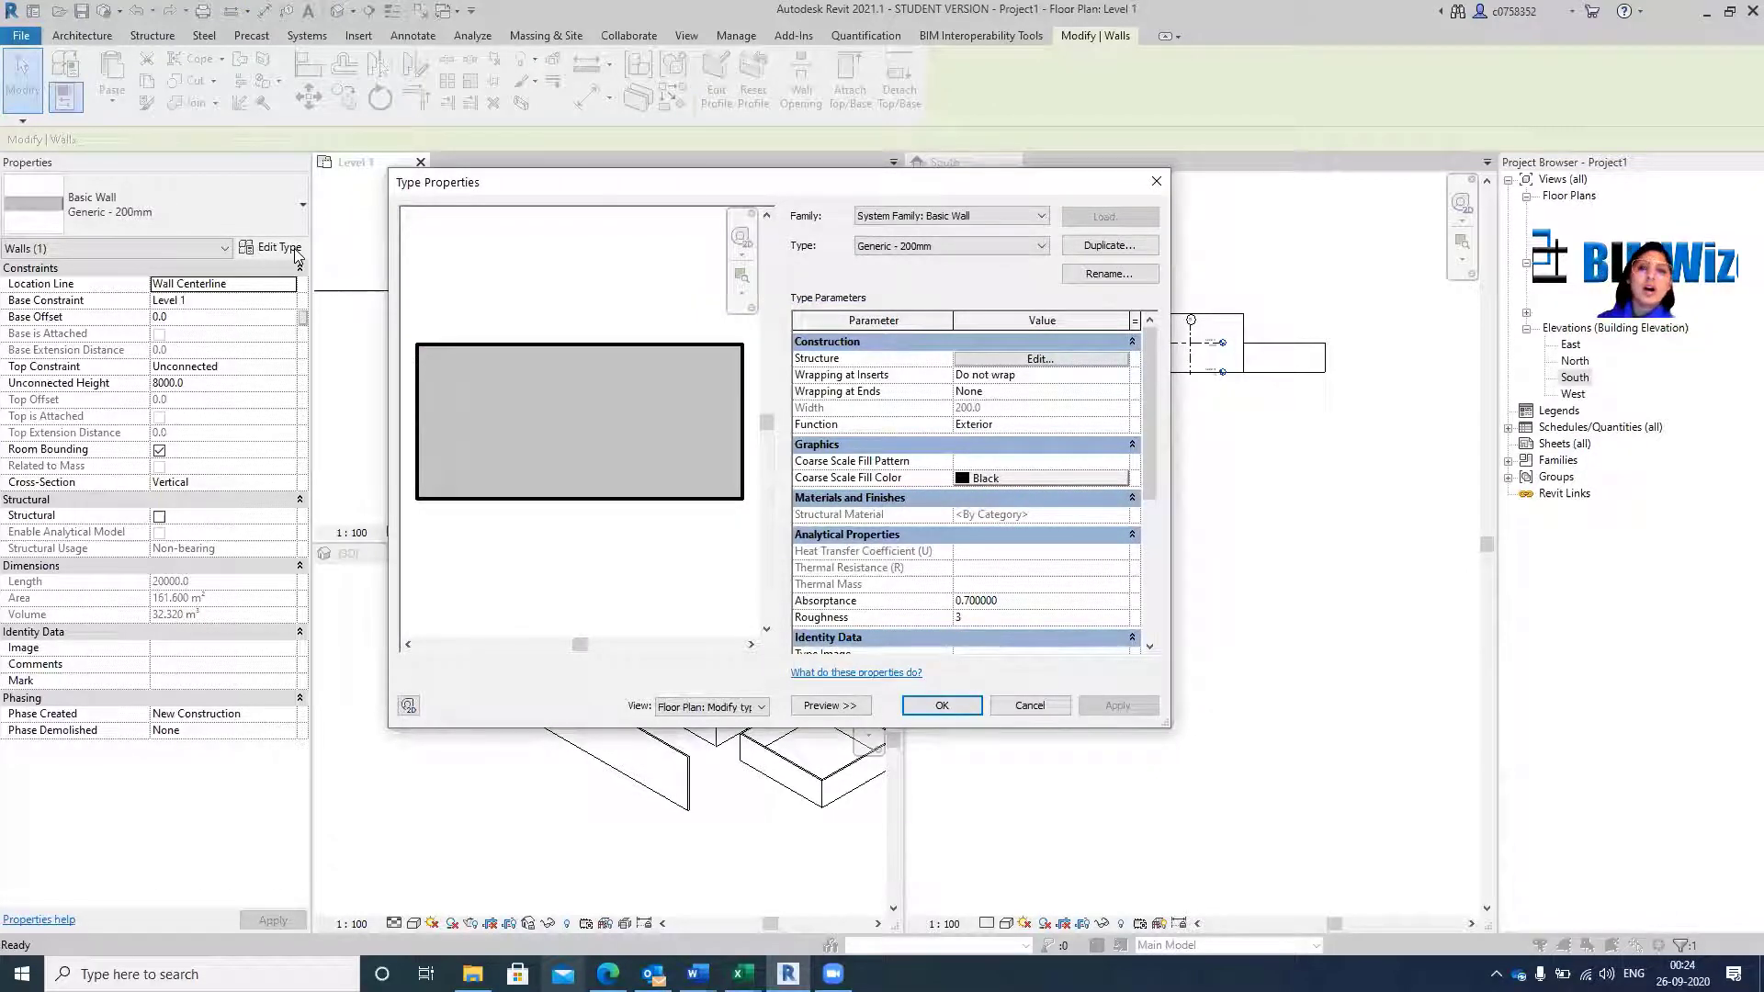
click(1156, 181)
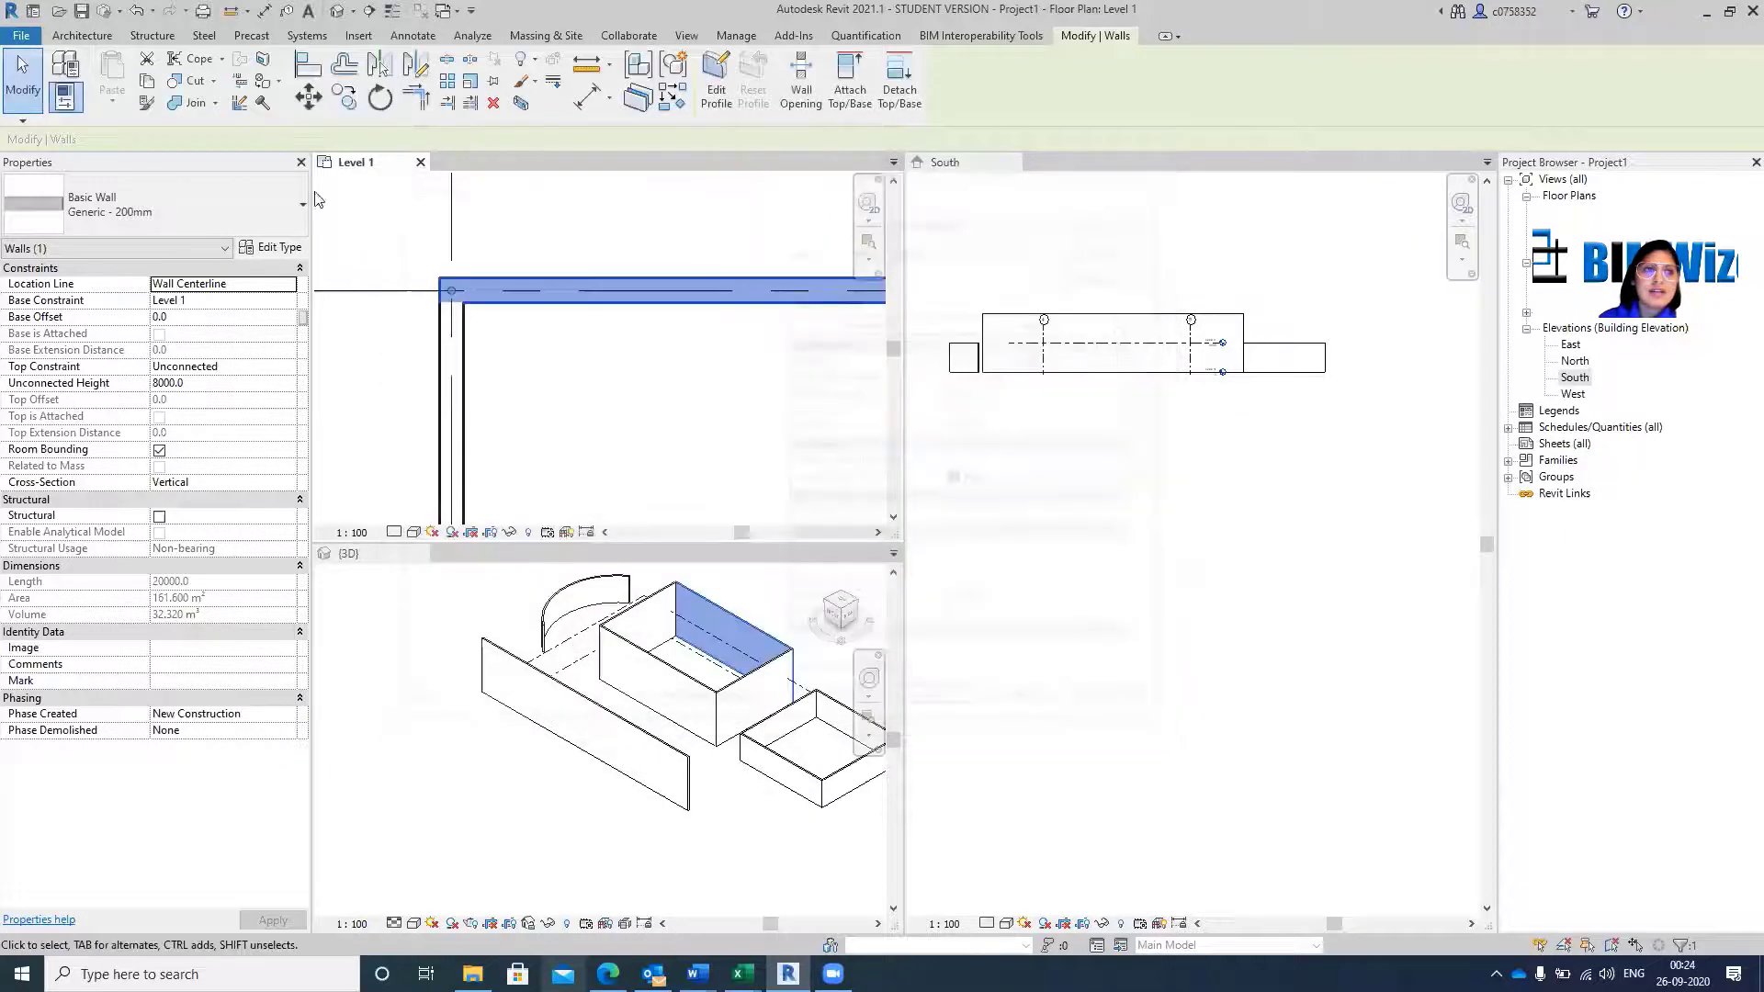
Browse the basic, curtain and stacked wall types available for the selected wall, and deselect the wall.
click(282, 215)
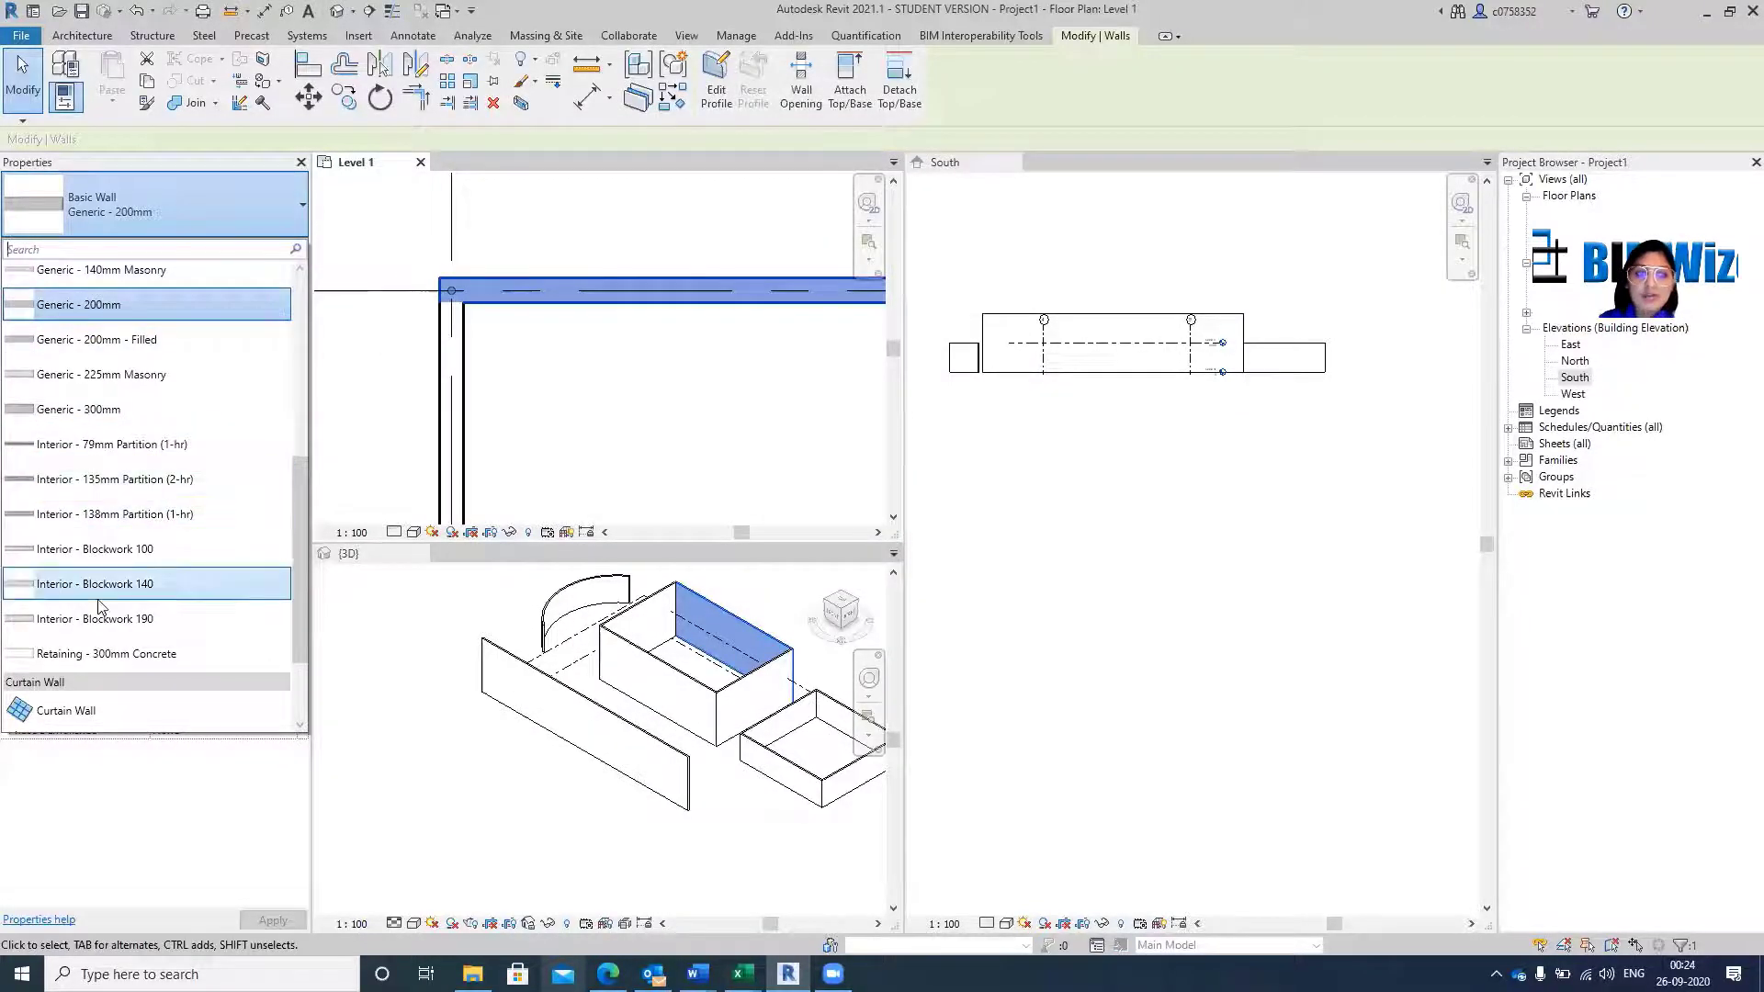
scroll(101, 625, down, 1)
scroll(120, 551, up, 3)
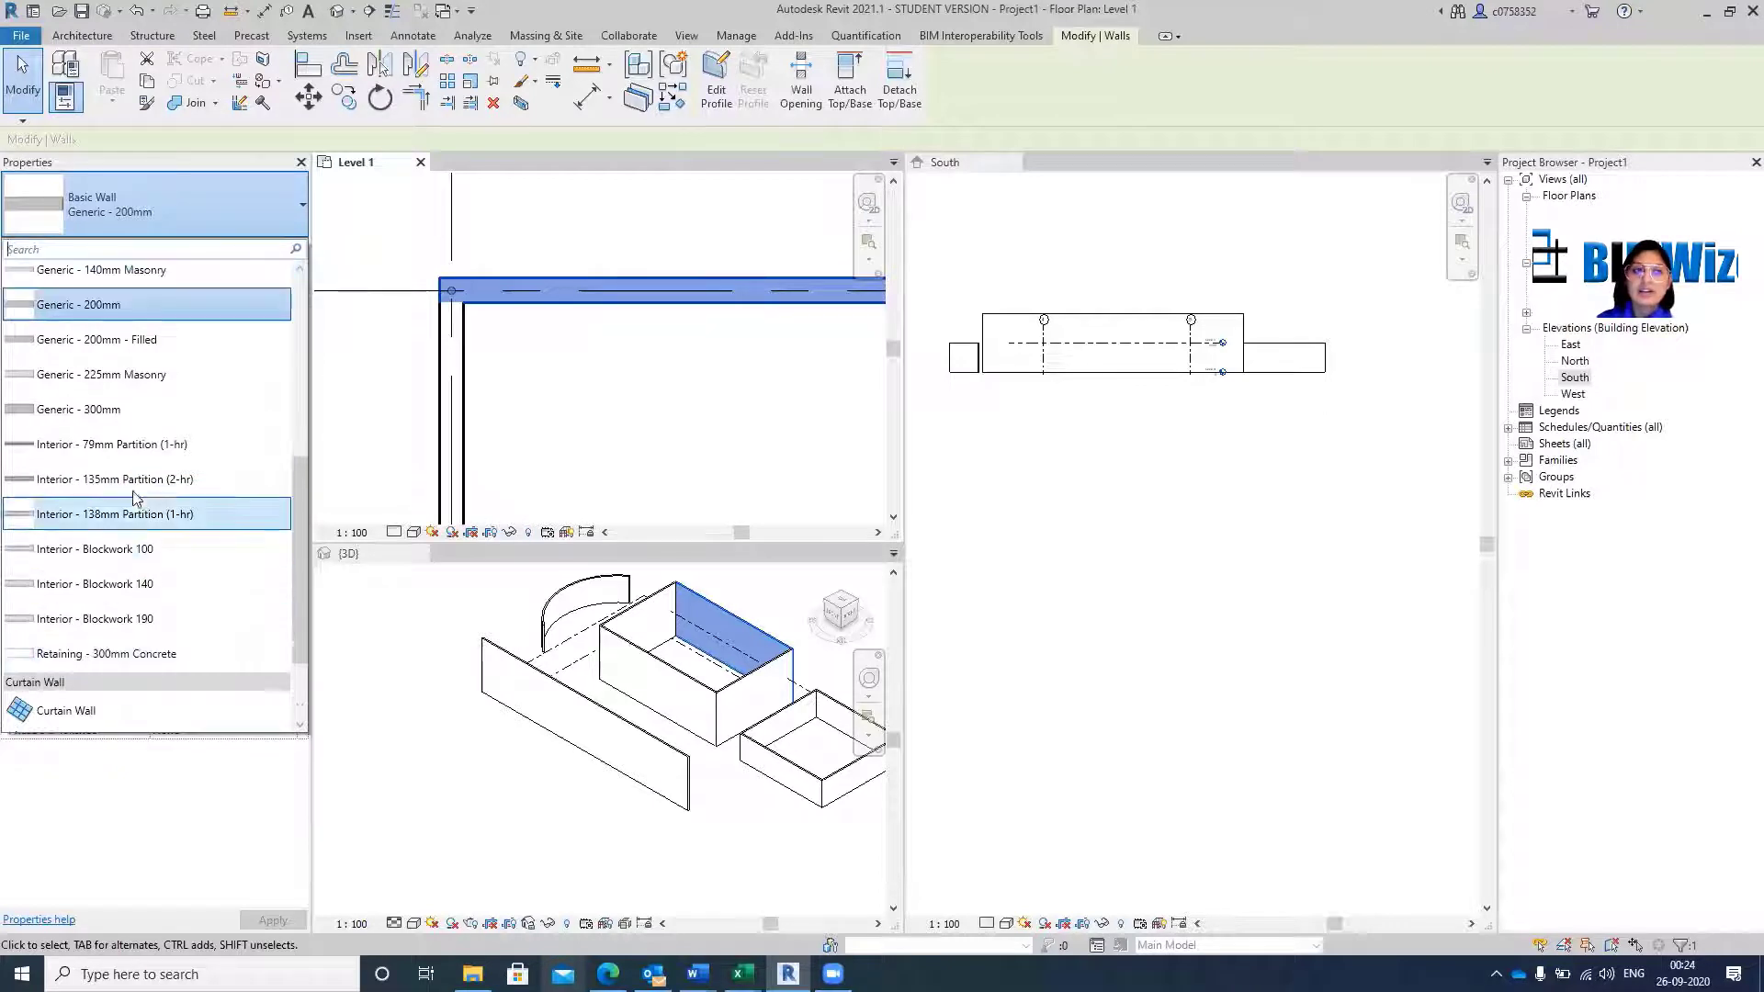
scroll(137, 404, up, 2)
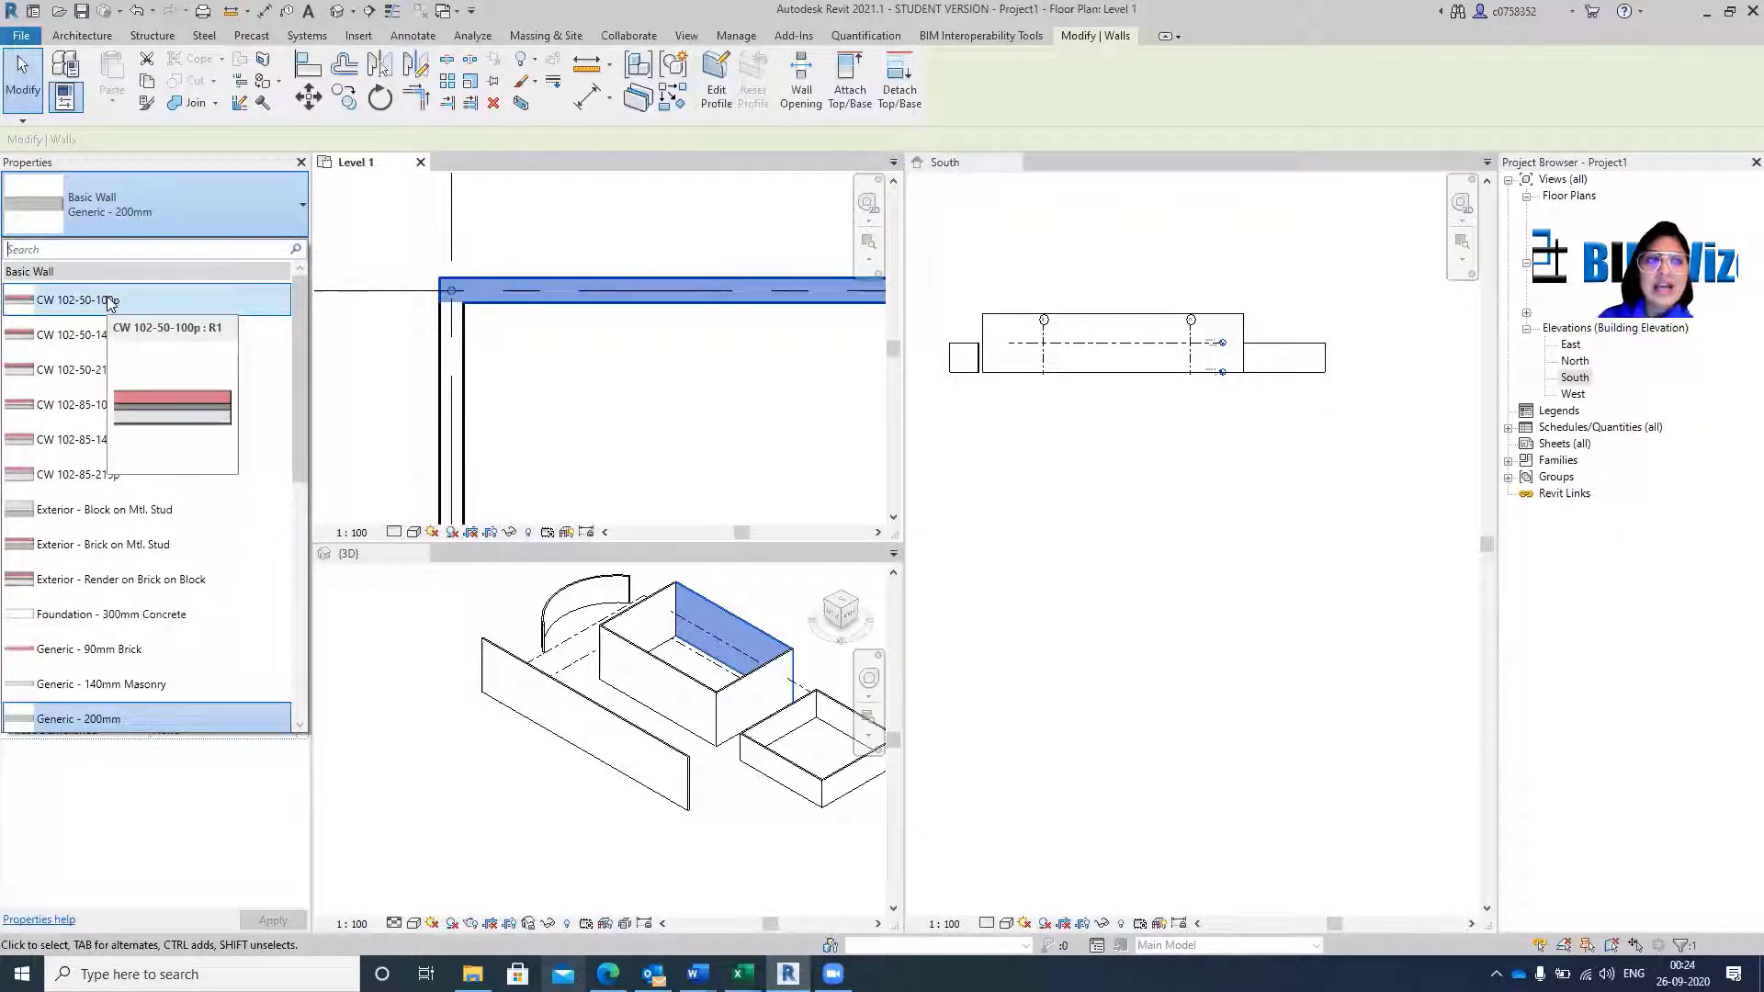
scroll(92, 414, down, 5)
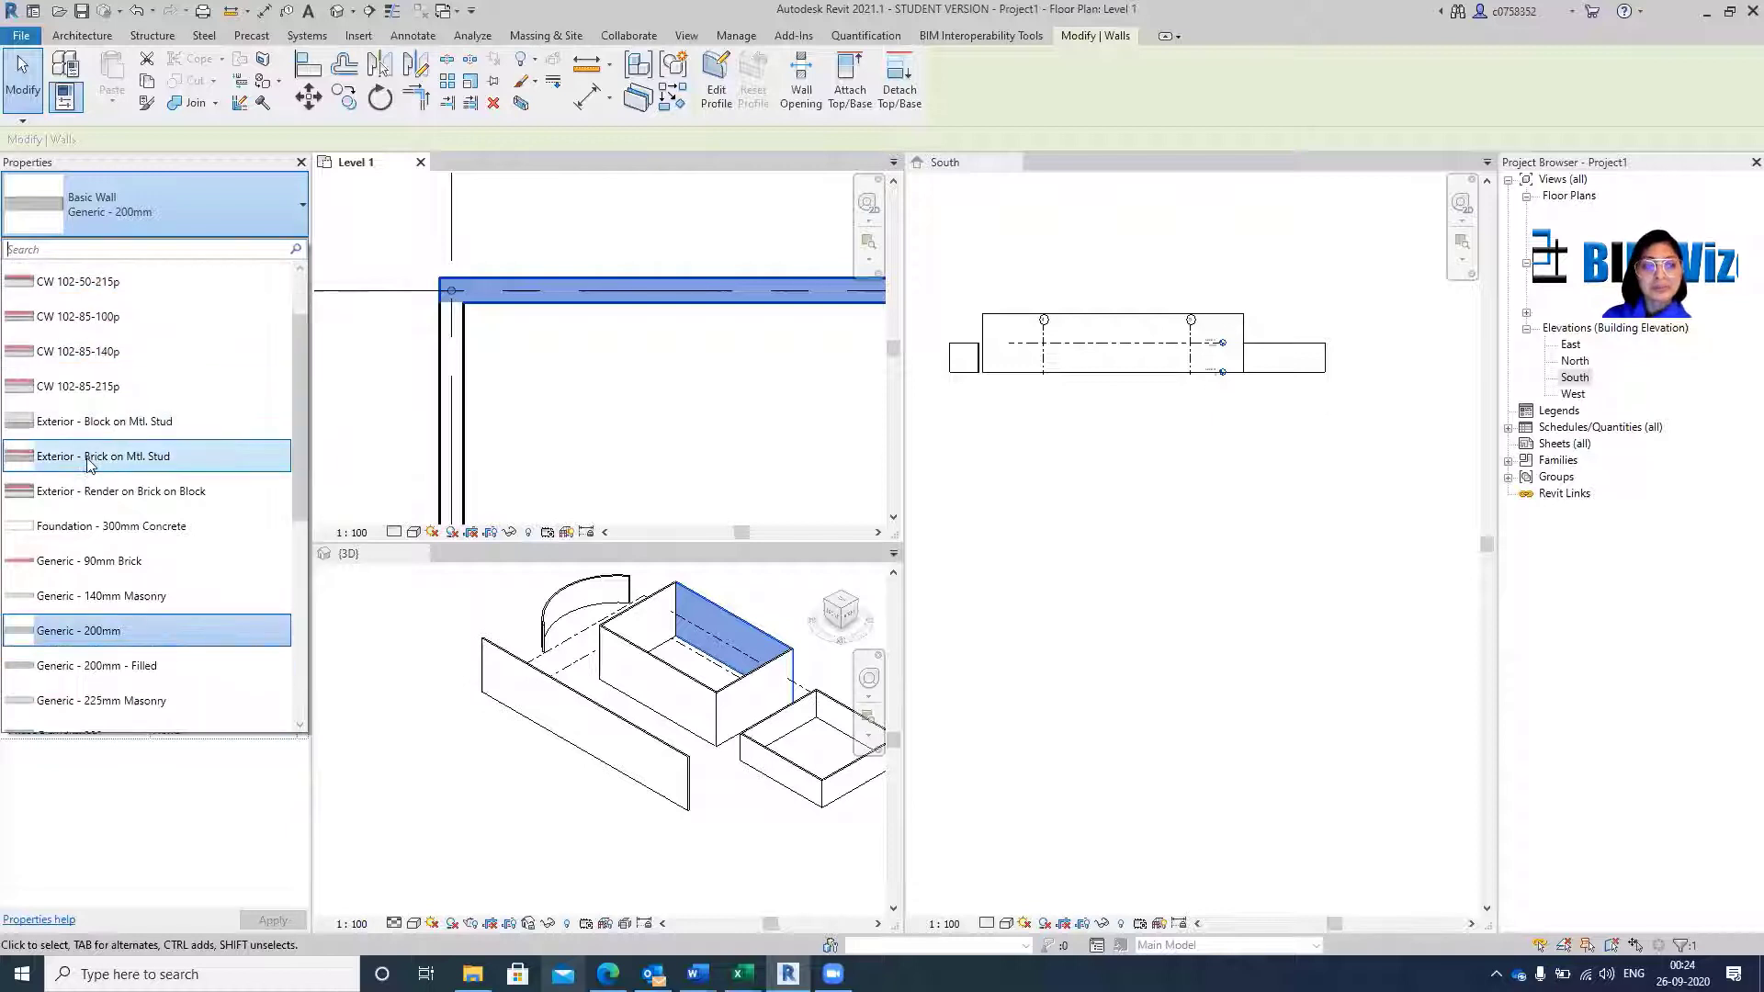
scroll(89, 483, down, 4)
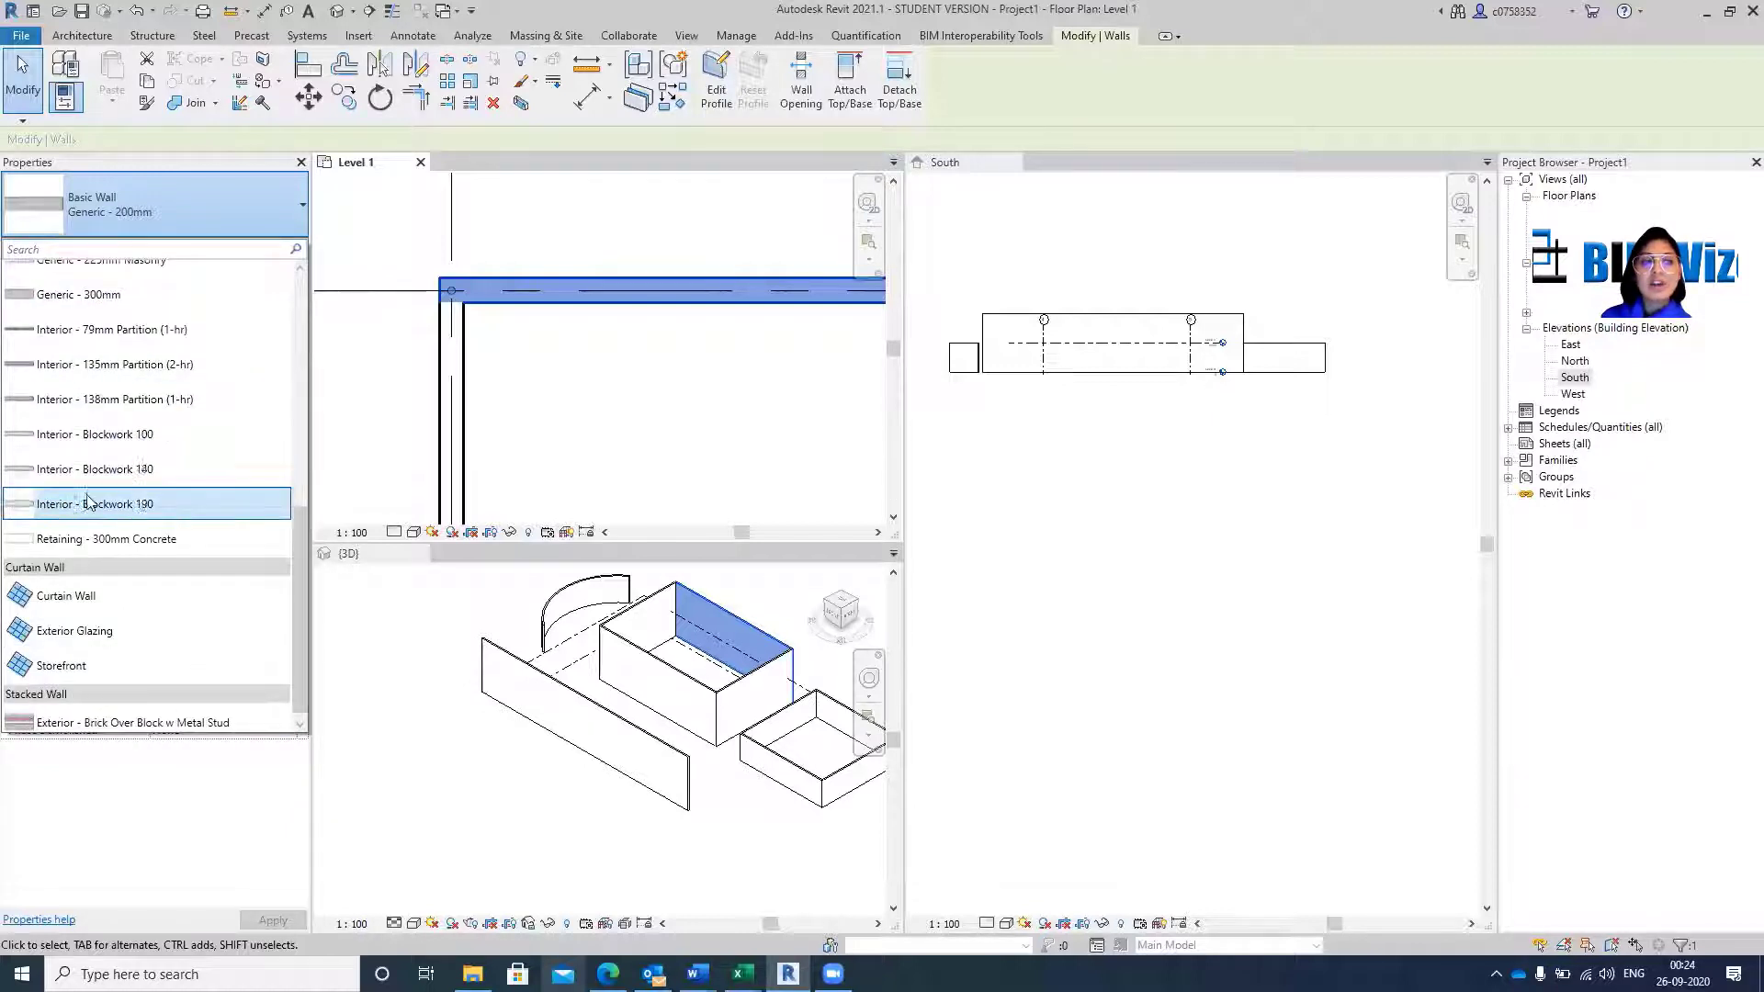
scroll(87, 505, up, 3)
scroll(86, 505, up, 3)
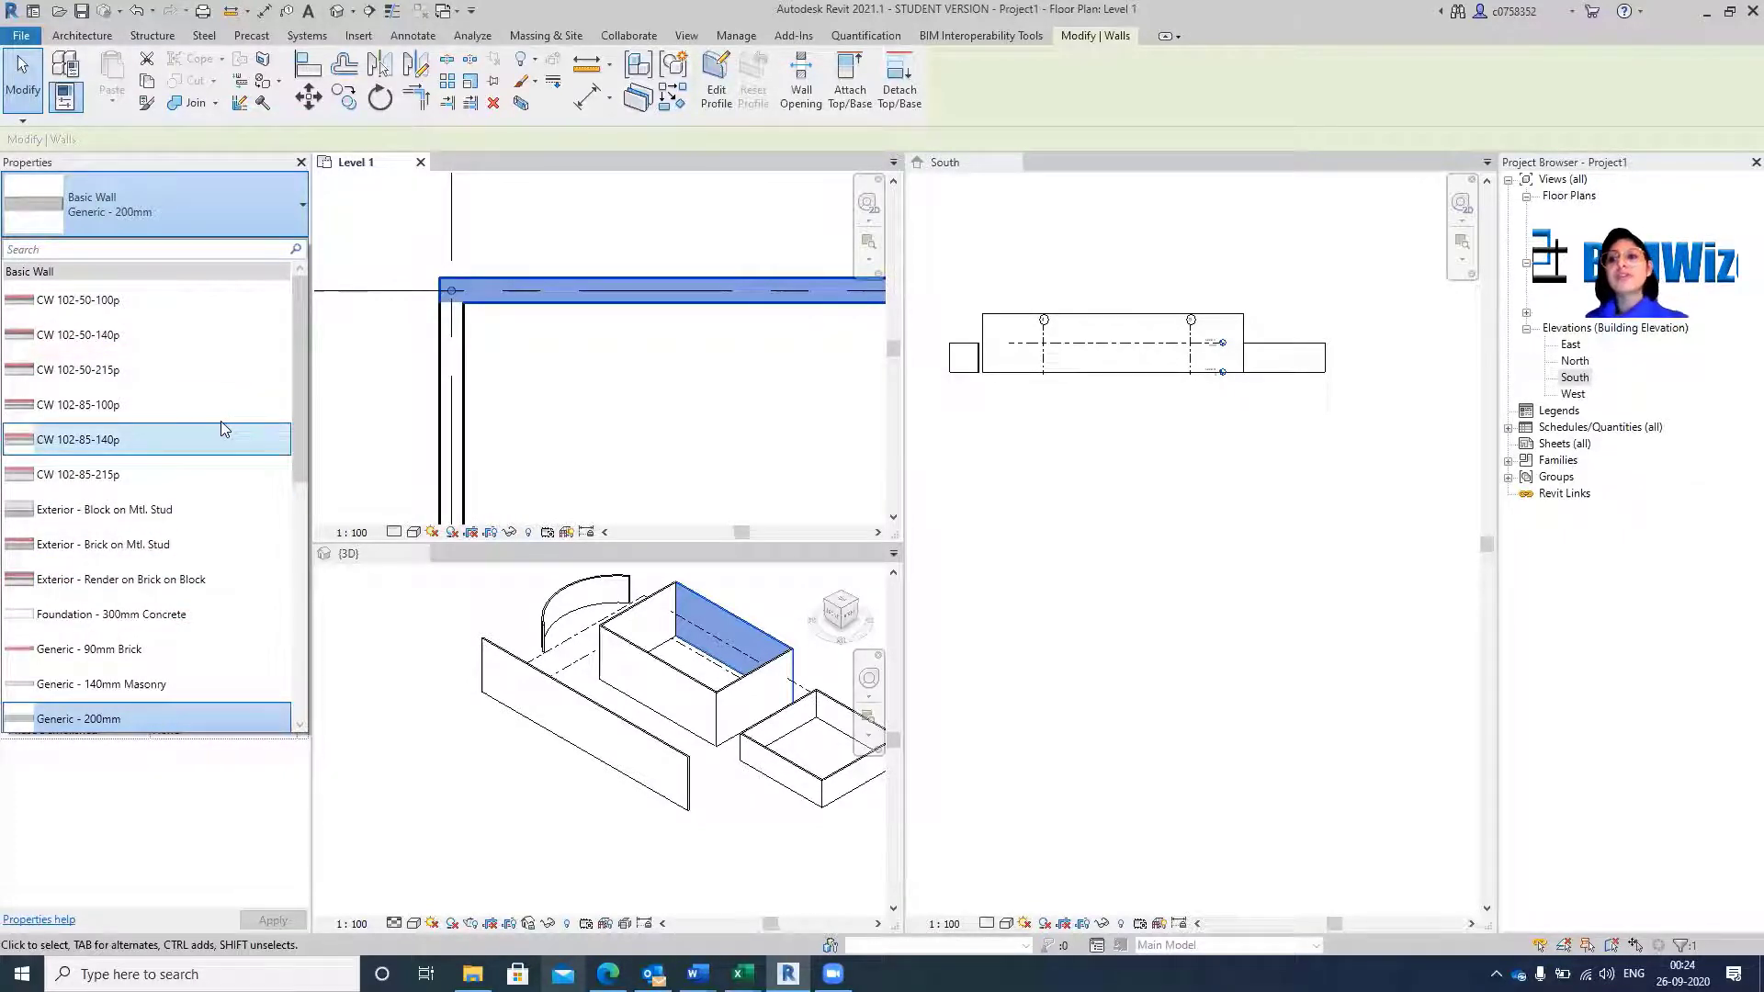
click(381, 244)
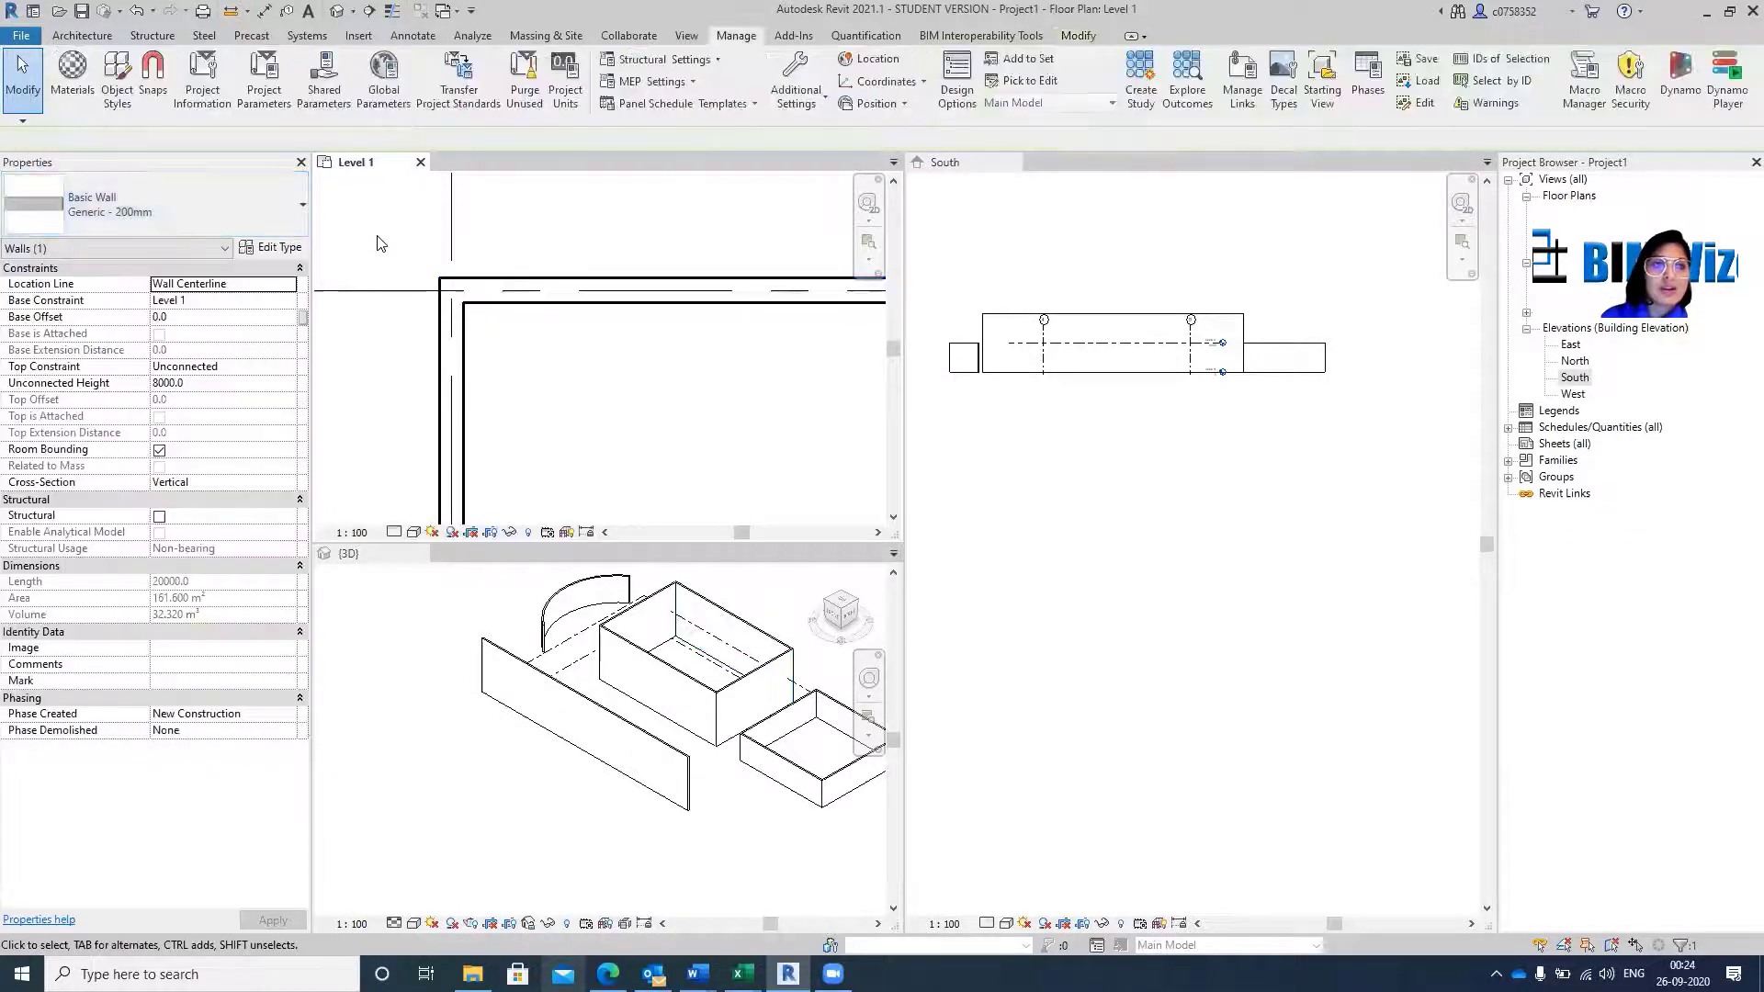
Open the type properties of the central room's upper Generic - 200mm wall, closing the floor plan's type properties.
click(275, 247)
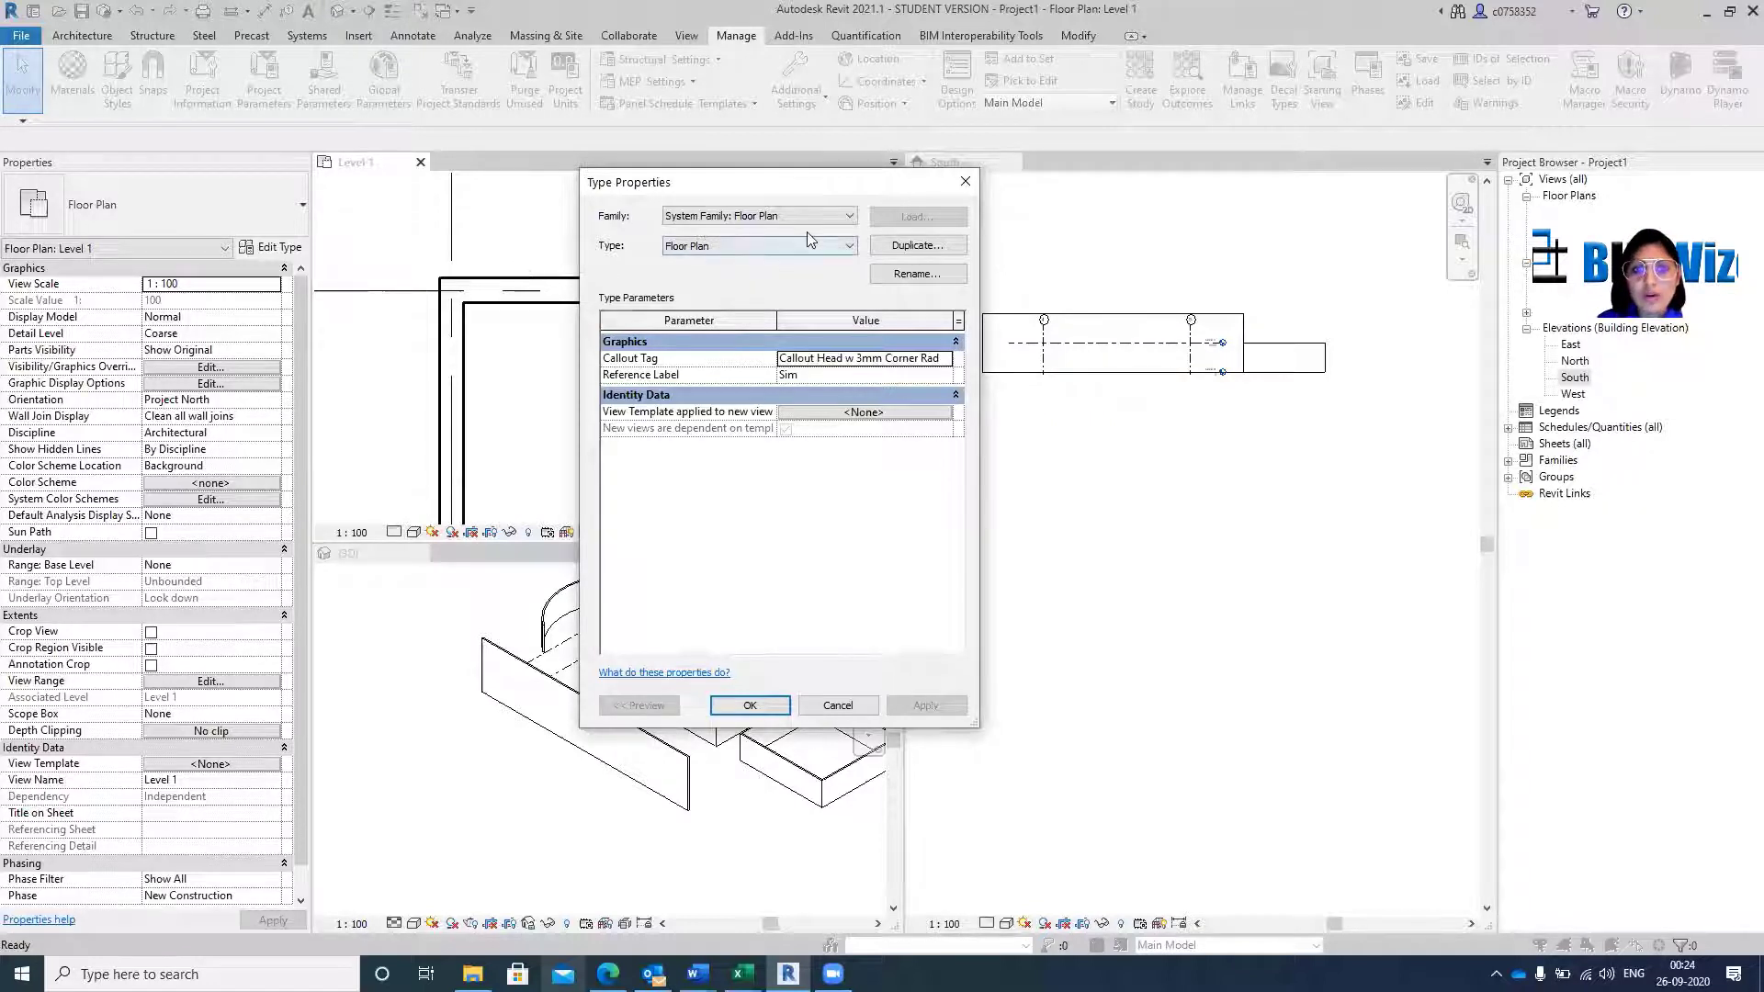
click(965, 182)
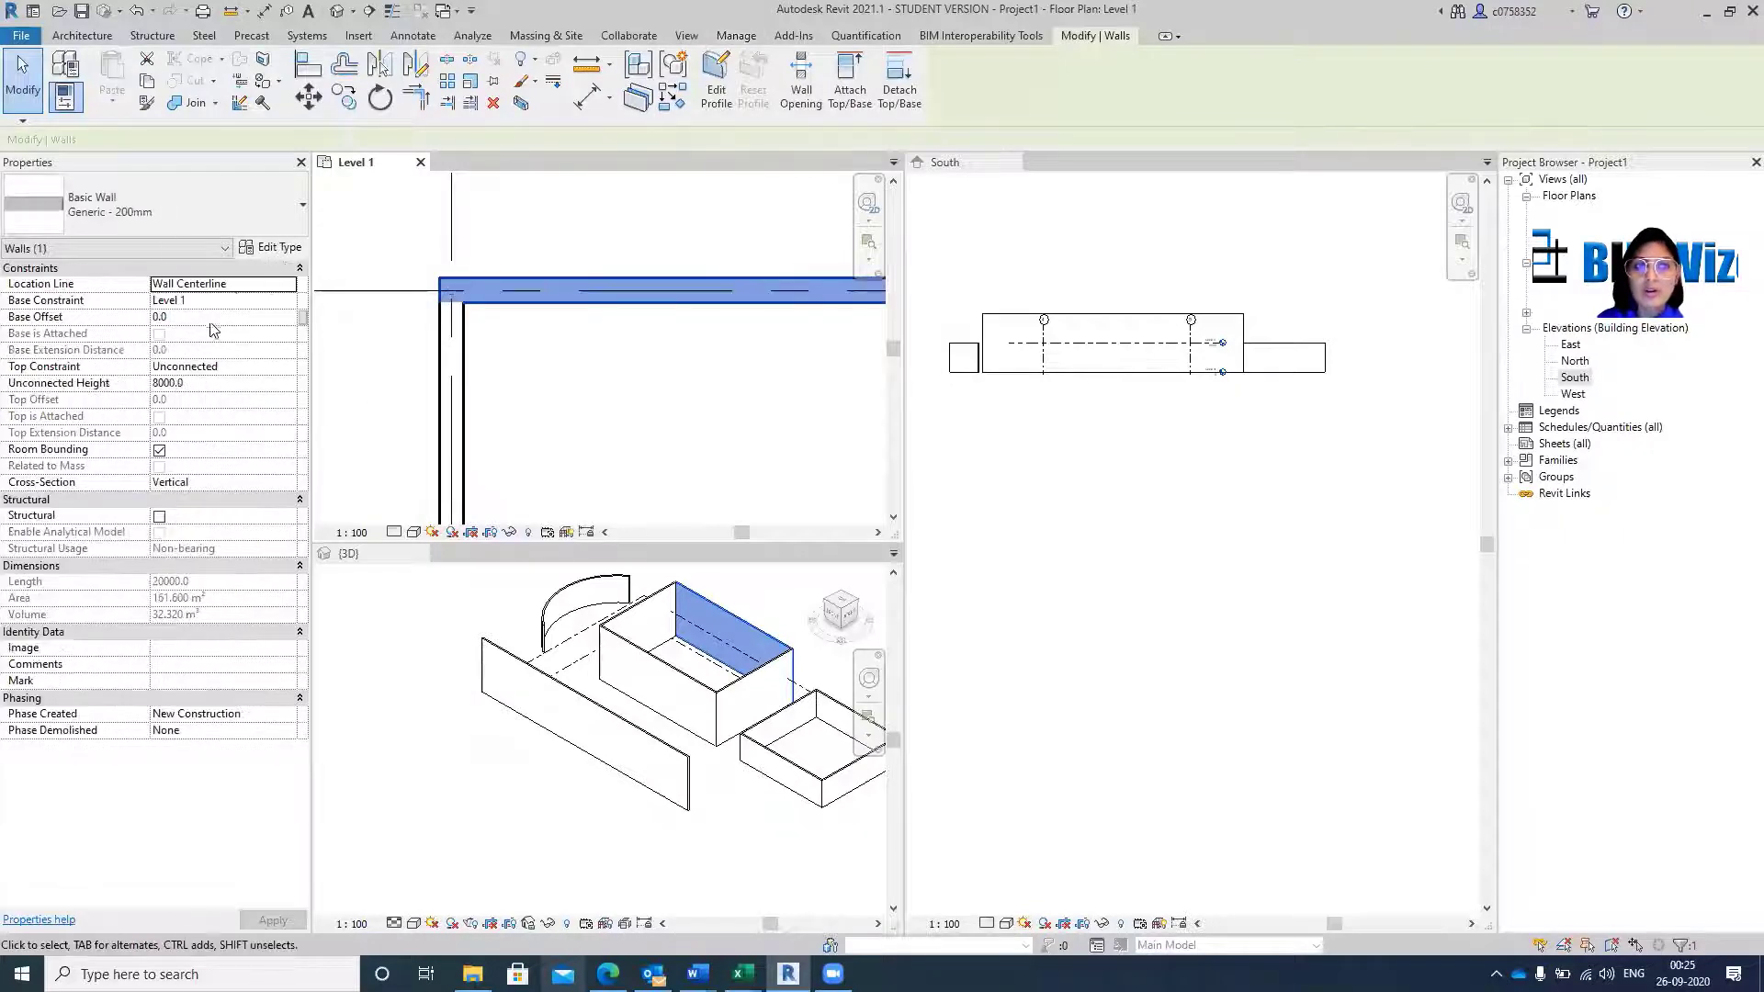
click(279, 247)
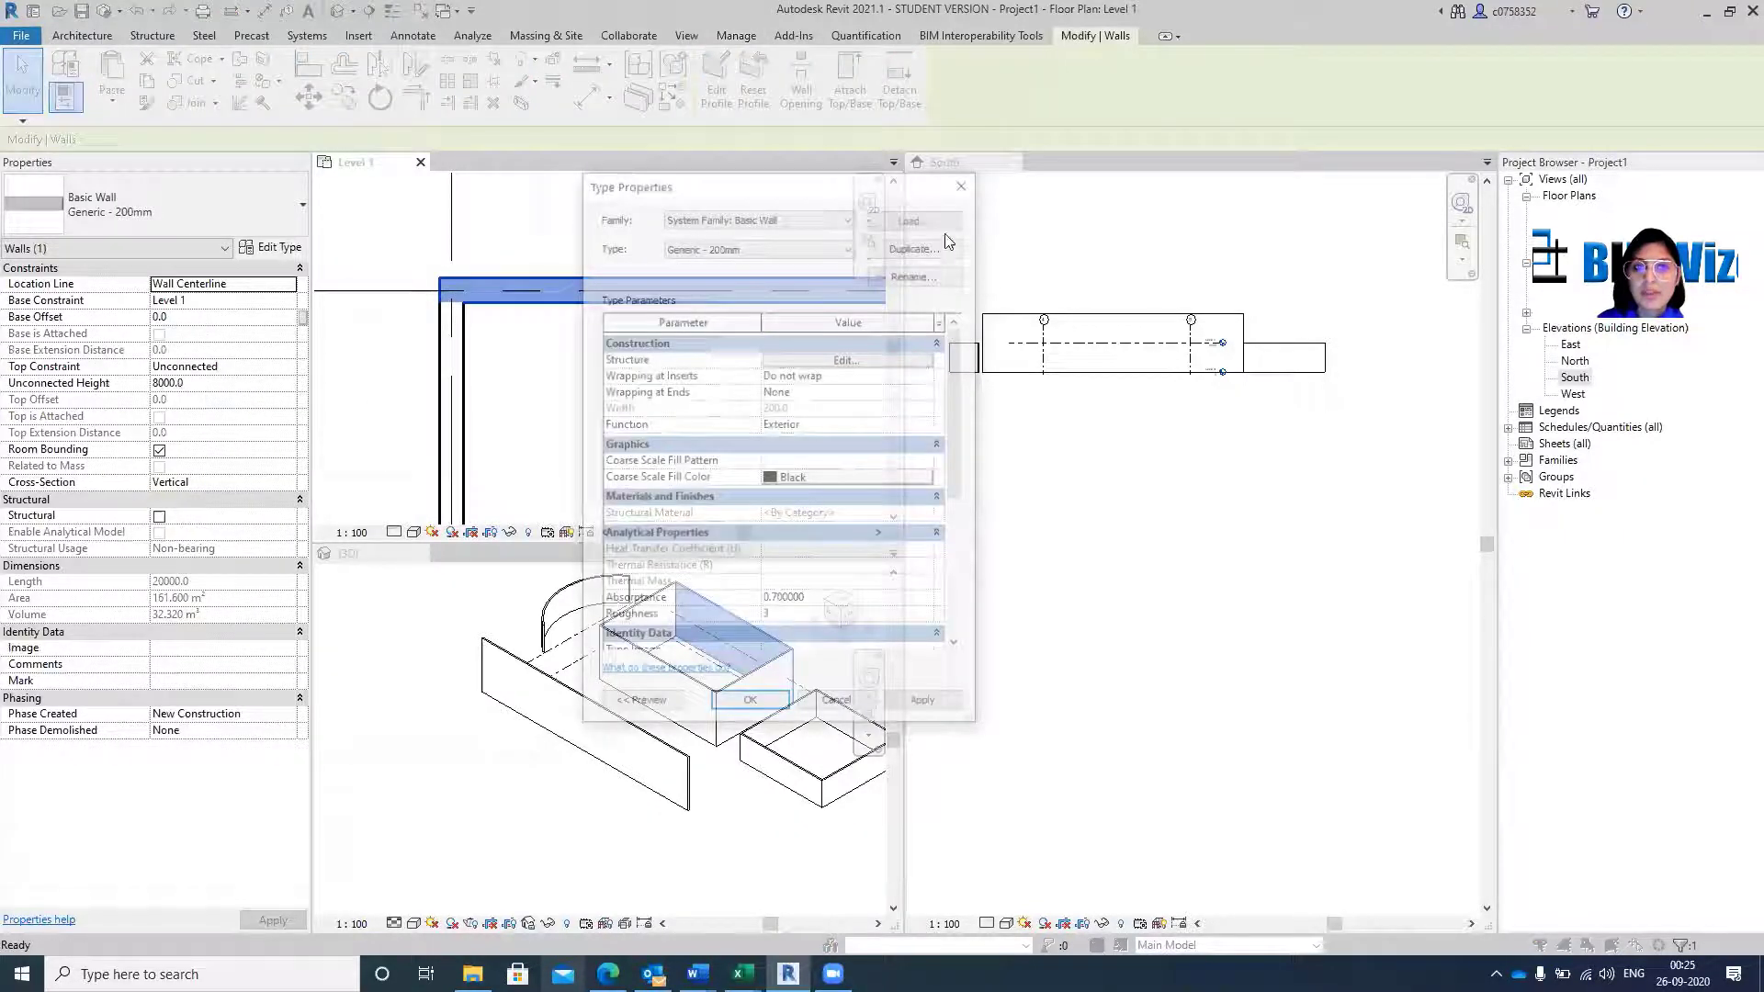
click(917, 245)
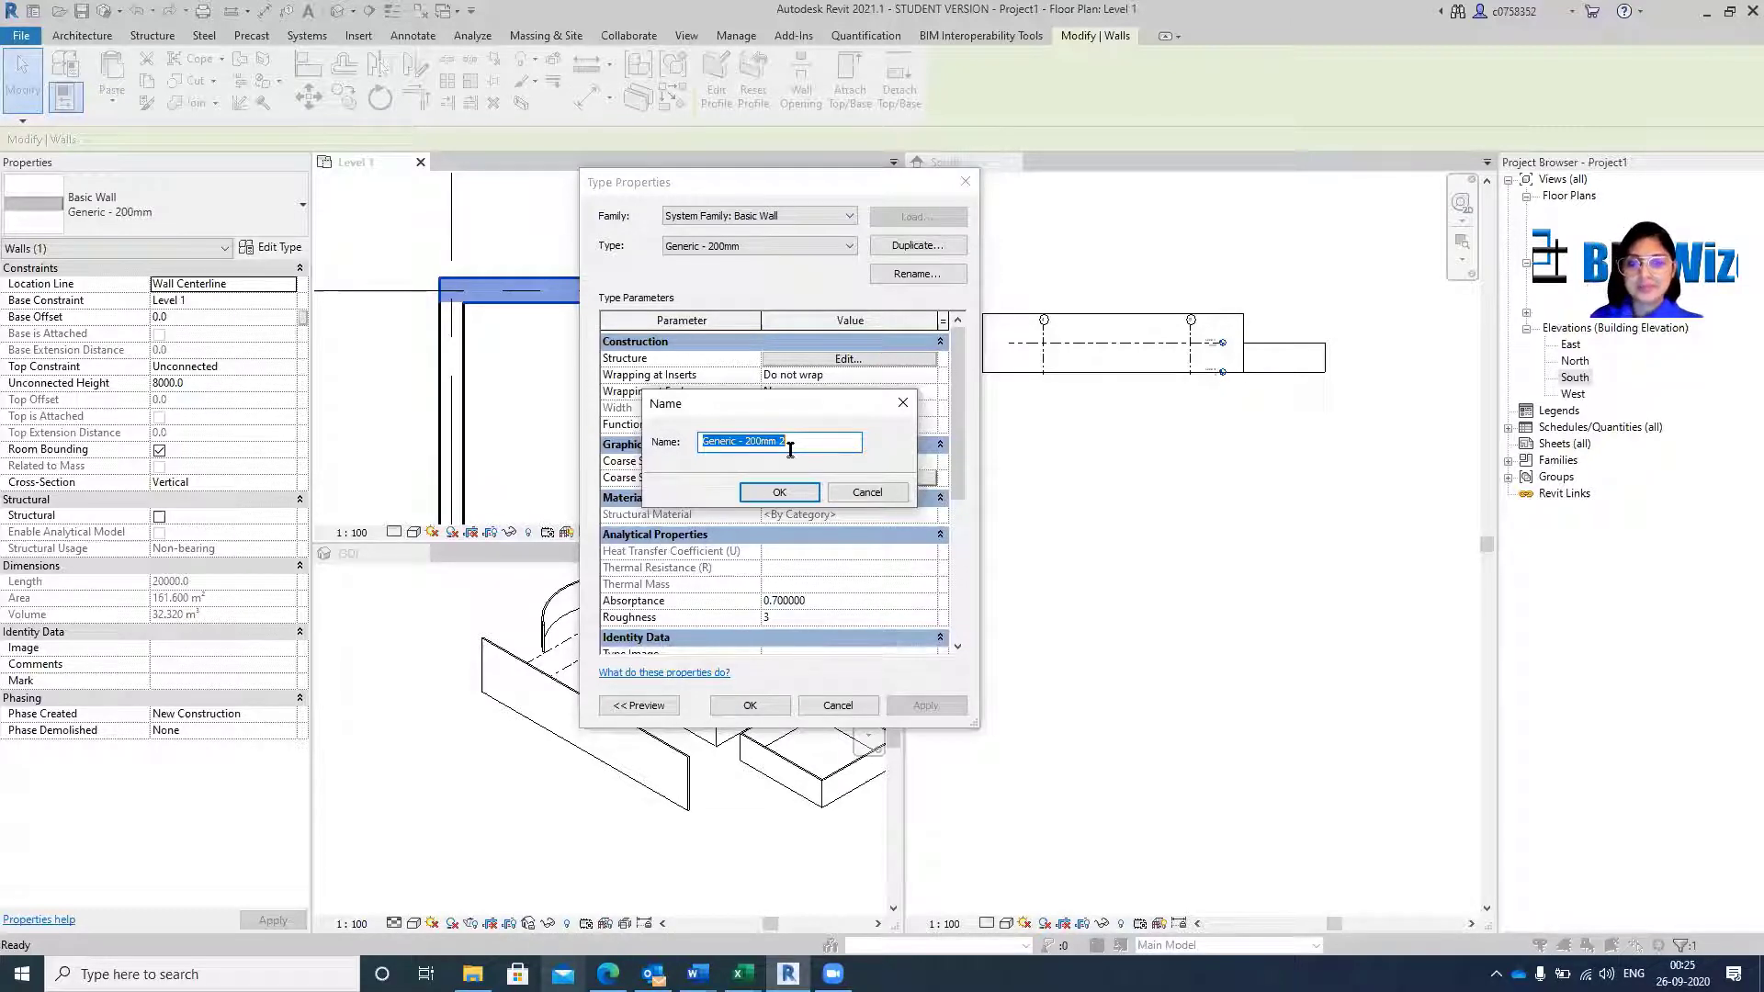
drag(786, 442, 745, 444)
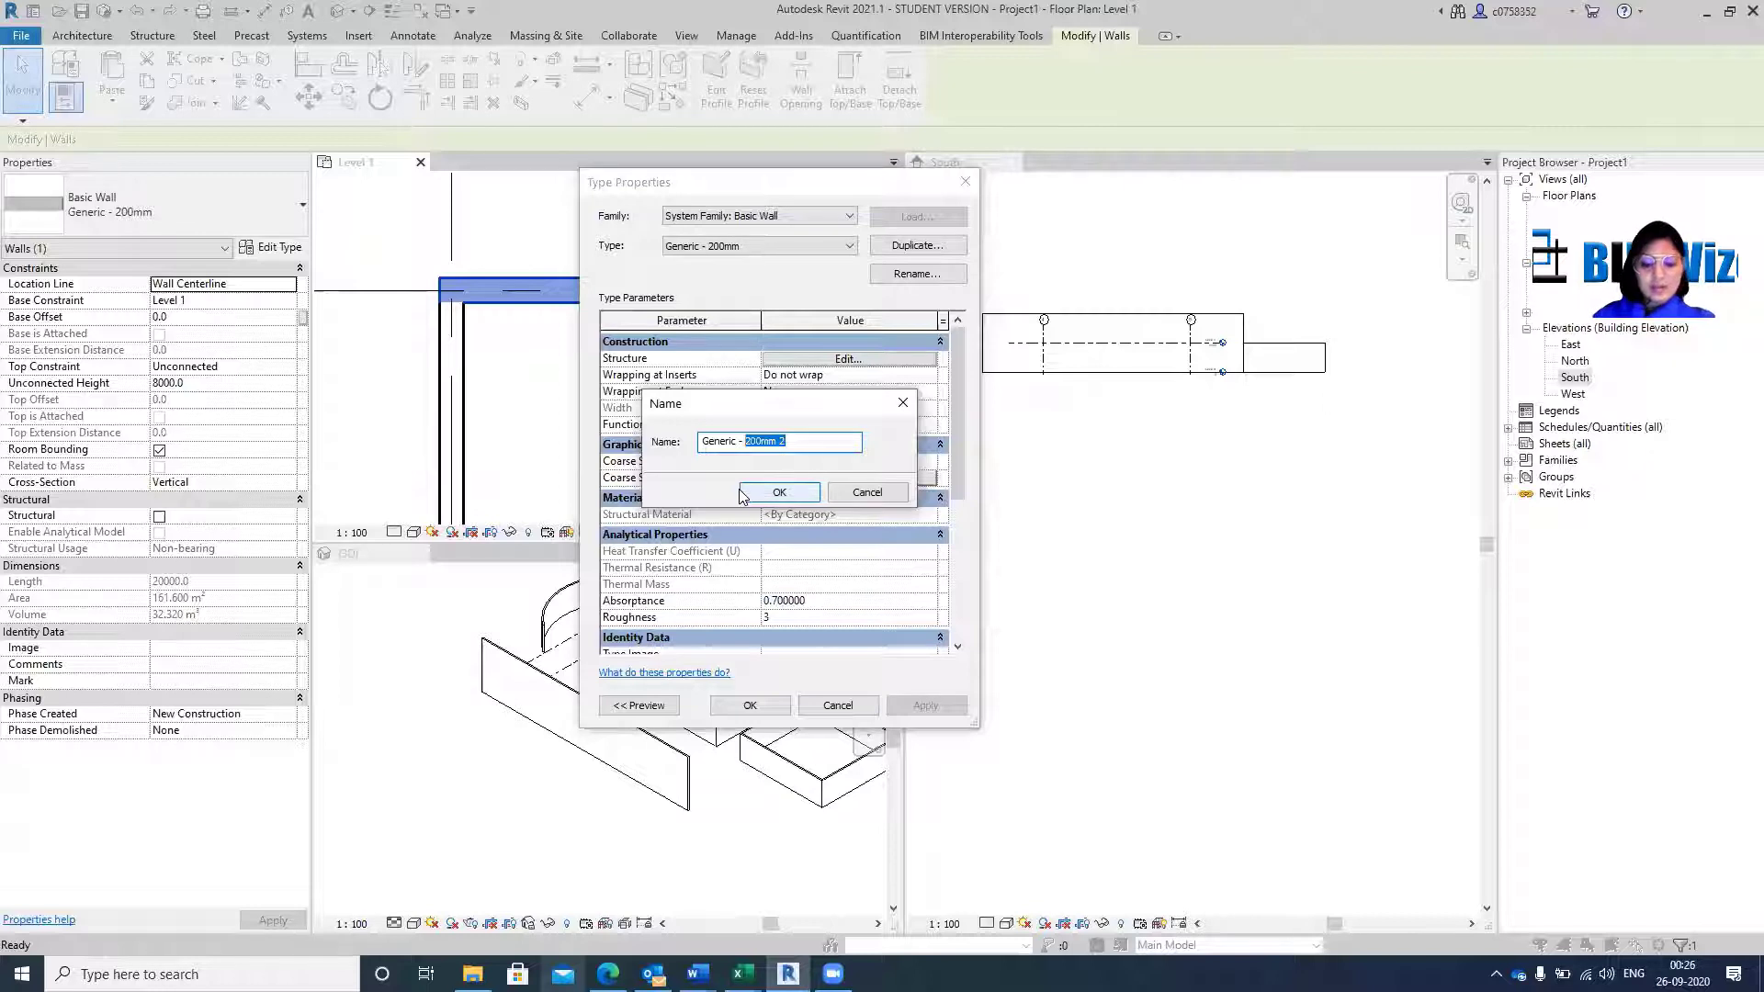
text(5000)
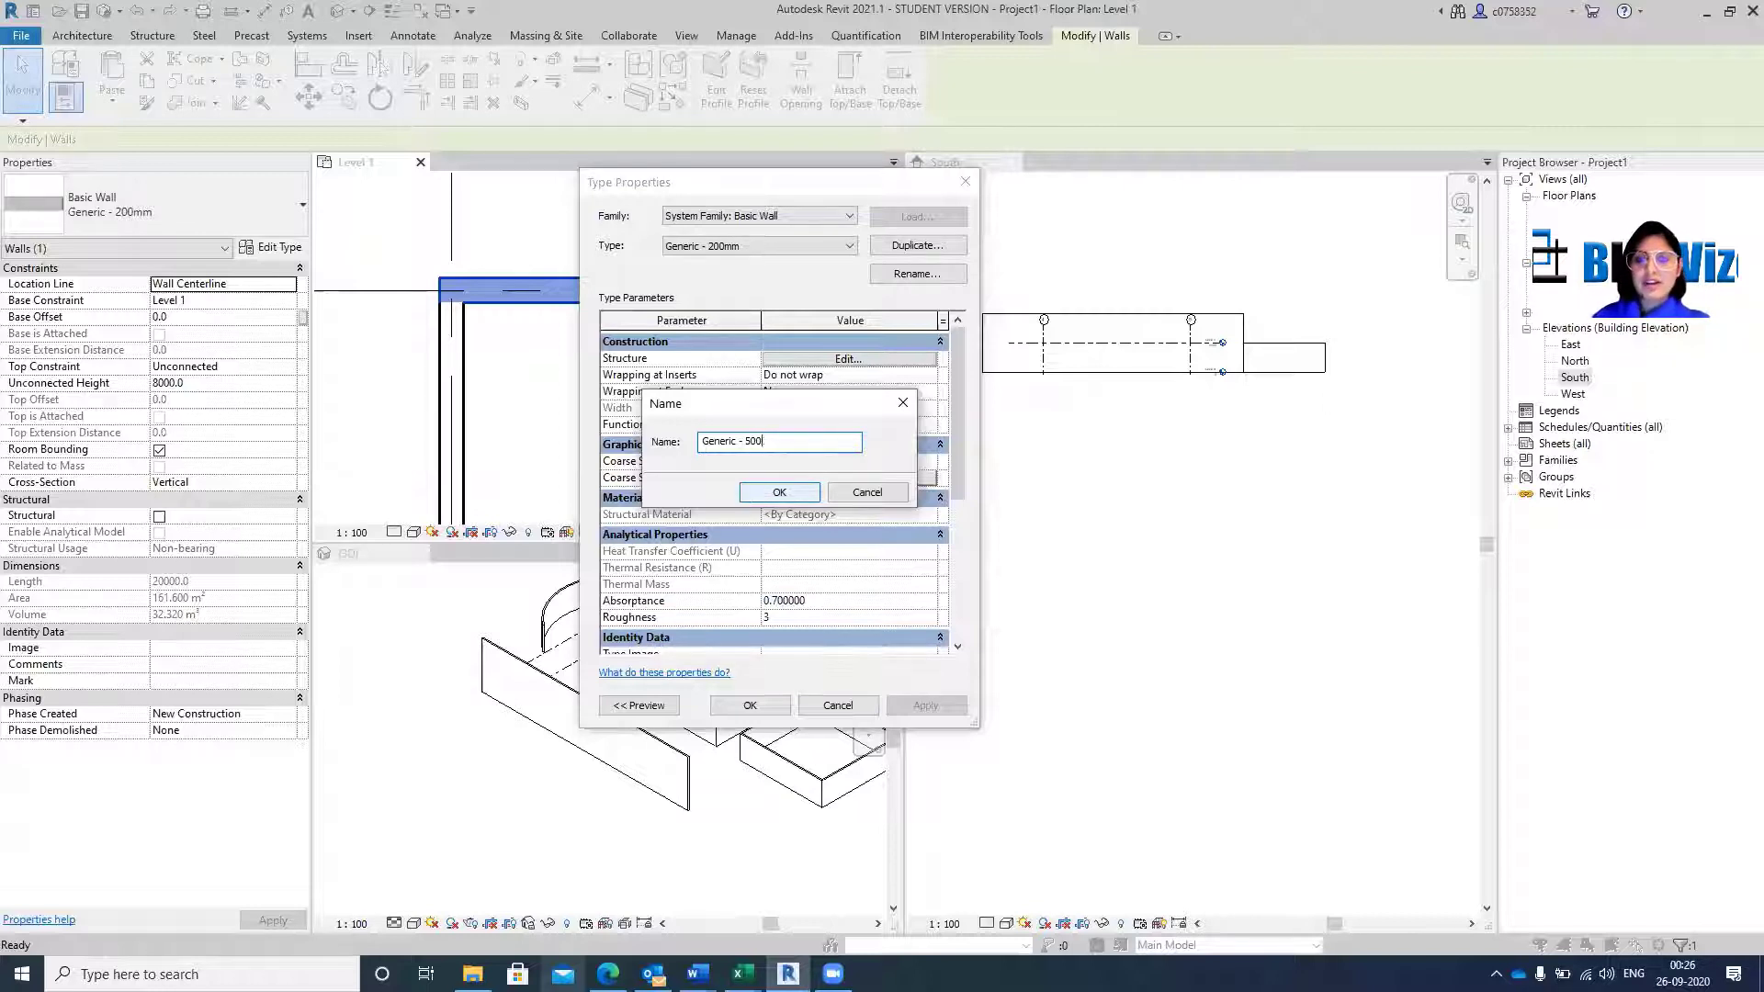
key(BackSpace)
key(BackSpace)
key(BackSpace)
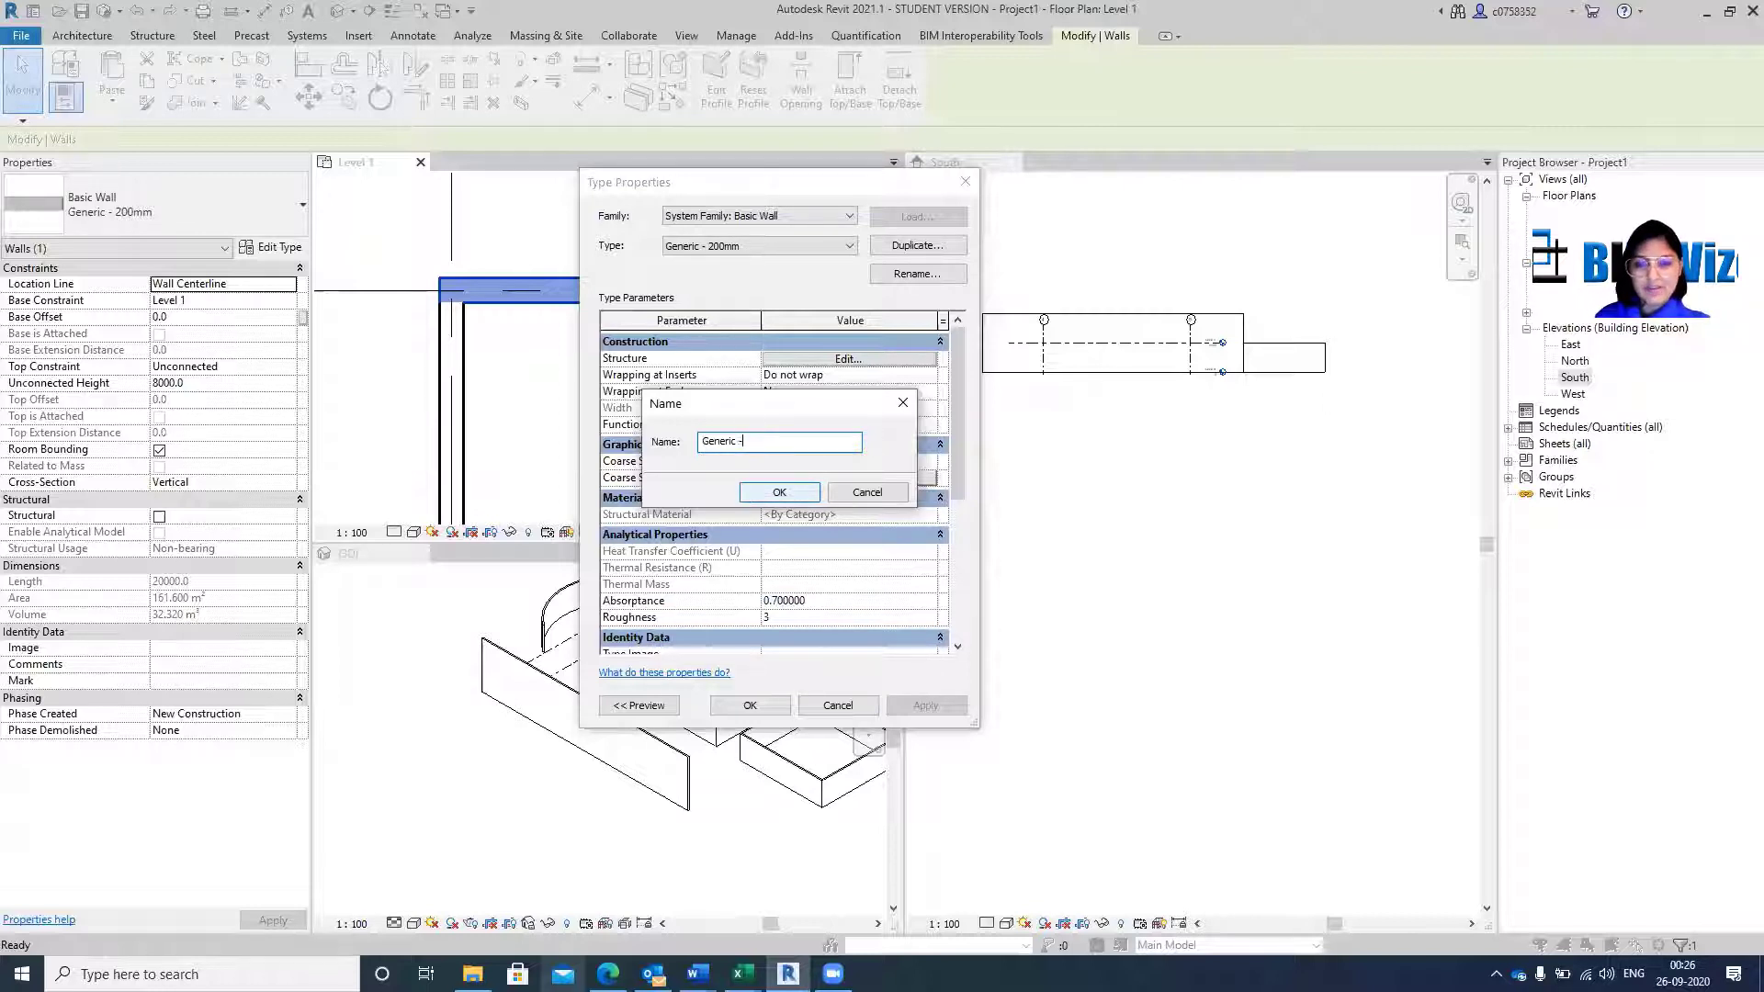
click(867, 491)
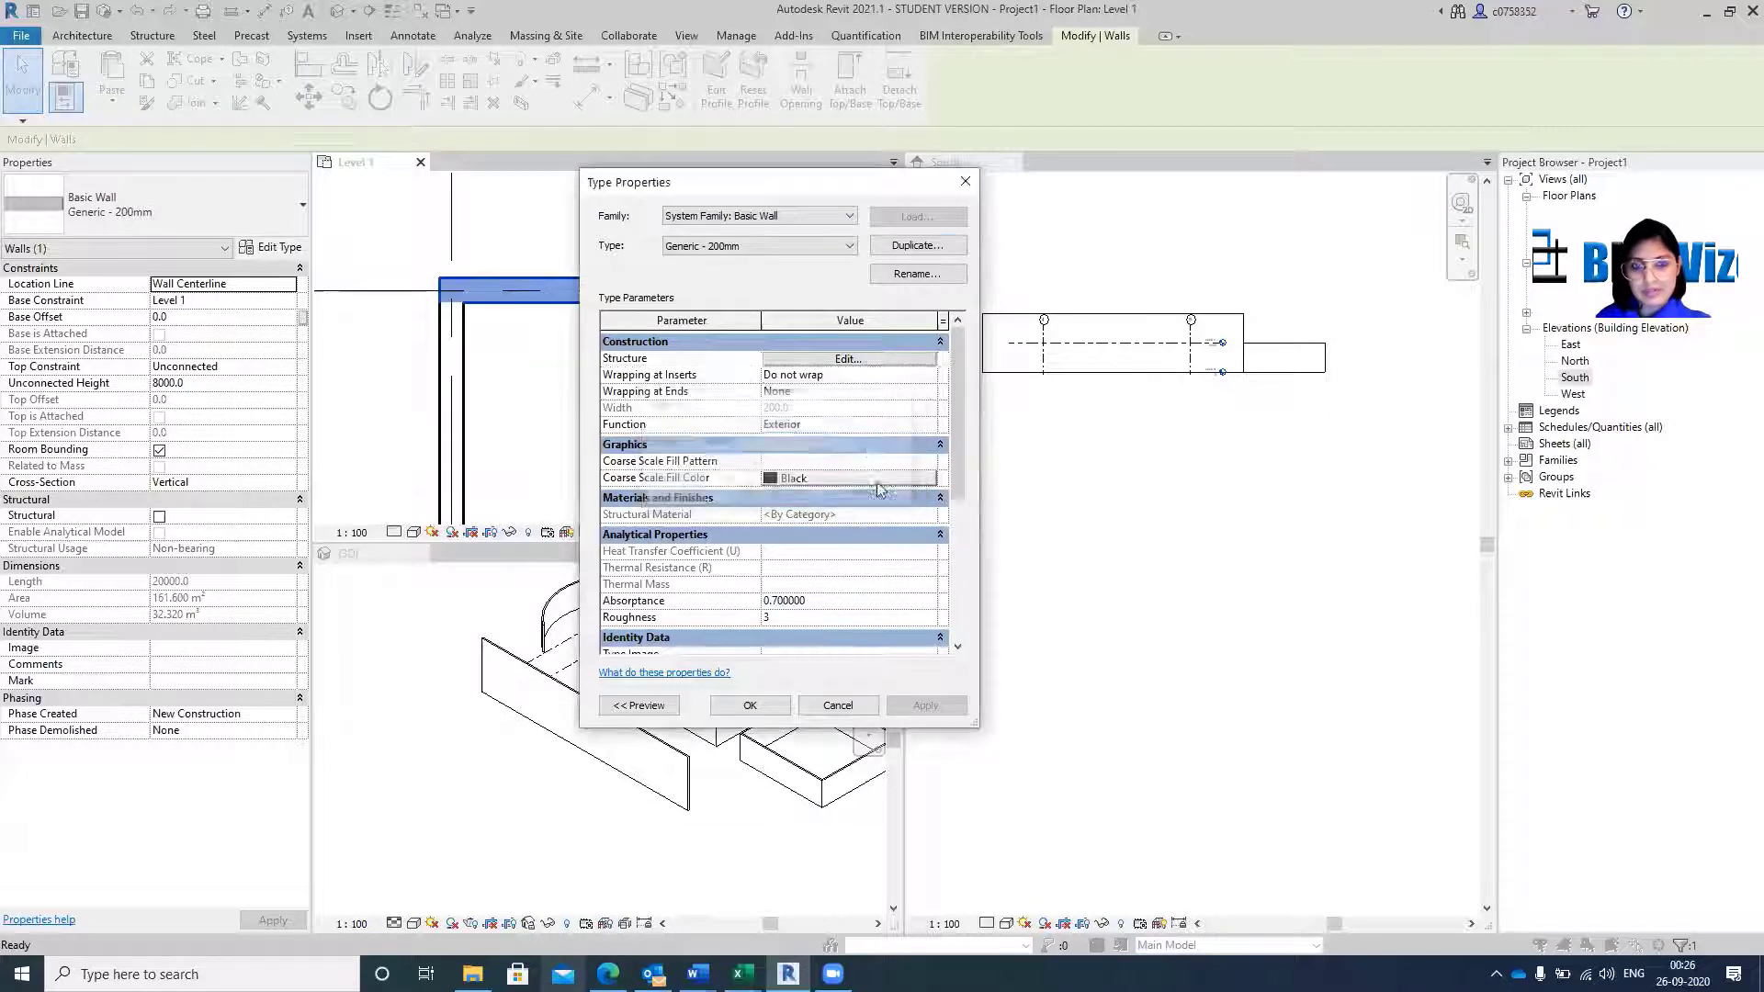
Check the list of existing basic wall types and duplicate Generic - 200mm as a new type named Brick-560mm.
click(846, 245)
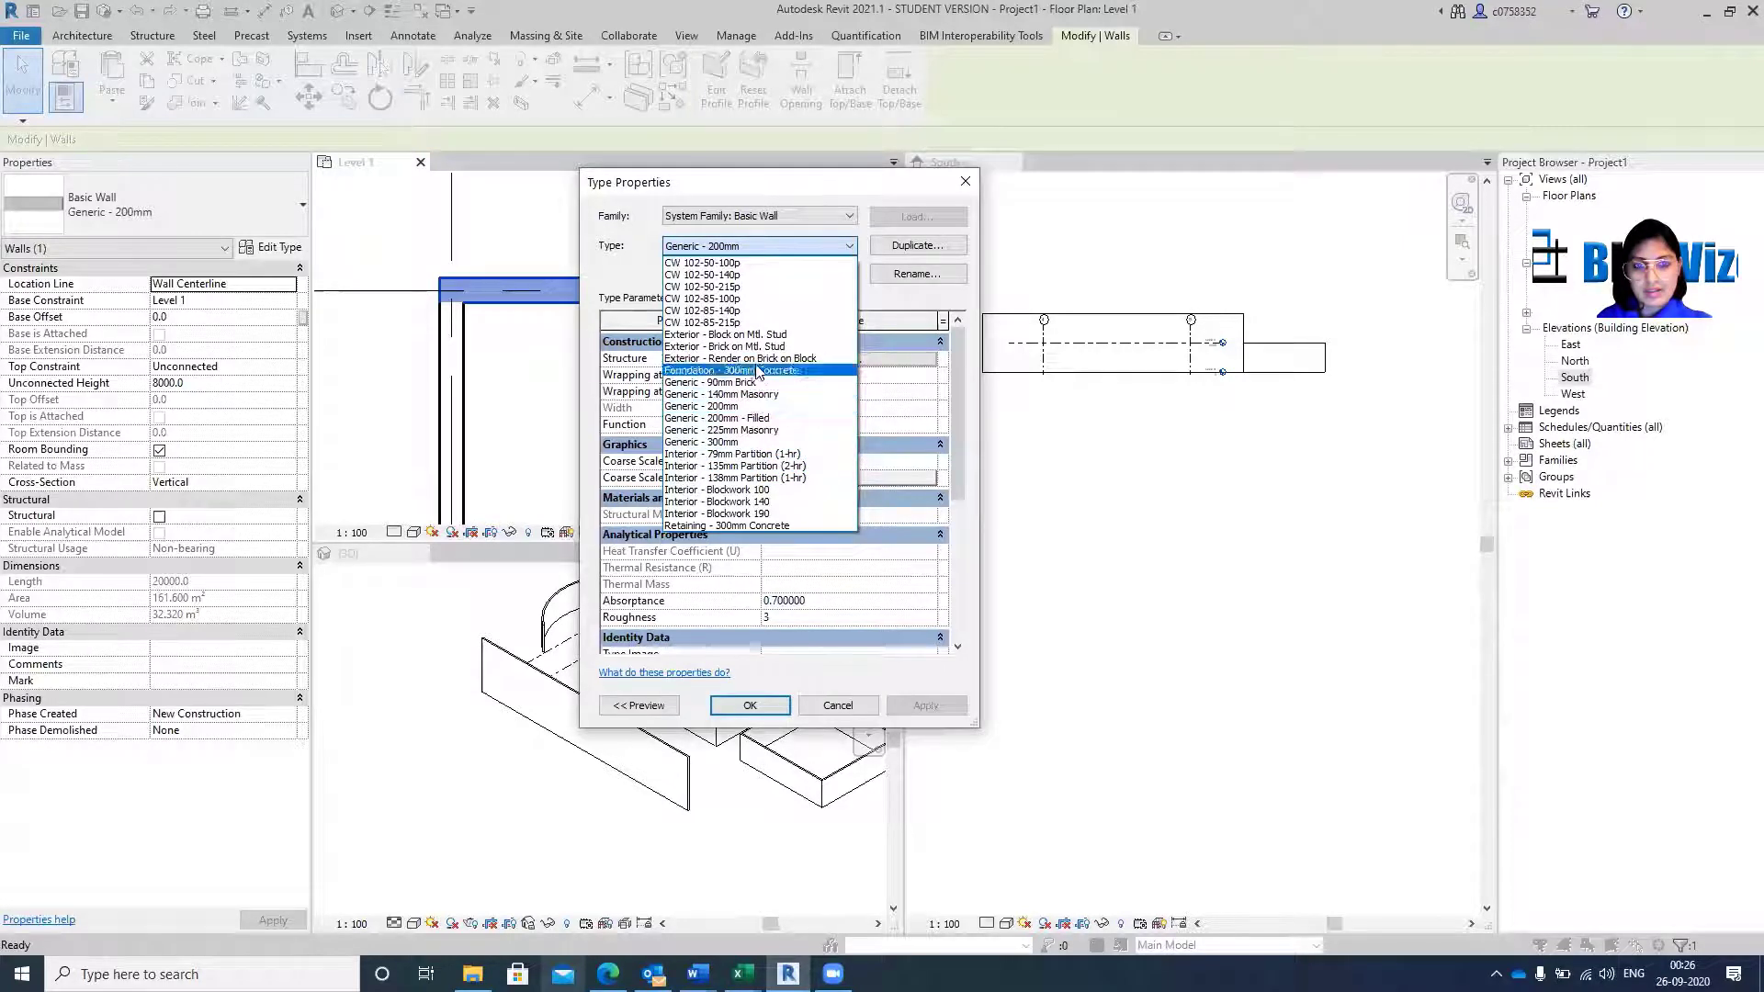
click(918, 292)
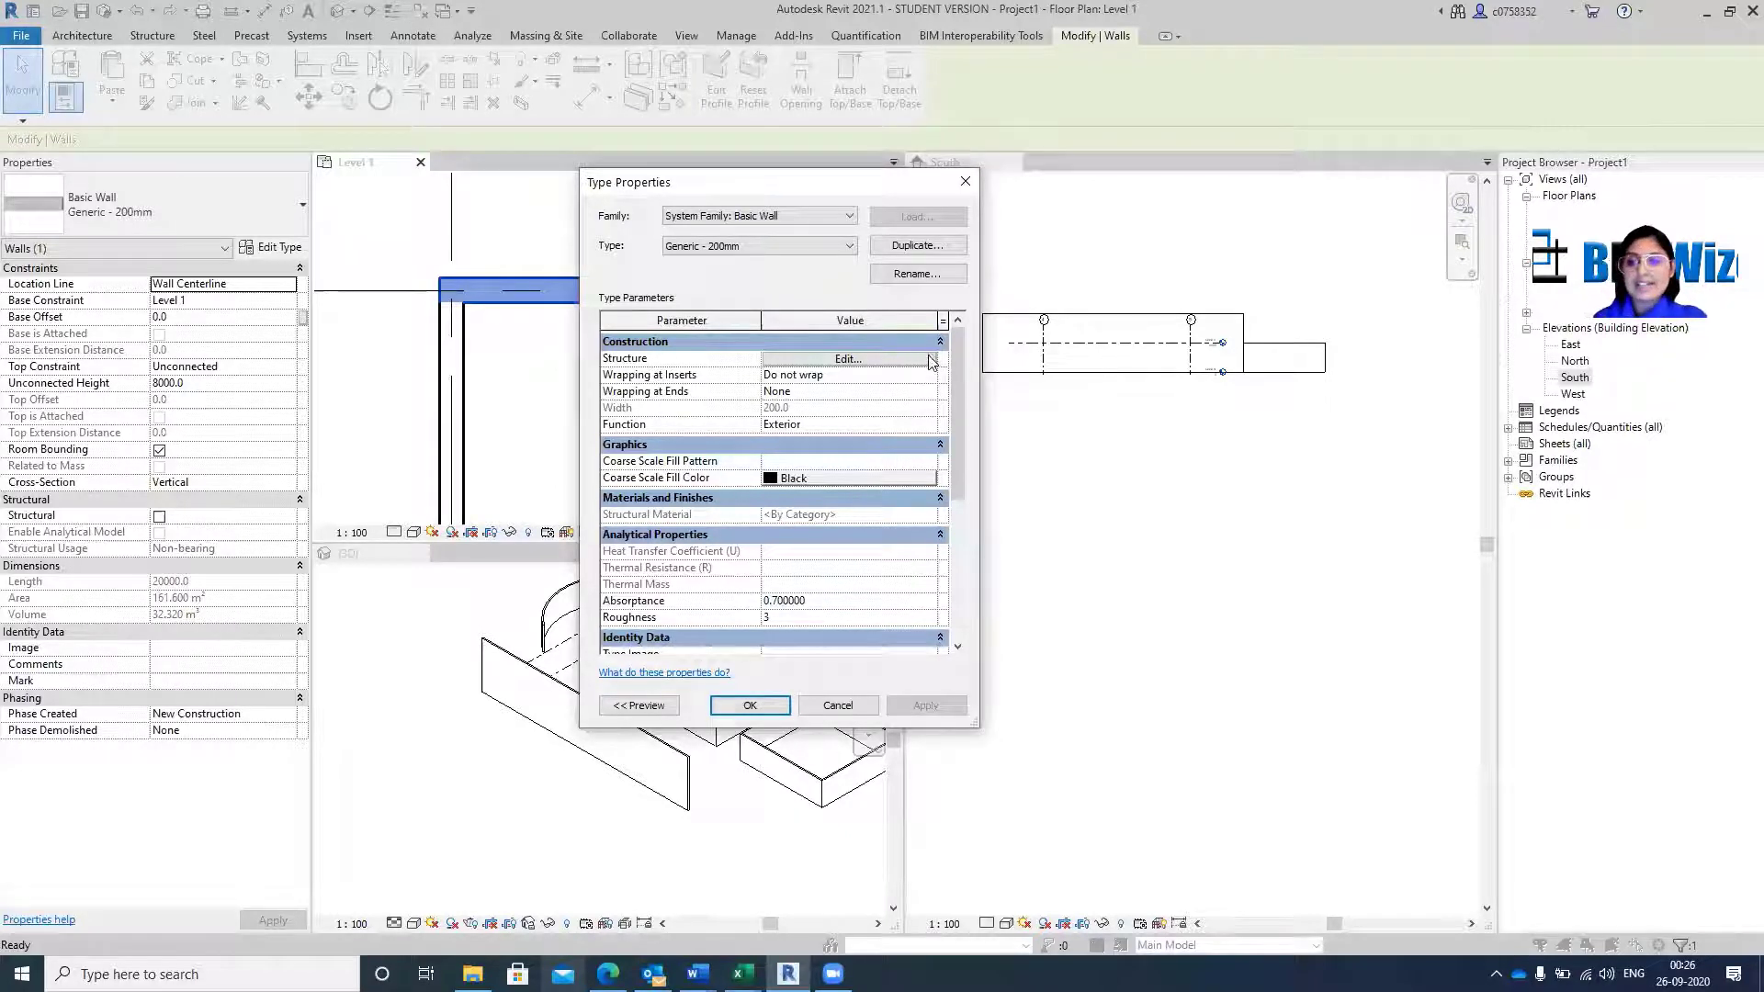
click(930, 248)
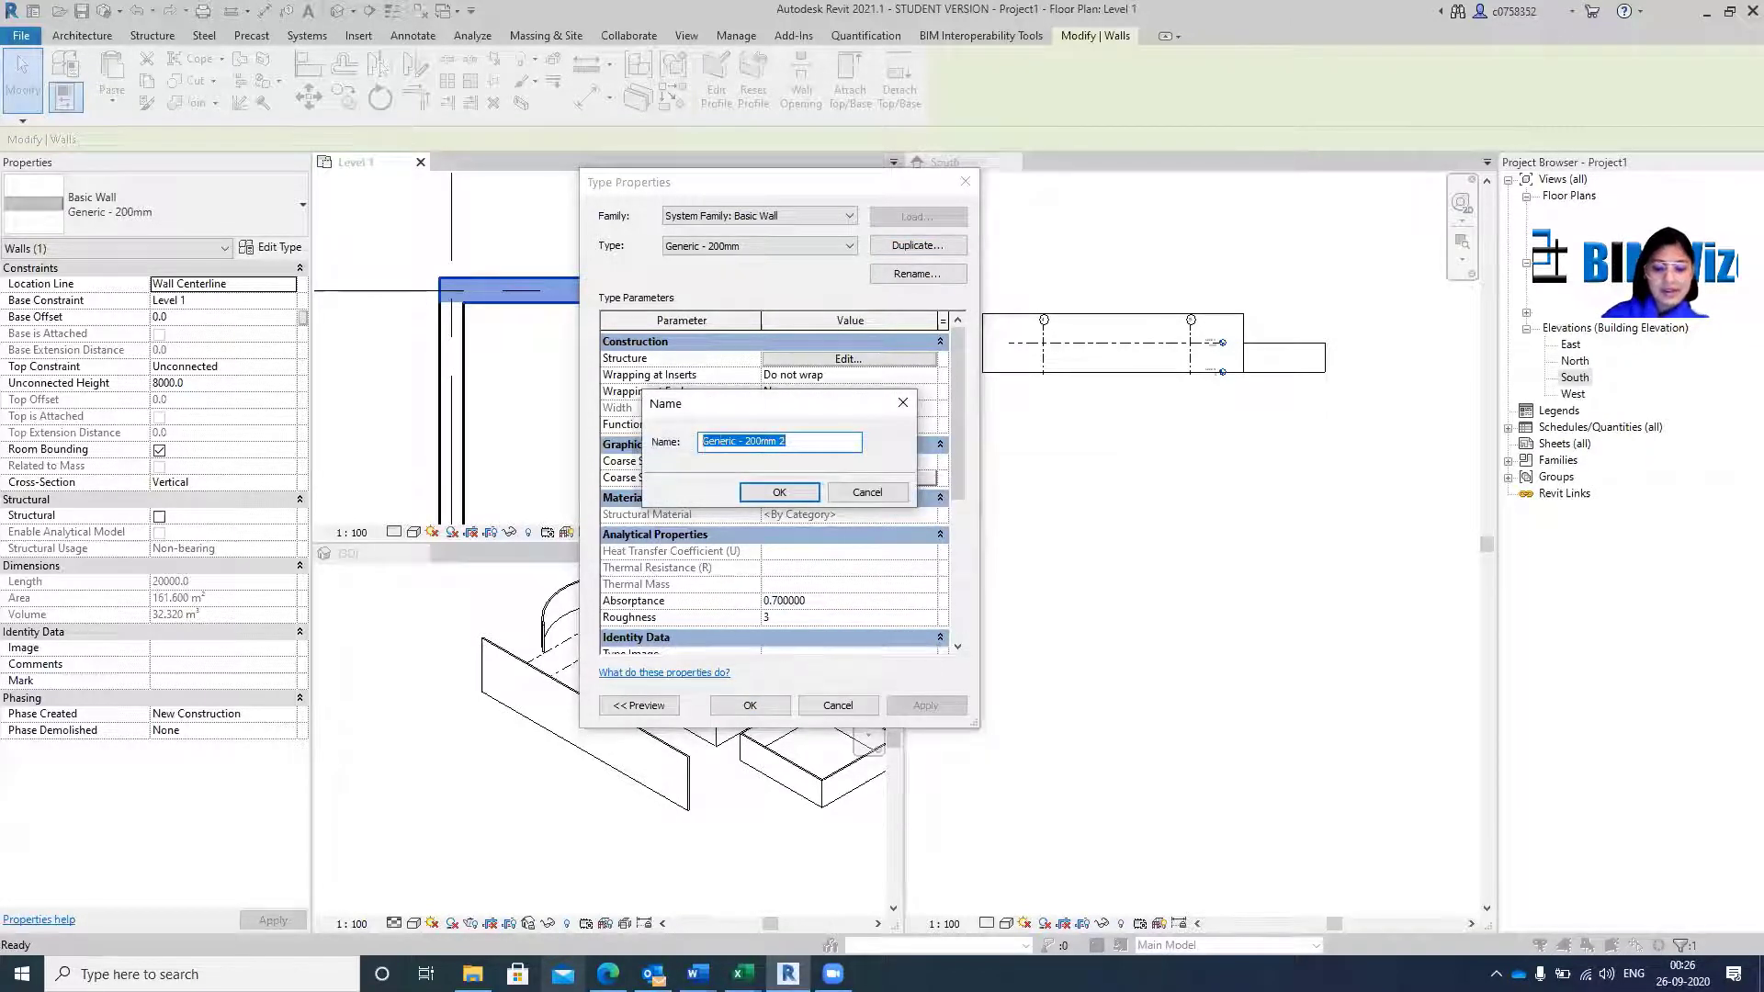
text(Brick)
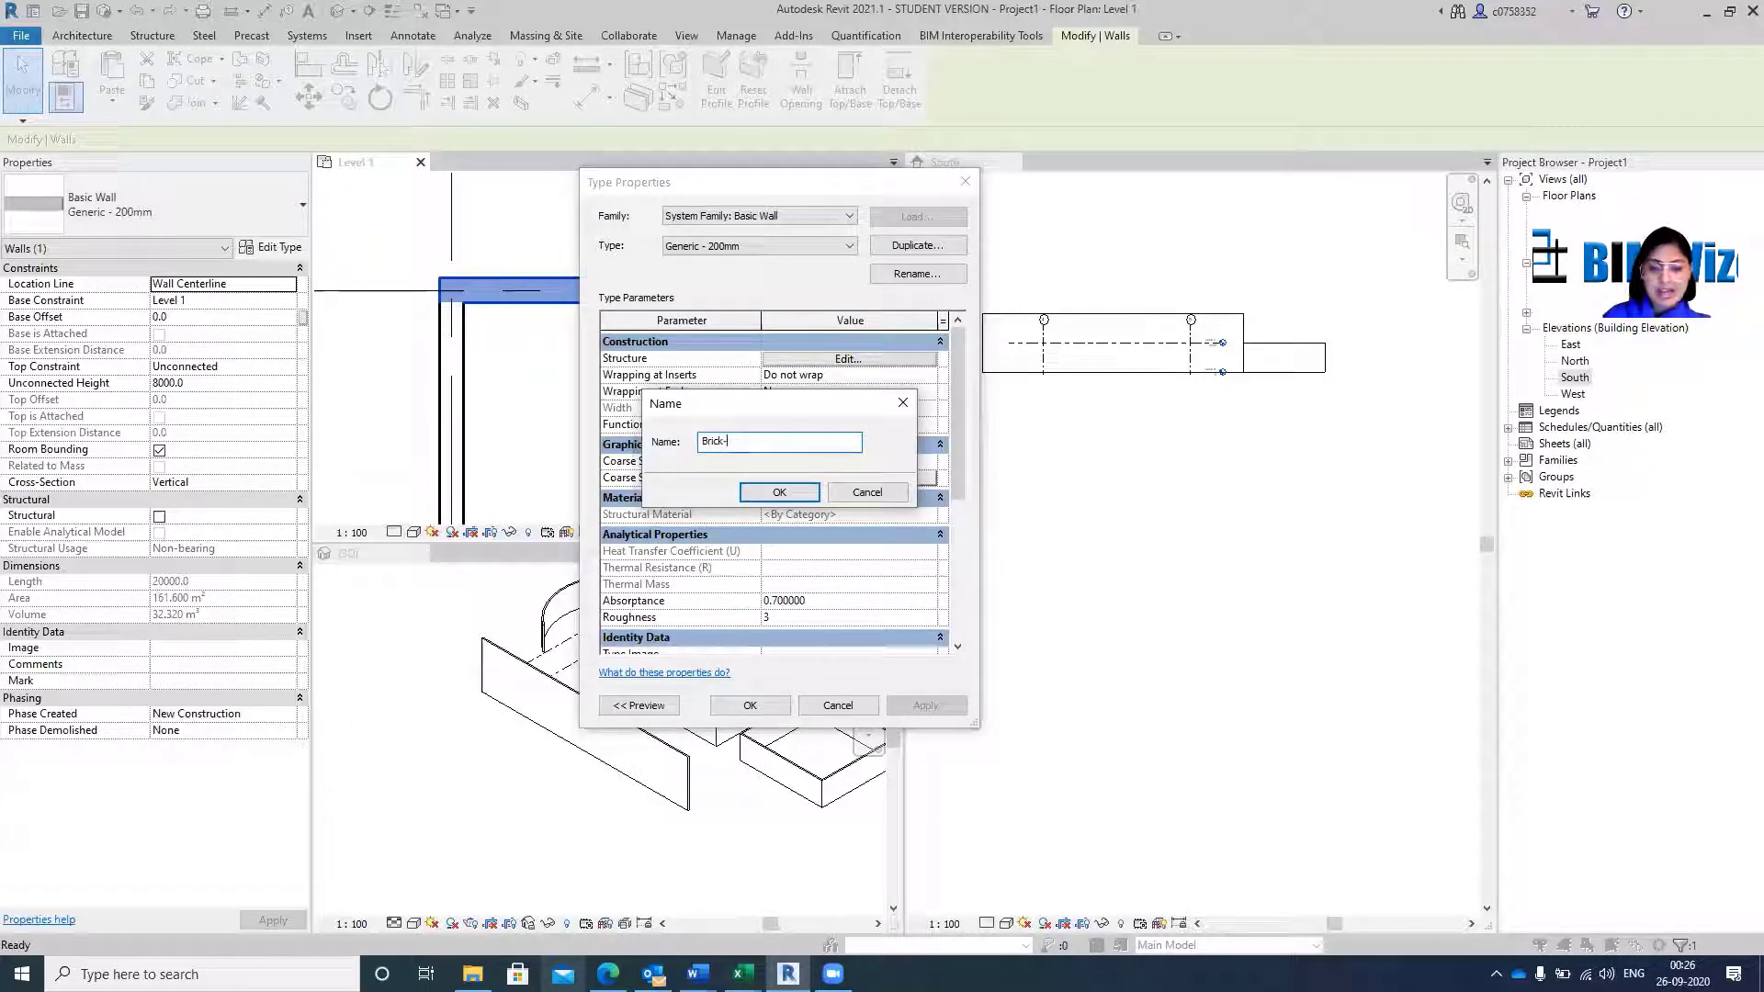
text(-56)
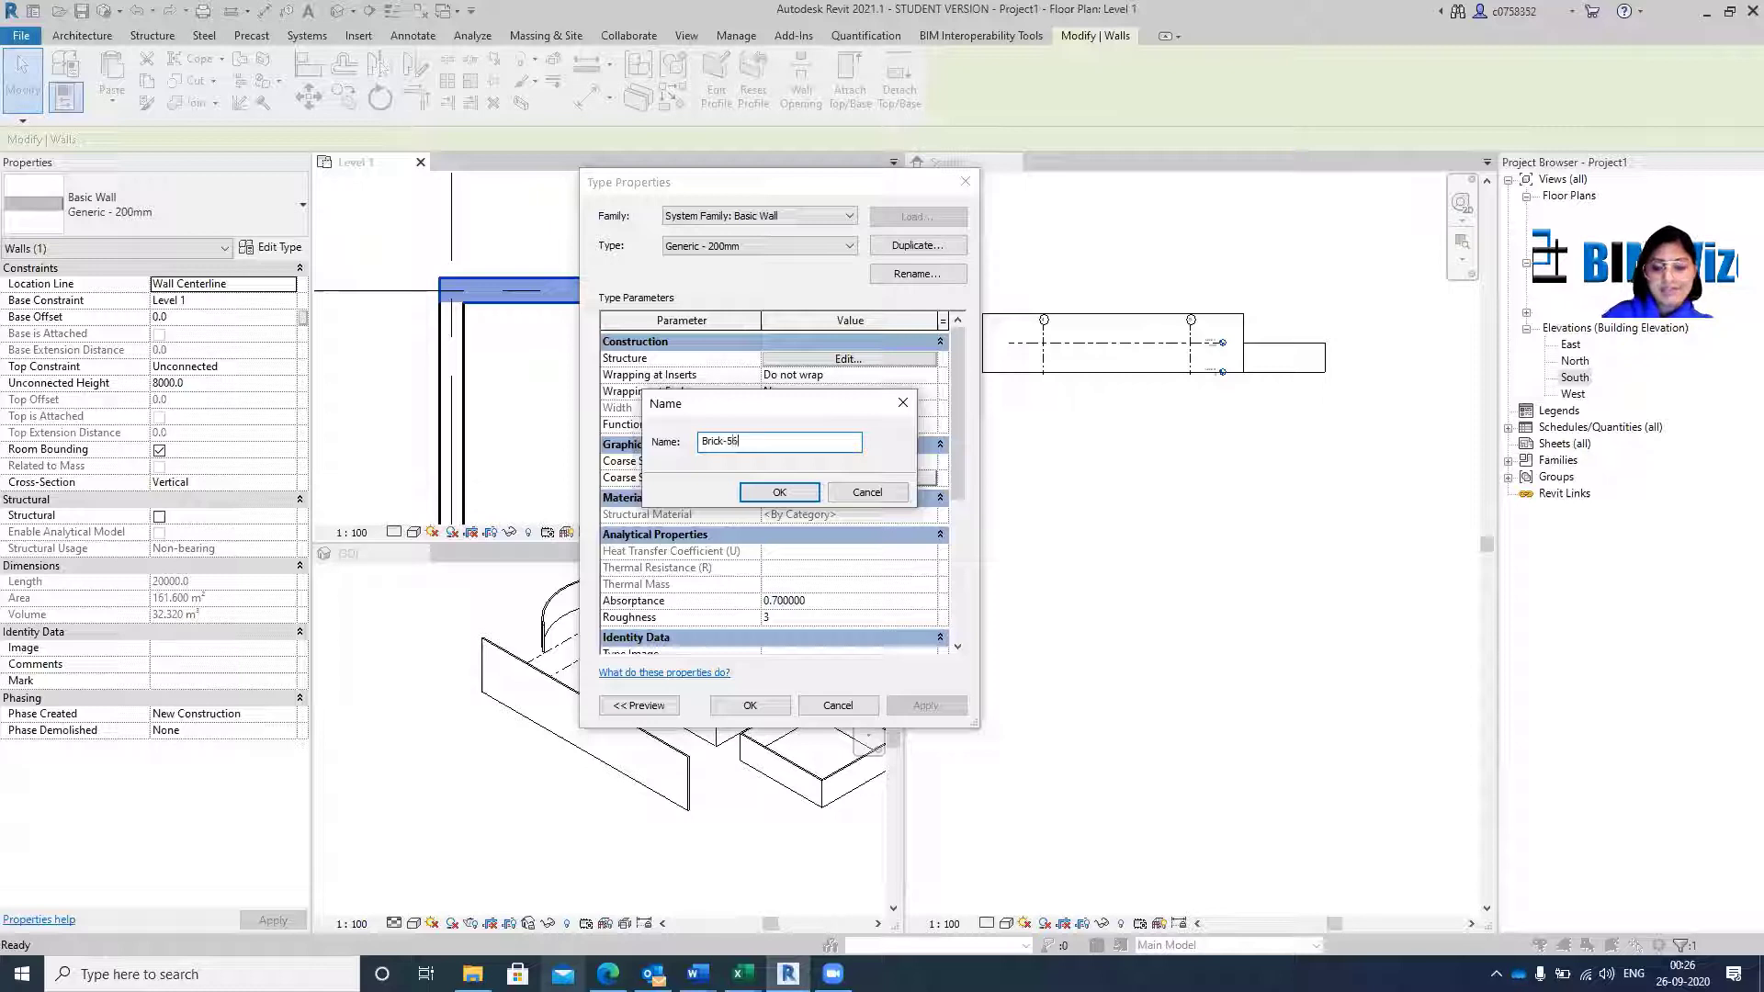
text(0)
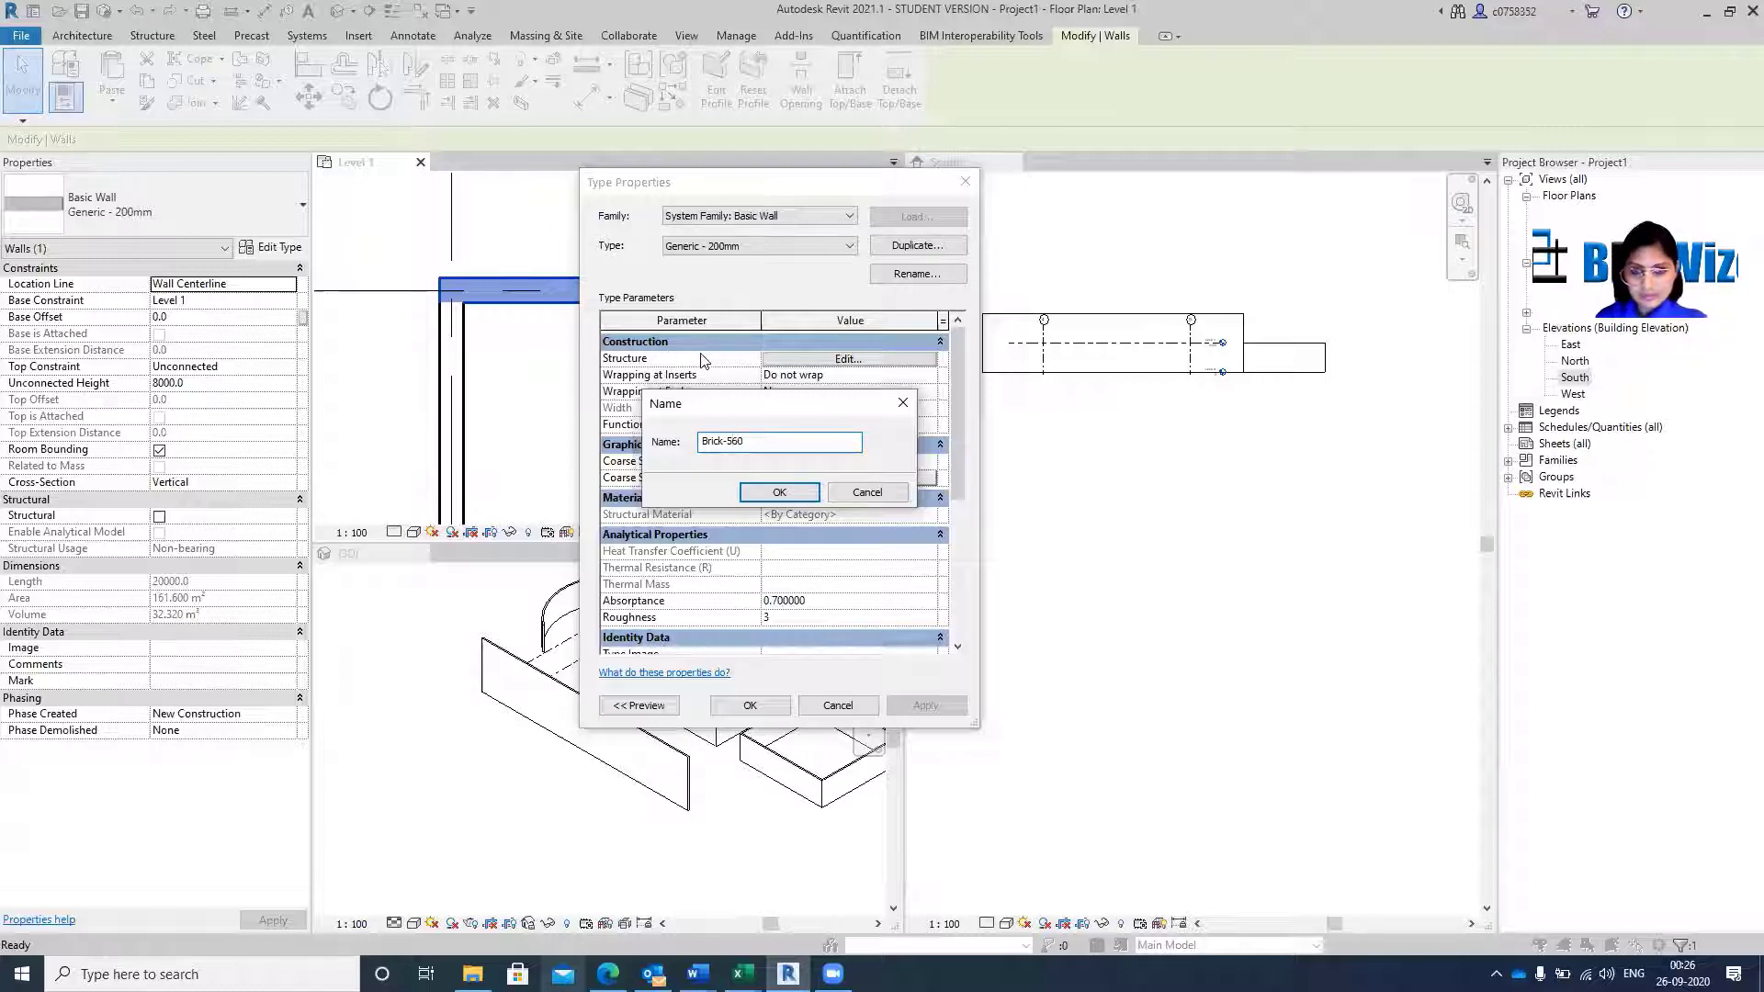
text(mm)
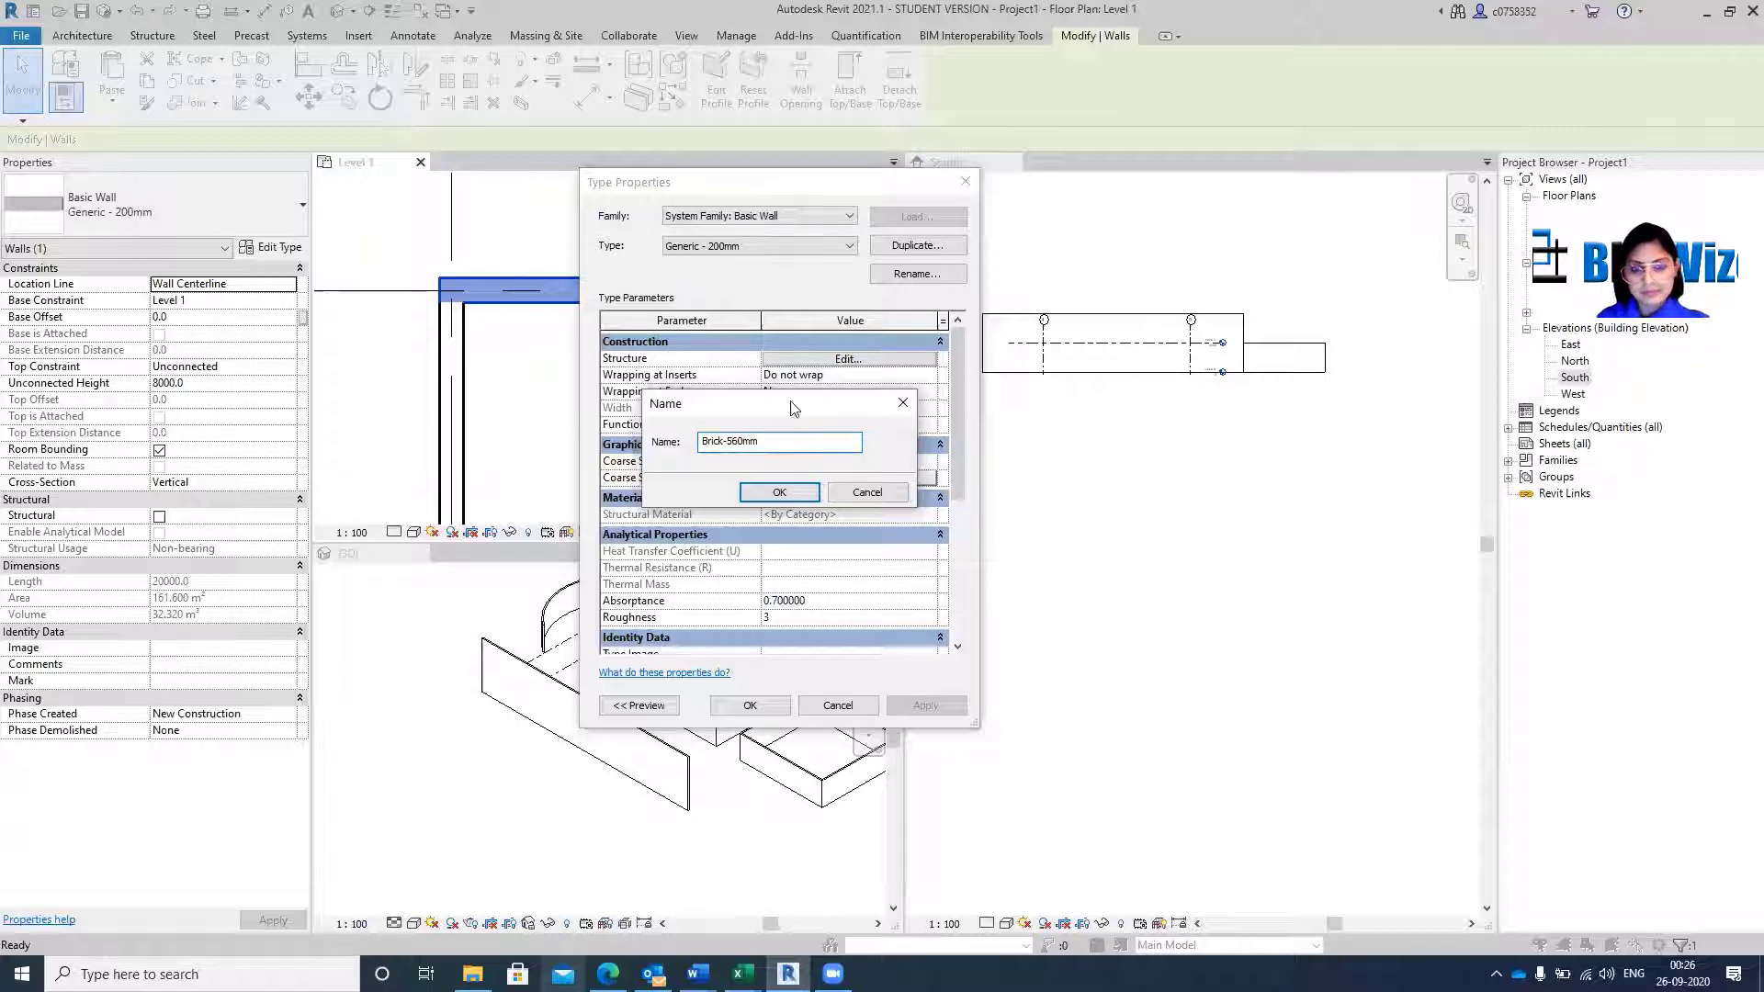
click(779, 492)
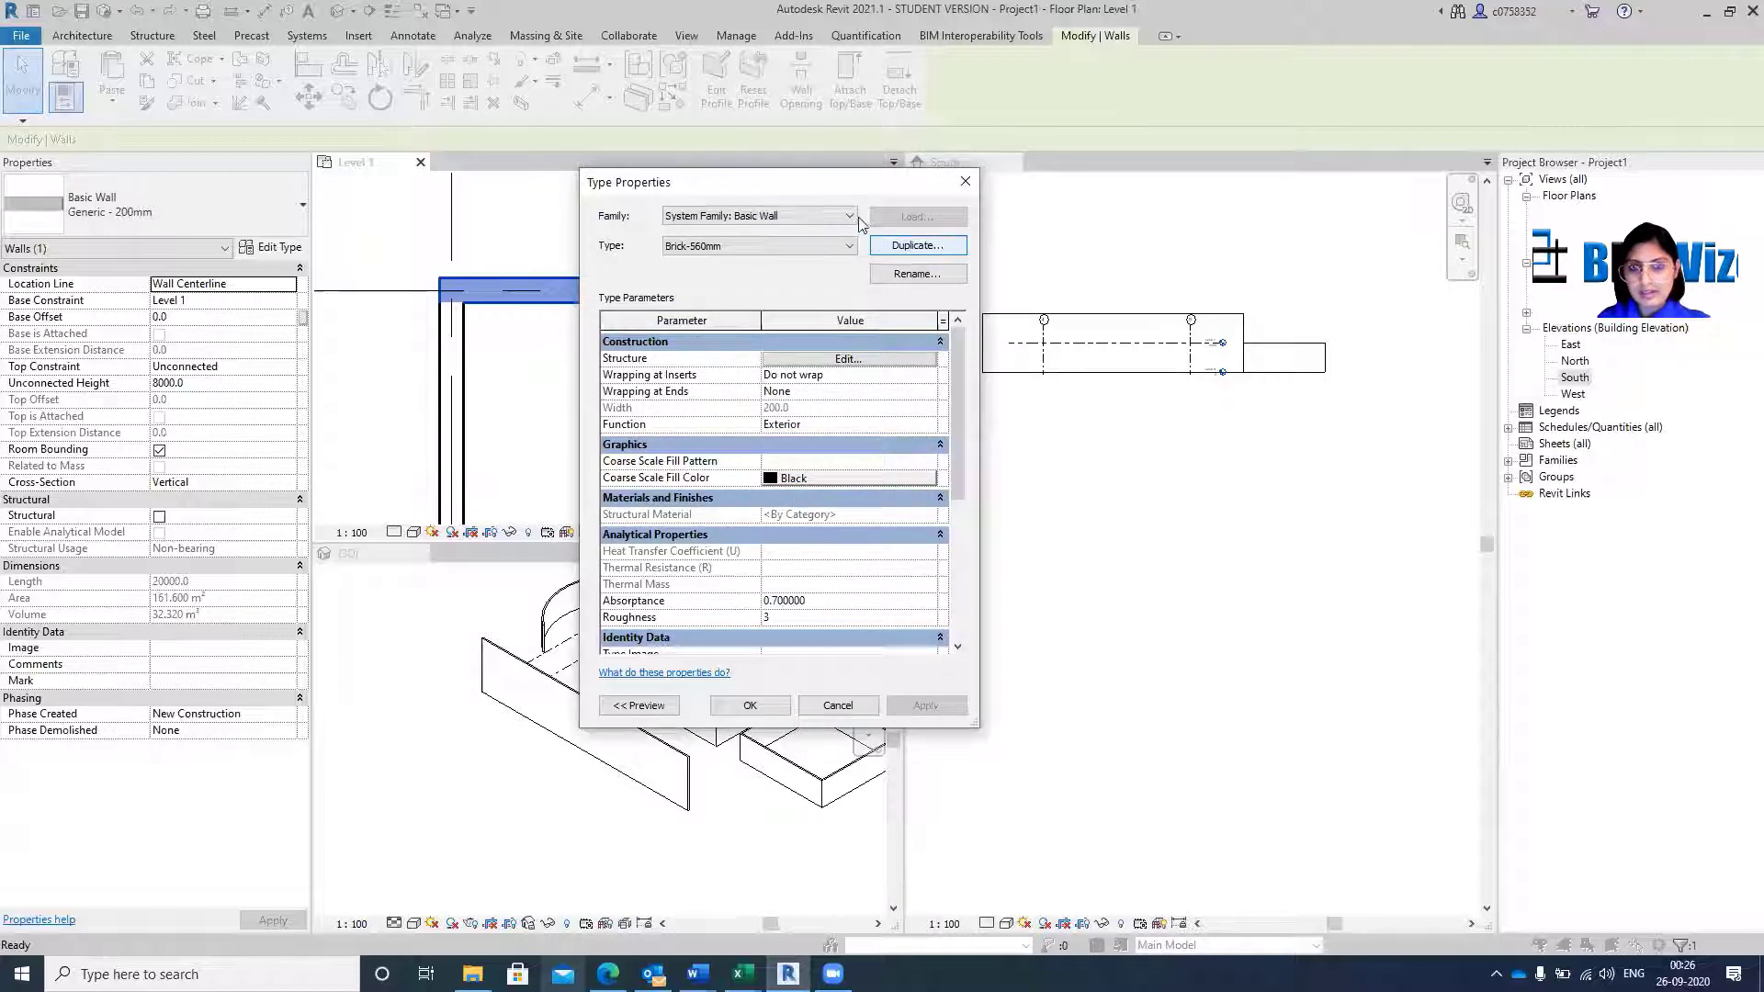
Check the list of basic wall types, discard the duplicated Brick-560mm type by cancelling the type properties, and deselect the wall.
click(840, 246)
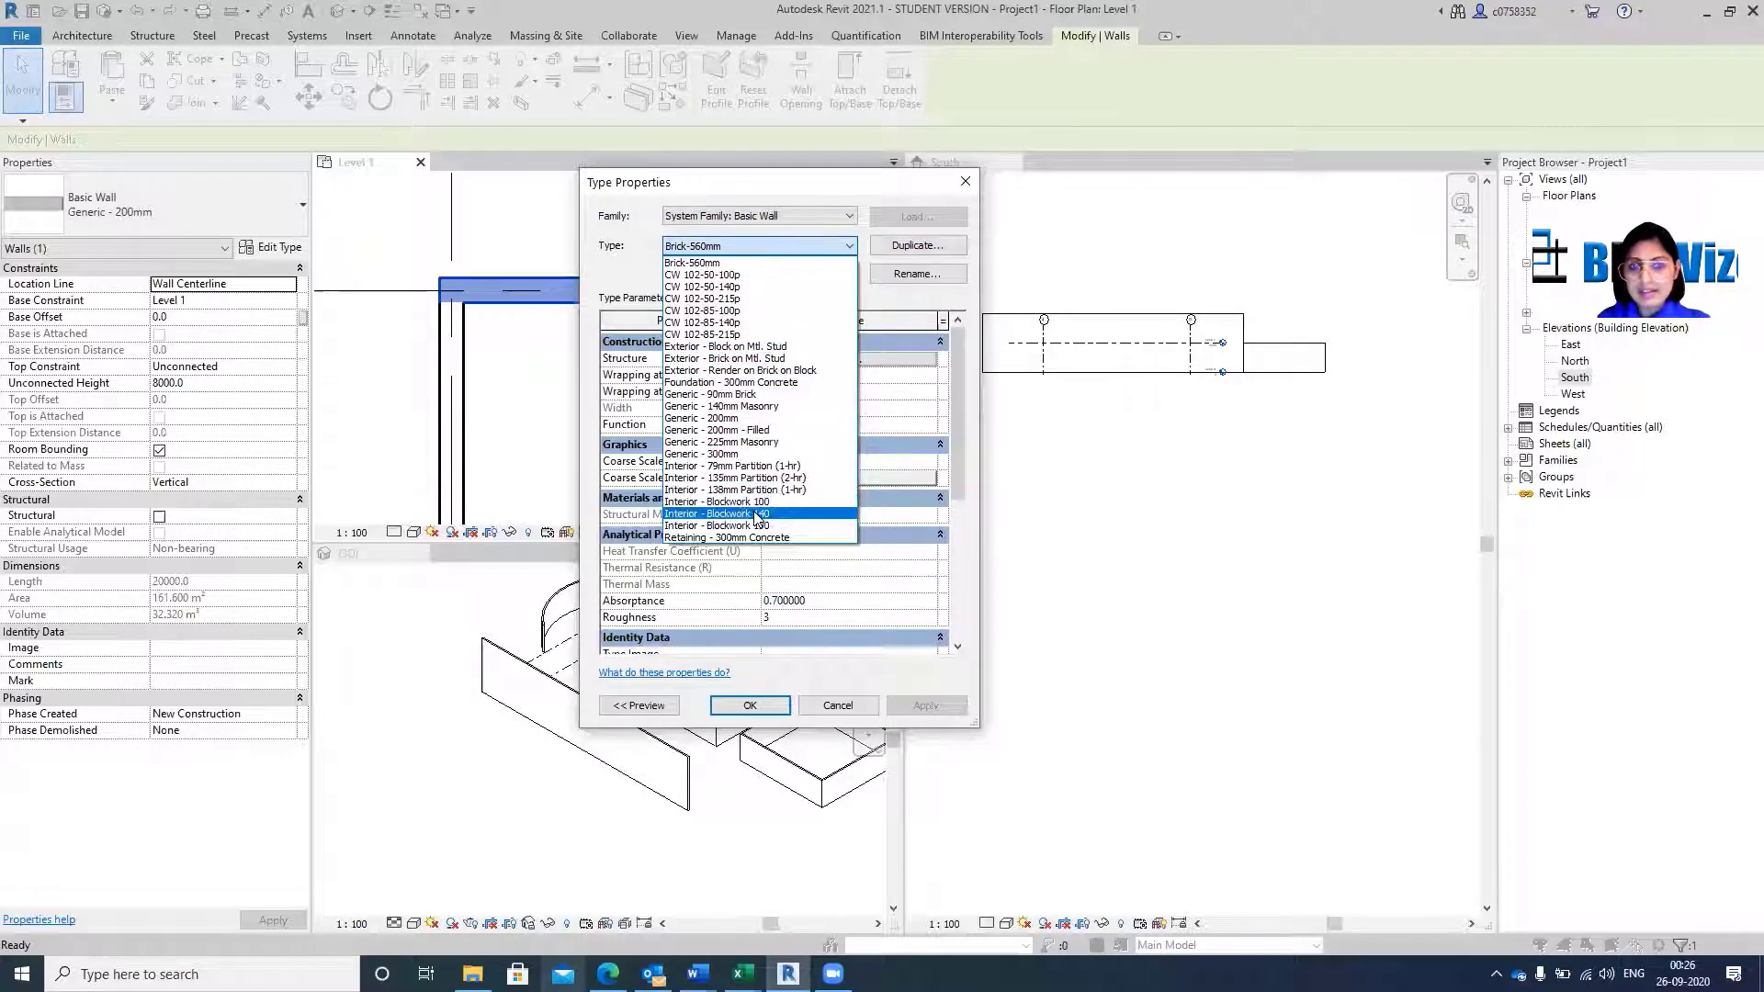
click(906, 296)
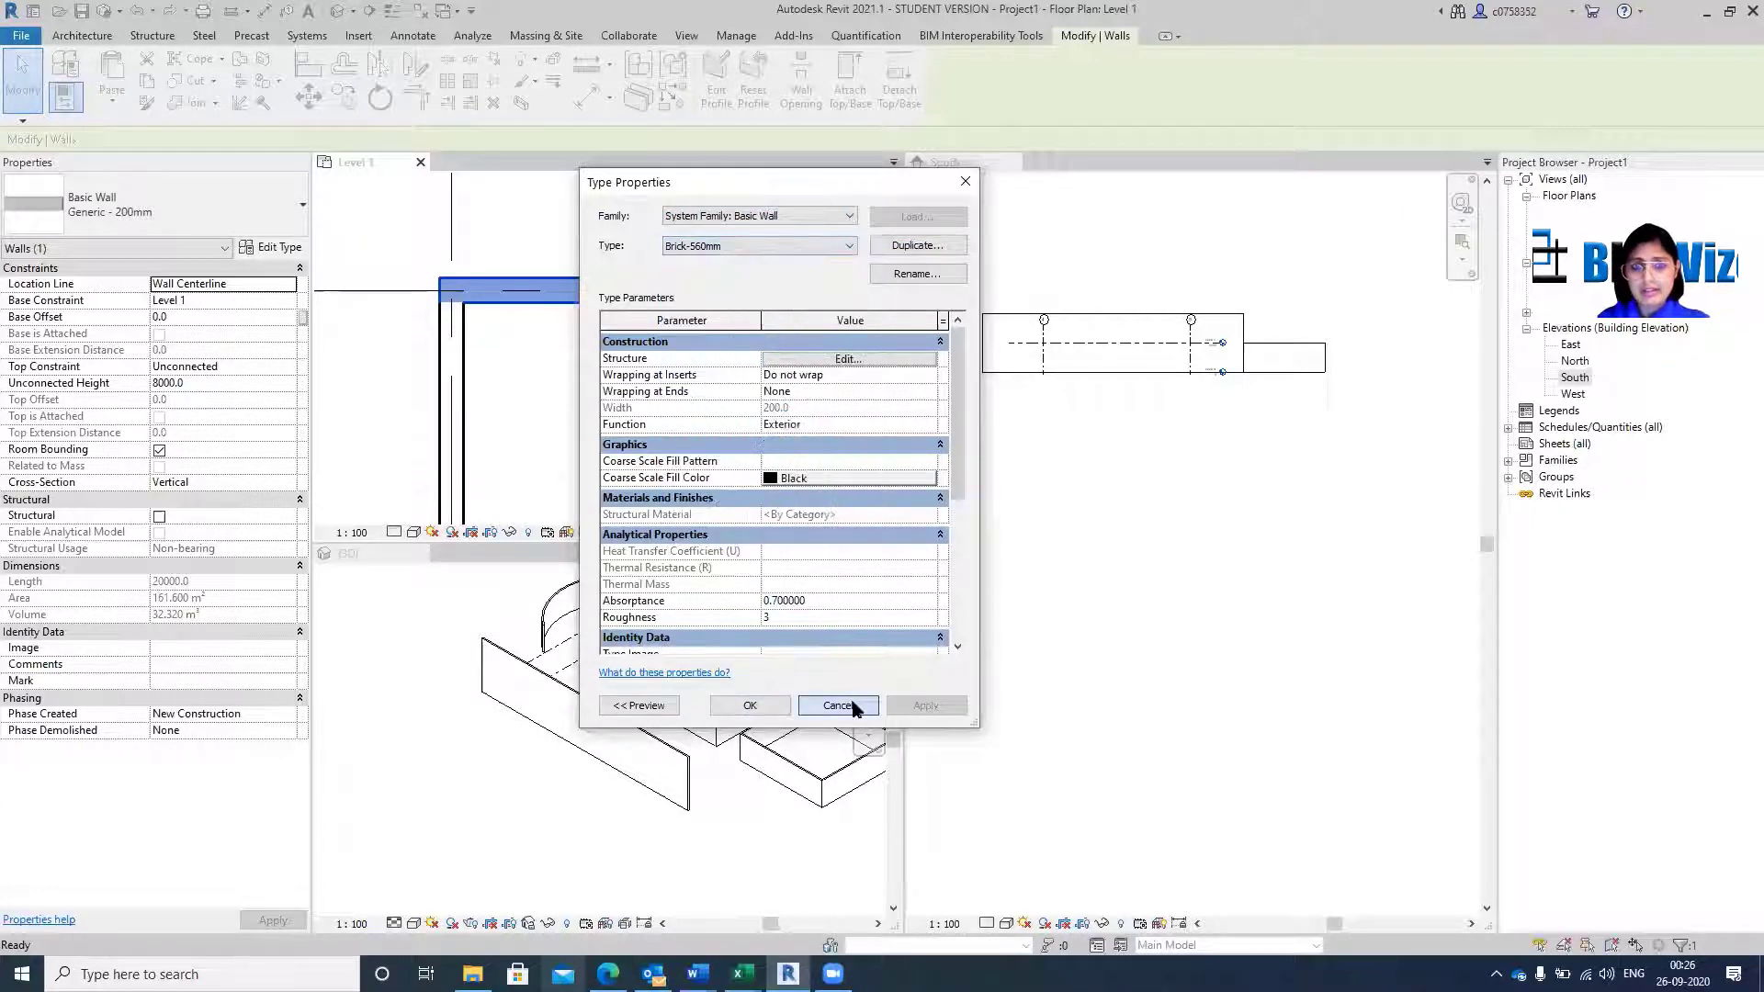
click(837, 705)
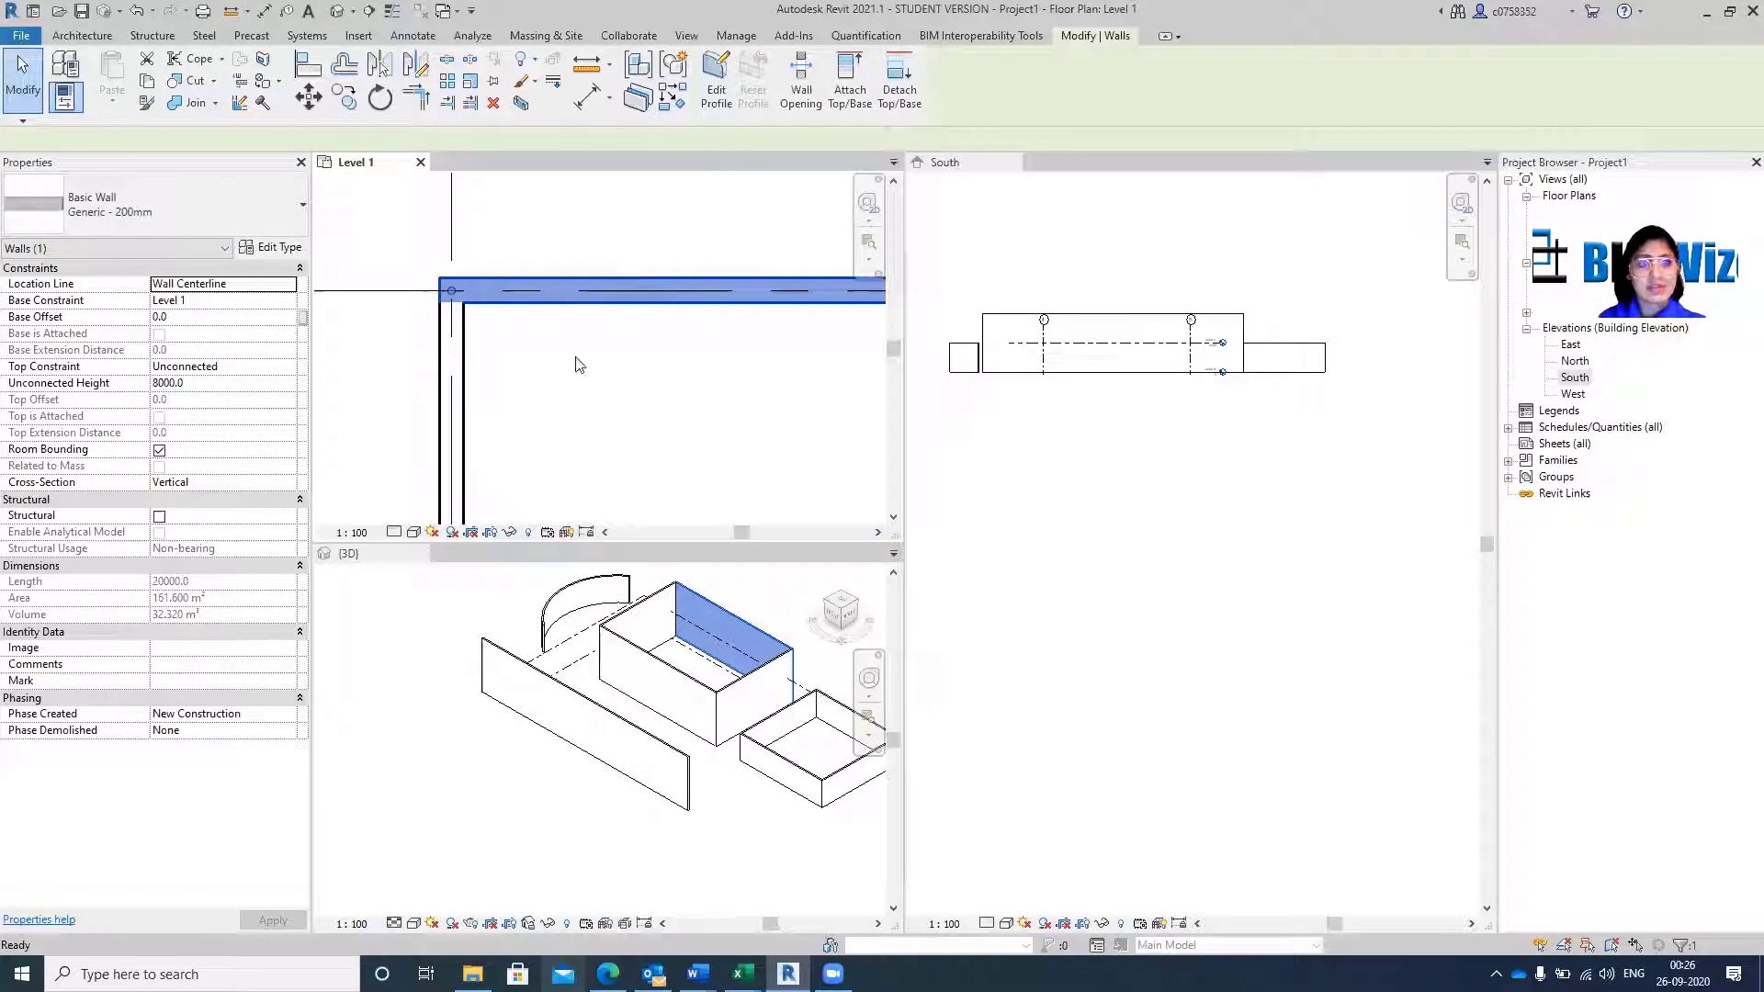
click(614, 362)
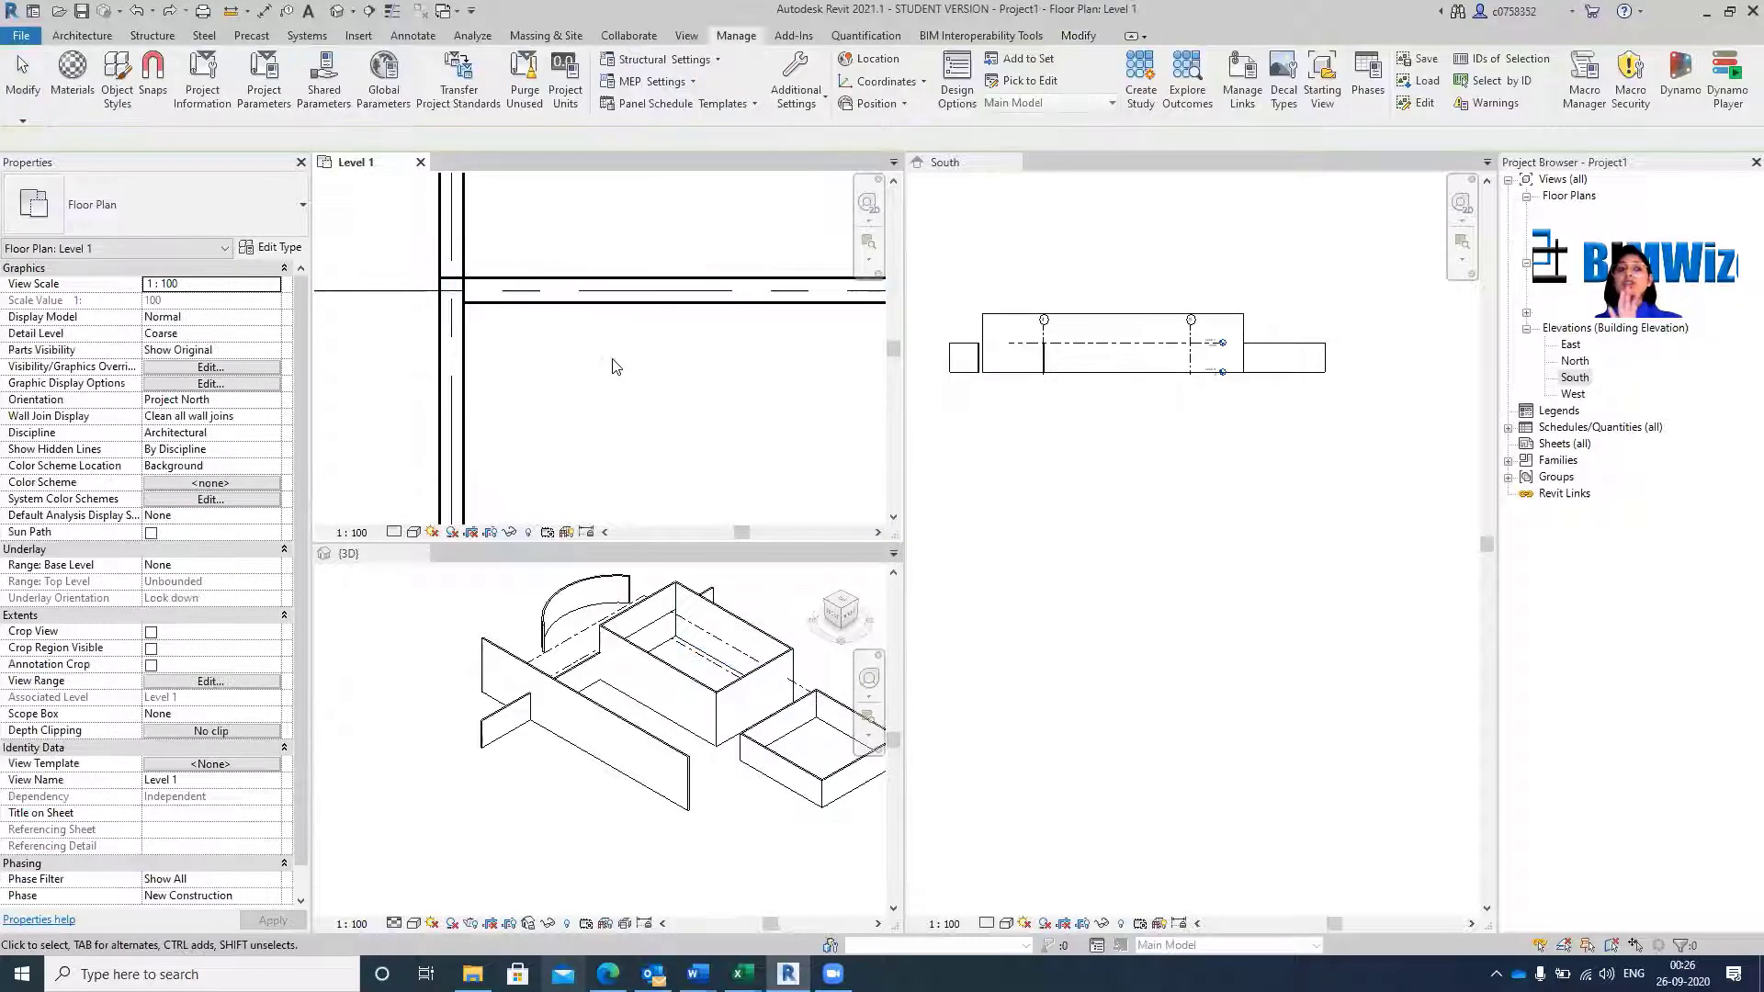
click(465, 214)
click(480, 244)
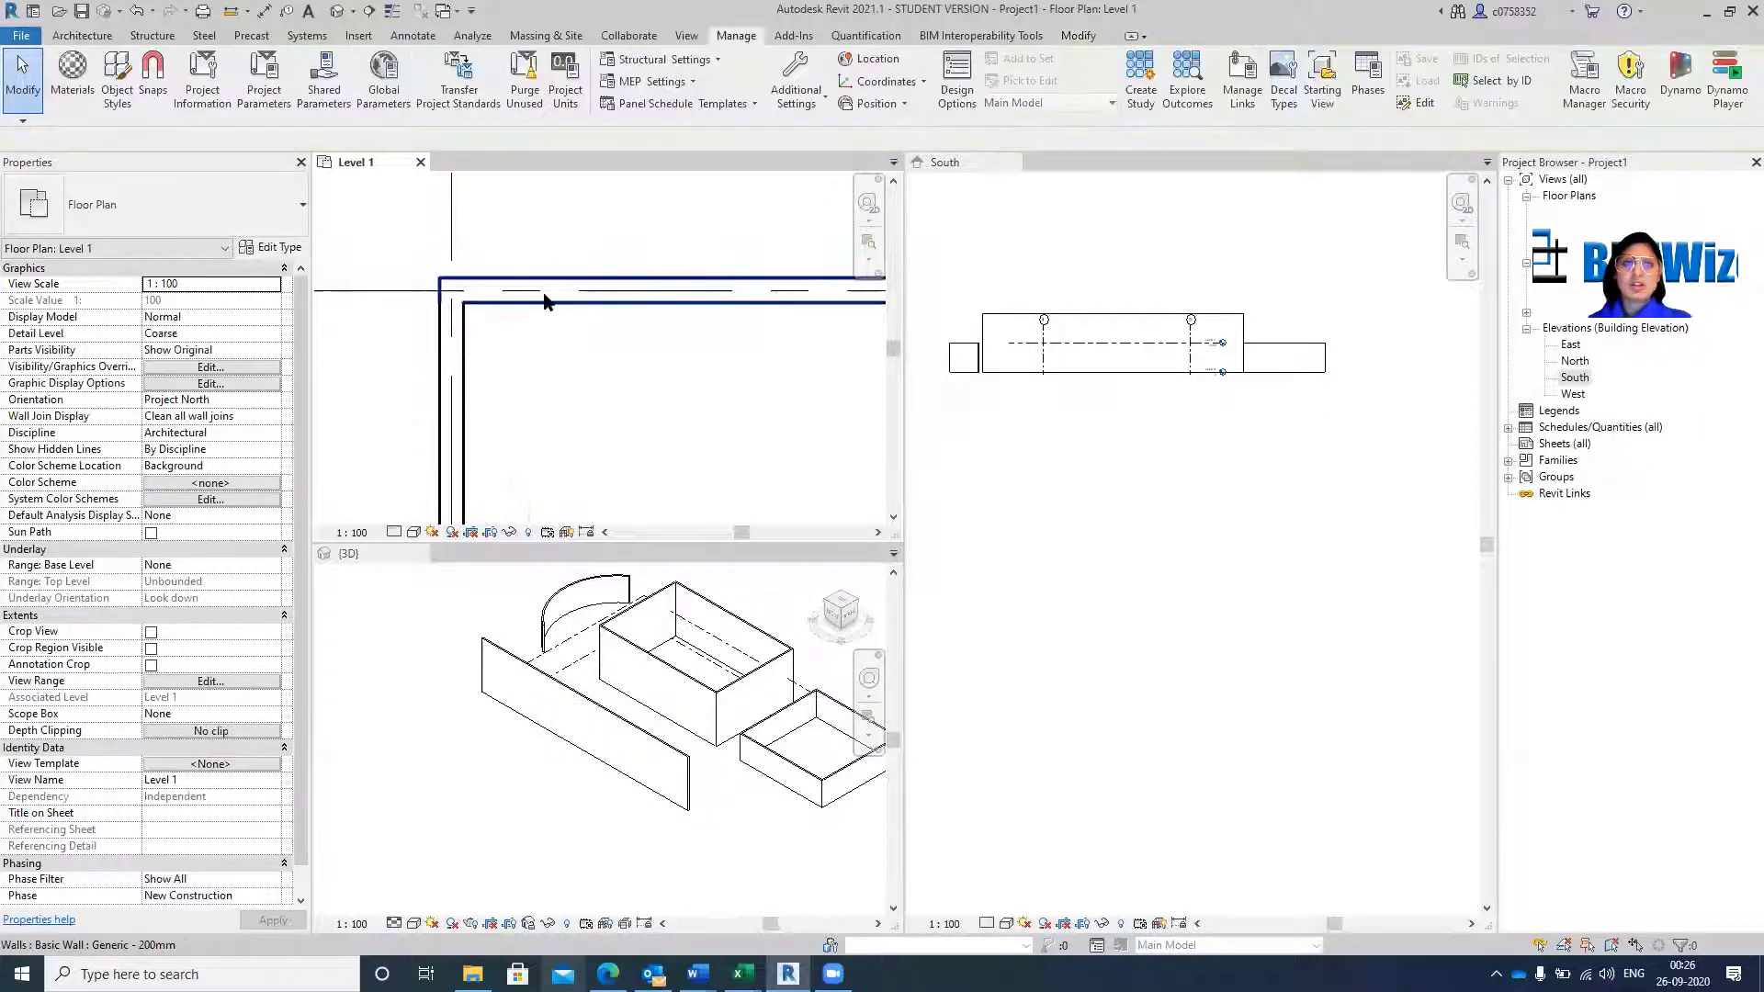
Duplicate the Generic - 200mm type of the central room's upper wall as a new wall type named Brick 560mm.
click(514, 292)
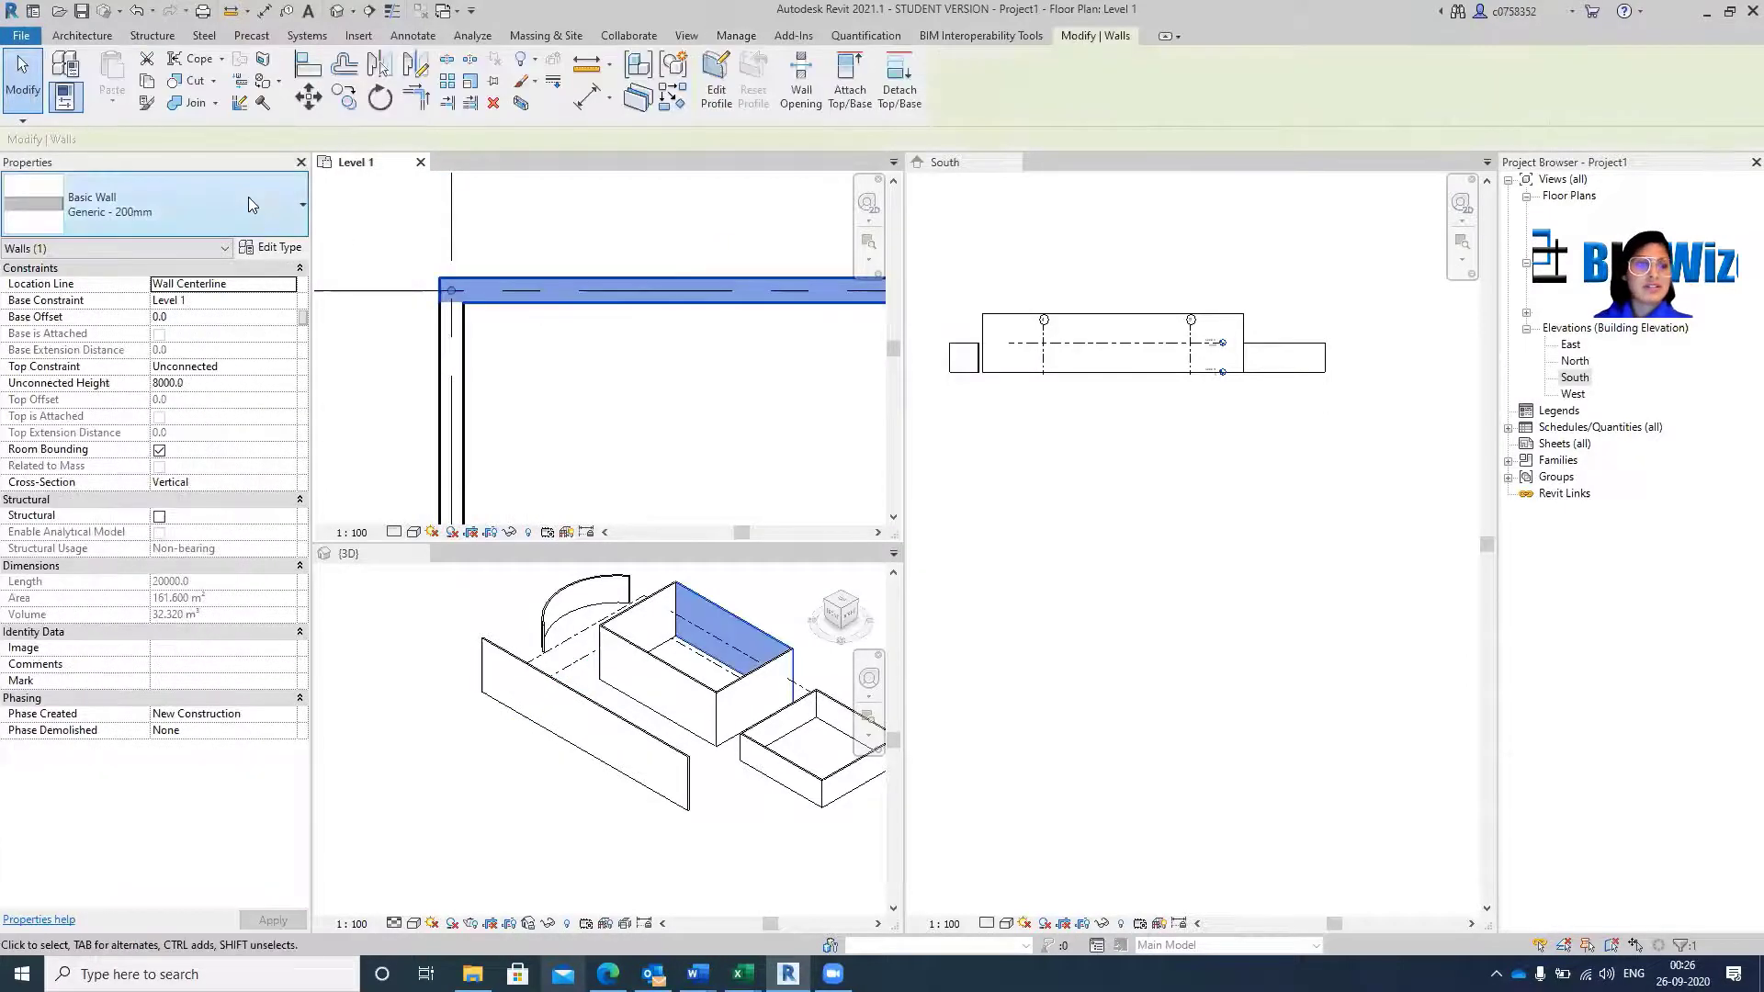
click(272, 247)
click(933, 248)
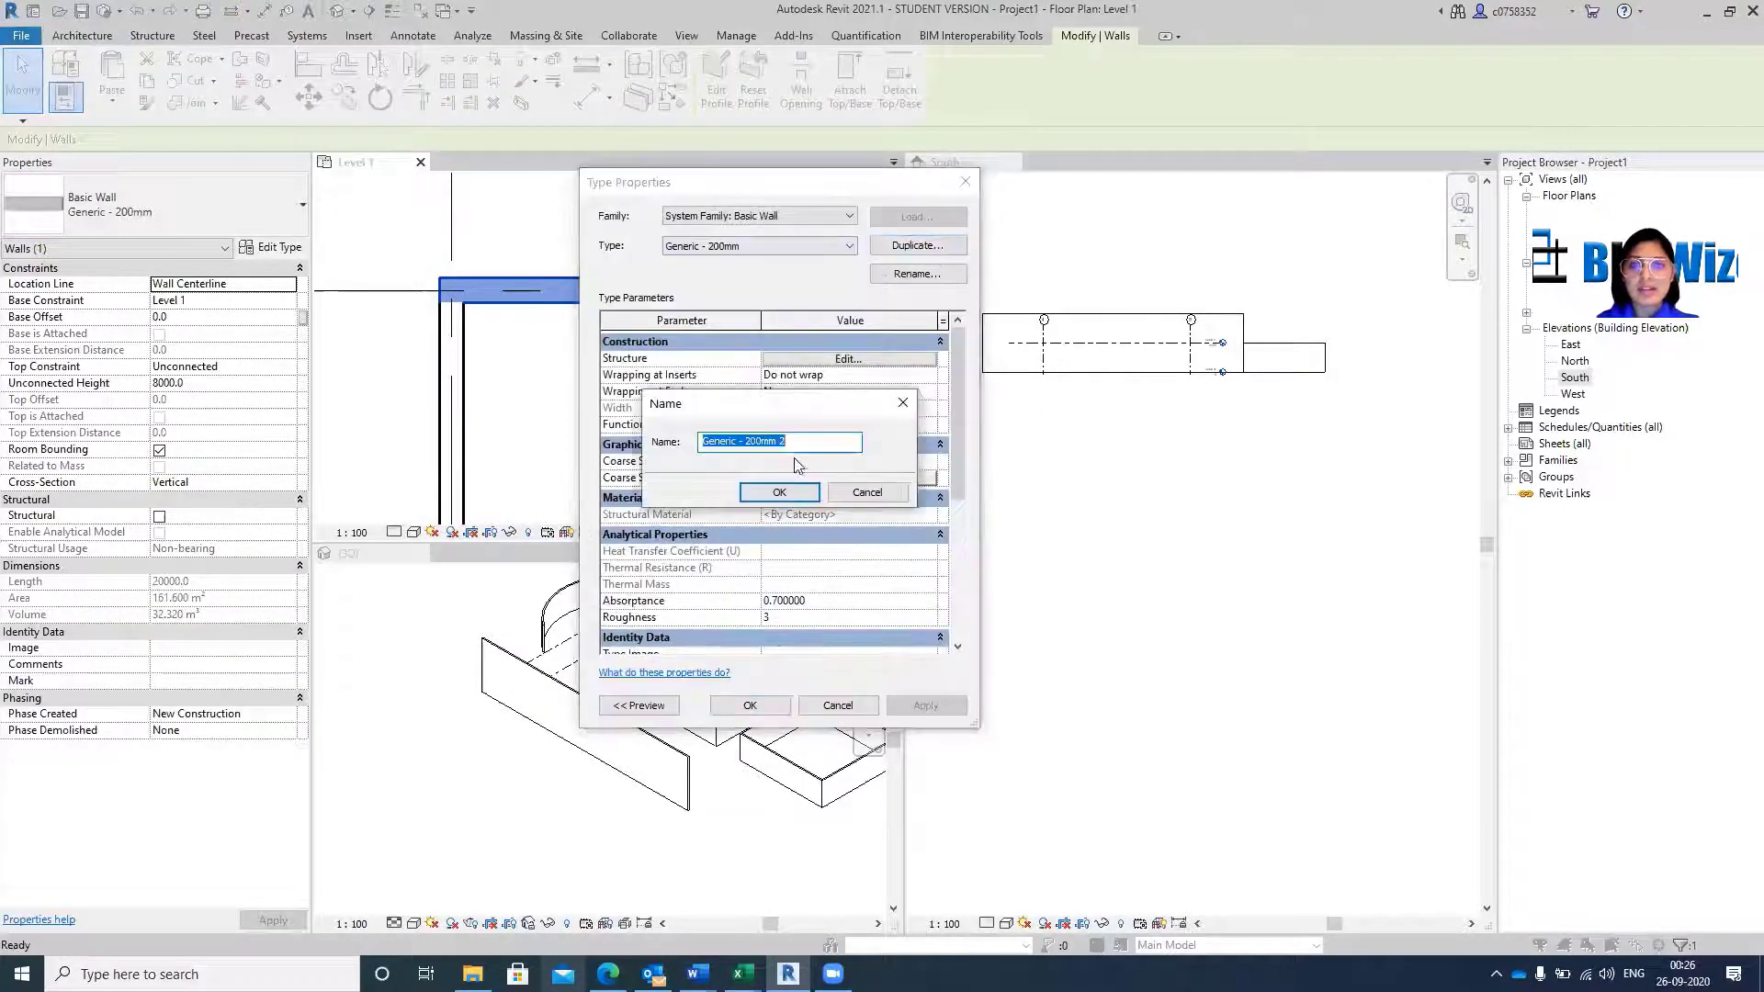
text(B)
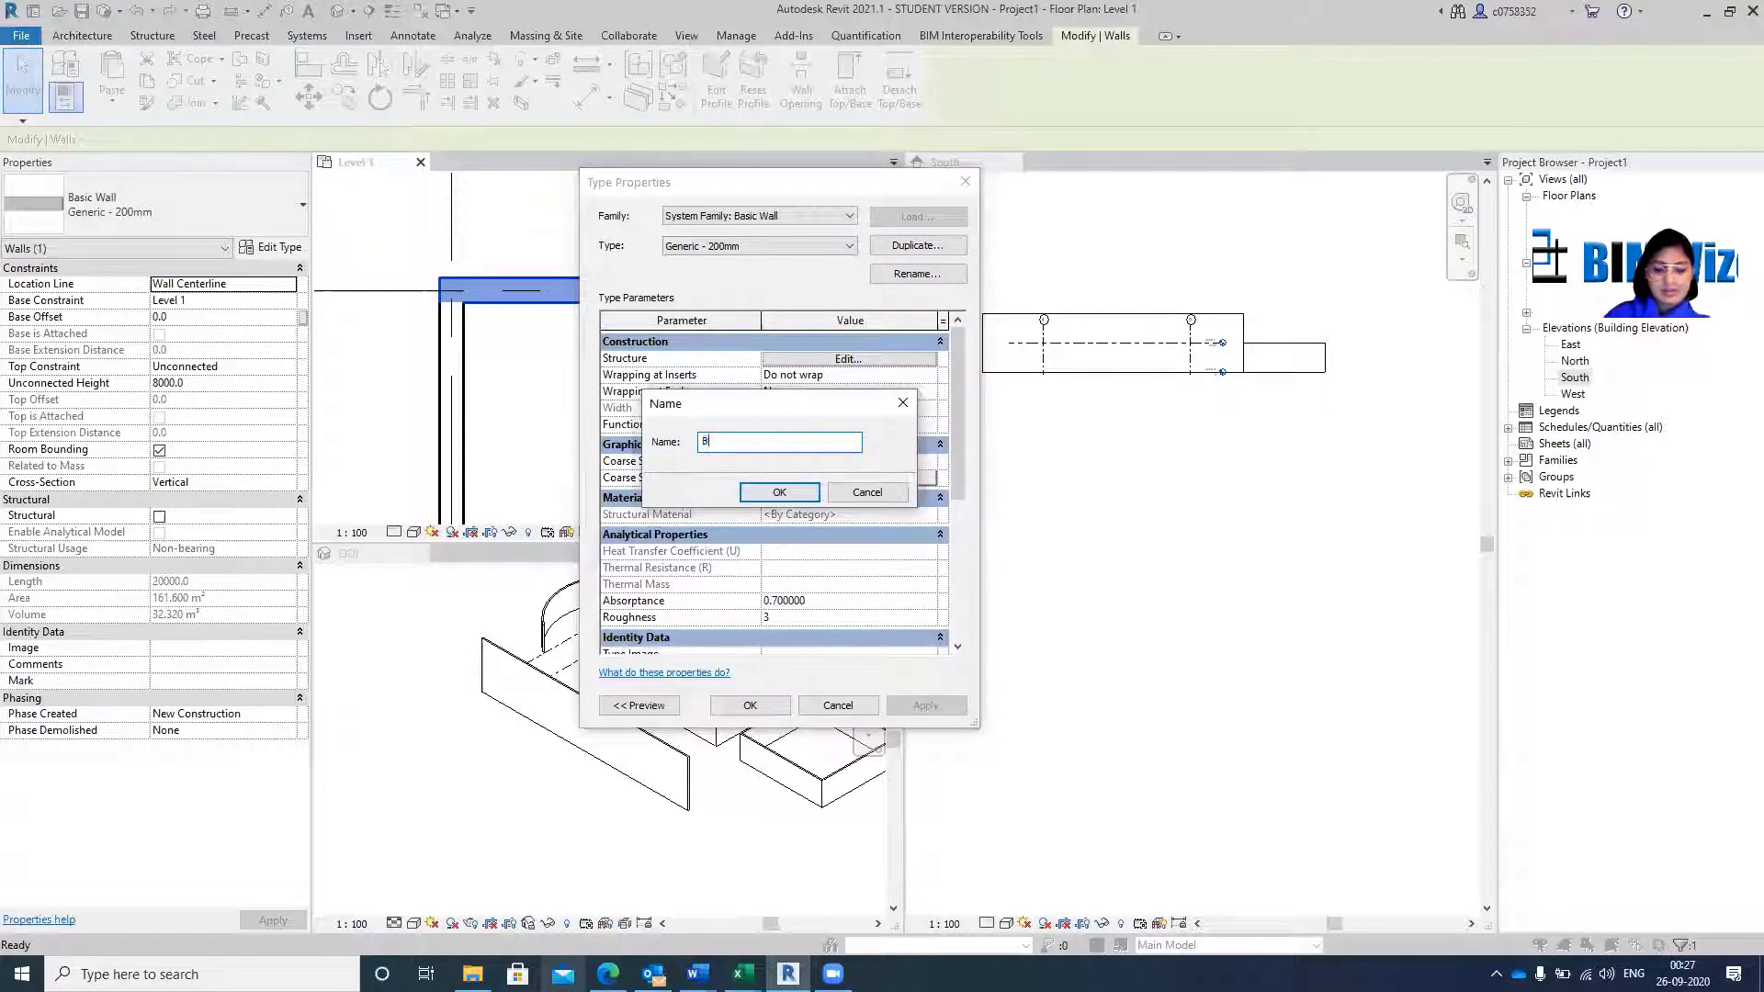
text(rick)
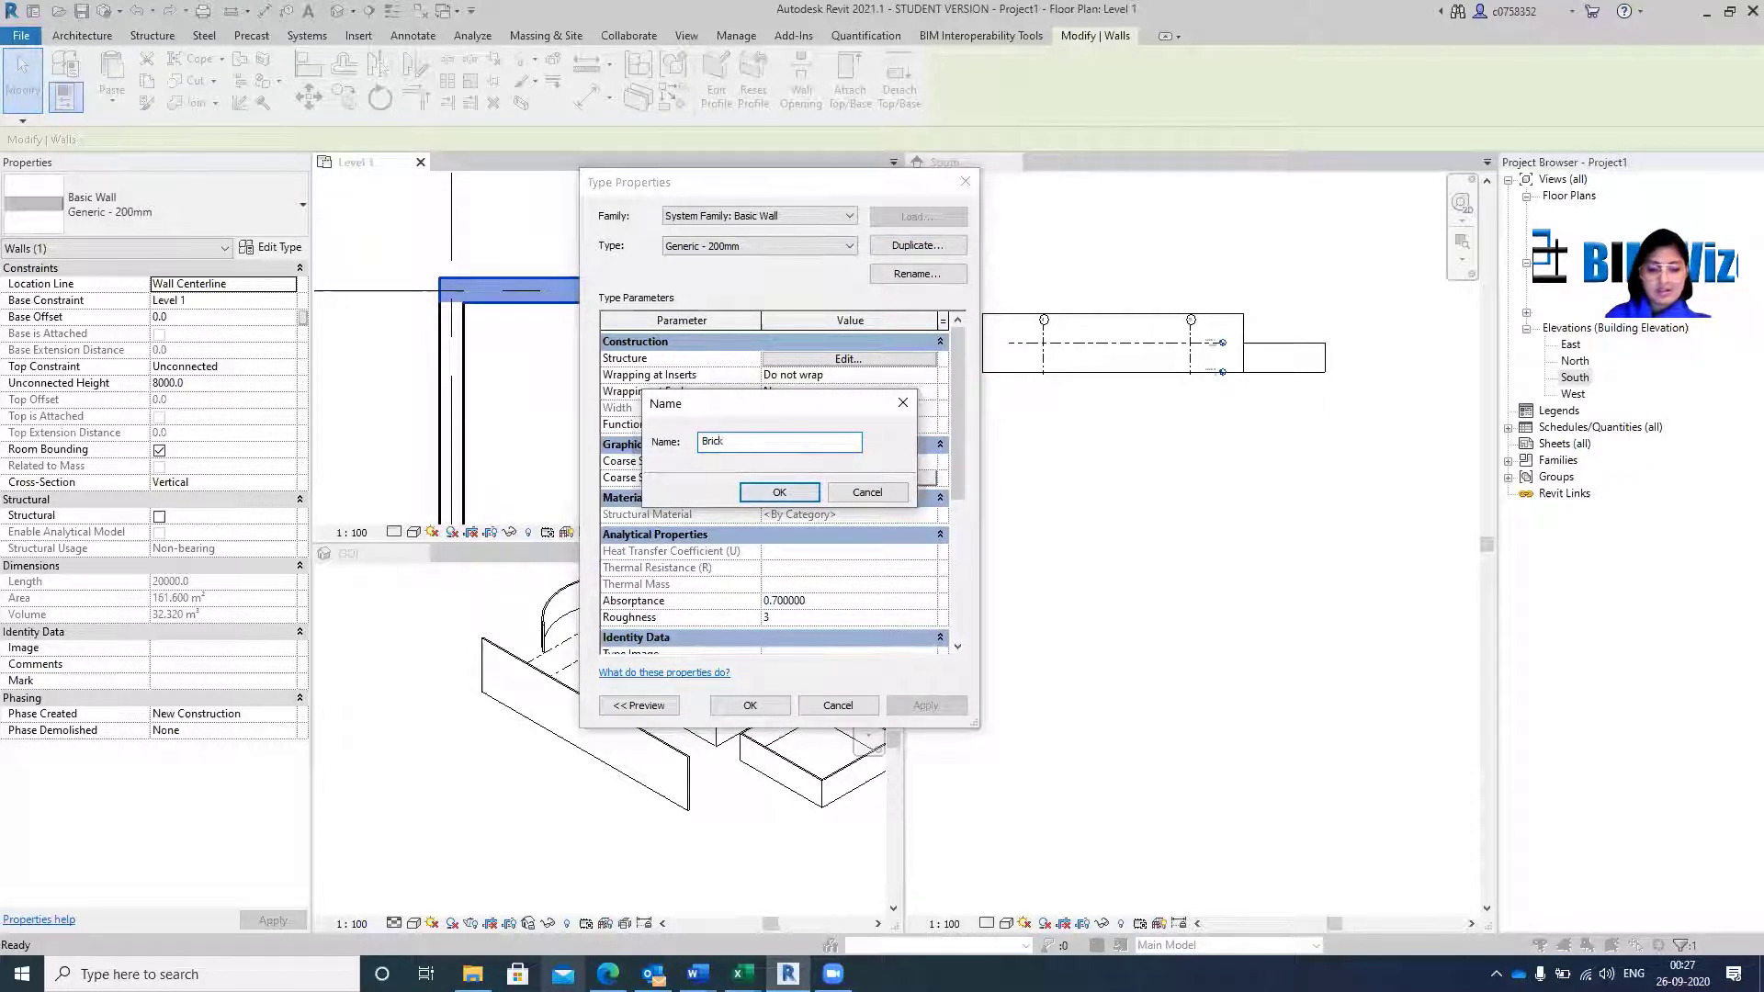
text( 560mm)
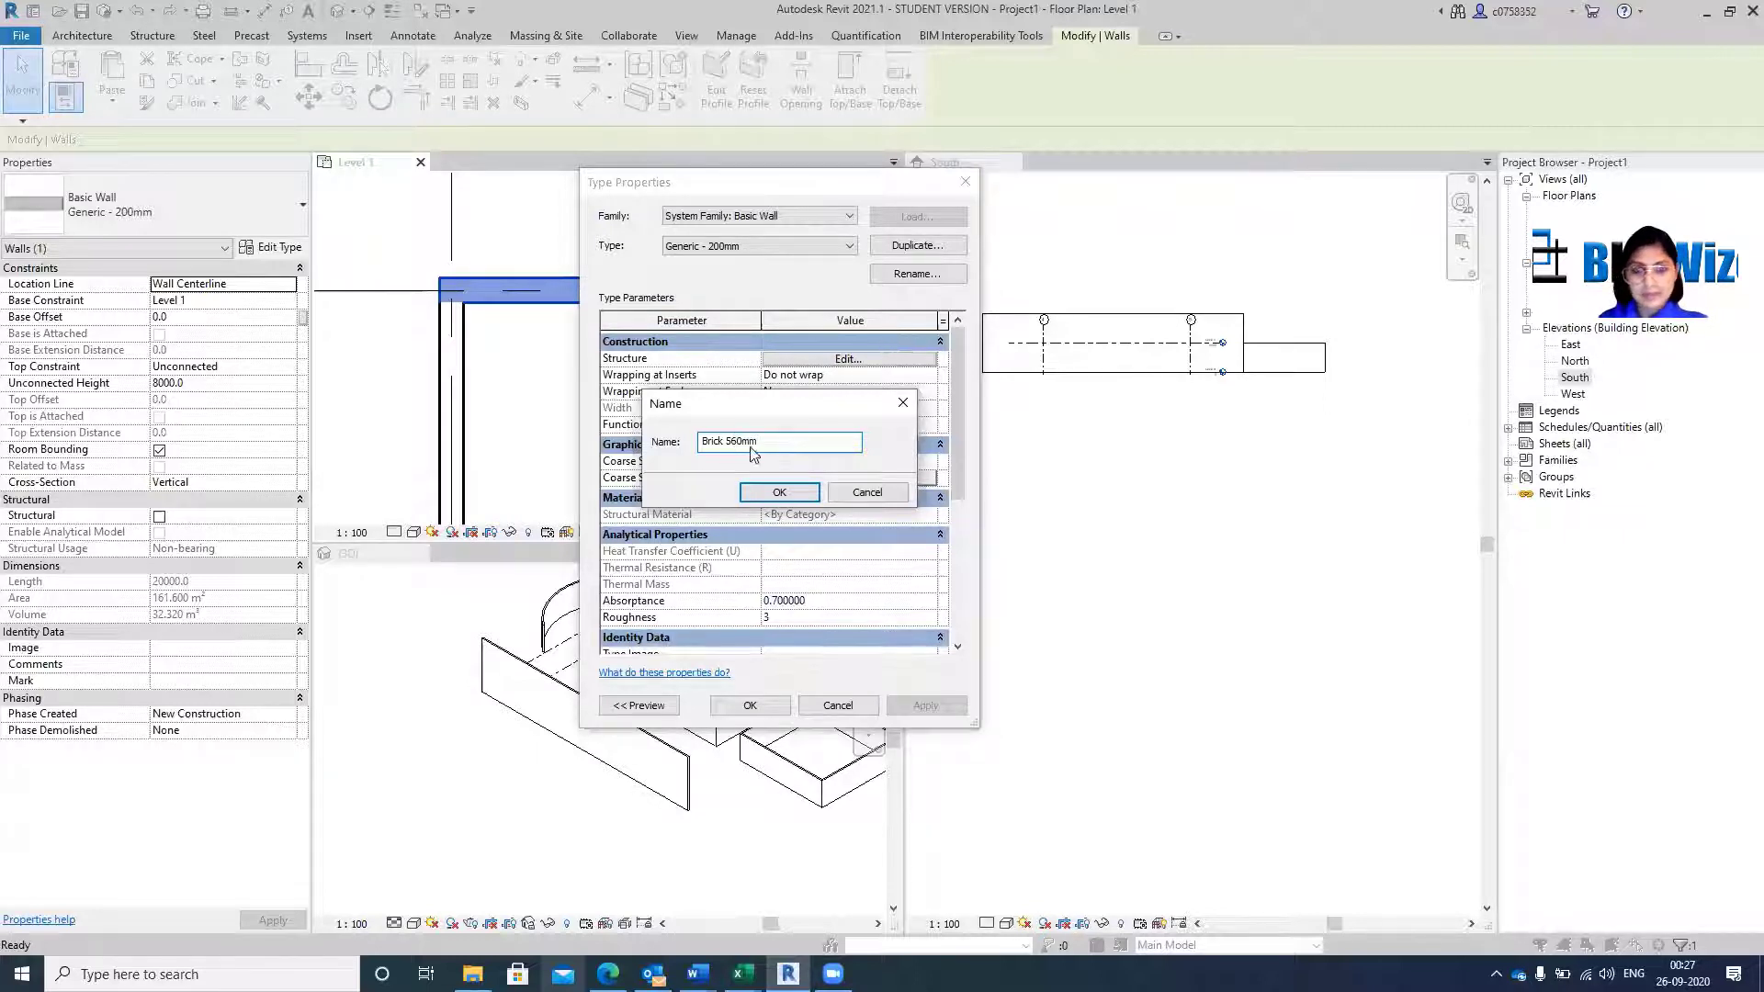
click(774, 494)
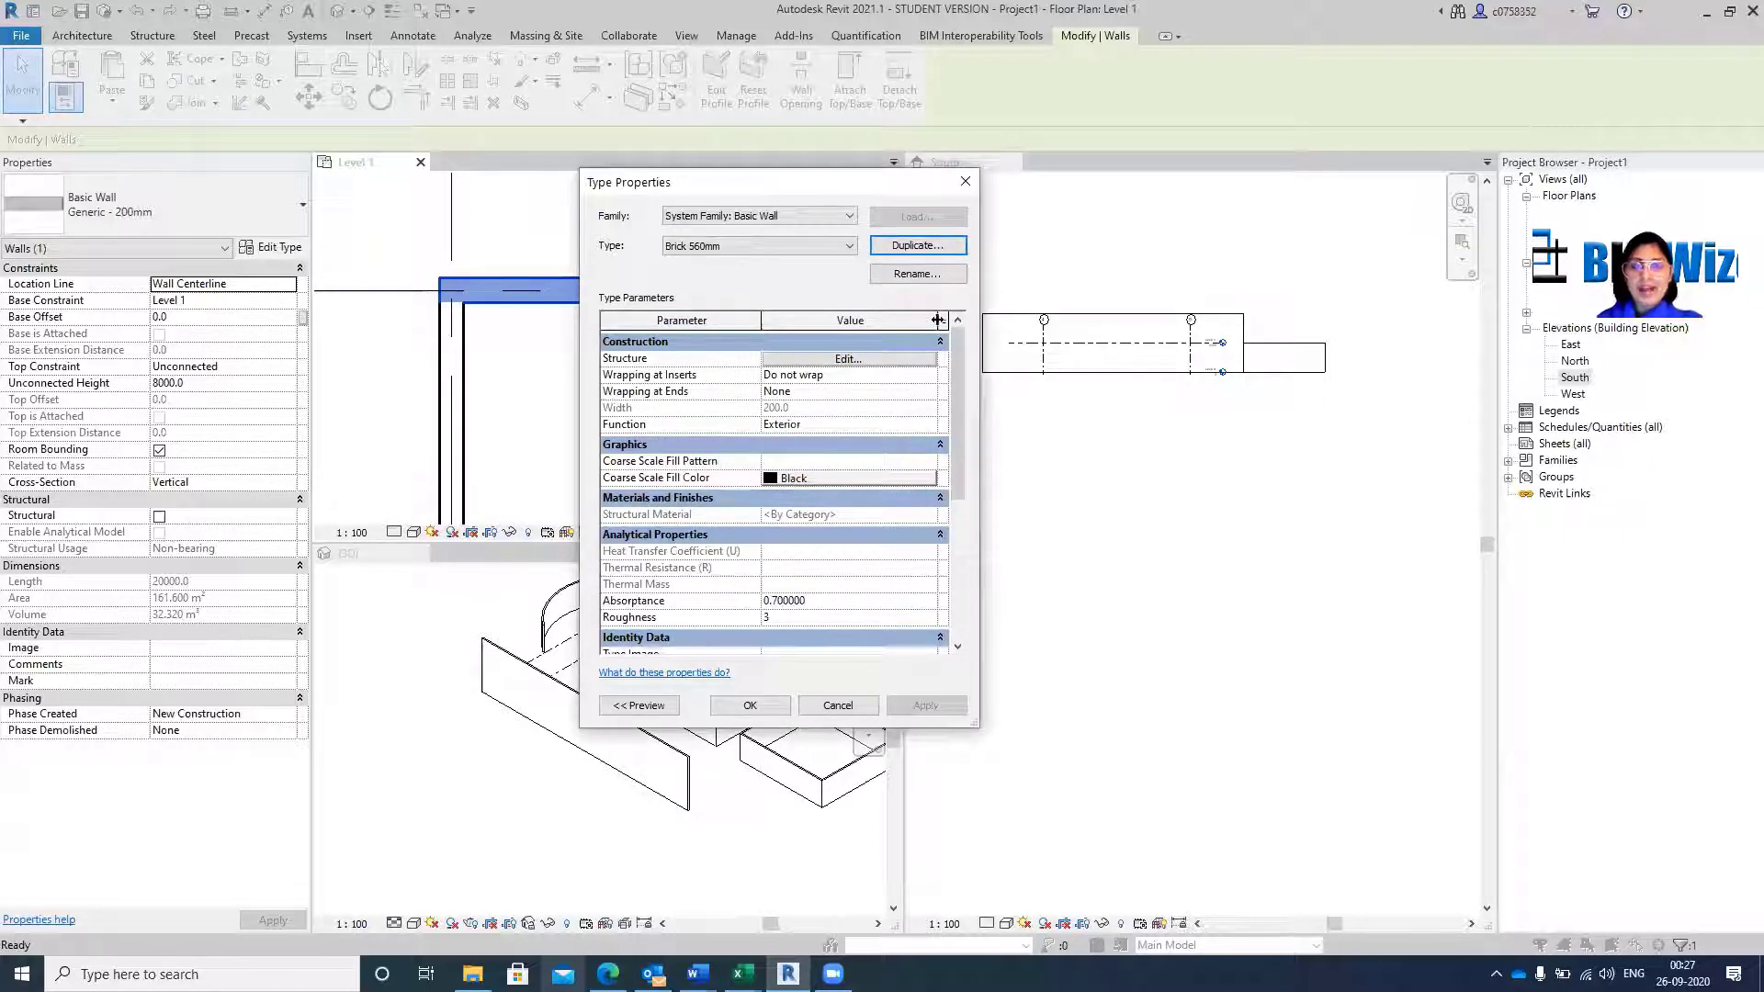
Show the Brick 560mm type's preview and set the thickness of its Structure [1] layer to 560 mm in the wall assembly.
click(639, 706)
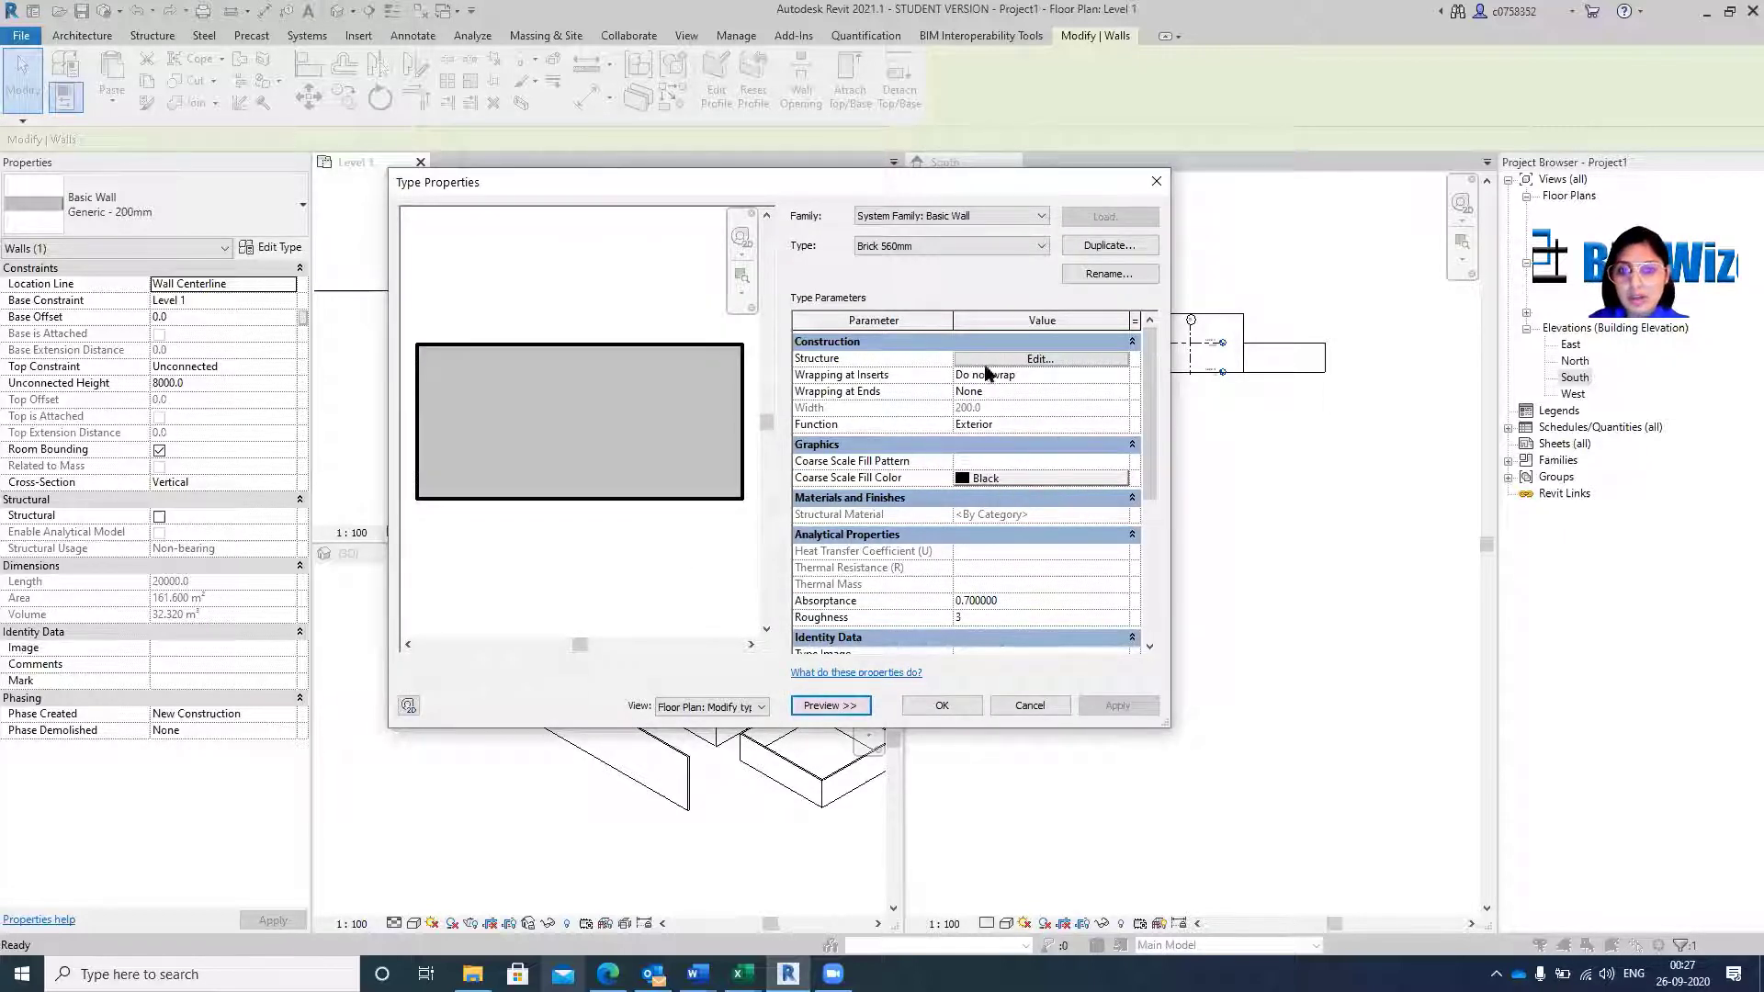
click(1047, 360)
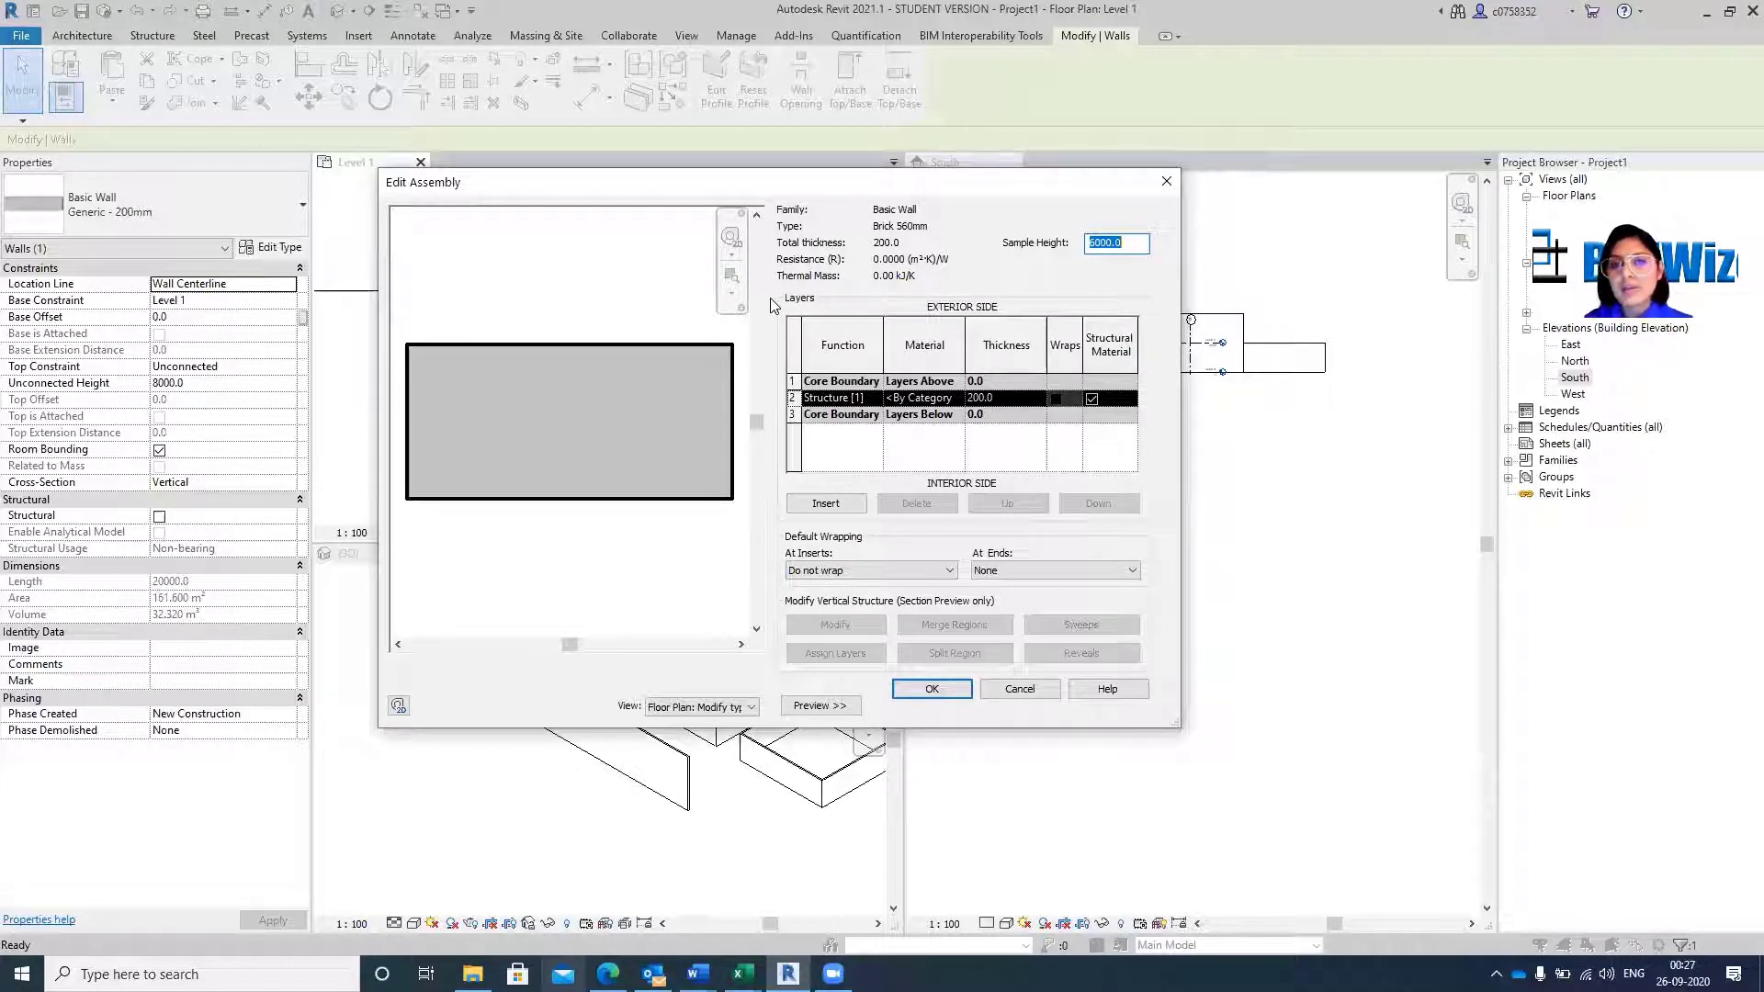
click(1010, 400)
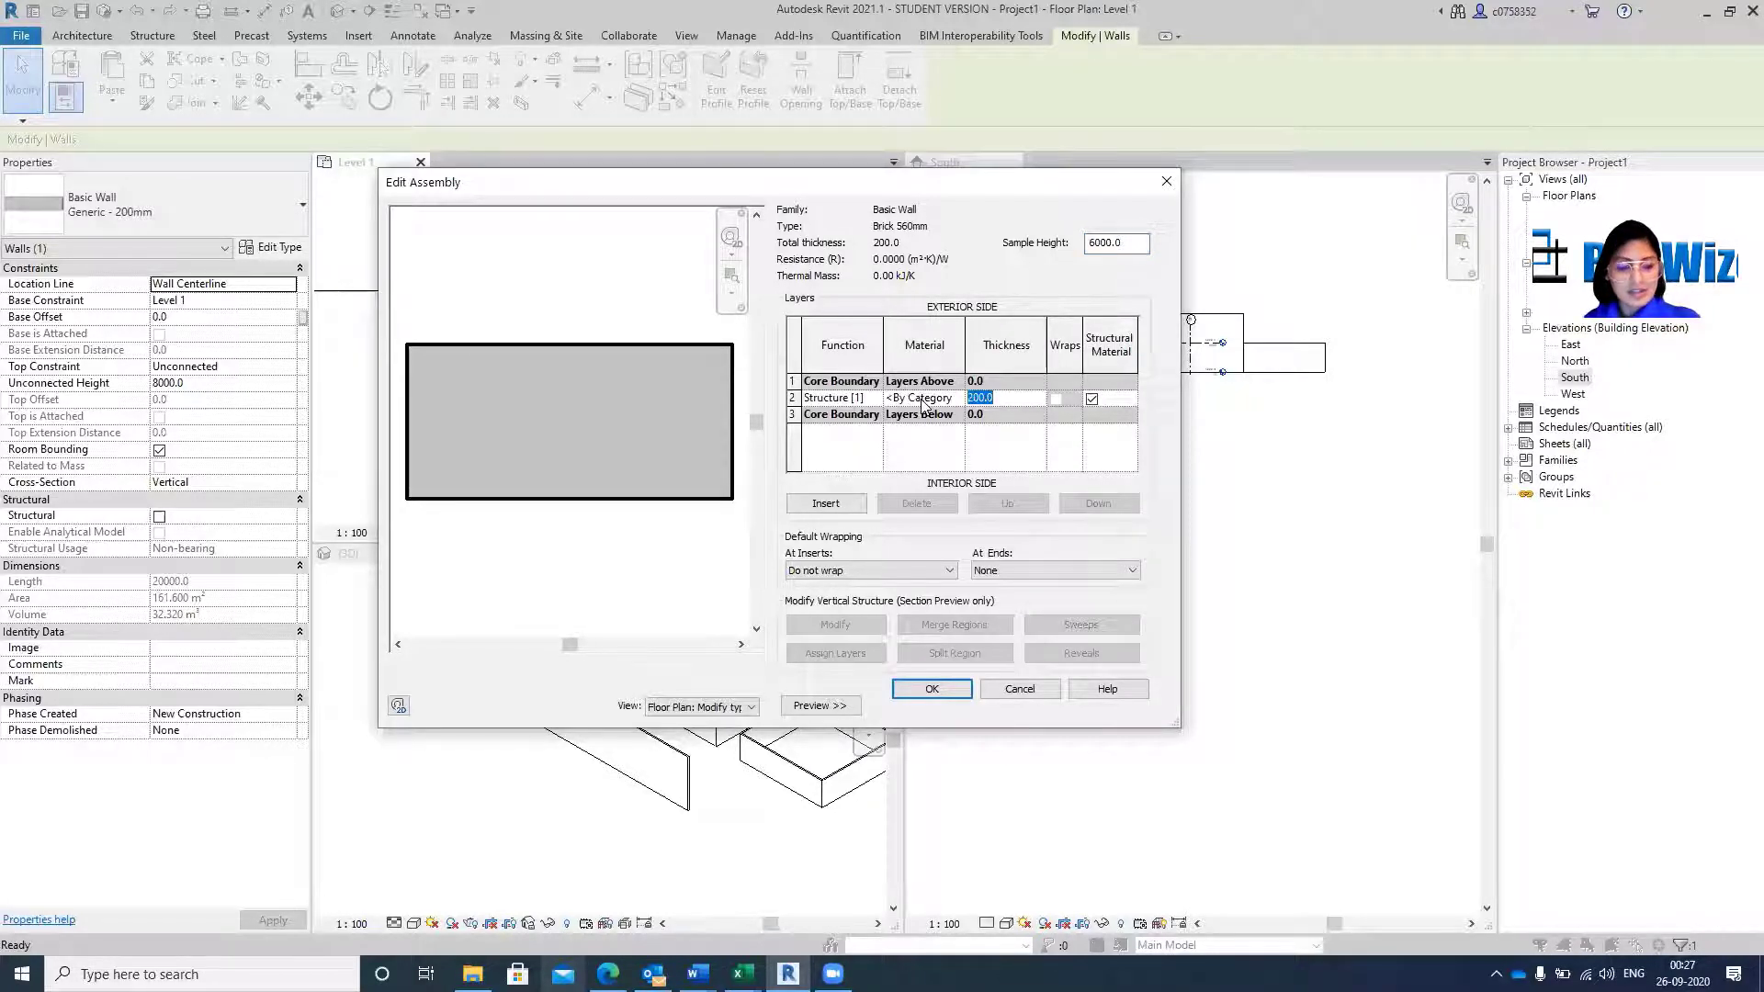
text(560)
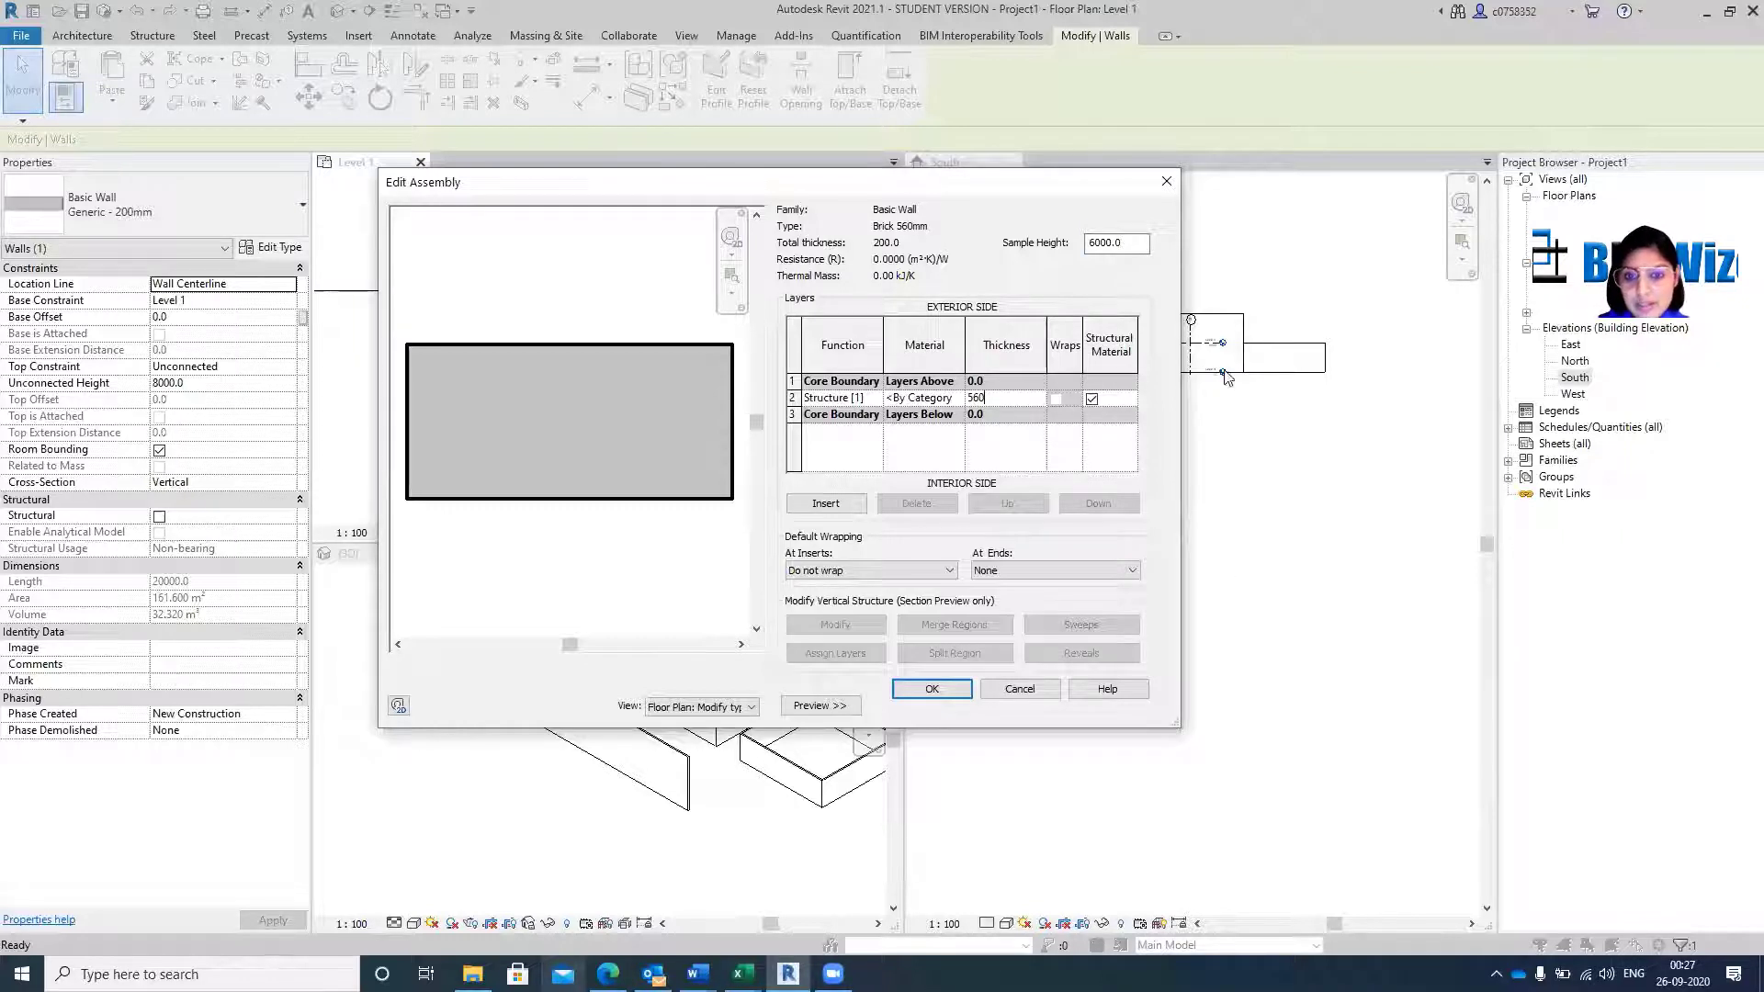
click(991, 476)
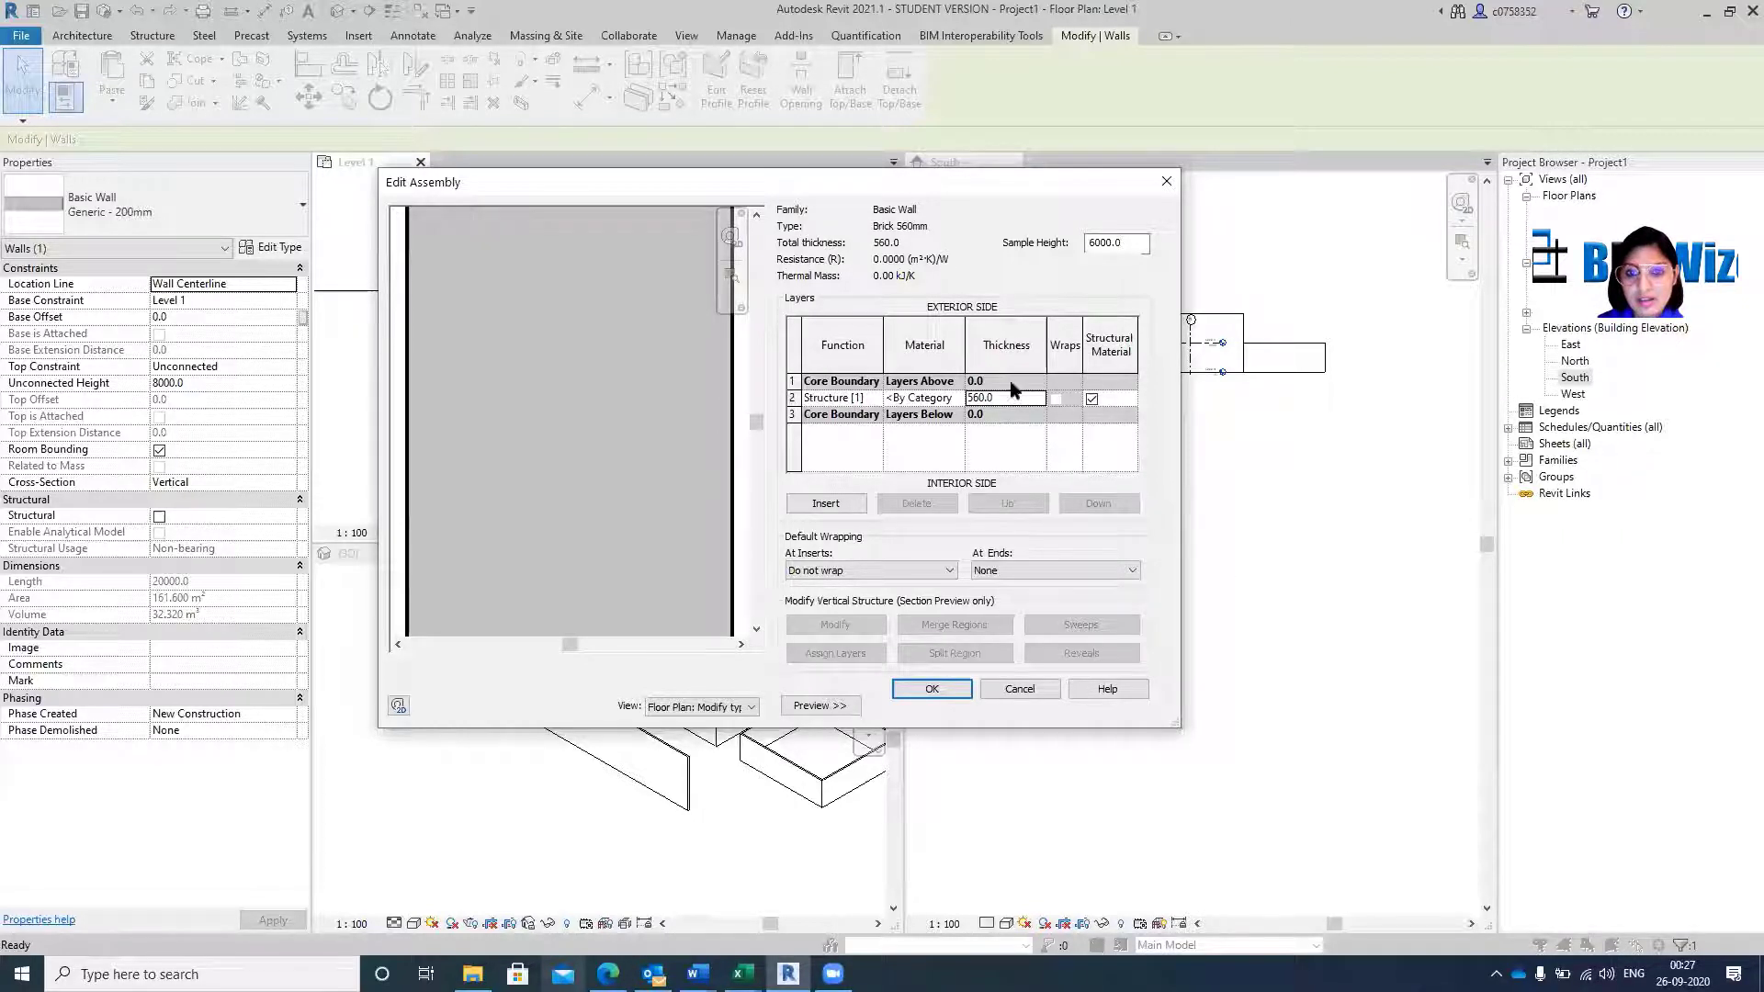
scroll(593, 417, down, 3)
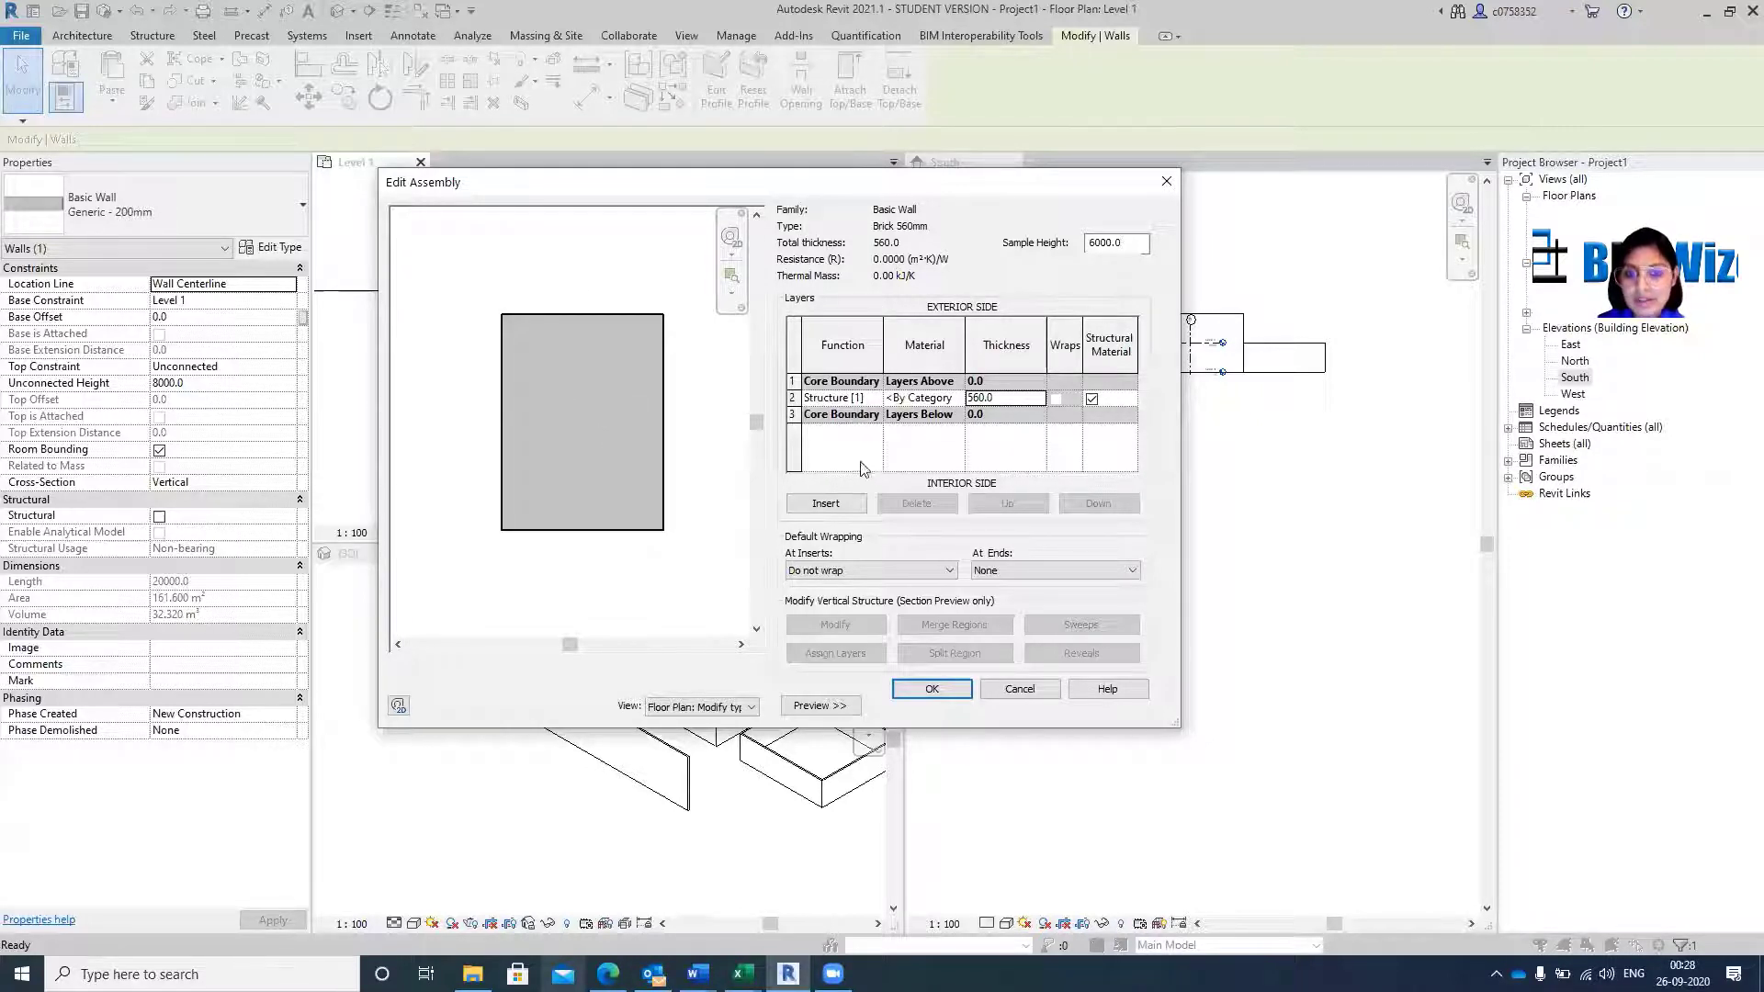
Insert a layer outside the core boundary on the exterior side and assign it the function Finish 1 [4].
click(824, 503)
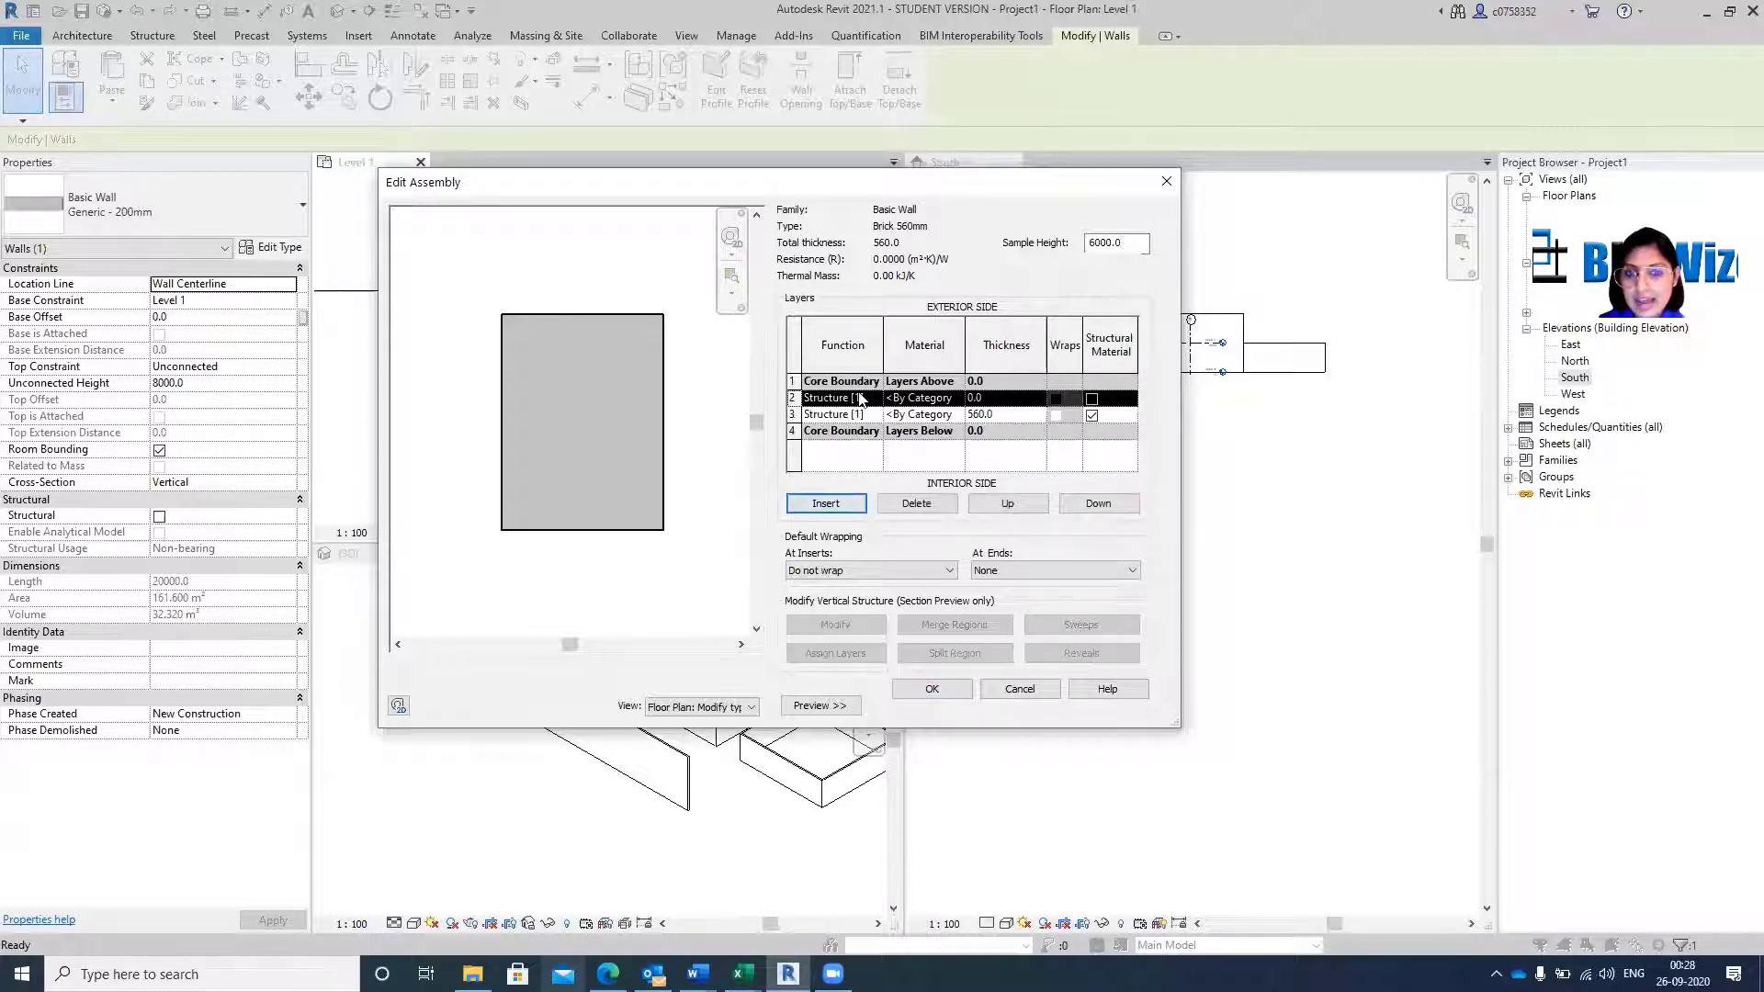
click(1003, 504)
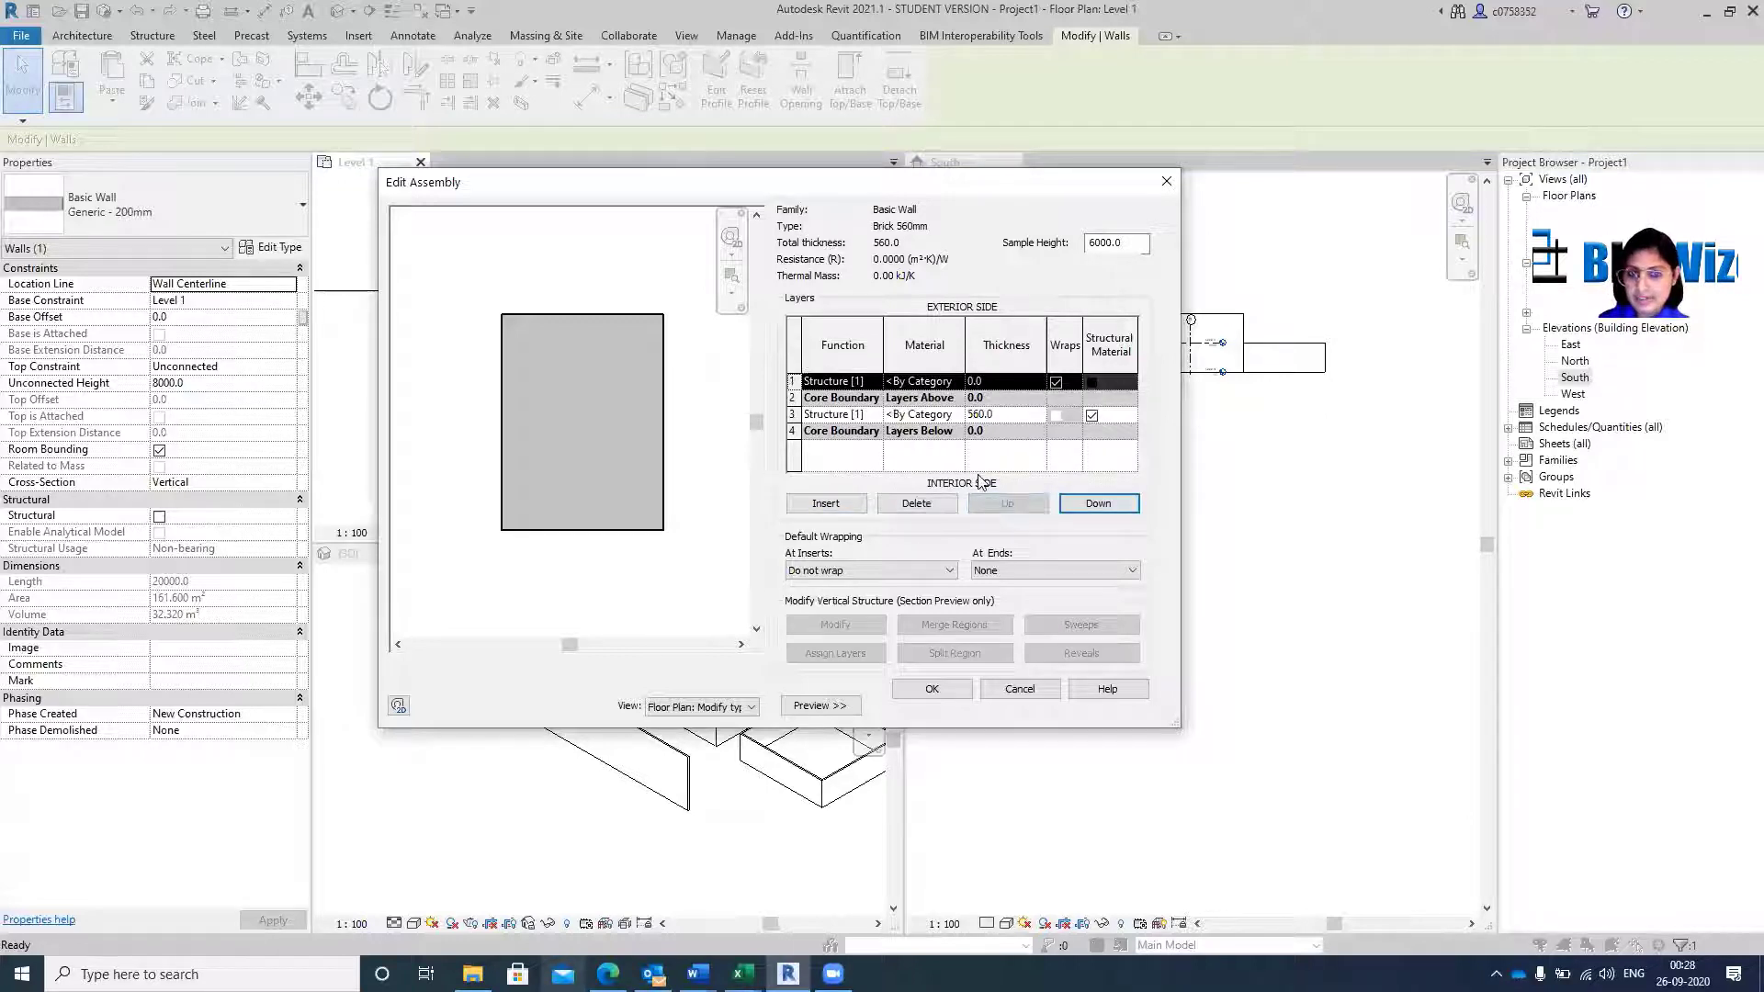
click(874, 383)
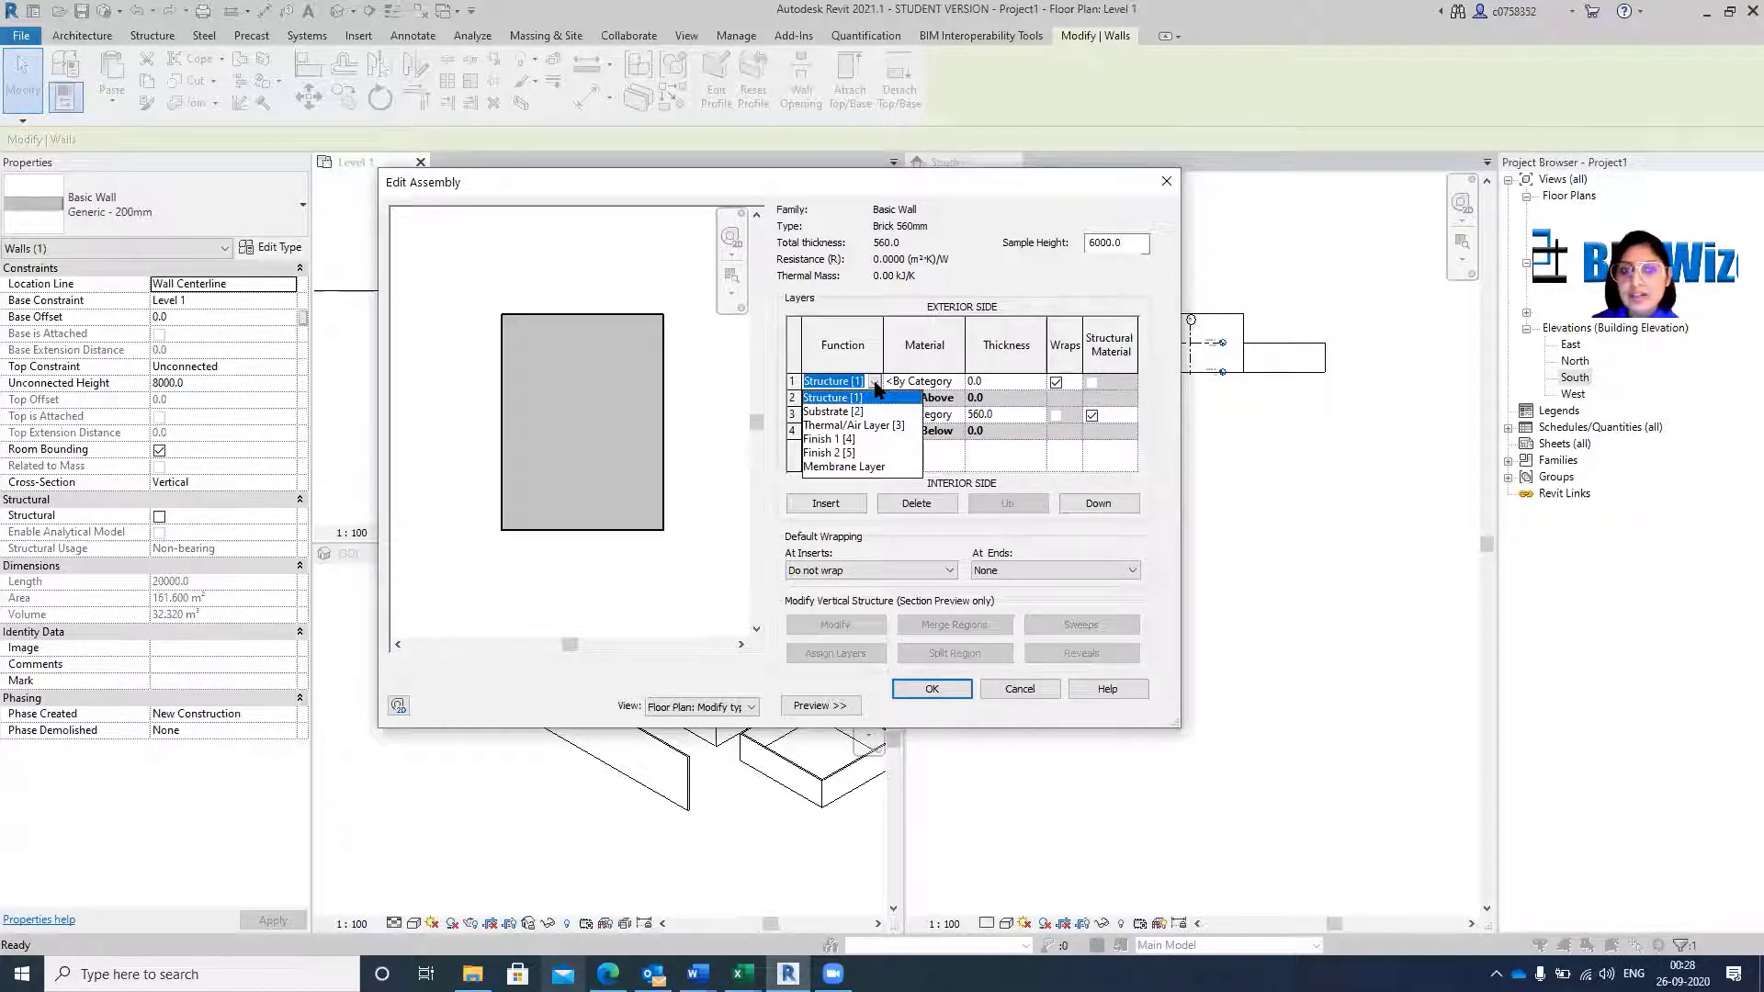
click(831, 441)
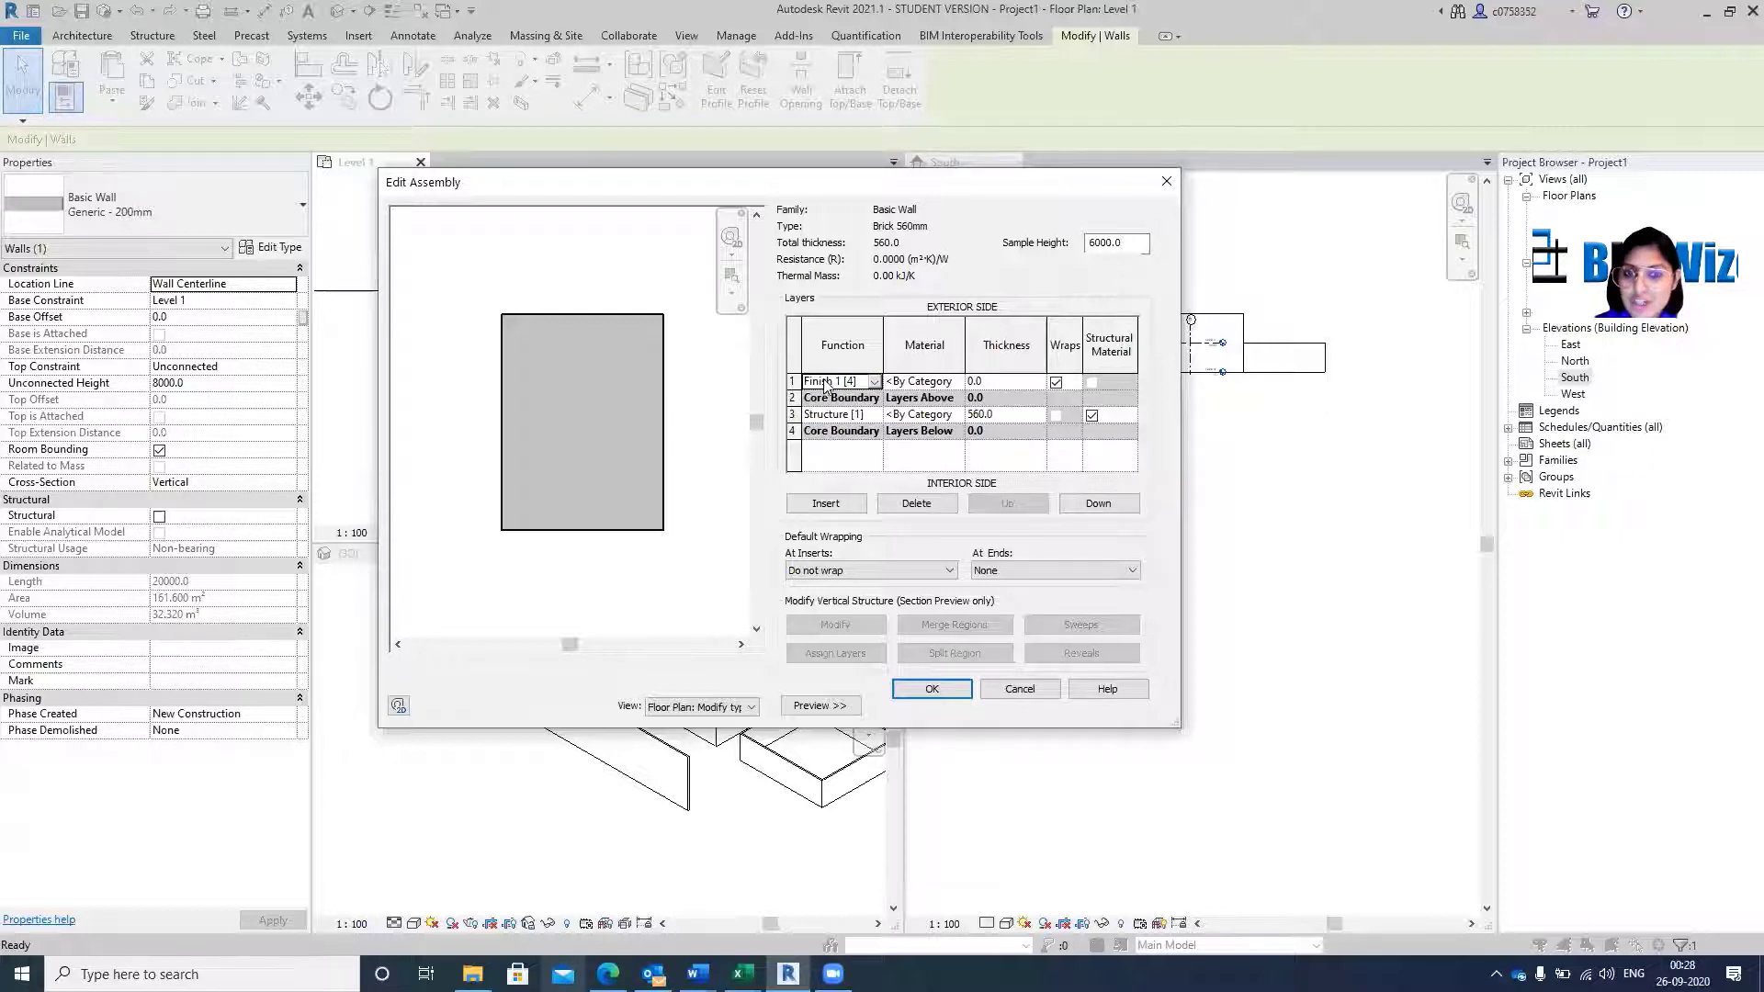
Look at the materials available for the exterior finish layer and close the material browser without choosing one.
click(947, 386)
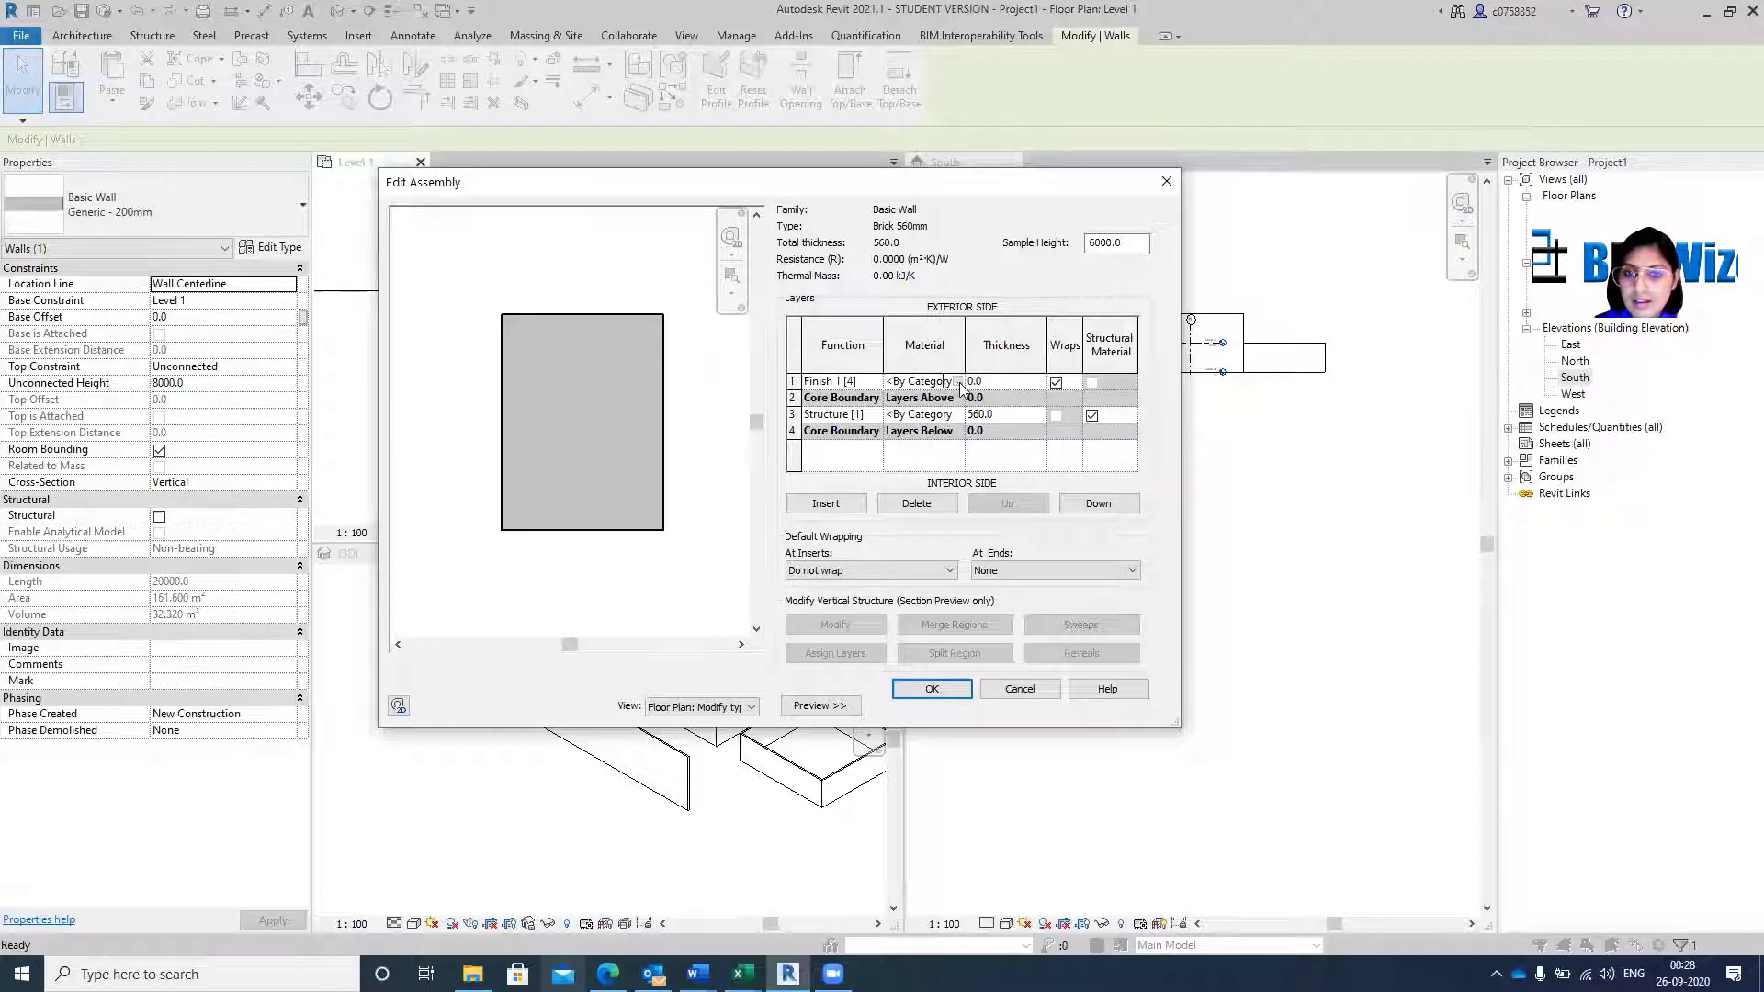
click(957, 382)
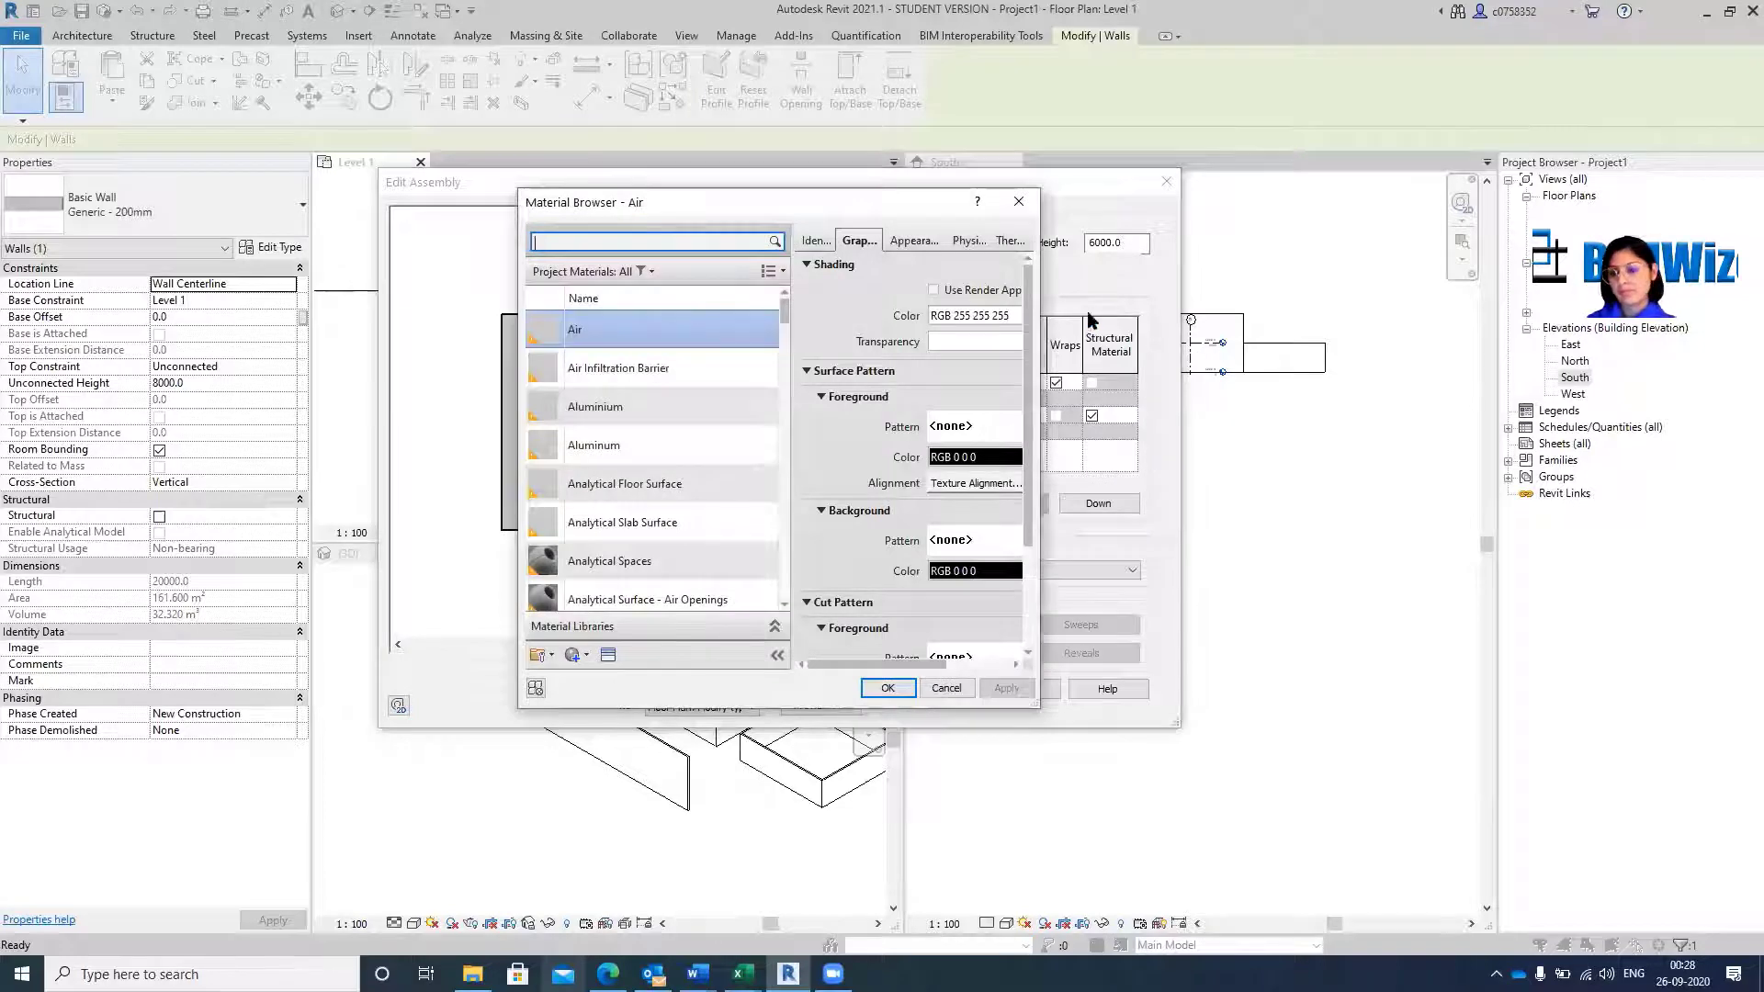
click(1018, 200)
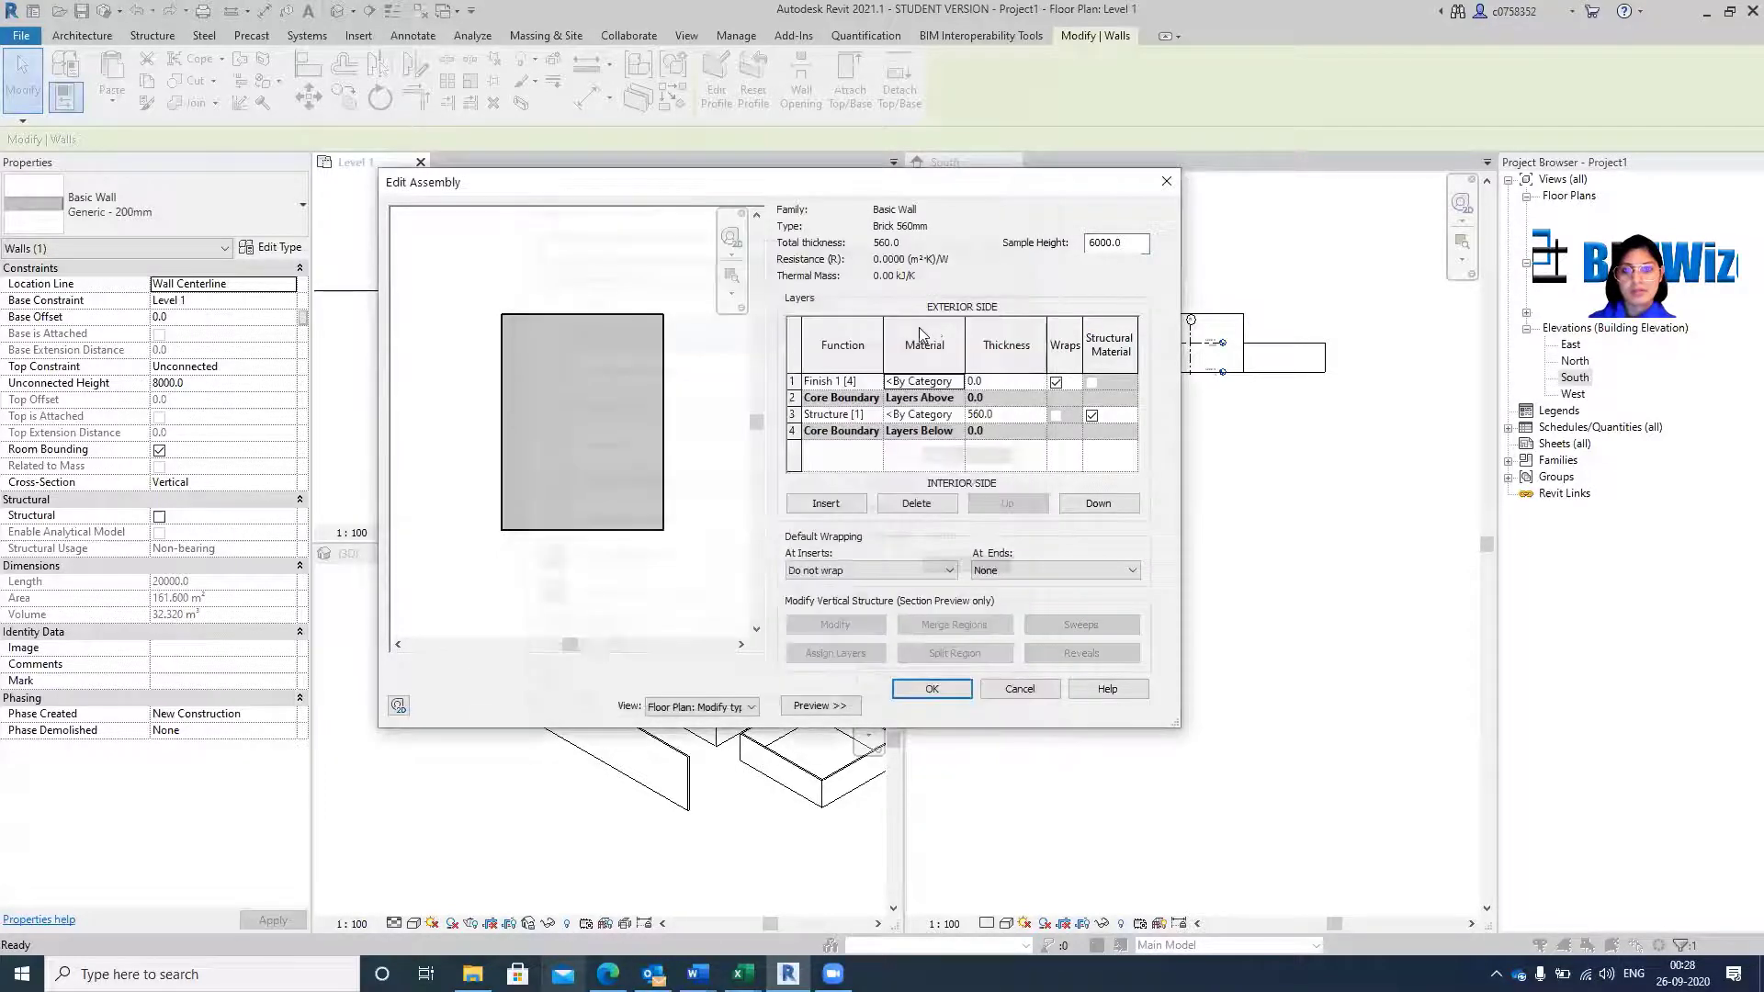
Set the exterior Finish 1 [4] layer's thickness to 12 mm.
click(1034, 380)
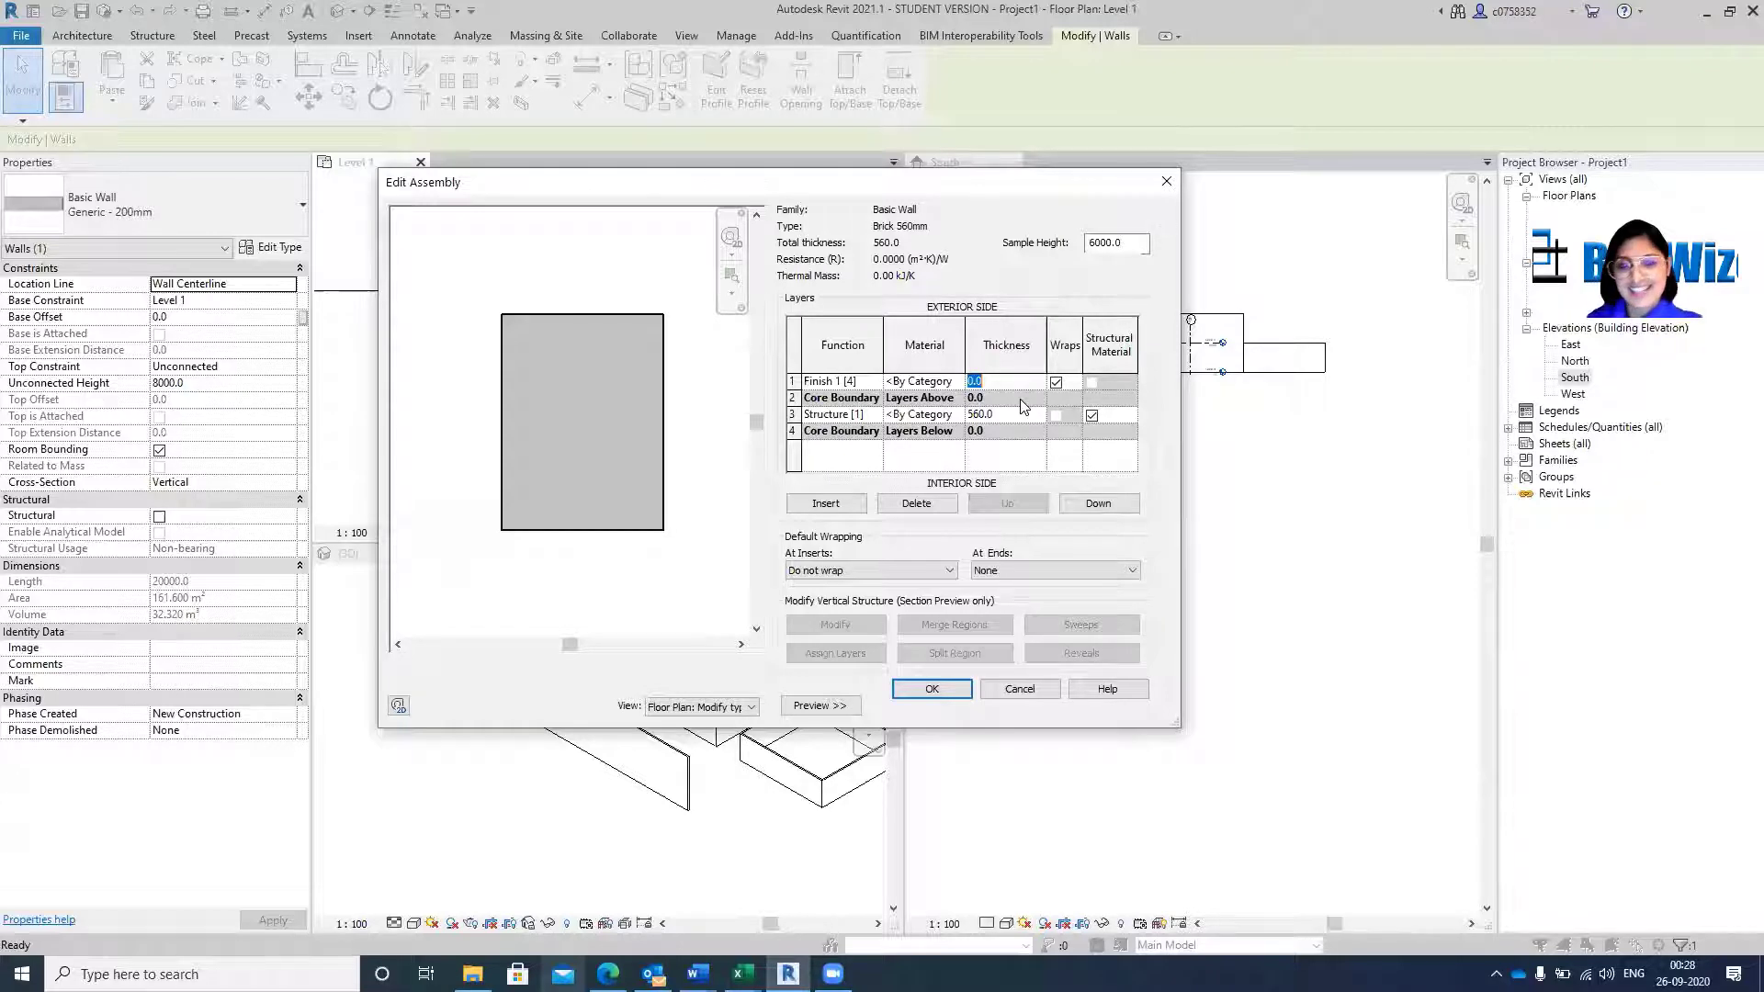
text(12)
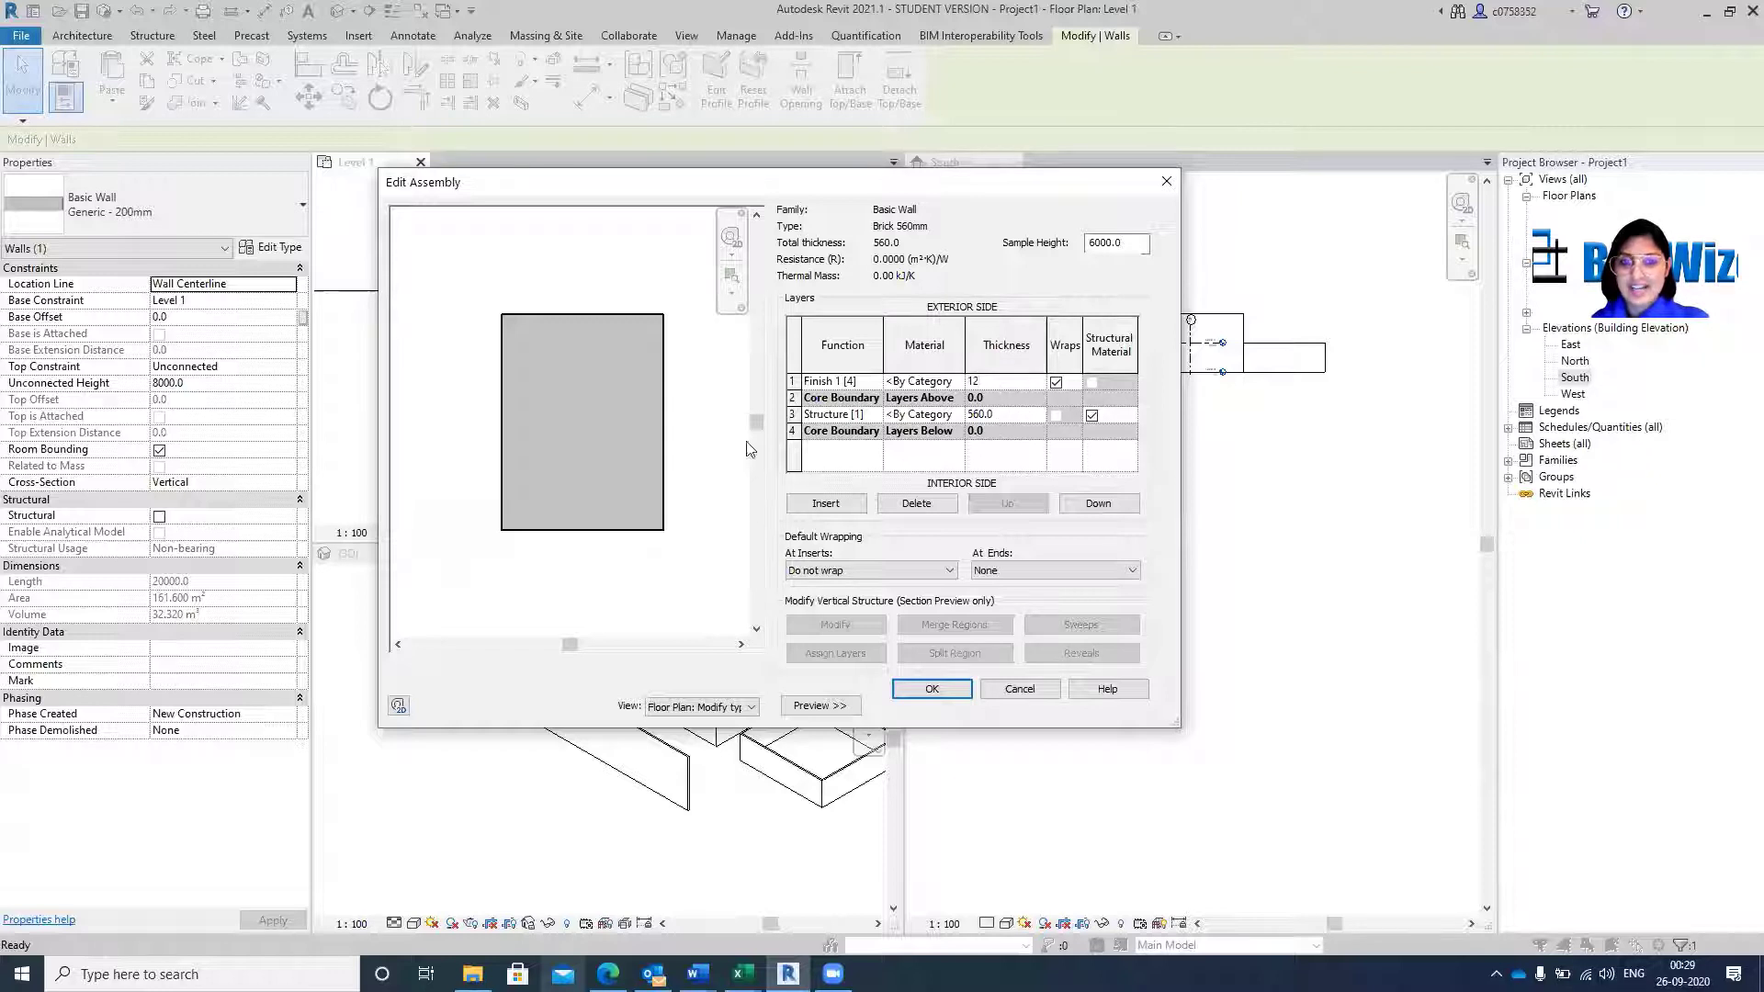
click(861, 454)
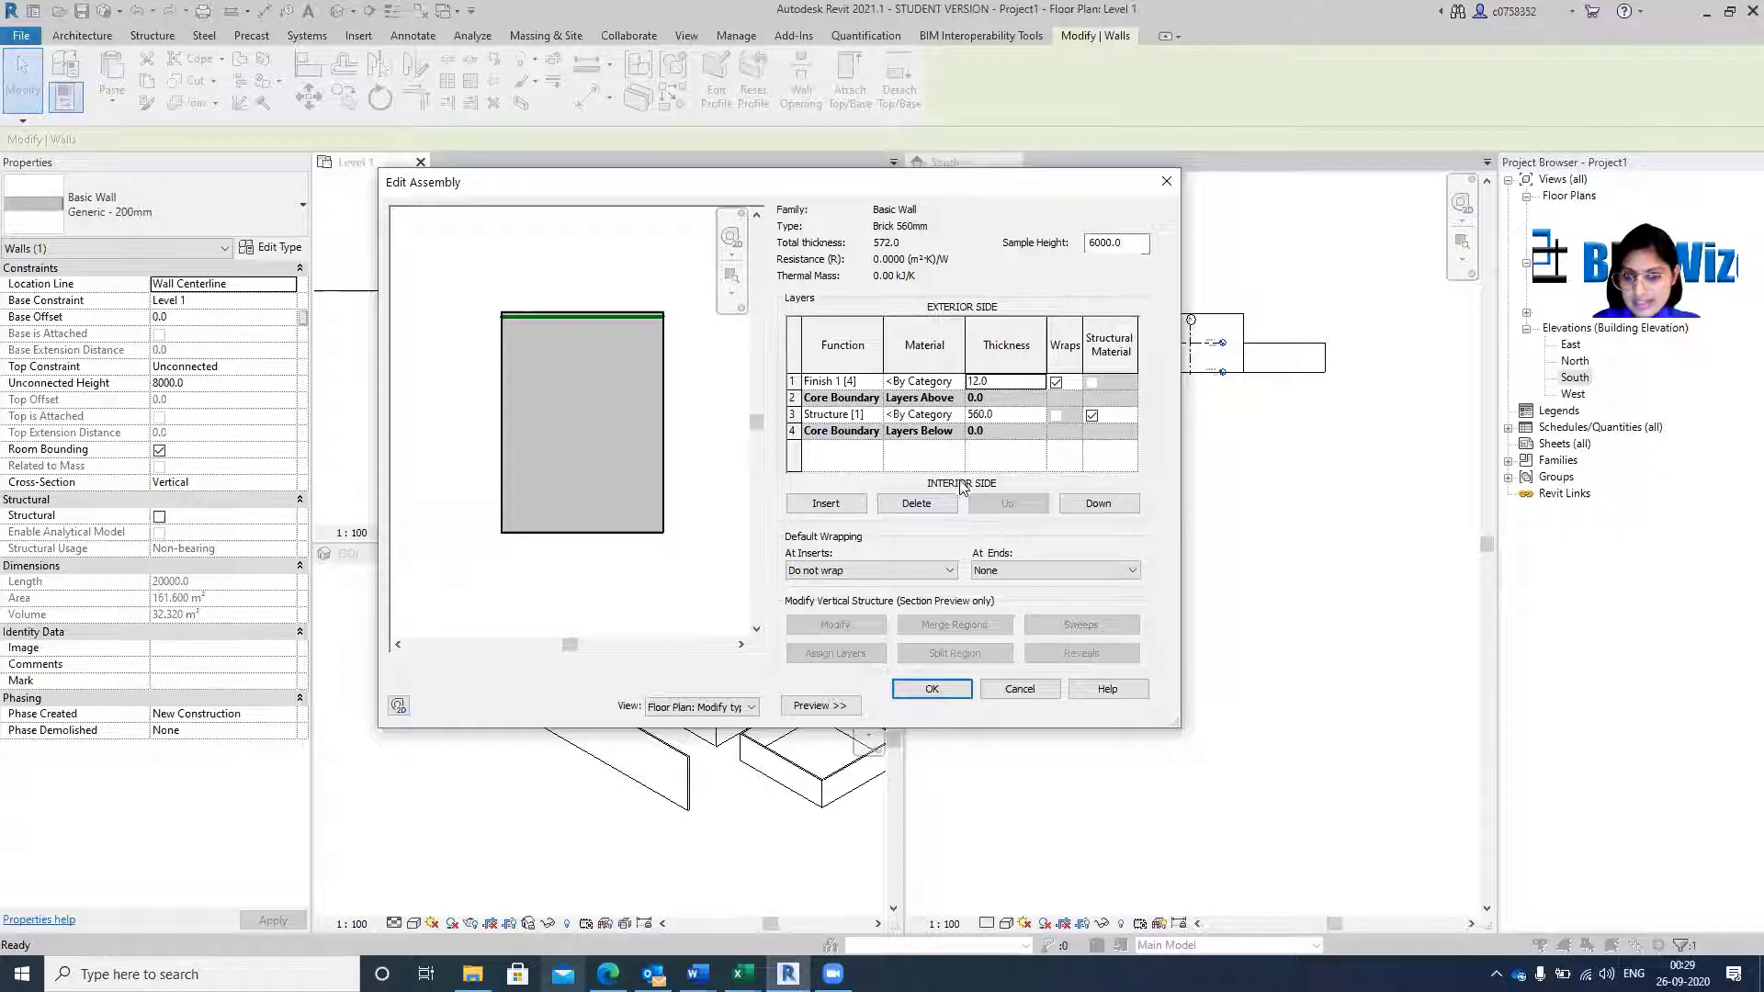
Insert another layer and move it below the lower core boundary to the interior side of the assembly.
click(824, 503)
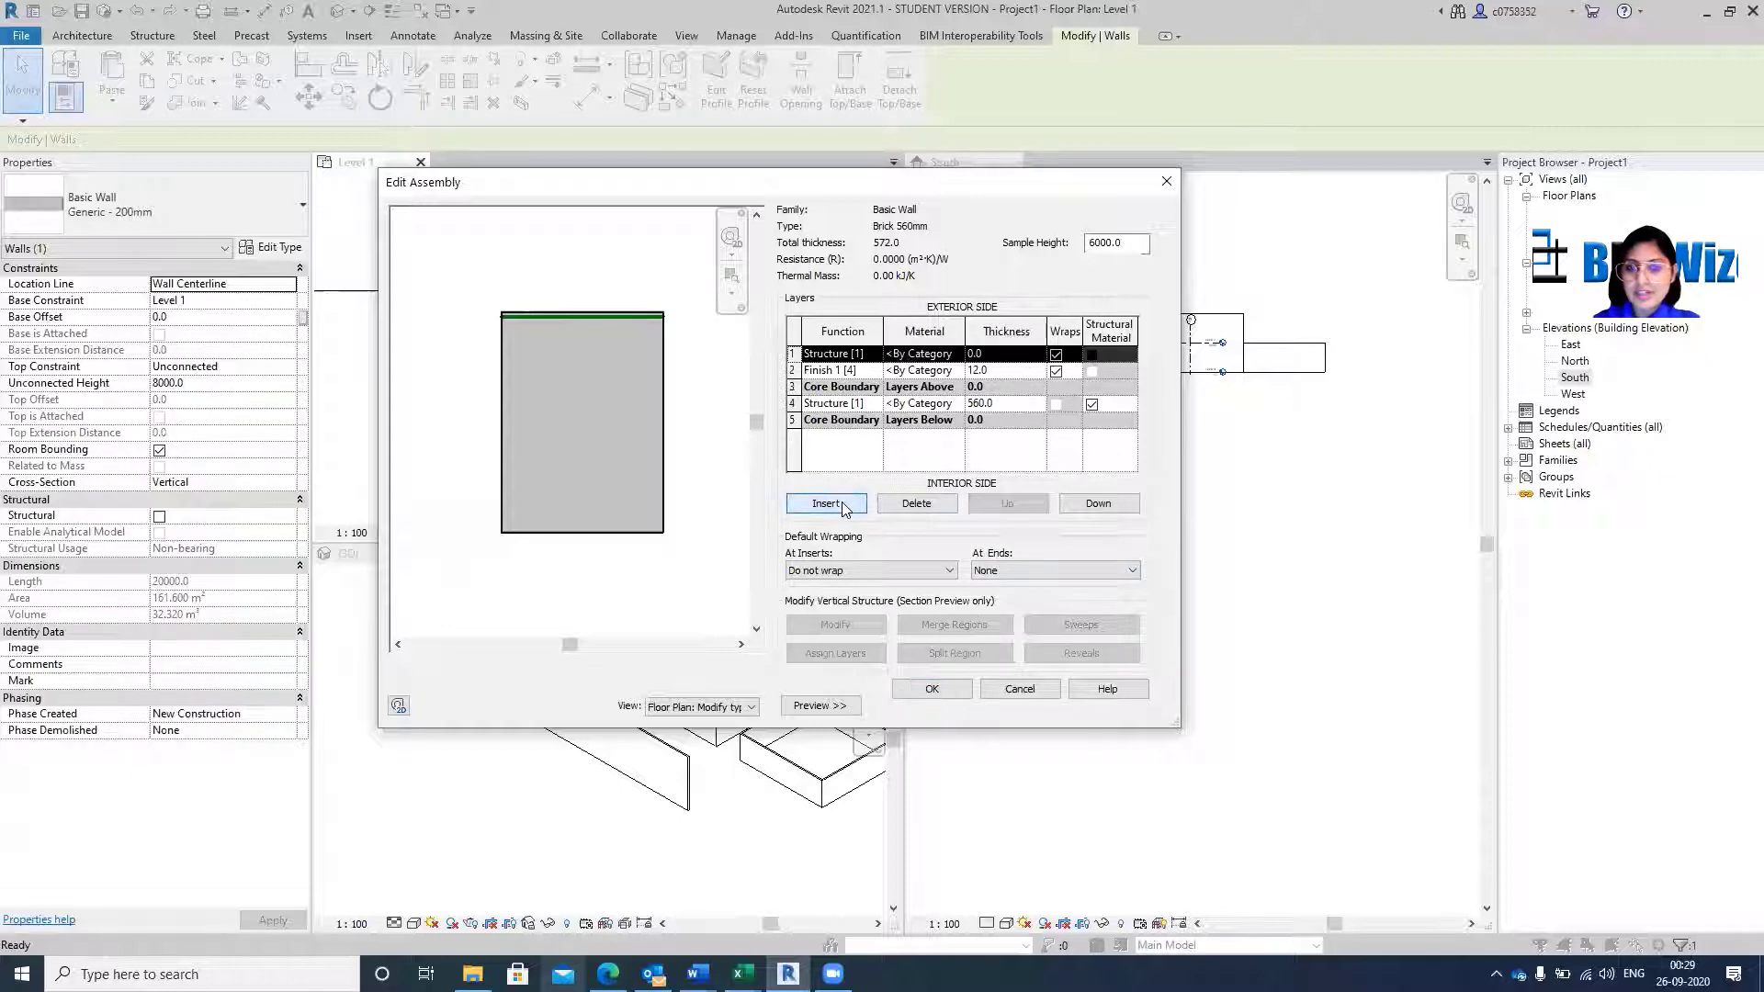
click(1102, 510)
click(1104, 512)
click(1103, 511)
click(1103, 511)
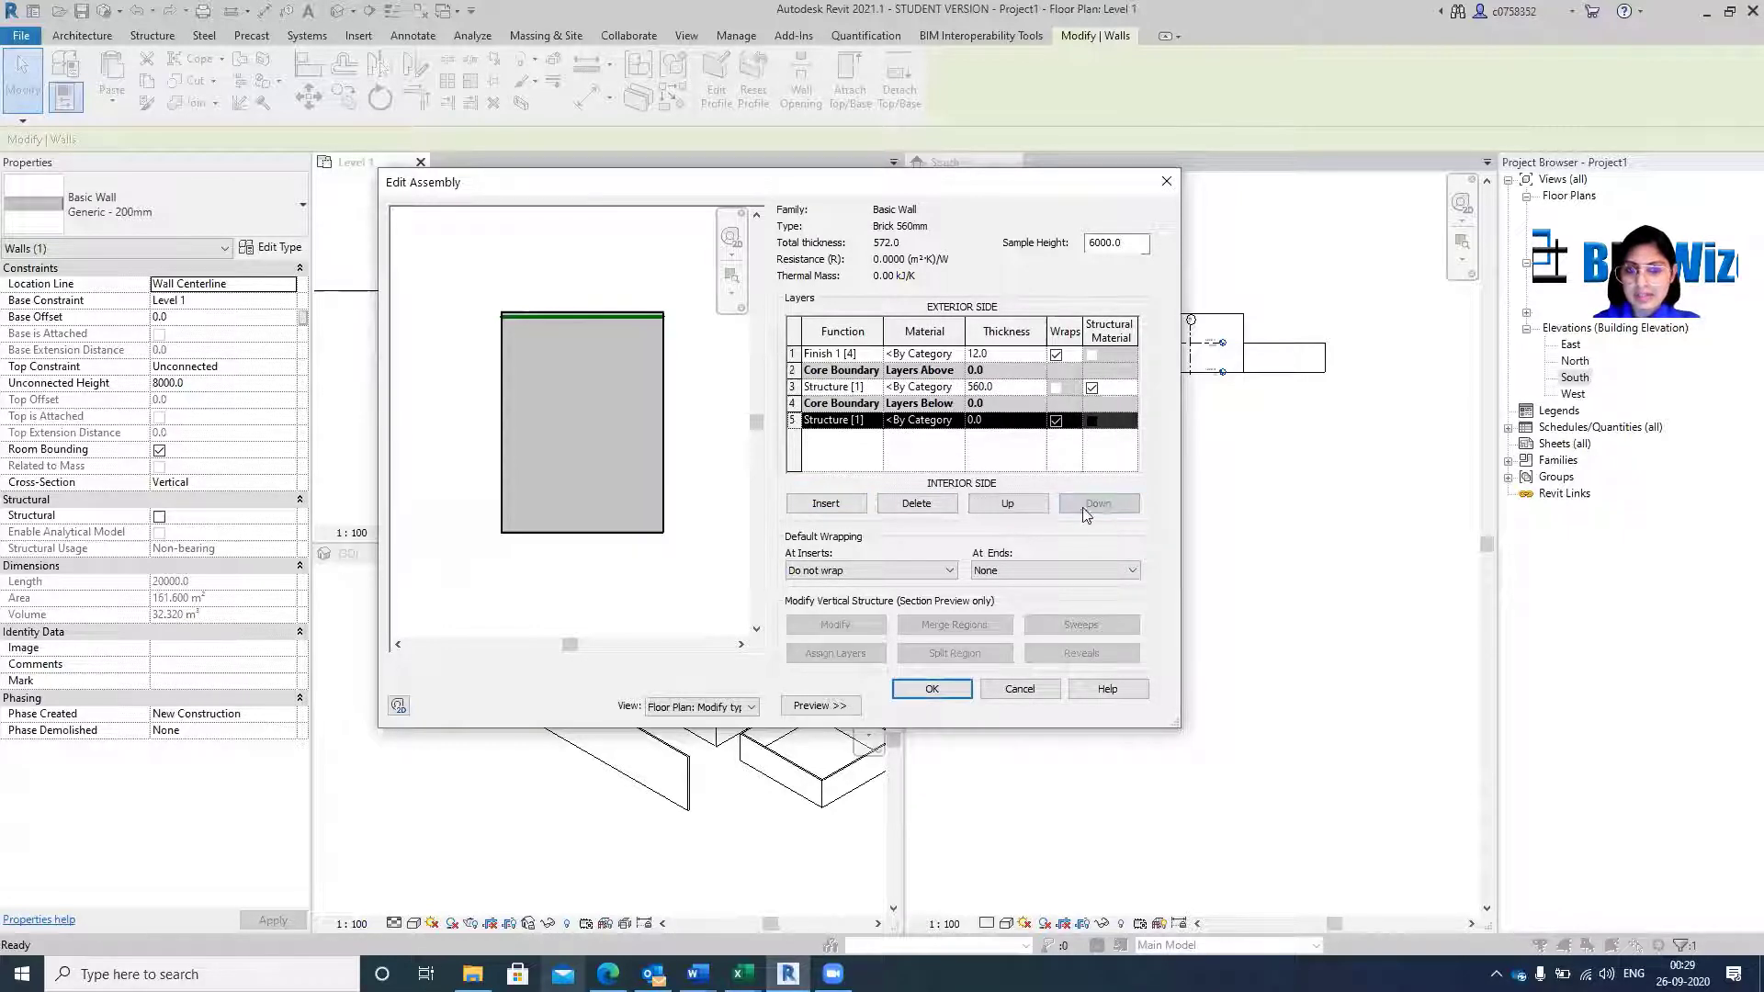
Assign the interior layer the function Finish 1 [4] and set its thickness to 20 mm.
click(880, 421)
click(873, 421)
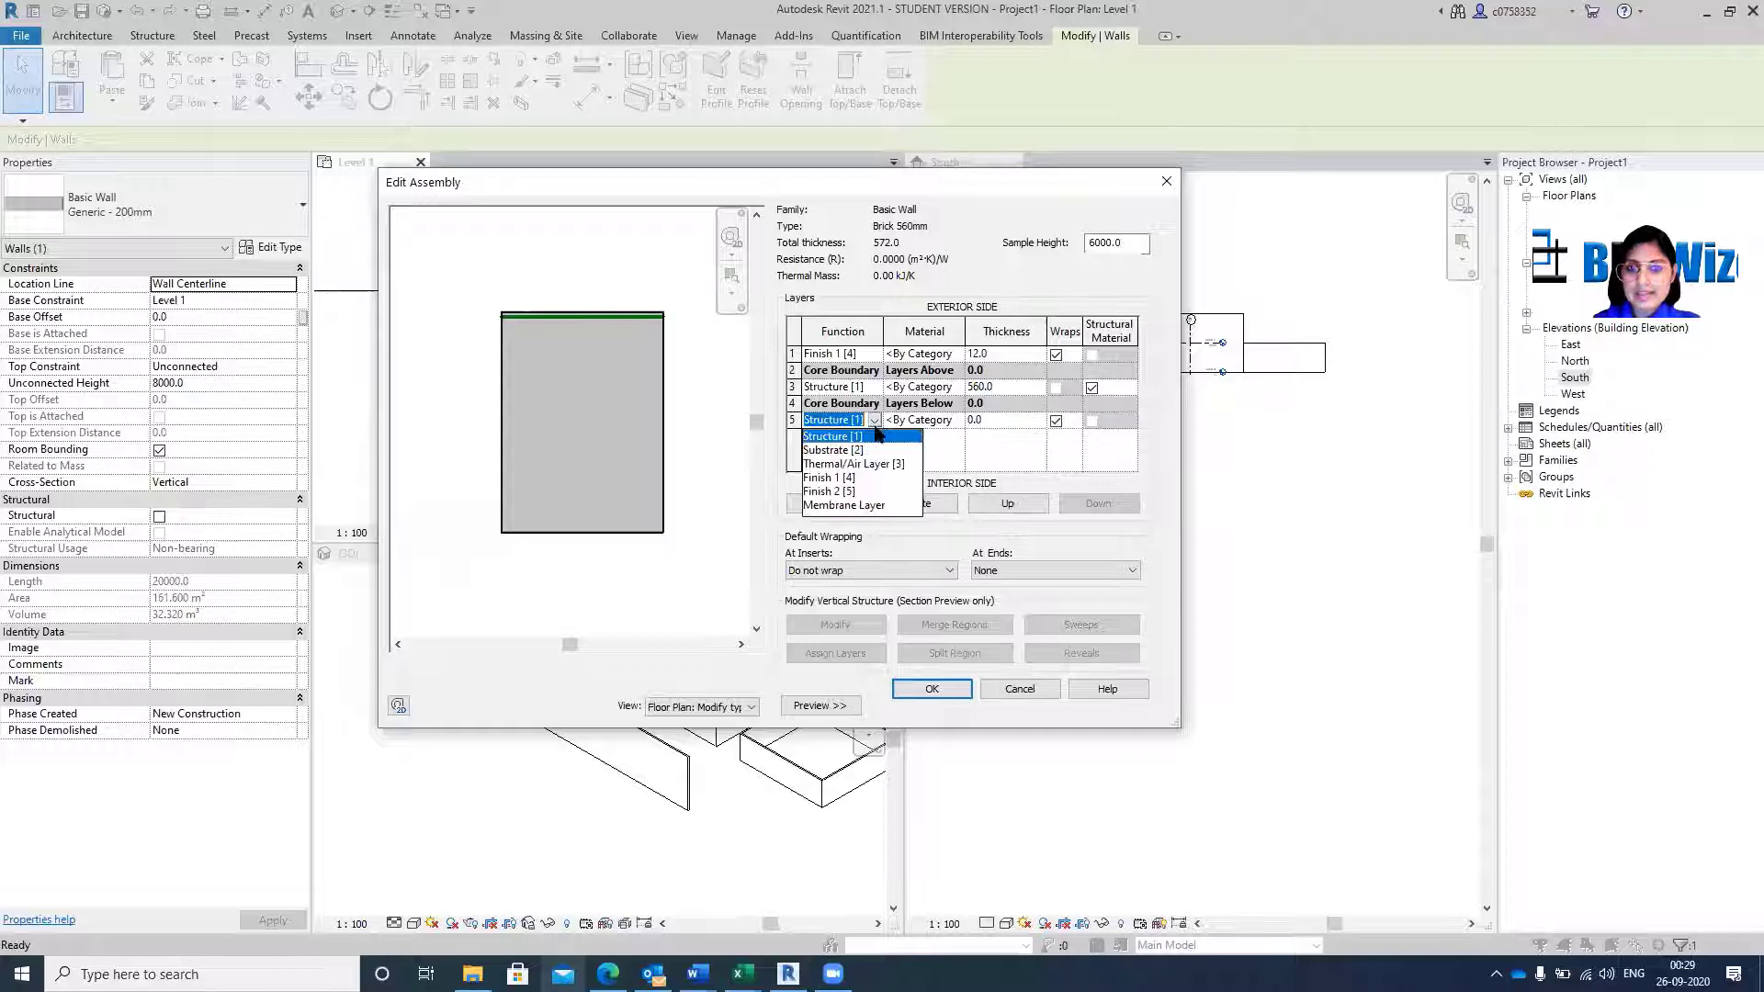
click(847, 478)
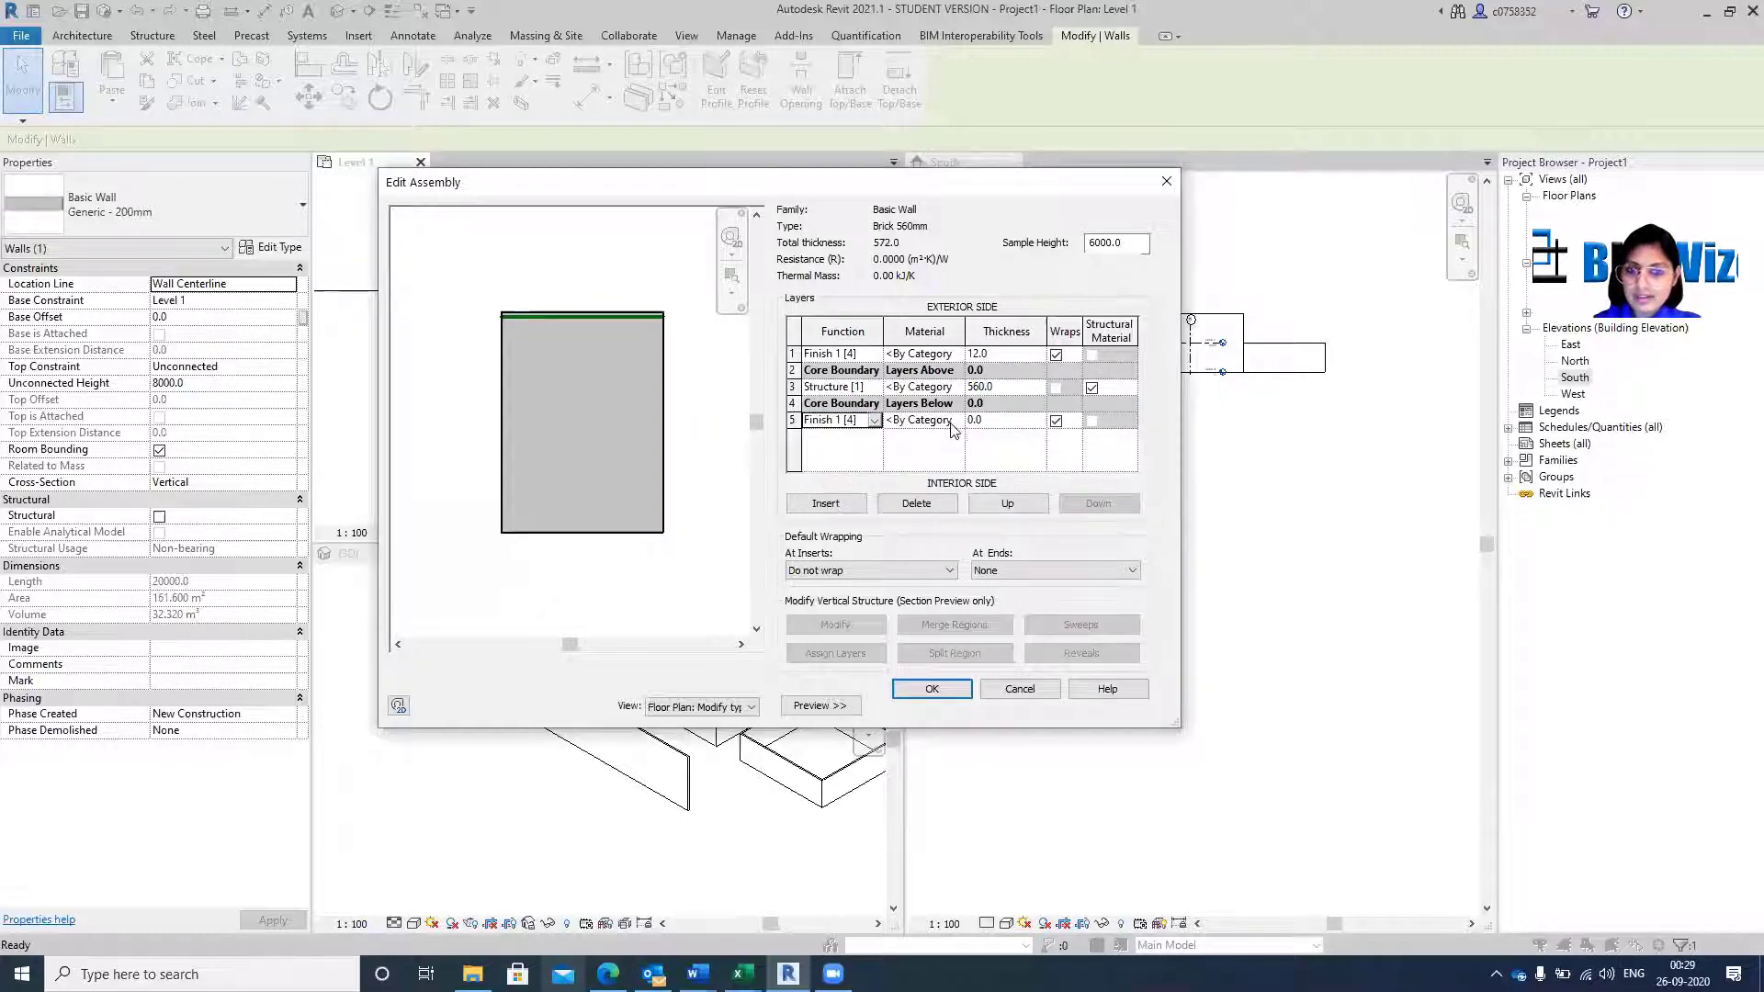
click(1021, 421)
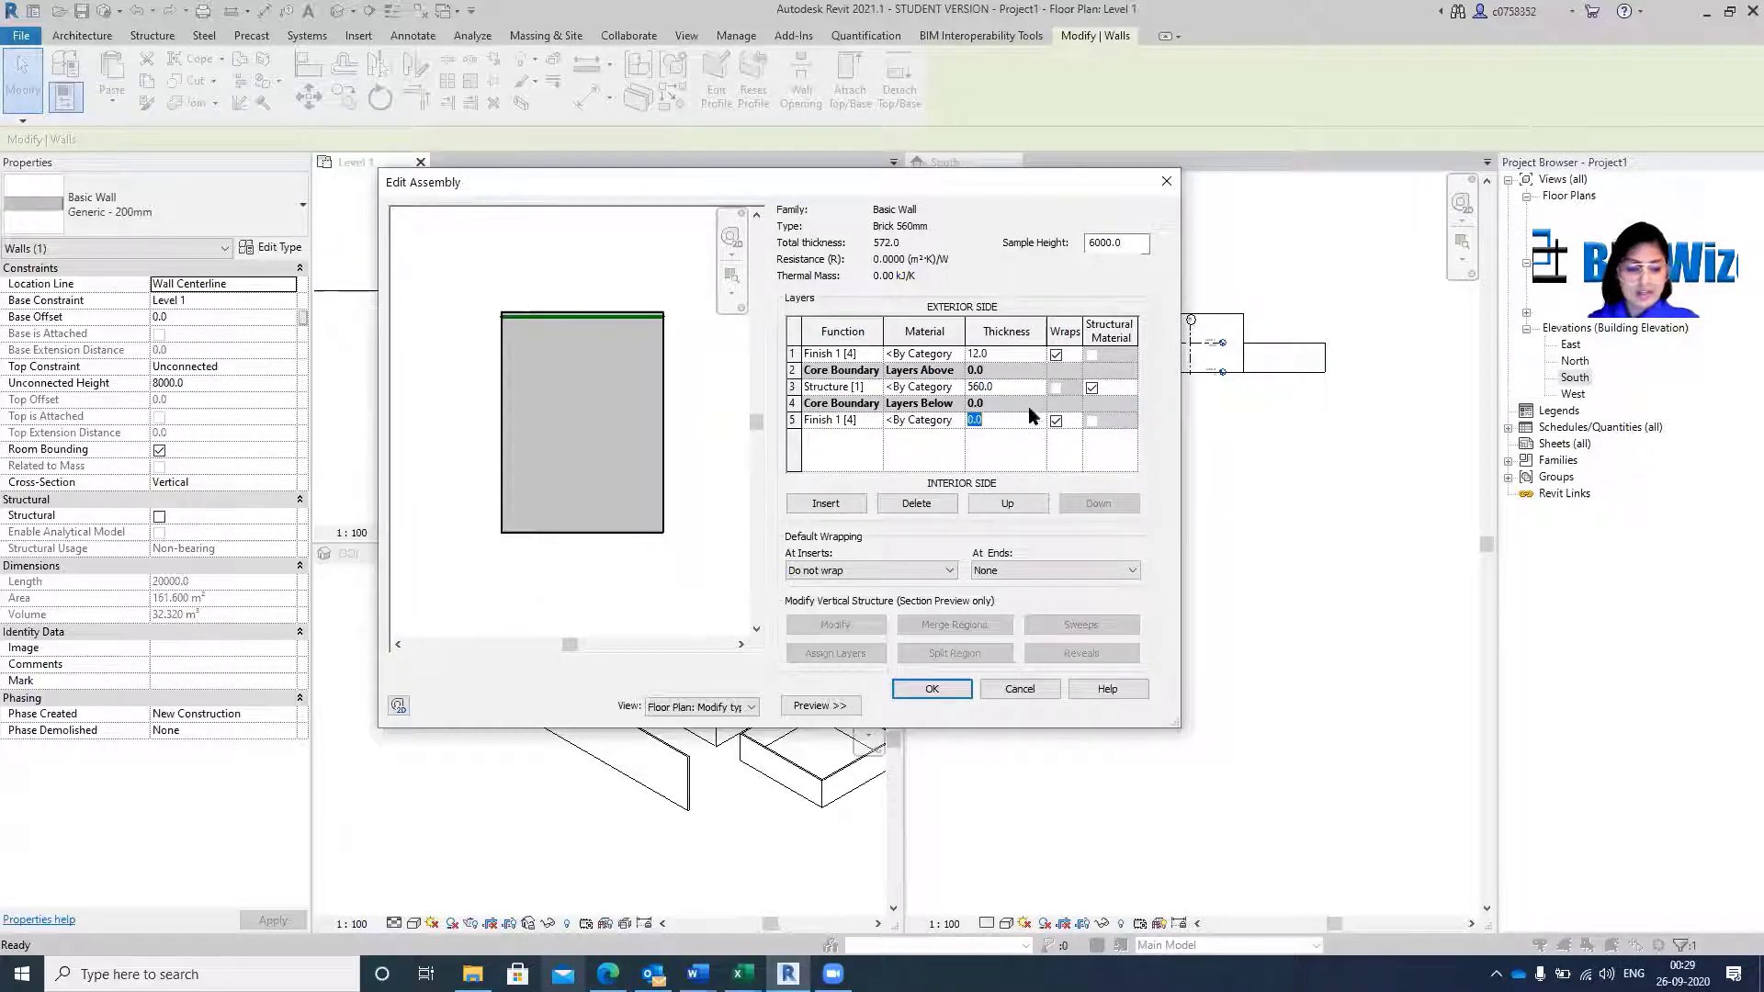
text(1)
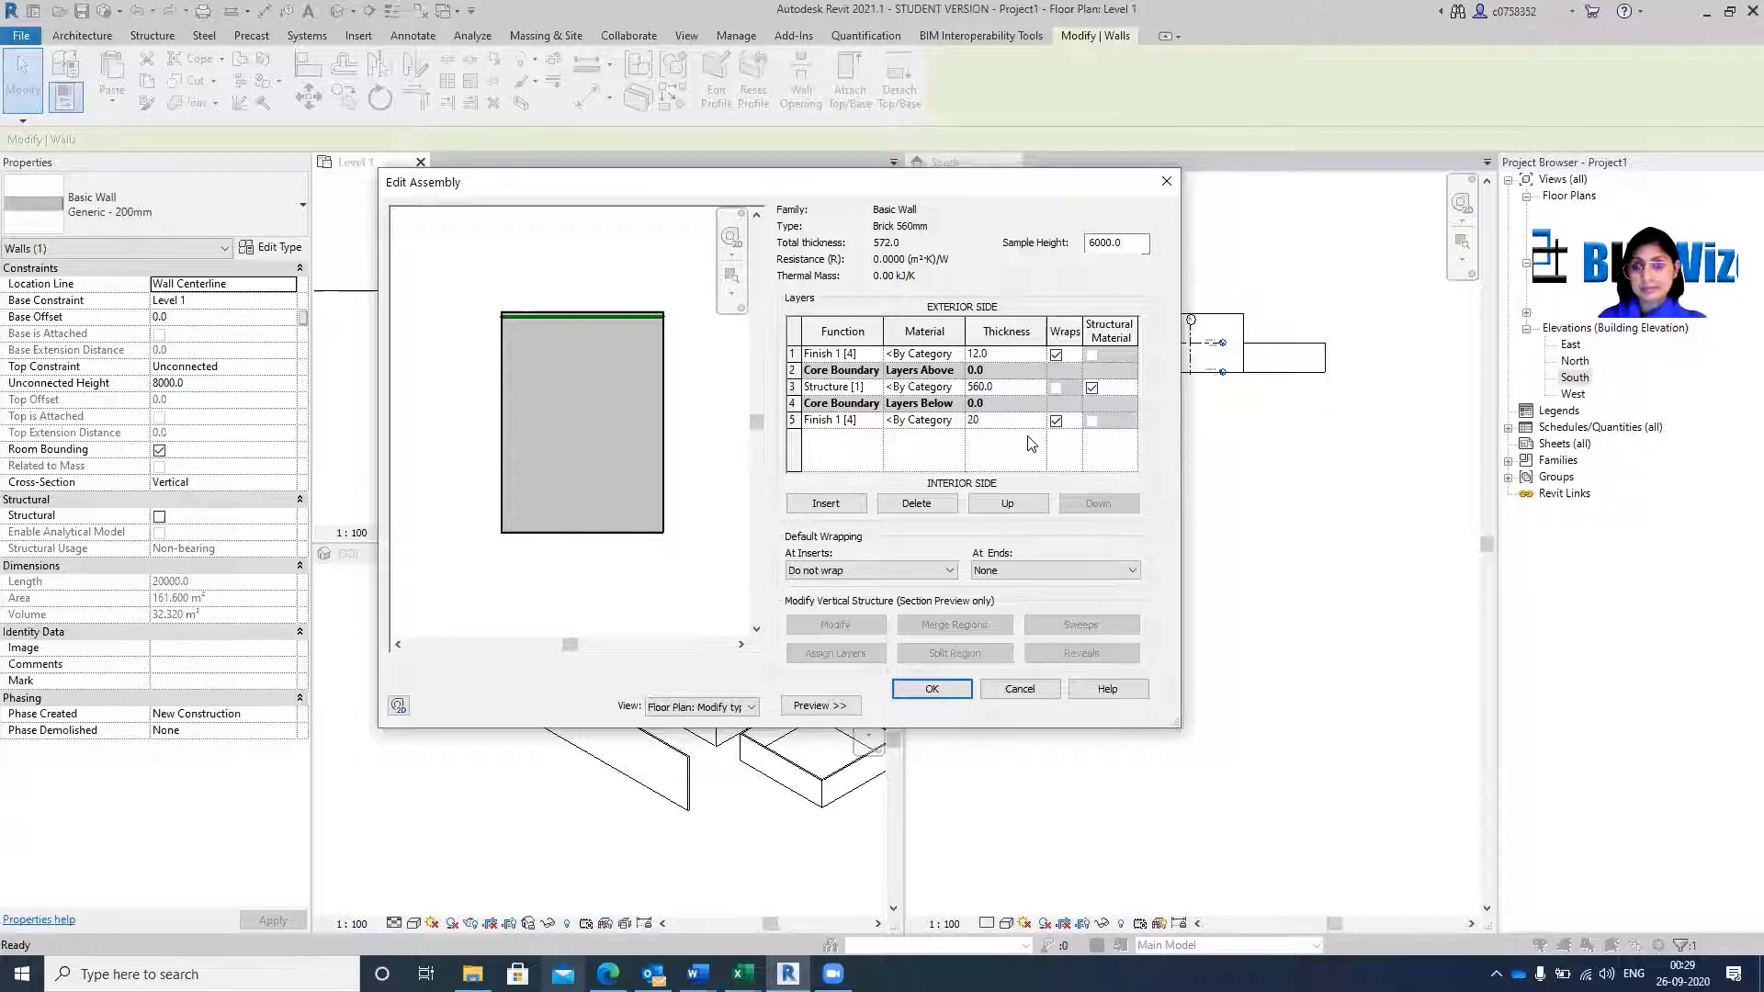
click(922, 438)
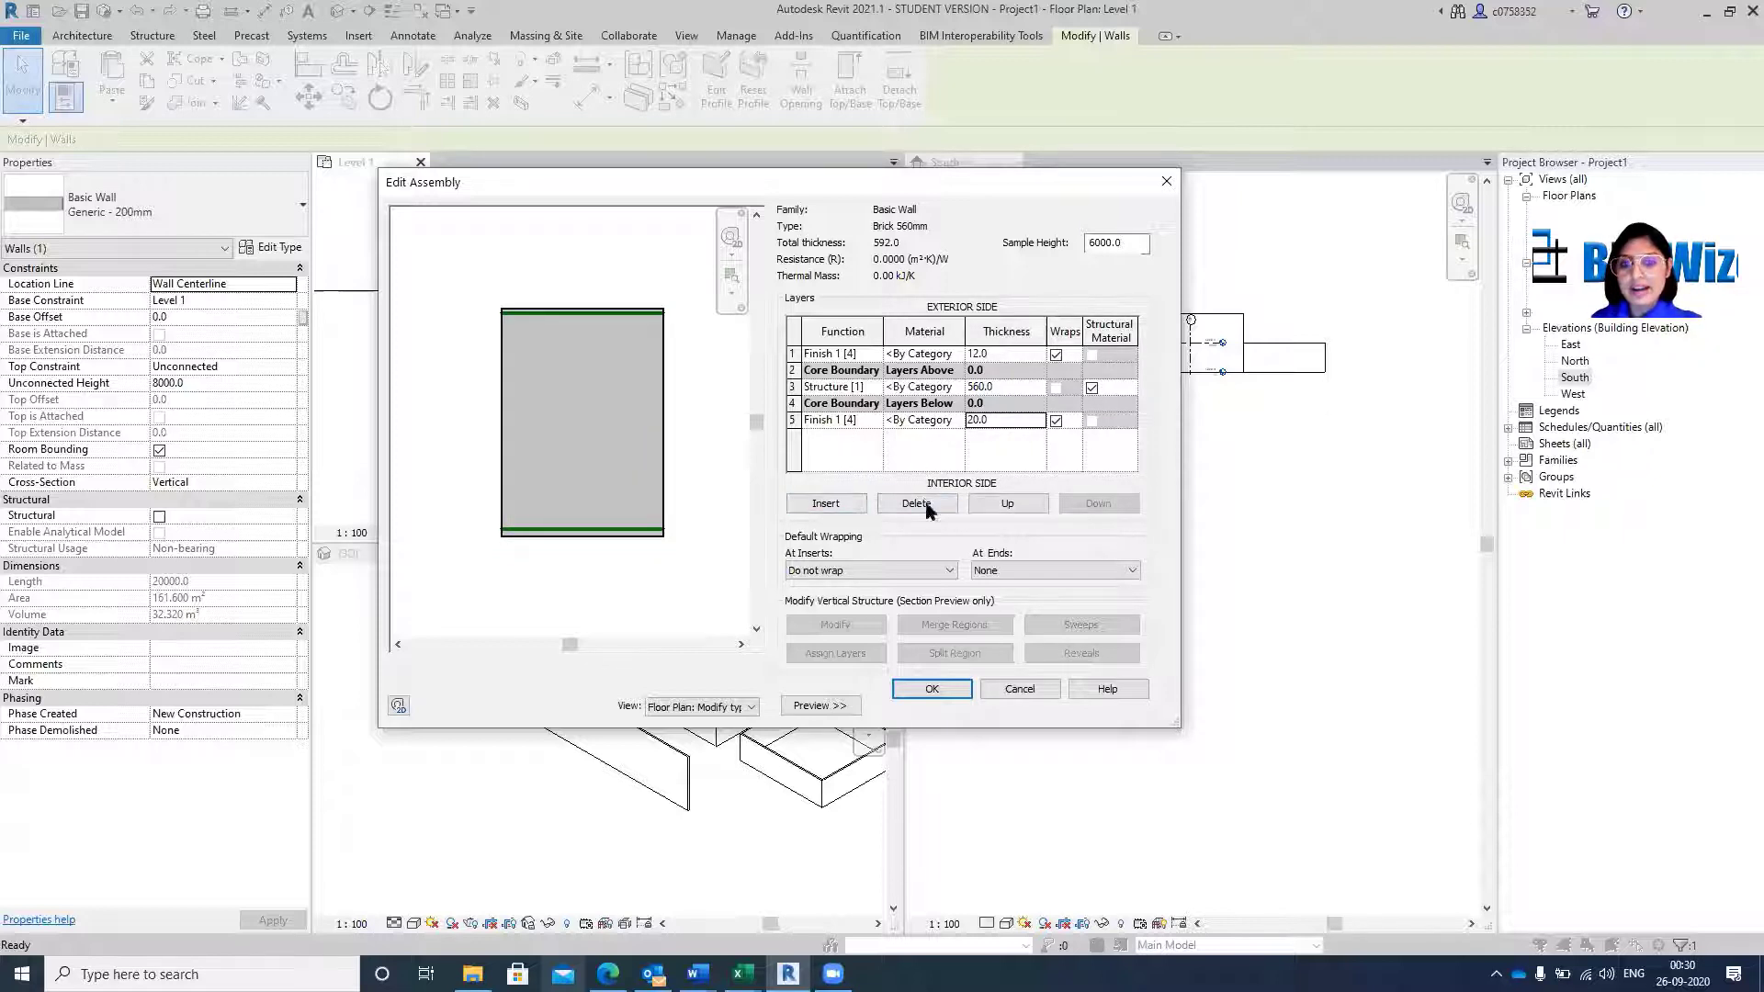
Insert another layer, move it below the interior Finish 1 [4] layer, and assign it the function Finish 2 [5].
click(825, 504)
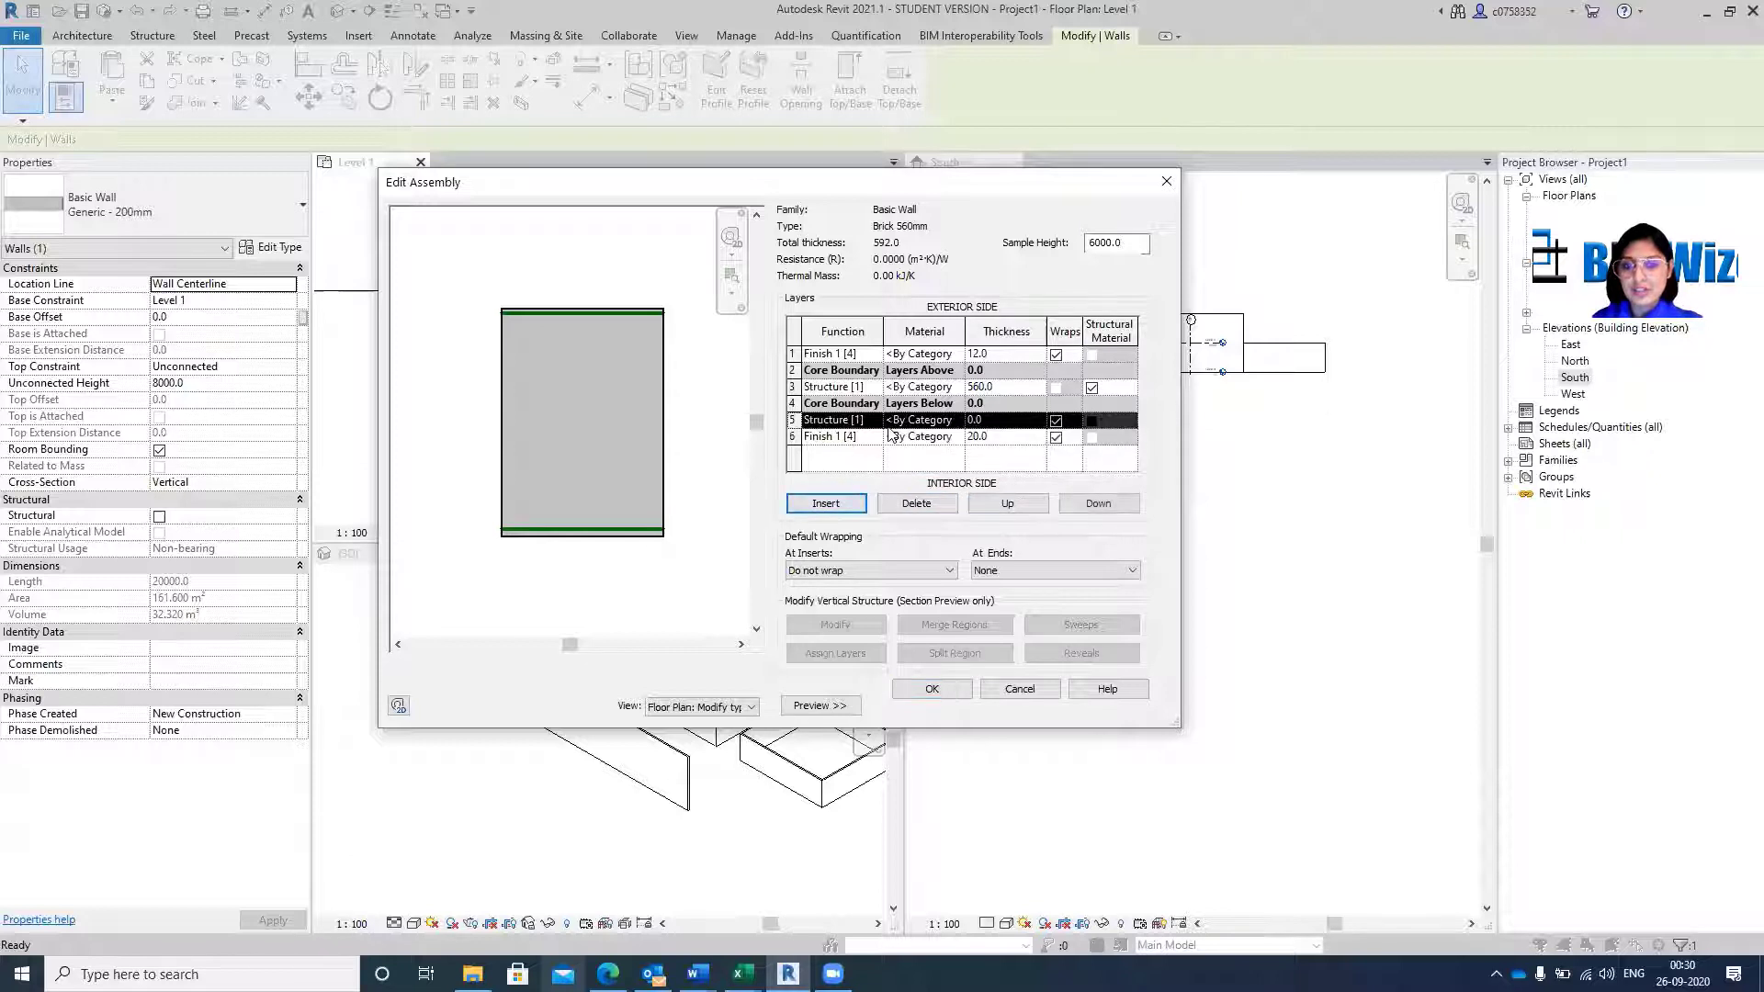
click(1084, 511)
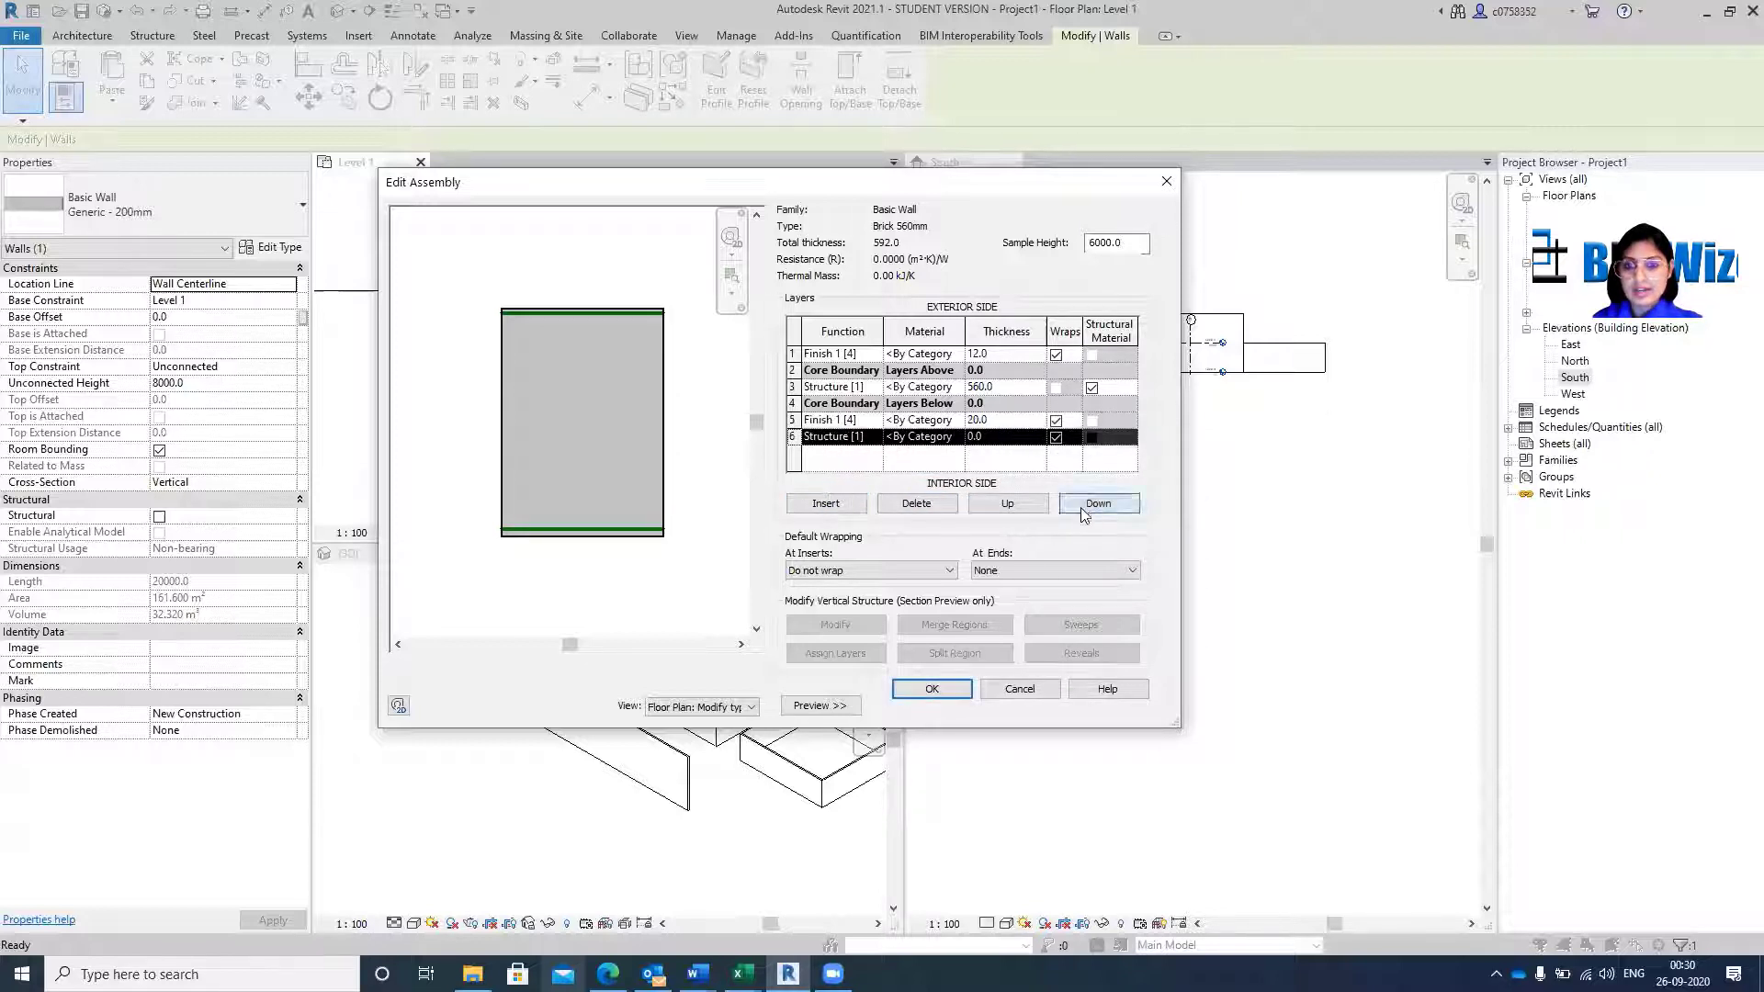
click(873, 439)
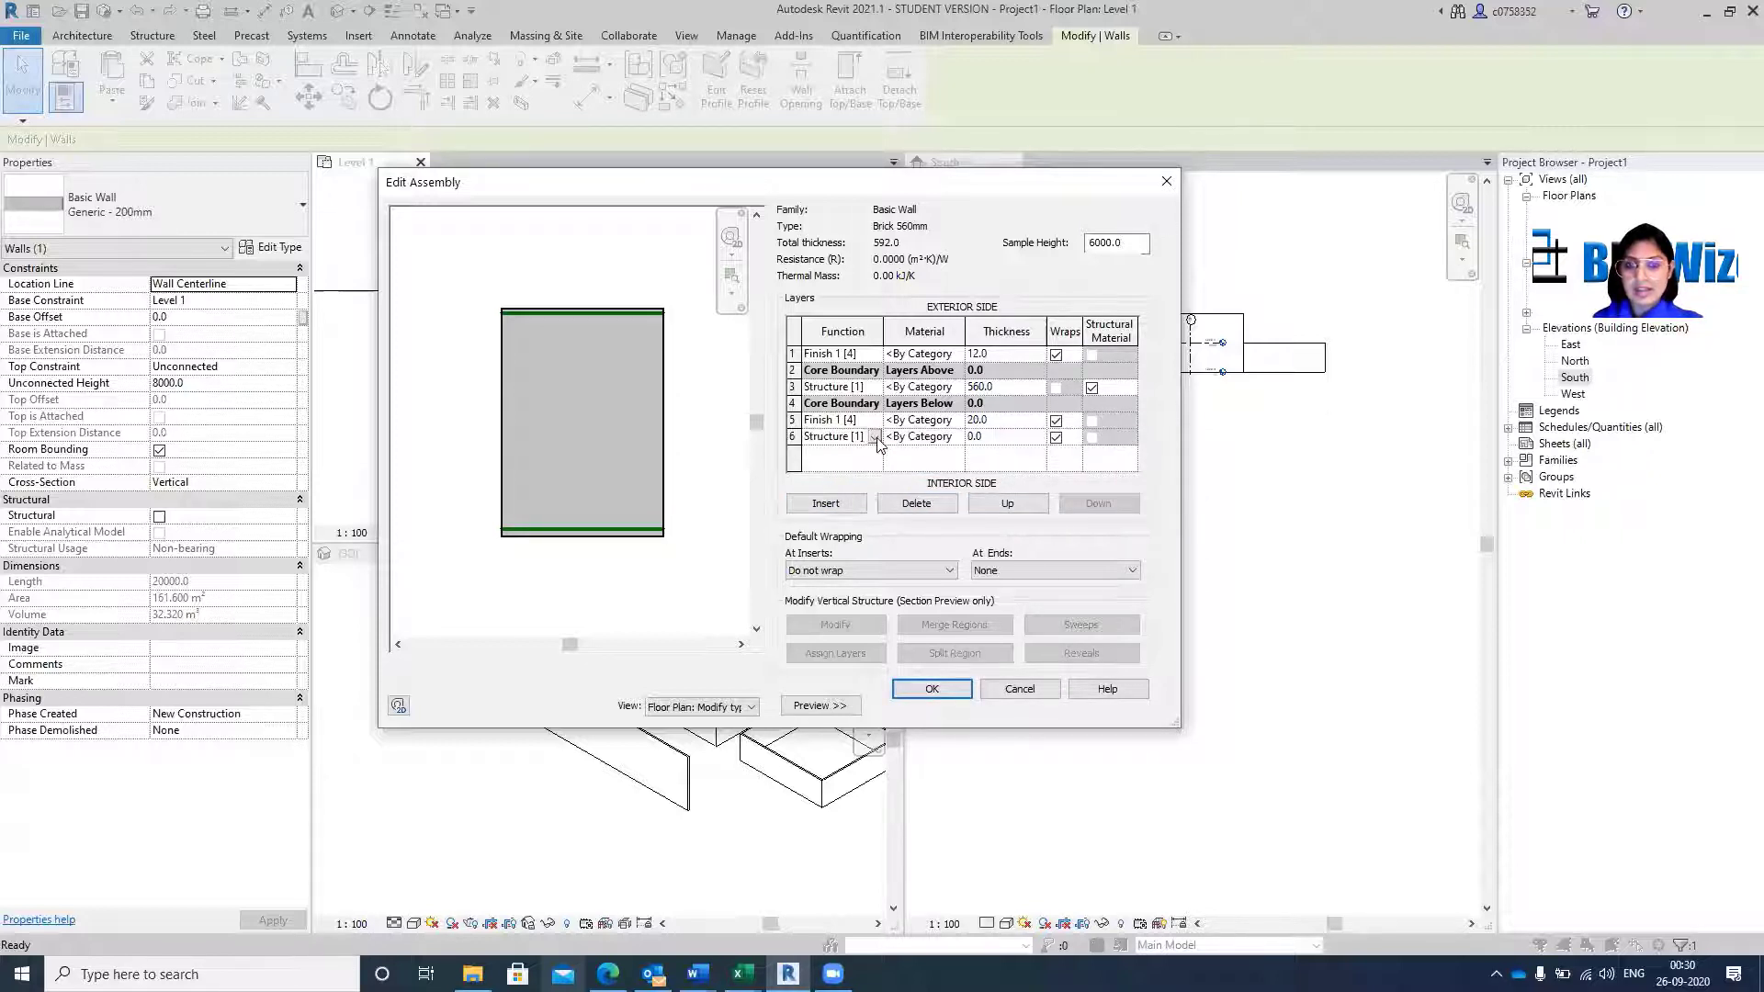
click(876, 439)
click(838, 521)
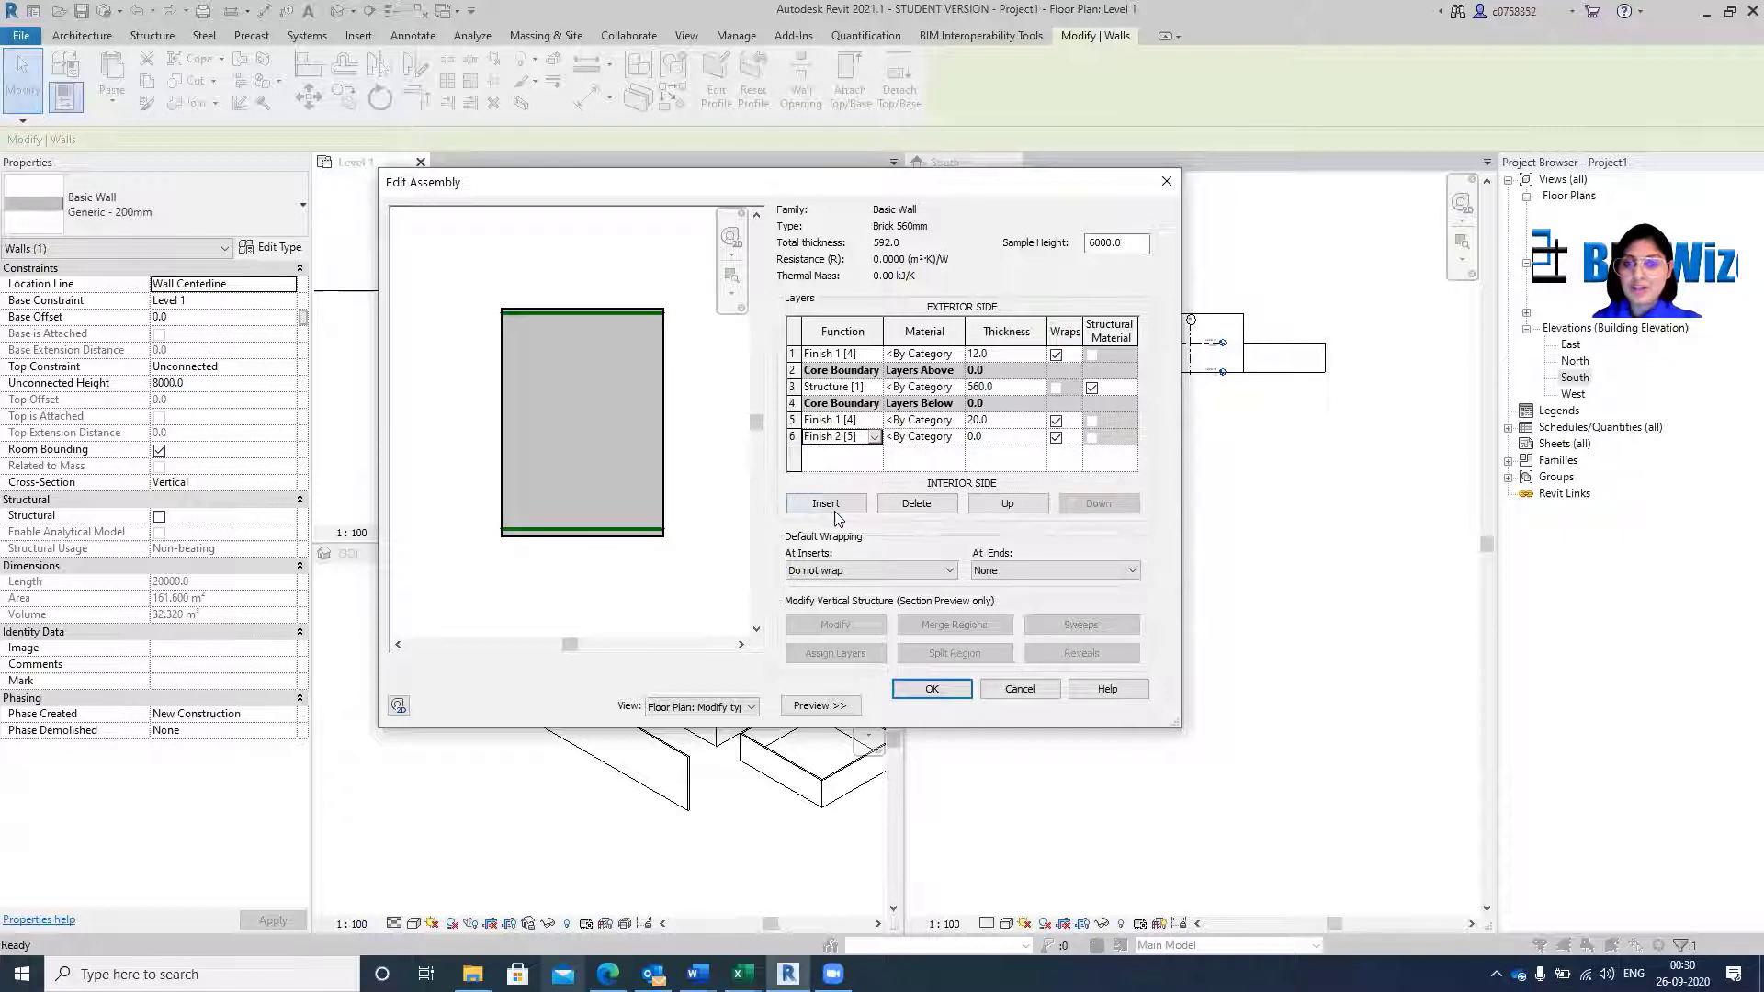
Set the interior Finish 2 [5] layer's thickness to 12 mm.
click(992, 438)
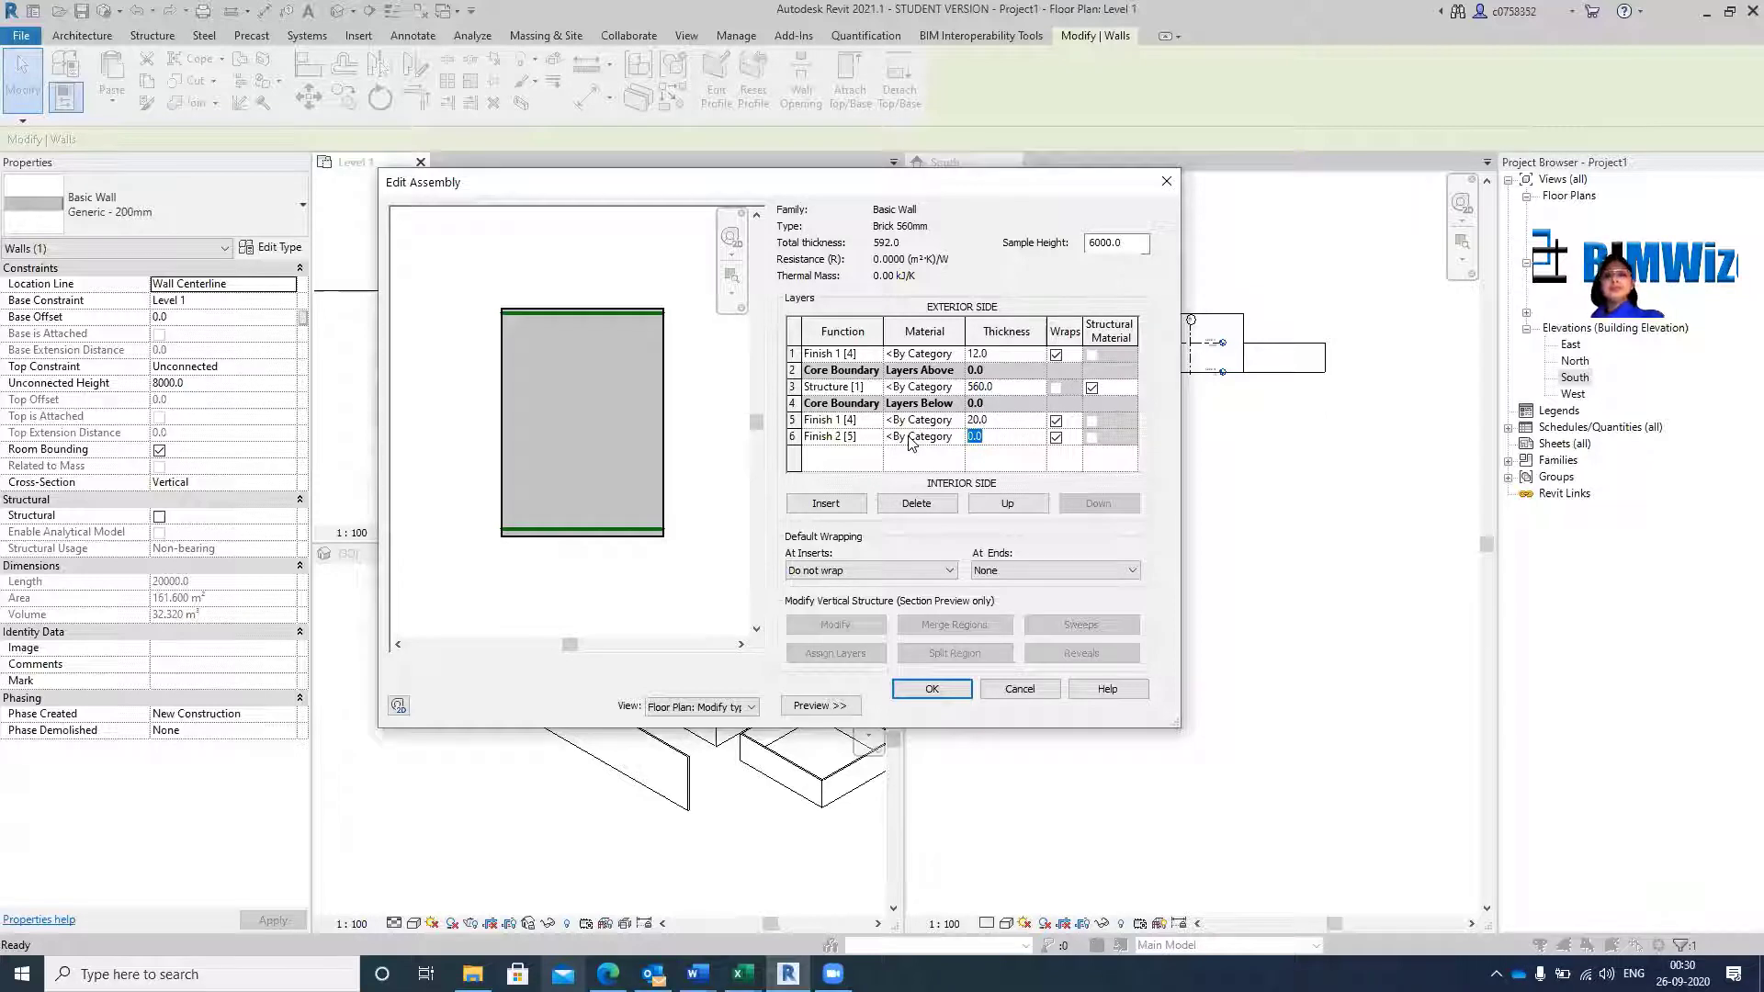
text(12)
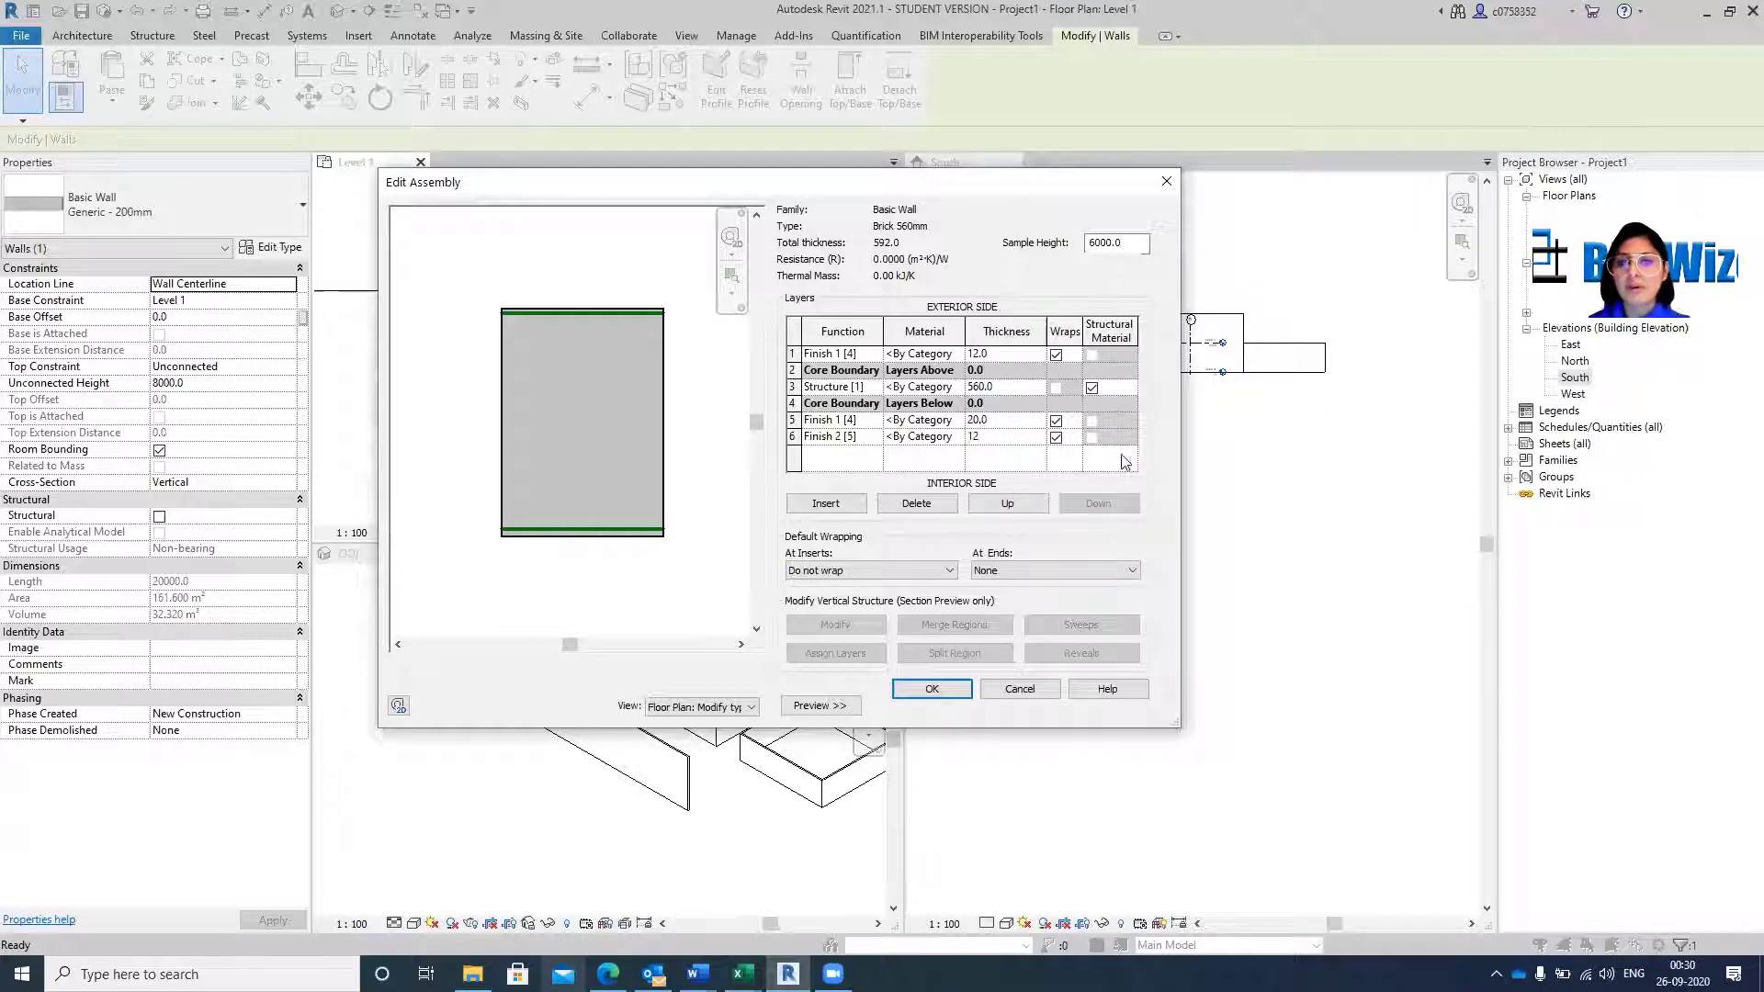
click(1027, 456)
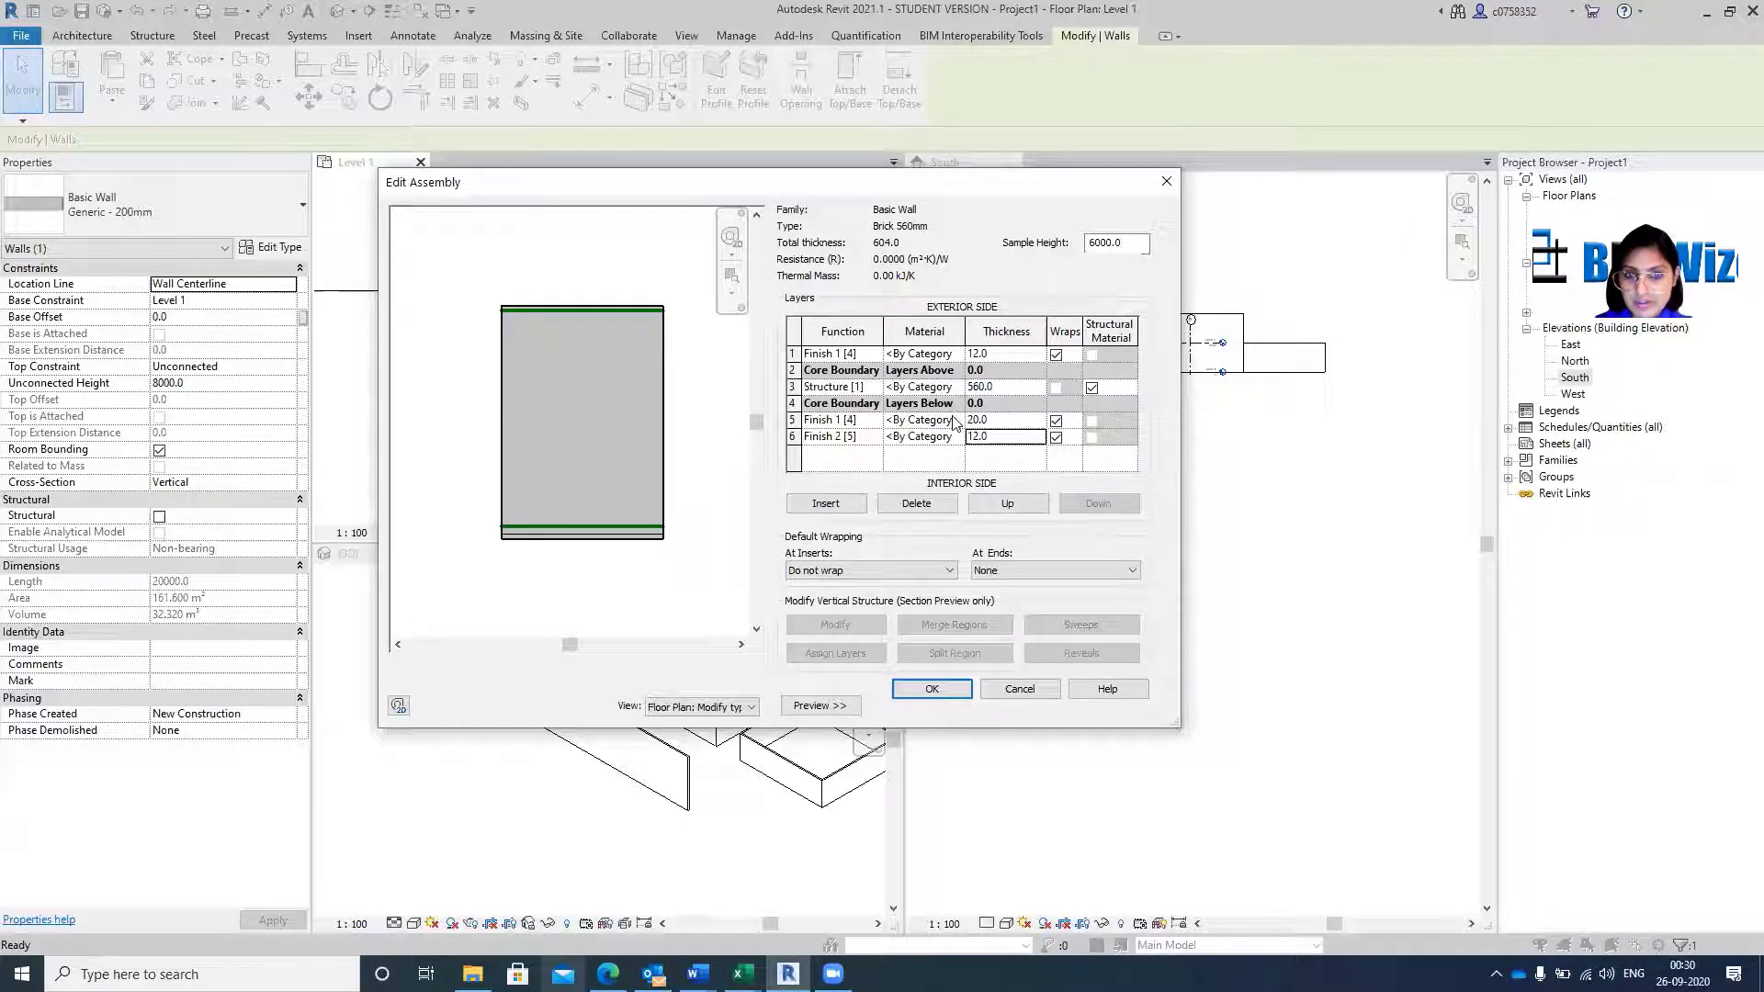
Filter the project materials to Concrete and assign Concrete, Cast In Situ to the exterior Finish 1 [4] layer.
click(949, 359)
click(951, 359)
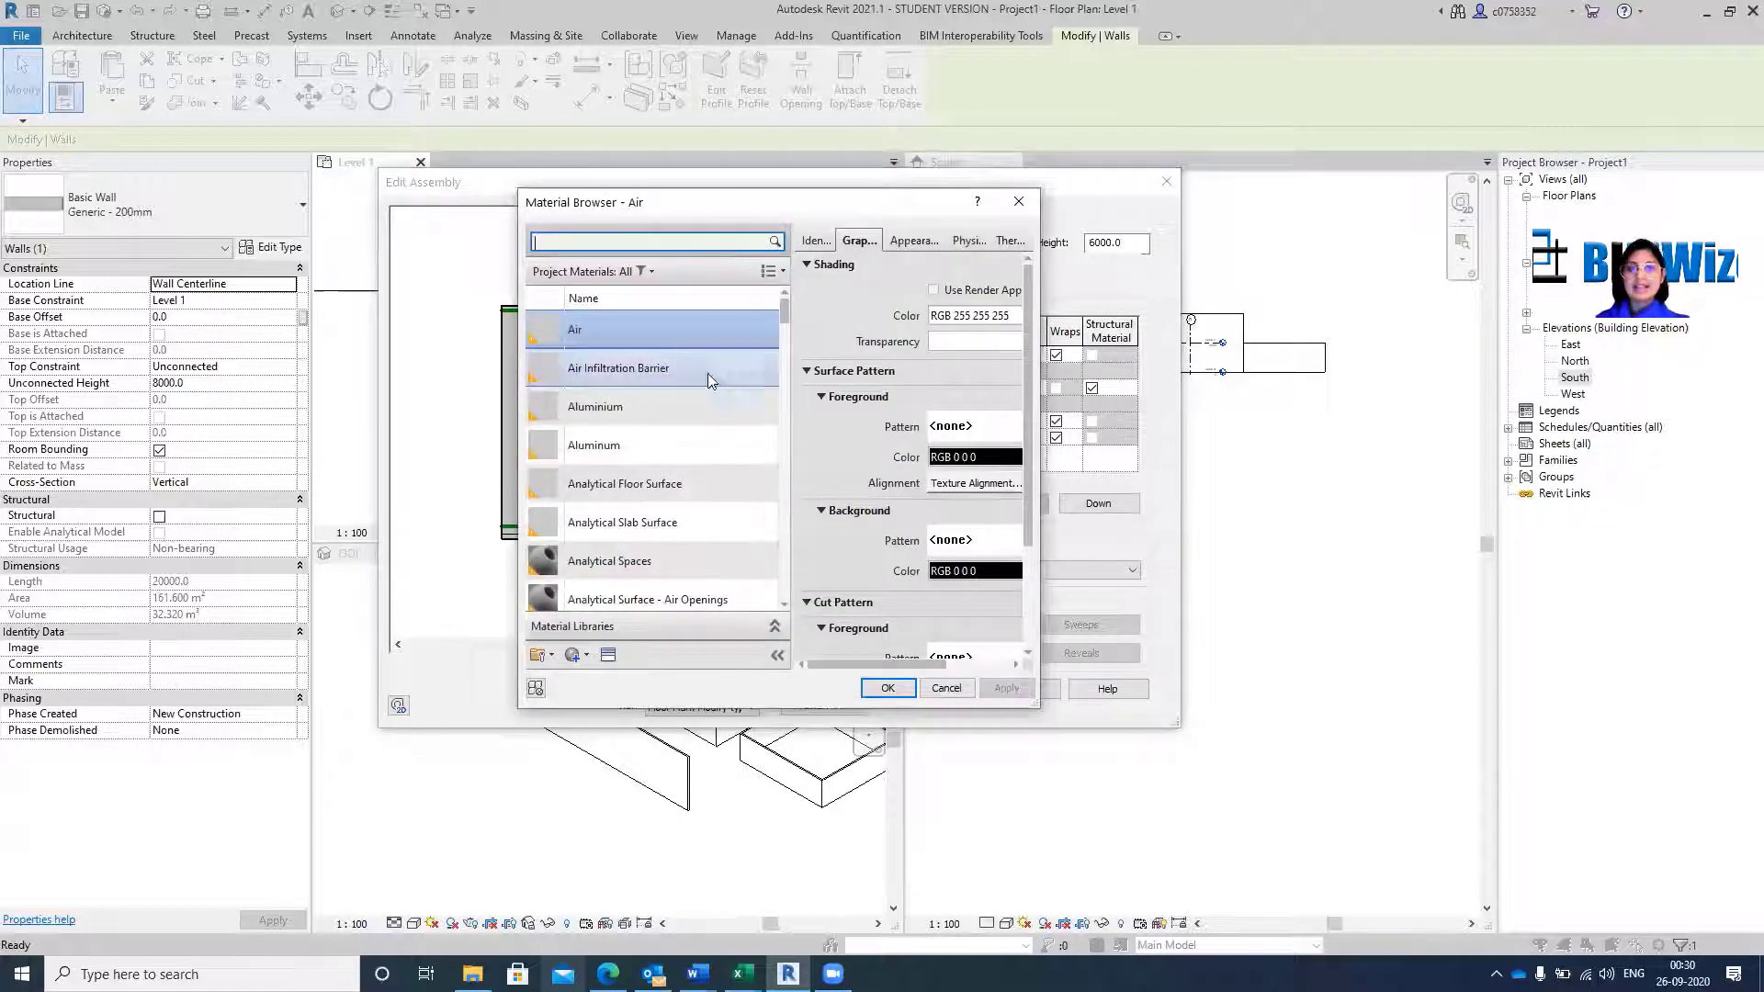
scroll(681, 395, down, 4)
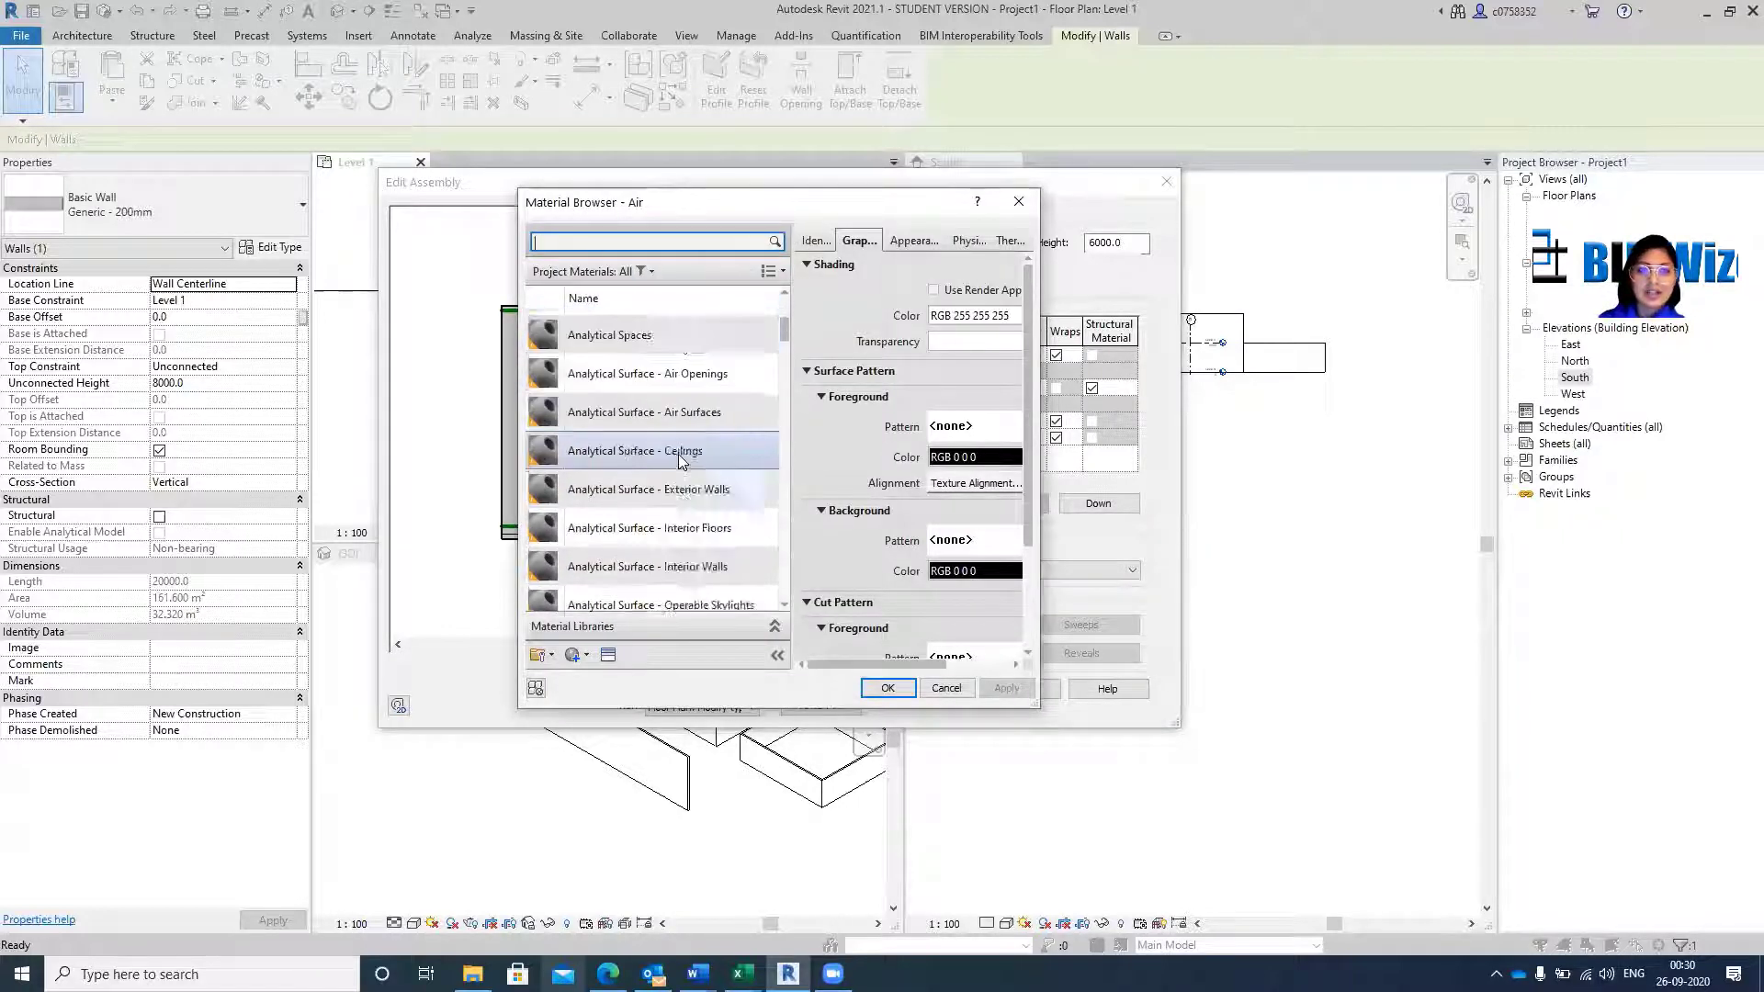
scroll(678, 460, down, 5)
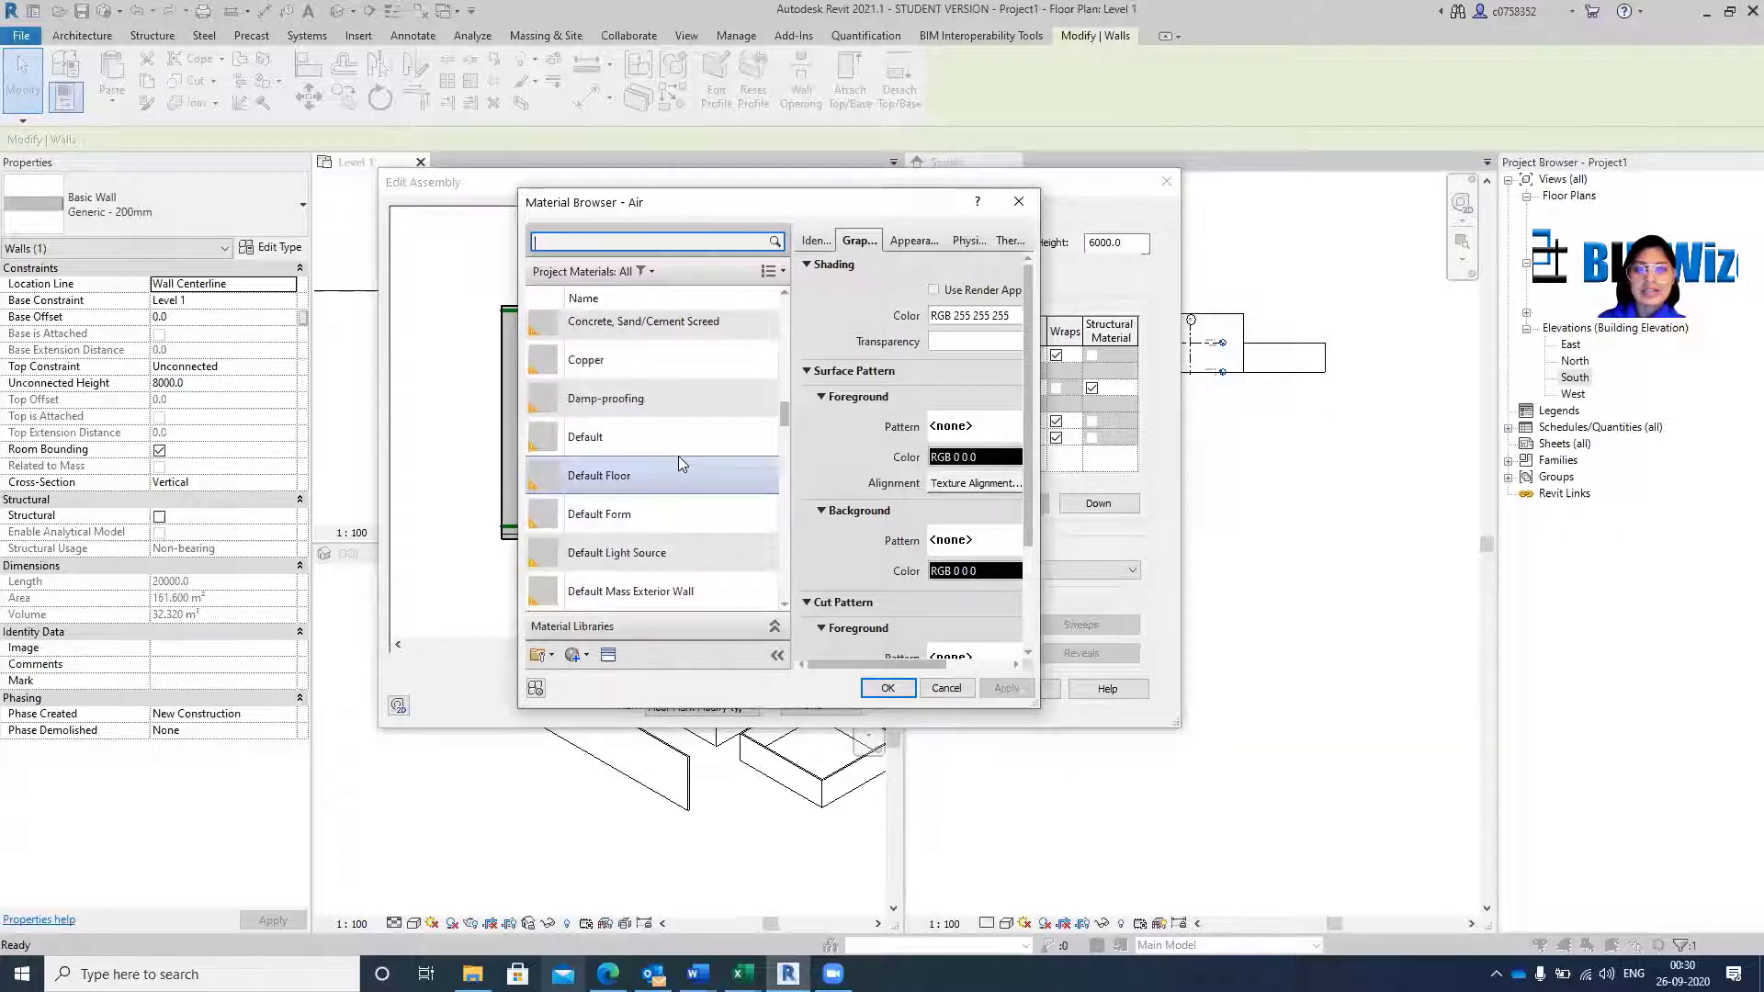
scroll(678, 456, down, 2)
scroll(677, 460, up, 4)
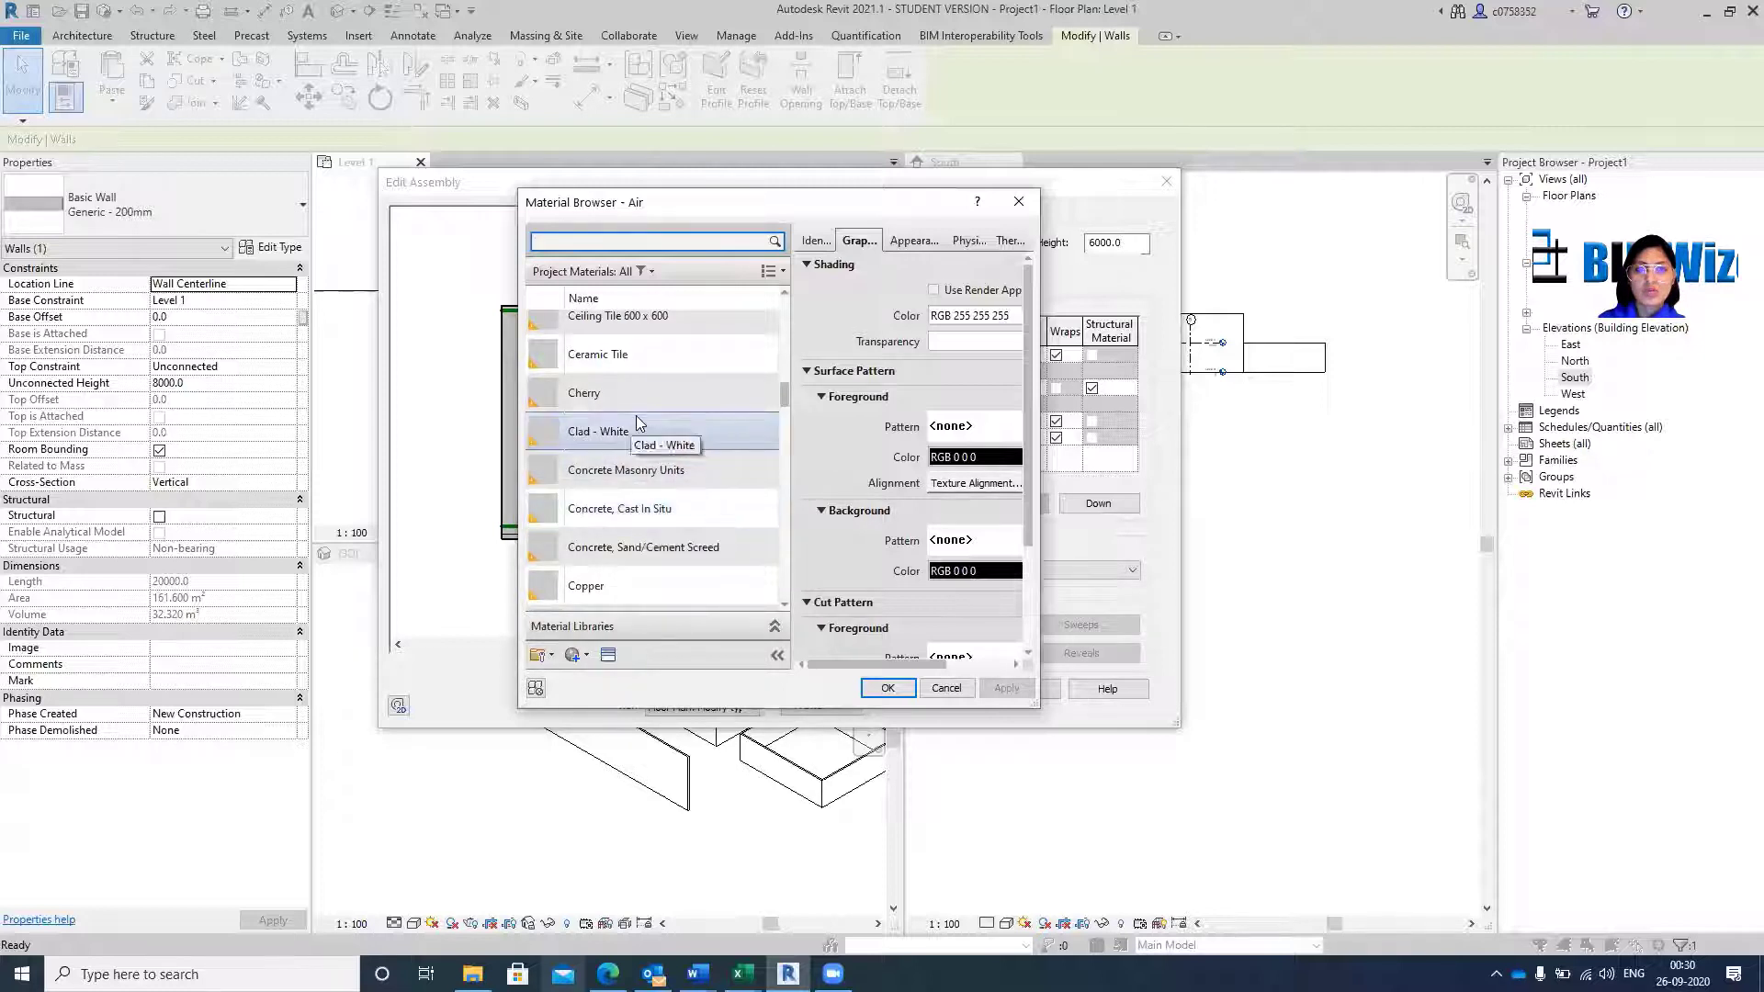
scroll(643, 374, up, 3)
click(649, 274)
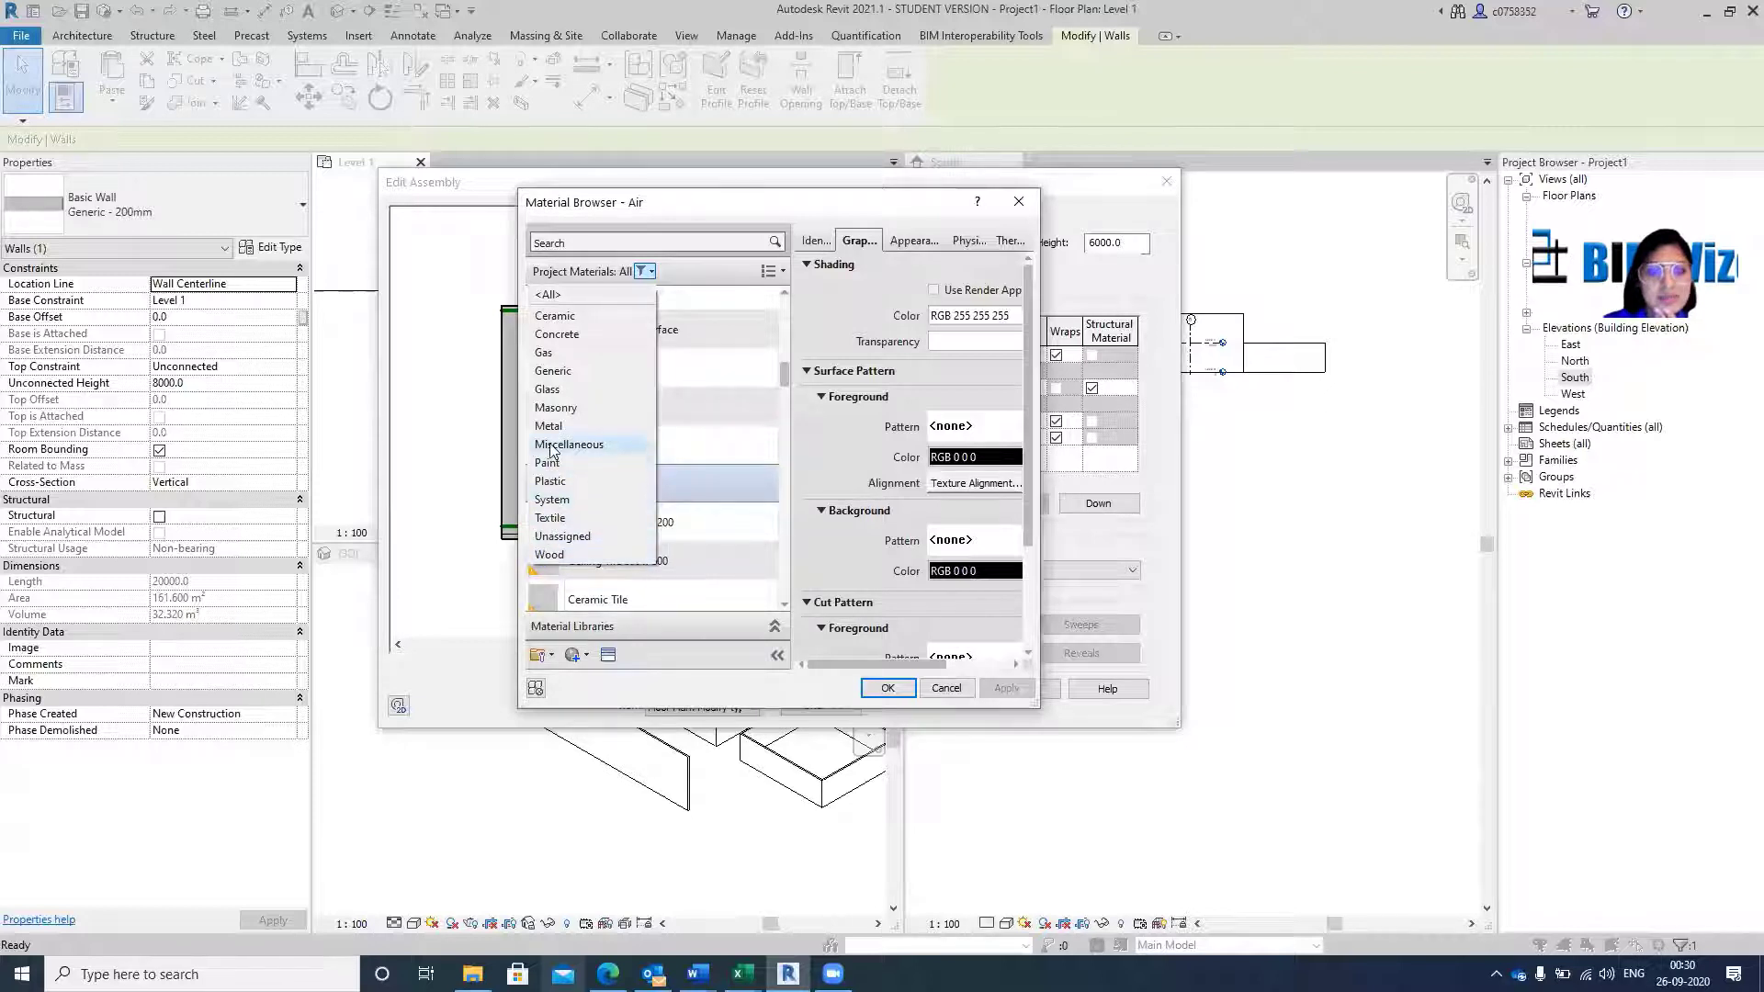
click(565, 336)
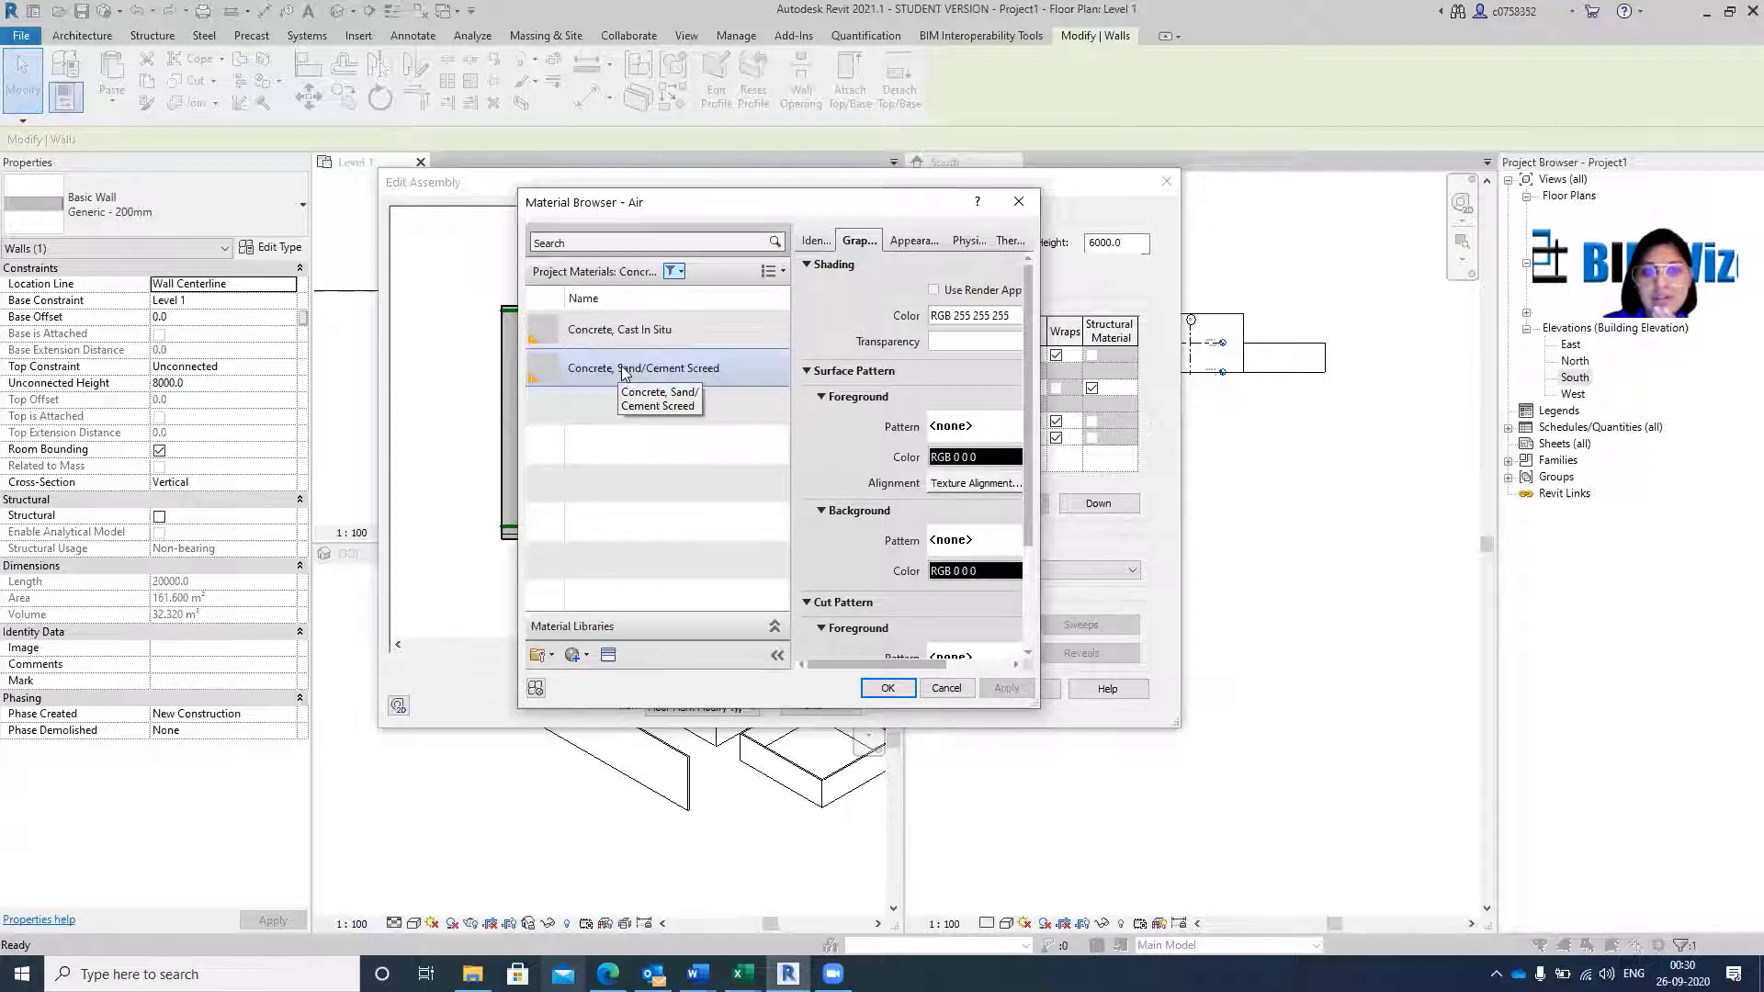
click(622, 329)
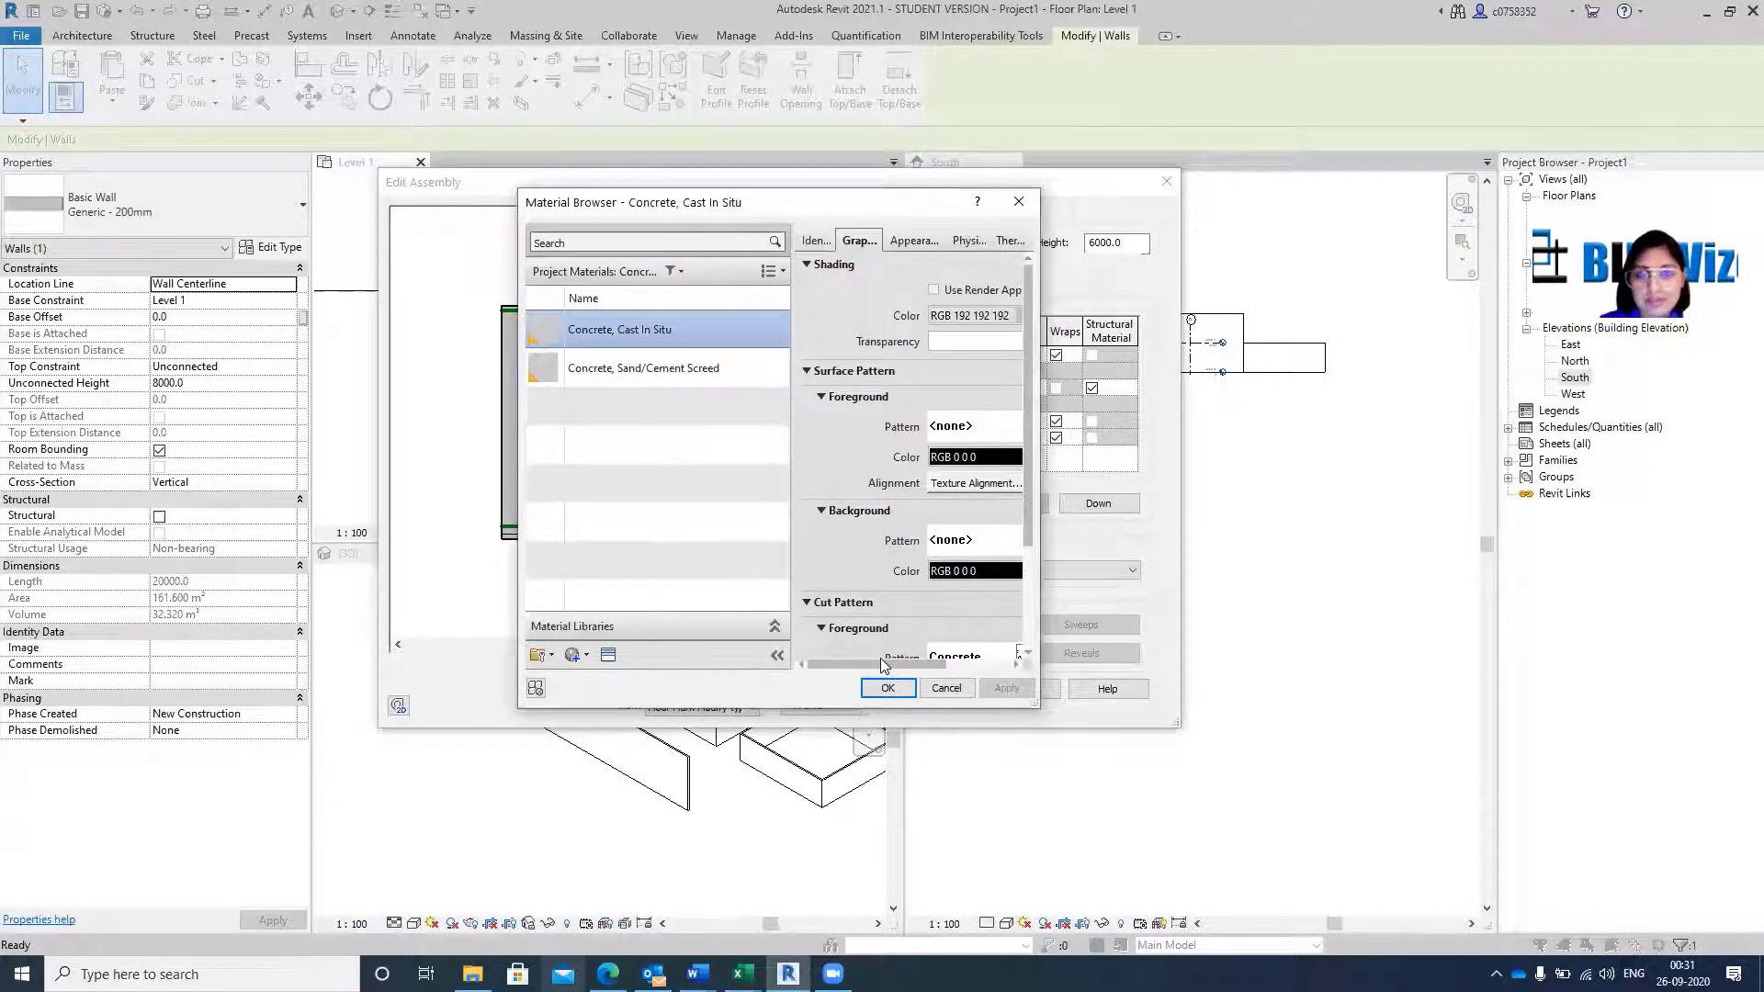
click(887, 688)
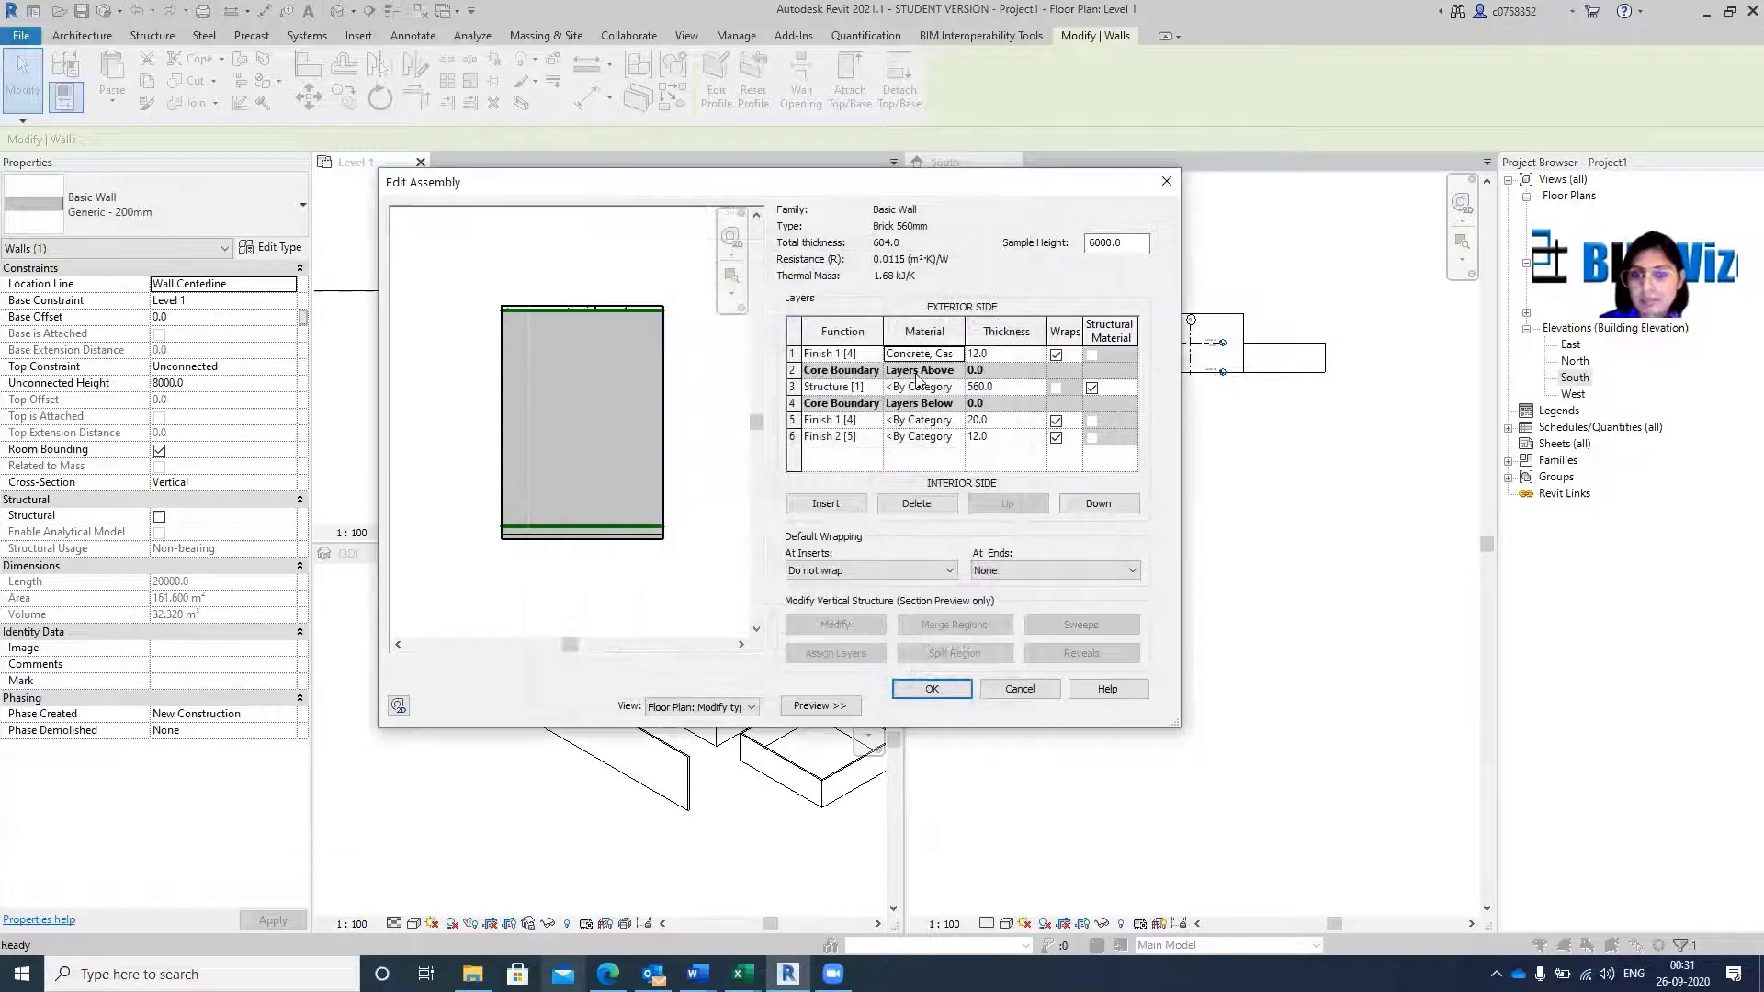
Assign the material Concrete, Cast In Situ to the 20 mm interior Finish 1 [4] layer.
click(955, 422)
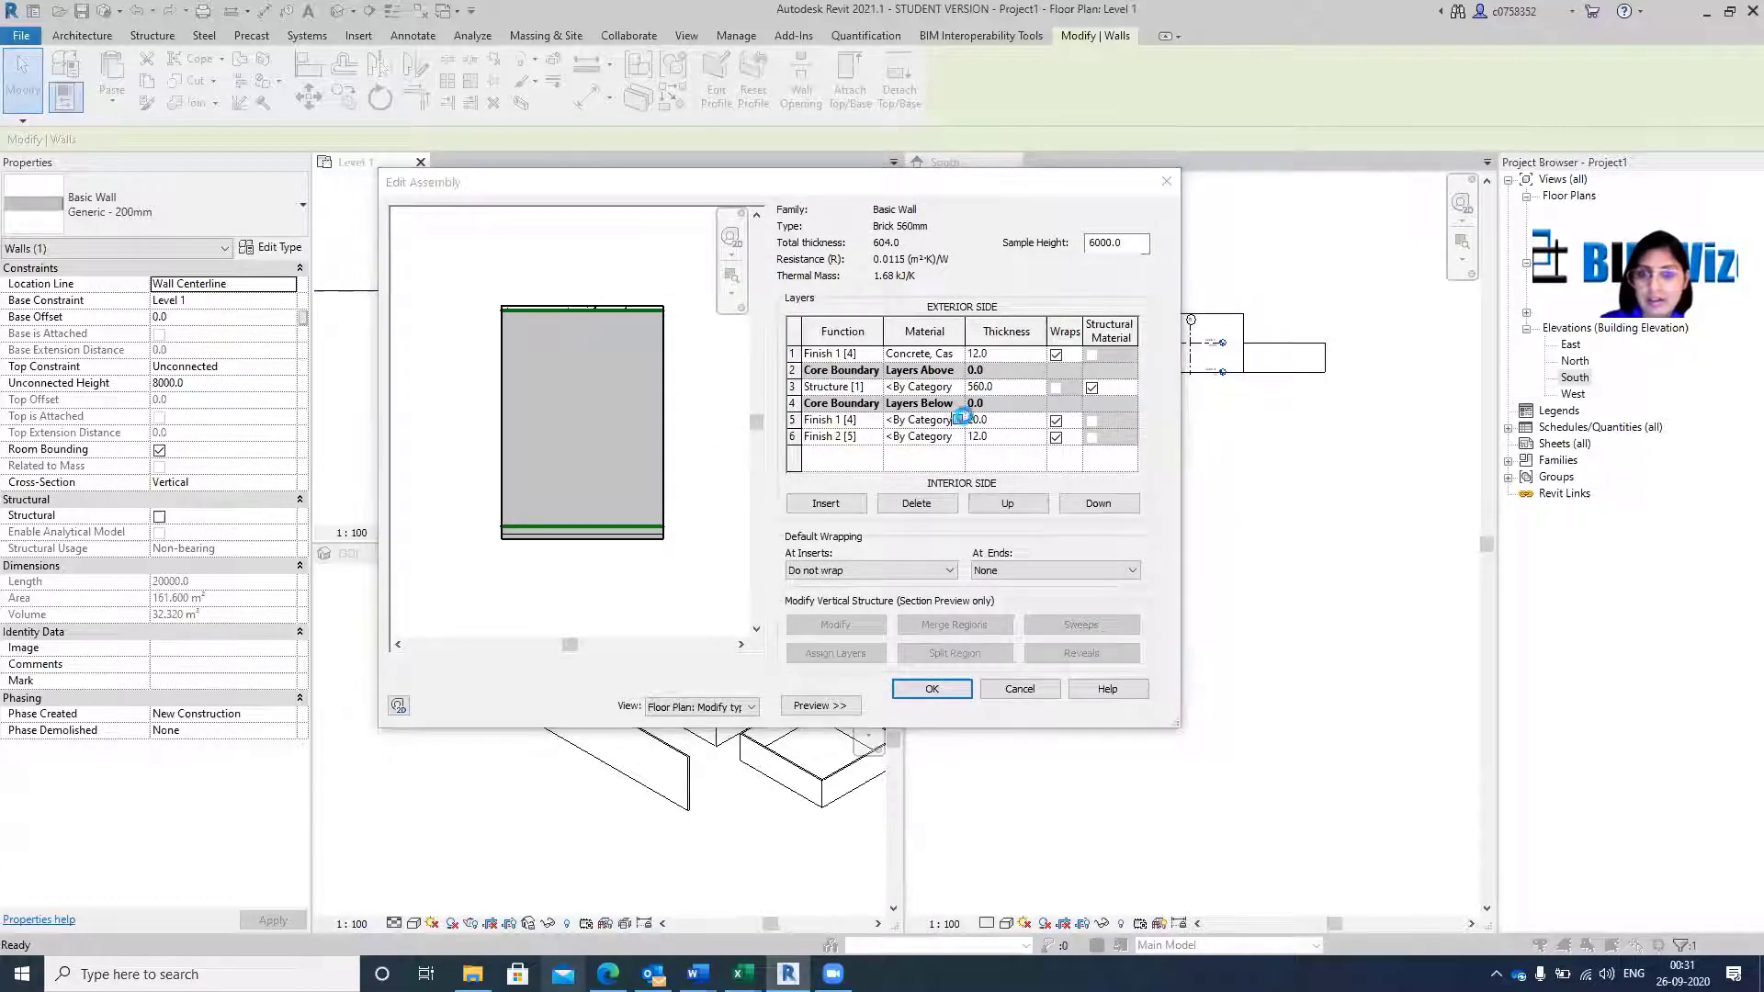
click(958, 421)
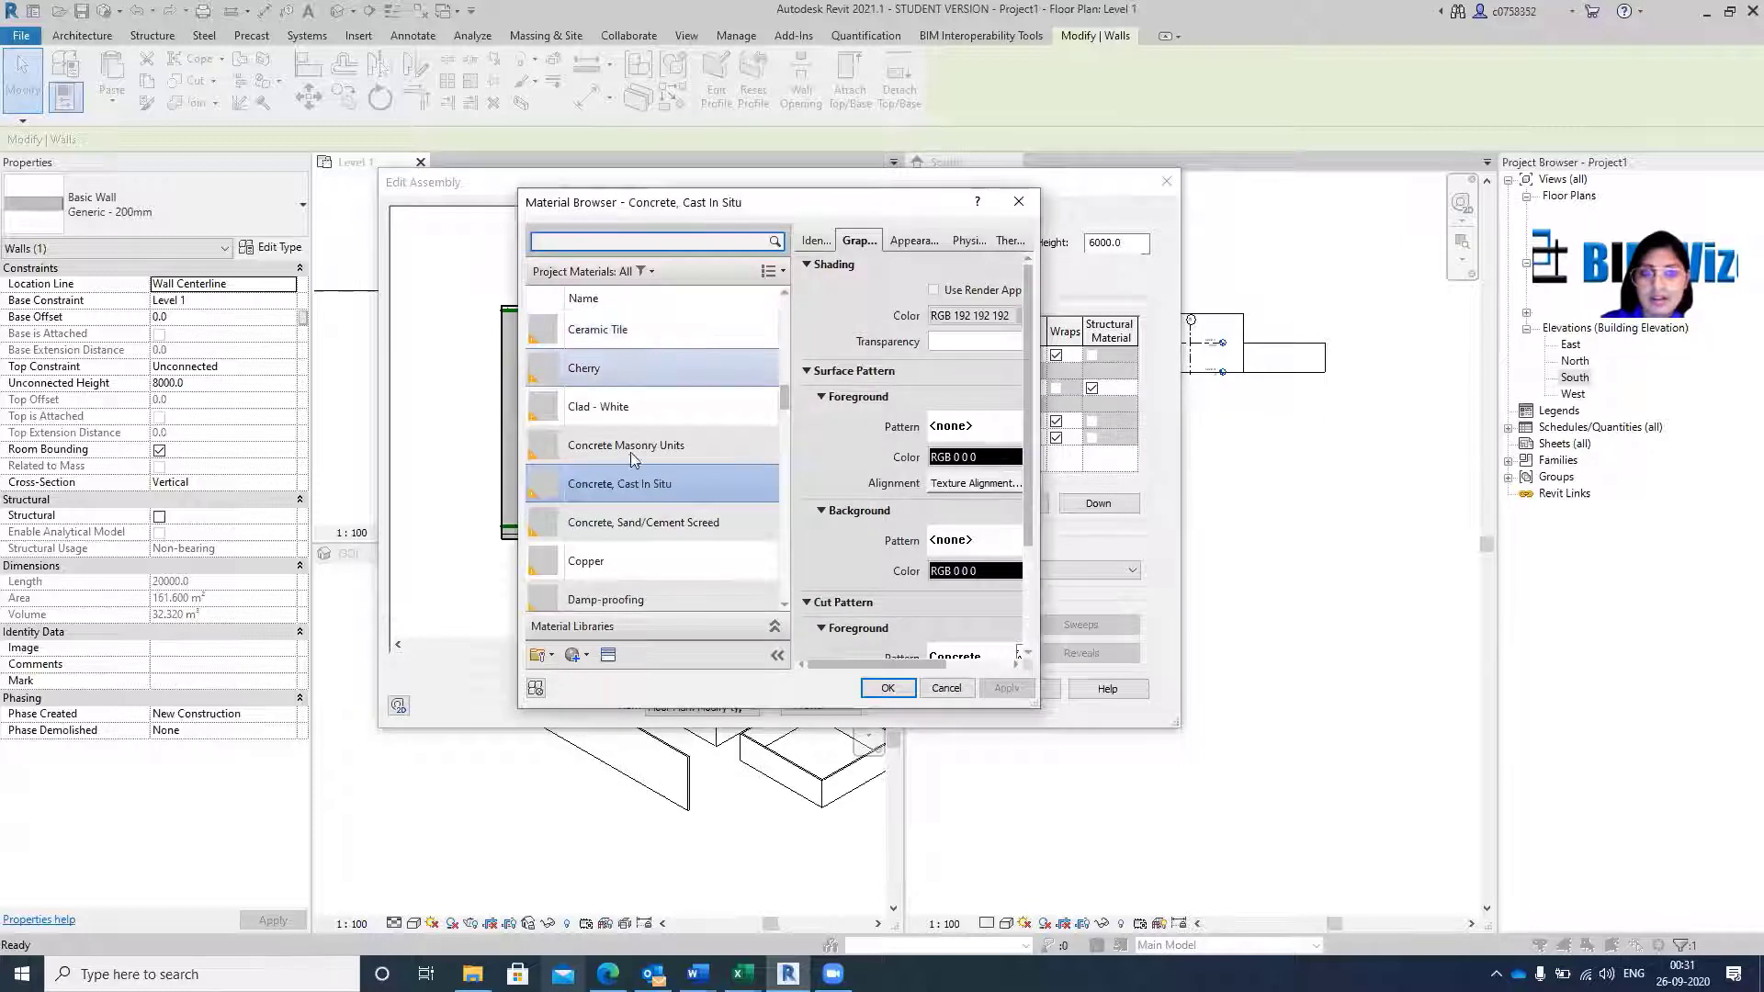
click(888, 688)
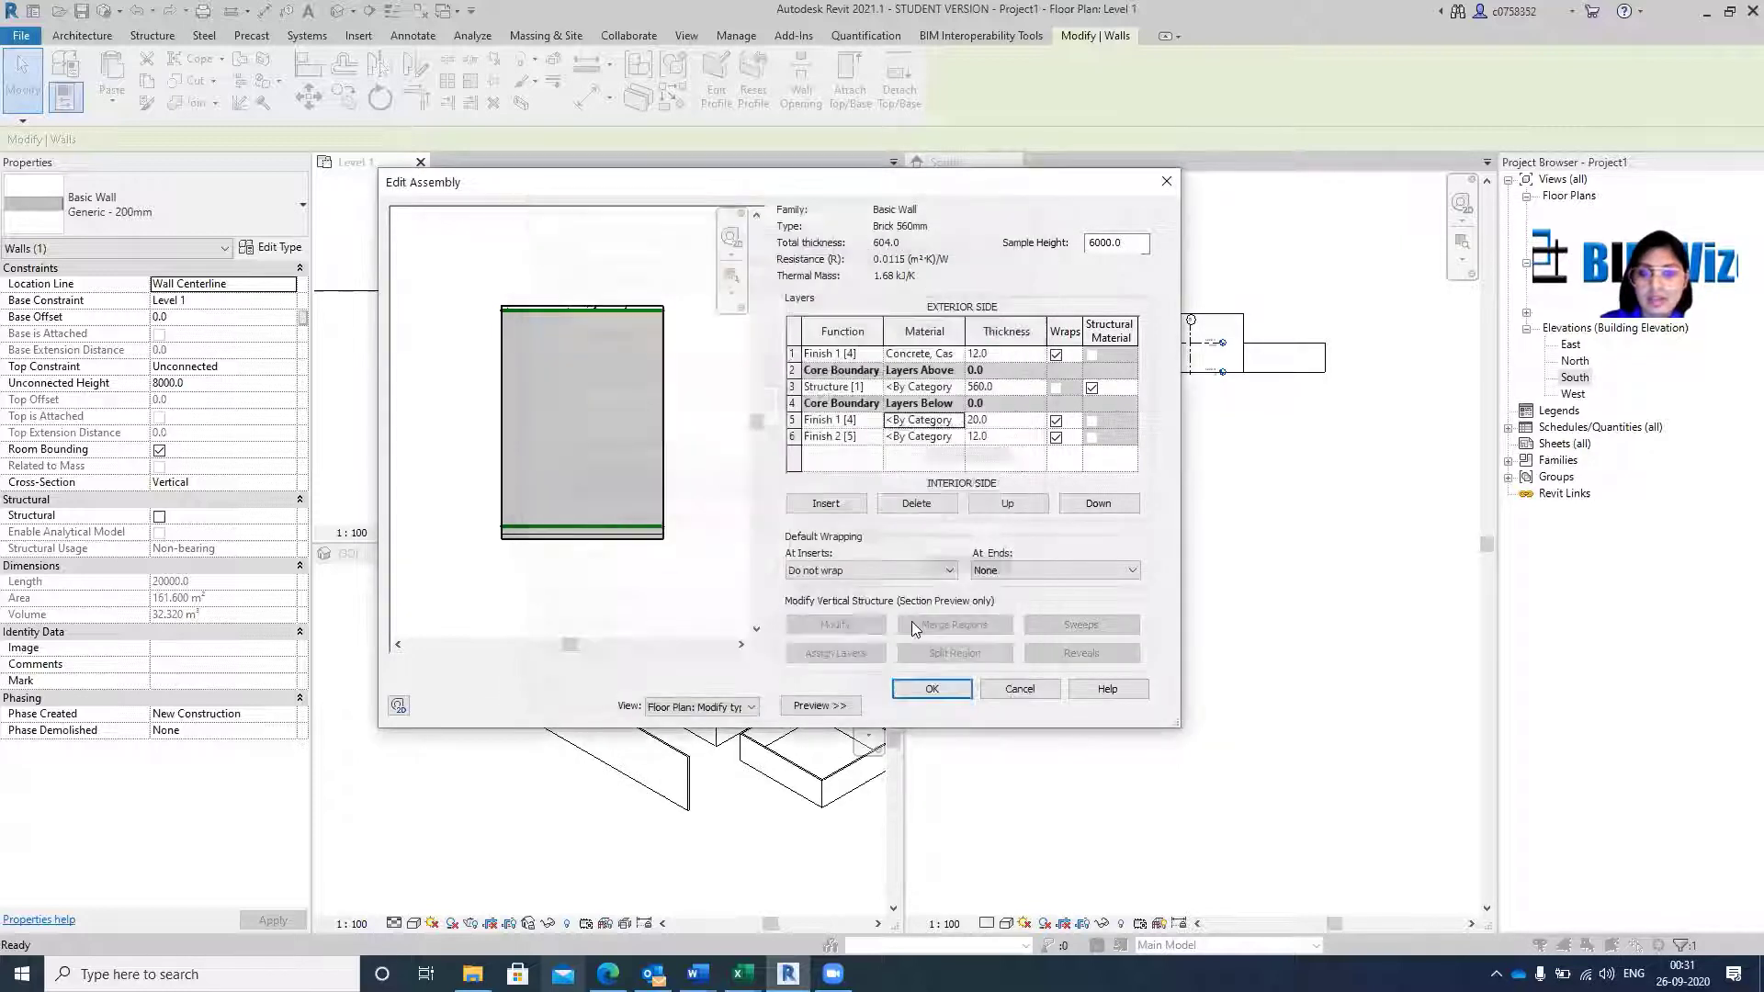
Browse the project materials and assign Ceramic Tile to the interior Finish 2 [5] layer.
click(958, 437)
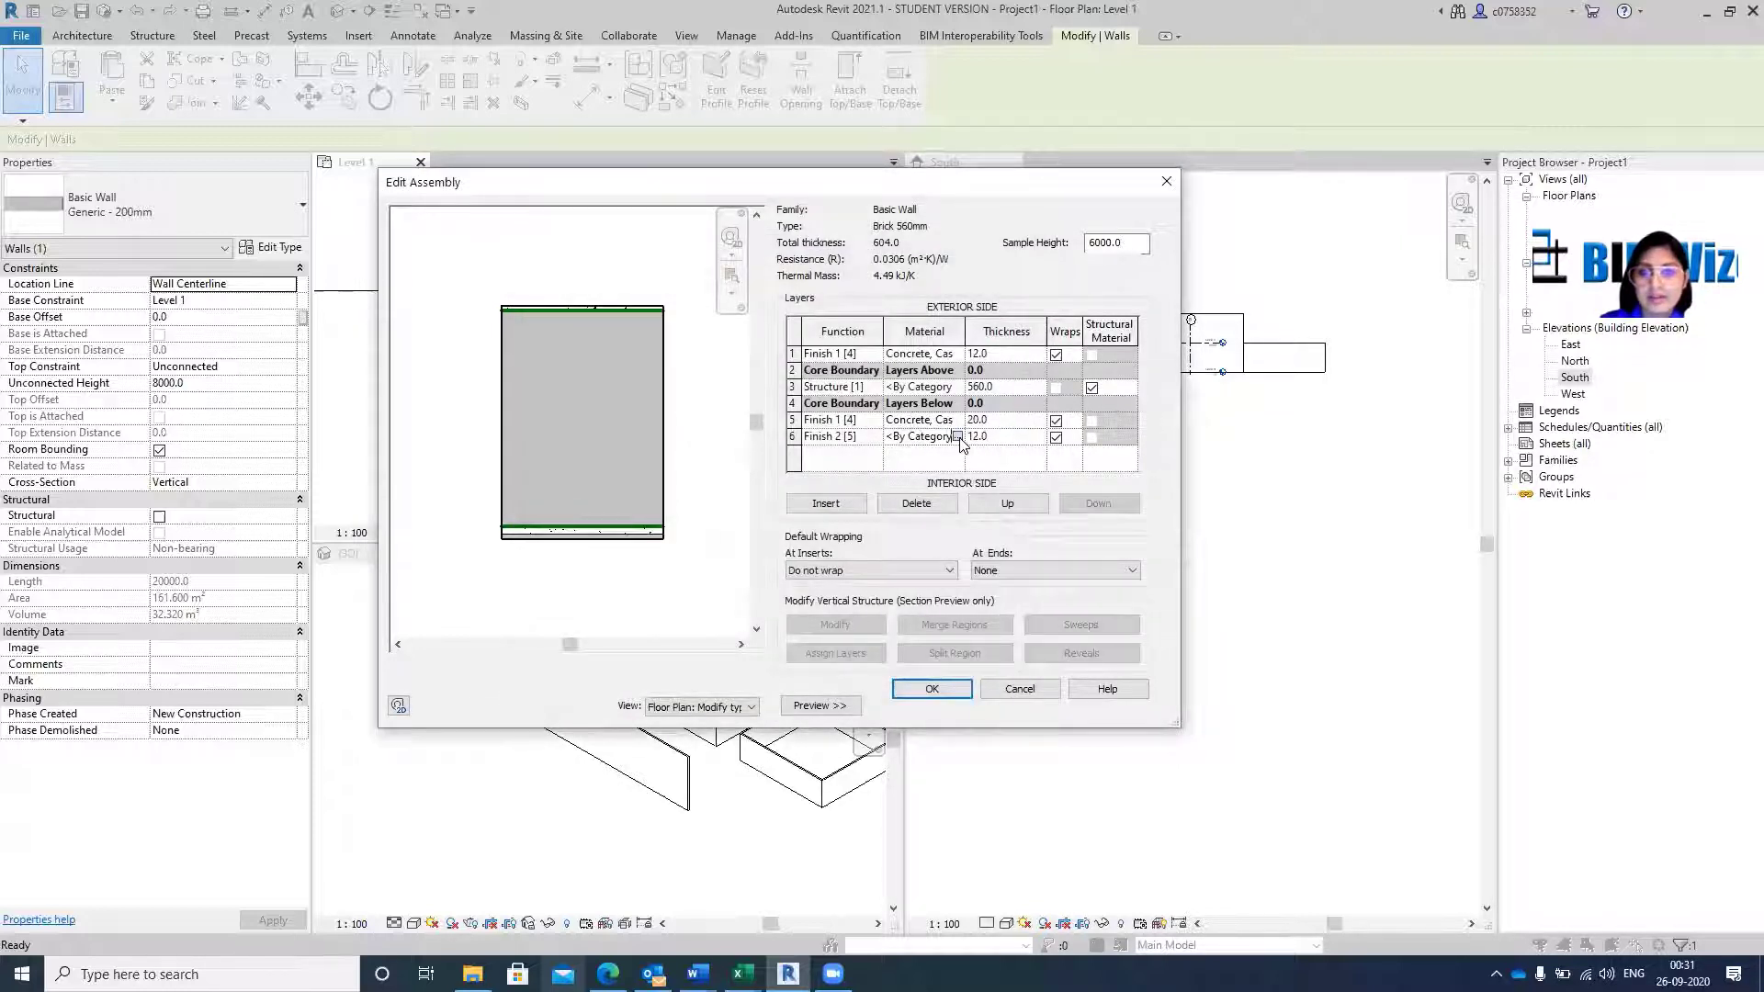
click(957, 437)
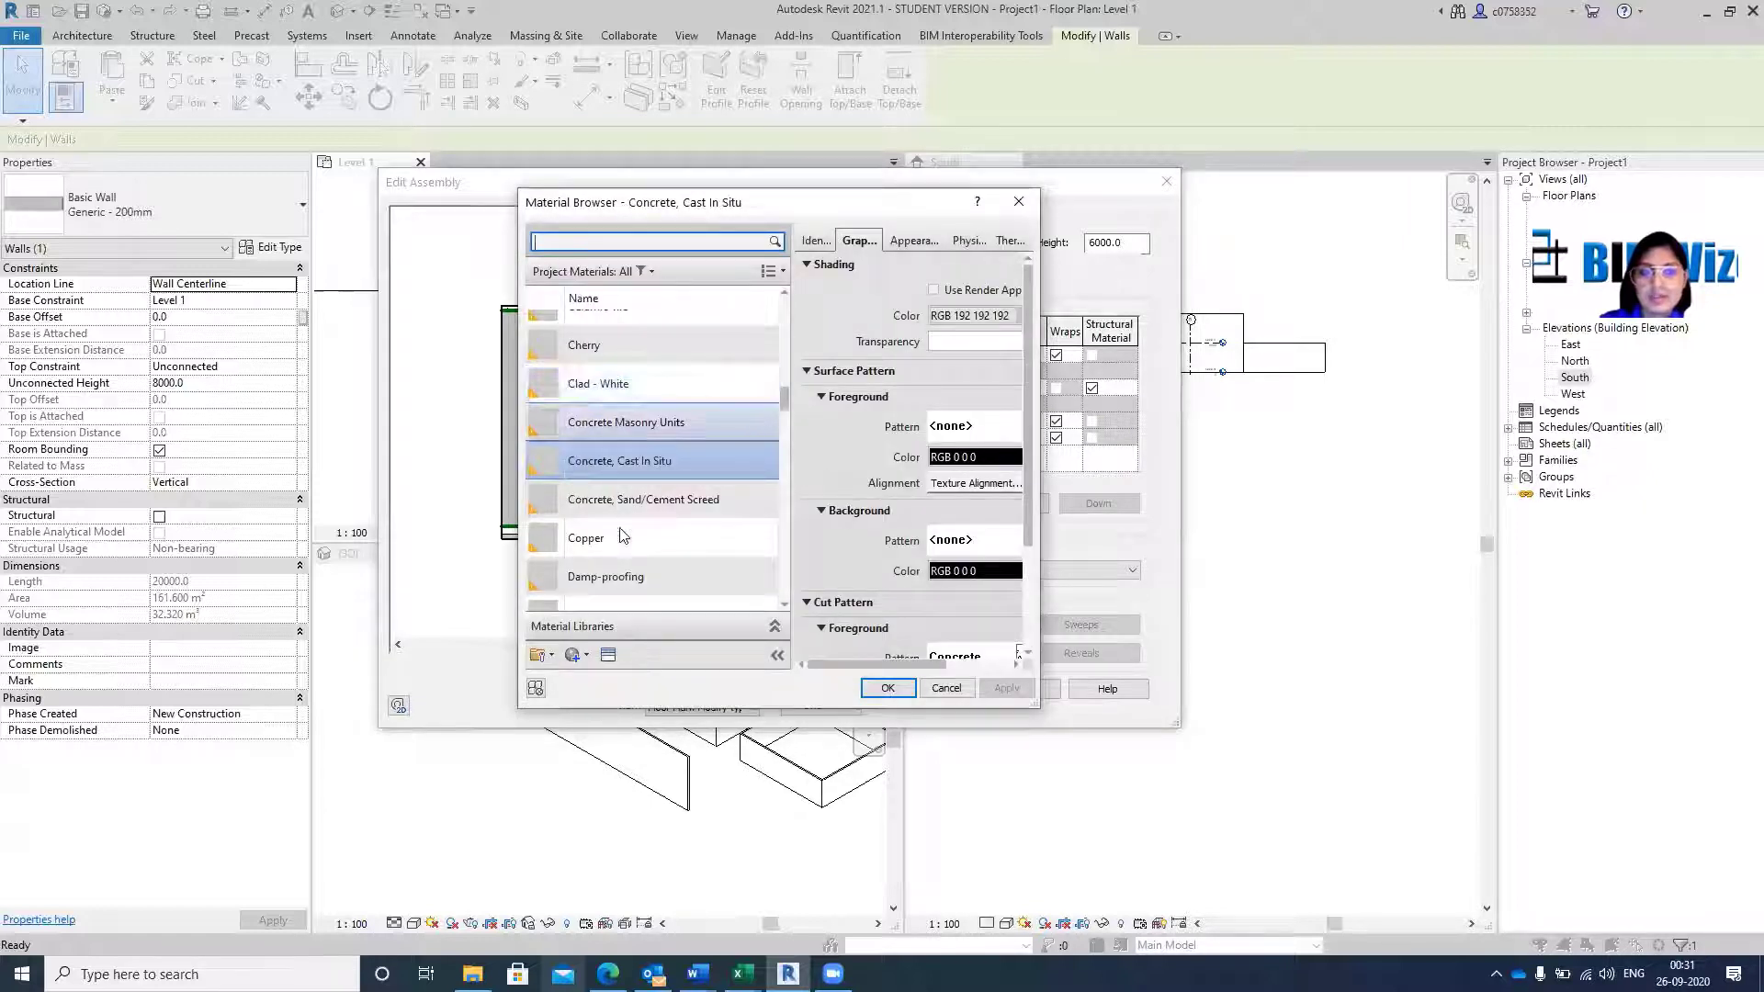
scroll(621, 535, down, 5)
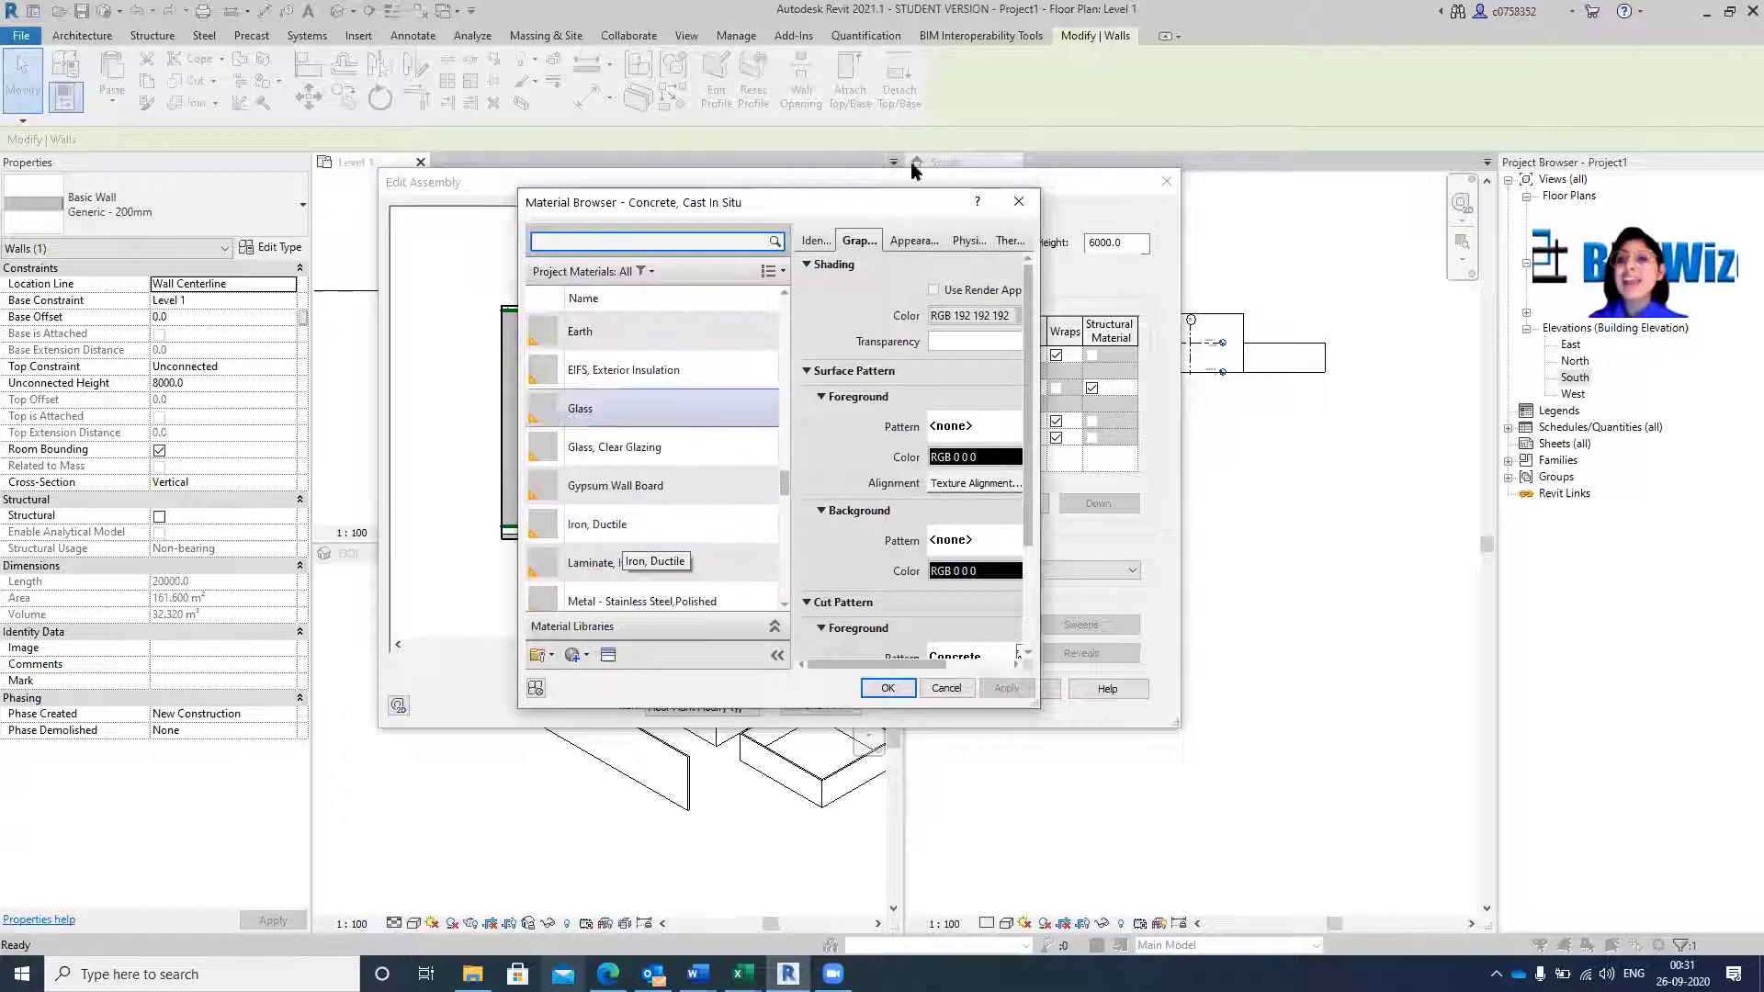
scroll(761, 302, up, 1)
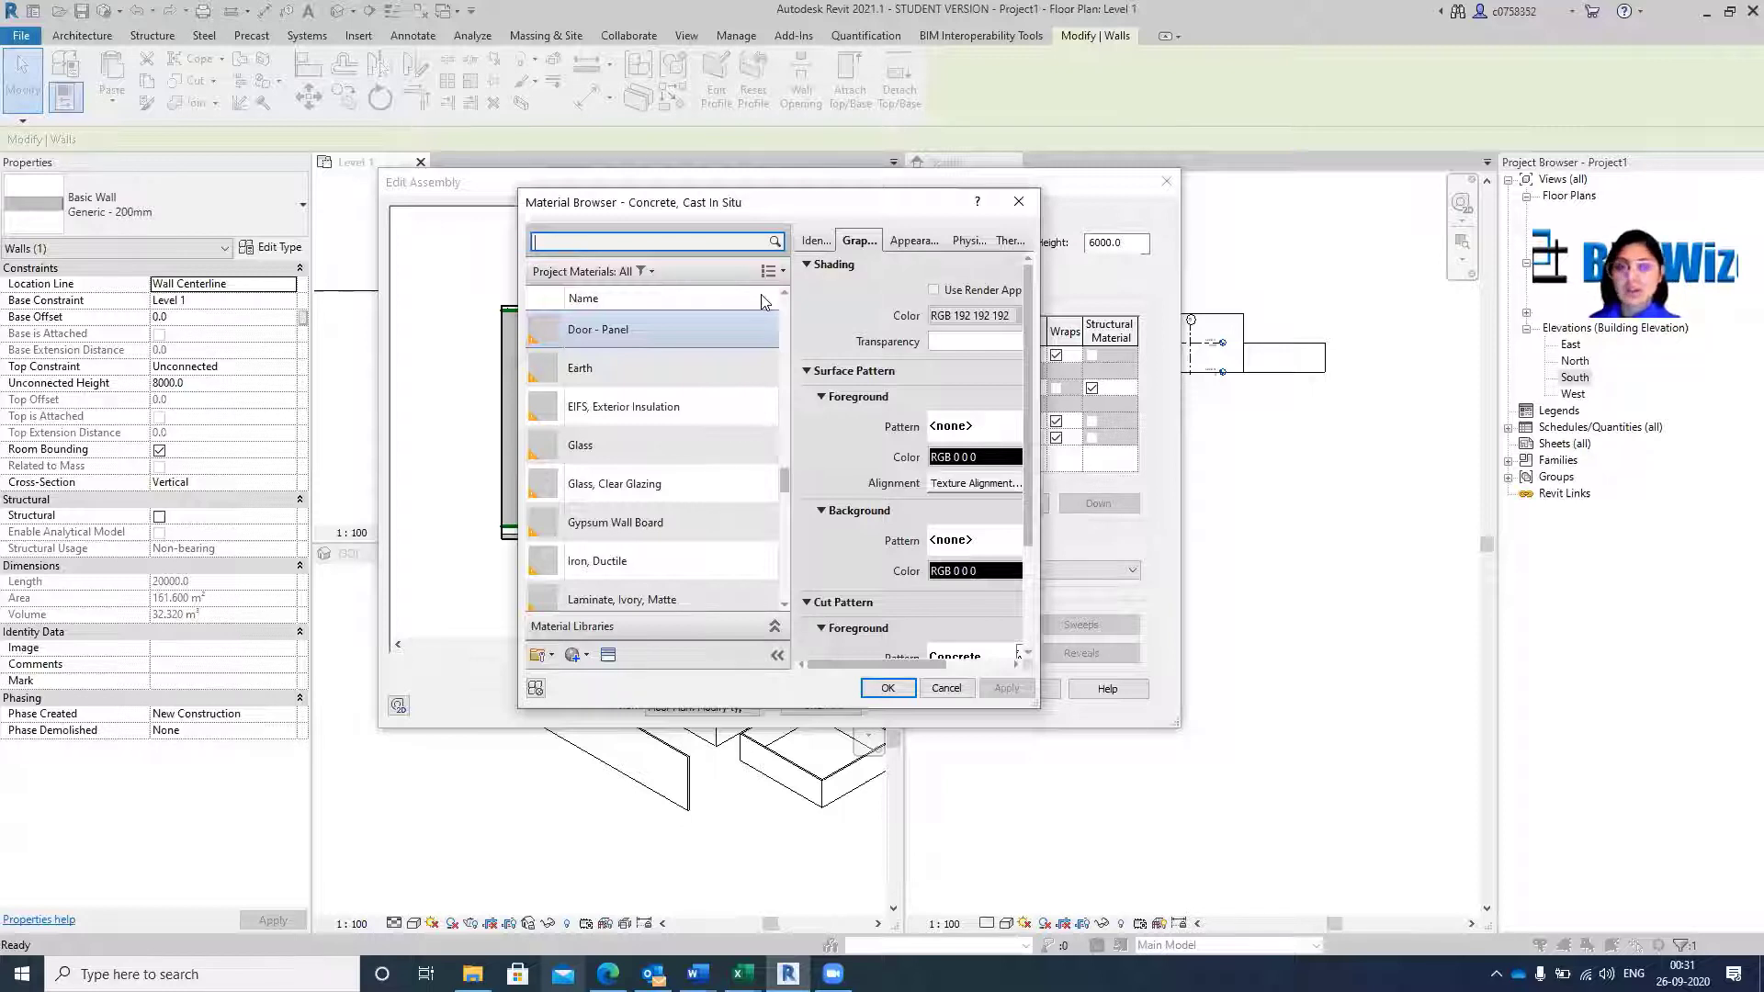
scroll(748, 537, down, 5)
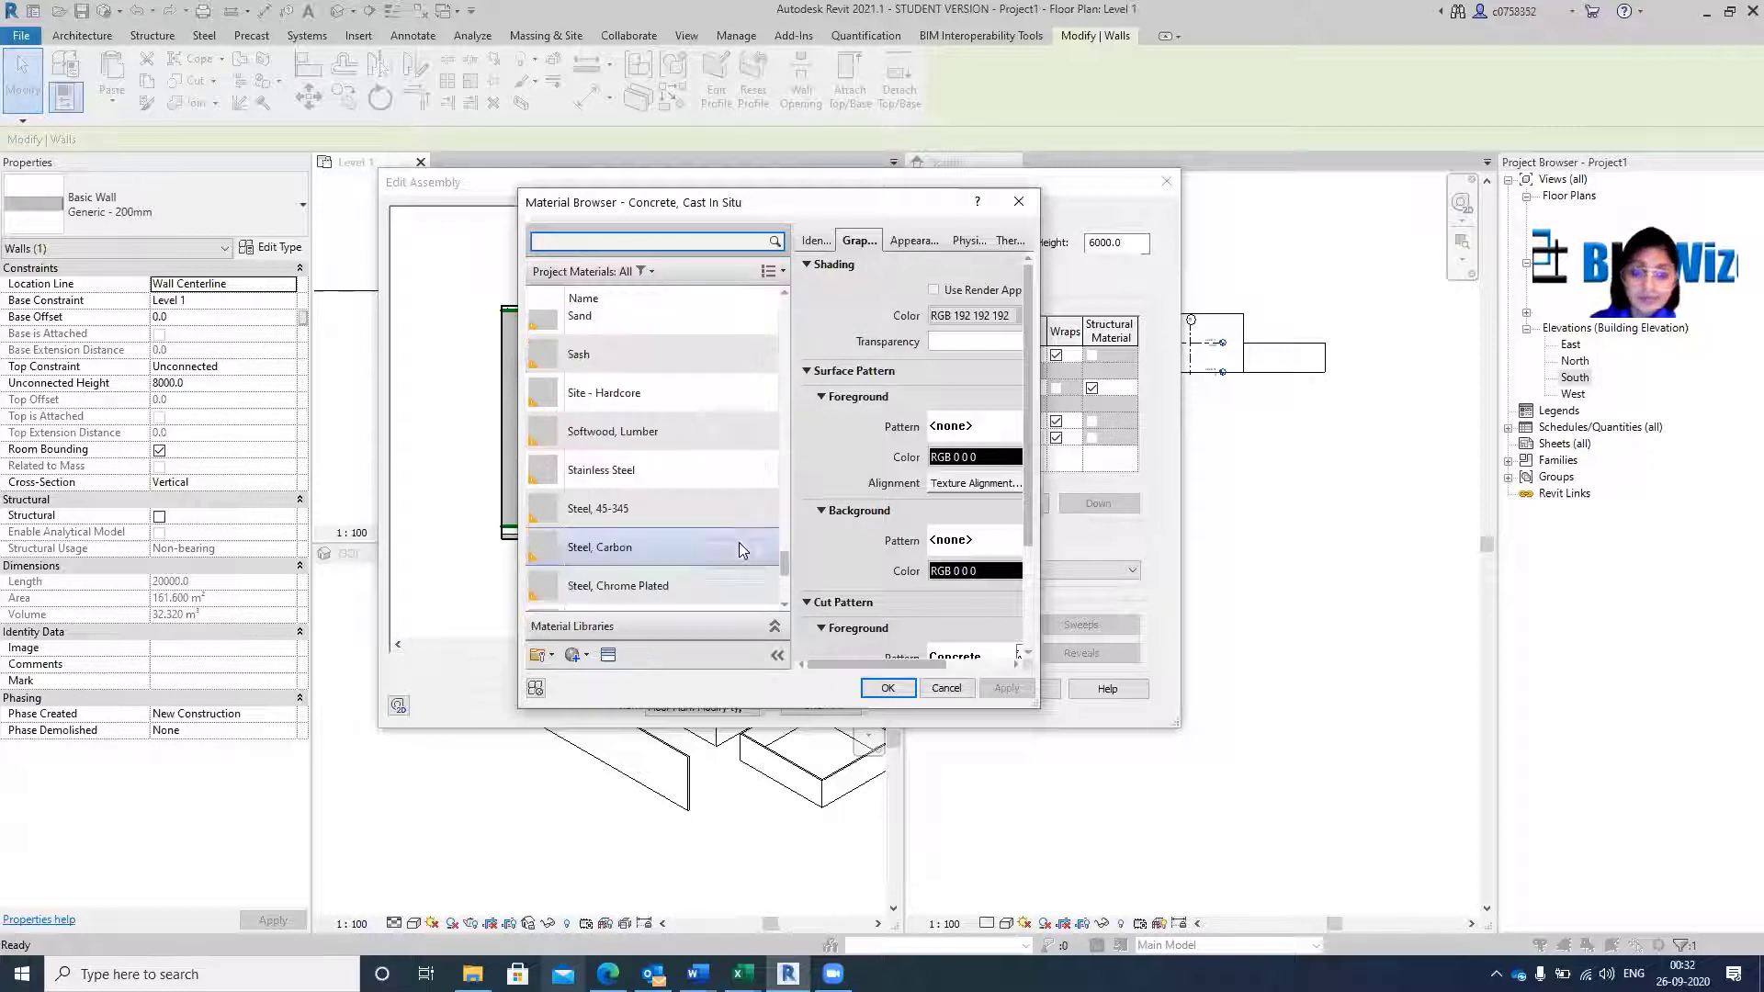
scroll(736, 521, down, 3)
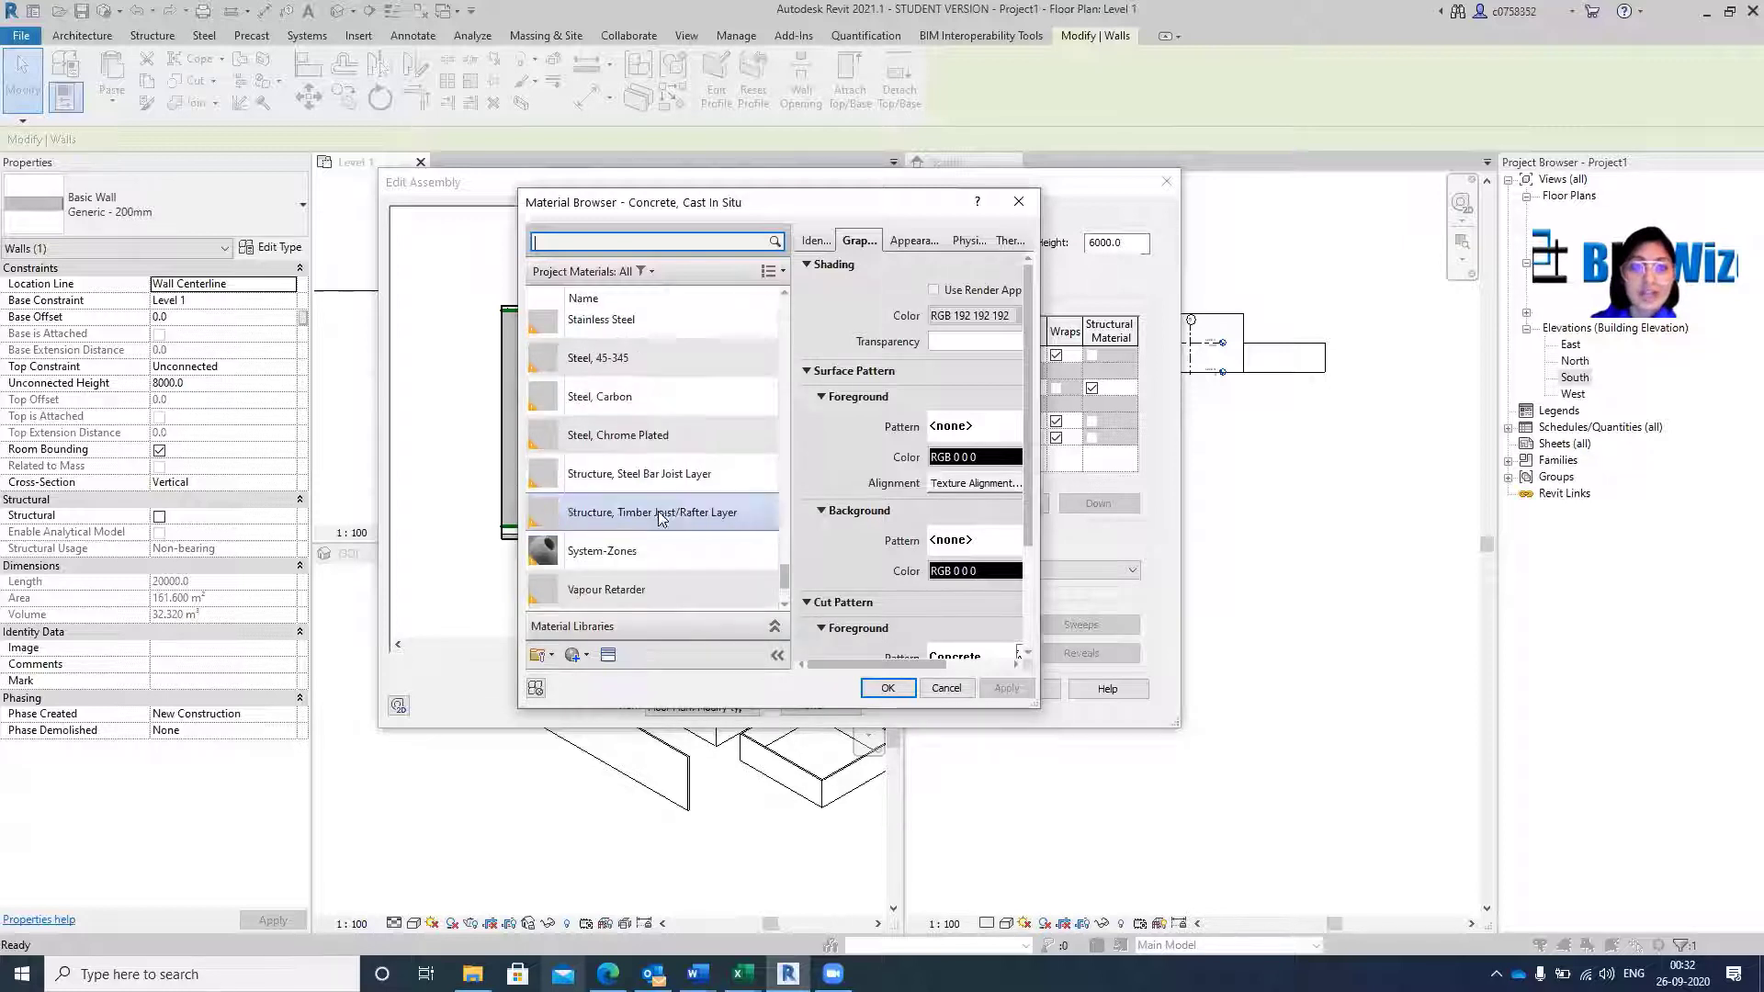
scroll(664, 515, up, 3)
scroll(659, 496, up, 5)
scroll(657, 482, up, 5)
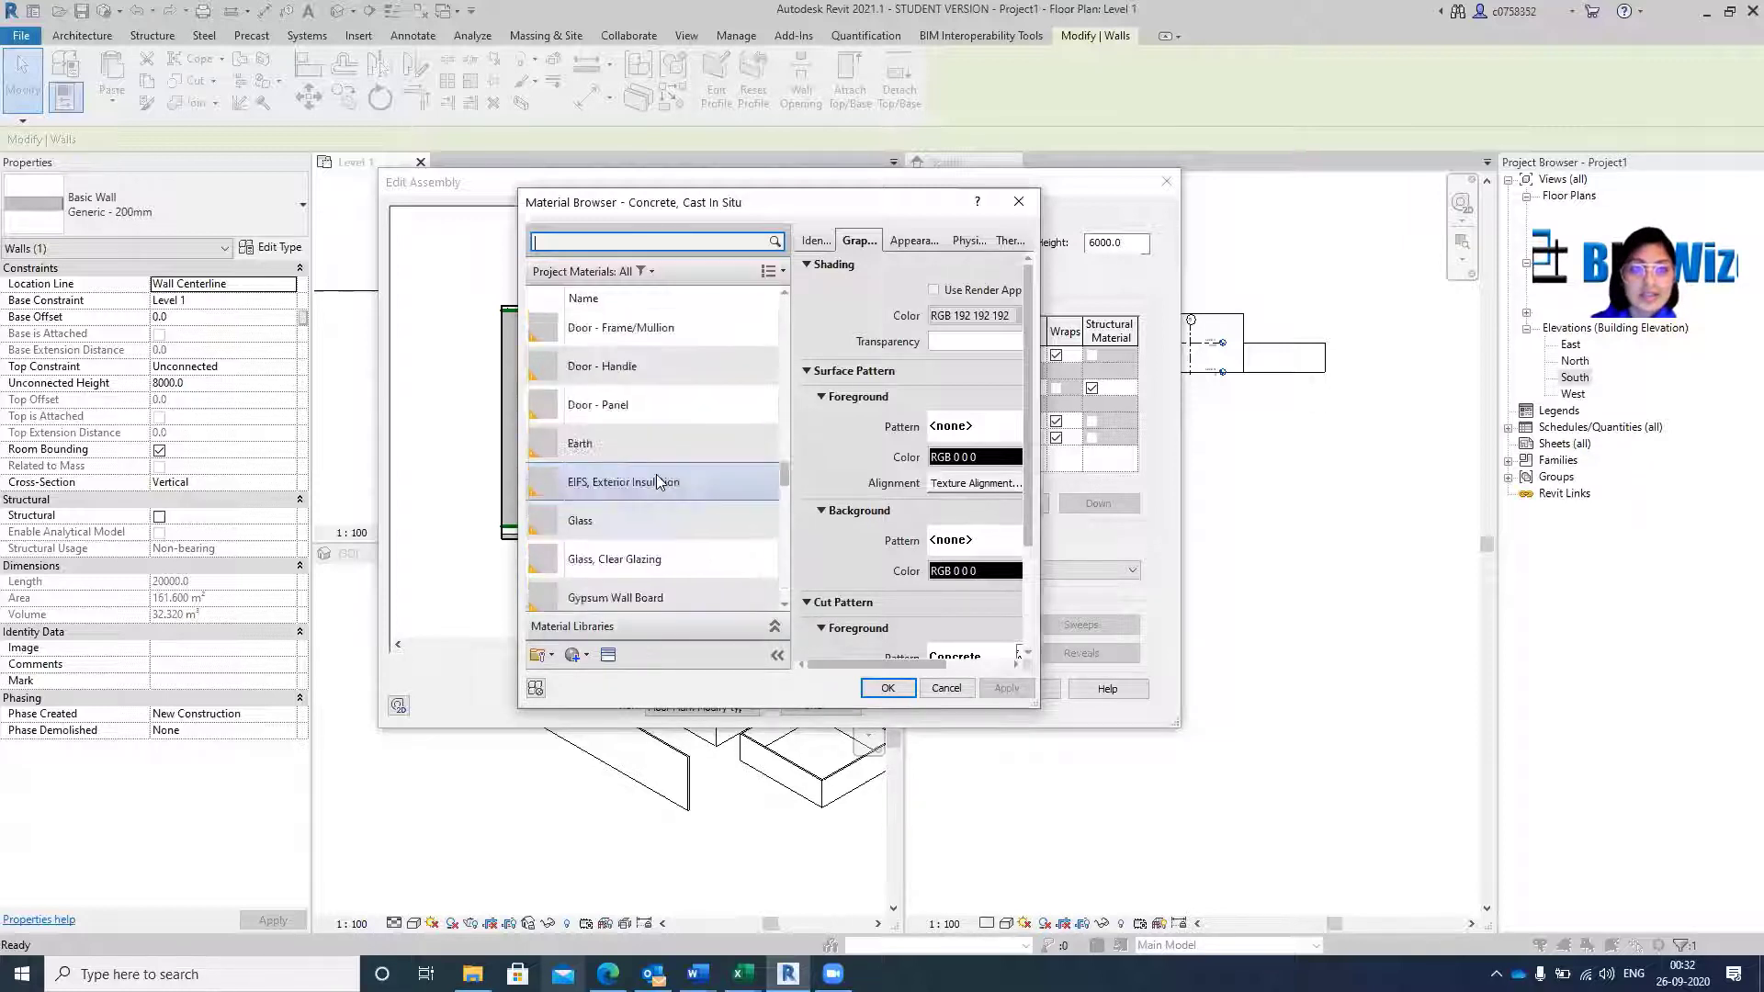
scroll(657, 478, up, 5)
scroll(656, 476, up, 5)
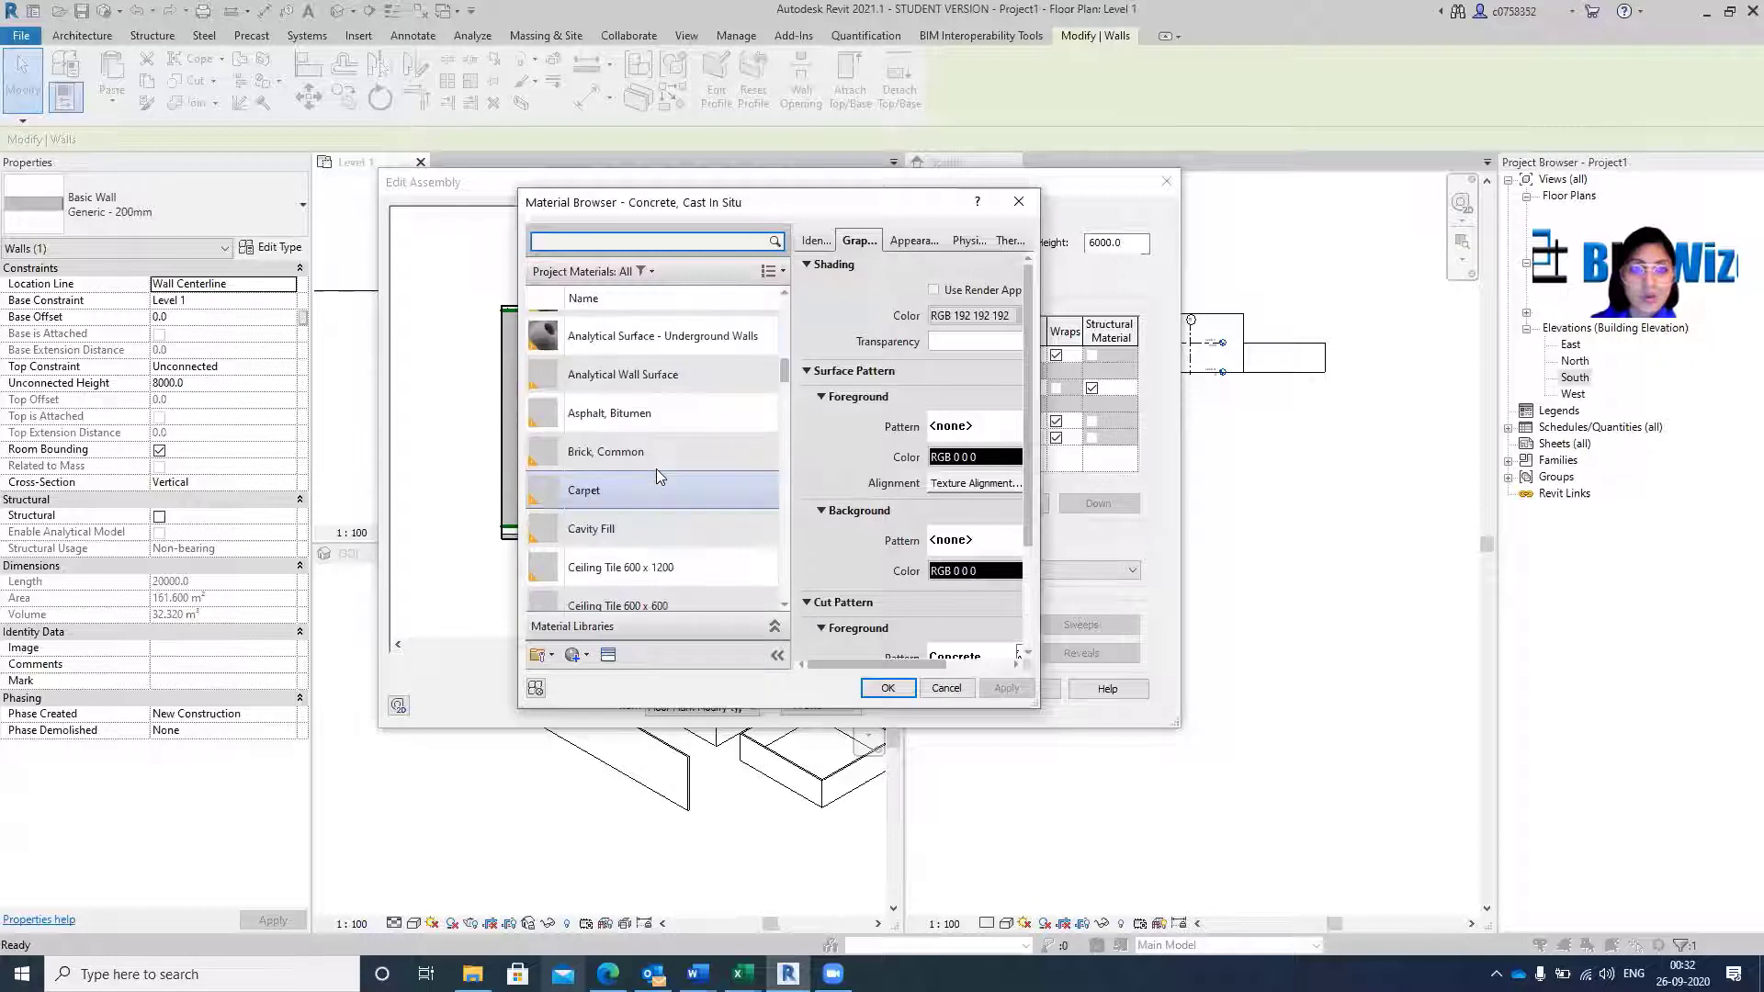
scroll(645, 541, down, 1)
click(649, 531)
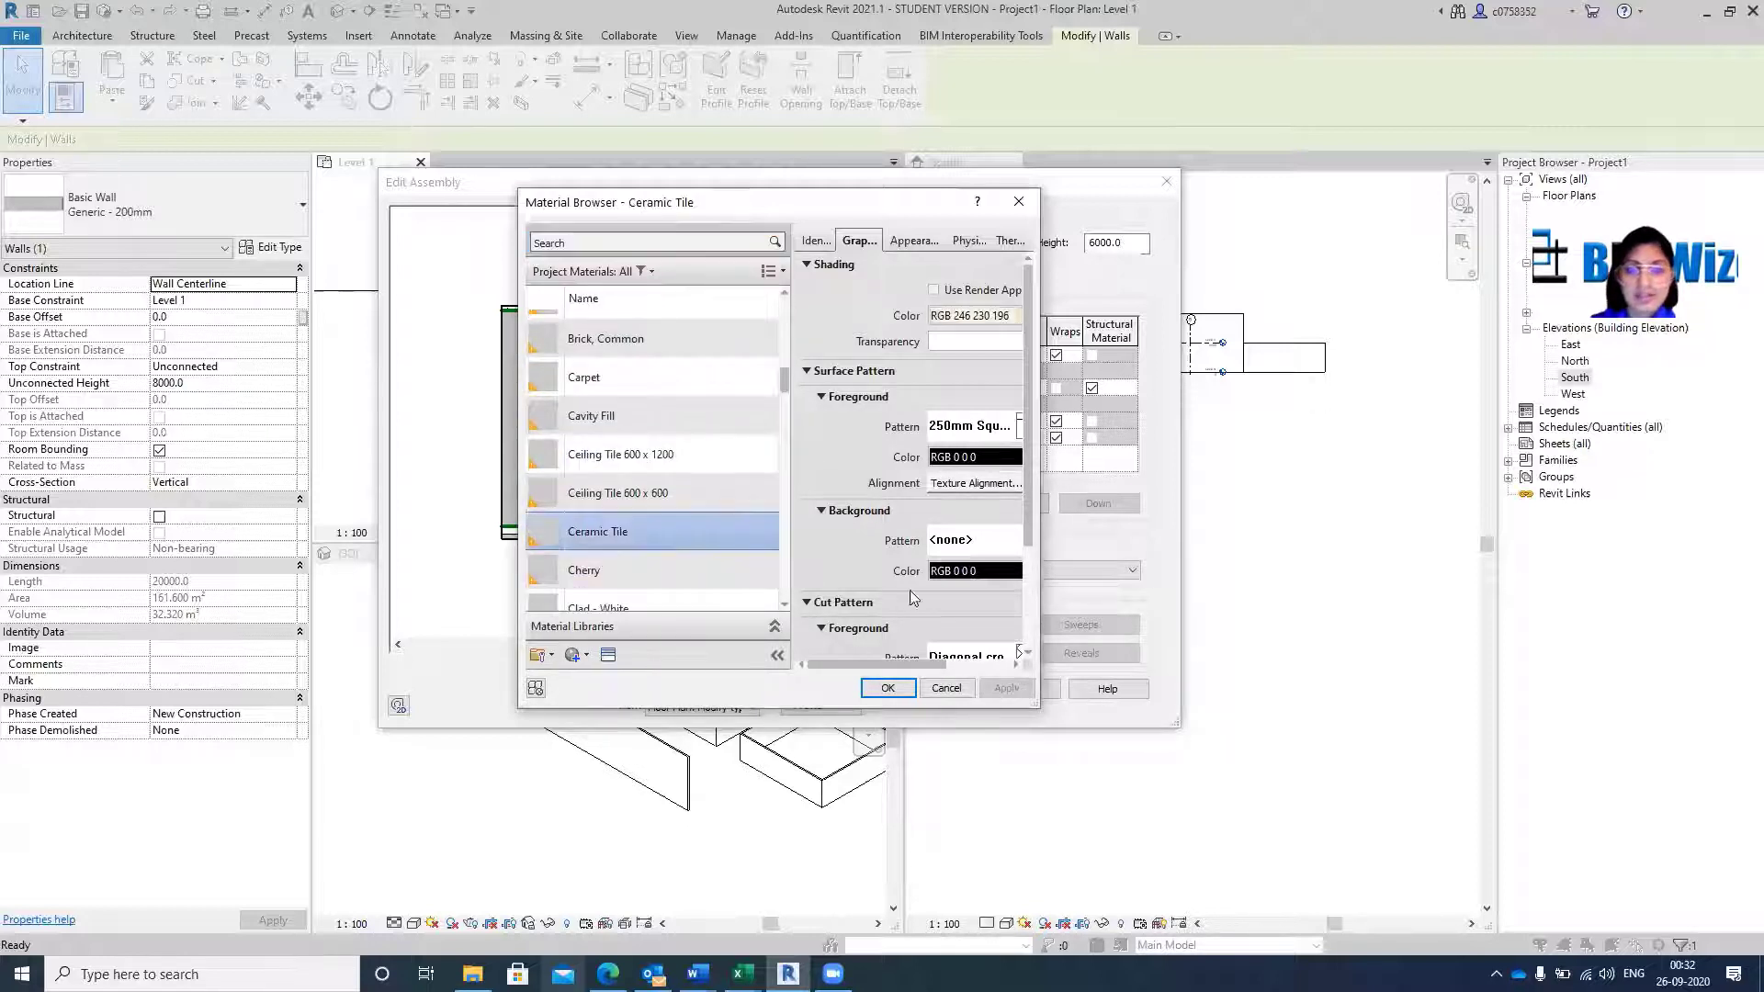
click(887, 687)
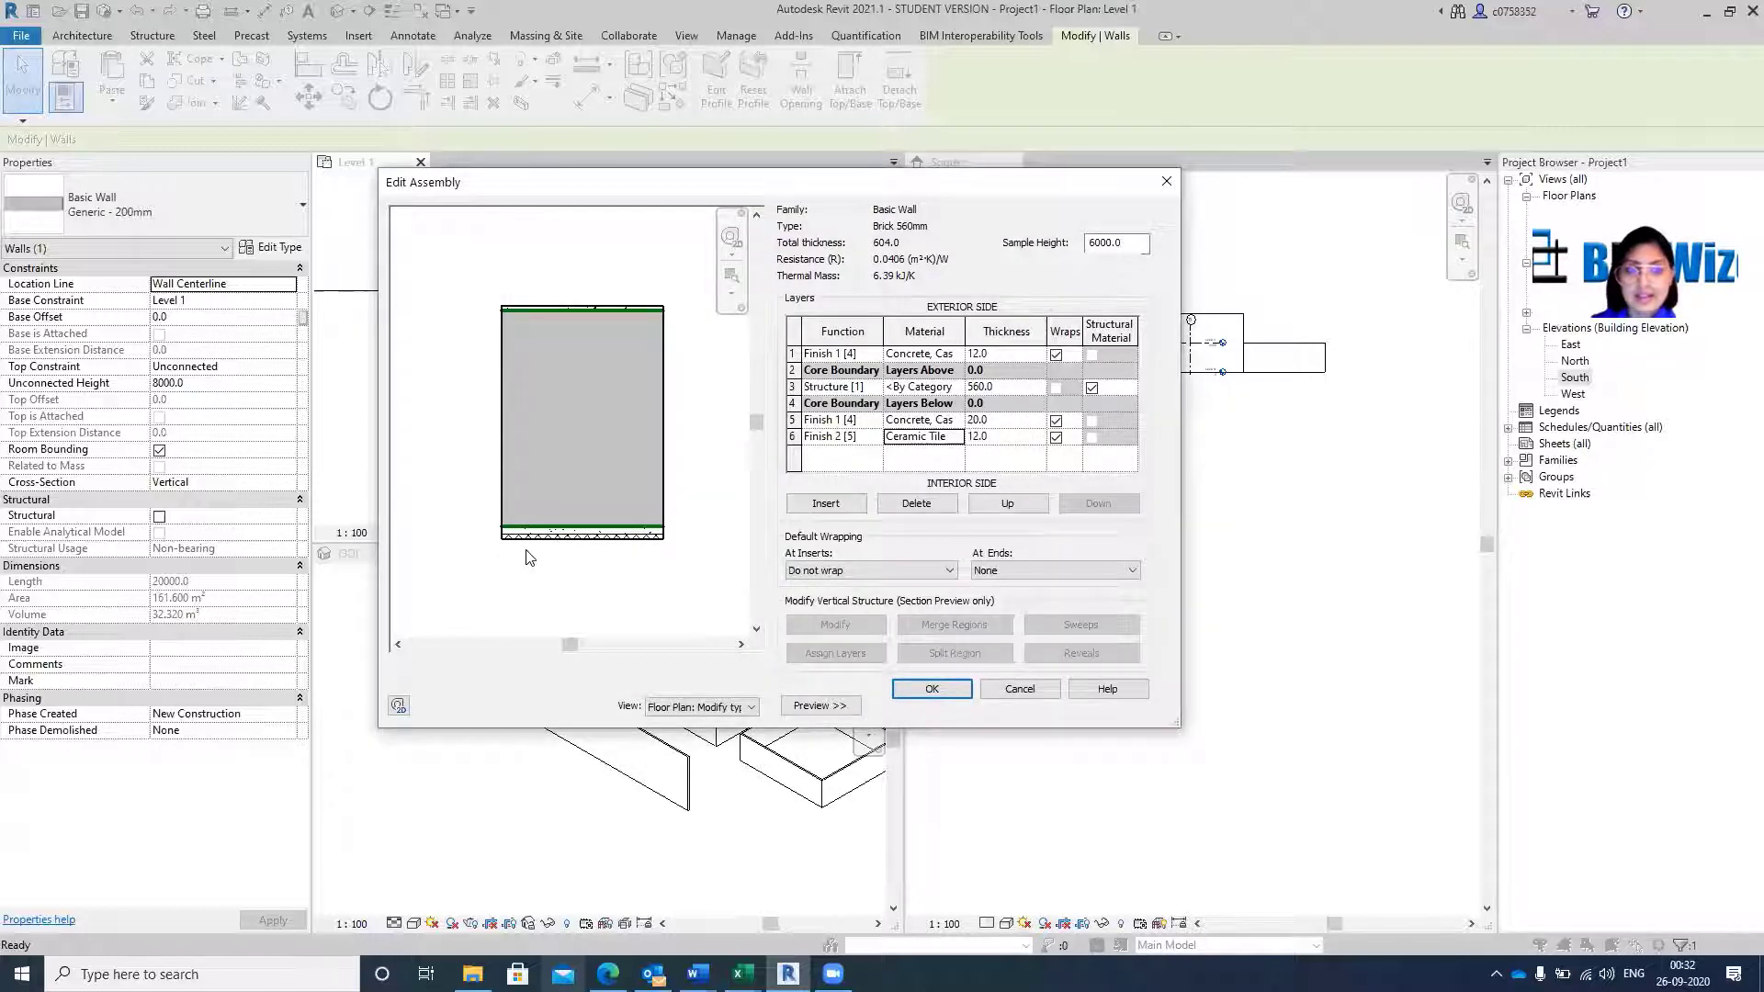
Turn off wrapping for the Finish 2 [5] Ceramic Tile layer and apply the Brick 560mm type to the selected wall.
scroll(526, 557, up, 1)
scroll(571, 531, up, 1)
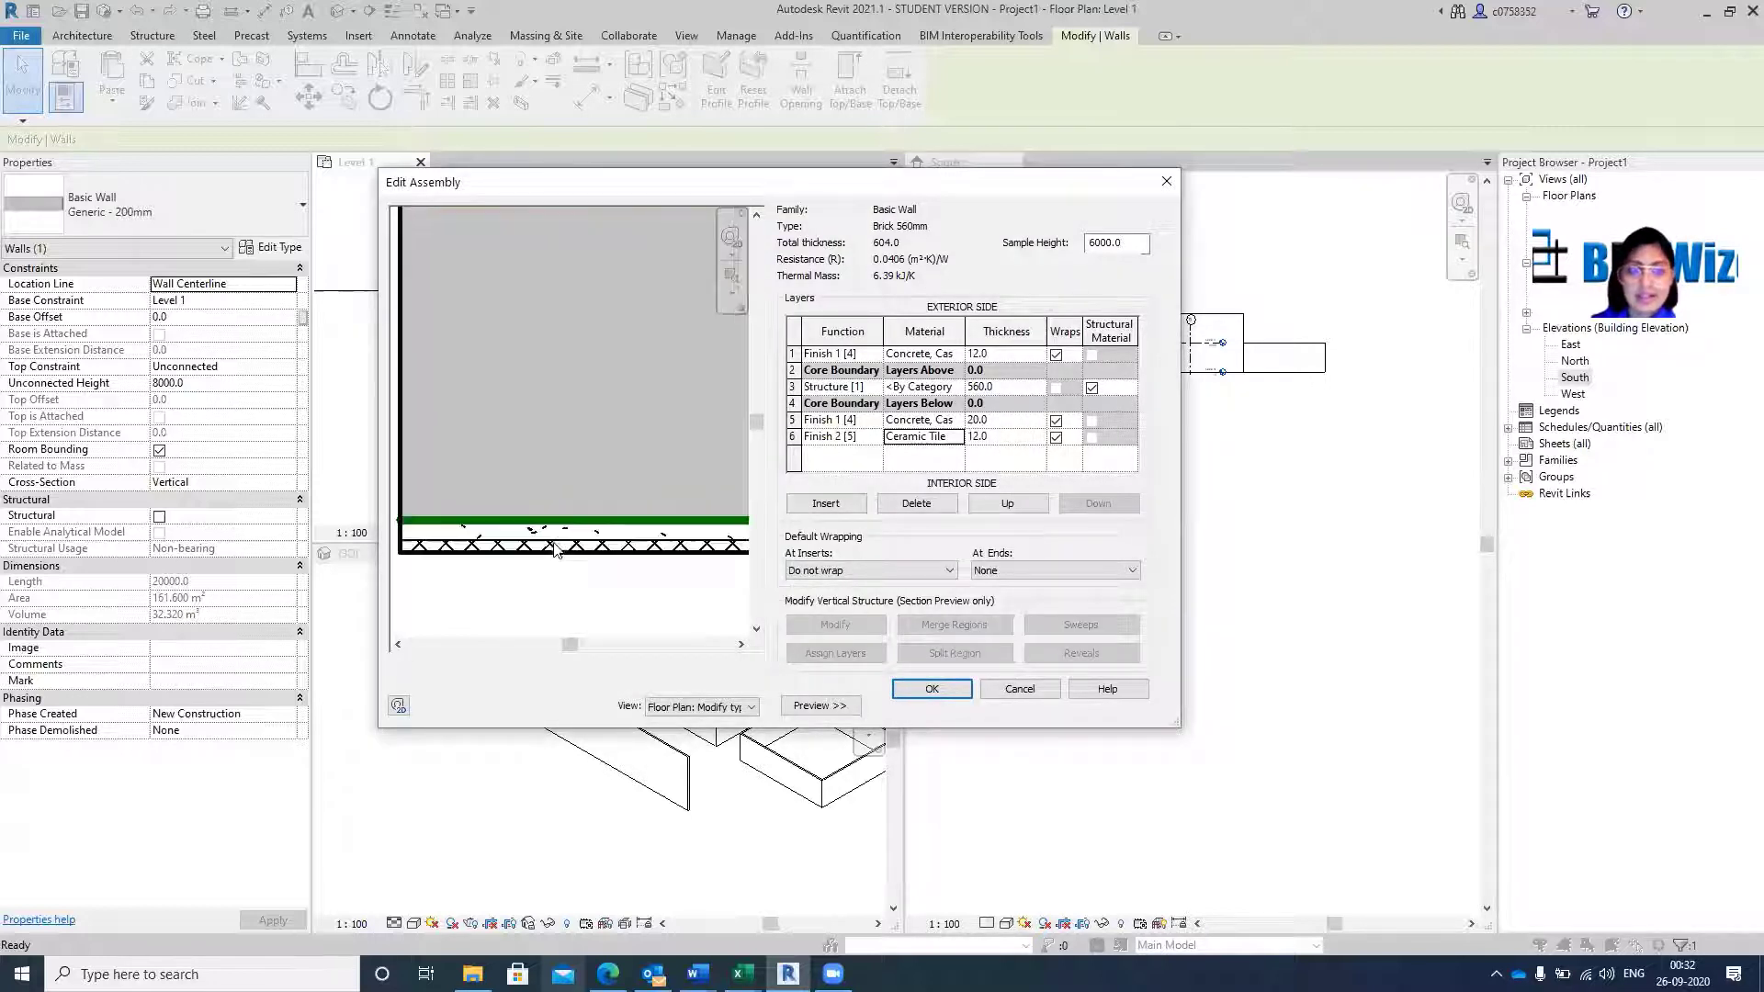
scroll(570, 531, up, 1)
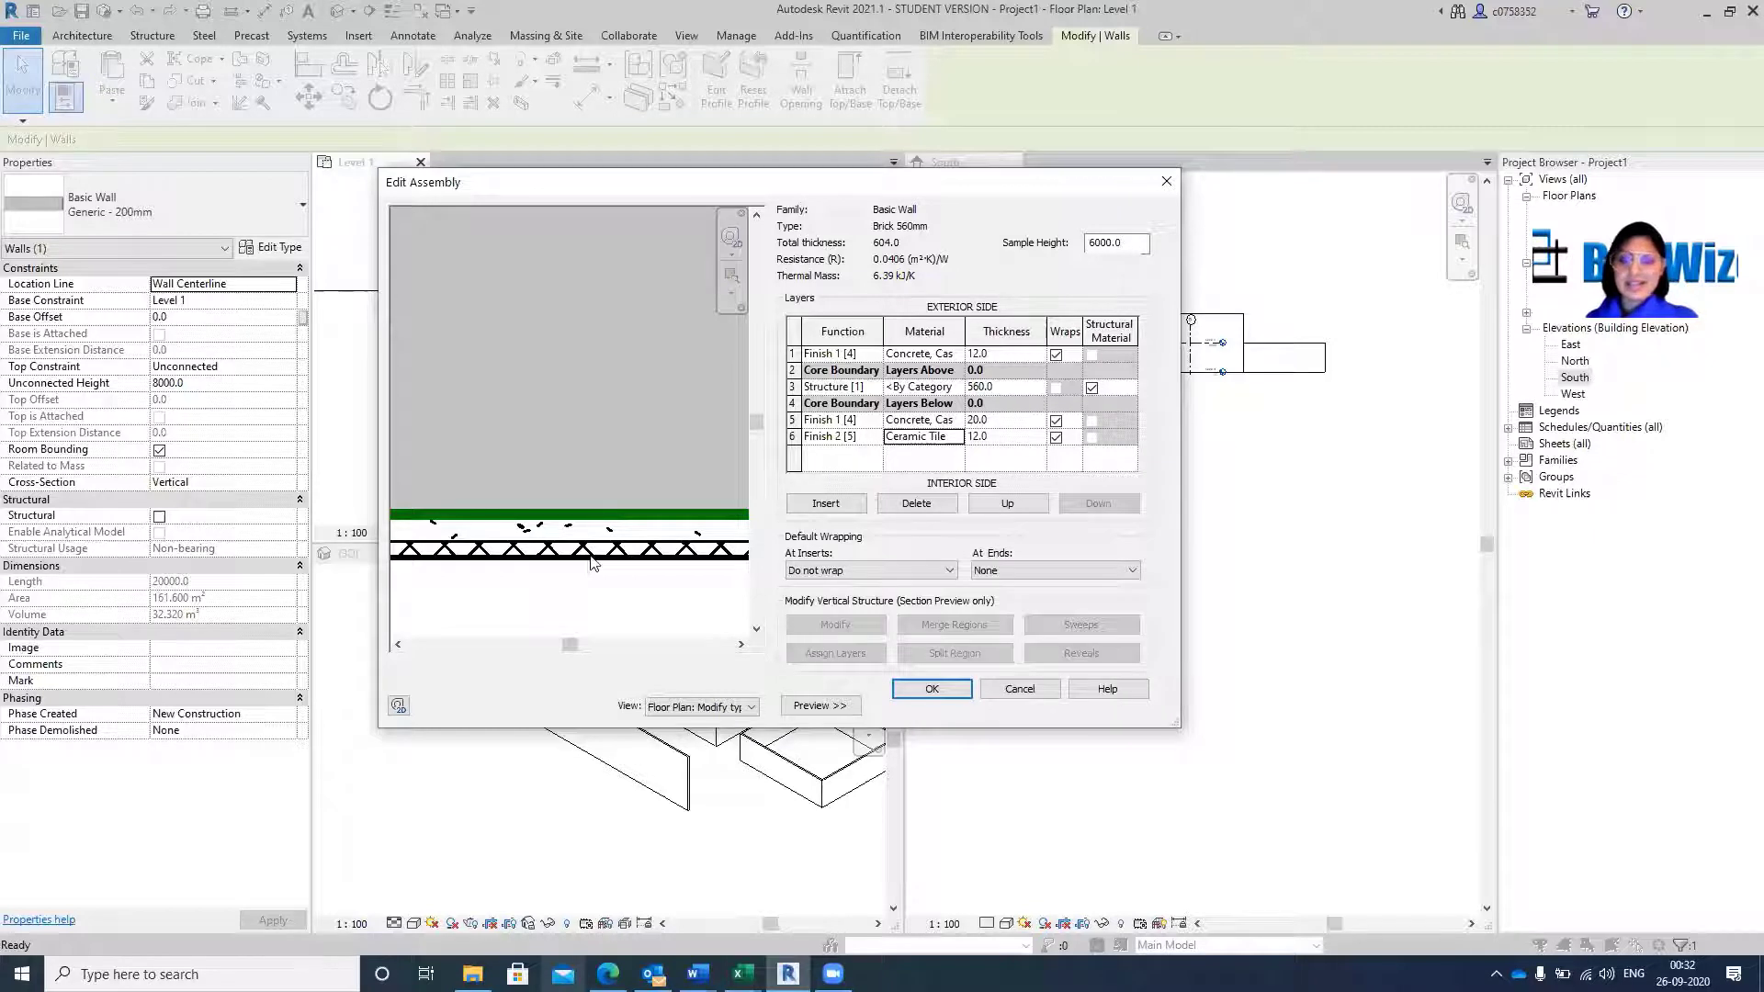
click(1055, 438)
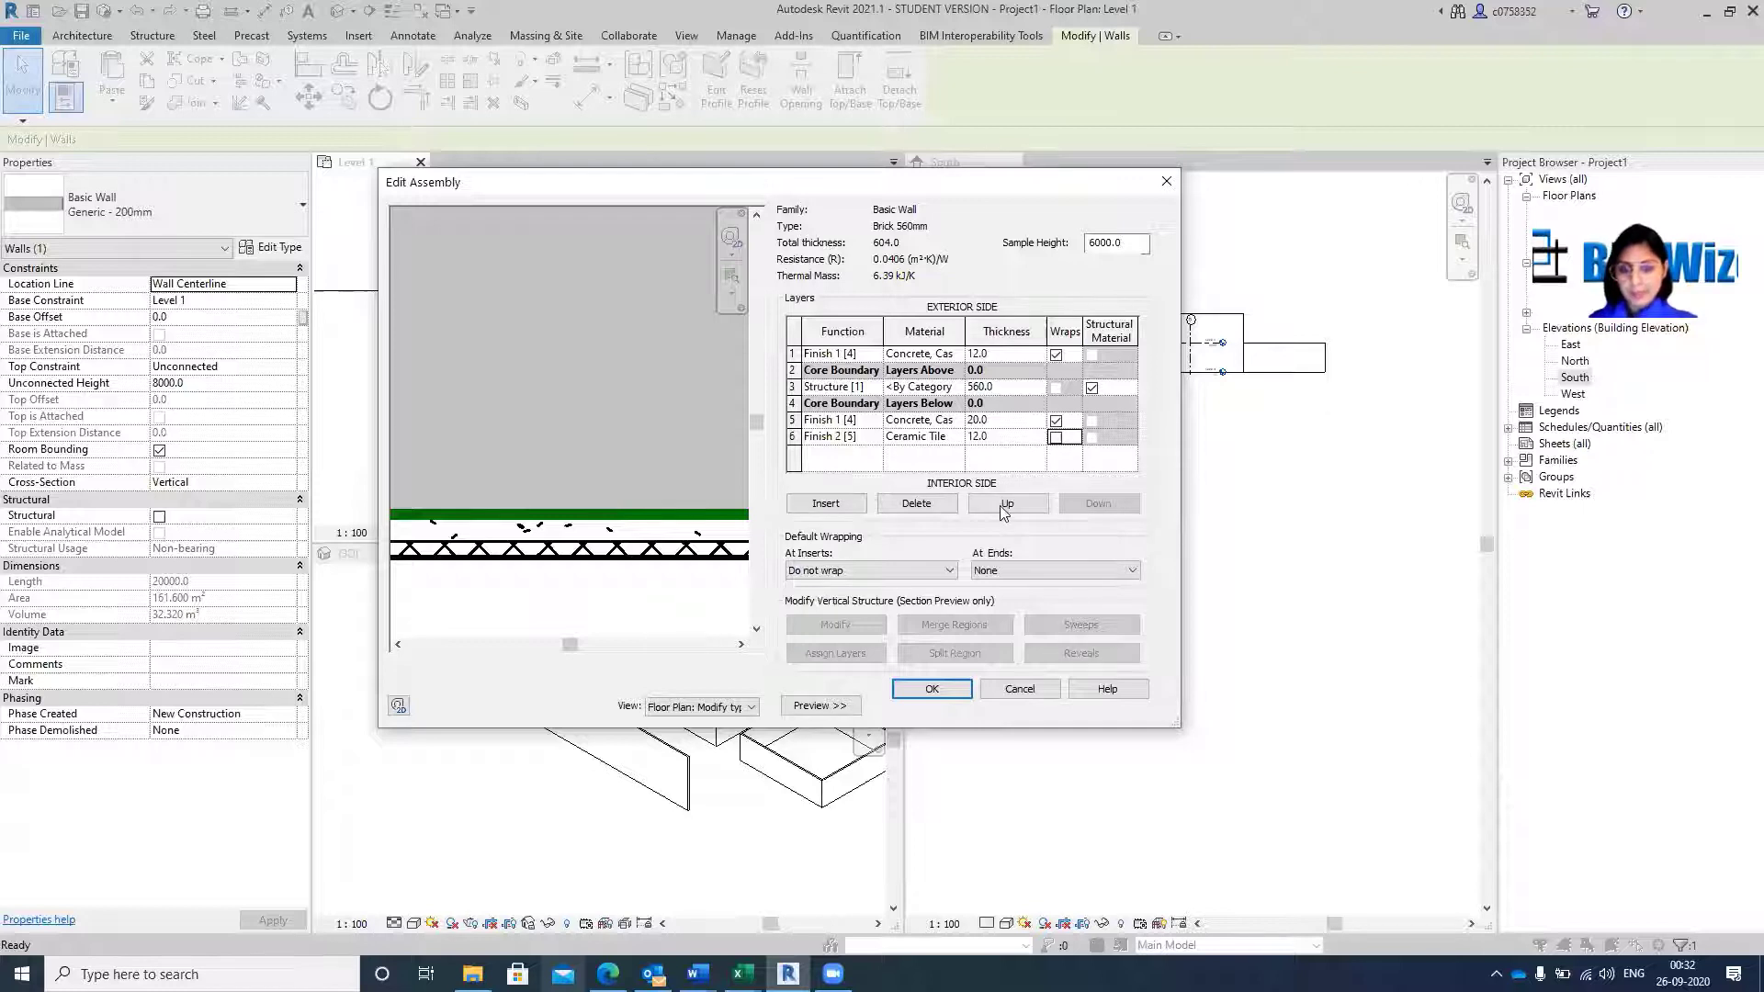
click(945, 687)
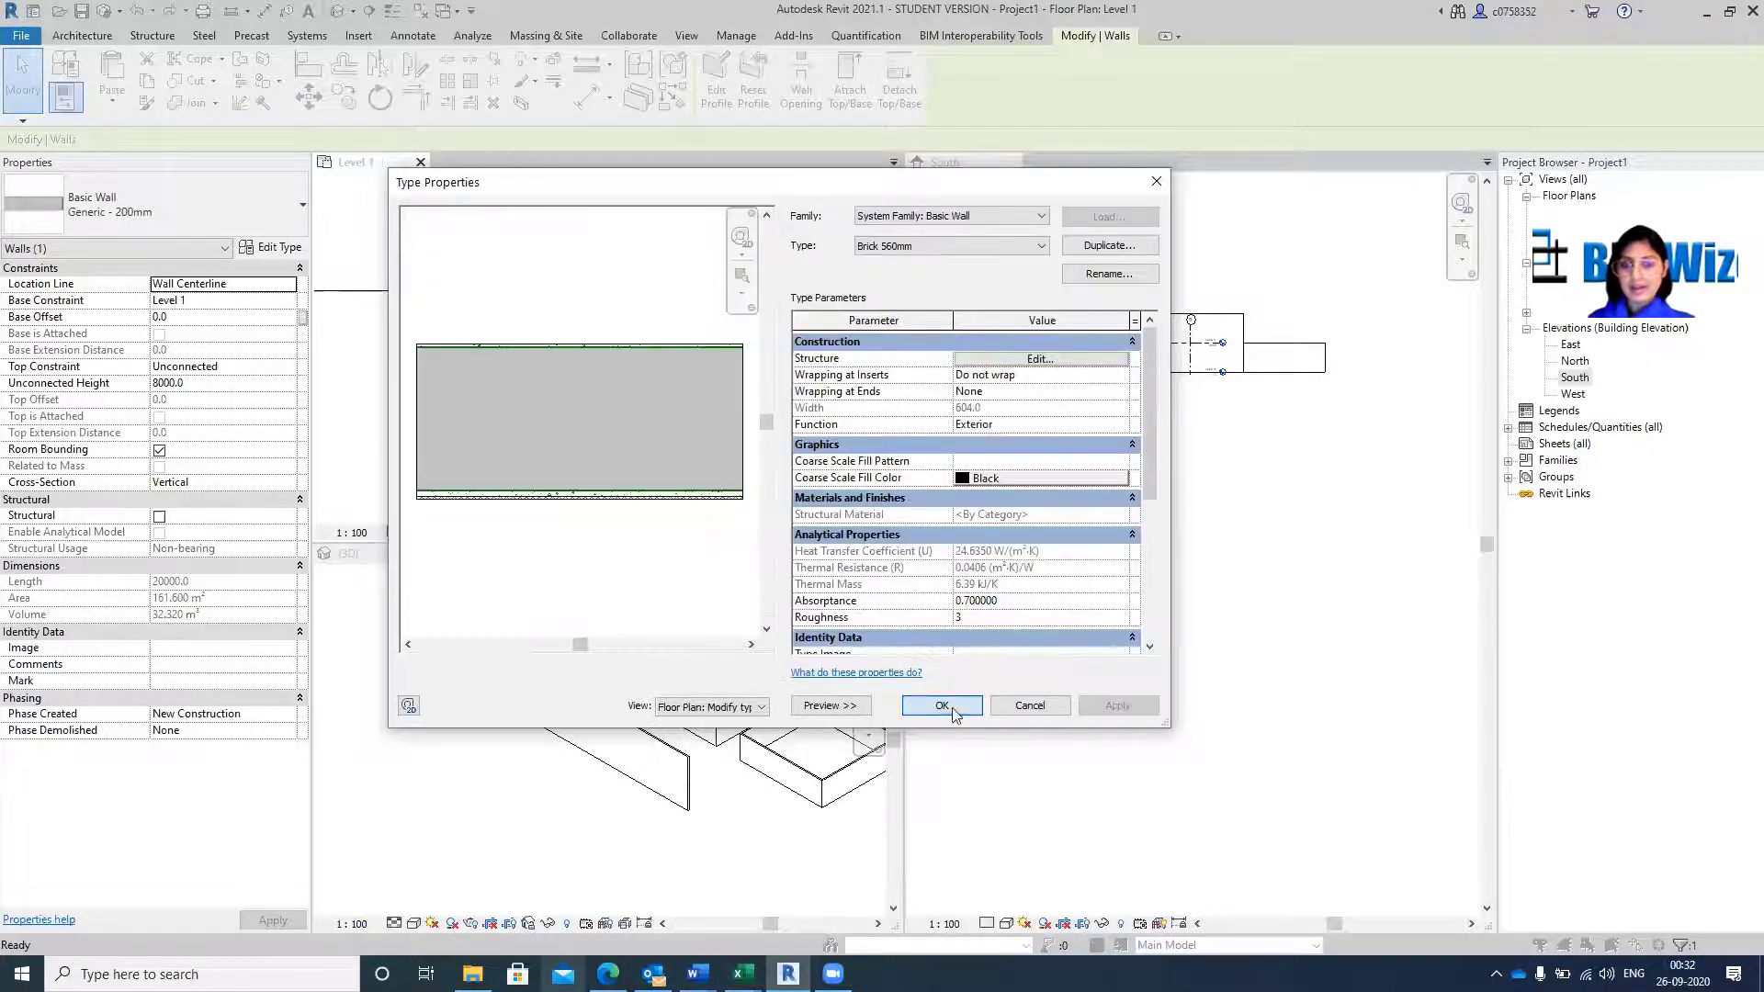
click(946, 705)
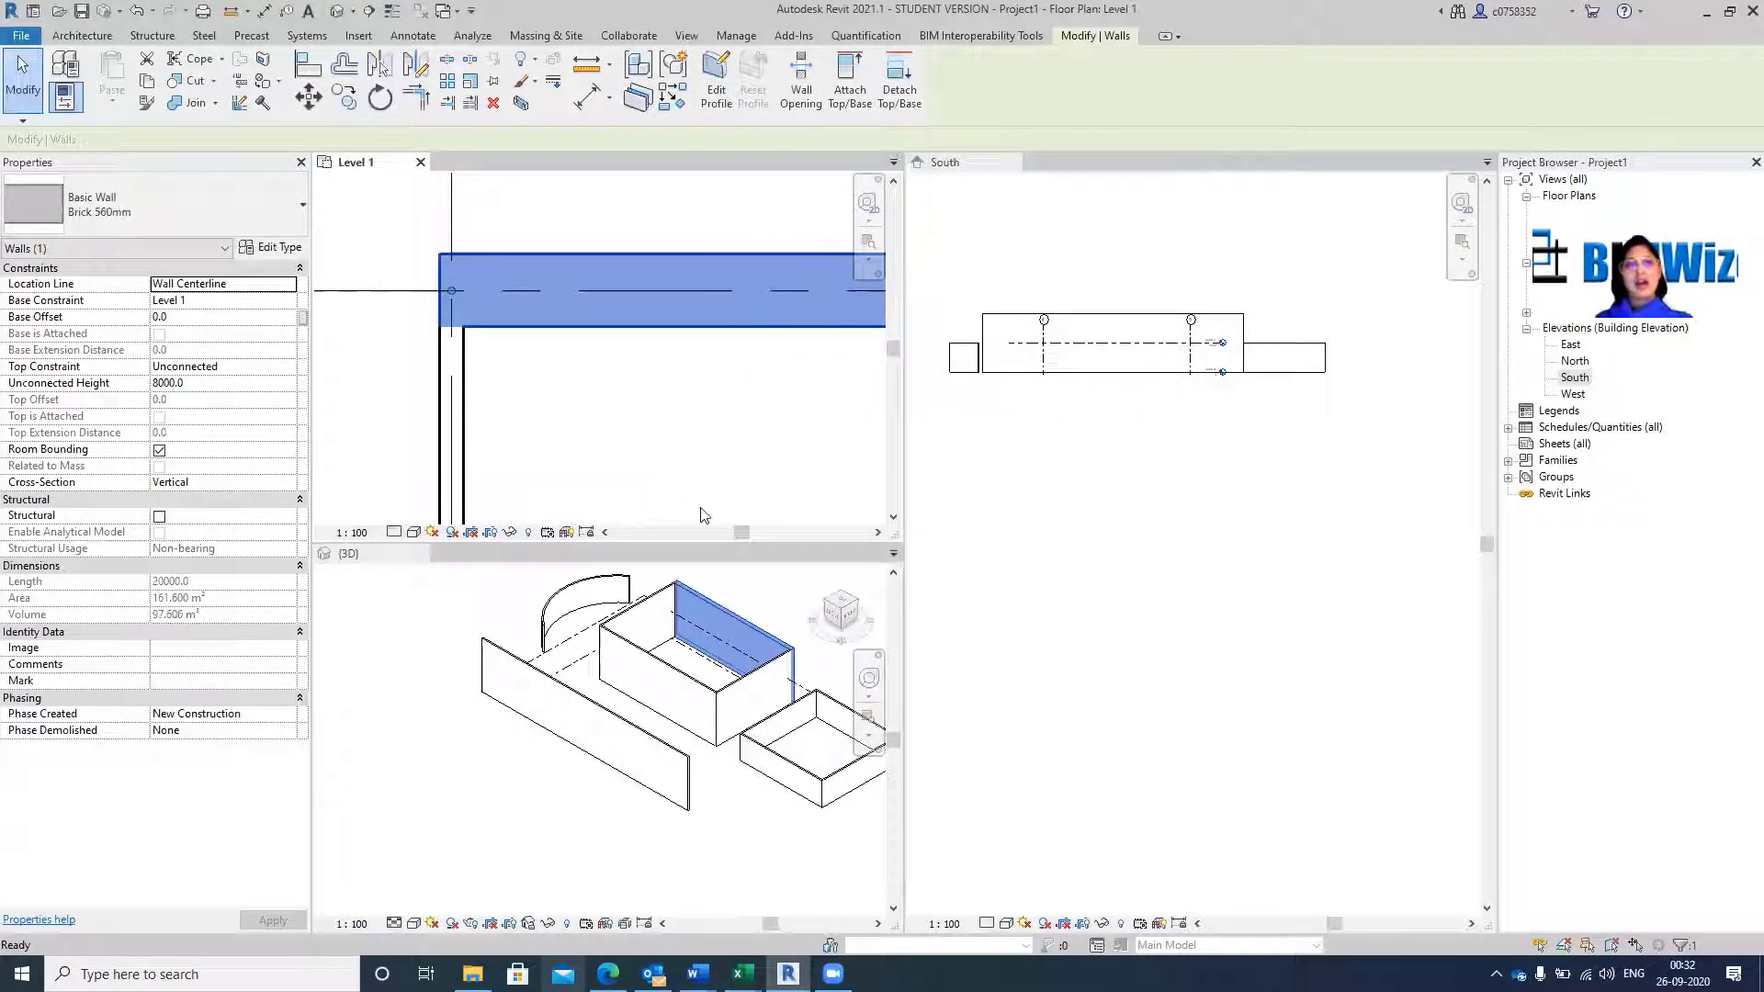
Deselect the wall and examine the Brick 560mm wall in the Level 1 floor plan.
scroll(618, 276, down, 3)
key(Escape)
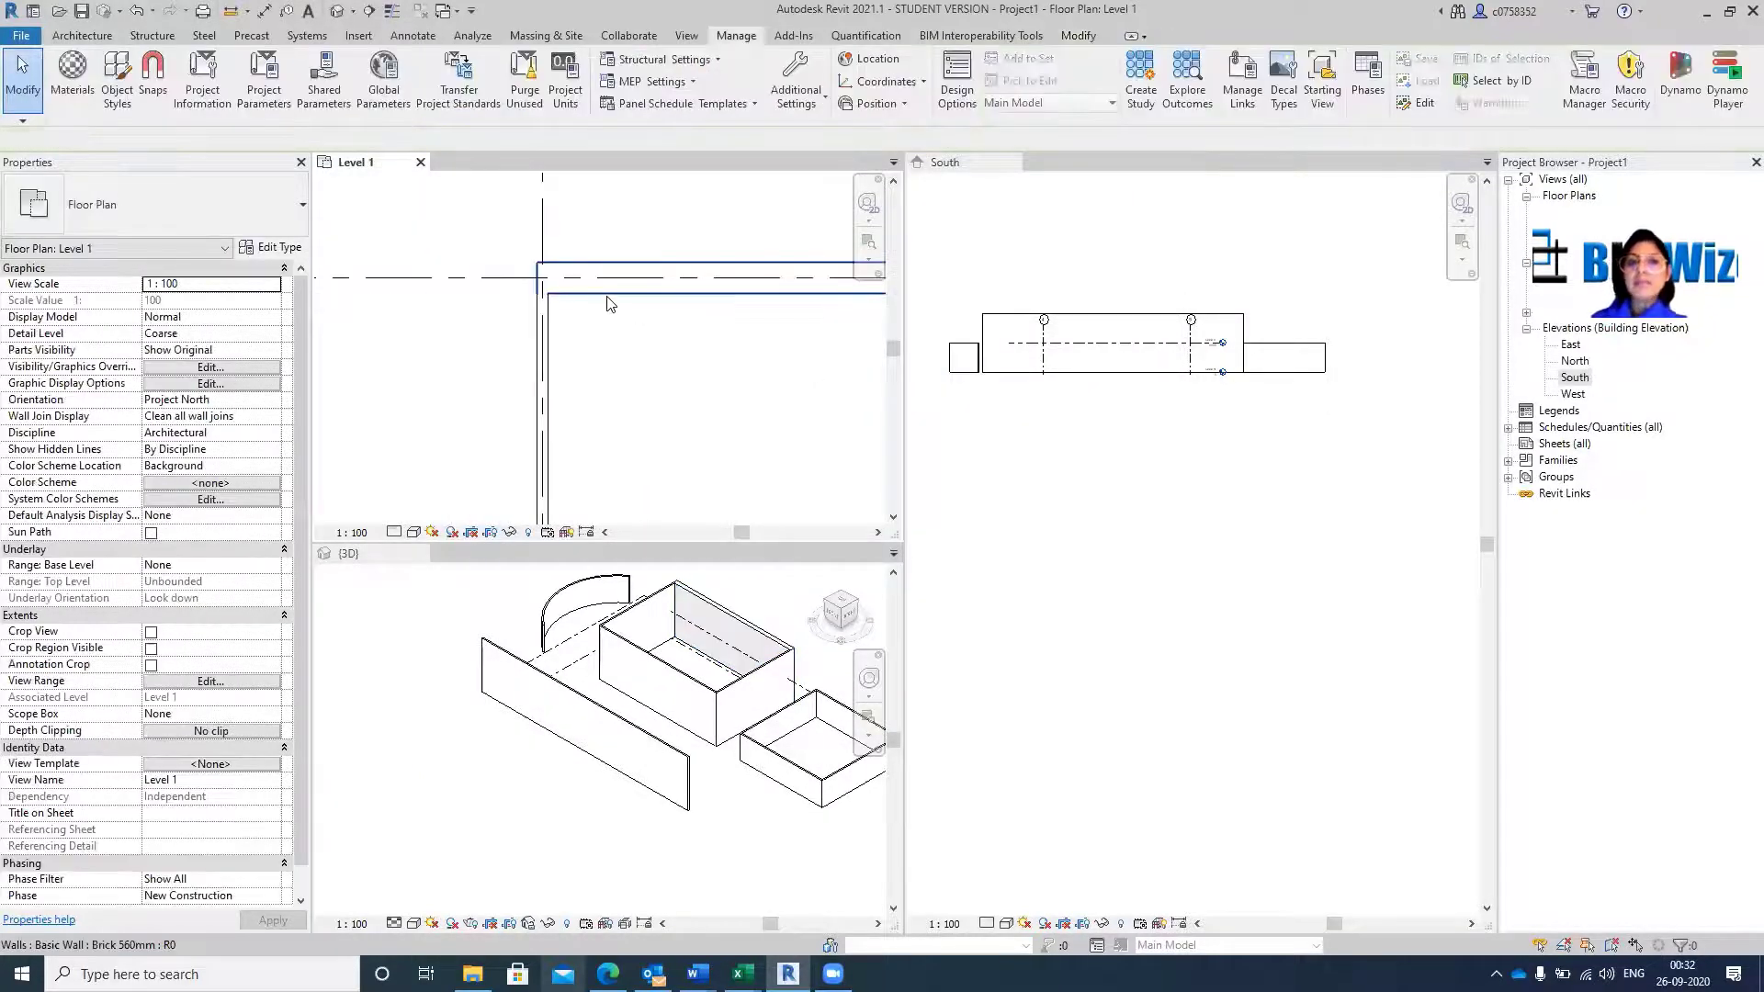
scroll(643, 340, down, 3)
scroll(712, 312, up, 2)
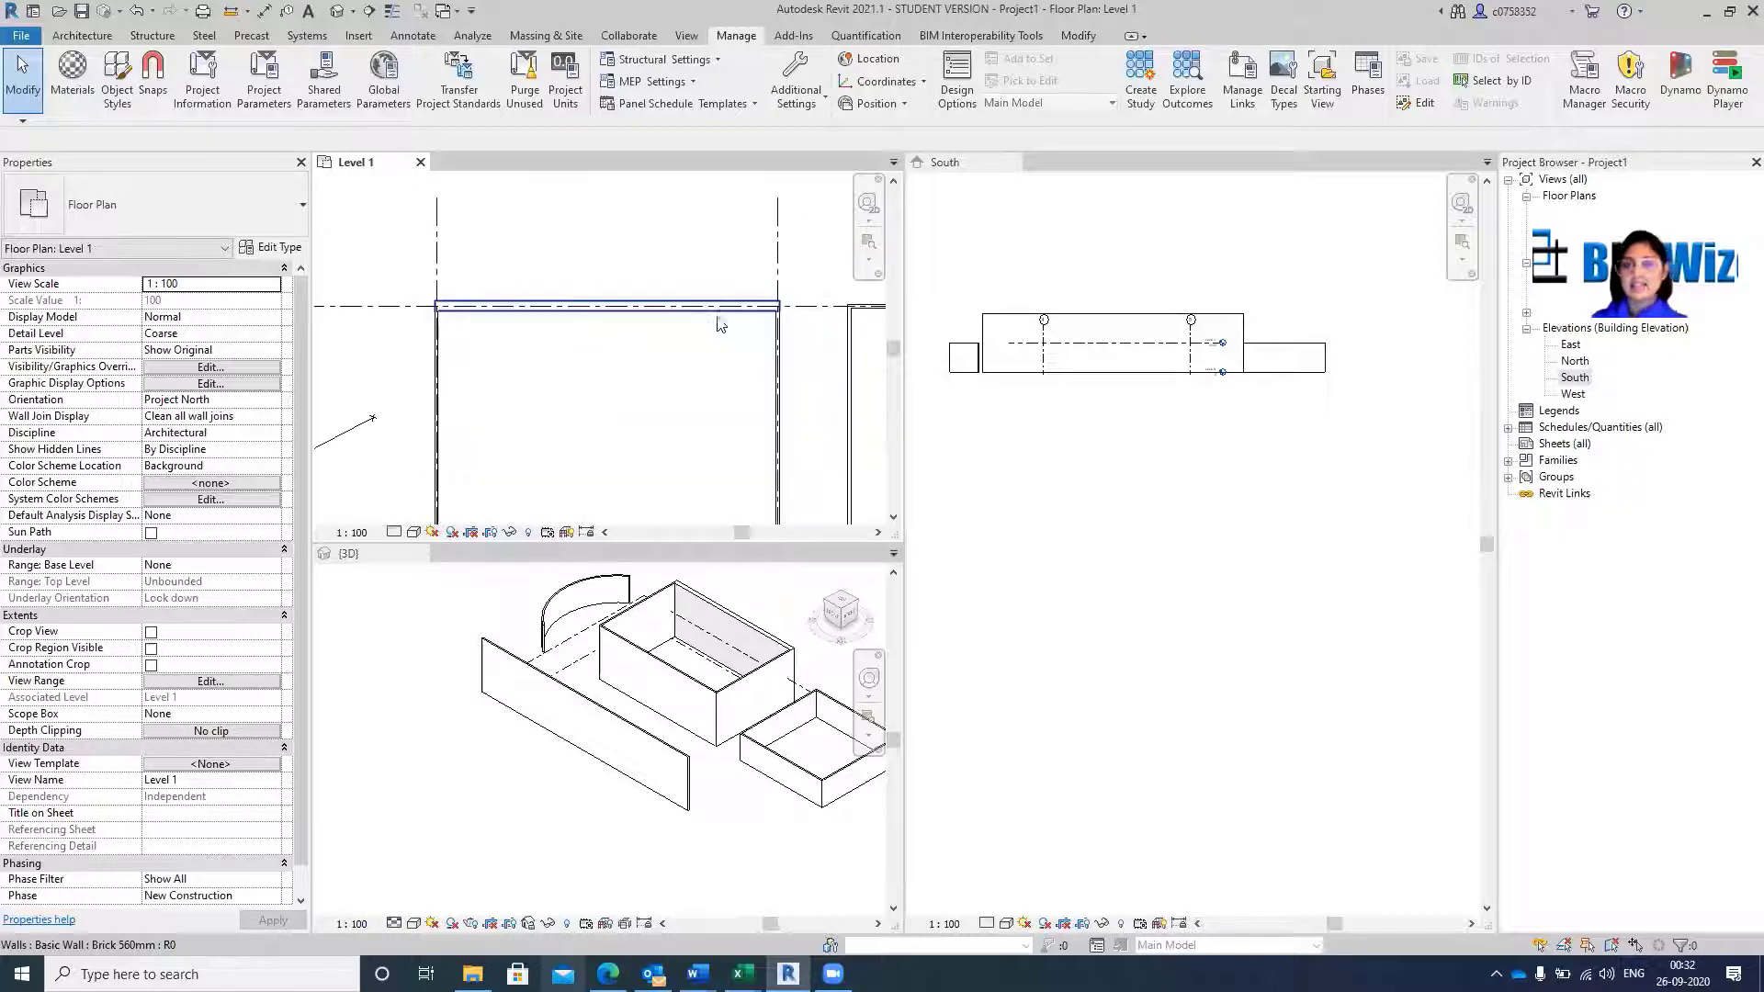
scroll(620, 317, up, 2)
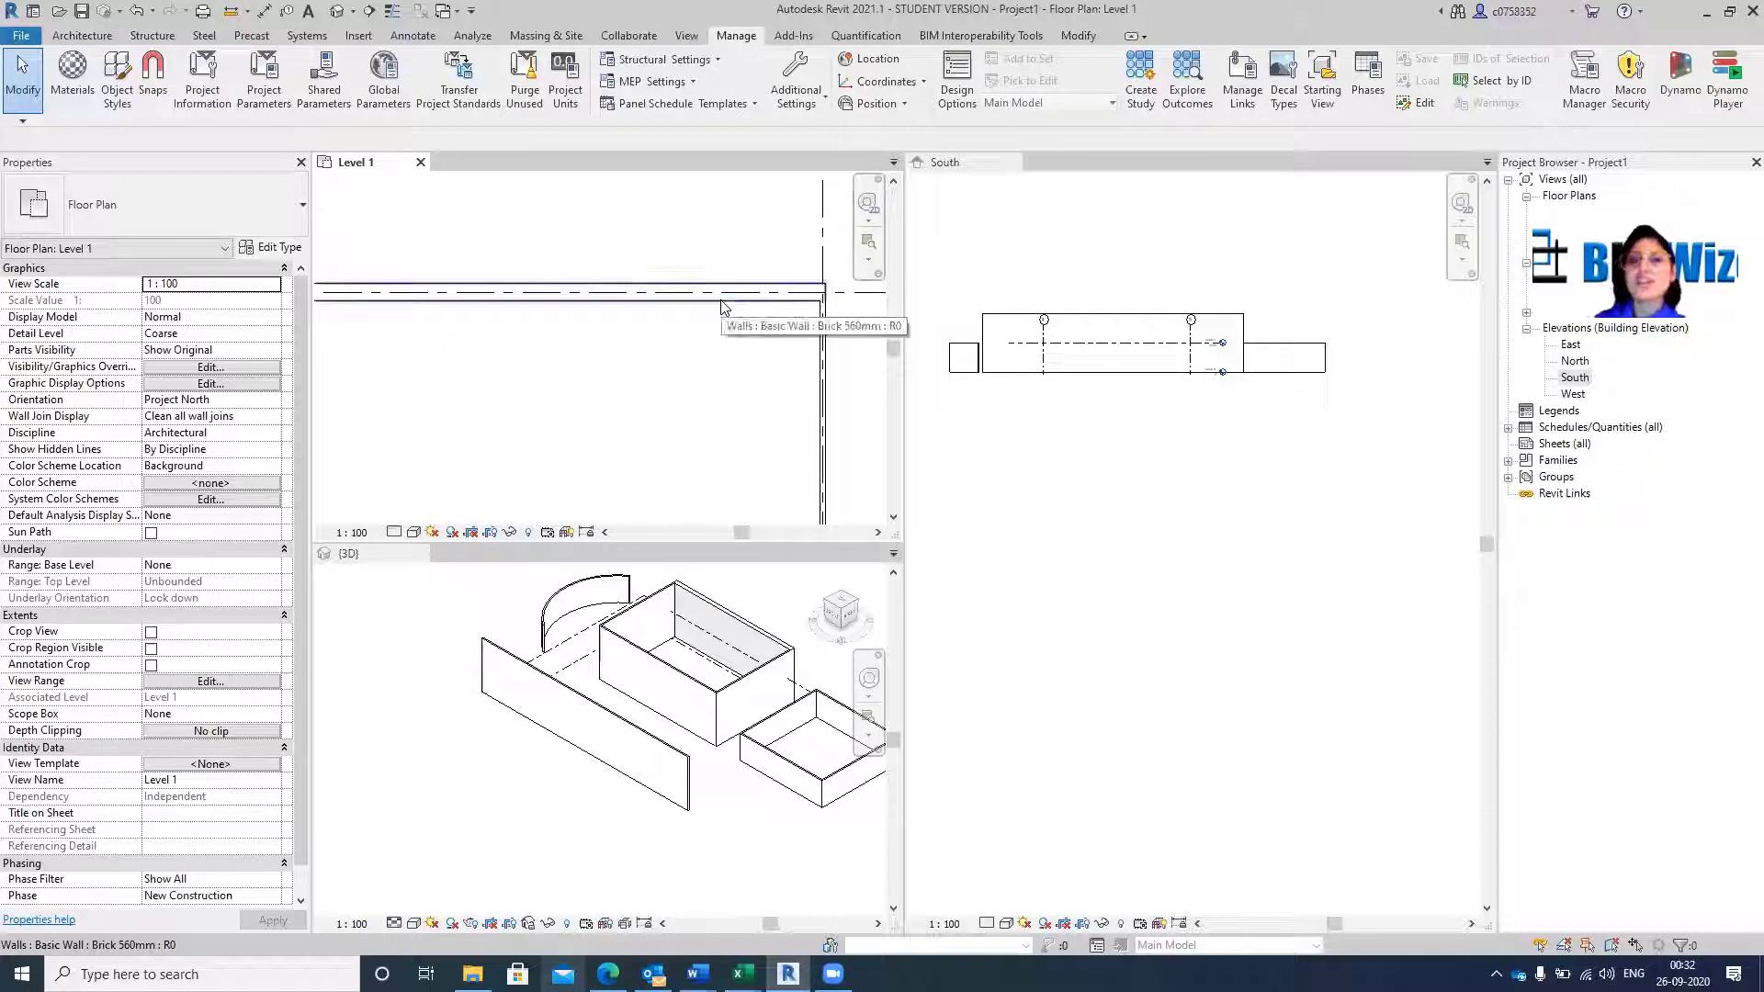
scroll(730, 321, down, 3)
scroll(790, 331, up, 2)
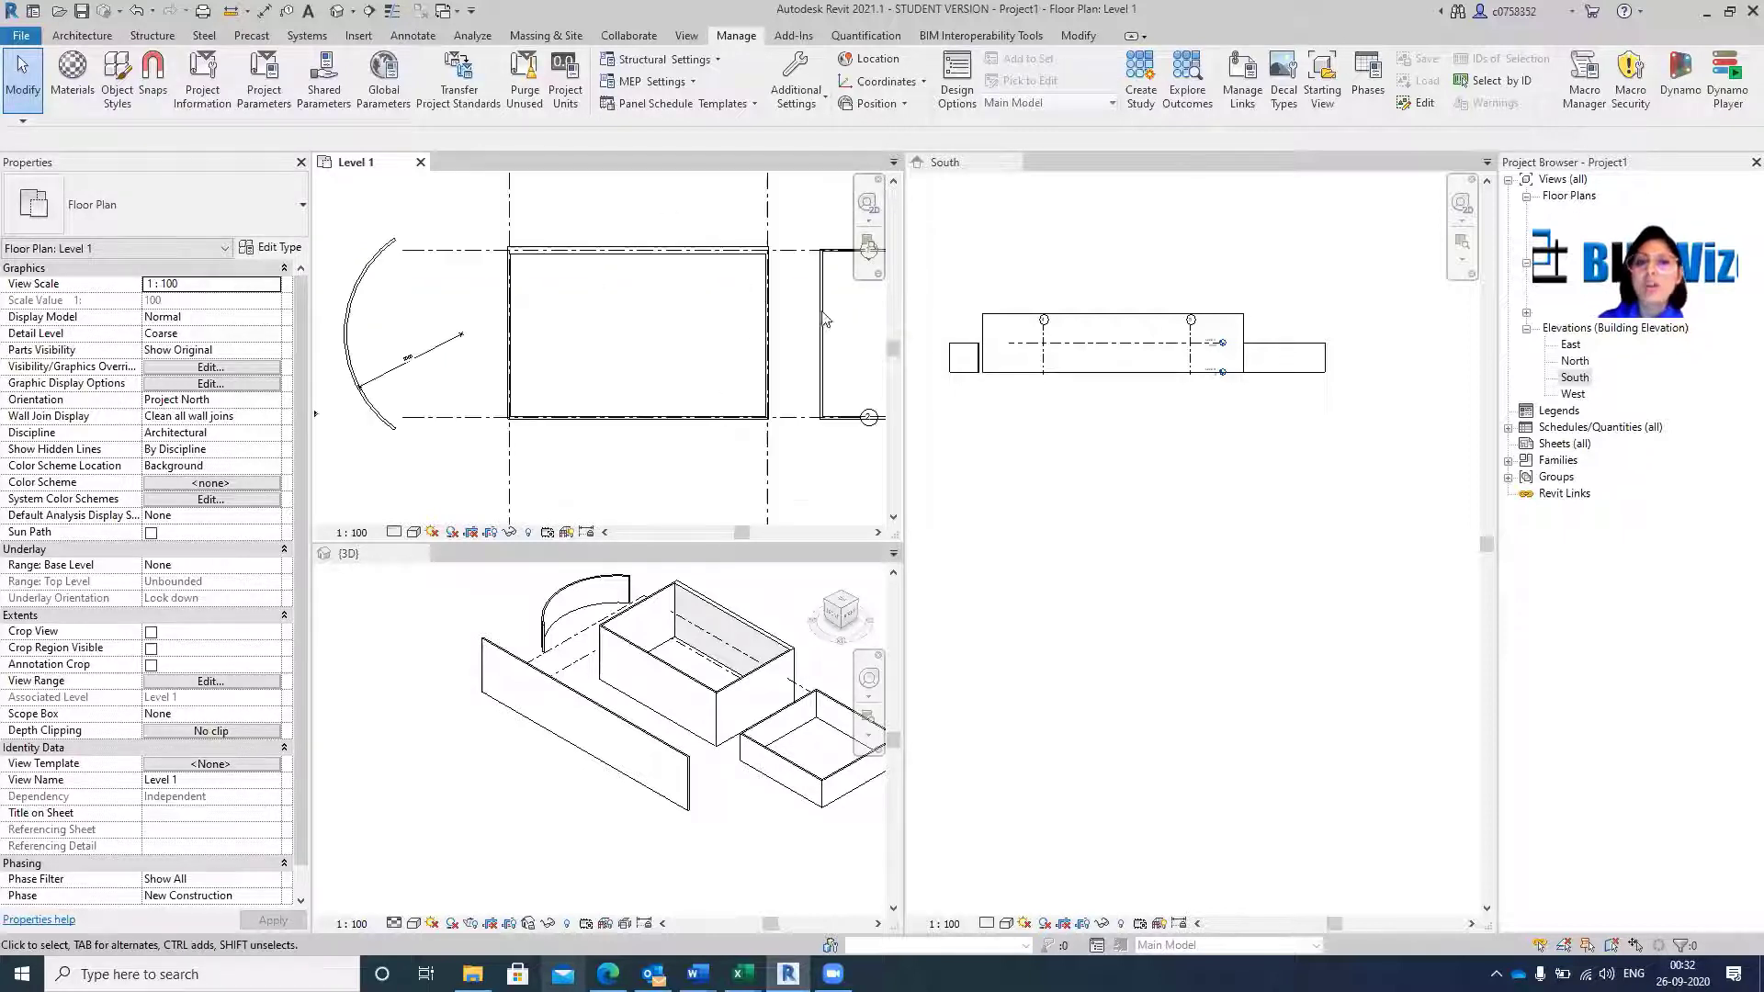
scroll(755, 317, down, 1)
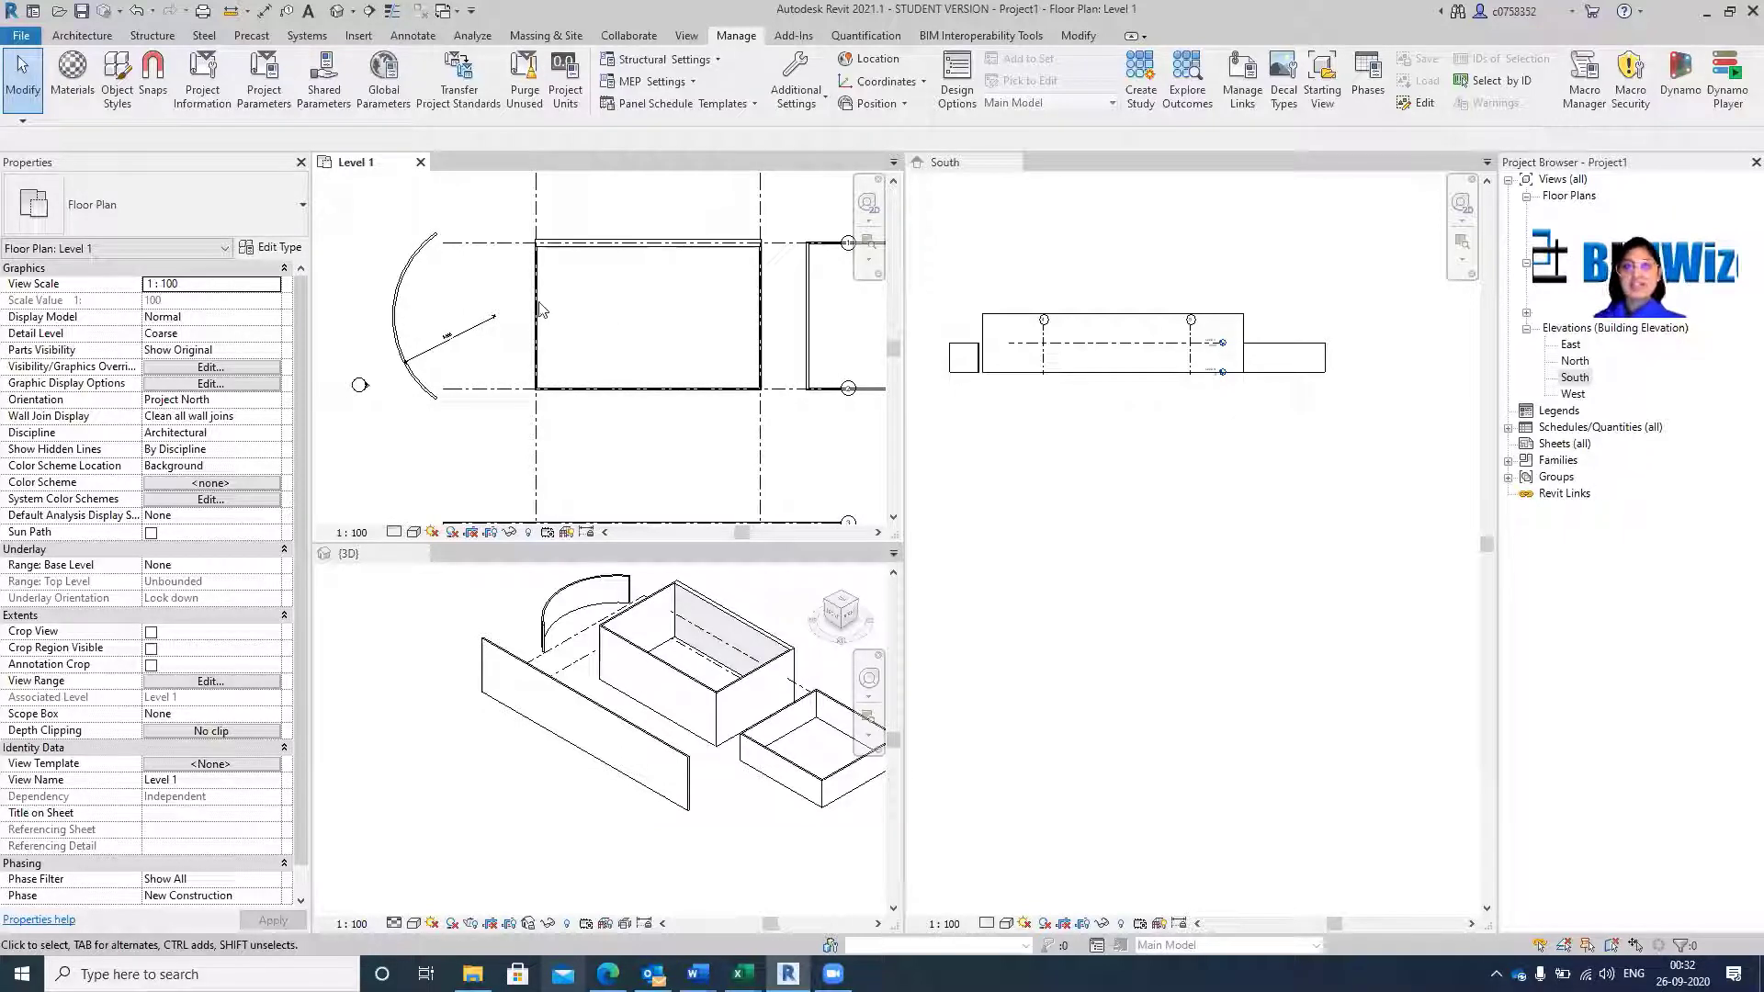
scroll(542, 308, down, 1)
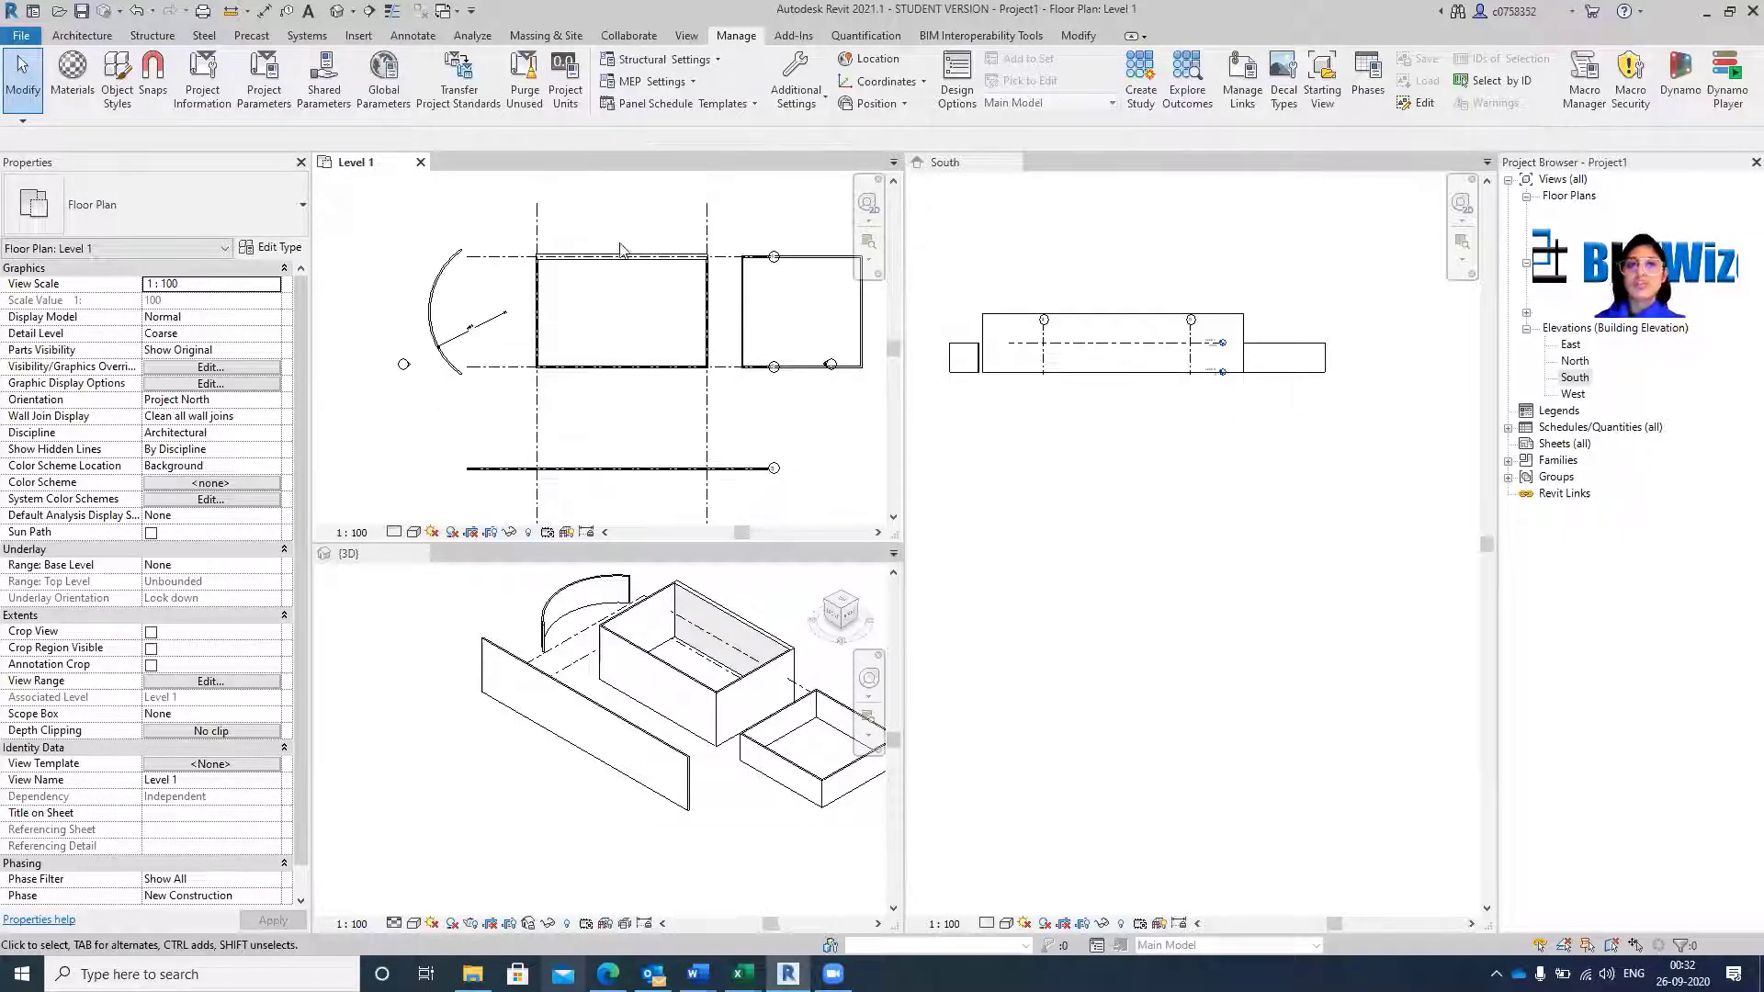
Select all Generic - 200mm wall instances in the entire project and change them to the Brick 560mm type.
scroll(565, 276, up, 3)
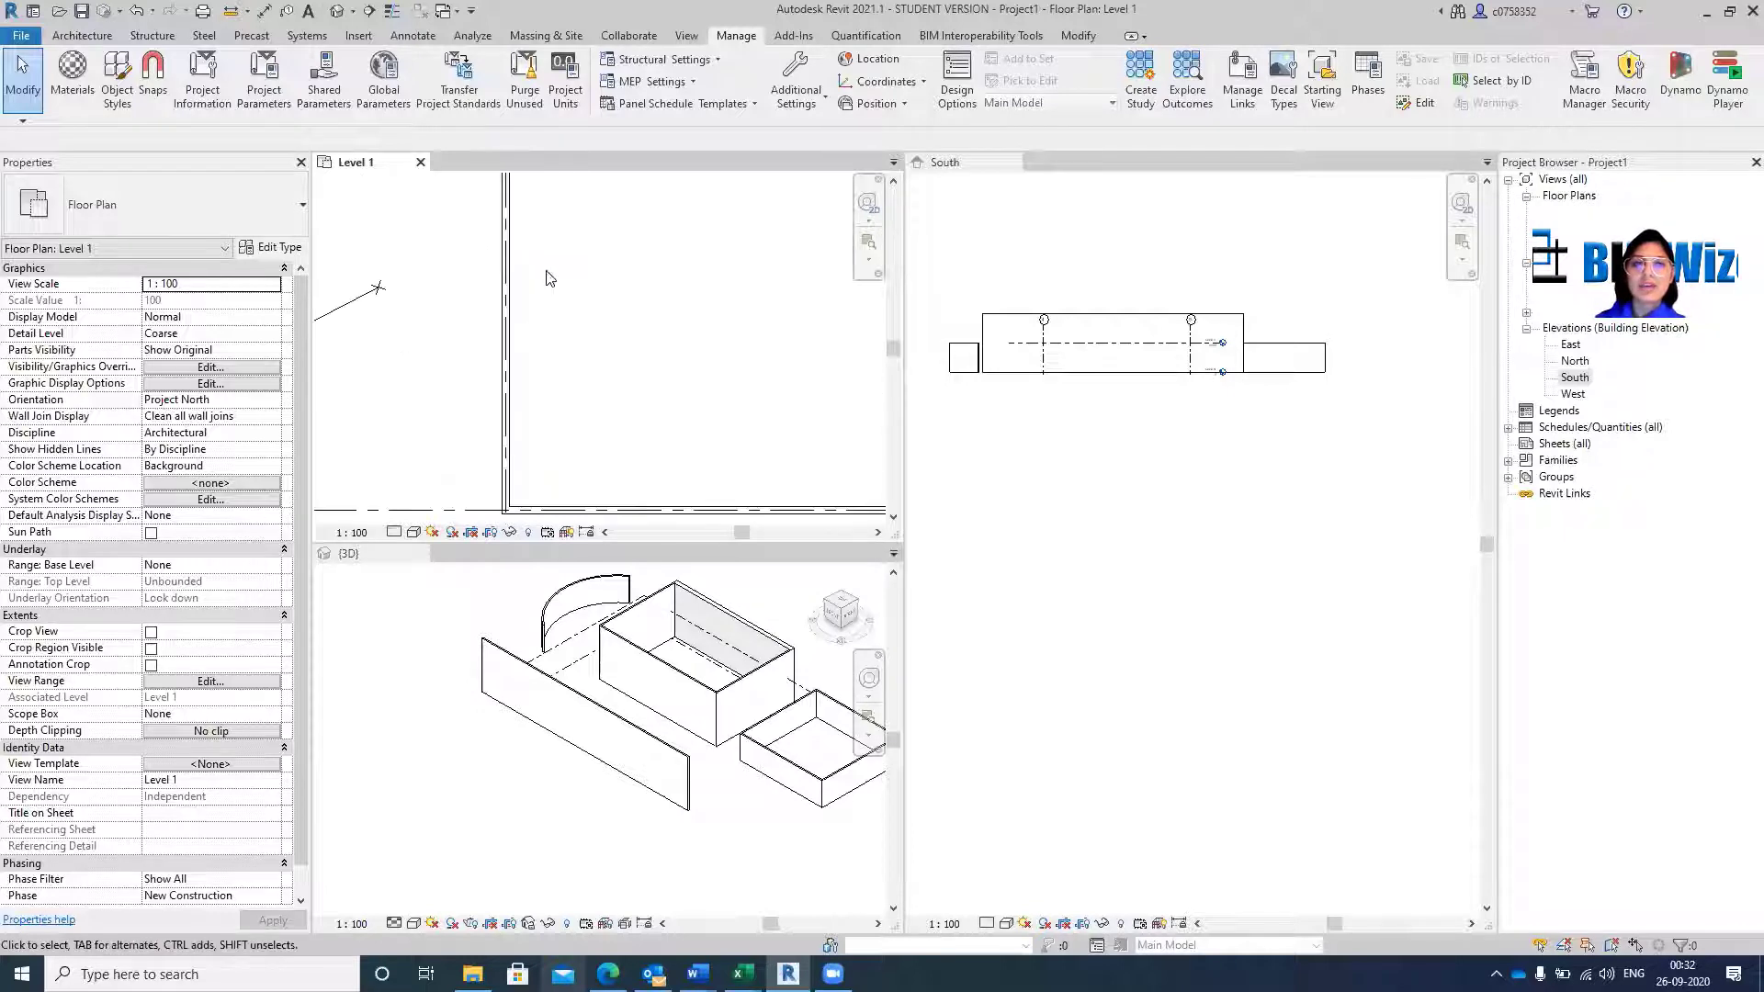
click(511, 283)
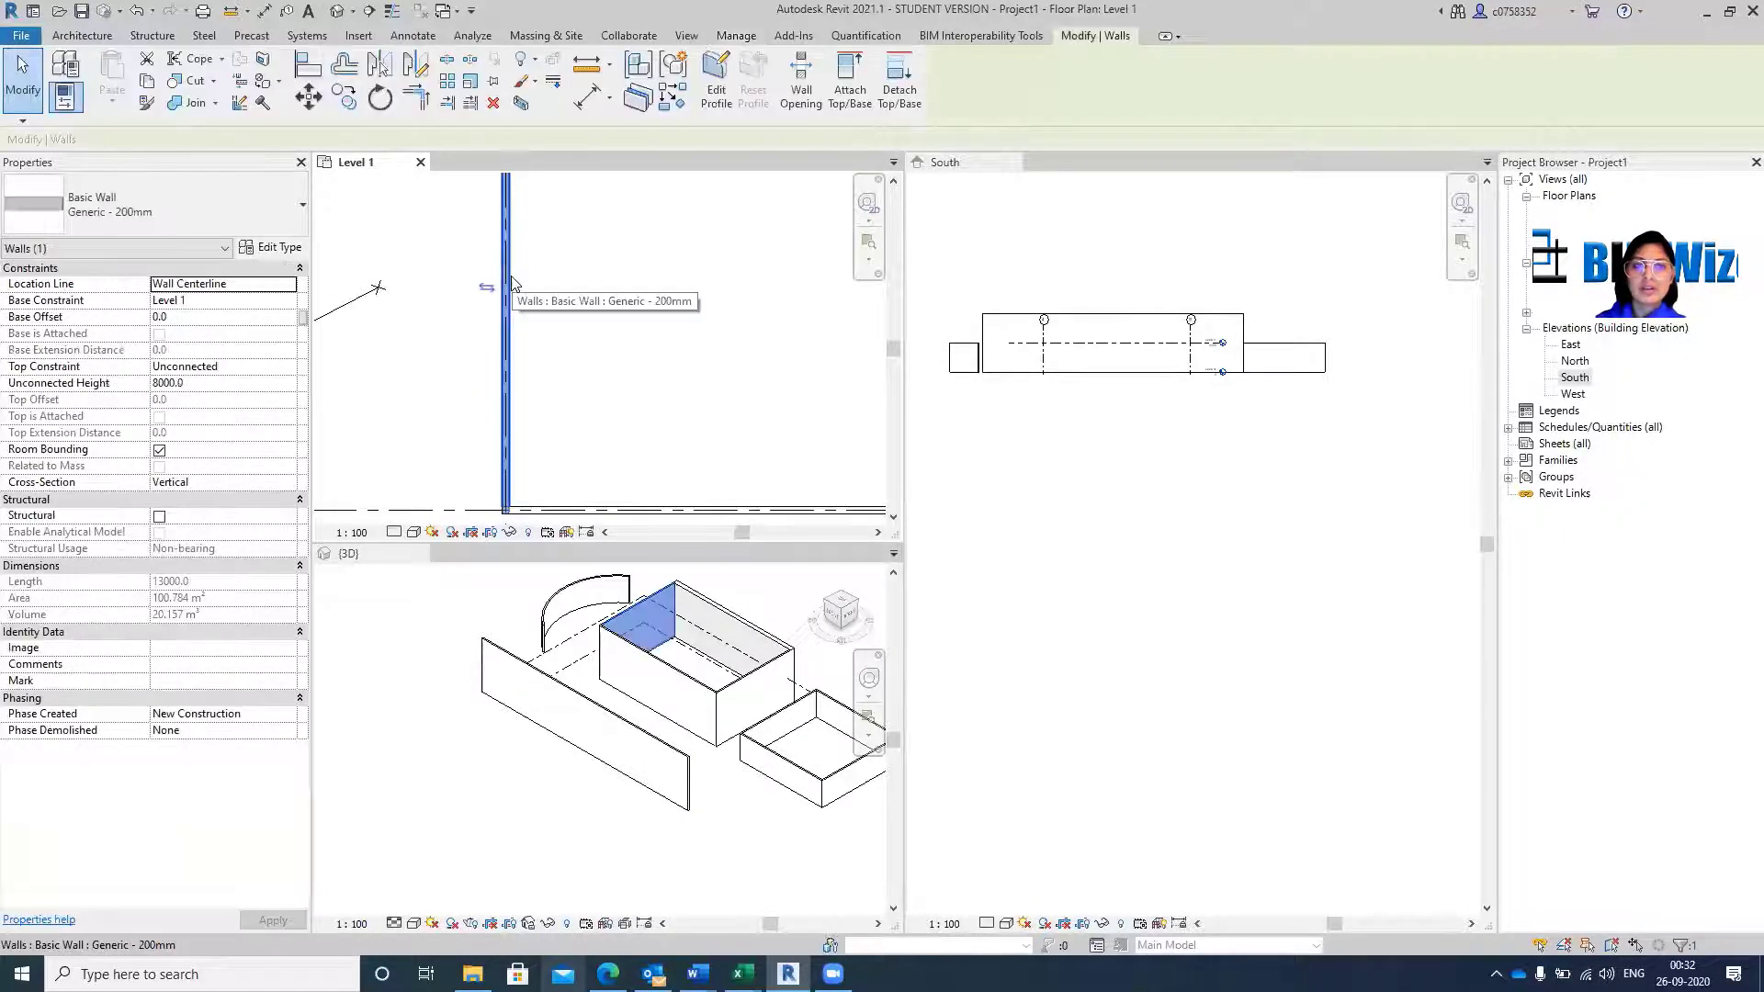
right_click(511, 283)
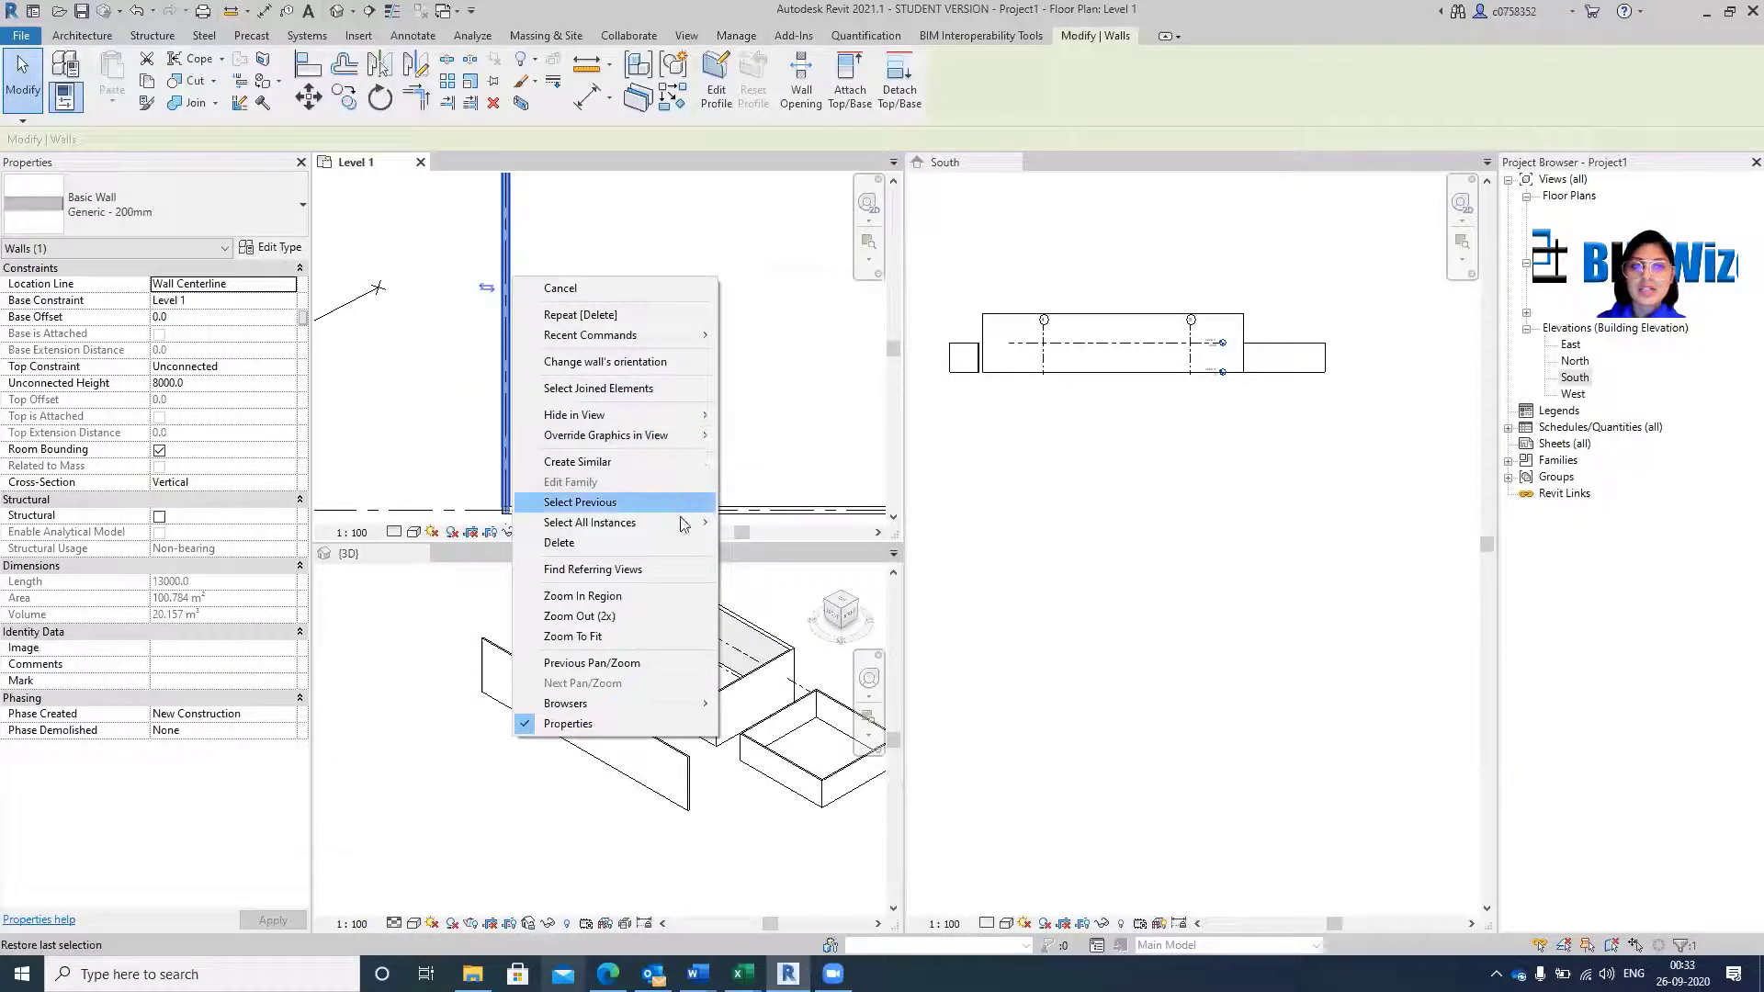
mouse_move(682, 524)
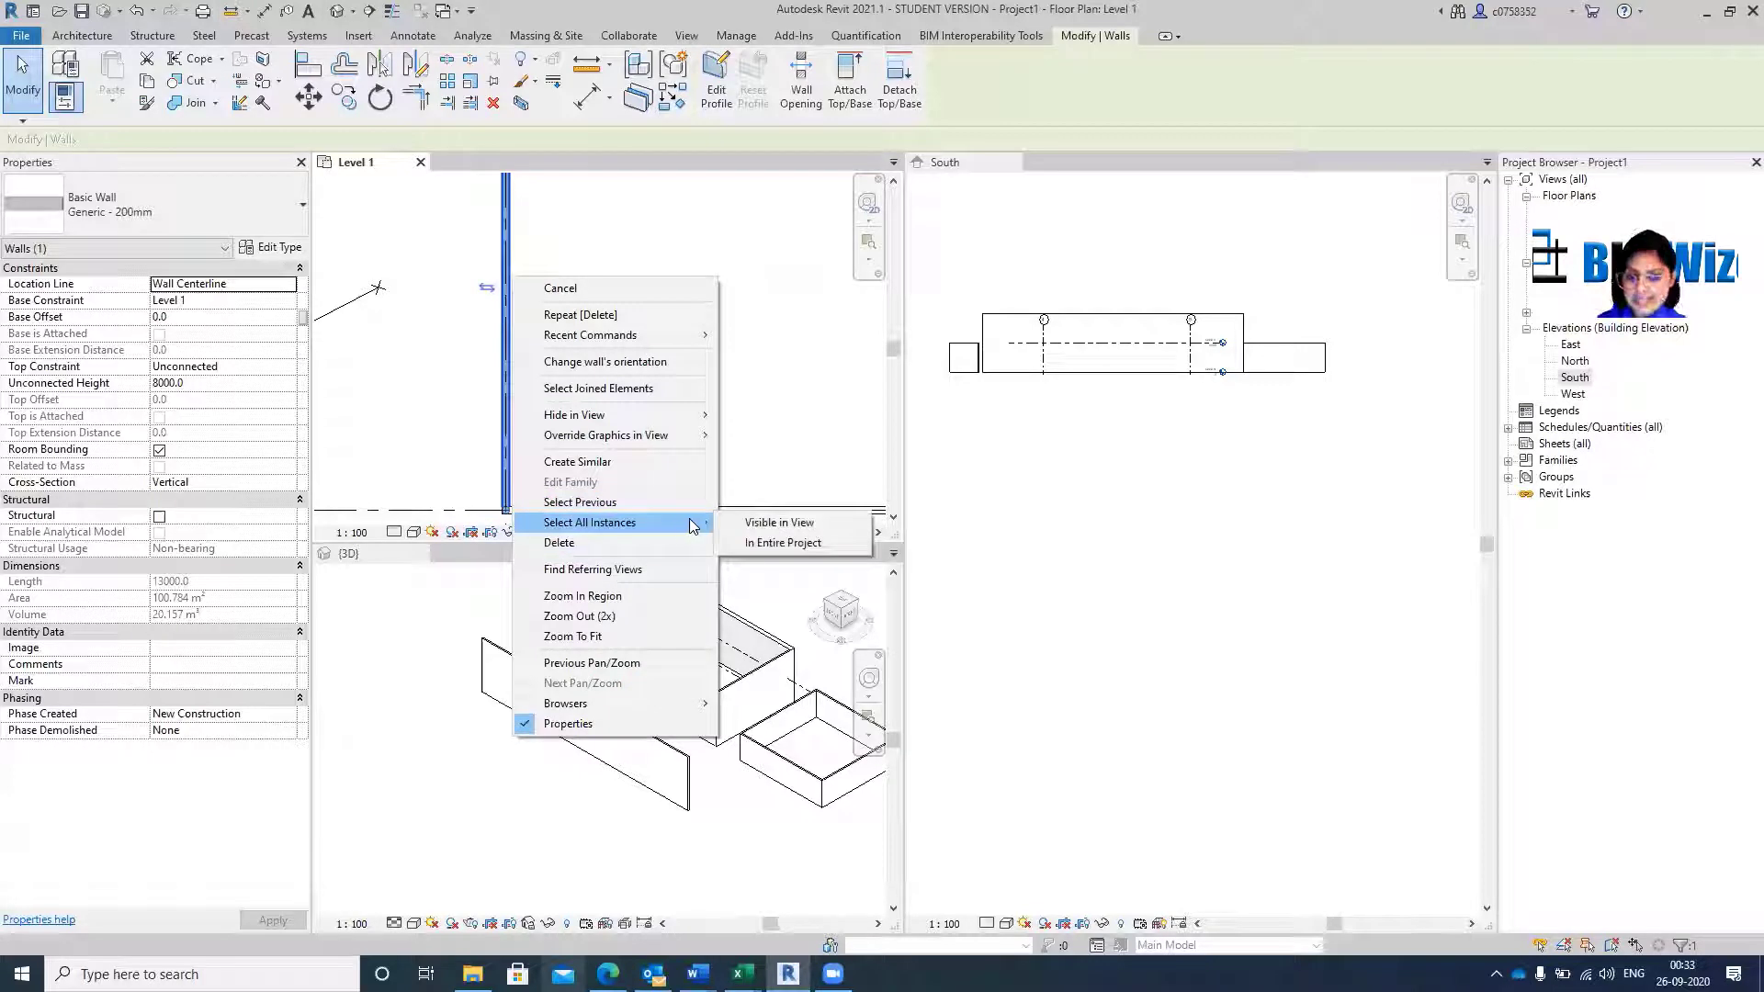
click(783, 543)
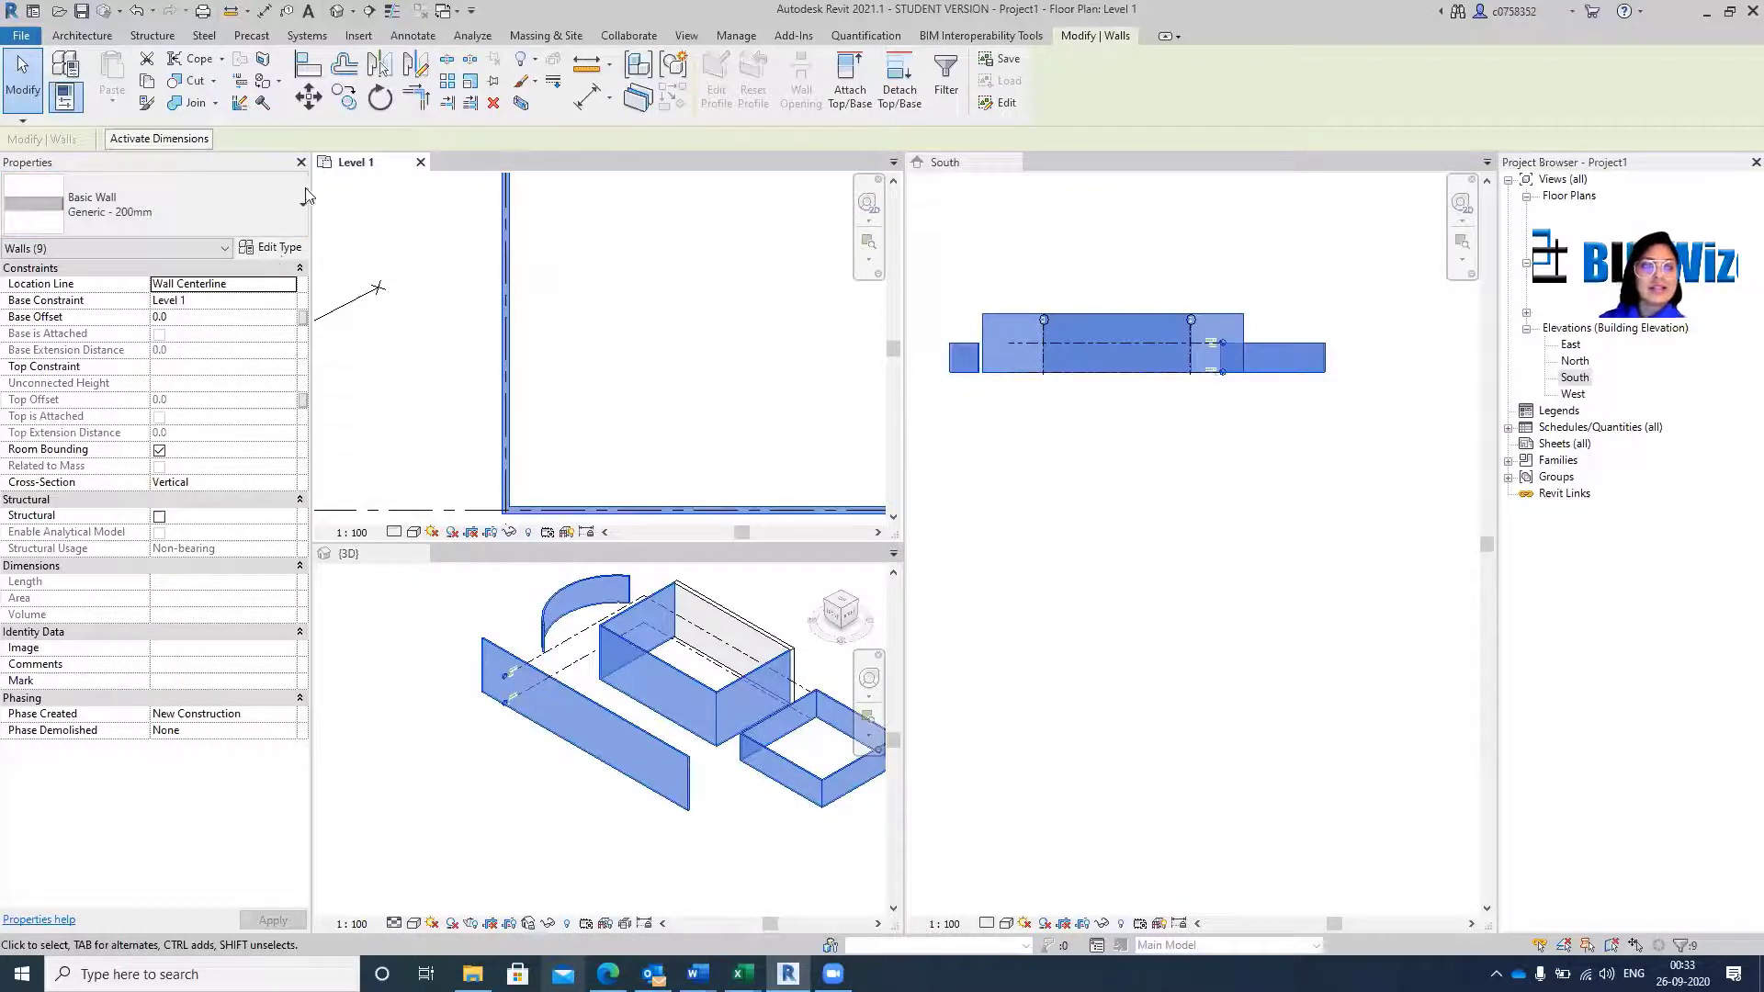
click(236, 211)
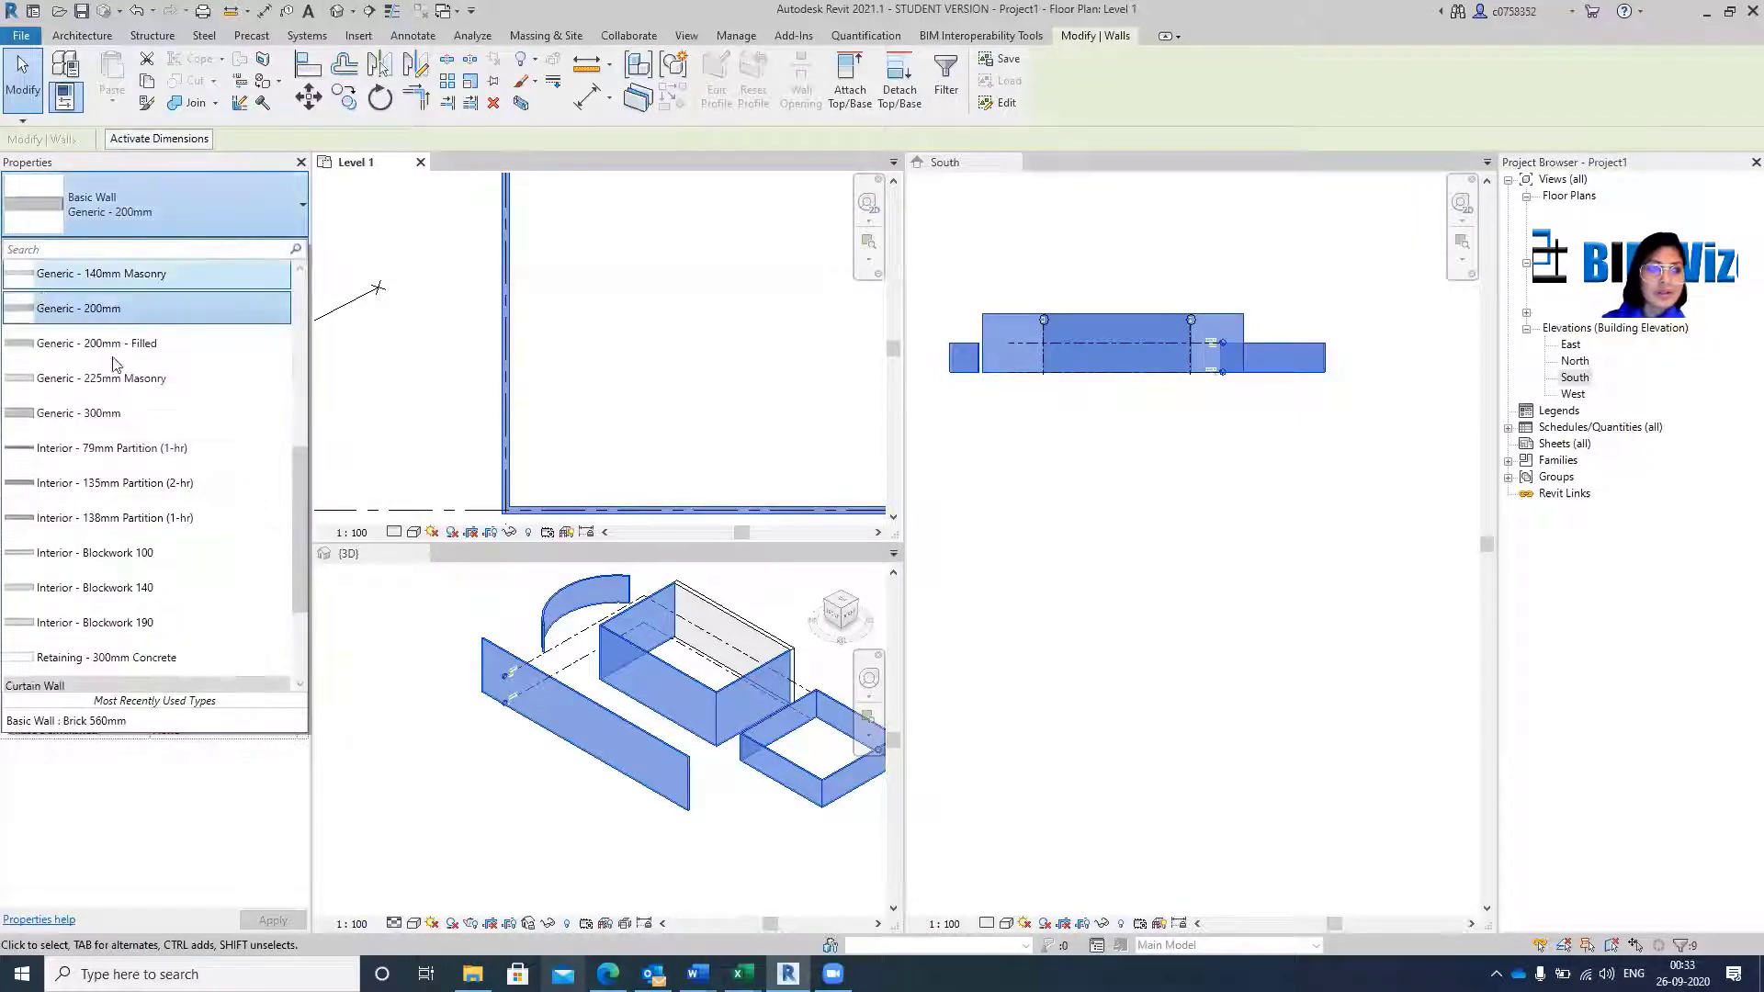
scroll(134, 617, down, 1)
scroll(132, 608, down, 3)
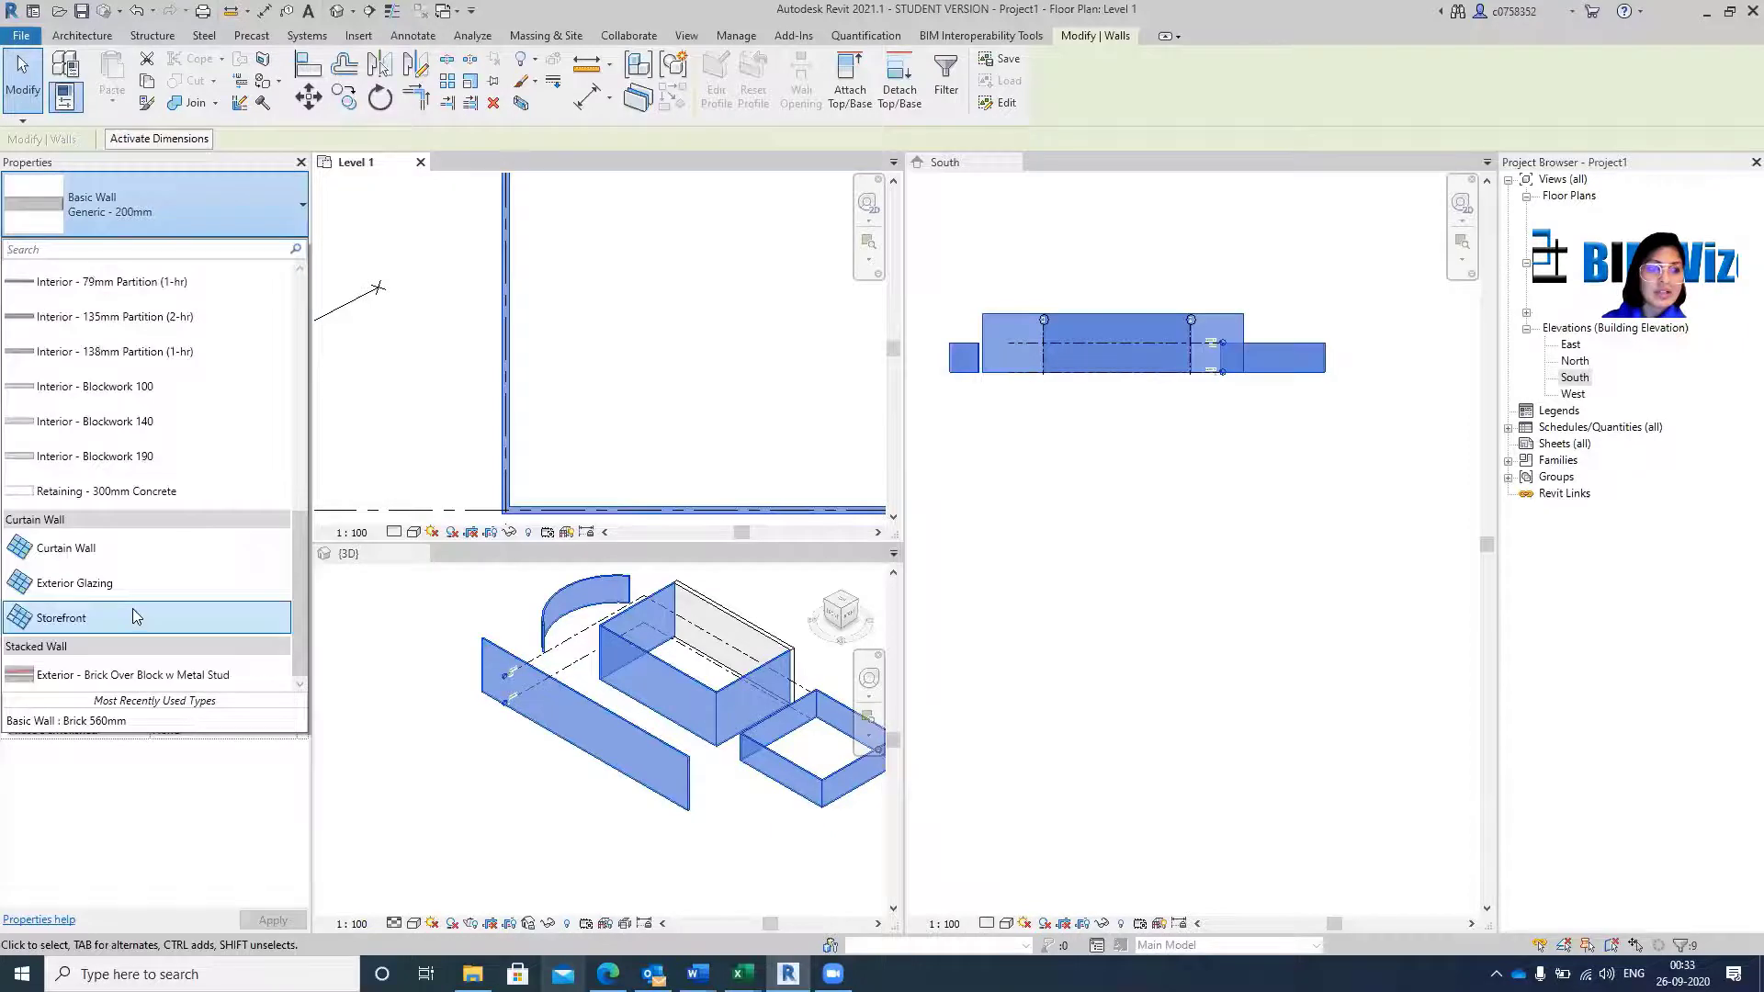
scroll(175, 441, up, 10)
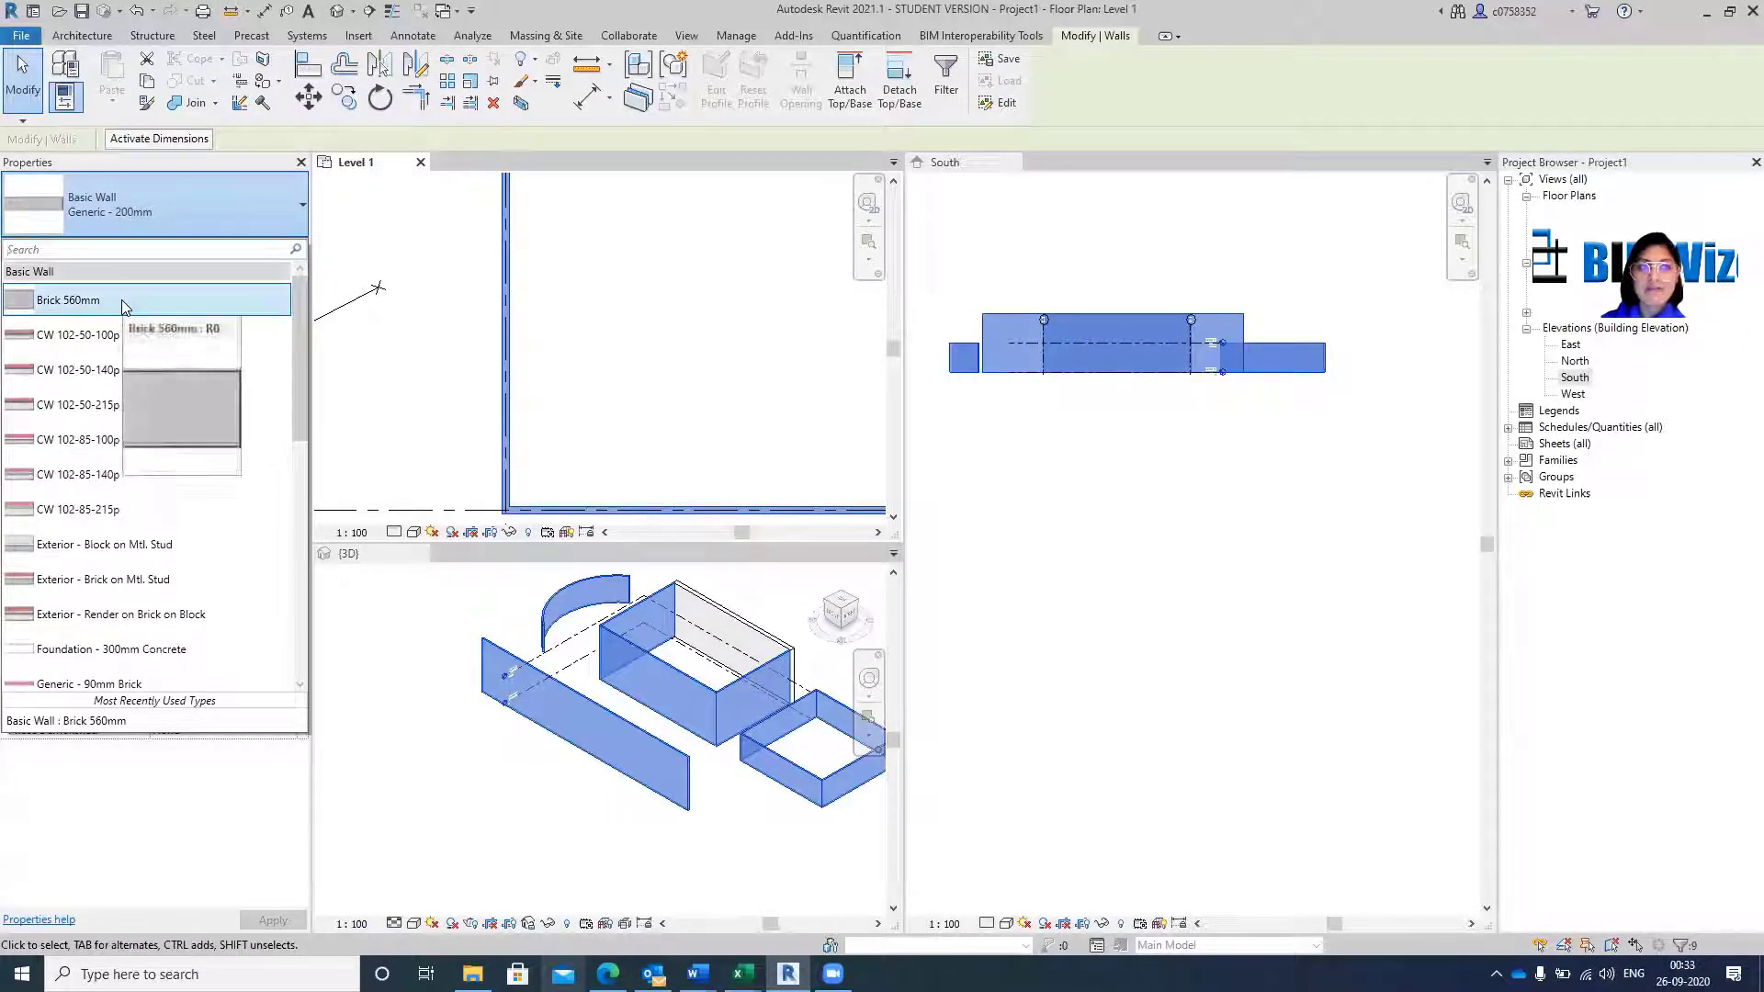
click(121, 299)
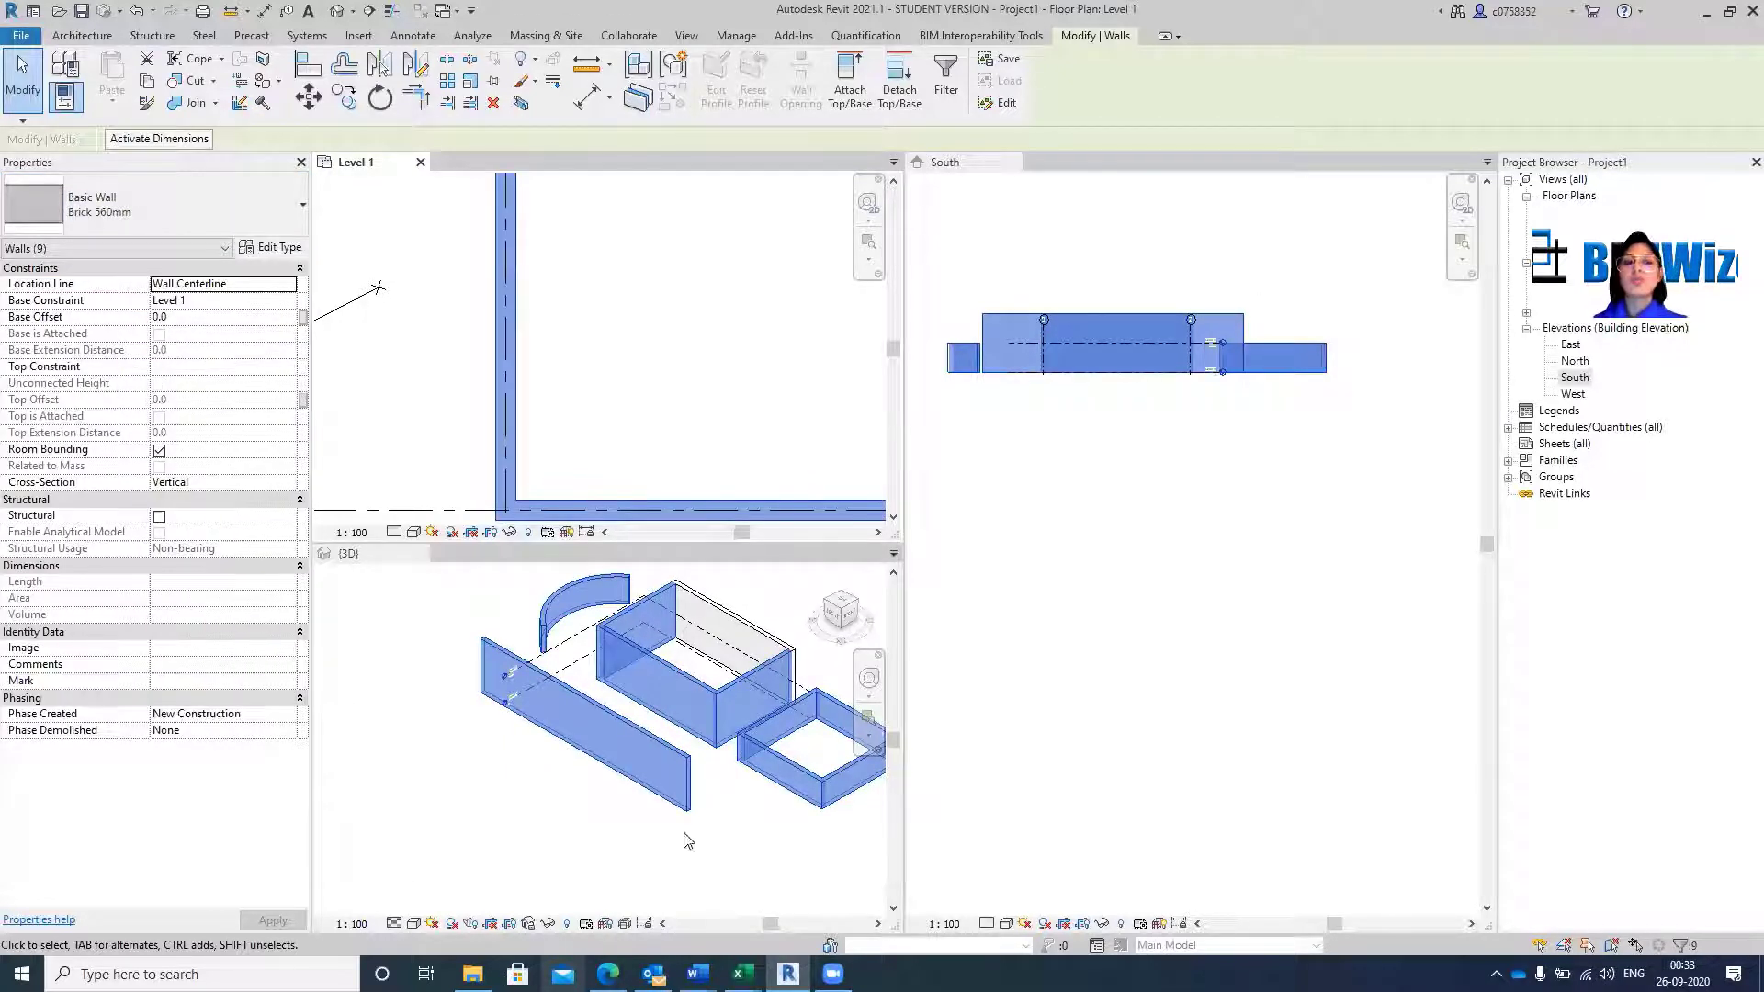
click(548, 823)
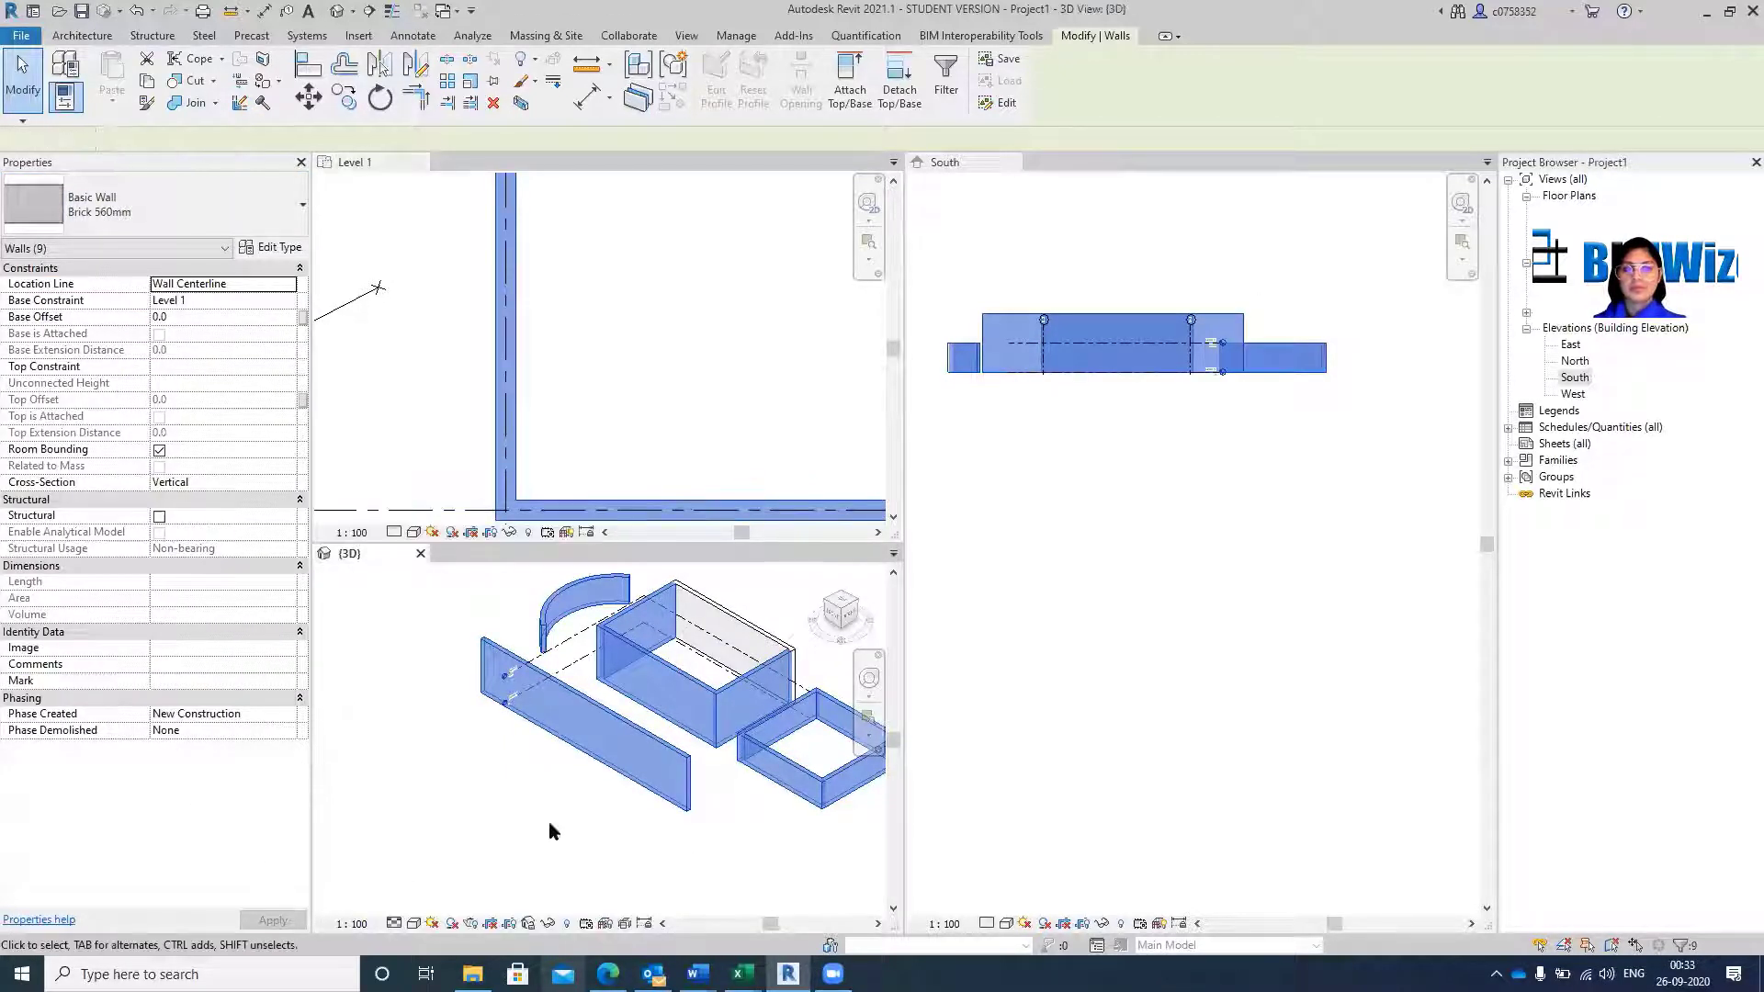
scroll(633, 326, down, 5)
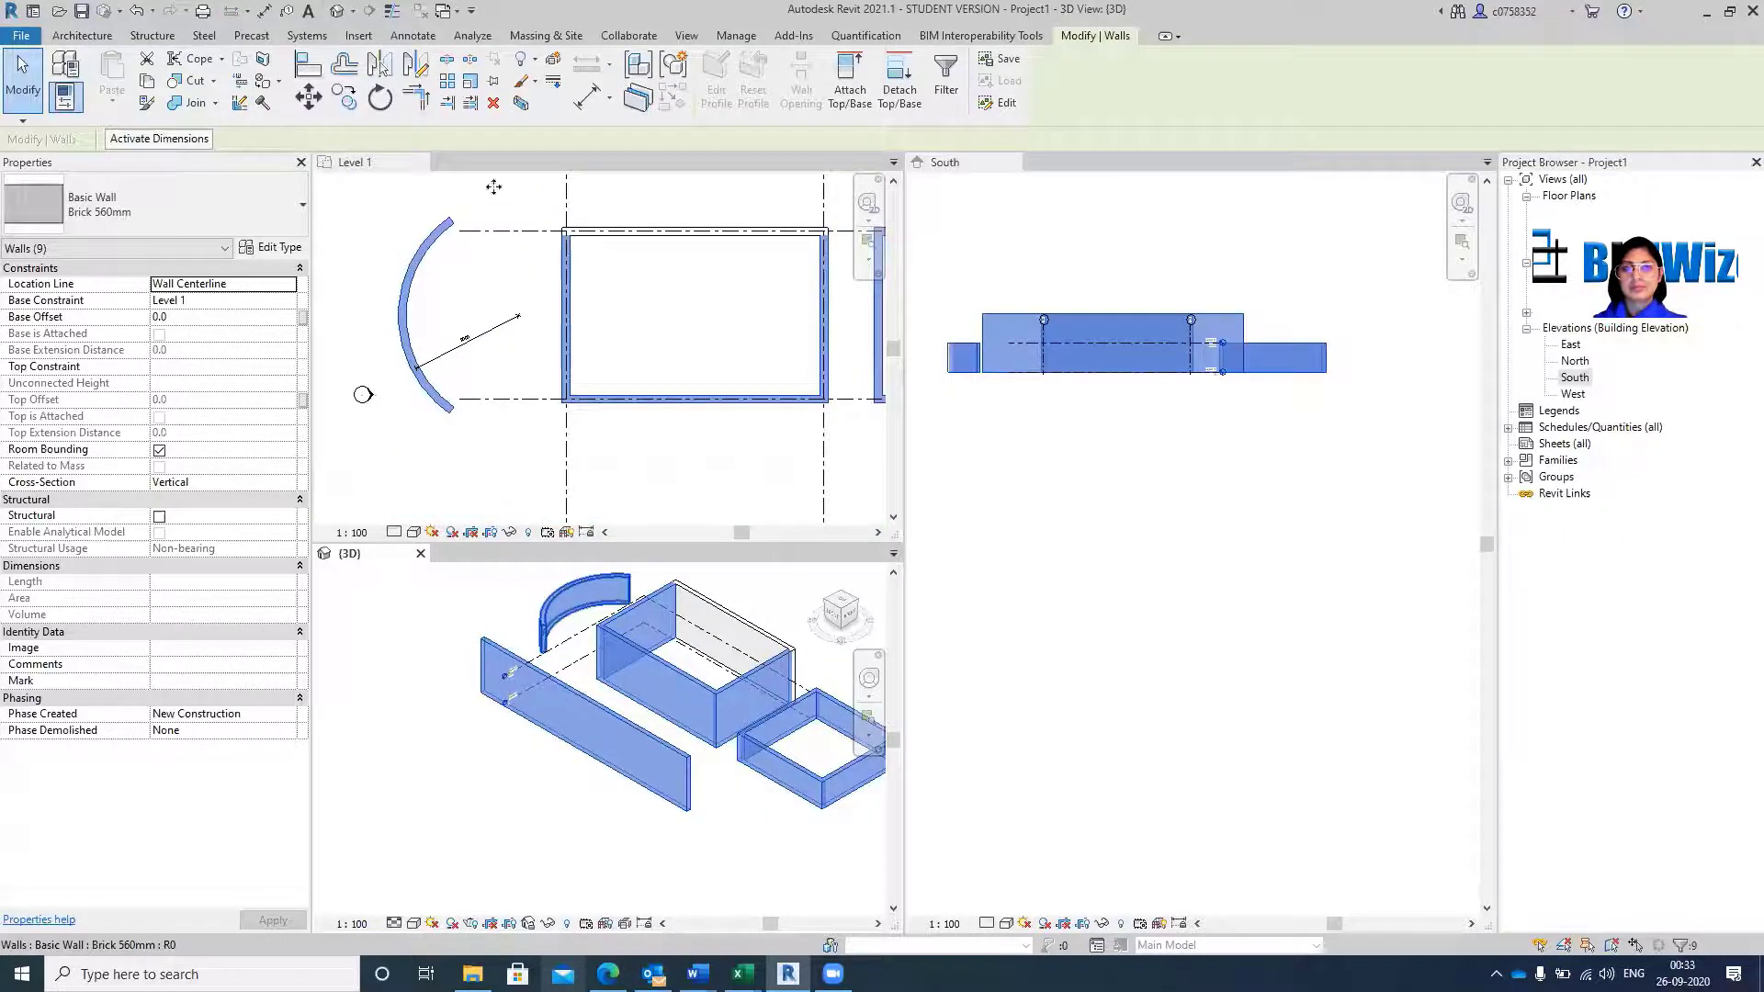
key(Escape)
scroll(734, 393, down, 3)
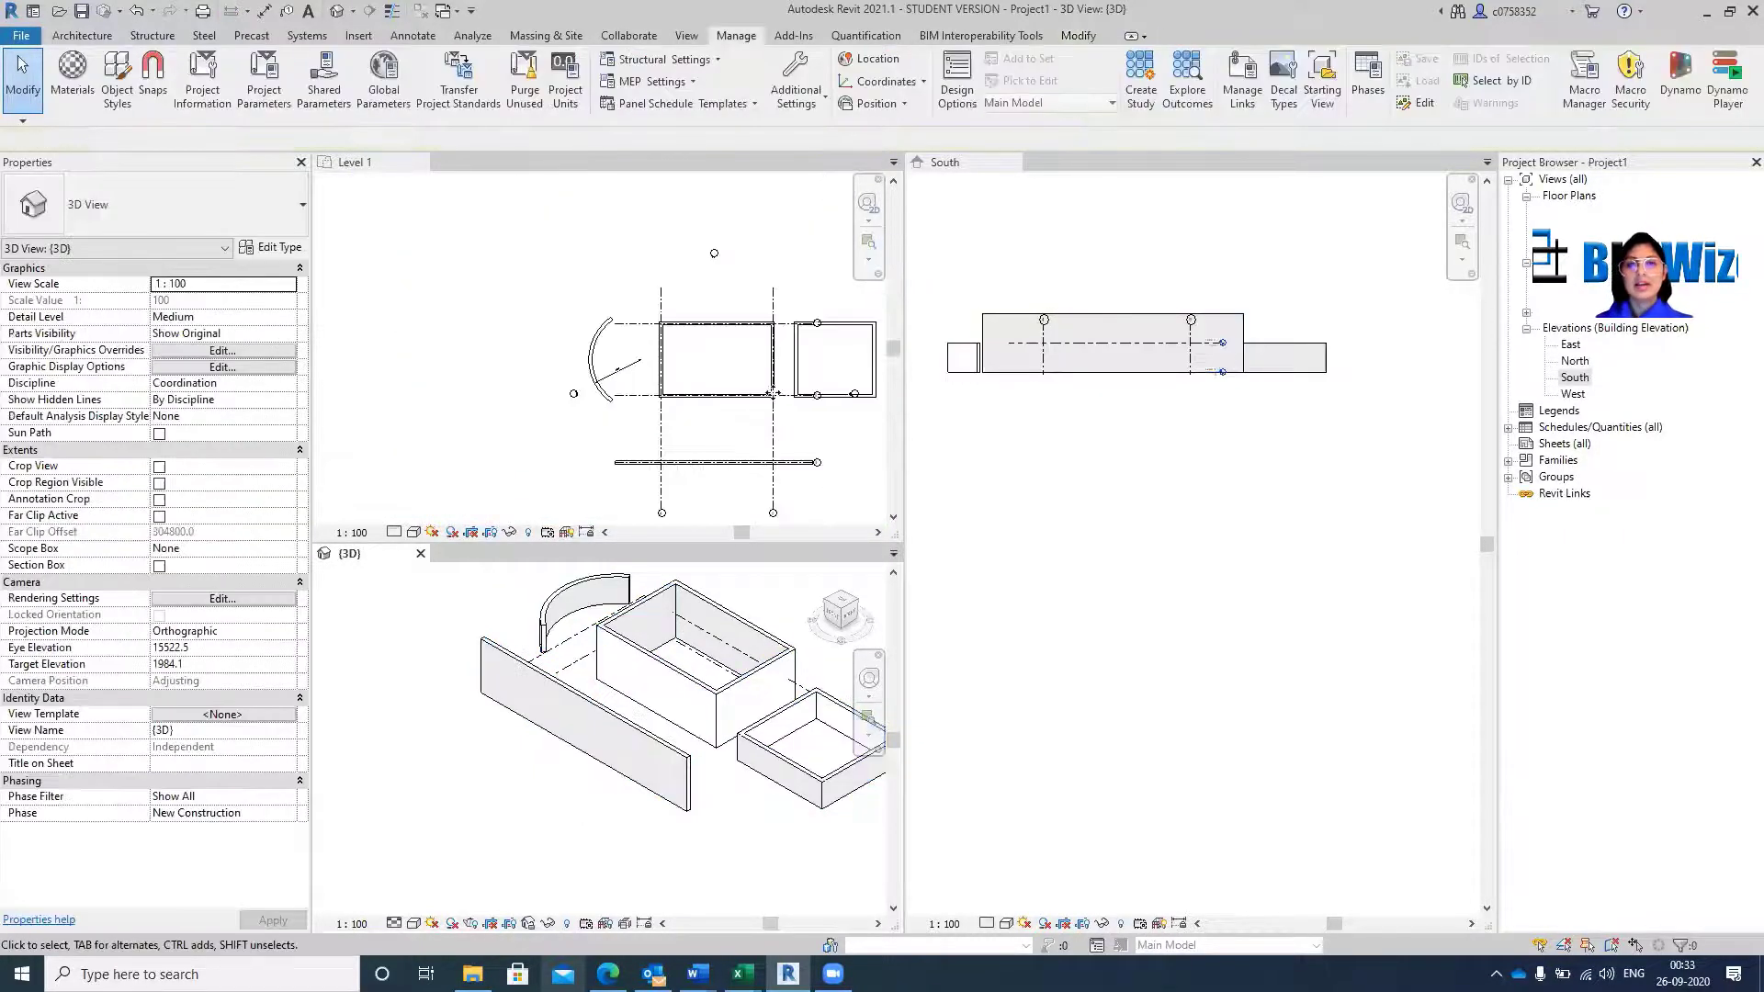
Change the curved wall and the south walls of both rectangular enclosures together to the Brick 560mm type, then deselect them.
scroll(796, 372, up, 2)
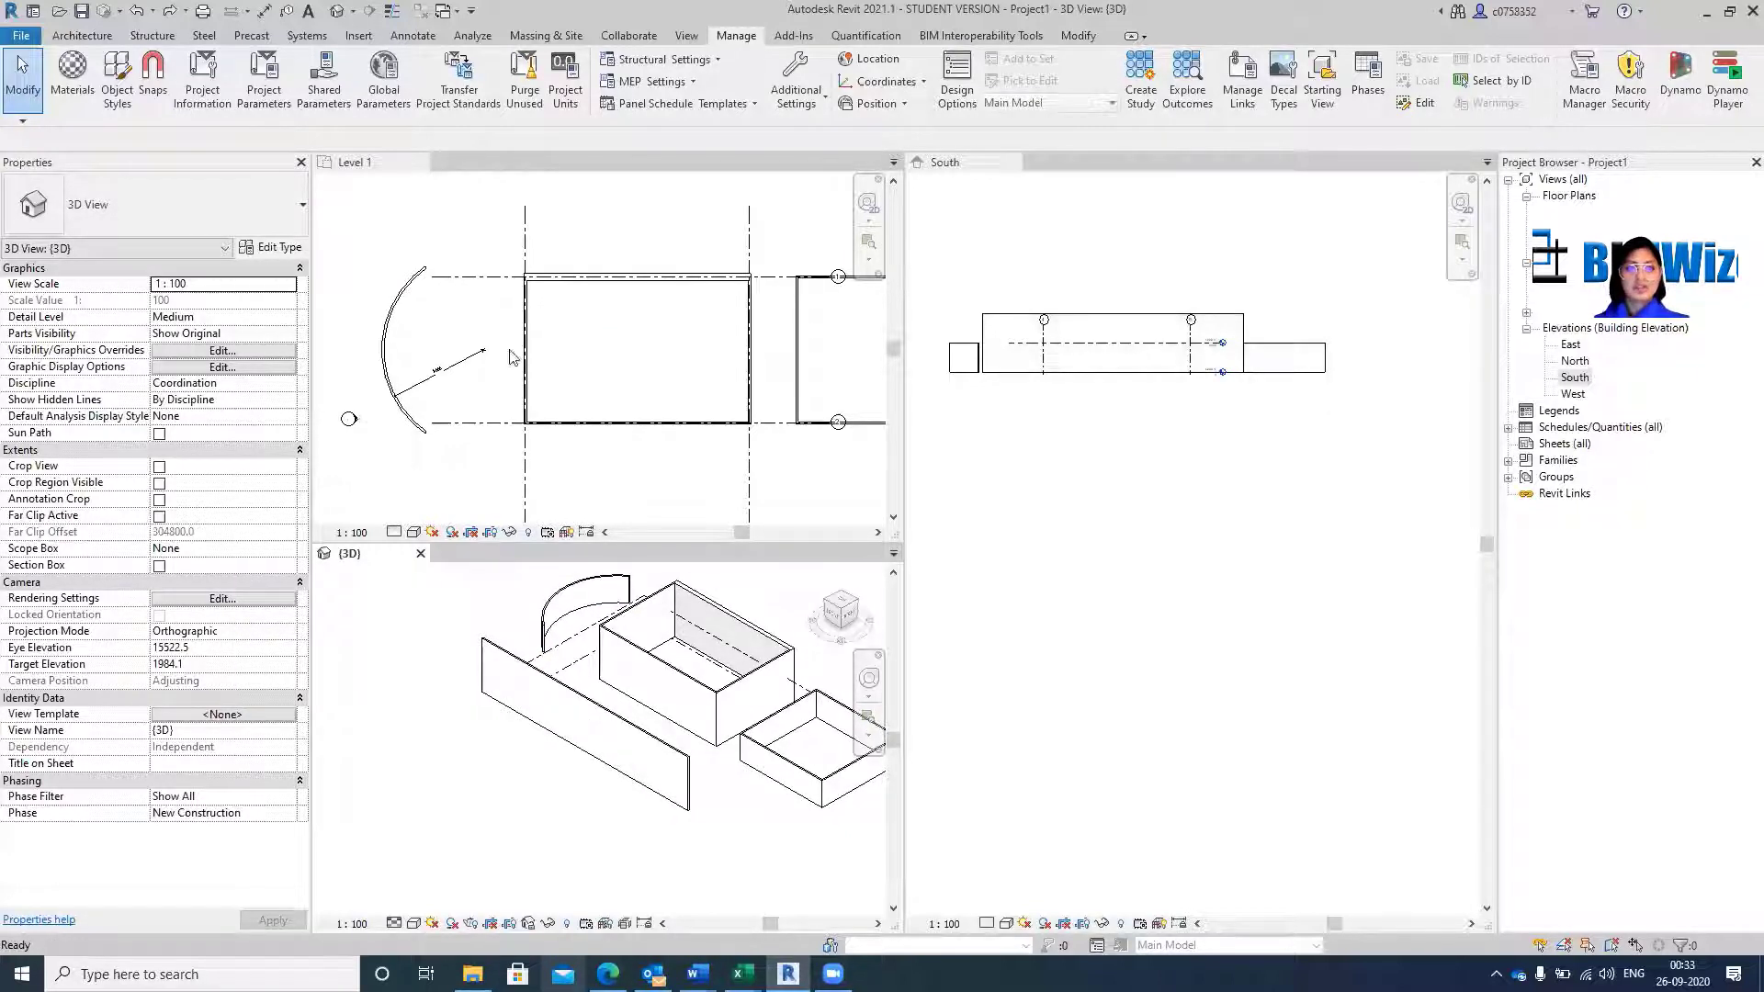
click(441, 385)
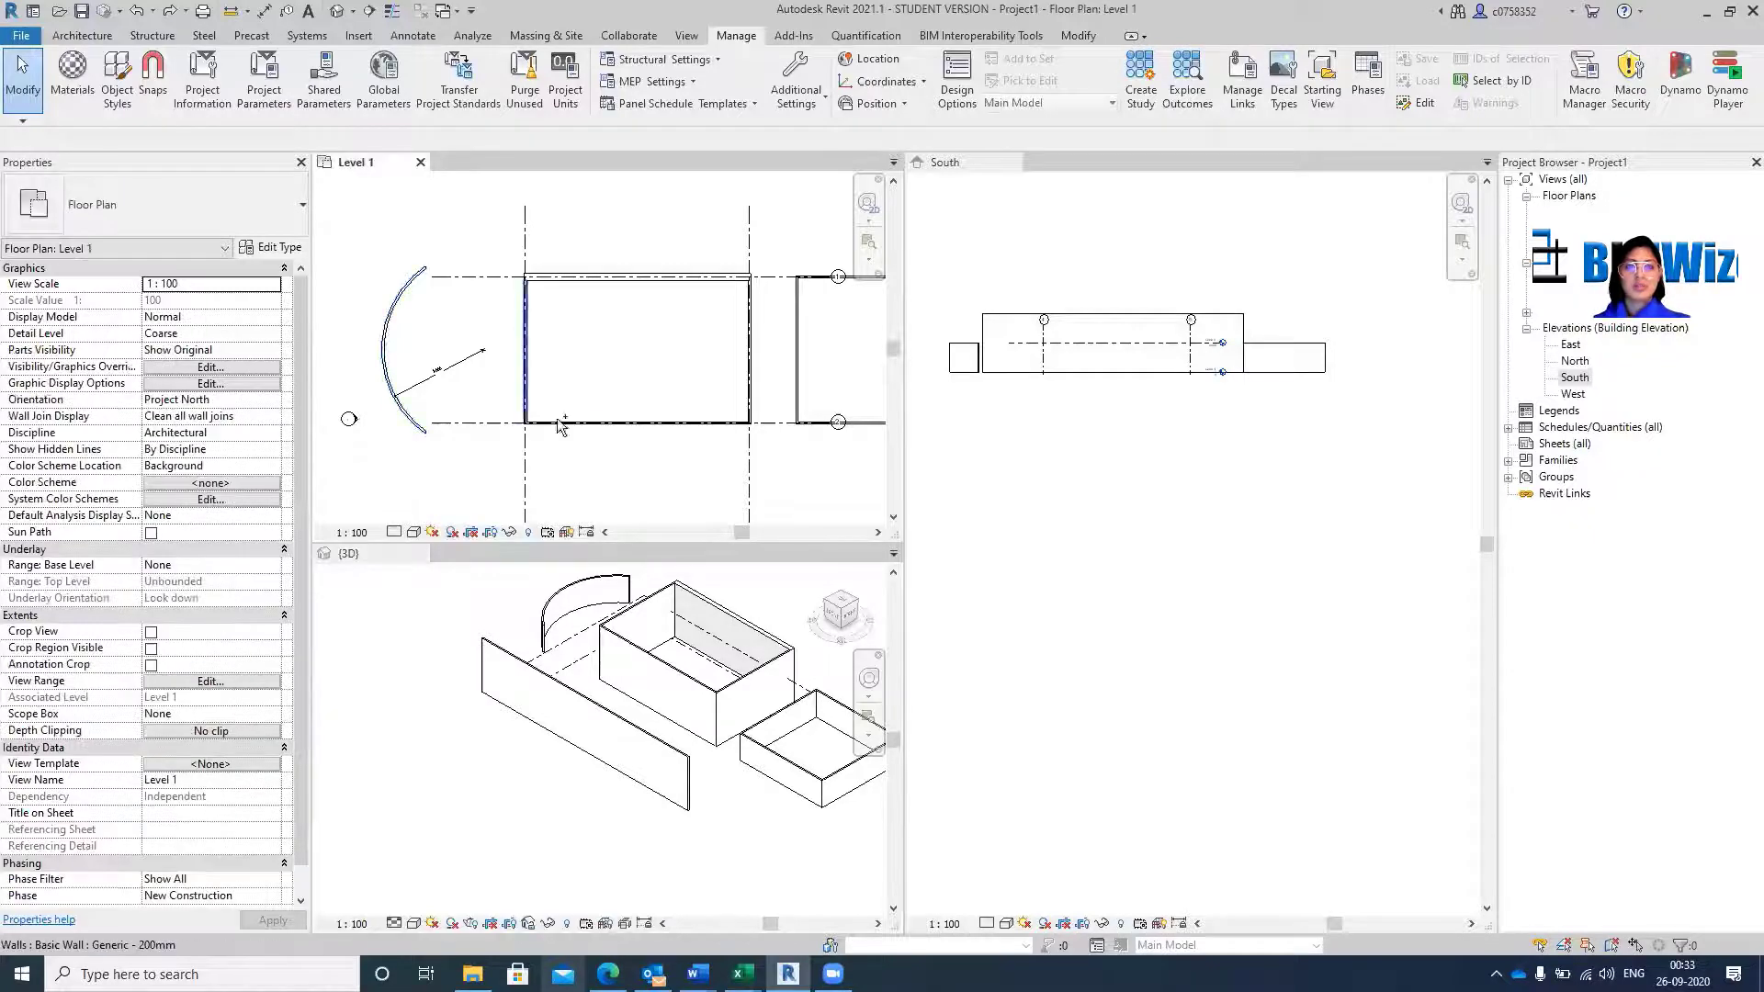
click(584, 423)
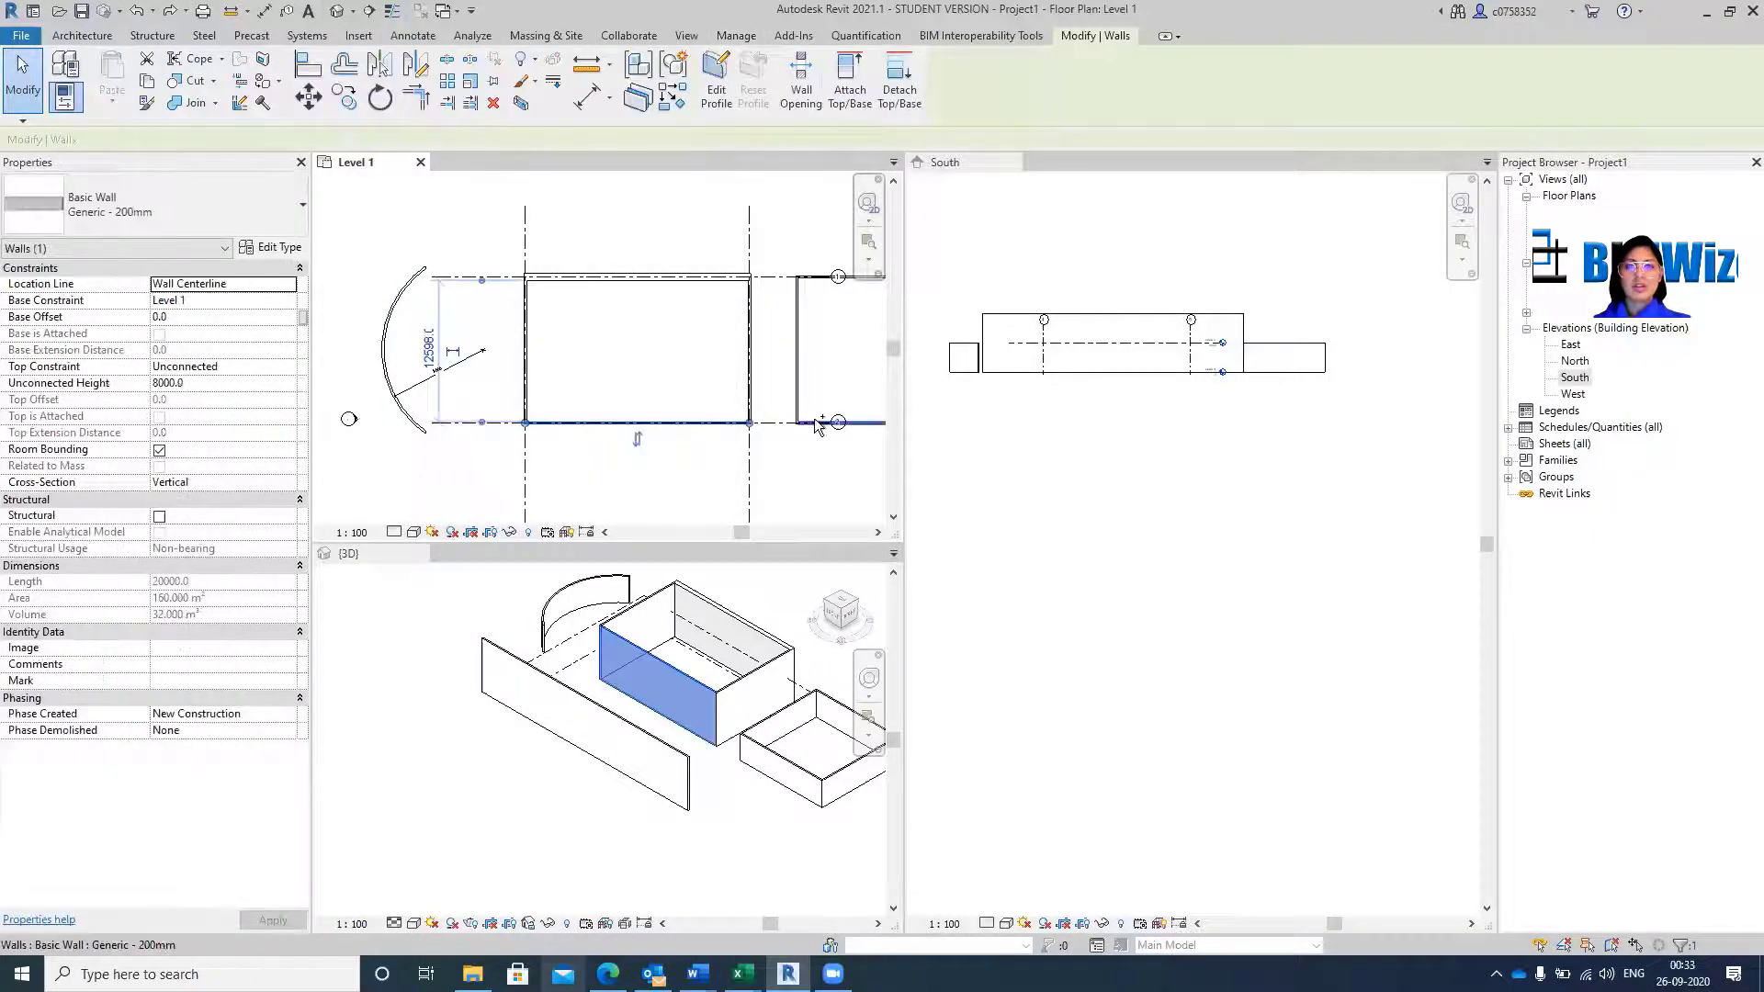
ctrl+click(821, 427)
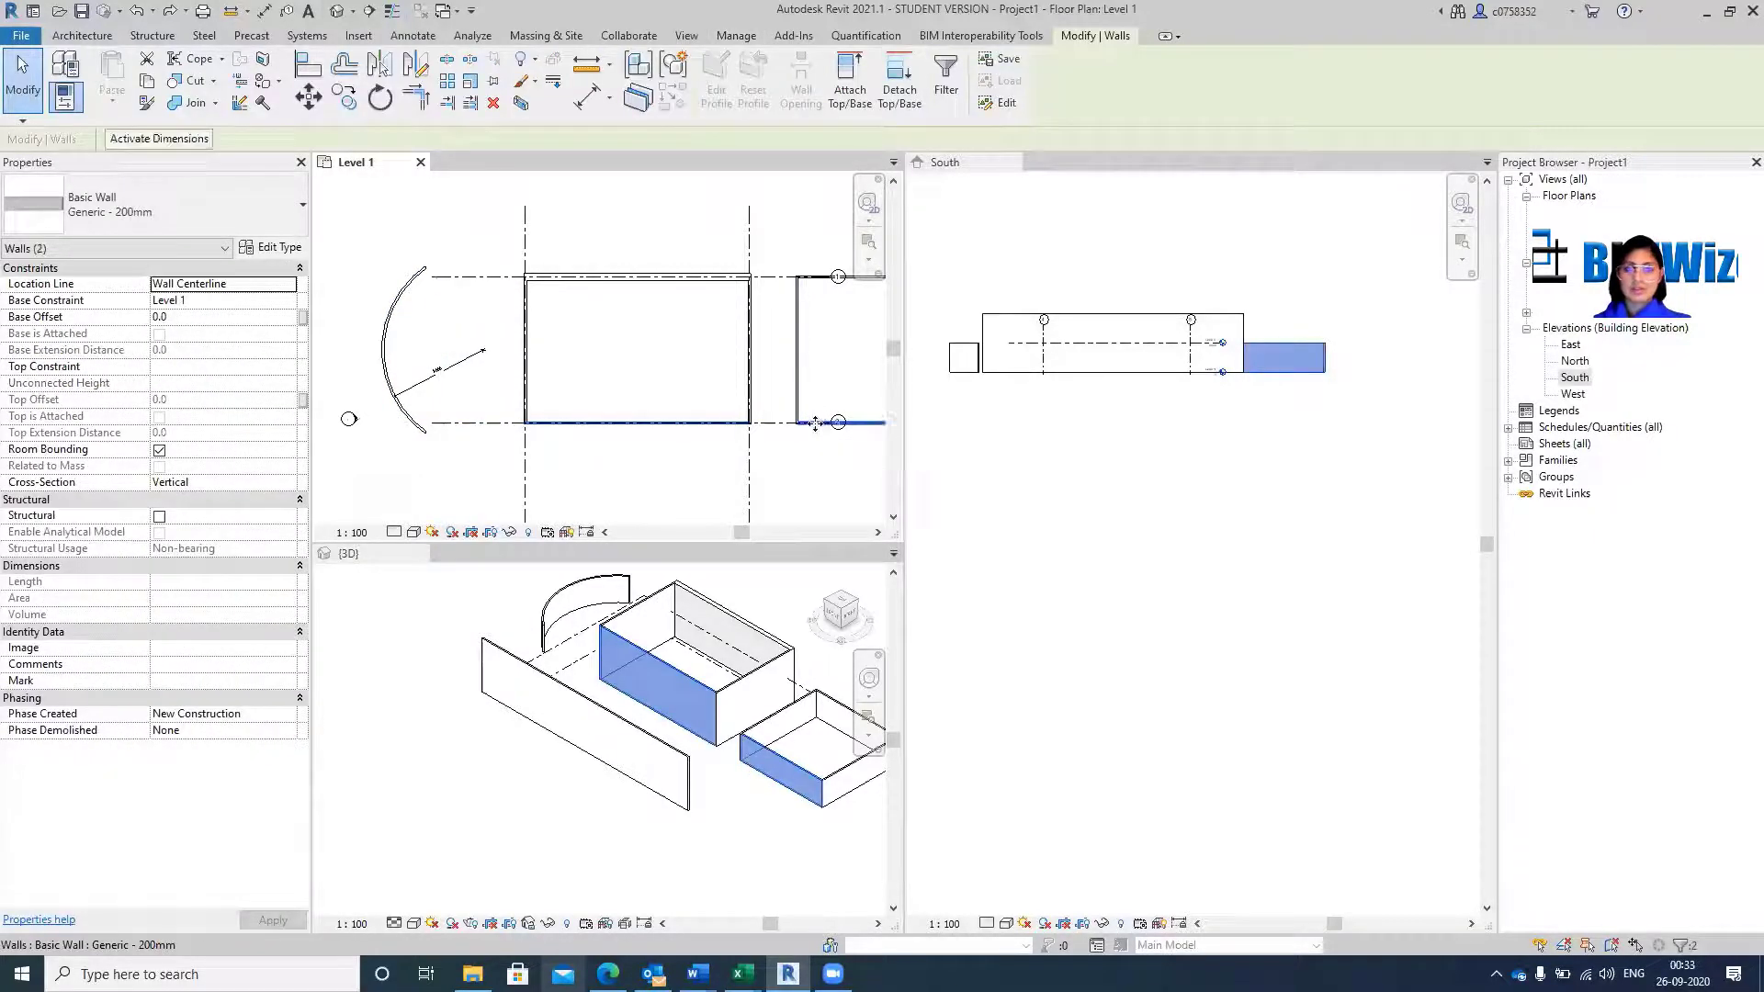
ctrl+click(405, 414)
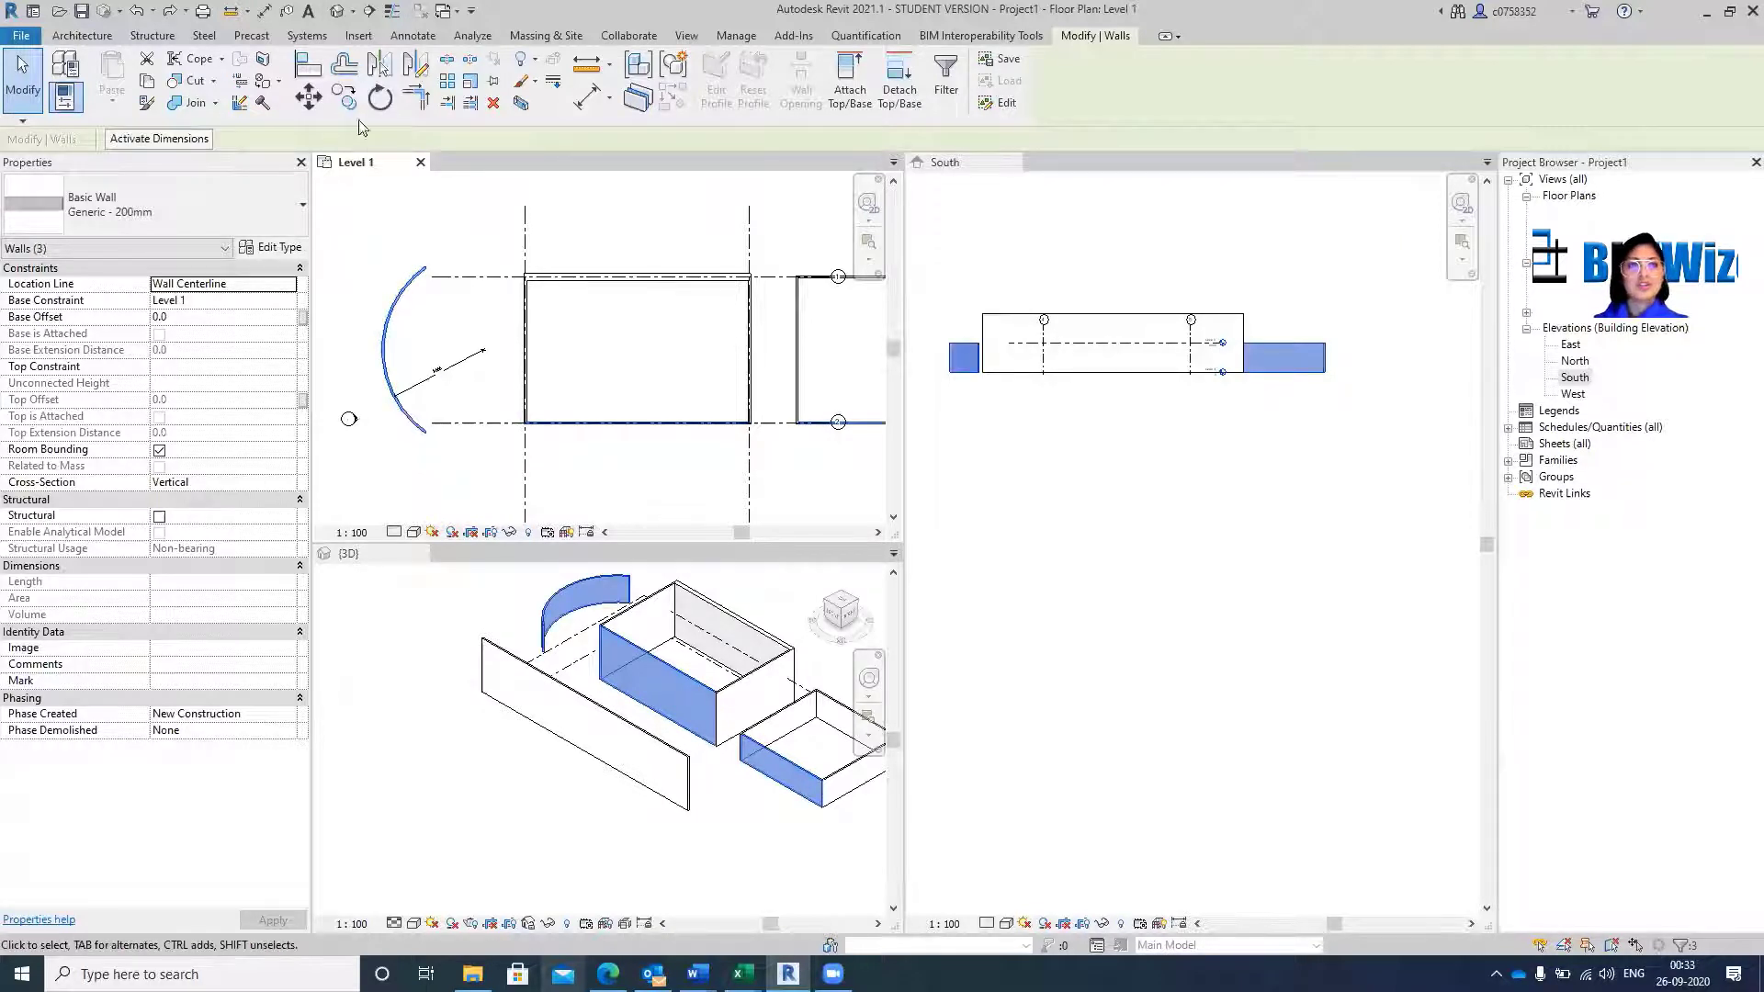
click(284, 211)
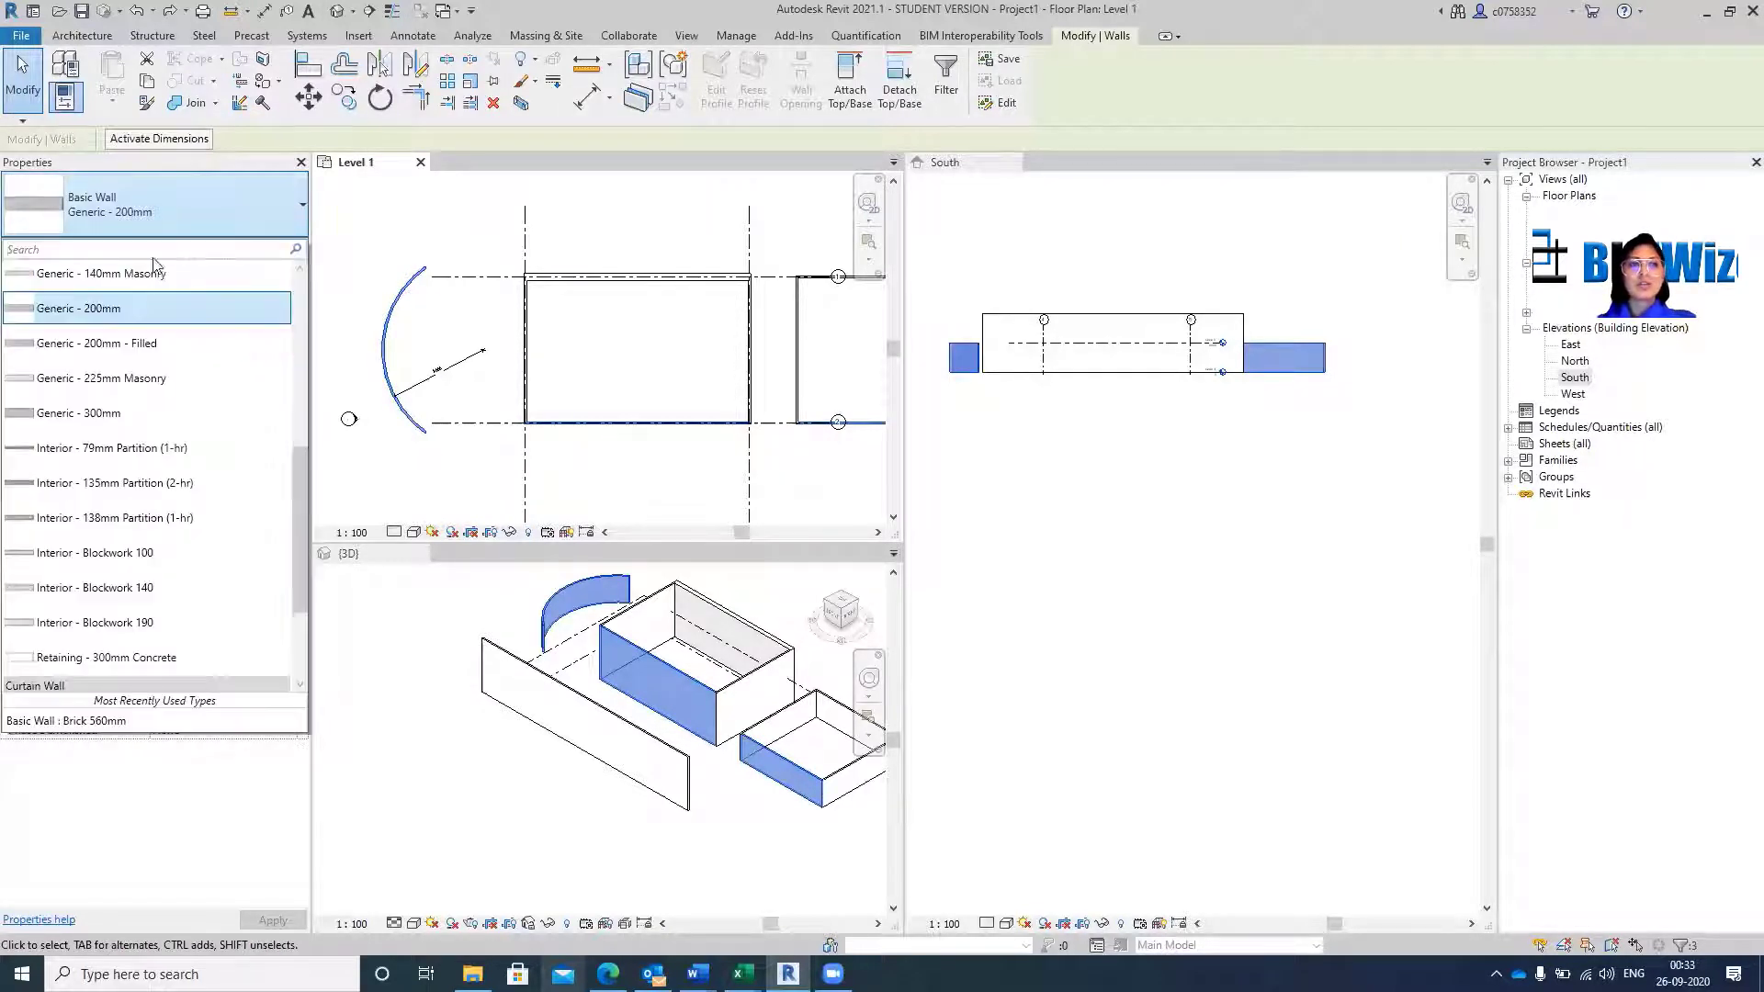
scroll(138, 276, up, 2)
scroll(112, 297, up, 5)
click(118, 296)
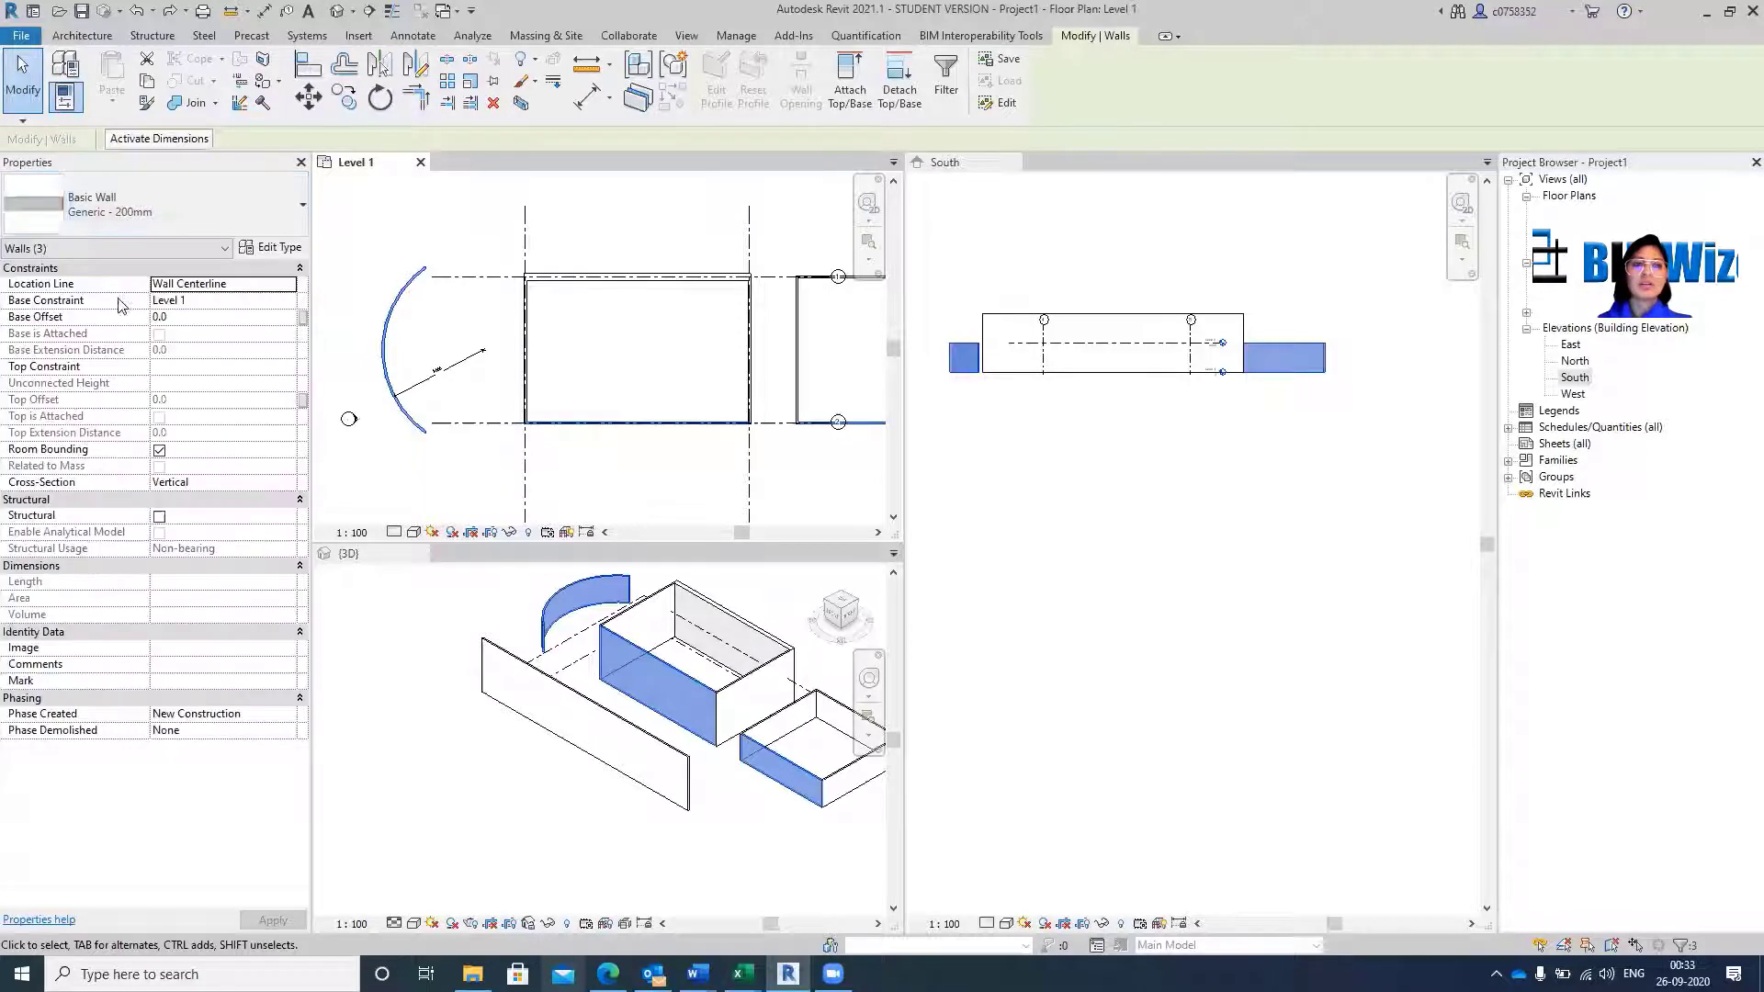
click(488, 202)
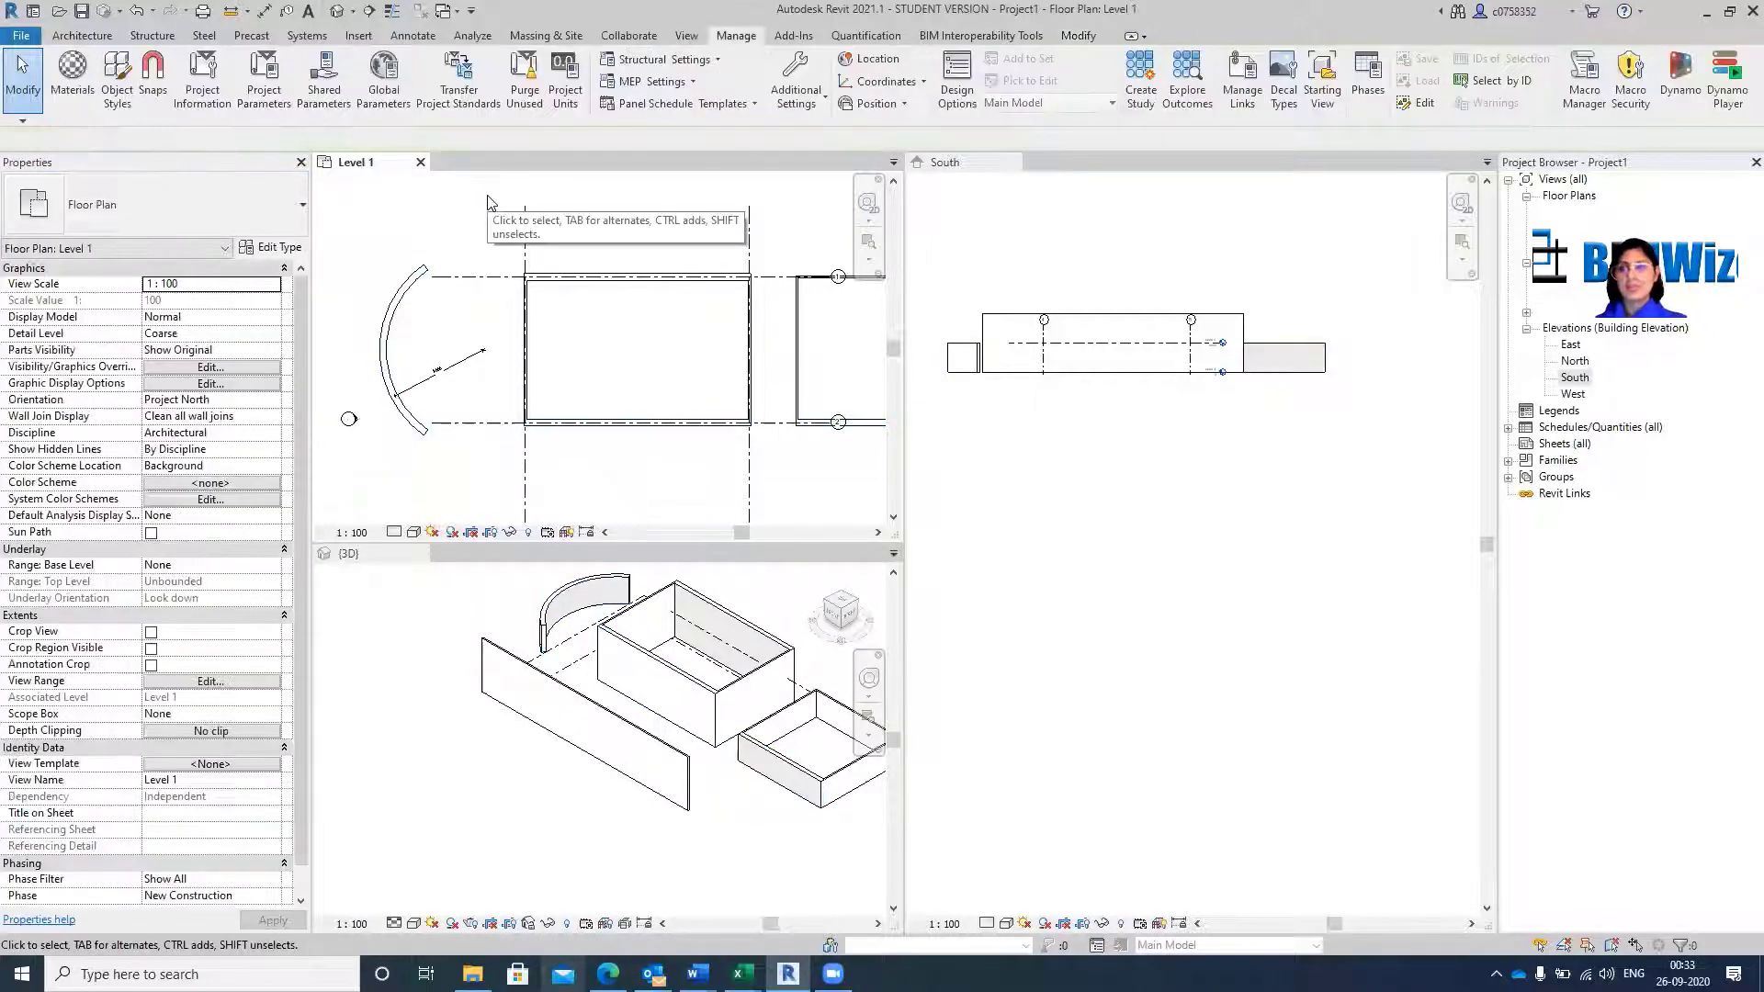
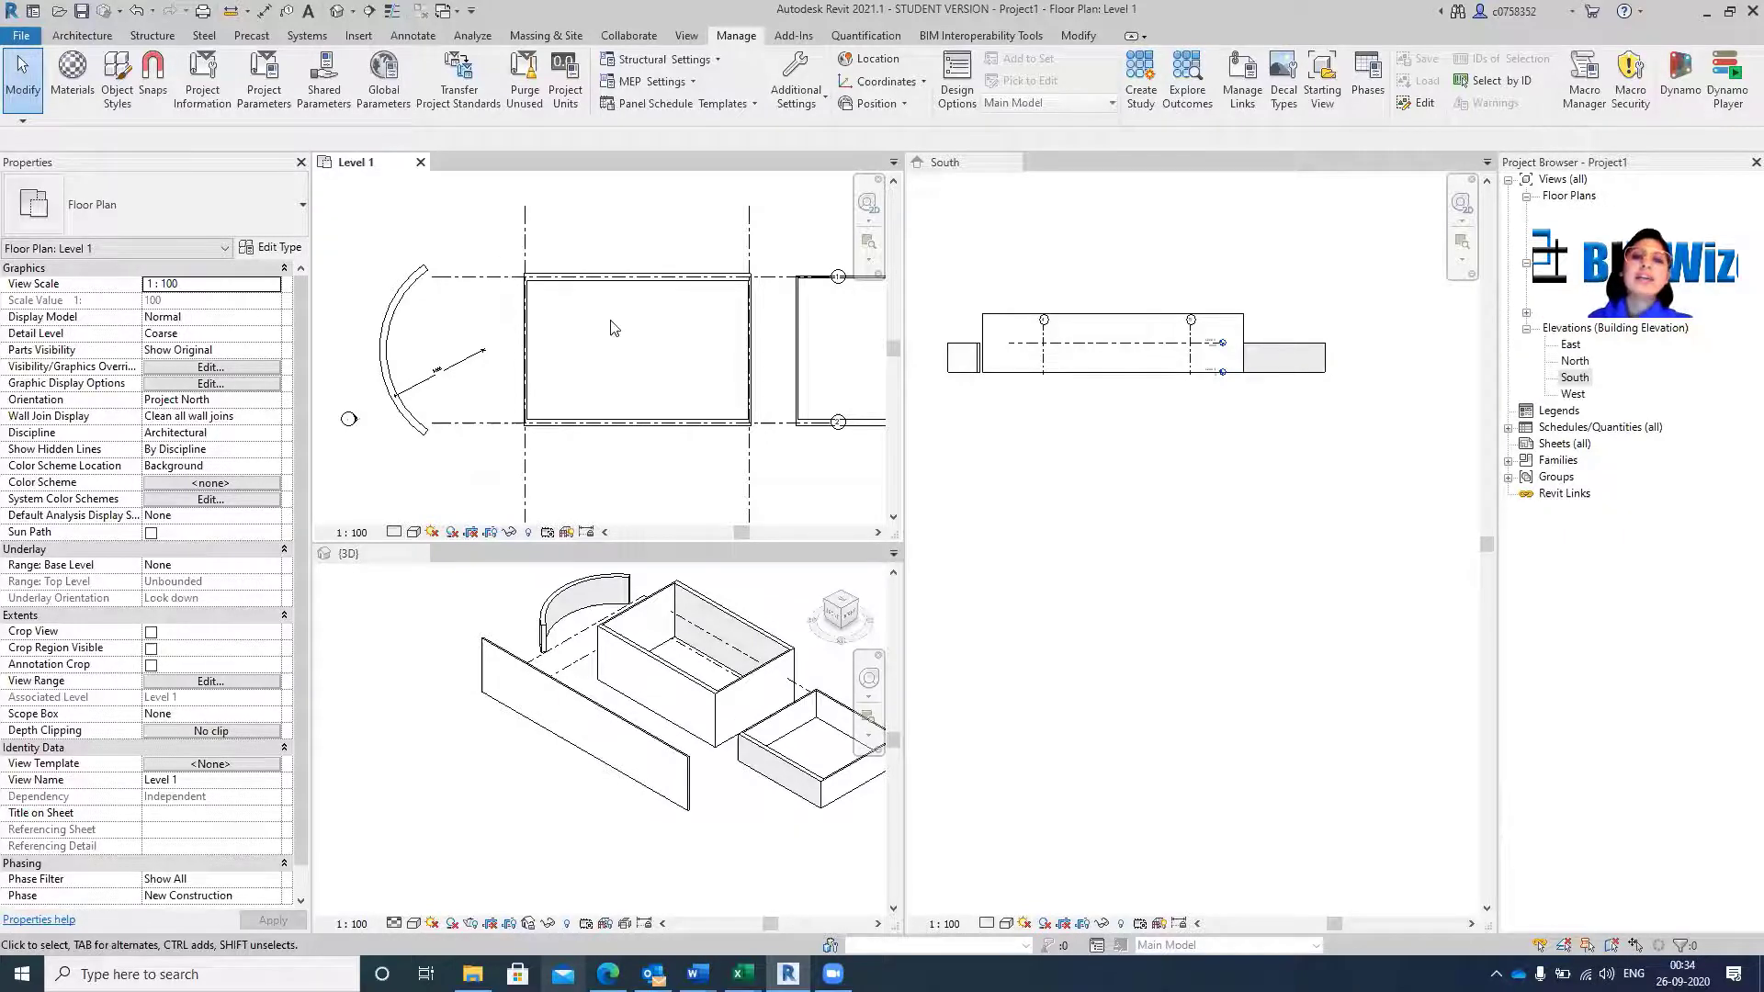
Set the Level 1 floor plan's detail level to Medium and inspect the layers of the main rectangle's north wall.
scroll(641, 289, up, 2)
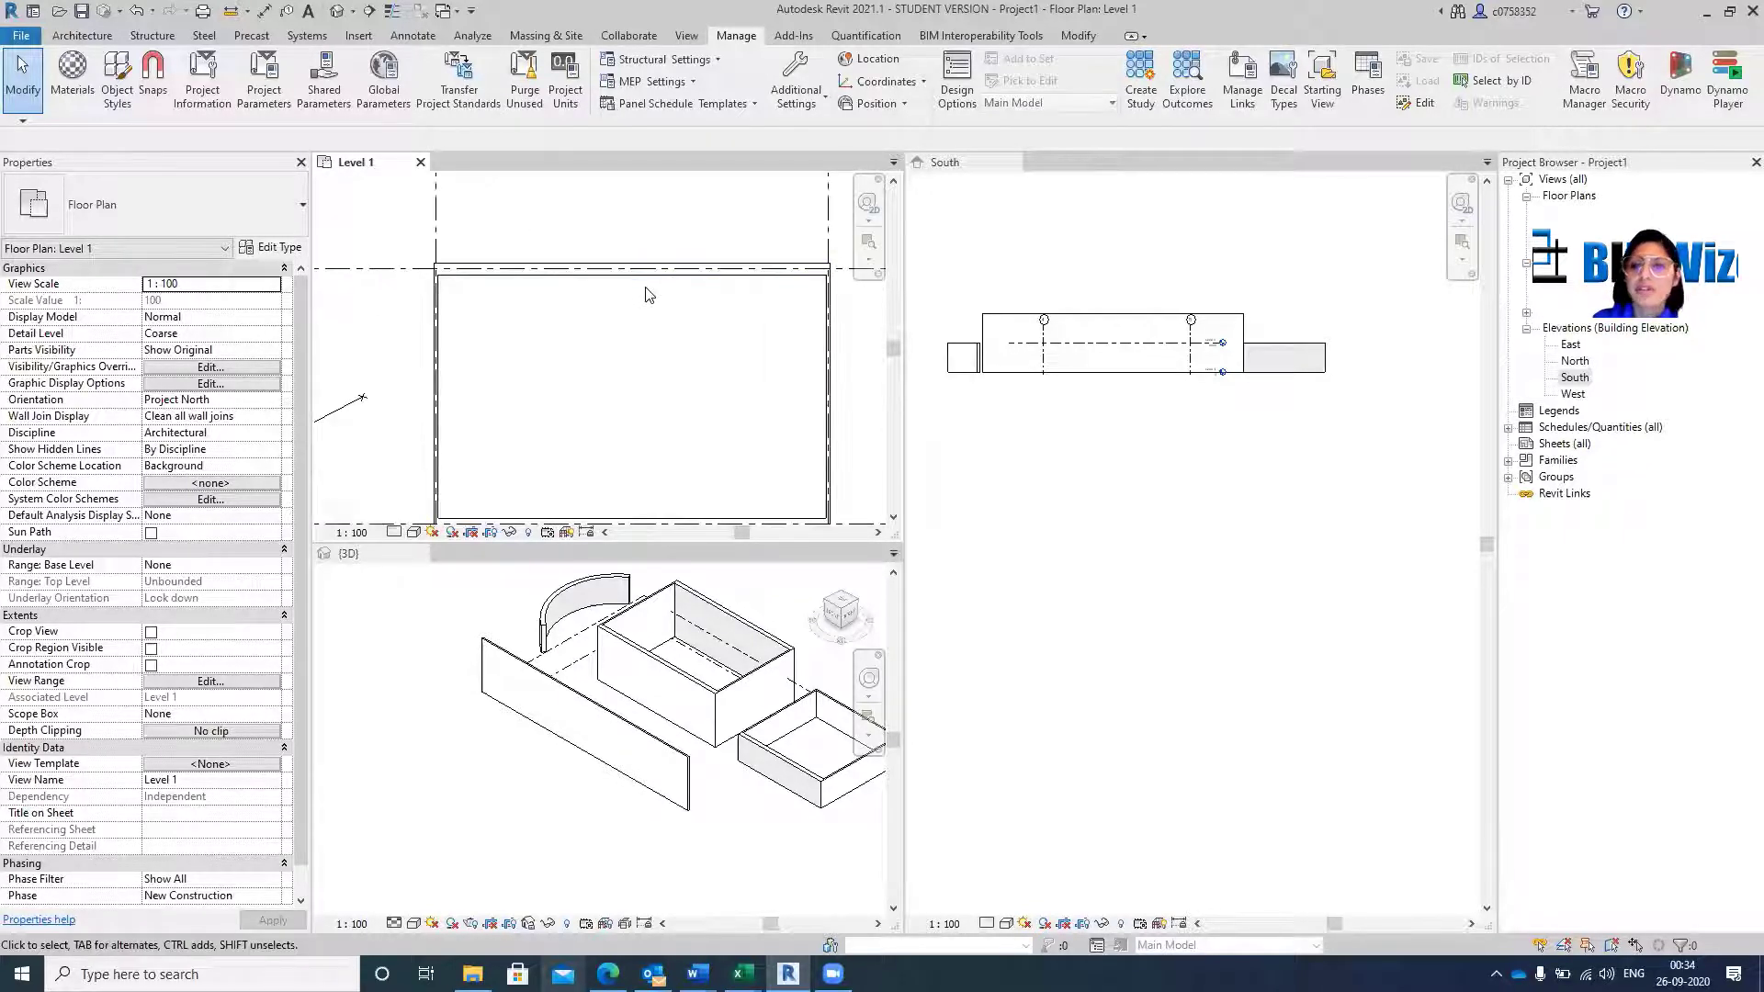
scroll(649, 294, down, 1)
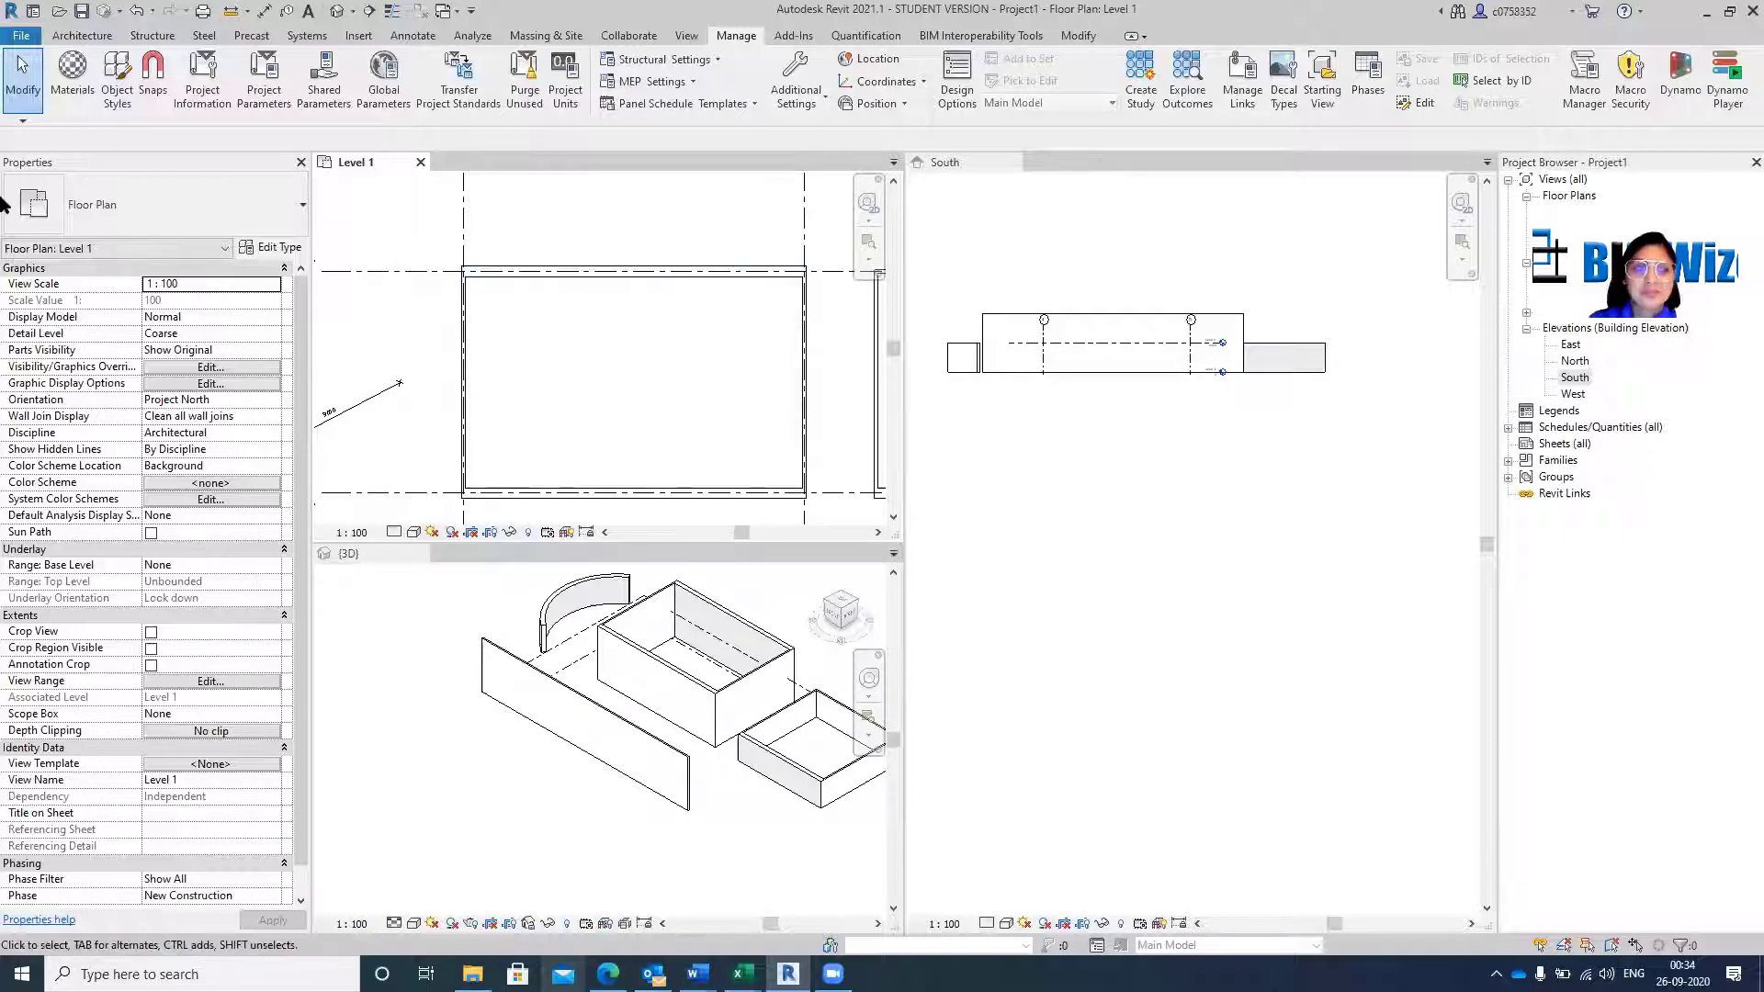
scroll(395, 303, down, 1)
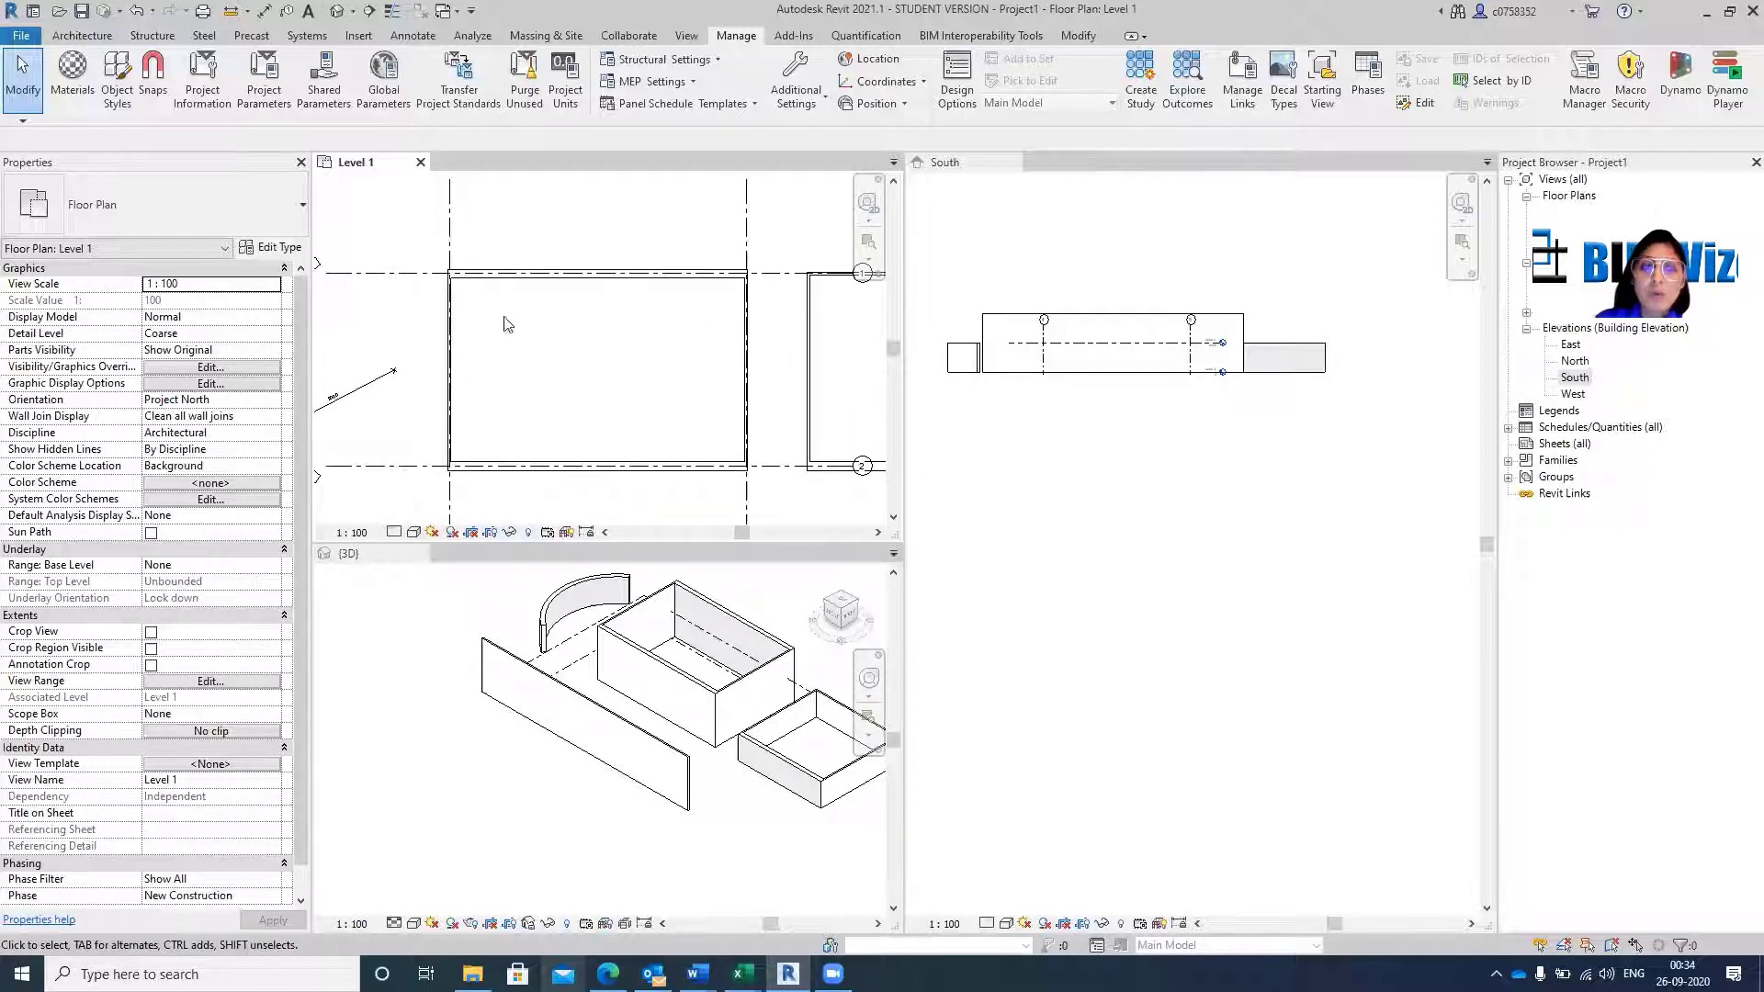
scroll(486, 262, up, 3)
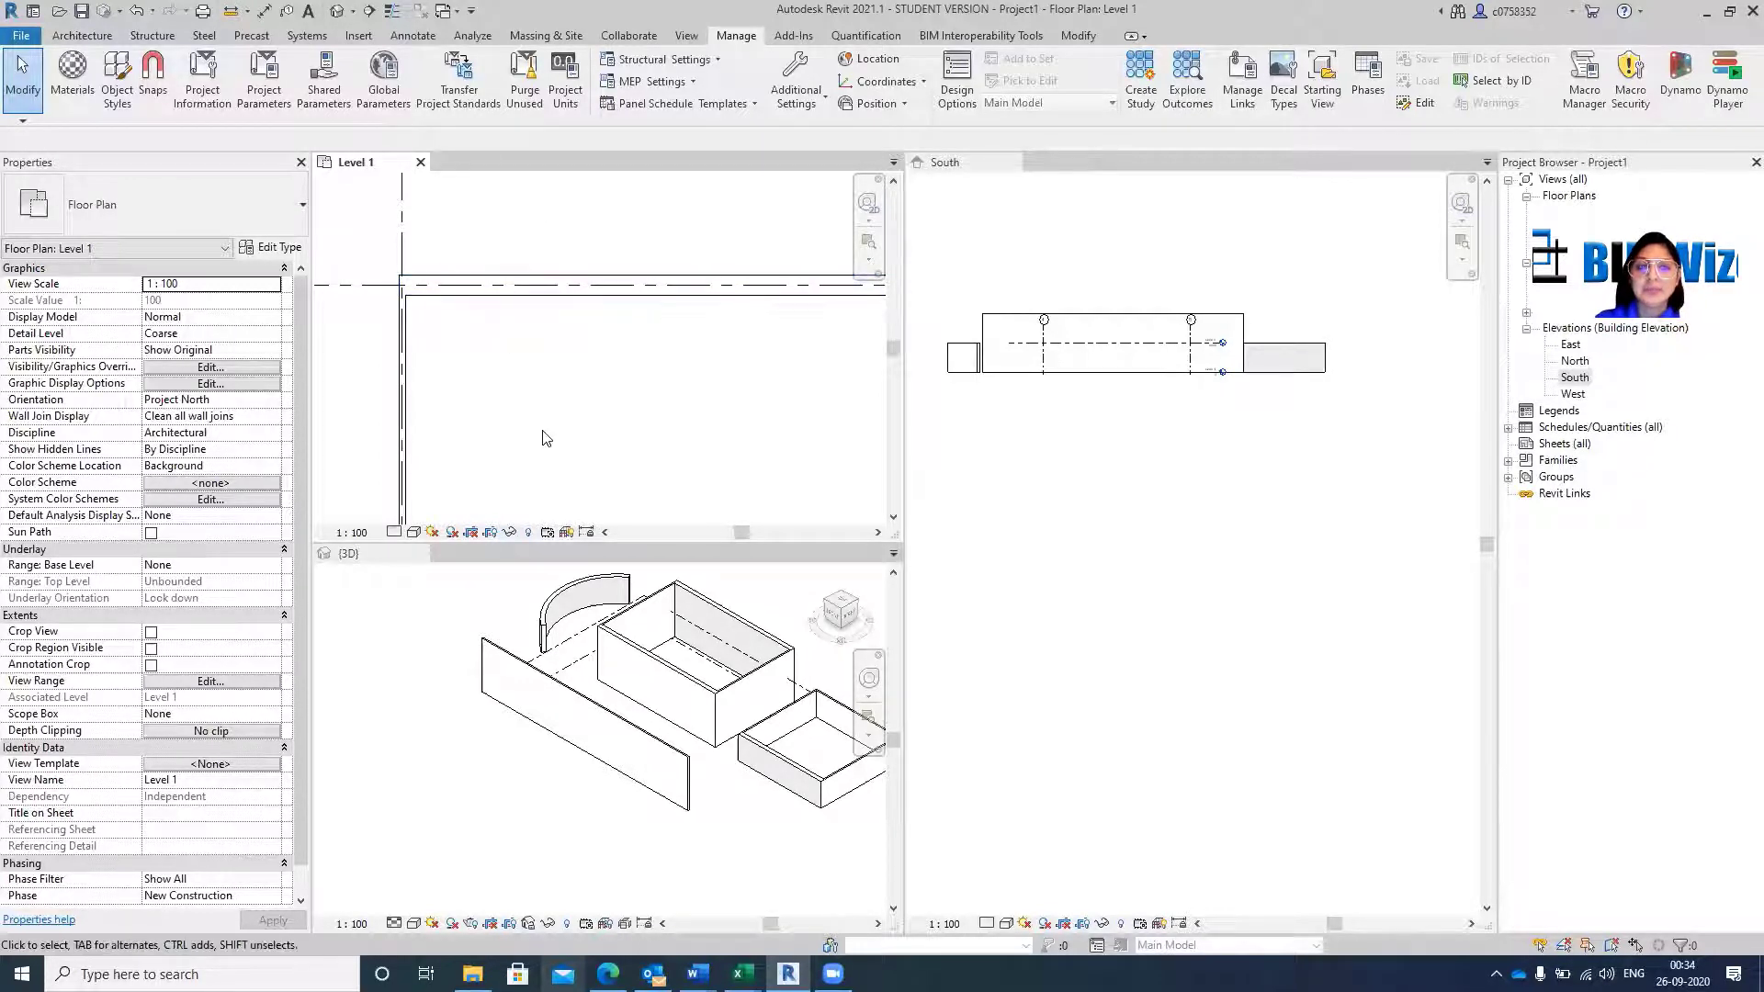
scroll(469, 273, up, 4)
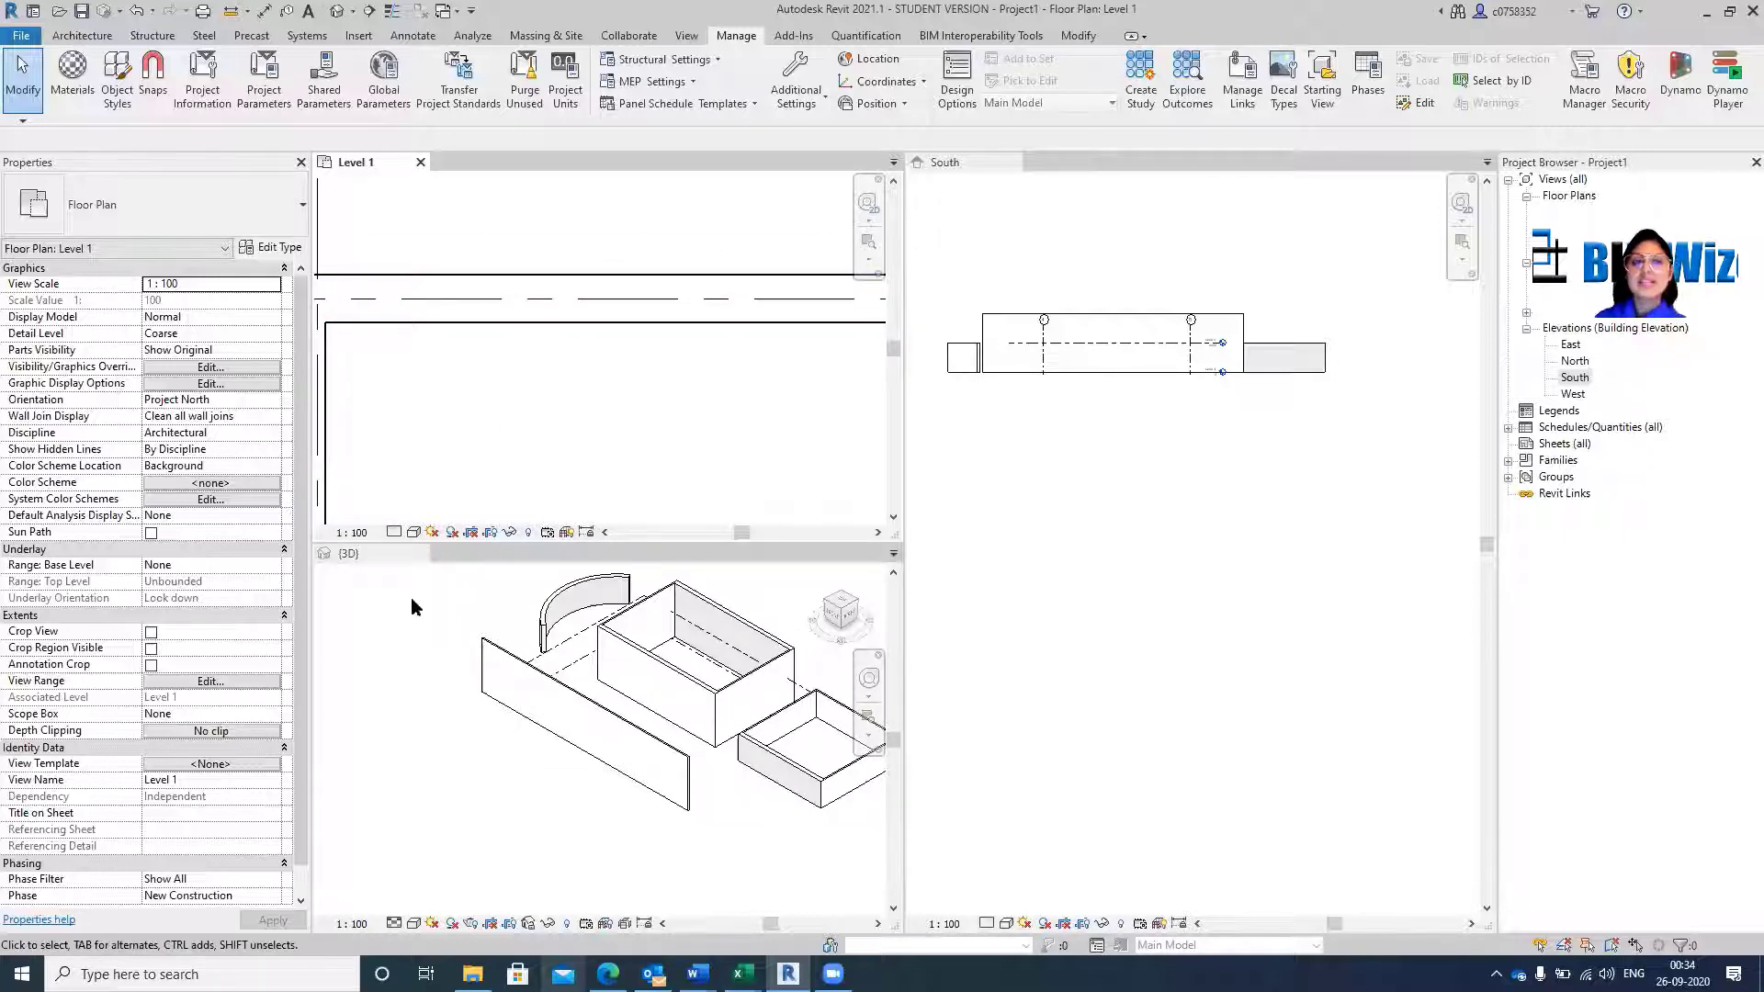
click(395, 533)
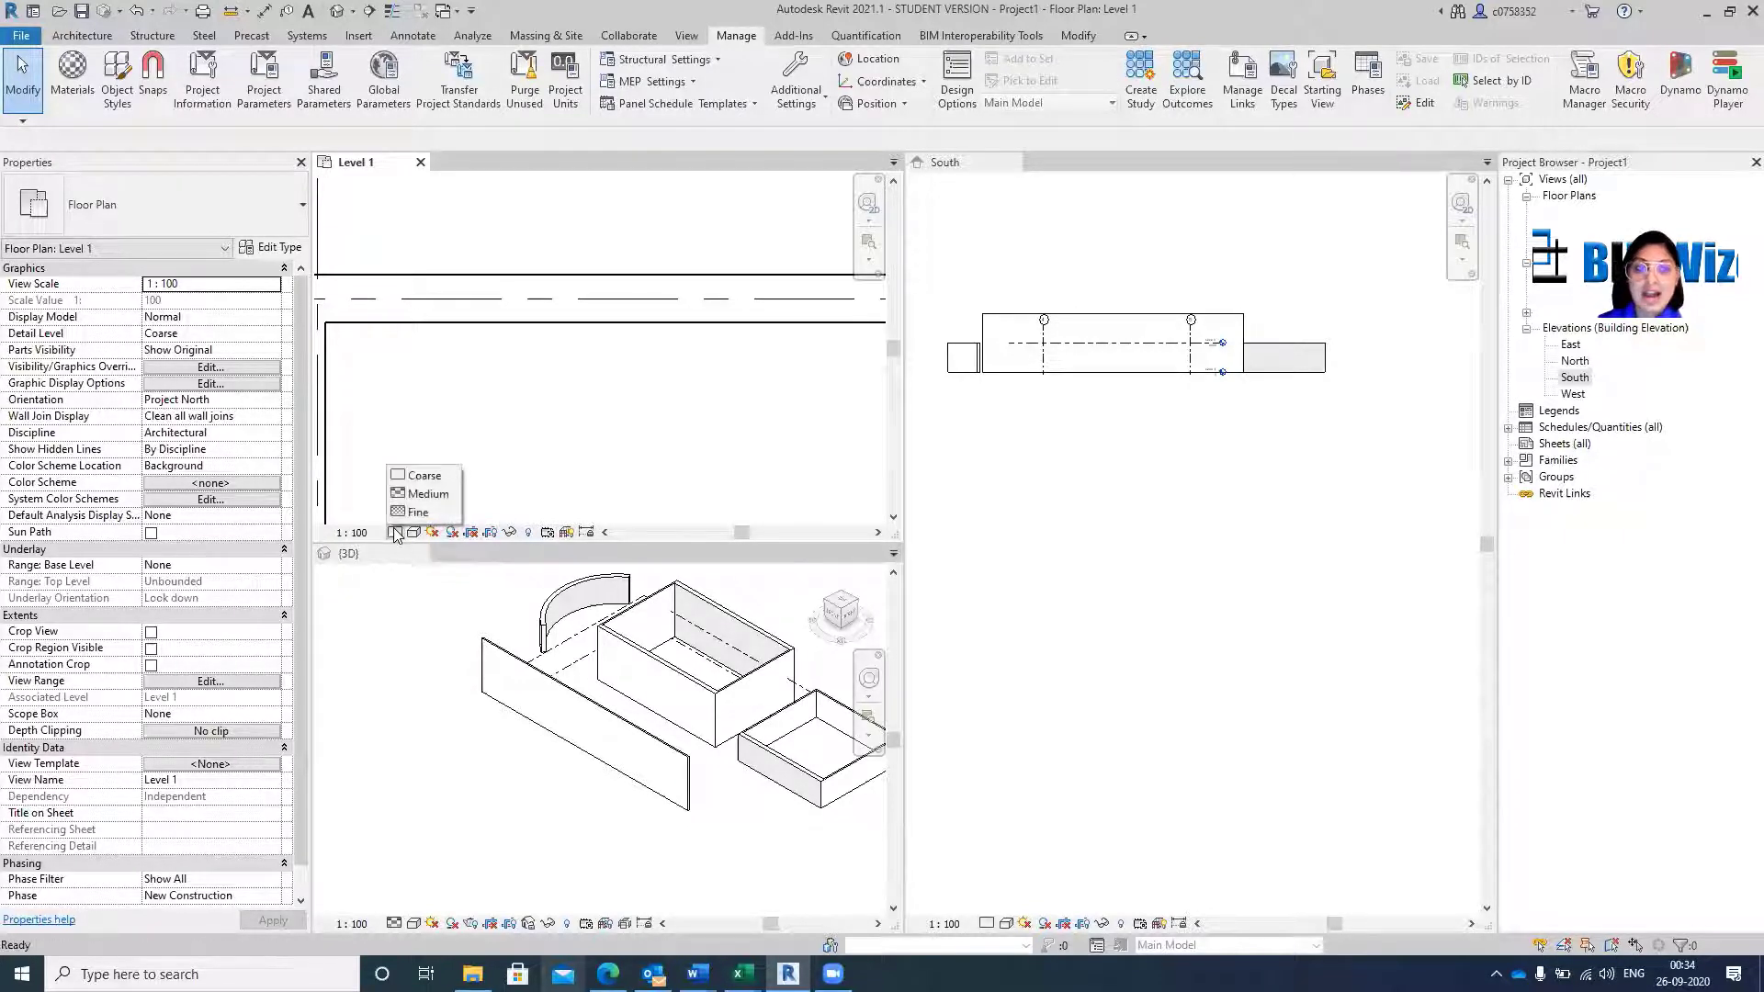
click(428, 493)
scroll(470, 315, up, 4)
scroll(470, 315, up, 2)
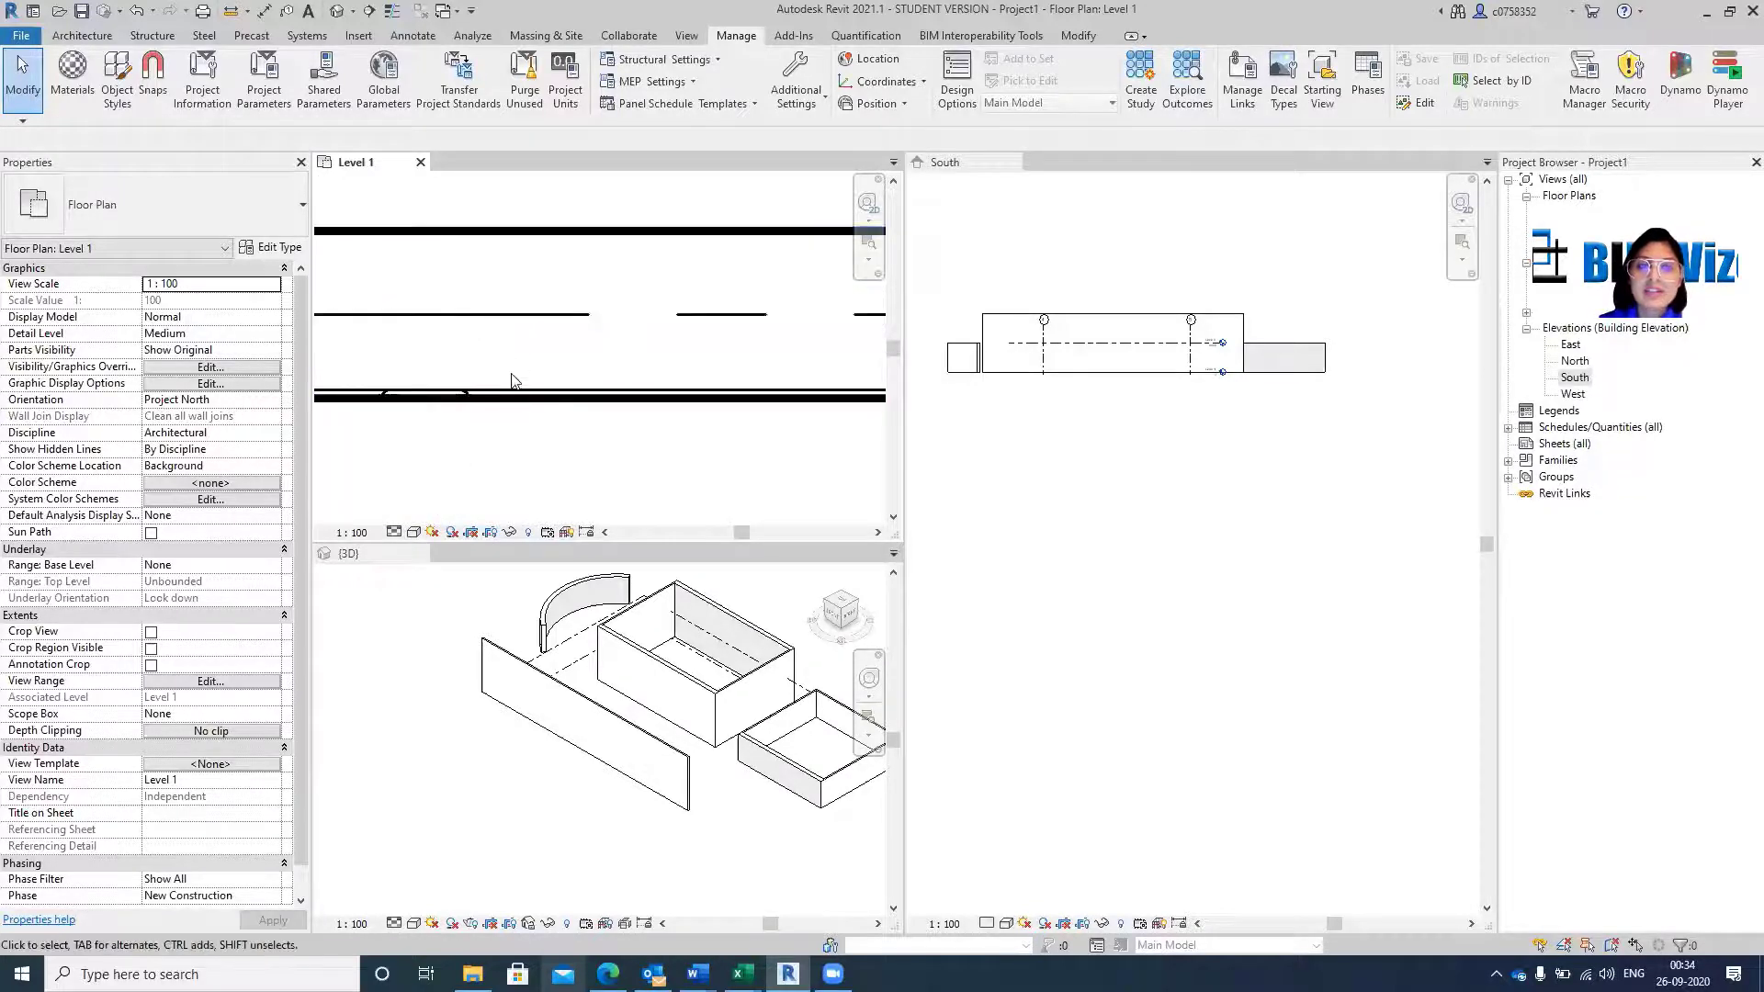
Set the Level 1 floor plan's detail level to Fine and turn on Thin Lines around the wall's finish layers.
click(395, 533)
click(404, 513)
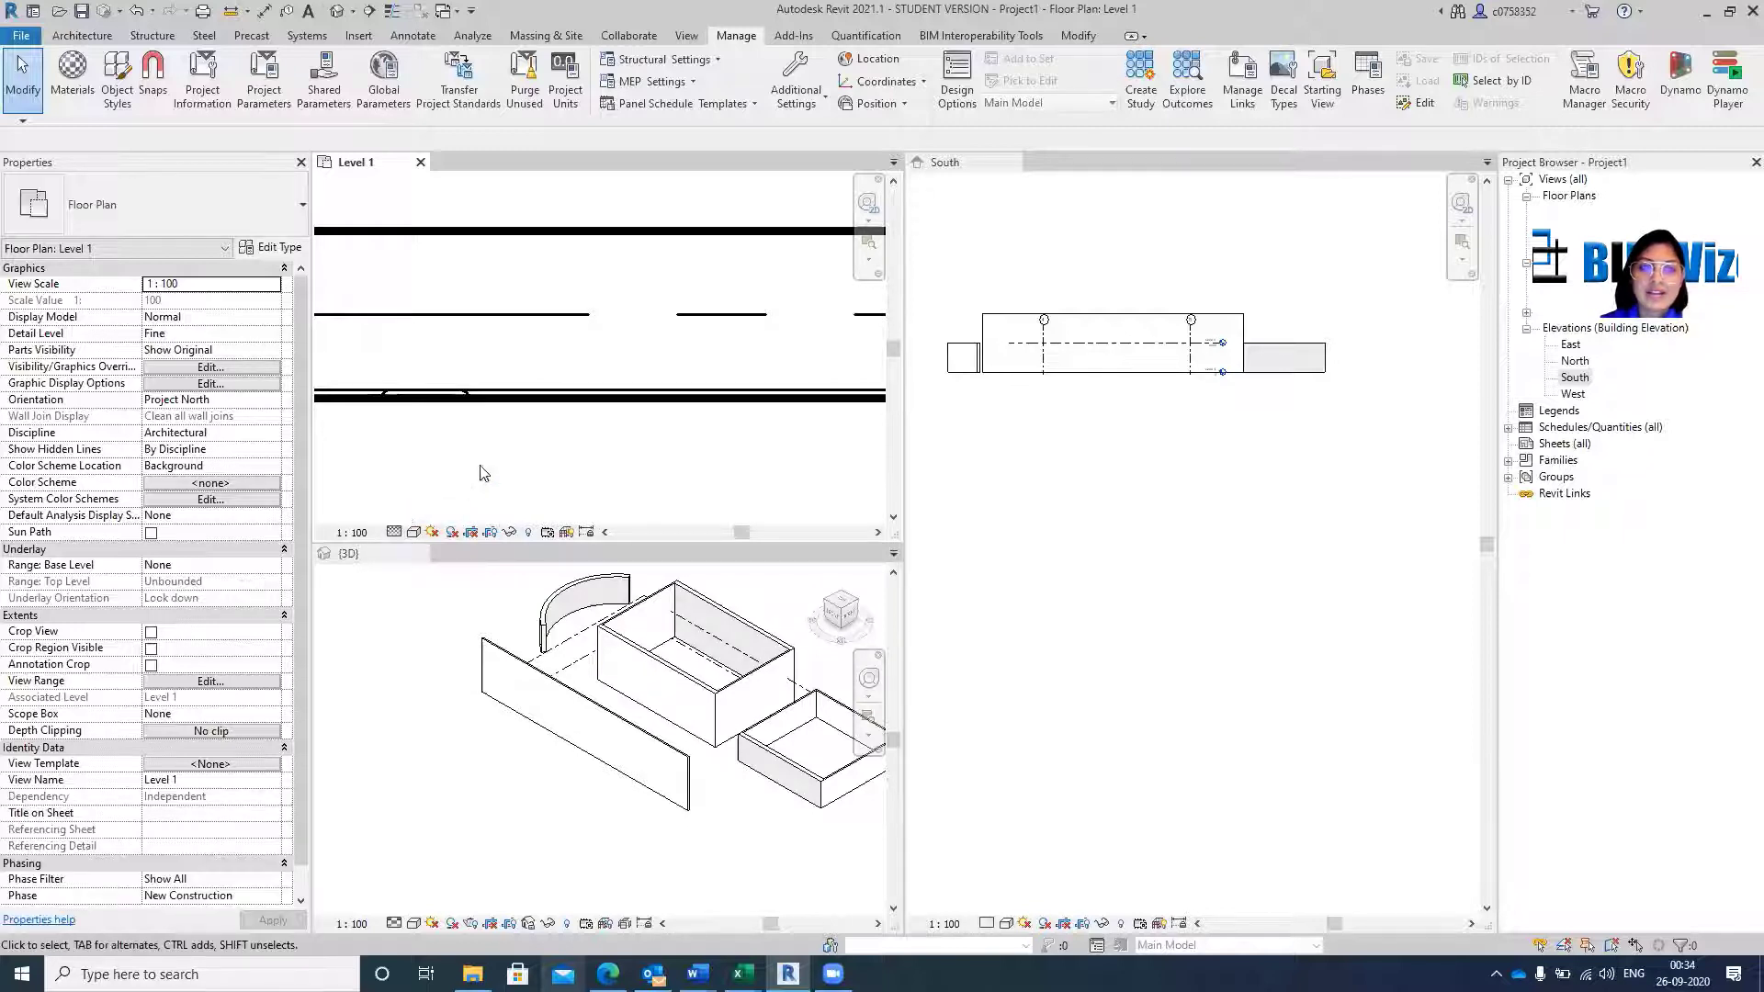
scroll(511, 422, up, 4)
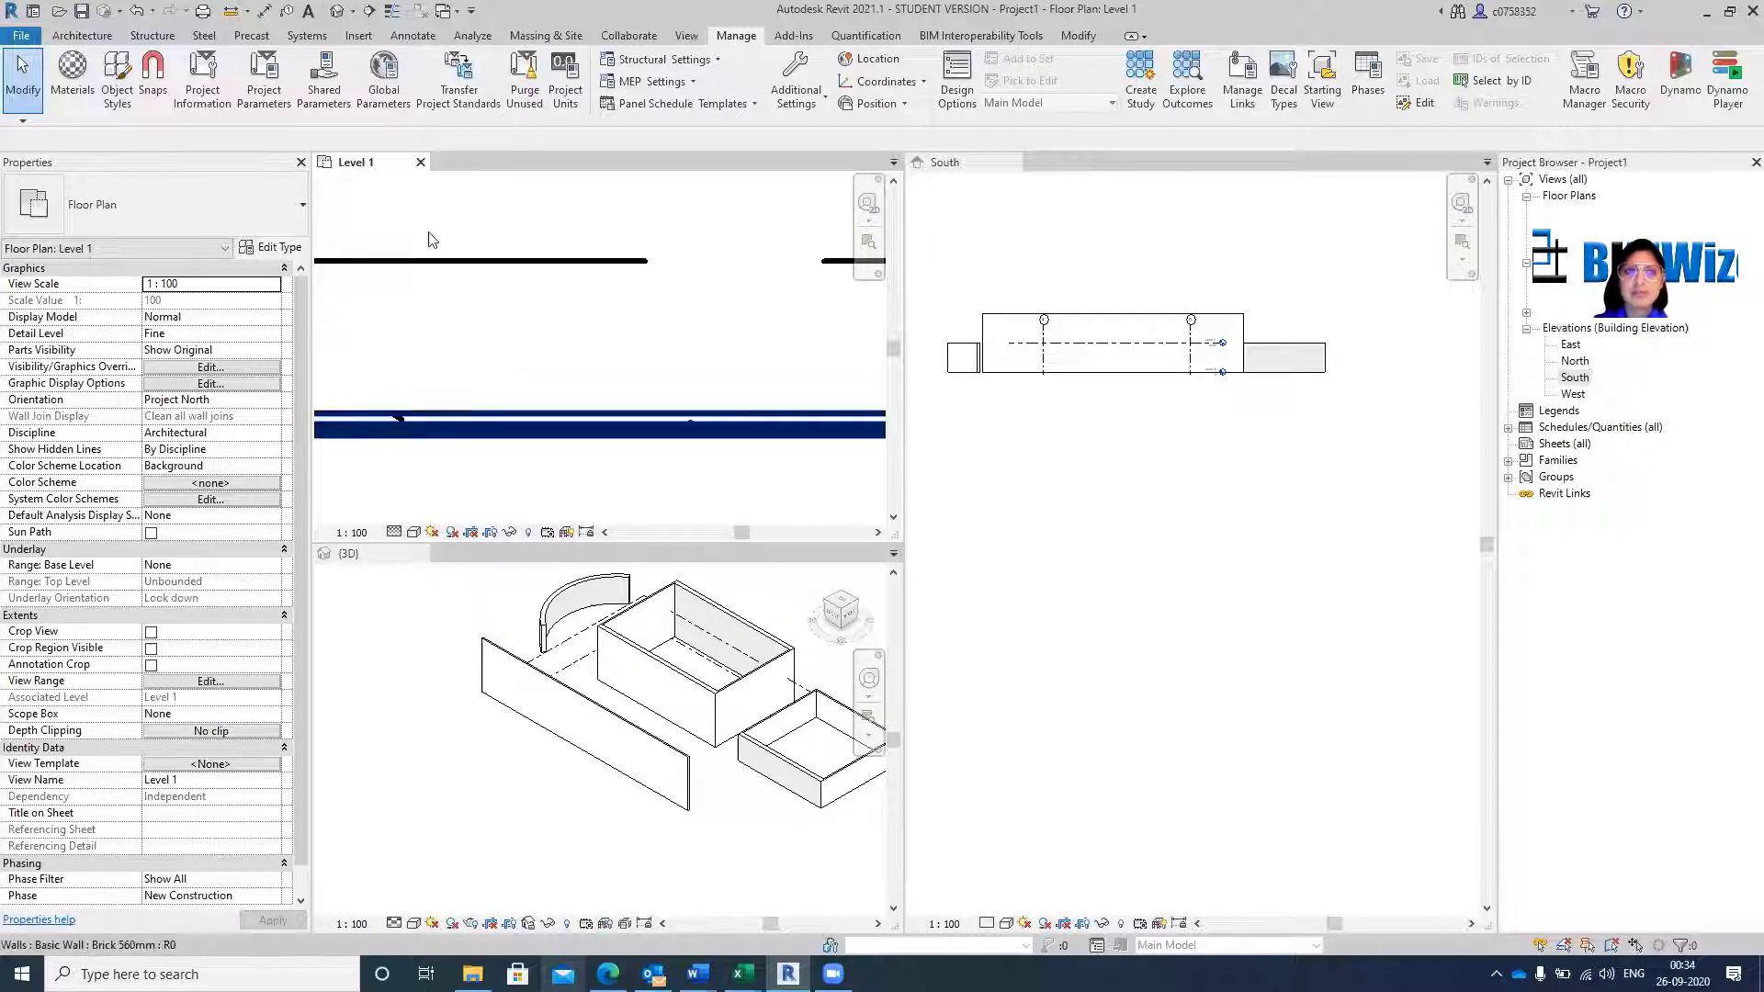
click(390, 11)
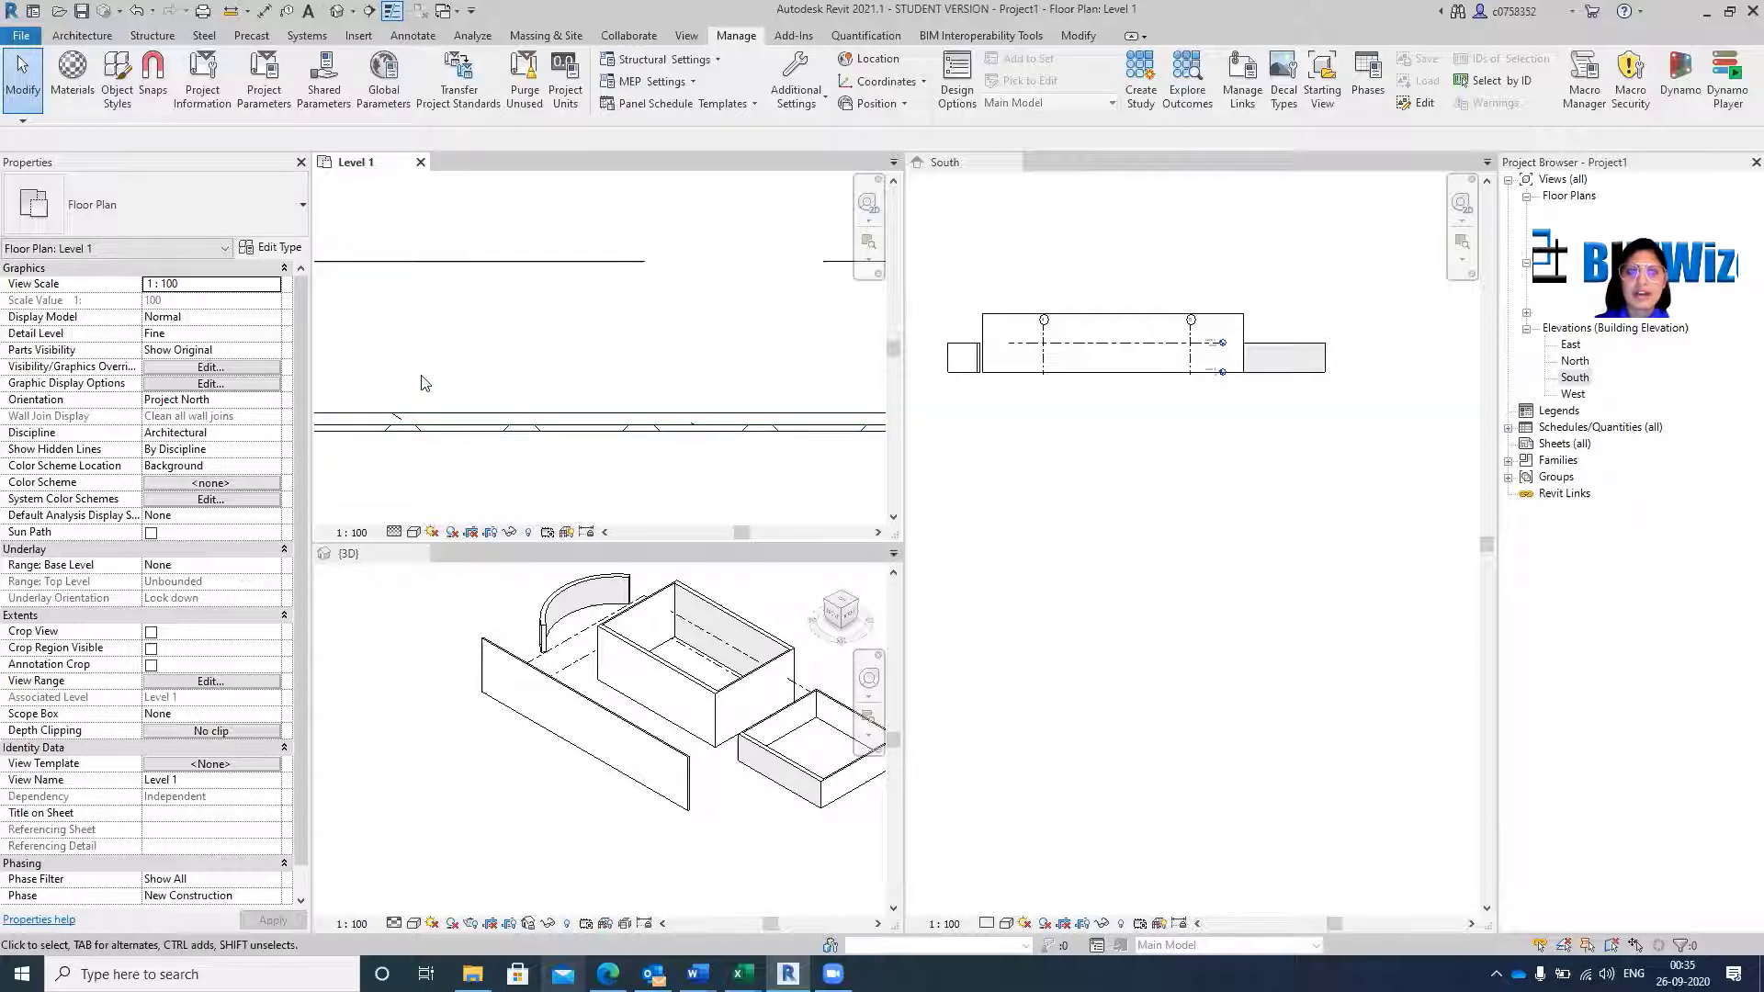
Examine the north wall's layers up close with the Thin Lines display, and review the overall wall layout in the Level 1 plan.
scroll(430, 432, up, 1)
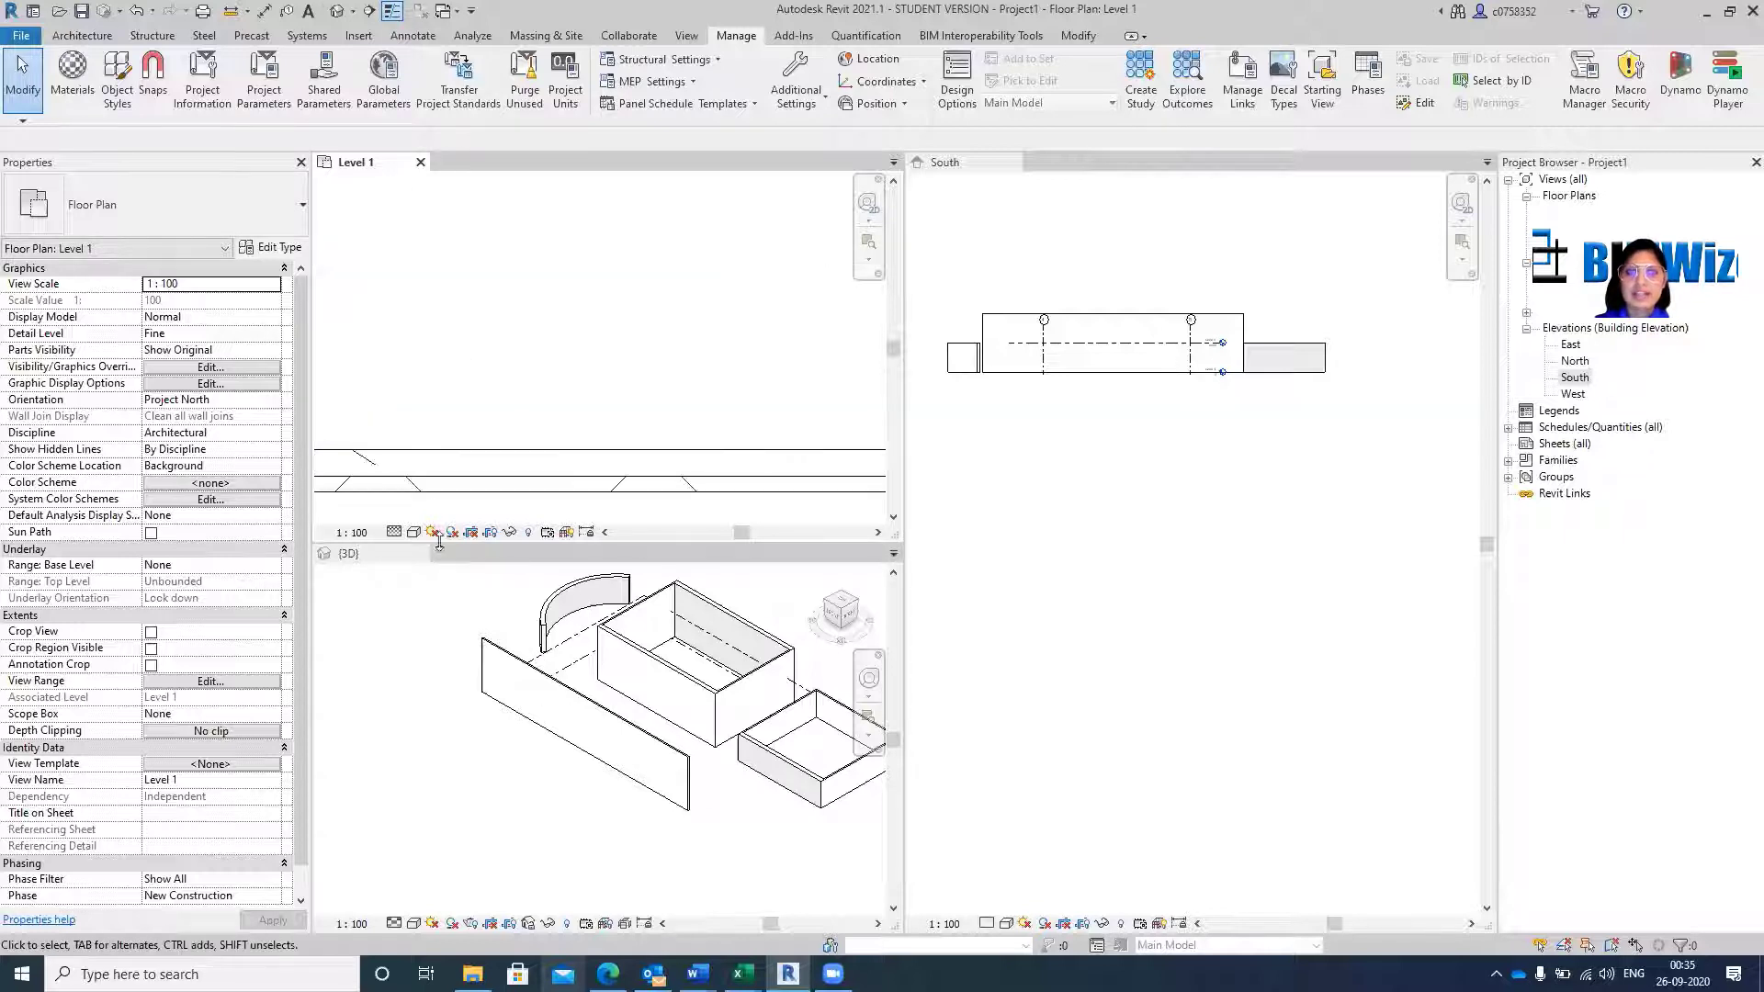
click(394, 11)
scroll(628, 267, down, 5)
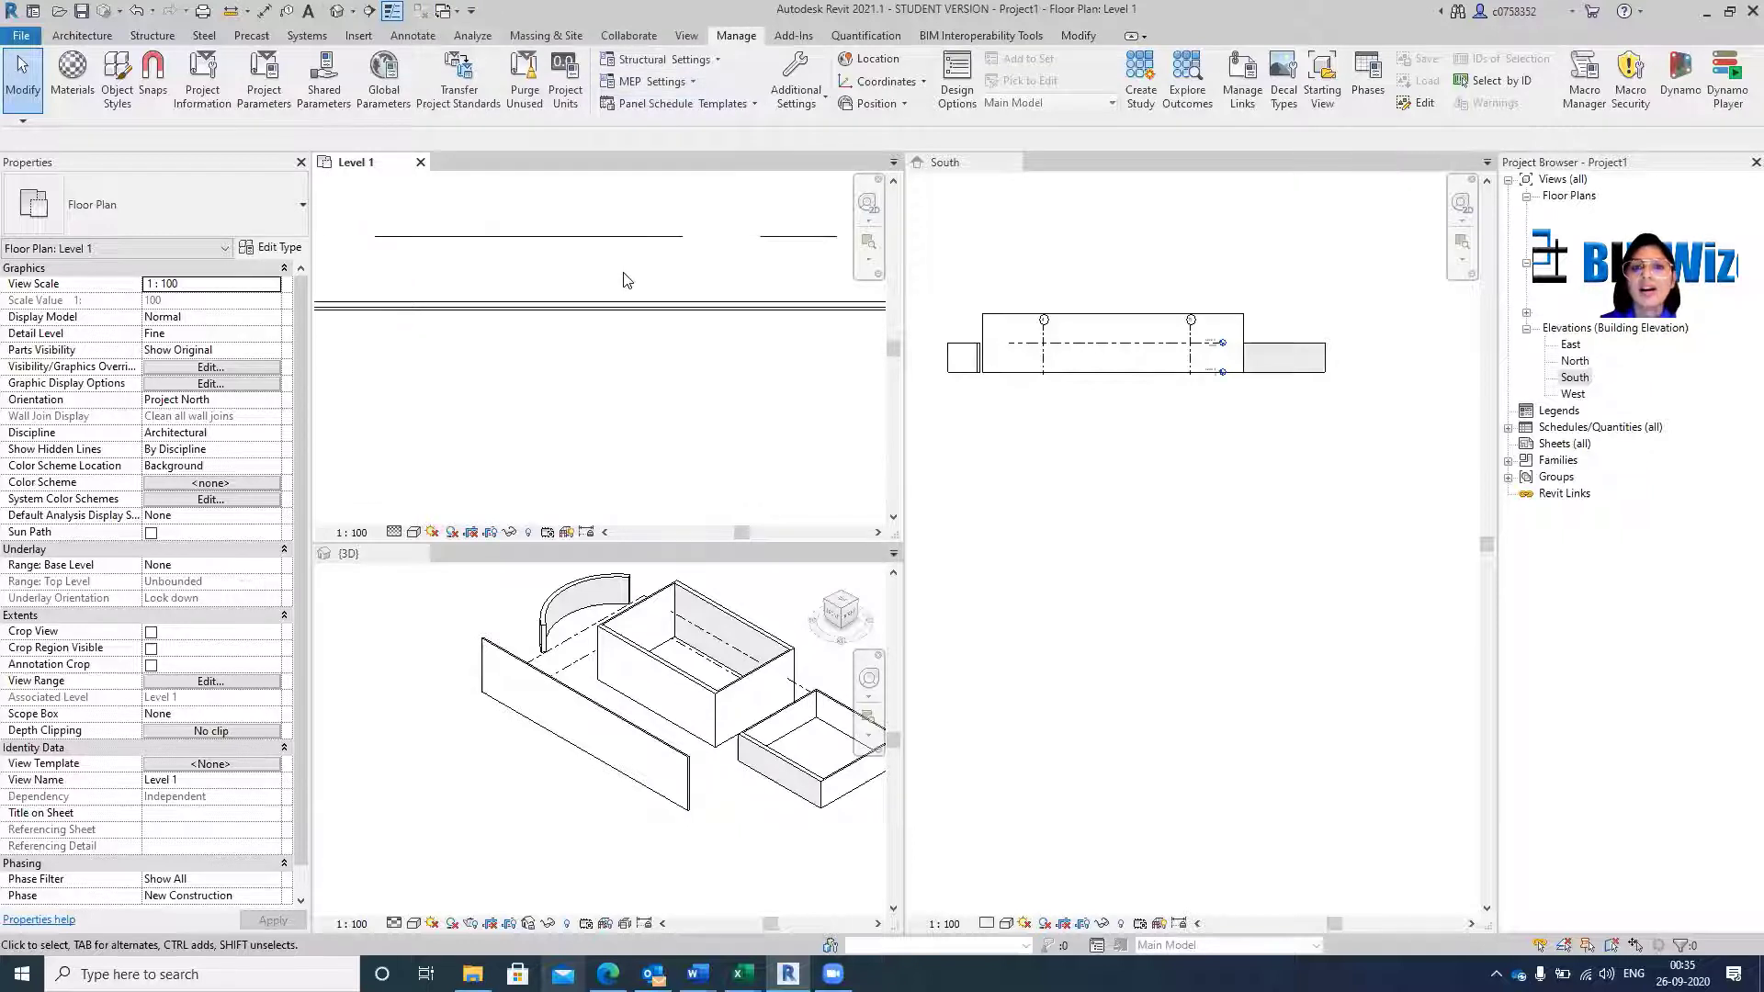
scroll(602, 273, down, 2)
scroll(643, 338, down, 6)
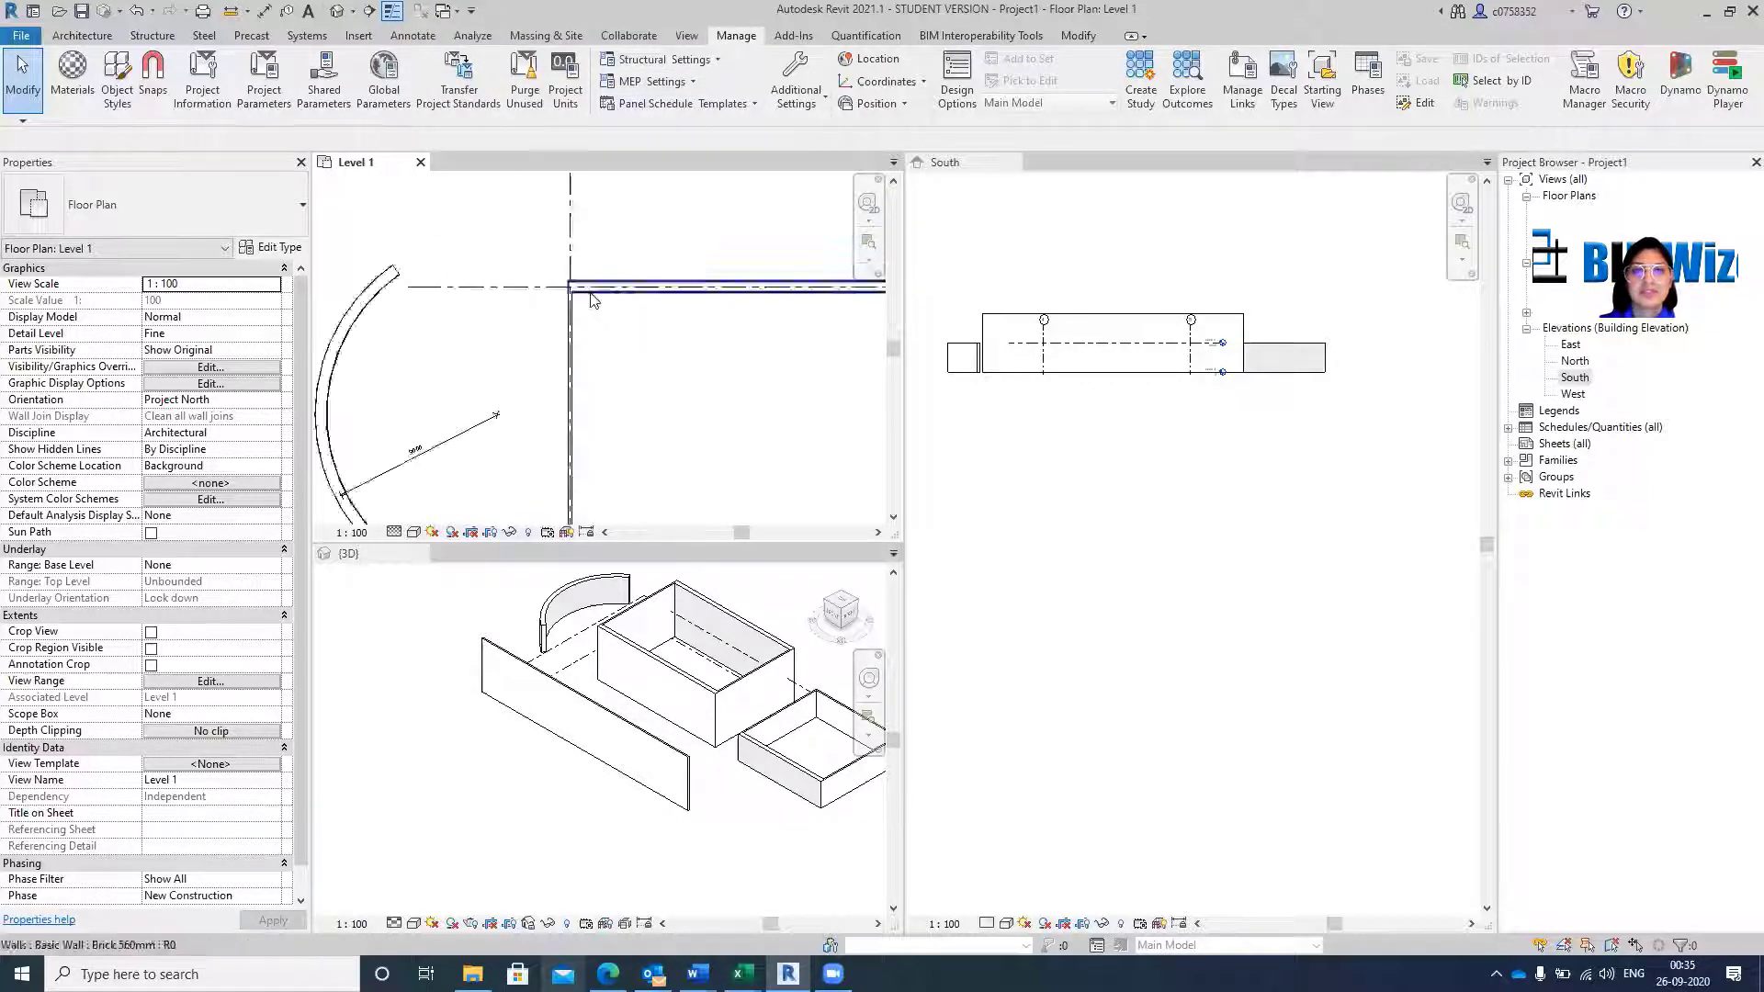
scroll(634, 453, up, 2)
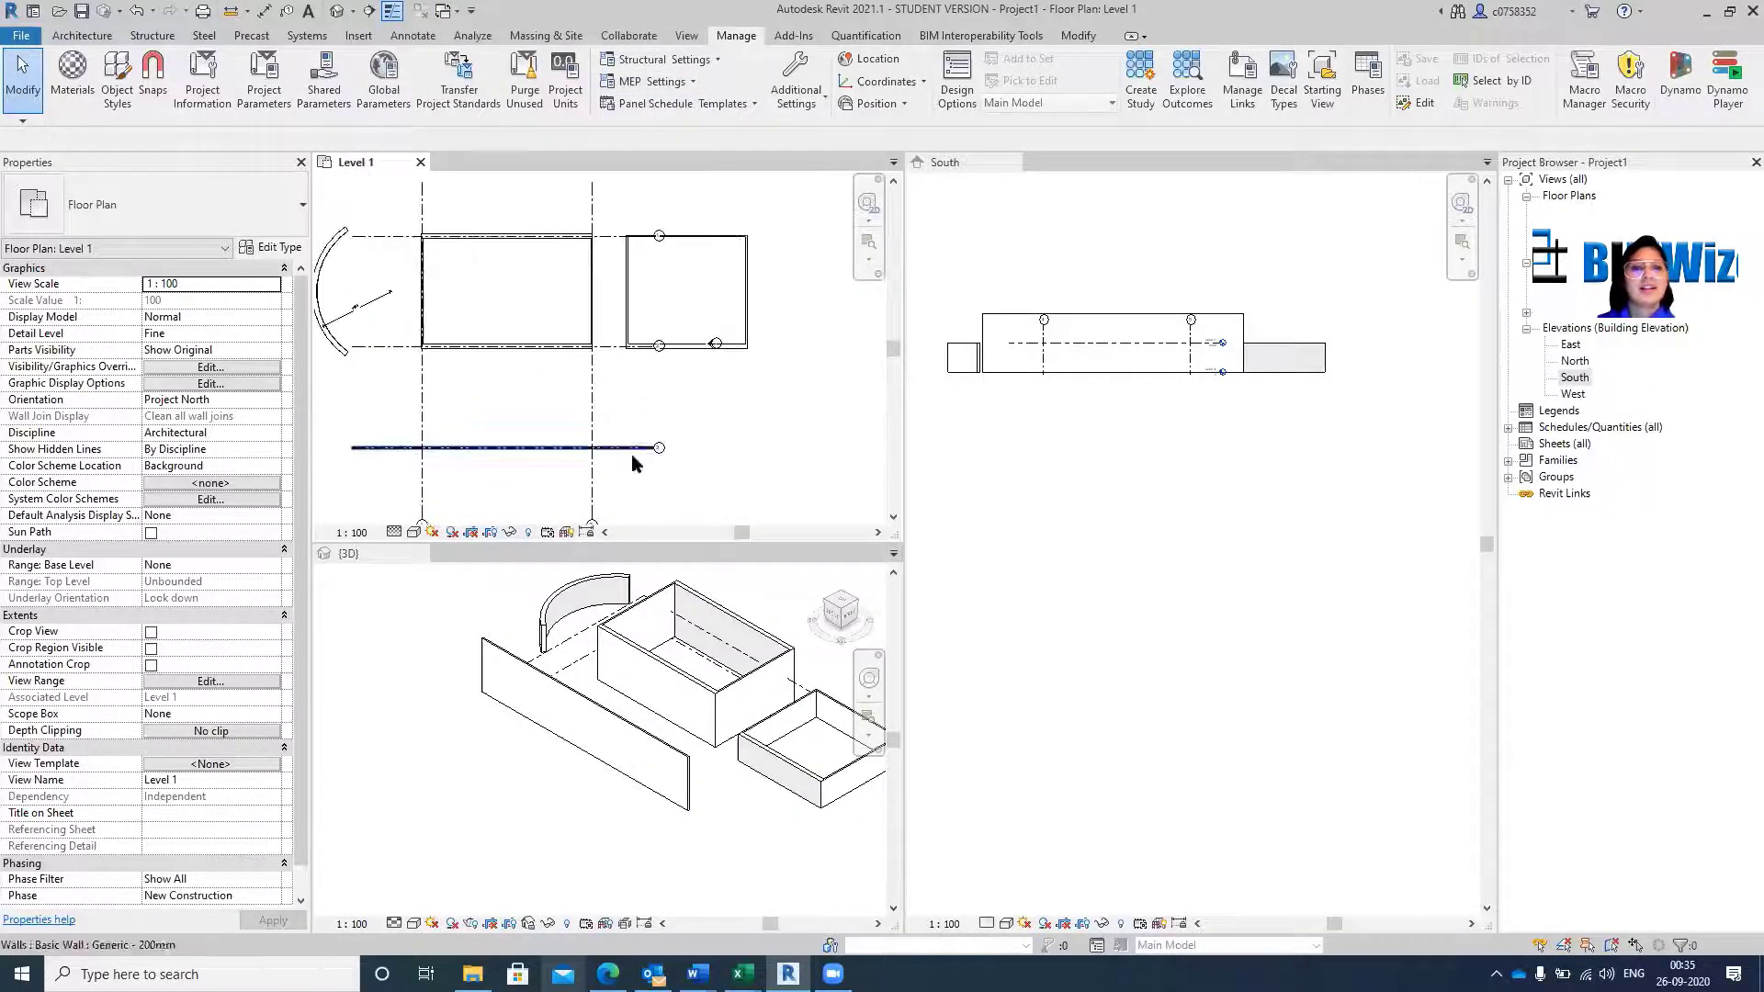
middle_drag(633, 453, 756, 260)
scroll(568, 353, up, 2)
scroll(569, 350, down, 2)
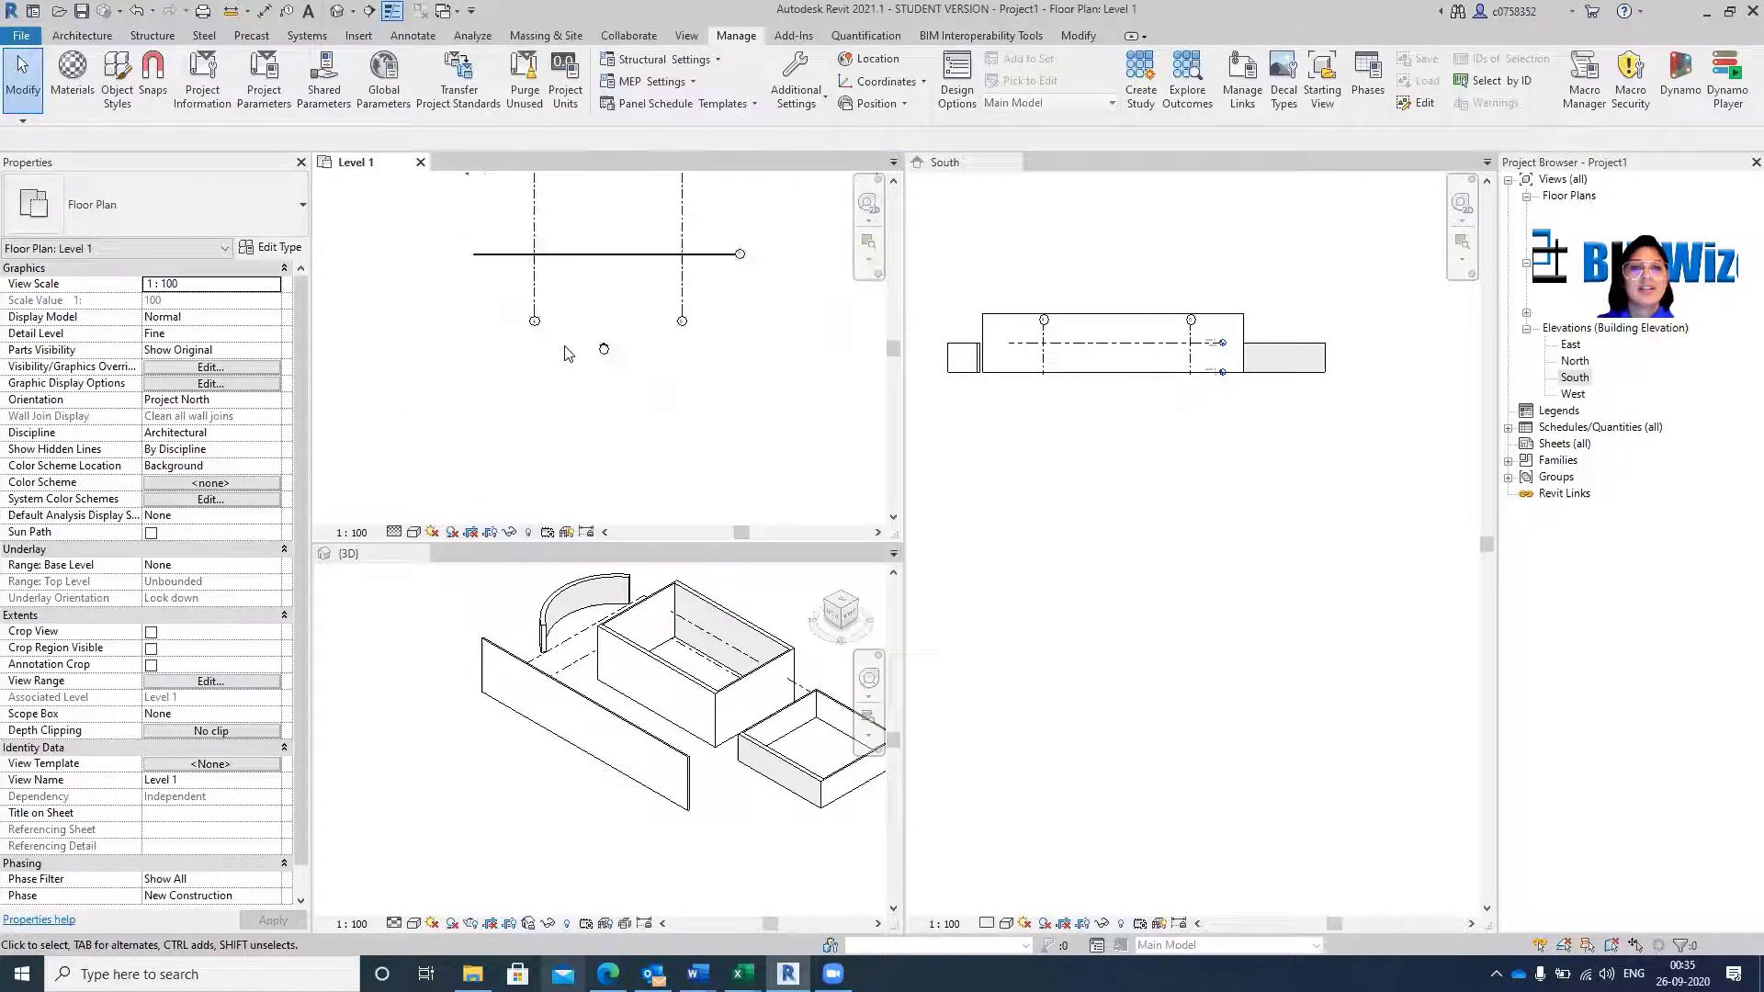
scroll(571, 412, down, 3)
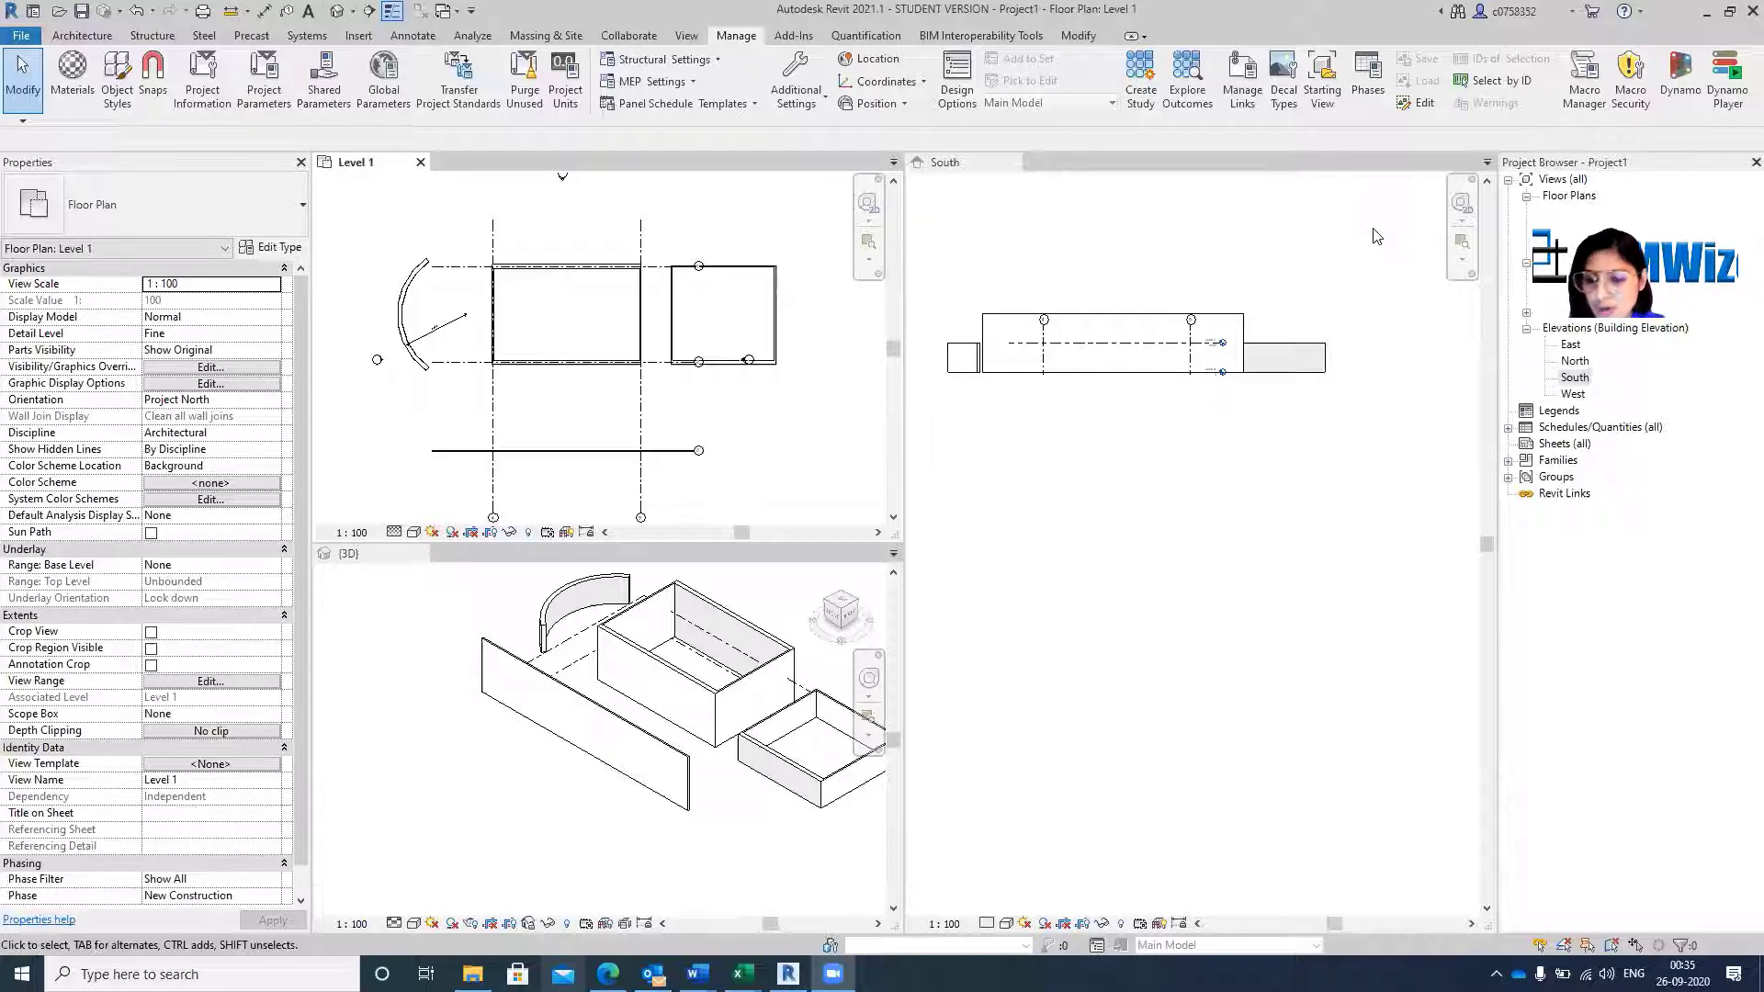
Delete the east and west walls of the smaller, eastern rectangular enclosure in the Level 1 plan.
click(1075, 506)
scroll(427, 755, up, 3)
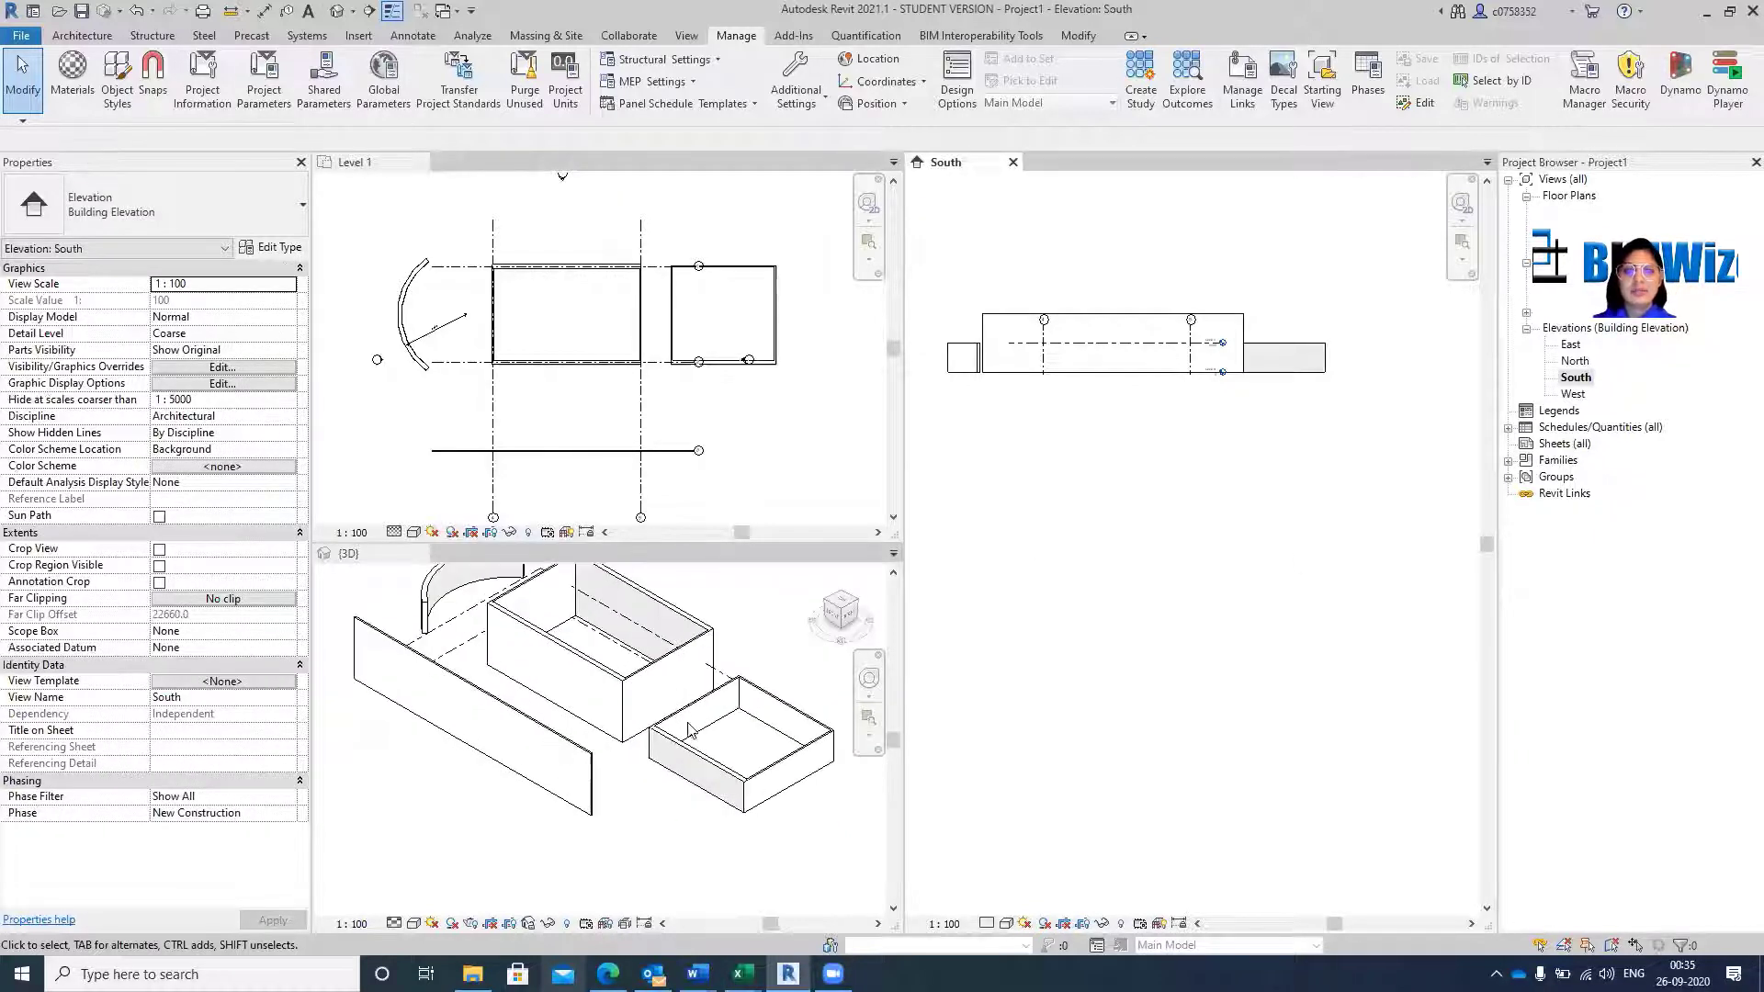
scroll(641, 811, down, 3)
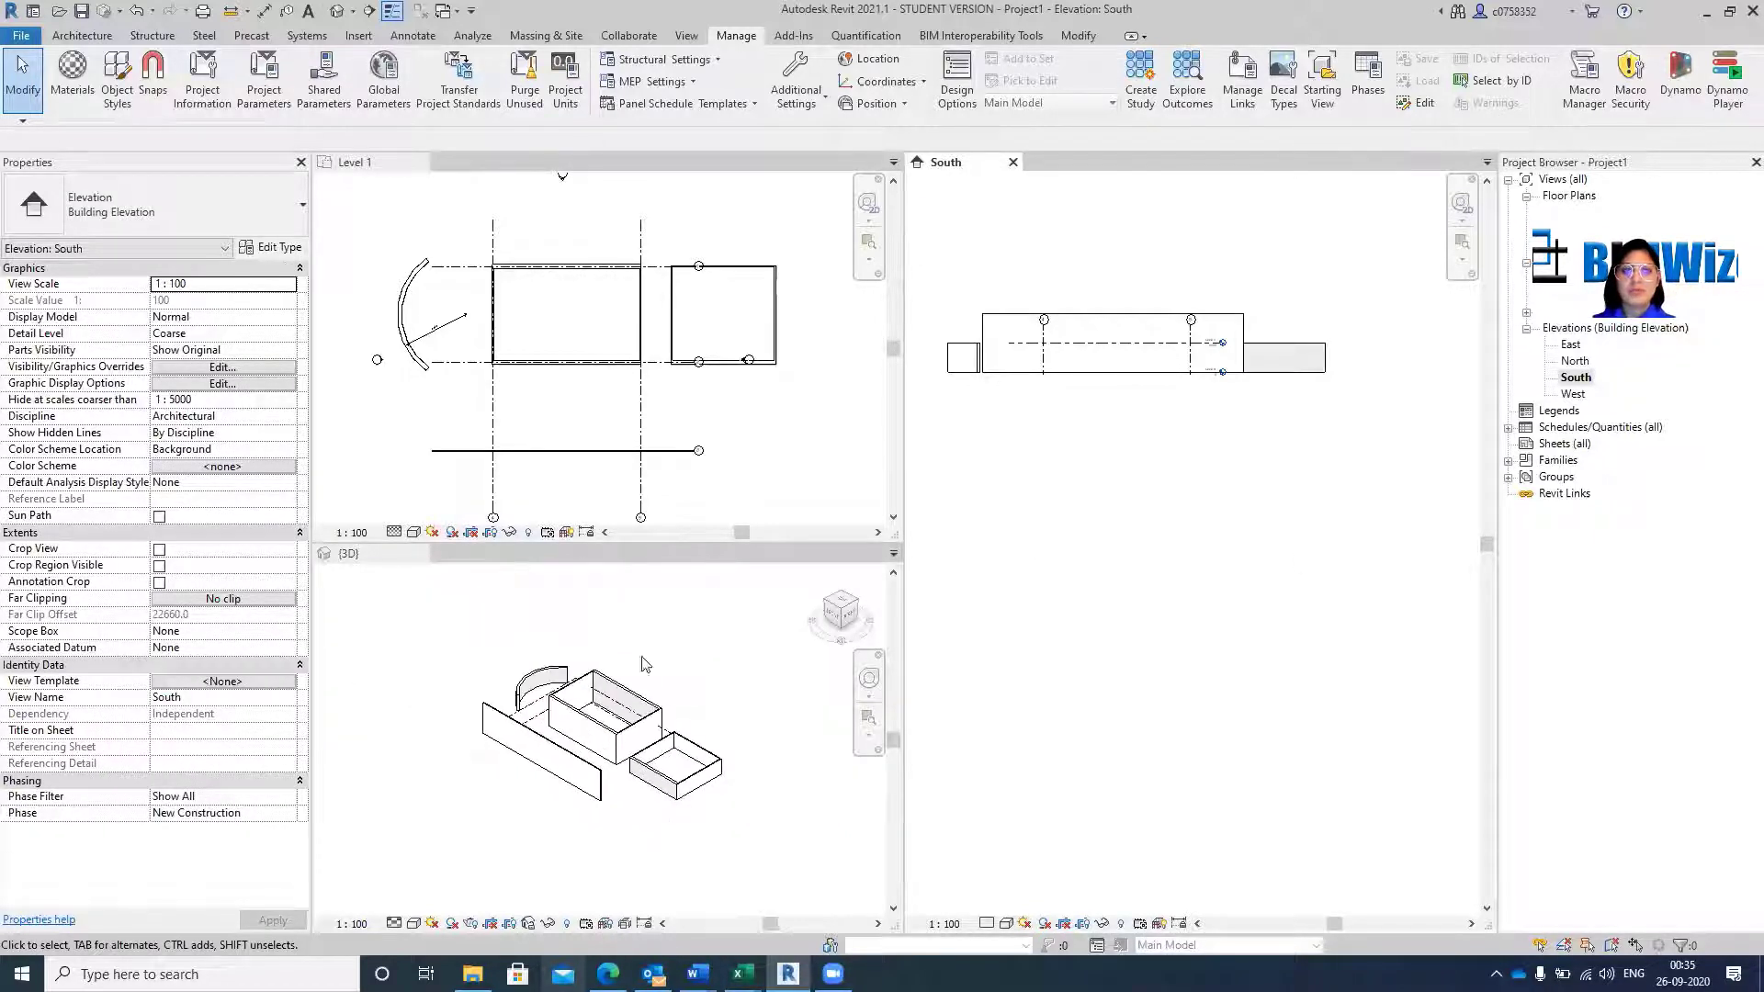
click(479, 250)
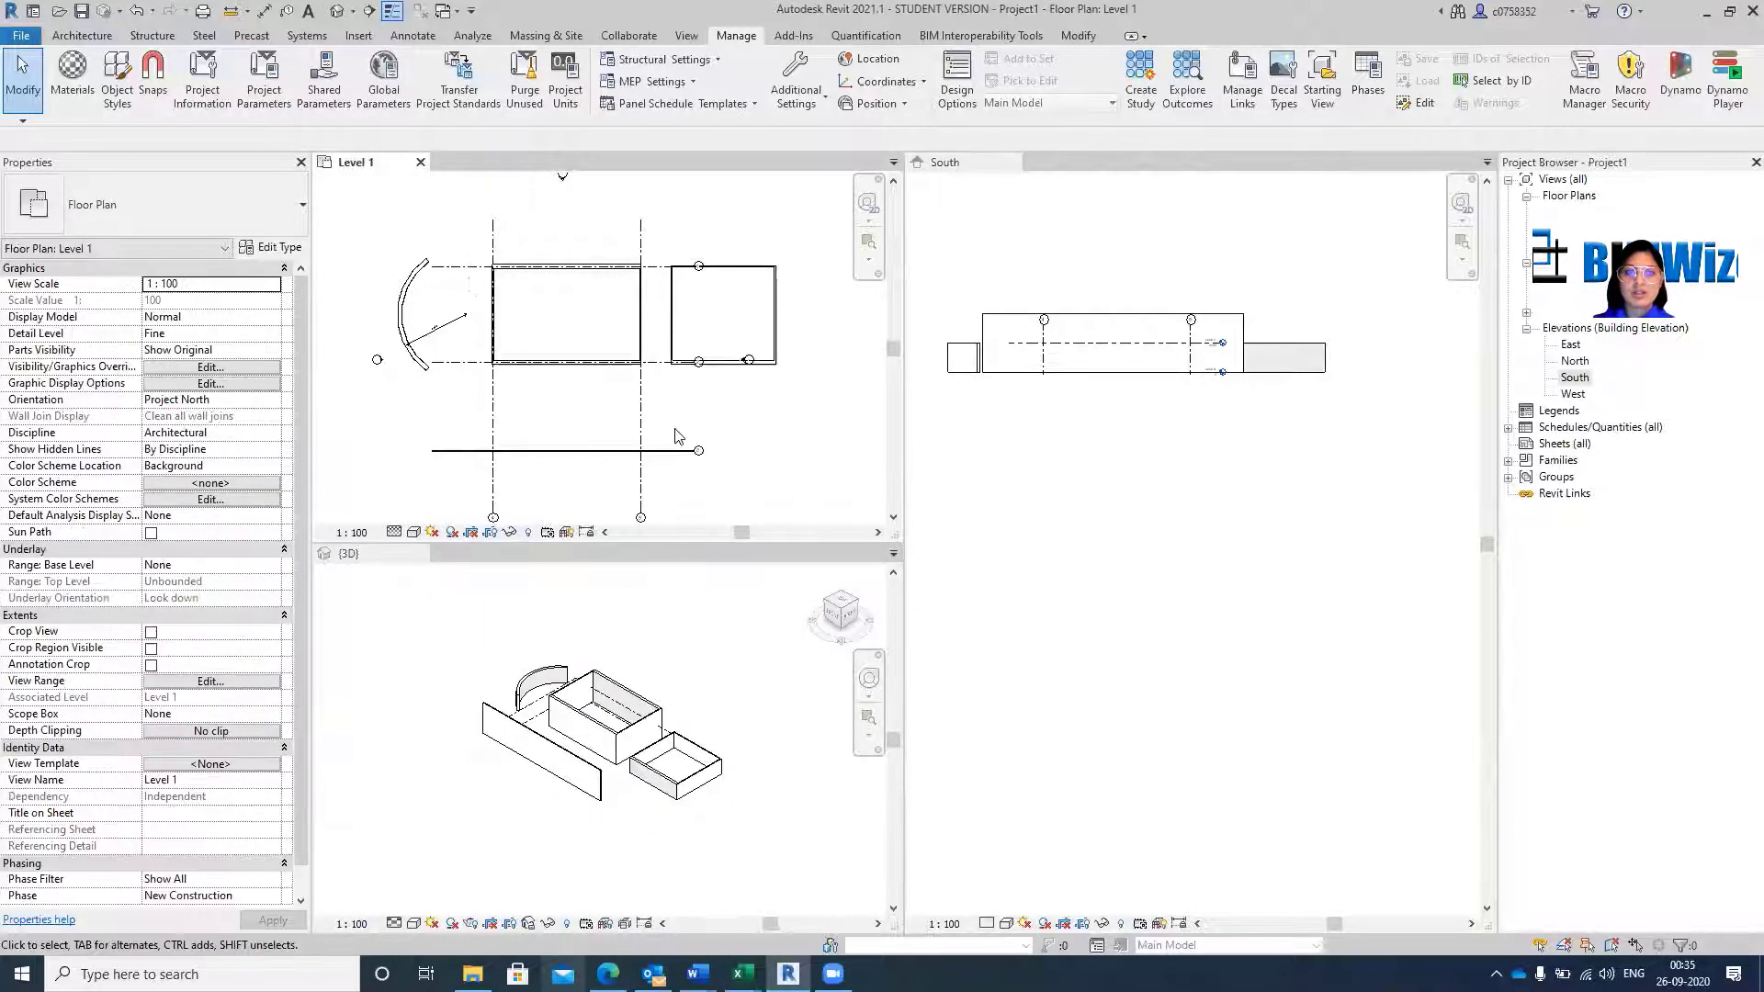
click(779, 306)
key(Delete)
drag(662, 236, 708, 395)
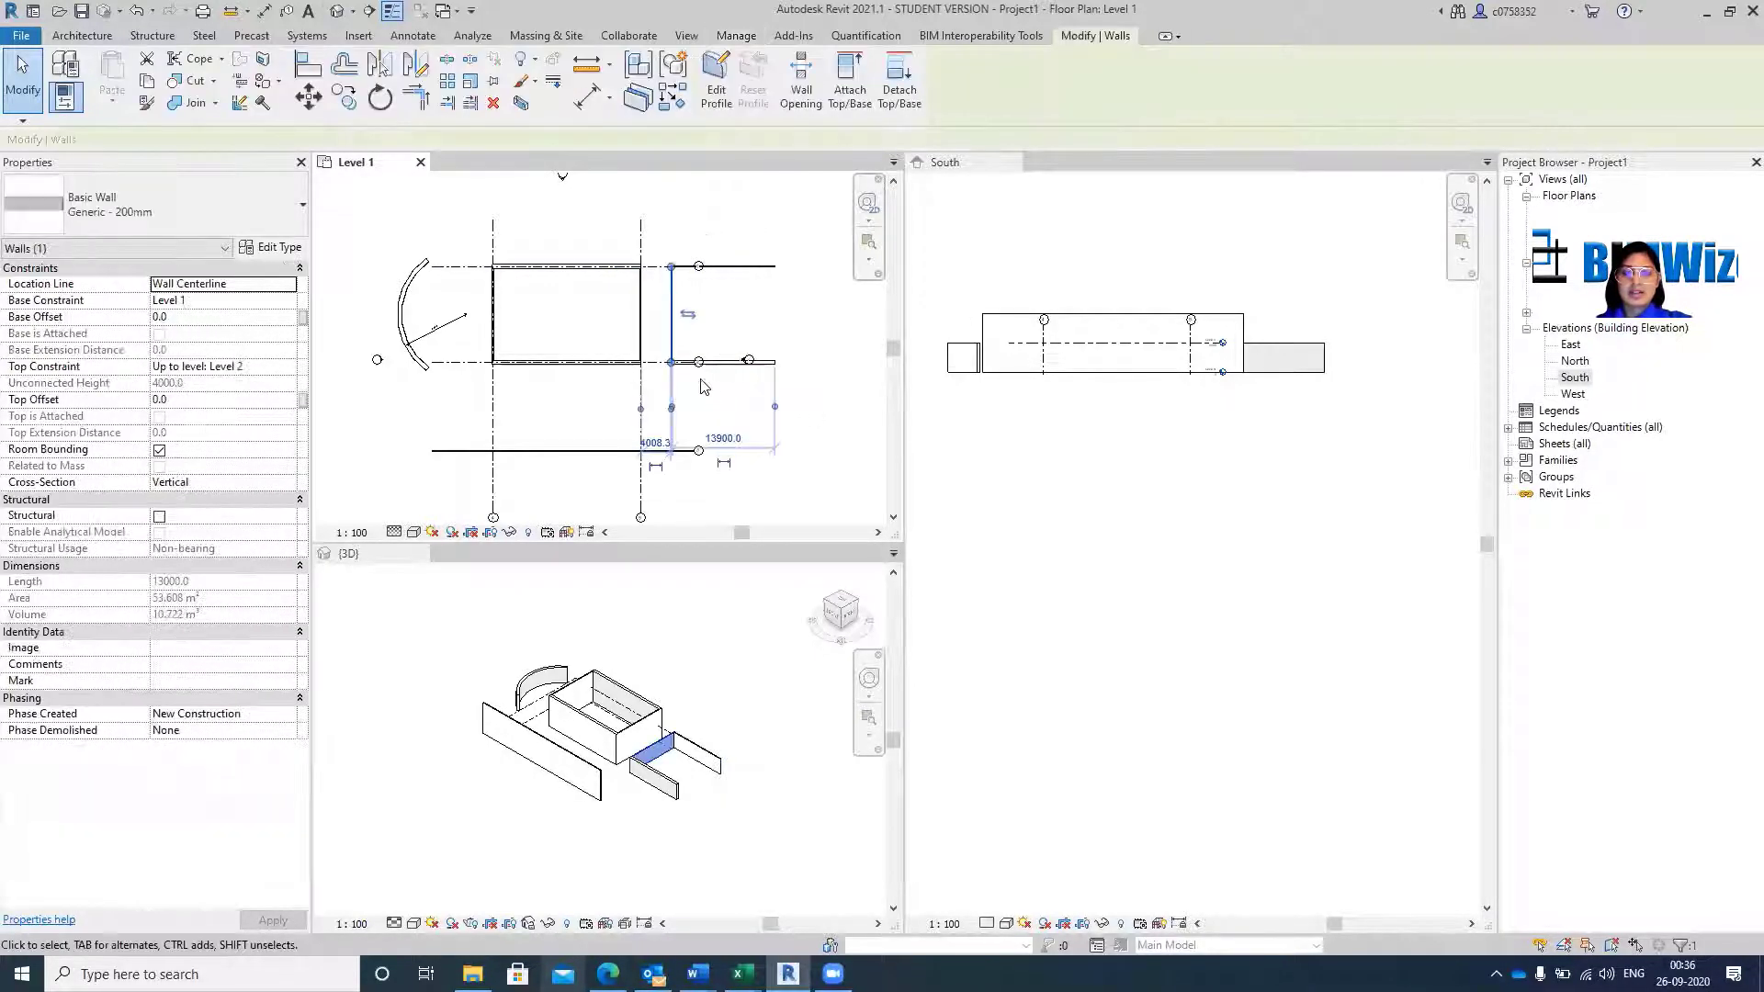
key(Delete)
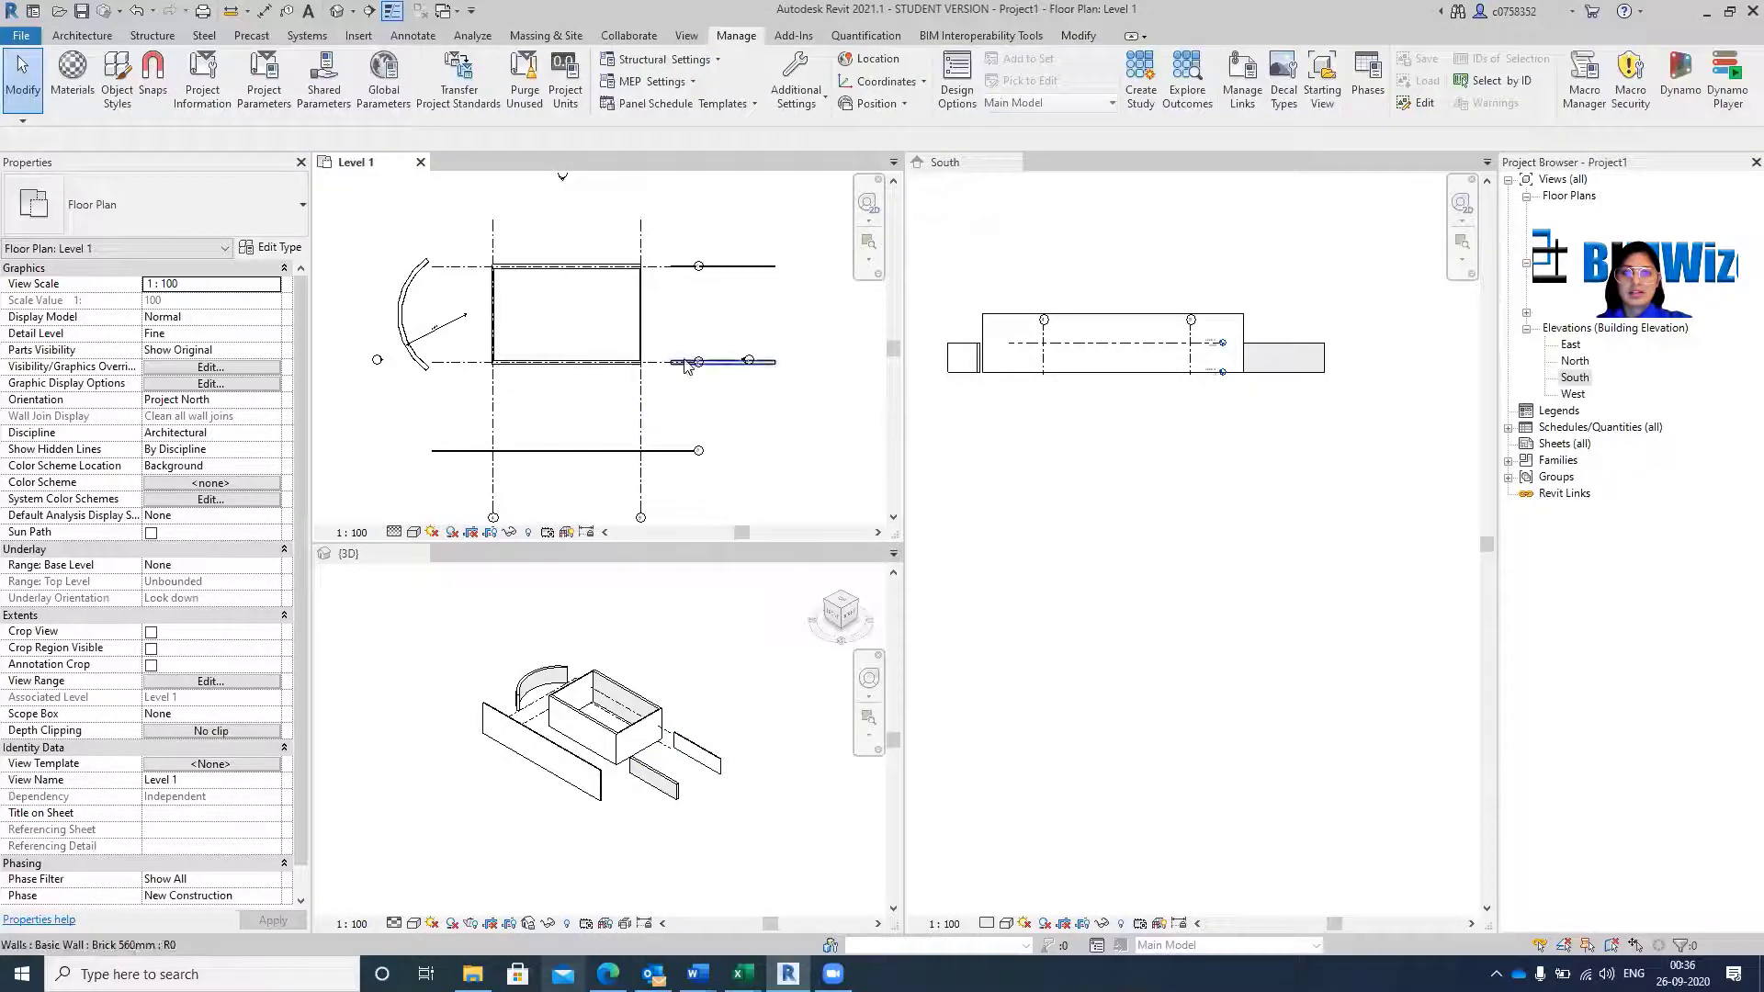
Select all Generic - 200mm wall instances in the entire project and delete them.
click(765, 267)
right_click(765, 267)
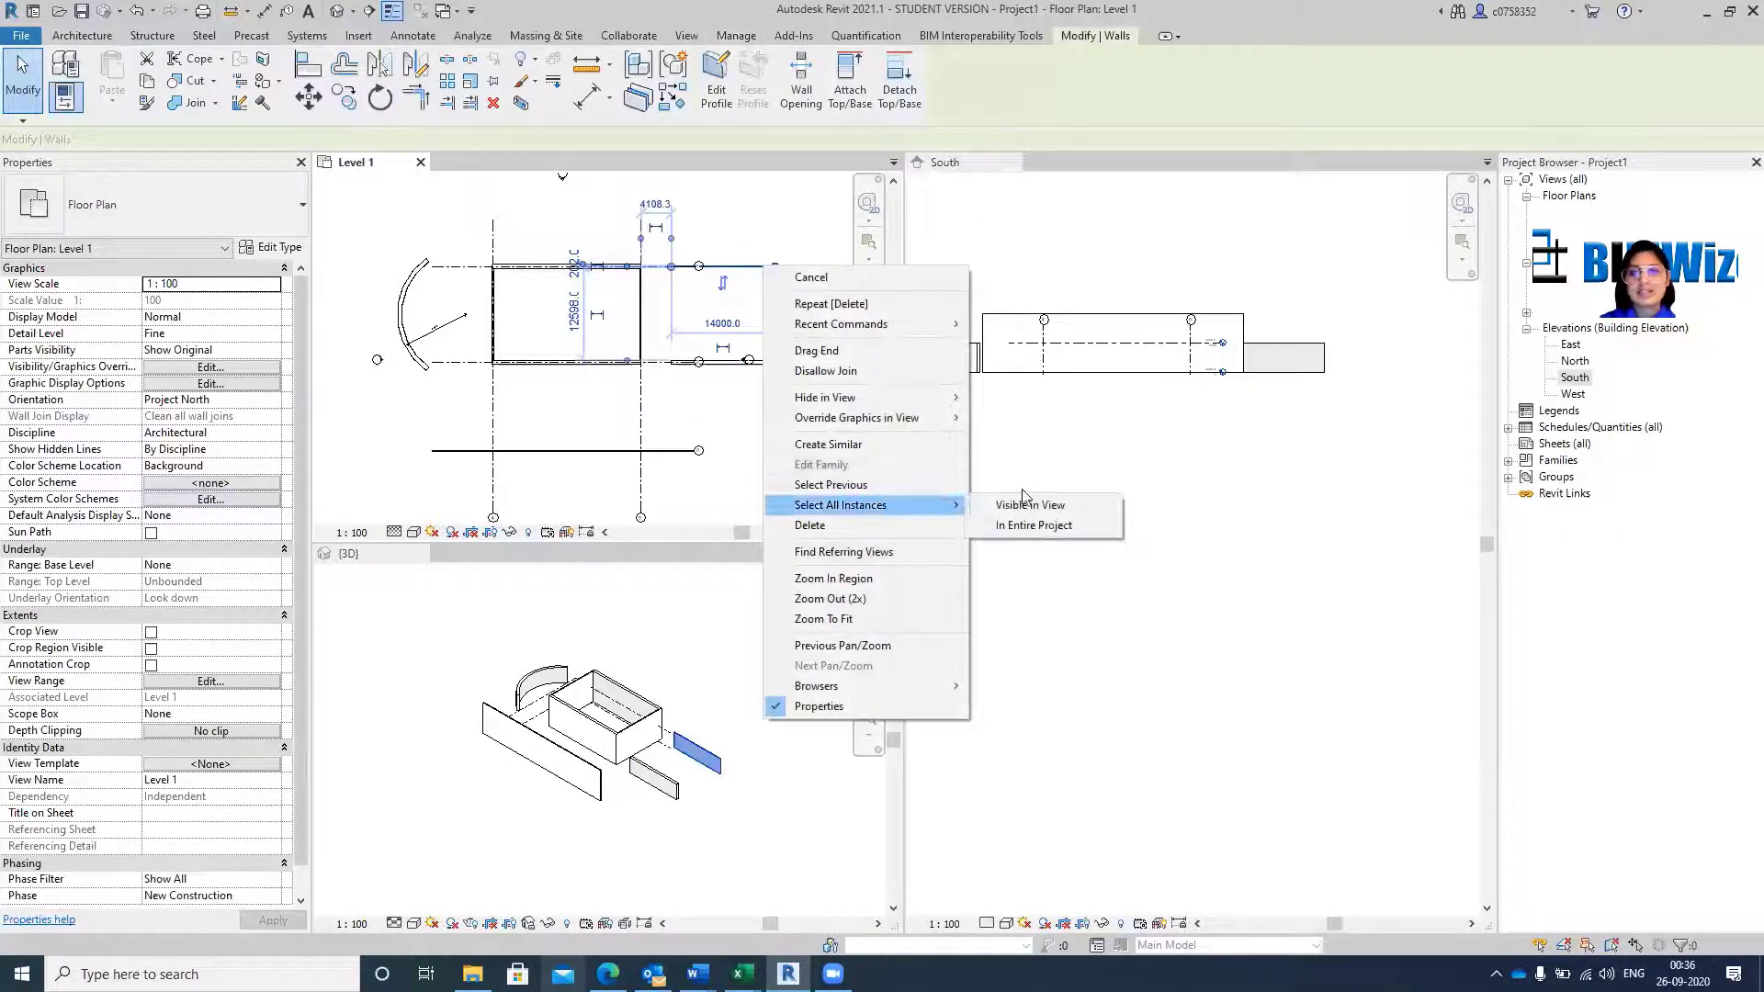
mouse_move(940, 514)
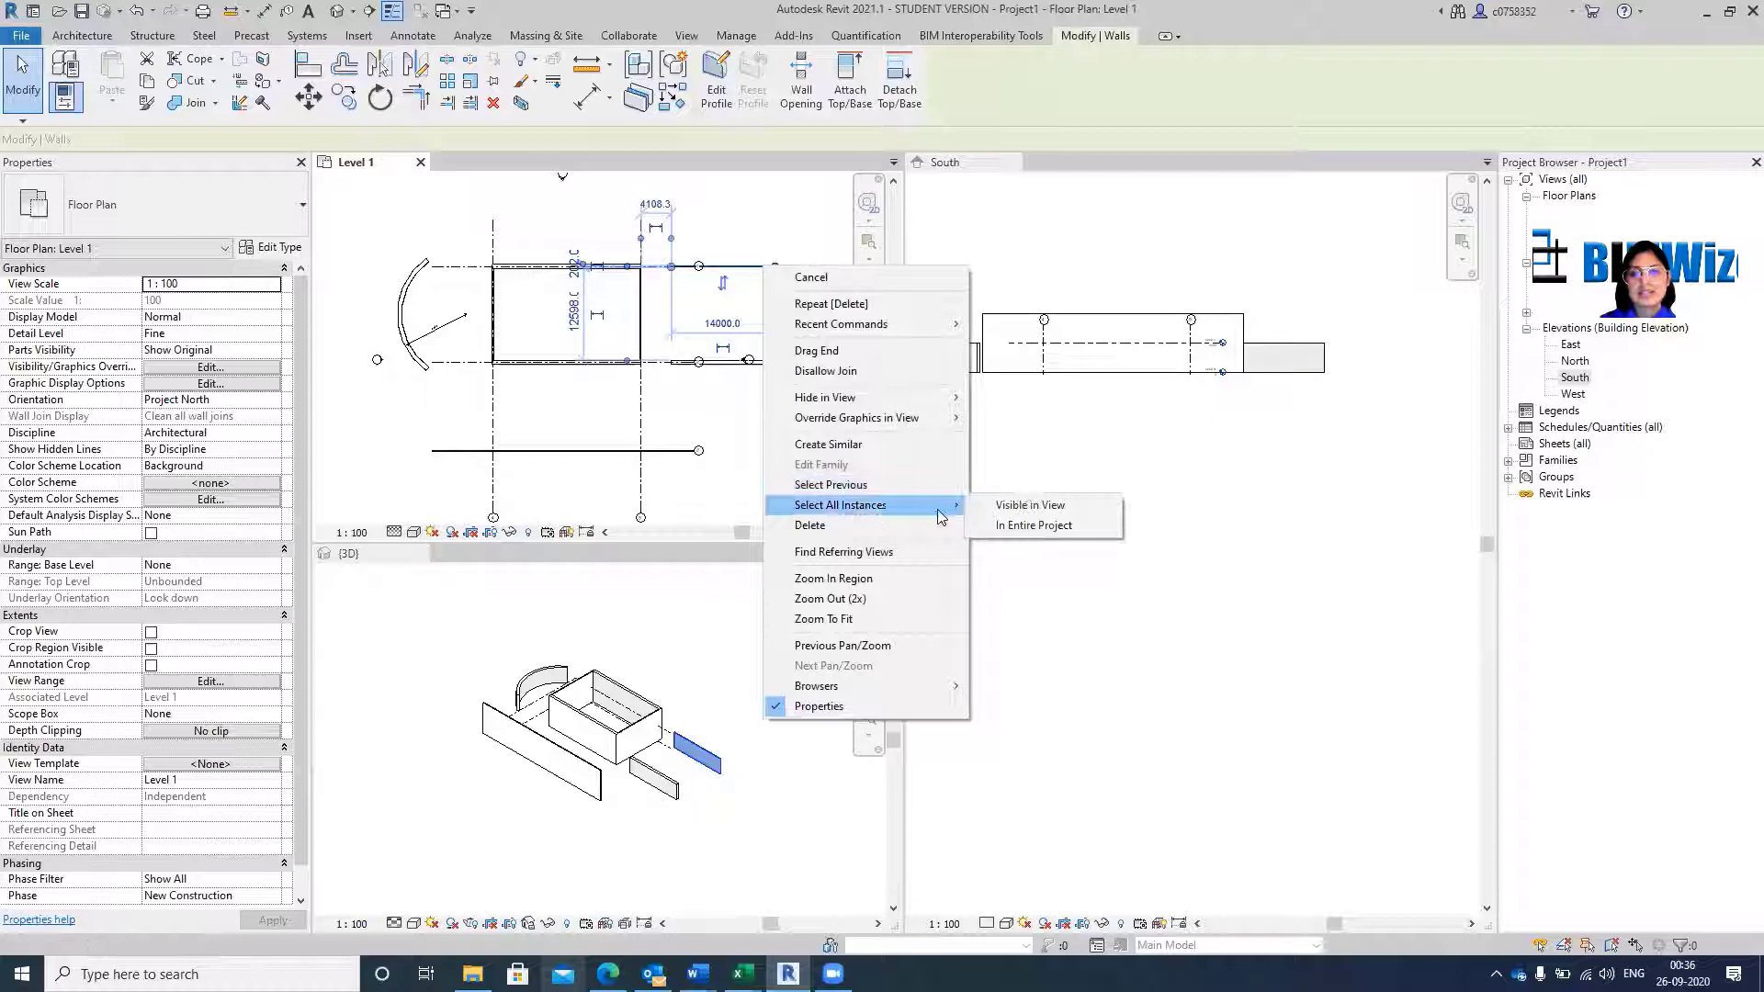
click(1038, 524)
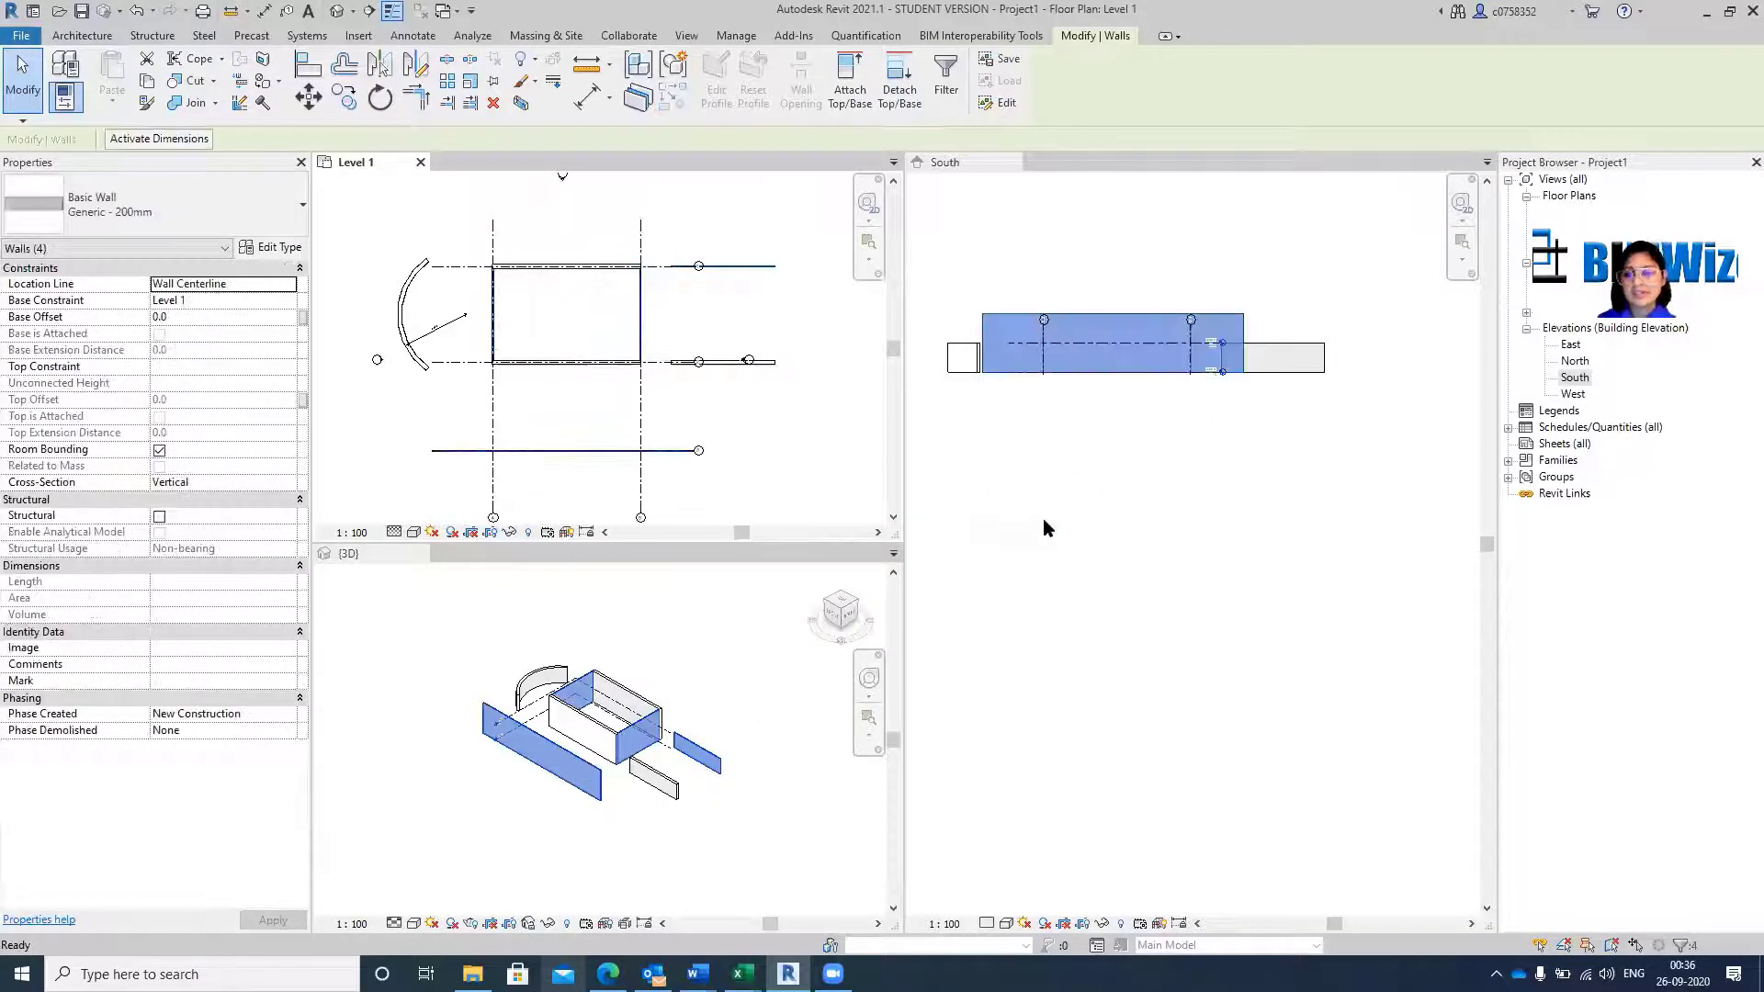
key(Escape)
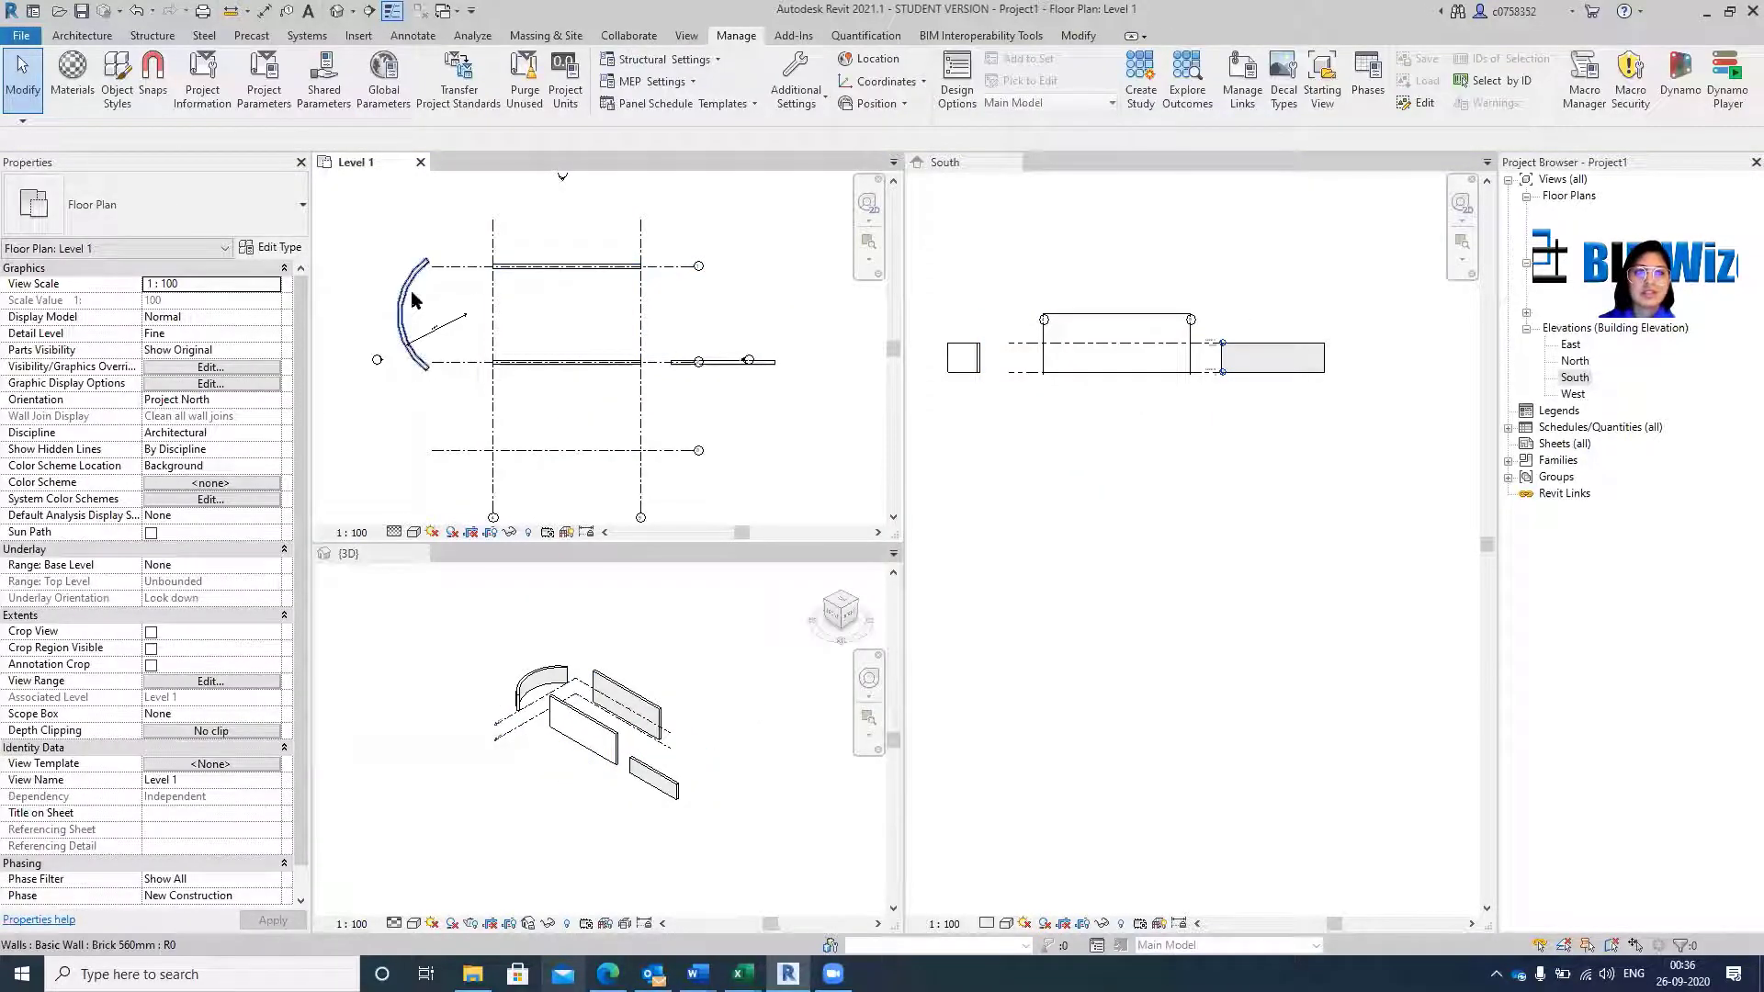
Select all Brick 560mm wall instances in the entire project, starting from the curved wall, and delete them.
click(411, 290)
right_click(411, 293)
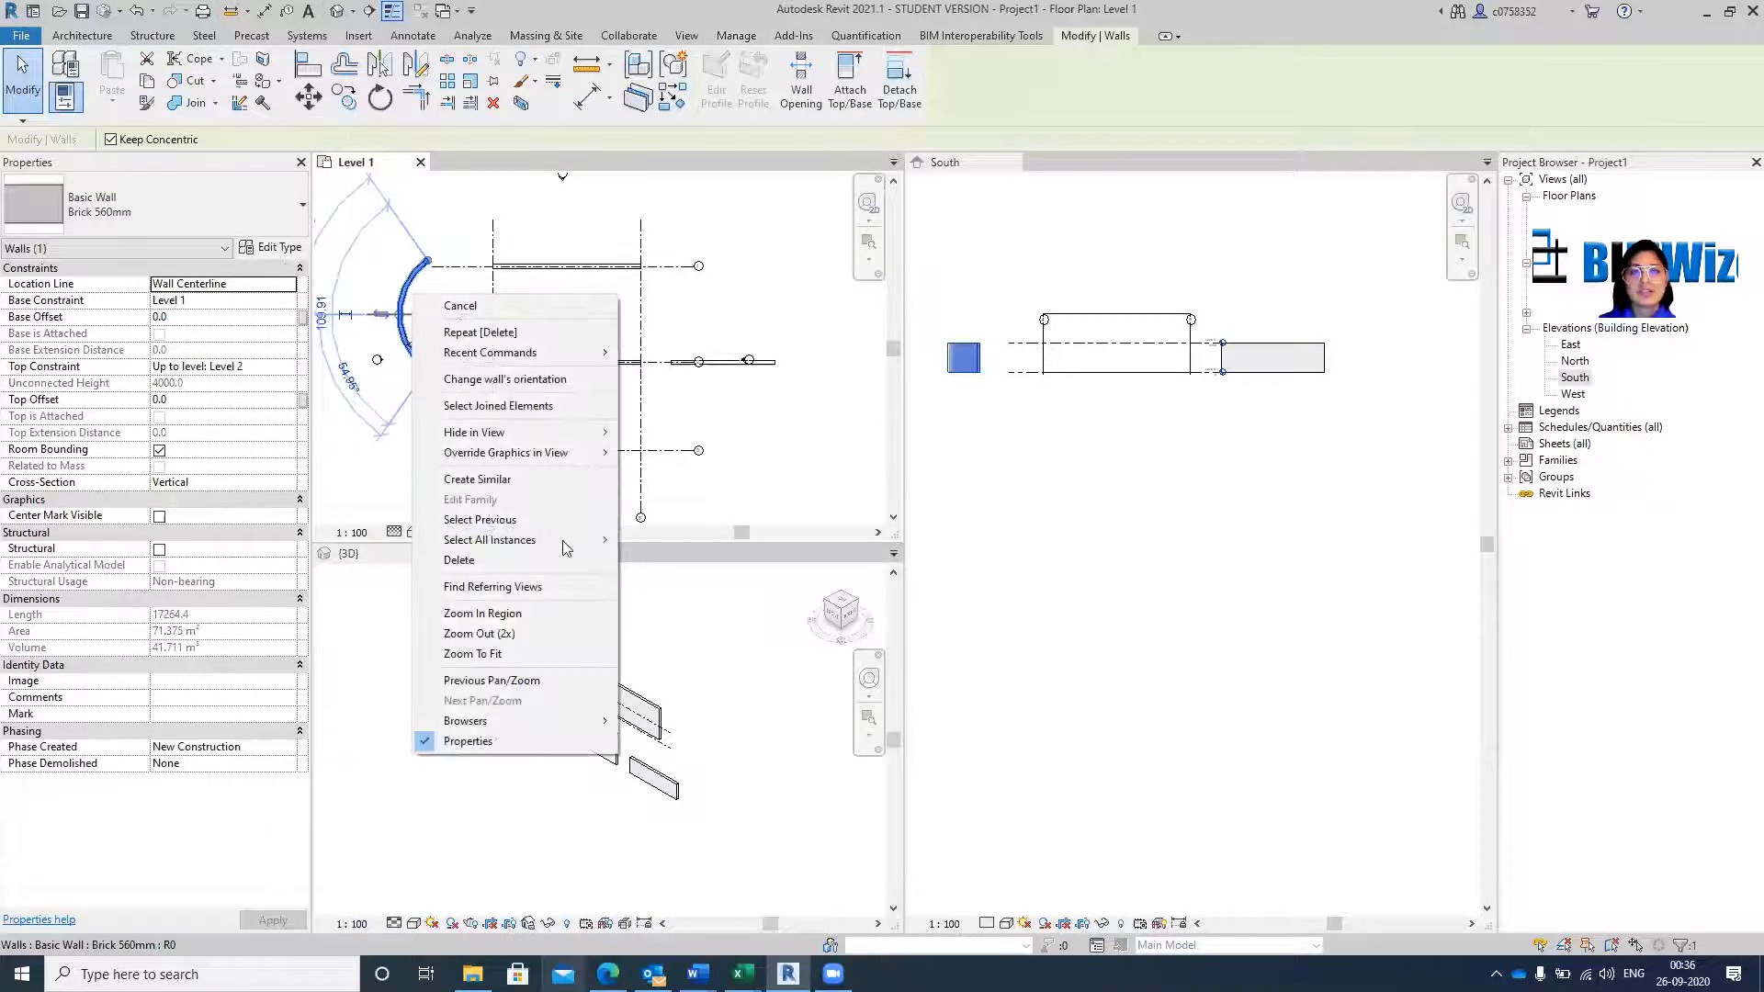
click(701, 554)
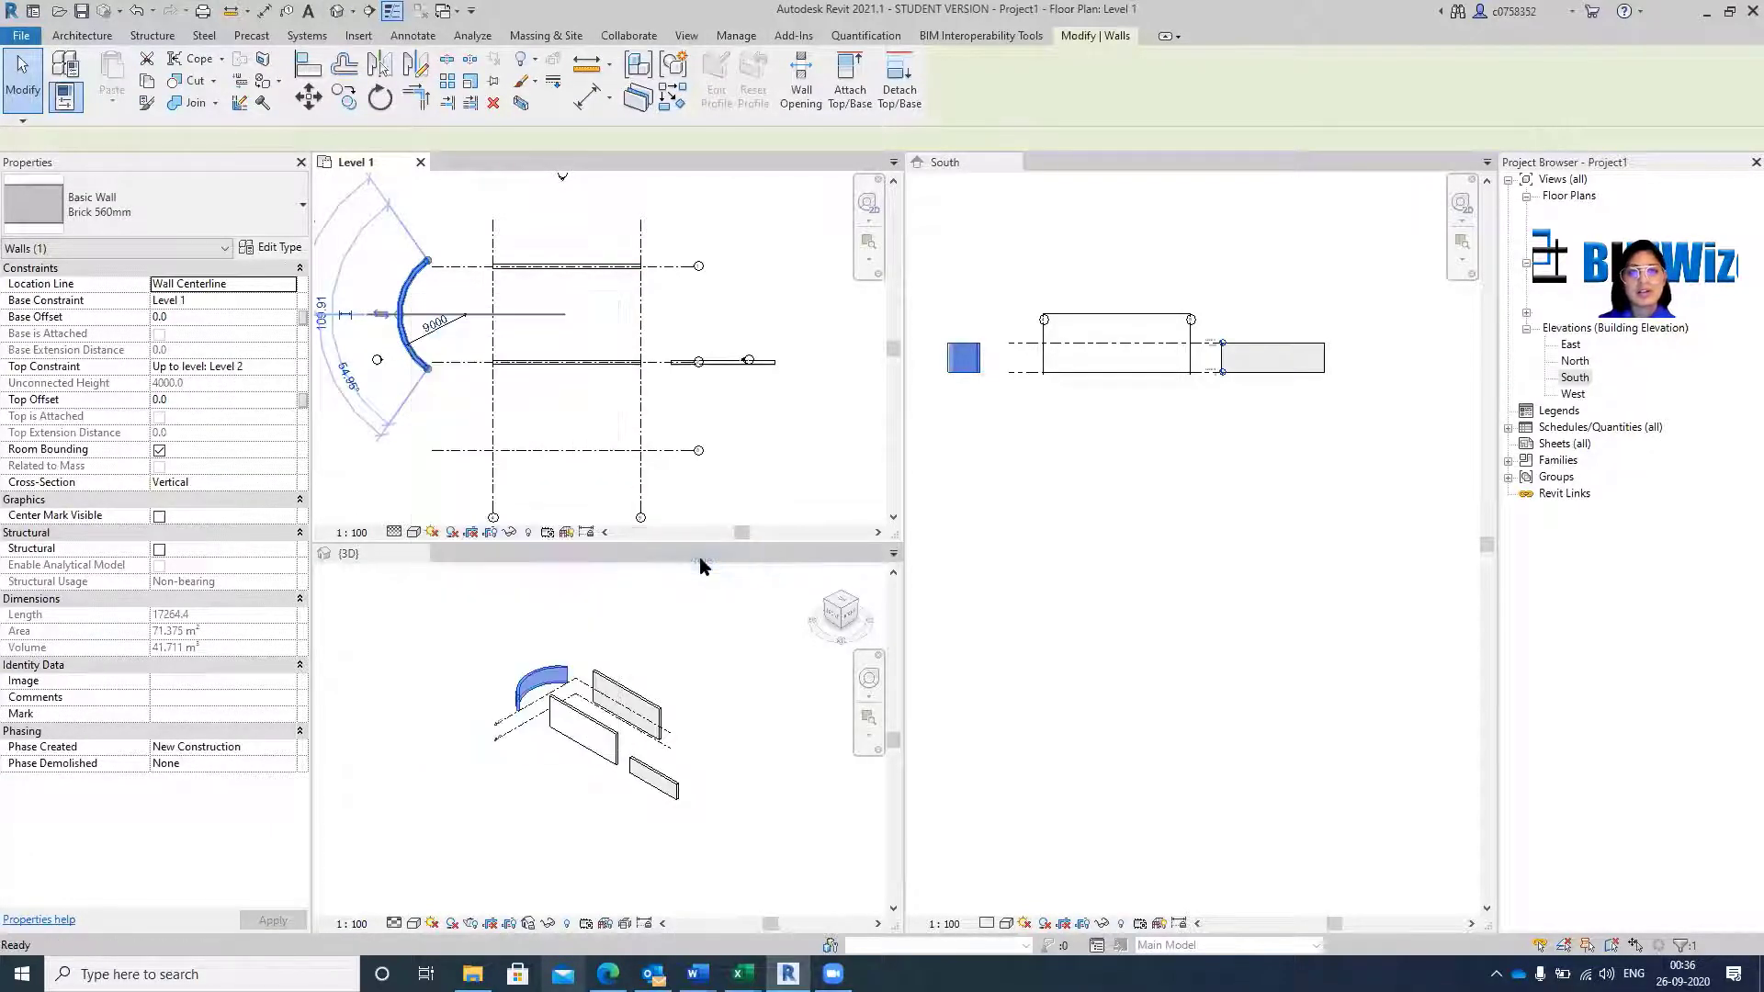
key(Delete)
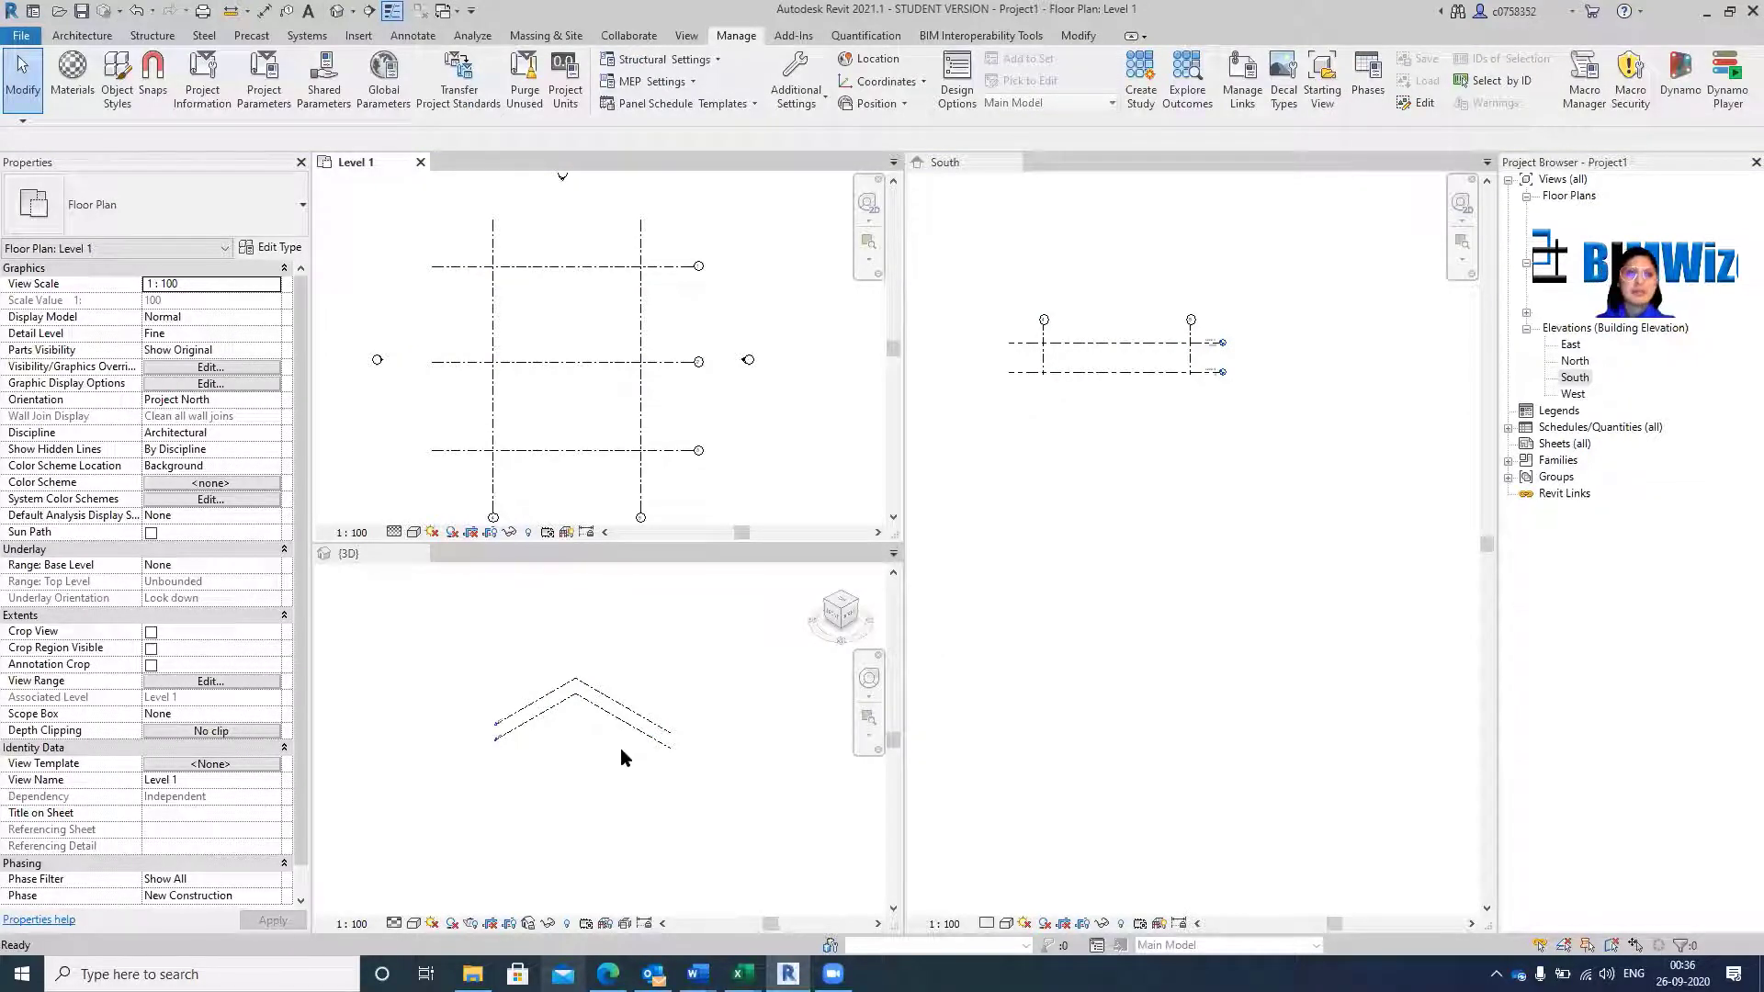
click(80, 35)
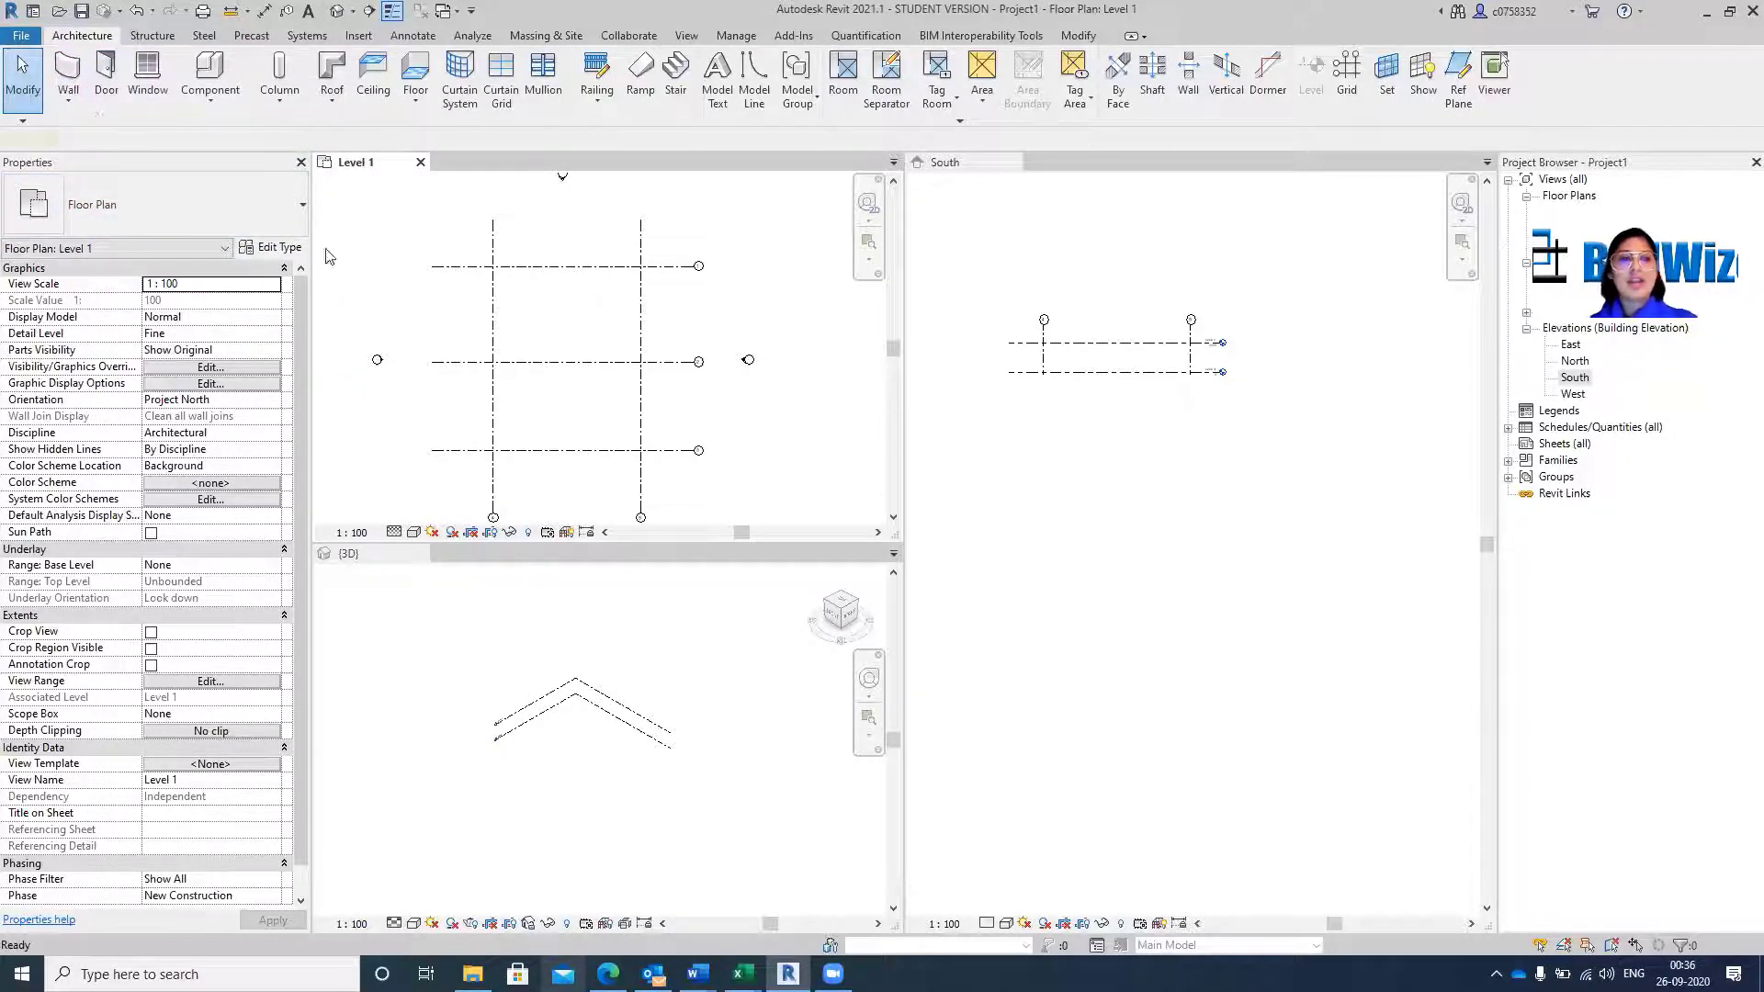
key(w)
key(a)
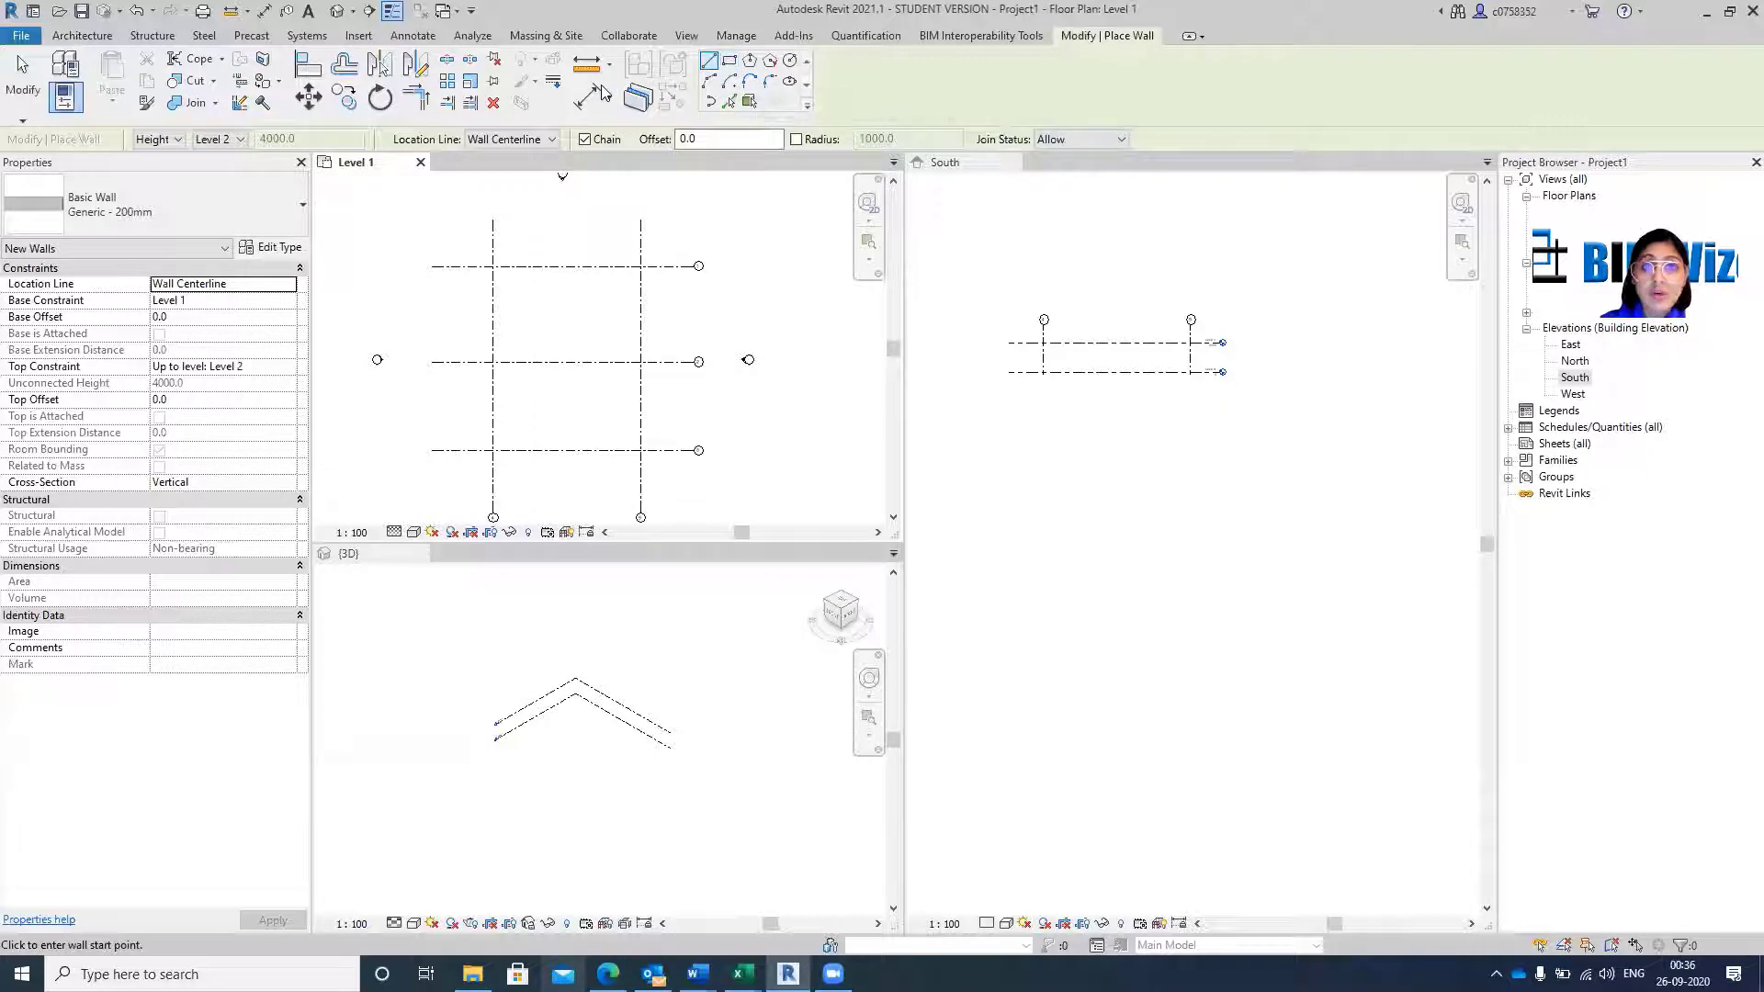
click(1729, 12)
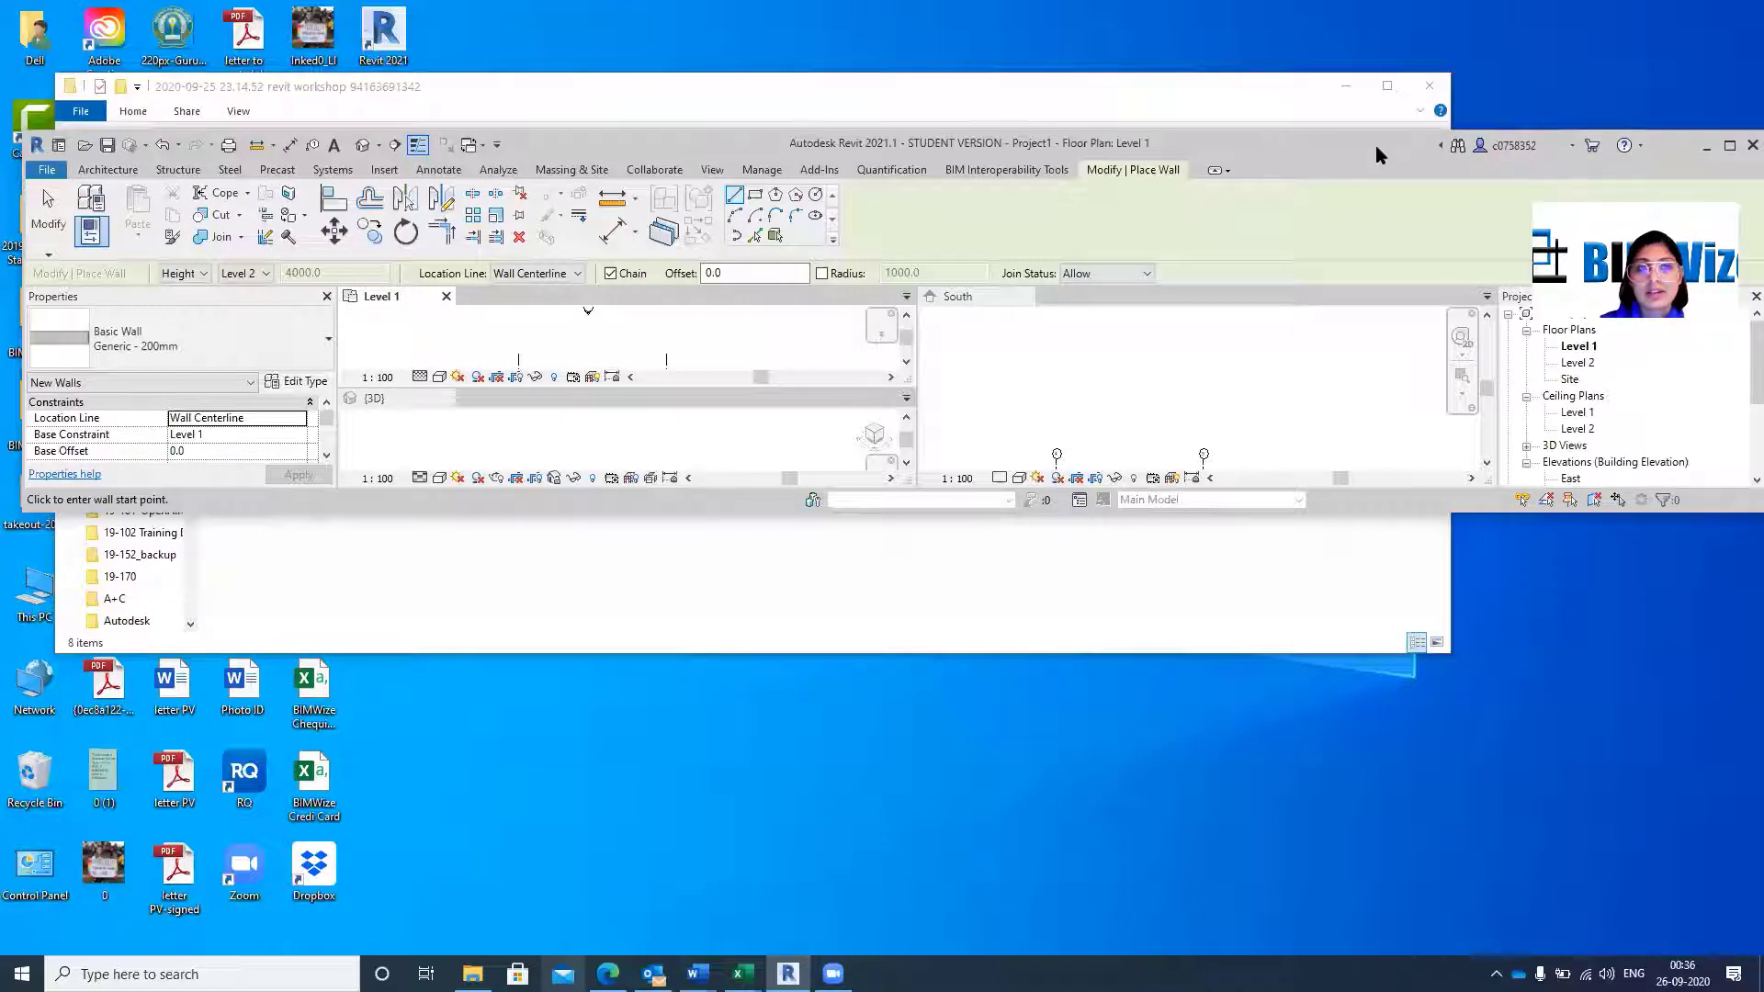
drag(1375, 145, 1384, 88)
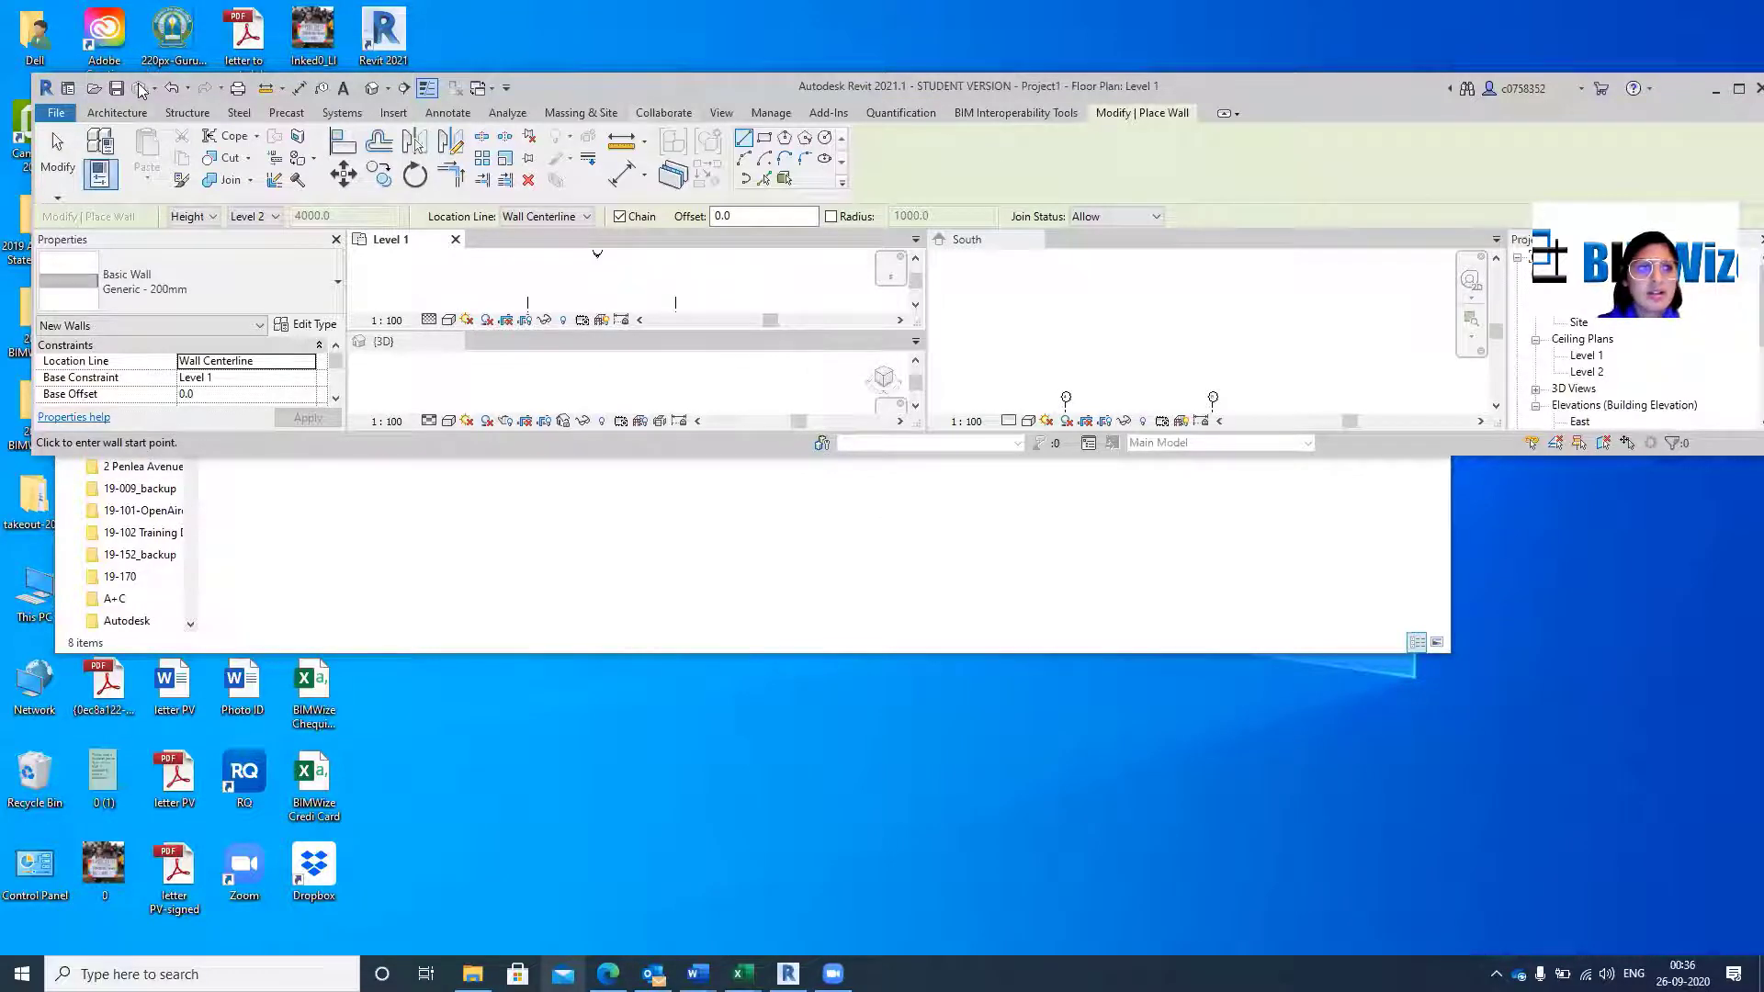
click(117, 112)
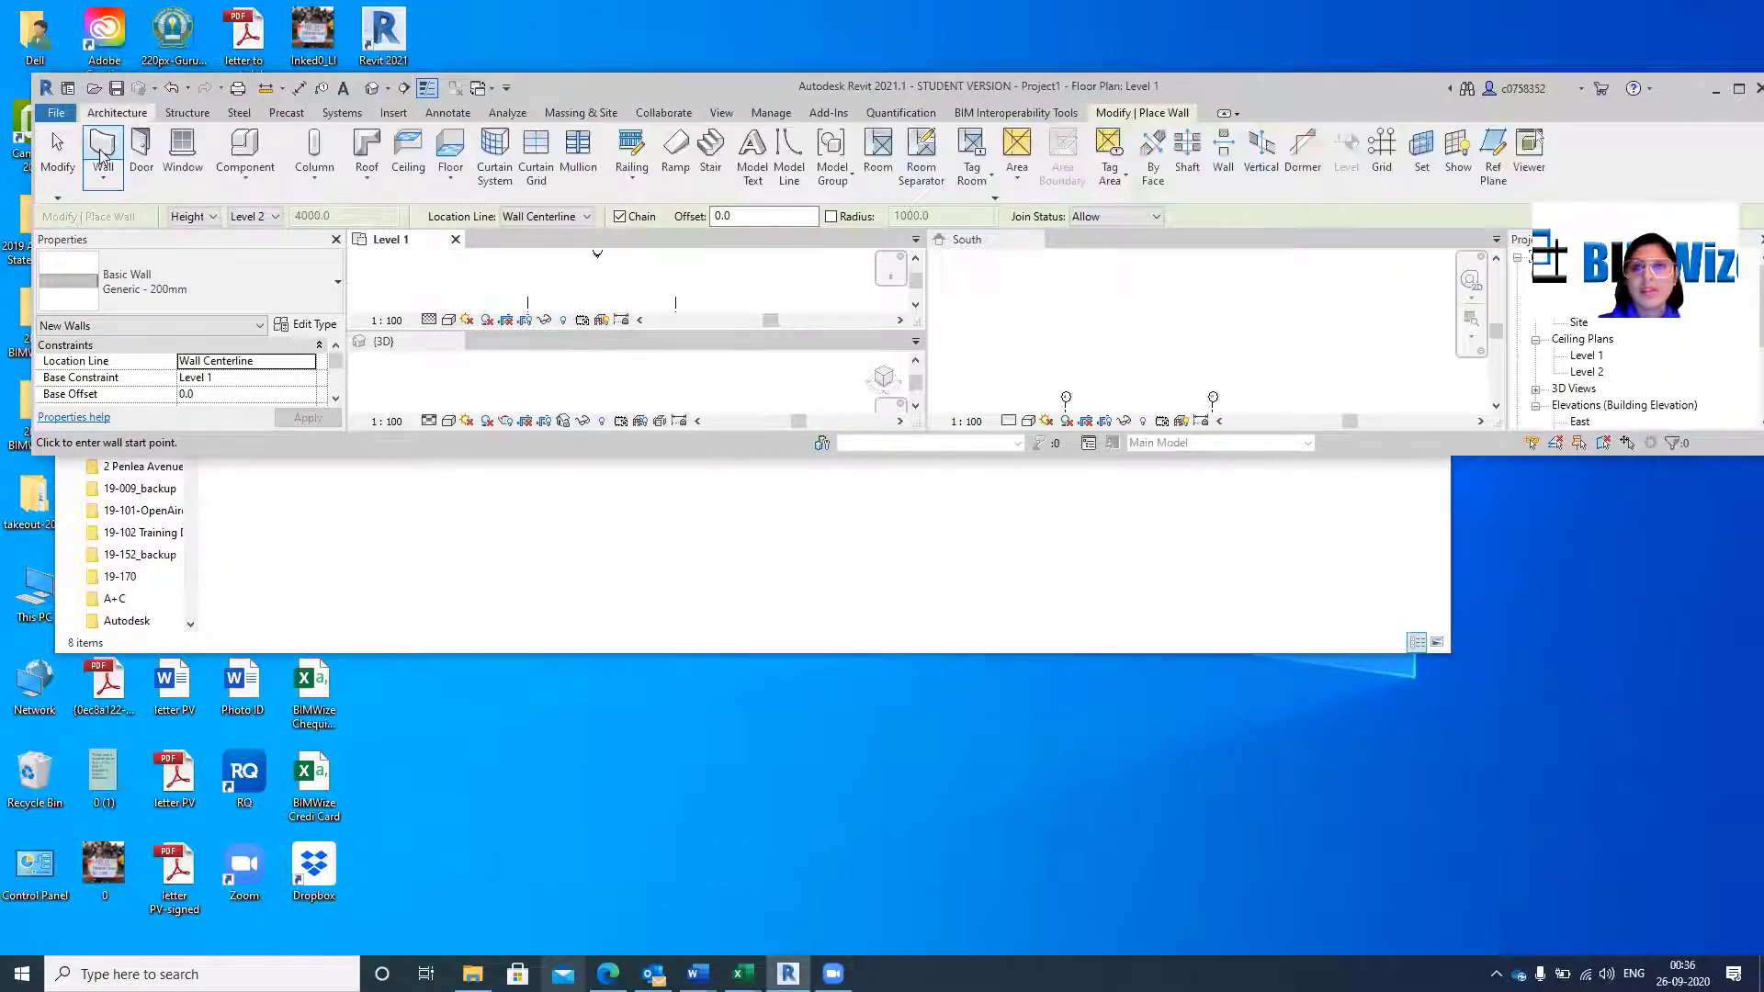
key(Escape)
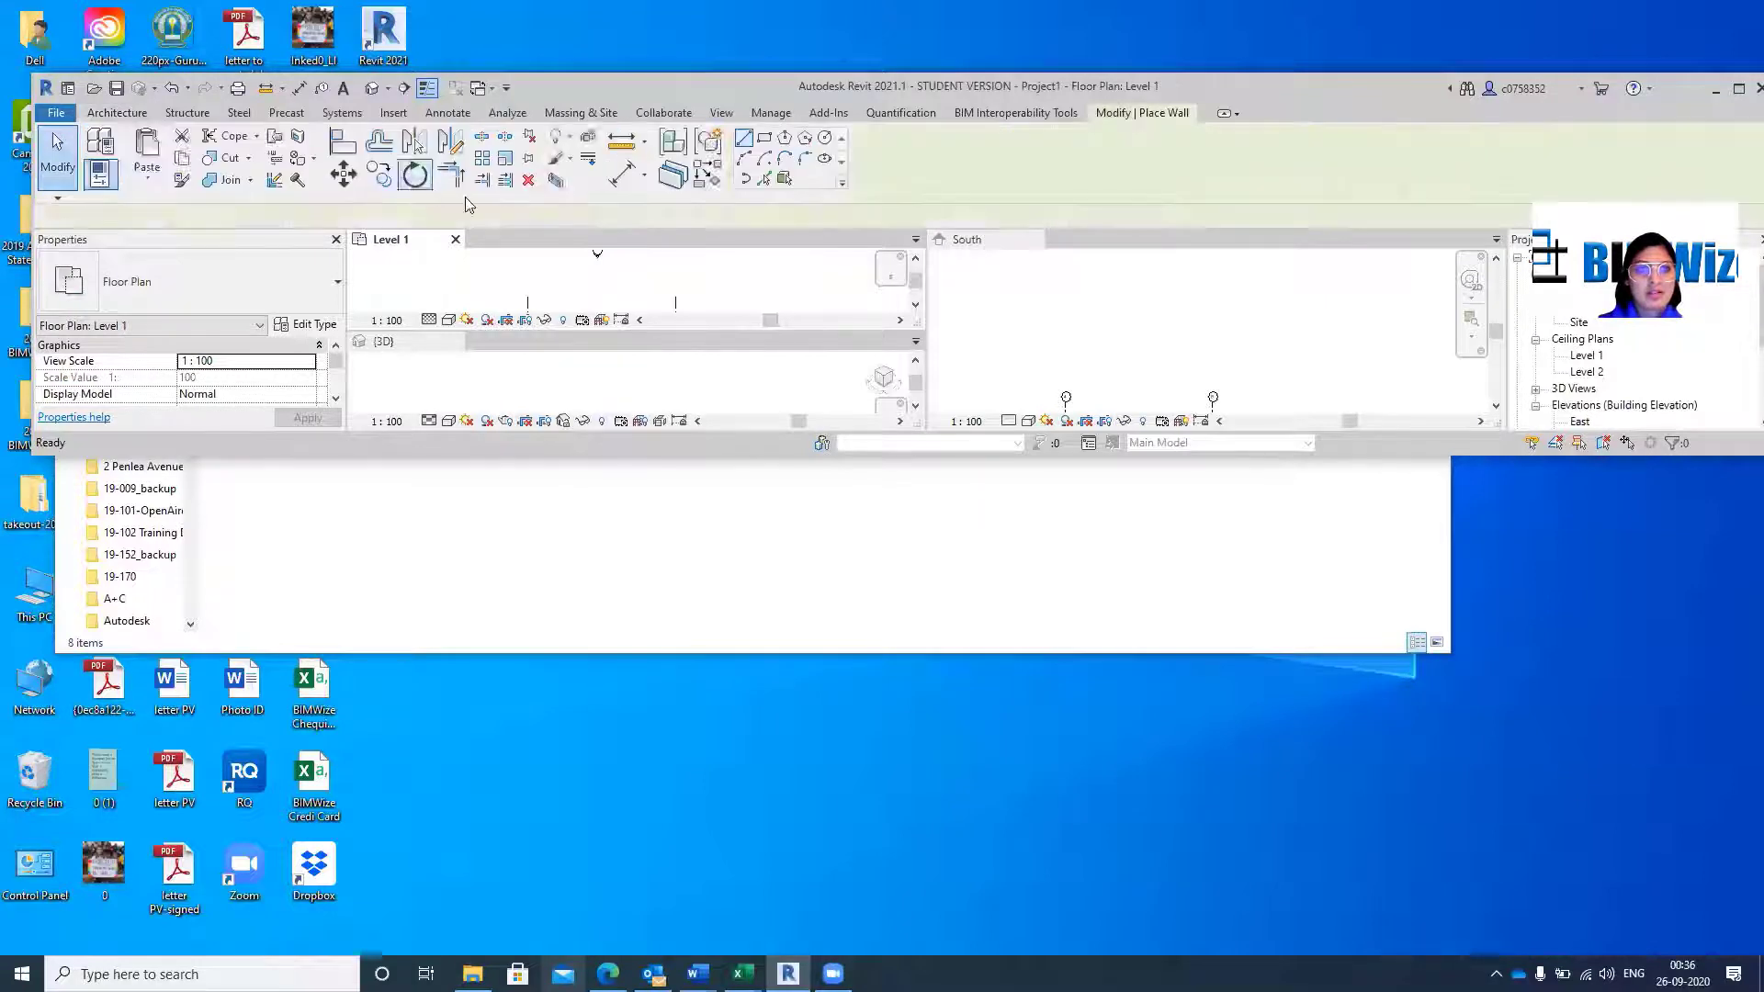
key(Escape)
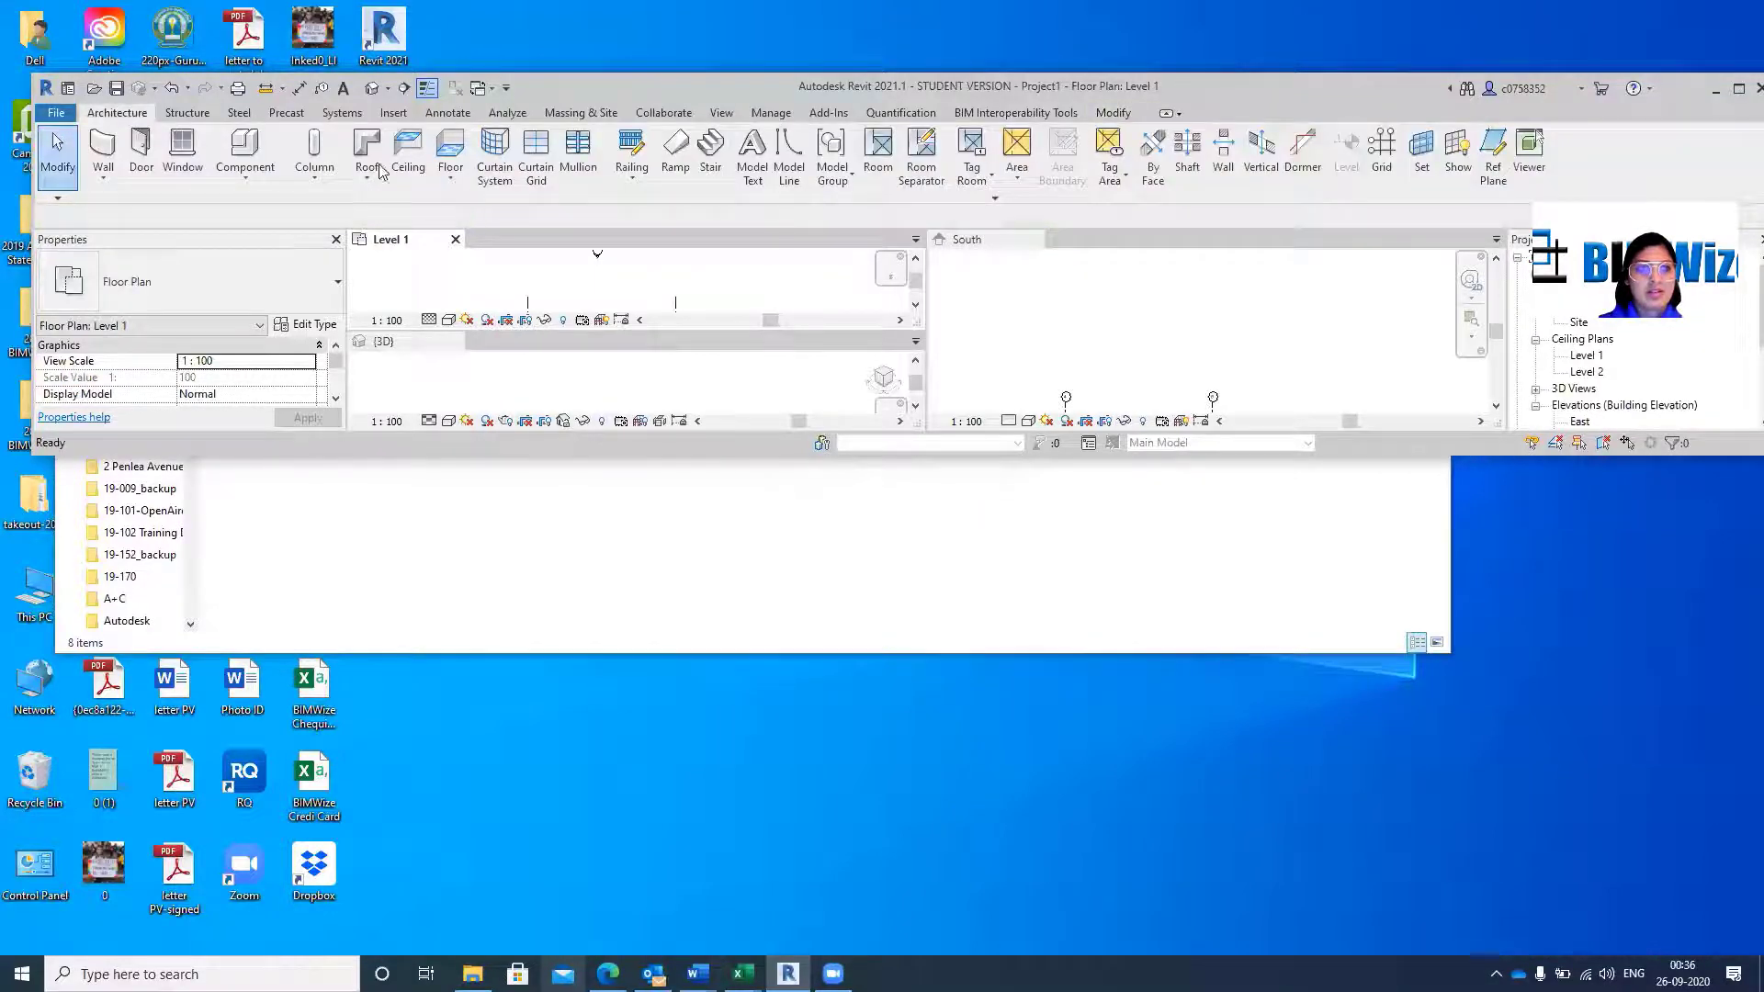
Draw a chained run of five Generic - 200mm walls north of the grid: one horizontal, one diagonal and three forming an inverted U.
click(107, 149)
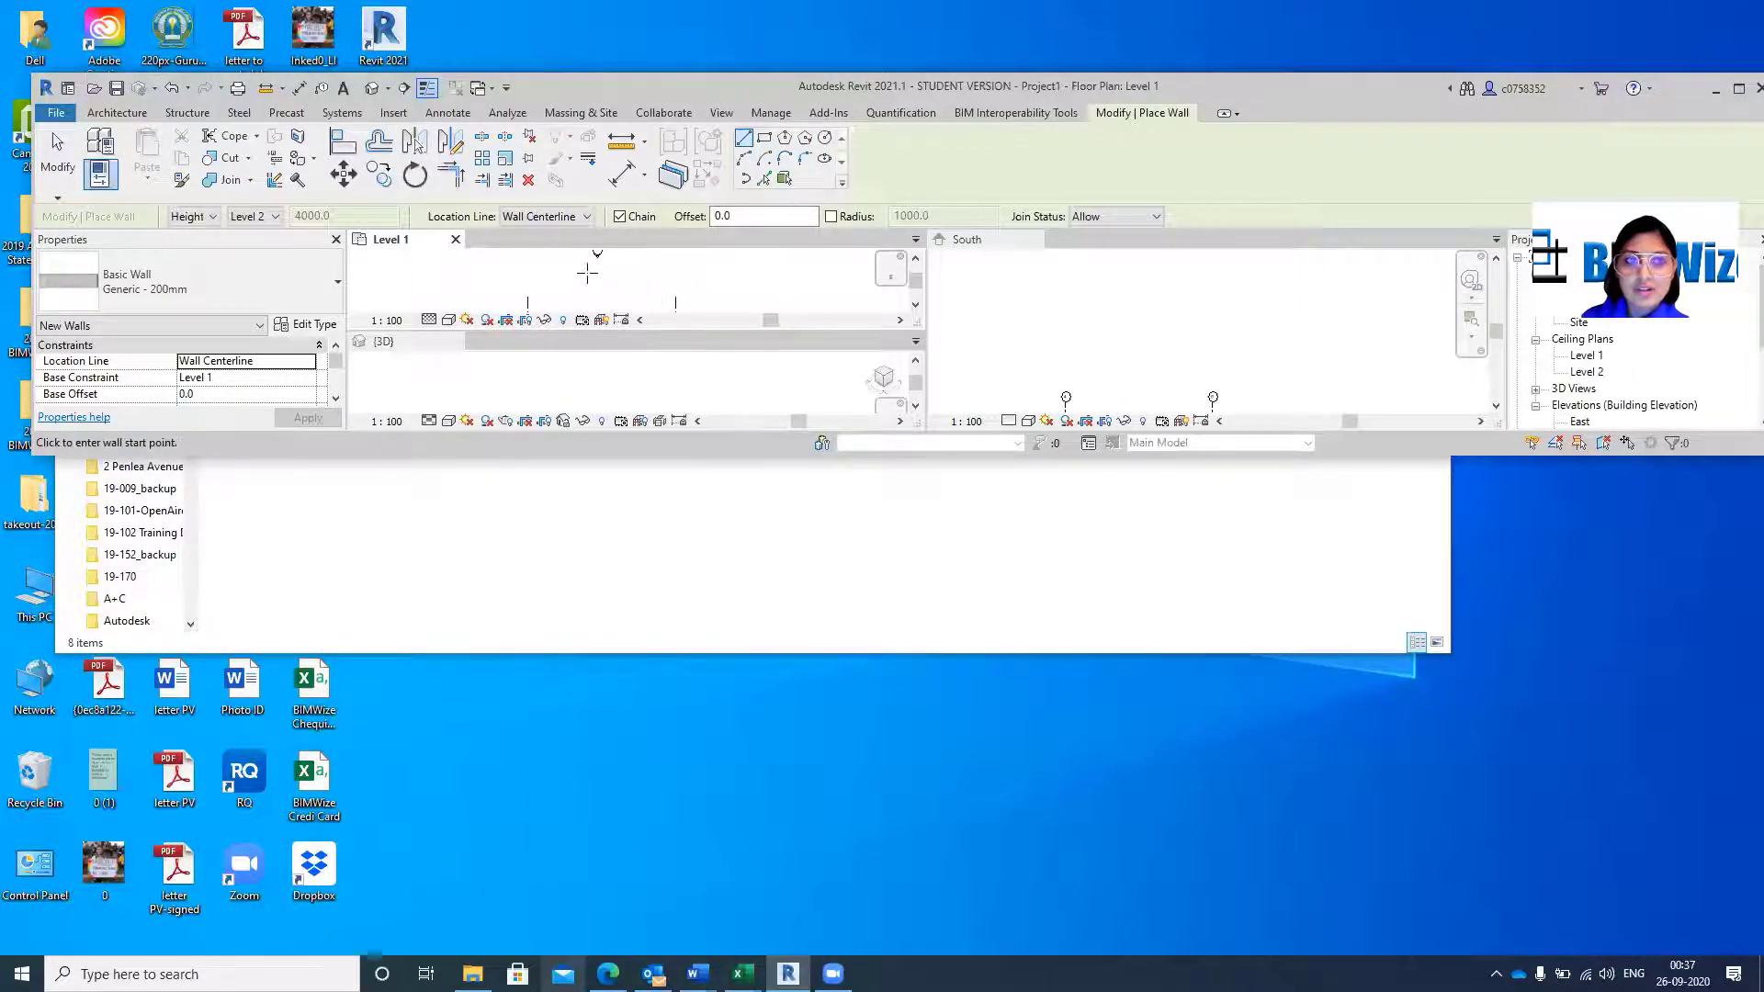
click(589, 273)
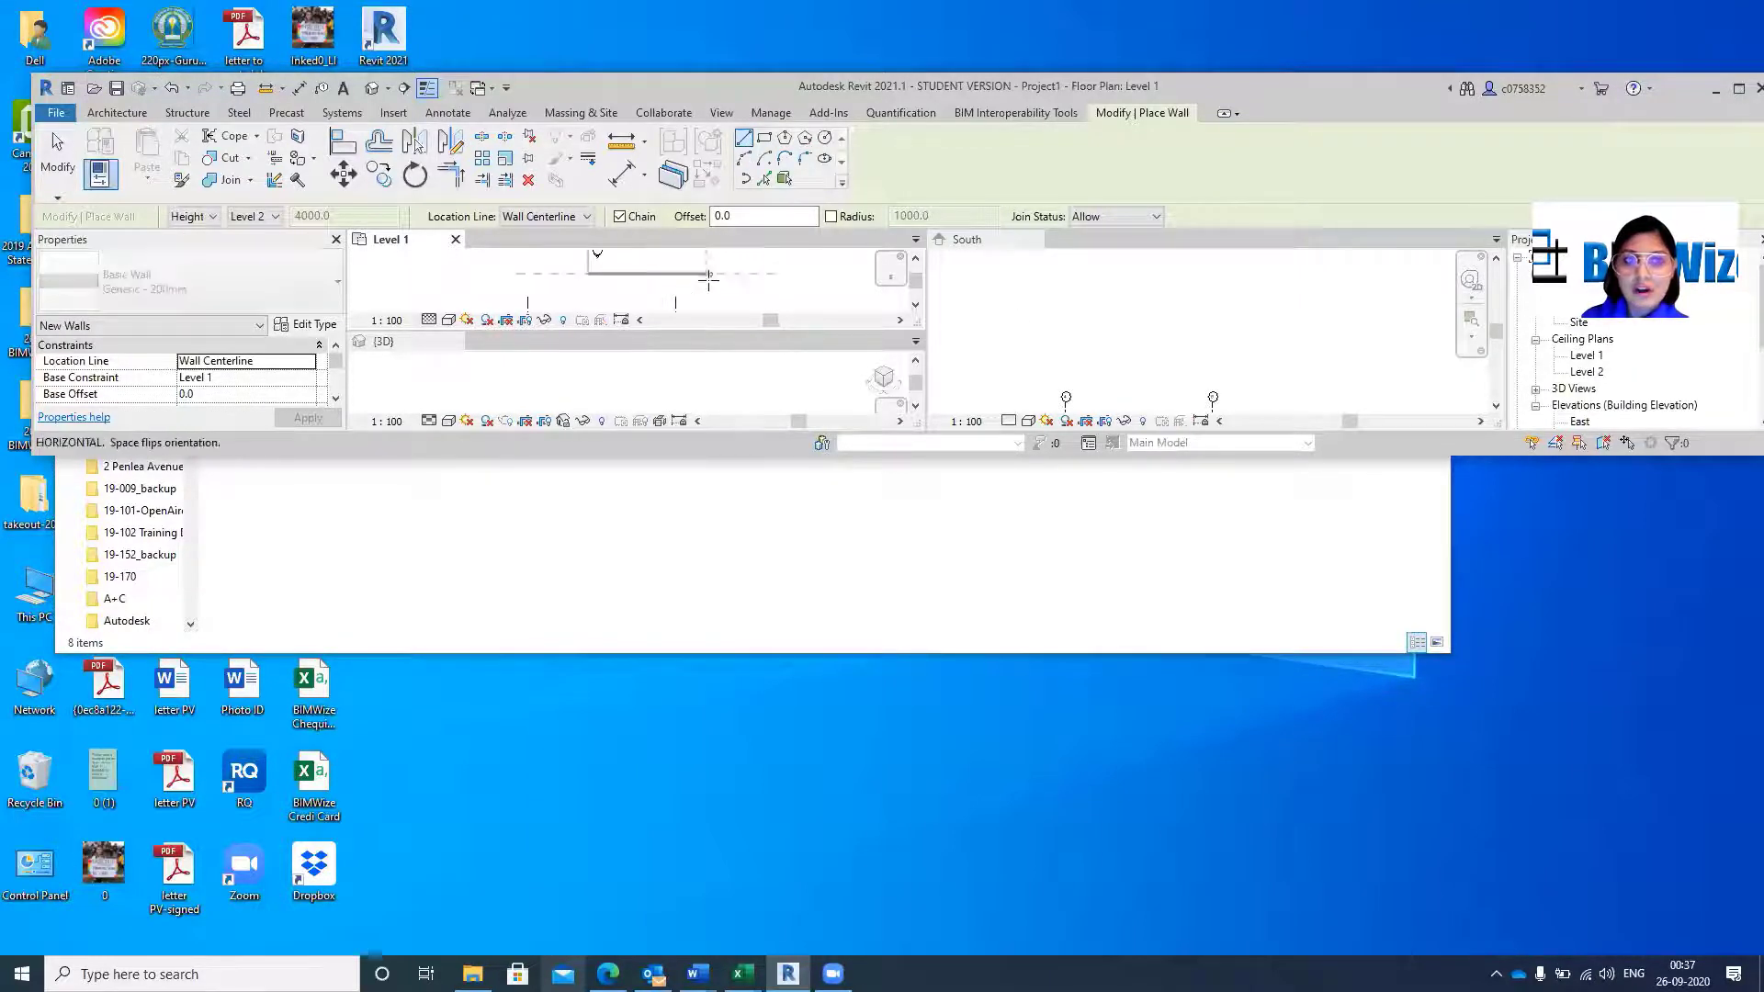
click(769, 273)
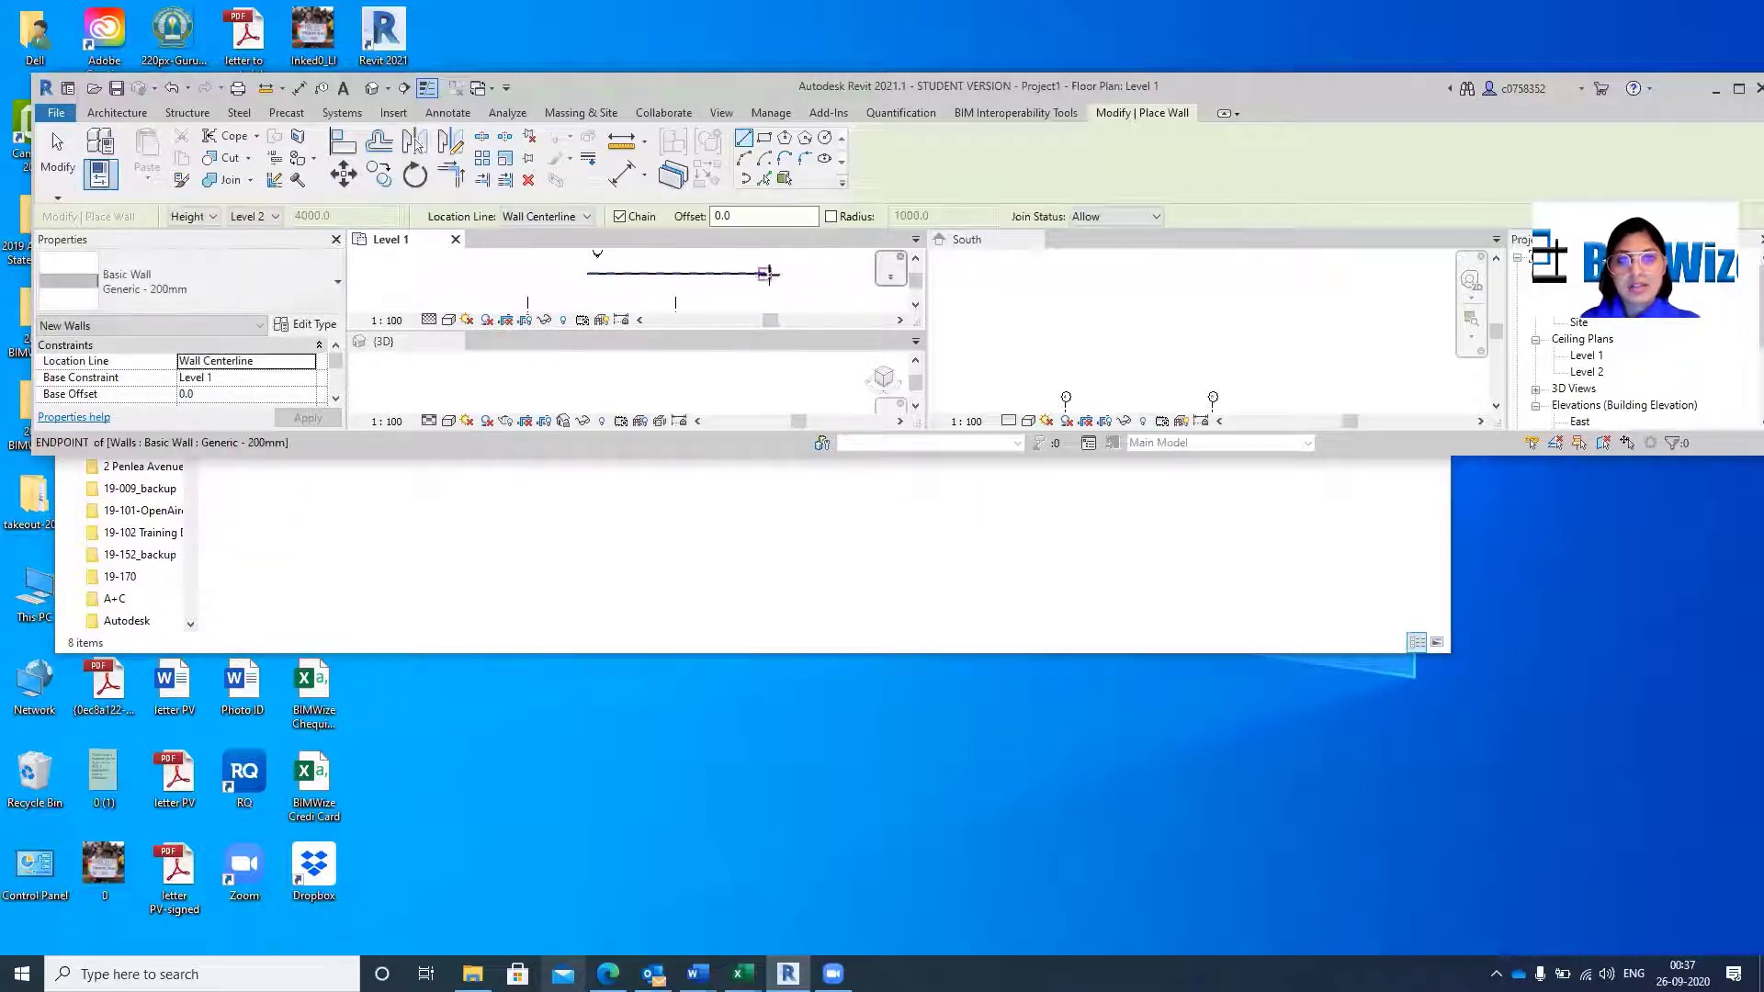
click(831, 303)
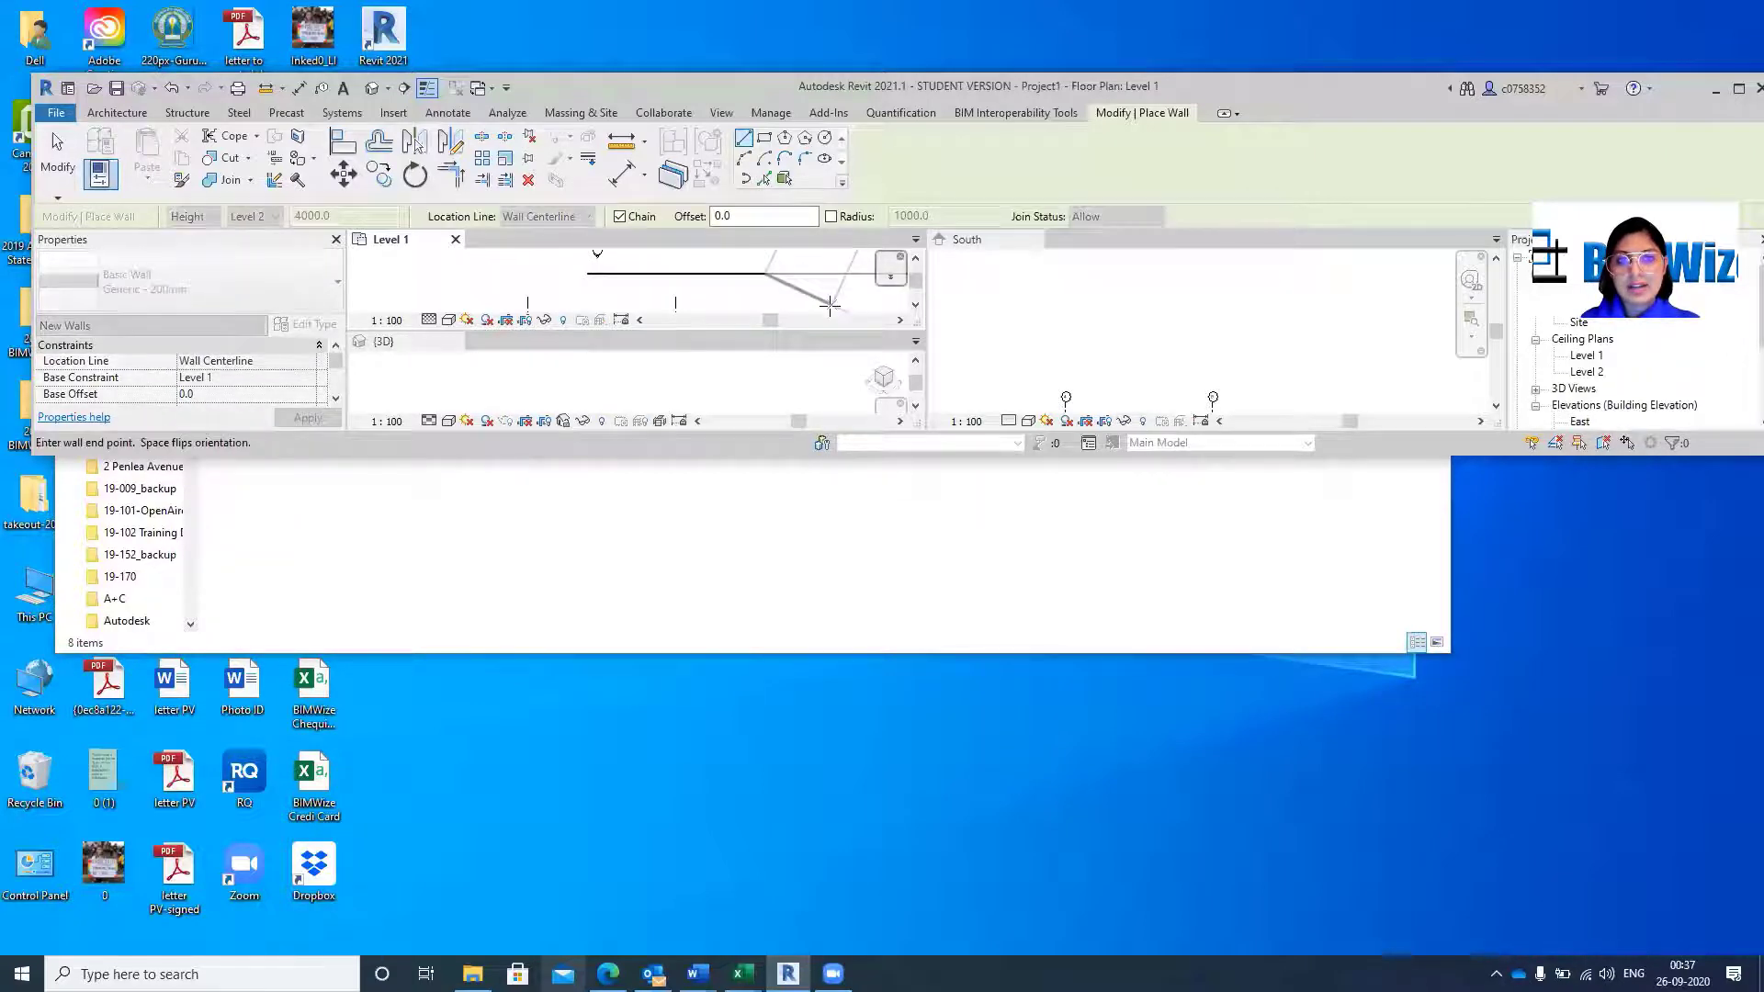
click(853, 261)
click(854, 299)
key(Escape)
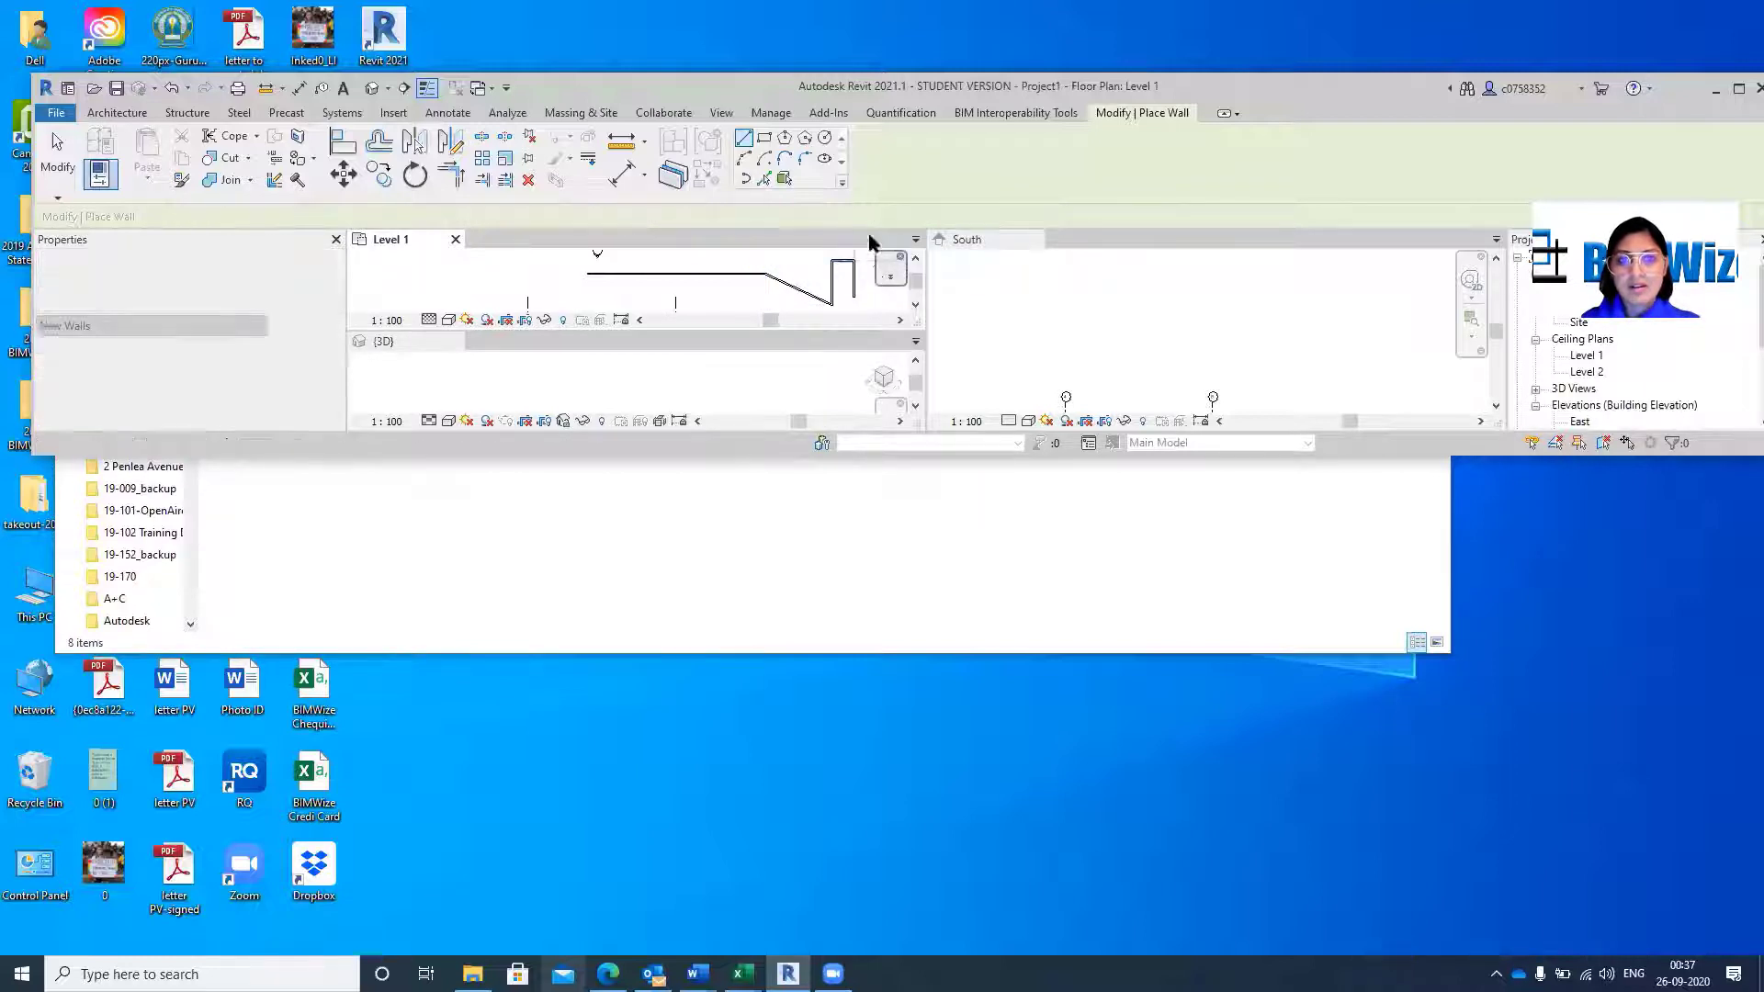
Use Pick Lines to place Generic - 200mm walls along the two vertical and three horizontal grid lines in the maximized window.
click(766, 179)
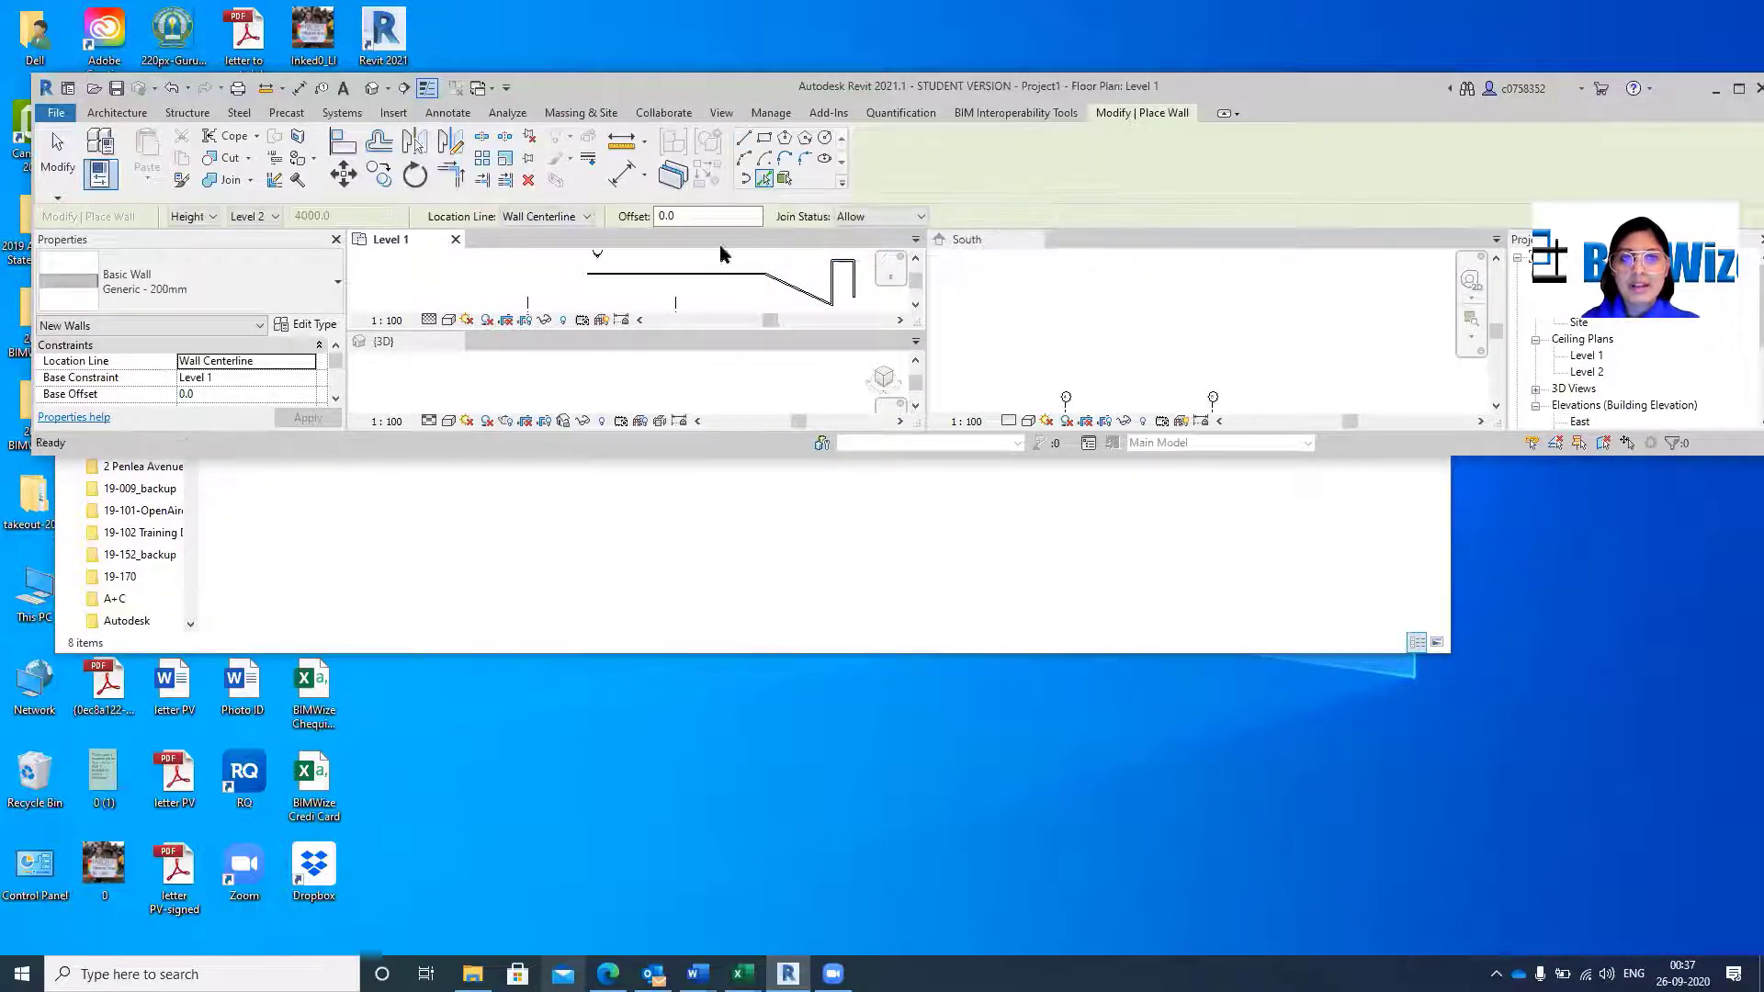
click(1734, 91)
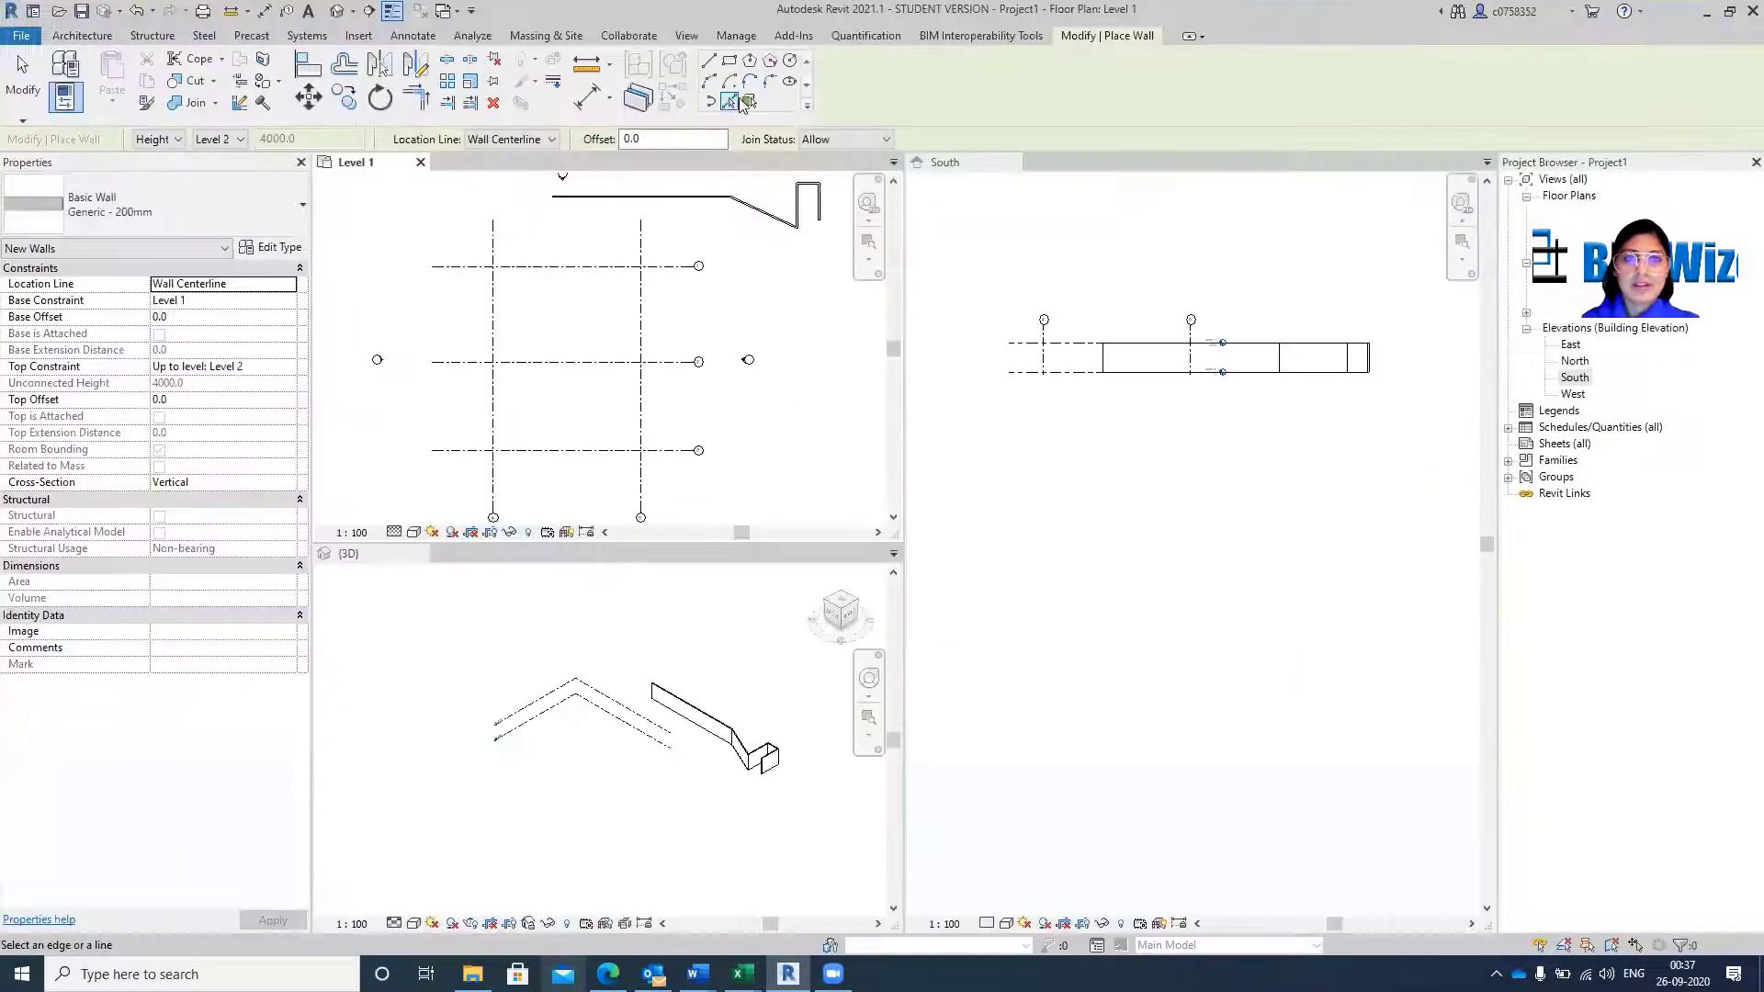
click(641, 292)
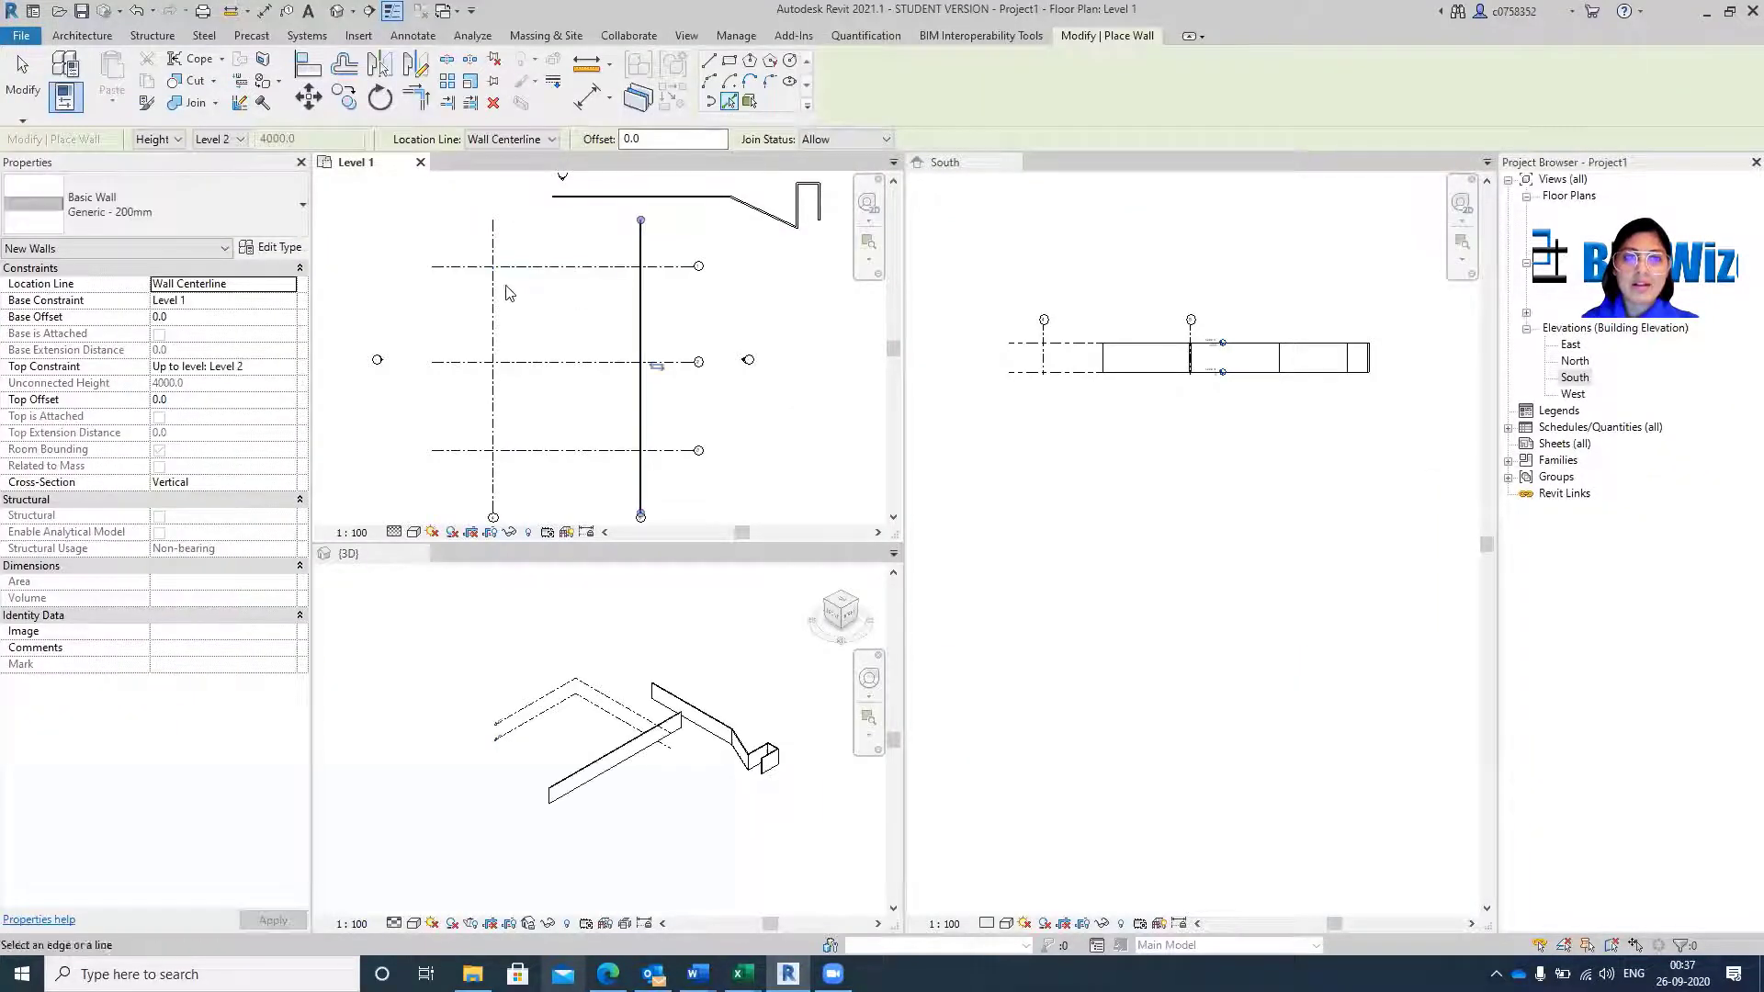
click(493, 283)
click(554, 267)
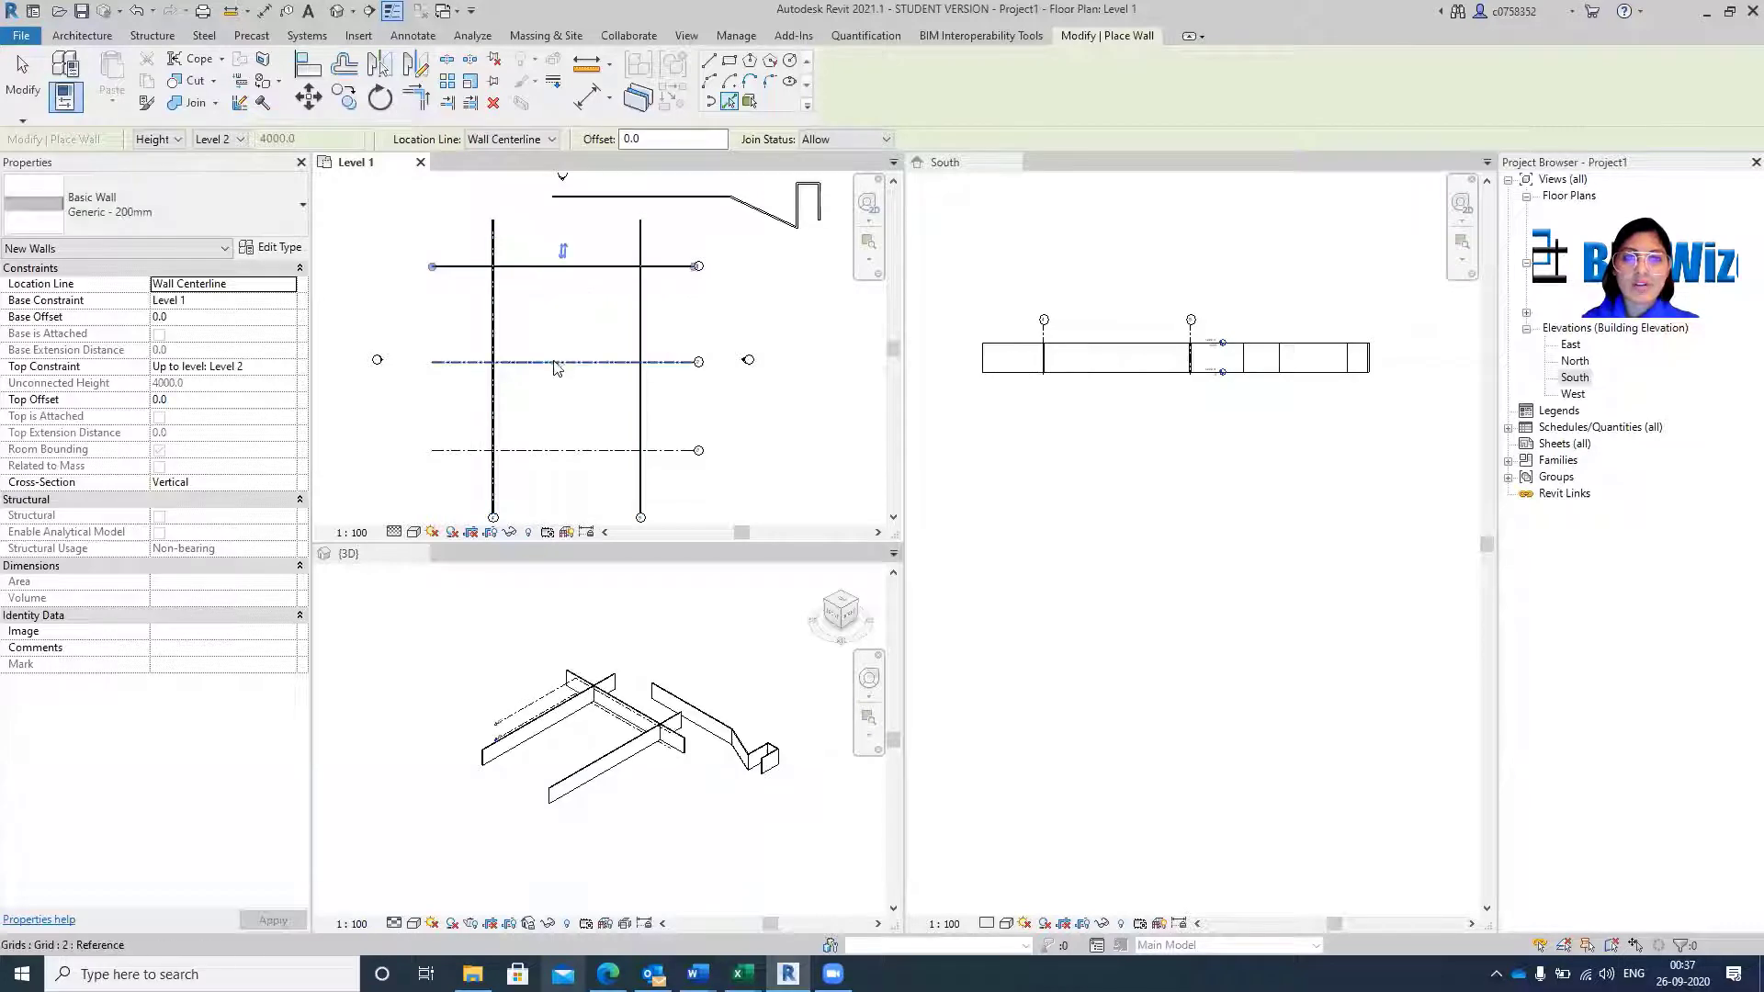
click(554, 364)
click(669, 450)
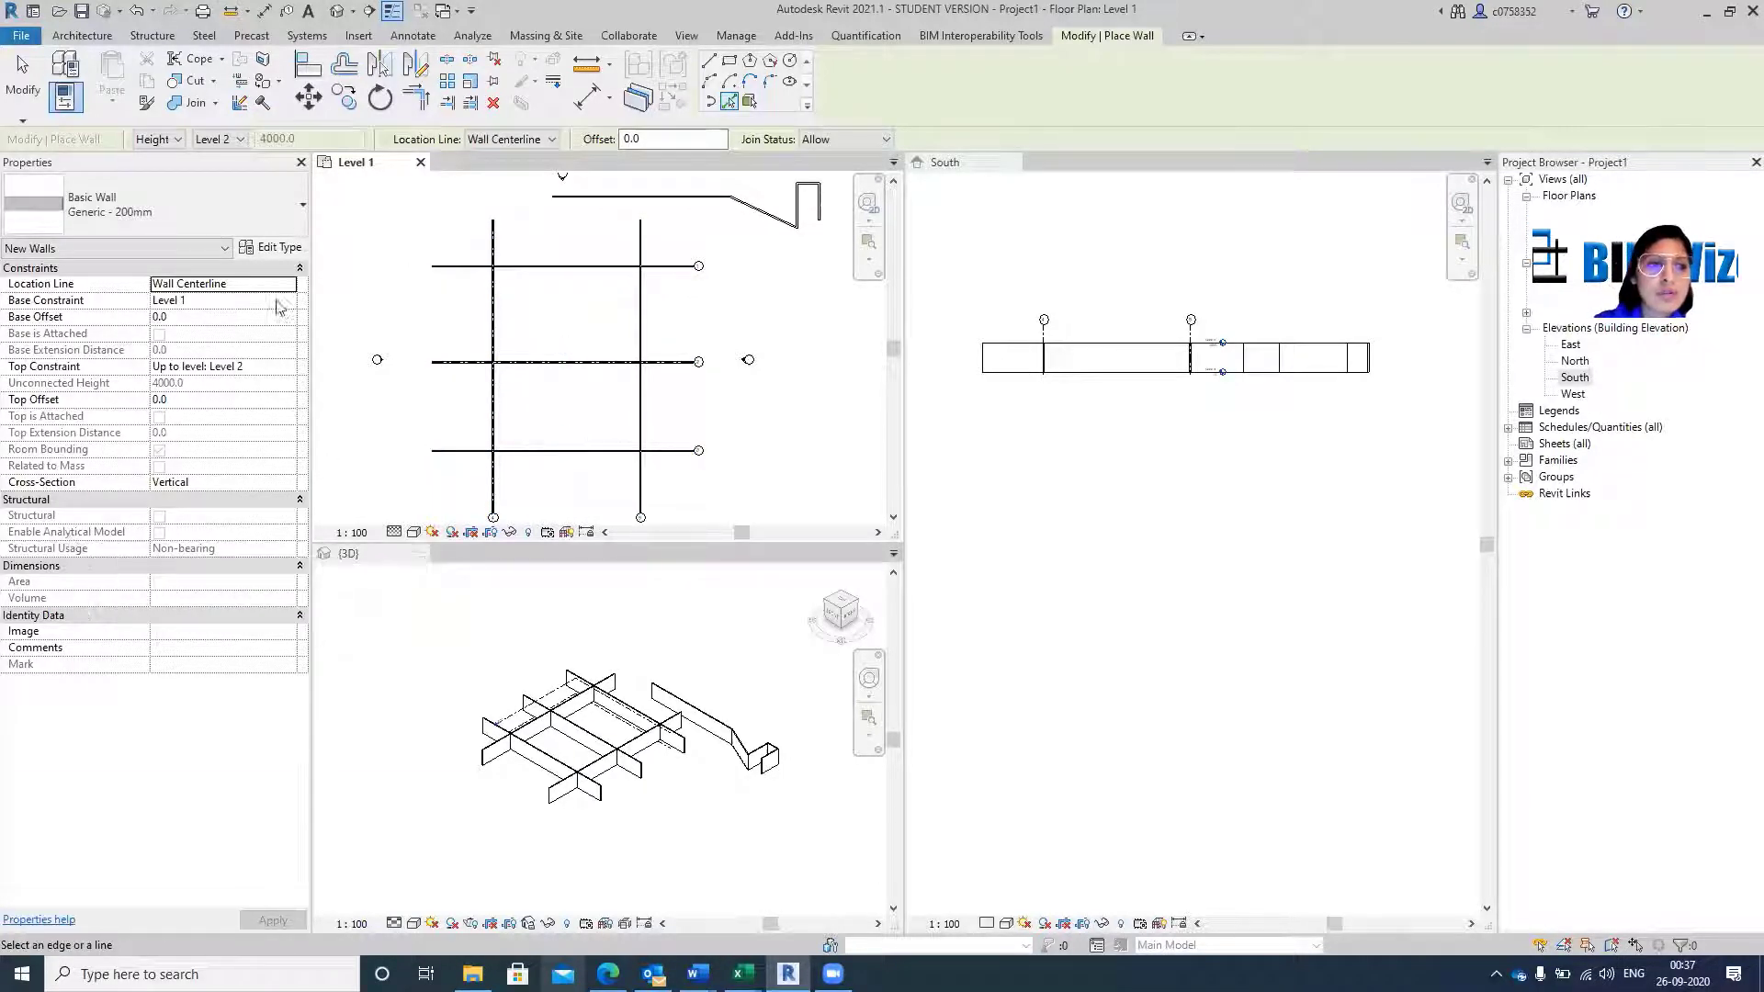
Inspect the properties of the Generic - 200mm wall on the western vertical grid line.
key(Escape)
key(Escape)
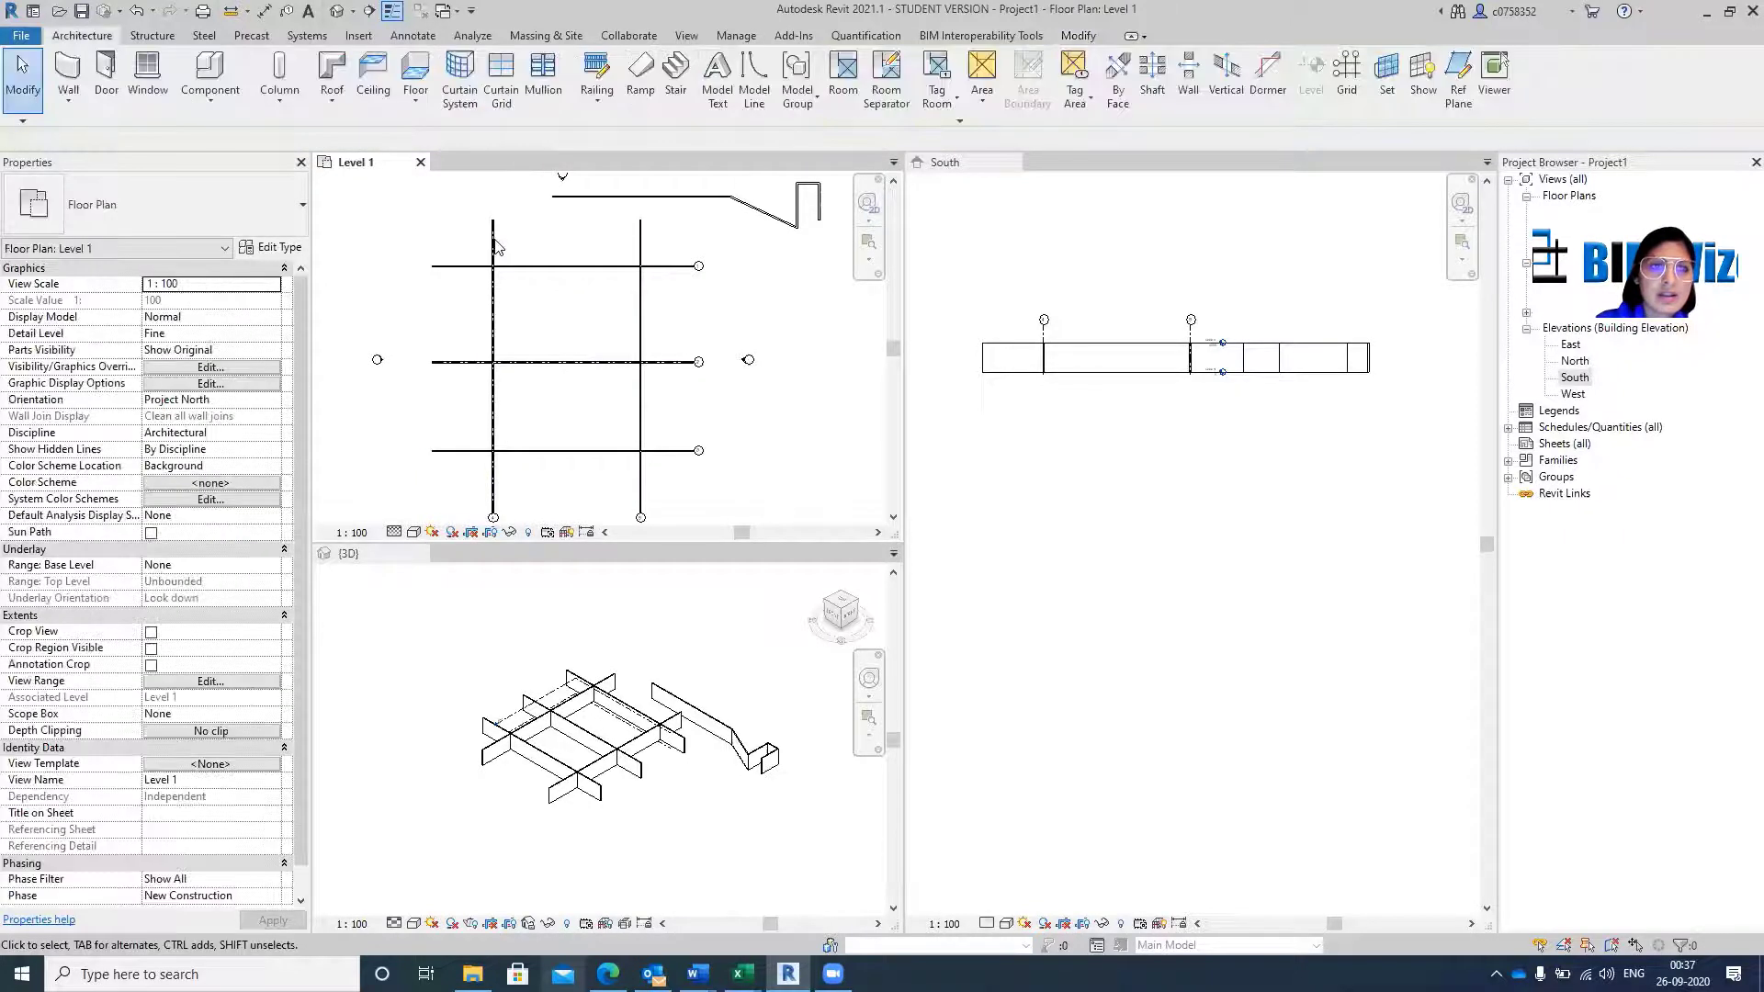
click(494, 246)
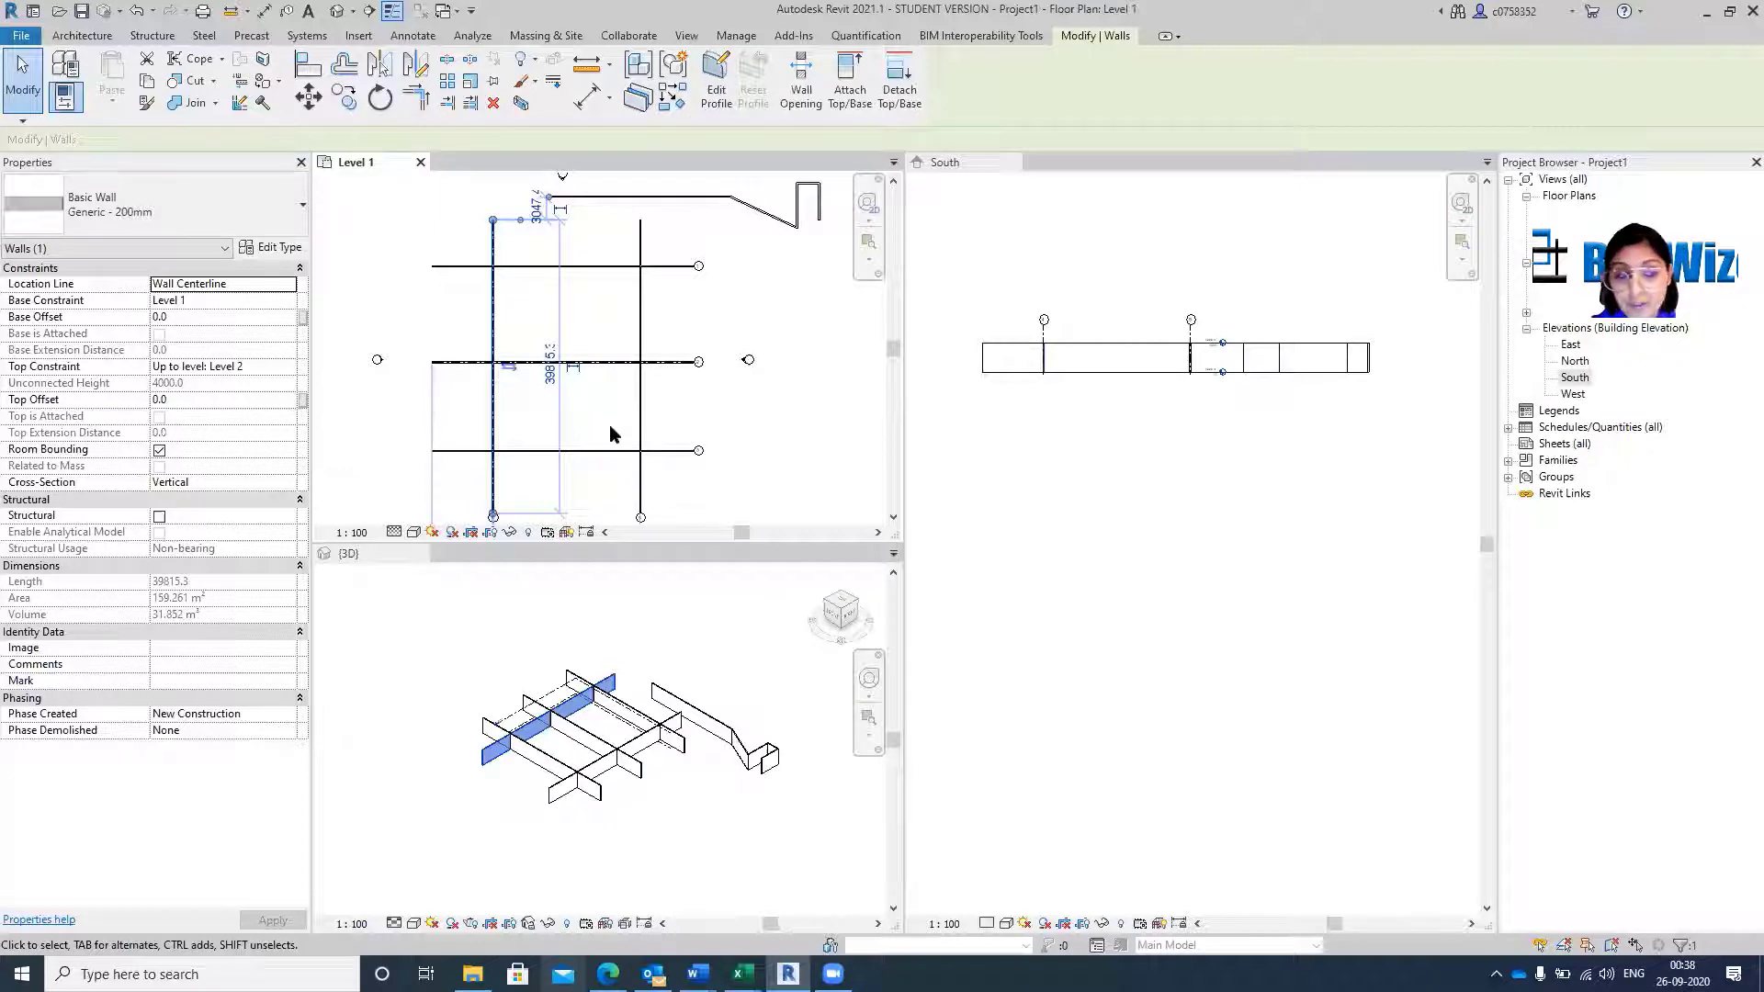
click(674, 347)
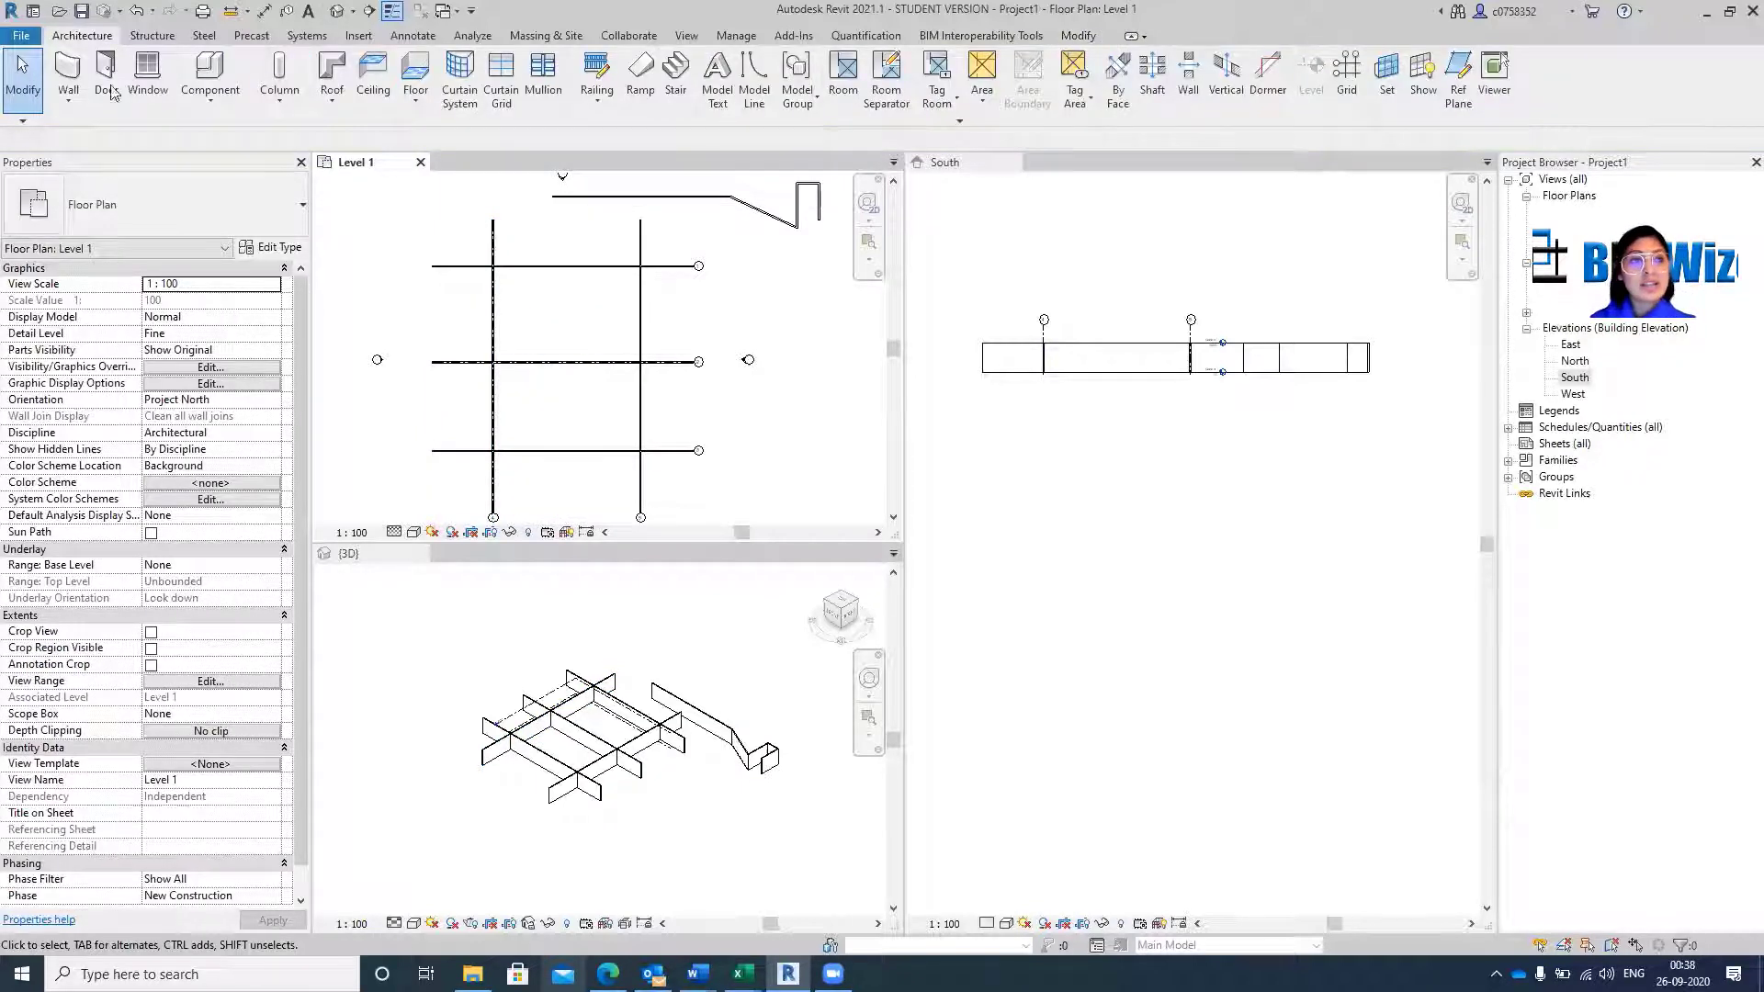
Draw a closed triangle of Generic - 200mm walls east of the grid, unconnected height 9000 mm, with the horizontal side about 15000 mm long.
click(79, 83)
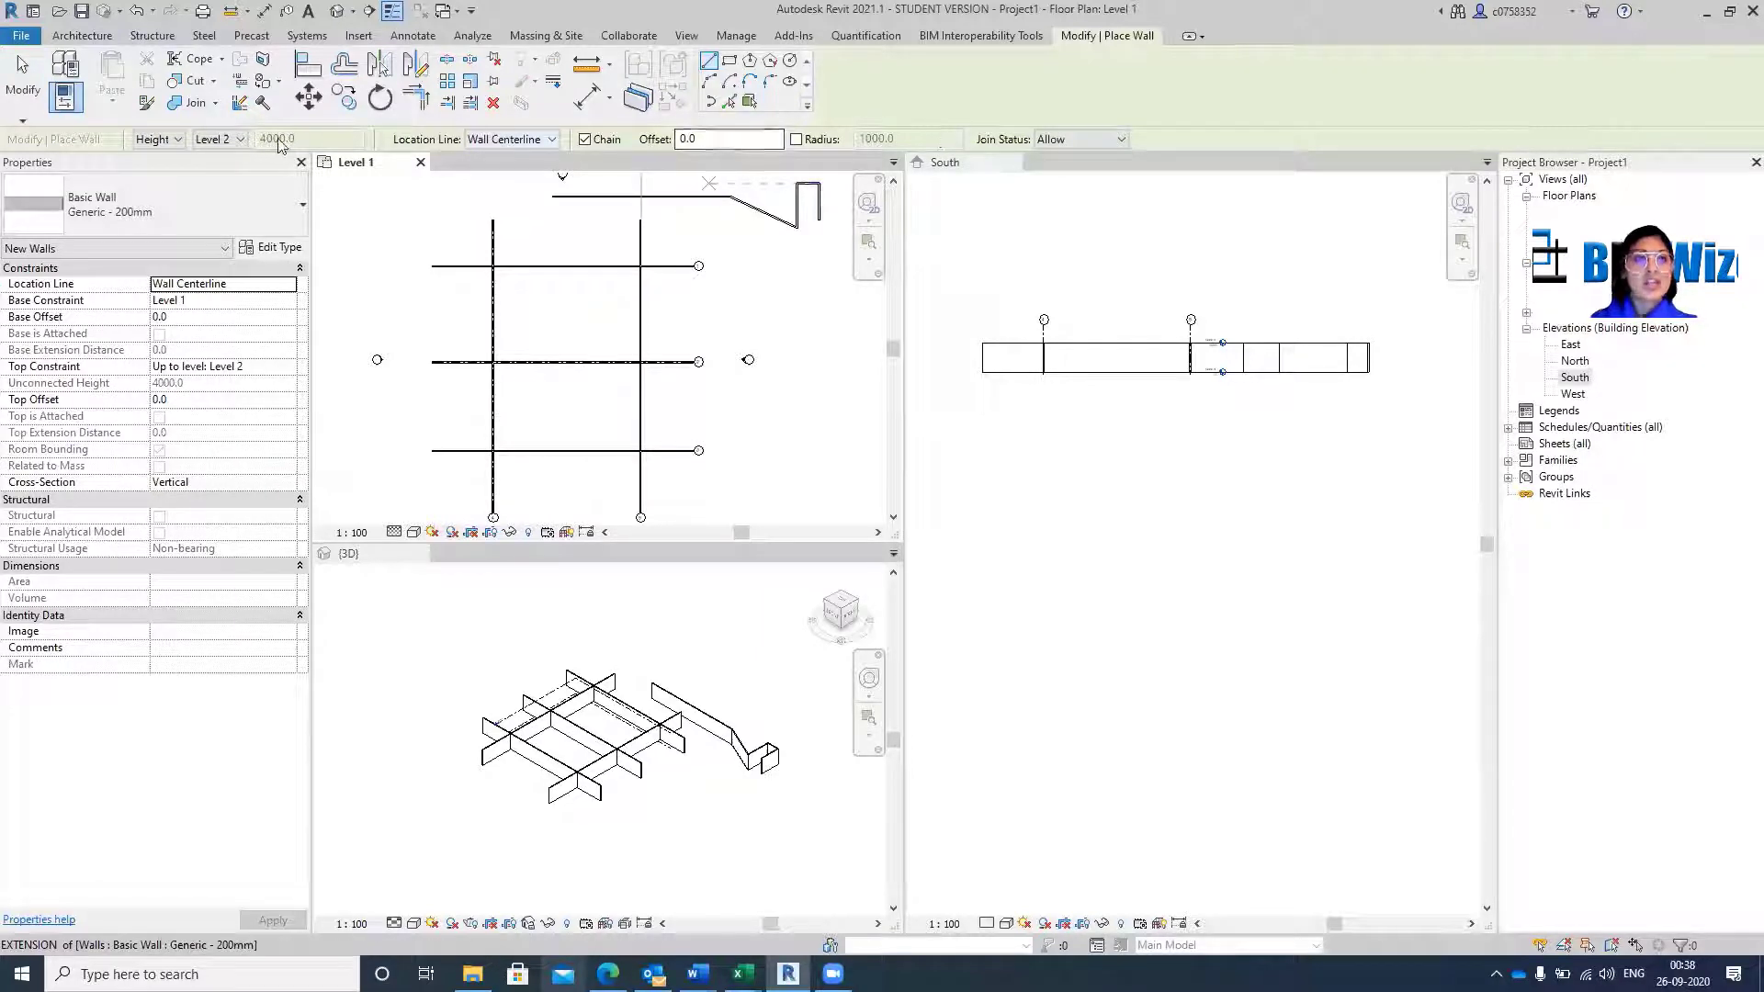
click(215, 139)
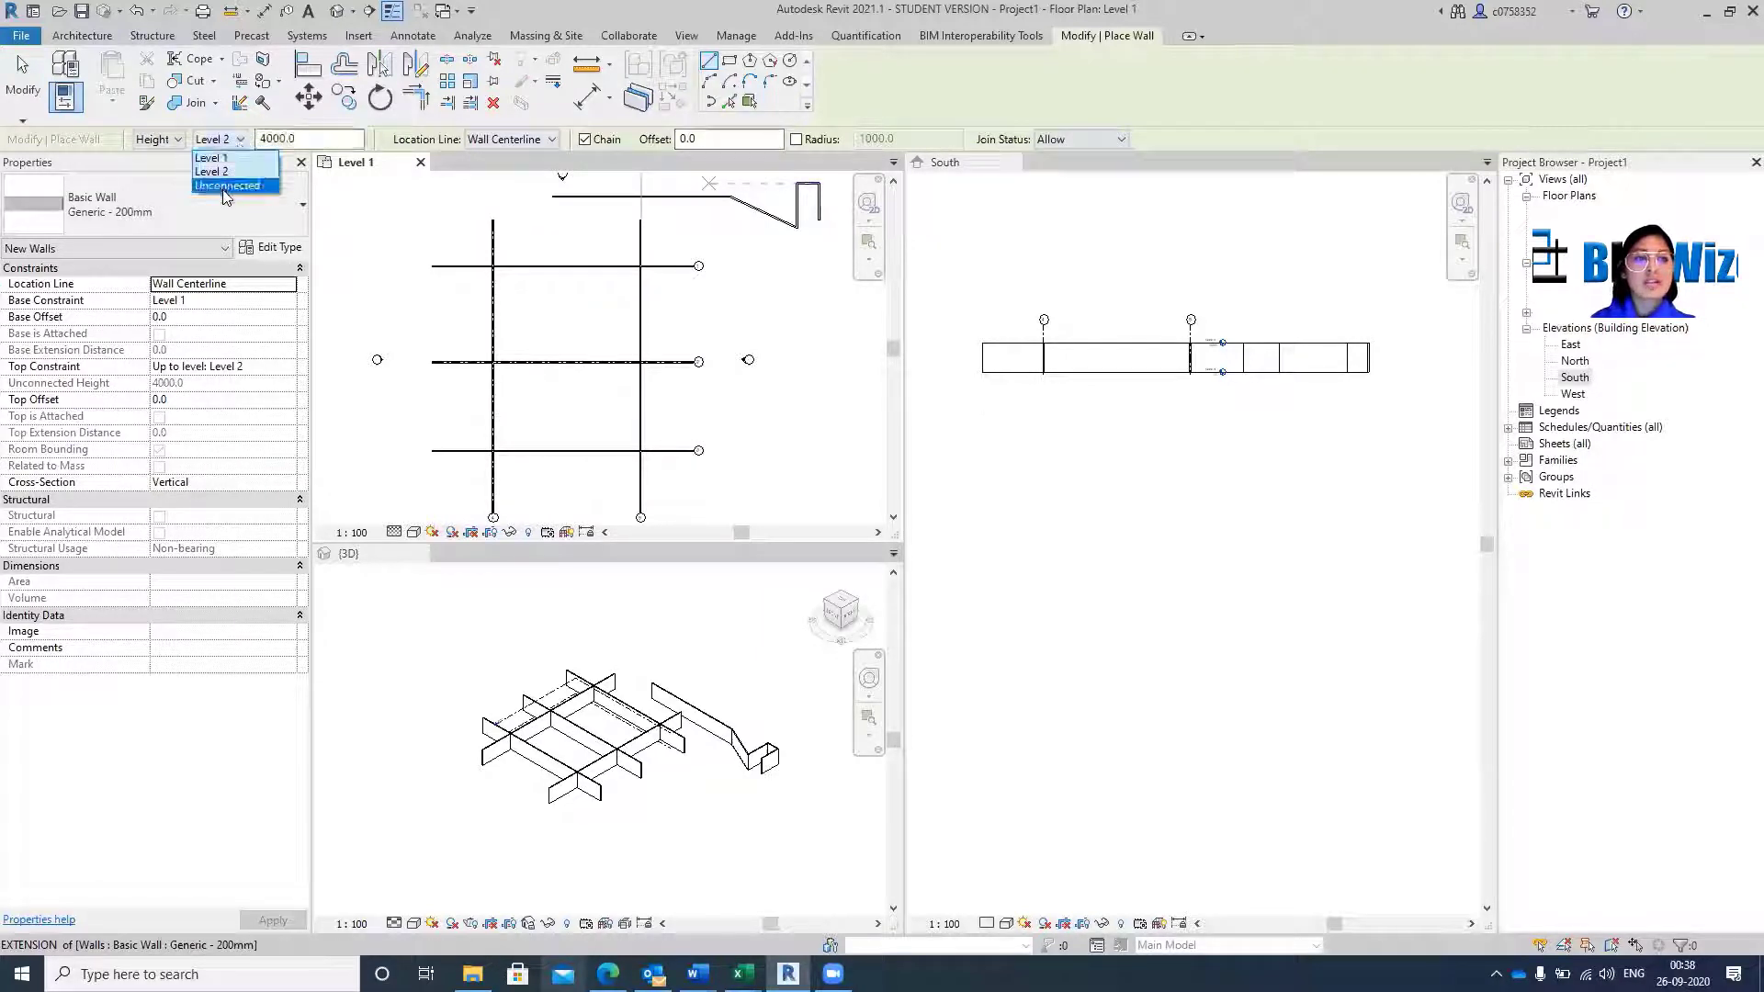
click(226, 187)
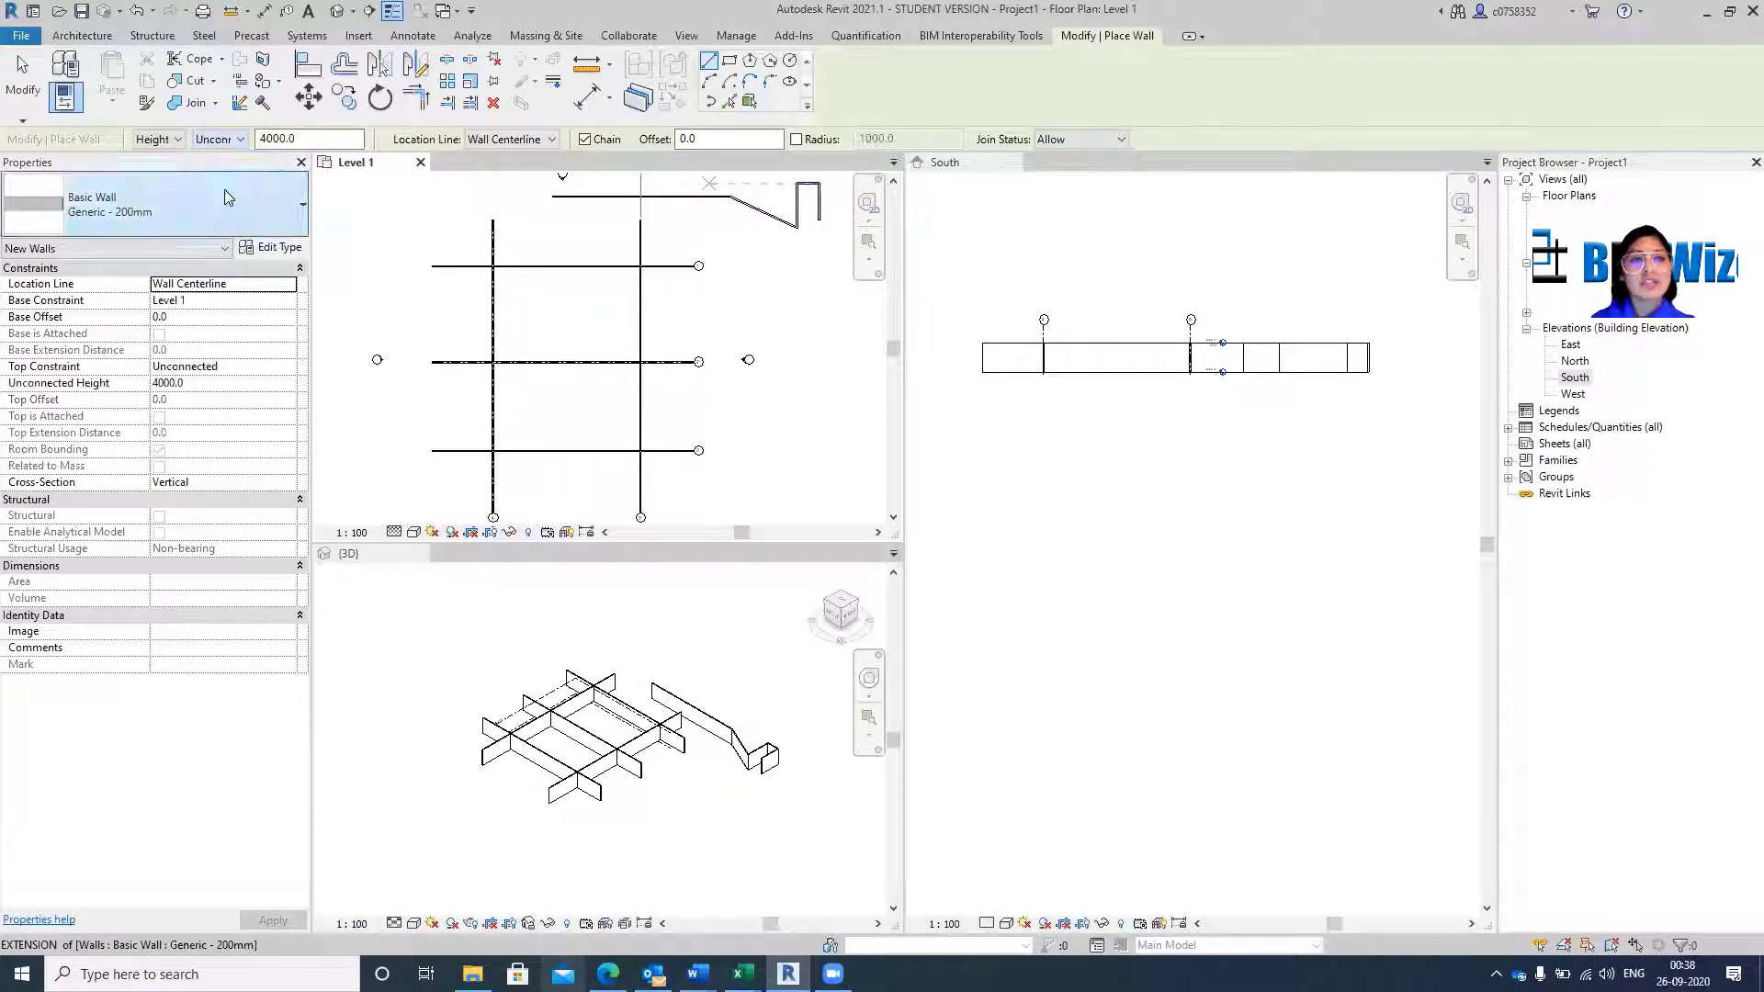
double_click(309, 137)
text(900)
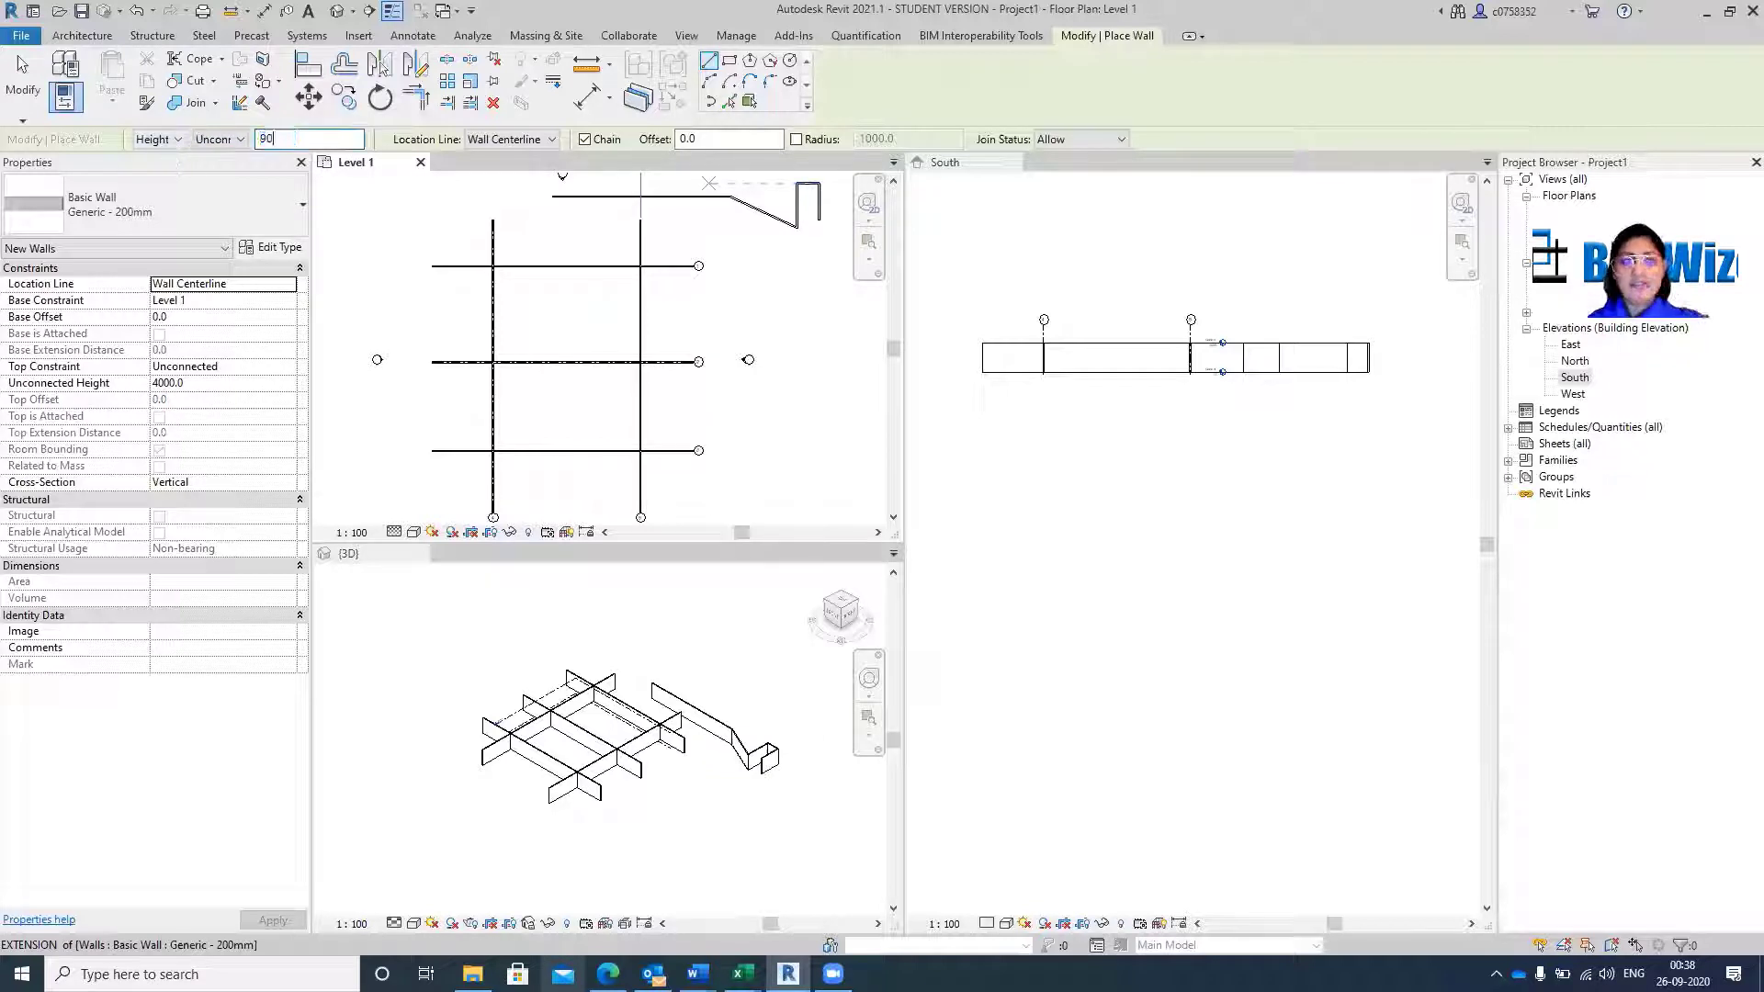
key(Return)
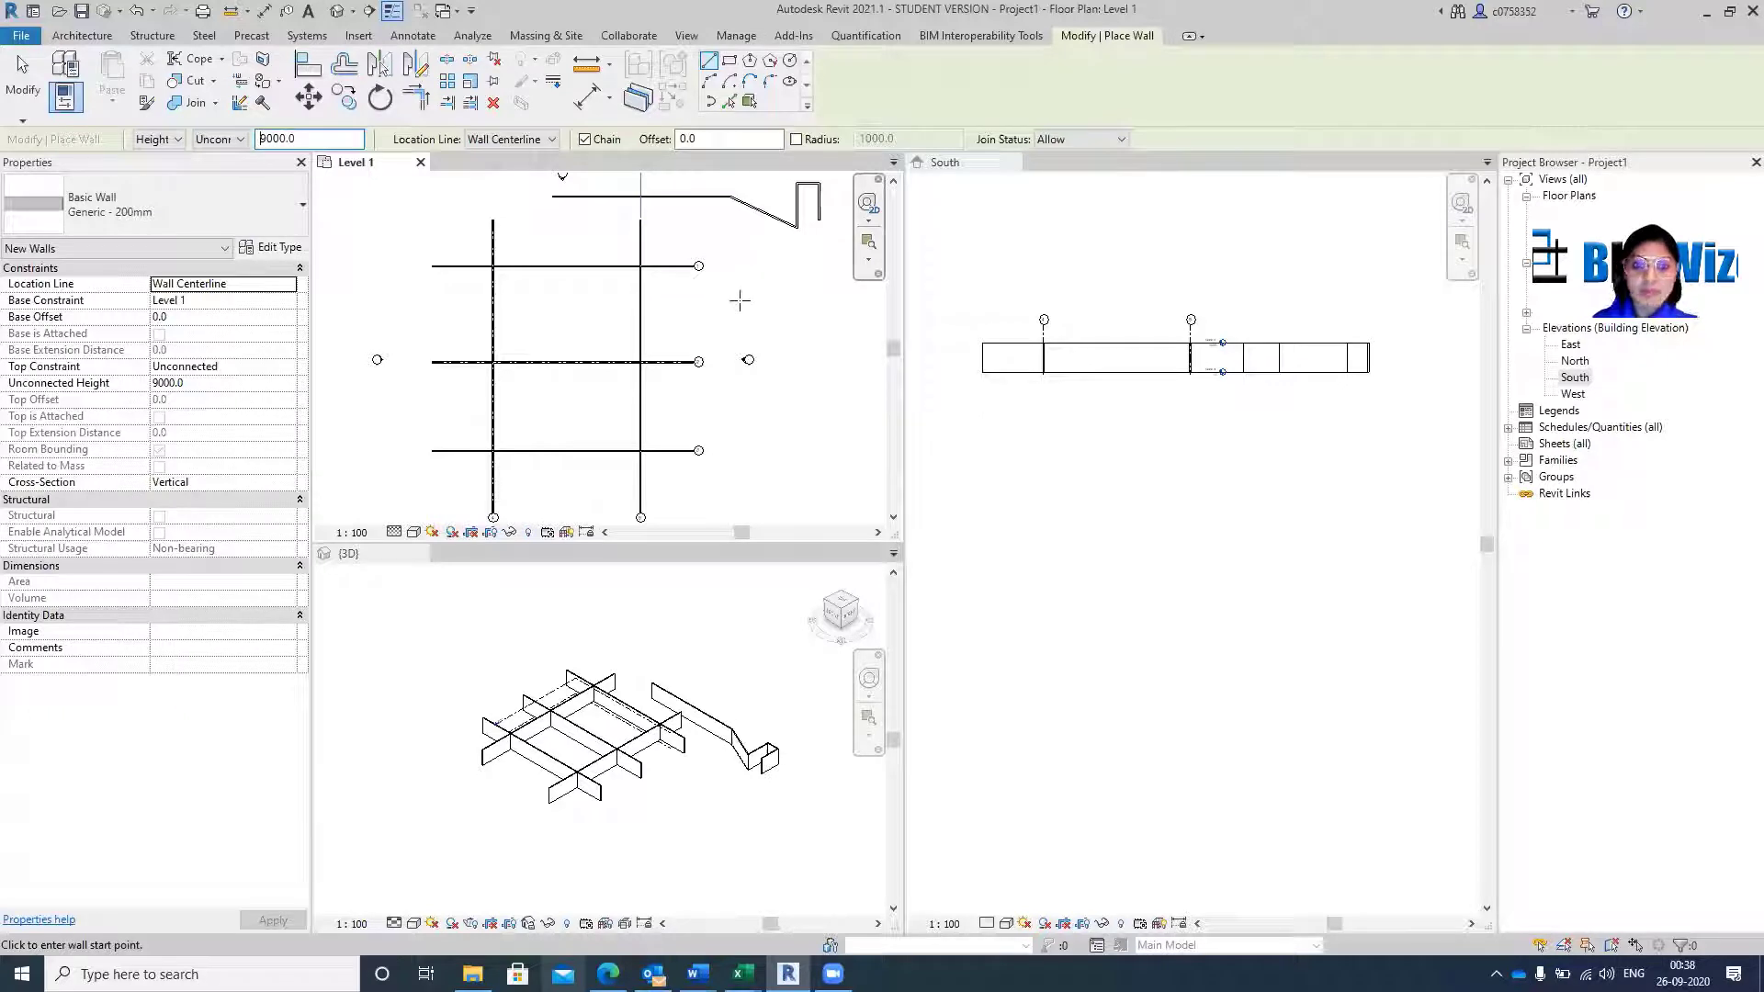
click(708, 298)
click(817, 299)
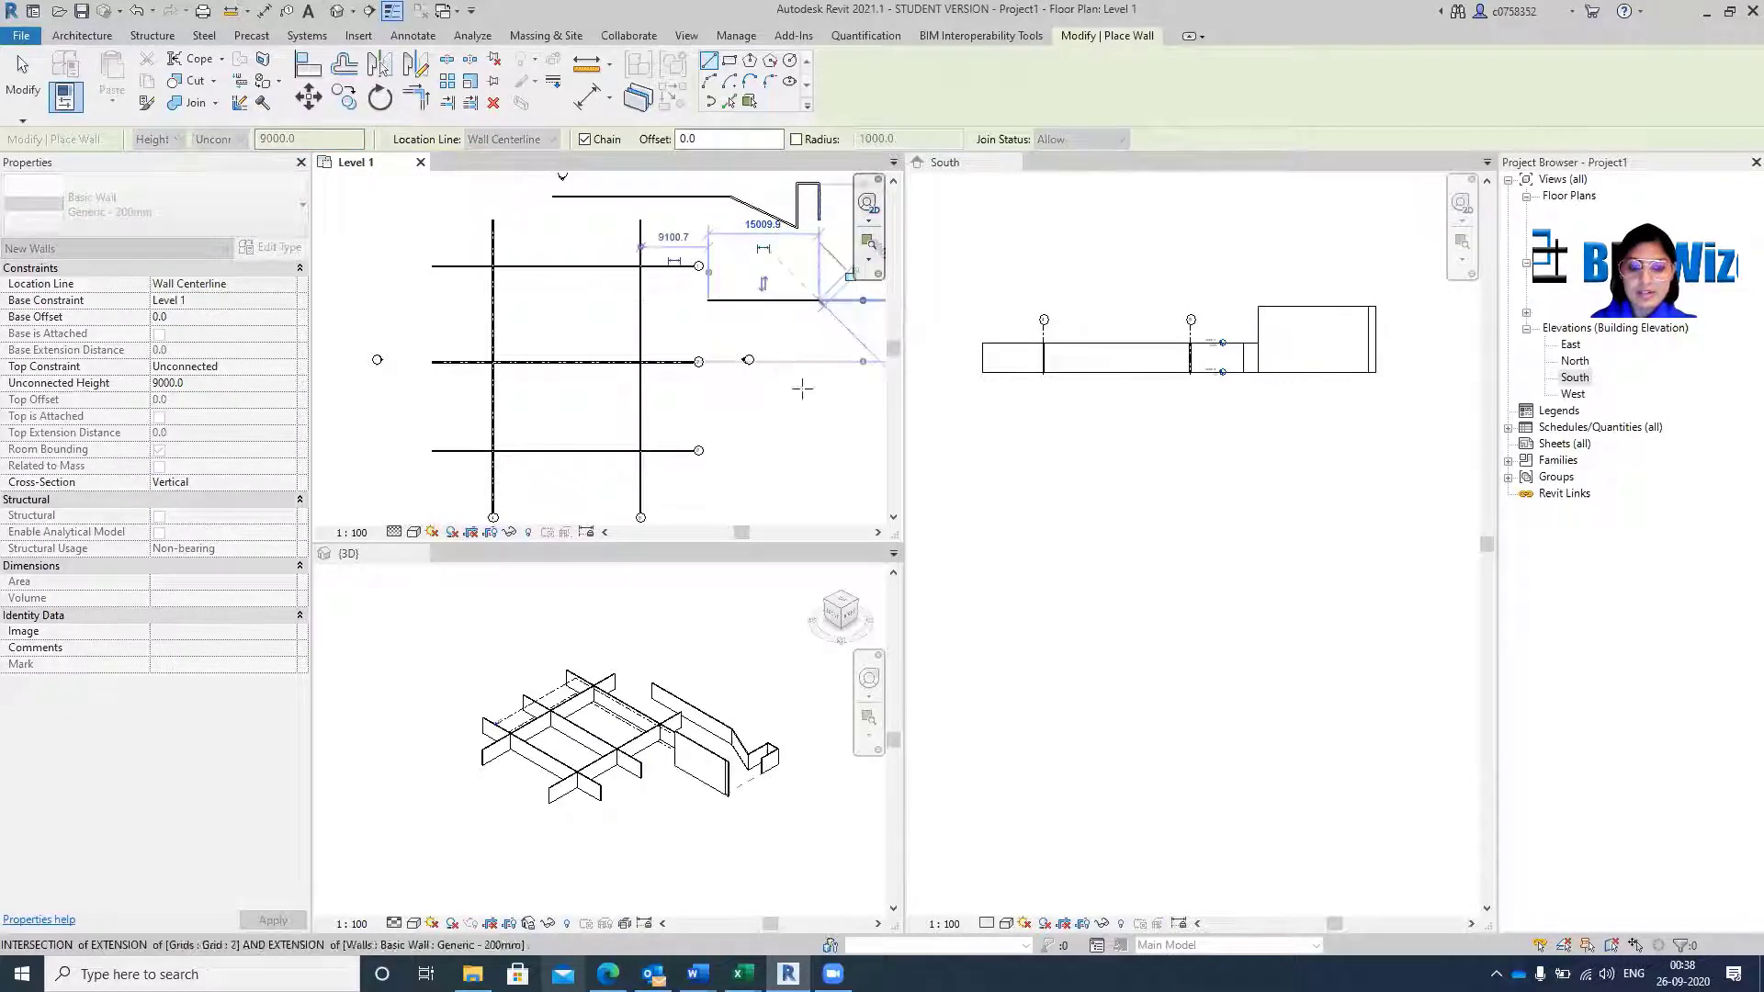
click(796, 428)
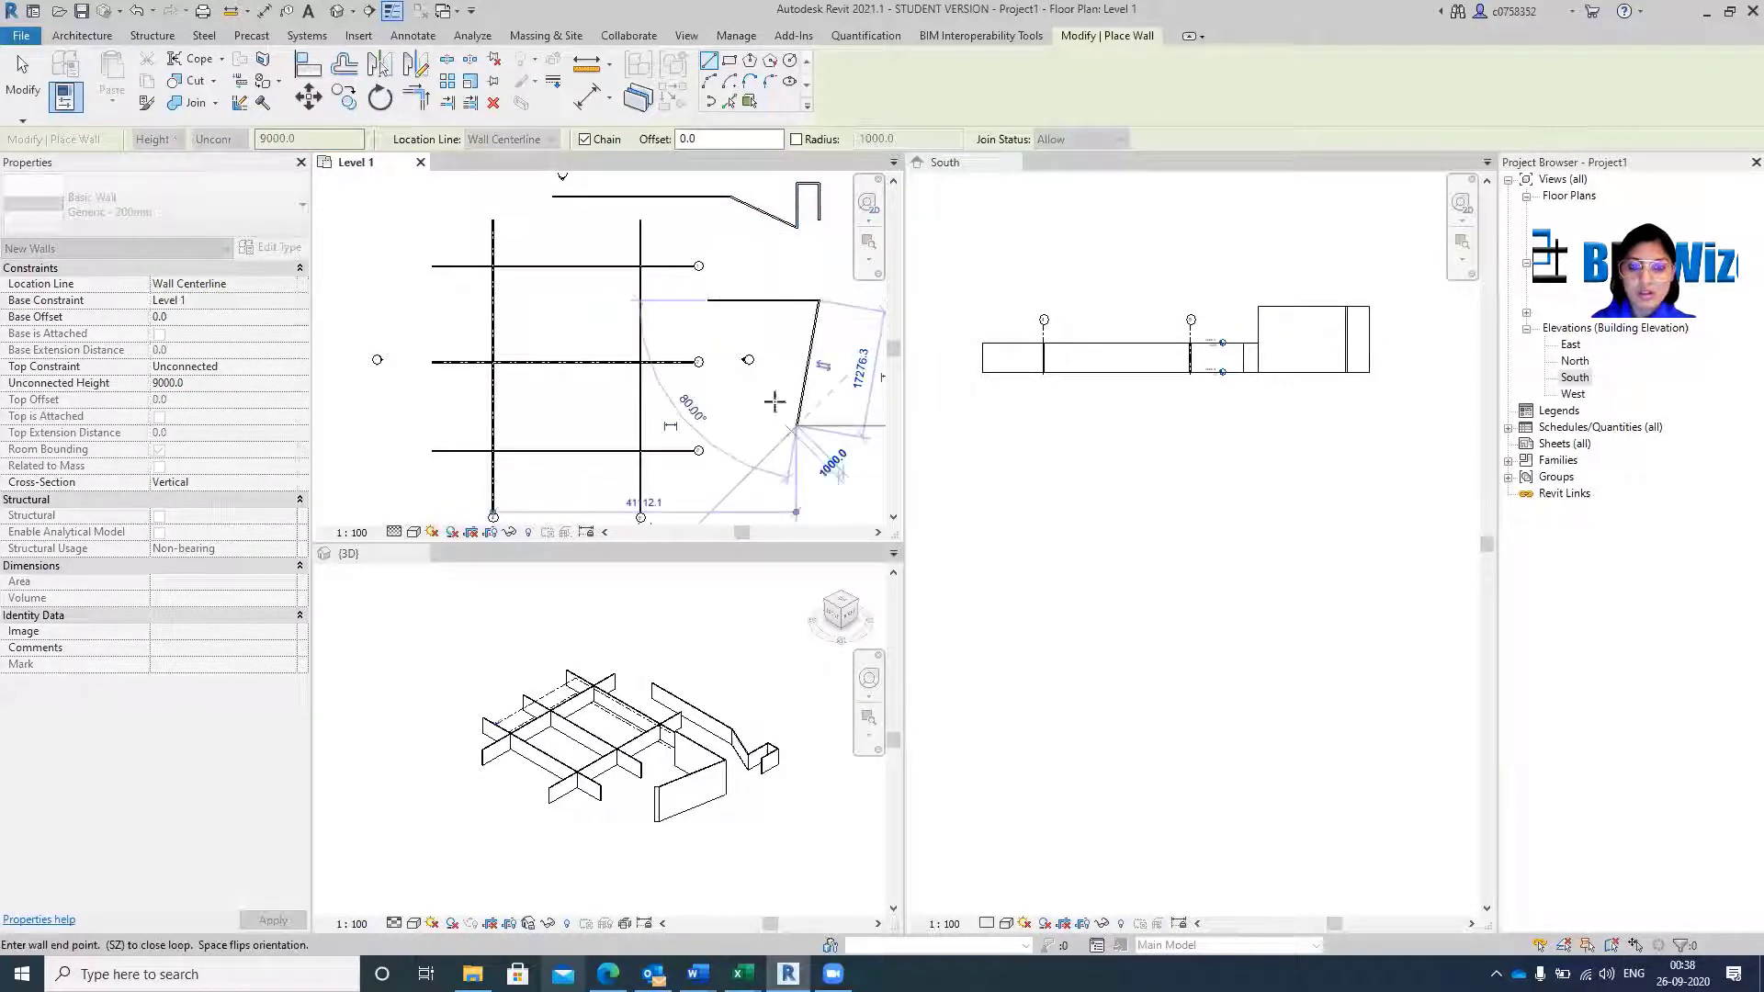
click(725, 331)
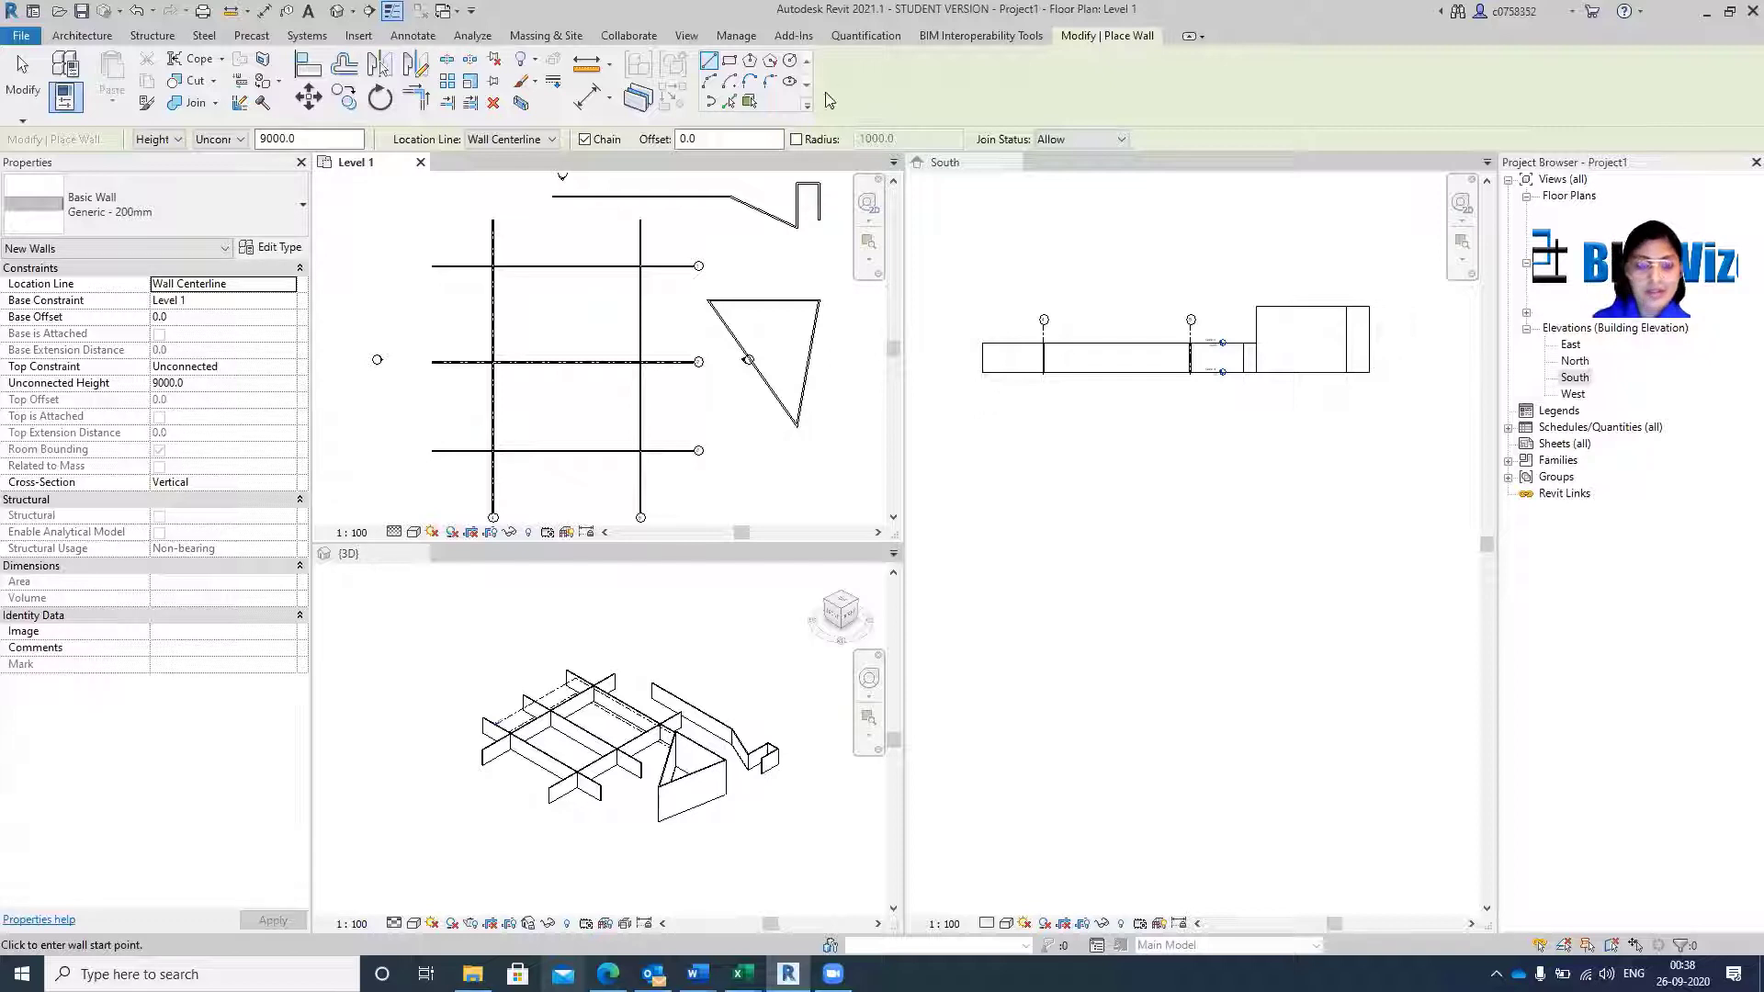
key(Escape)
key(Escape)
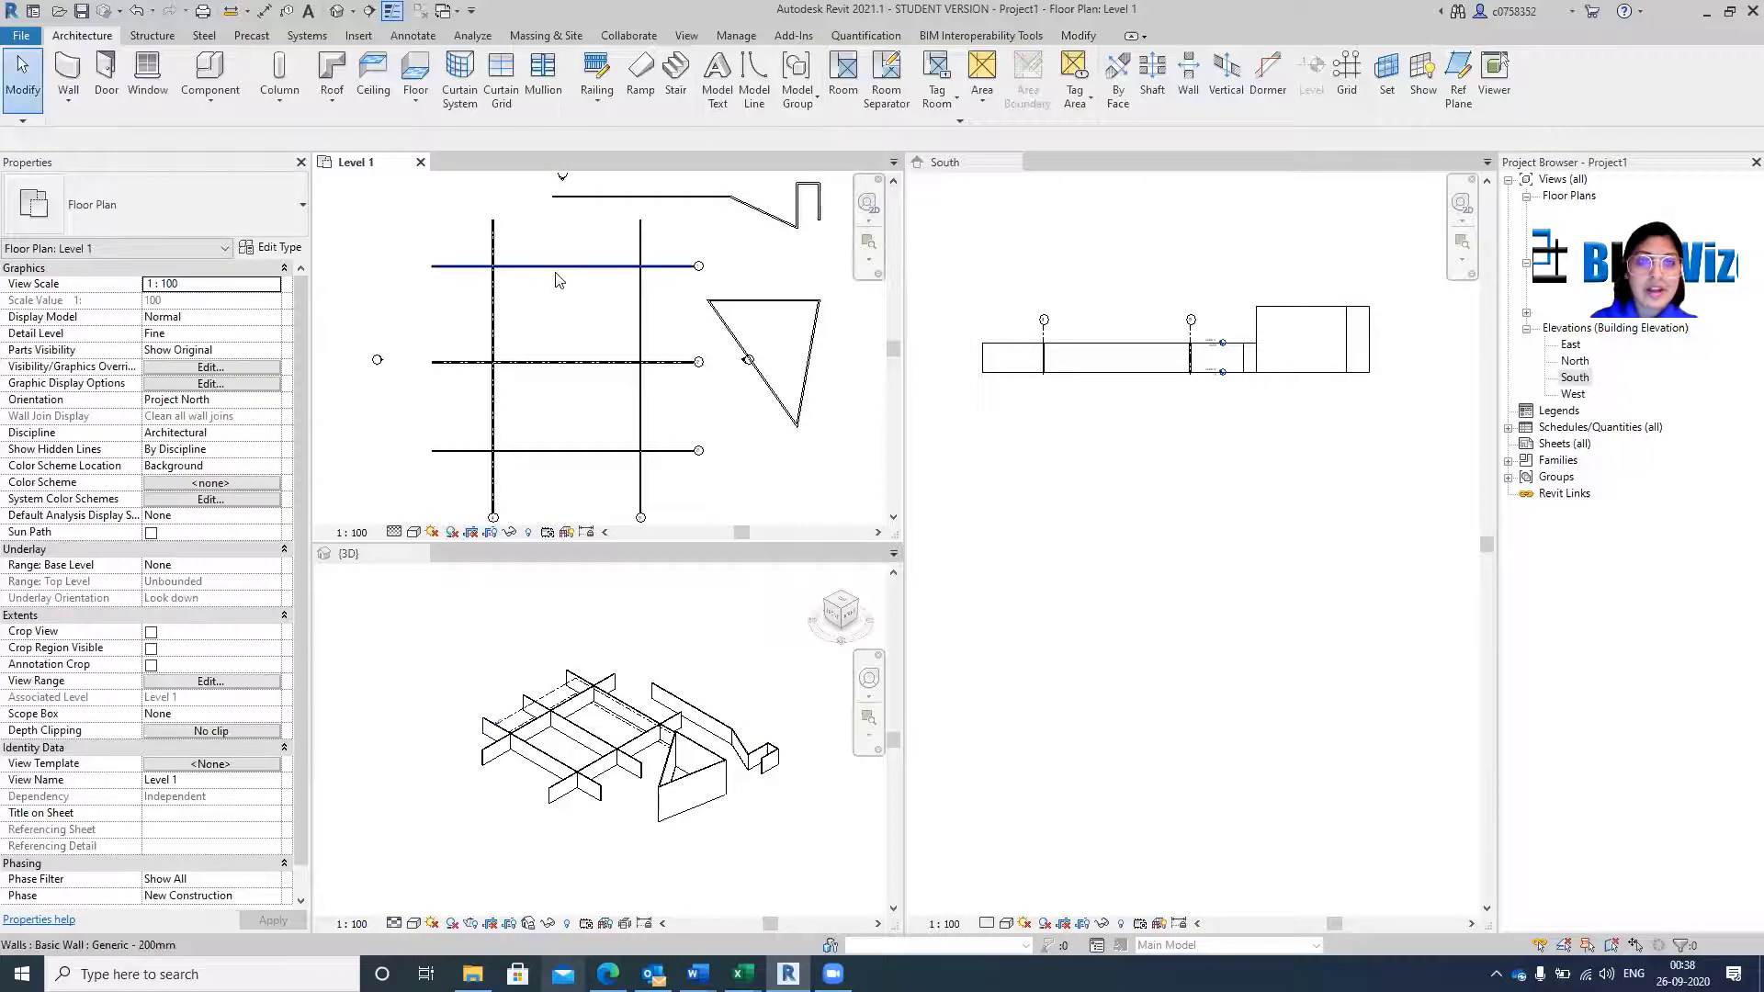
Duplicate the type of the wall on the northernmost horizontal grid line as a new wall type named wall 1.
scroll(539, 333, down, 2)
scroll(539, 333, up, 6)
click(539, 332)
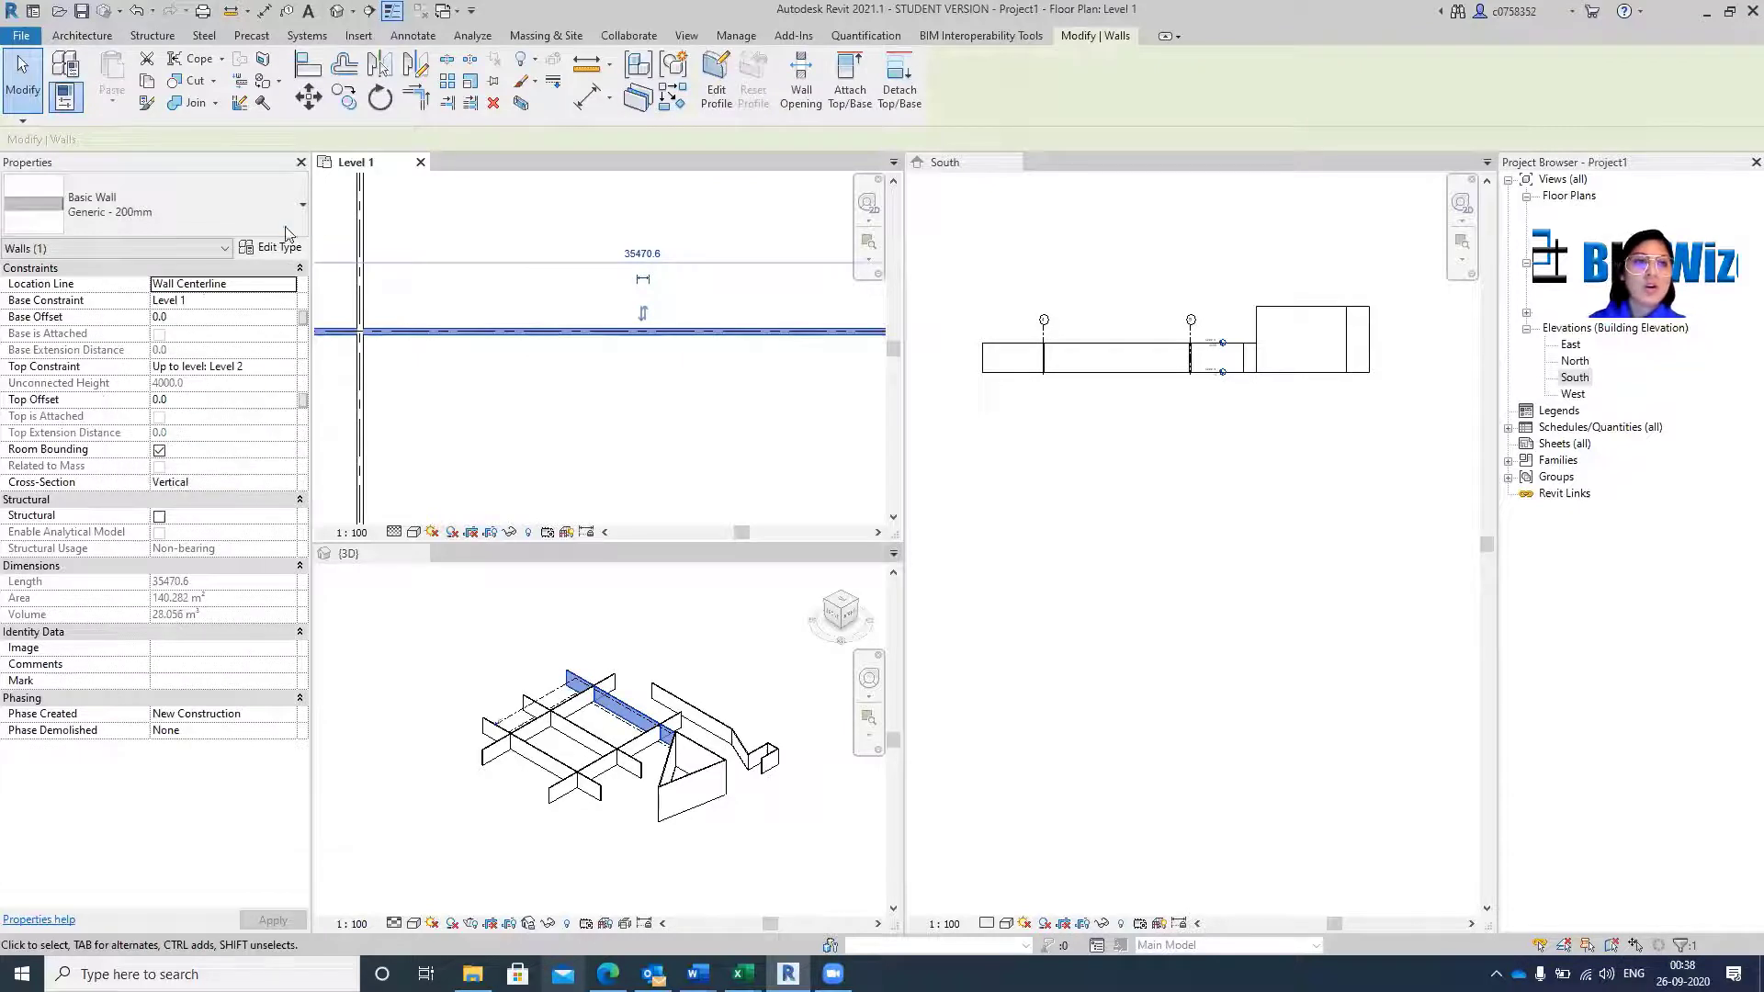
click(269, 249)
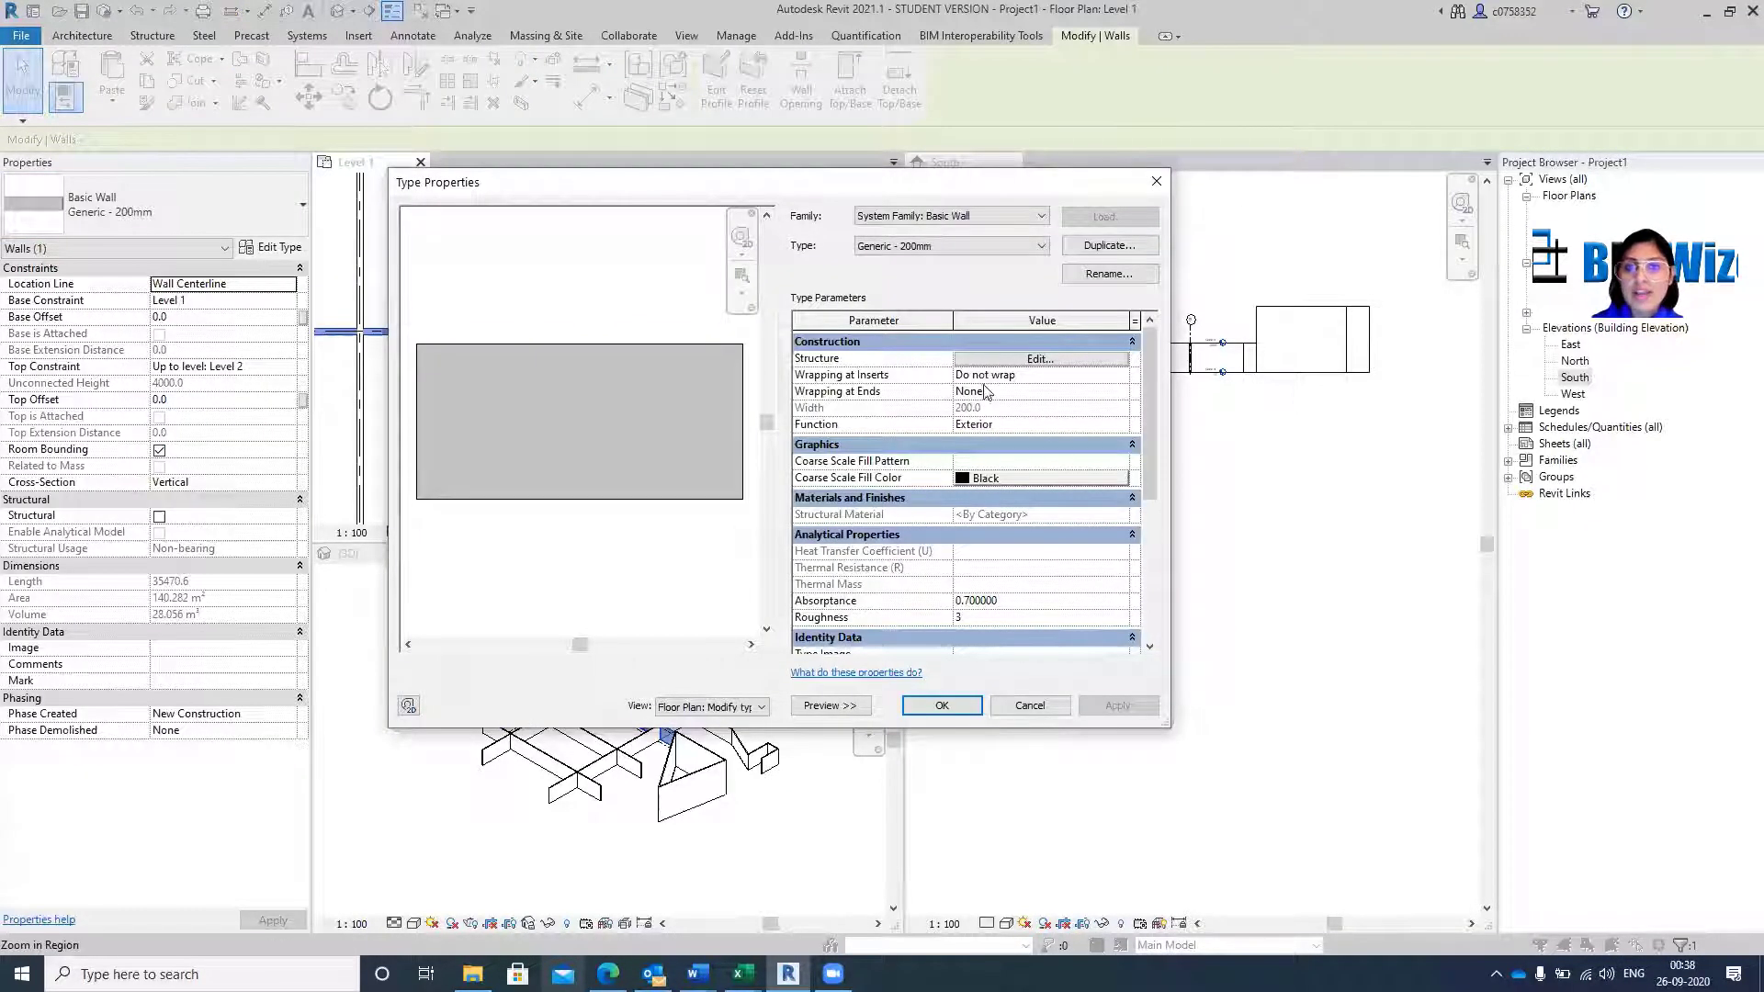
click(1029, 360)
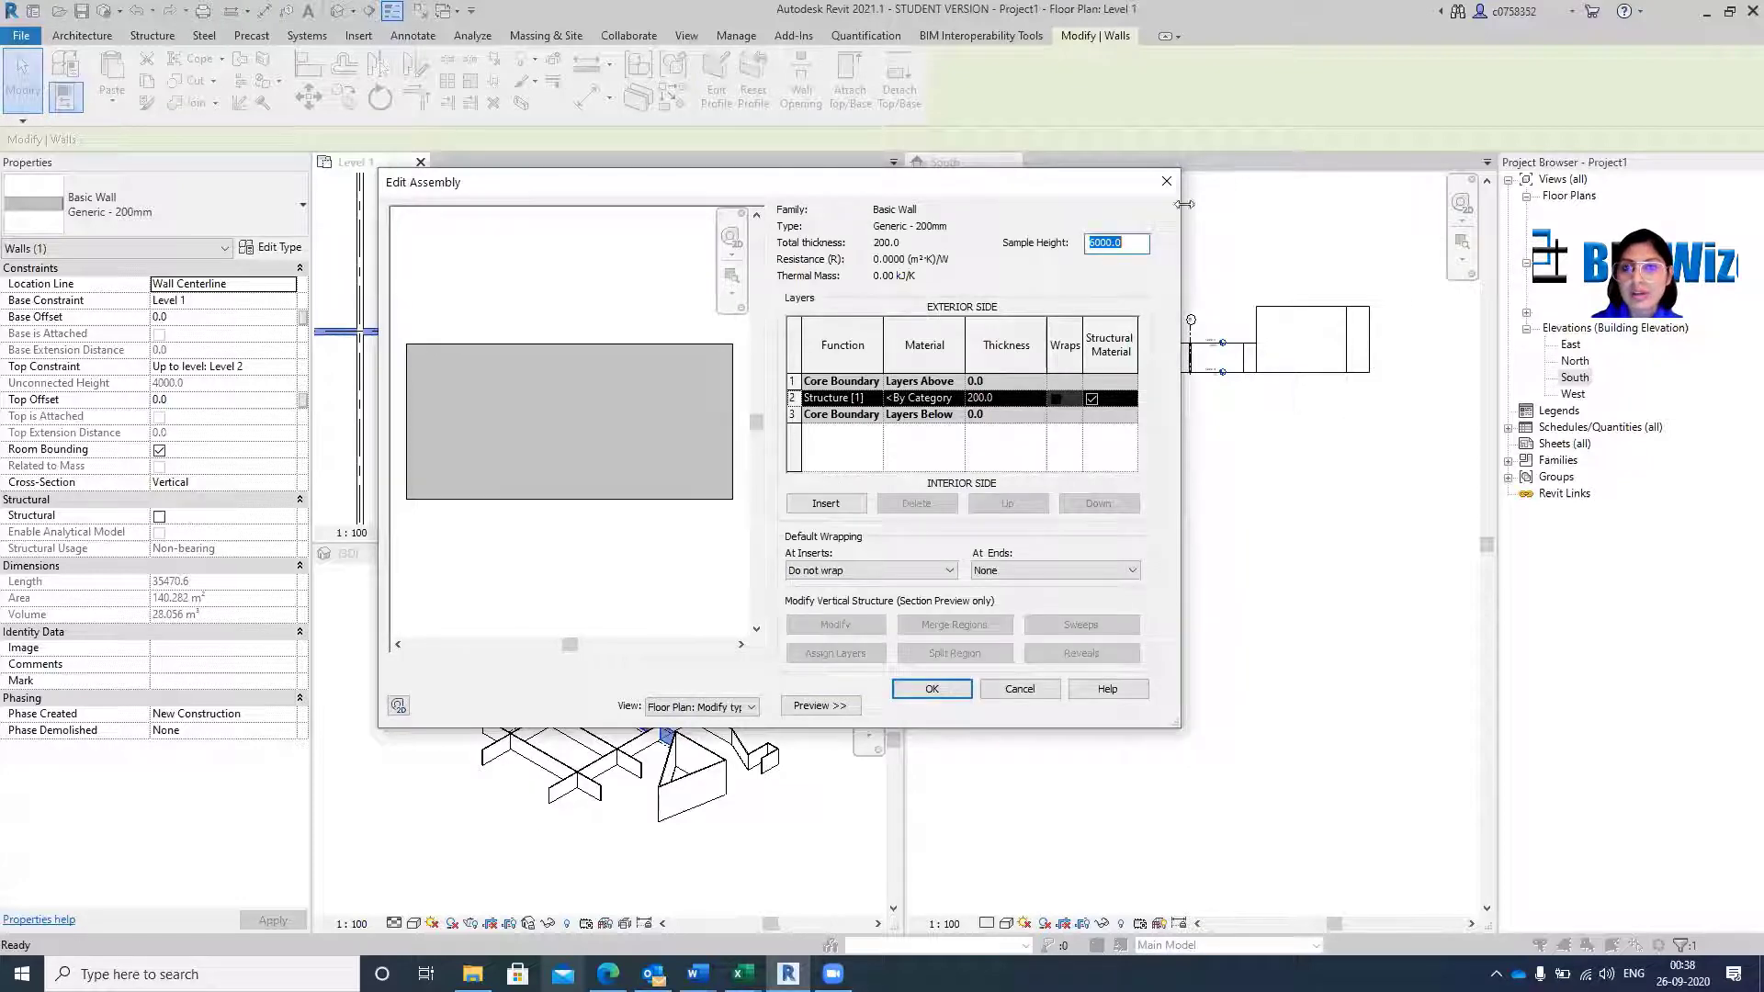
click(1166, 181)
click(1109, 246)
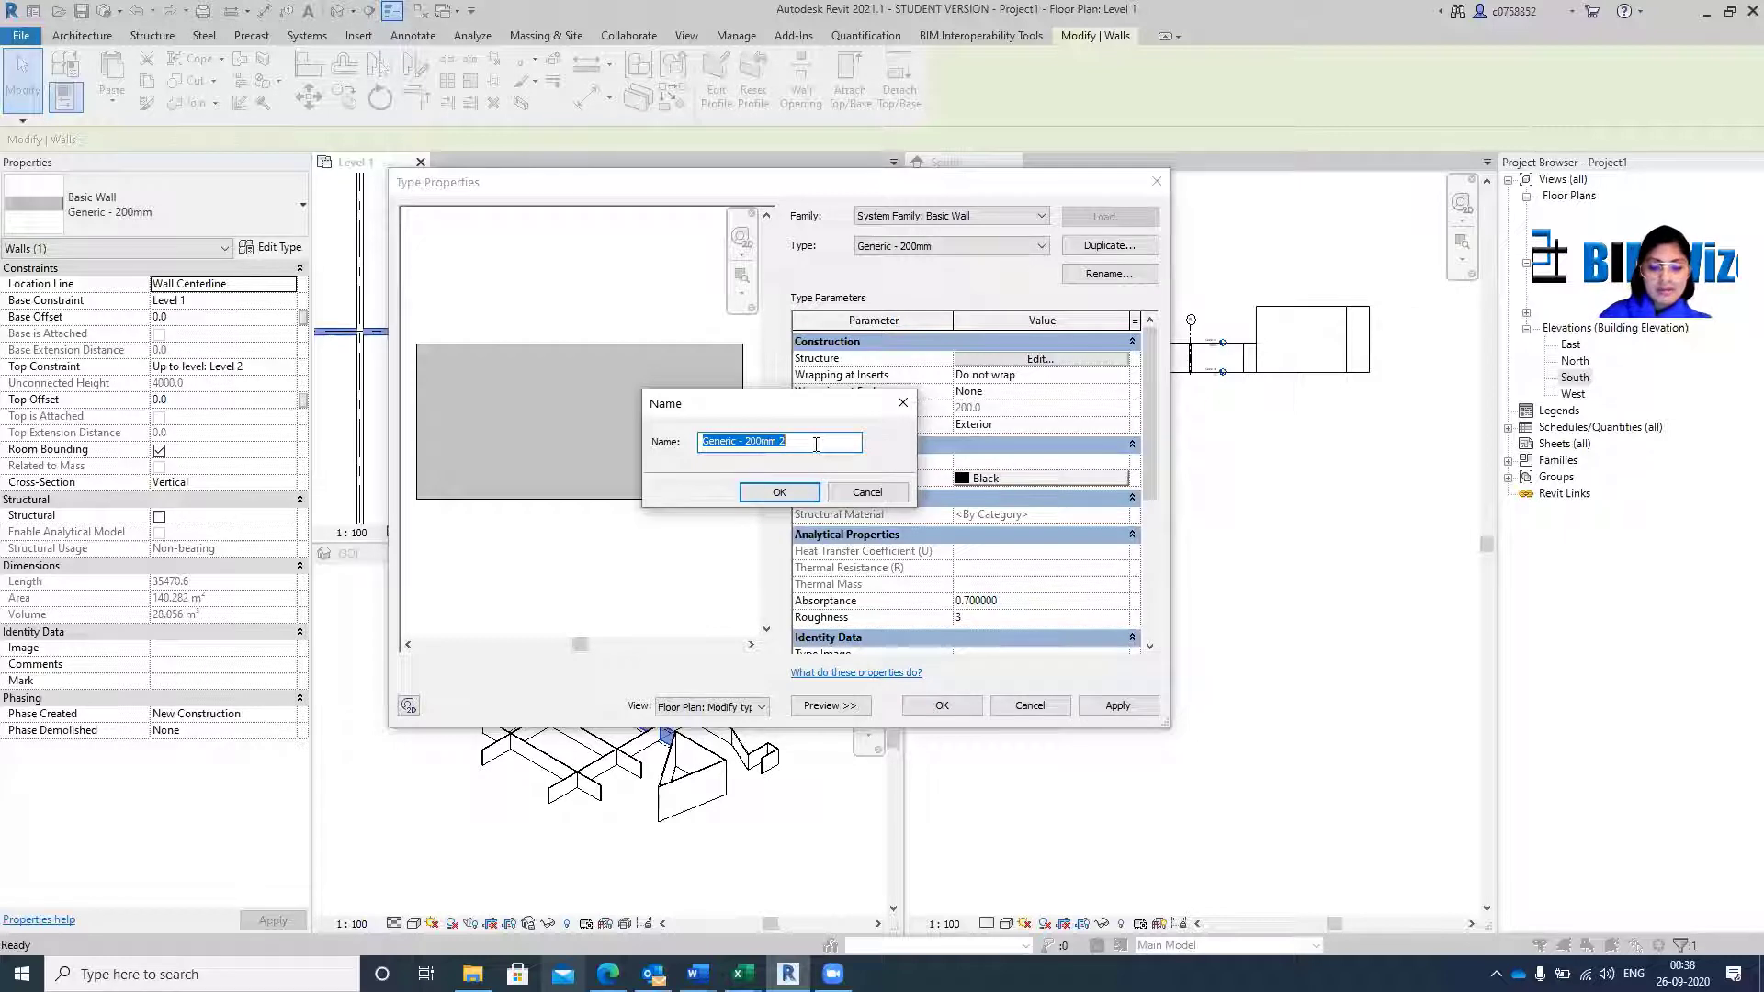
text(wa)
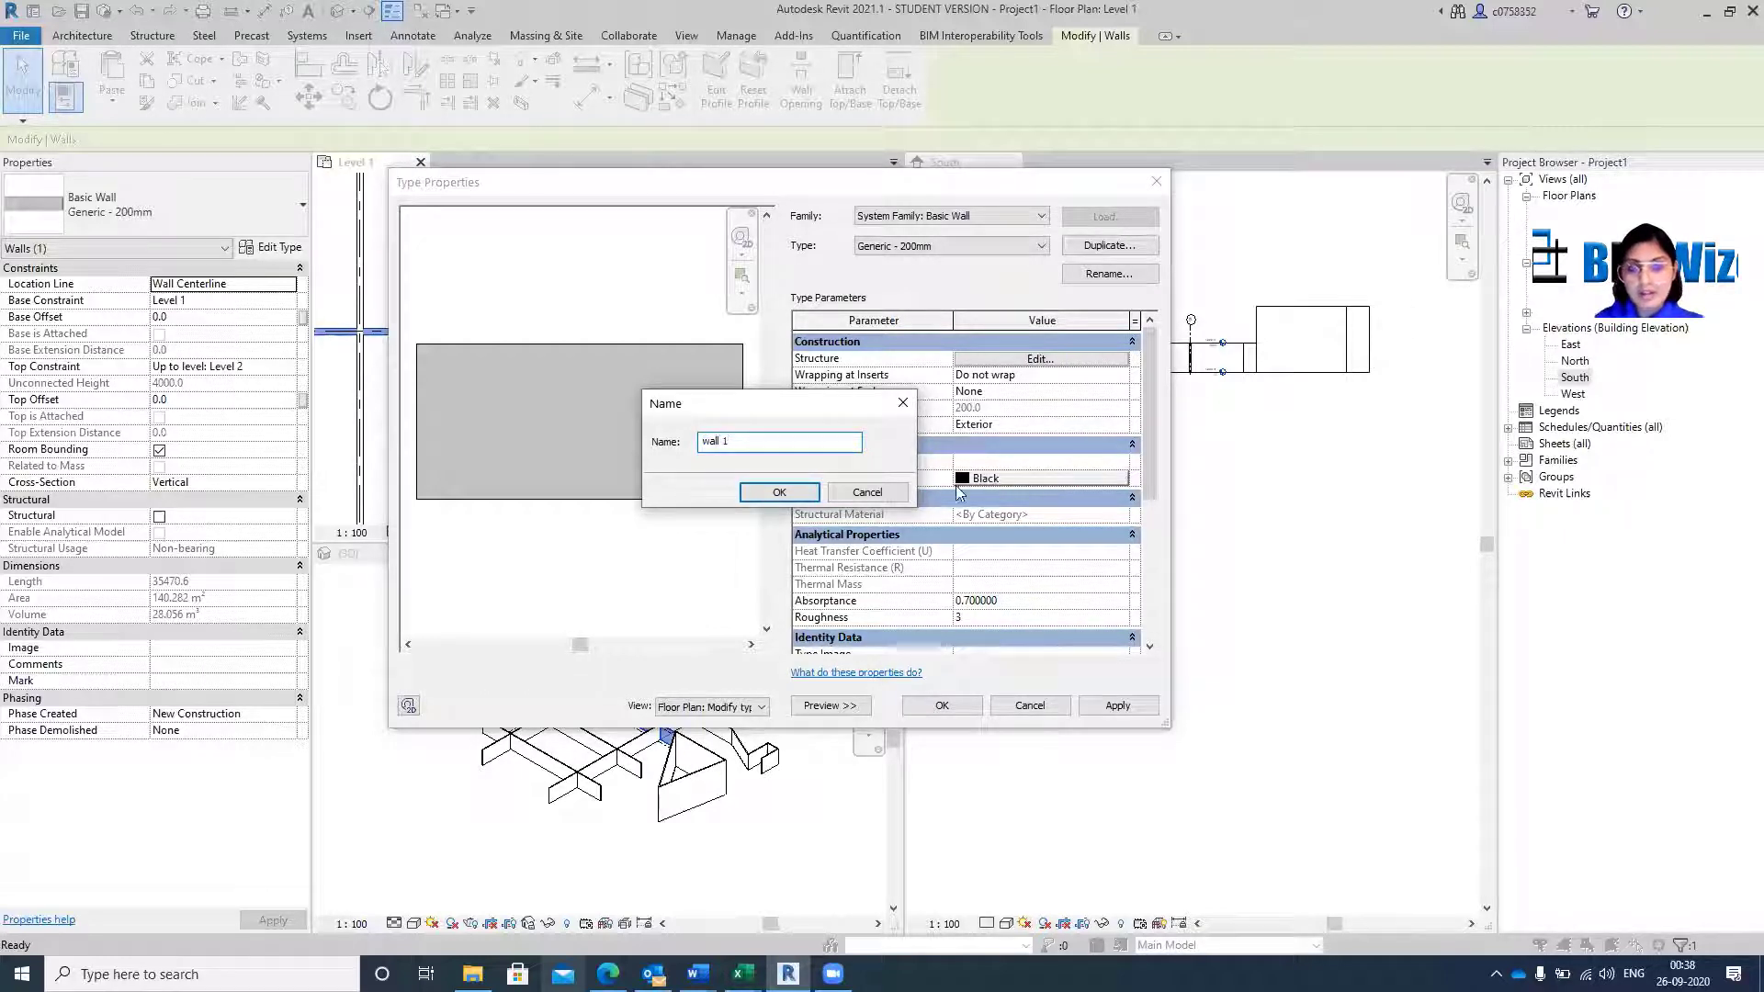
text(ll 1)
click(779, 492)
Set the thickness of the Structure [1] layer in the wall 1 assembly to 450 mm.
click(1045, 359)
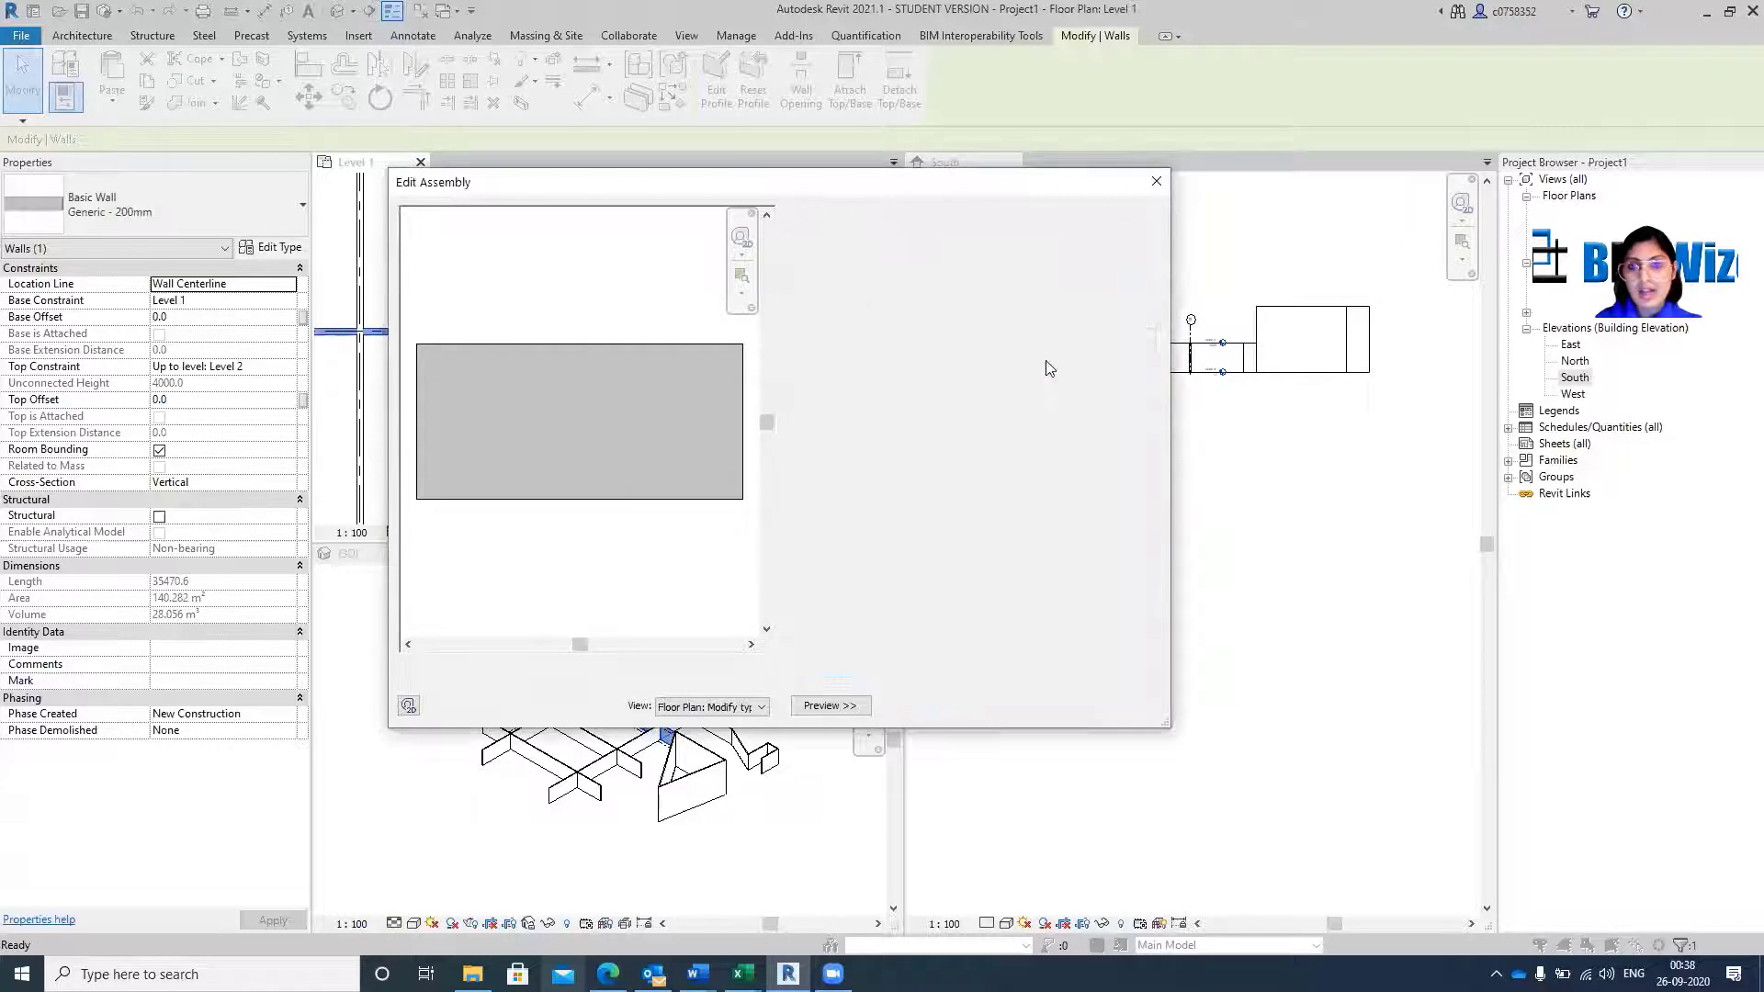
click(946, 400)
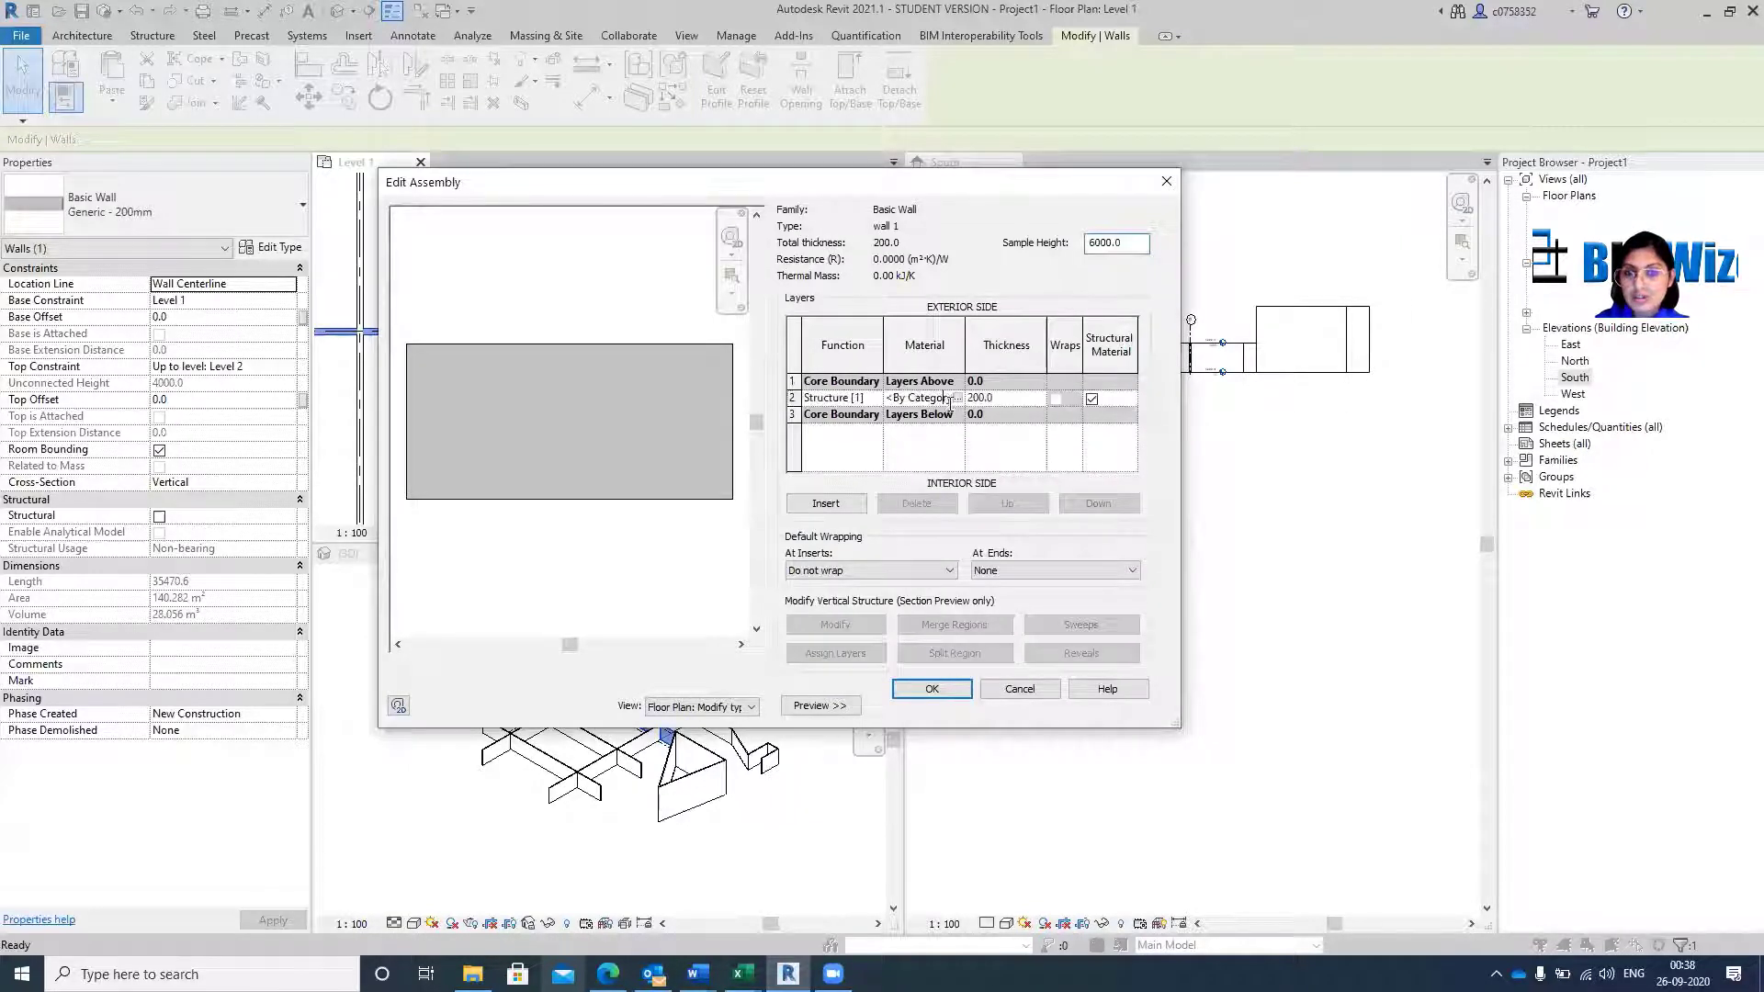
click(957, 399)
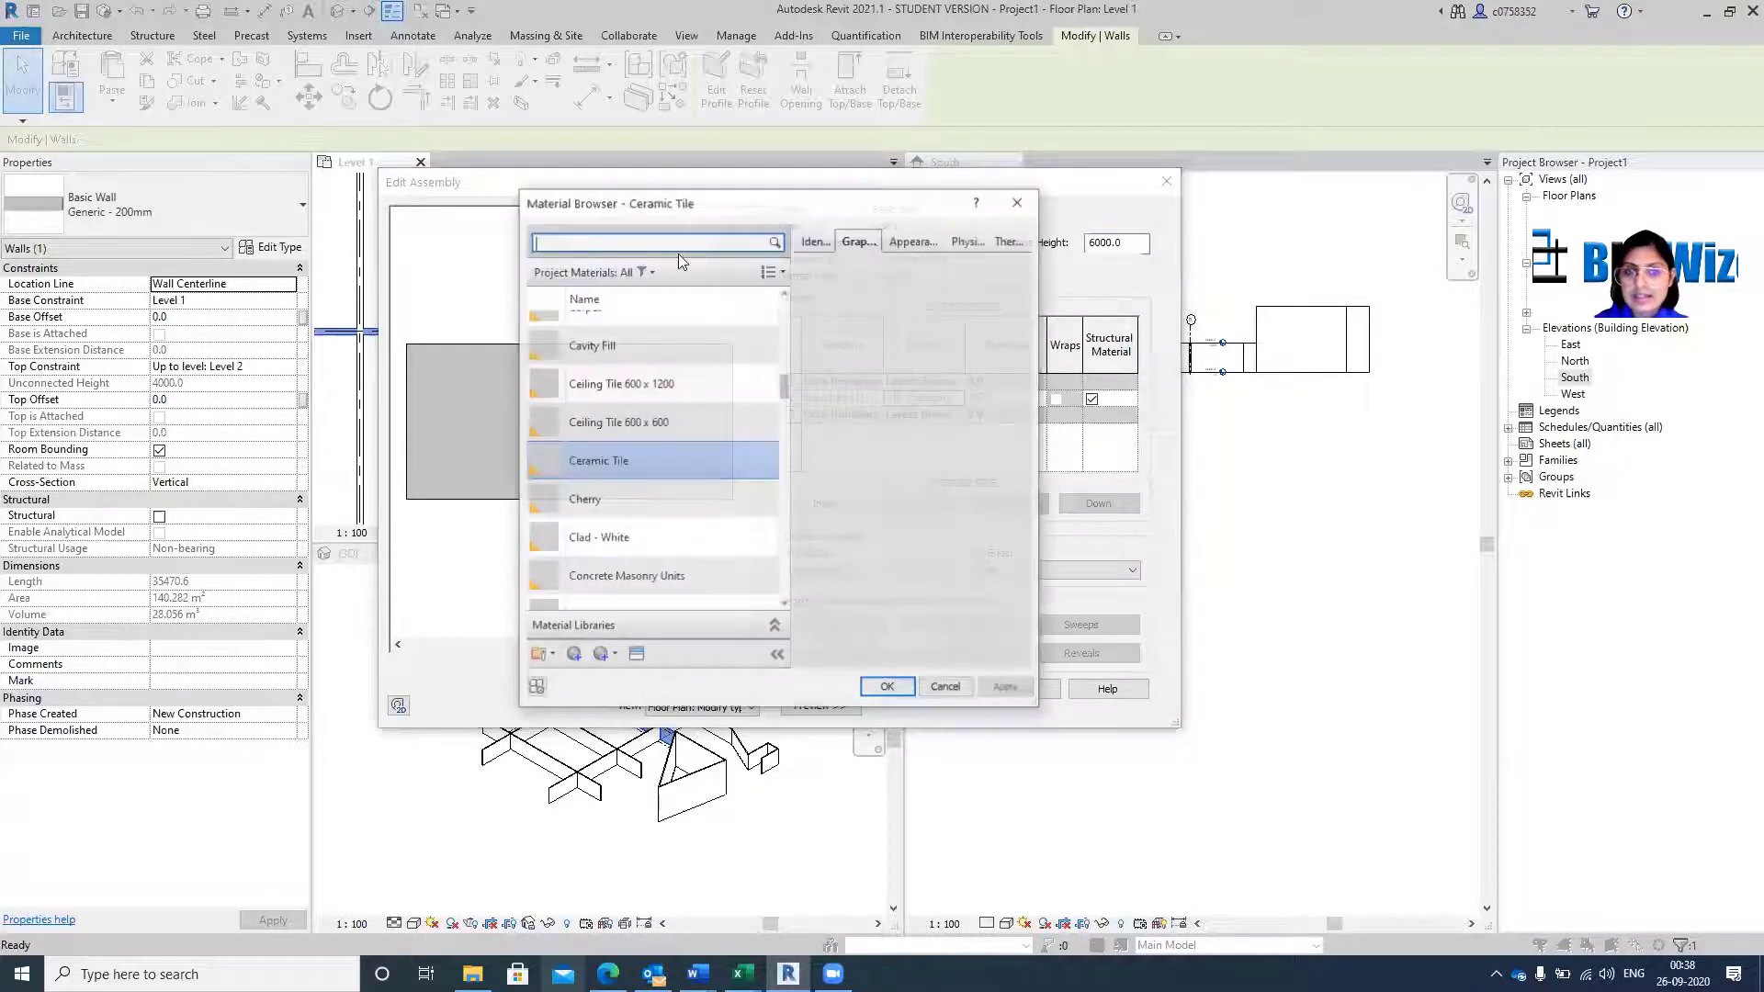
click(1018, 201)
click(1027, 398)
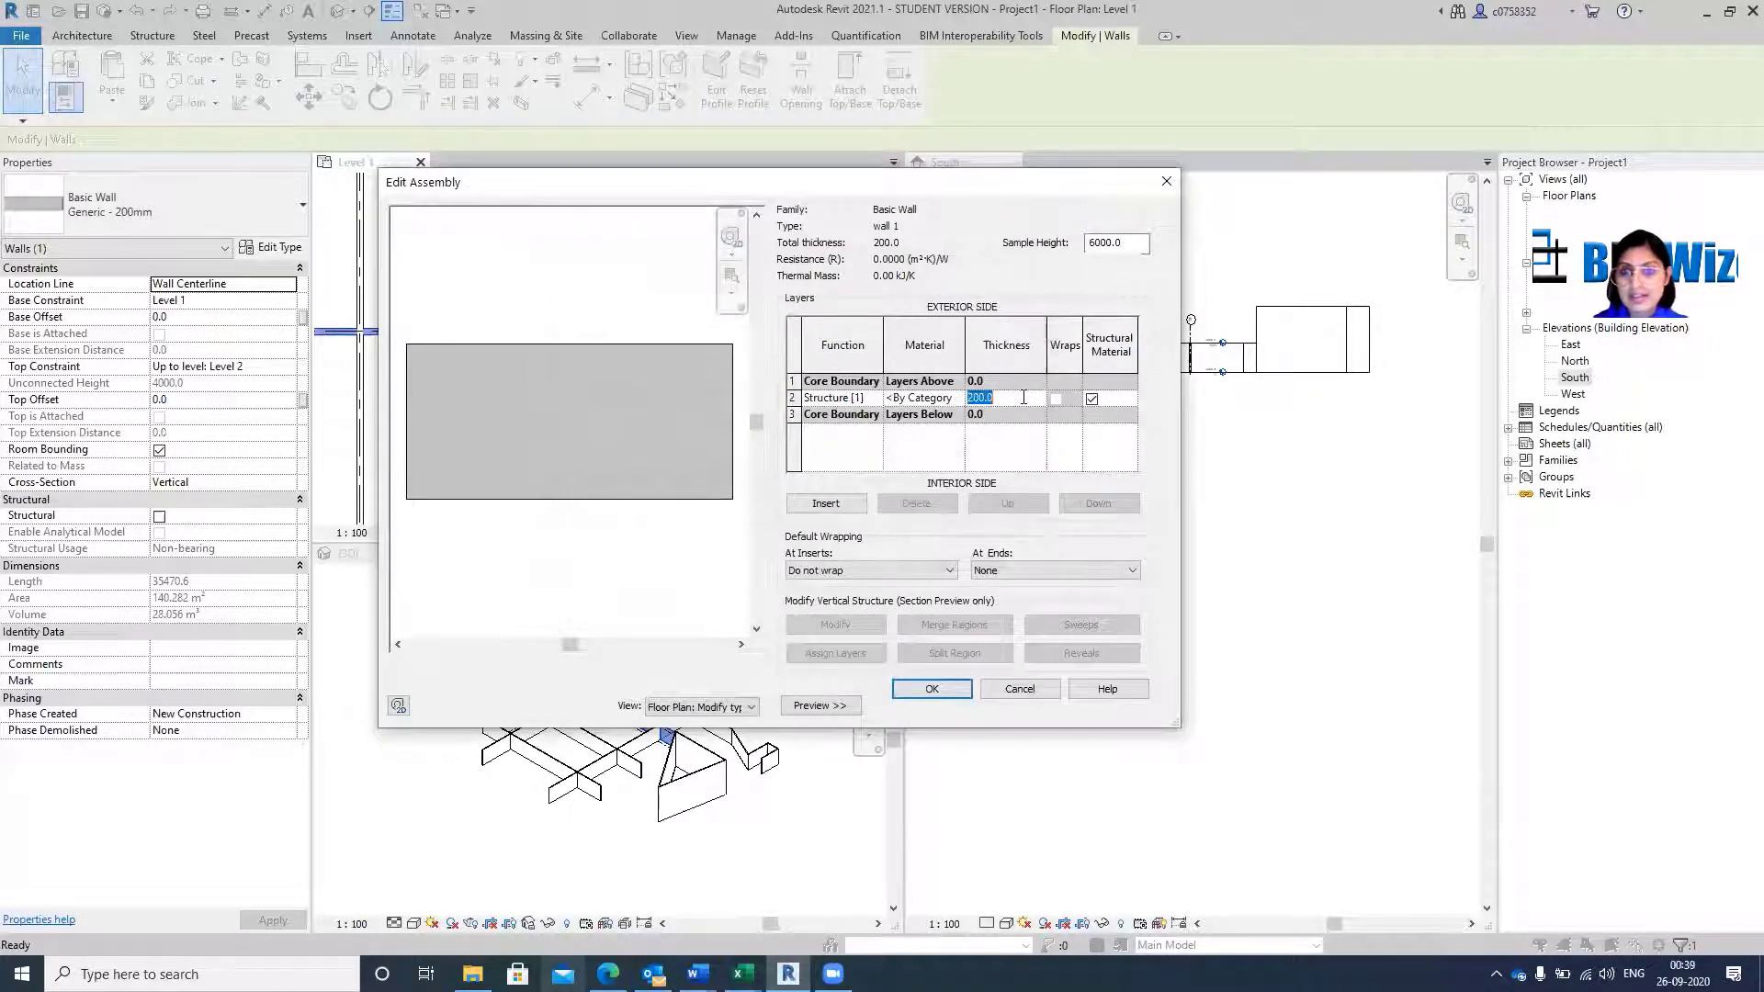
text(450)
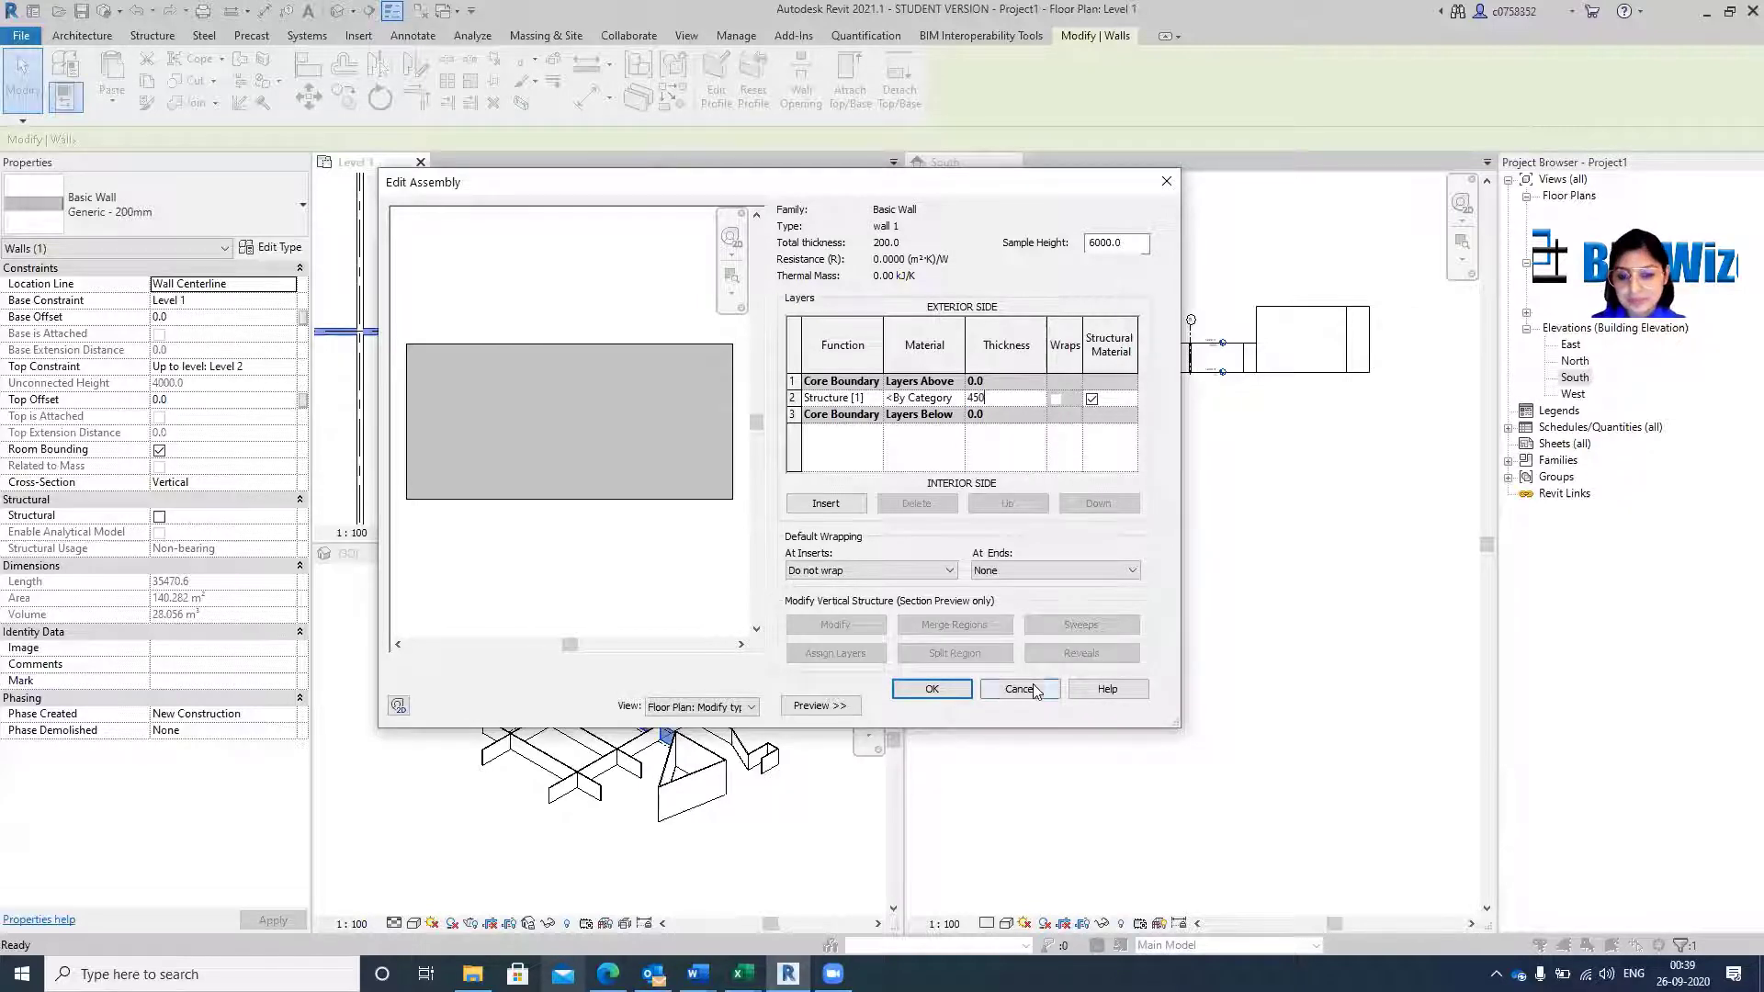
Insert a new layer in the wall 1 assembly, move it outside the exterior core boundary and open its function choices.
click(826, 504)
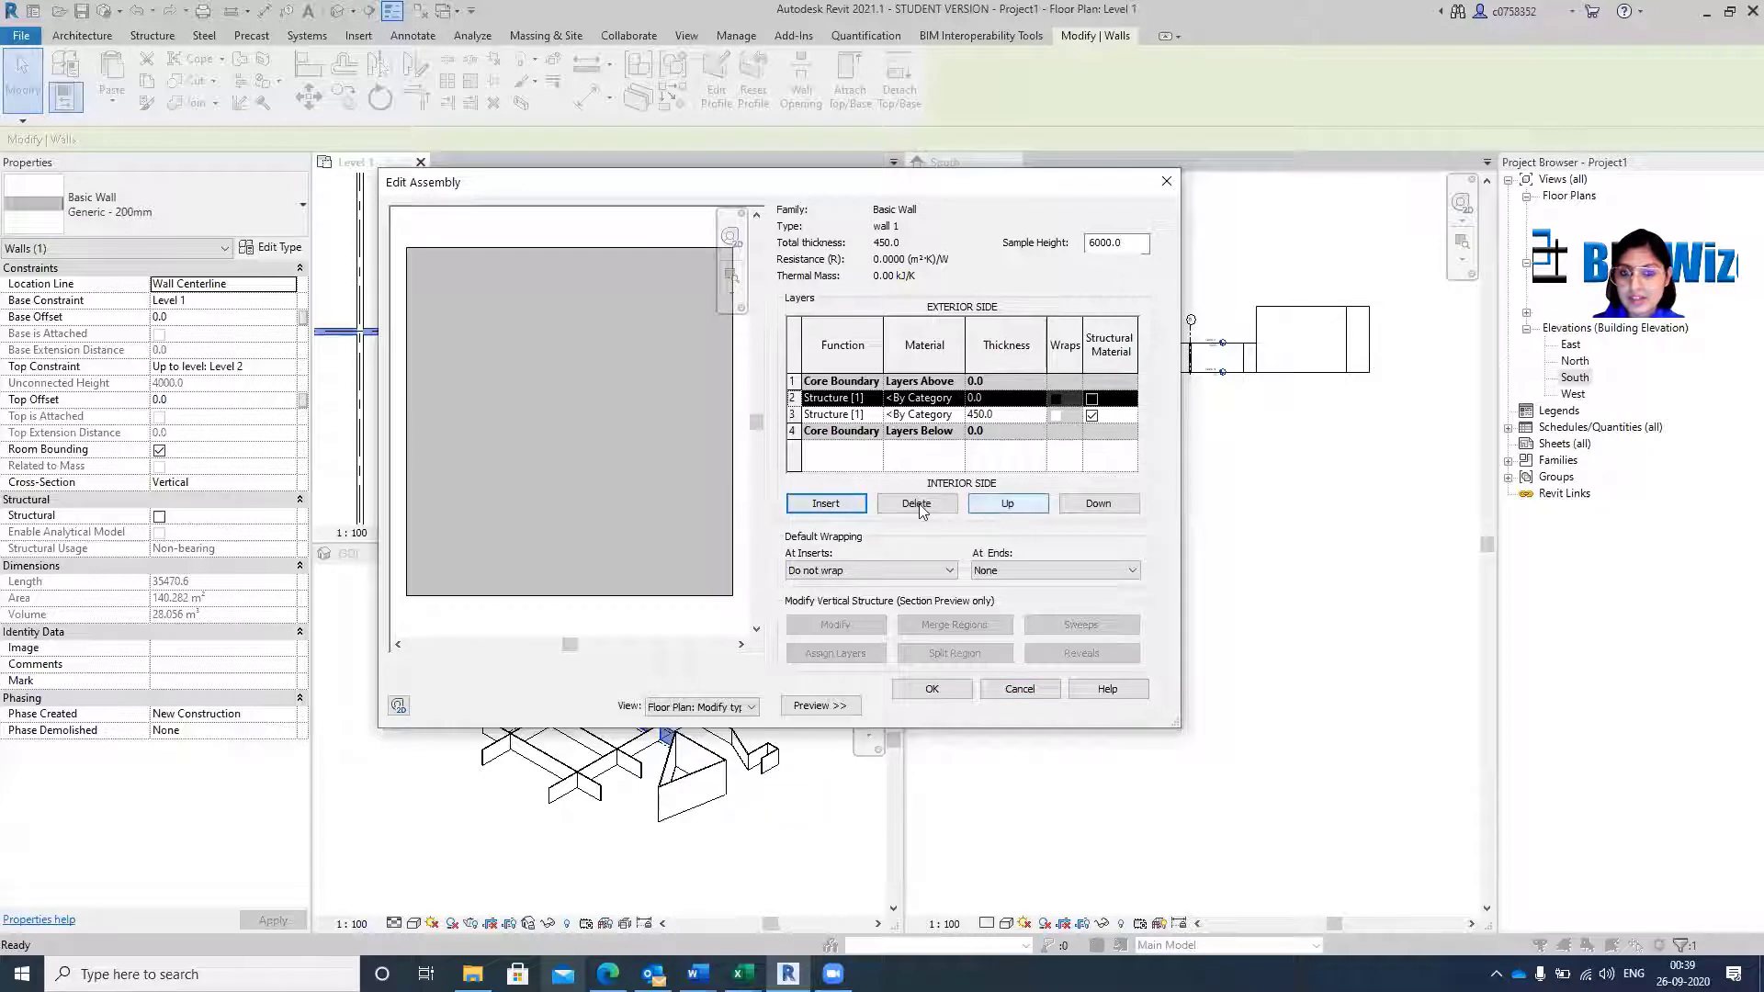
click(1014, 500)
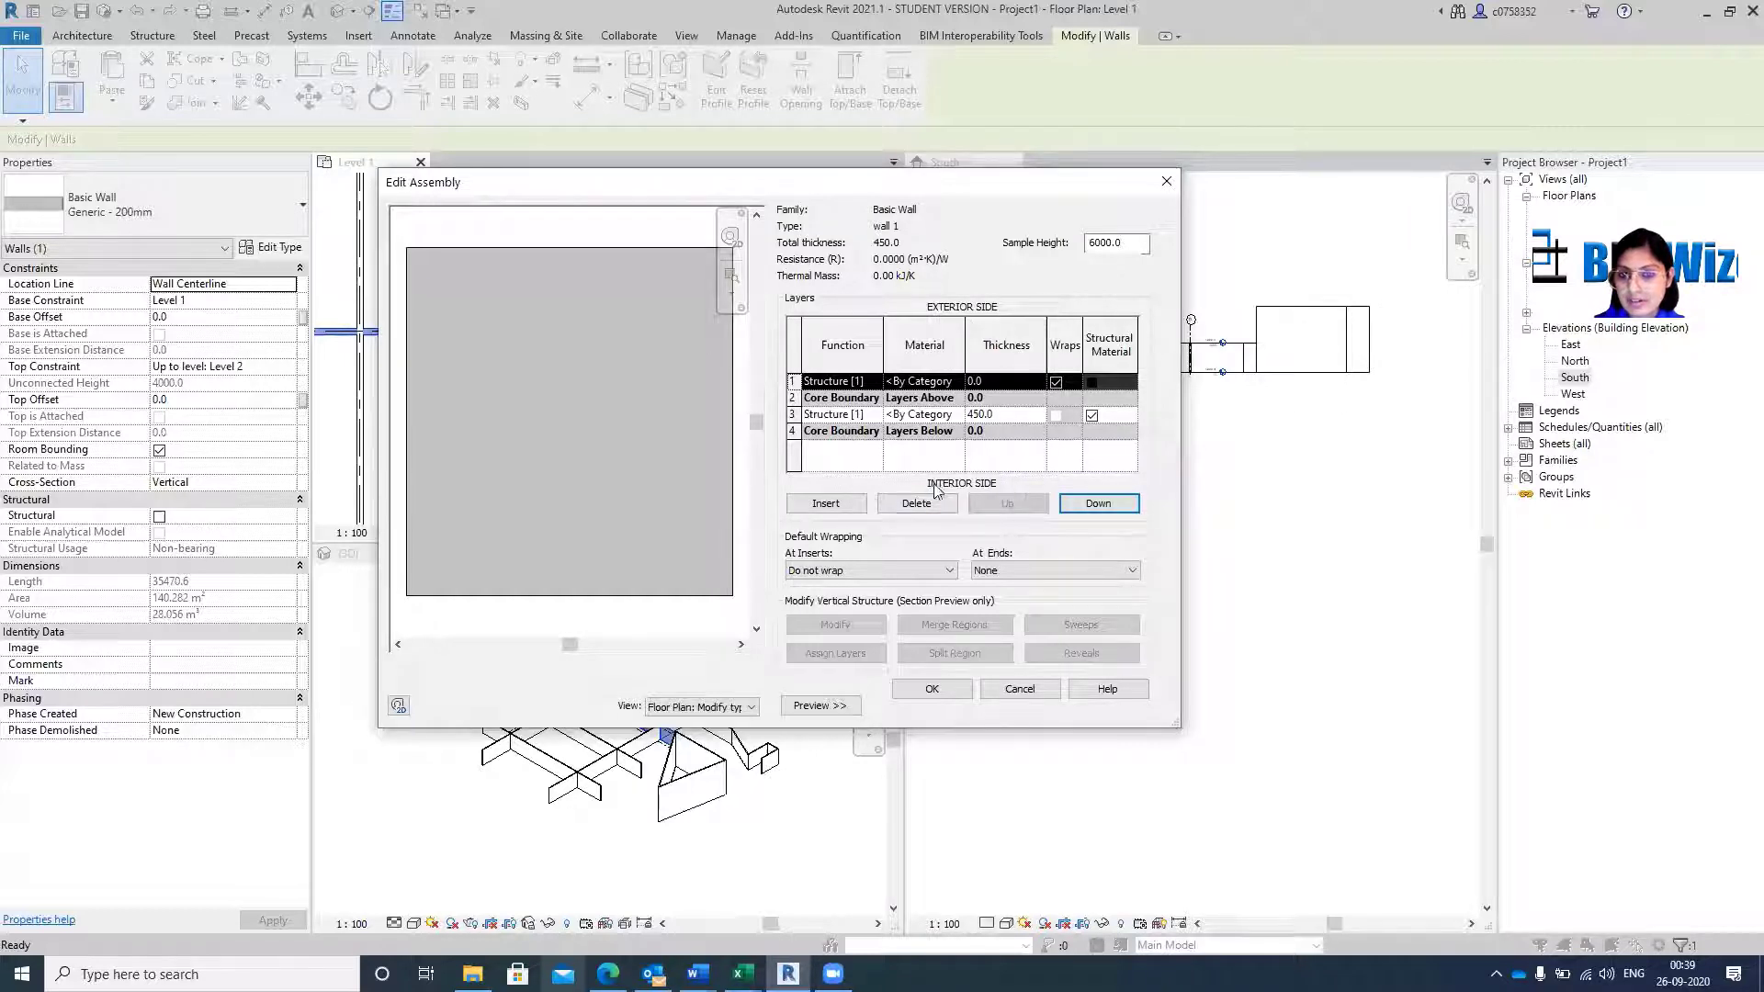
click(869, 386)
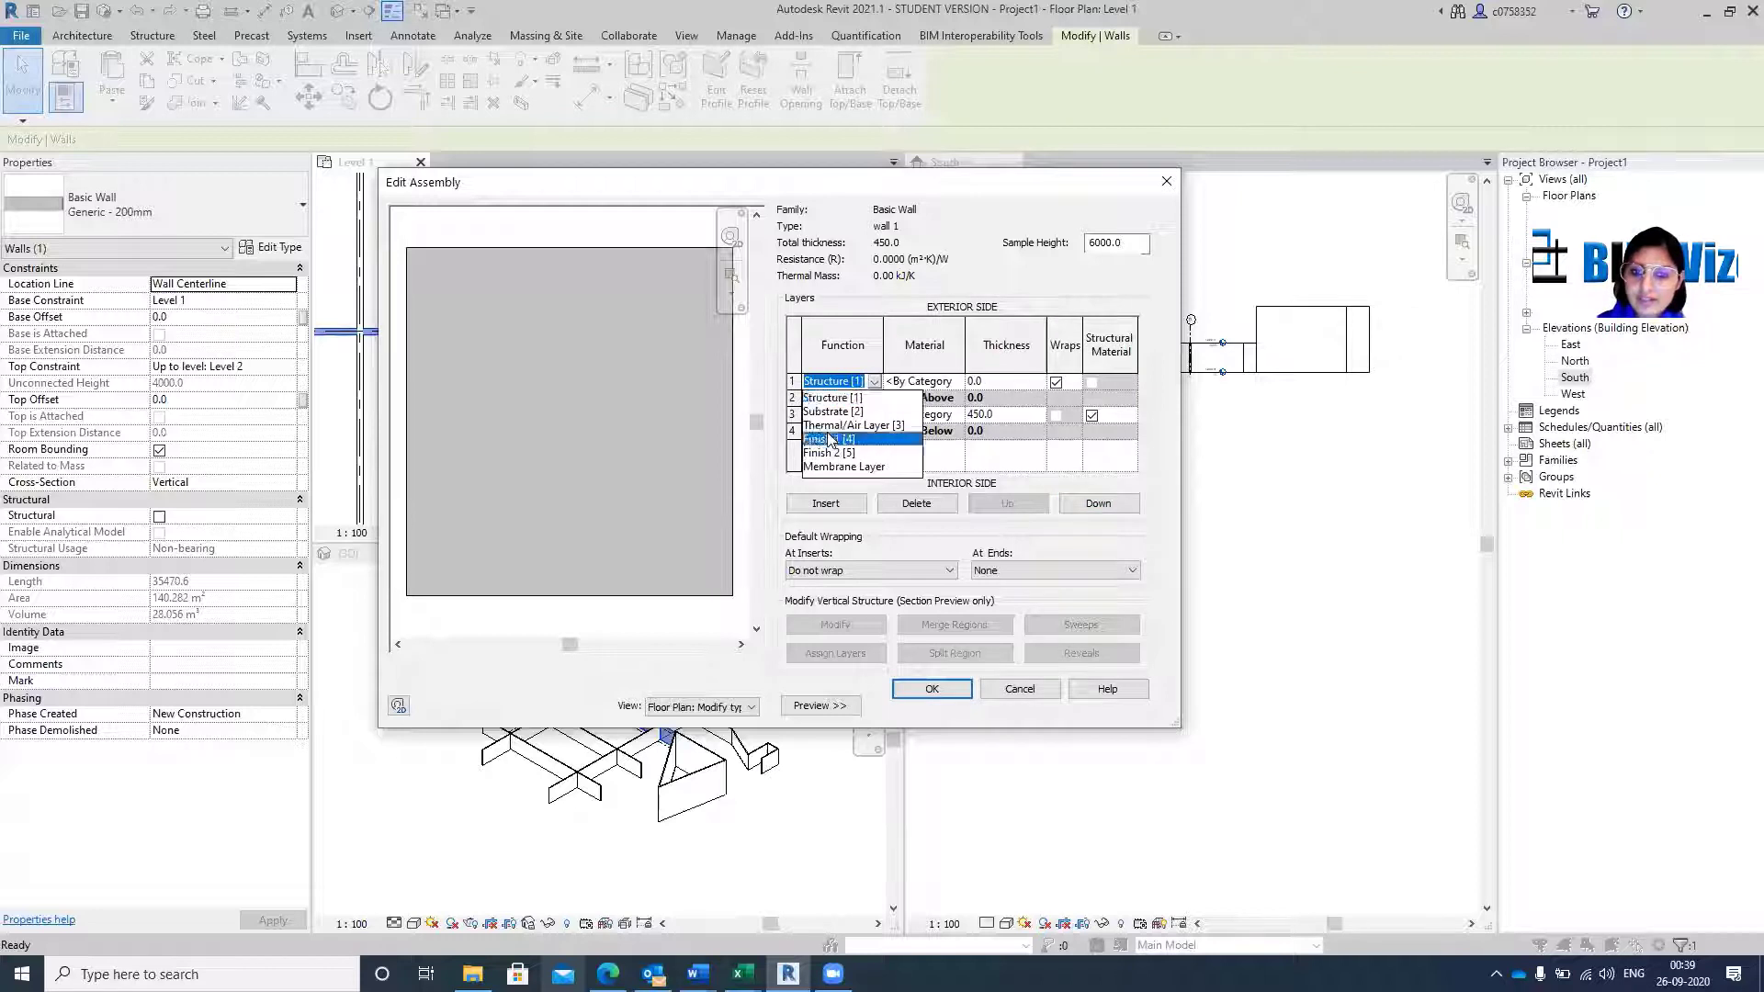
Try to give the top layer of wall type wall 1 the function Finish 1 [4], and discard the assembly edits.
click(851, 457)
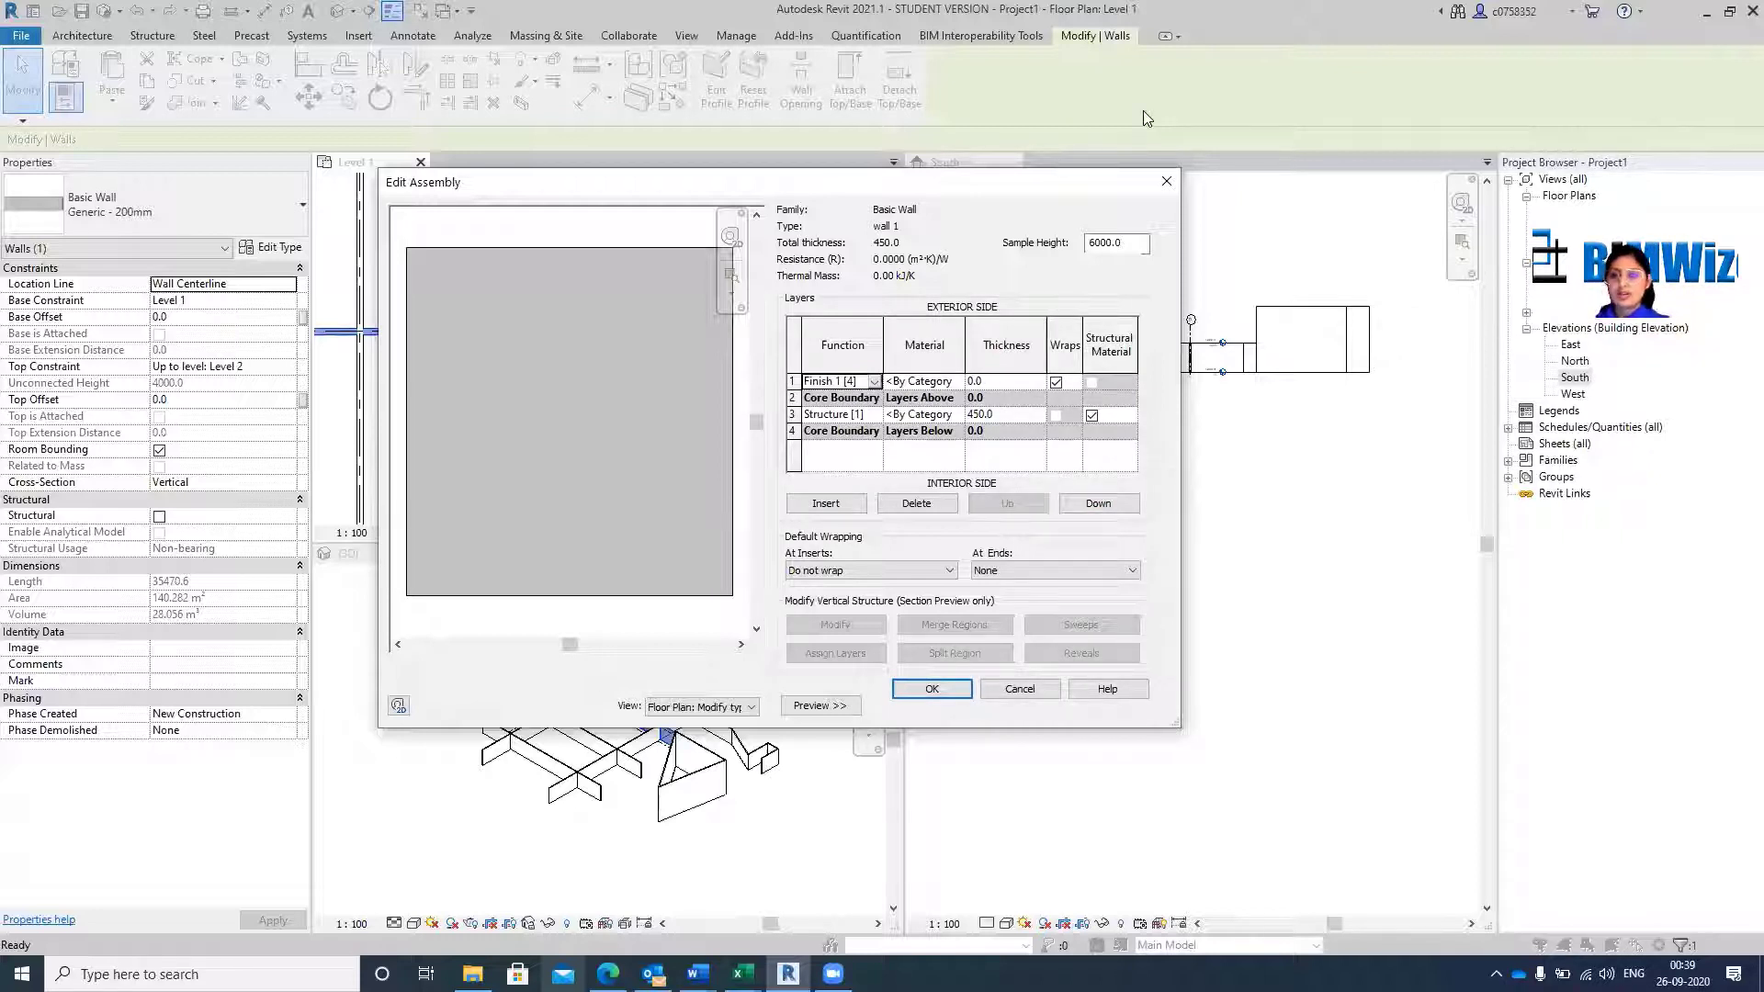
click(946, 690)
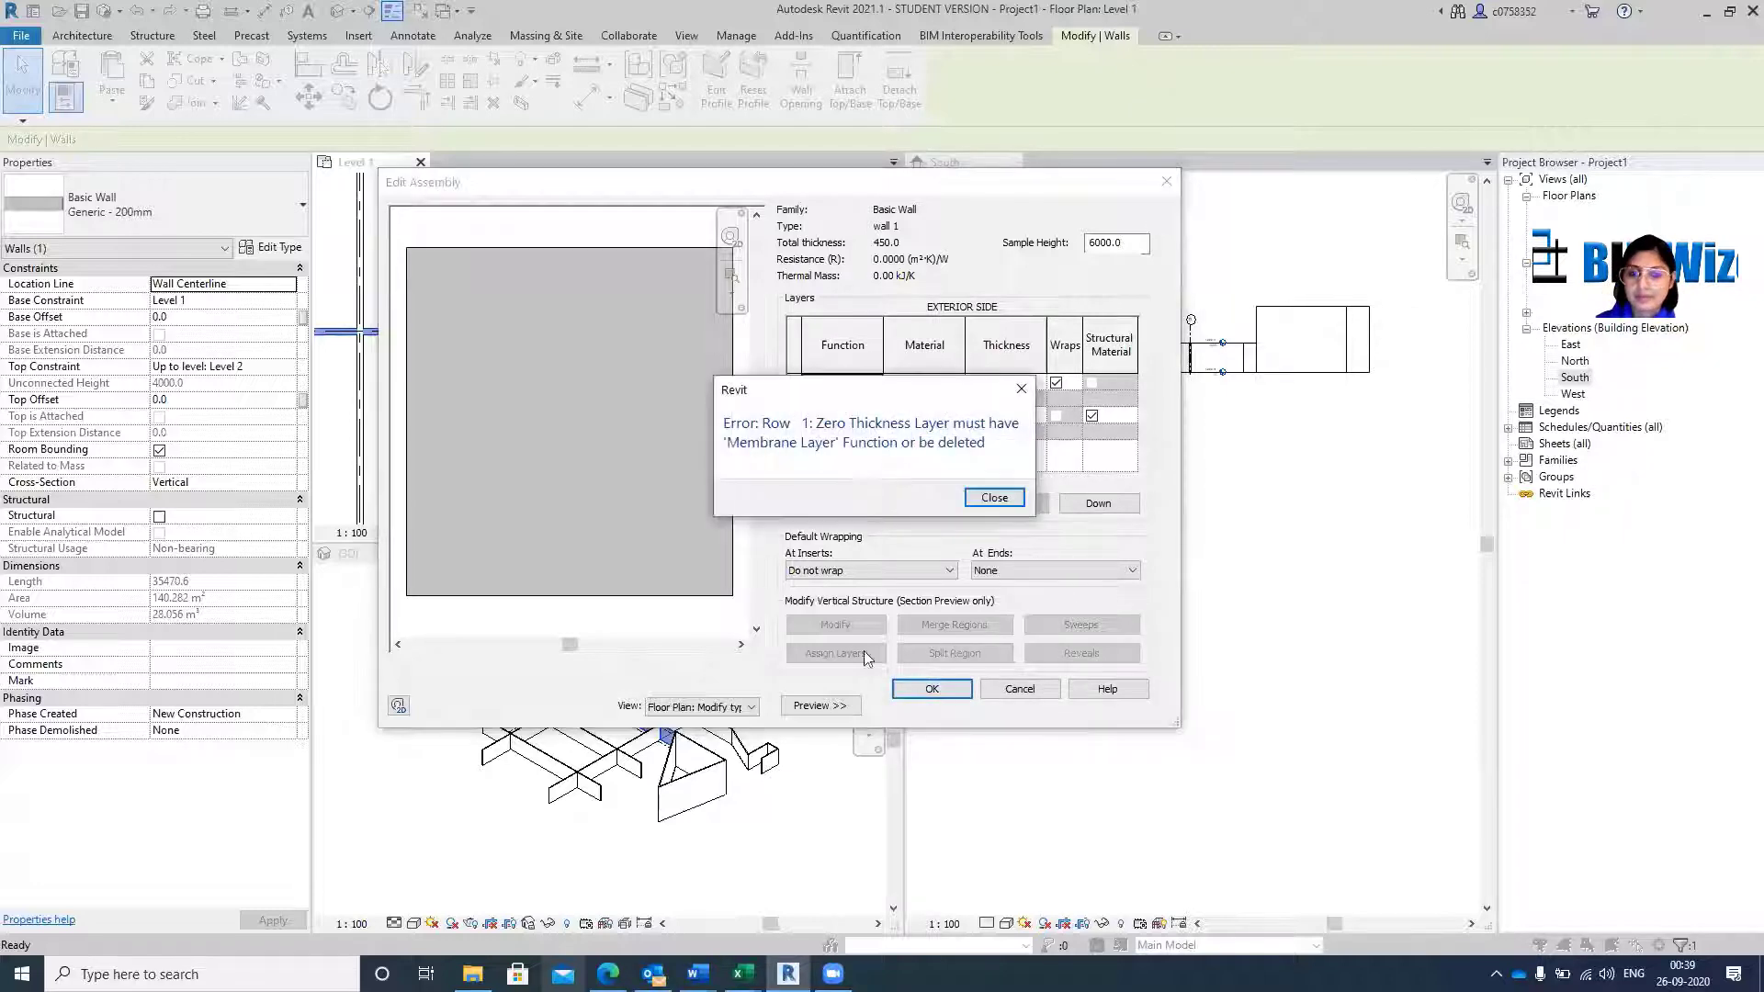
click(1011, 498)
click(1019, 689)
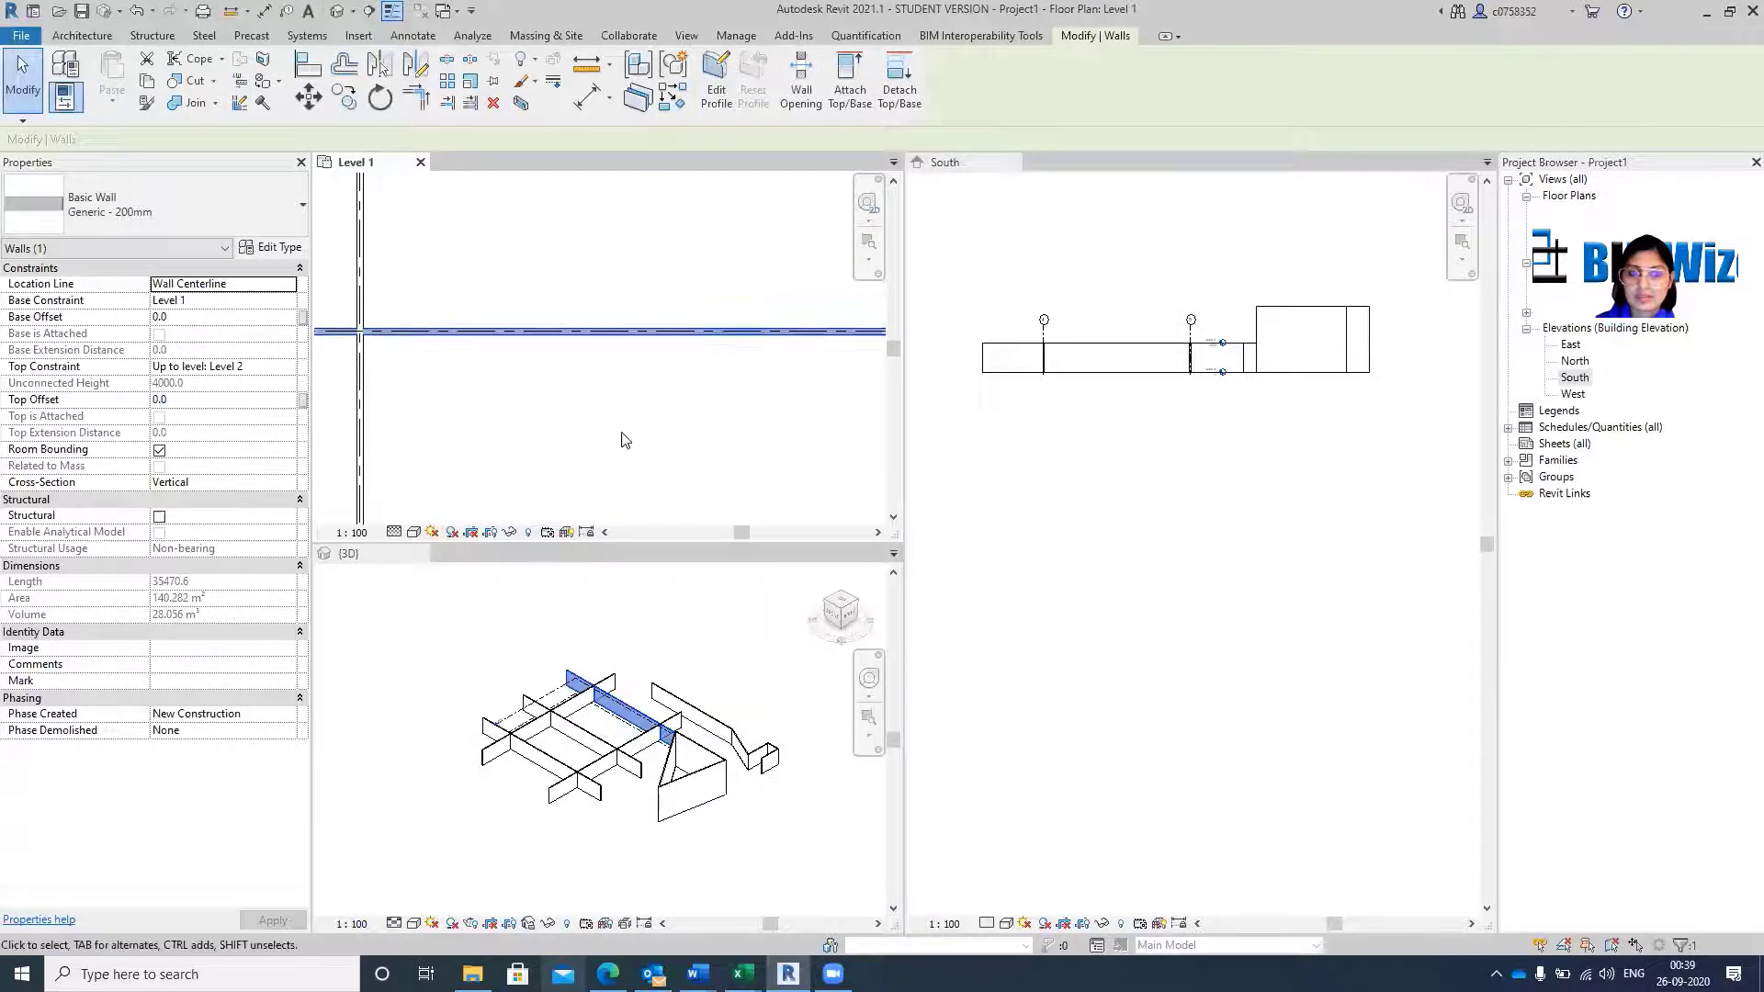
click(621, 431)
Change the lower horizontal wall in the Level 1 plan to the Brick 560mm wall type.
scroll(598, 347, down, 5)
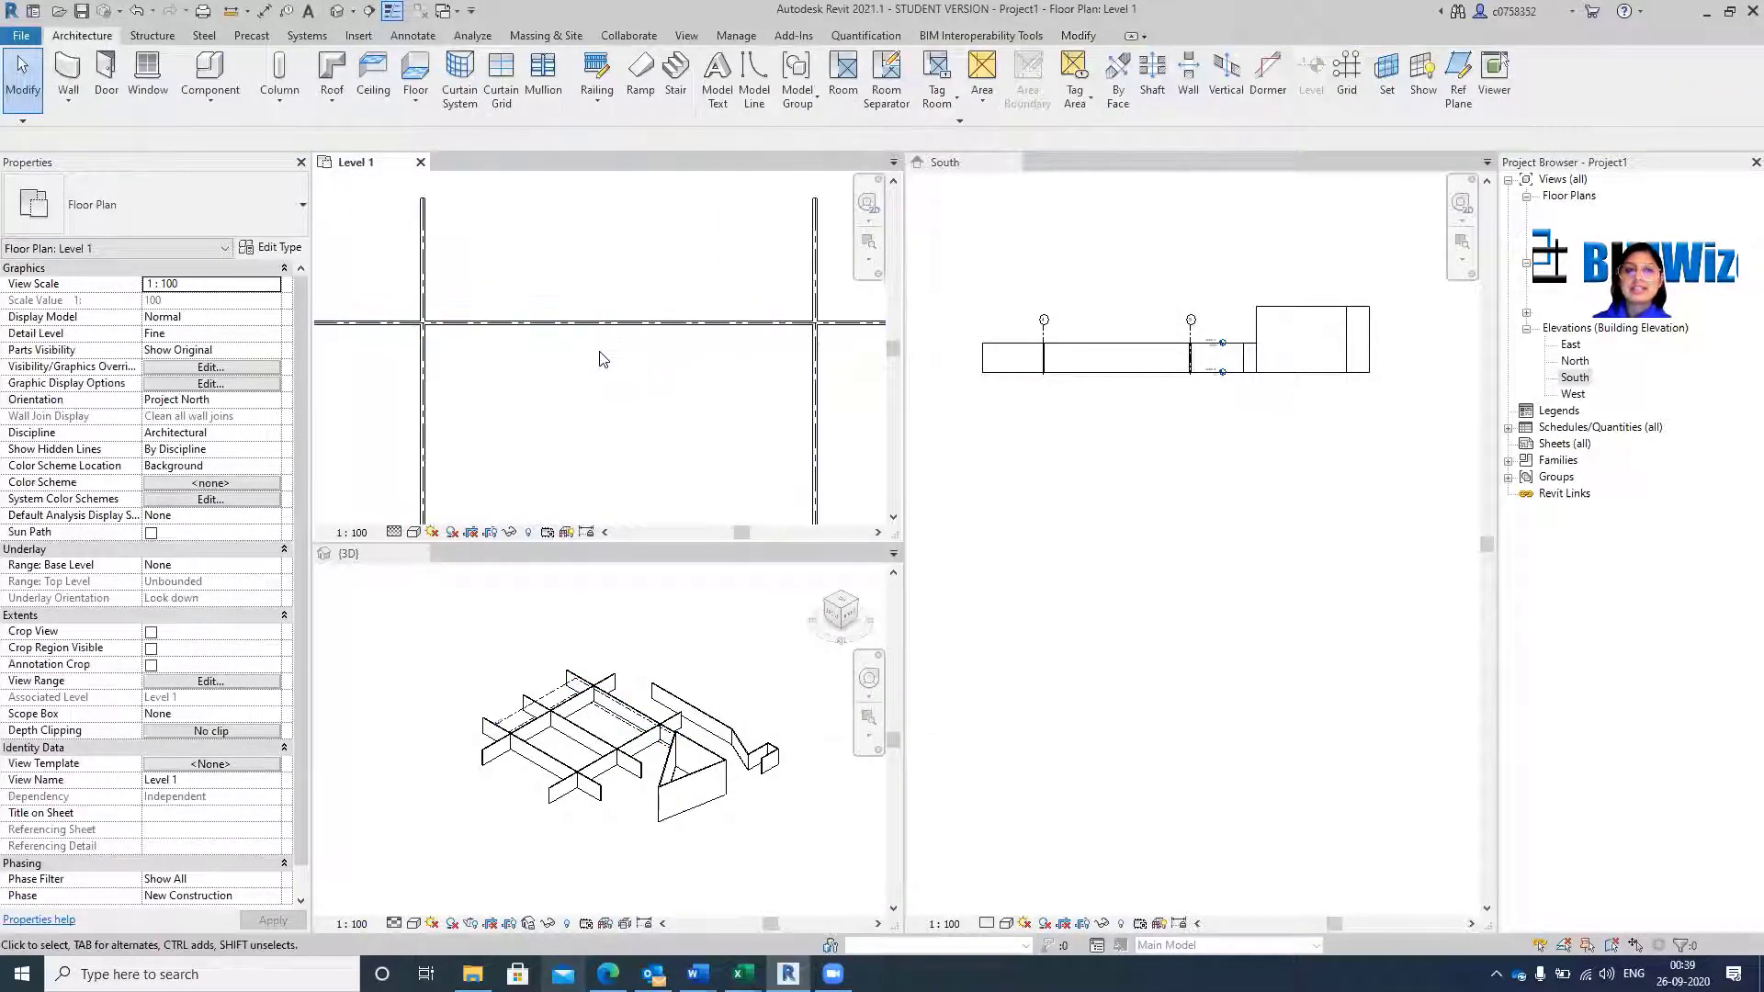
click(610, 463)
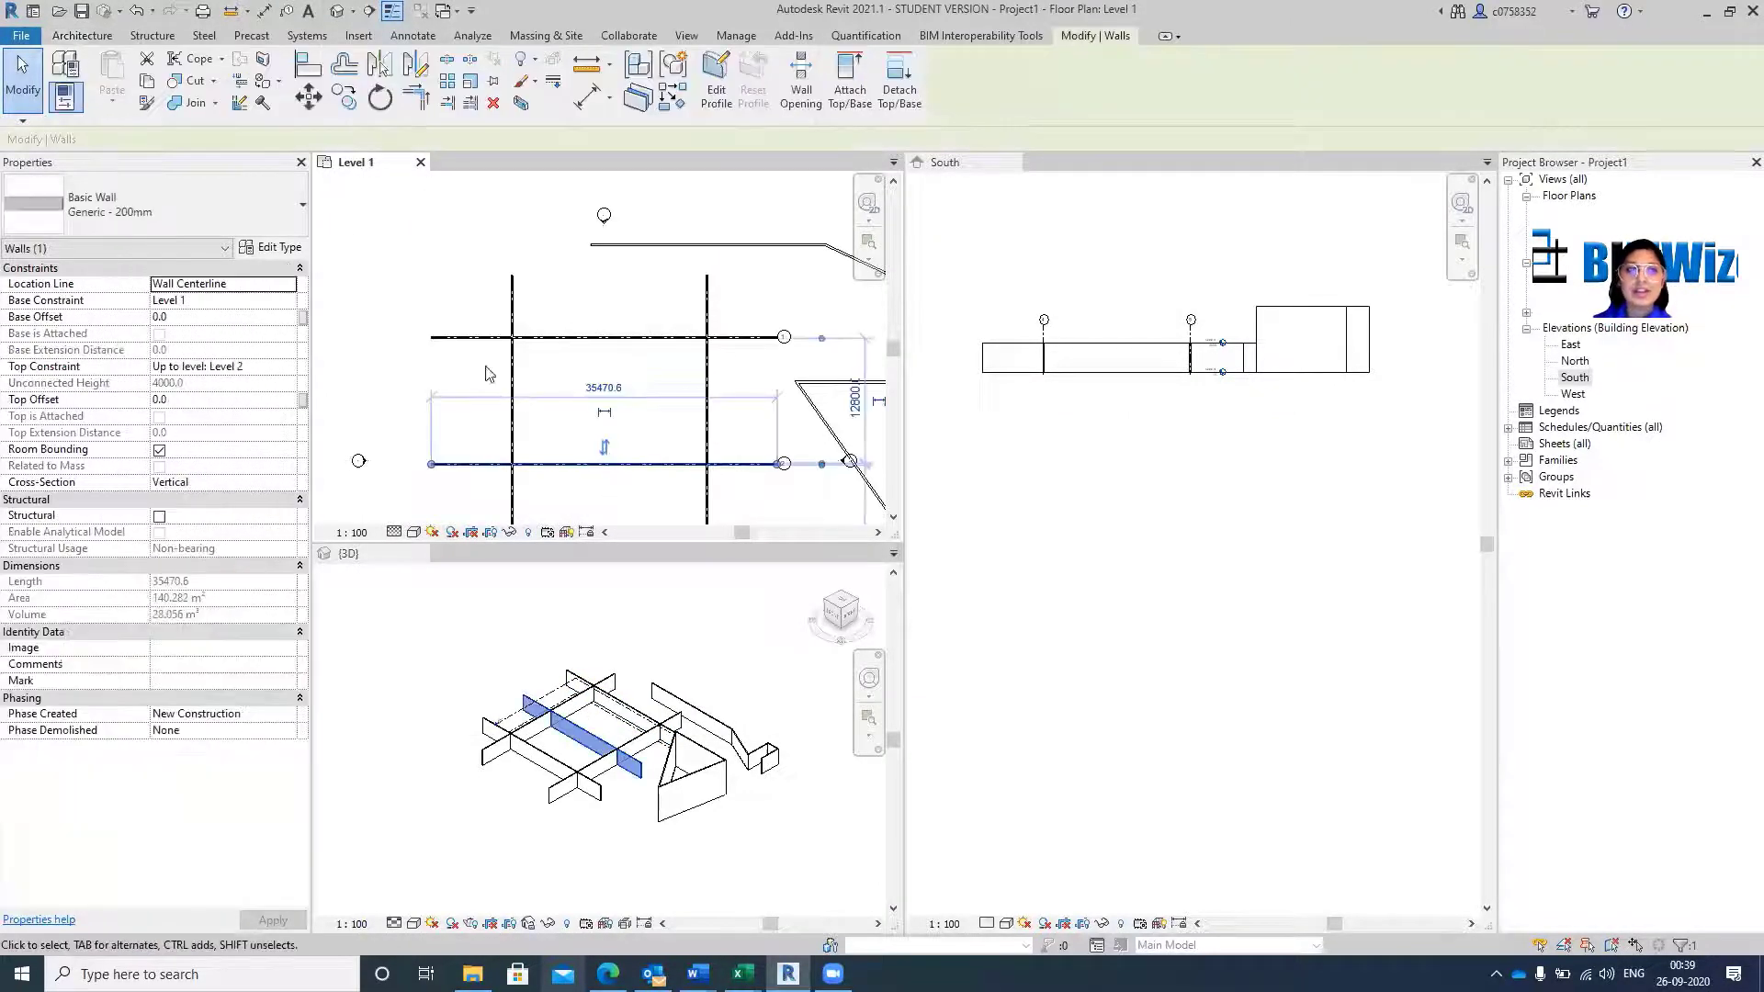
click(232, 207)
scroll(124, 278, up, 5)
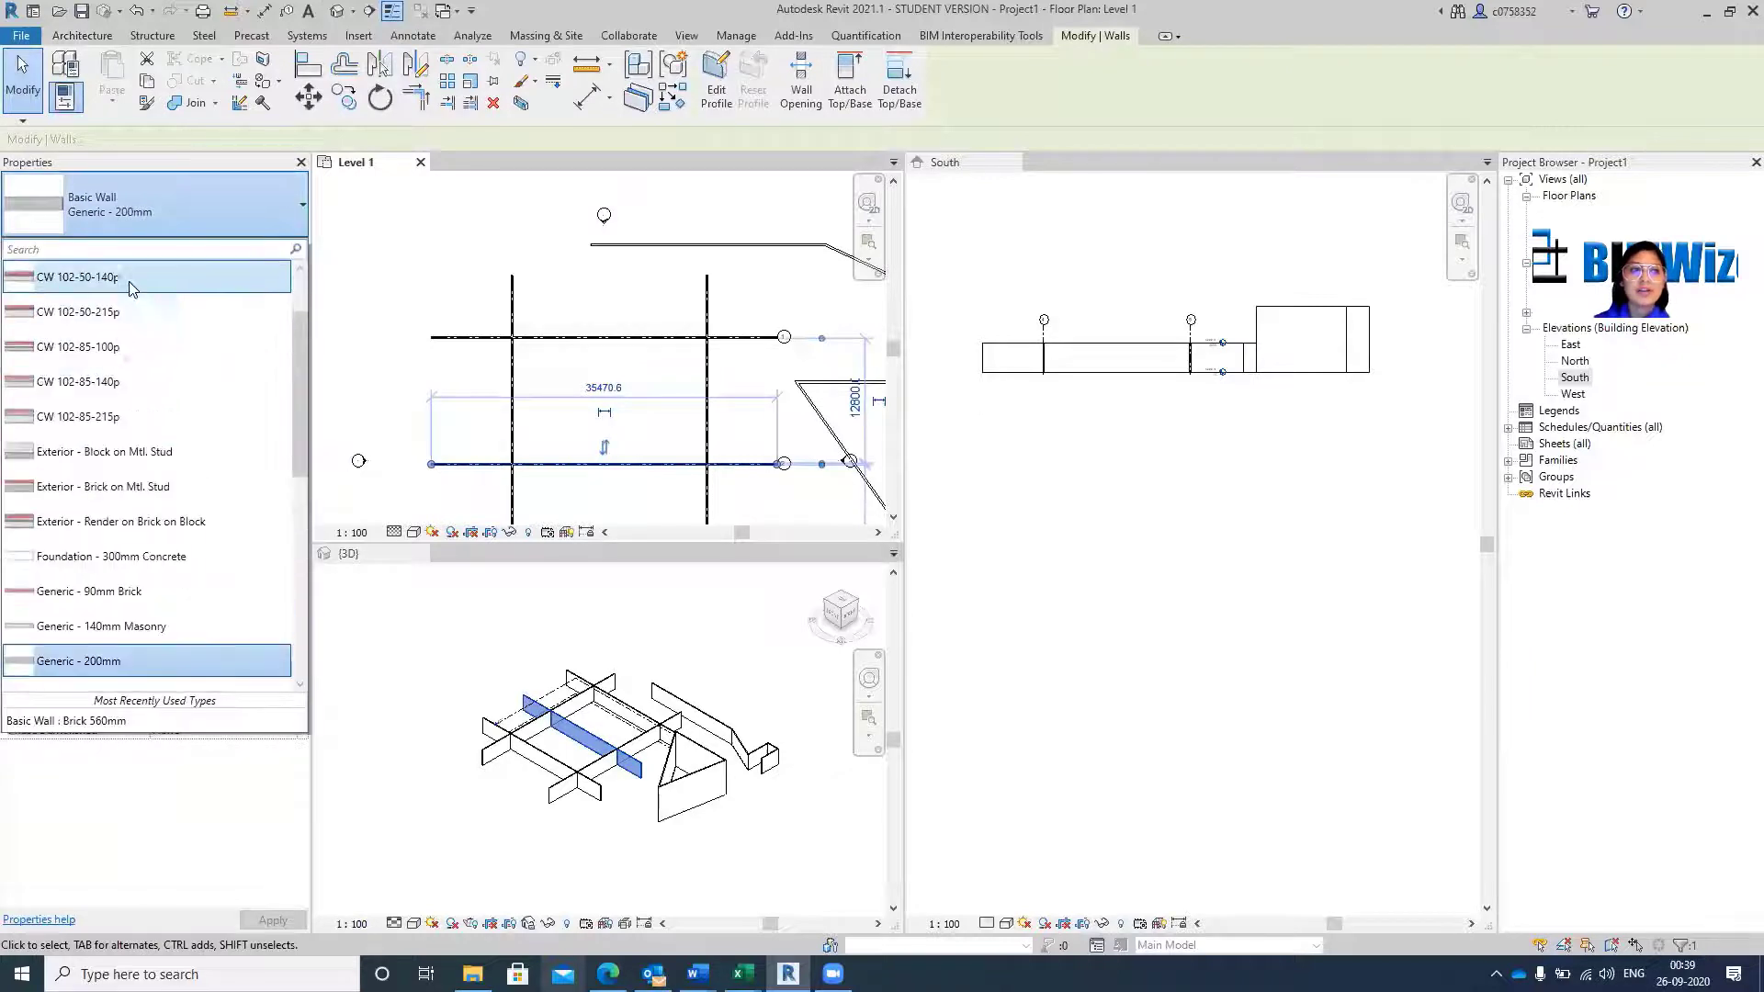
click(61, 301)
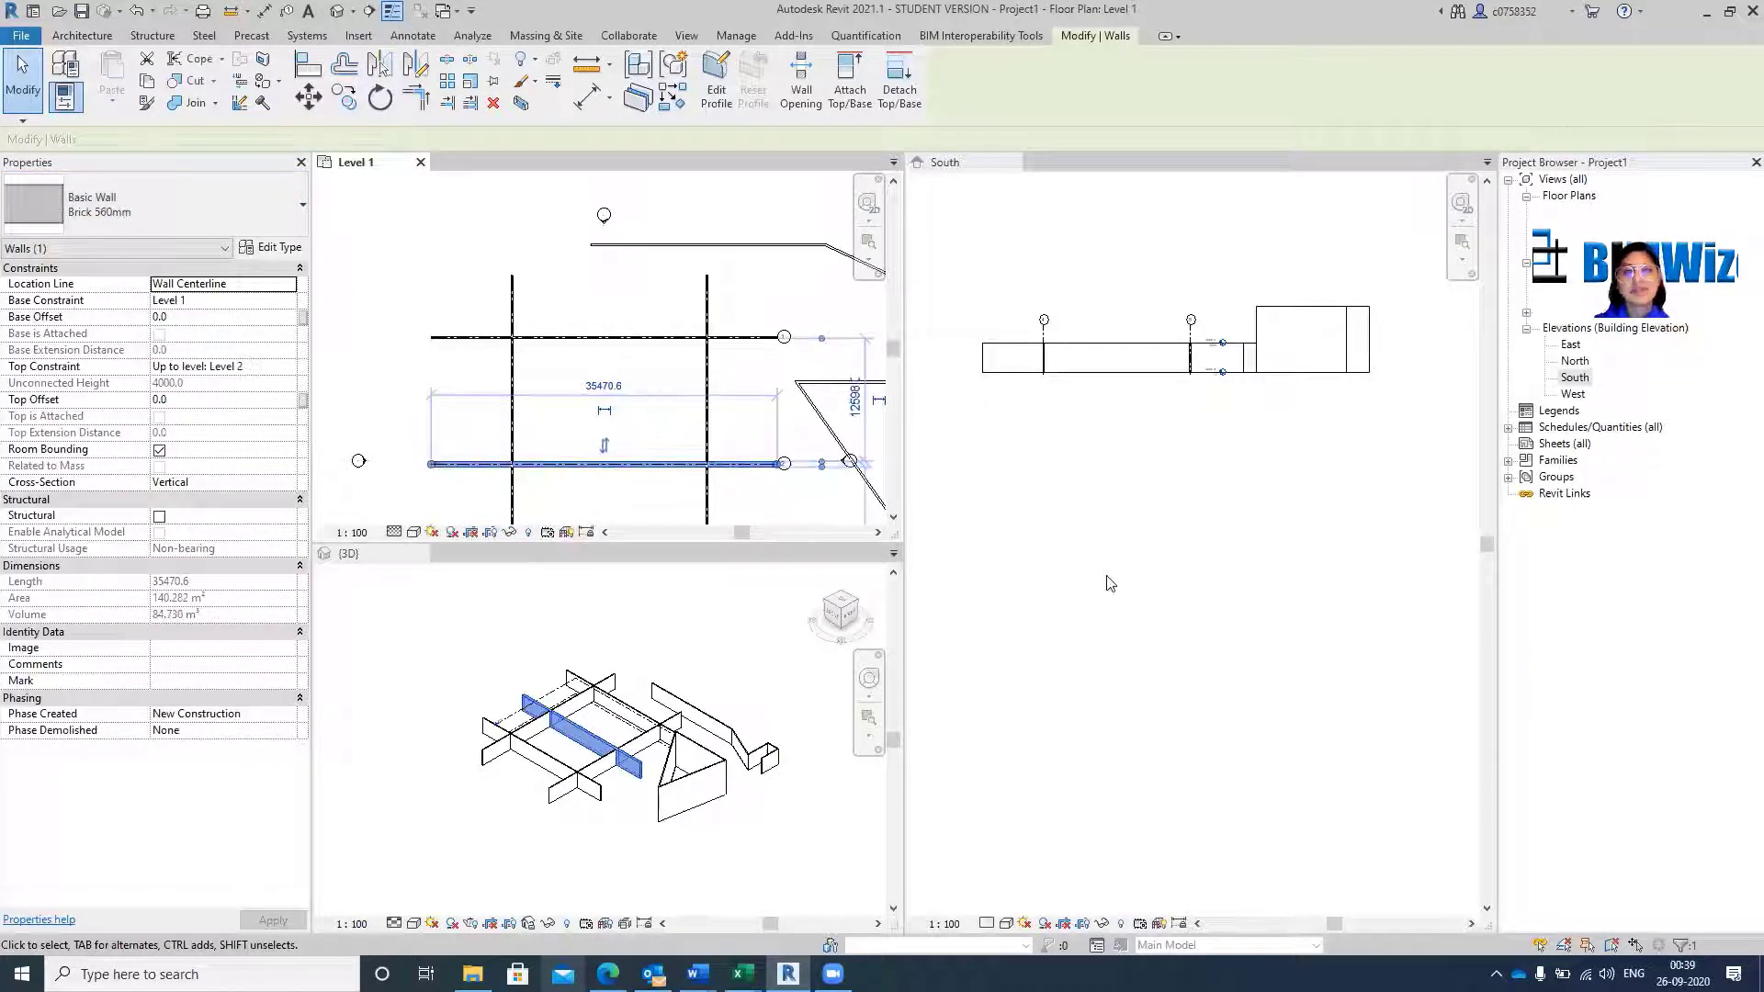
click(1079, 517)
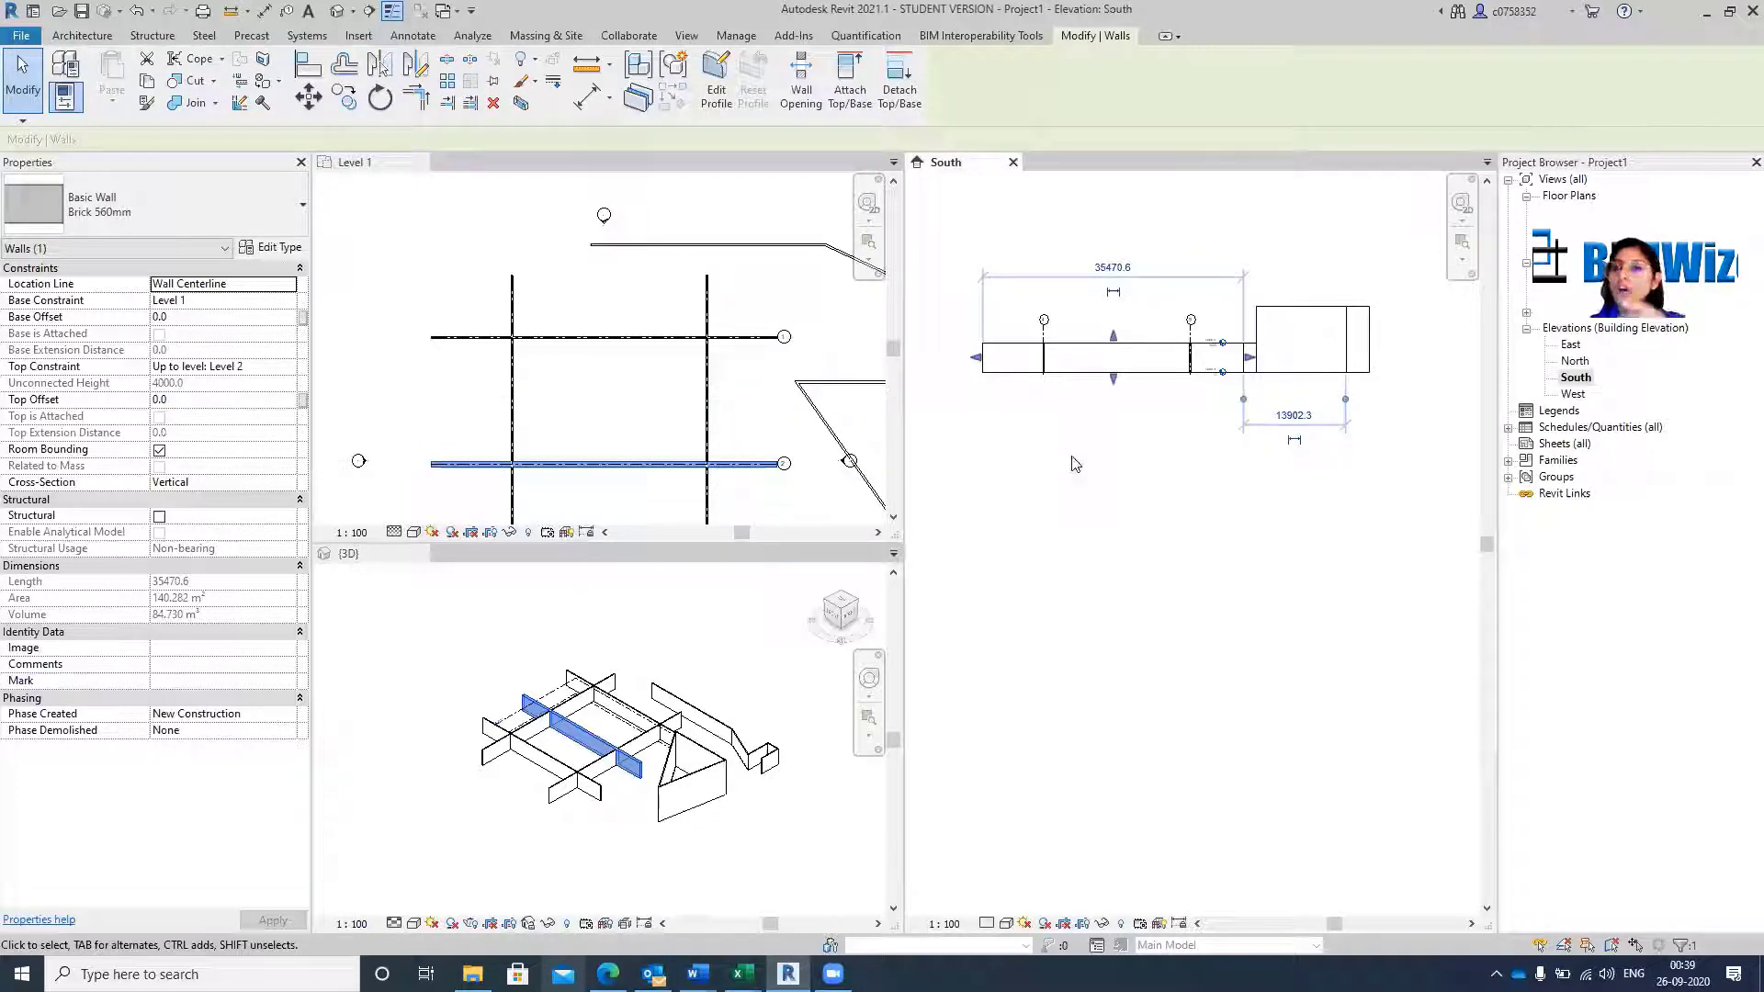
click(1032, 505)
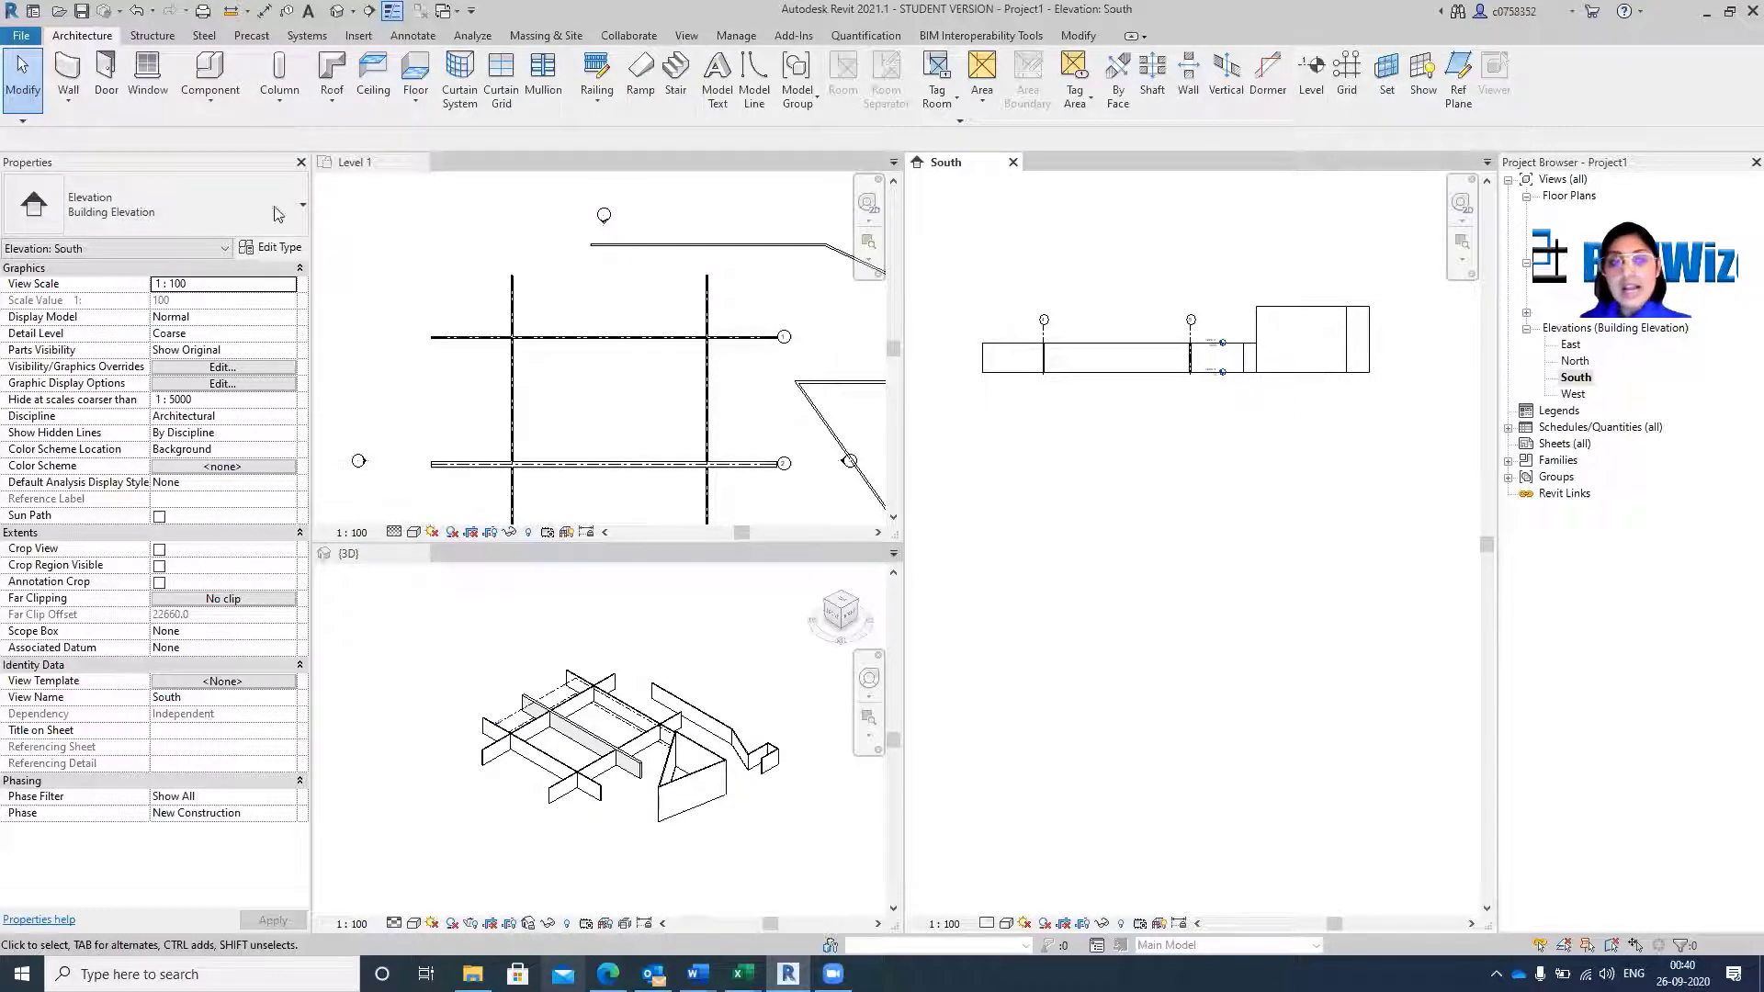
Draw a Generic - 200mm center-ends arc wall centred on the upper-left wall crossing, with radius 3200 and a sweep of about 161°.
click(574, 393)
scroll(568, 313, up, 5)
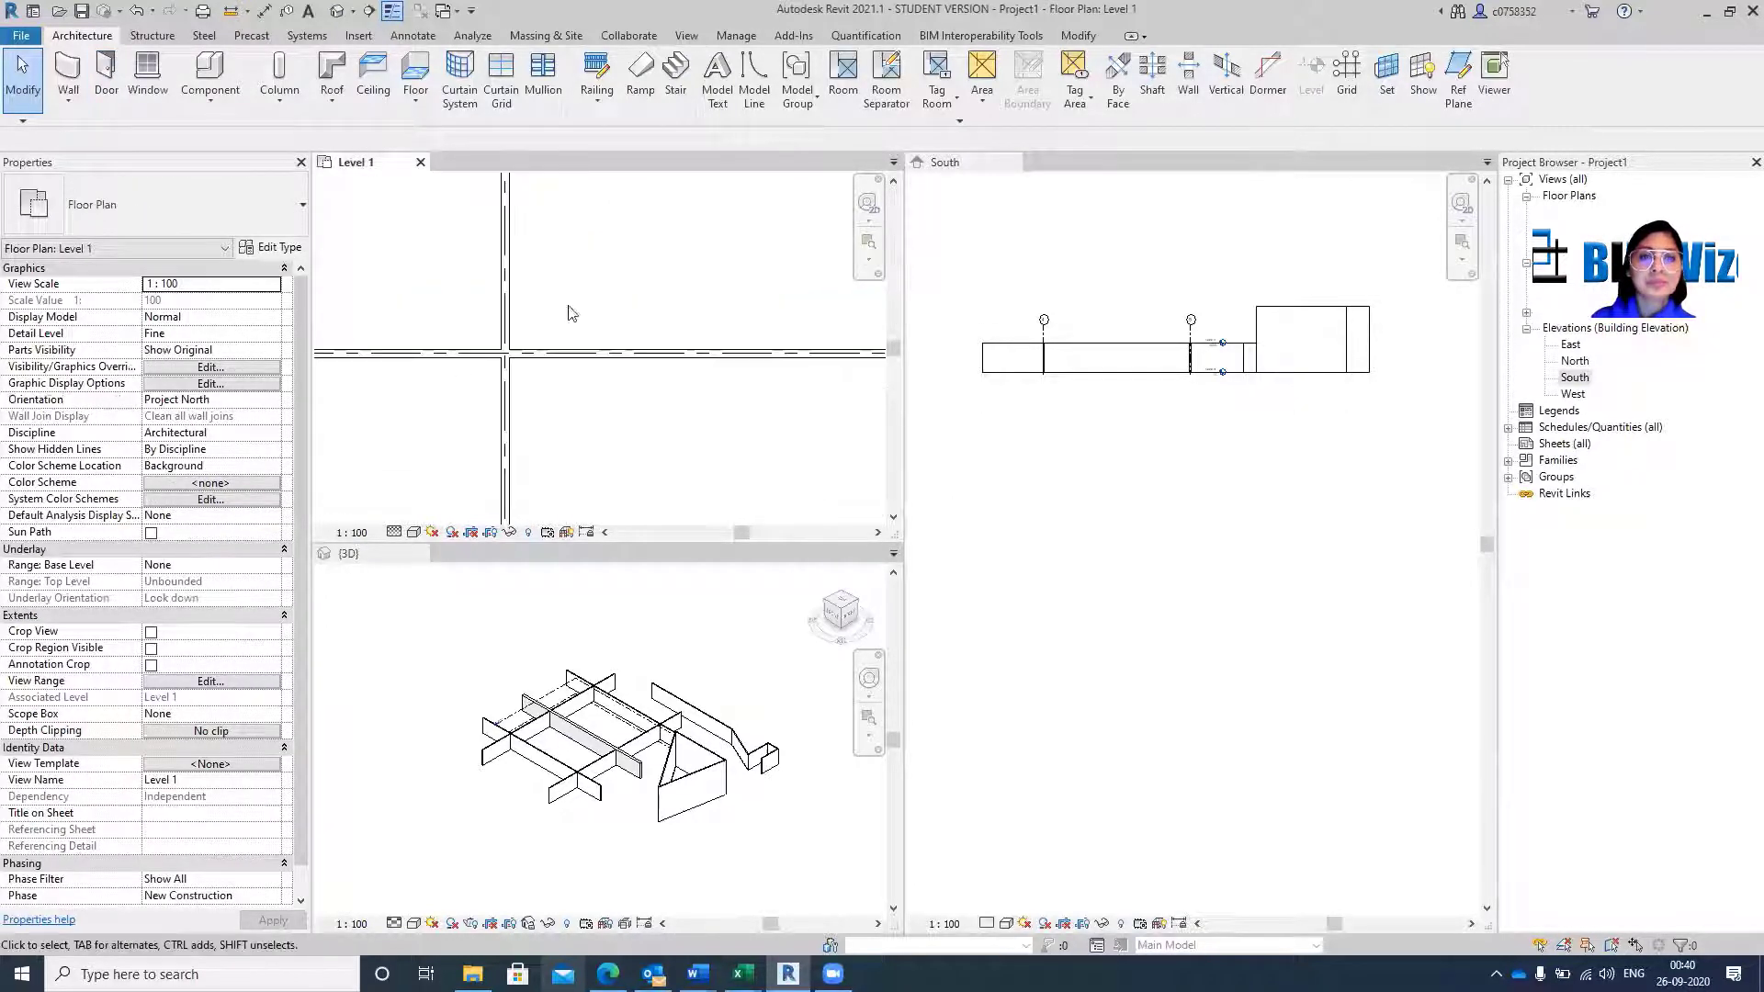
scroll(569, 306, up, 1)
middle_drag(568, 306, 639, 261)
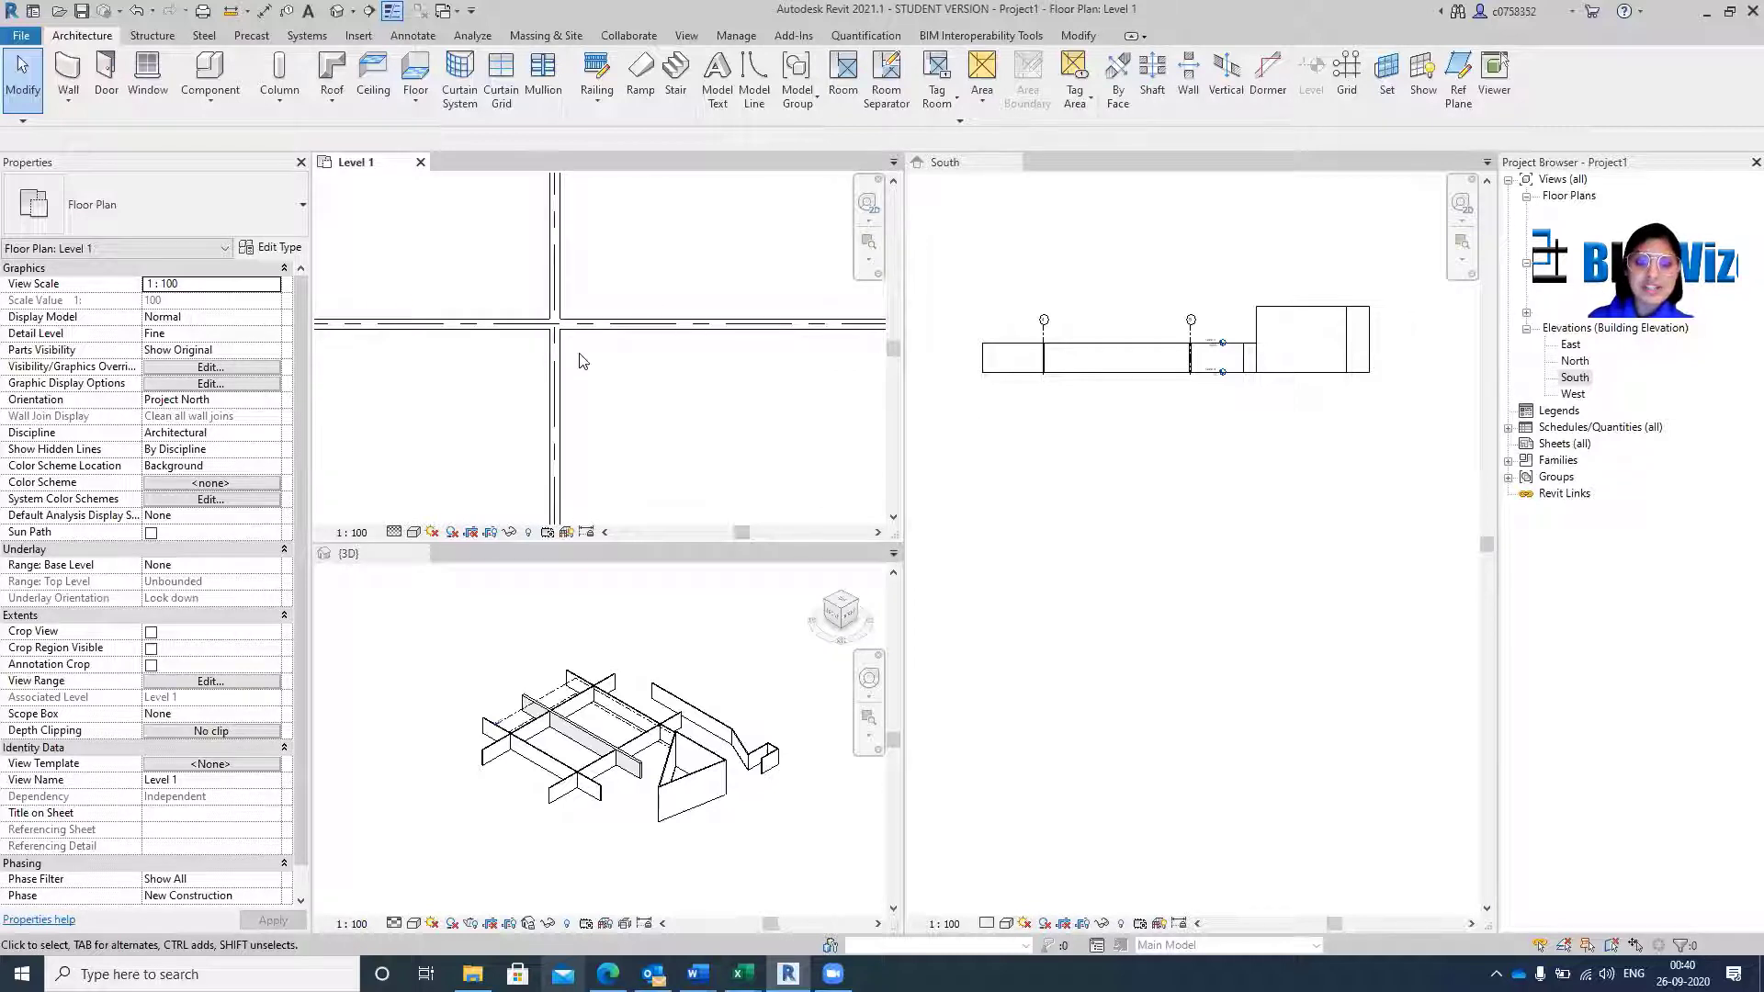
click(561, 258)
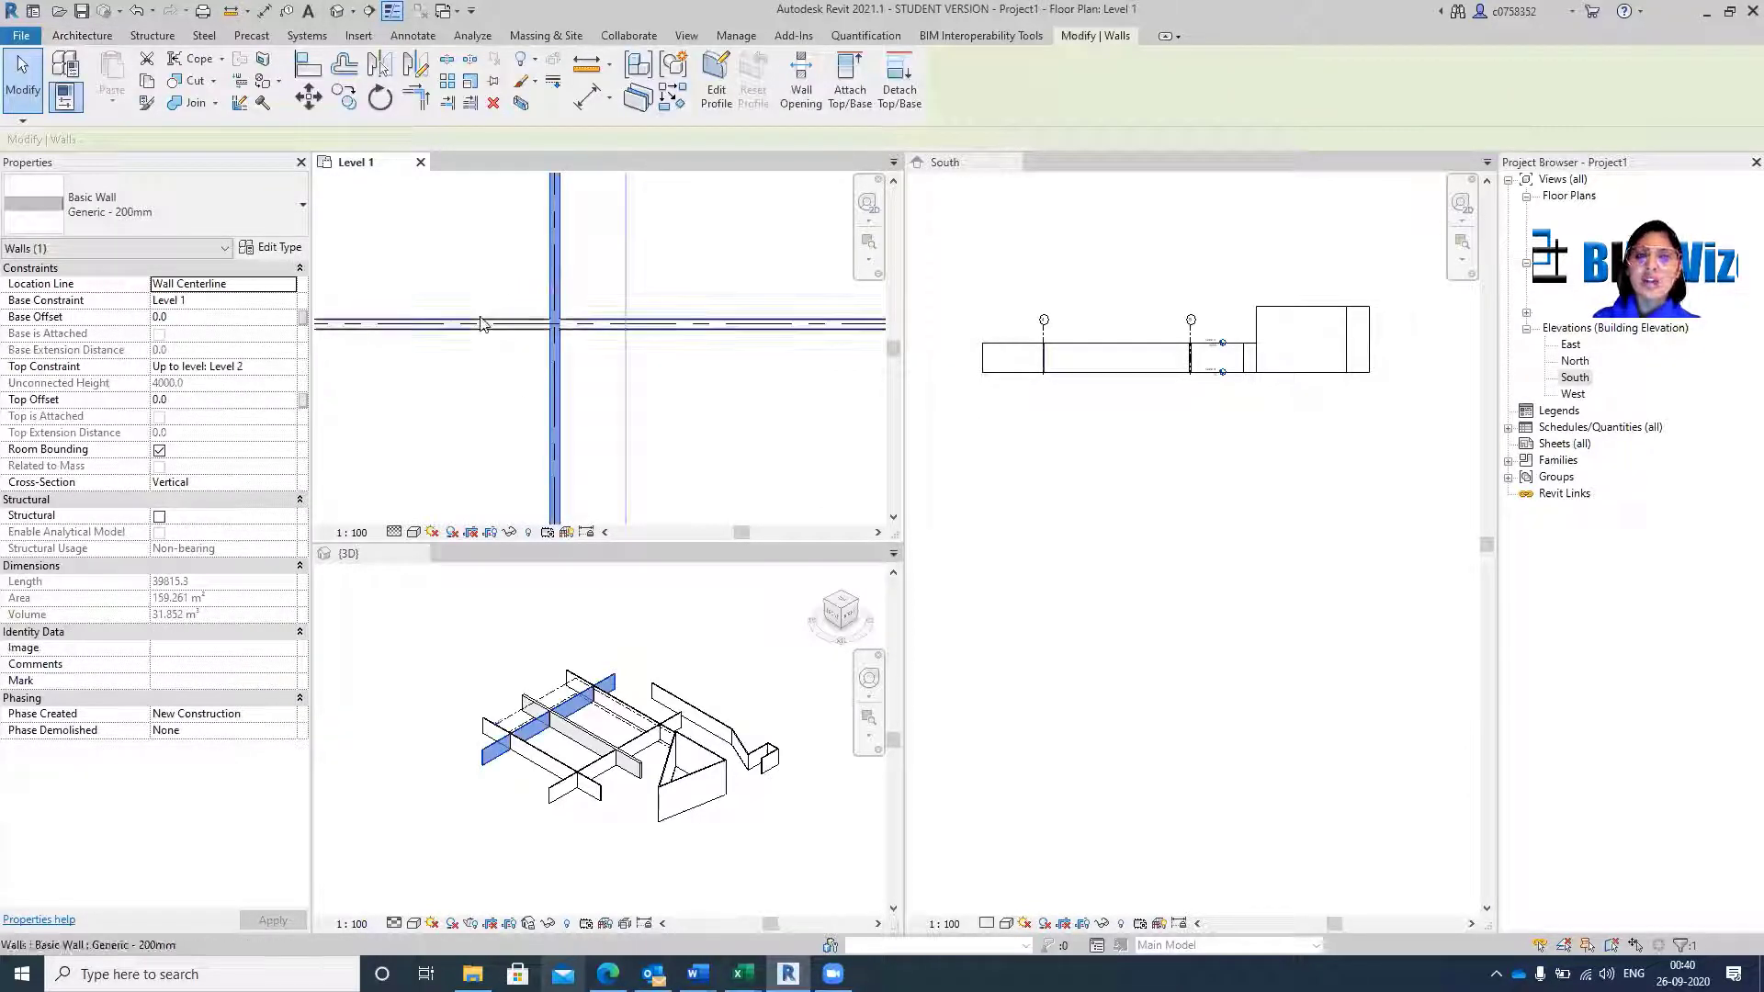
key(Escape)
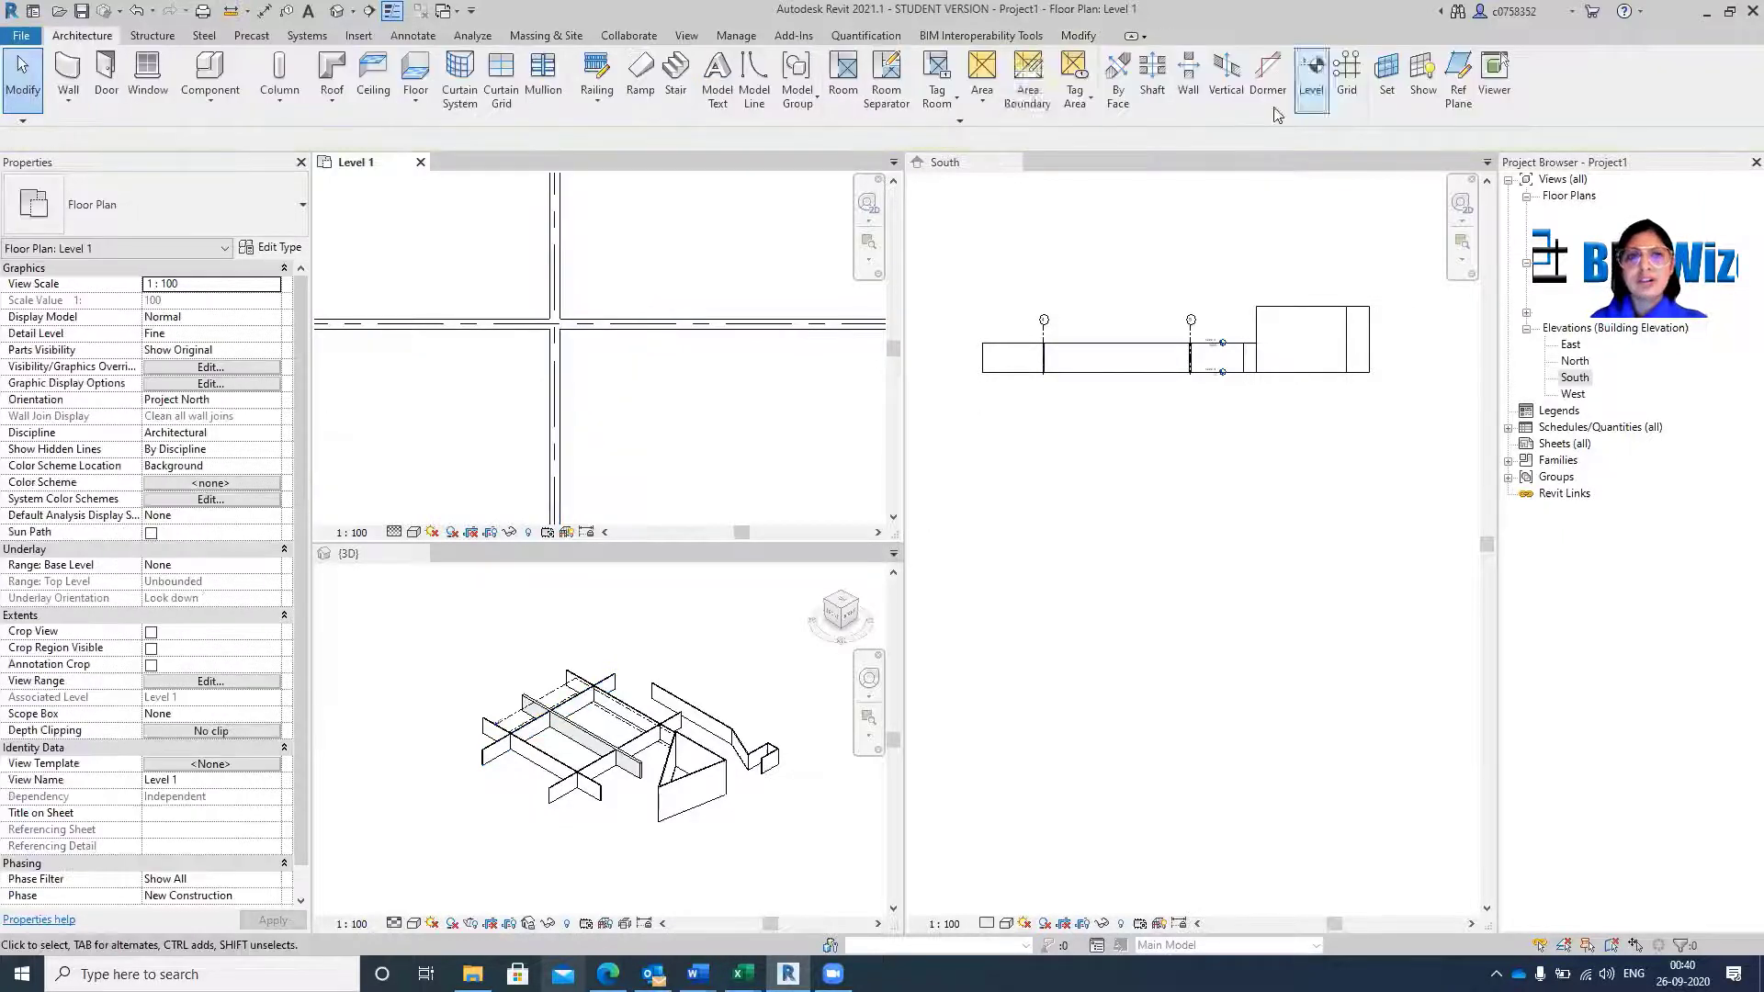
key(w)
key(a)
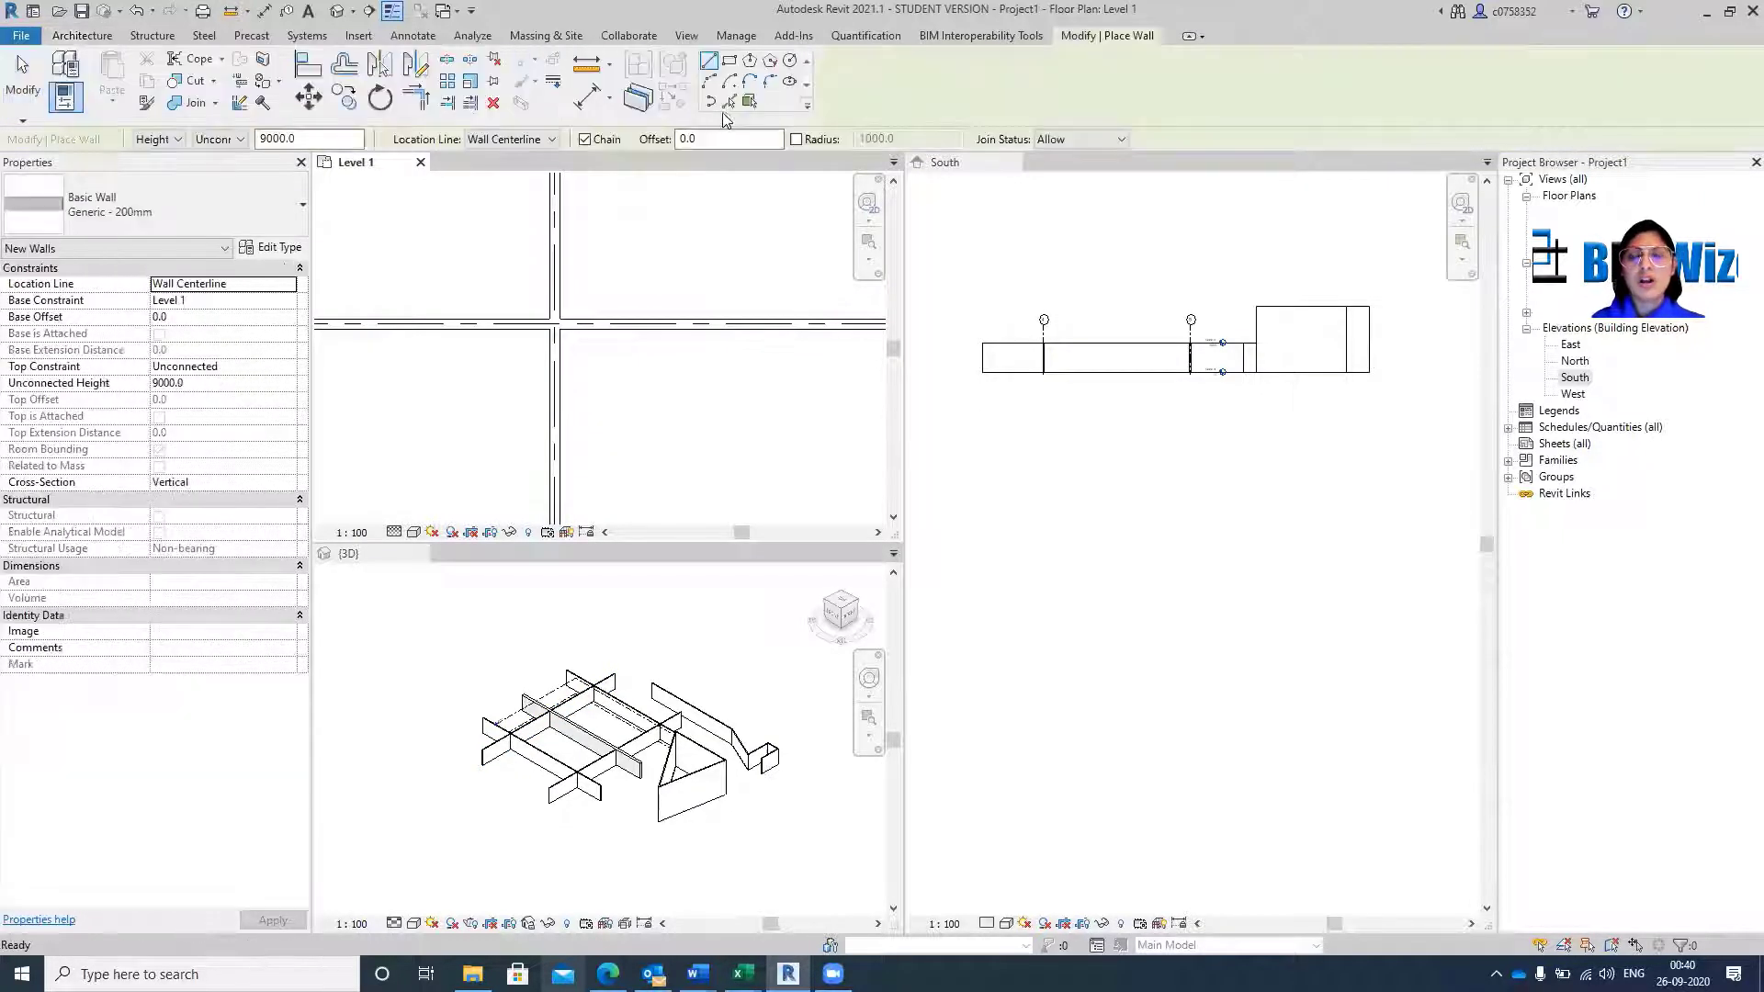
click(730, 85)
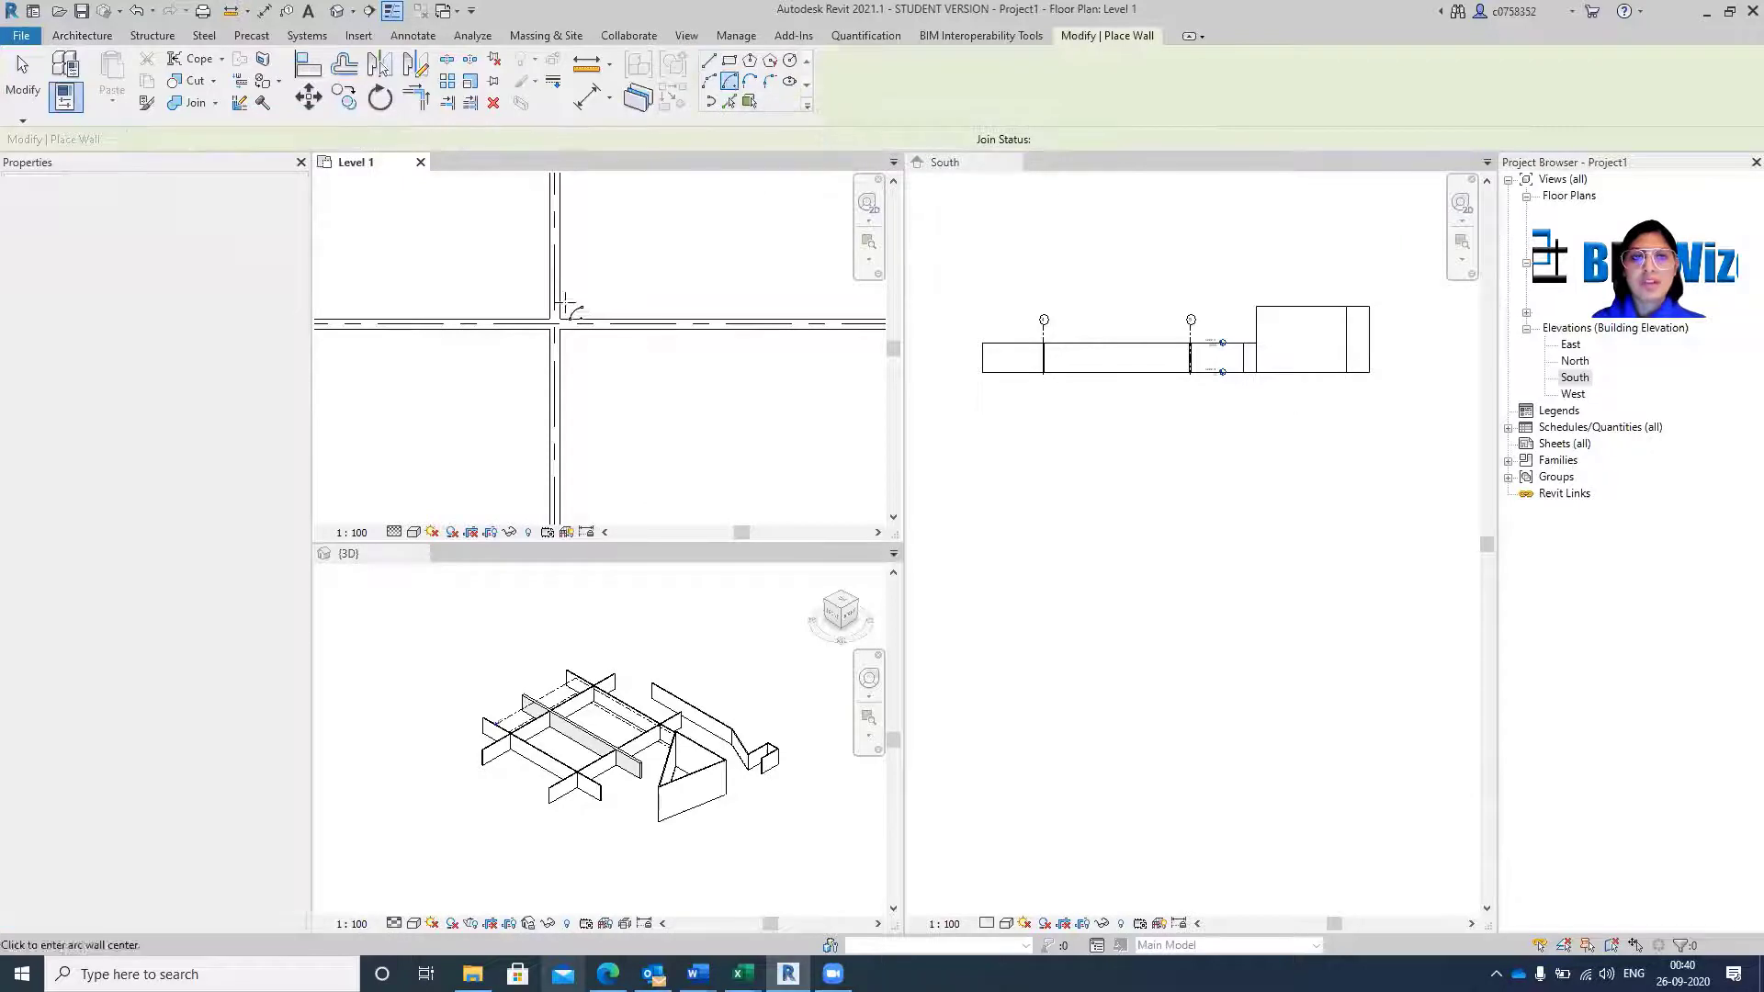
click(554, 321)
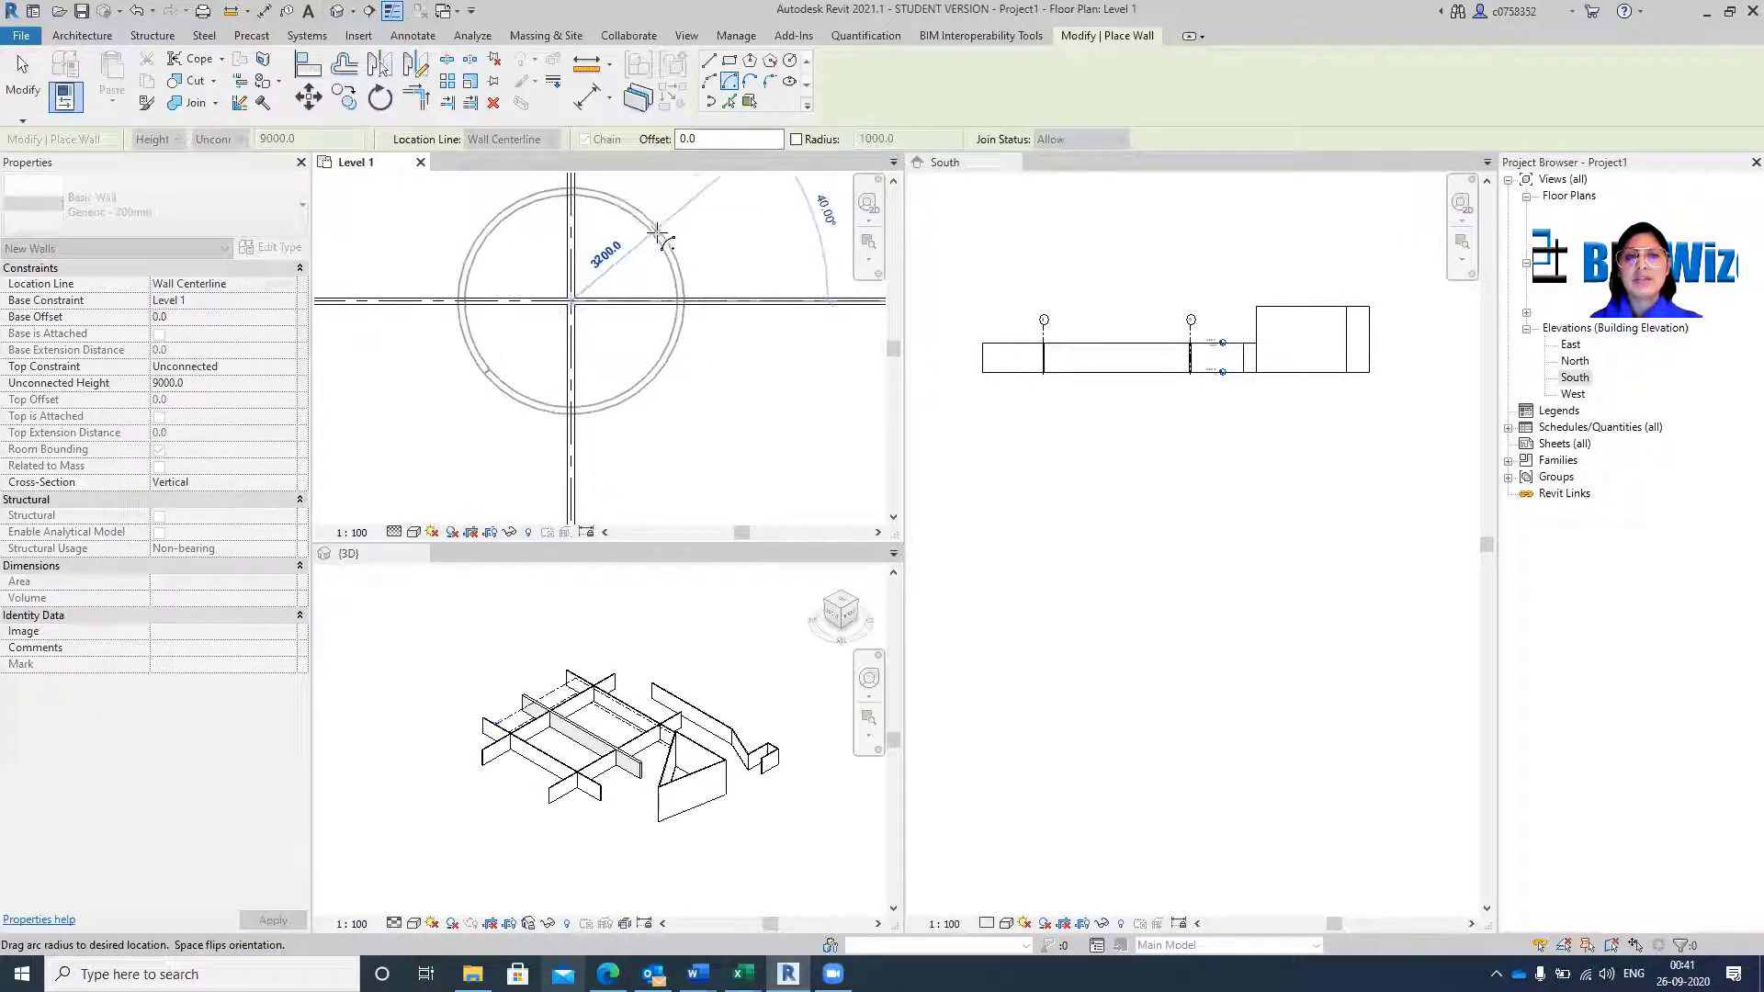
click(653, 228)
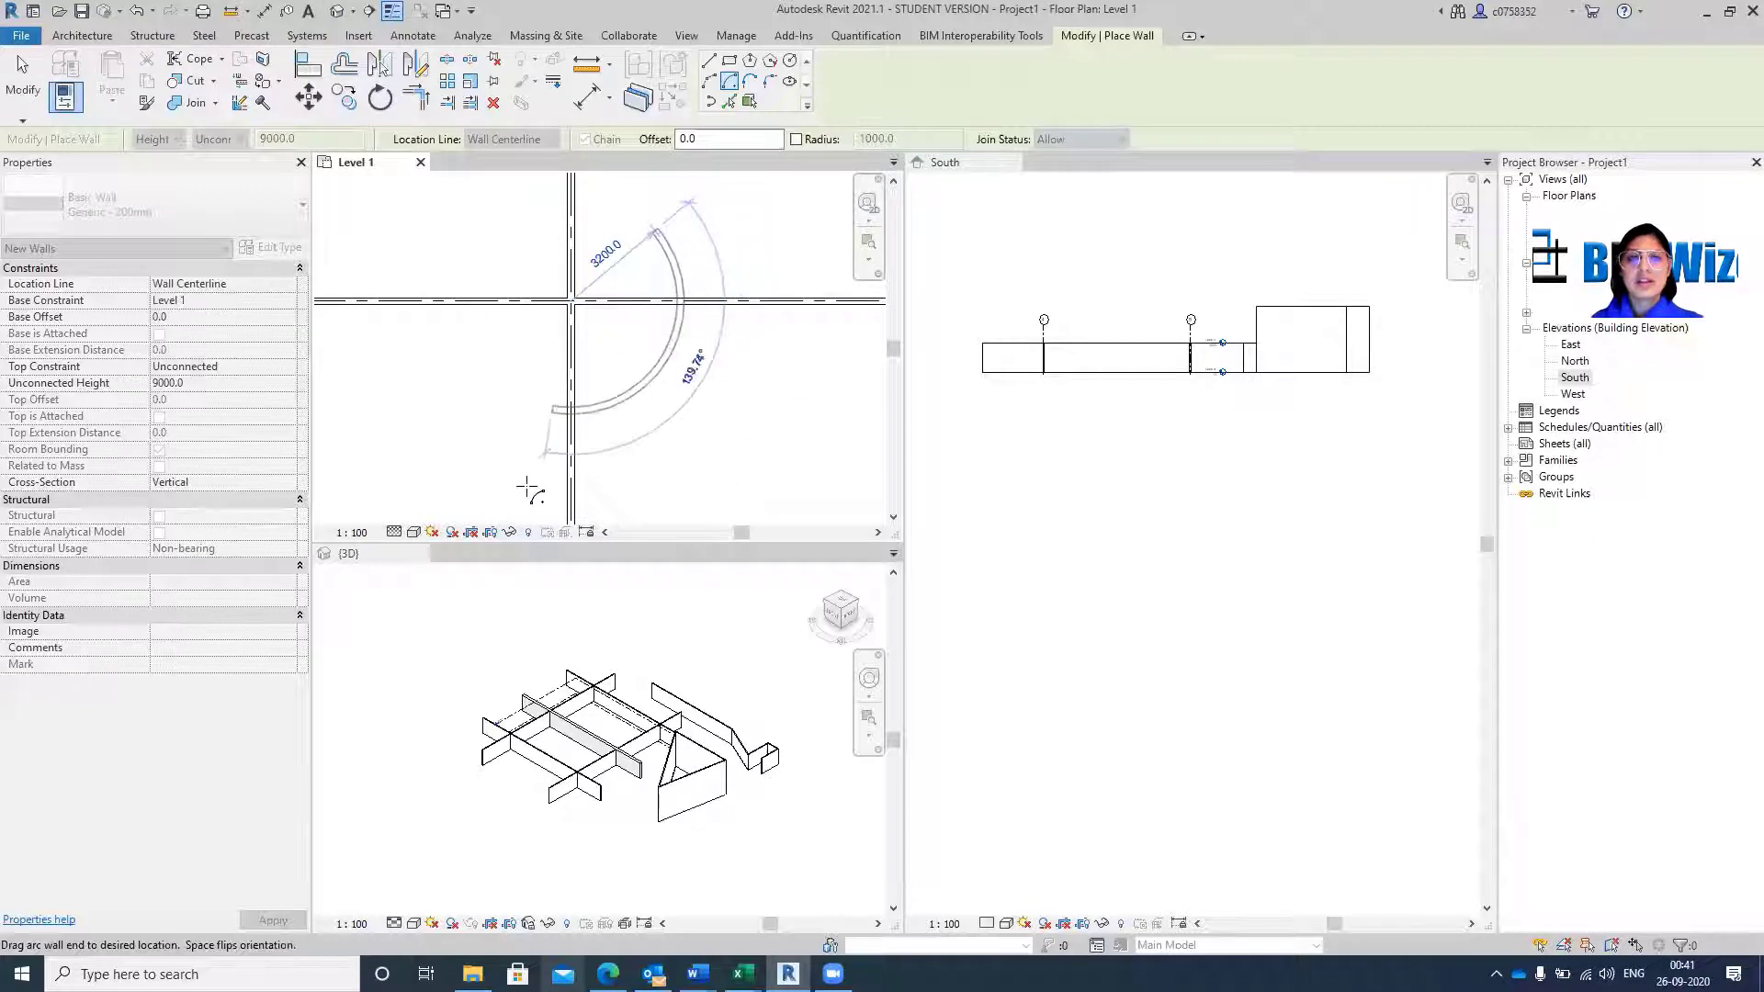
click(501, 430)
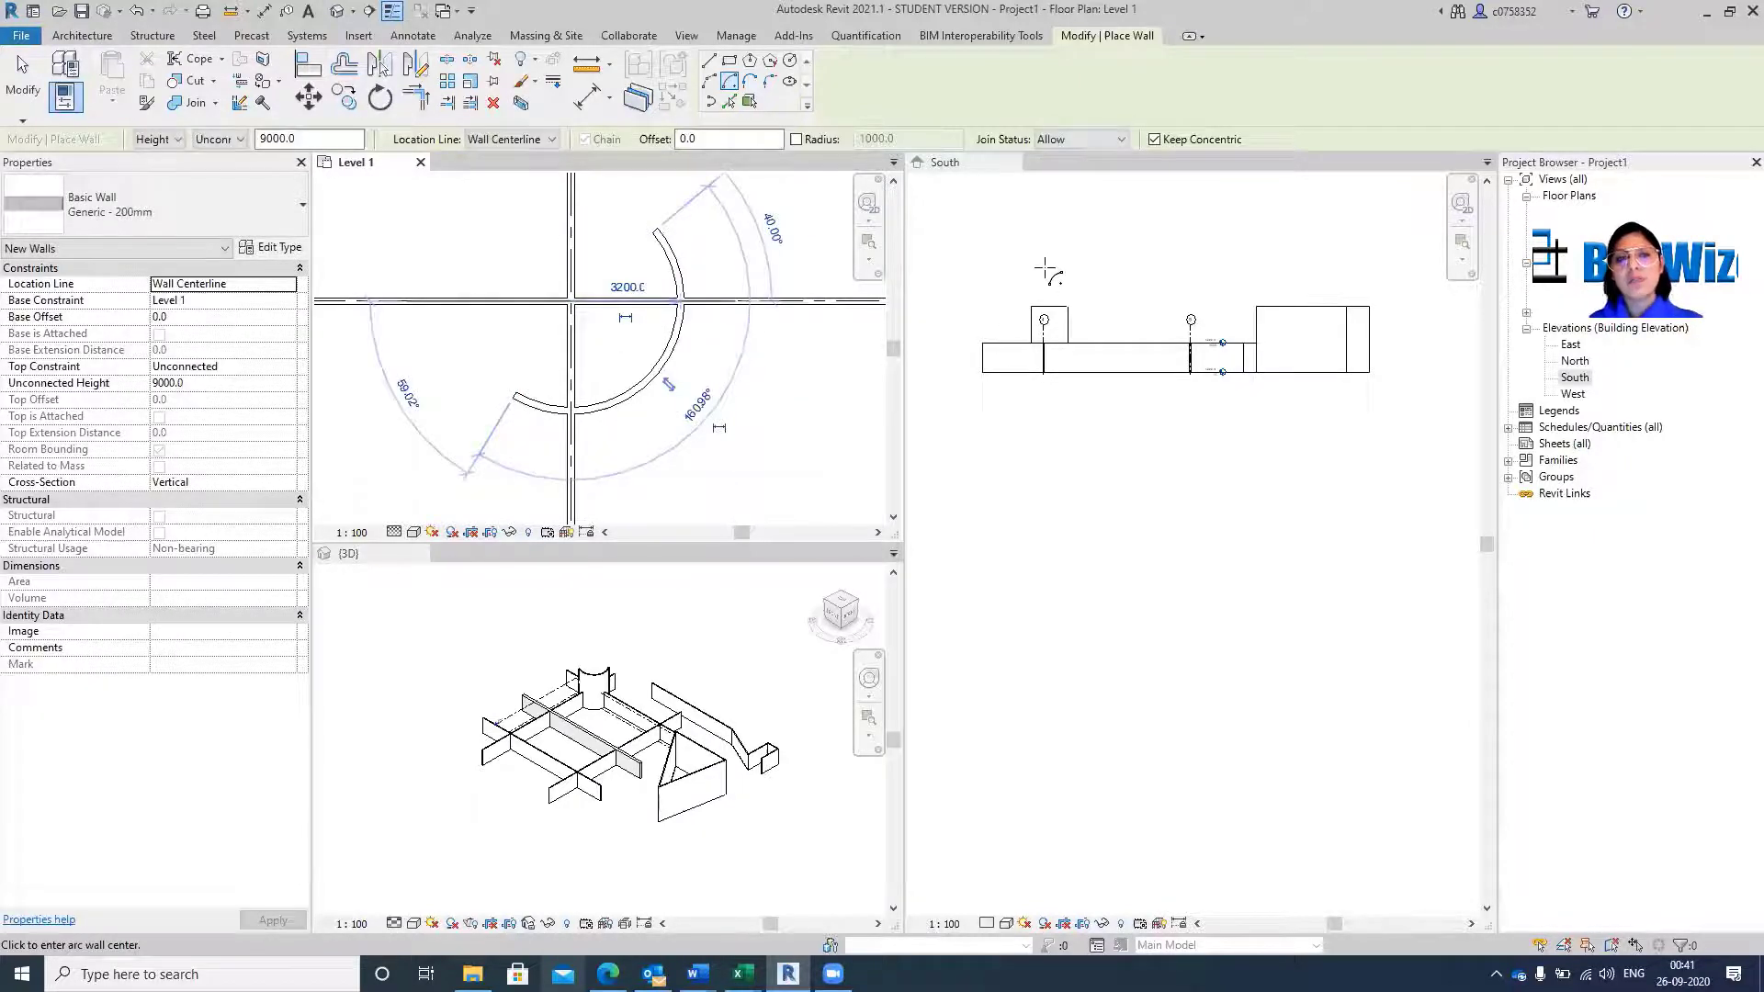
scroll(701, 355, up, 4)
scroll(790, 312, down, 3)
key(Escape)
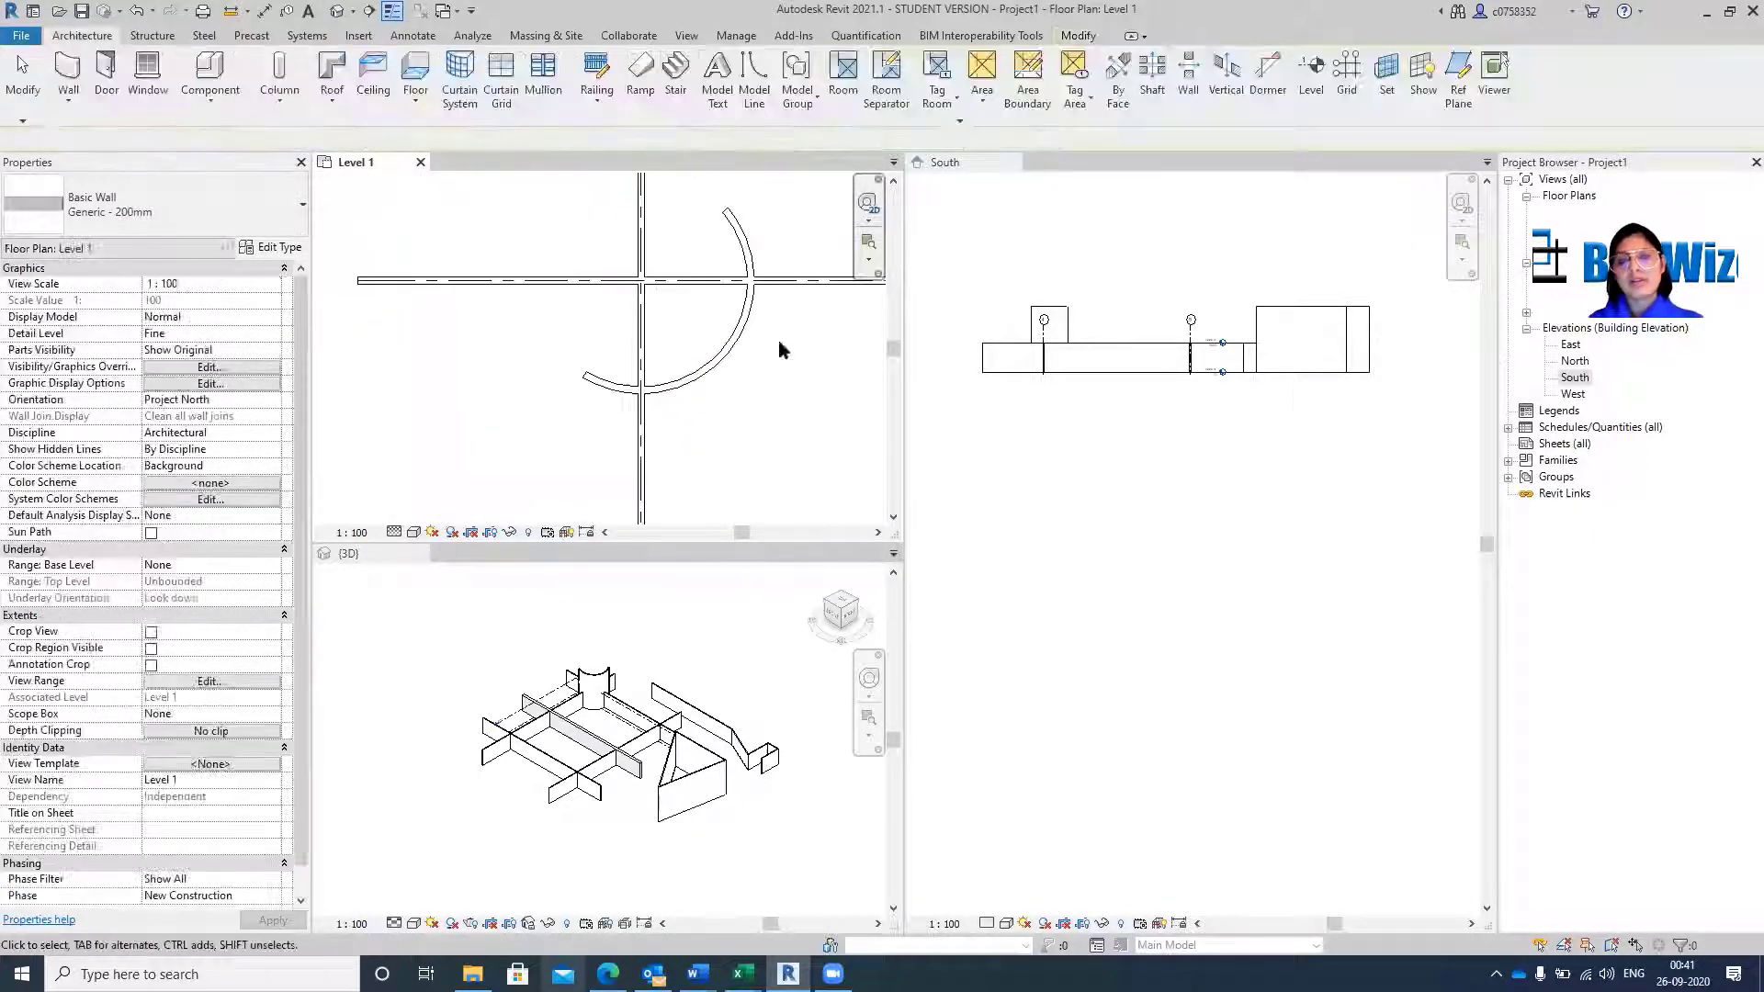
Shorten the arc wall's upper end to about 22° above the horizontal wall, keeping the arc concentric.
scroll(779, 283, up, 4)
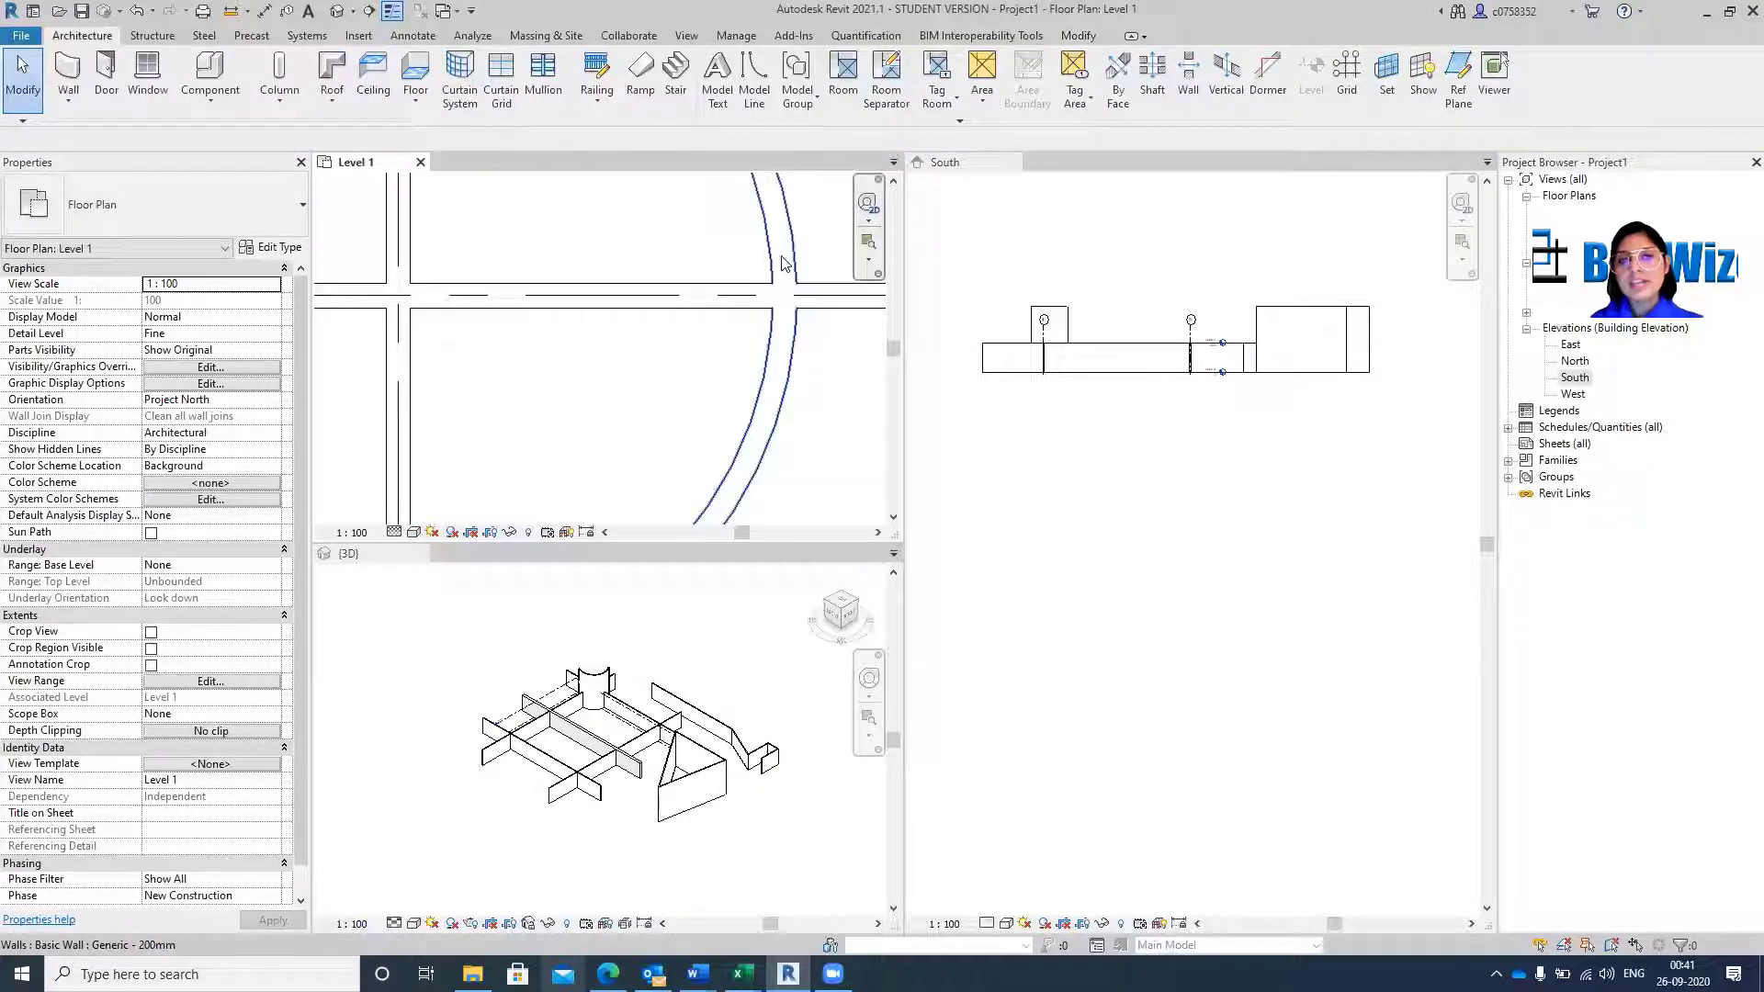
scroll(807, 287, up, 1)
scroll(806, 287, up, 2)
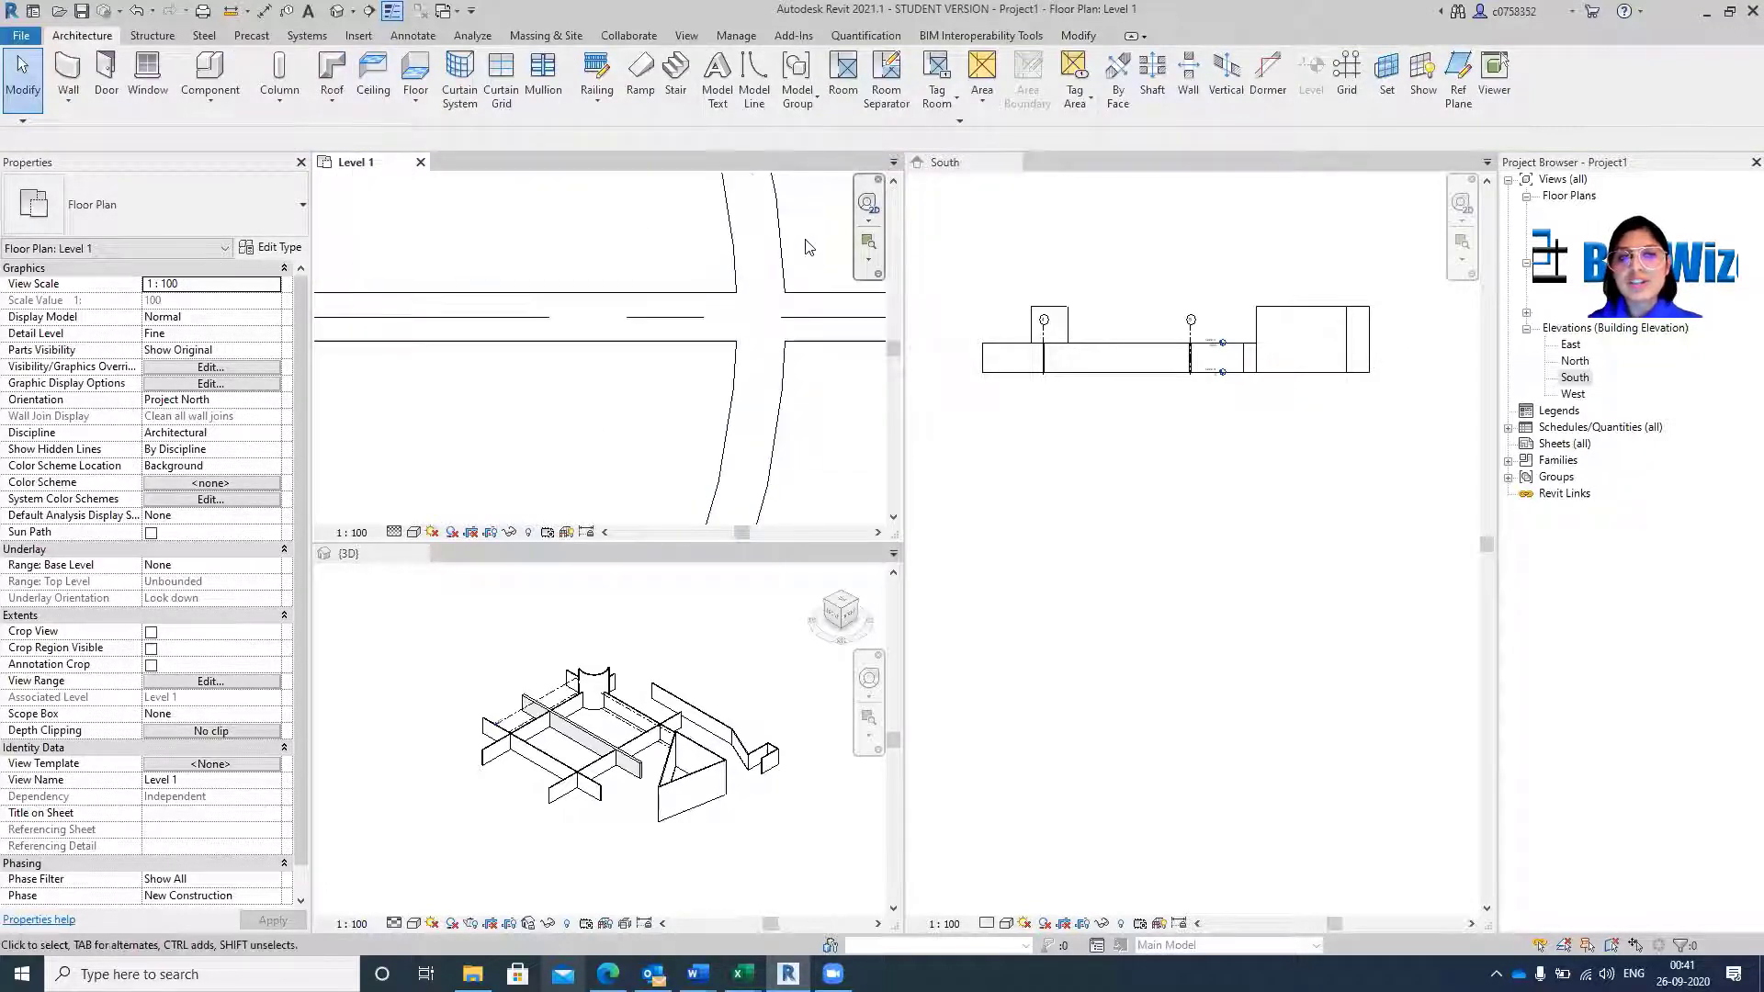
scroll(807, 349, down, 8)
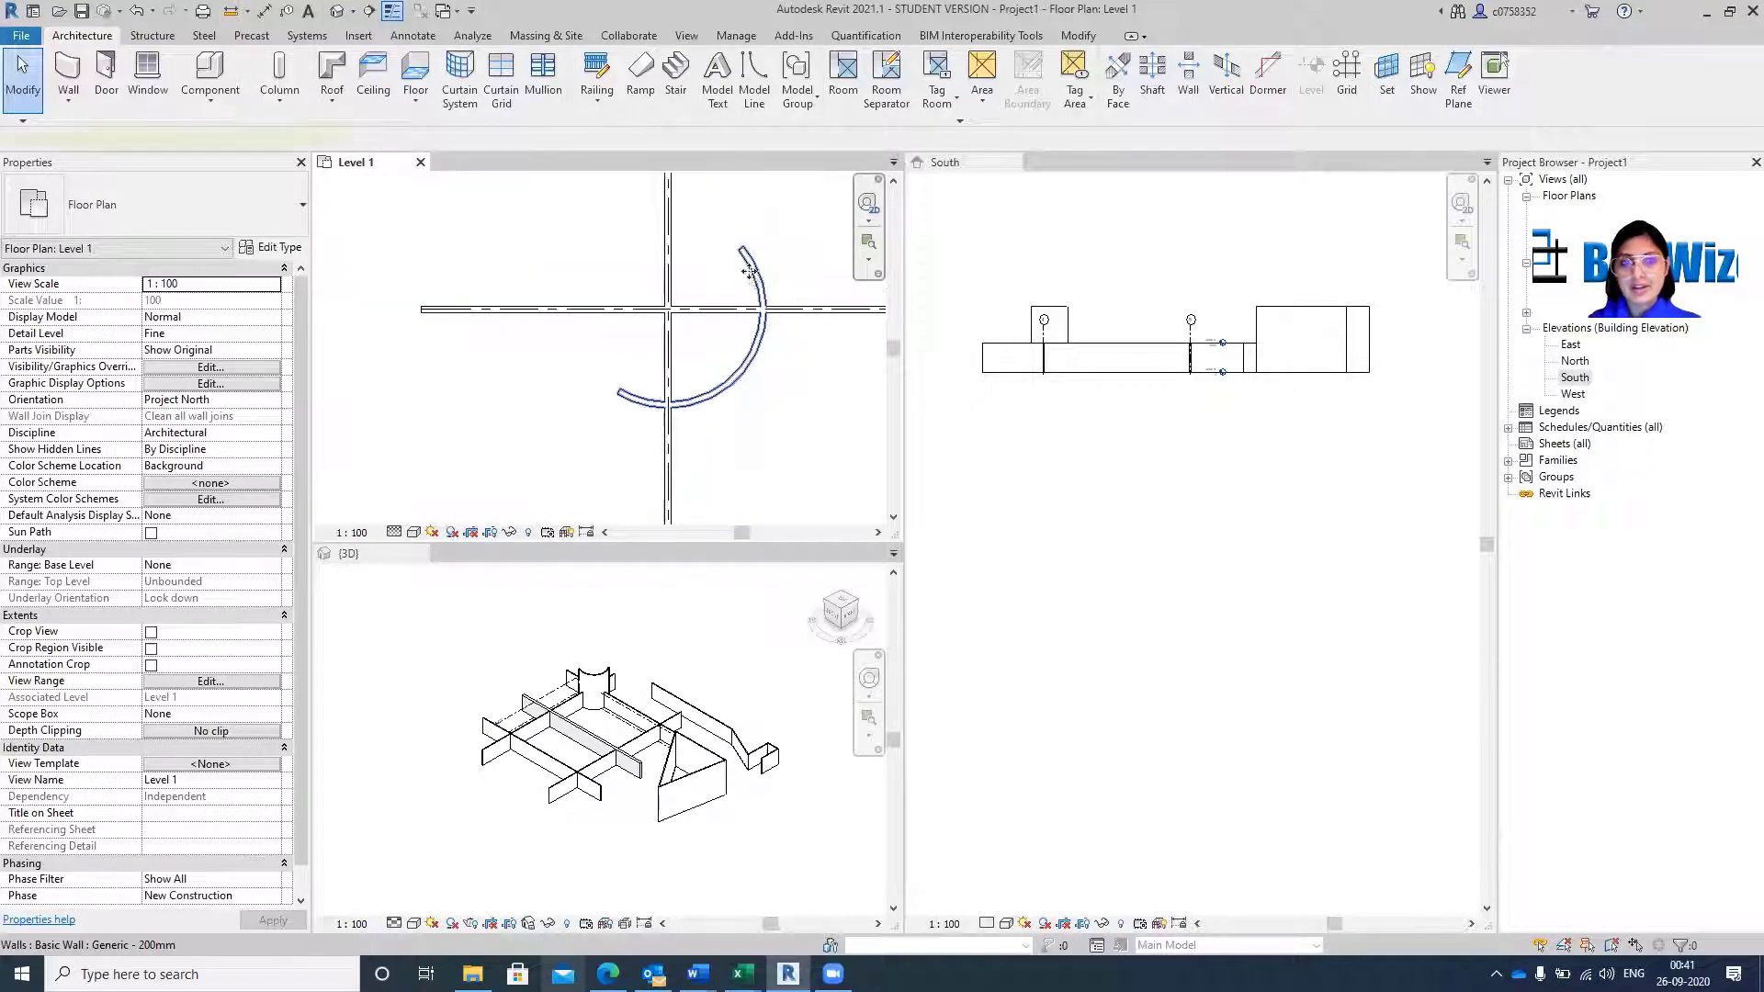
click(760, 267)
scroll(764, 271, up, 4)
mouse_move(762, 271)
mouse_down()
mouse_move(776, 435)
mouse_move(787, 347)
mouse_move(760, 248)
mouse_move(619, 228)
mouse_move(771, 286)
mouse_move(794, 393)
mouse_move(794, 282)
mouse_up()
scroll(807, 288, down, 2)
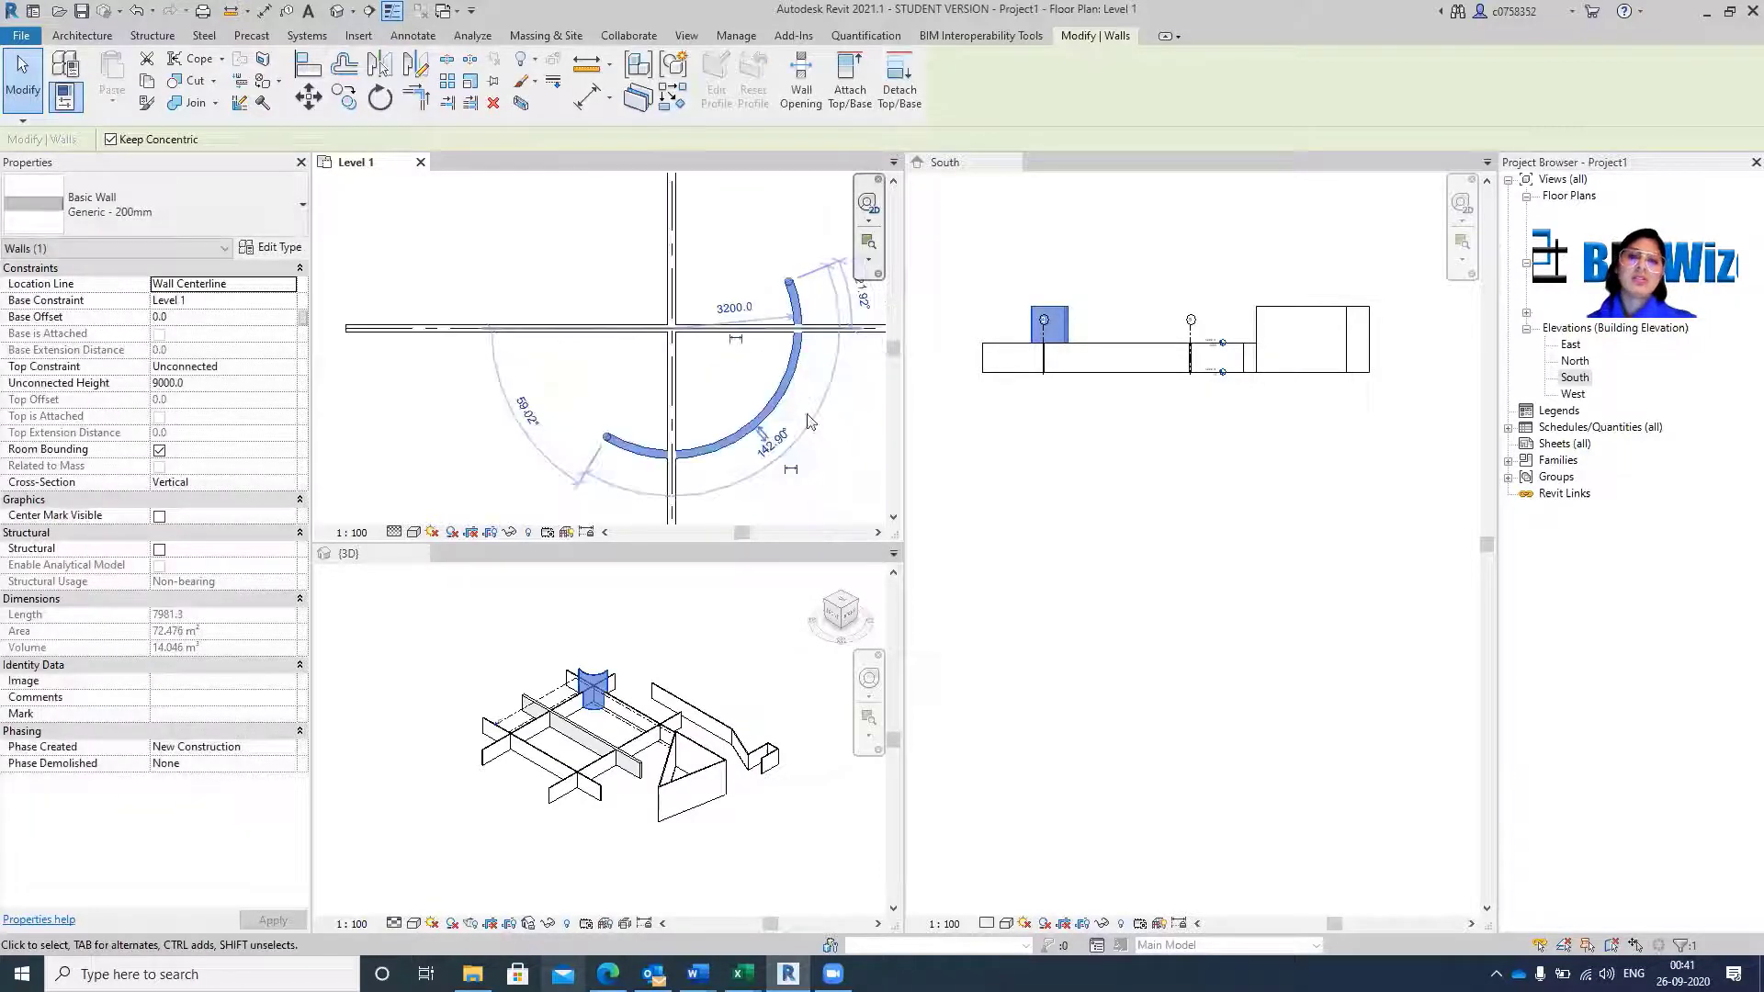
key(Escape)
Set the arc wall's top constraint to Up to level: Level 2.
click(700, 470)
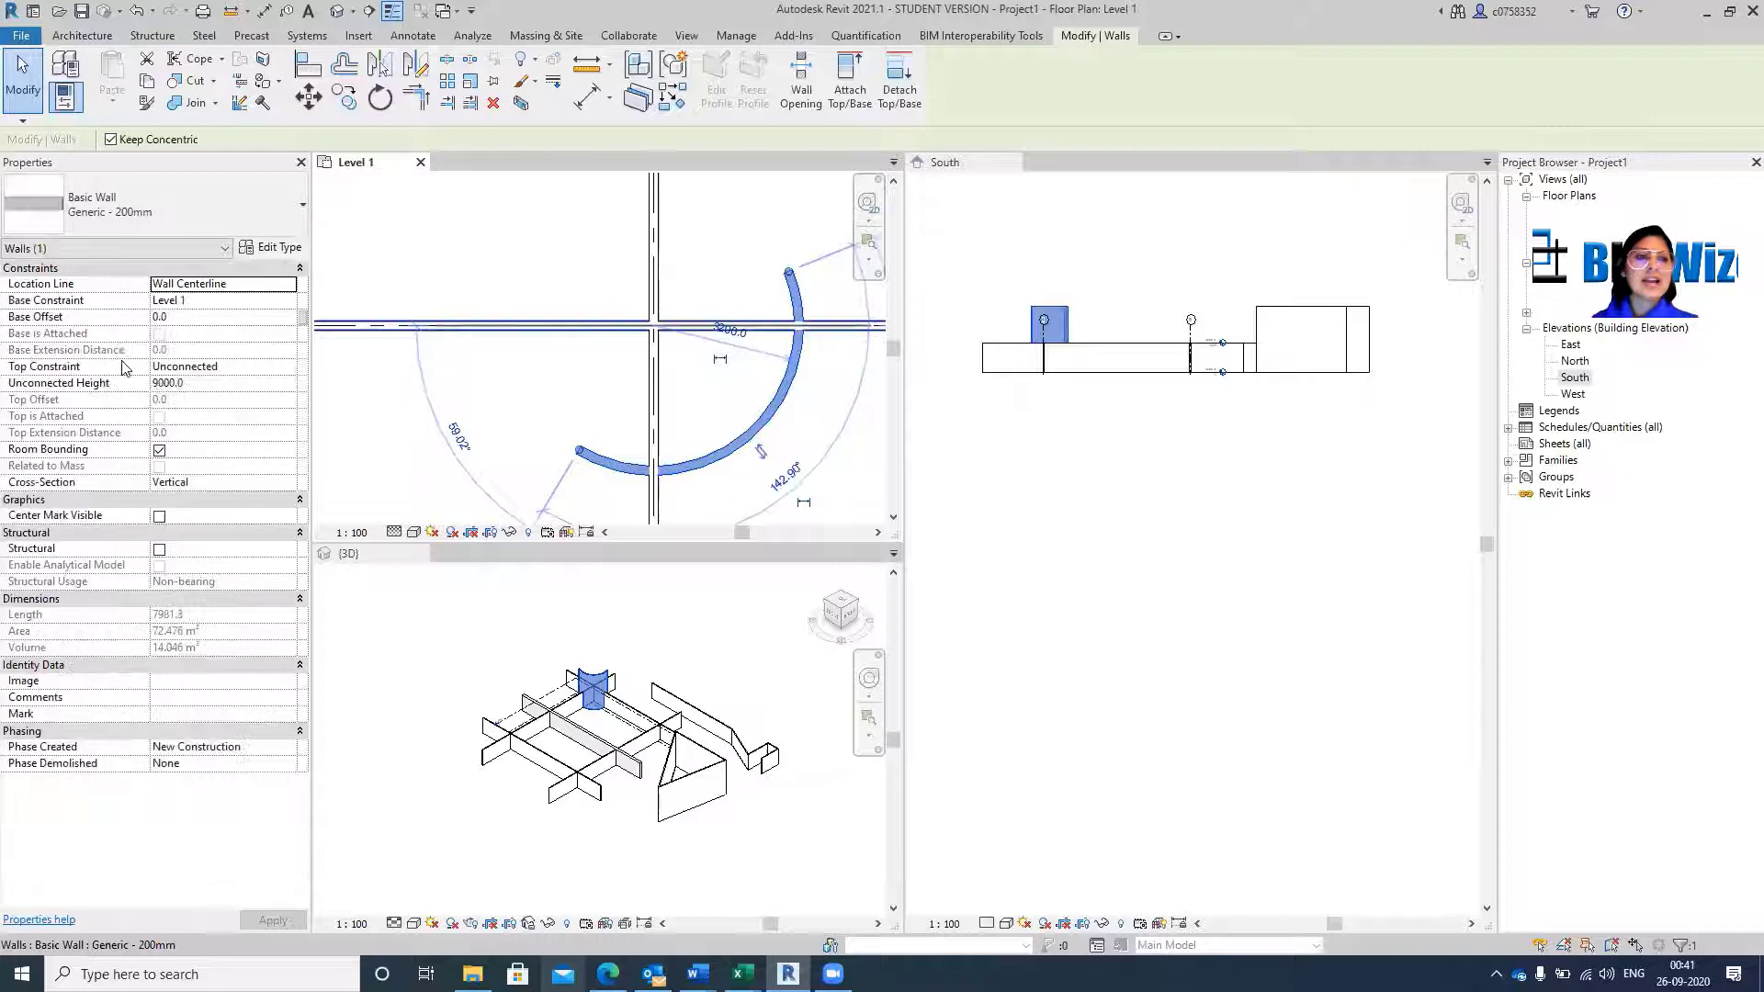
click(282, 371)
click(289, 368)
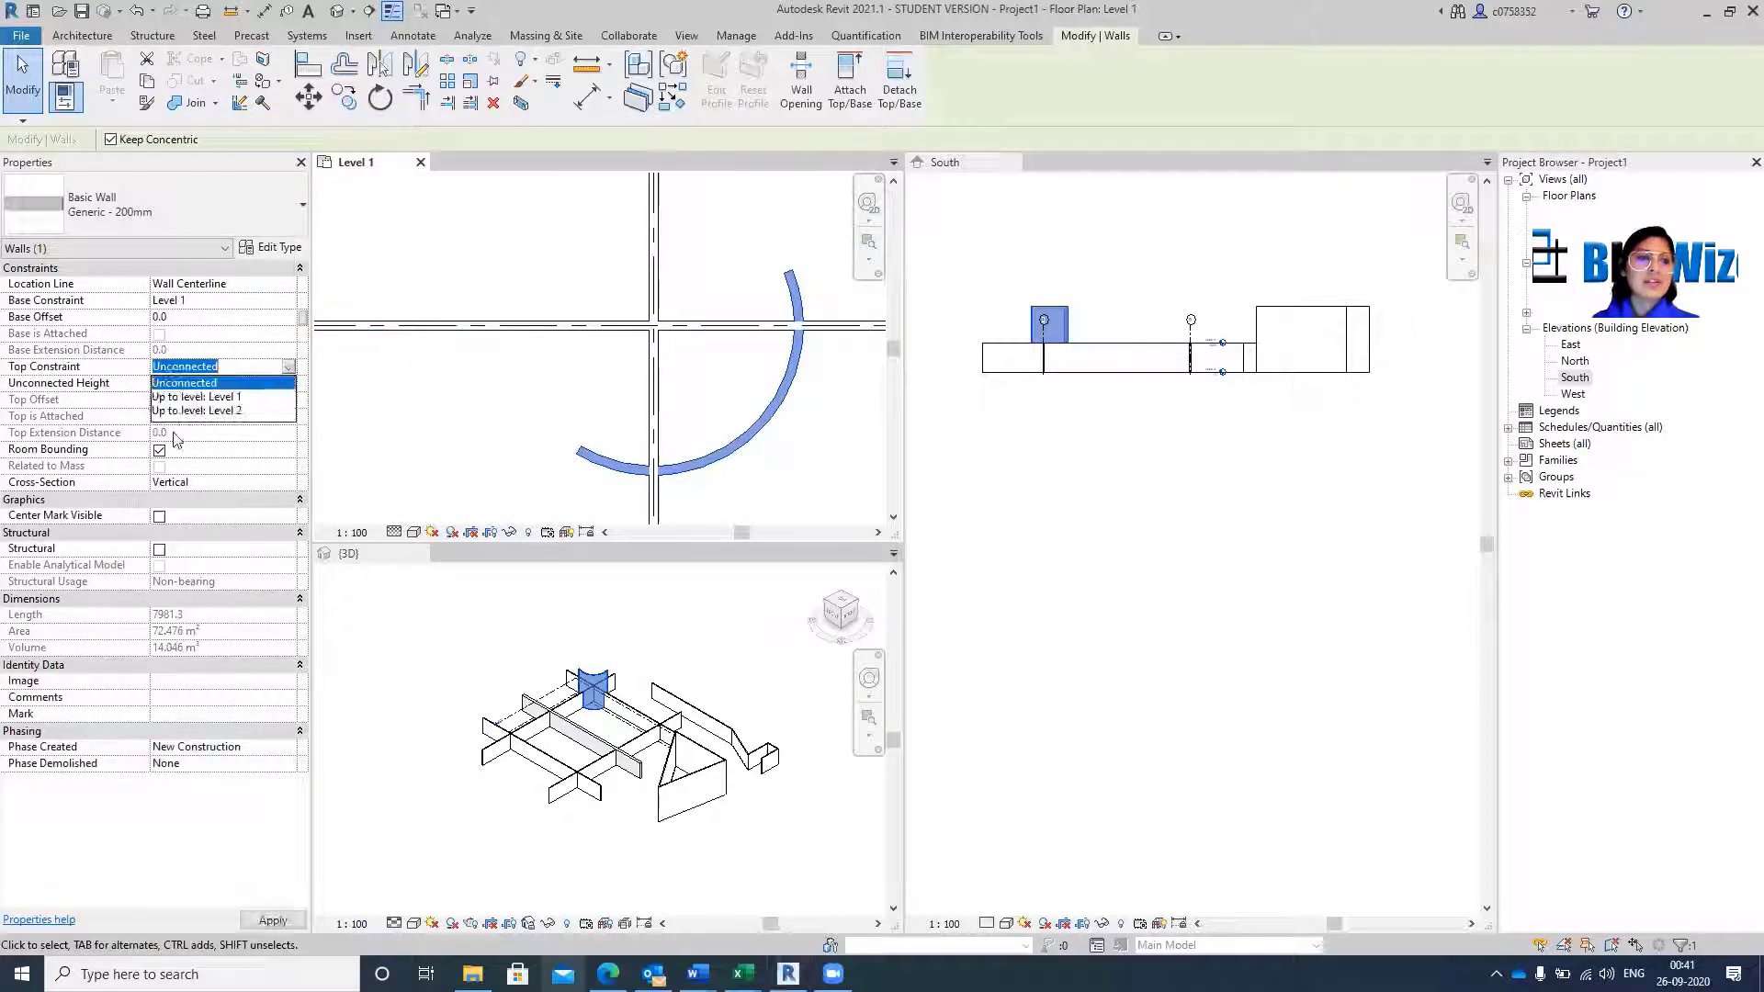
click(218, 407)
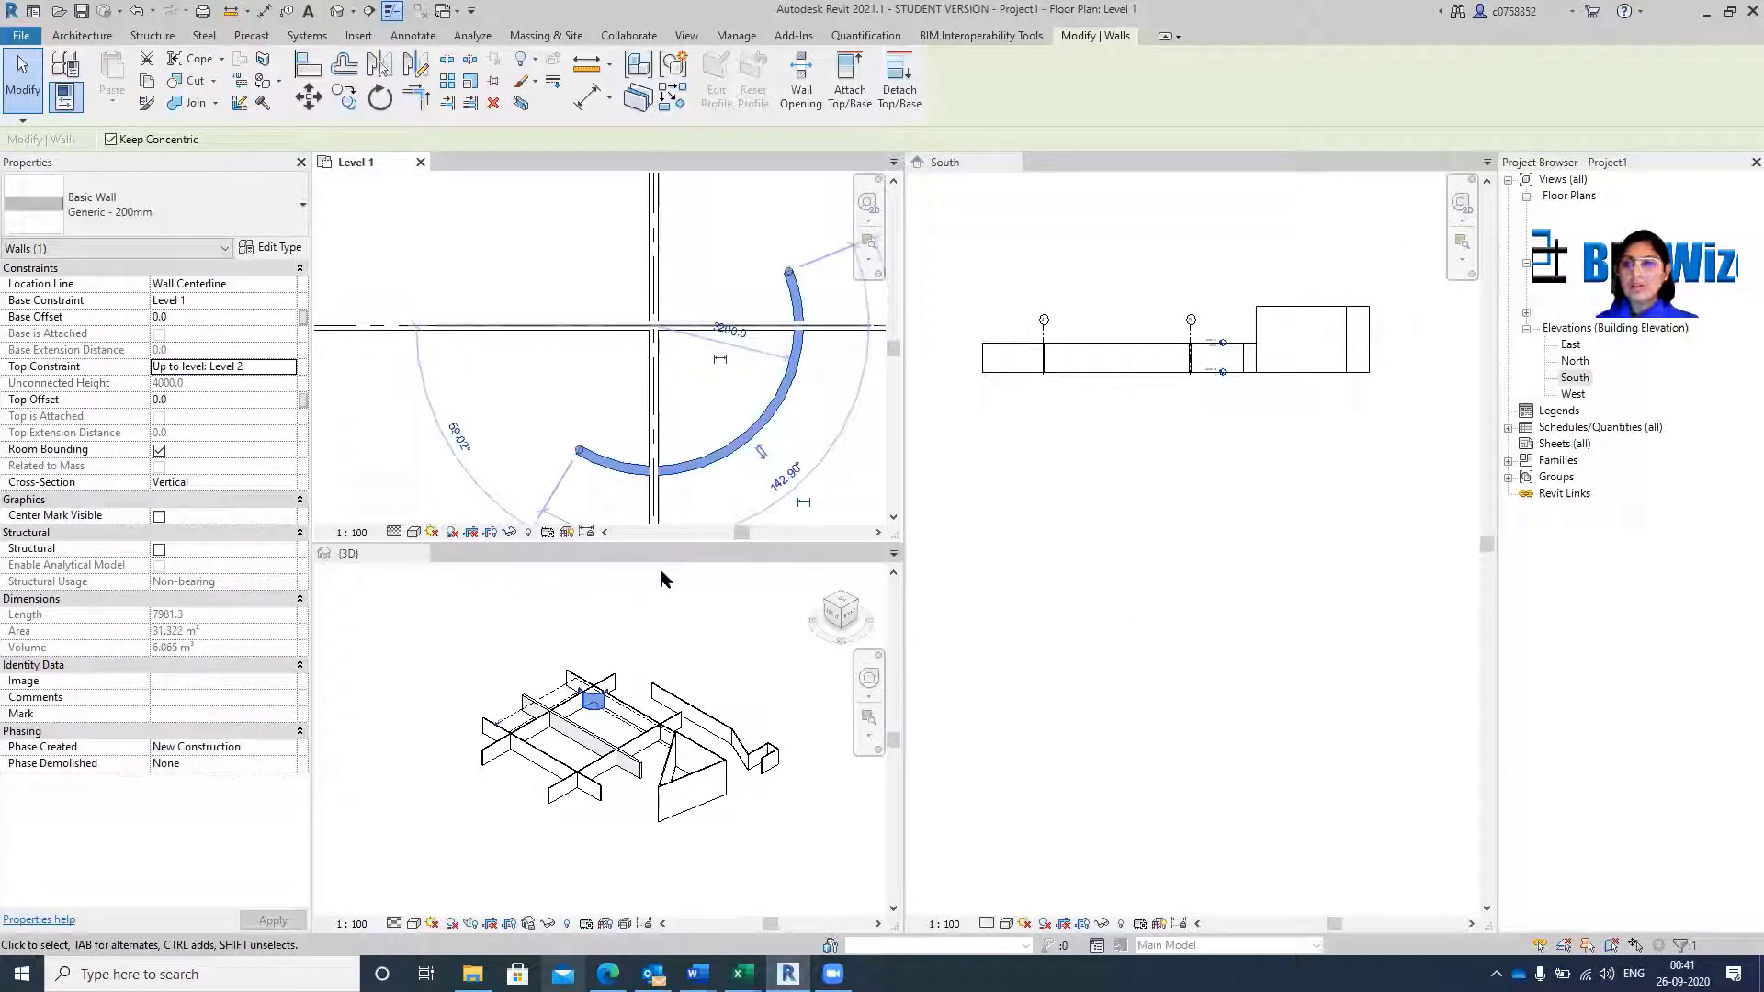
key(Escape)
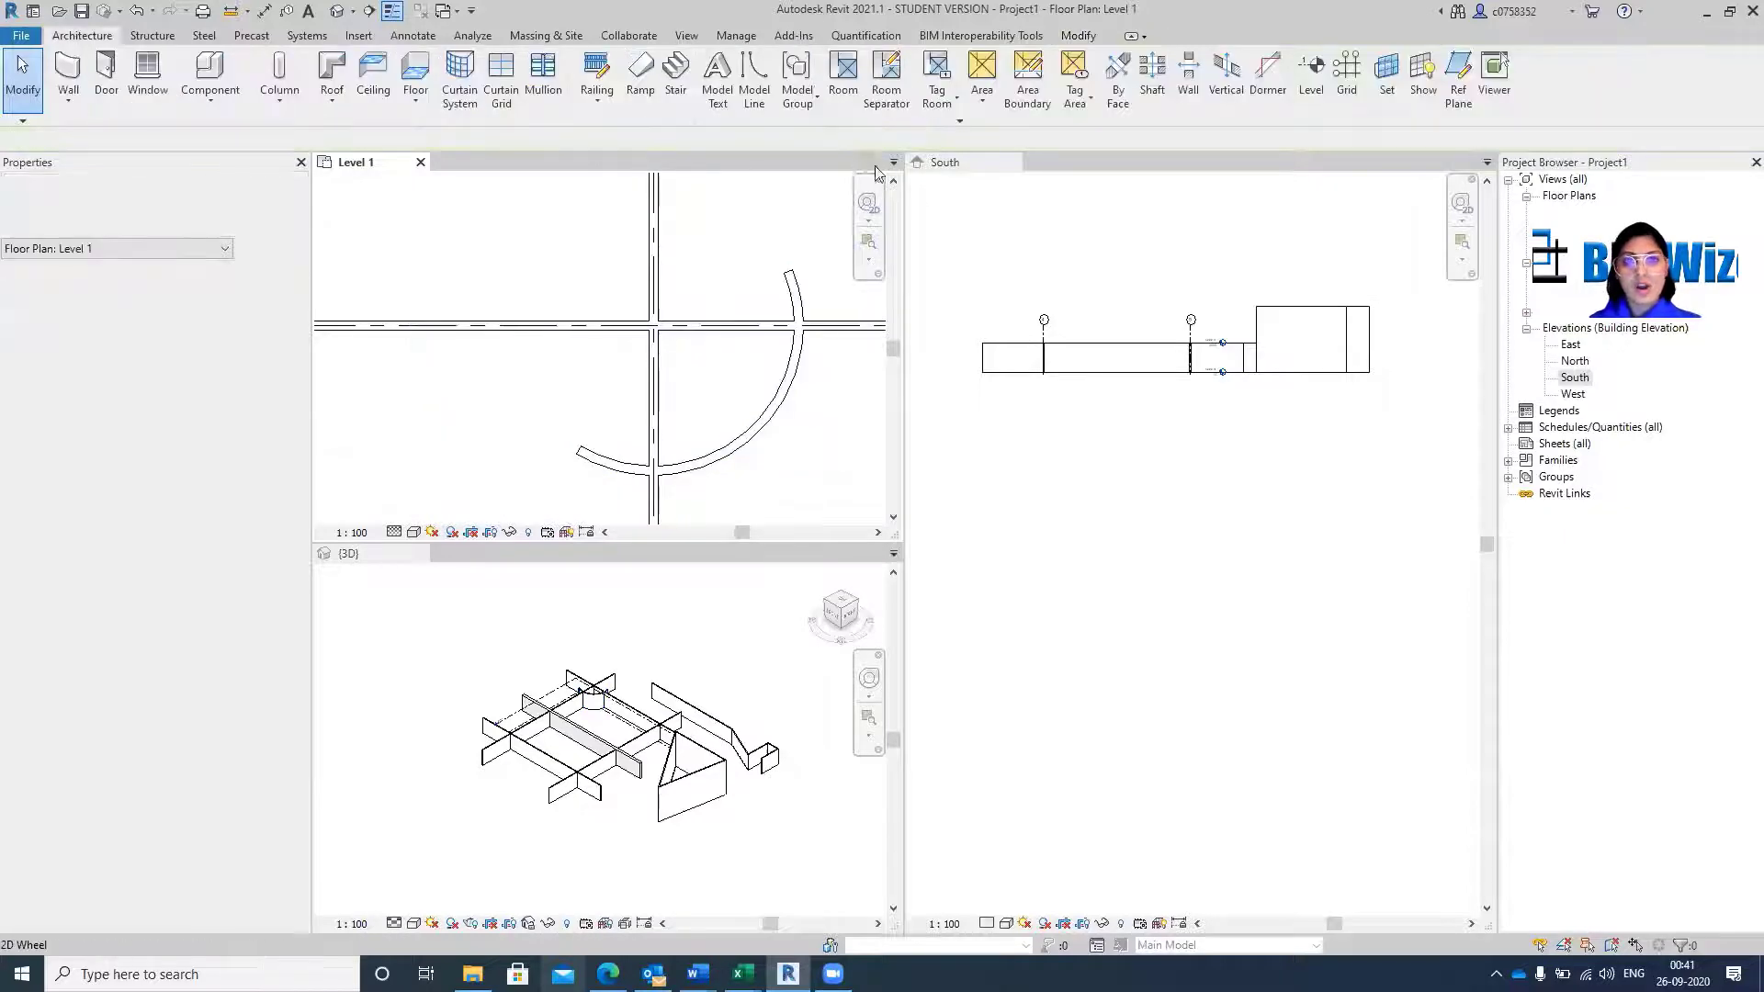
Pull both ends of the arc wall back to the crossing walls so it forms a quarter circle between them.
click(795, 392)
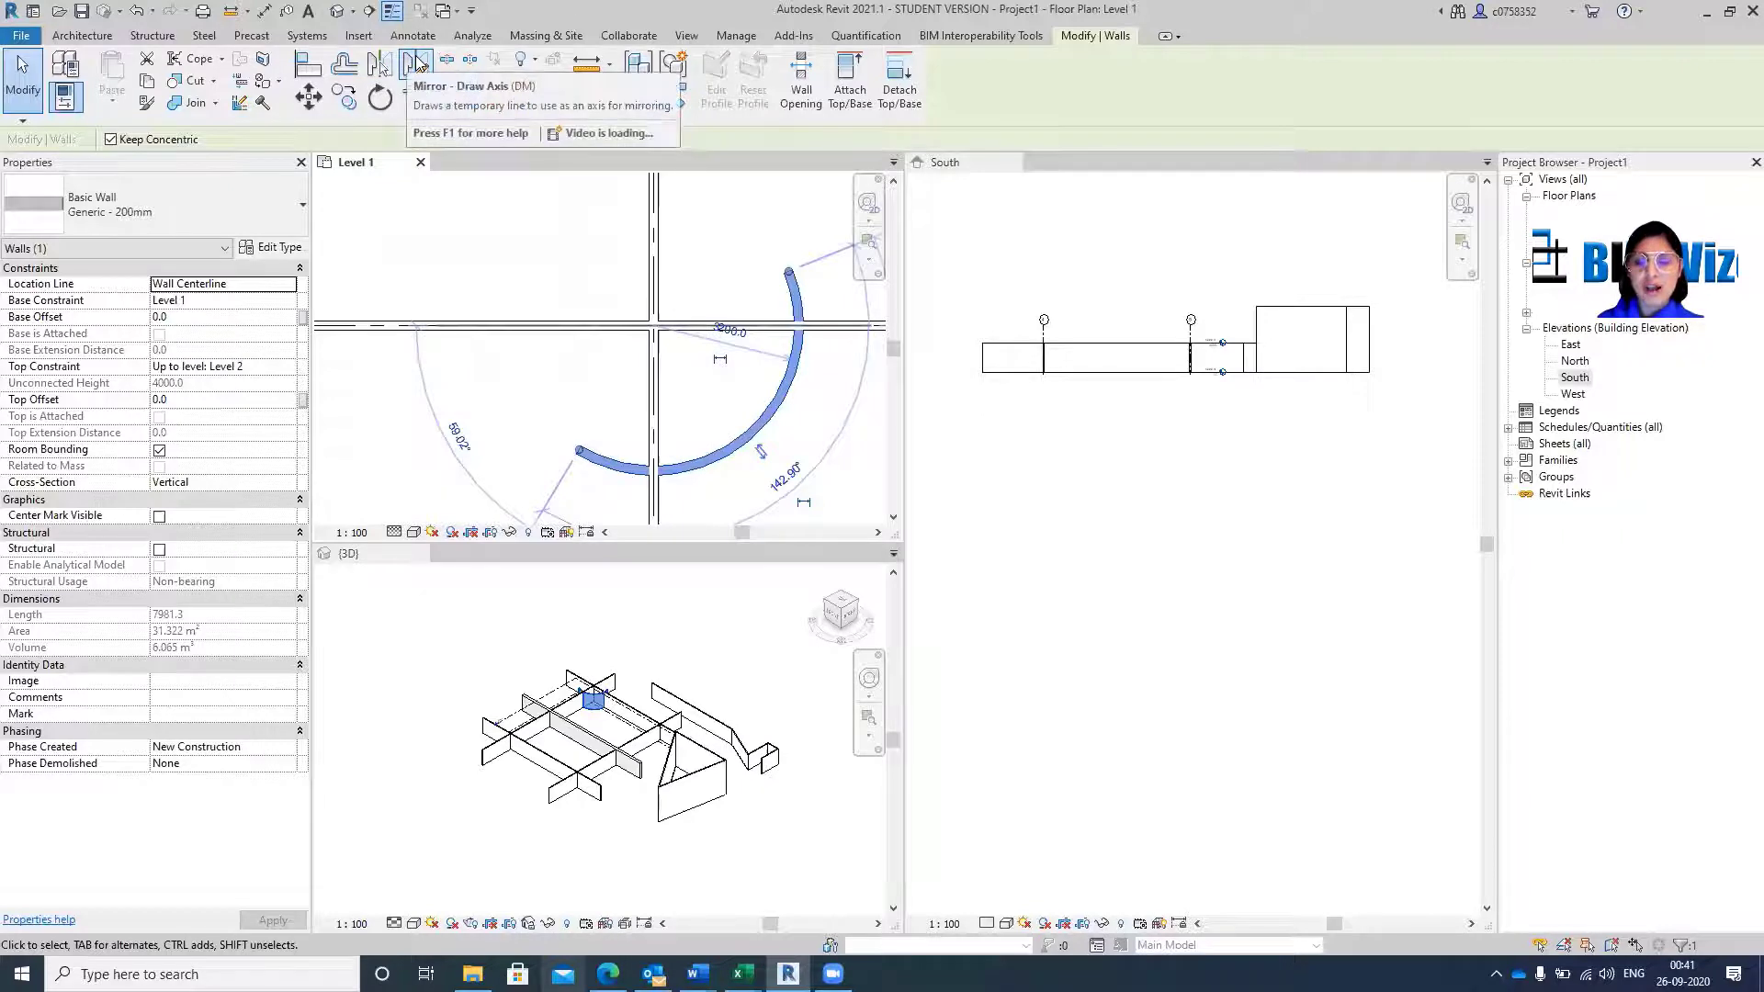
scroll(721, 352, down, 1)
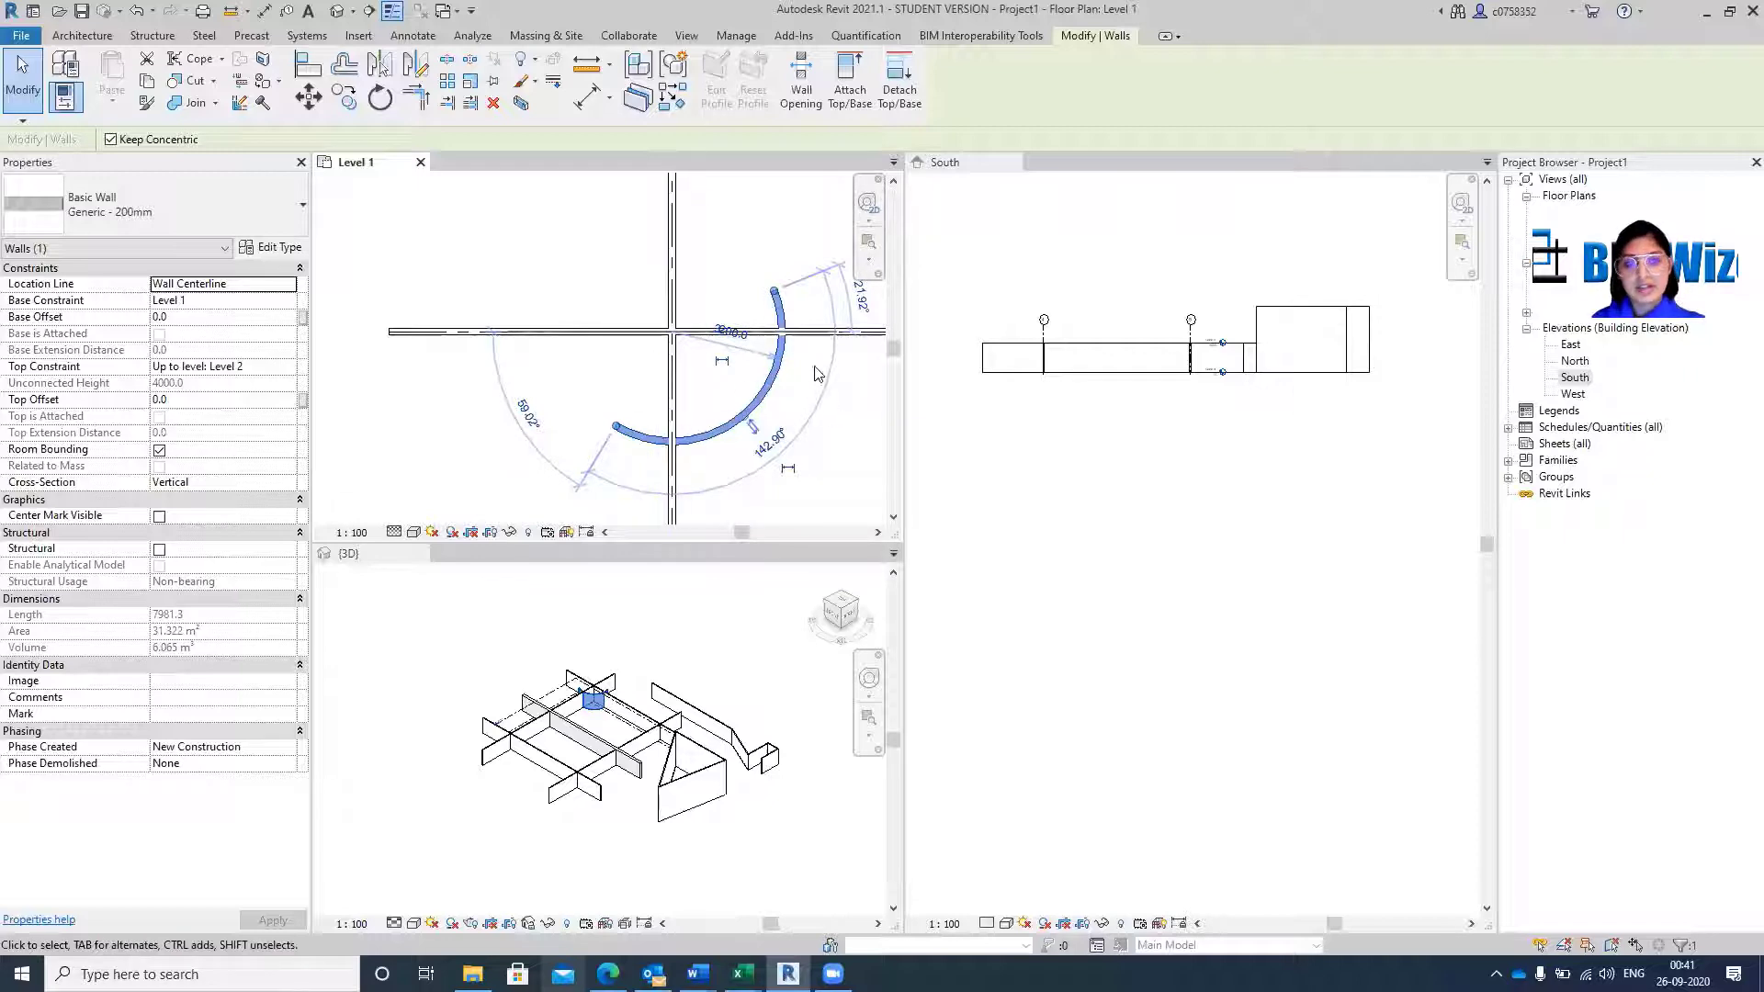
click(827, 308)
click(782, 304)
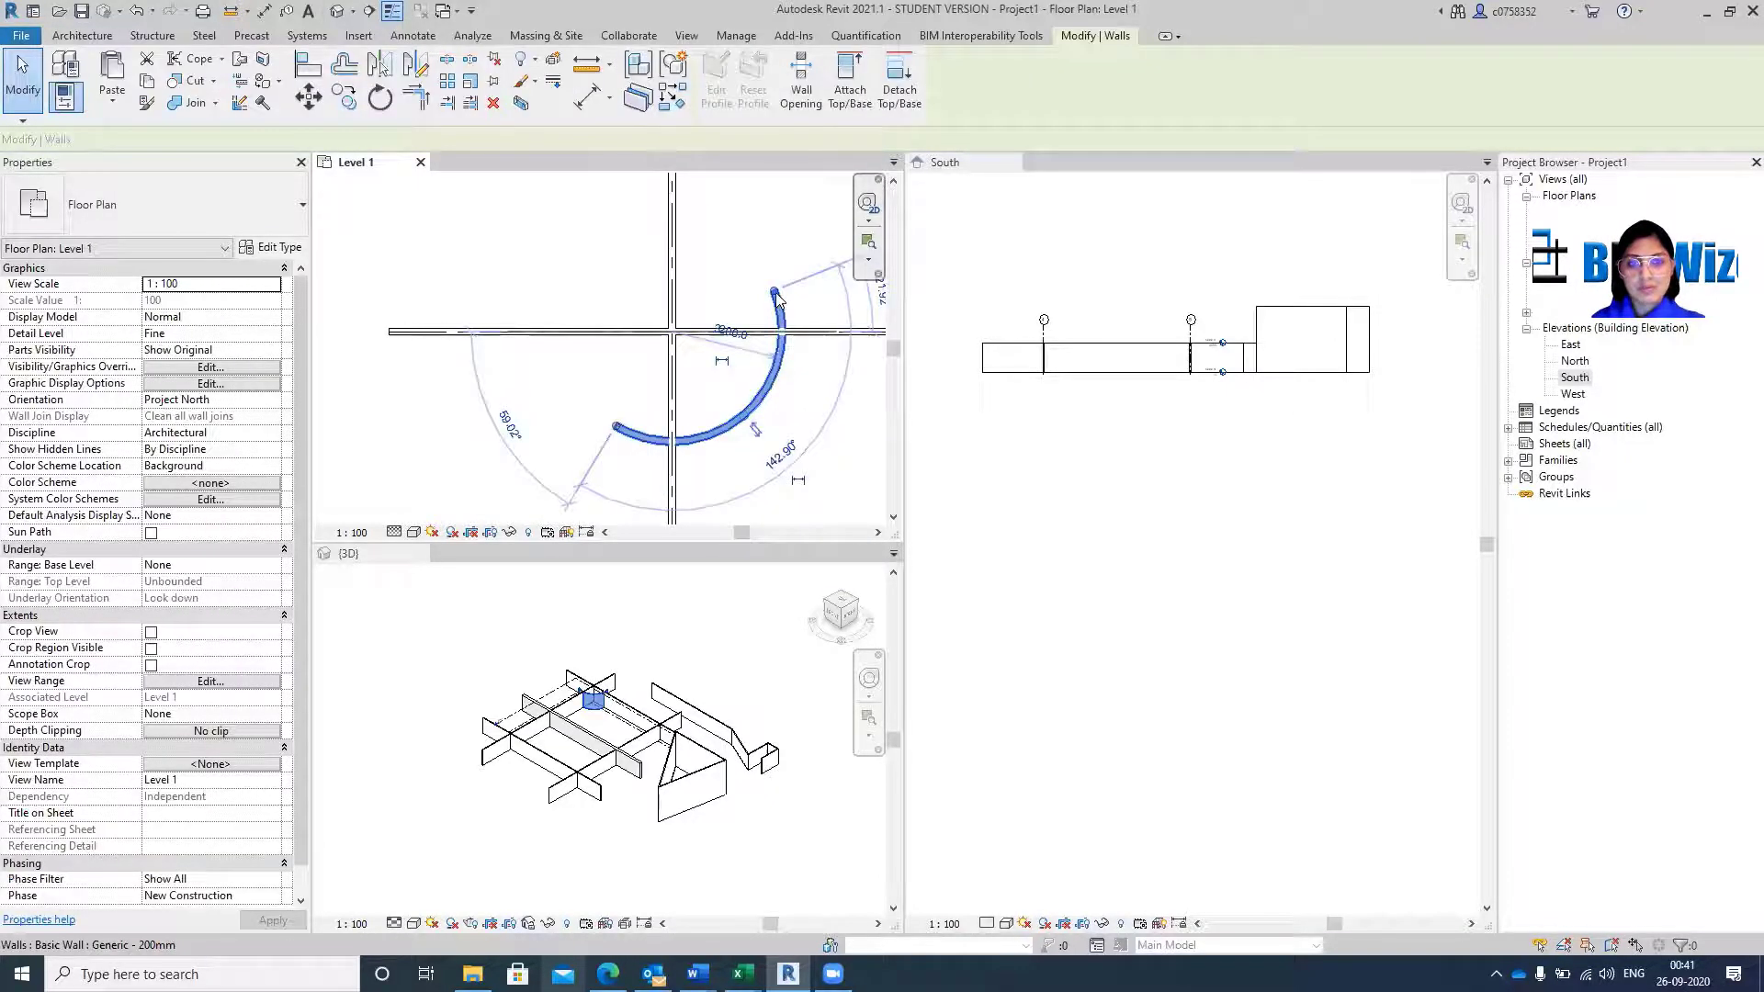
mouse_move(776, 296)
mouse_down()
mouse_move(796, 343)
mouse_move(782, 330)
mouse_up()
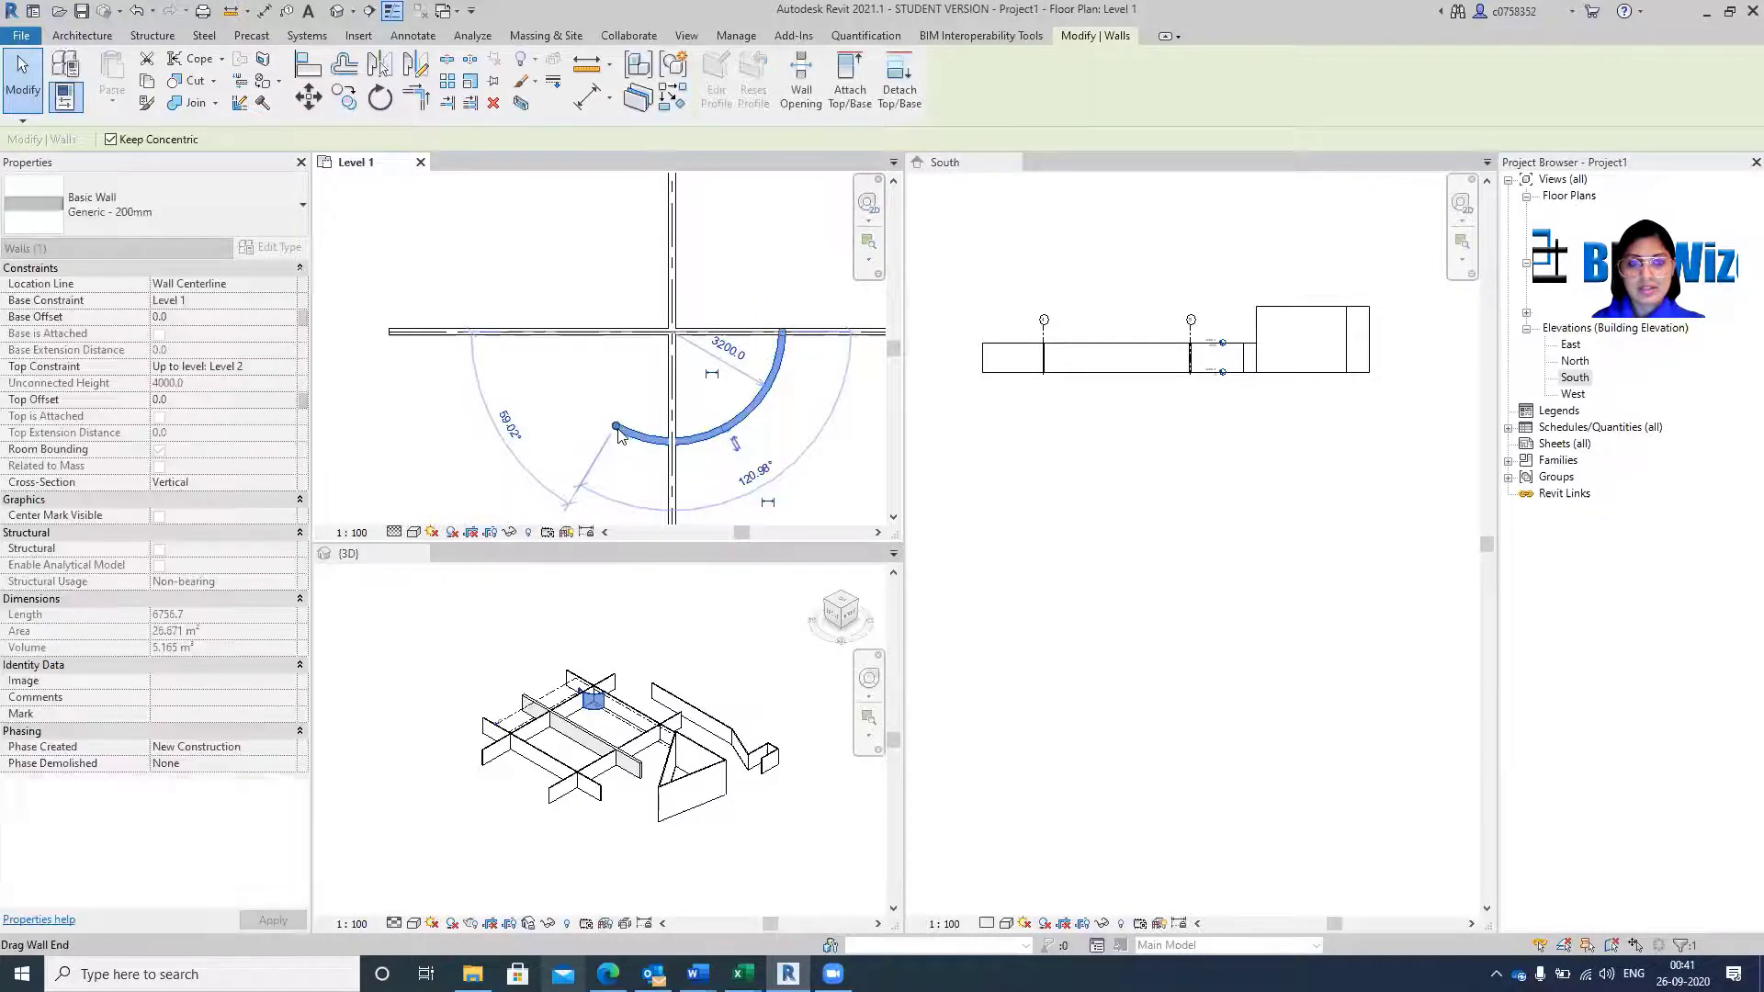
drag(618, 435, 676, 445)
click(726, 498)
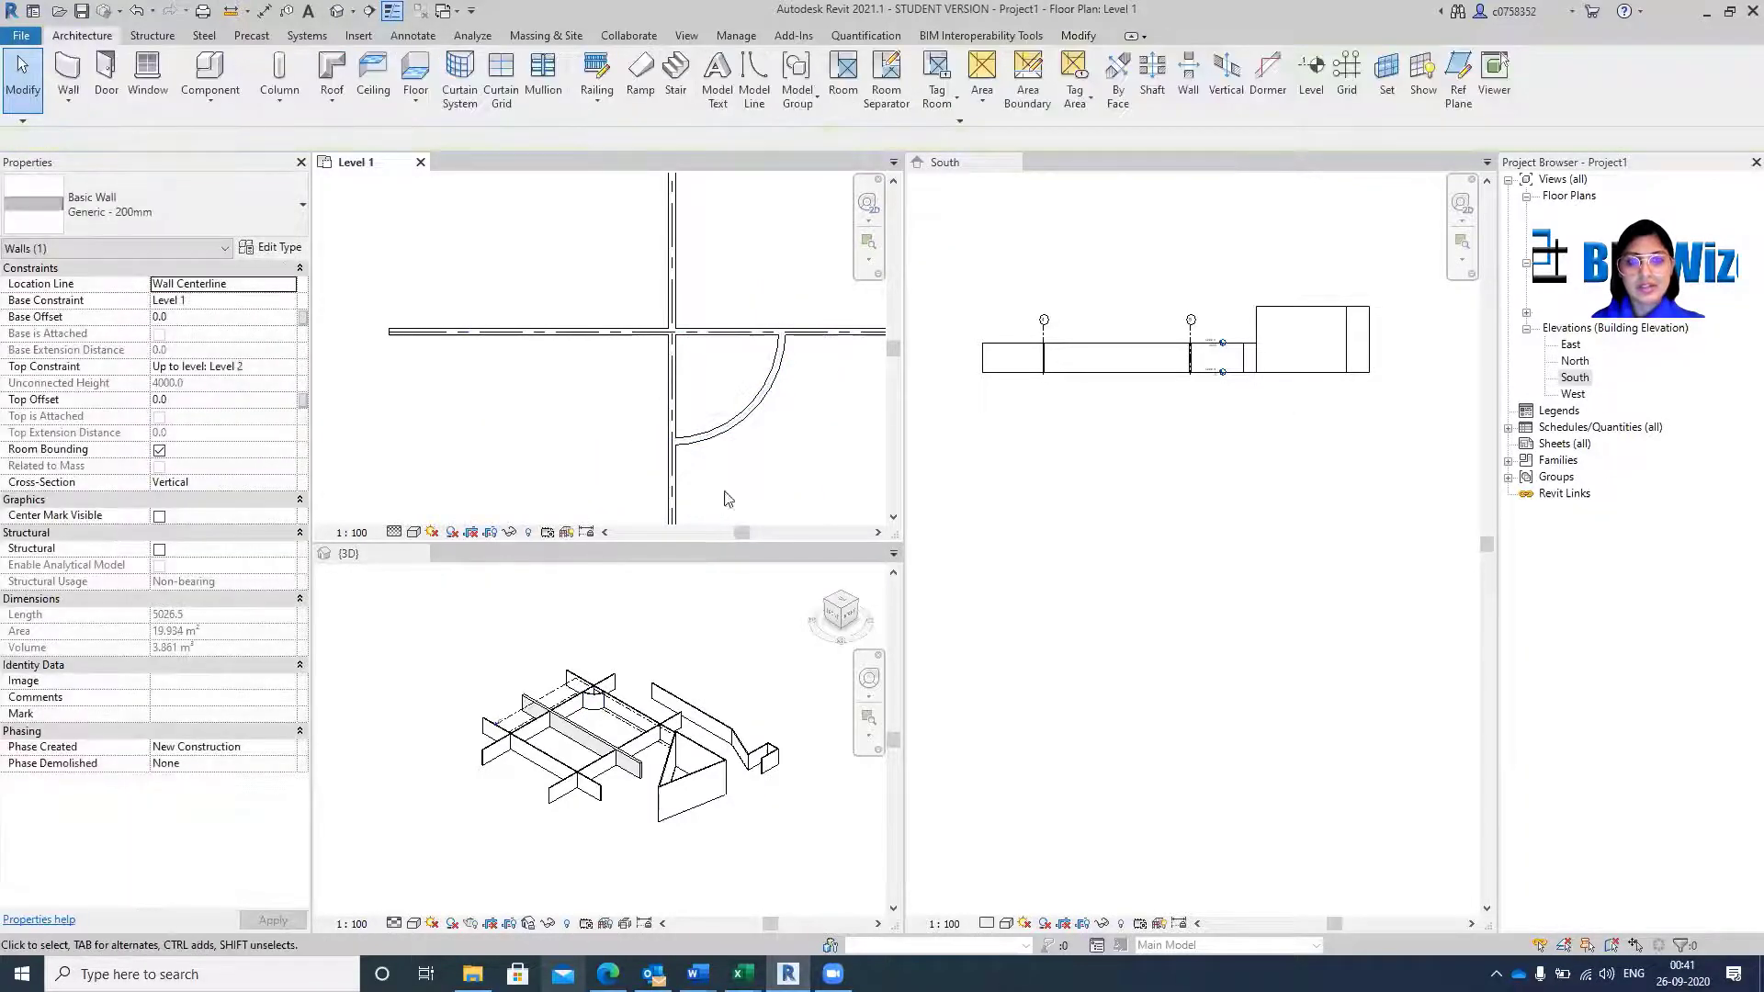
Mirror a copy of the quarter-circle arc wall about the vertical wall's centreline with Mirror - Pick Axis.
click(748, 424)
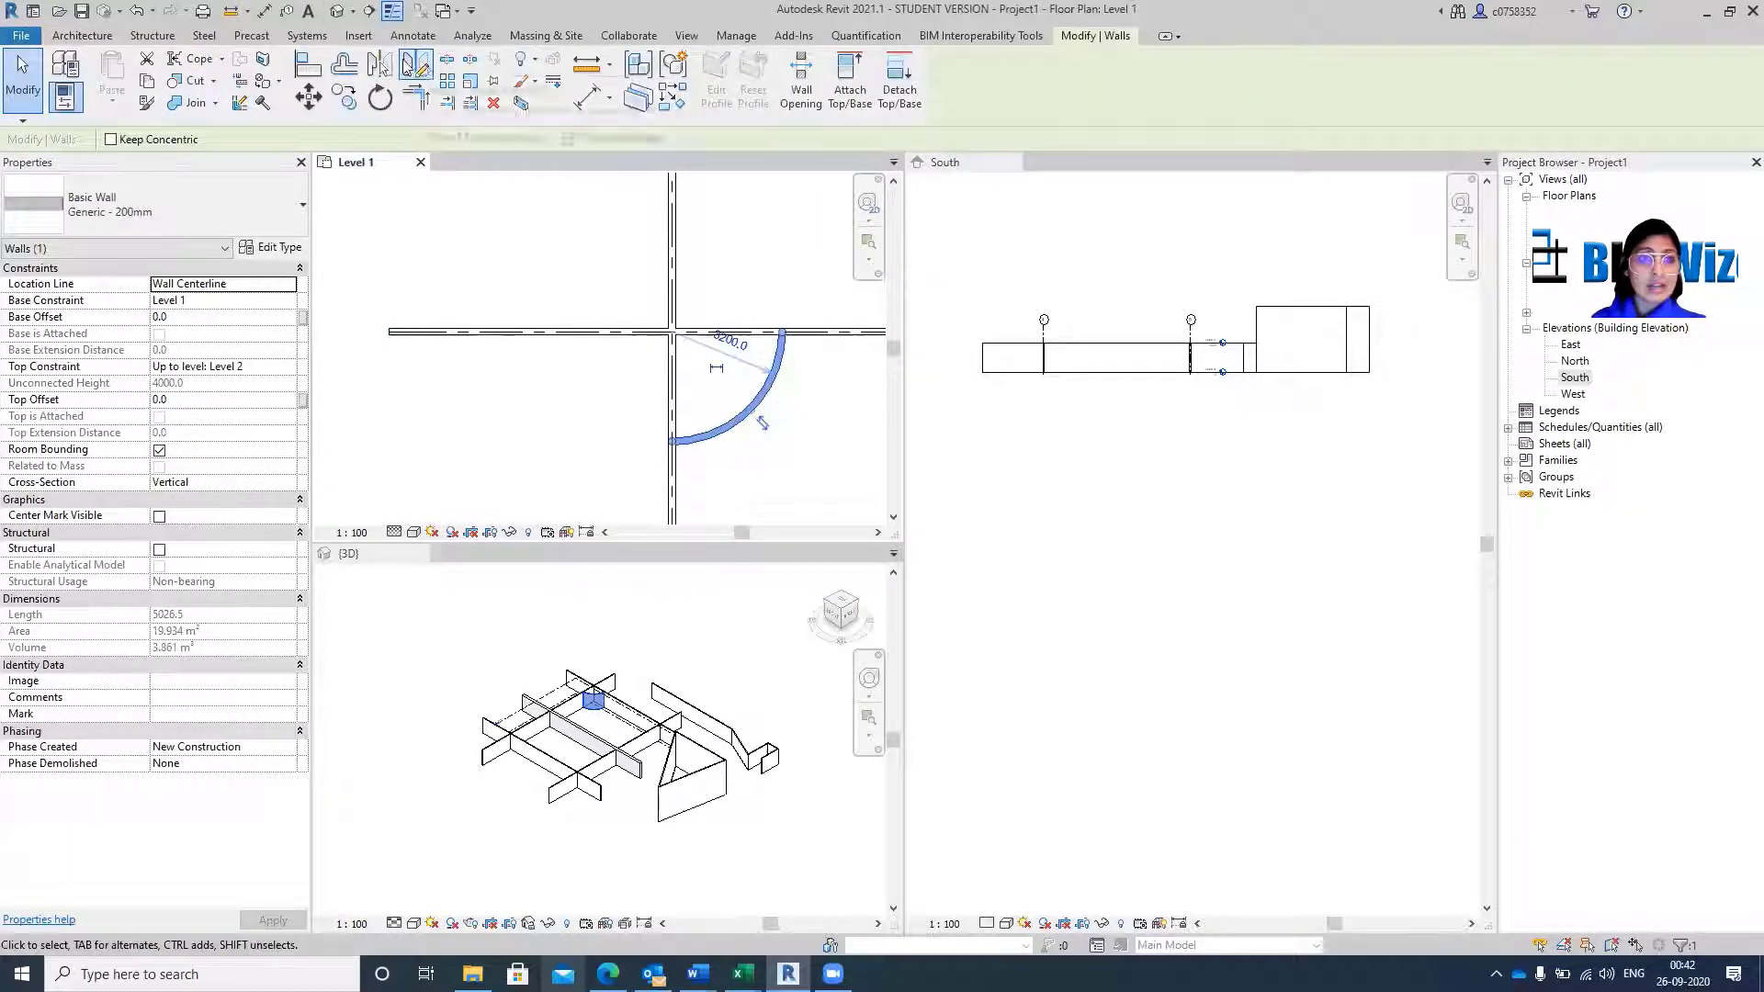
click(379, 65)
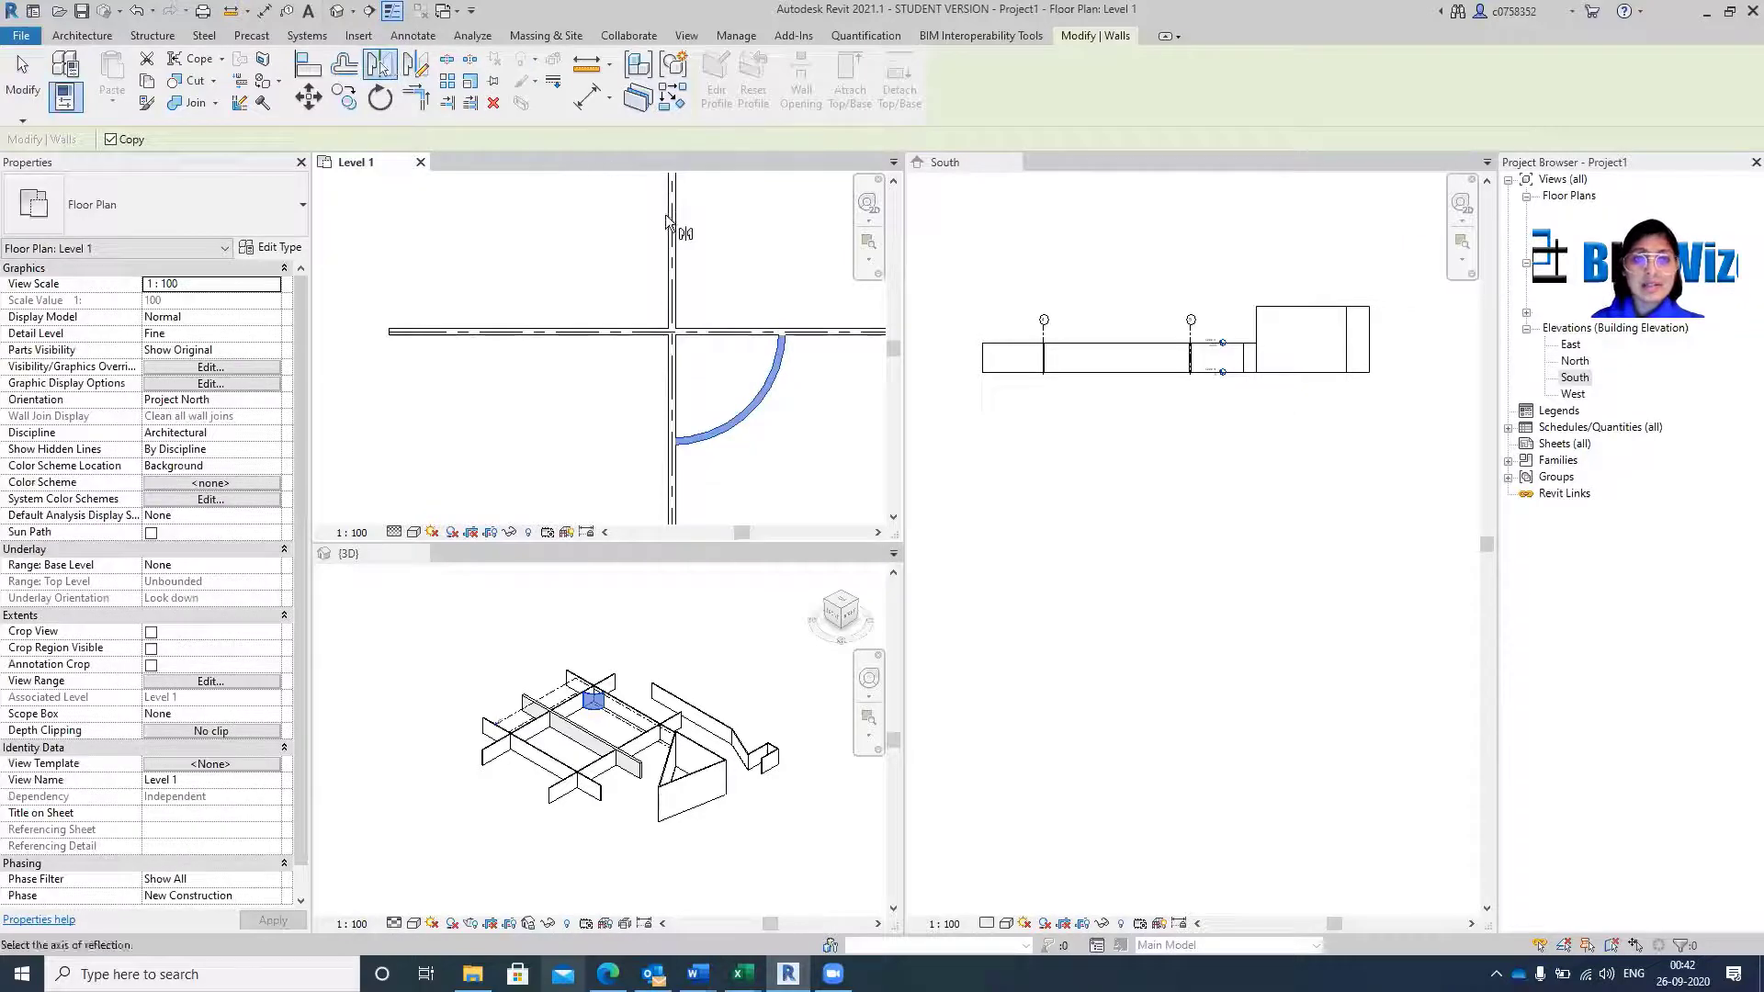
scroll(665, 229, up, 3)
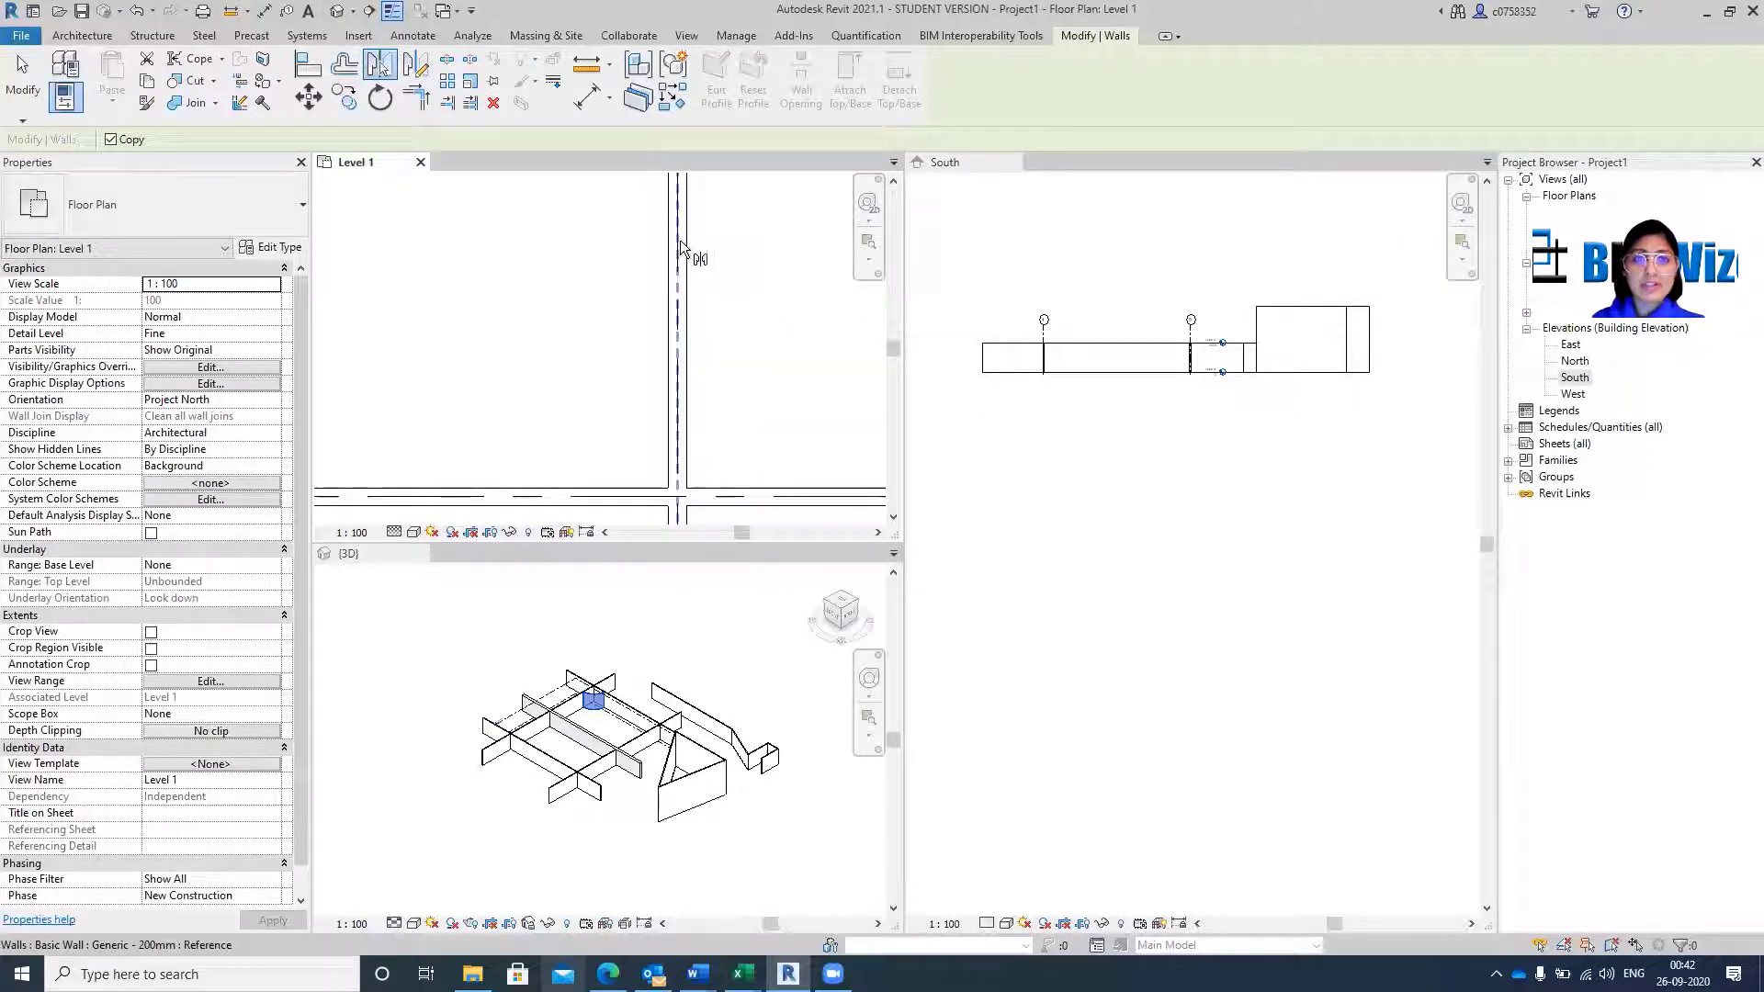
scroll(680, 240, down, 2)
click(680, 239)
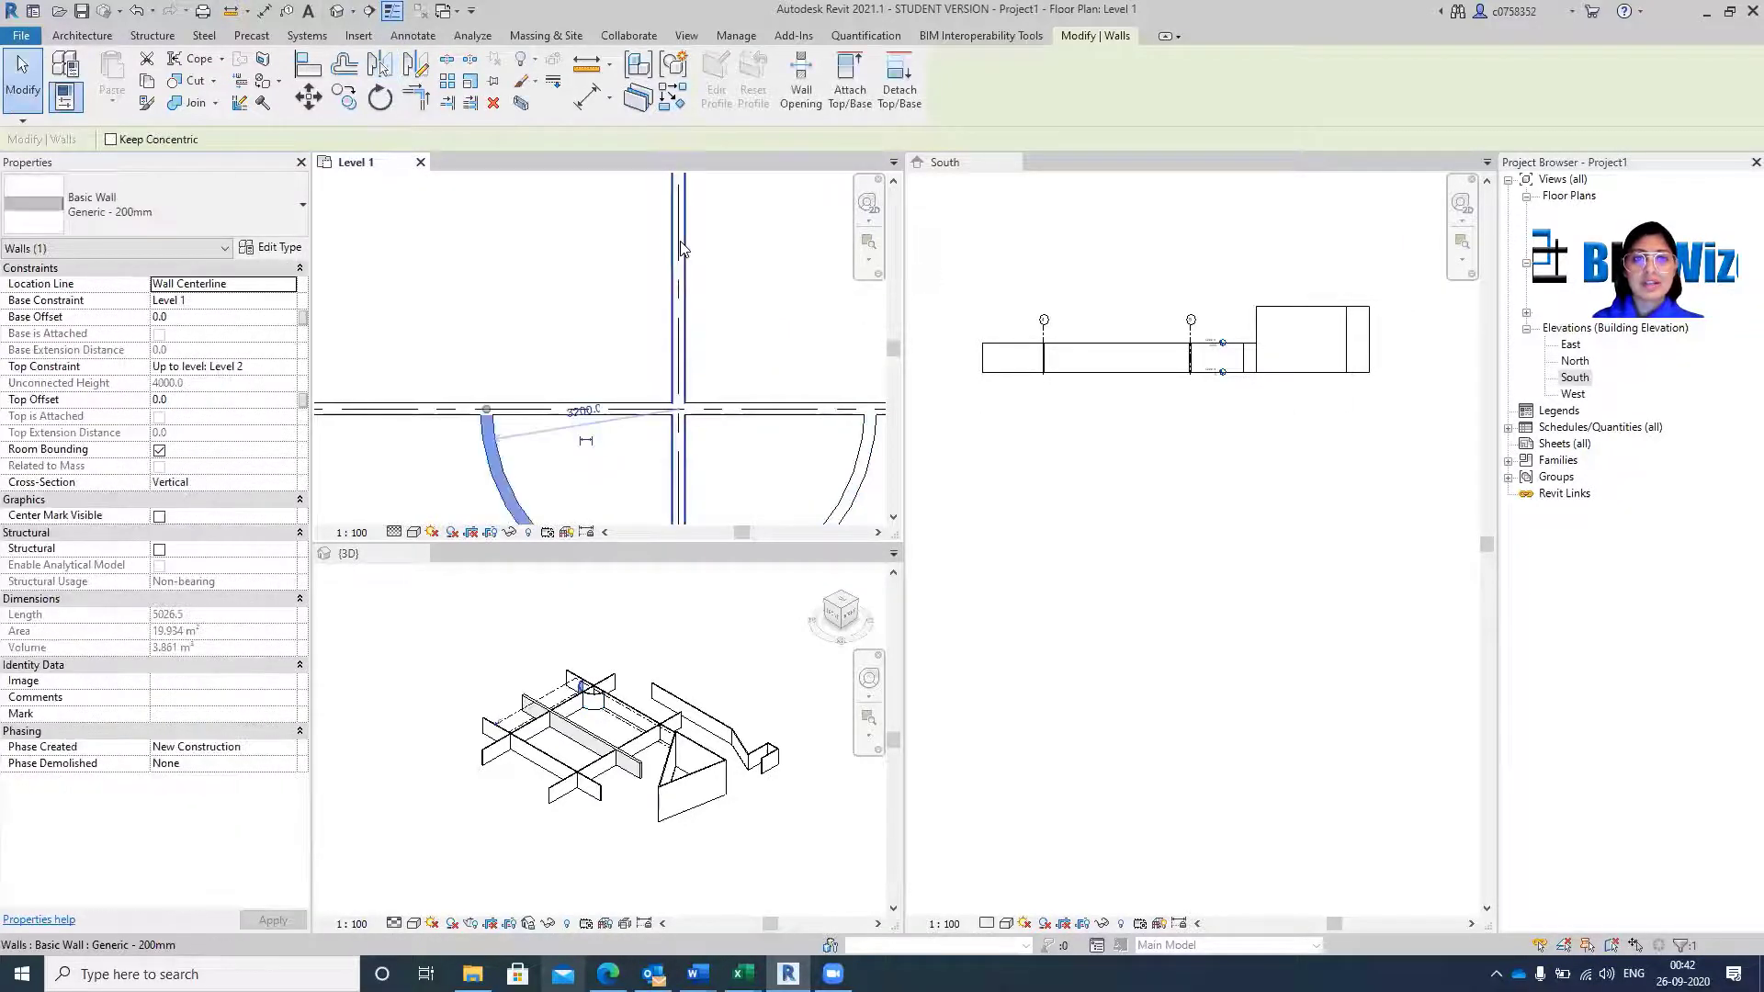
scroll(679, 240, down, 2)
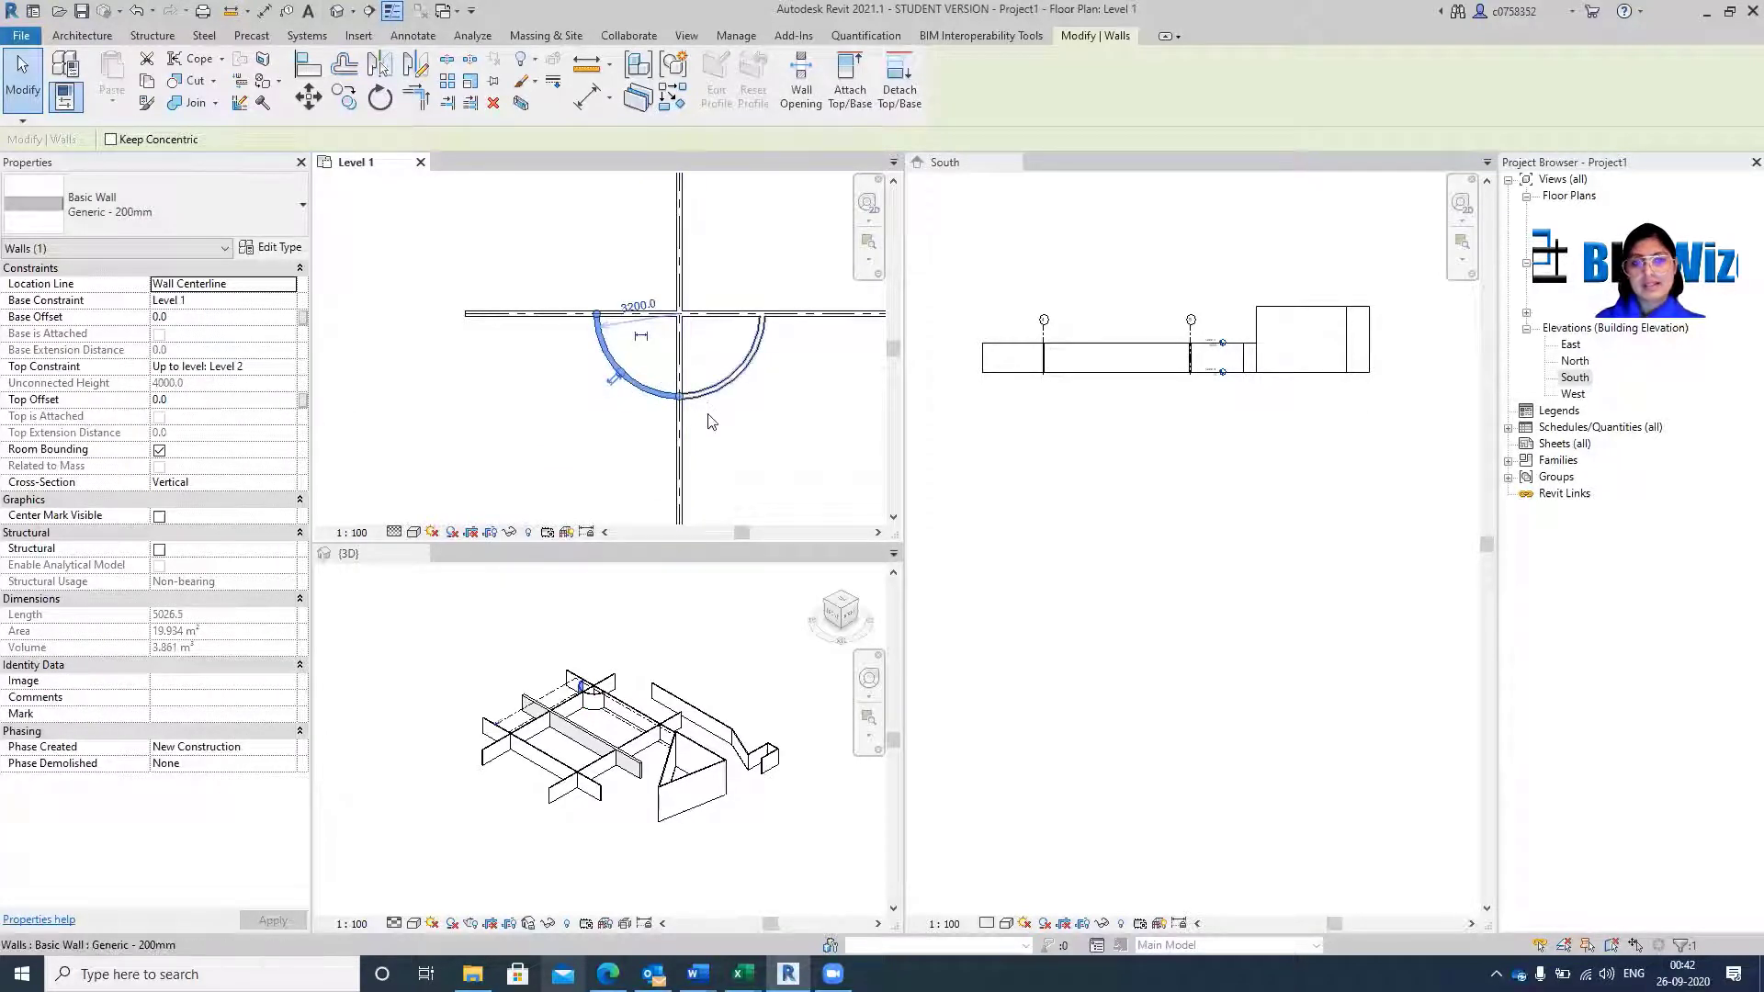
key(Escape)
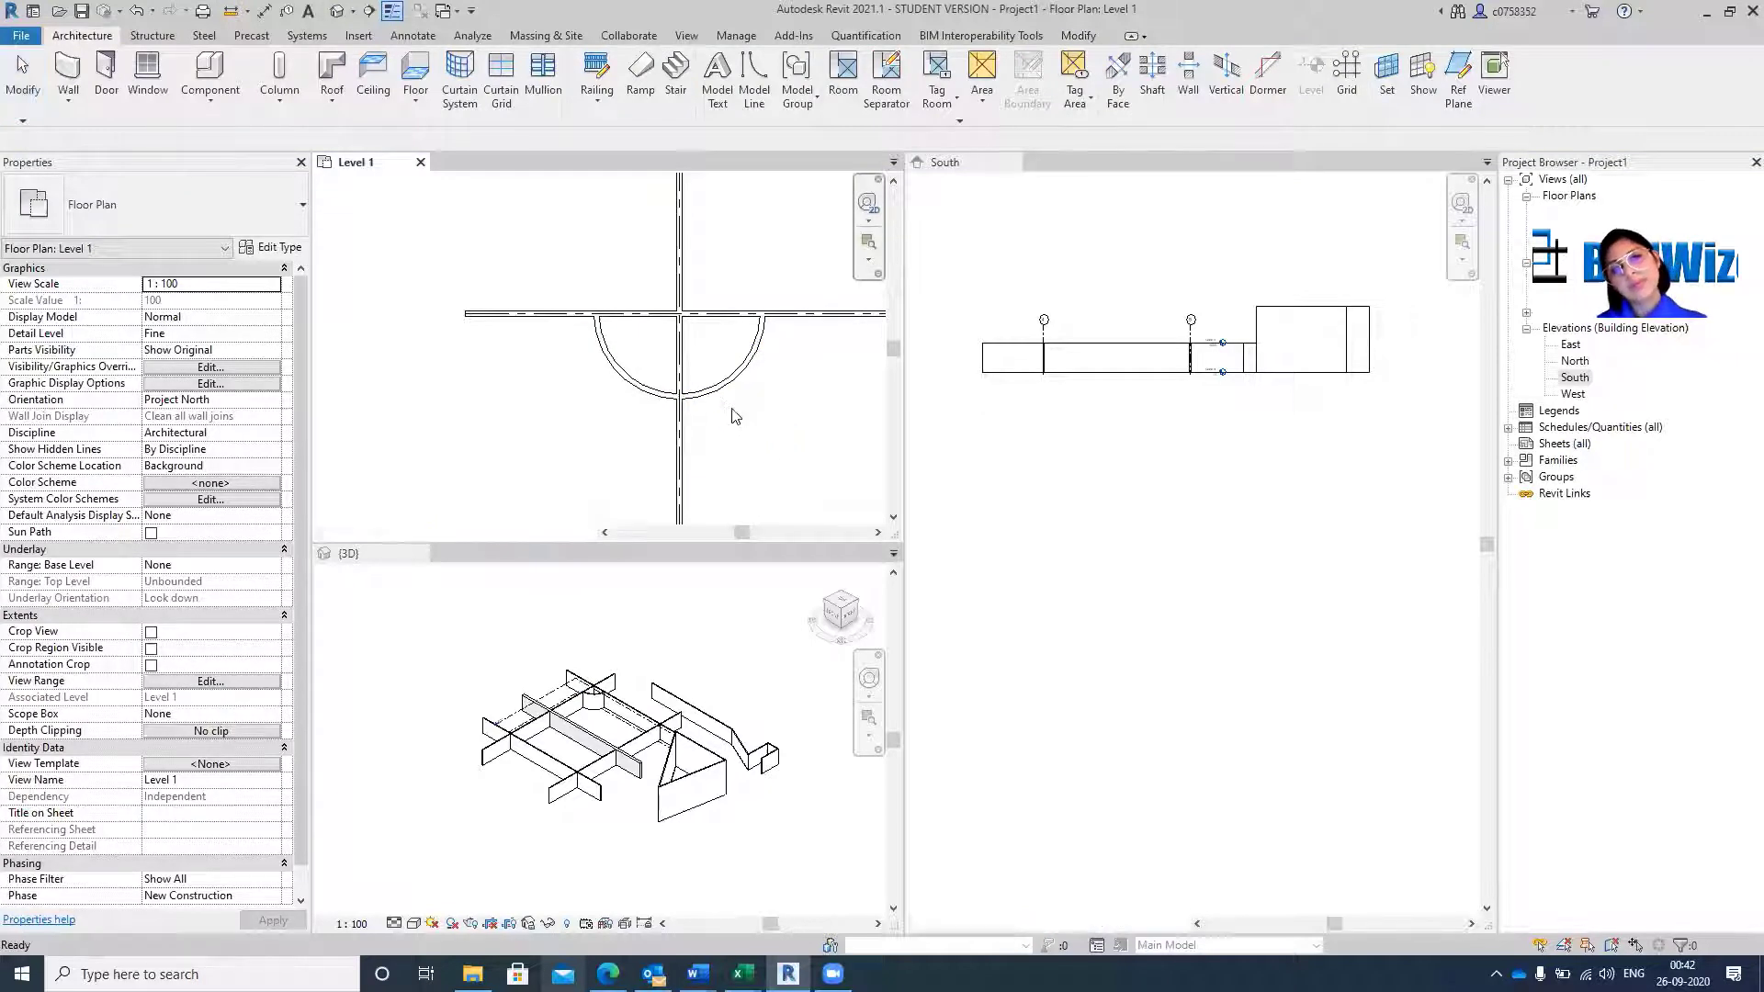
Mirror the arc wall about the vertical wall's centreline with the Copy option turned off, and undo the mirror.
scroll(731, 402, up, 2)
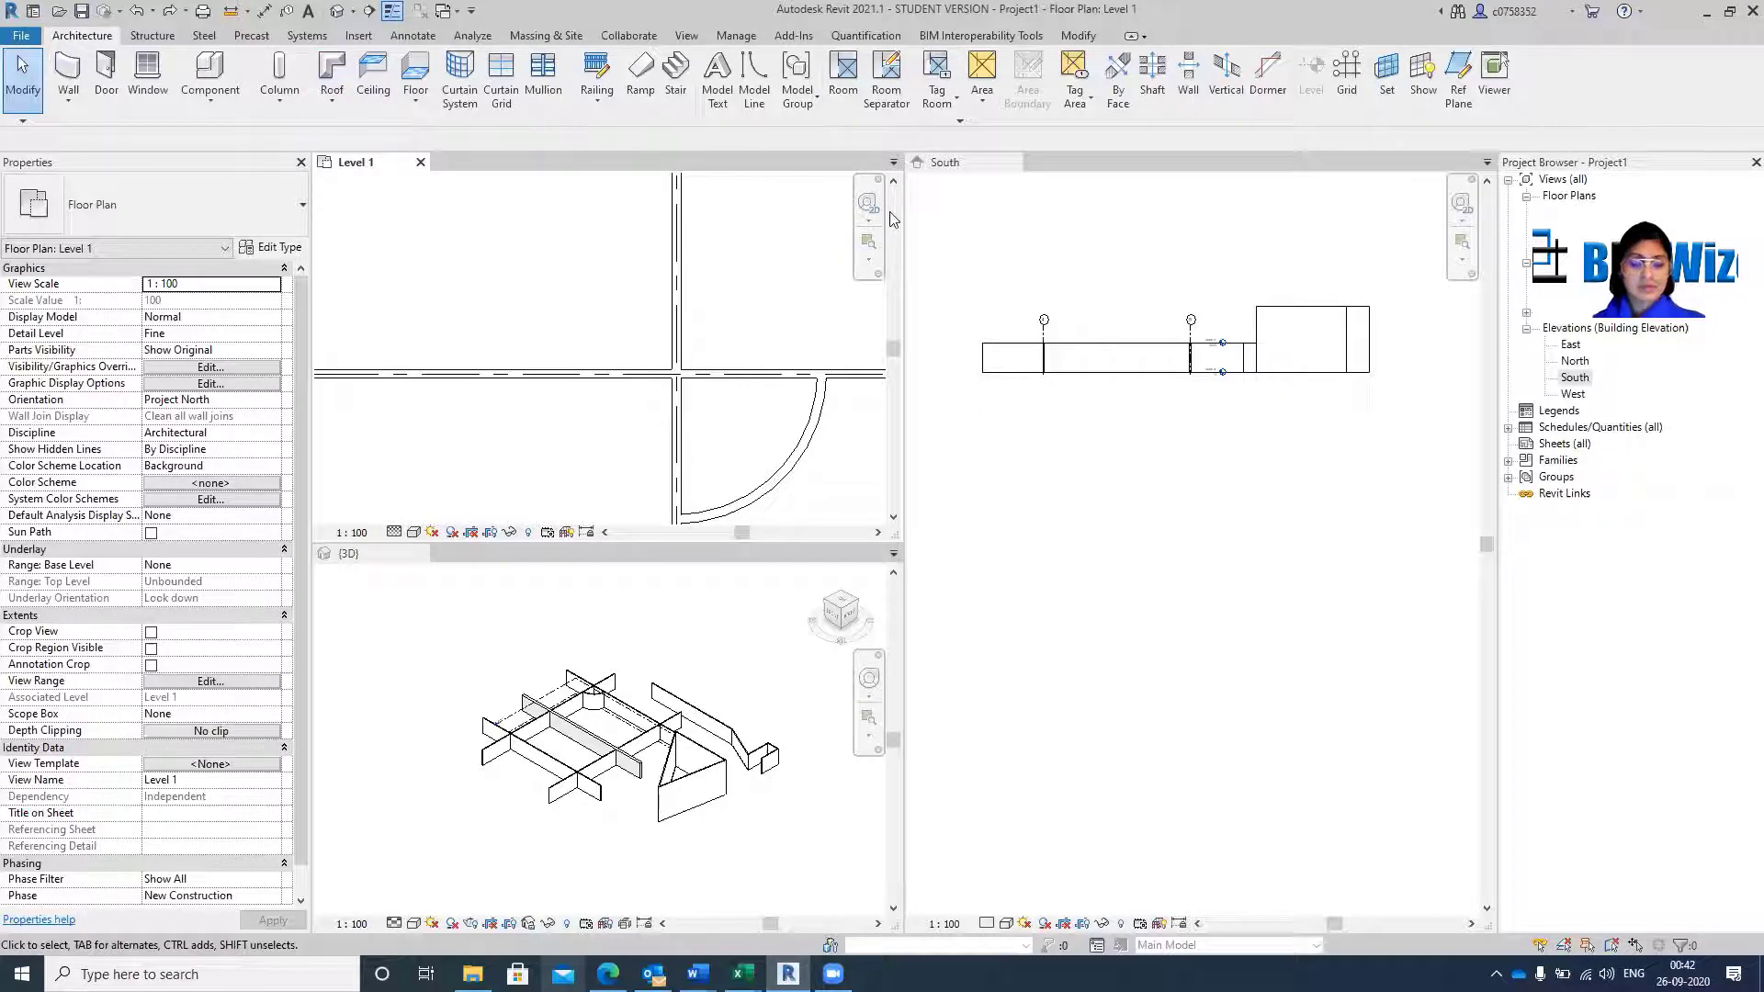
click(786, 476)
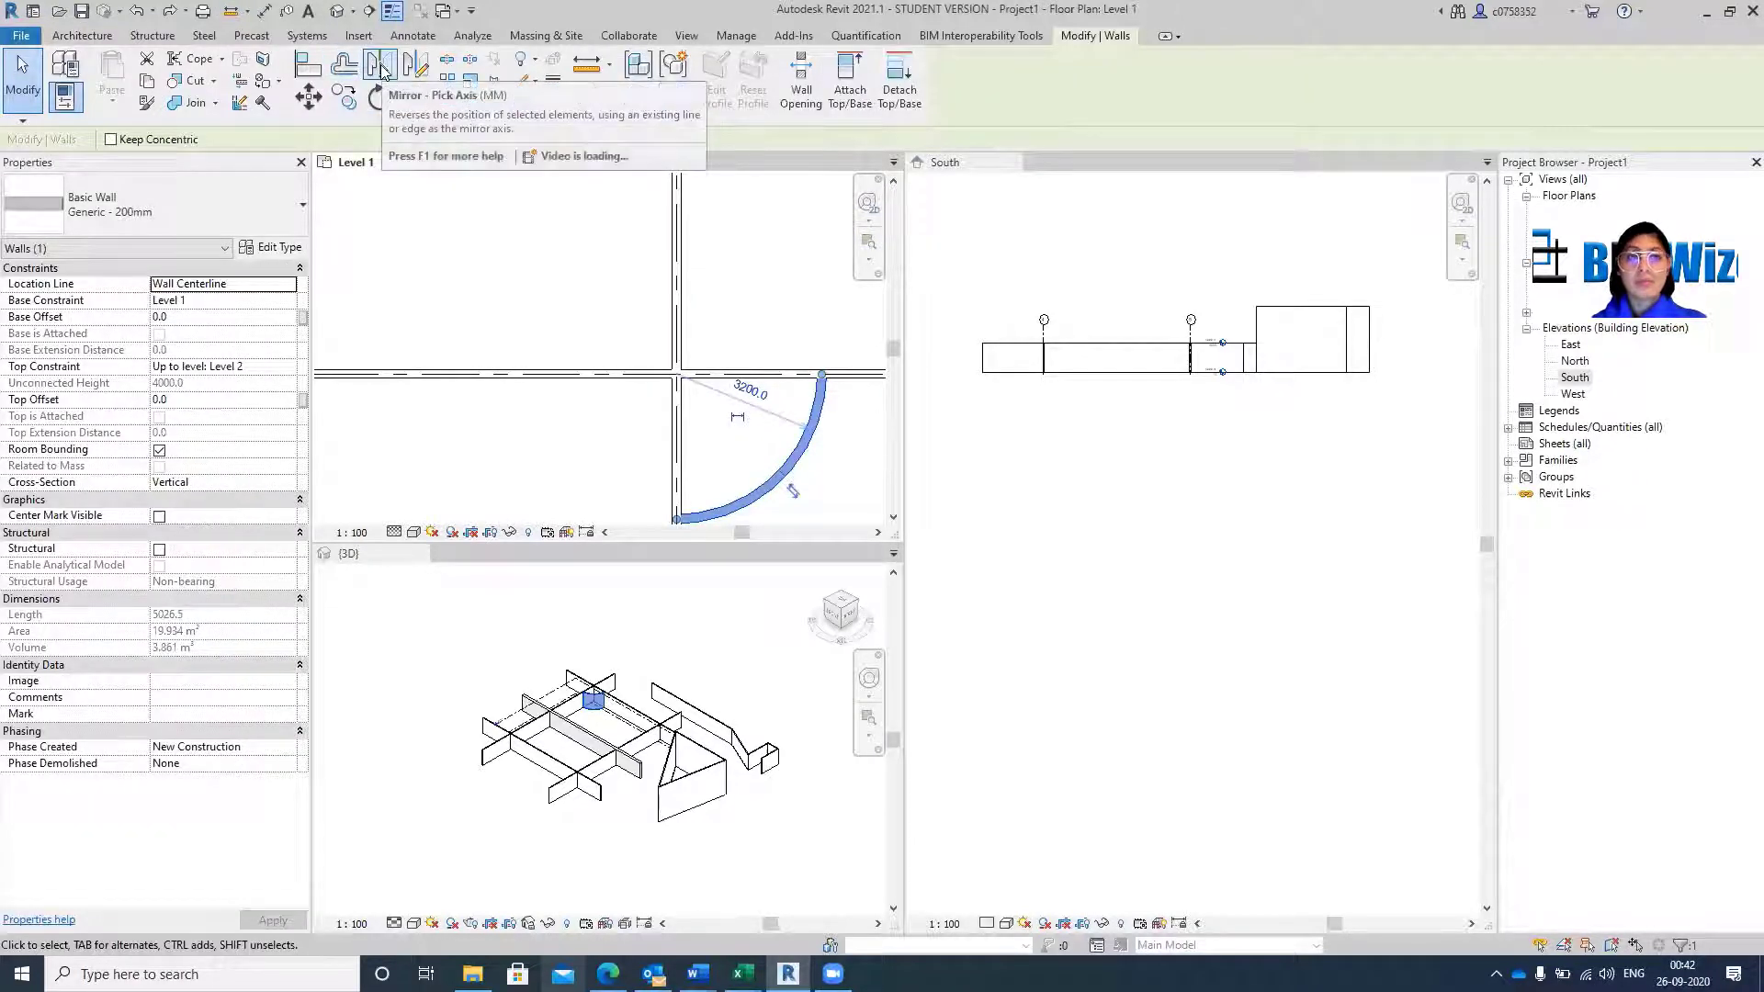
click(382, 71)
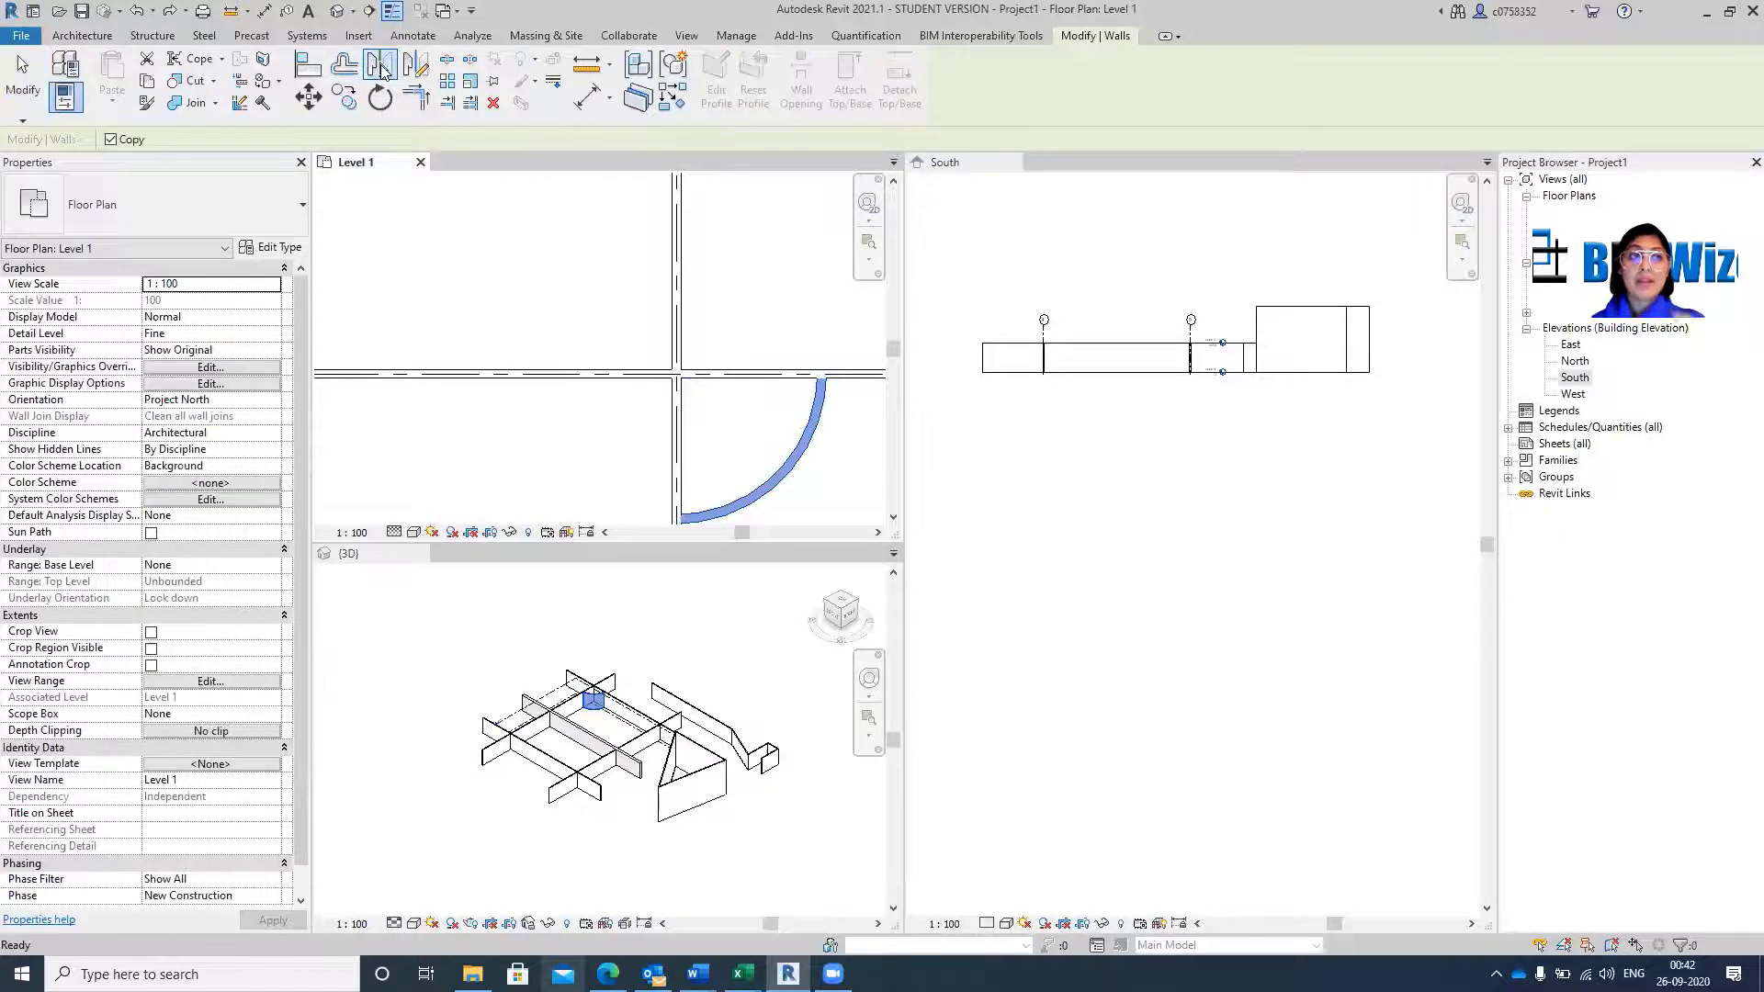
click(111, 139)
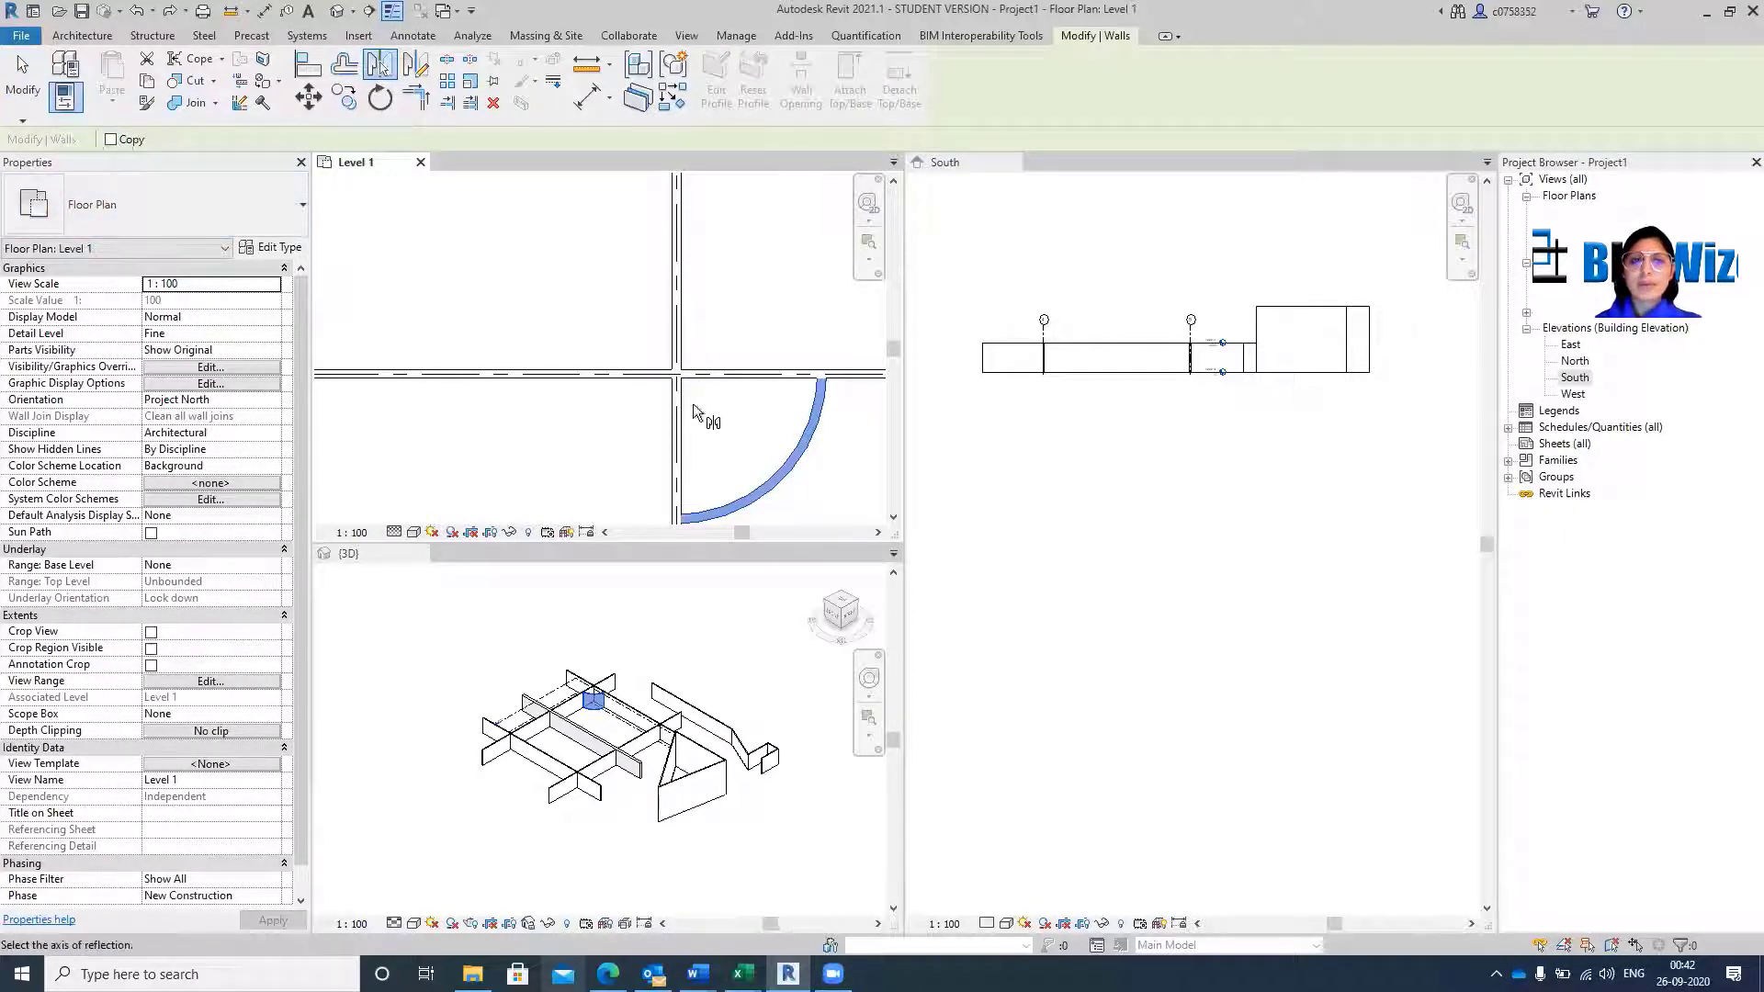
click(675, 383)
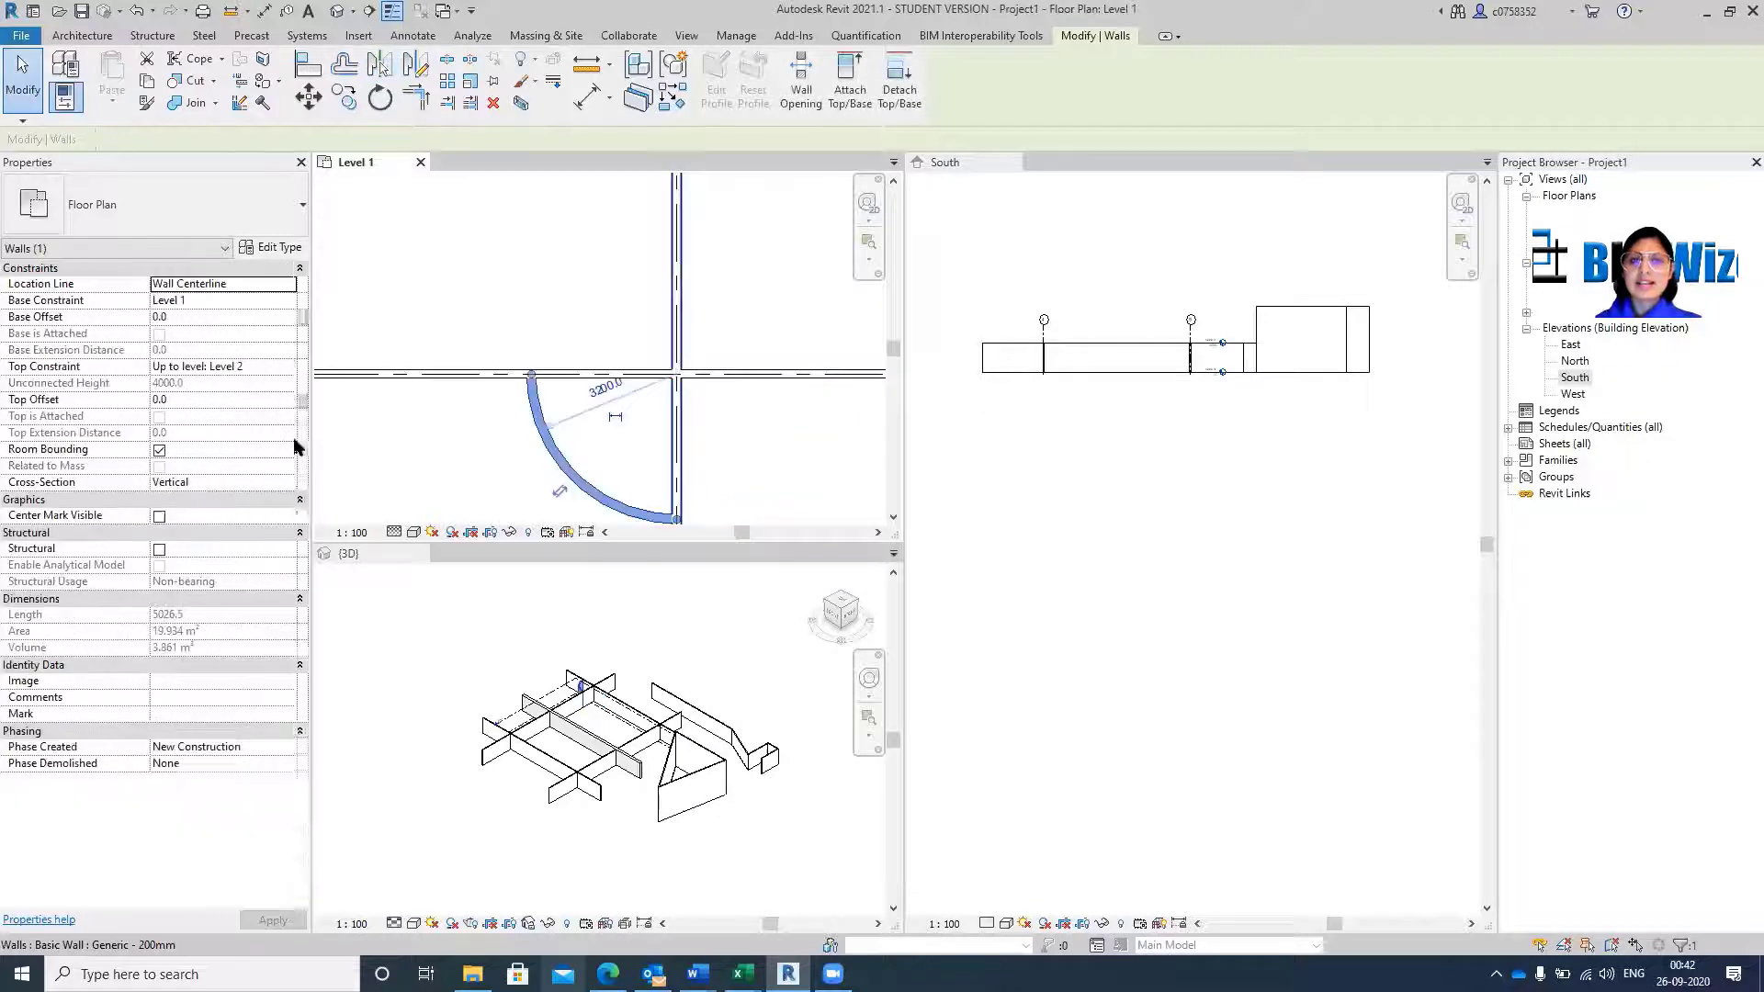
scroll(583, 270, down, 1)
scroll(582, 270, down, 2)
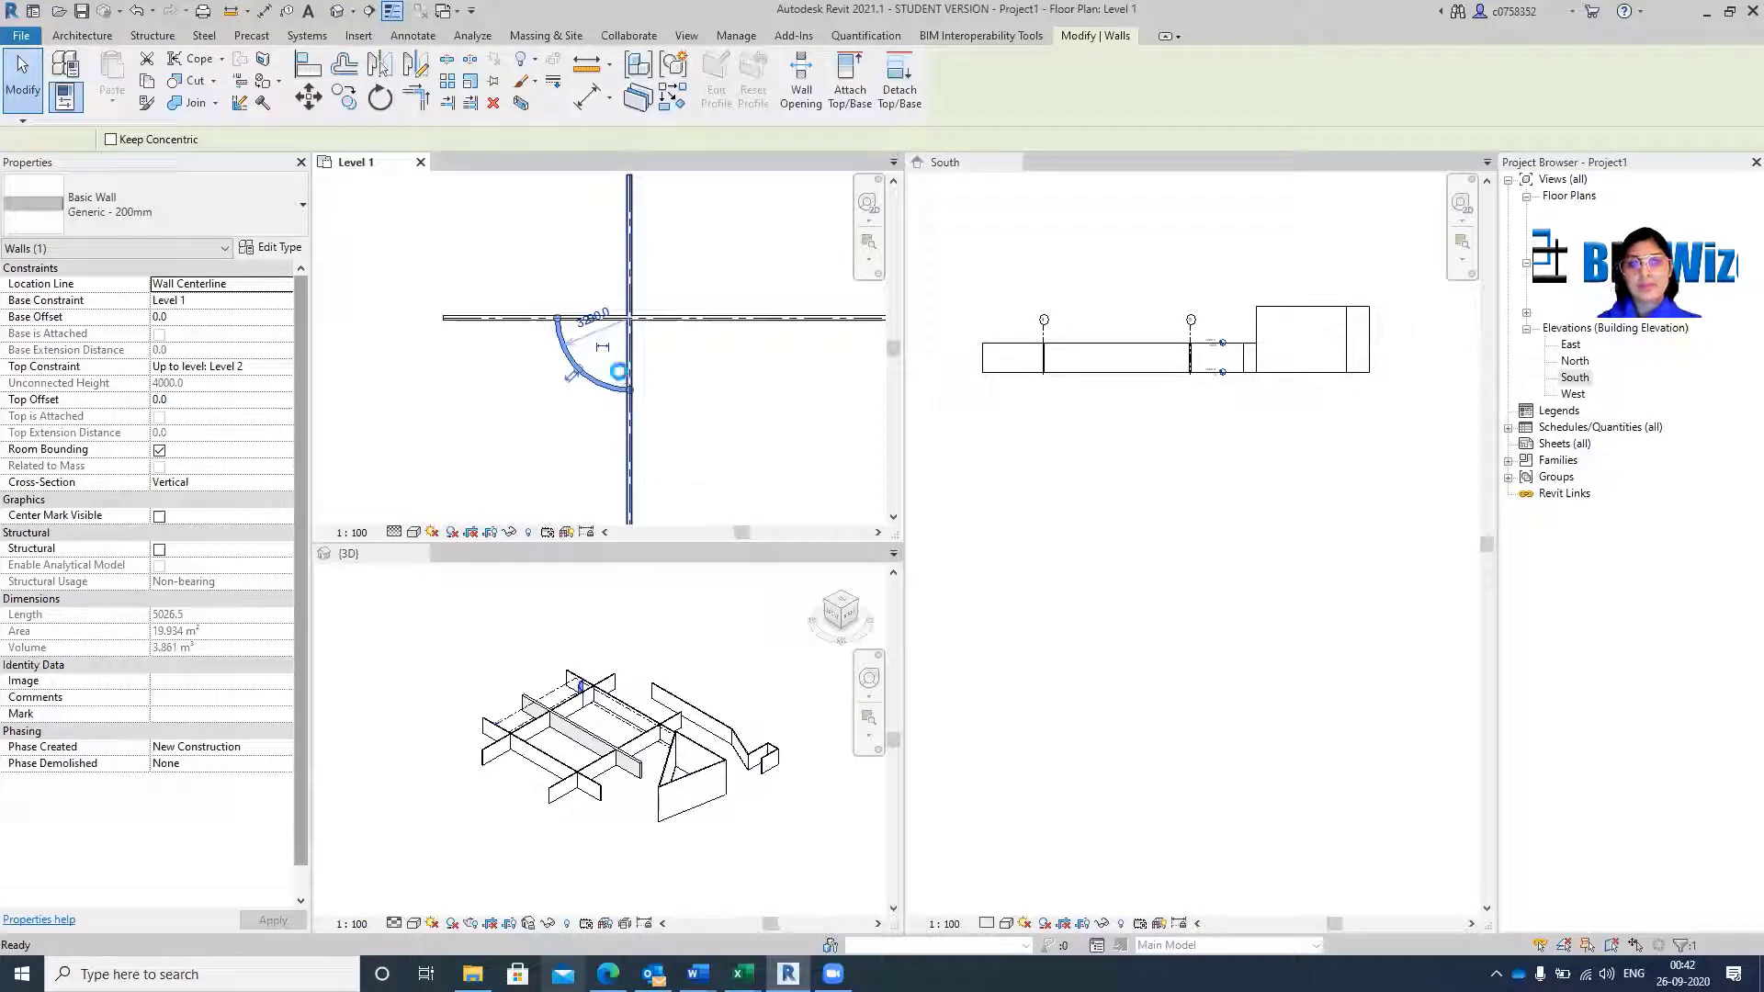
key(ctrl+z)
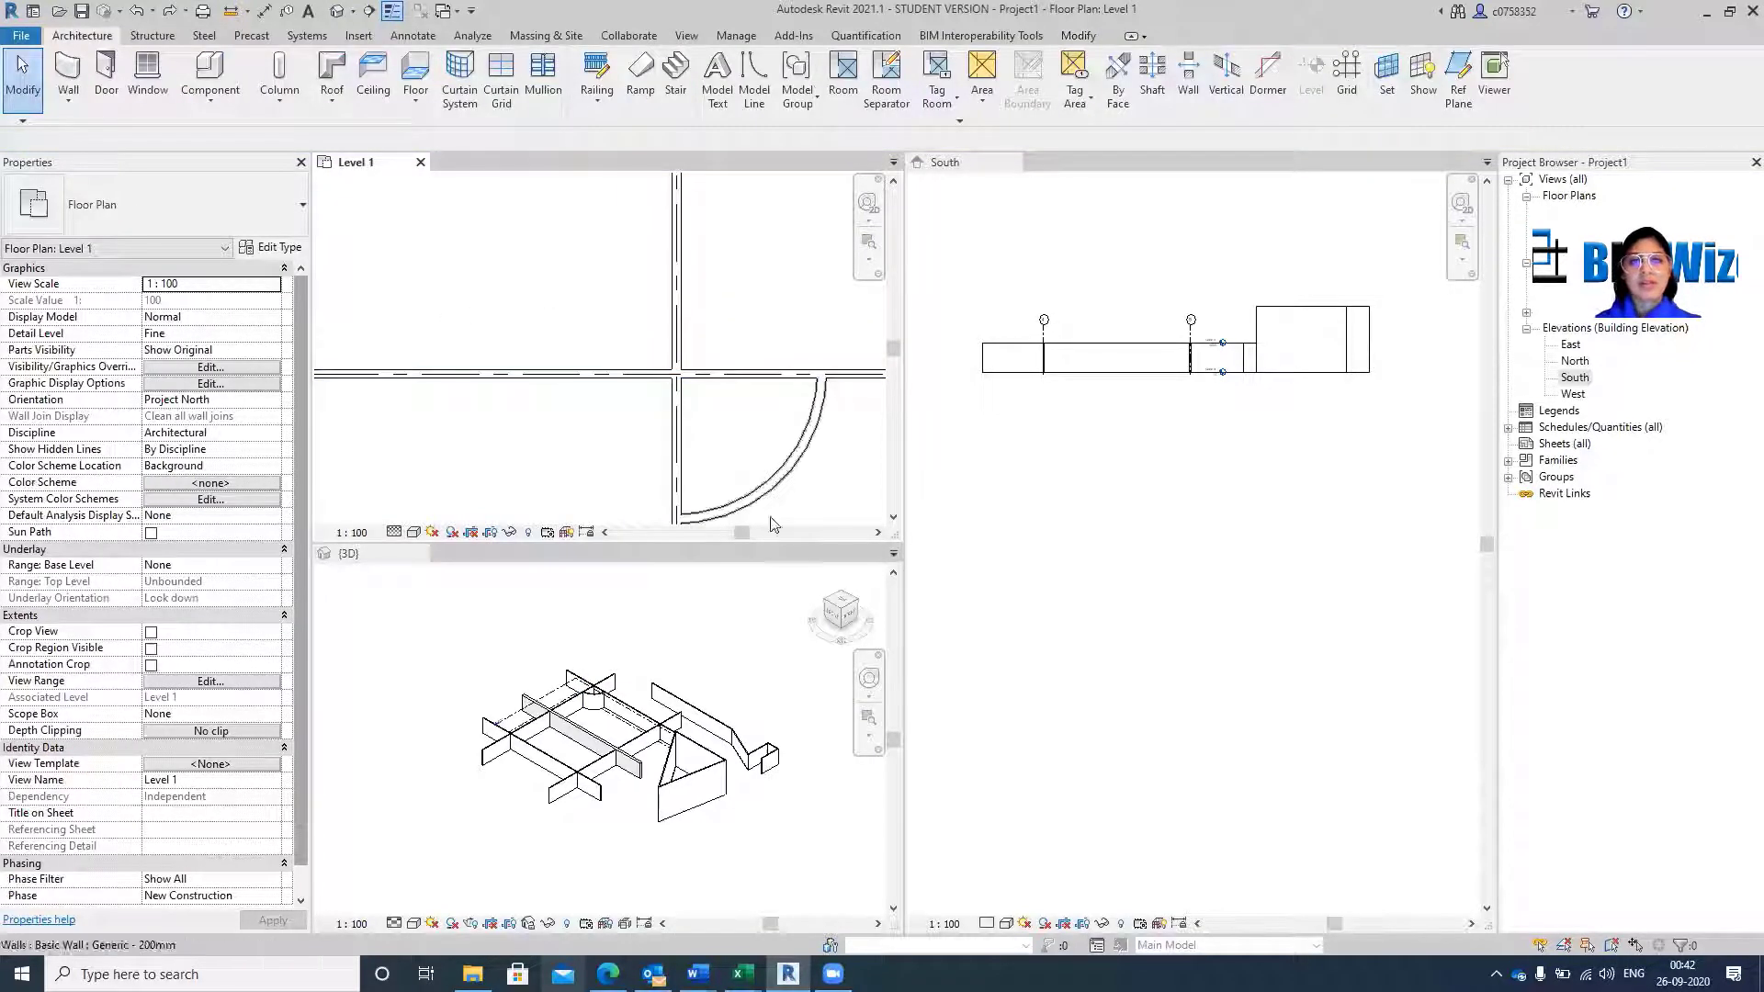
Mirror a copy of the arc wall into the upper-left quadrant with Mirror - Draw Axis, drawing the axis diagonally down-left from the wall crossing.
click(806, 452)
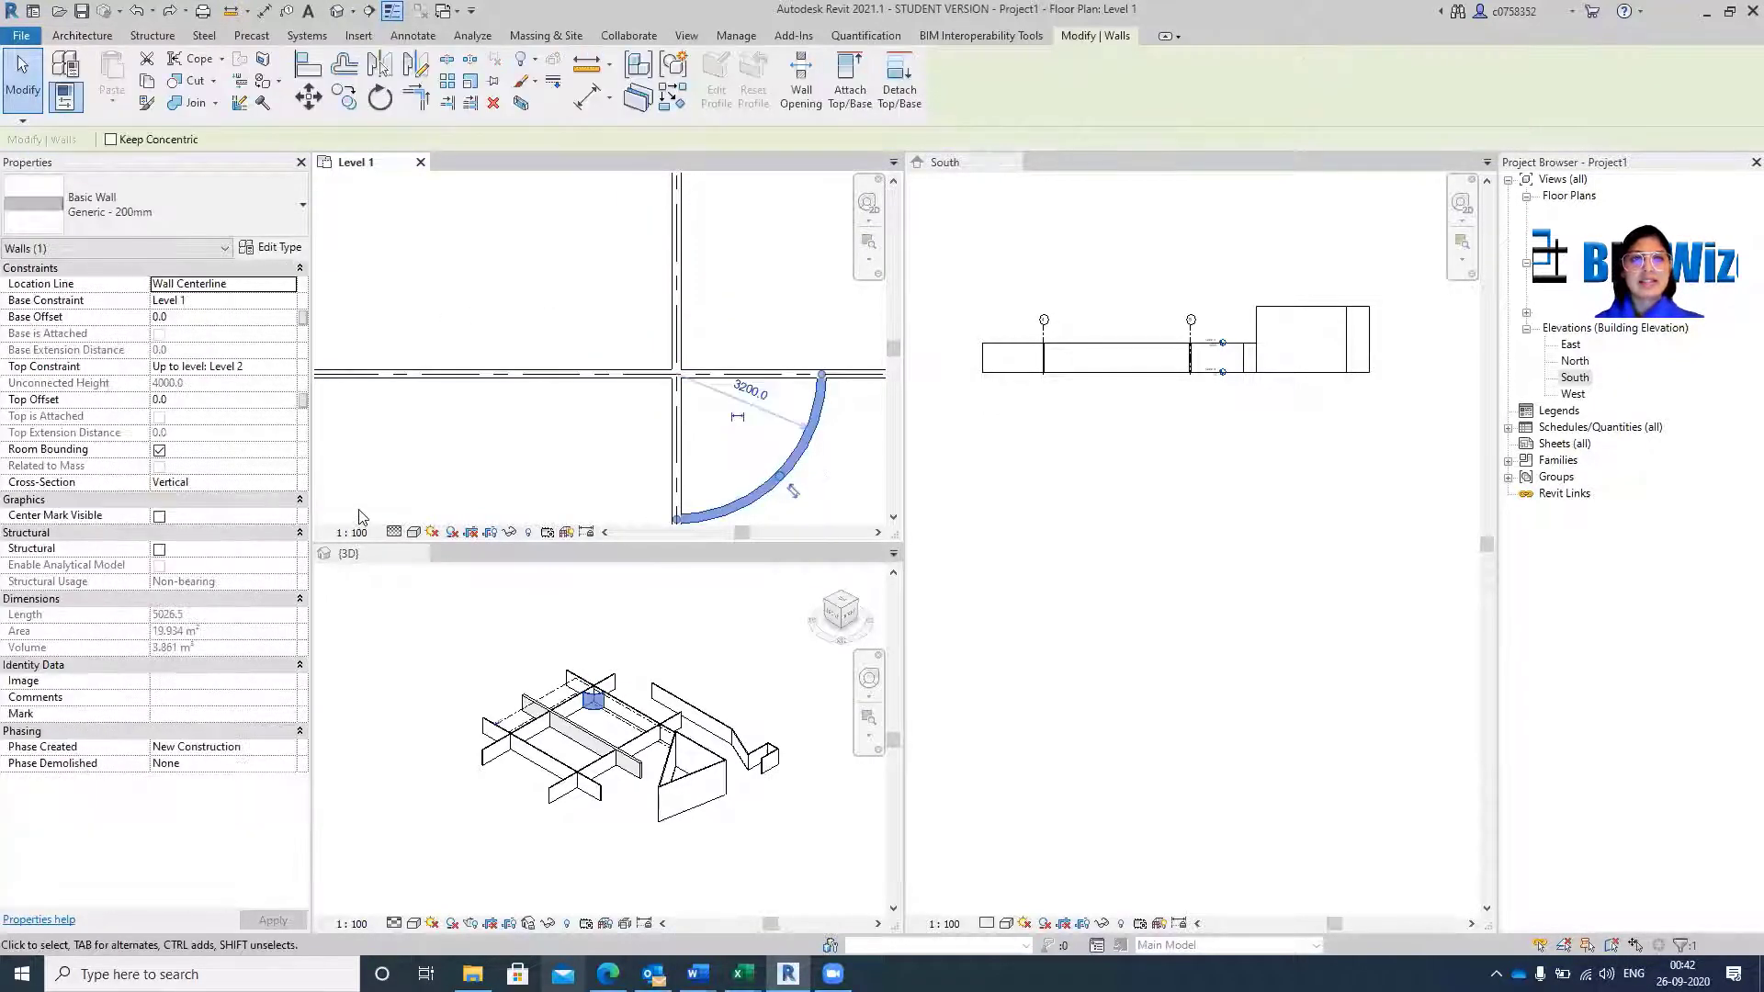
click(415, 64)
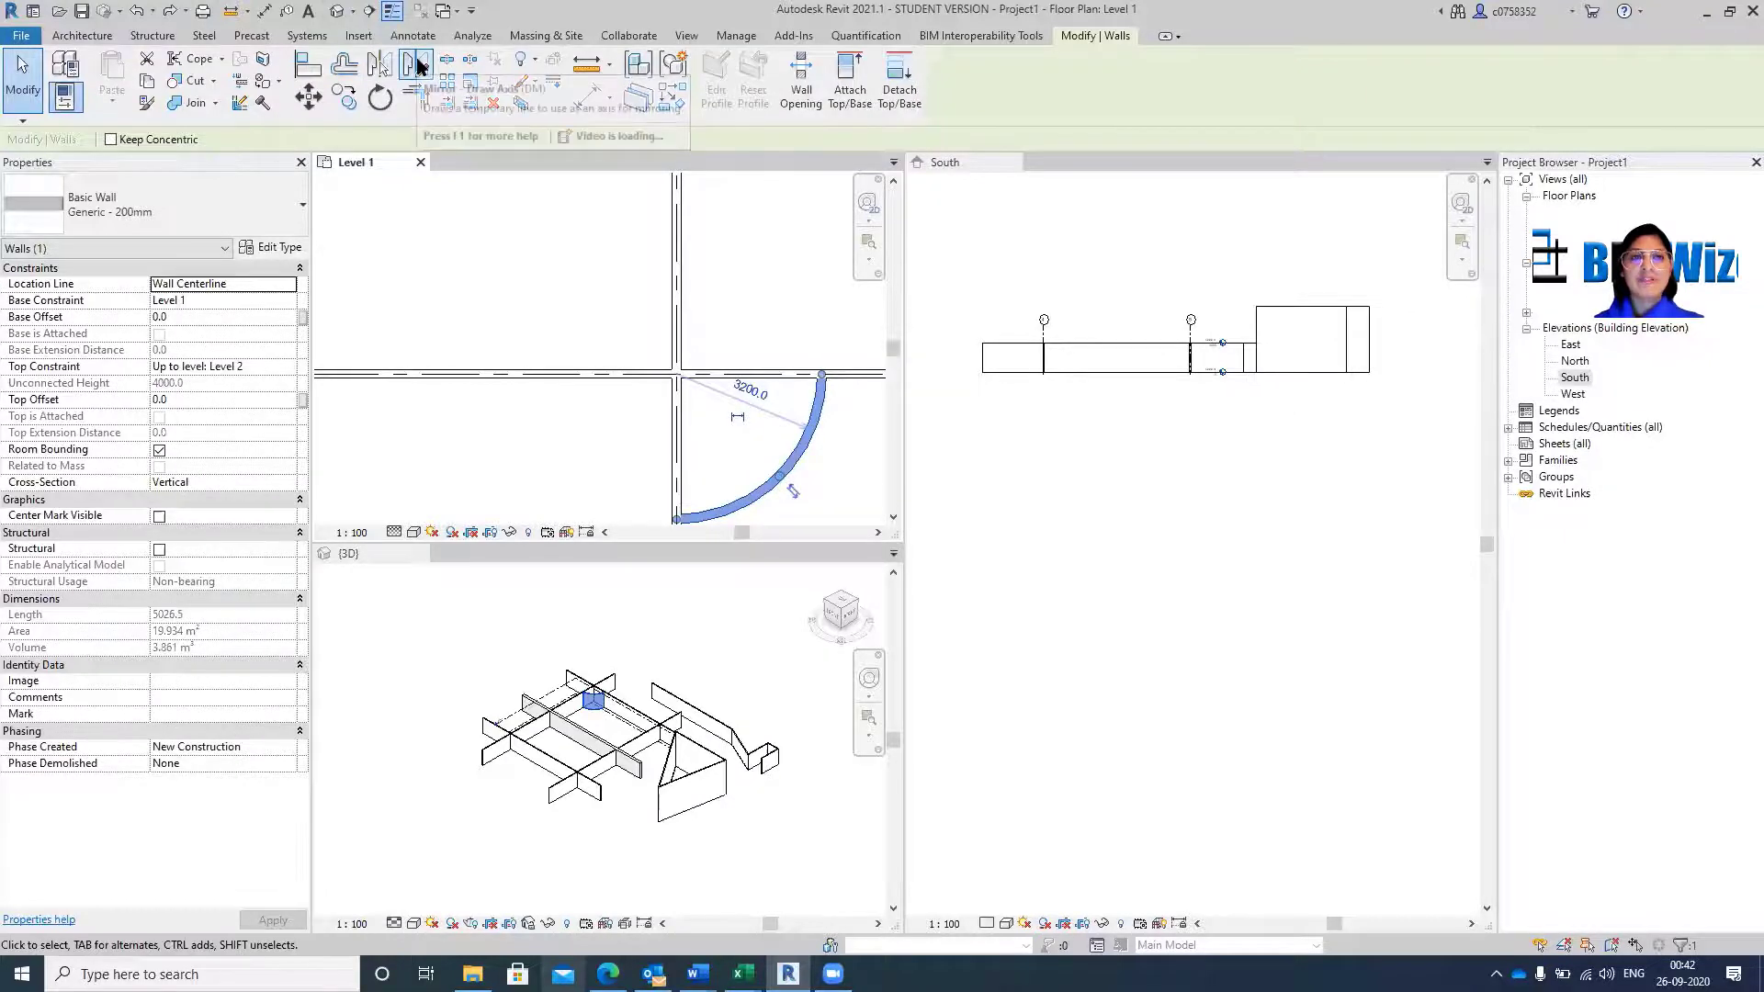
click(682, 380)
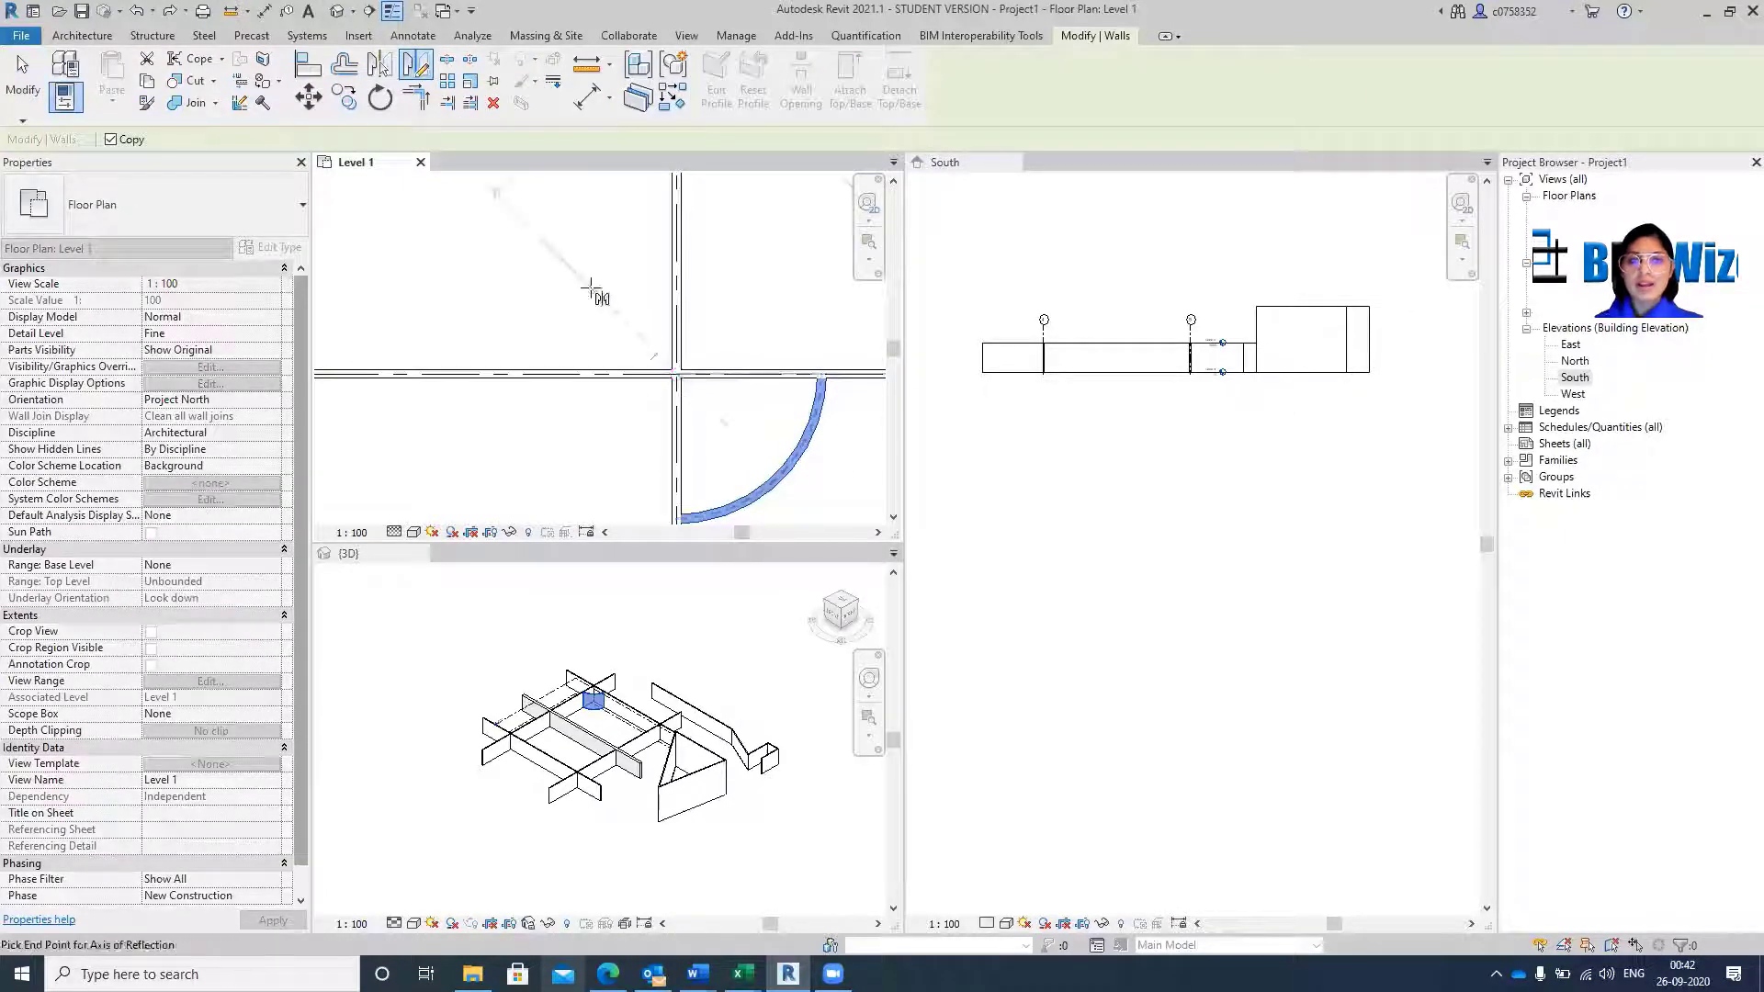
click(554, 491)
scroll(657, 250, down, 3)
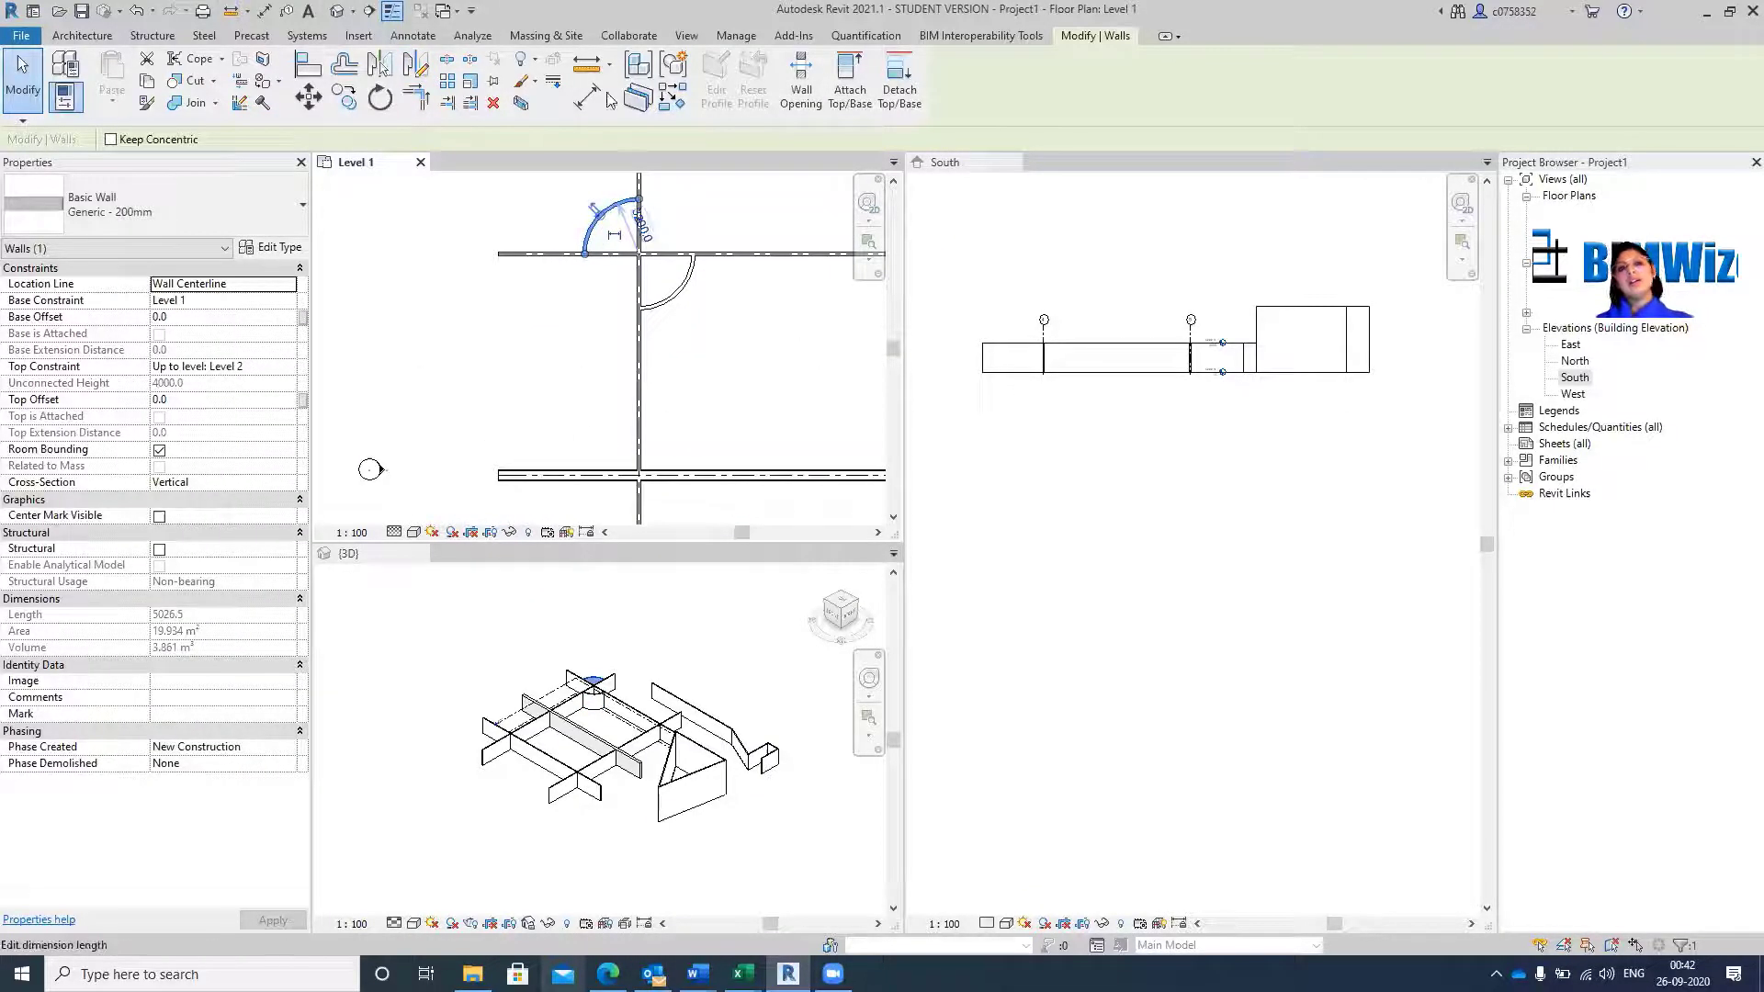
scroll(658, 250, up, 2)
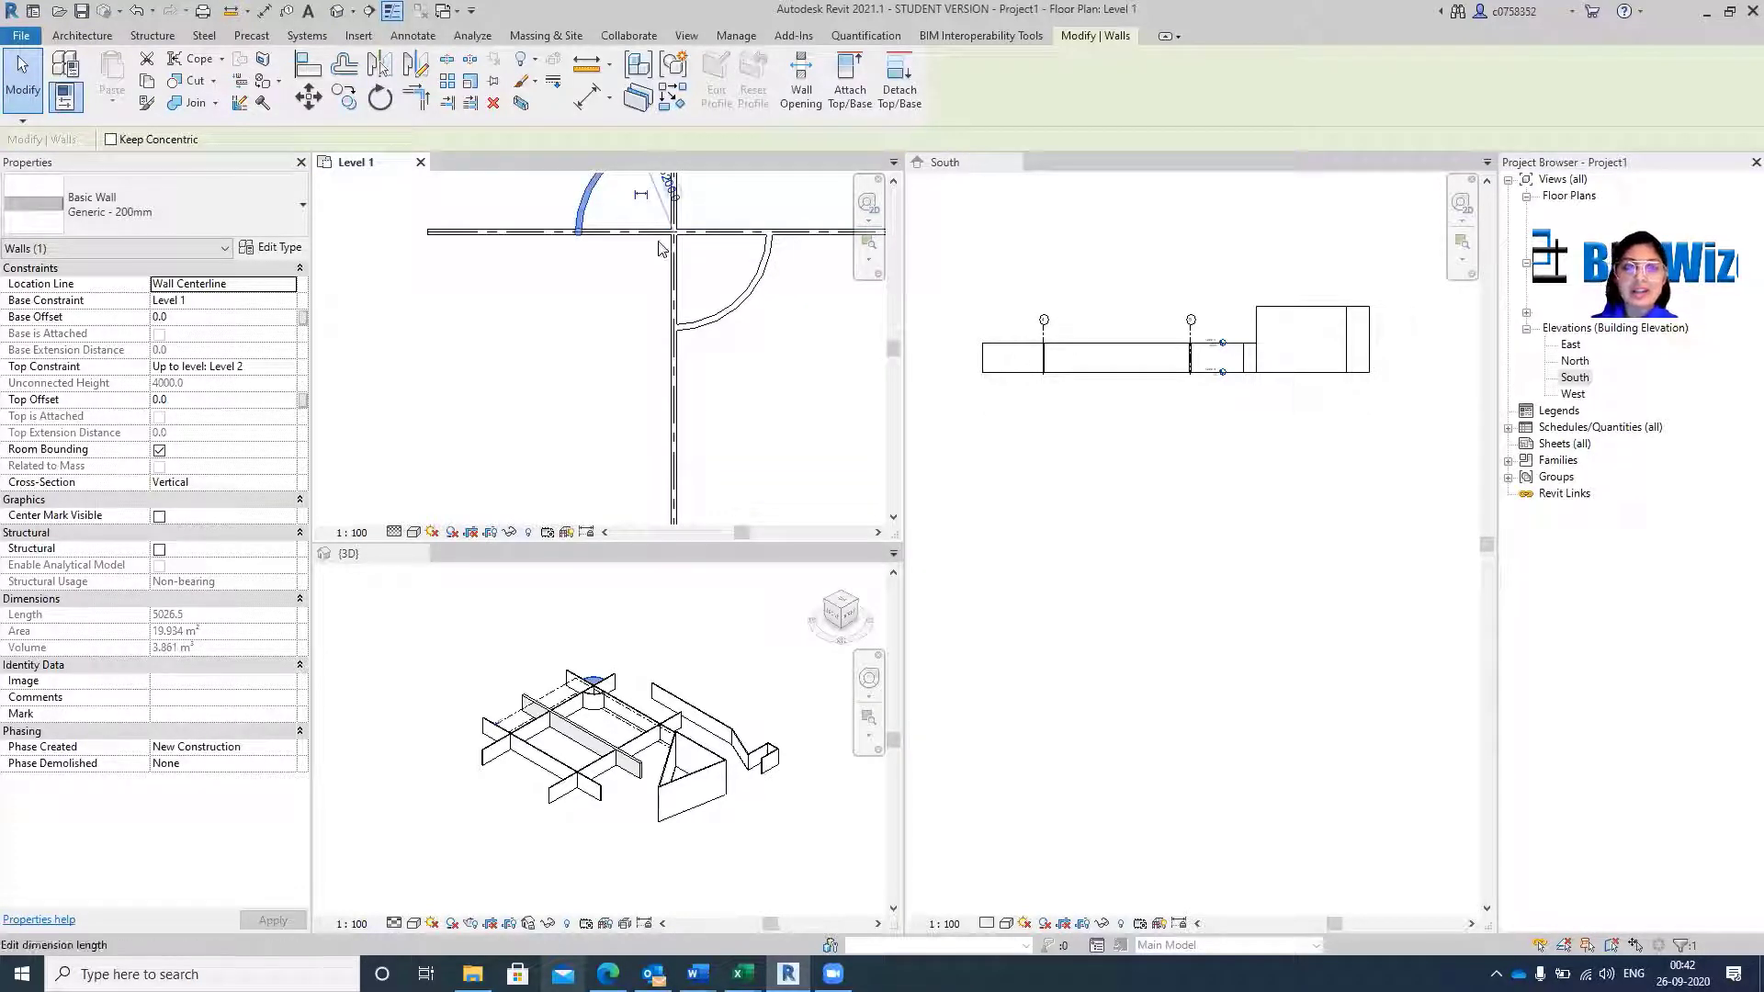
click(343, 96)
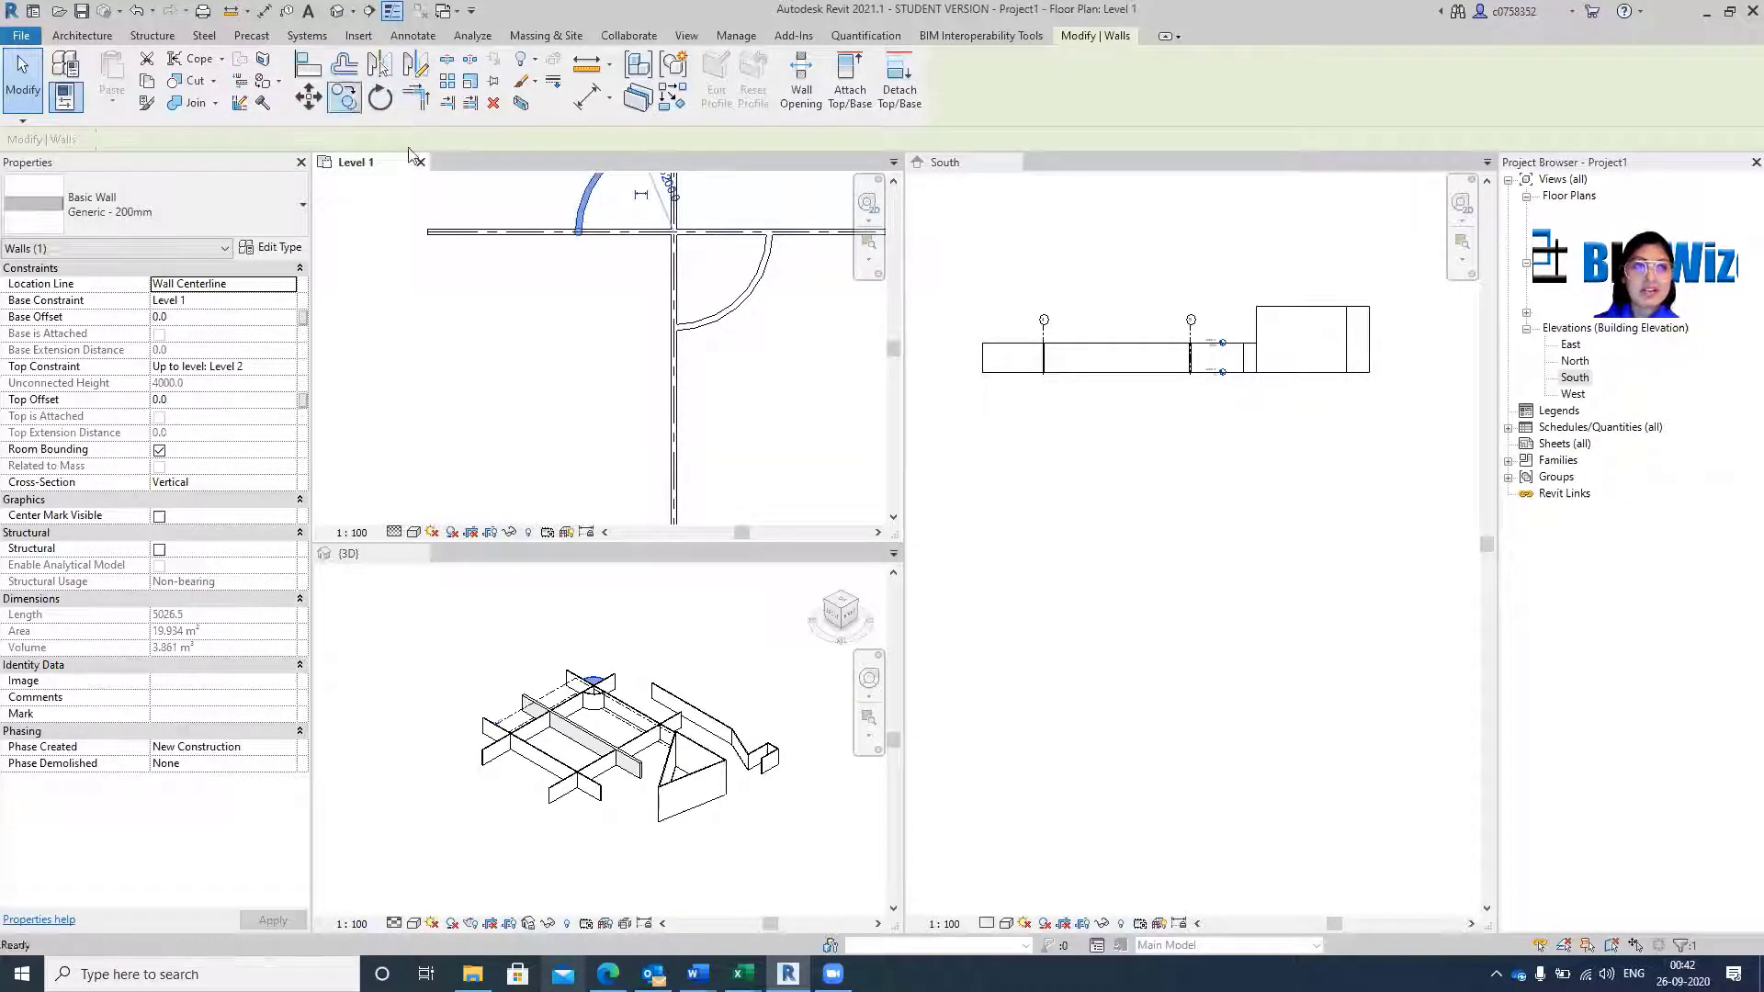
click(675, 234)
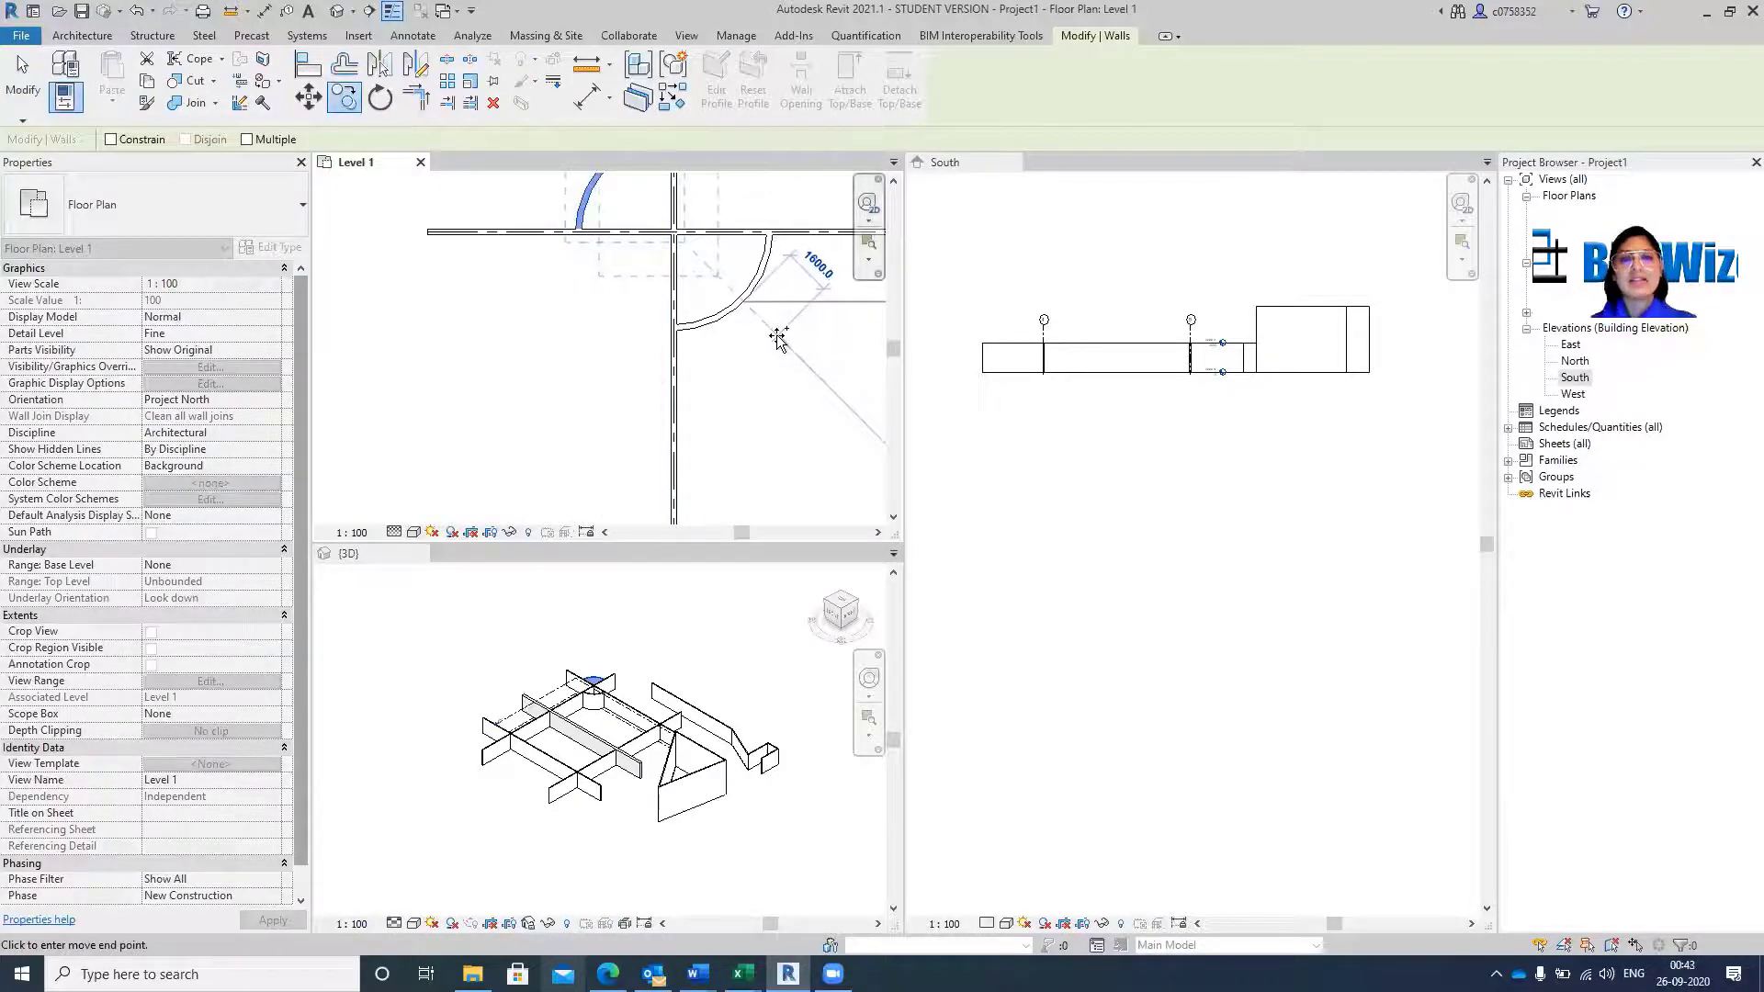
click(776, 337)
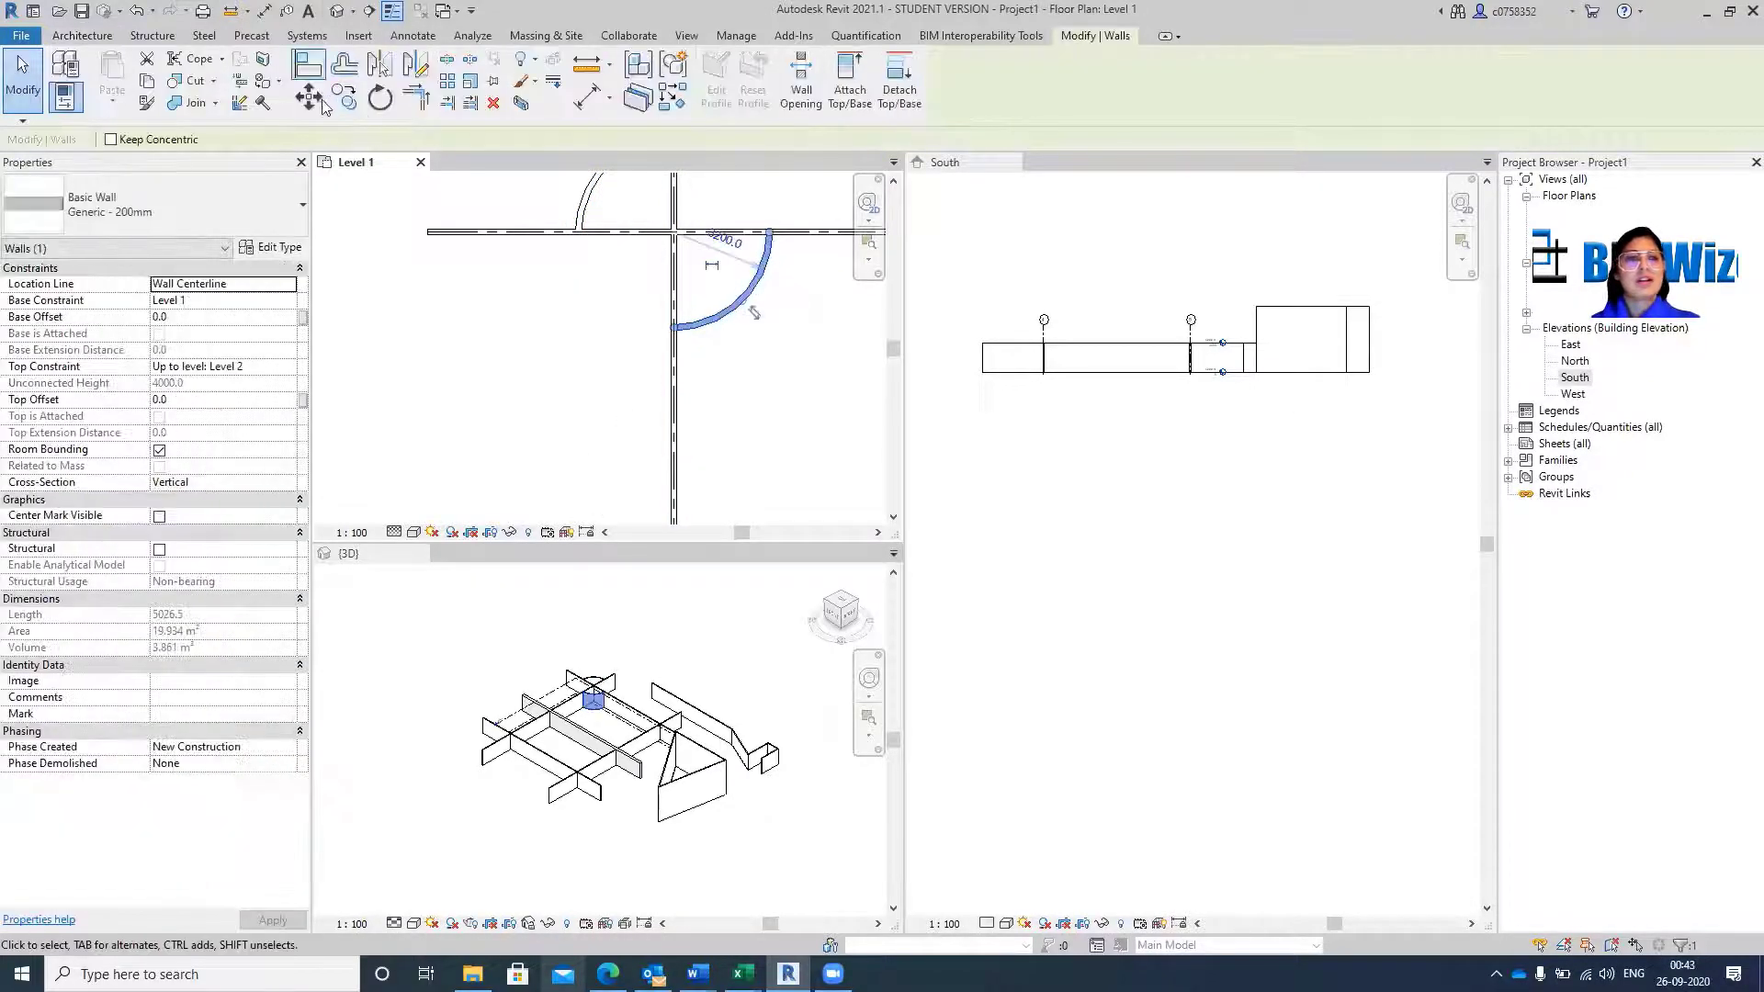
Copy the lower-right arc wall from the wall crossing to a spot just below the upper horizontal wall's left end.
click(344, 96)
click(675, 235)
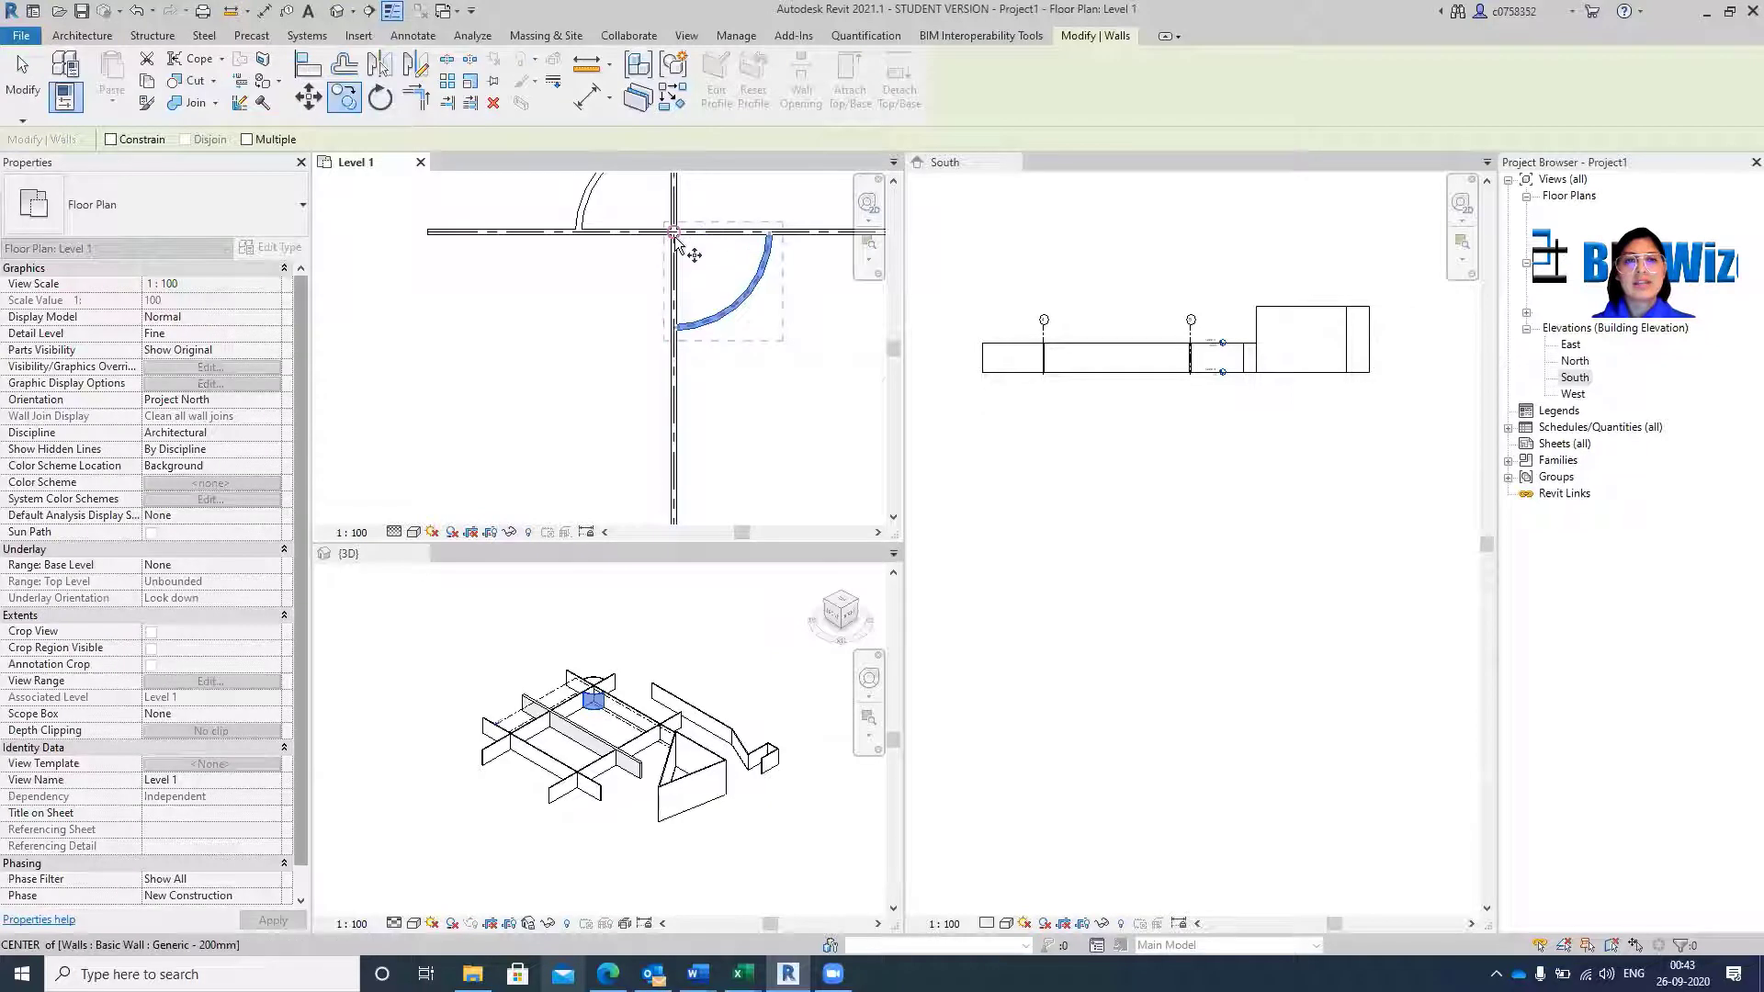
scroll(677, 241, down, 3)
click(570, 296)
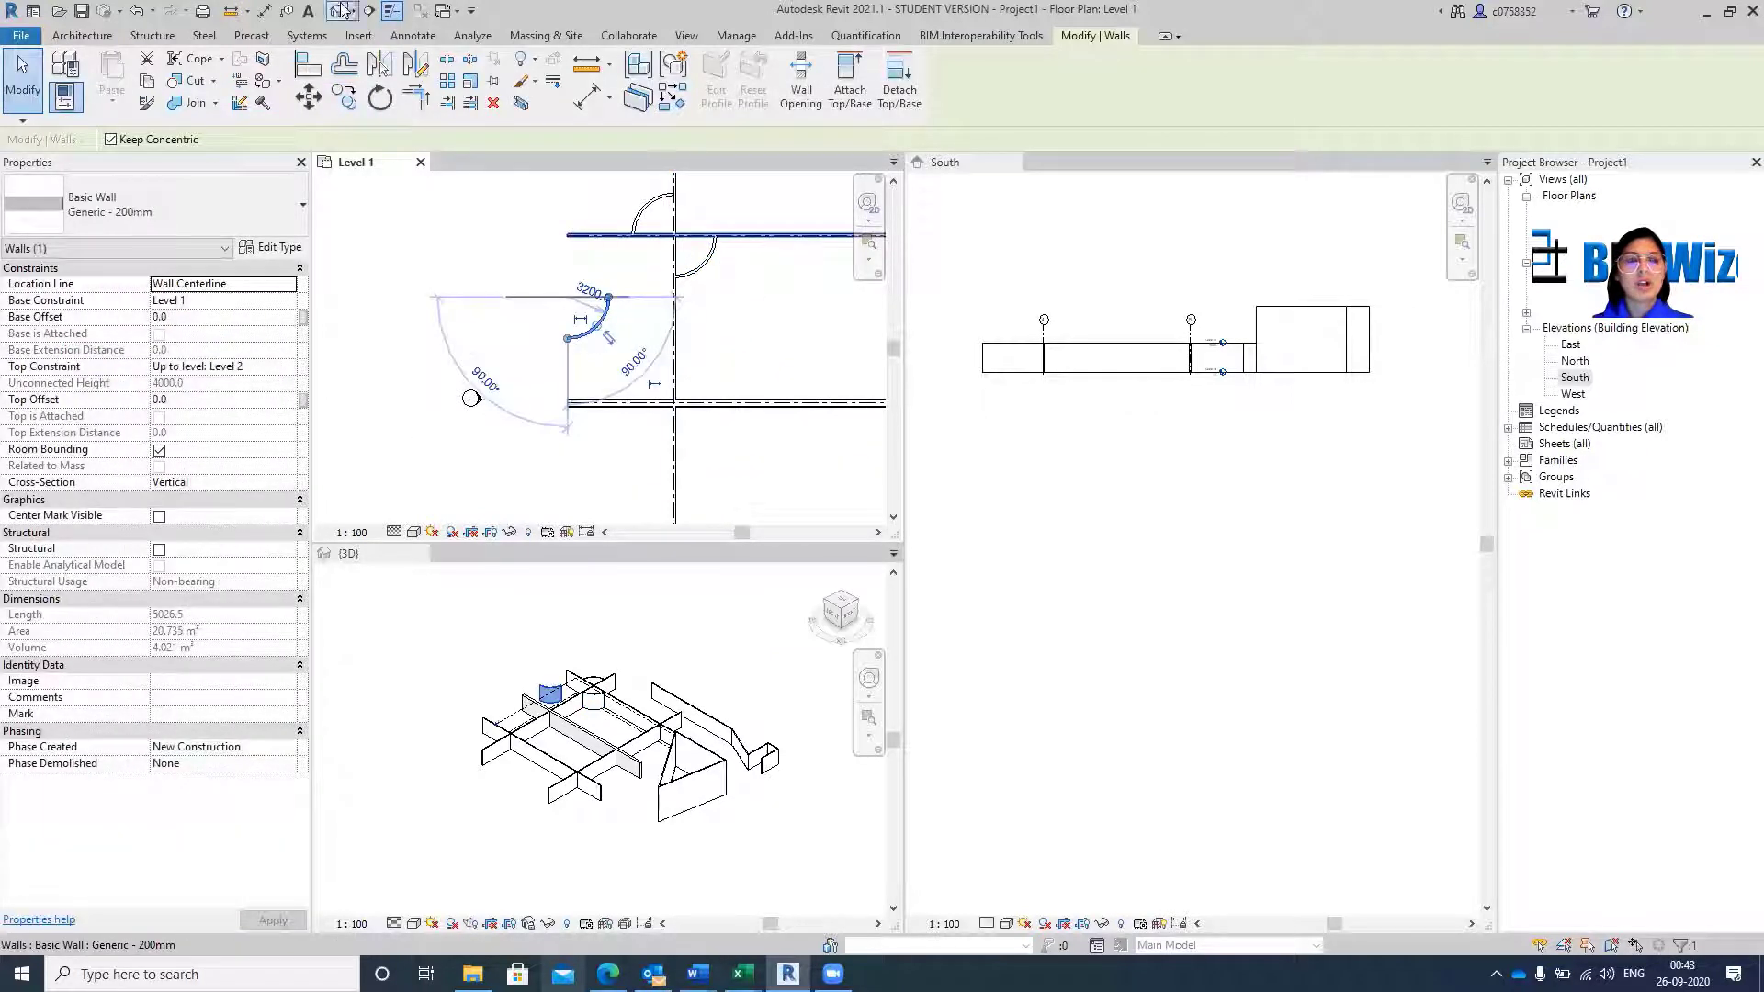
Copy the new arc wall with the Multiple option to three places: one right of the vertical wall and two up-left beyond the wall ends.
key(Escape)
click(604, 321)
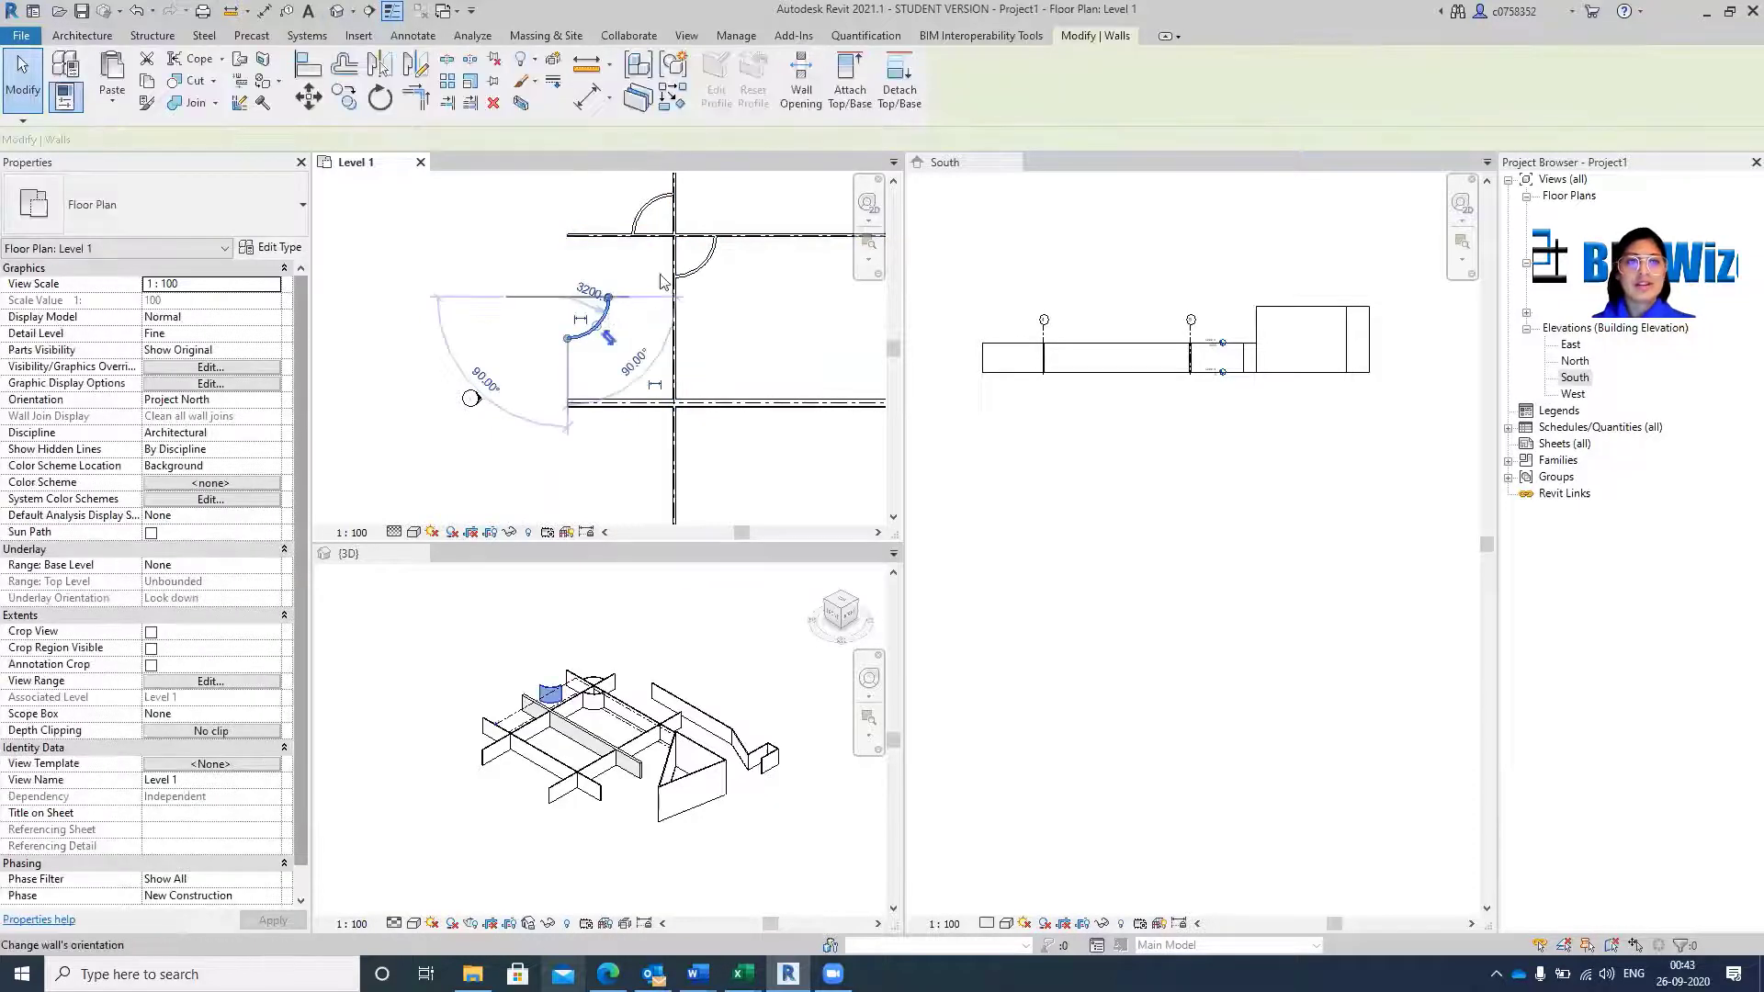
click(340, 98)
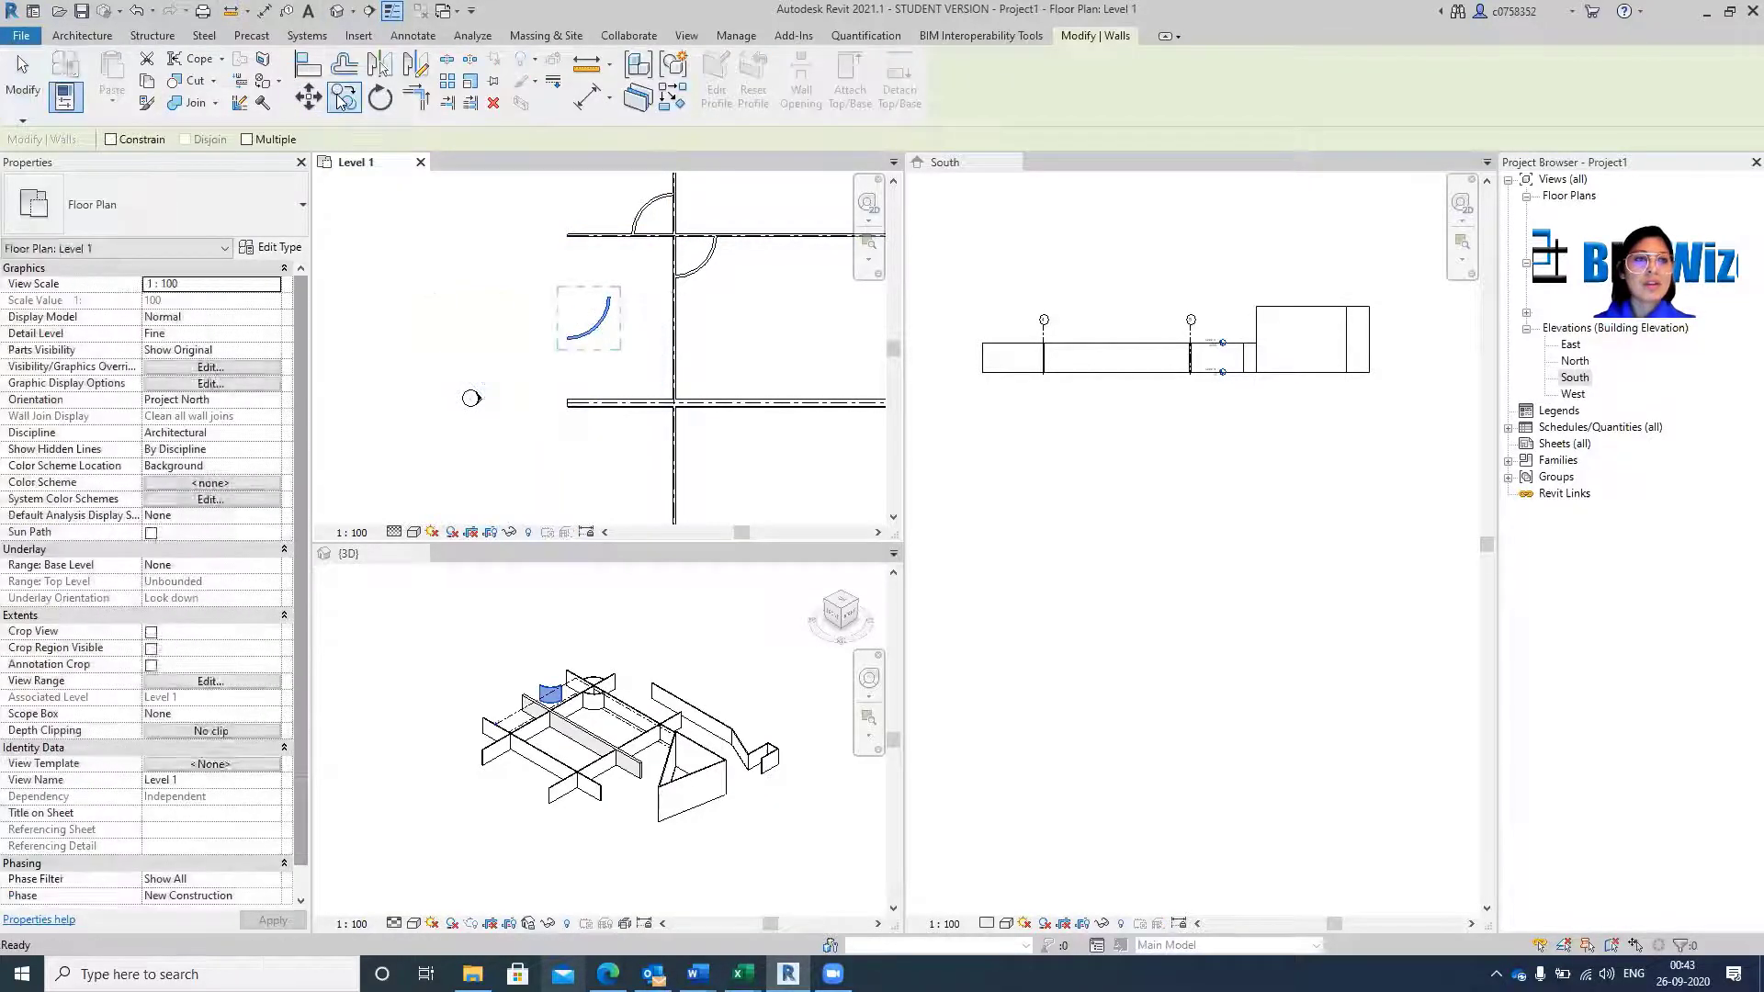
click(246, 139)
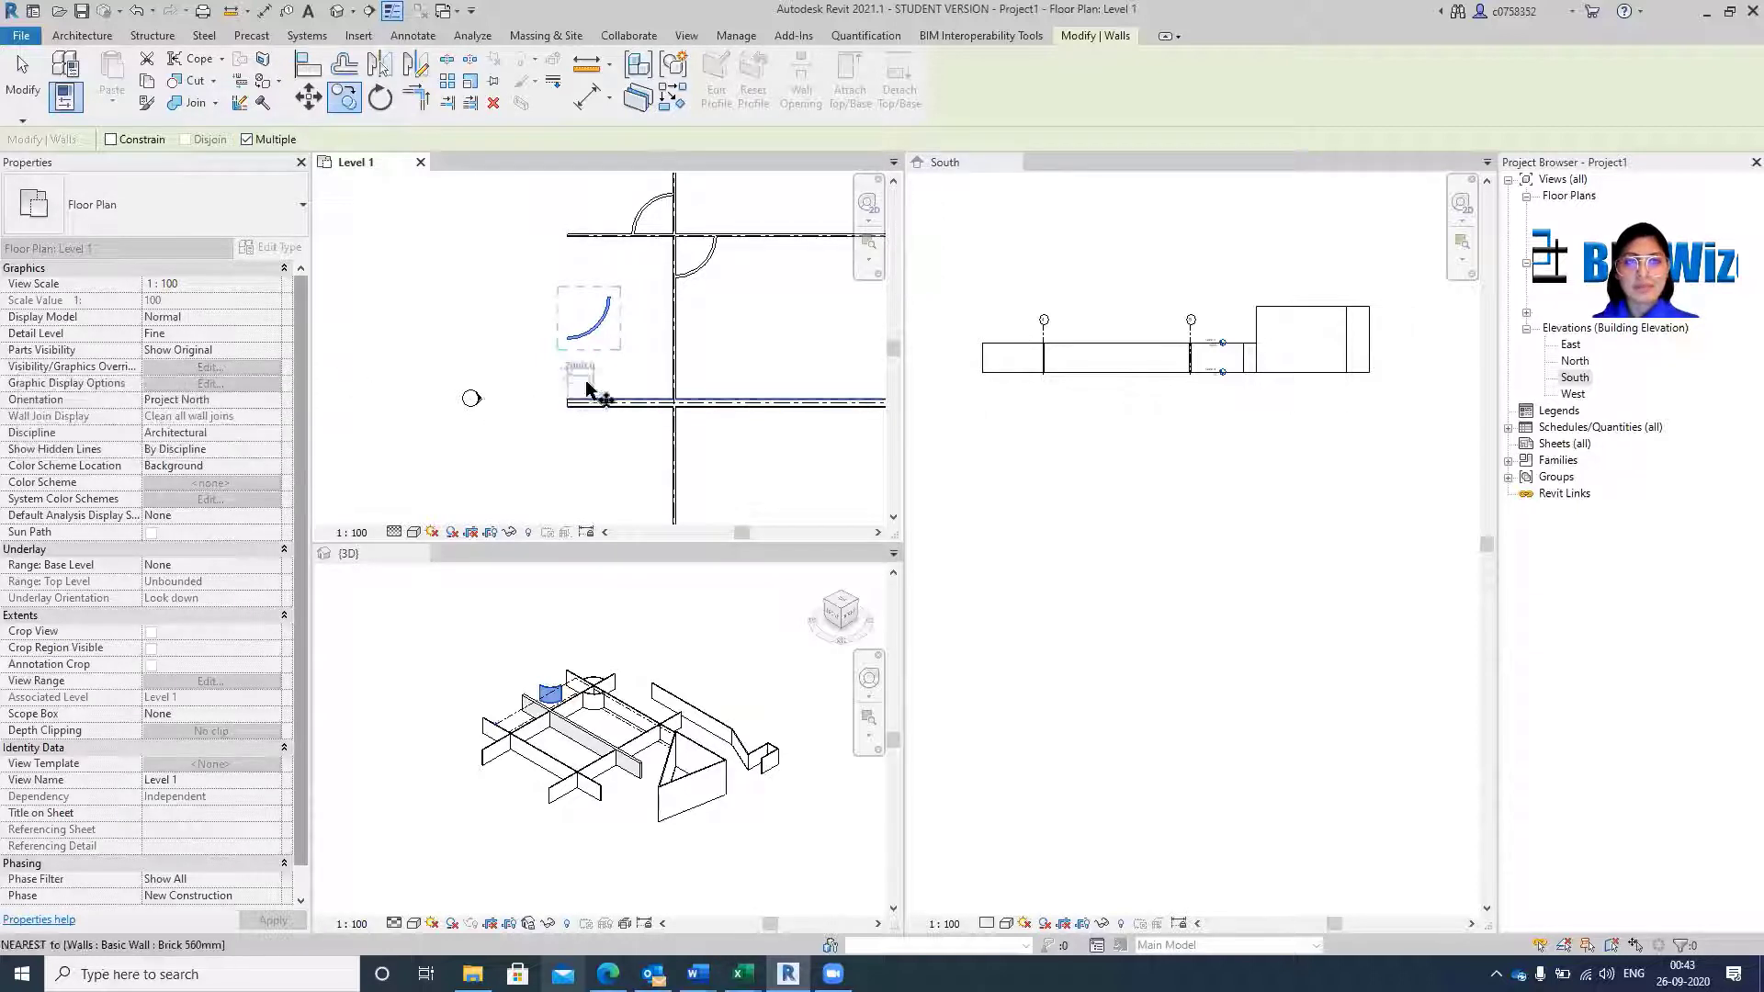
click(567, 337)
click(774, 337)
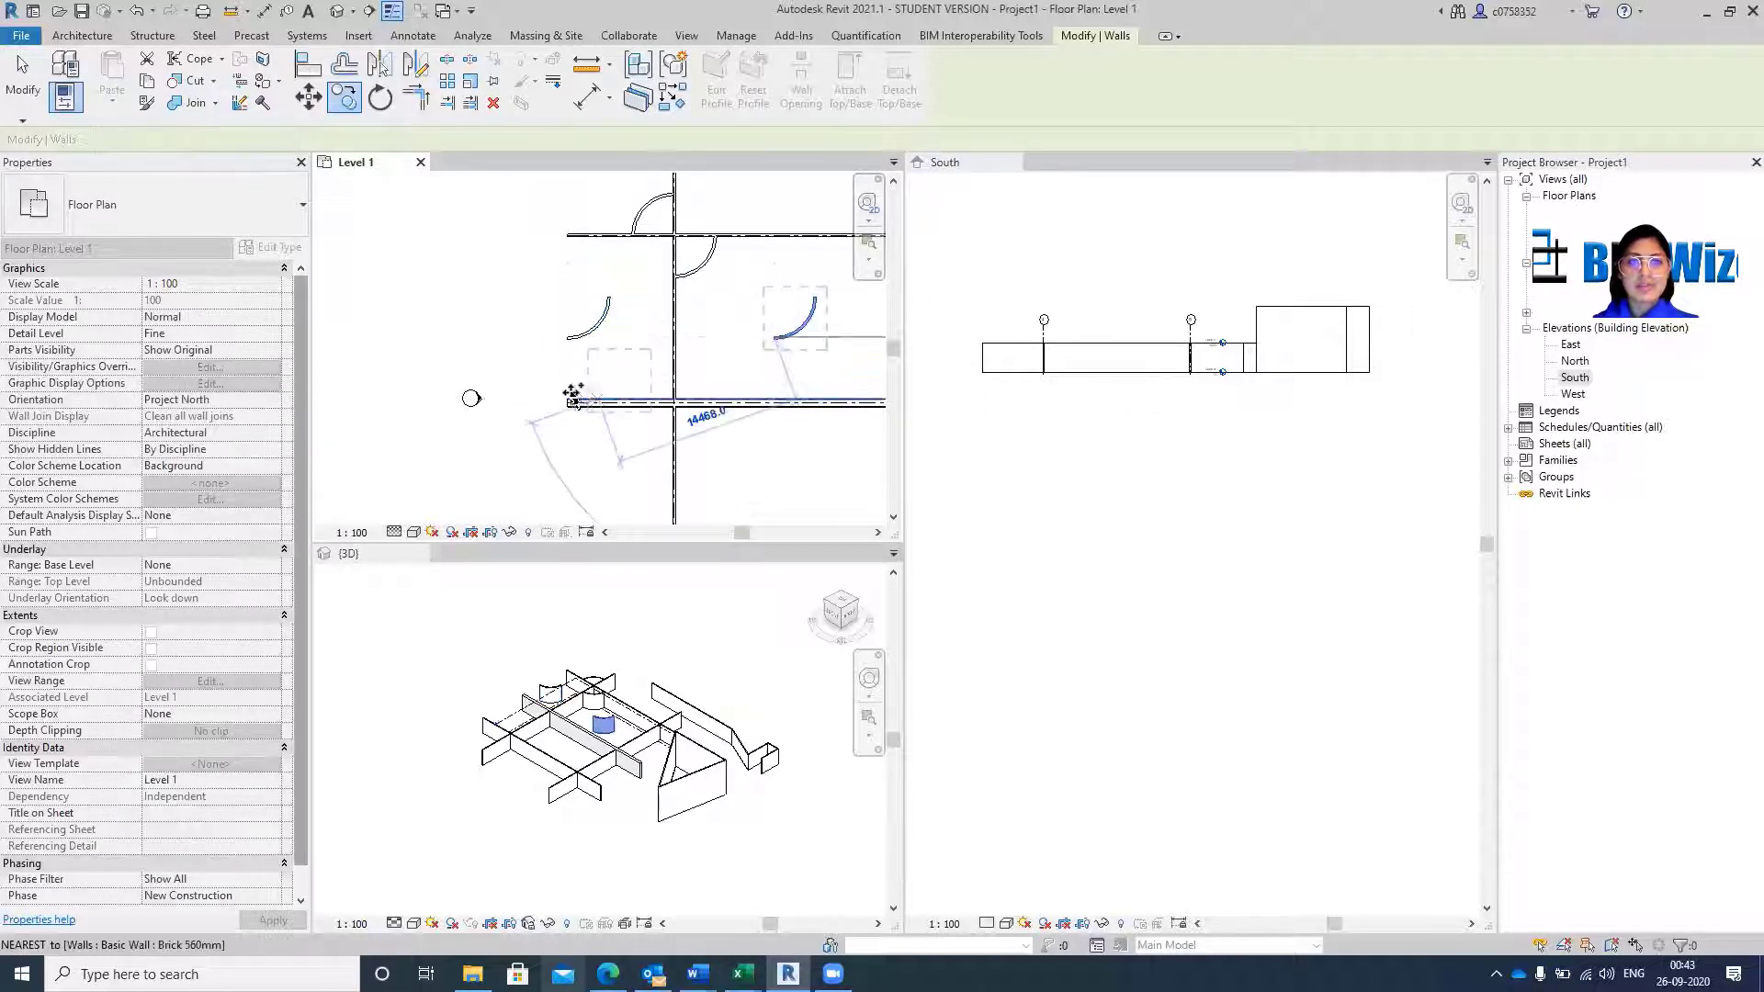
click(372, 301)
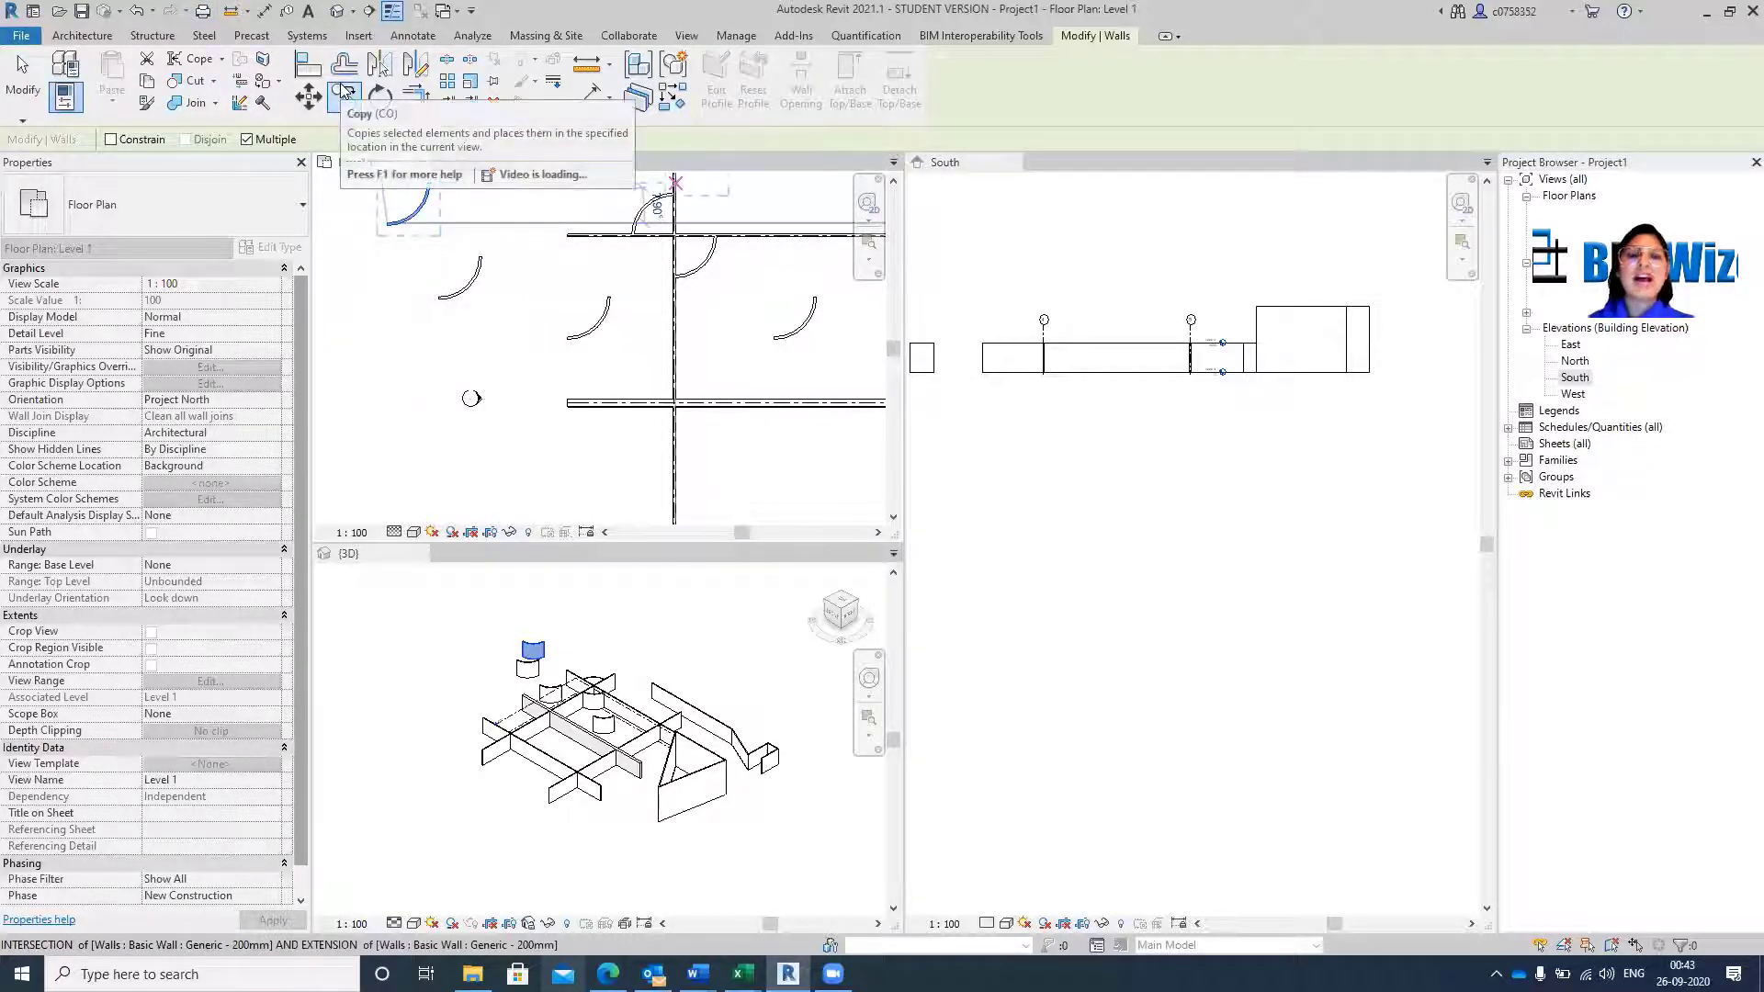
key(Escape)
key(Escape)
Delete the upper horizontal Generic - 200mm wall that runs along grid 1.
middle_drag(471, 311, 191, 394)
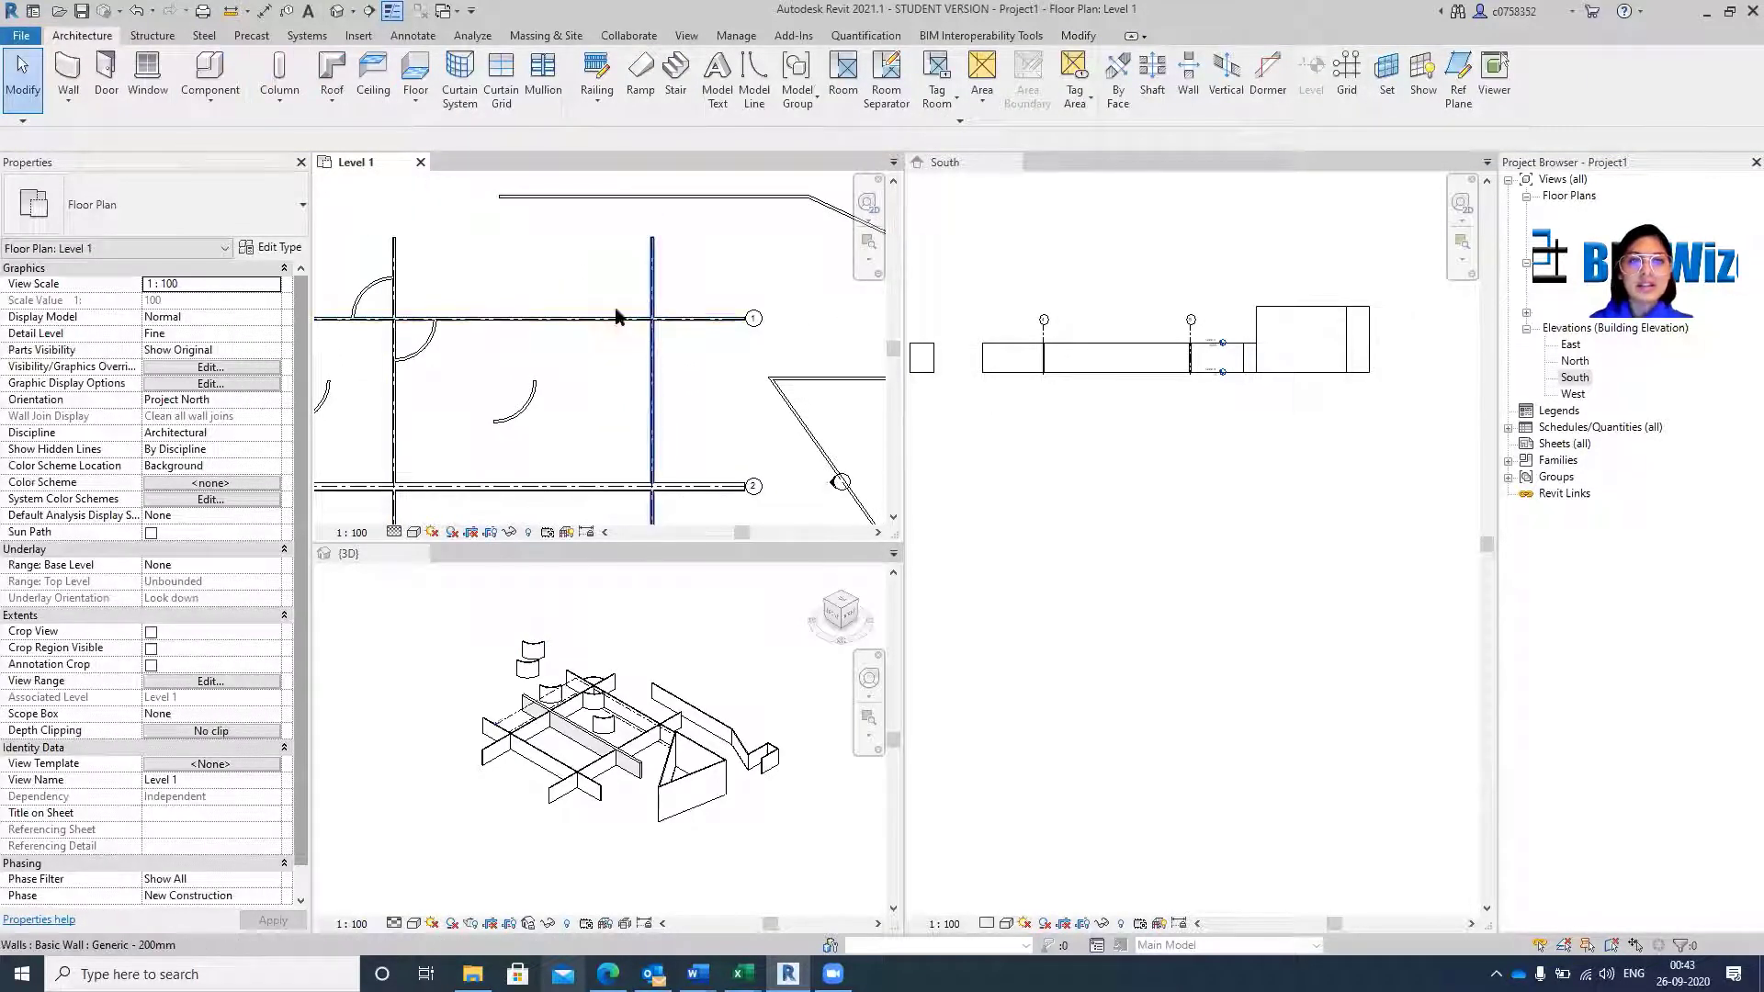
scroll(649, 297, up, 3)
middle_drag(799, 281, 725, 442)
scroll(688, 337, down, 1)
scroll(688, 337, down, 3)
scroll(601, 307, up, 4)
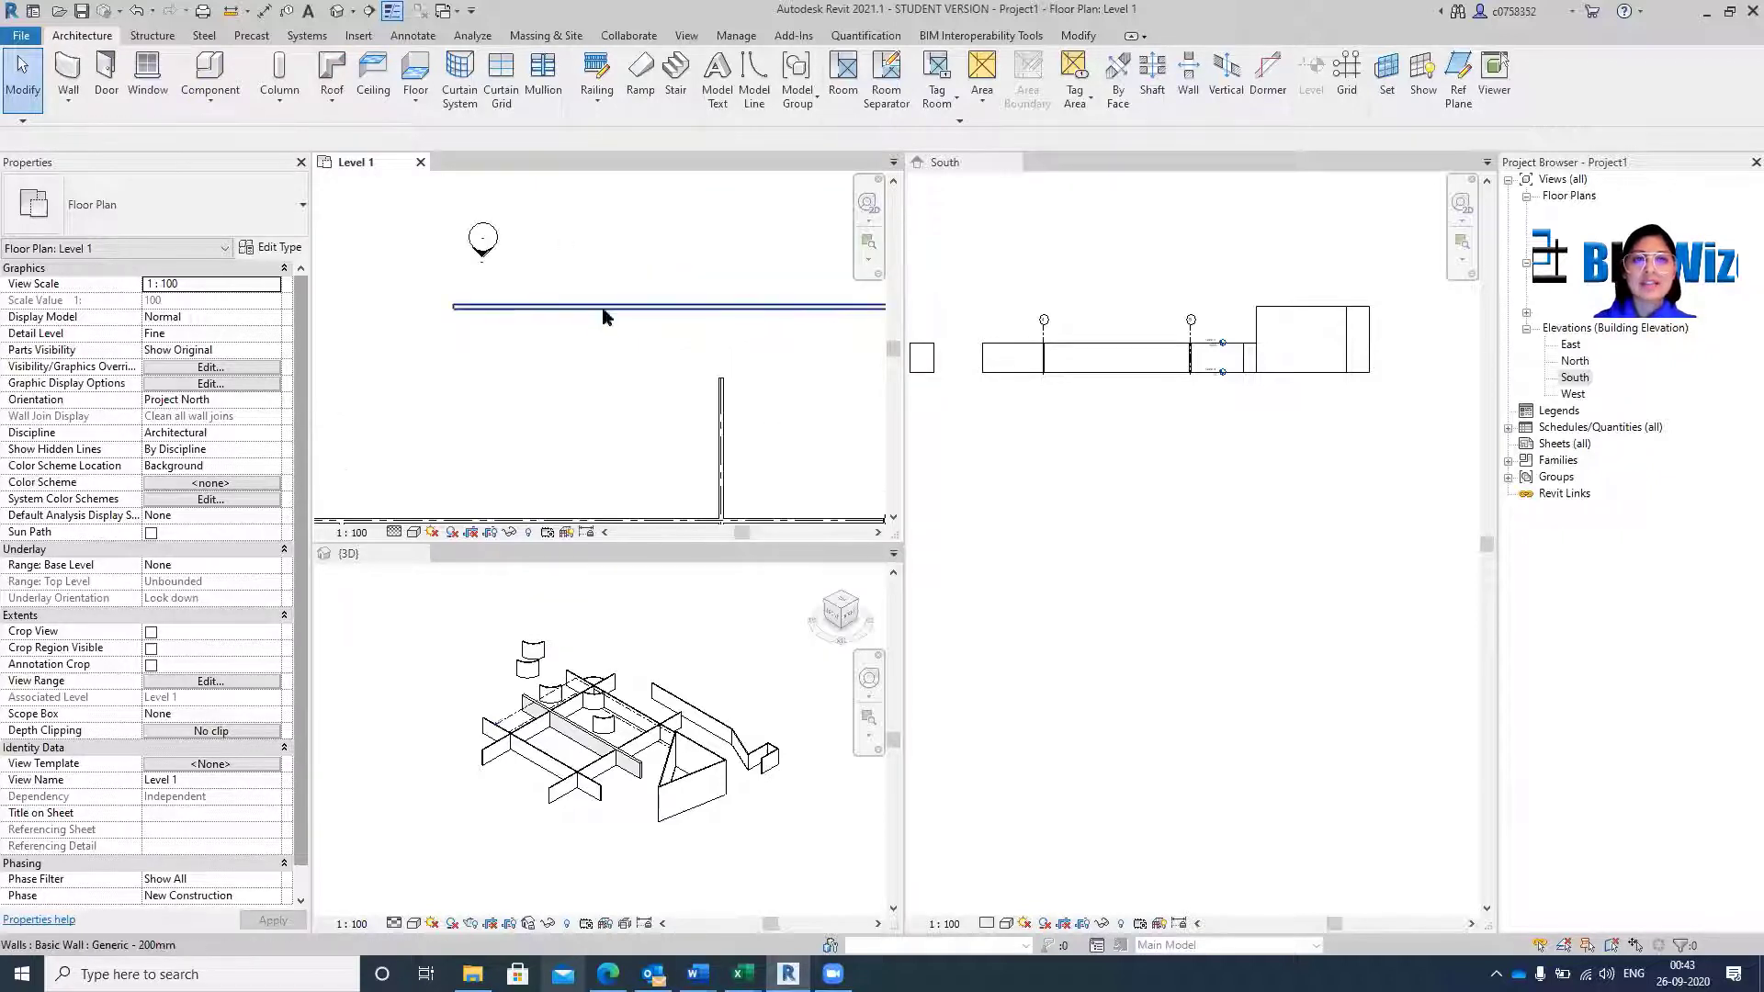
middle_drag(638, 432, 649, 268)
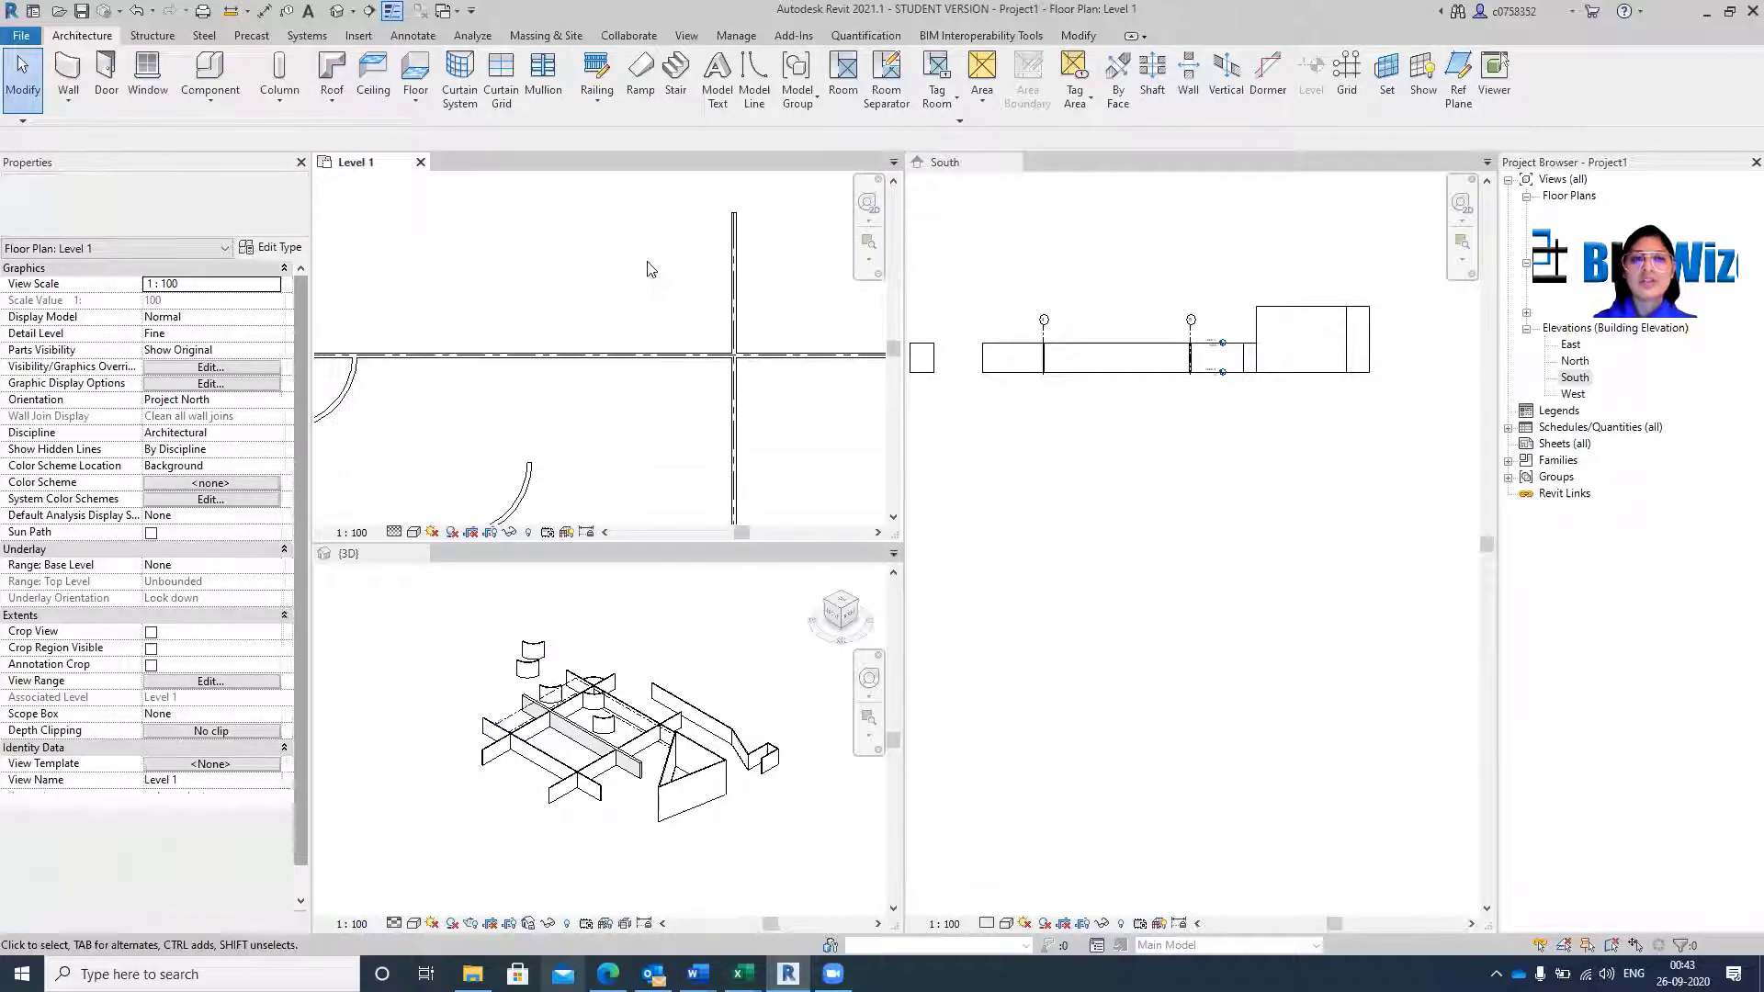
click(639, 356)
key(Escape)
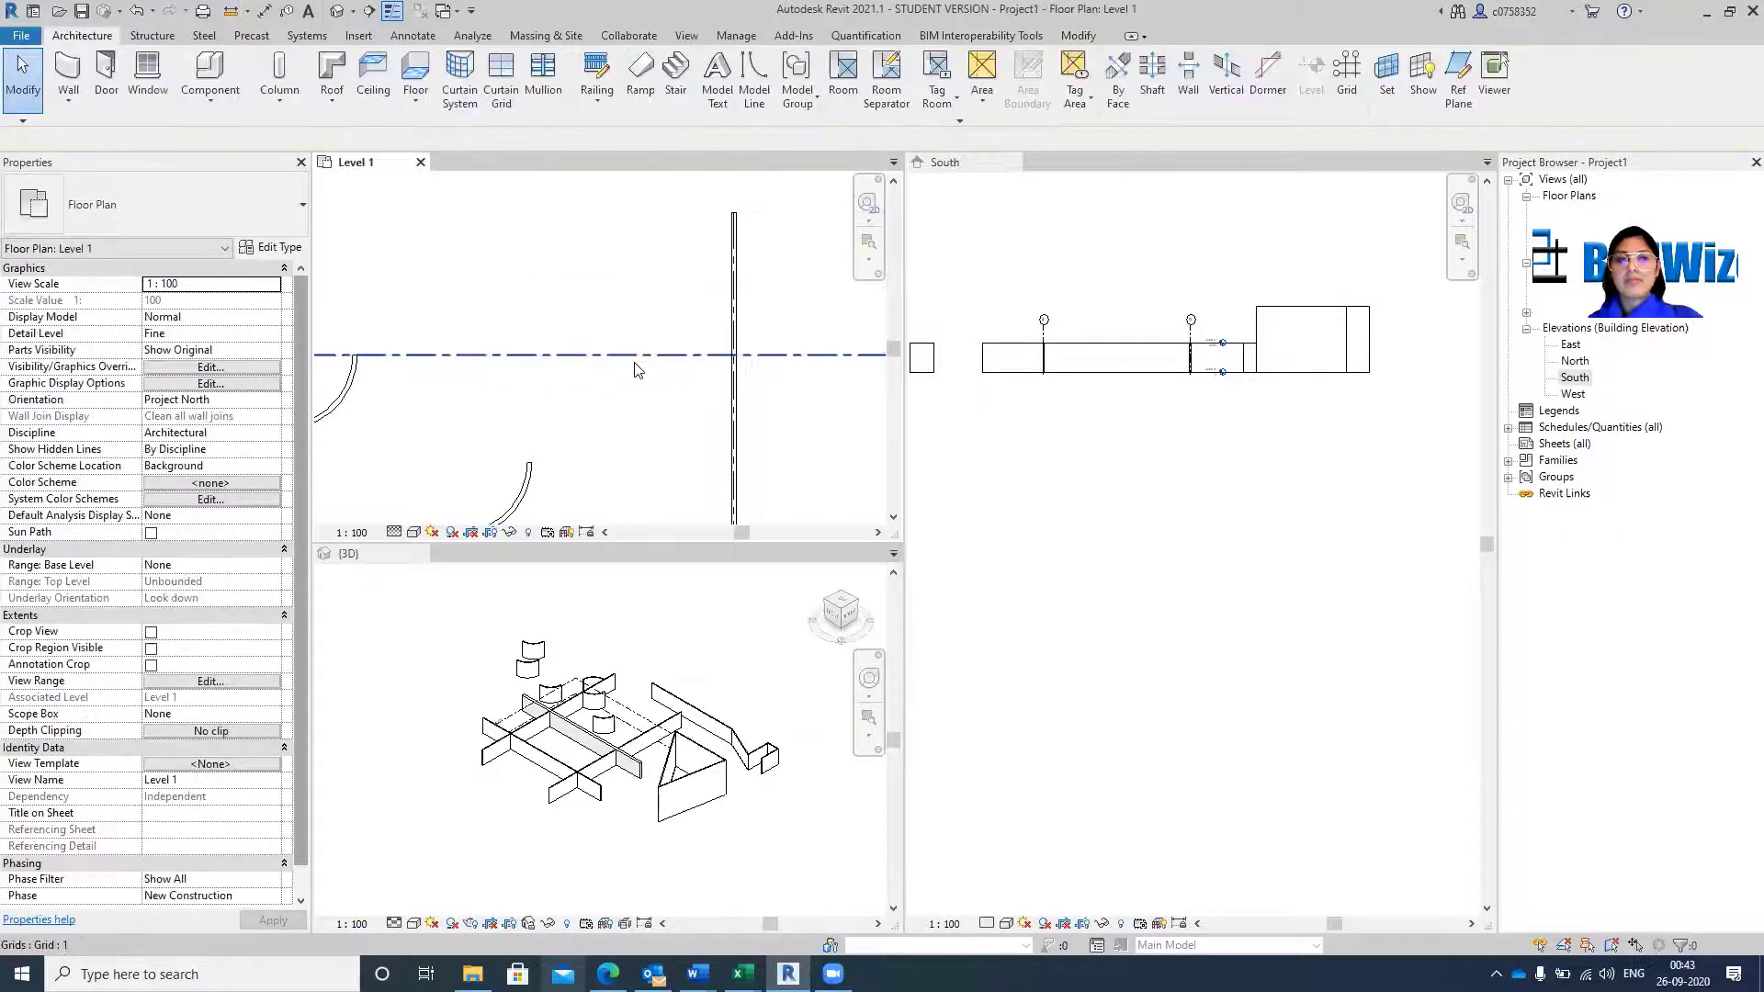
scroll(643, 285, down, 4)
scroll(643, 285, up, 3)
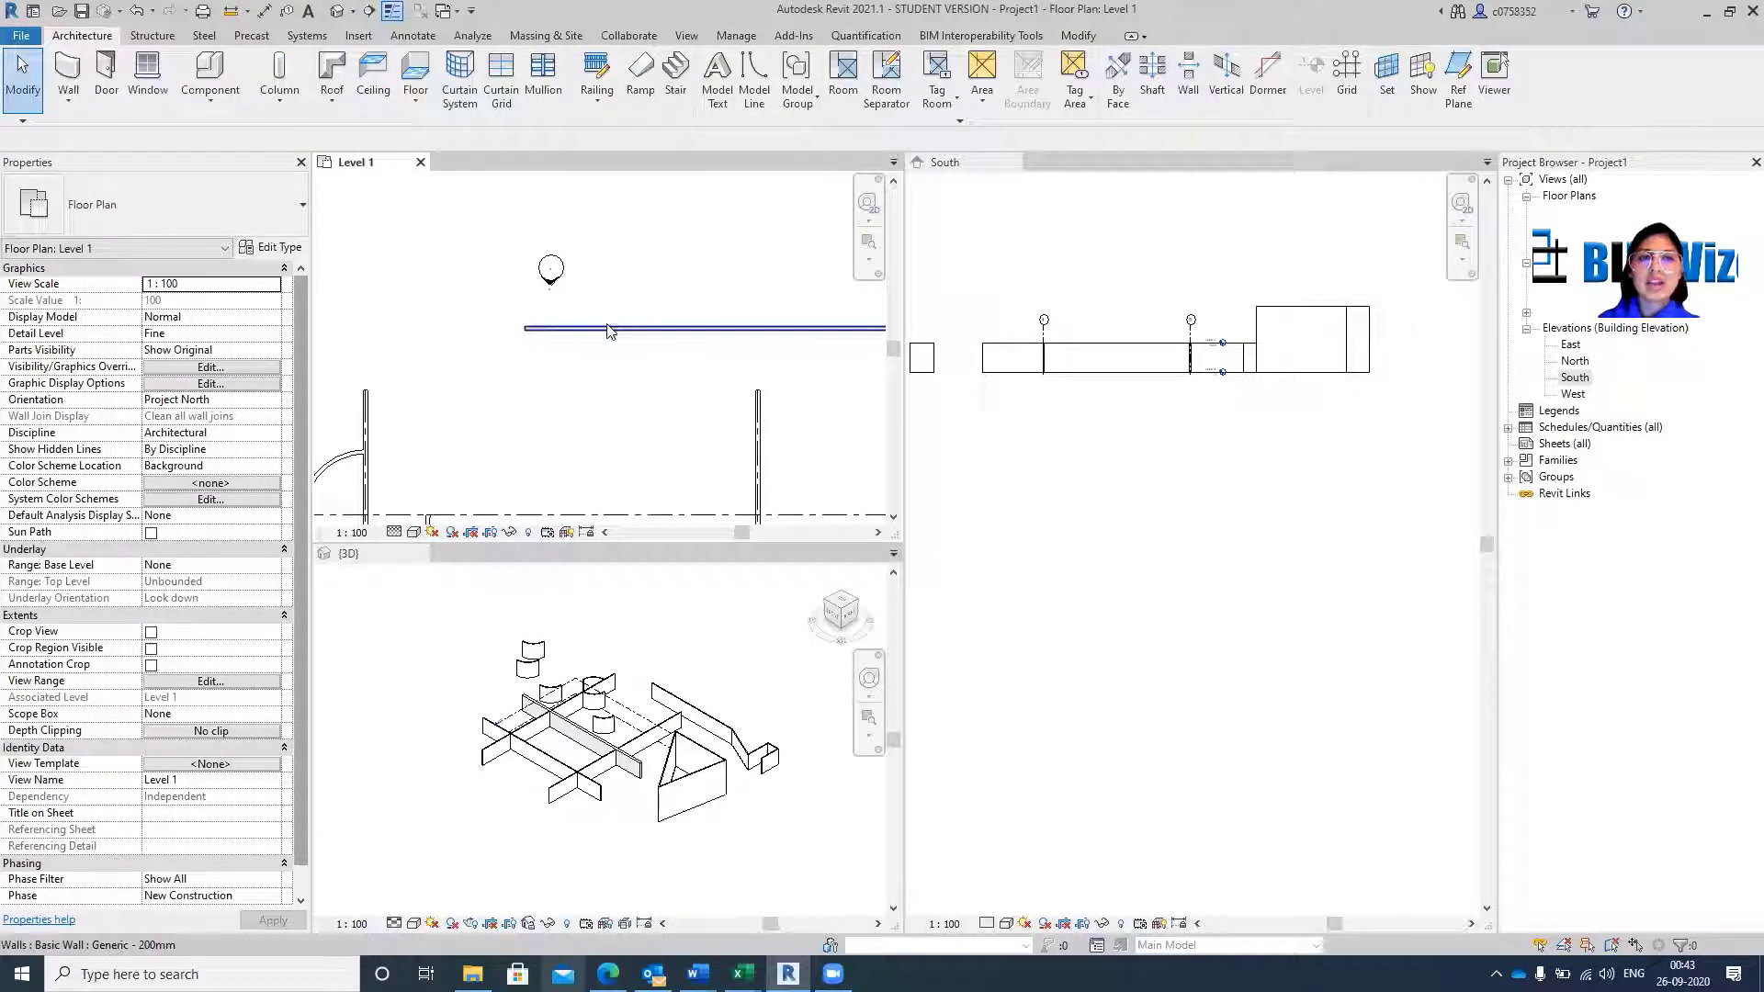
click(643, 328)
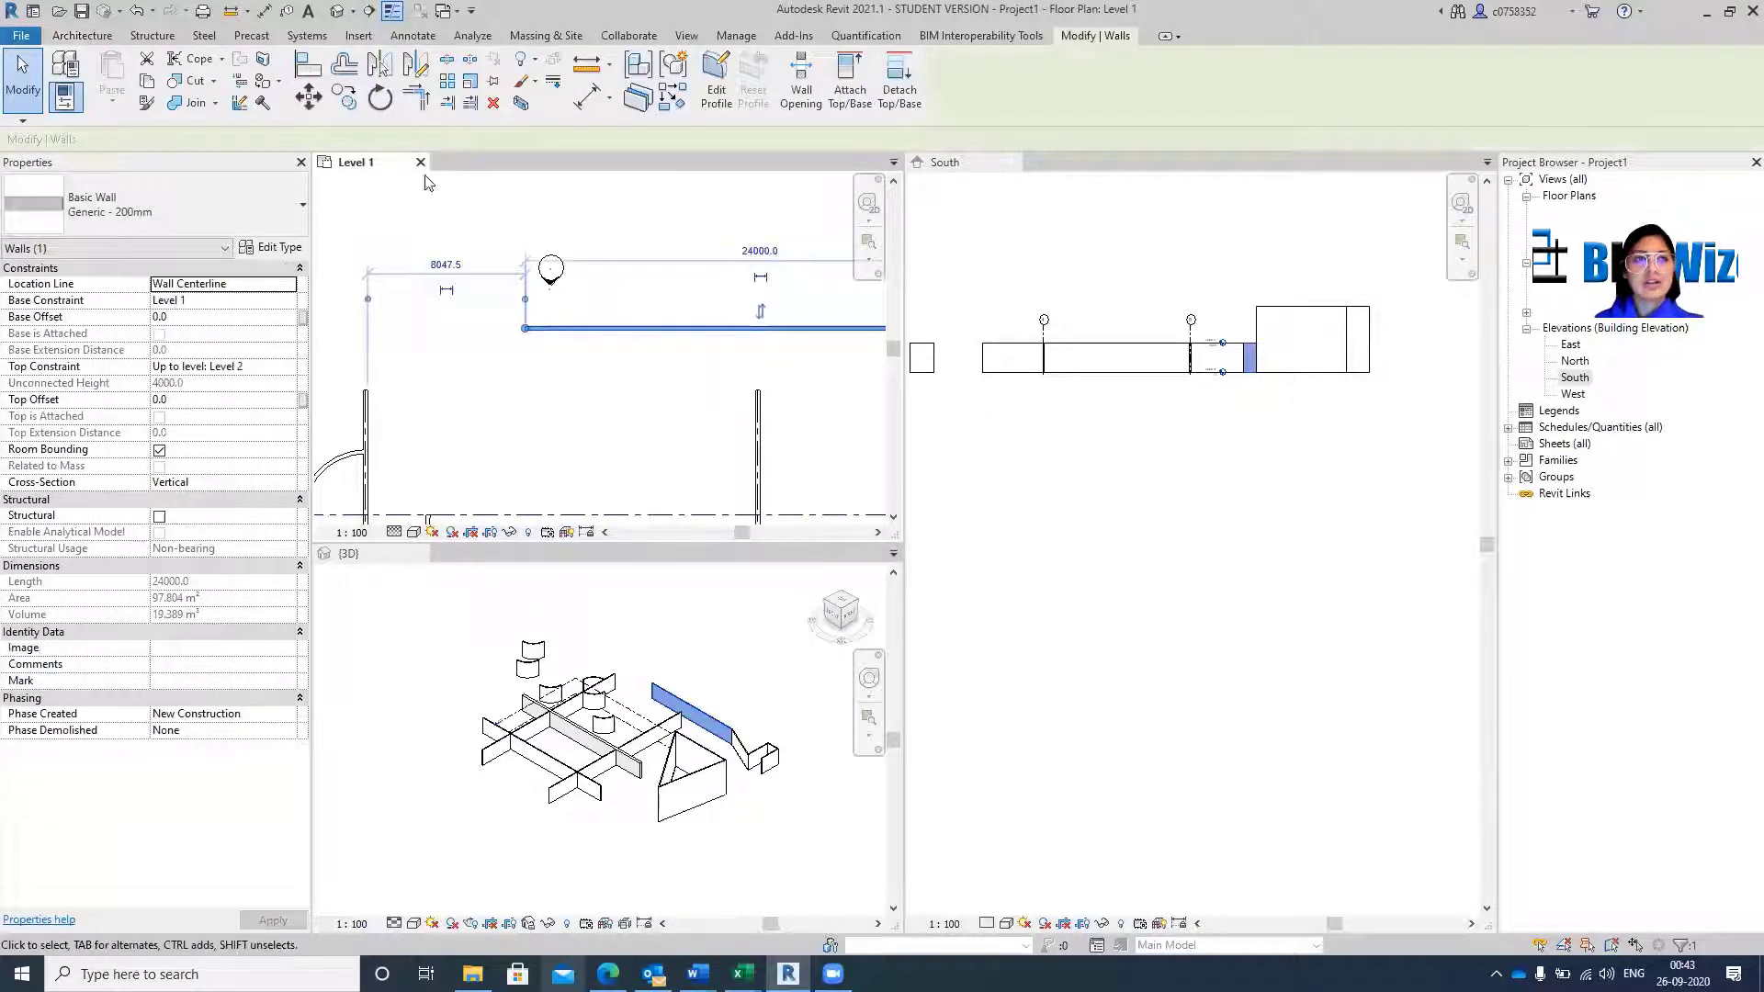
key(Escape)
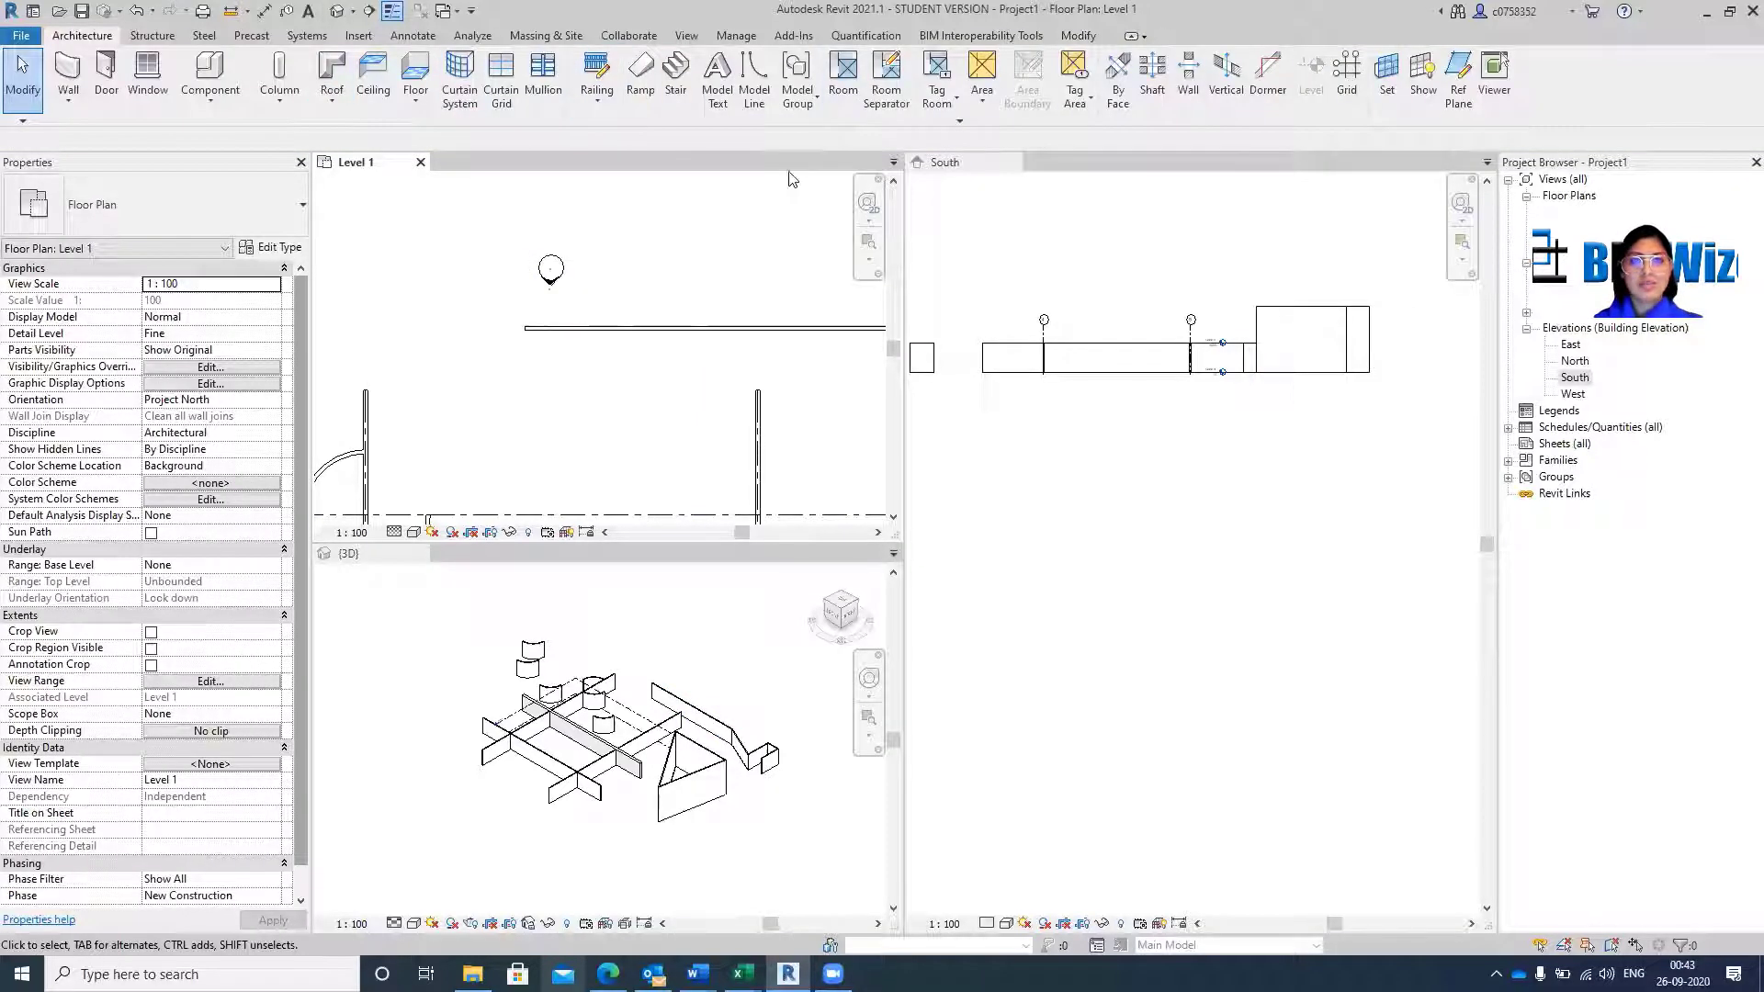
Try to align the horizontal Generic - 200mm wall above grid 1 with the grid line, and cancel the alignment.
click(760, 327)
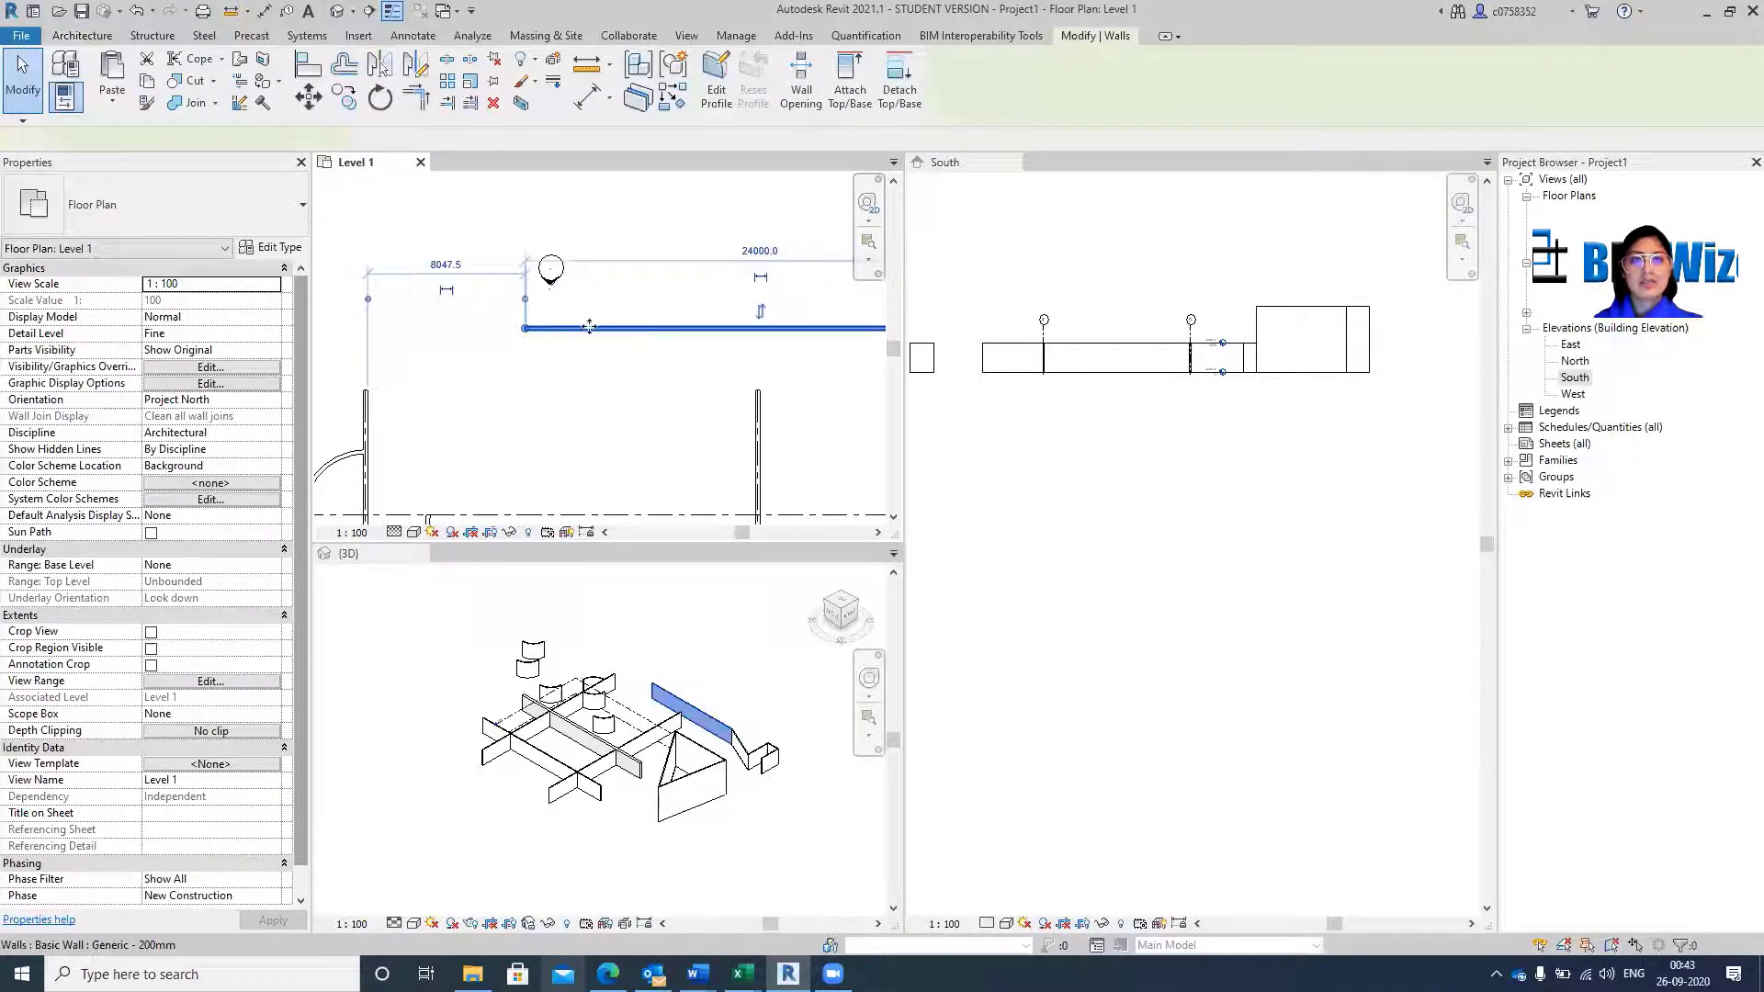
click(309, 66)
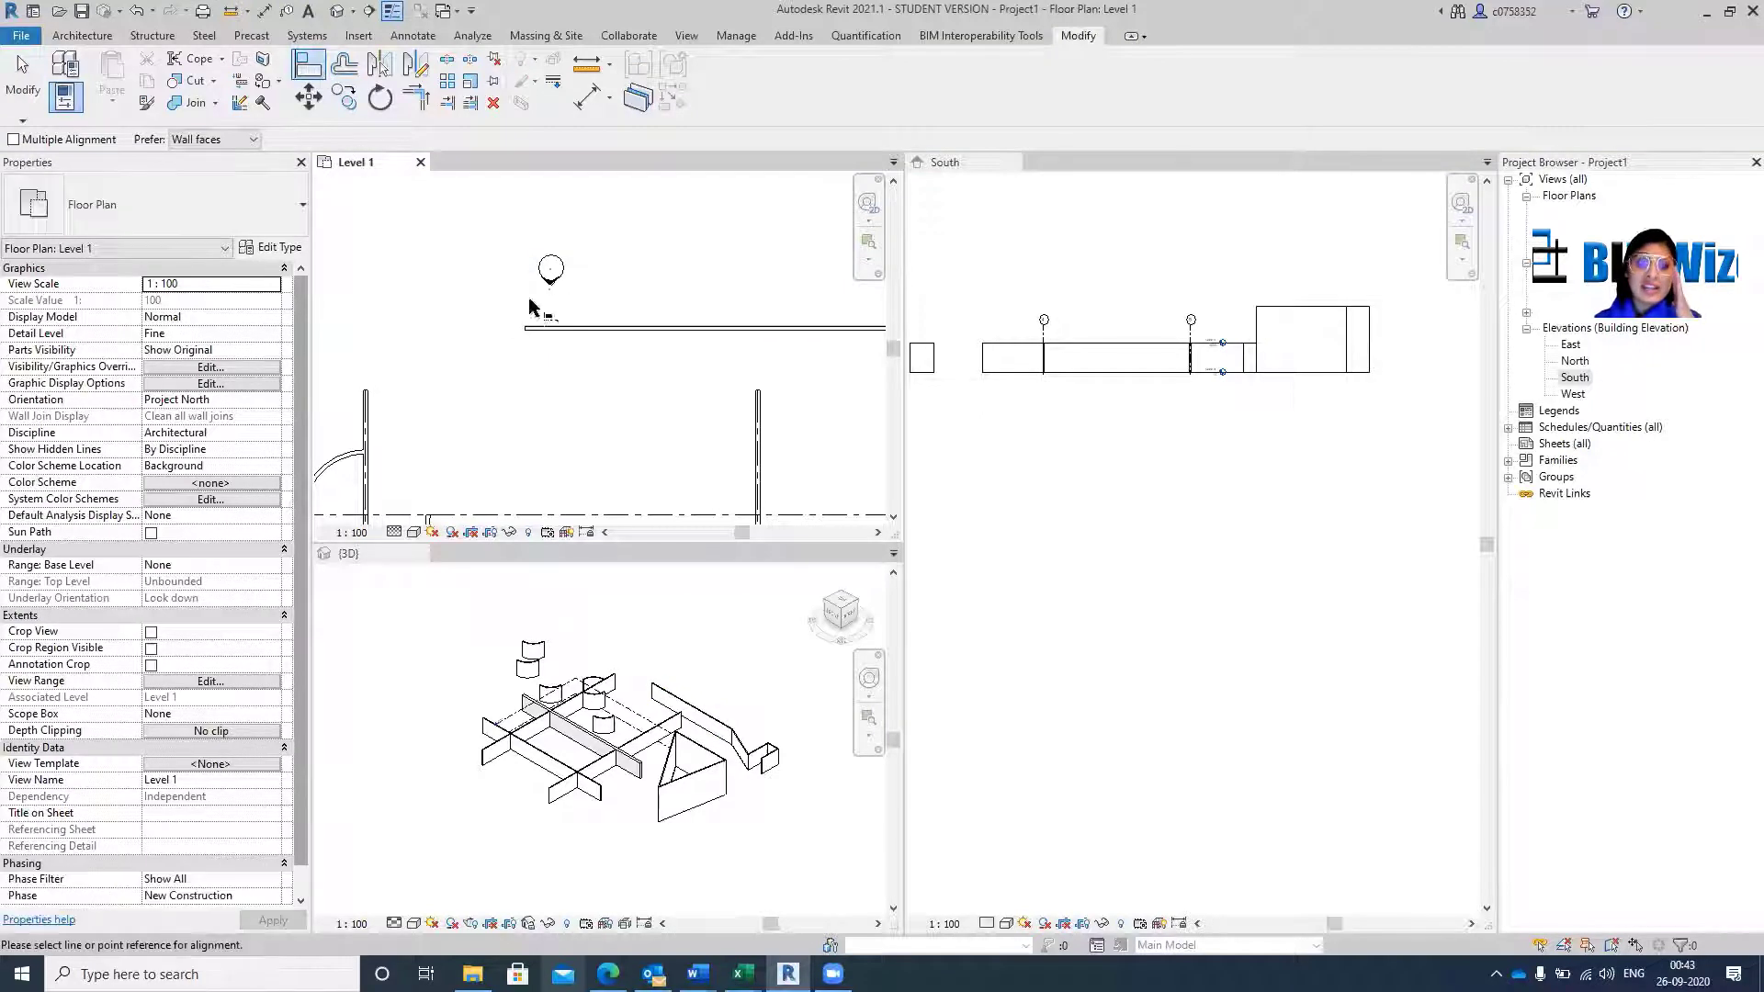
scroll(542, 248, down, 3)
scroll(565, 329, up, 2)
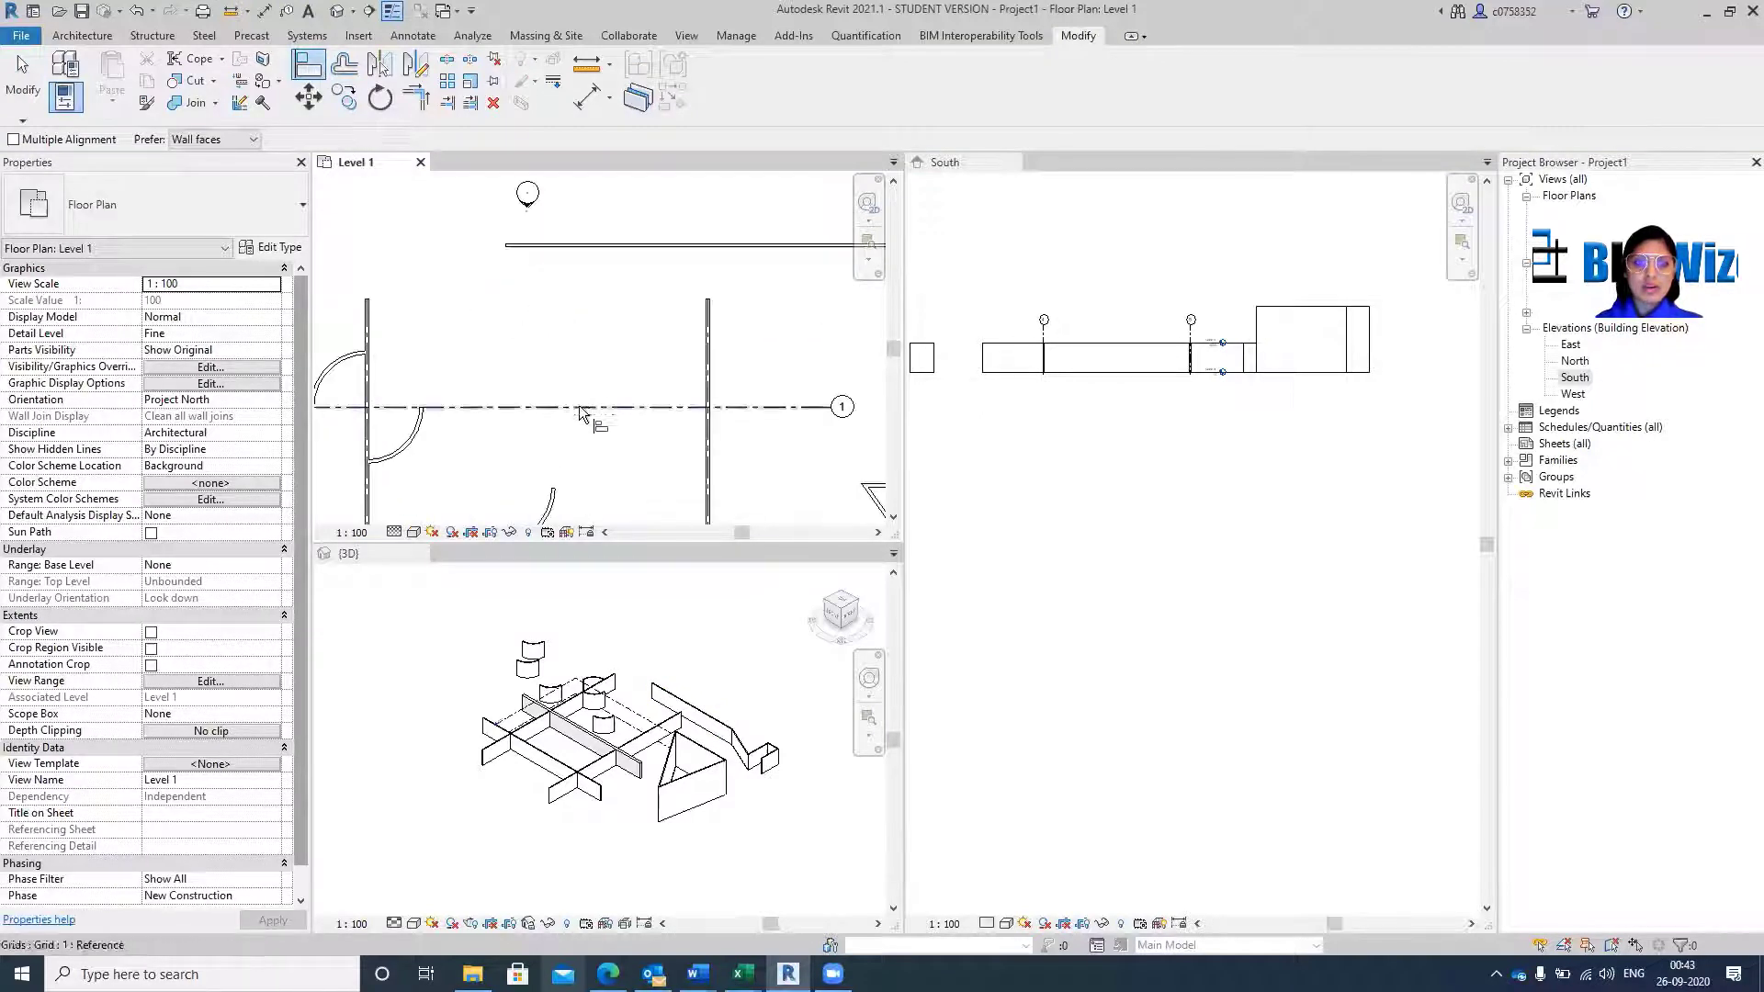
click(580, 414)
scroll(549, 273, up, 3)
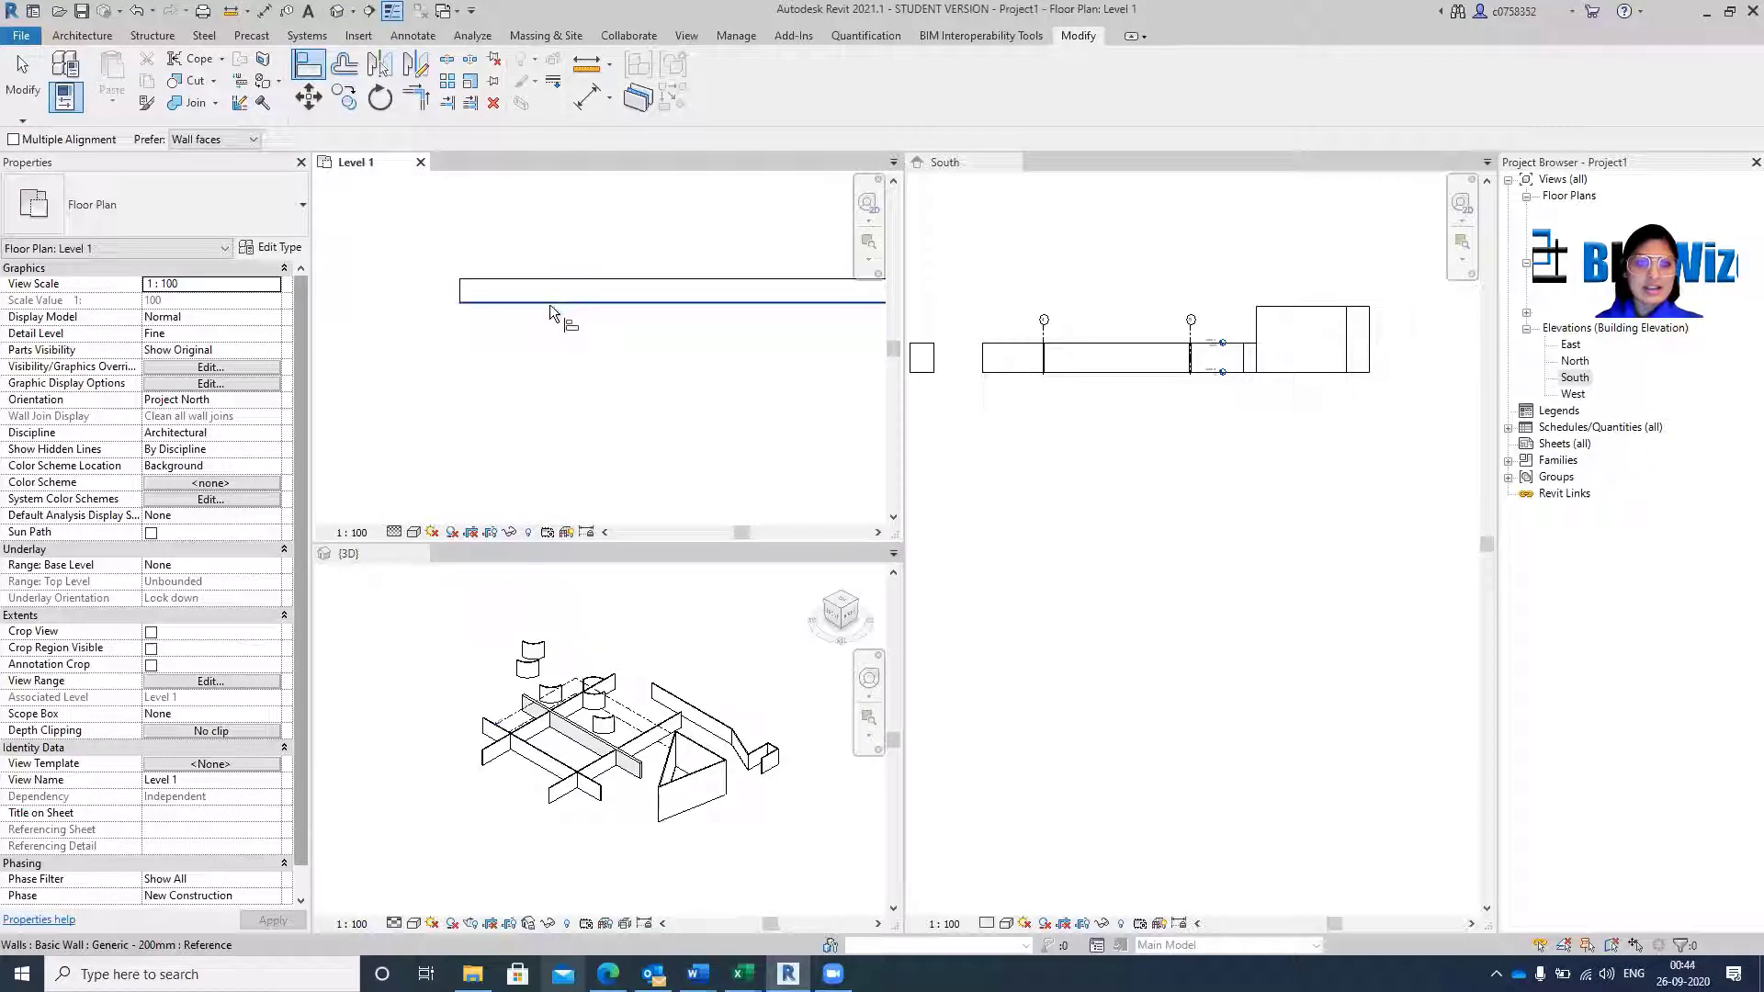
click(476, 290)
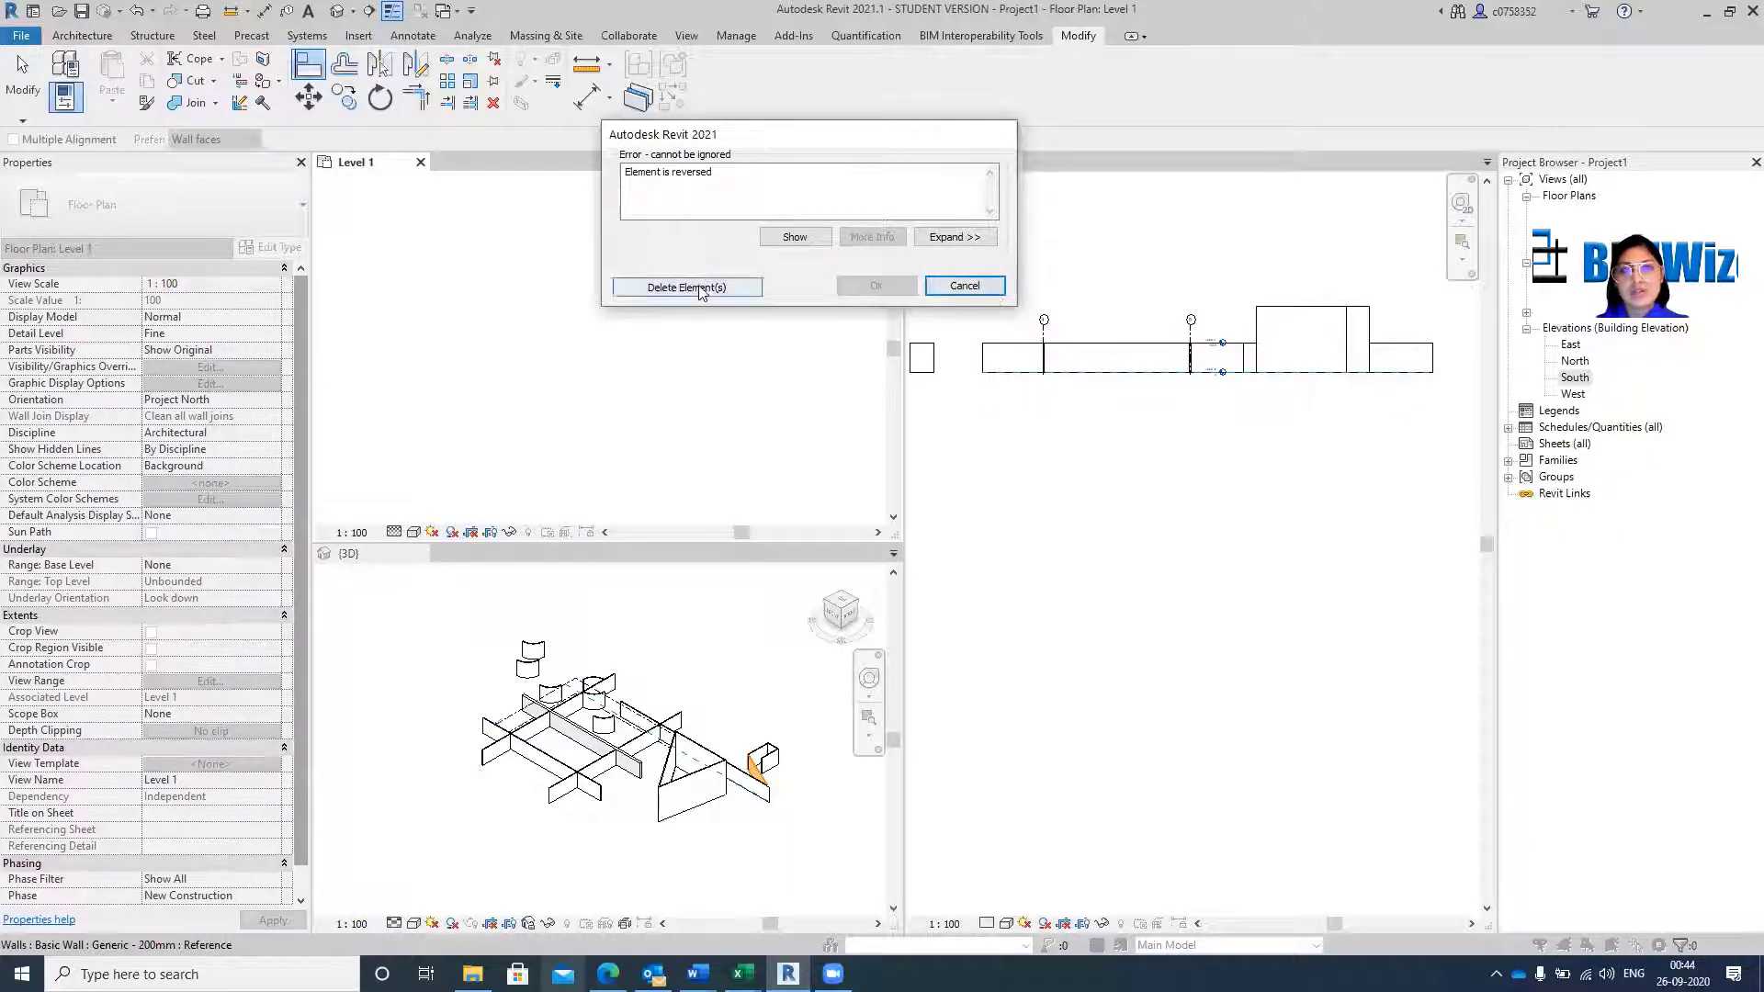
click(963, 285)
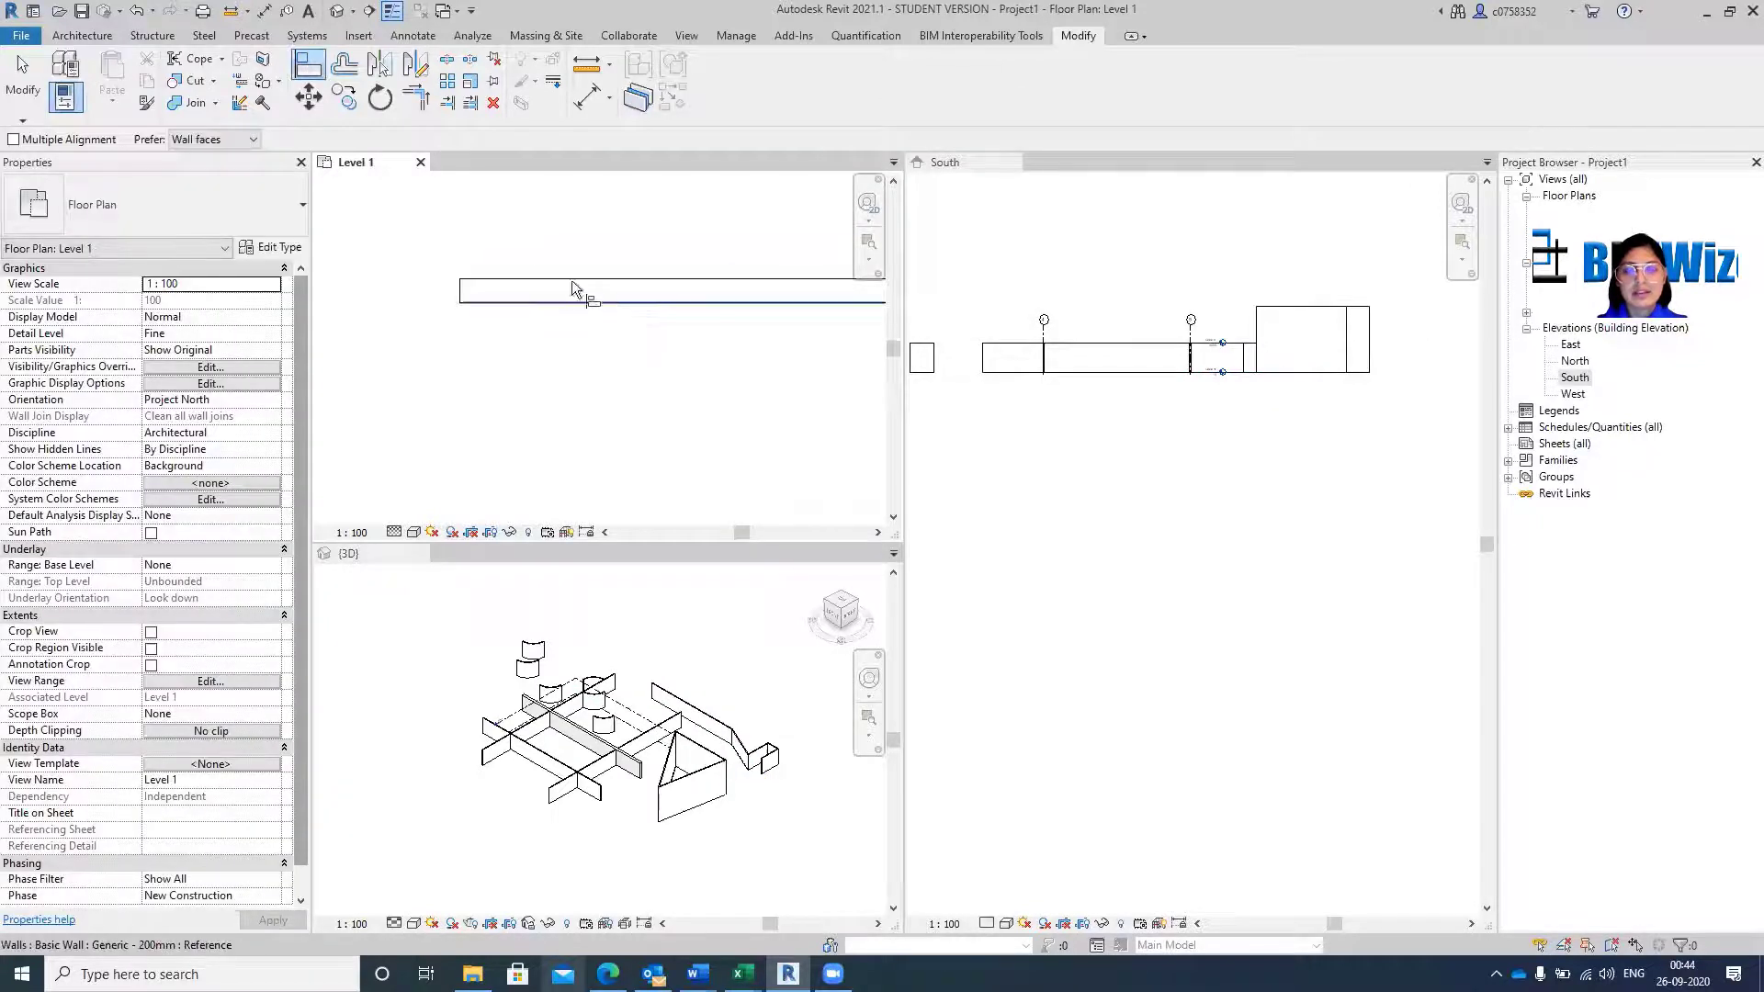
scroll(589, 234, down, 3)
key(Escape)
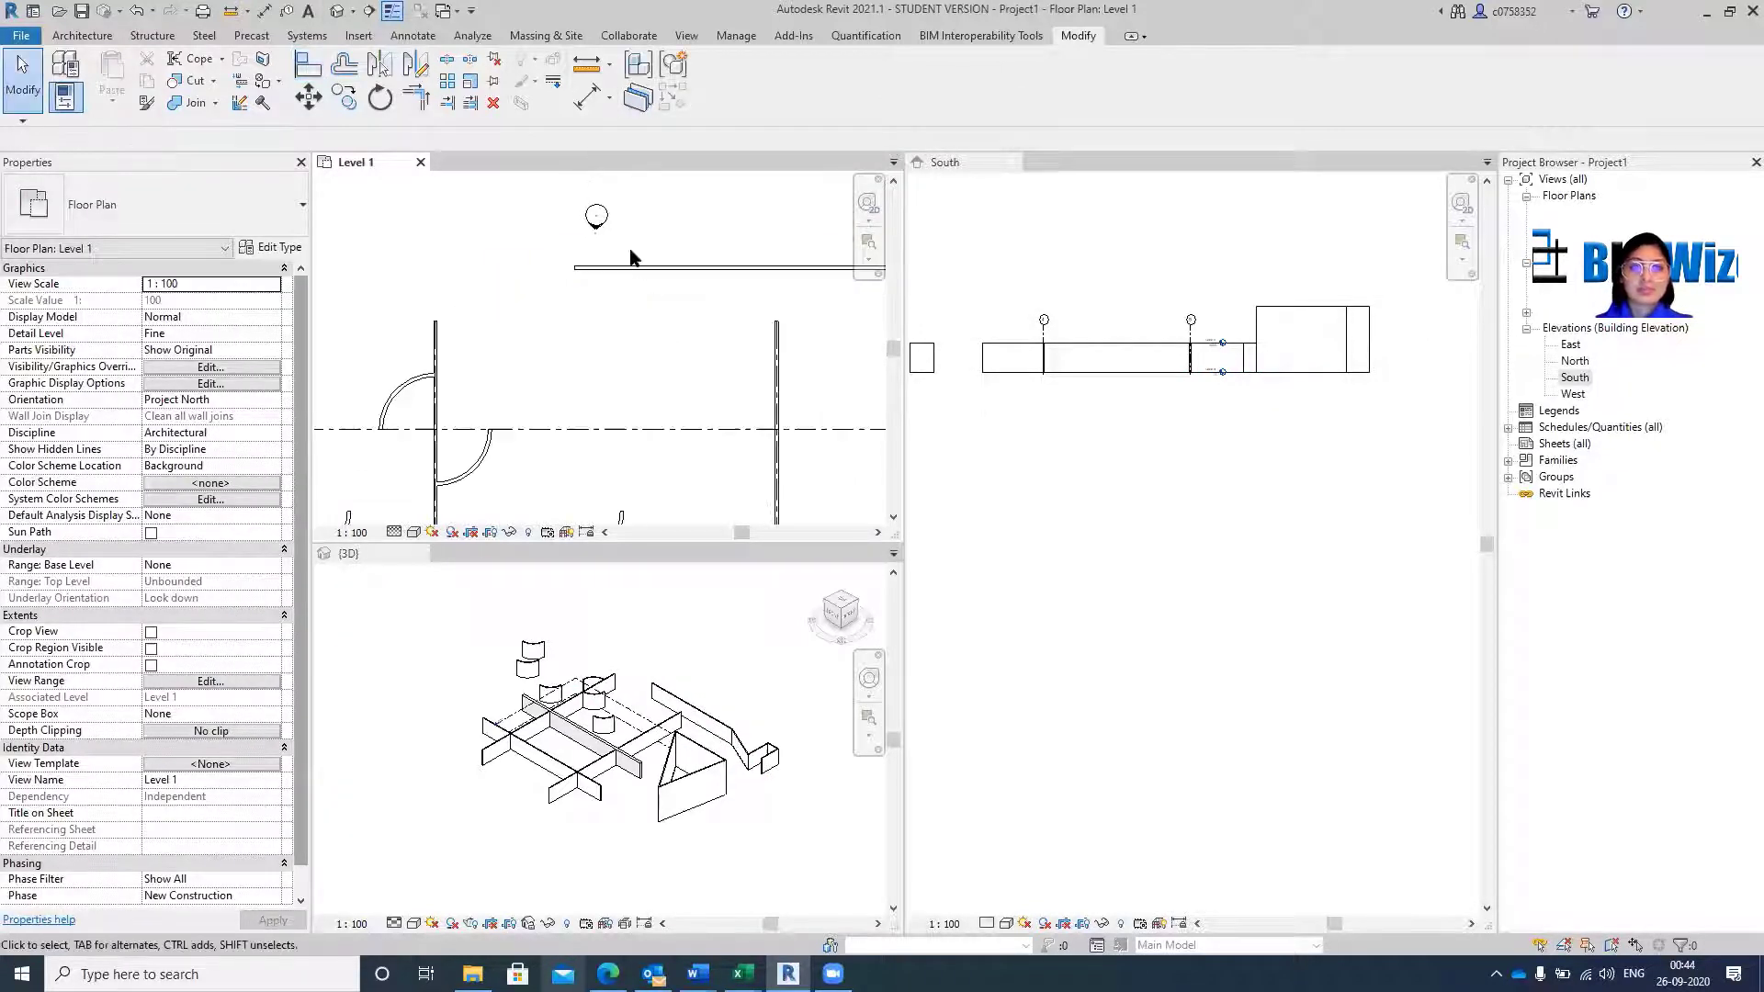
Align the horizontal wall above grid 1 with the grid line, deleting the reversed element.
click(639, 278)
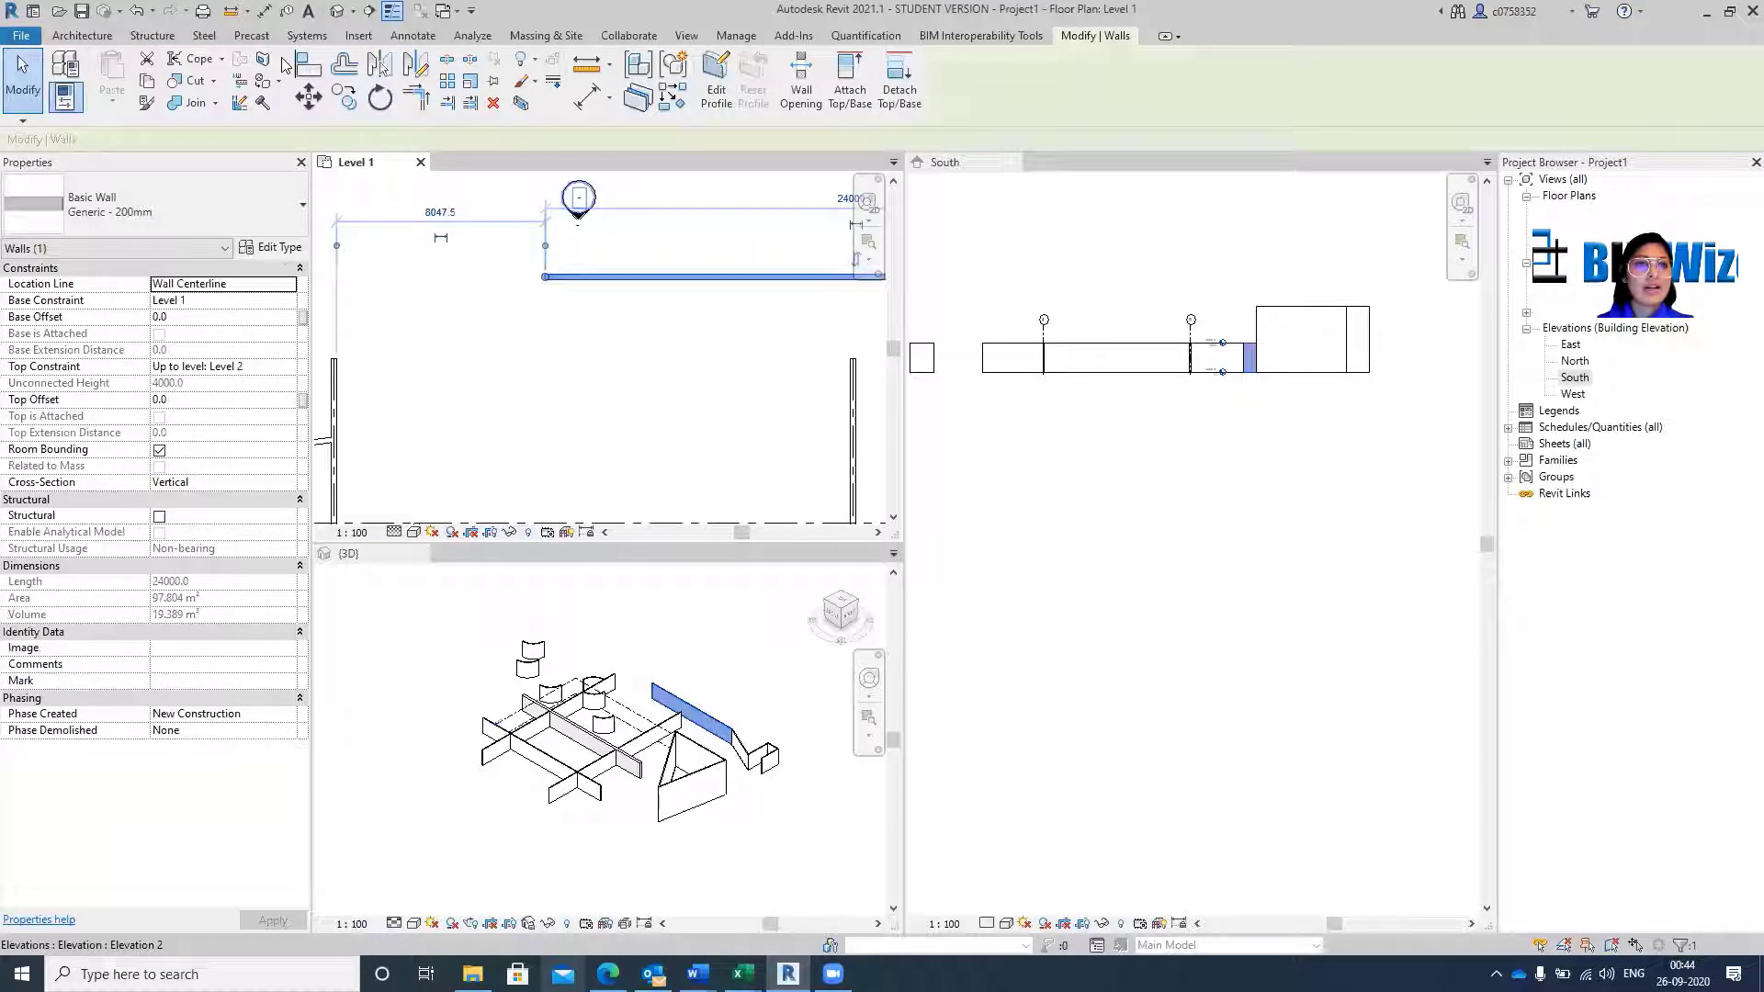
click(310, 66)
scroll(656, 388, down, 2)
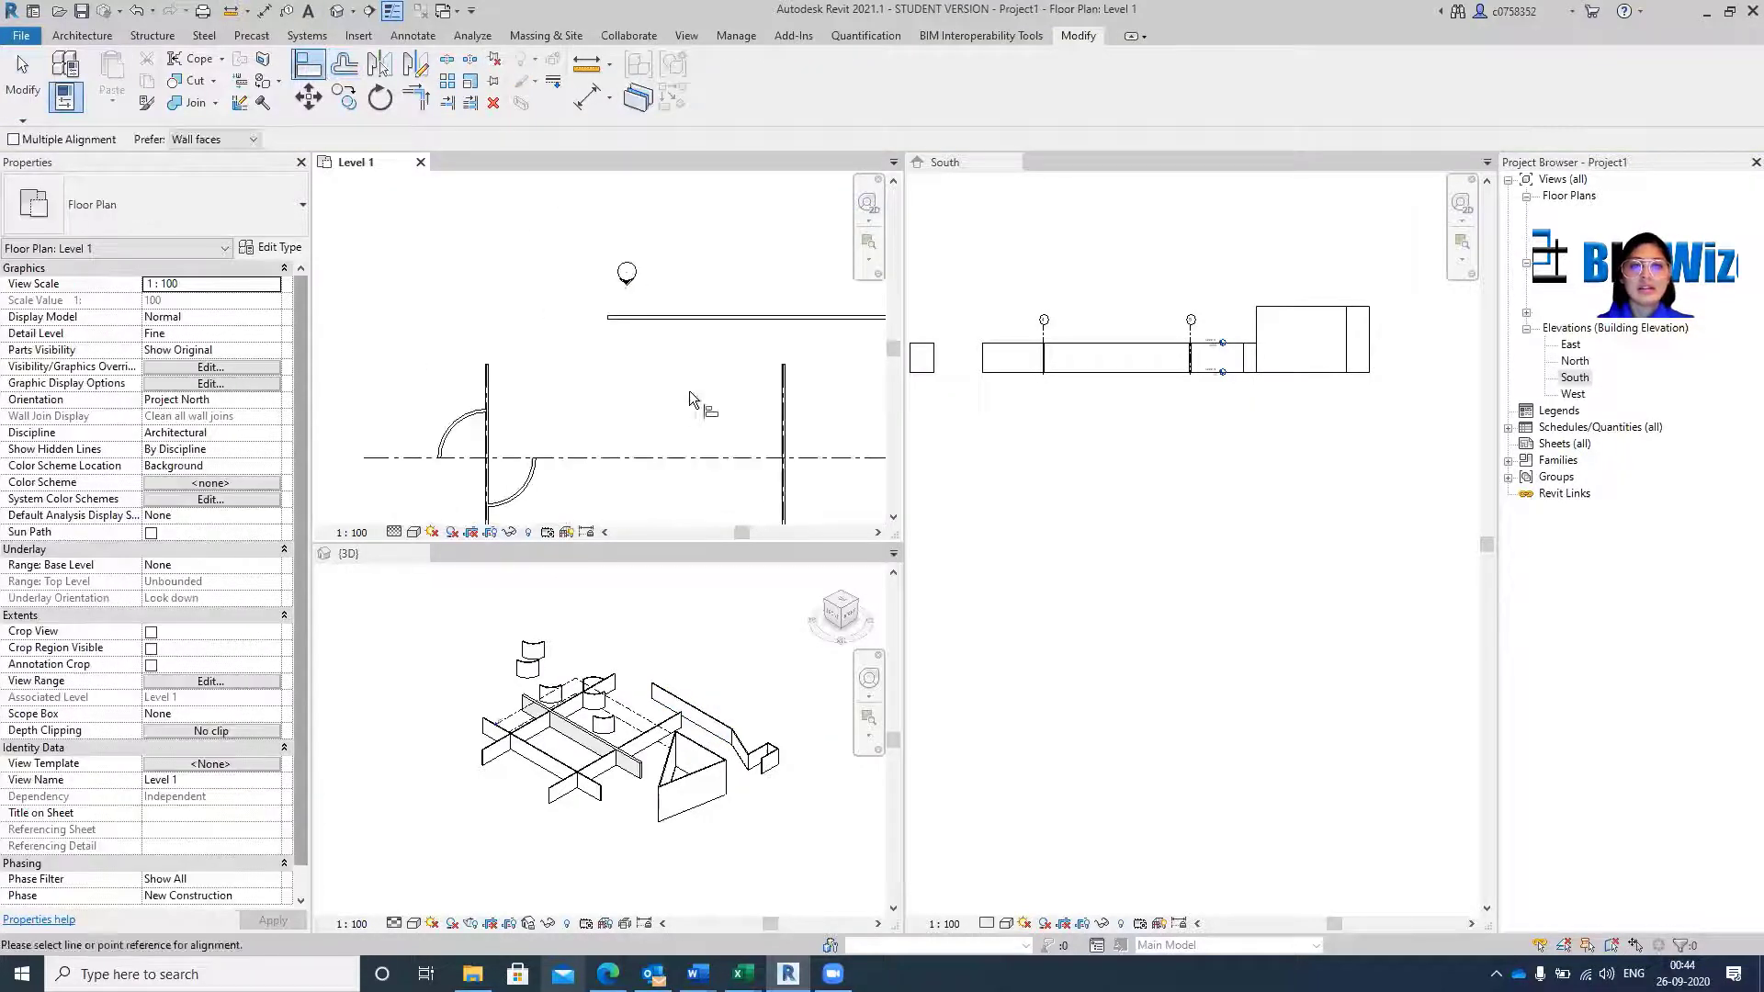
click(669, 451)
scroll(658, 339, up, 1)
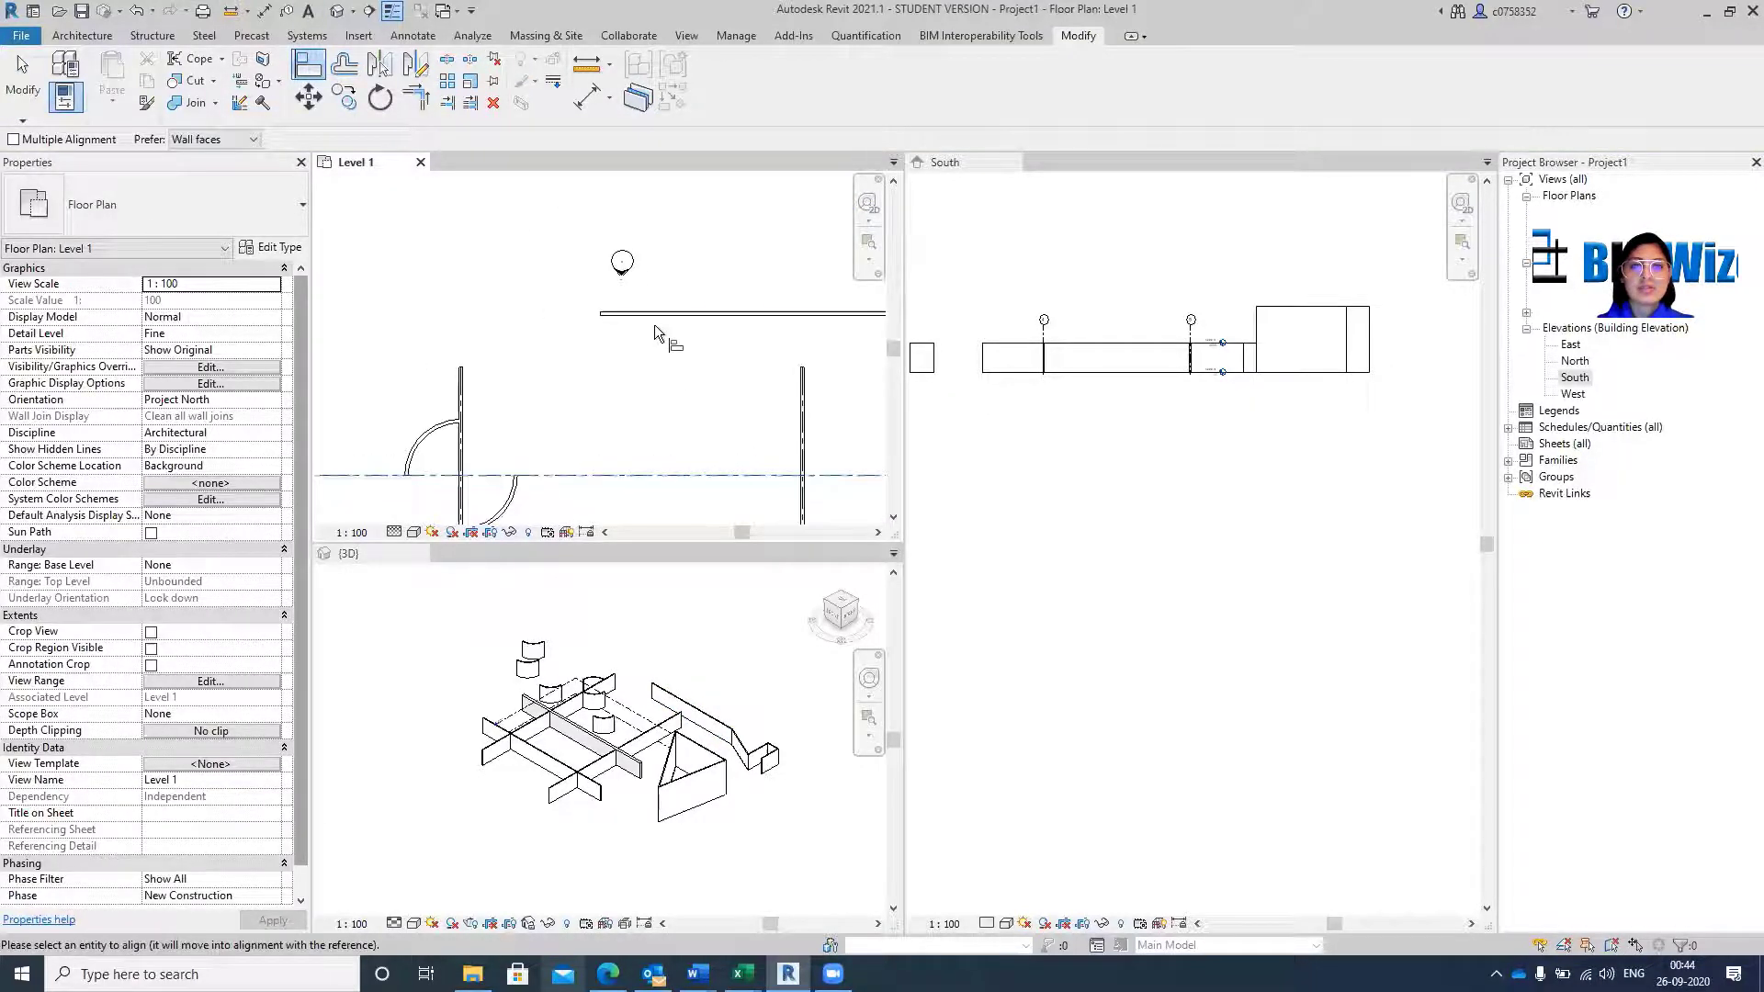
click(654, 321)
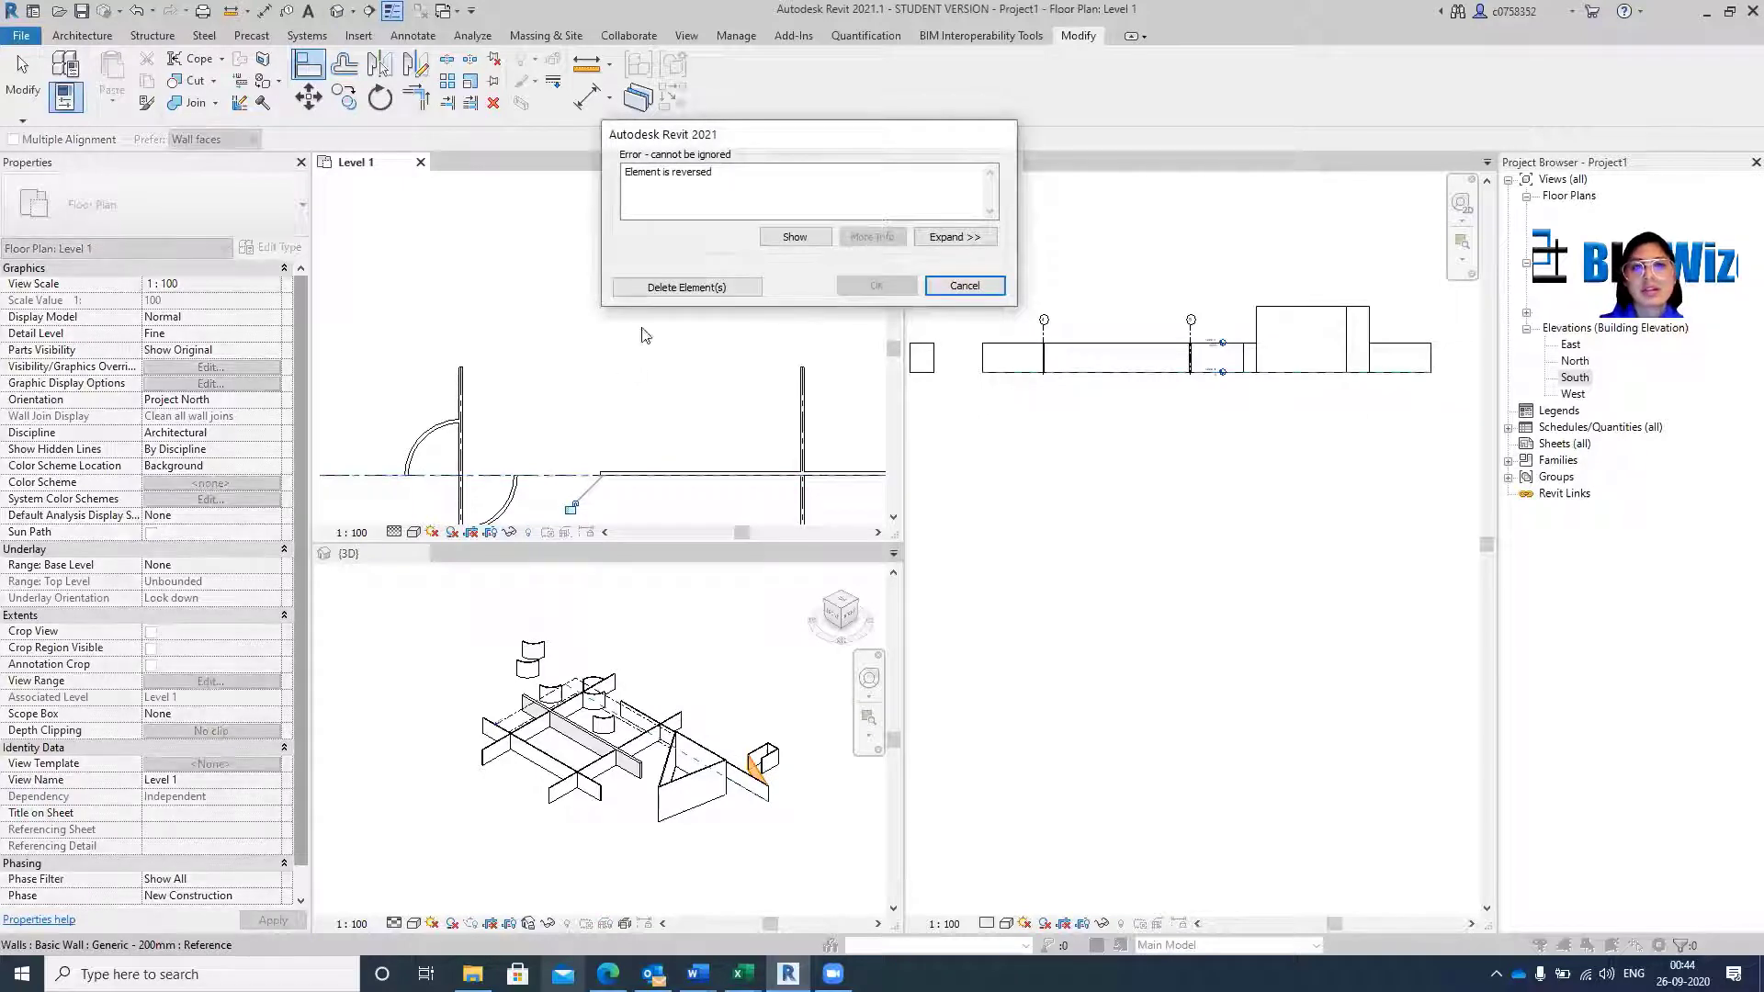
click(721, 290)
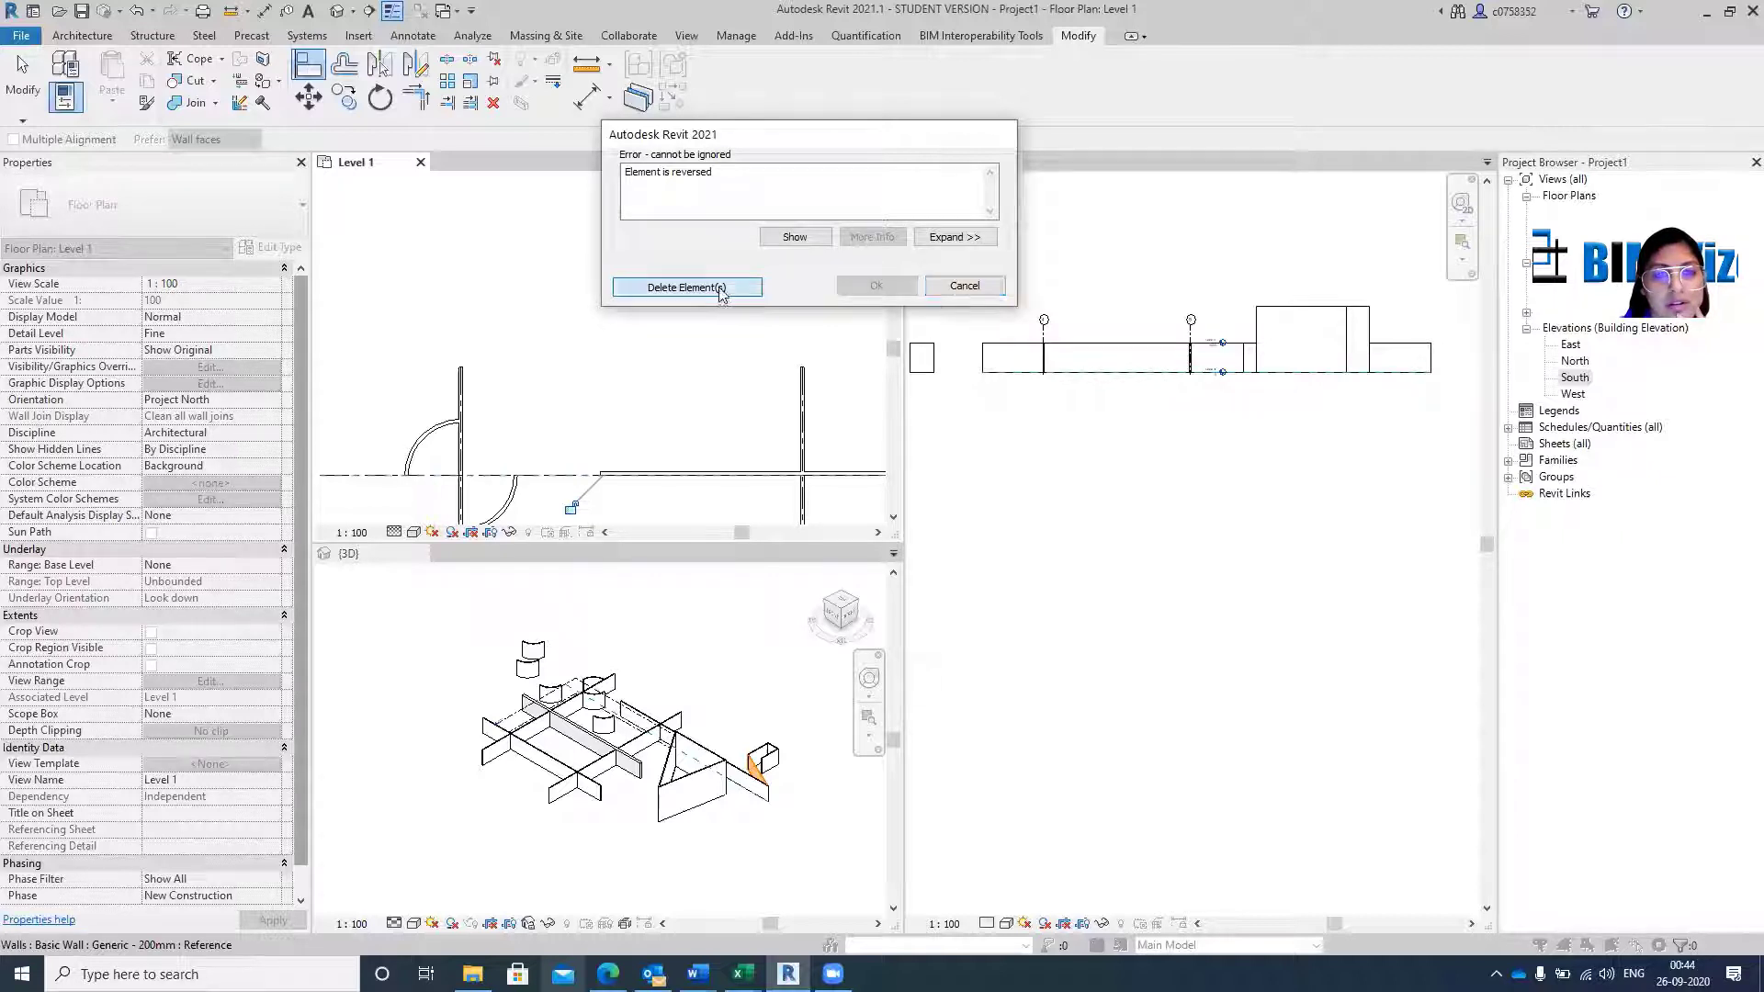
scroll(671, 309, down, 5)
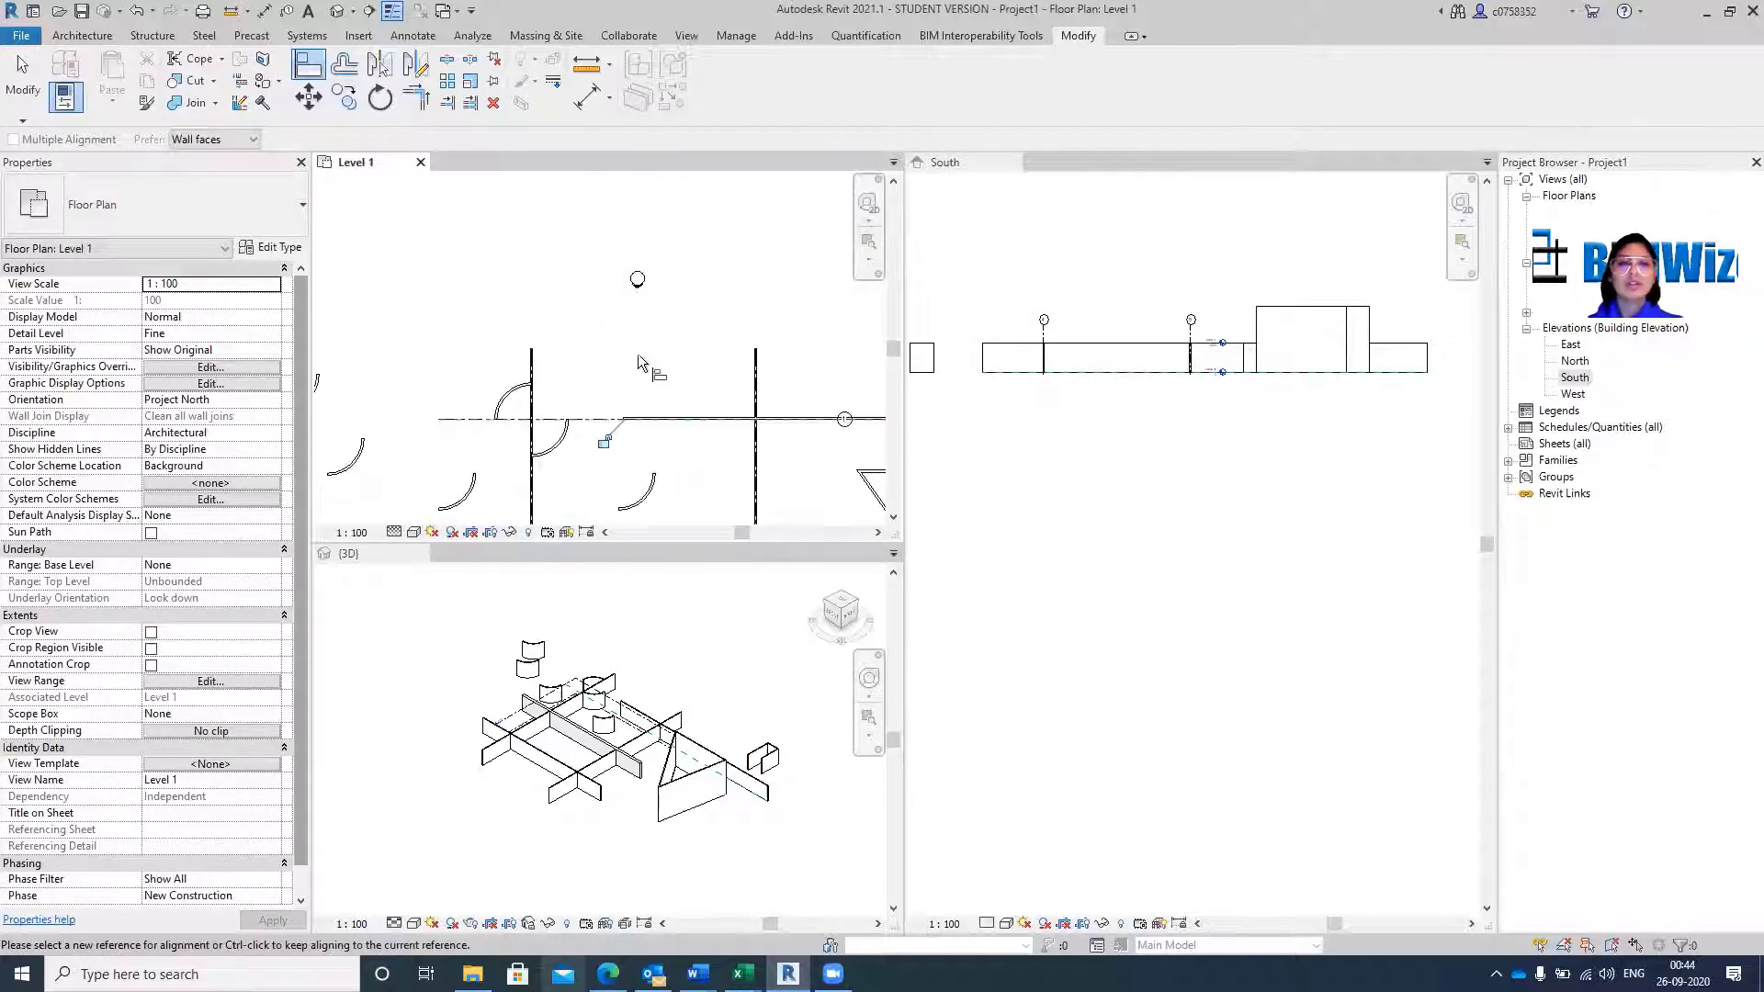
scroll(754, 413, up, 3)
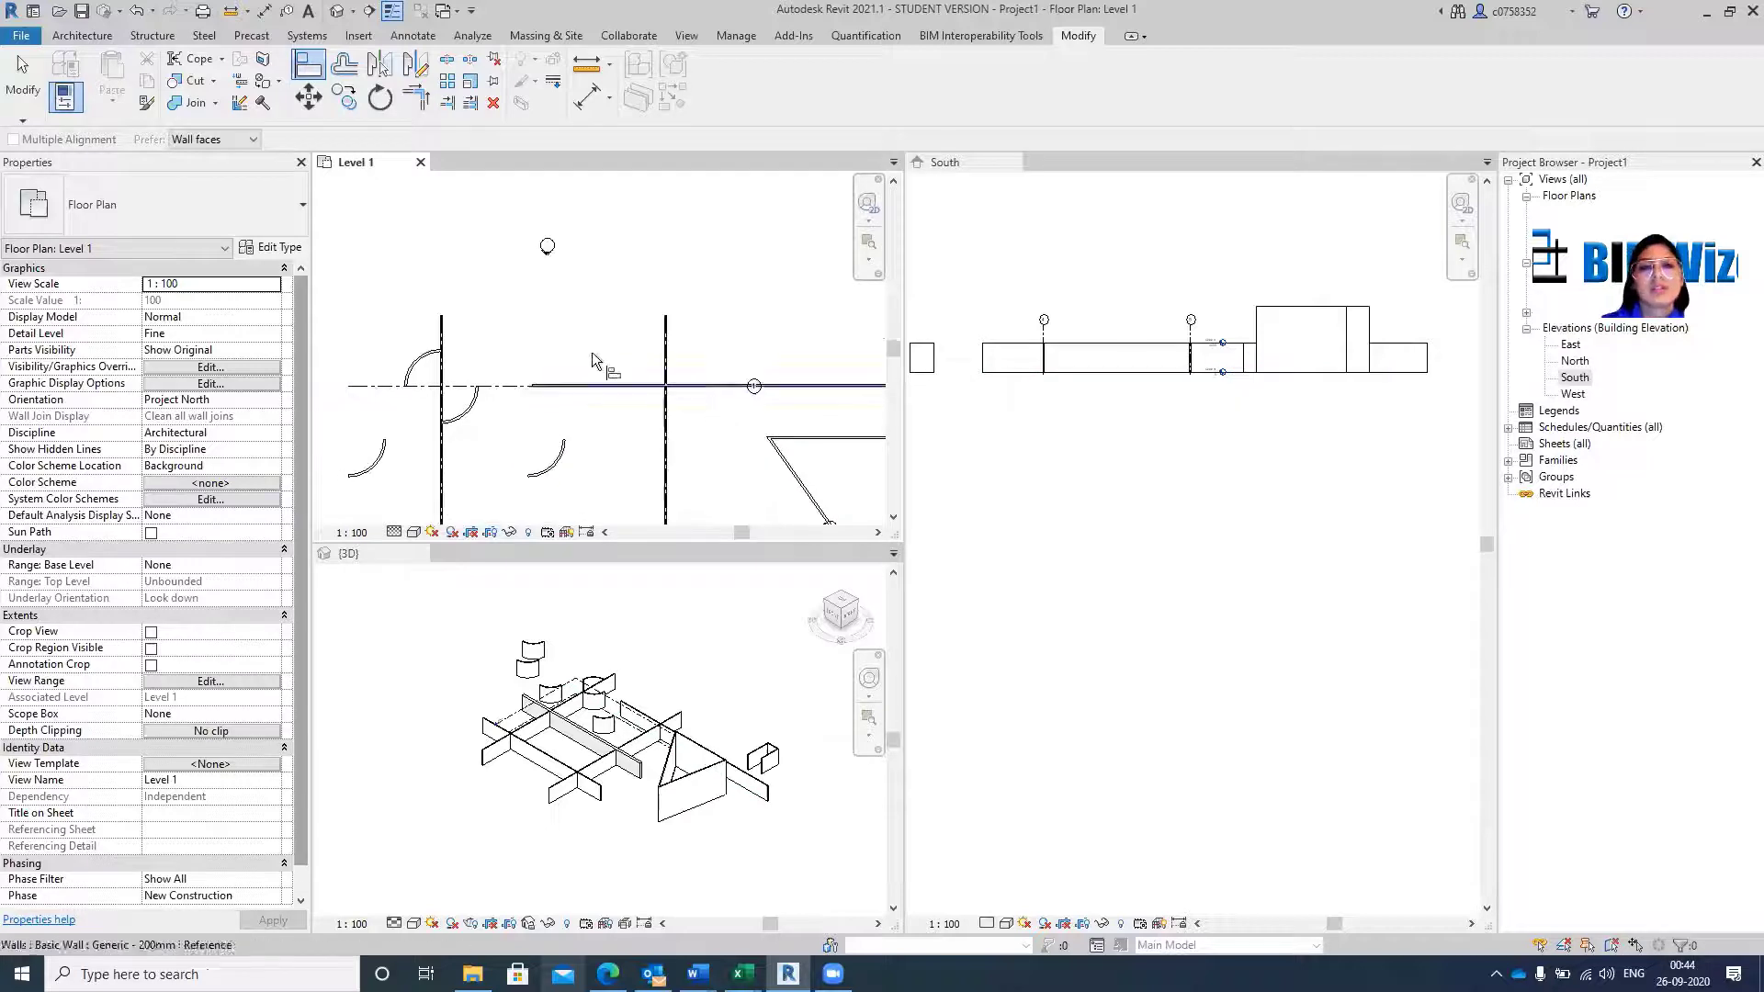
key(Escape)
Stretch the left end of the wall on grid 1 beyond the left vertical wall, to a length of 69000 mm.
click(589, 386)
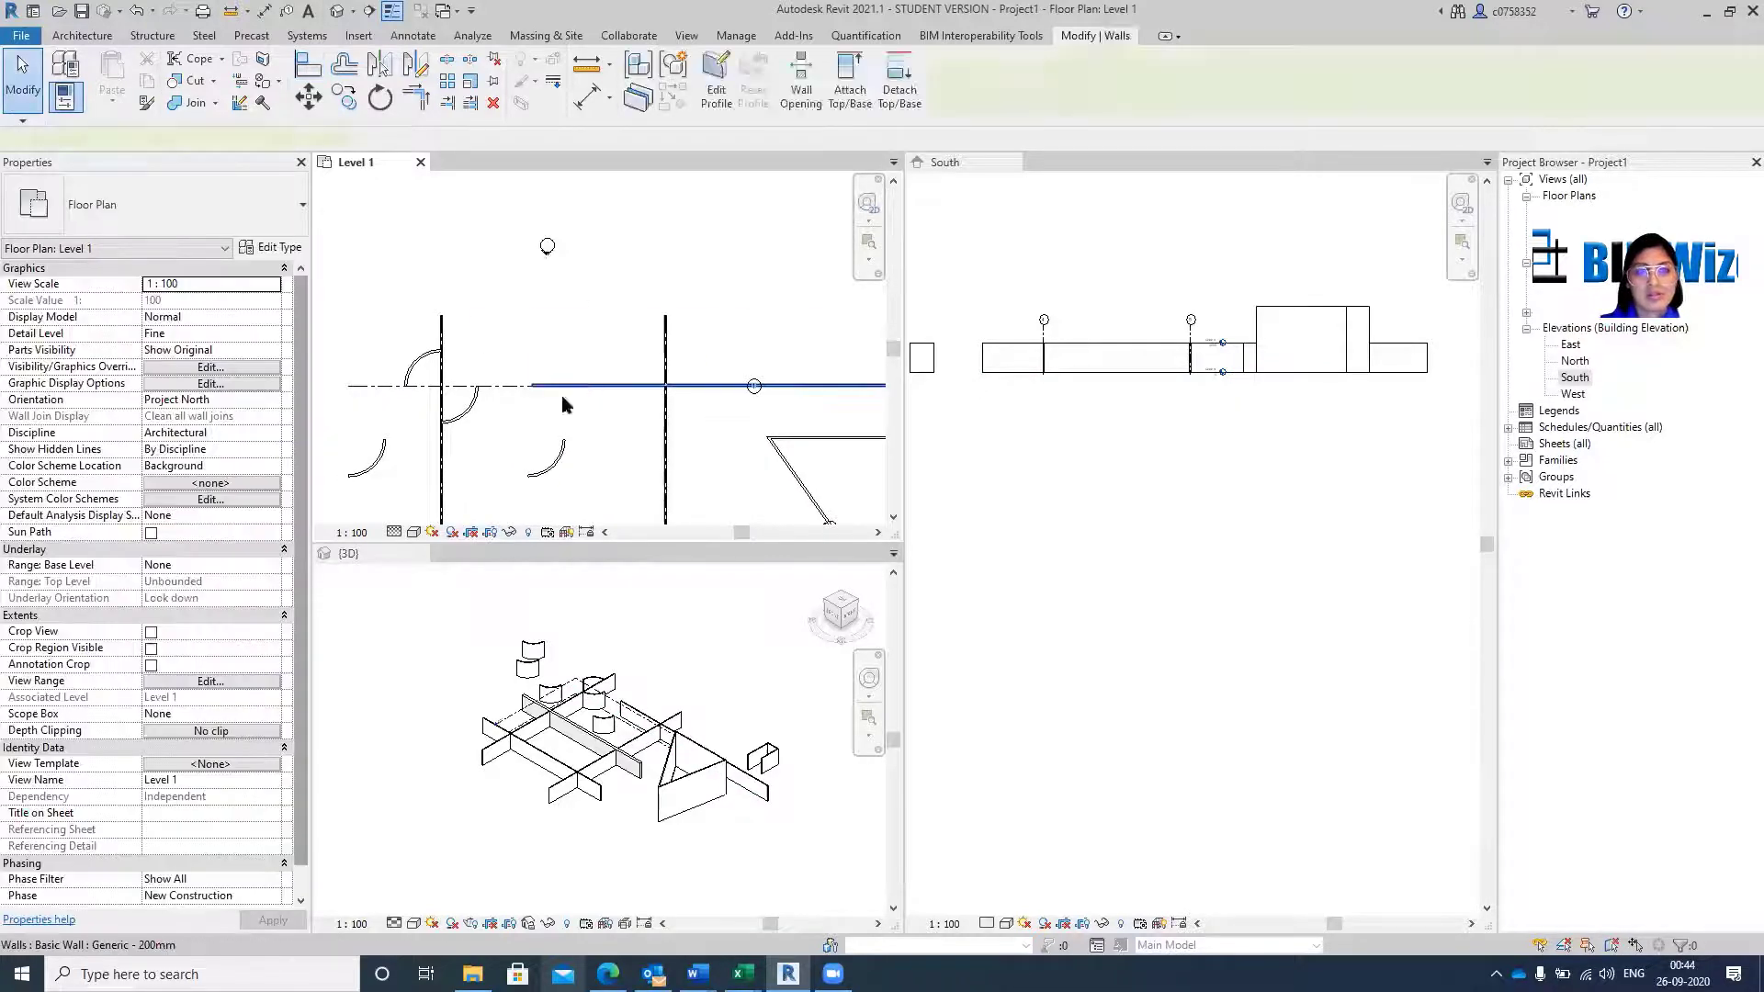
scroll(606, 408, down, 3)
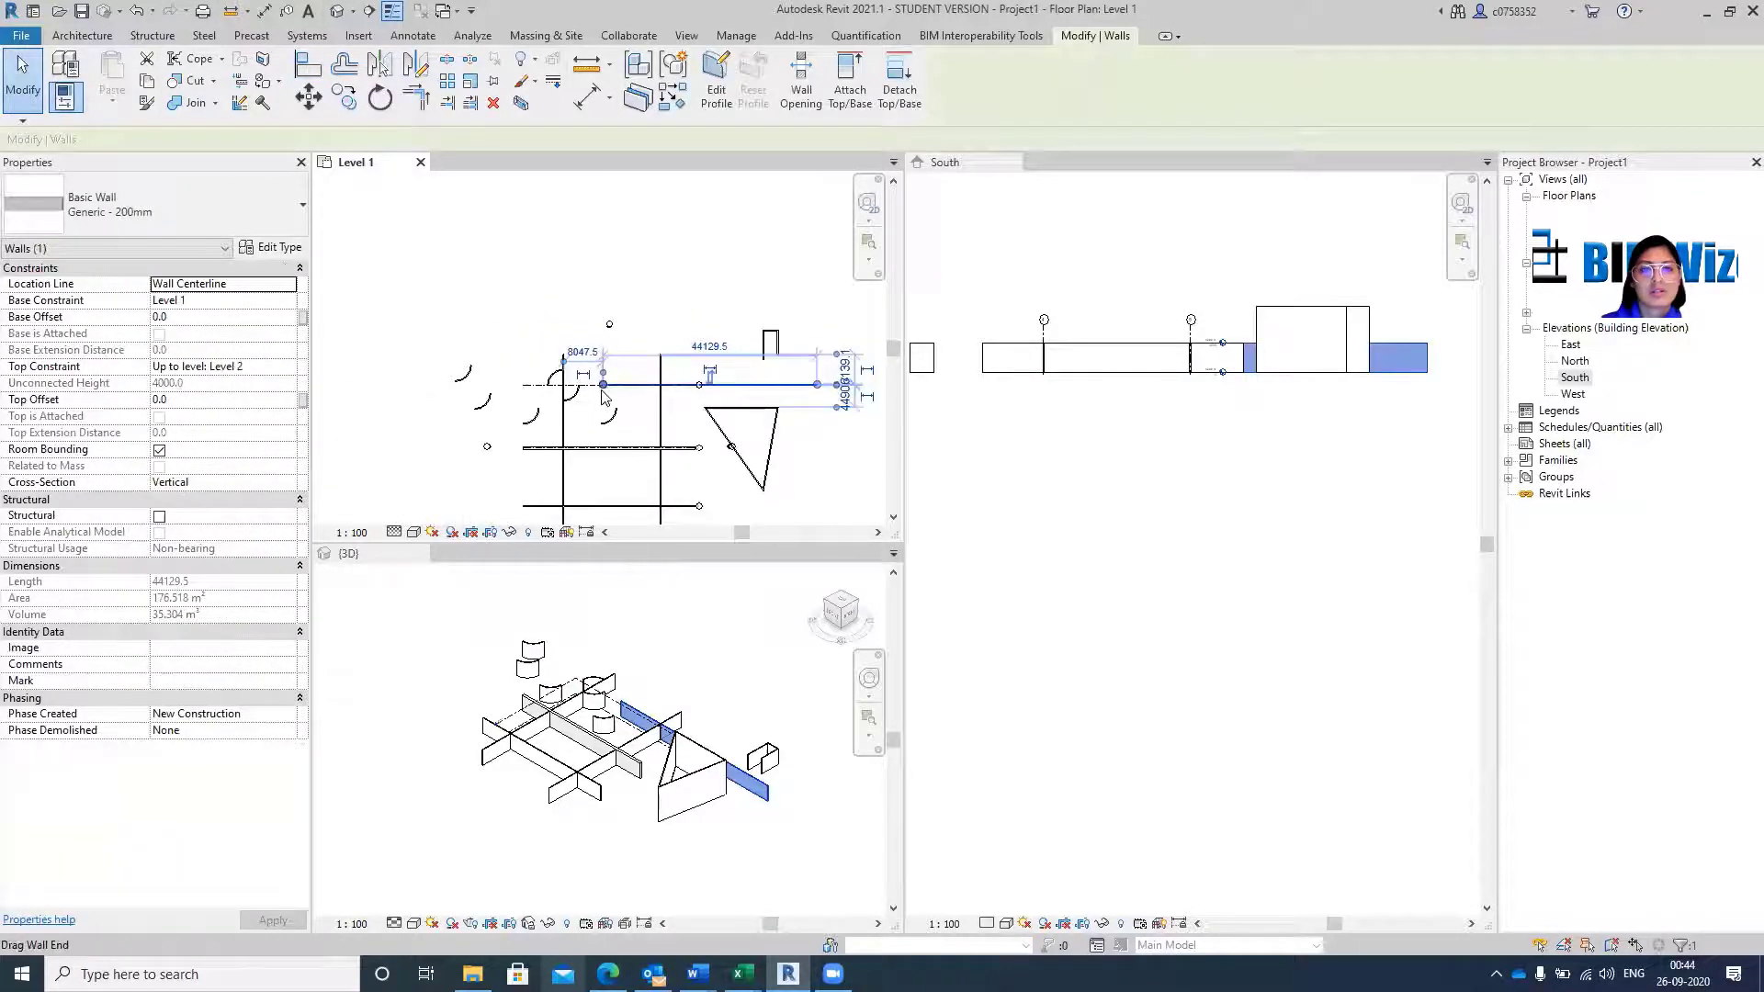
drag(602, 385, 459, 385)
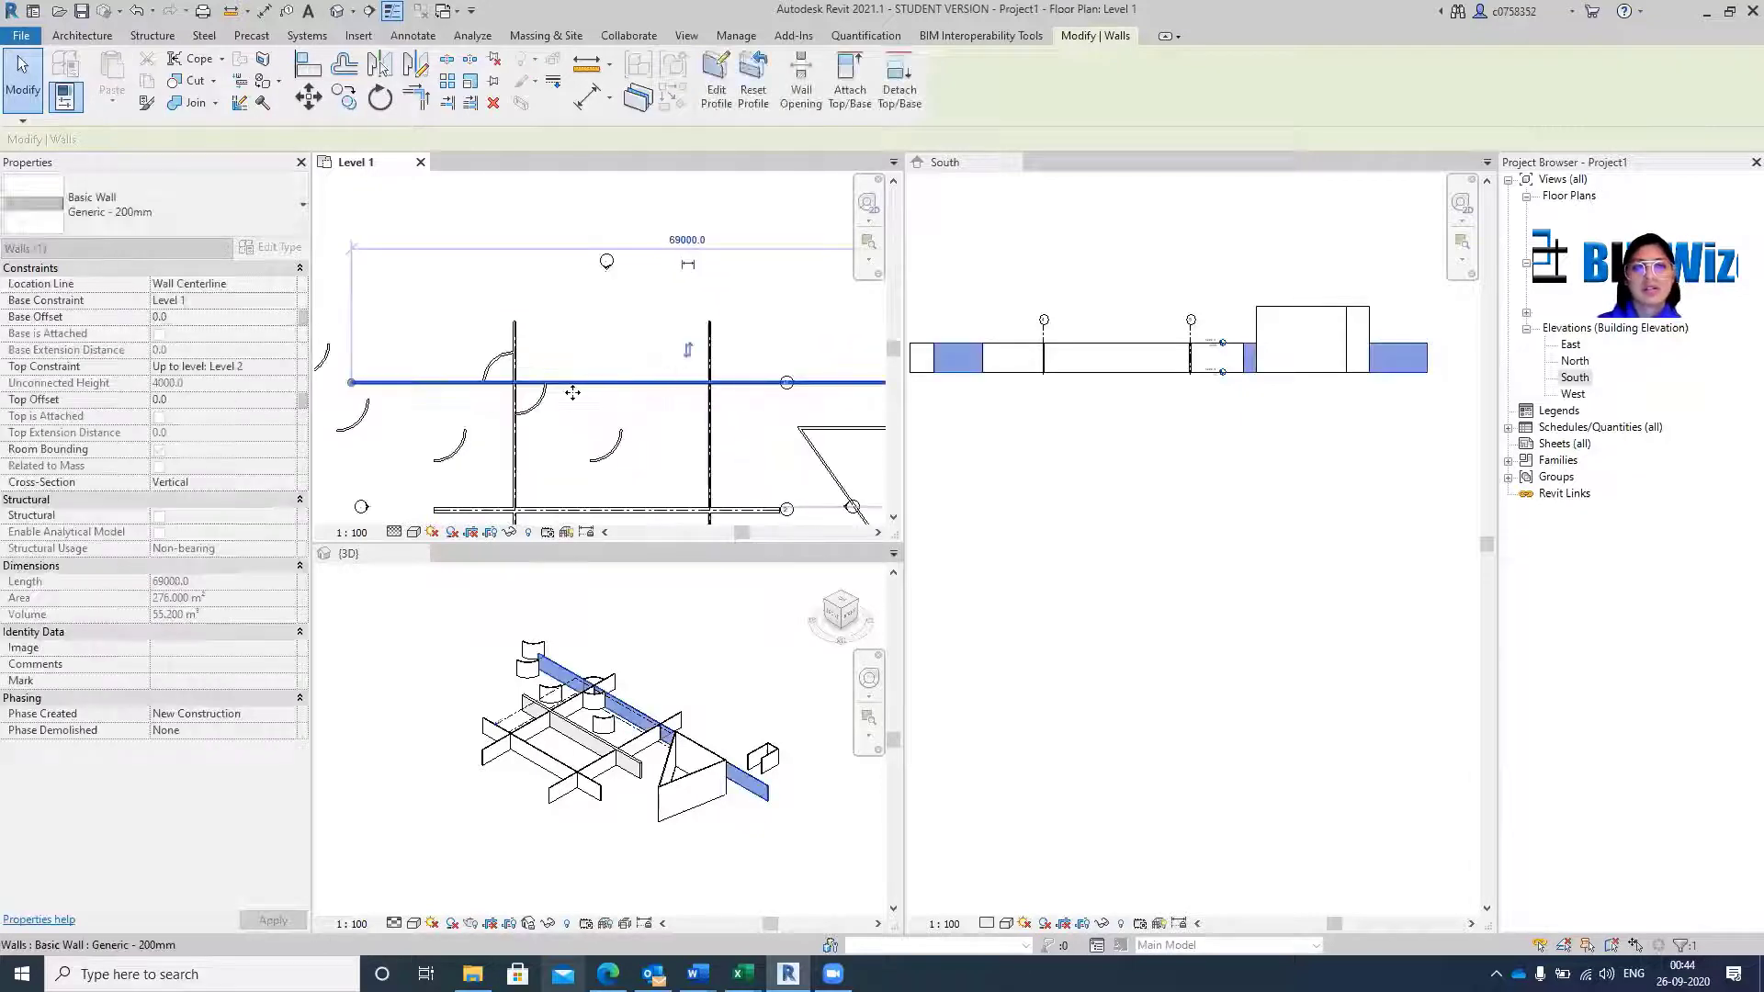
scroll(518, 302, up, 4)
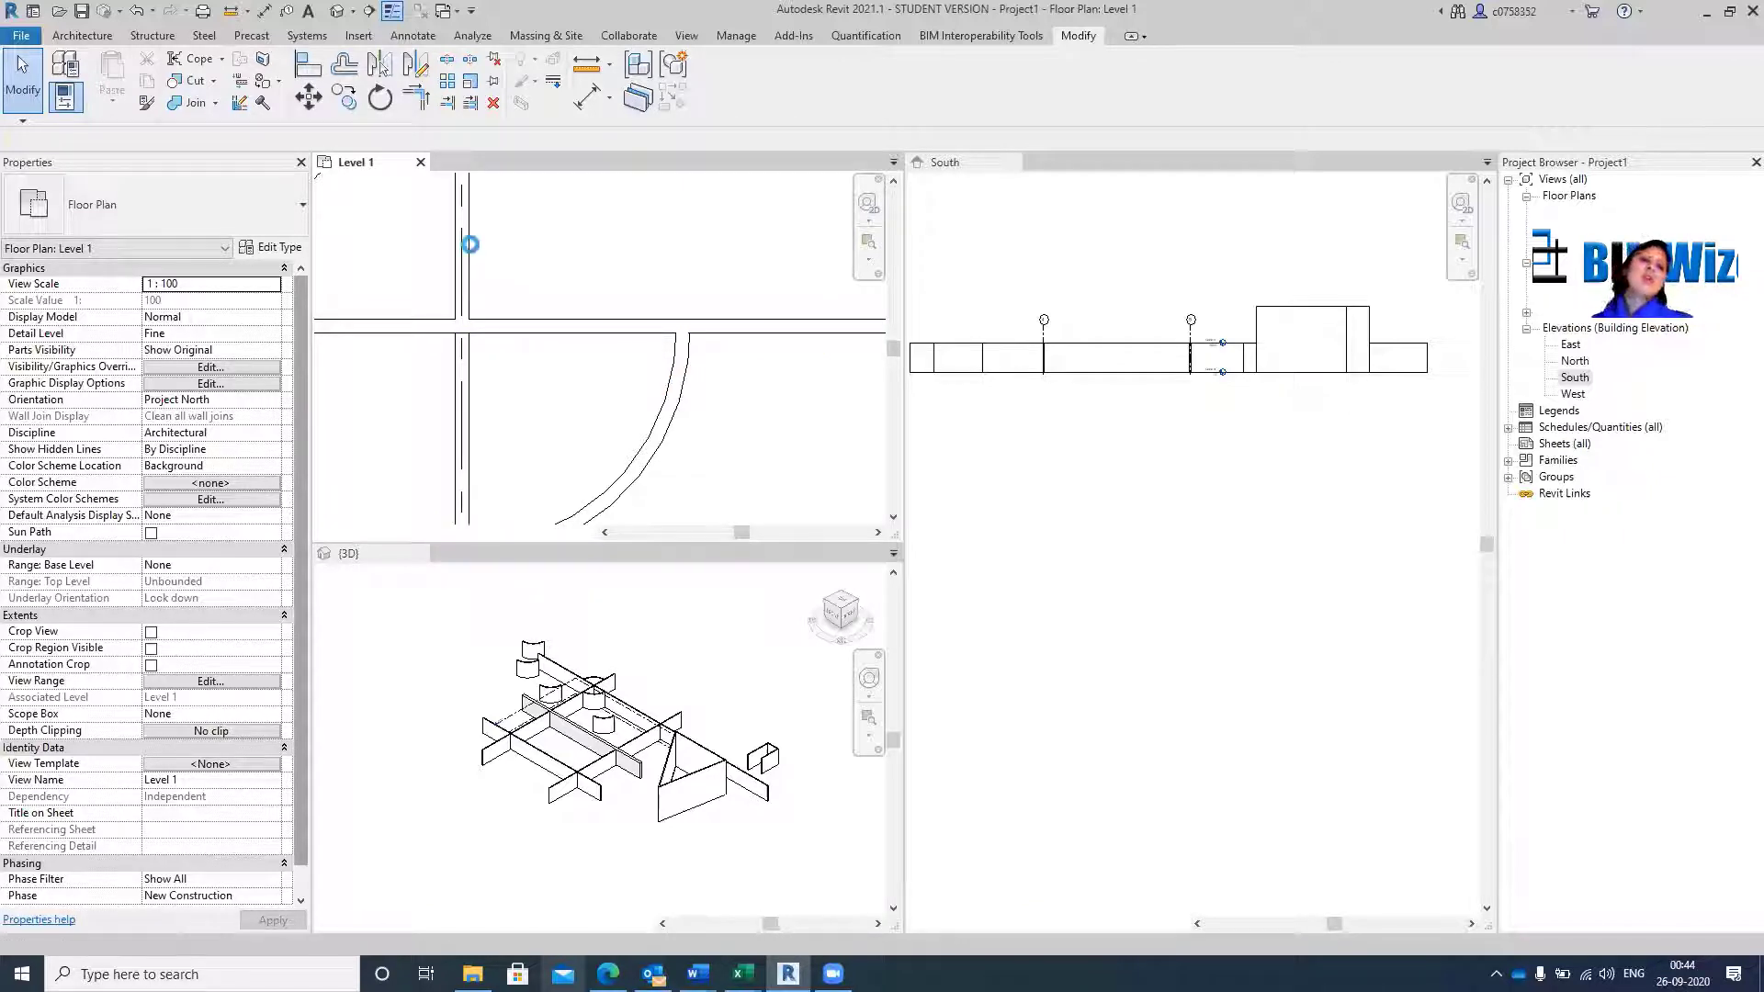
scroll(654, 407, up, 3)
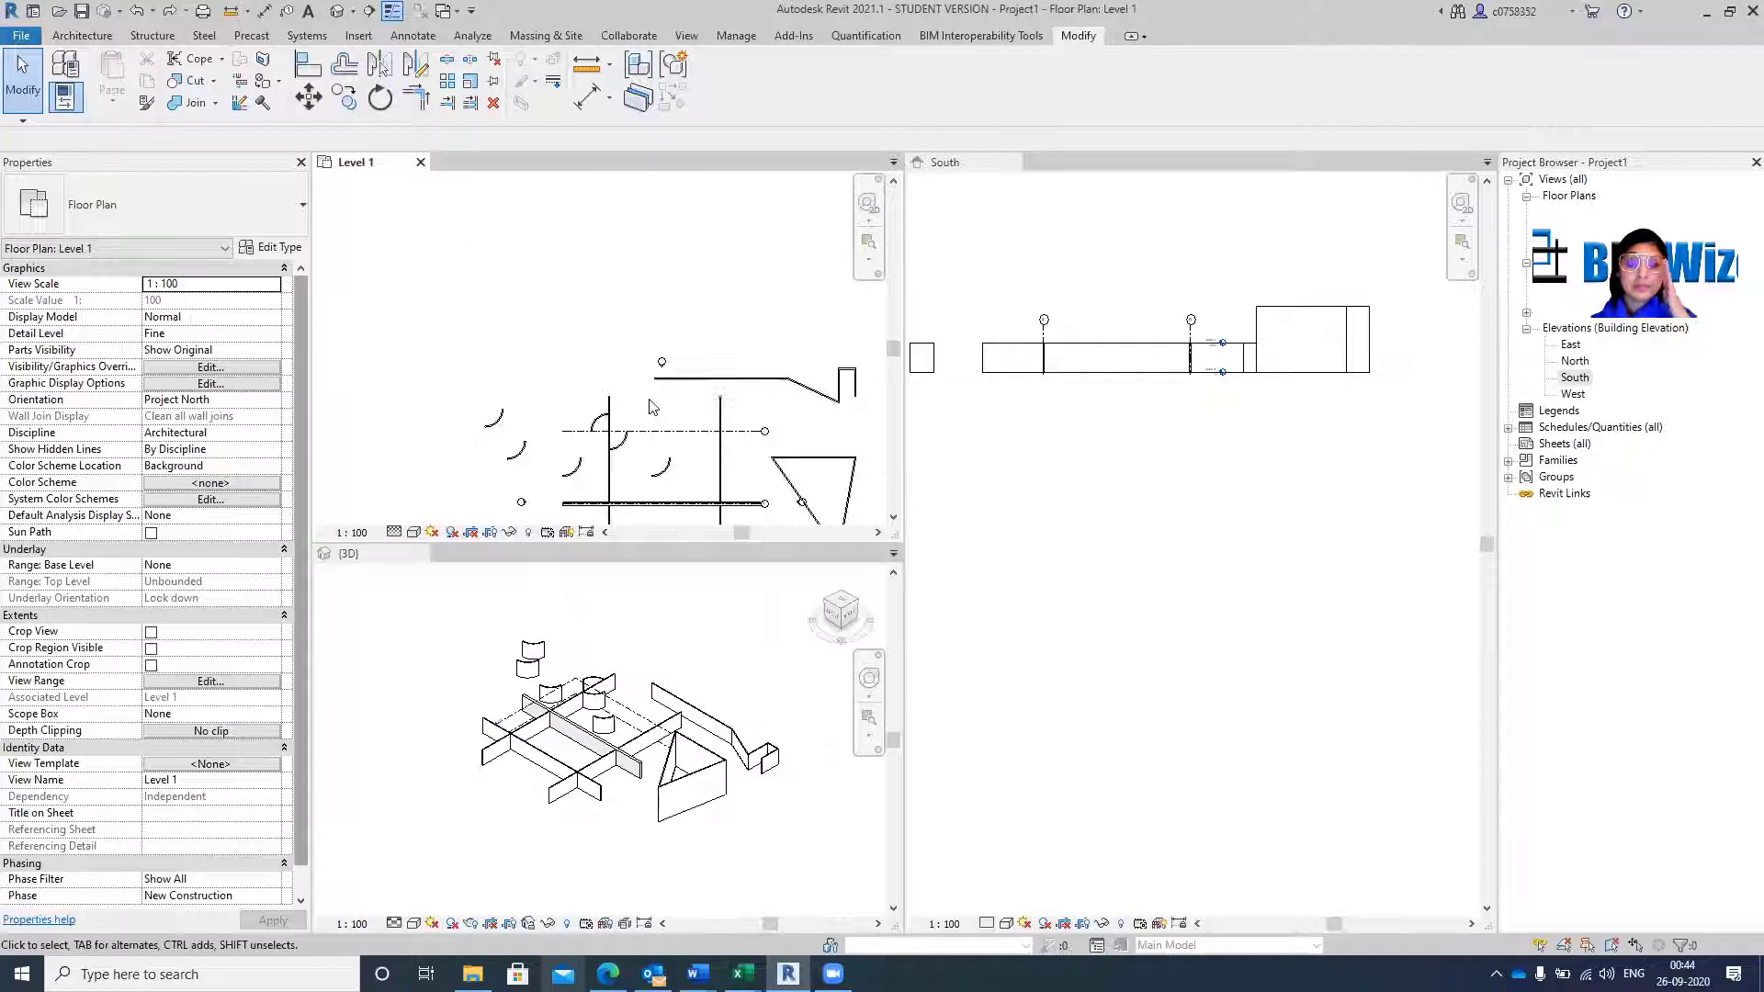
click(744, 366)
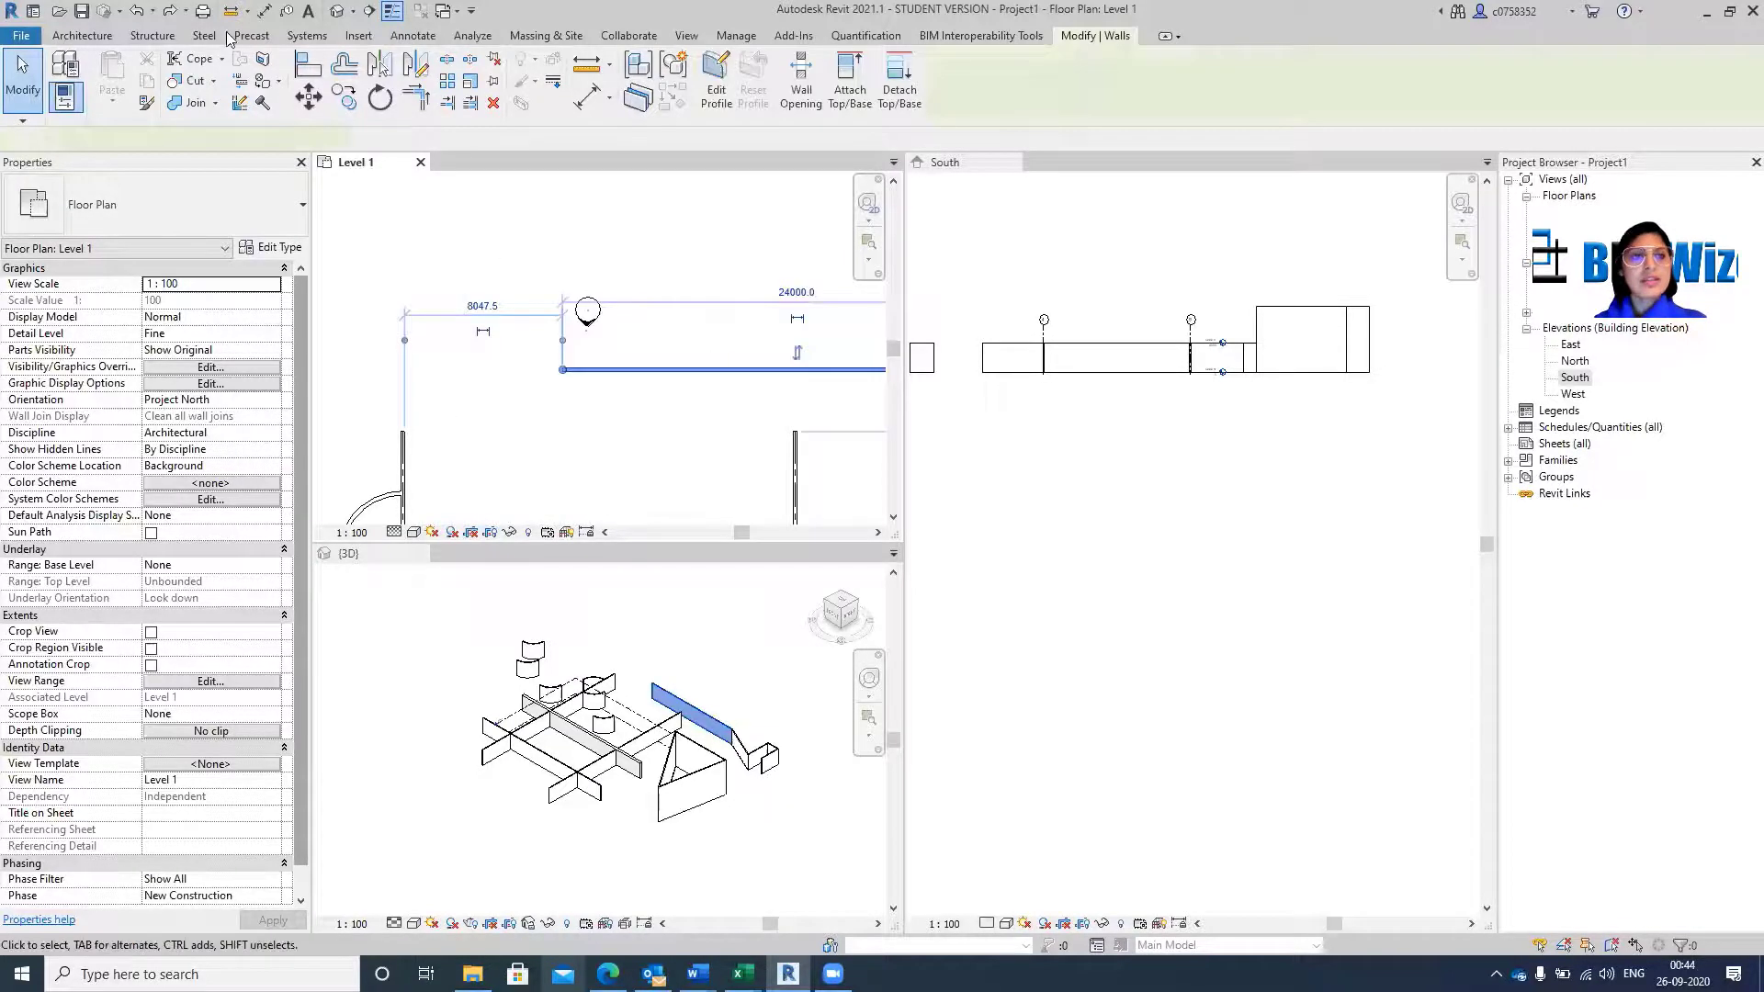
click(344, 66)
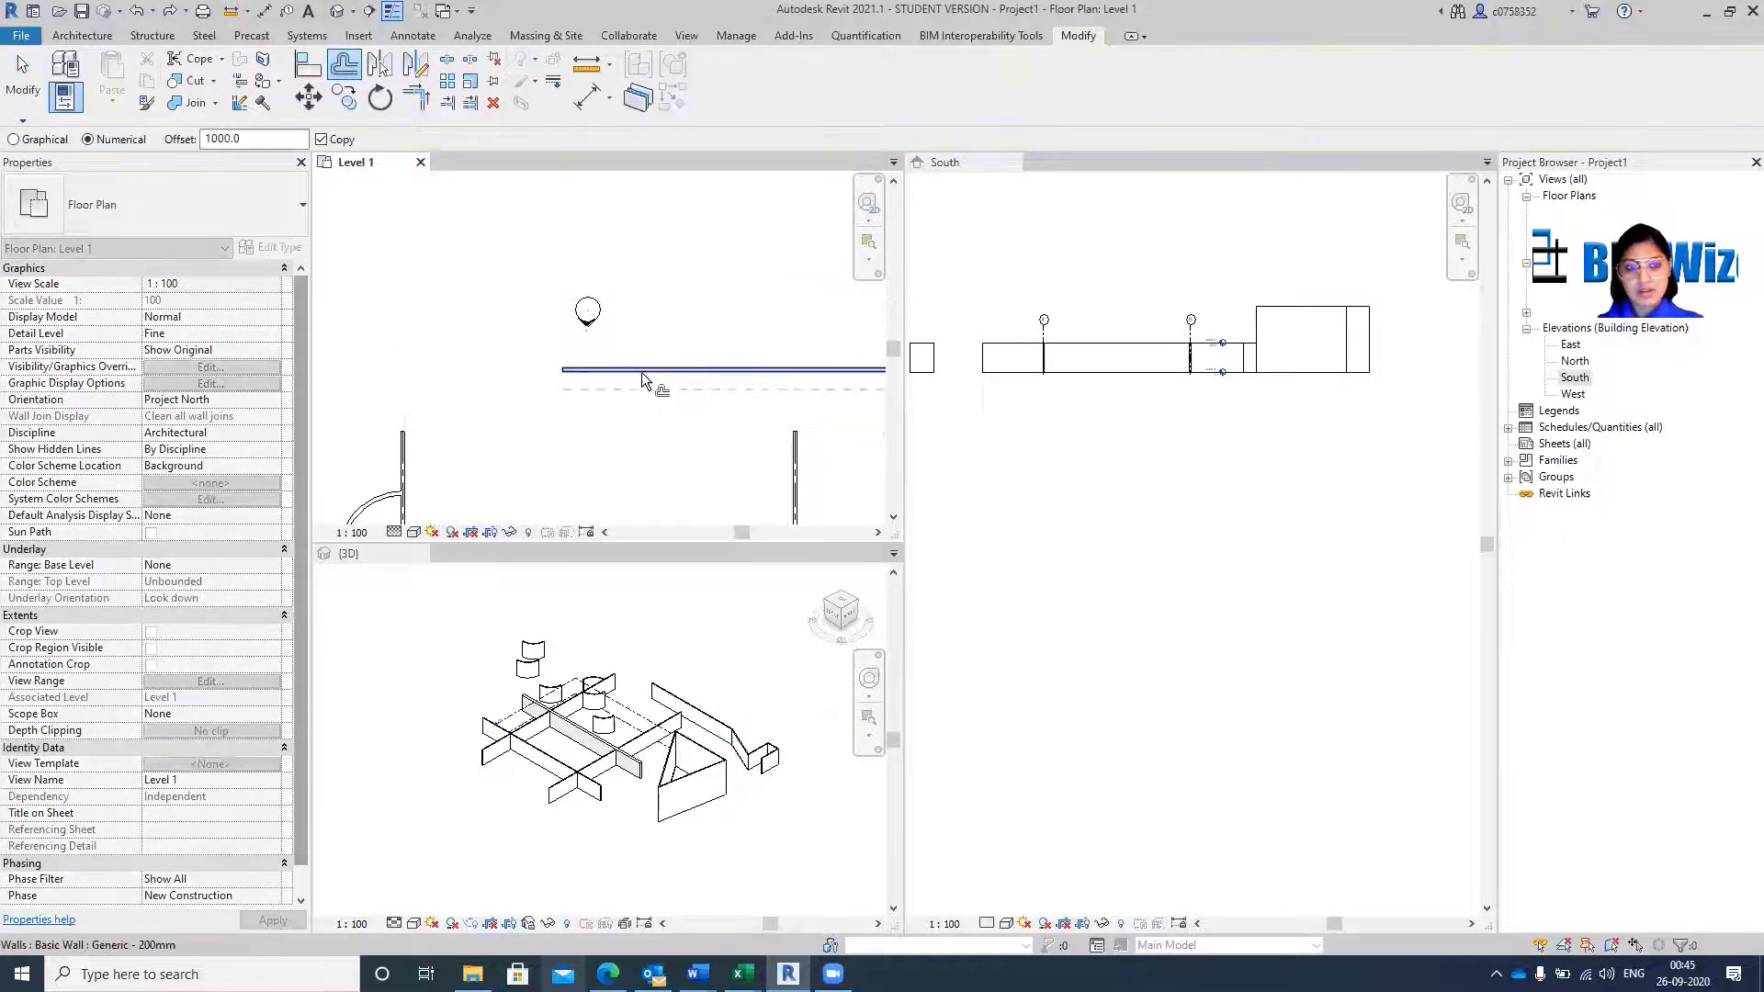
scroll(650, 405, up, 2)
key(Escape)
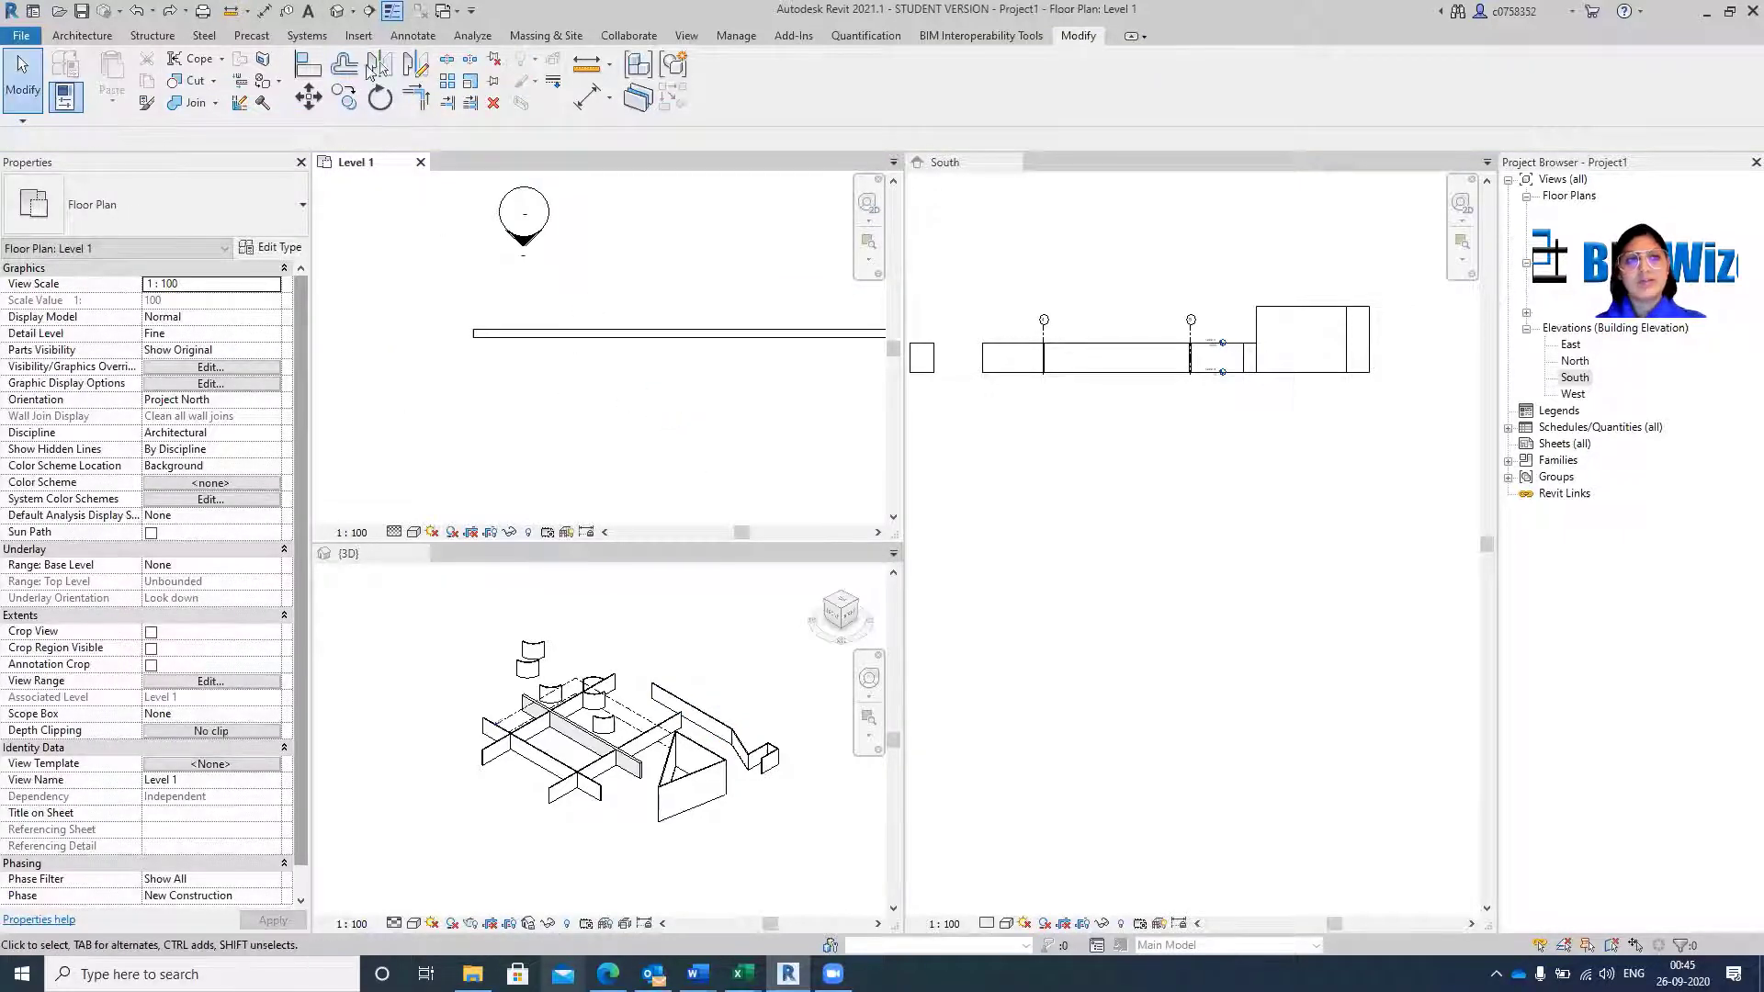
Offset copies of the horizontal wall above grid 1 by 3000 mm, one below and one above it.
click(345, 66)
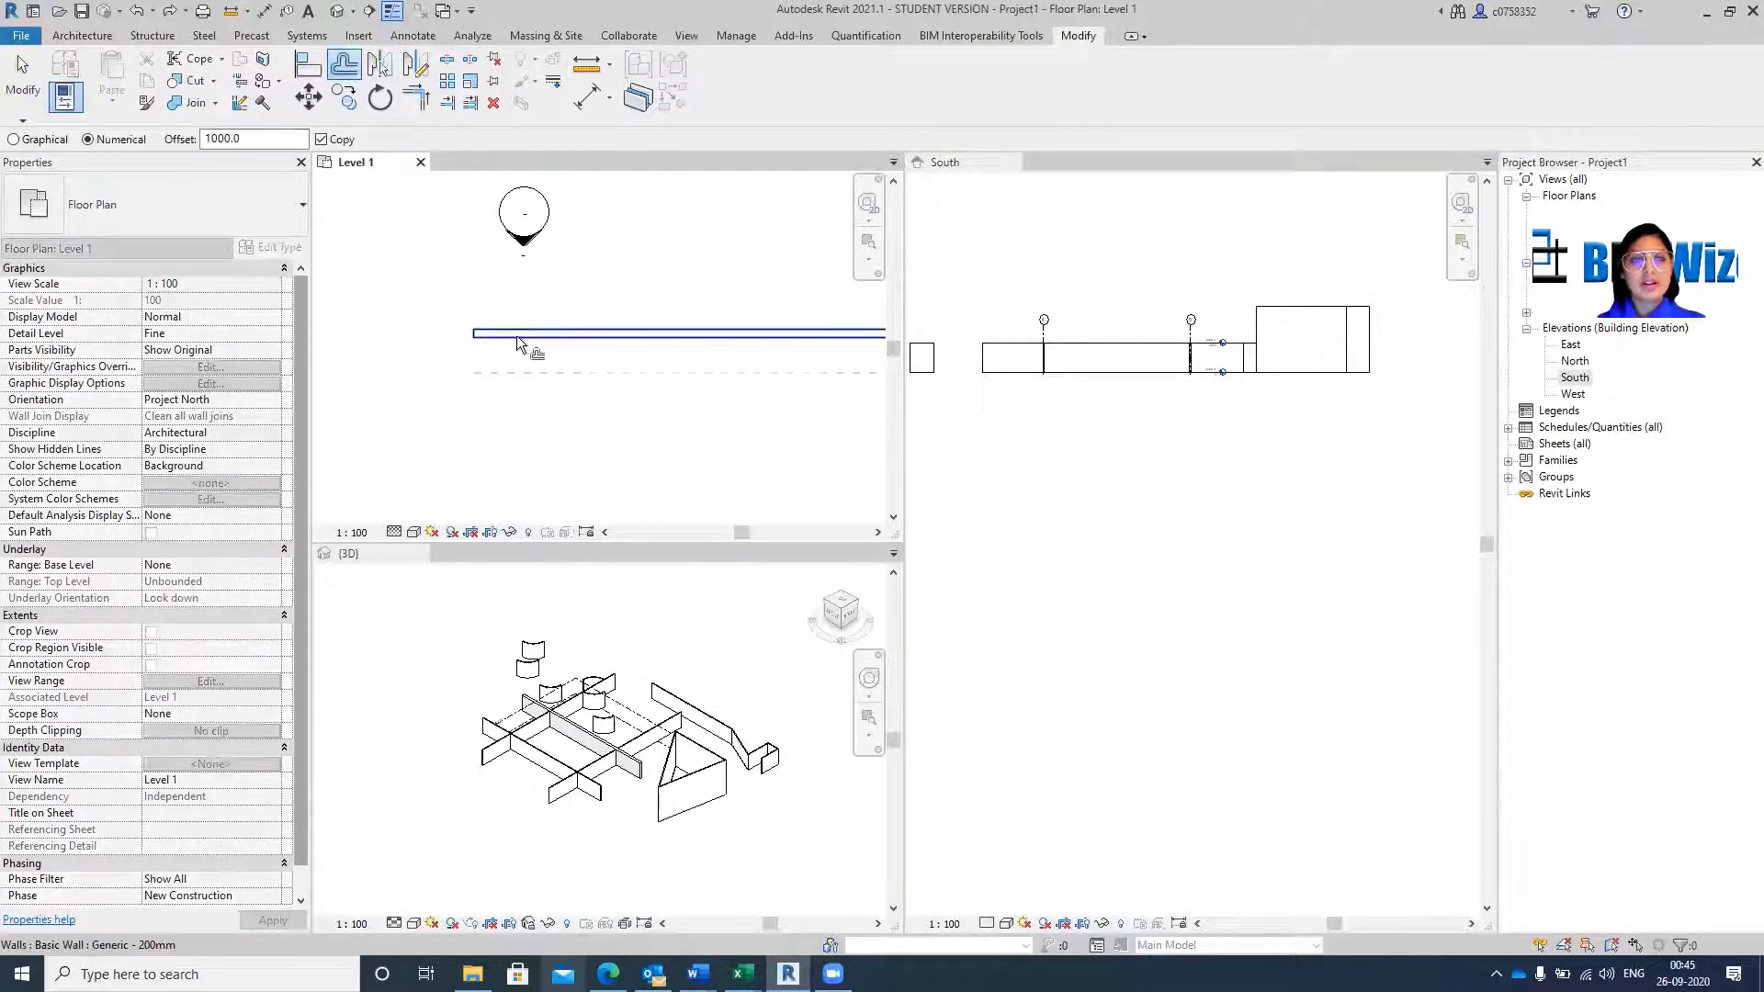
double_click(208, 140)
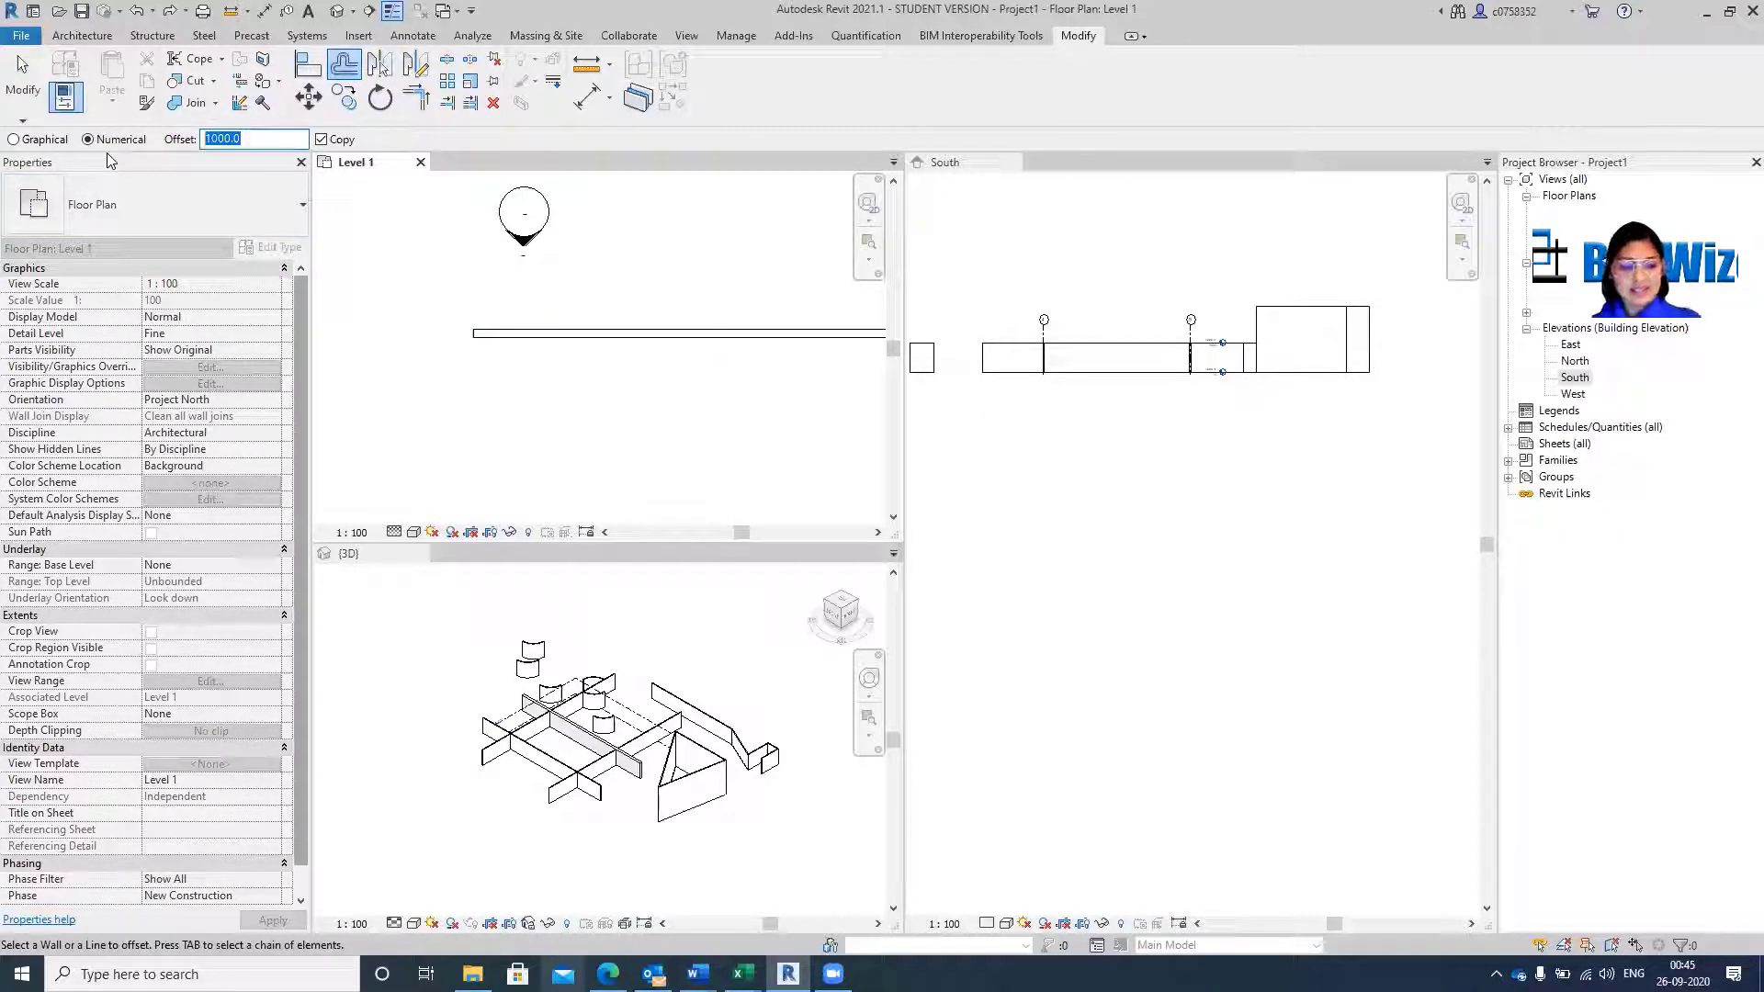
text(3000)
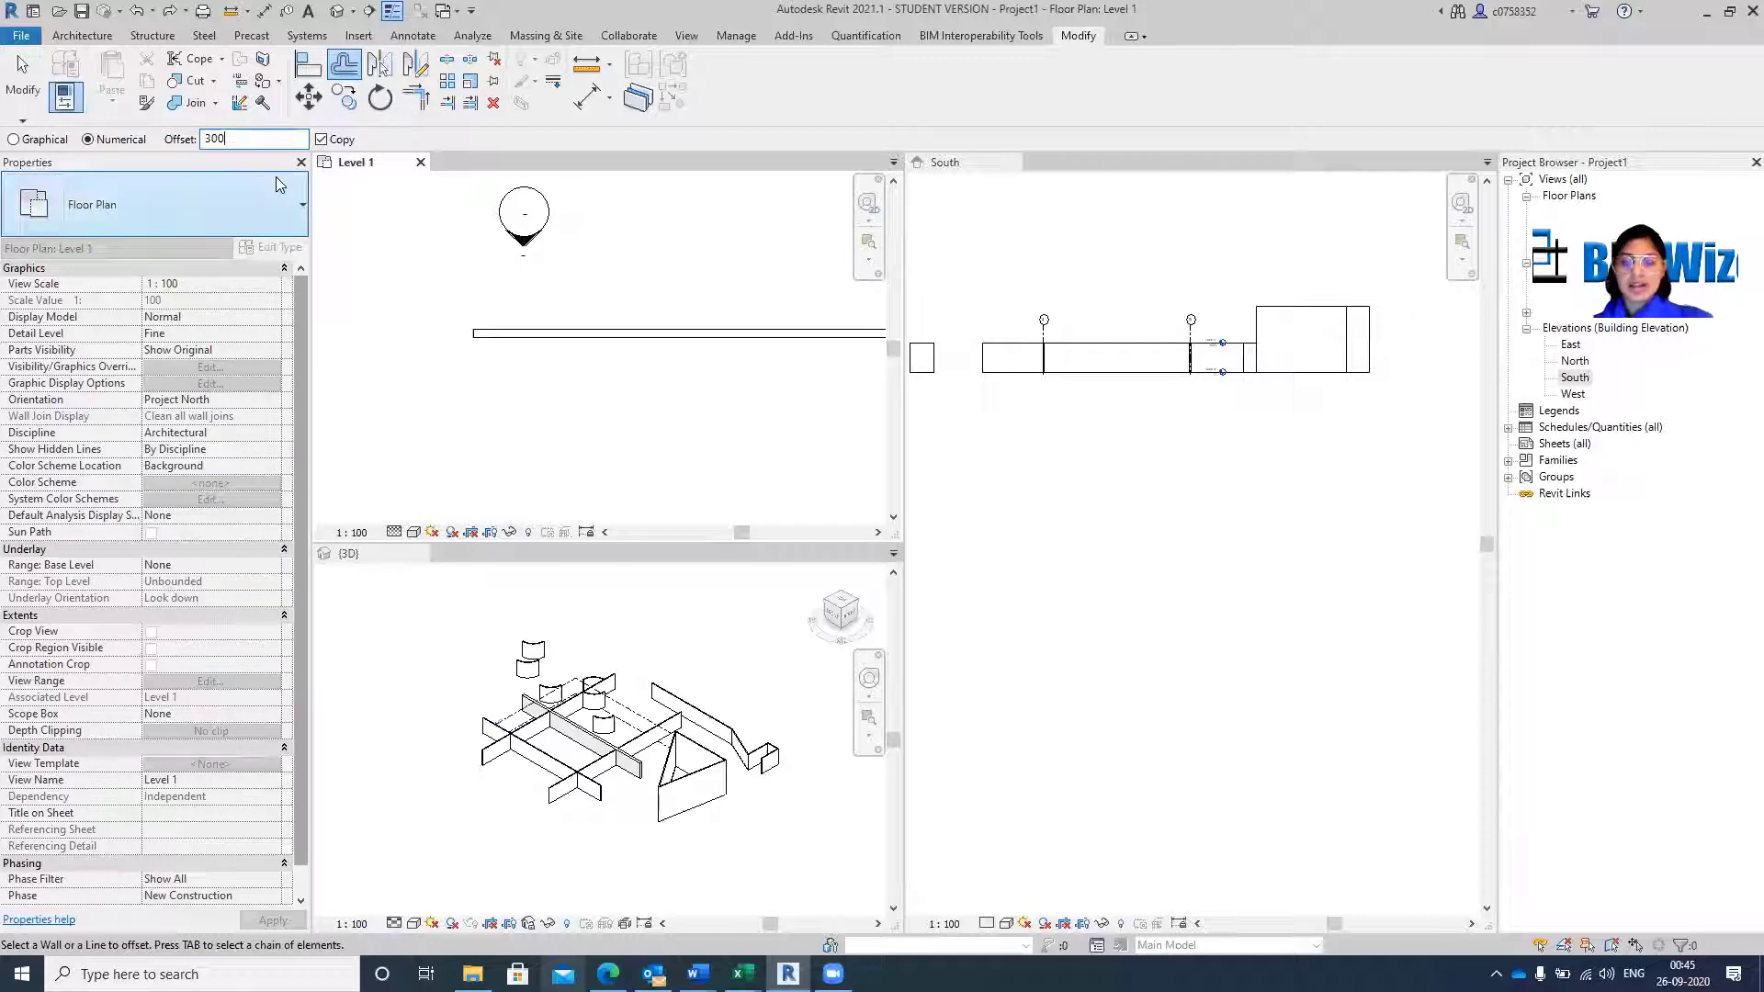
scroll(511, 353, down, 2)
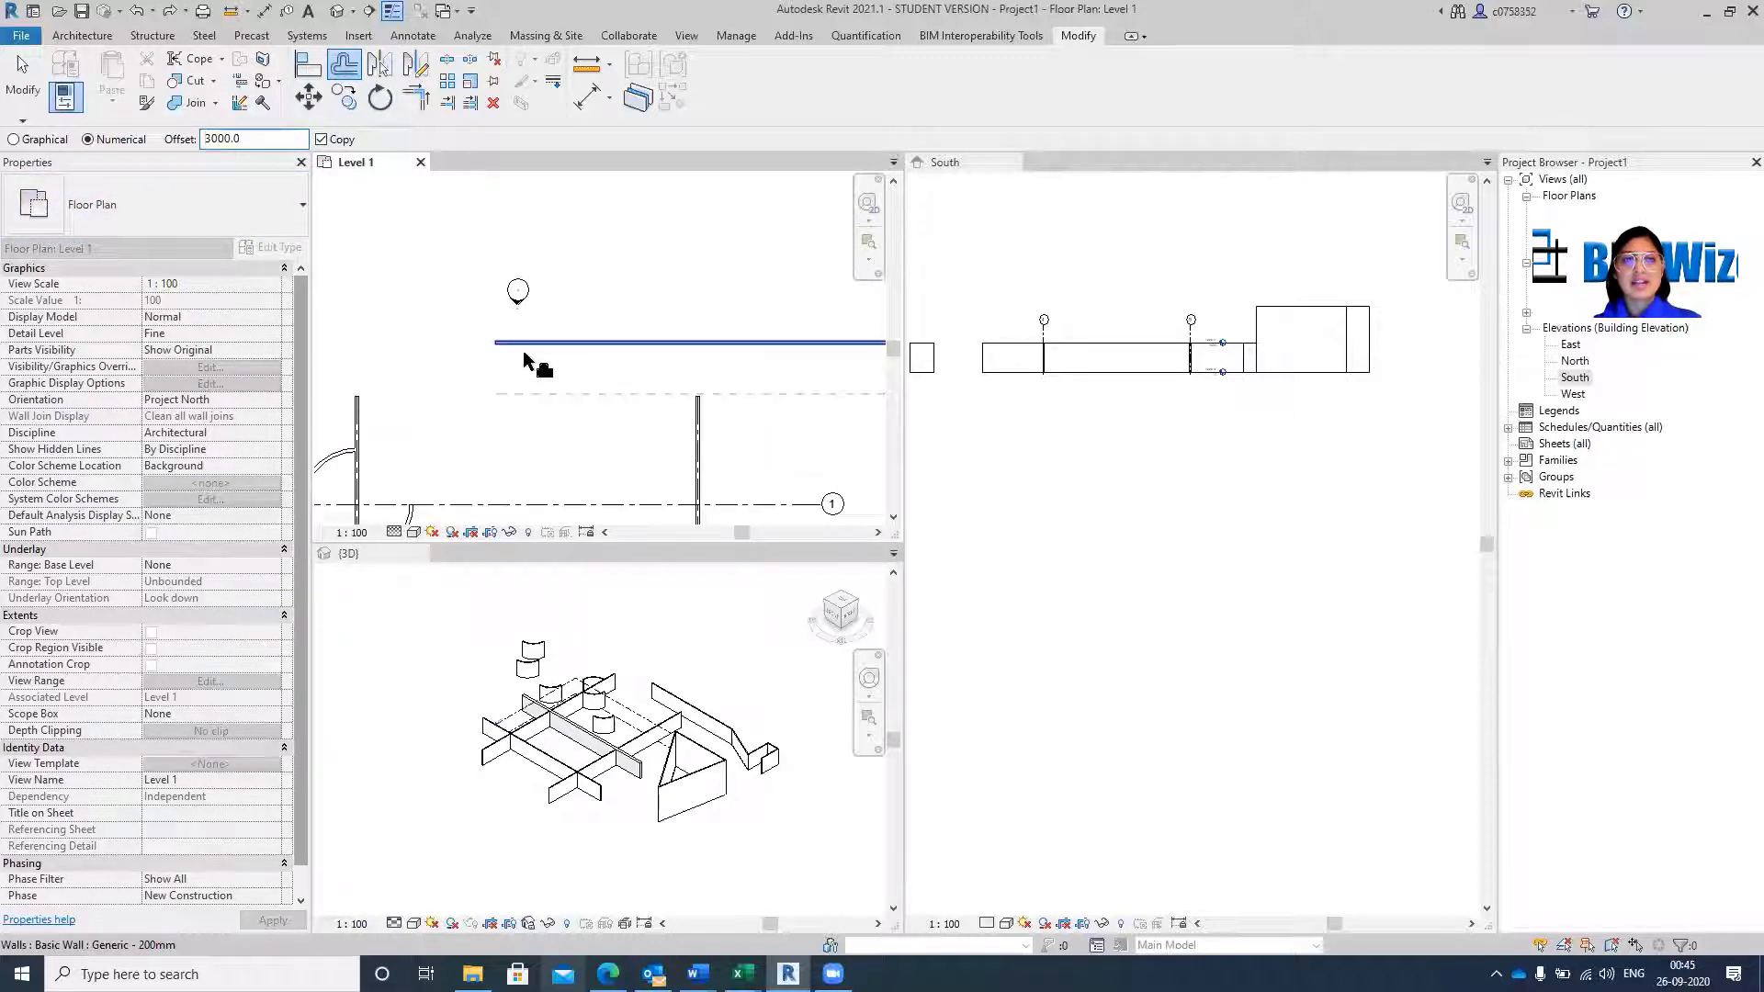
click(525, 357)
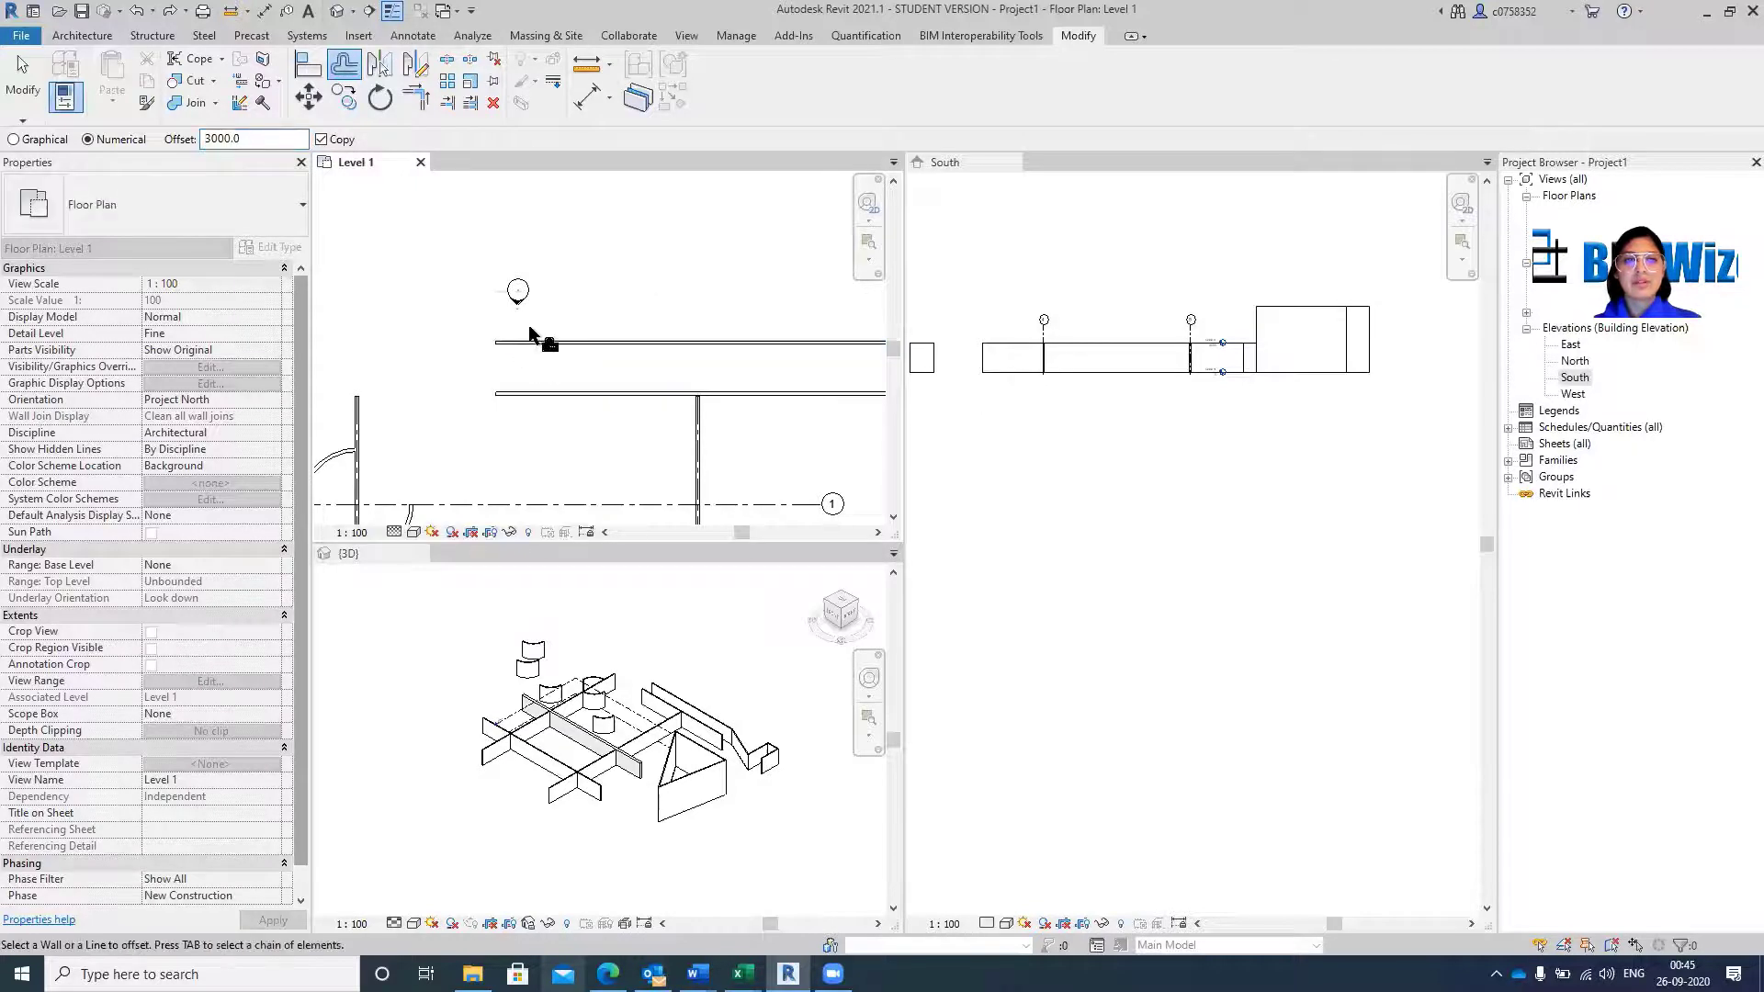
click(528, 333)
key(Escape)
key(Escape)
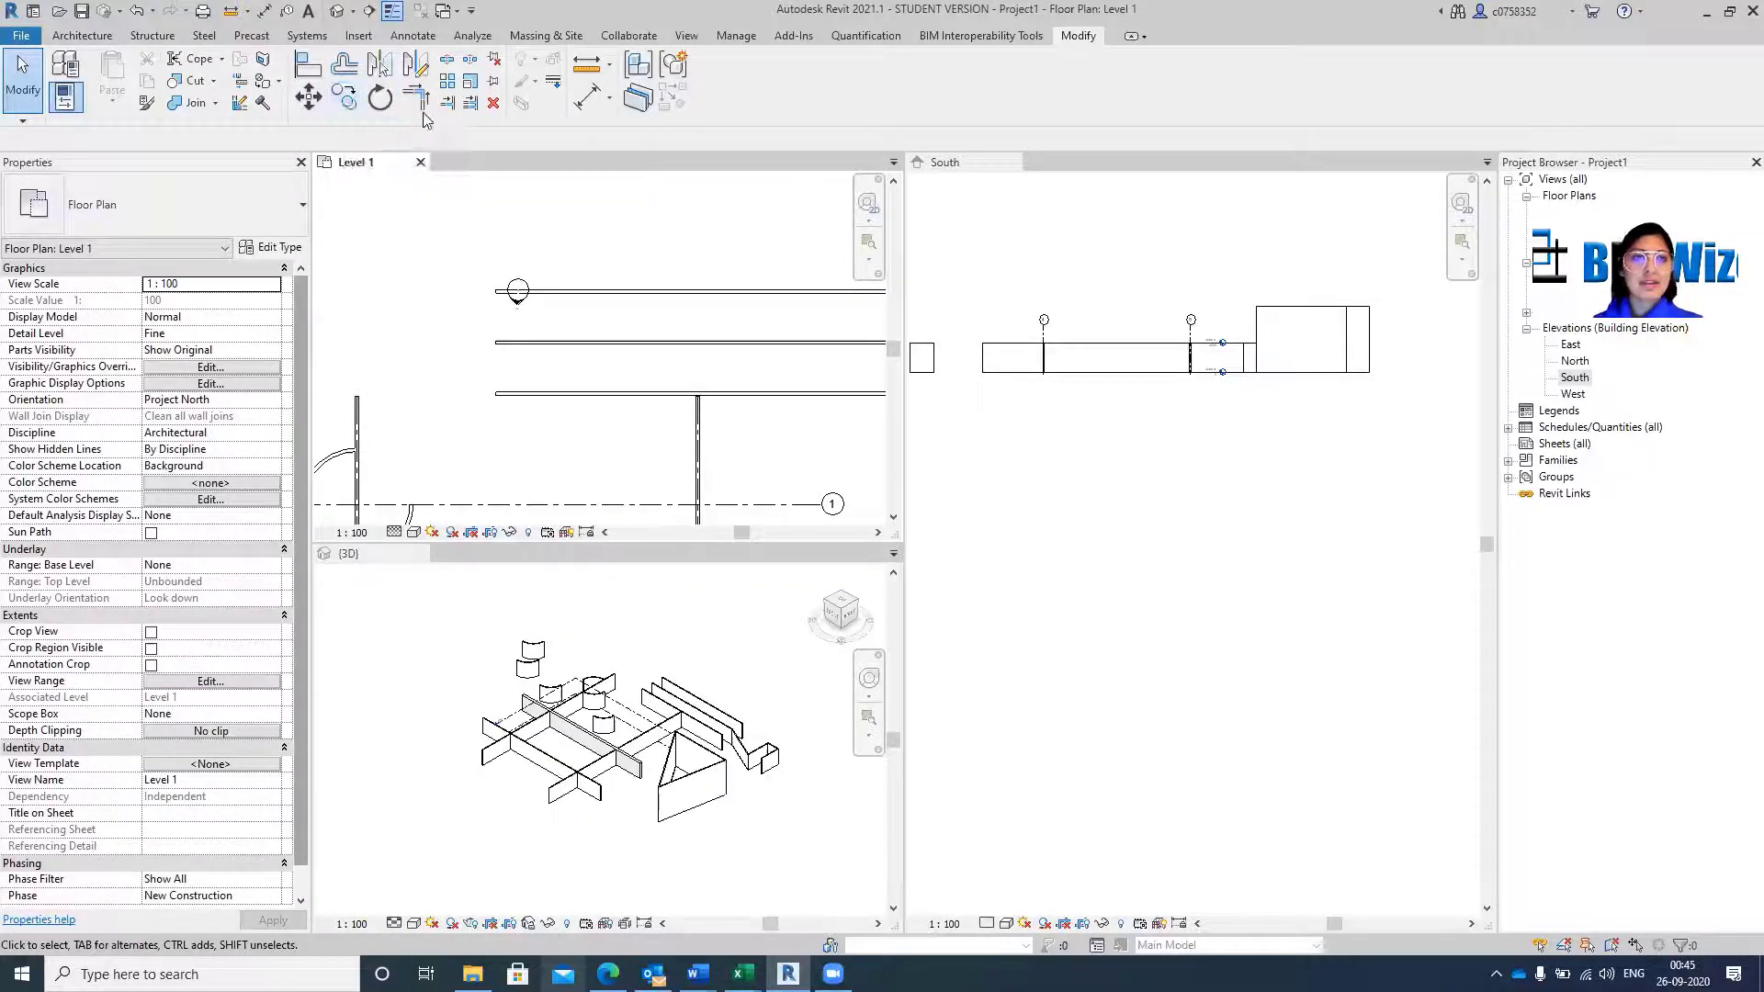
Trim the right vertical wall and the lower offset wall to a corner, keeping the horizontal part to the right.
scroll(629, 345, up, 3)
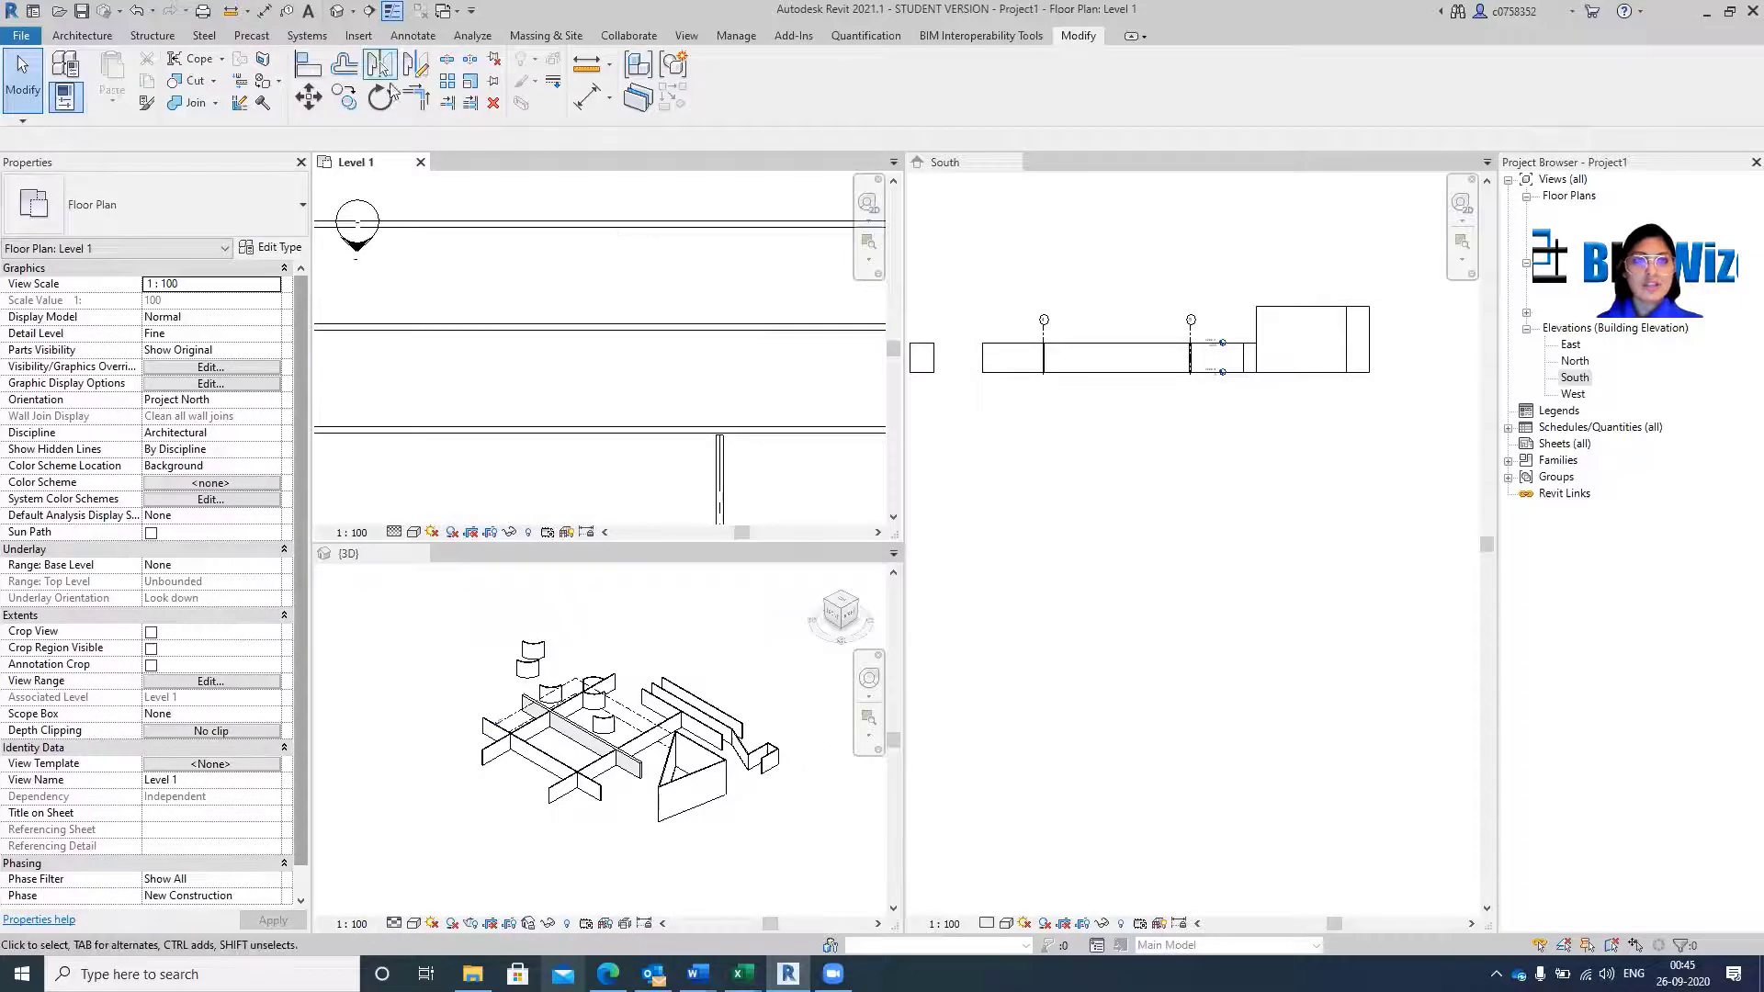
click(425, 103)
scroll(535, 195, down, 3)
scroll(685, 379, up, 3)
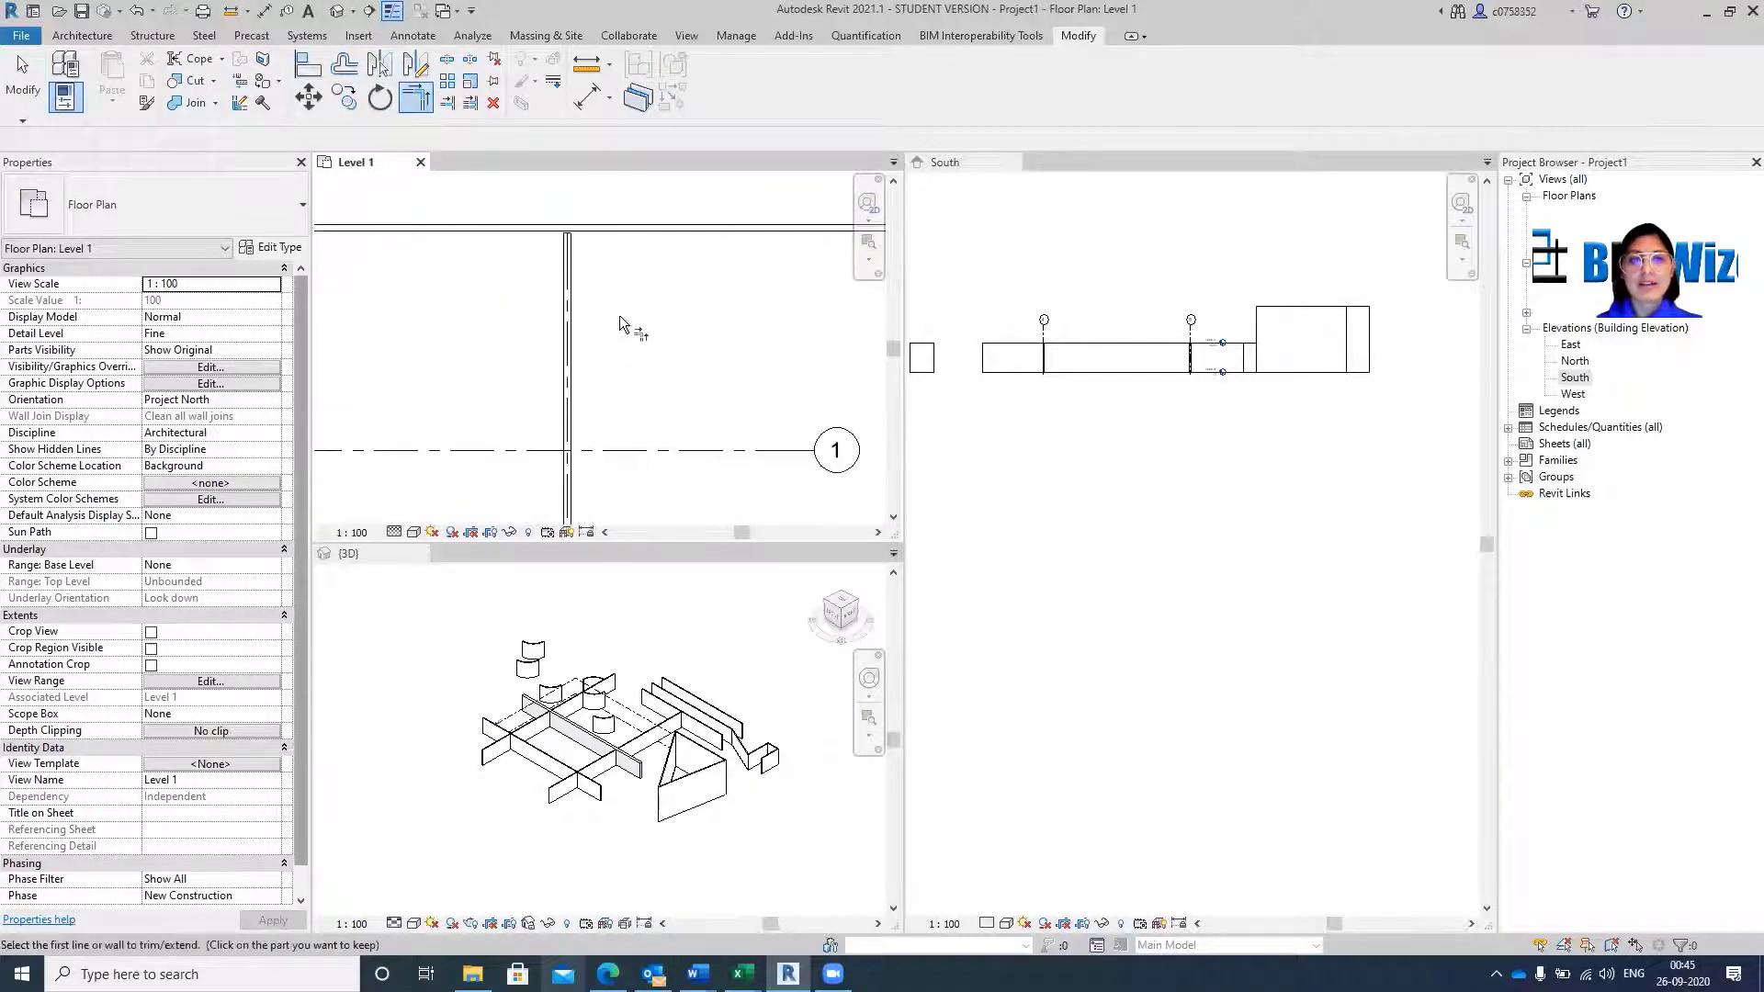
click(570, 269)
click(619, 231)
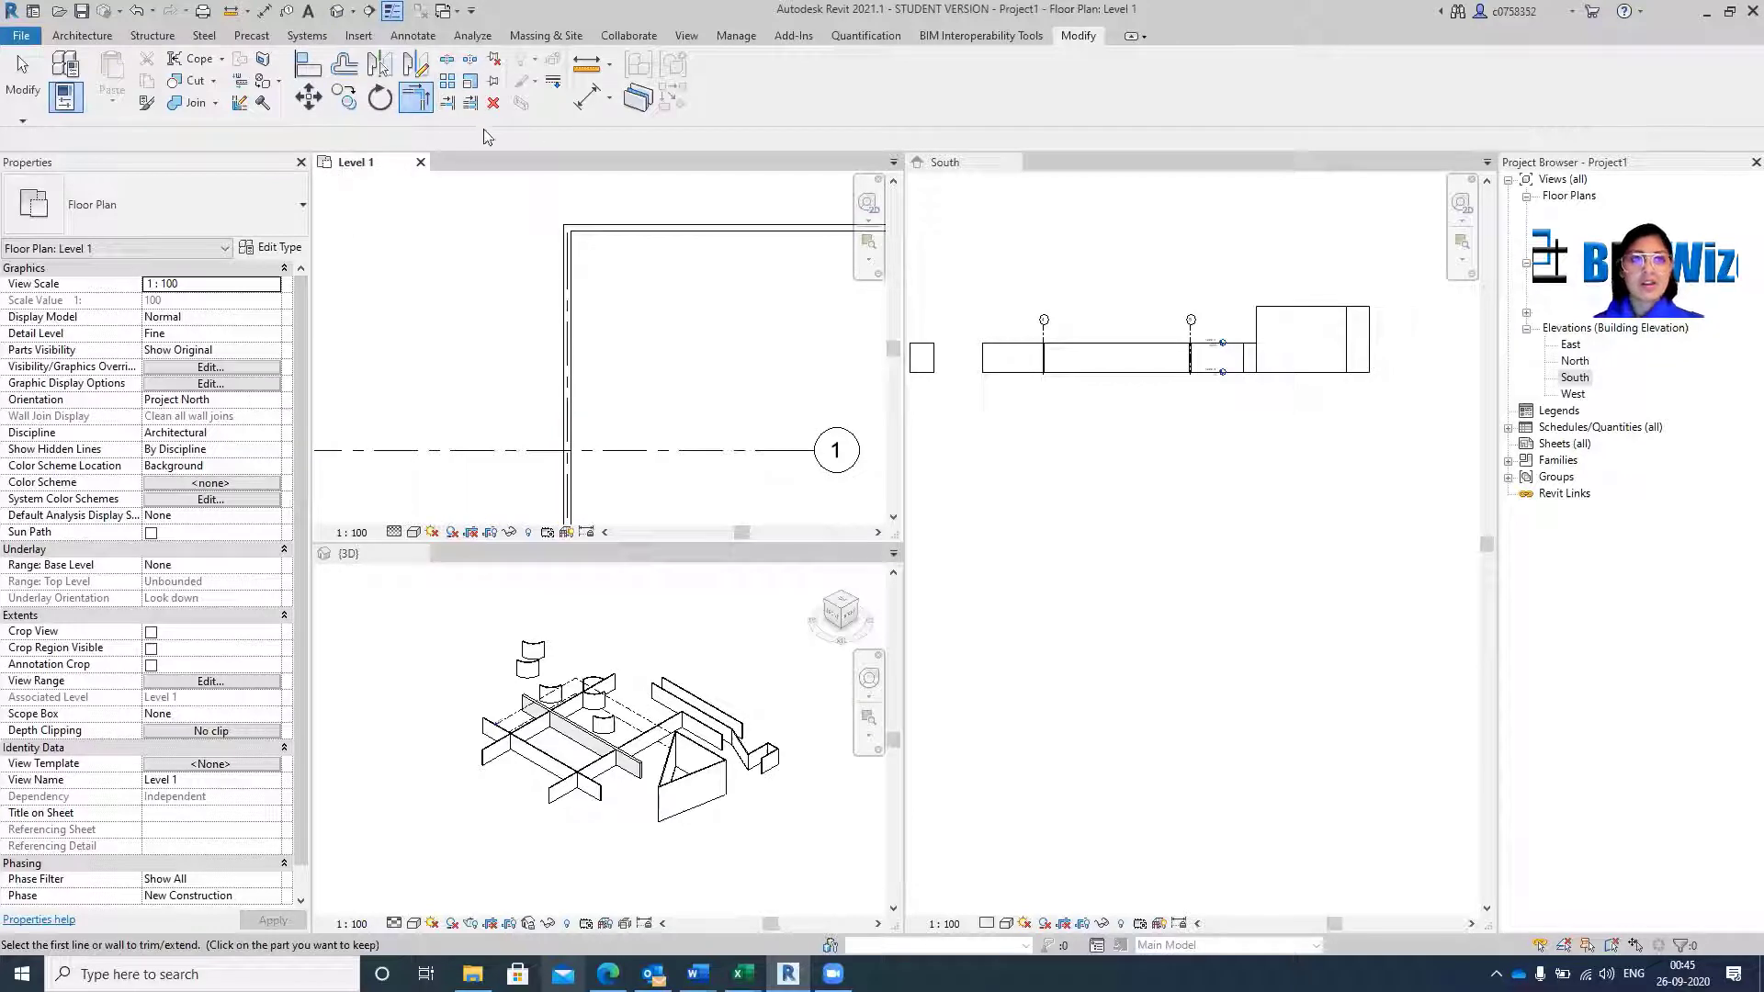
key(Escape)
key(Escape)
Stretch the middle horizontal wall's left end past the left vertical wall, to a length of about 40410 mm.
scroll(531, 243, down, 7)
scroll(537, 261, up, 3)
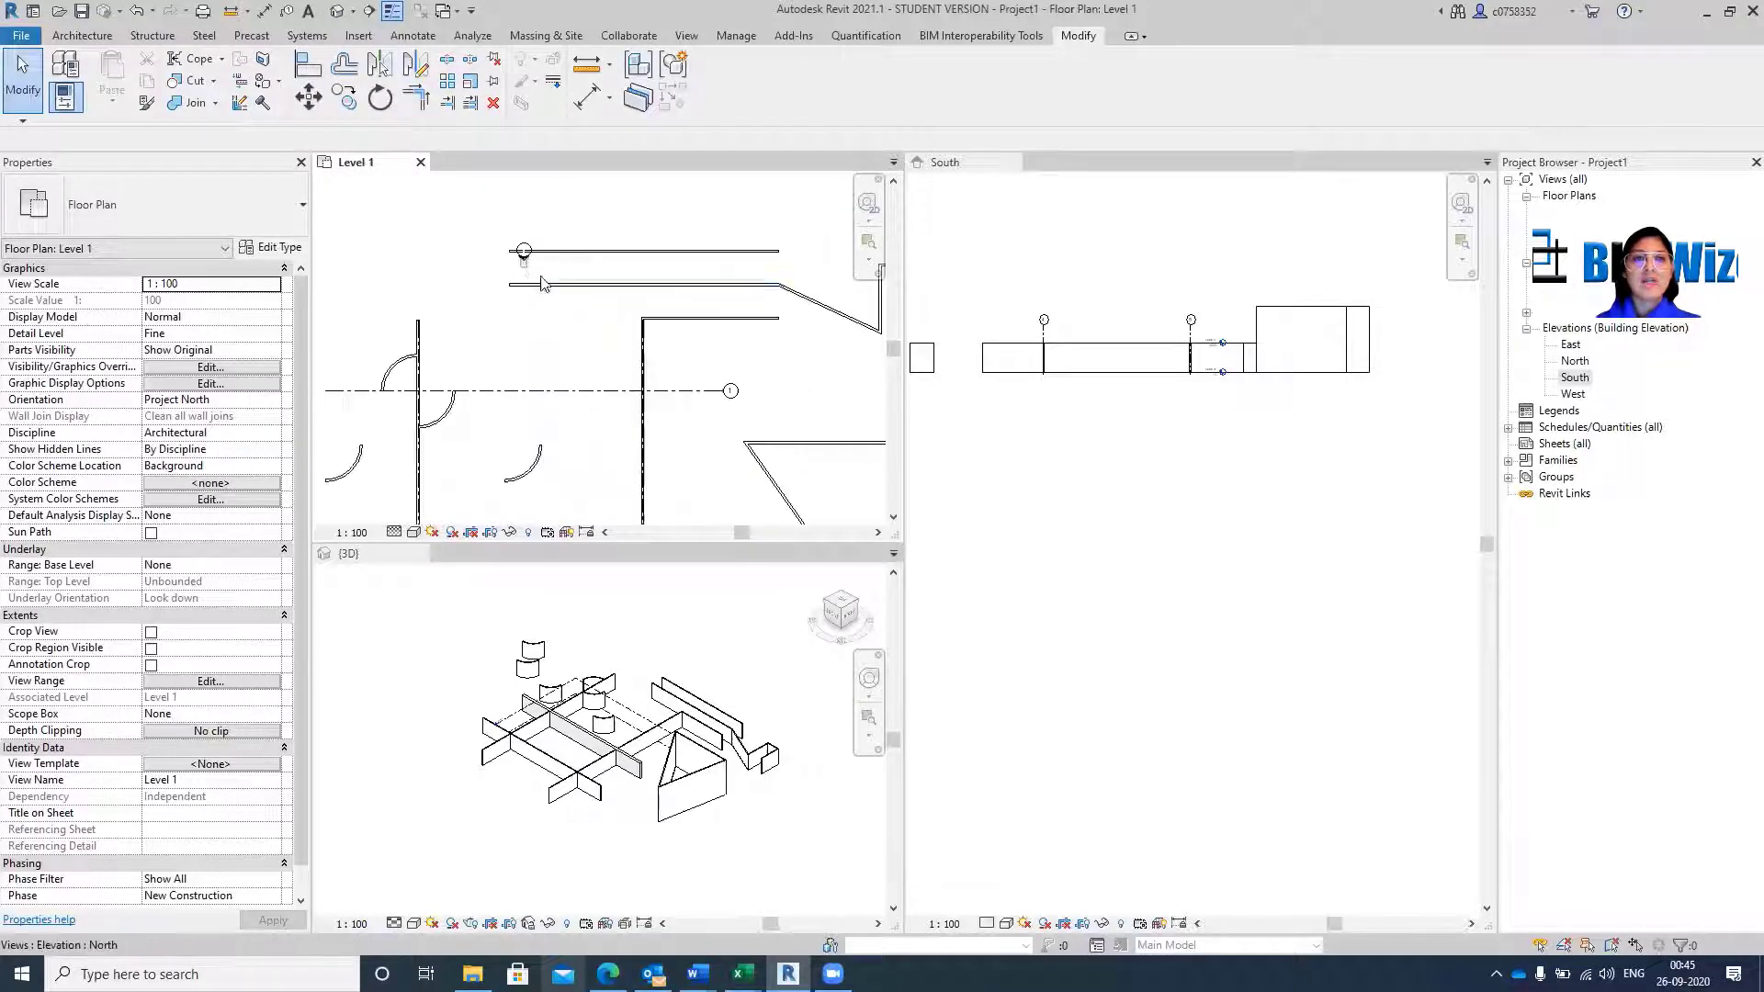
click(554, 286)
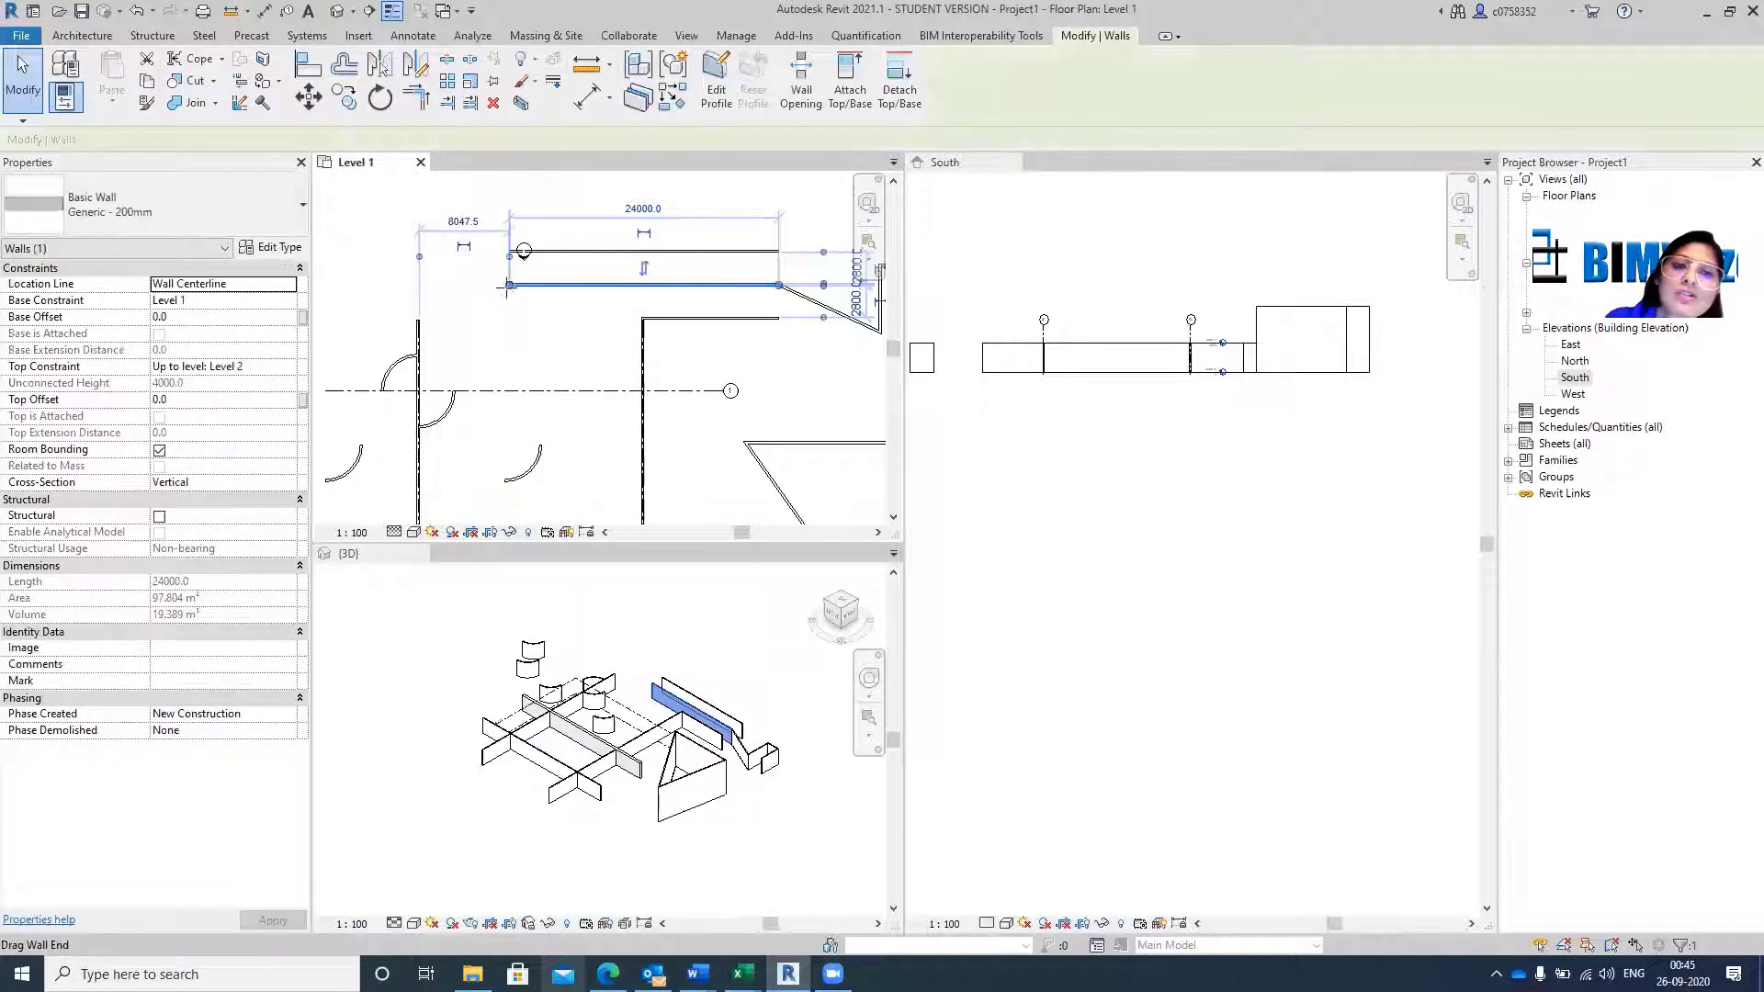
drag(508, 285, 331, 275)
Delete the short horizontal wall that forms the corner with the right vertical wall above grid 1.
scroll(616, 301, up, 2)
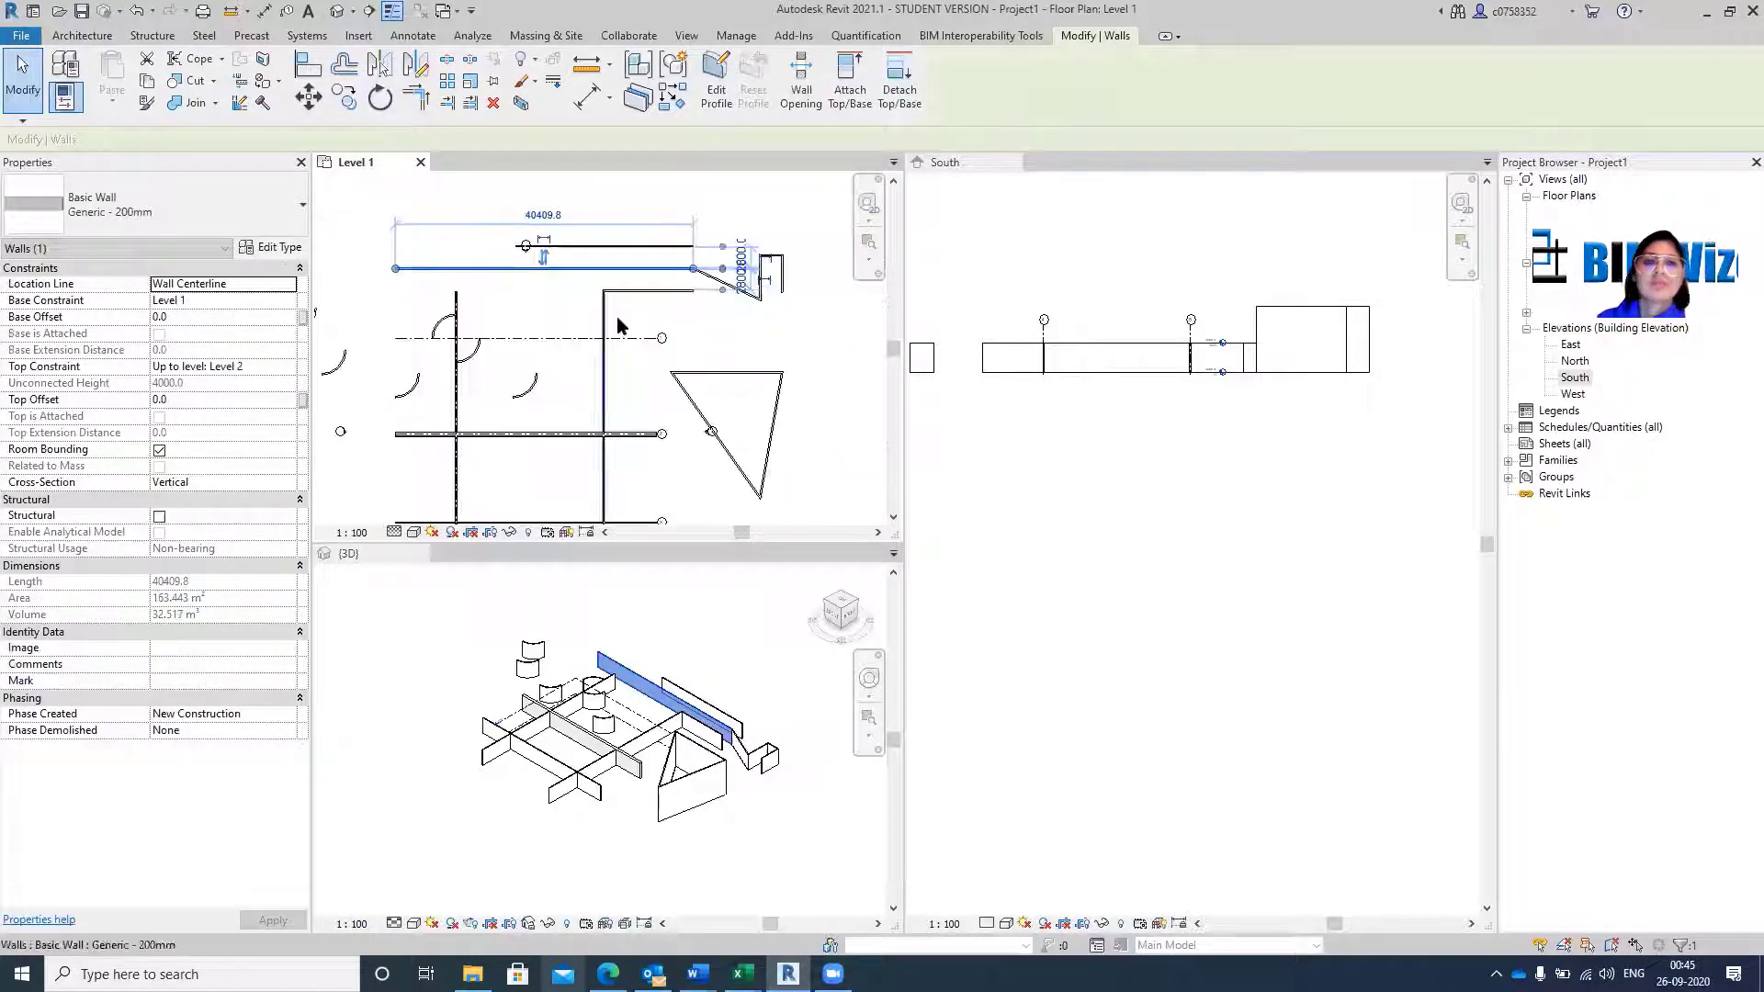
click(642, 272)
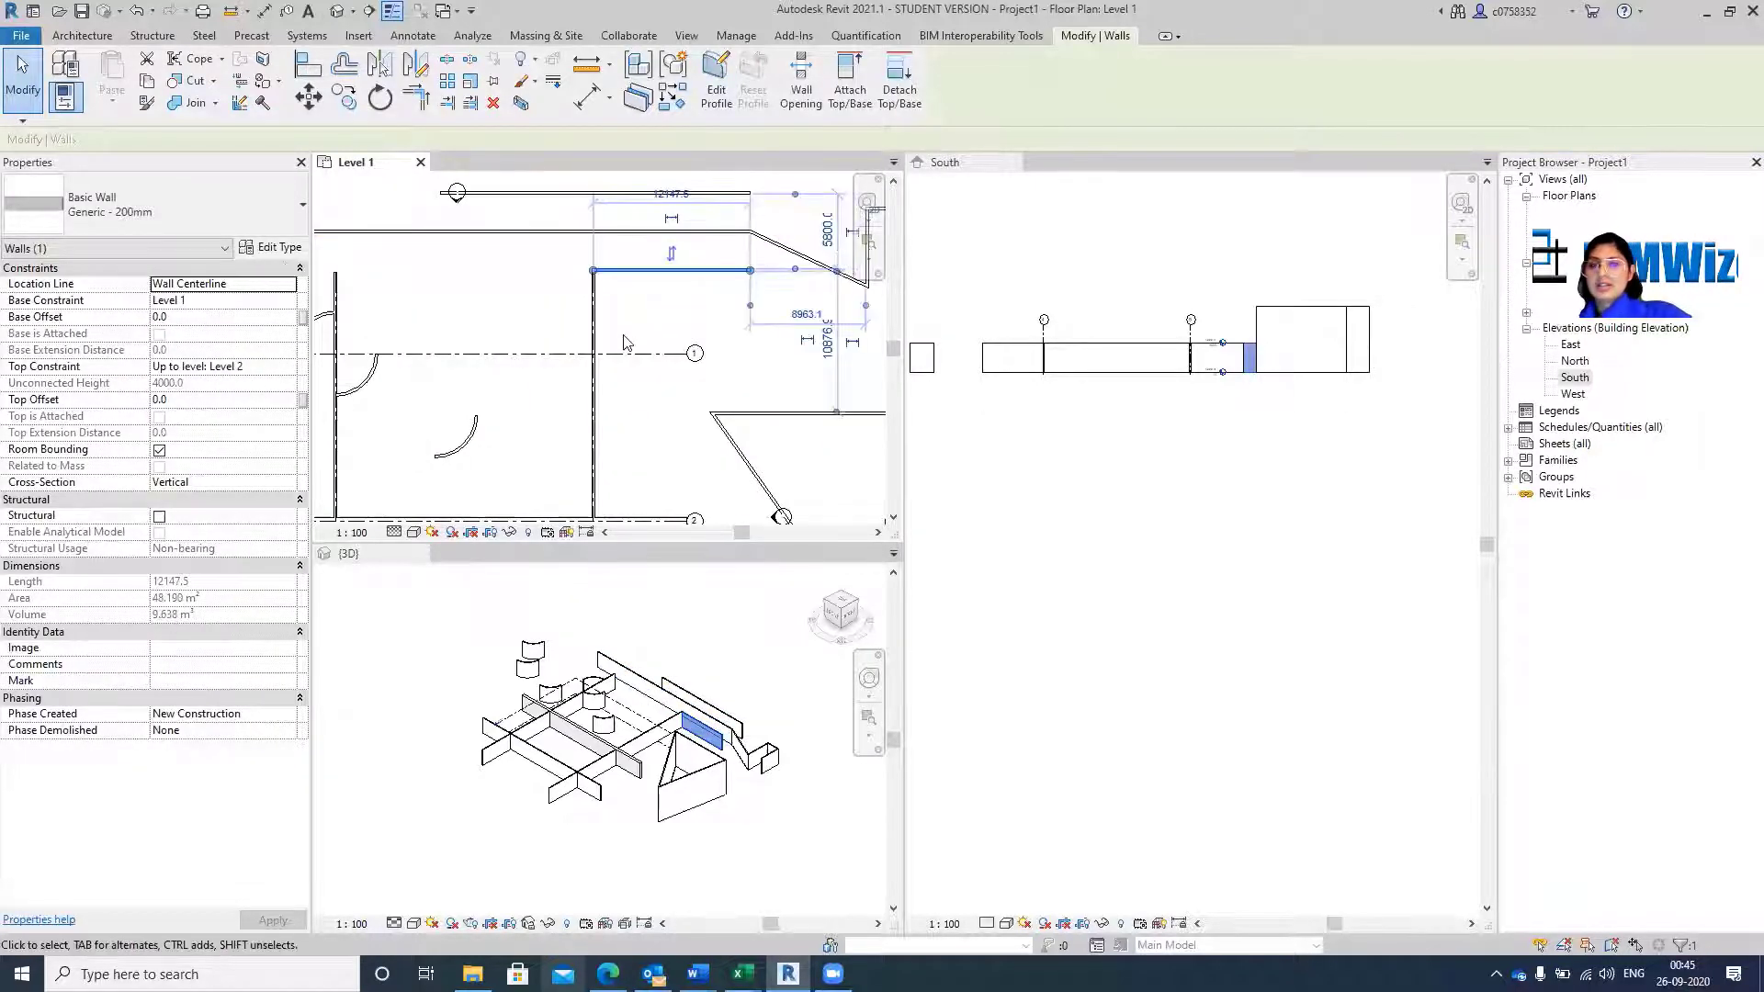
key(Delete)
scroll(668, 339, down, 2)
scroll(597, 285, down, 1)
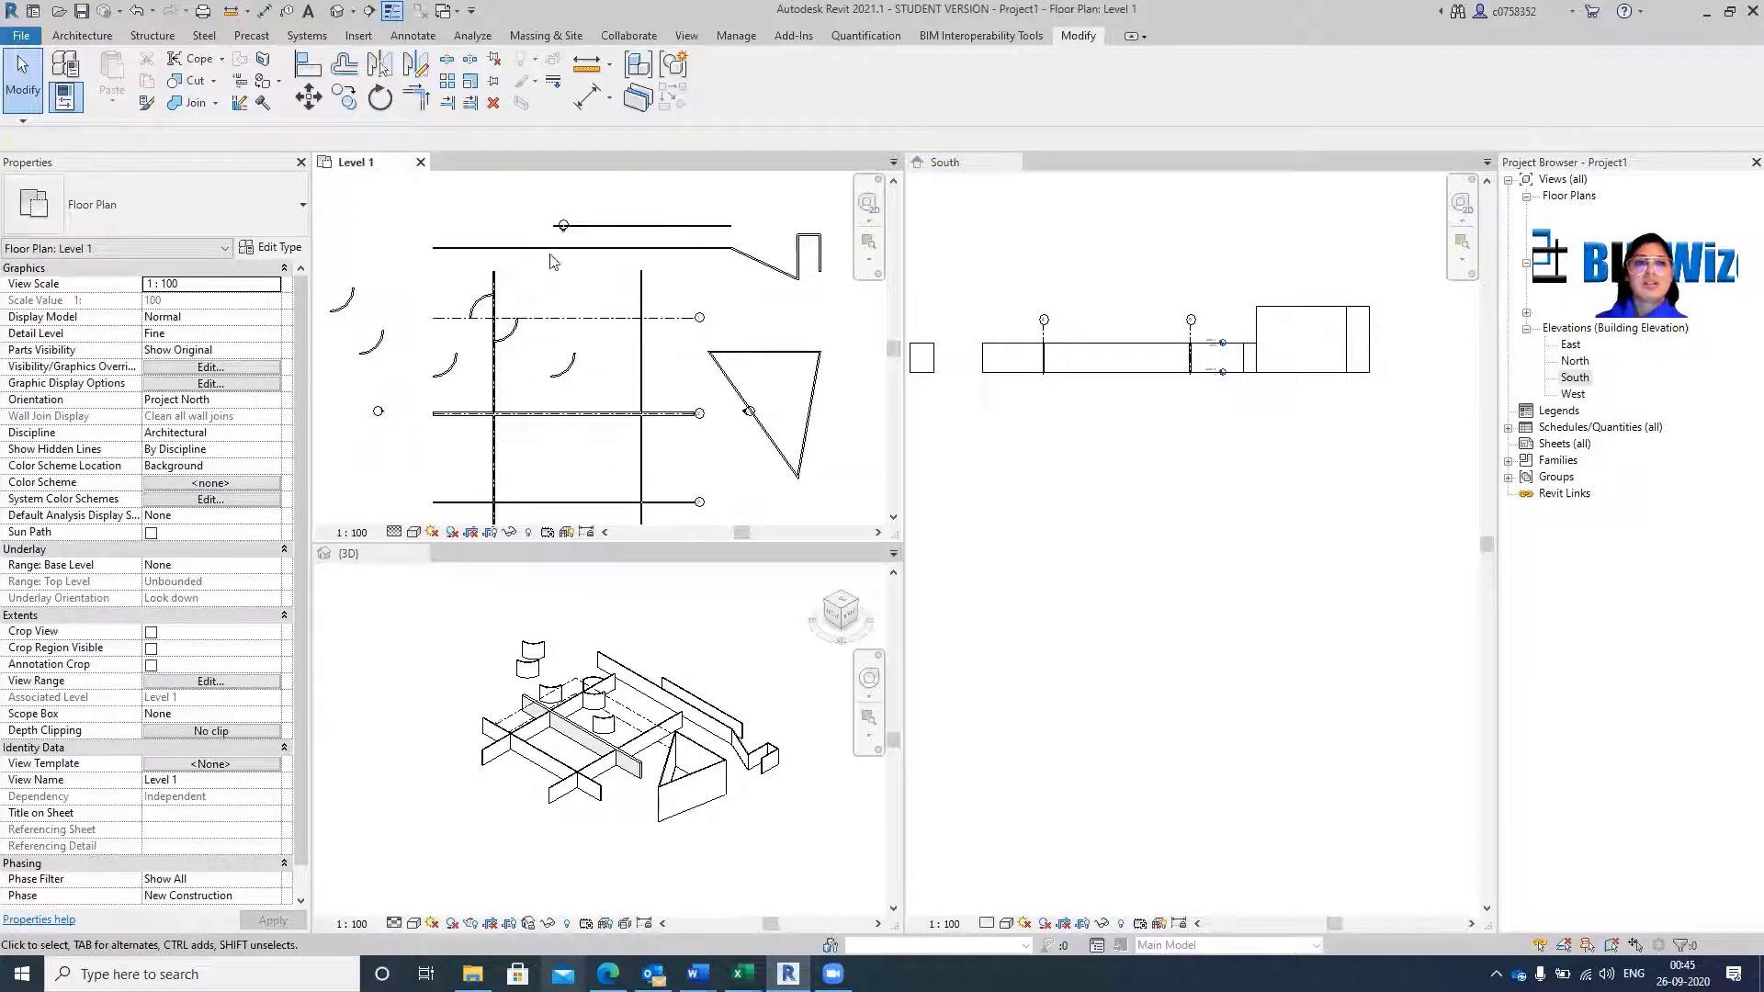
Extend both vertical walls up to the long horizontal wall with Trim/Extend Multiple Elements, and undo the extension.
scroll(475, 249, up, 2)
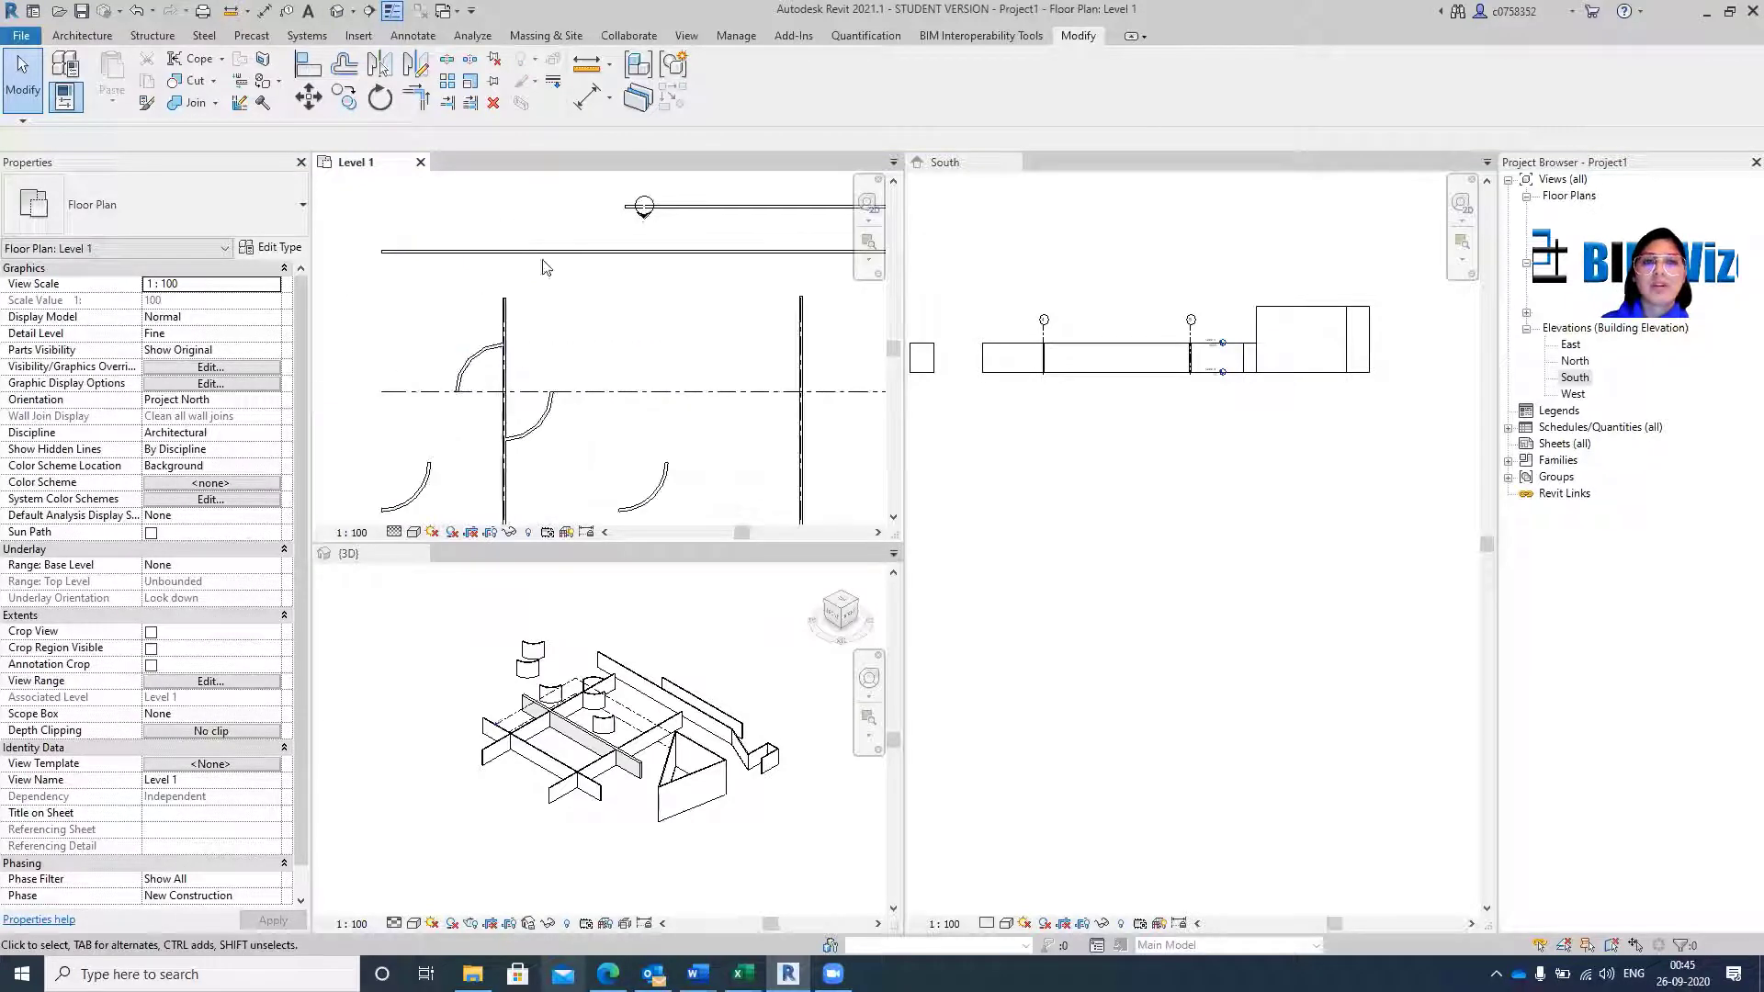
click(471, 104)
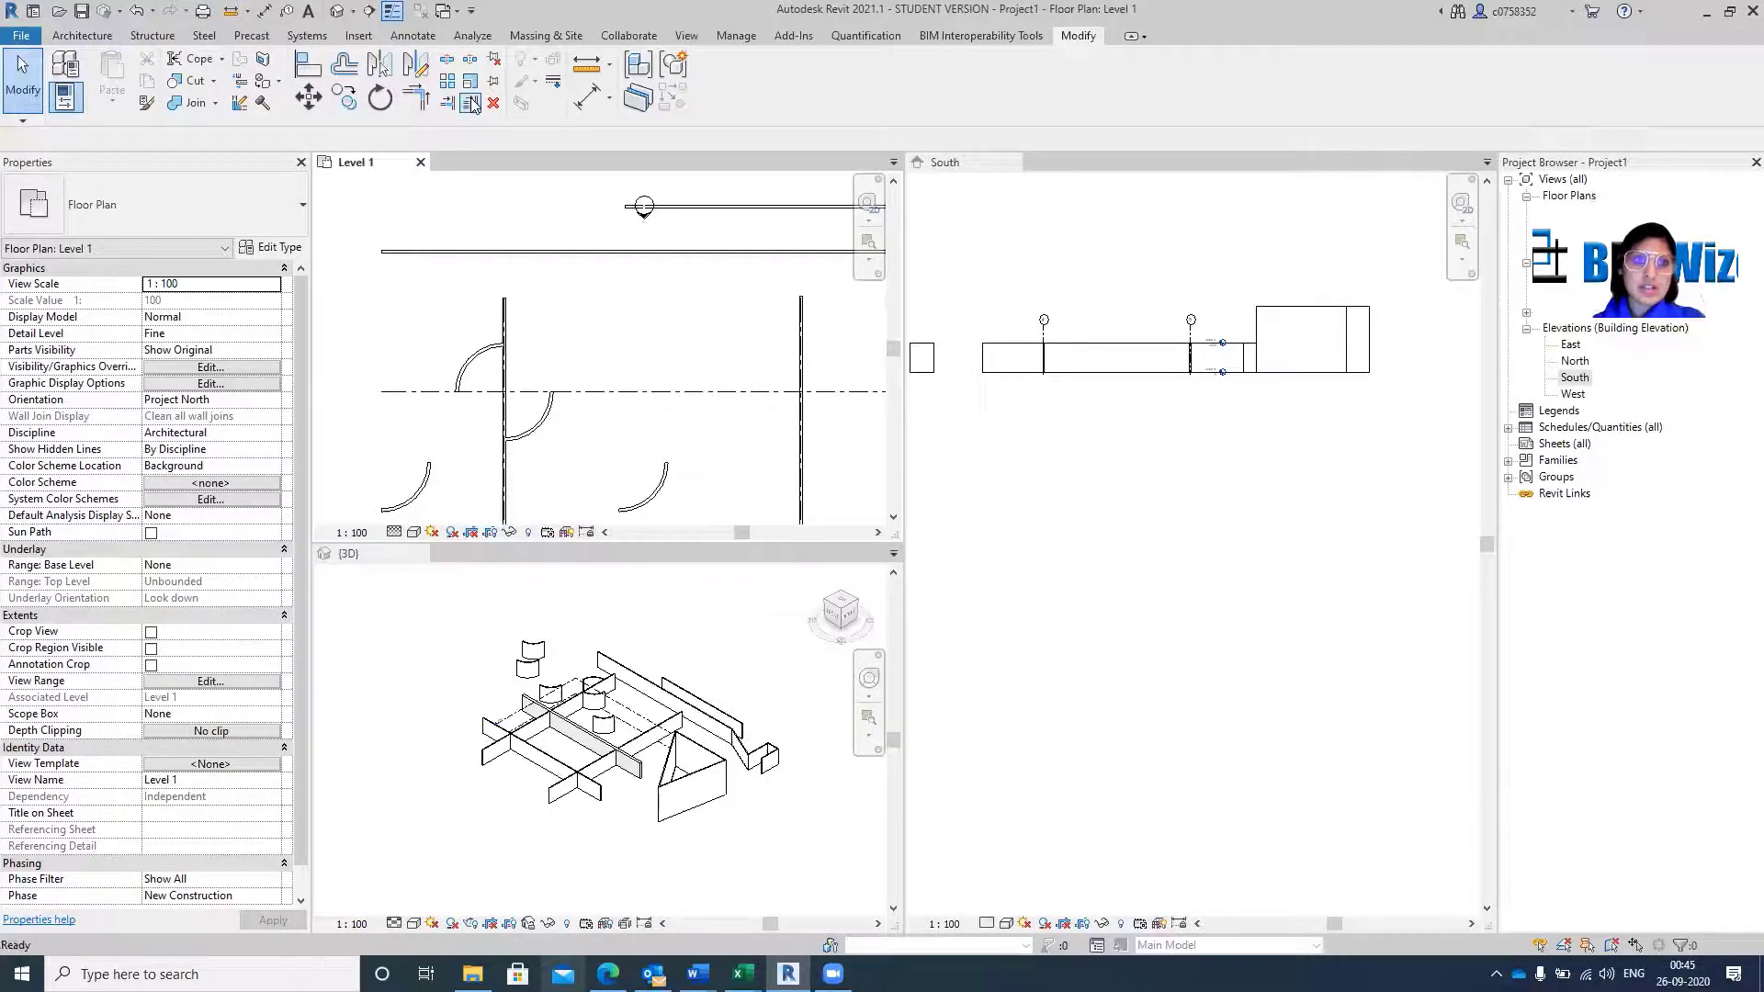
click(558, 254)
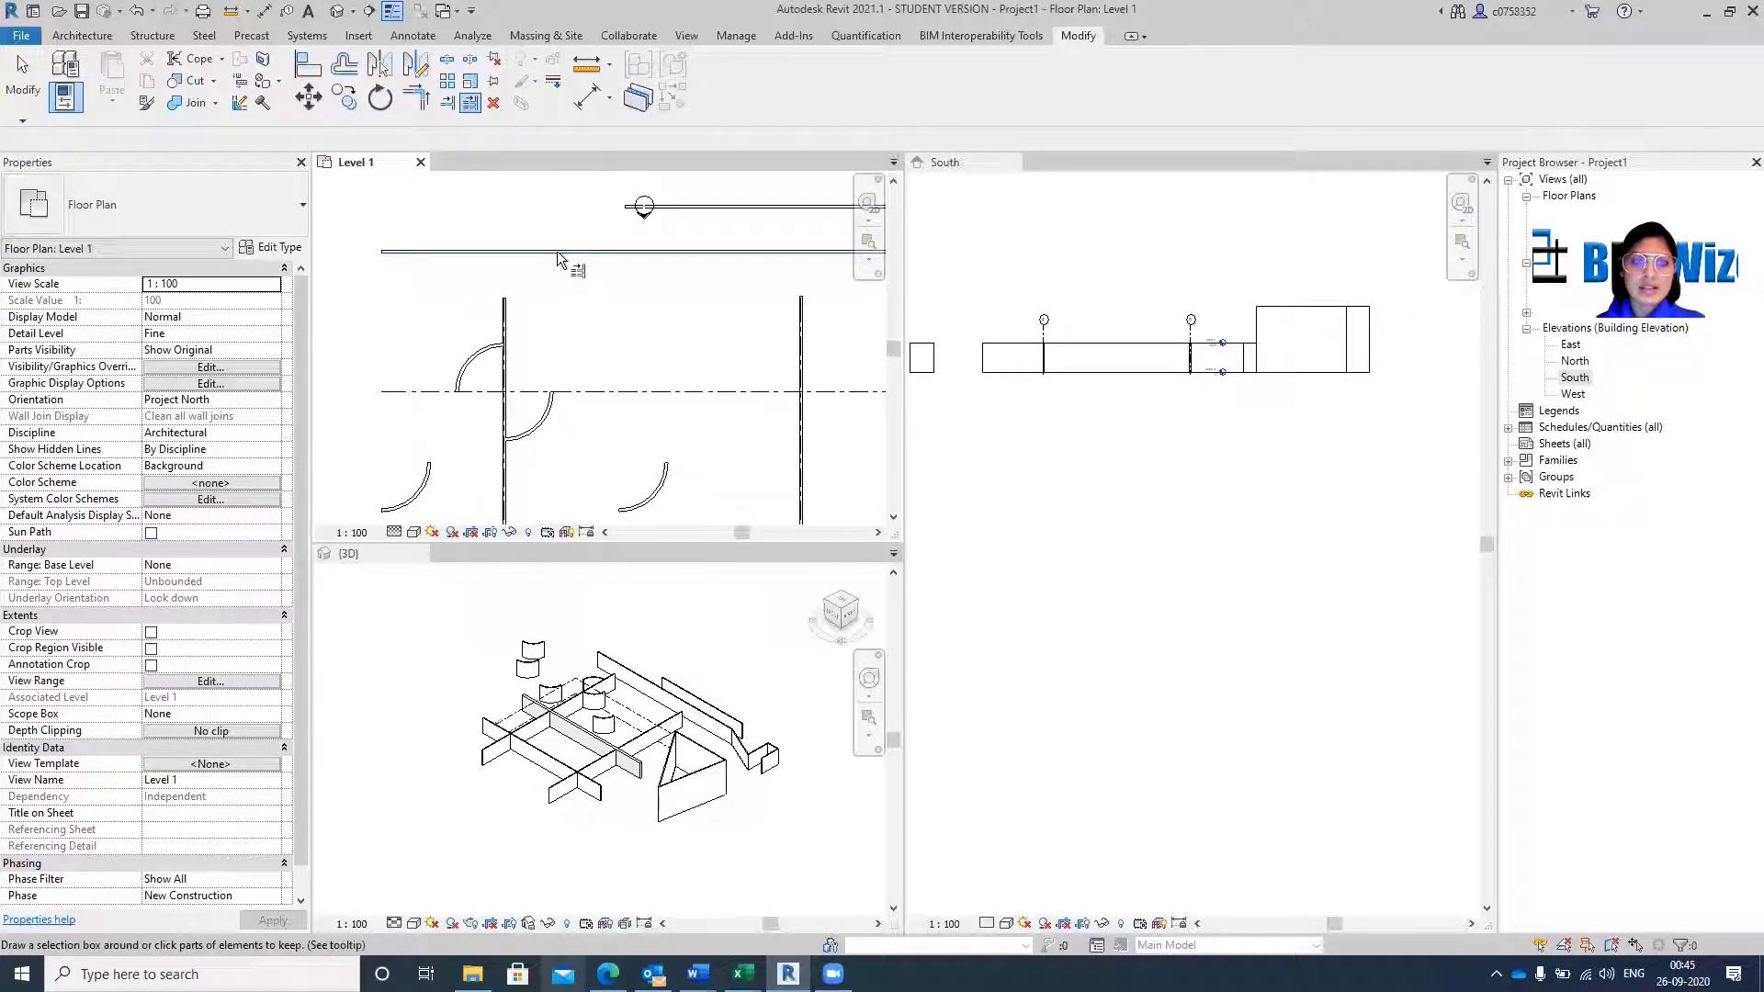
click(504, 306)
click(799, 328)
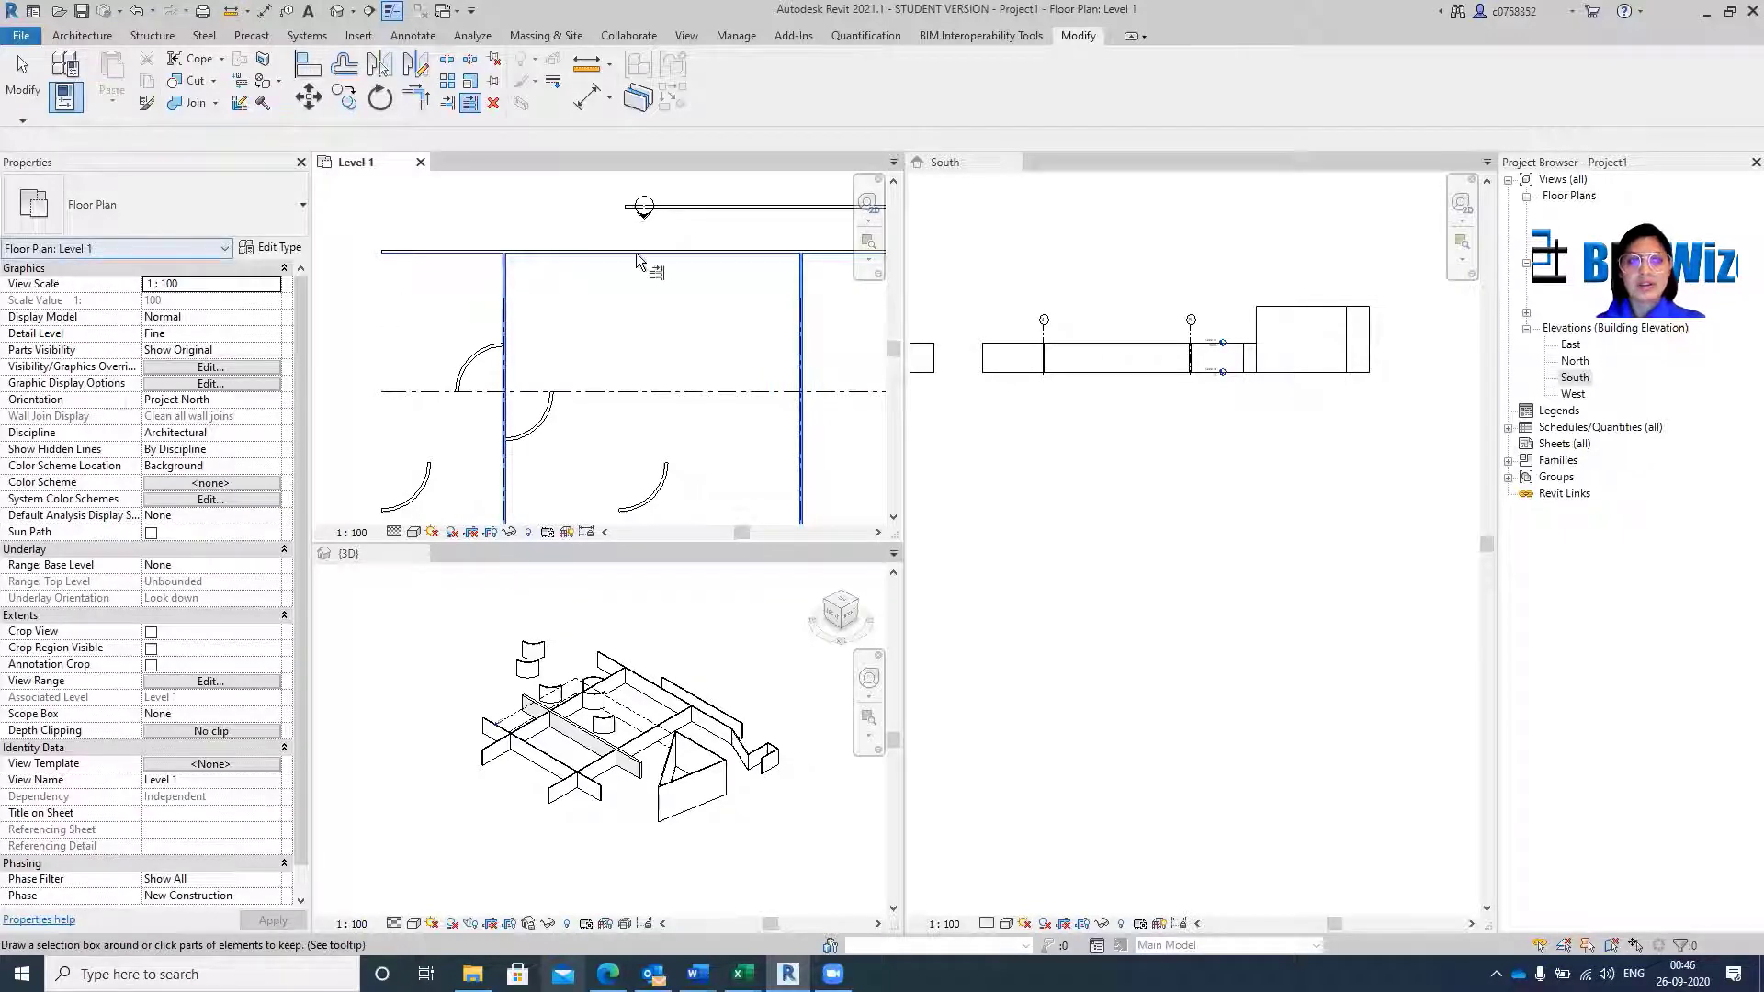
key(Escape)
key(Escape)
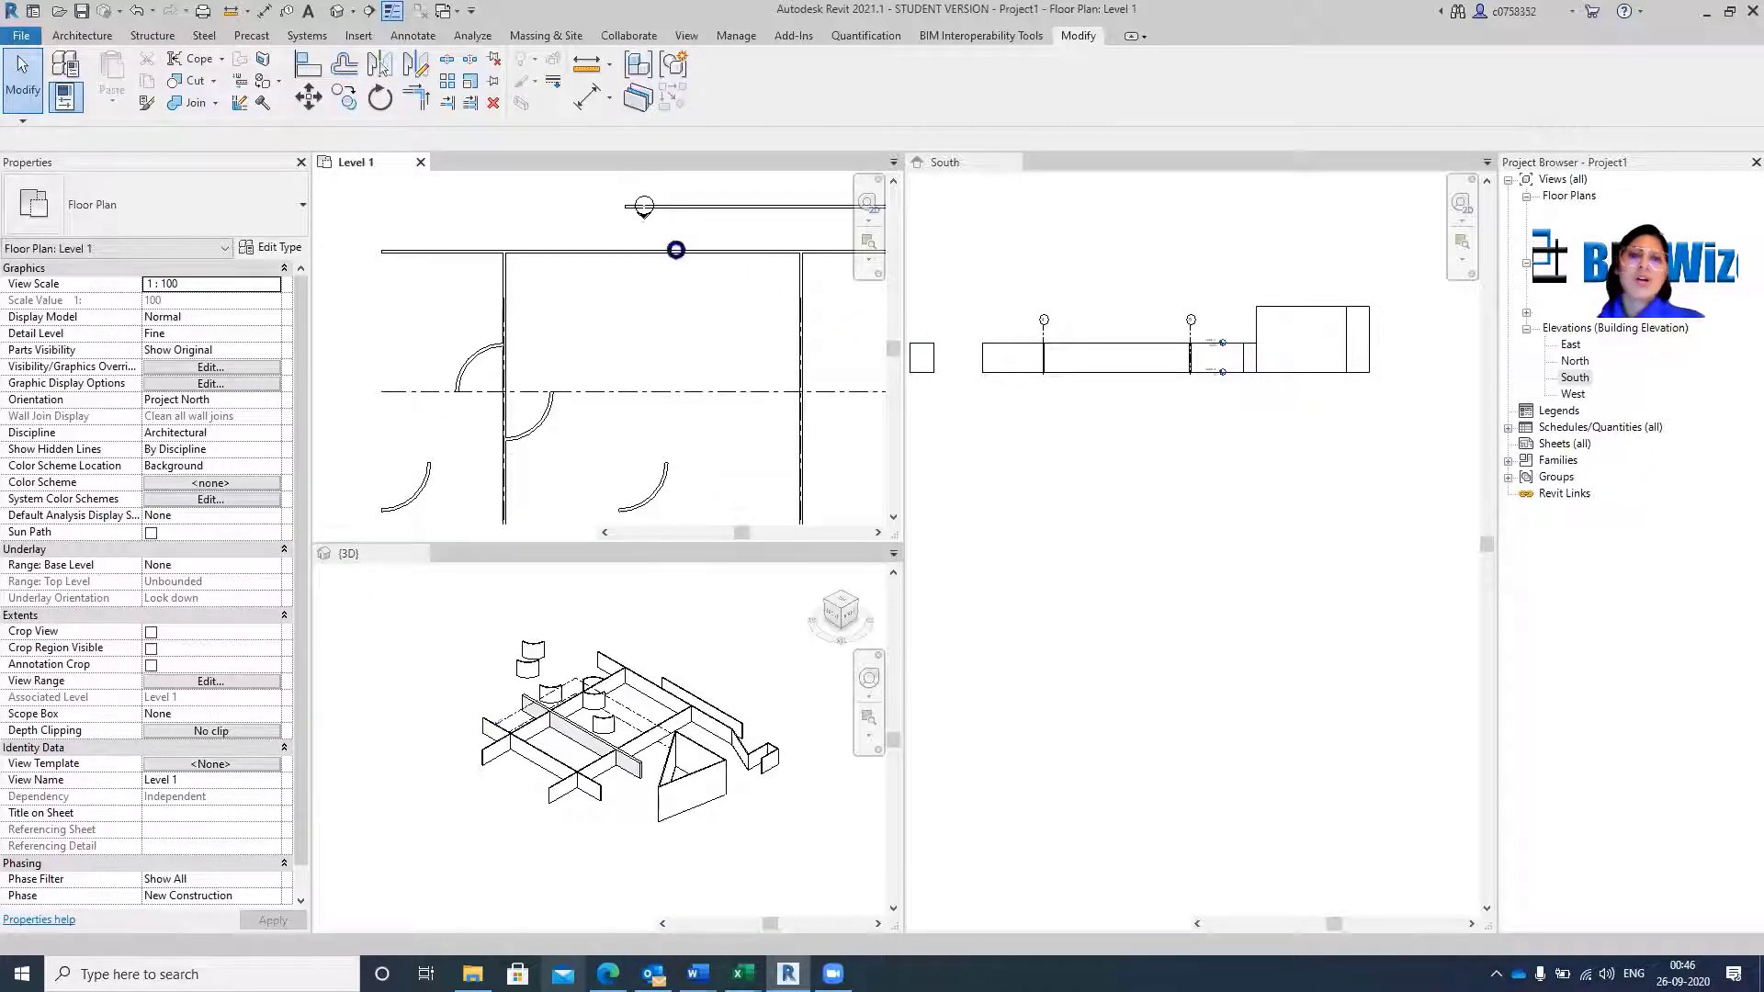
key(ctrl+z)
Delete the uppermost offset wall above the long horizontal wall.
scroll(527, 360, down, 5)
scroll(761, 226, up, 5)
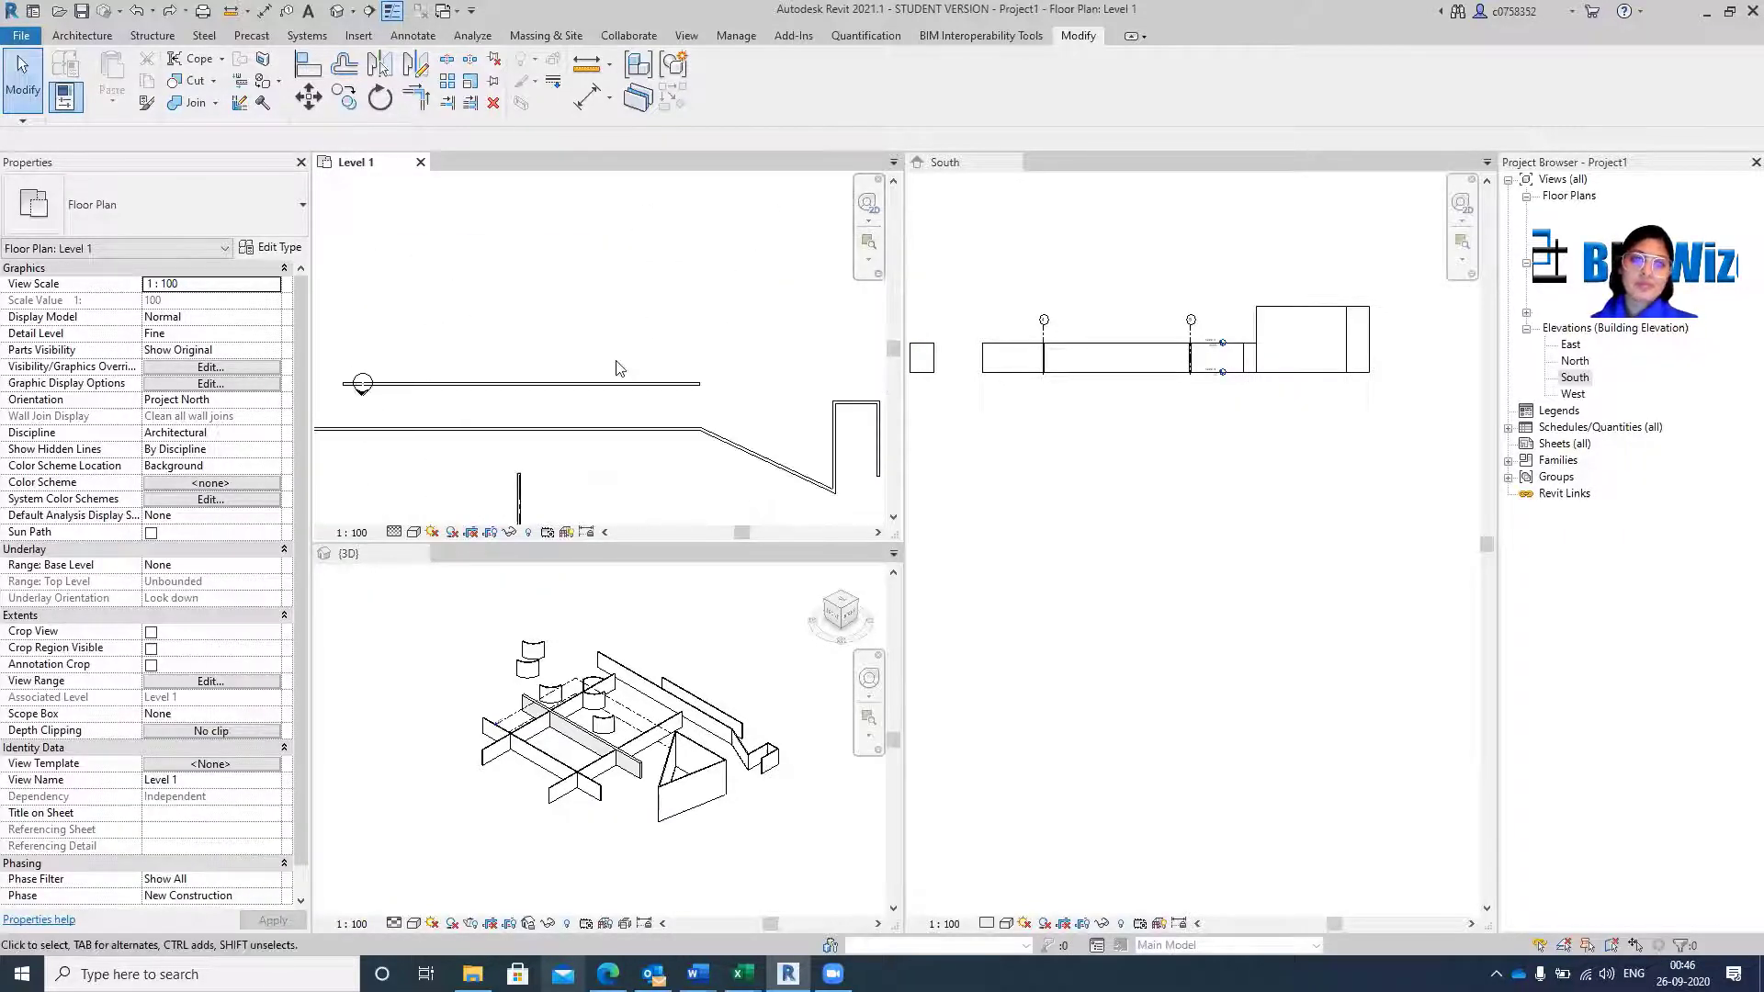
click(615, 392)
key(Delete)
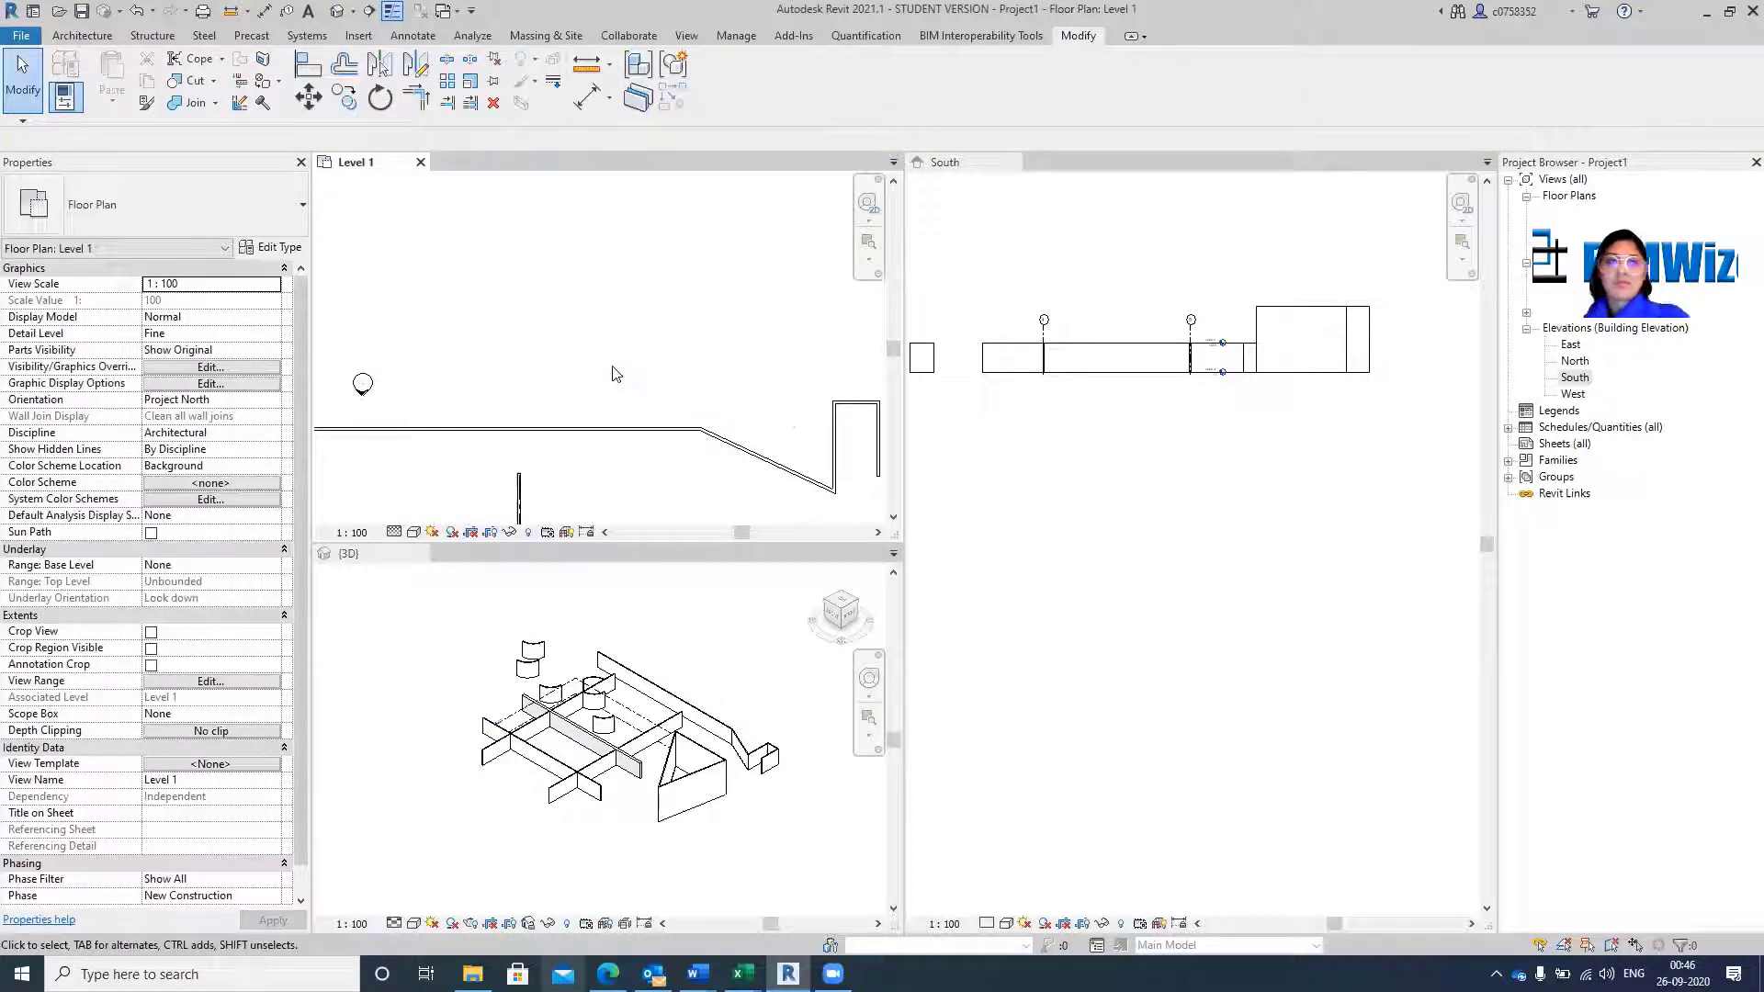
Stretch the upper ends of the left and right vertical walls past the long horizontal wall, to about the same height.
scroll(792, 374, down, 3)
scroll(537, 399, up, 3)
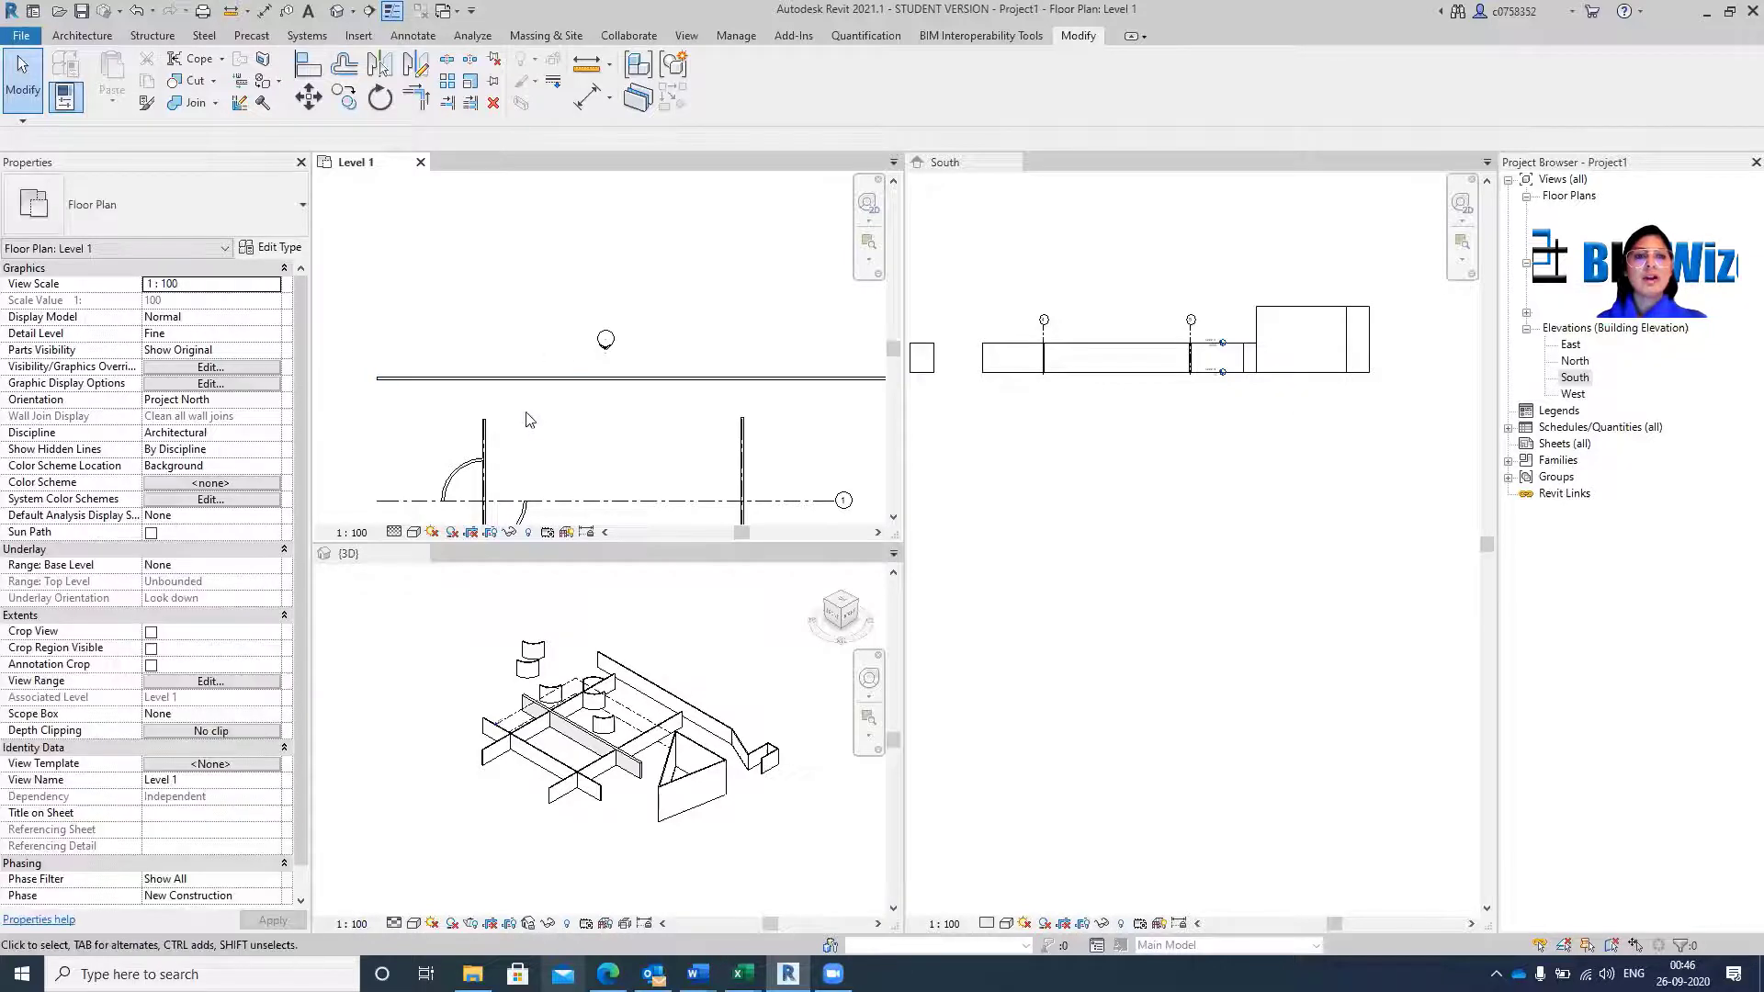
click(485, 438)
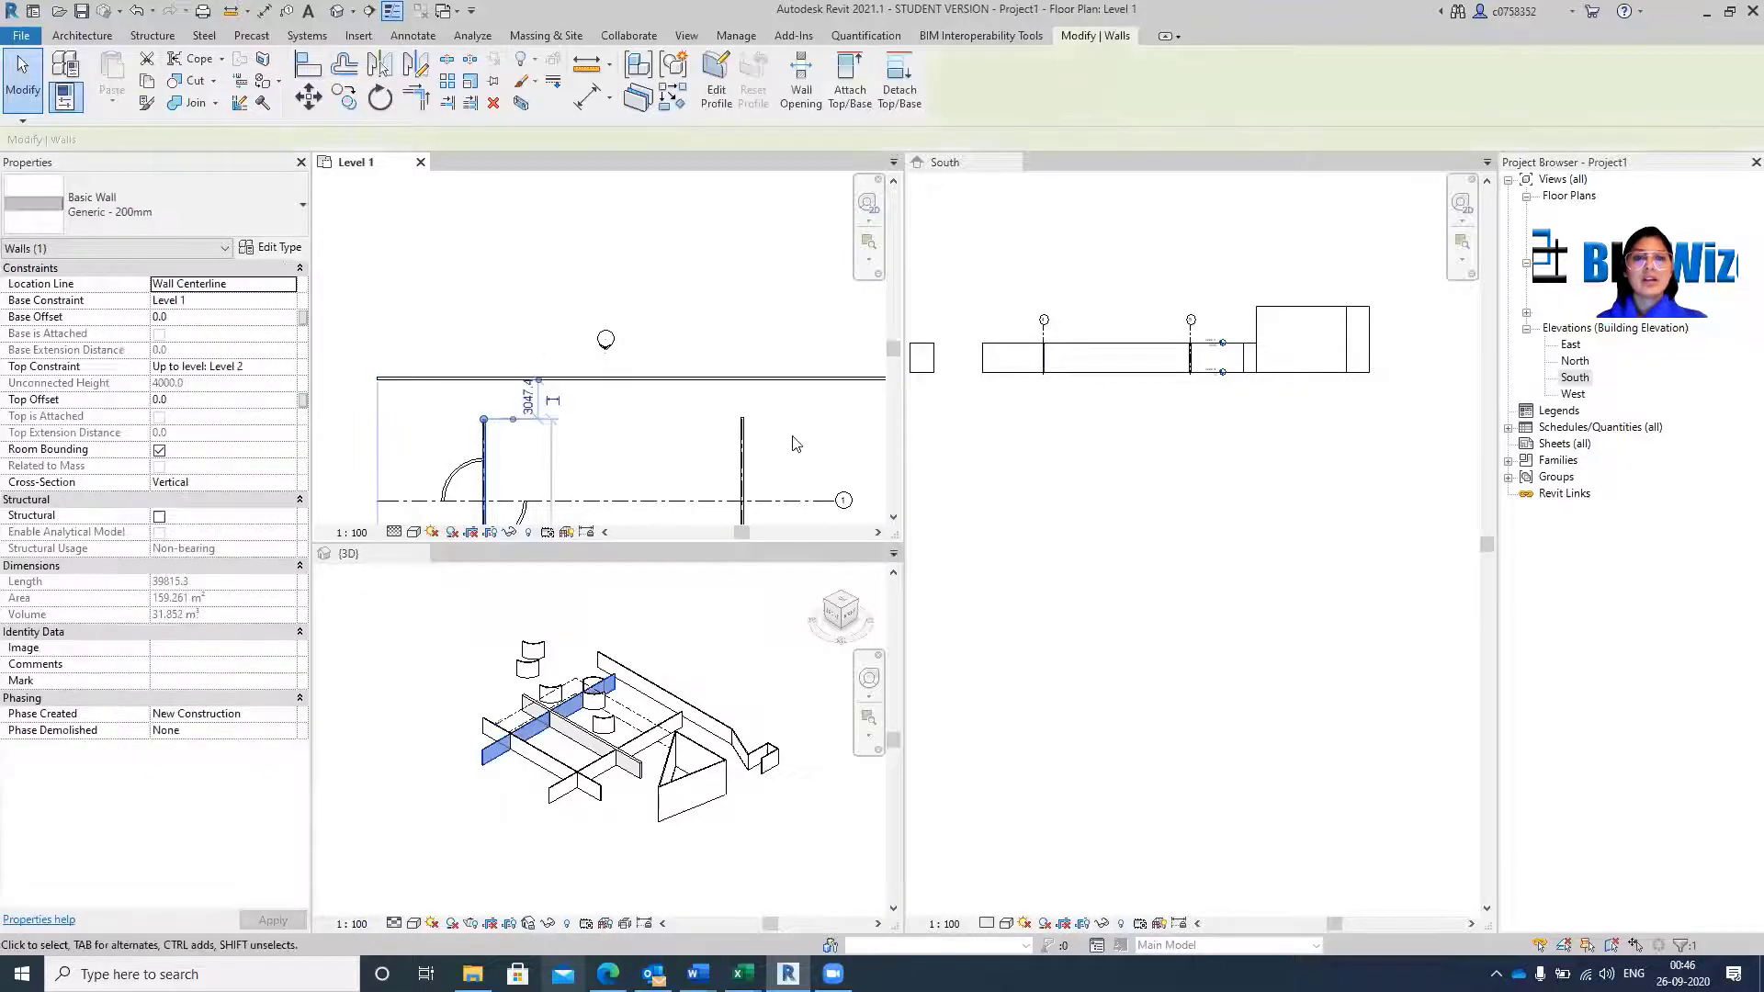
ctrl+click(742, 445)
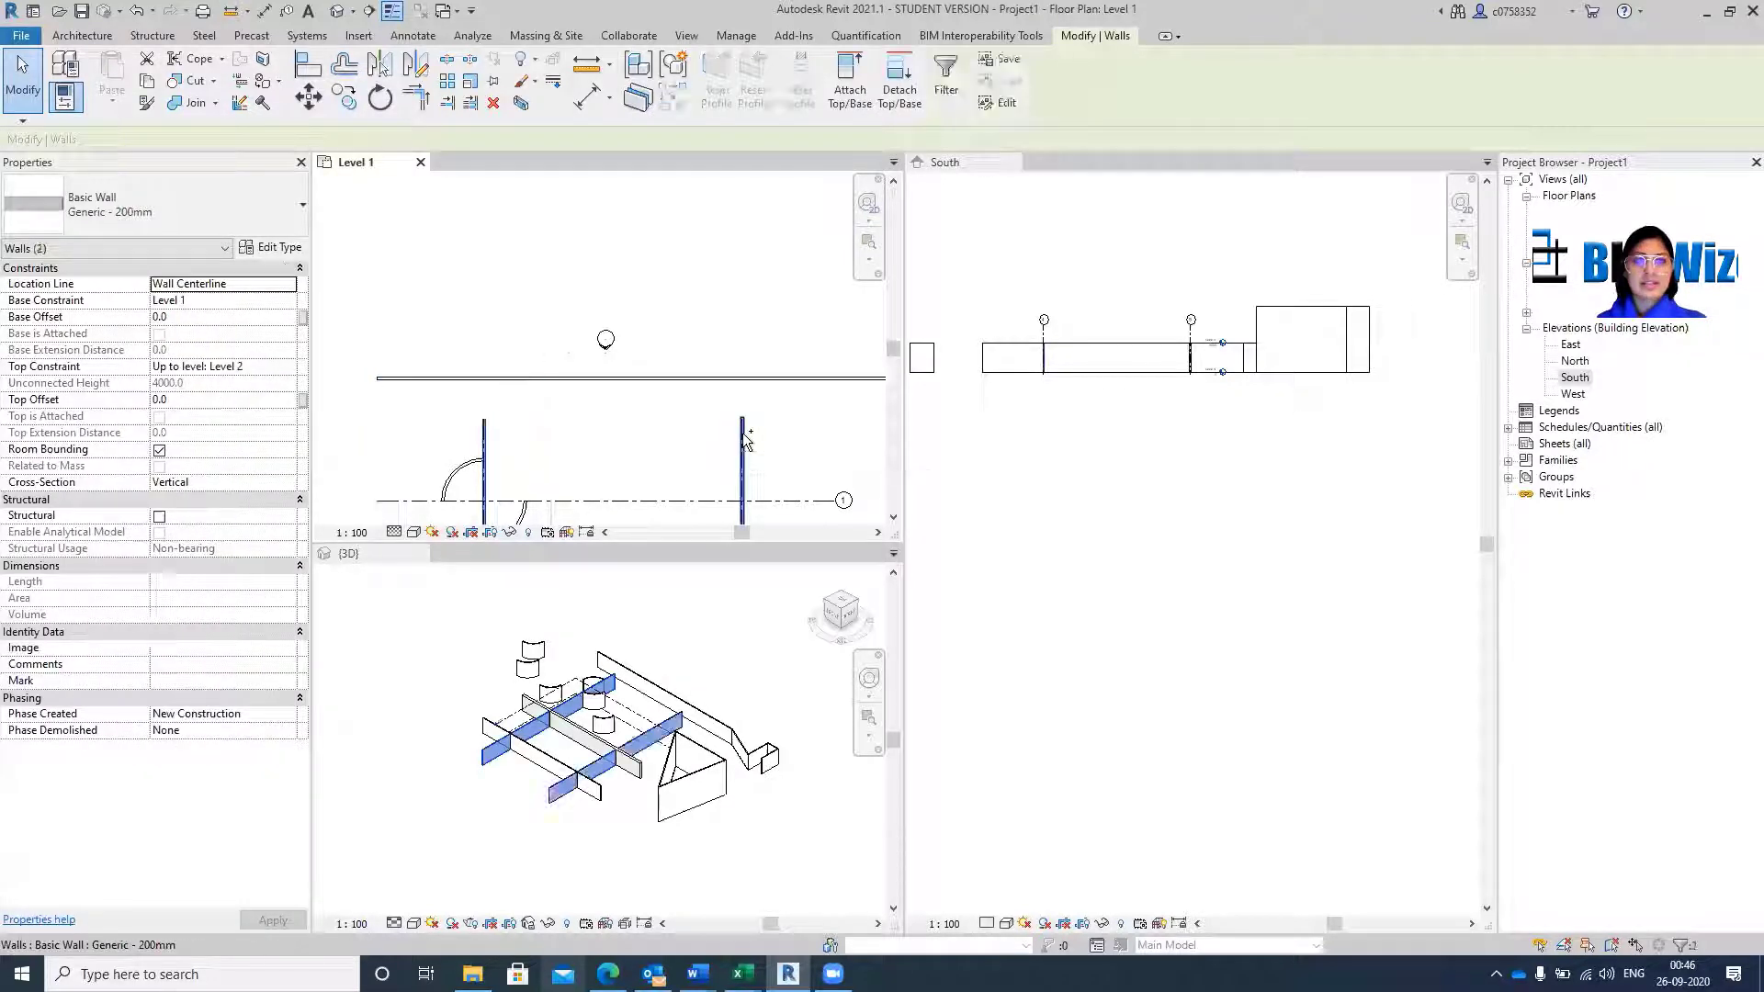
click(572, 448)
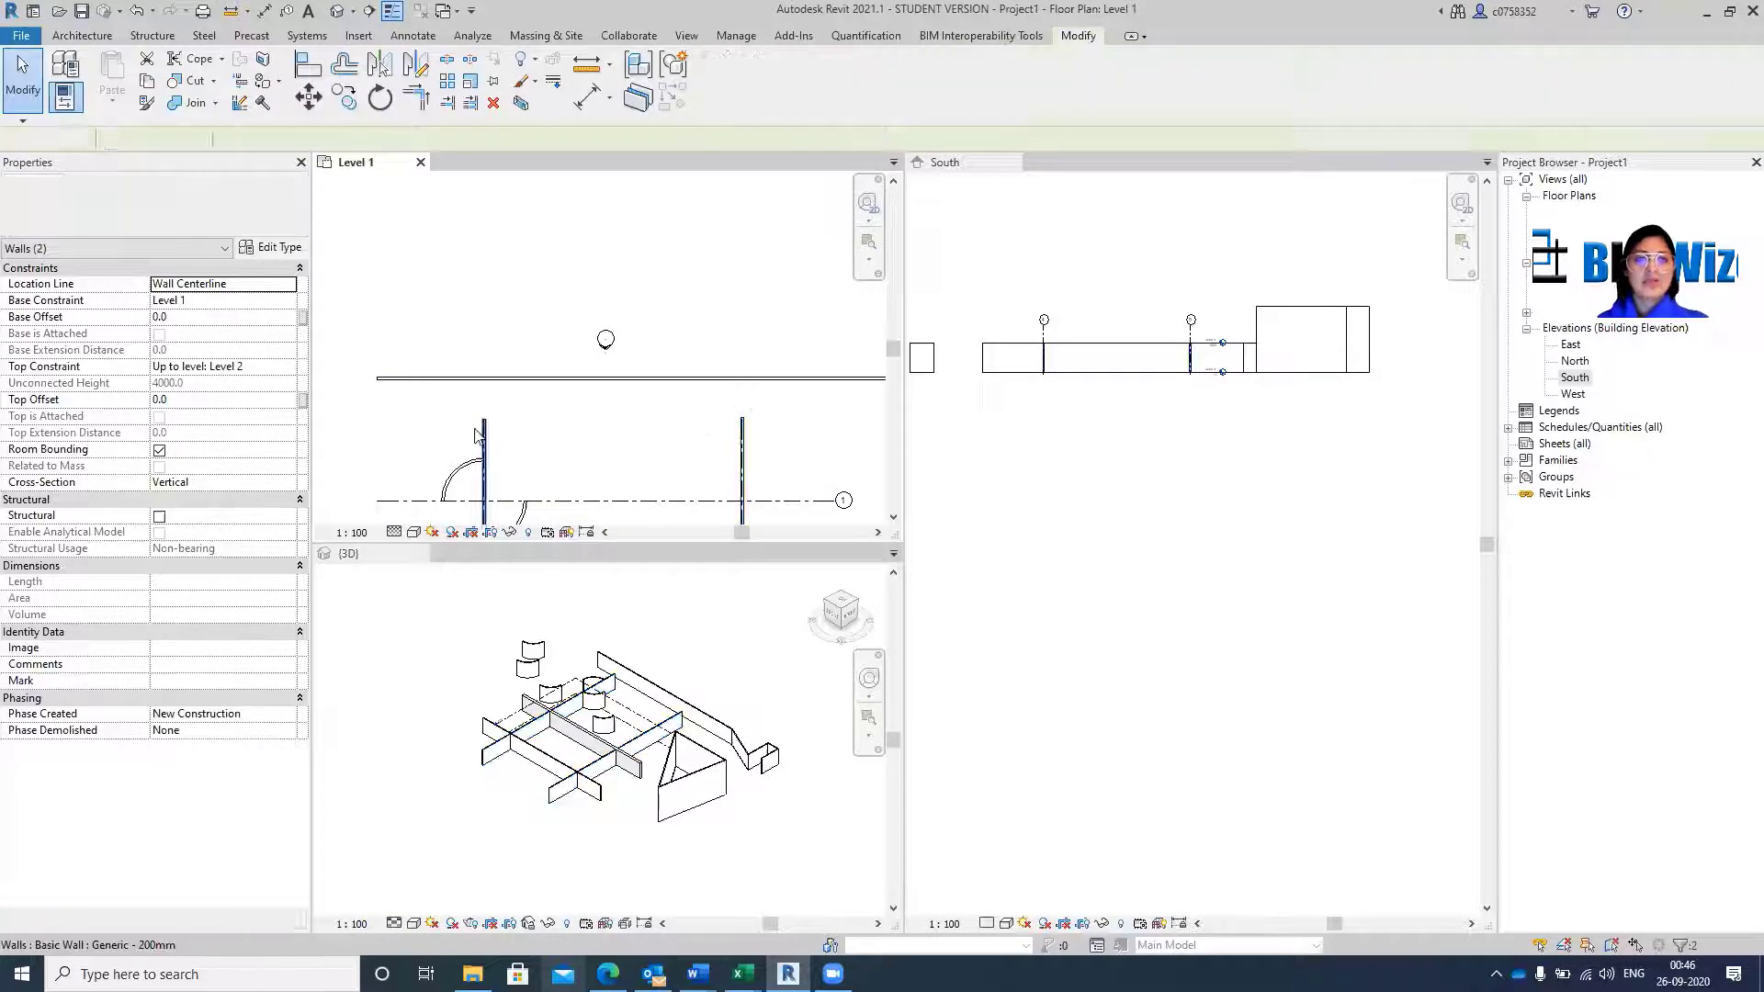
click(485, 434)
drag(484, 424, 484, 237)
click(742, 442)
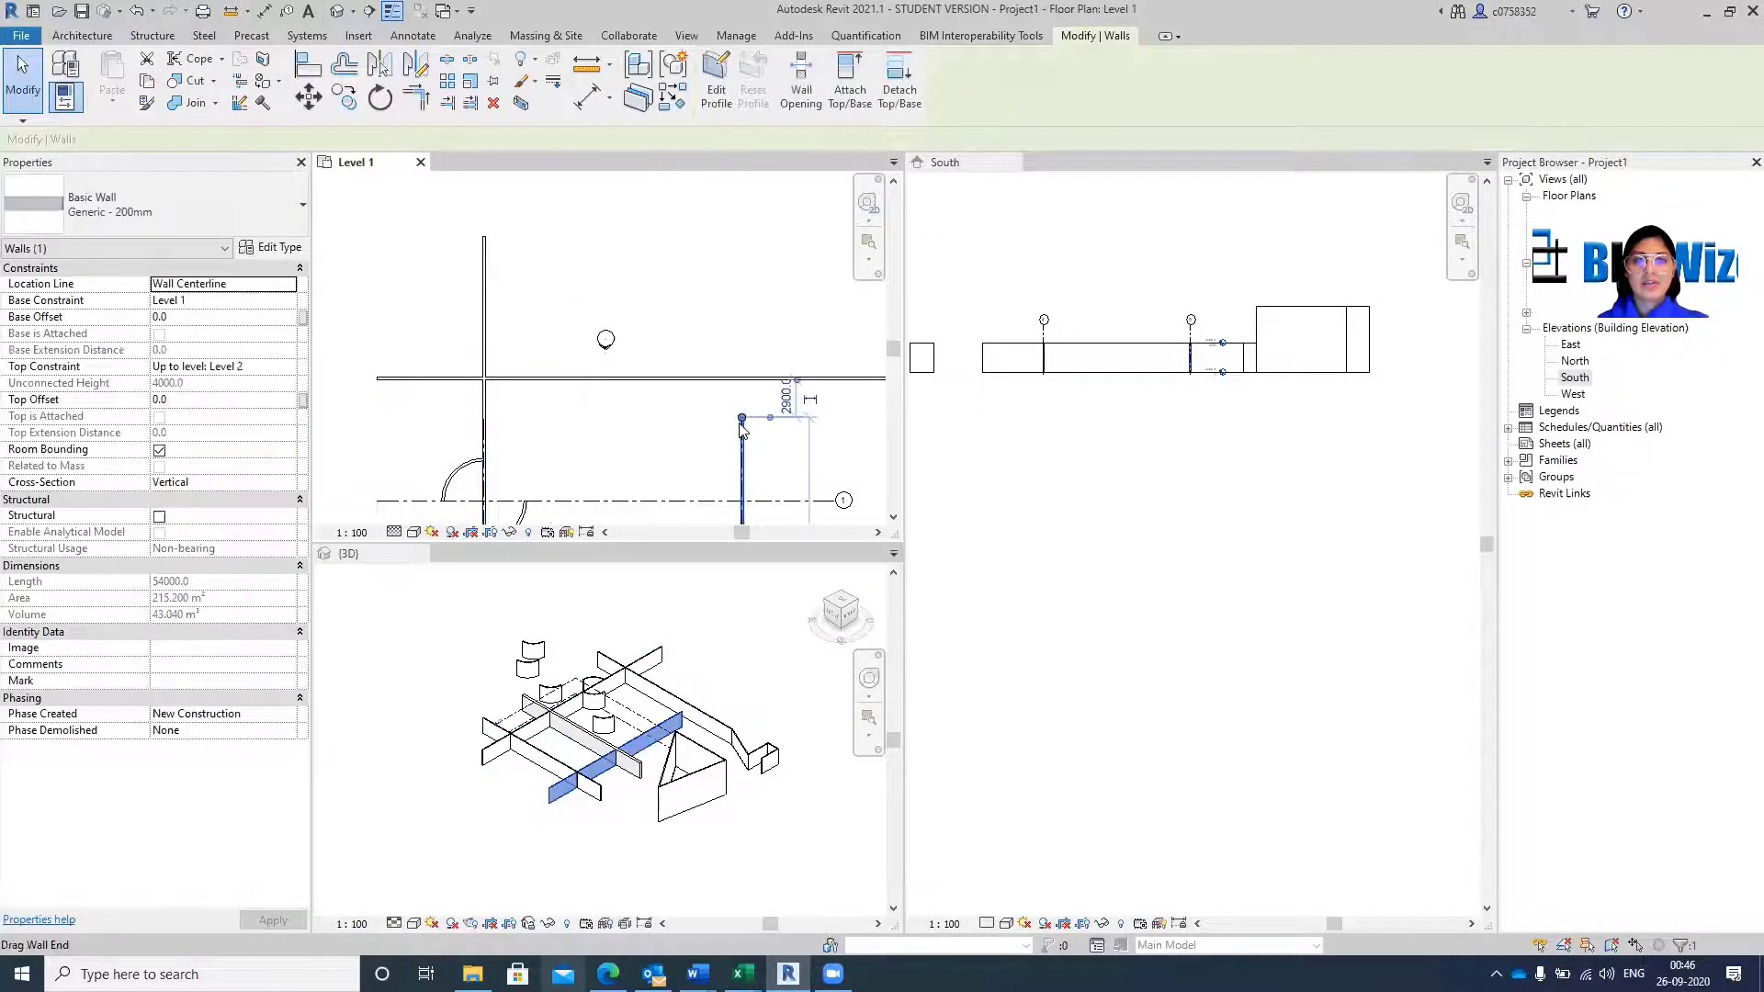
drag(742, 420, 751, 255)
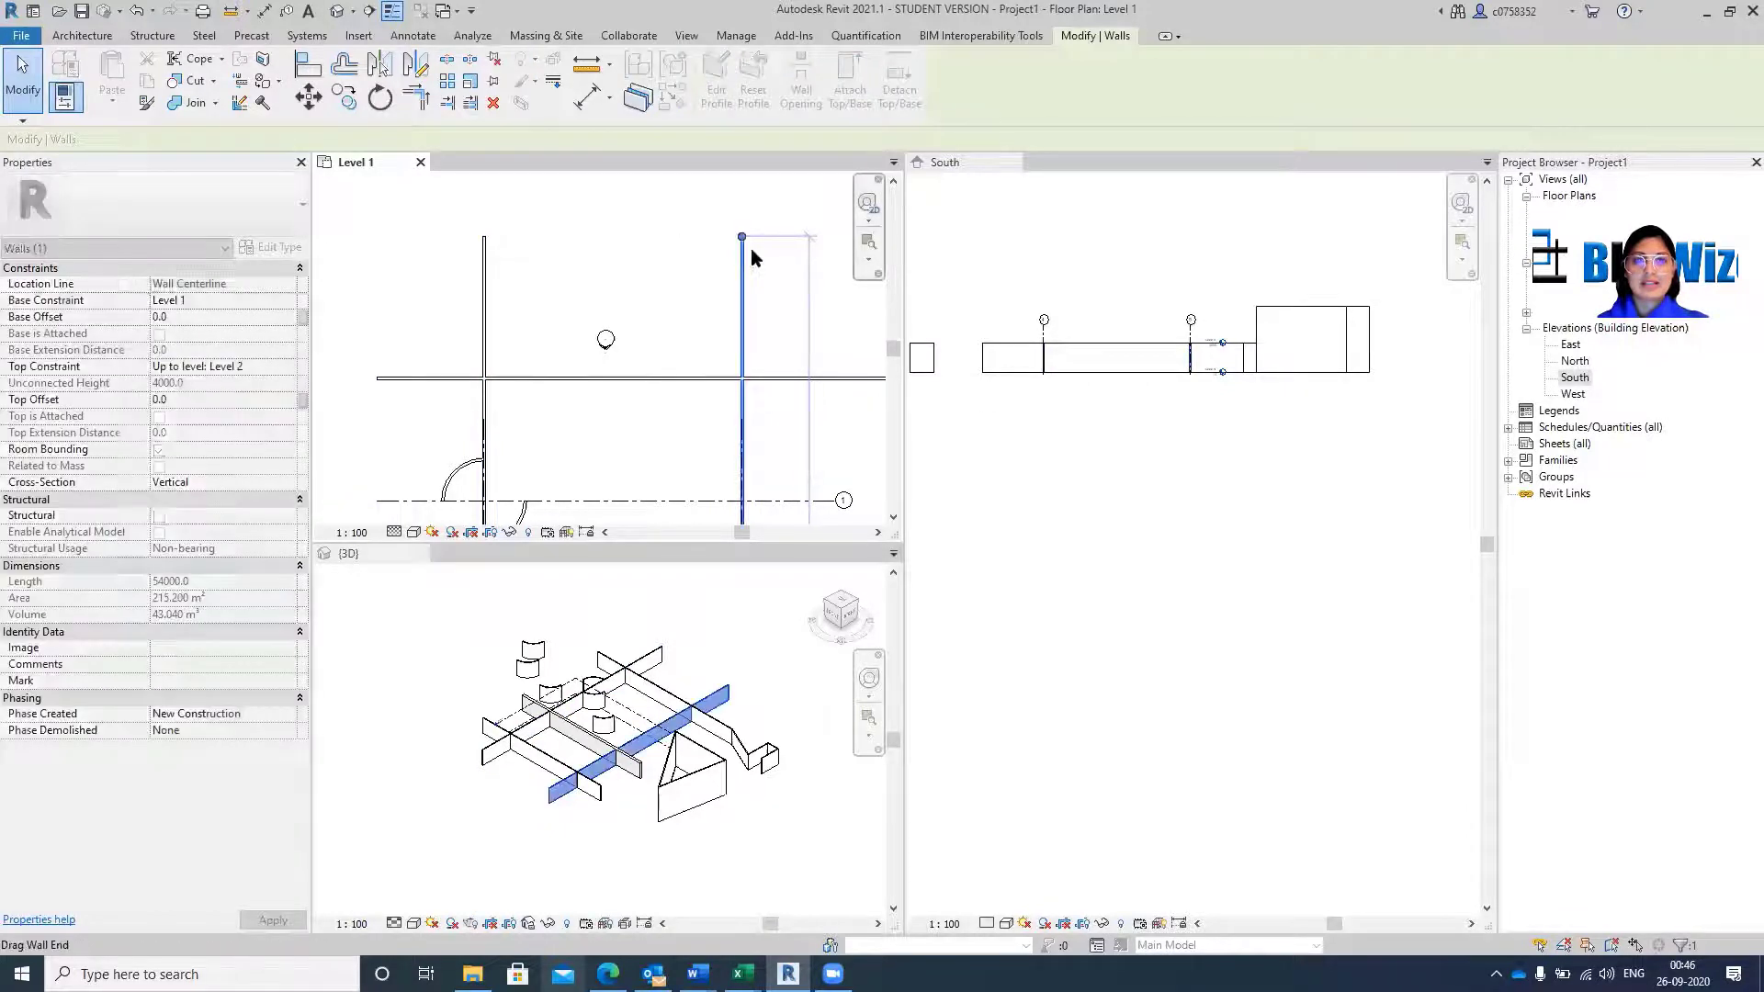
click(610, 394)
Try trimming the right vertical wall at the long horizontal wall by picking its upper part, and undo the trim.
scroll(514, 380, up, 3)
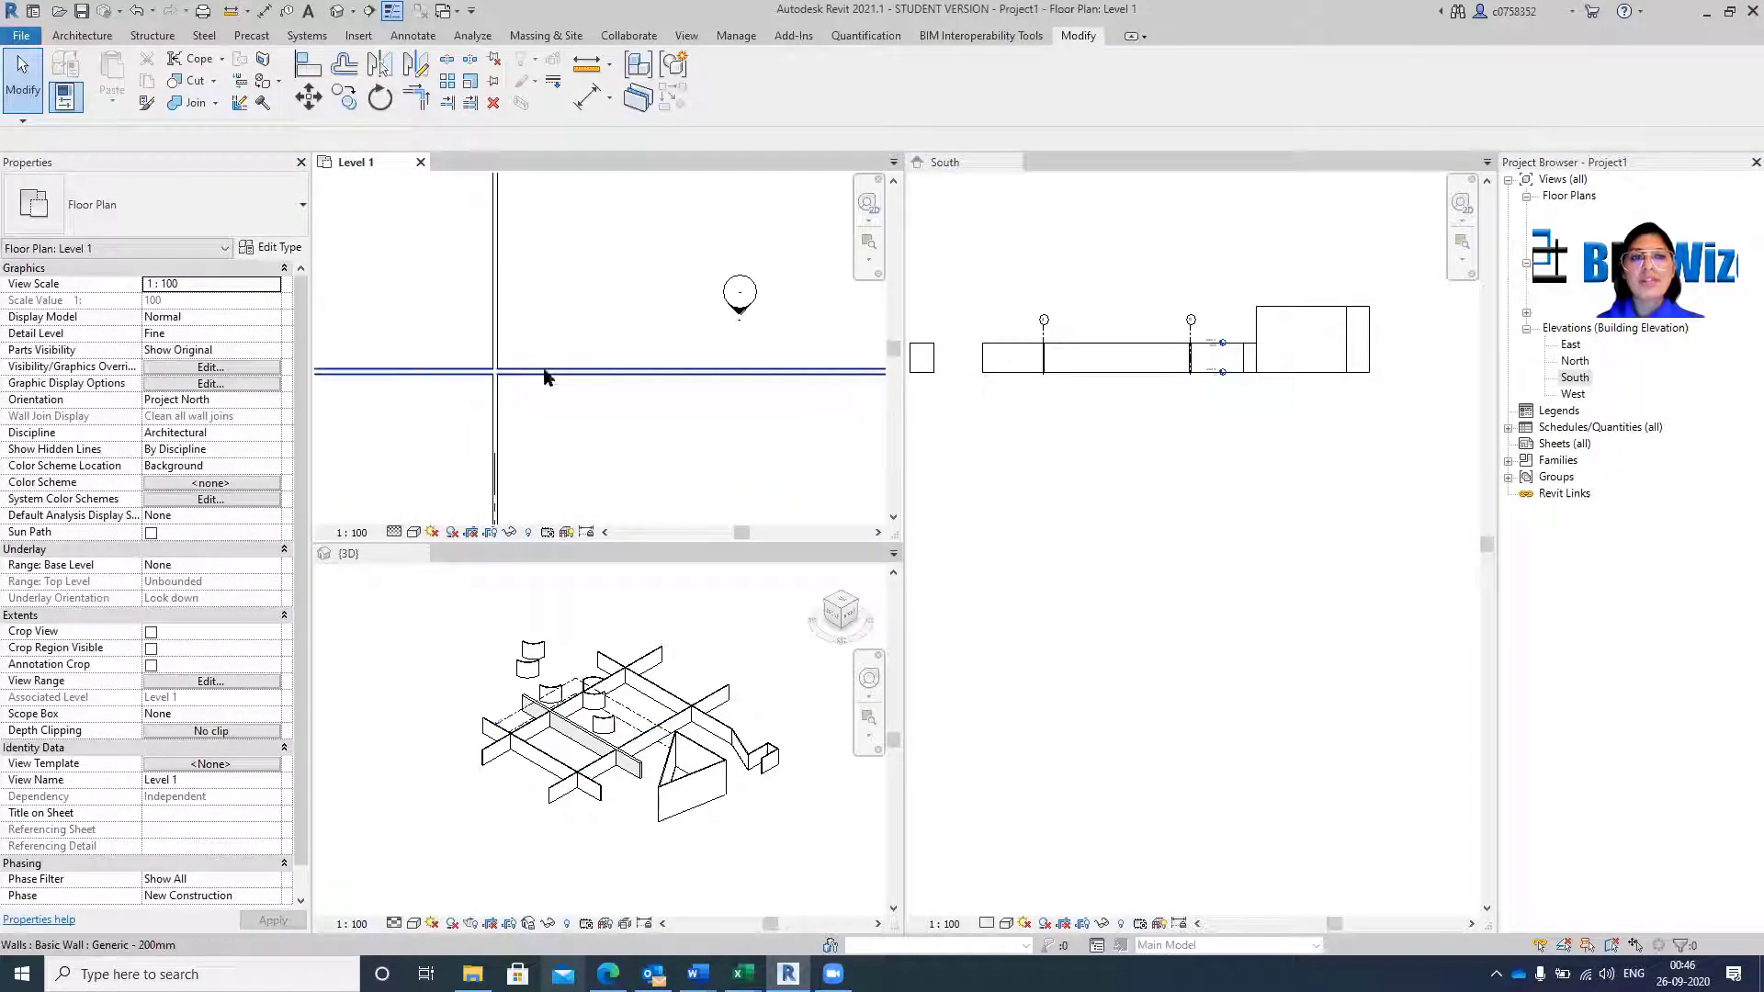
click(473, 108)
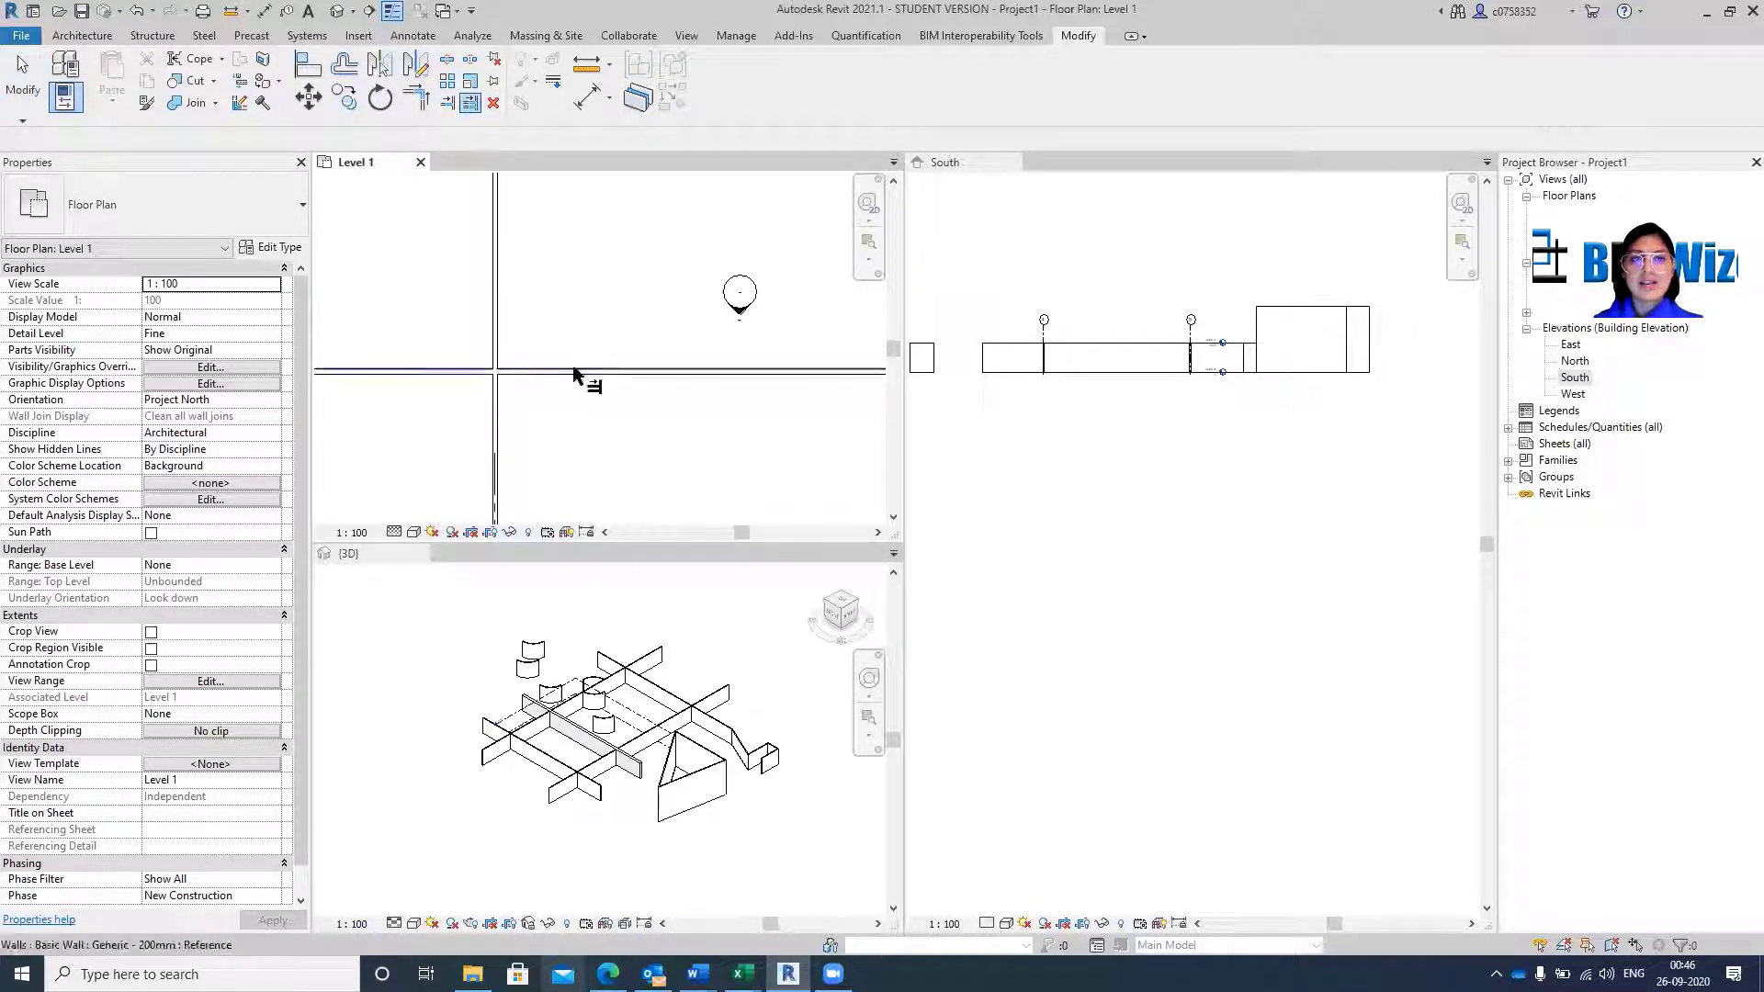
scroll(484, 395, down, 2)
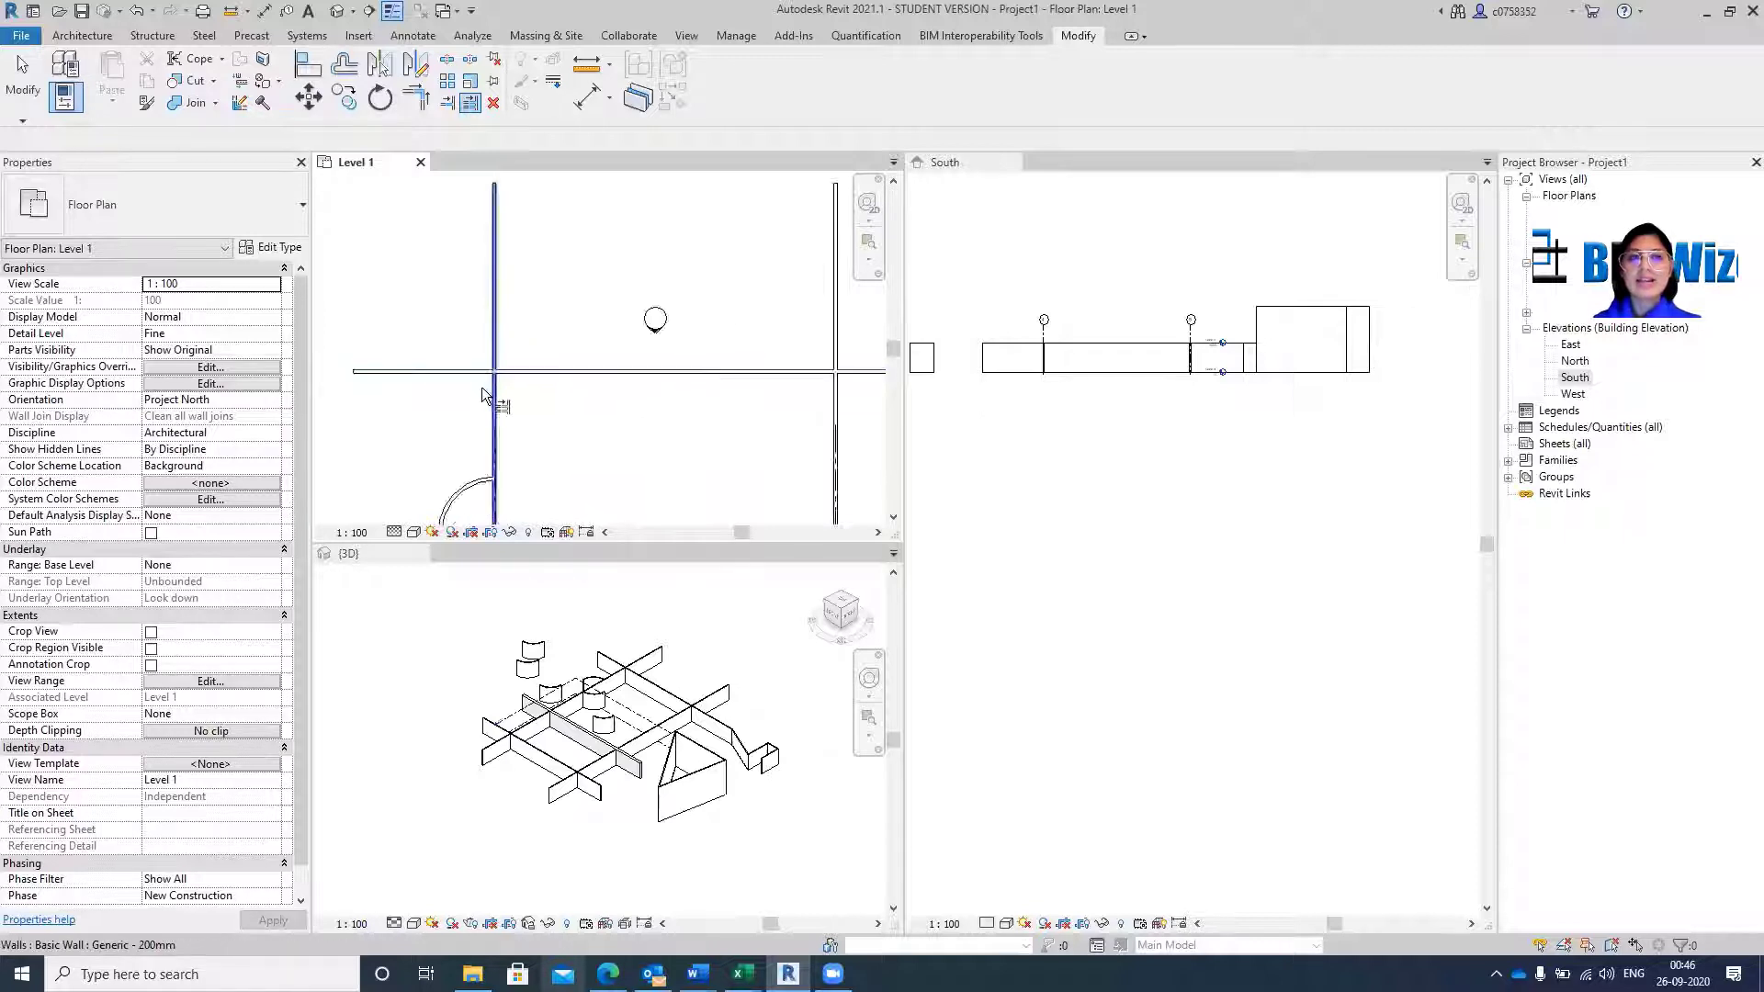
scroll(484, 395, down, 2)
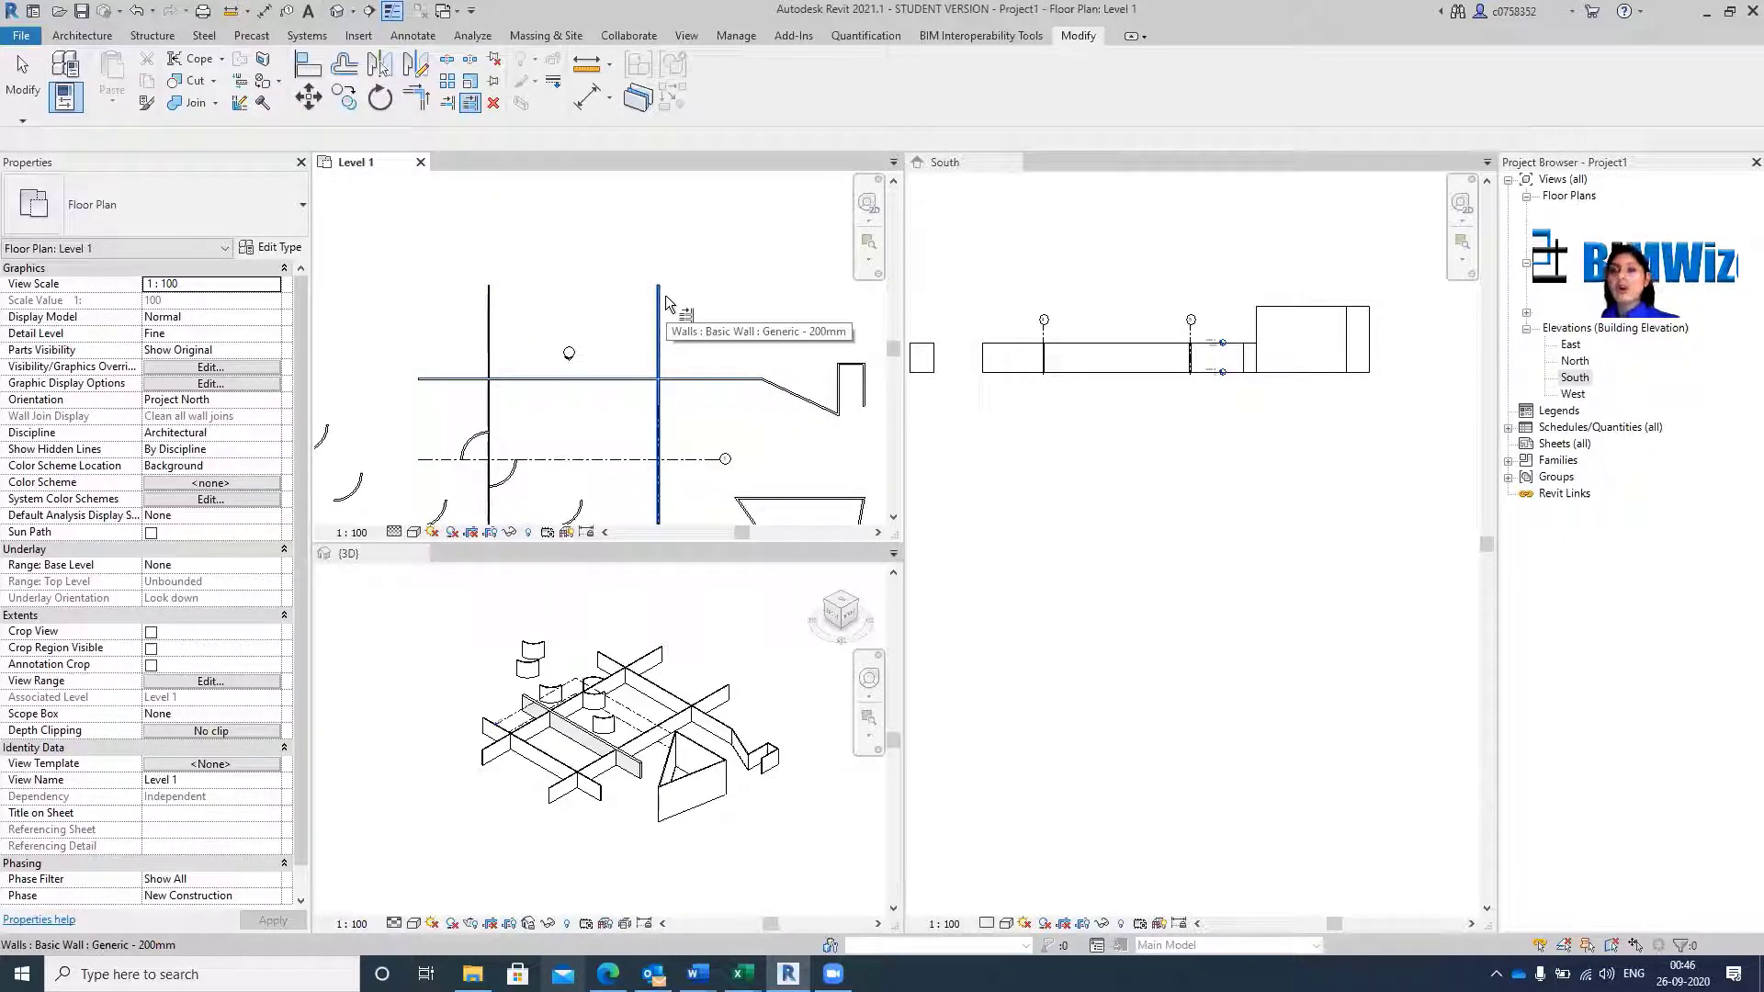
click(665, 294)
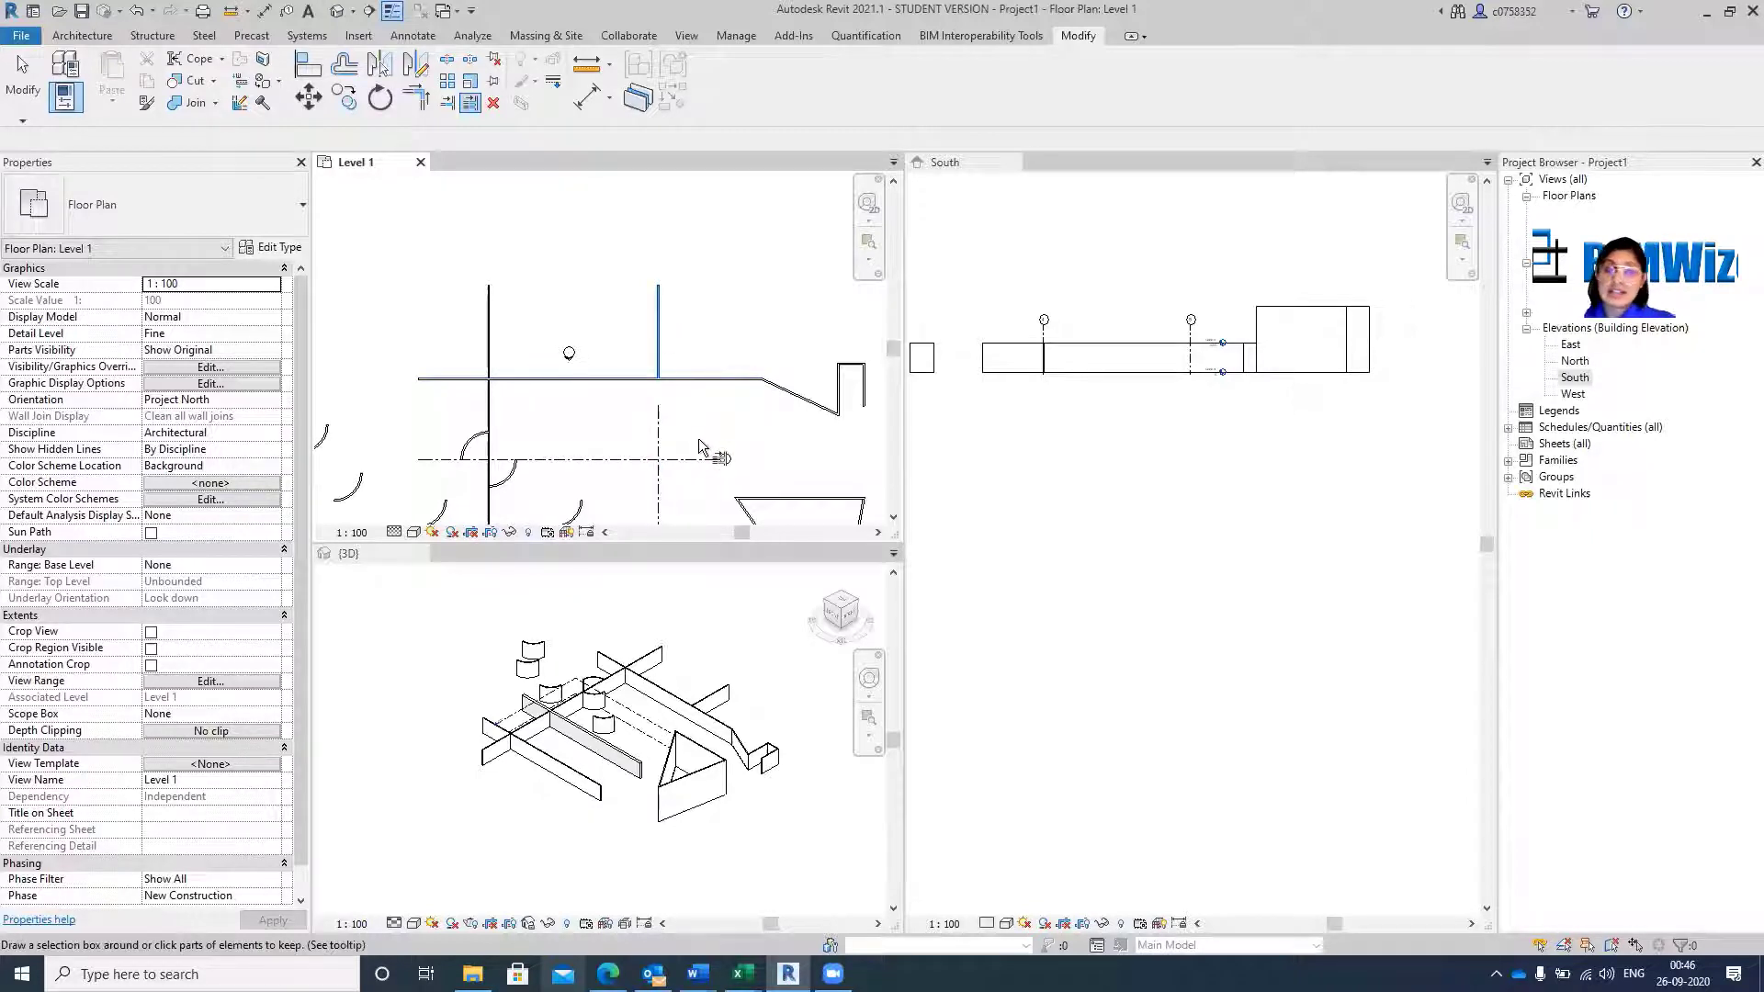
key(ctrl+z)
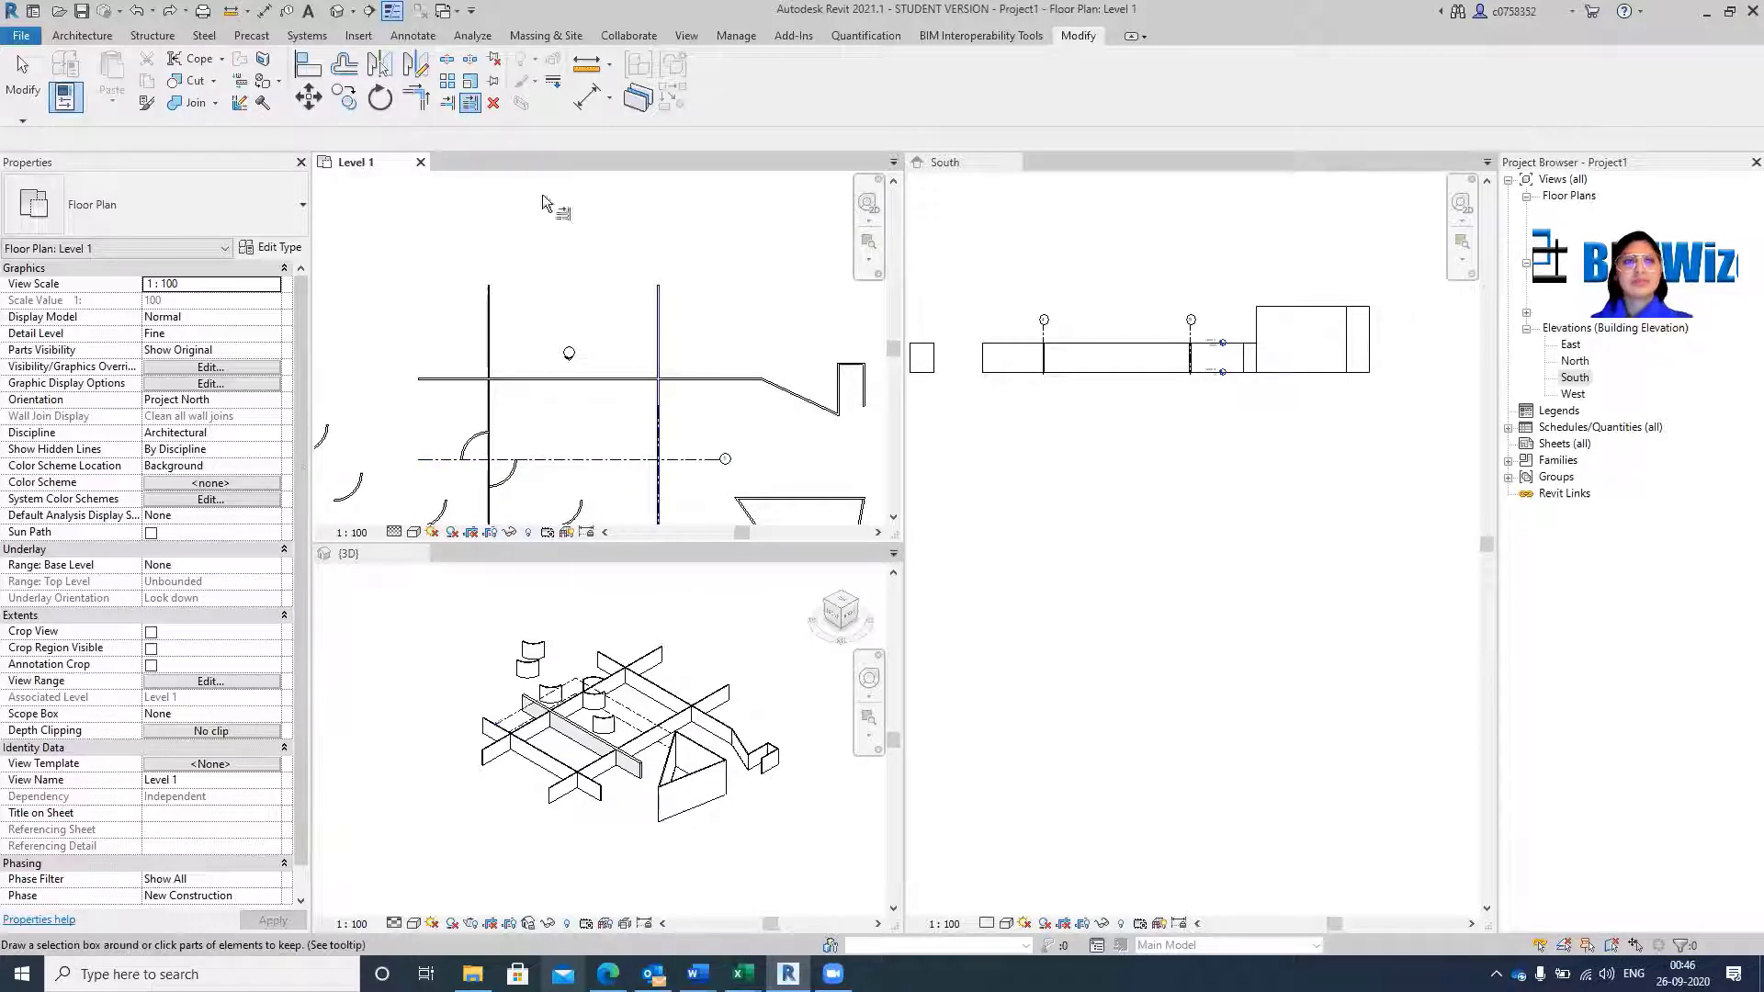
Trim both vertical walls at the long horizontal wall with Trim/Extend Multiple Elements, keeping the parts below it.
key(Escape)
click(469, 102)
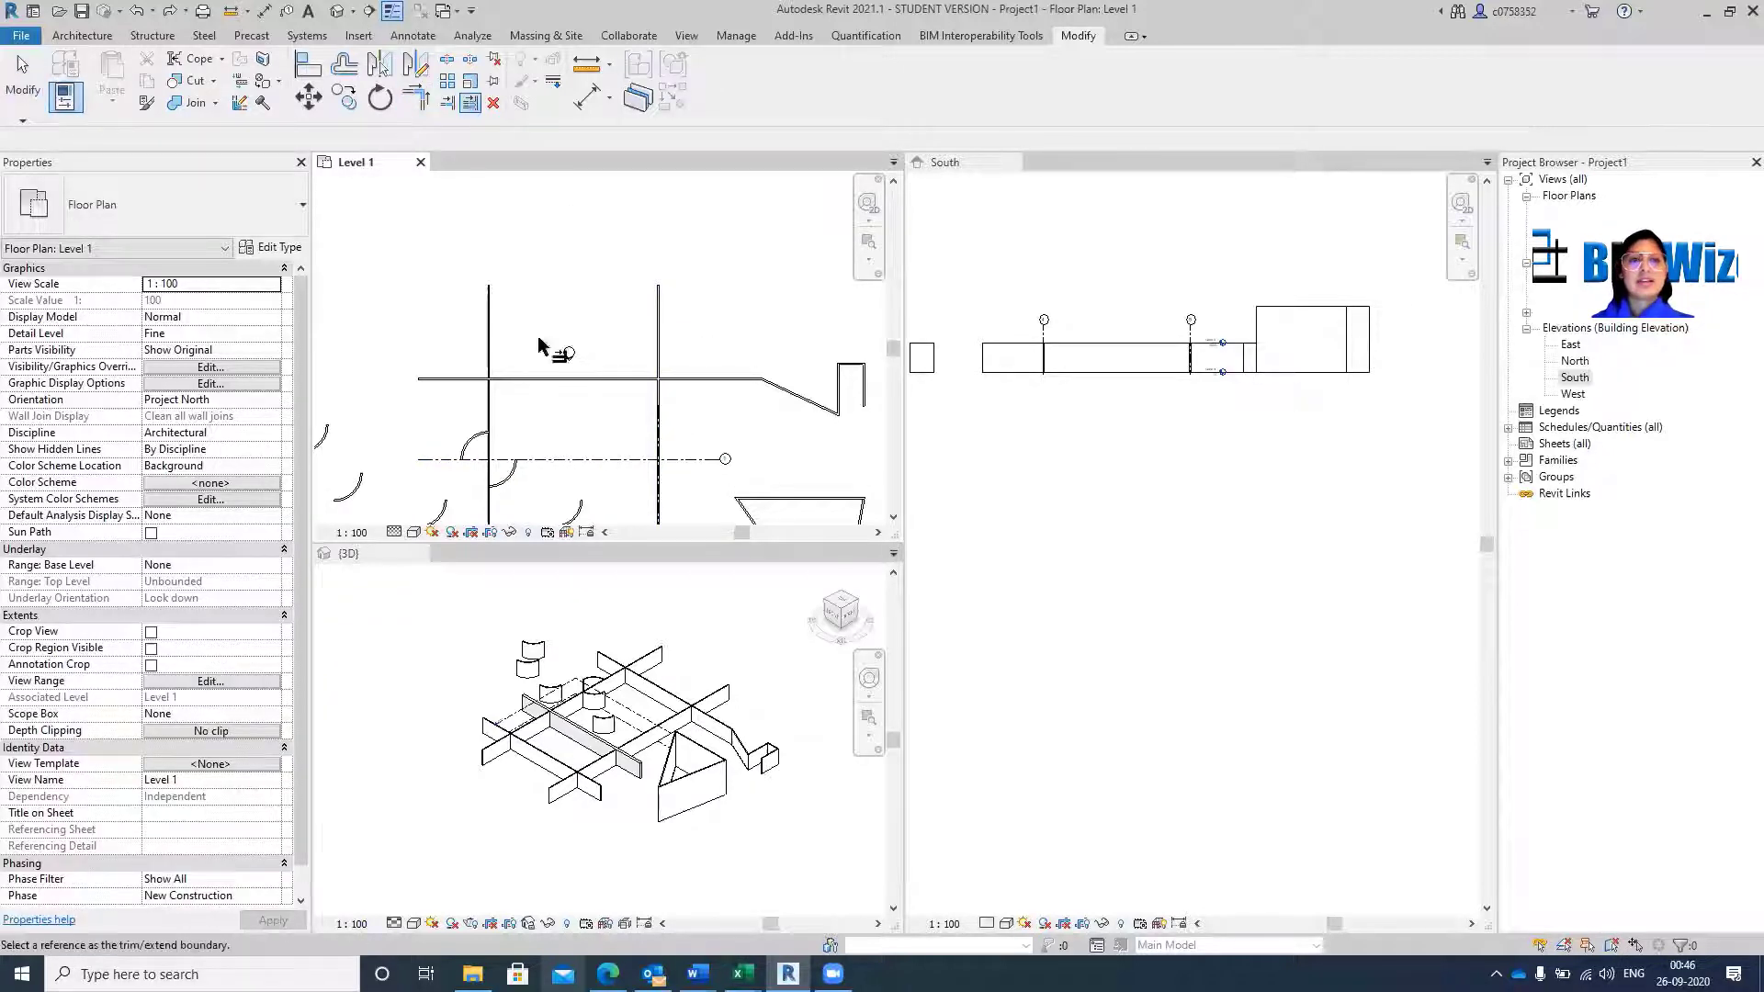
click(548, 389)
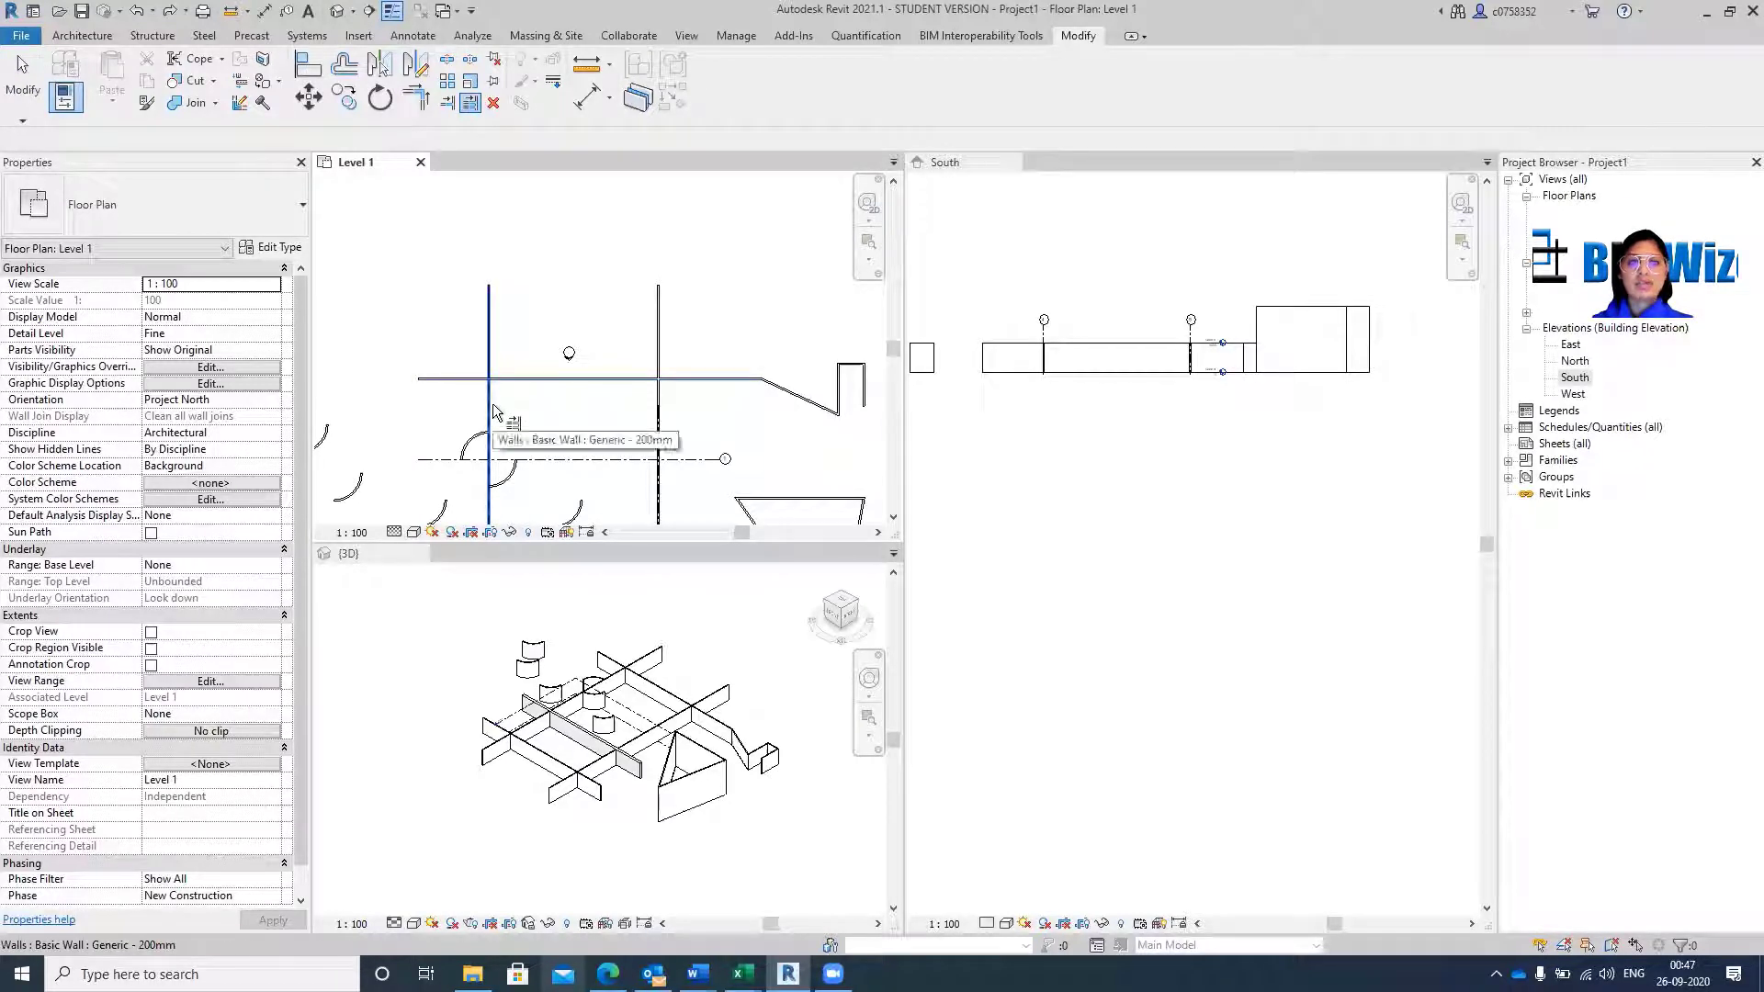
click(491, 411)
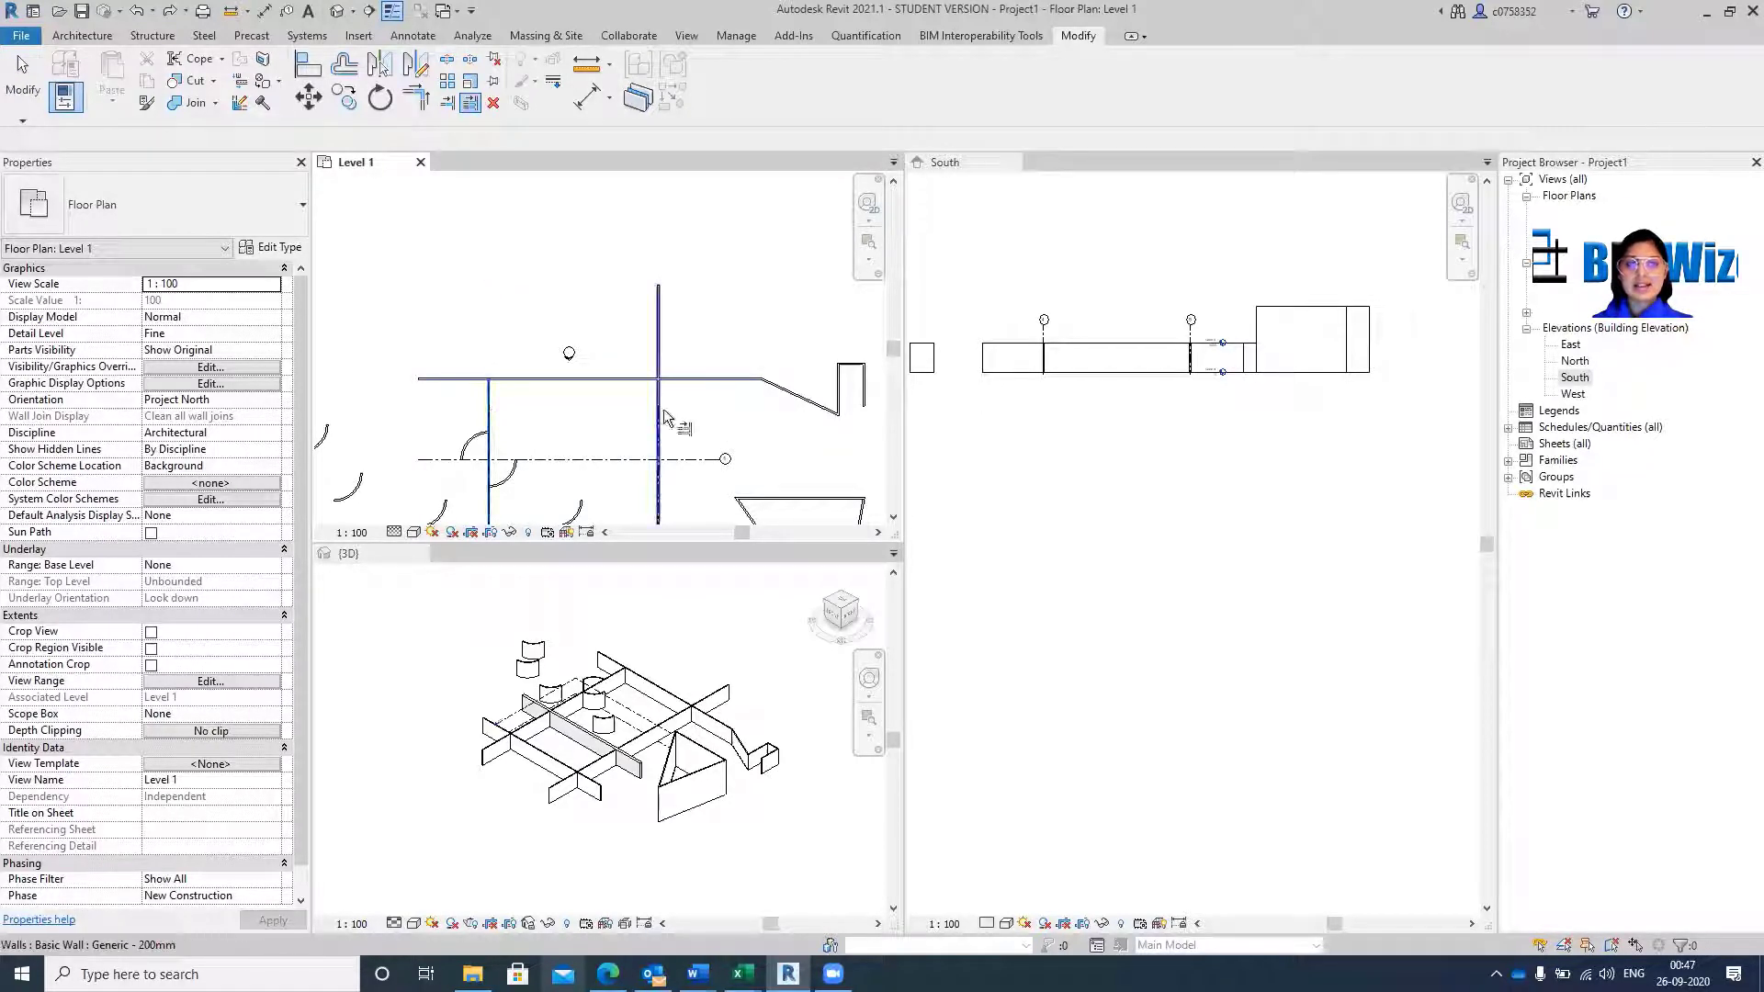
click(662, 420)
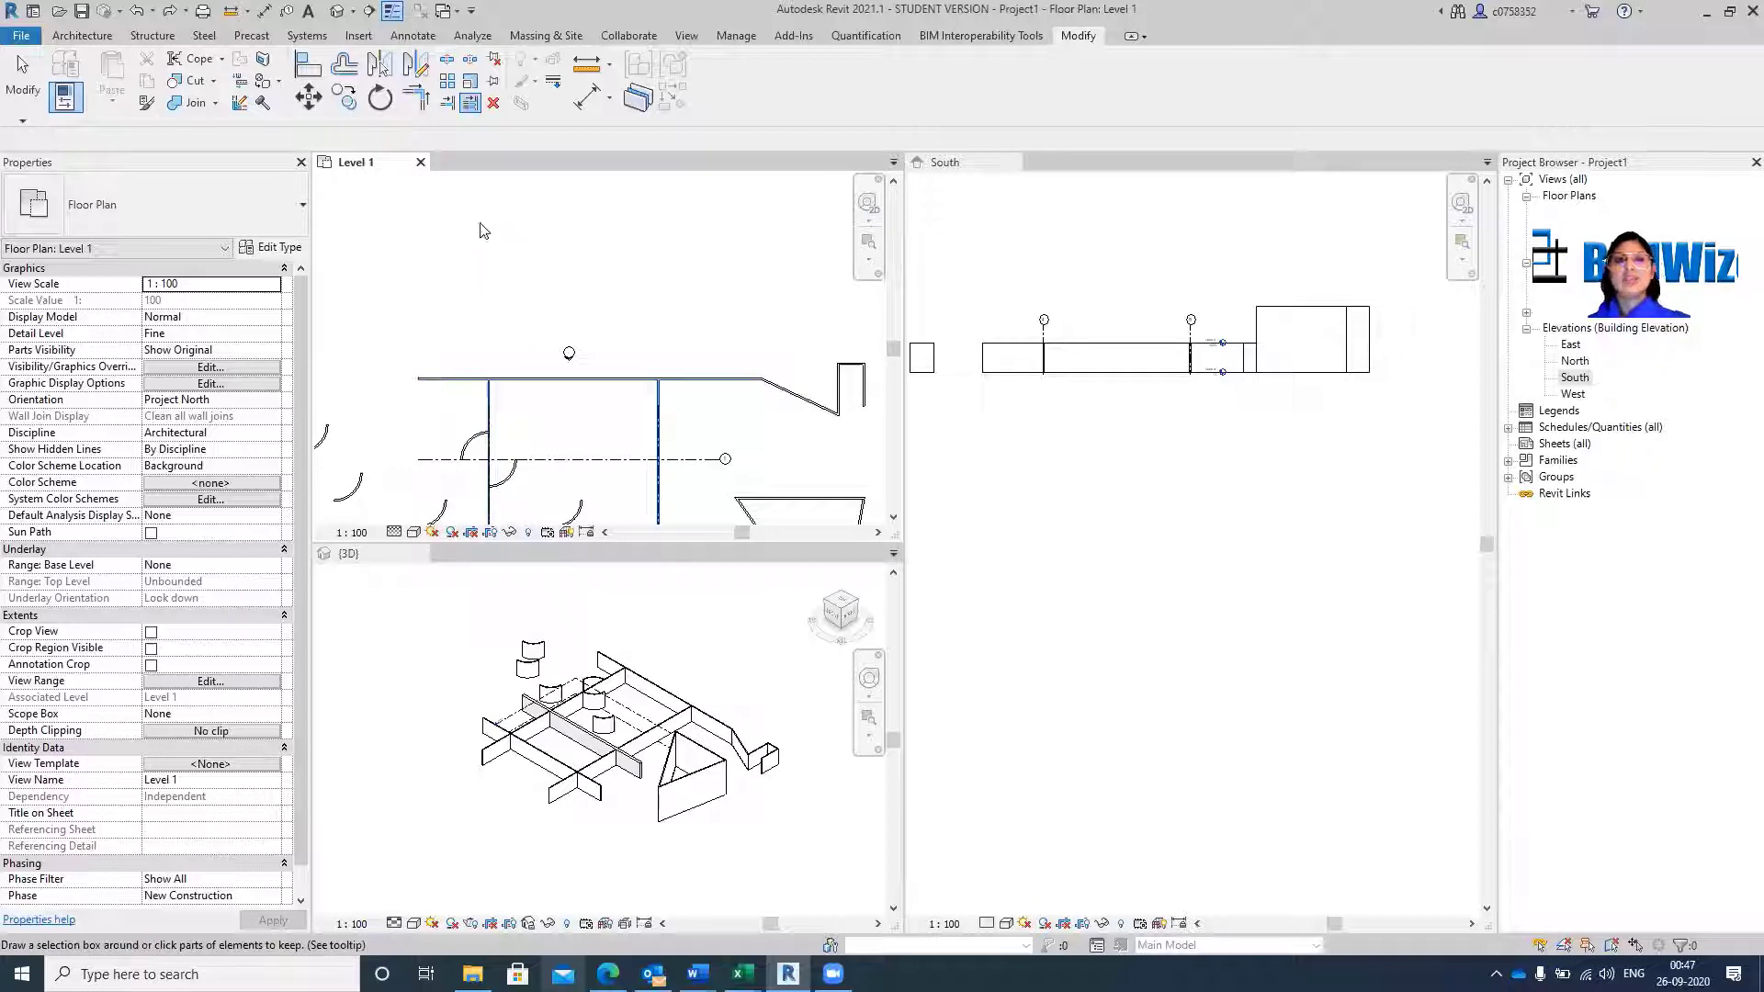
key(Escape)
key(Escape)
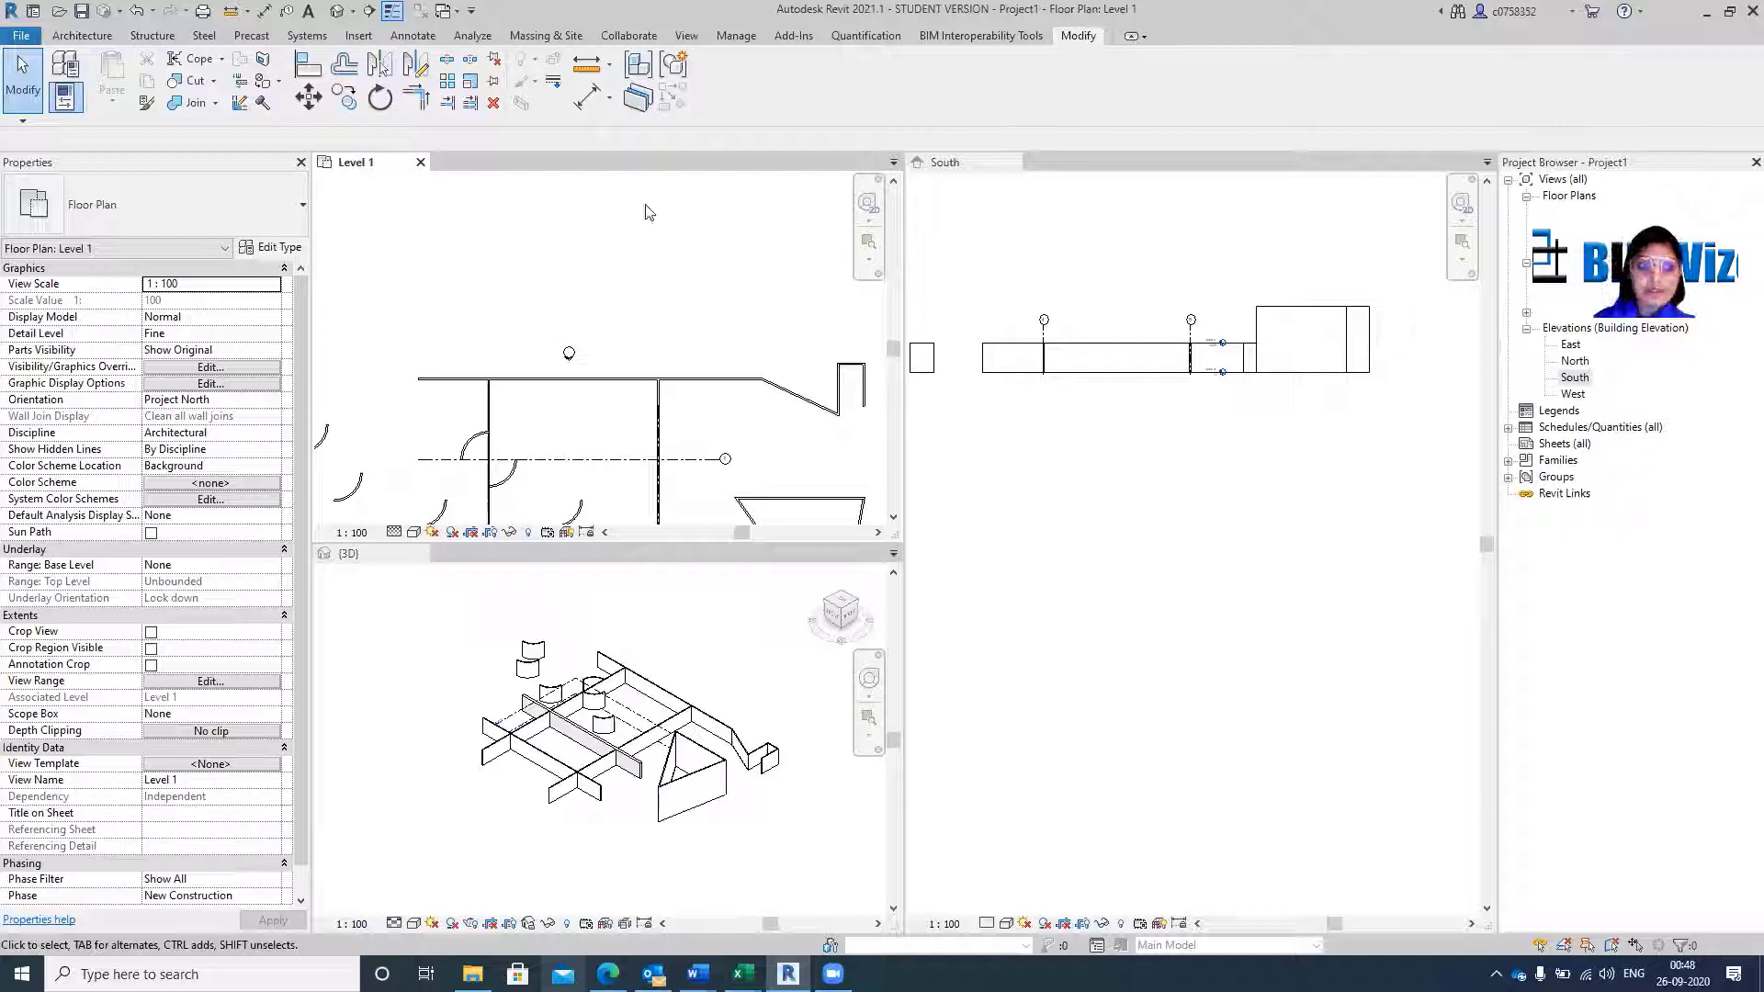
Rotate the long horizontal wall above grid 1 by about 90° around its midpoint.
click(380, 98)
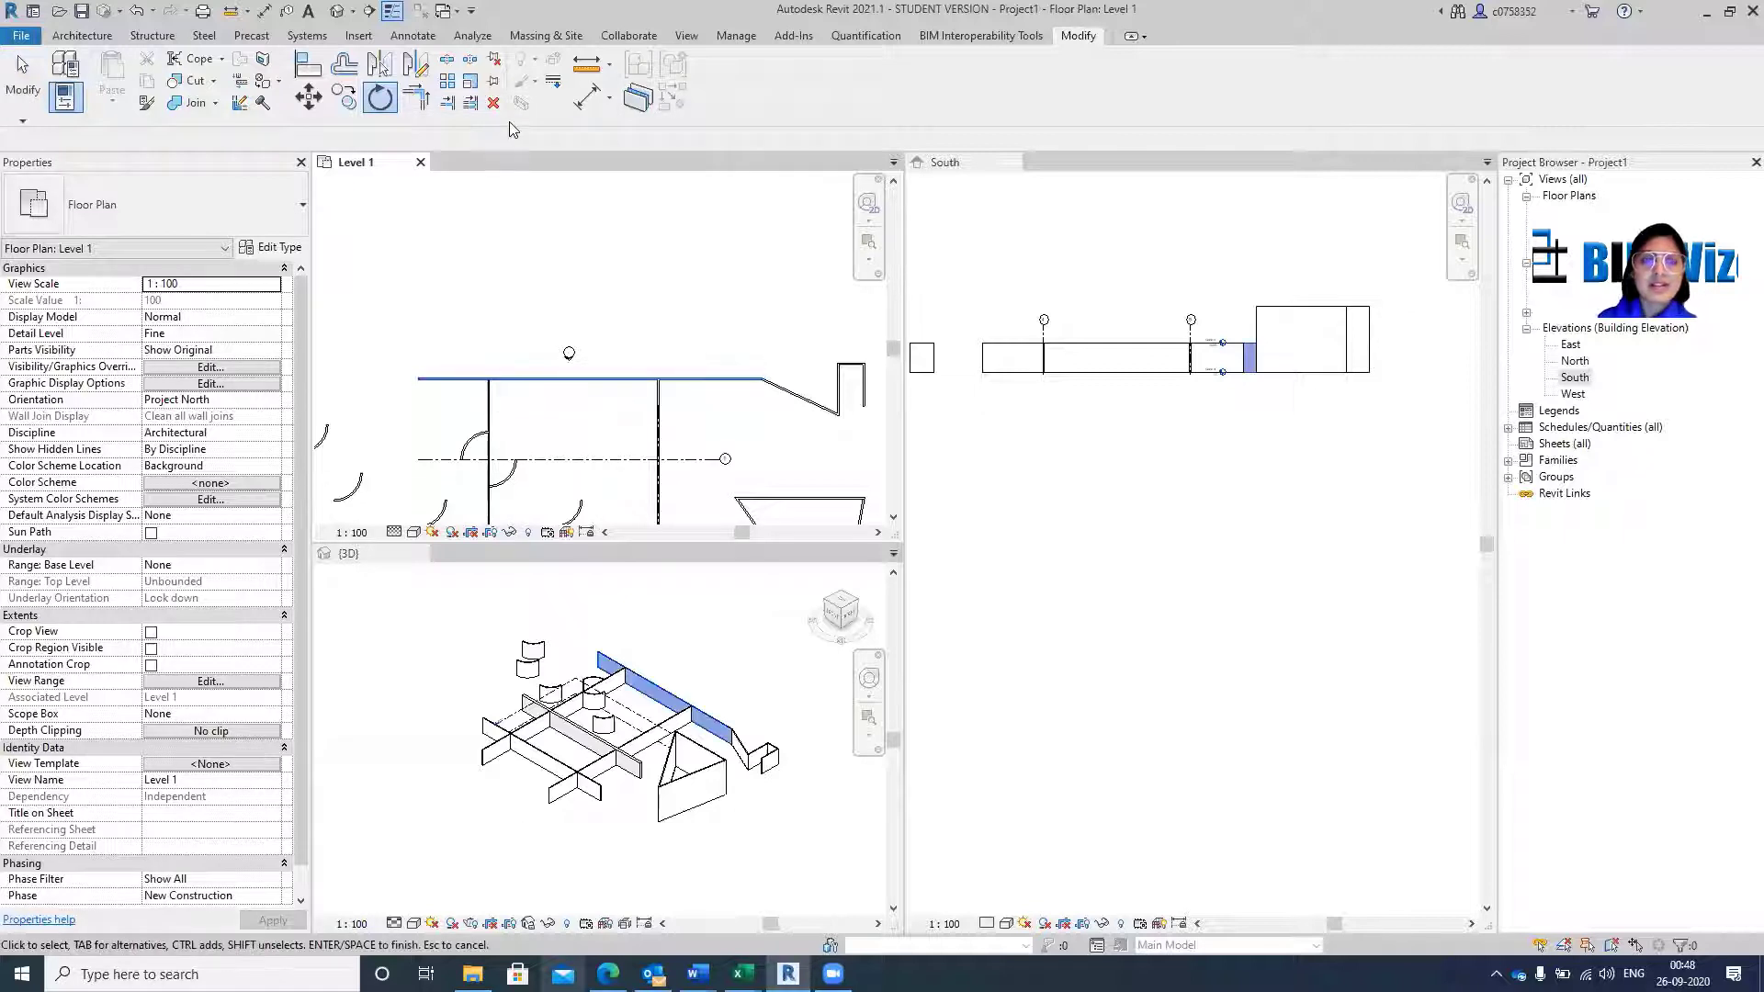
key(Escape)
click(640, 381)
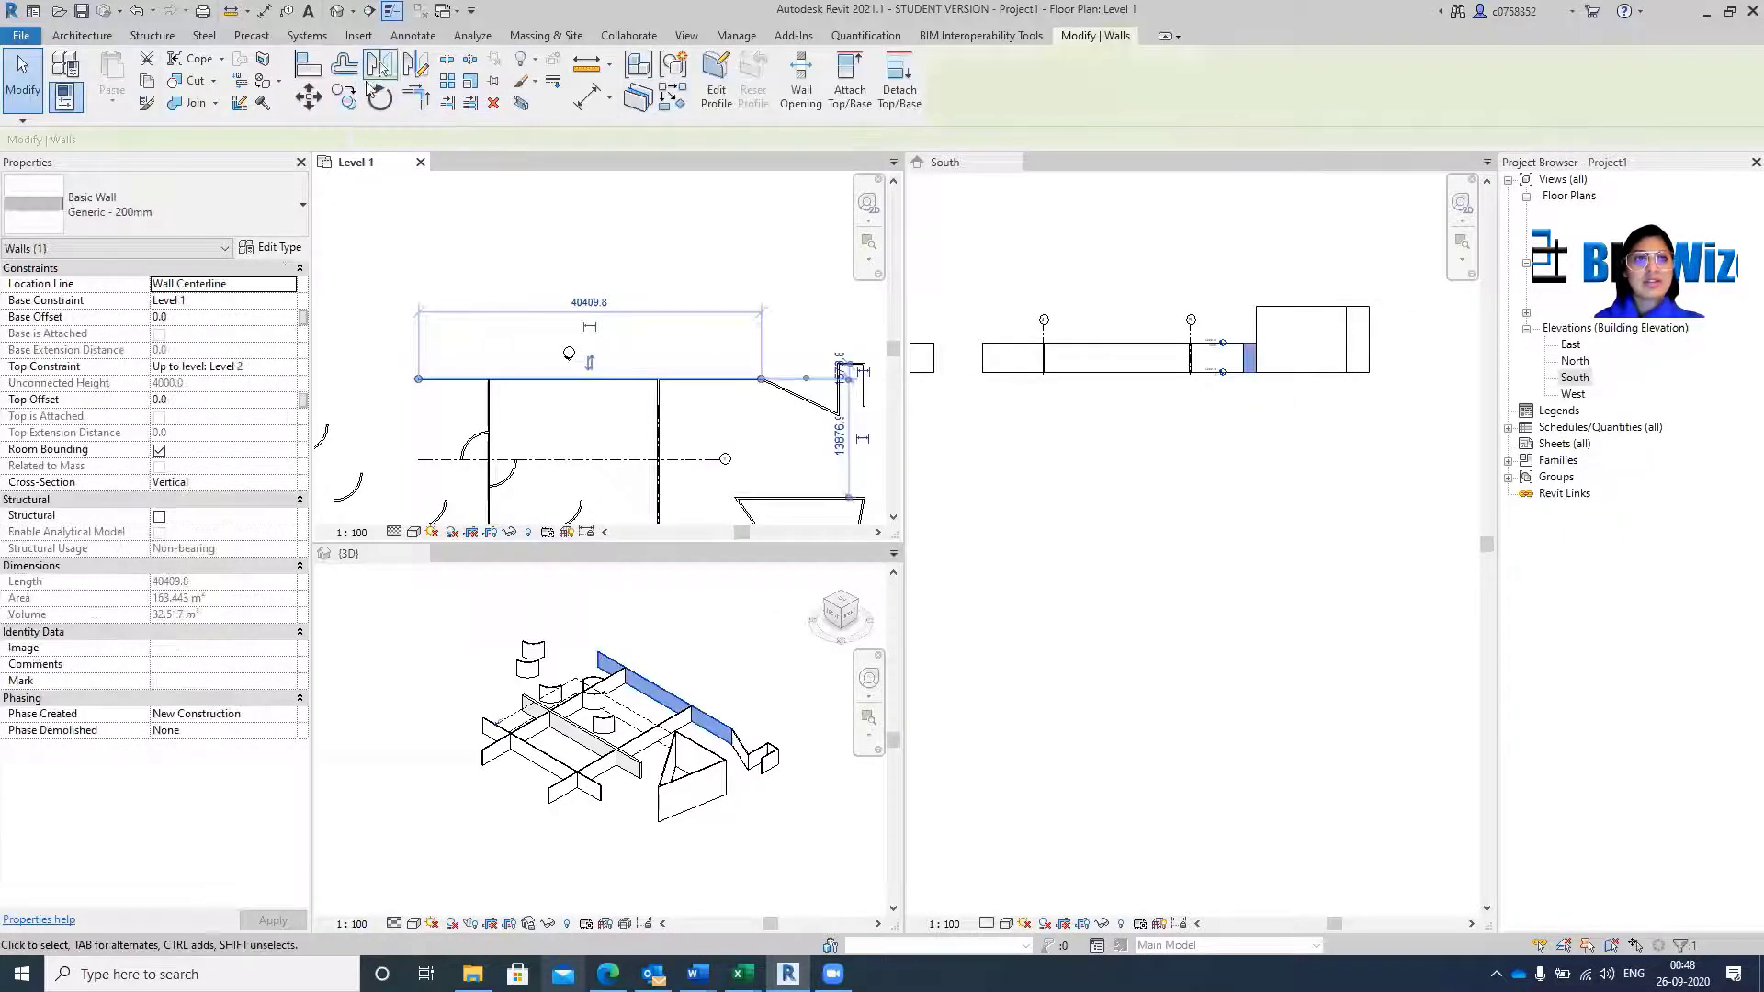
key(r)
key(o)
click(700, 379)
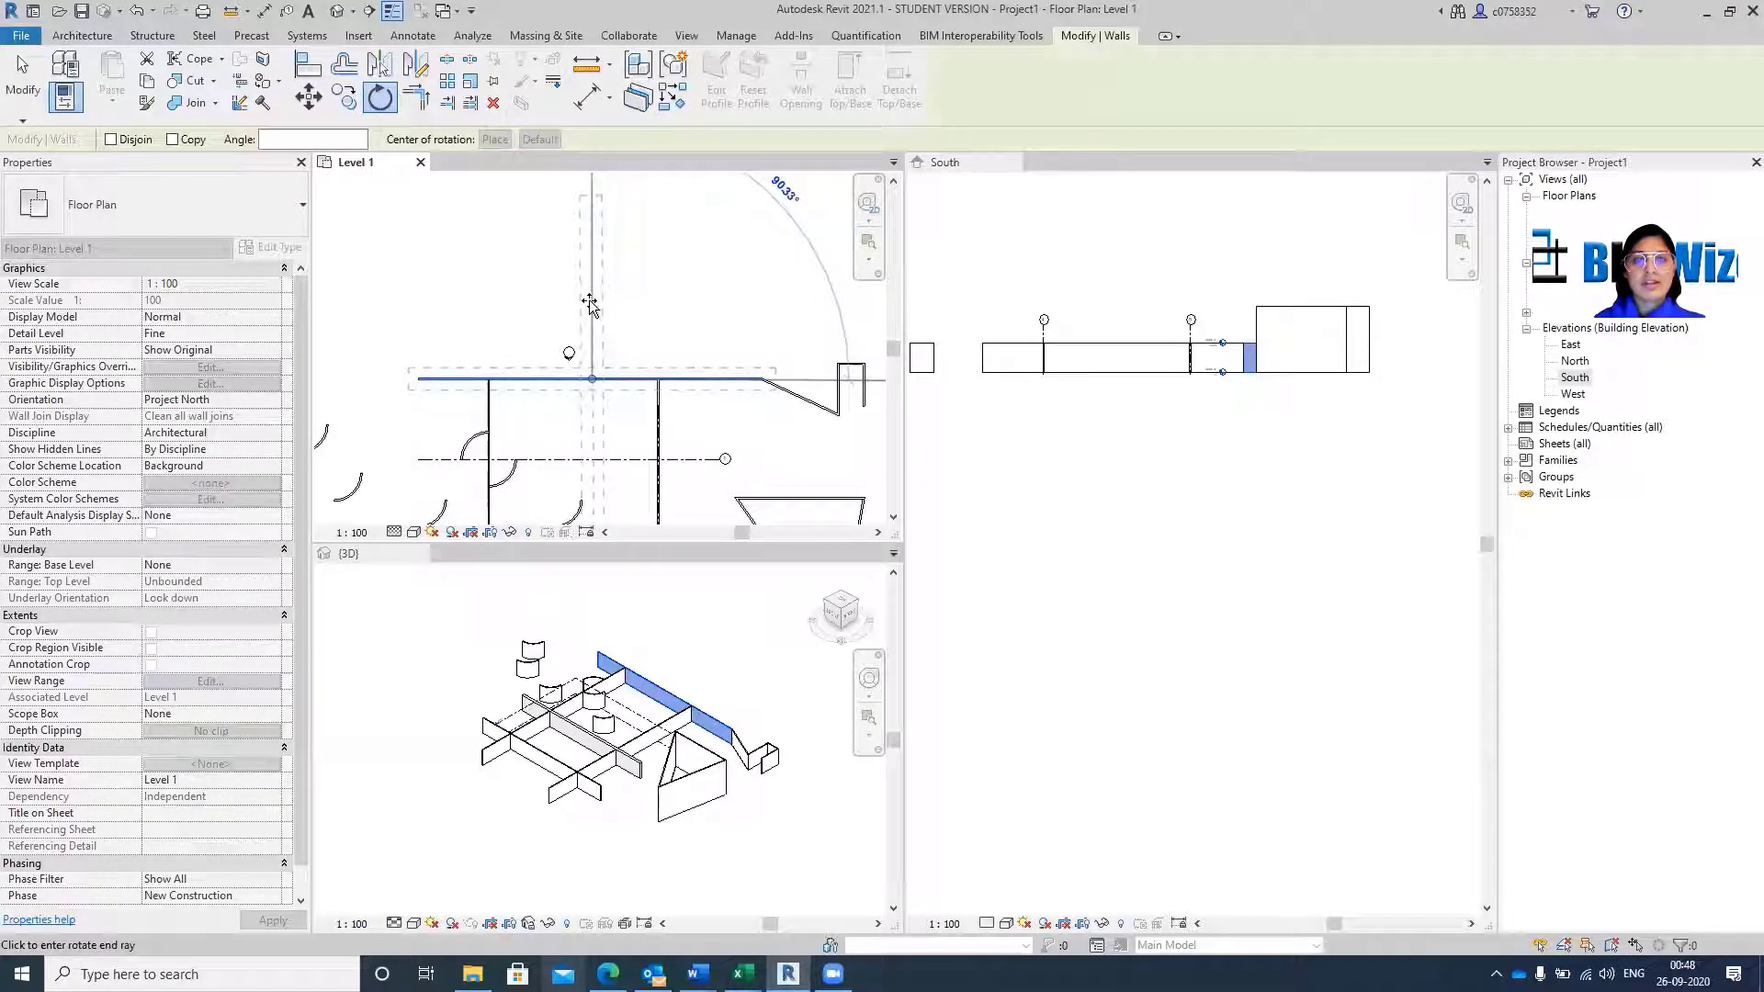
click(592, 303)
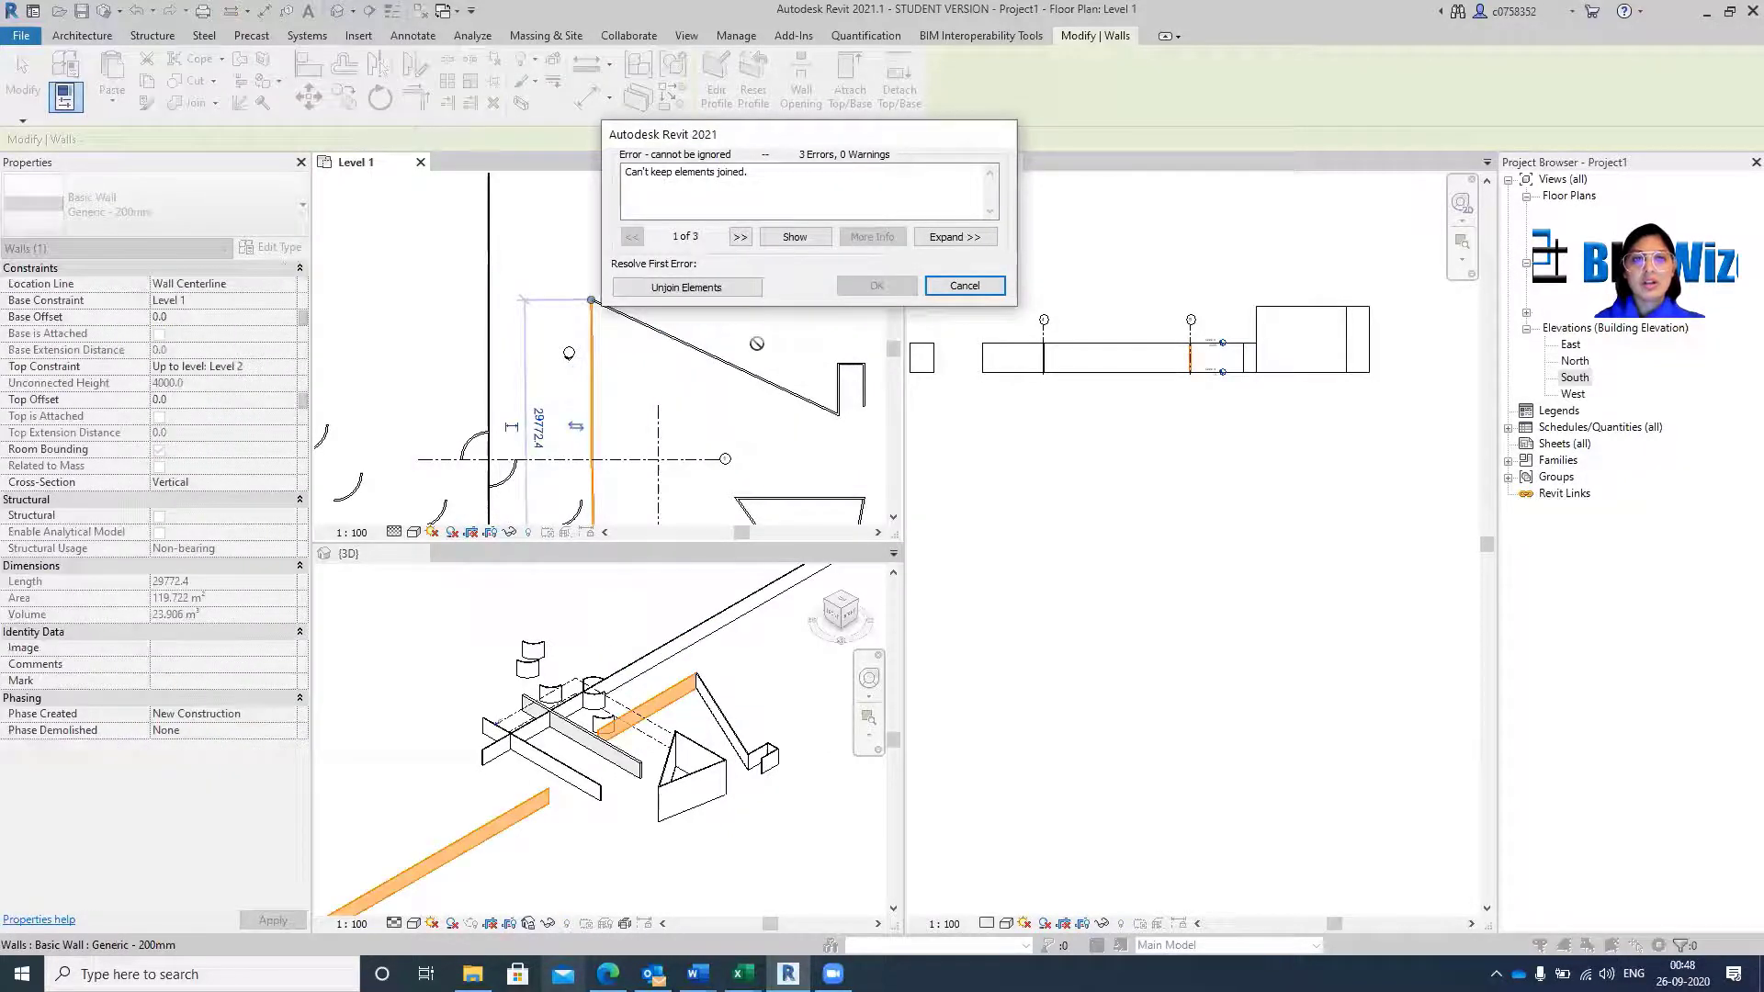
Resolve the join errors from the rotation by unjoining the elements, and review the resulting floor plan.
click(695, 287)
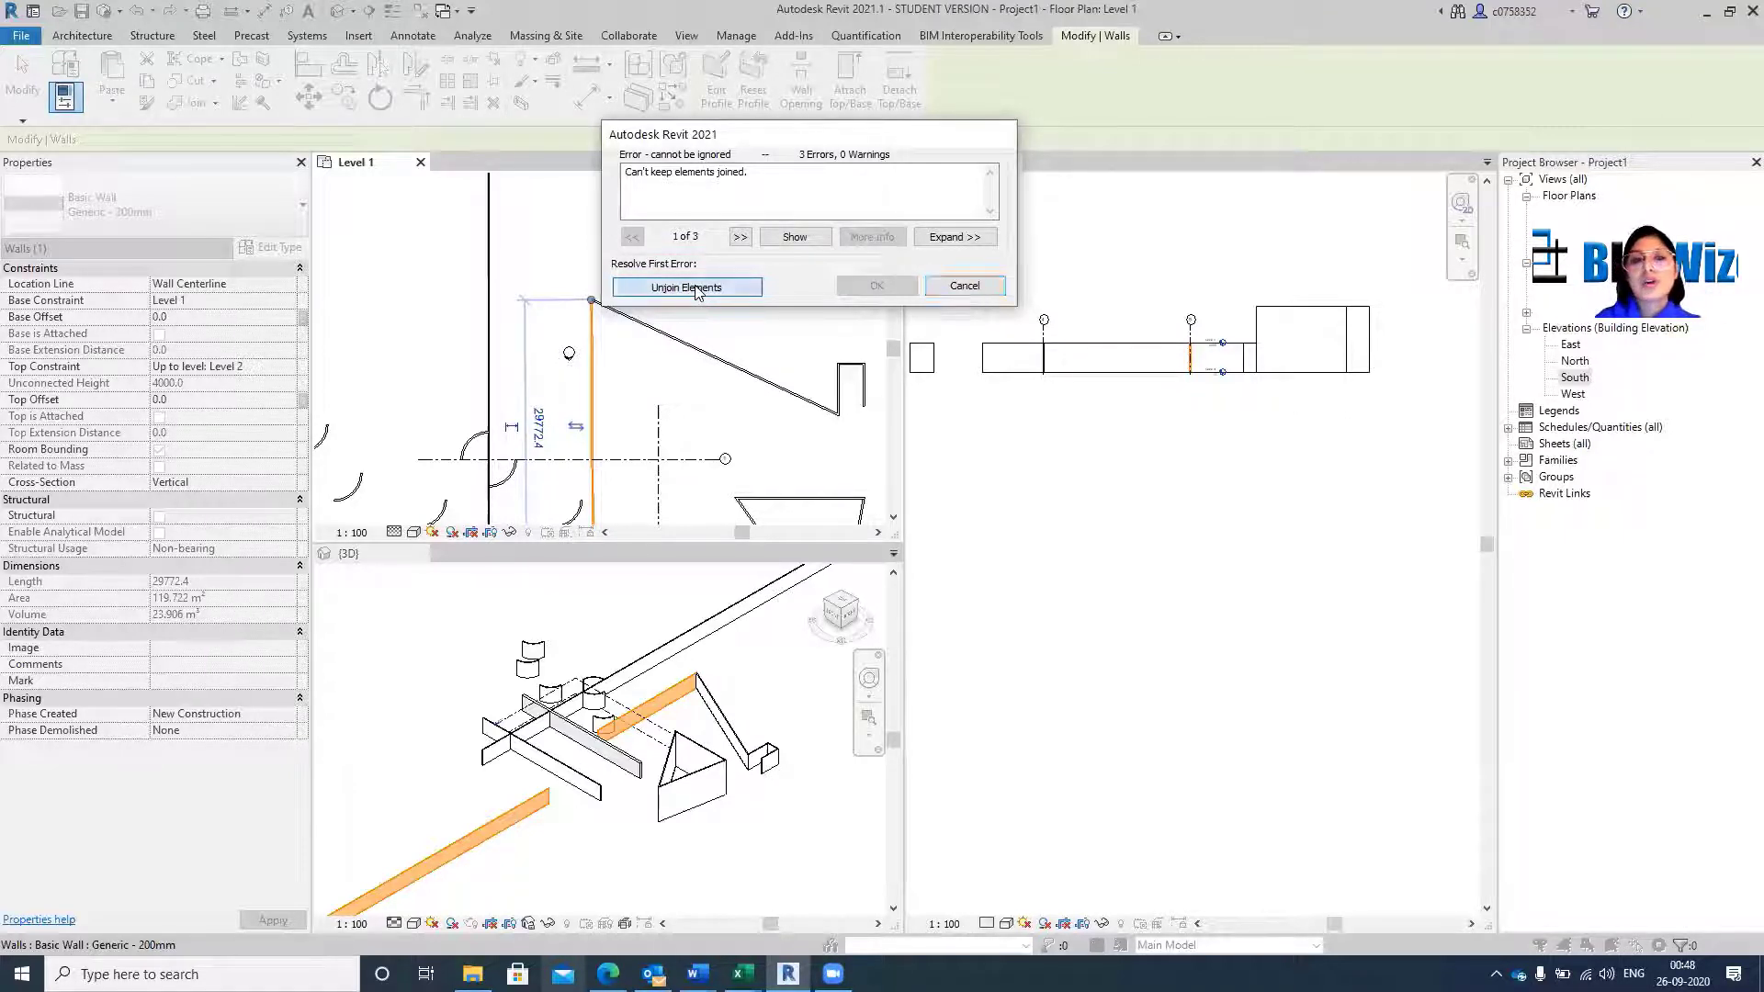
click(696, 287)
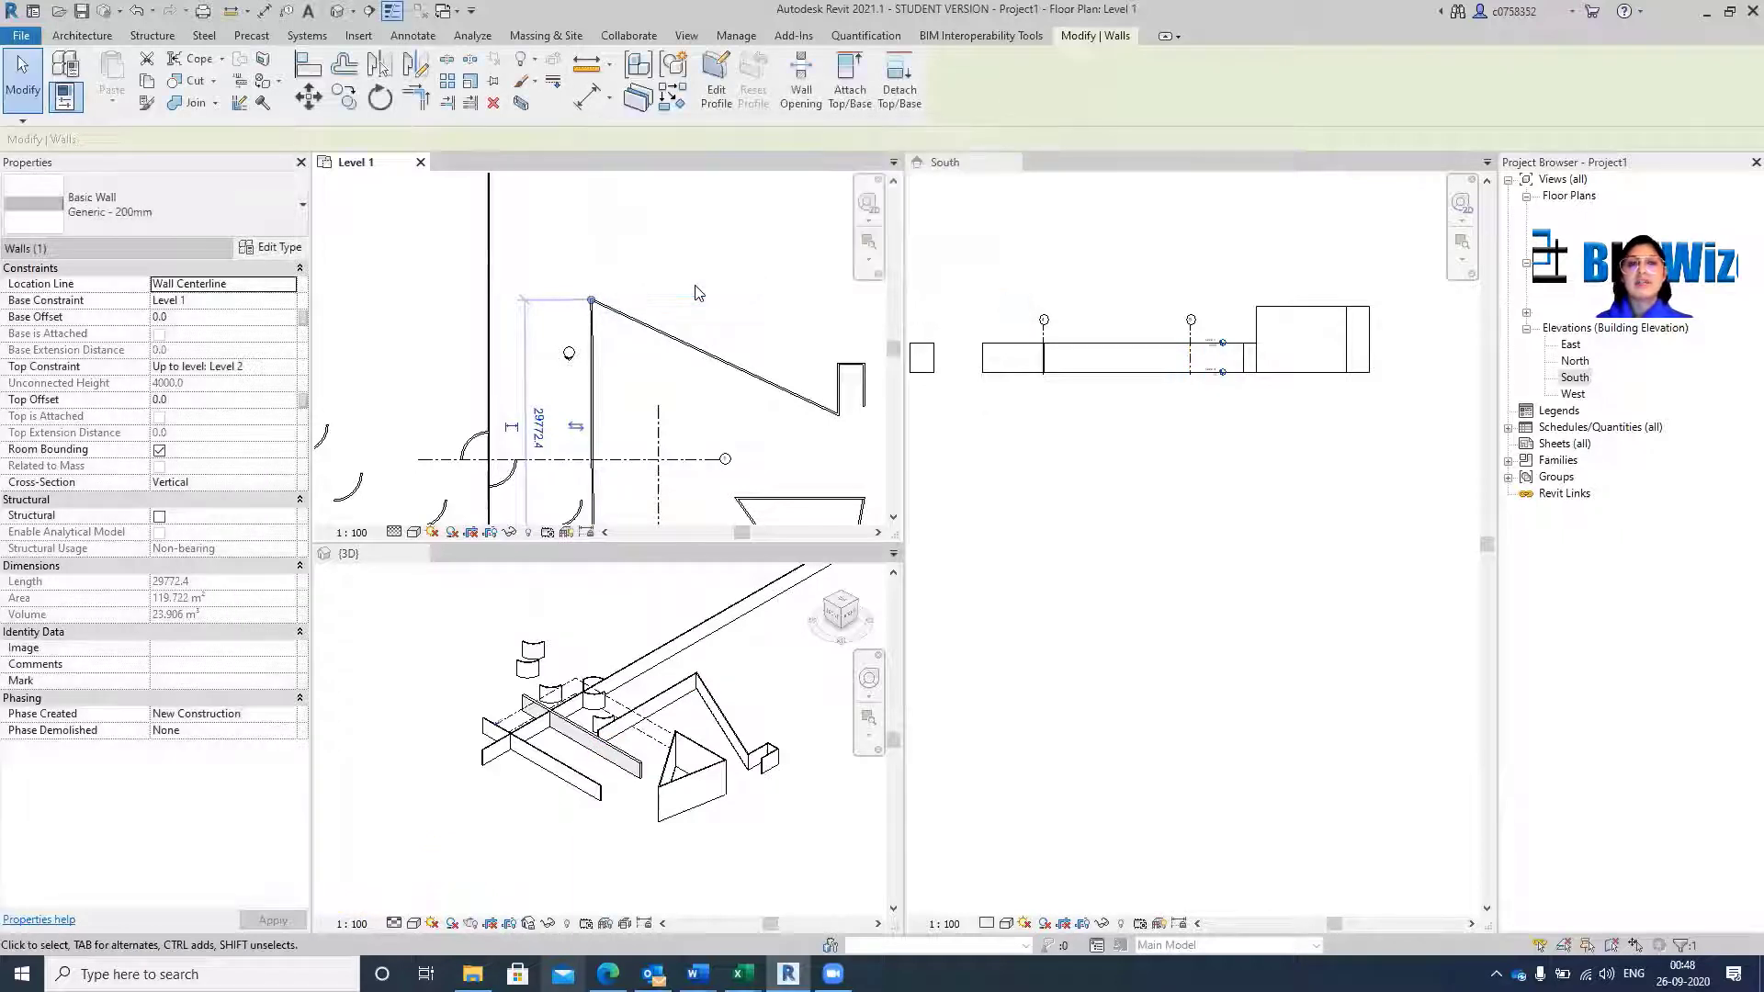
click(696, 308)
scroll(702, 367, down, 2)
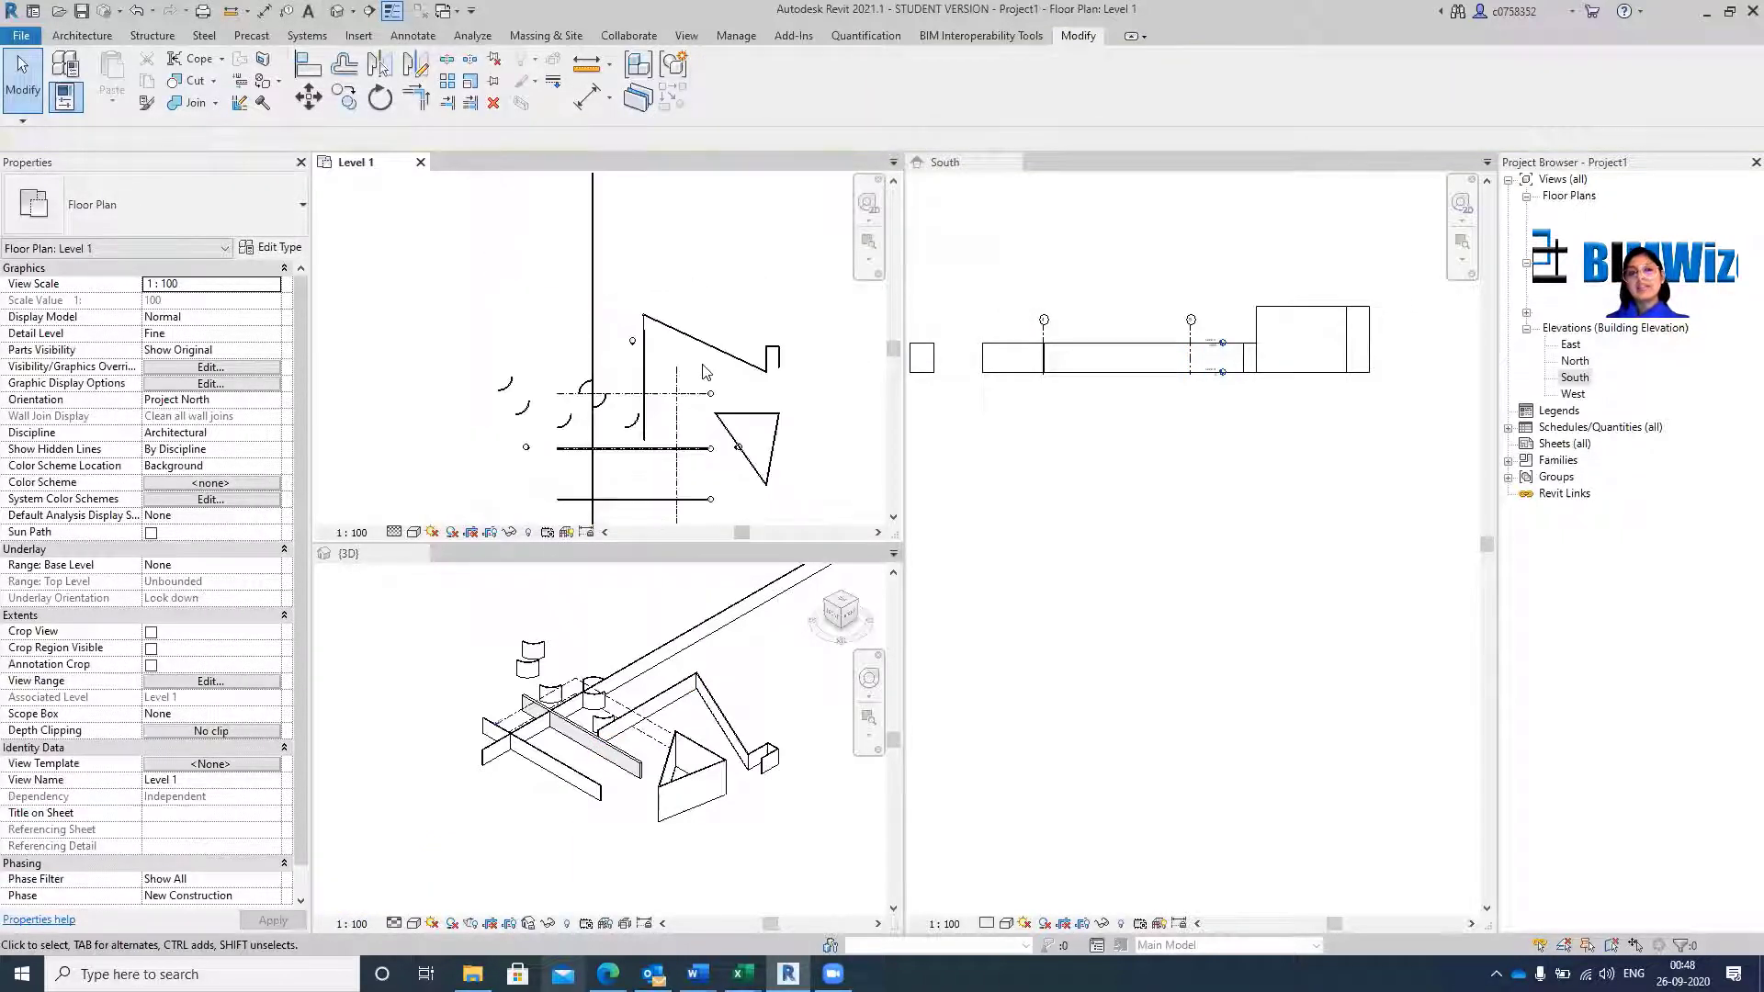
scroll(705, 377, down, 3)
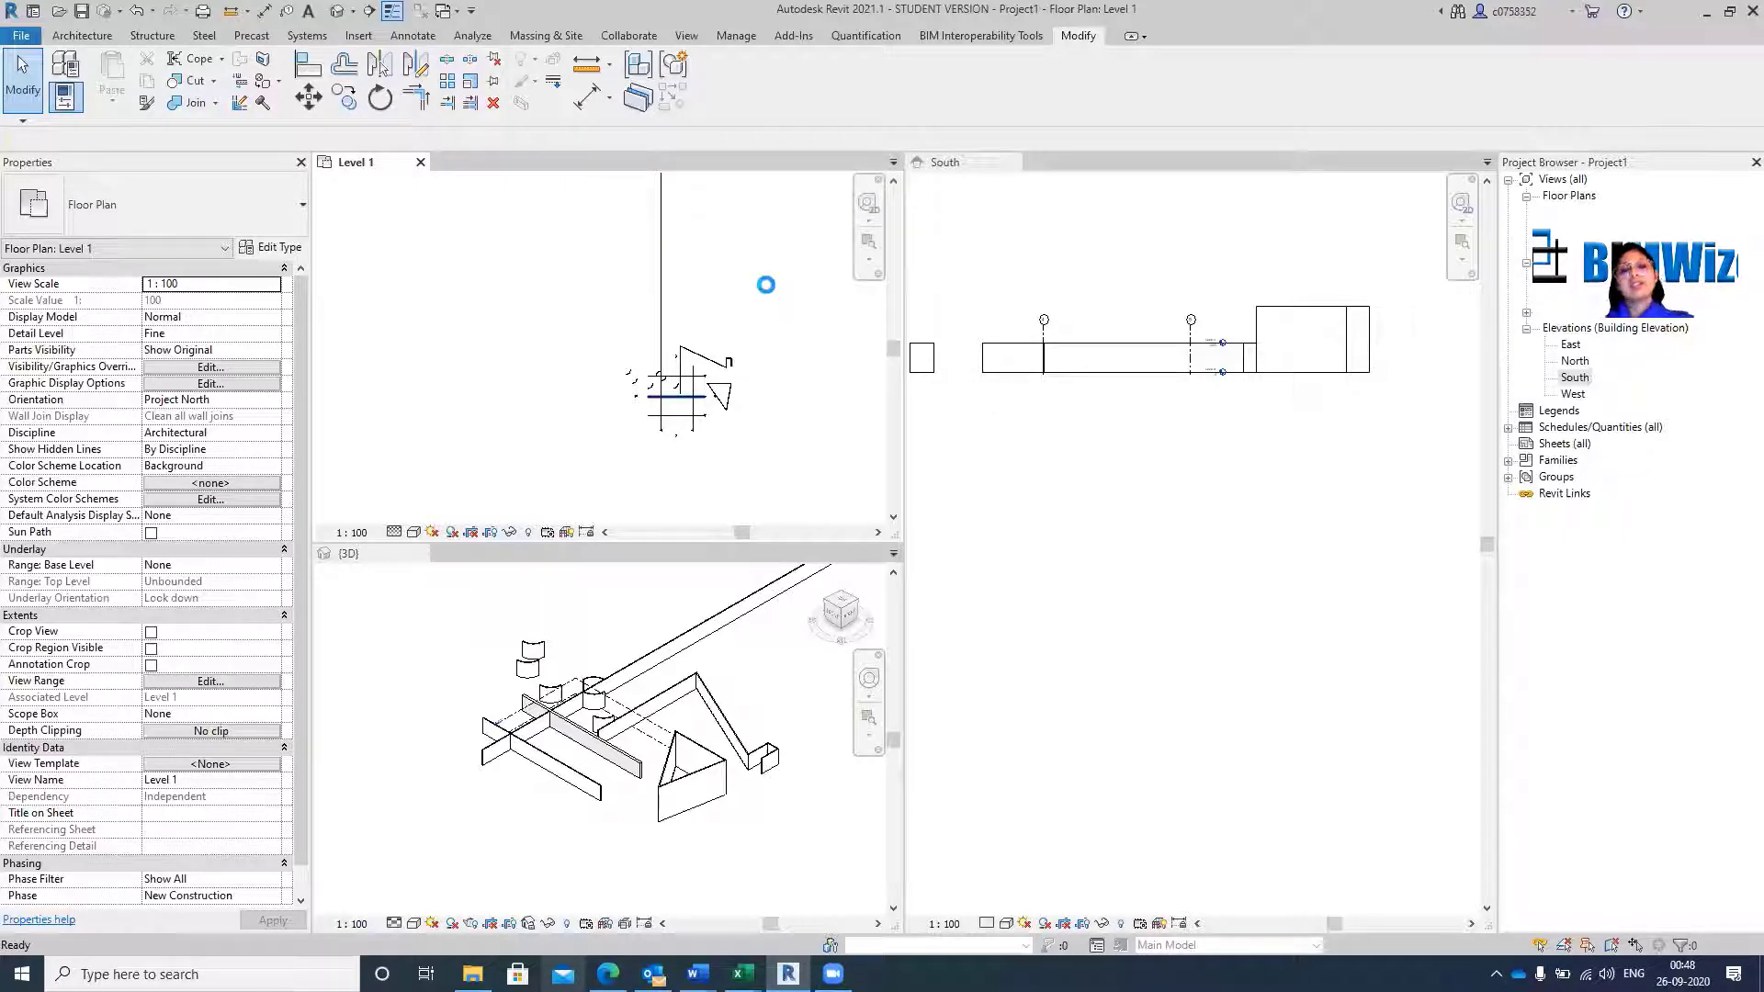
Undo the rotation of the long horizontal wall and the trimming of both vertical walls, and review the restored floor plan.
key(ctrl+s)
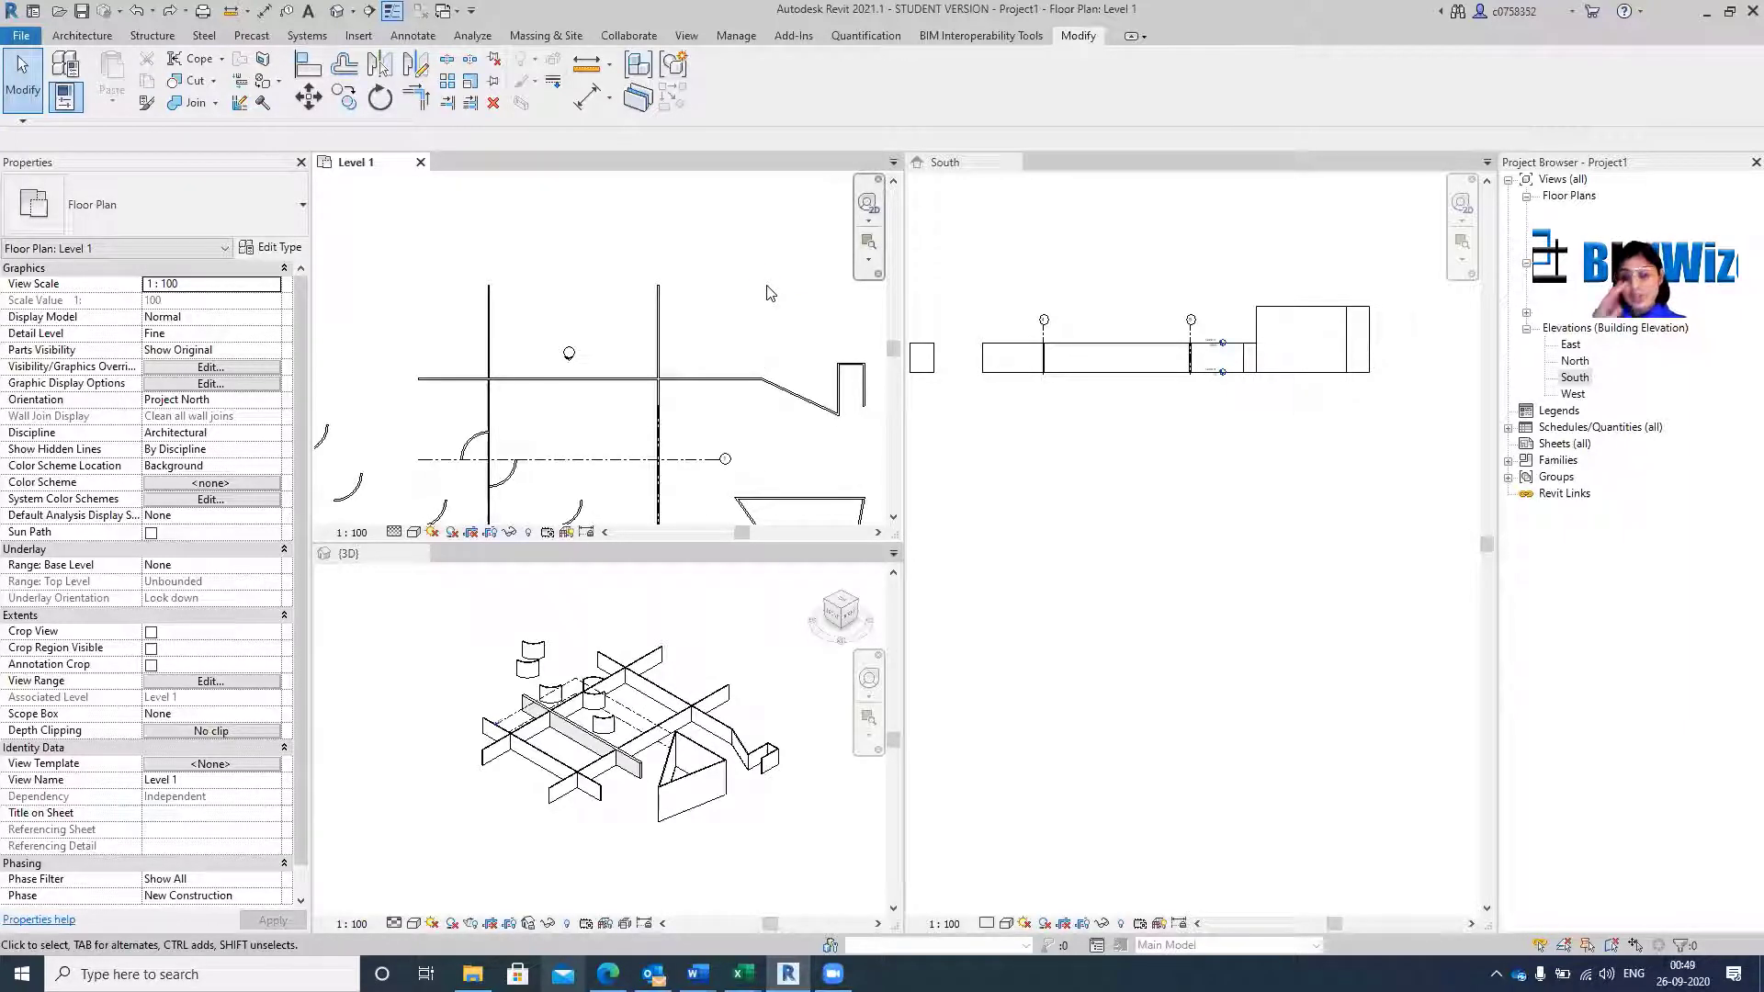
scroll(588, 266, down, 3)
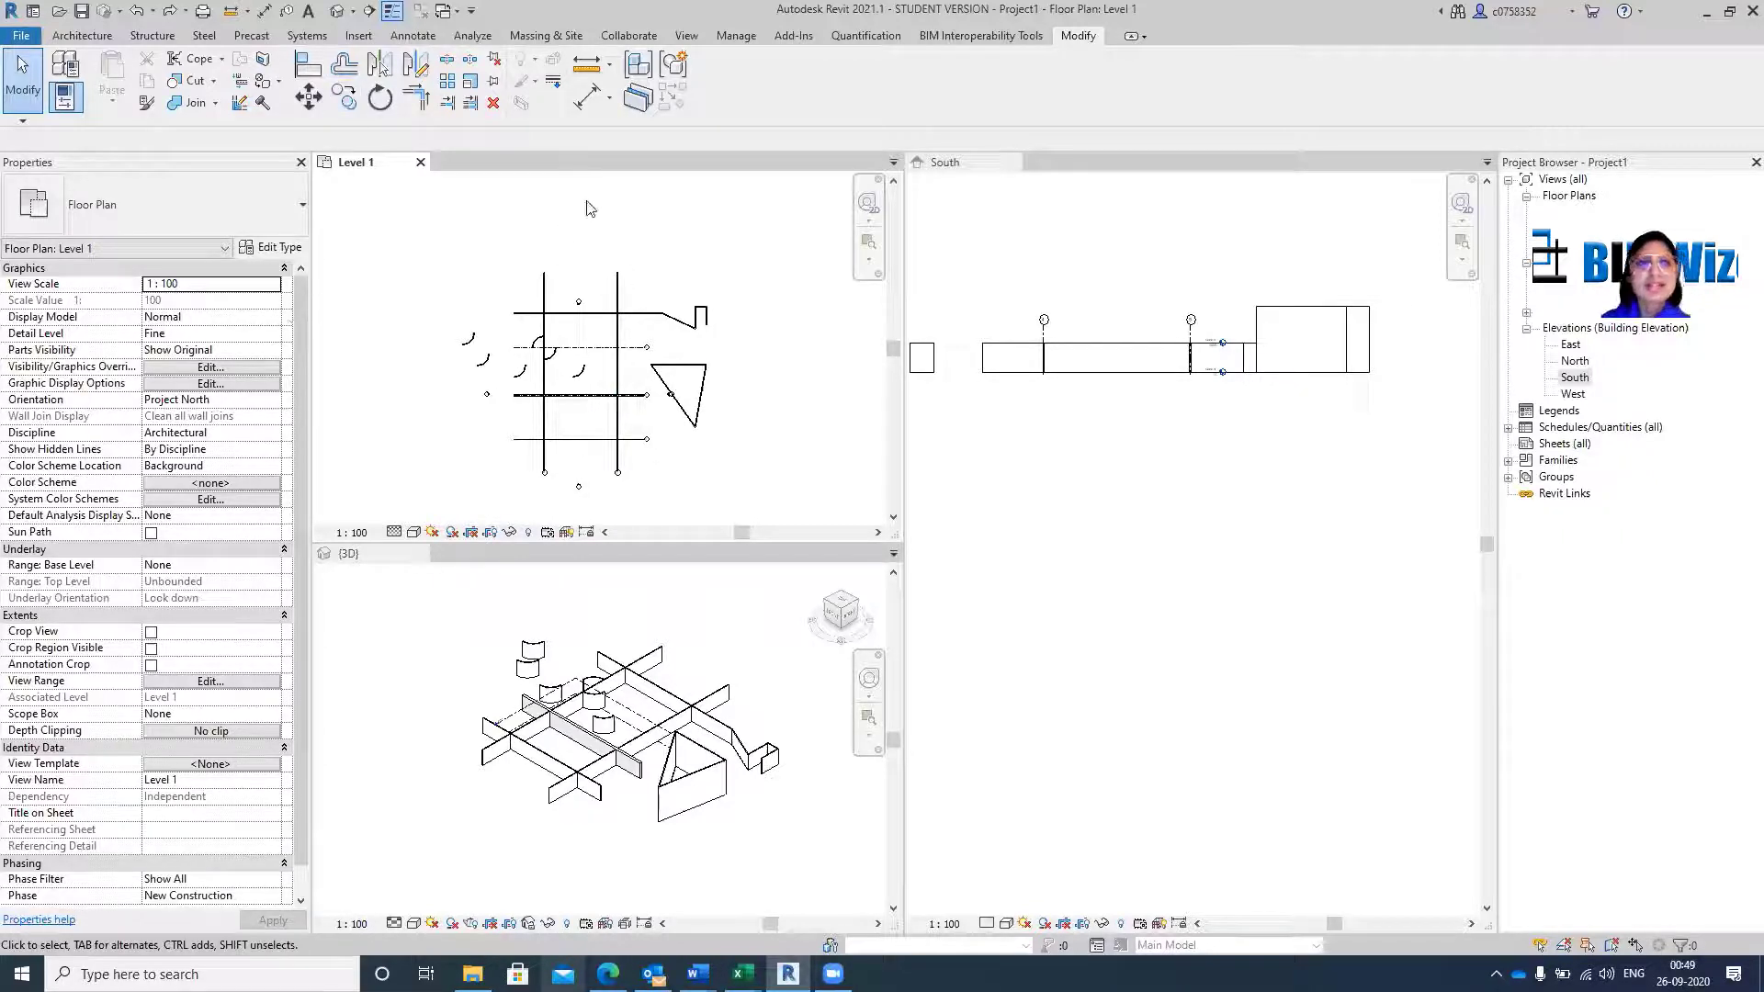
scroll(593, 358, up, 3)
scroll(593, 358, up, 1)
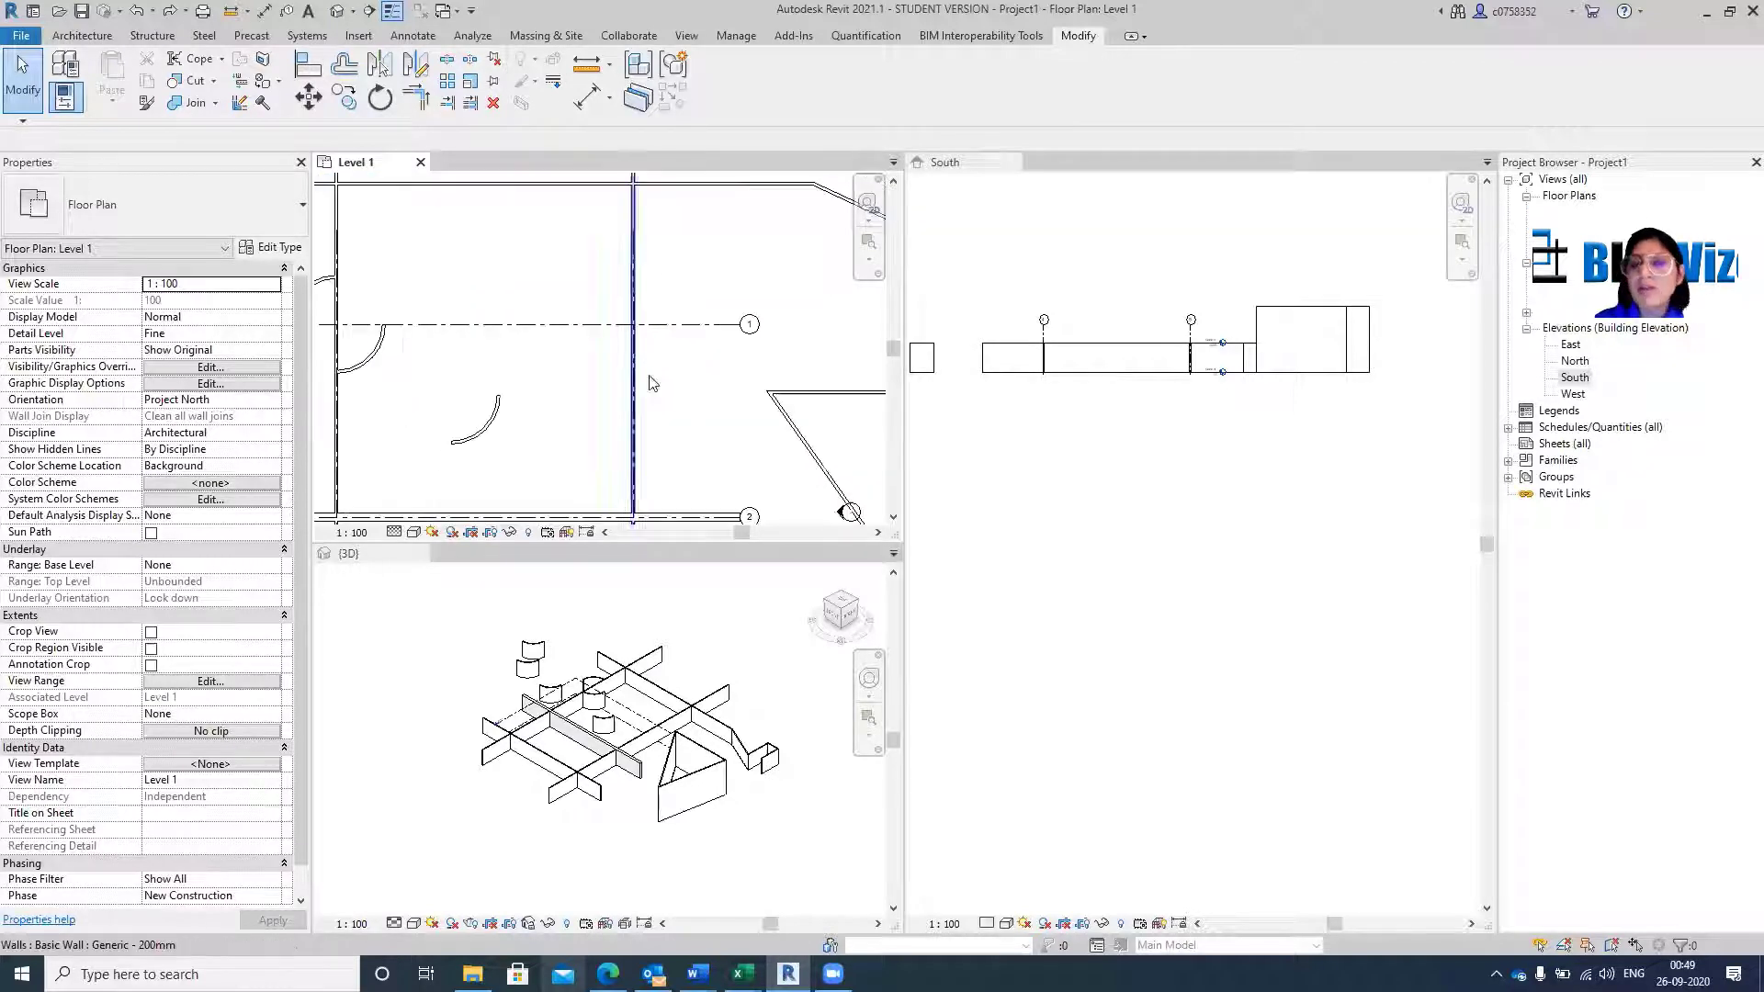
scroll(770, 246, down, 1)
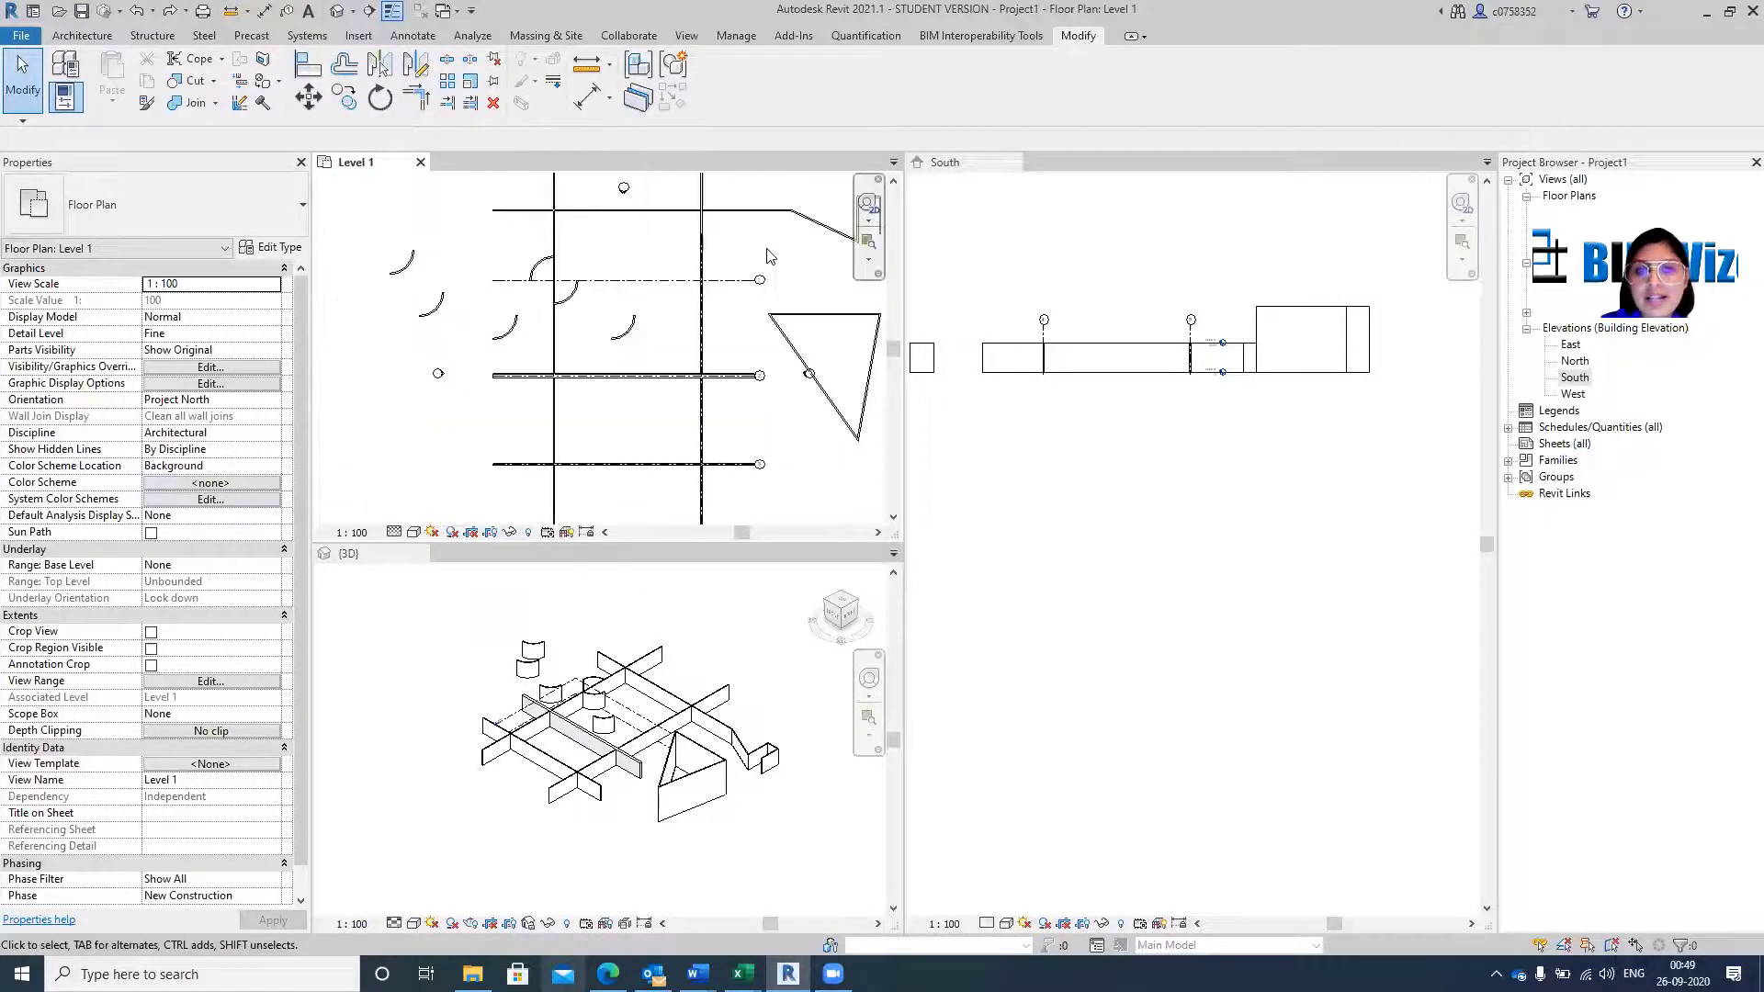
Select all grid instances in the entire project and pin them in place.
click(730, 280)
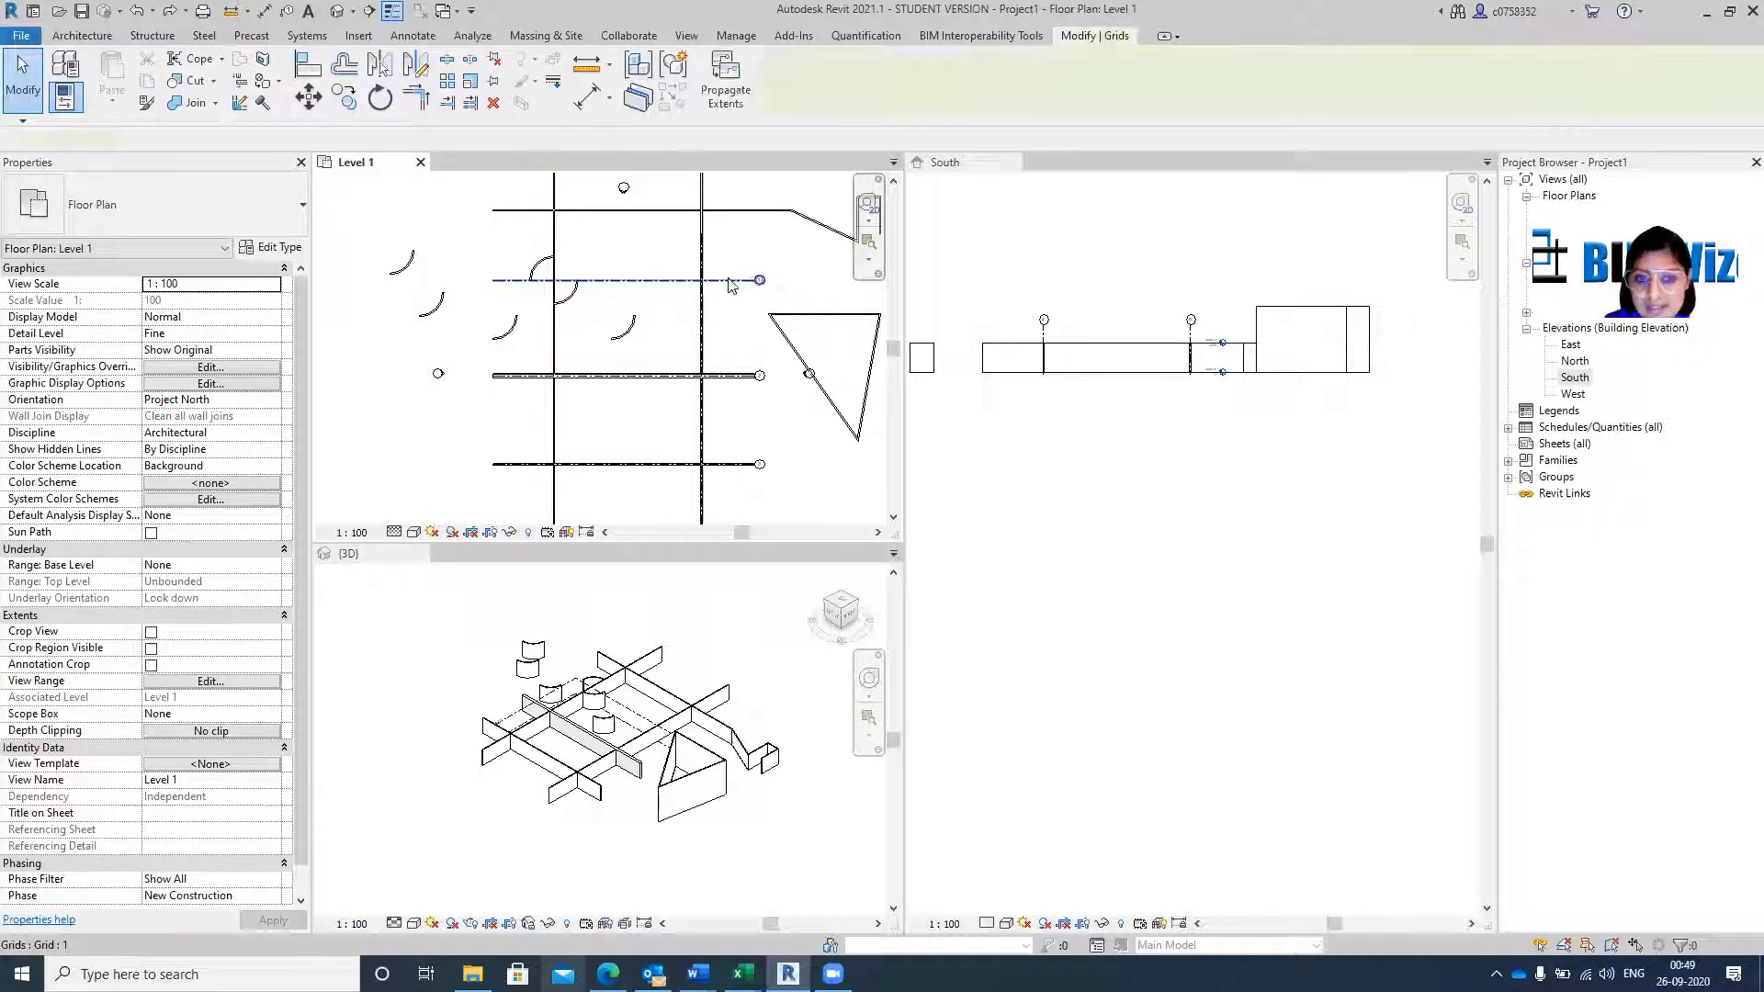
right_click(729, 281)
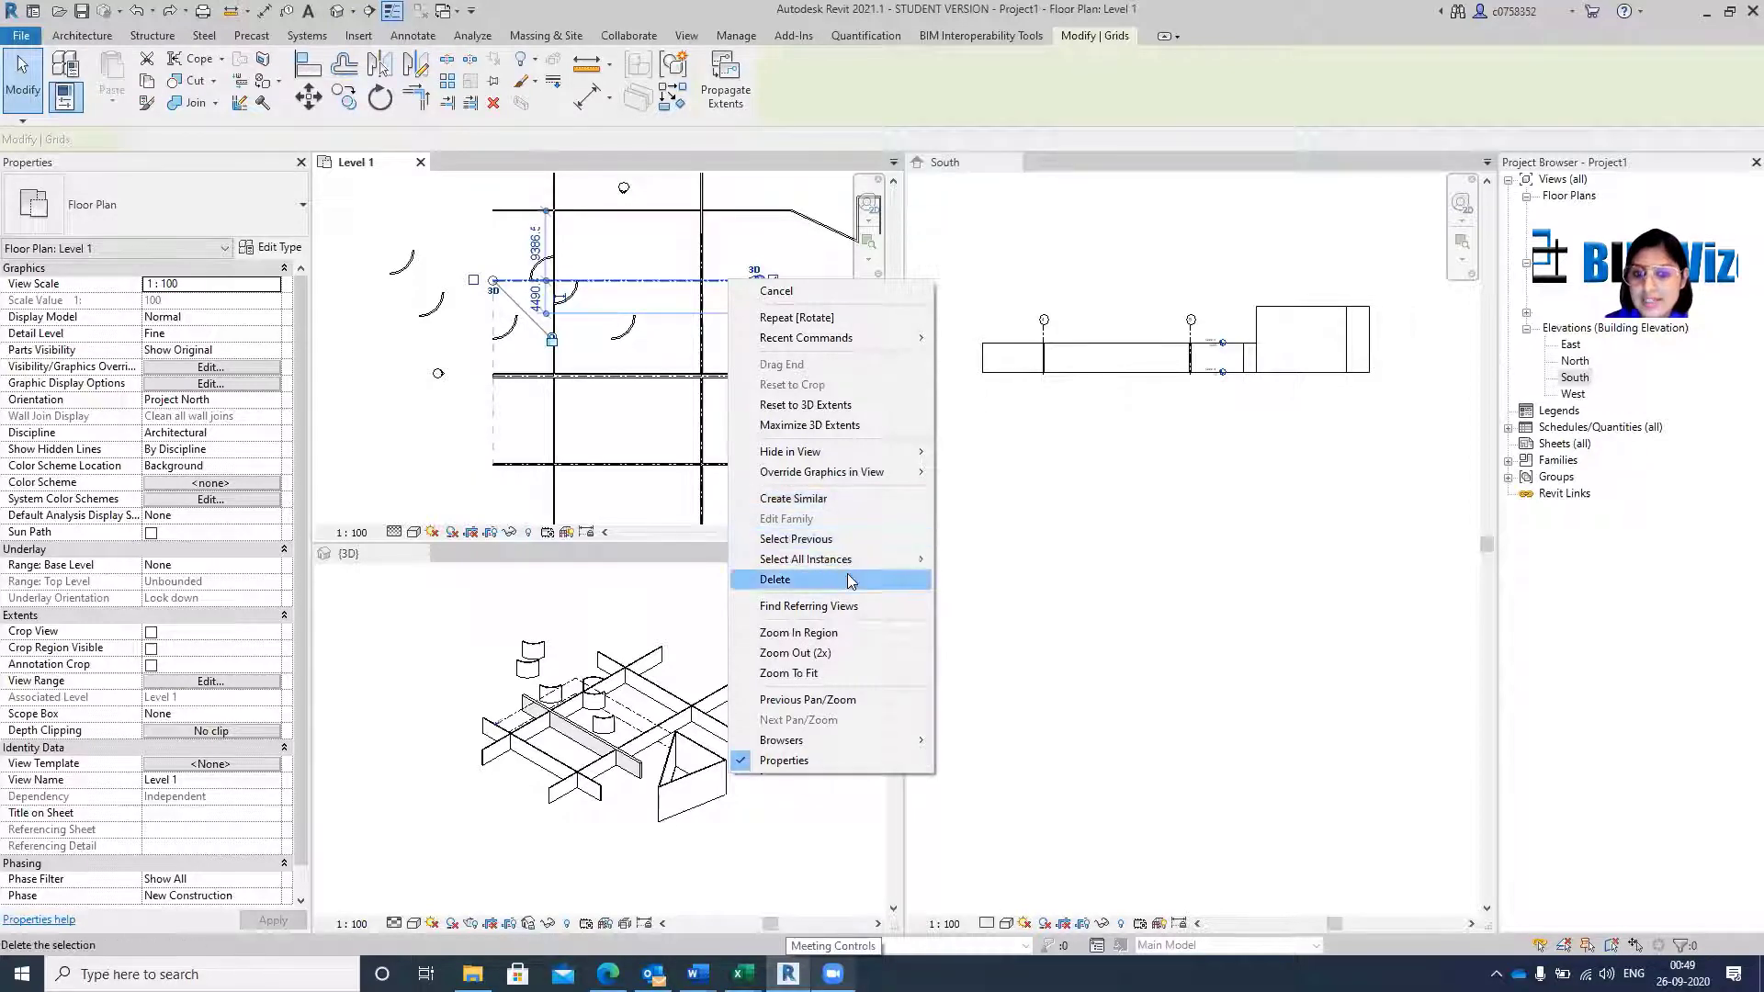
mouse_move(855, 562)
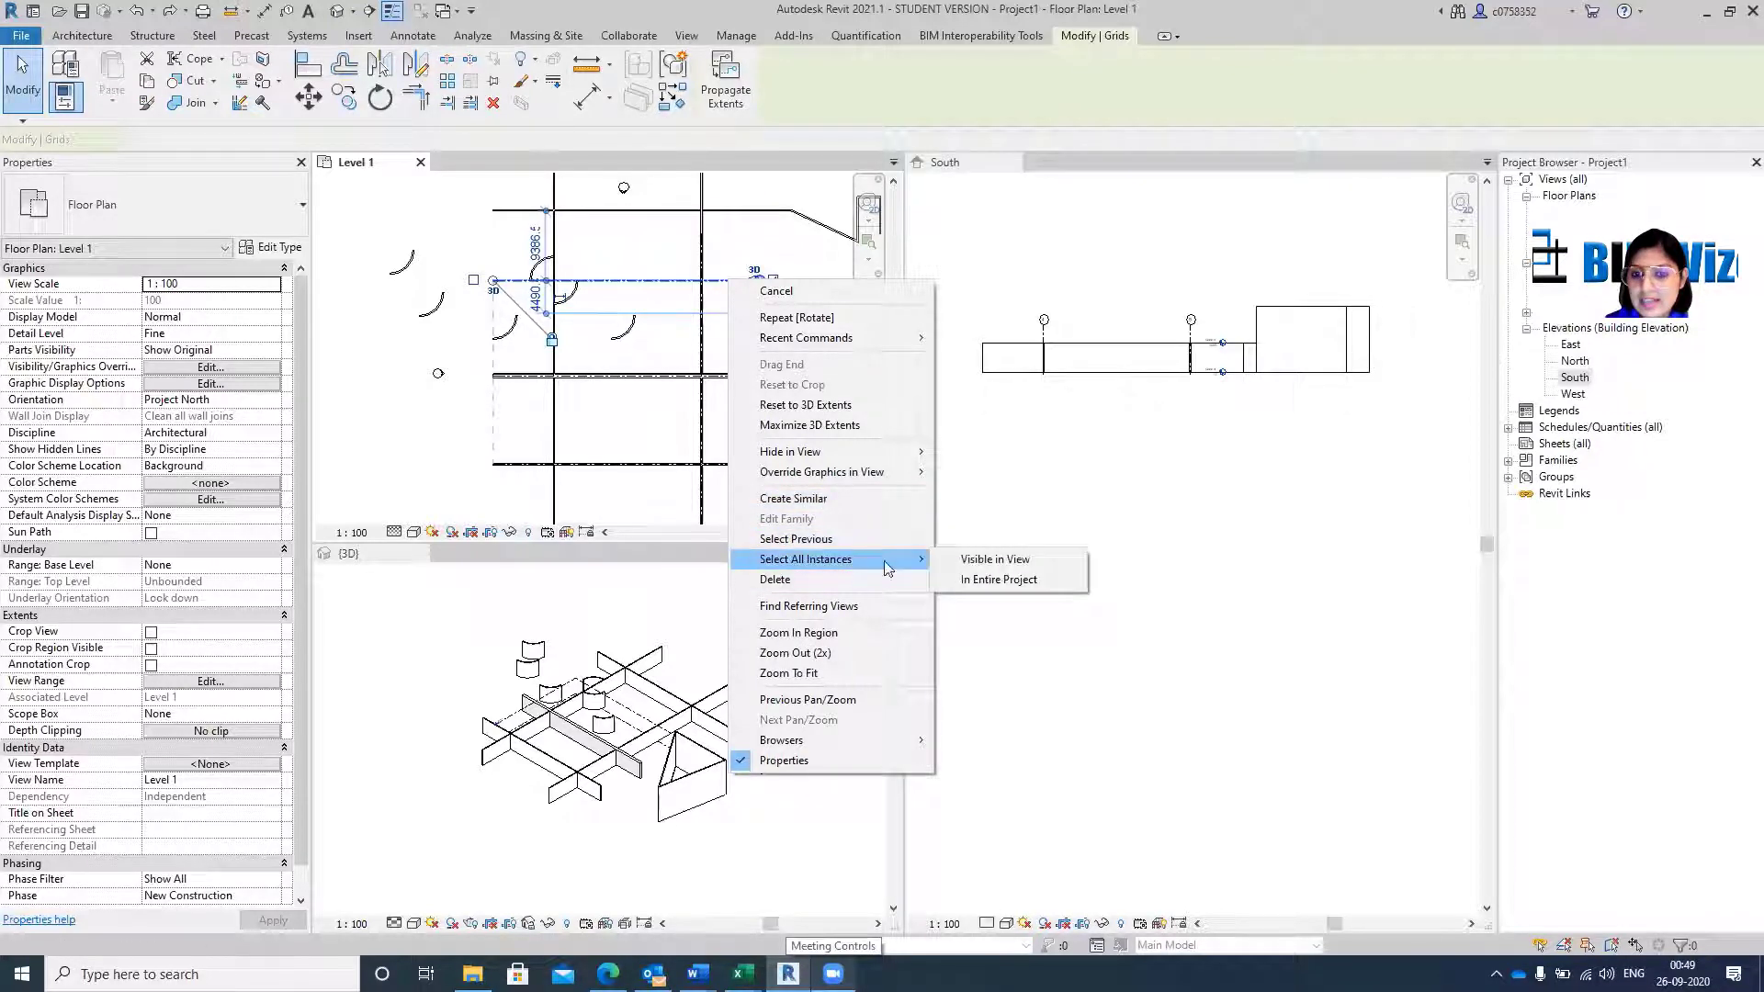
click(992, 580)
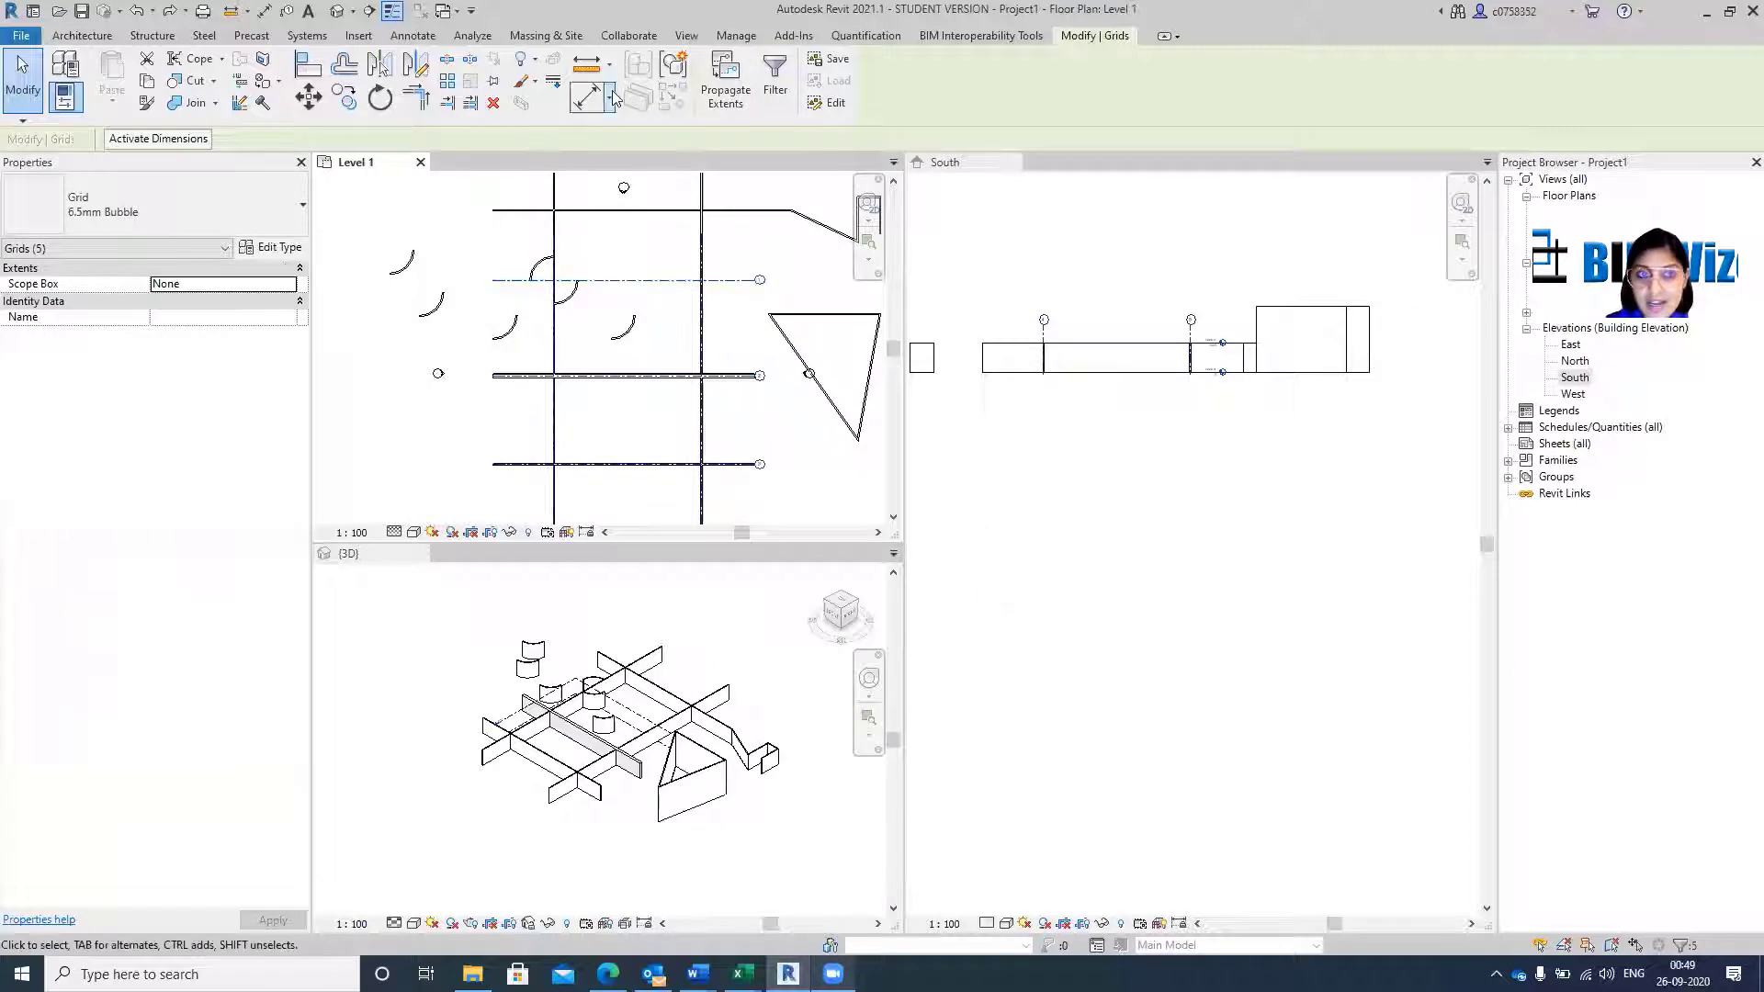
click(496, 83)
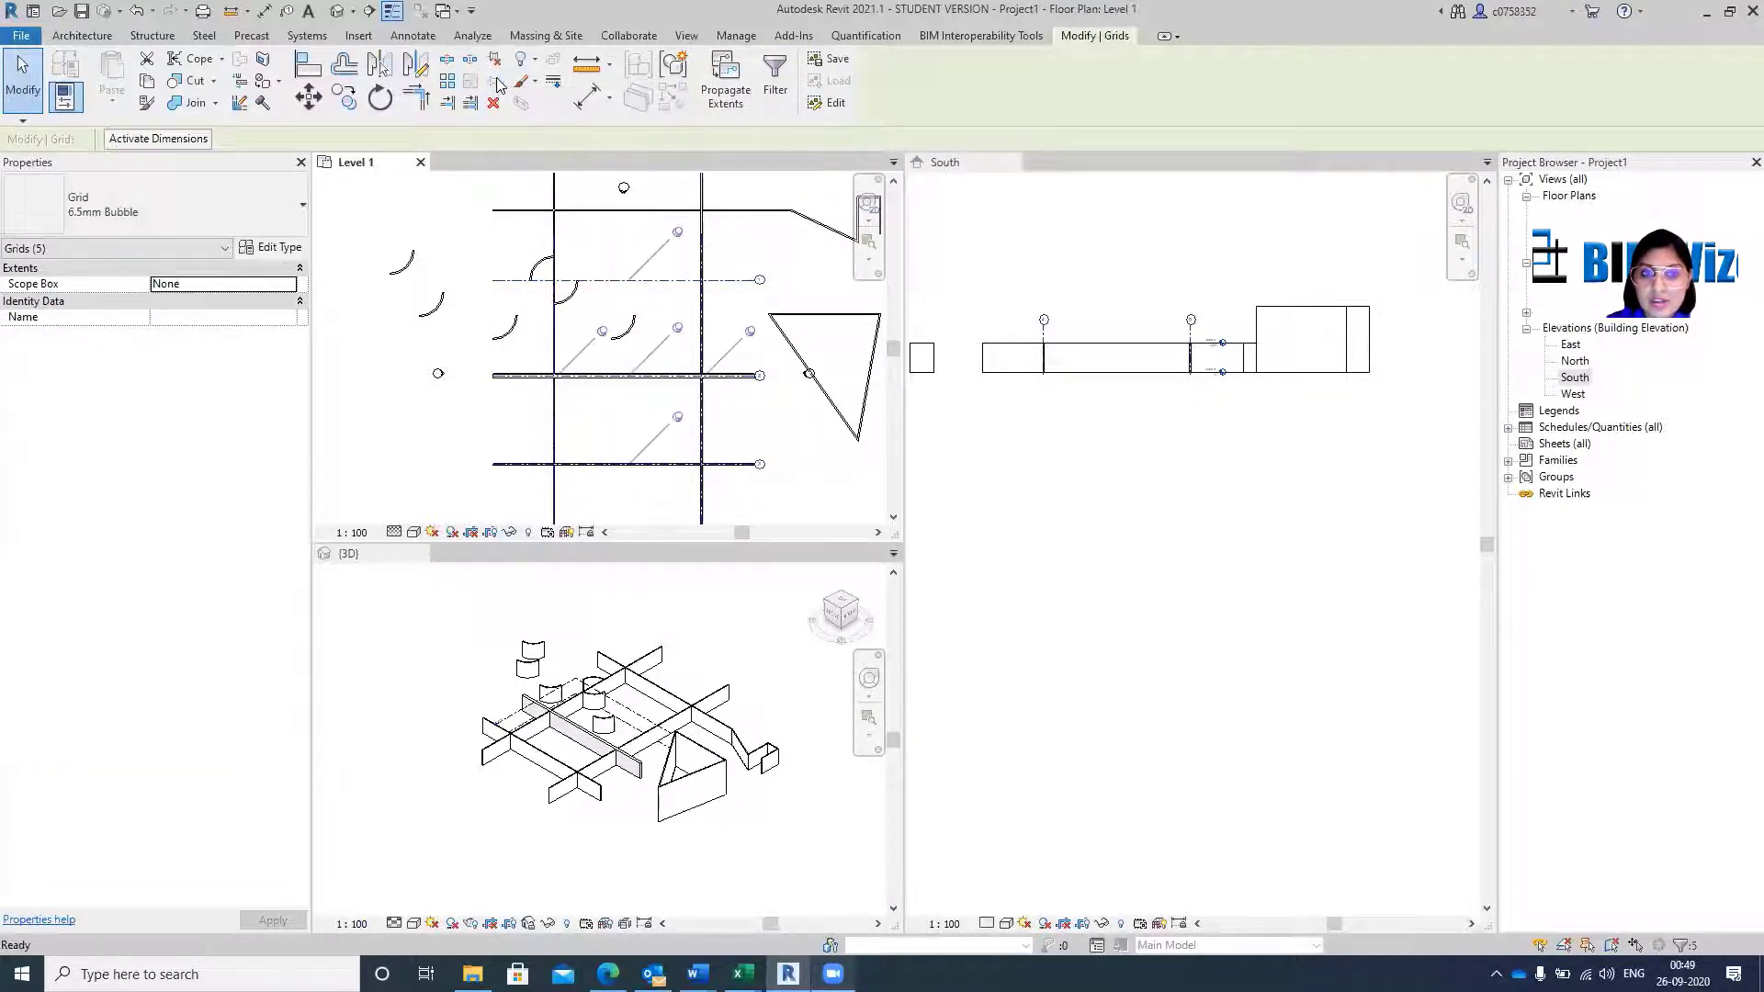
click(443, 204)
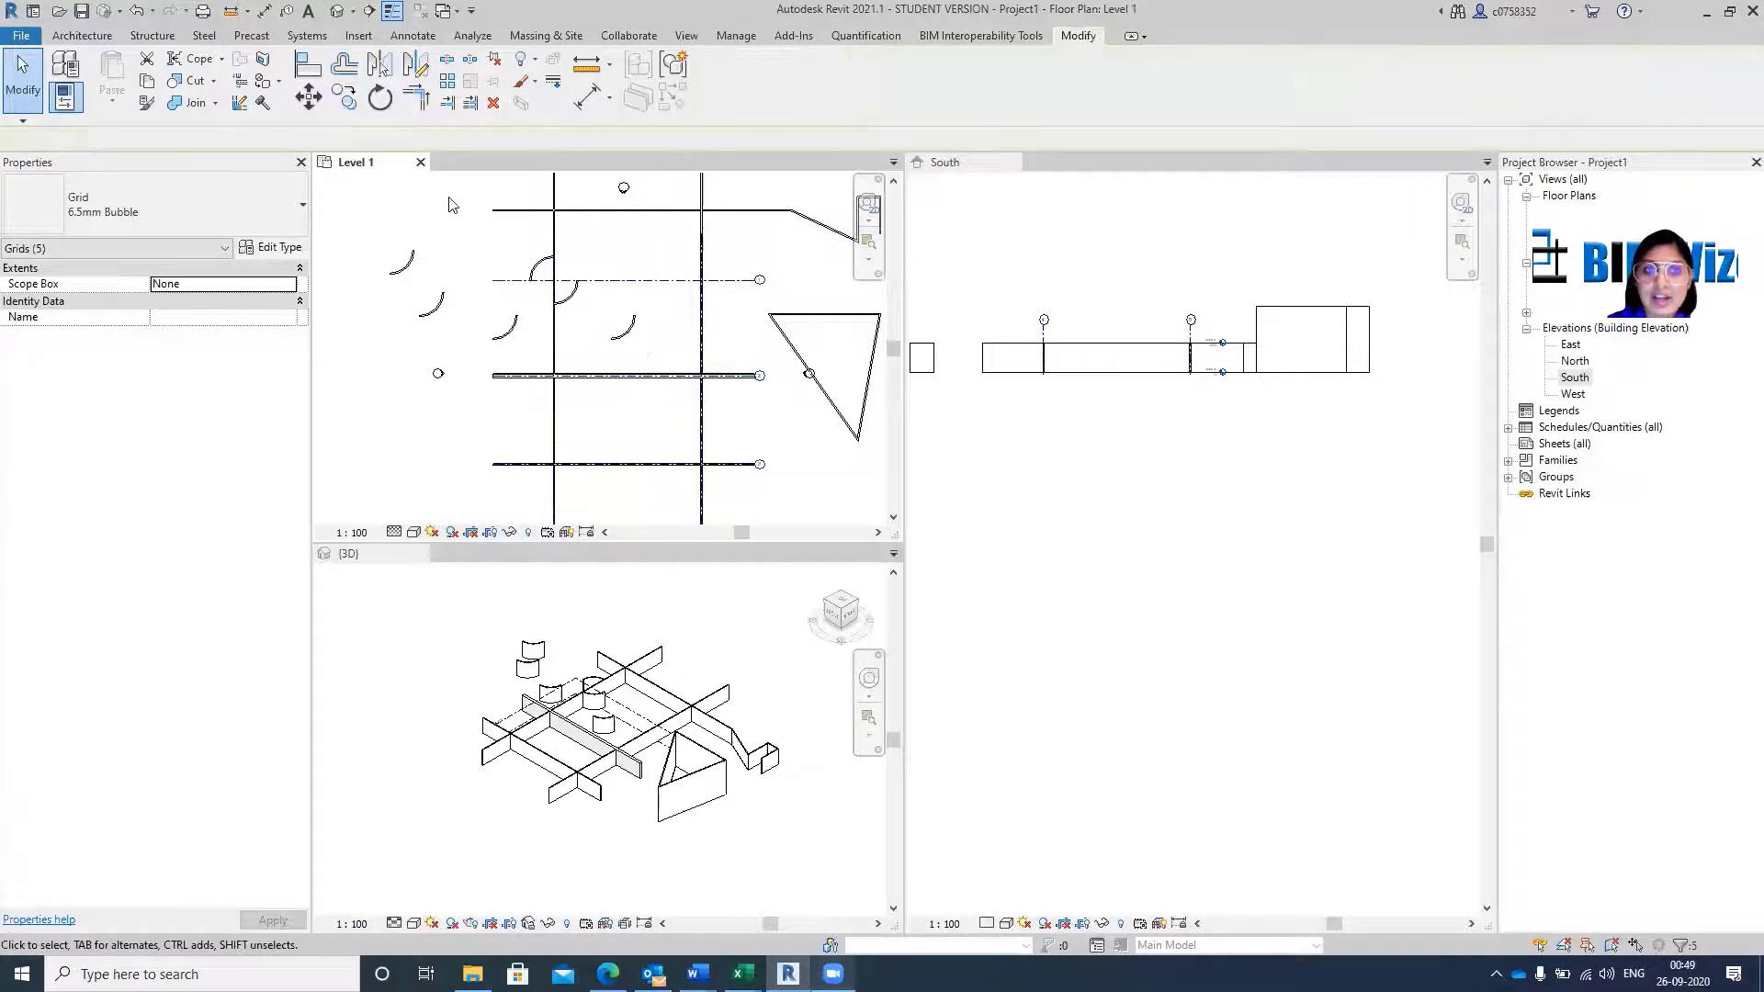
Delete the left vertical wall, followed by the other straight vertical and horizontal walls crossing the pinned grids.
scroll(505, 307, down, 3)
scroll(504, 308, down, 1)
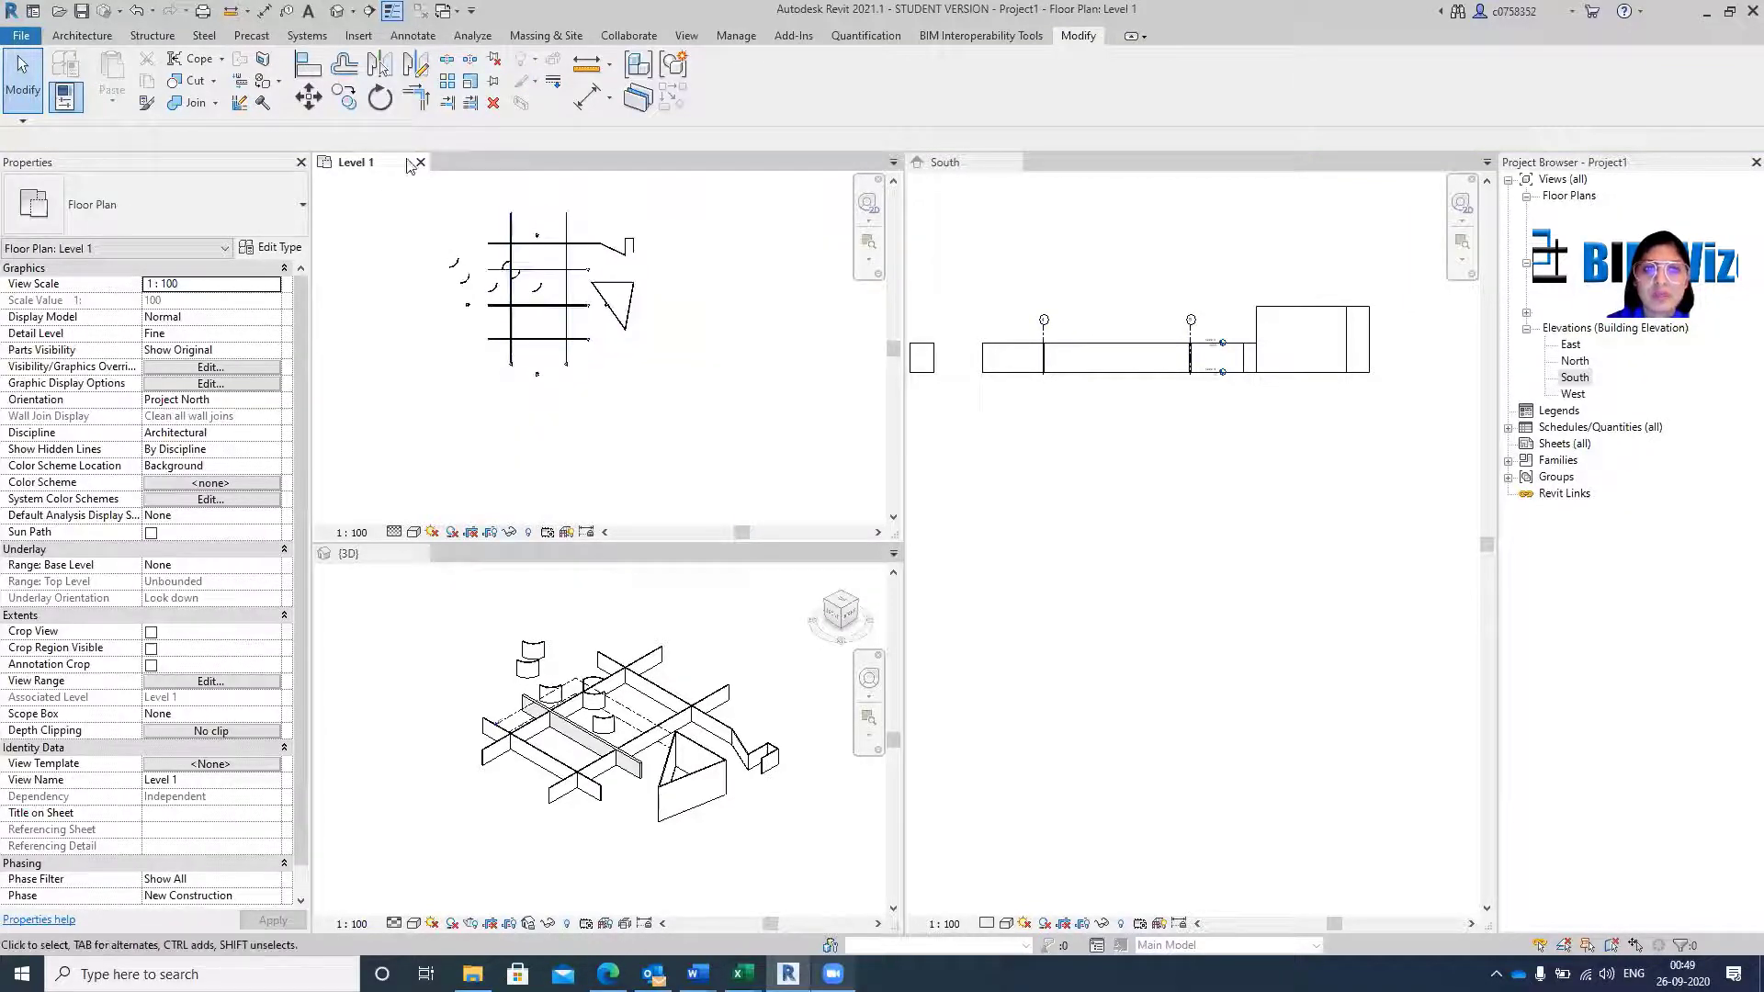
drag(406, 183, 747, 432)
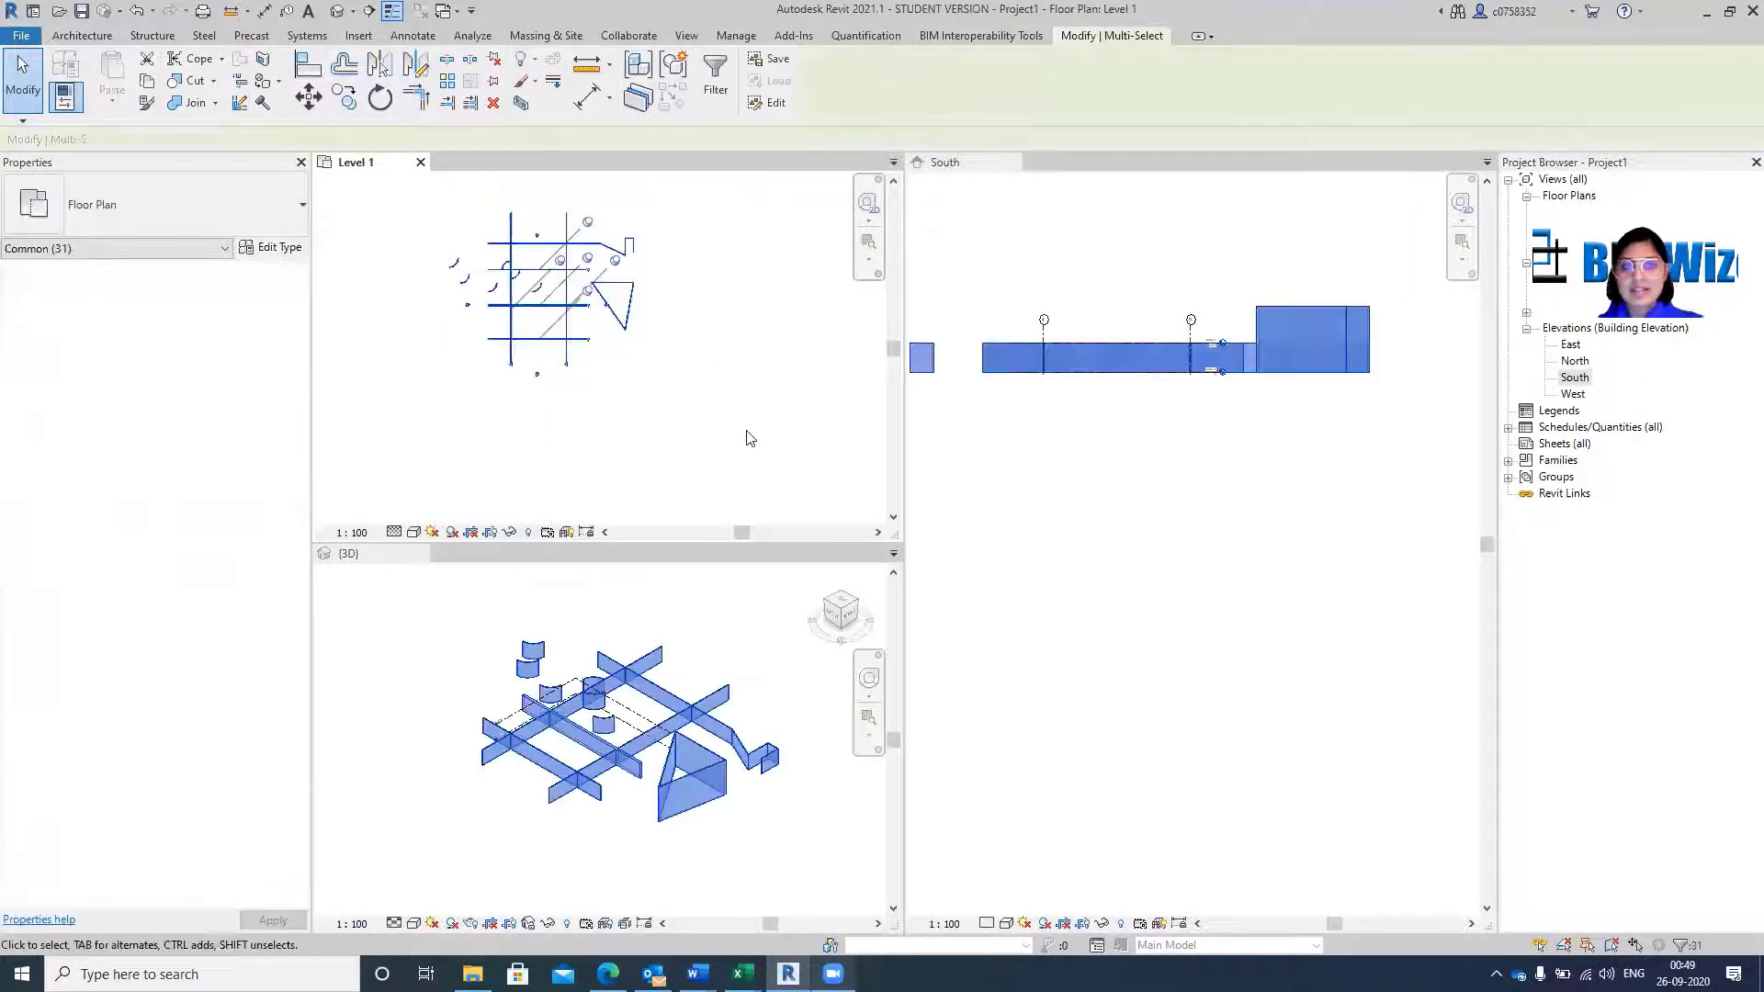
click(477, 230)
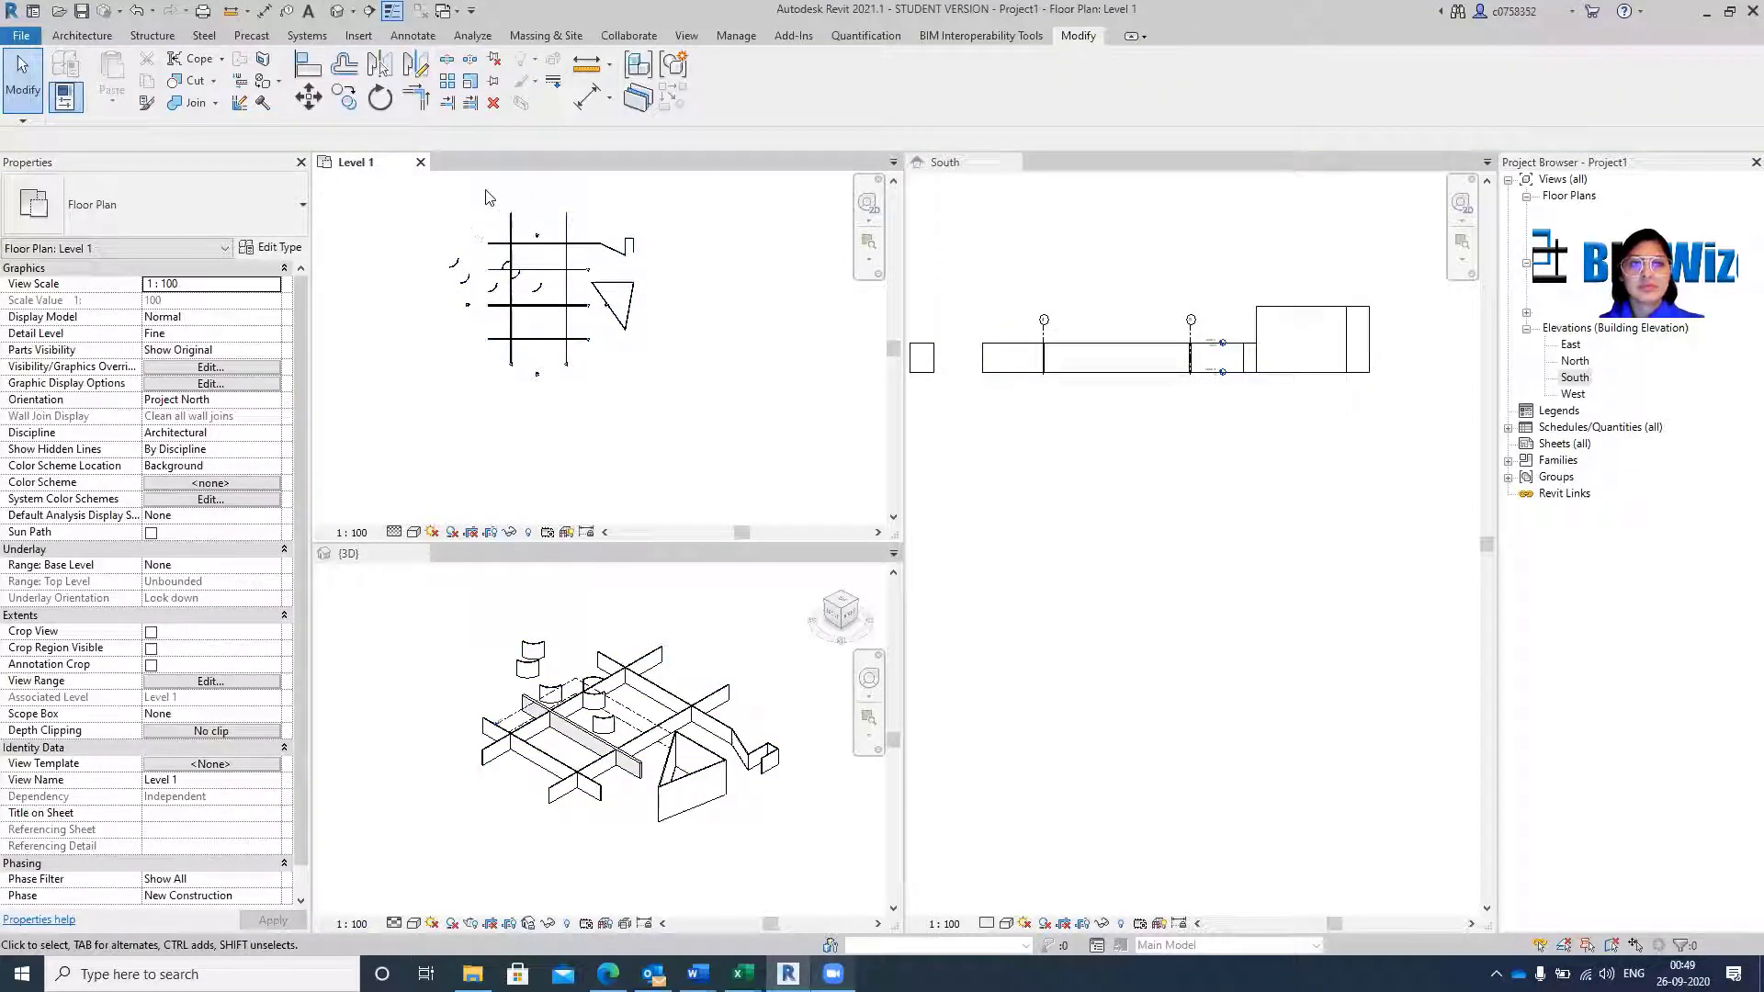
click(513, 225)
key(Escape)
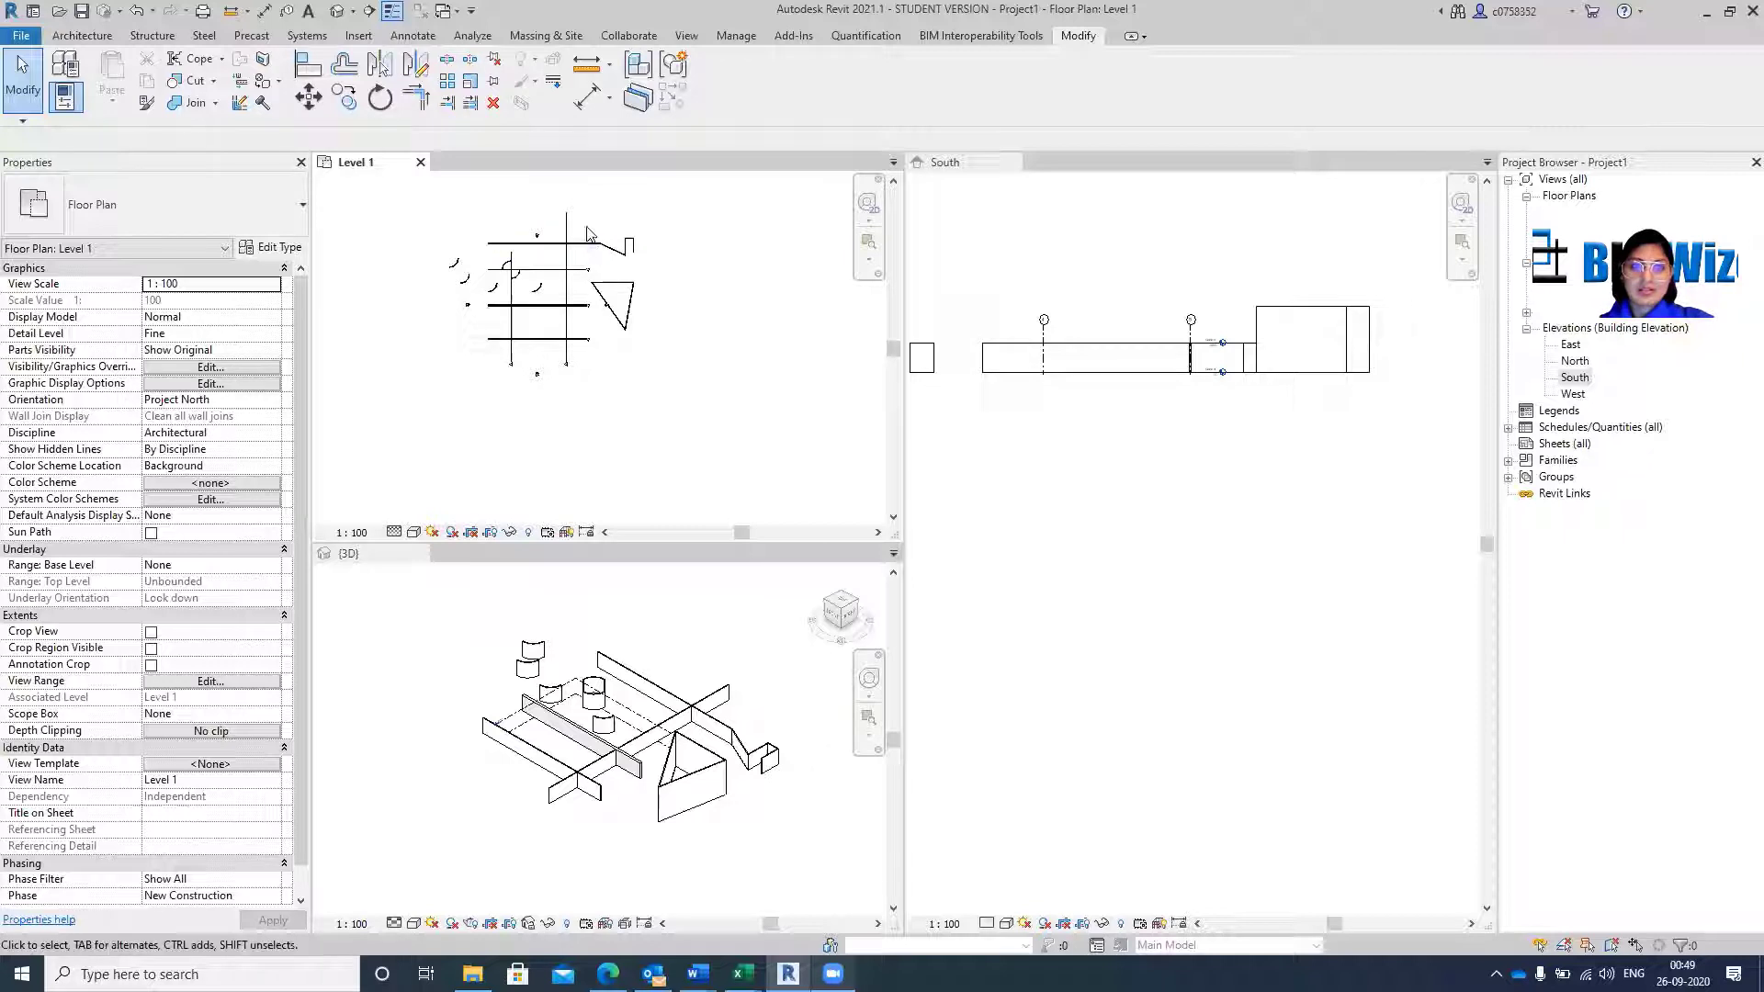
drag(587, 226, 575, 343)
key(Delete)
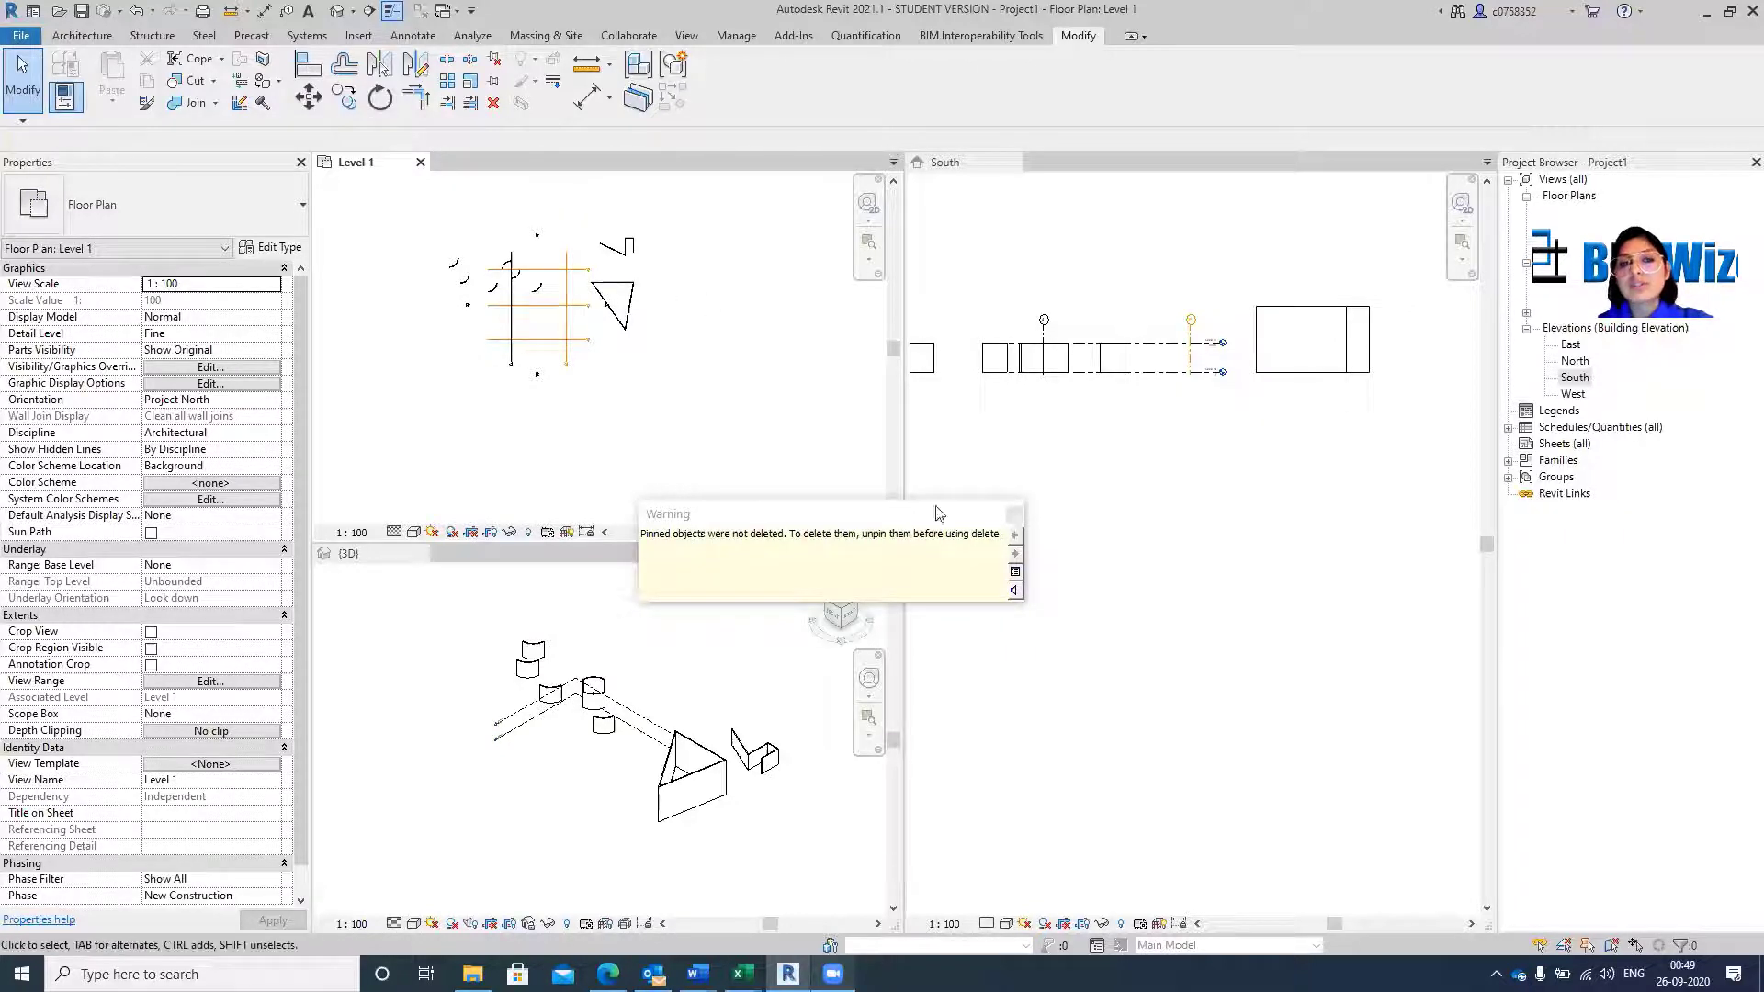
click(1016, 515)
Delete the four arc walls lying around grid 1 inside the grid area.
scroll(540, 329, up, 4)
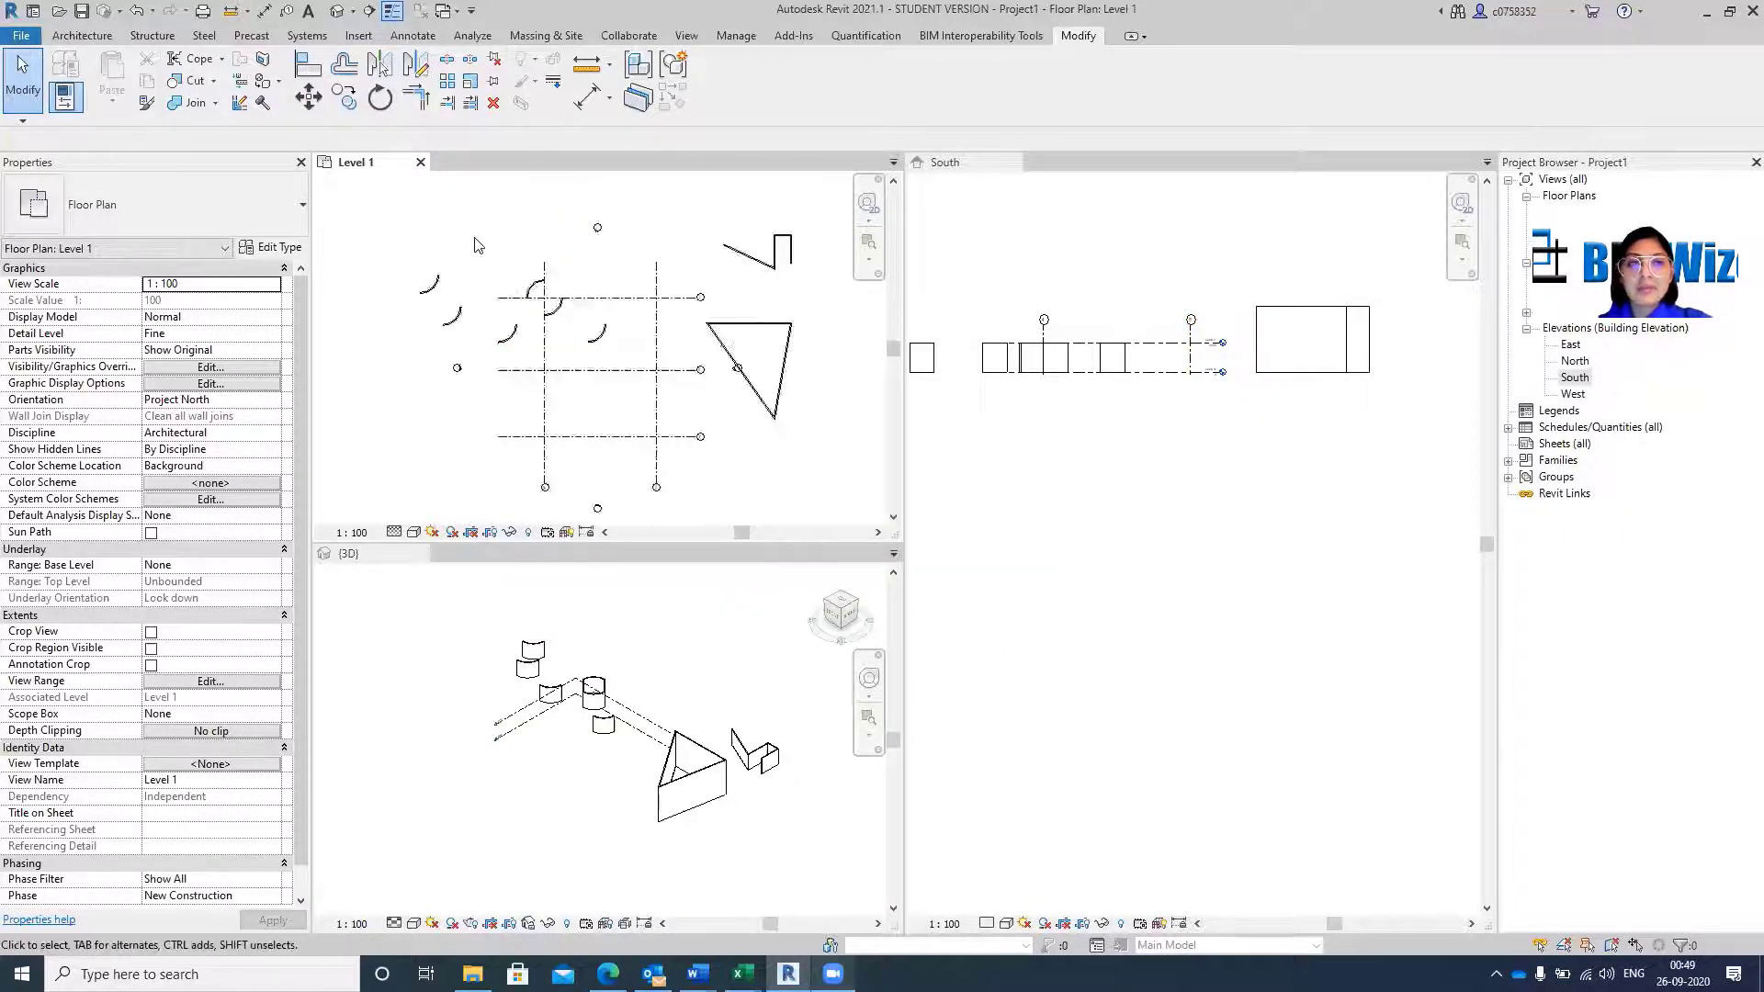
scroll(540, 329, down, 3)
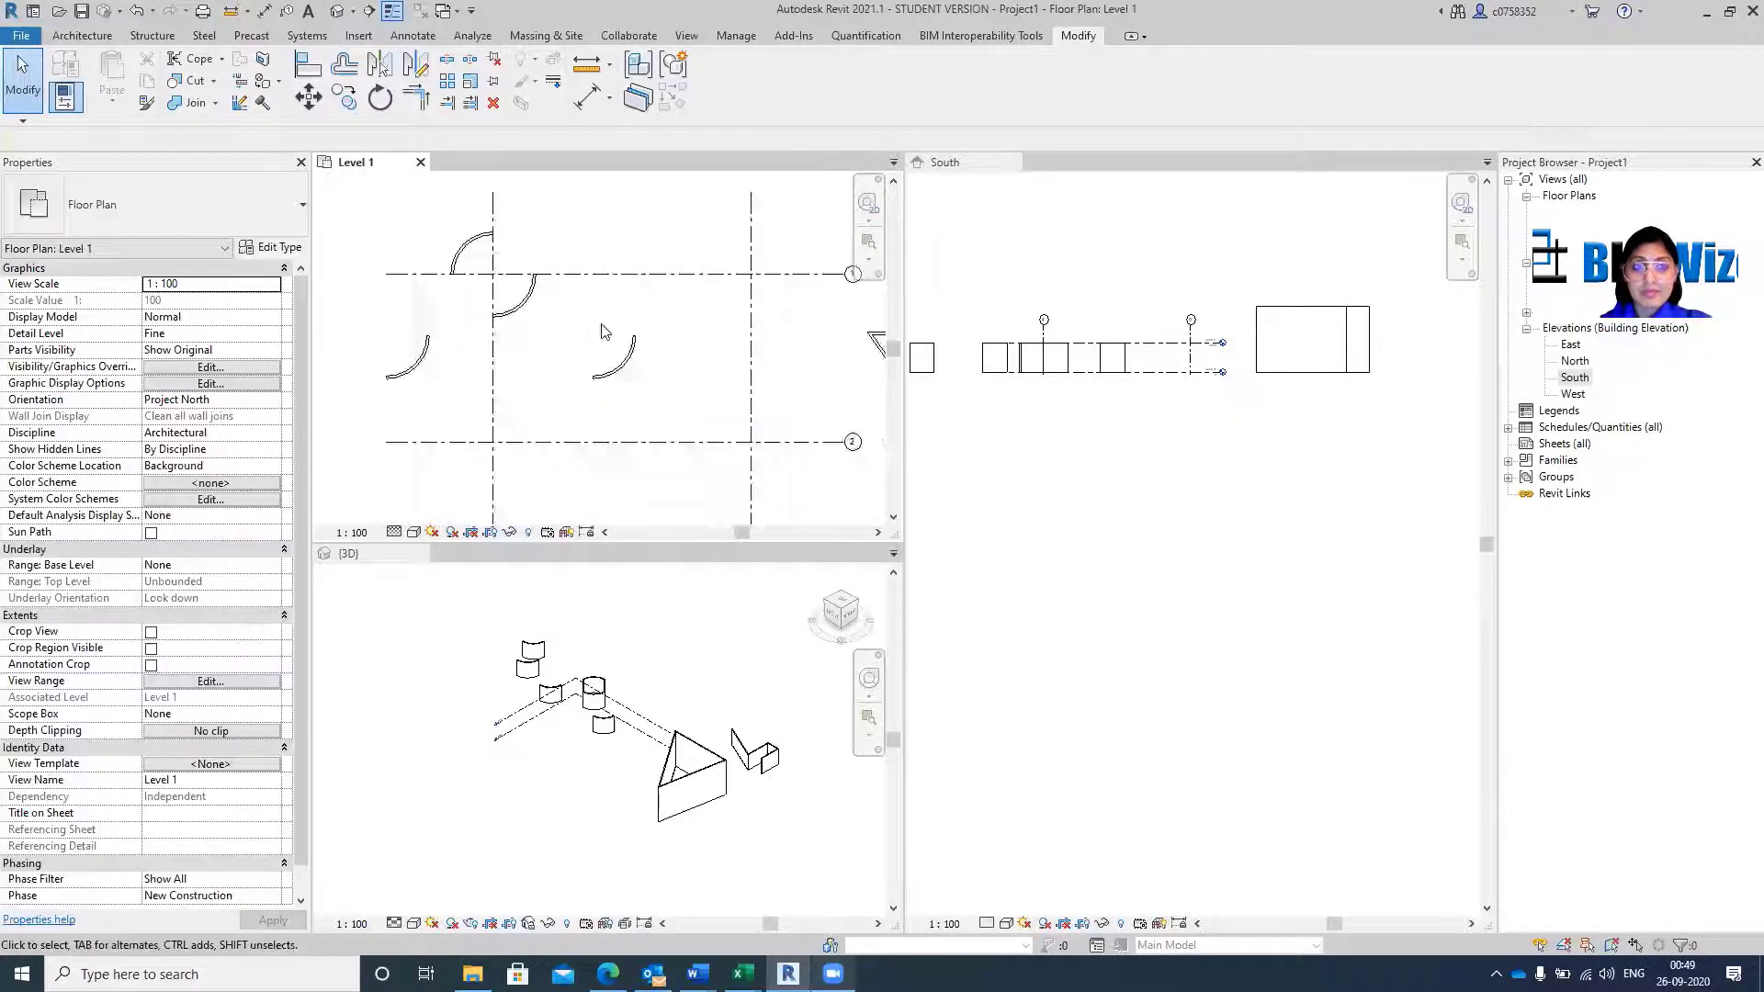
drag(434, 223, 665, 398)
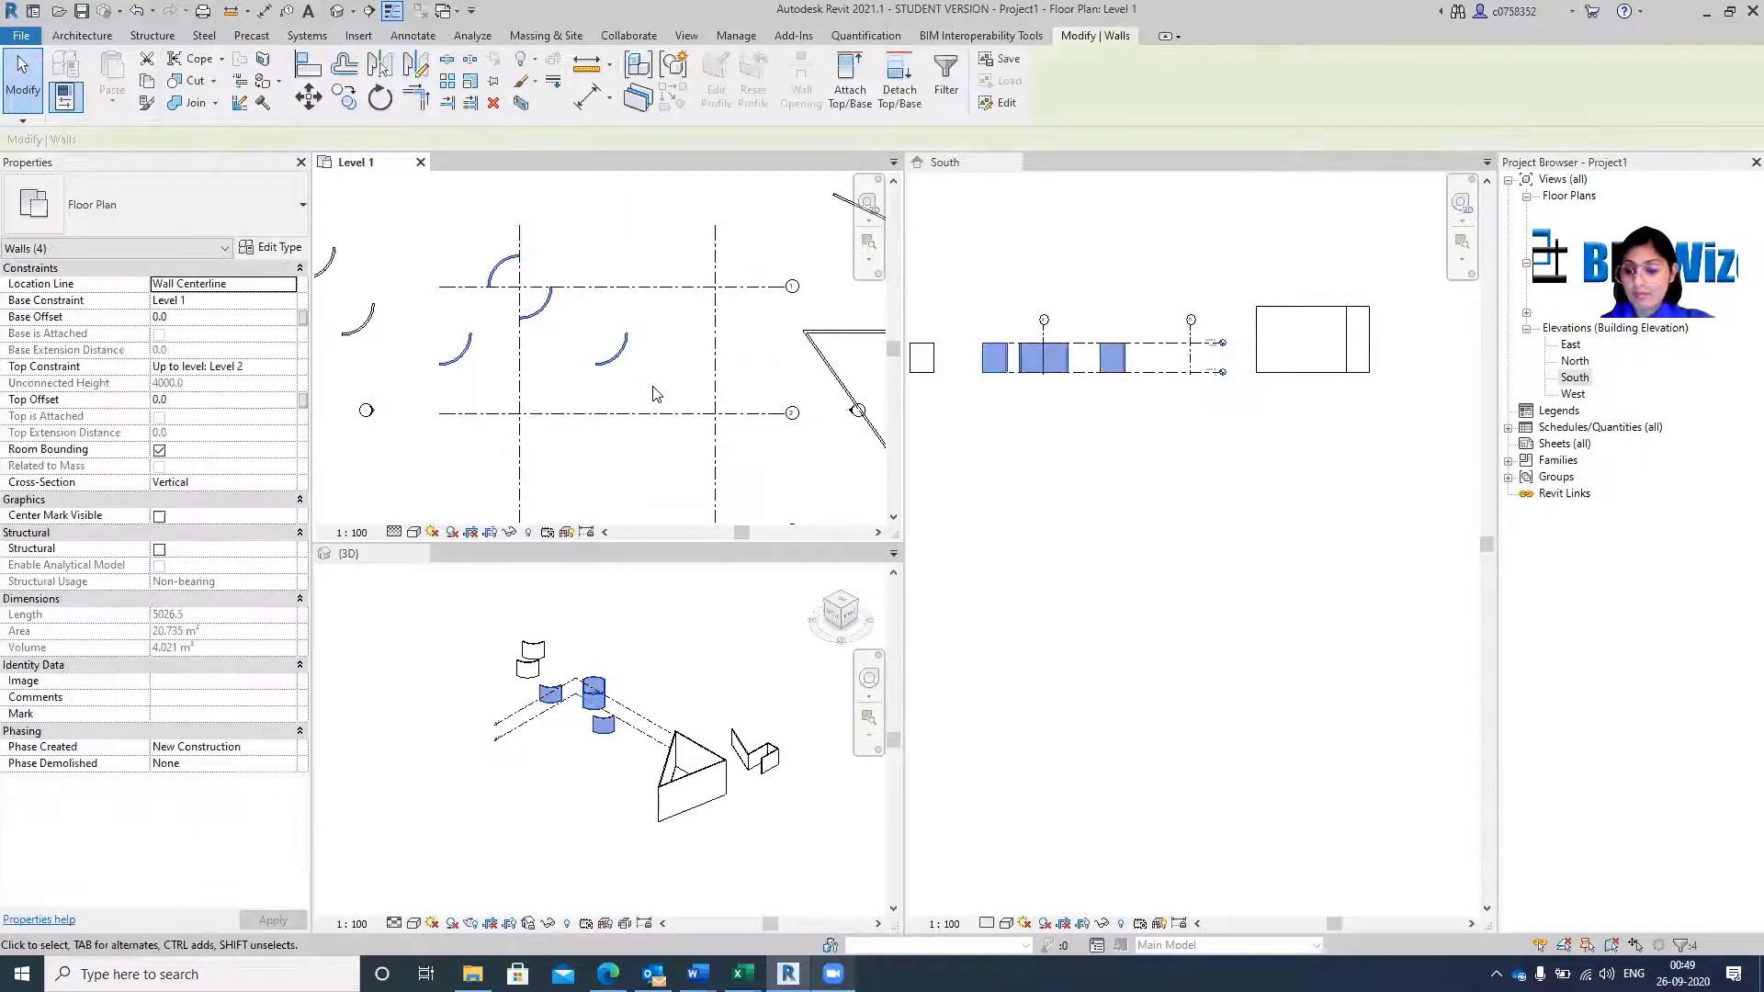
key(Delete)
scroll(670, 359, down, 4)
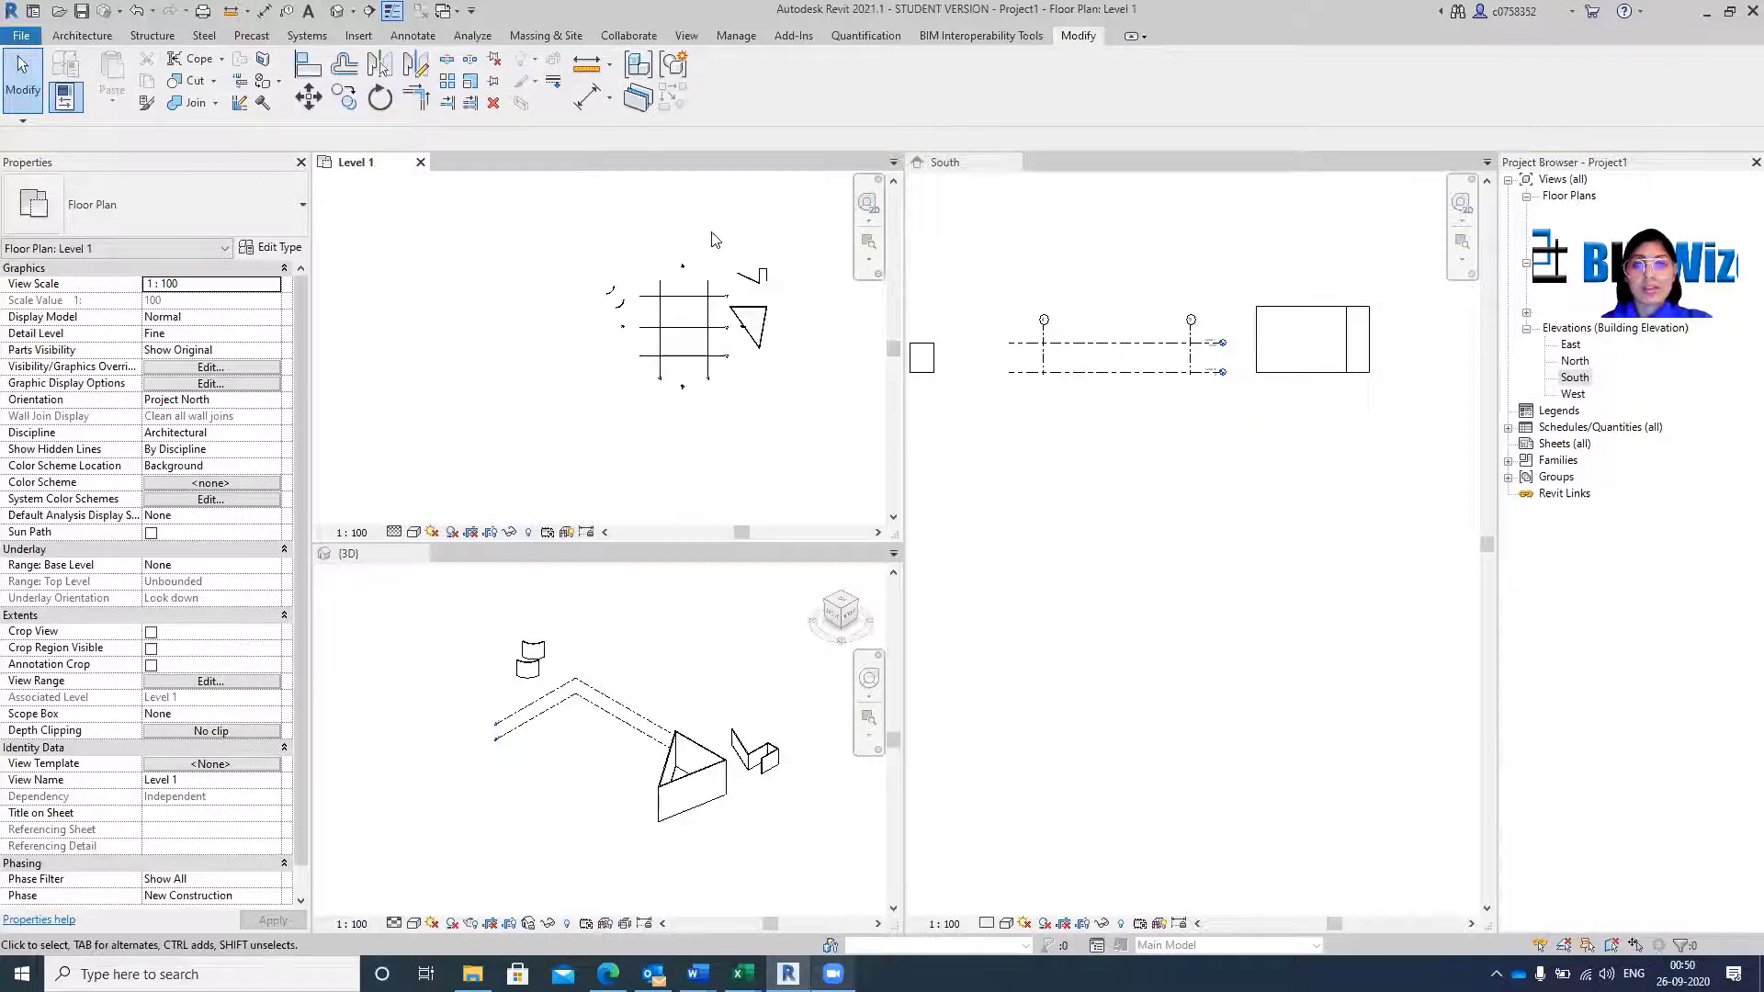
drag(793, 365, 788, 364)
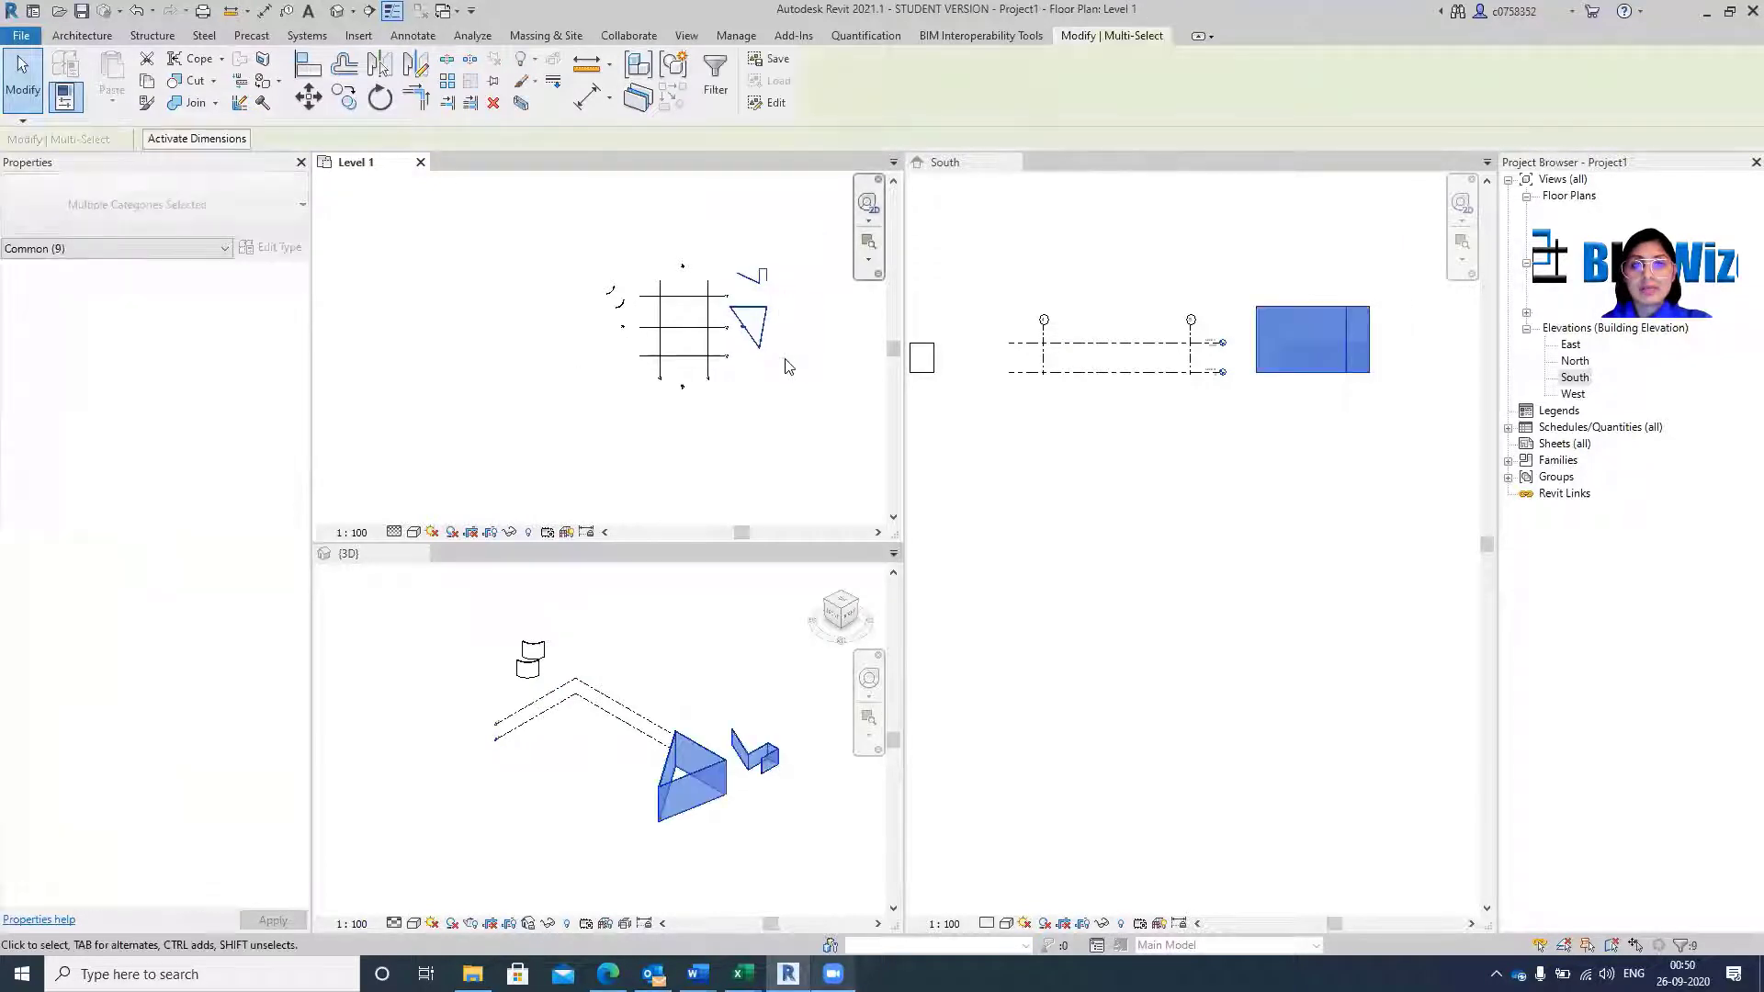
scroll(735, 296, up, 3)
scroll(735, 336, up, 3)
click(744, 397)
scroll(763, 413, down, 2)
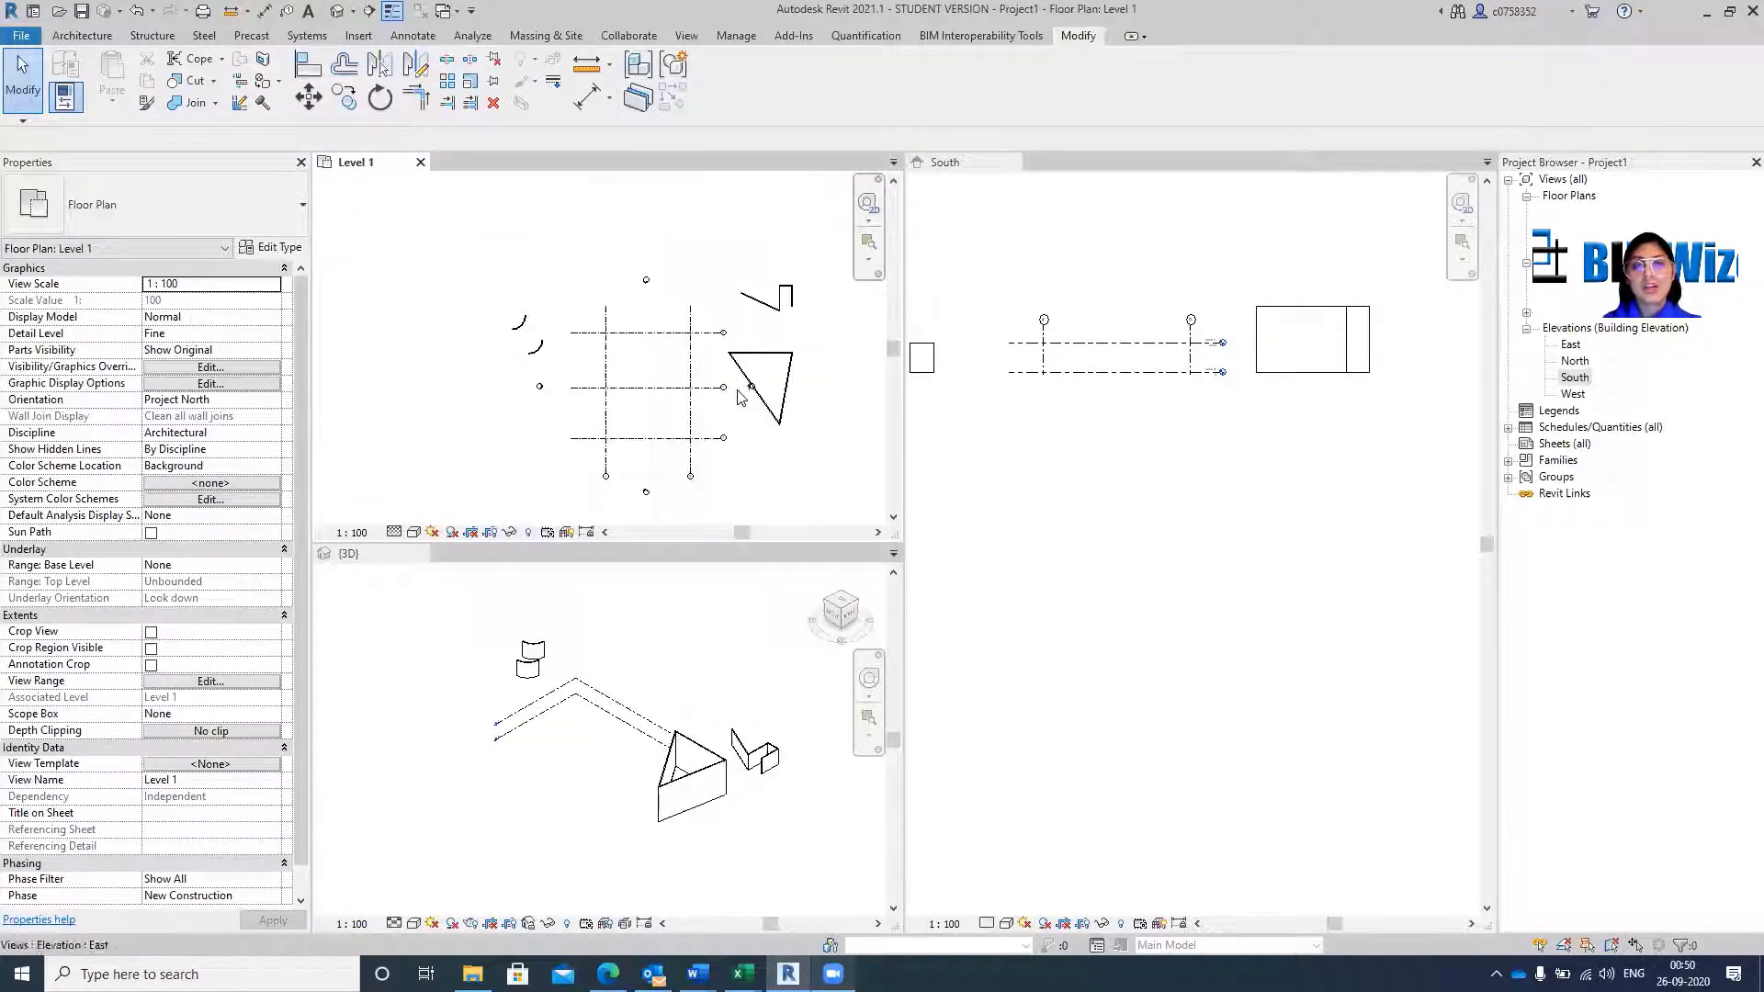
Delete the East elevation marker beside the triangular walls in the floor plan, together with its elevation view.
scroll(582, 197, up, 4)
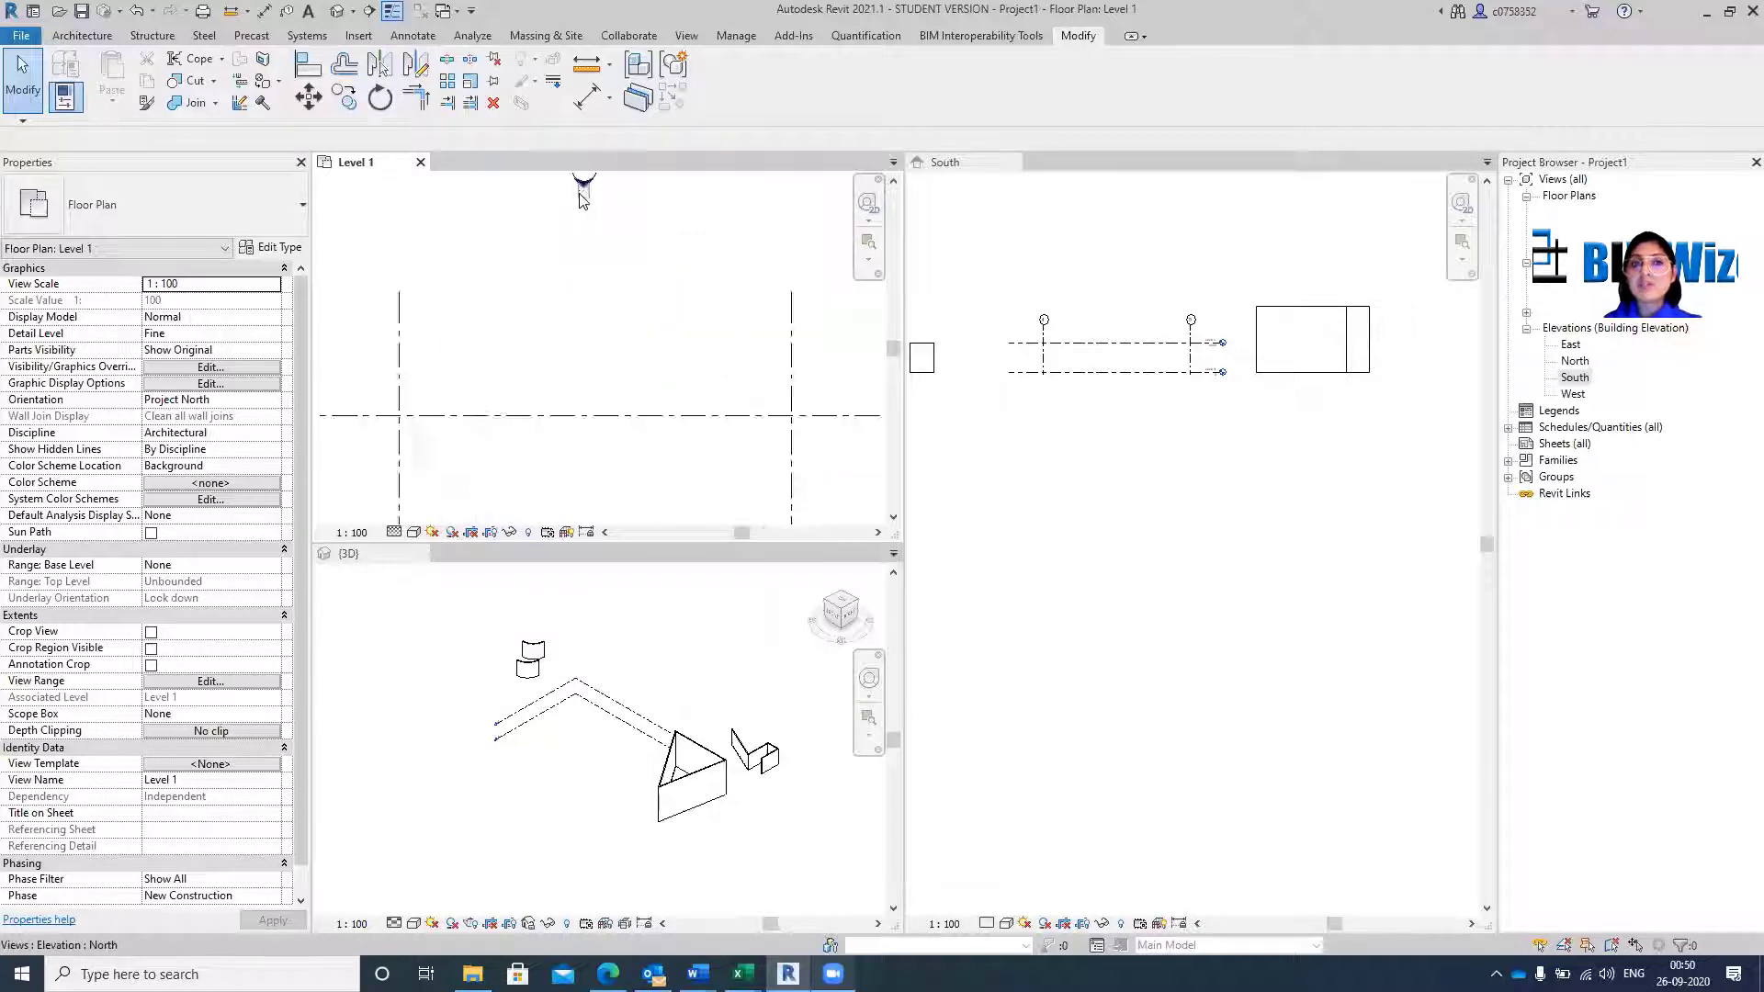
click(1571, 377)
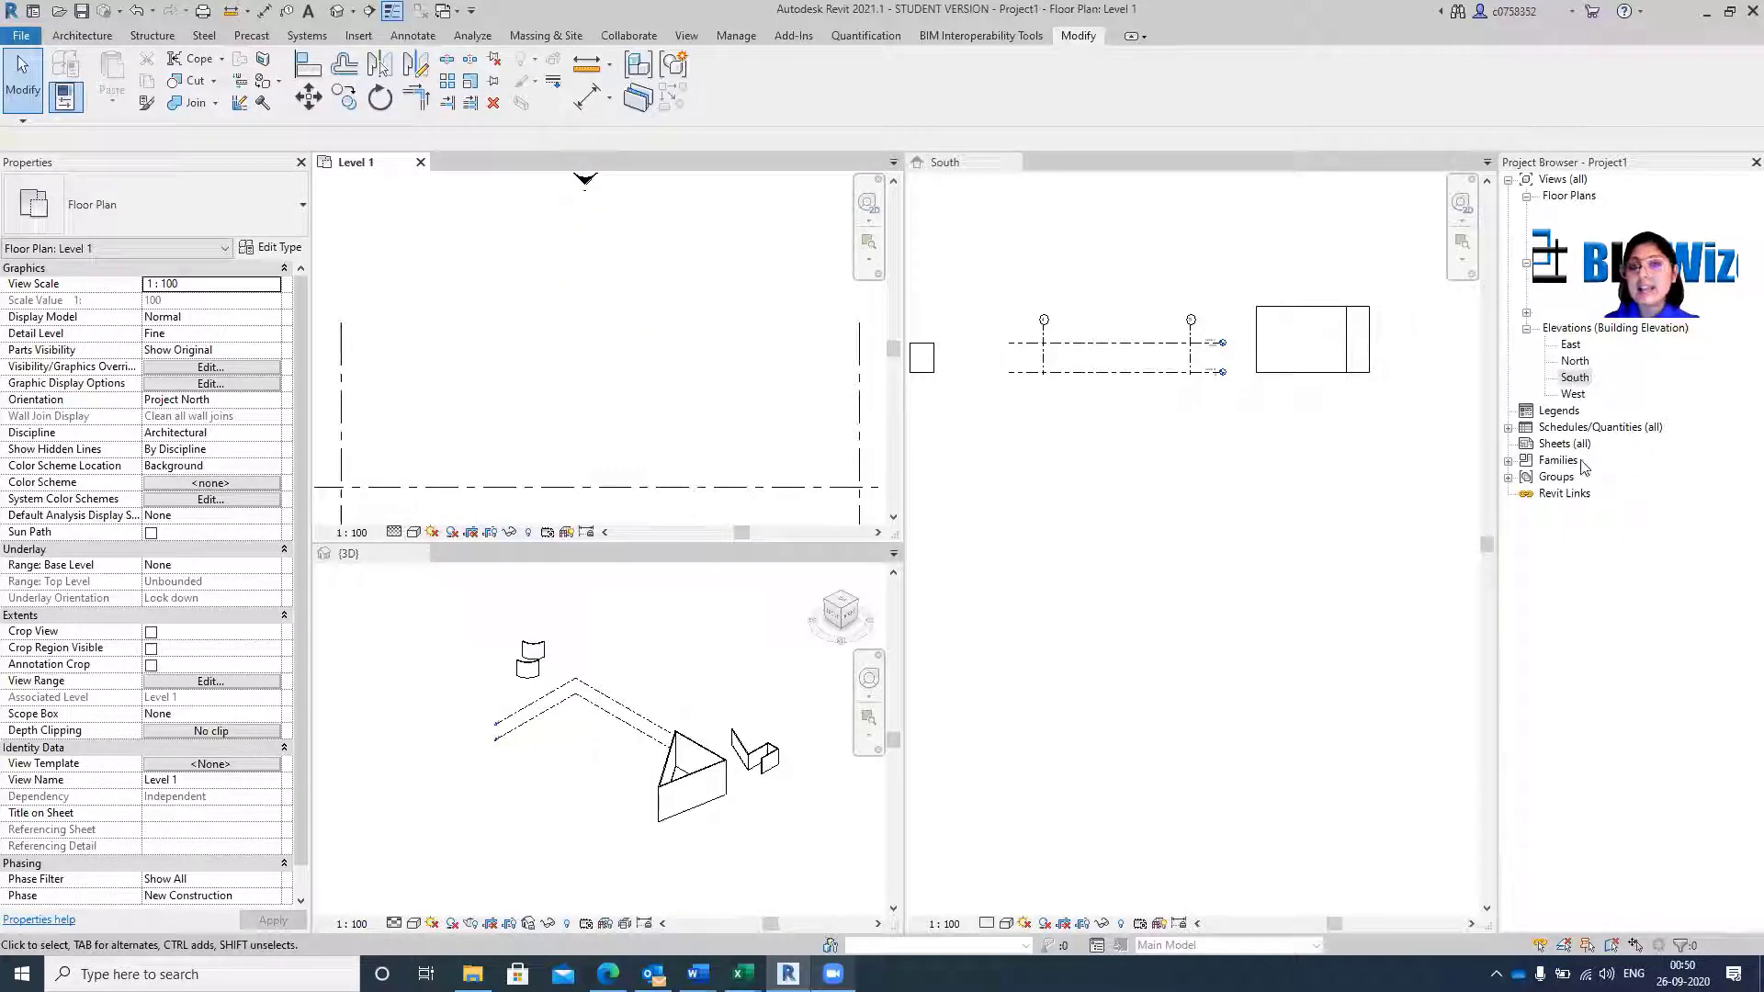
scroll(719, 328, down, 2)
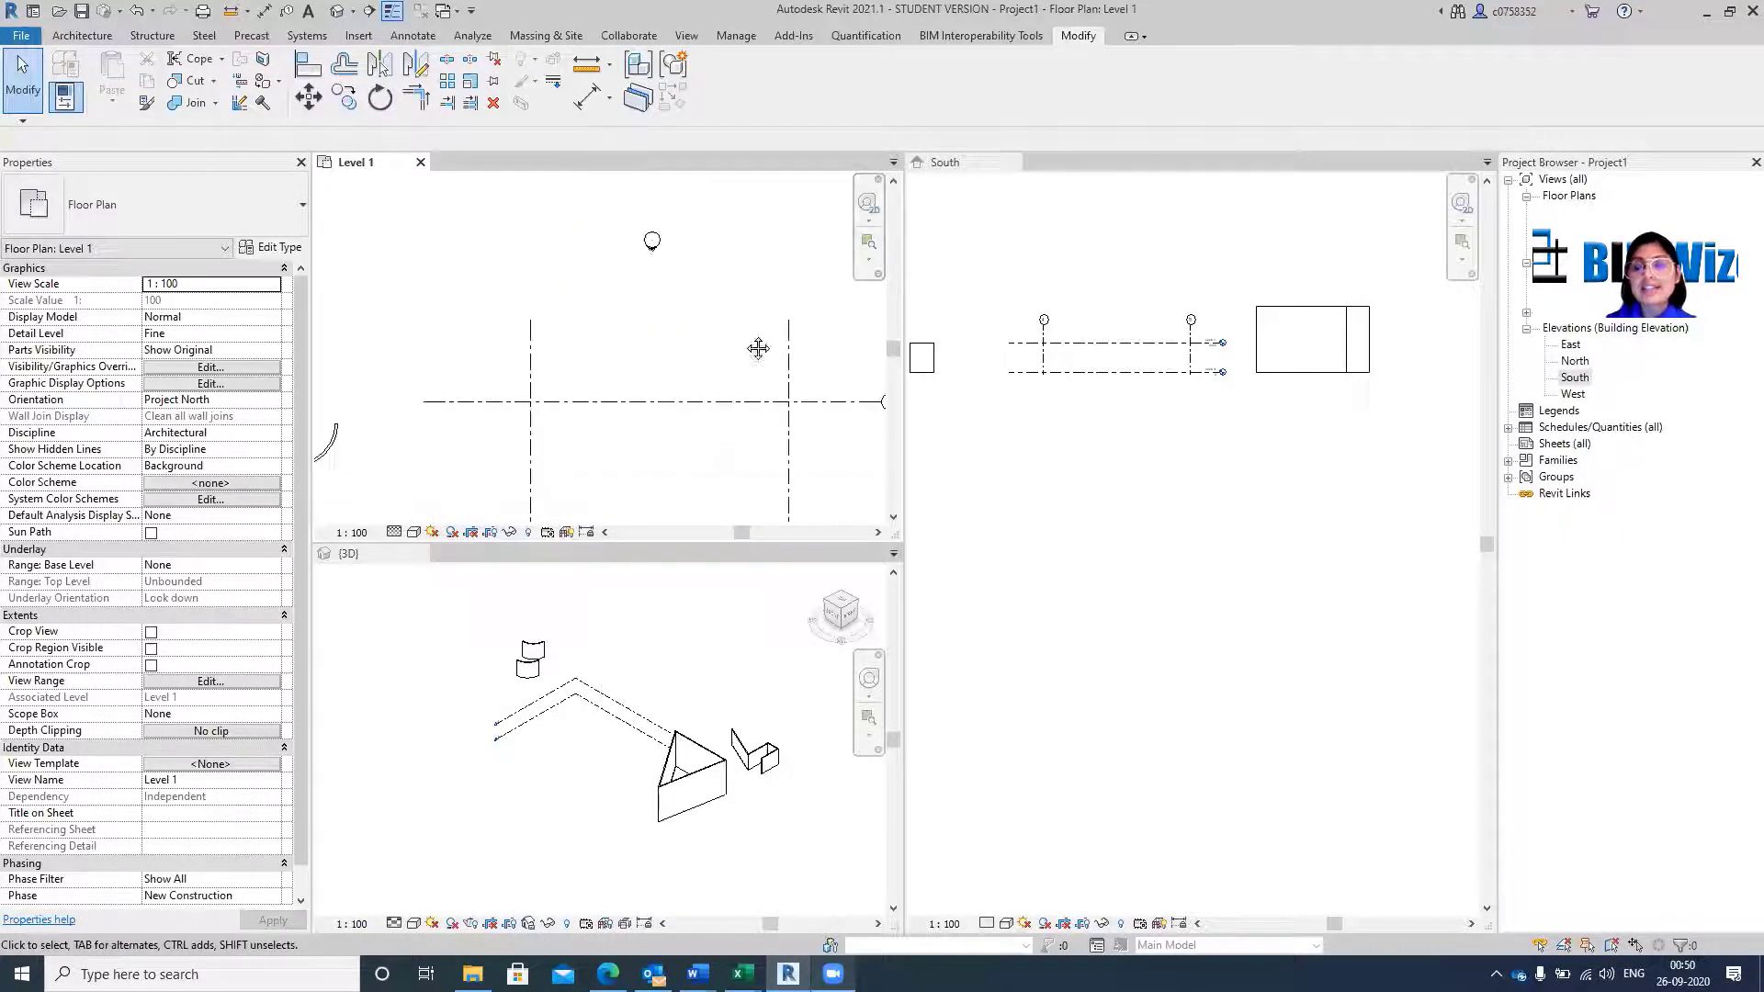
scroll(748, 347, down, 2)
scroll(570, 393, down, 1)
scroll(776, 445, up, 1)
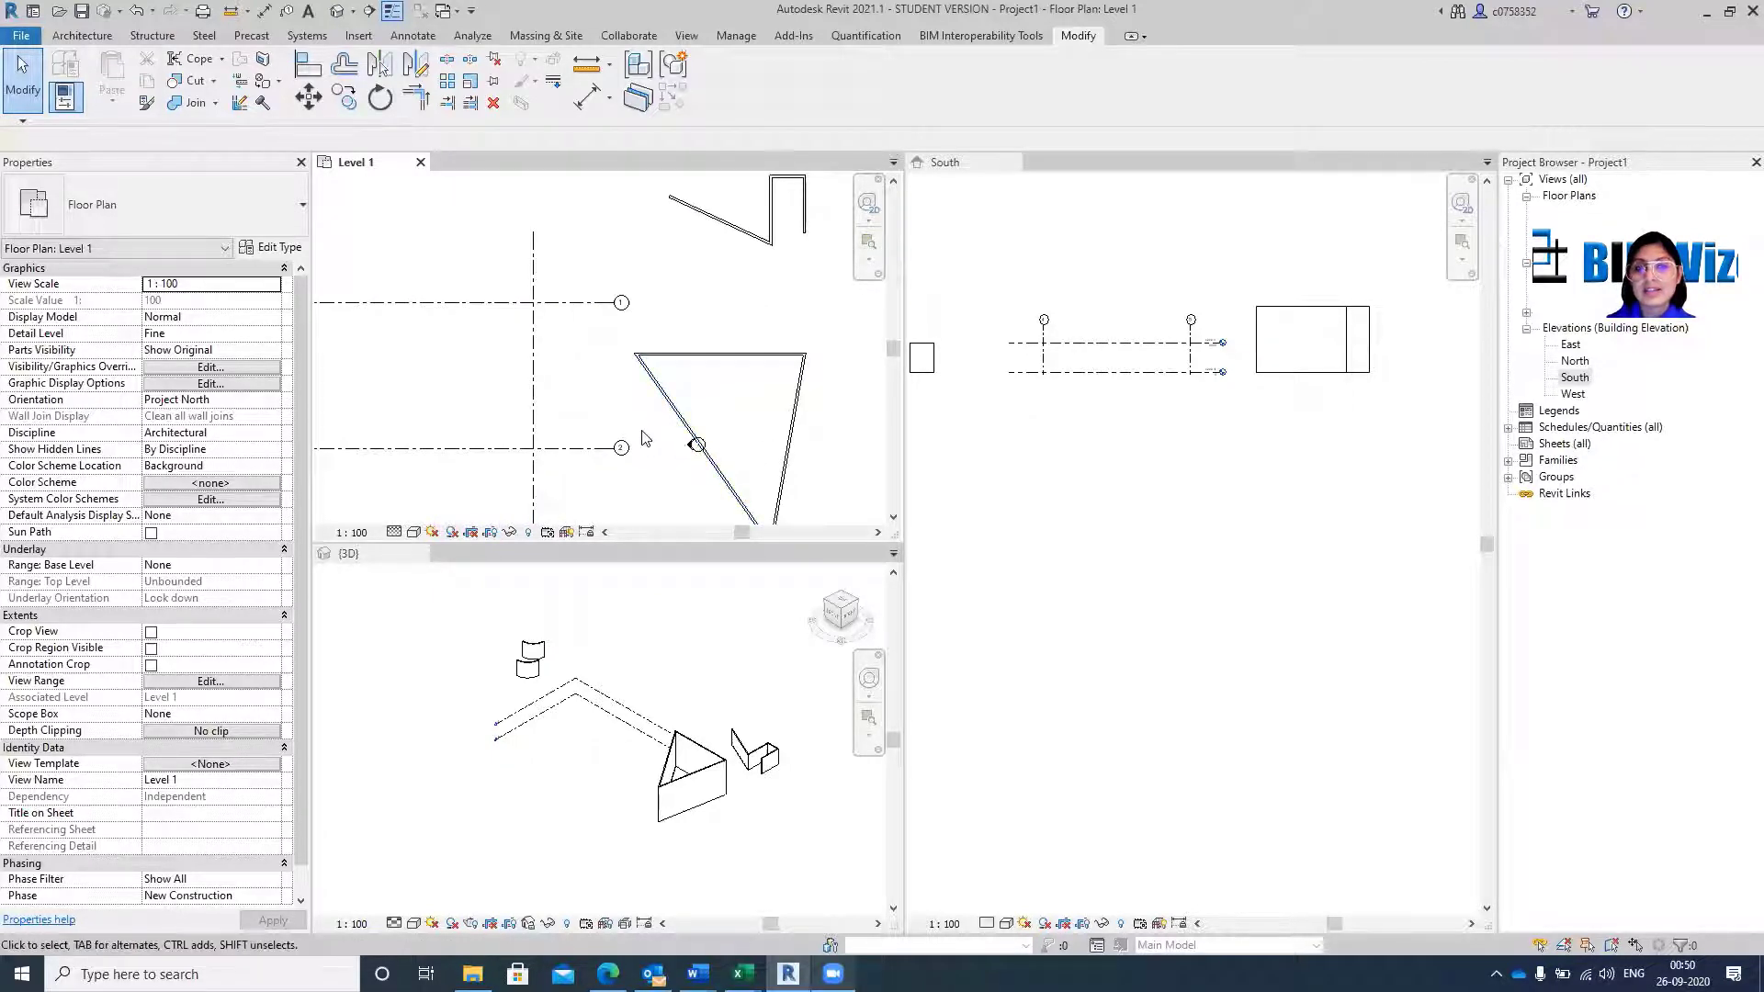
drag(632, 398, 735, 487)
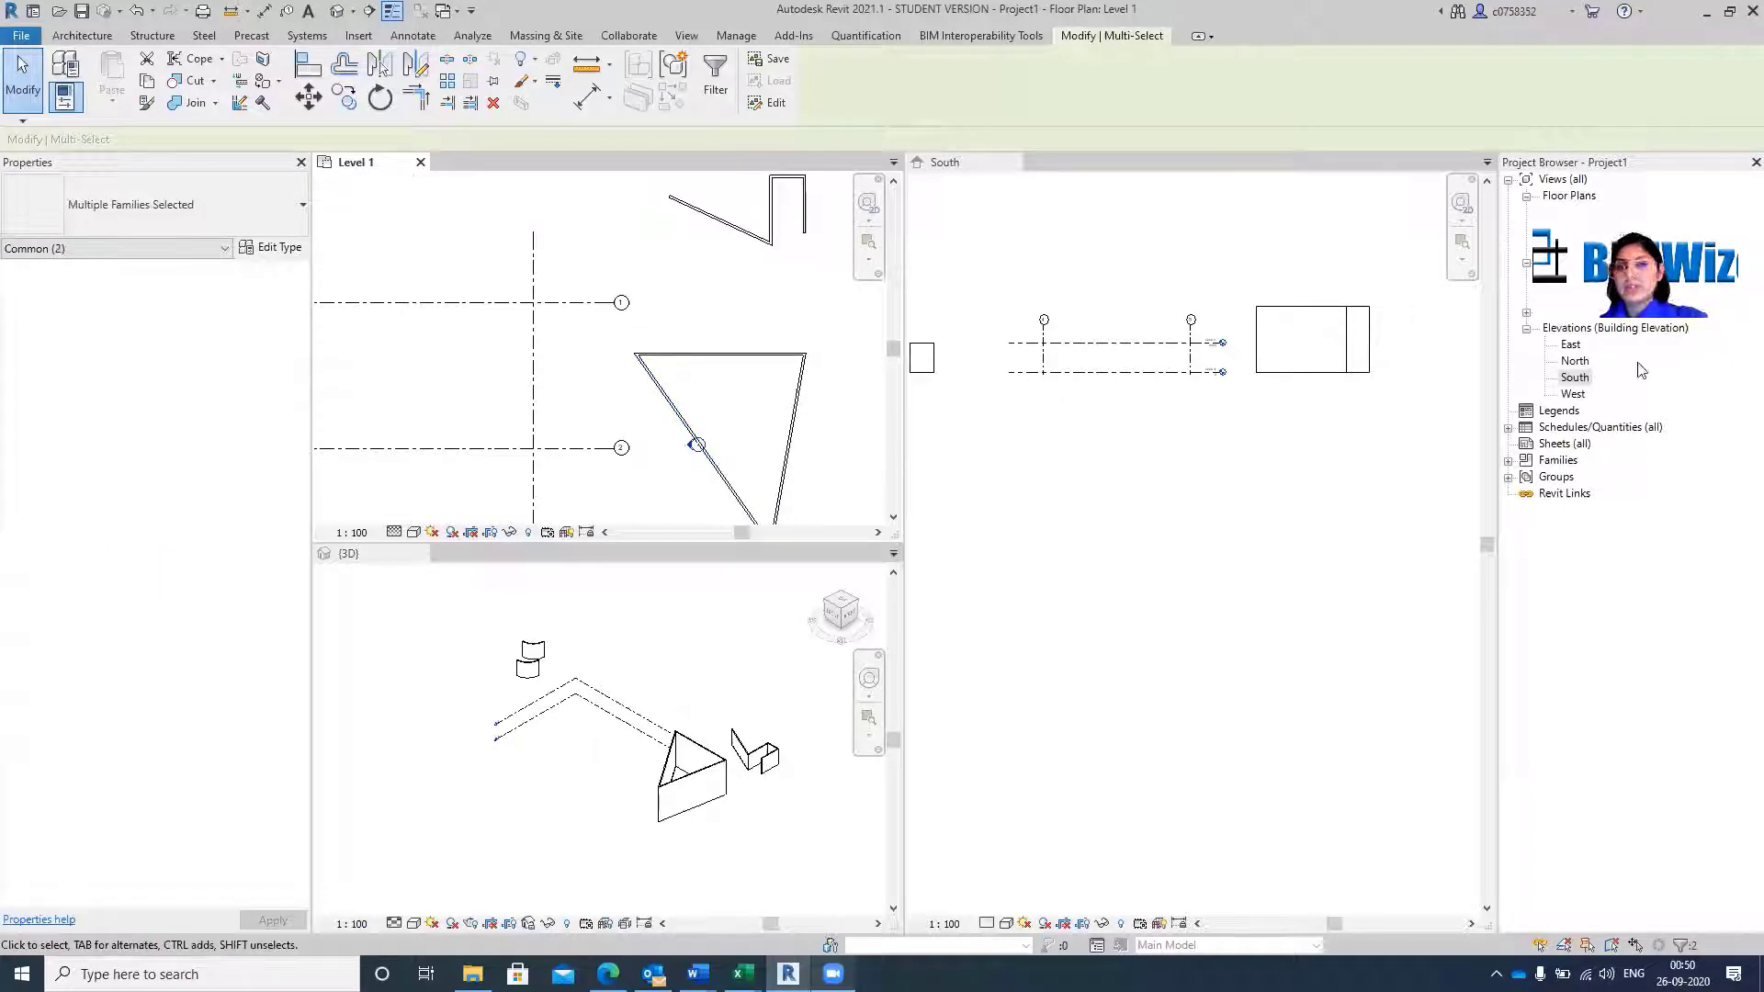
key(Delete)
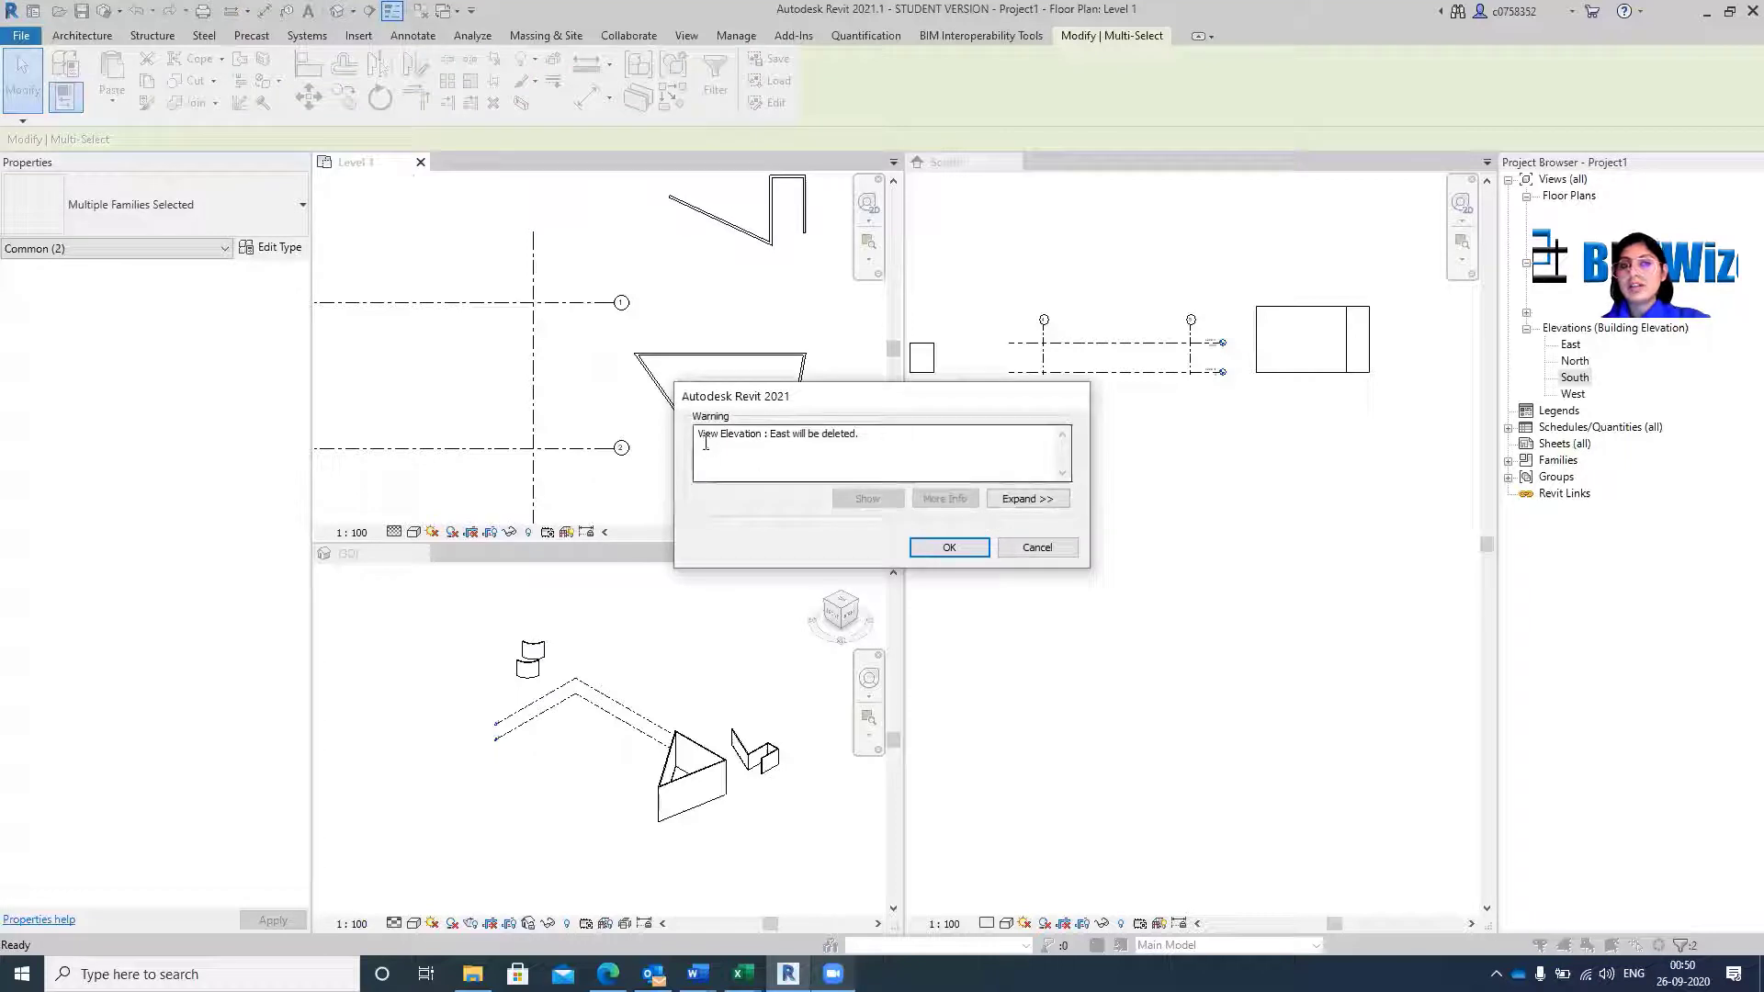
click(949, 546)
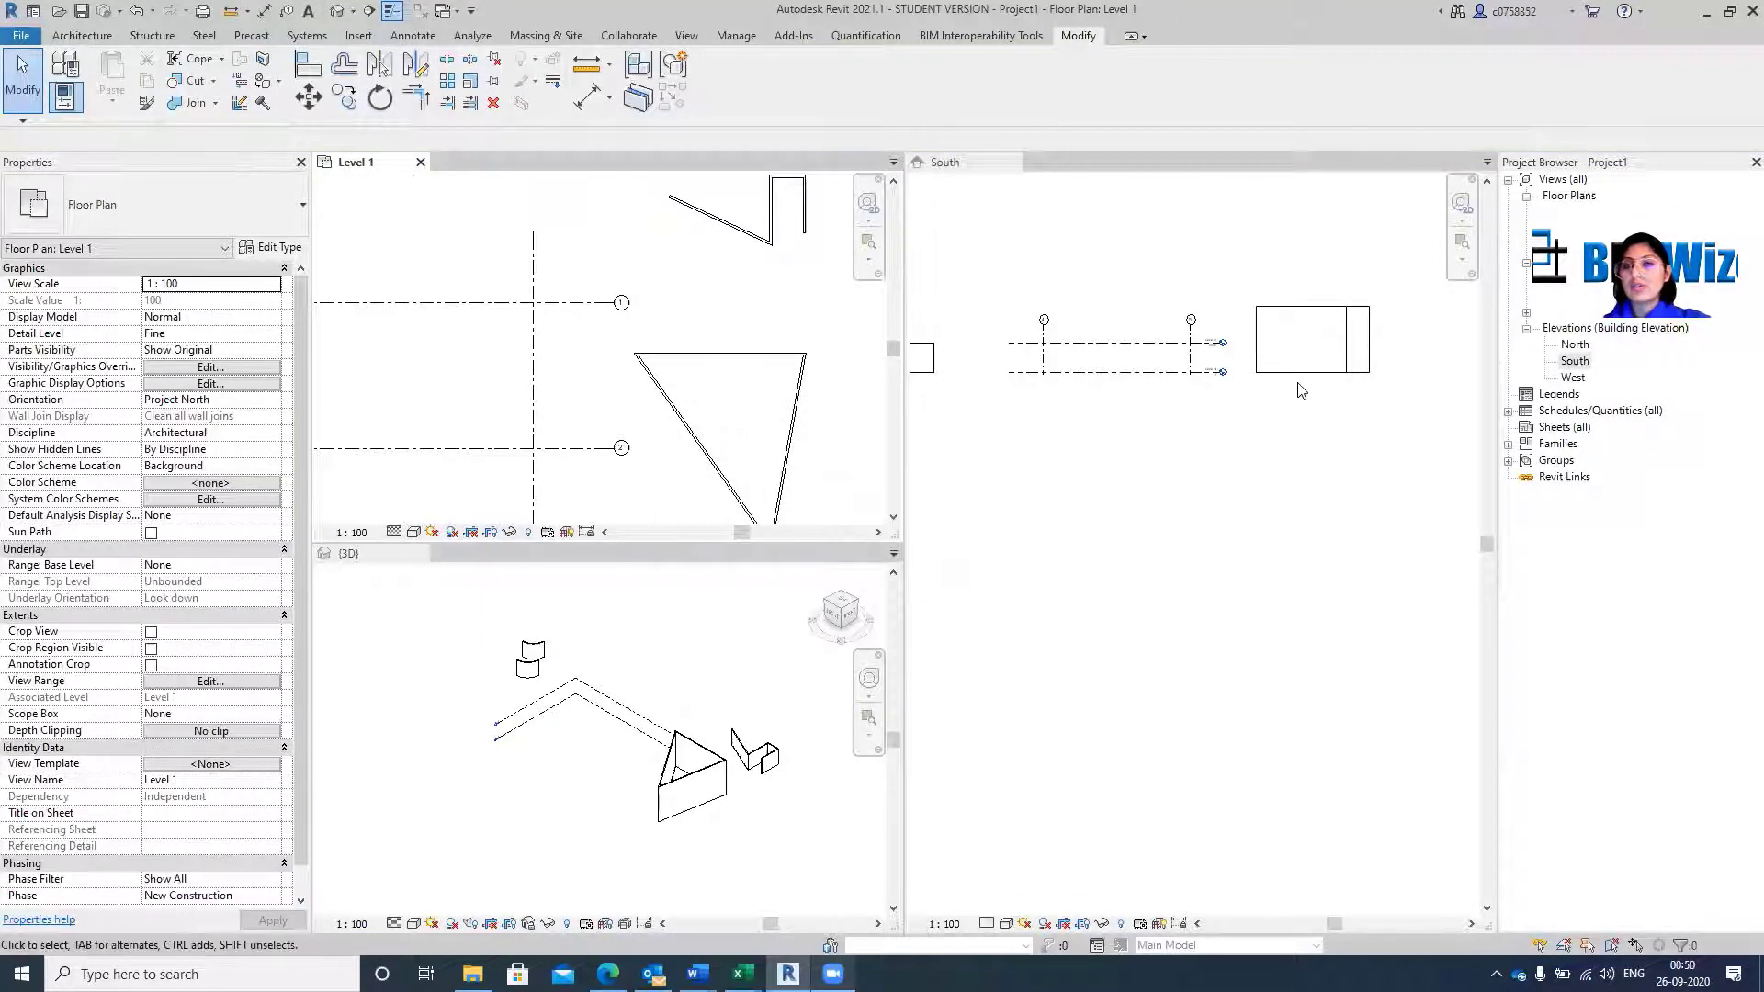
Delete the triangular walls and the angled wall chain beside the grids.
scroll(668, 328, down, 4)
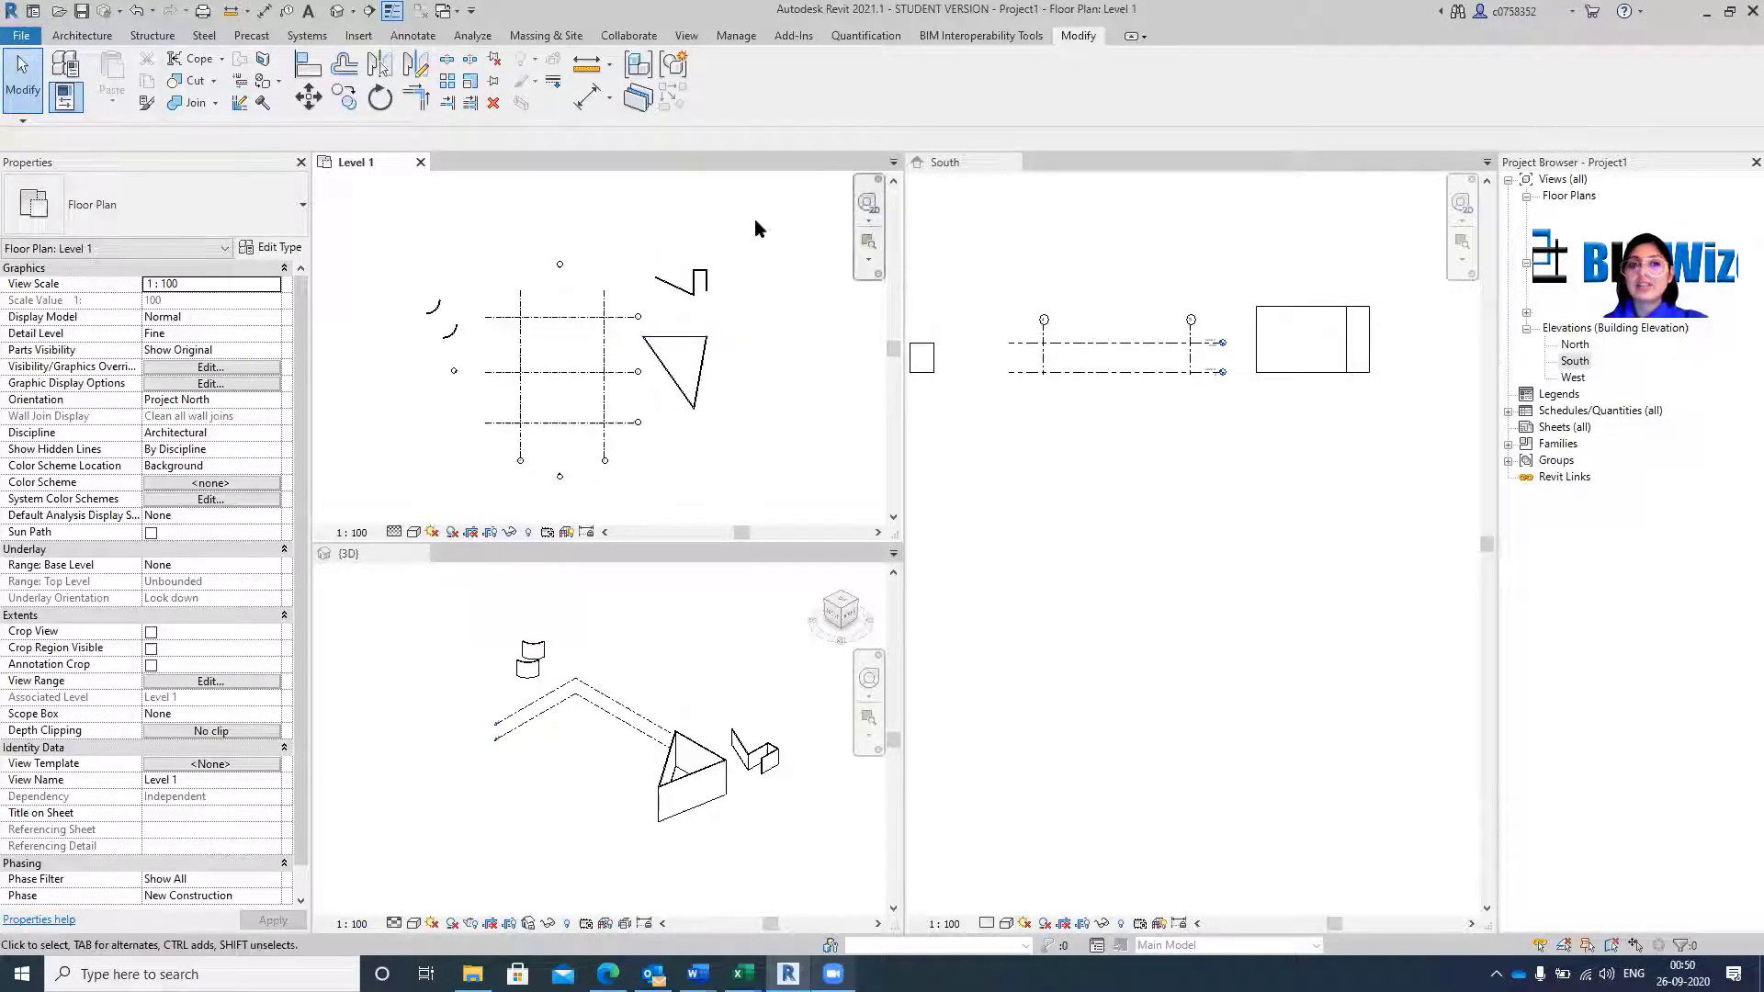
drag(754, 218, 661, 424)
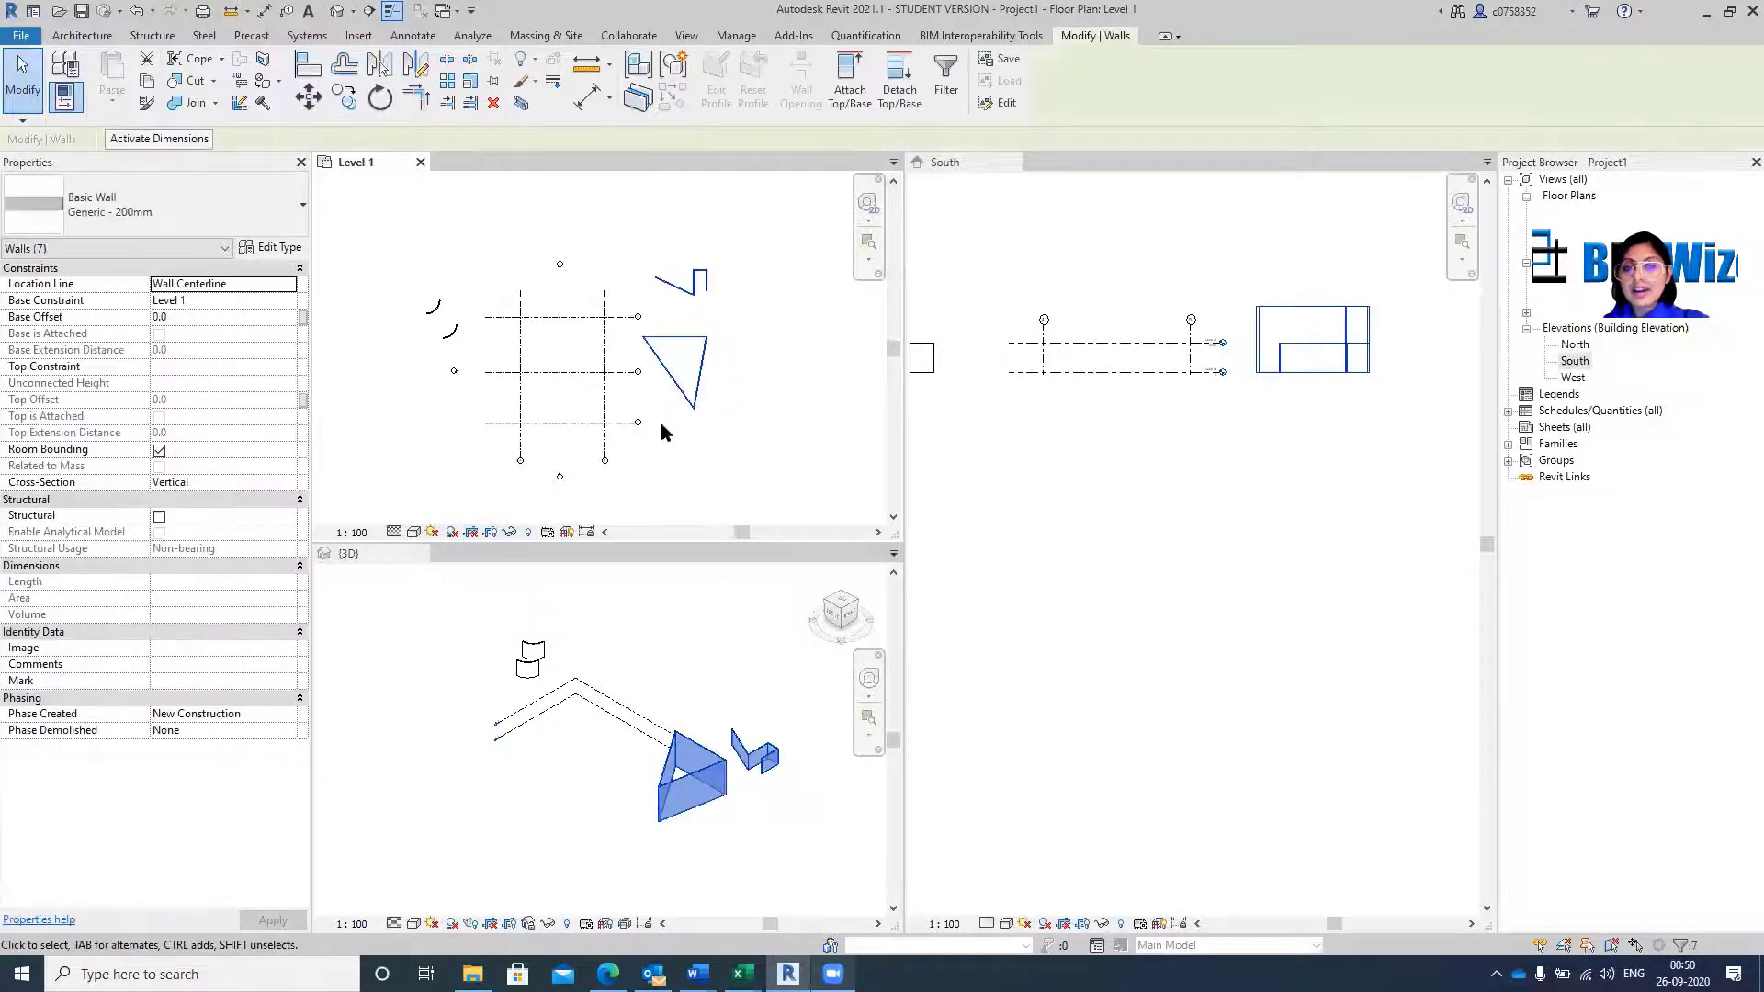
key(Delete)
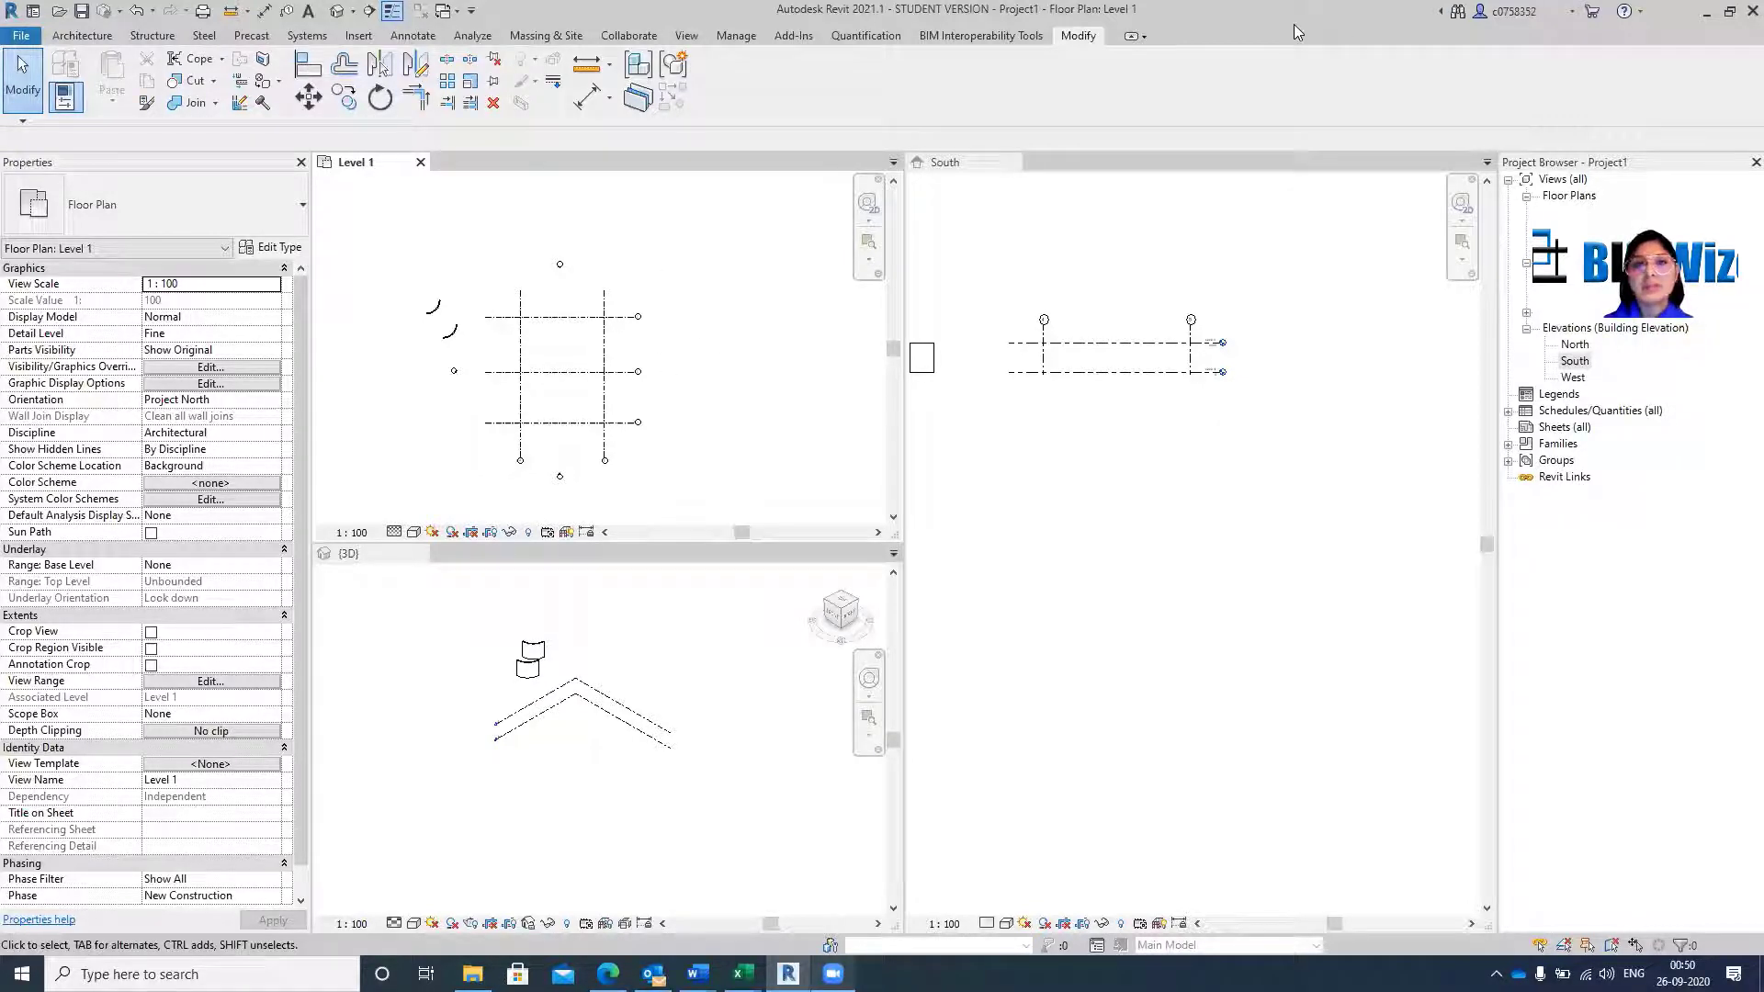
Place a building elevation marker beside the bubble of grid 2, facing the grids, in the Level 1 floor plan.
drag(1293, 24, 827, 96)
click(718, 117)
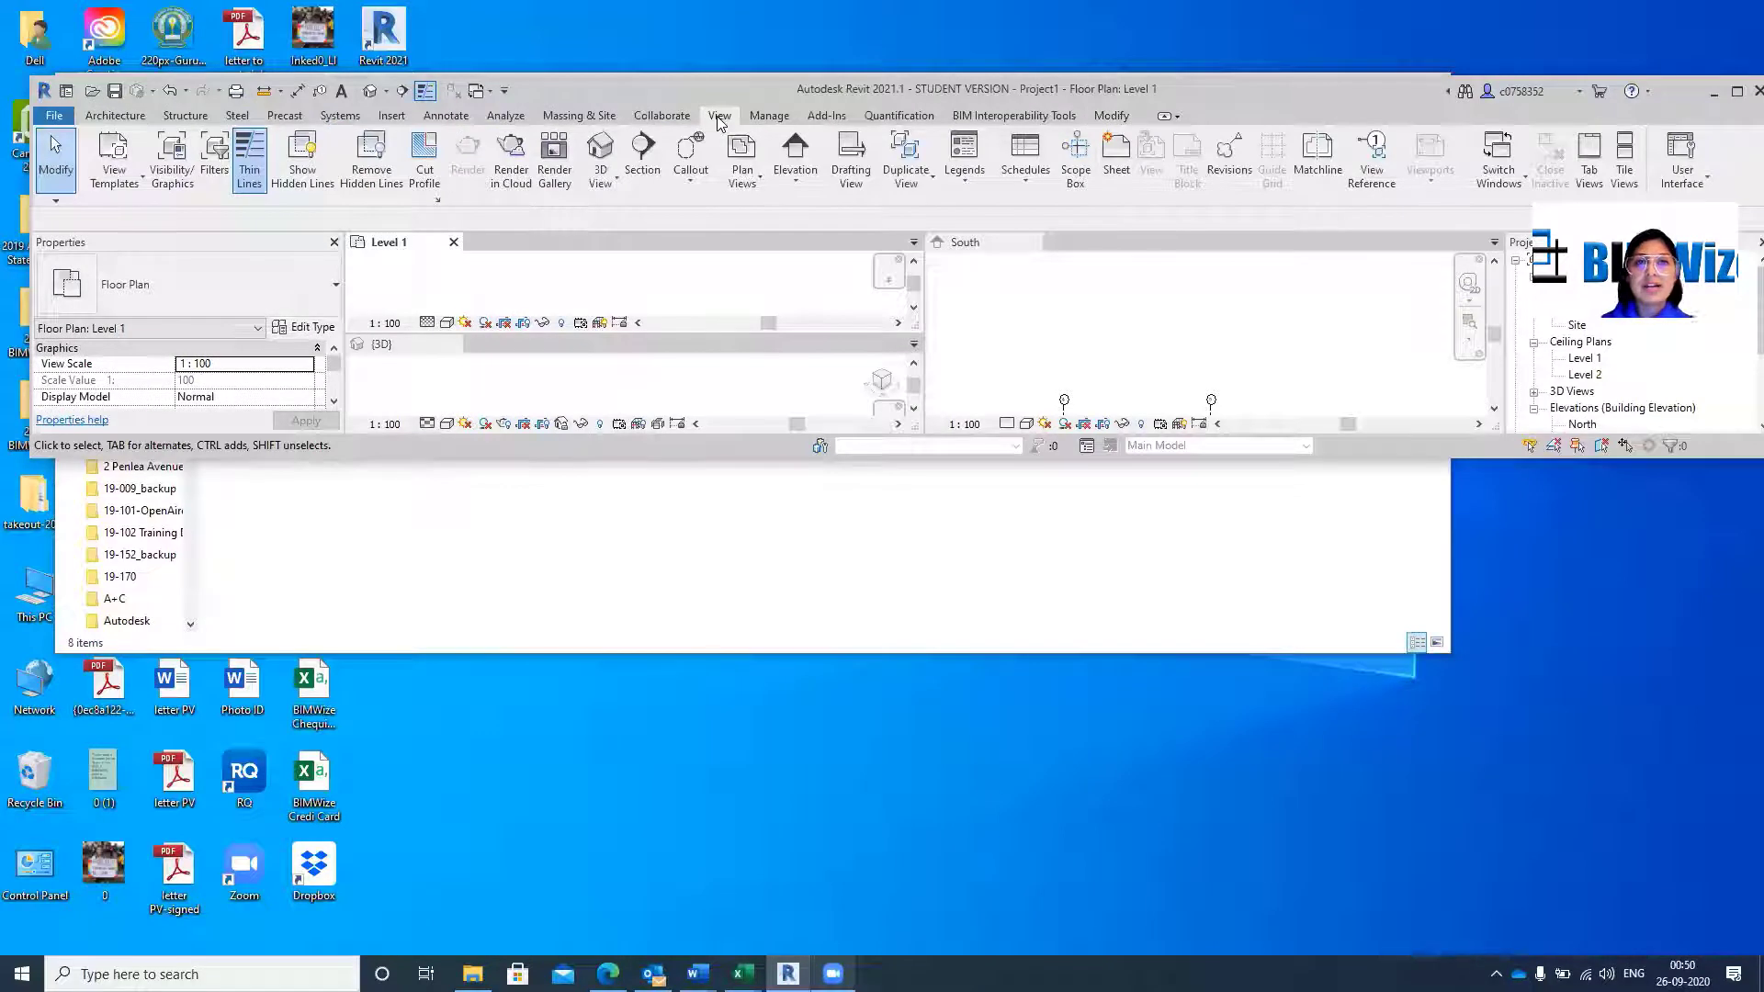
click(771, 117)
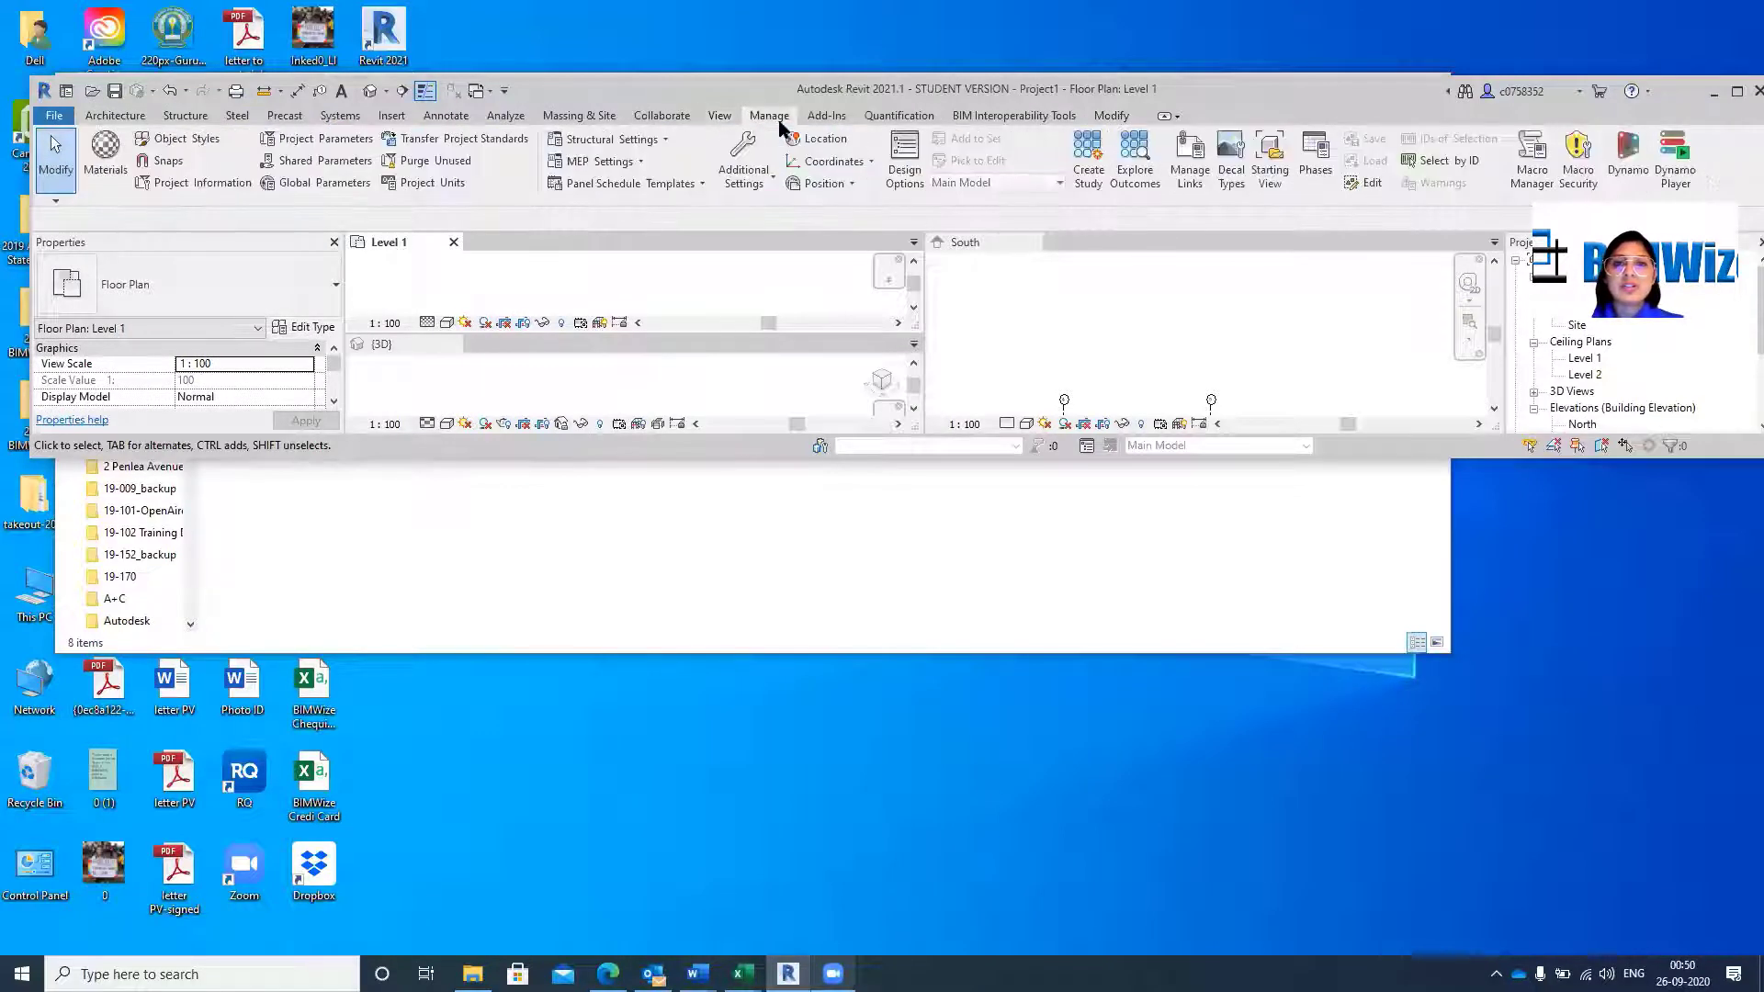
click(719, 116)
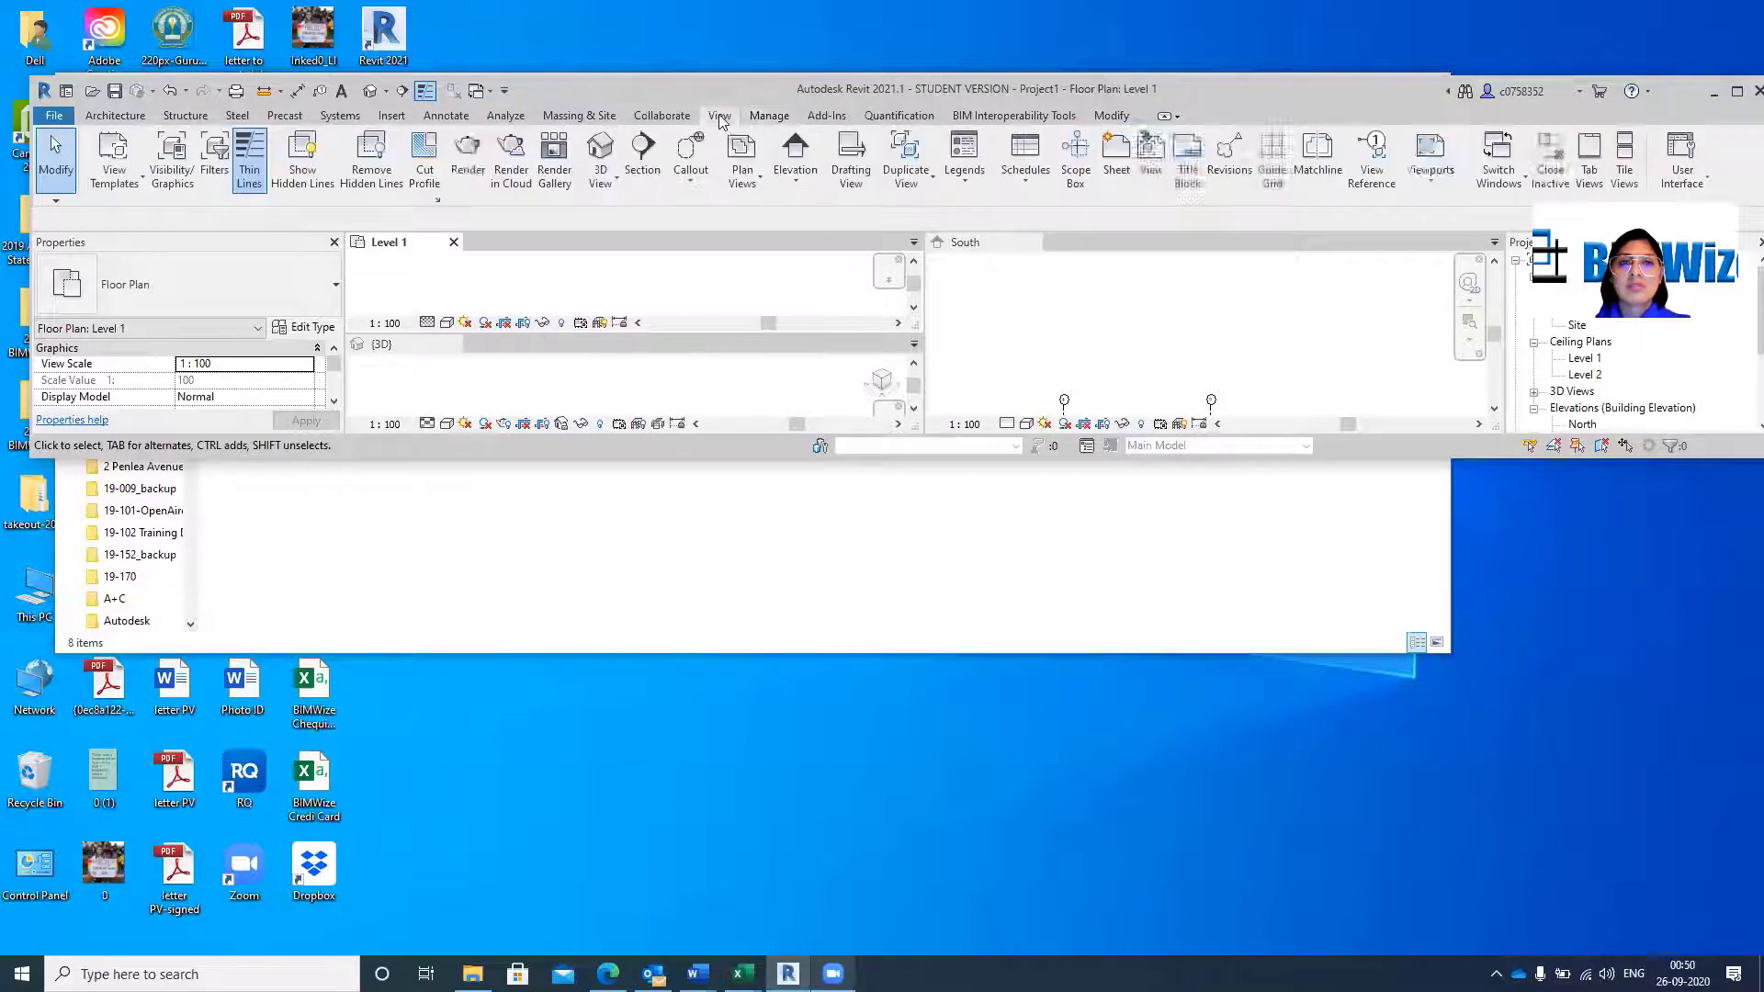
click(796, 152)
click(1736, 91)
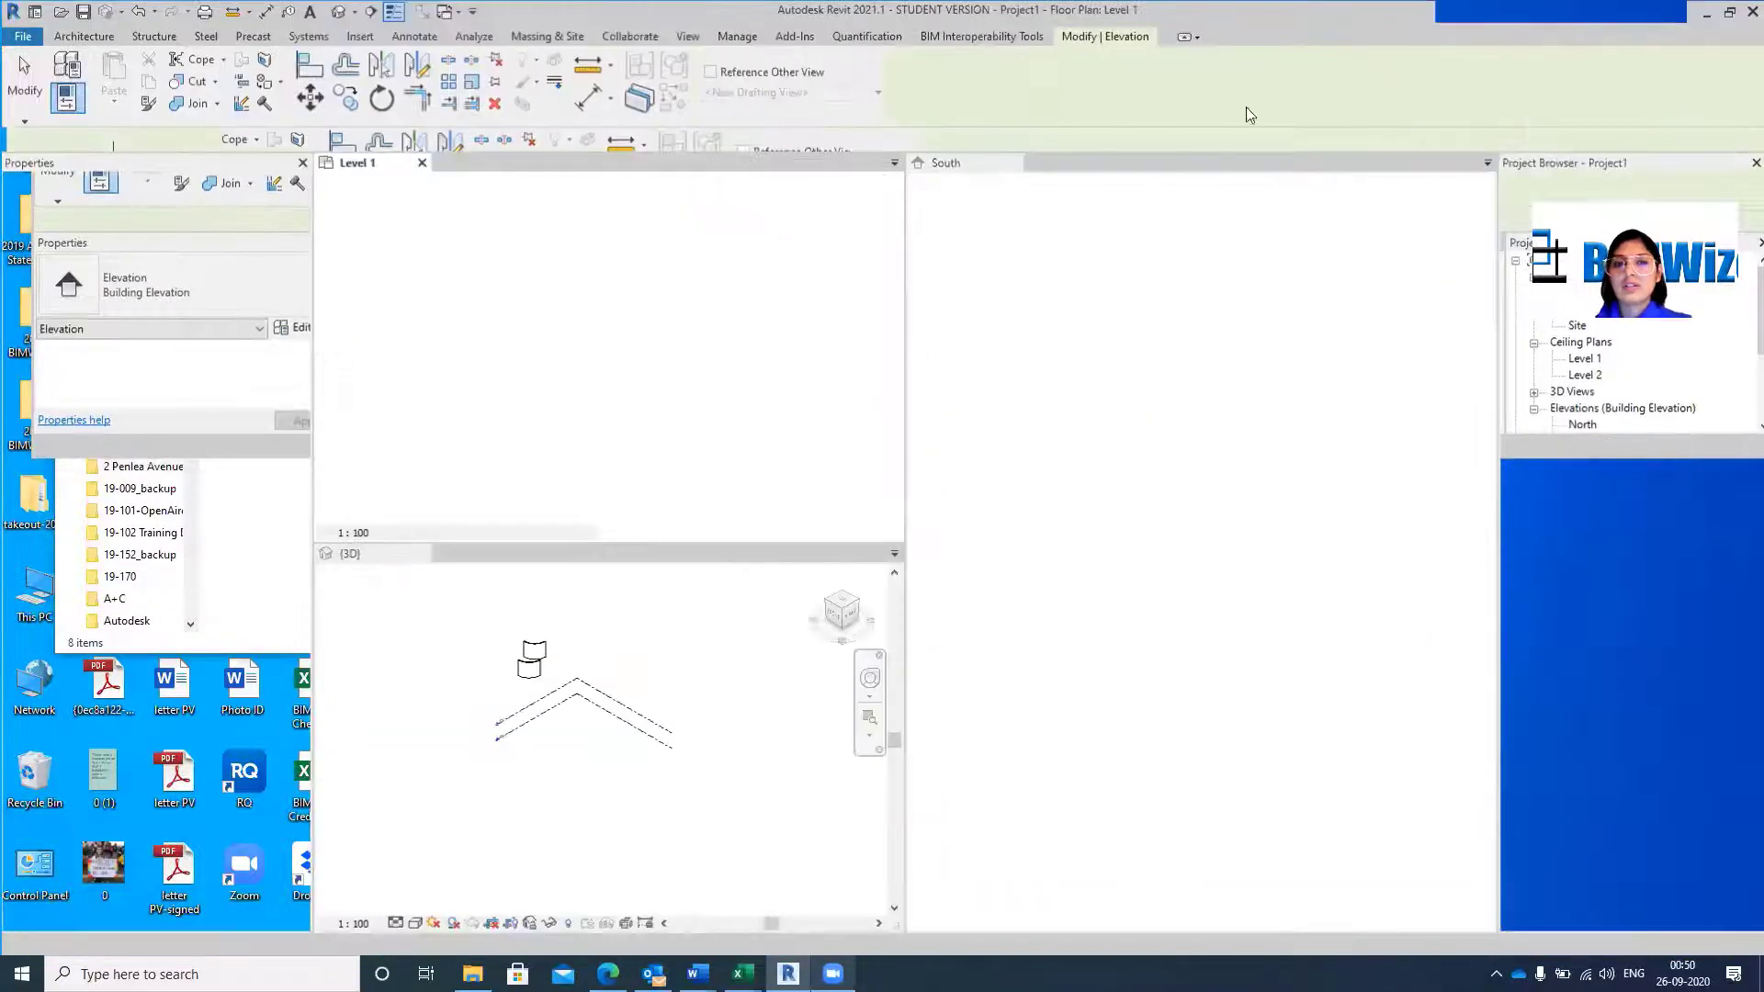
scroll(675, 384, up, 3)
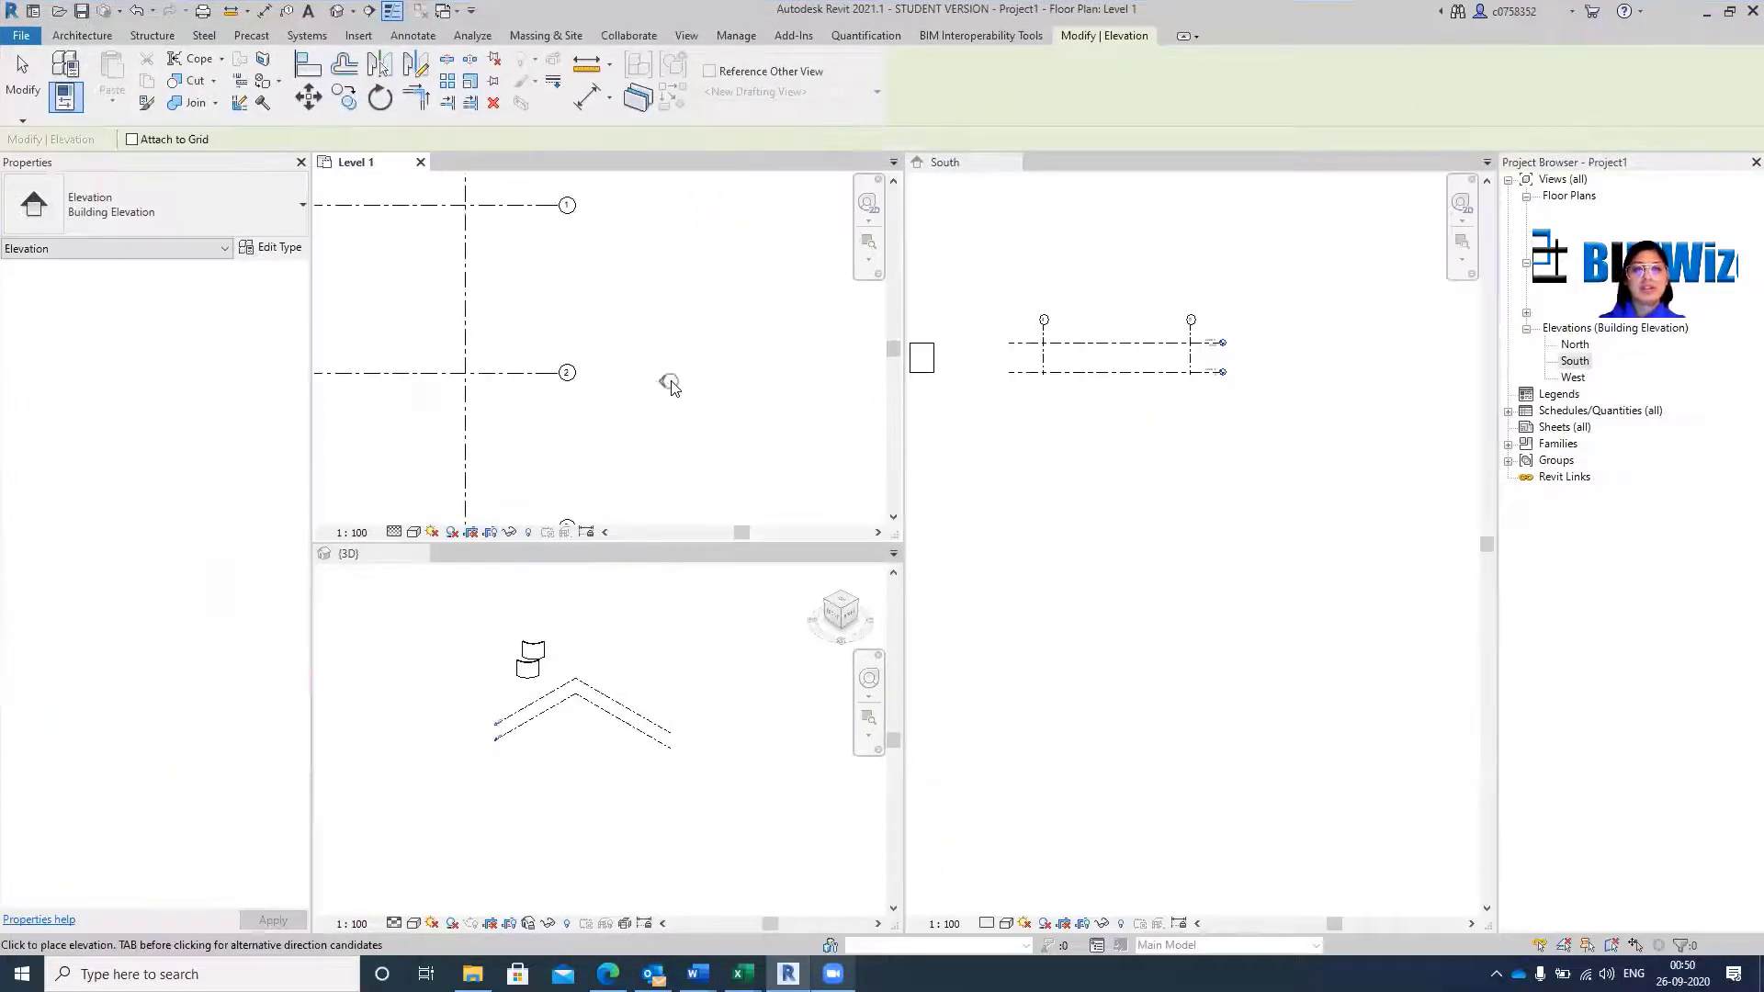
click(670, 371)
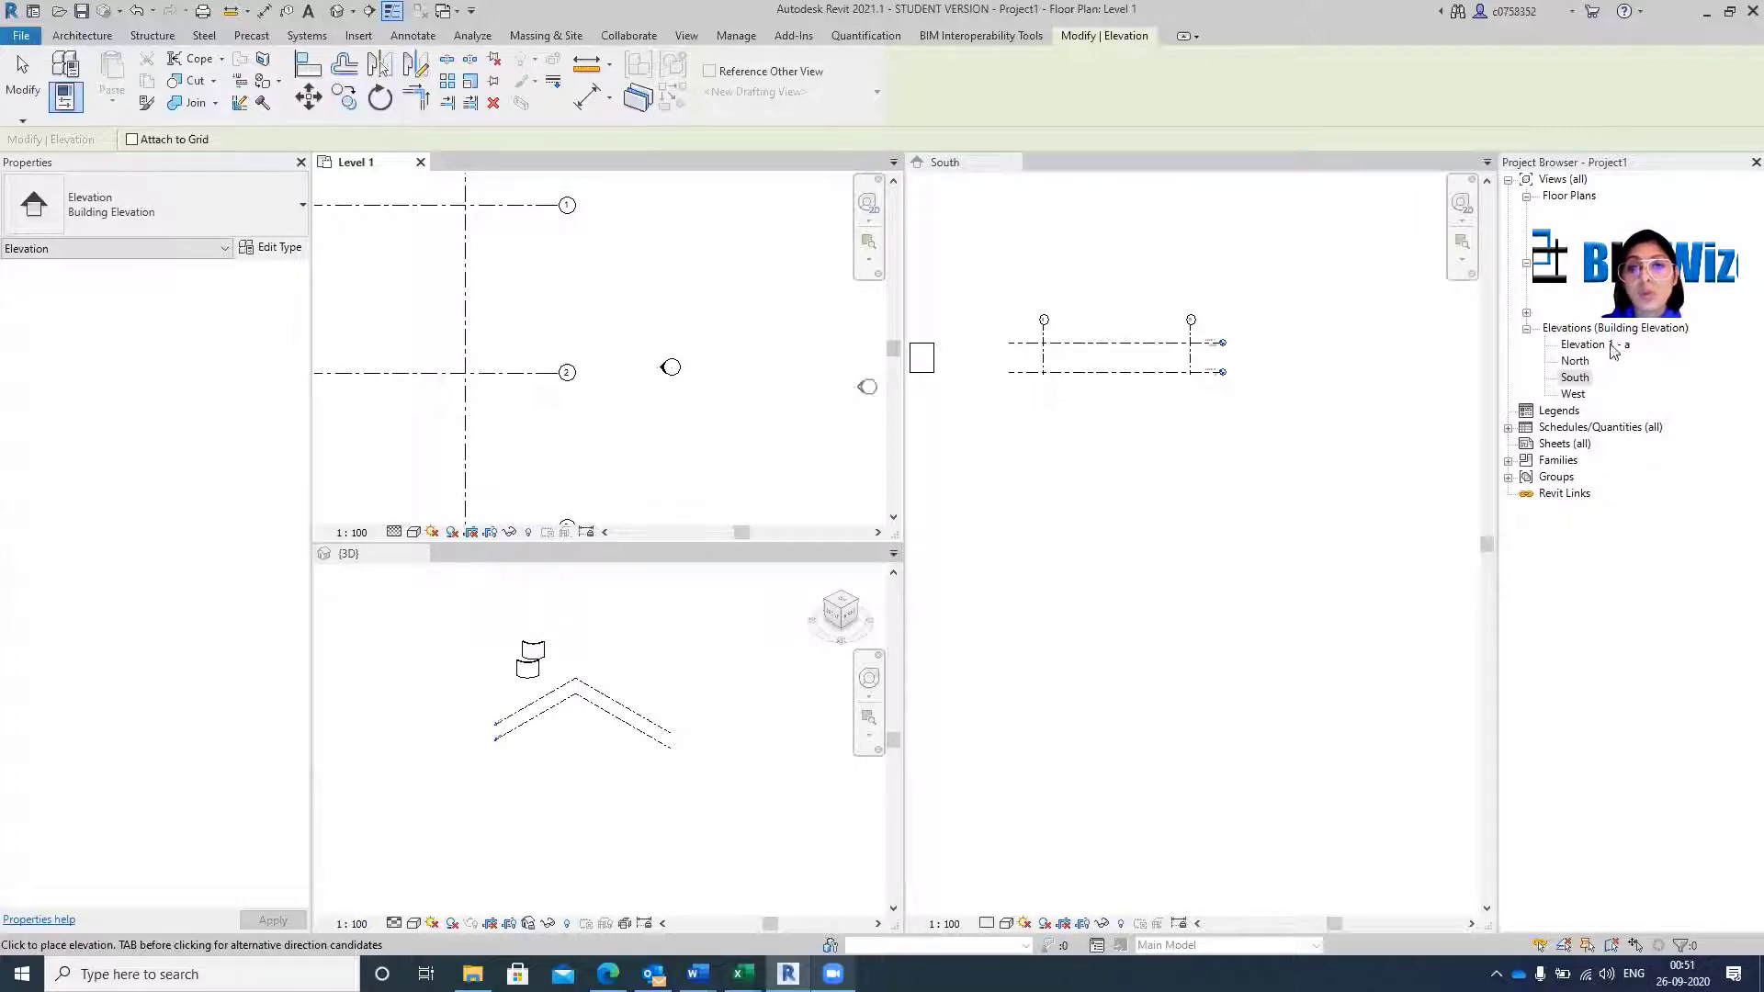
Rename the newly placed elevation view as East.
click(1575, 377)
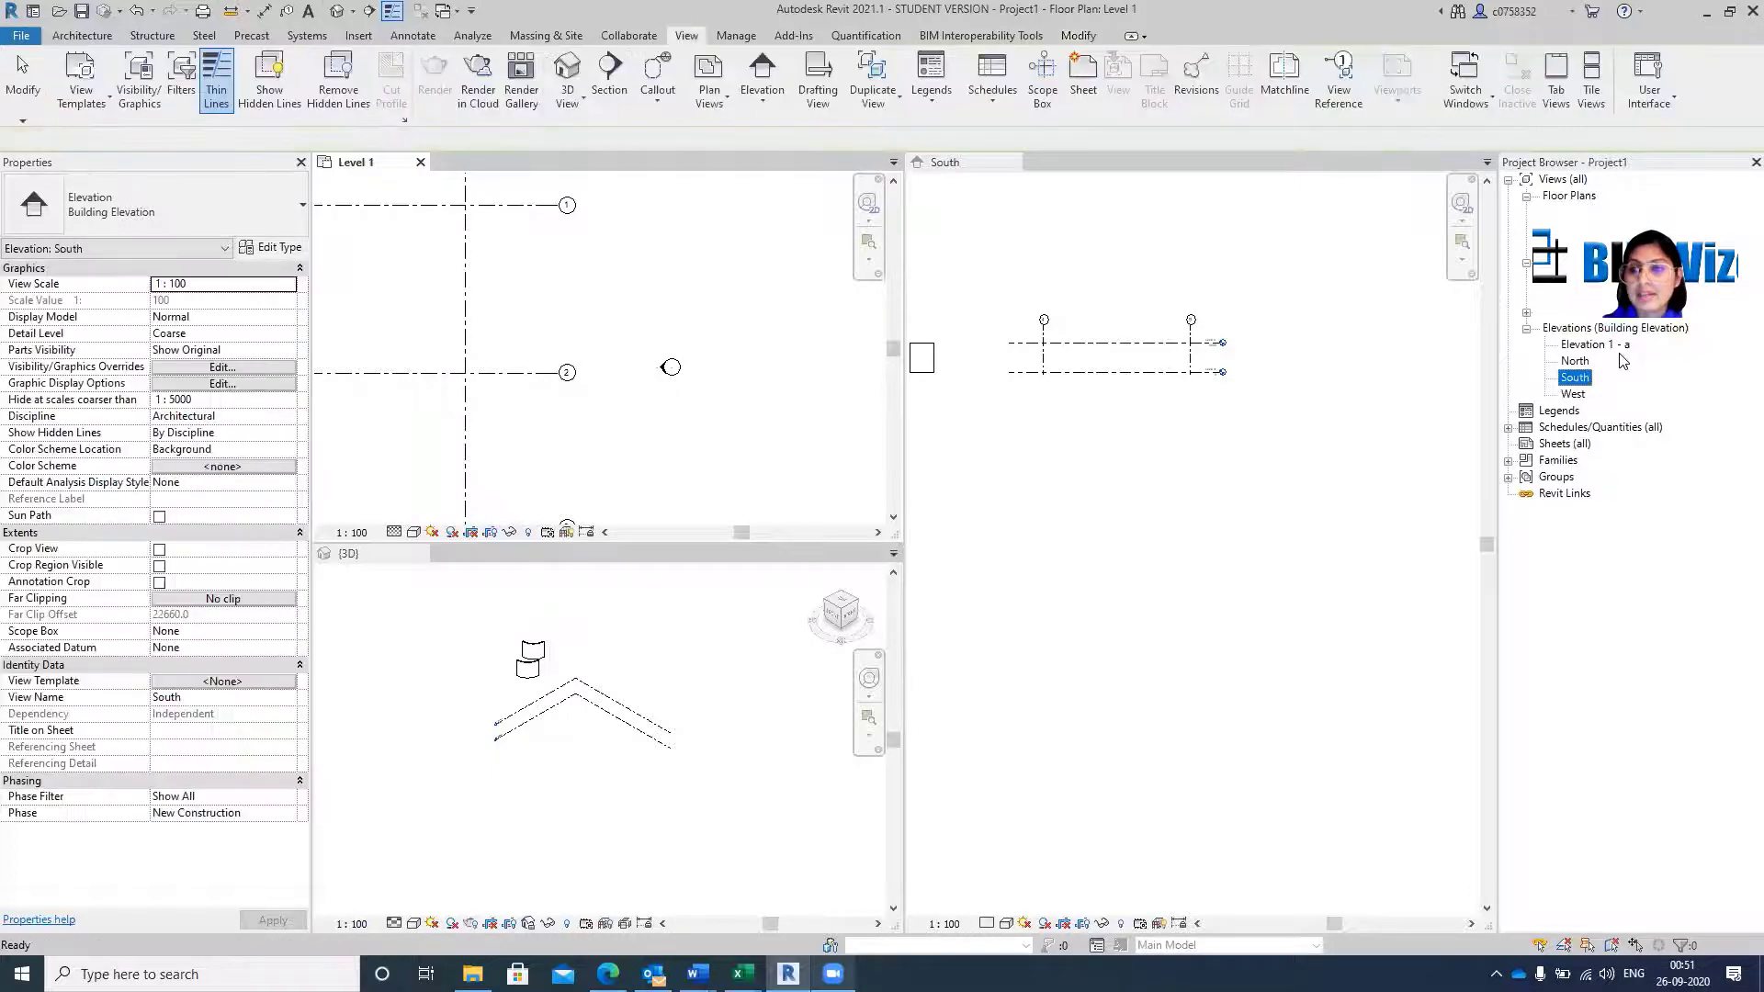
click(1606, 345)
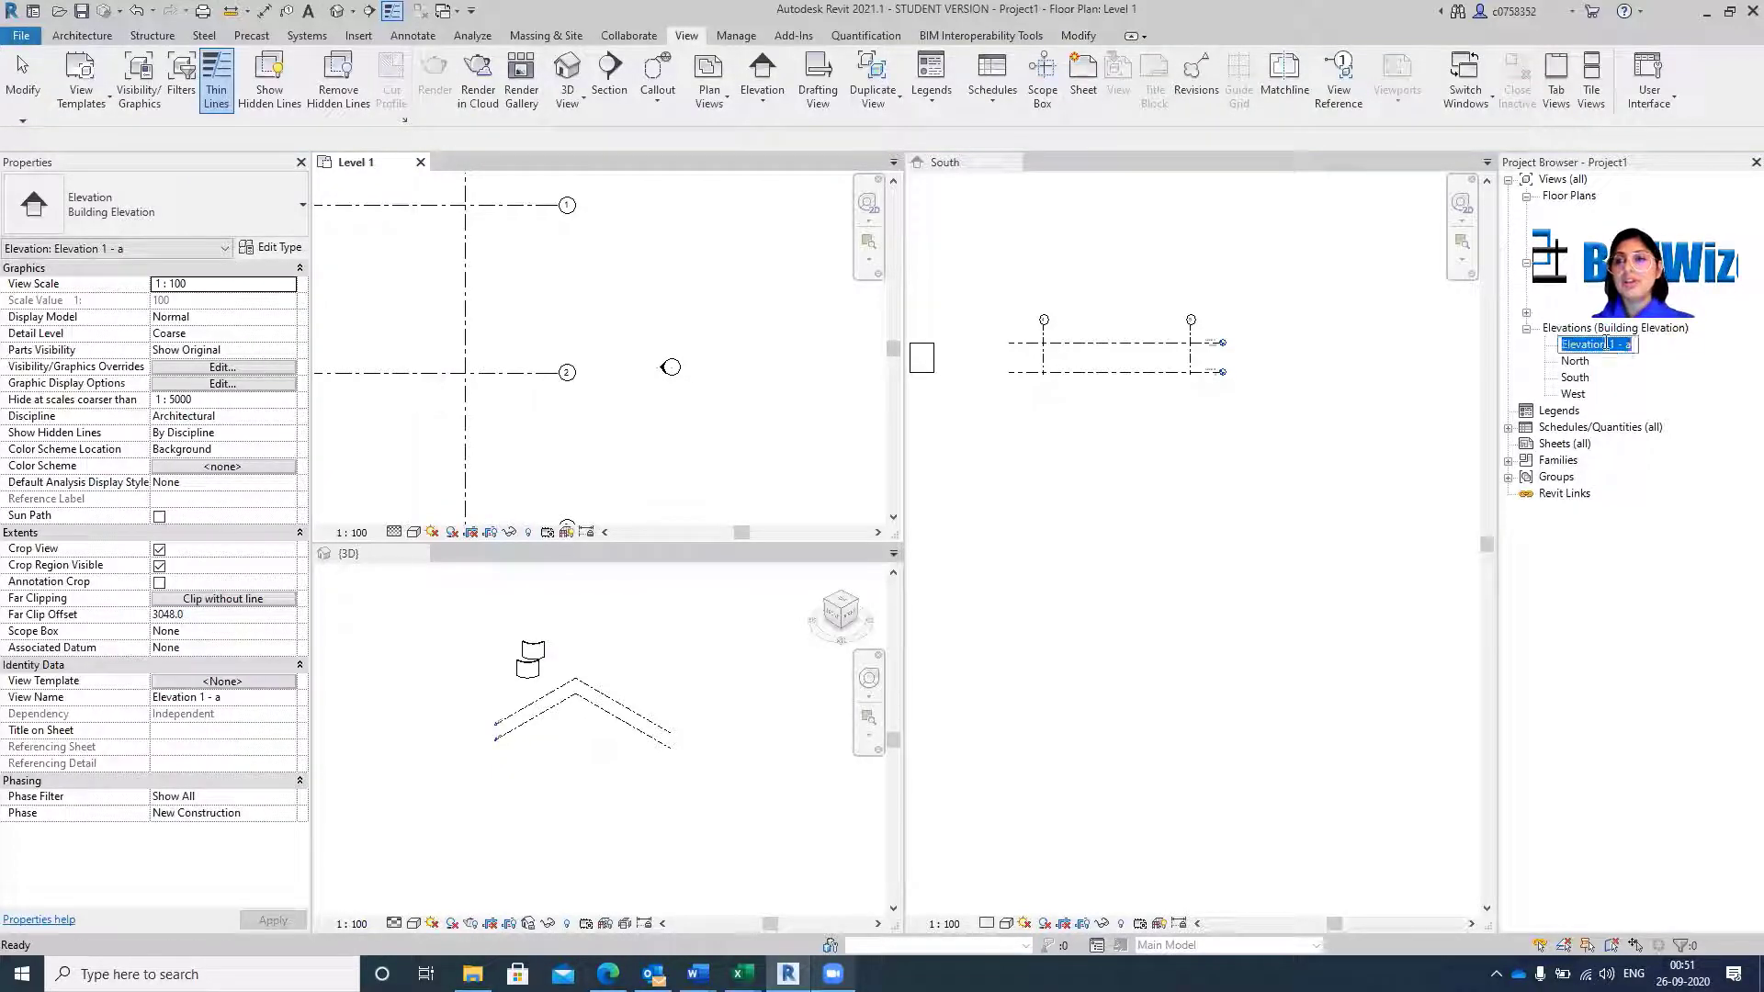
right_click(1605, 345)
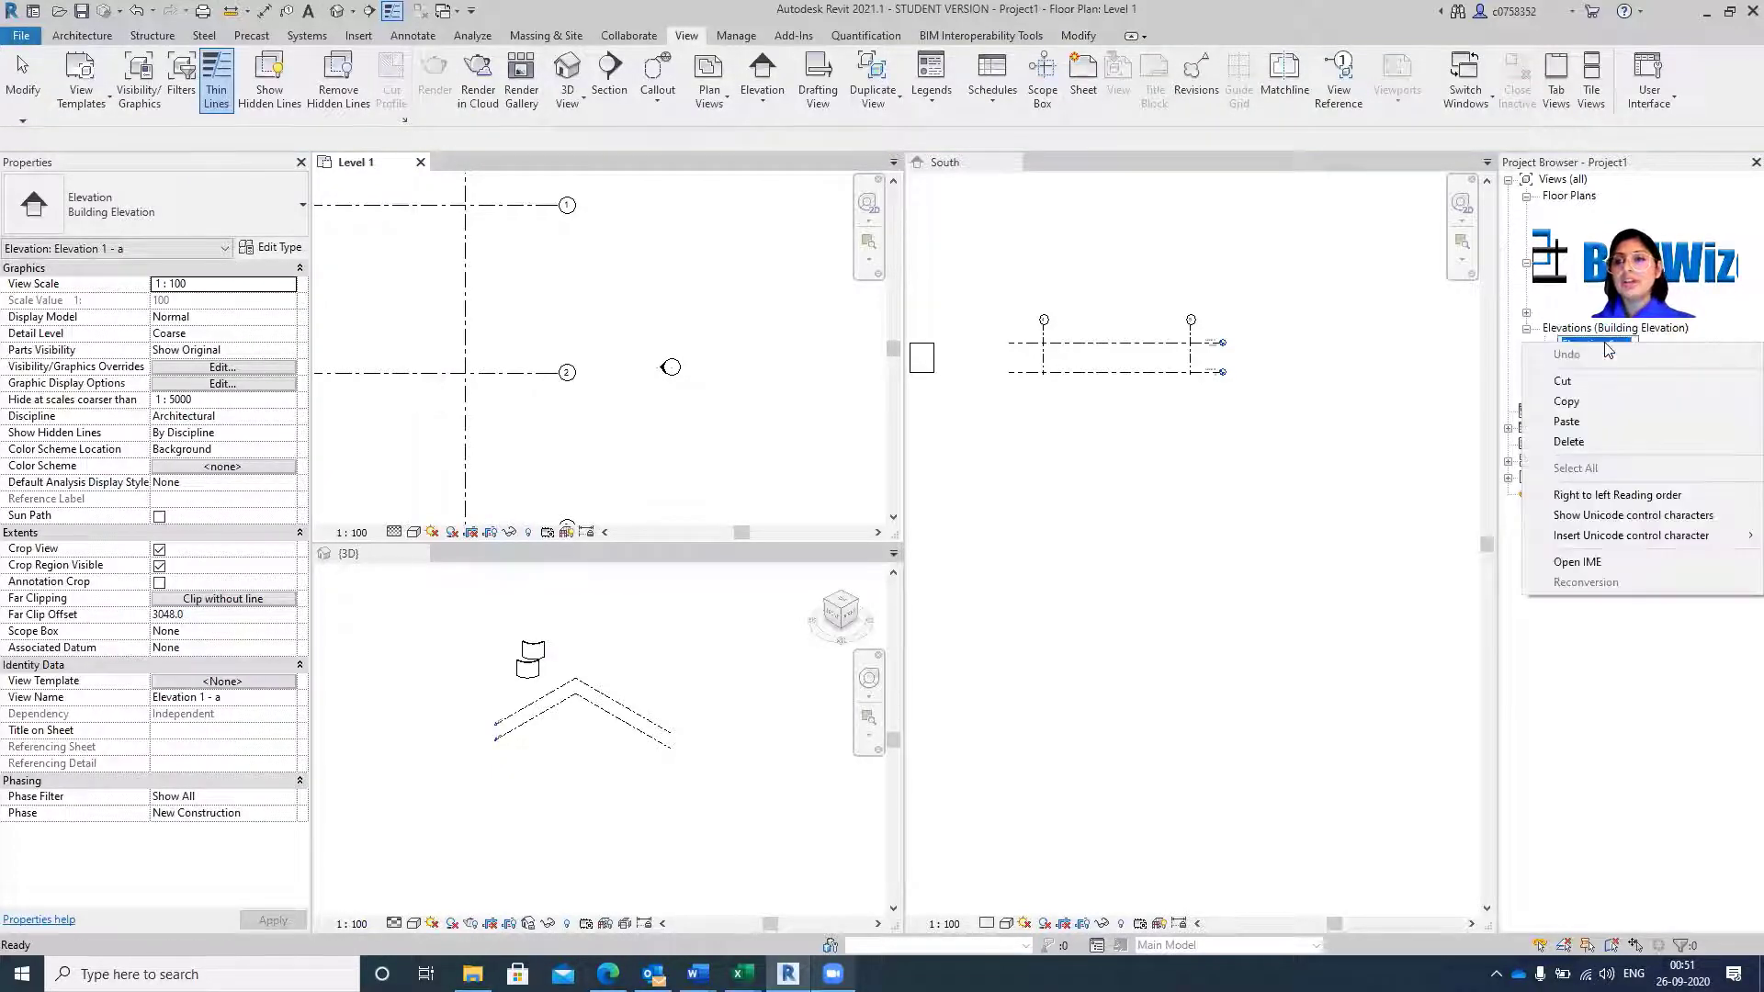
click(1513, 341)
key(Up)
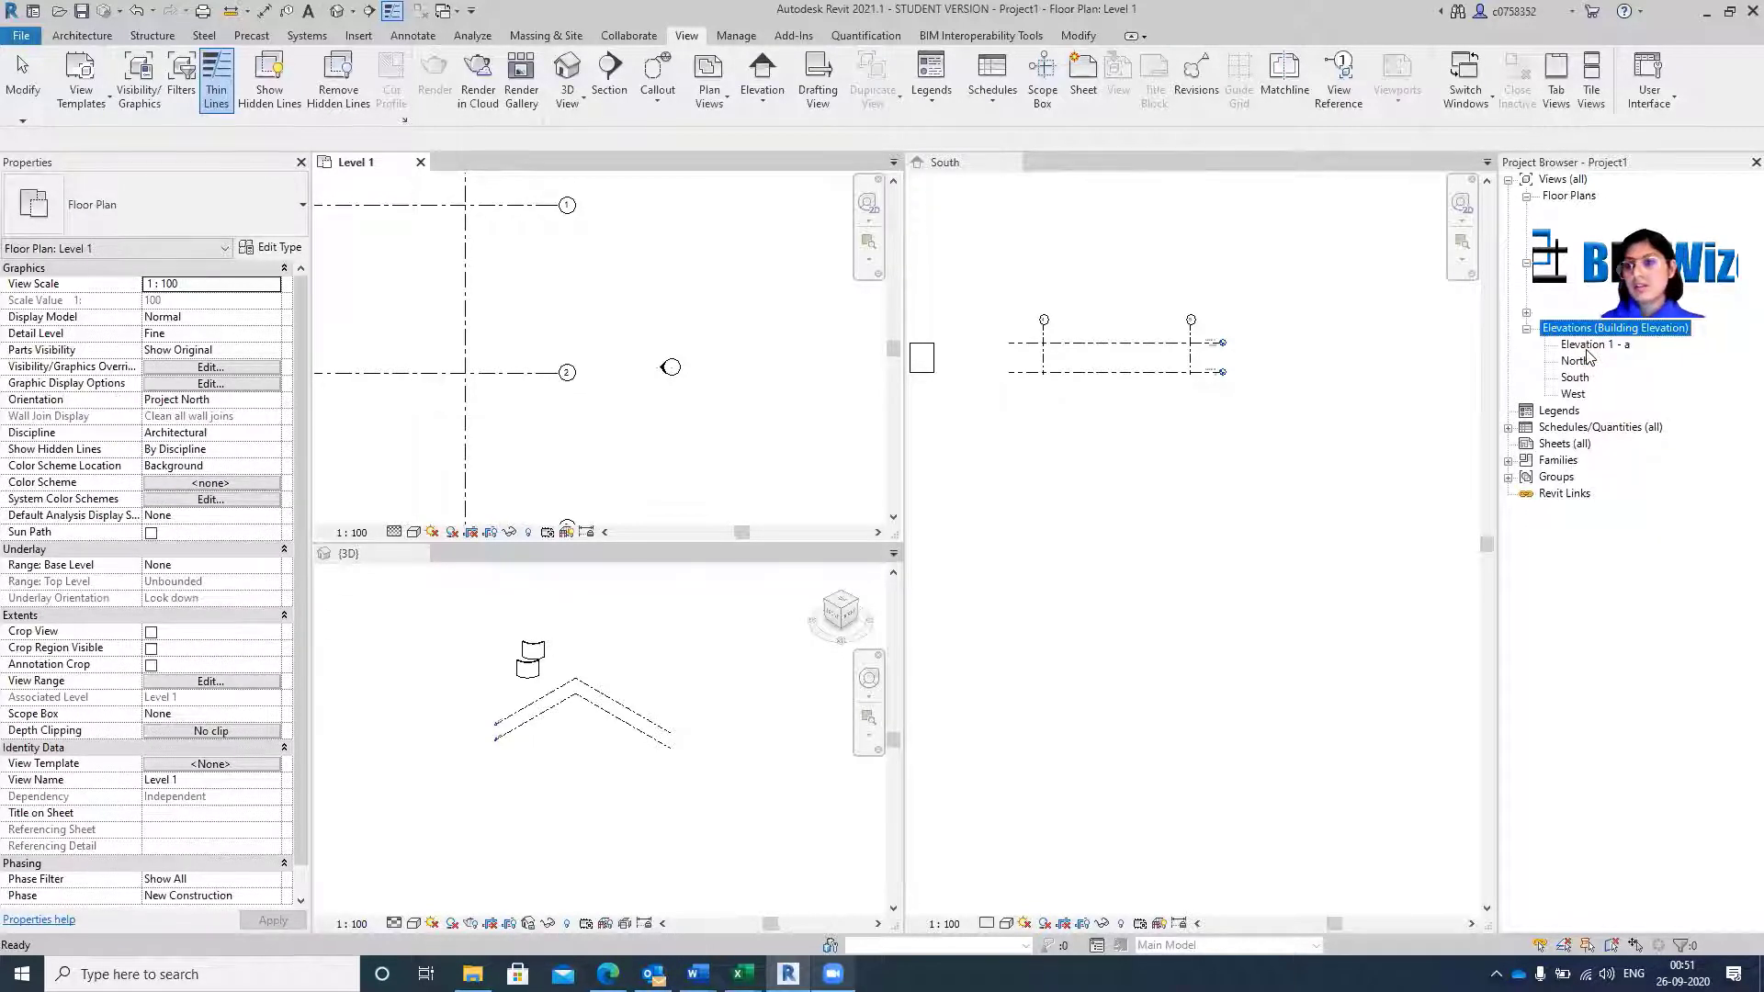
click(1589, 346)
right_click(1589, 347)
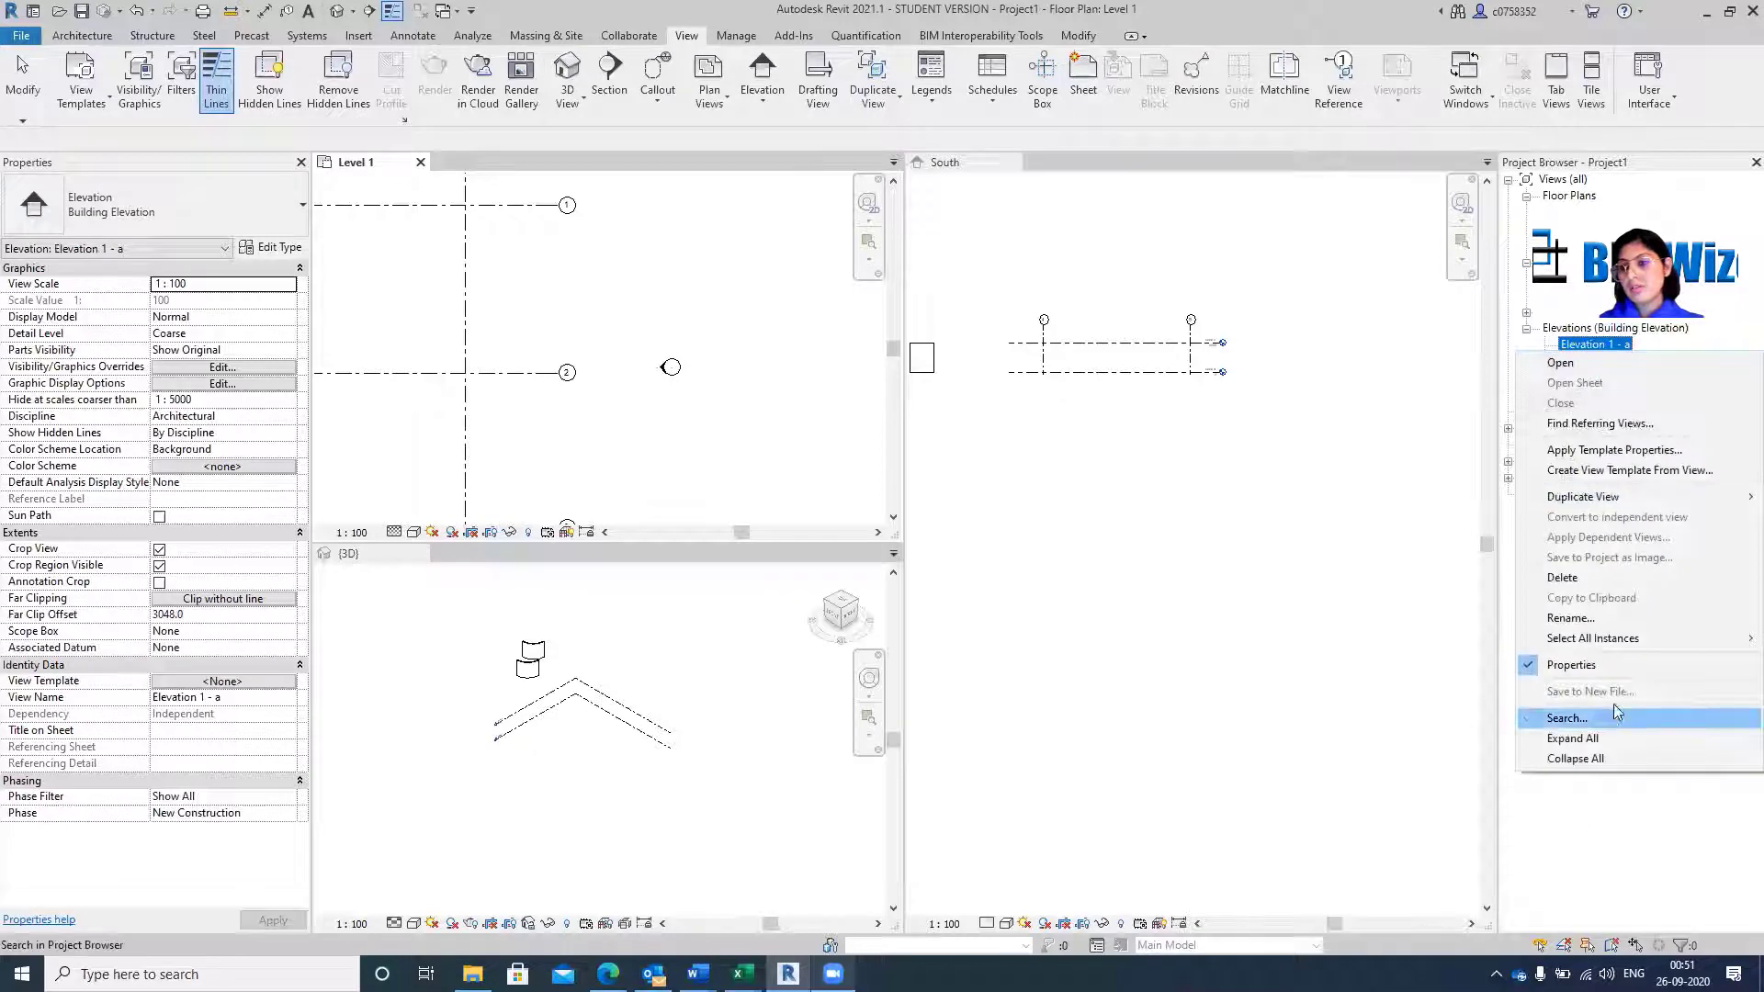
click(1591, 618)
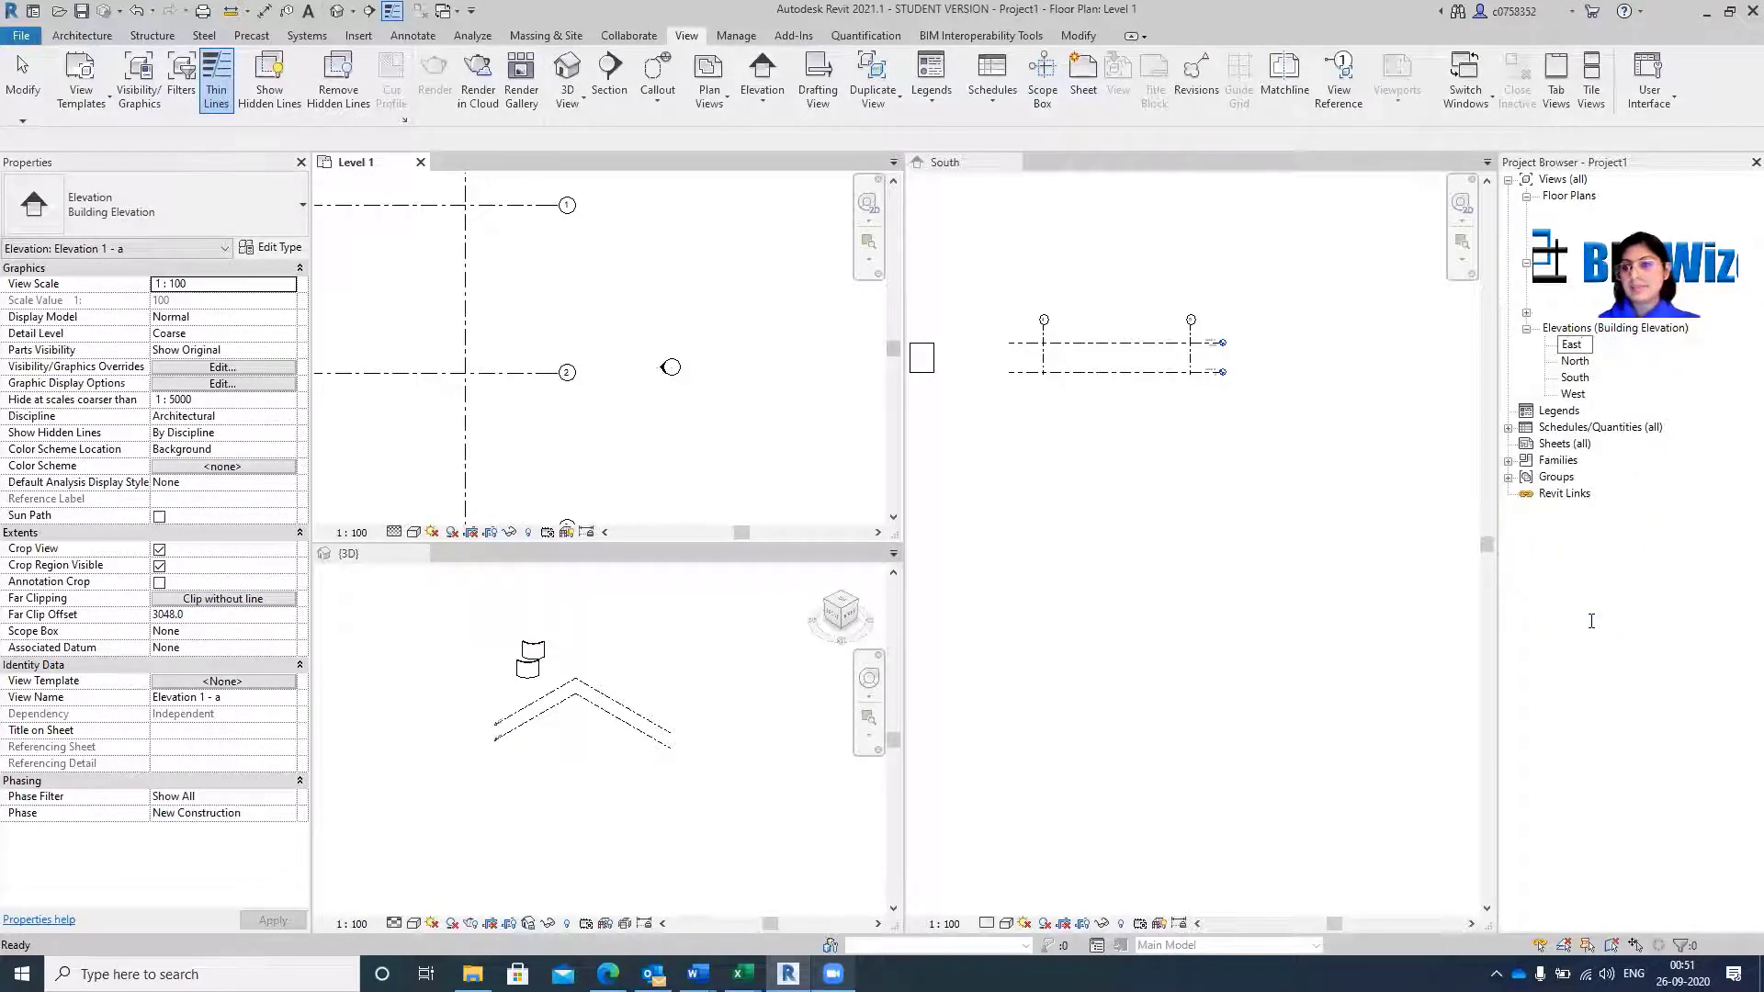
text(East)
key(Return)
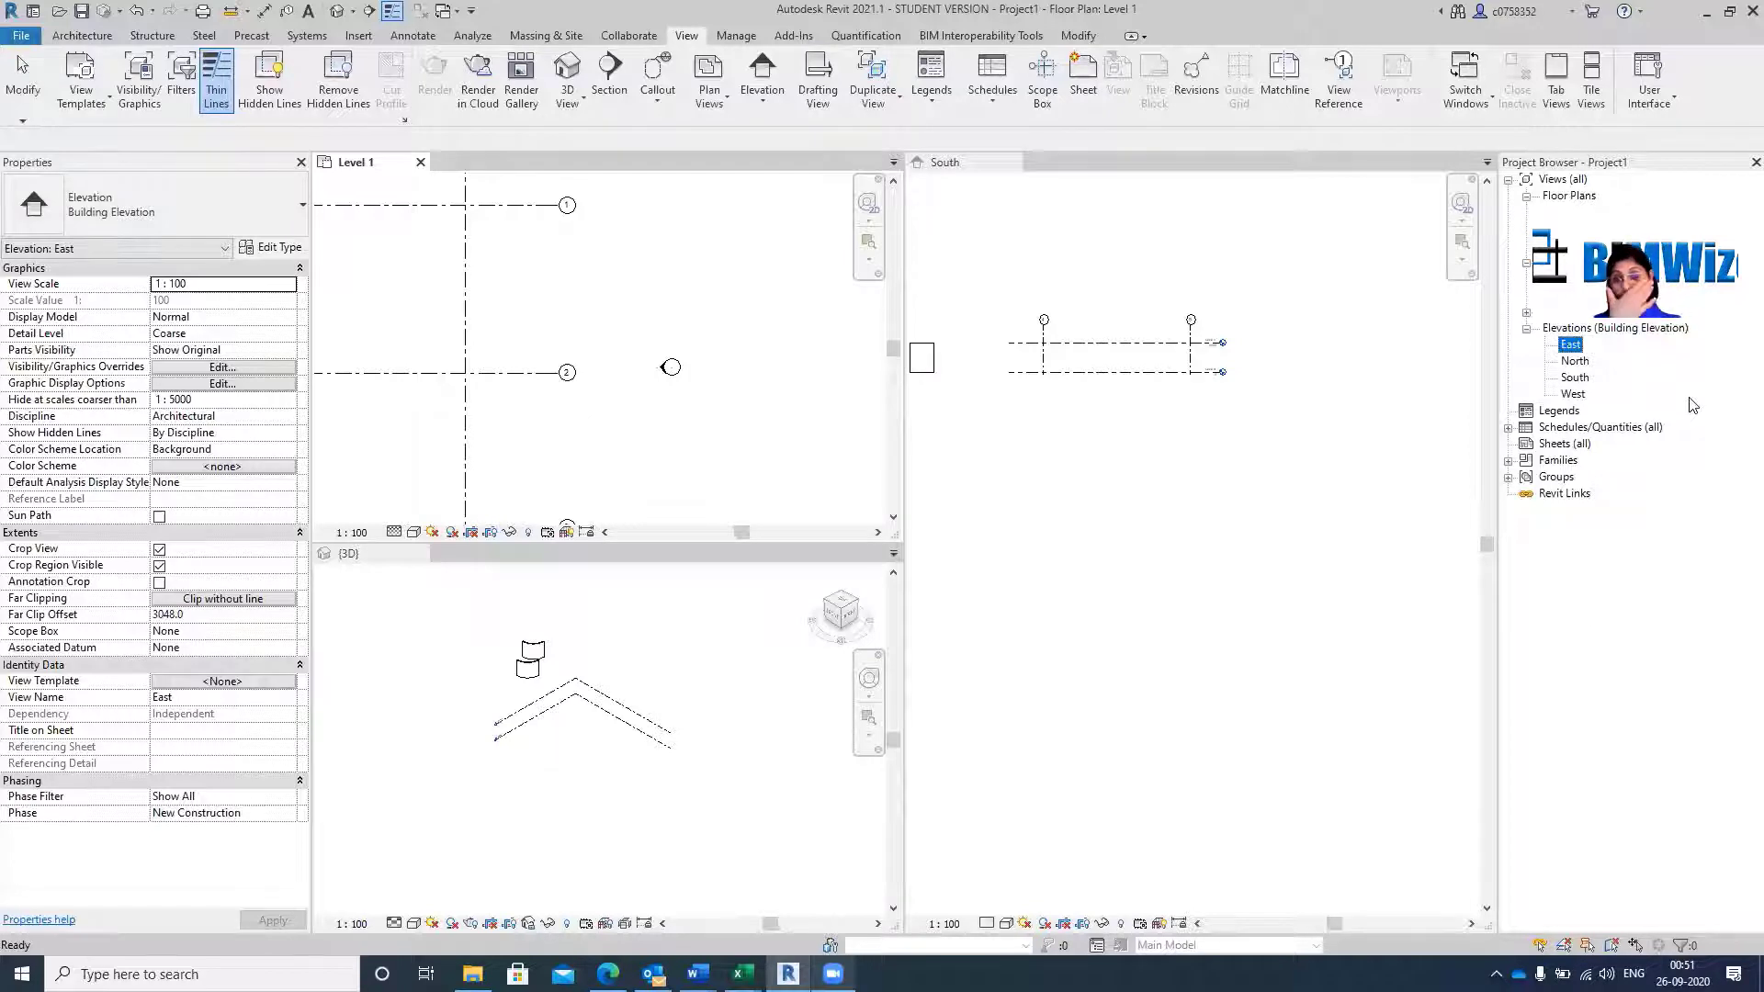
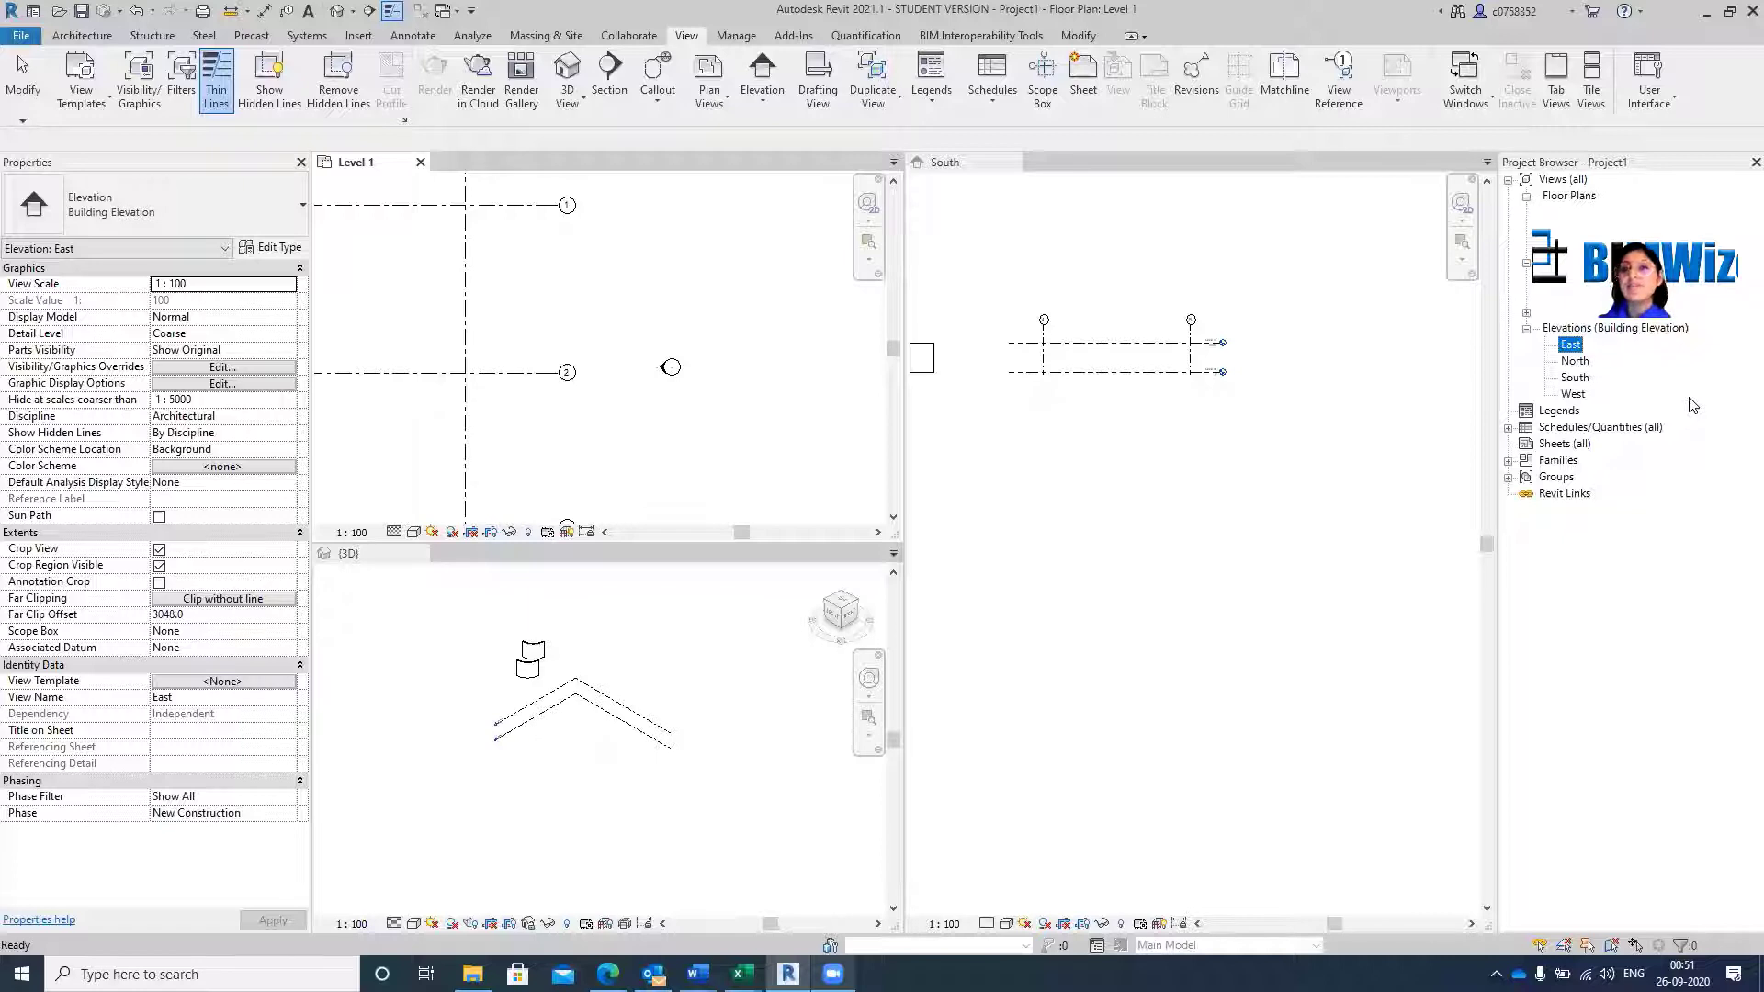
Dismiss the save reminder without saving the project.
scroll(924, 298, down, 1)
scroll(828, 343, down, 3)
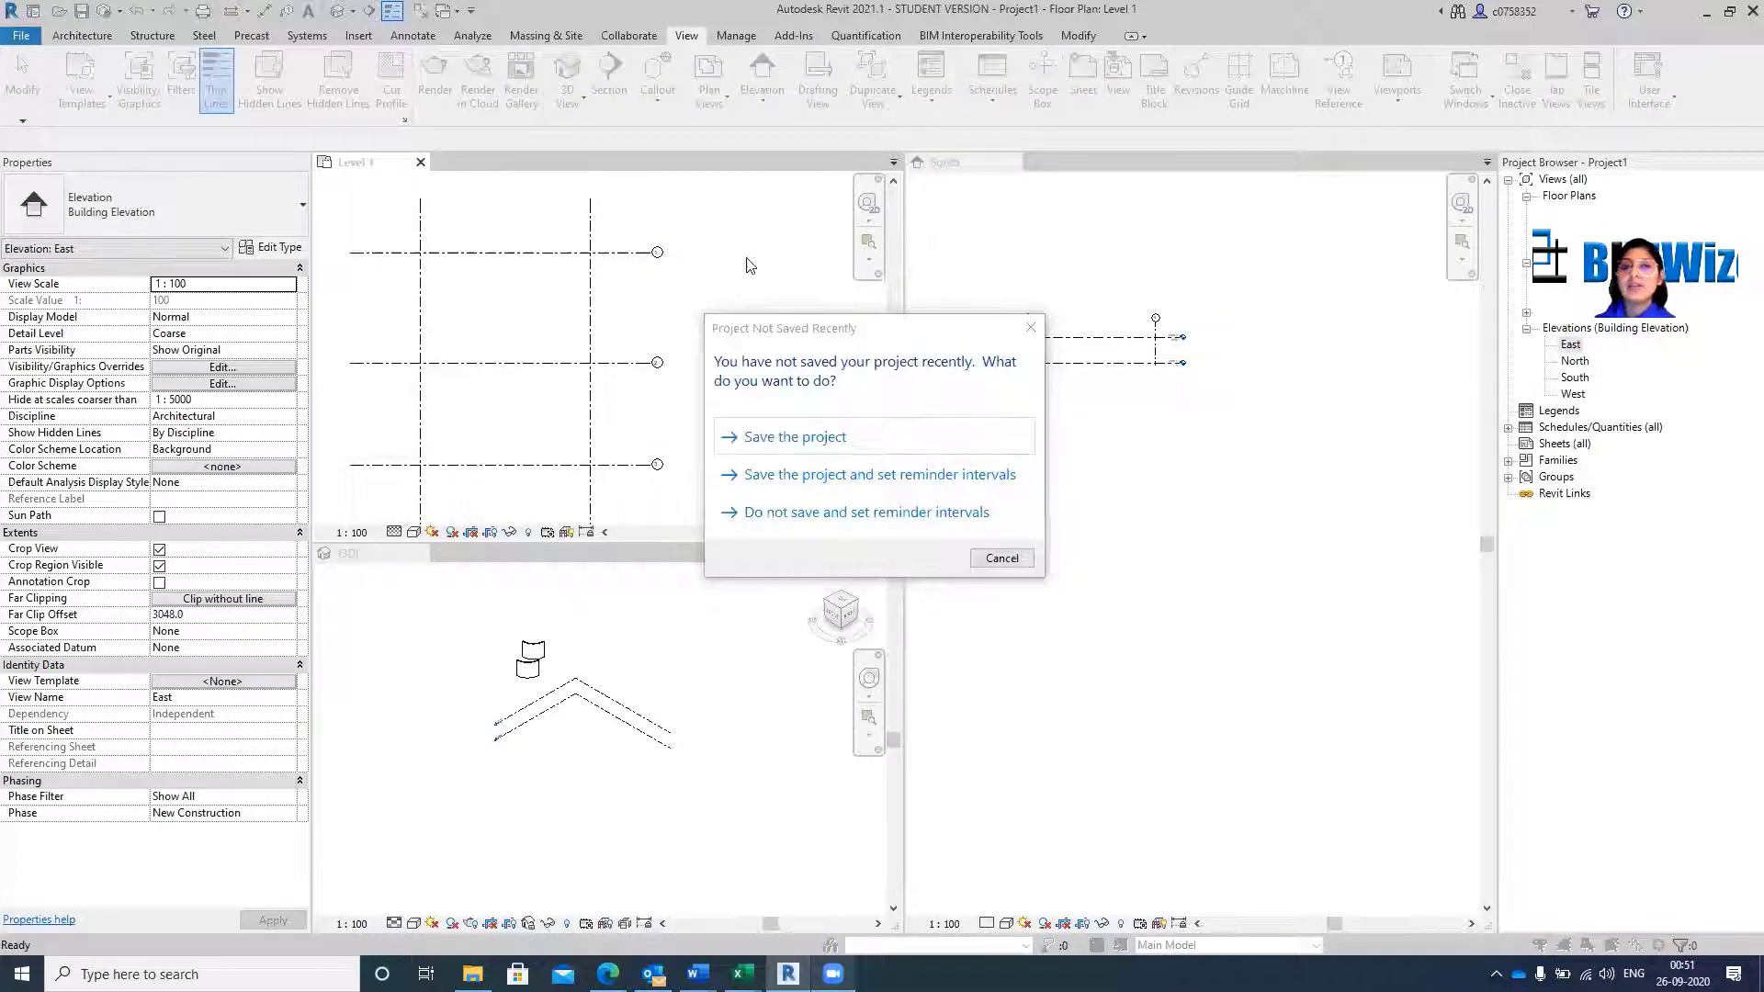
click(1031, 328)
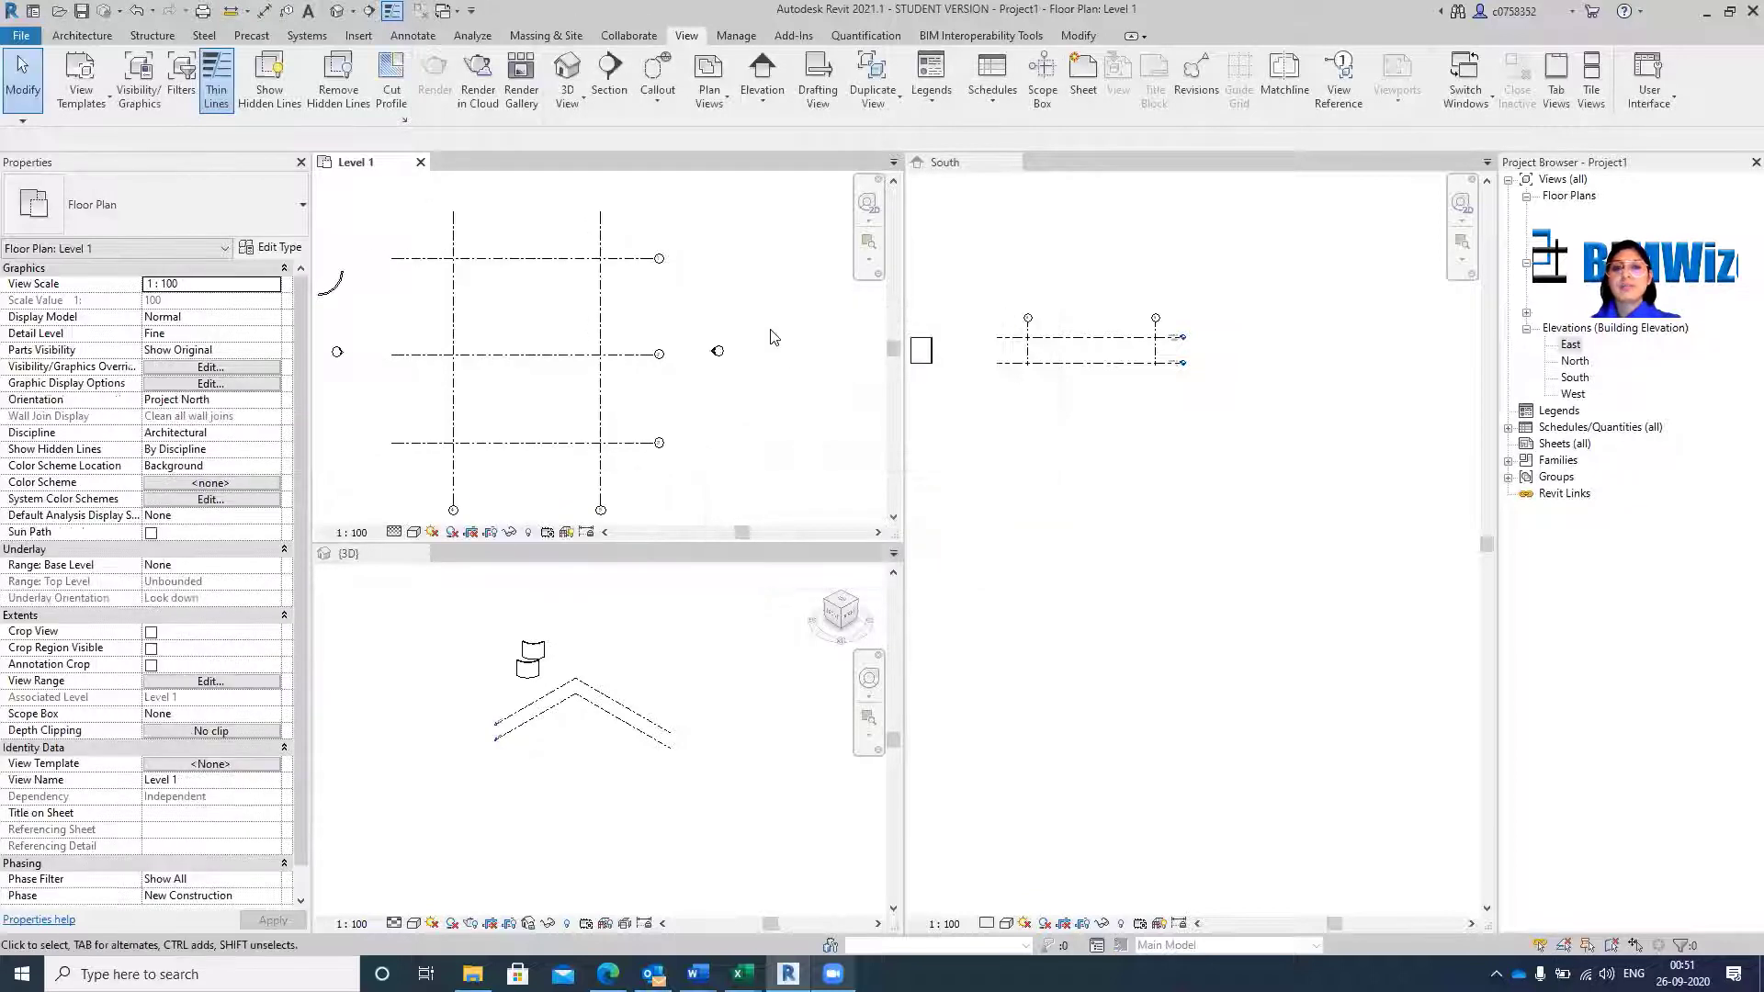
scroll(568, 296, down, 1)
scroll(567, 296, up, 3)
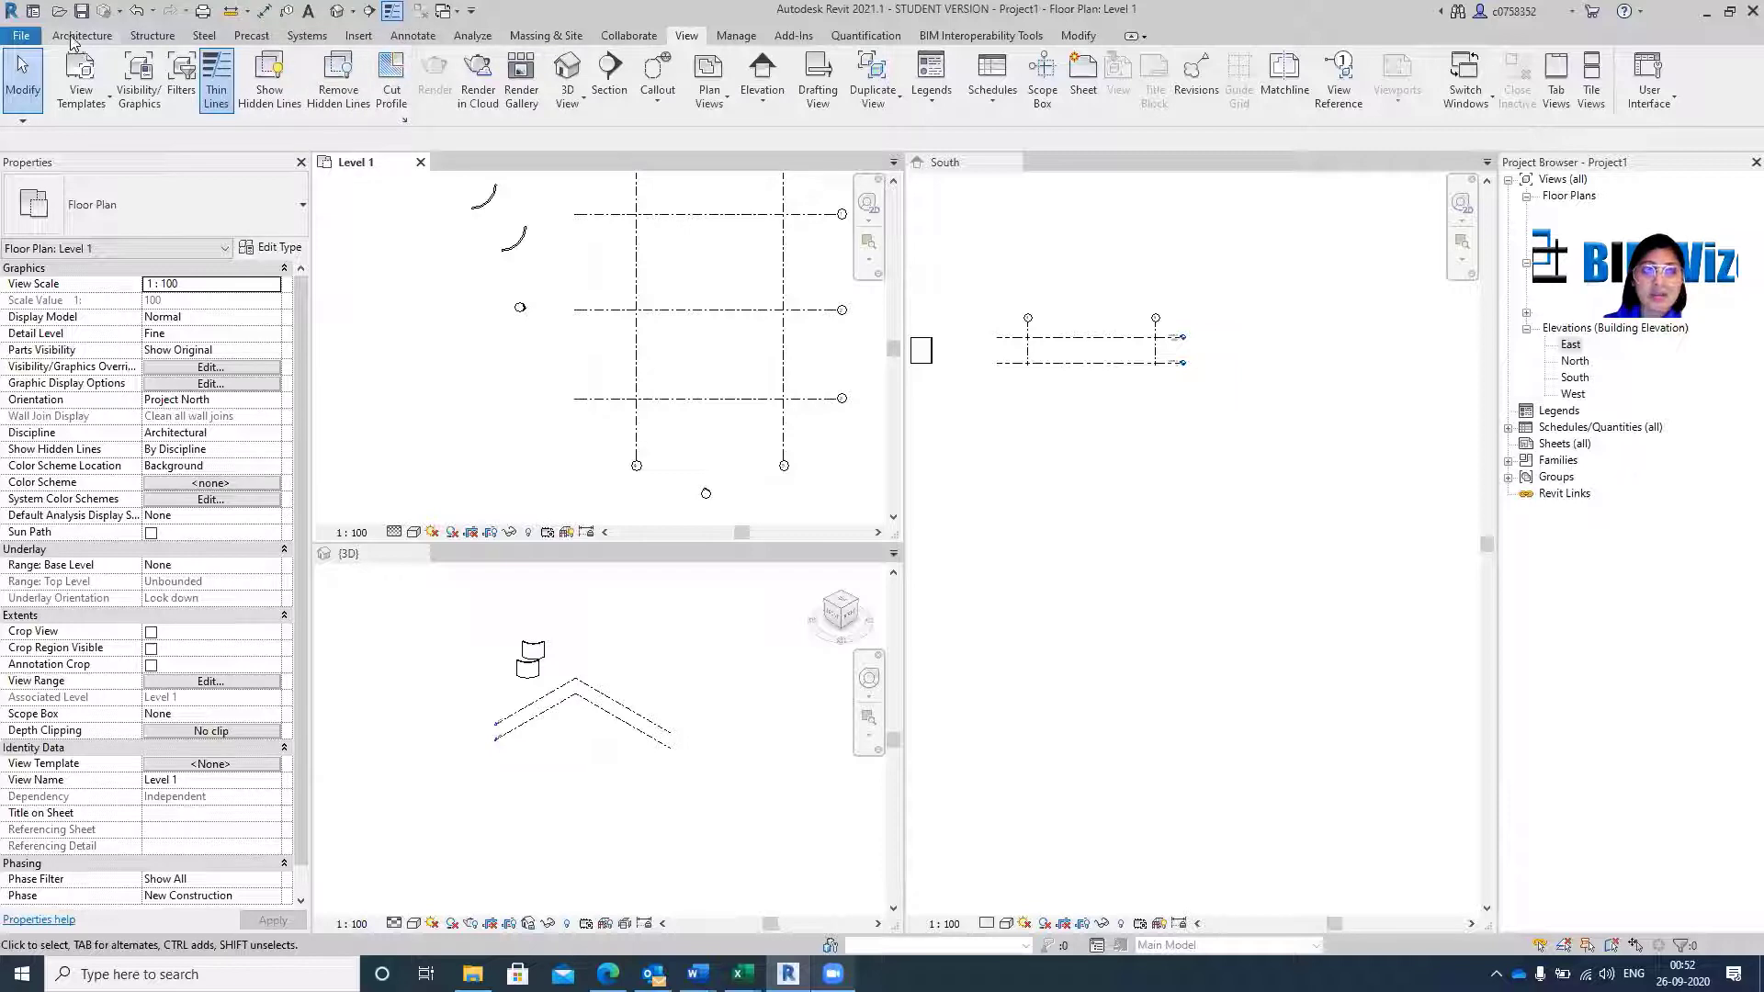
Add an aligned dimension string across horizontal grids 1, 2 and 3, placed at their ends opposite the bubbles.
click(264, 11)
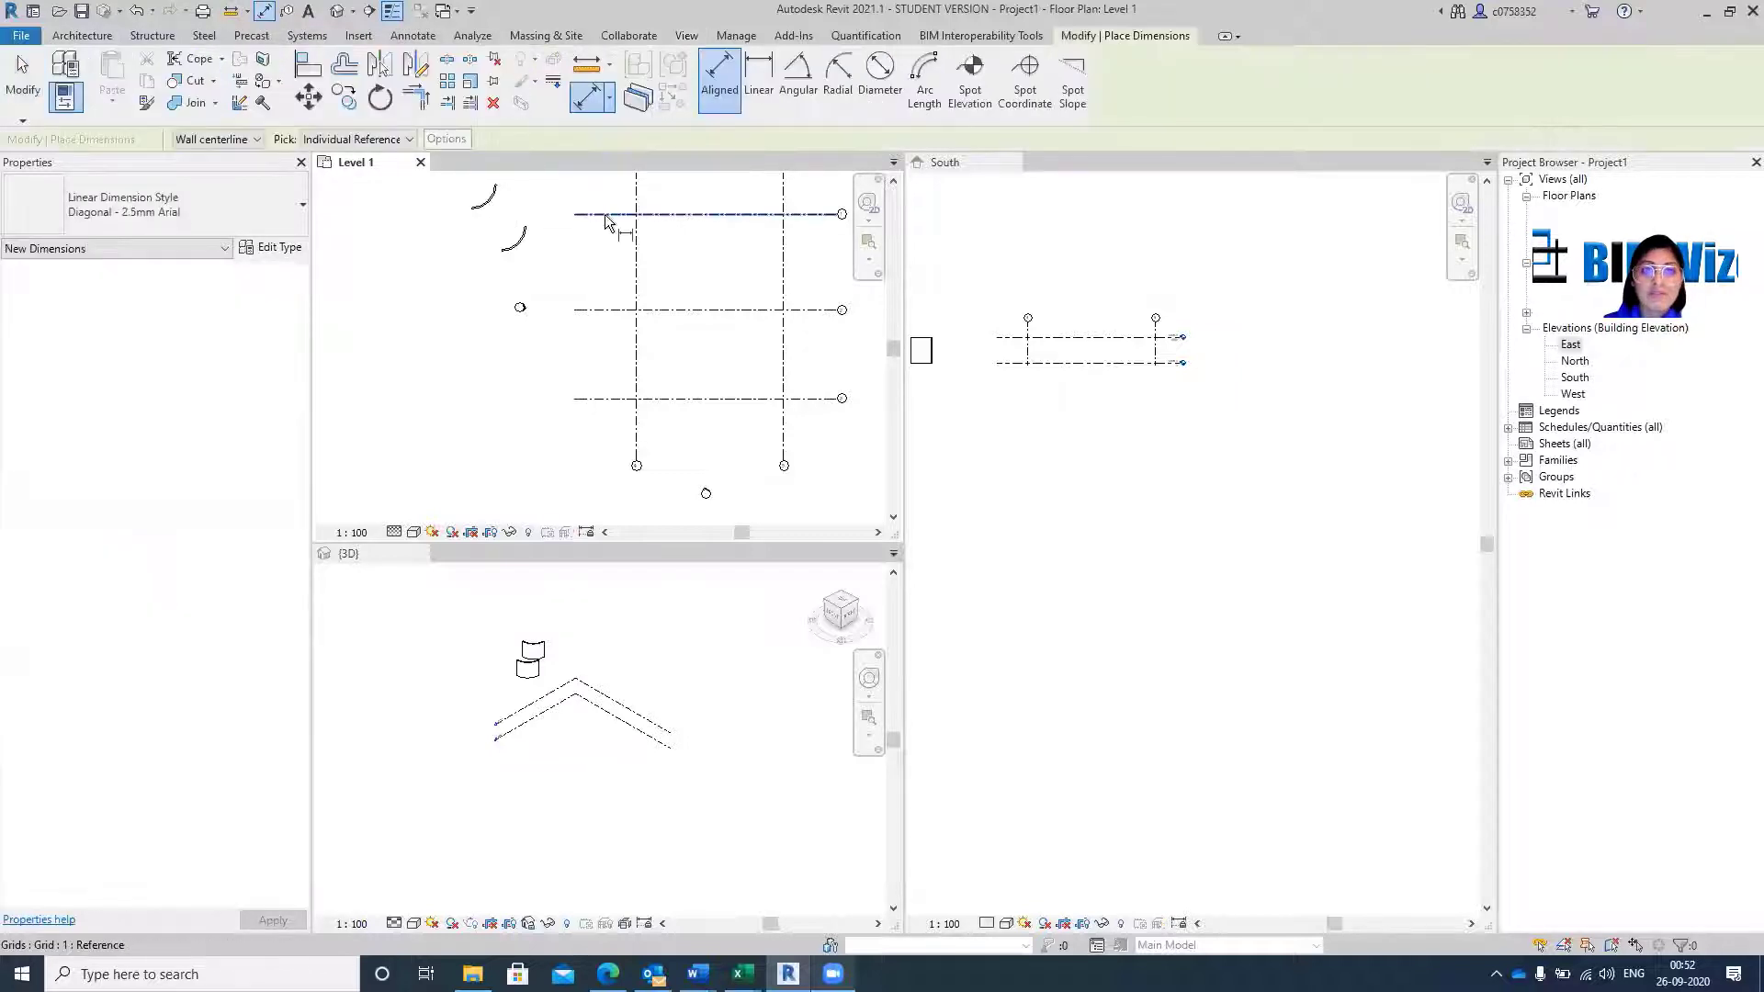
click(604, 214)
click(610, 311)
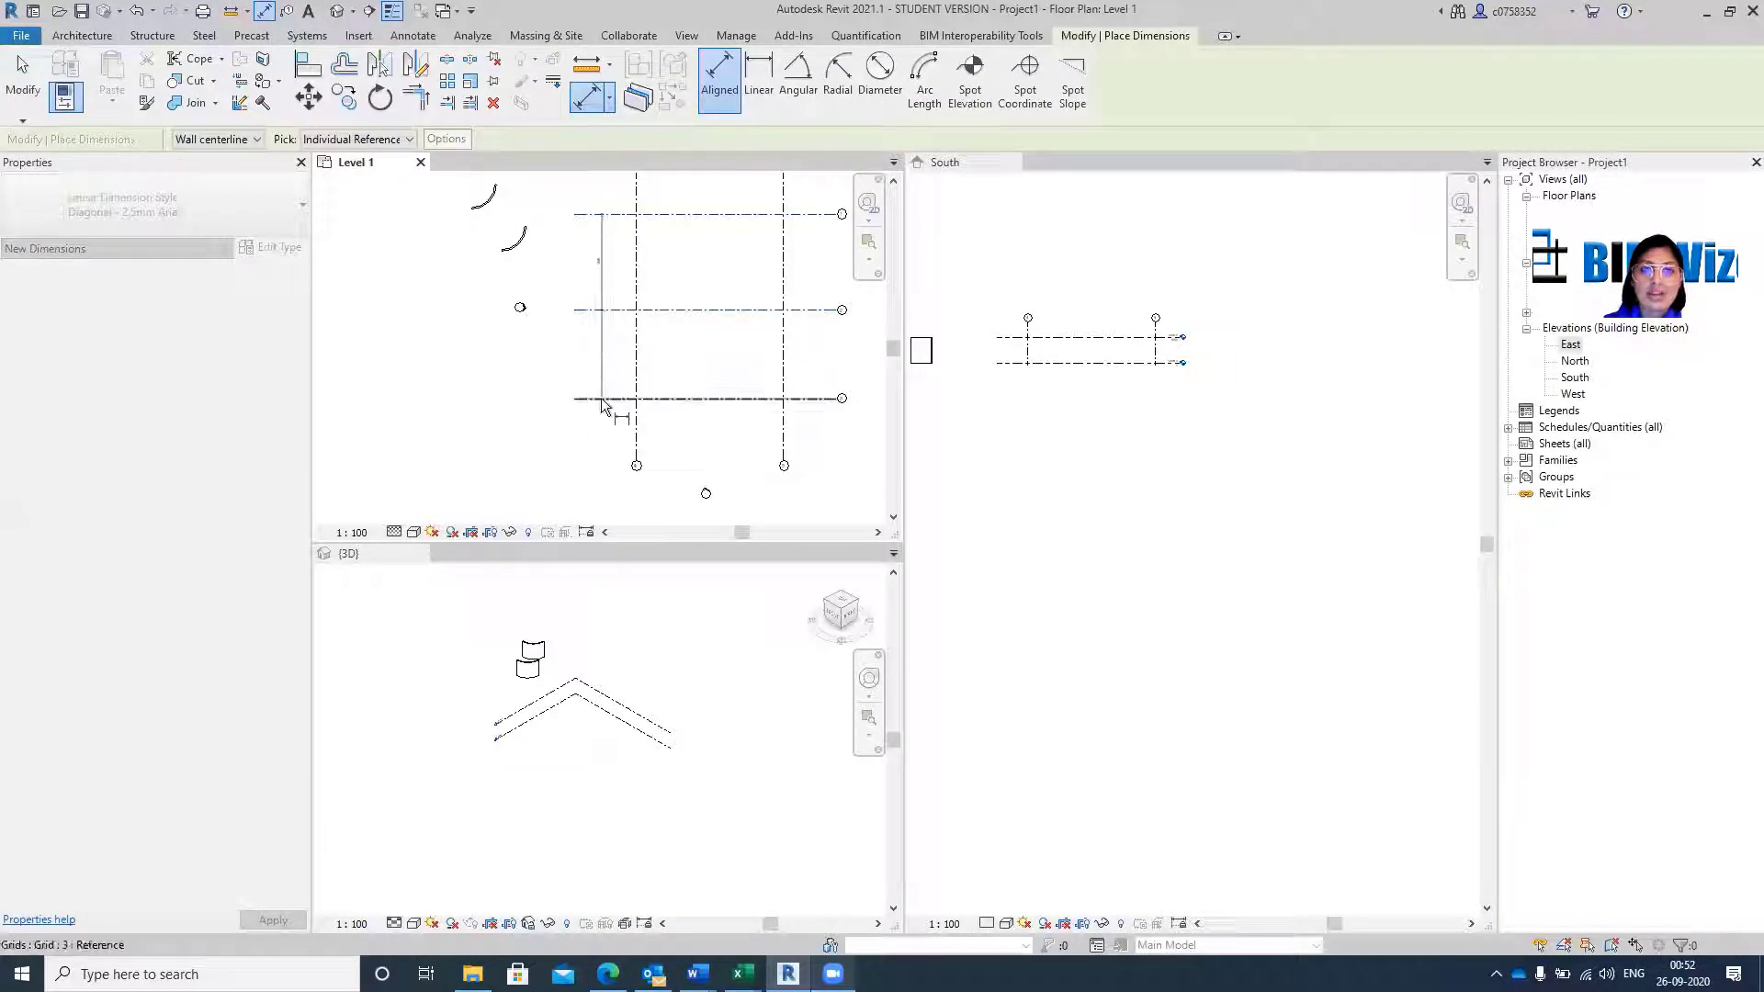
click(601, 400)
click(565, 436)
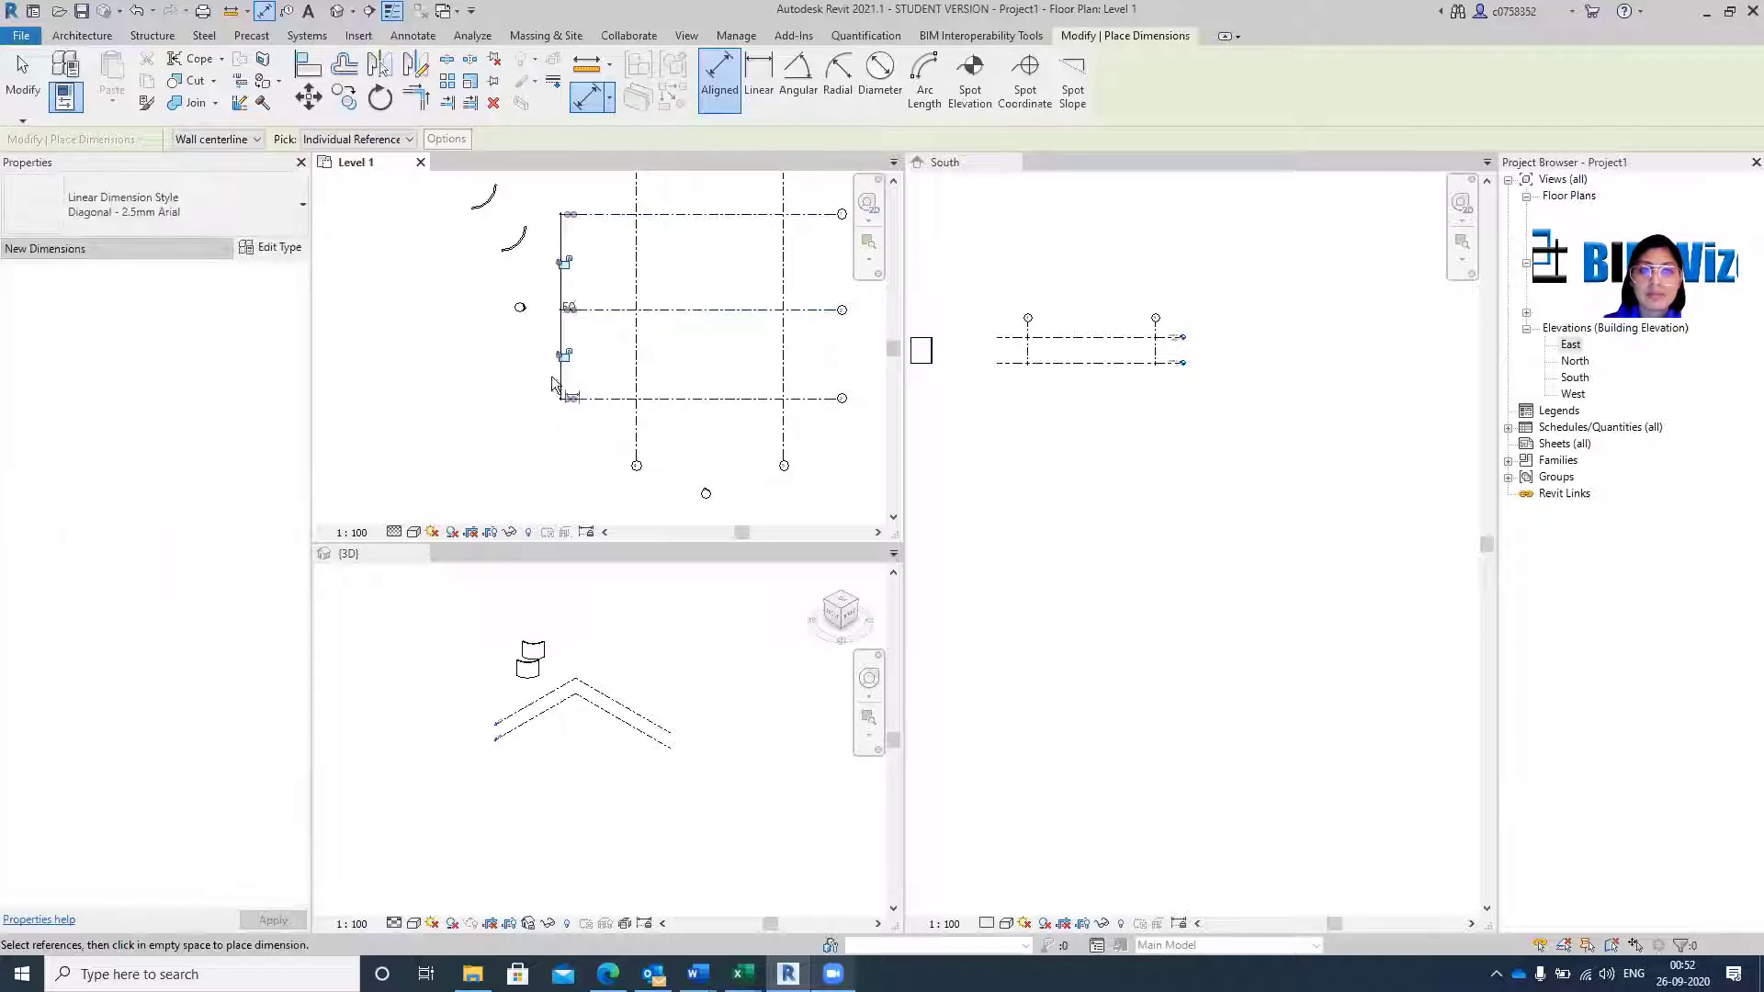
Apply the EQ equality constraint to the grid dimension string, removing the conflicting constraints.
scroll(630, 290, up, 4)
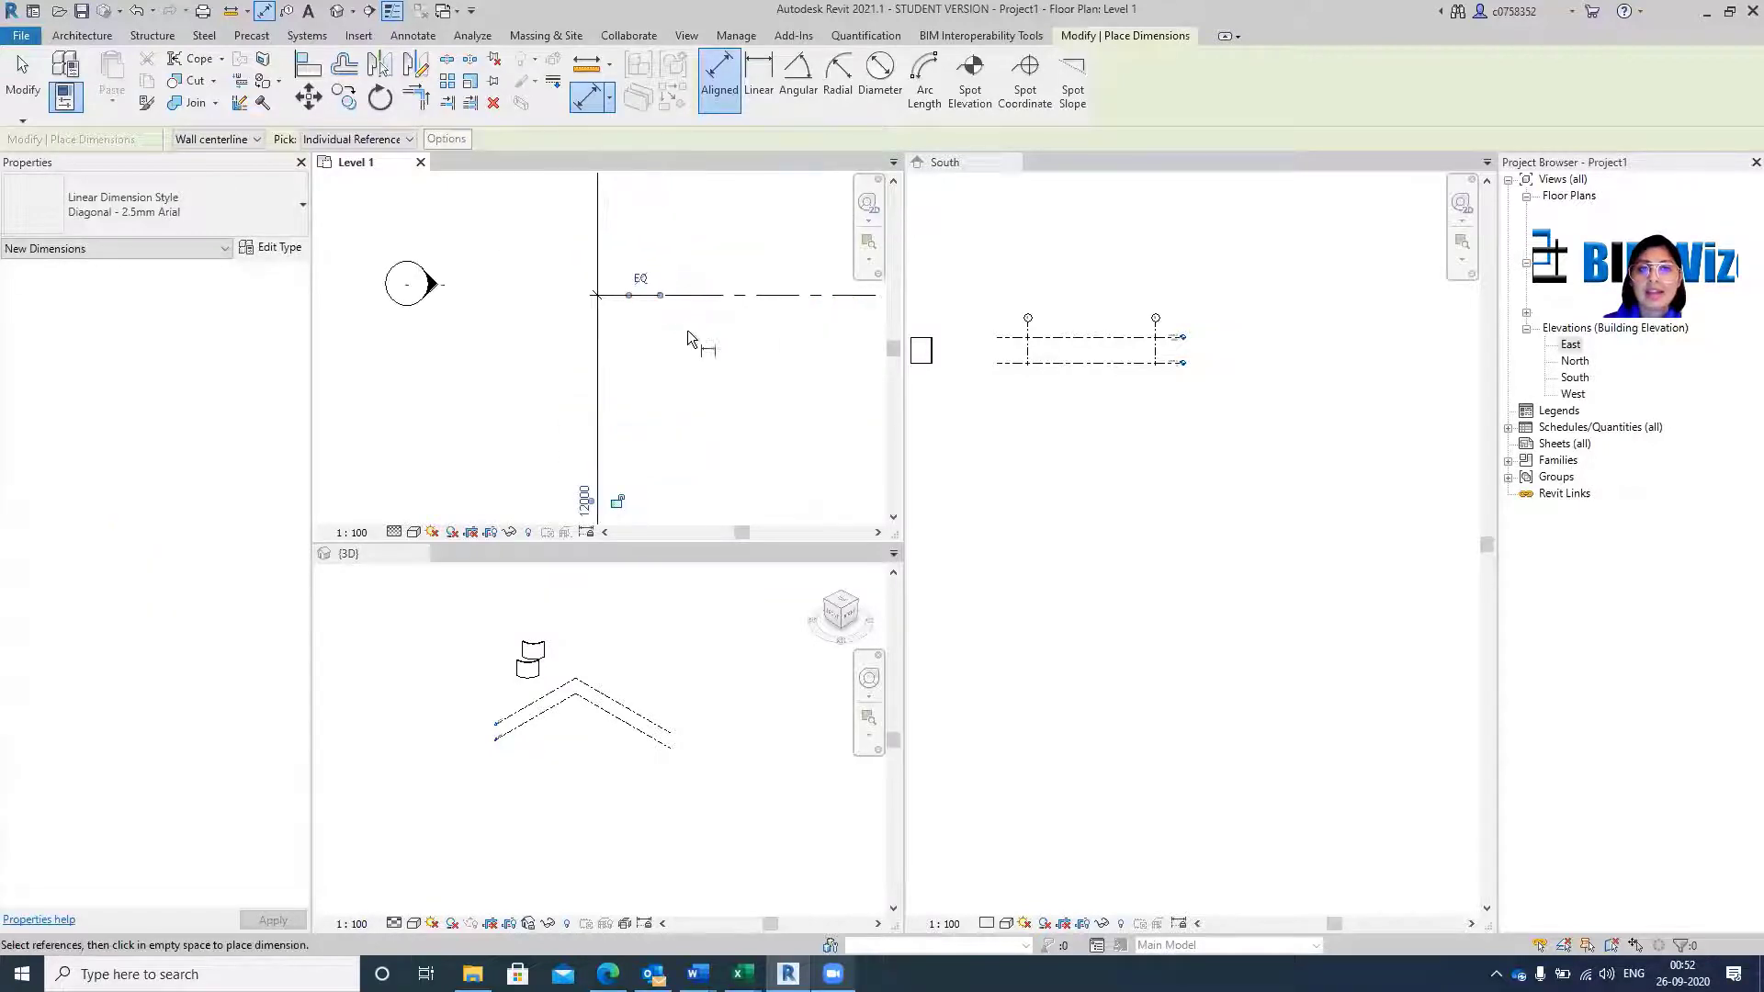
click(642, 278)
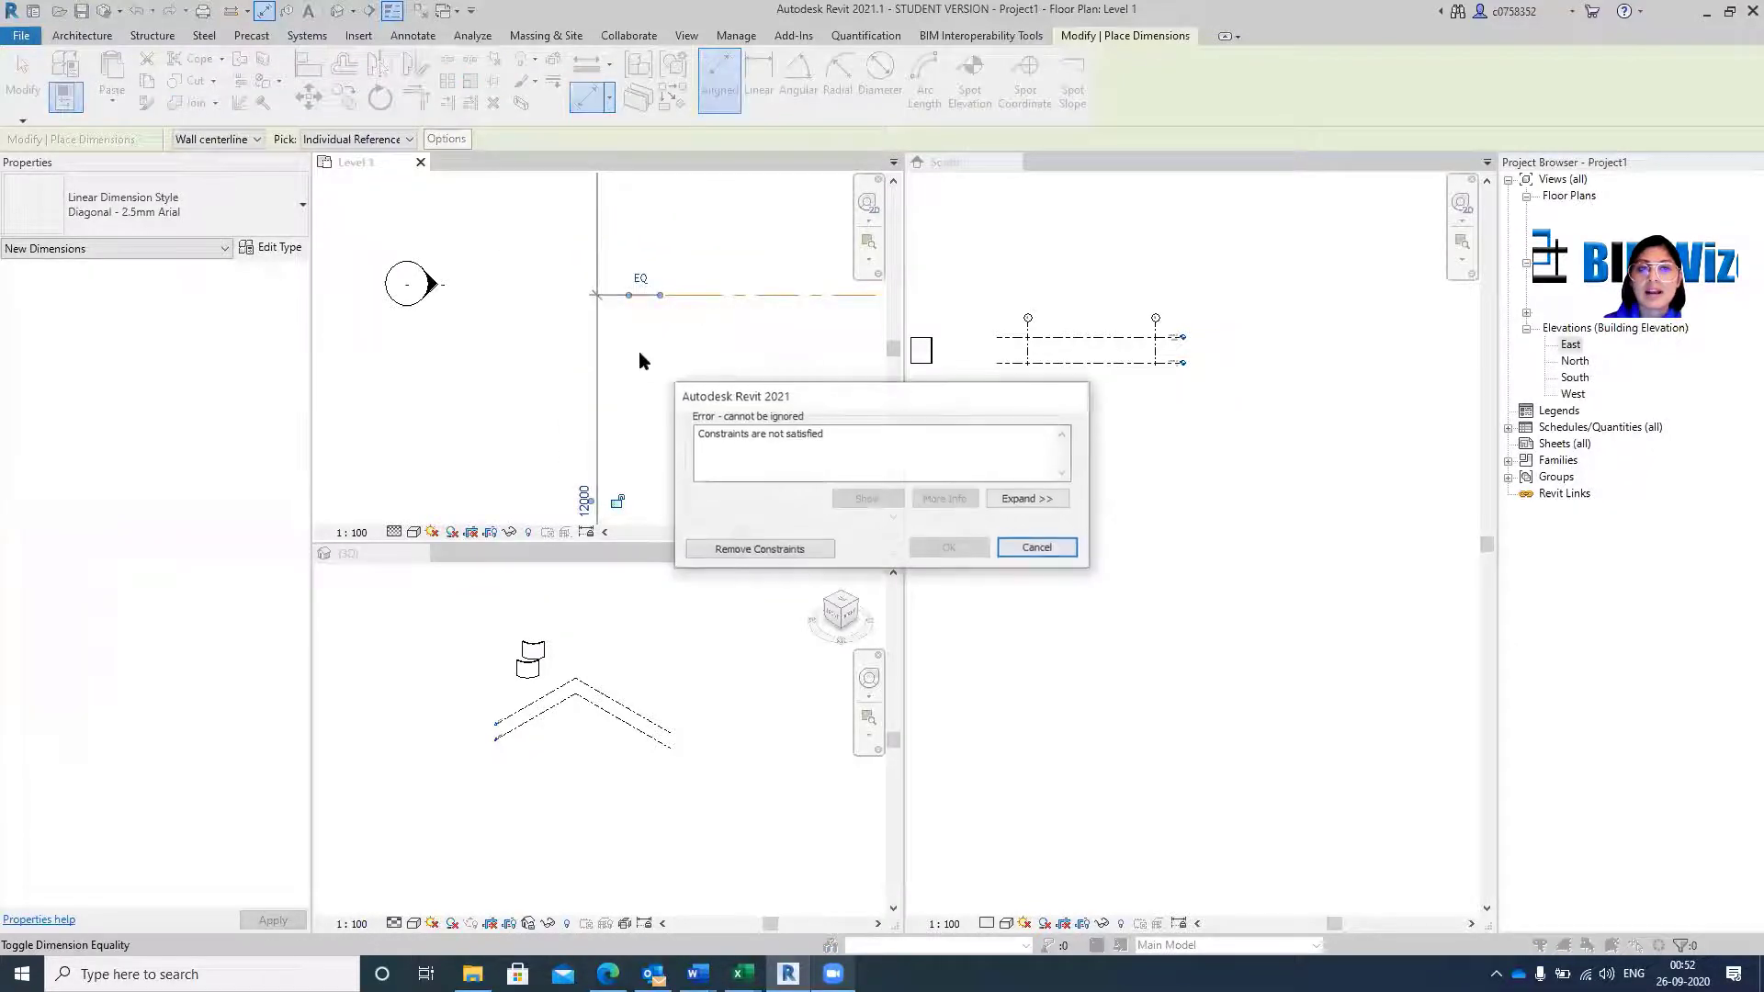
click(1036, 547)
click(602, 295)
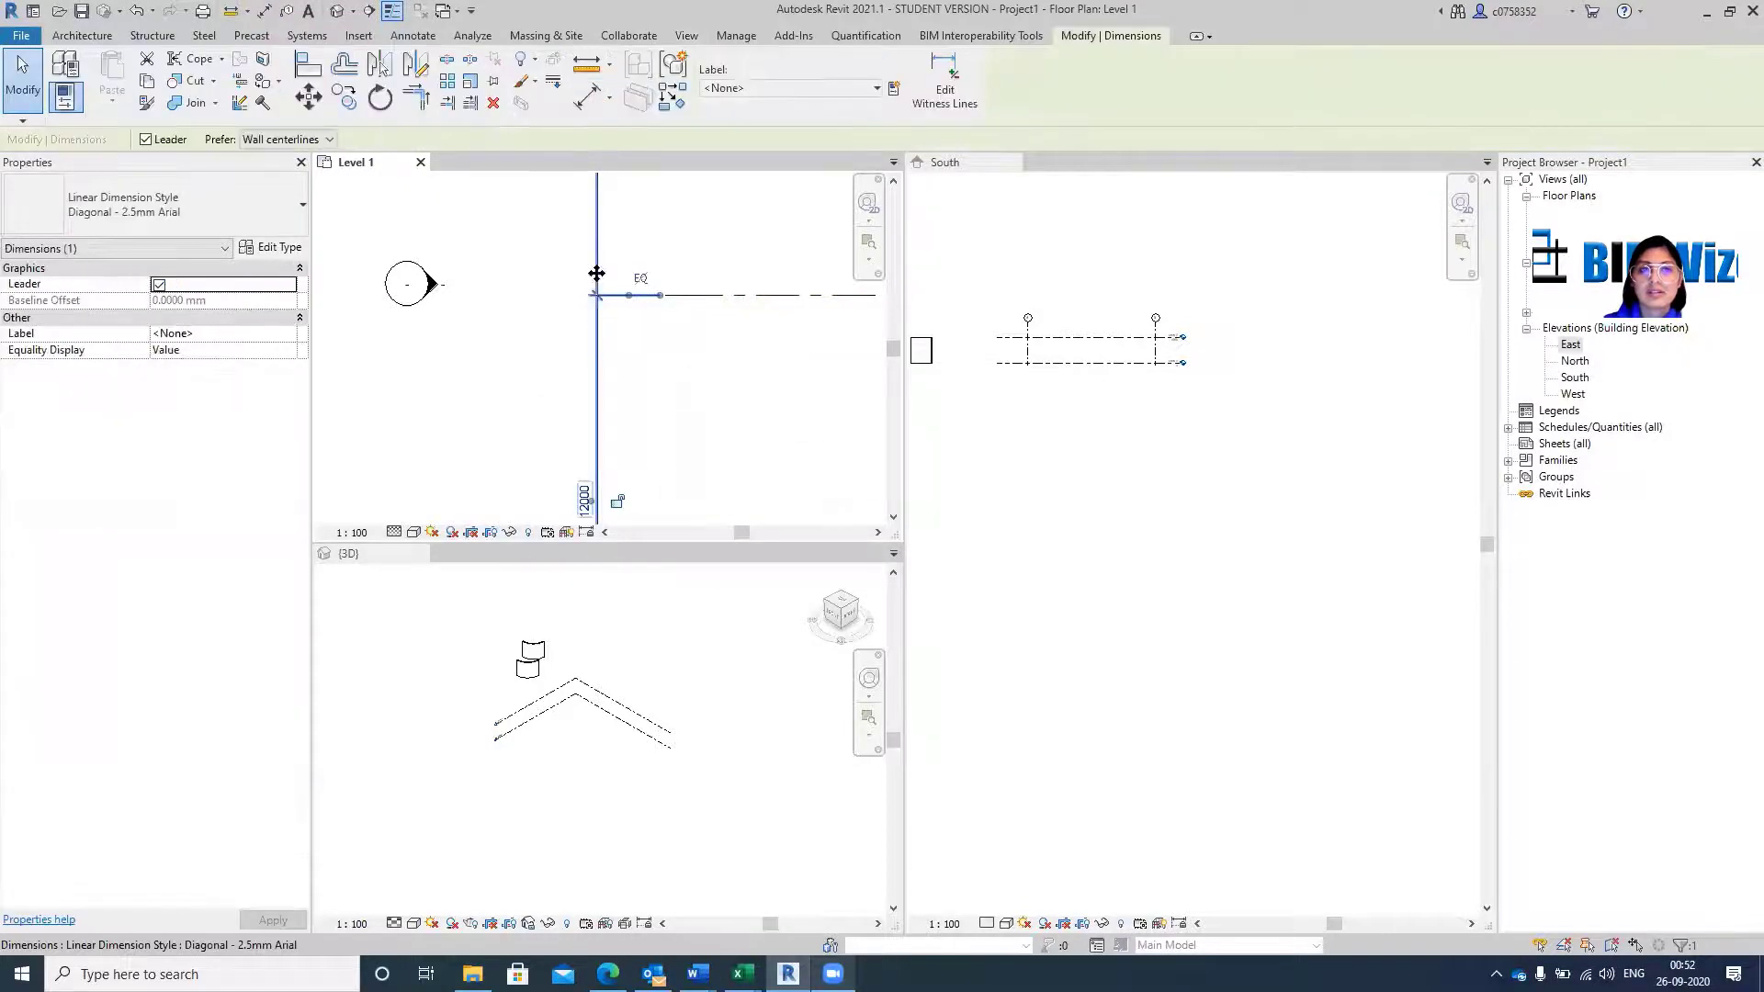
click(643, 280)
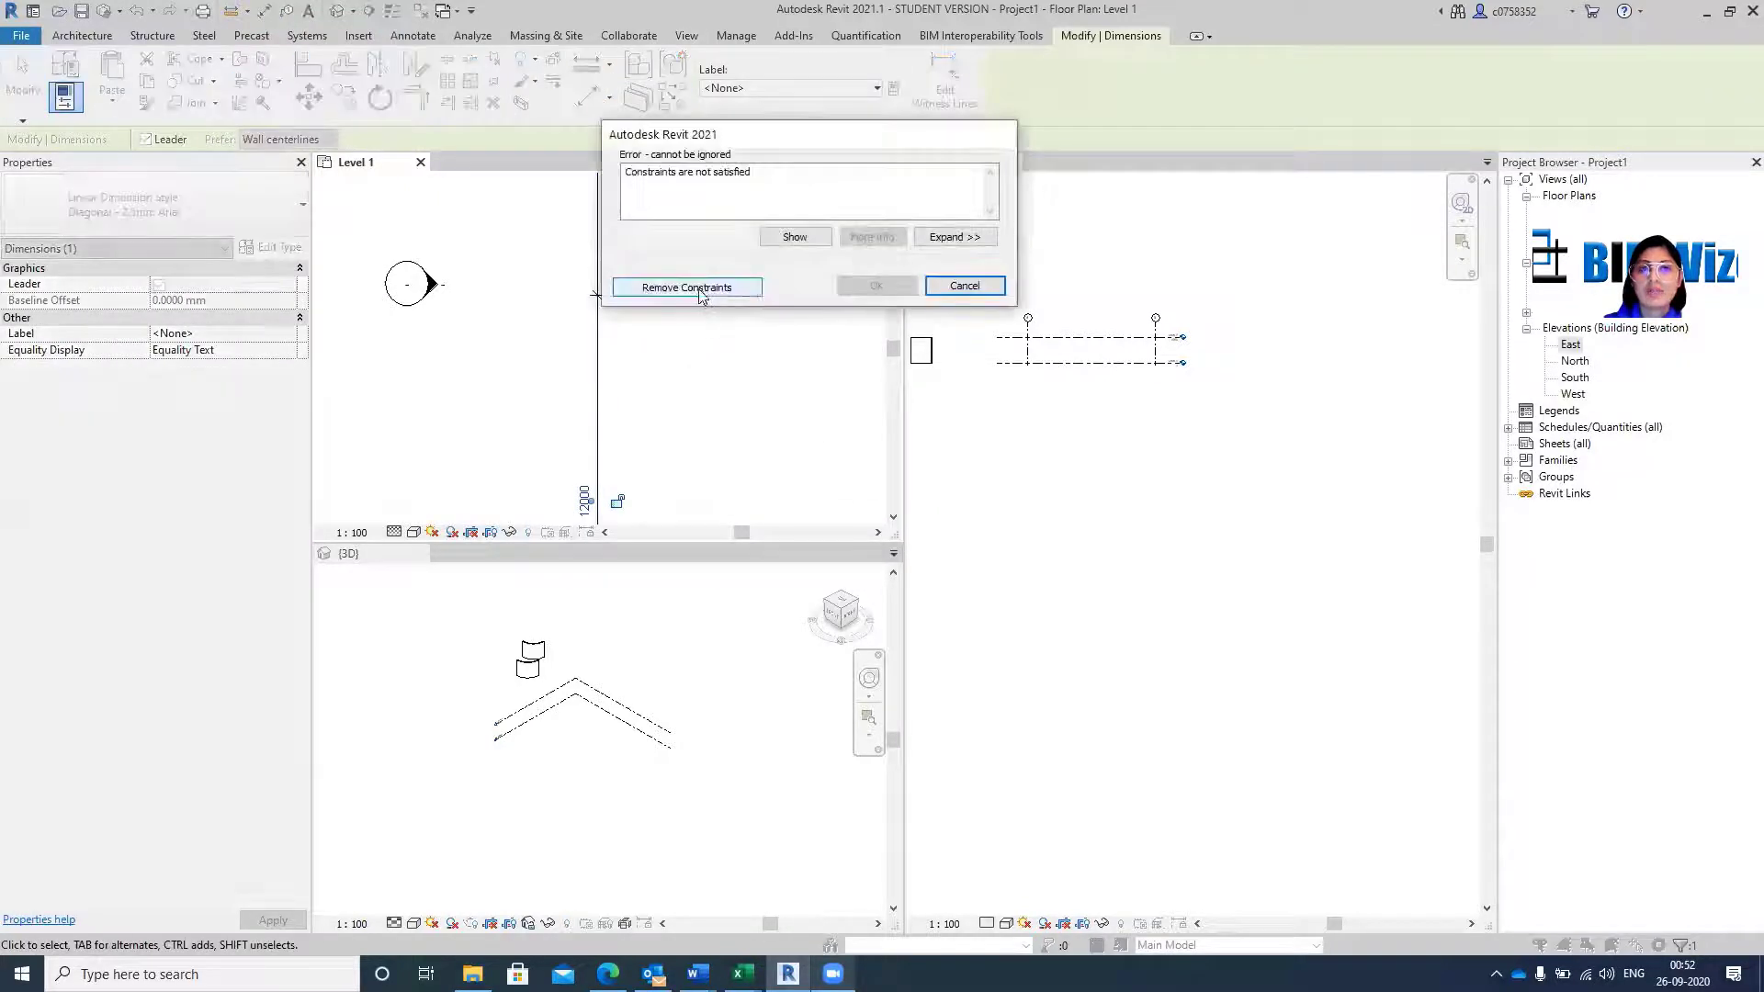
click(687, 287)
scroll(638, 372, down, 2)
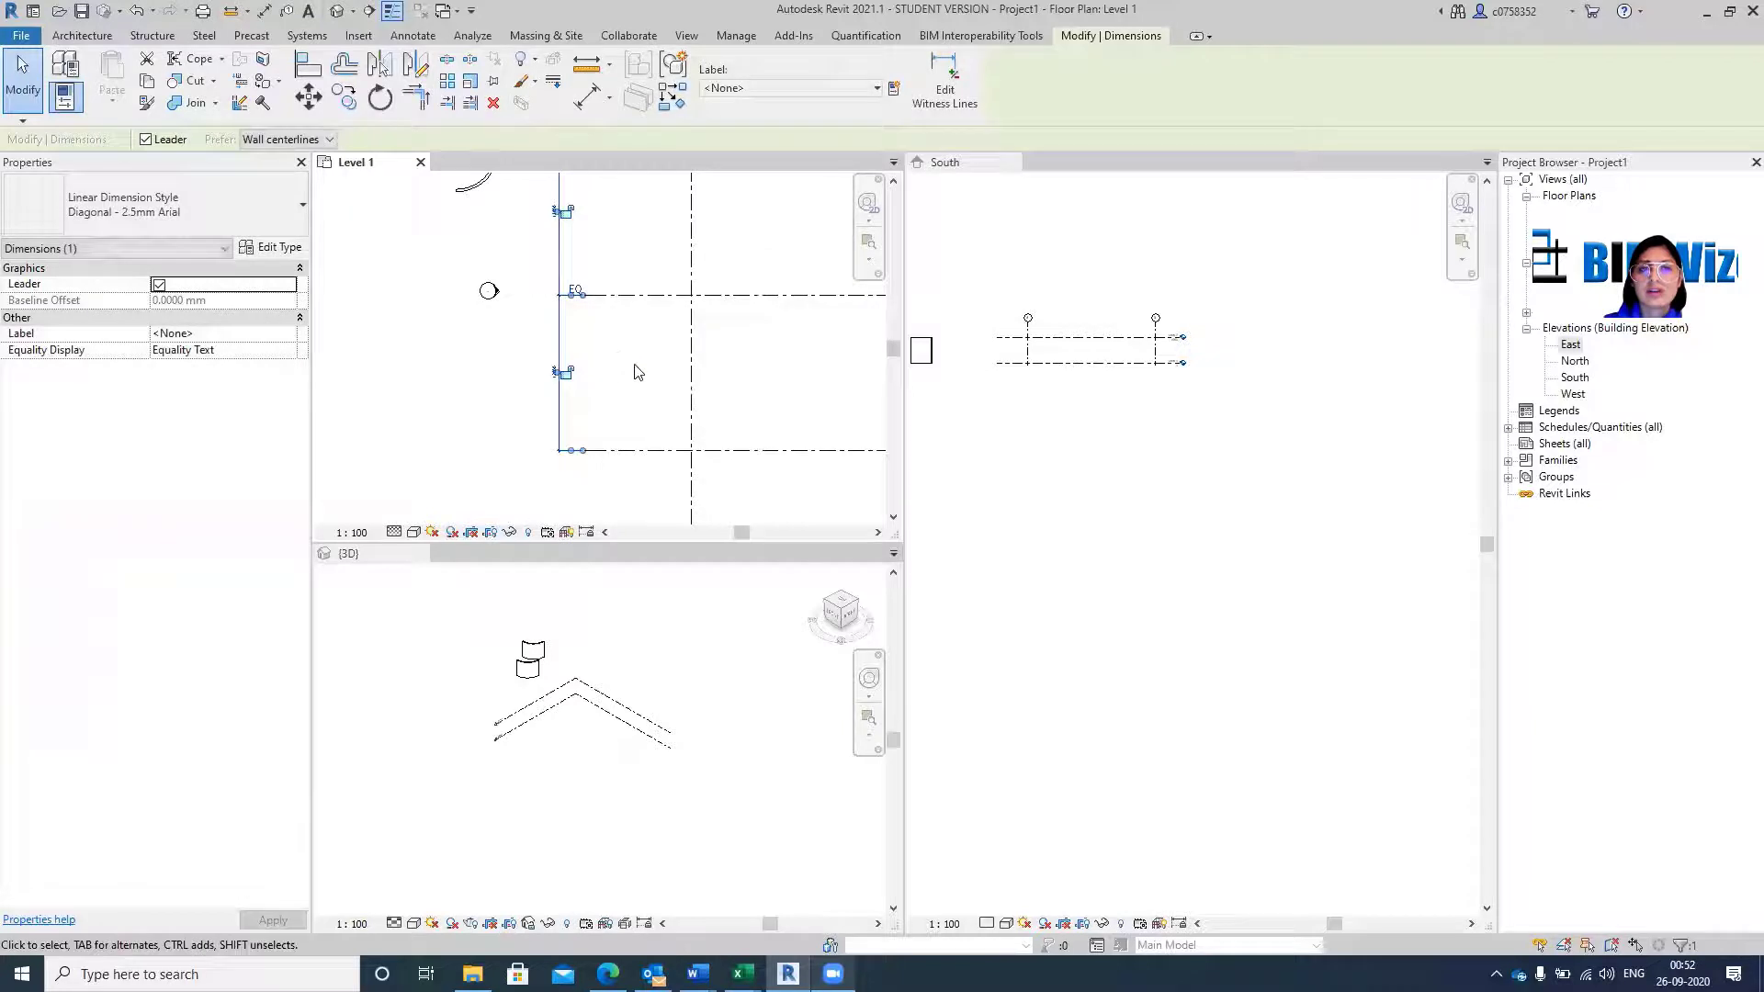
Remove the dimension string across the three horizontal grids.
scroll(677, 382, down, 2)
click(601, 416)
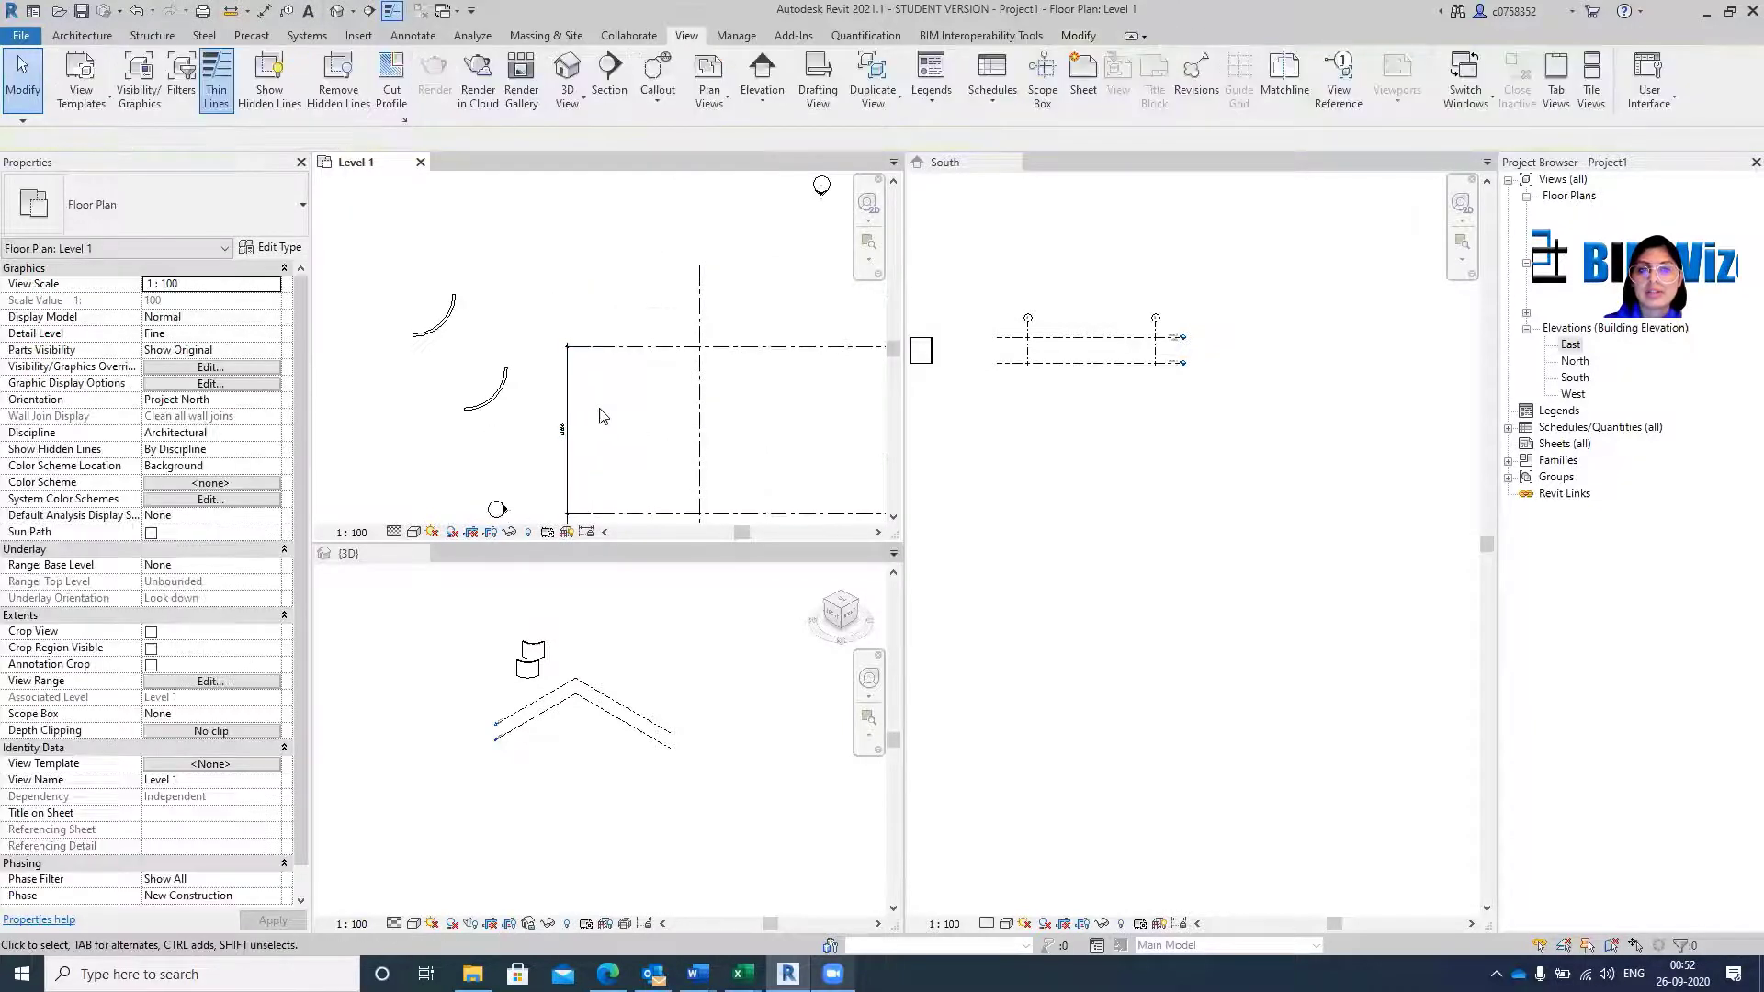
scroll(604, 404, down, 3)
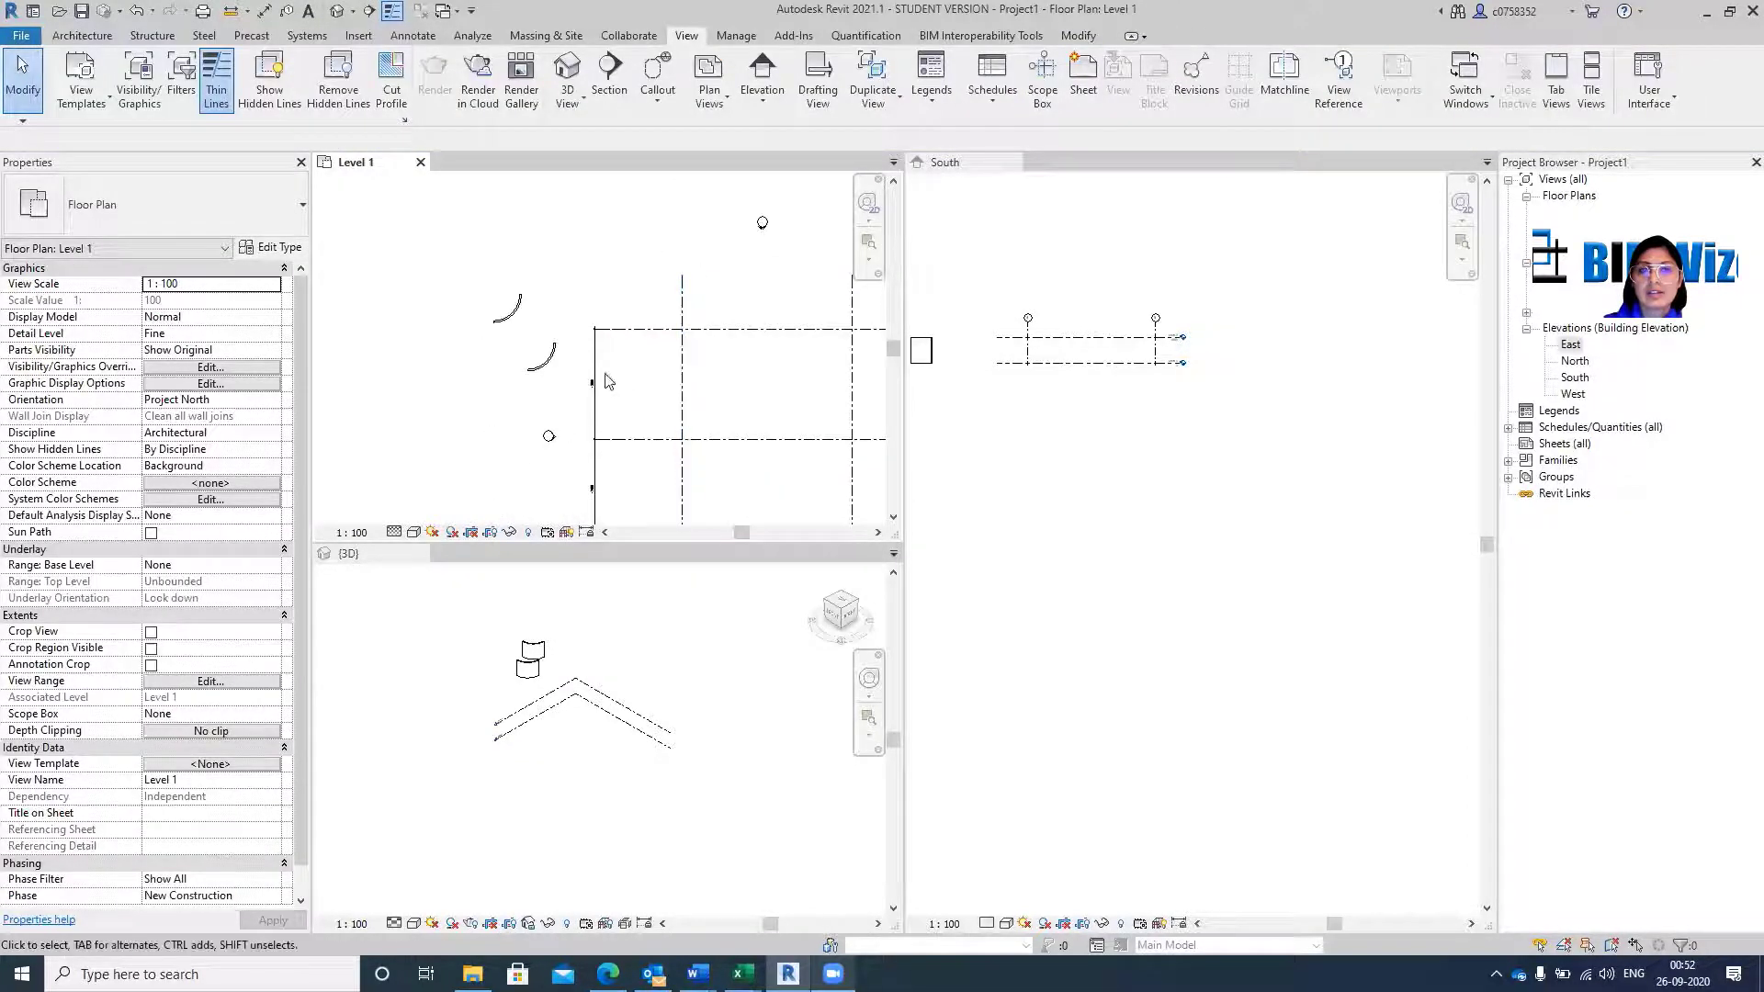
click(592, 381)
key(Escape)
scroll(675, 367, down, 2)
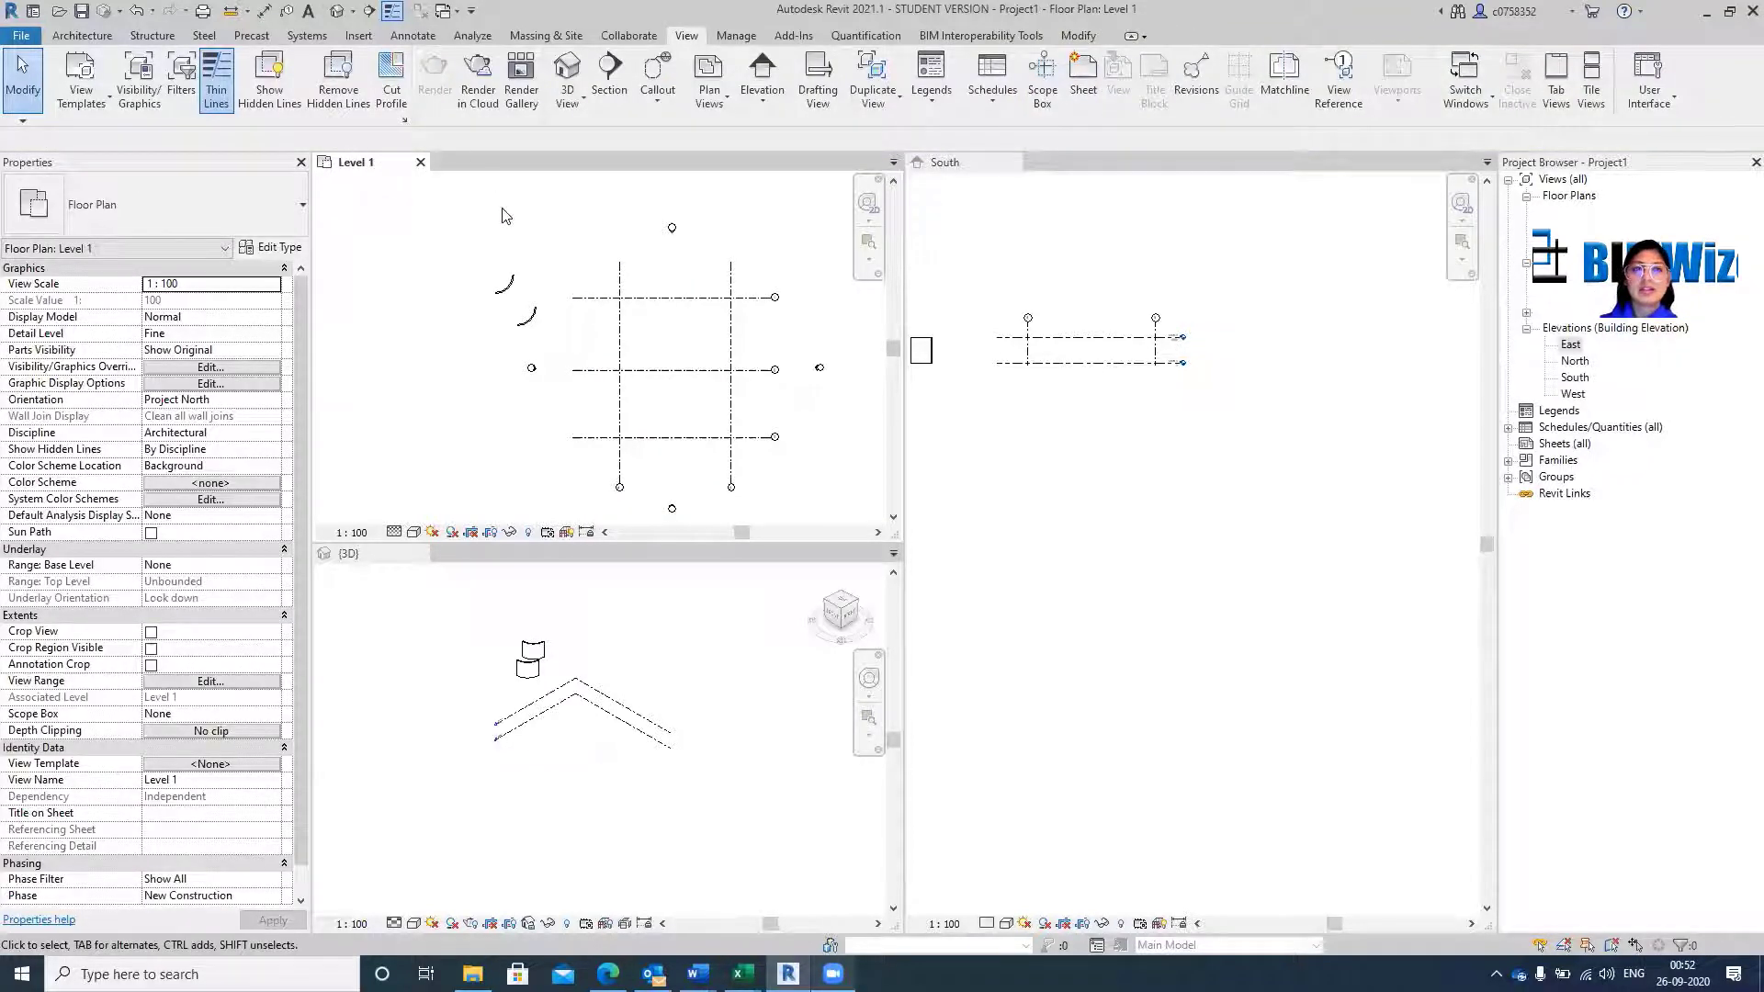
Close the South elevation and 3D views and dock the Level 1 floor plan as the only open view.
key(ctrl+F4)
drag(501, 215, 551, 236)
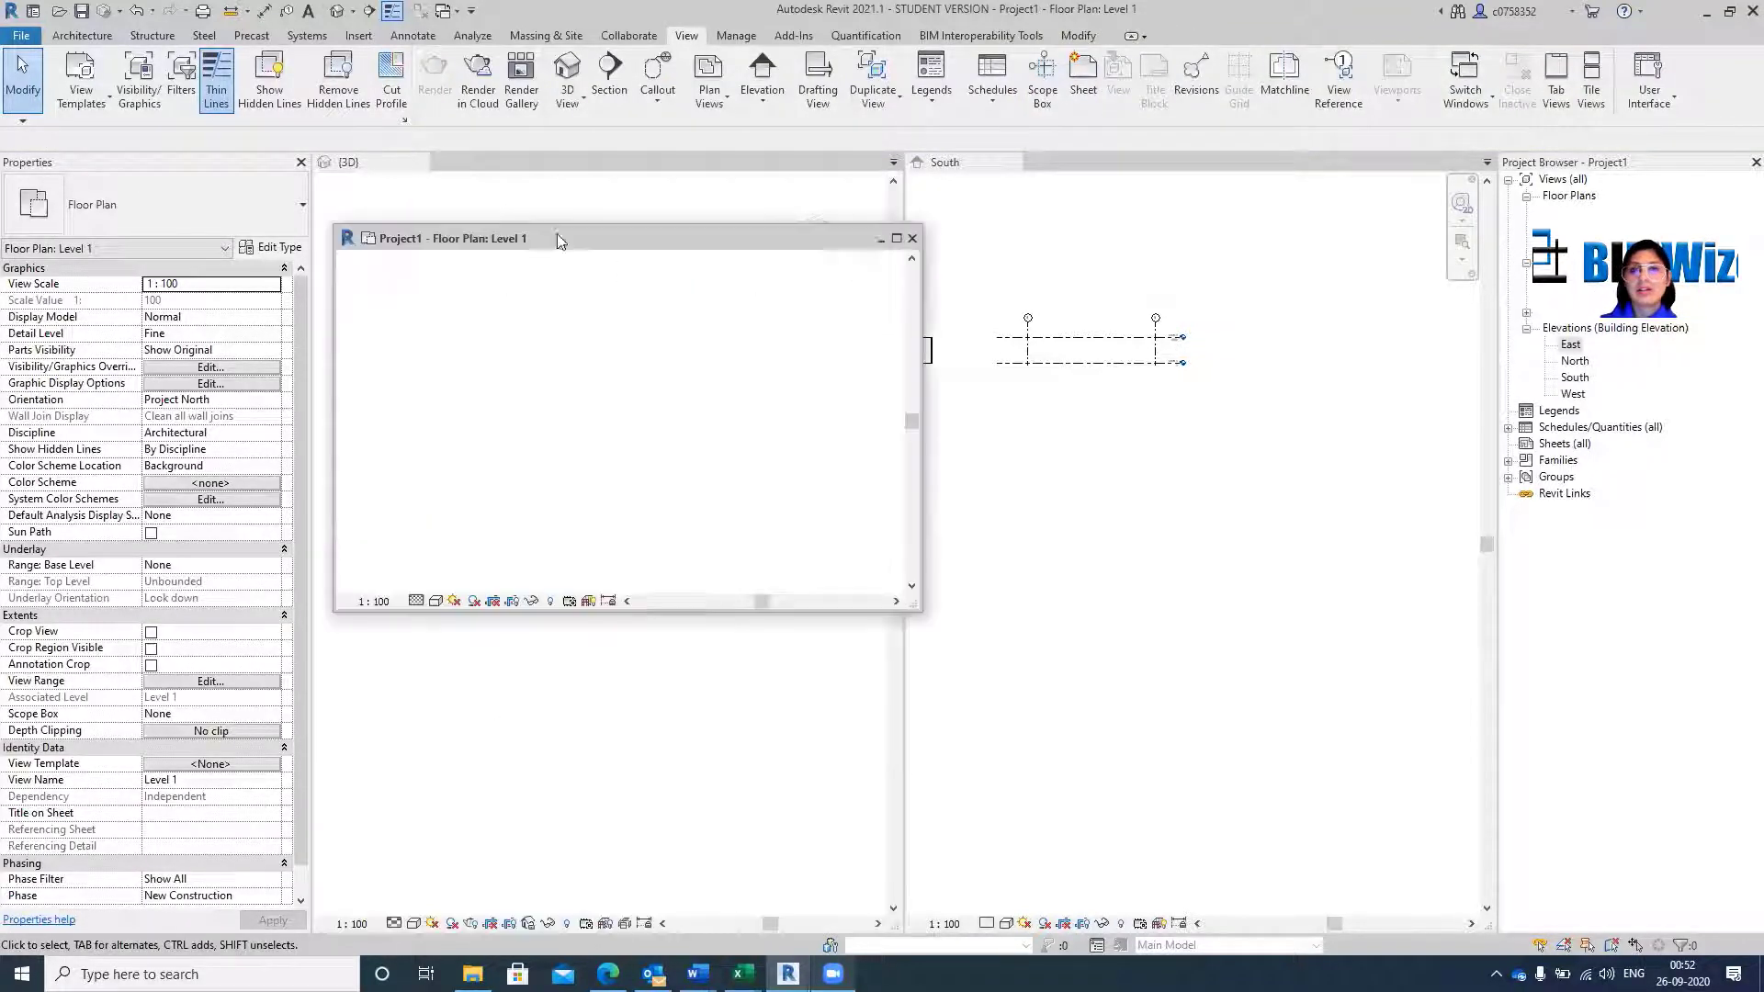
click(1013, 164)
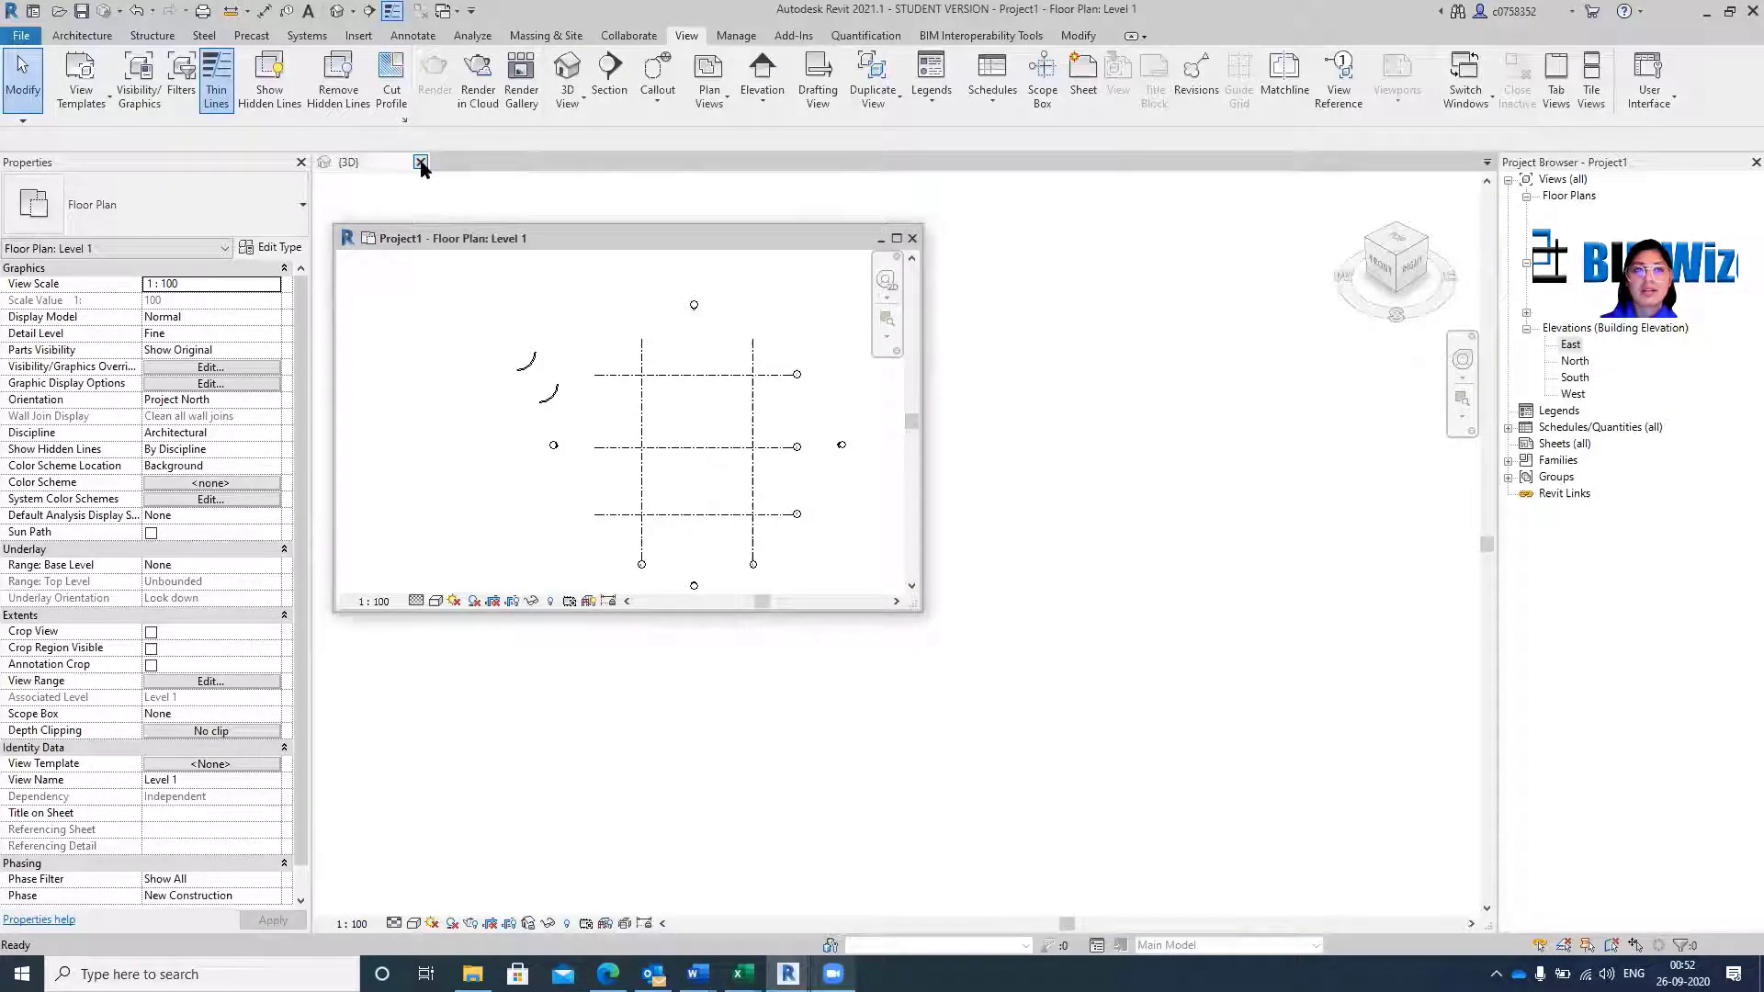
click(420, 163)
click(895, 239)
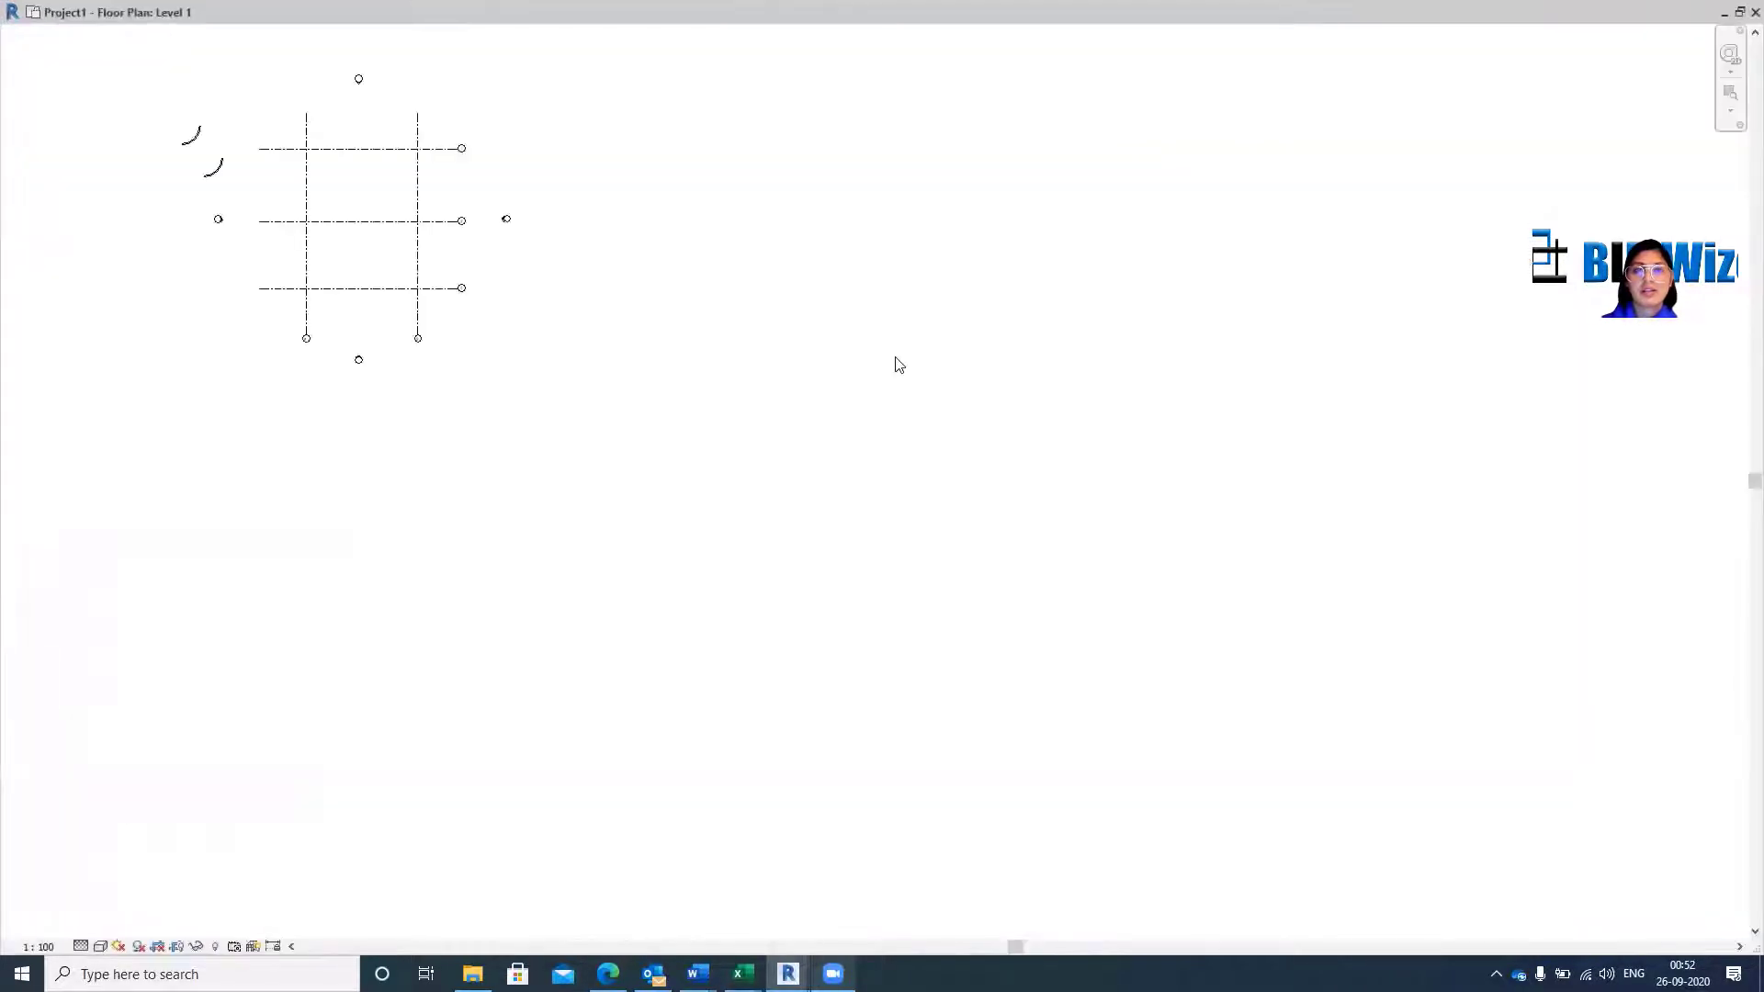
double_click(1617, 26)
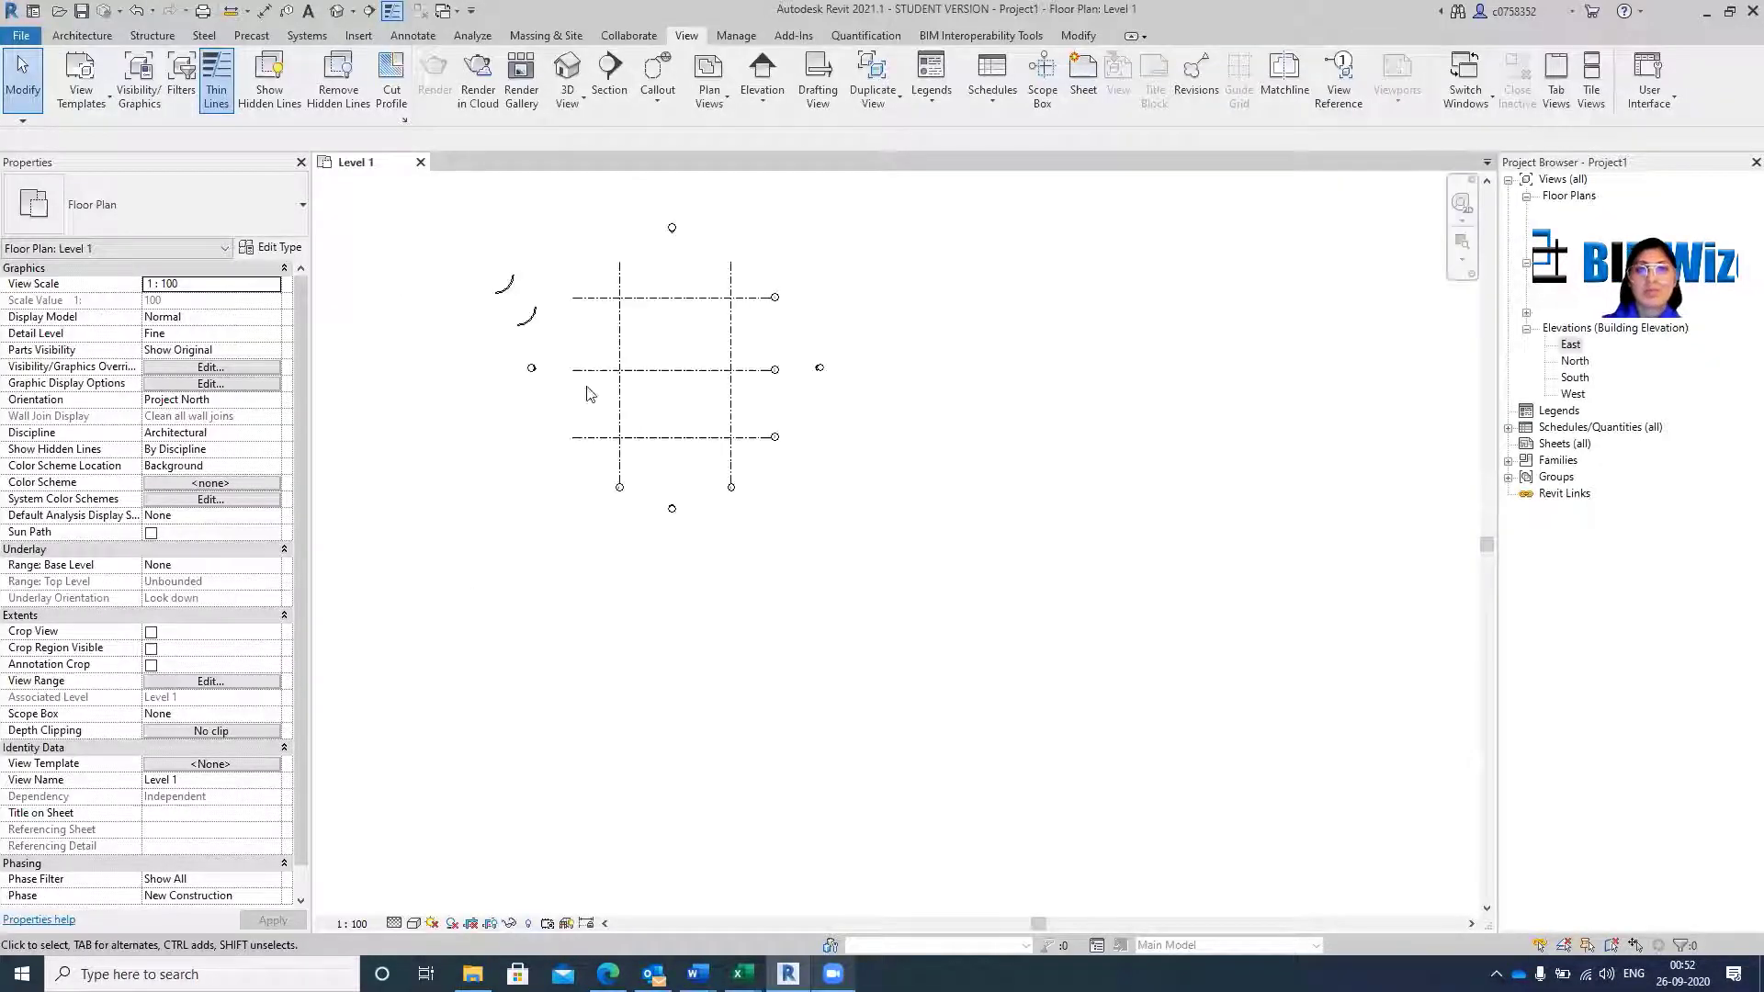
Add two horizontal grid lines to the Level 1 plan, one between grids 1 and 2 and one between grids 2 and 3.
scroll(591, 394, up, 2)
scroll(774, 473, down, 2)
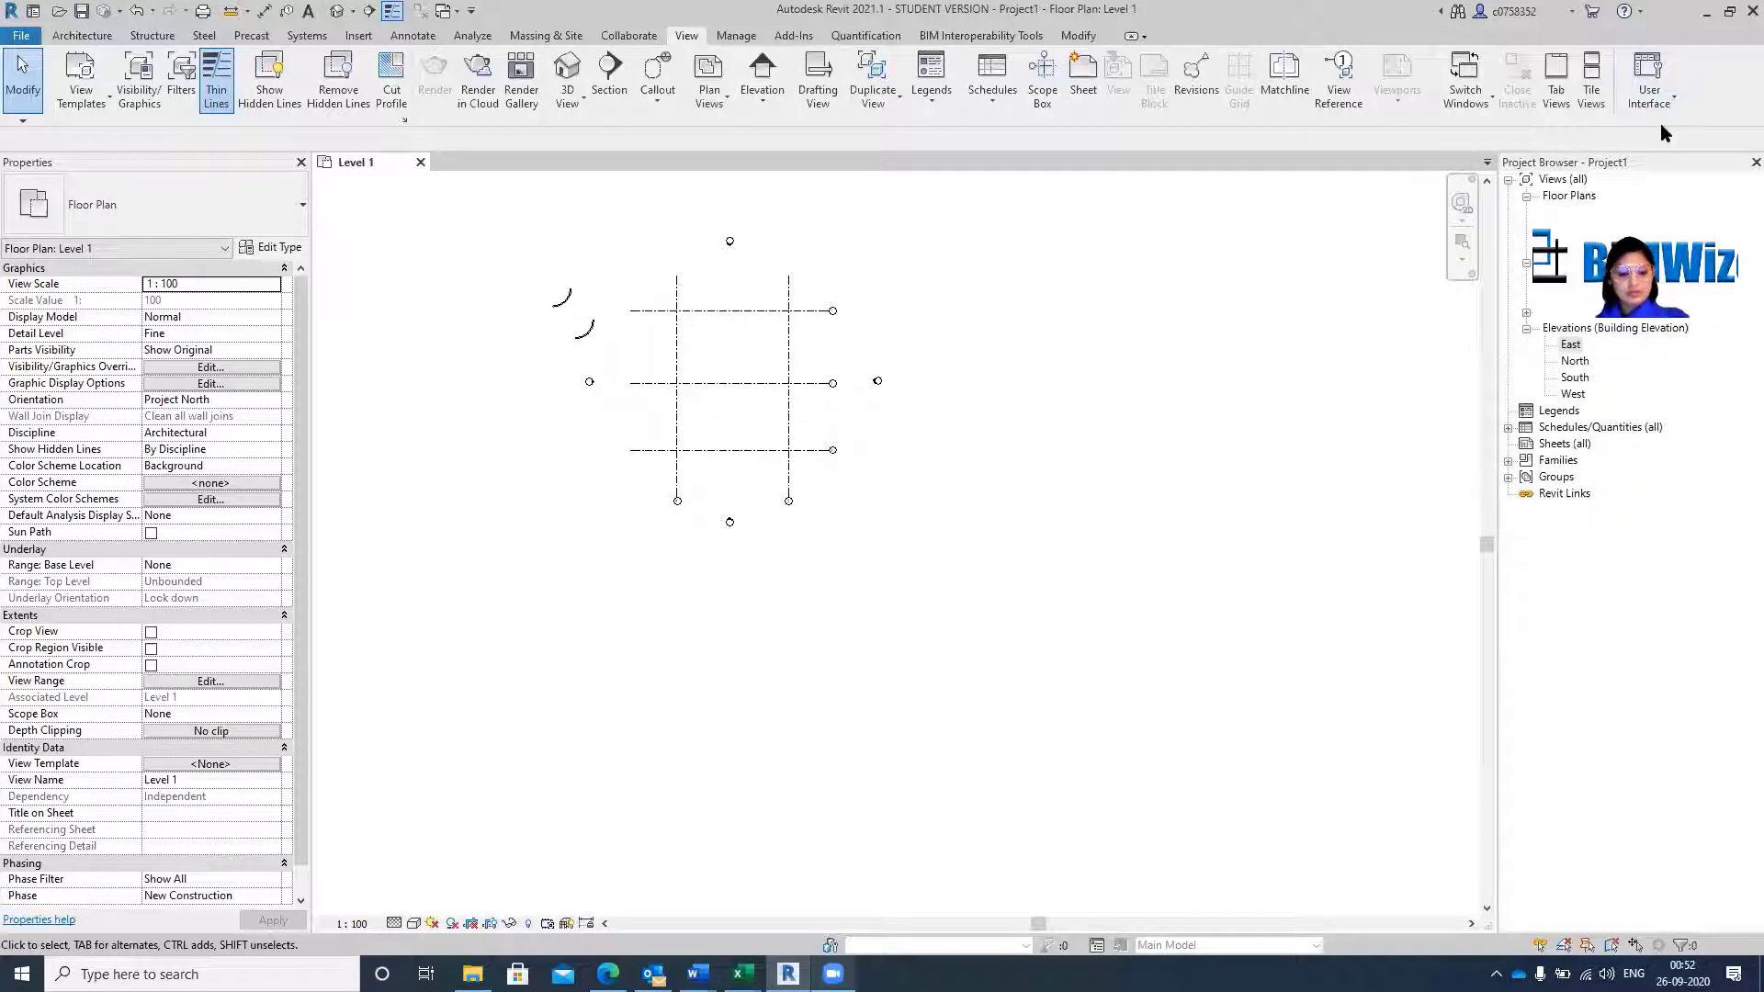
key(g)
key(r)
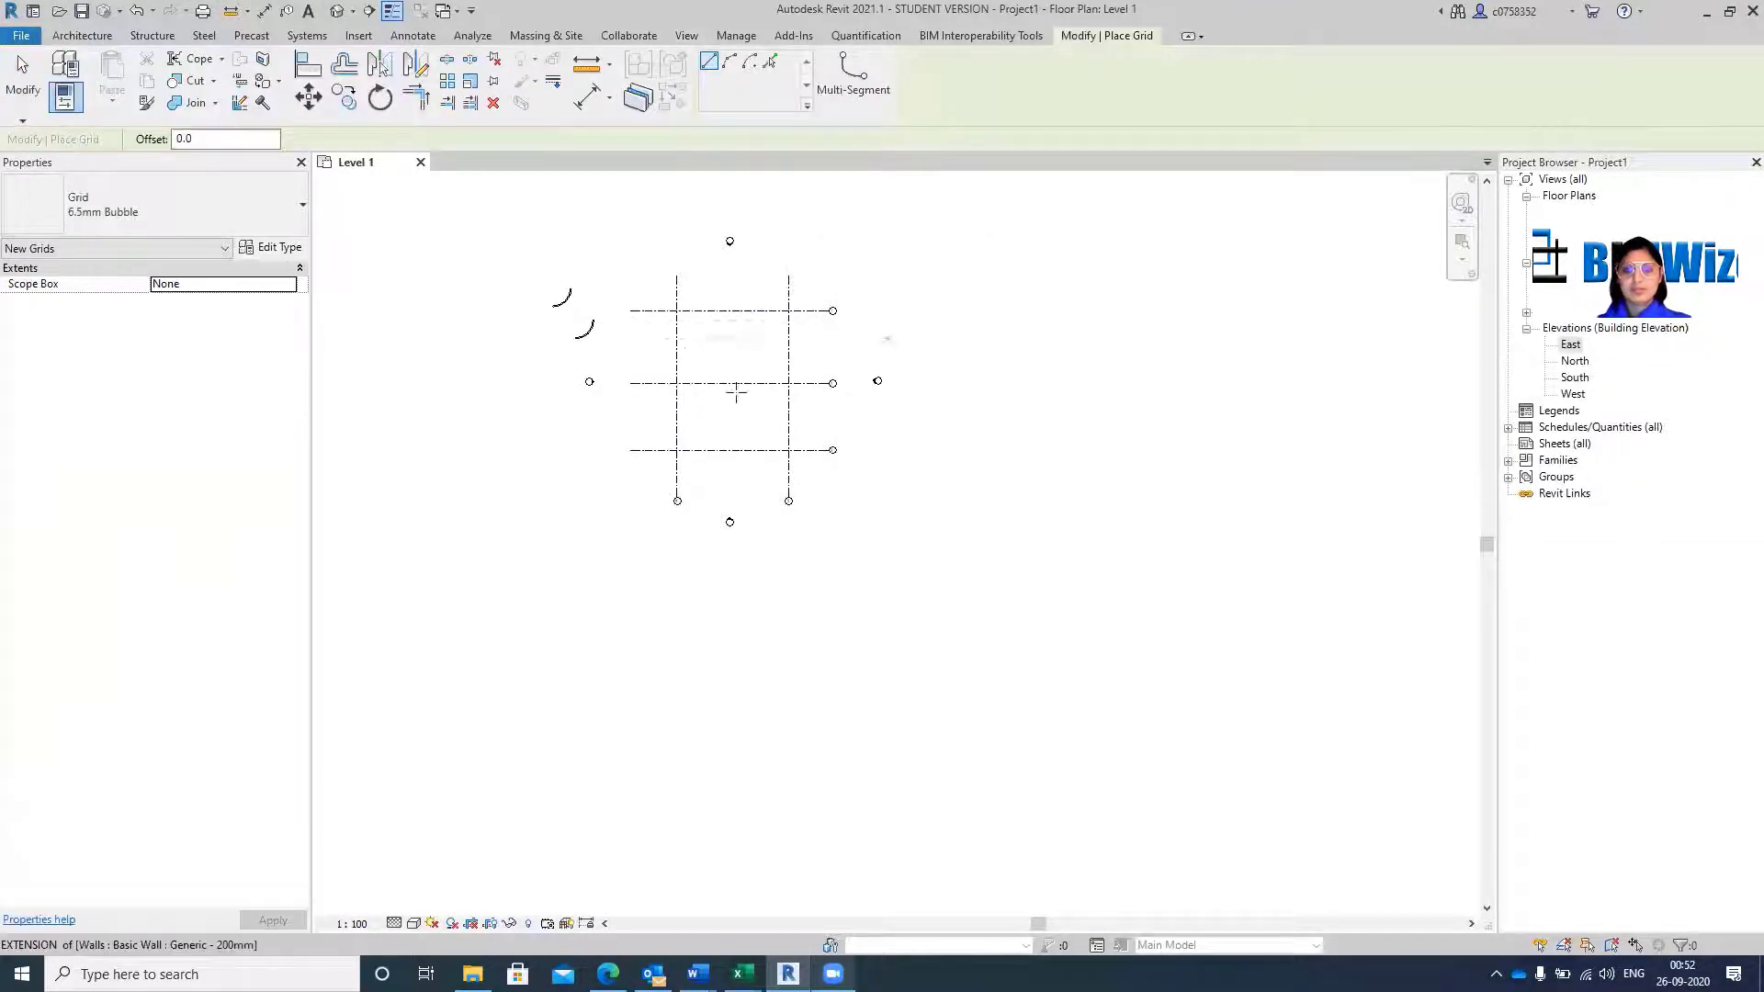
click(832, 338)
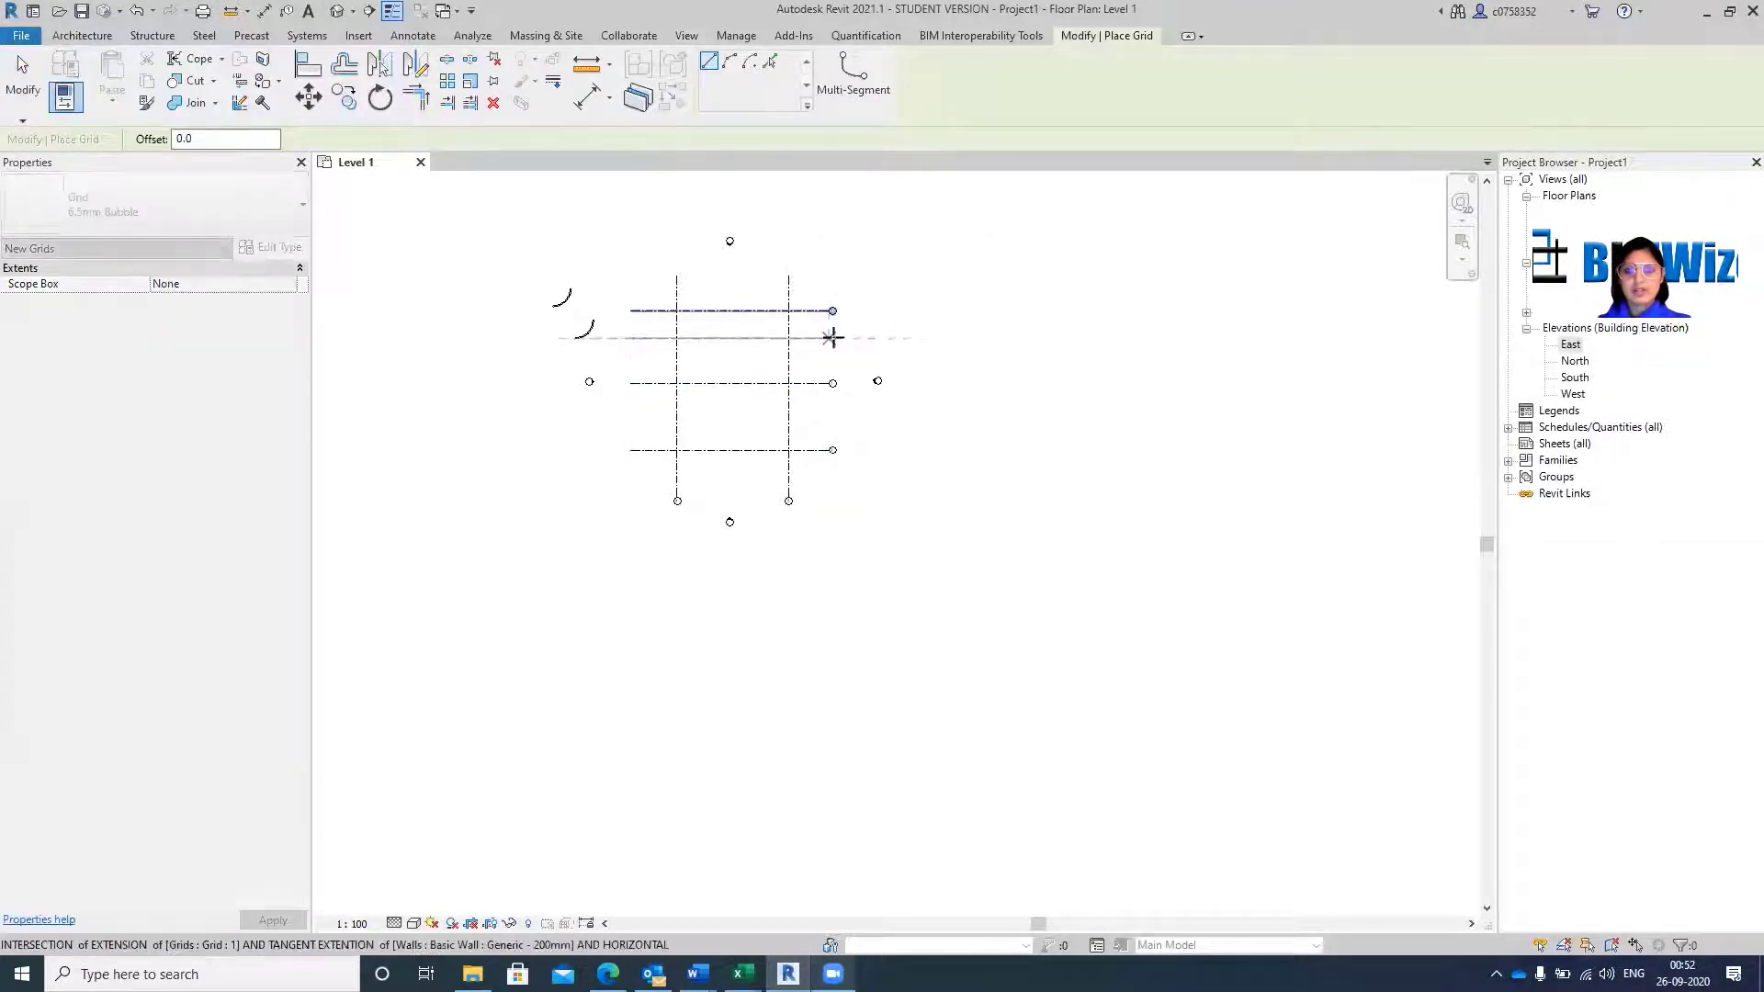
click(630, 338)
click(630, 410)
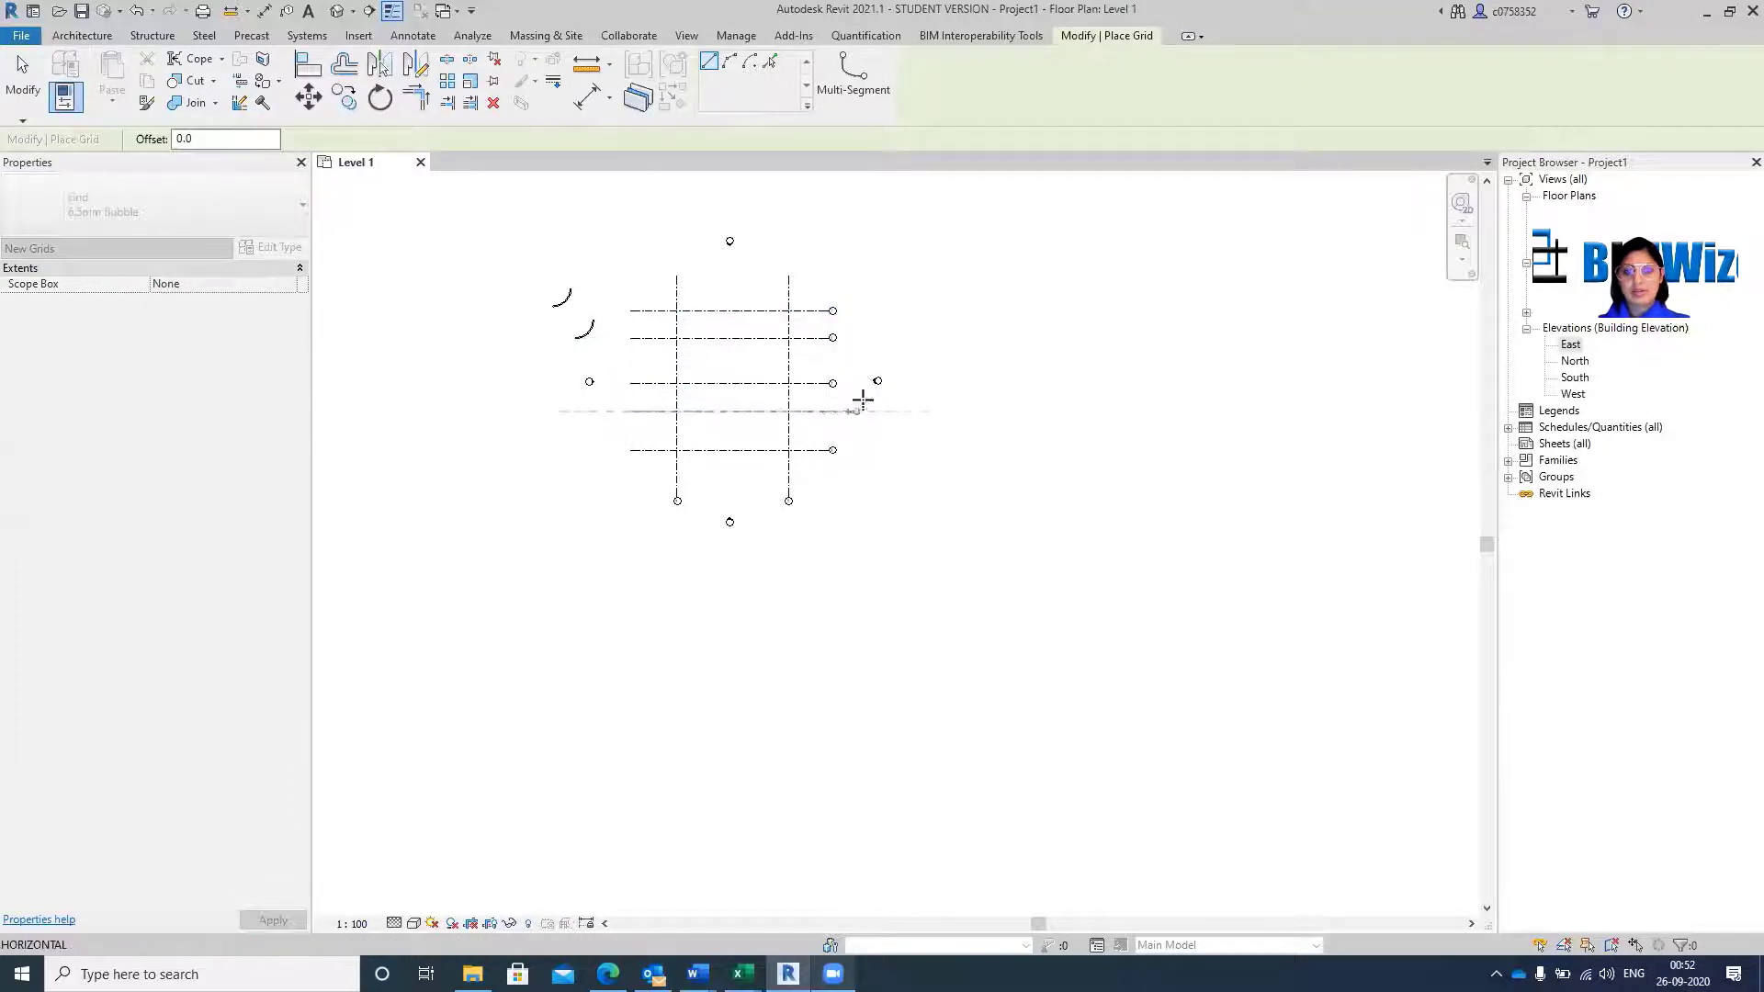
click(864, 411)
key(Escape)
key(Escape)
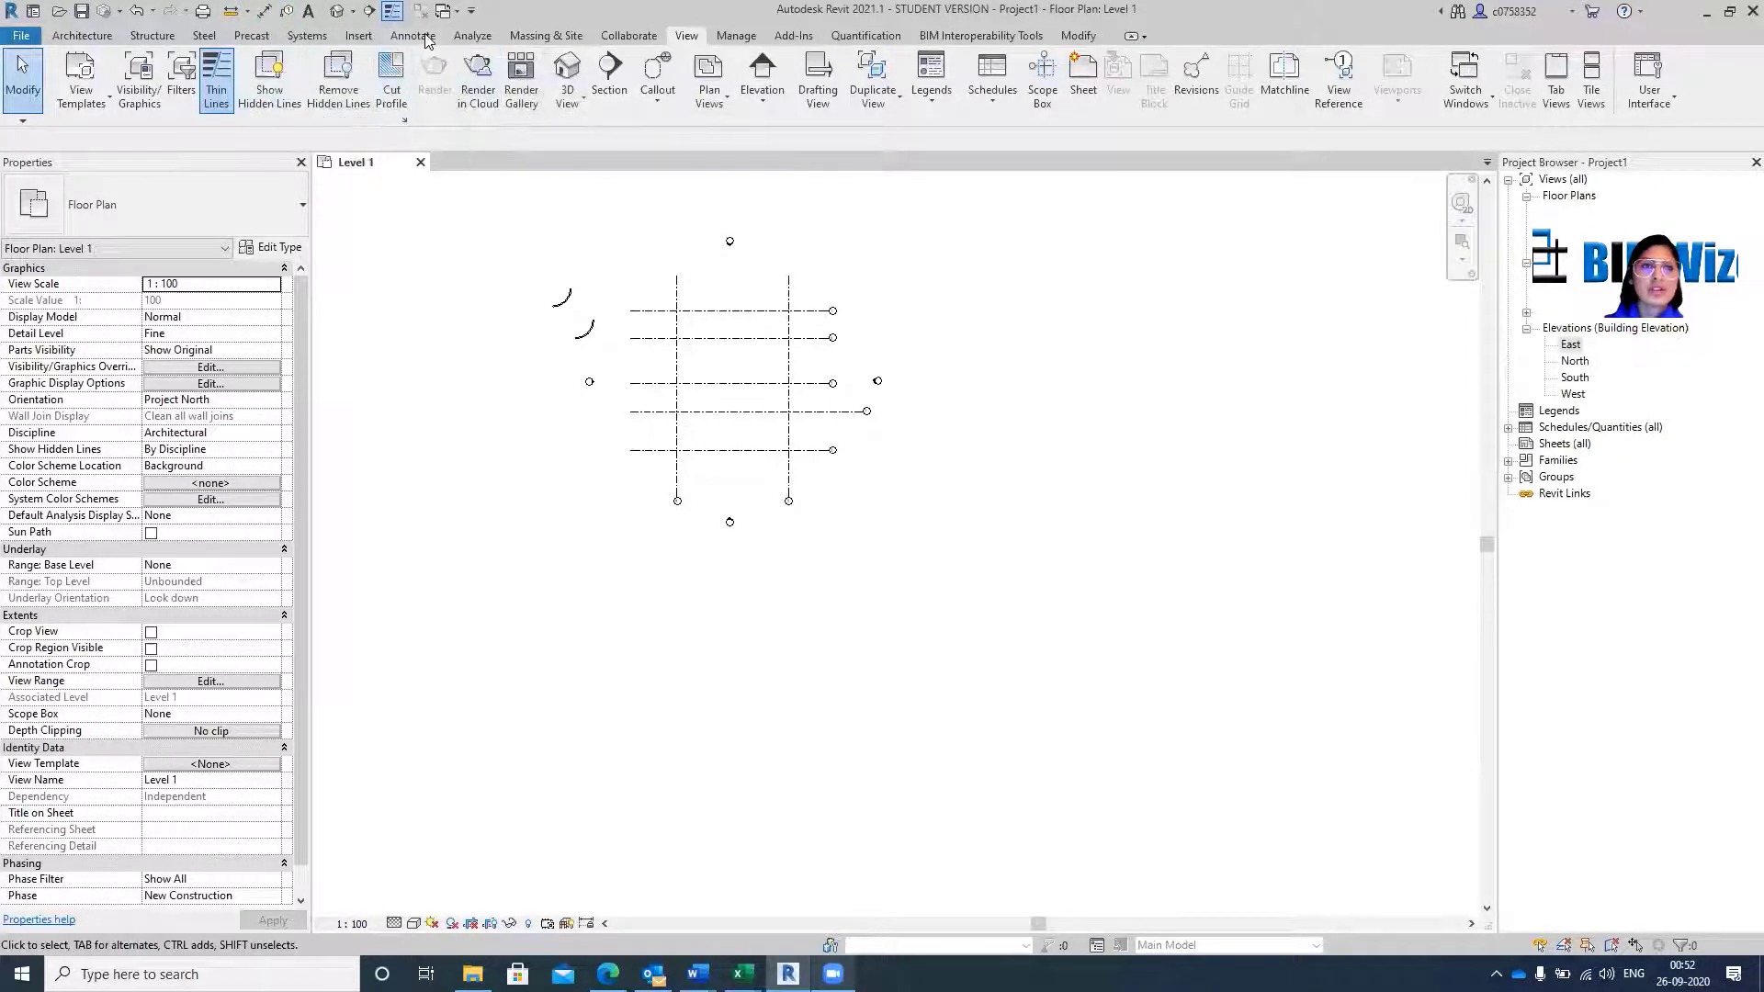
Place an aligned dimension string across the five horizontal grids, set out from their ends opposite the bubbles.
click(424, 37)
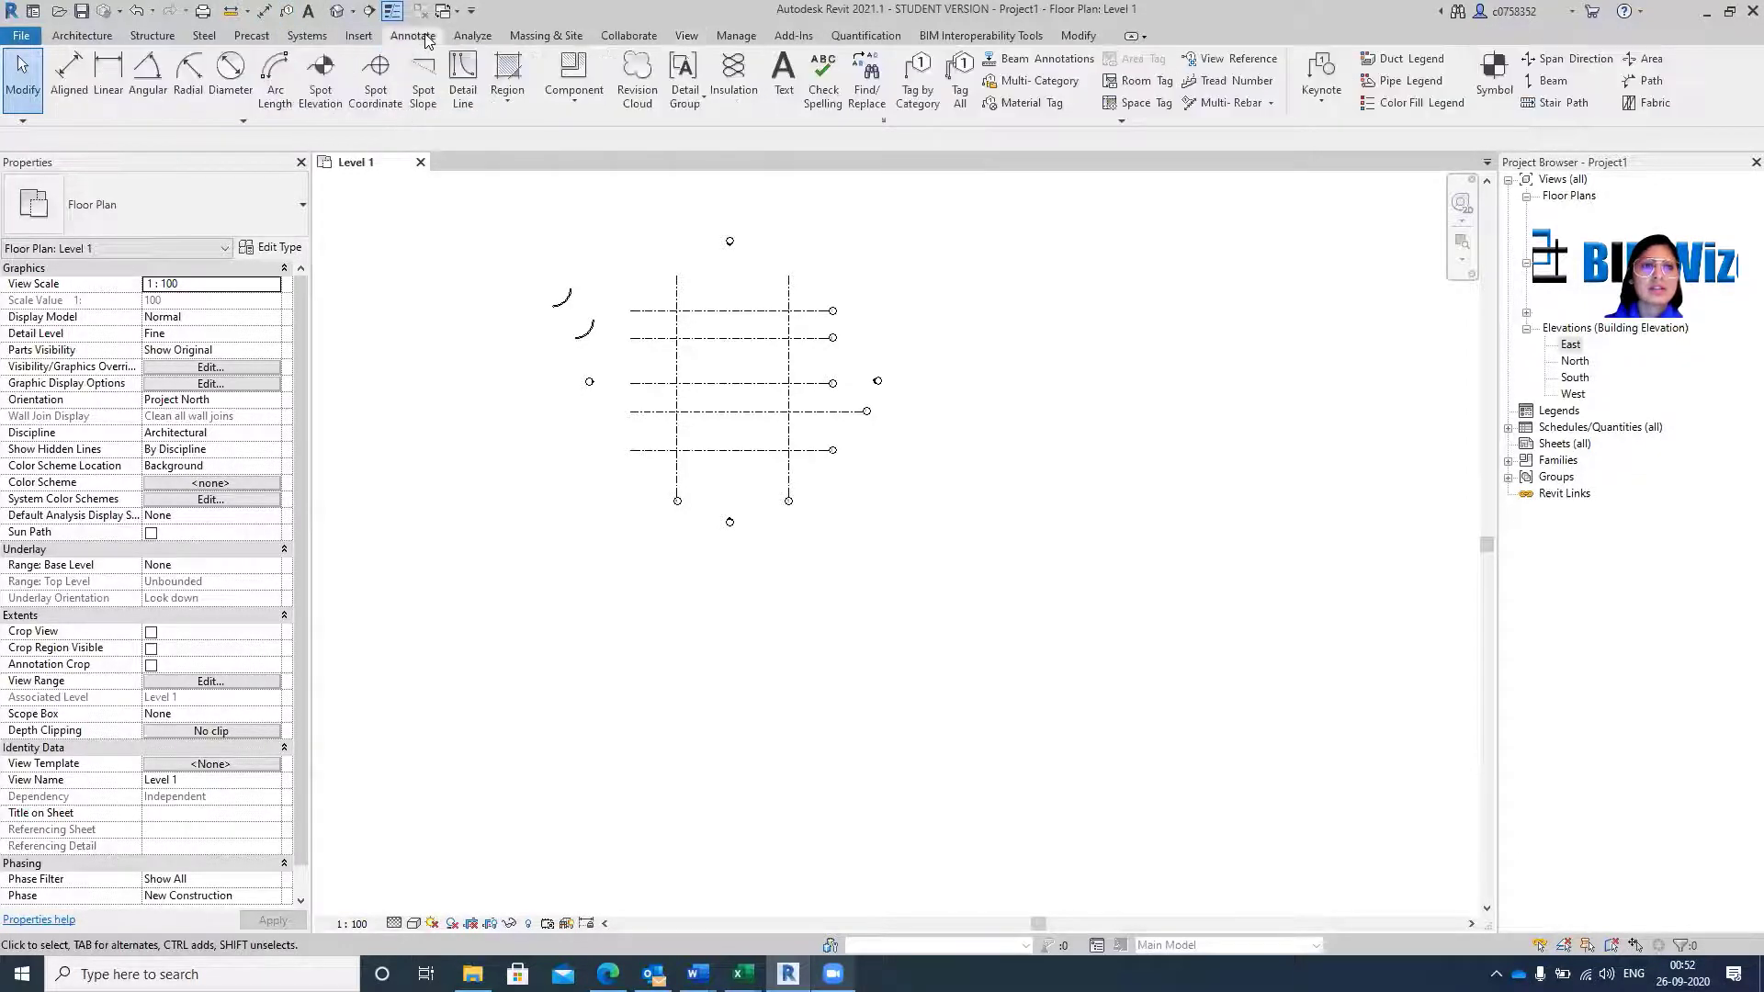
click(109, 81)
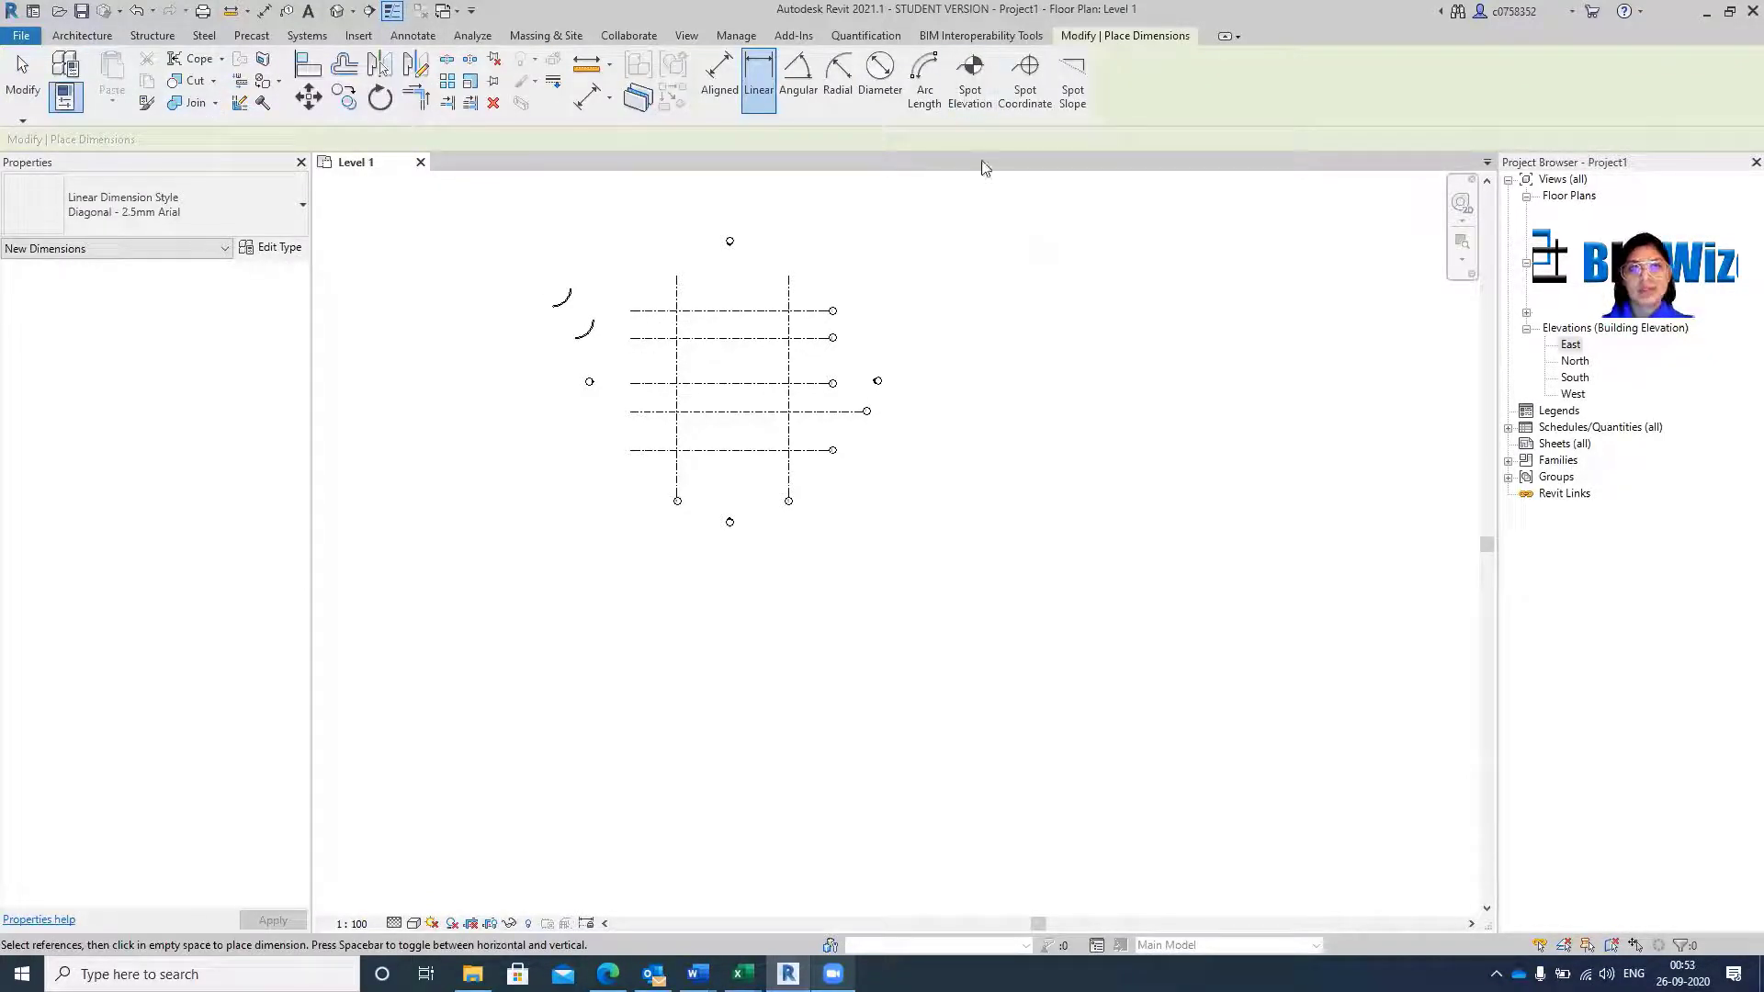
key(d)
key(i)
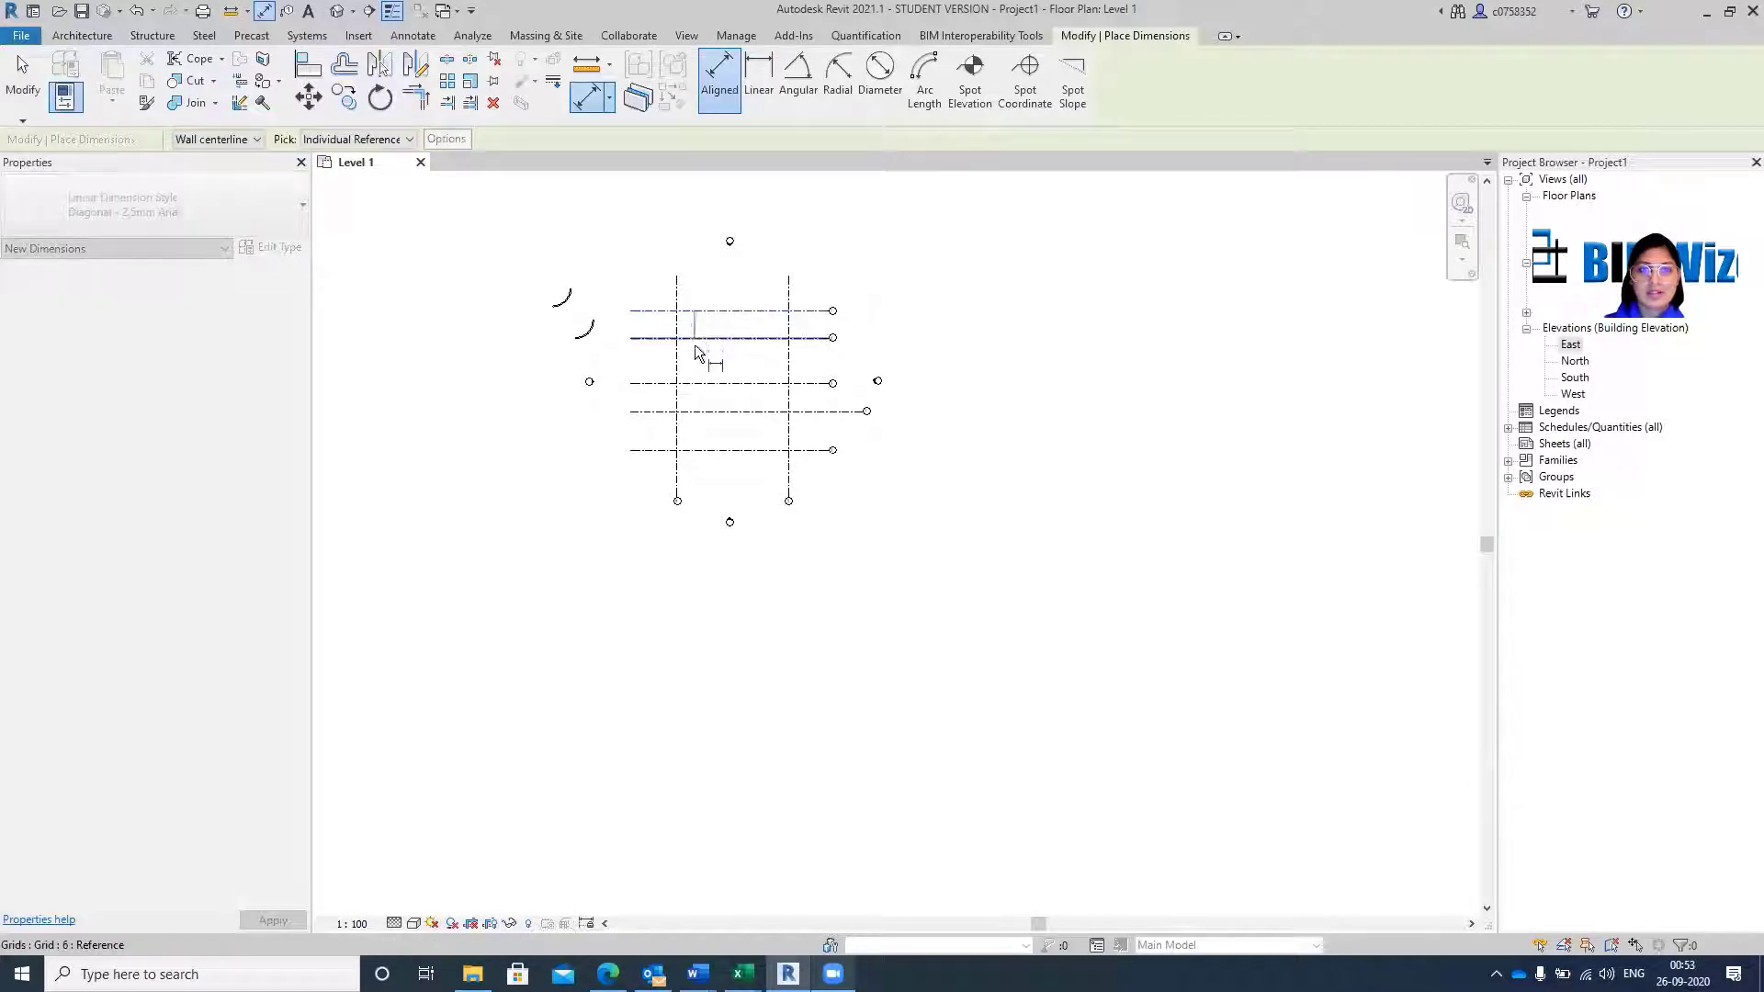
click(694, 338)
click(714, 411)
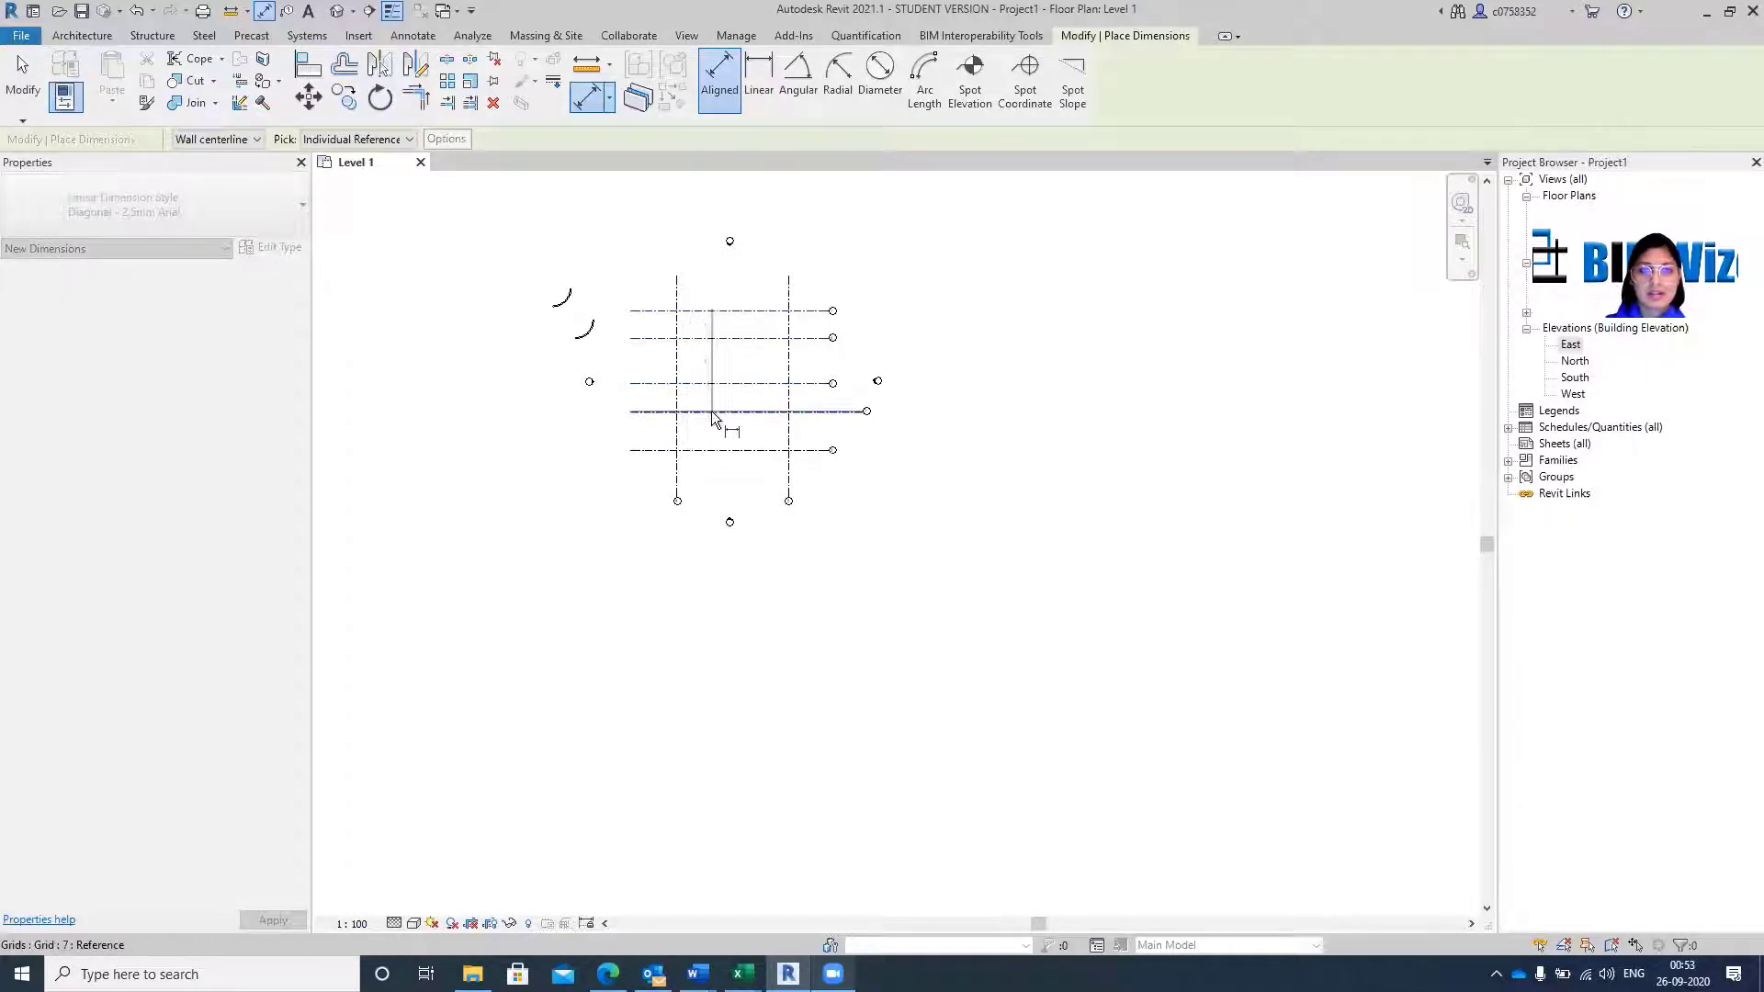
click(709, 451)
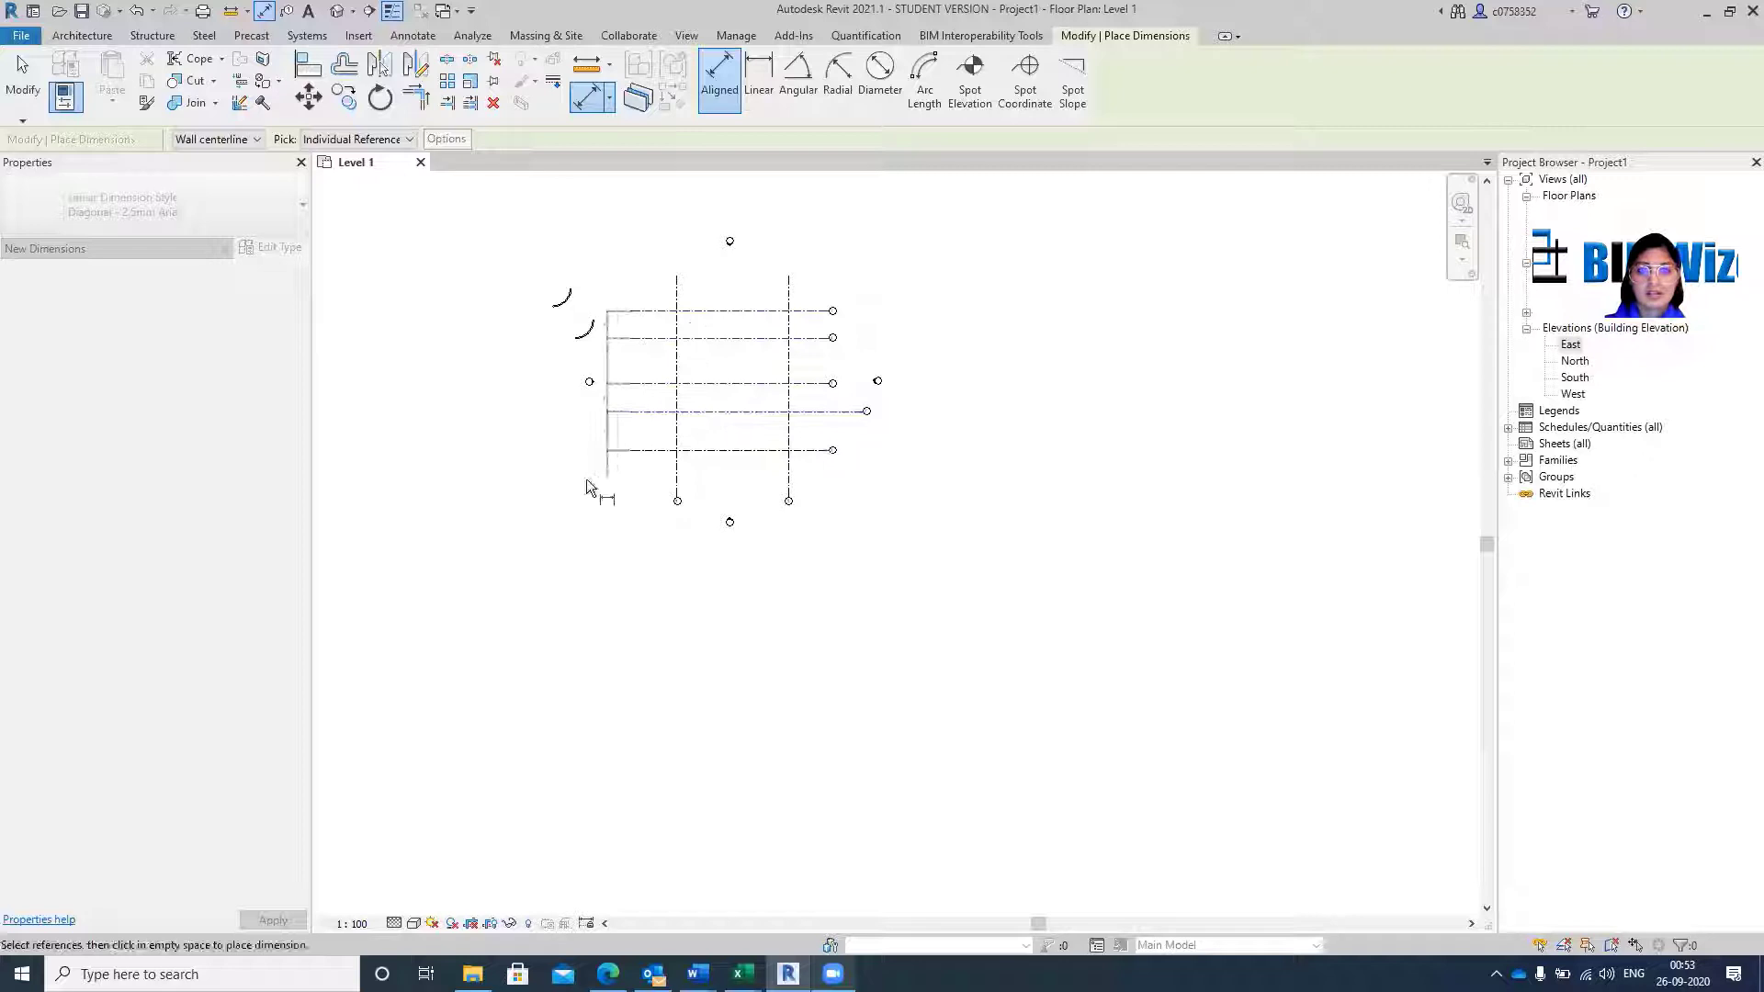
click(494, 487)
key(Escape)
Apply the EQ equality constraint to the five-grid dimension string, removing the unsatisfied constraints.
scroll(501, 395, up, 5)
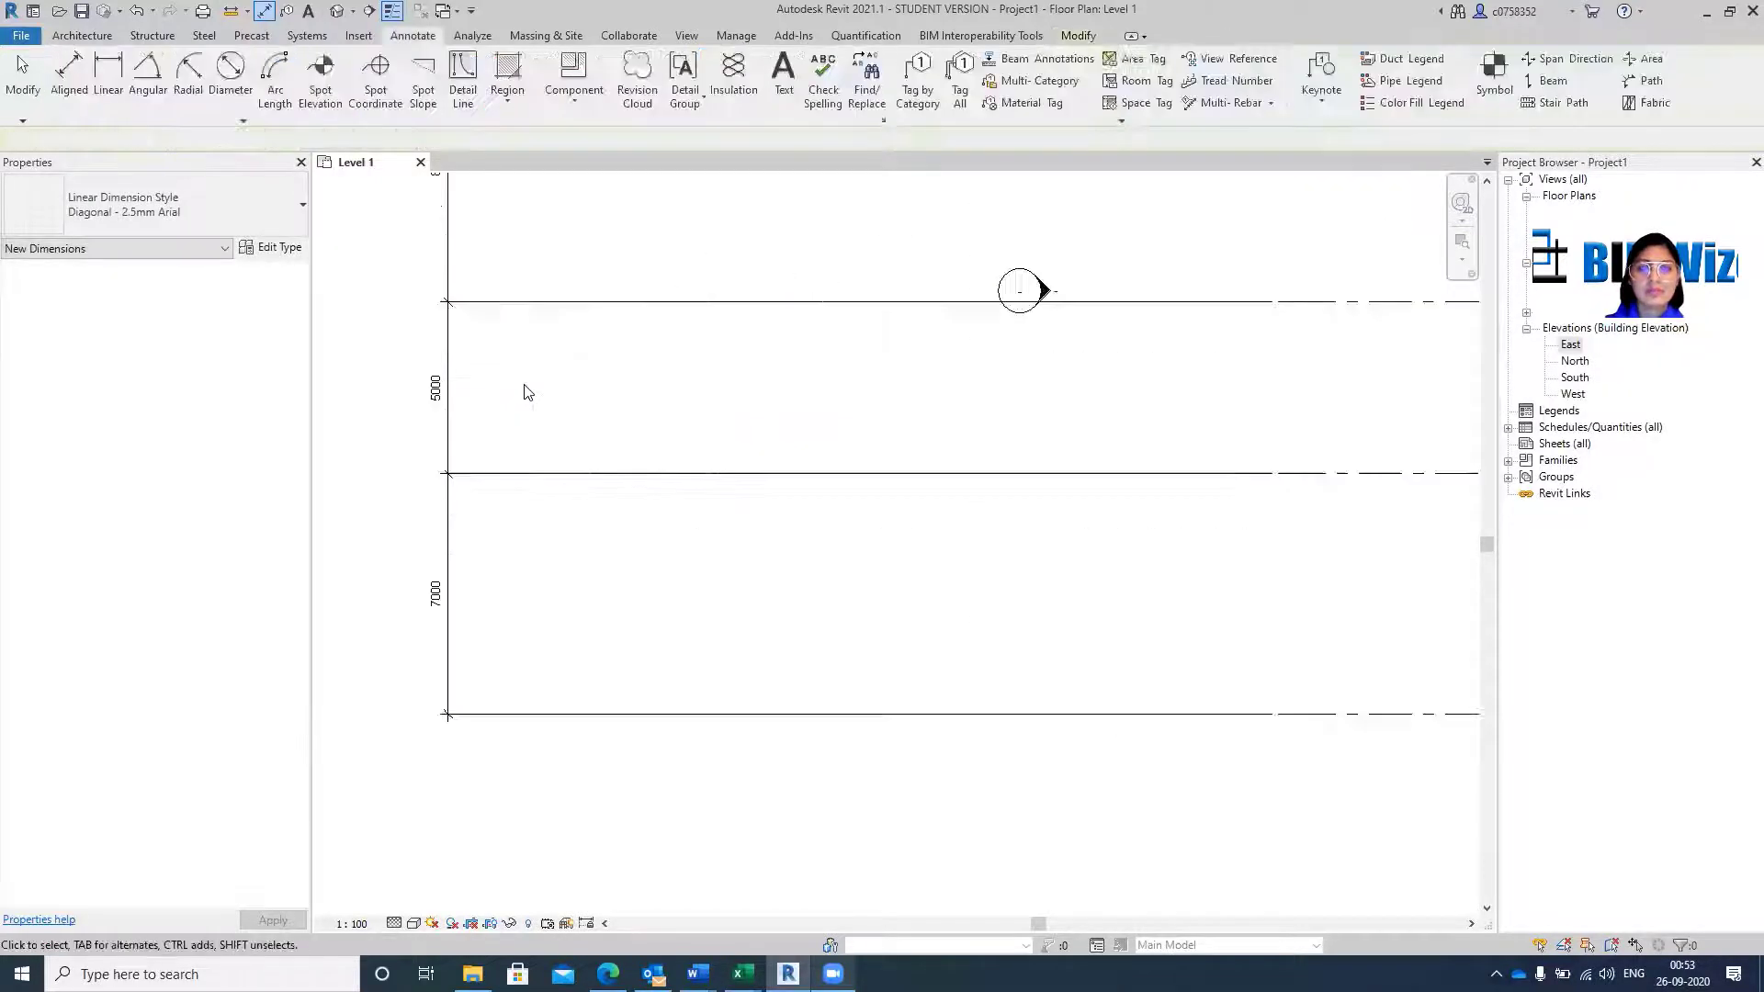
click(537, 308)
scroll(606, 404, down, 1)
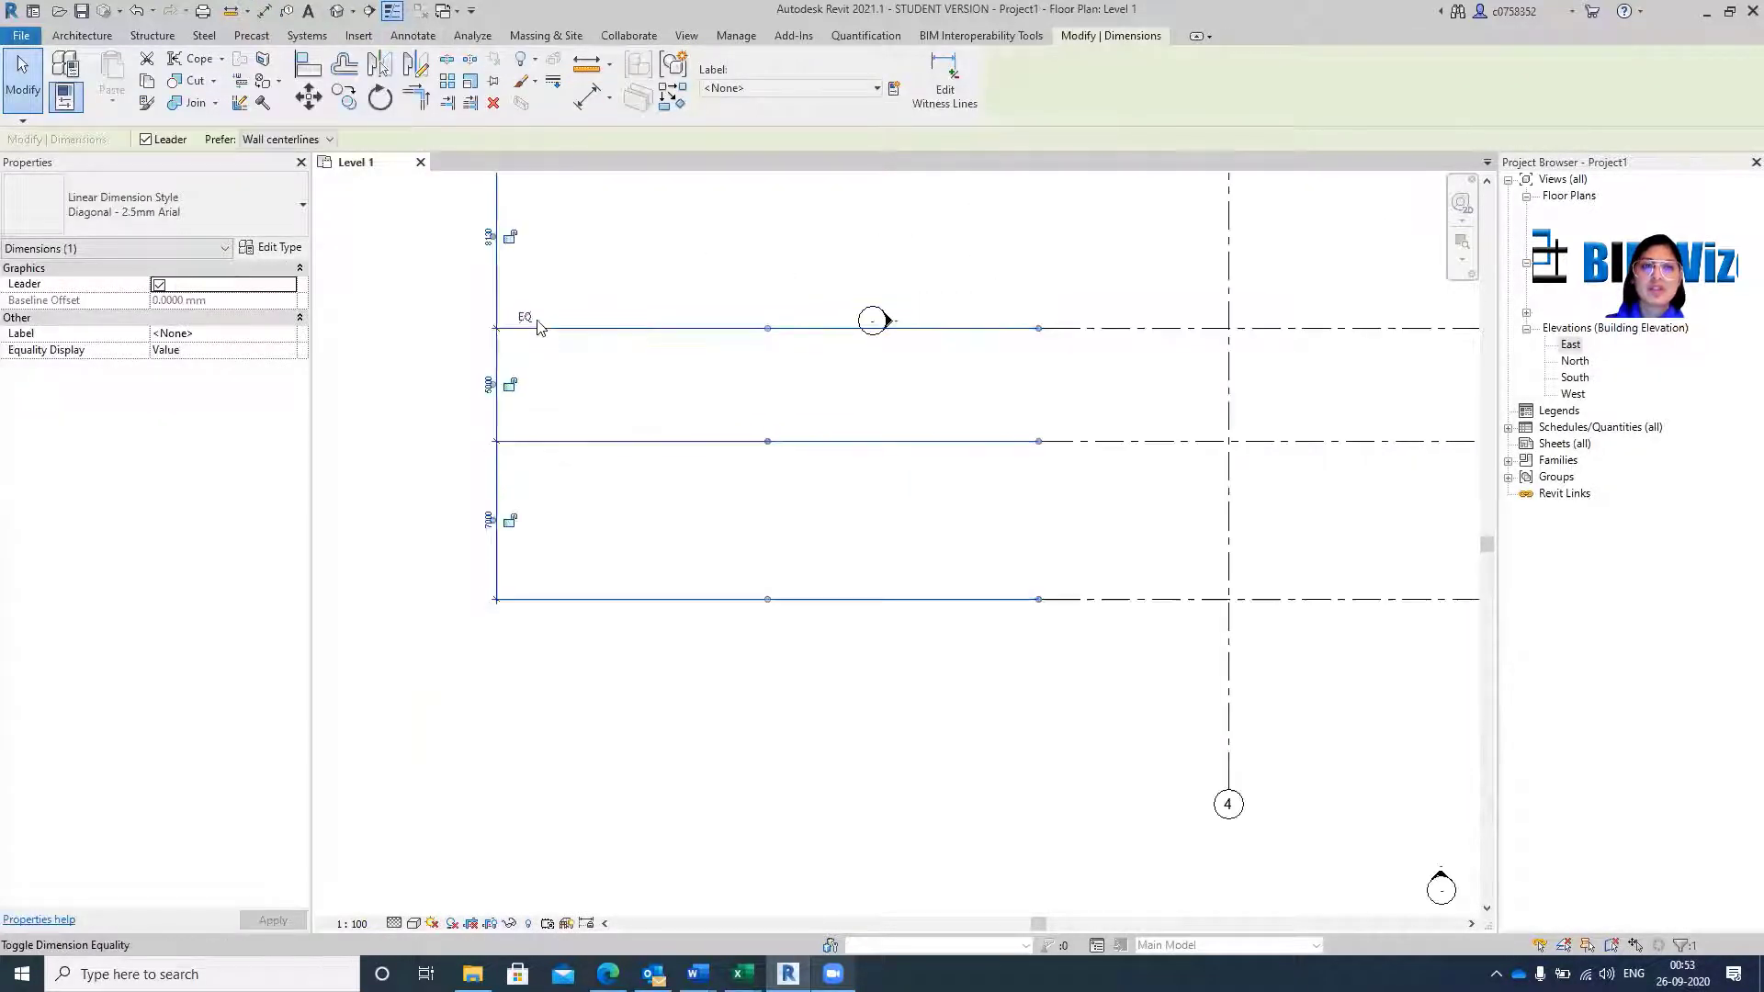
click(523, 317)
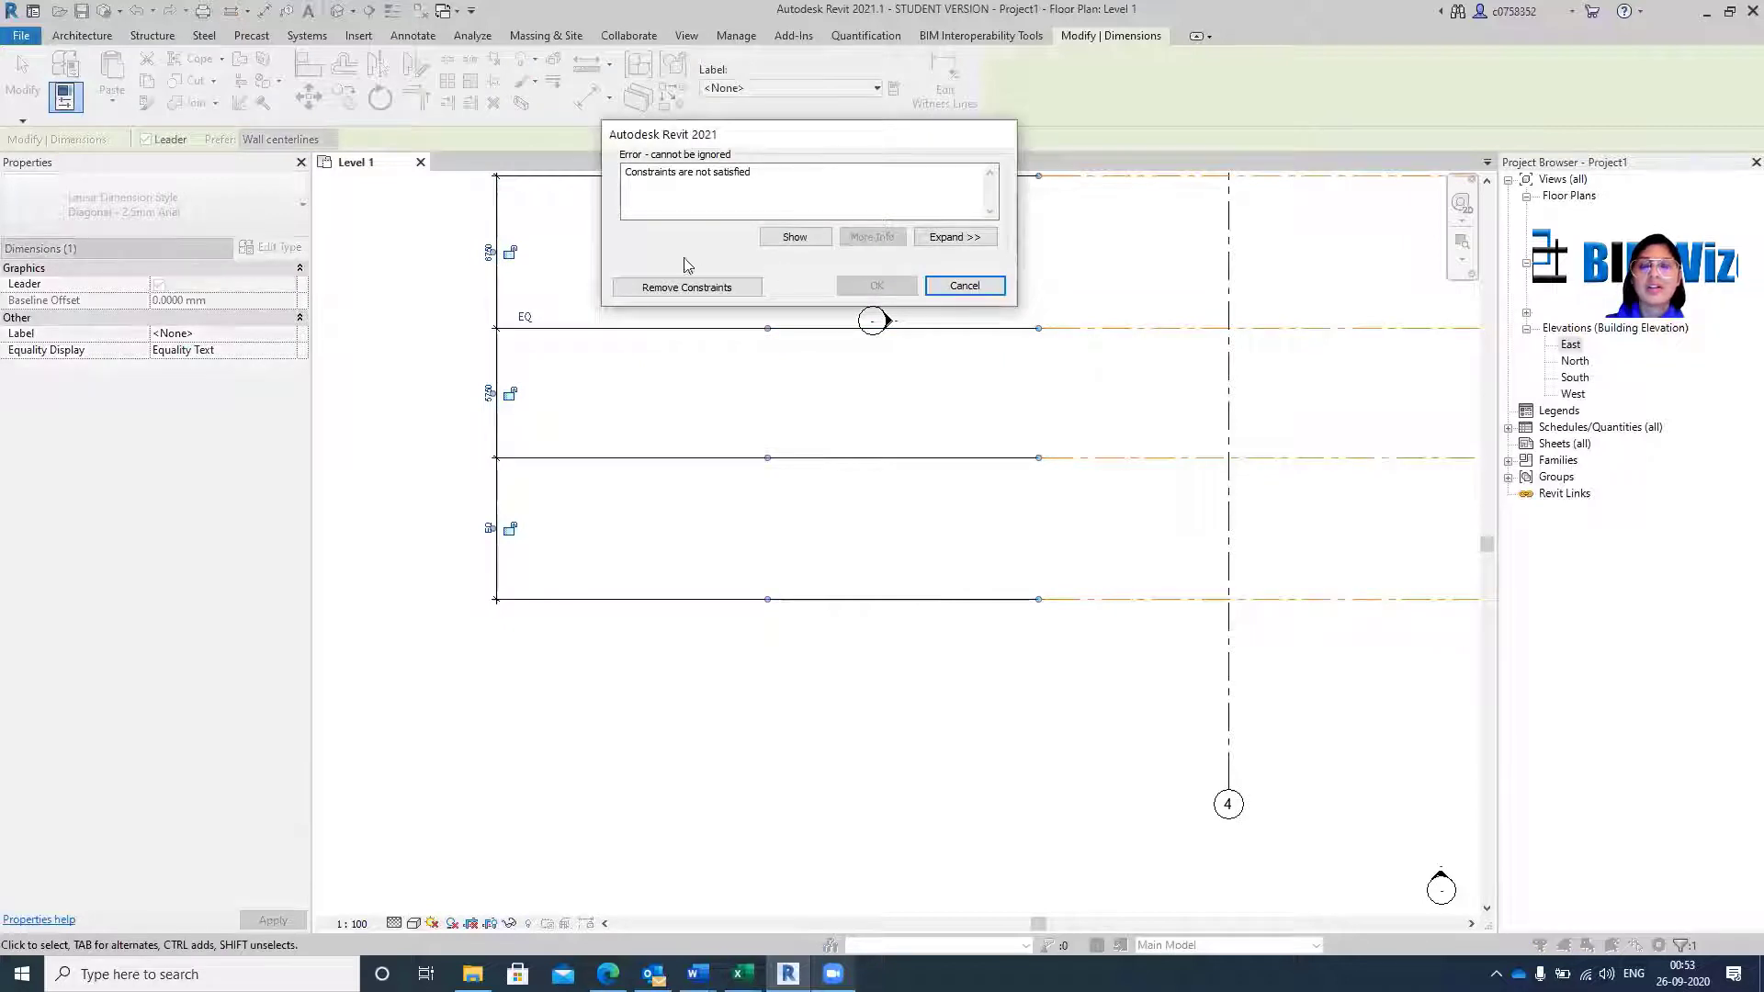
click(734, 288)
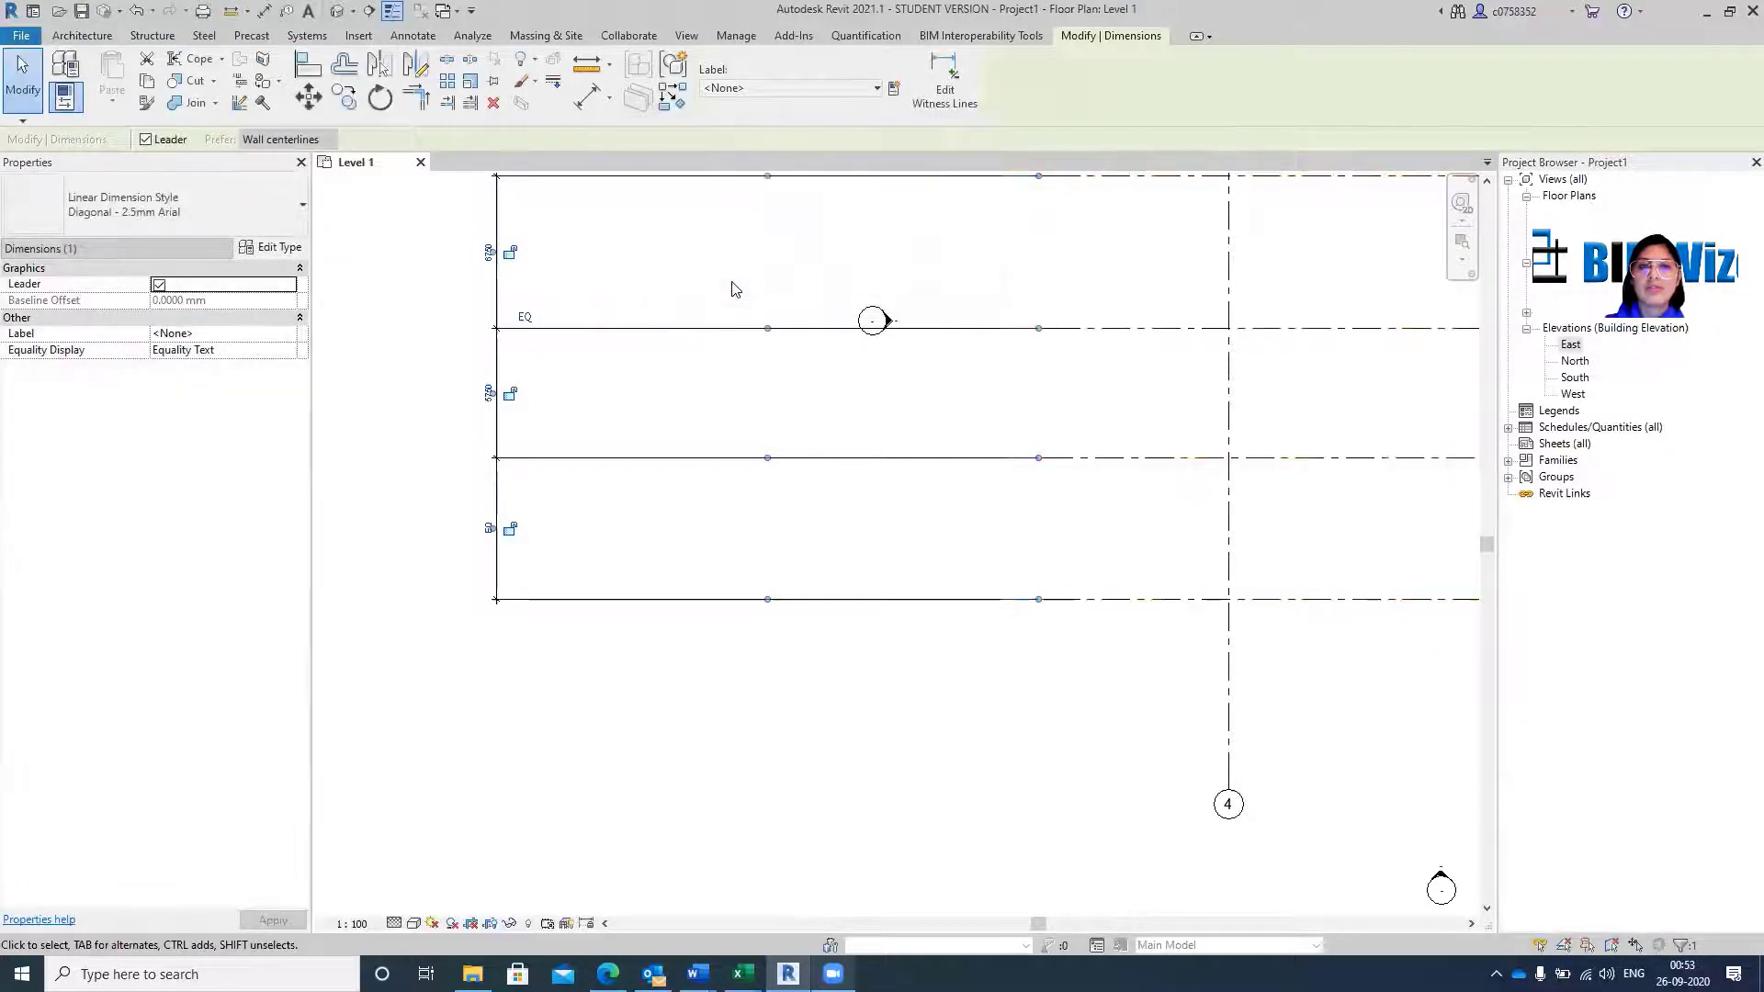
click(409, 429)
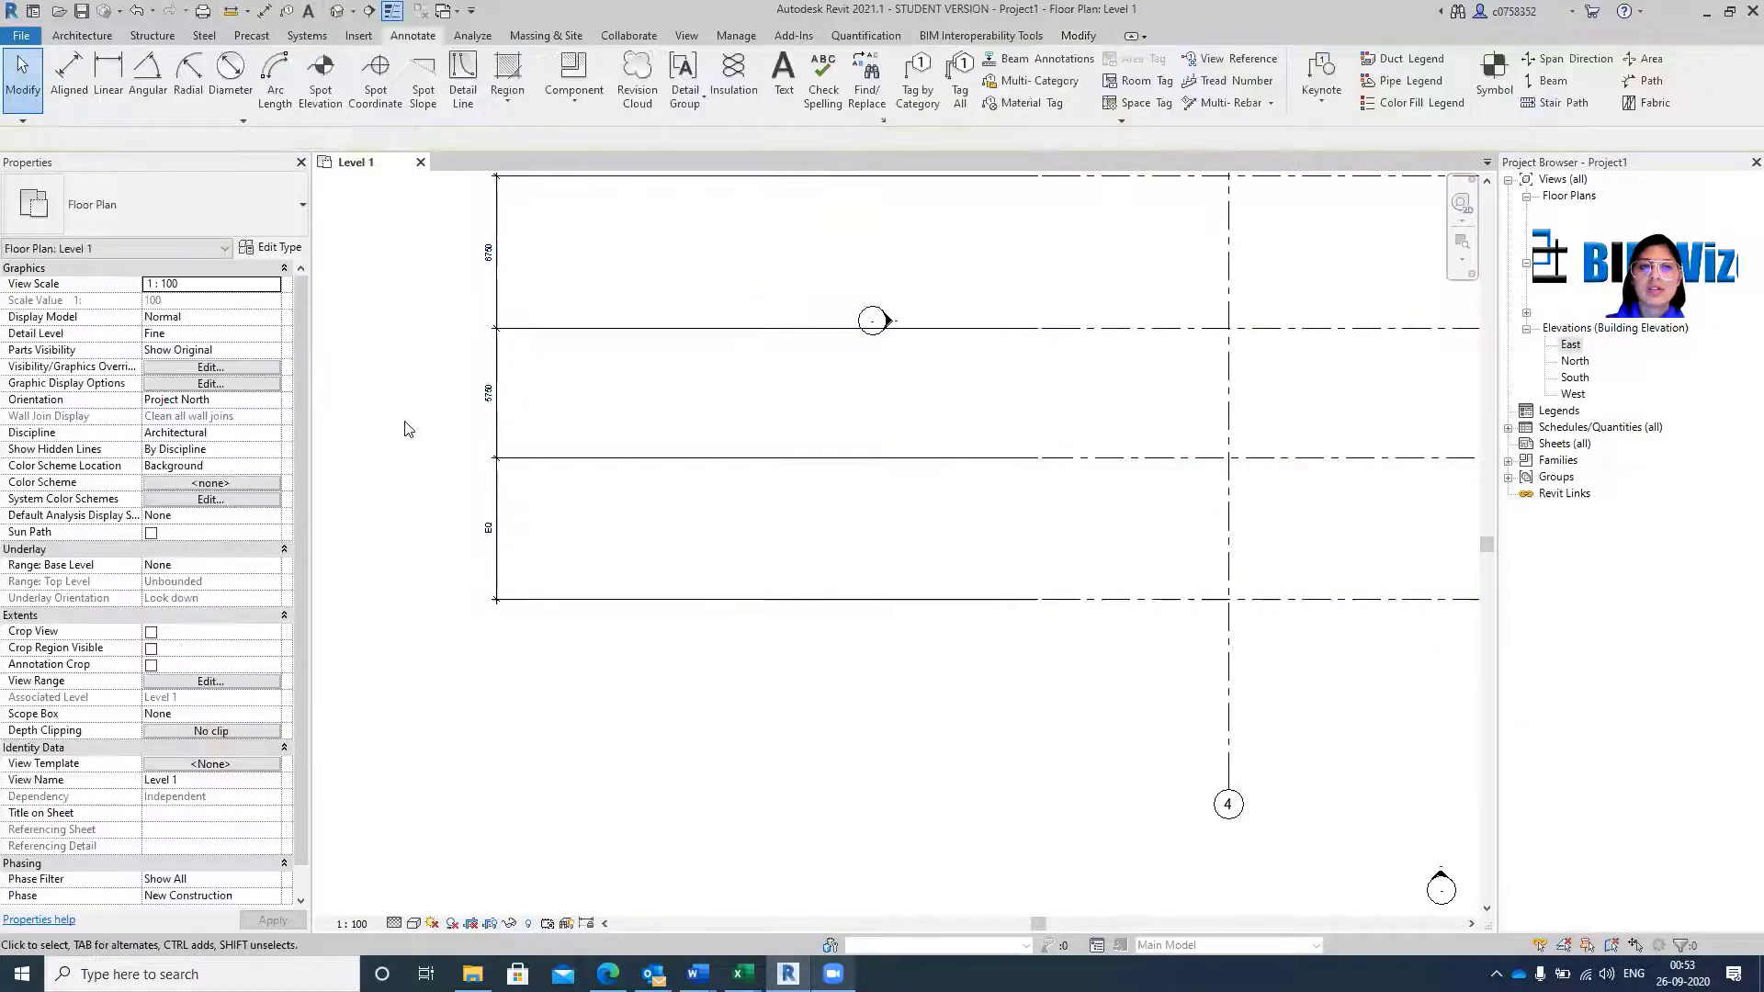
Delete the dimension string across the horizontal grids and the two curved walls beside the grid layout.
scroll(433, 307, up, 4)
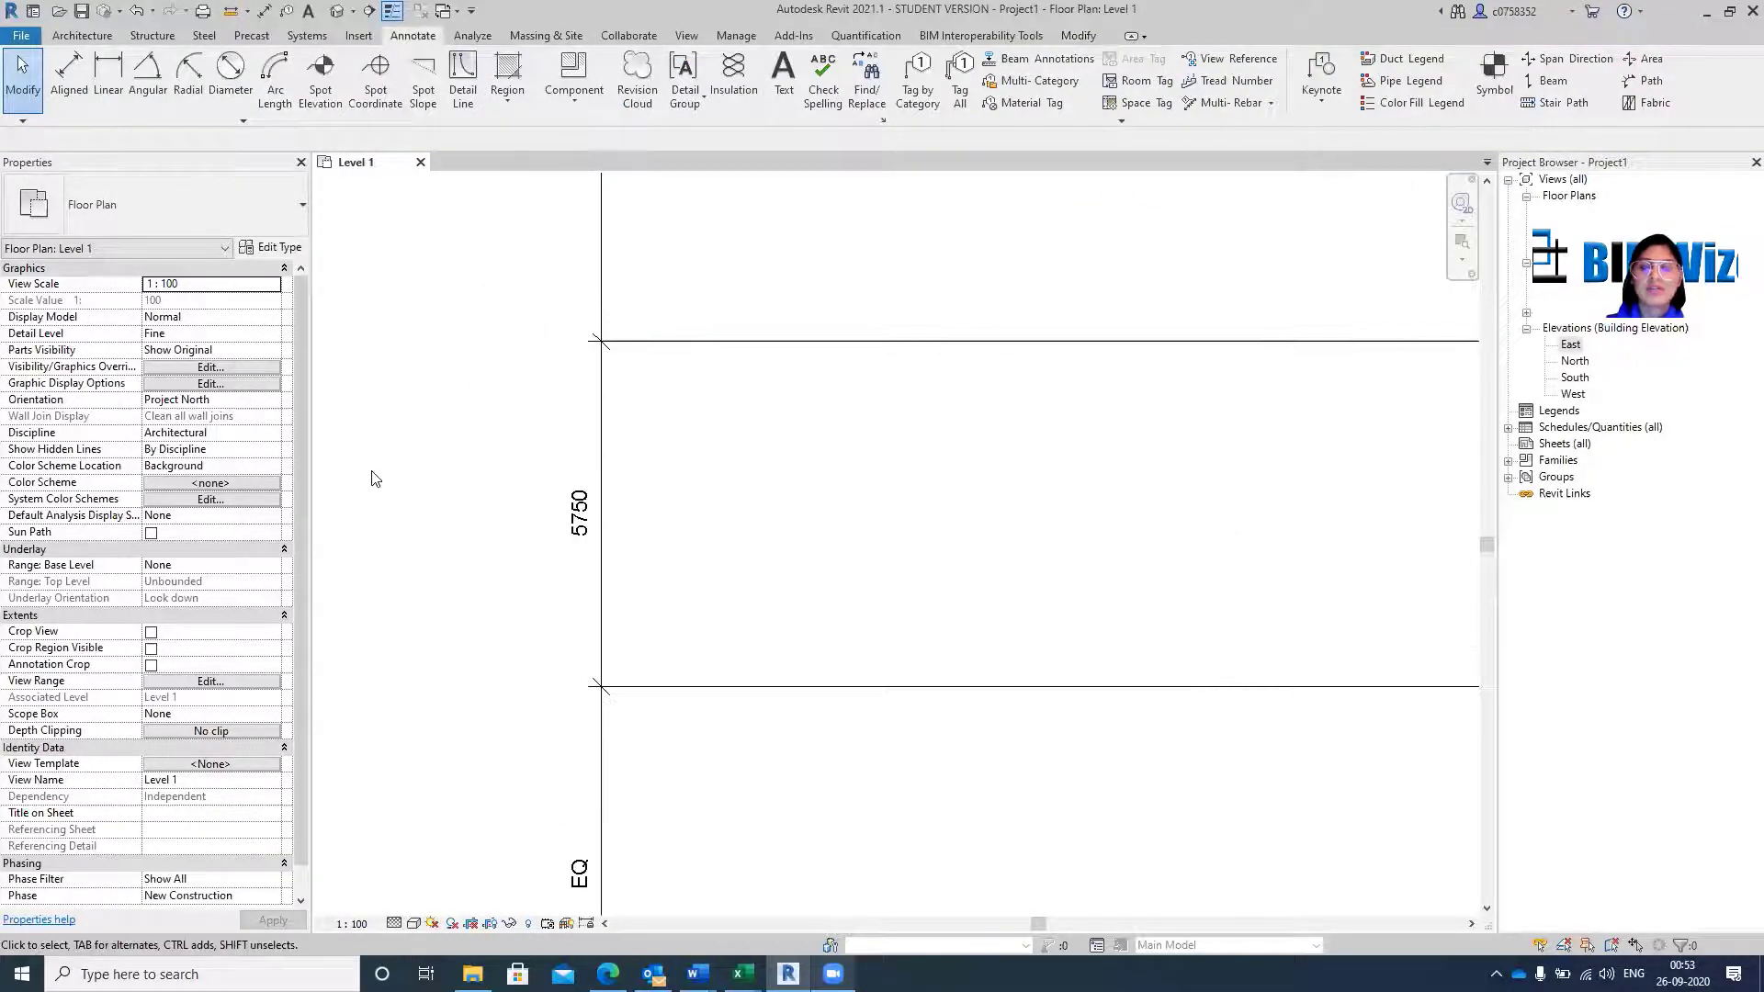
scroll(294, 698, down, 1)
scroll(340, 763, down, 2)
scroll(363, 762, down, 5)
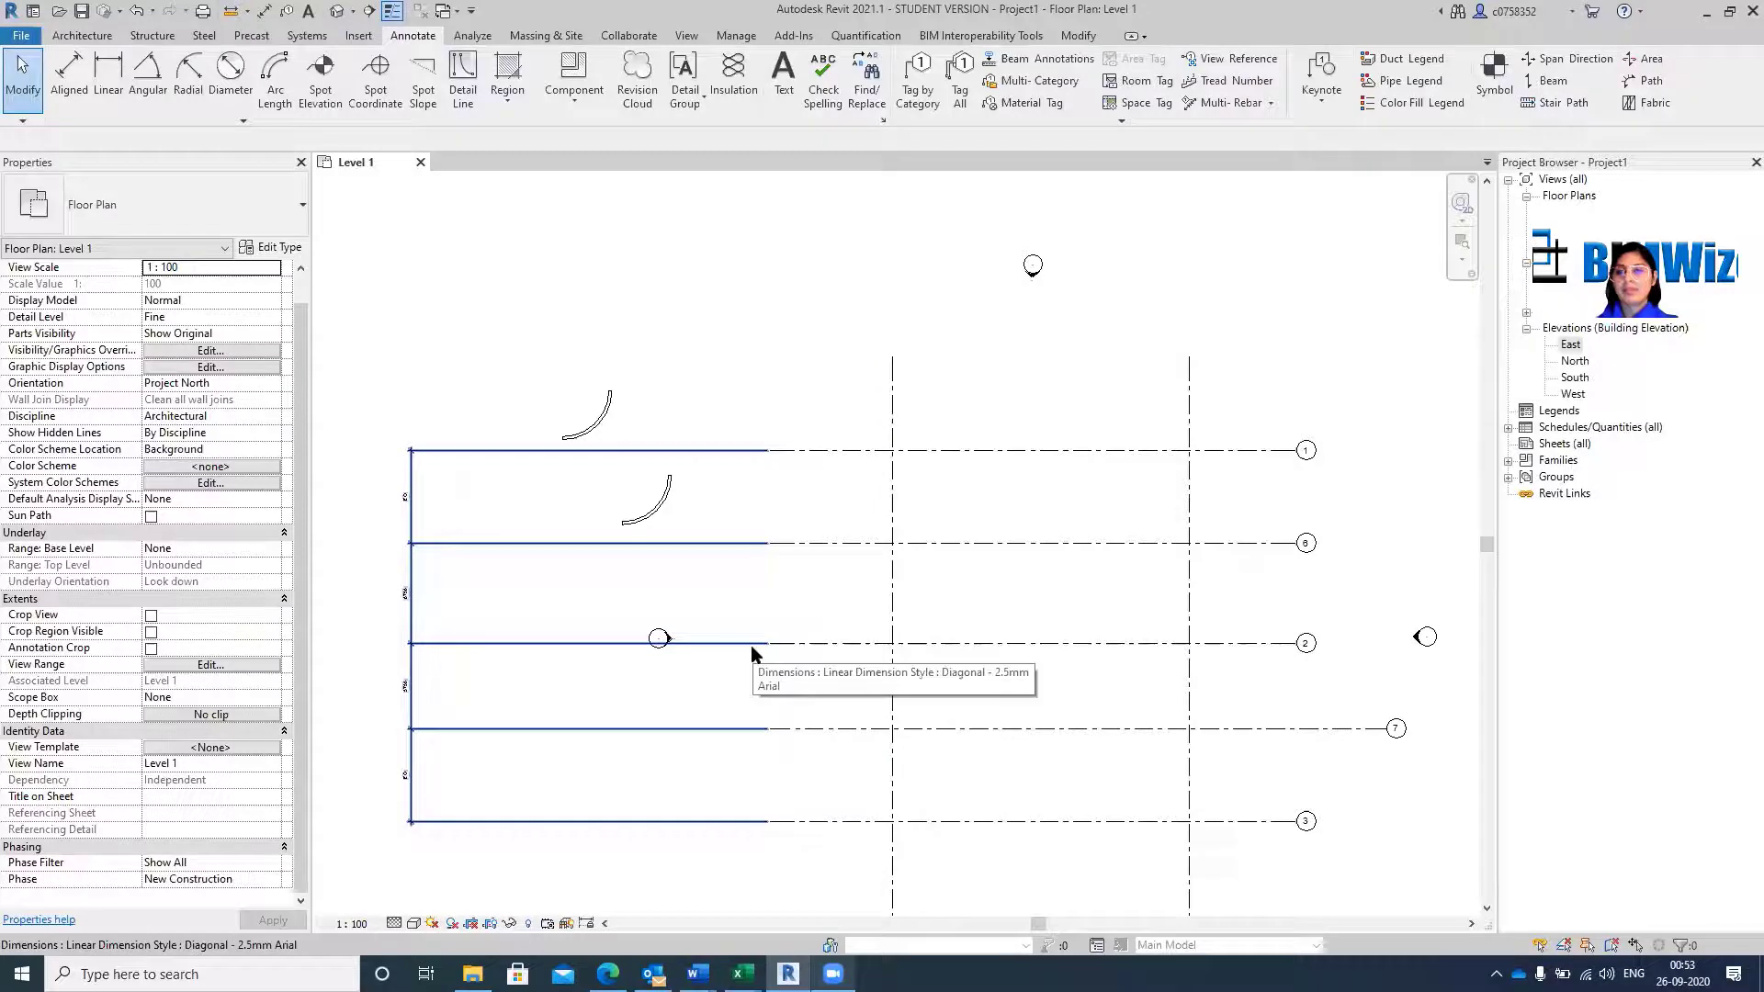
click(434, 459)
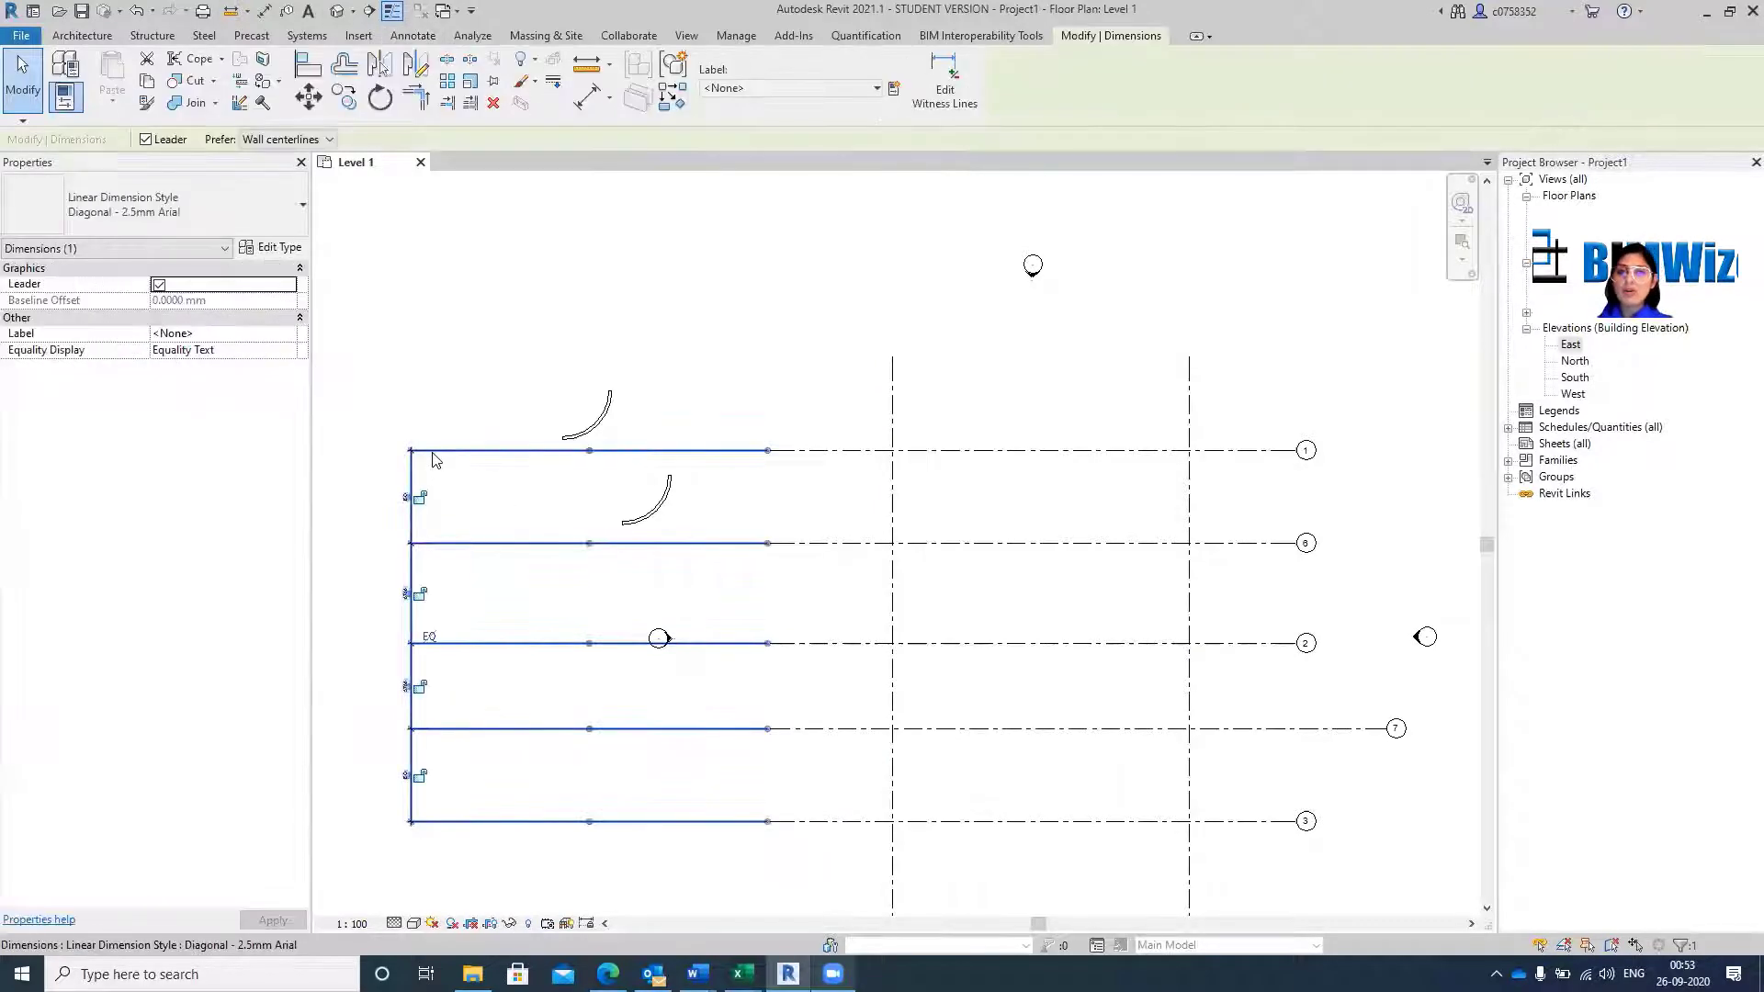
key(Delete)
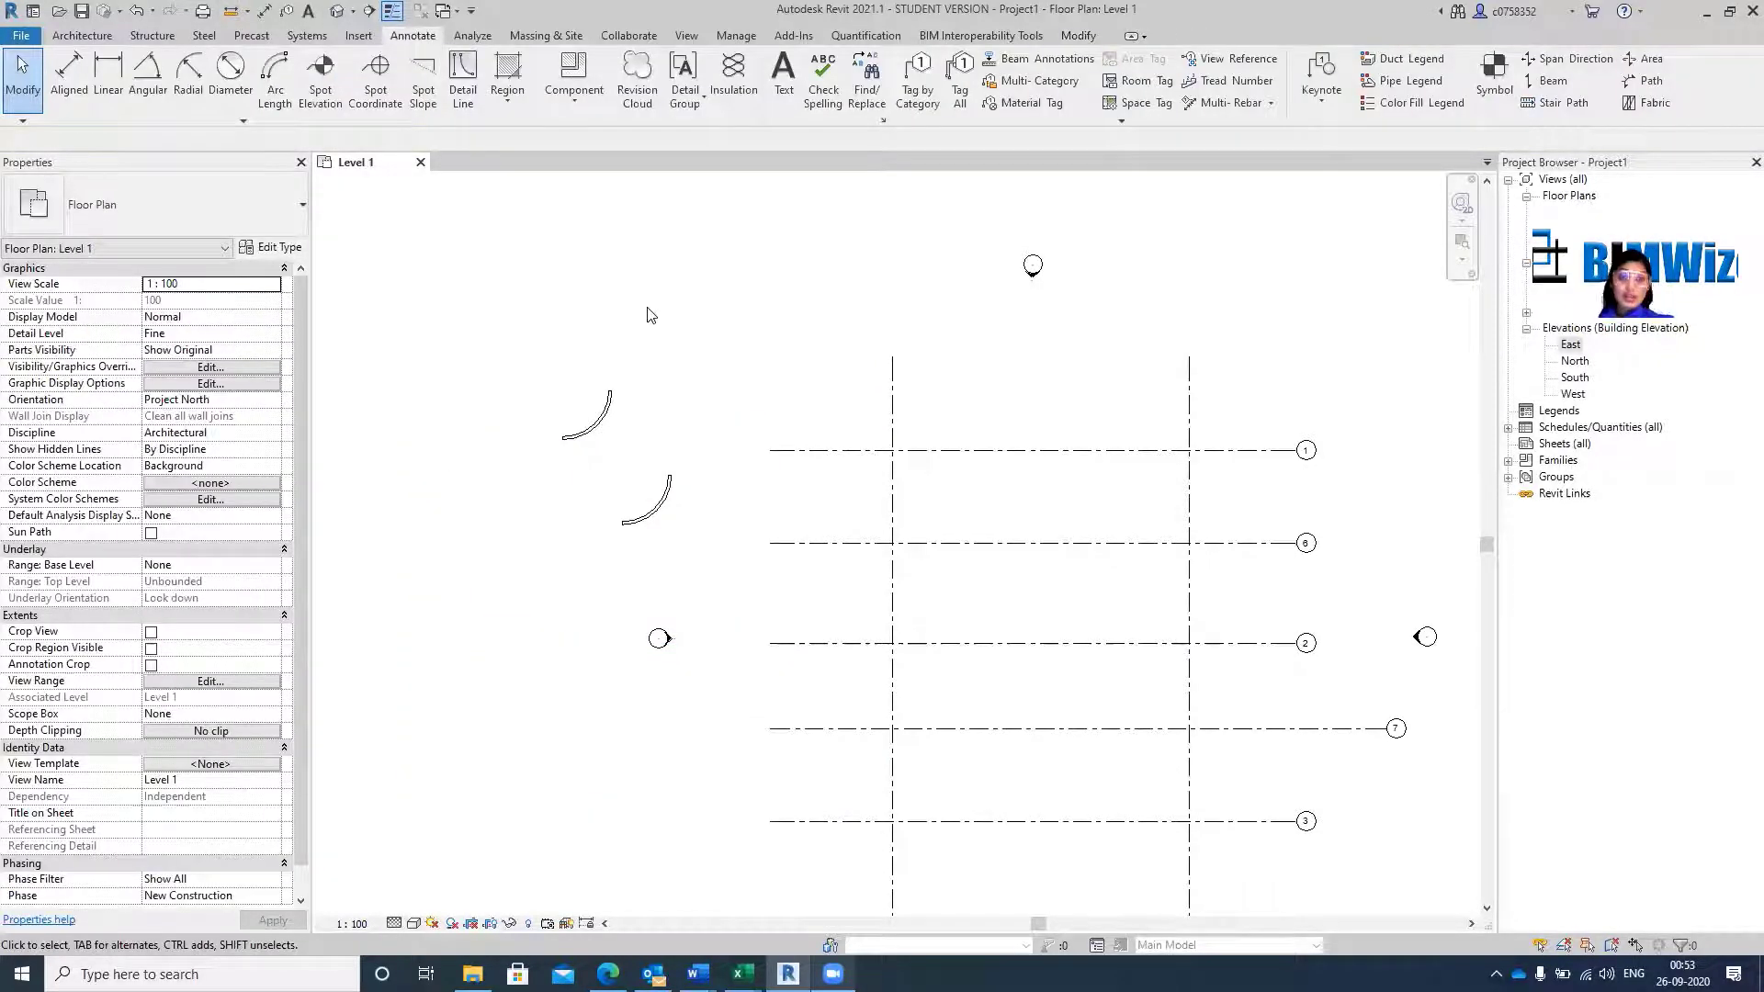
drag(496, 307, 710, 573)
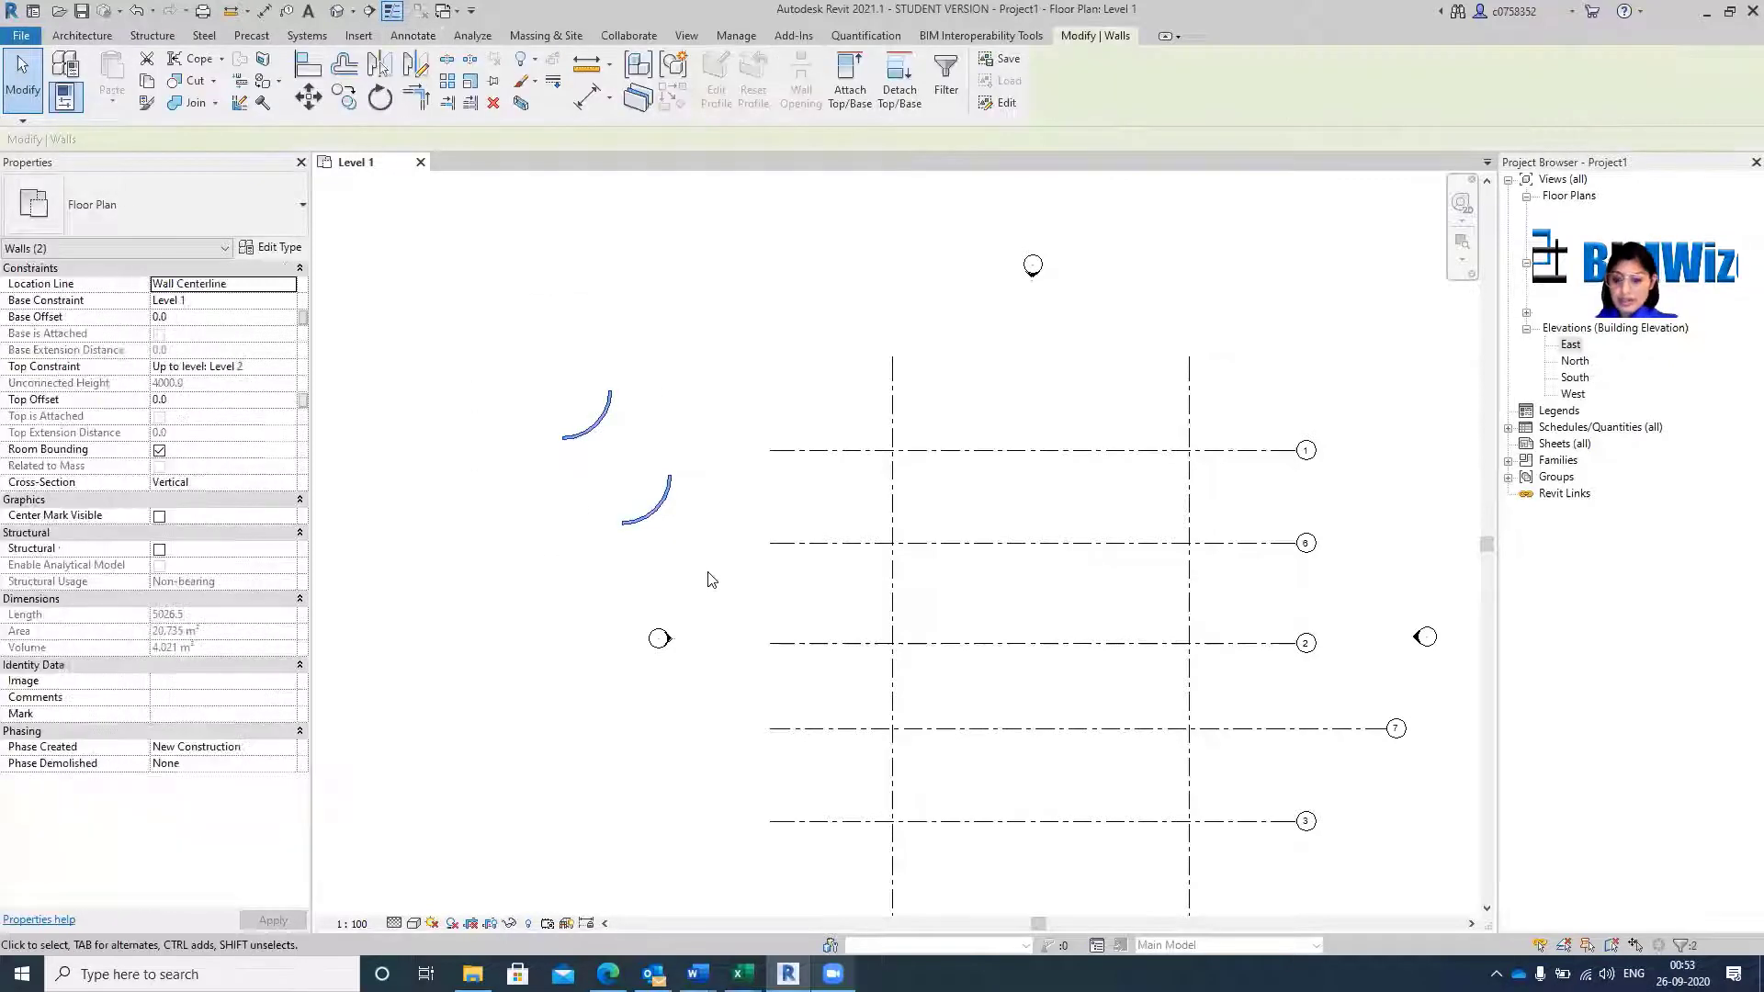
key(Delete)
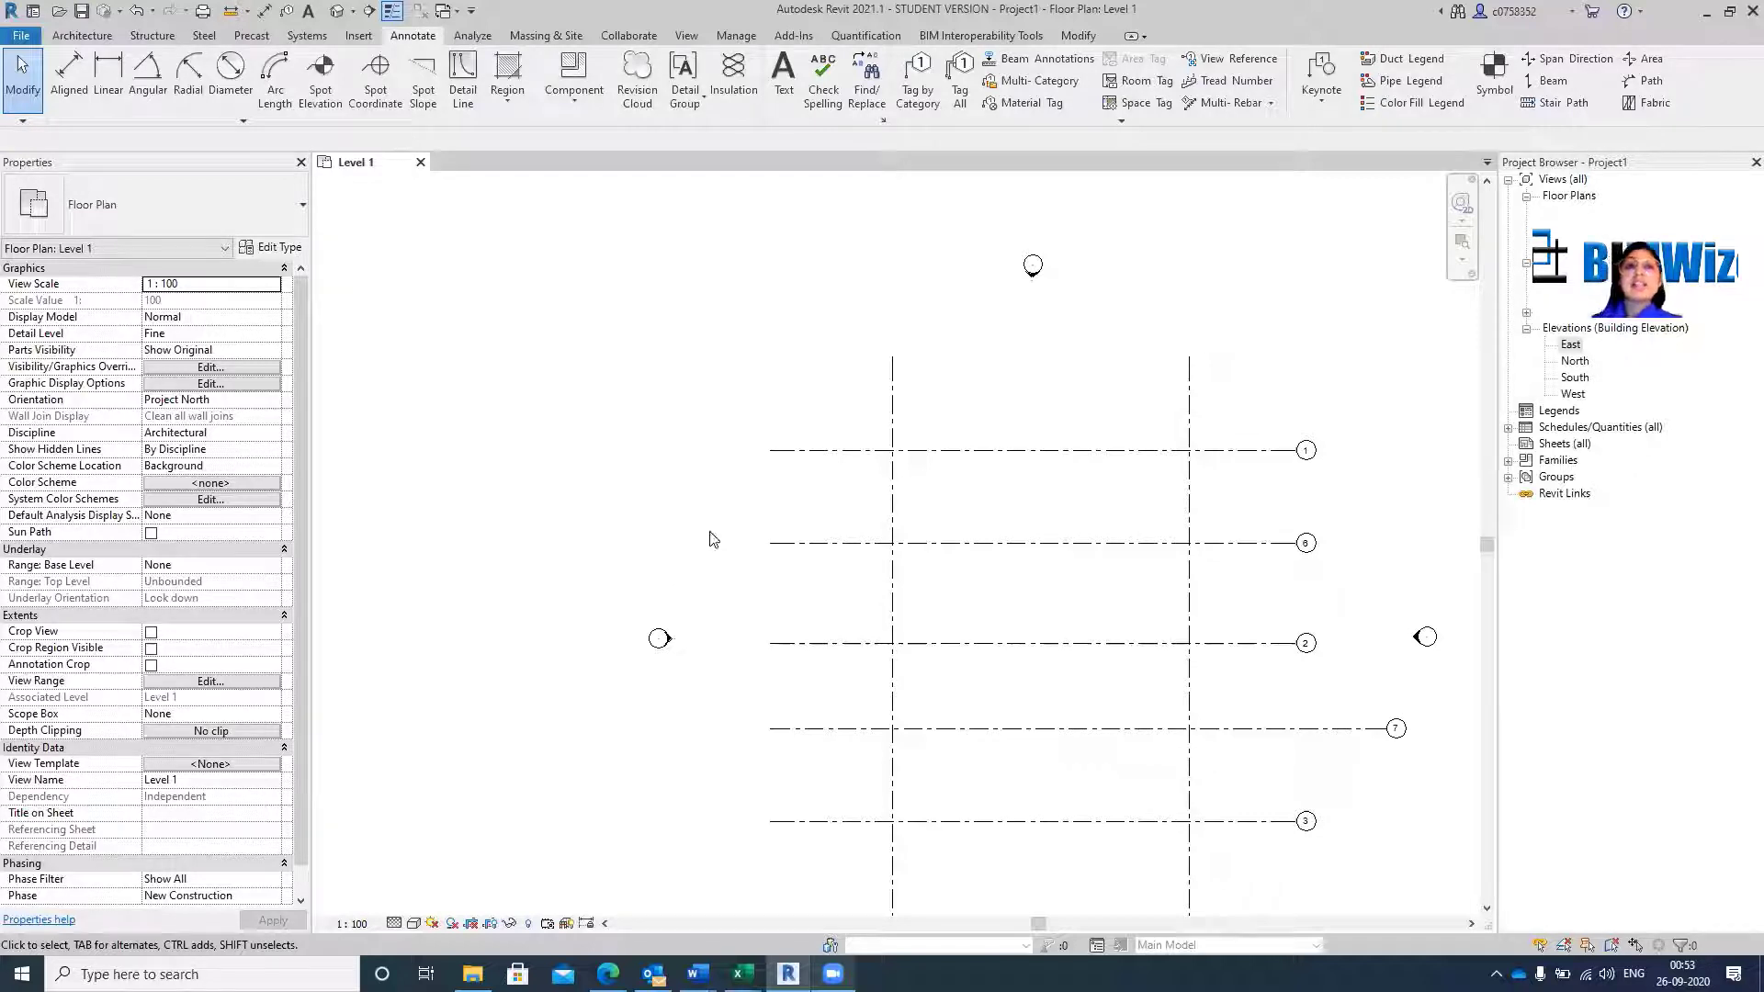
double_click(1395, 28)
click(1108, 192)
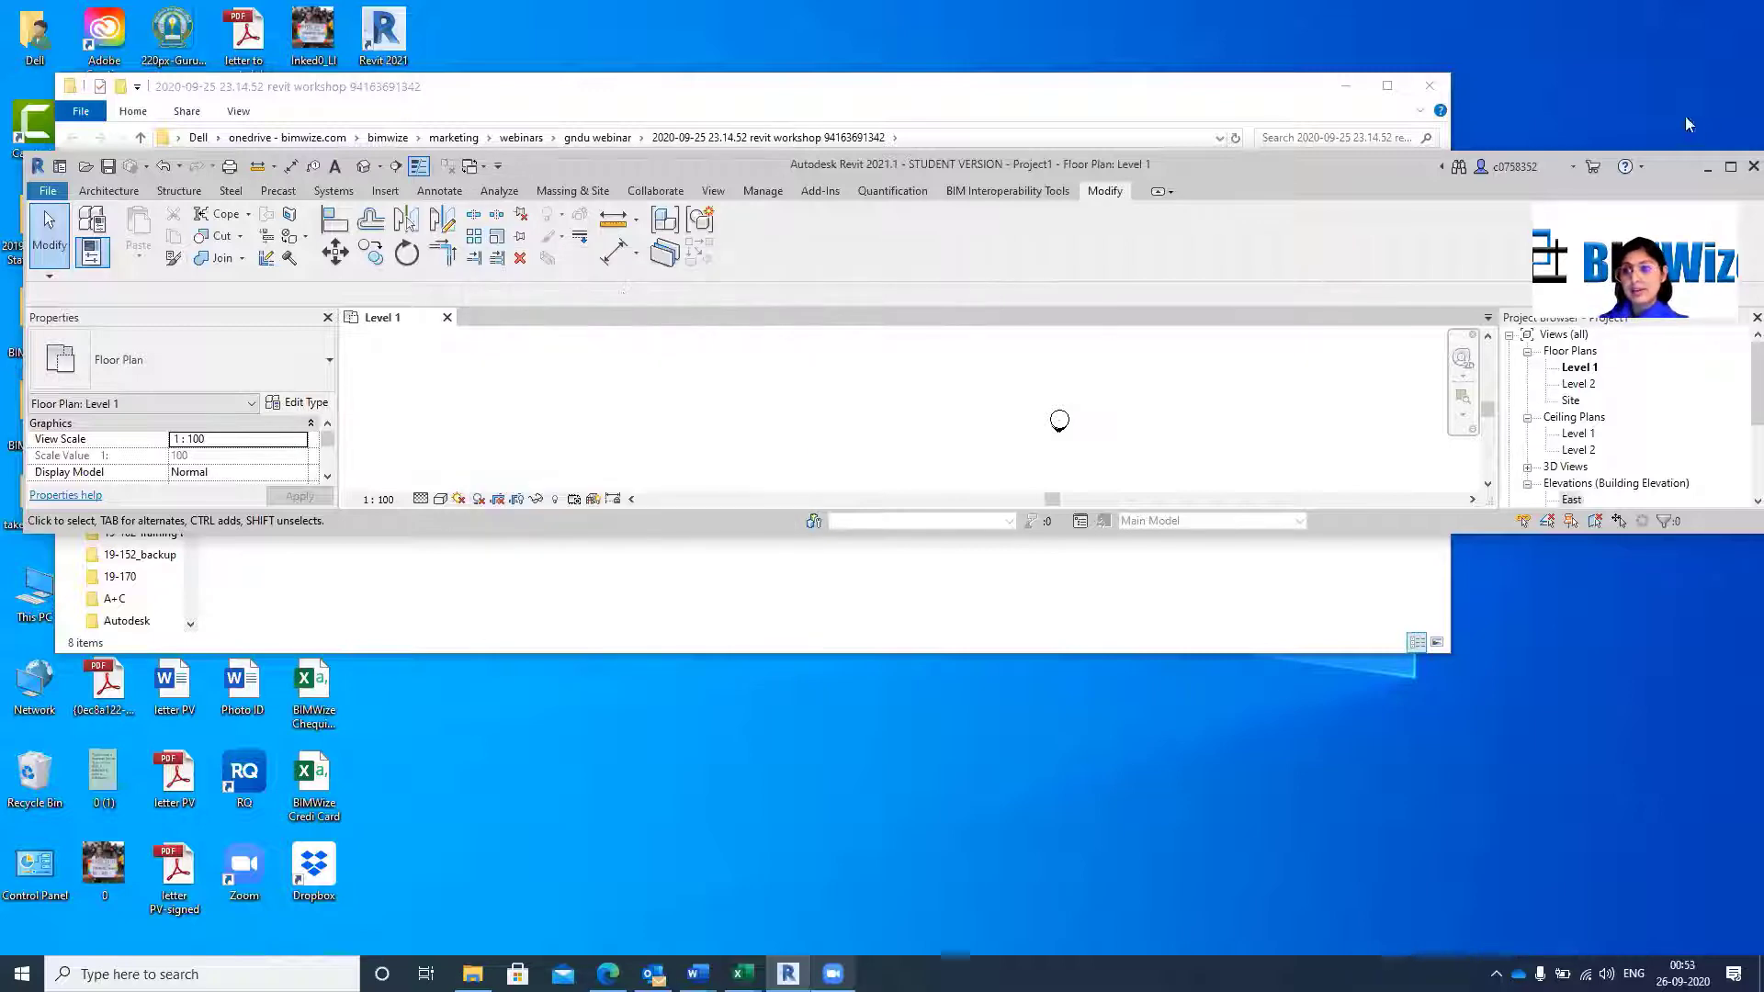
click(1732, 167)
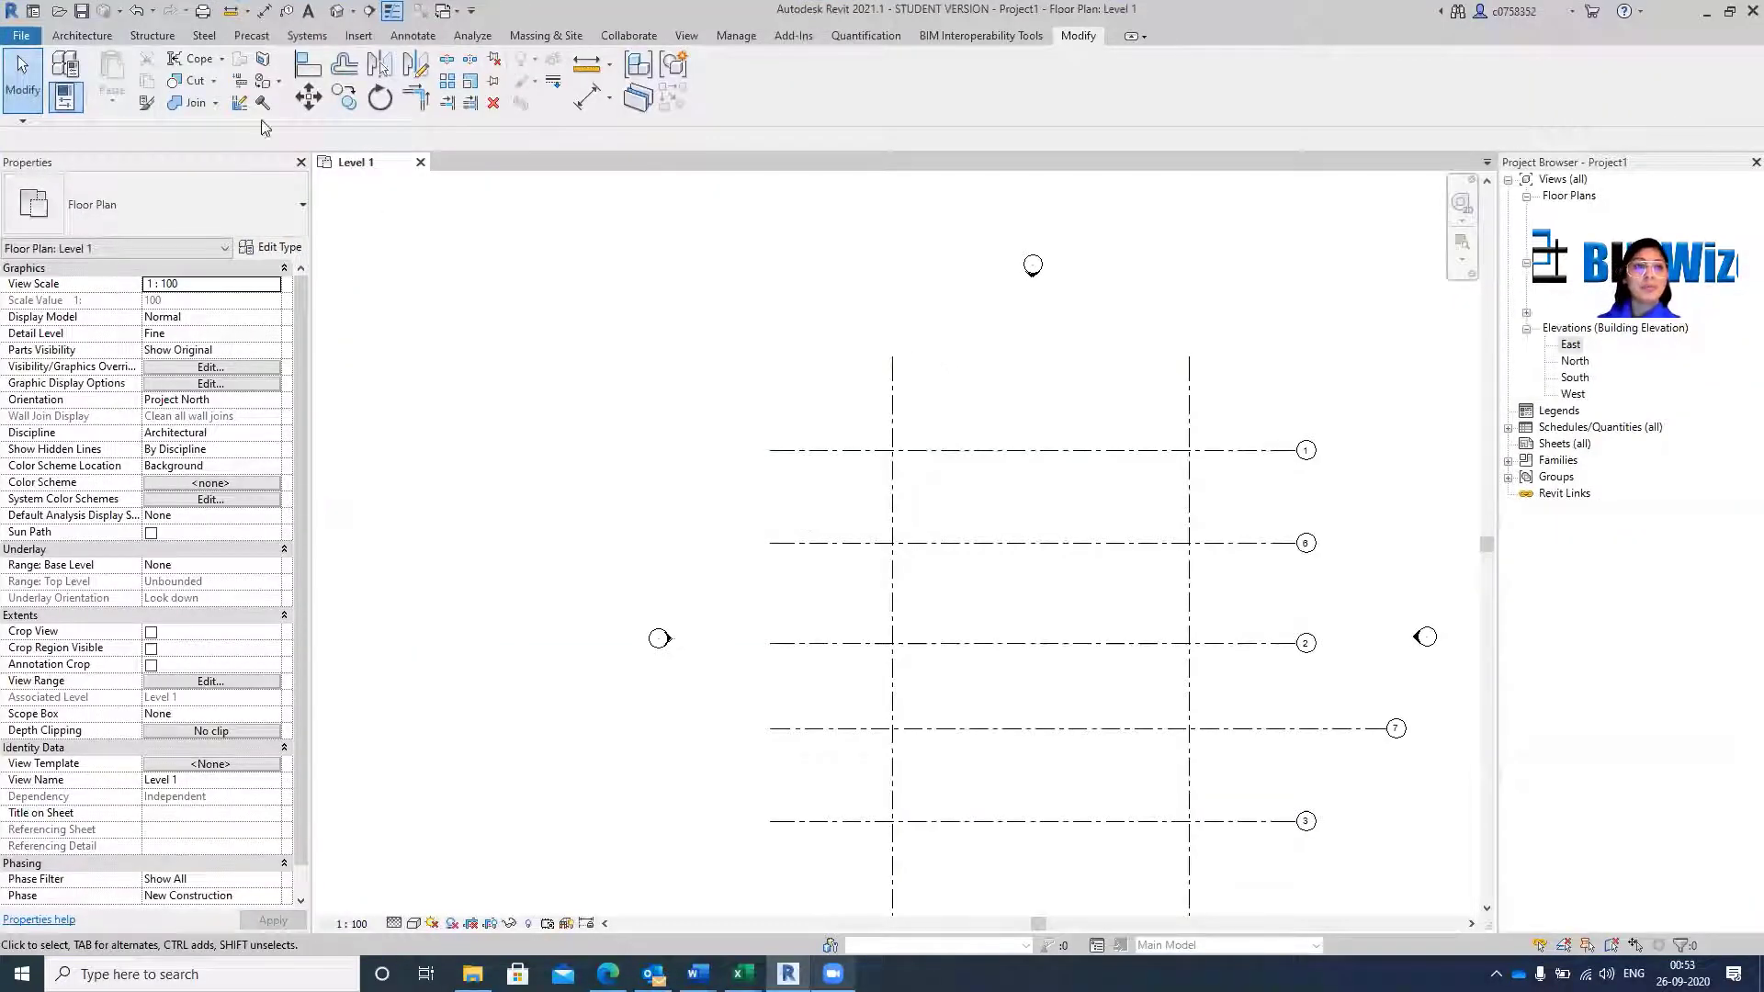
key(ctrl+s)
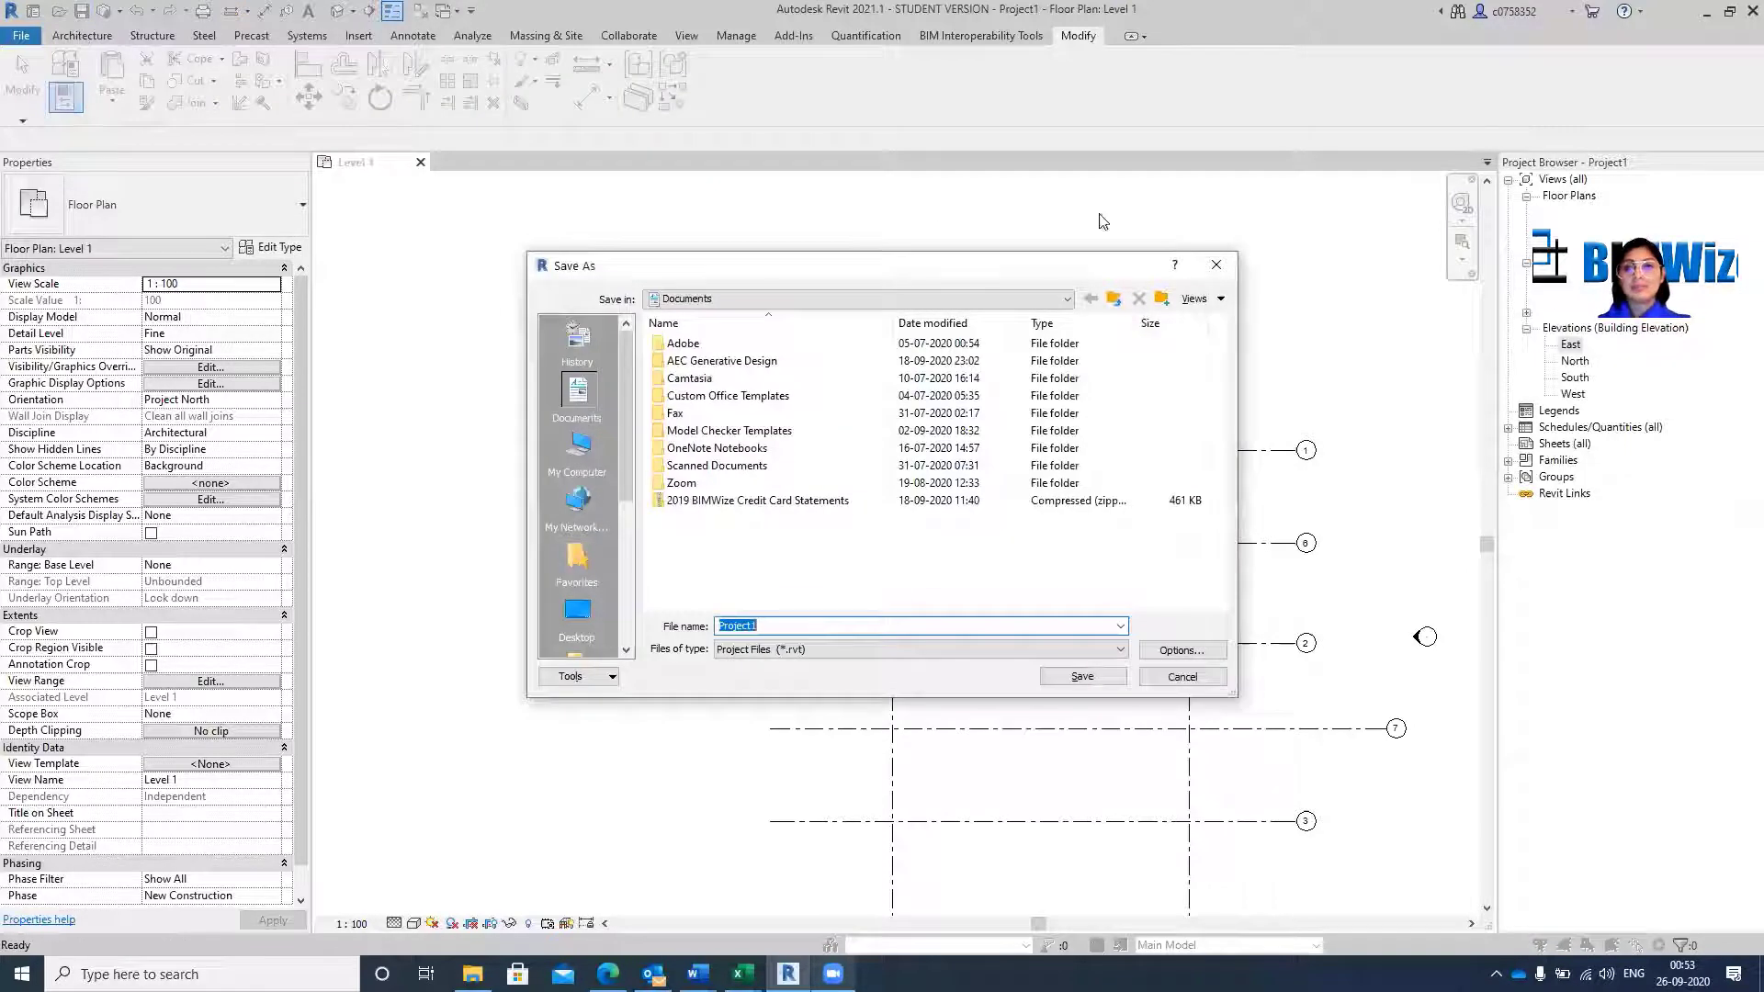
click(1225, 266)
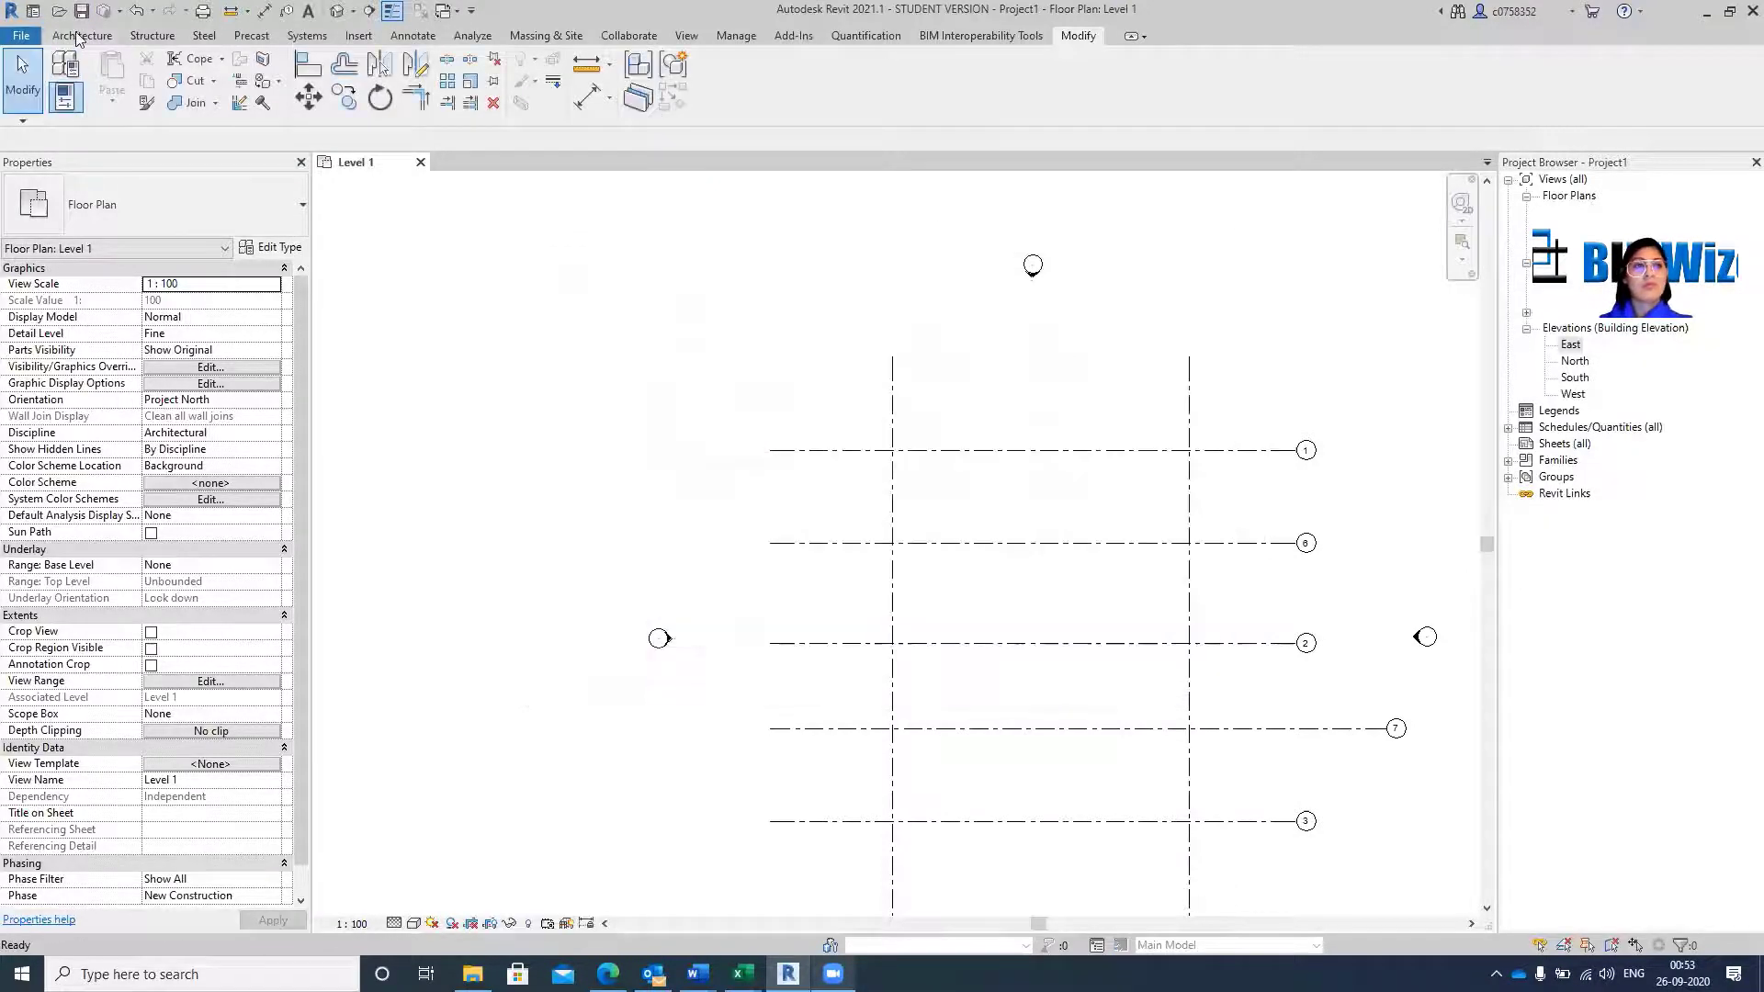
Draw a closed rectangle of Generic - 200mm walls along grids 1, 5, 6 and 4, with an unconnected height of 9000.
click(79, 37)
click(68, 69)
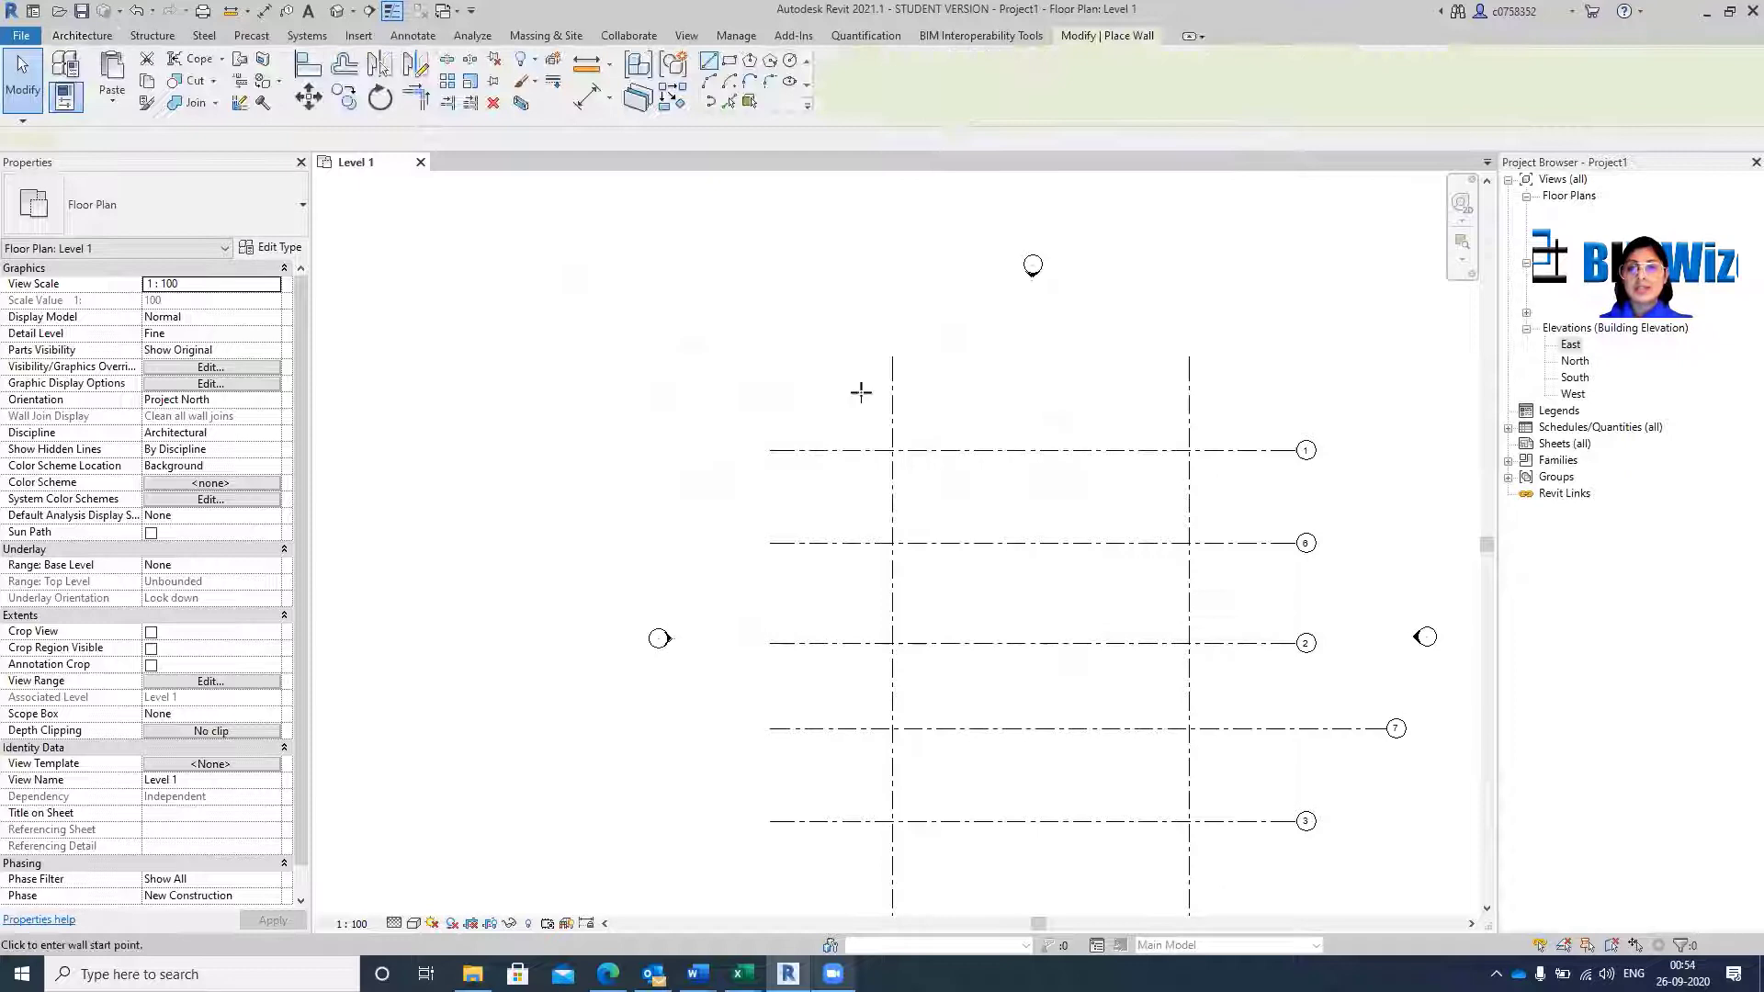
click(892, 450)
click(1188, 450)
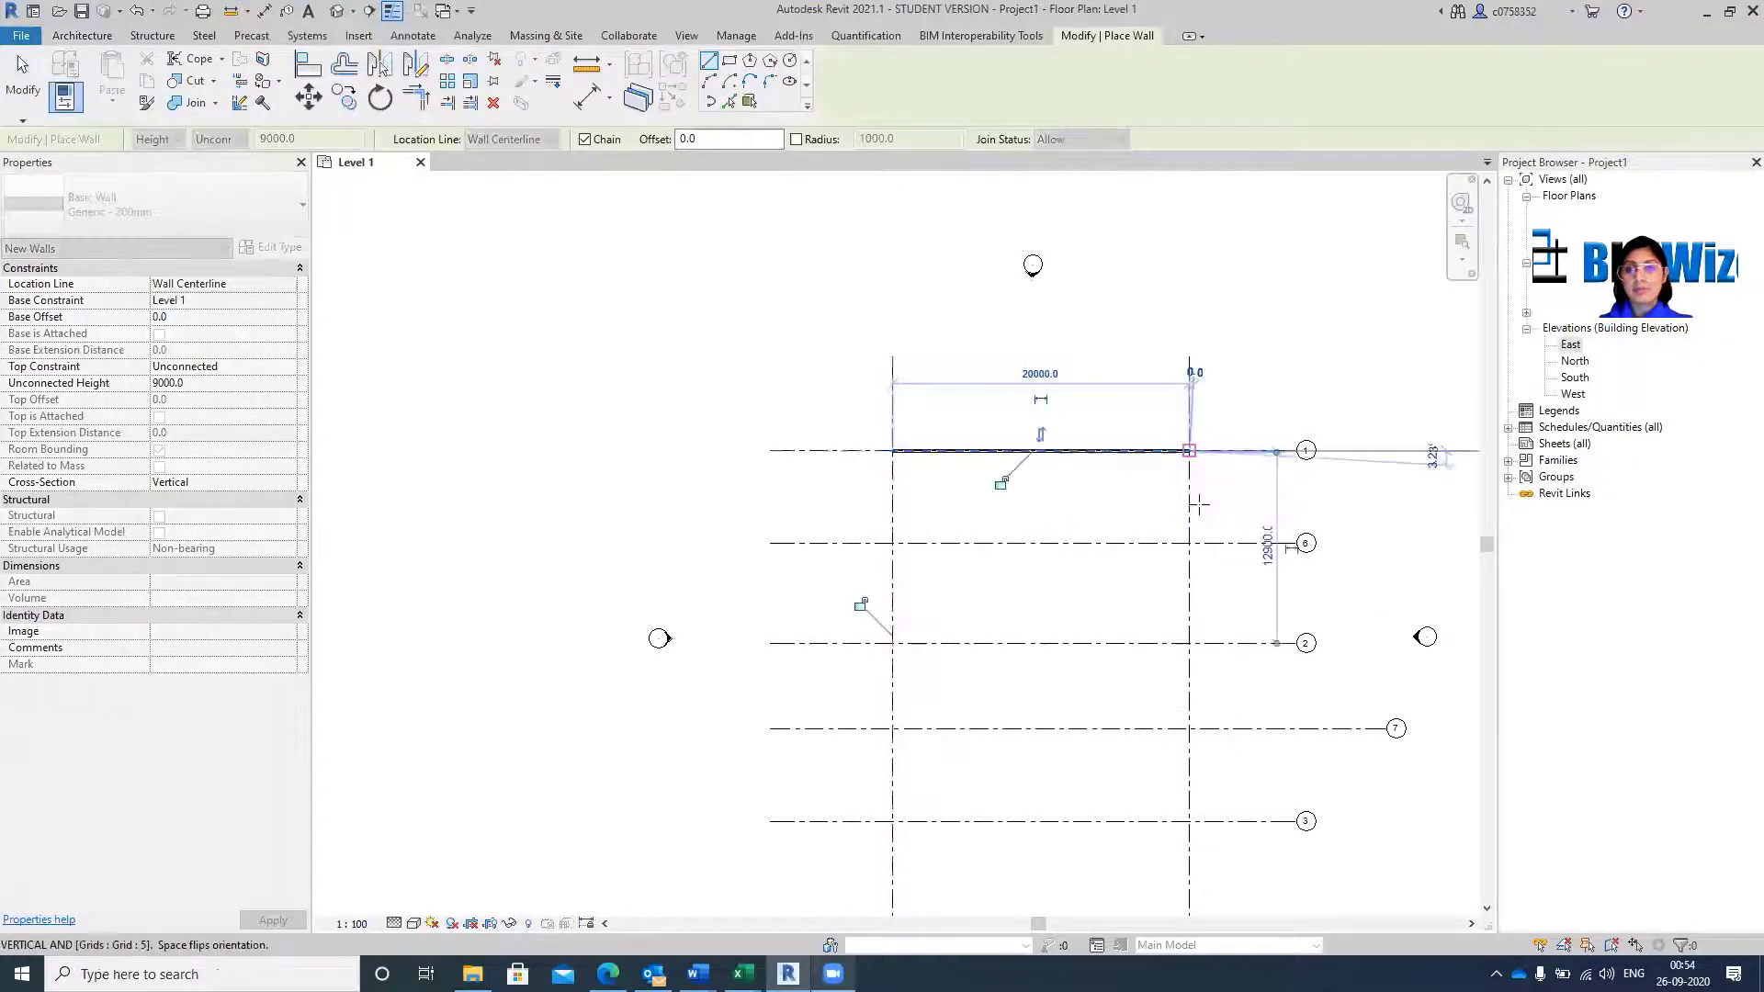
click(1188, 543)
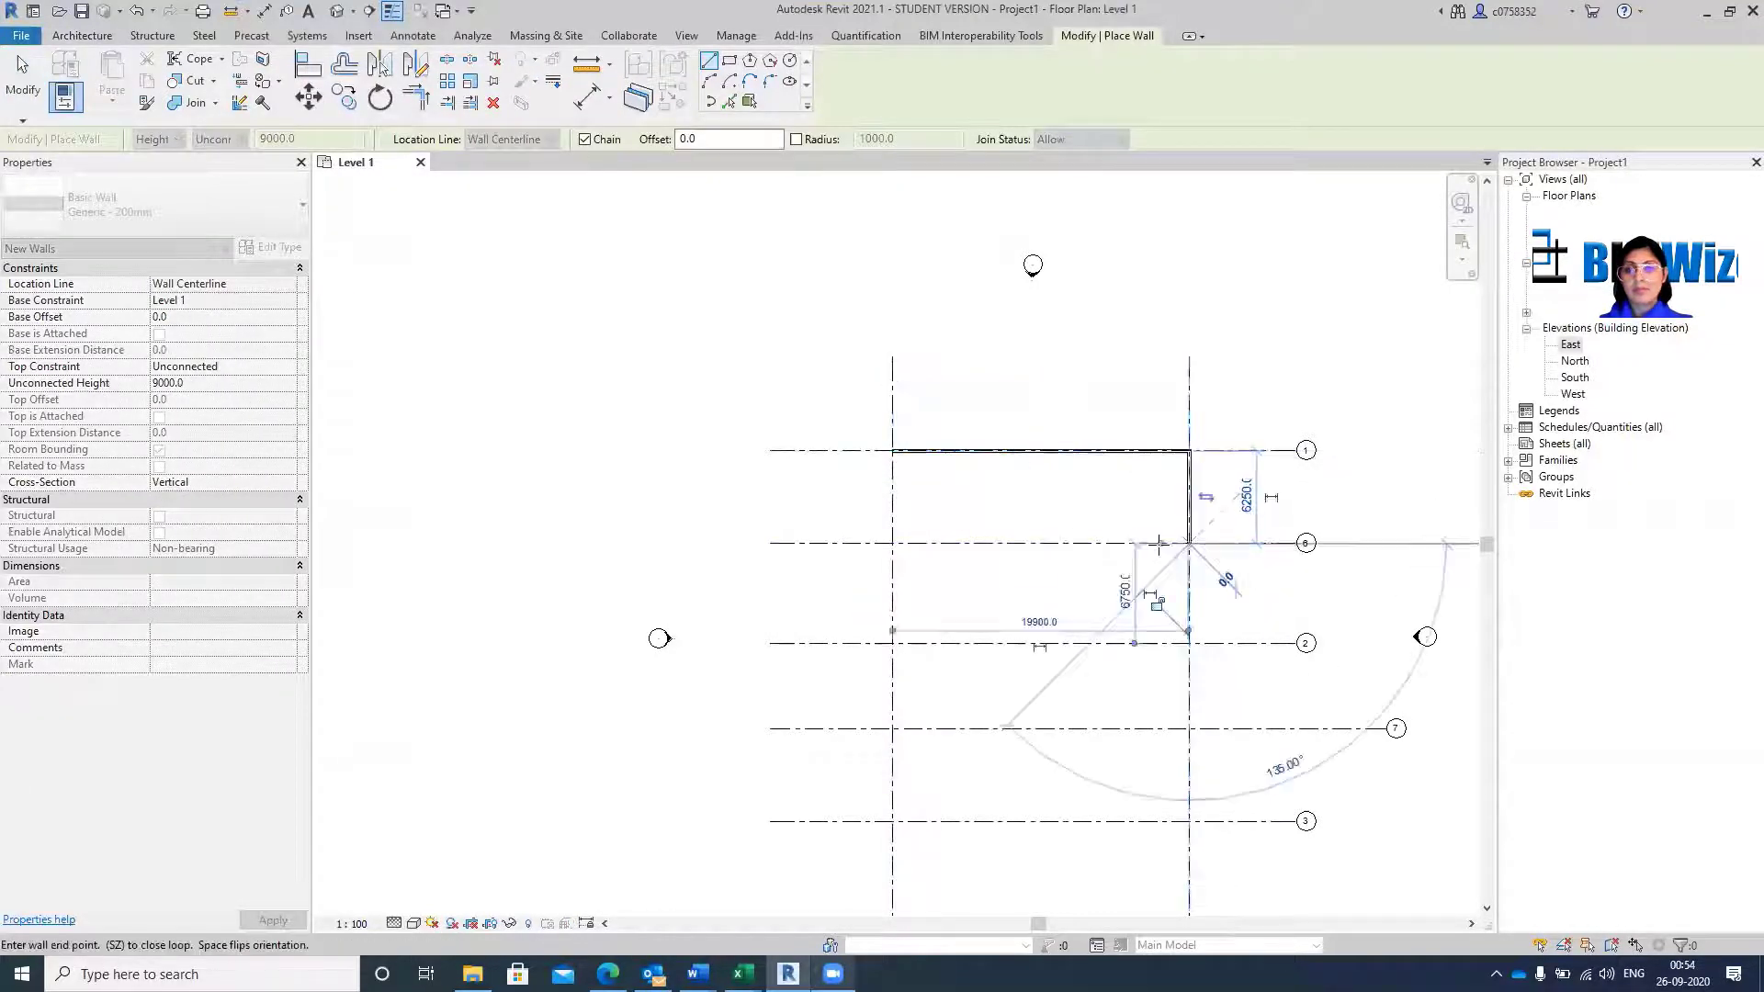
click(892, 542)
click(892, 450)
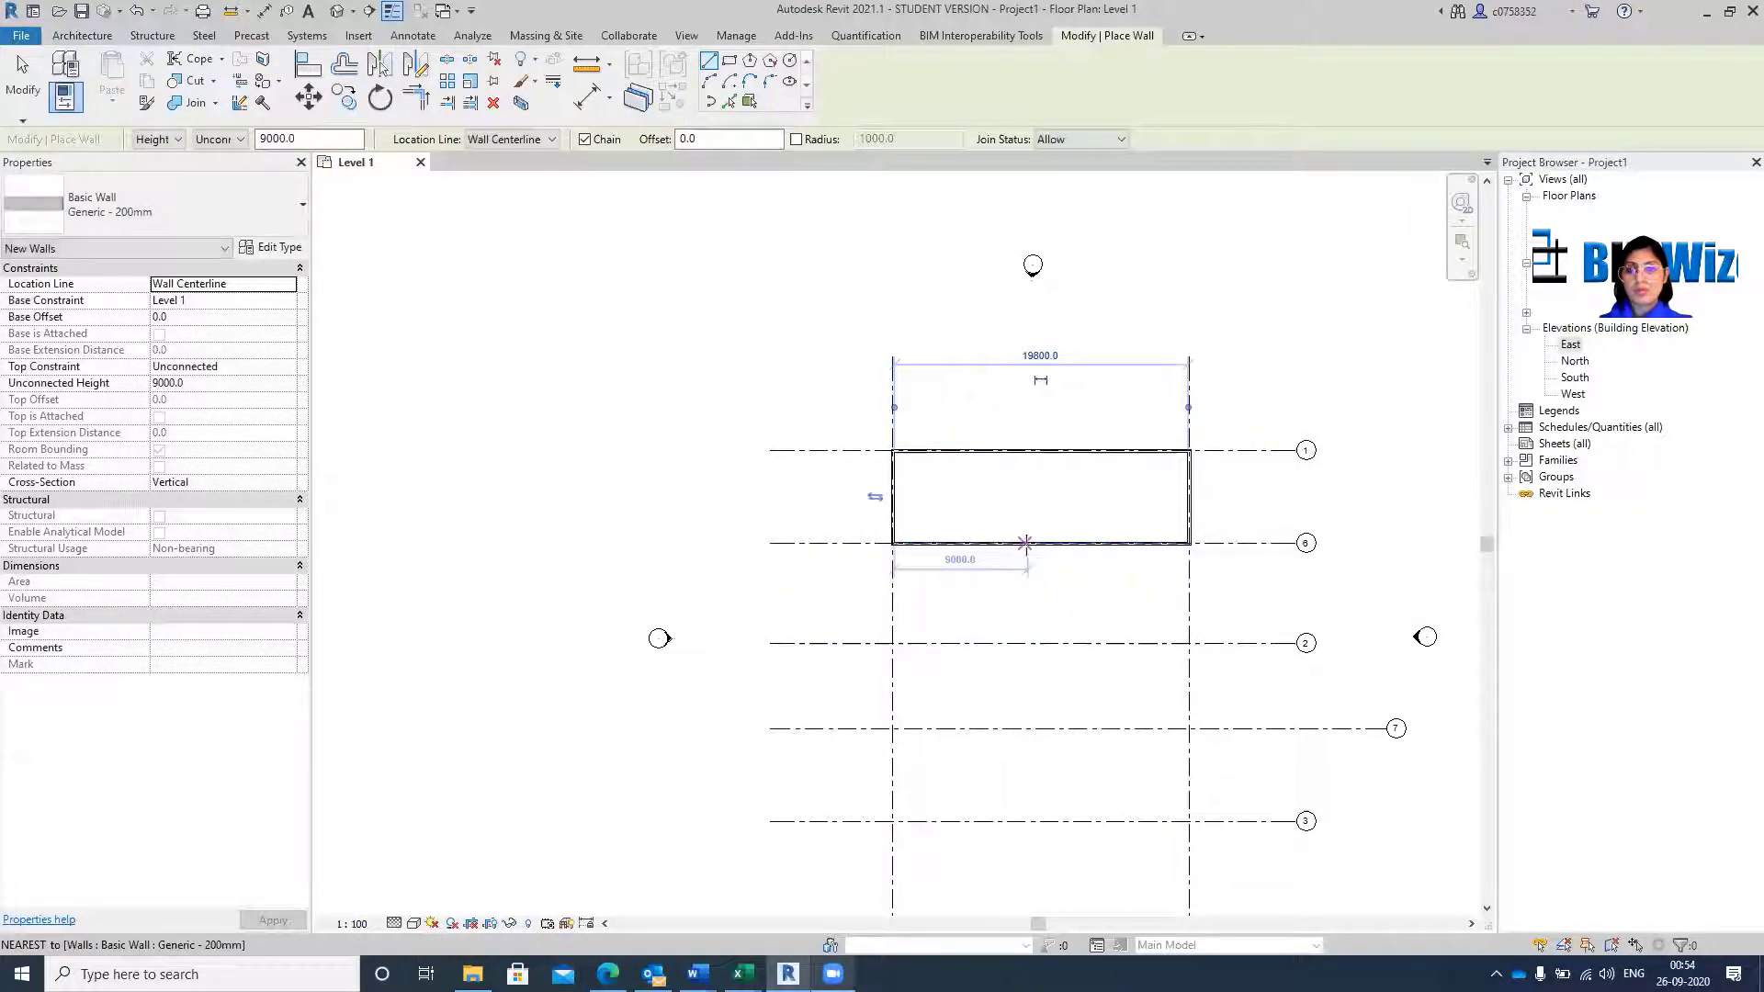
key(Escape)
Draw chained walls from grid 6, about 9000 mm from grid 4, to grid 2, along it to grid 5, and back to grid 6.
click(1027, 543)
click(1027, 643)
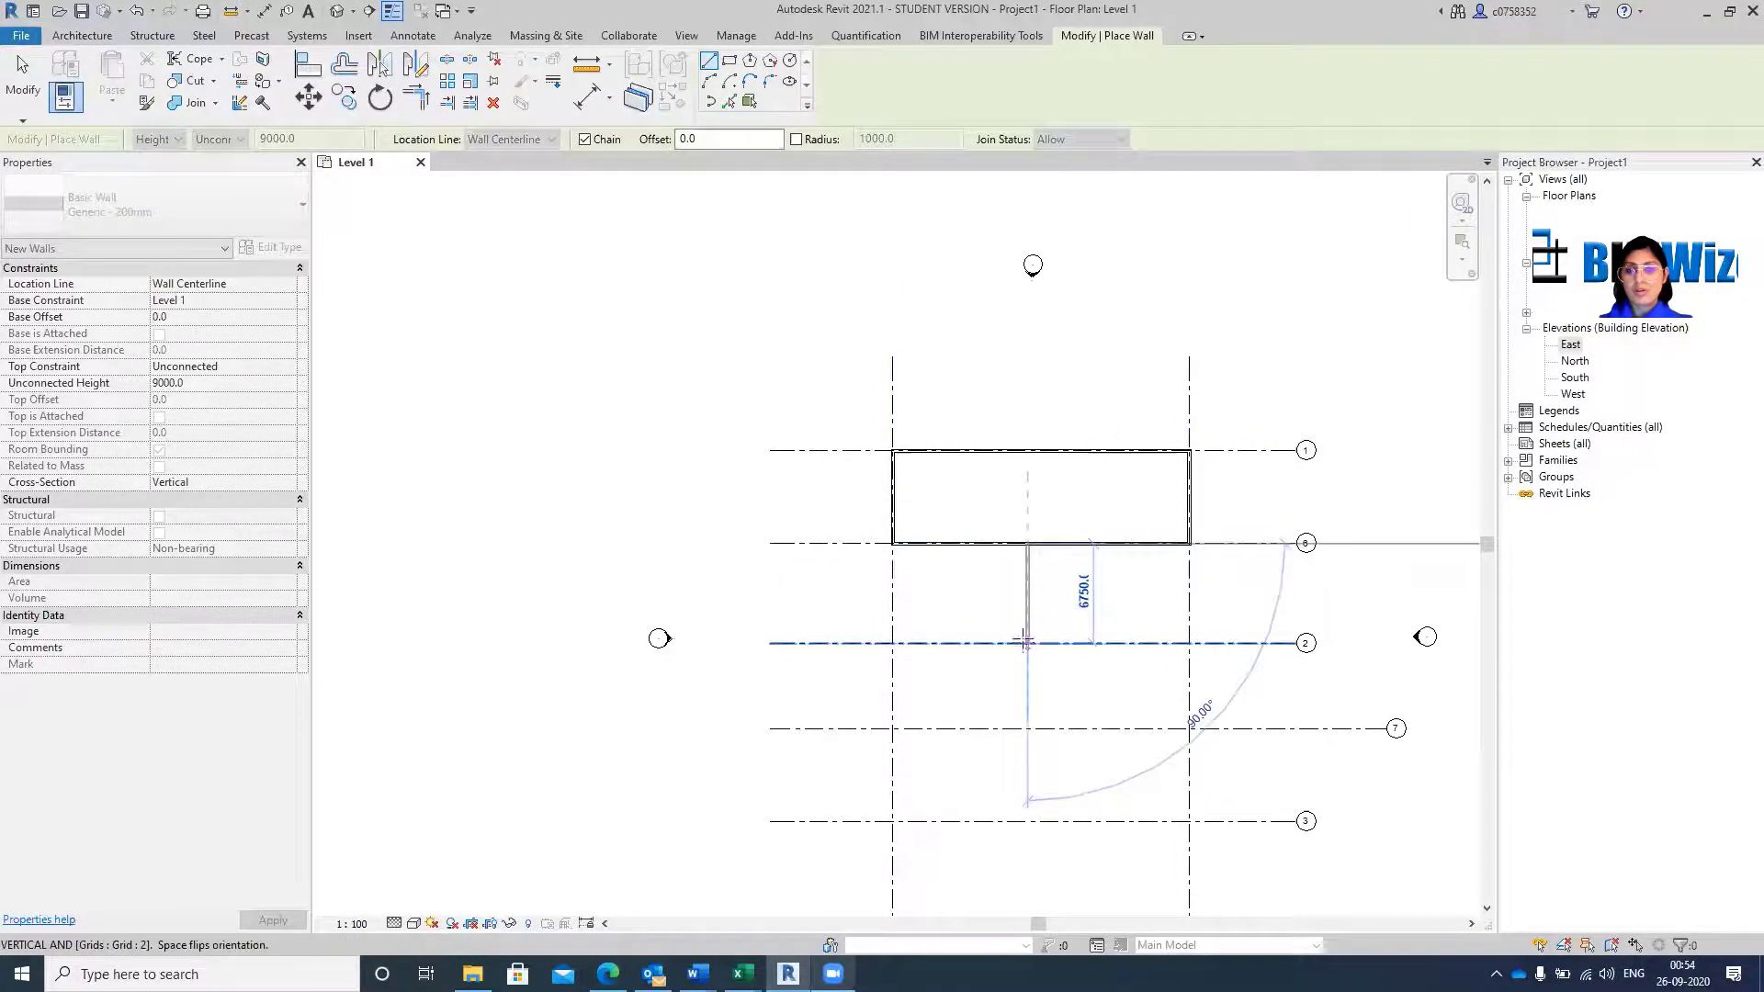
click(1188, 643)
click(1188, 542)
key(Escape)
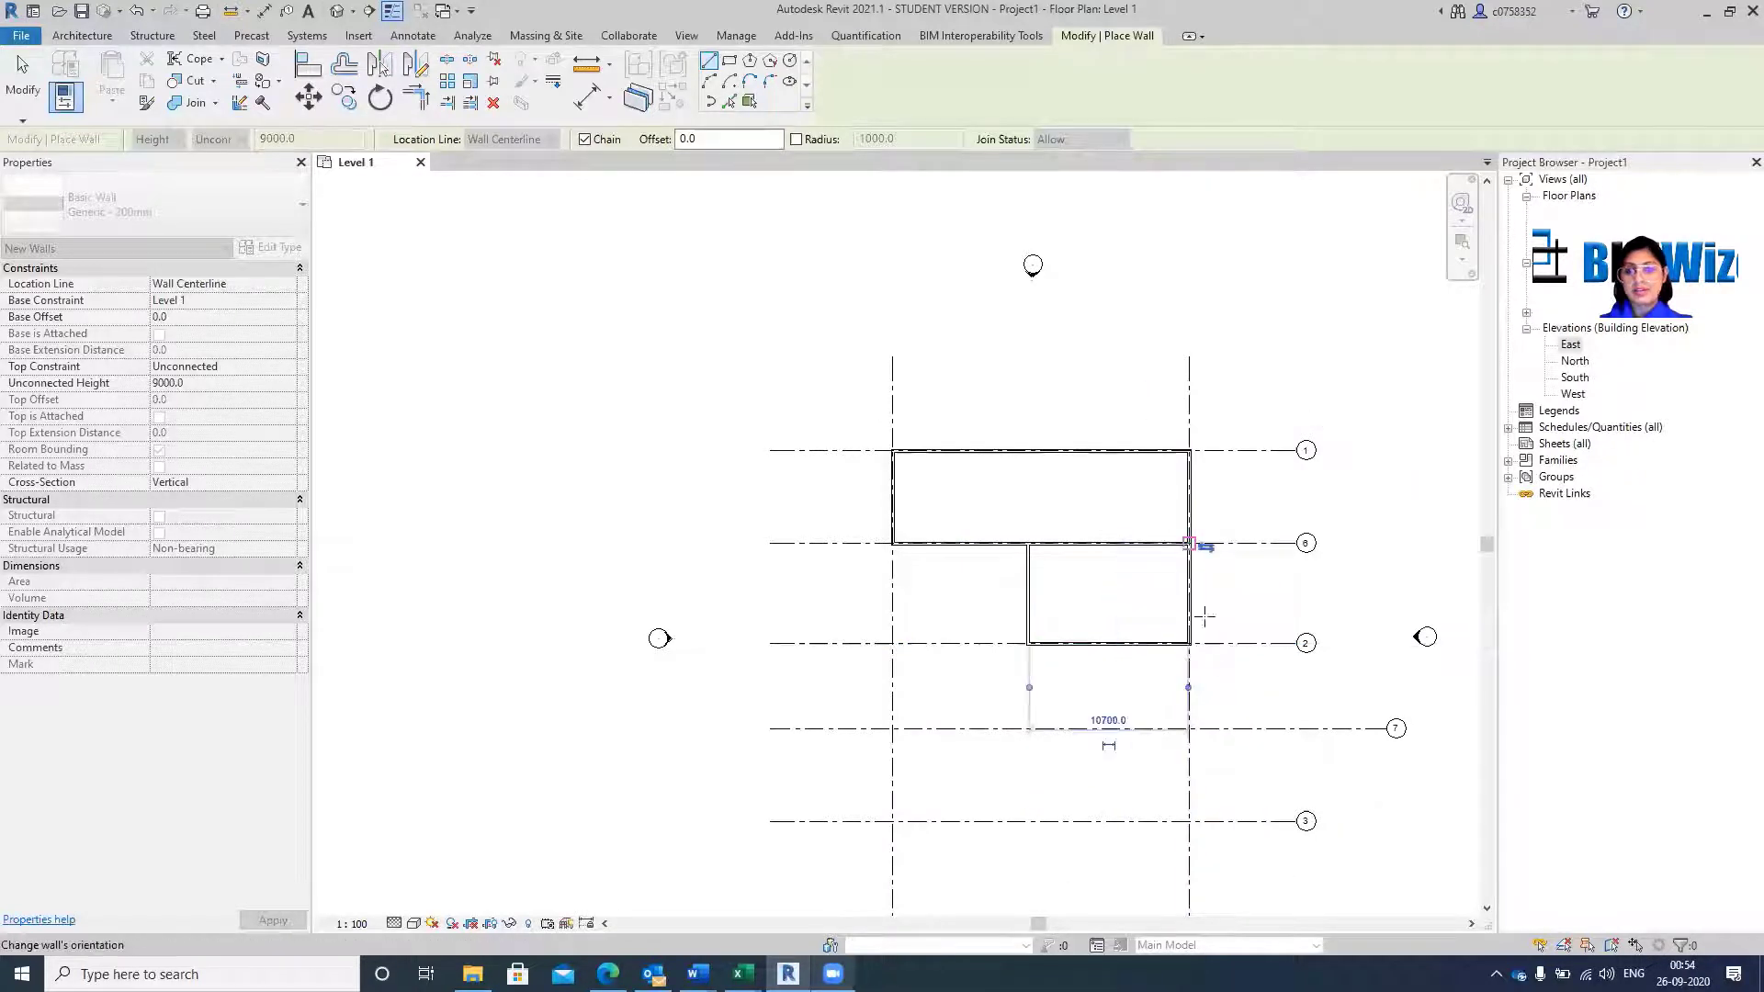
Draw chained walls from the inner wall along grids 2, 4 and 7, down to grid 3, and along grids 3 and 5 back to grid 2.
click(1026, 643)
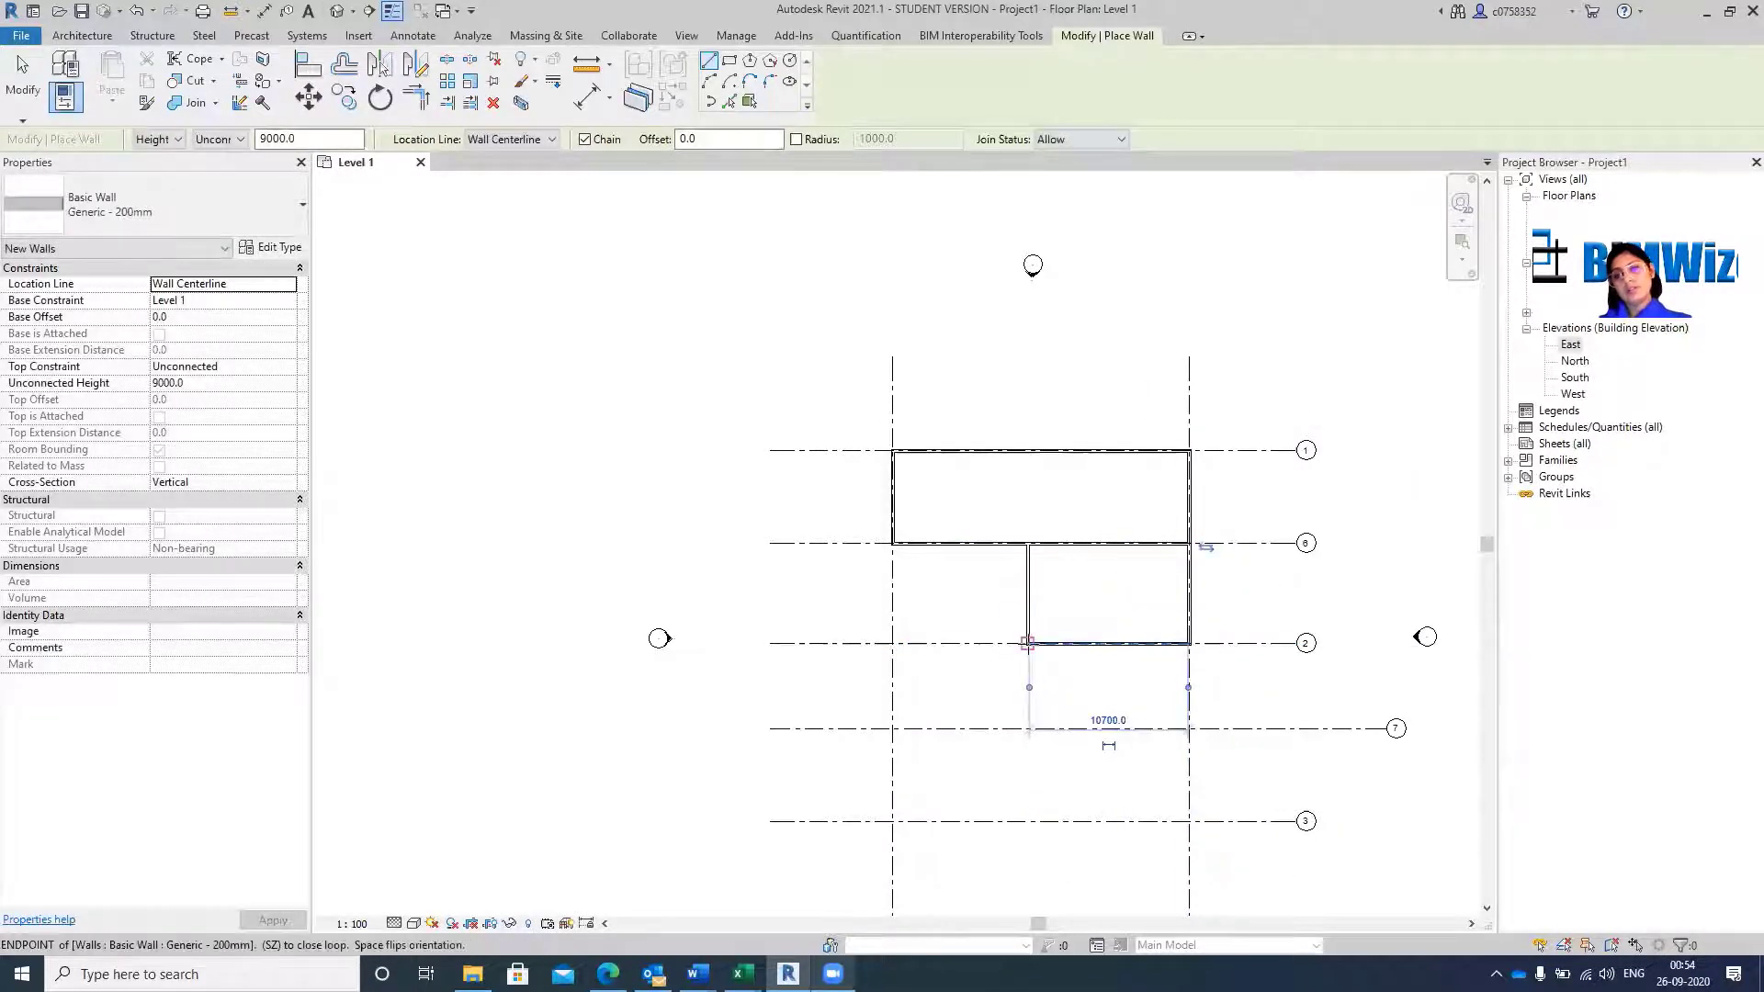
click(892, 643)
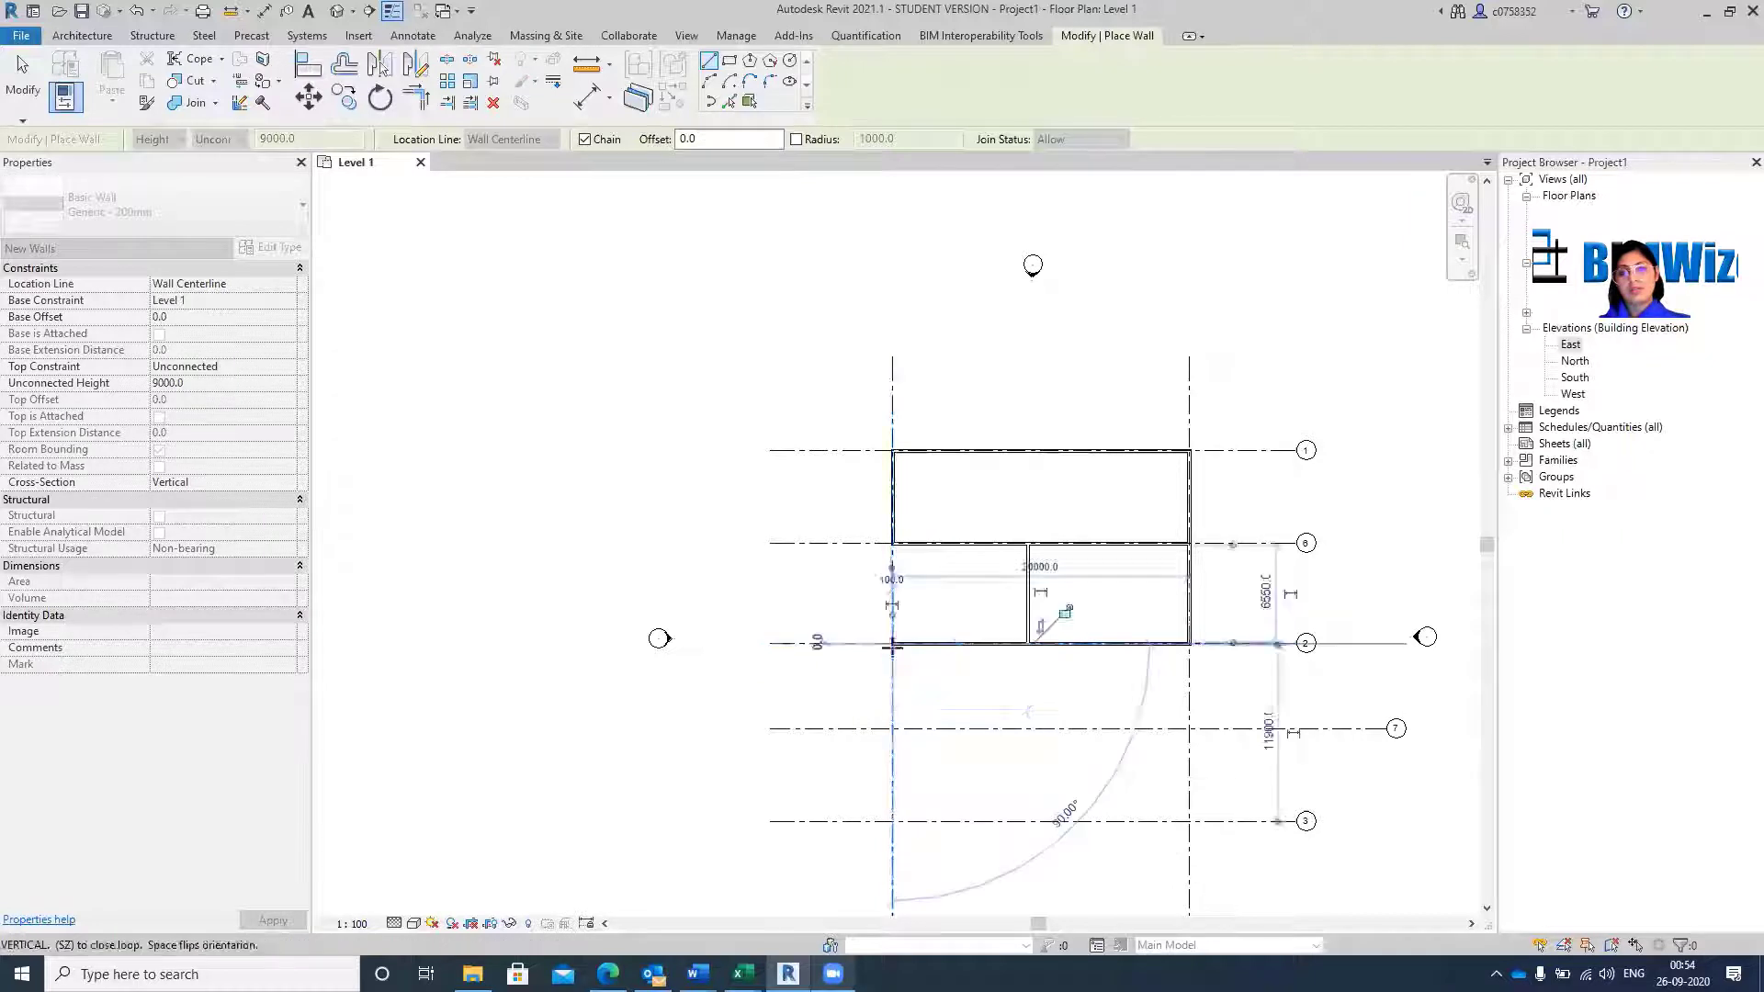
click(892, 729)
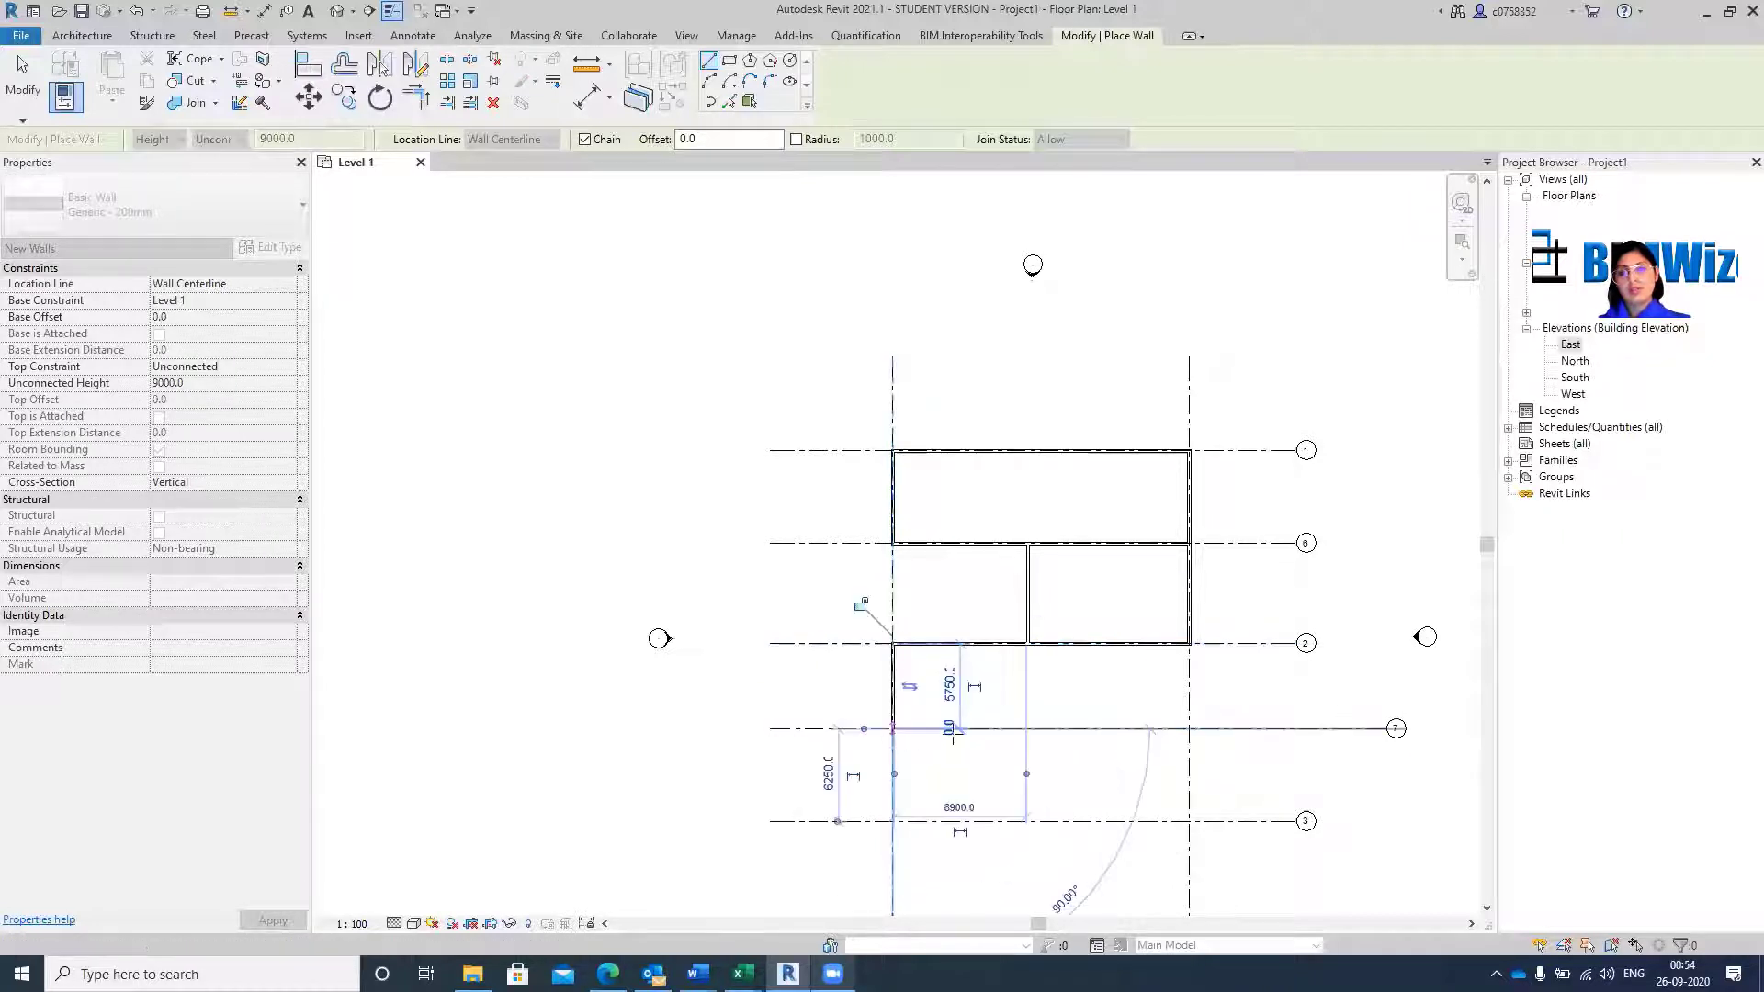
click(1027, 728)
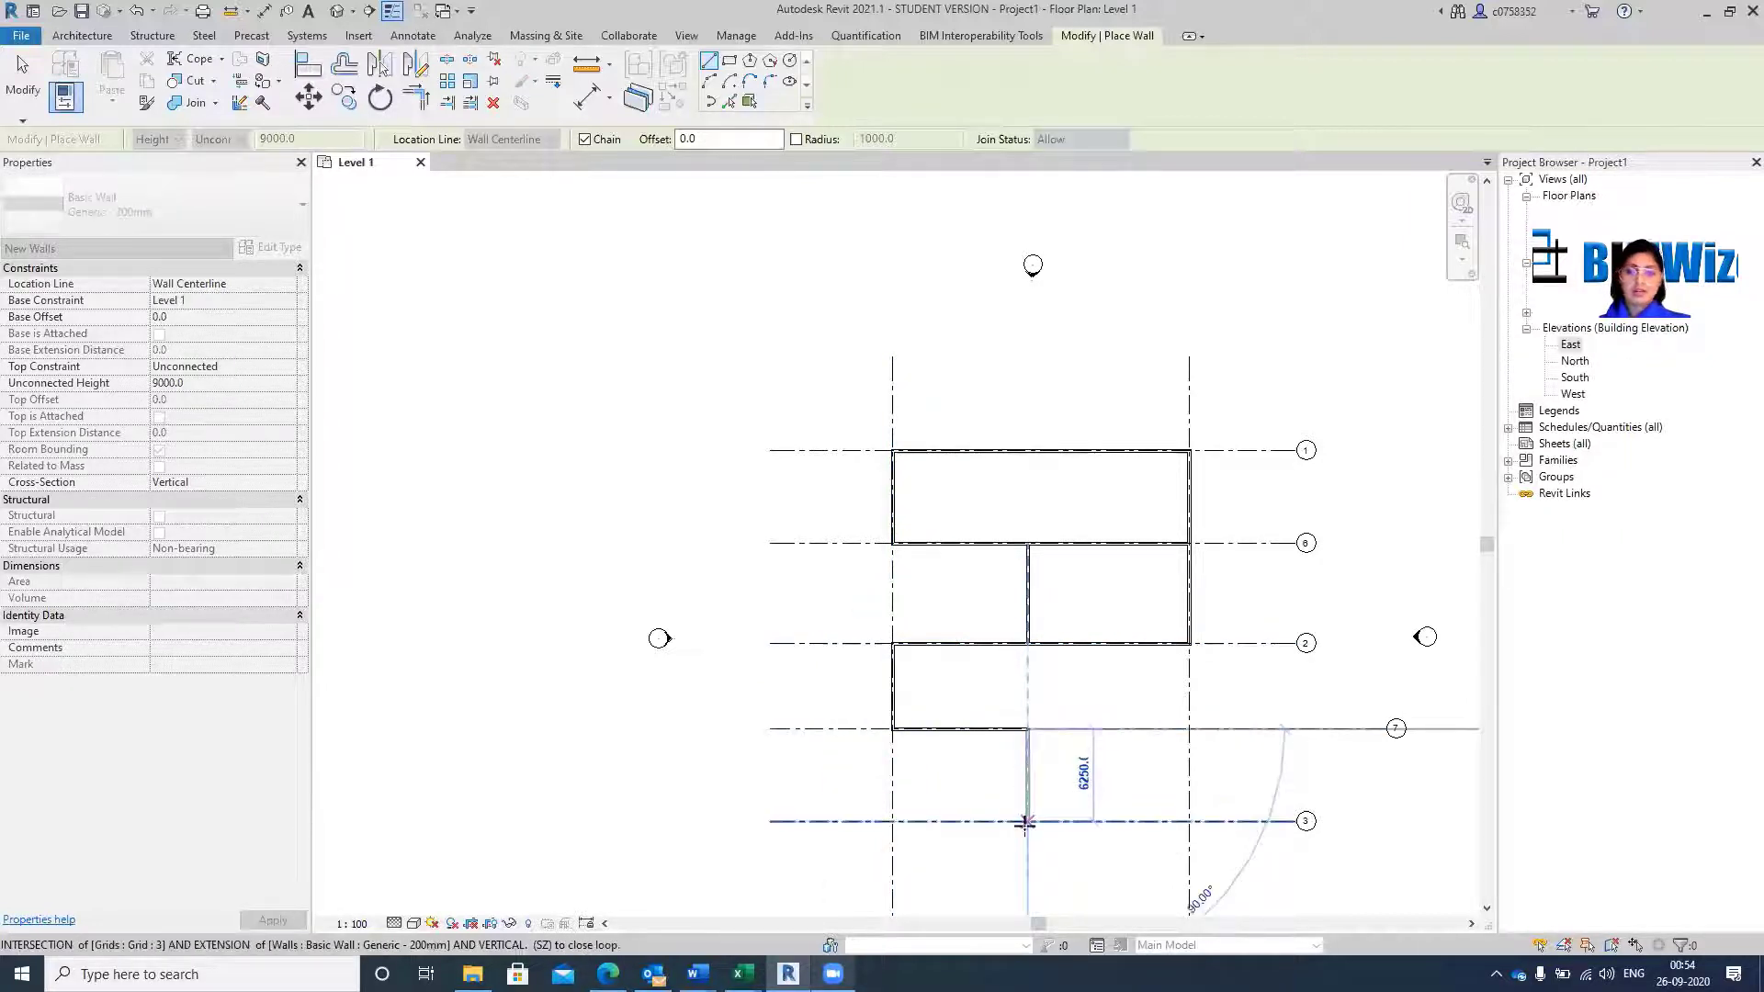
click(1027, 821)
click(1188, 821)
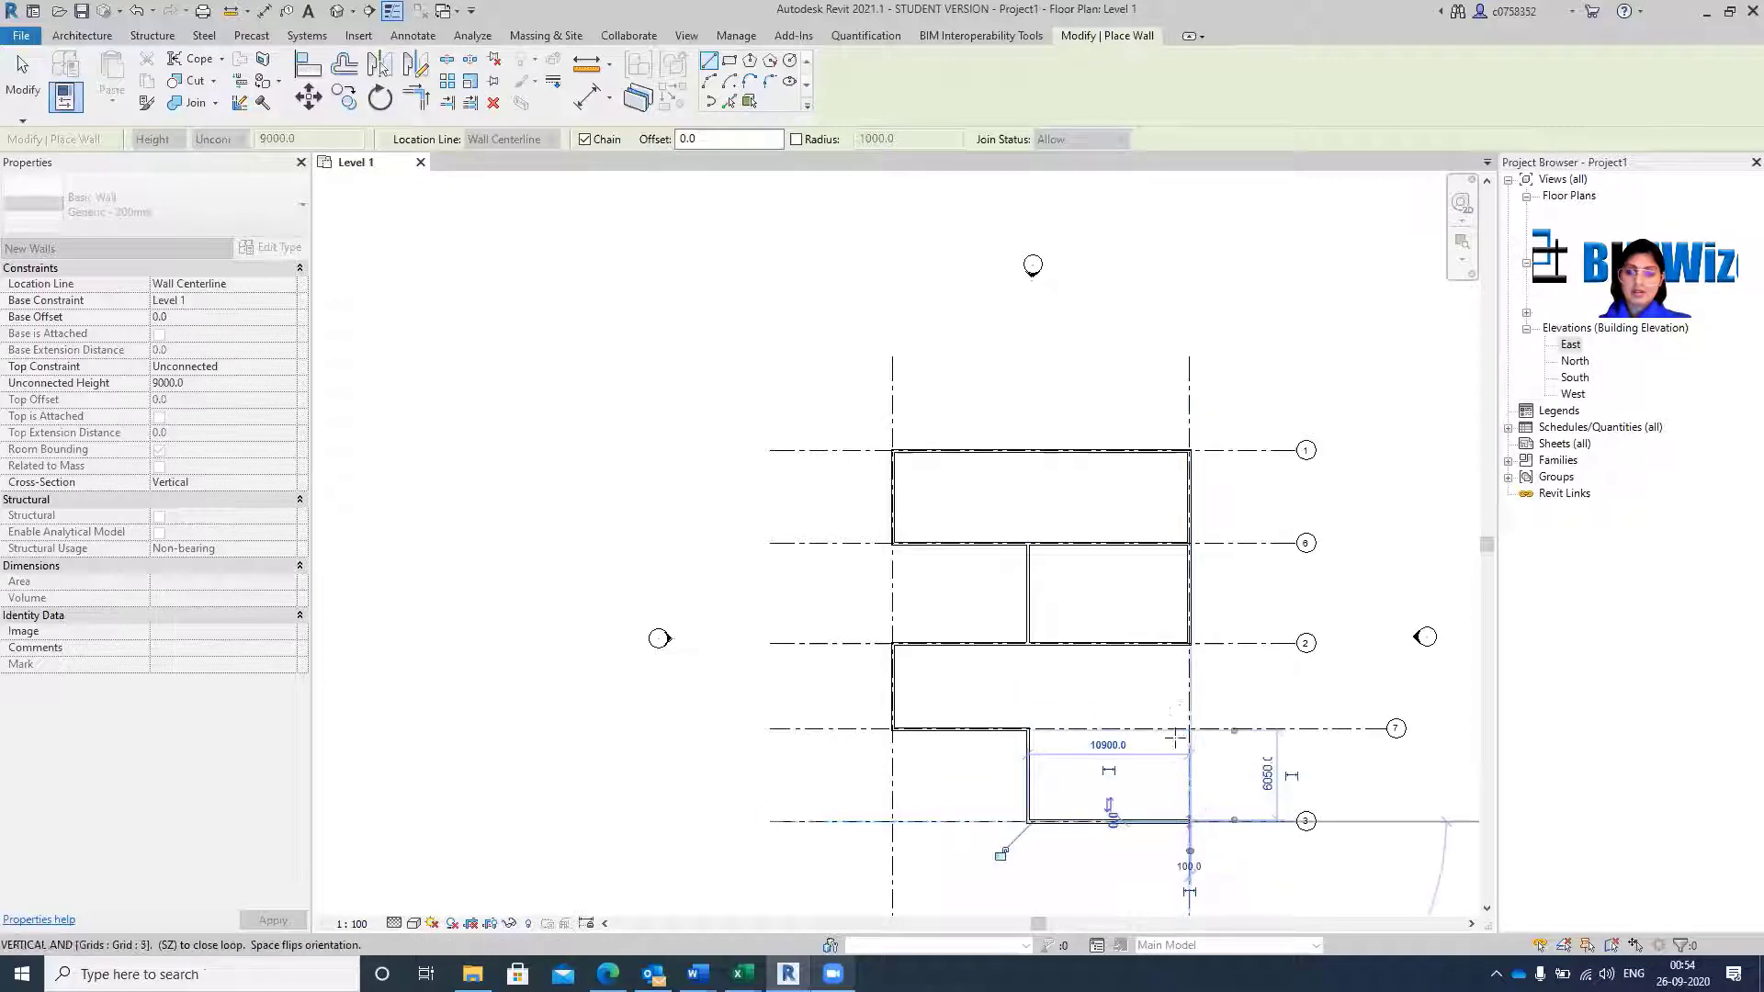
click(1189, 643)
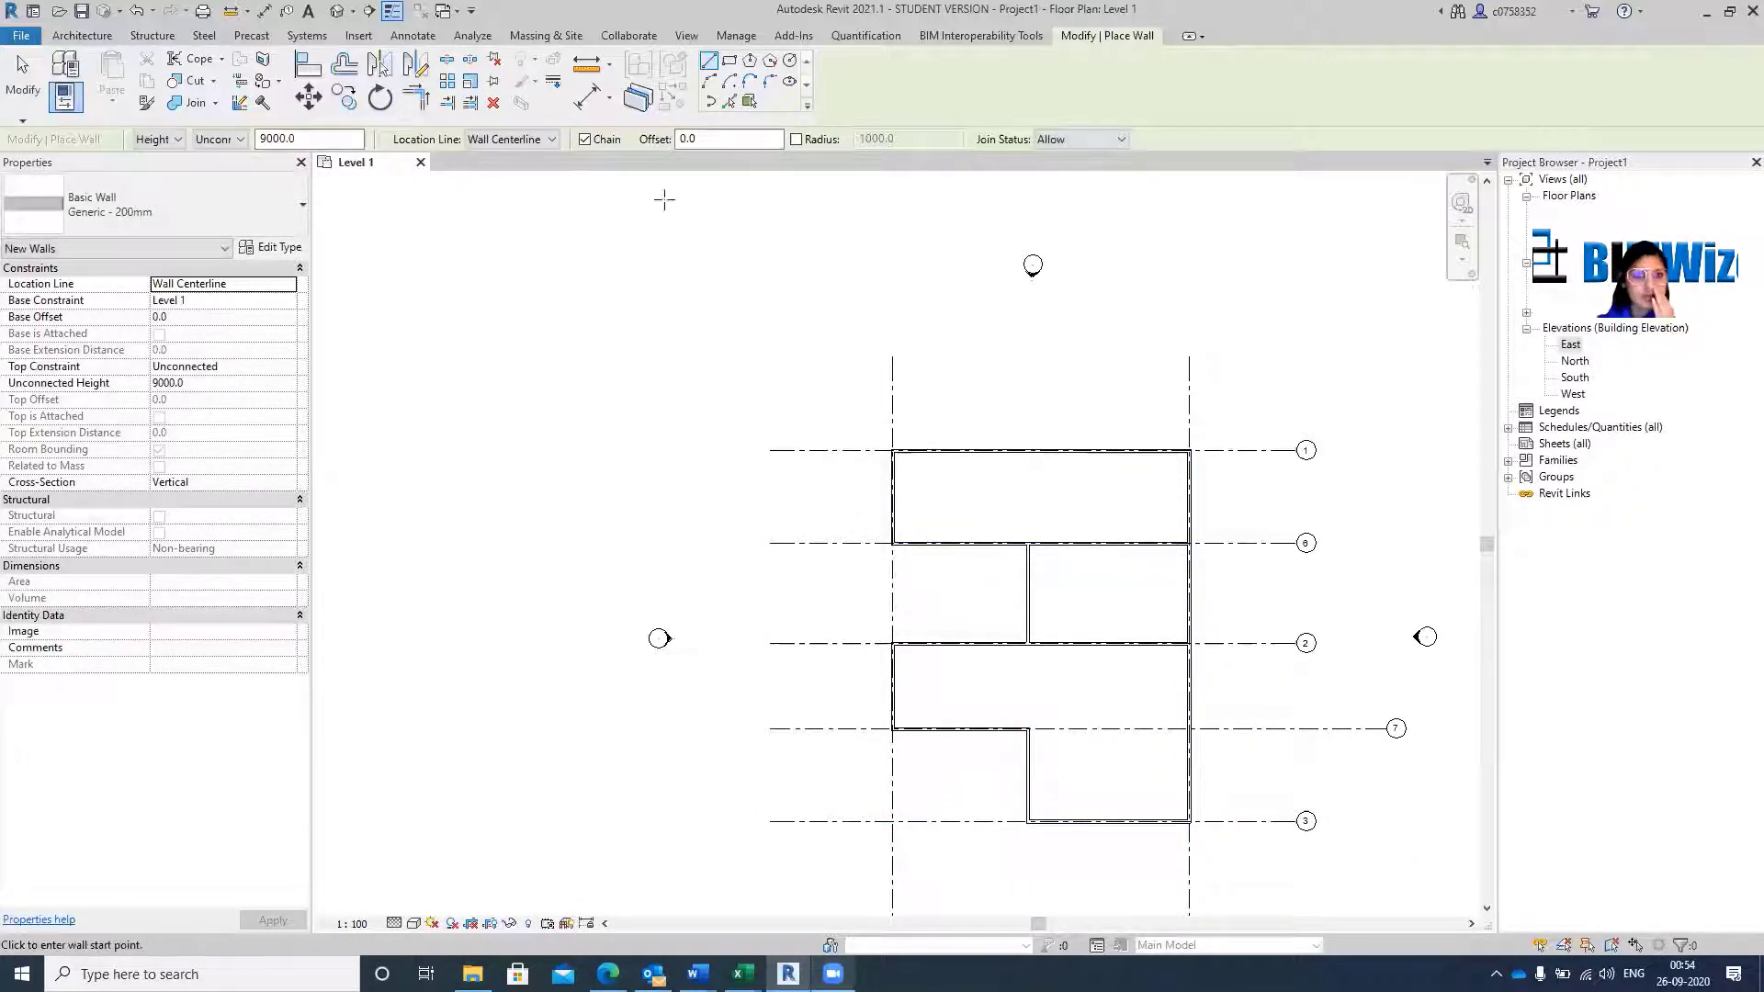
key(Escape)
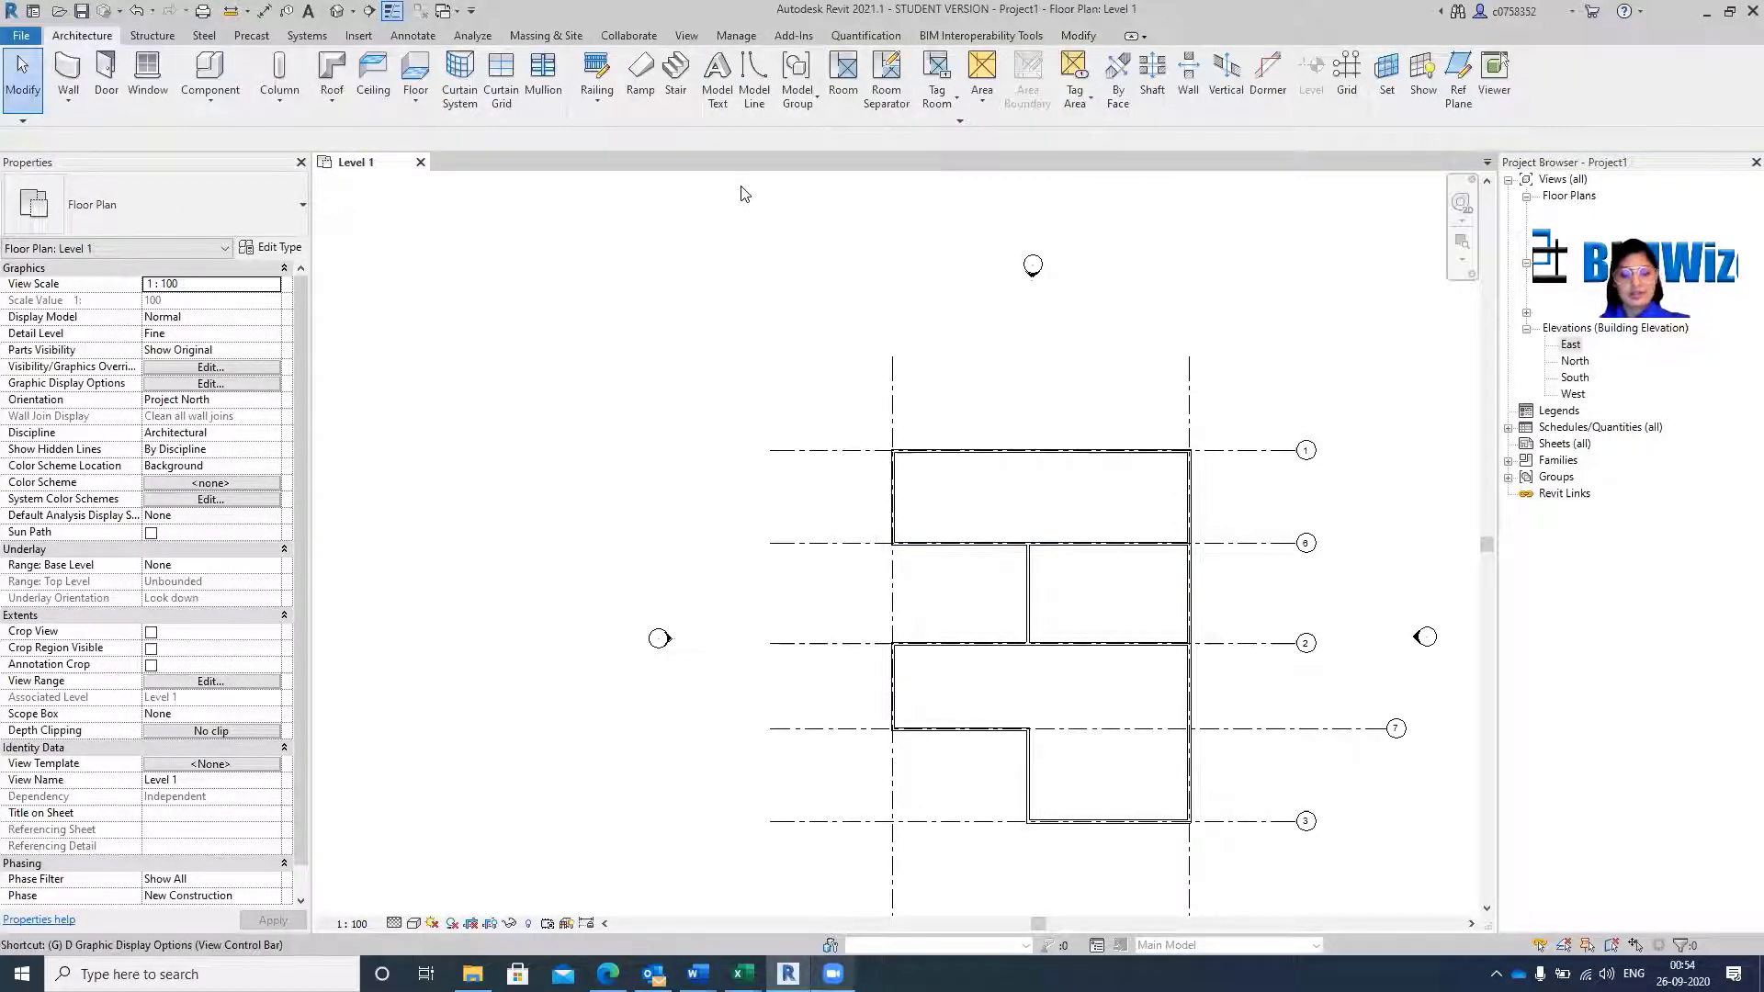
Draw a vertical grid along the inner wall's centreline from grid 6 to below grid 3, level with the bubbles of grids 4 and 5.
key(g)
key(r)
scroll(1056, 596, up, 6)
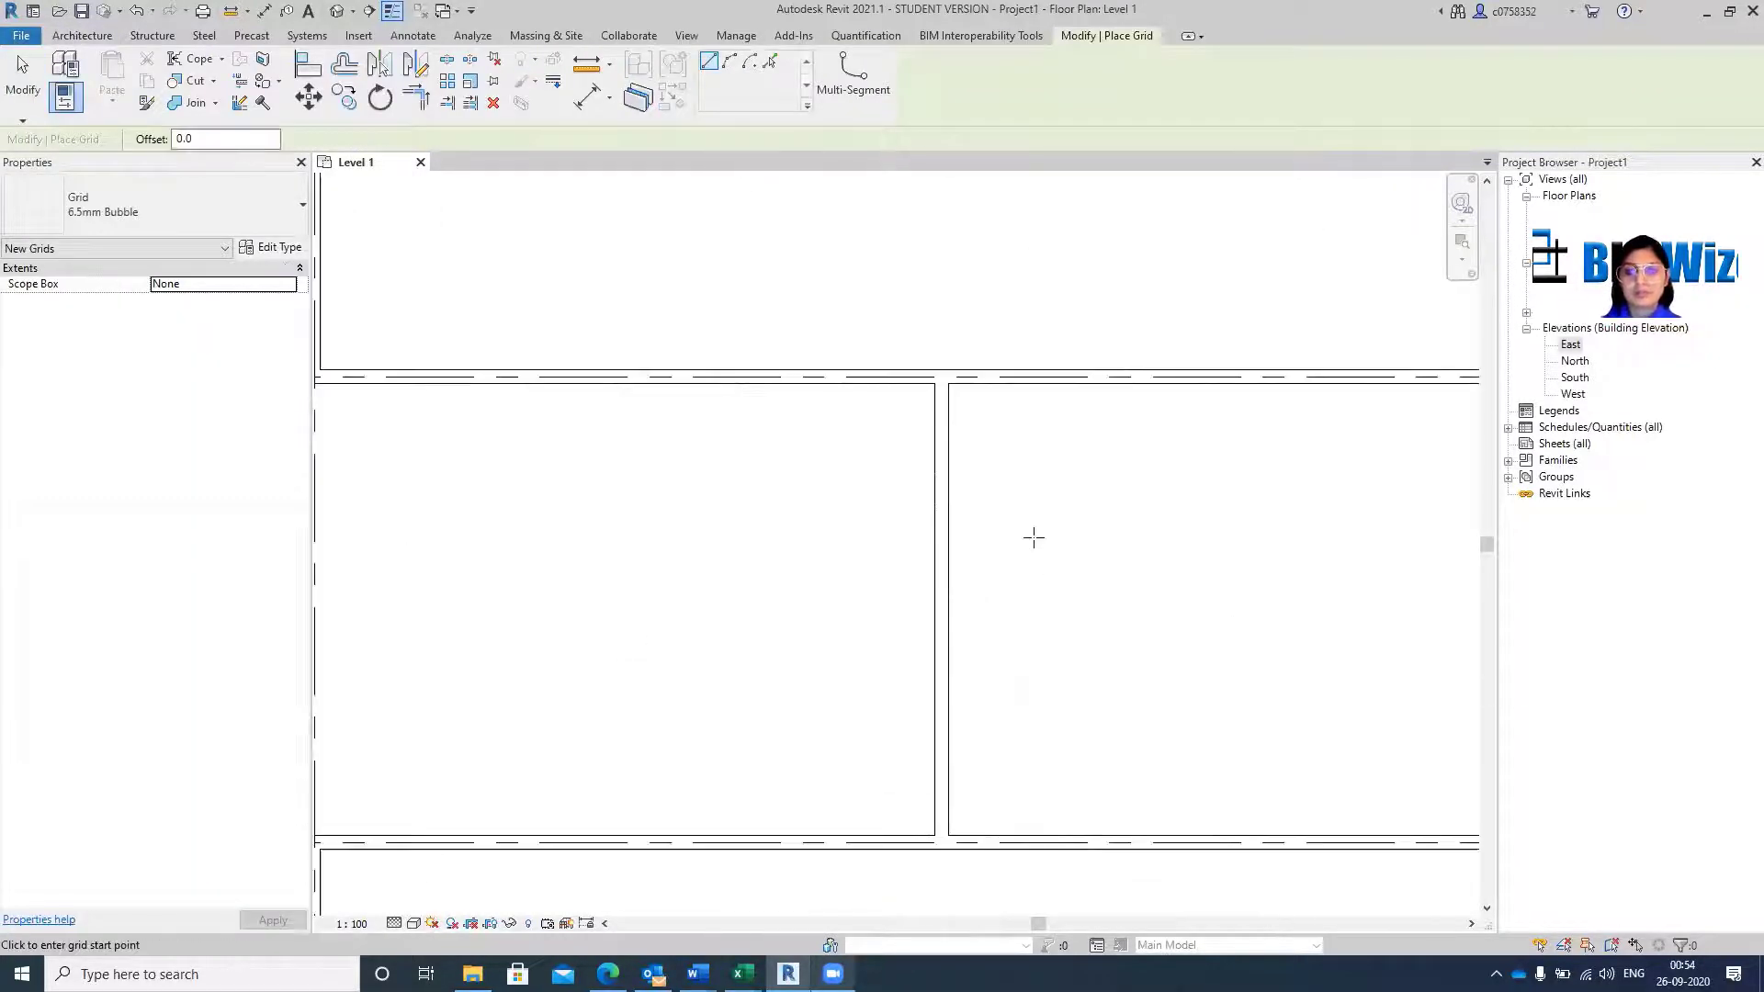
scroll(919, 473, up, 2)
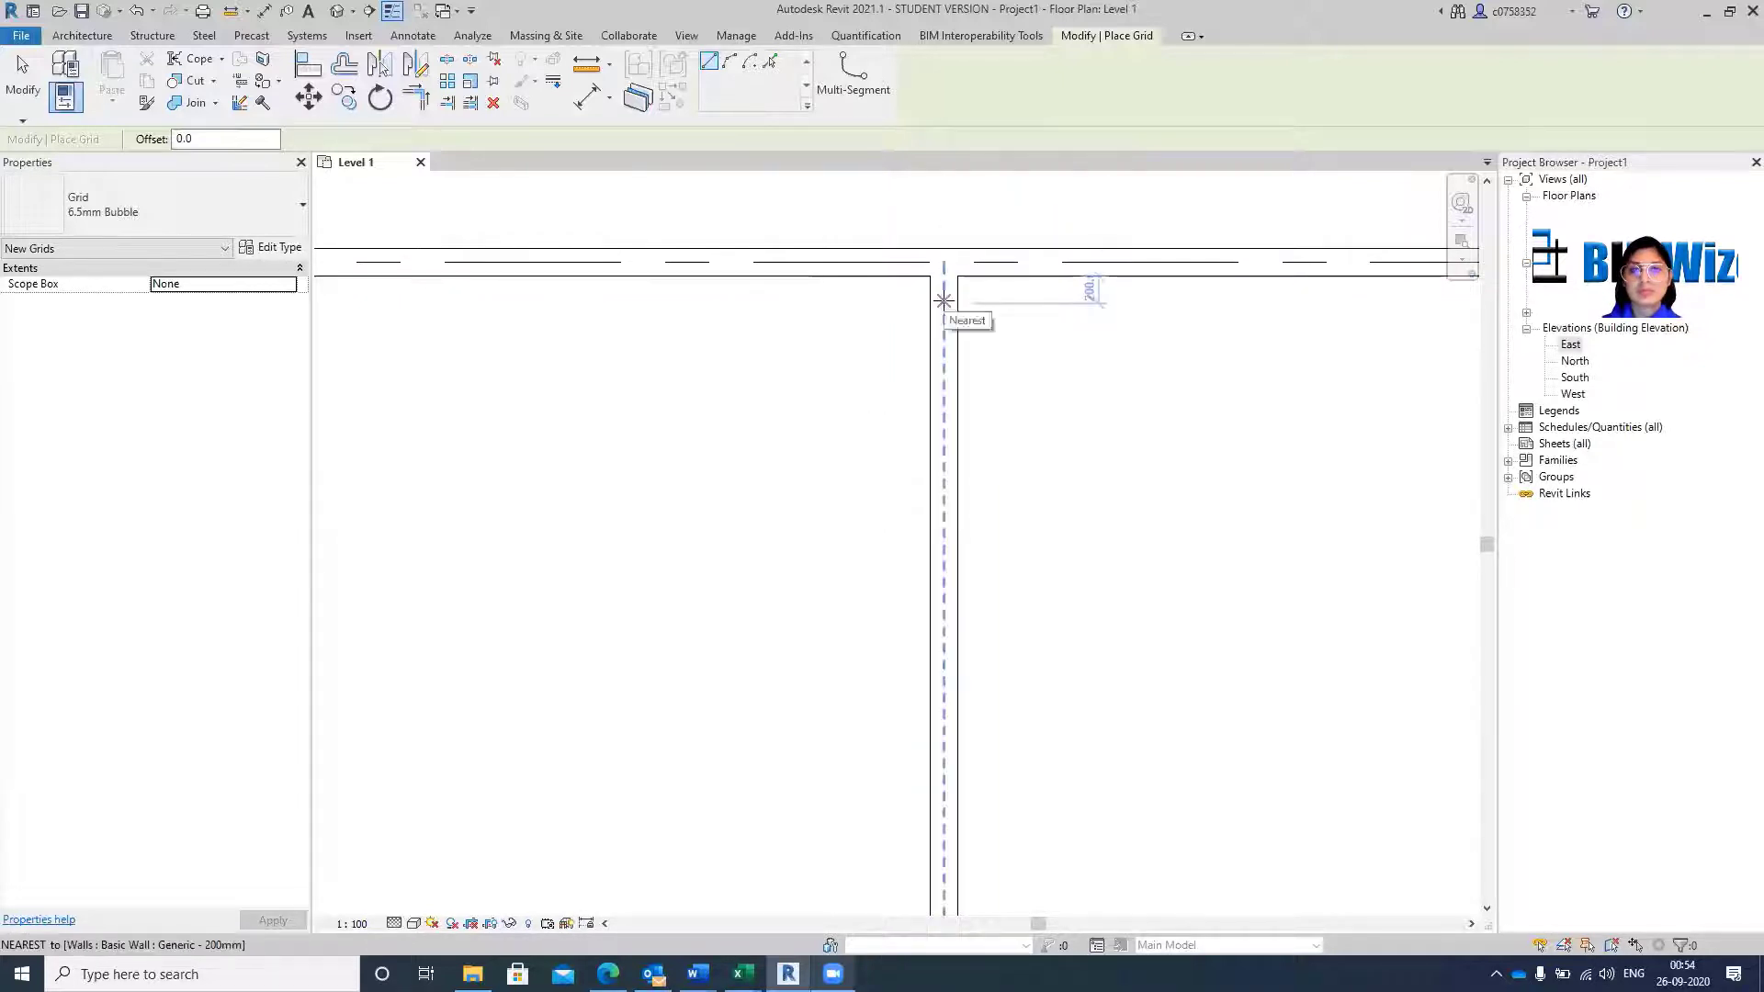
click(943, 302)
scroll(935, 266, down, 5)
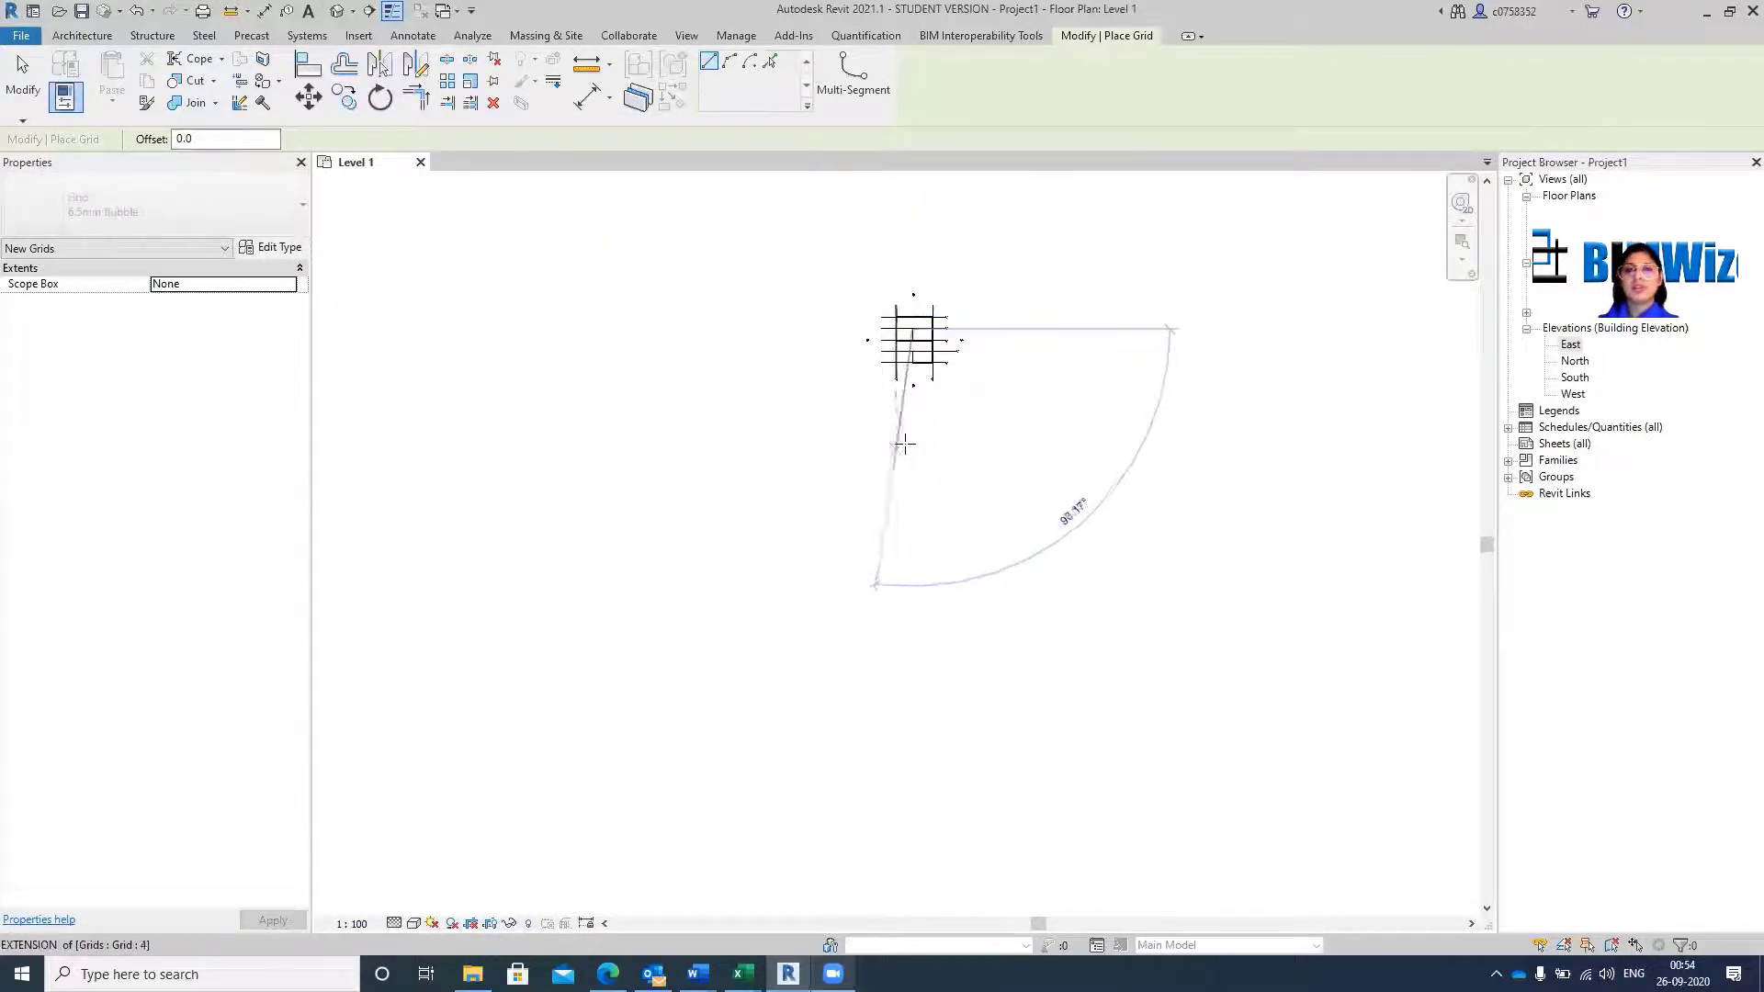
scroll(889, 357, up, 6)
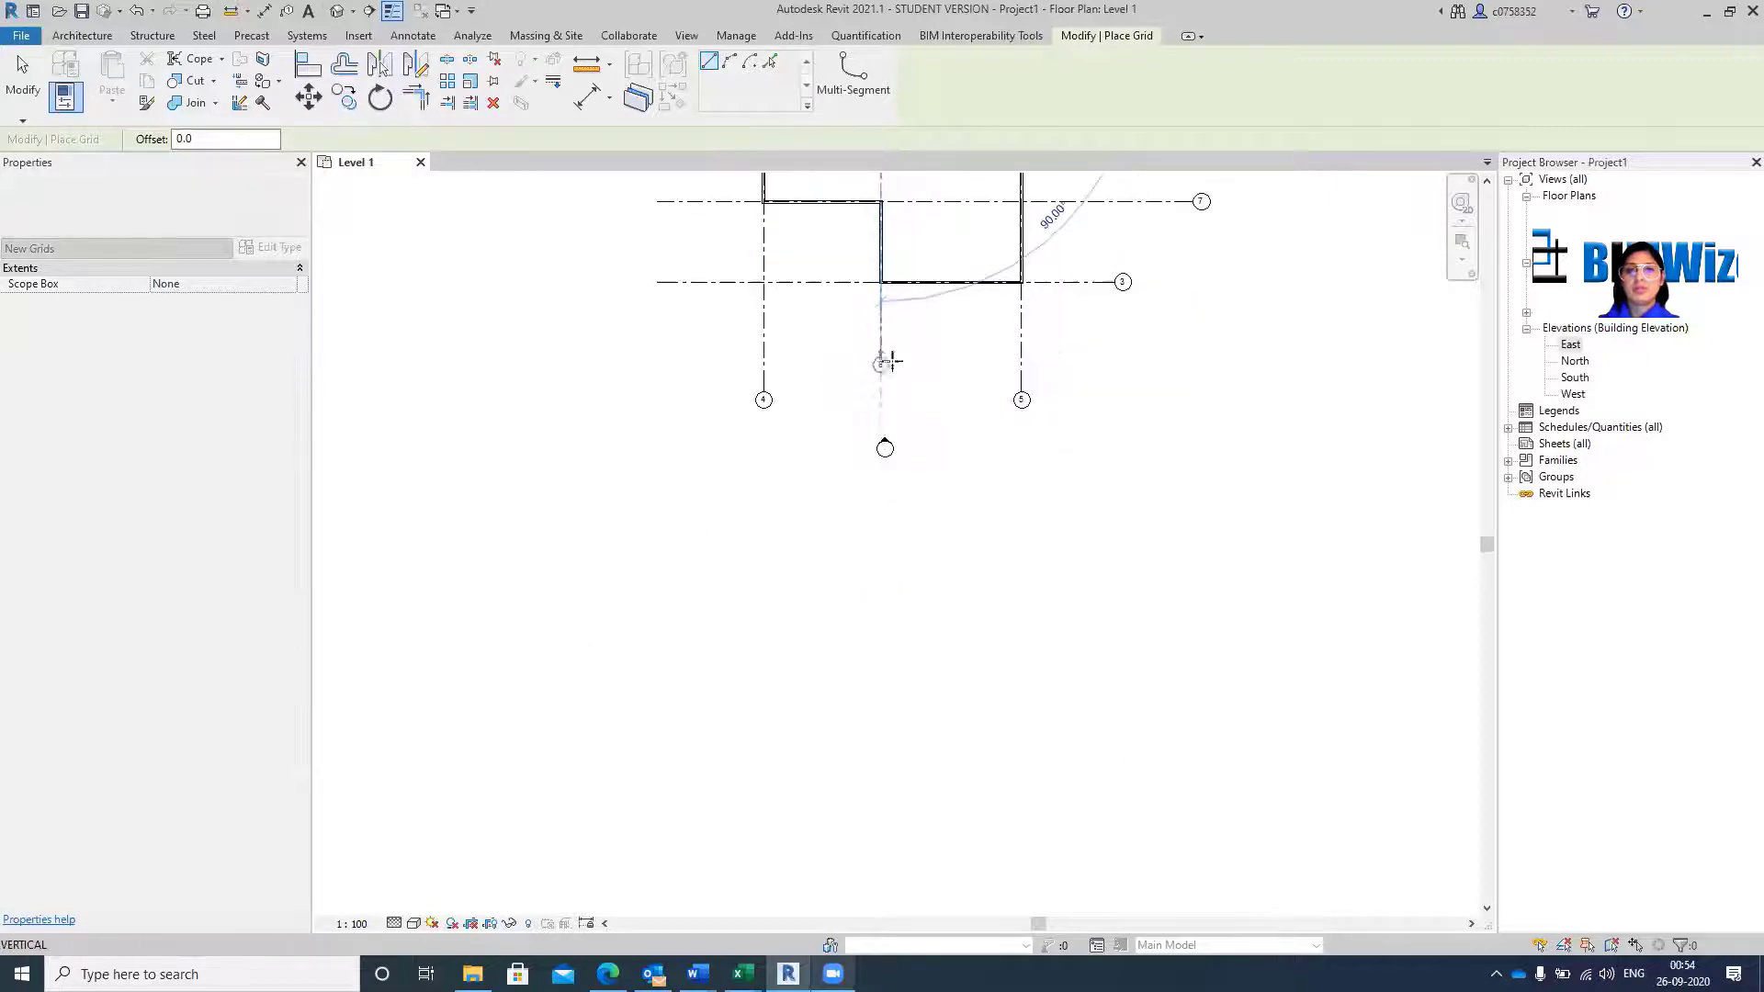
click(882, 392)
scroll(899, 385, down, 4)
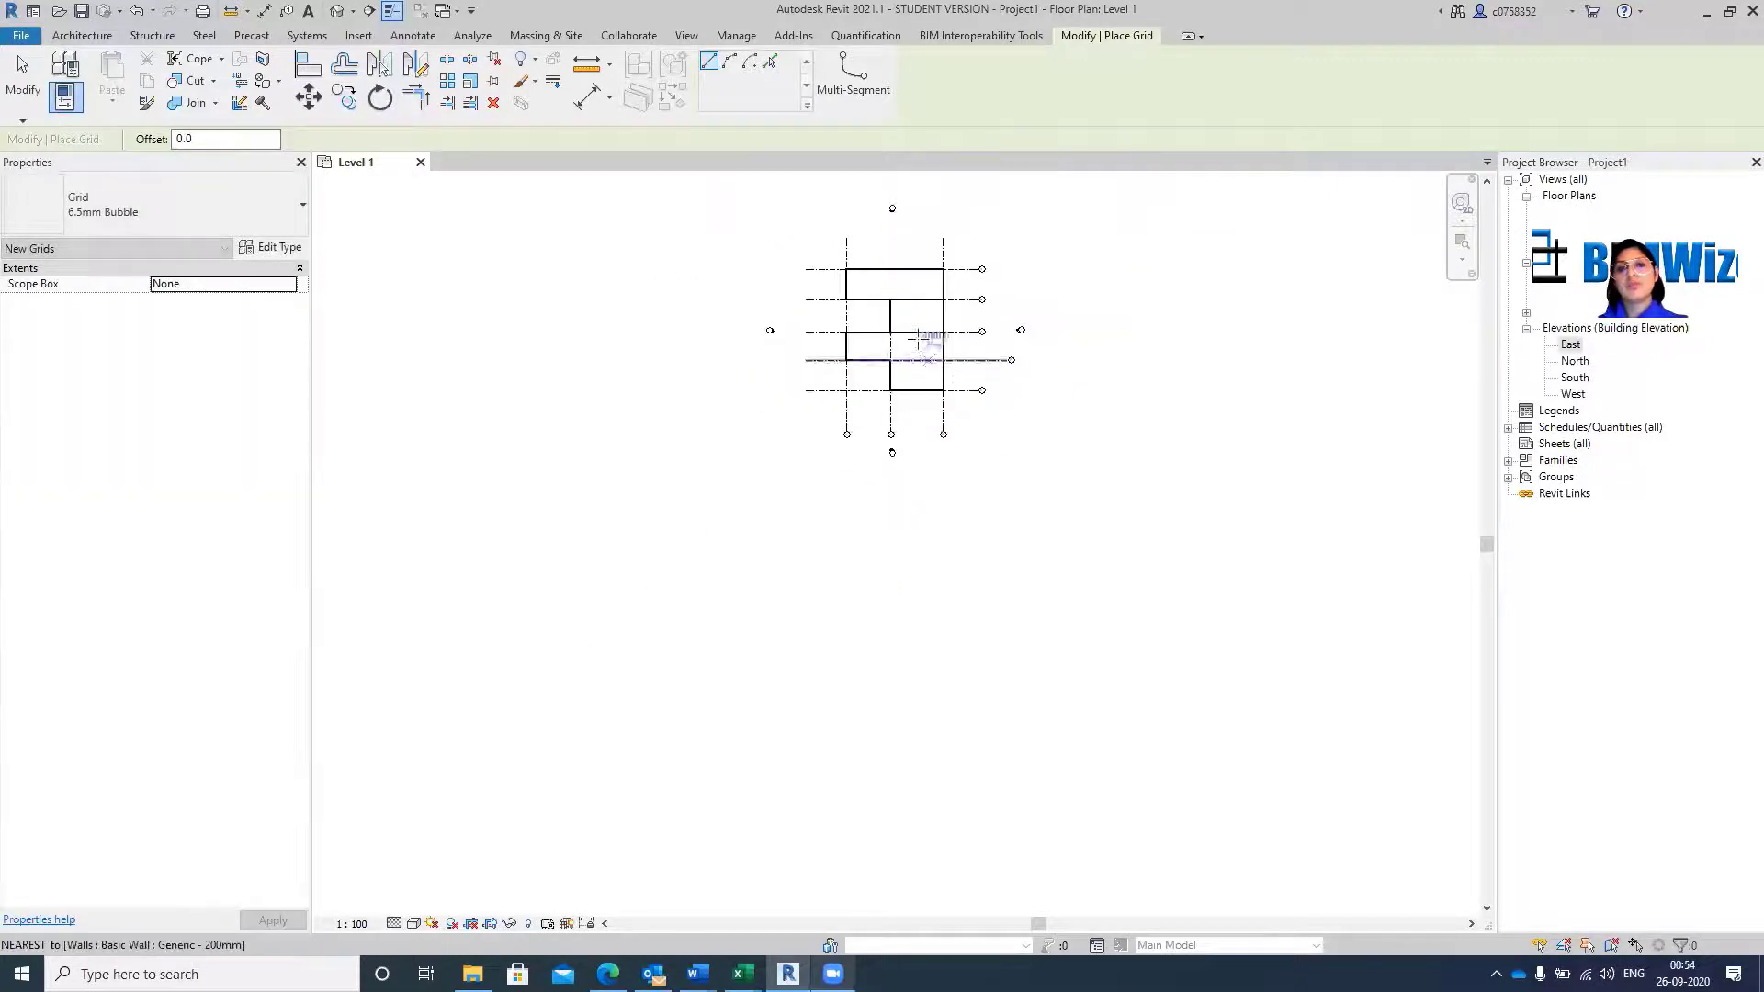
key(Escape)
Extend the upper end of the new grid 8 past grid 1, aligned with the ends of grids 4 and 5.
scroll(878, 478, up, 1)
click(877, 477)
scroll(878, 478, down, 5)
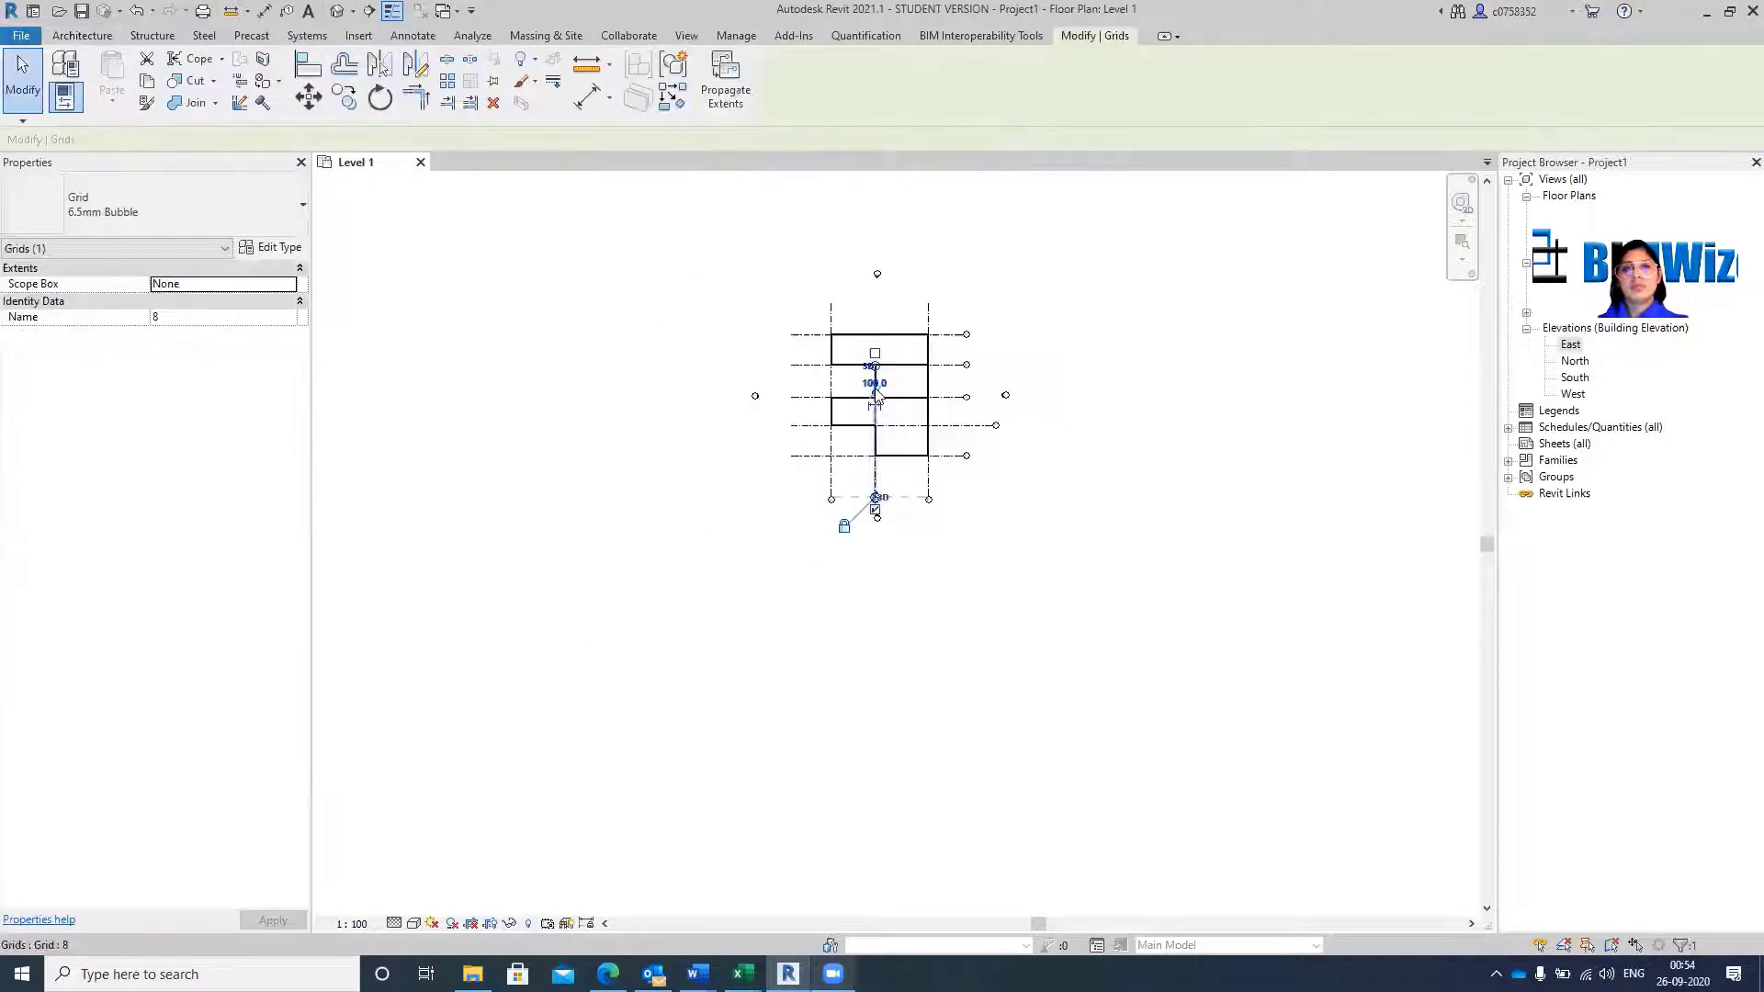
scroll(888, 341, up, 5)
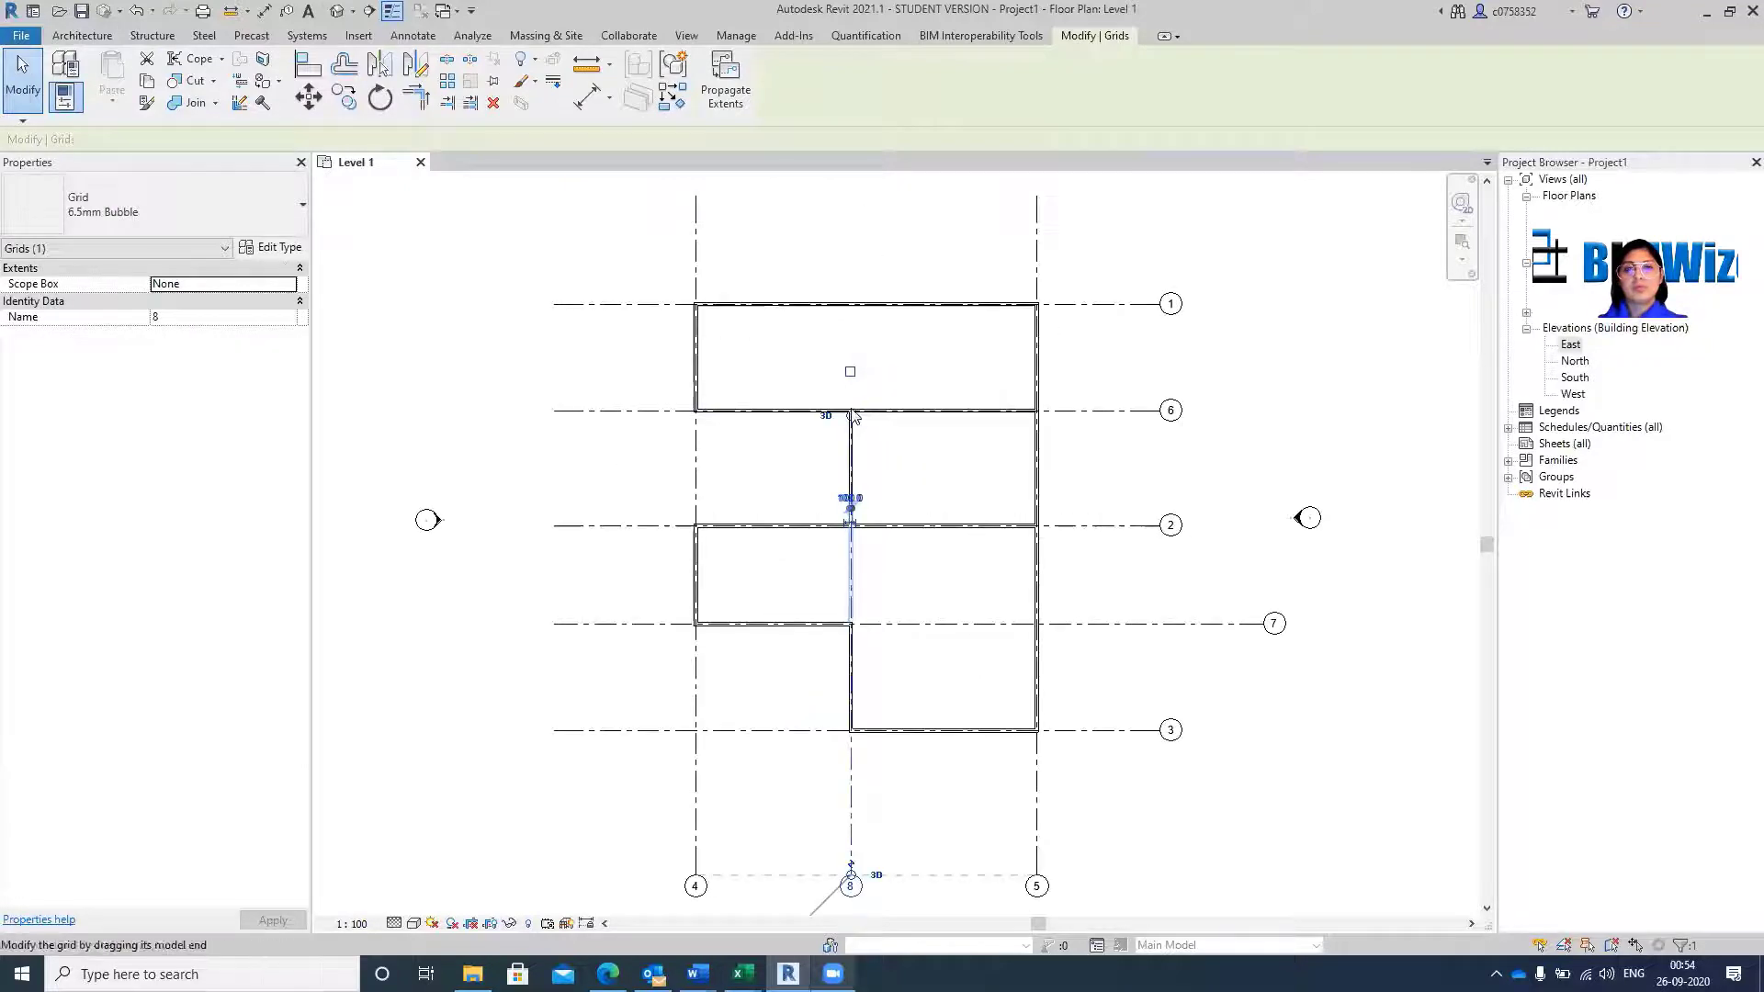
drag(871, 202, 870, 202)
key(Escape)
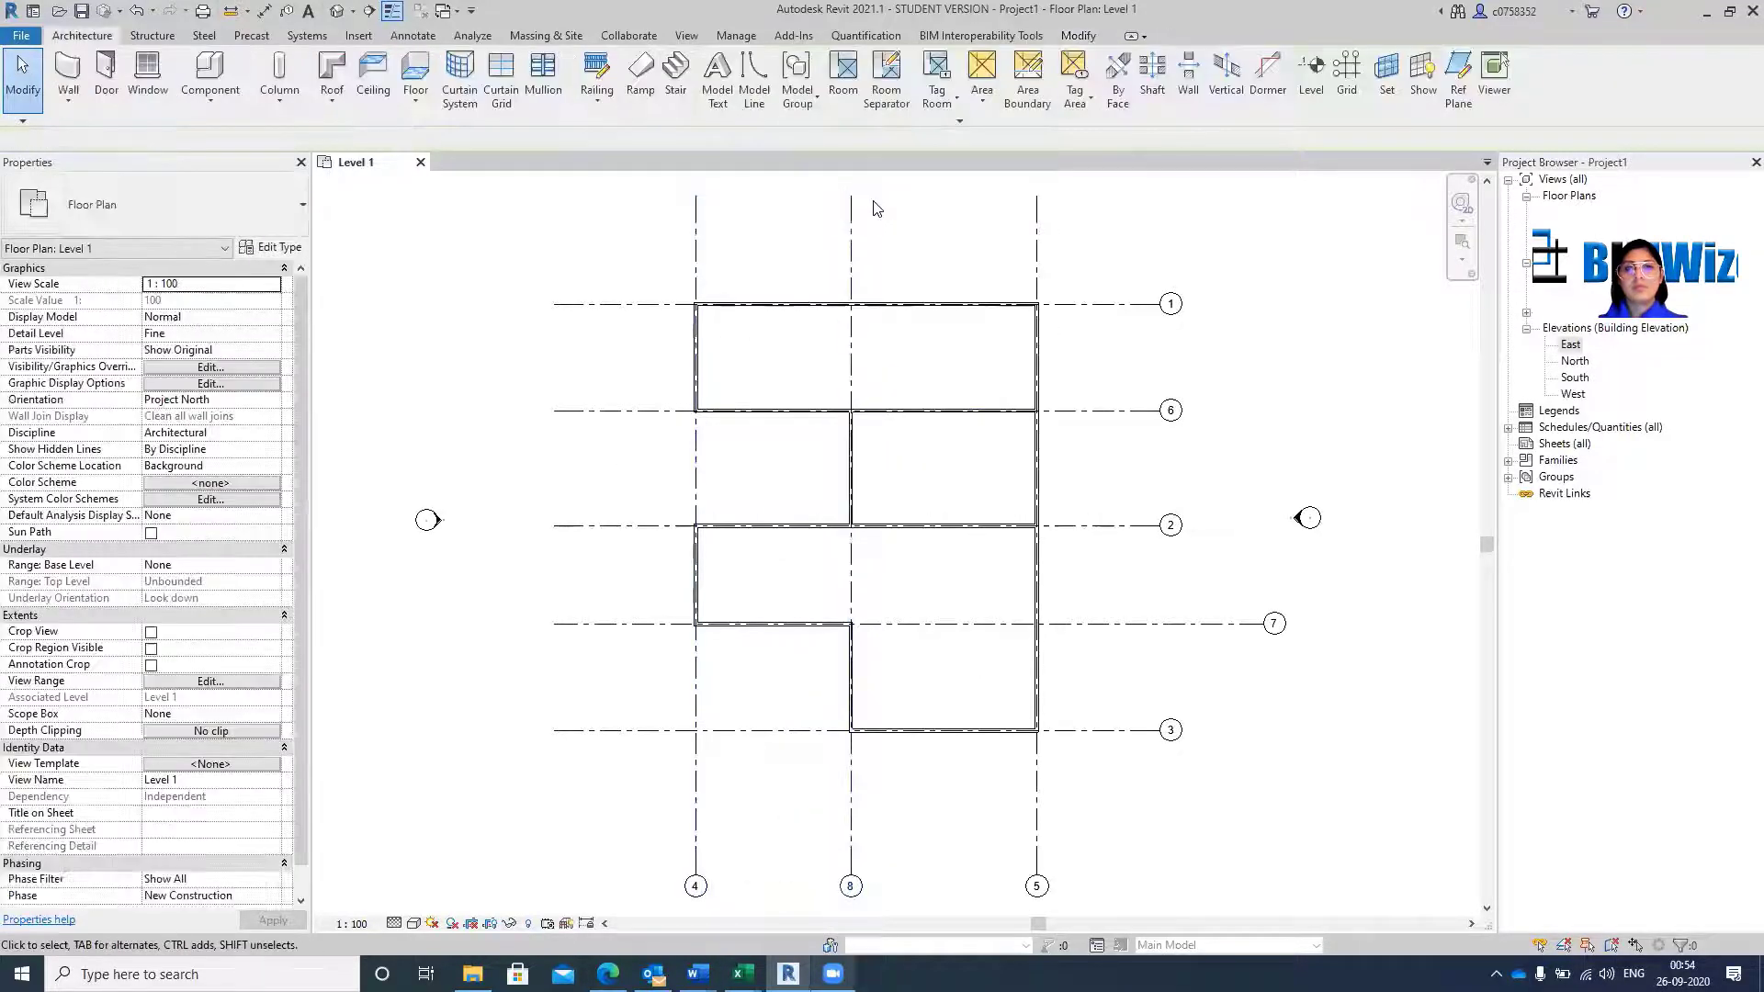
click(260, 78)
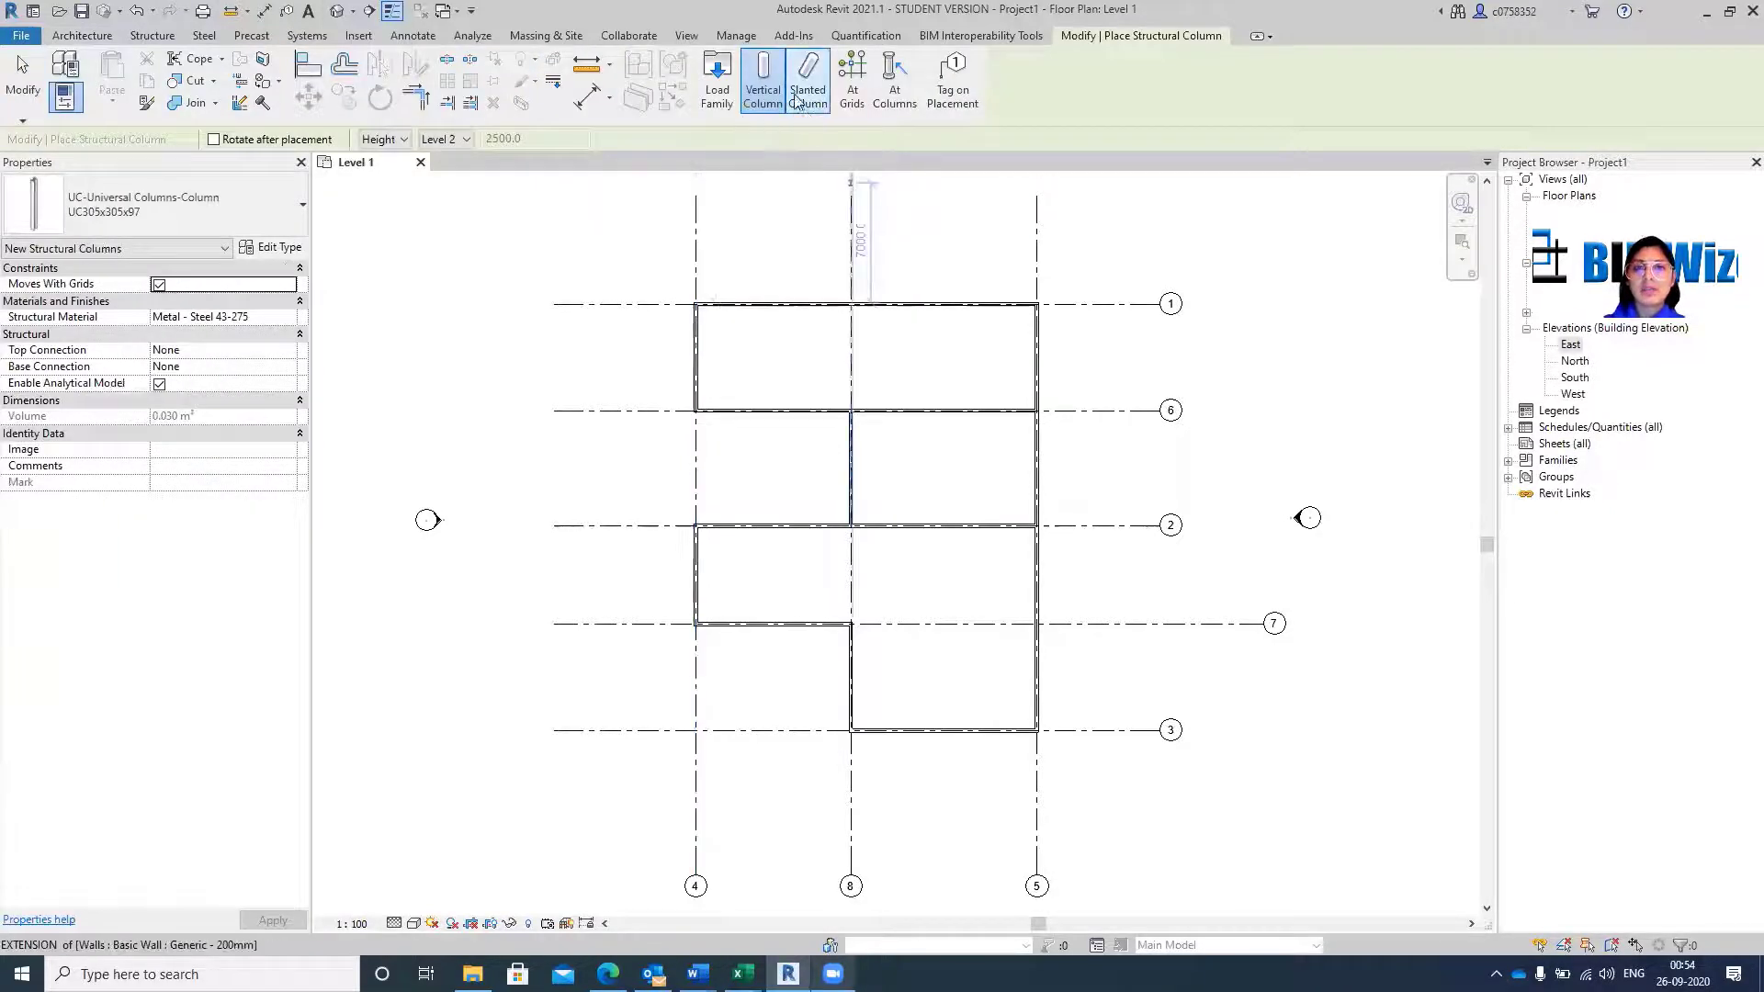
click(854, 92)
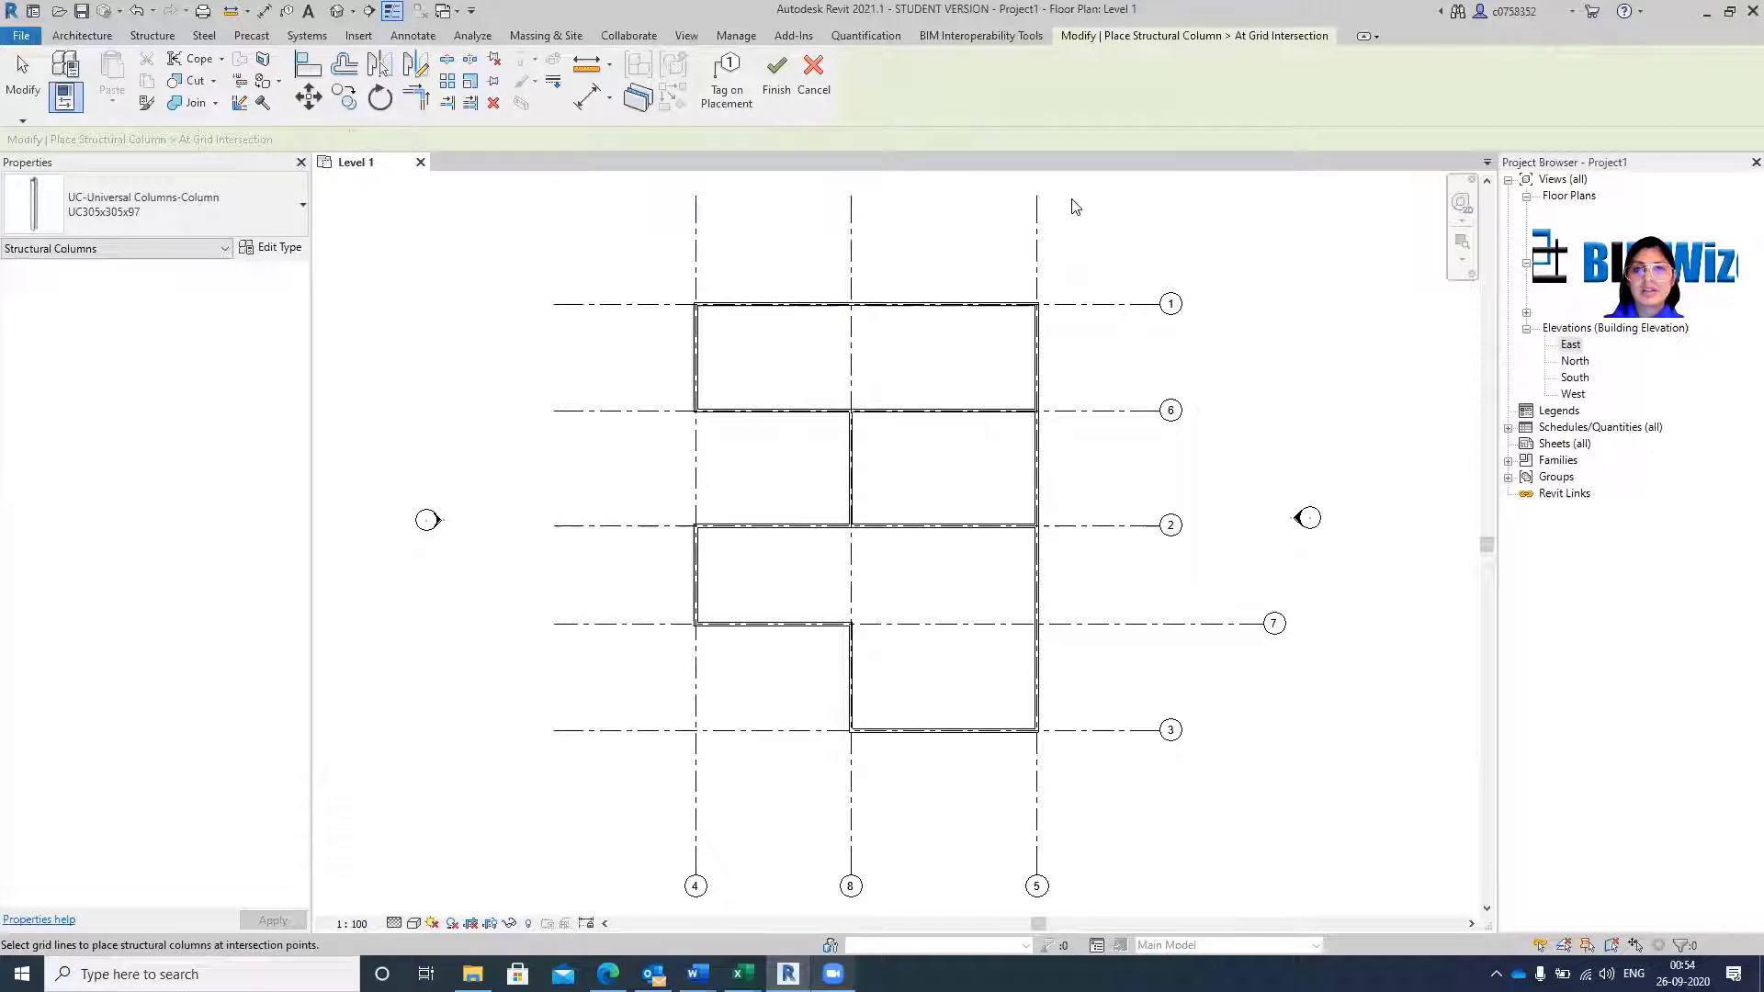
drag(1072, 204, 556, 768)
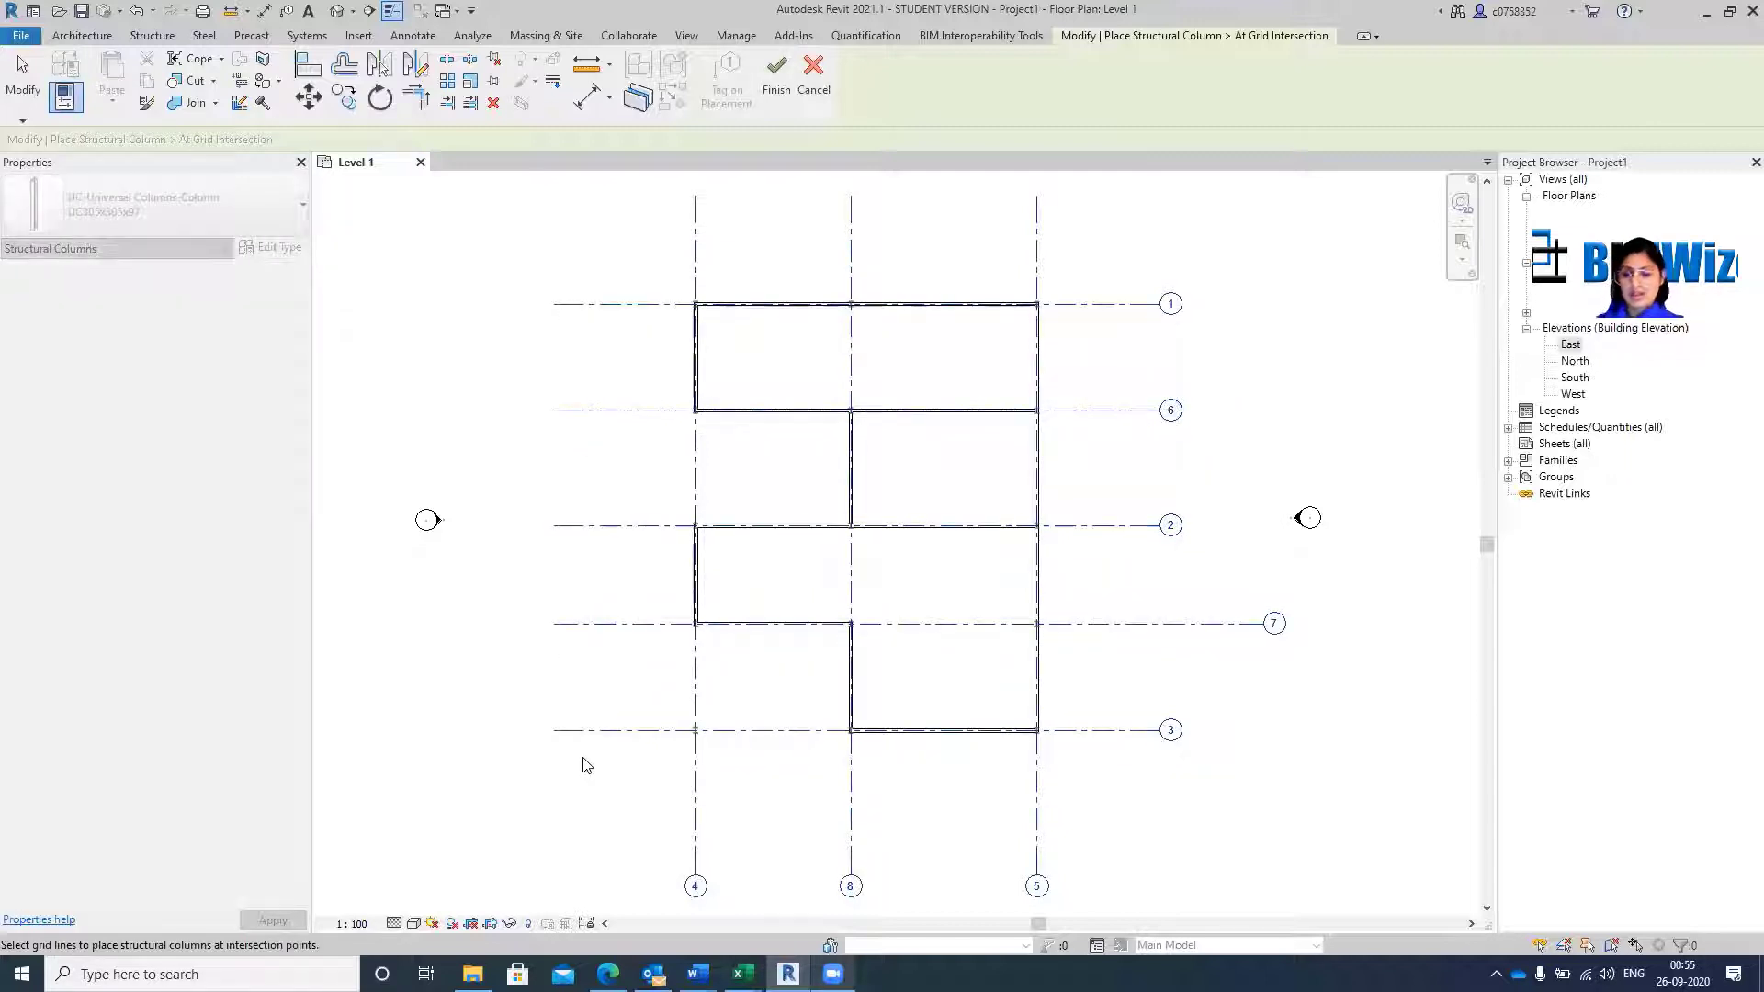
key(Escape)
scroll(702, 637, up, 5)
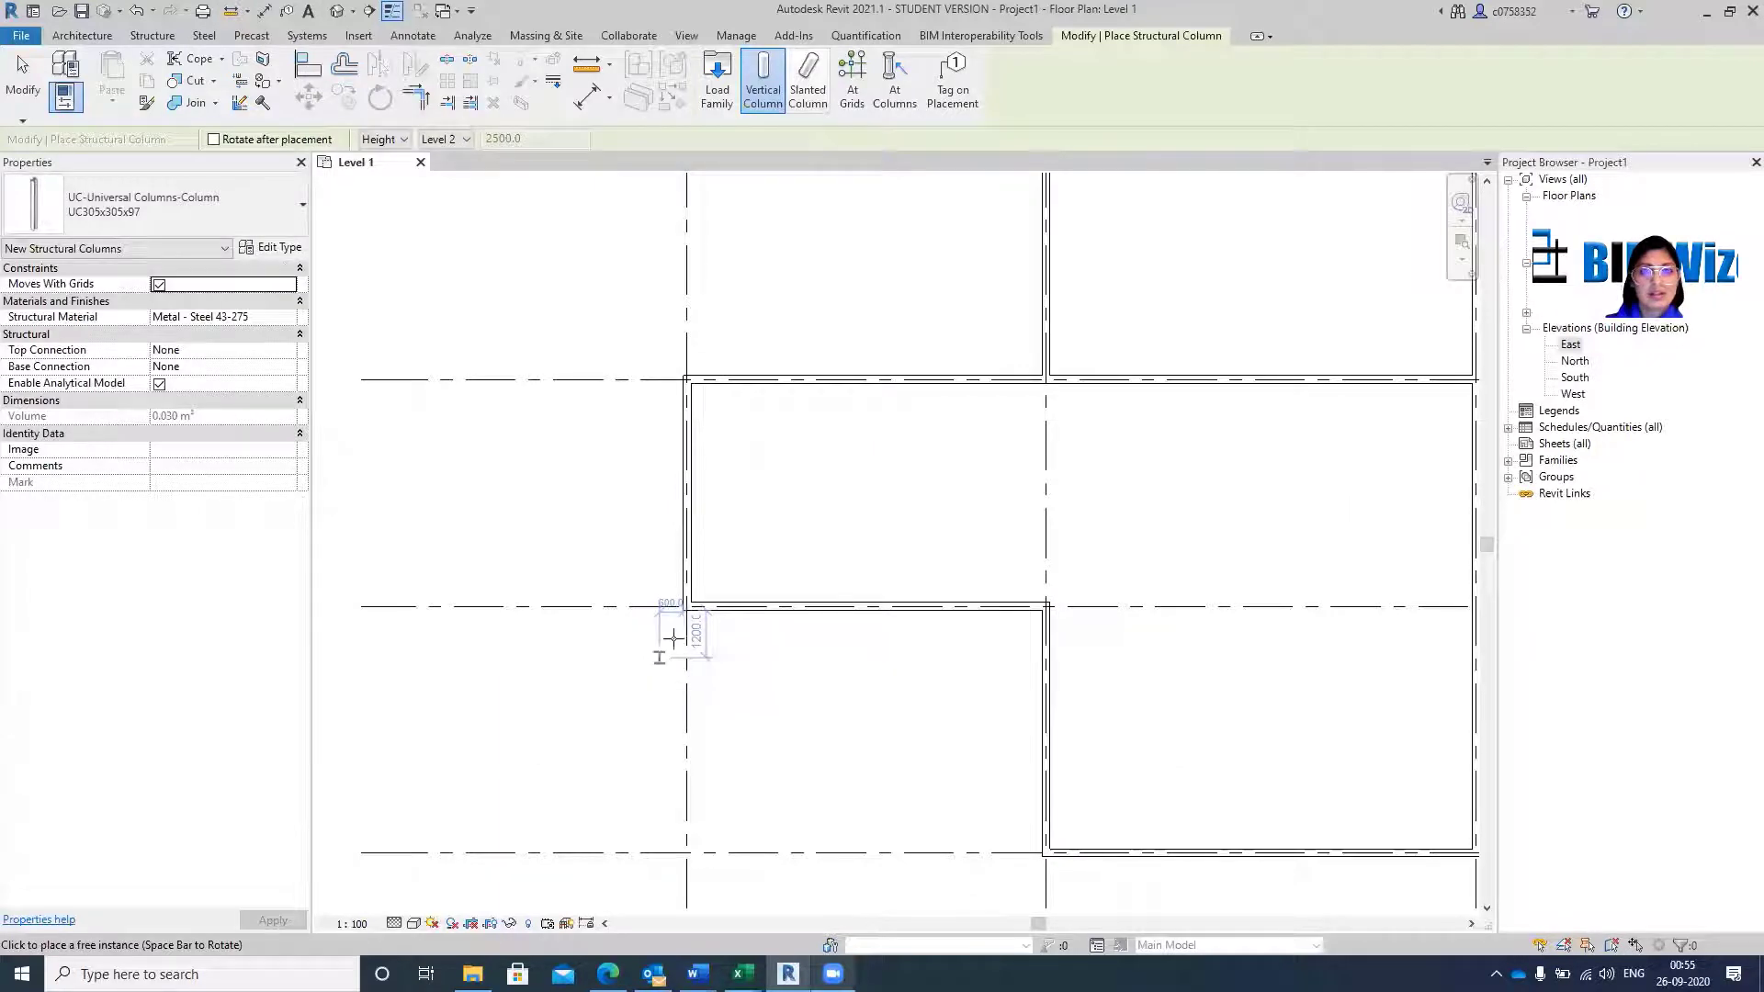
scroll(679, 689, down, 1)
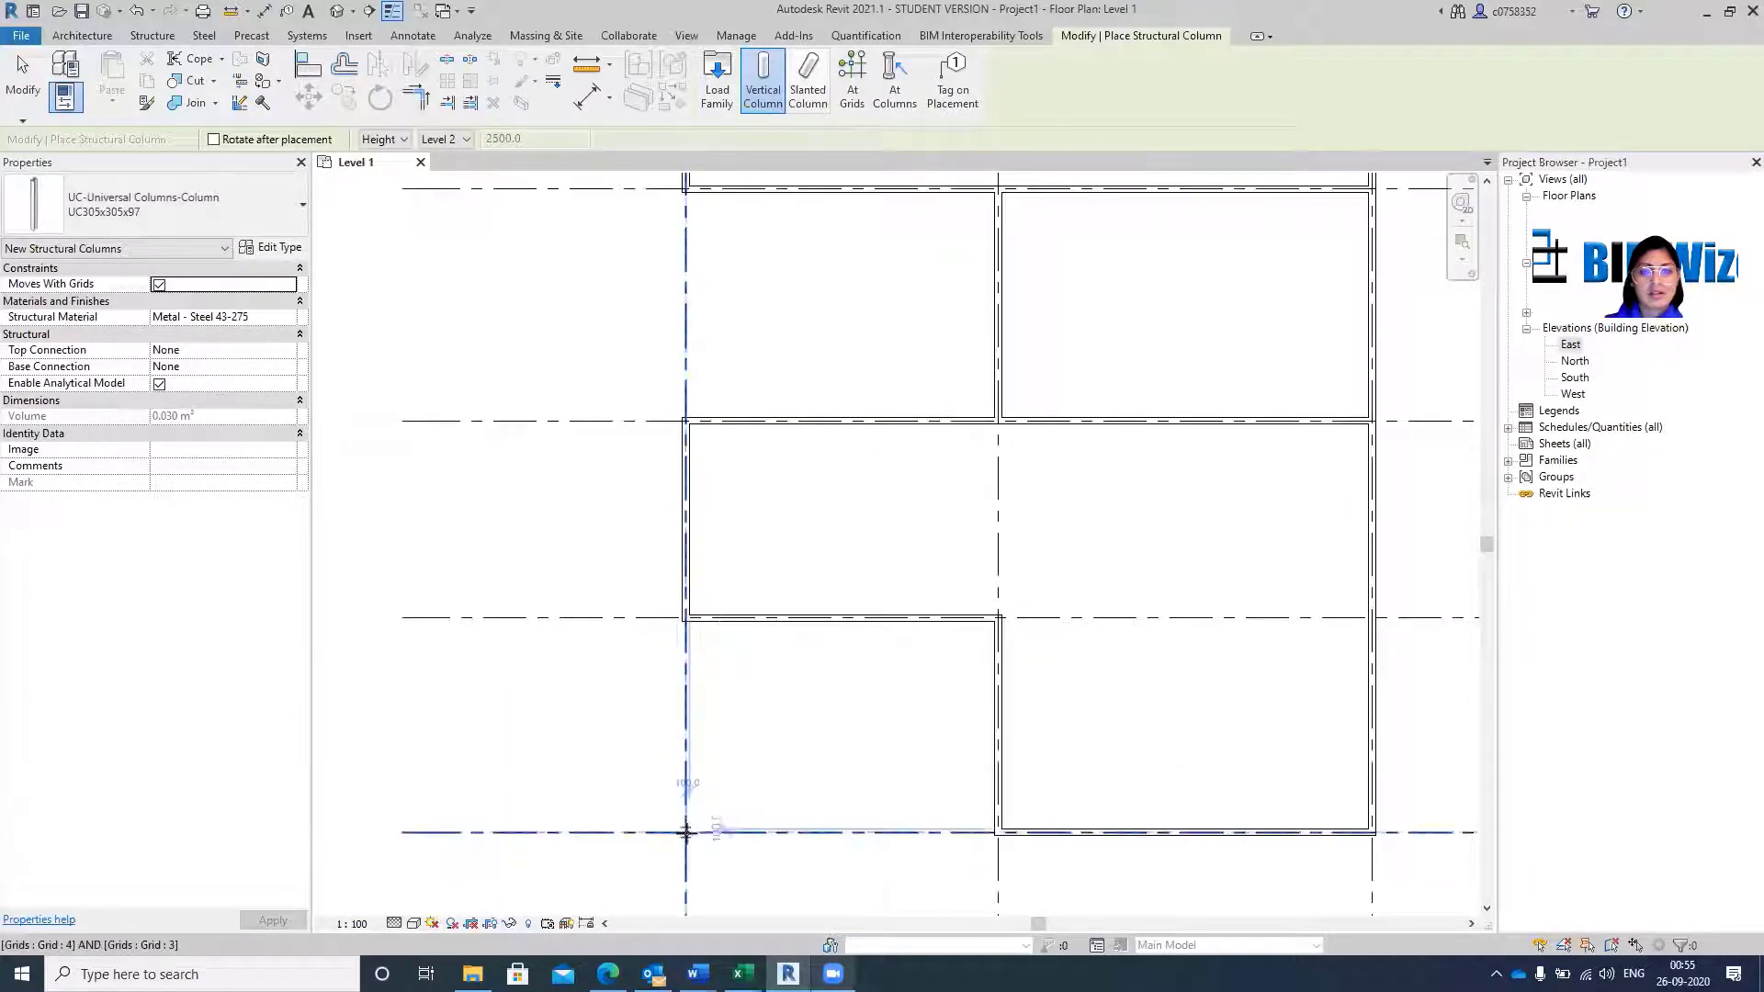
Place UC305x305x97 vertical structural columns at all grid intersections with the At Grids option, selecting every grid.
click(854, 94)
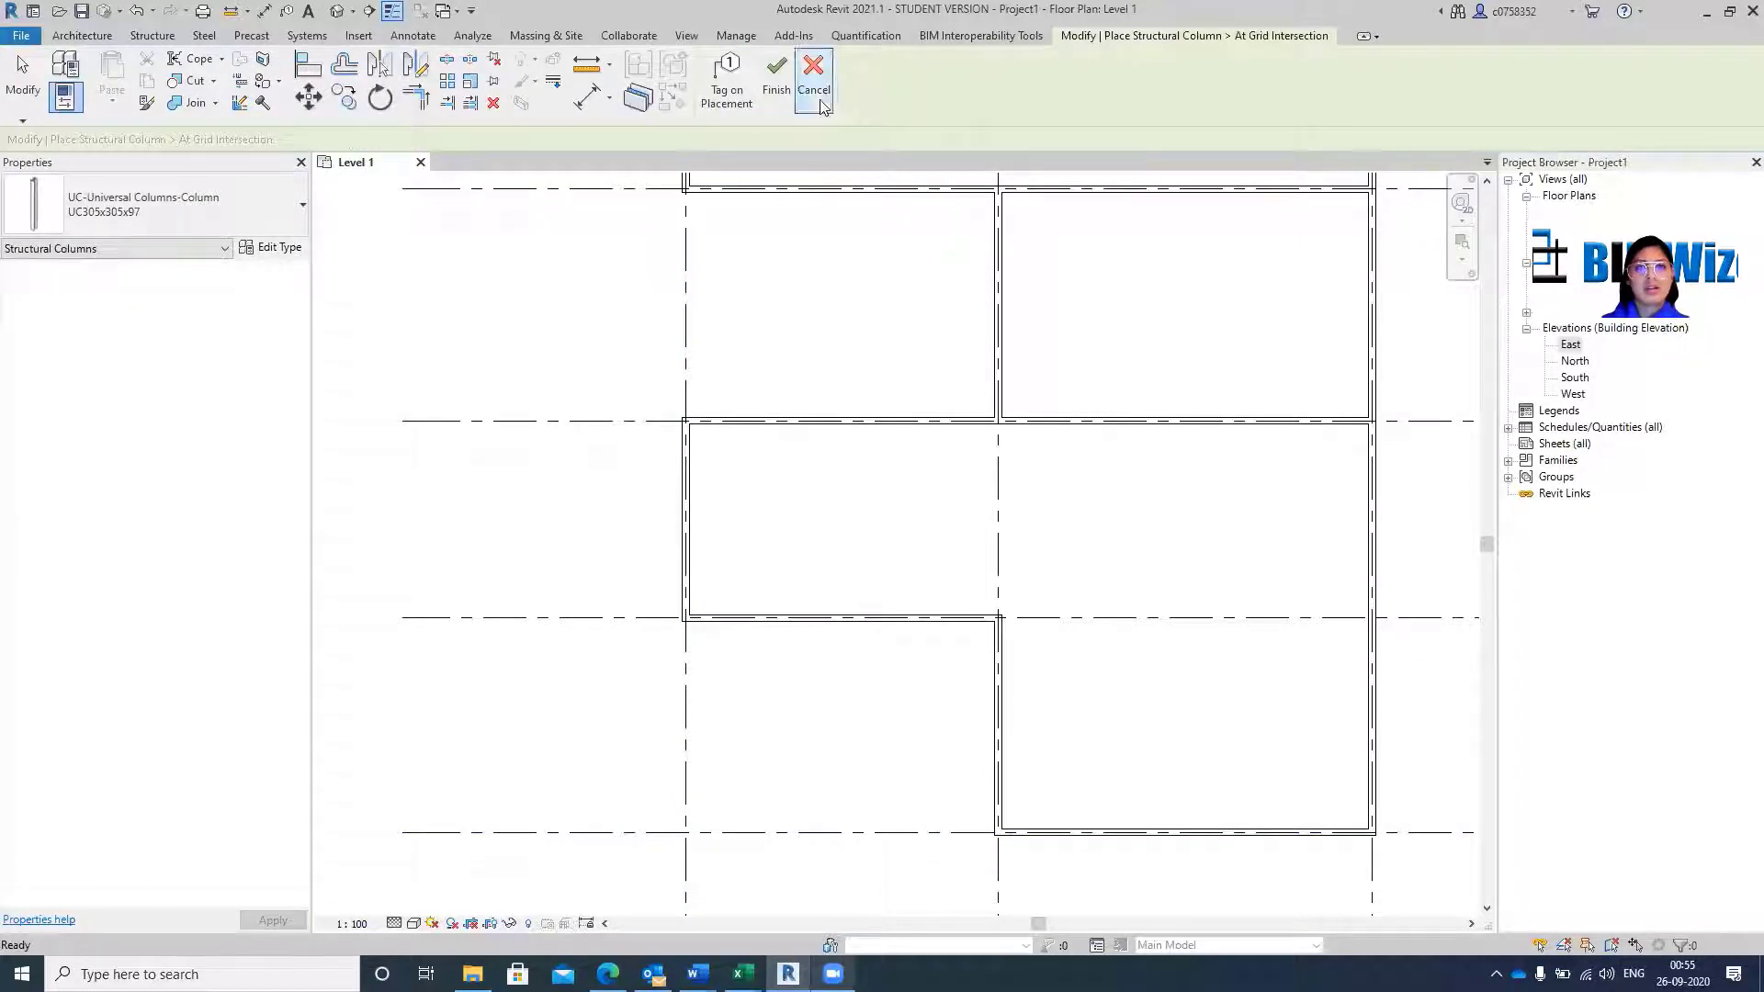
scroll(634, 426, down, 5)
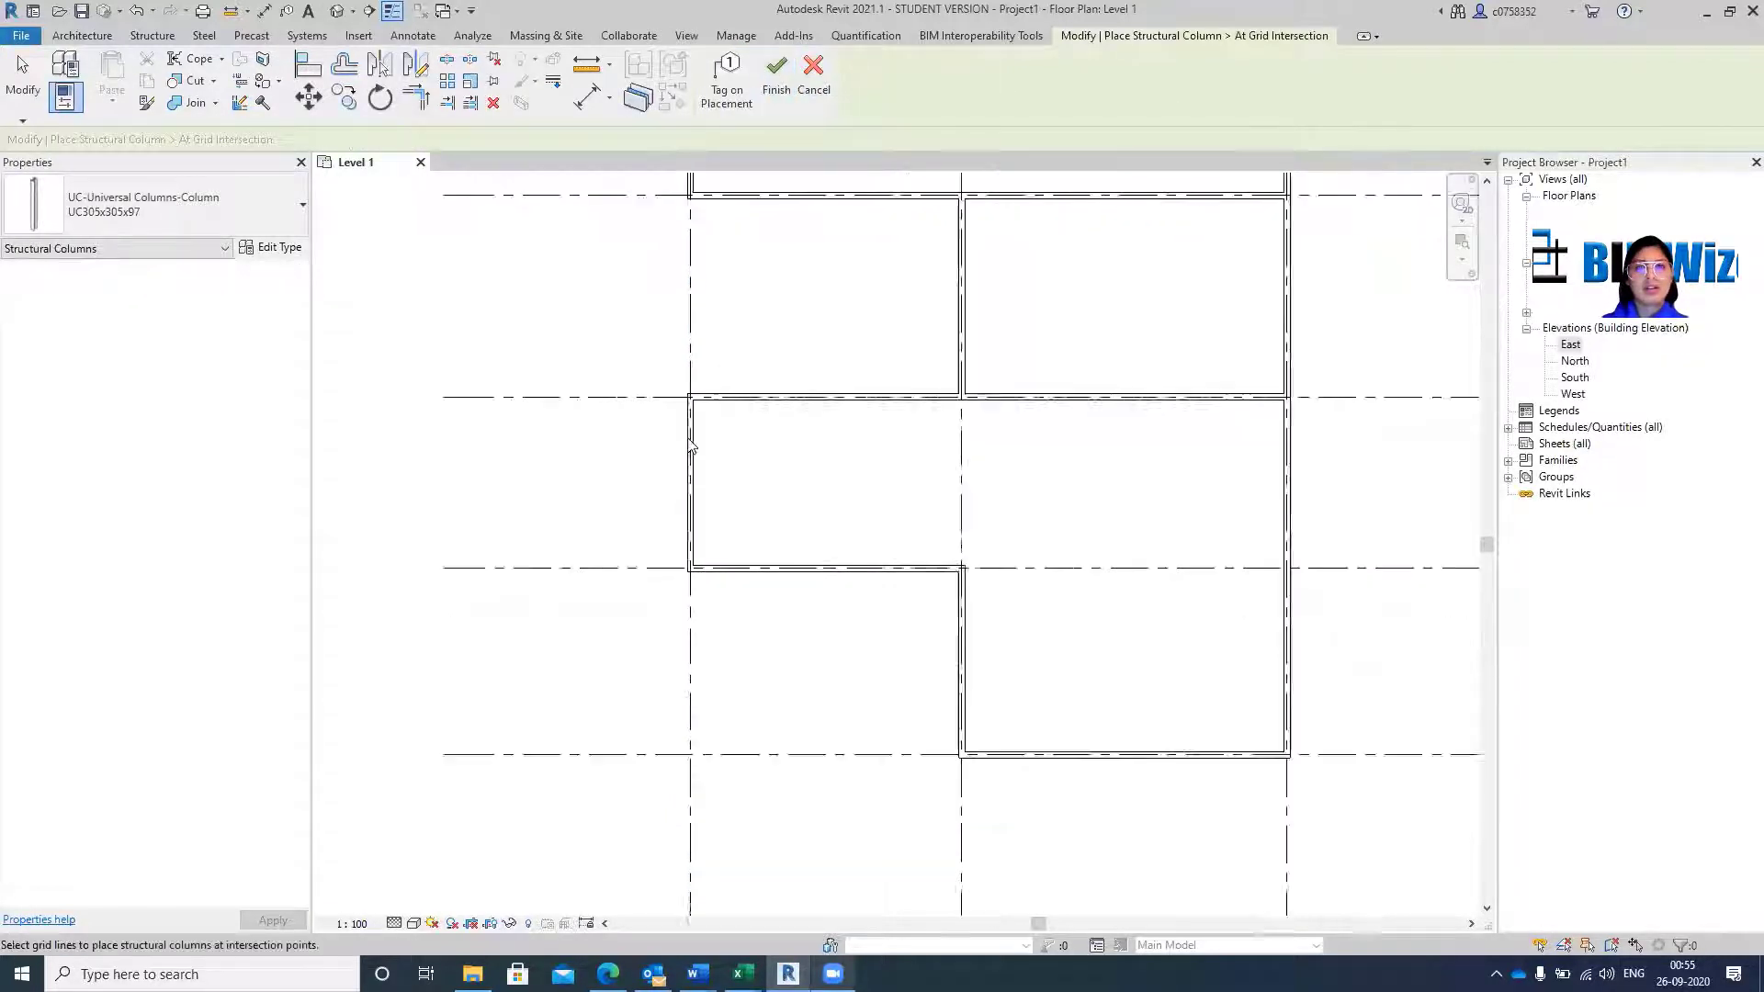
drag(631, 292, 564, 572)
ctrl+drag(838, 540, 644, 551)
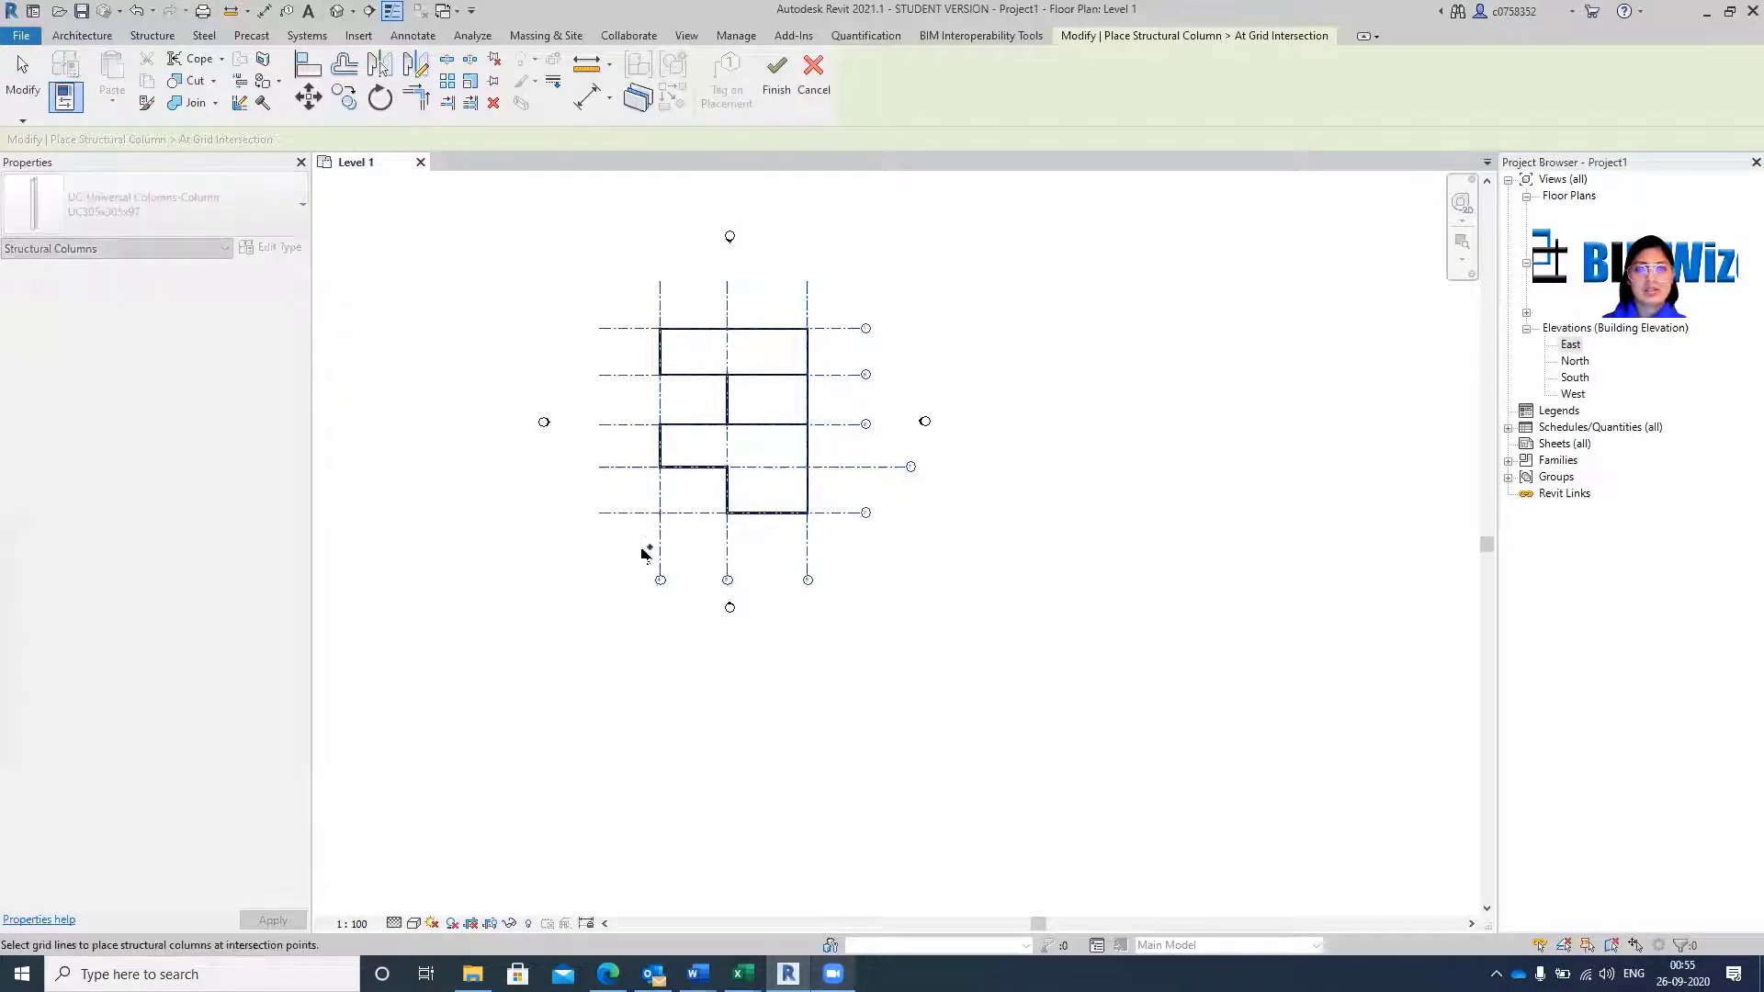
click(778, 81)
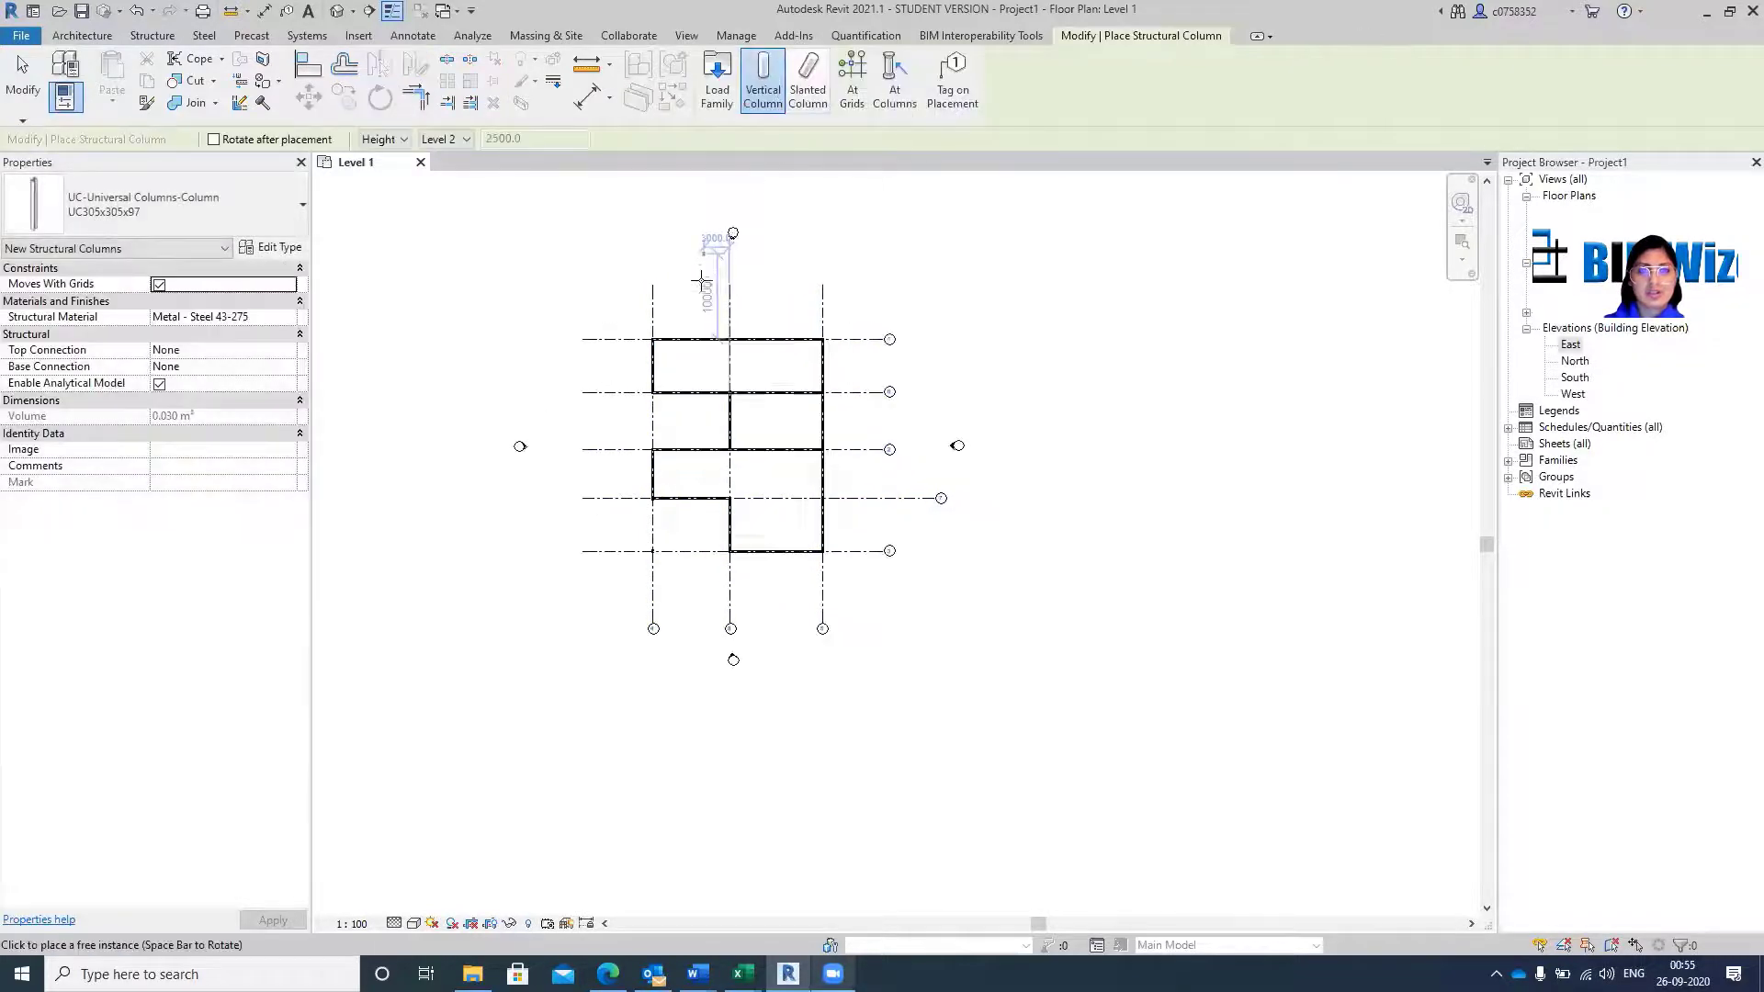
scroll(610, 413, up, 5)
key(Escape)
key(Escape)
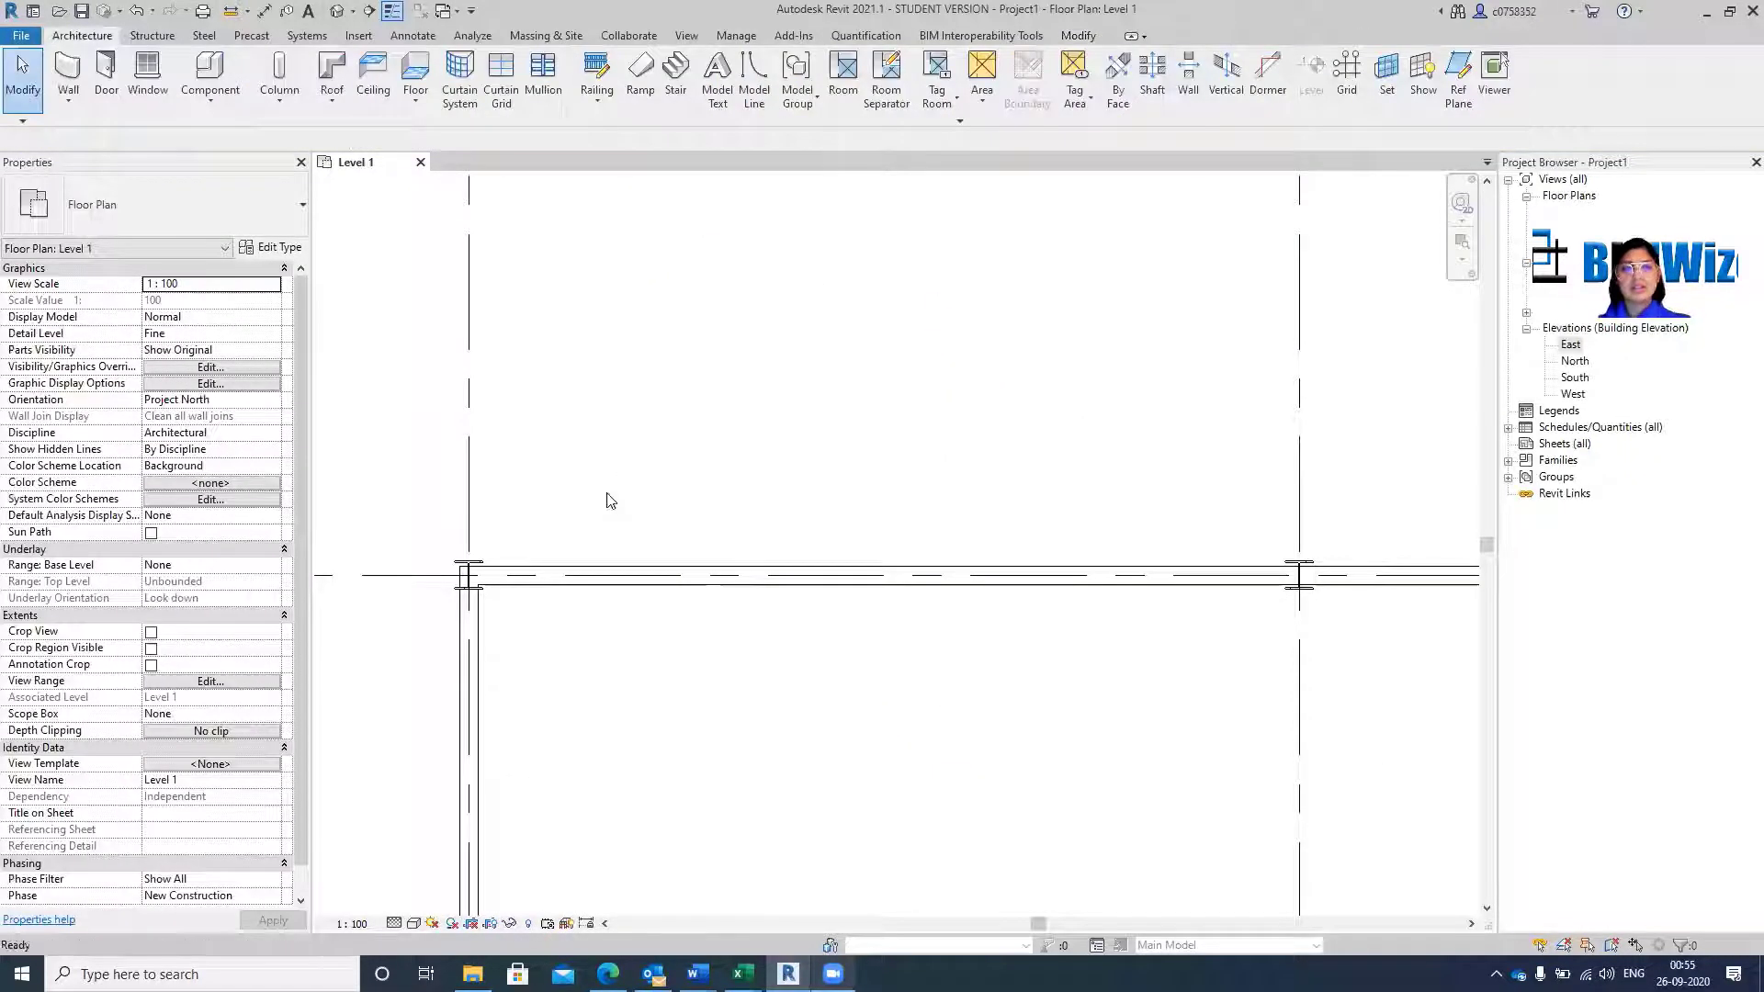
Place M_Single-Flush 0915 x 2134mm doors, two in the grid 1 wall and one in the grid 6 wall between grids 4 and 8.
scroll(554, 511, down, 3)
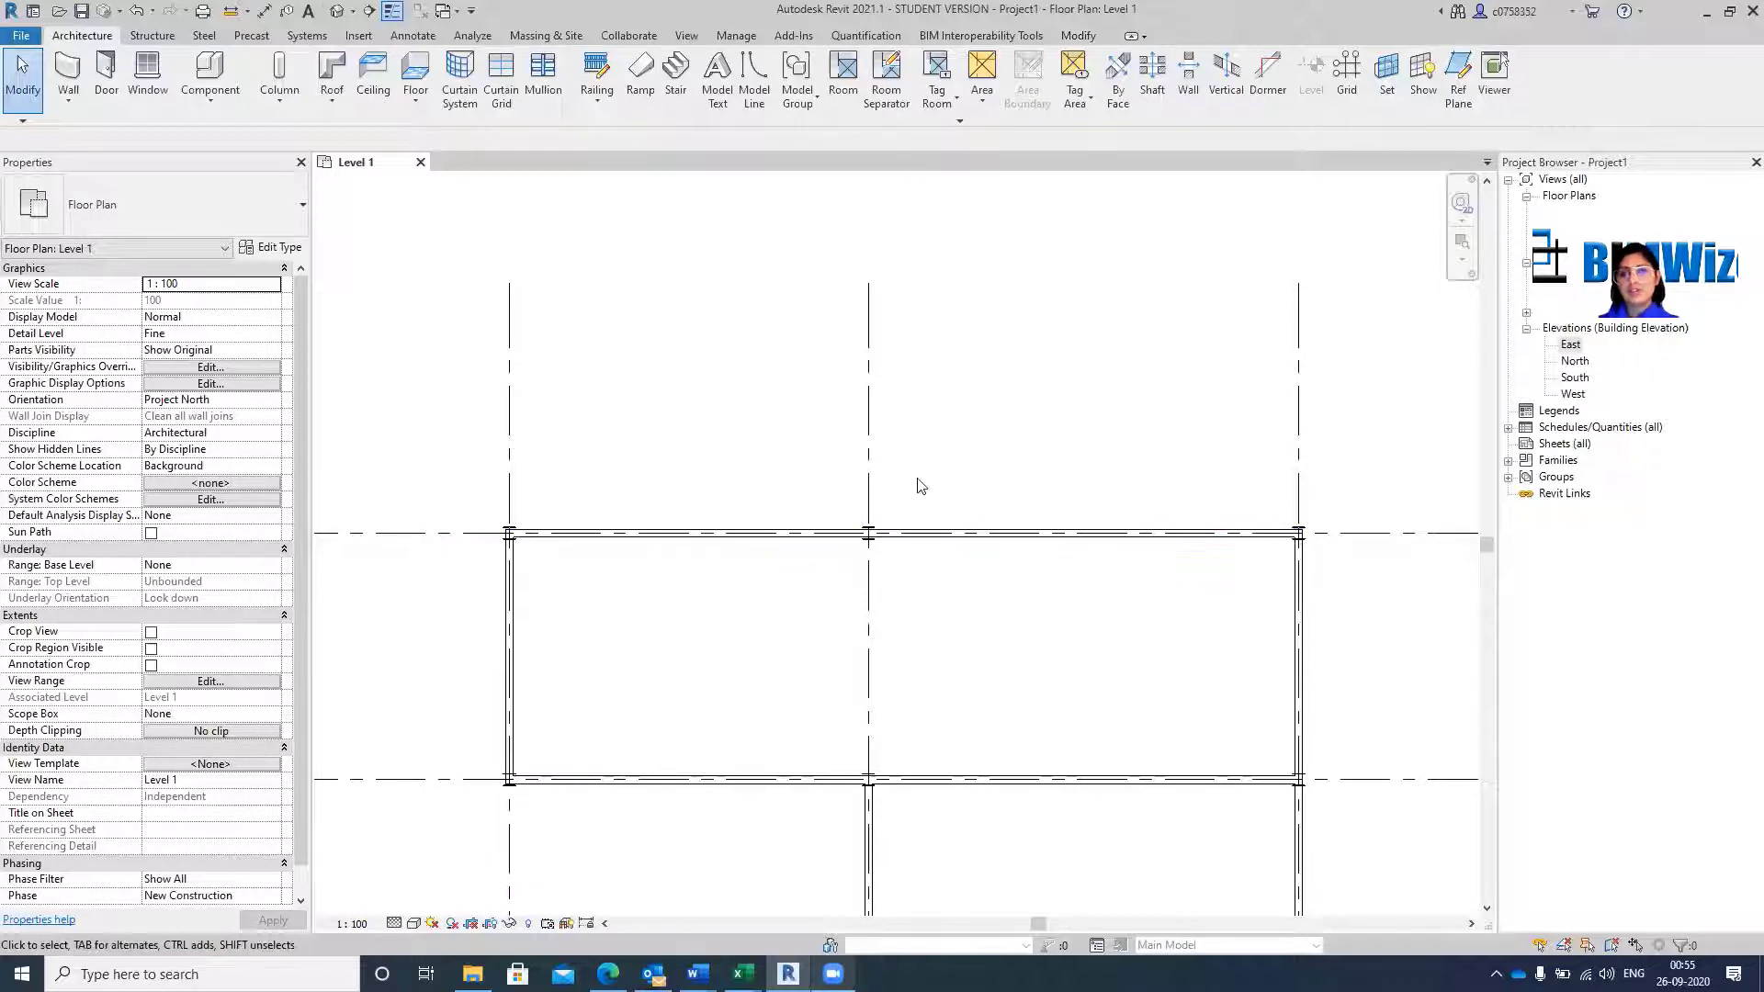
scroll(698, 599, down, 1)
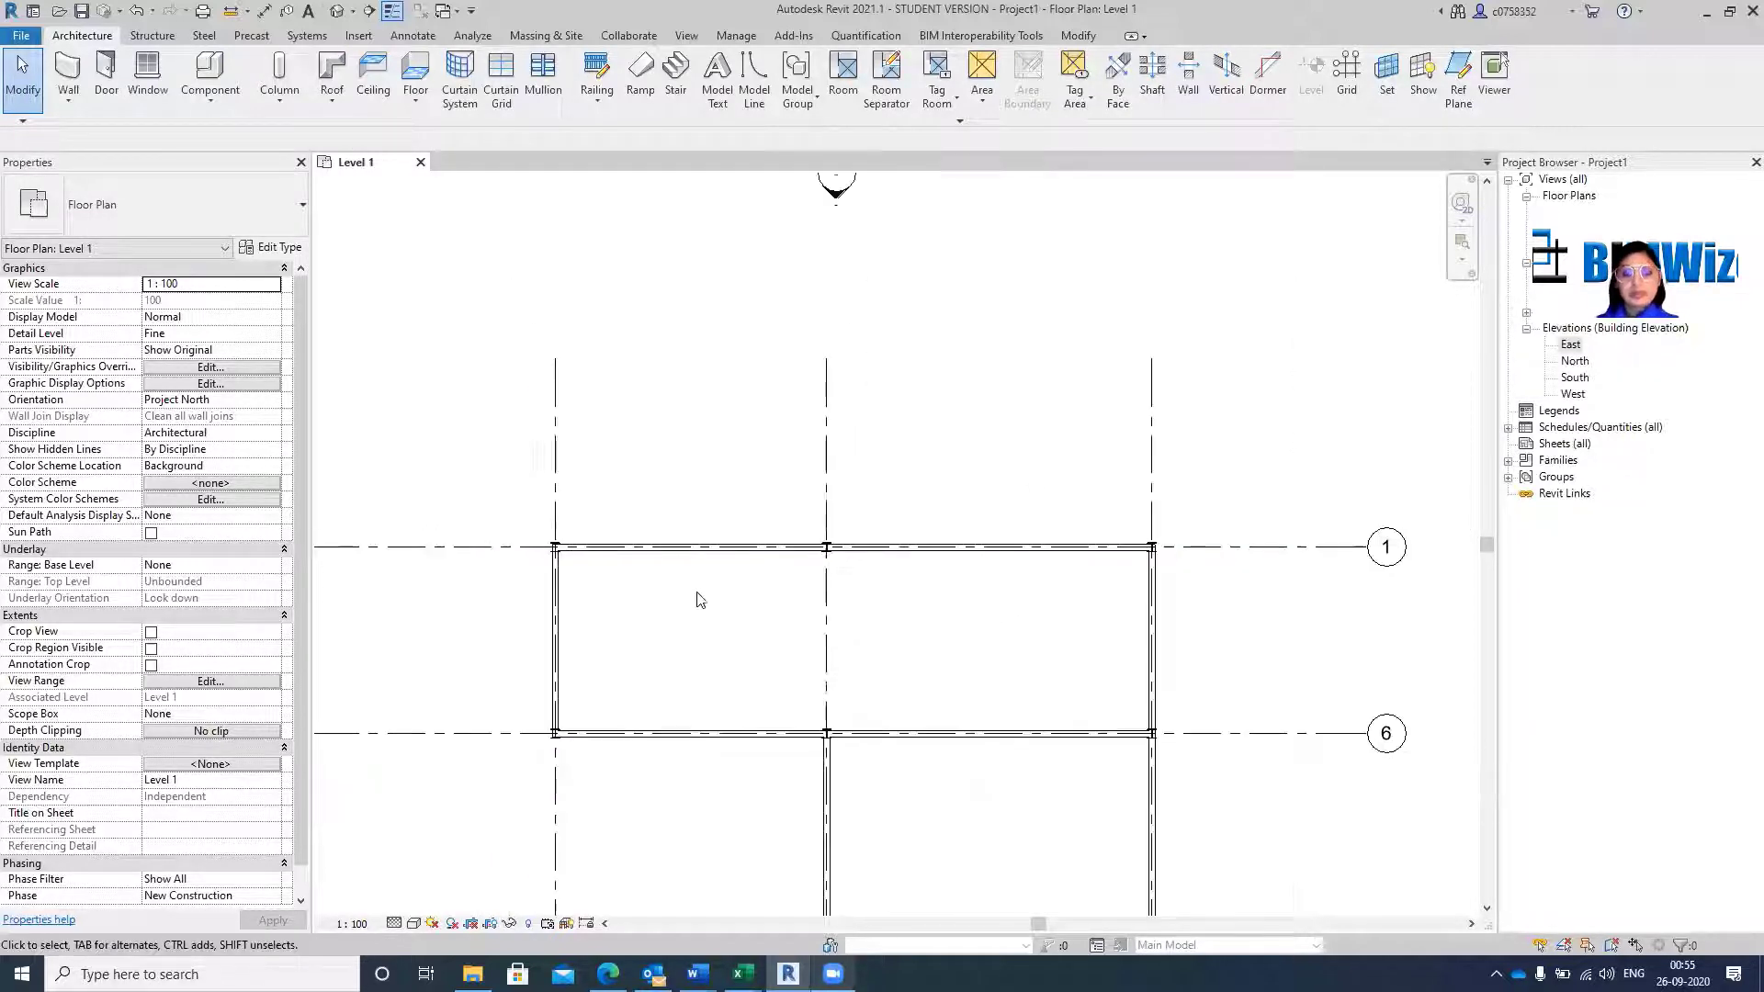
middle_drag(1006, 653, 911, 467)
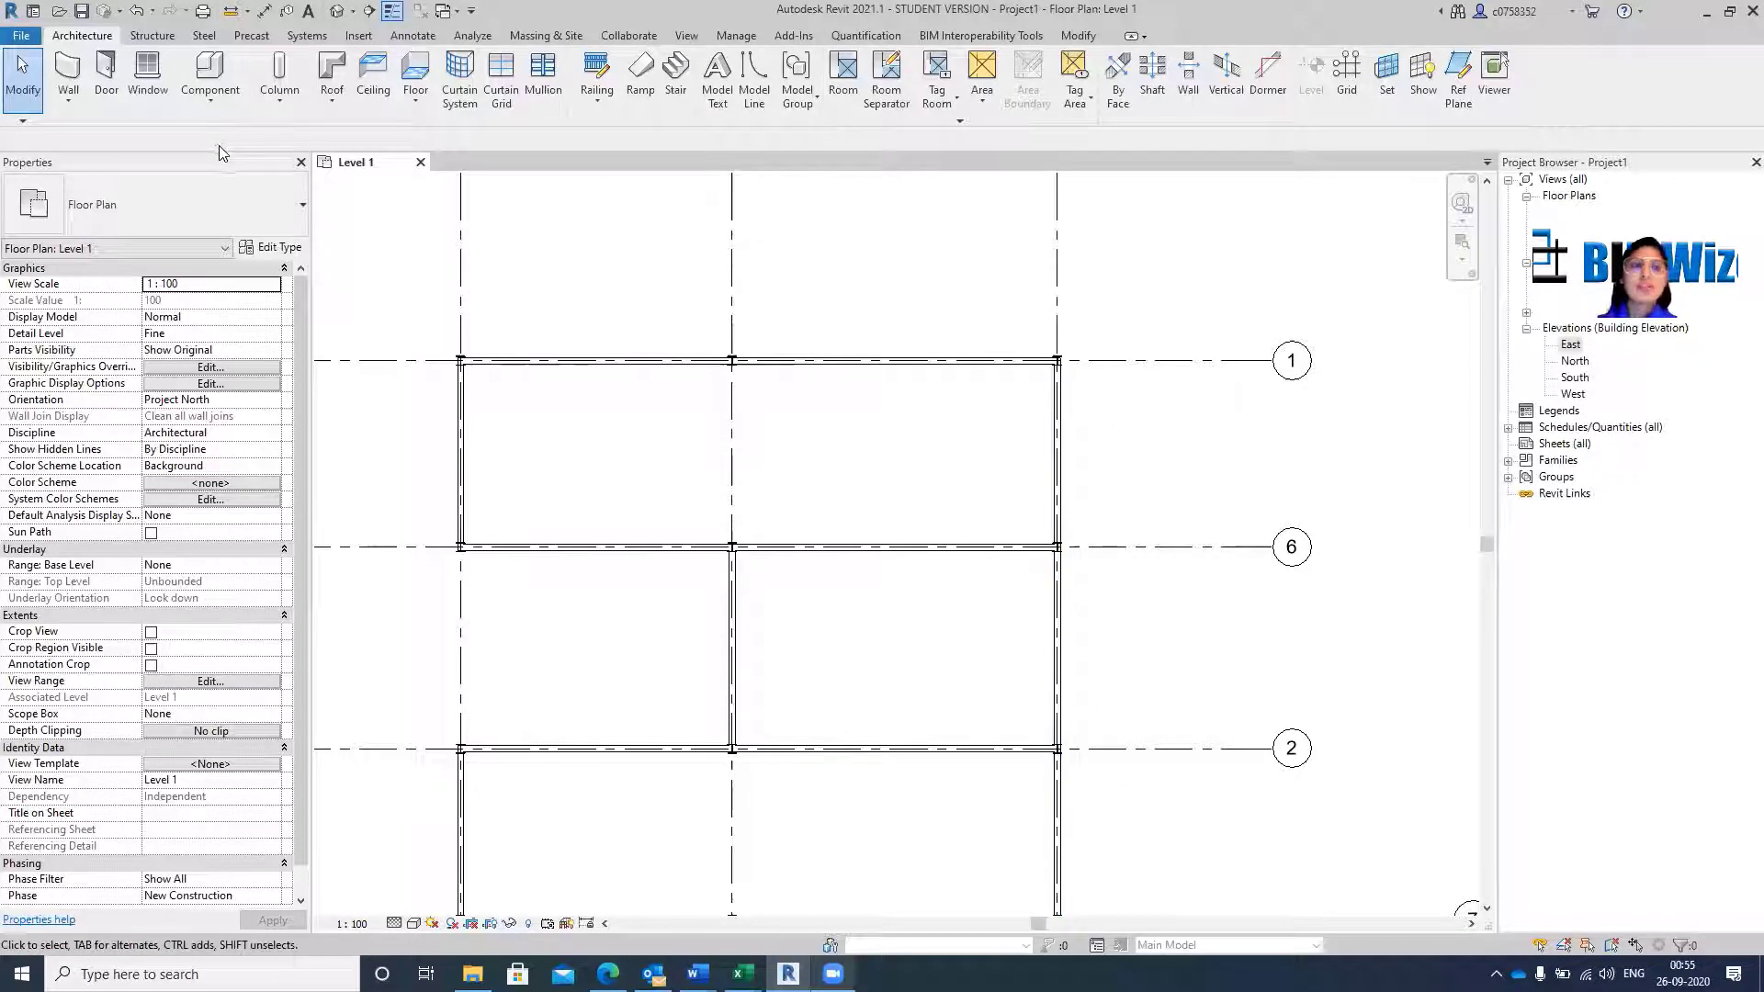
click(105, 74)
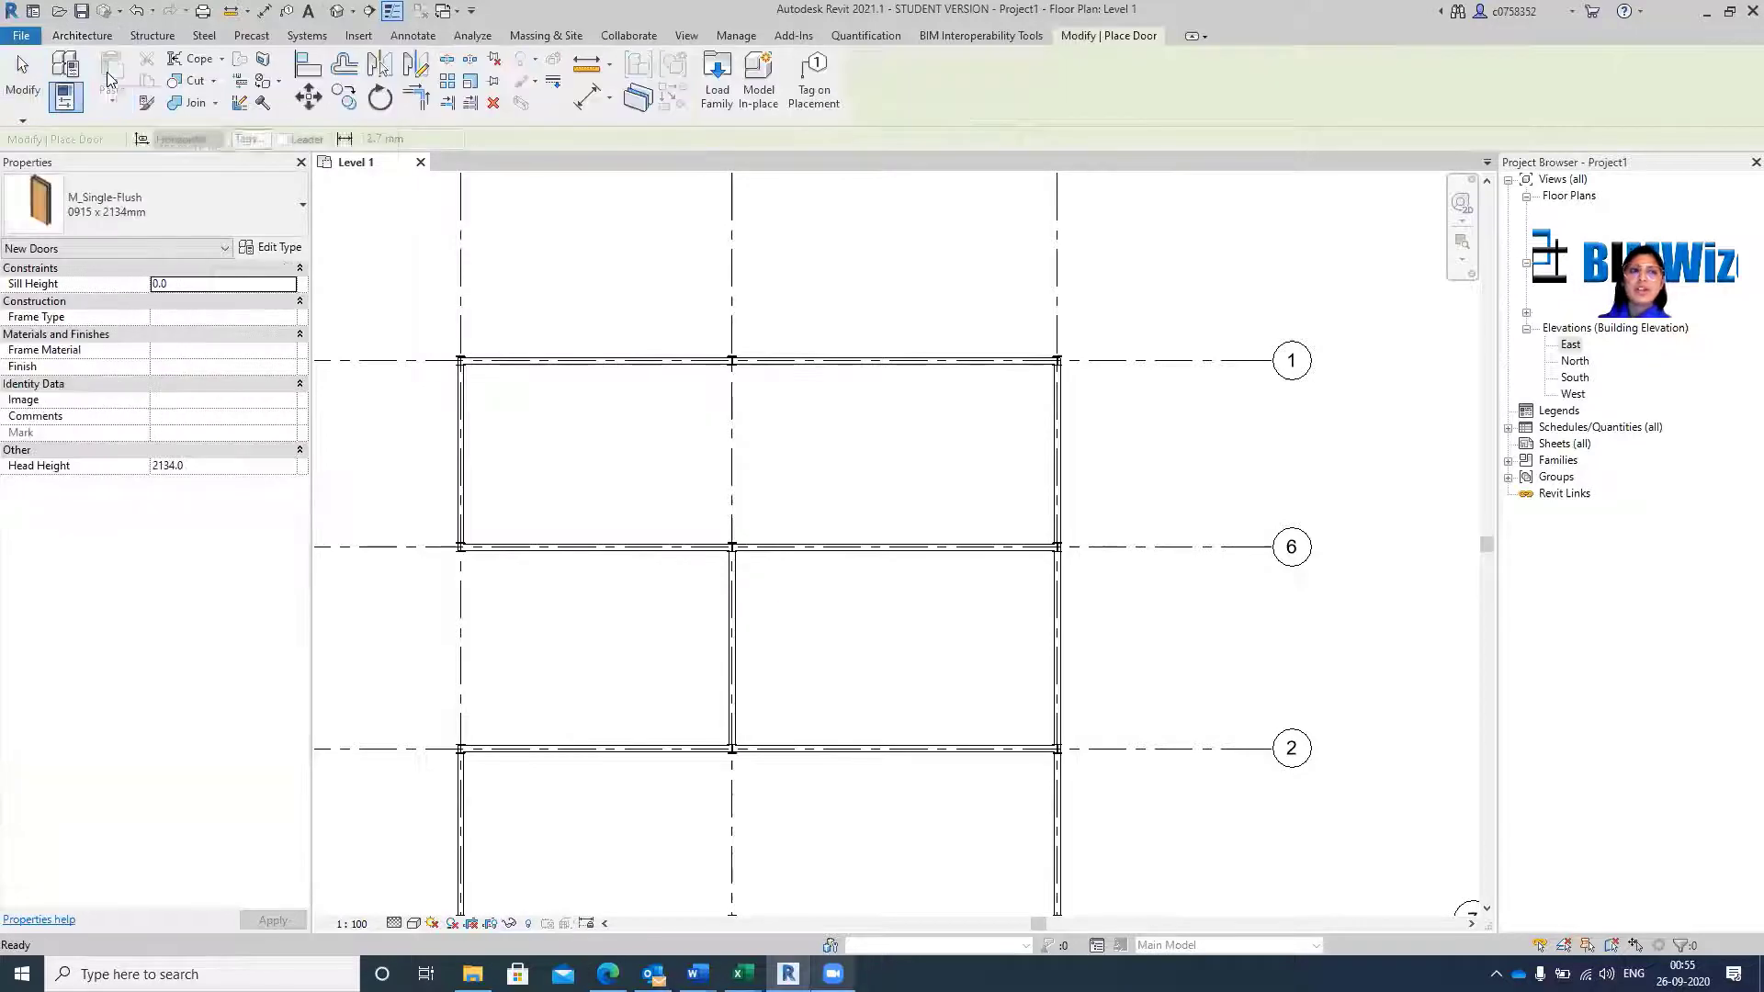
click(252, 197)
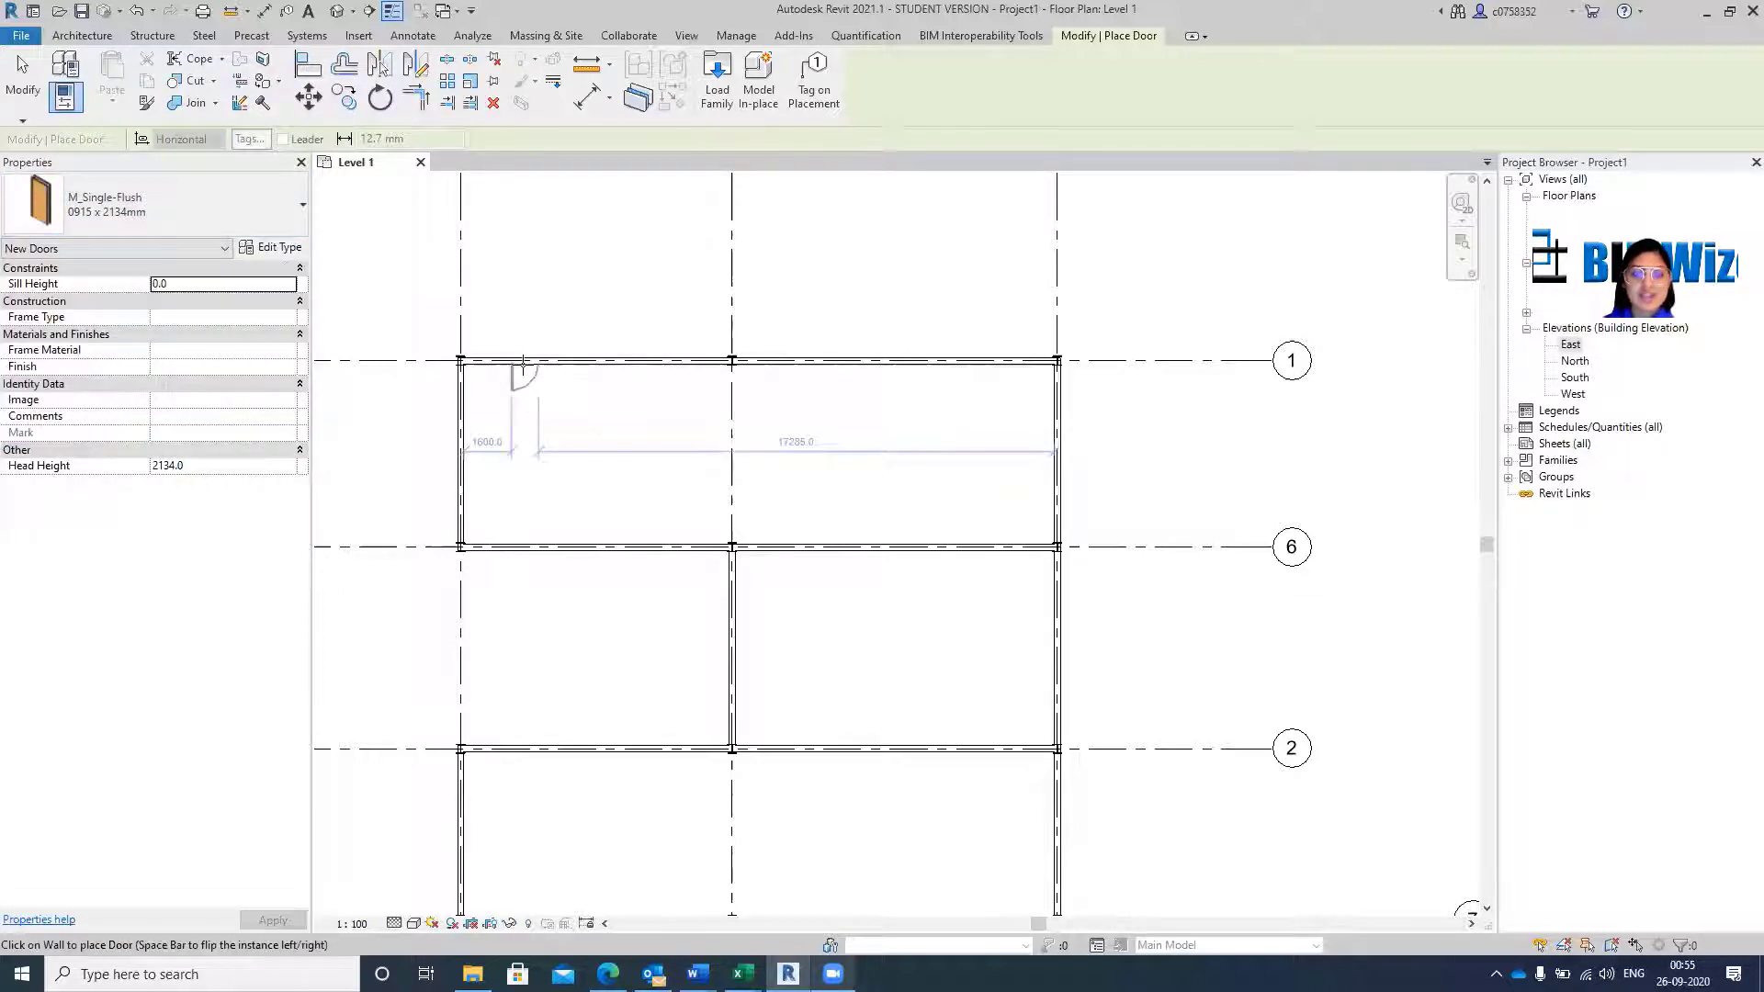
scroll(514, 358, up, 3)
scroll(500, 363, up, 2)
scroll(510, 381, down, 2)
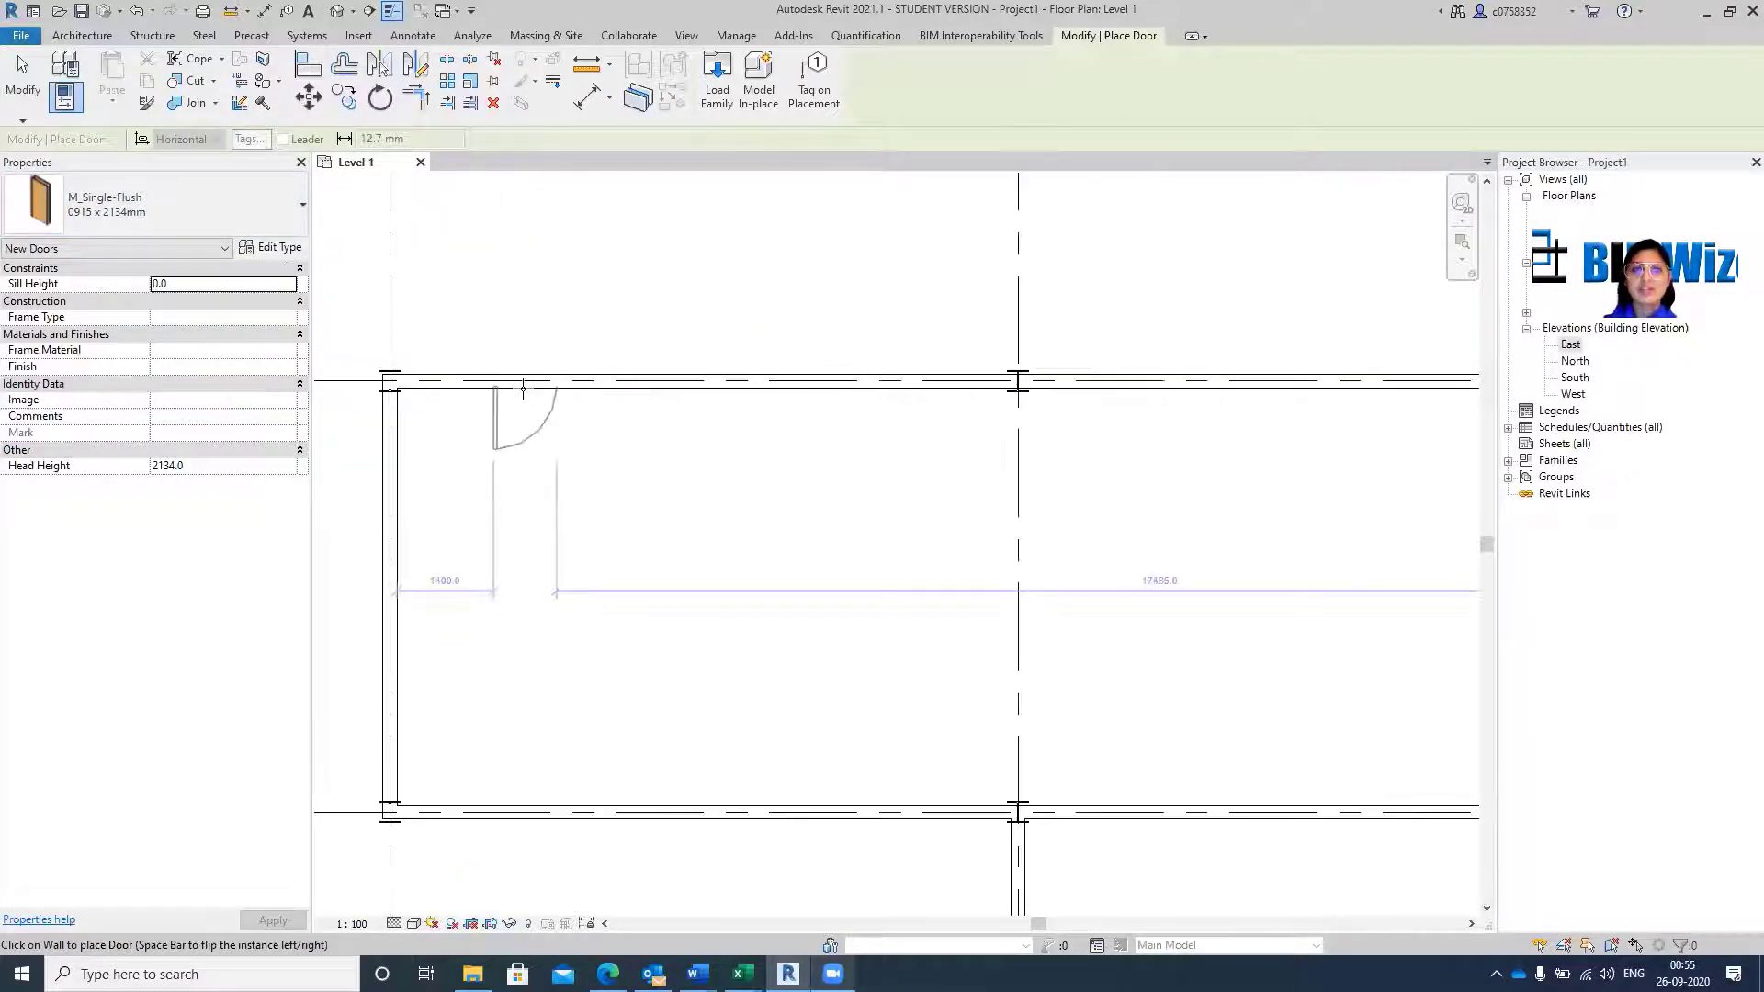
click(526, 386)
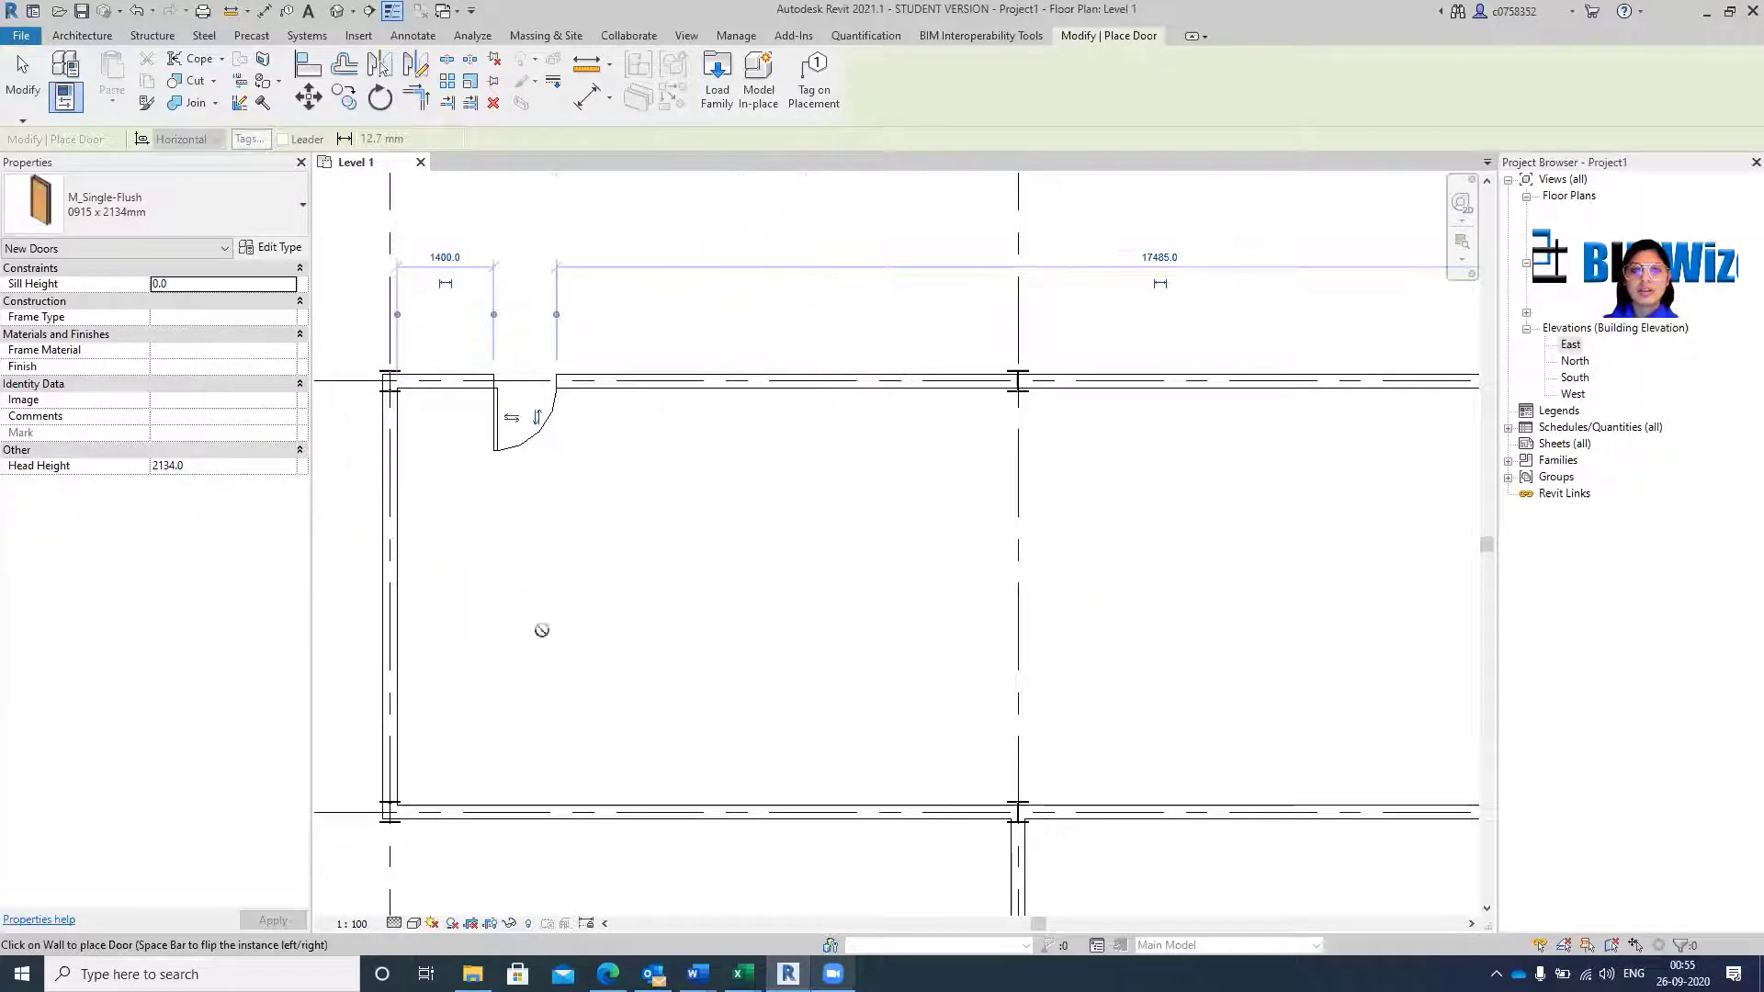
click(765, 800)
scroll(593, 339, down, 3)
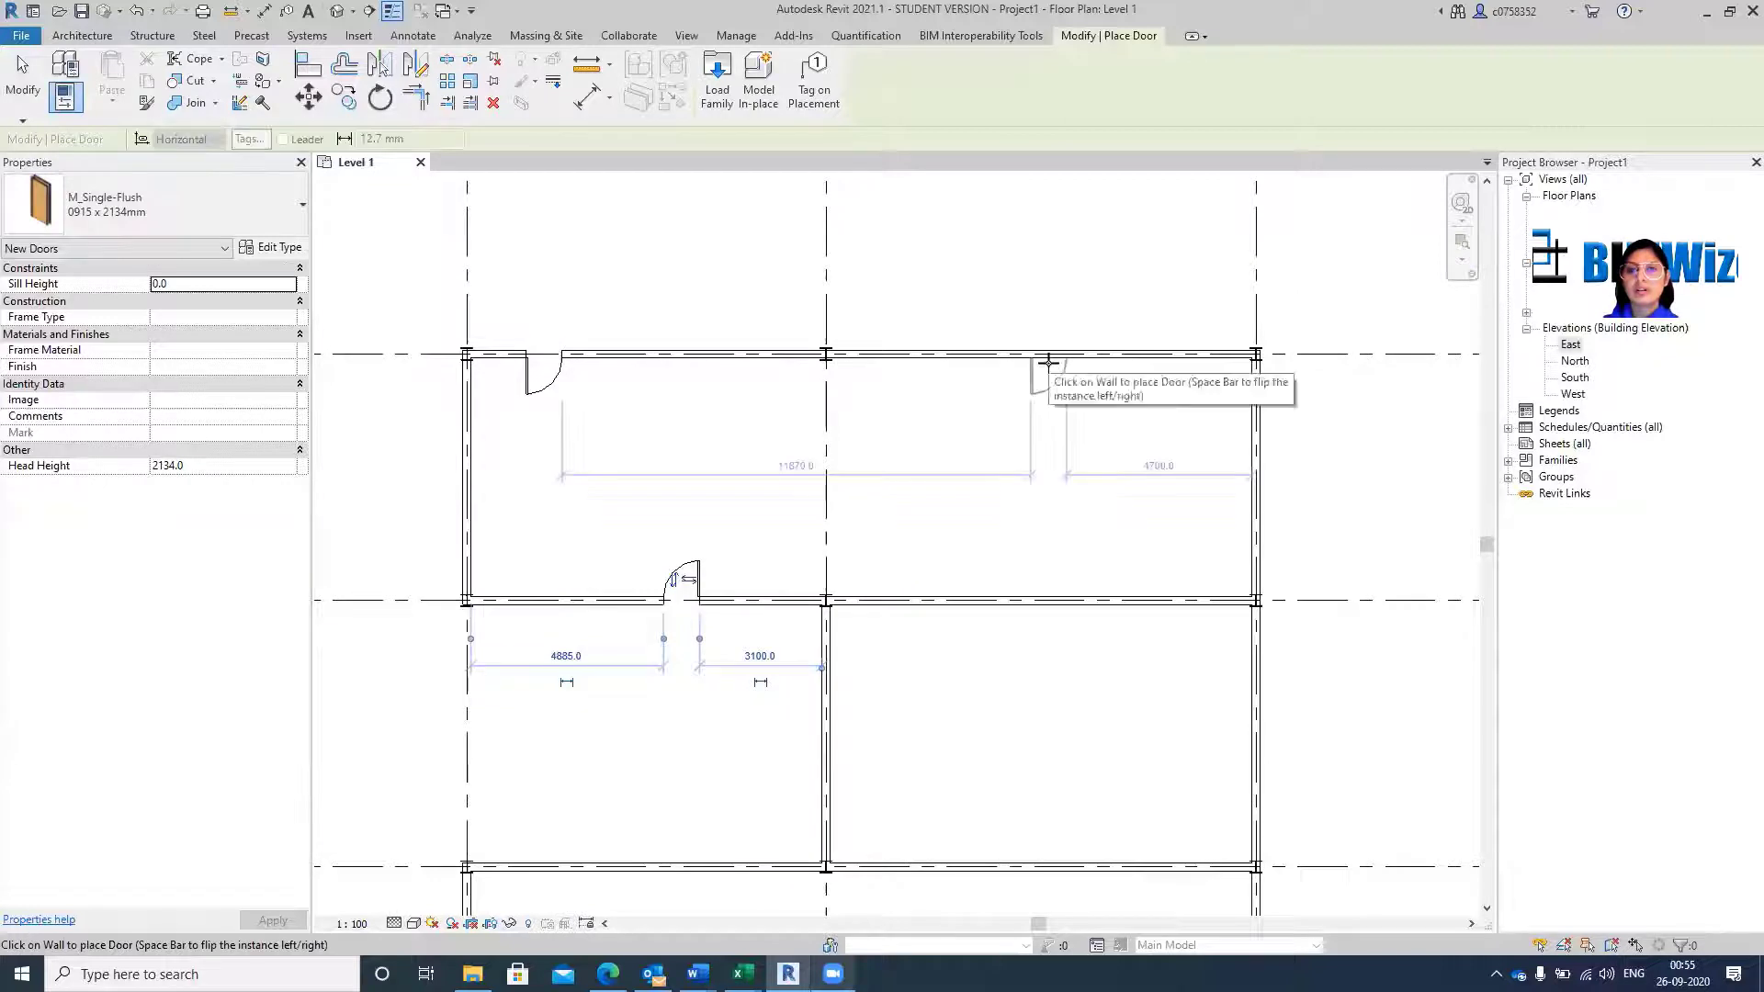
Open the default 3D view and turn it to the back-right corner to examine the walls, columns and doors.
click(339, 11)
key(Escape)
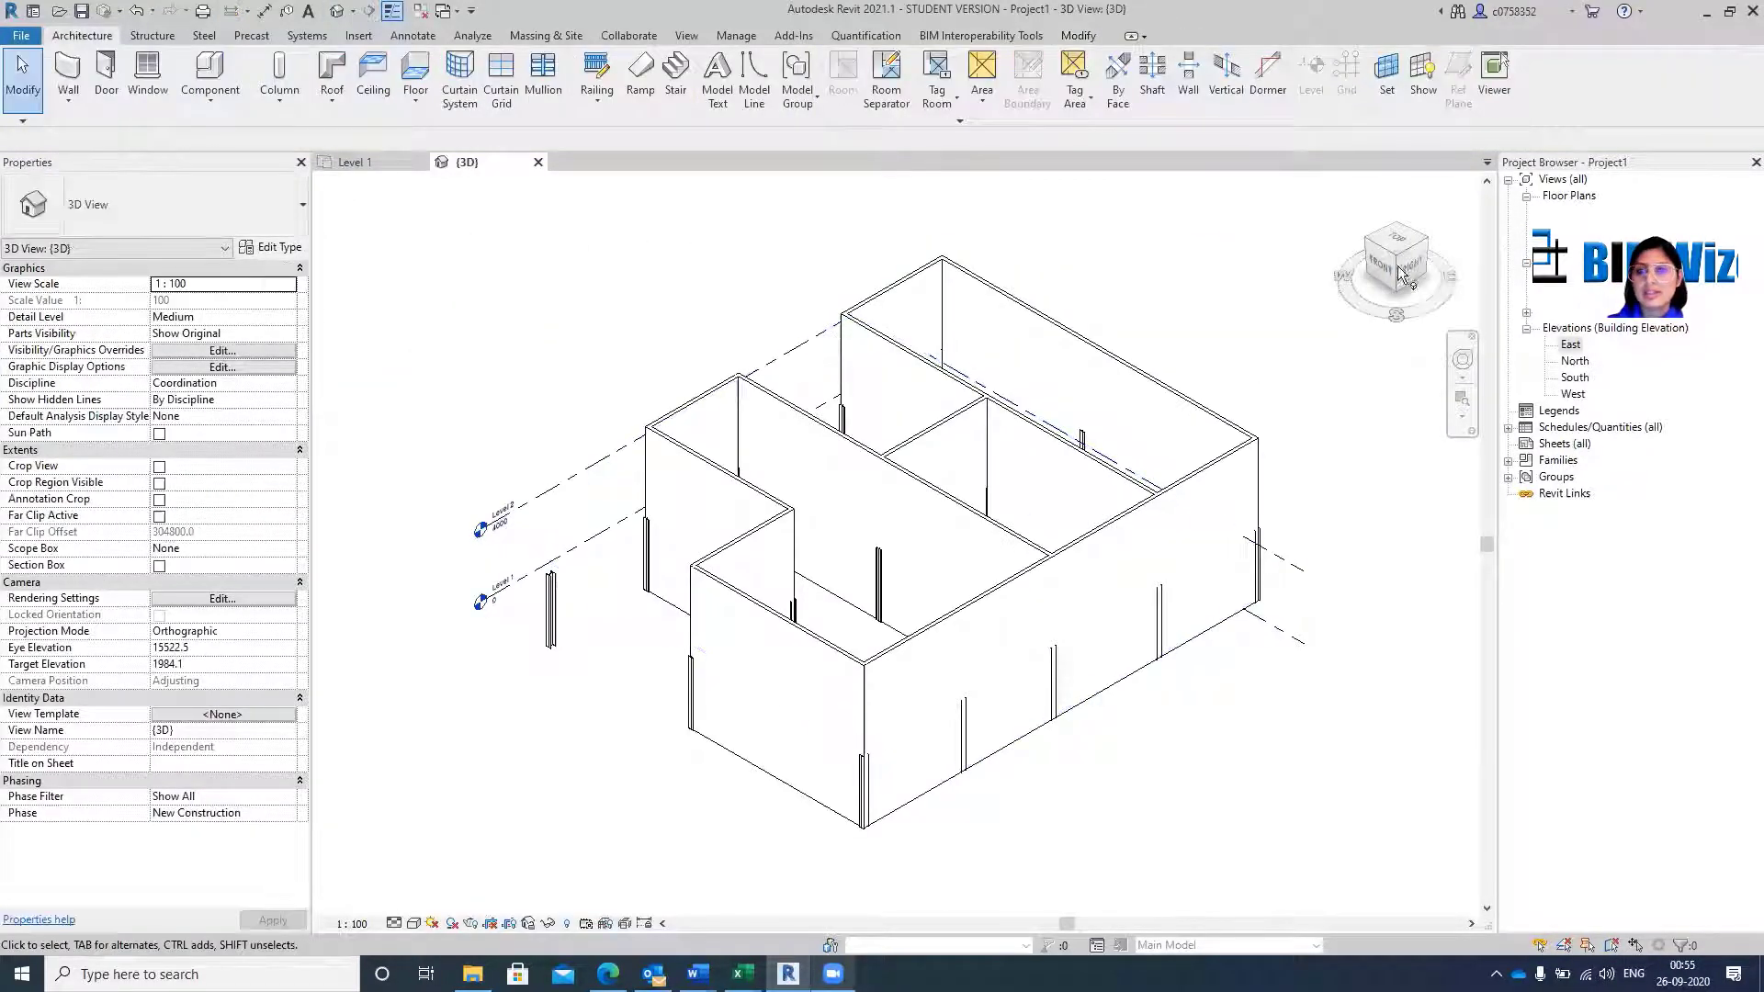
click(1429, 248)
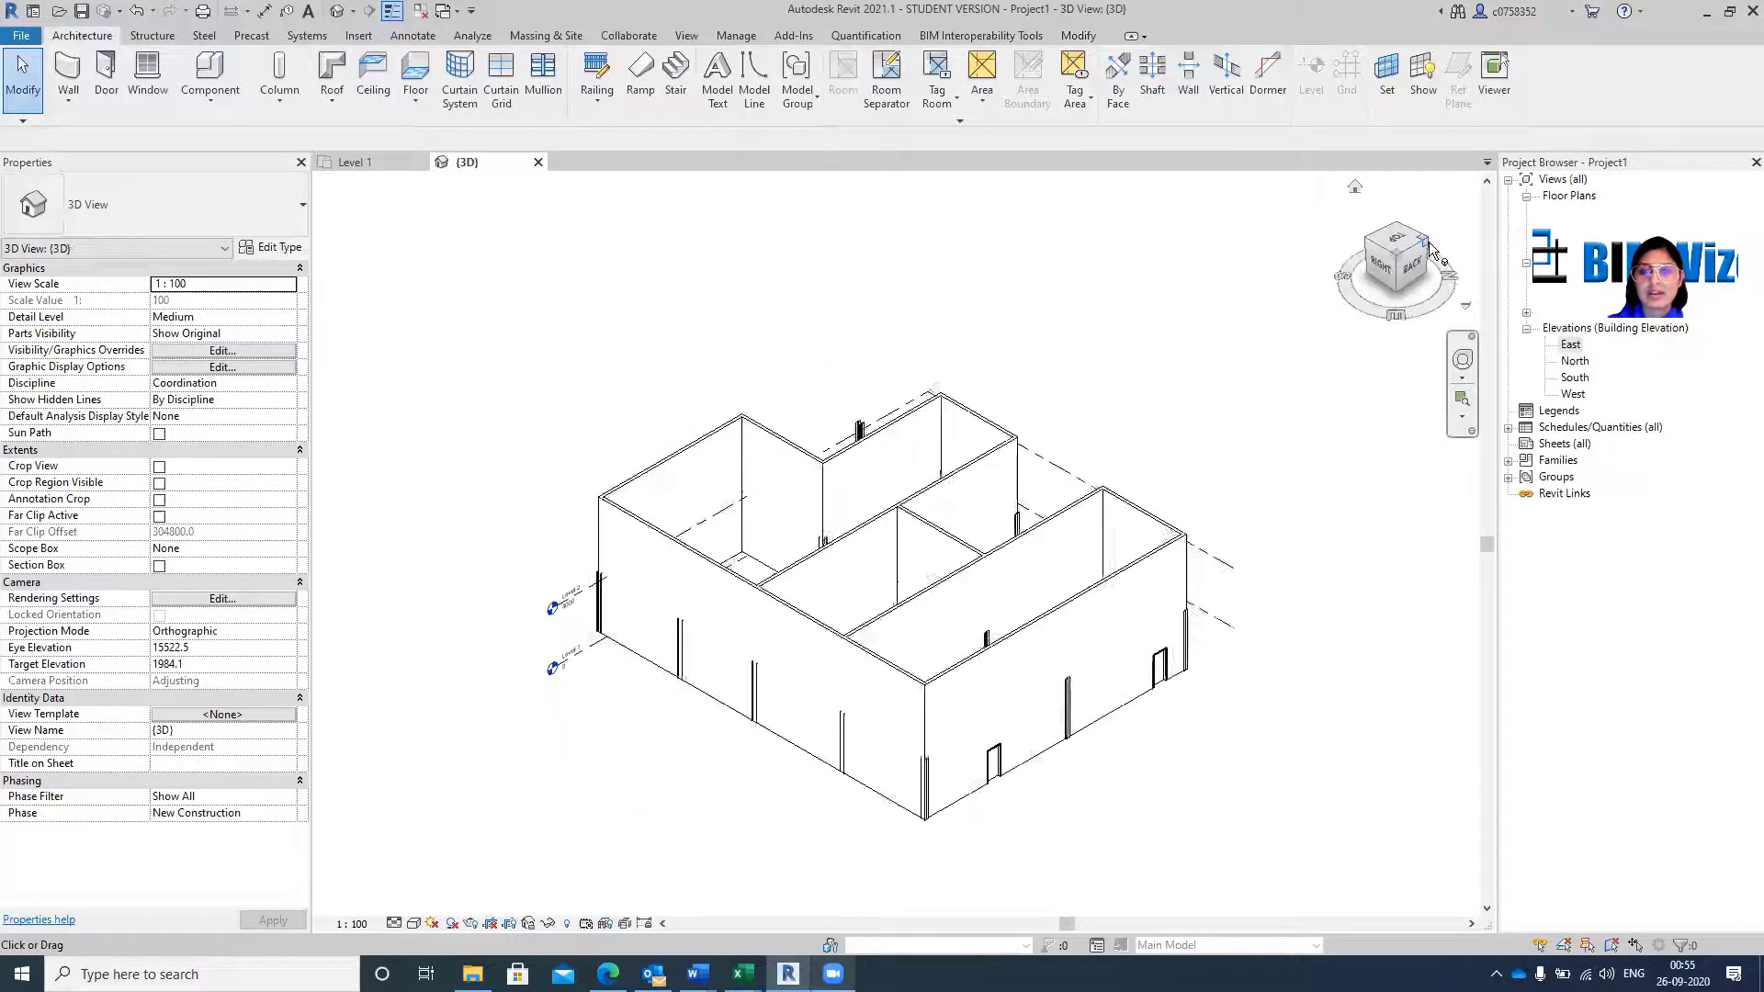
Place two M_Fixed 0406 x 0610mm windows in the grid 1 wall on Level 1, one near each door.
scroll(1140, 794, up, 5)
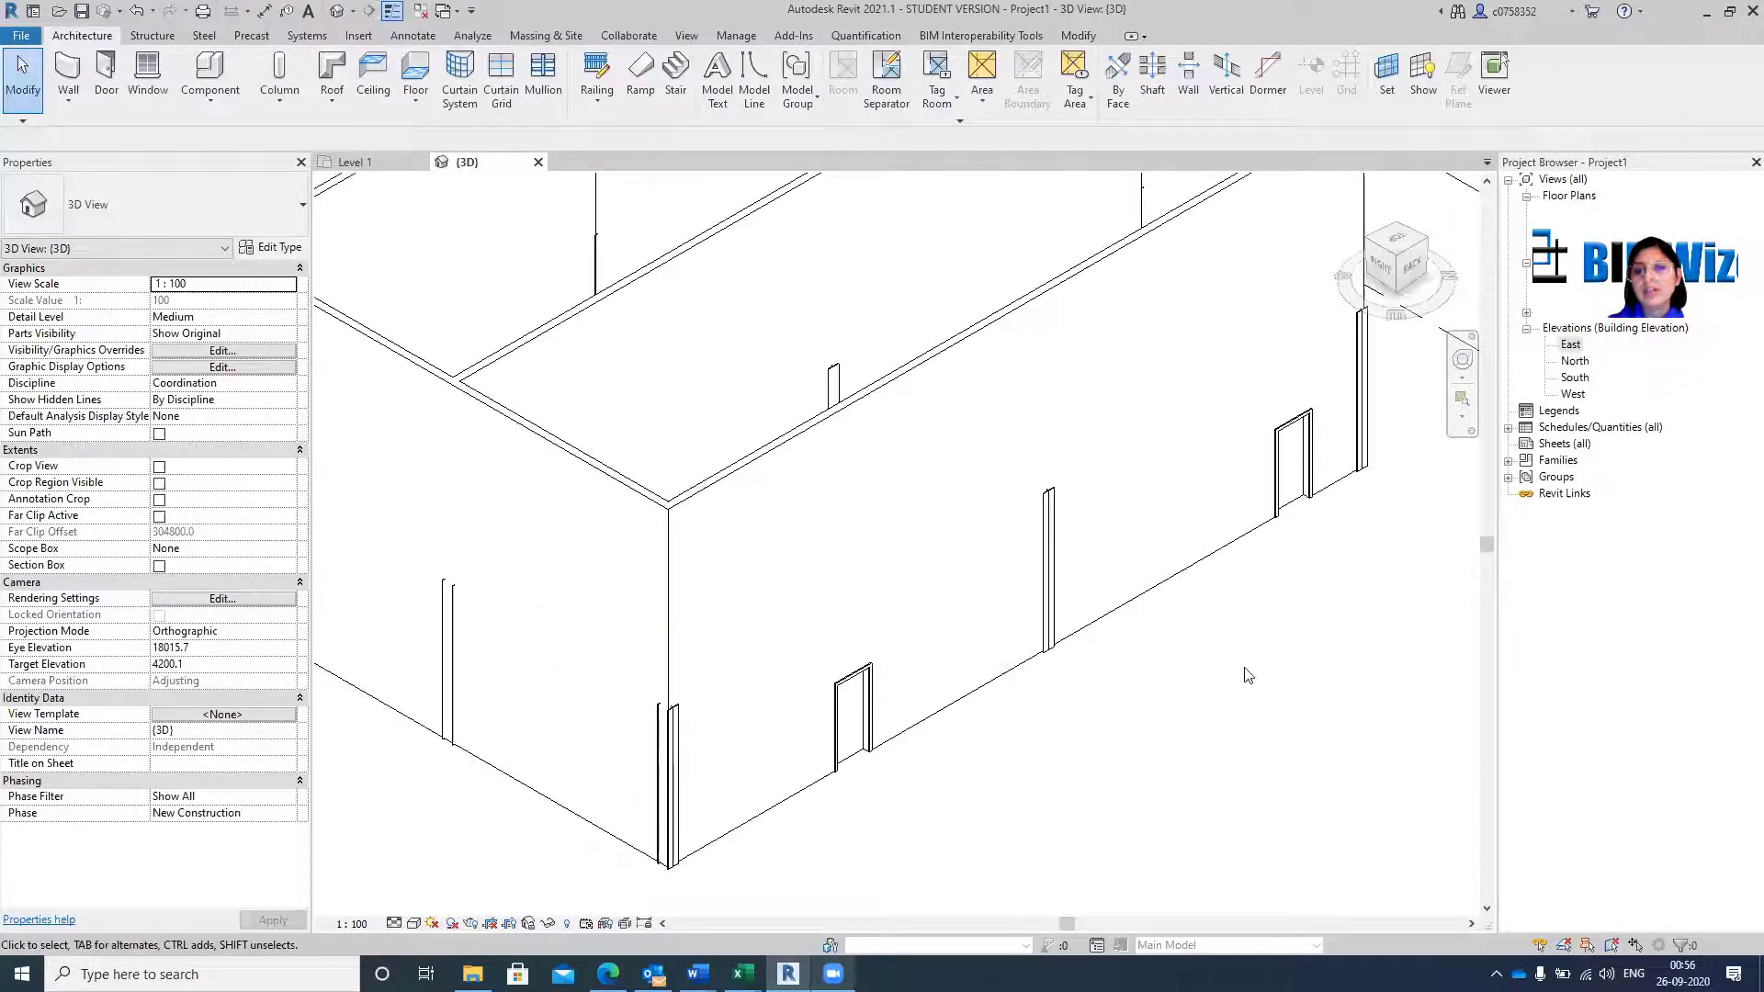
scroll(771, 575, down, 3)
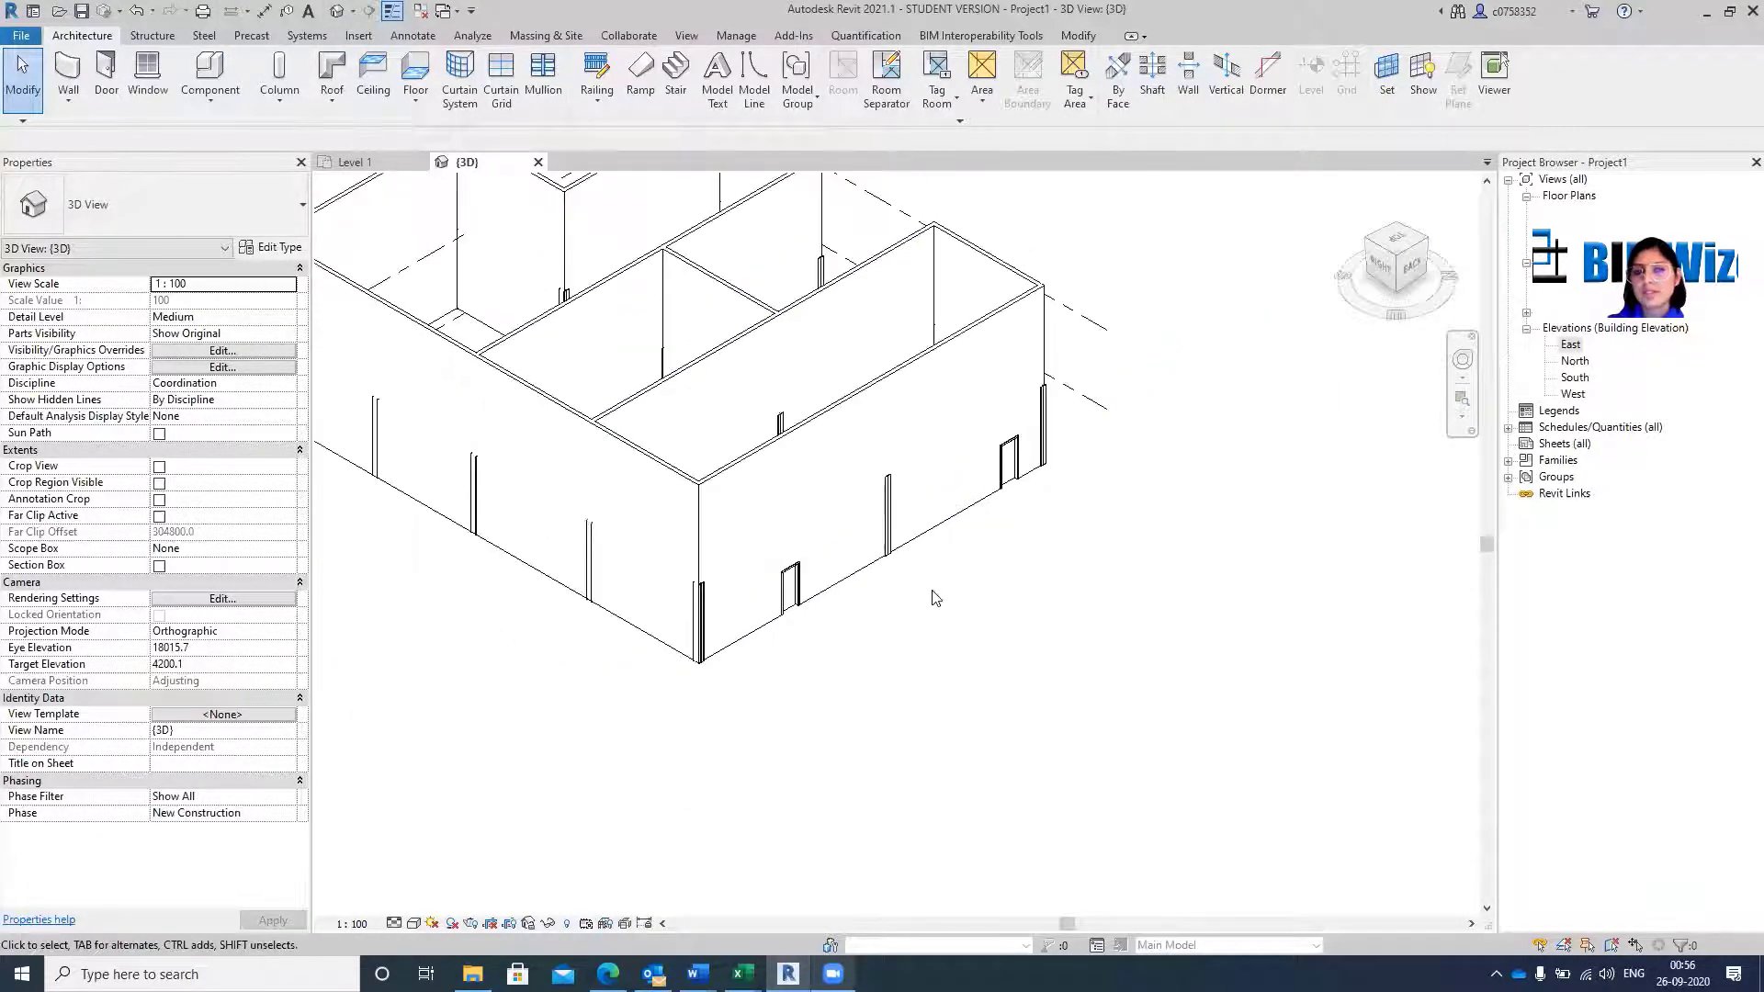
scroll(792, 659, up, 3)
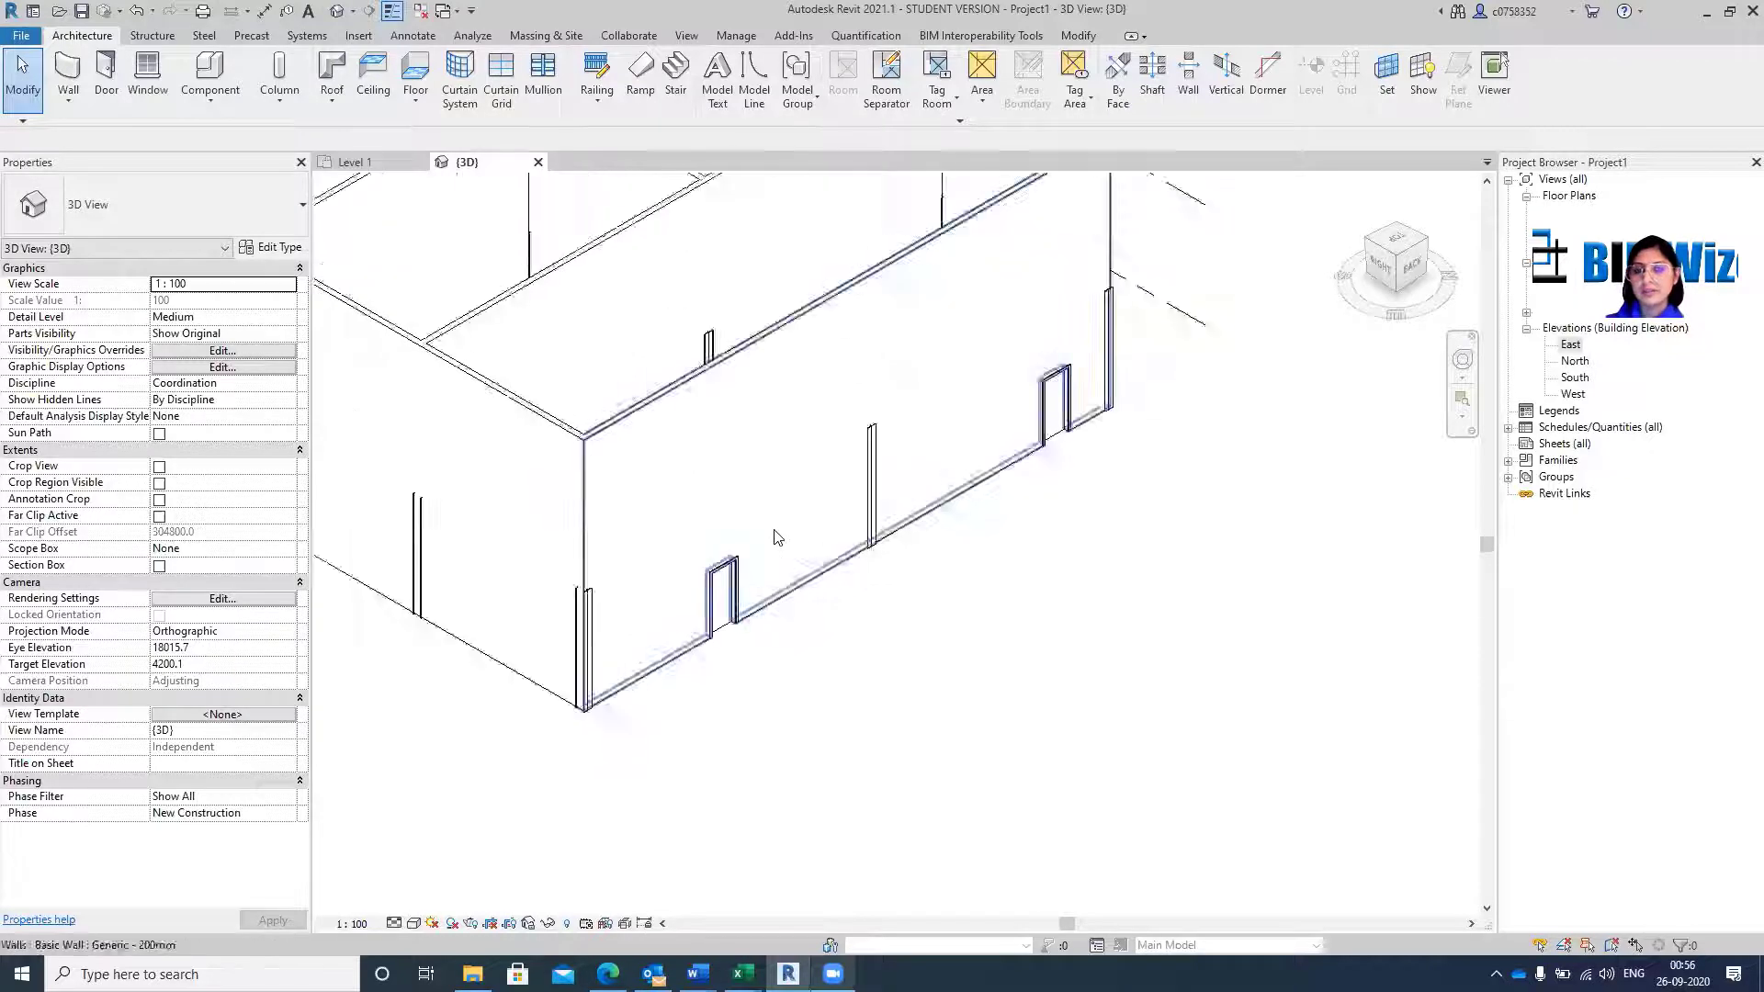
click(149, 62)
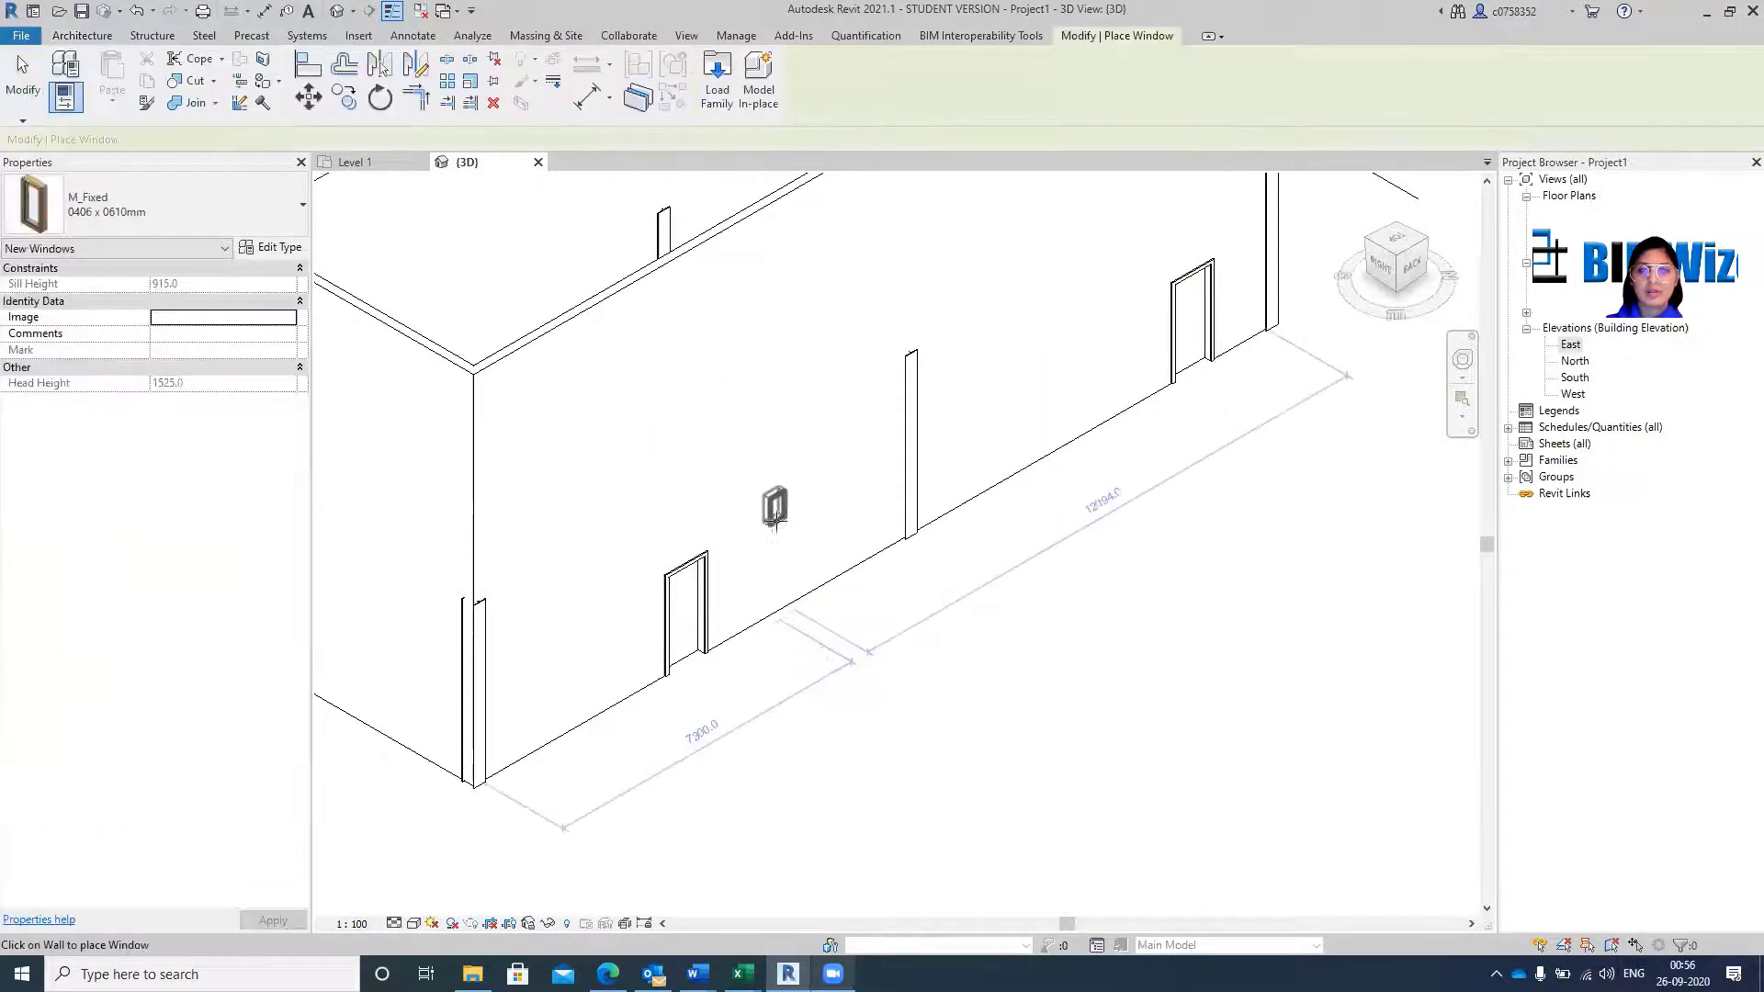
scroll(783, 548, down, 3)
click(356, 162)
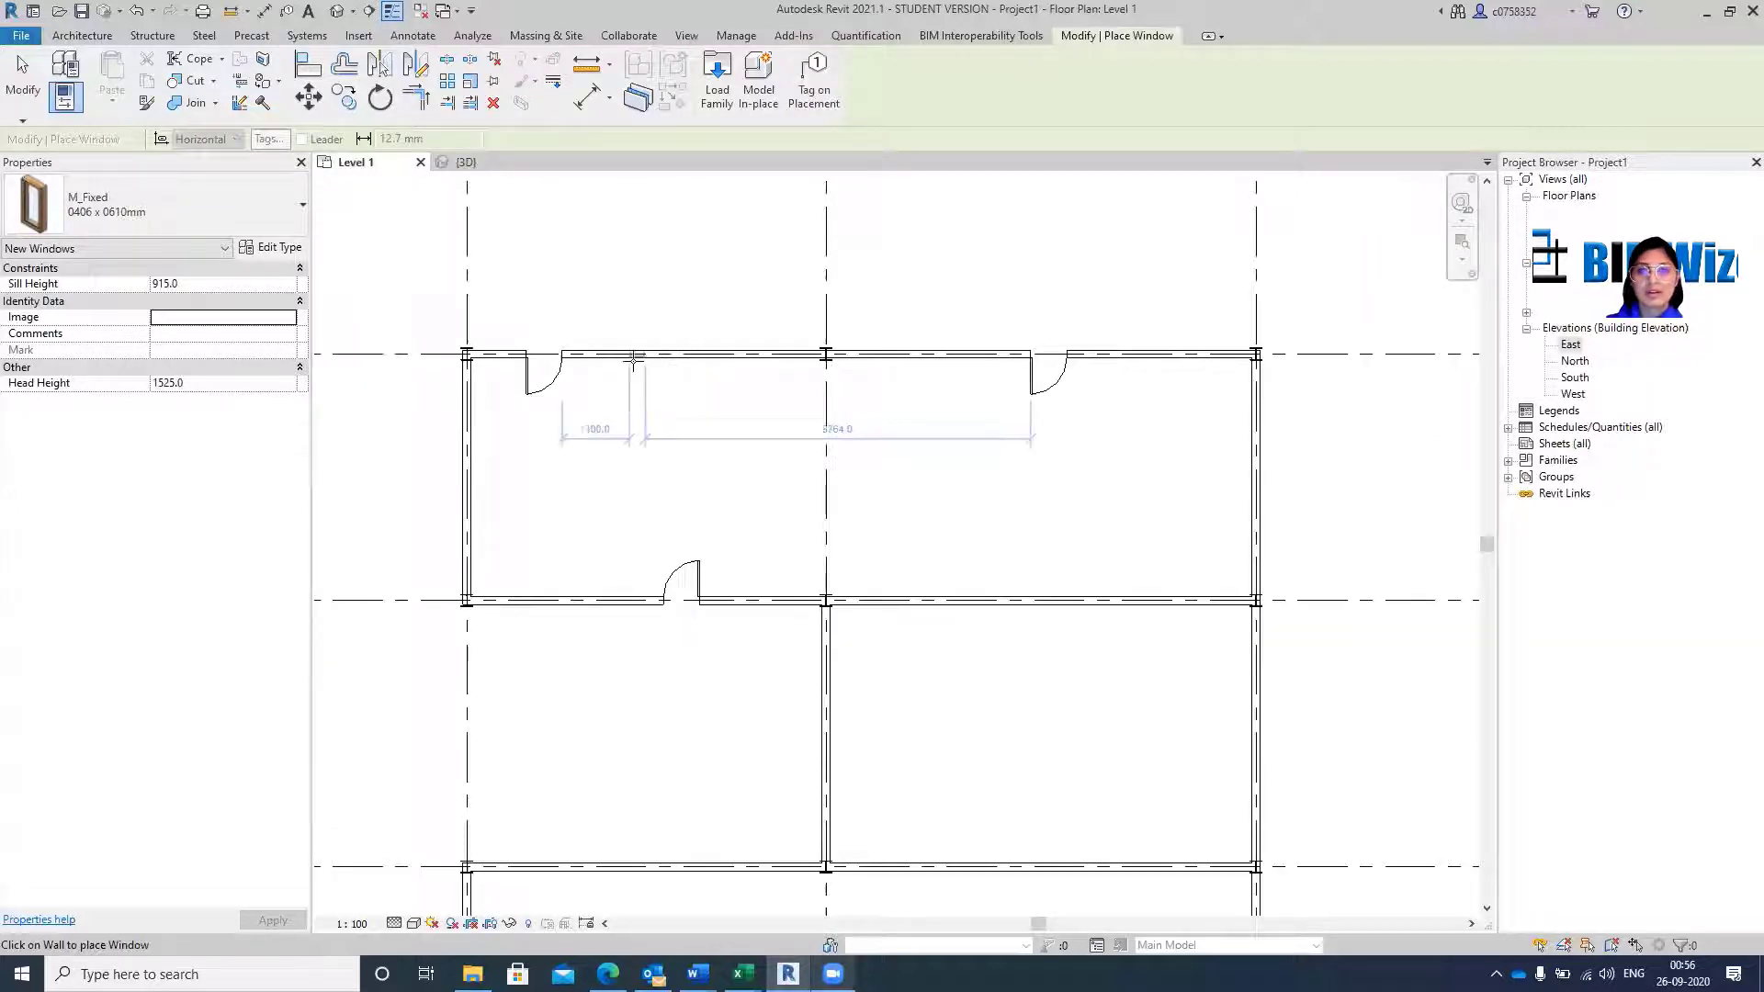
scroll(624, 361, up, 4)
click(624, 361)
scroll(610, 362, down, 5)
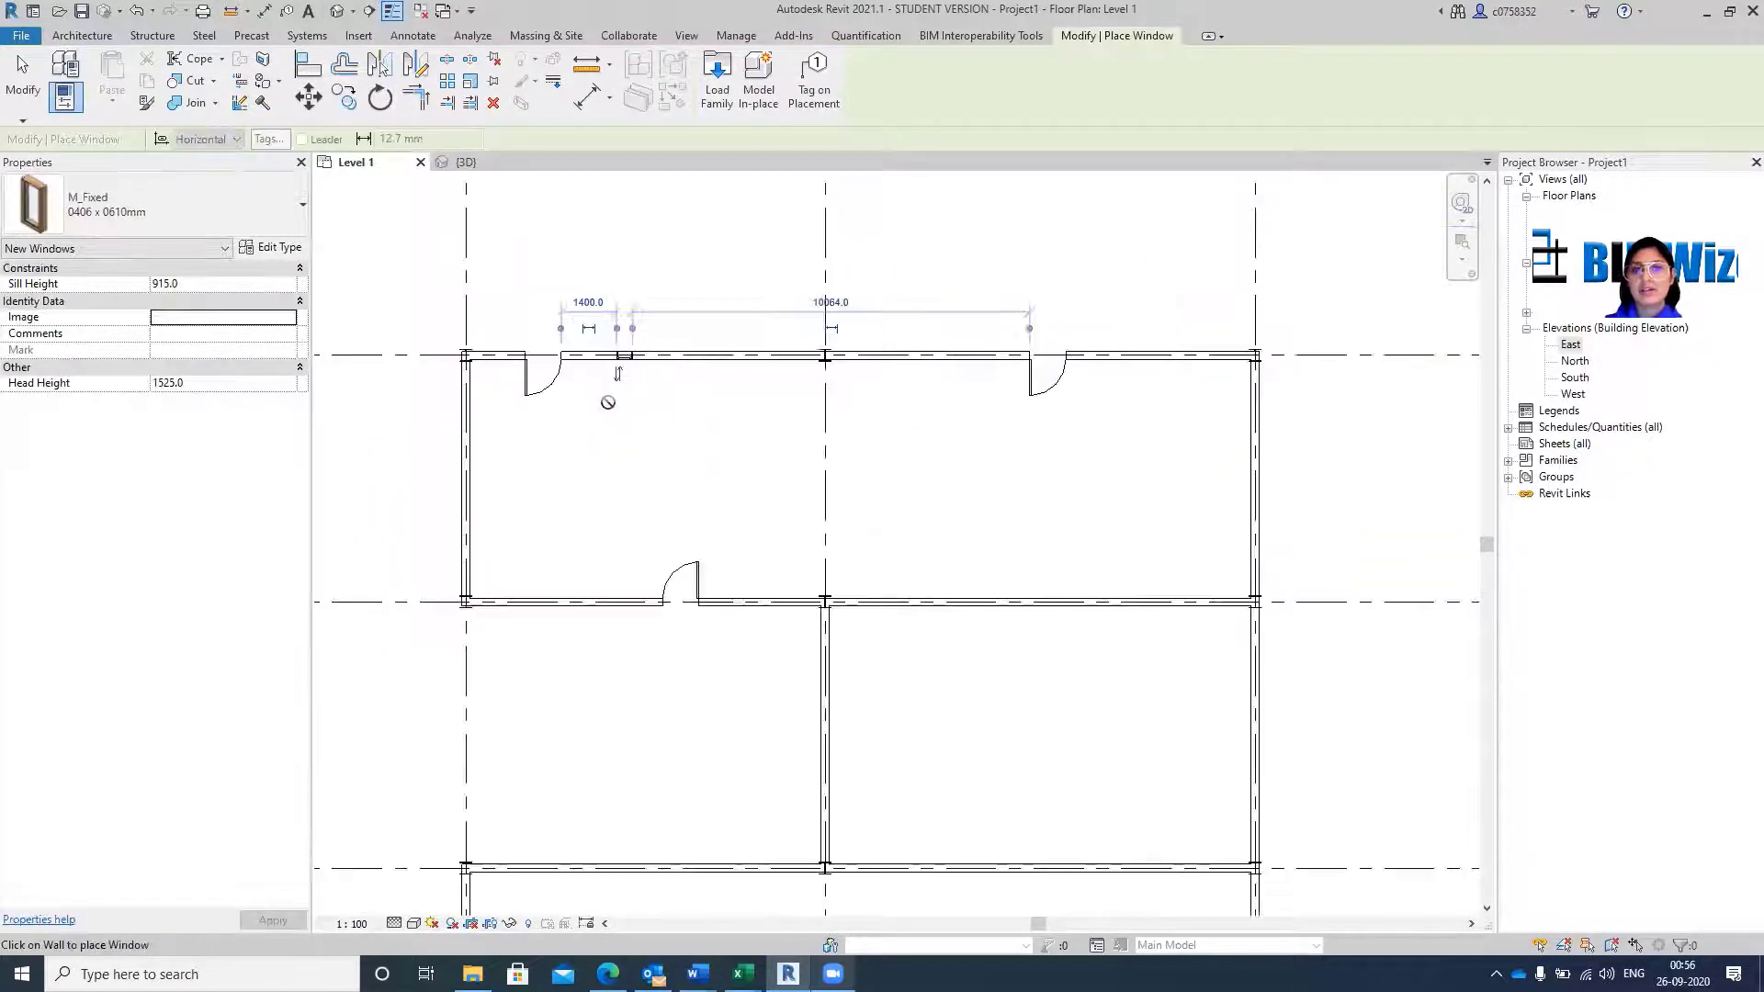
click(790, 378)
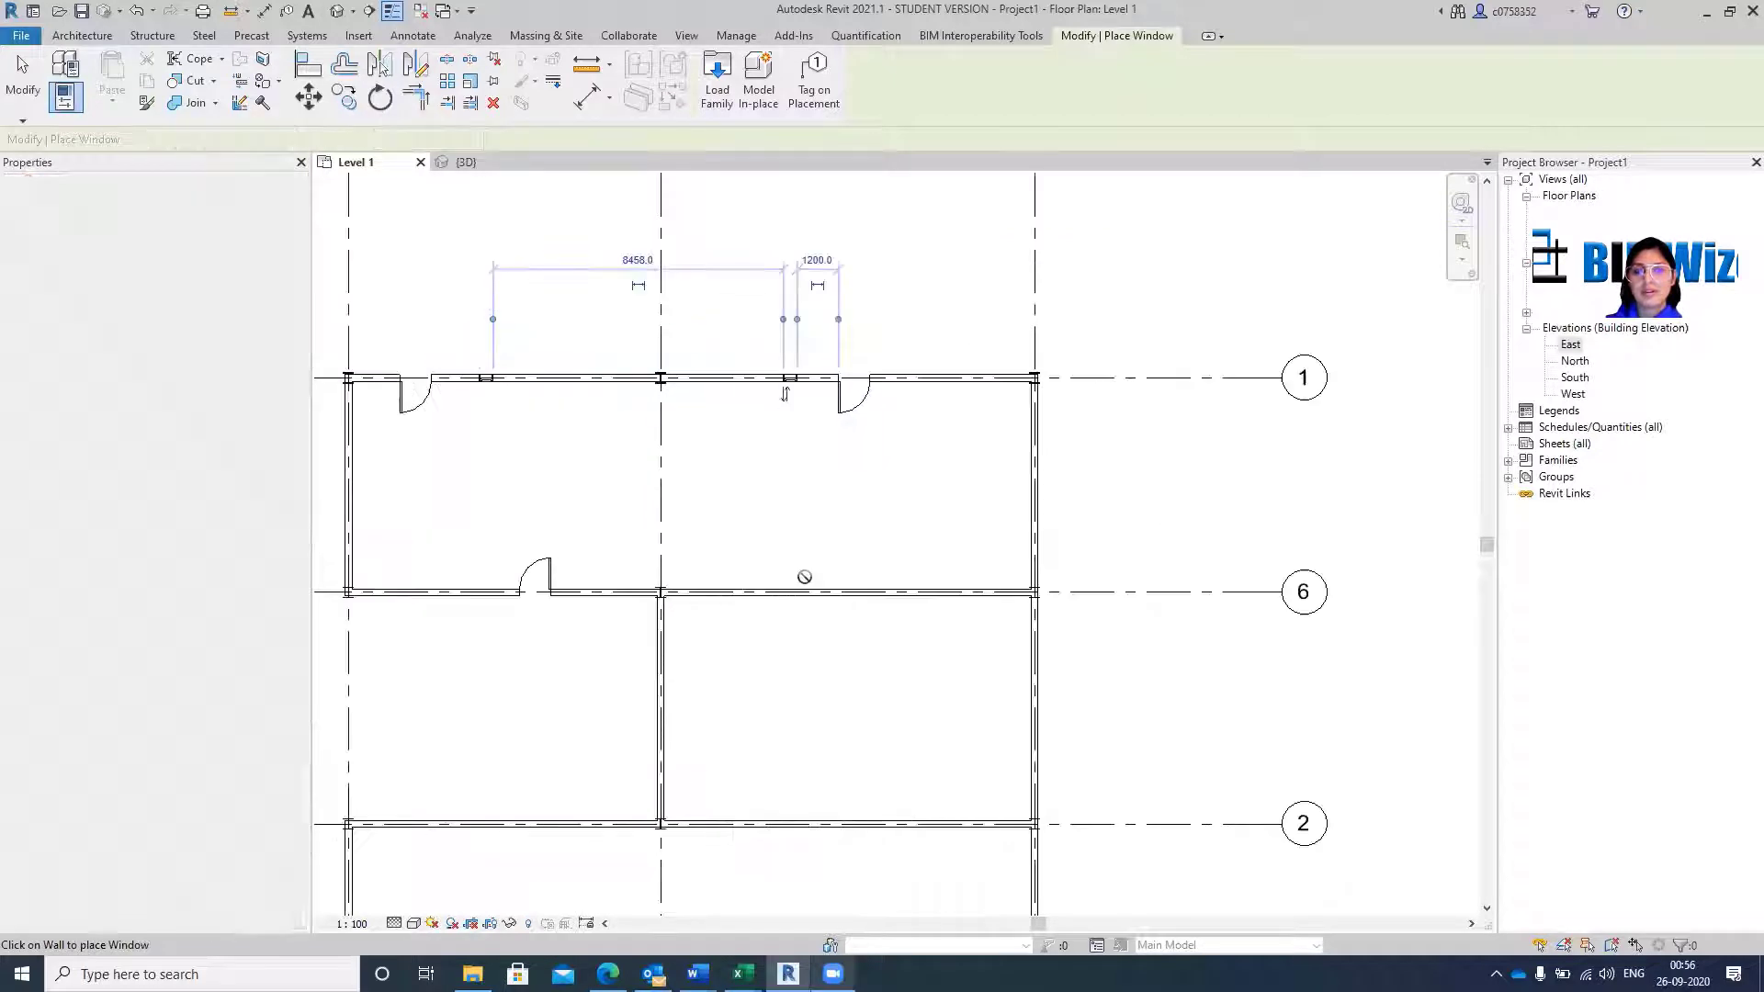
Add two more M_Fixed 0406 x 0610mm windows between grids 6 and 2, one in the interior grid 8 wall and one in the outer wall.
click(659, 682)
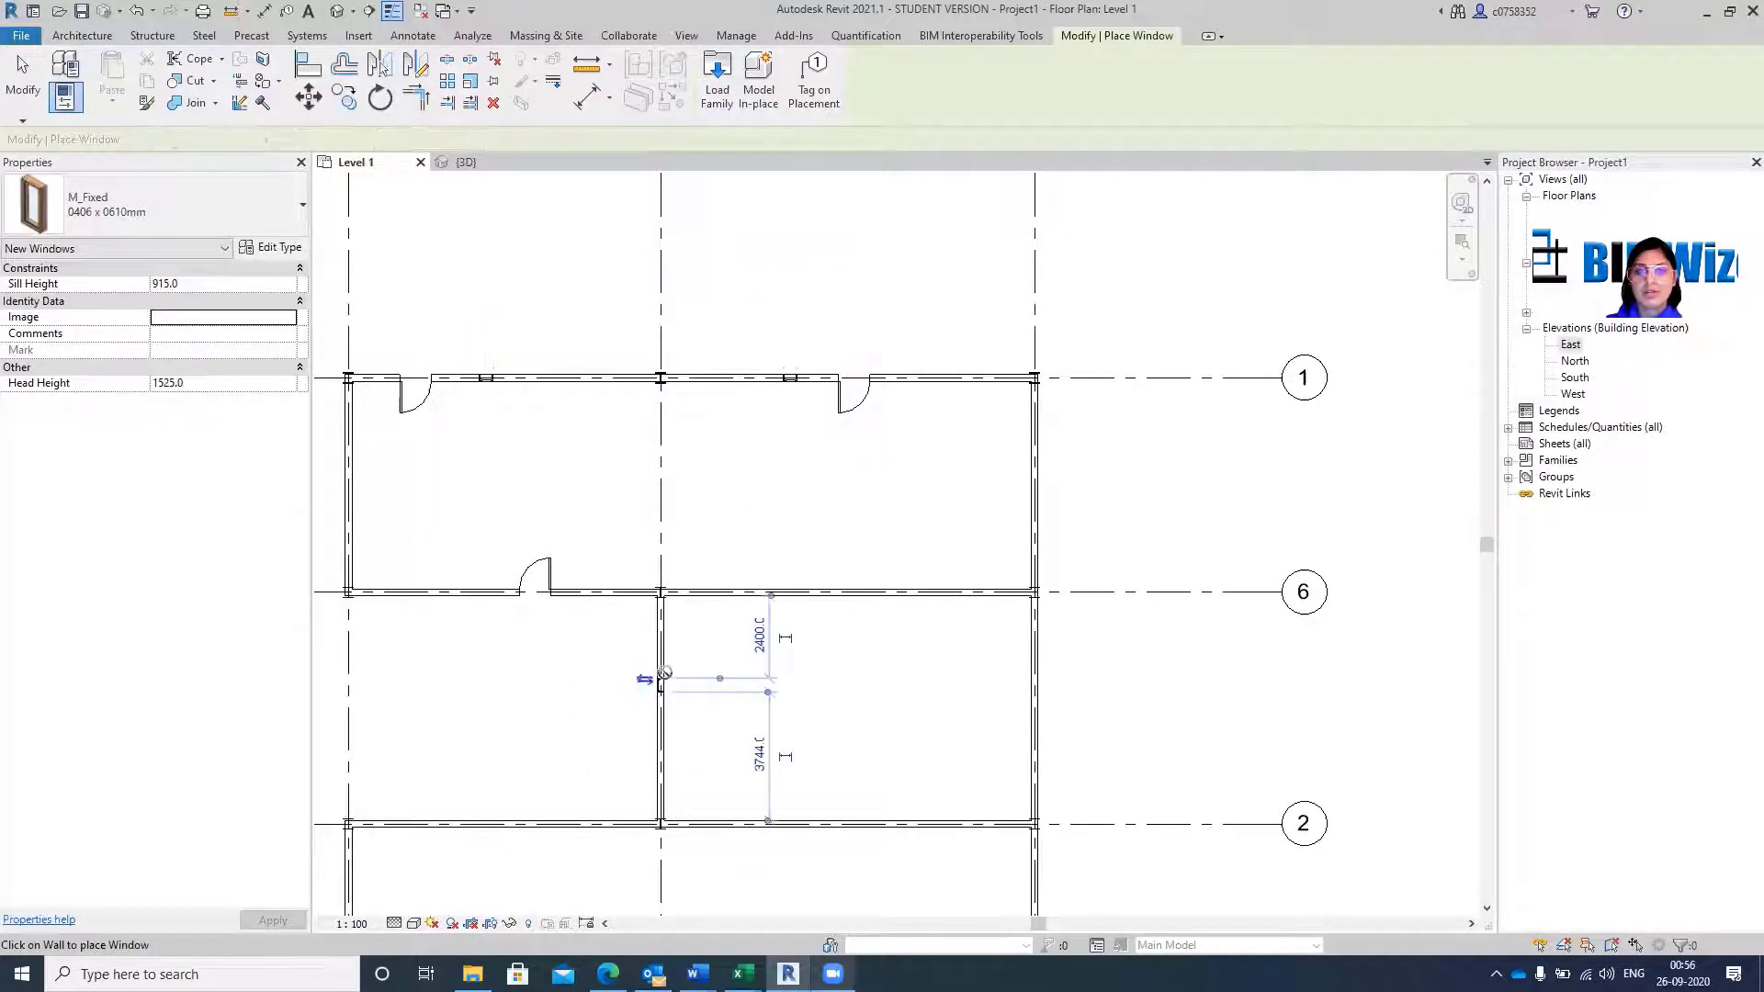
click(1034, 708)
key(Escape)
key(Escape)
Change the door in the grid 1 wall between grids 4 and 8 to the M_Single-Flush 0864 x 2032mm type.
scroll(386, 455, up, 3)
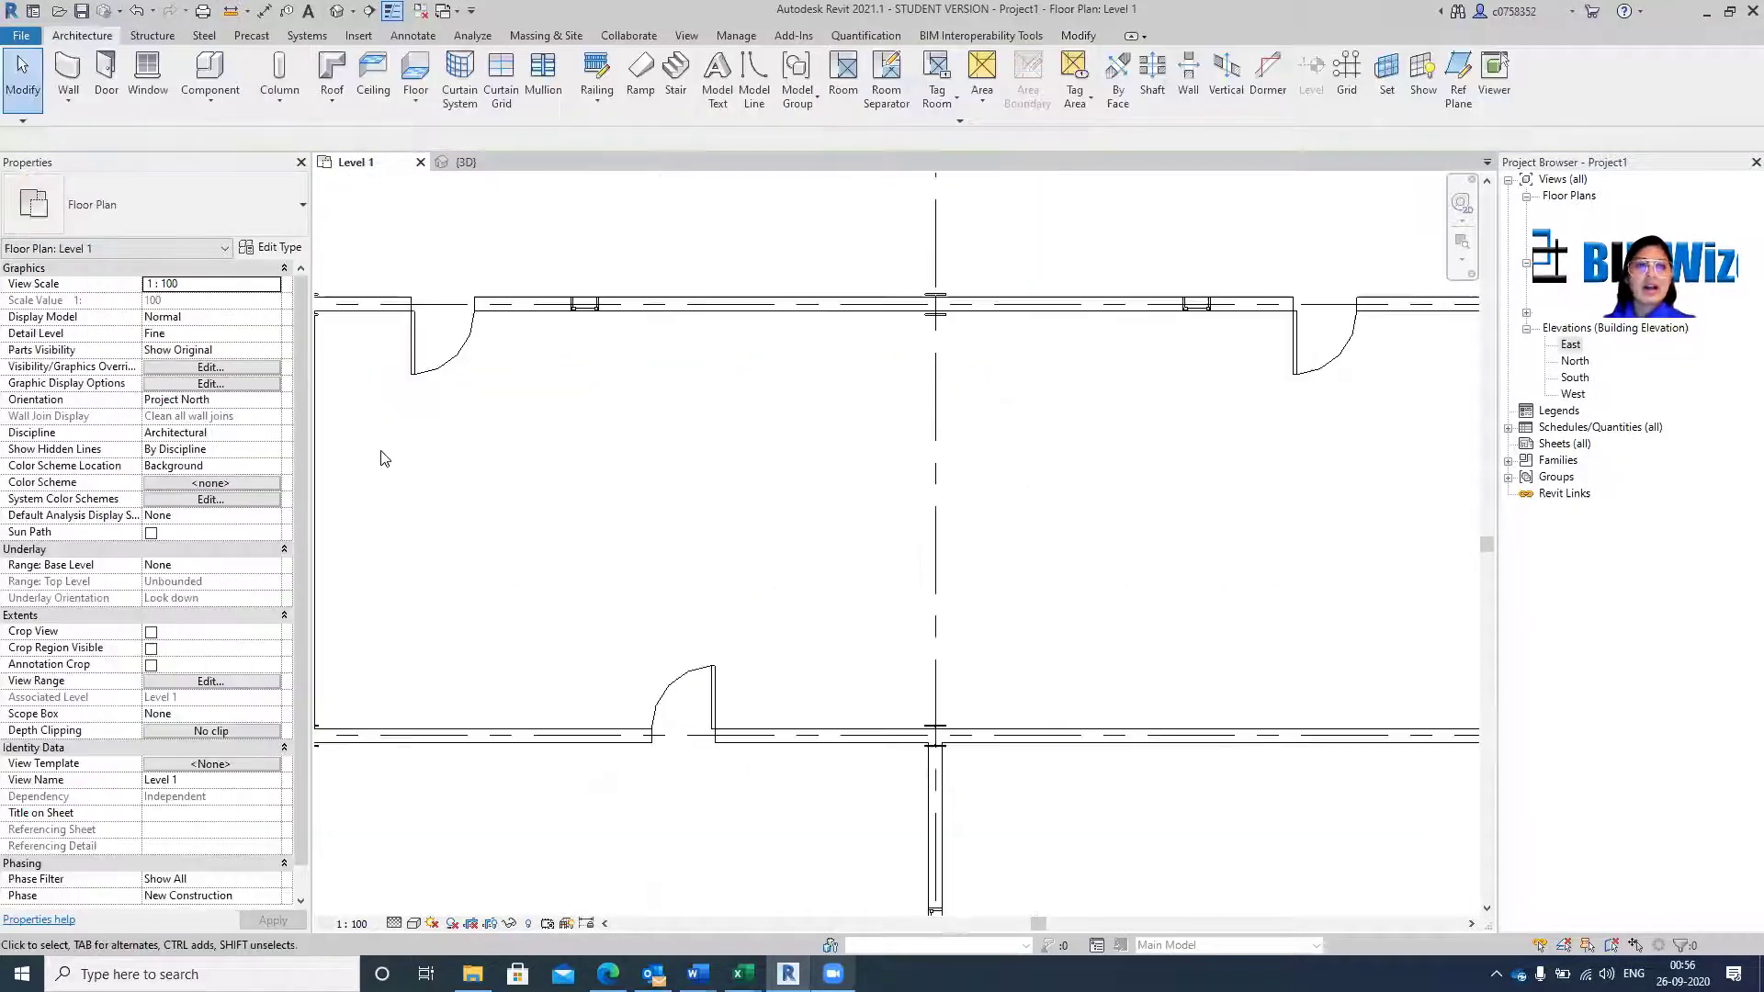
click(413, 344)
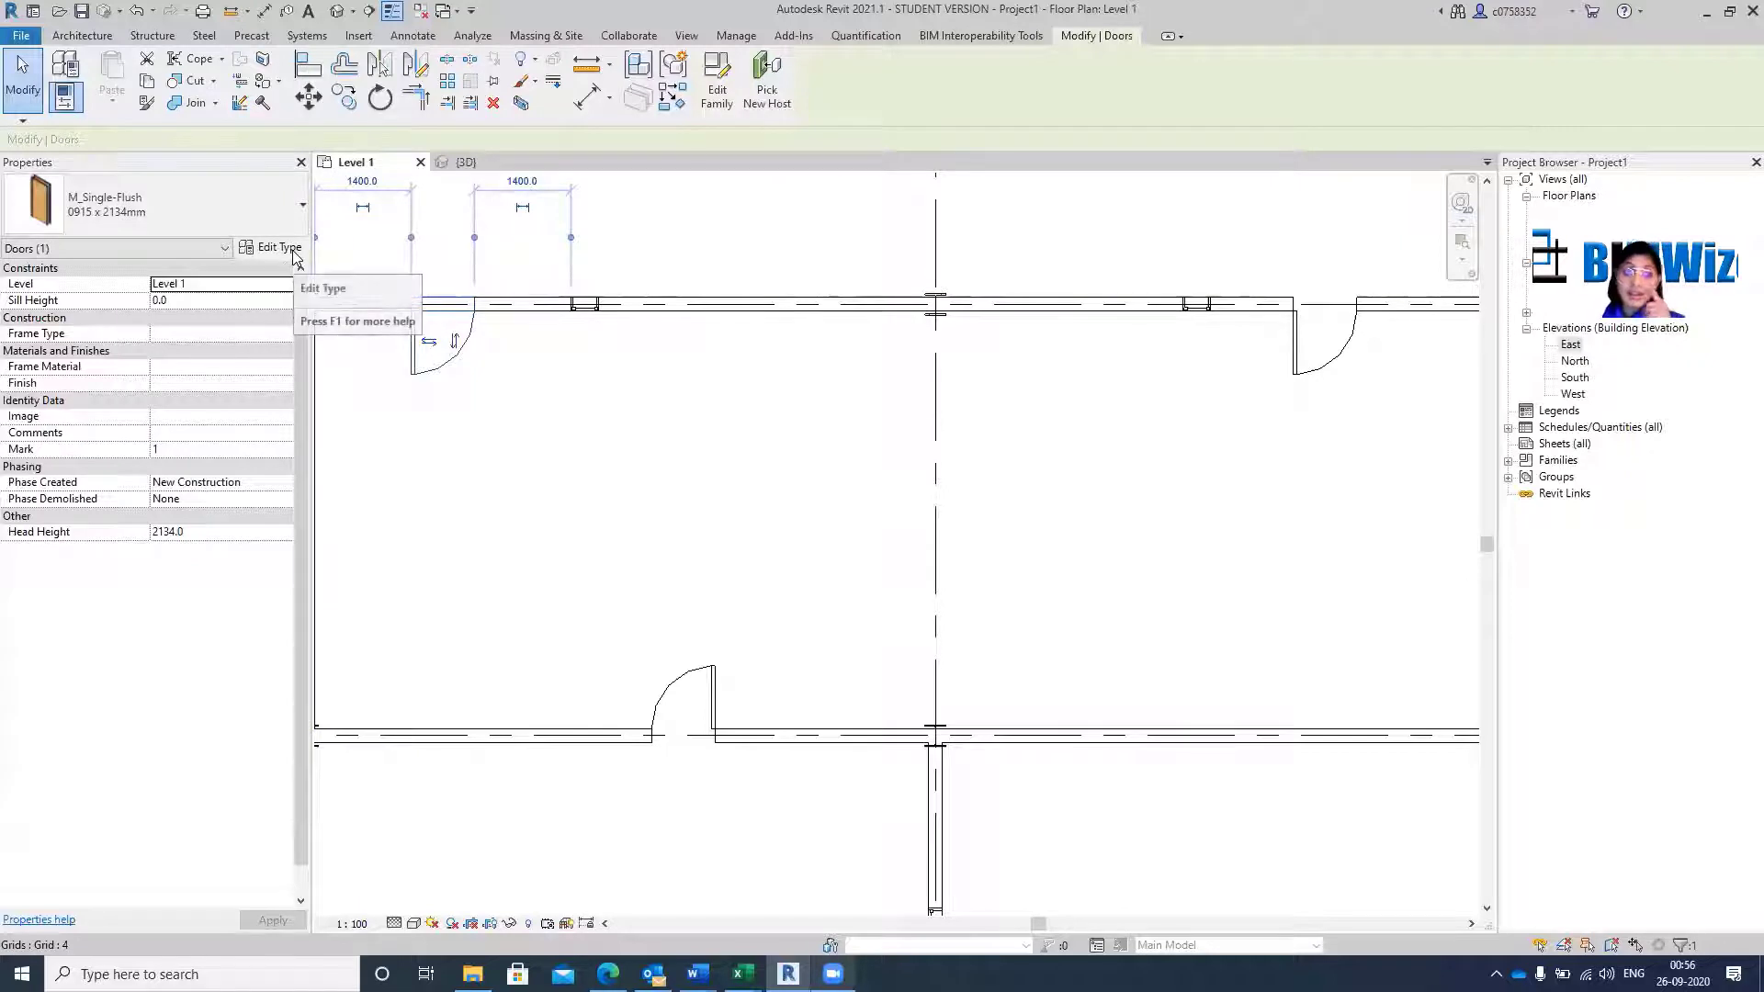
click(255, 200)
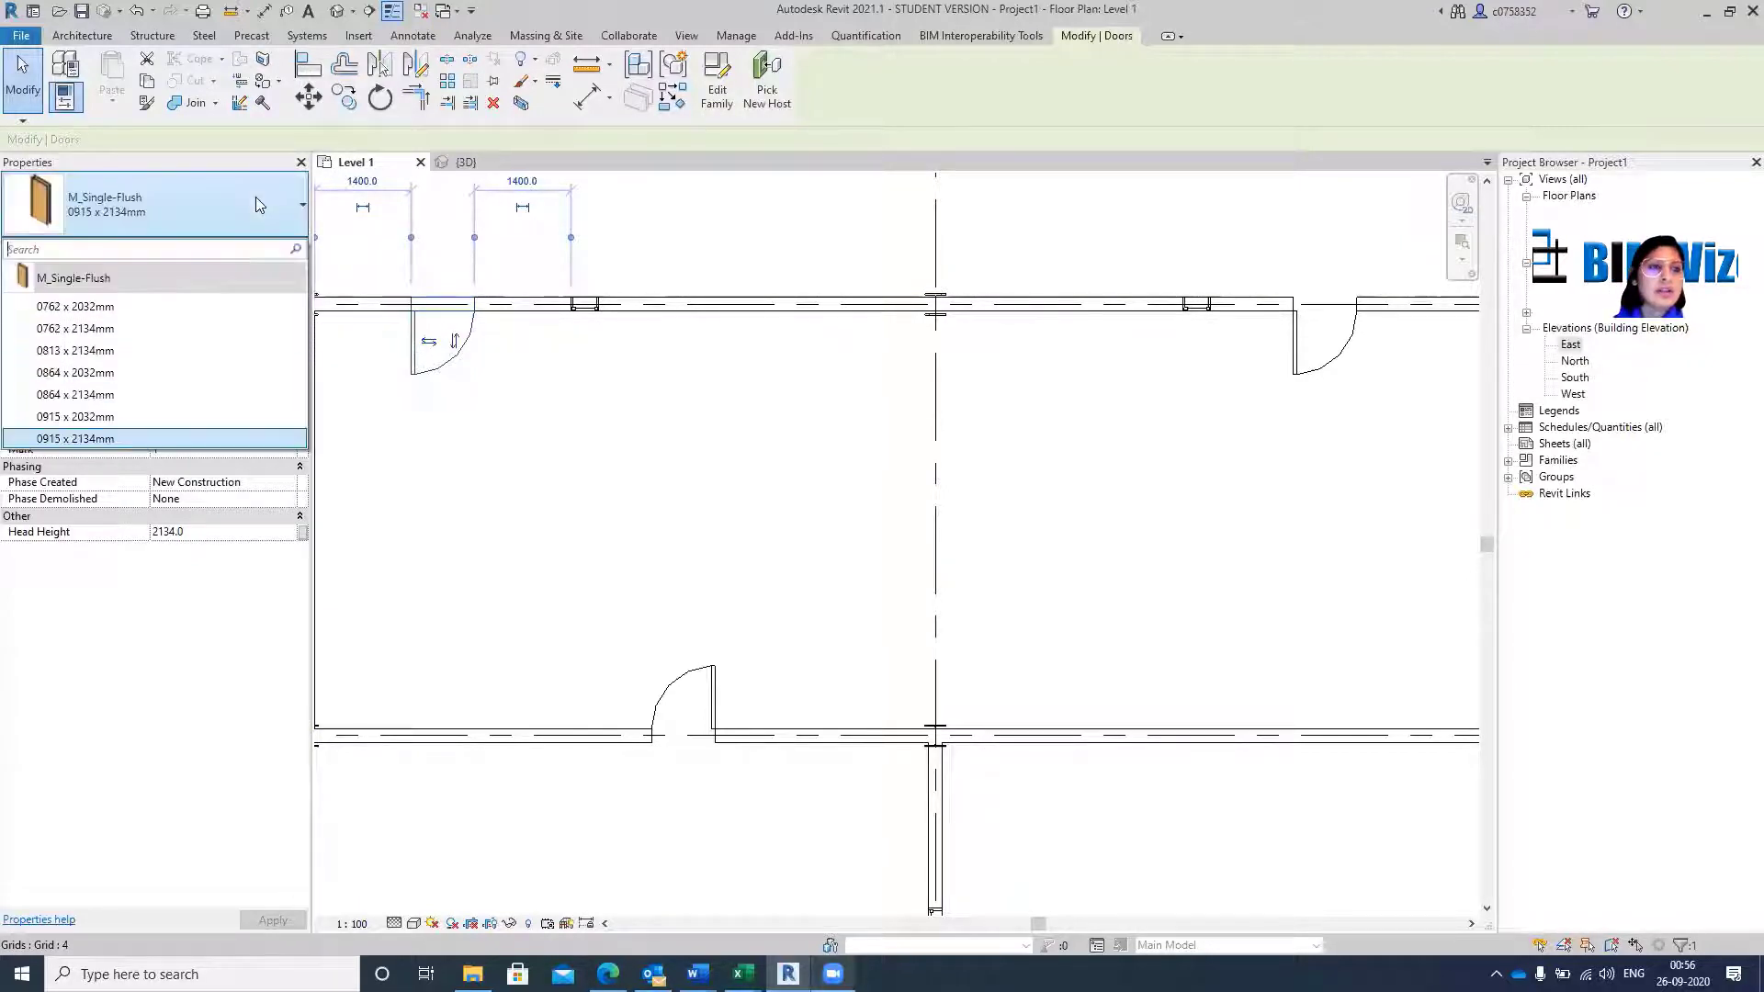
click(138, 372)
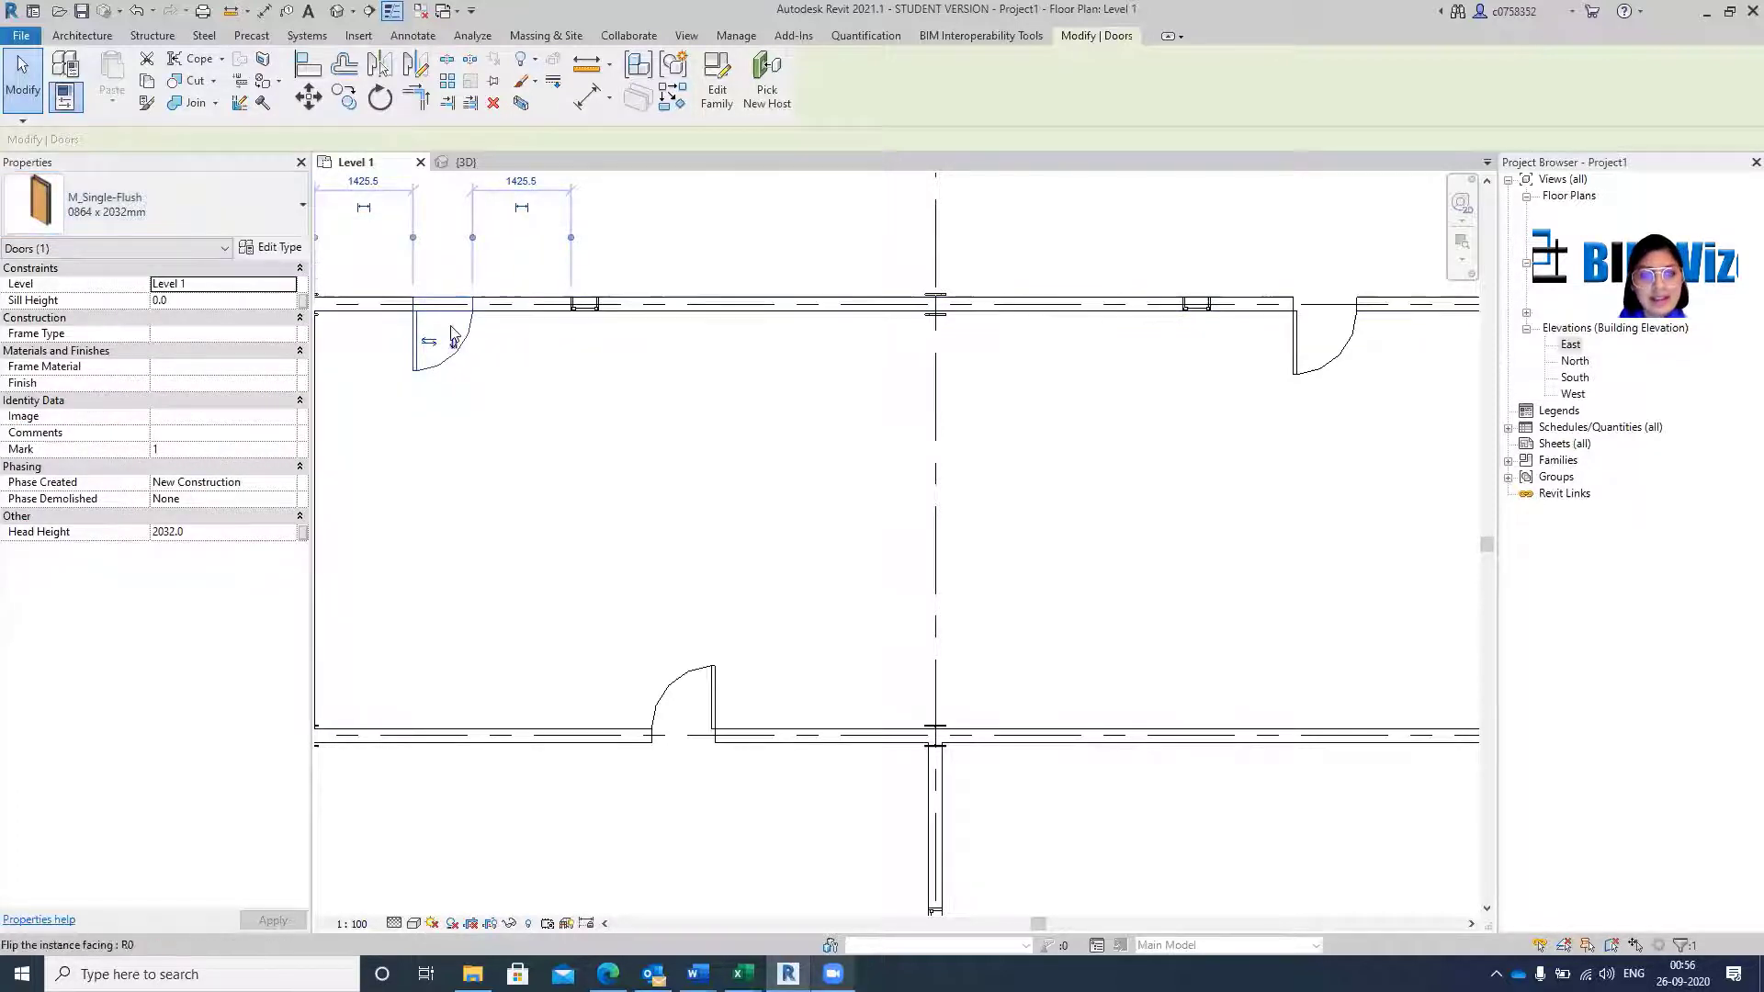
Switch the 0864 x 2032mm door in the grid 1 wall back to the 0915 x 2134mm type.
scroll(415, 340, up, 3)
click(173, 212)
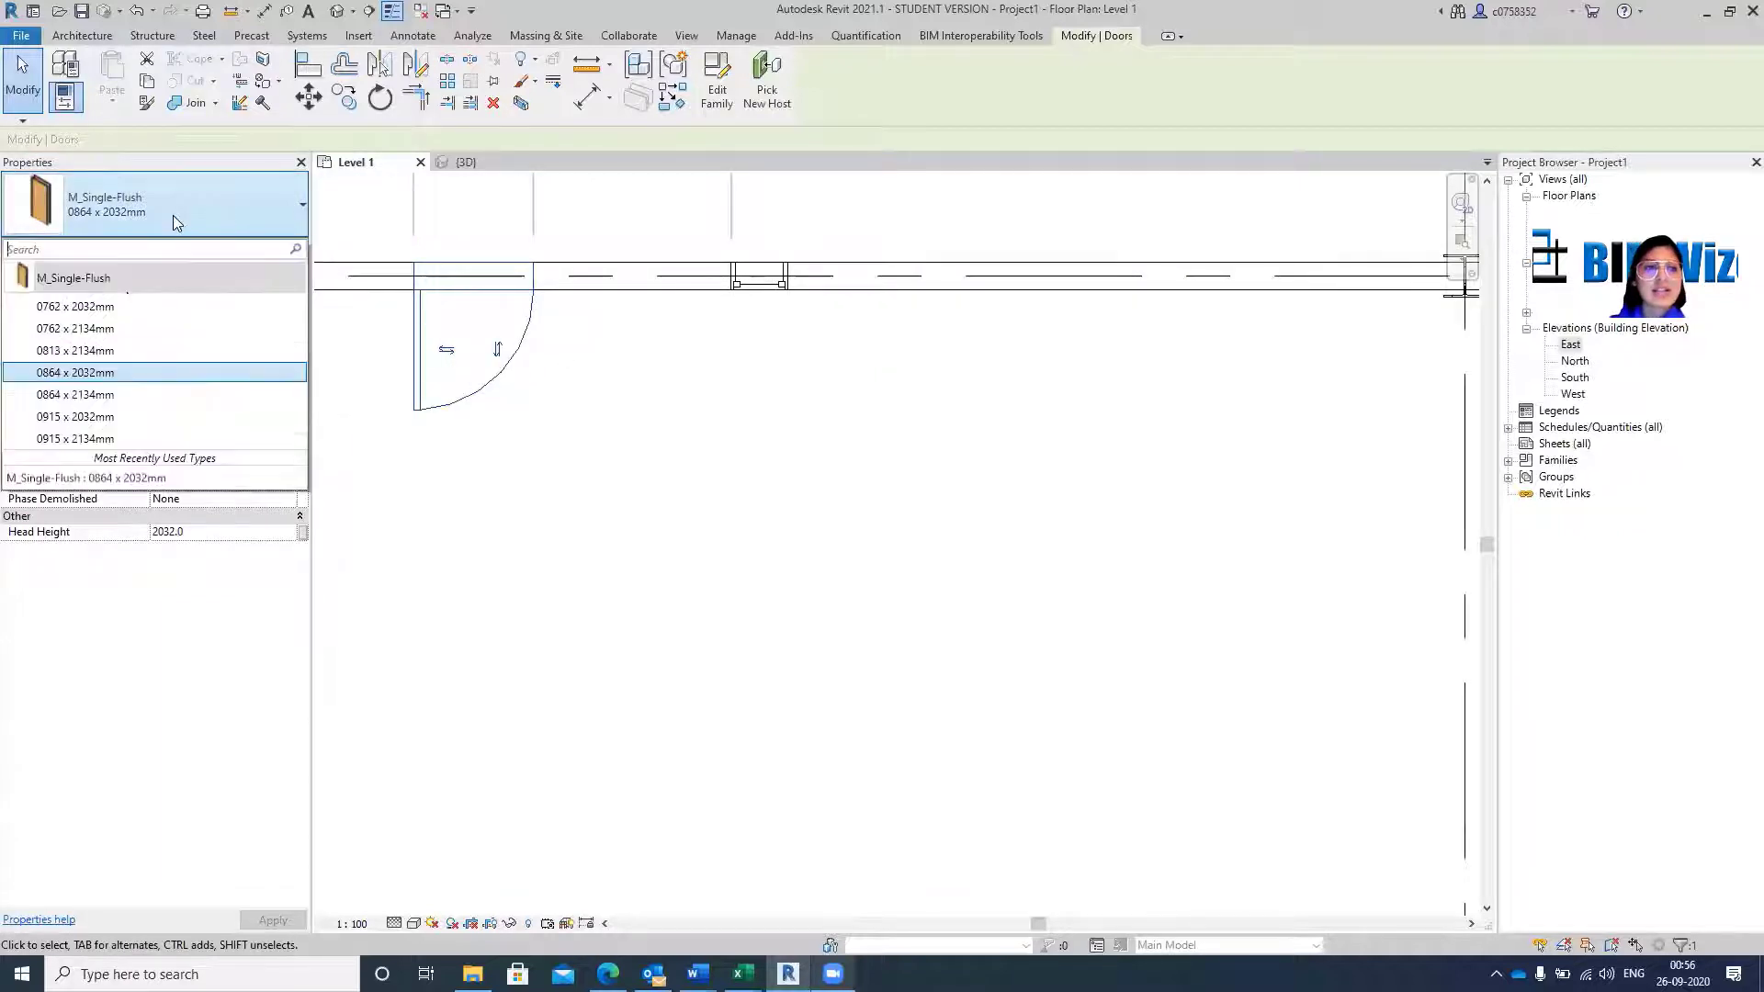
click(110, 438)
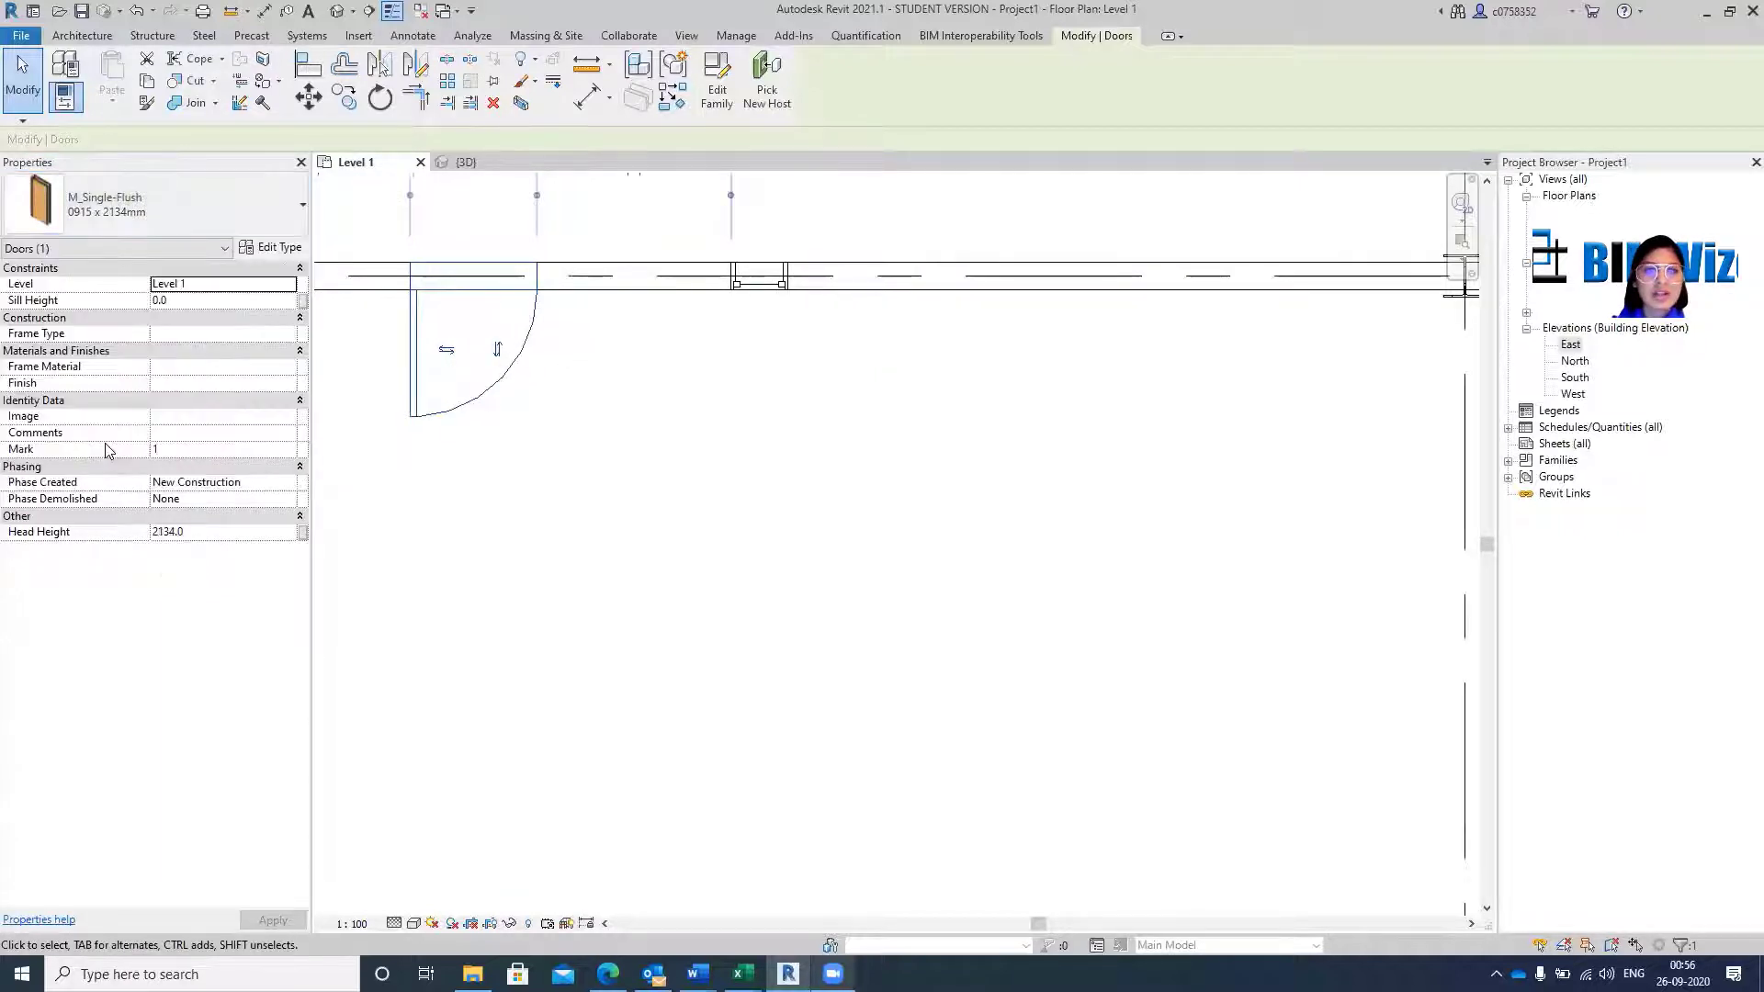
click(630, 391)
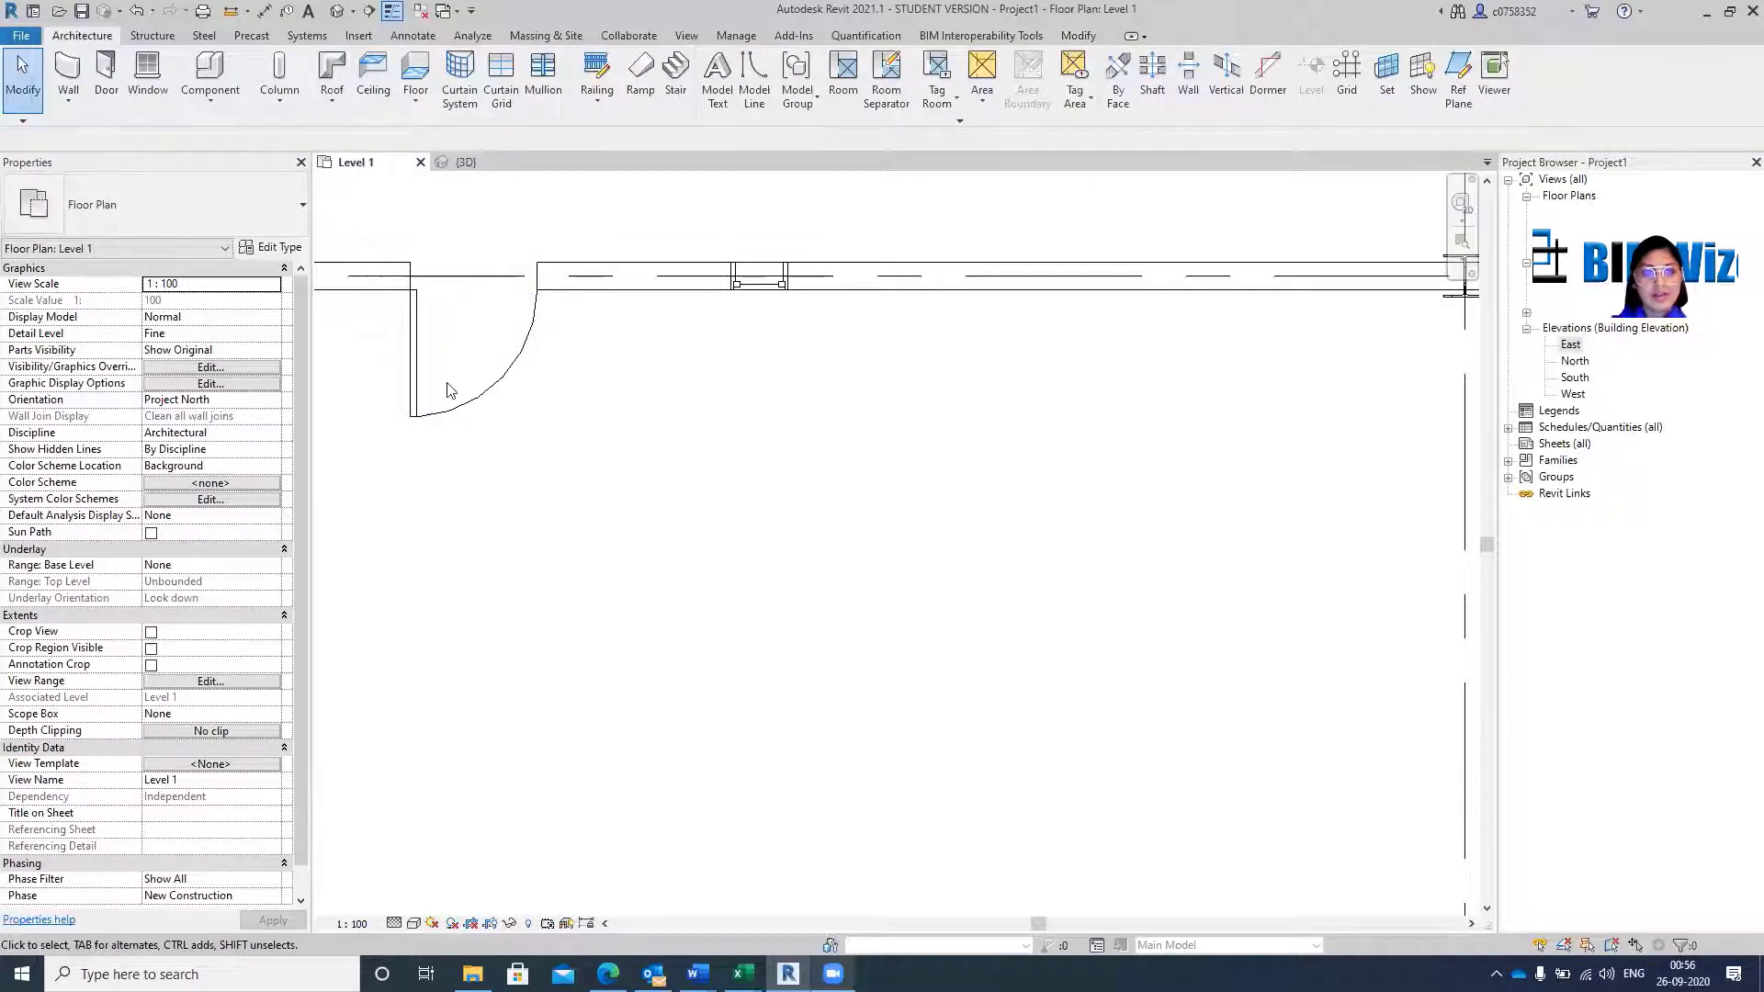
Duplicate the type of the grid 1 wall door between grids 4 and 8 under the name Flush door 2.
click(415, 391)
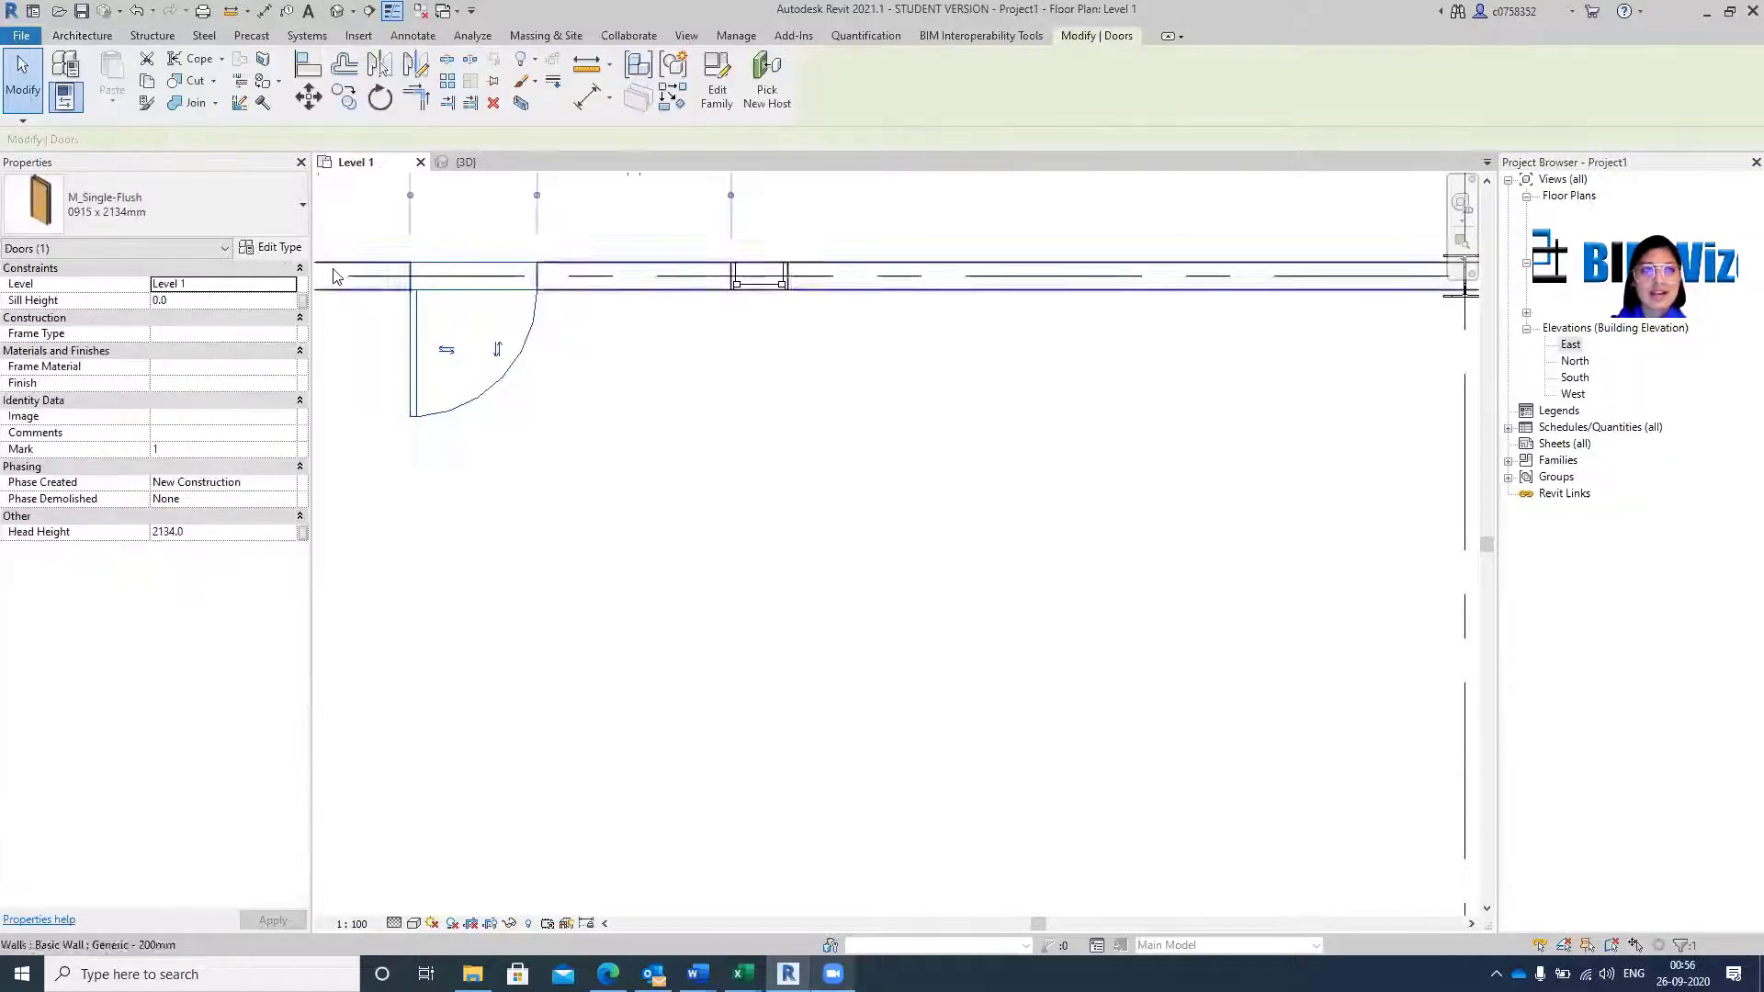
click(280, 248)
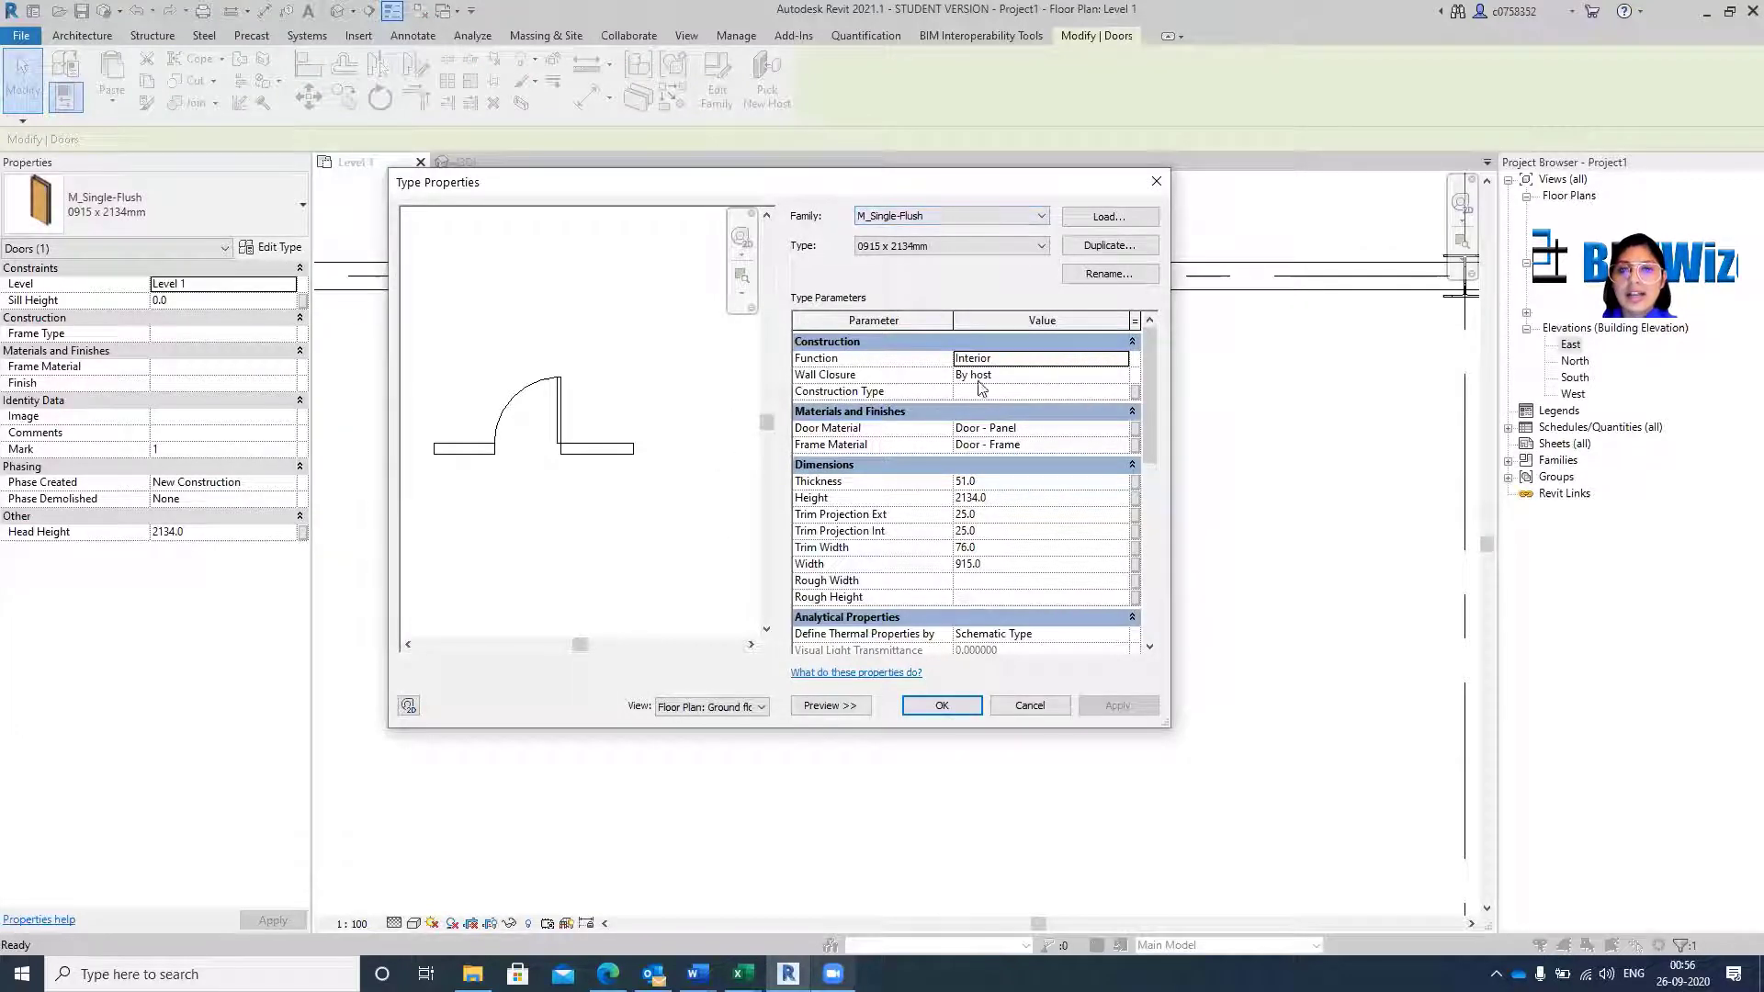
click(1119, 247)
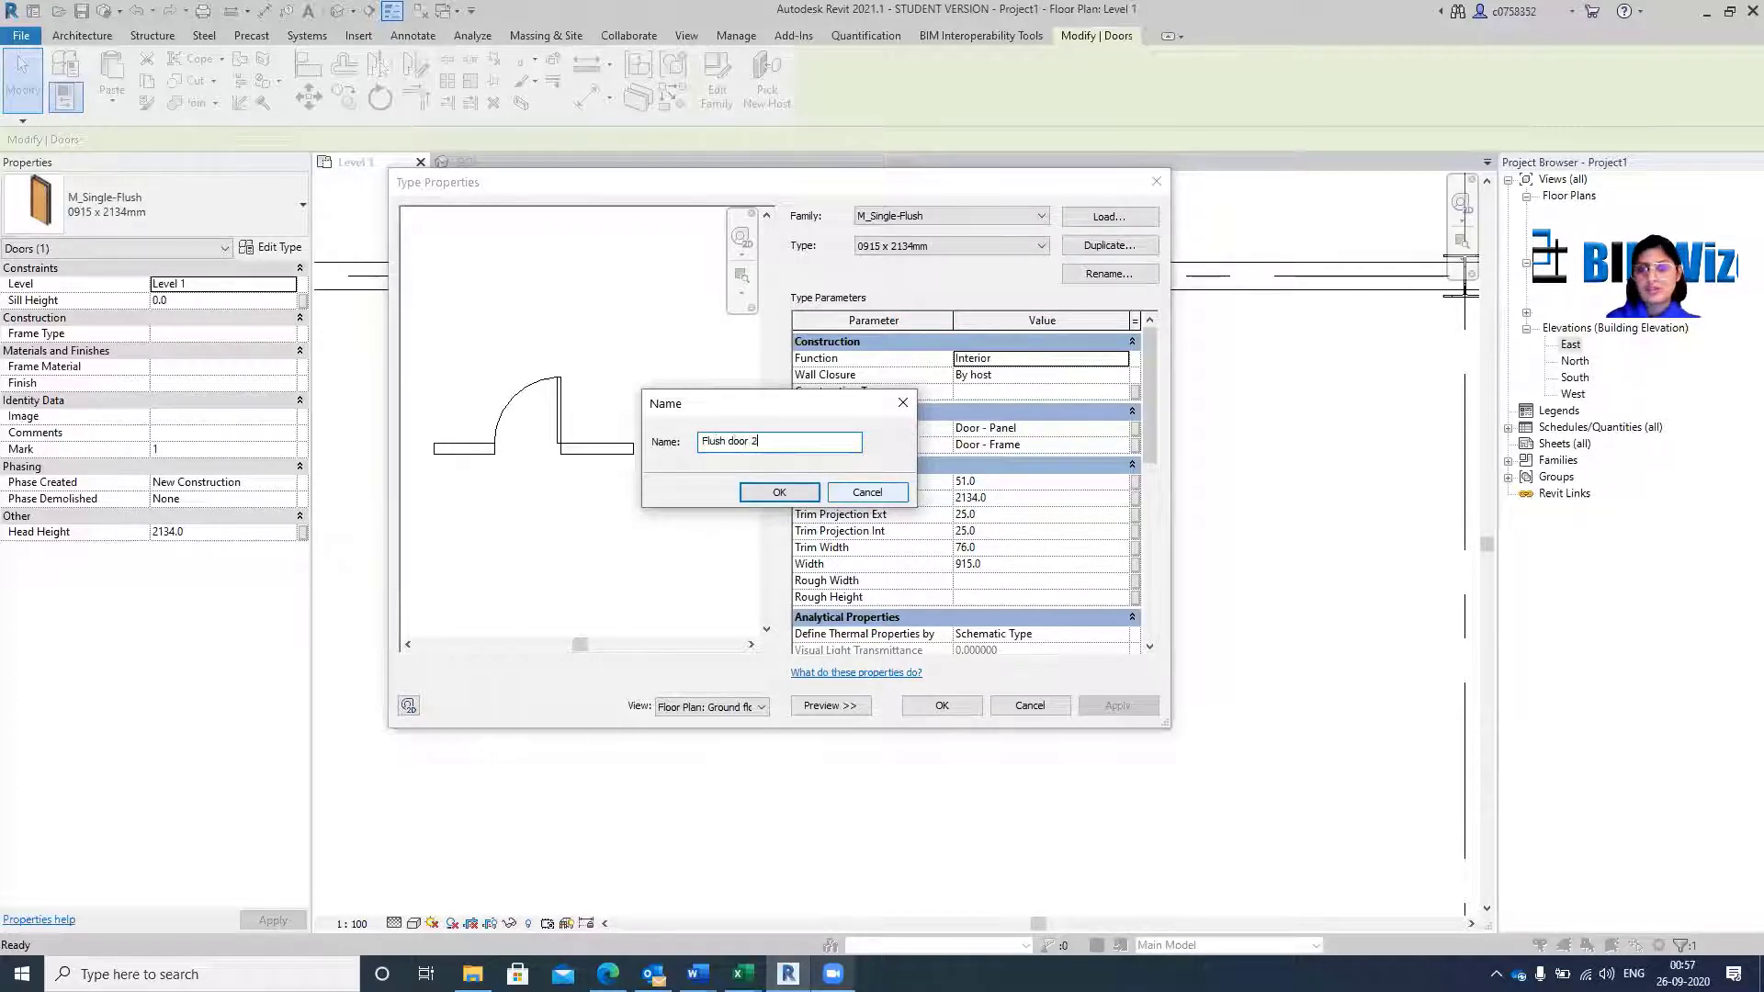
click(779, 492)
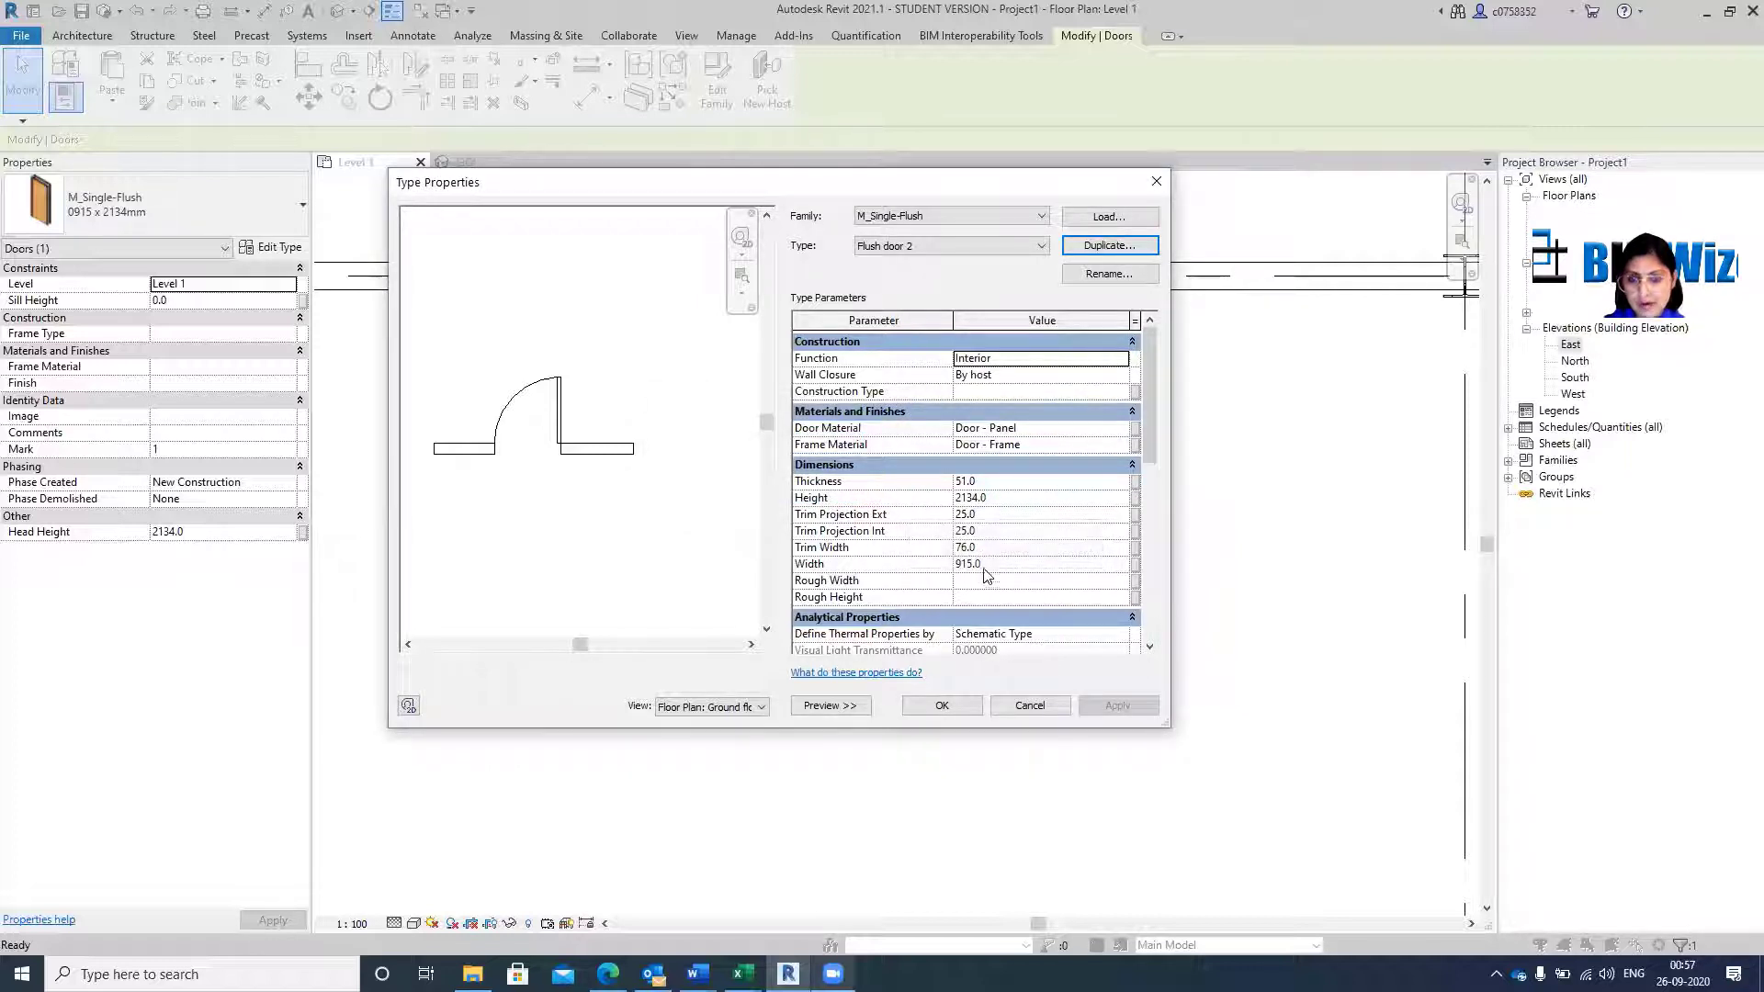
Set the width of the Flush door 2 type to 1050 mm and apply it to the door.
click(1019, 547)
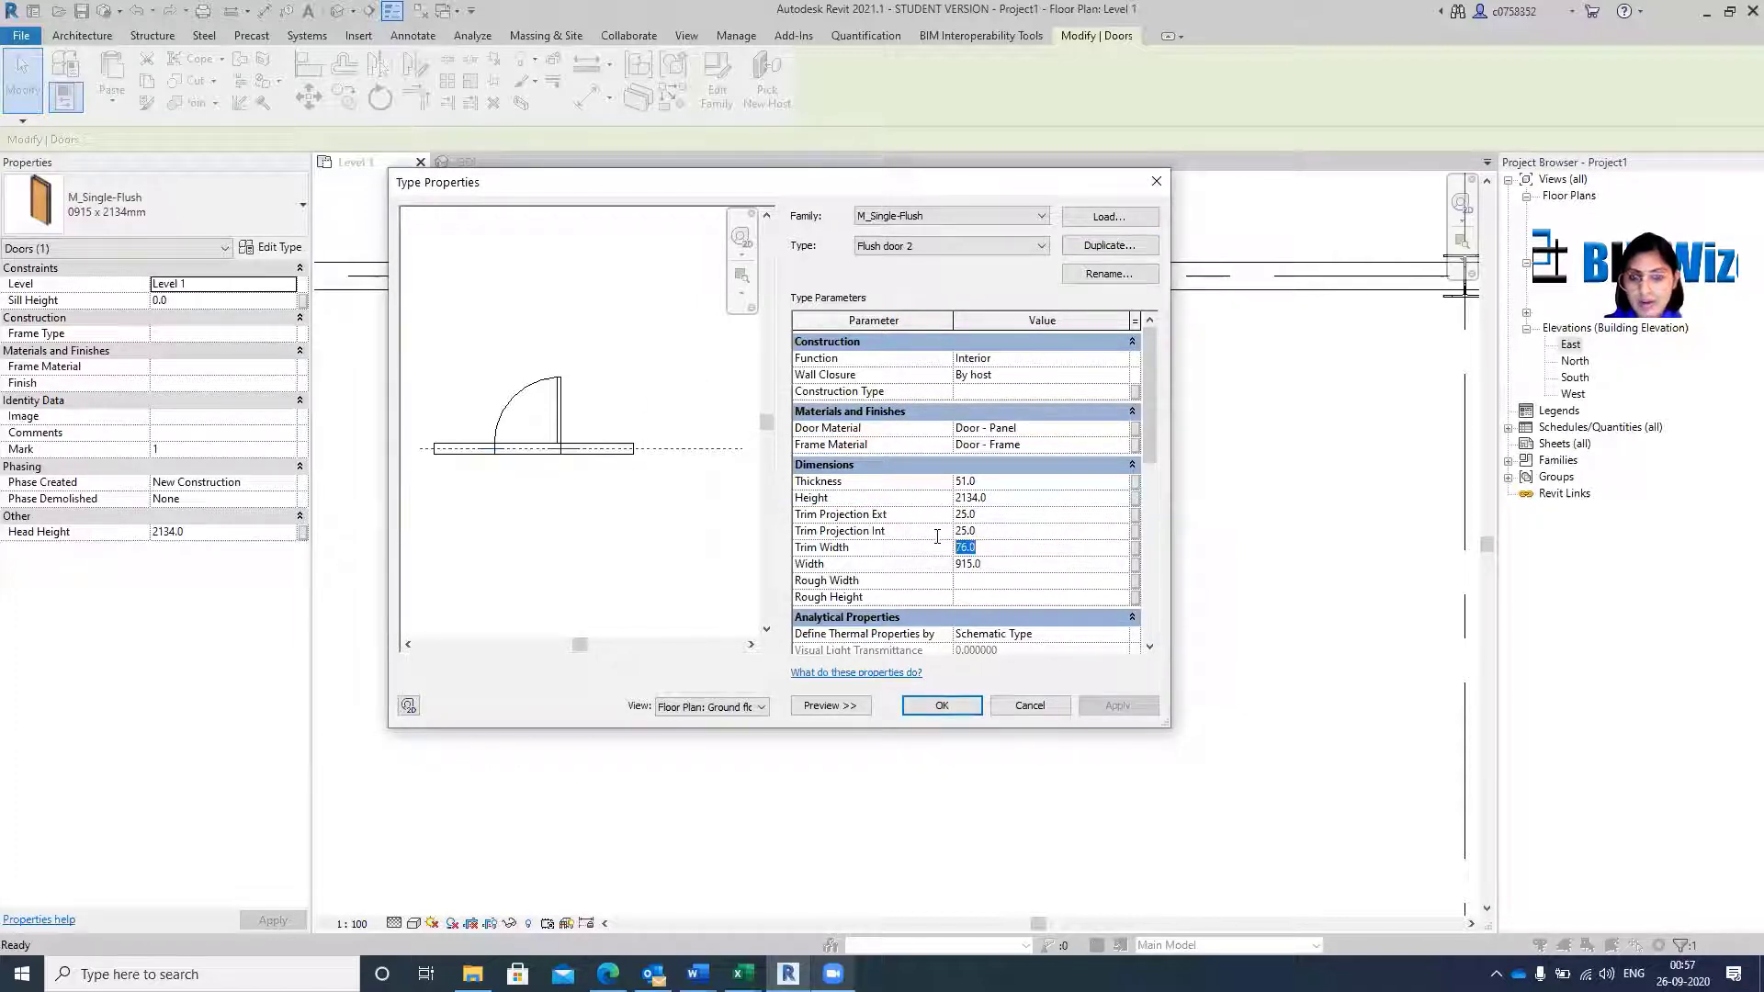
click(1011, 564)
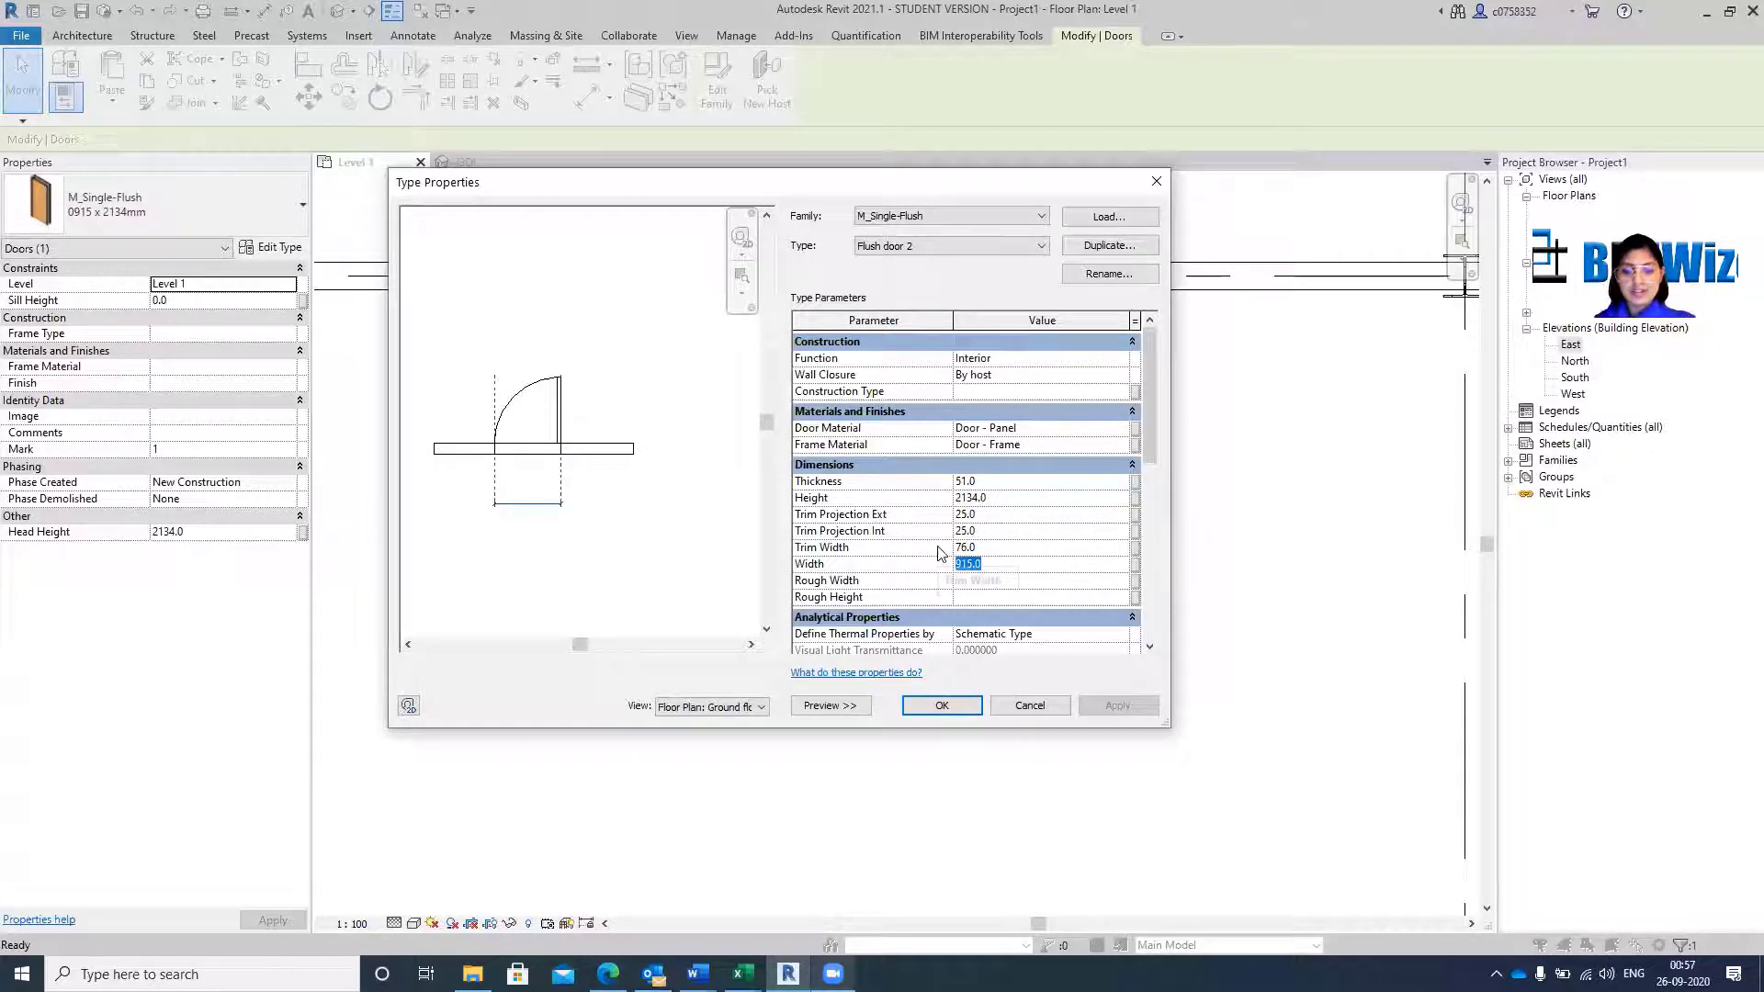
text(1)
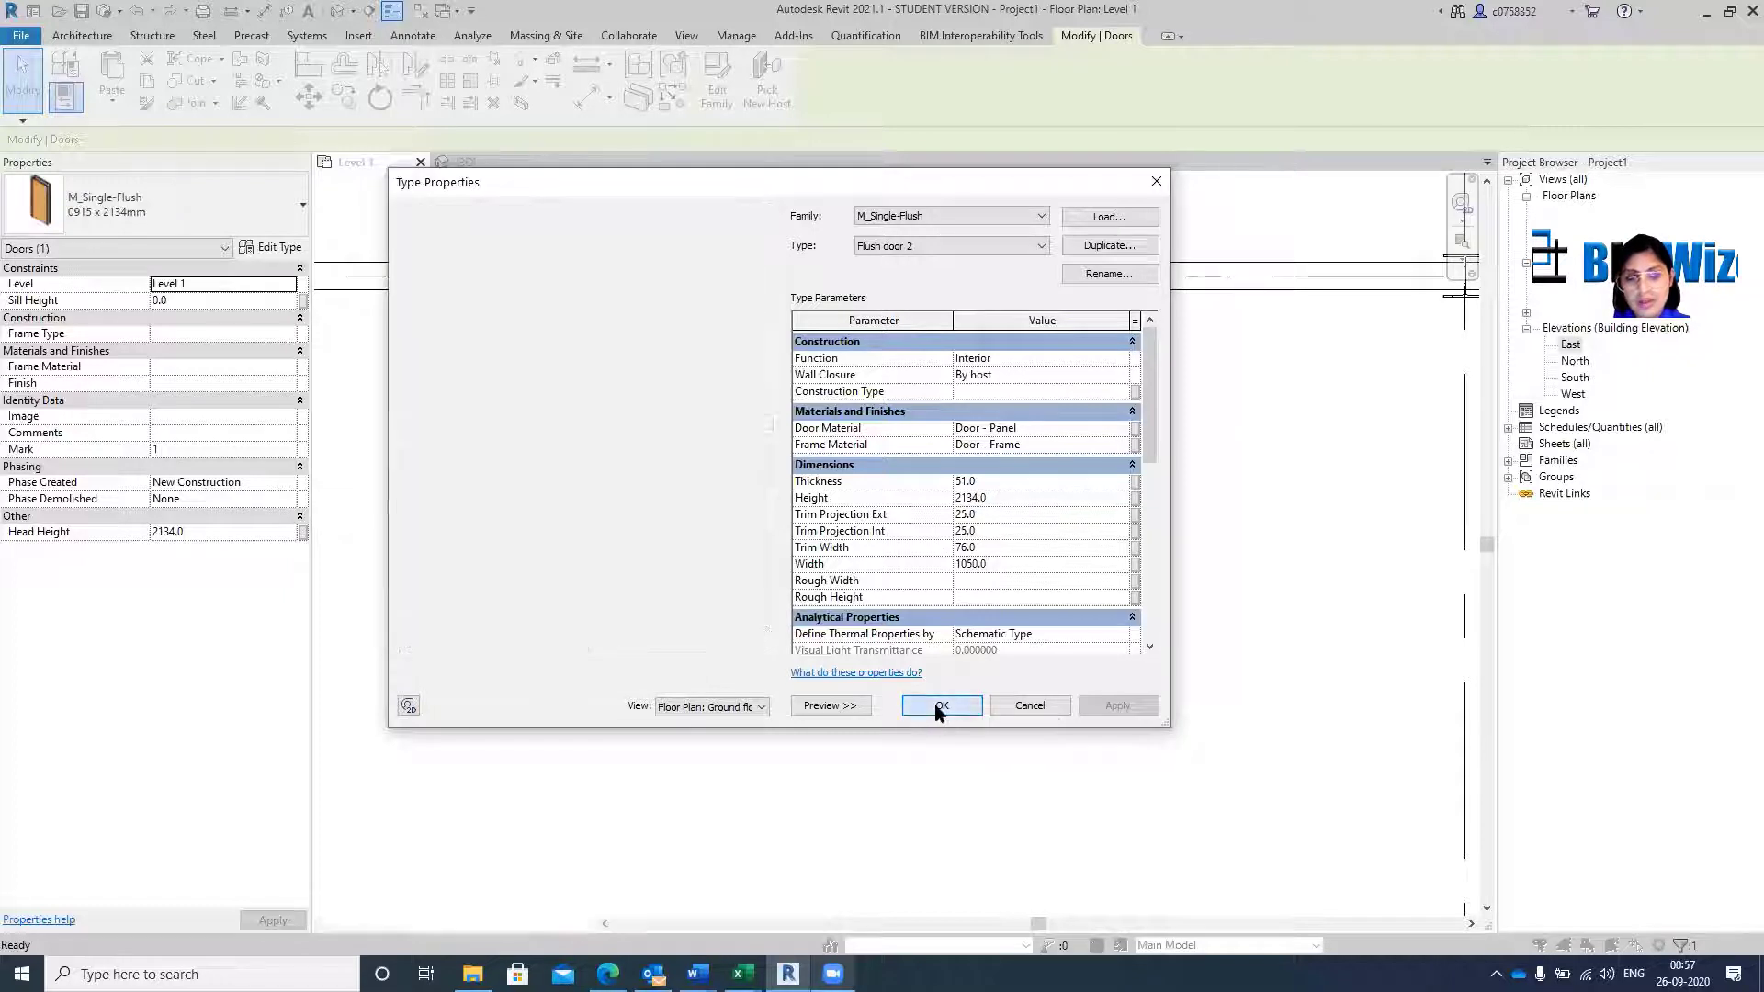
click(939, 705)
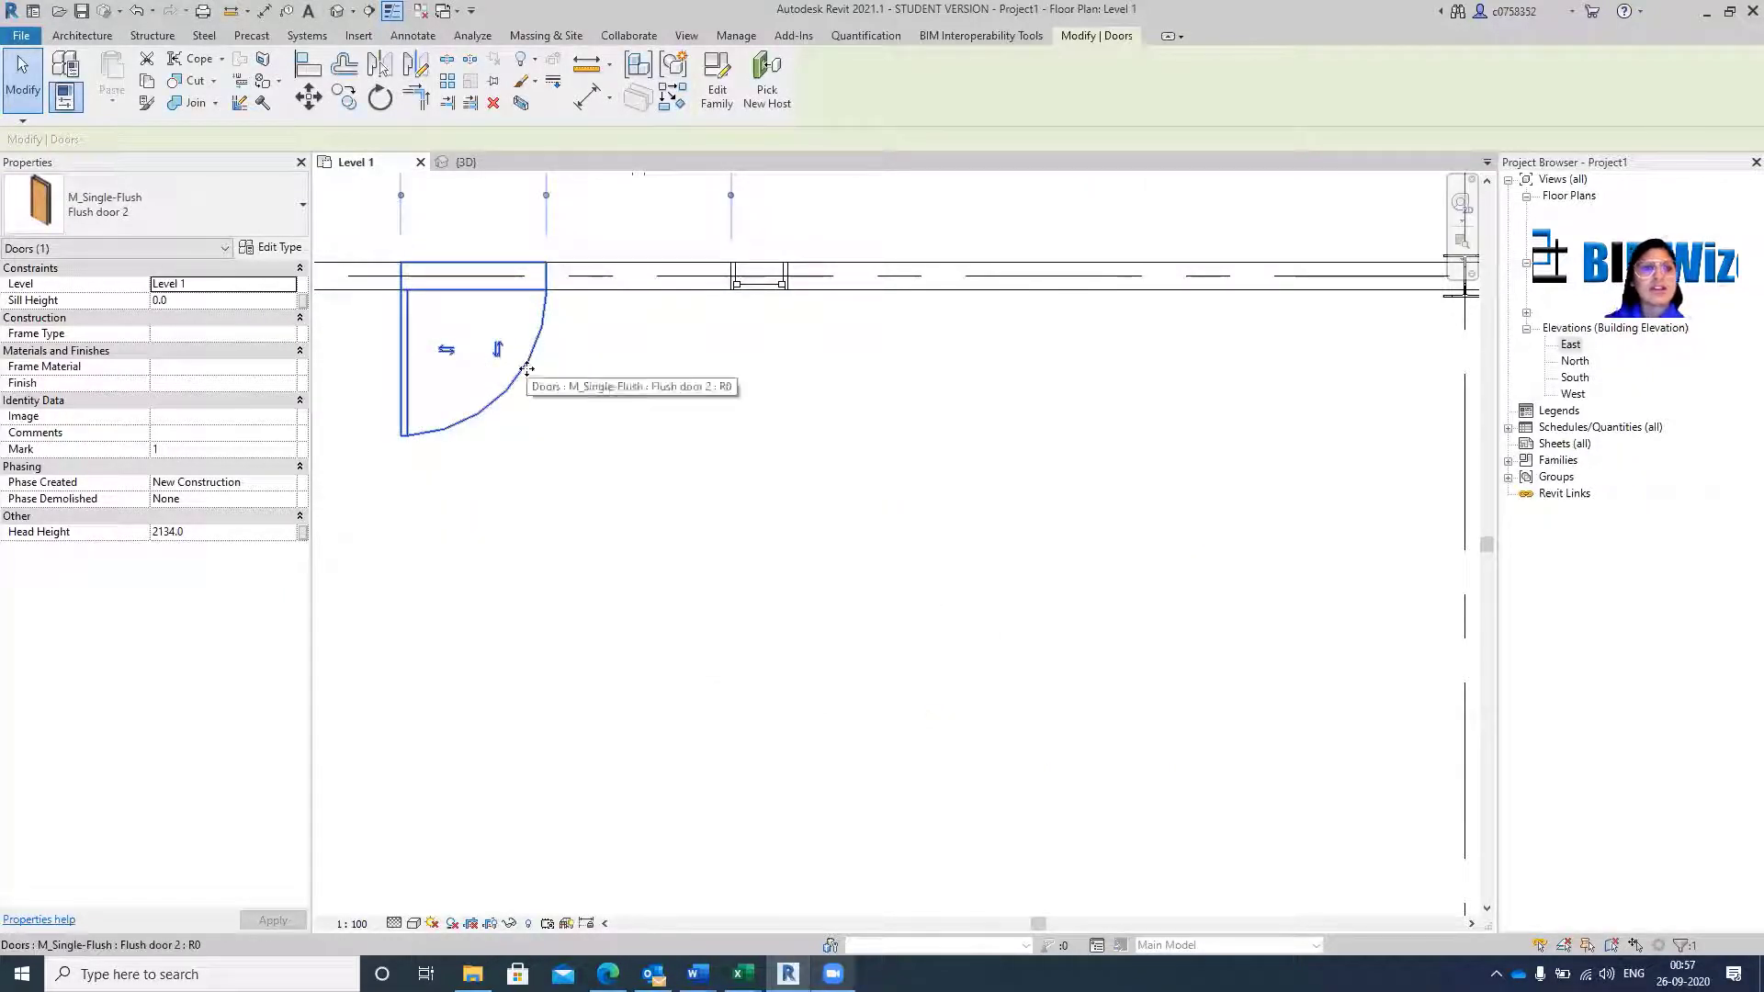
Assign the 0915 x 2134mm type to the Flush door 2 door in the grid 1 wall.
click(271, 208)
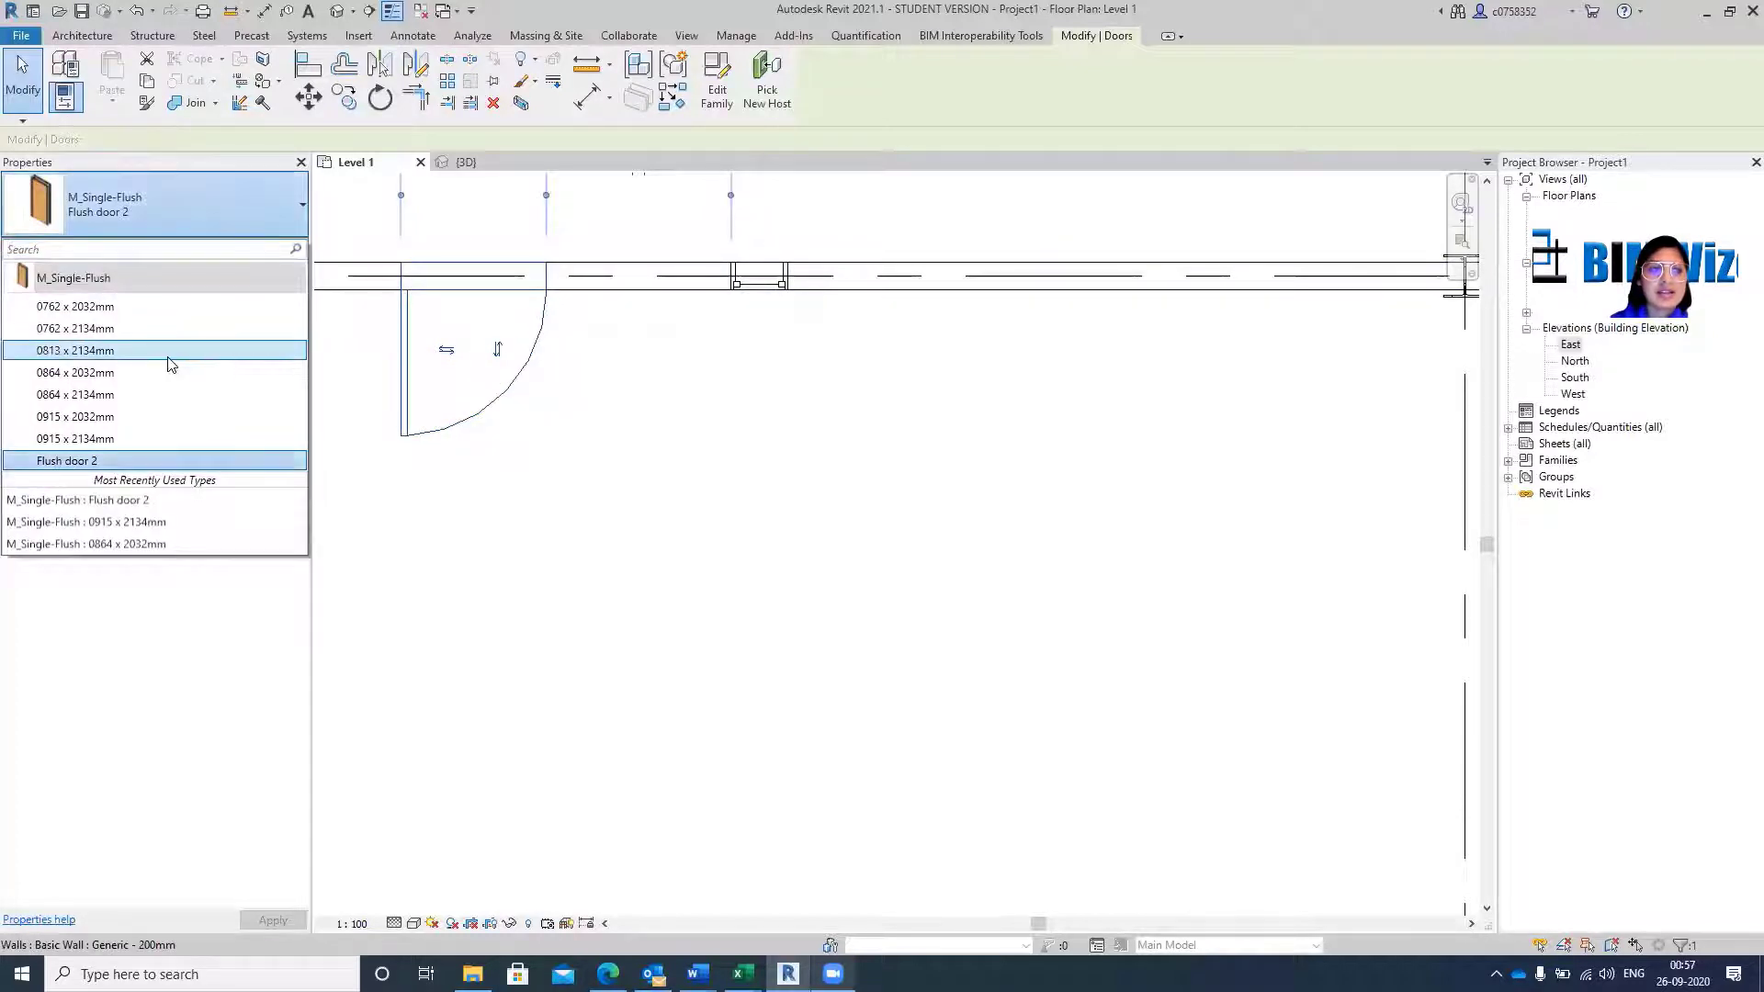
click(127, 438)
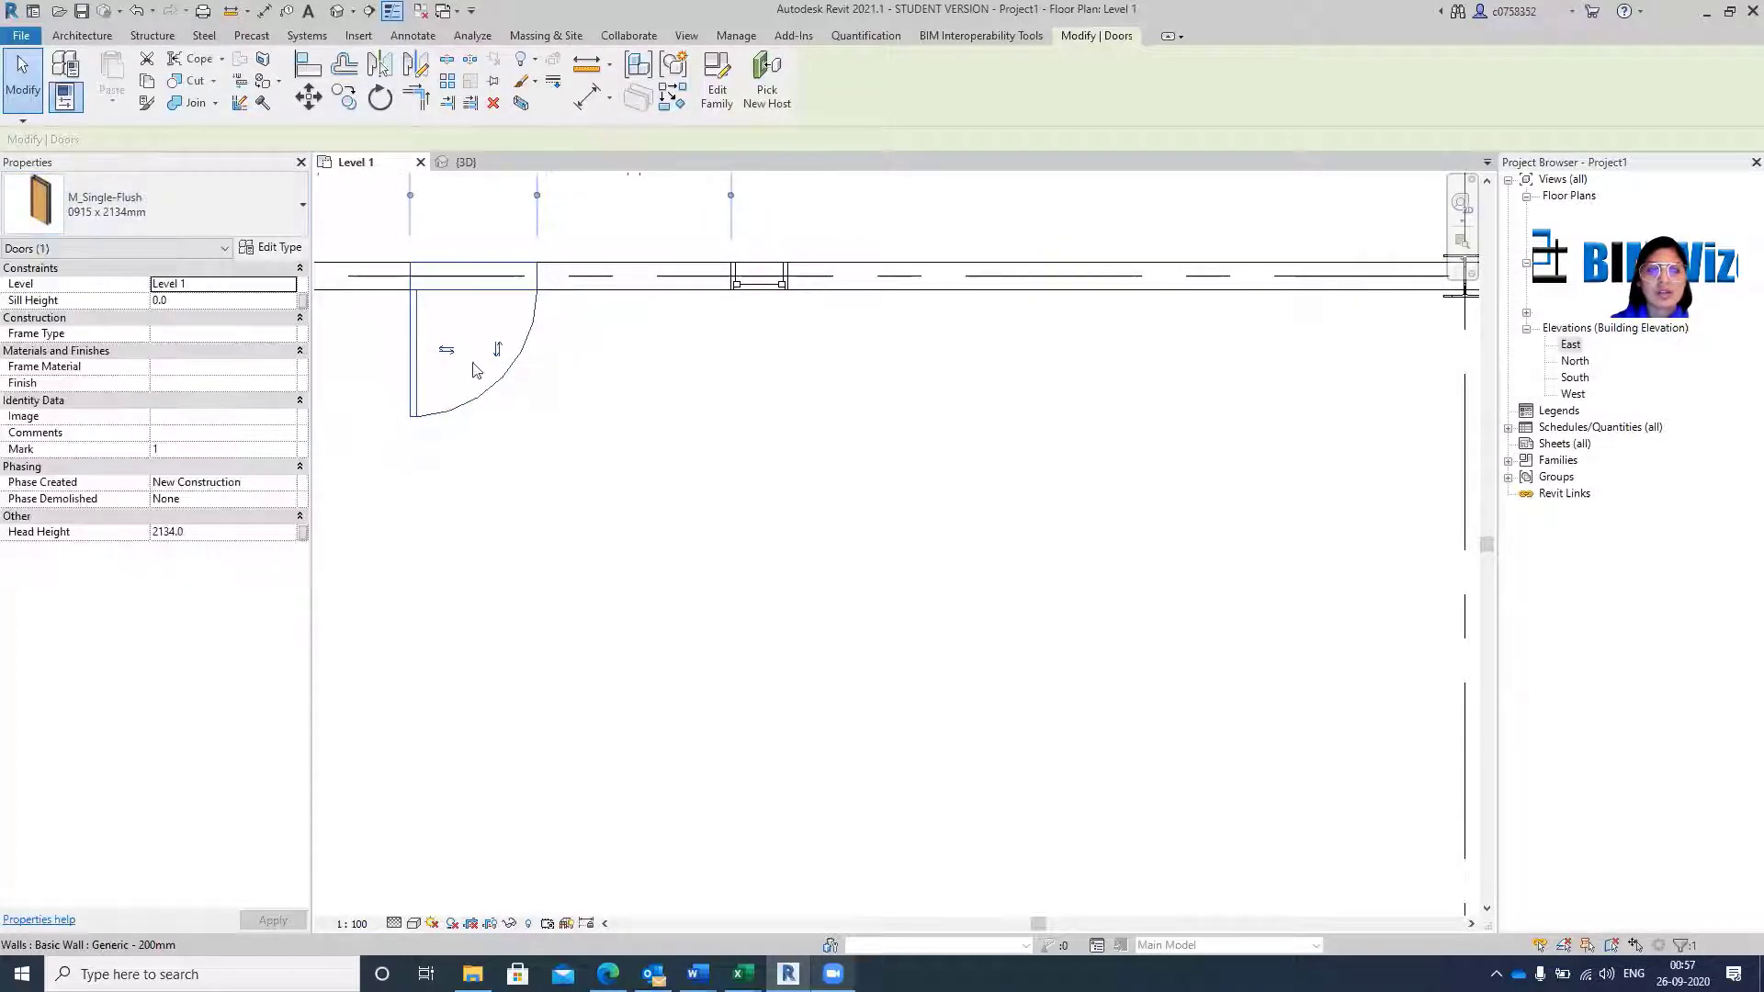
key(Escape)
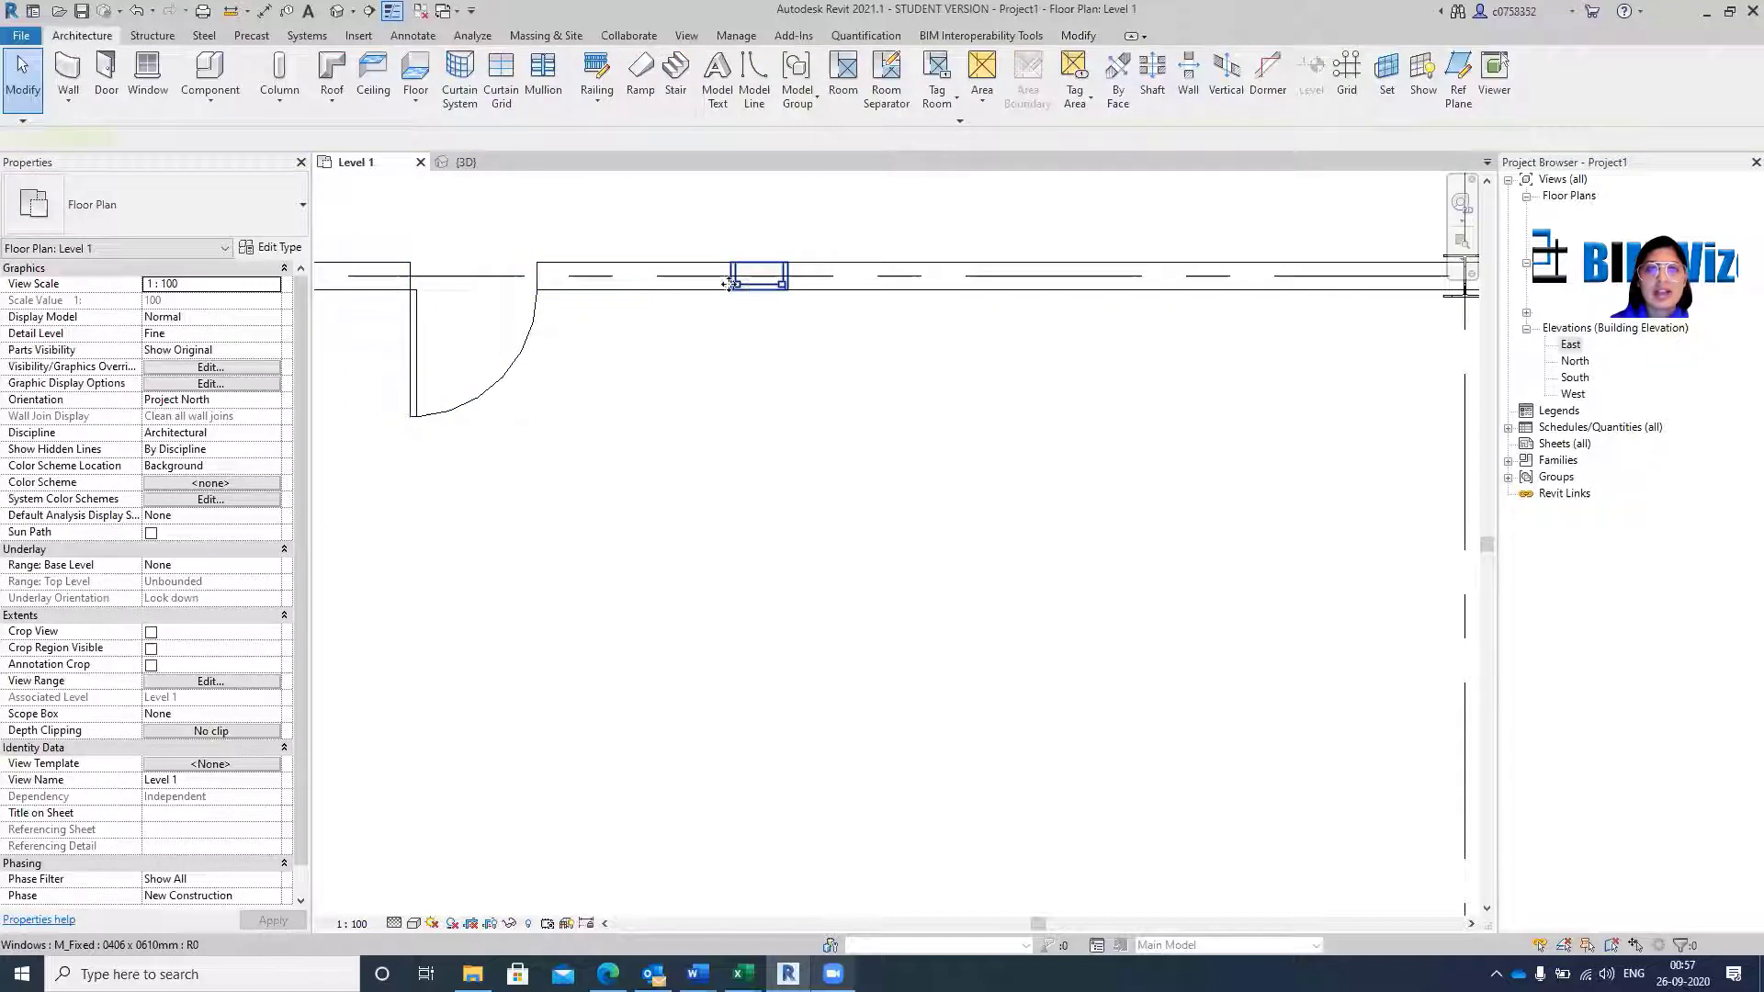
Change the window beside that door in the grid 1 wall to the M_Window-Casement-Double 1200 x 1500mm type.
click(732, 284)
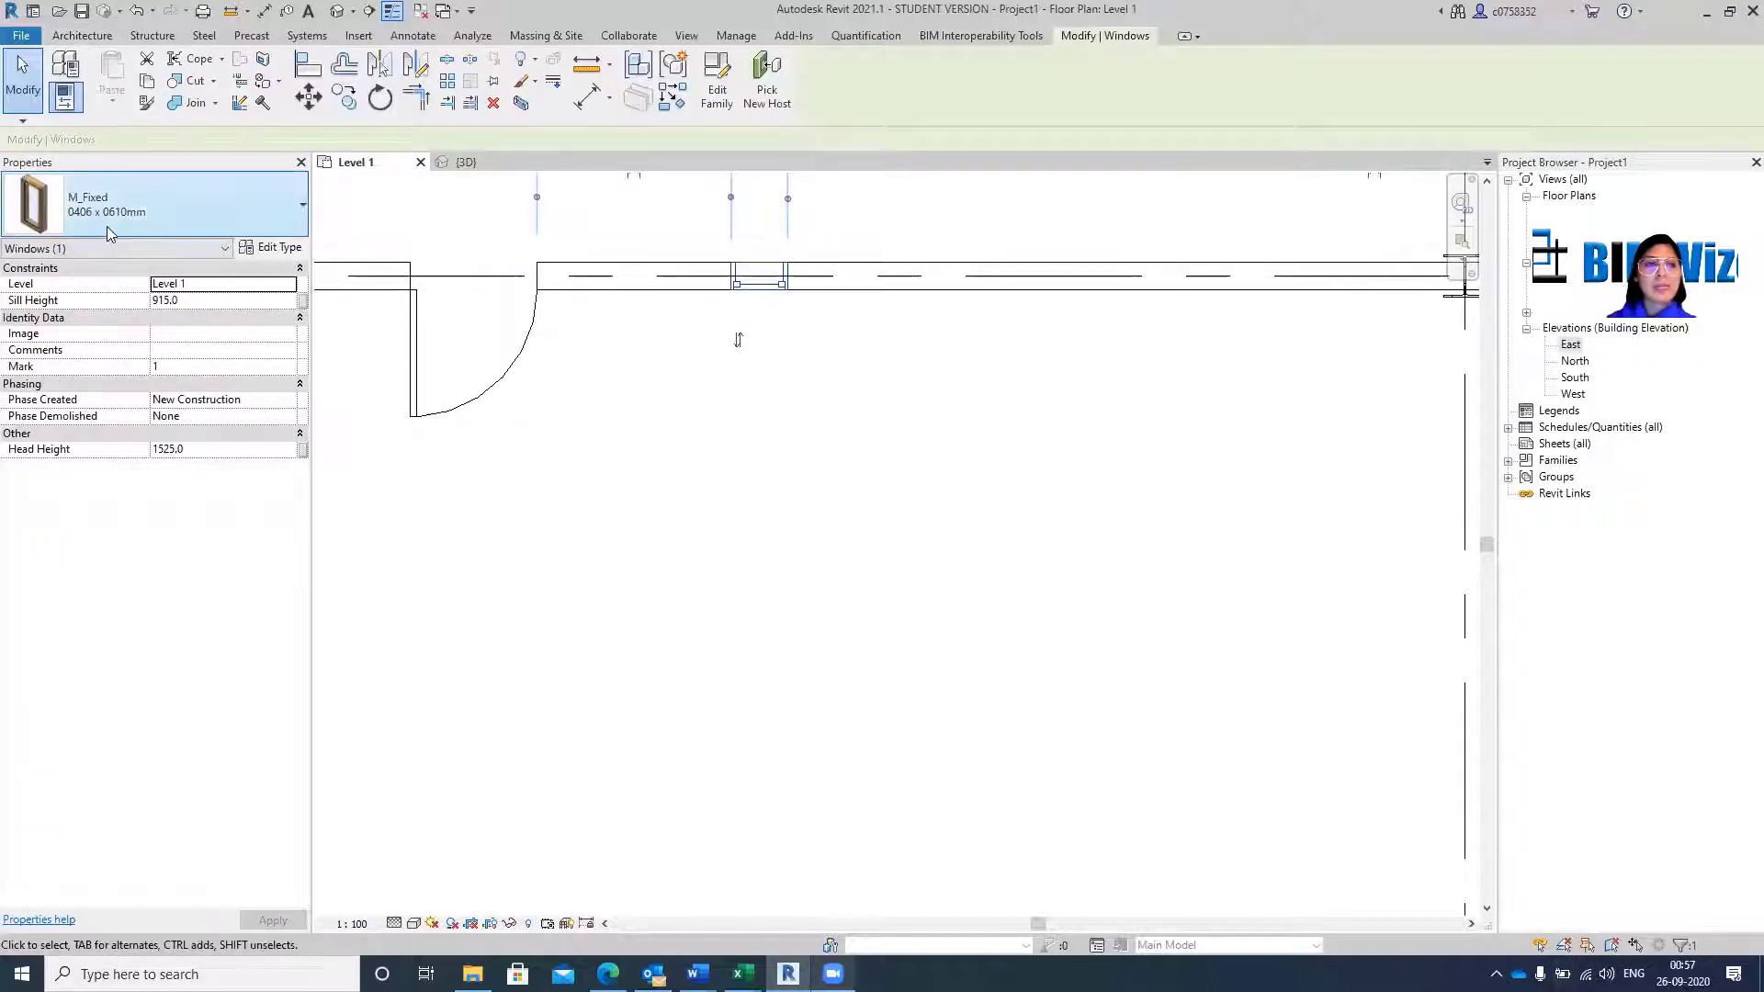
click(206, 300)
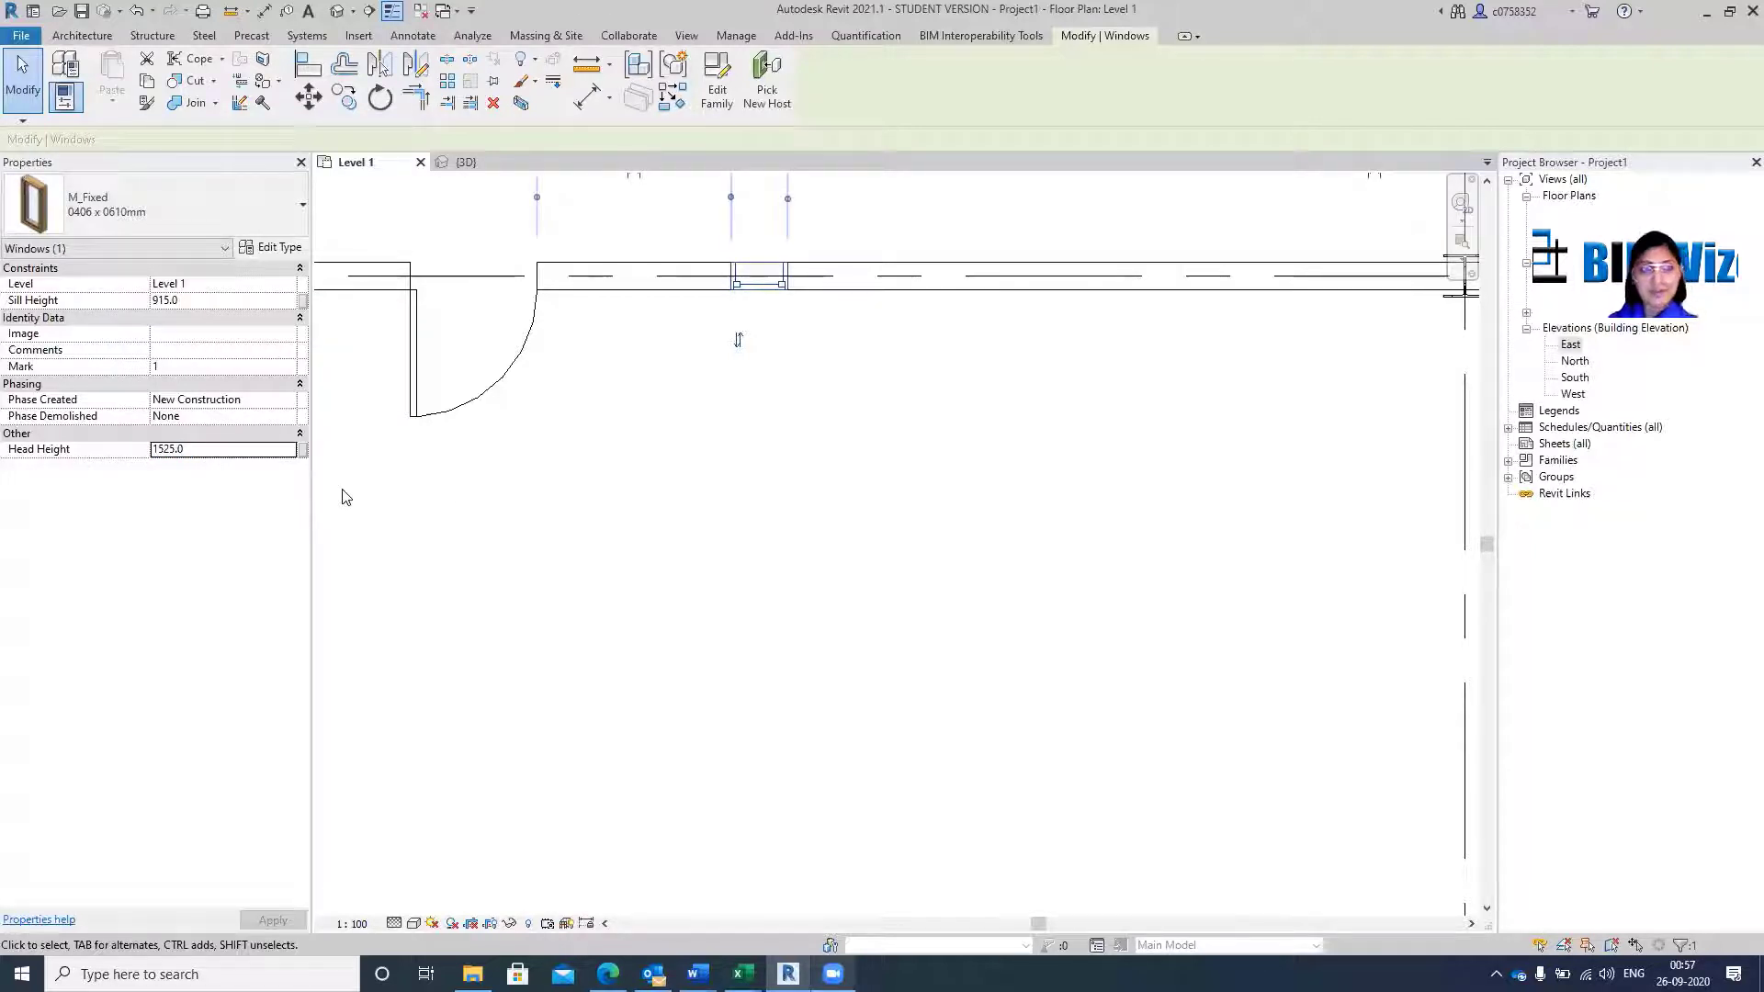
click(248, 197)
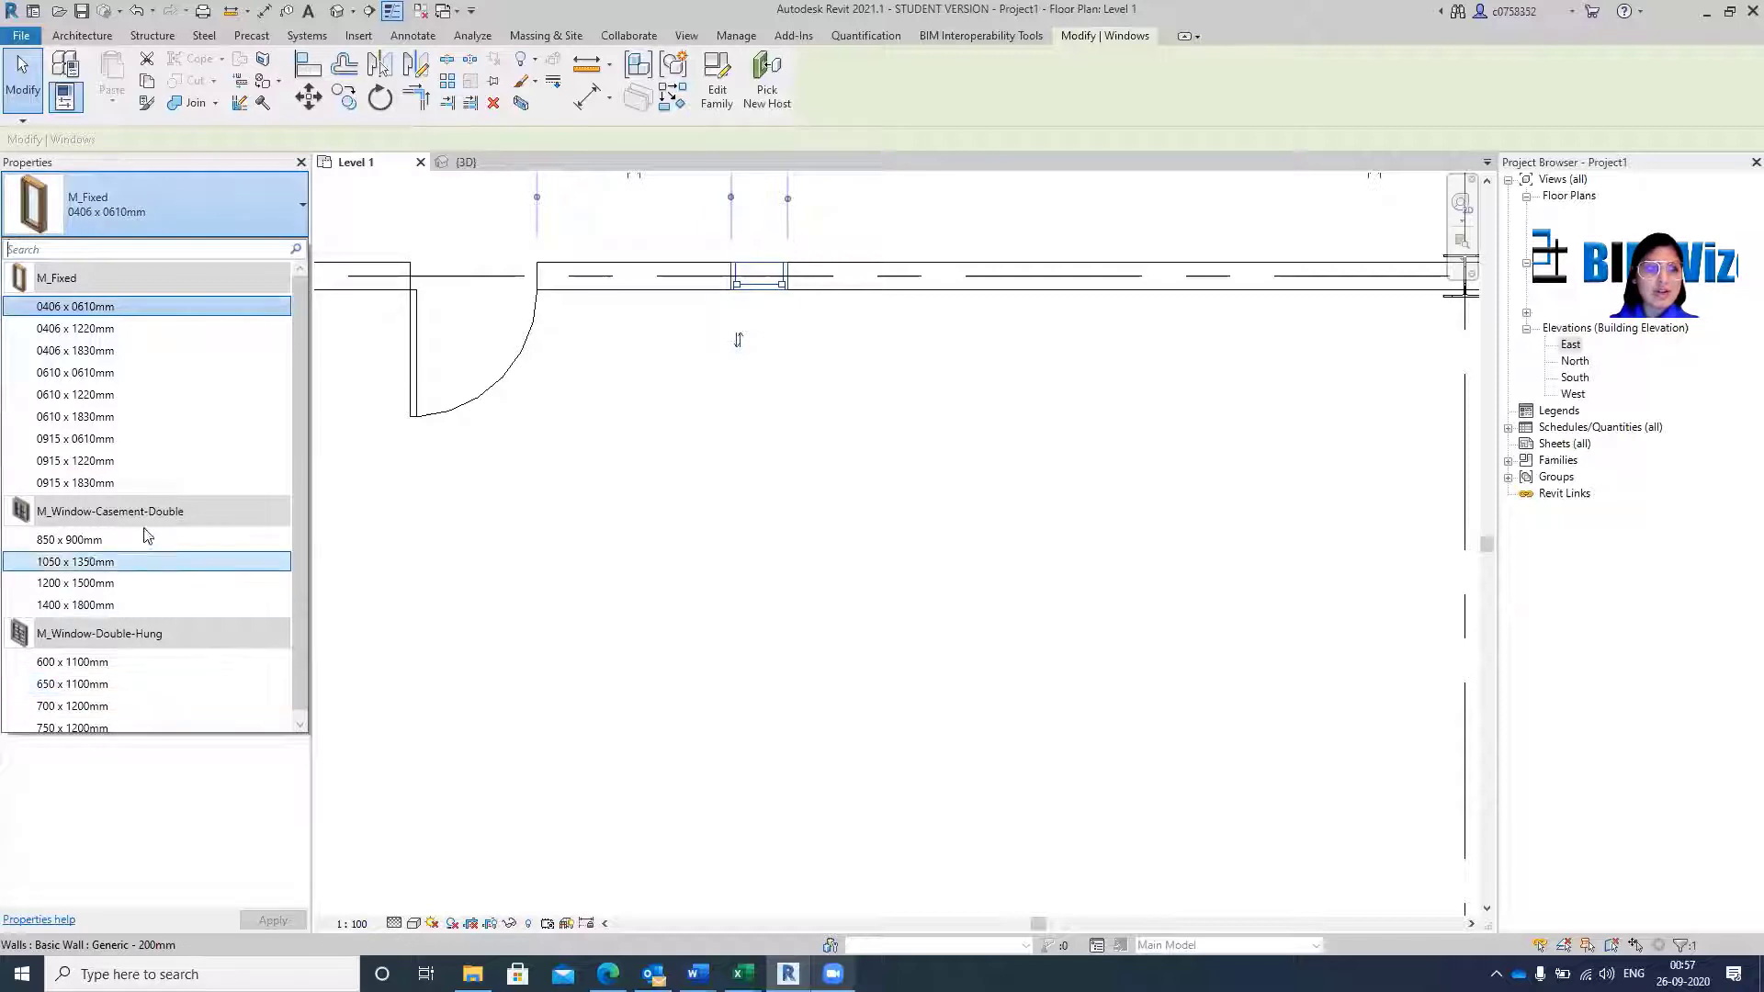
click(136, 585)
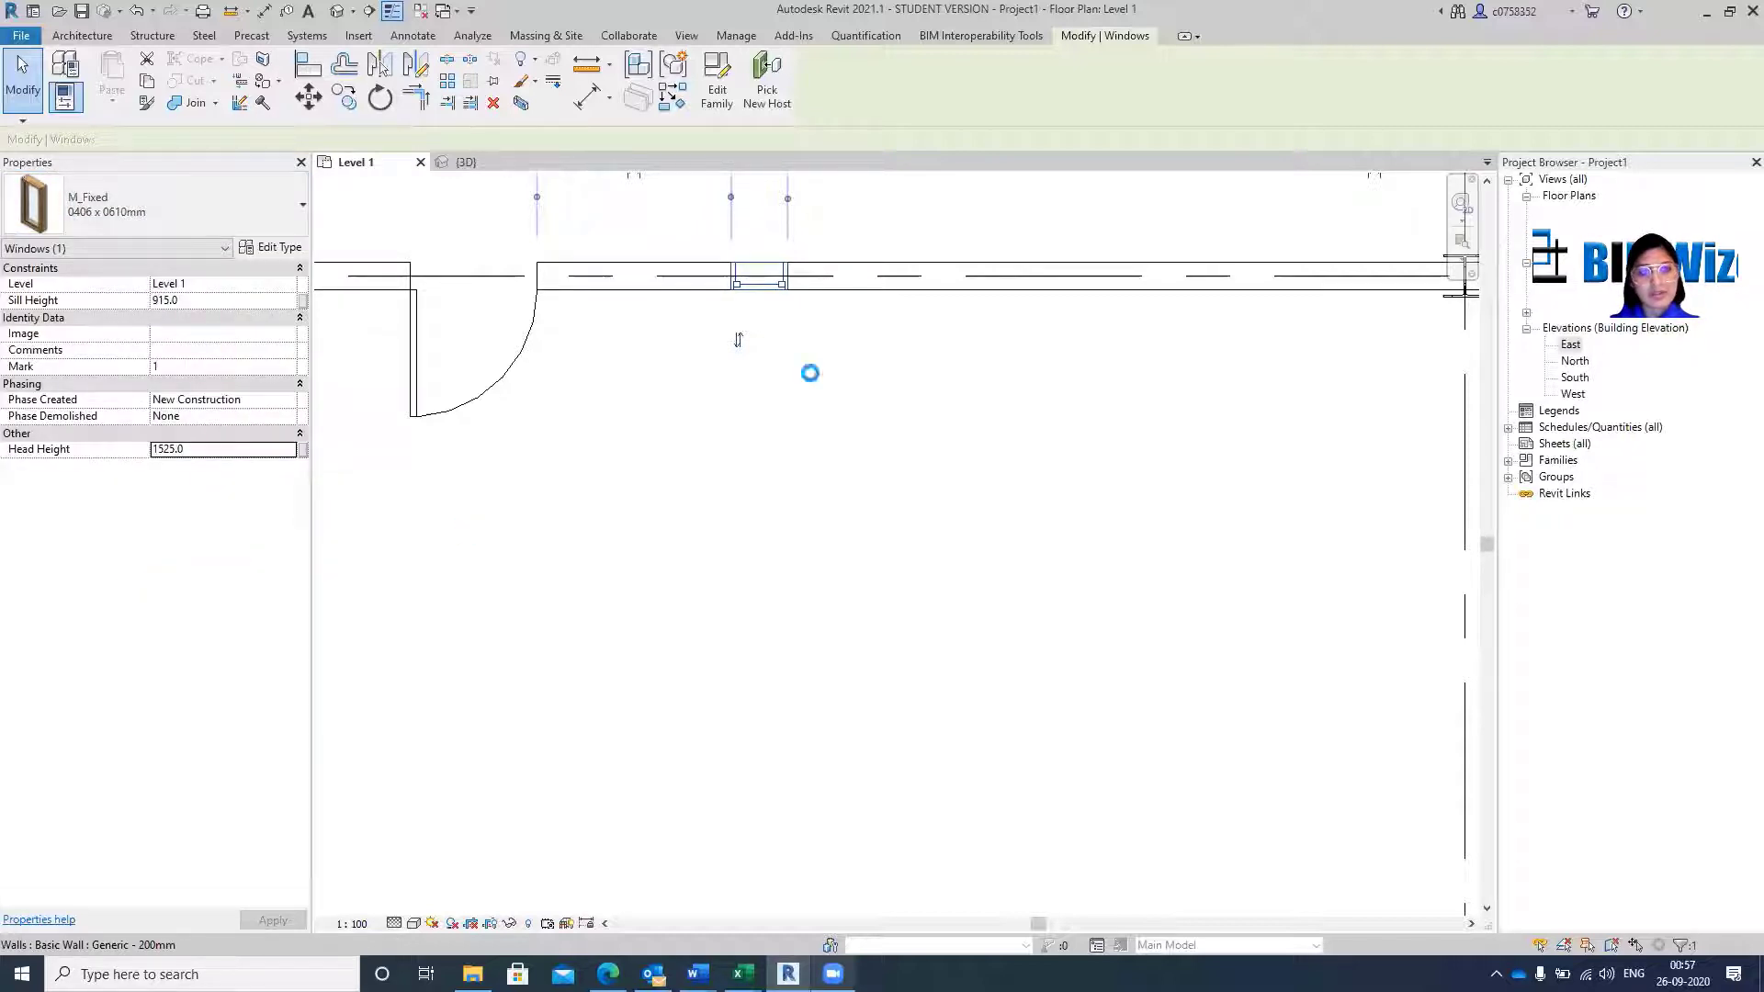
click(826, 432)
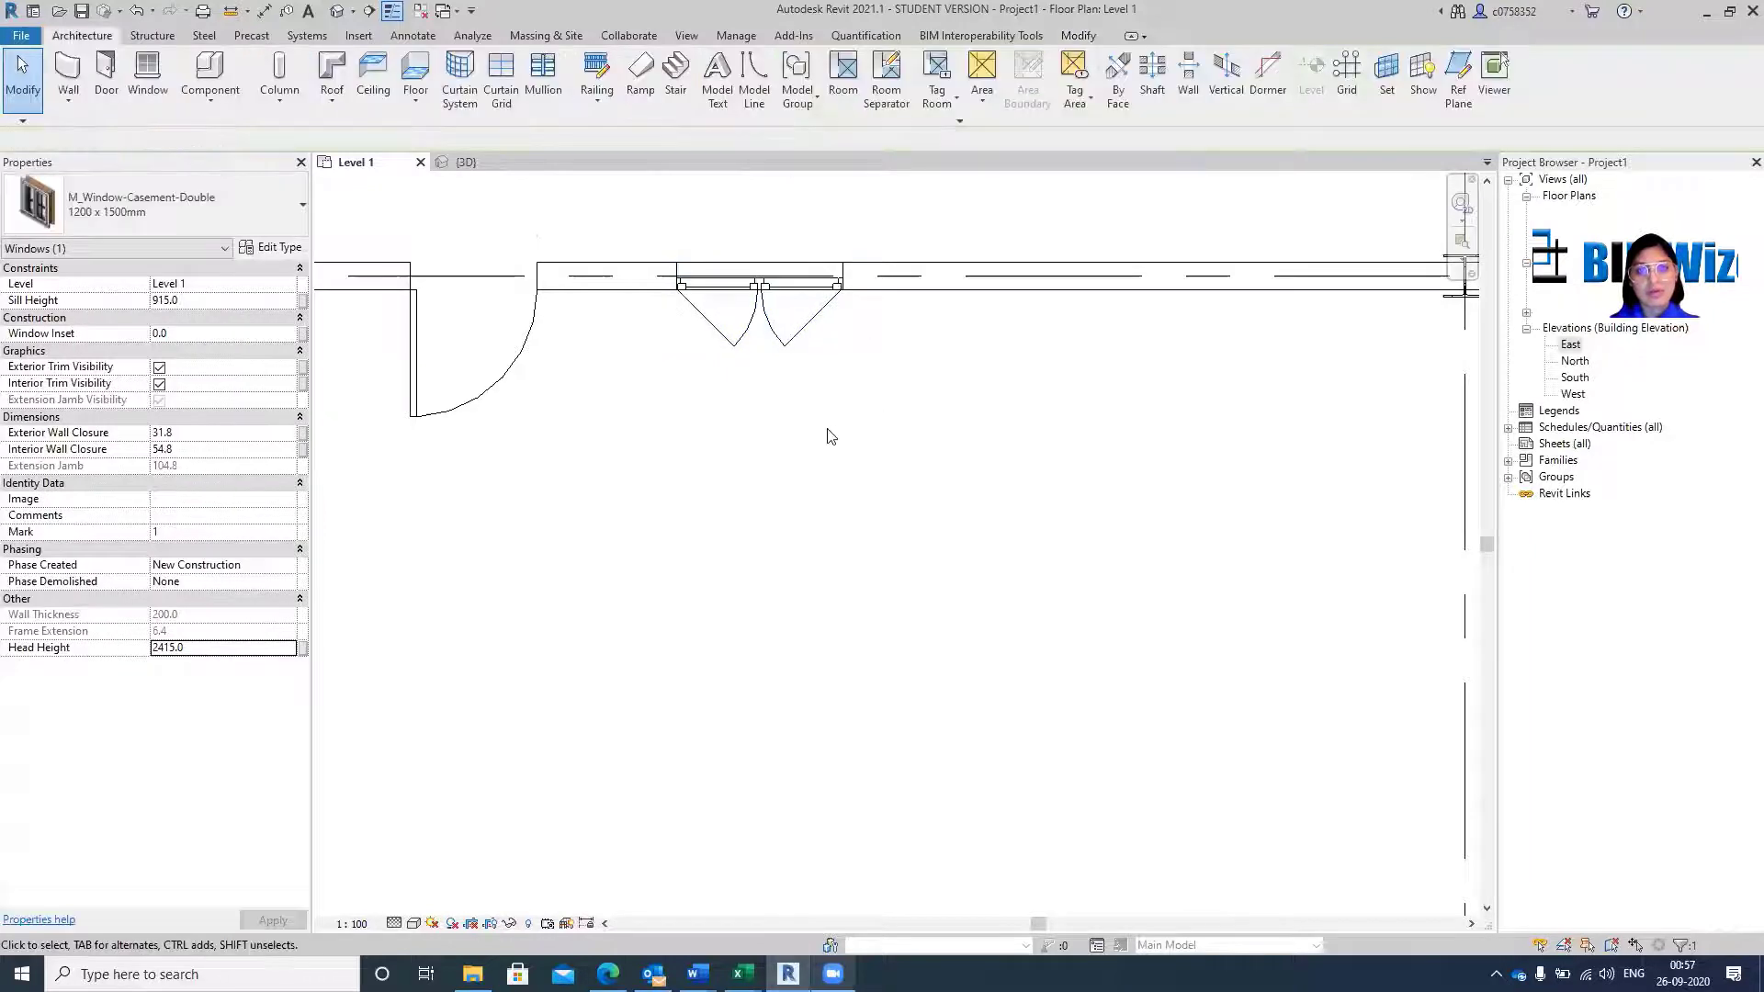
Flip the facing of the double casement window so its sashes open to the outer side of the grid 1 wall.
click(805, 341)
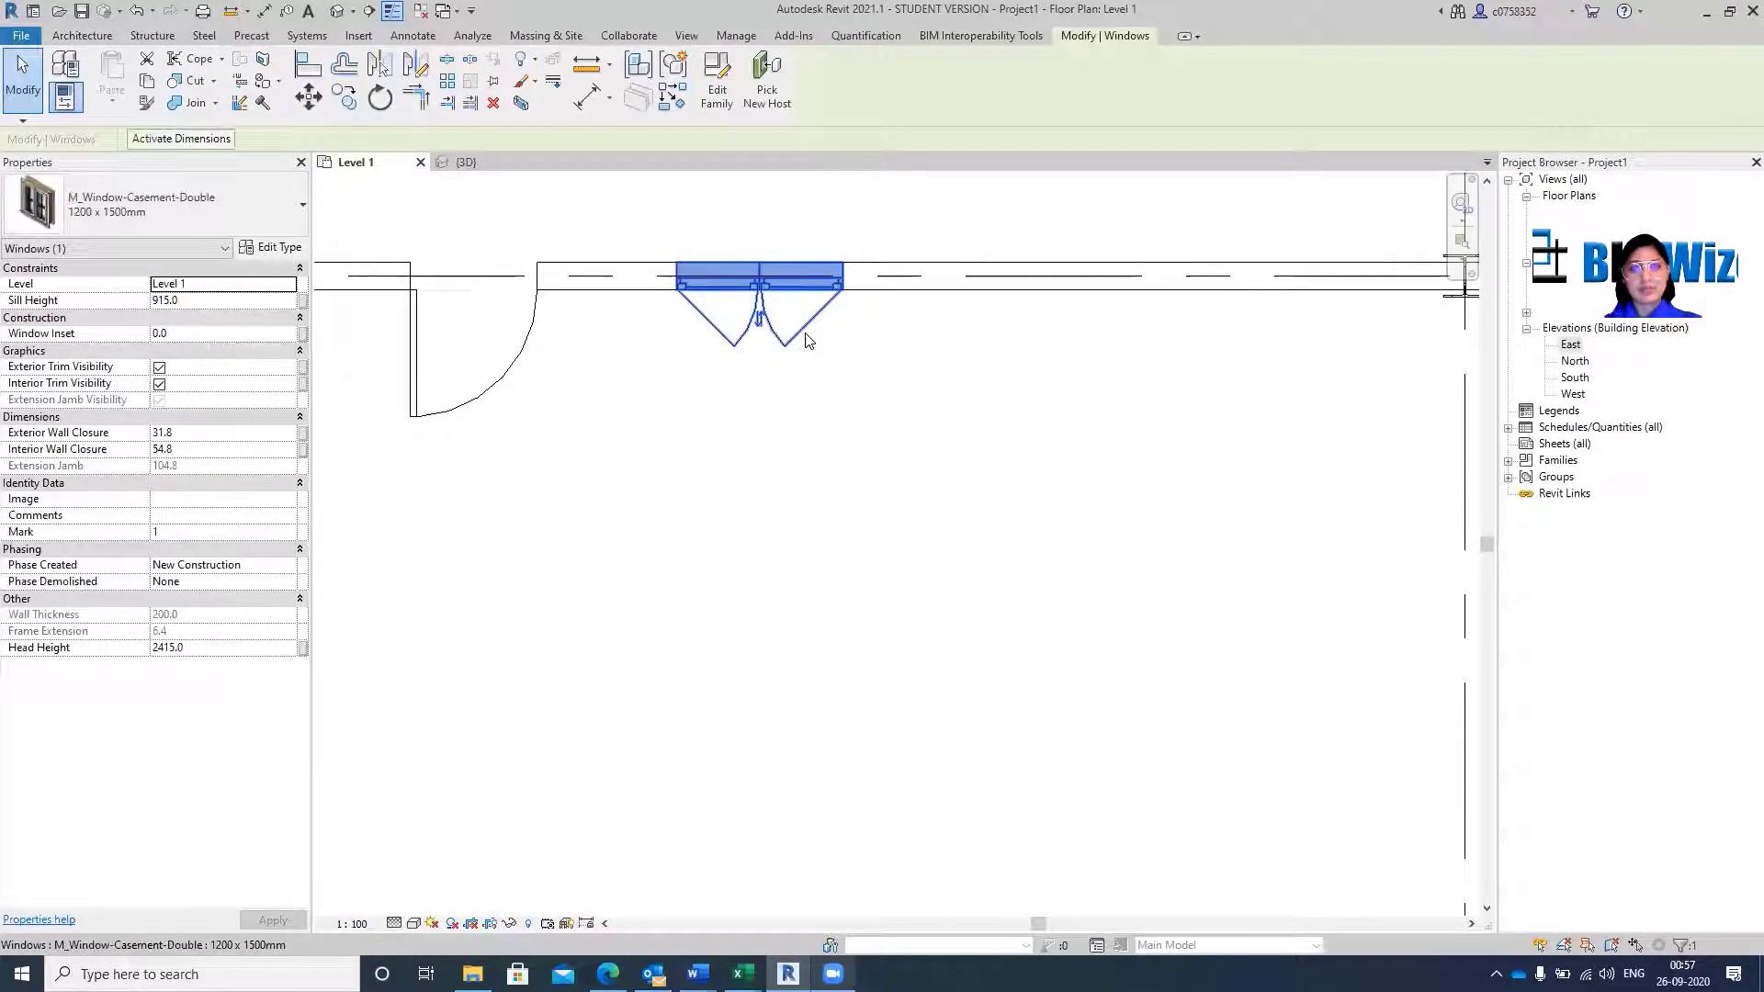
click(758, 321)
scroll(759, 323, up, 5)
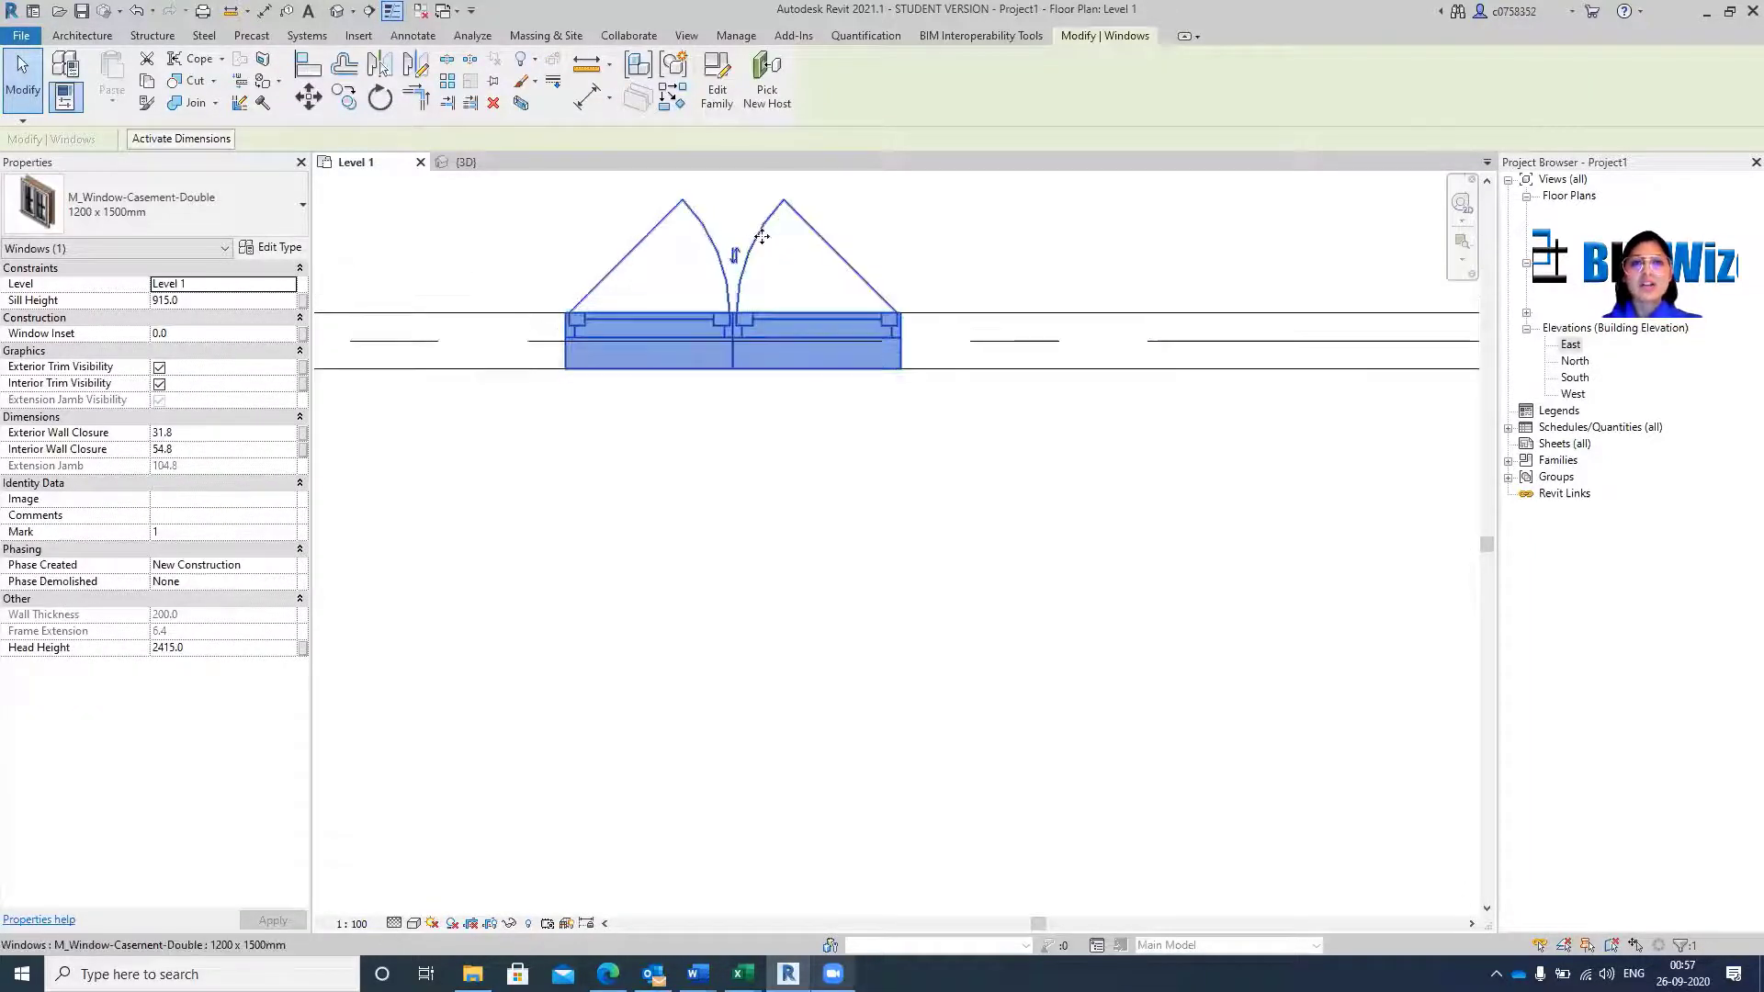
key(Escape)
click(713, 275)
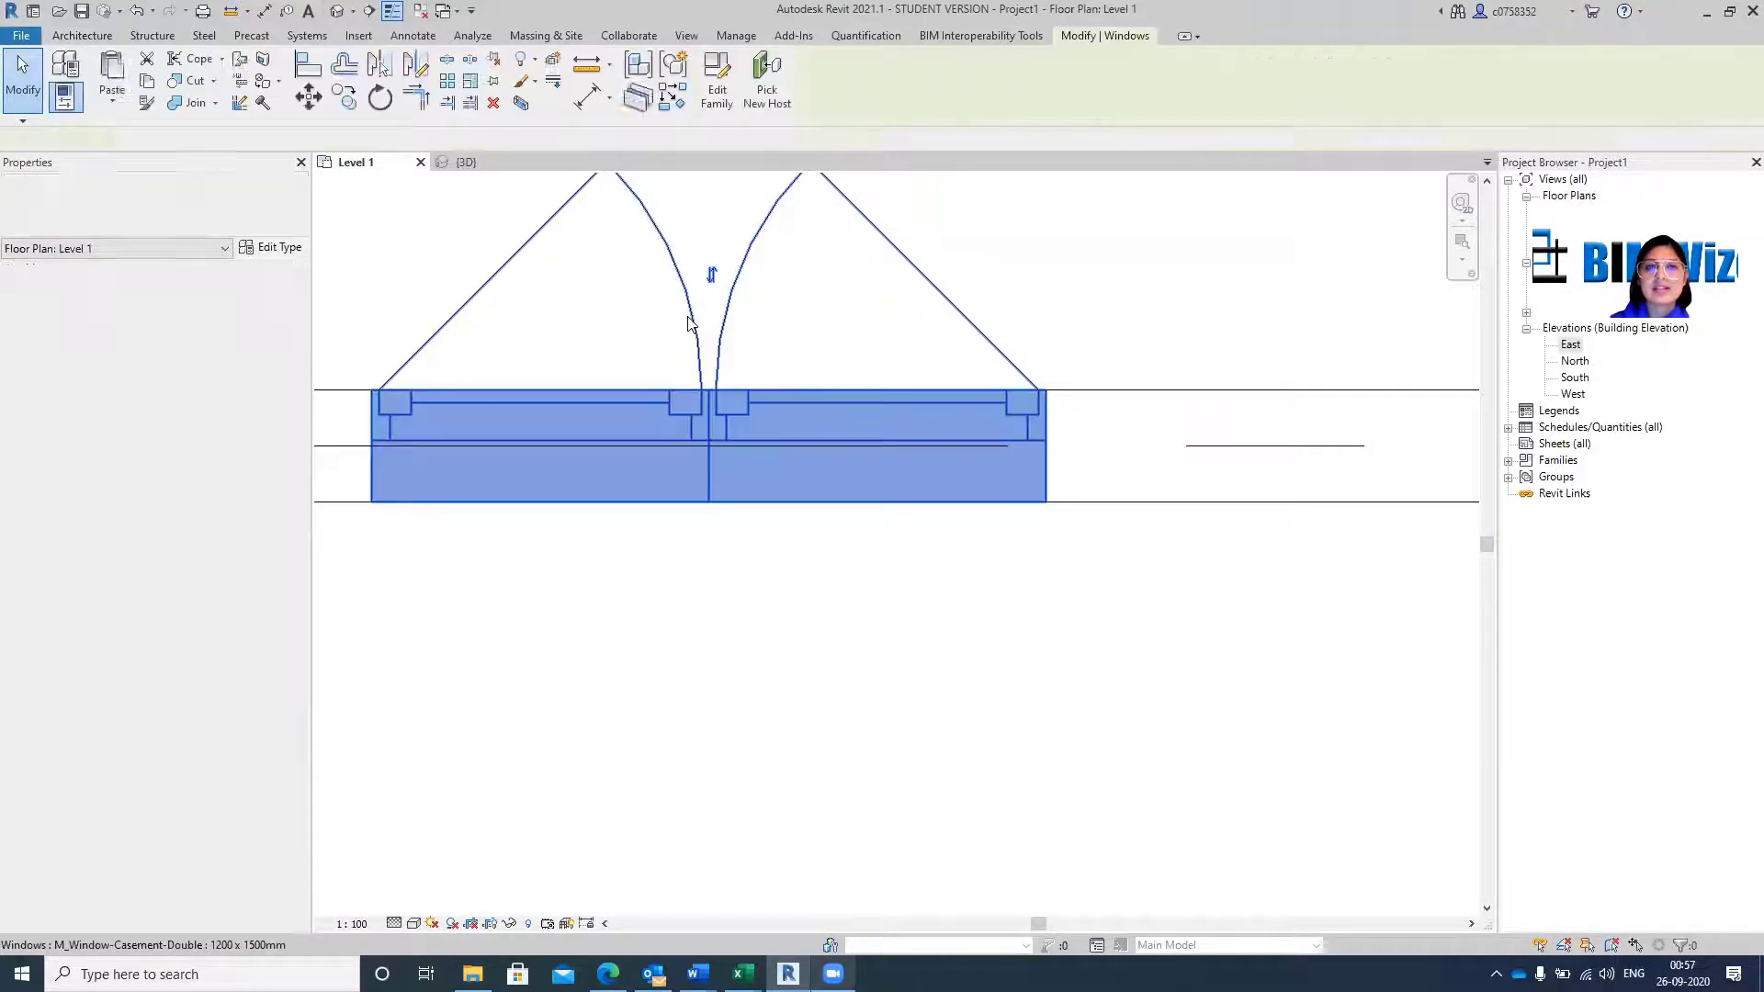
scroll(713, 275, up, 4)
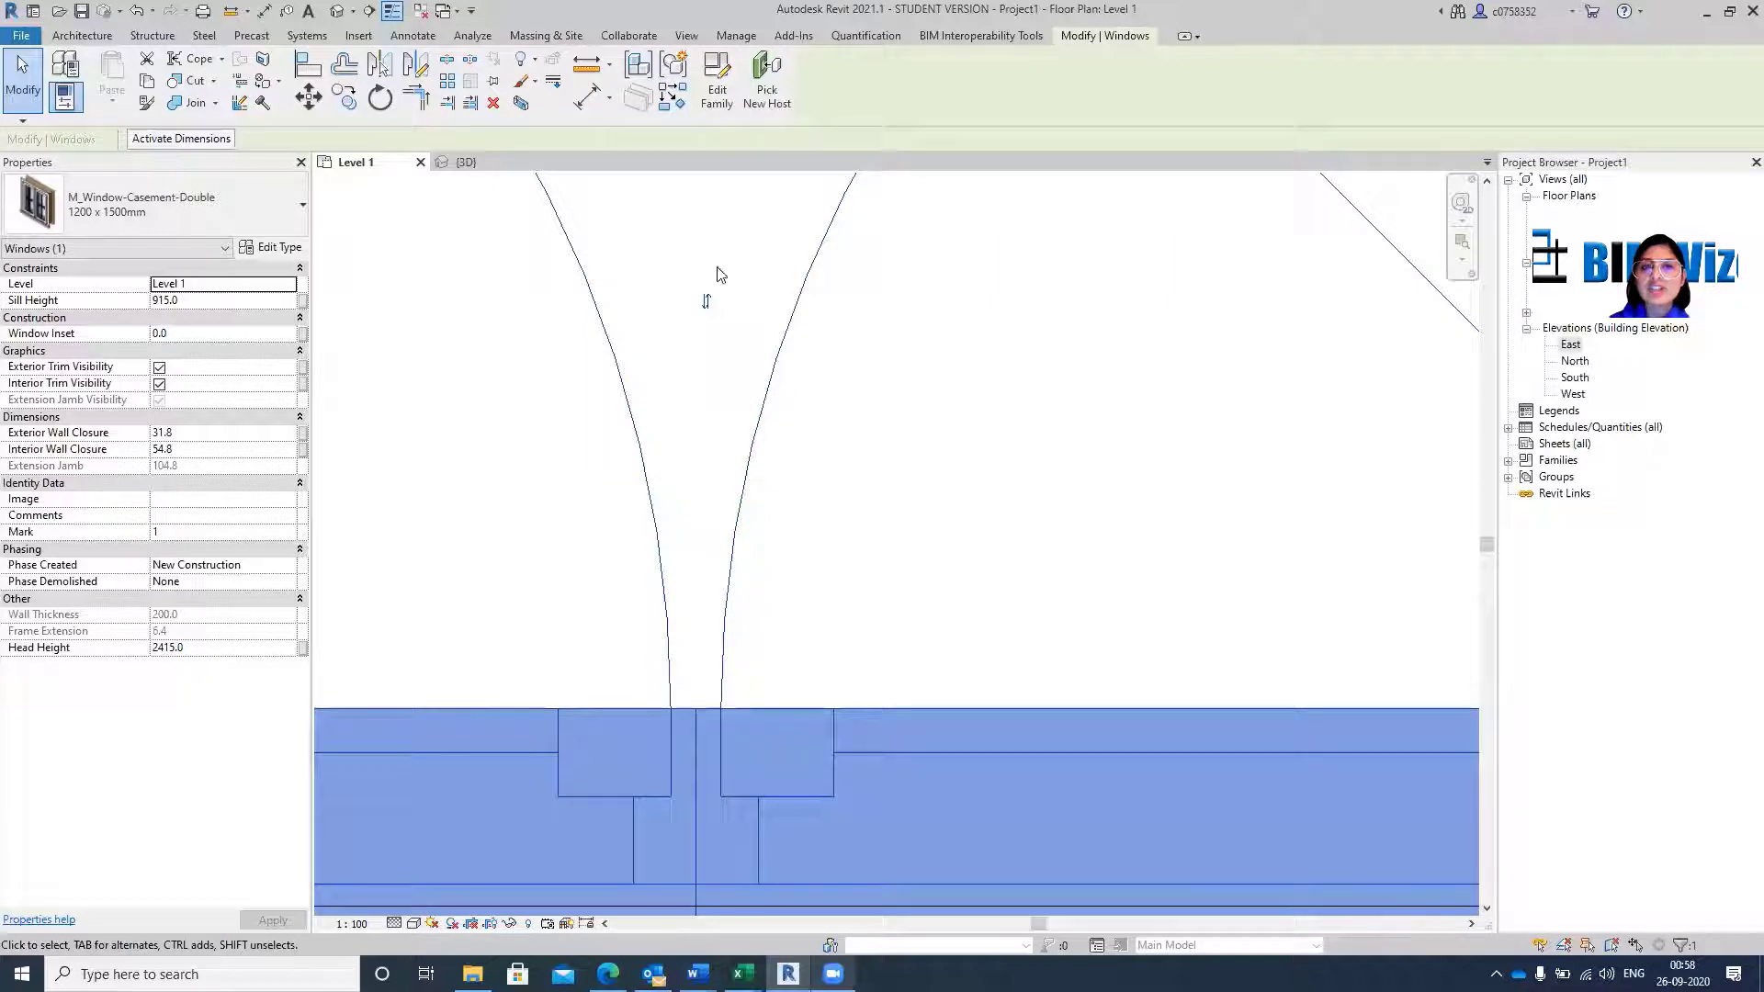
Flip the facing of the M_Single-Flush door in the grid 1 wall to the outer side, and flip it back to swing inward.
scroll(886, 322, down, 5)
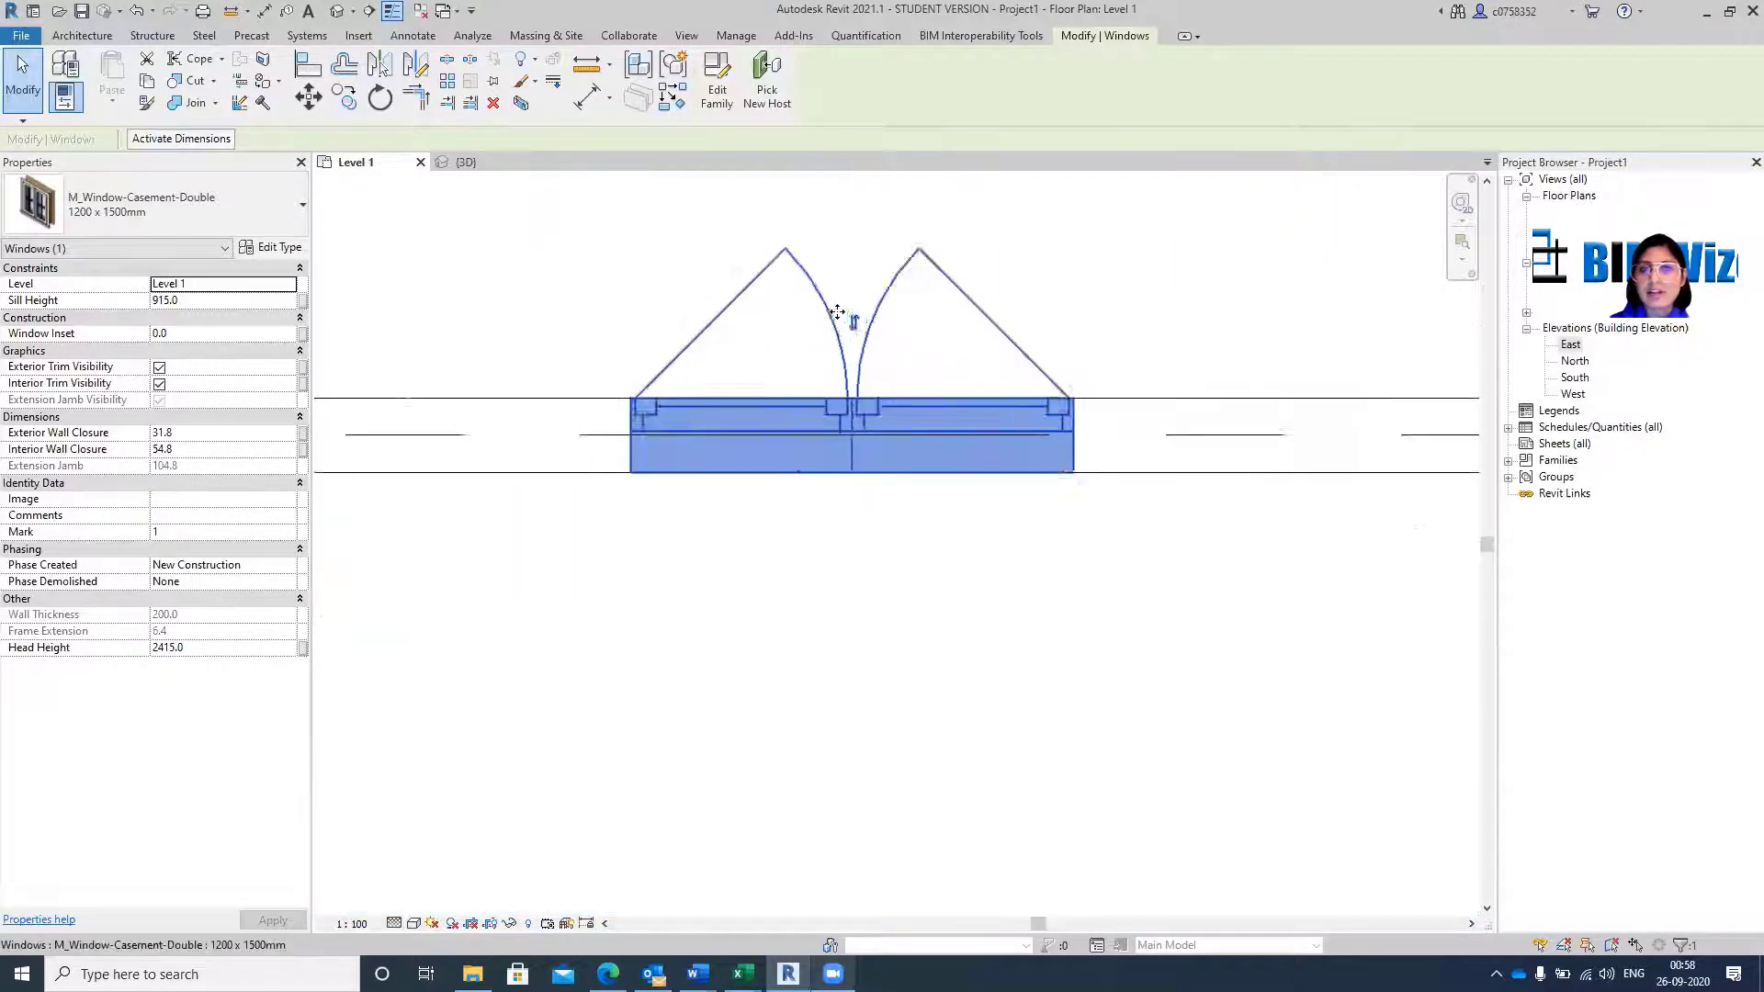
scroll(838, 316, up, 4)
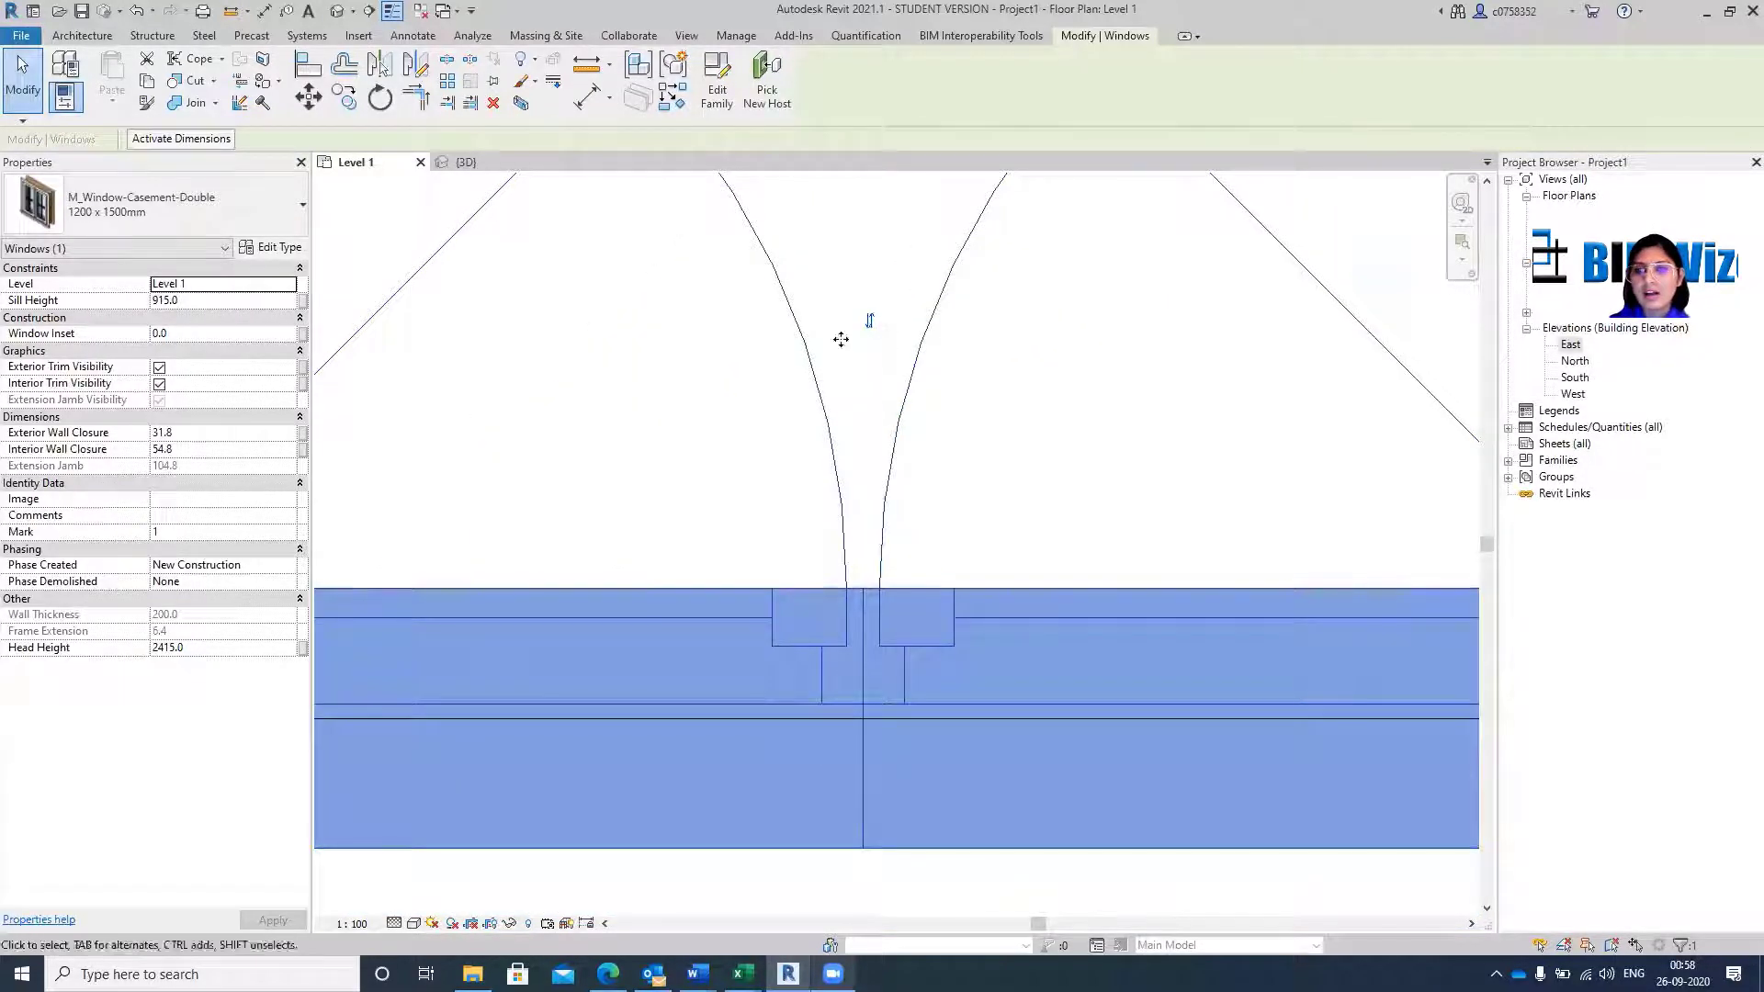
scroll(1019, 367, down, 4)
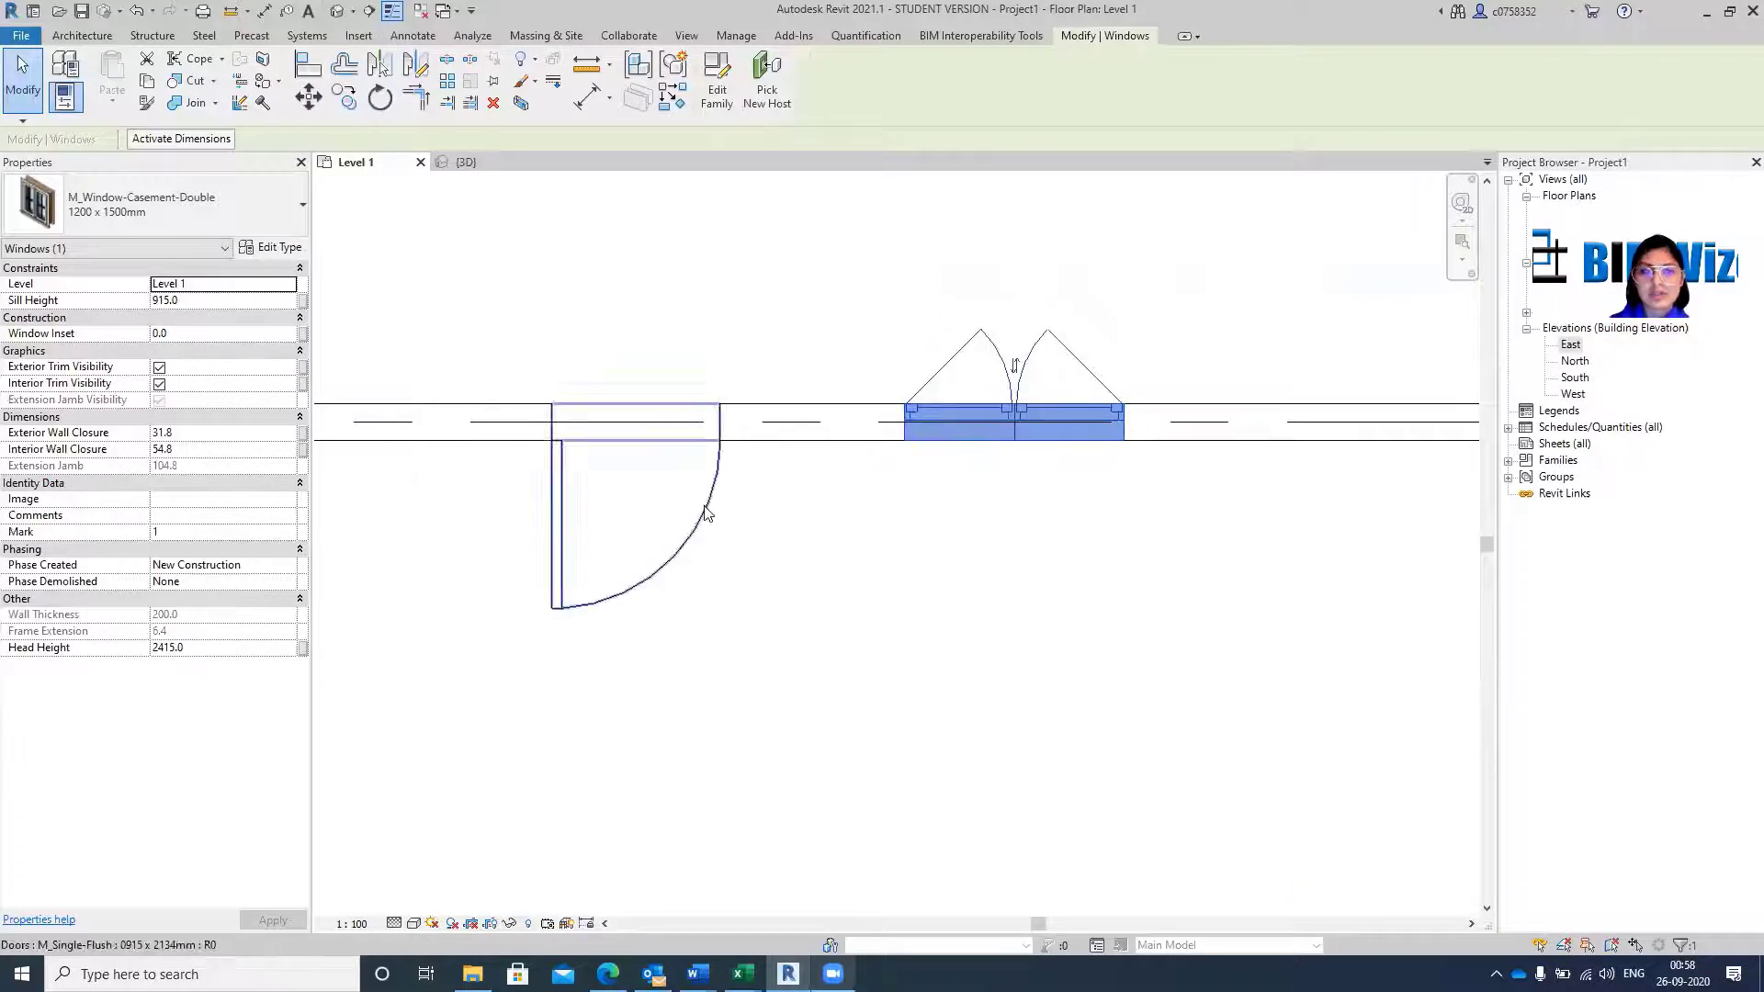
click(706, 511)
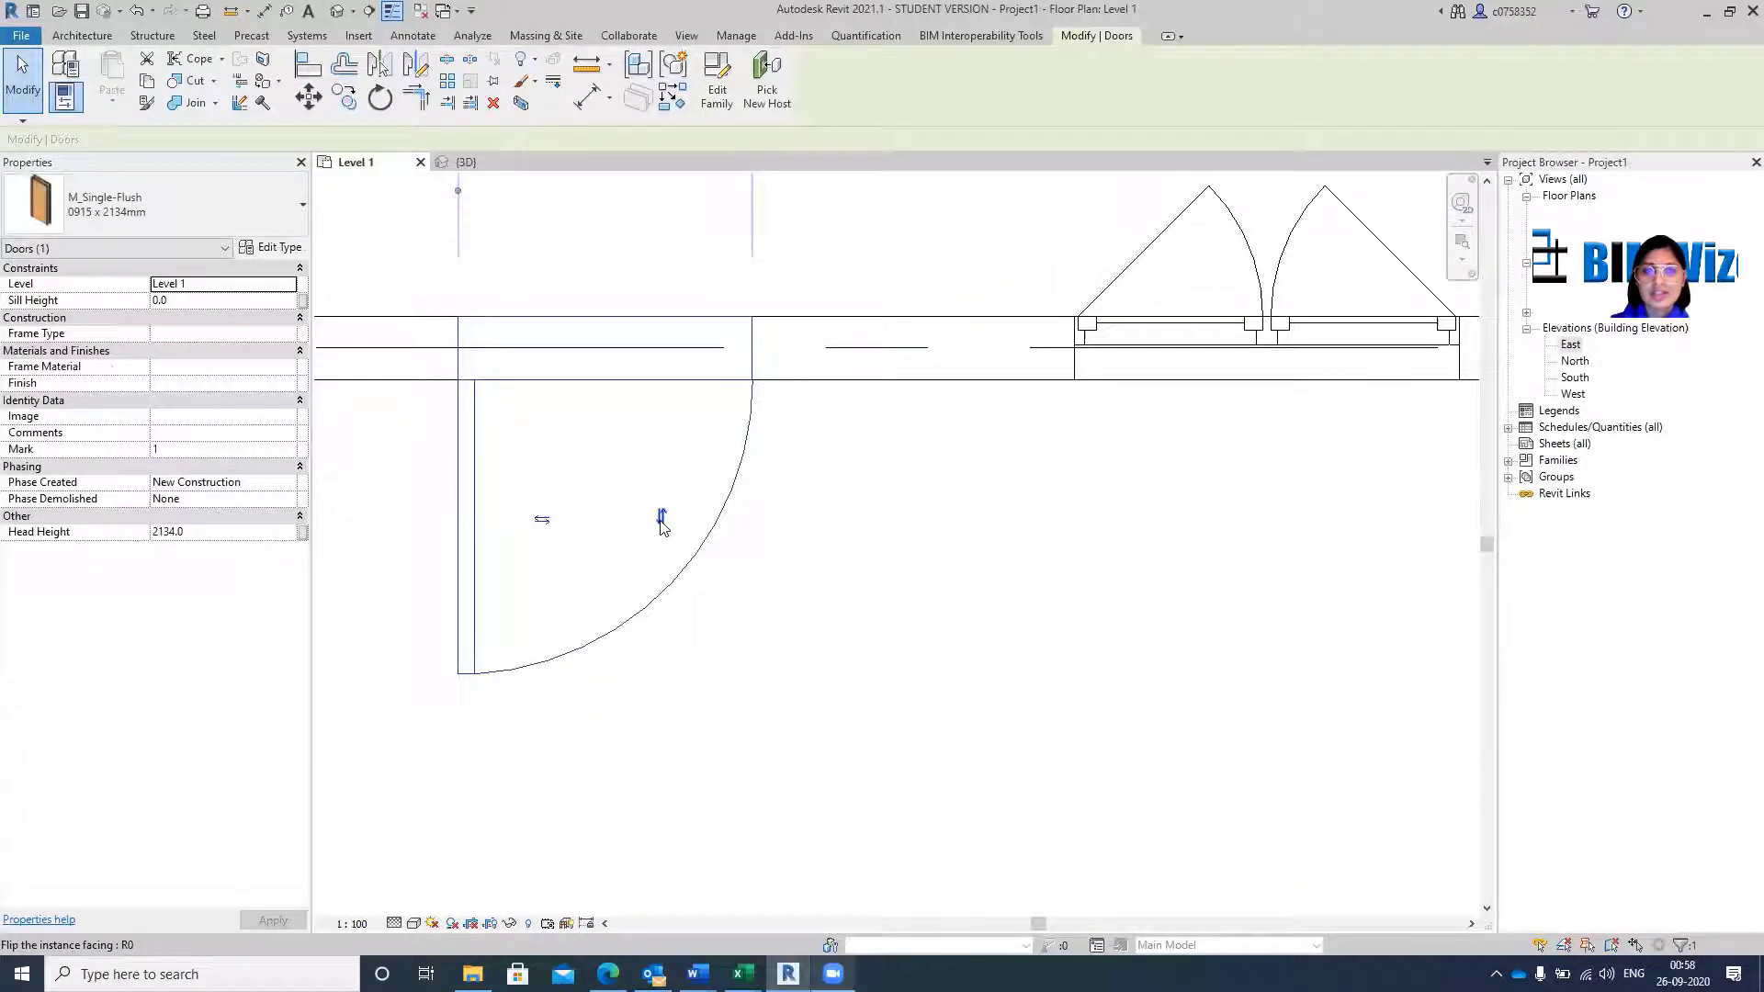
click(662, 517)
scroll(664, 528, down, 3)
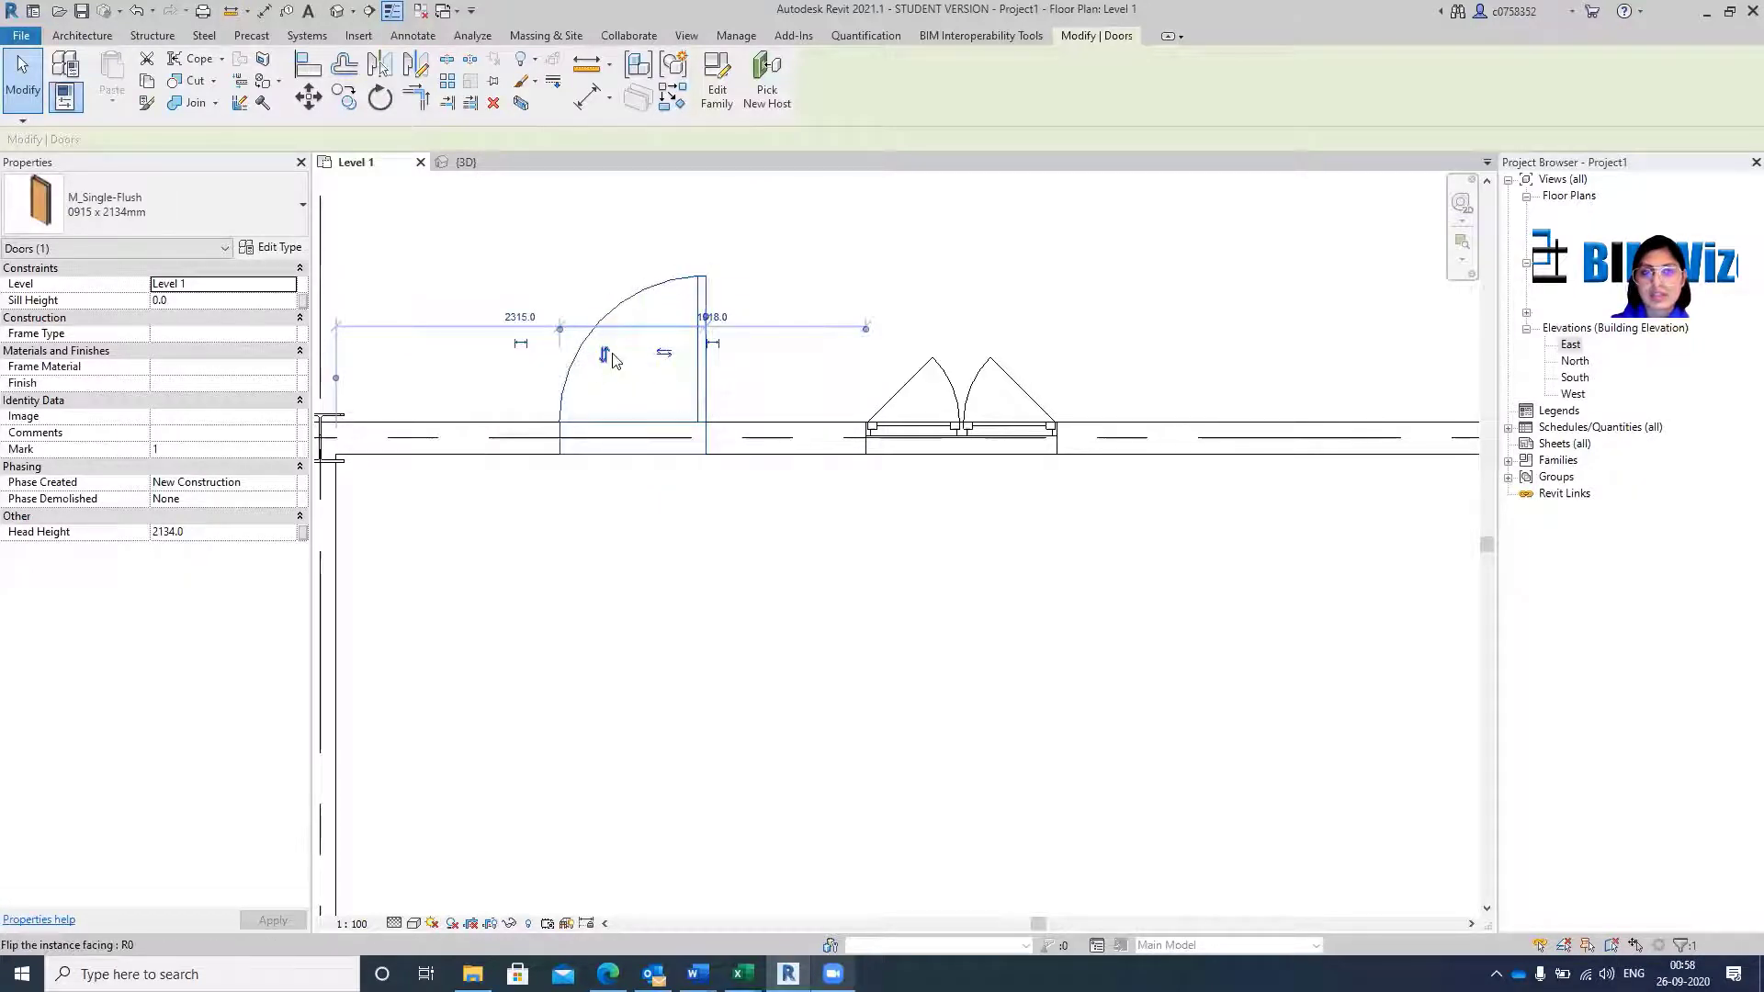
click(603, 354)
click(662, 526)
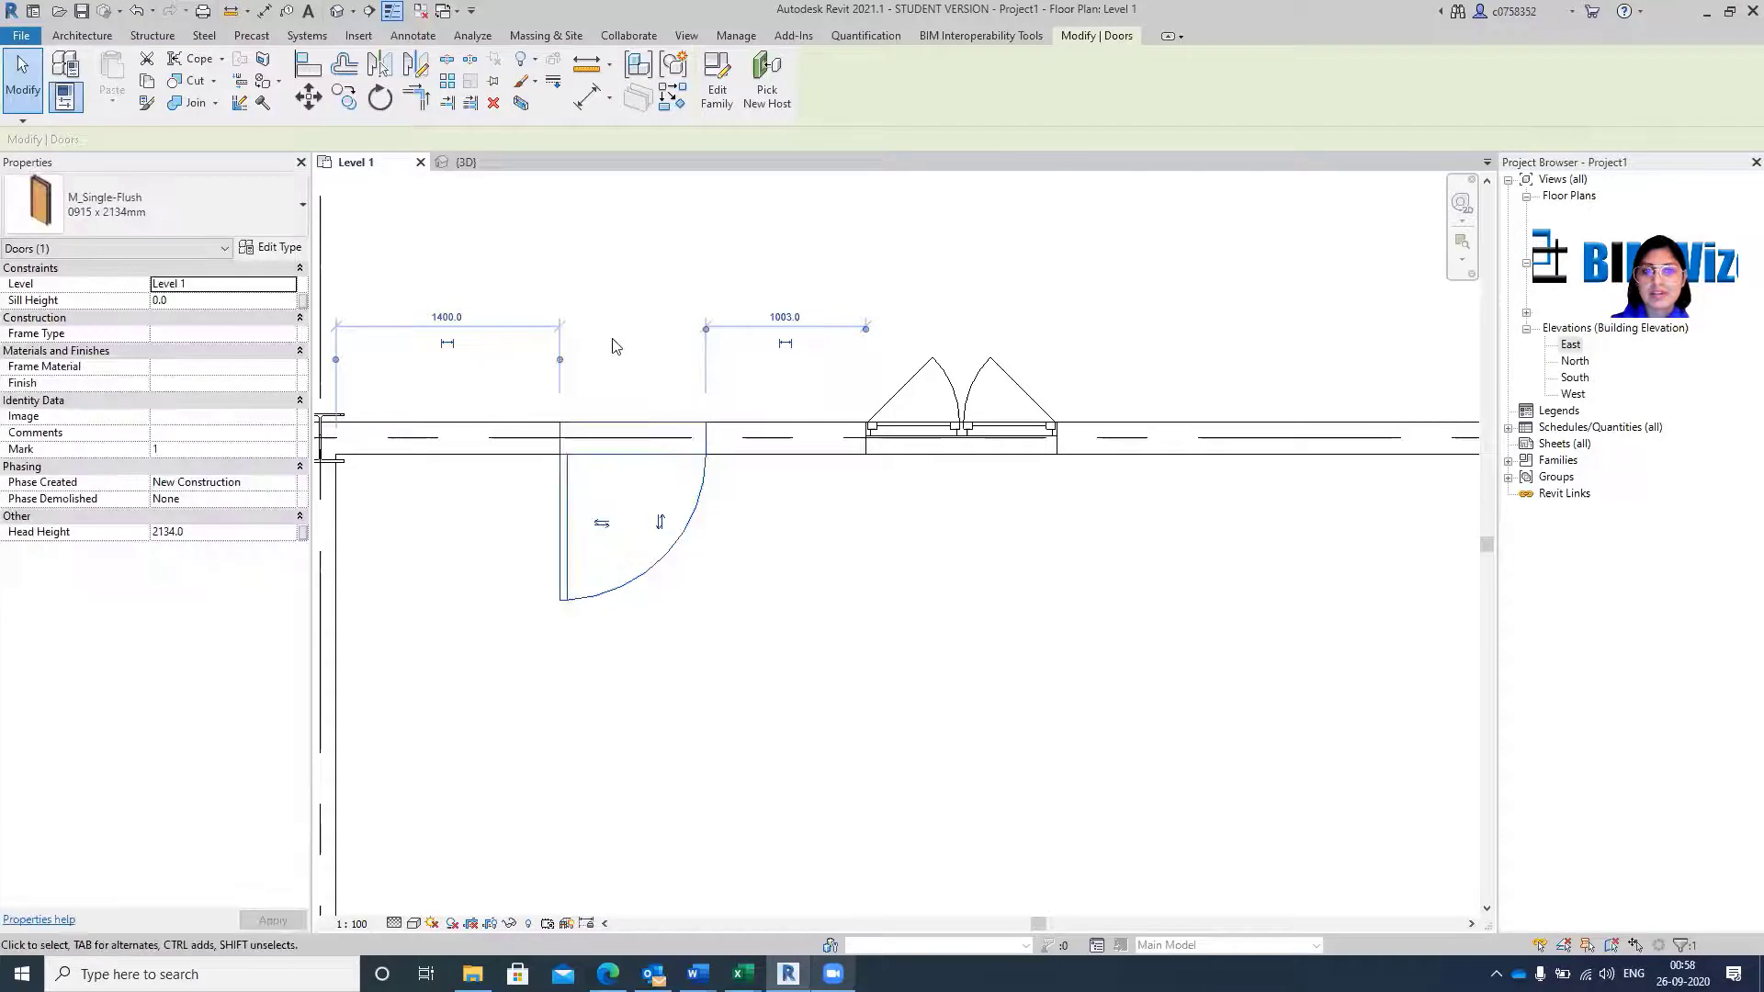
Select the double casement window in the grid 1 wall and examine its instance properties.
scroll(838, 431, down, 1)
scroll(838, 432, down, 2)
scroll(836, 515, down, 2)
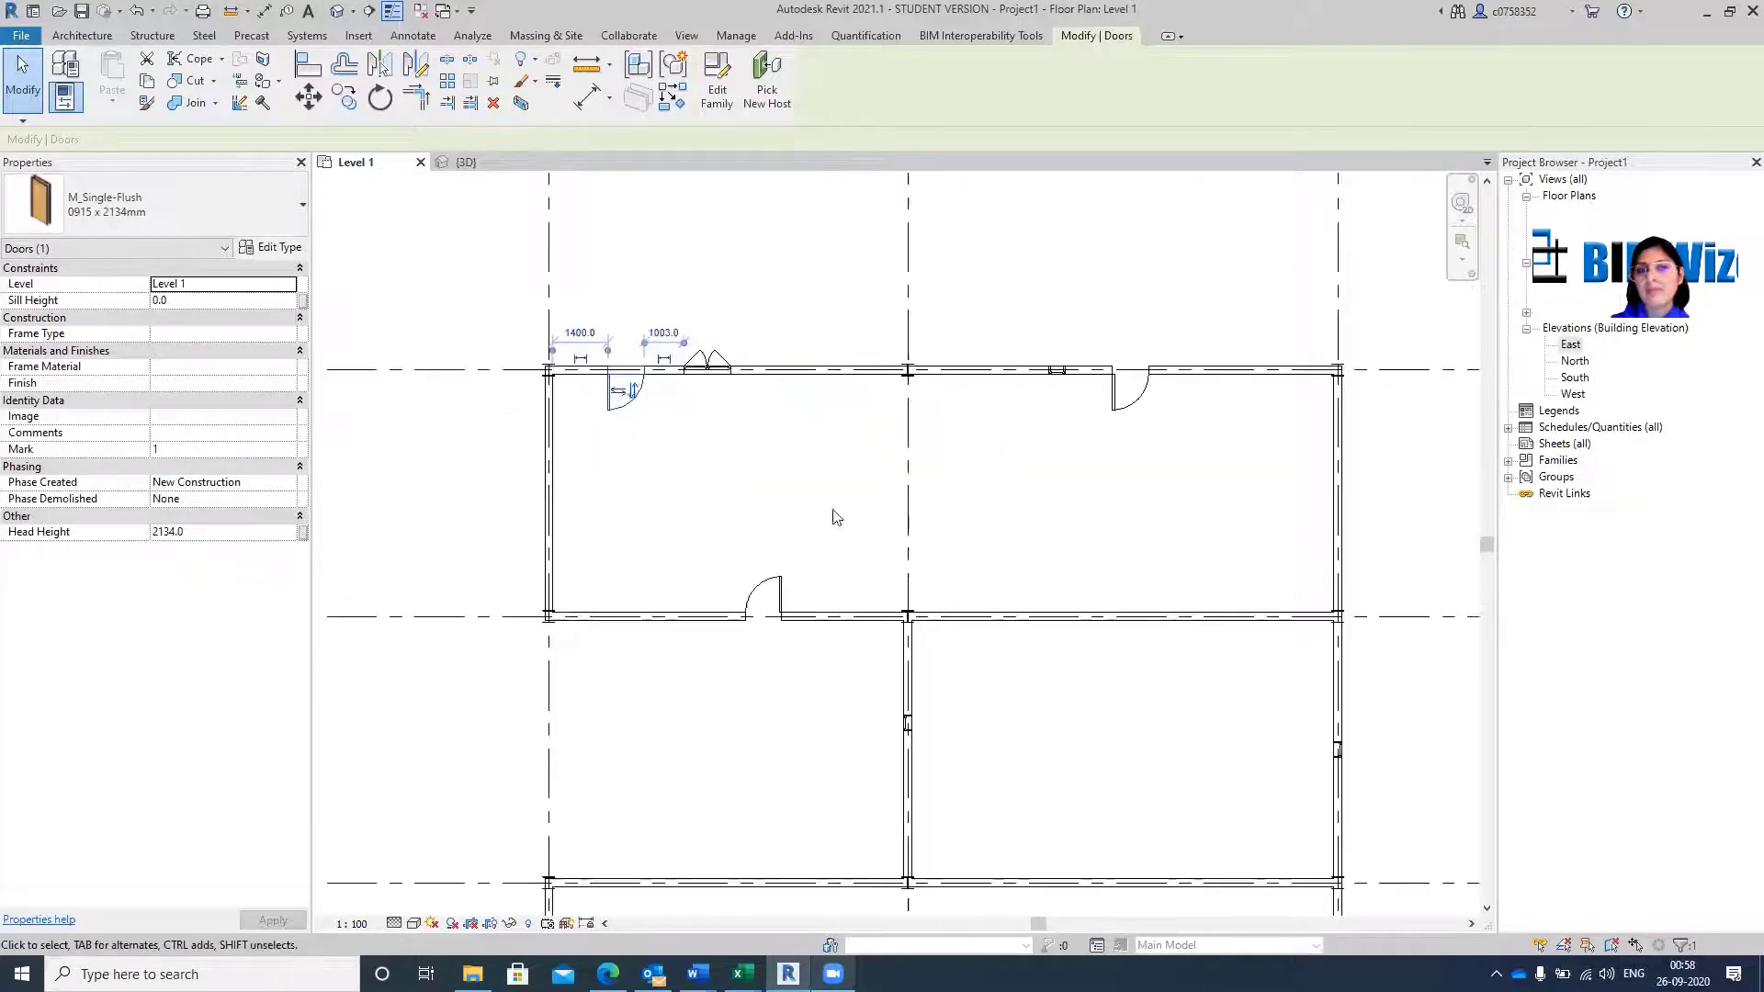
click(721, 368)
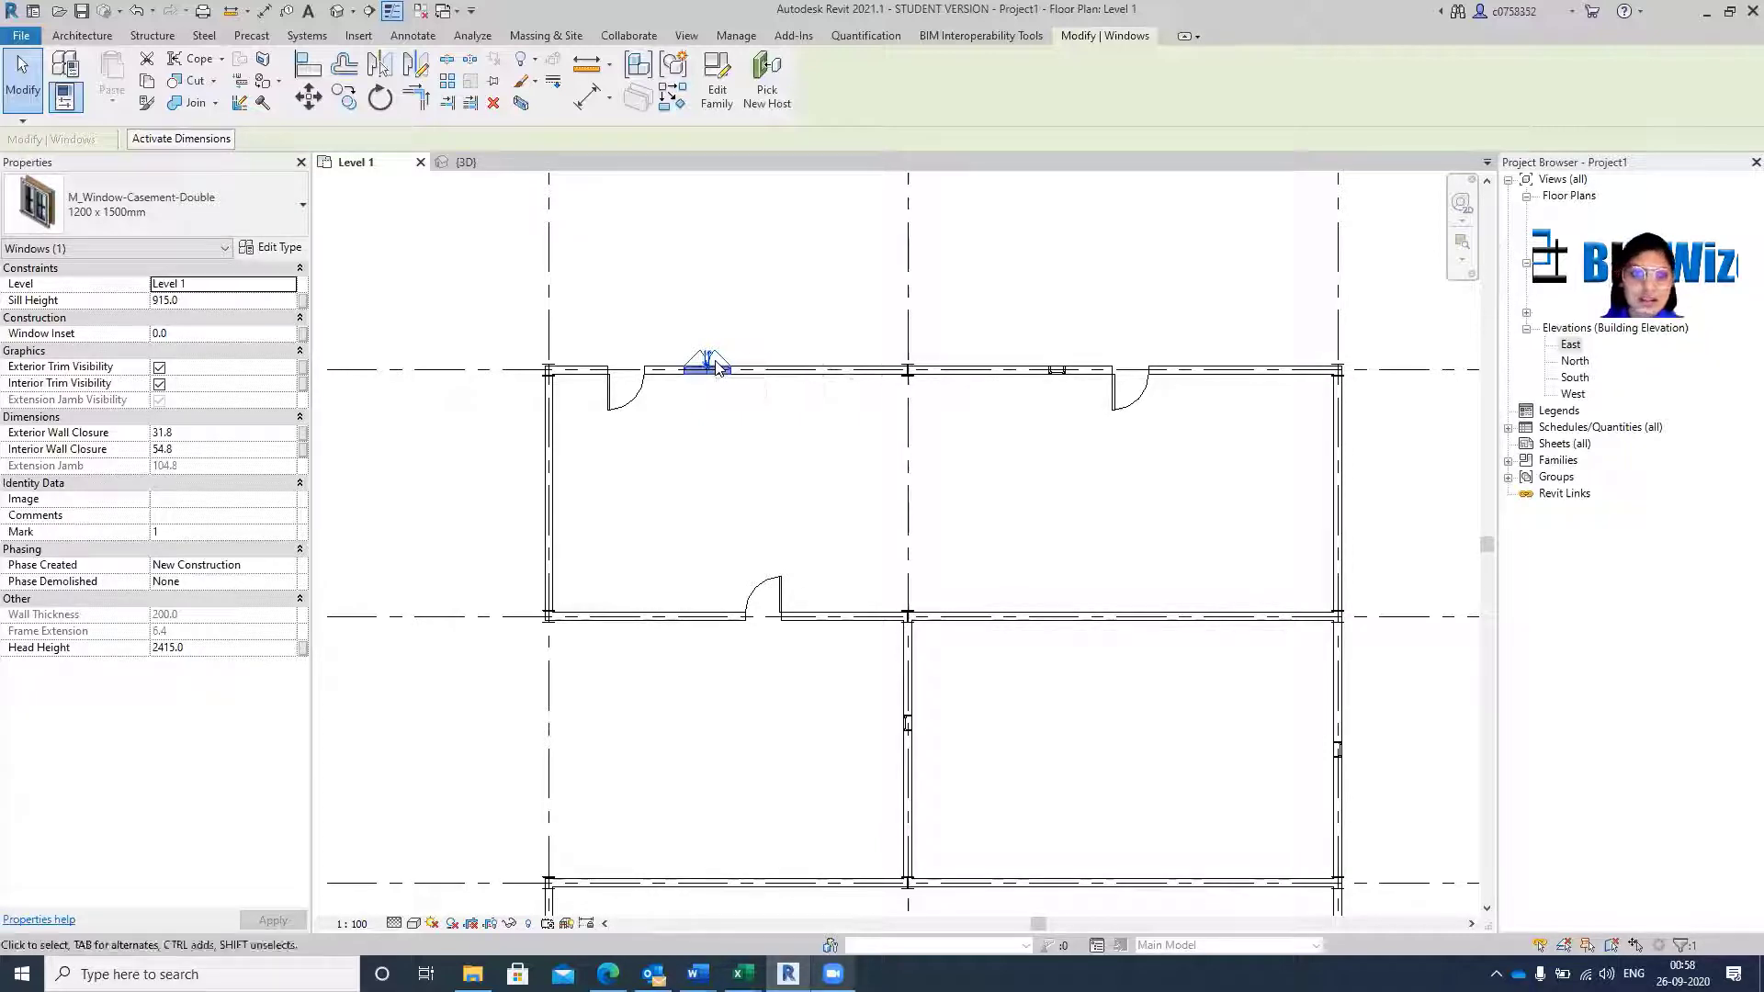
scroll(985, 487, down, 6)
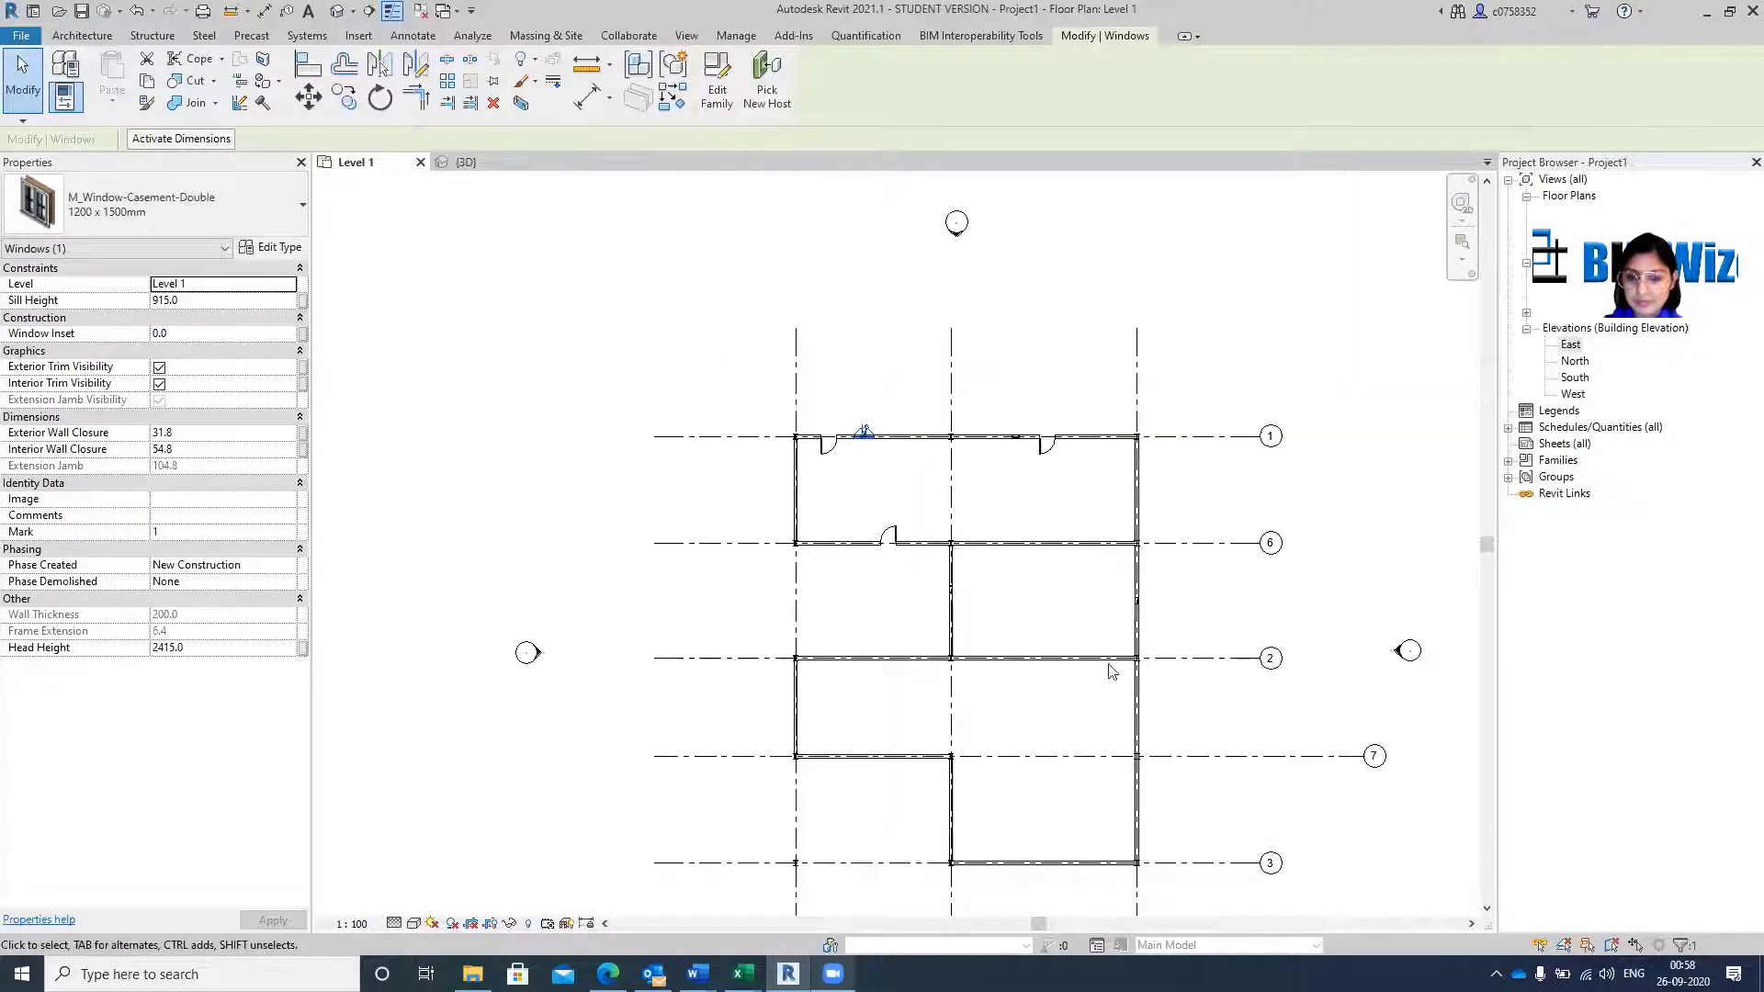
scroll(949, 656, up, 6)
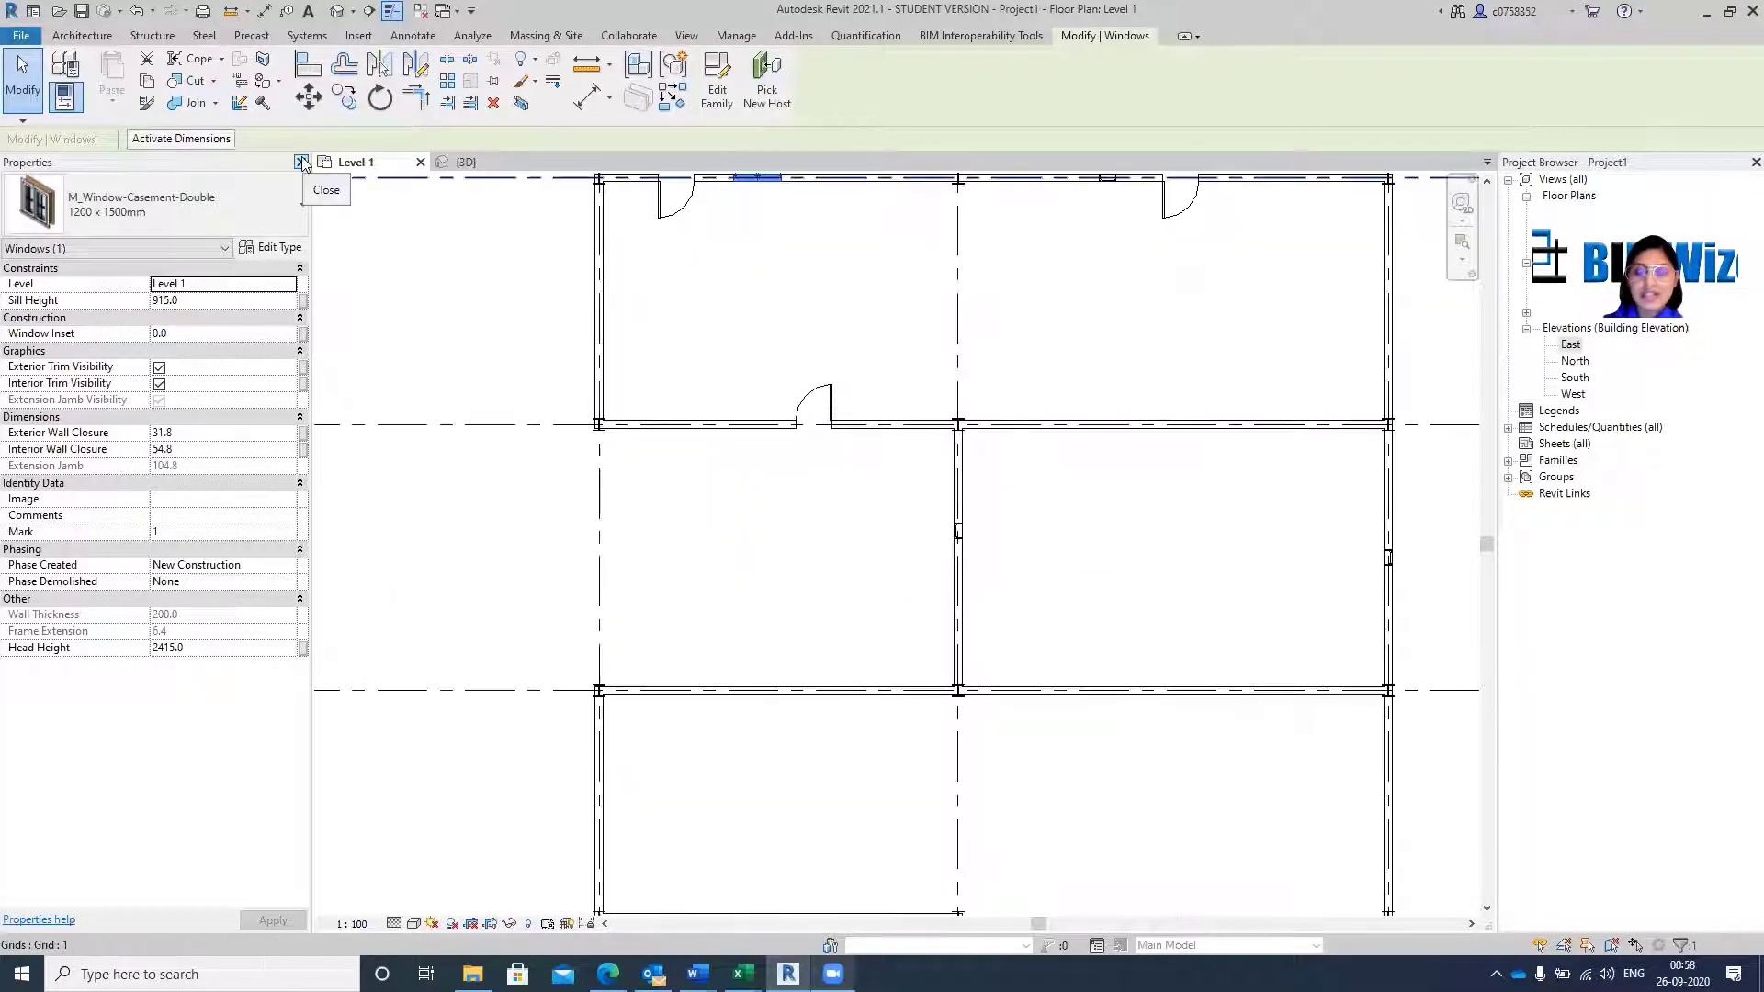
Examine the properties of the single-flush door in the grid 6 wall and of the adjacent exterior wall.
click(813, 404)
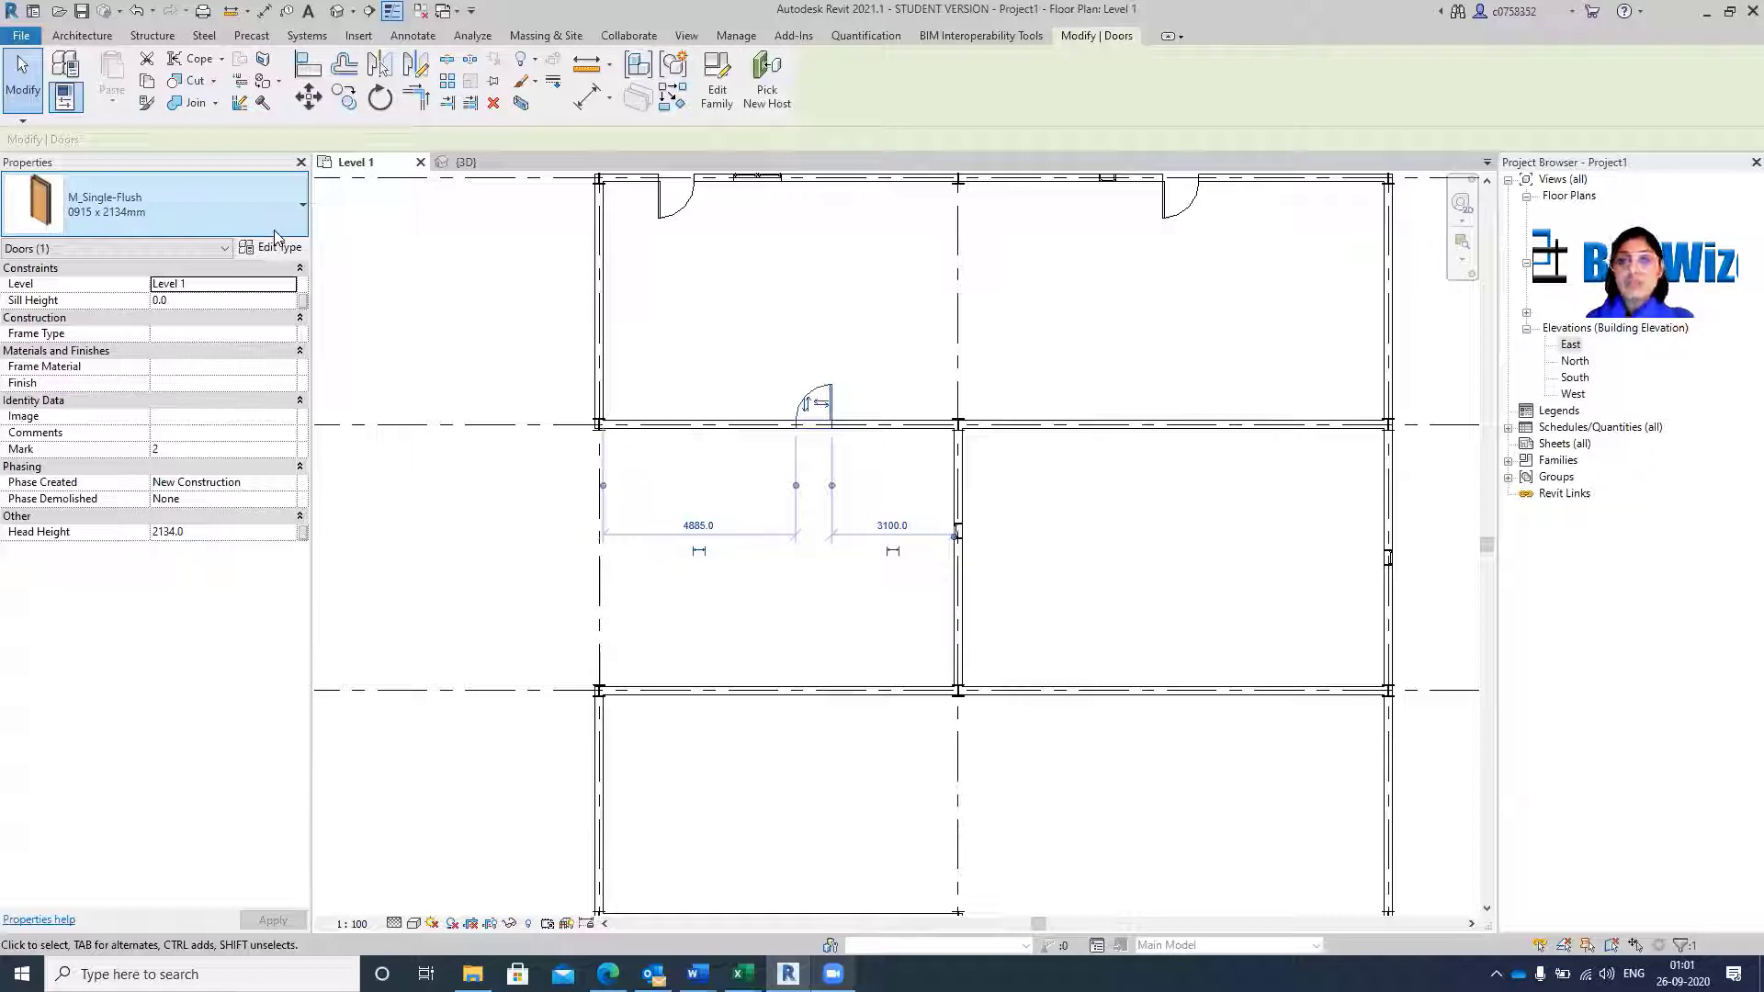
click(946, 267)
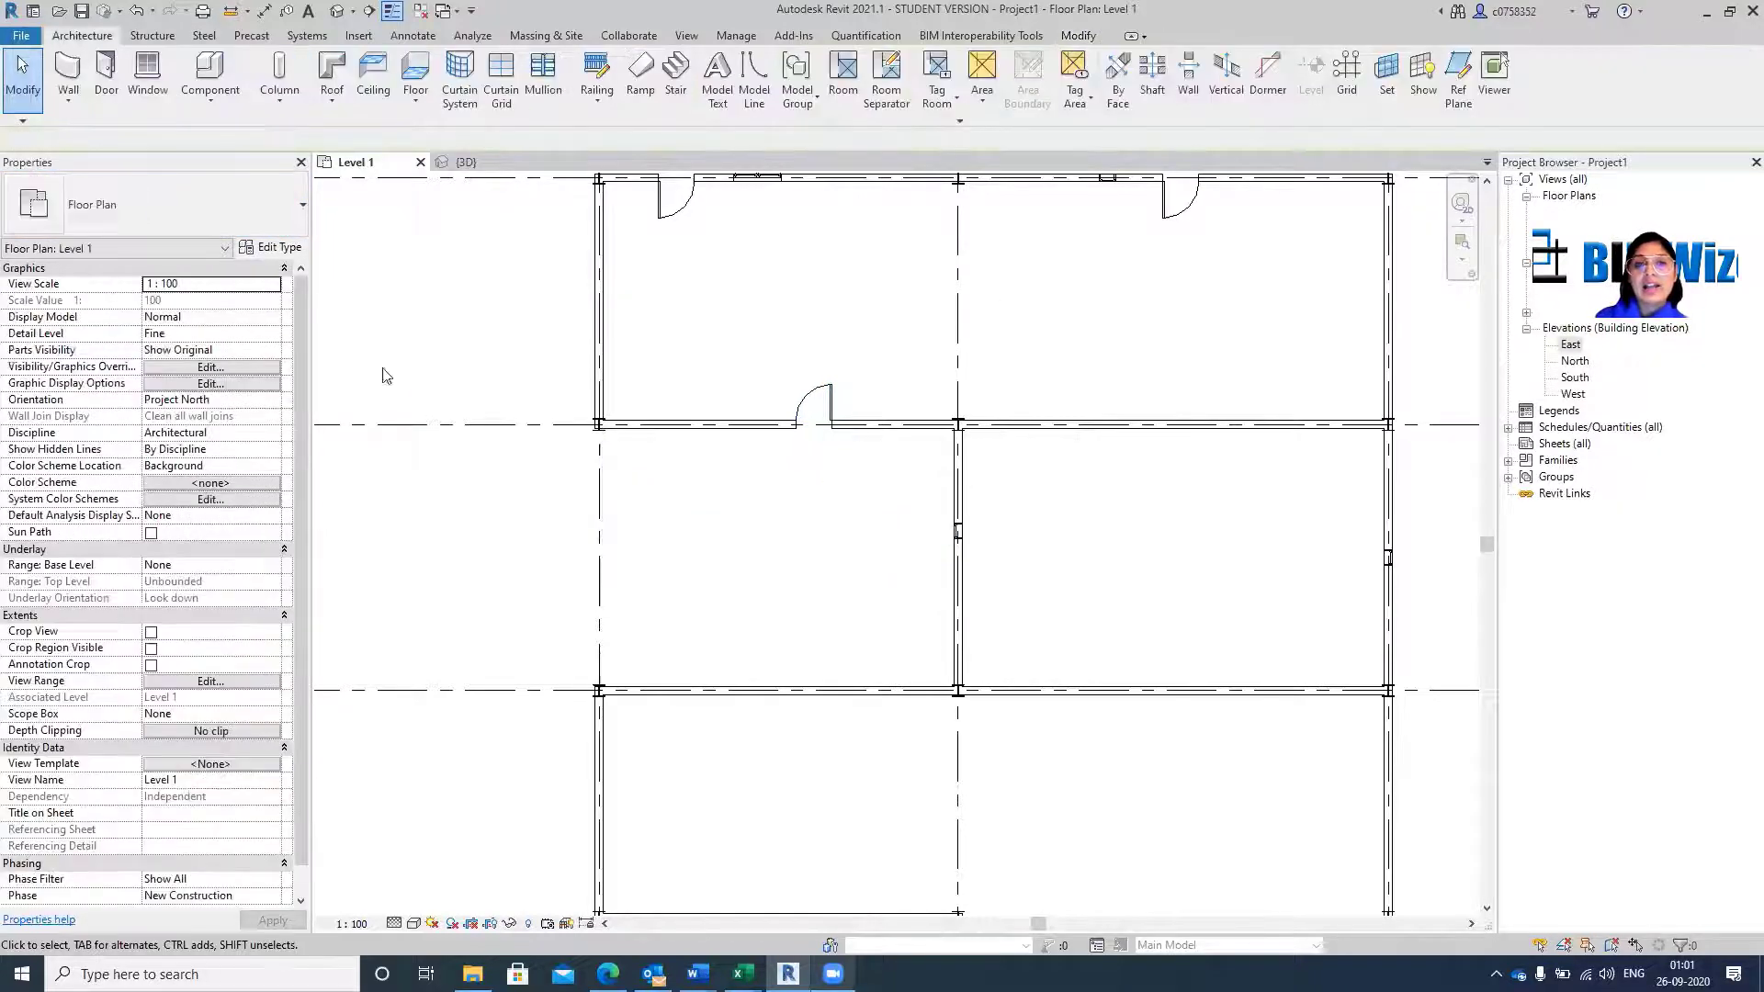
click(820, 398)
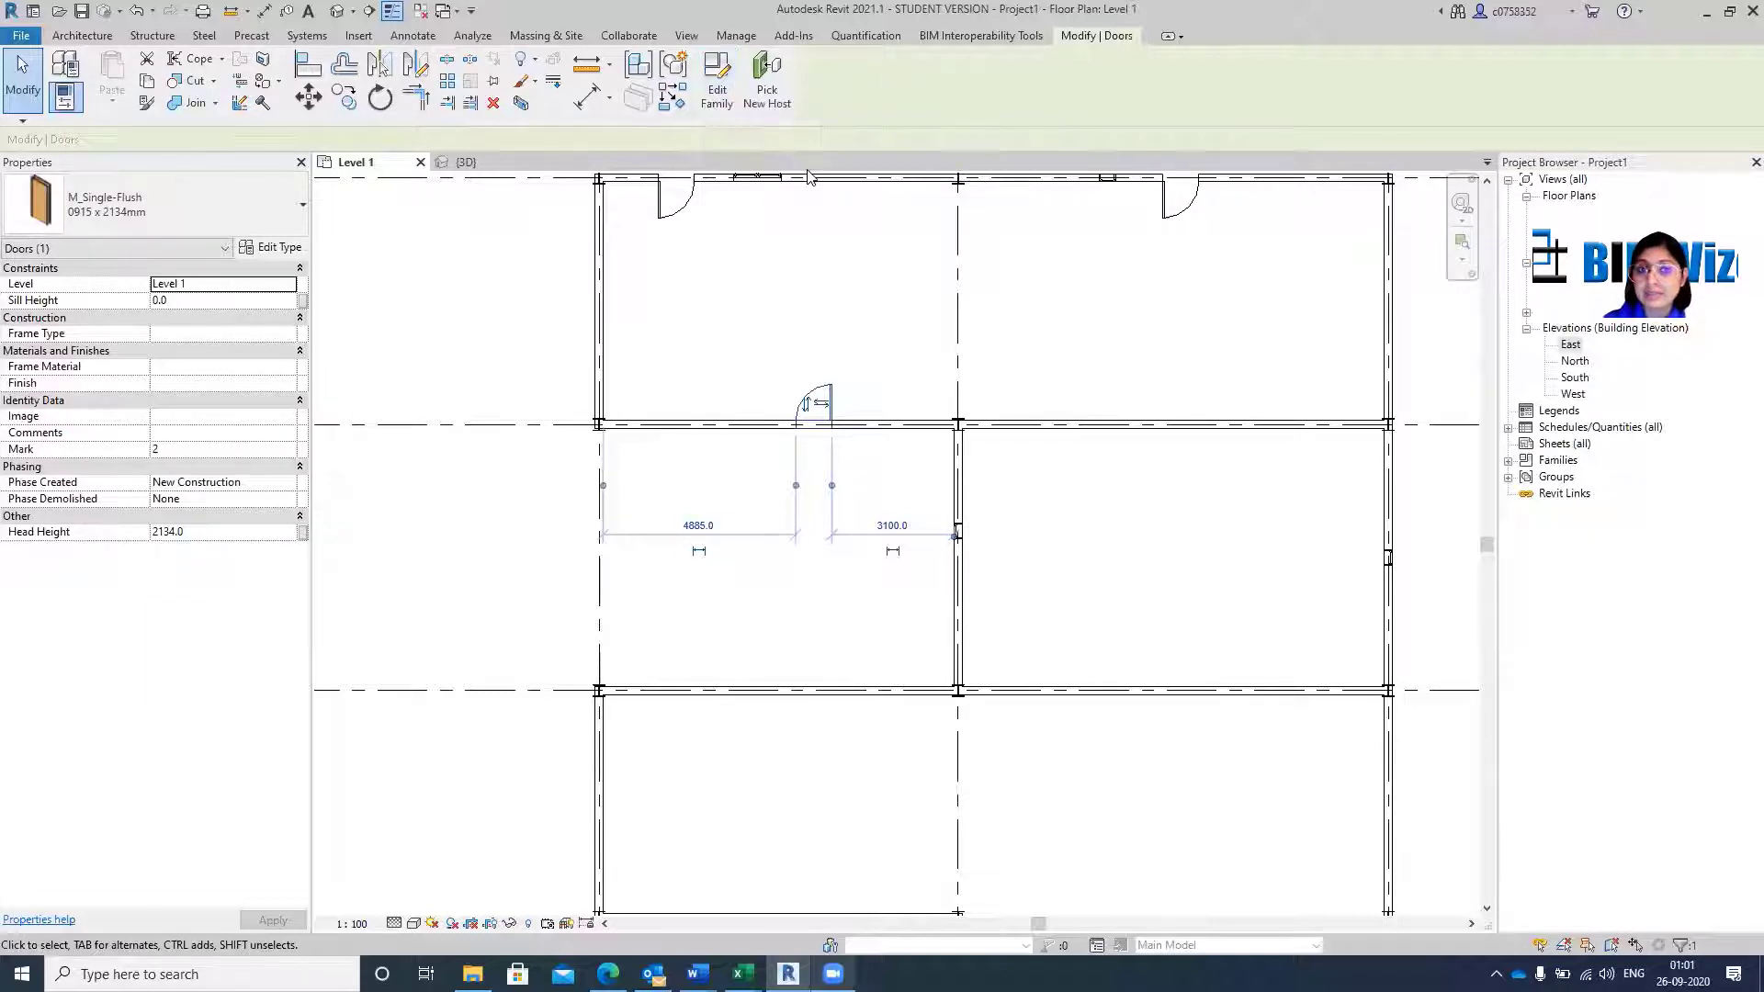
click(609, 295)
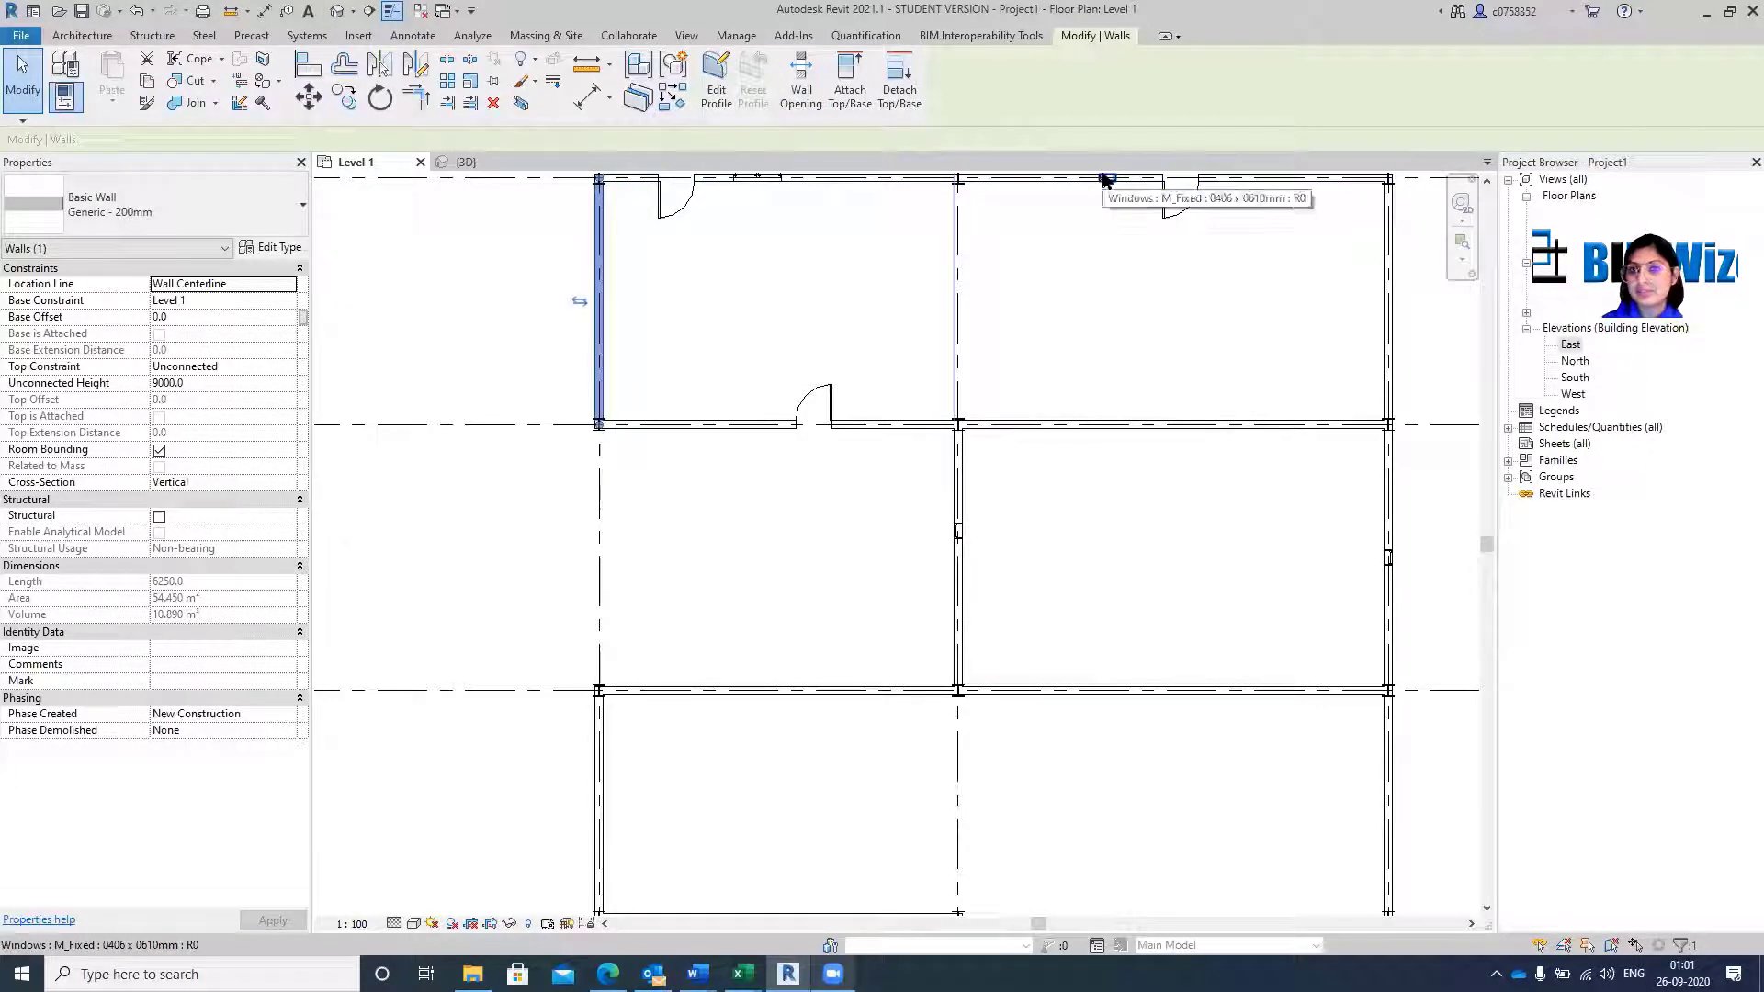
Open the M_Single-Flush door family for editing from the grid 6 wall door and rotate its 3D view to an angled orientation.
click(846, 382)
click(832, 396)
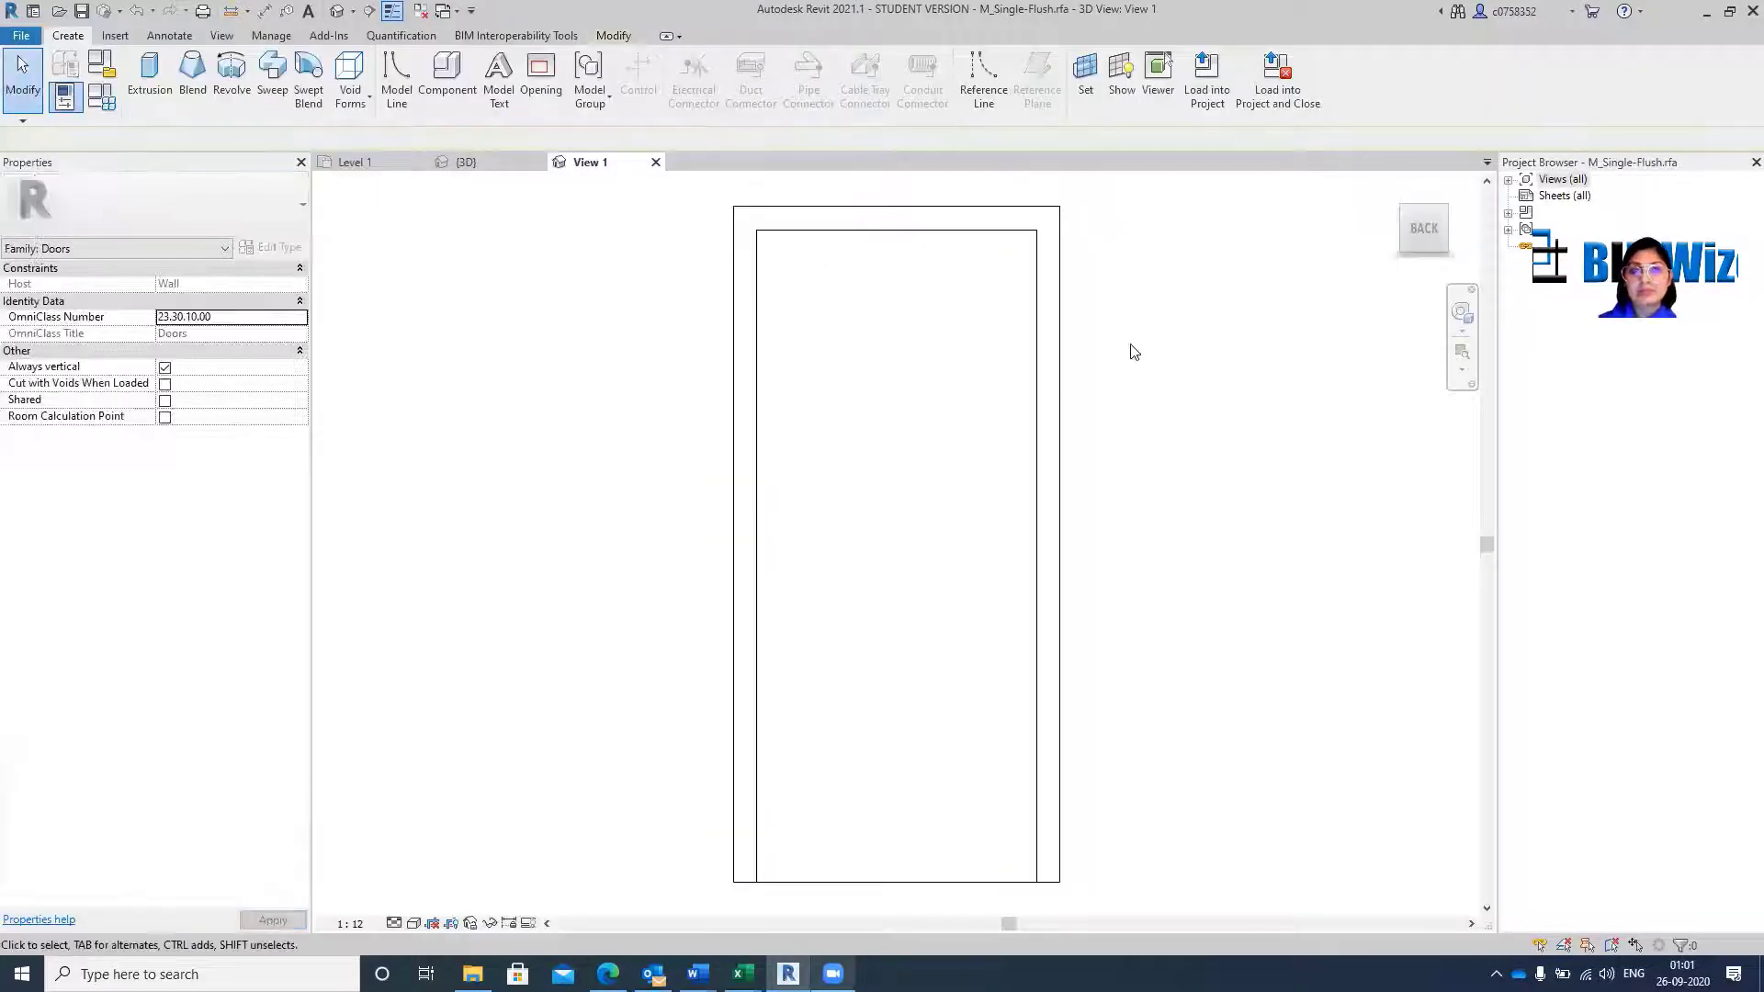
drag(1434, 224, 1443, 215)
click(1443, 215)
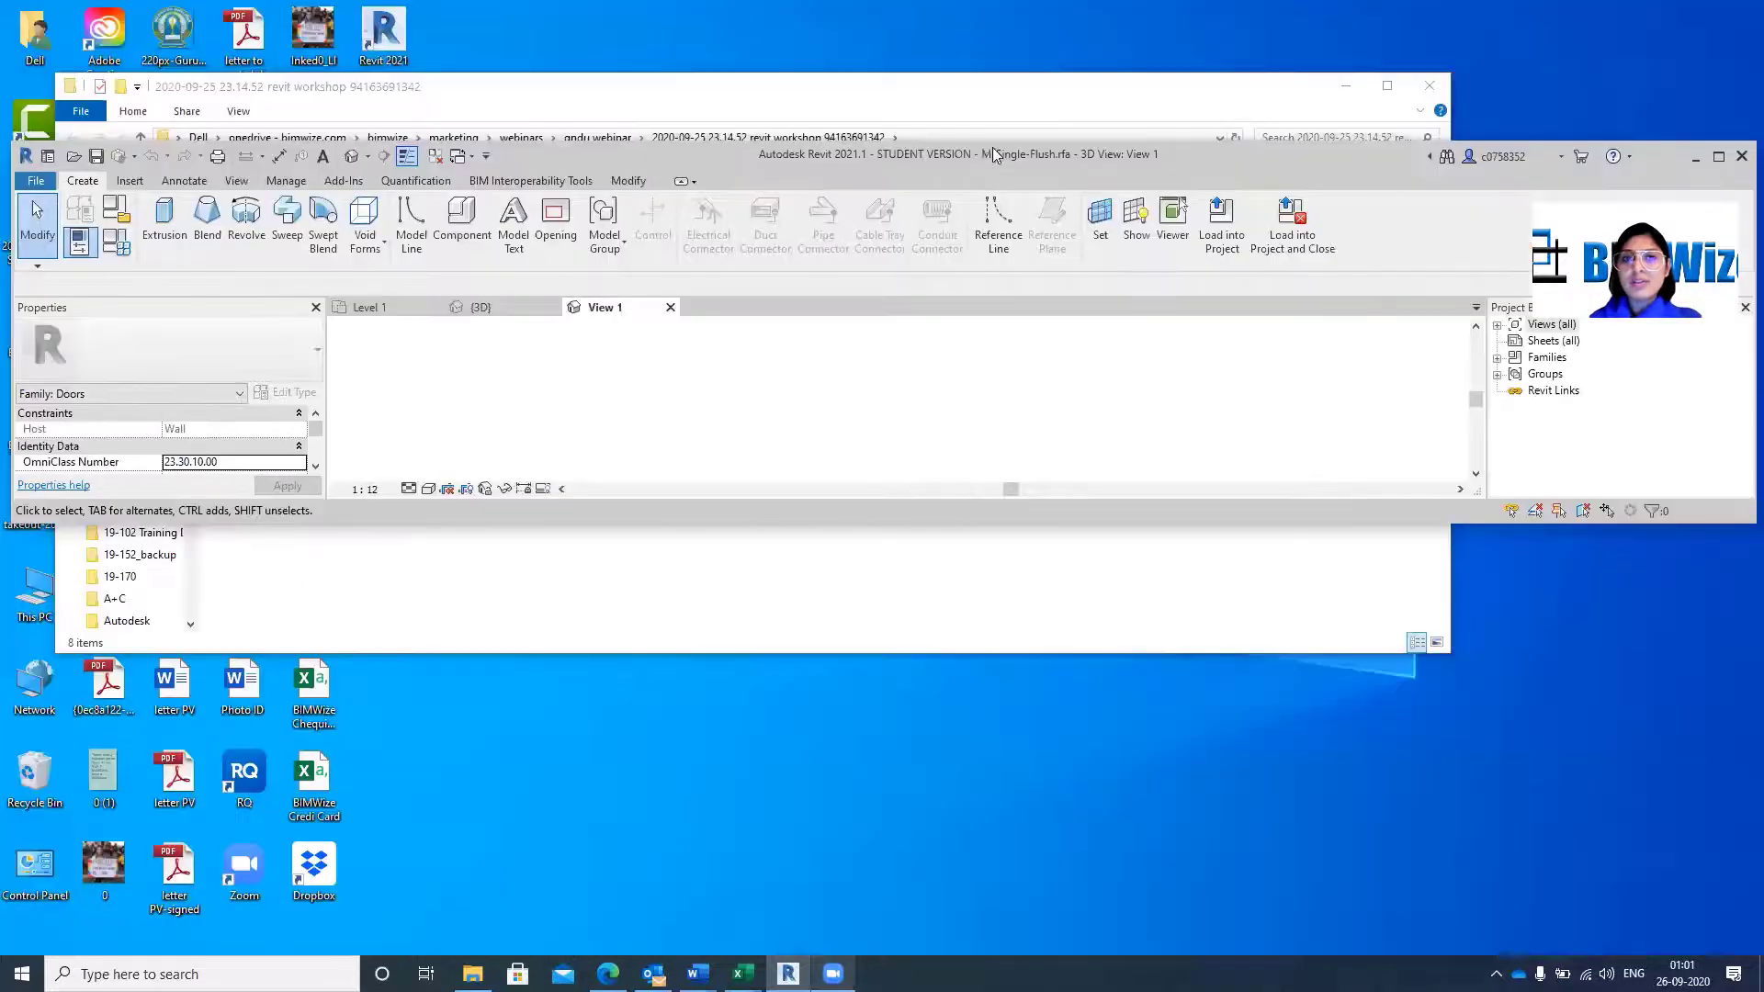
Compare the project's 3D view with the single-flush door family's 3D view.
double_click(1343, 21)
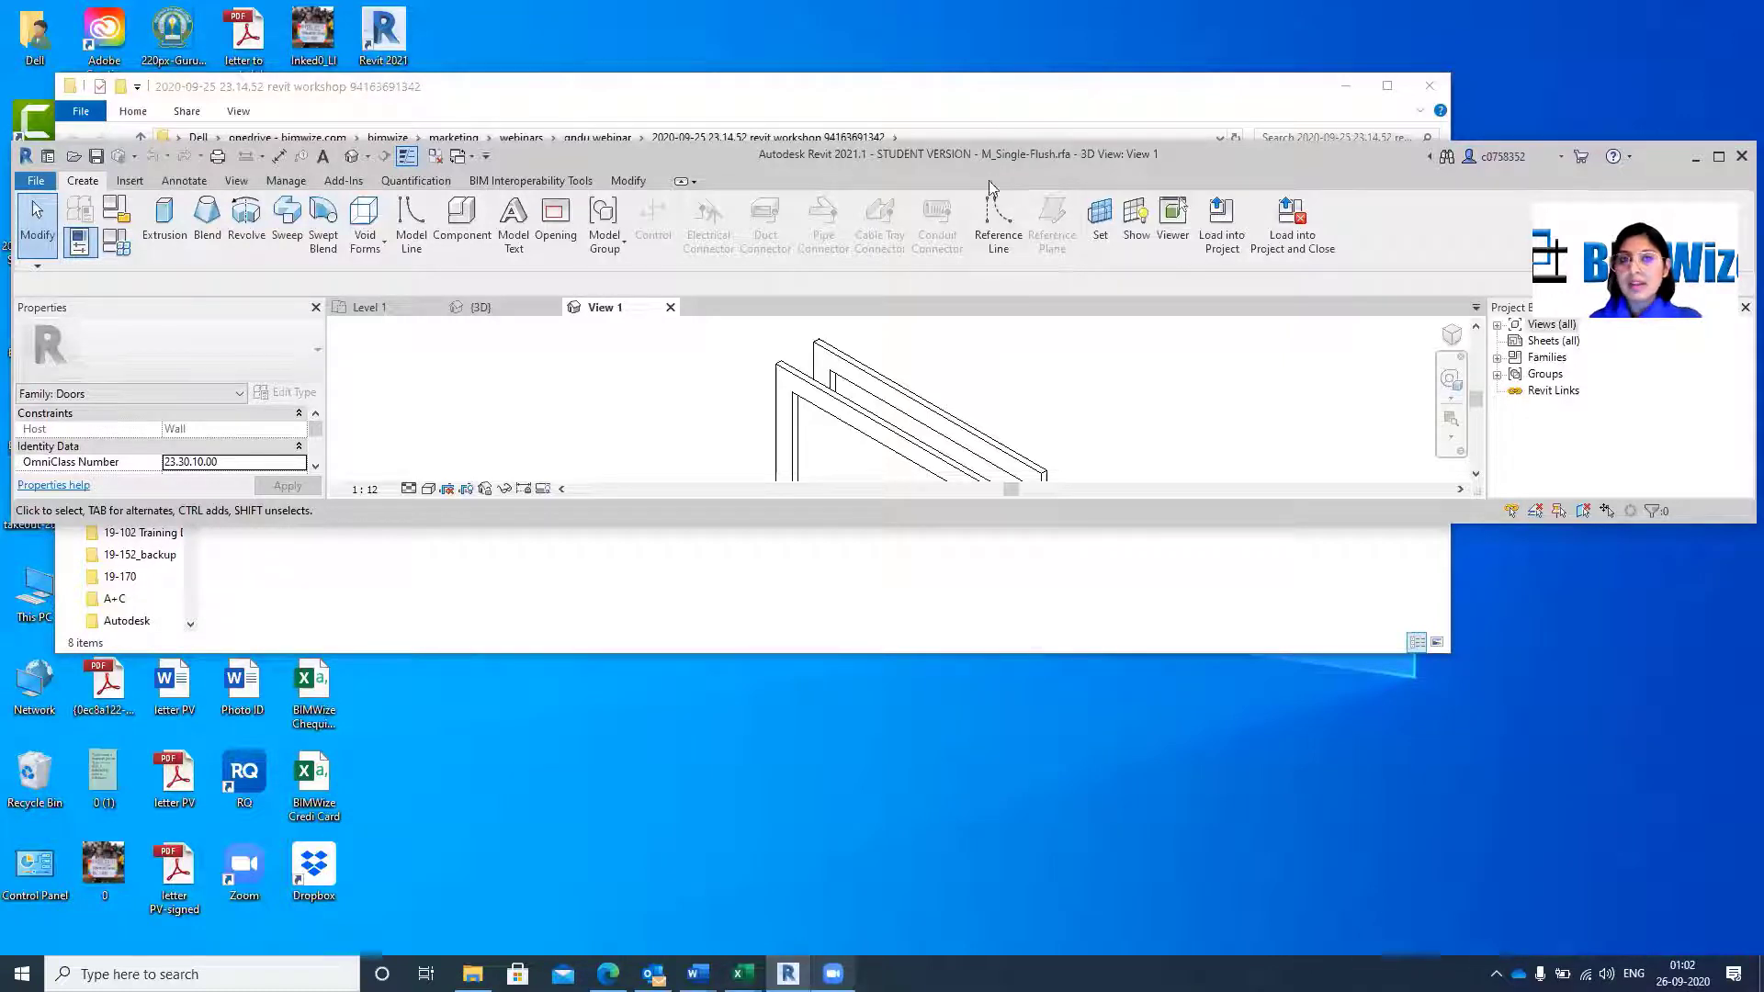
click(504, 315)
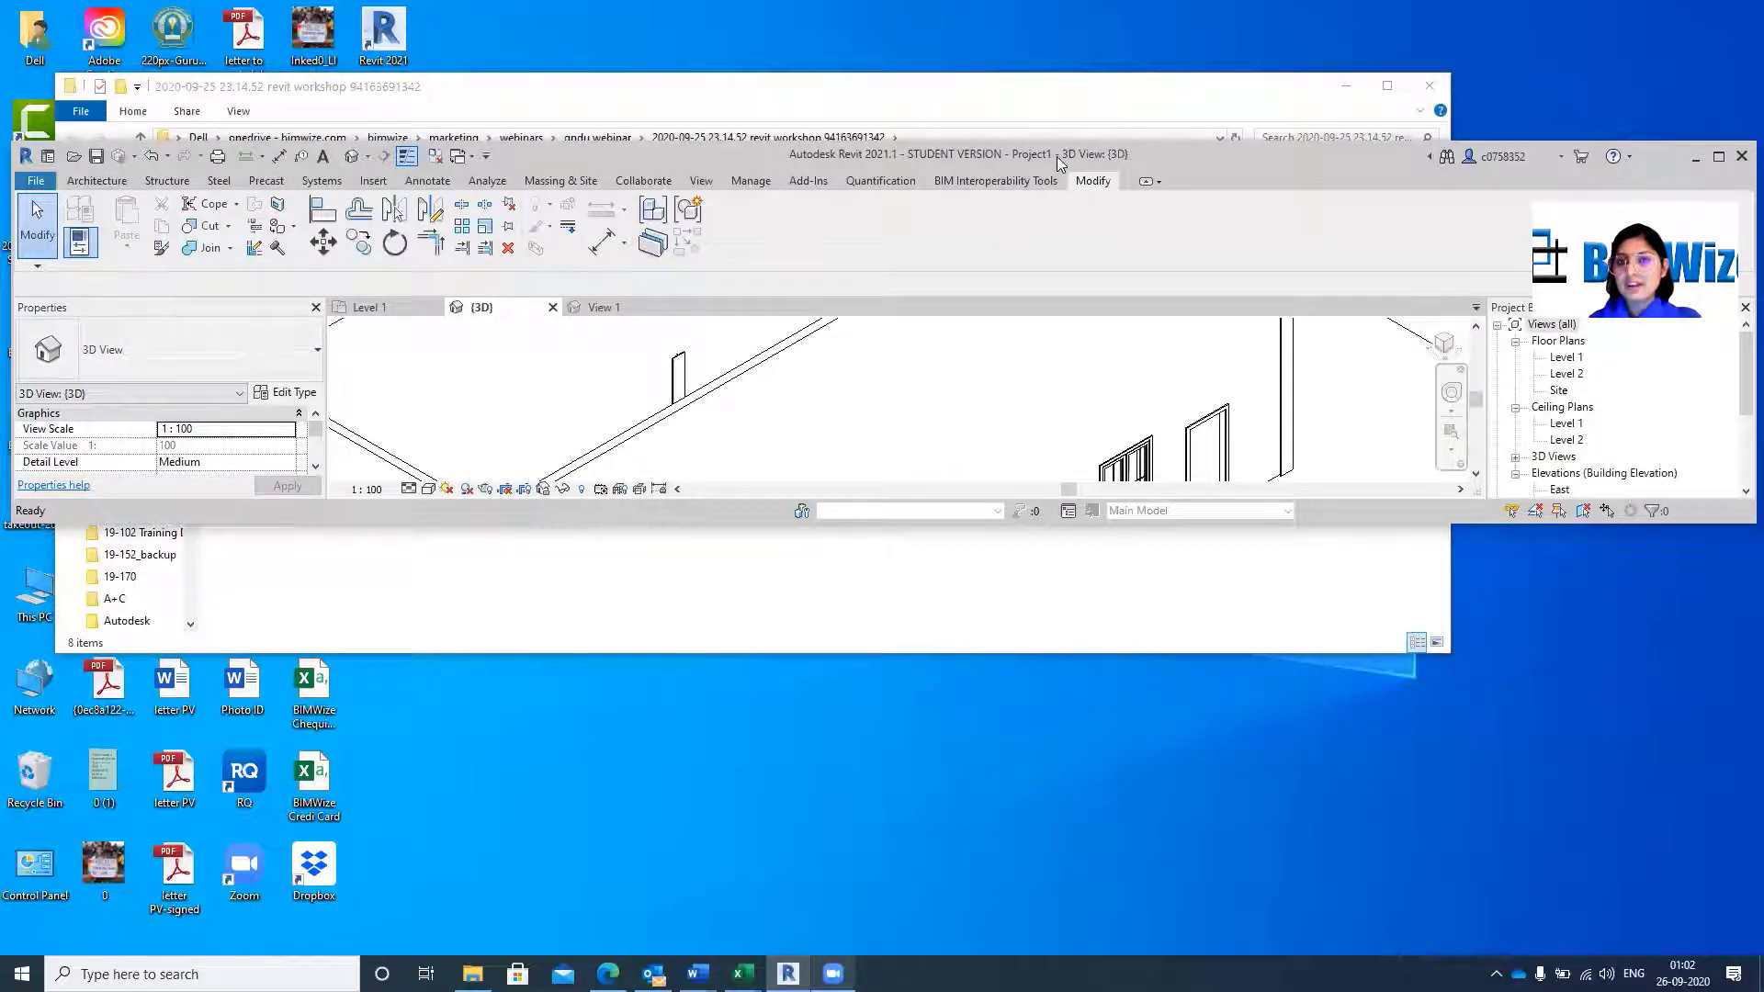
click(632, 312)
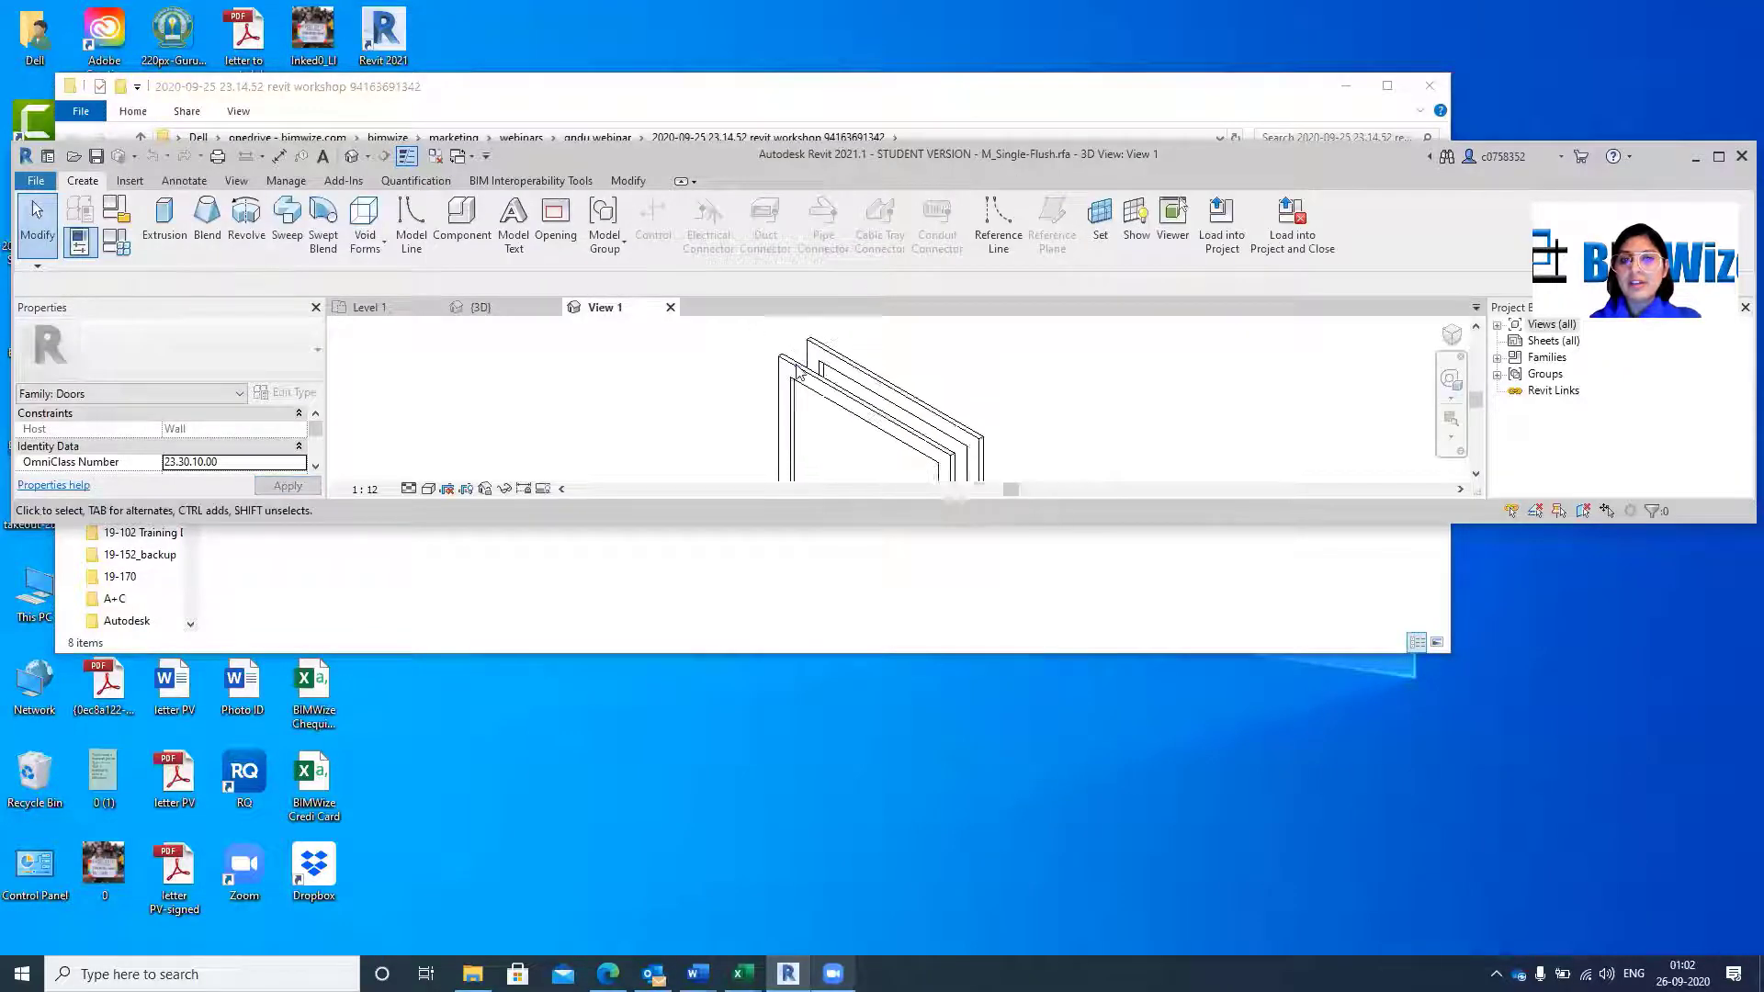
scroll(804, 377, down, 3)
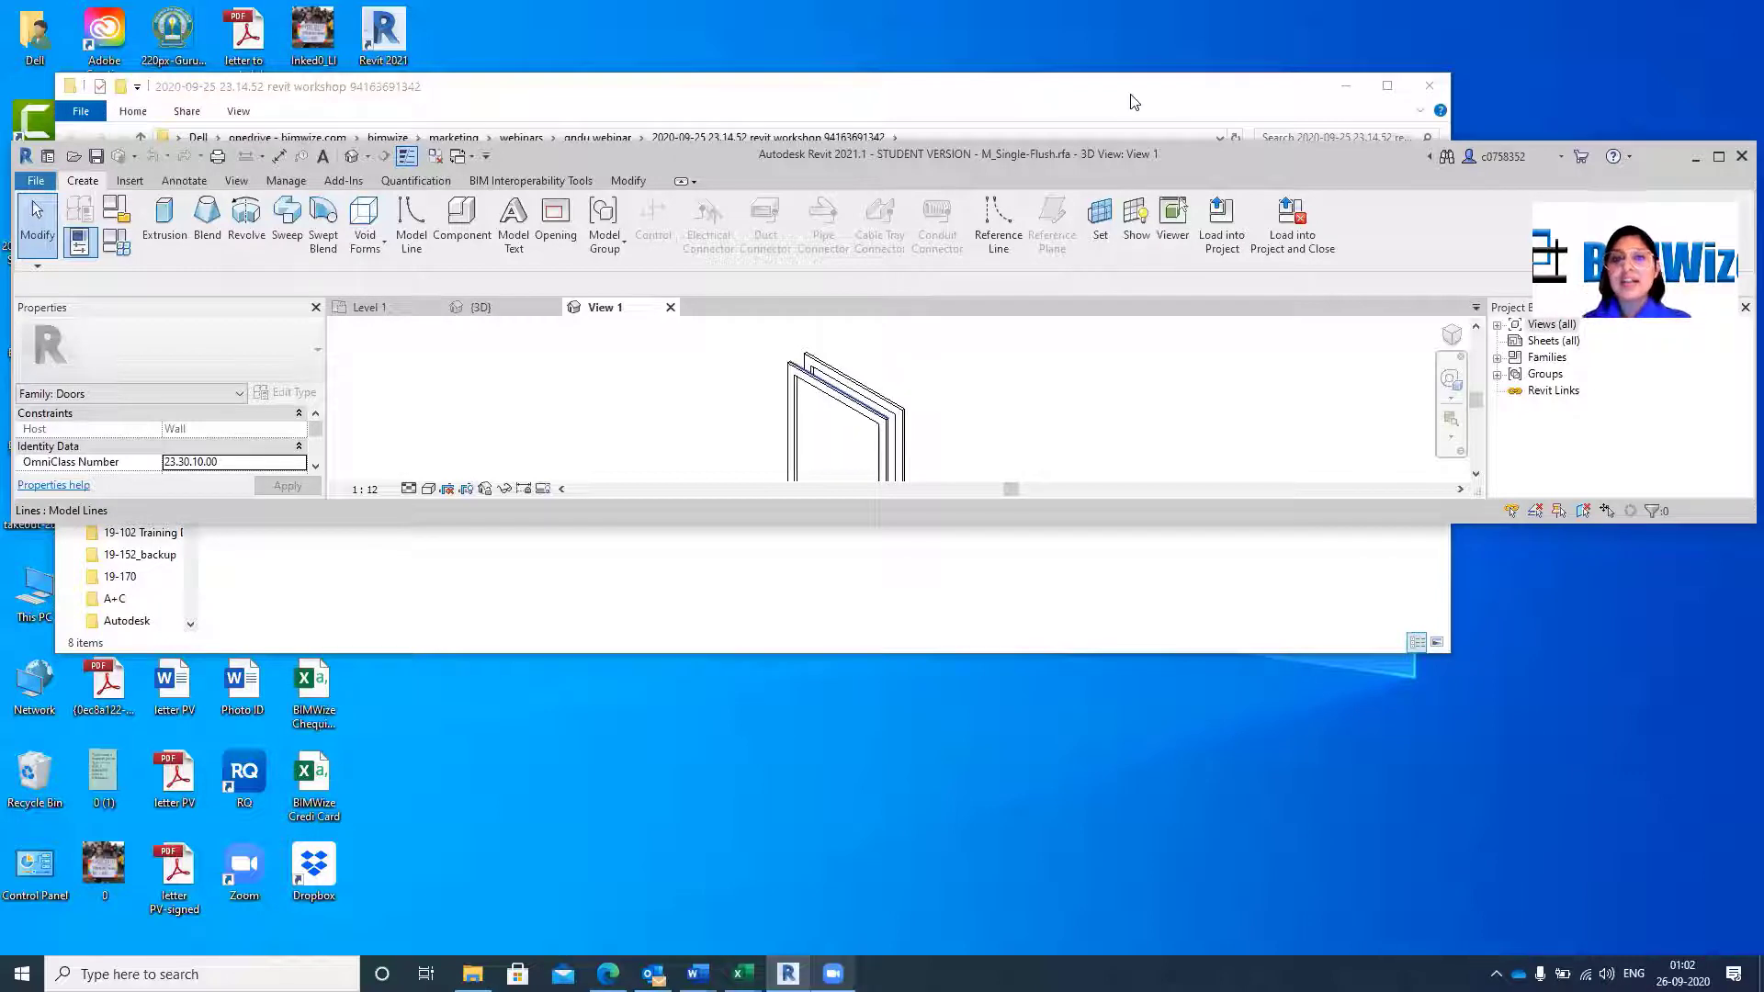
click(1716, 158)
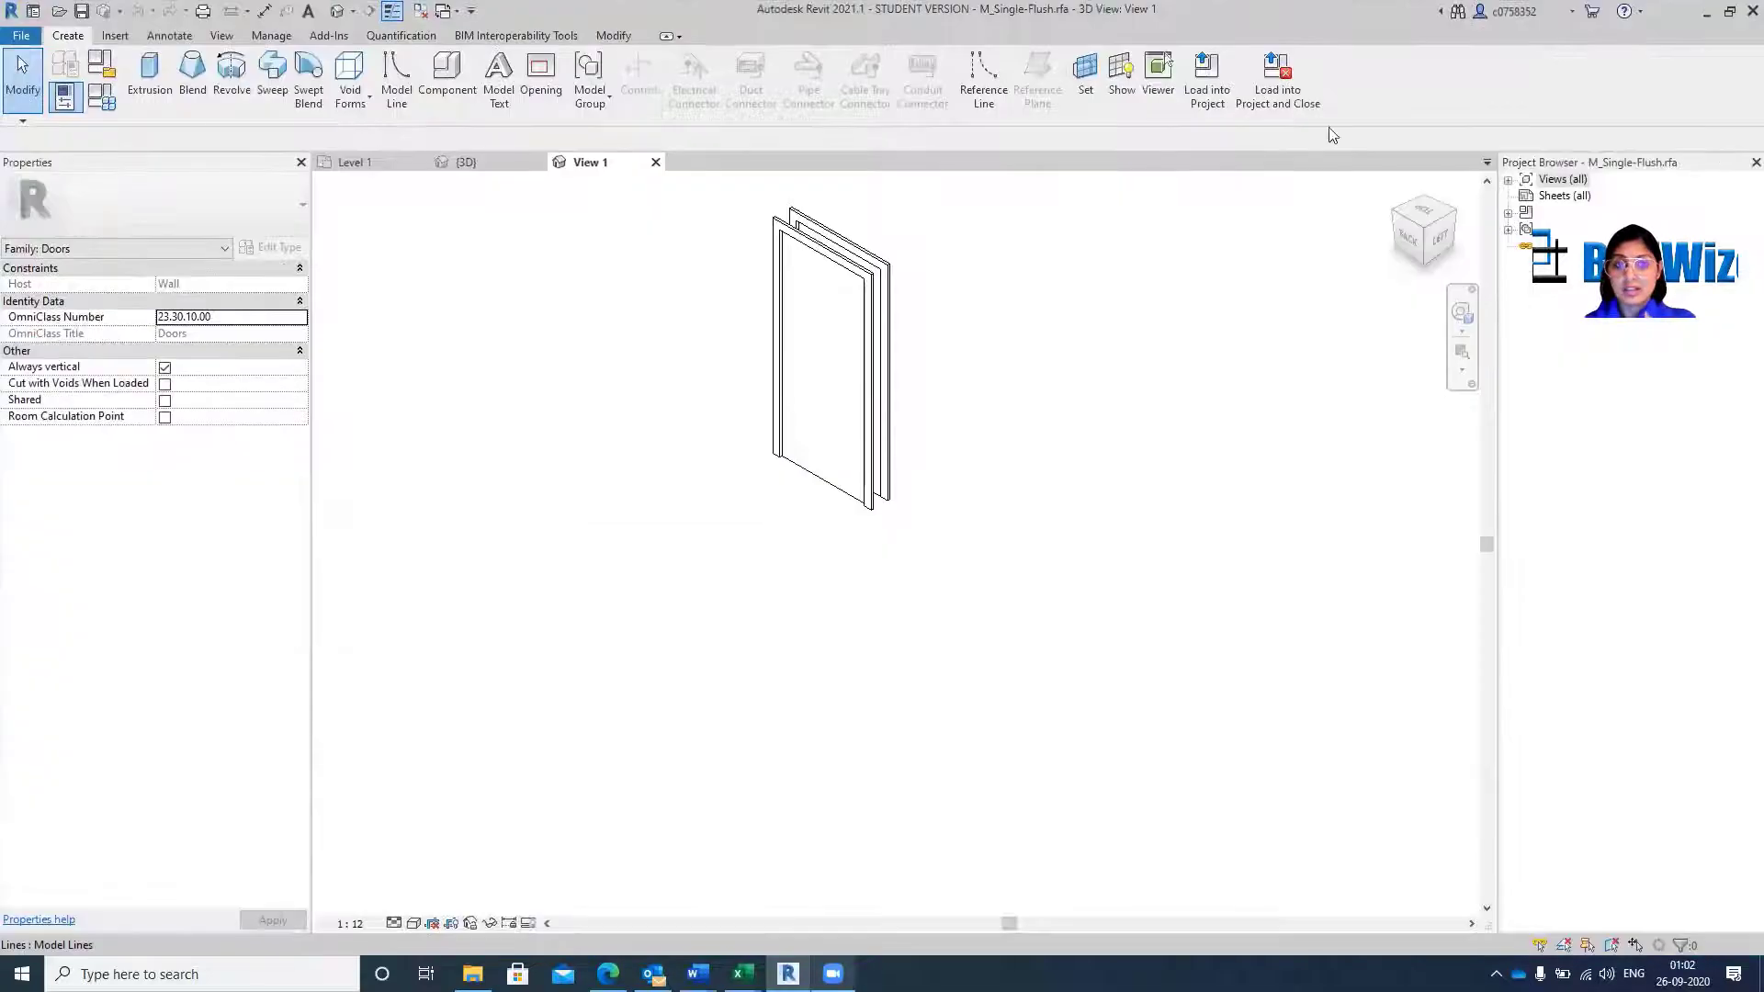
Examine the single-flush door beside the small fixed window in the project's 3D view, and clear the selection.
click(496, 162)
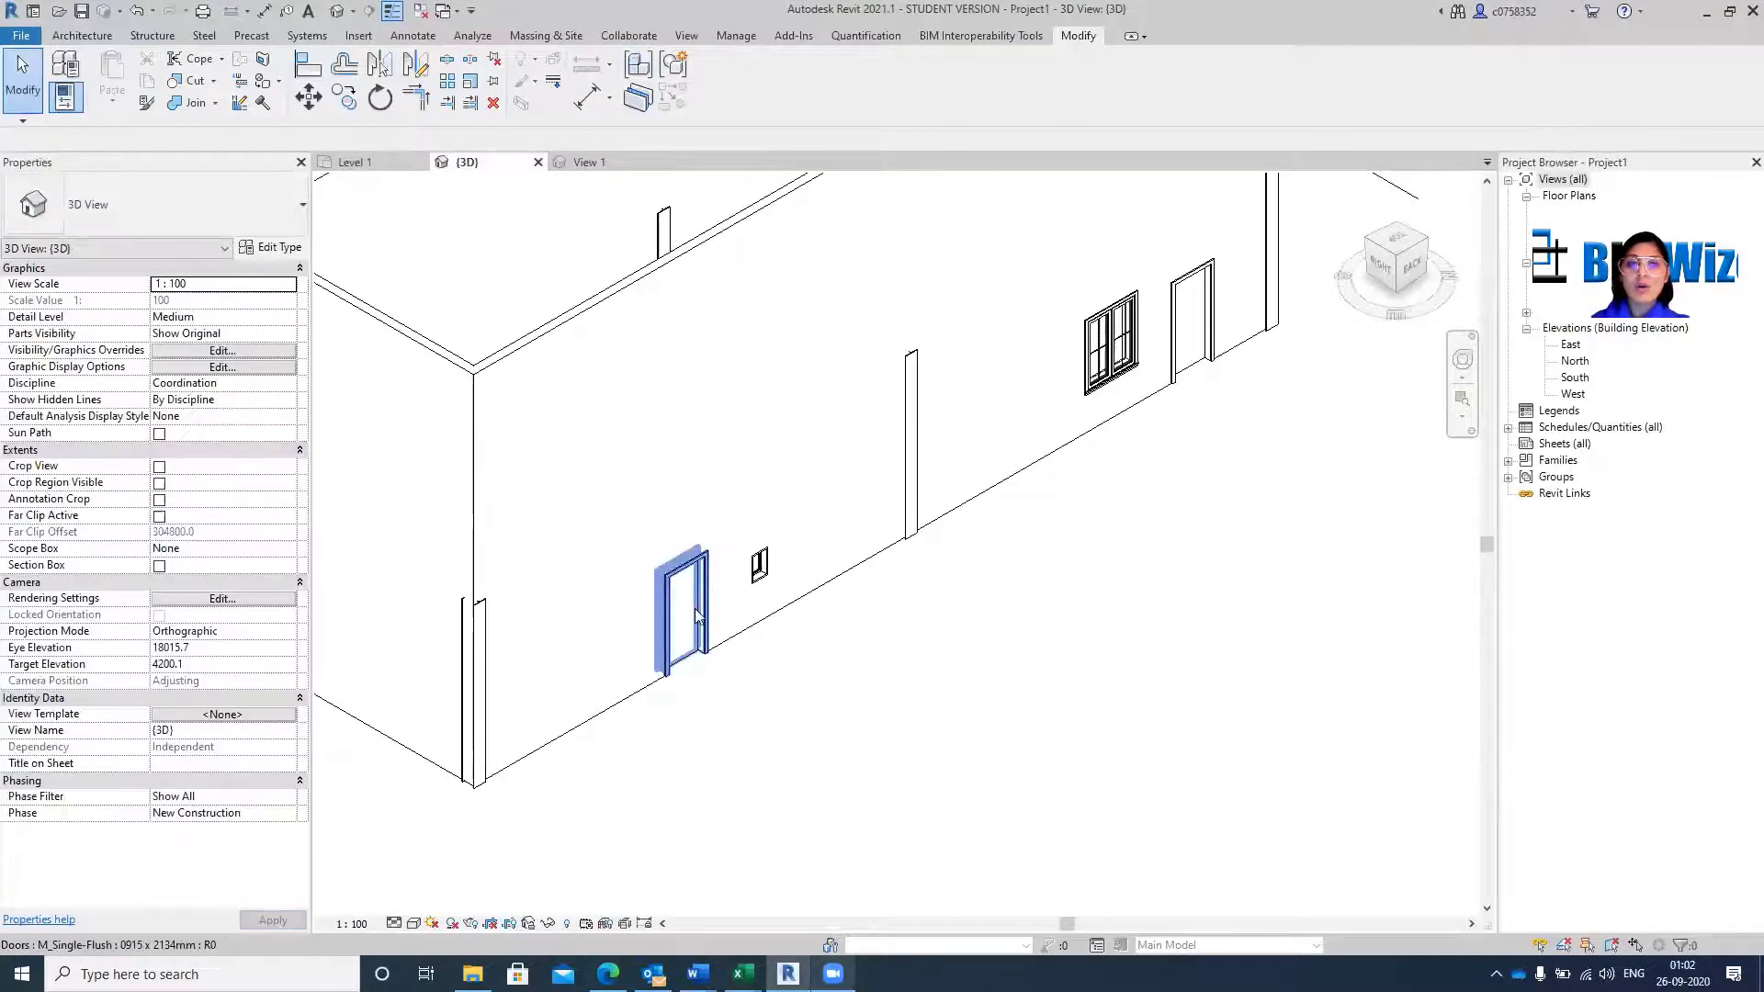
click(695, 608)
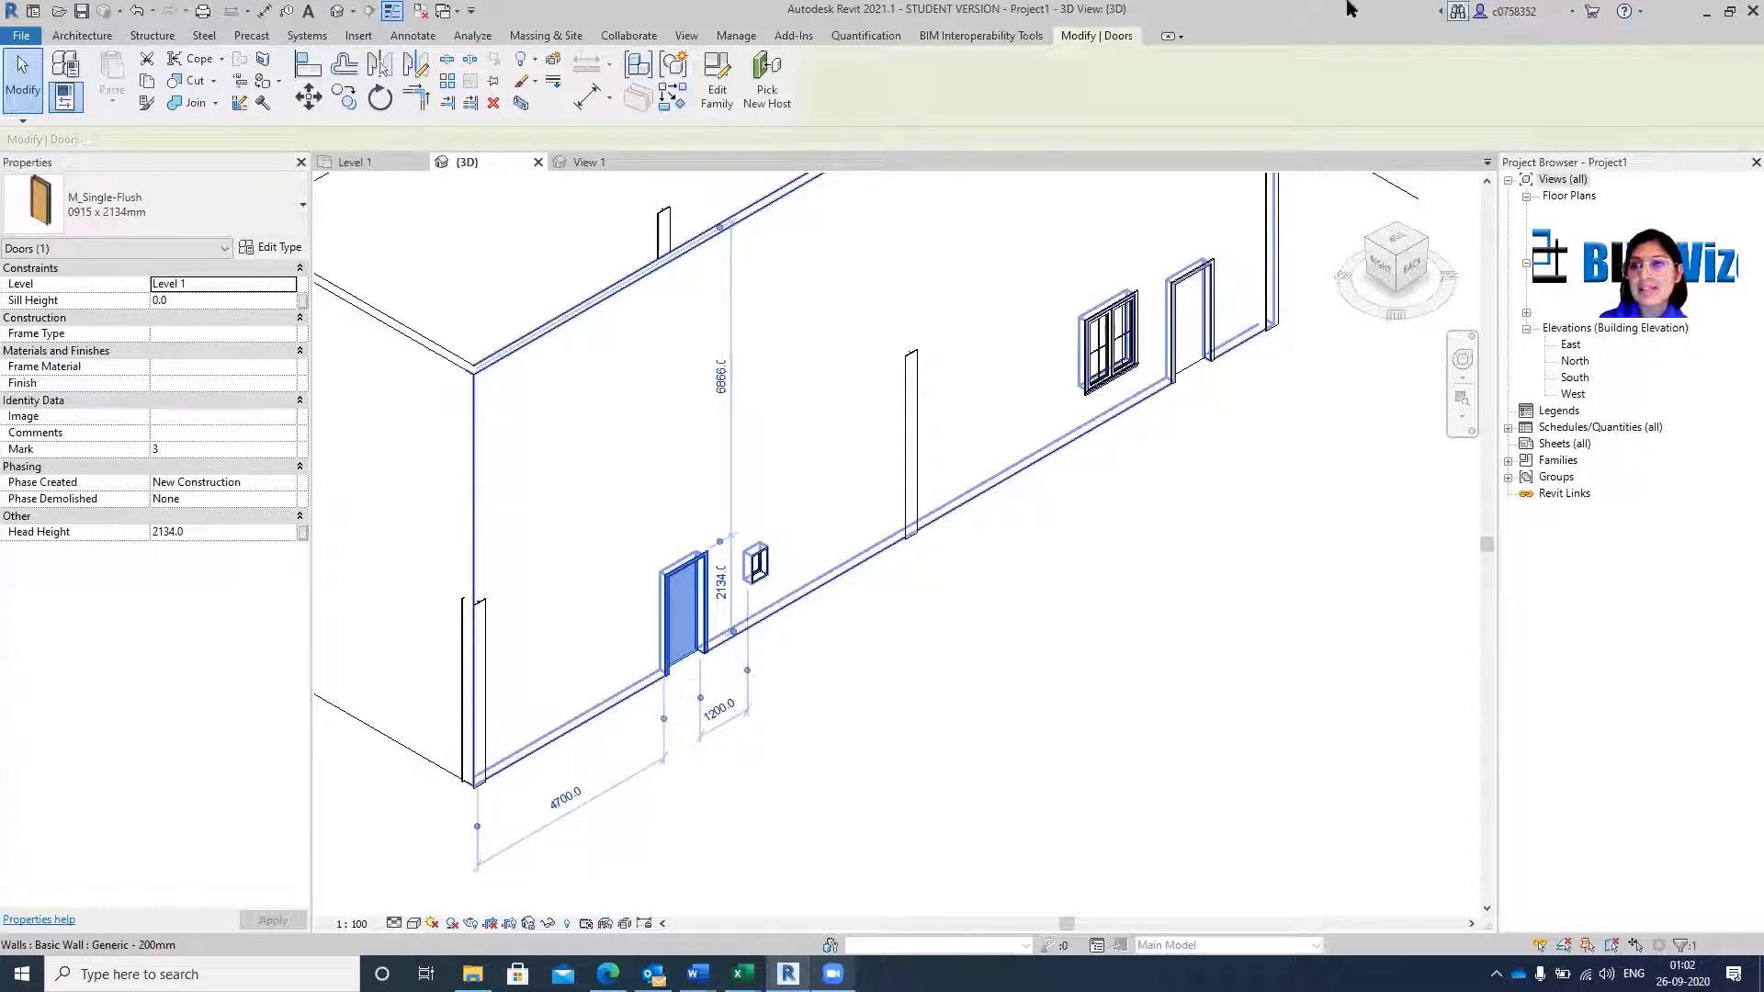
double_click(1460, 11)
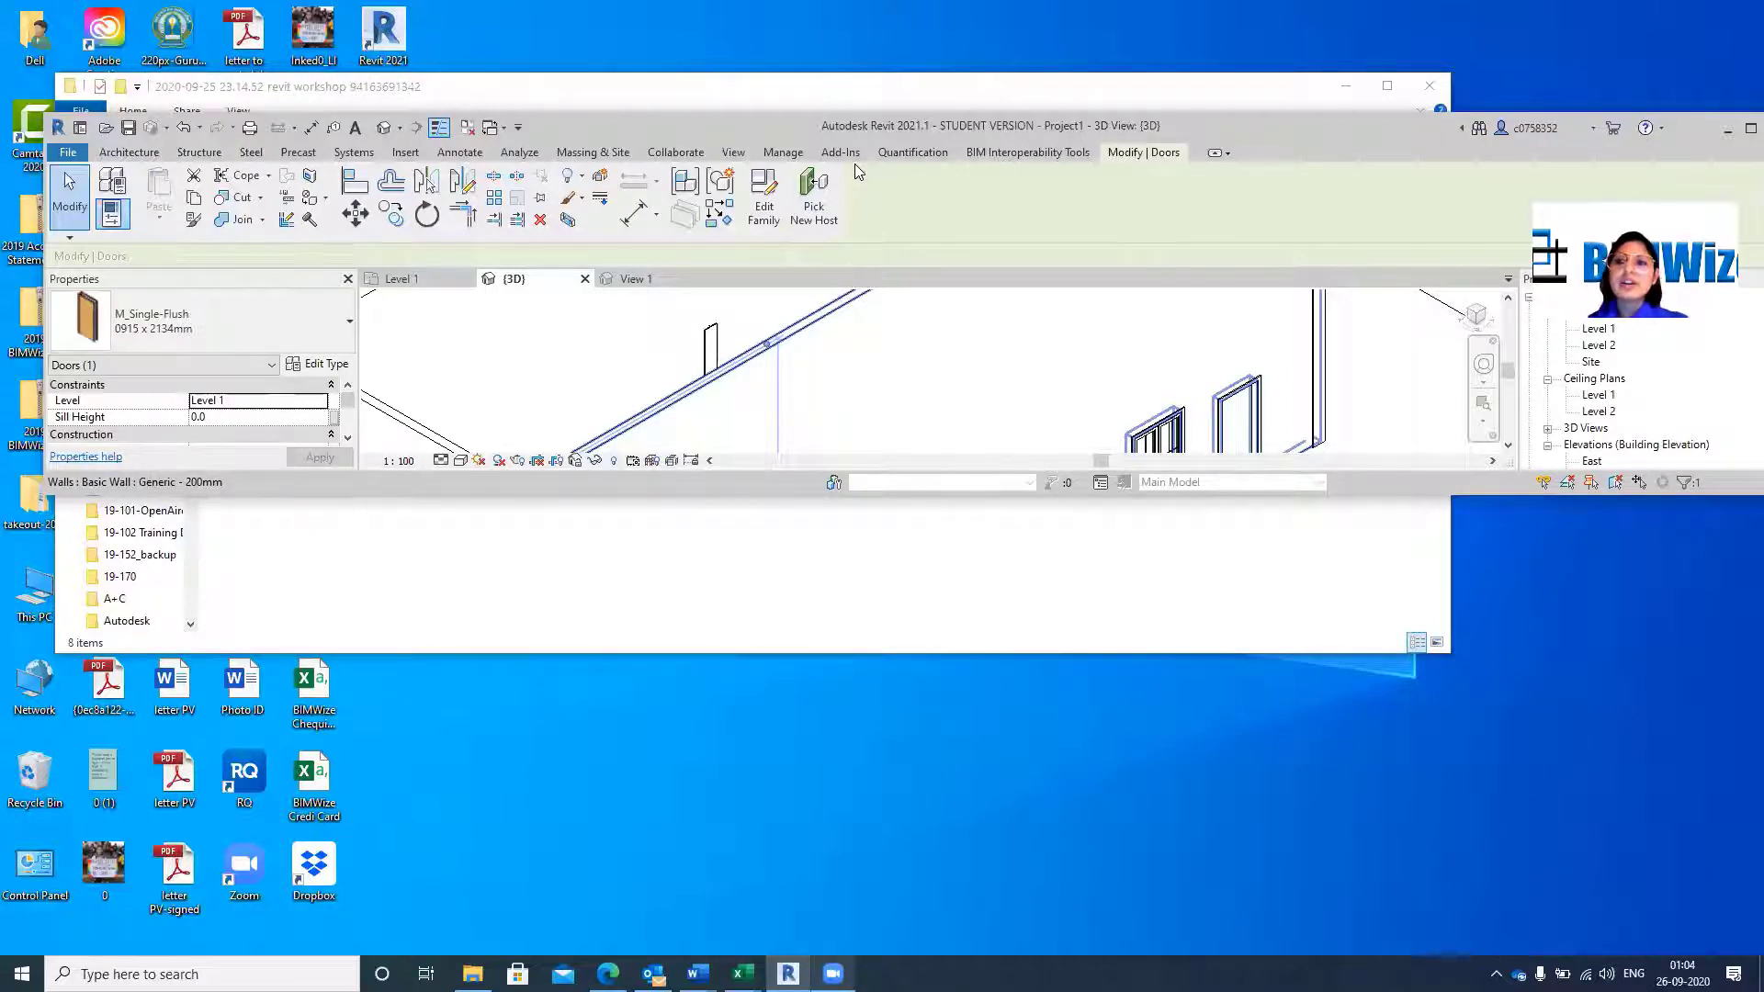
click(1750, 128)
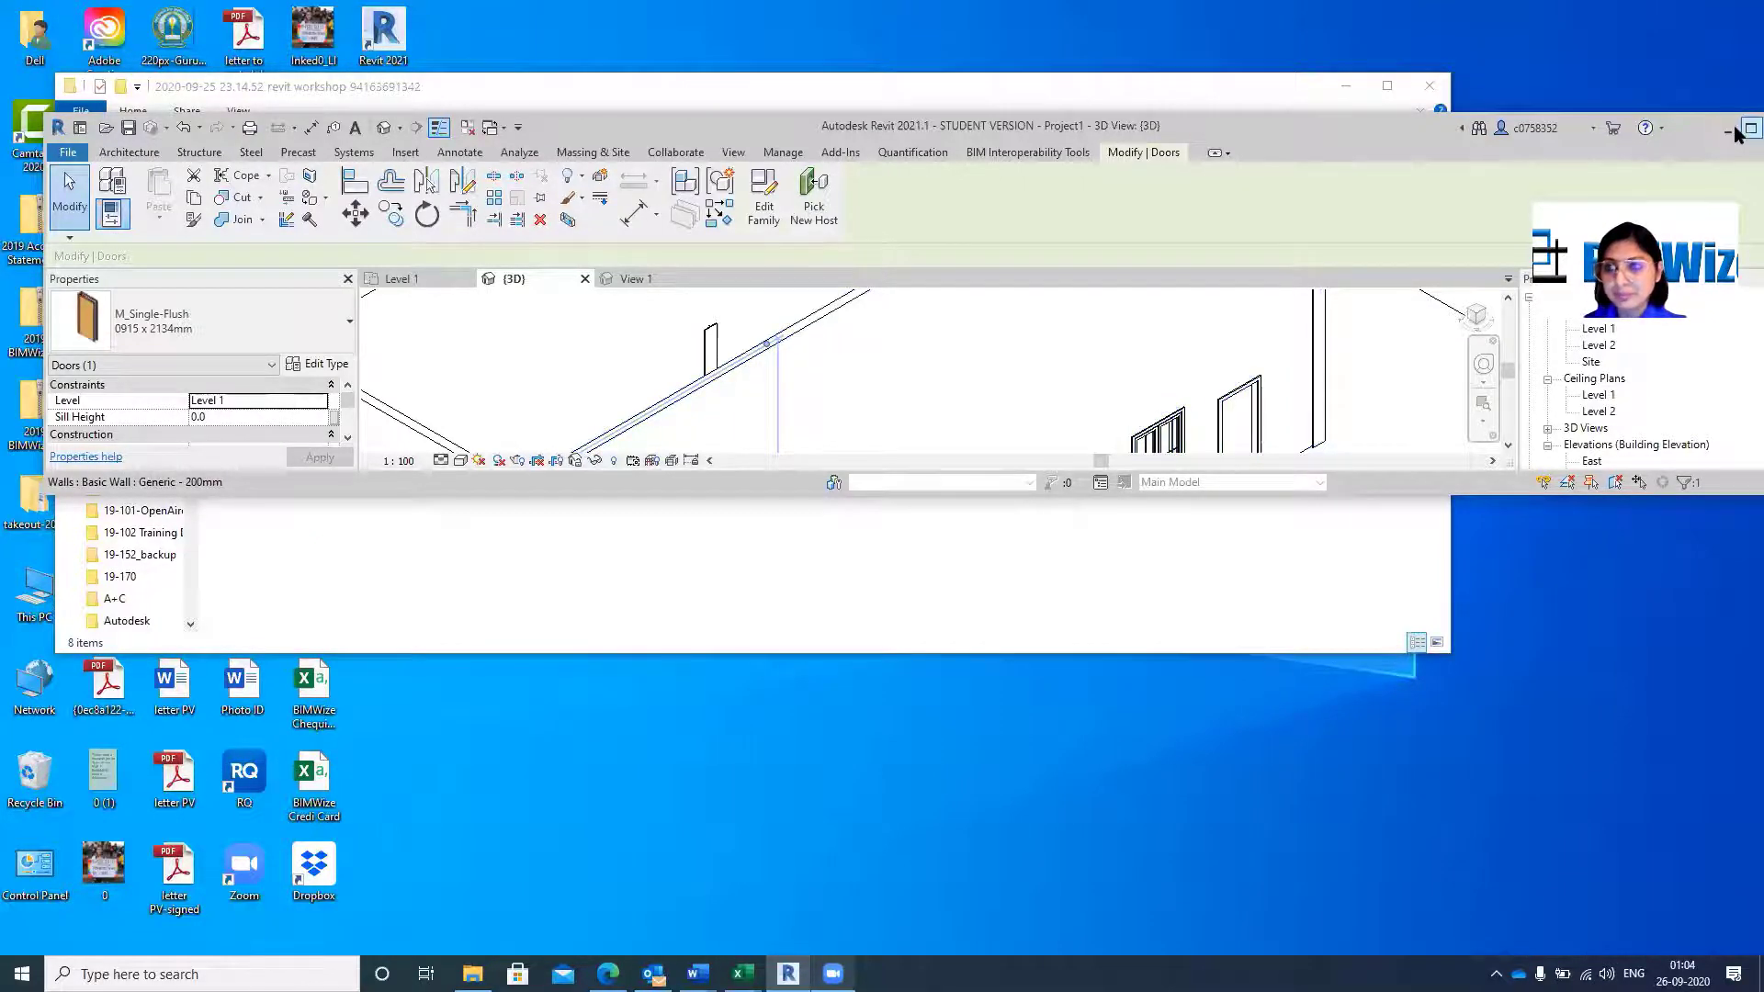
scroll(863, 790, down, 3)
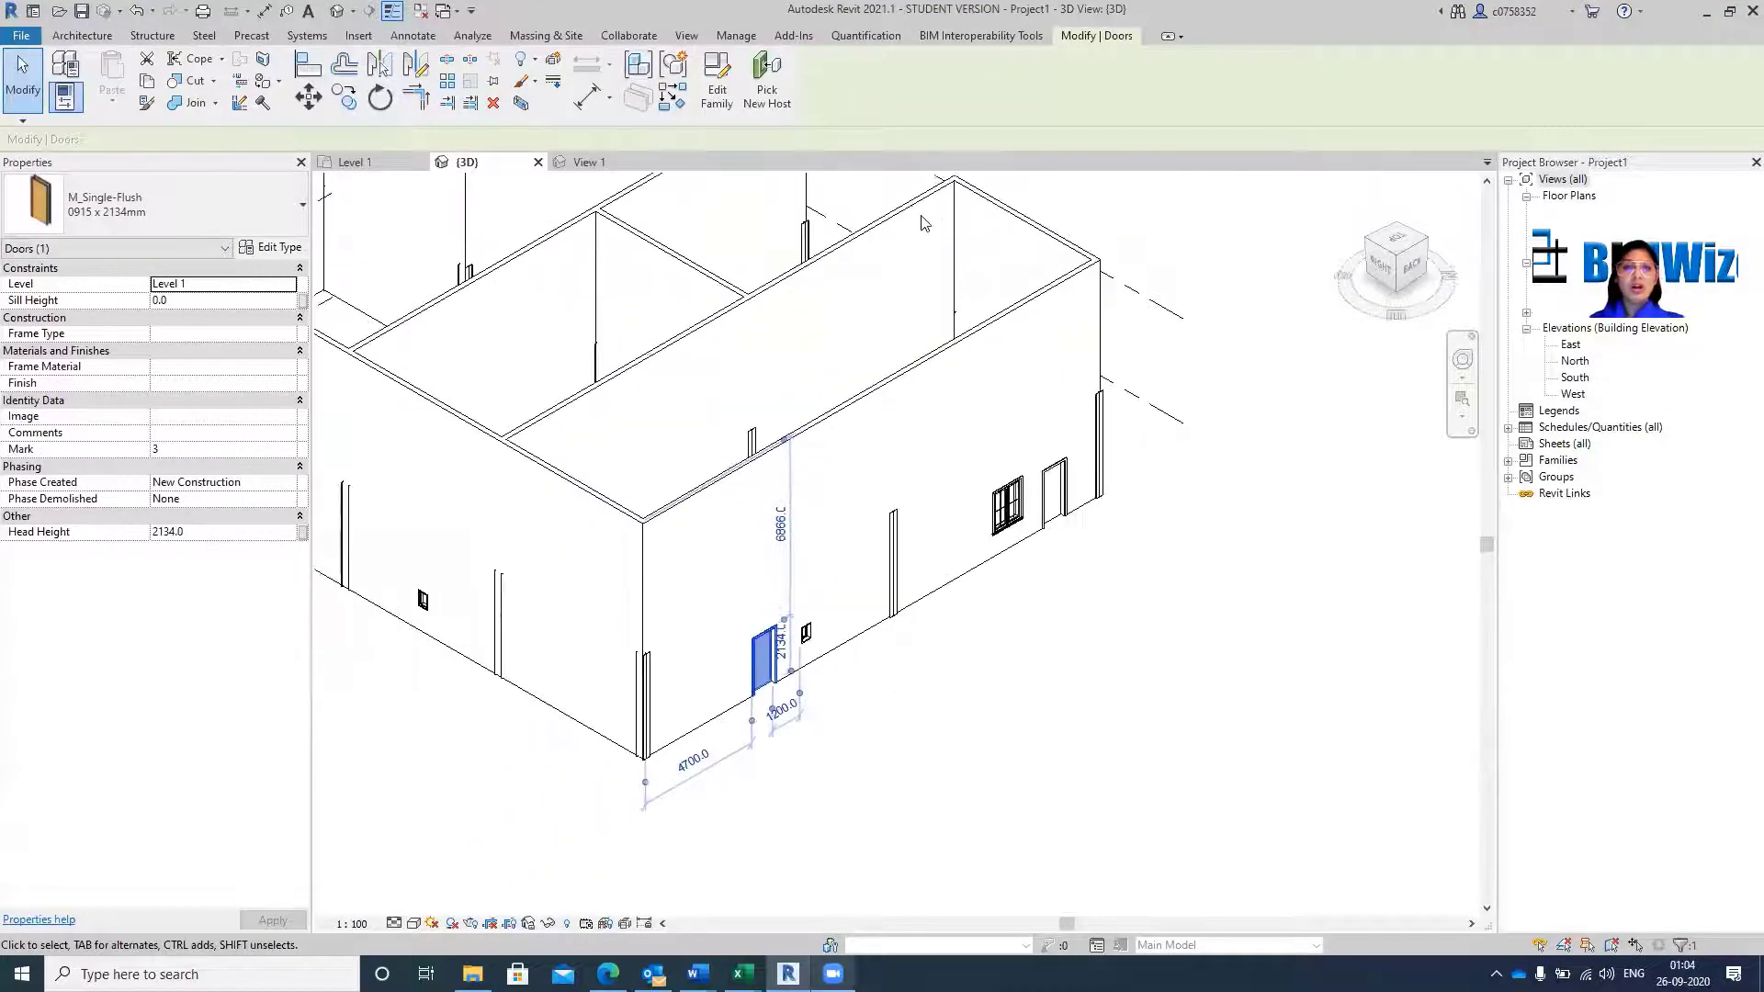
scroll(620, 716, up, 3)
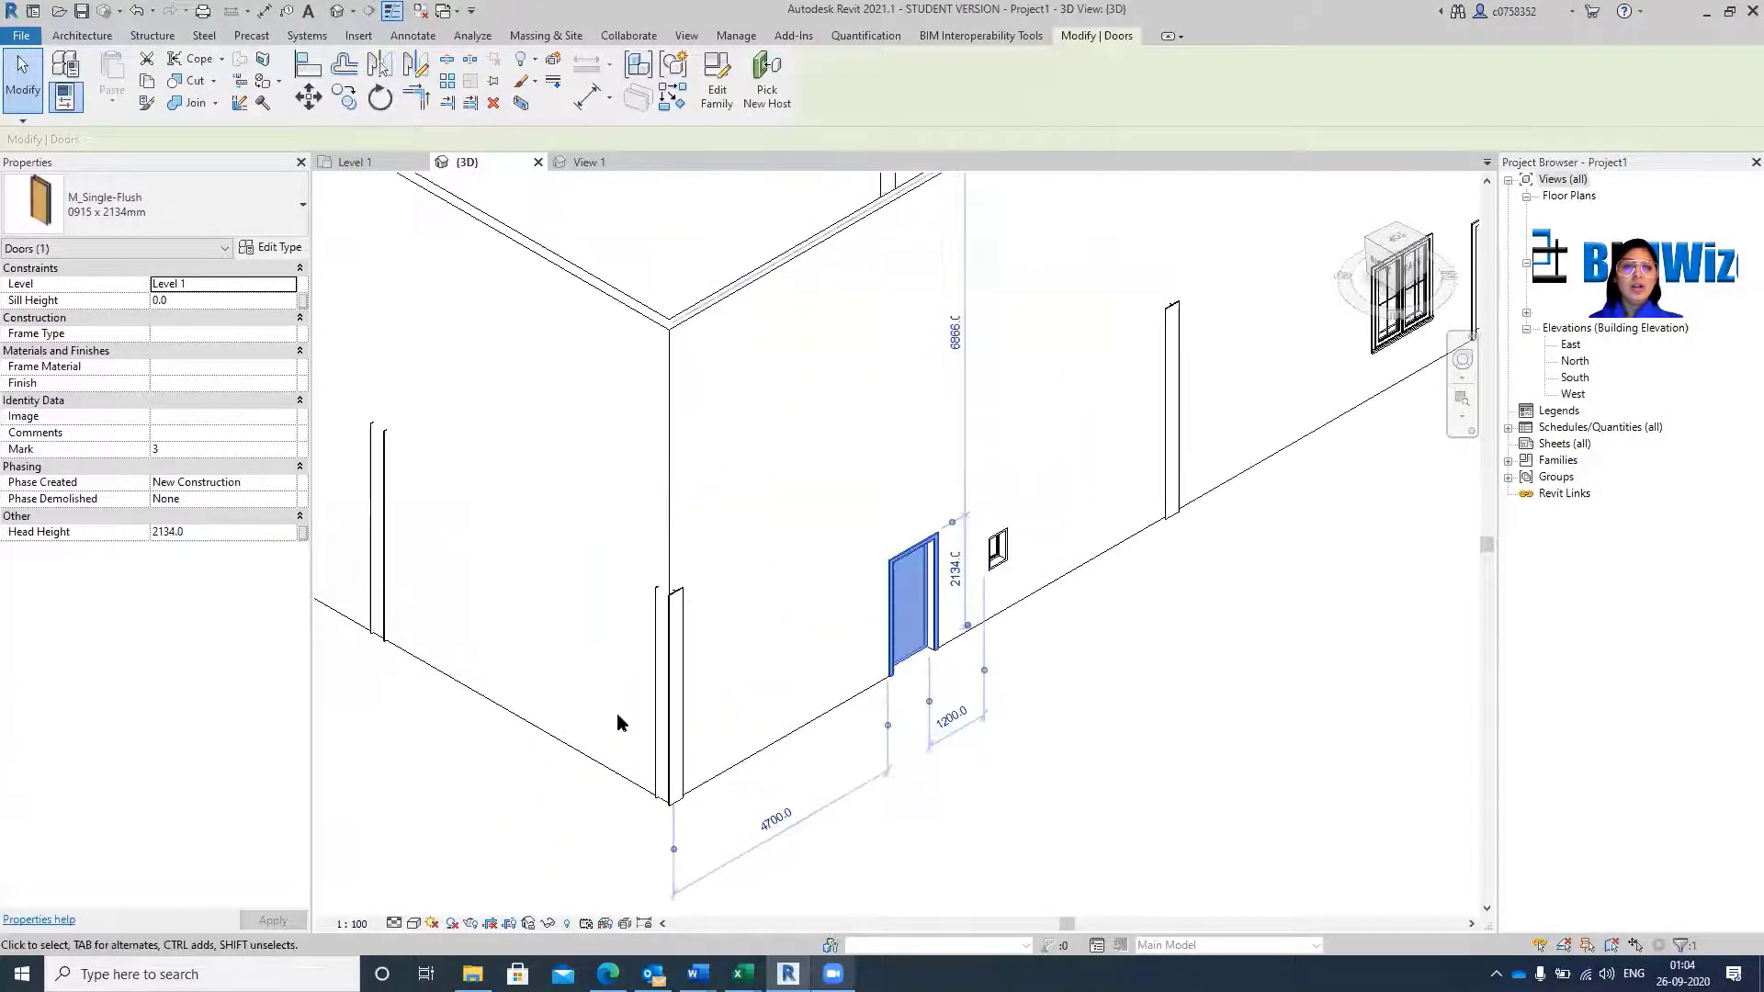
shift+click(670, 684)
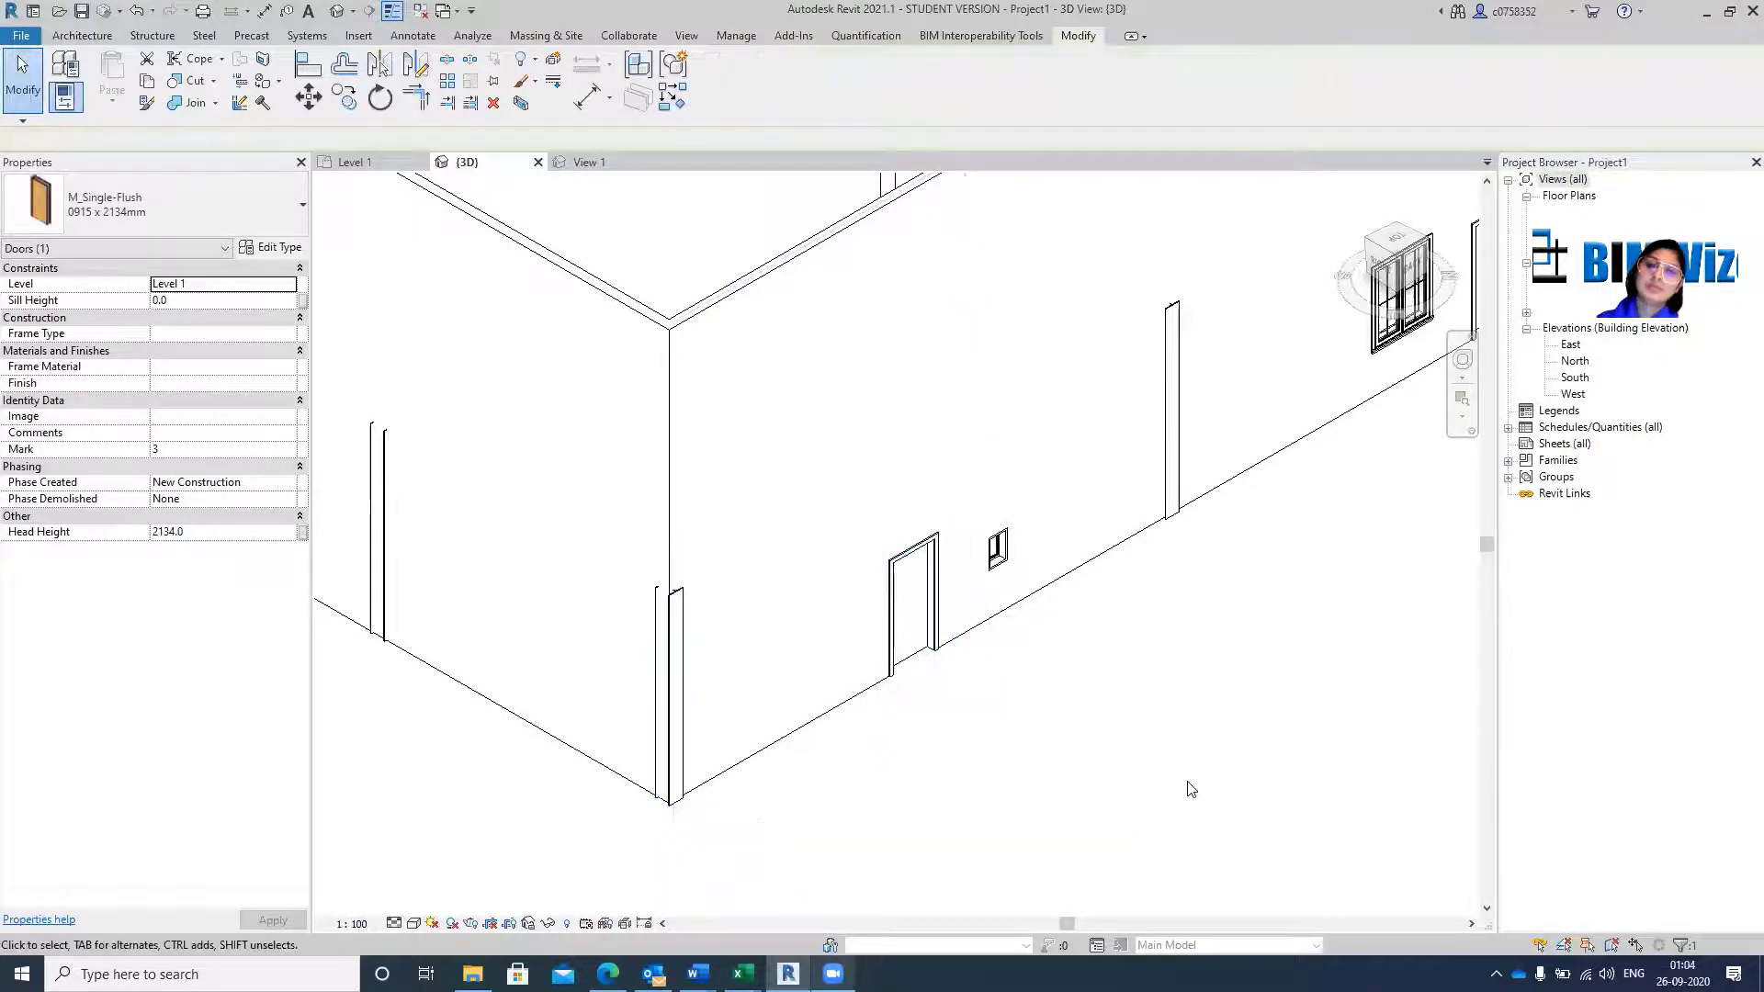
click(1188, 792)
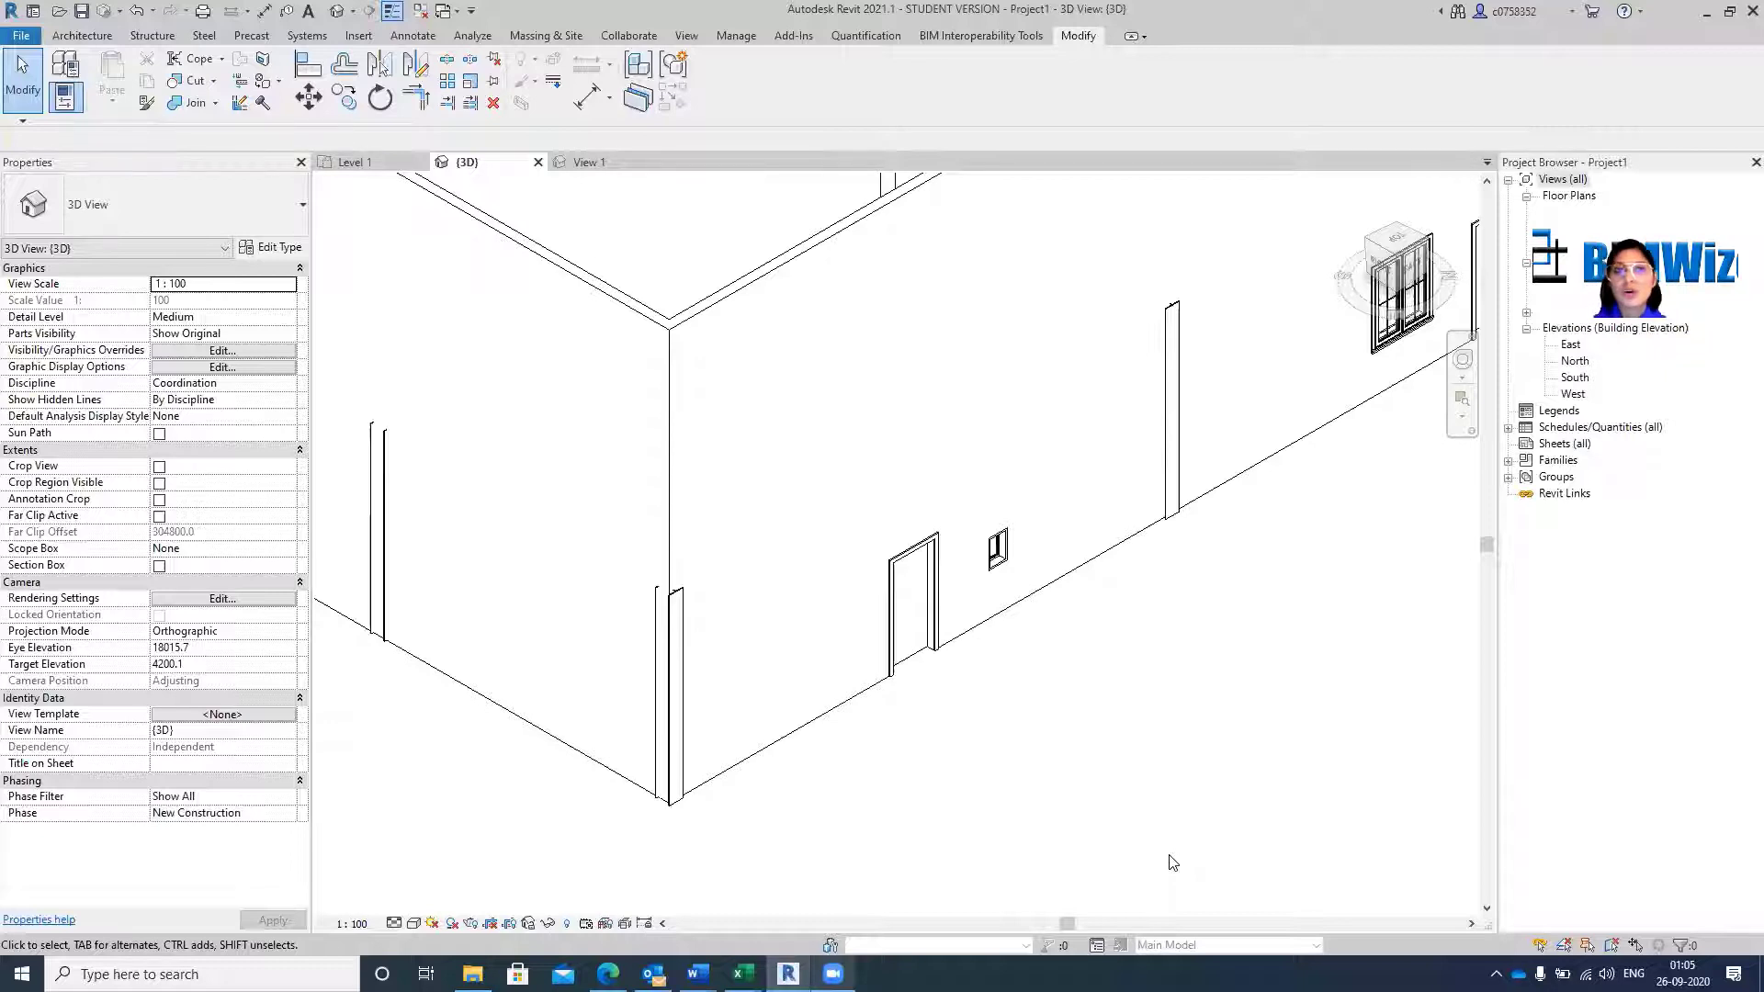
Open the UC-Universal Columns-Column family for editing from a column in the 3D view, and return to the Level 1 floor plan.
click(1175, 336)
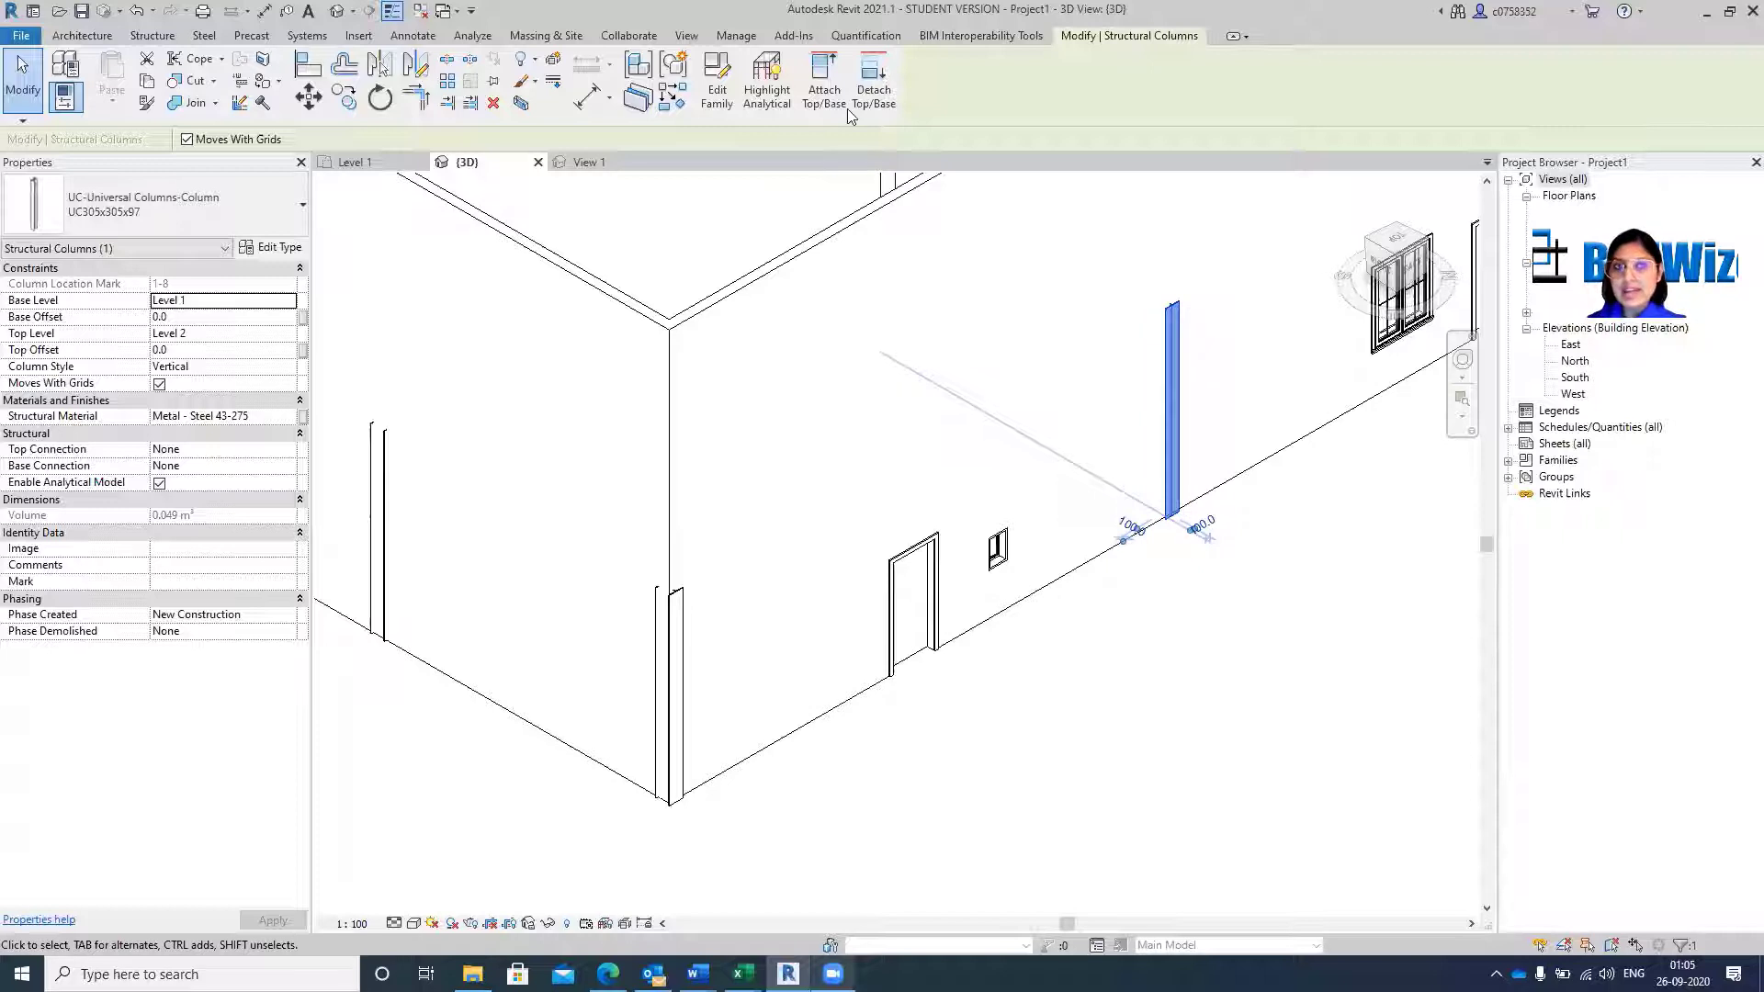
click(730, 95)
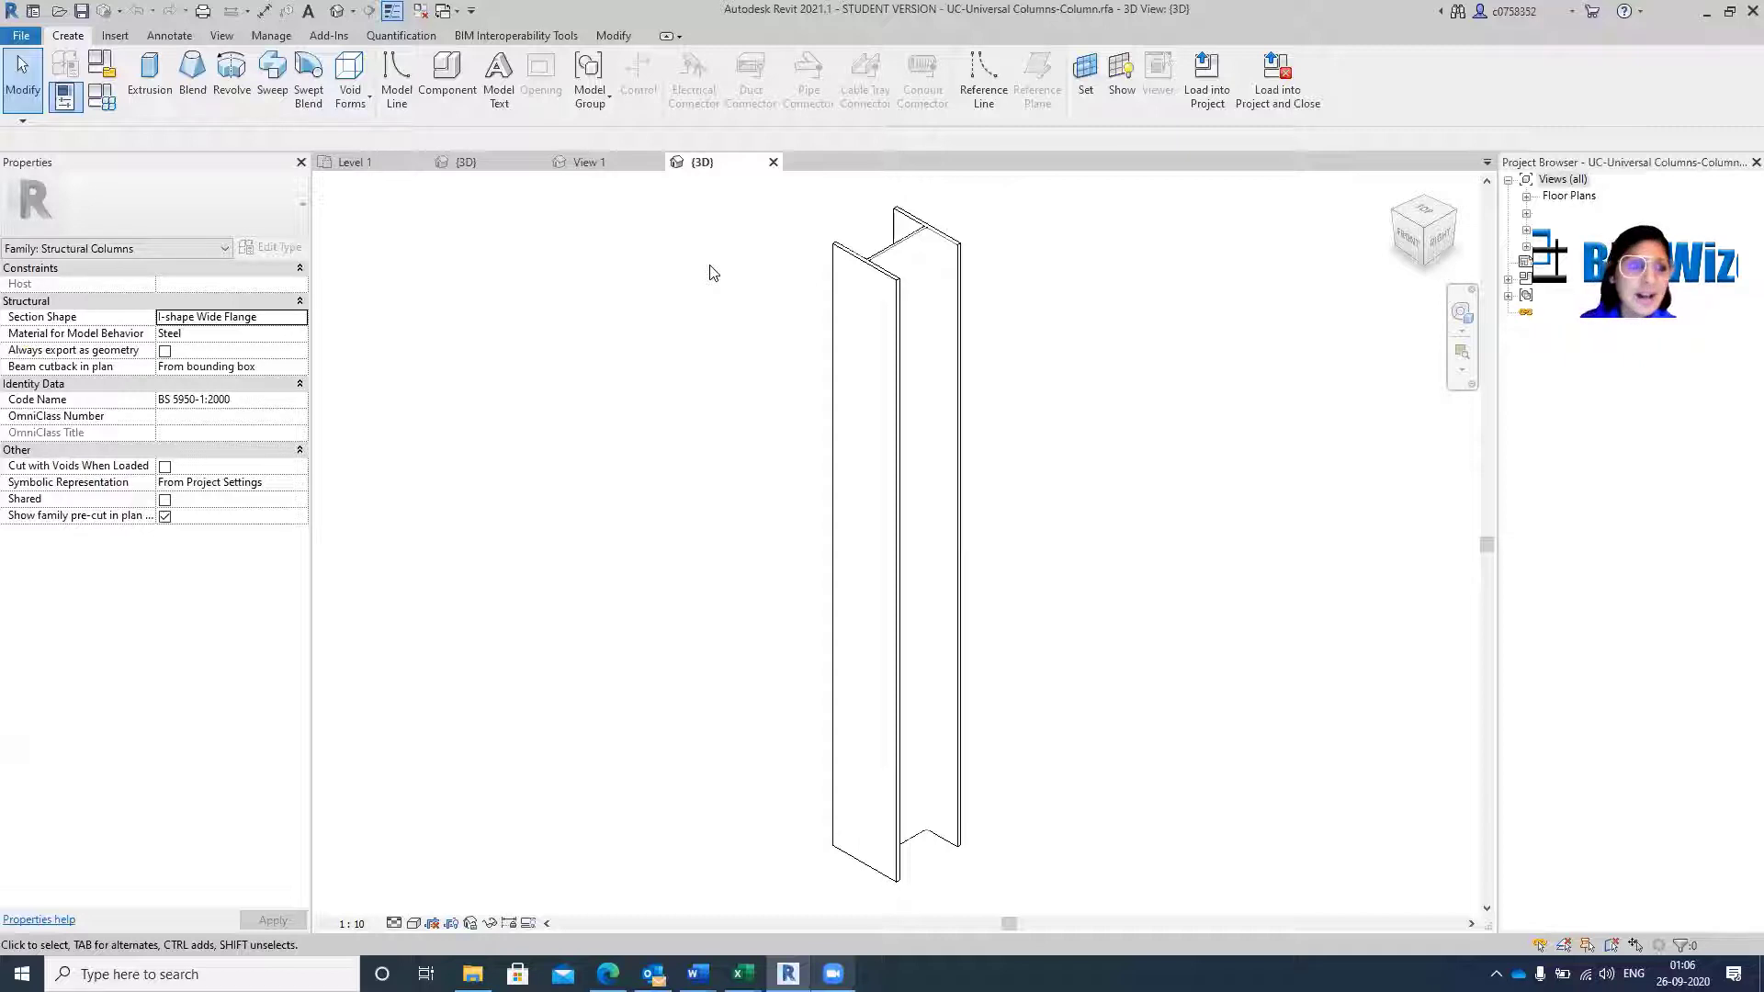
click(571, 160)
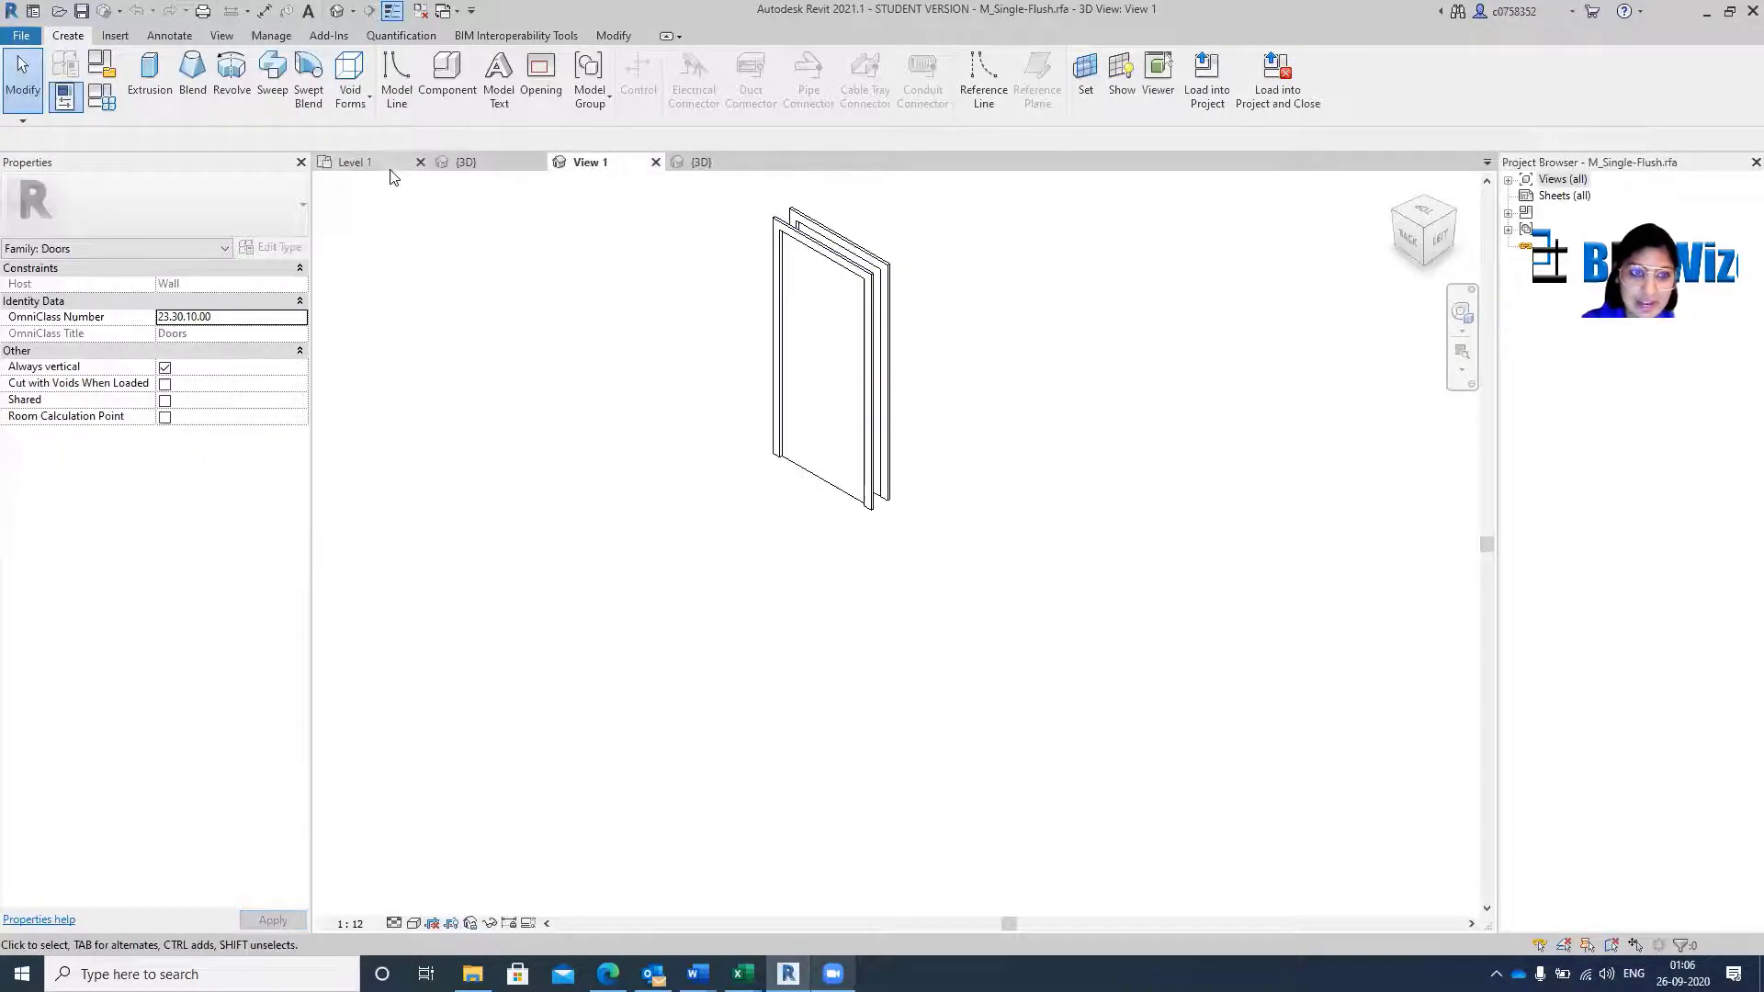
click(391, 165)
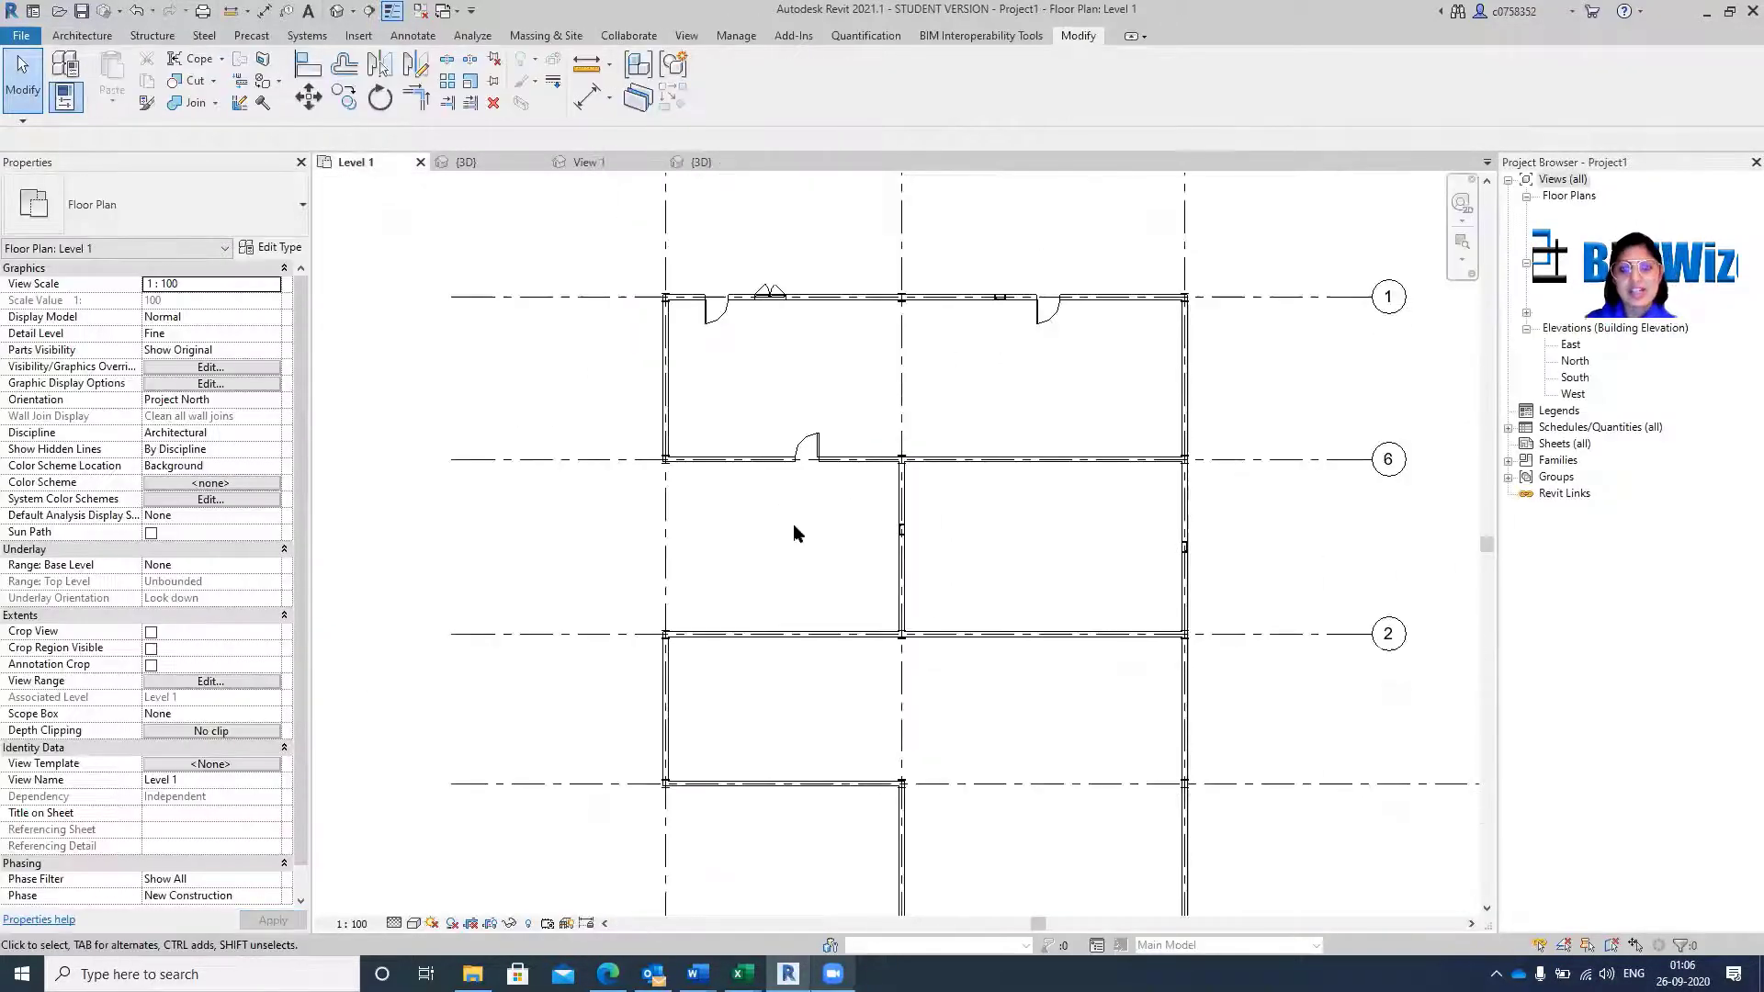
scroll(795, 533, down, 1)
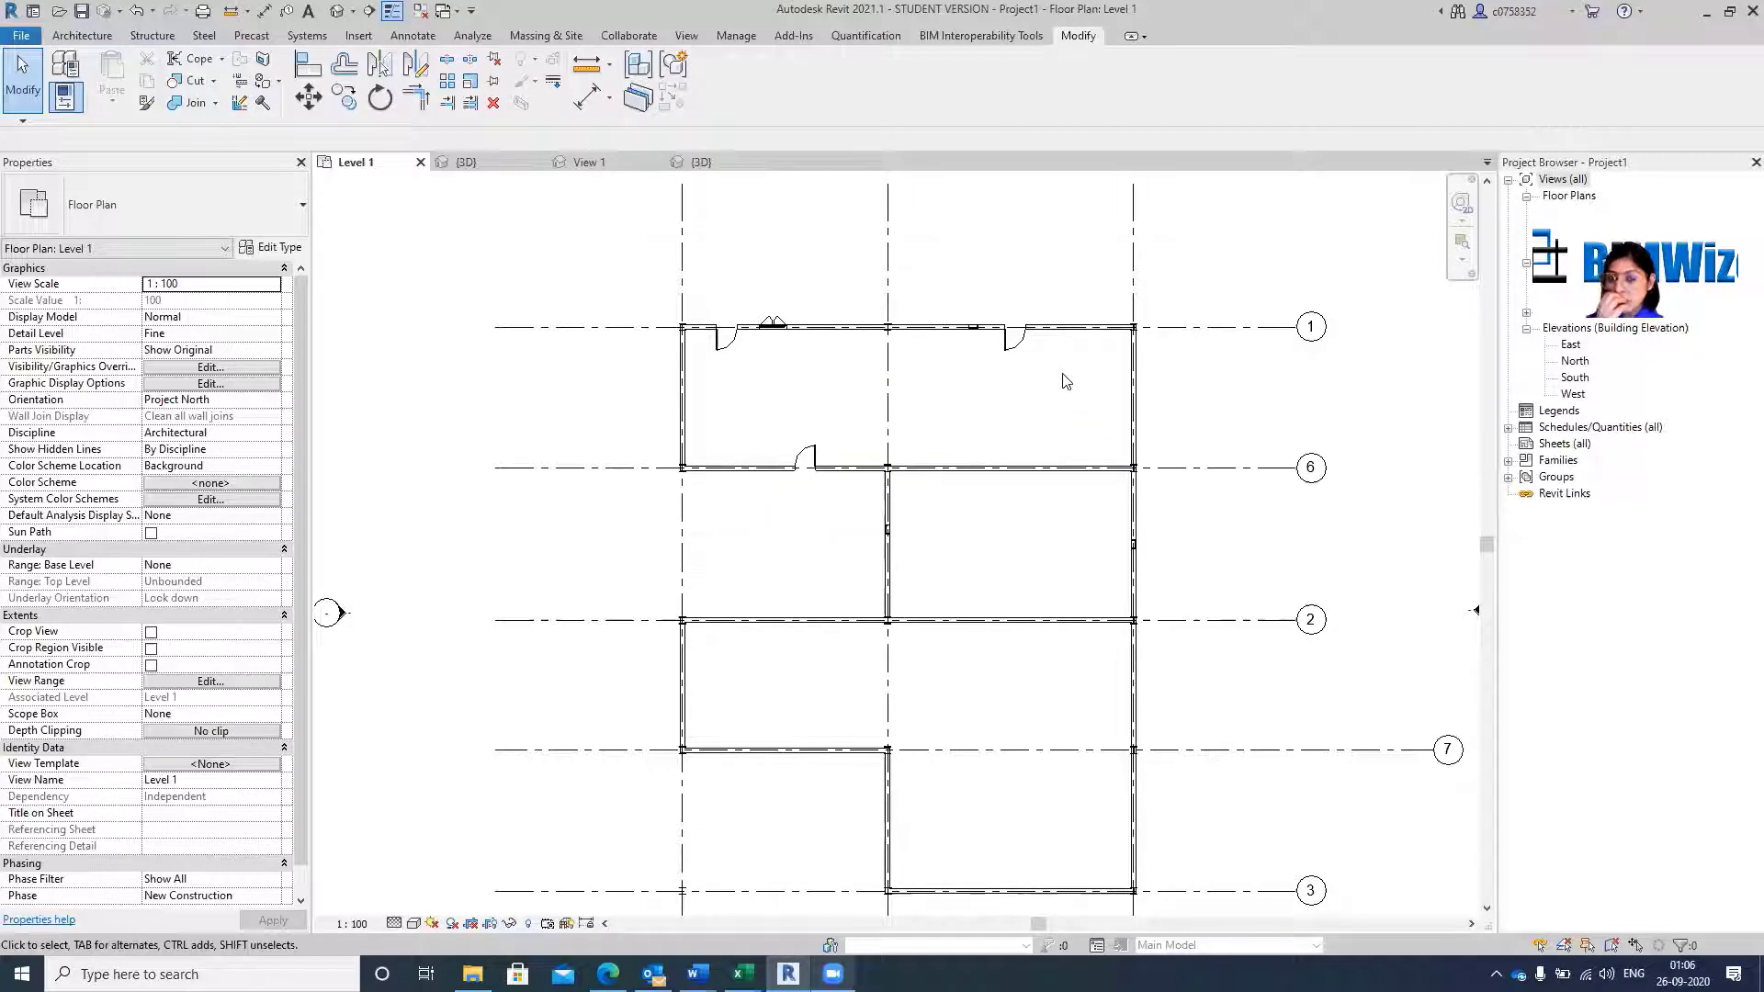
right_click(732, 347)
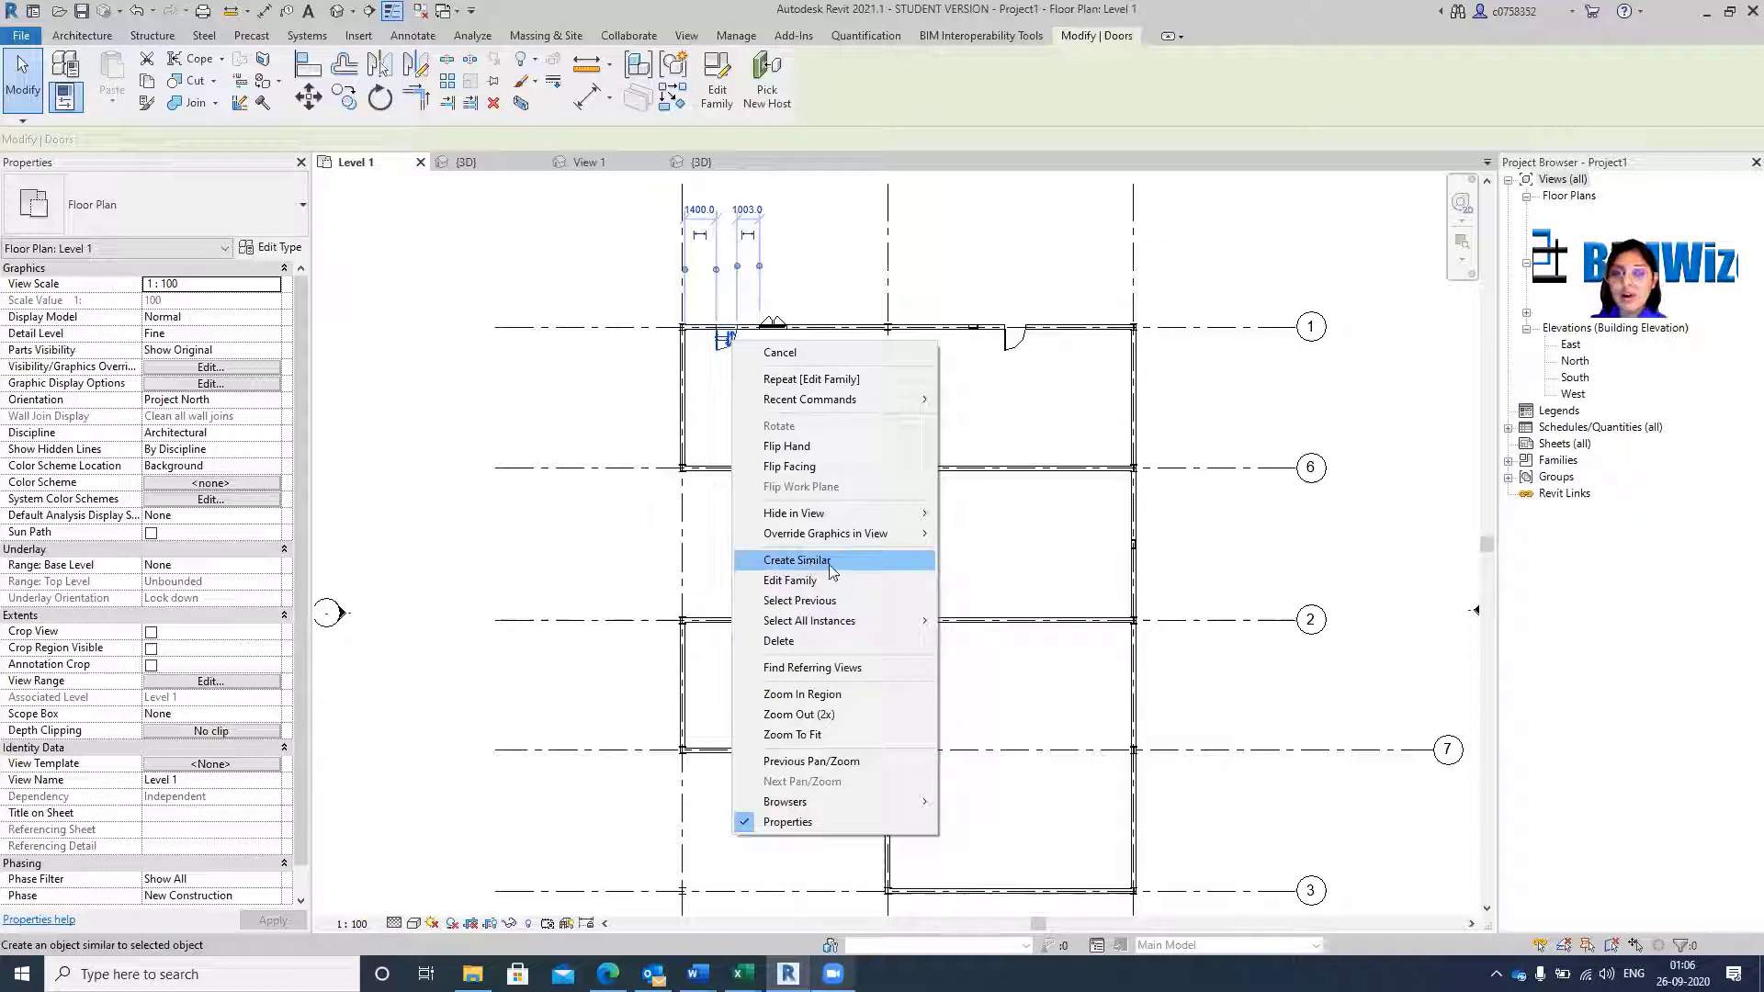
click(1185, 689)
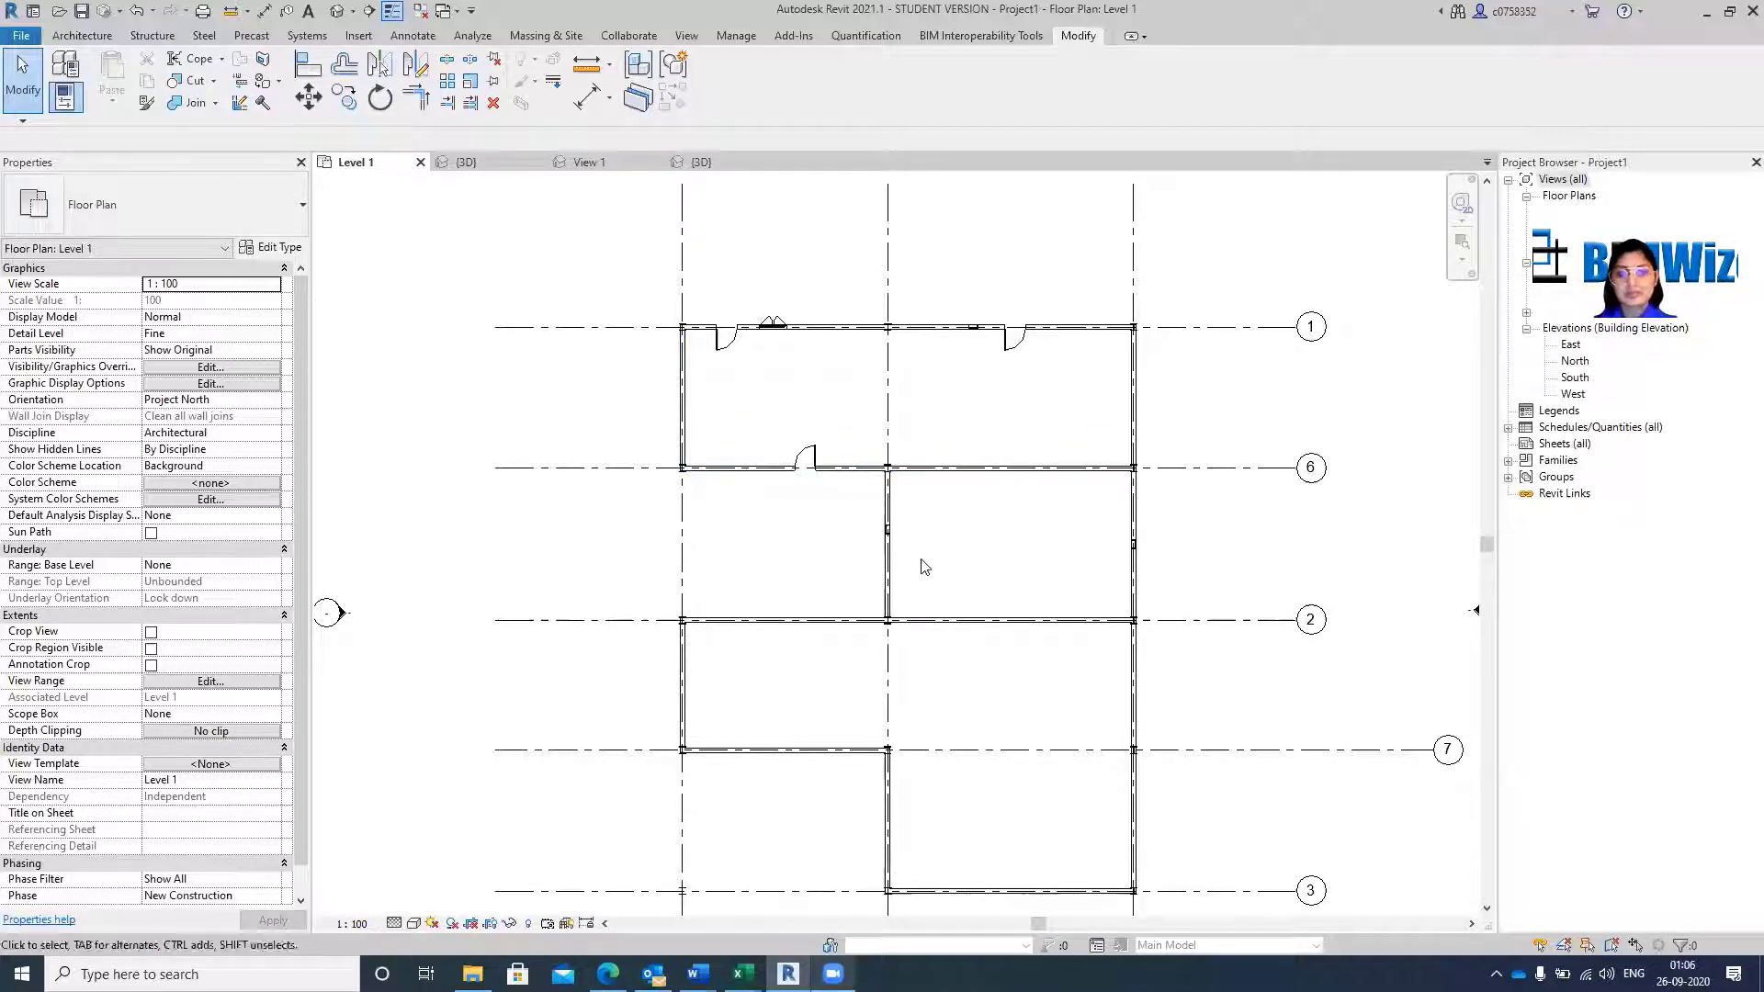
Place 0915 x 2134mm single-flush doors in the grid 2 wall beside the interior cross wall and in that cross wall about 500 mm from grid 6.
click(806, 456)
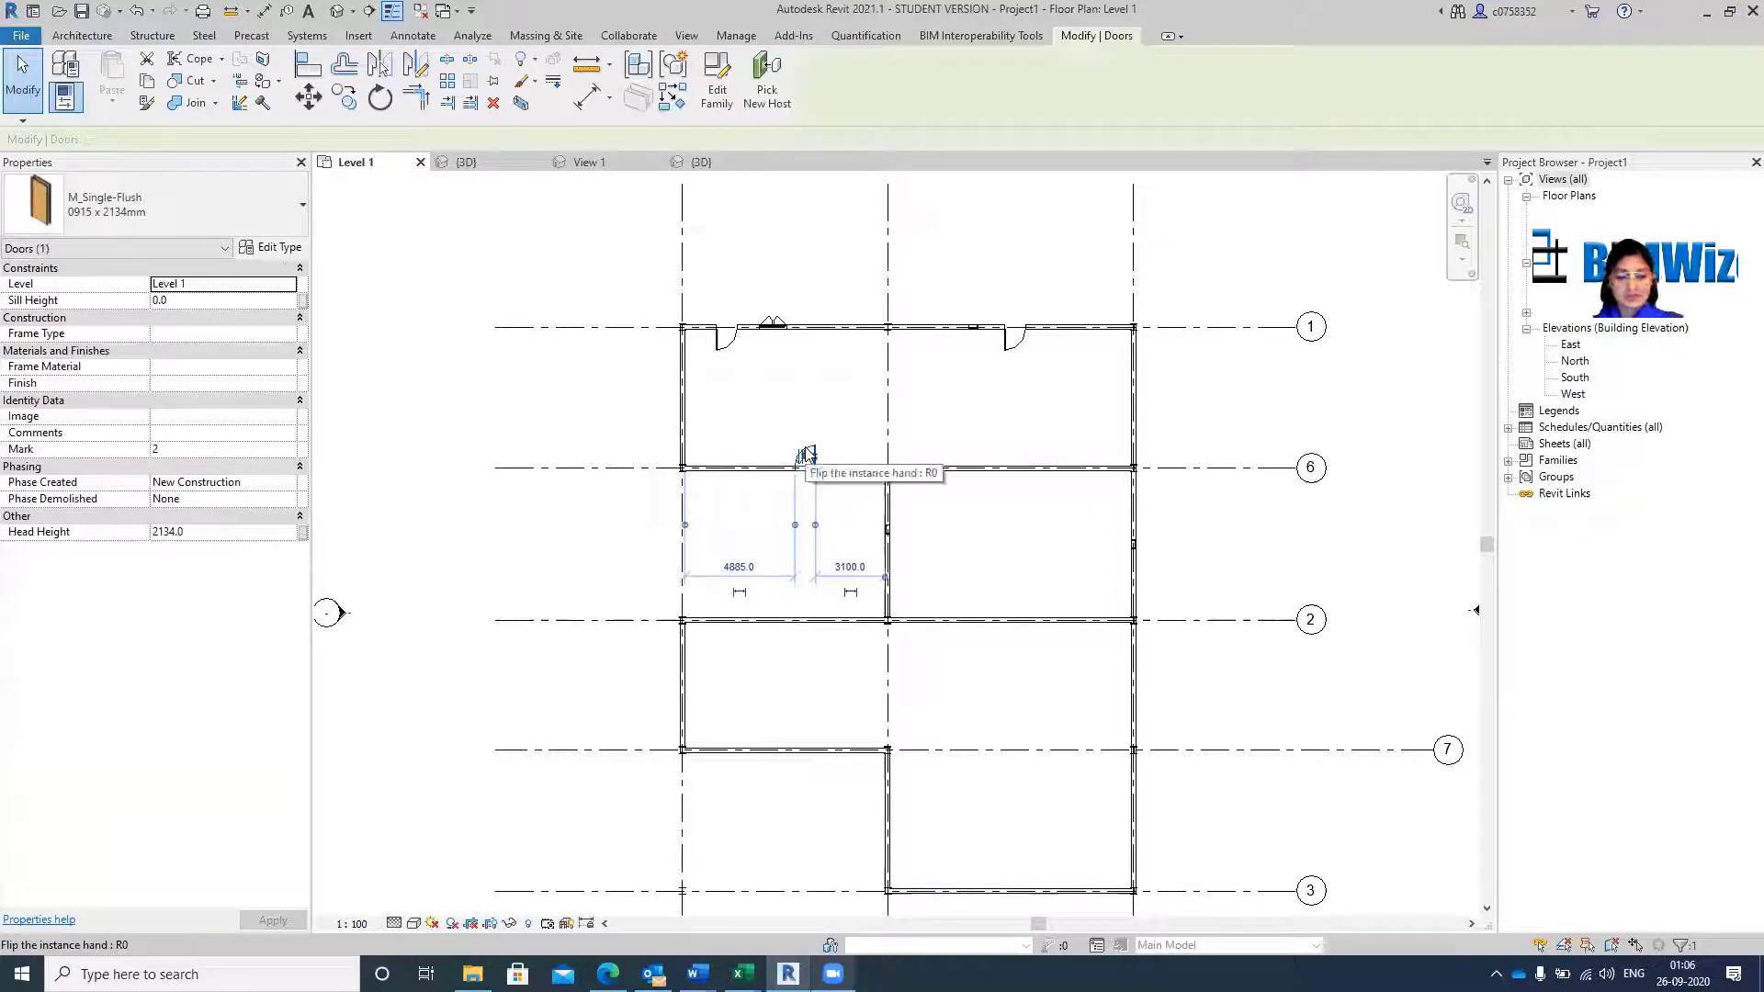
key(d)
key(r)
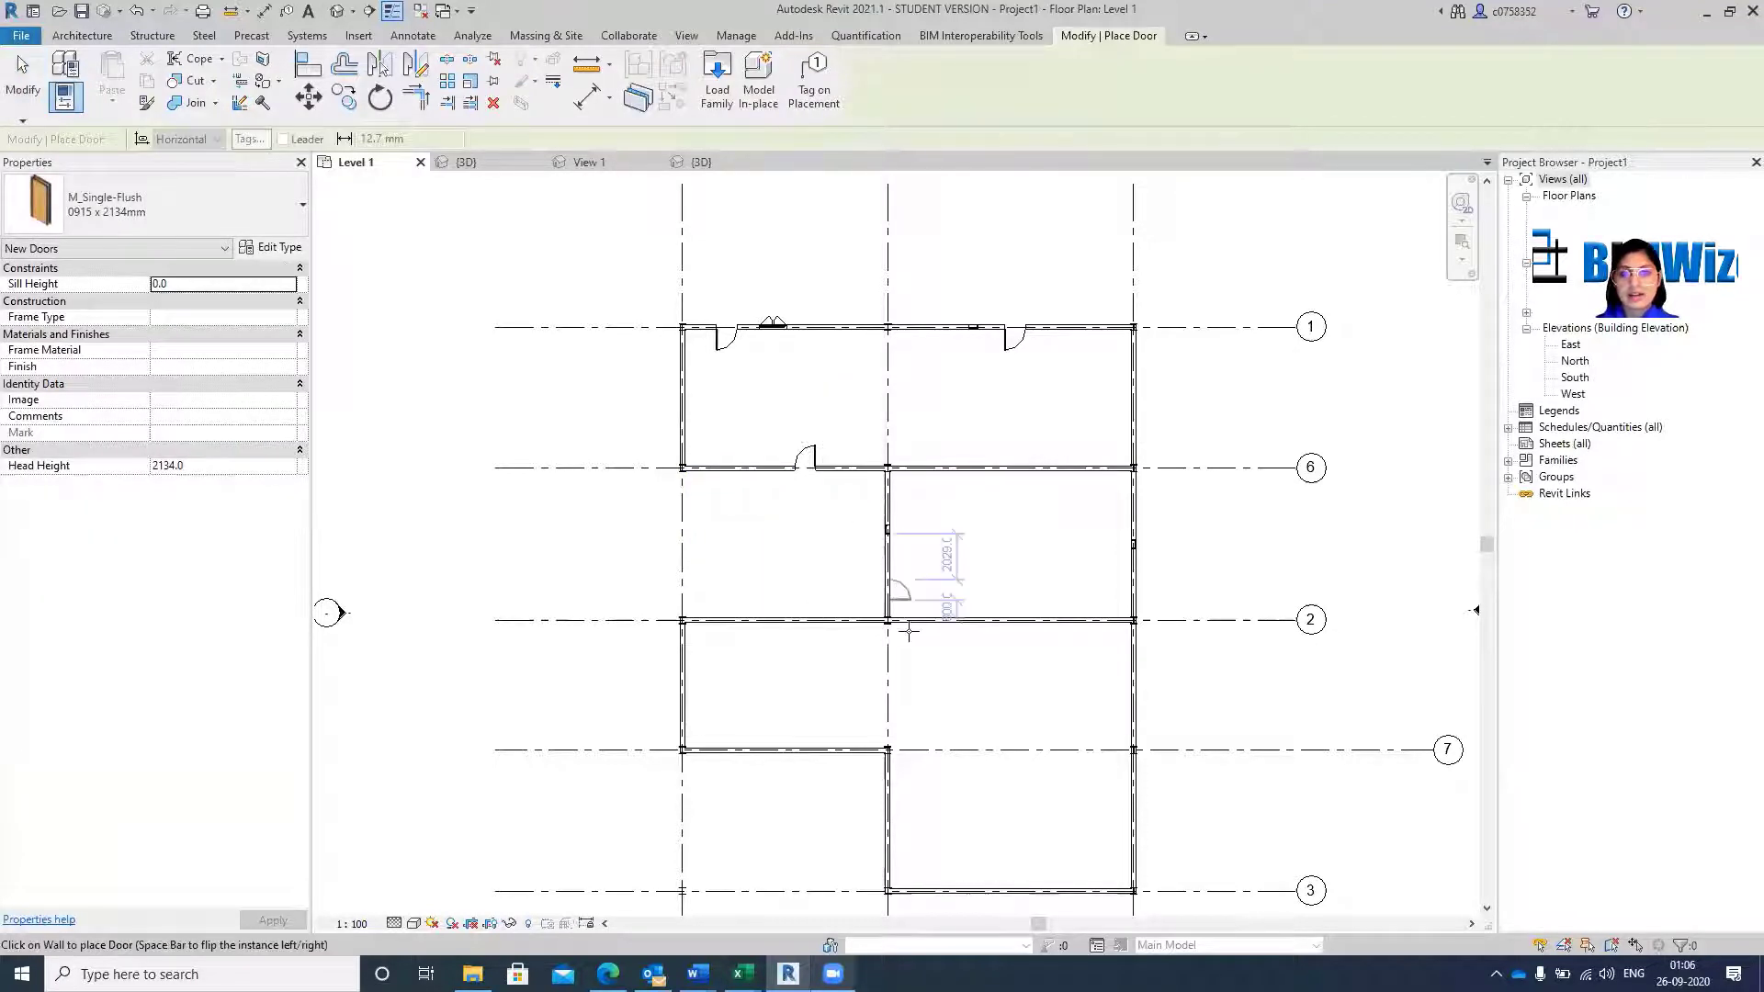
scroll(906, 587, up, 4)
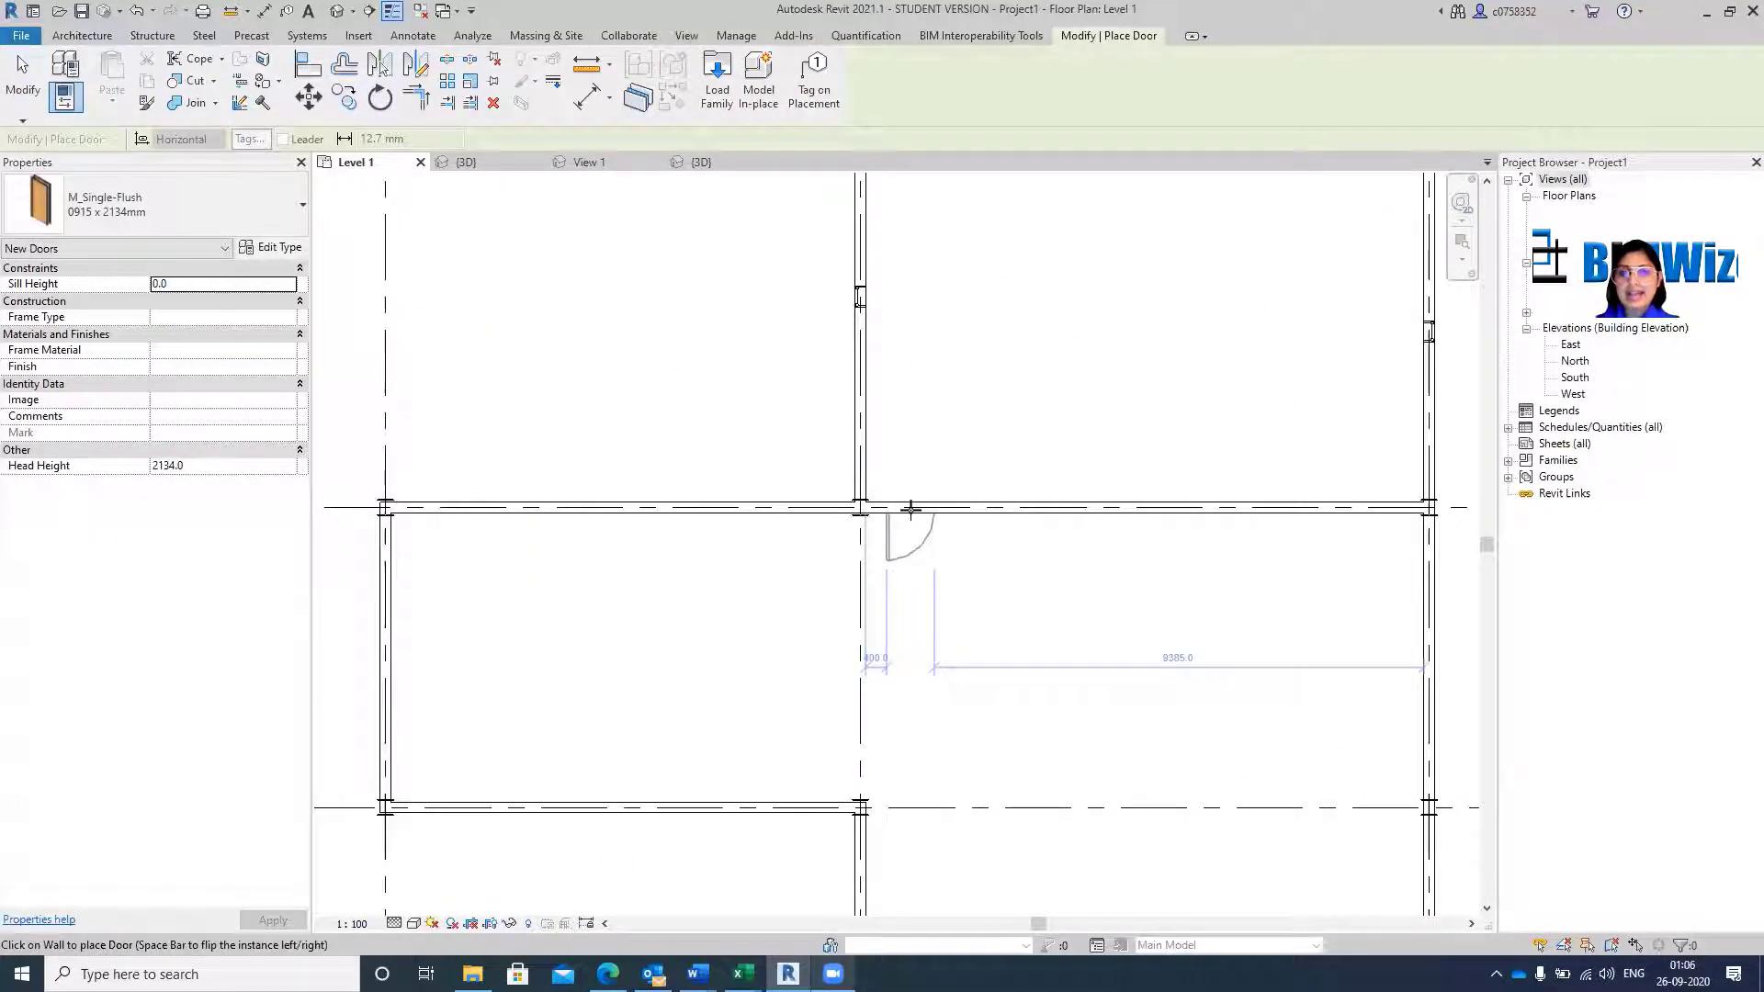
scroll(613, 479, down, 4)
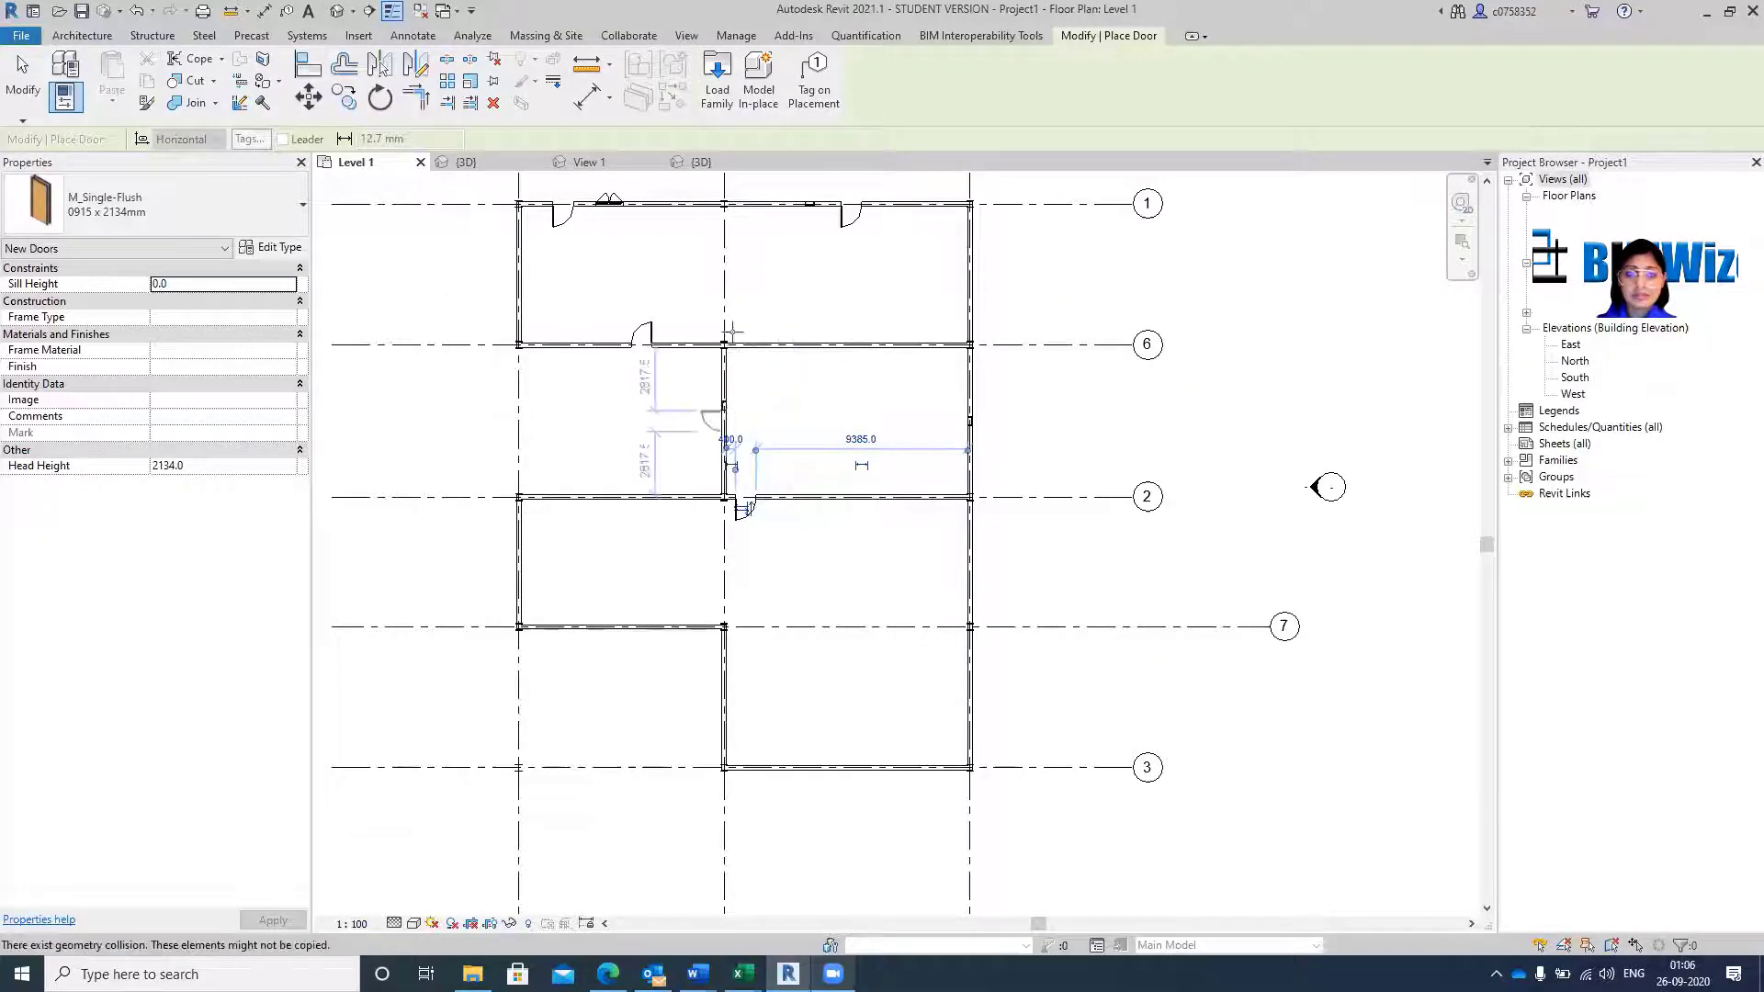
scroll(732, 338, up, 5)
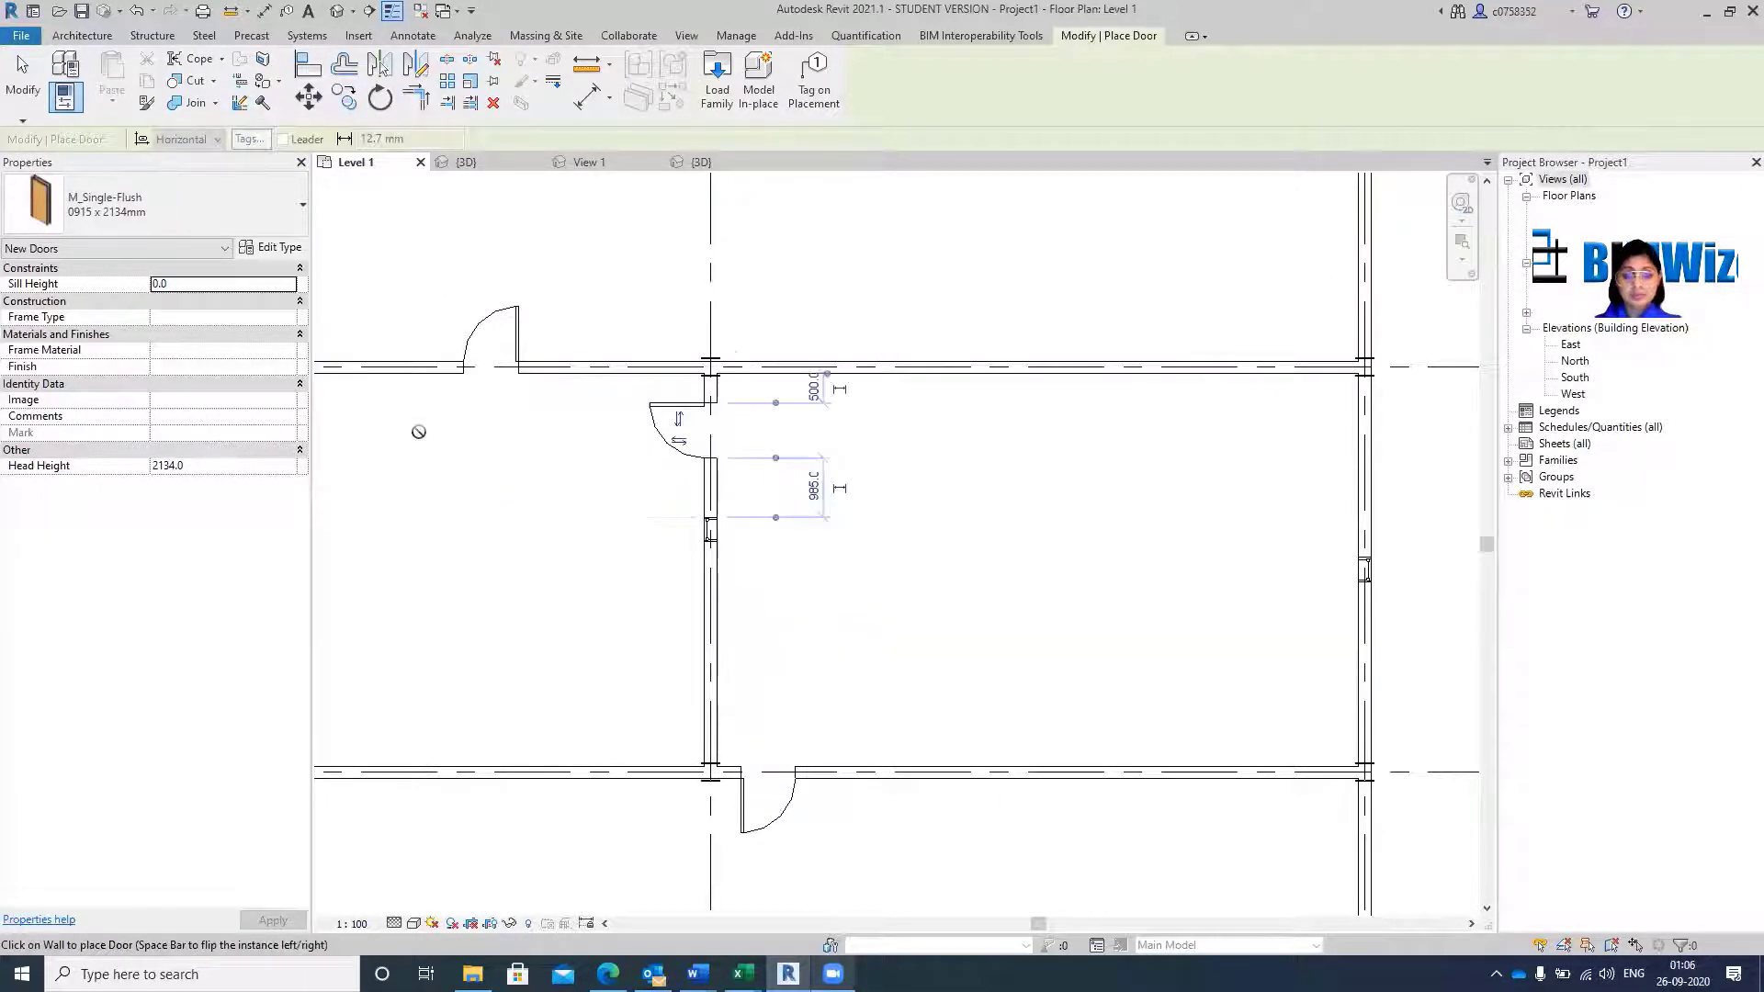
Place a 0915 x 2134mm single-flush door midway along the cross wall between grids 7 and 3, and end door placement.
scroll(708, 497, down, 9)
scroll(708, 496, up, 8)
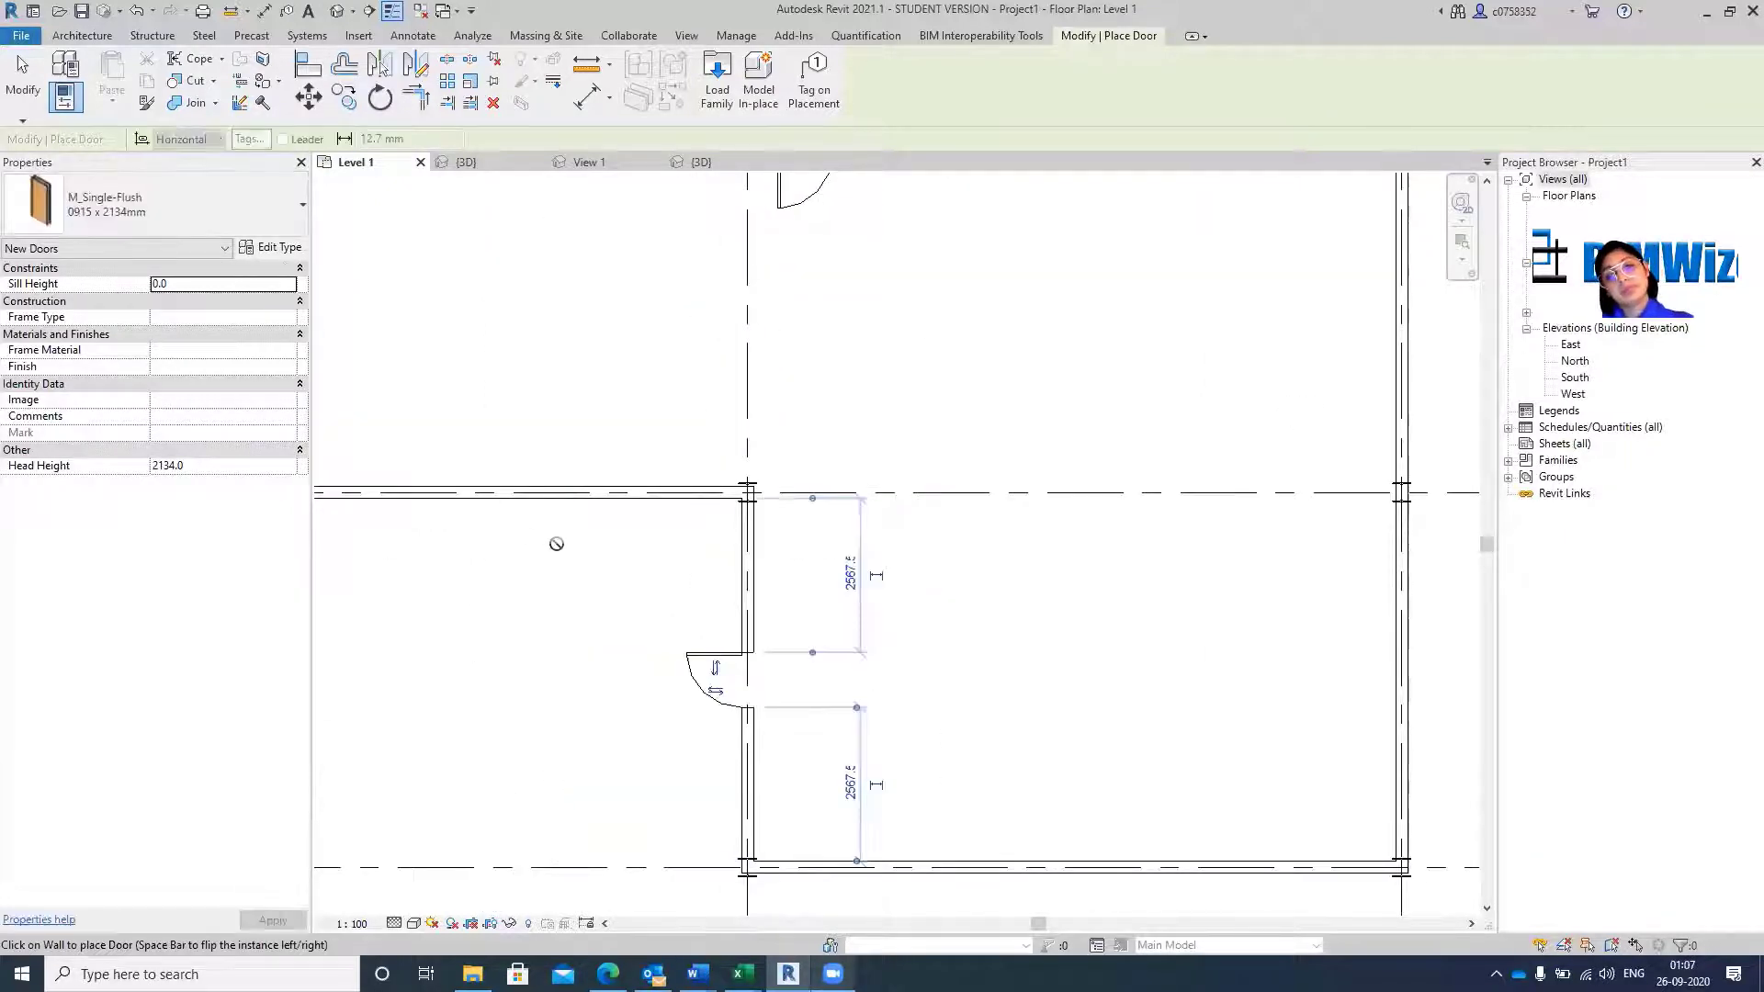
scroll(918, 687, down, 1)
scroll(919, 687, down, 6)
scroll(992, 481, up, 2)
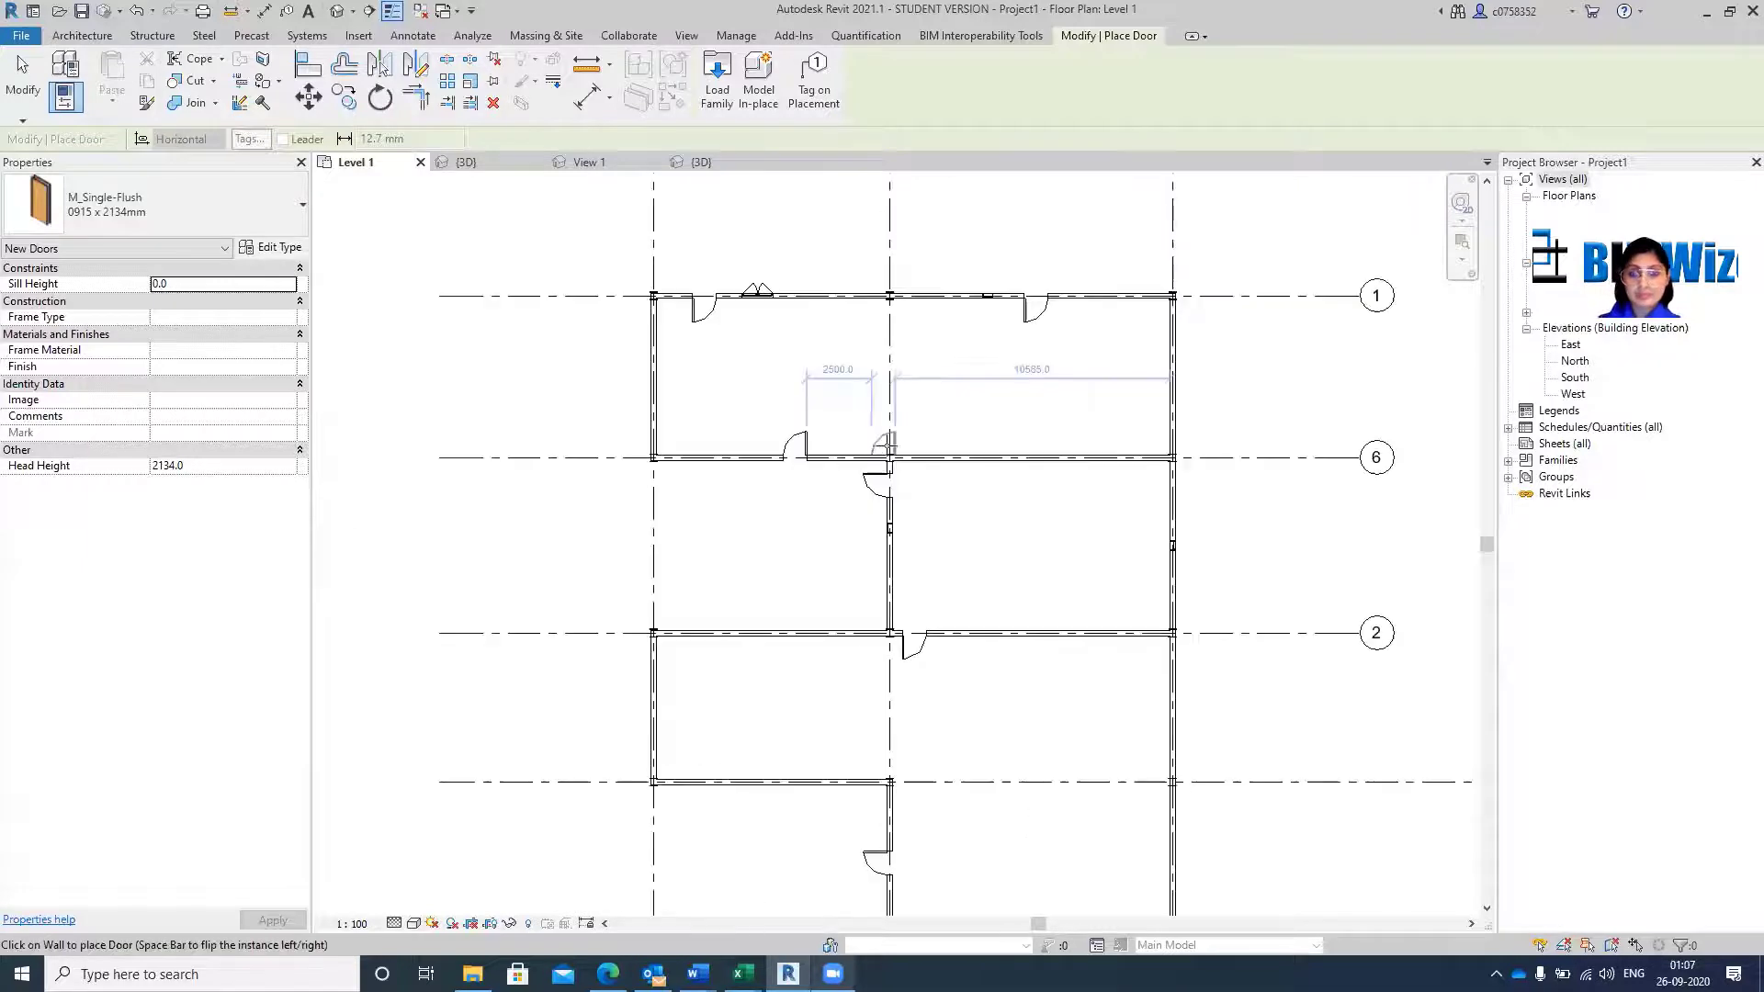
key(Escape)
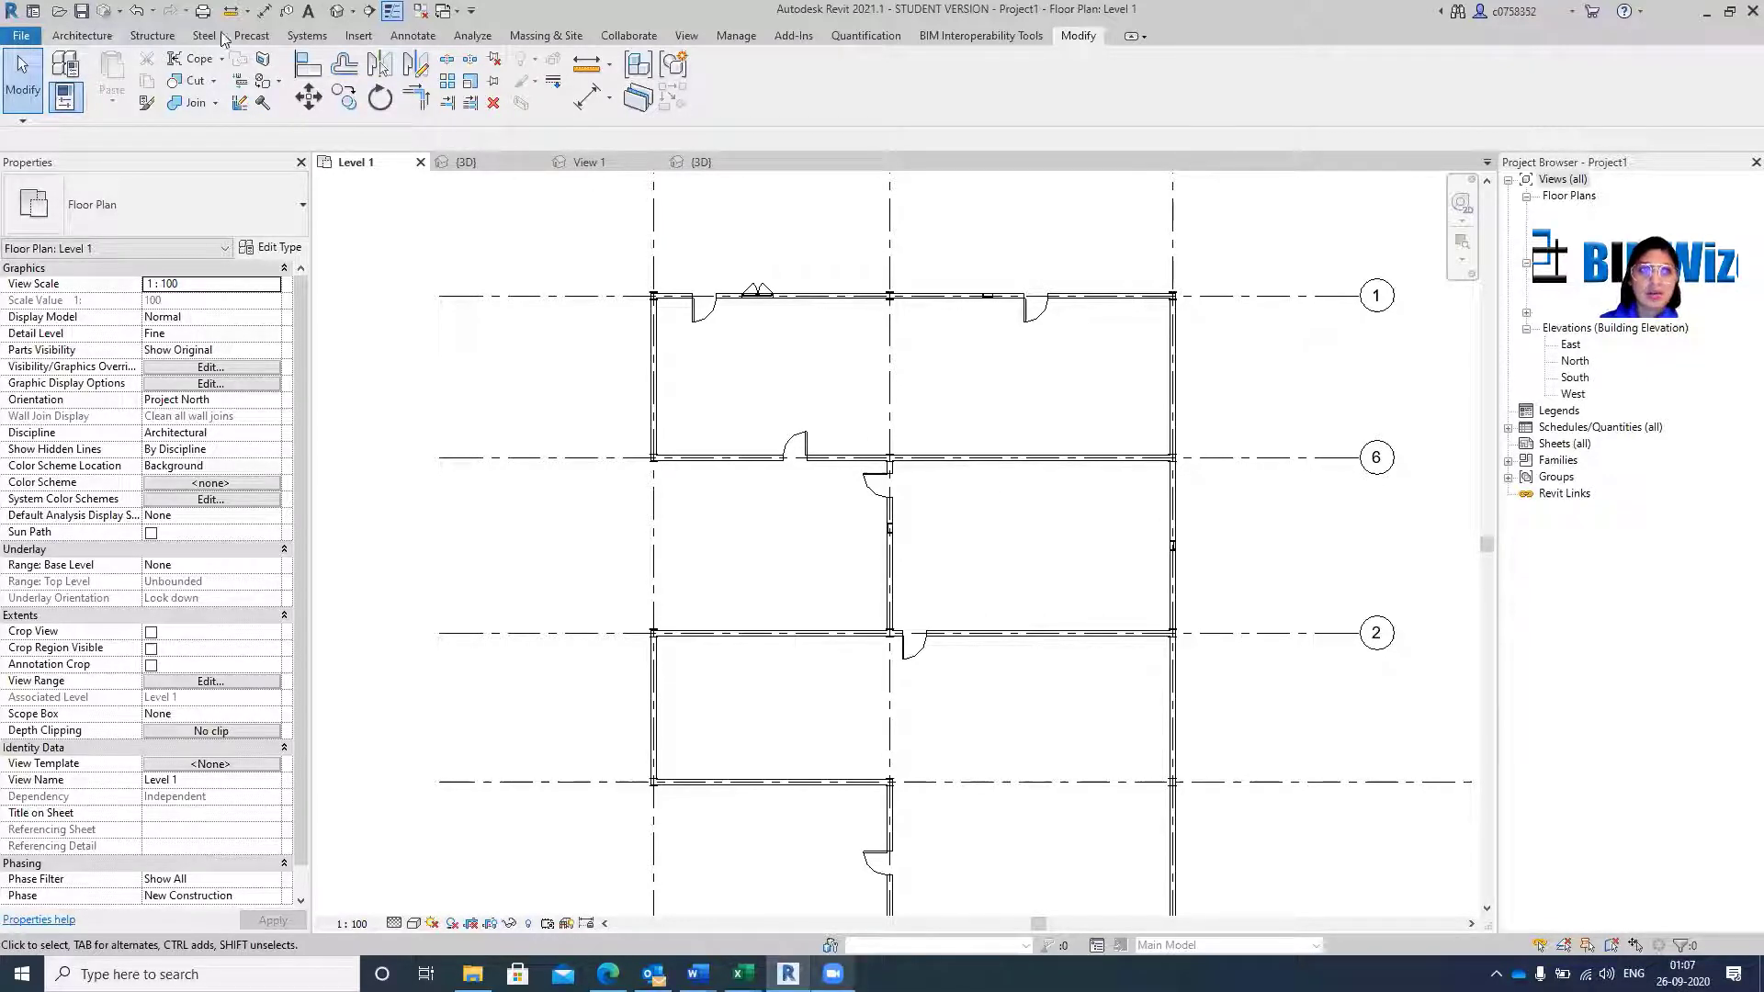
Start placing rooms with the upper limit set to Level 2 and the name Room 1.
click(101, 37)
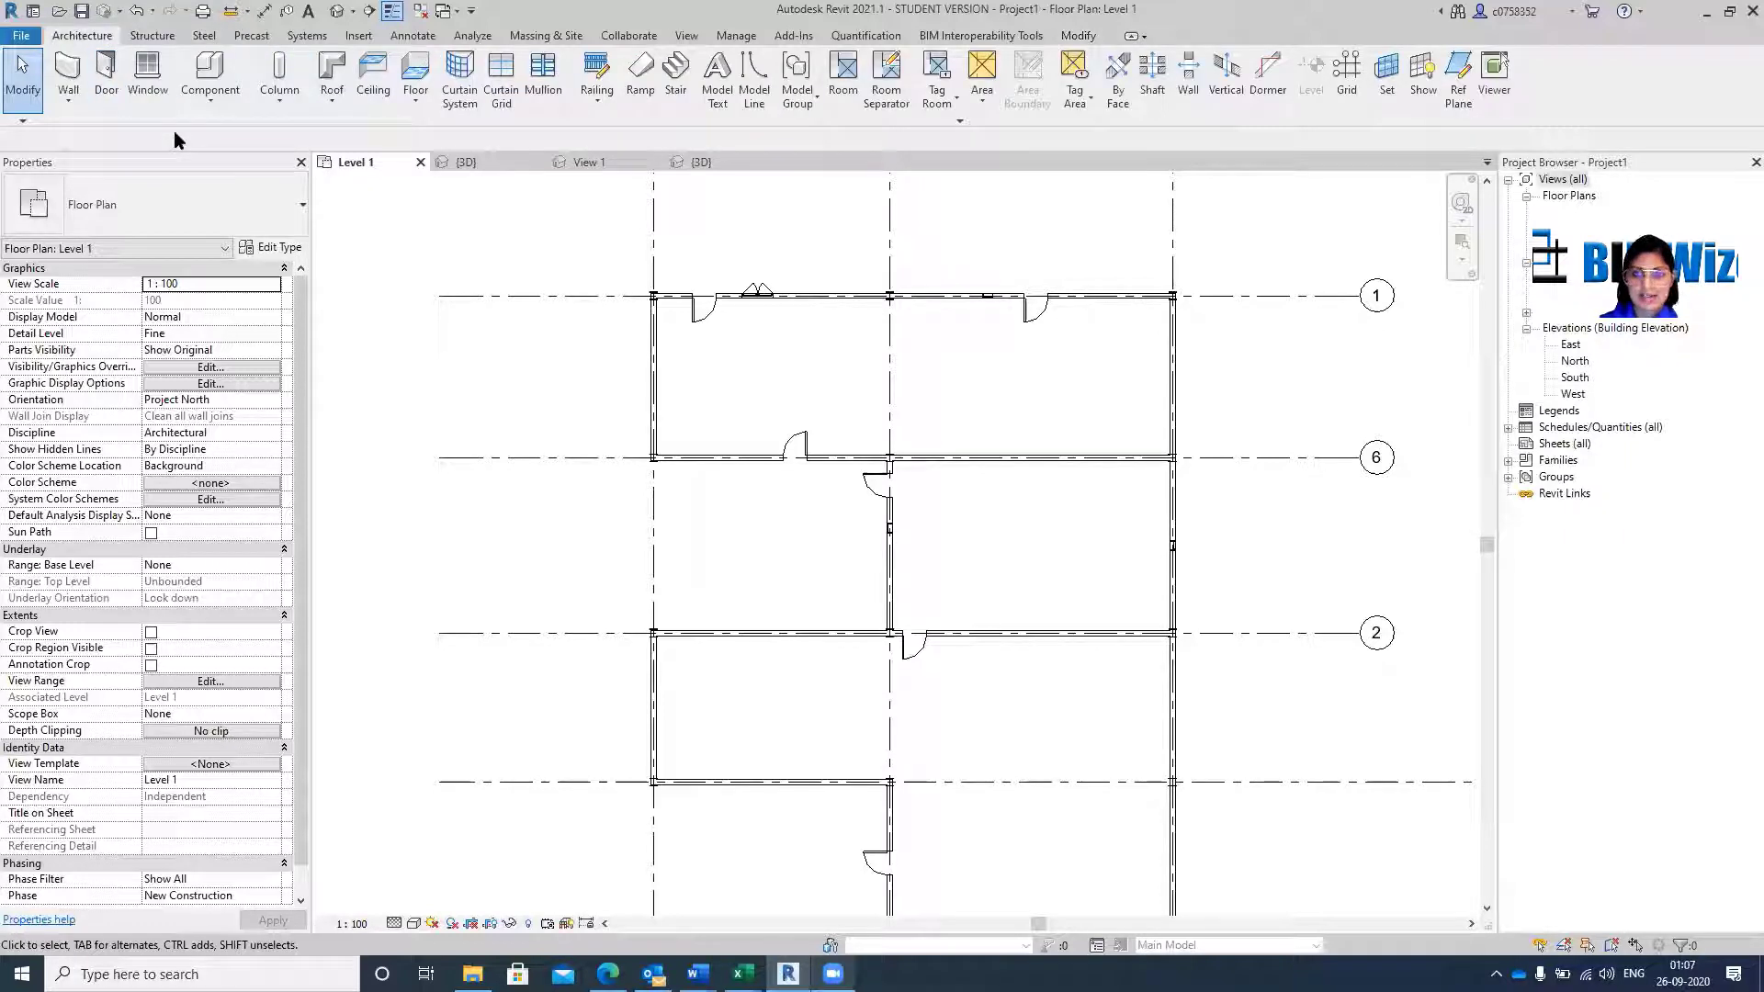
click(859, 96)
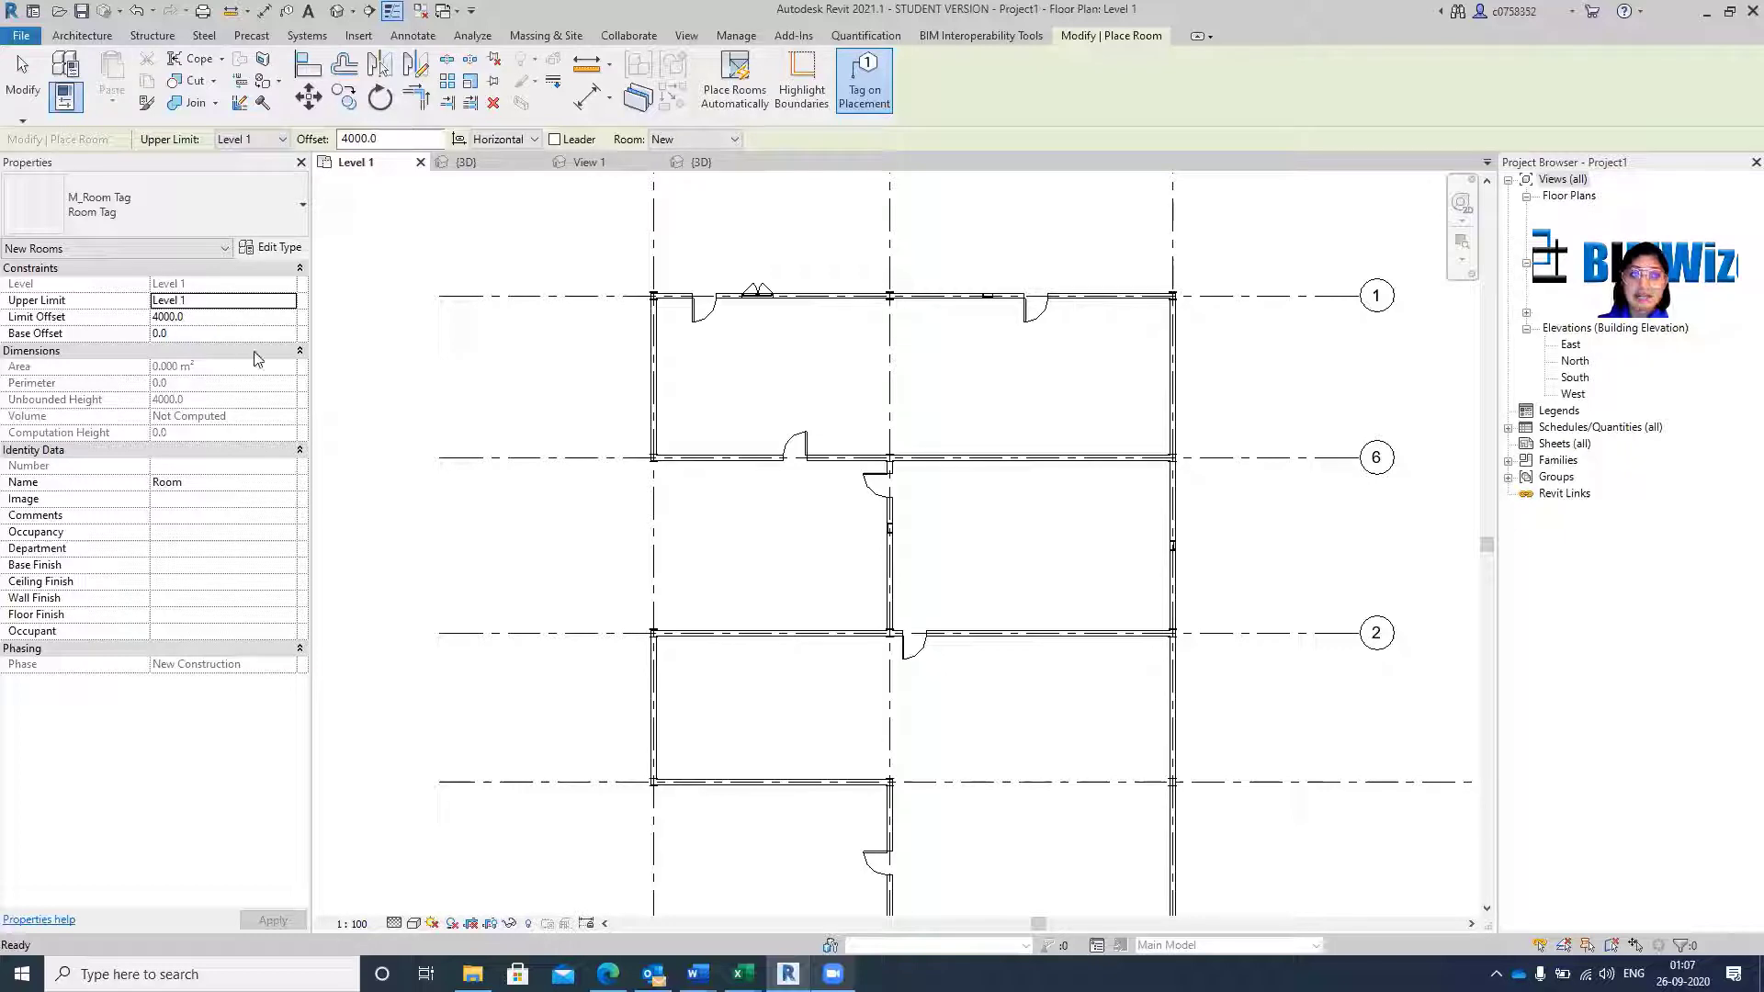
click(290, 303)
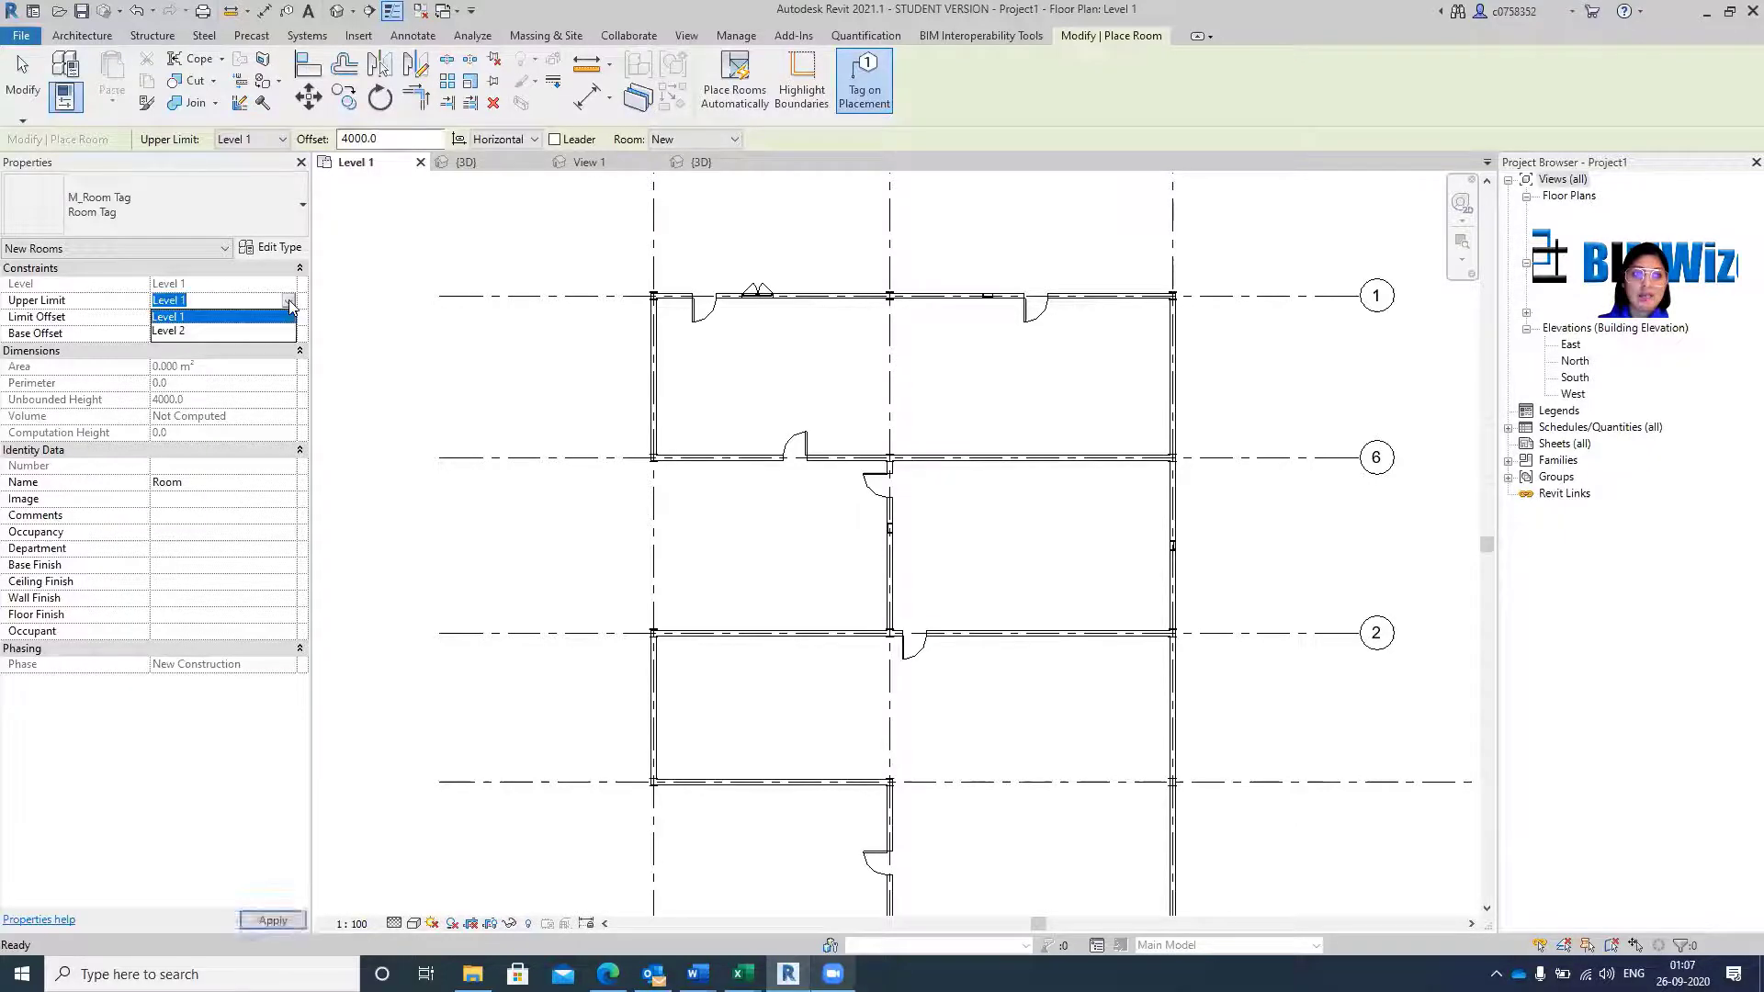
click(217, 331)
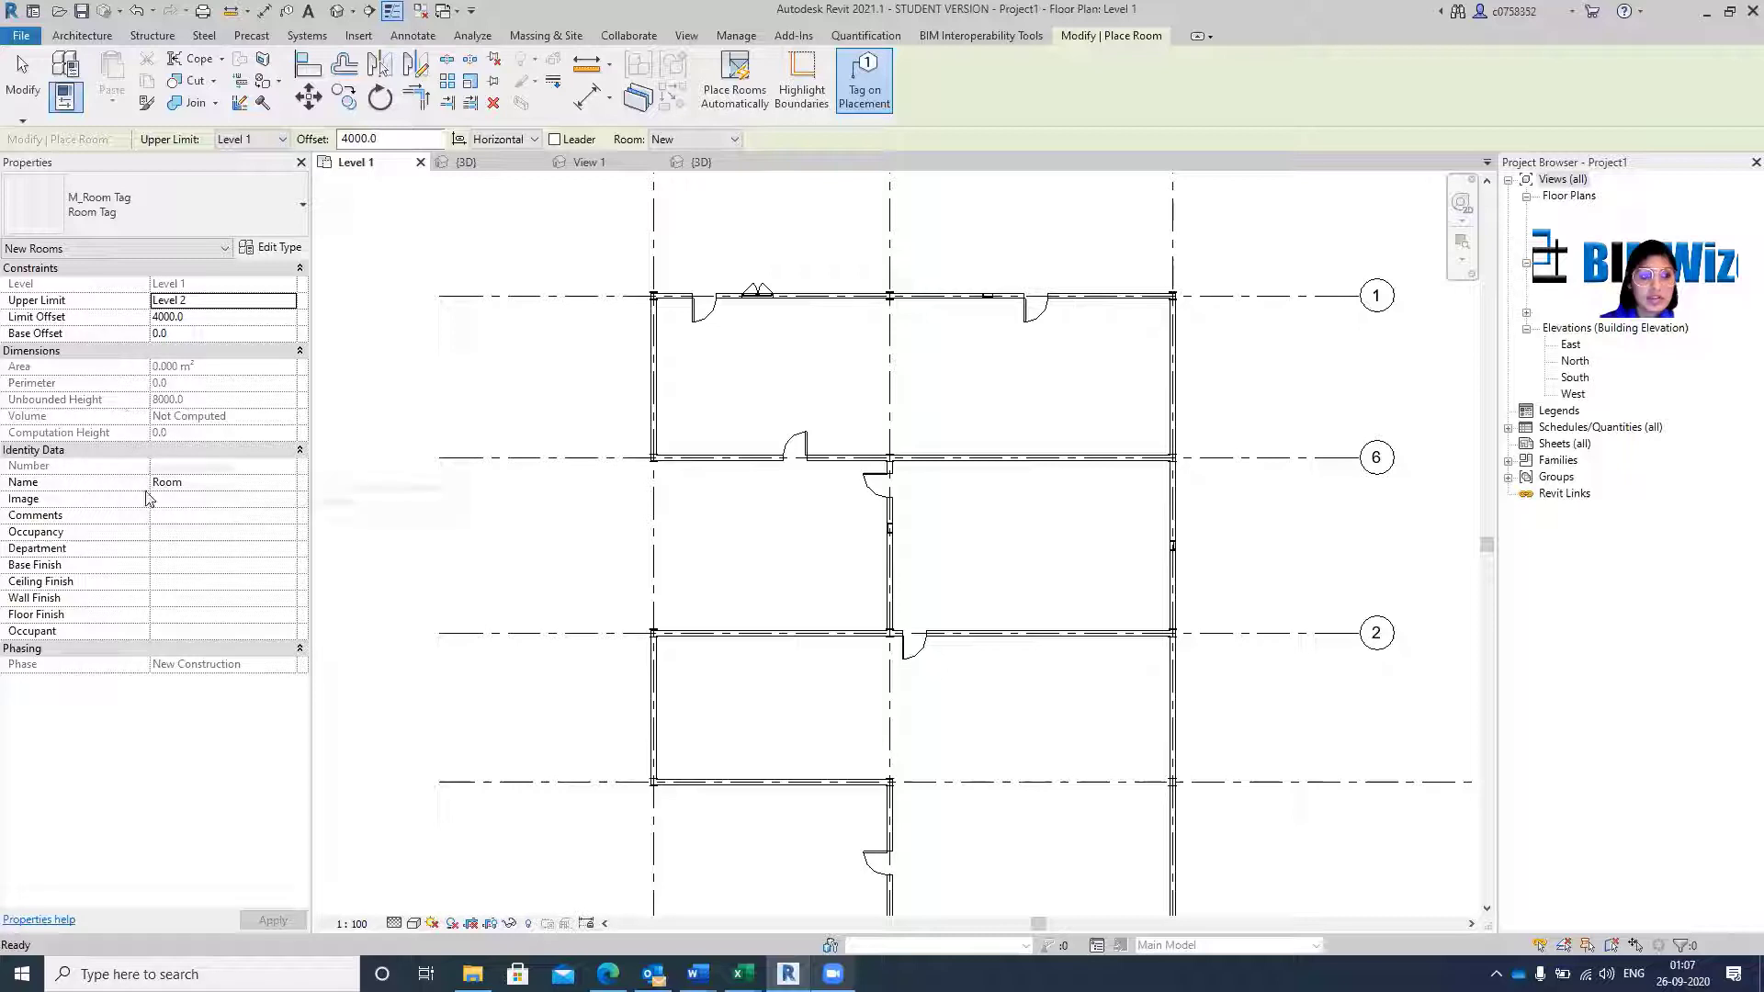
click(200, 484)
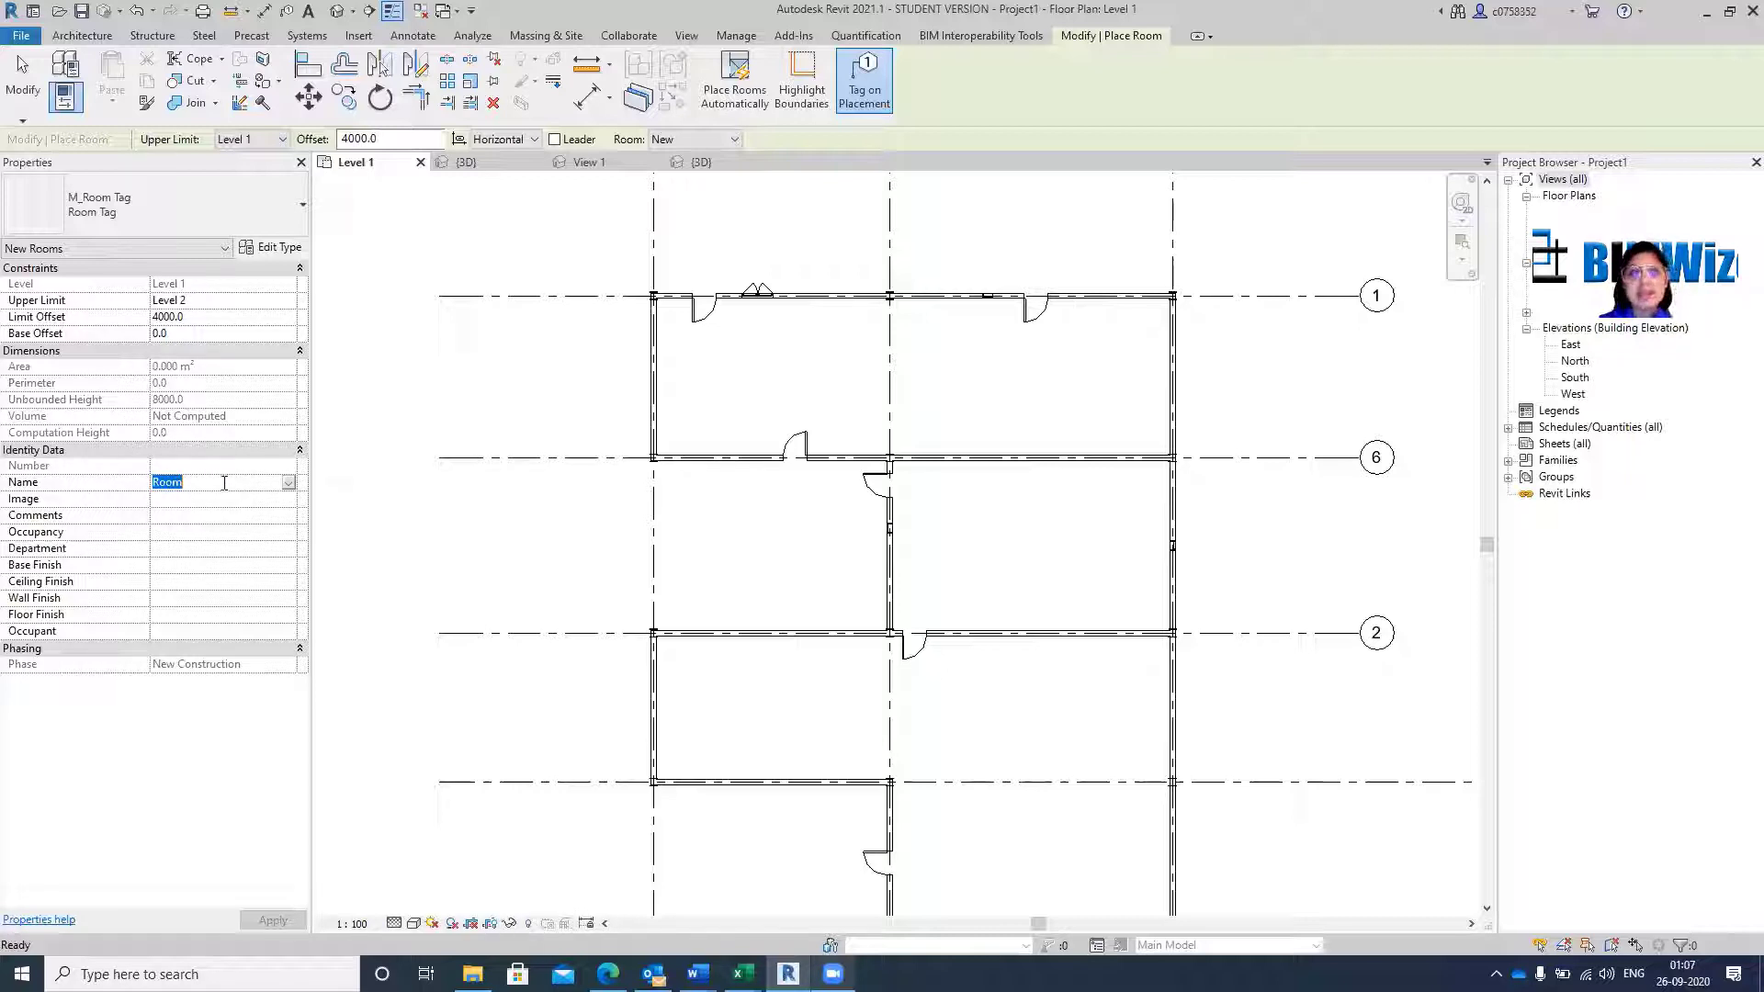
click(224, 484)
text(1)
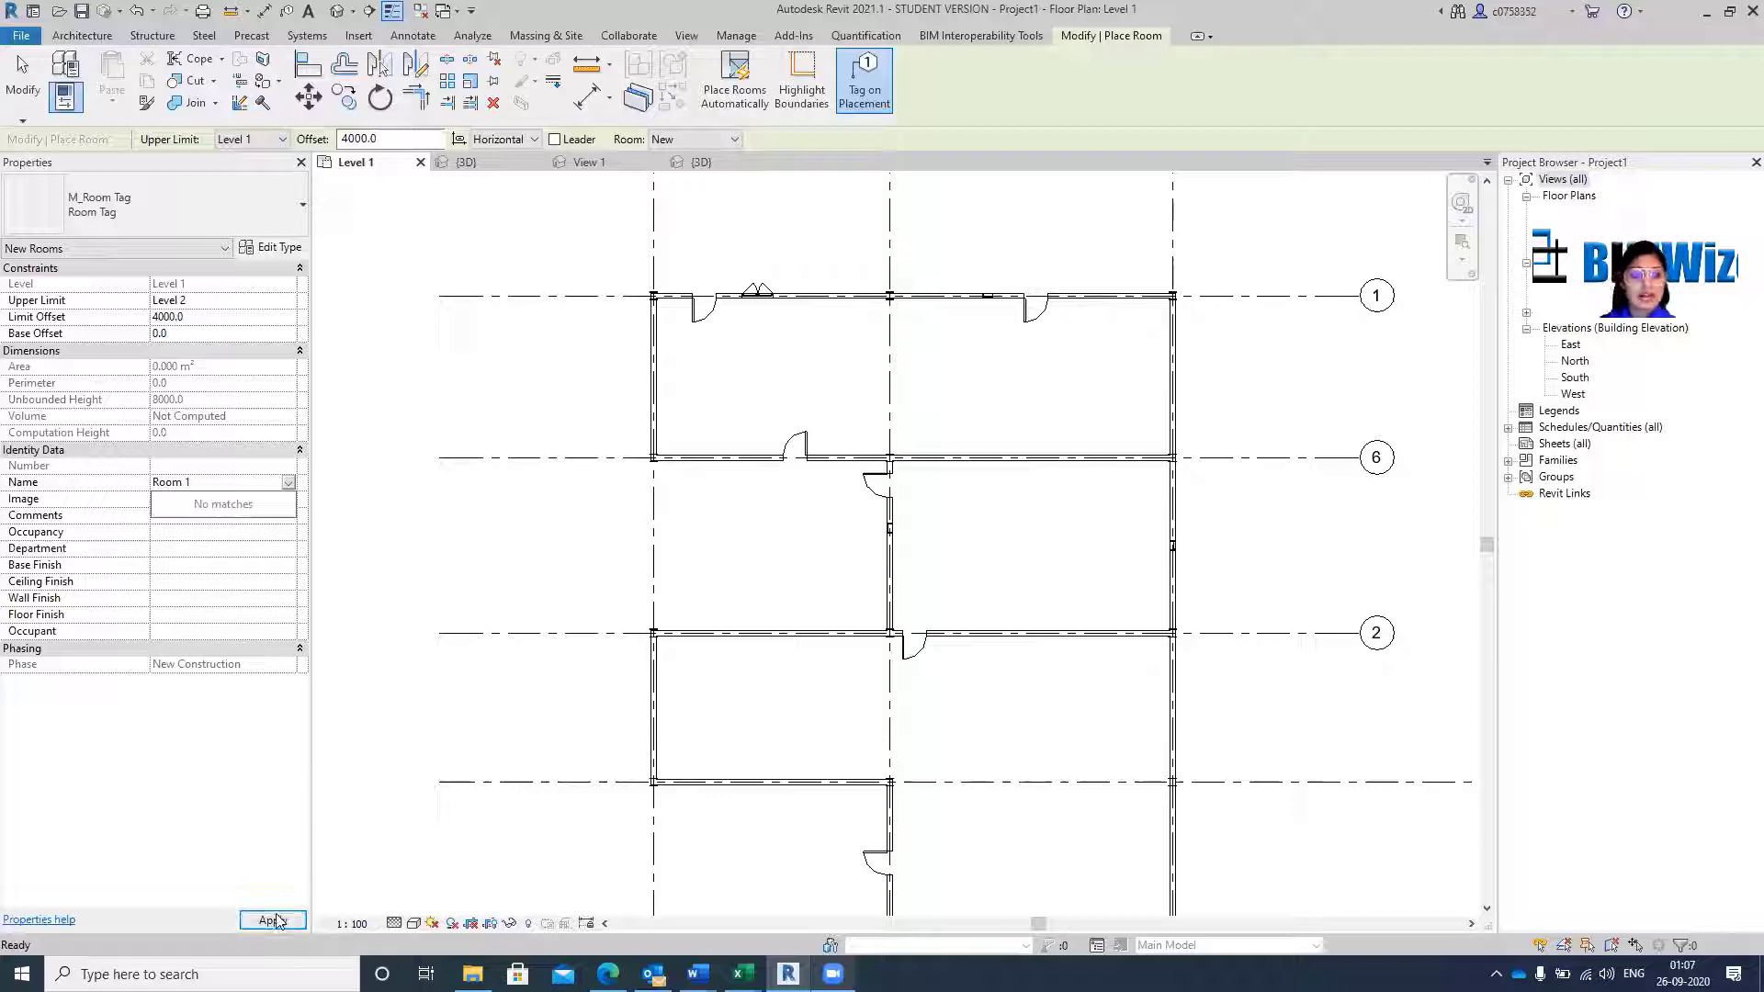
click(273, 919)
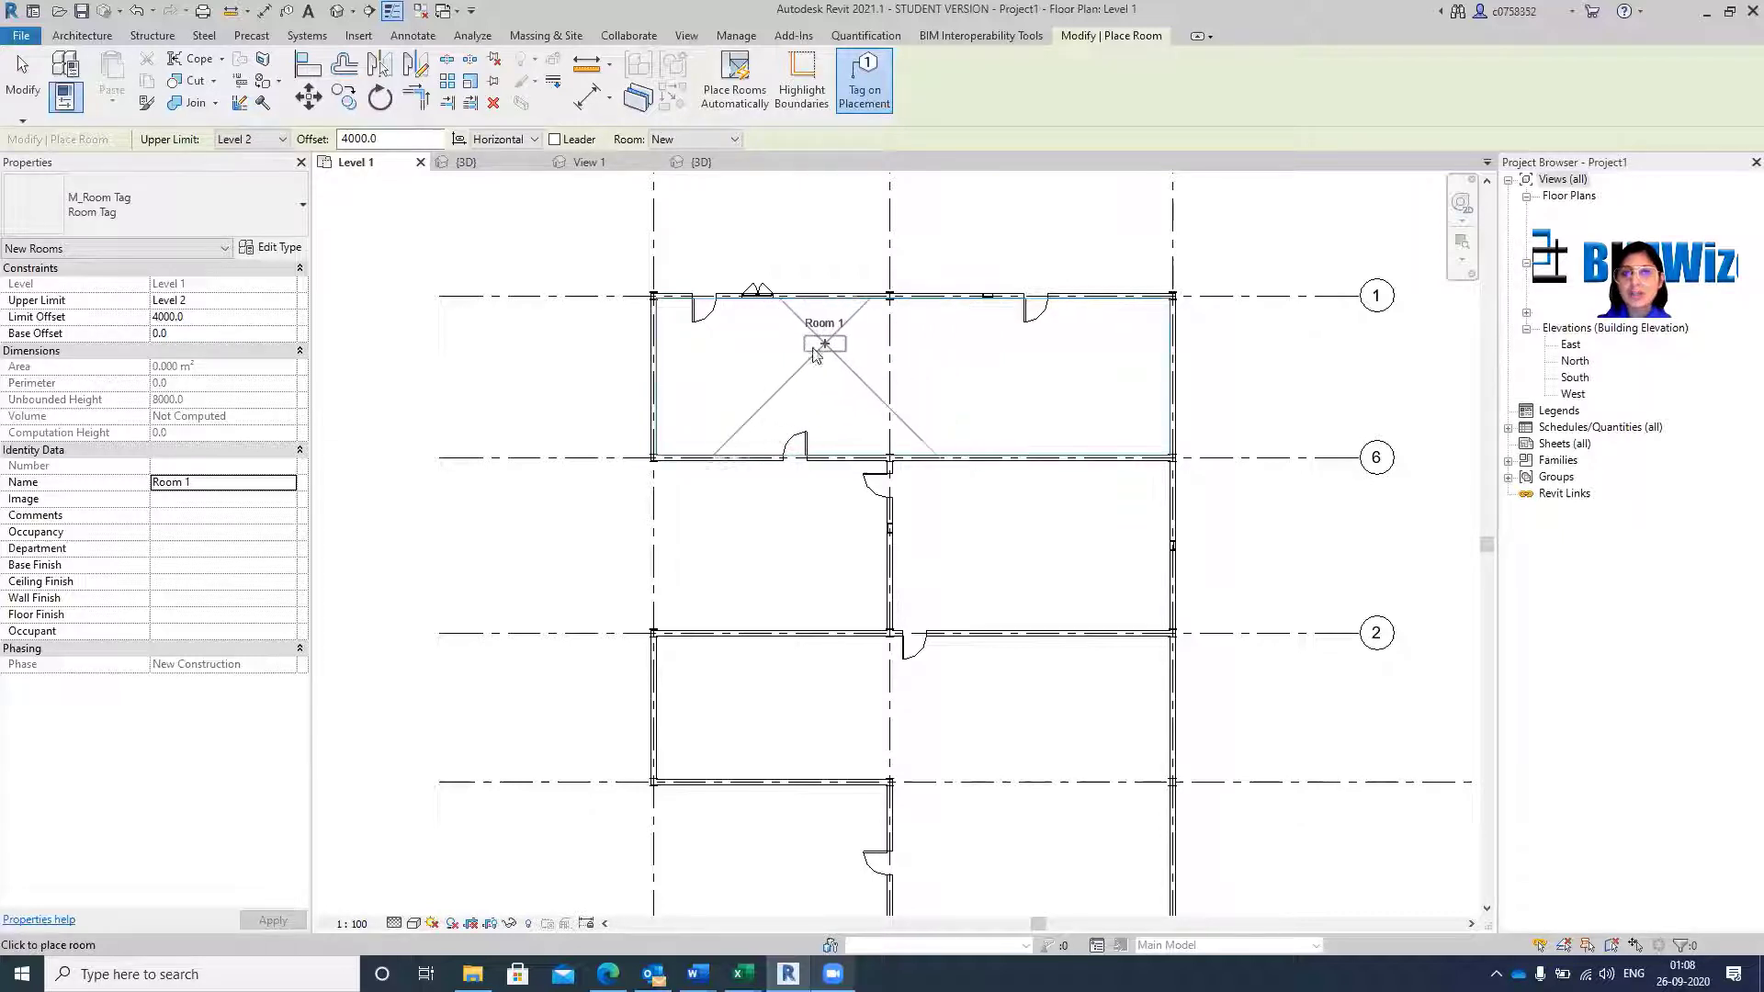
Place rooms in the three enclosed areas between grids 1 and 6, grids 6 and 2, and grids 2 and 3.
scroll(961, 410, up, 3)
scroll(961, 410, down, 3)
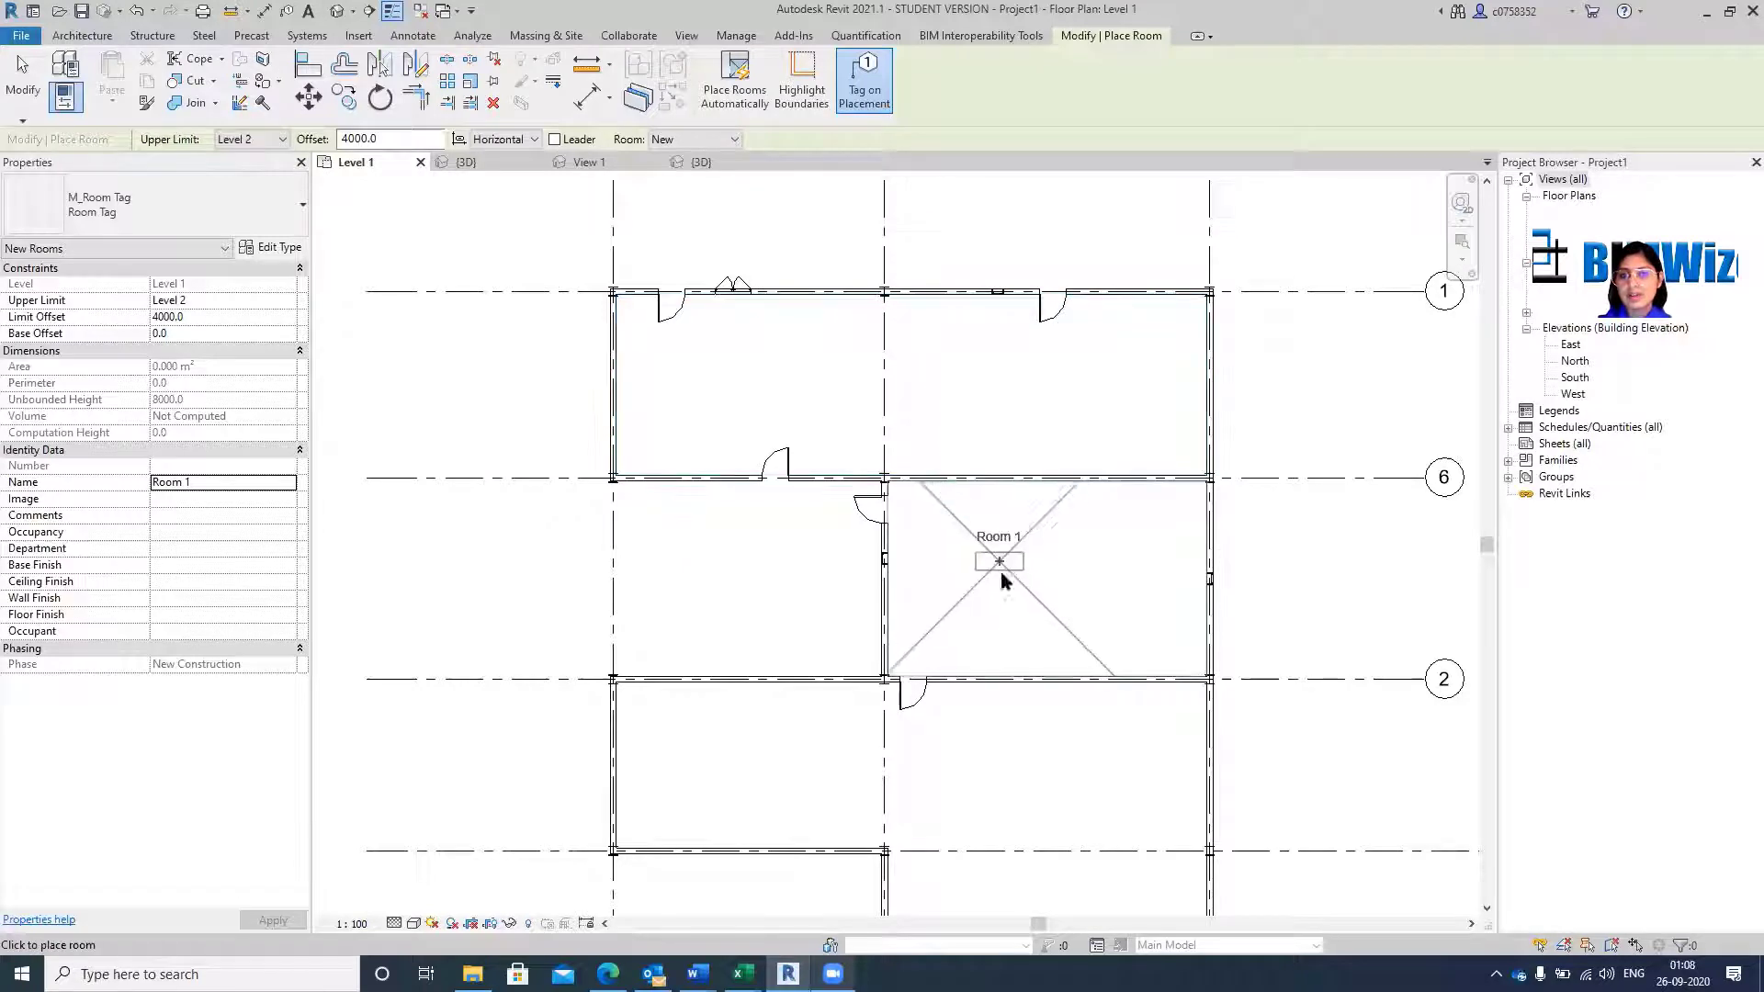
scroll(1019, 597, down, 1)
scroll(1074, 574, down, 3)
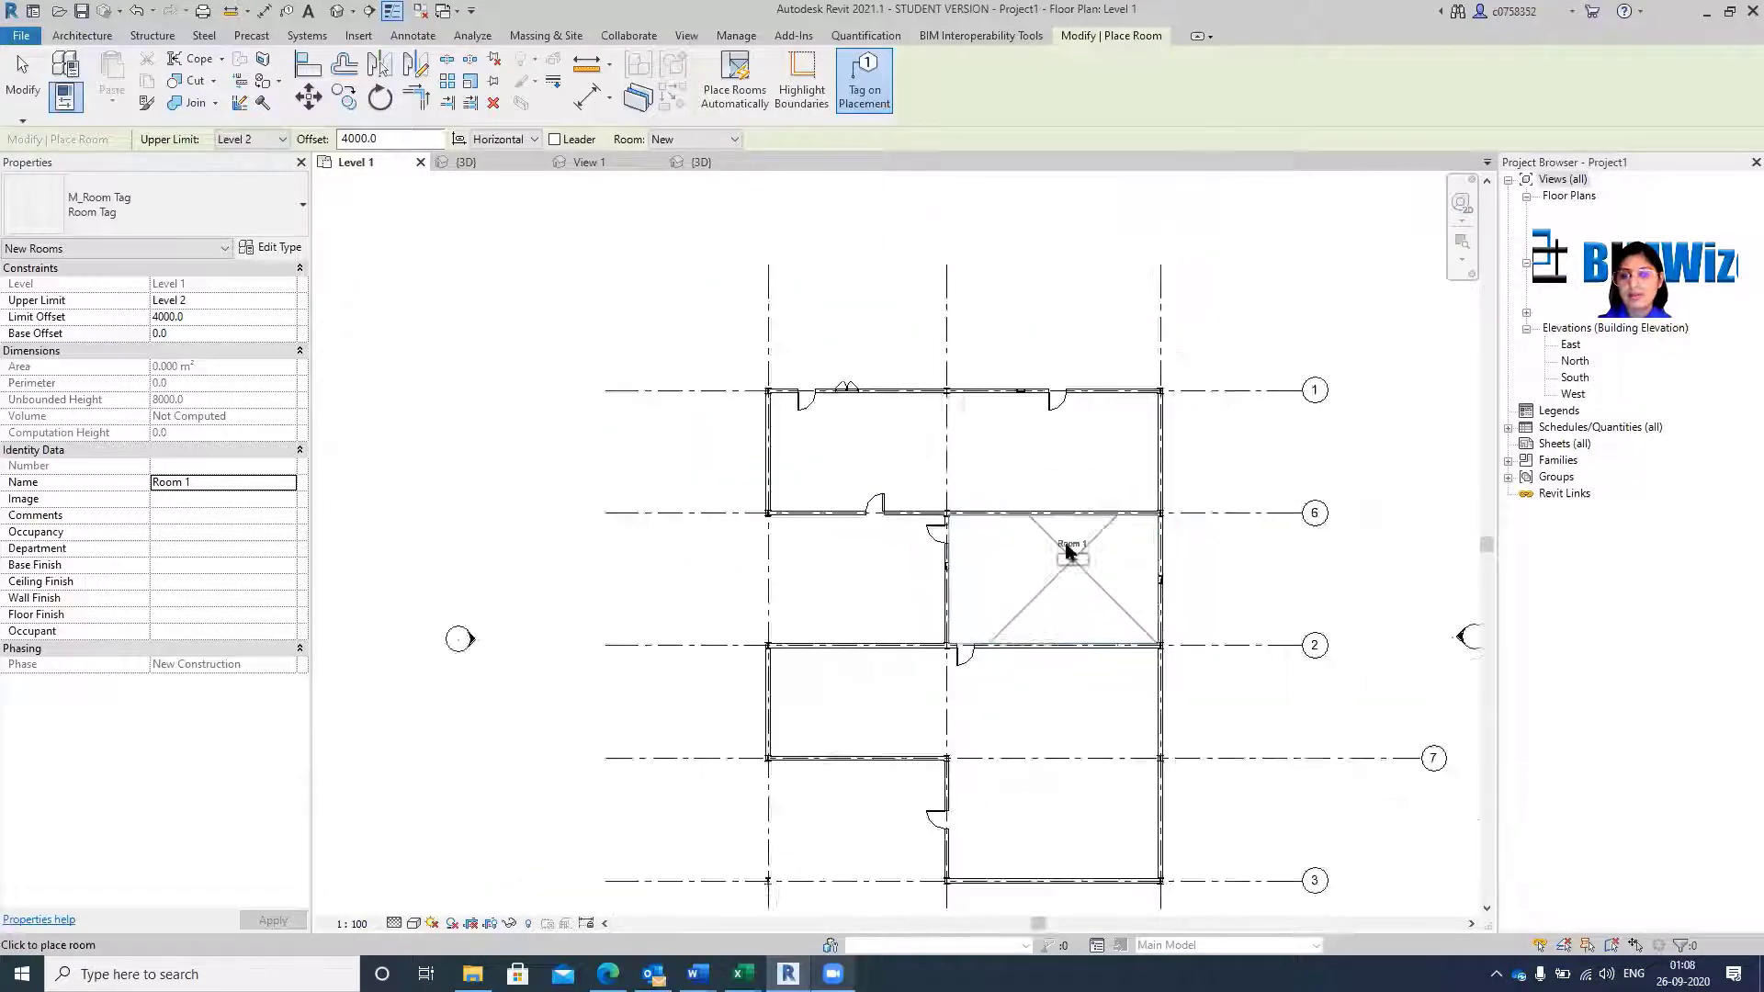
click(985, 464)
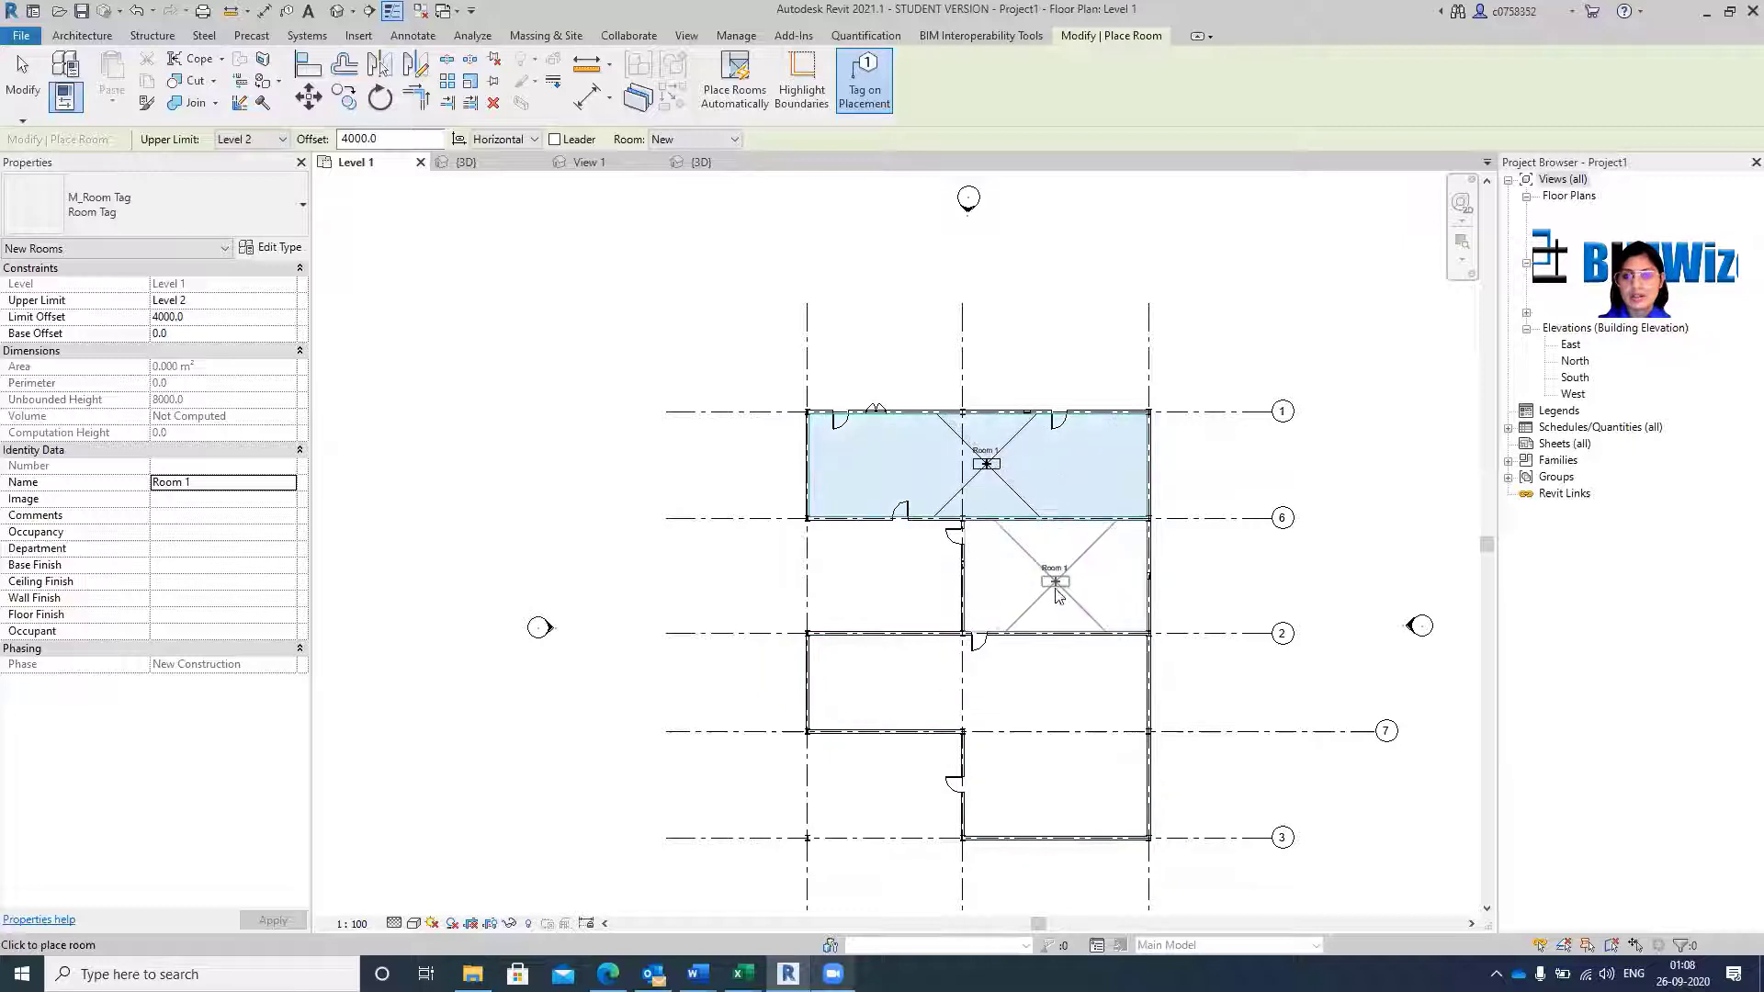
click(1054, 568)
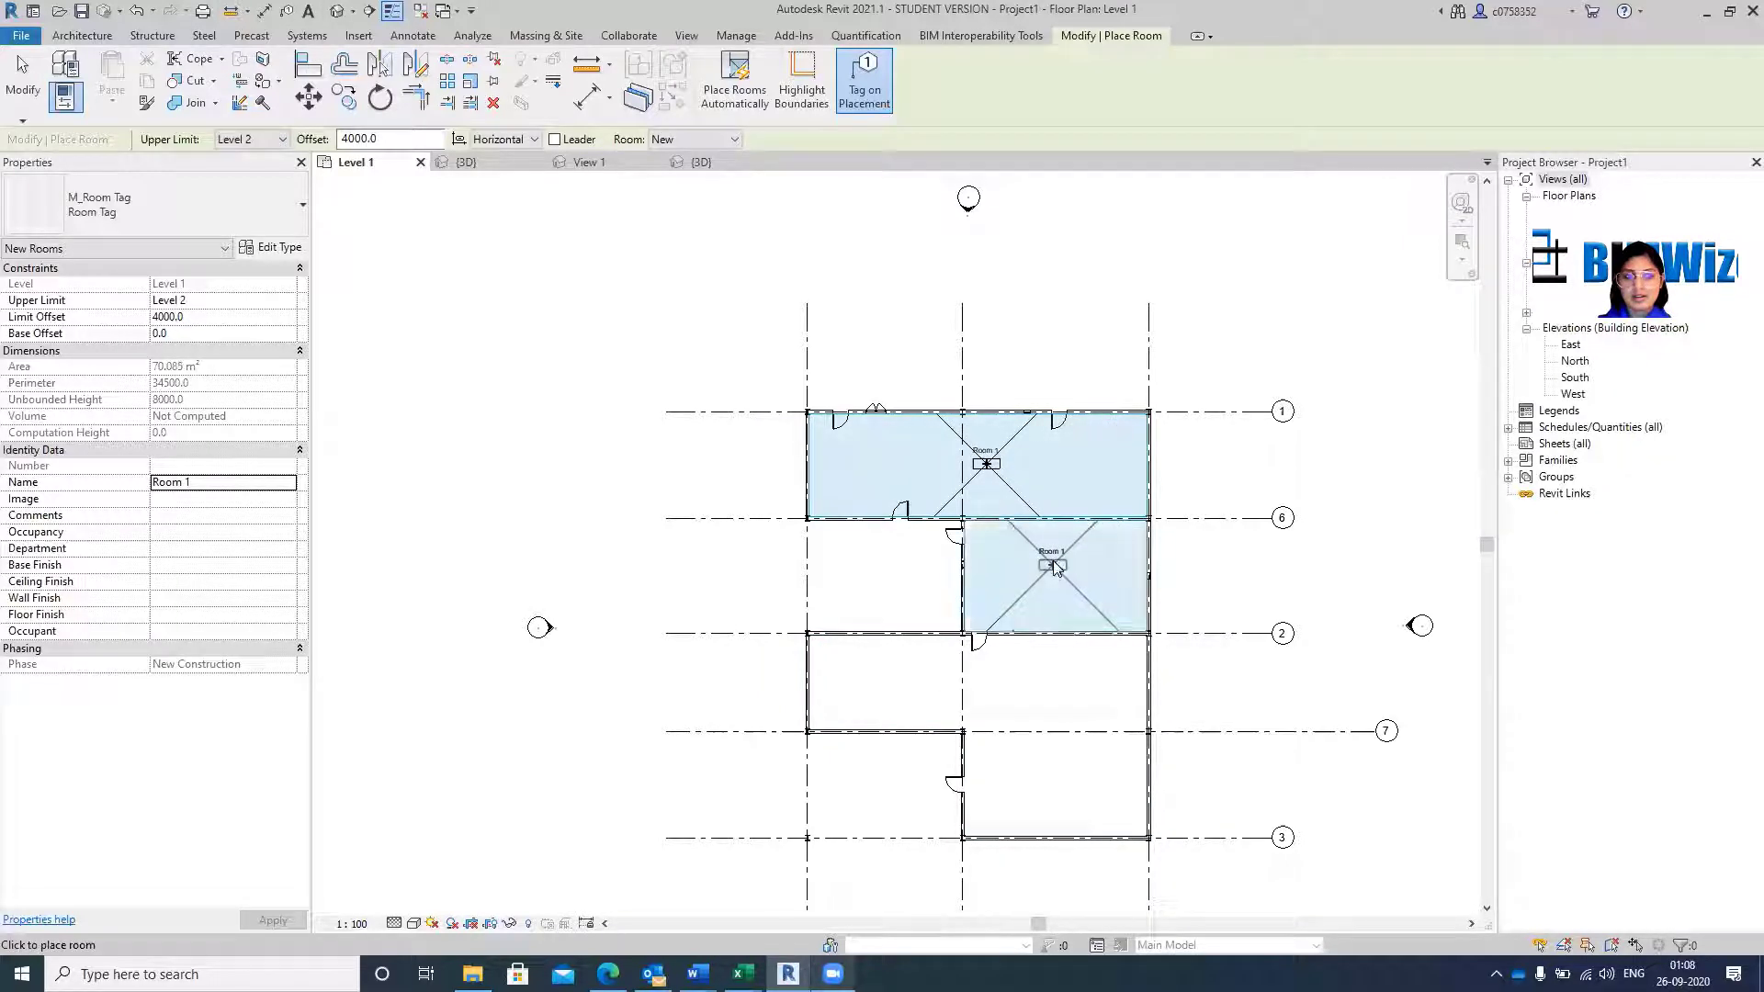
click(1050, 679)
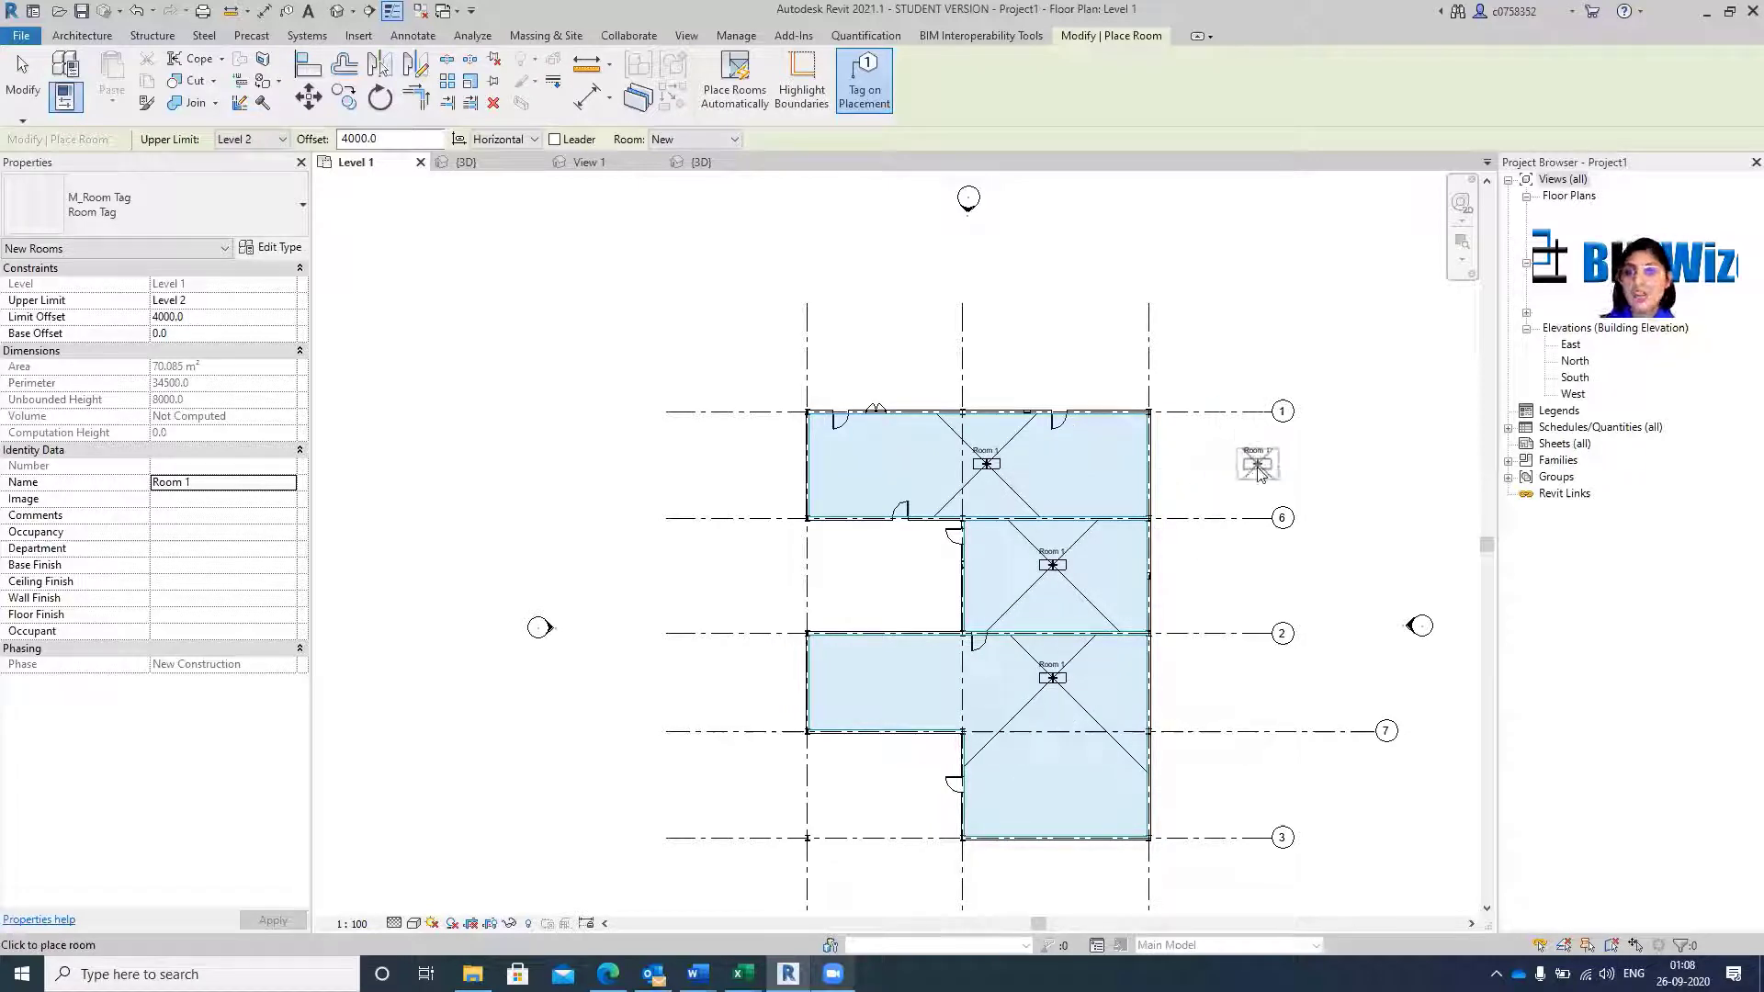
Place a fourth room outside the building between grids 1 and 6, end room placement and dismiss the warning.
click(1259, 469)
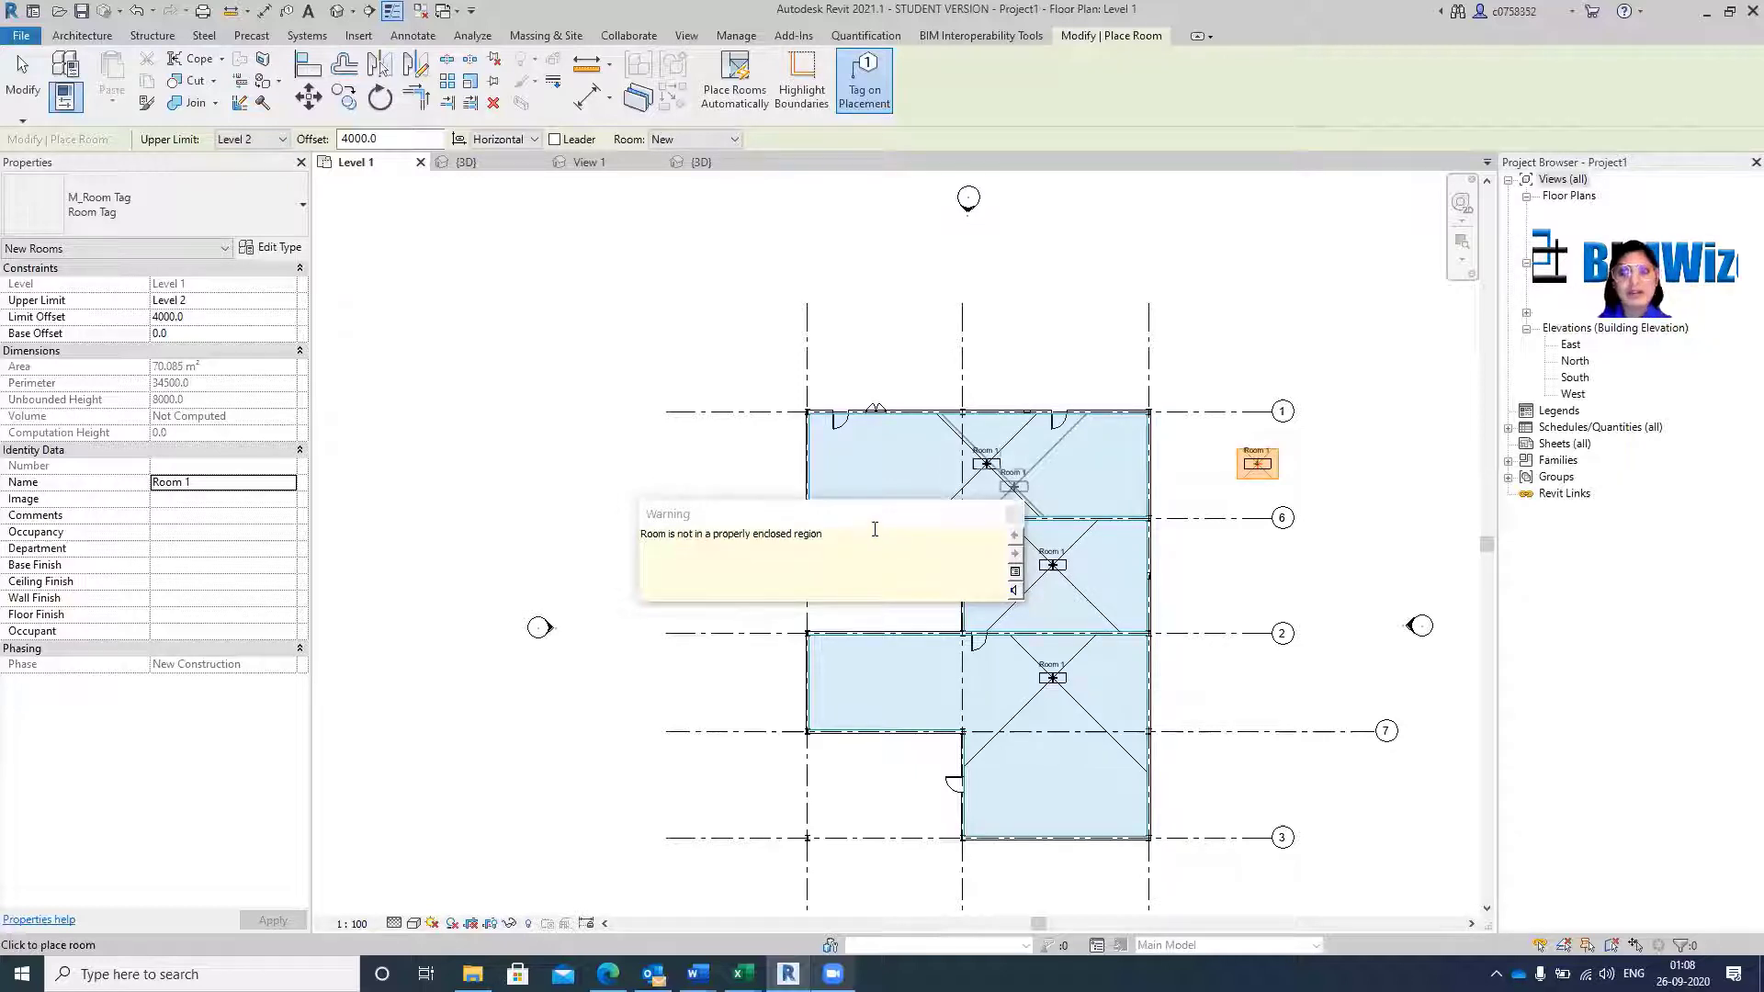
key(Escape)
key(Escape)
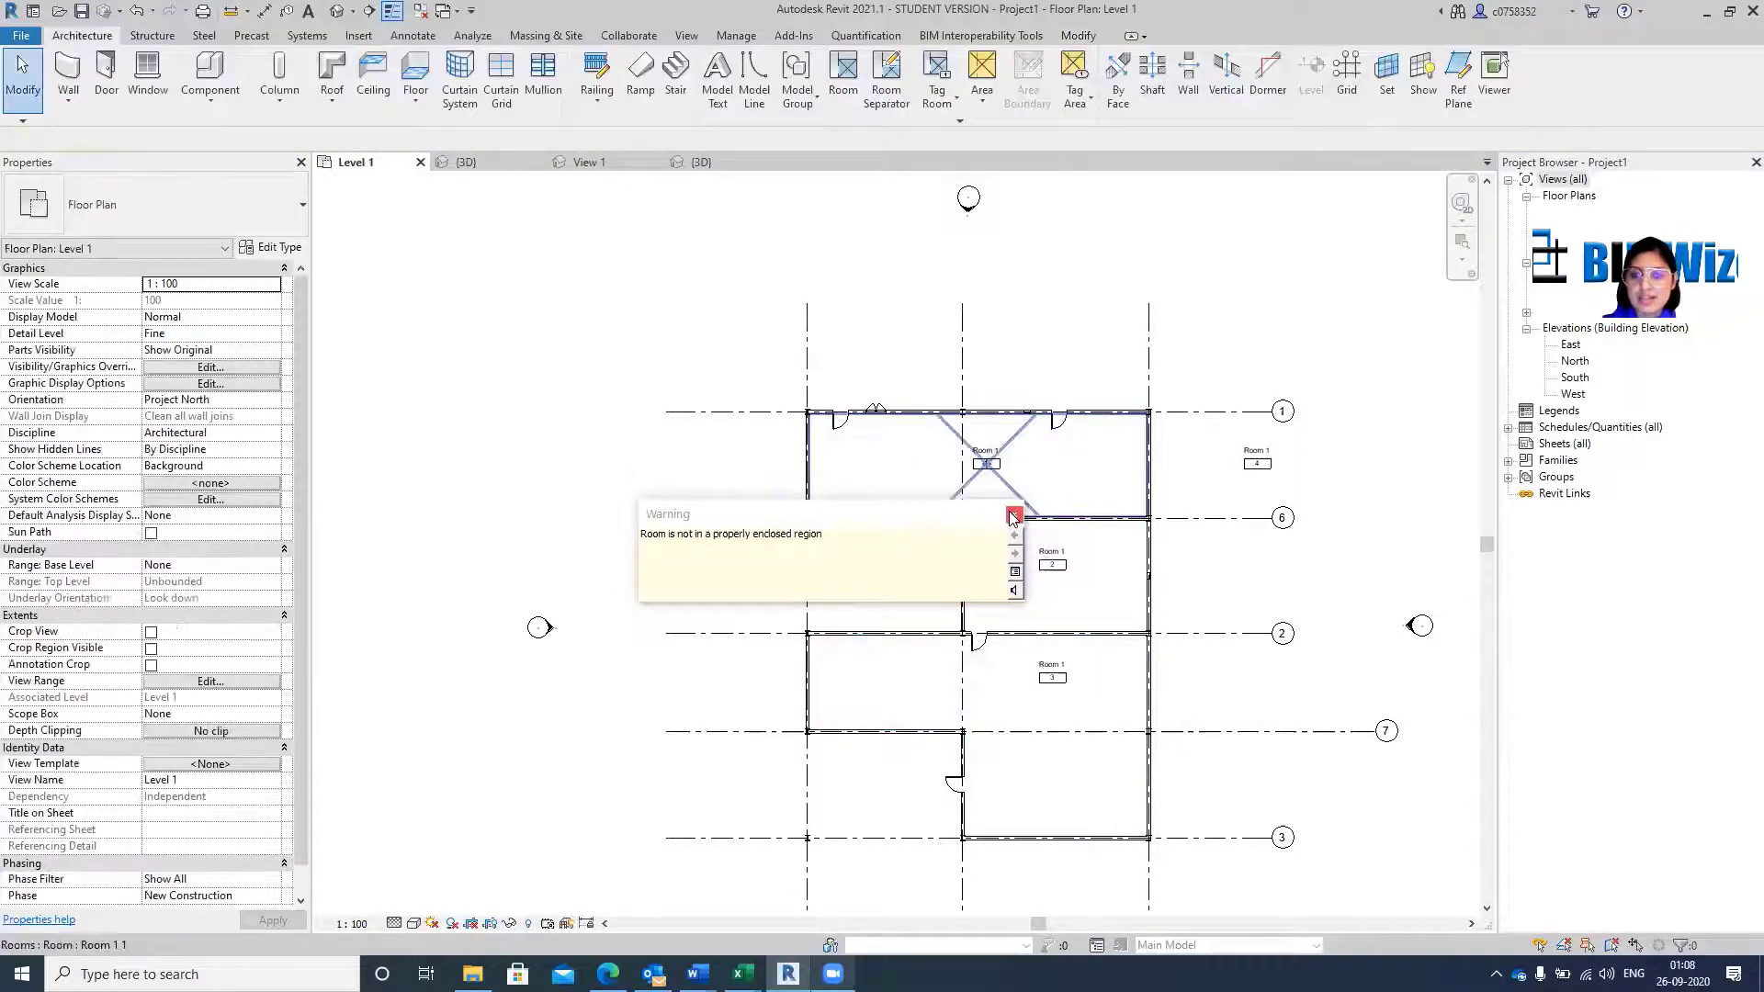
click(1013, 518)
Rename room number 2, between grids 6 and 2, as Room 2 through its tag.
scroll(1026, 472, down, 1)
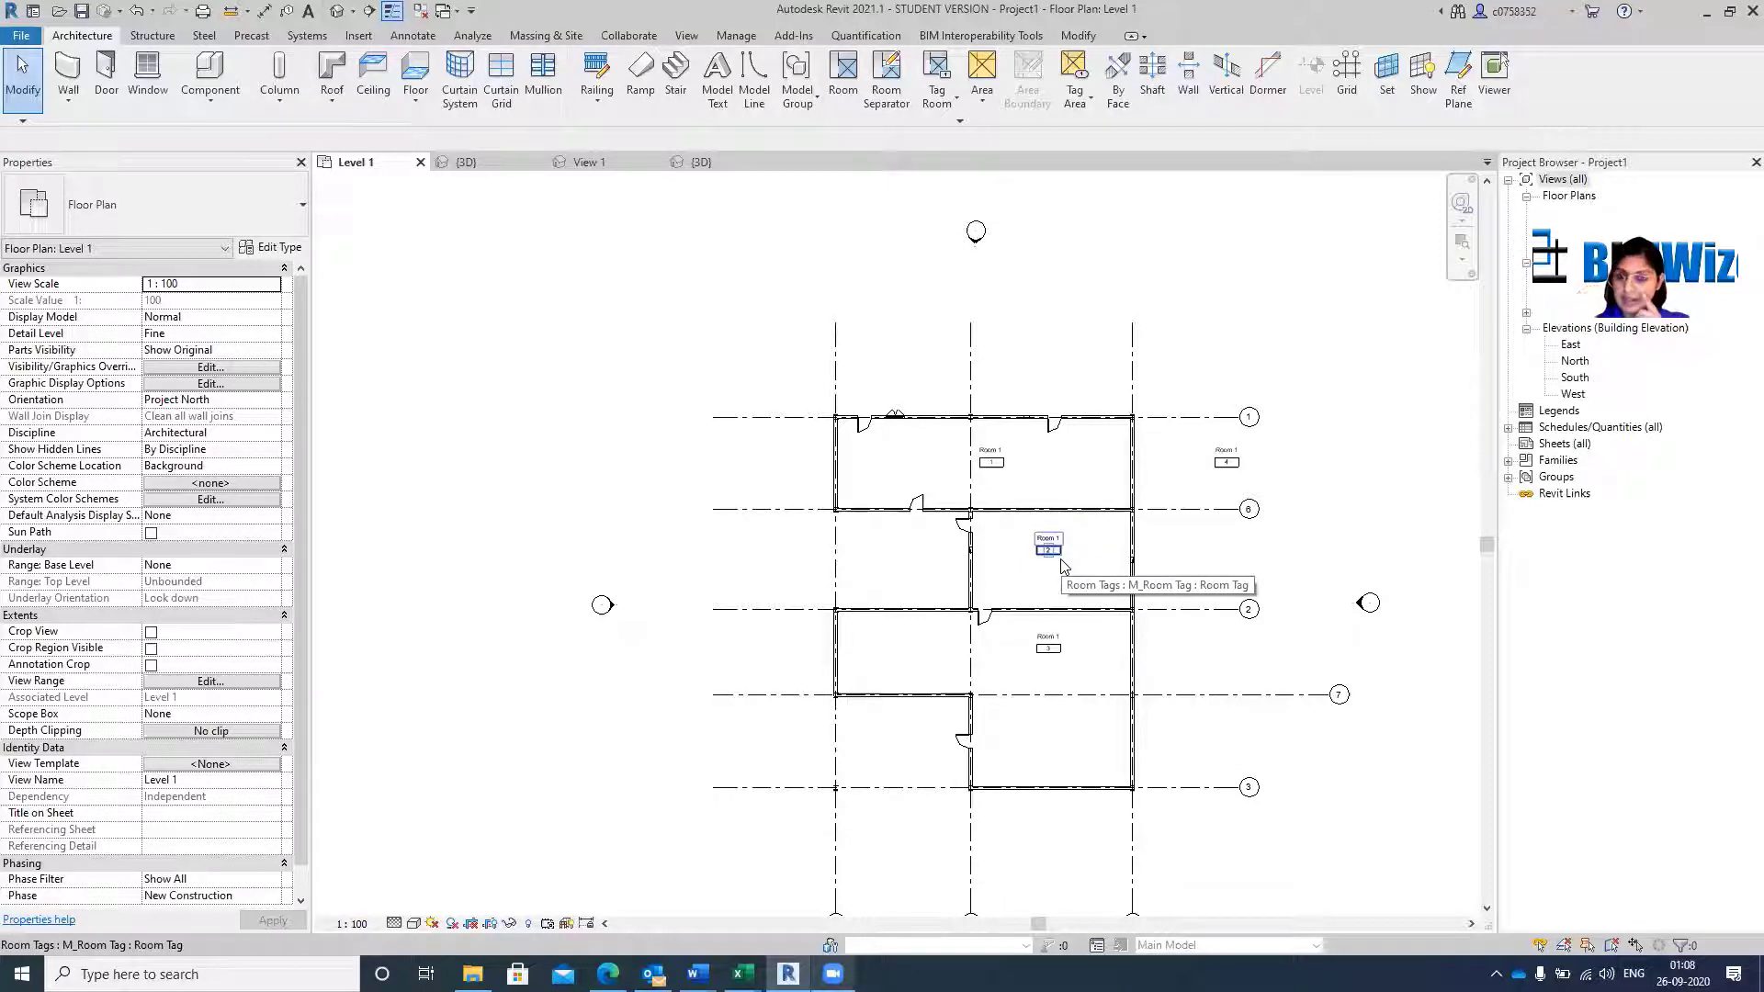
scroll(1062, 564, up, 4)
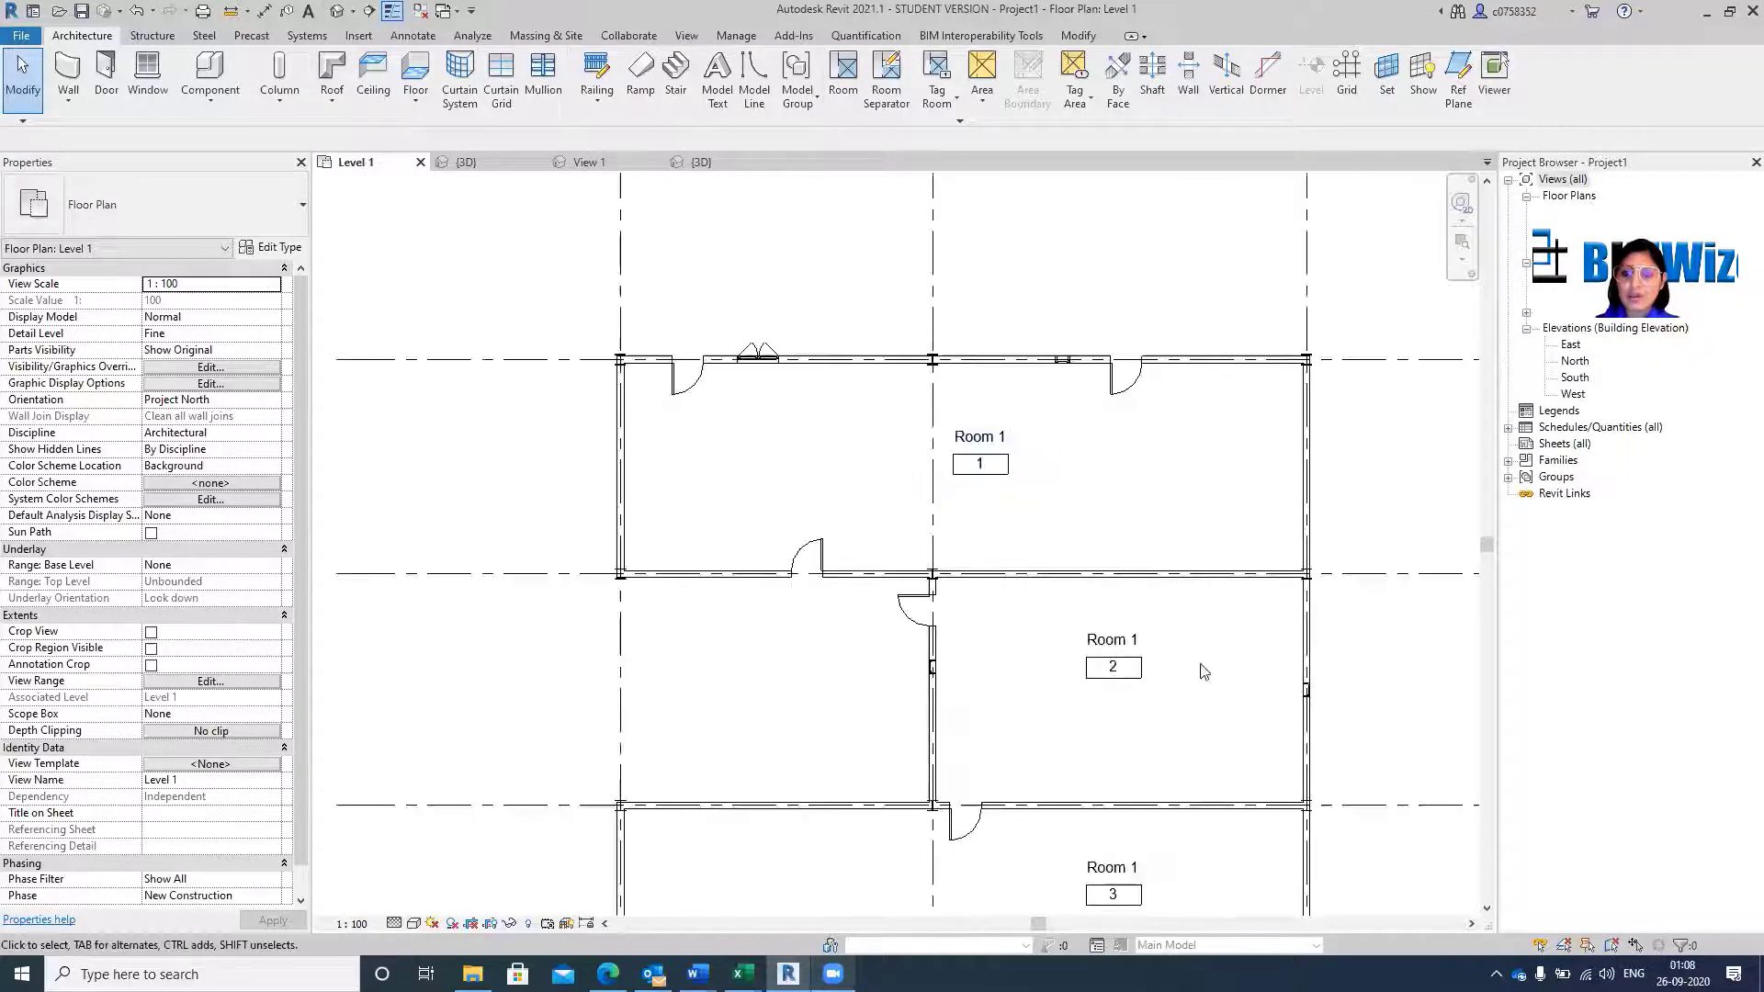
click(1107, 640)
click(1129, 637)
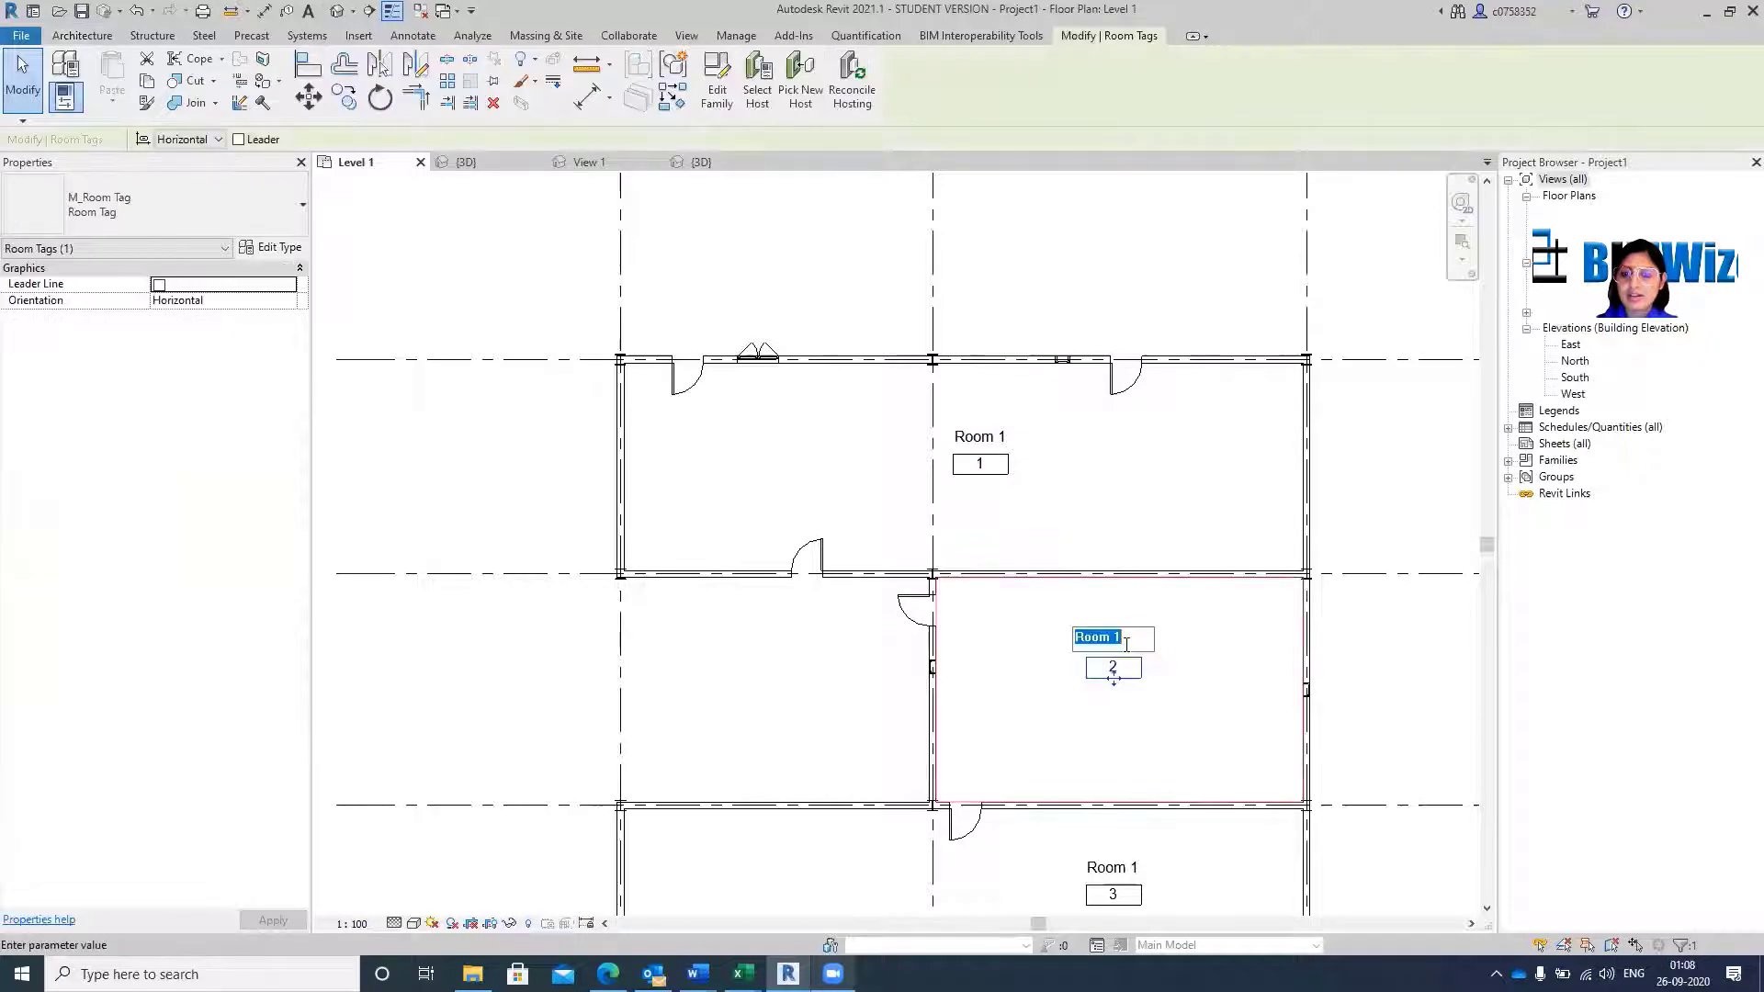
text(Room2)
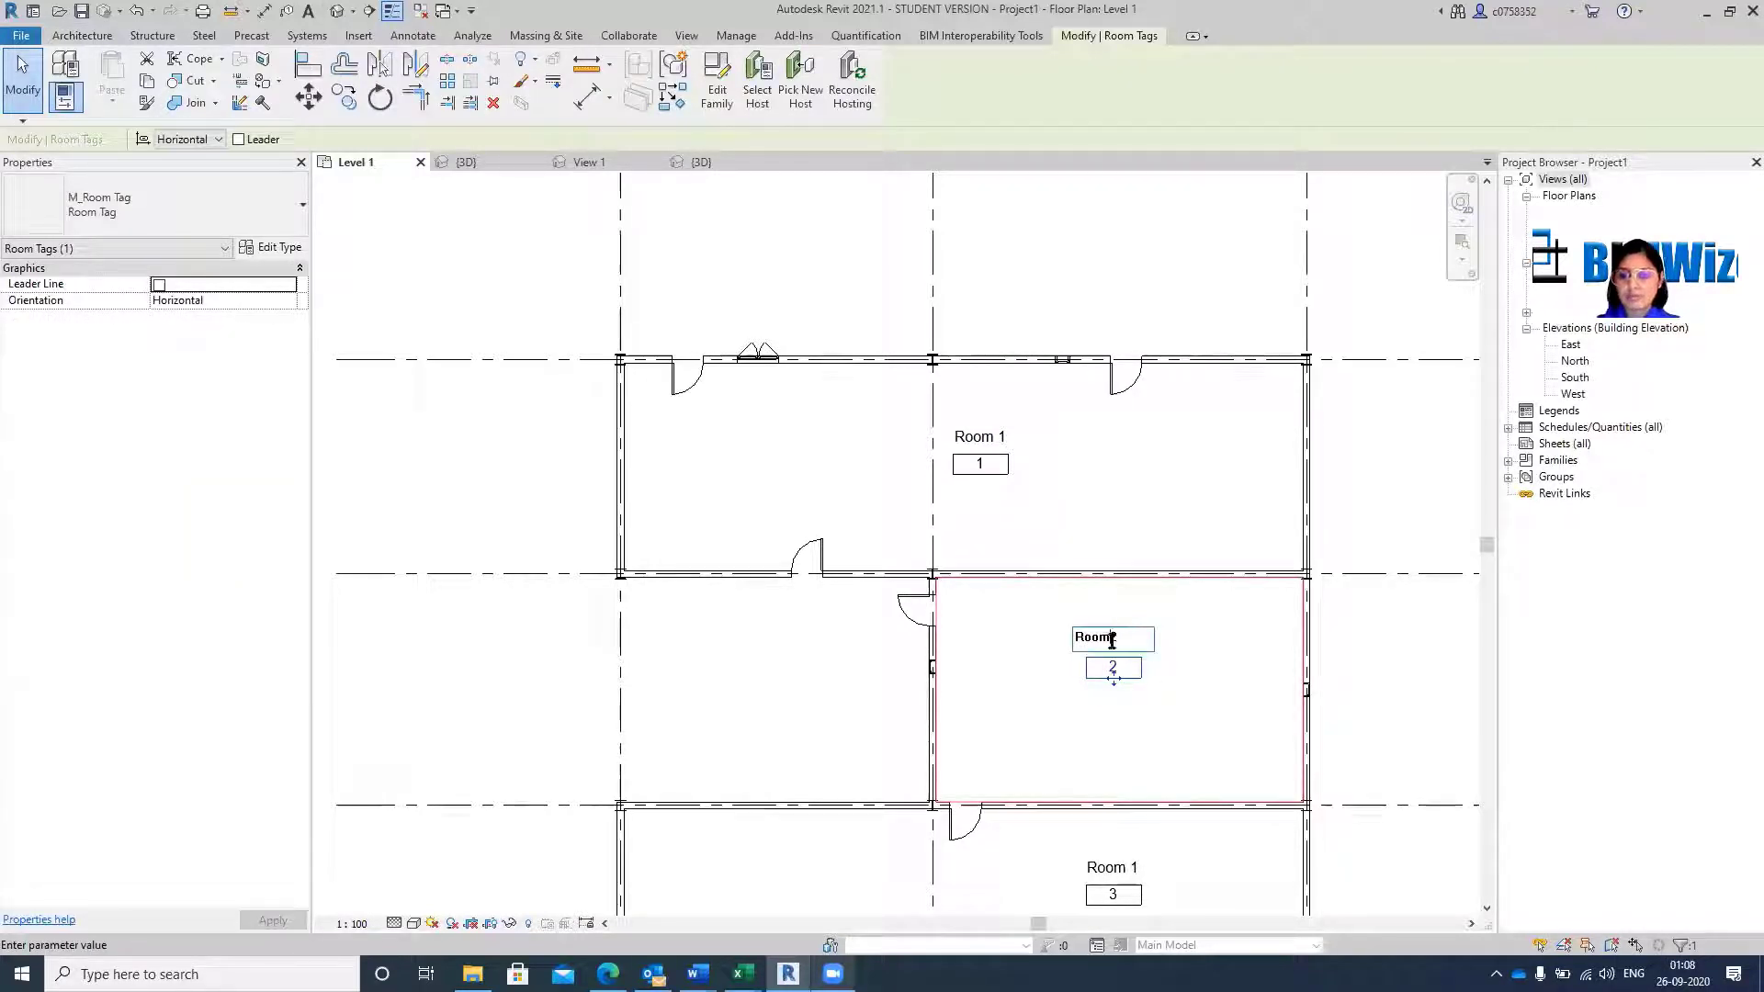
Rename room number 3, below grid 2, as Room 3 through its tag.
scroll(964, 530, down, 3)
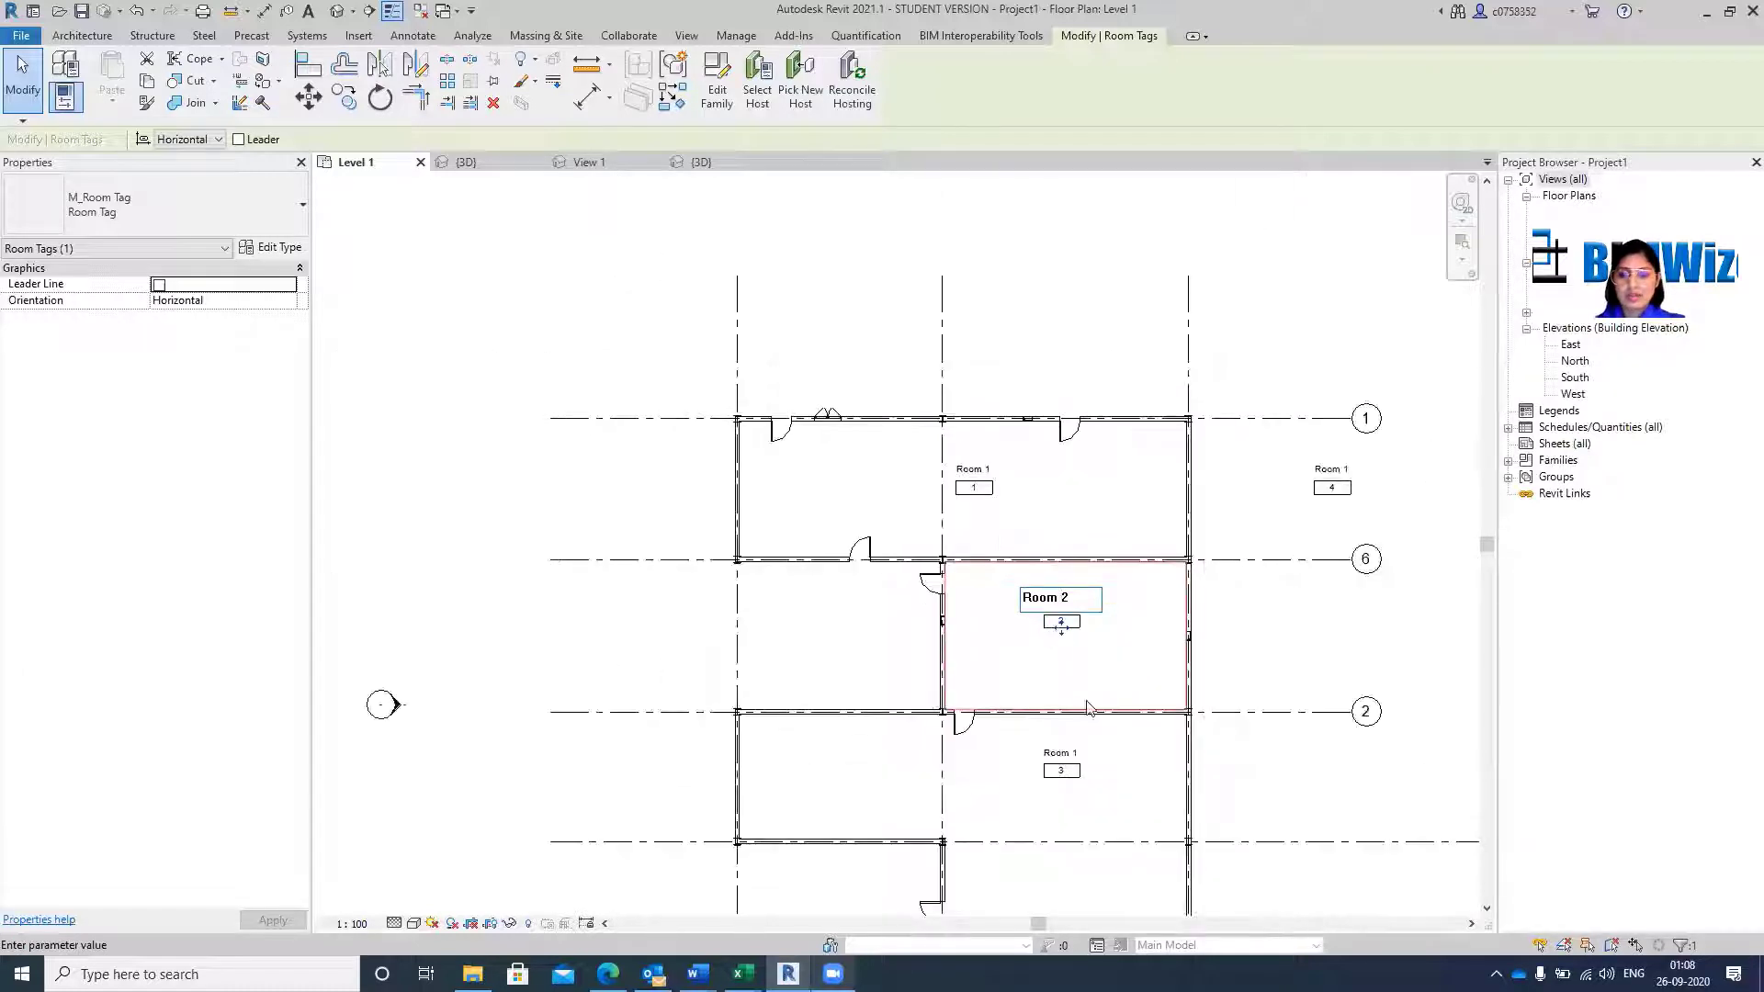
double_click(1065, 753)
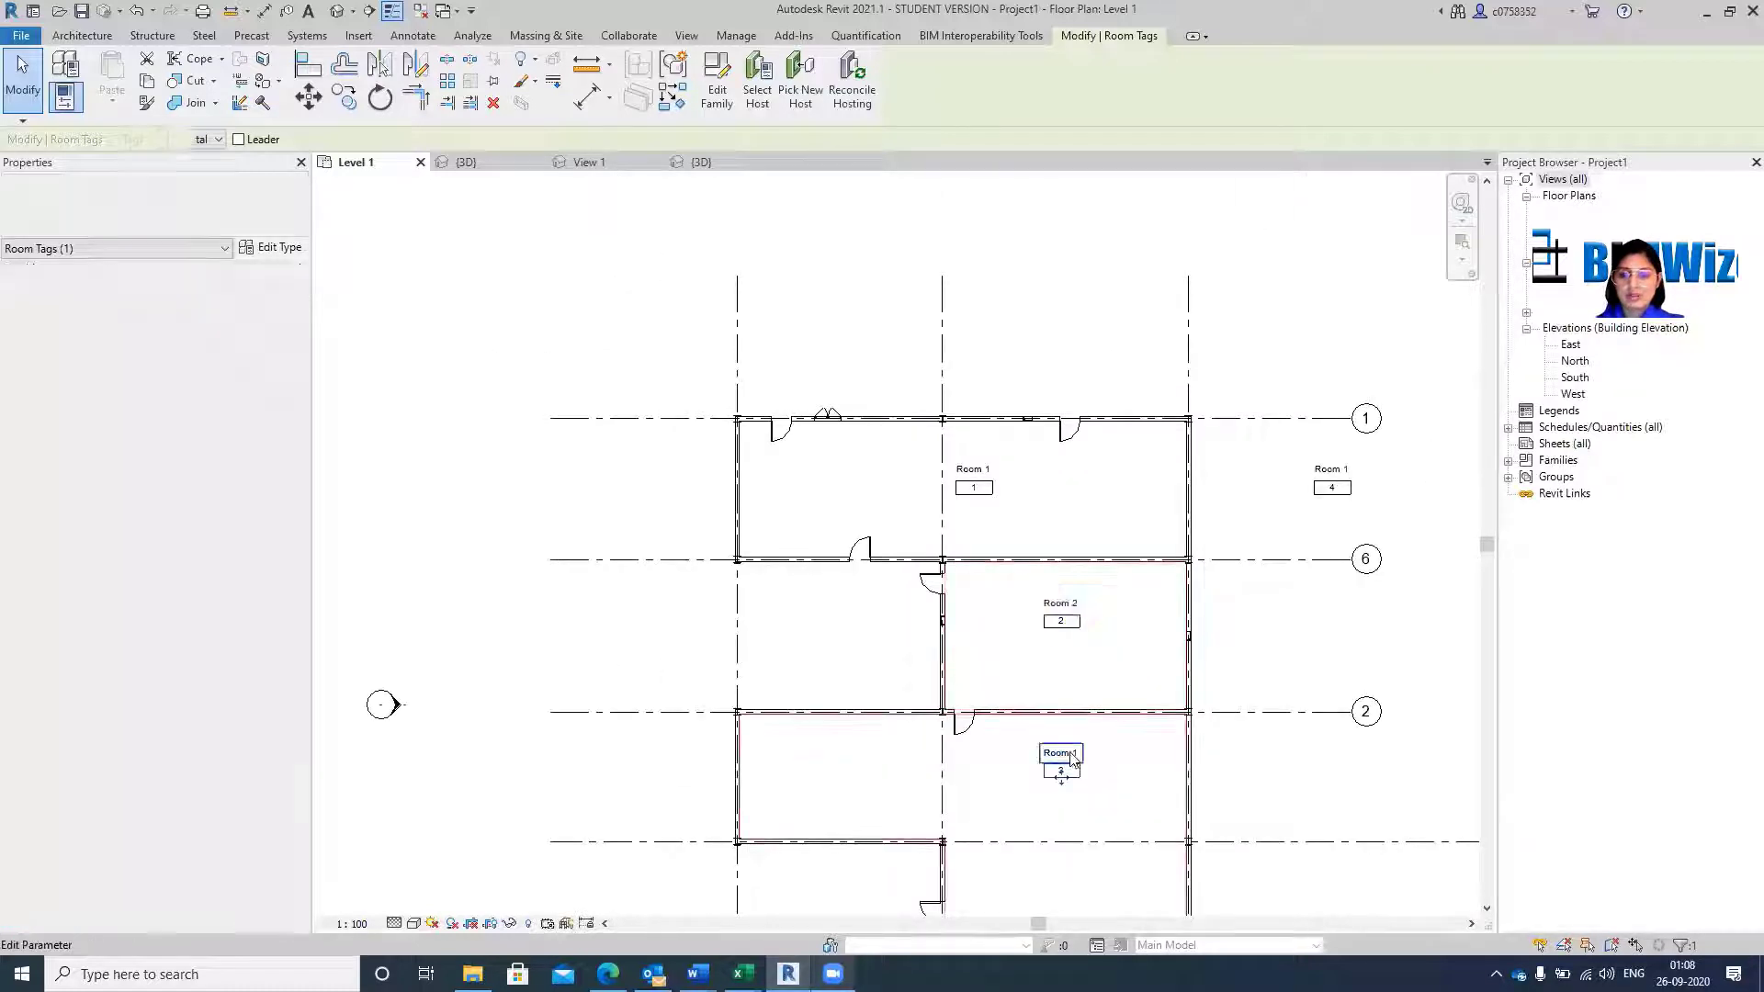
click(1070, 754)
drag(1075, 749, 1065, 745)
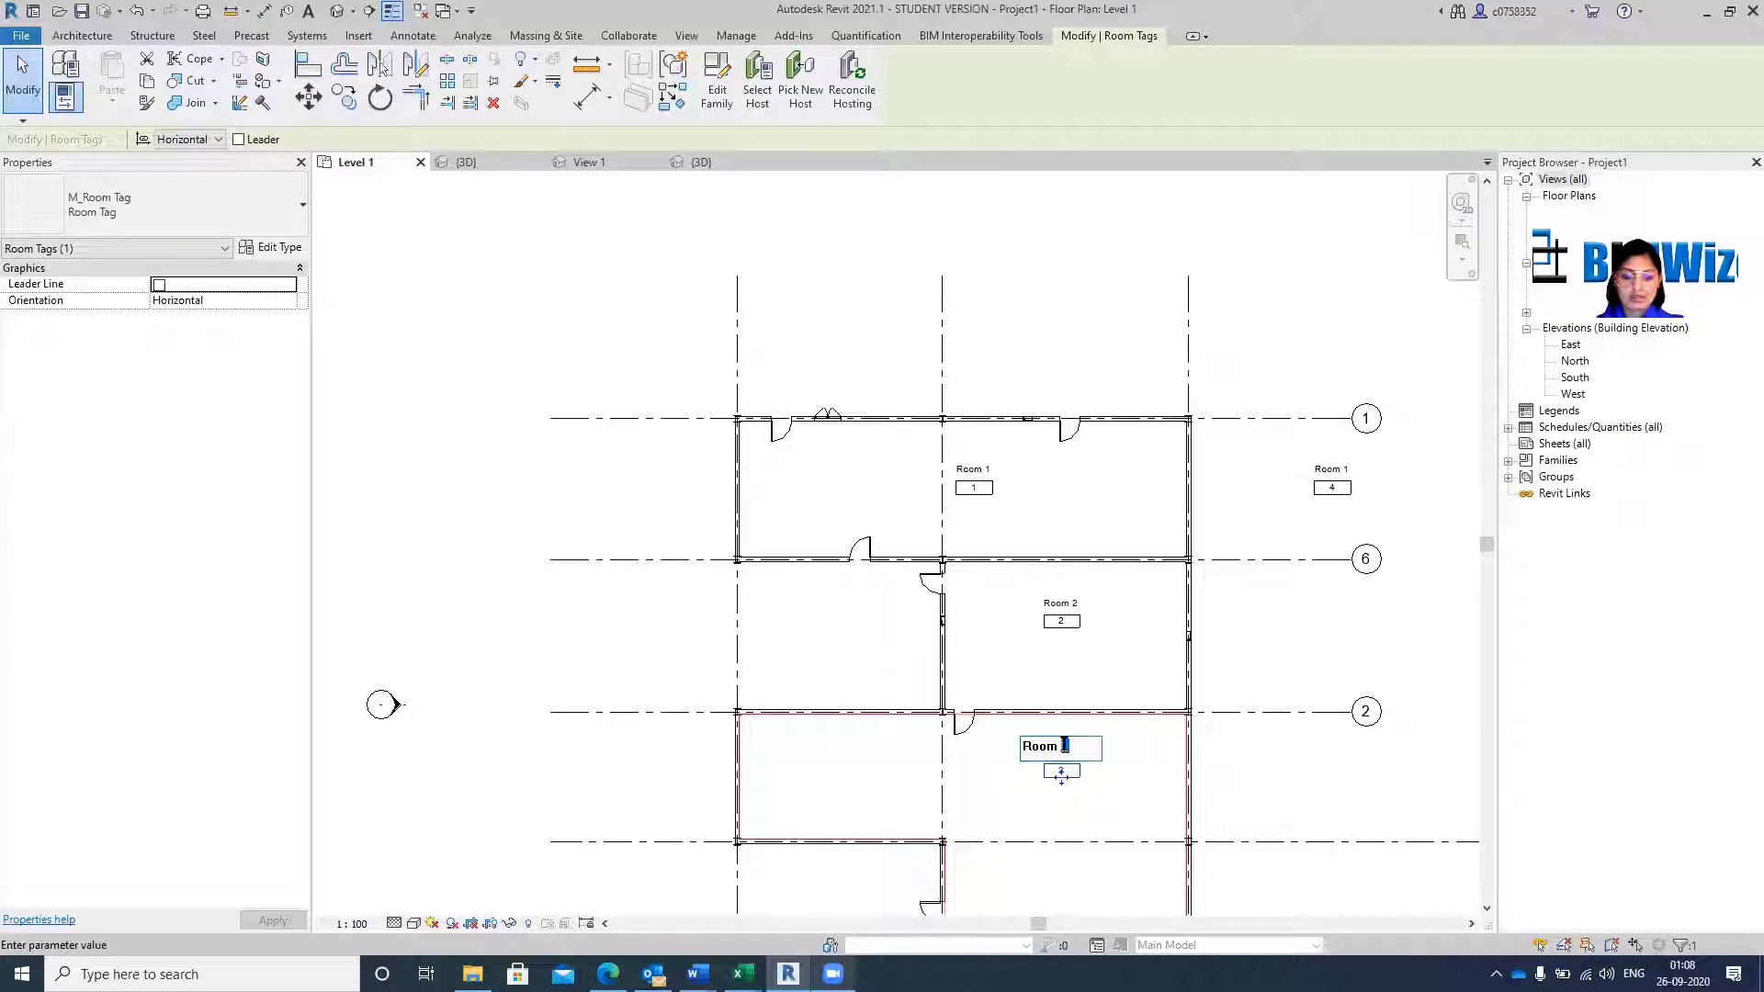
text(3)
click(1266, 748)
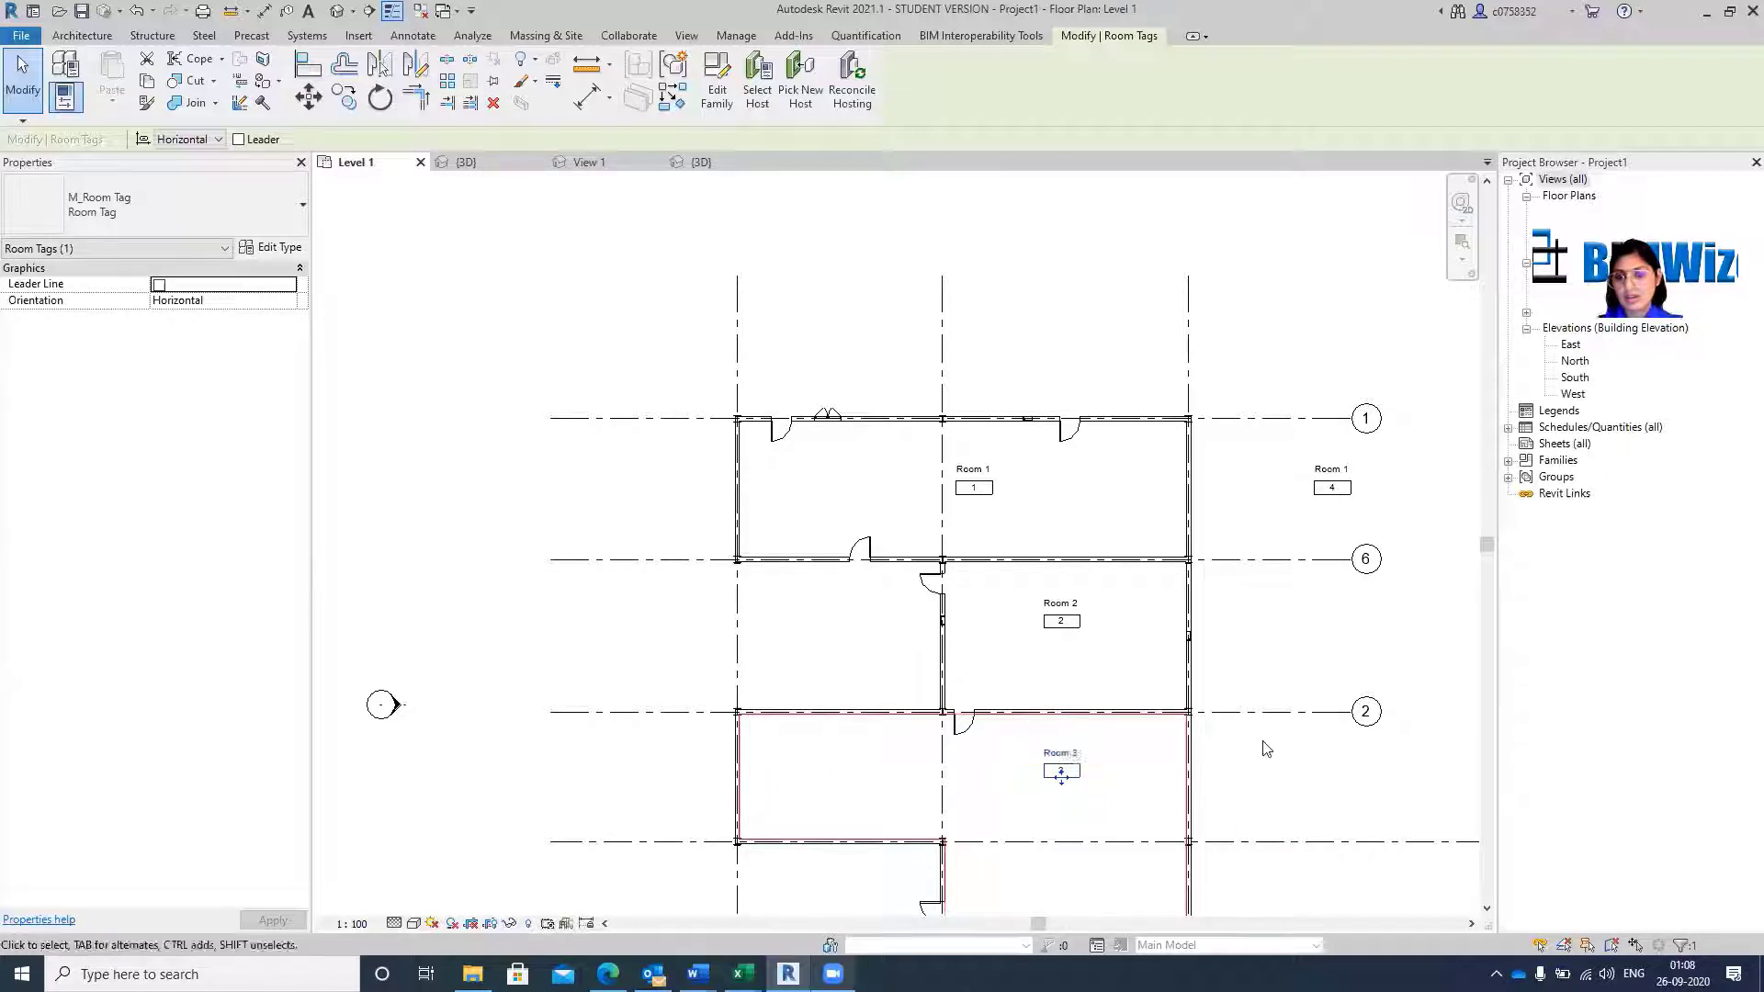
Rename room number 4 beyond the building's exterior wall as Outside.
click(1342, 474)
click(1345, 471)
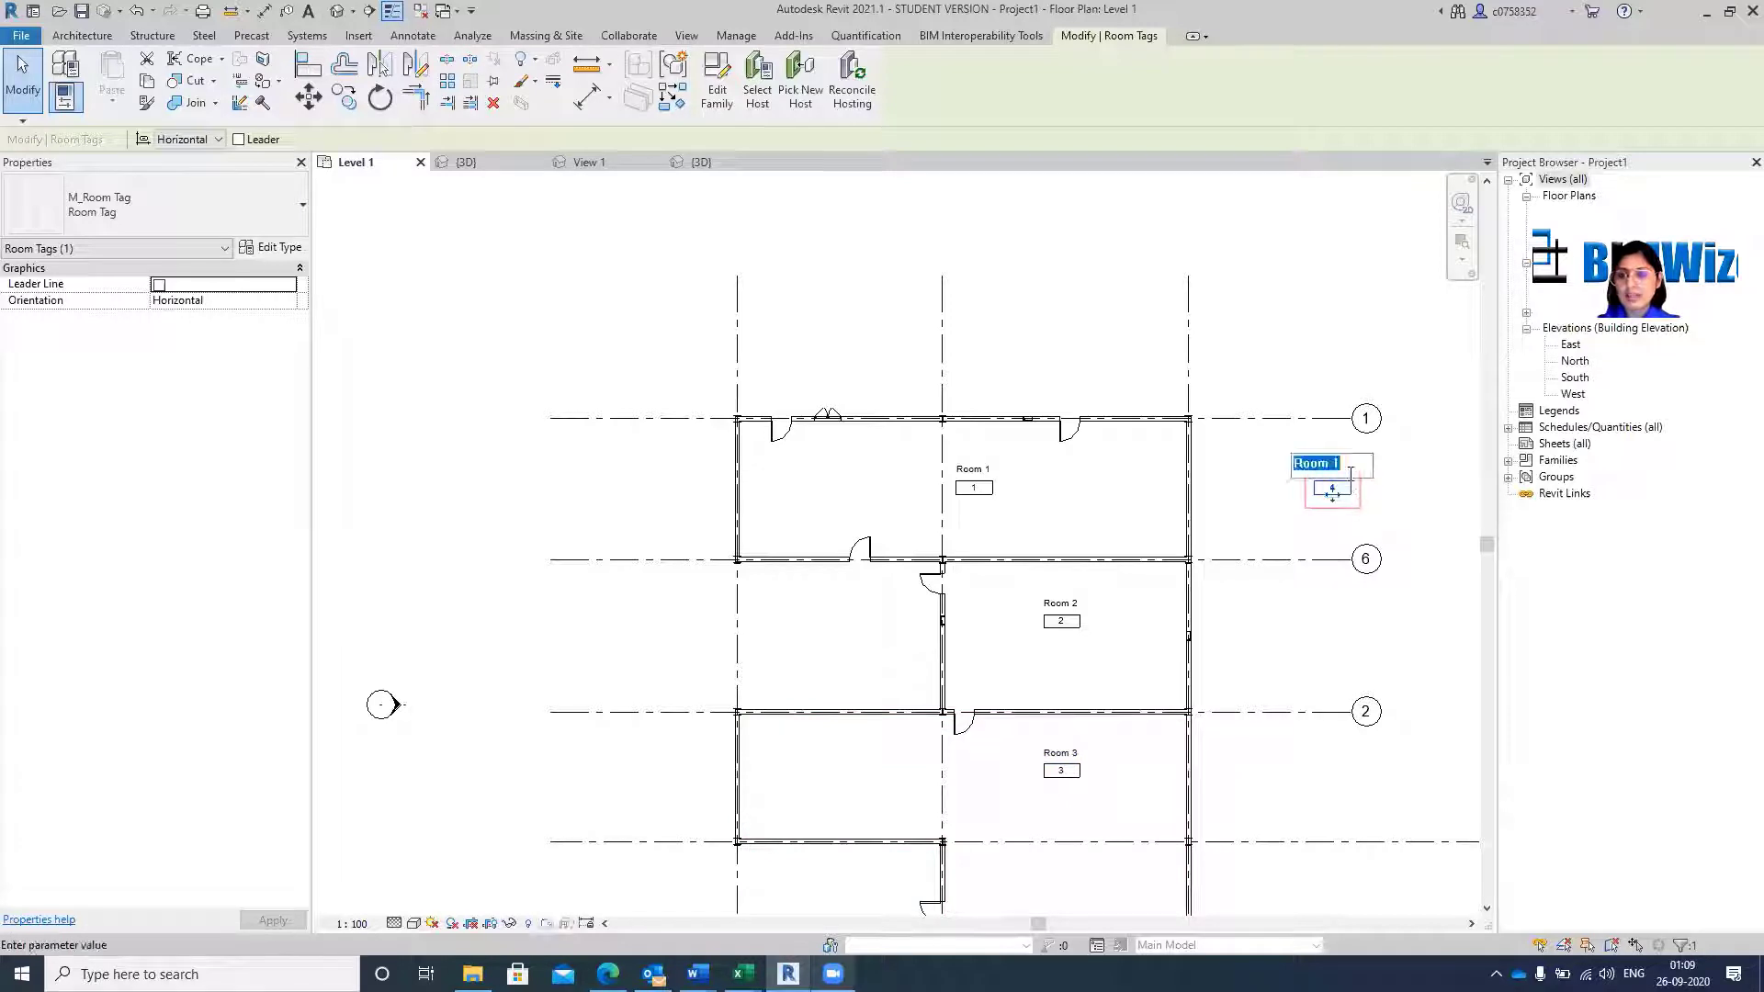
text(0)
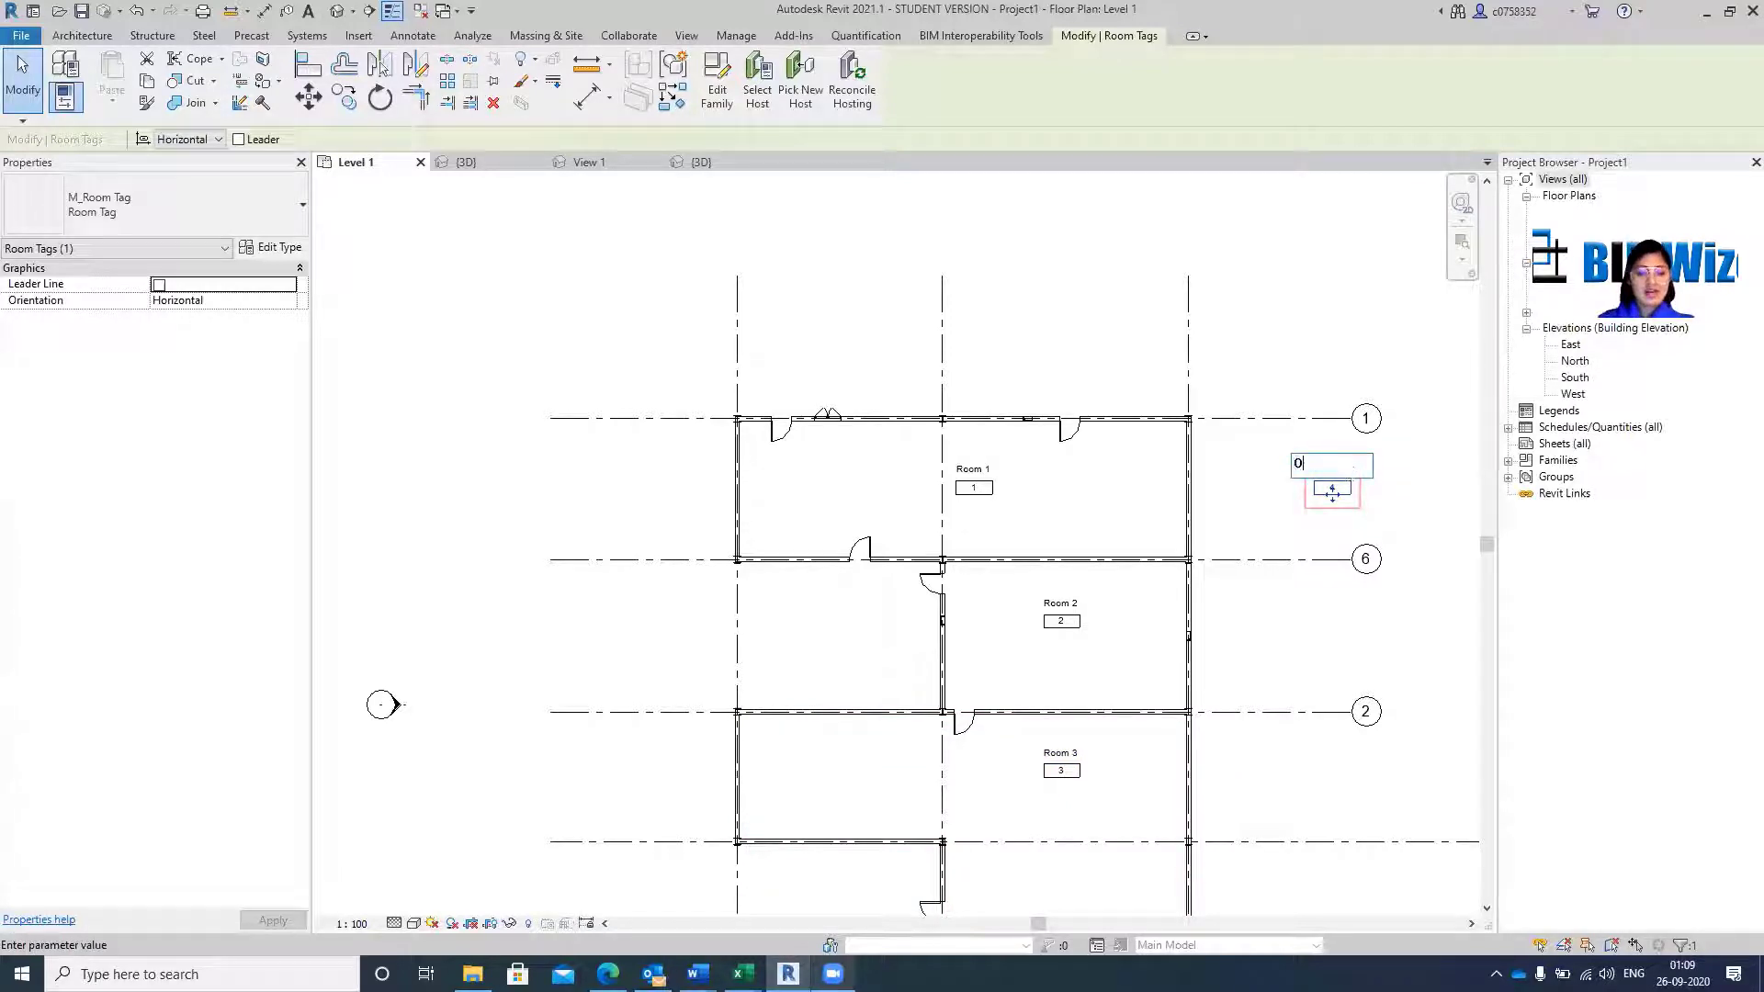
text(utside)
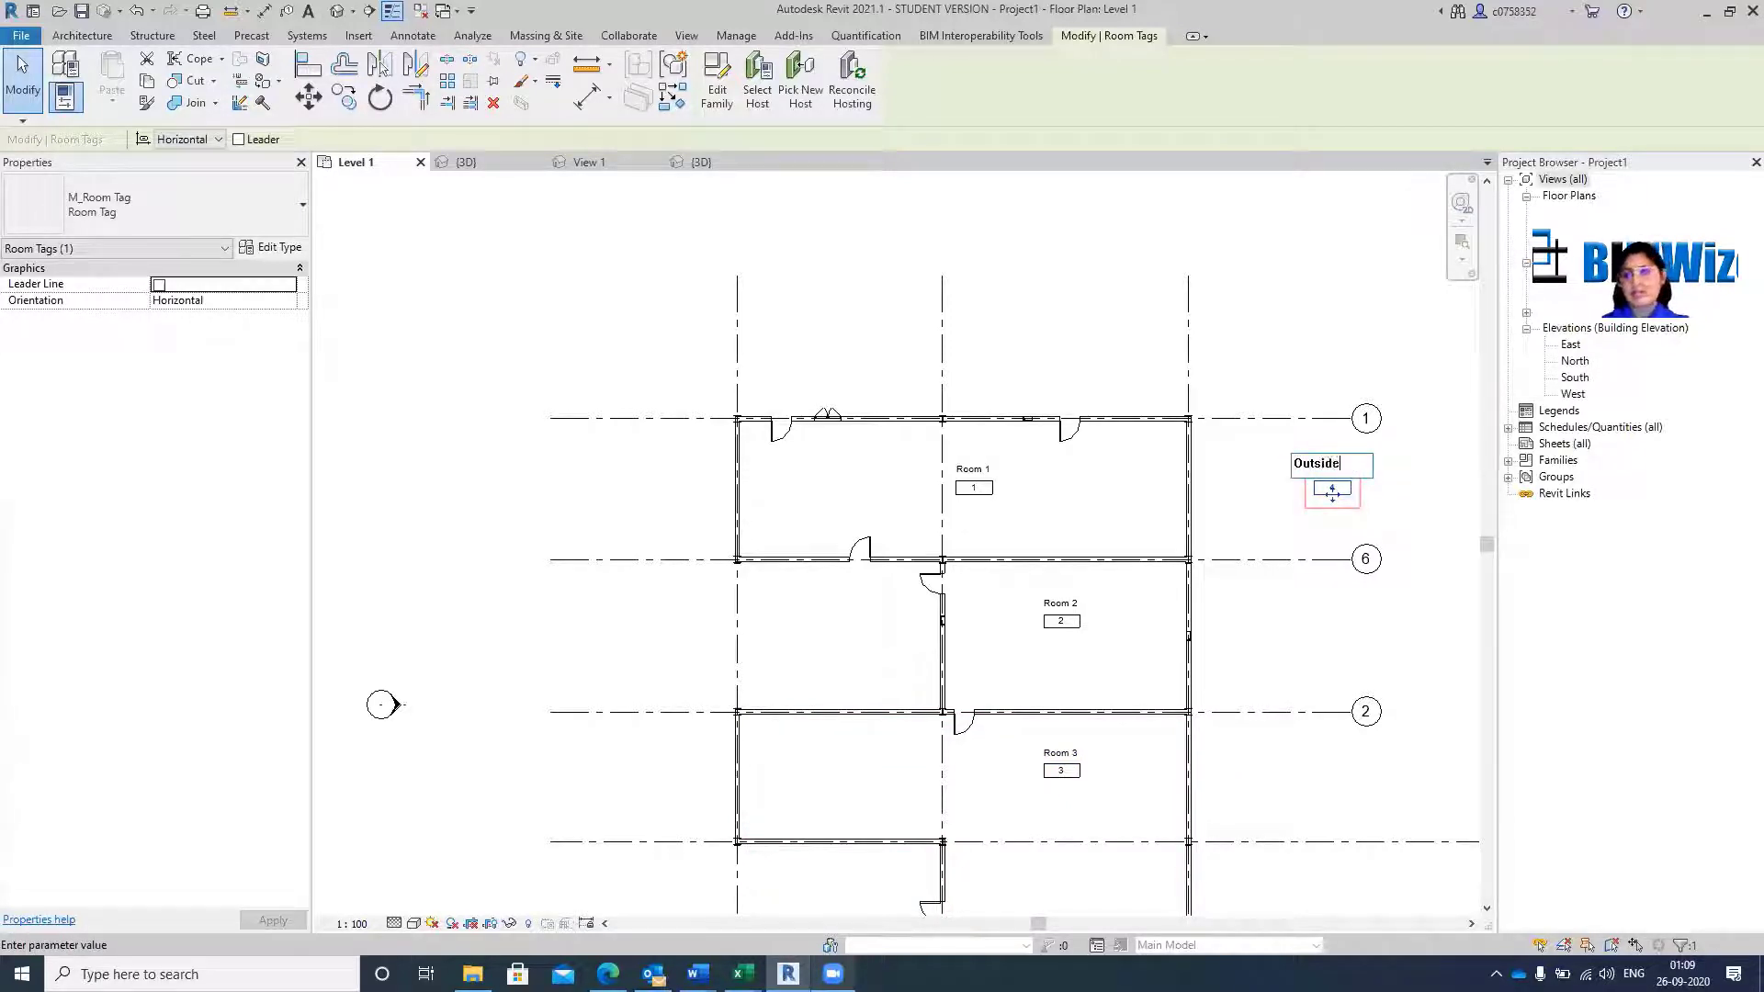
key(Return)
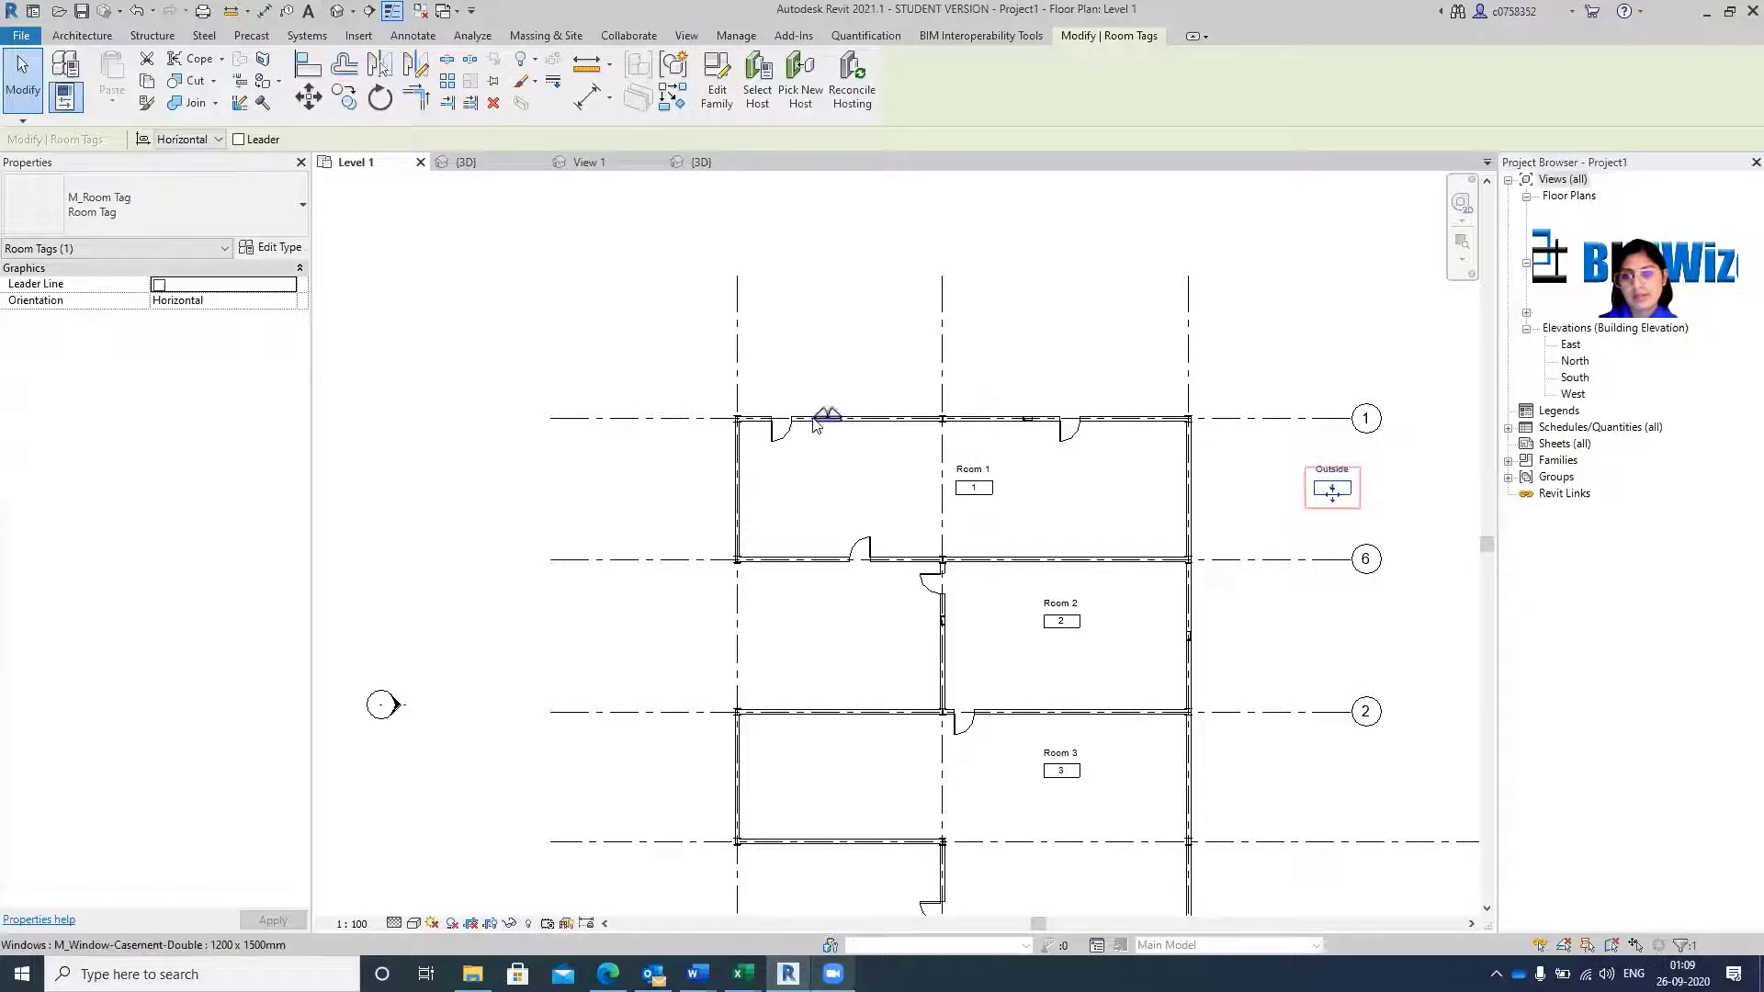
Rename room number 1, between grids 1 and 6, as office.
scroll(816, 422, down, 2)
scroll(1071, 517, up, 6)
key(Escape)
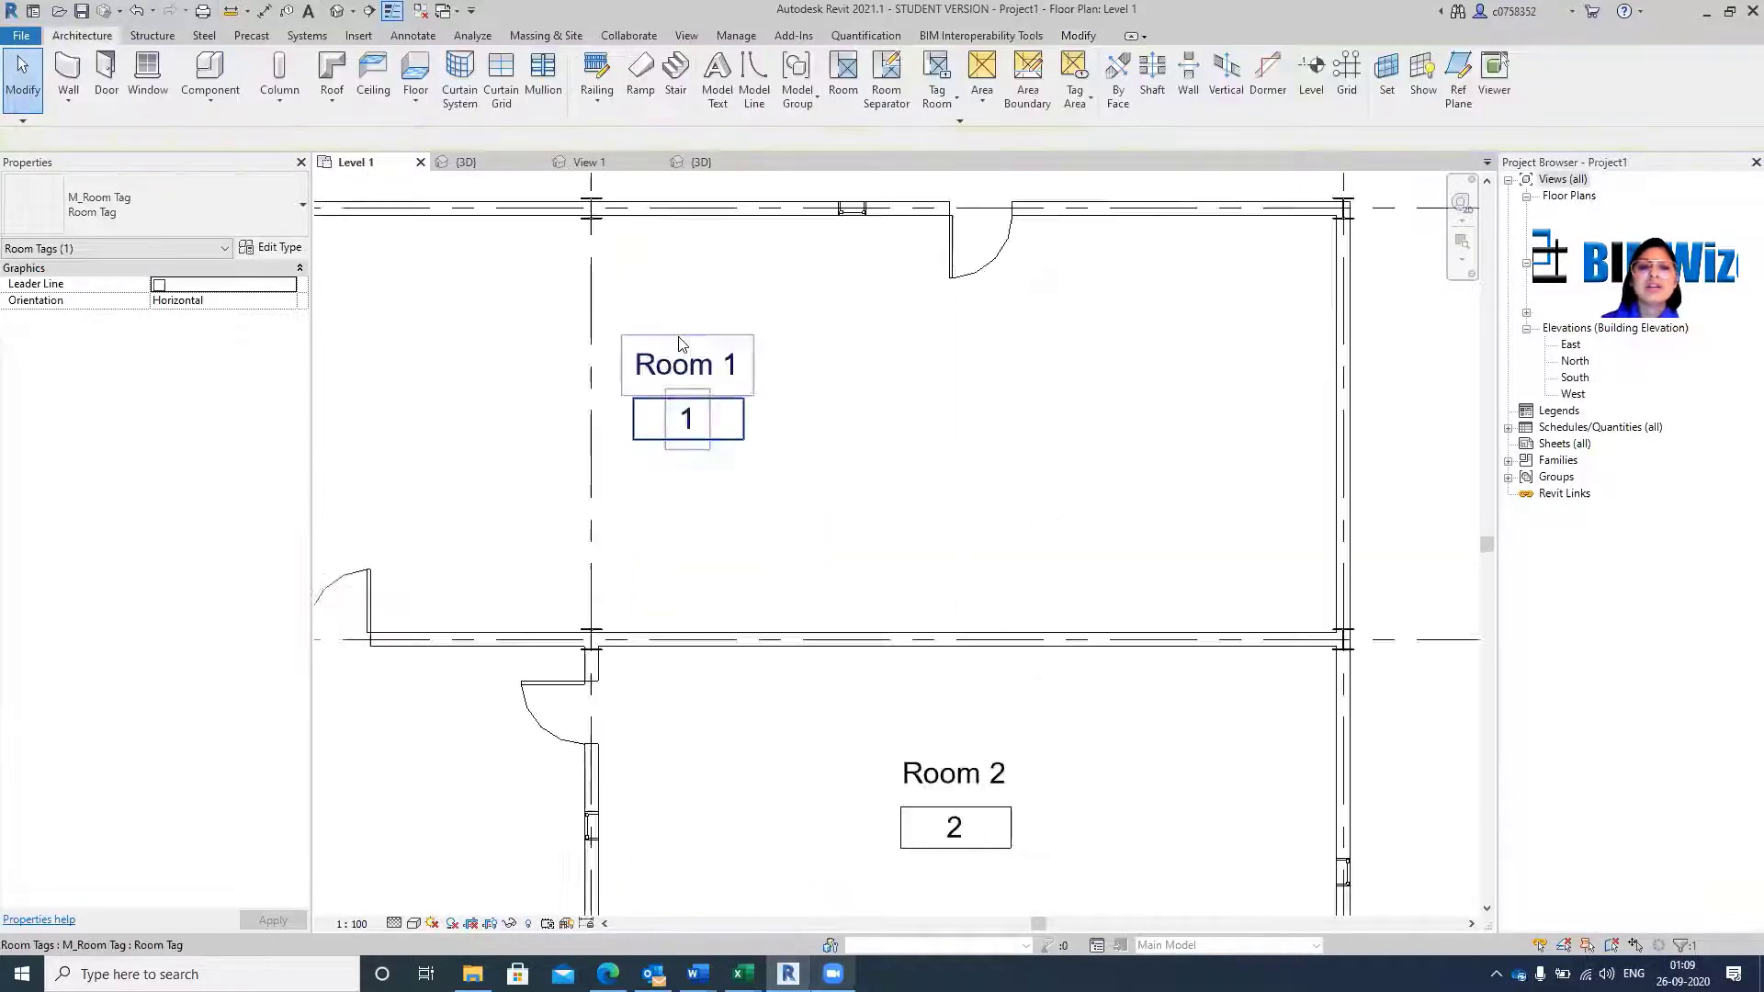
scroll(680, 345, down, 3)
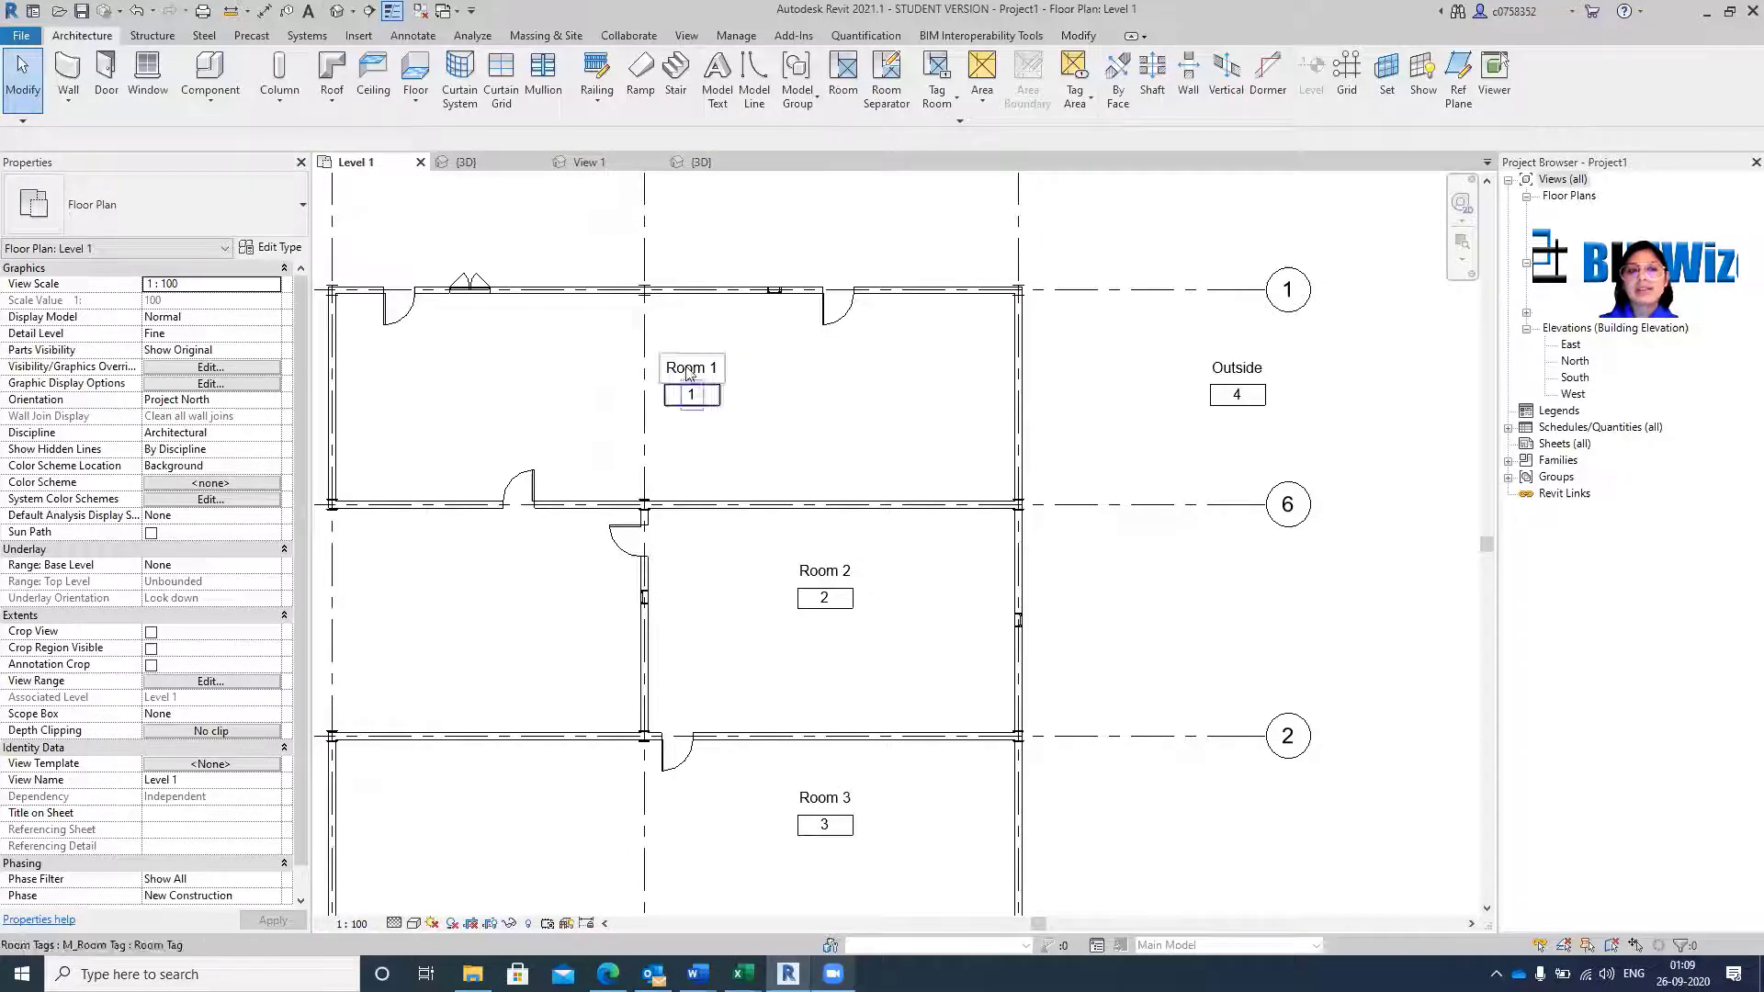
click(687, 369)
click(691, 367)
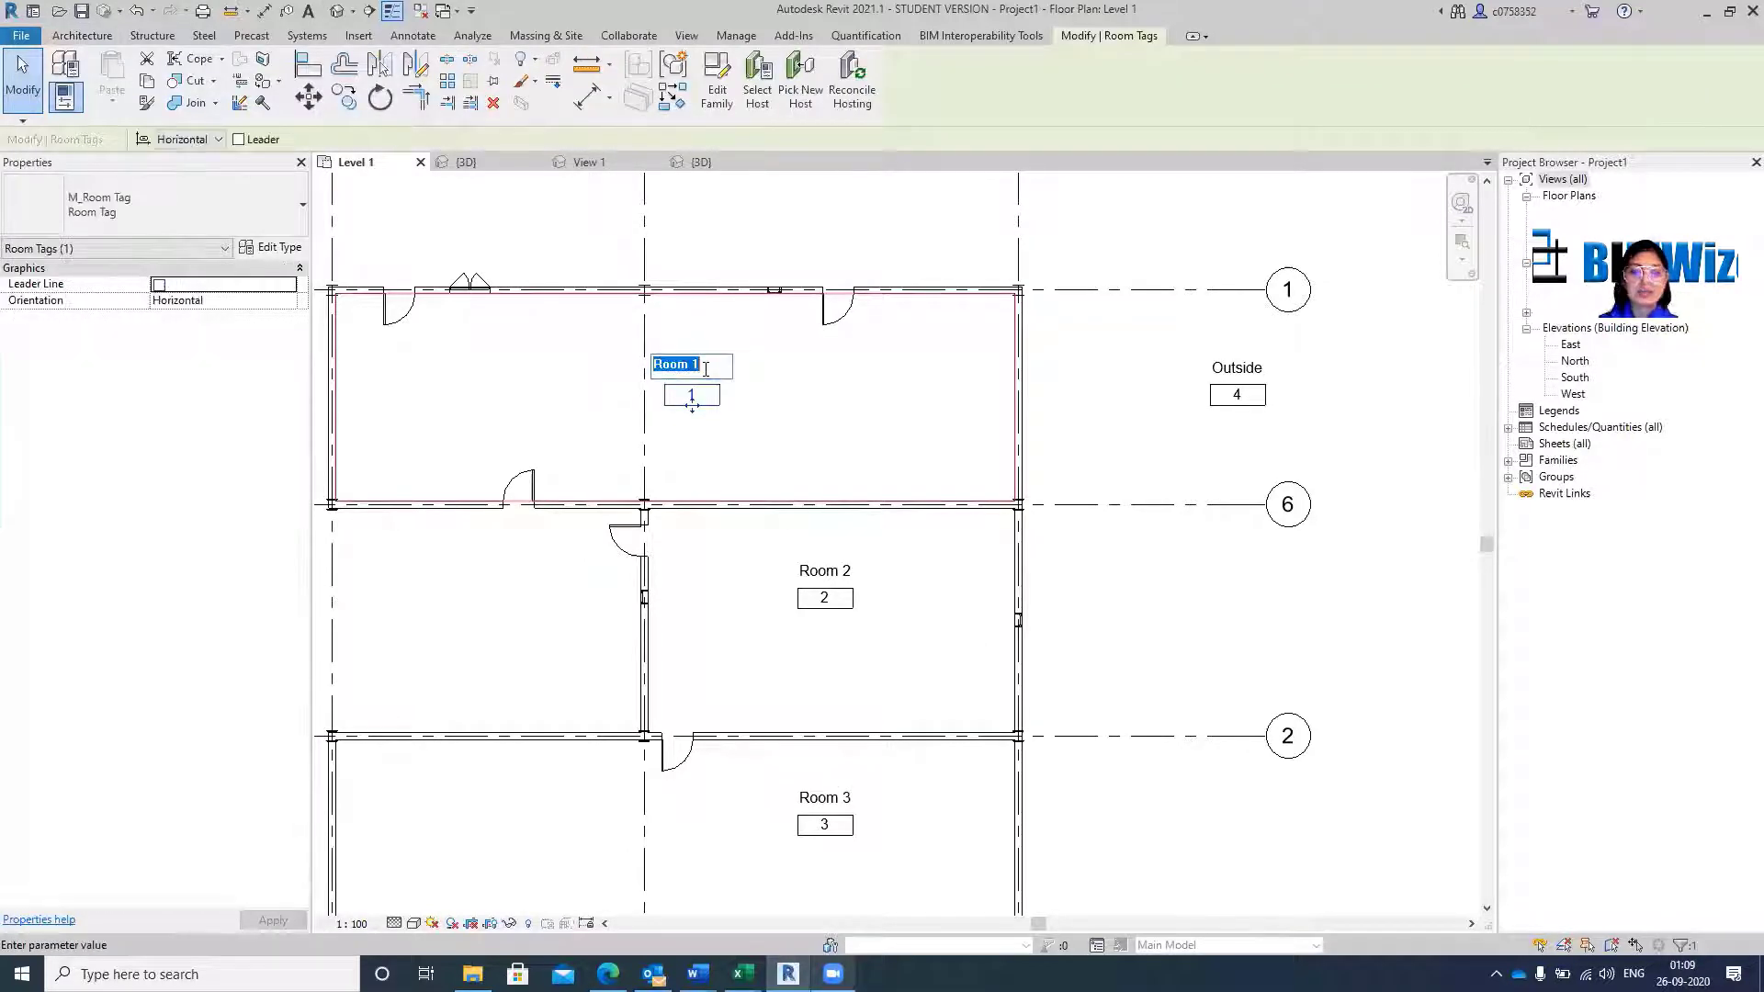
text(off)
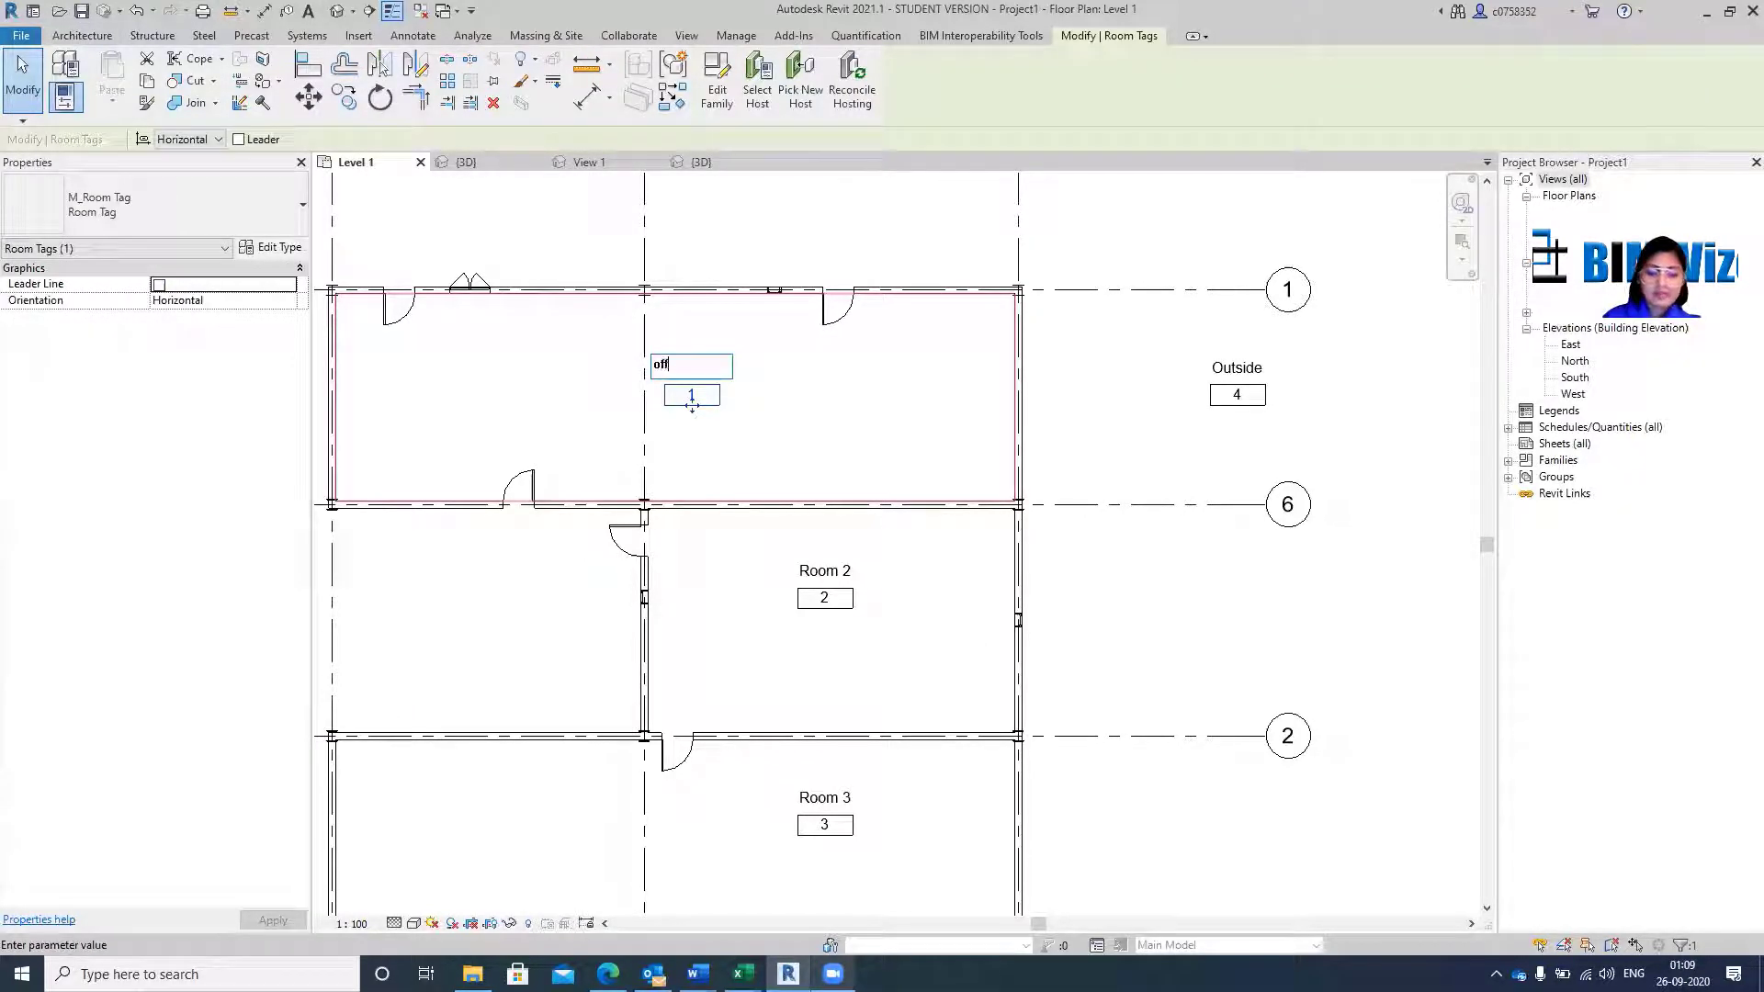
text(ice)
key(Return)
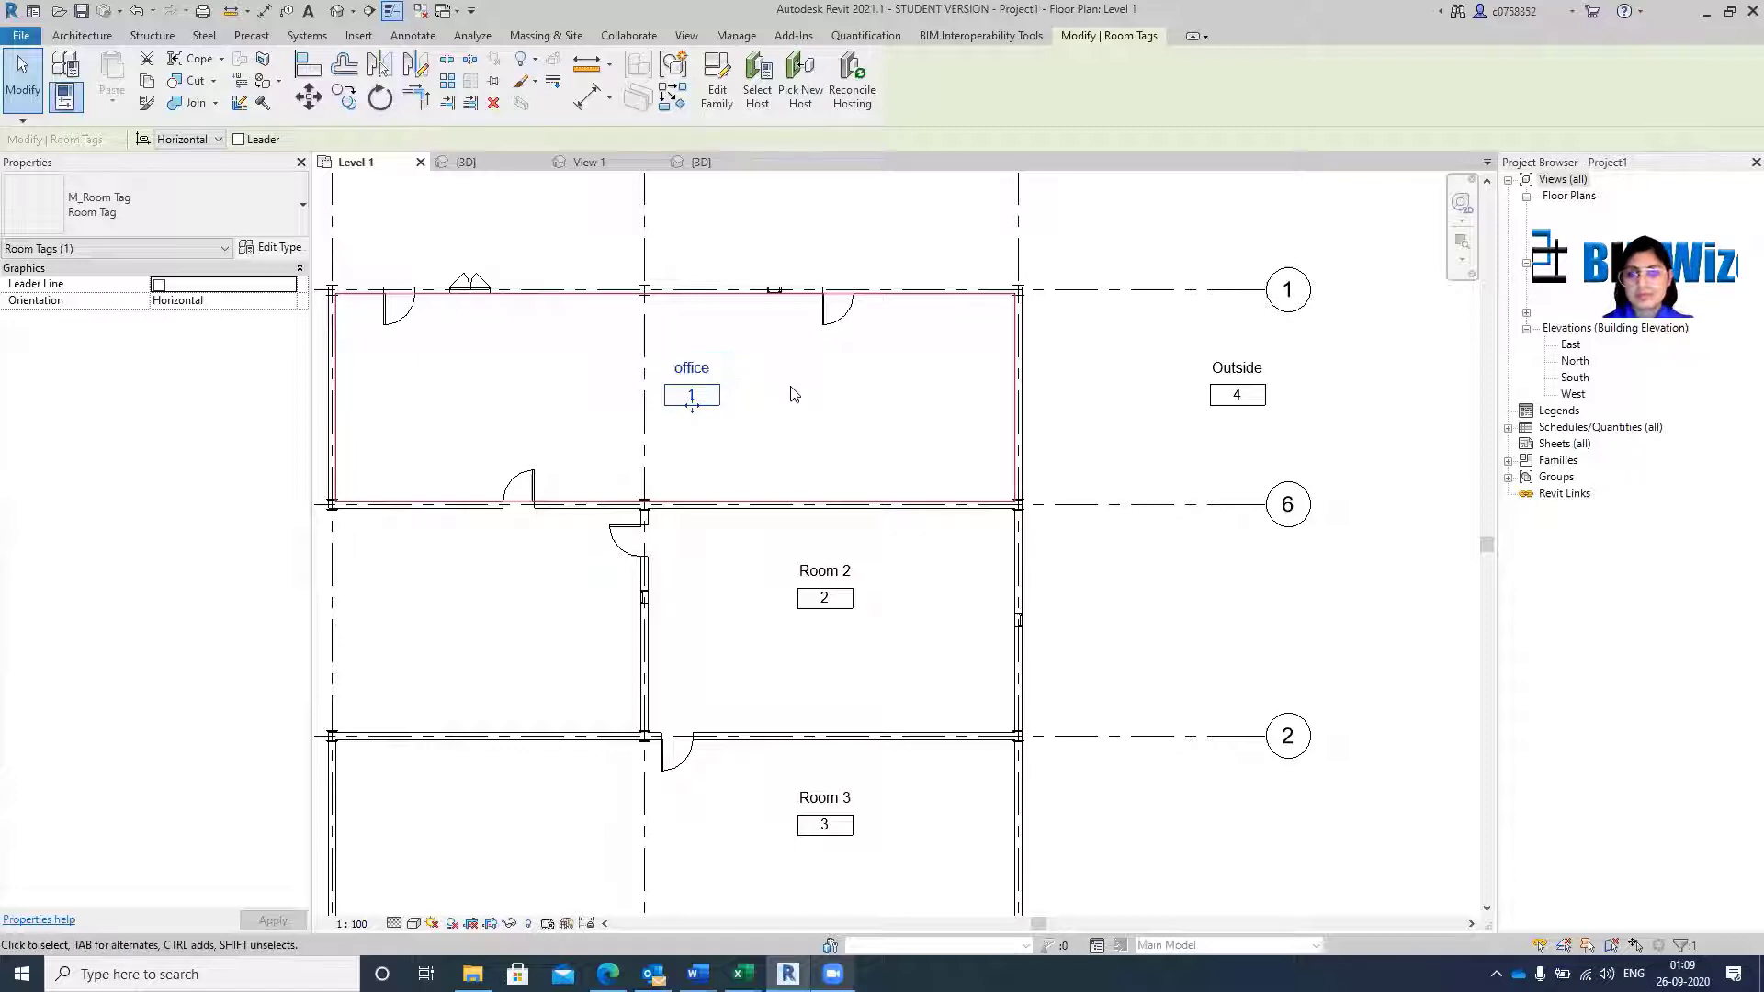
Rename room number 2, between grids 6 and 2, as Bedroom through its tag.
click(824, 574)
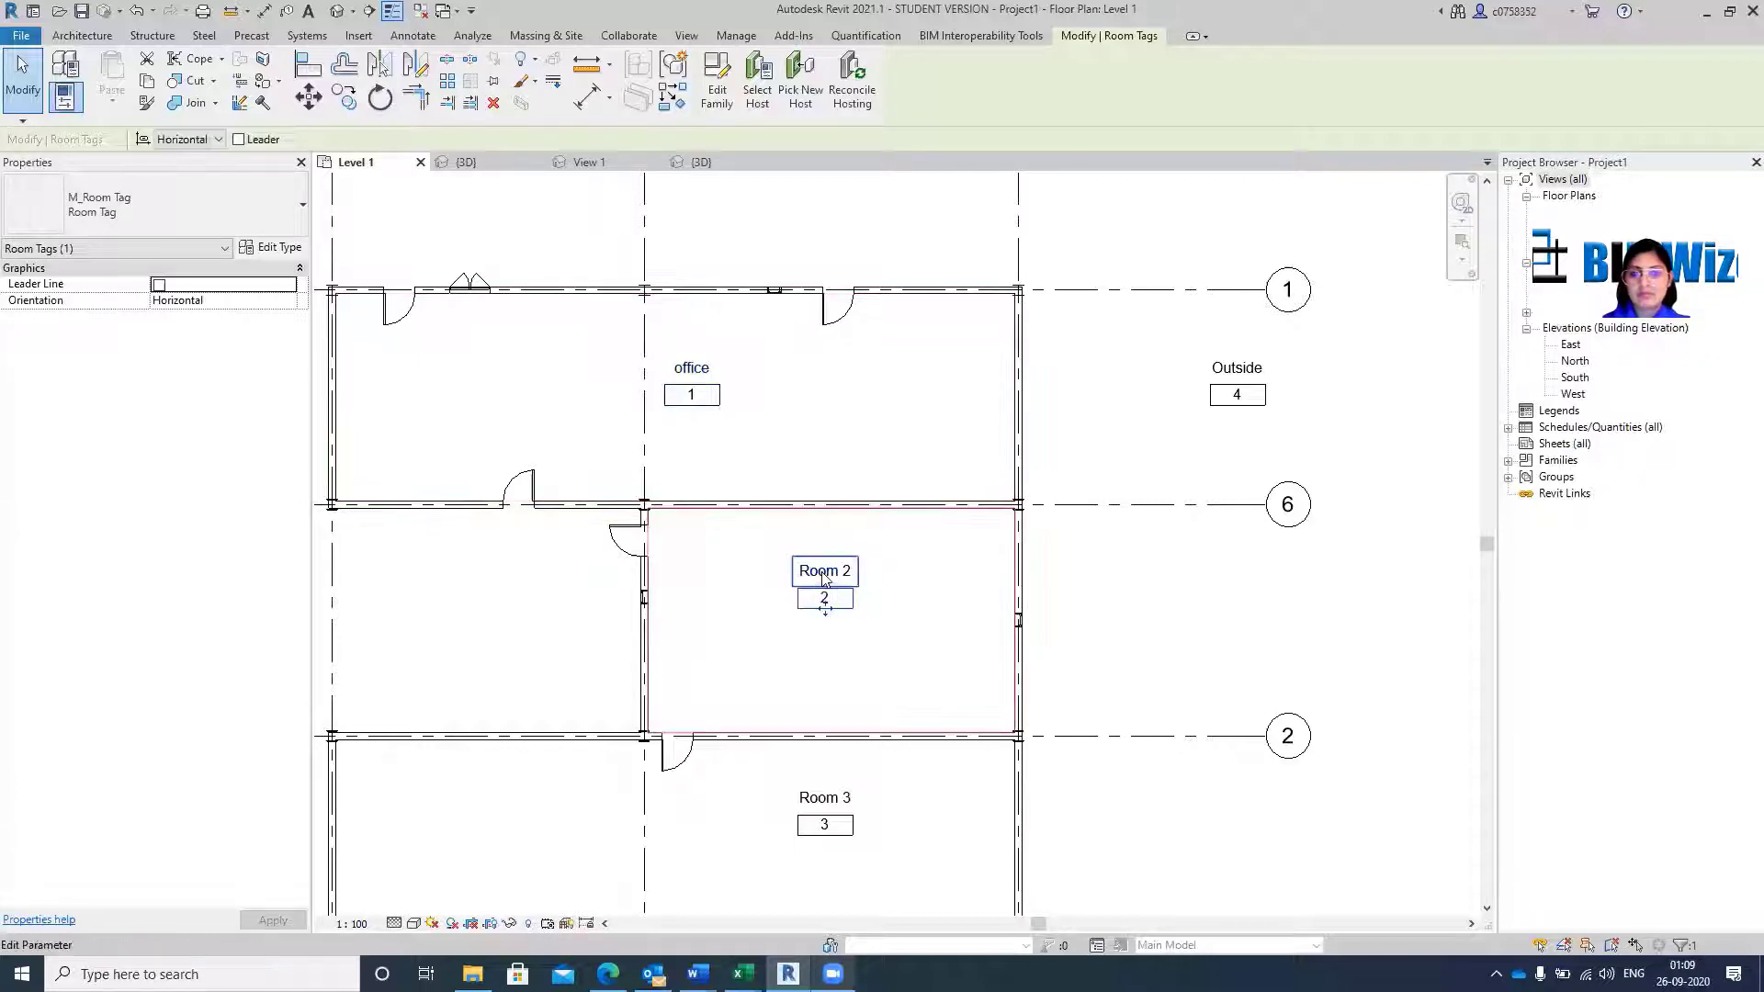
click(824, 571)
text(Be)
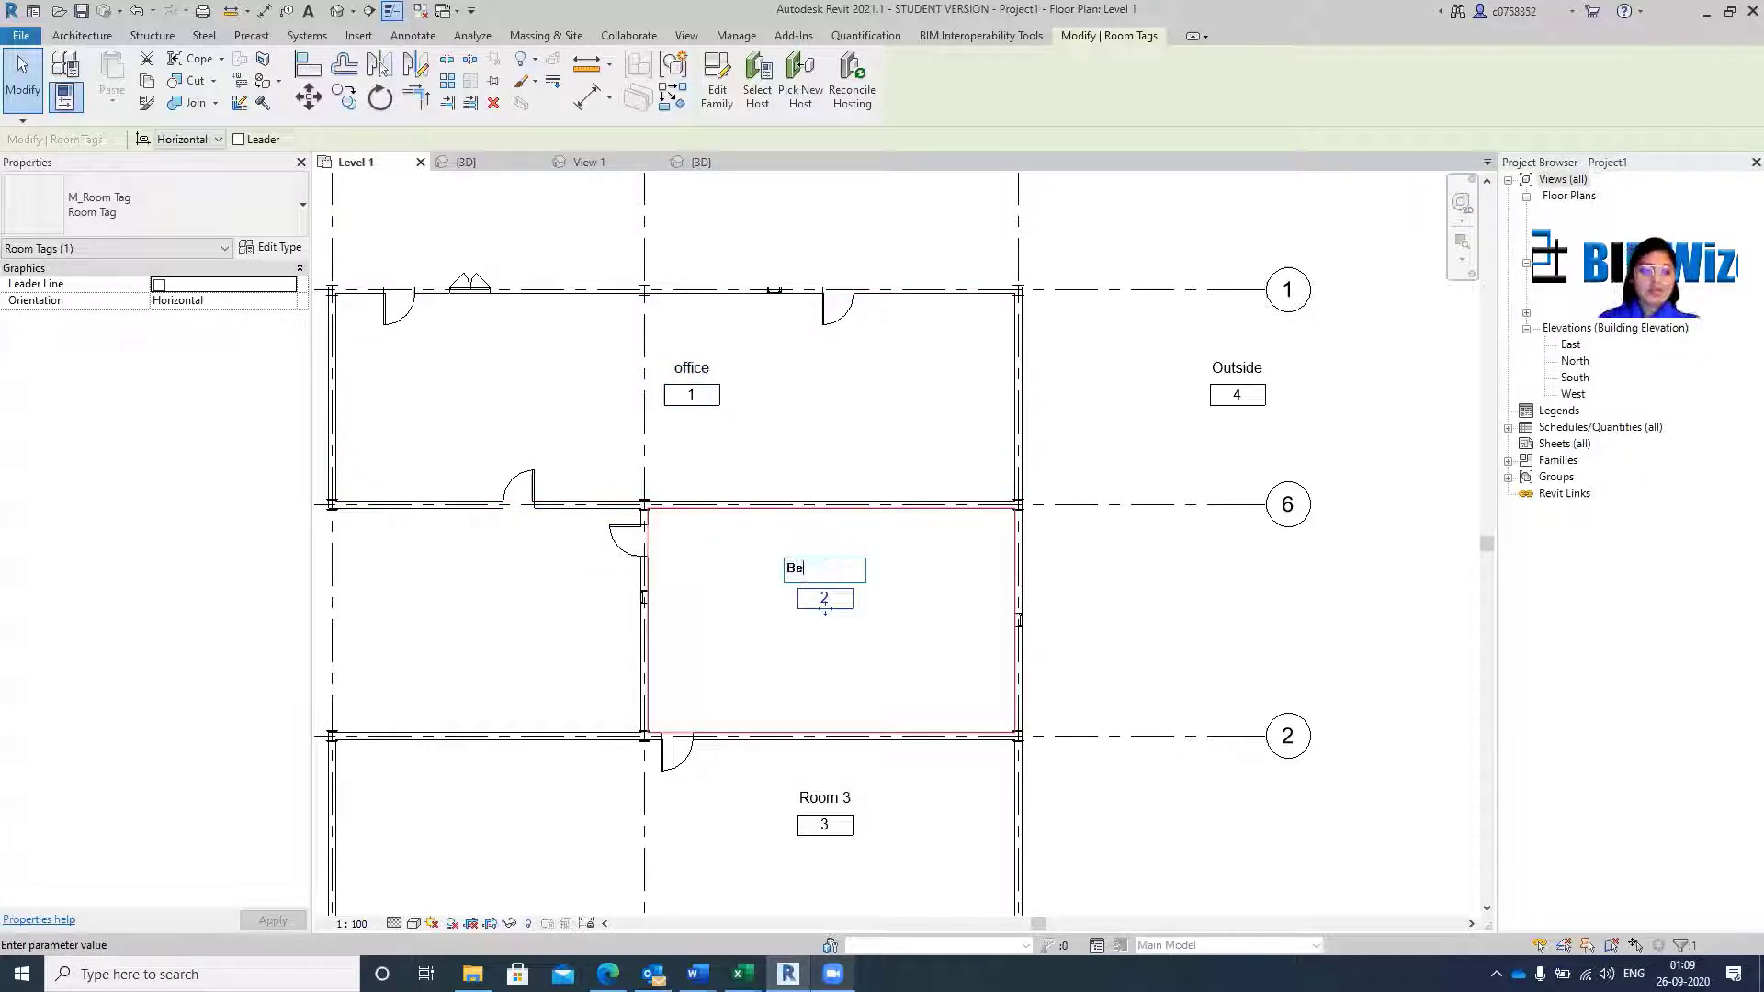
text(droom)
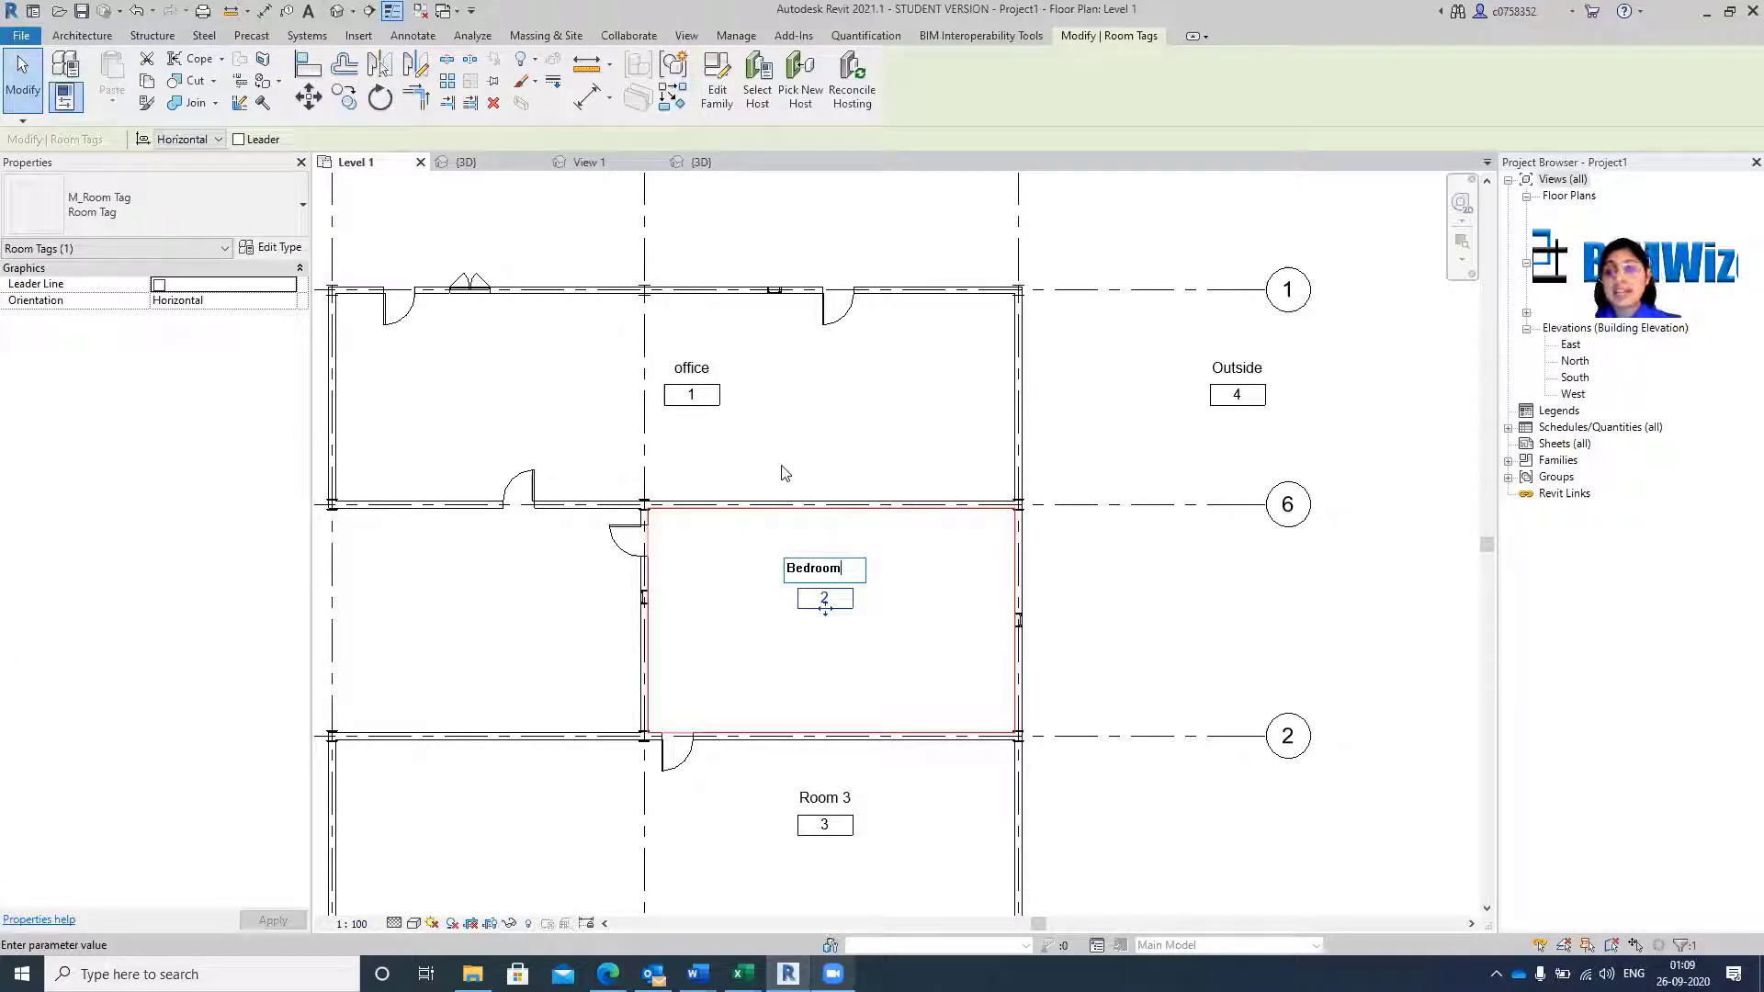
click(745, 595)
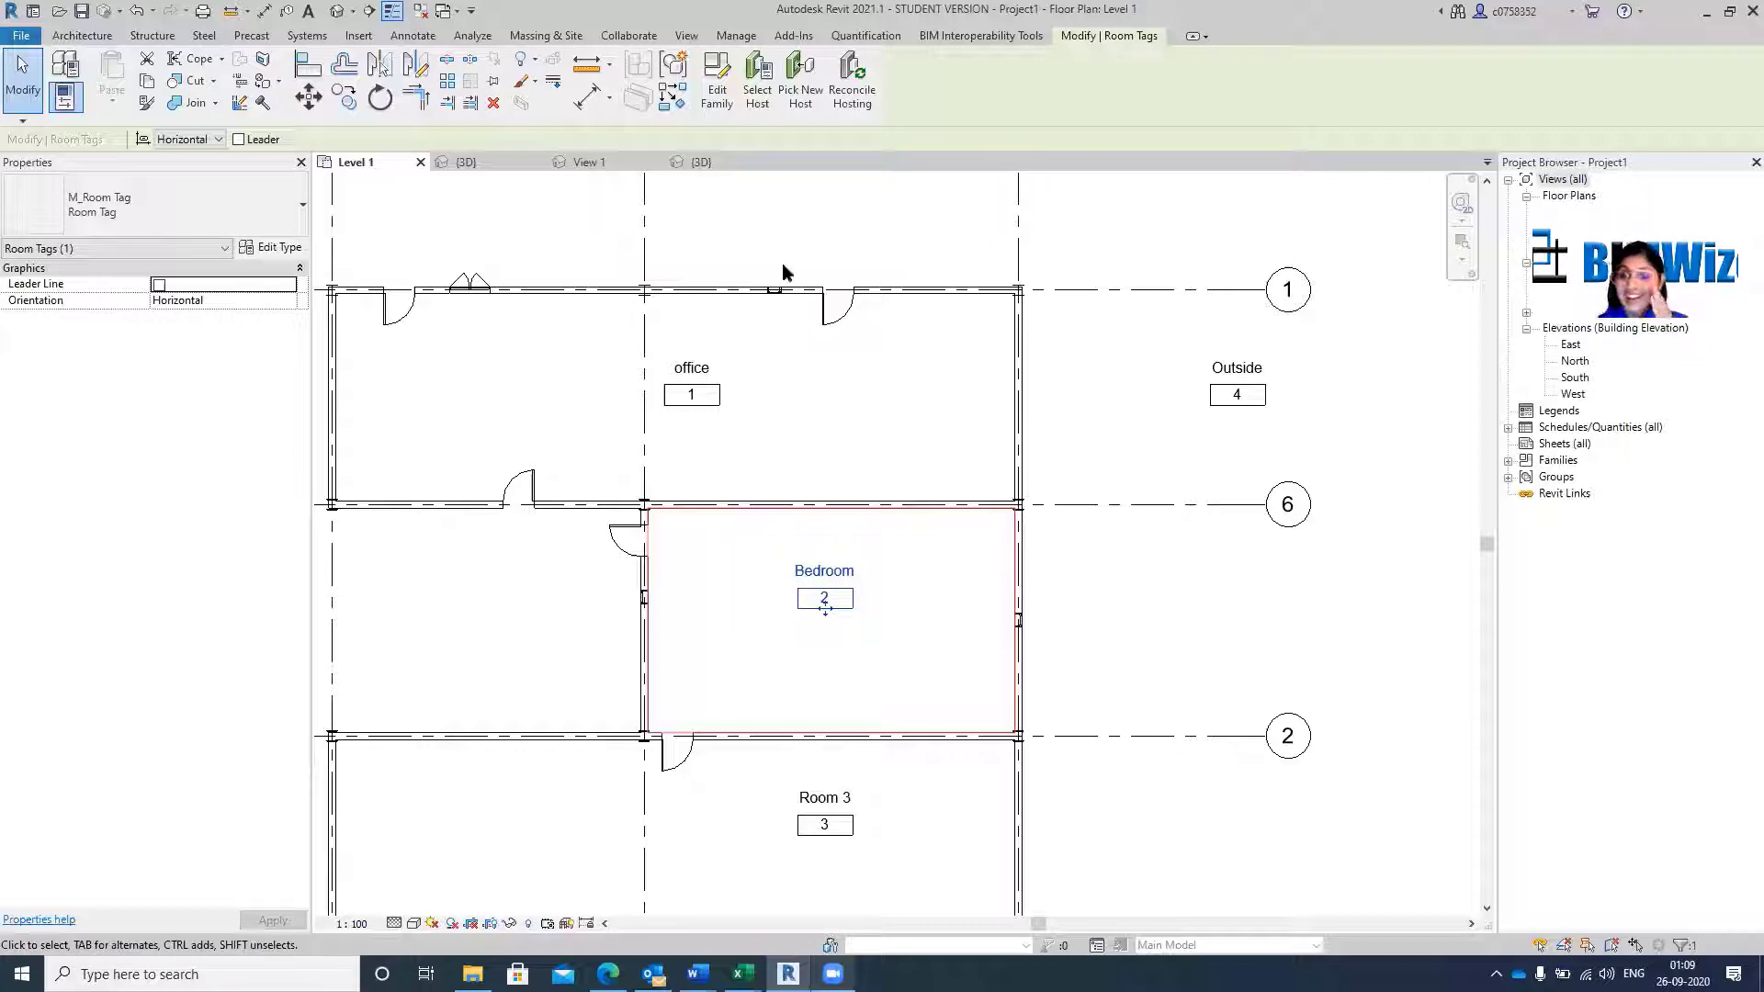
Rename room number 3, below grid 2, as Kitchen through its tag.
scroll(882, 625, down, 2)
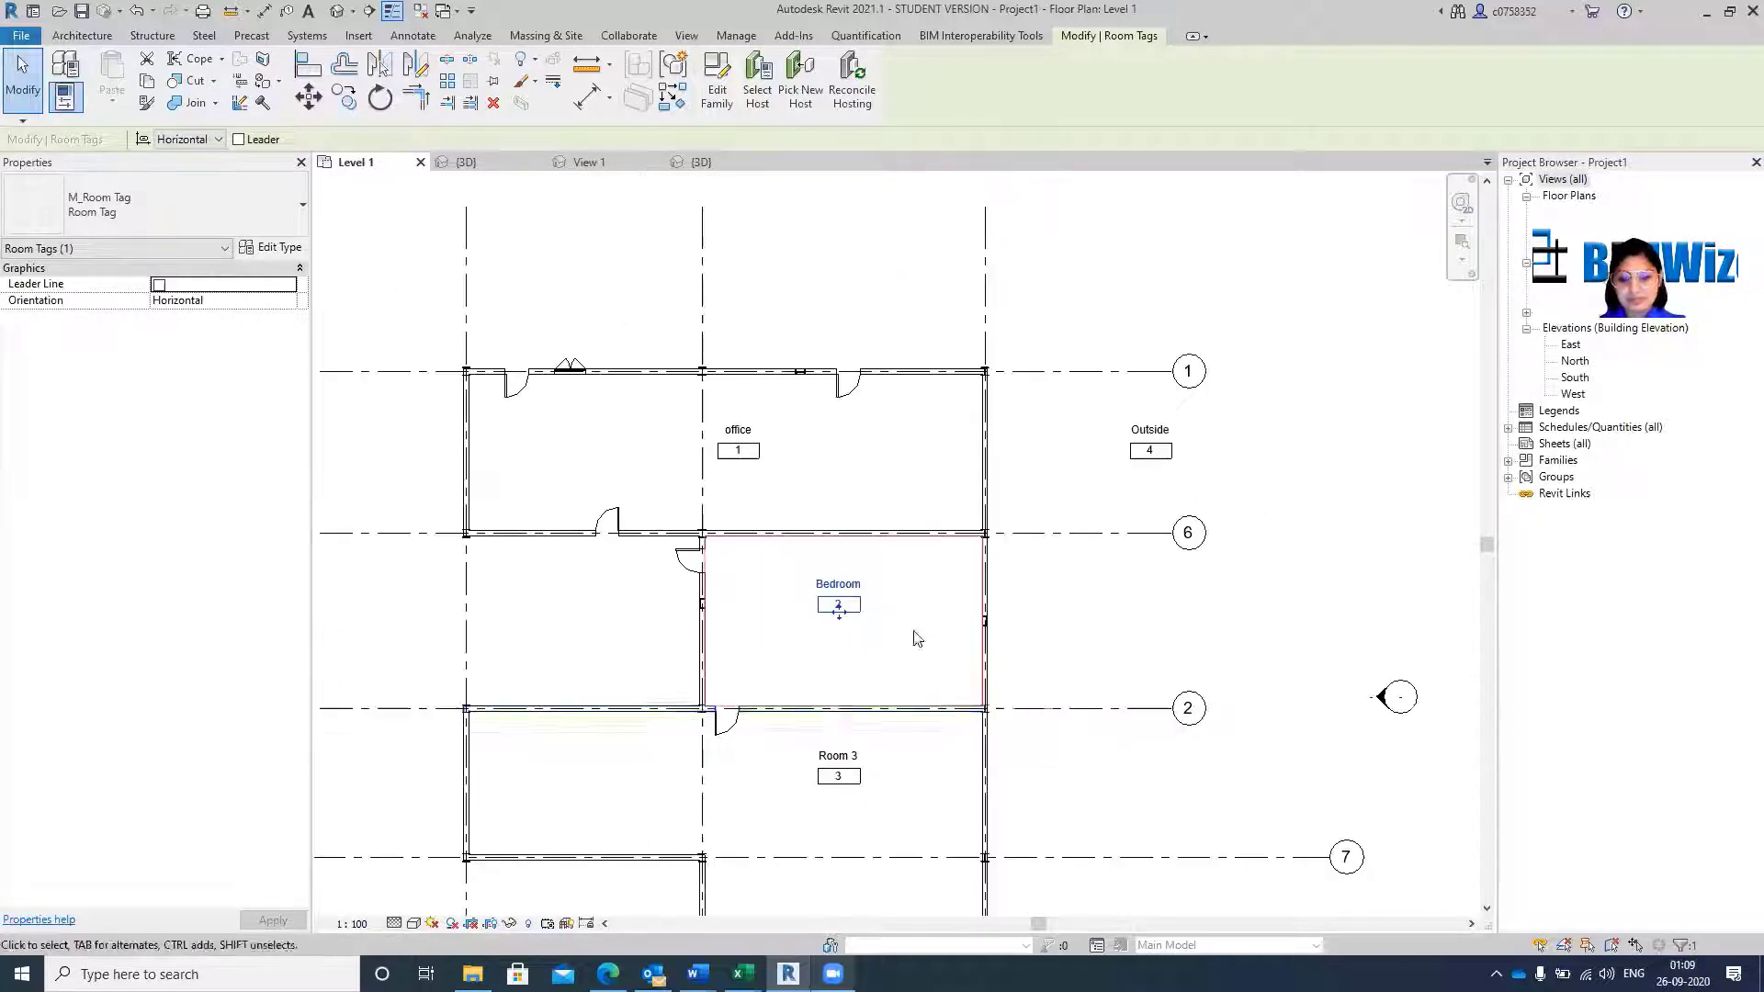
click(835, 751)
click(835, 750)
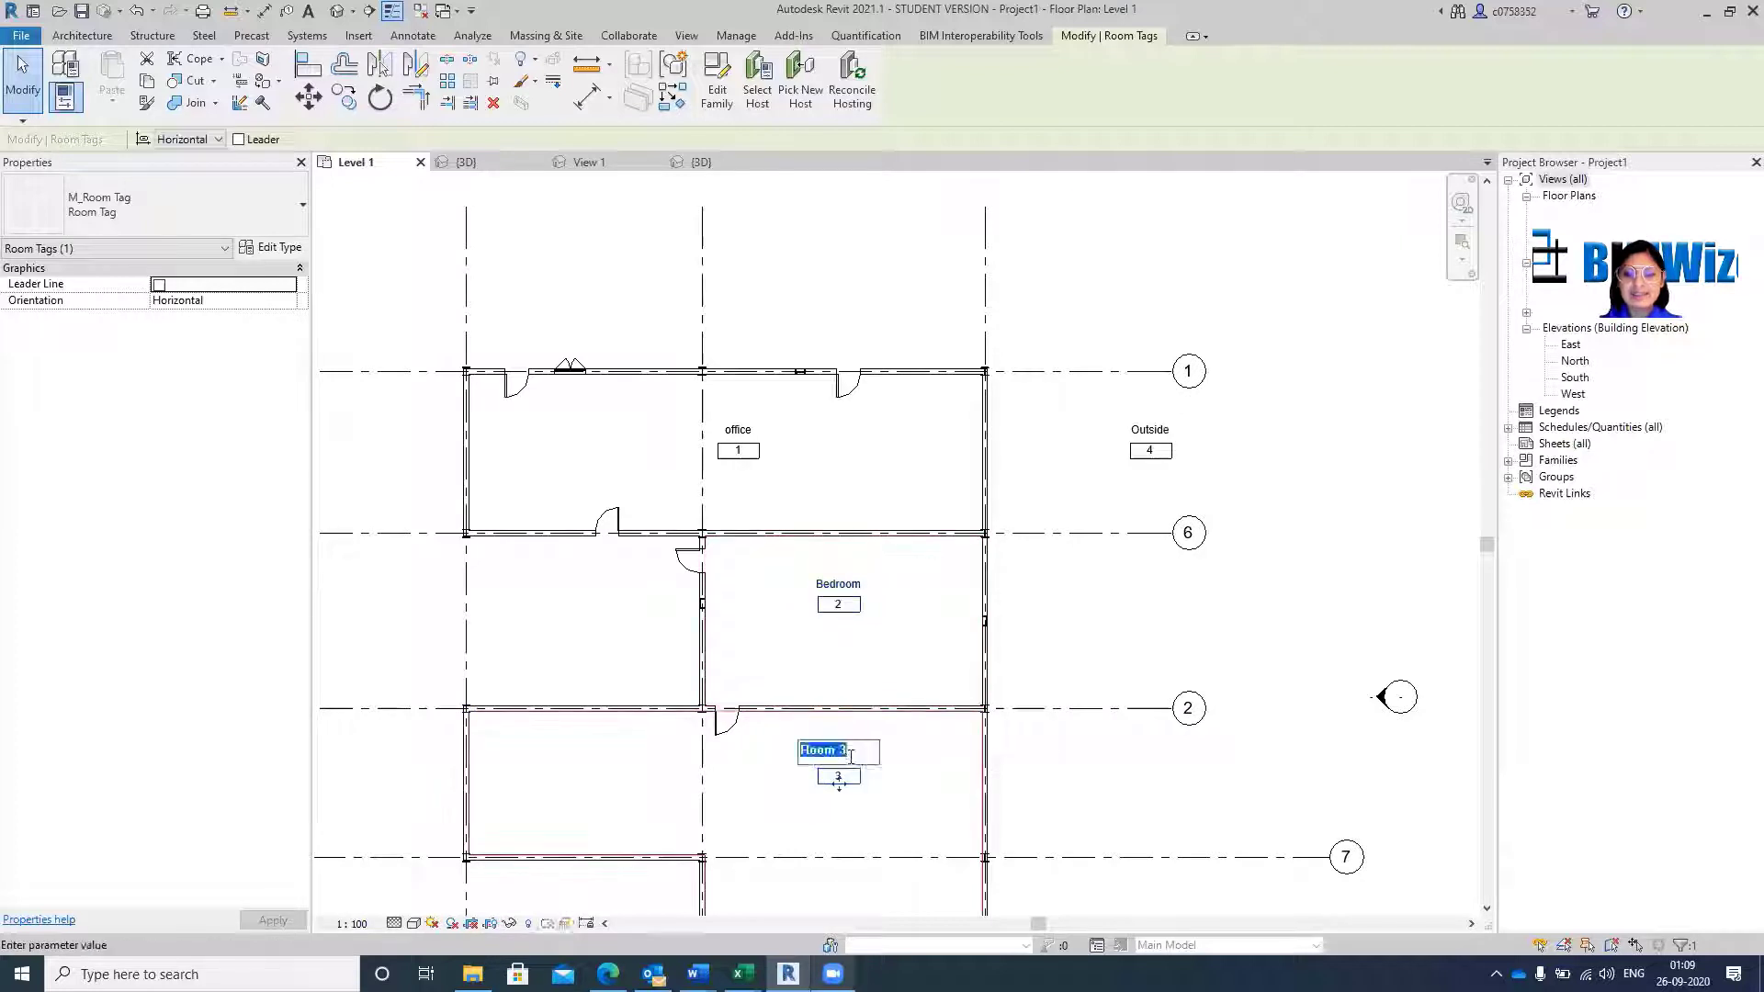
text(Kitchen)
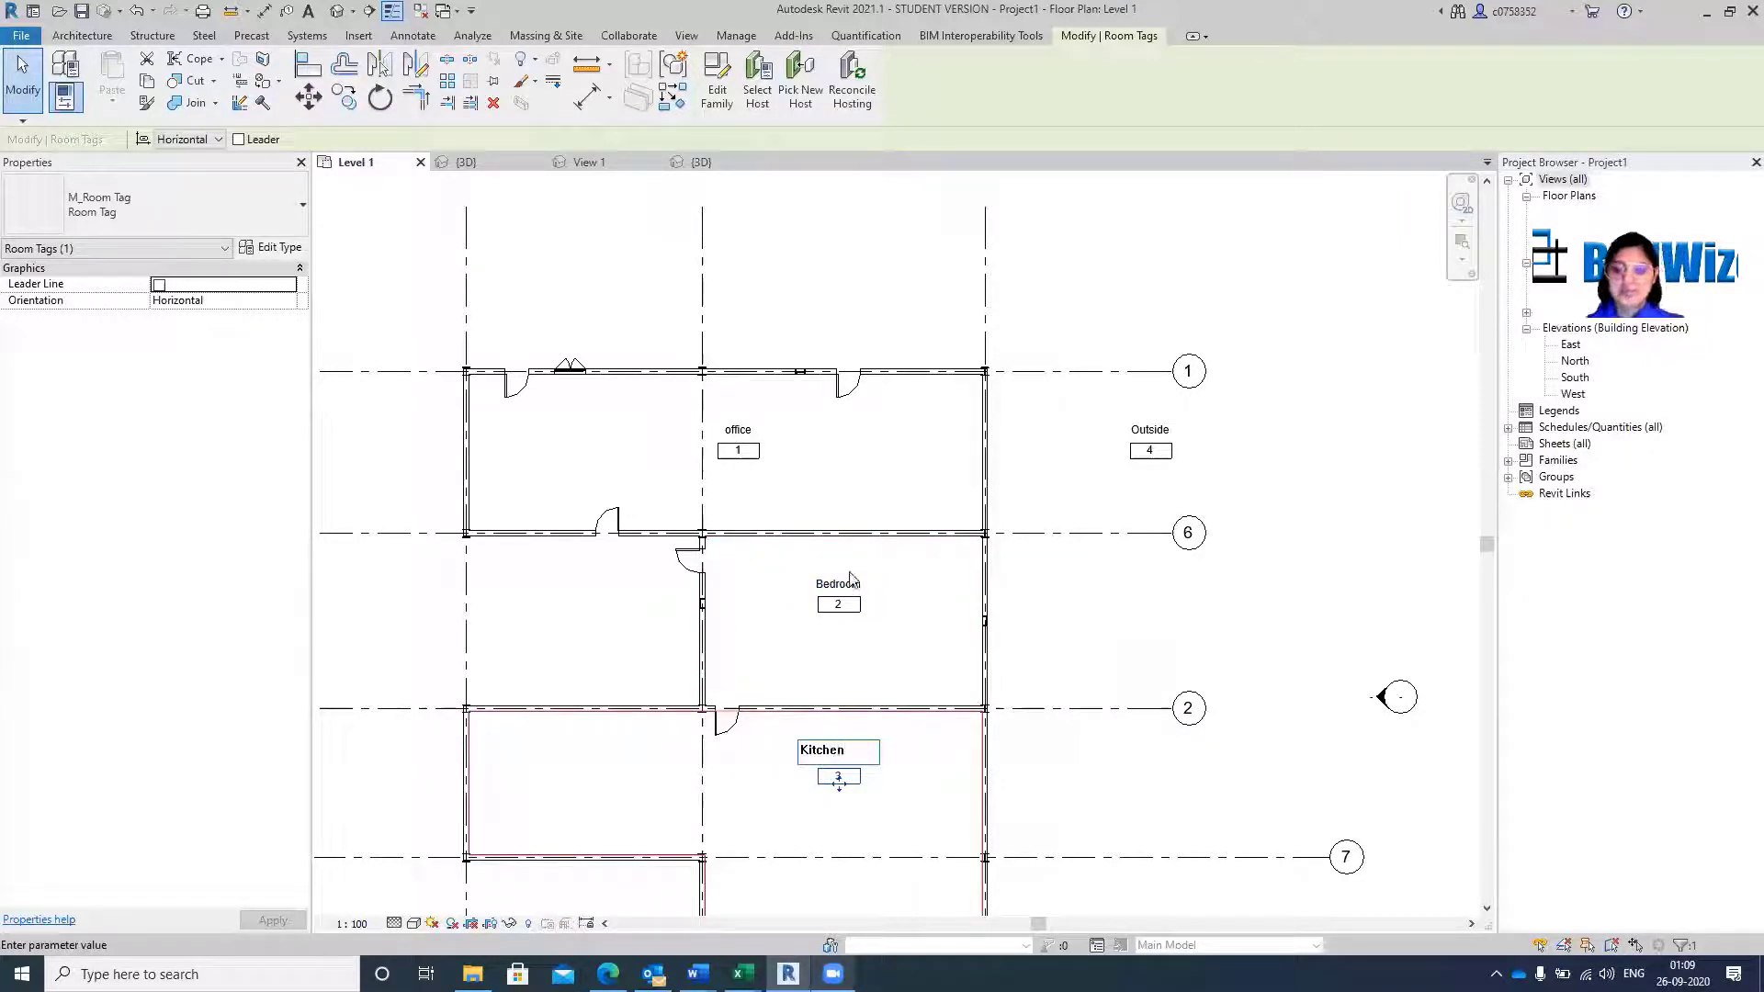
click(1086, 772)
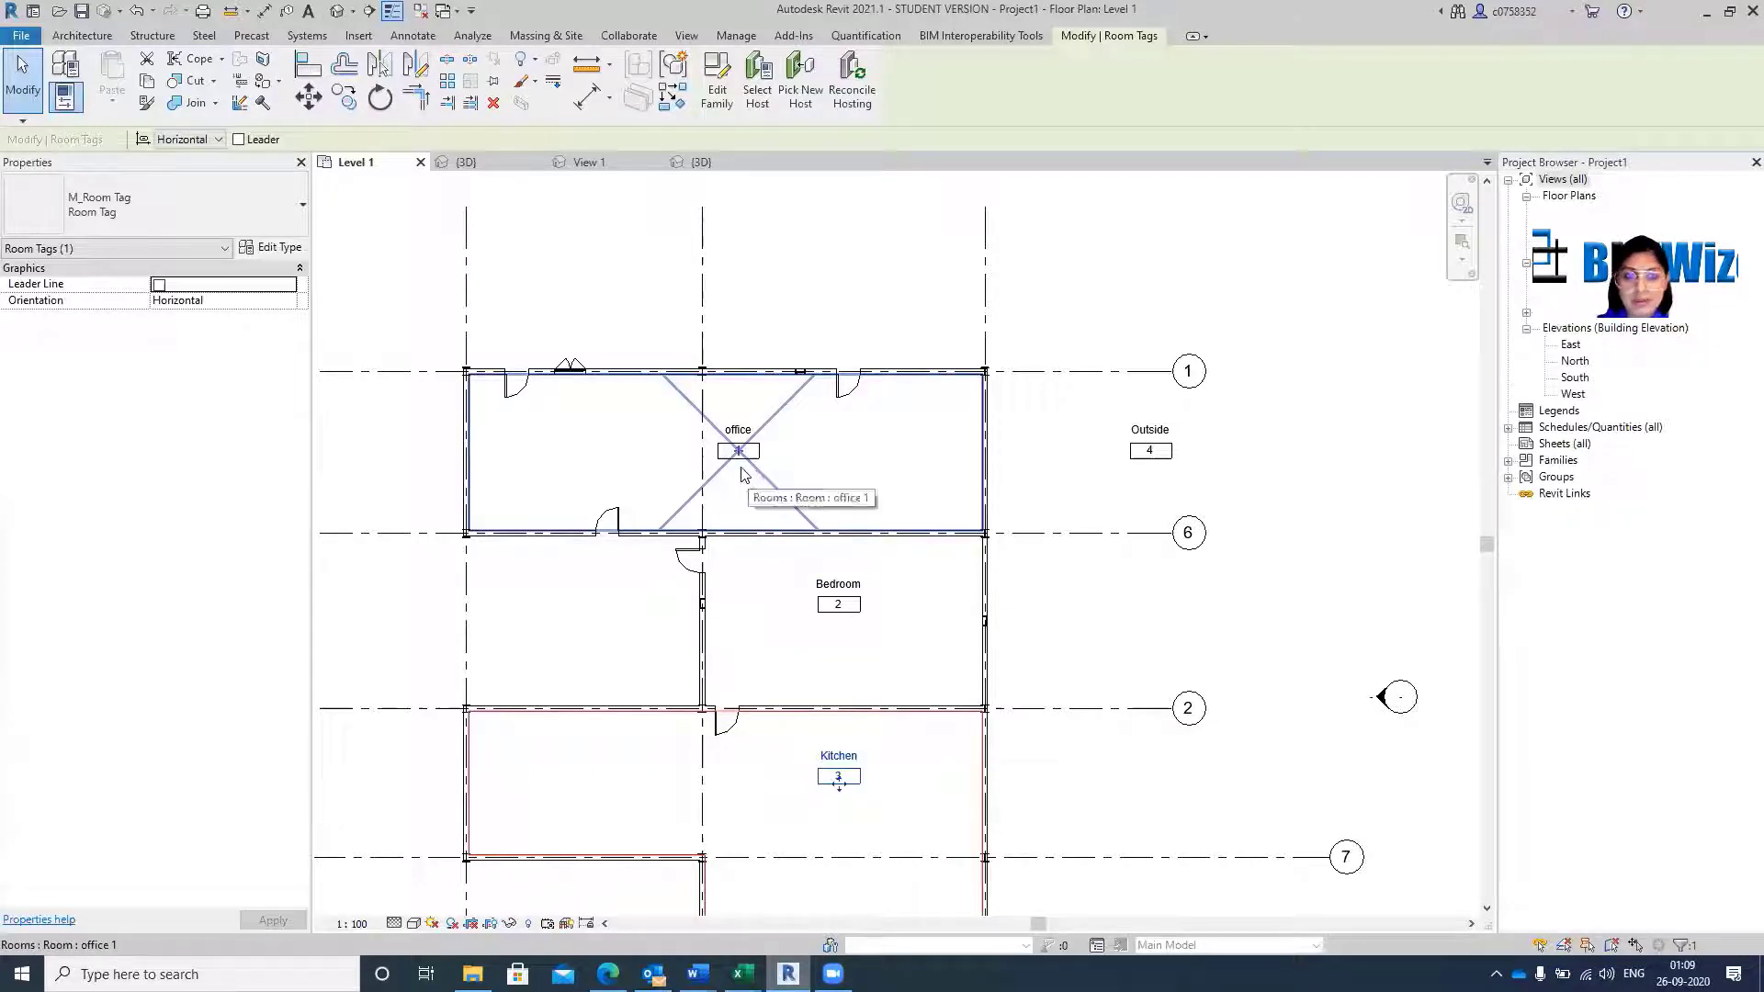
Set the upper limit of the office room to Level 1 and apply it.
click(722, 516)
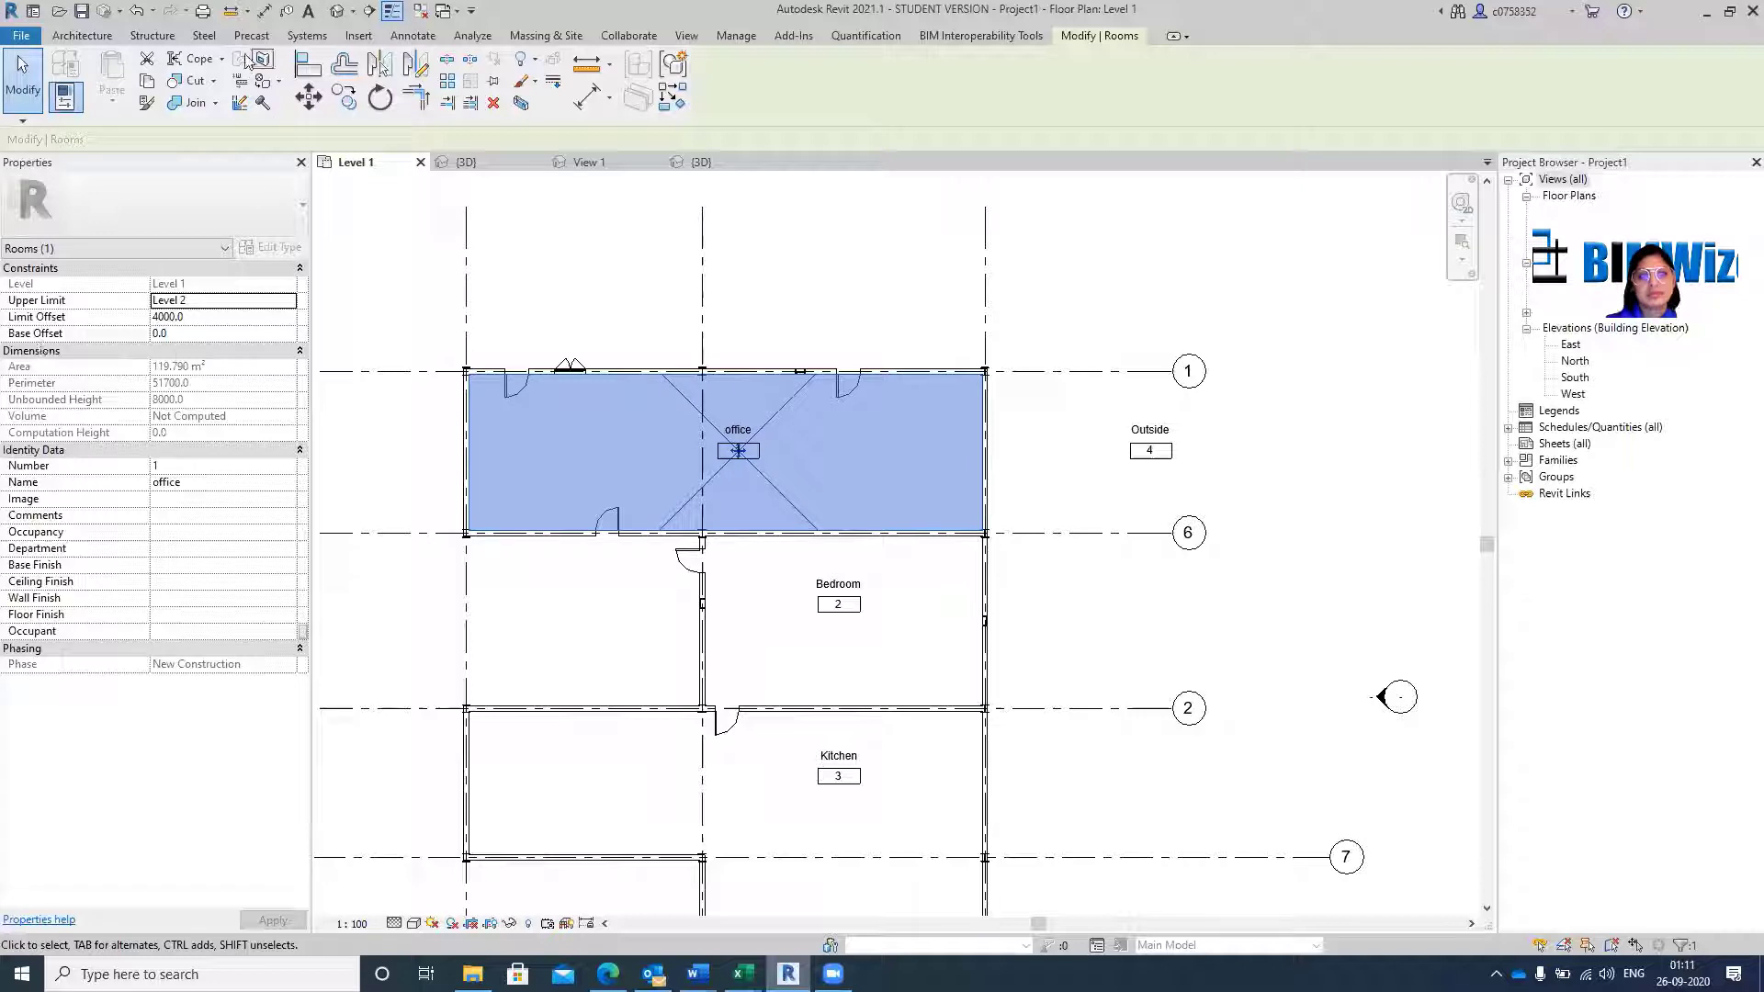
click(290, 300)
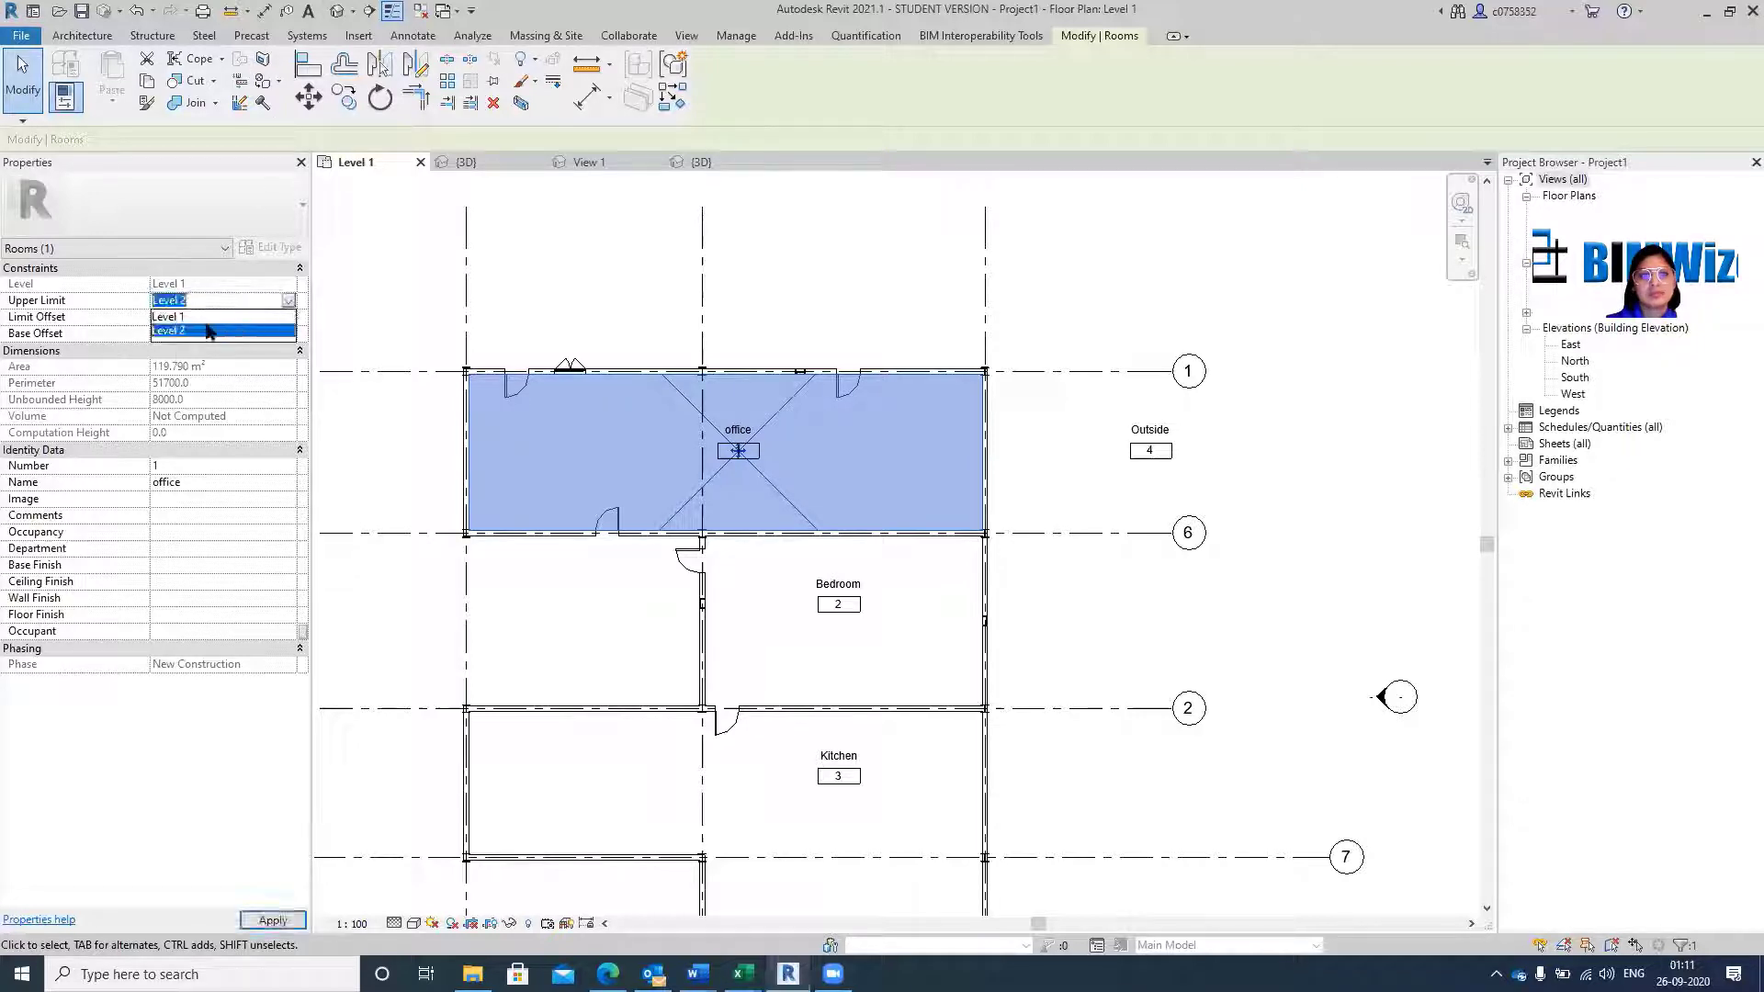
click(198, 318)
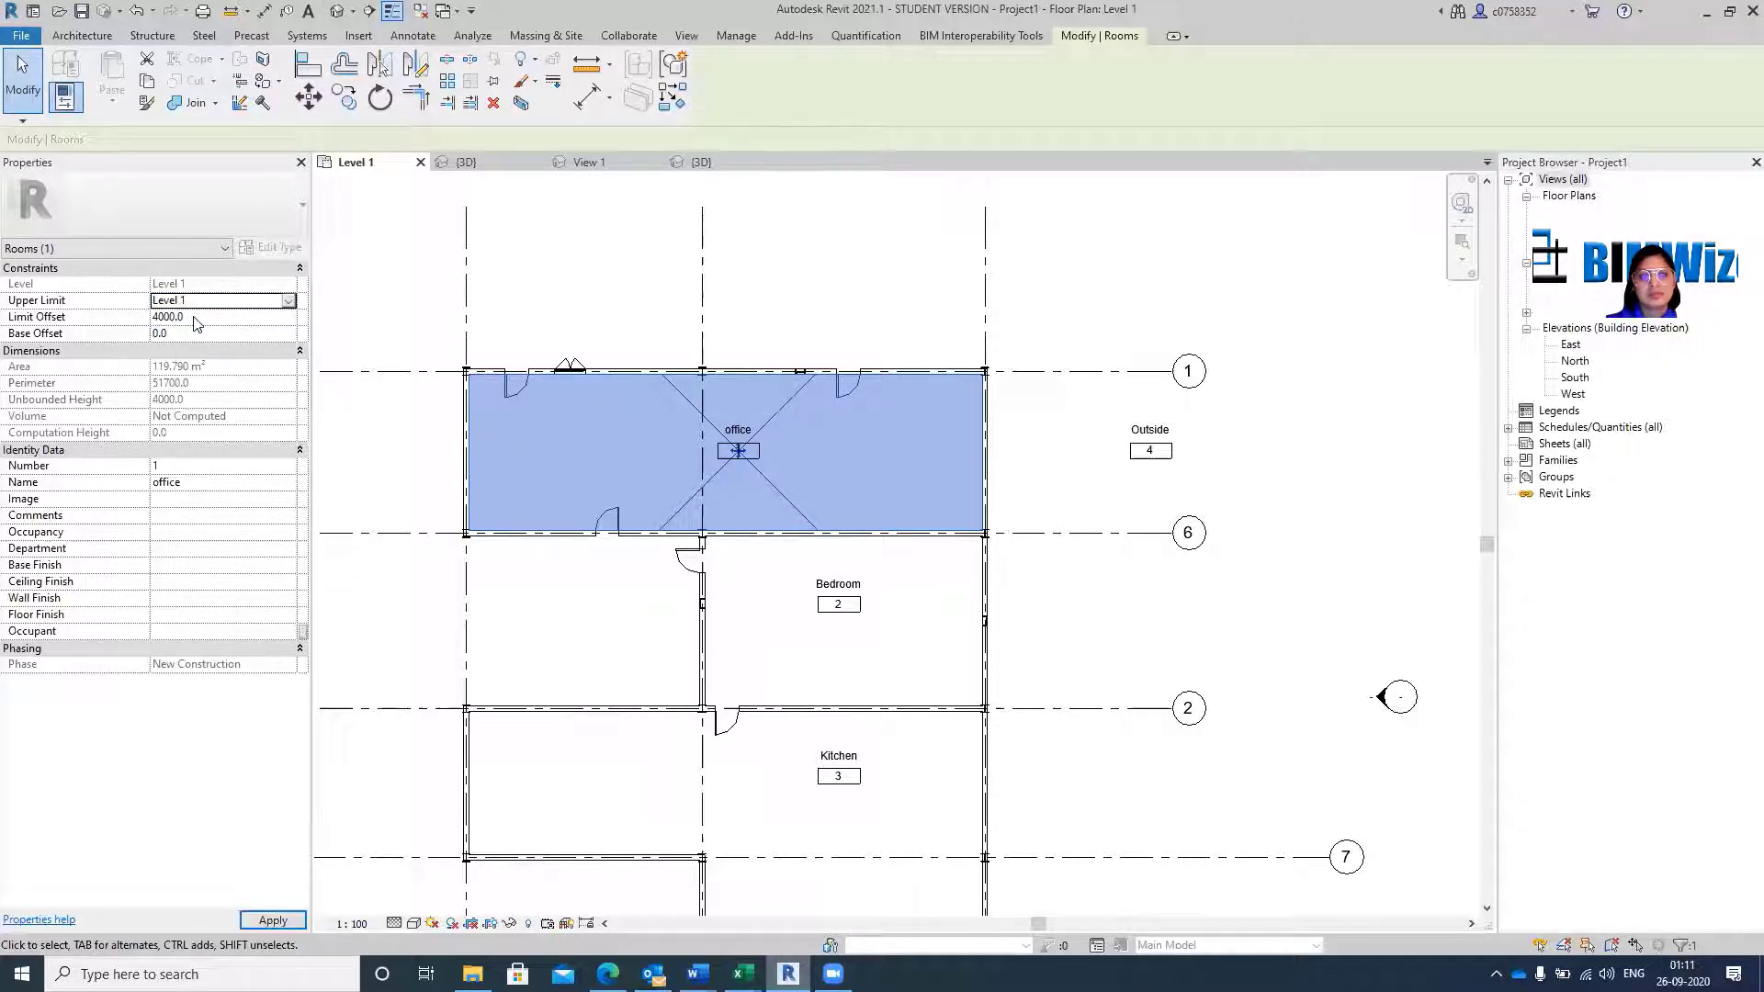
click(276, 920)
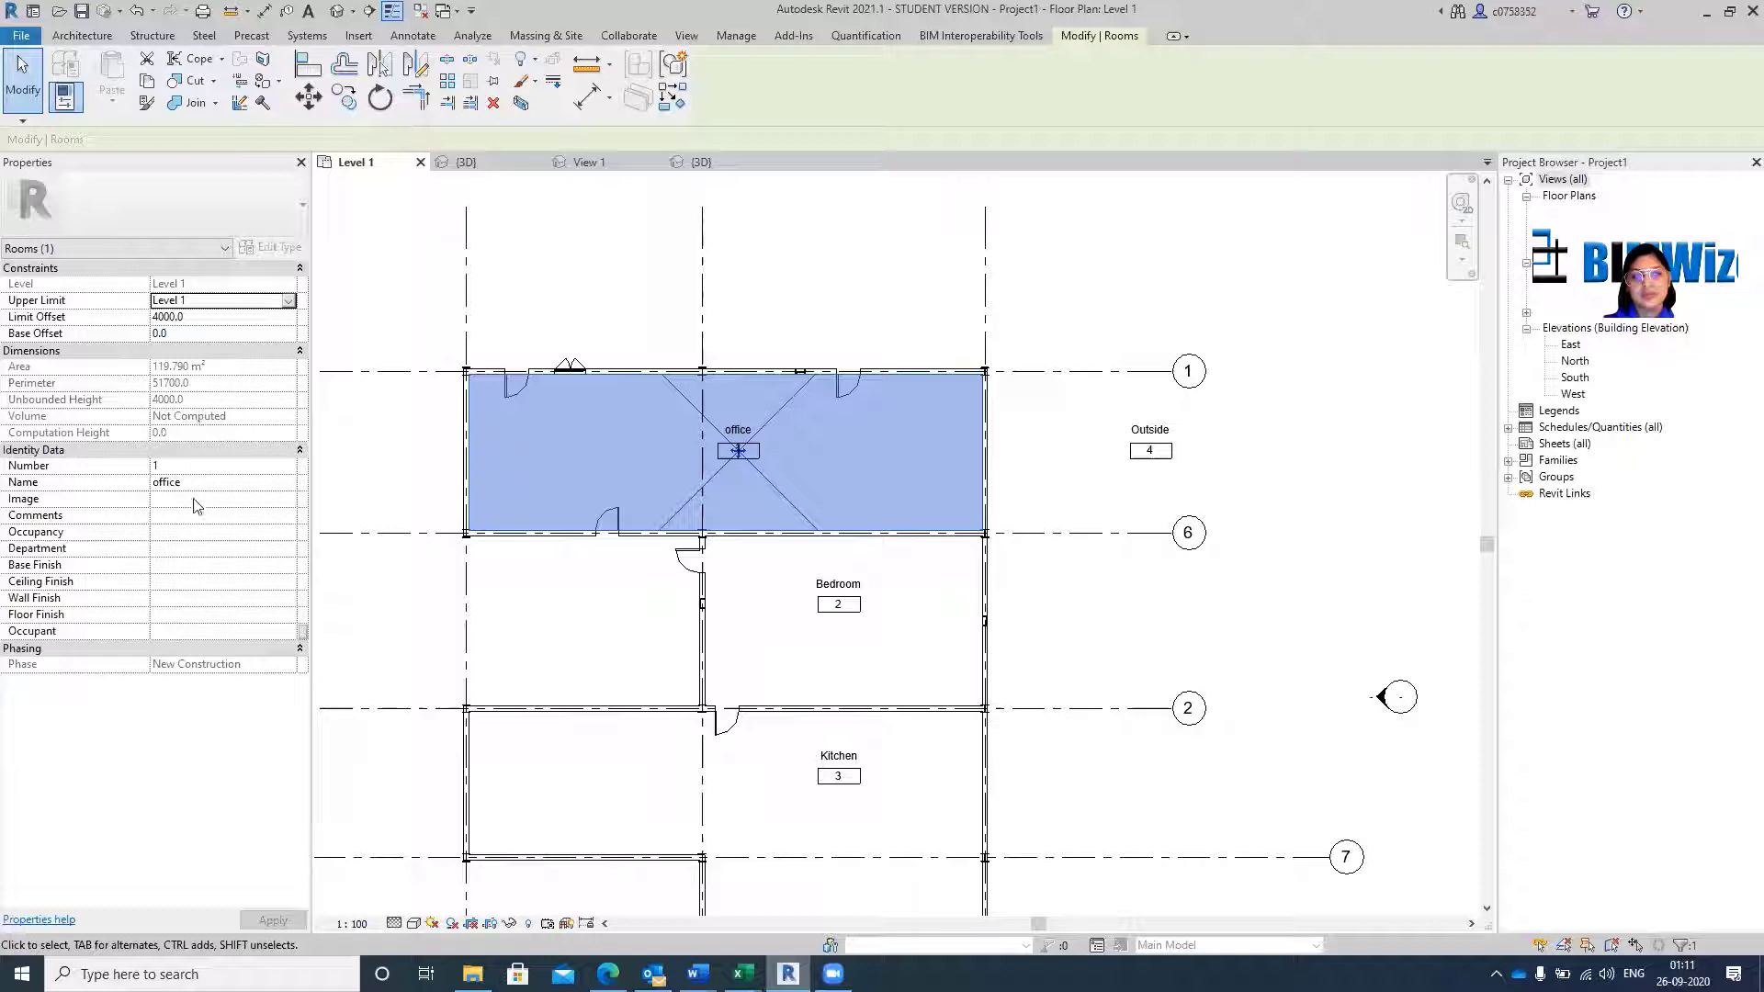
Set the office room's limit offset to 2000, apply it and deselect the room.
click(290, 304)
click(290, 304)
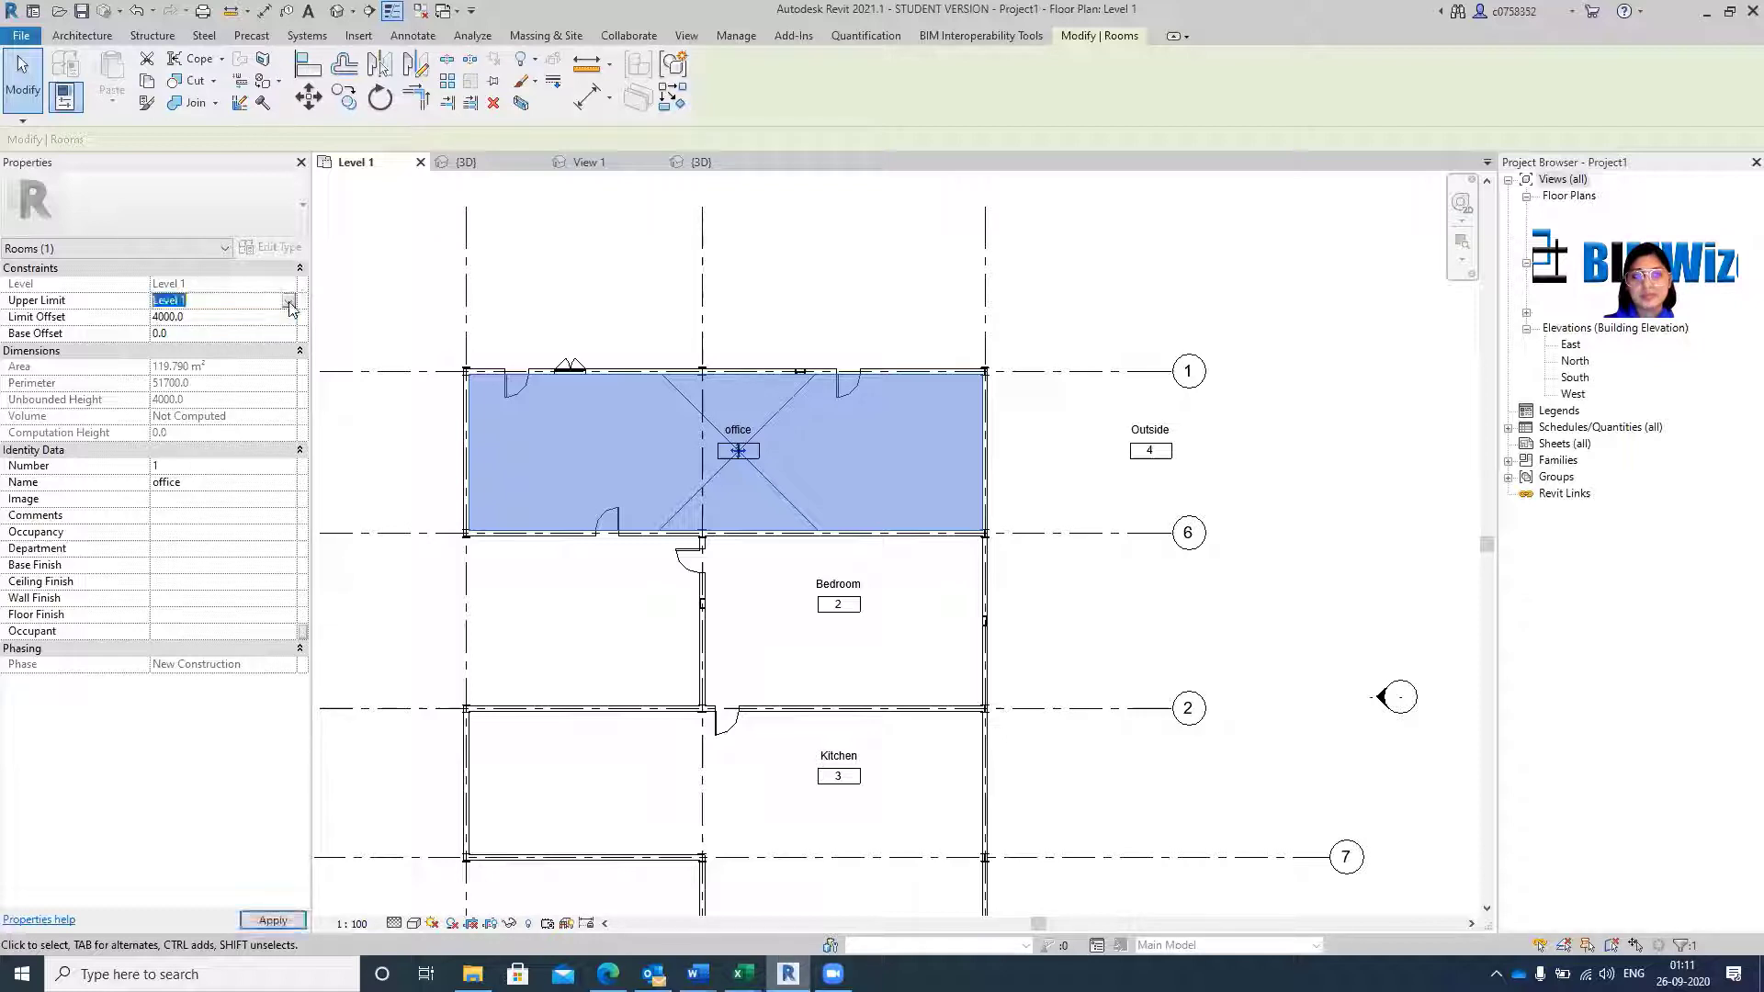
click(240, 317)
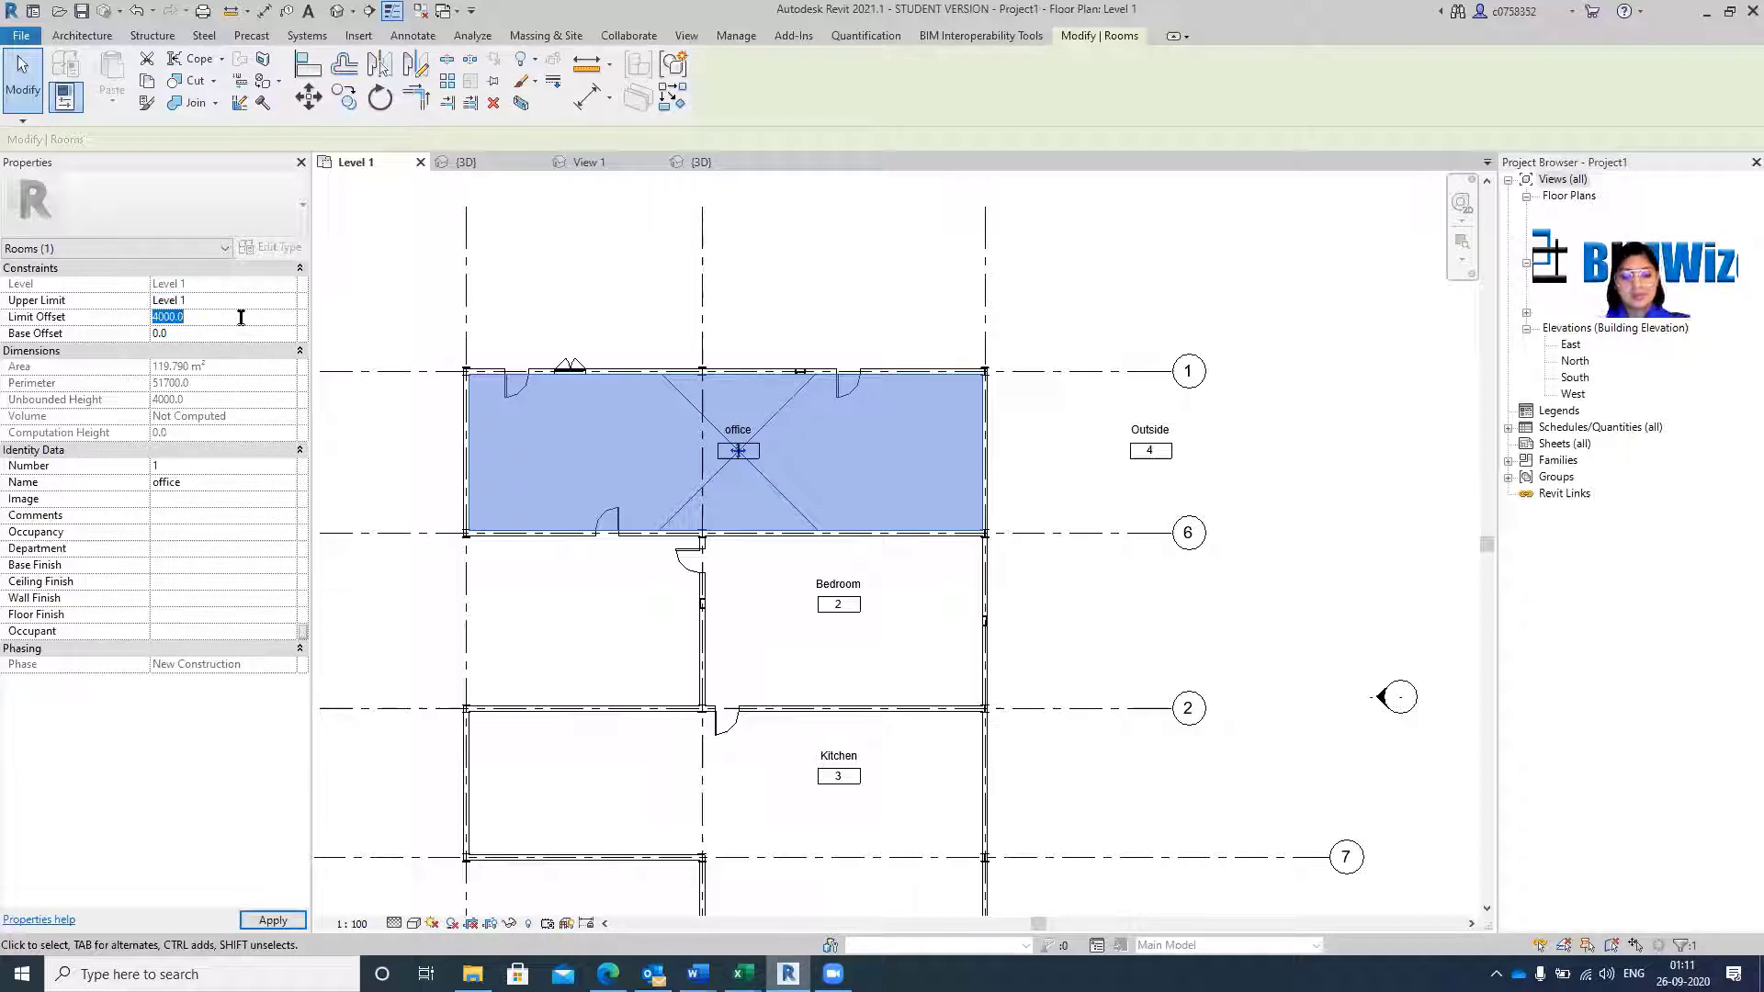
text(2000)
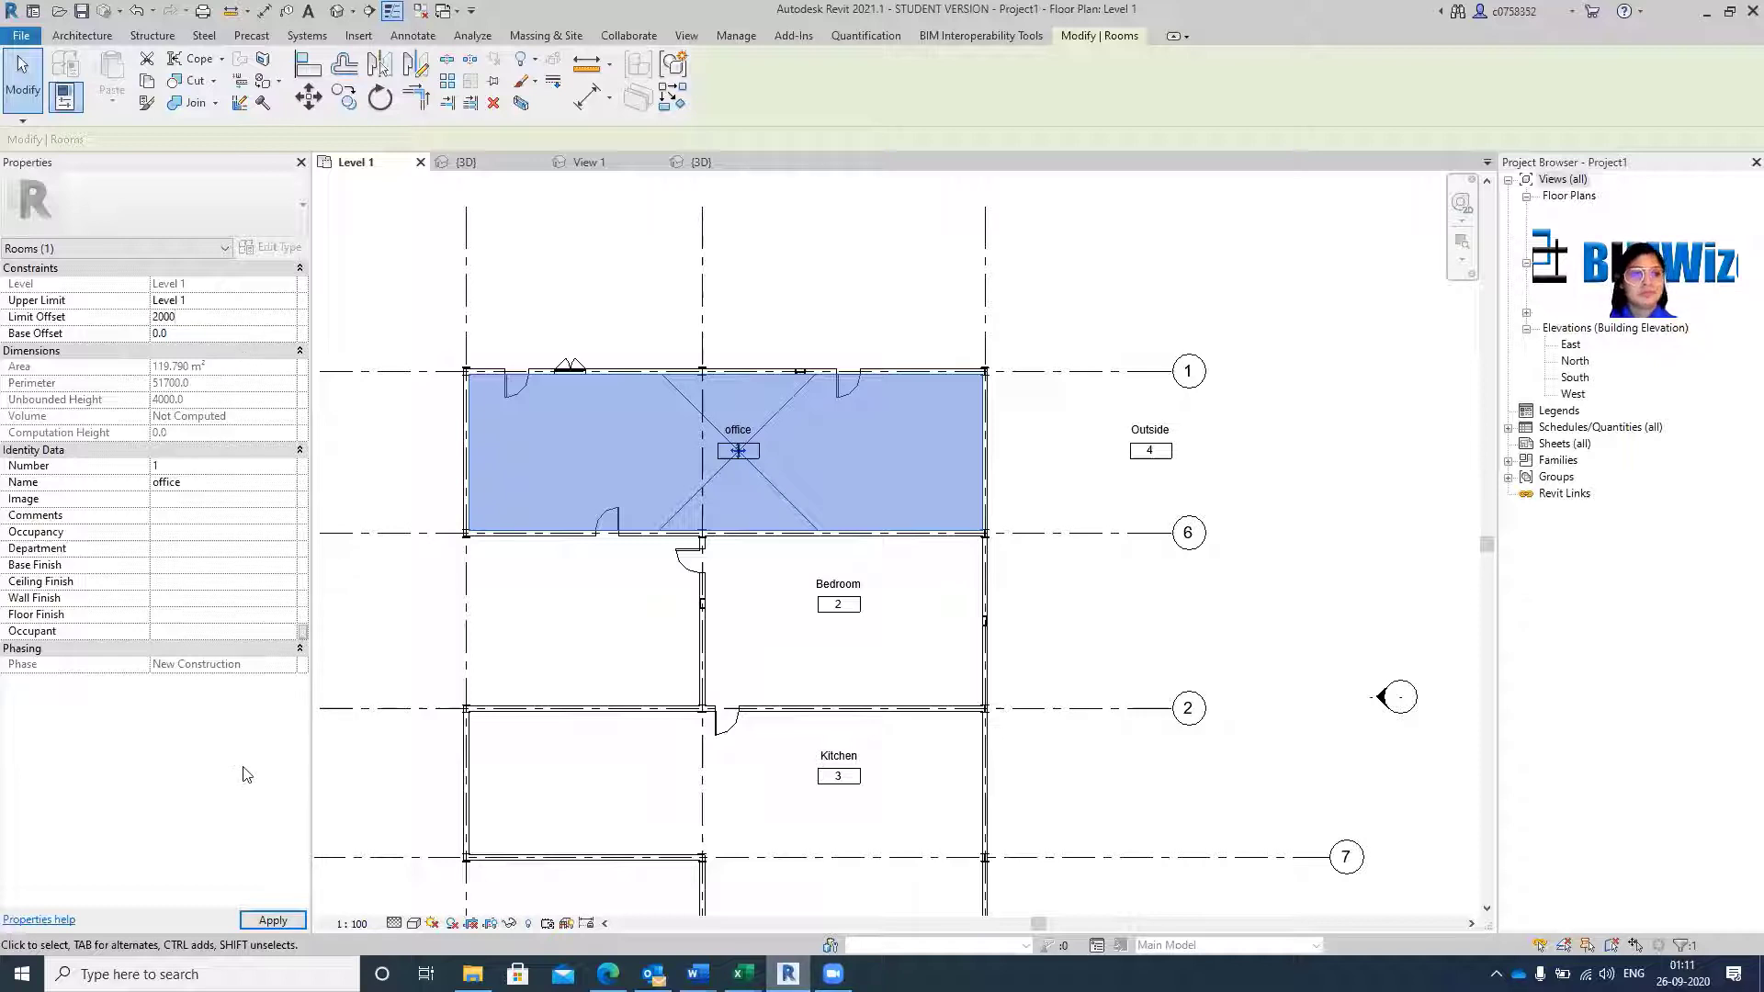
click(273, 919)
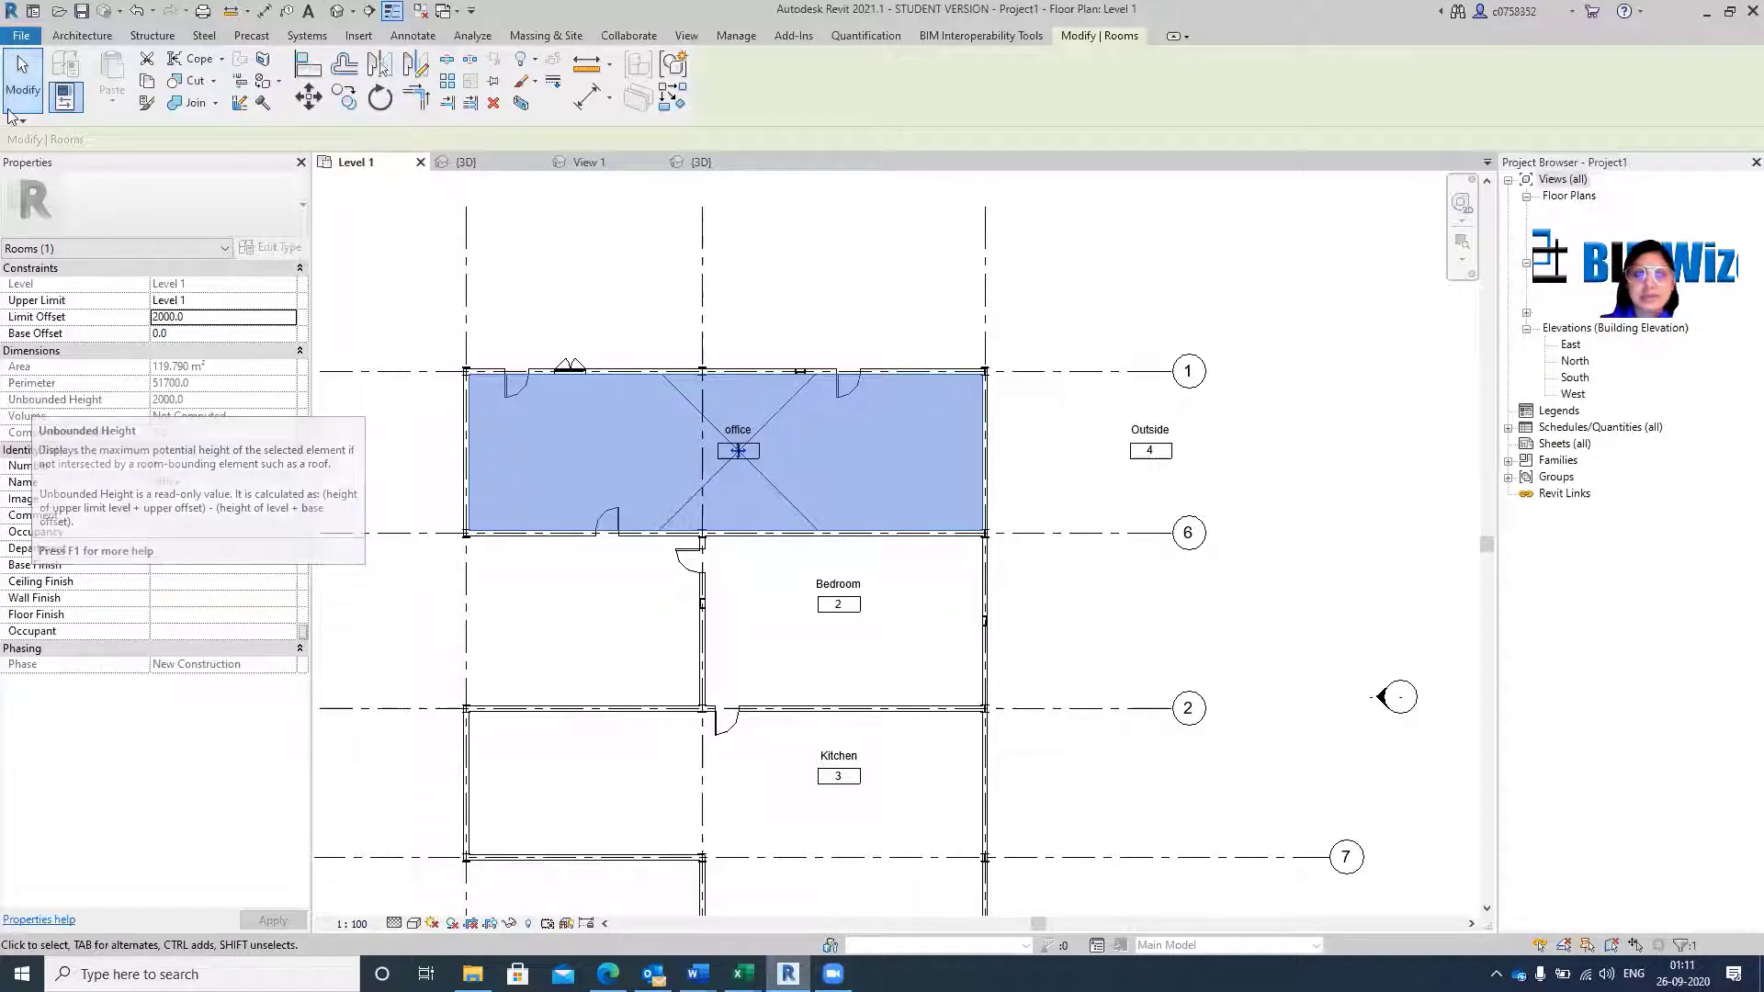
click(630, 264)
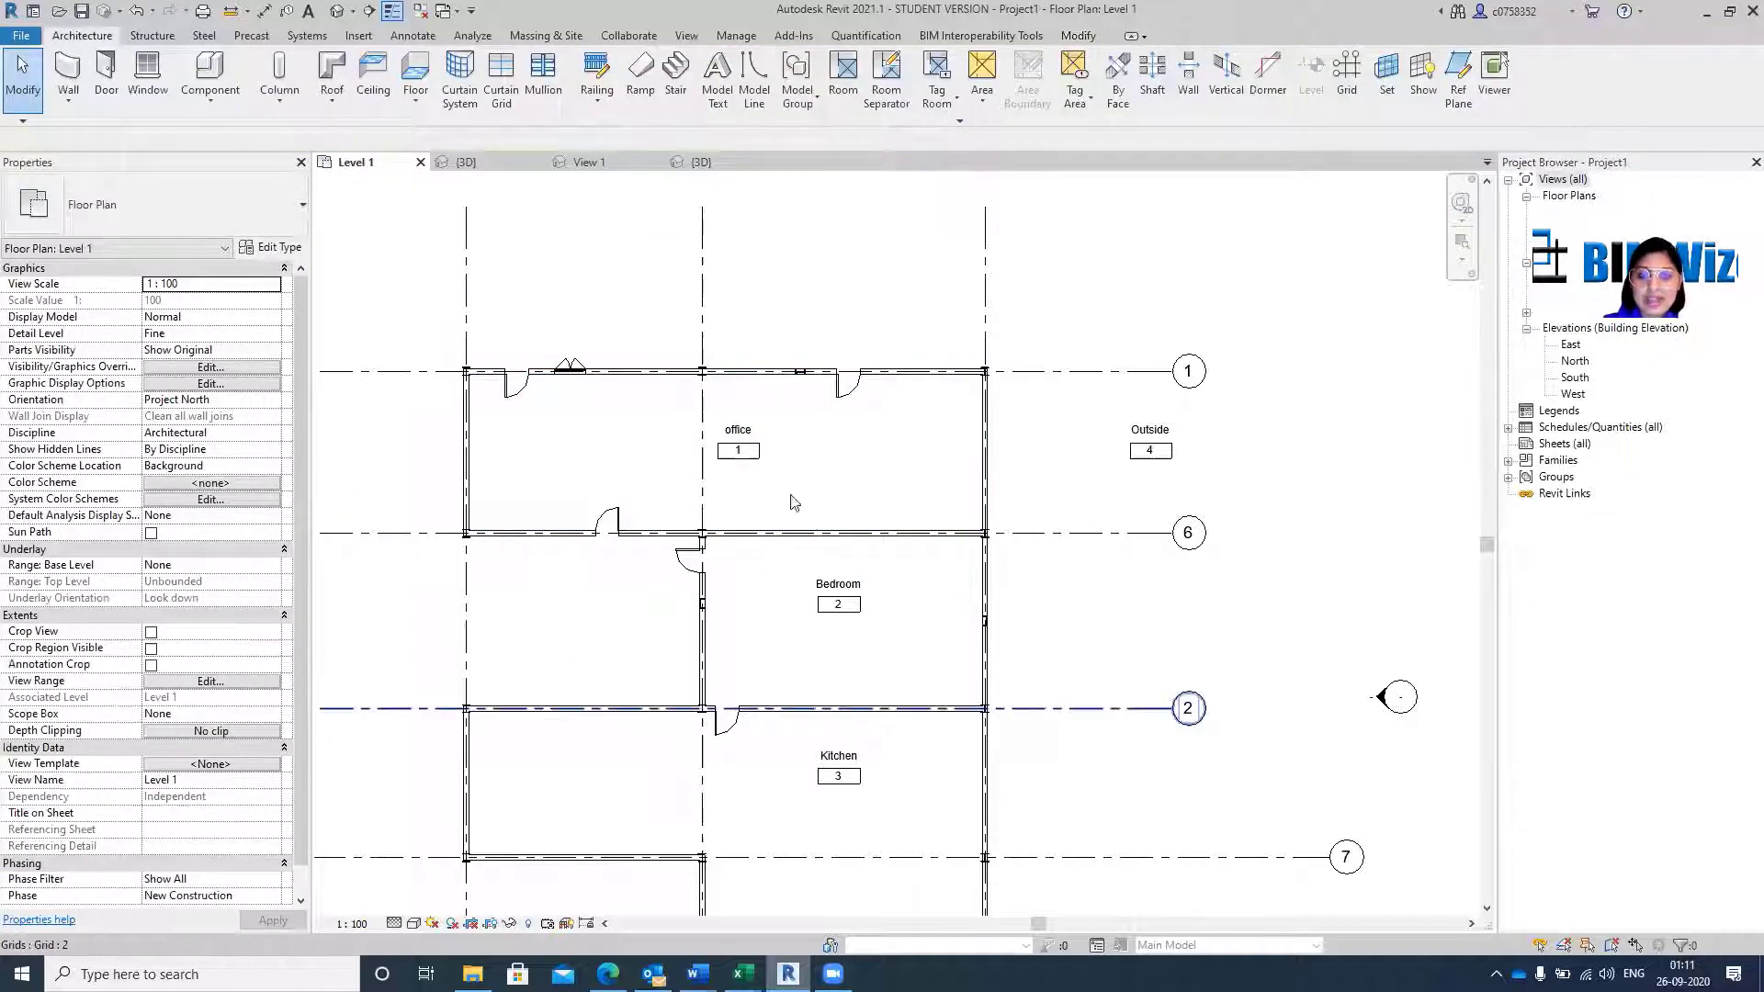
Switch to the Training Agenda document in Word, review the Week 2 Modeling Basics topics and return to Revit.
scroll(864, 547, down, 3)
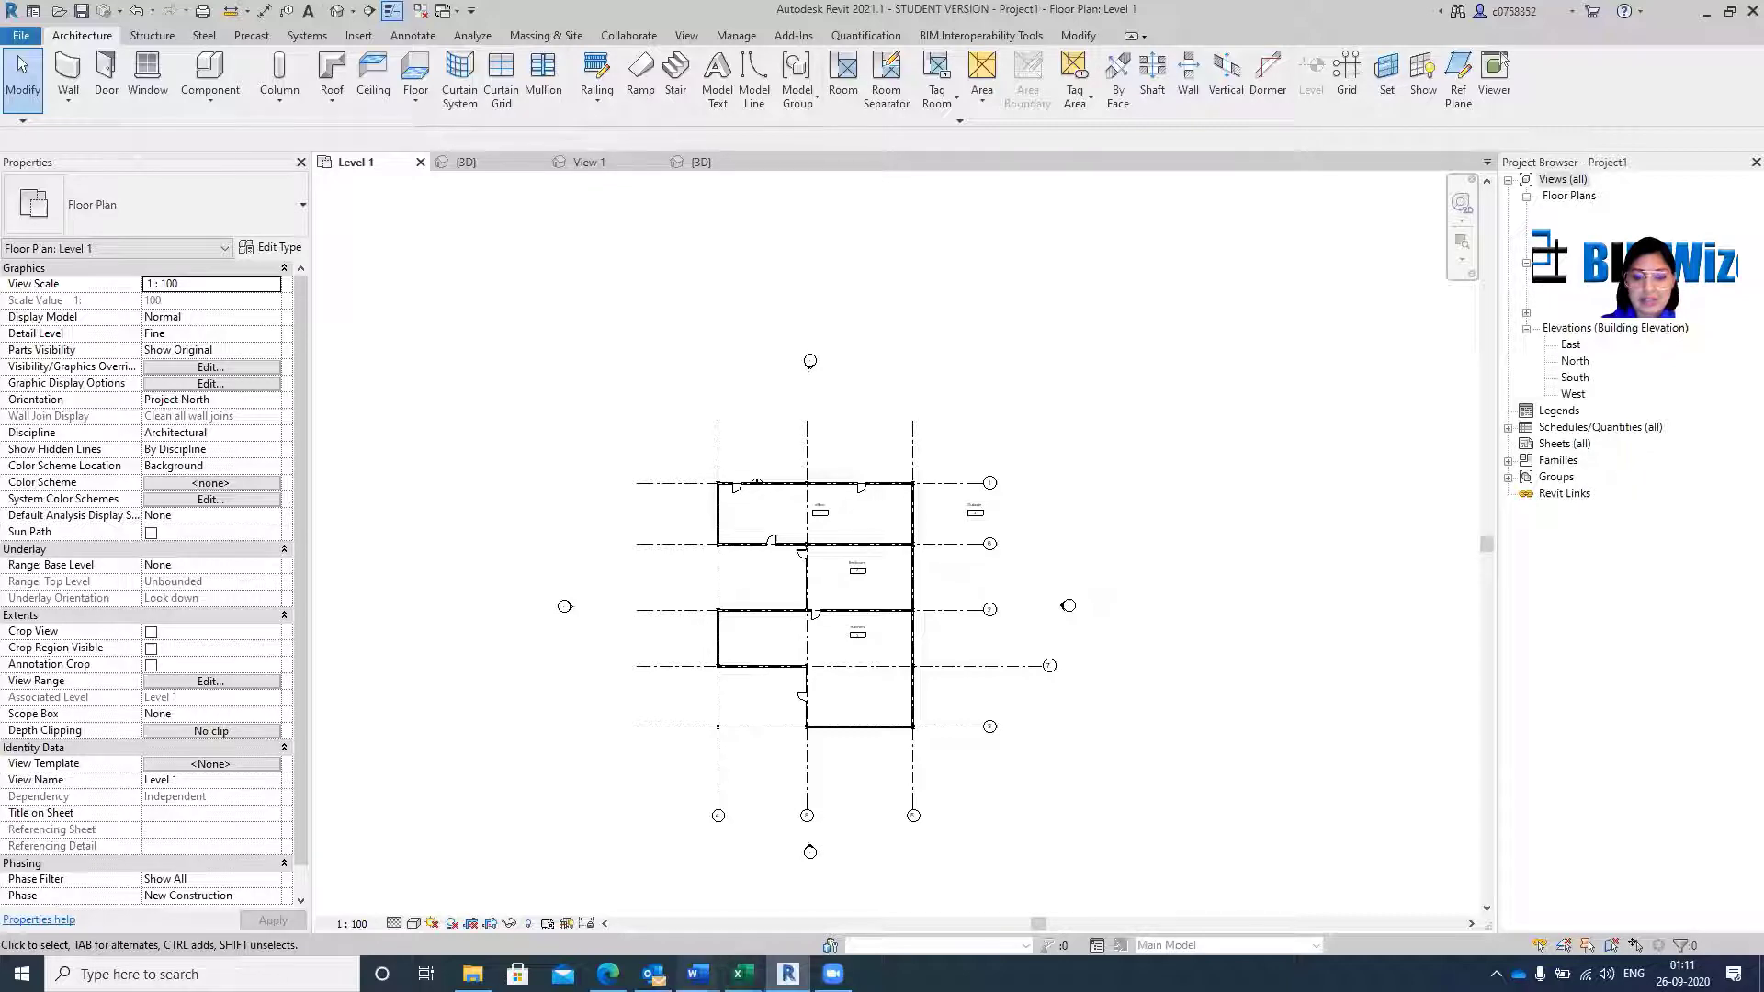
mouse_move(697, 974)
click(803, 928)
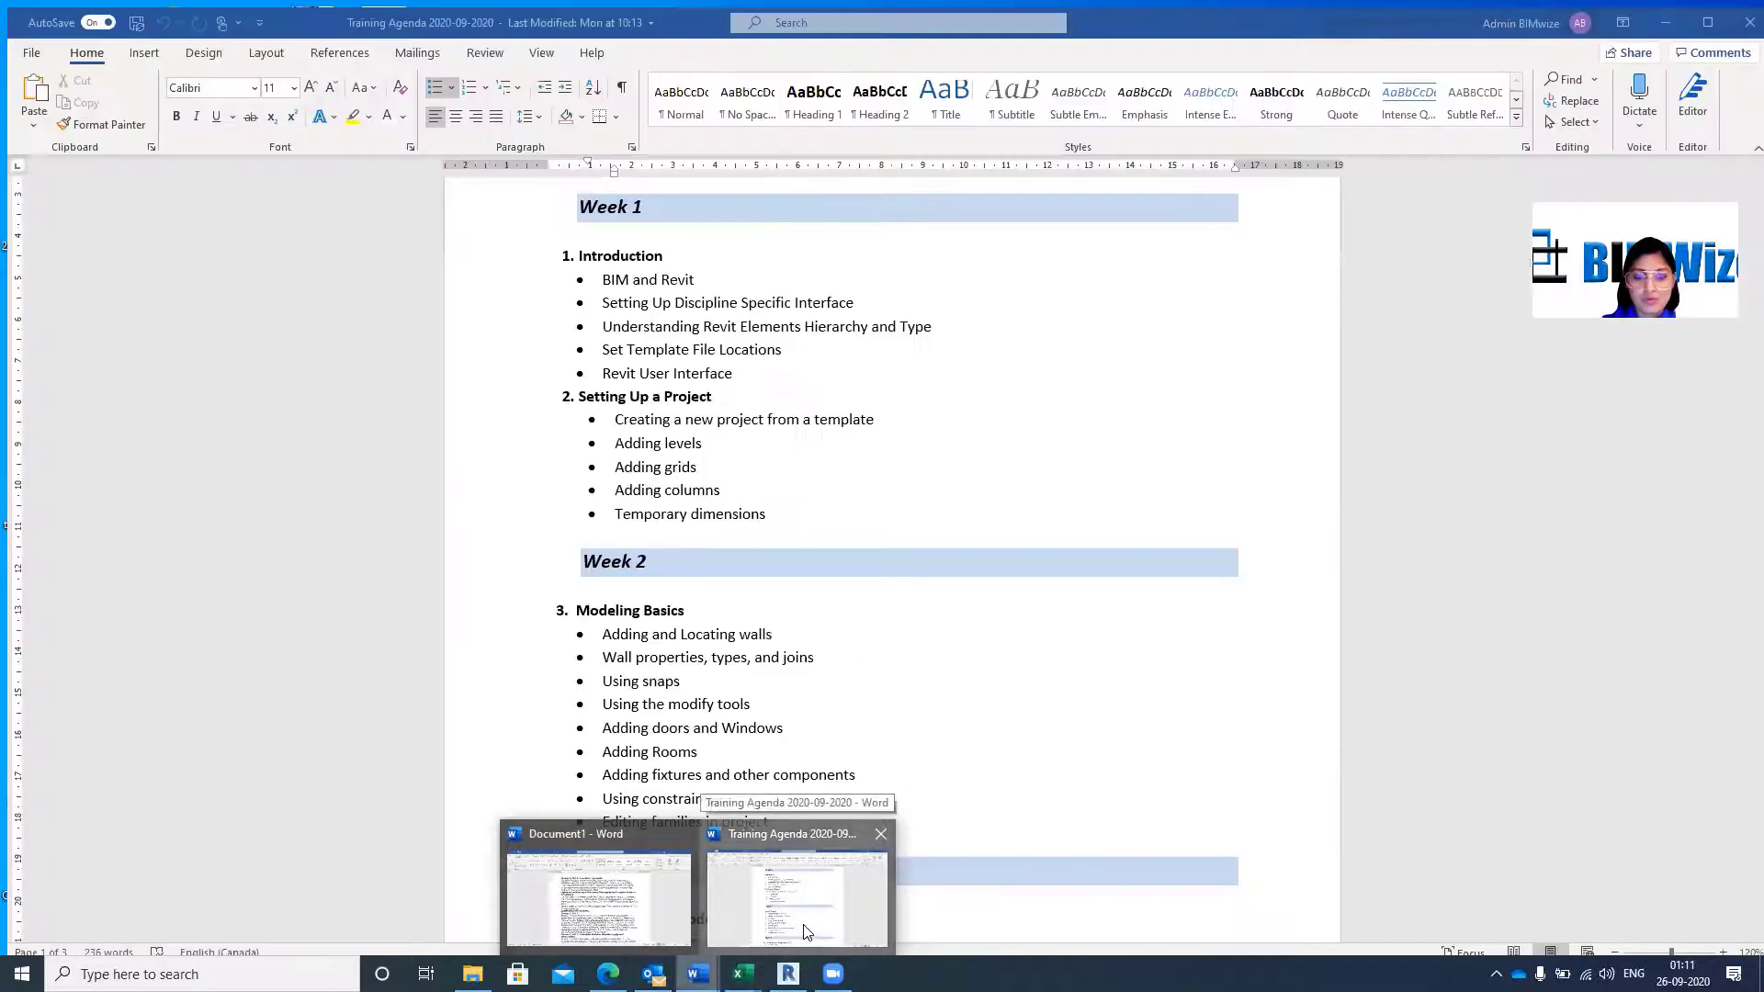
click(804, 929)
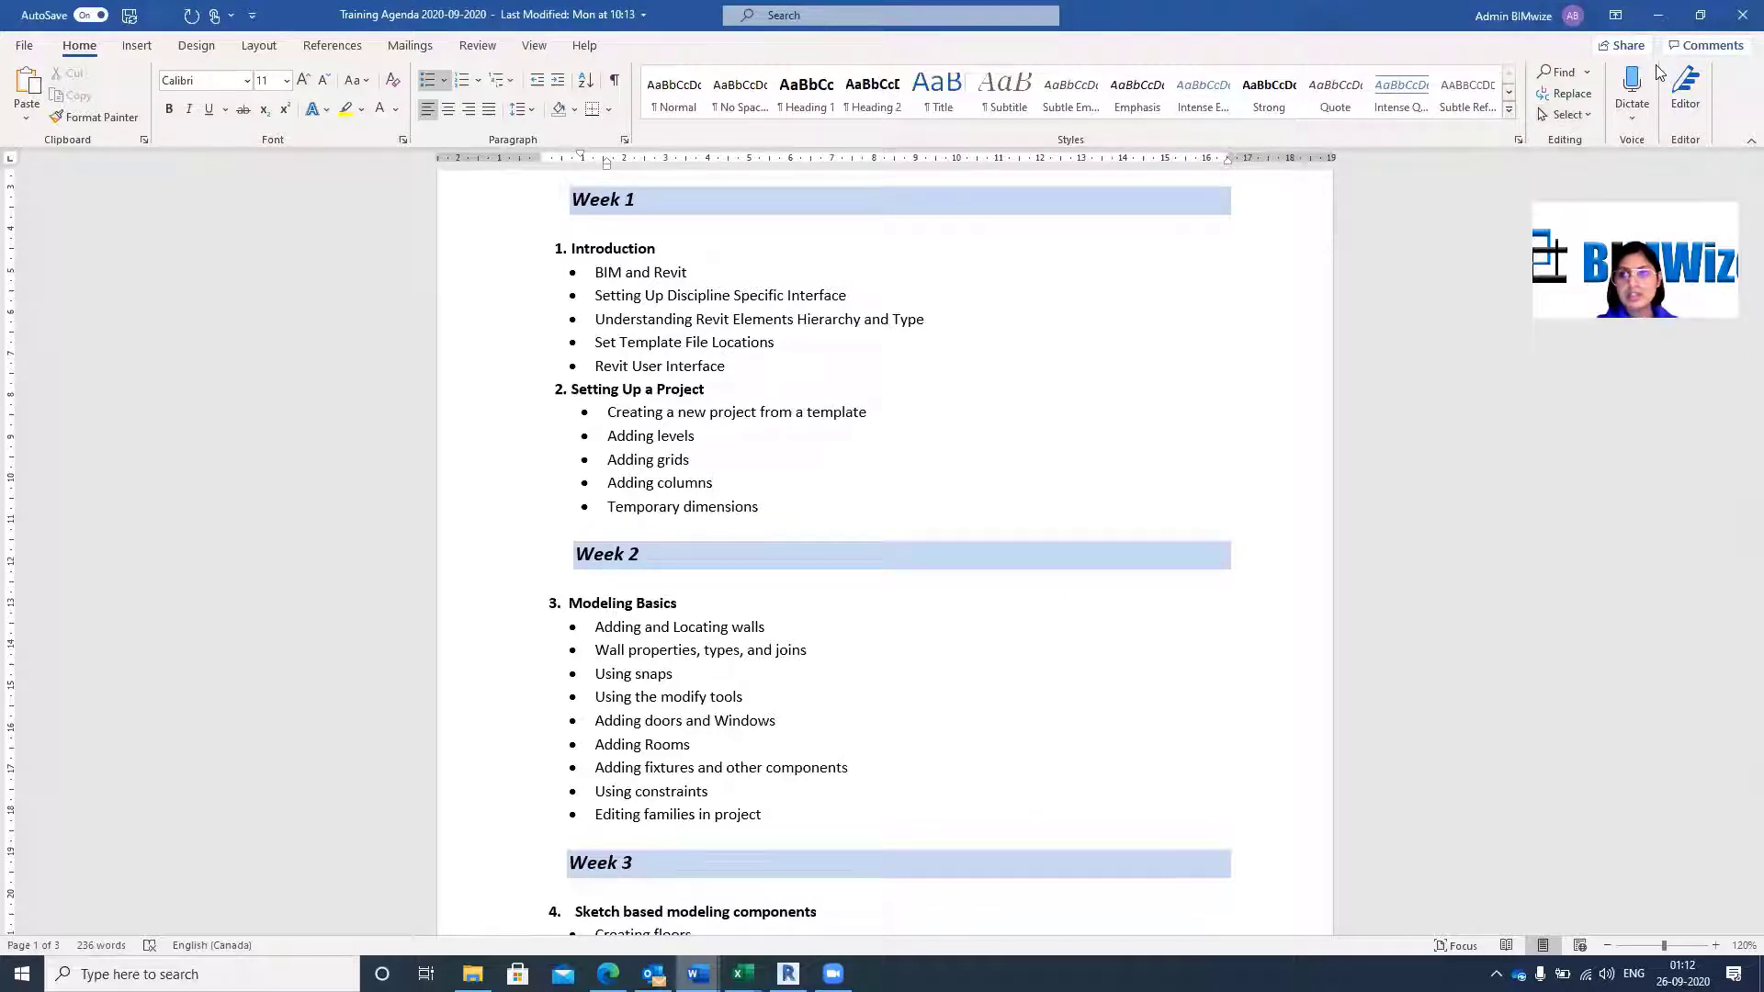
click(1657, 14)
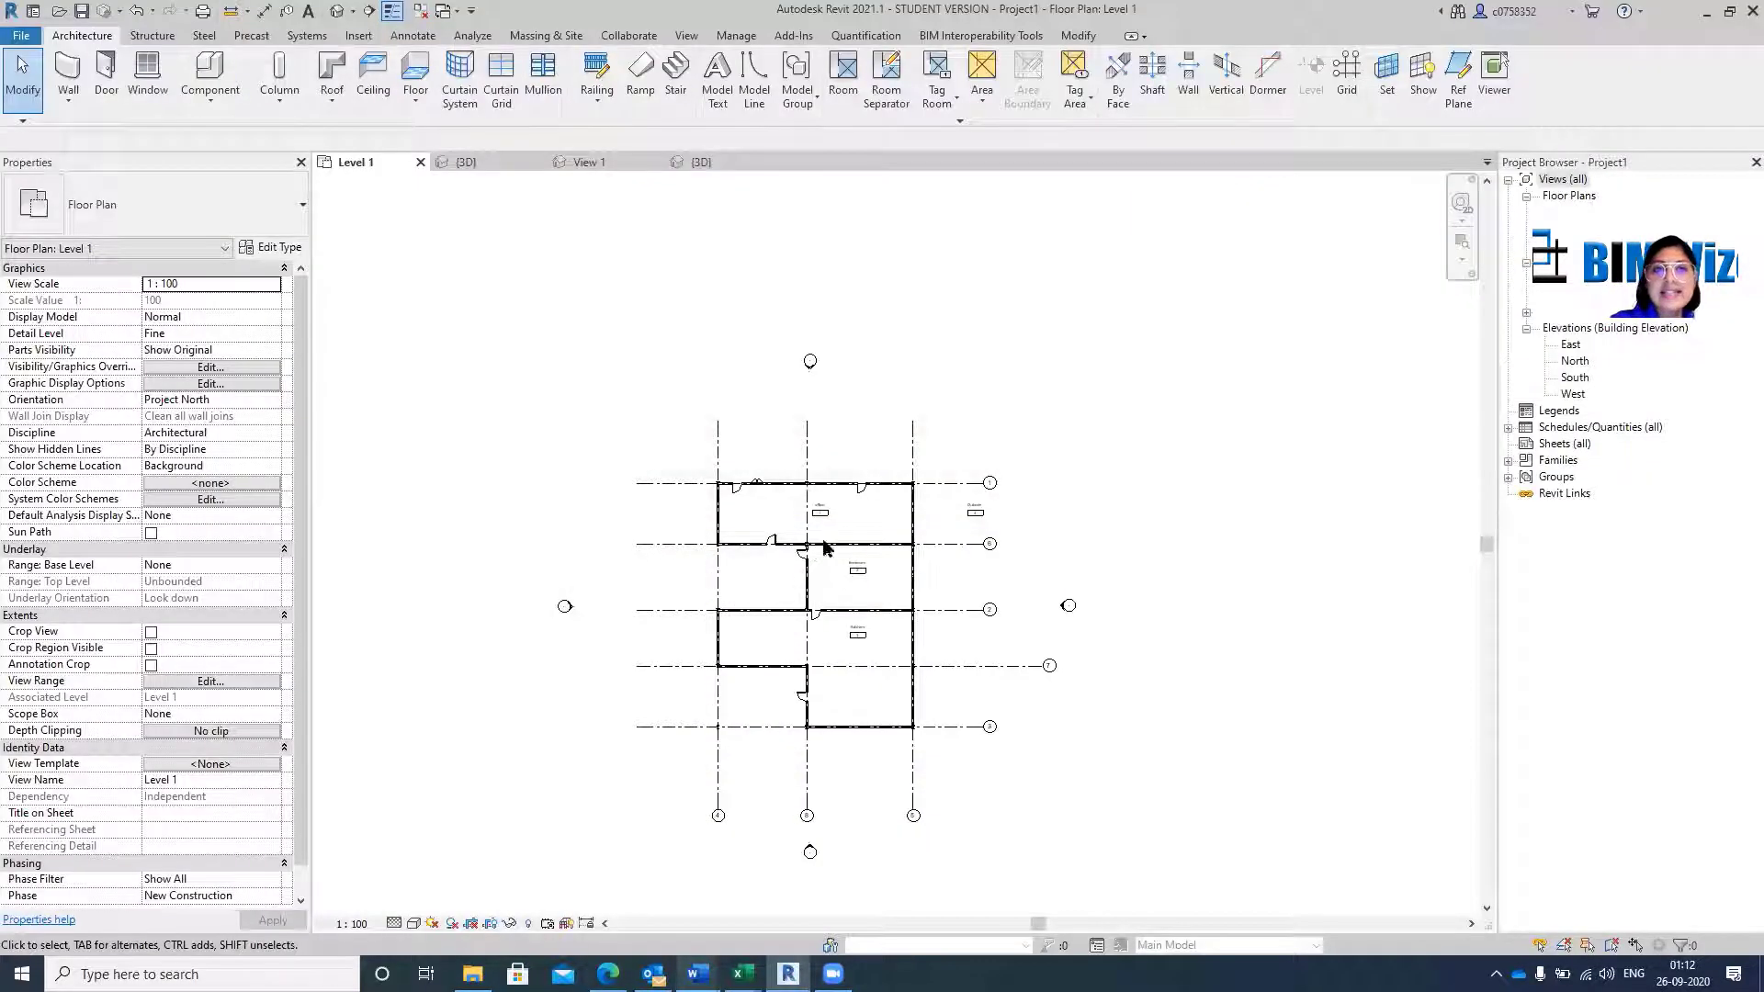
Place an M_Desk 1525 x 762mm component in the office, about 2800 mm below the grid 1 wall and 3200 mm from the east wall.
scroll(804, 574, up, 5)
scroll(807, 579, up, 1)
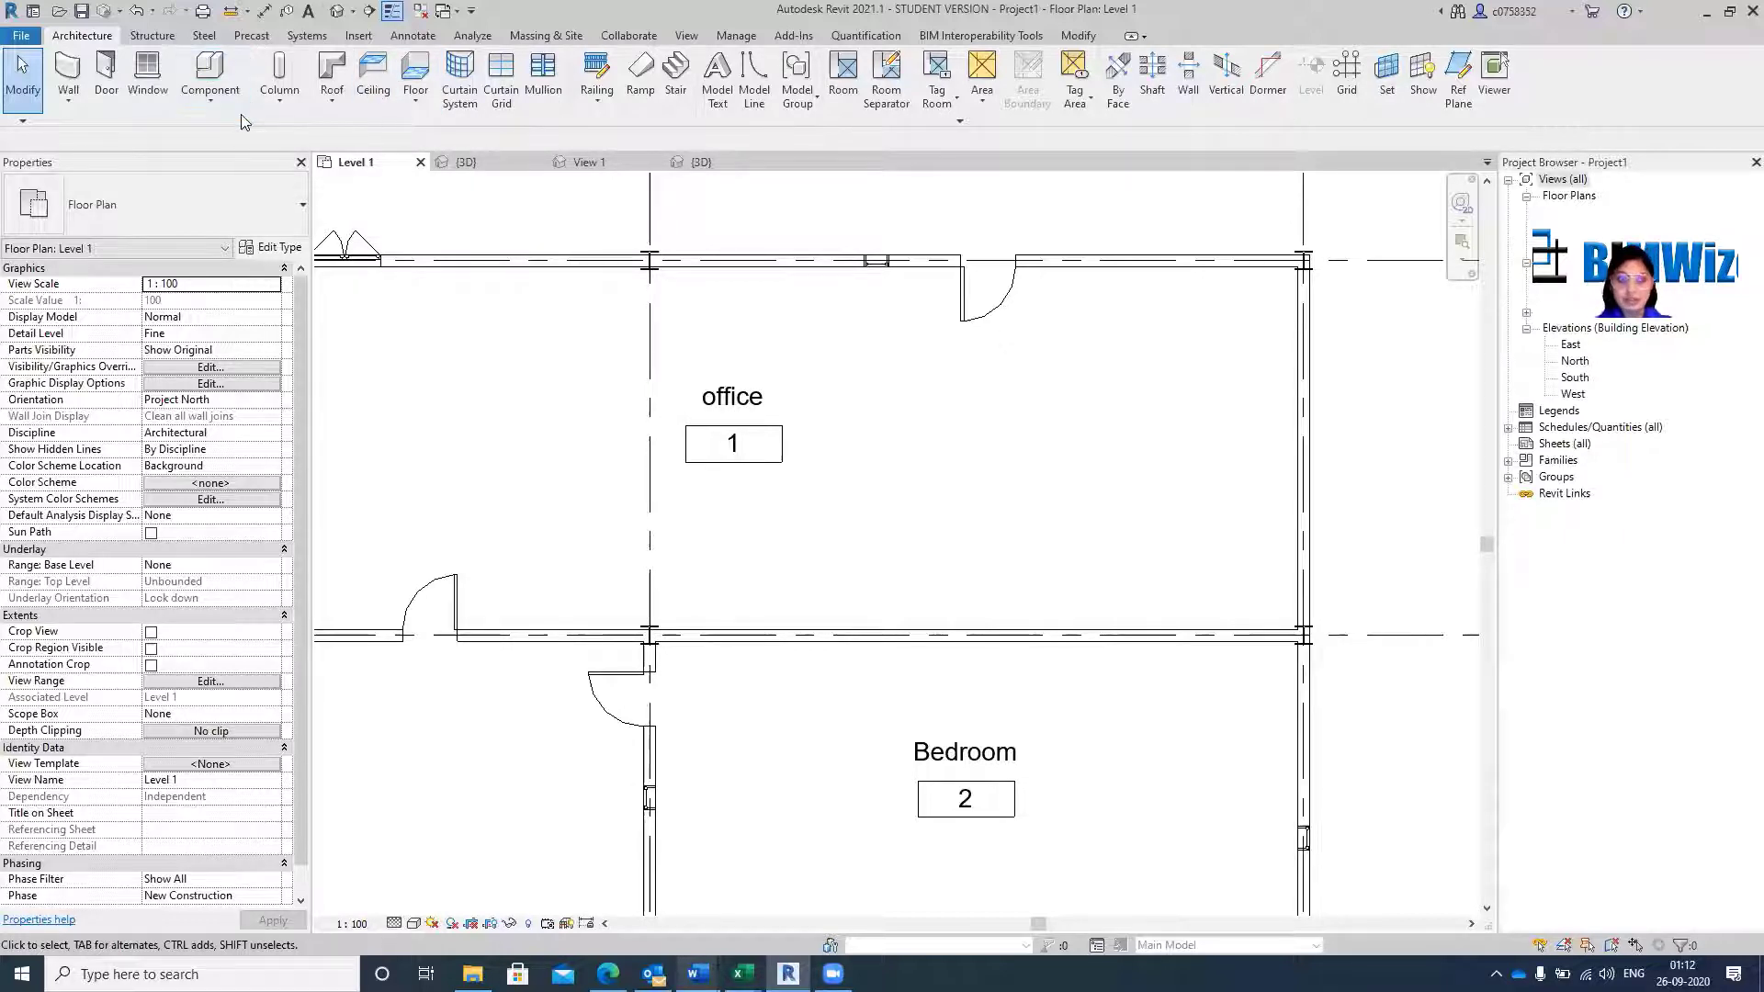
click(198, 89)
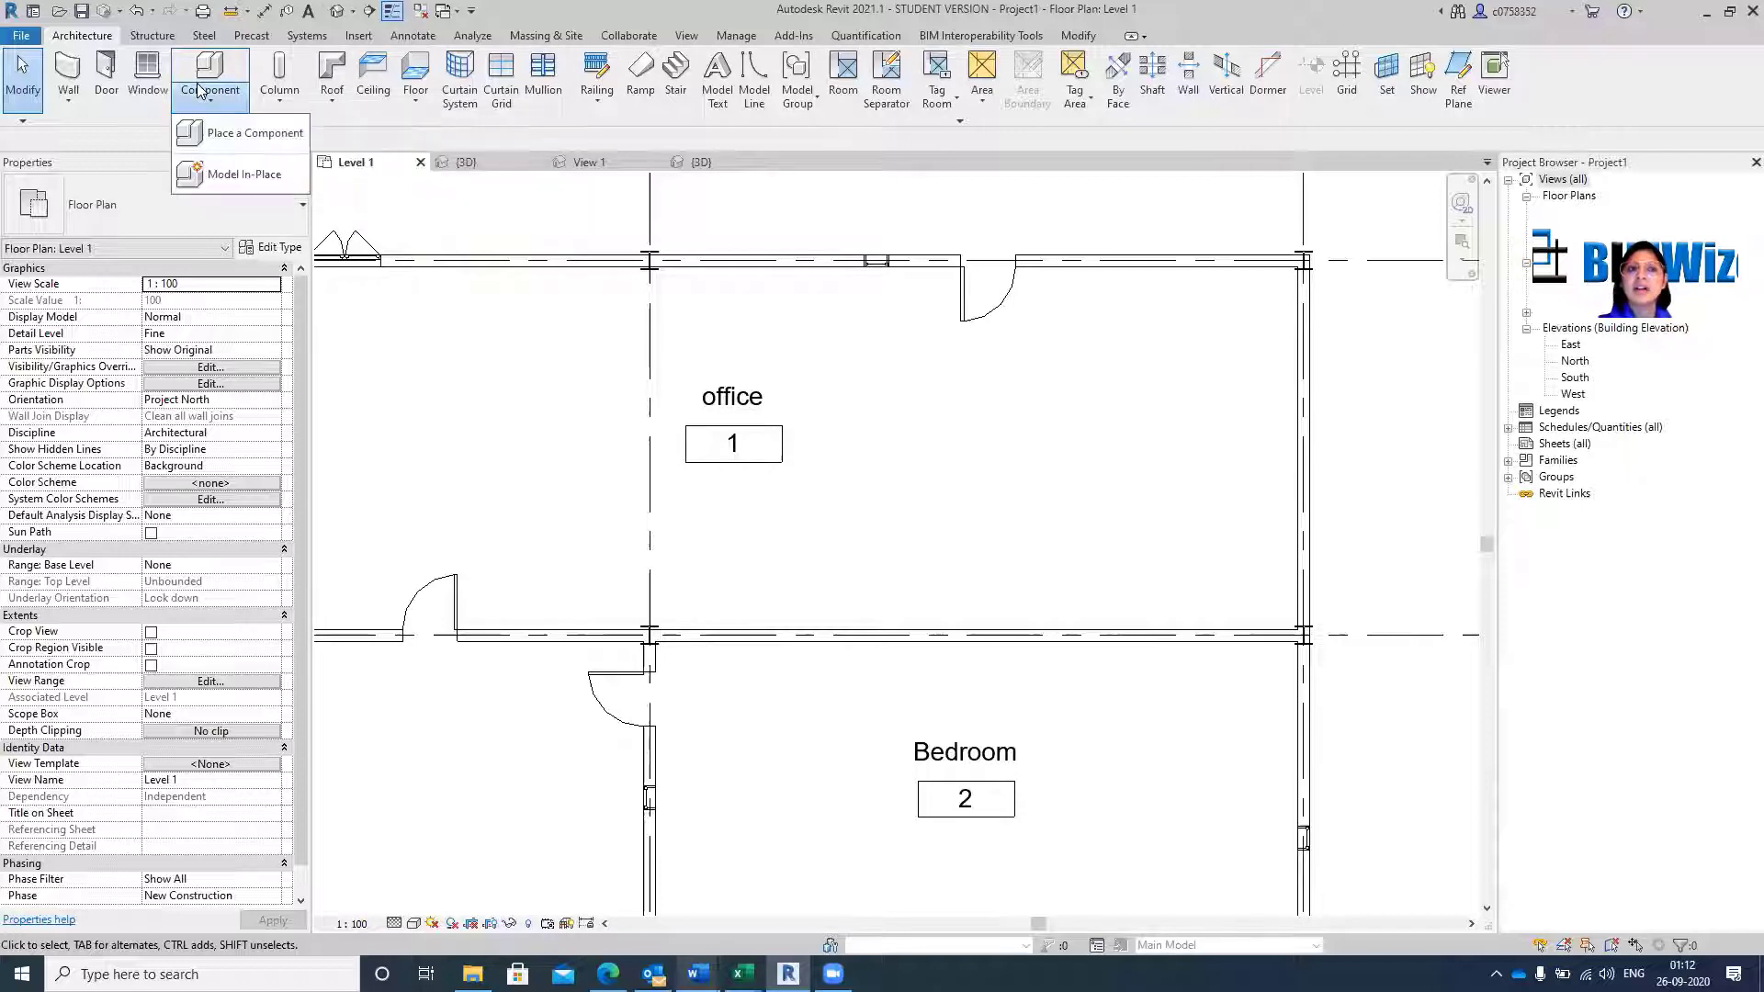
click(248, 134)
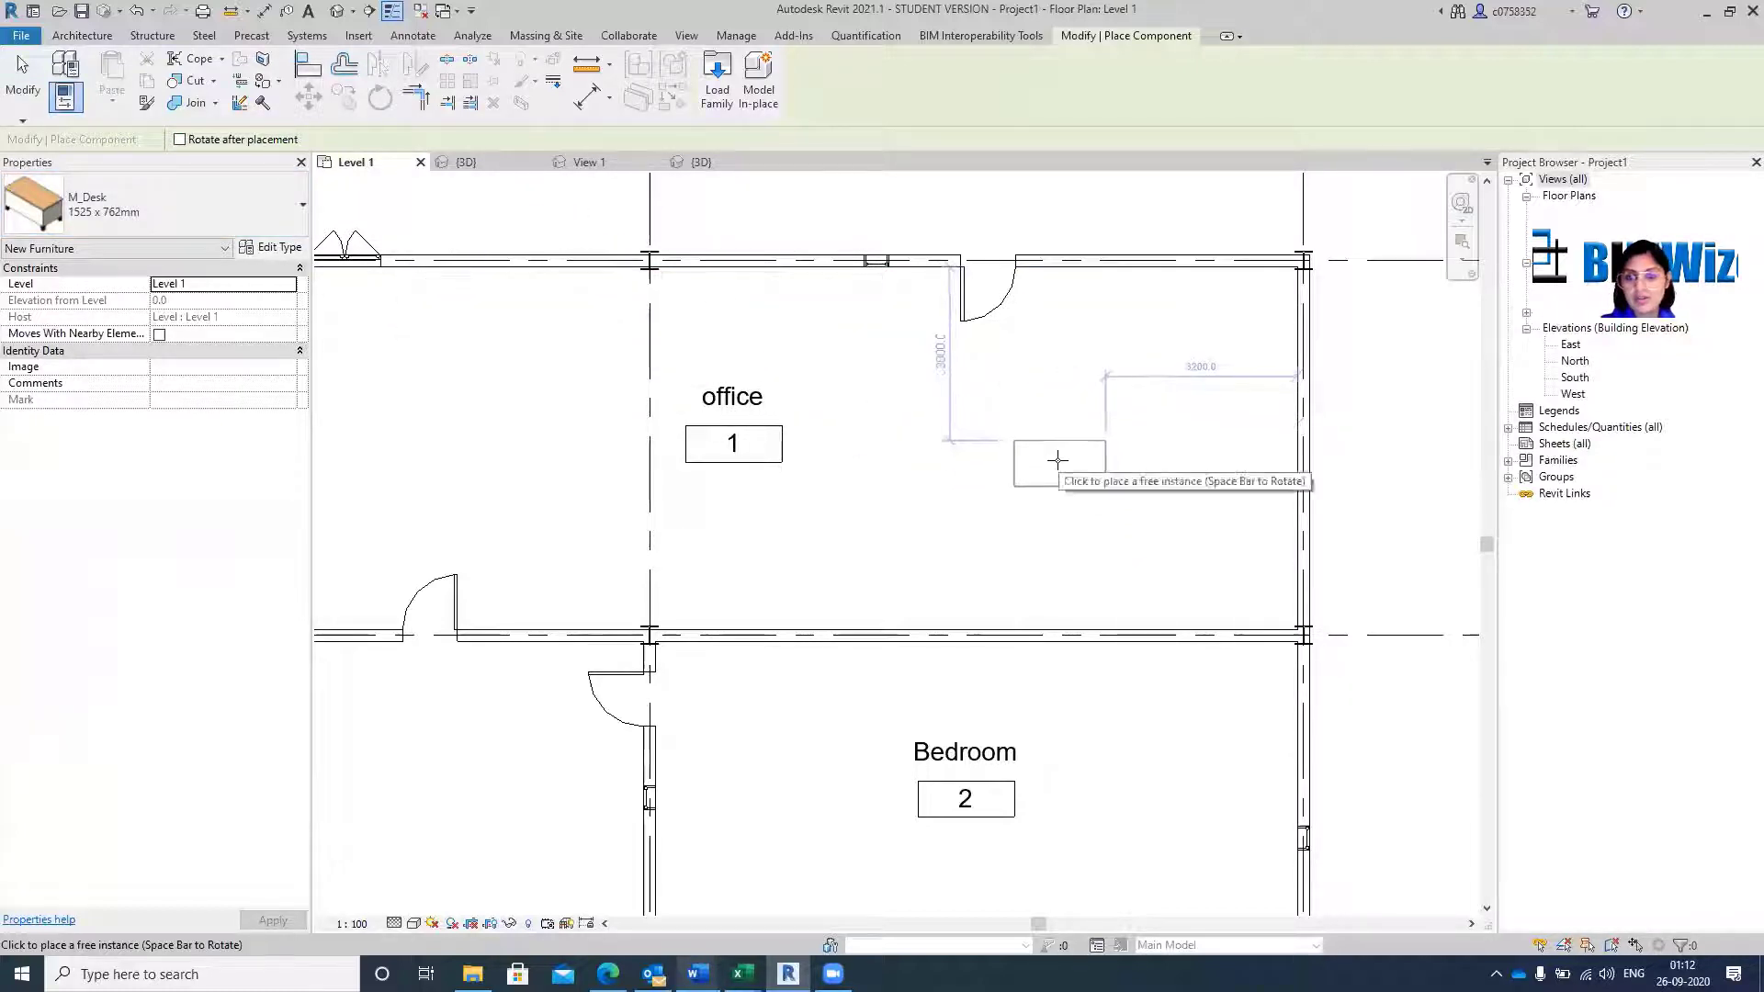
click(1050, 464)
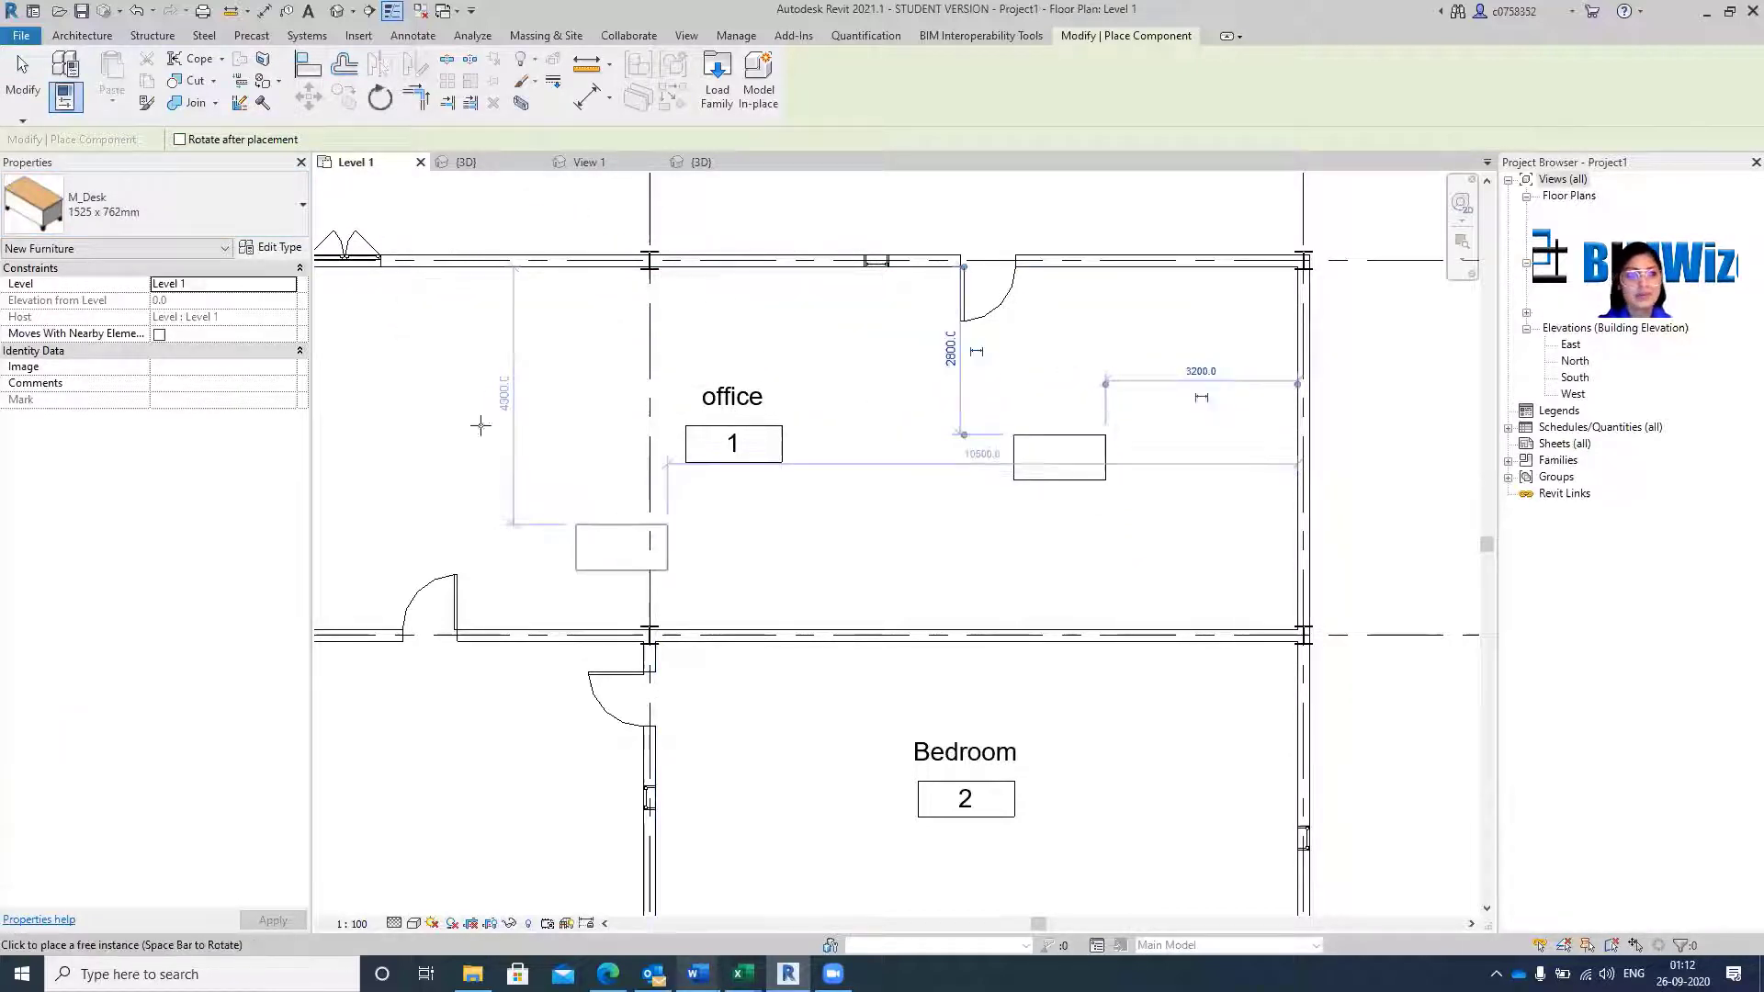
Place an M_Trim-Window-Interior-Flat Picture Frame on the office's grid 1 wall, west of the window and about 8190 mm from the east wall.
click(137, 204)
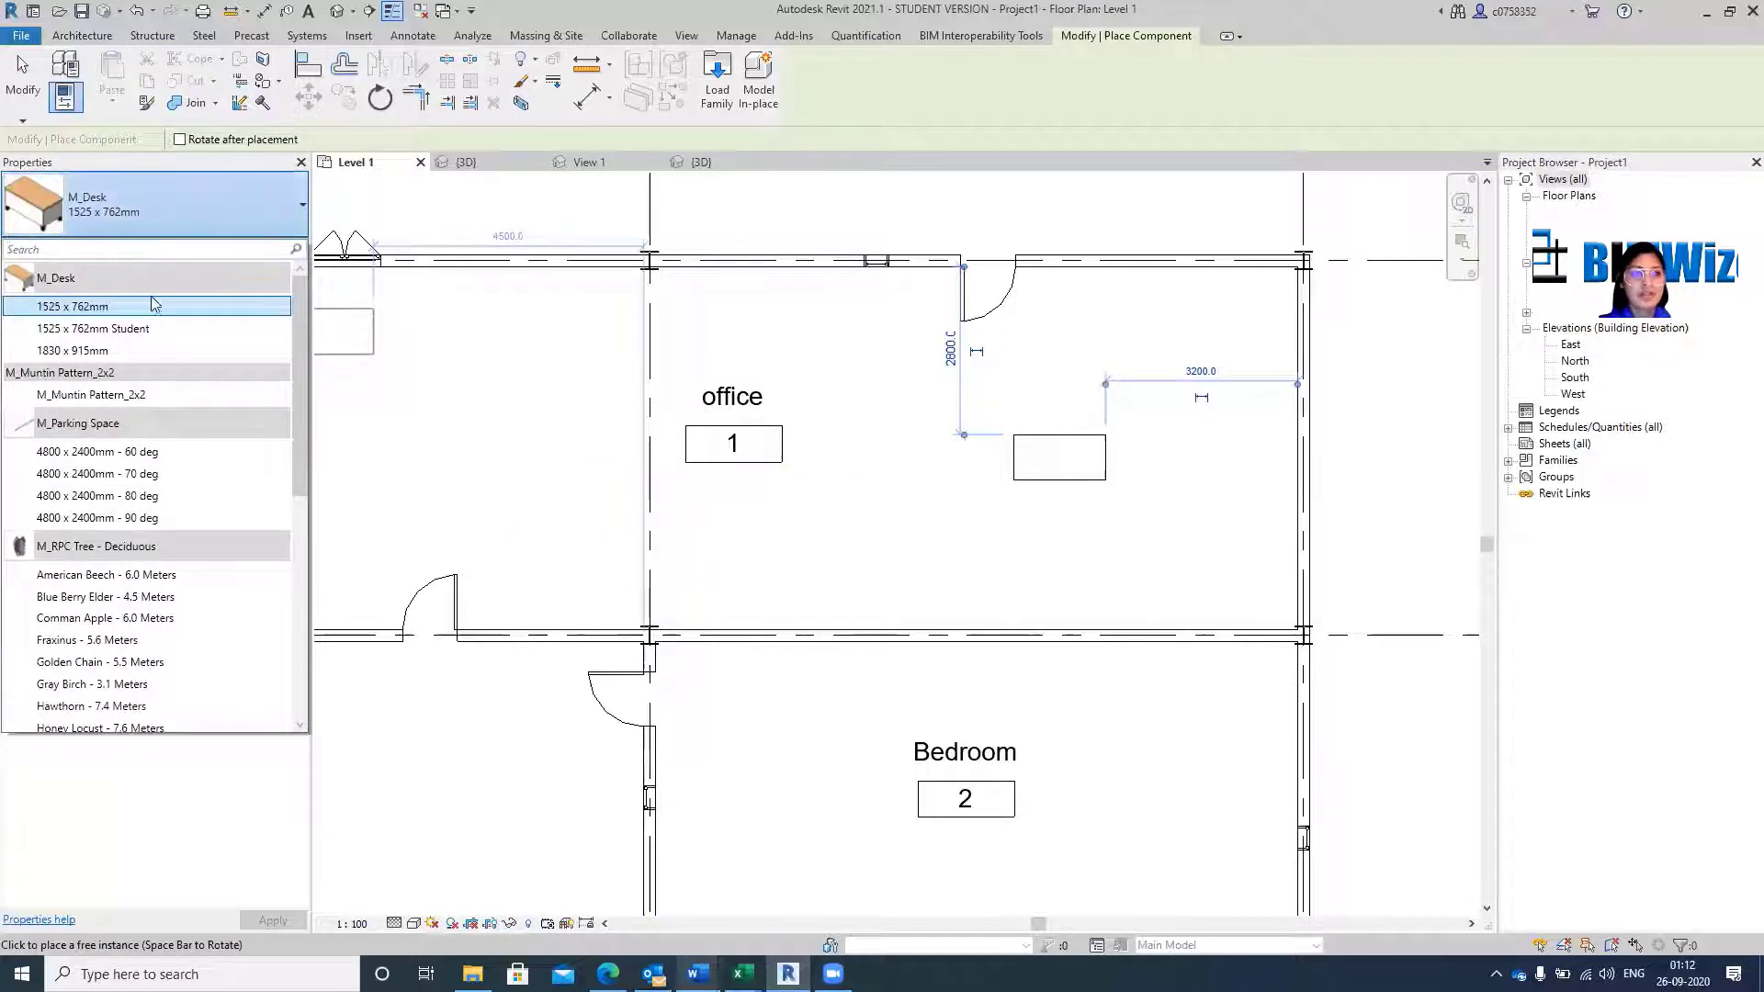
scroll(138, 507, down, 4)
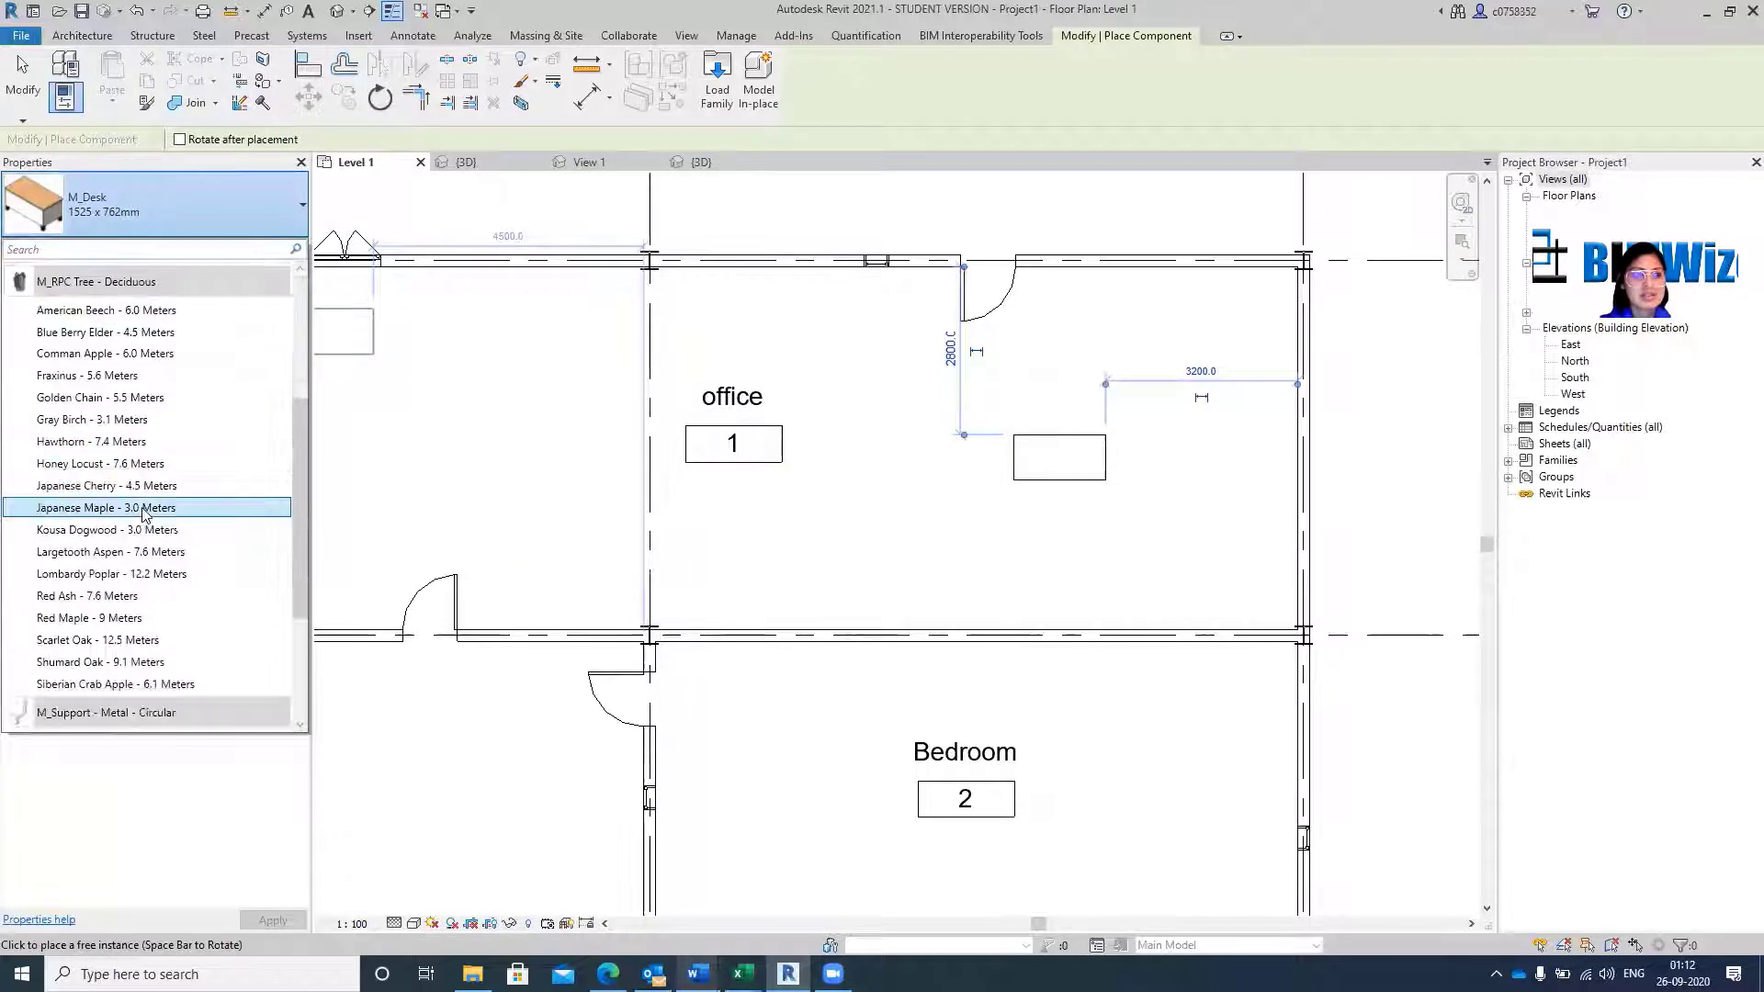
scroll(143, 515, down, 3)
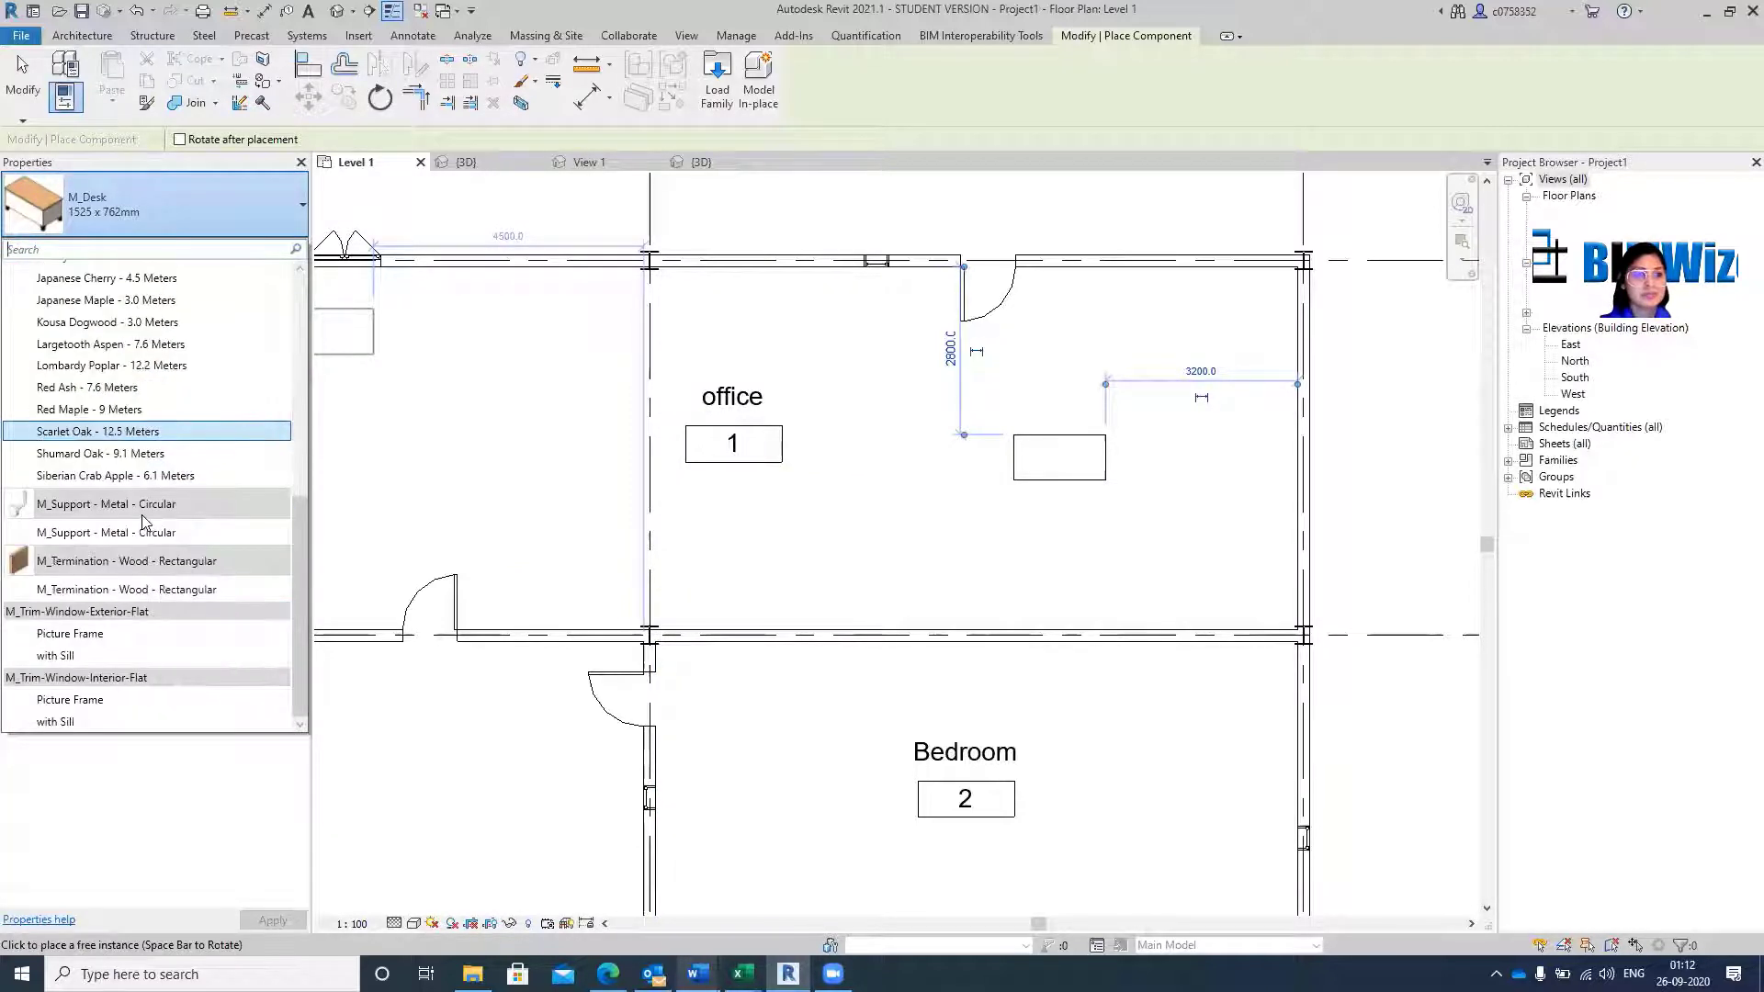
click(103, 704)
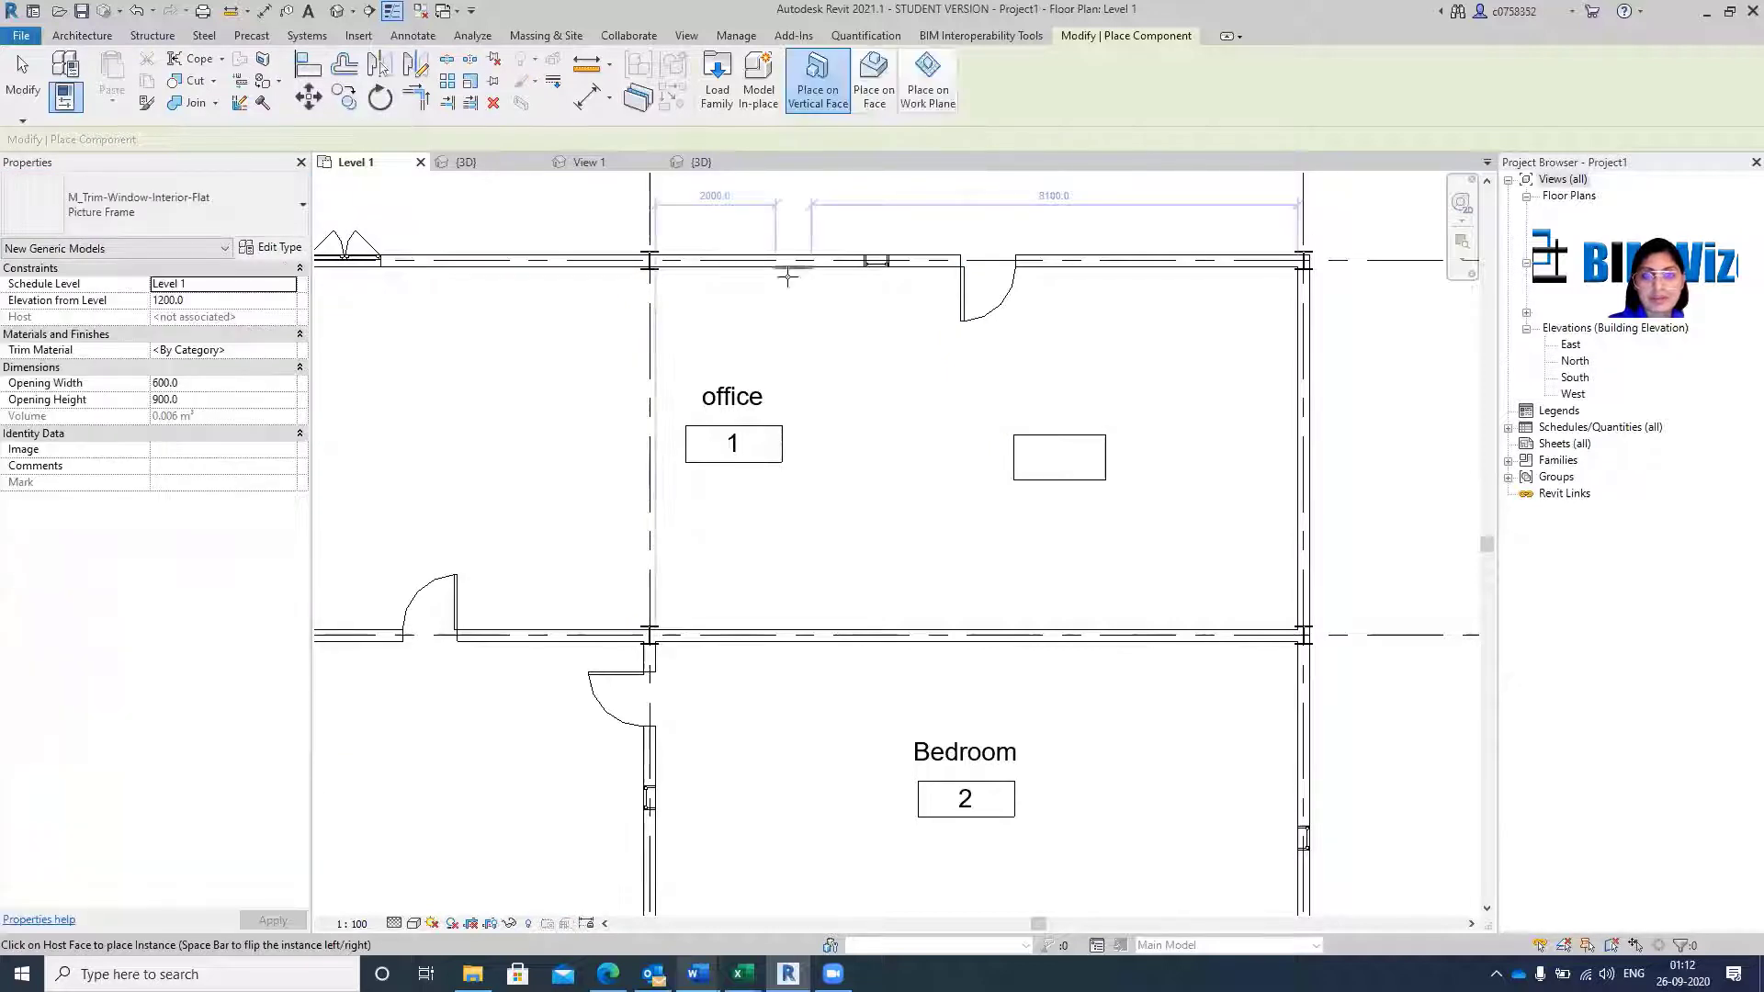
scroll(787, 276, up, 5)
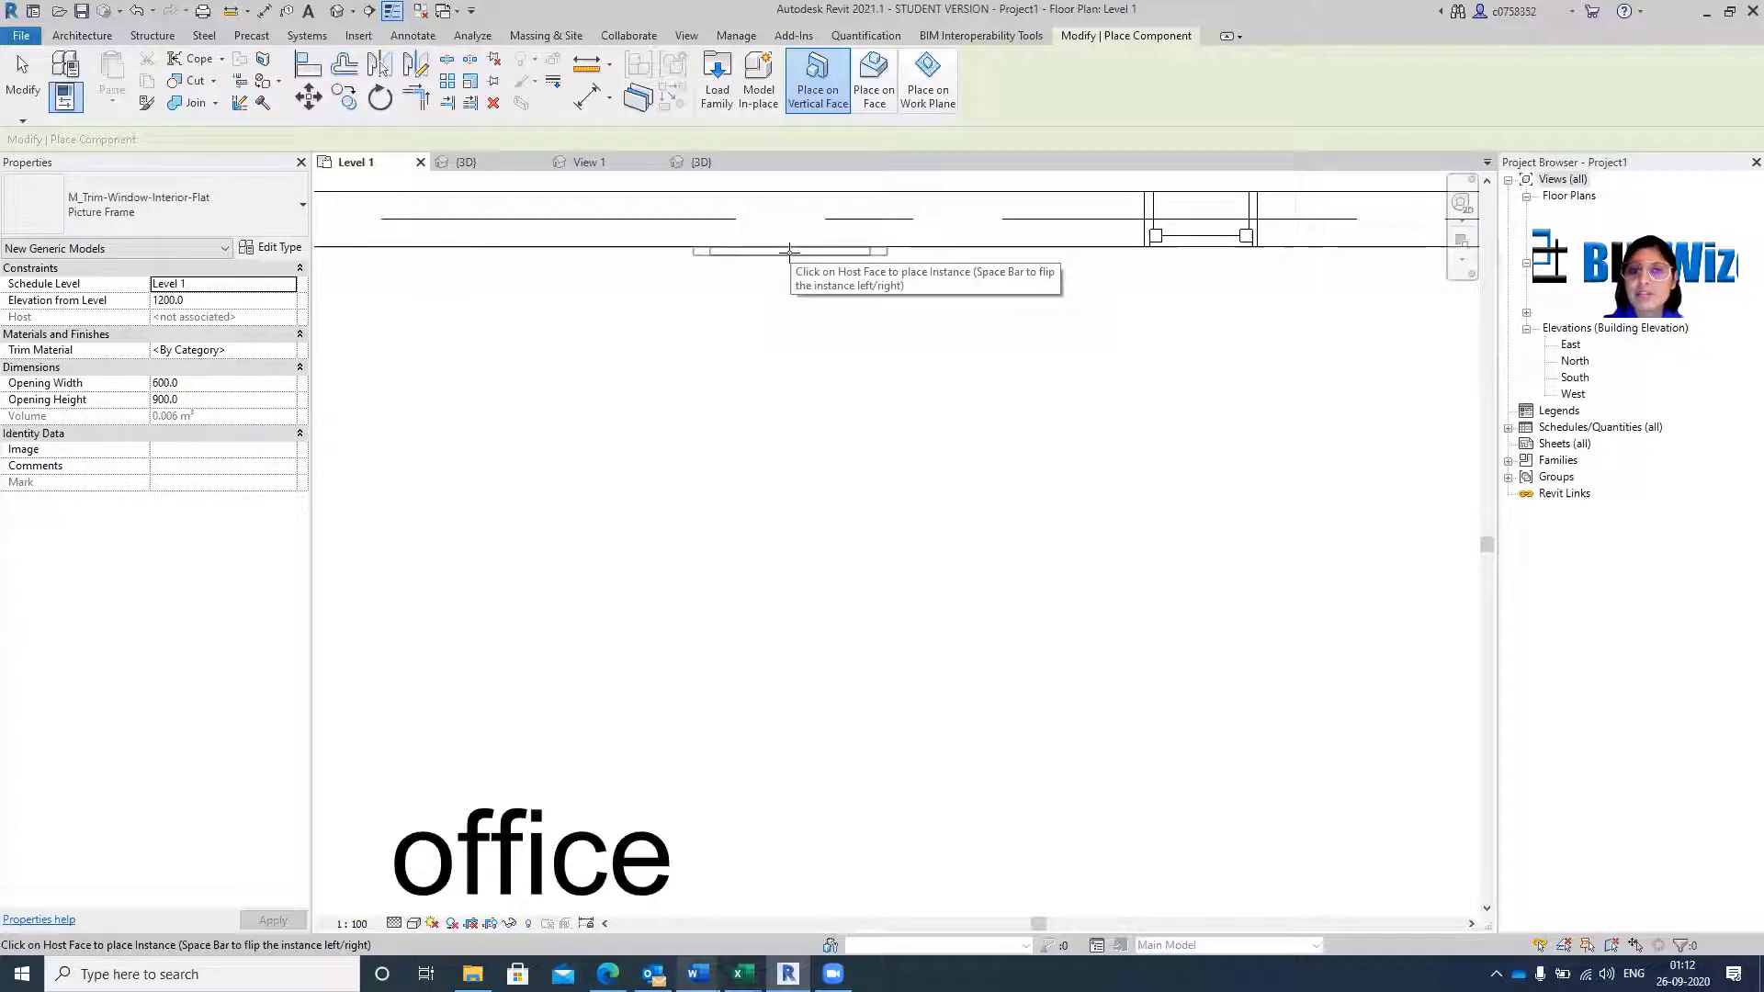
click(789, 249)
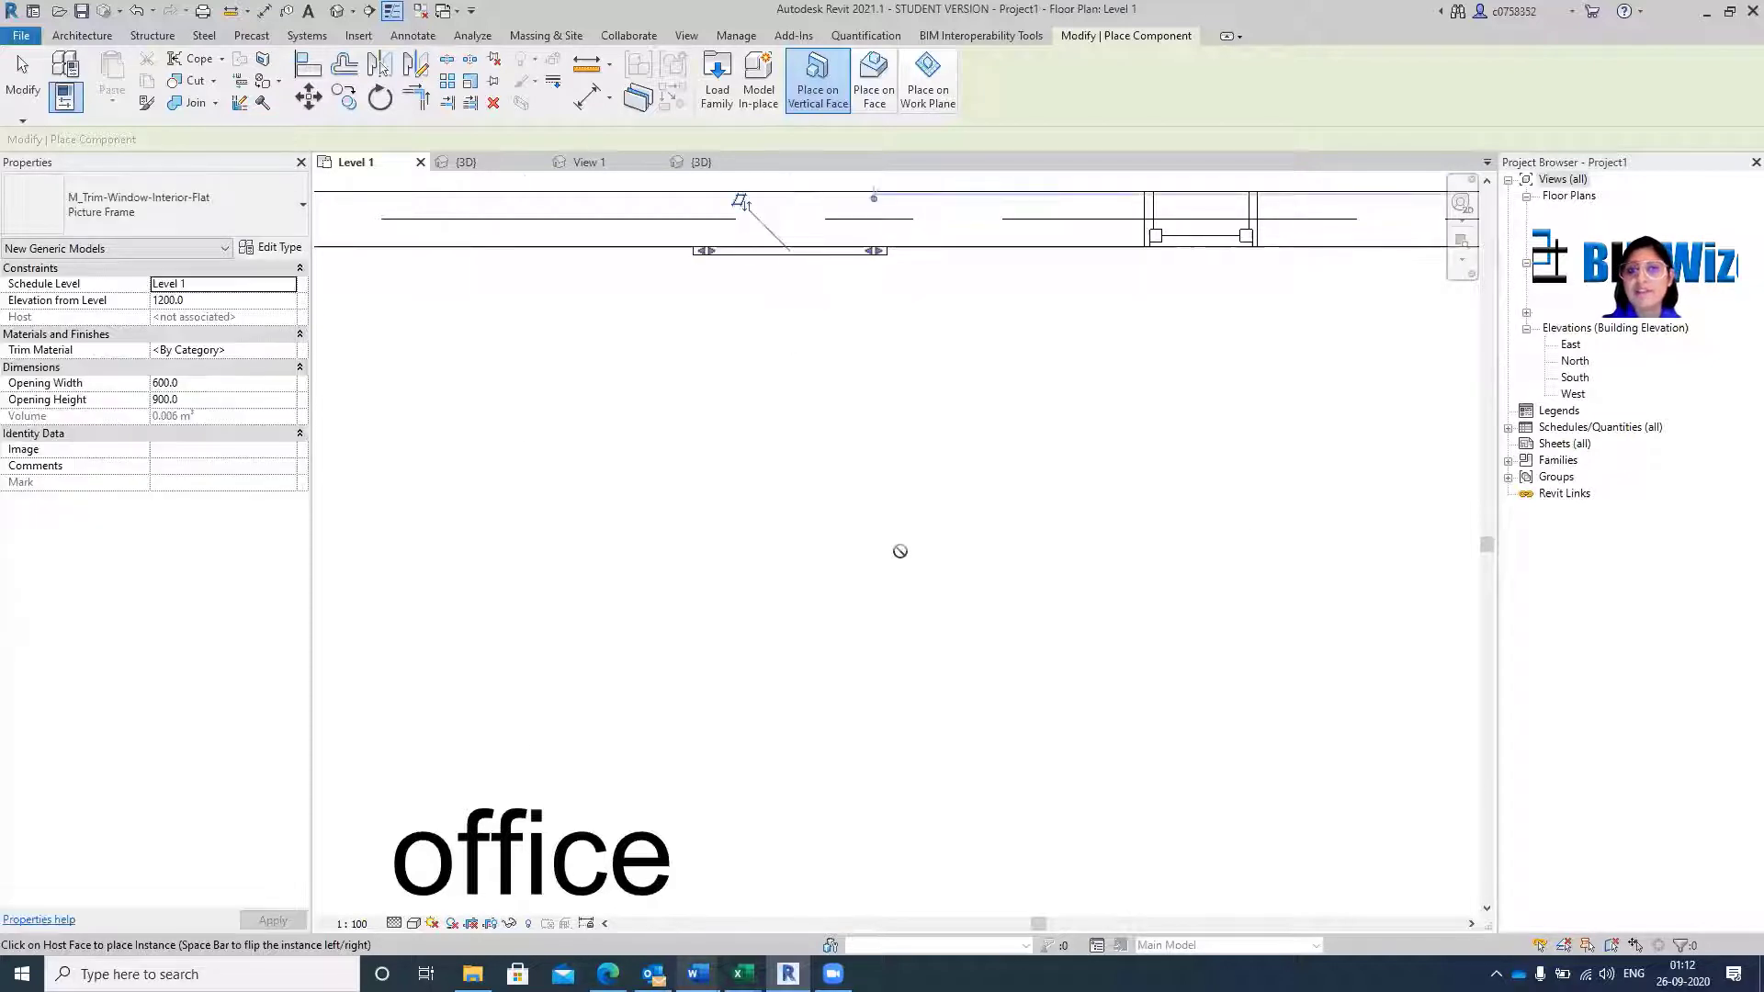
Place a second Picture Frame trim on the office's grid 1 wall, east of the door and about 3000 mm from the east wall.
scroll(897, 547, down, 3)
scroll(597, 415, down, 3)
scroll(1165, 425, up, 3)
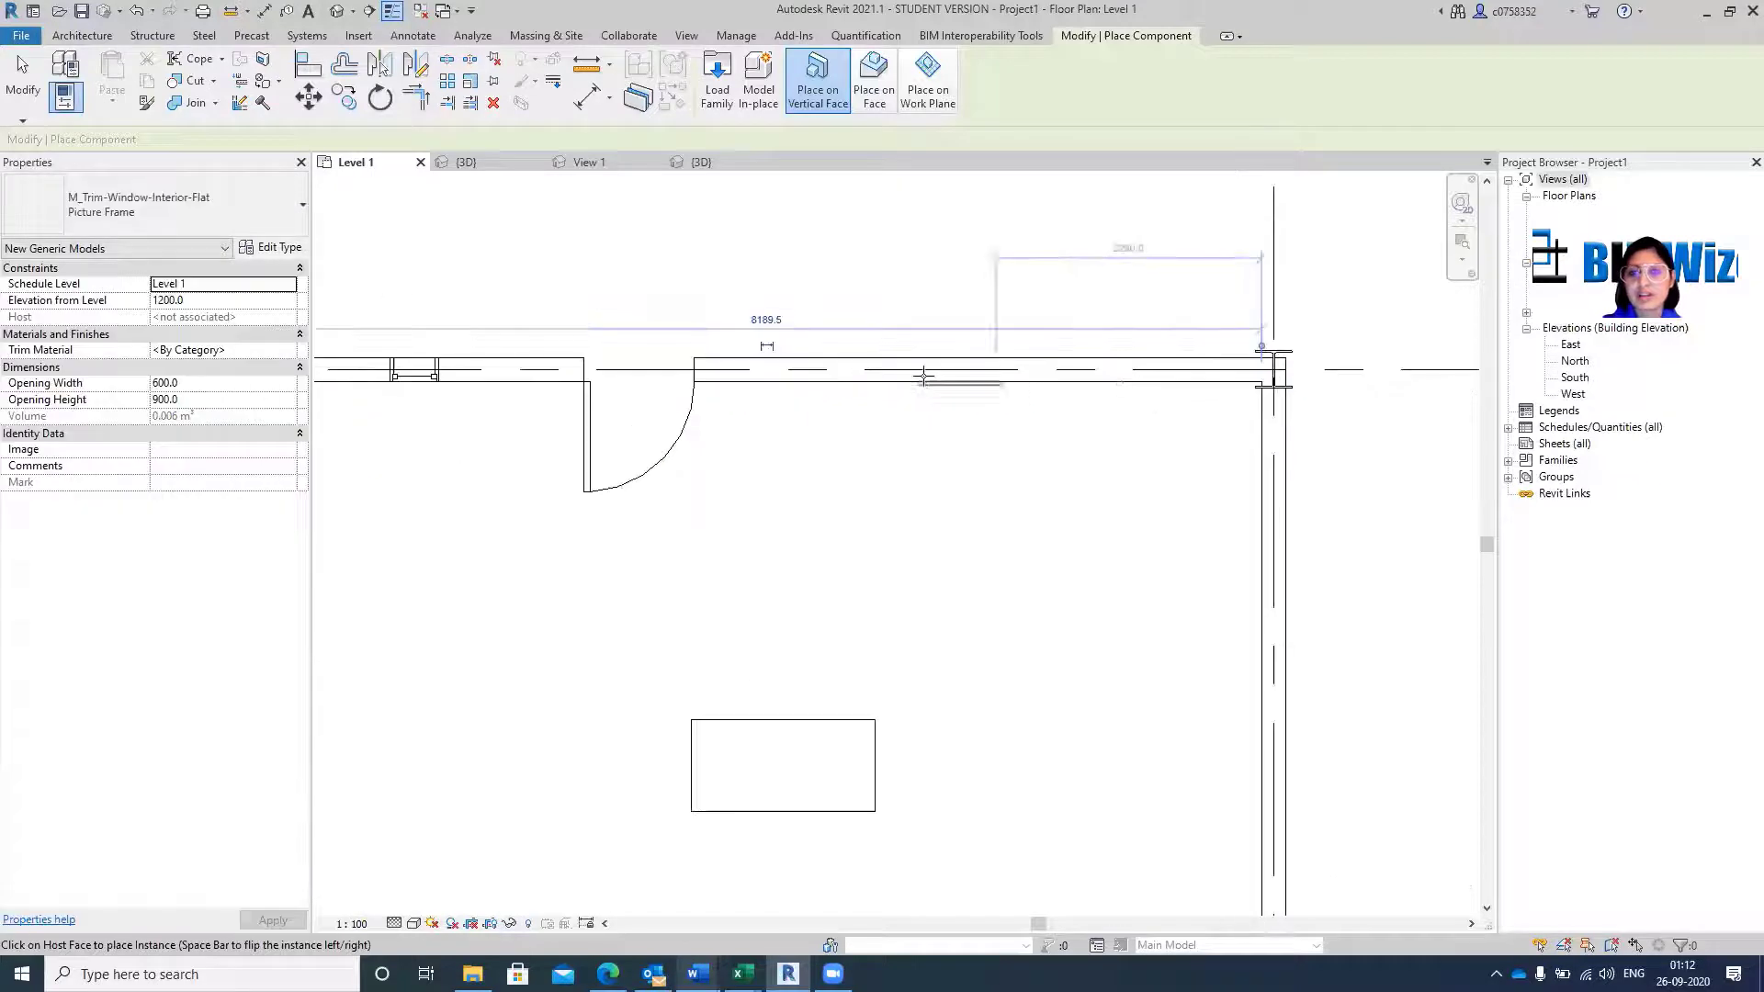
click(864, 380)
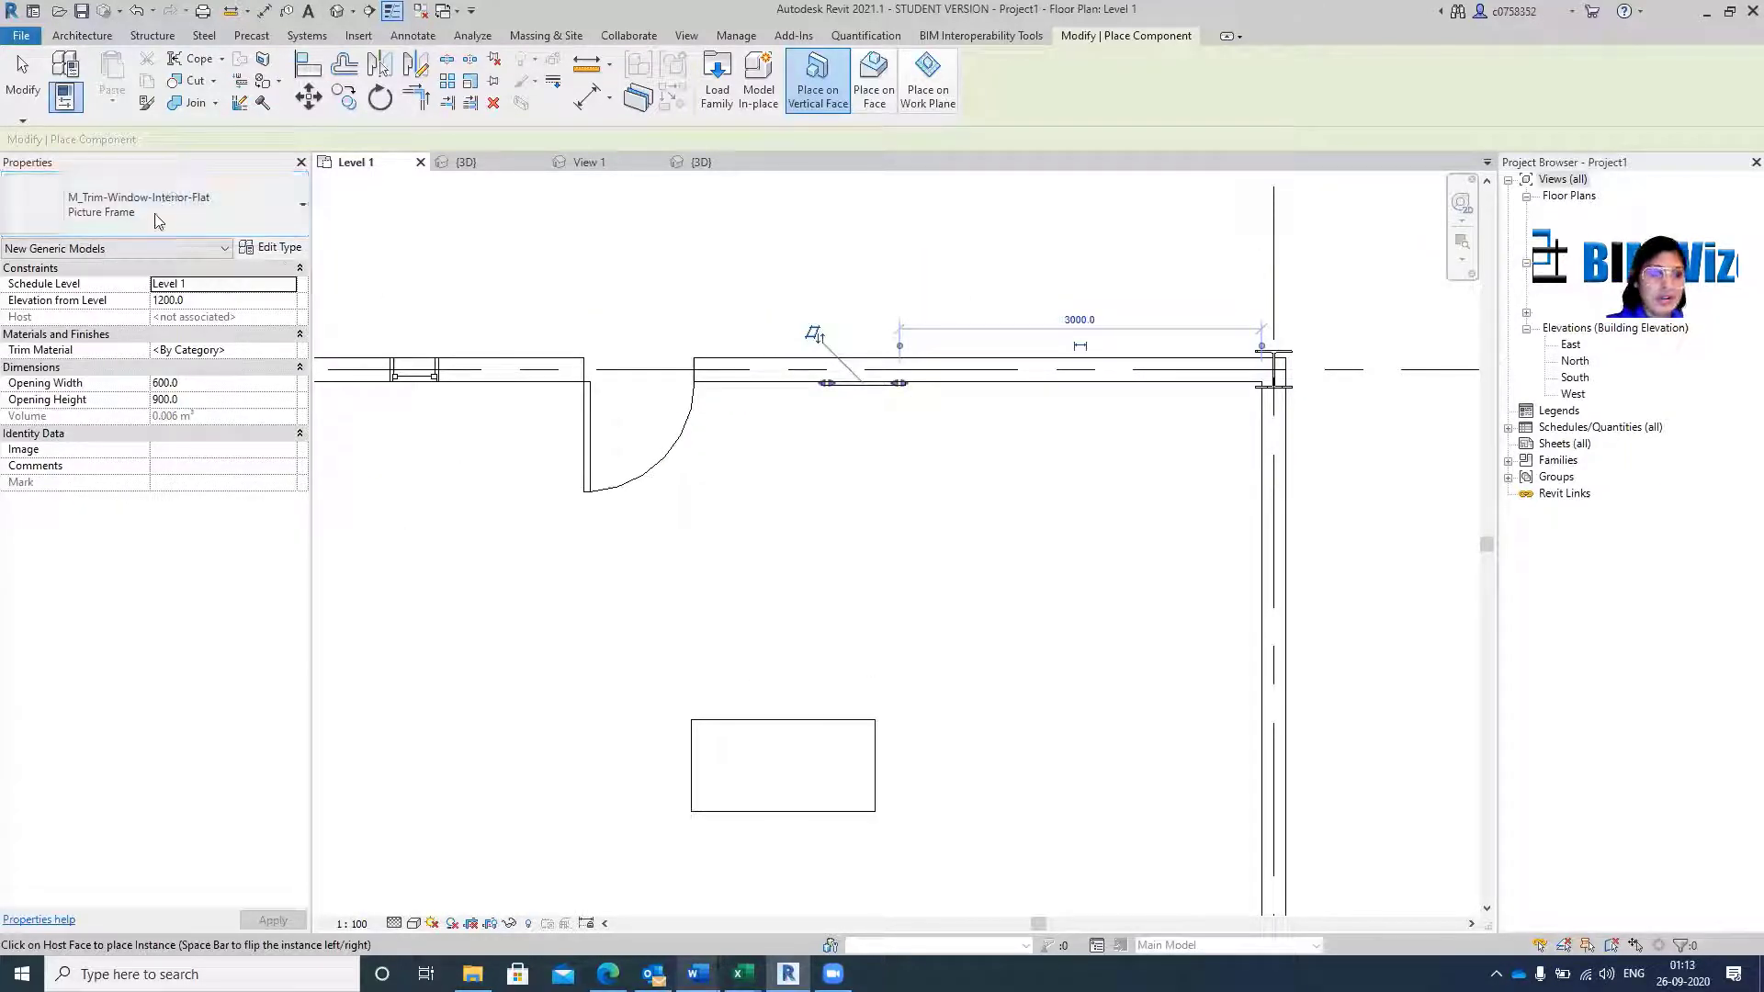
Place an M_Desk 1525 x 762mm Student component in the office, turned lengthwise north-south, between the room tag and the existing desk.
click(224, 207)
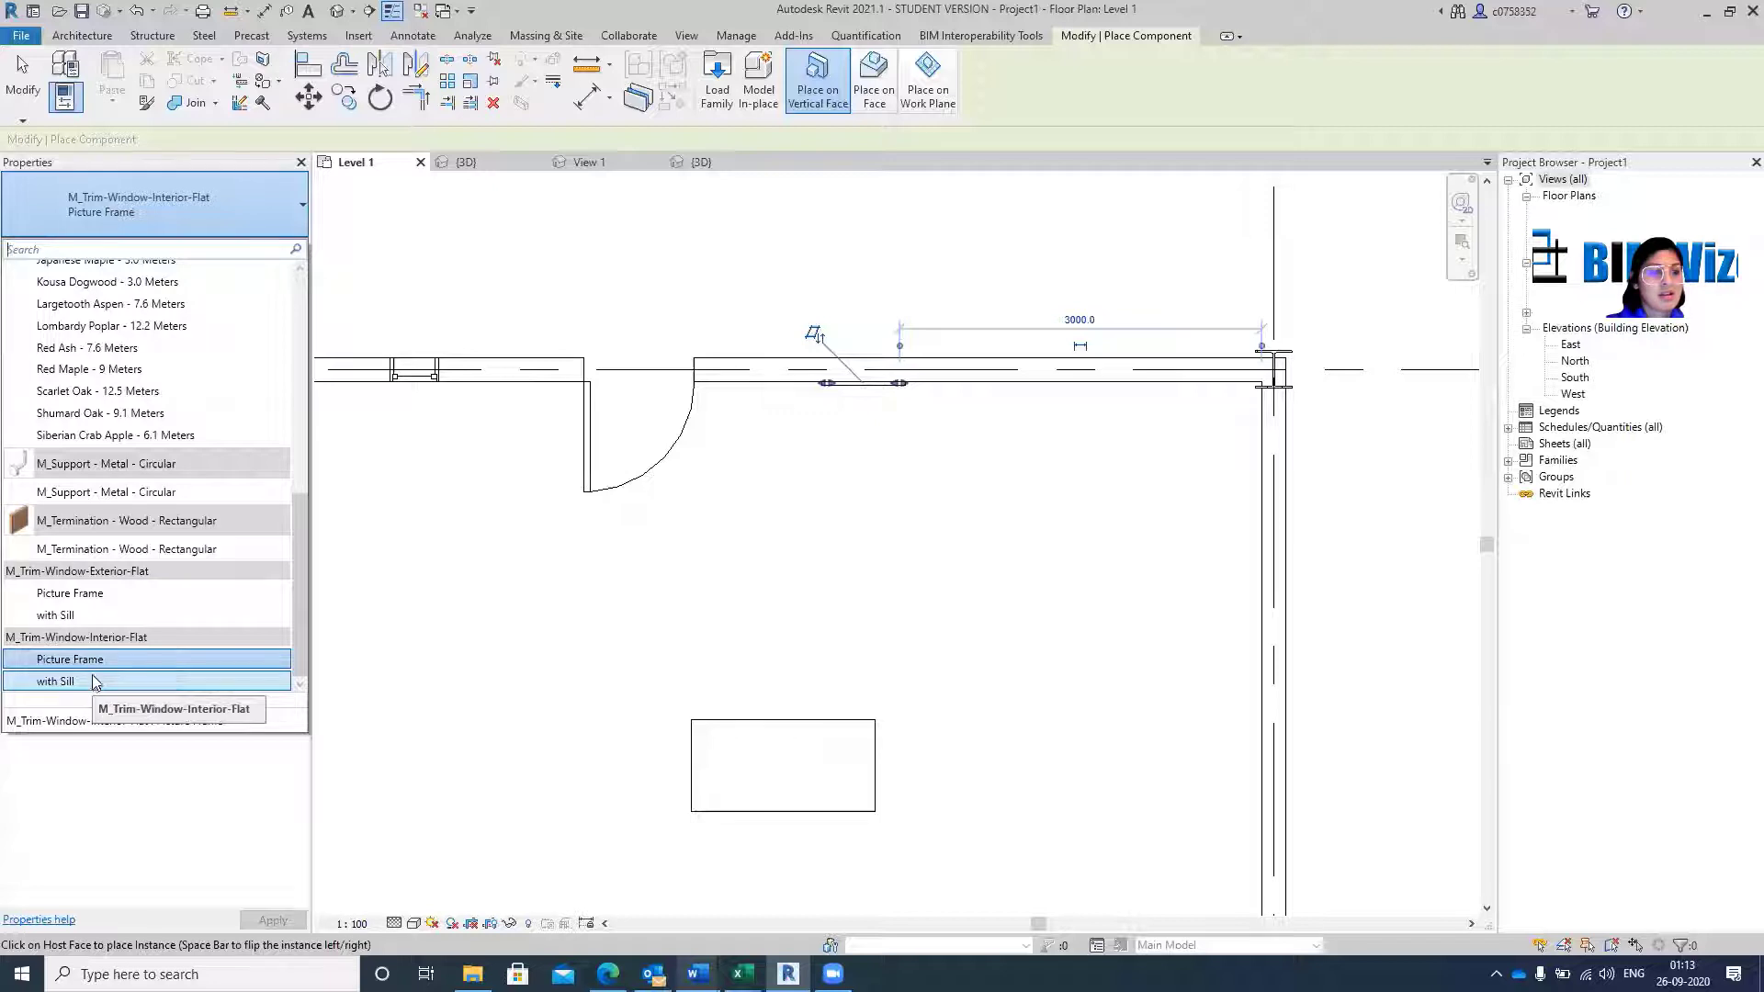
scroll(124, 569, up, 6)
scroll(131, 416, up, 2)
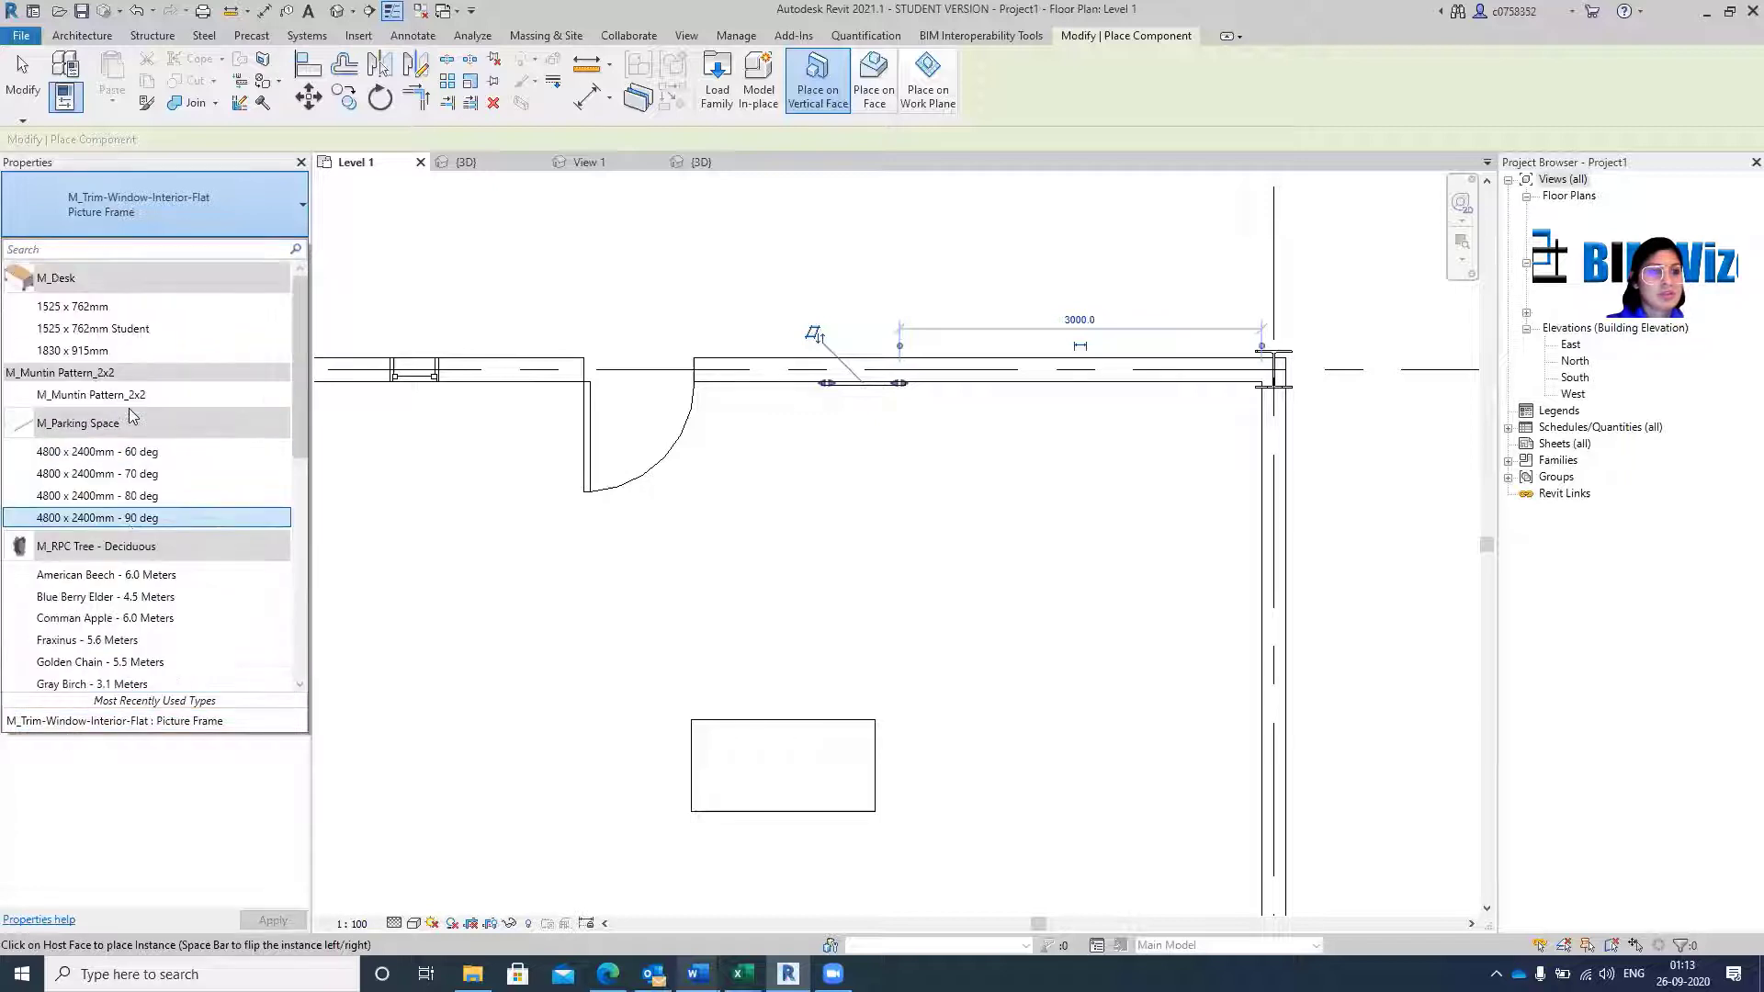
click(111, 328)
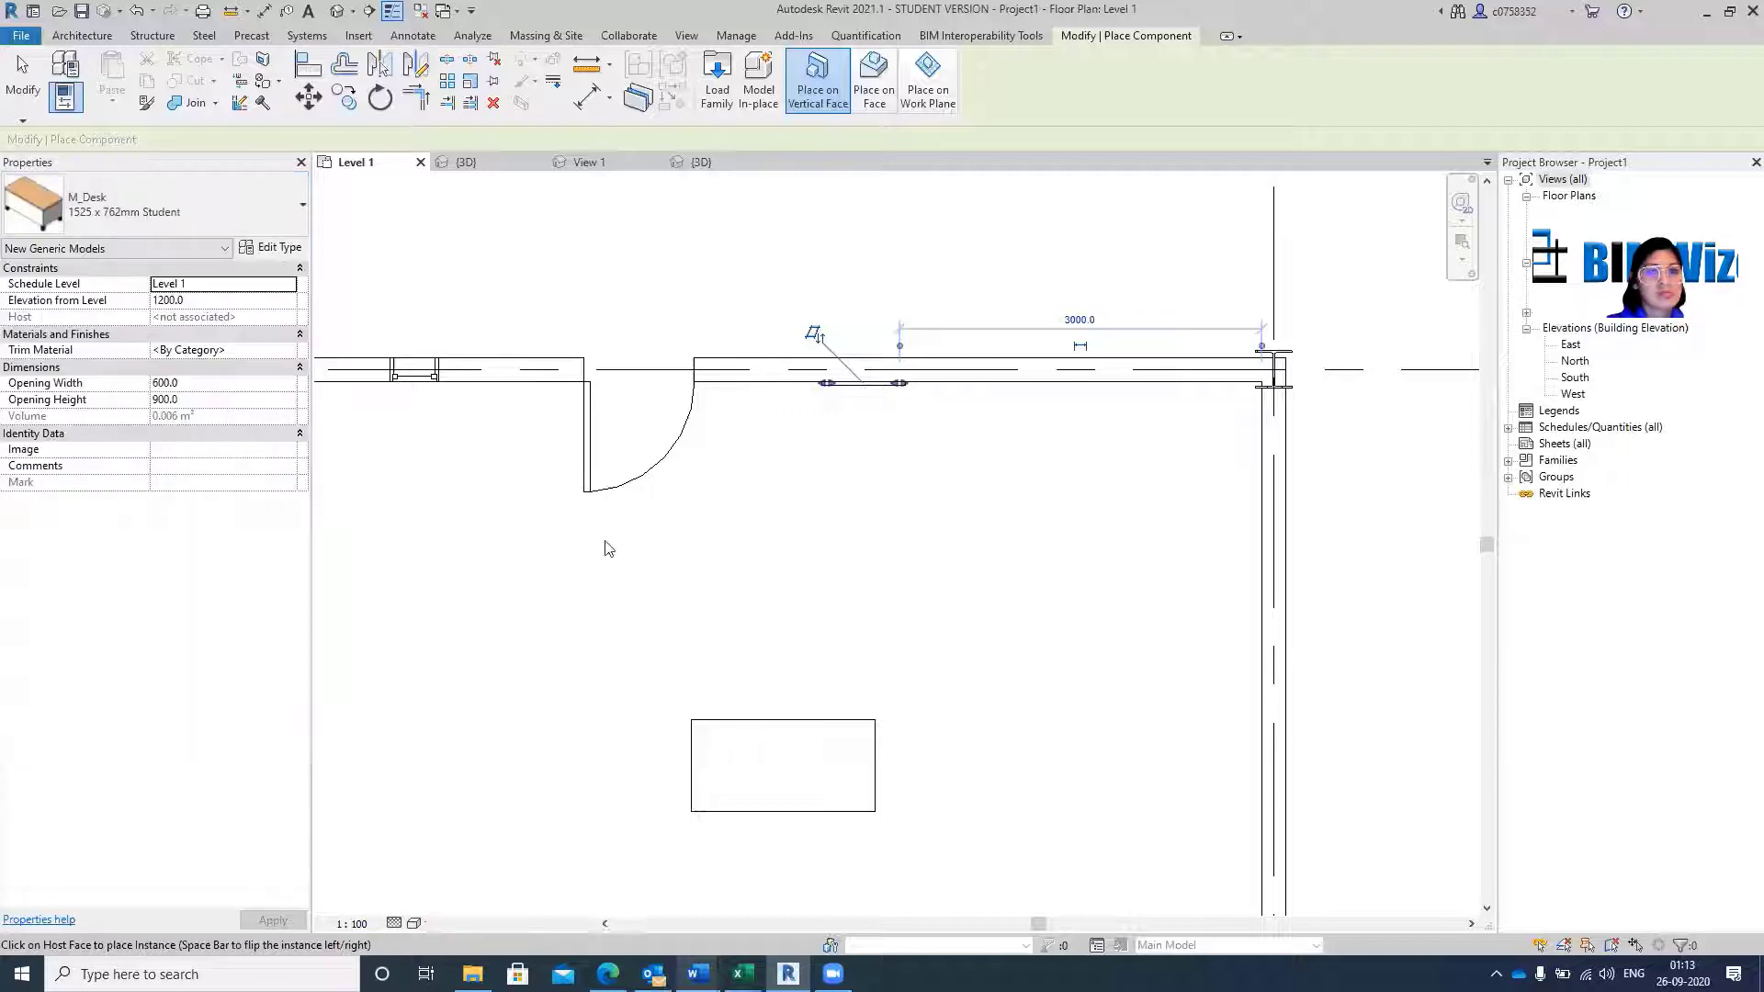
scroll(843, 487, down, 1)
scroll(991, 596, down, 4)
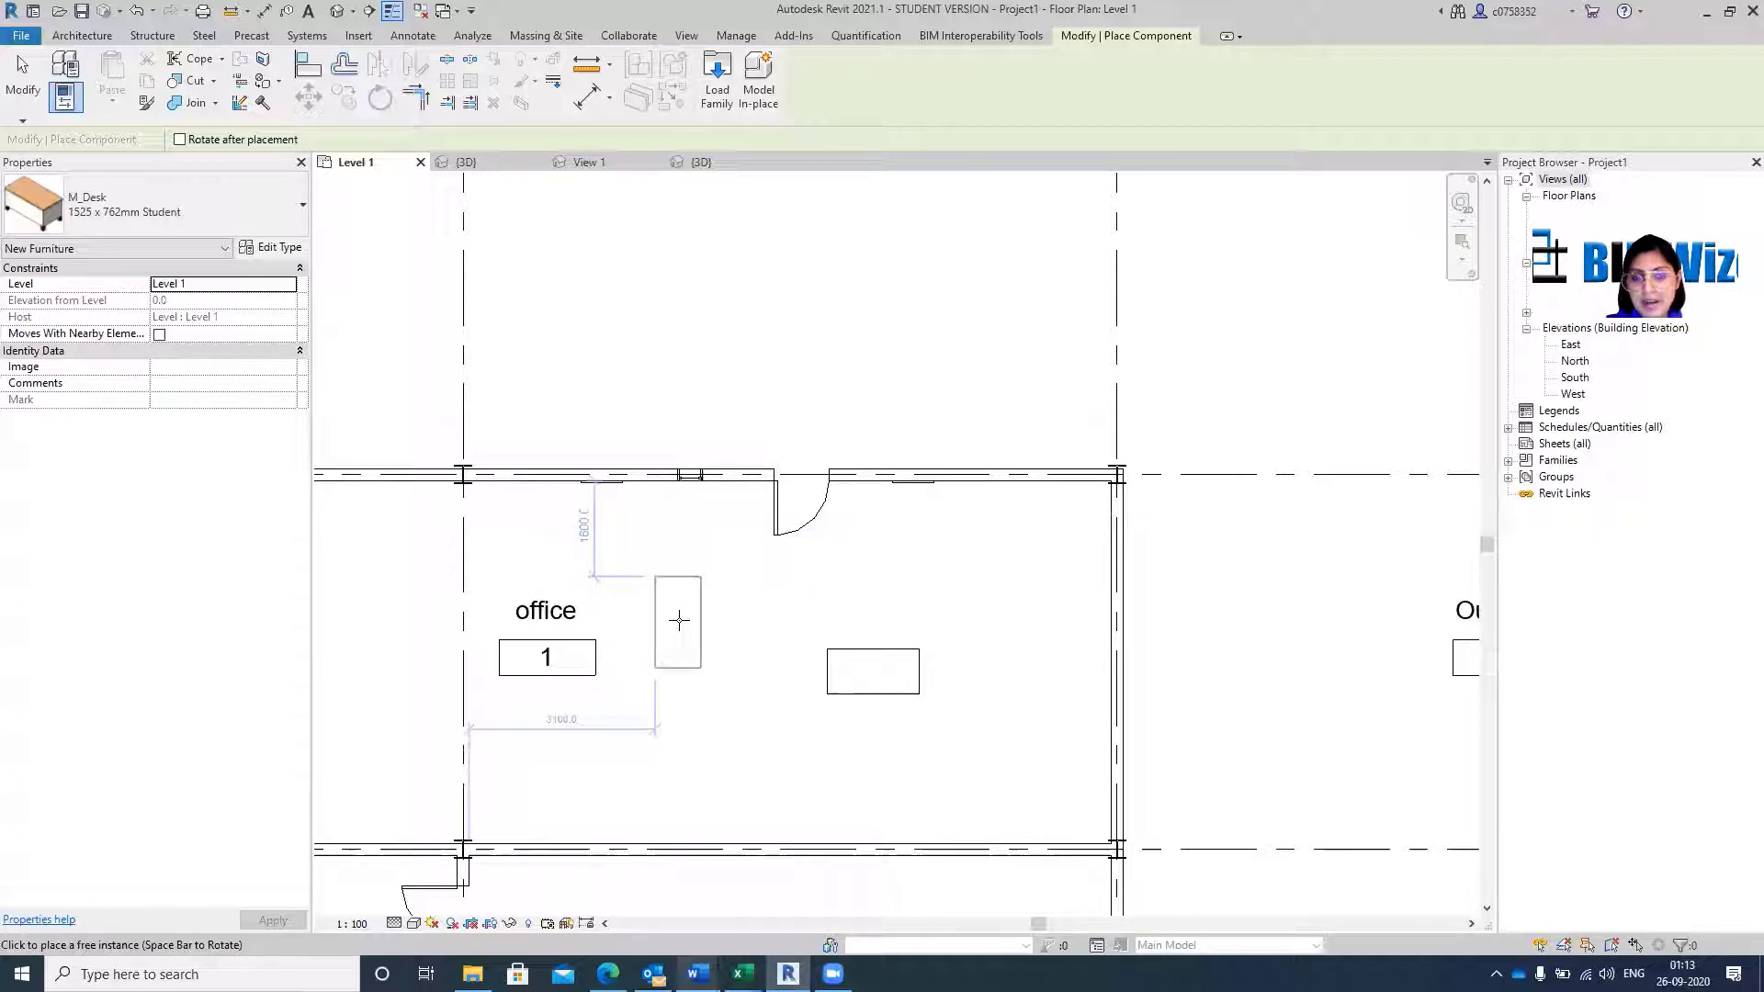
key(space)
key(space)
key(space)
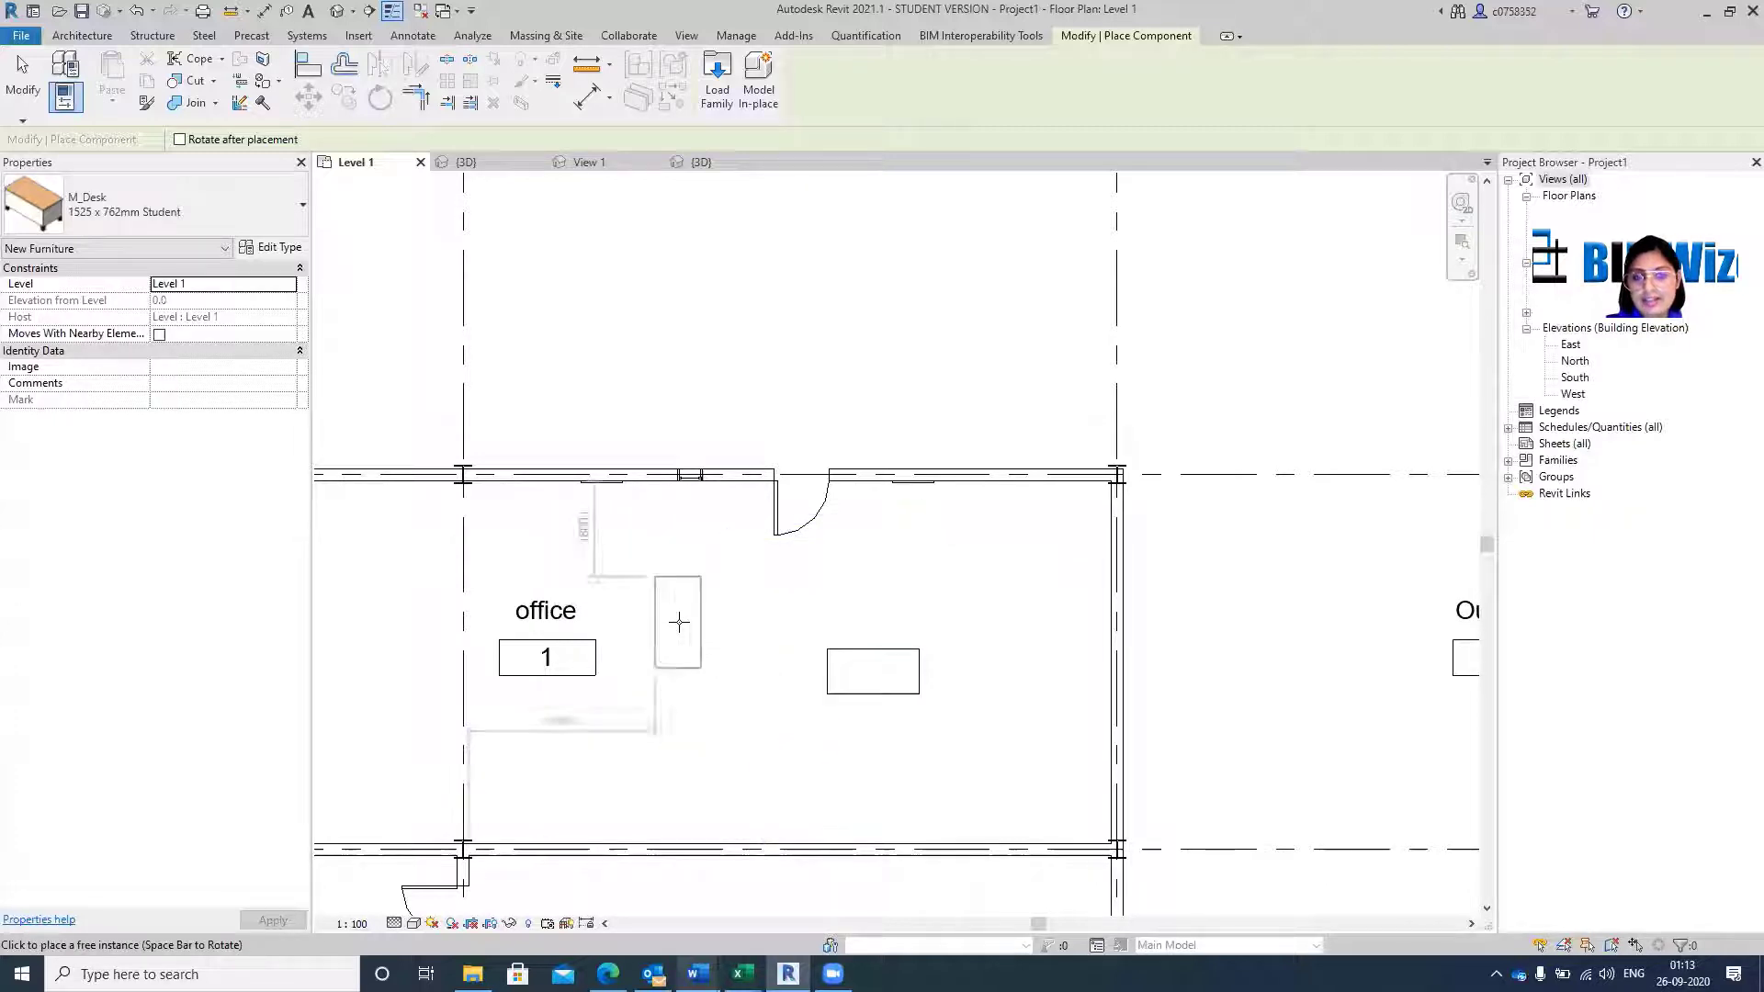
click(677, 632)
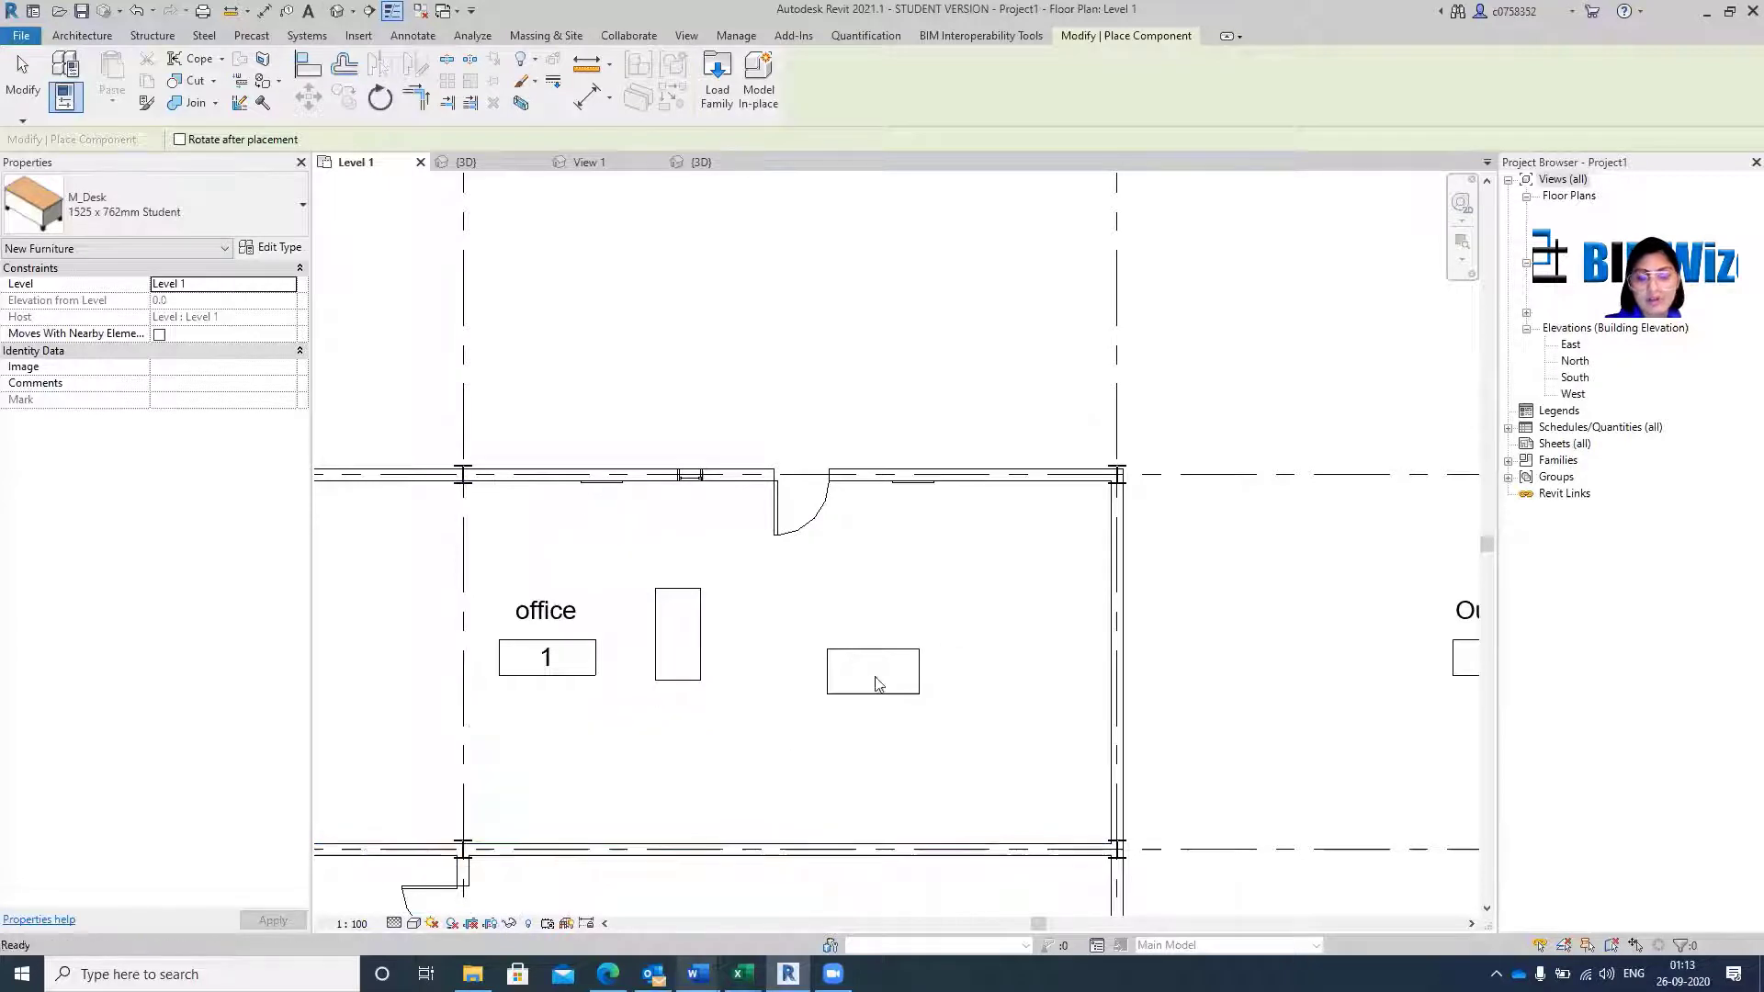
key(Escape)
key(Escape)
Cut a building section from above the grid 1 wall down through the office into the Bedroom, looking east, and open its view.
scroll(953, 532, down, 3)
scroll(983, 551, up, 3)
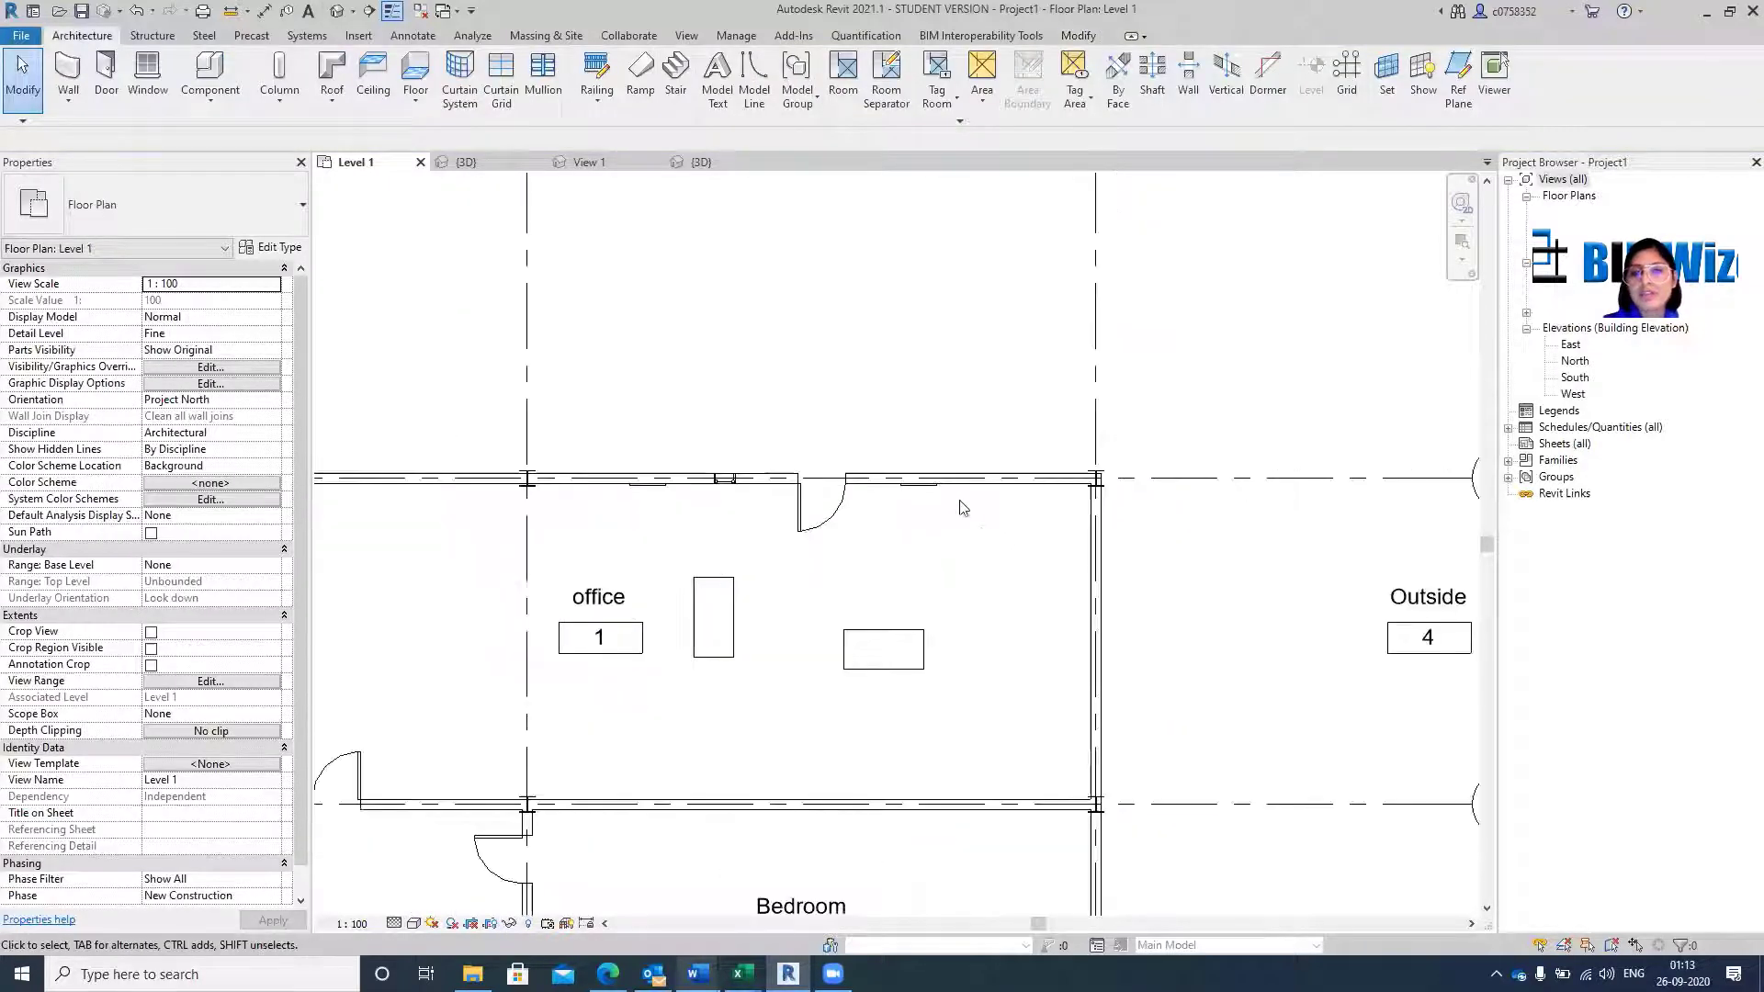
scroll(1013, 525, down, 3)
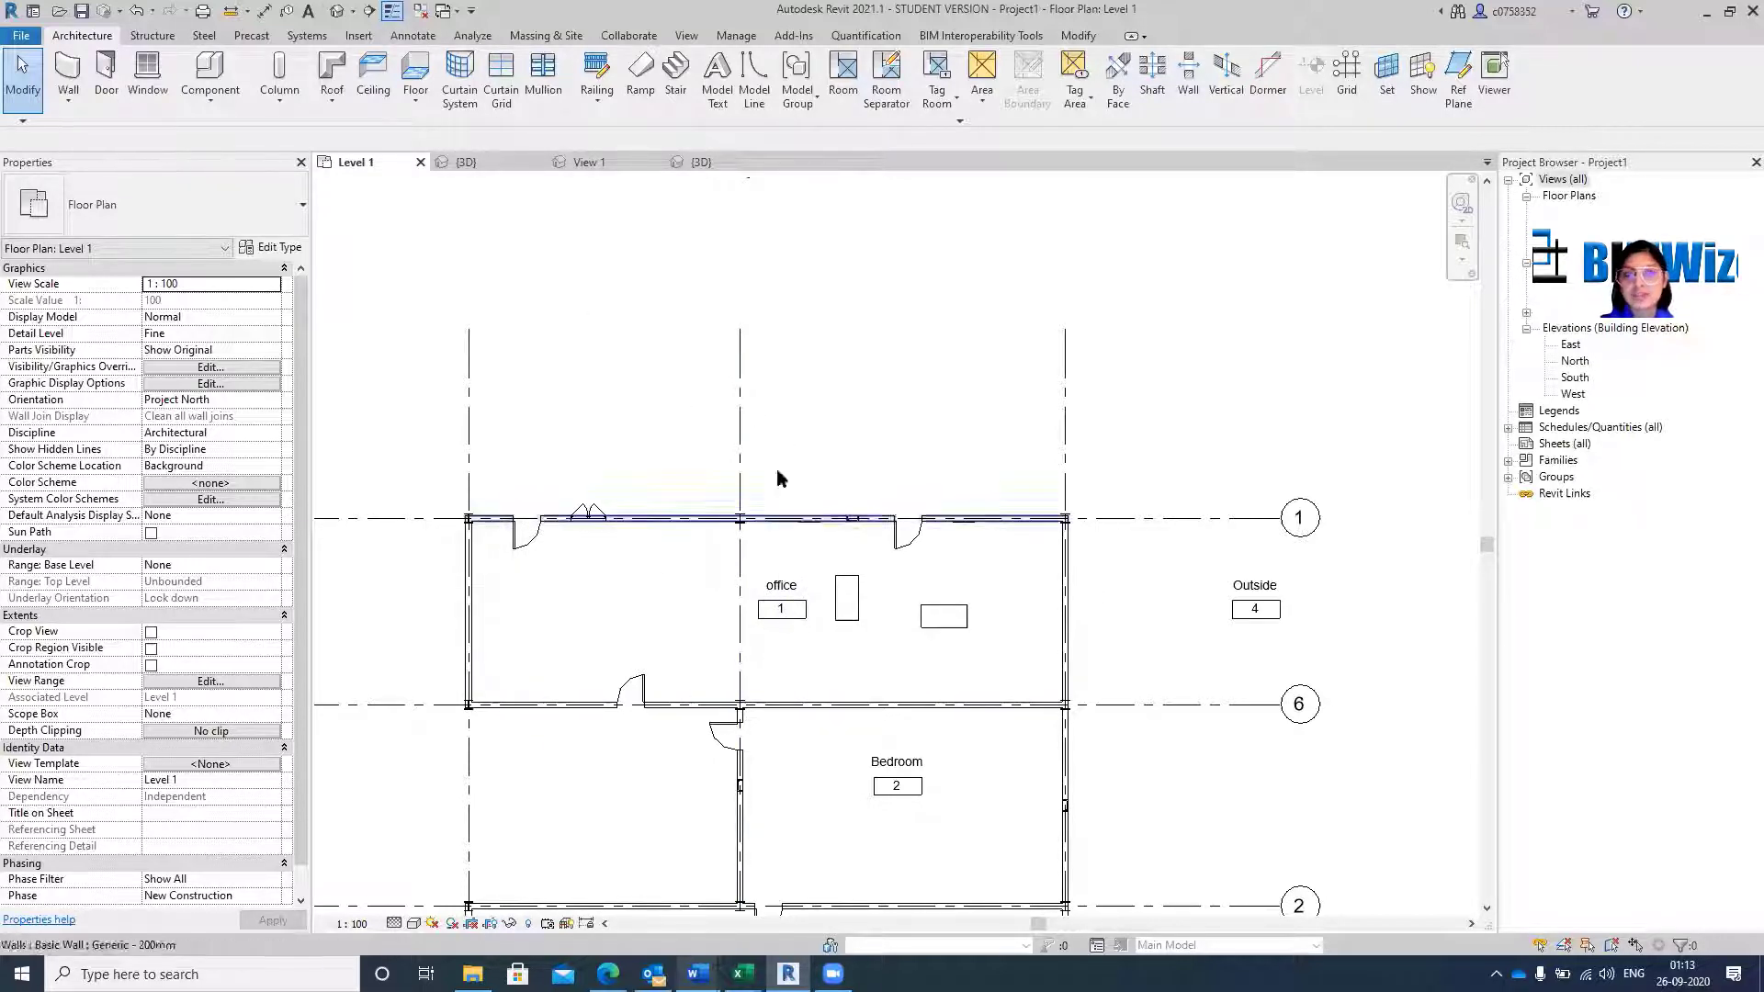
click(368, 13)
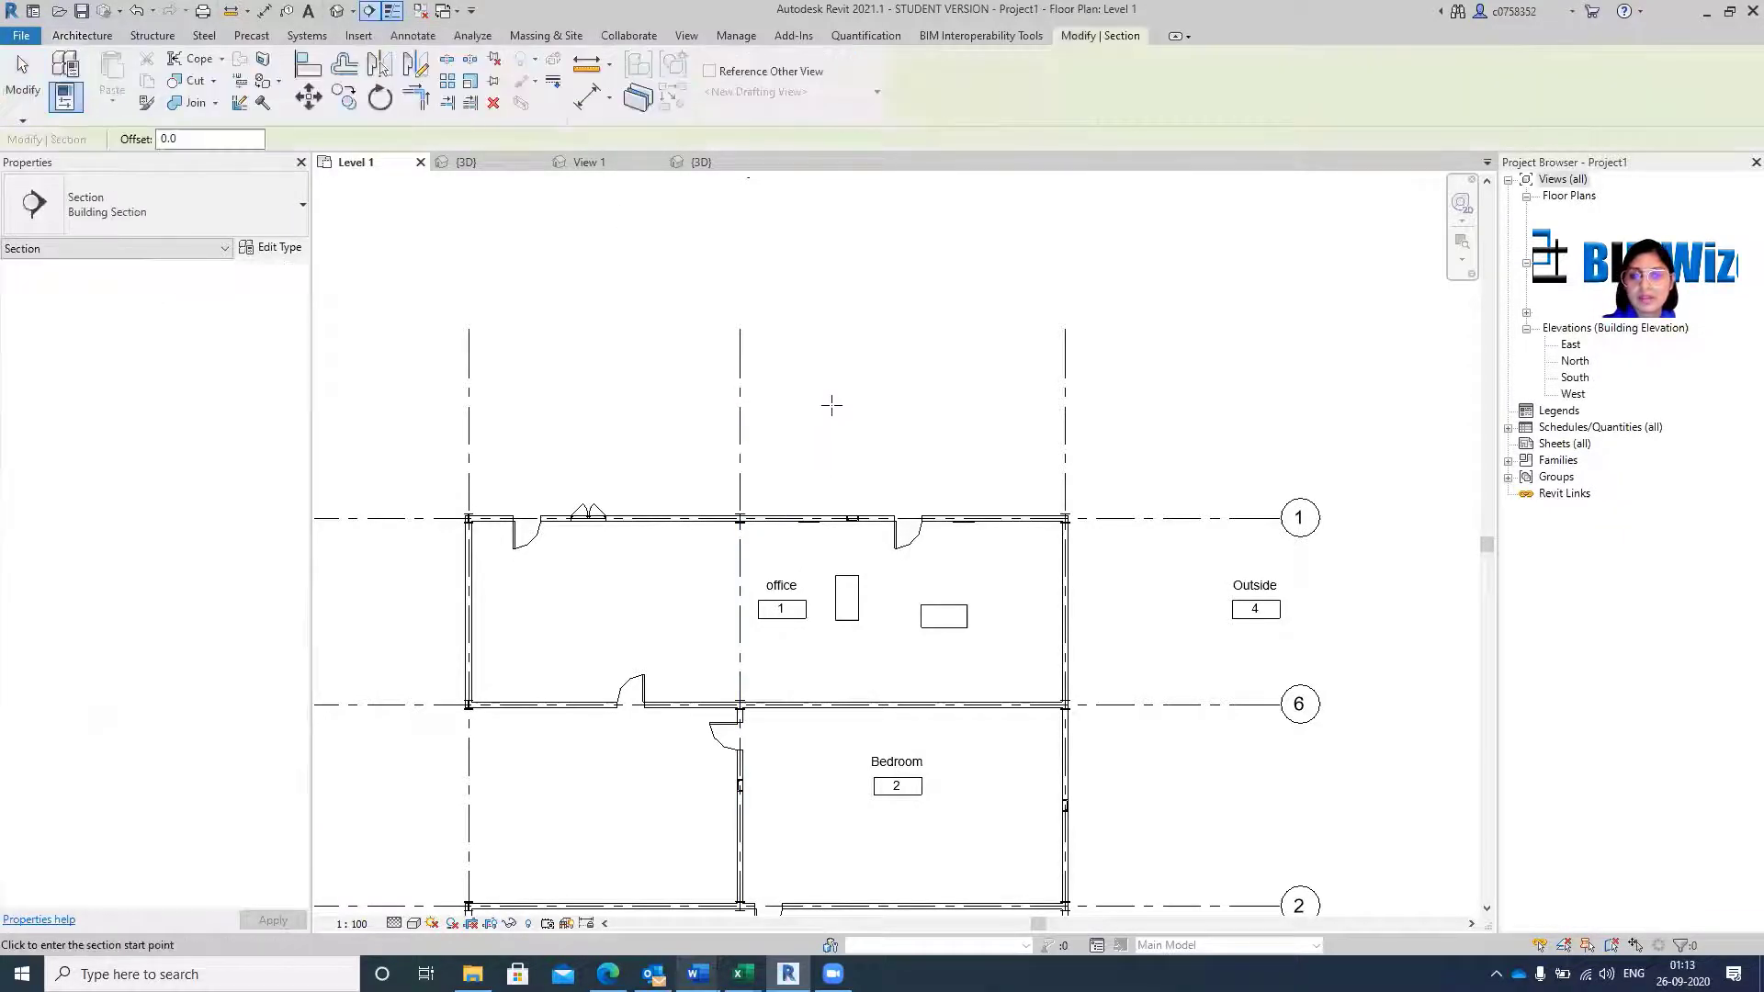
click(840, 386)
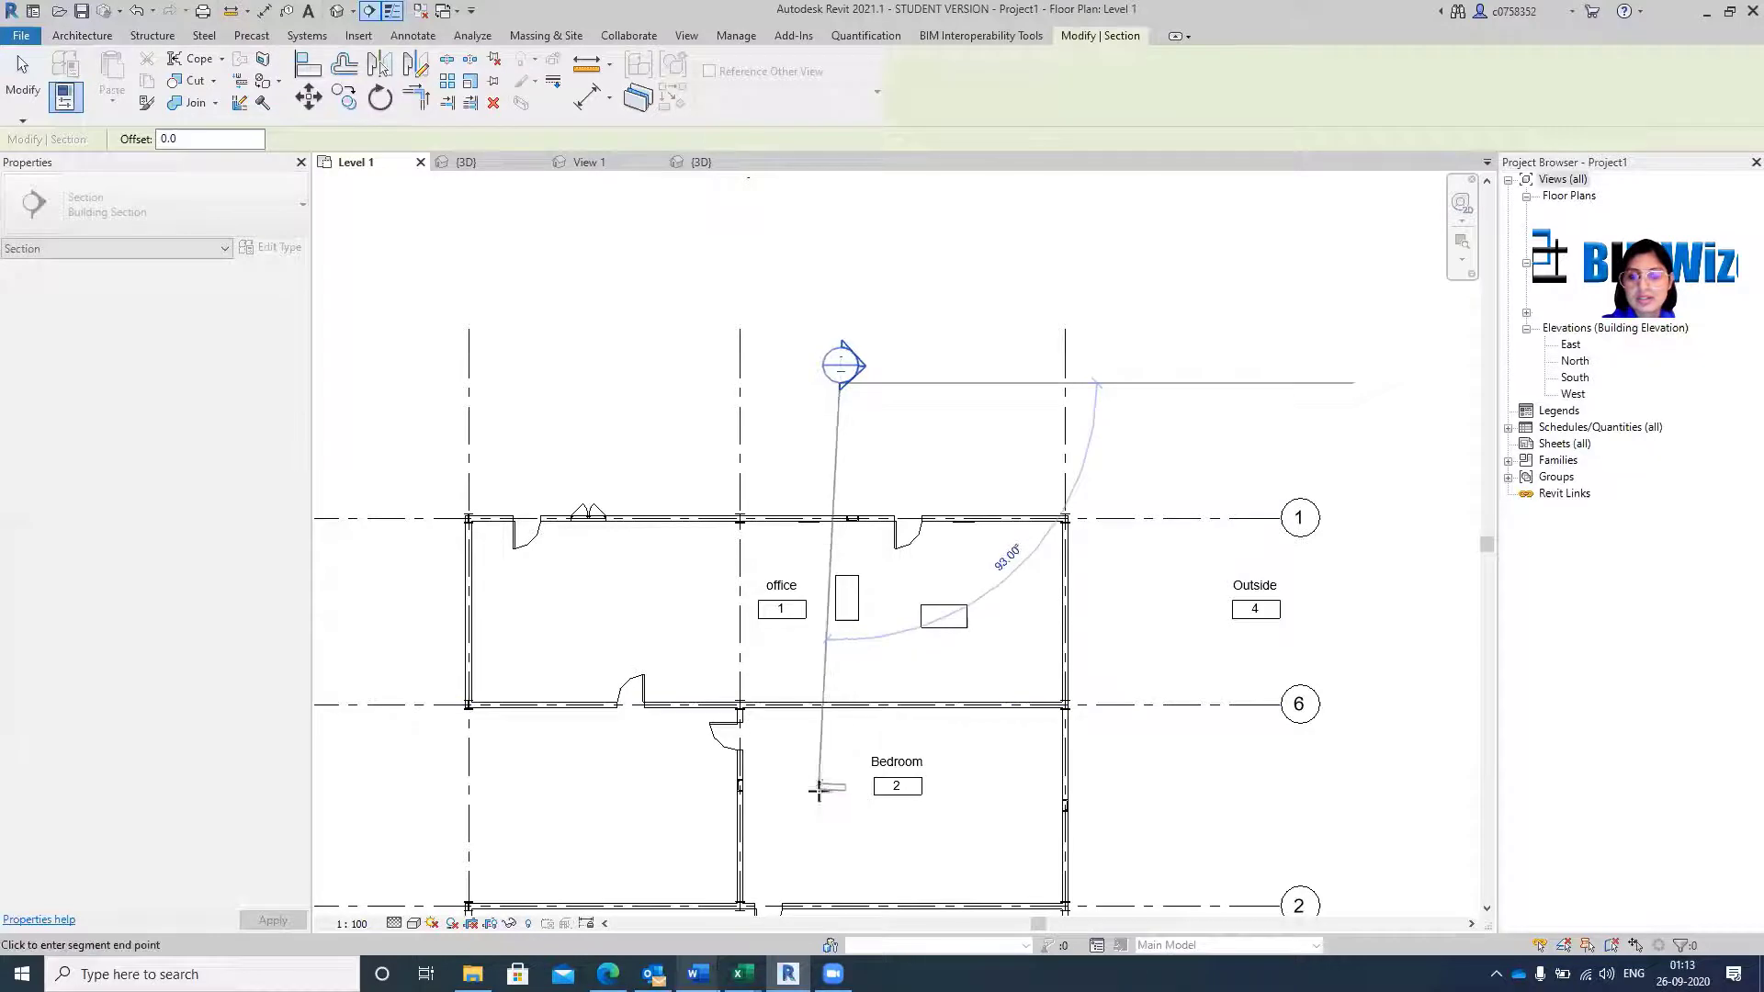
click(827, 820)
key(Escape)
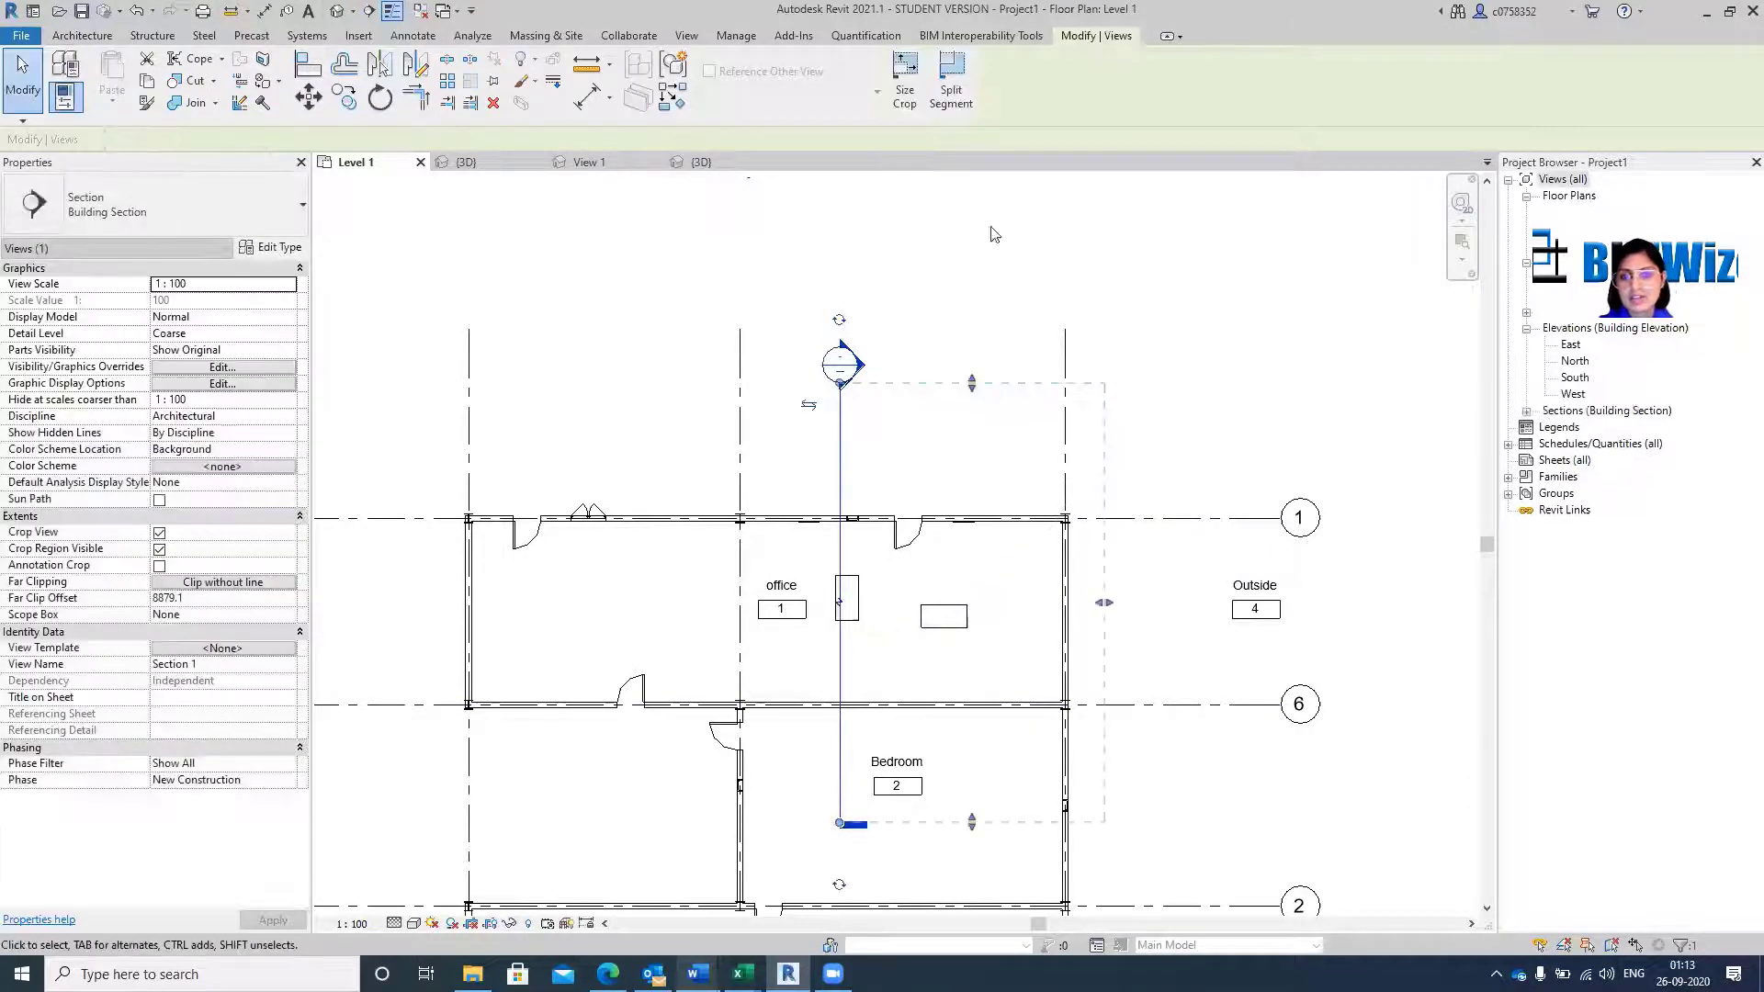
right_click(858, 367)
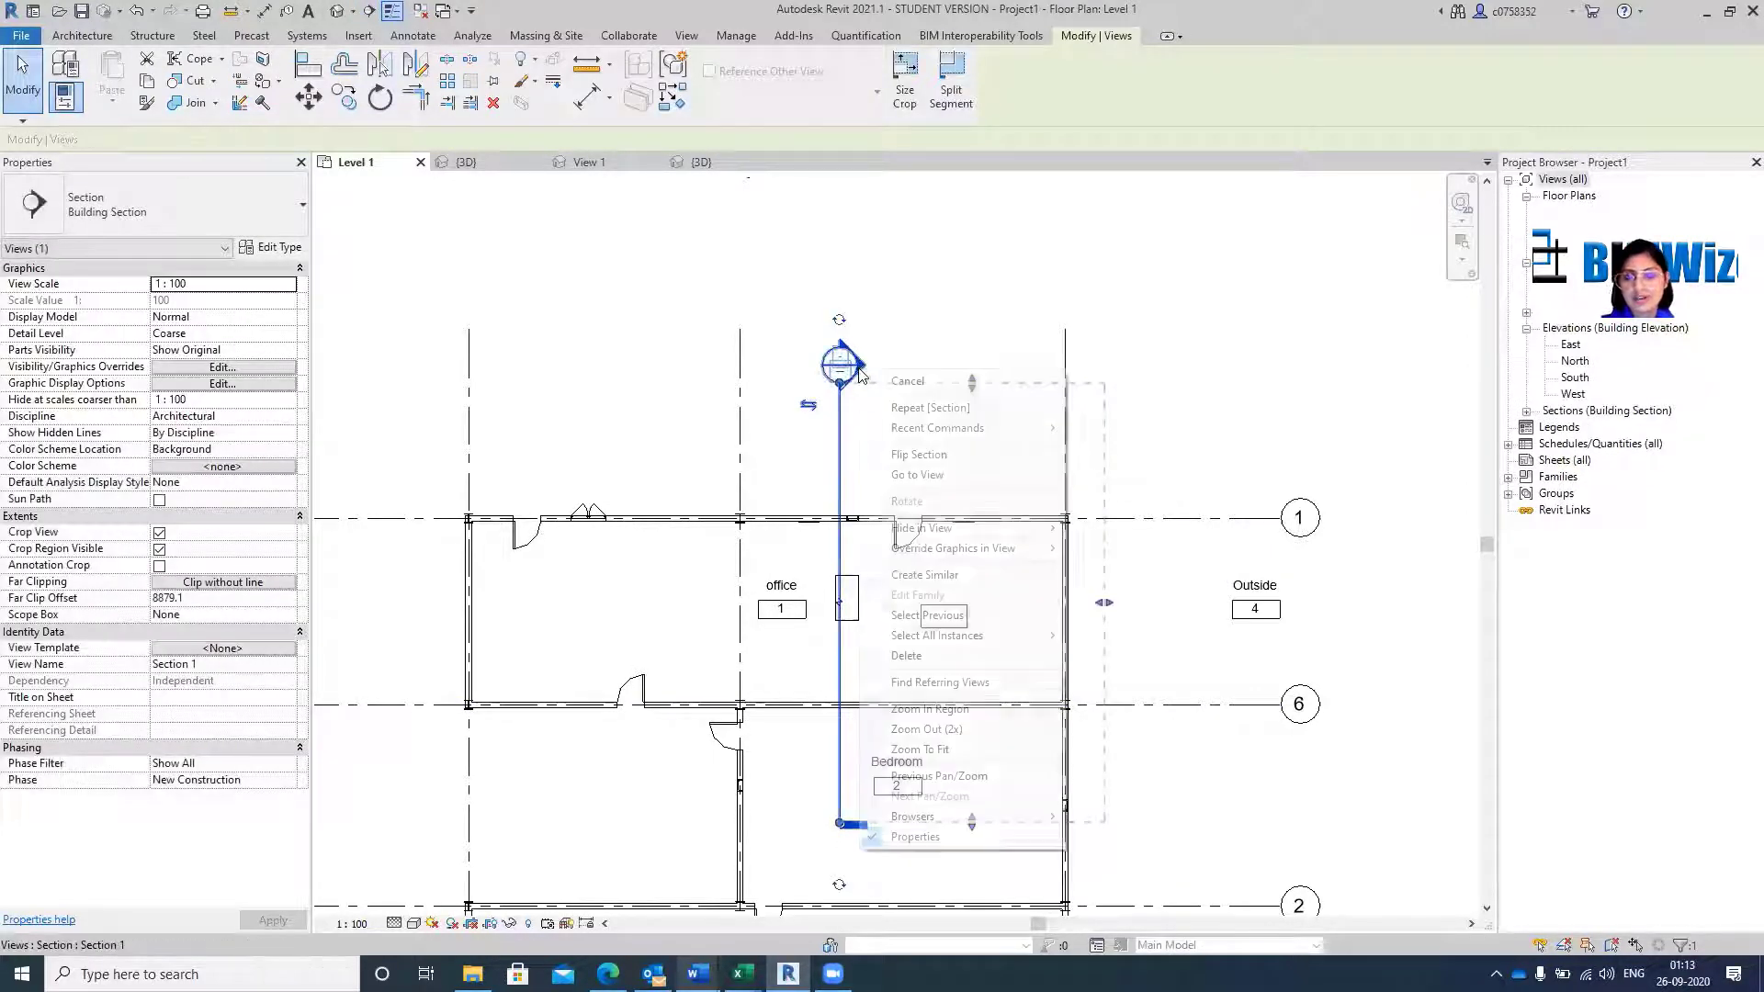
click(936, 481)
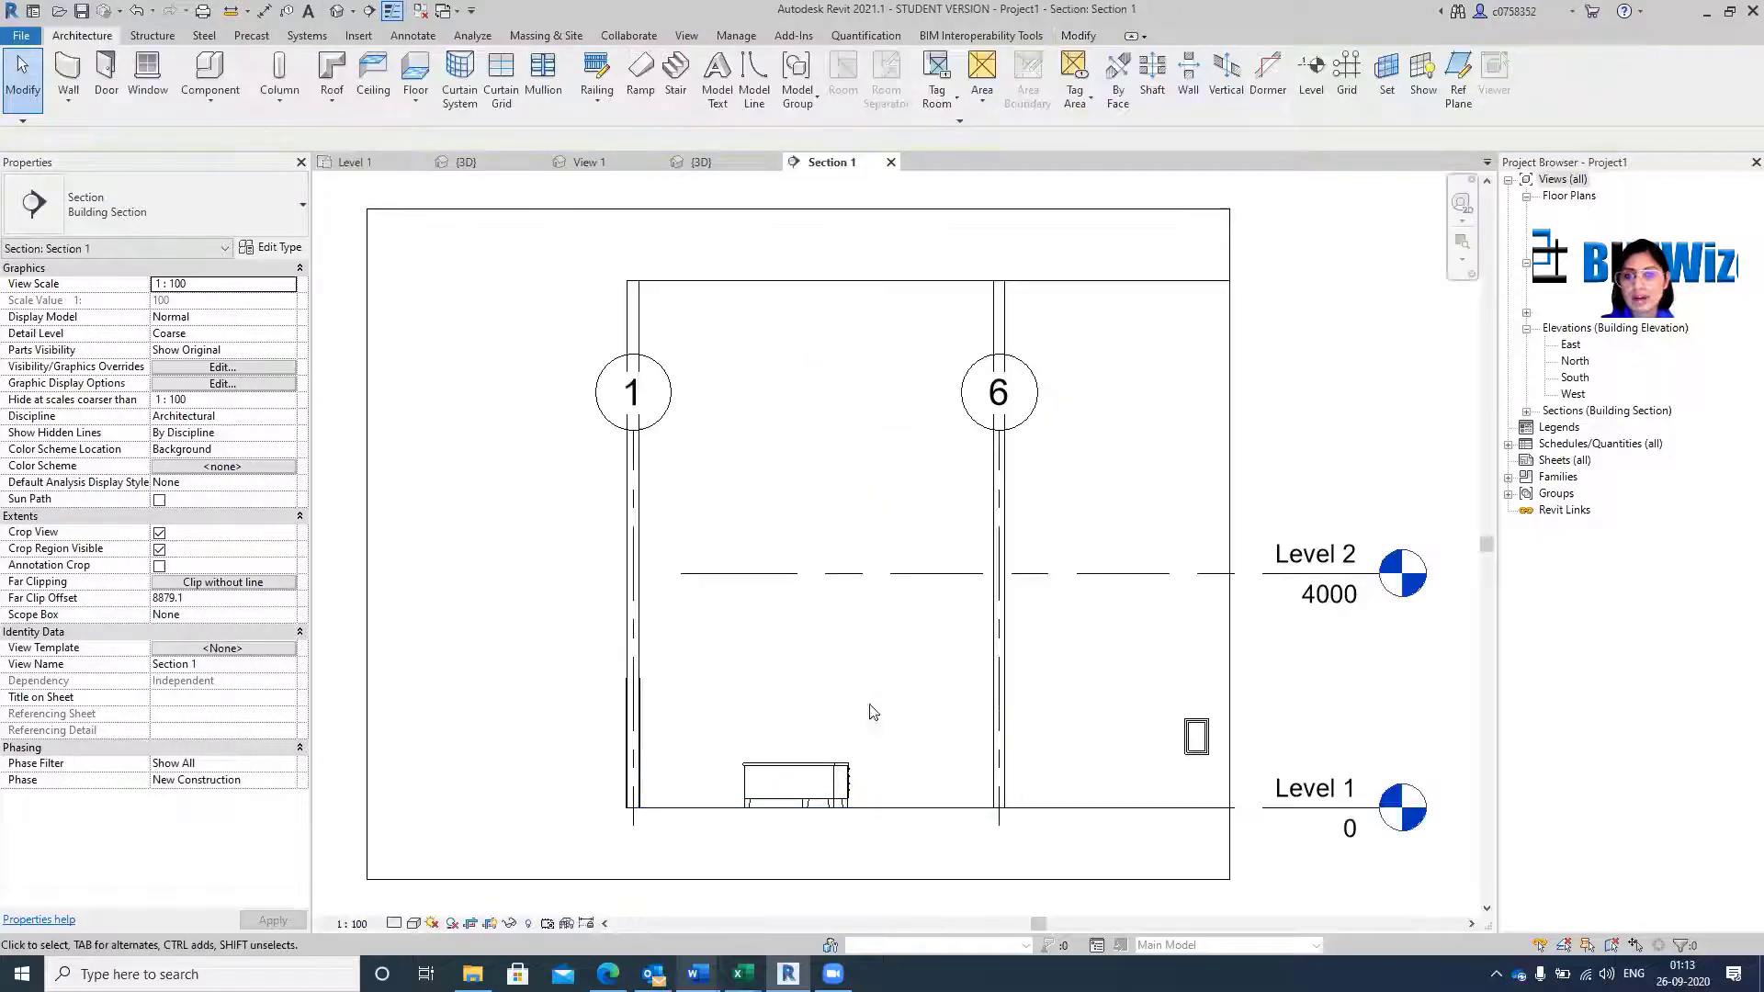
scroll(1057, 531, up, 1)
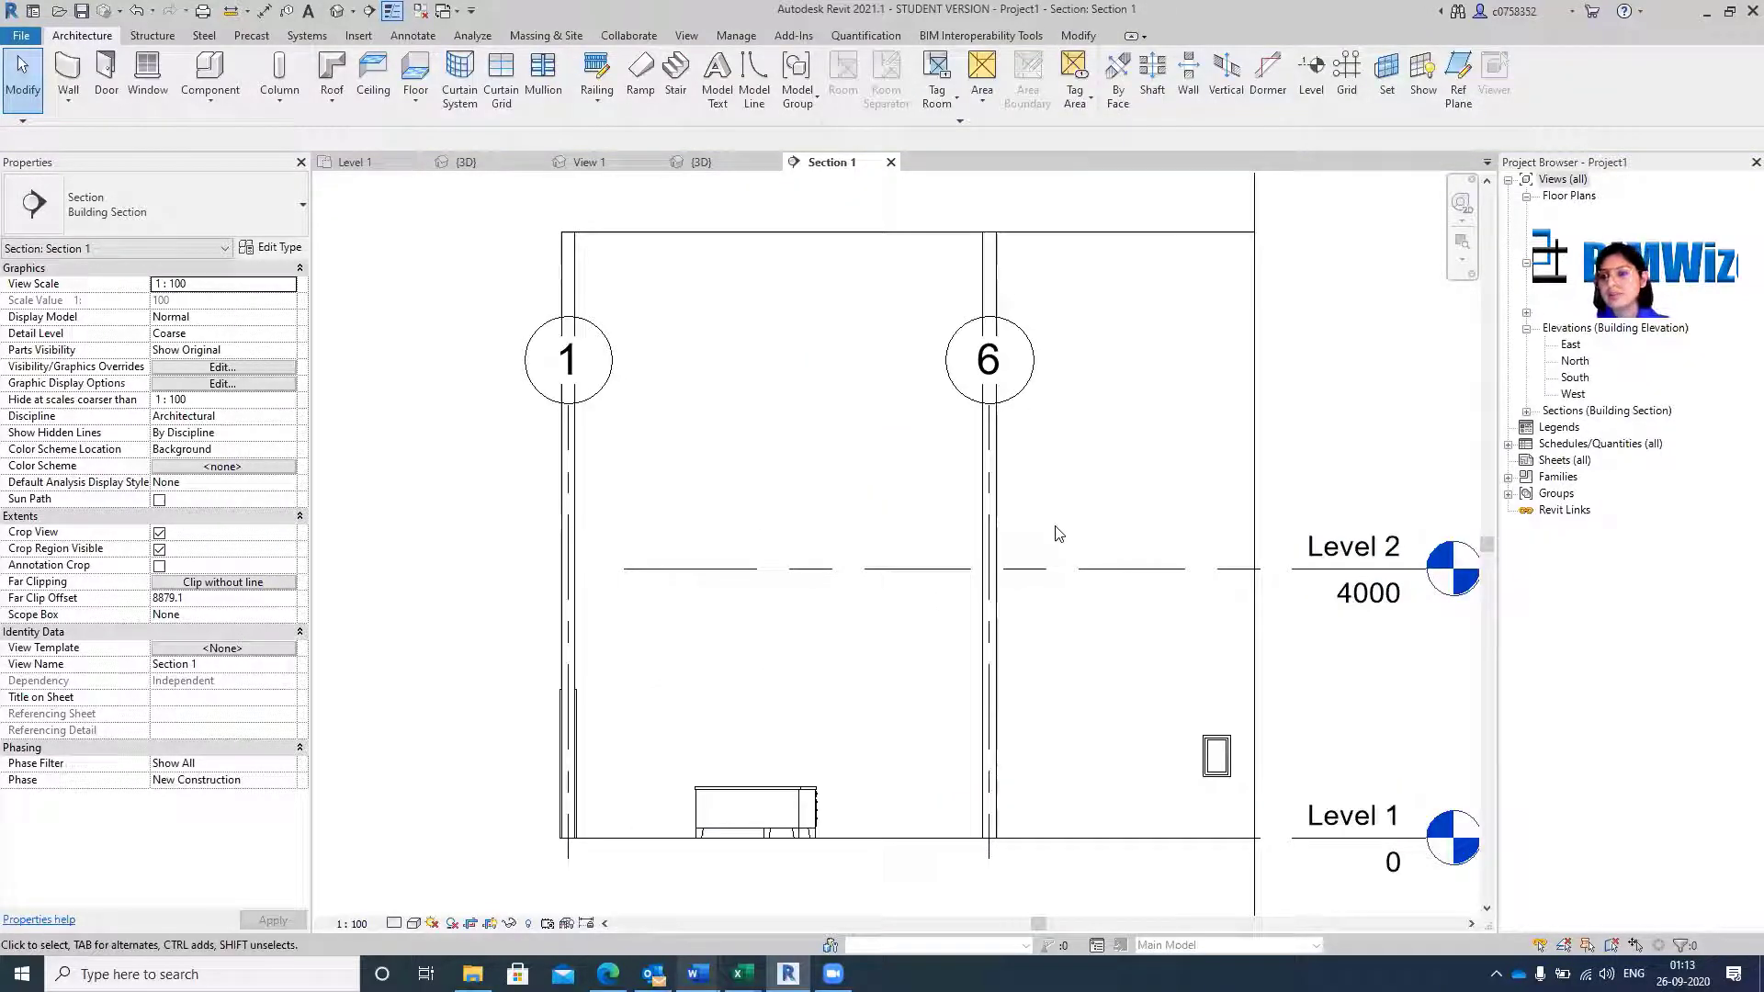
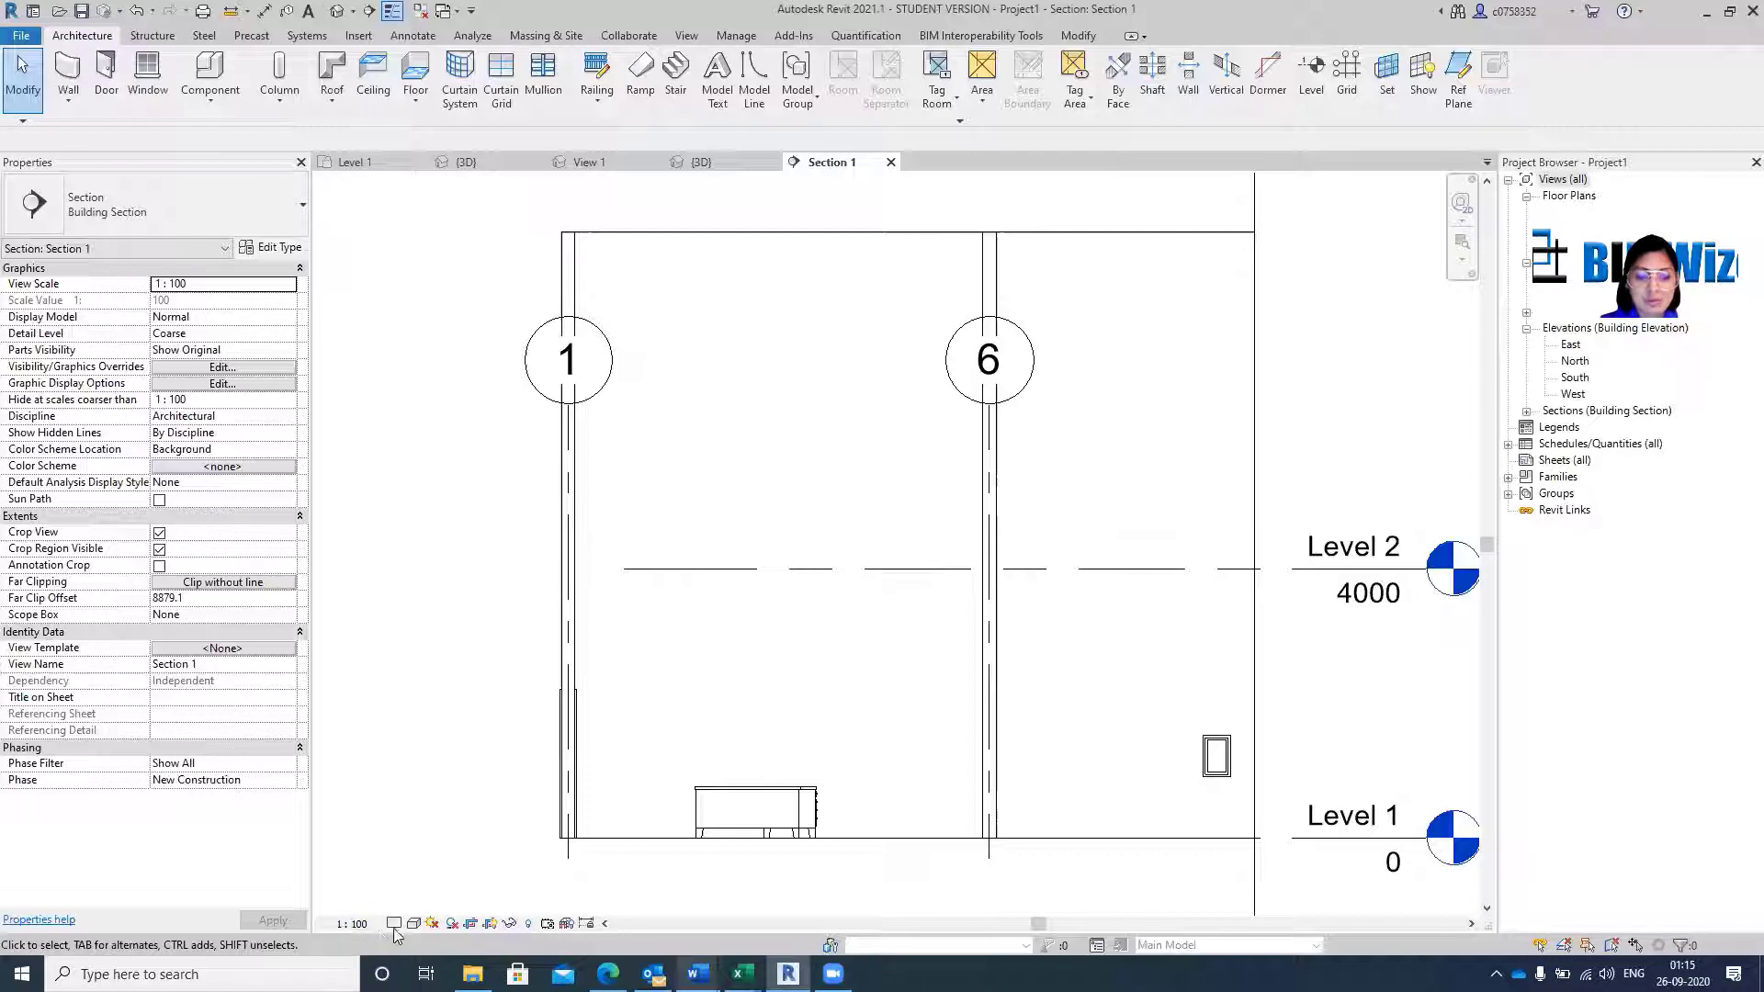
Set the section view's detail level to Fine and inspect the cut walls.
click(393, 924)
click(421, 904)
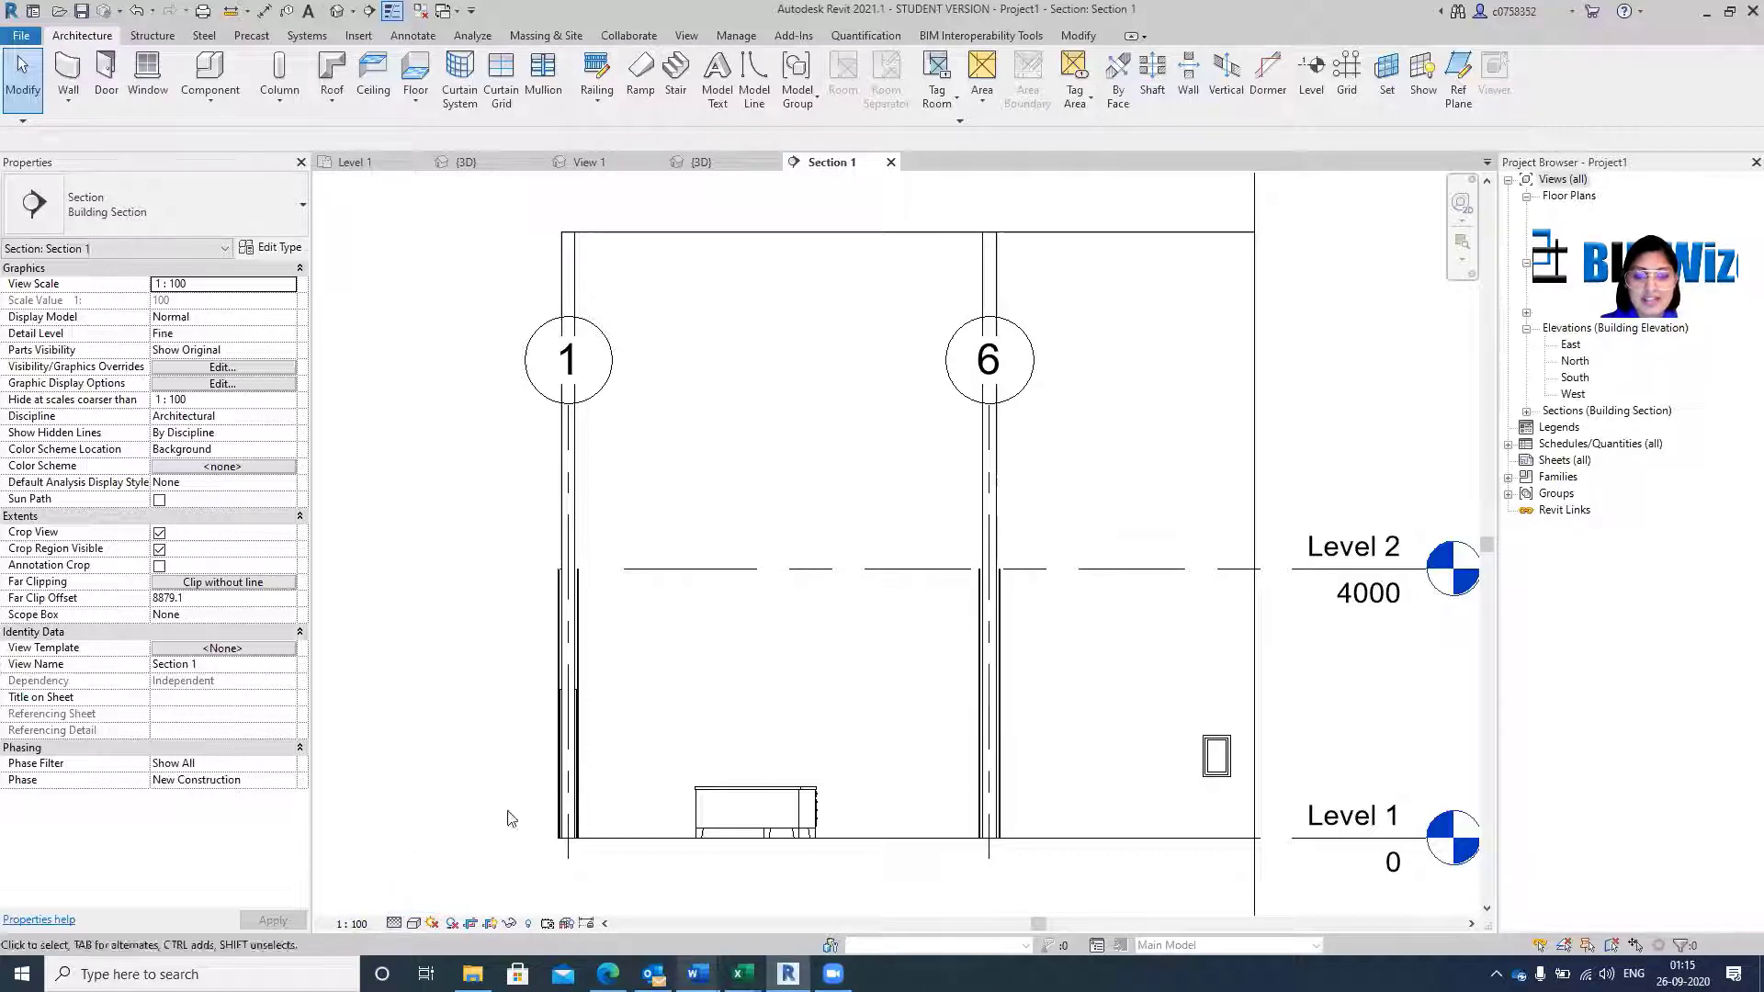
scroll(588, 698, up, 4)
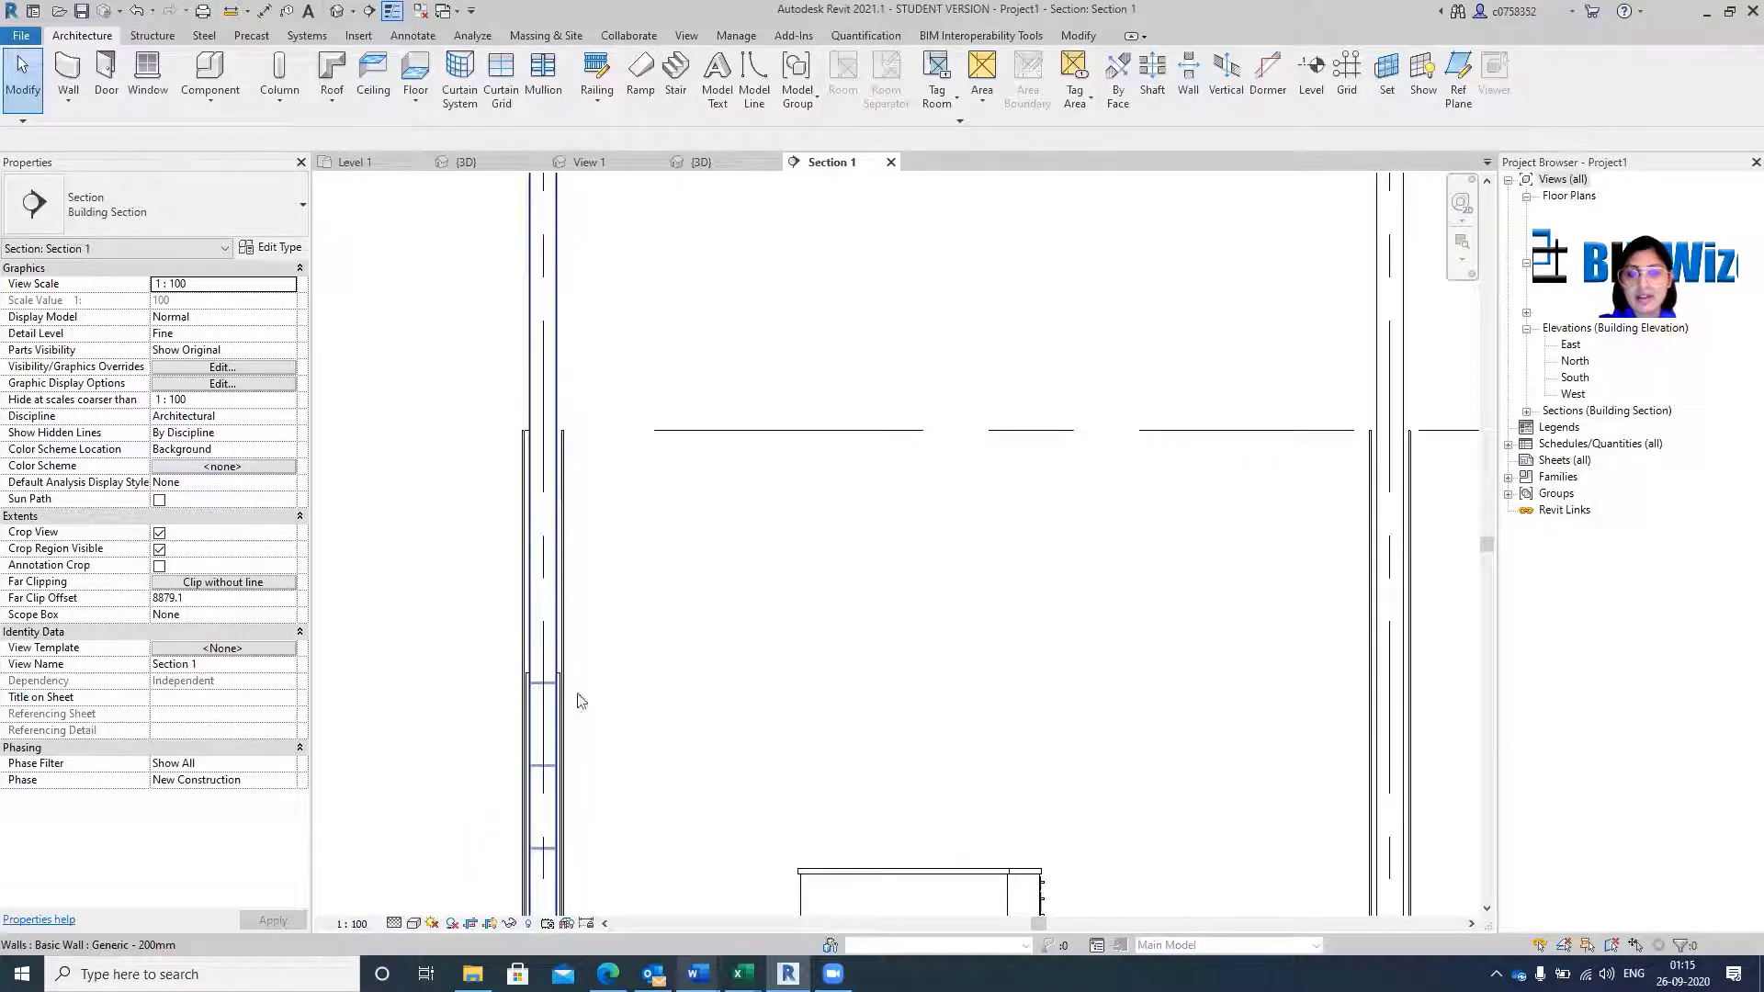
scroll(681, 618, down, 3)
scroll(852, 790, up, 2)
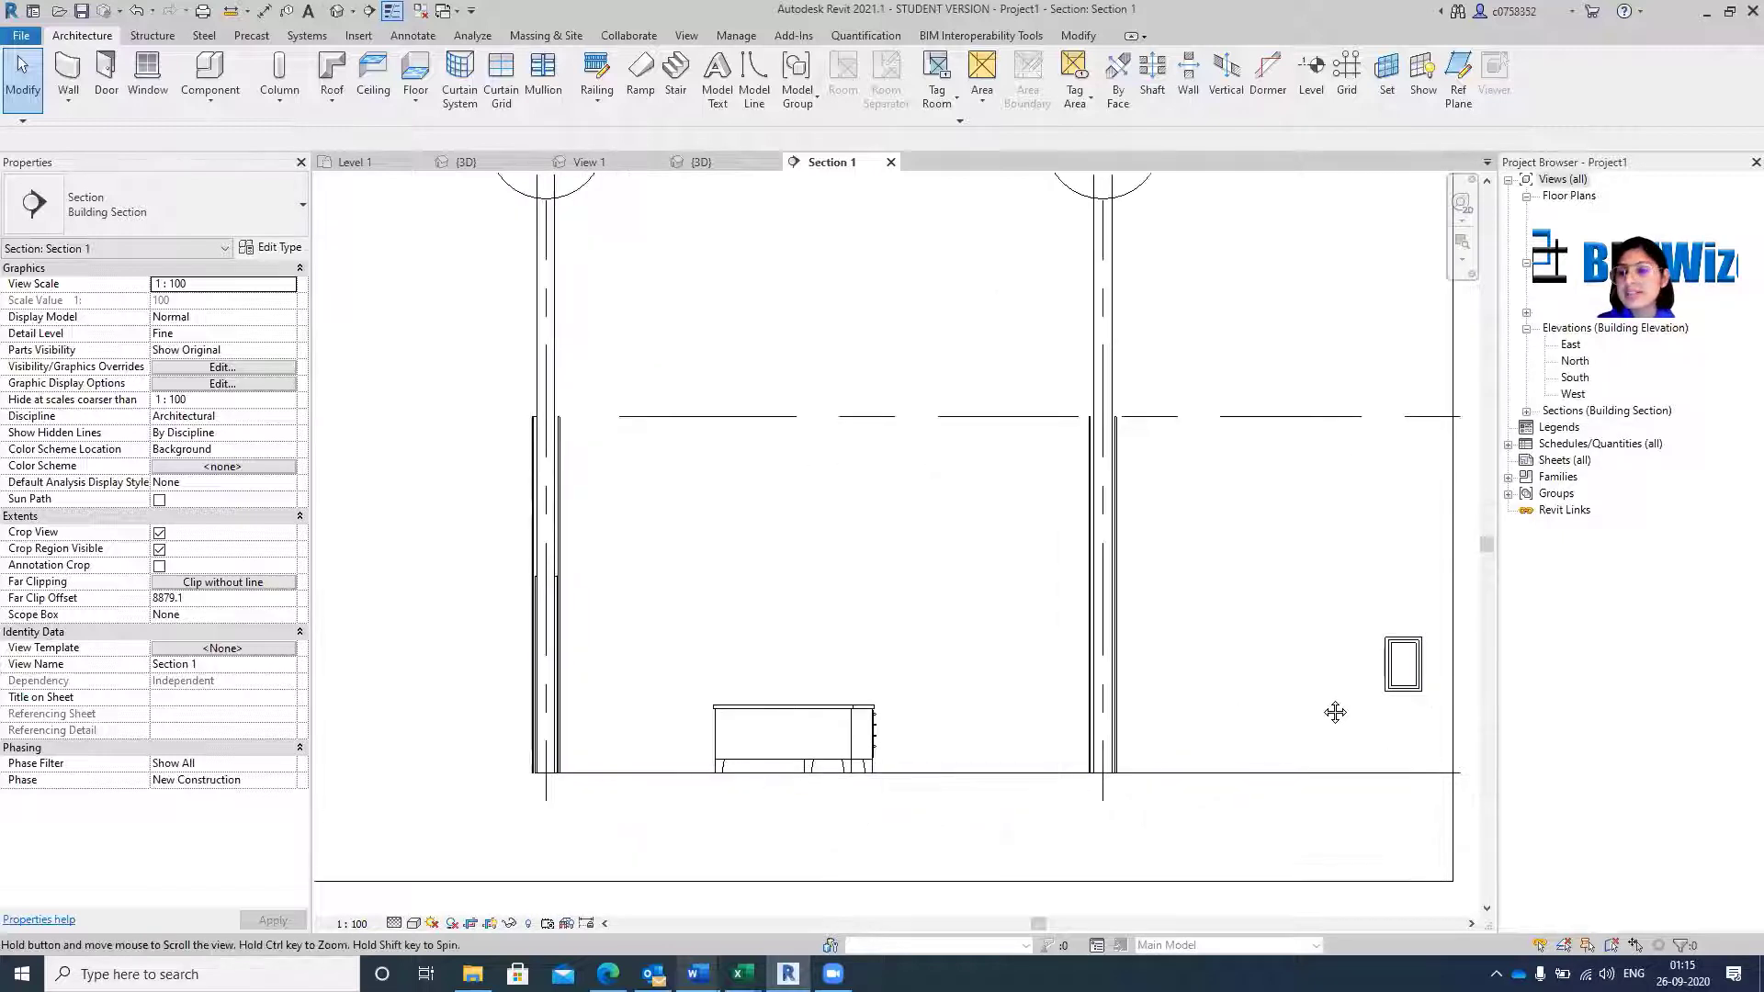
Resize the section's crop region so it runs from between grids 1 and 6 to just beyond grid 7.
scroll(1335, 713, down, 5)
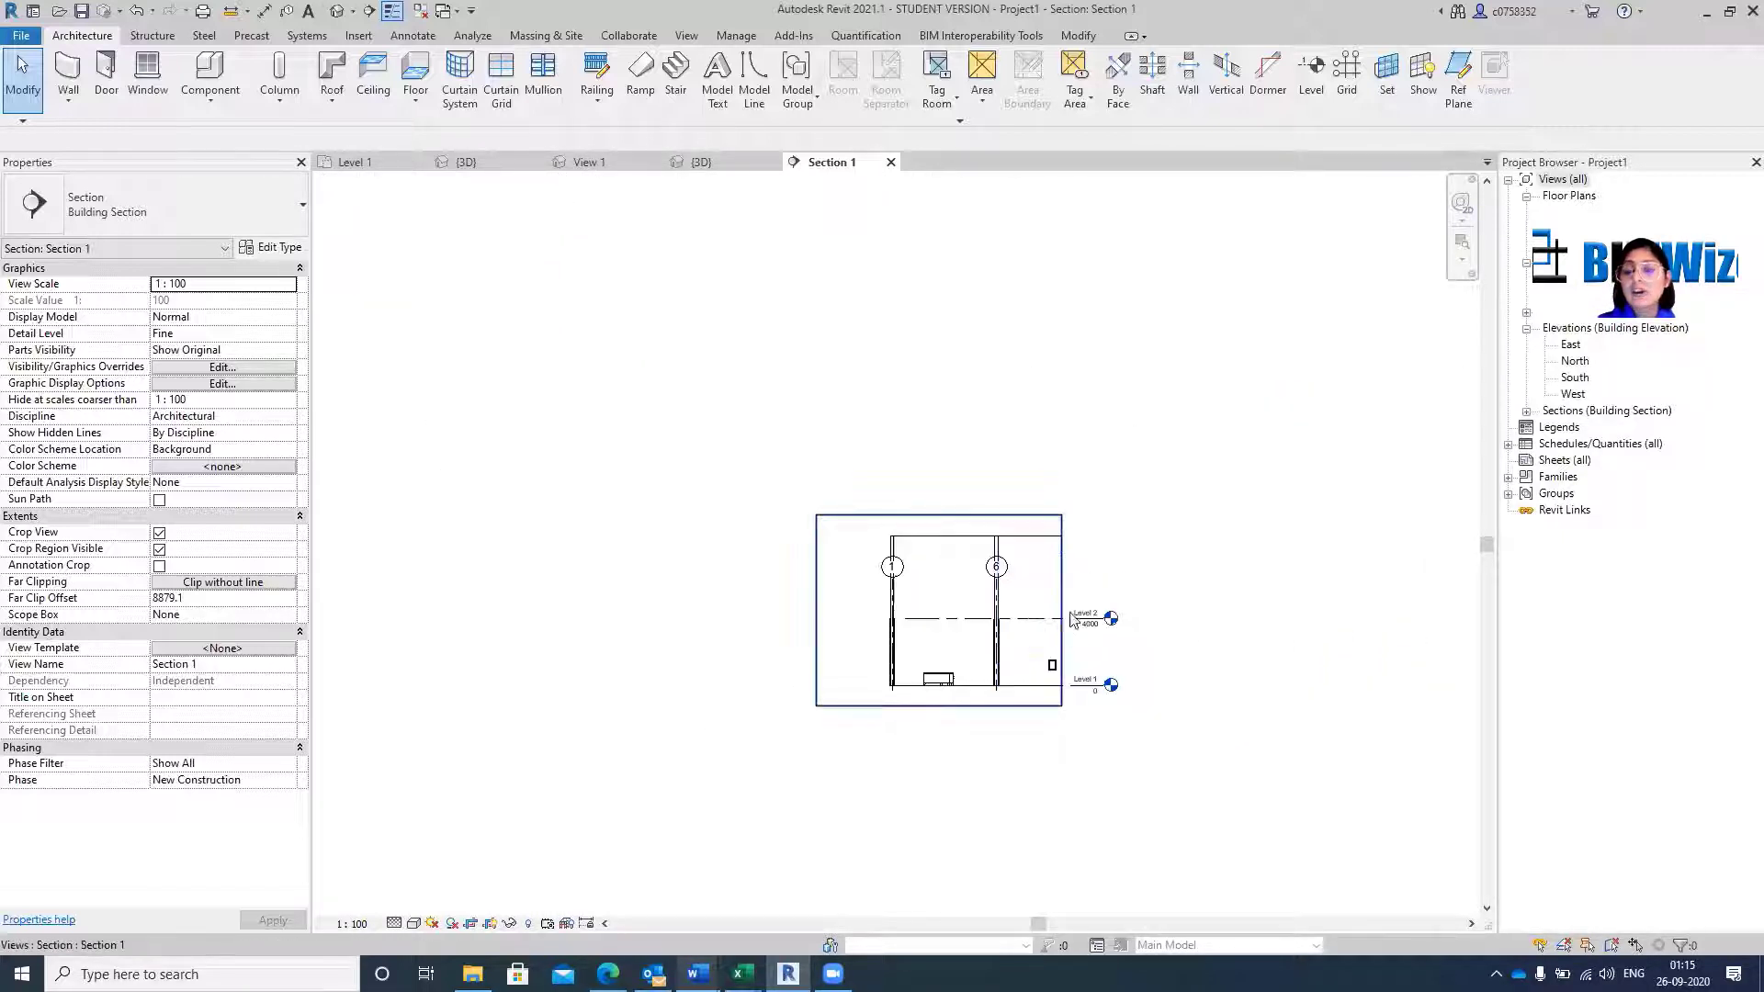
click(1071, 540)
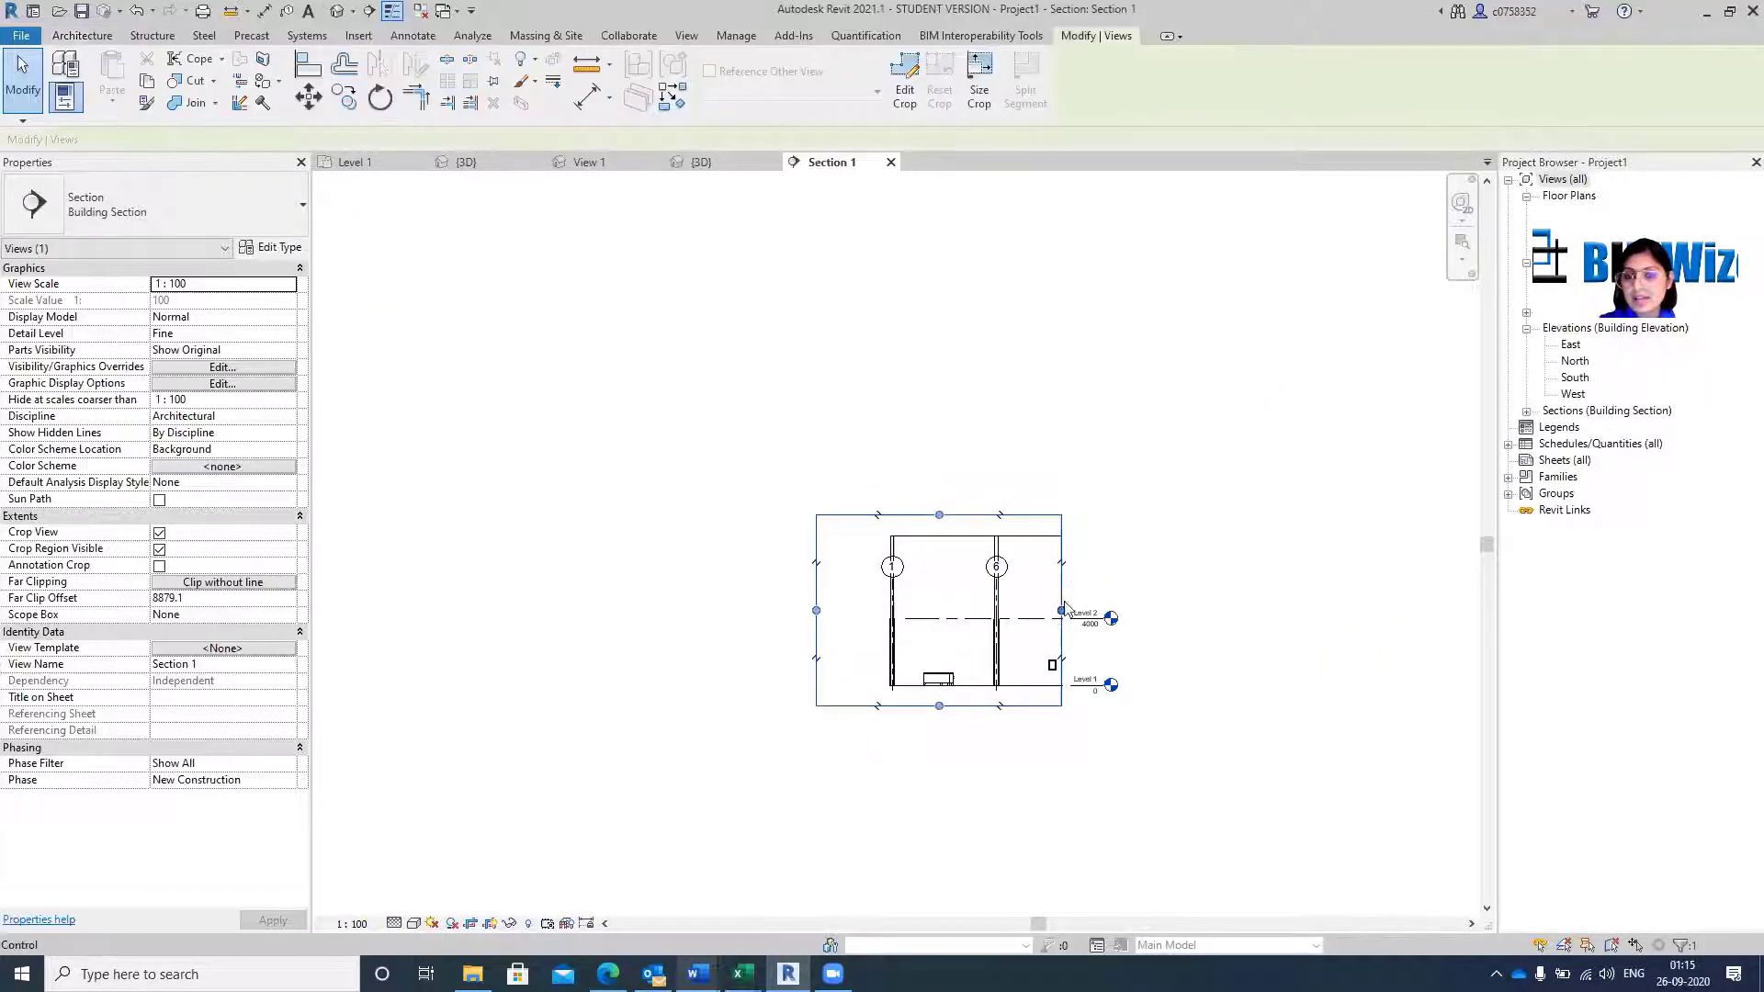
drag(1063, 613, 1256, 614)
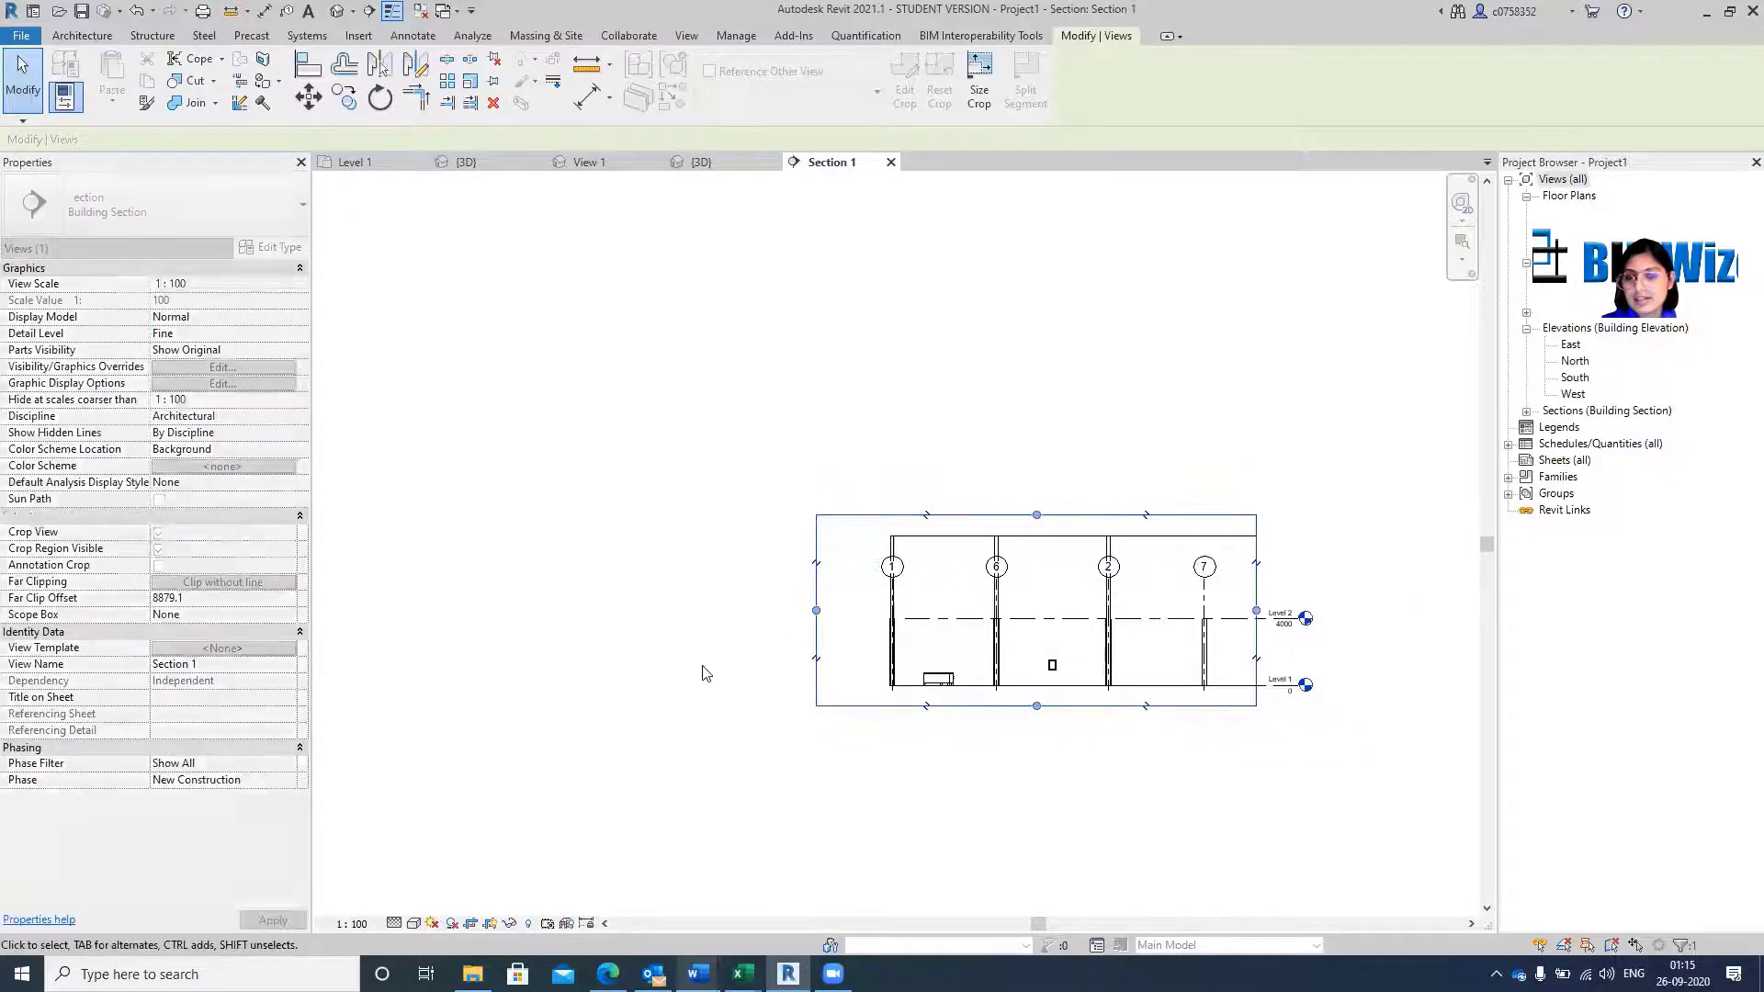
drag(817, 614, 964, 627)
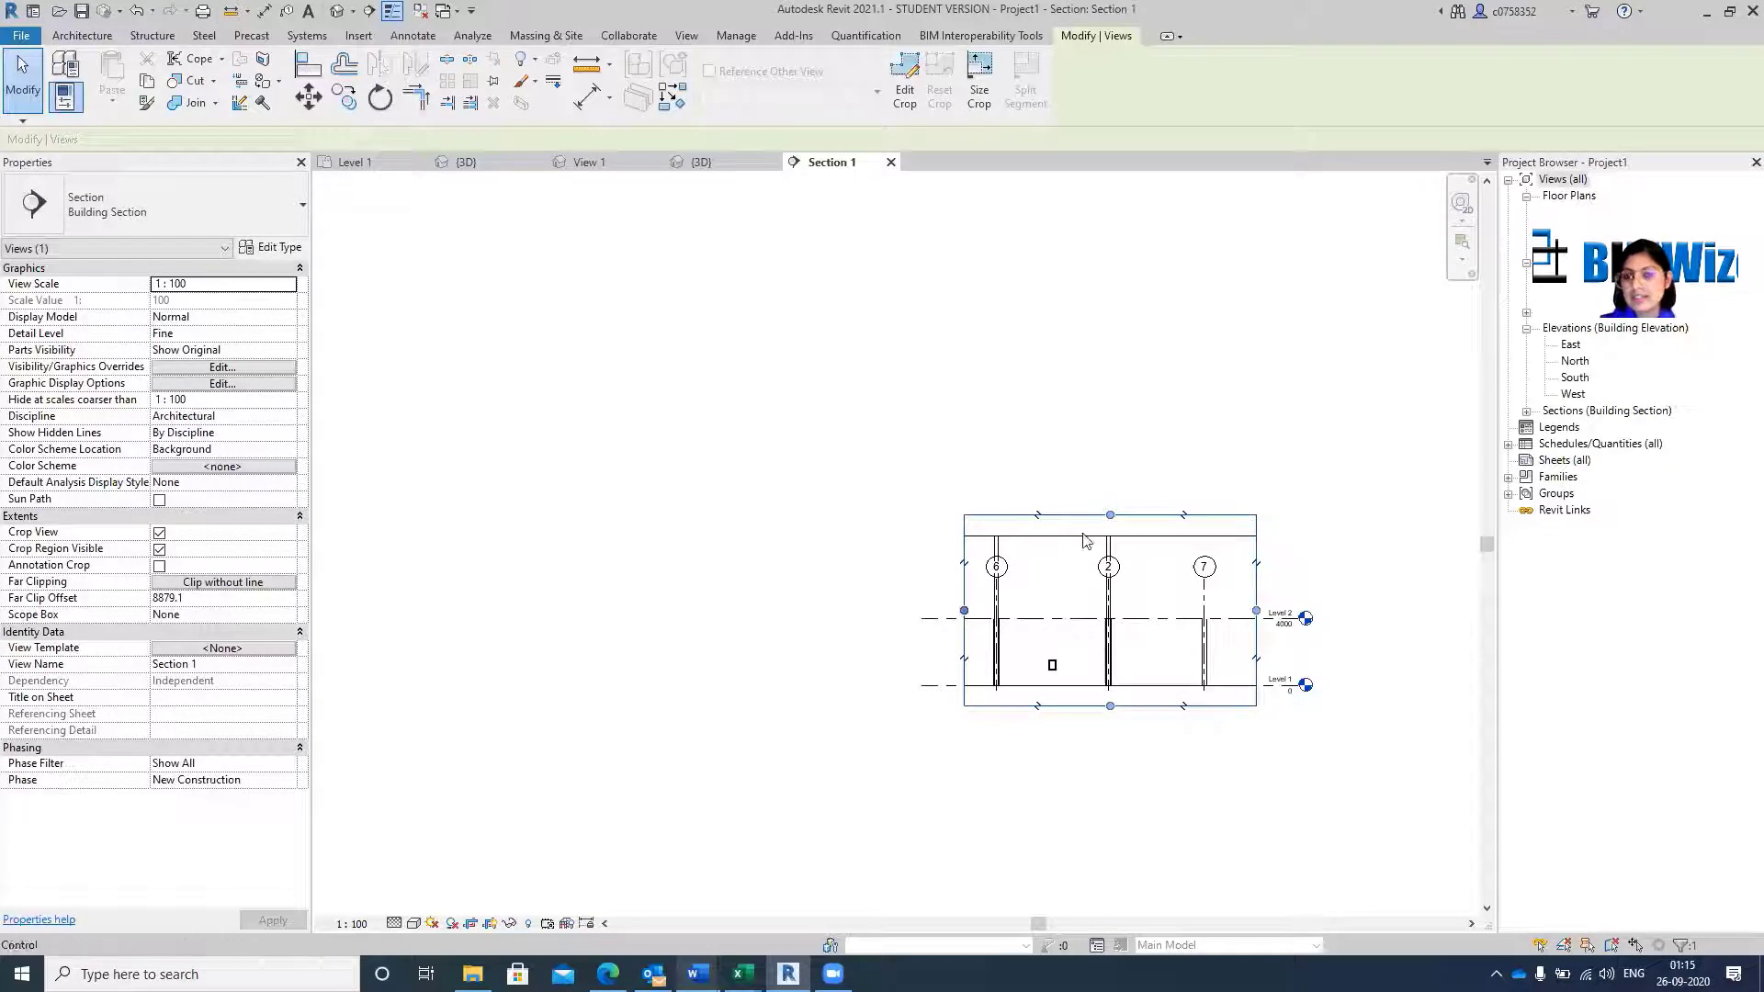
scroll(1052, 518, up, 3)
scroll(782, 504, down, 3)
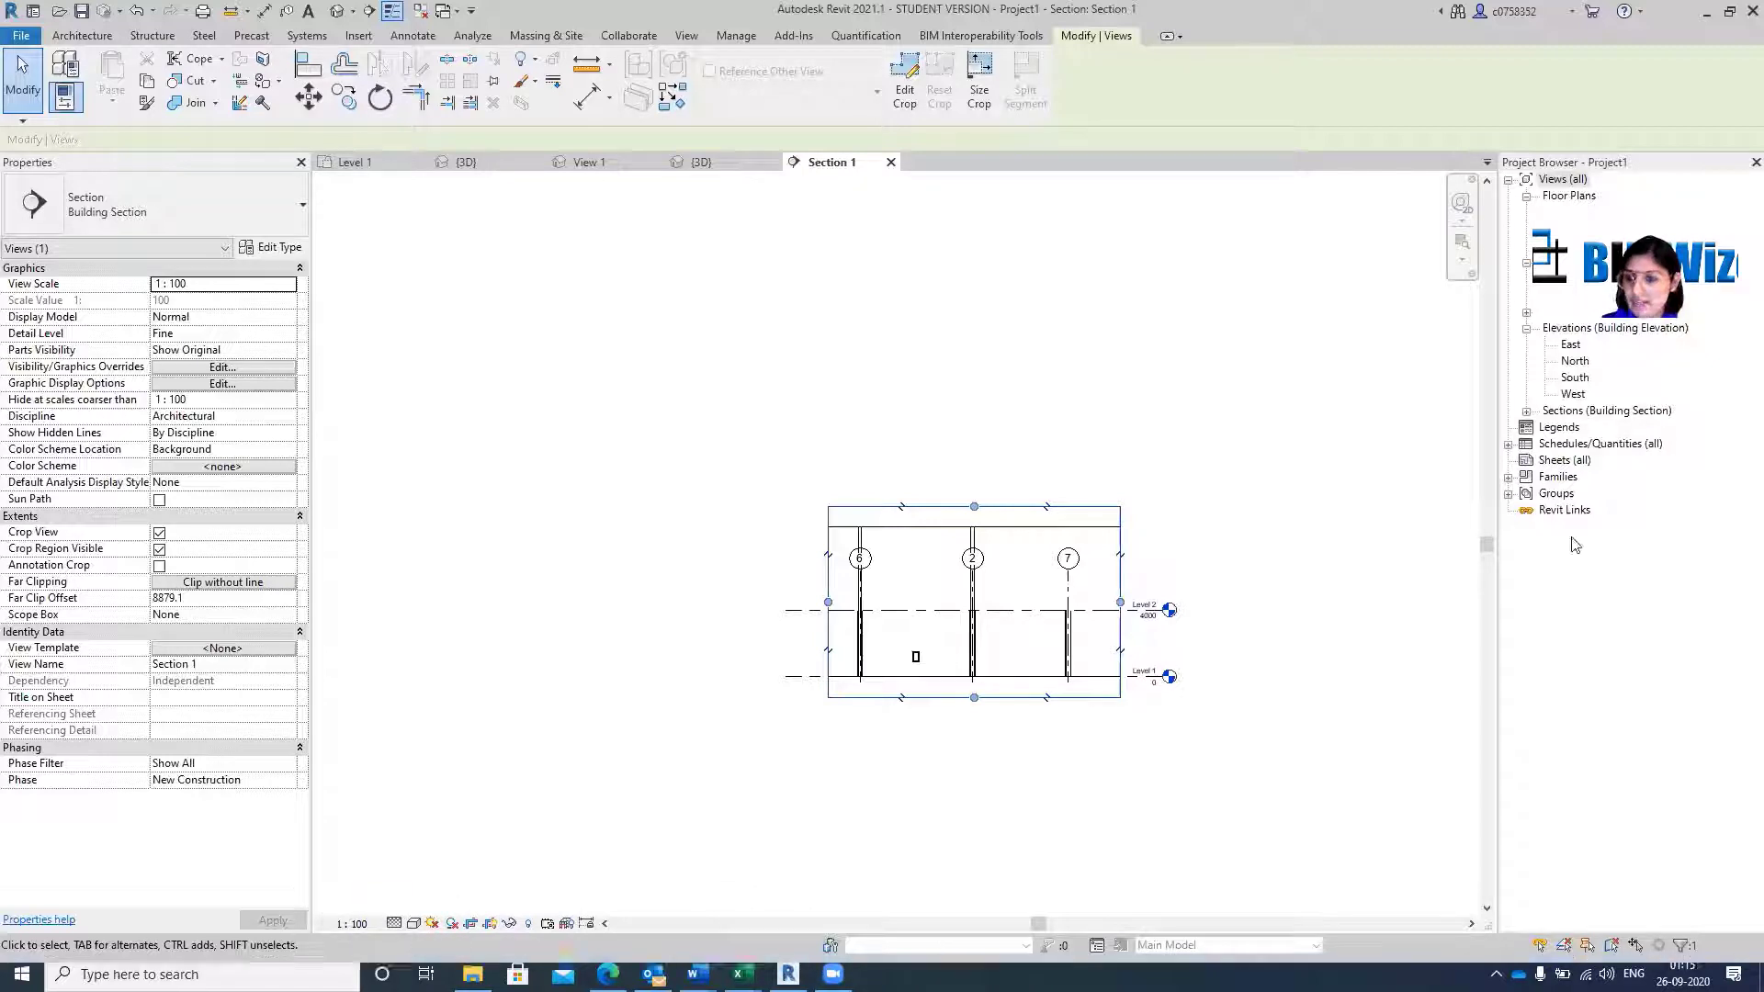
Duplicate the Section 1 view with detailing.
click(1526, 412)
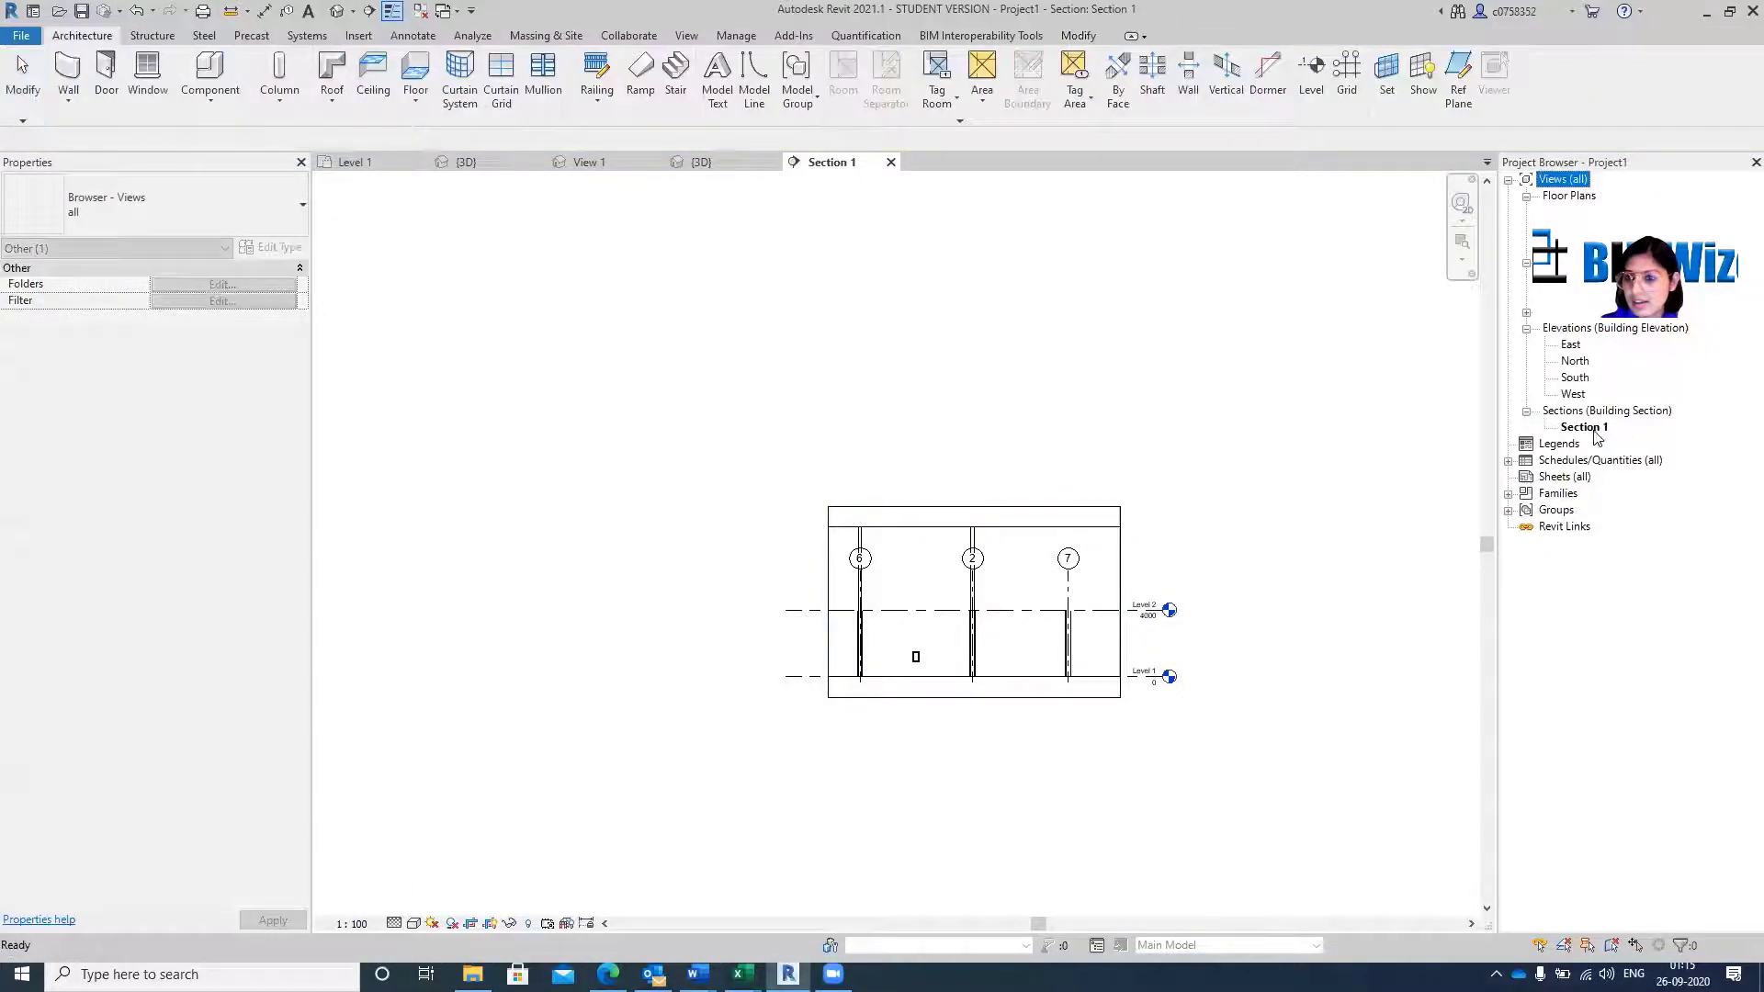
right_click(1589, 428)
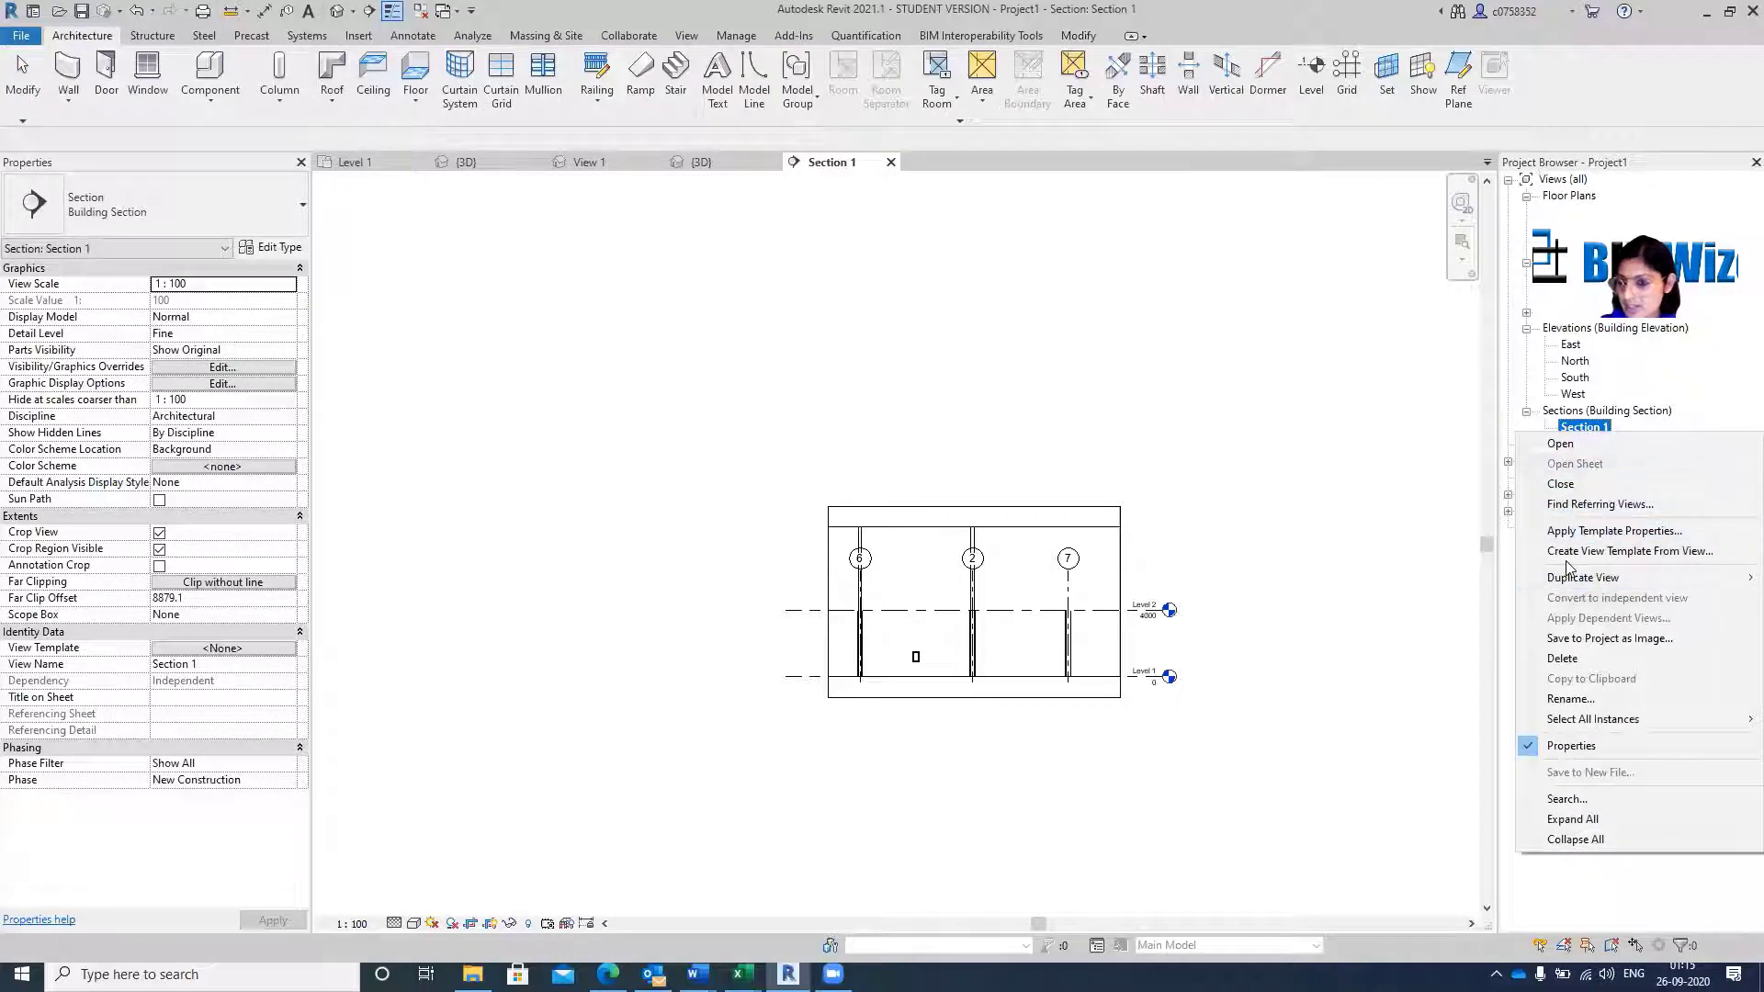
mouse_move(1577, 581)
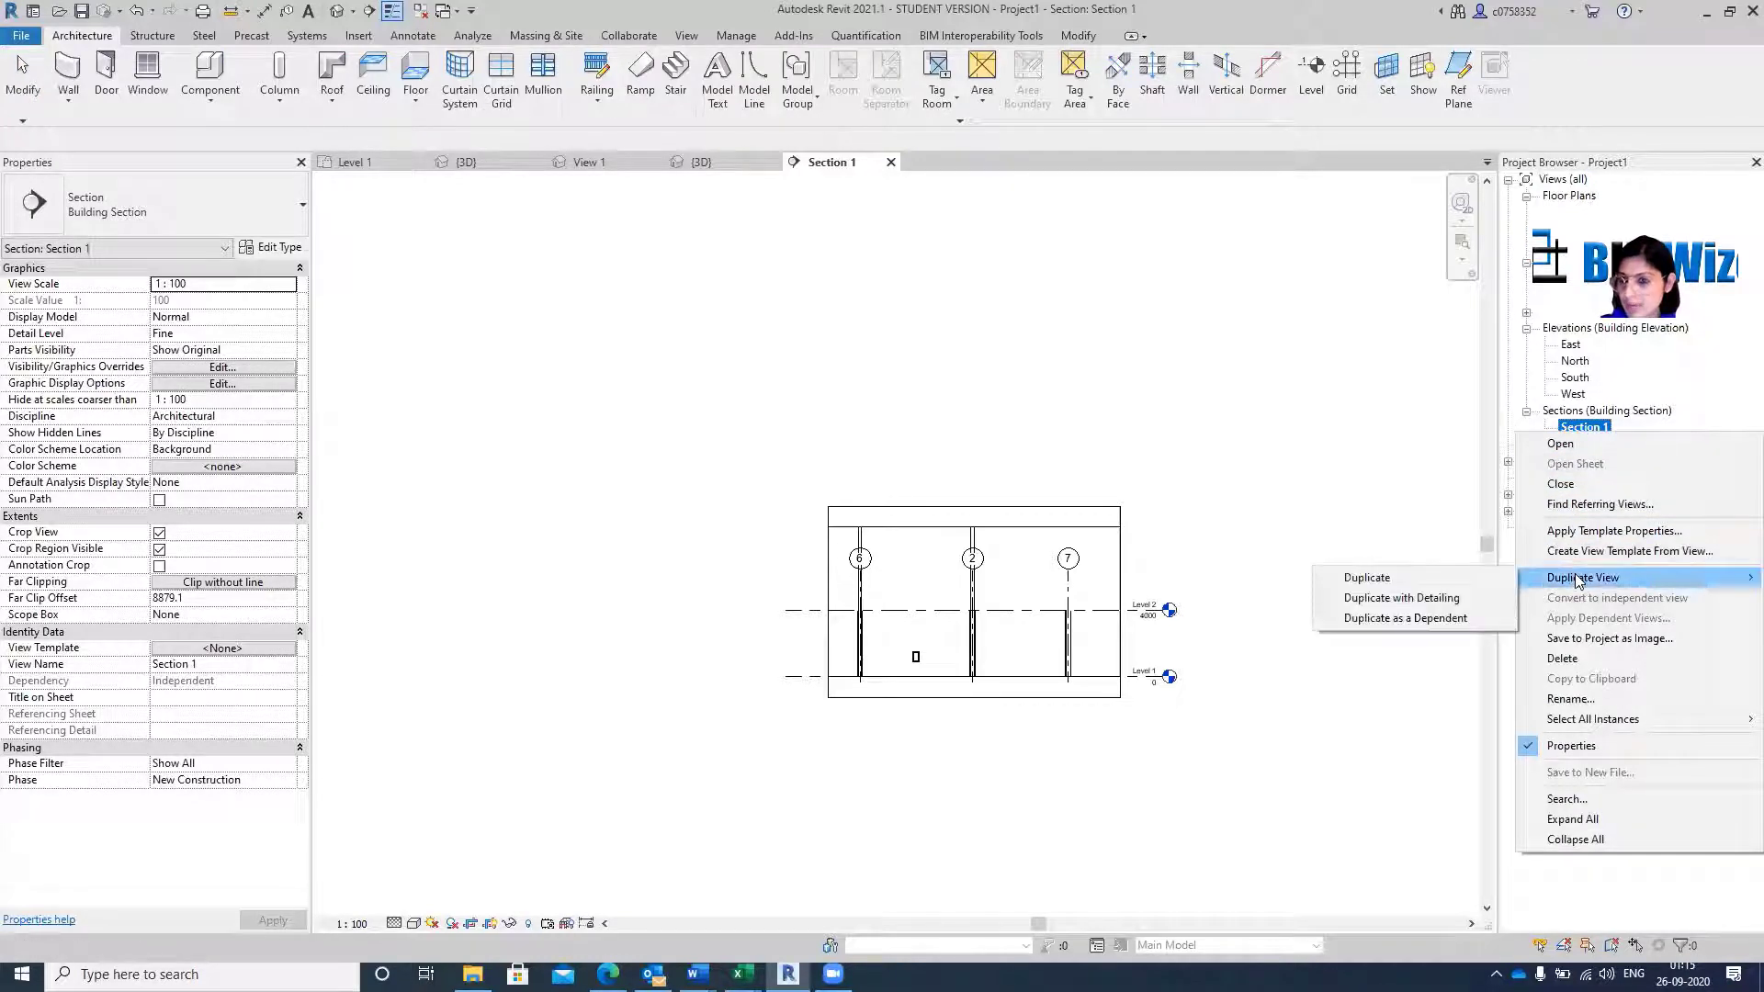
click(1433, 597)
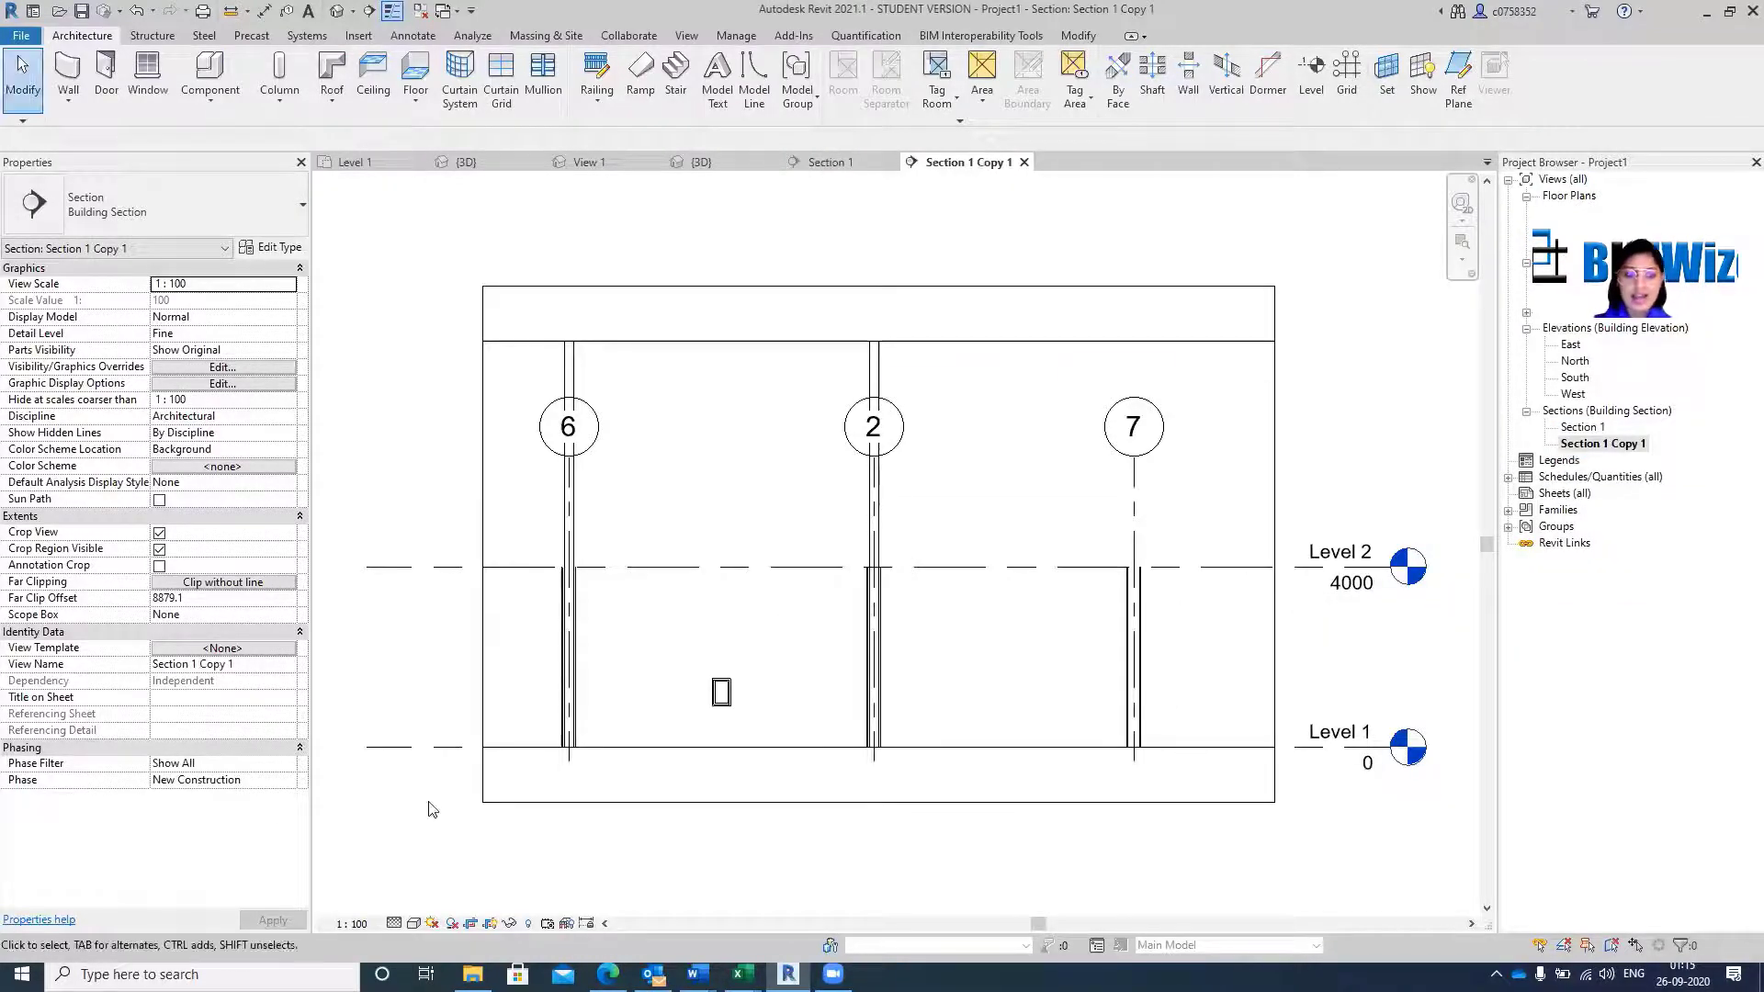
Shrink the duplicated section's crop region to a small area around the grid 6 wall at Level 2.
click(354, 923)
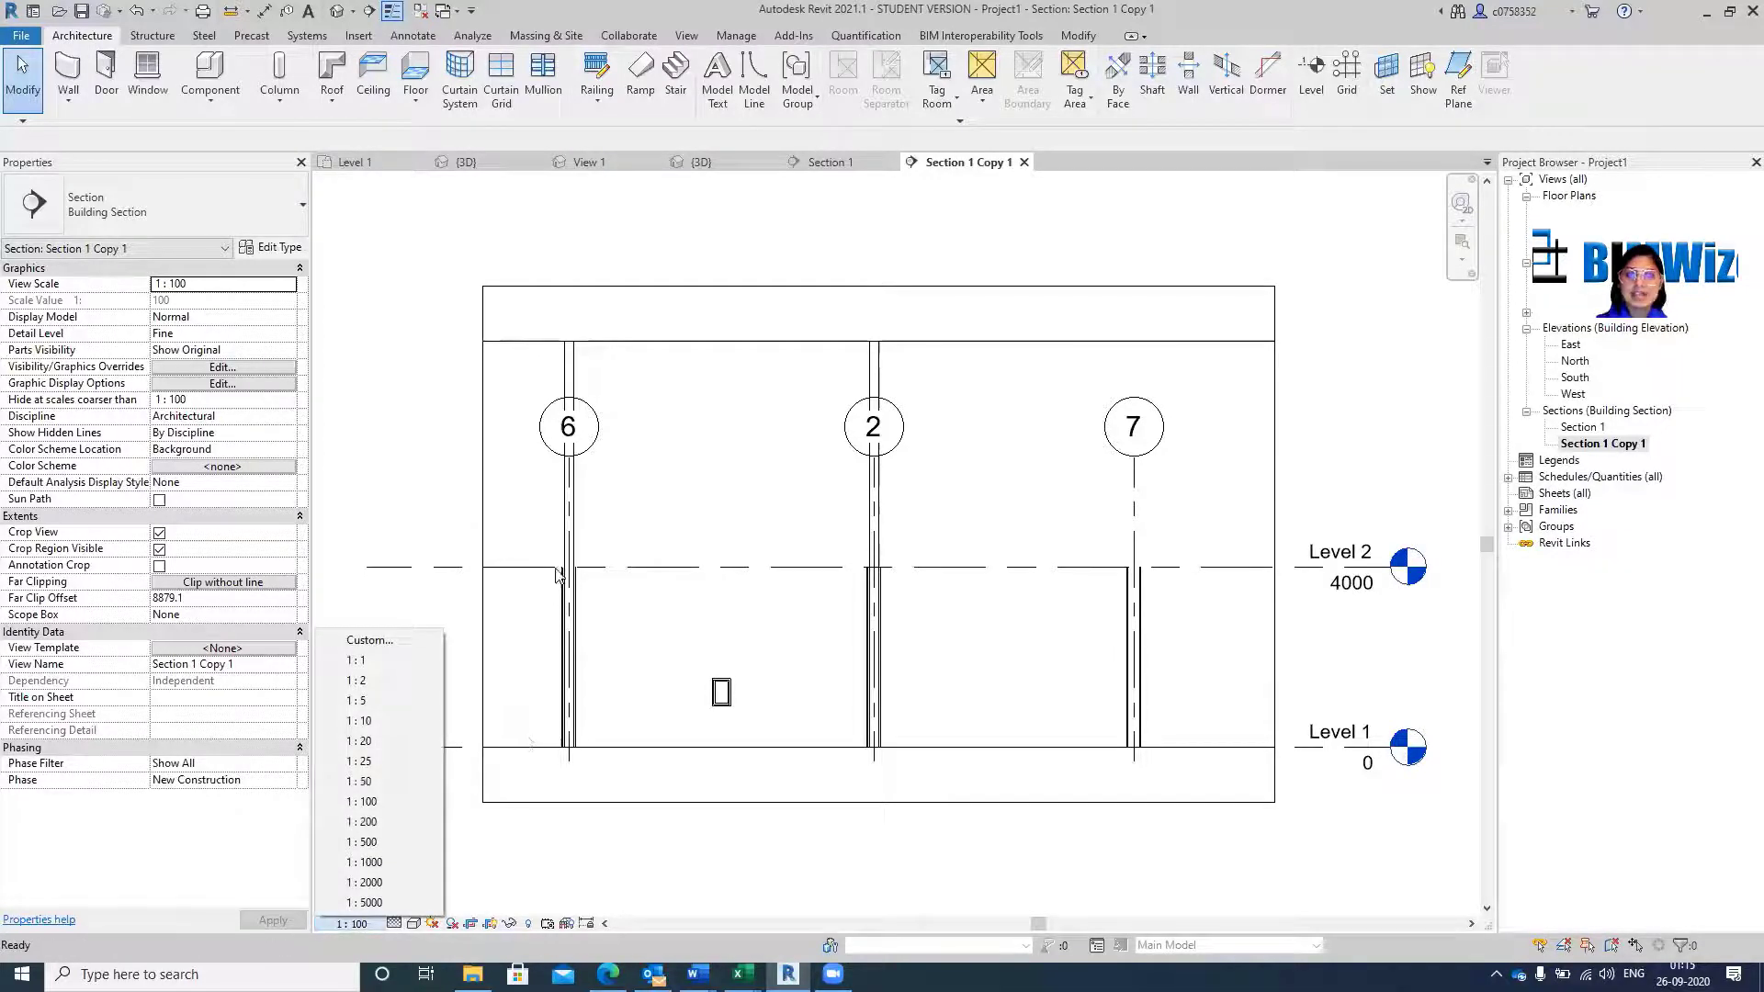
click(645, 803)
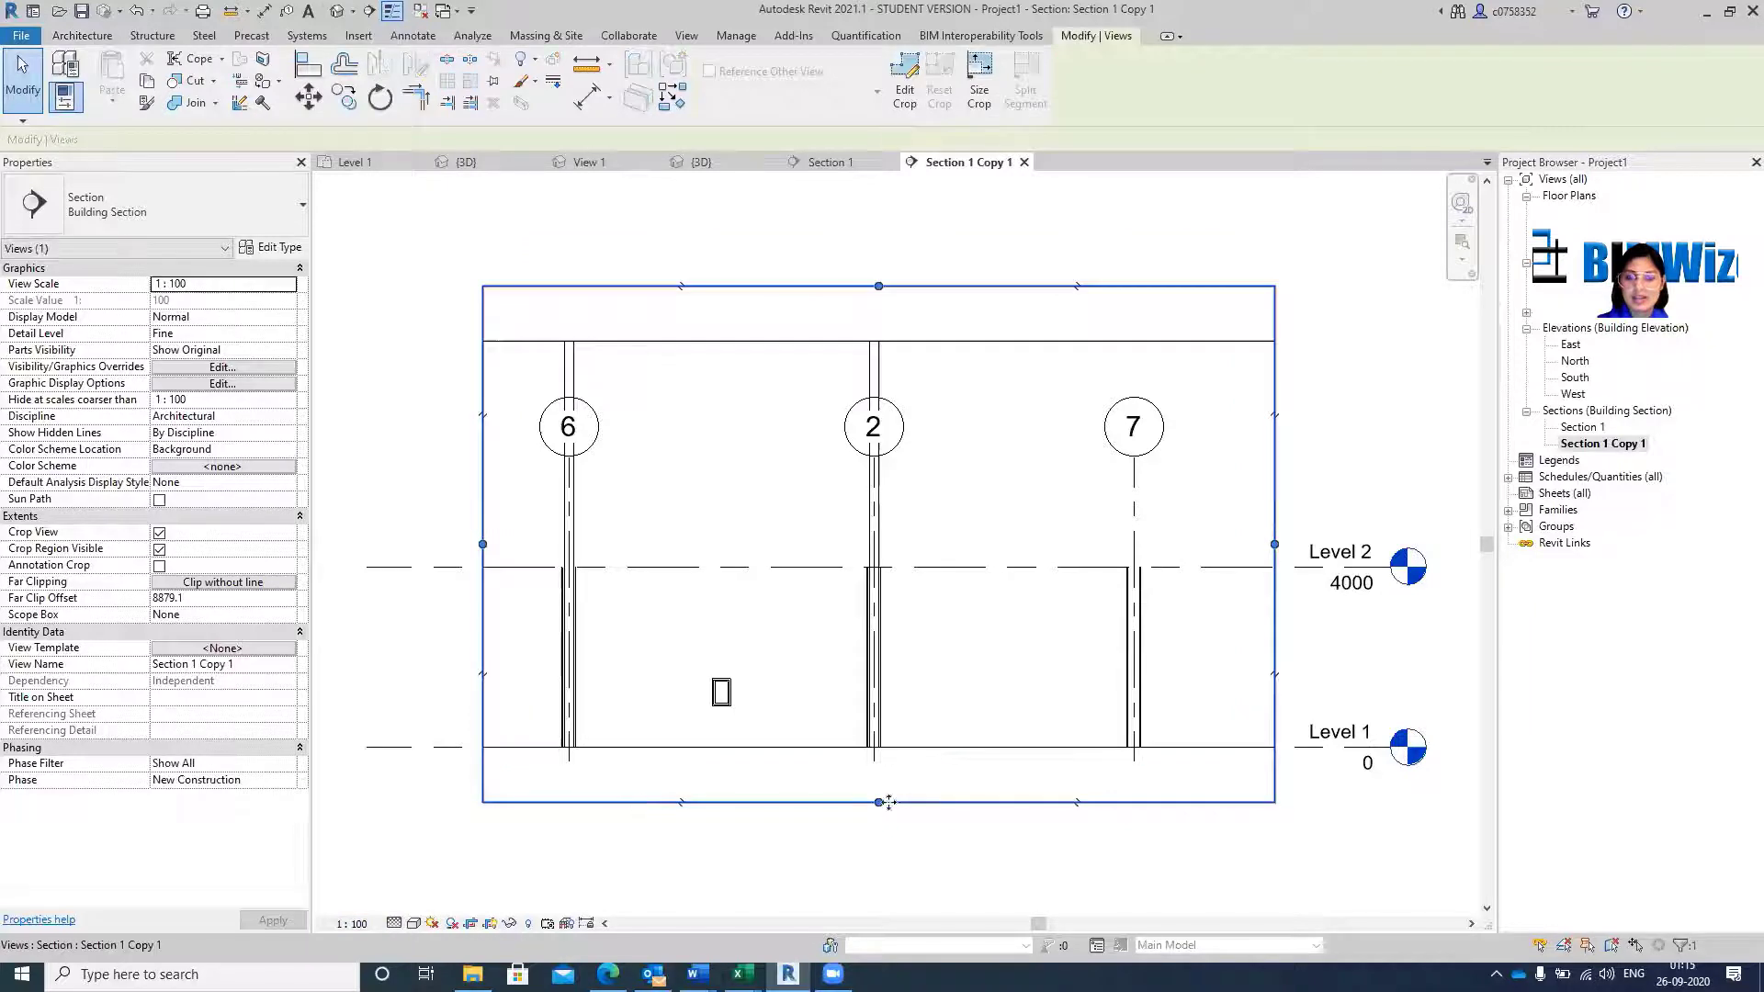
drag(1269, 545, 648, 544)
drag(566, 802, 566, 604)
drag(564, 287, 523, 567)
click(641, 591)
scroll(633, 647, up, 3)
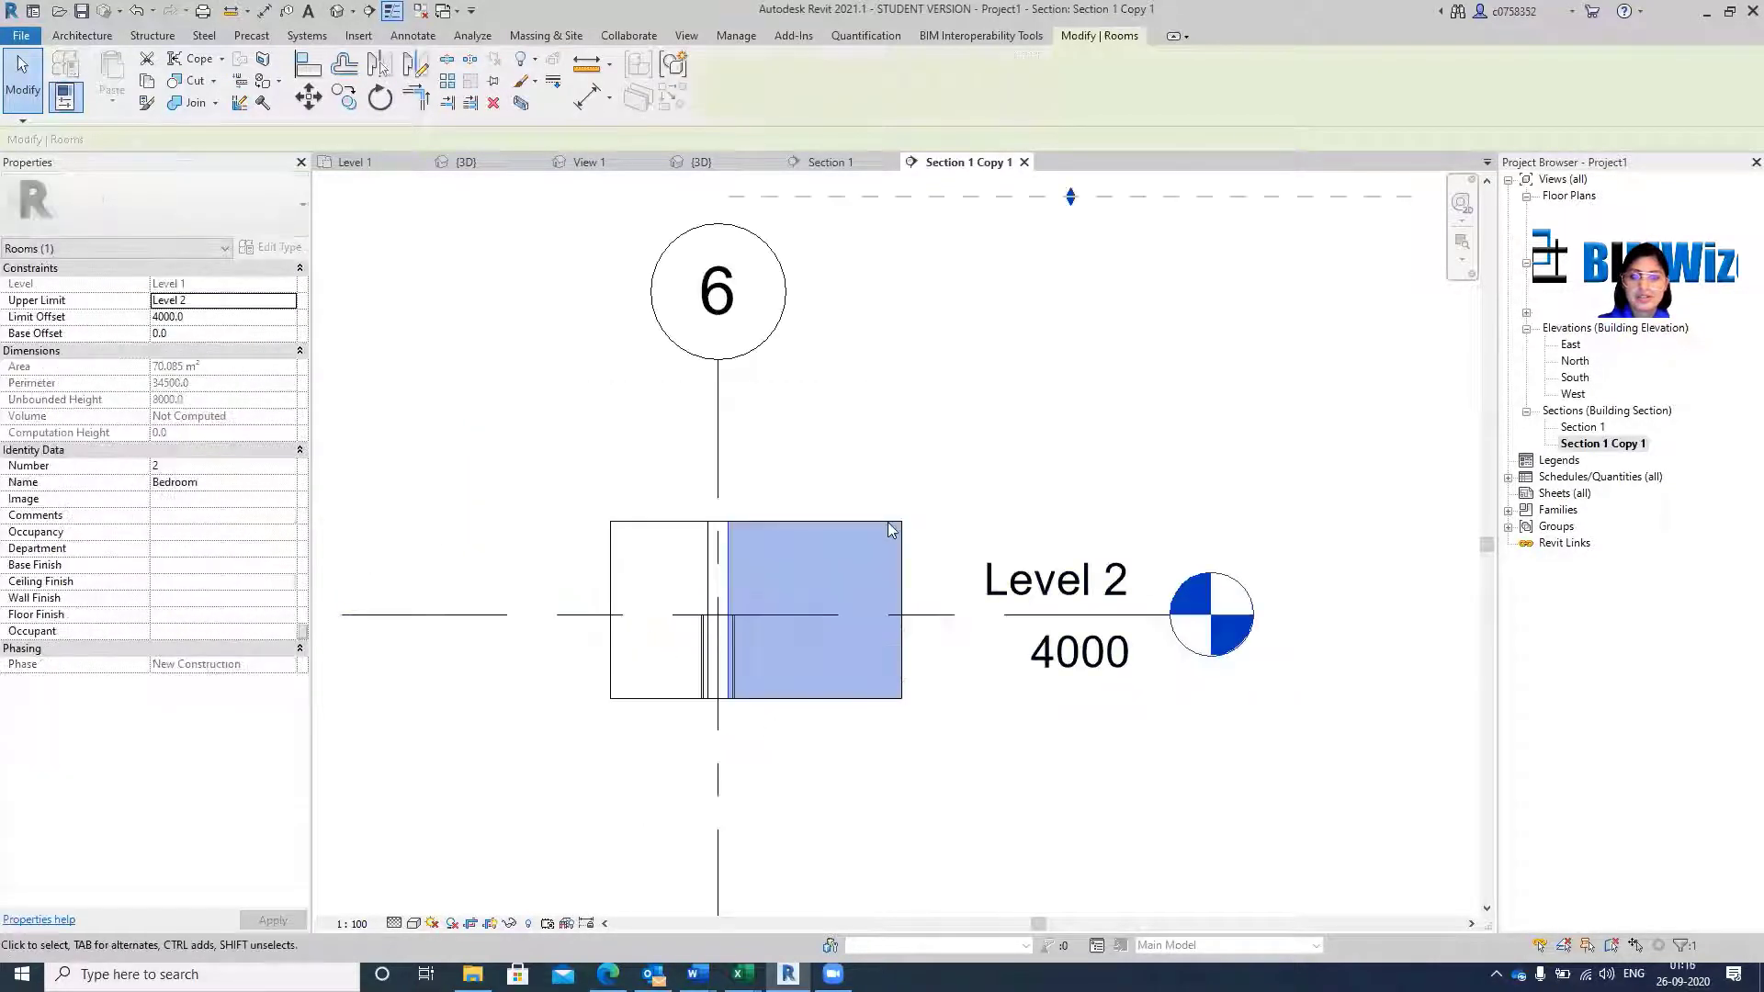
key(Escape)
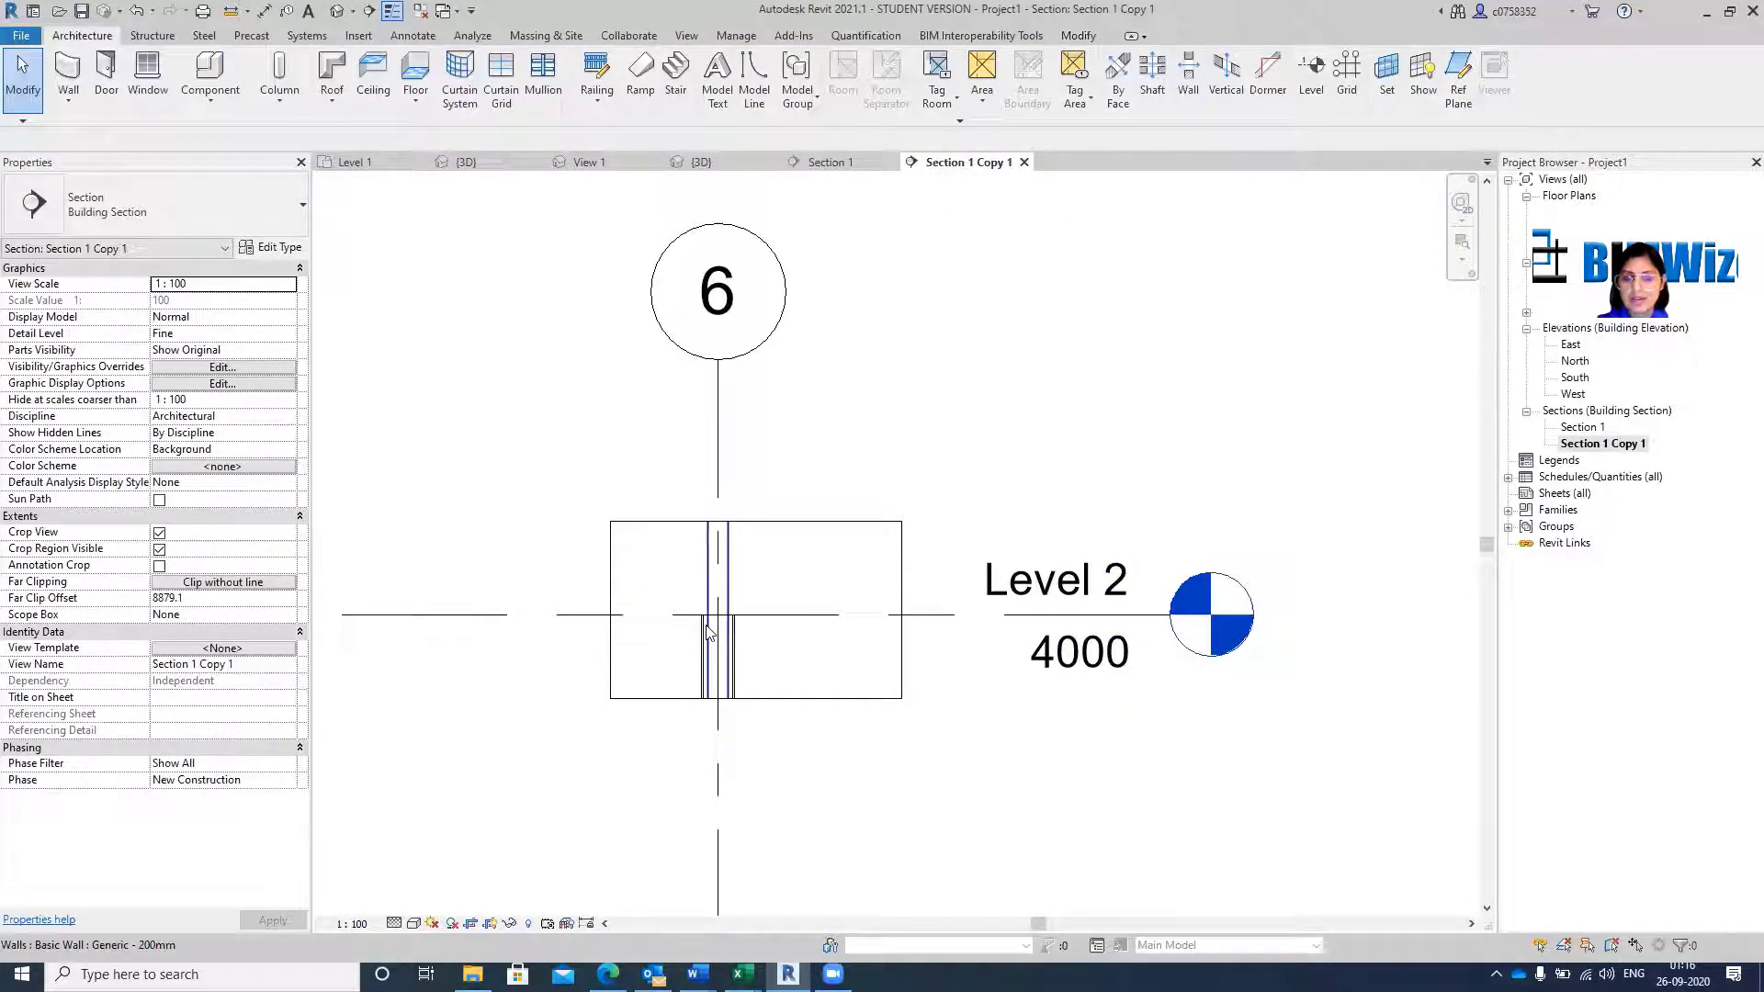
Draw a closed rectangle of thin detail lines about 560 mm high around the grid 6 wall at Level 2.
scroll(808, 626, up, 4)
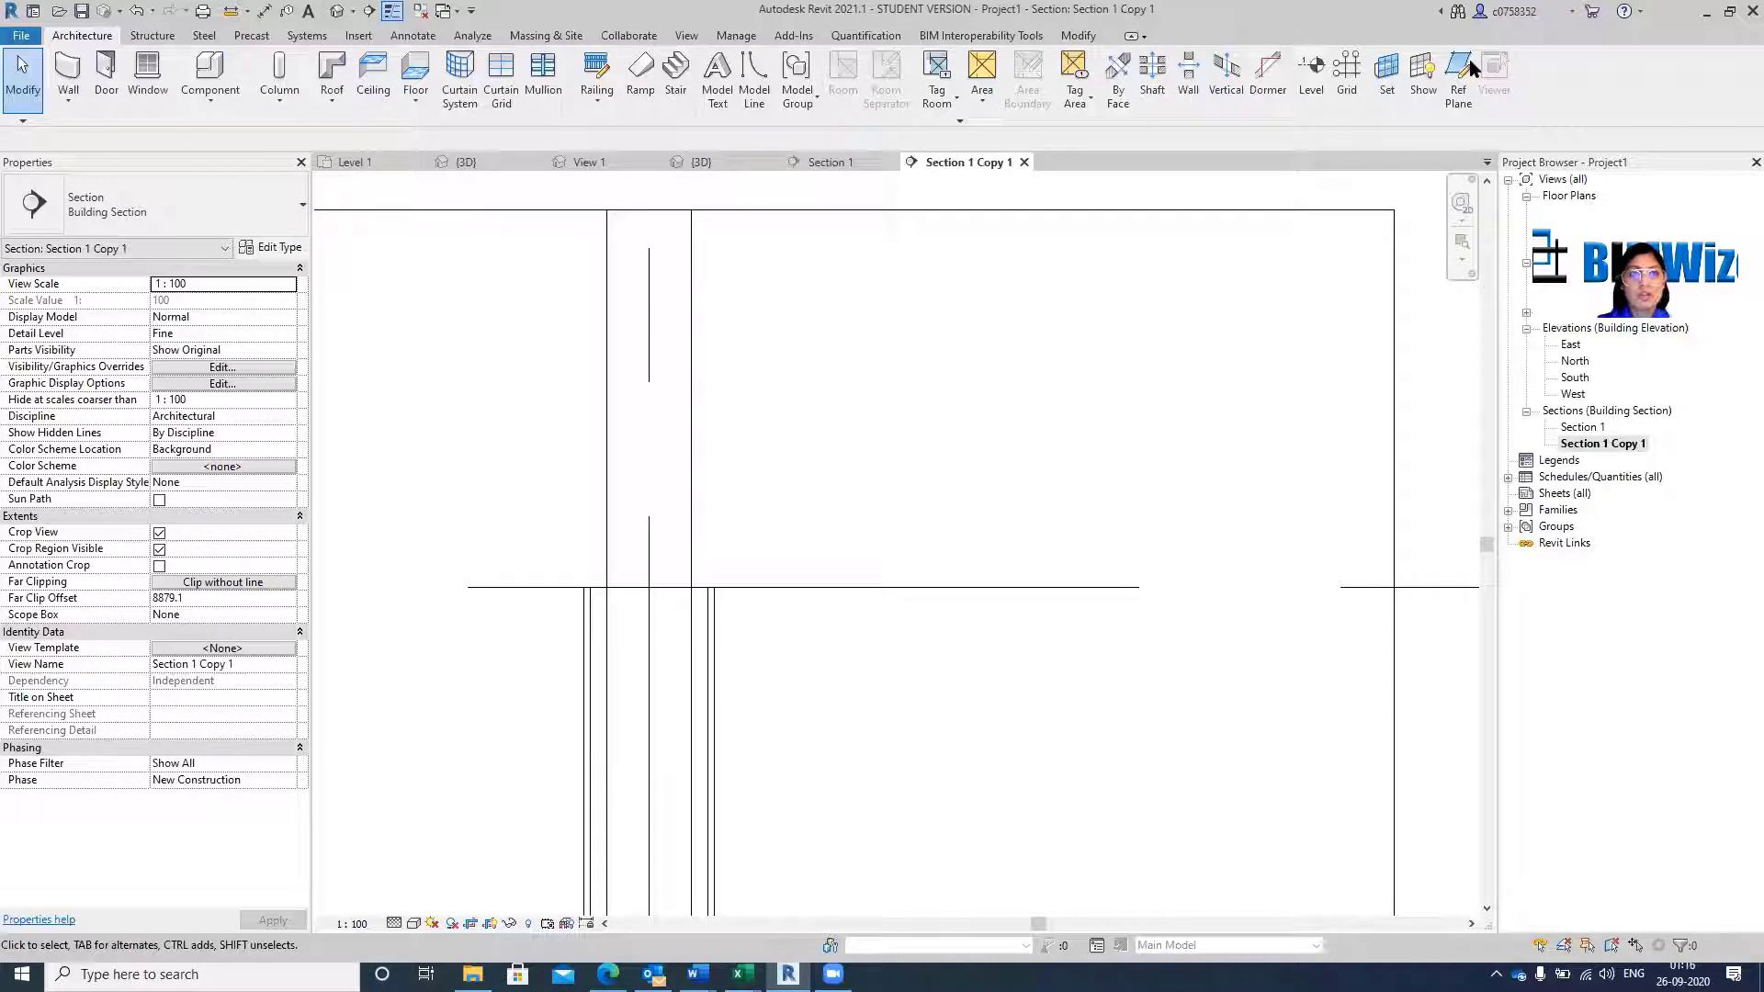
click(414, 36)
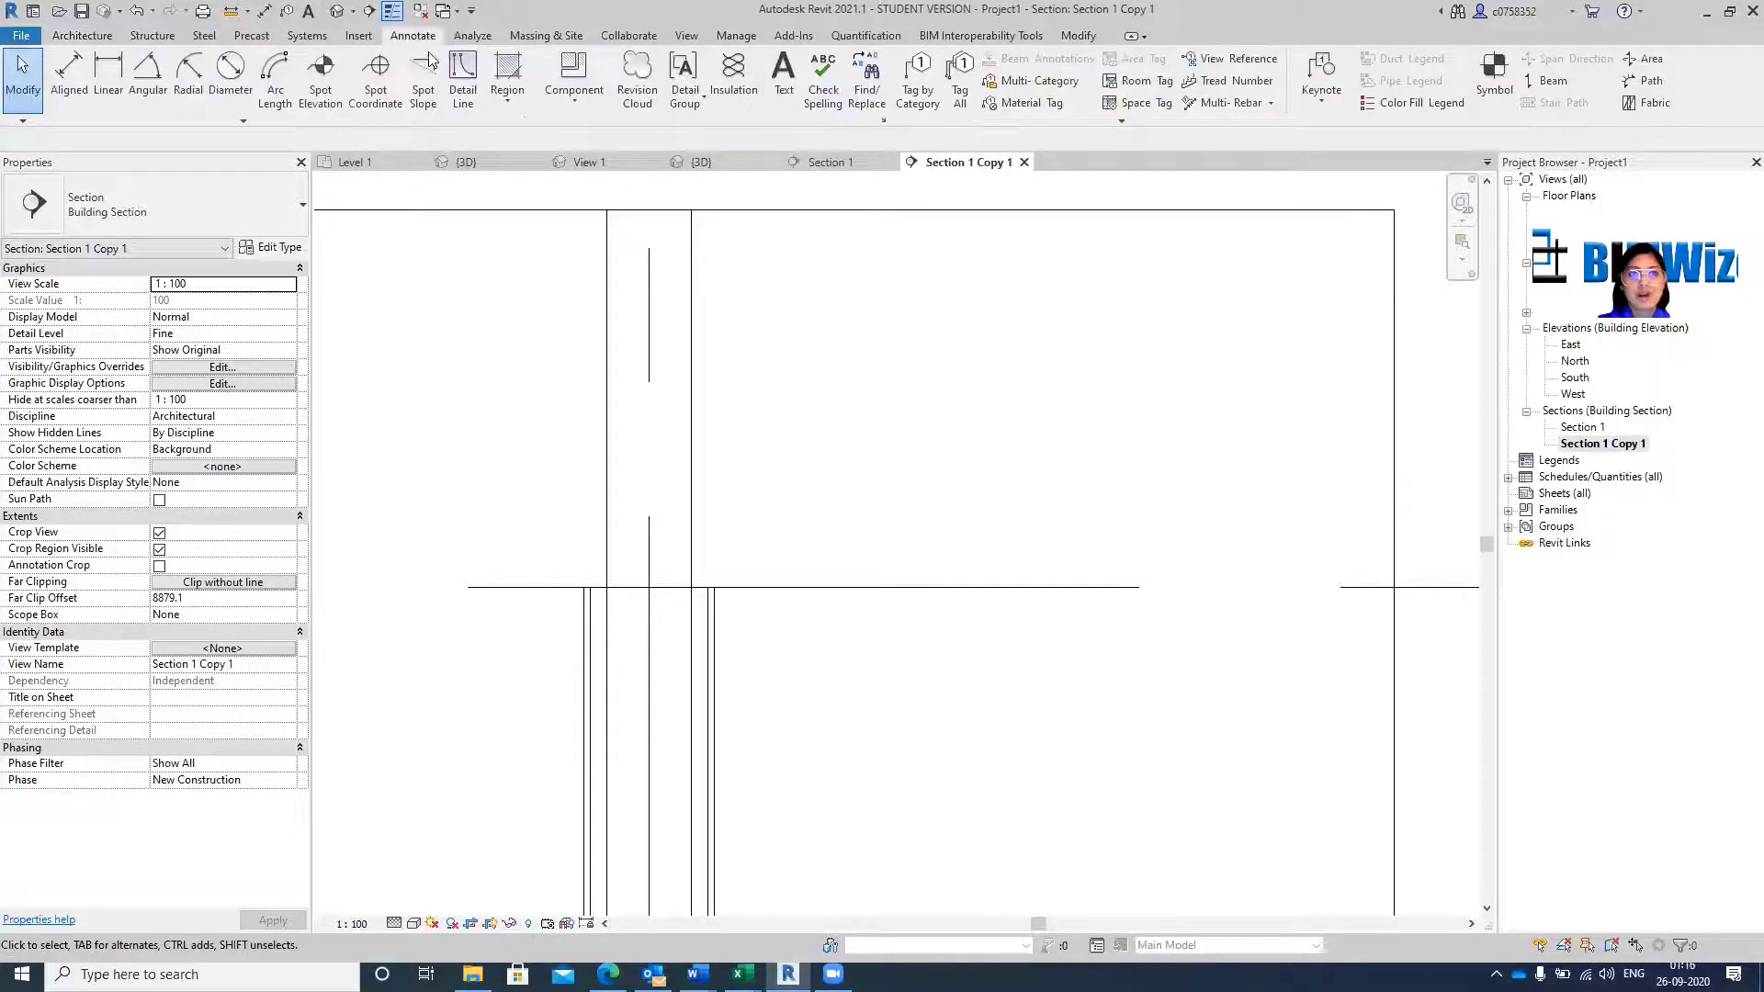
click(463, 83)
click(498, 448)
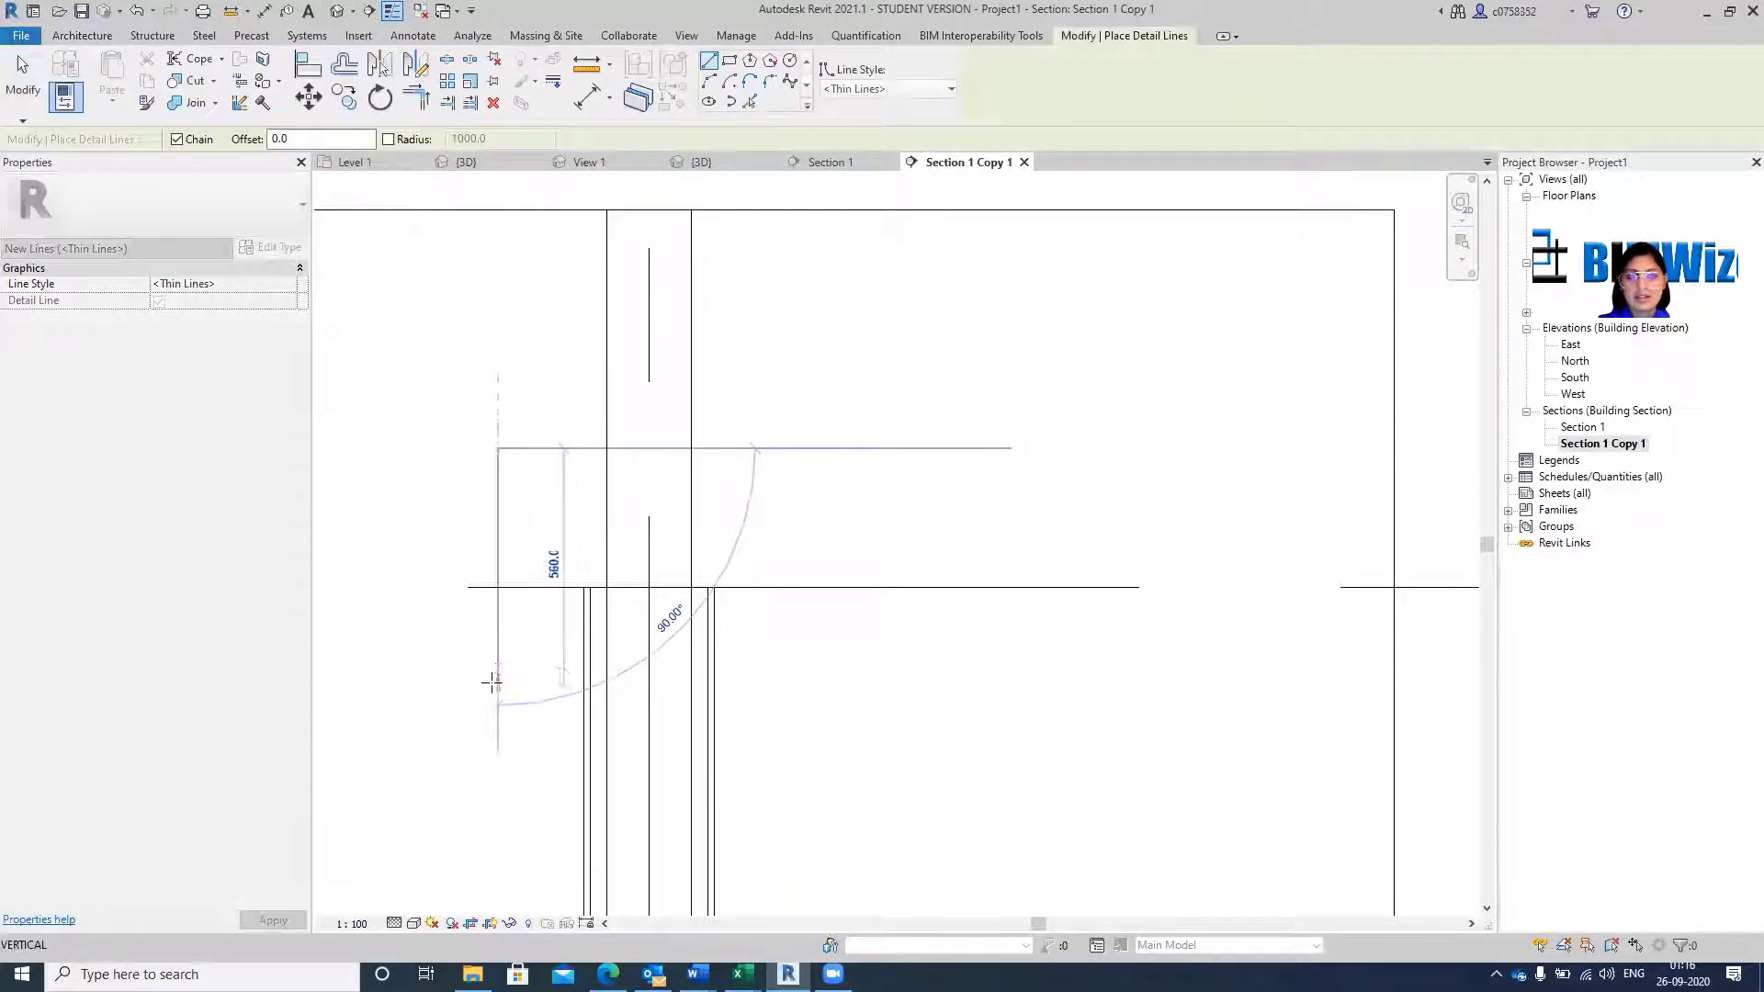
click(498, 685)
click(795, 684)
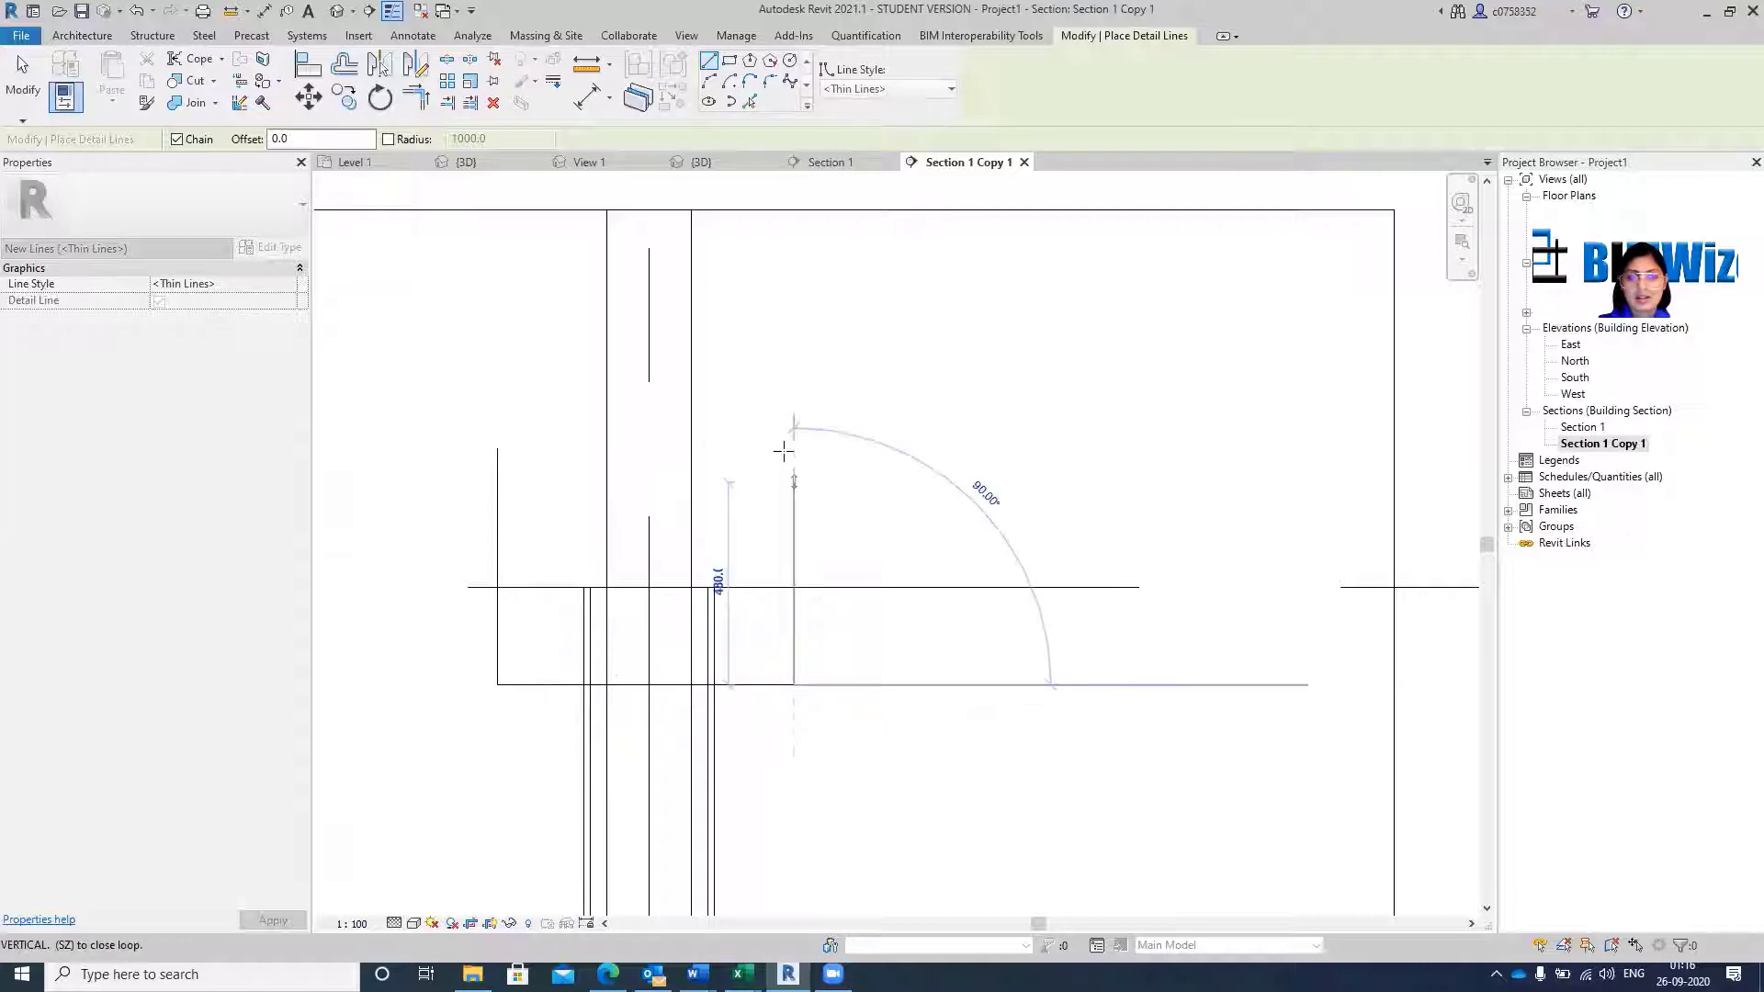
click(795, 449)
click(499, 448)
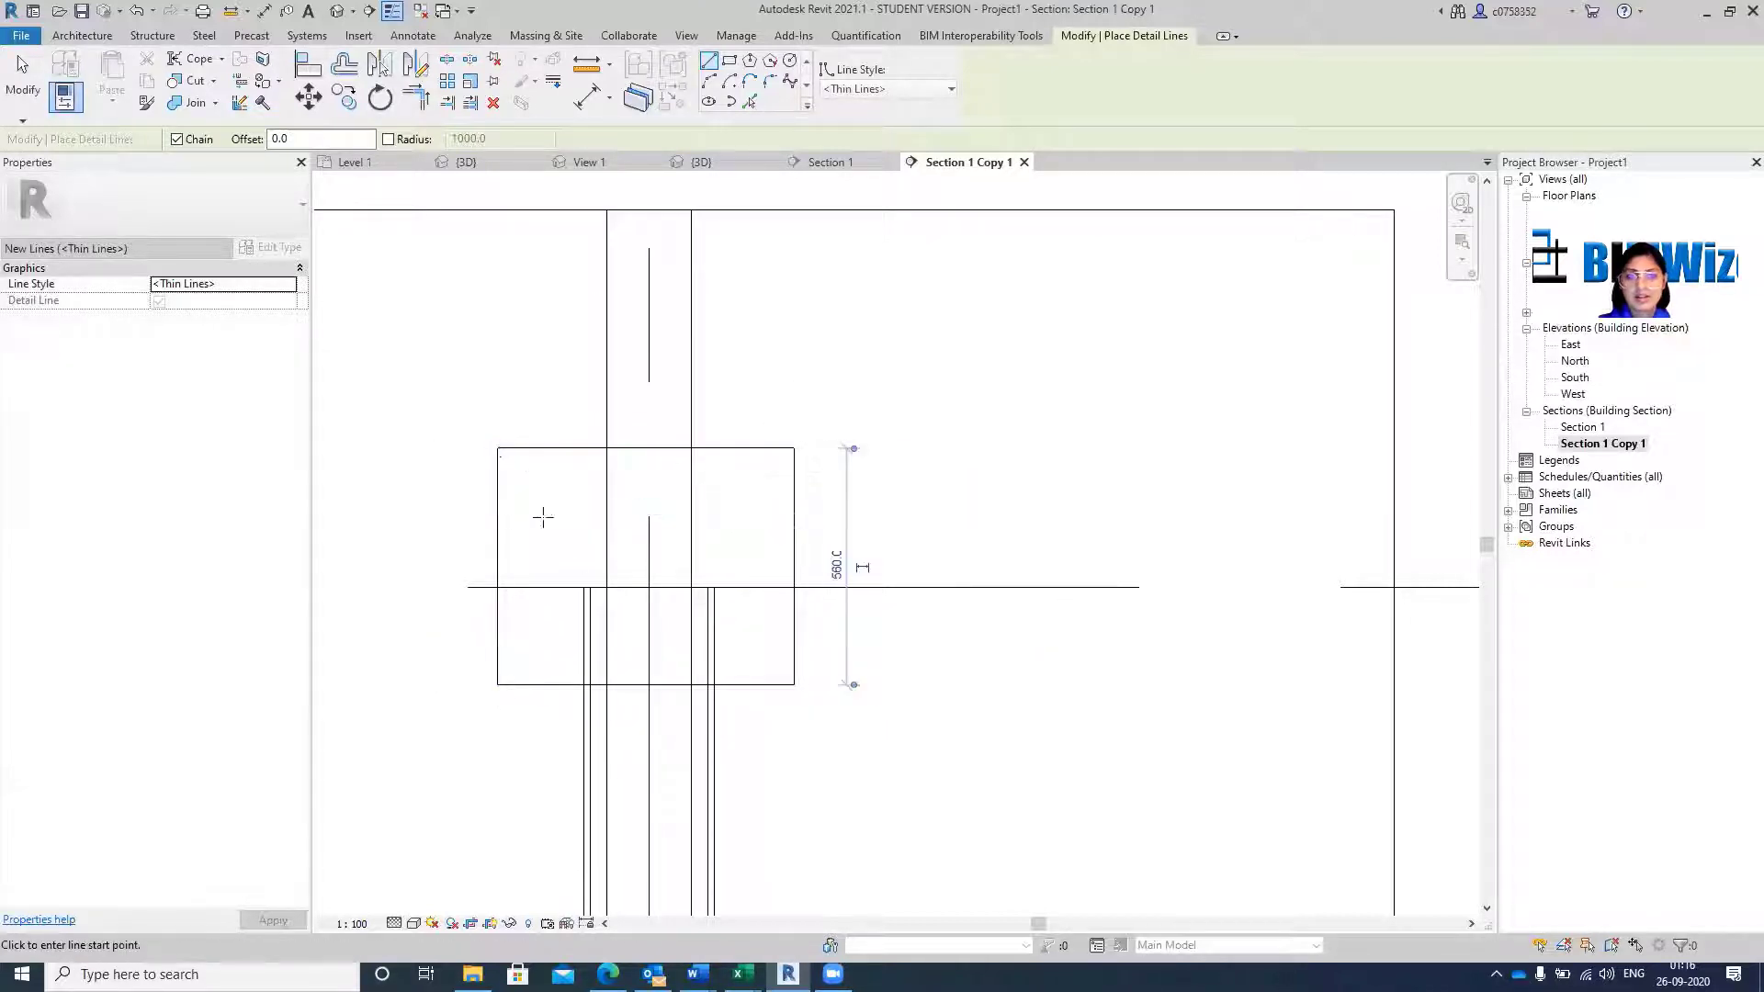
Draw a zigzag of detail lines between the rectangle's two upper corners, touching its upper edge at grid 6.
click(498, 448)
click(582, 487)
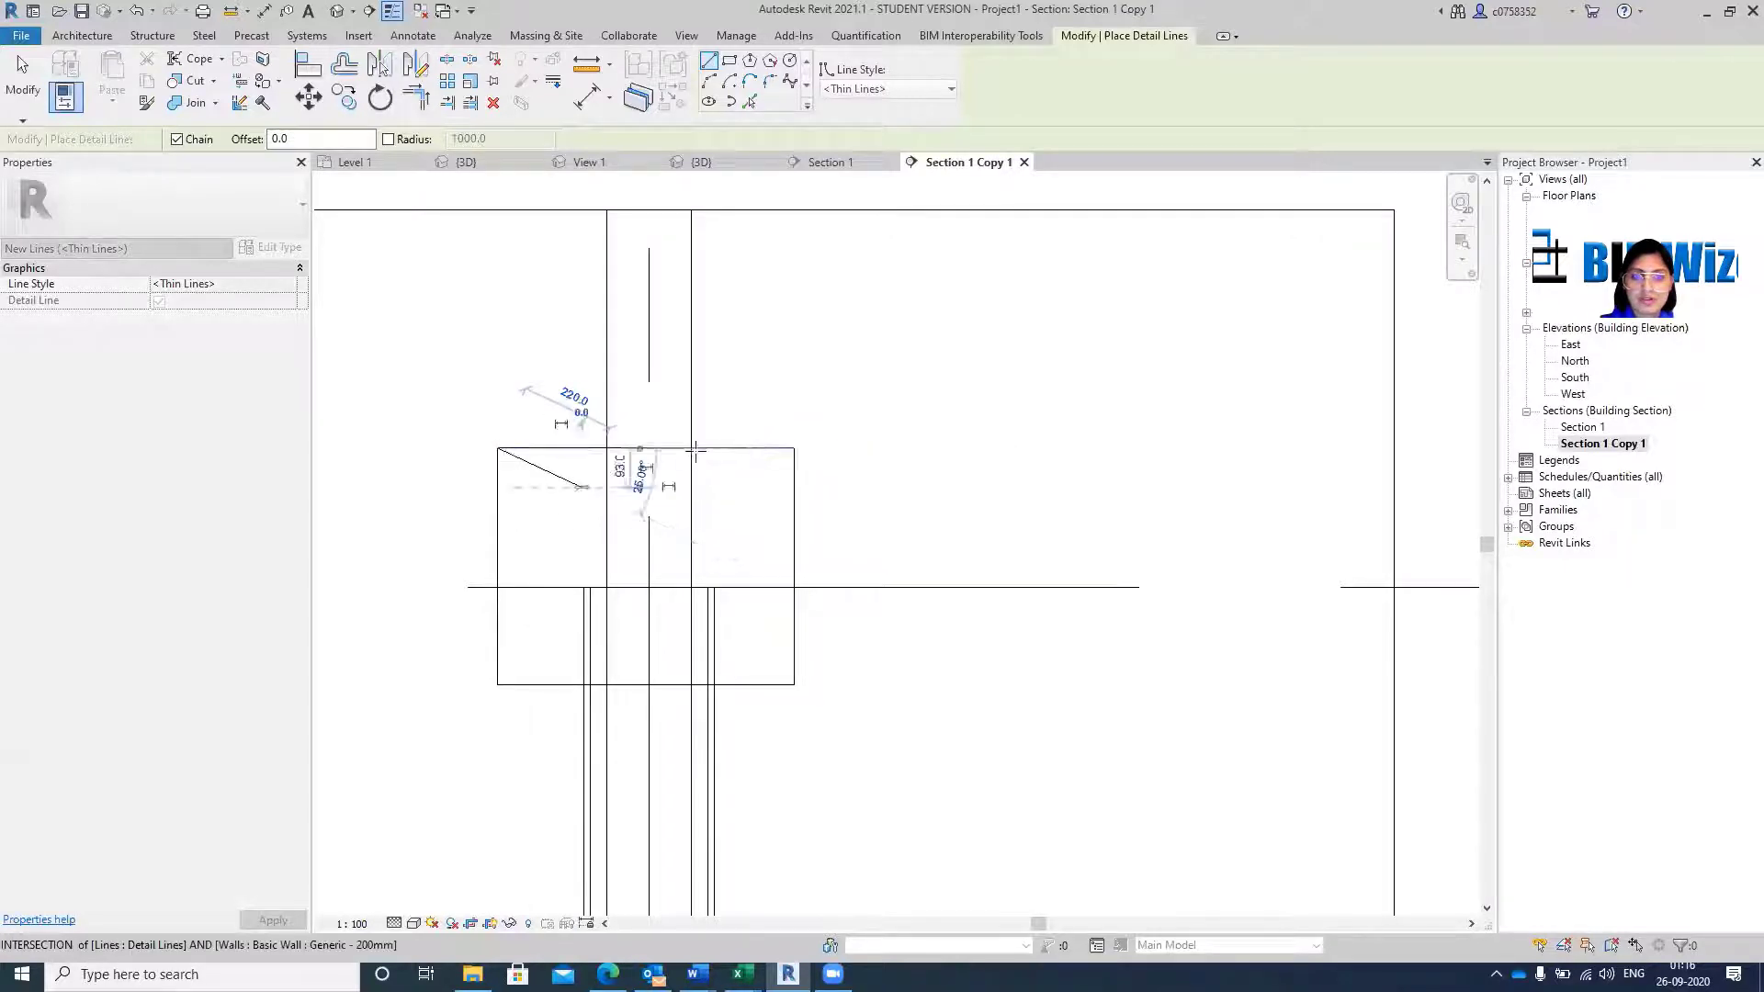
click(649, 448)
key(Escape)
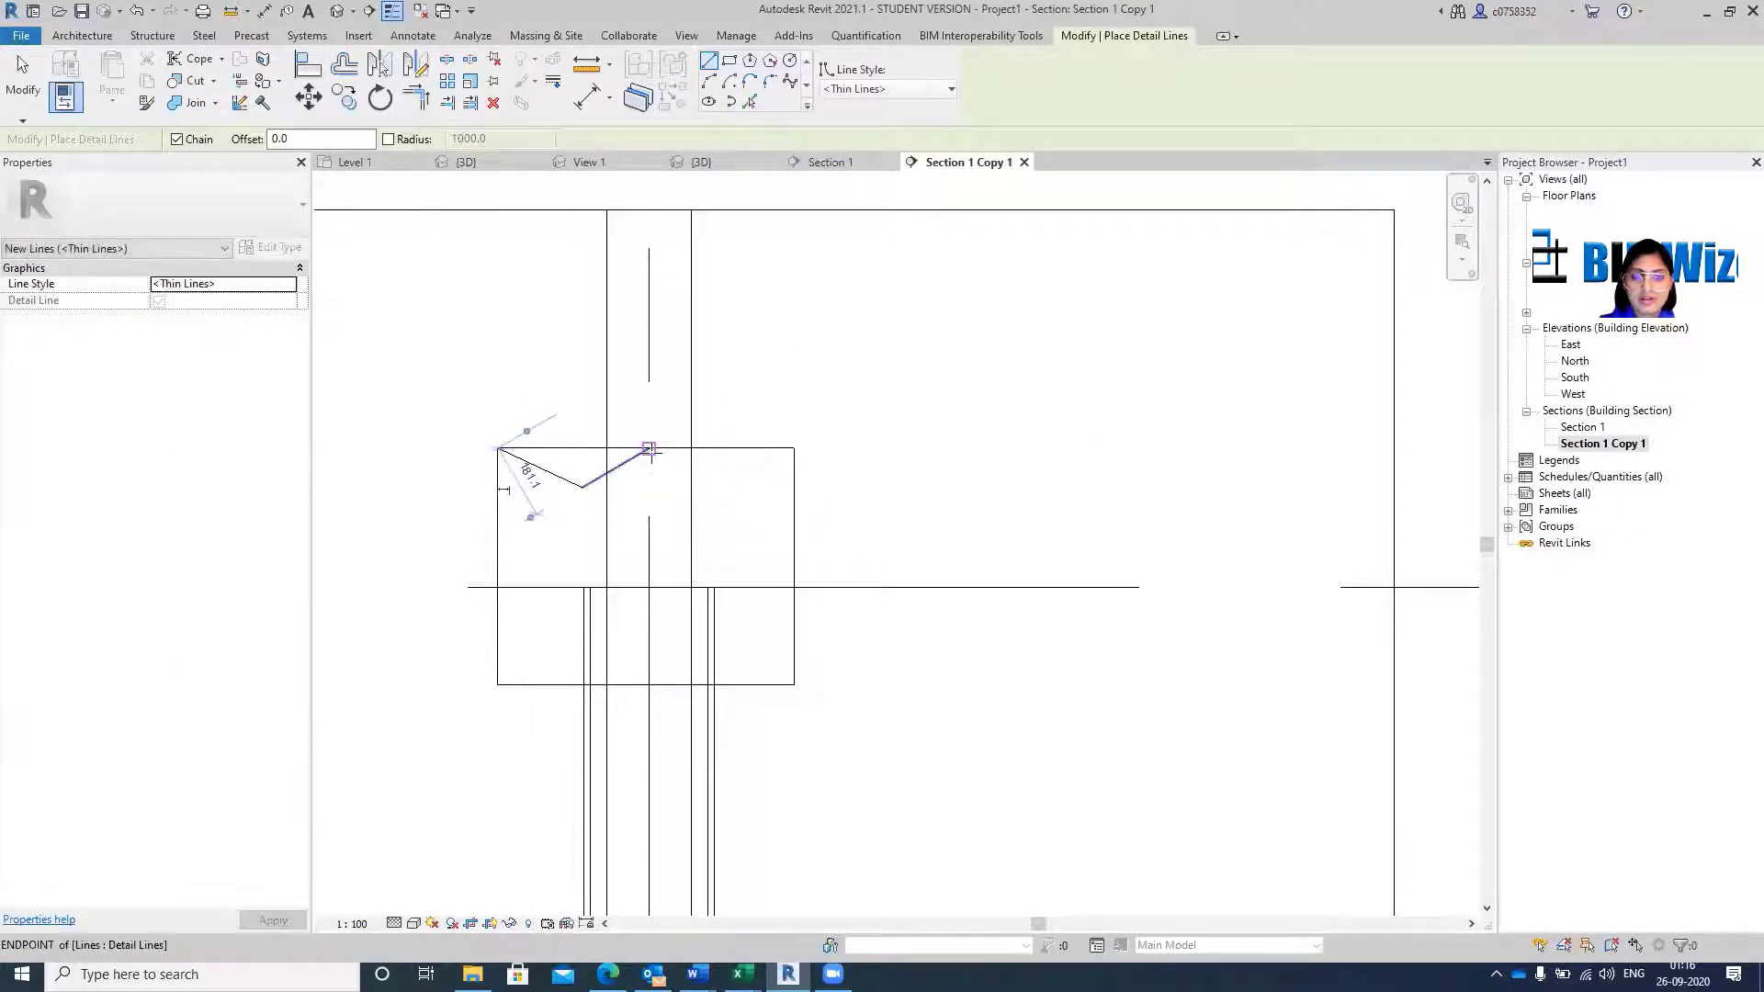
click(649, 448)
click(718, 496)
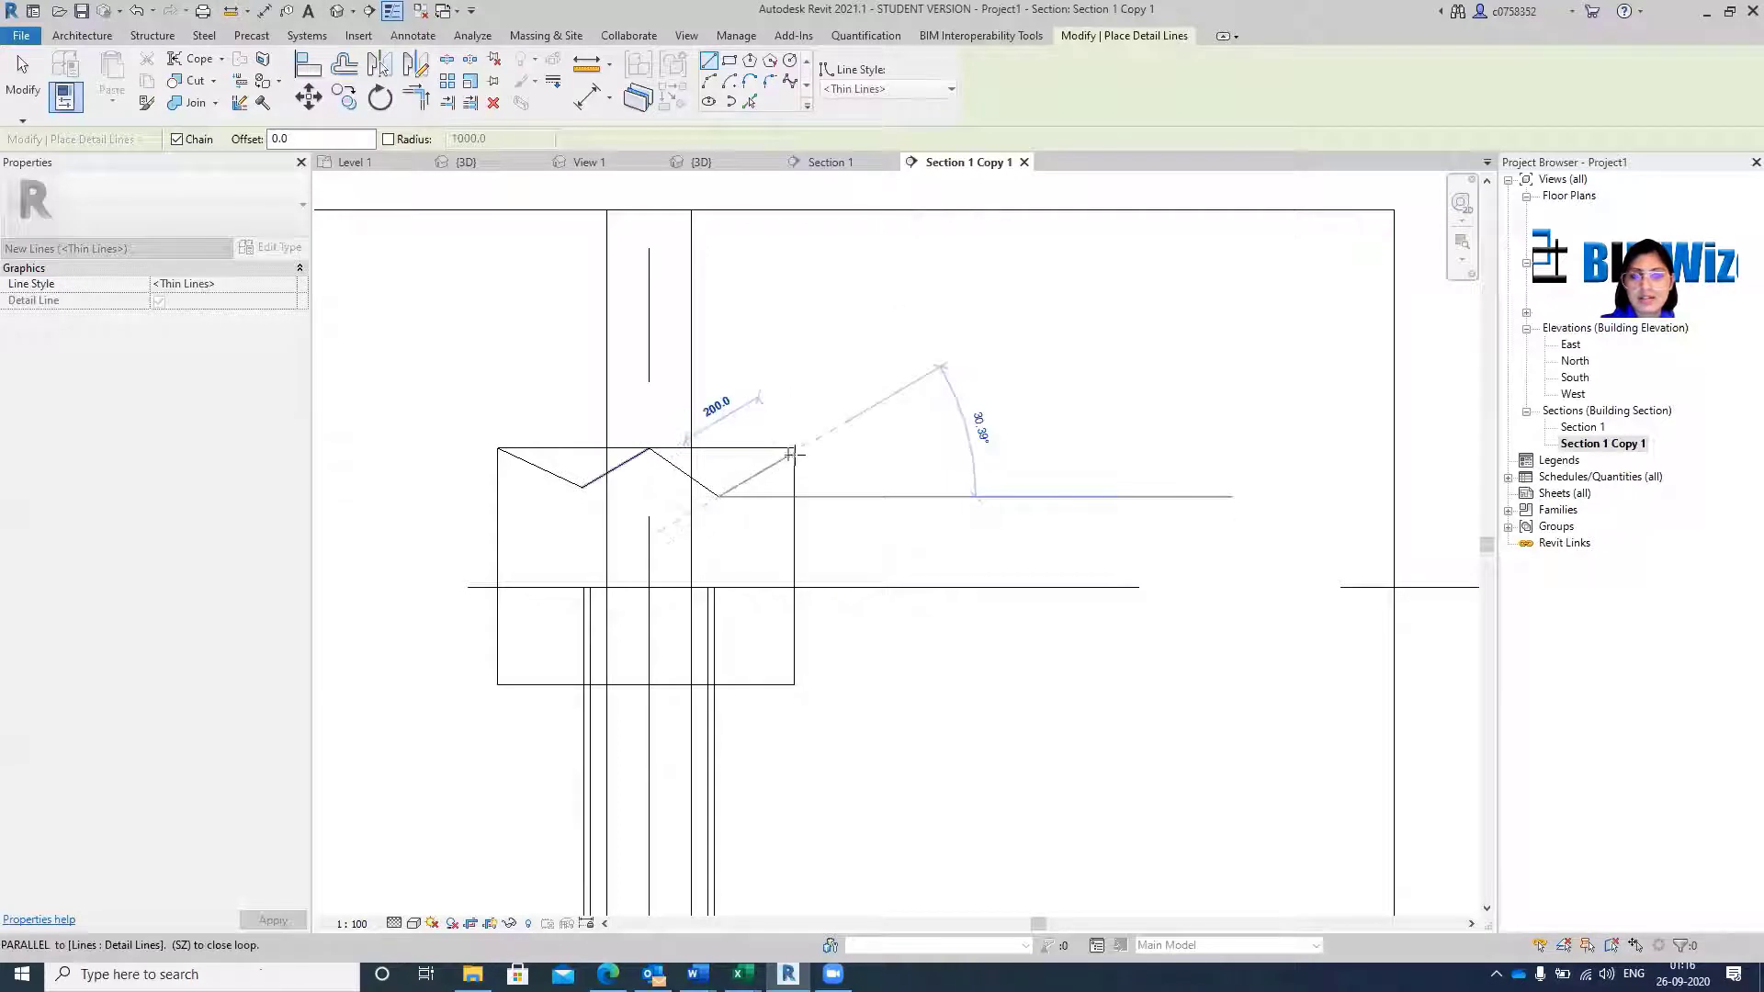
click(794, 450)
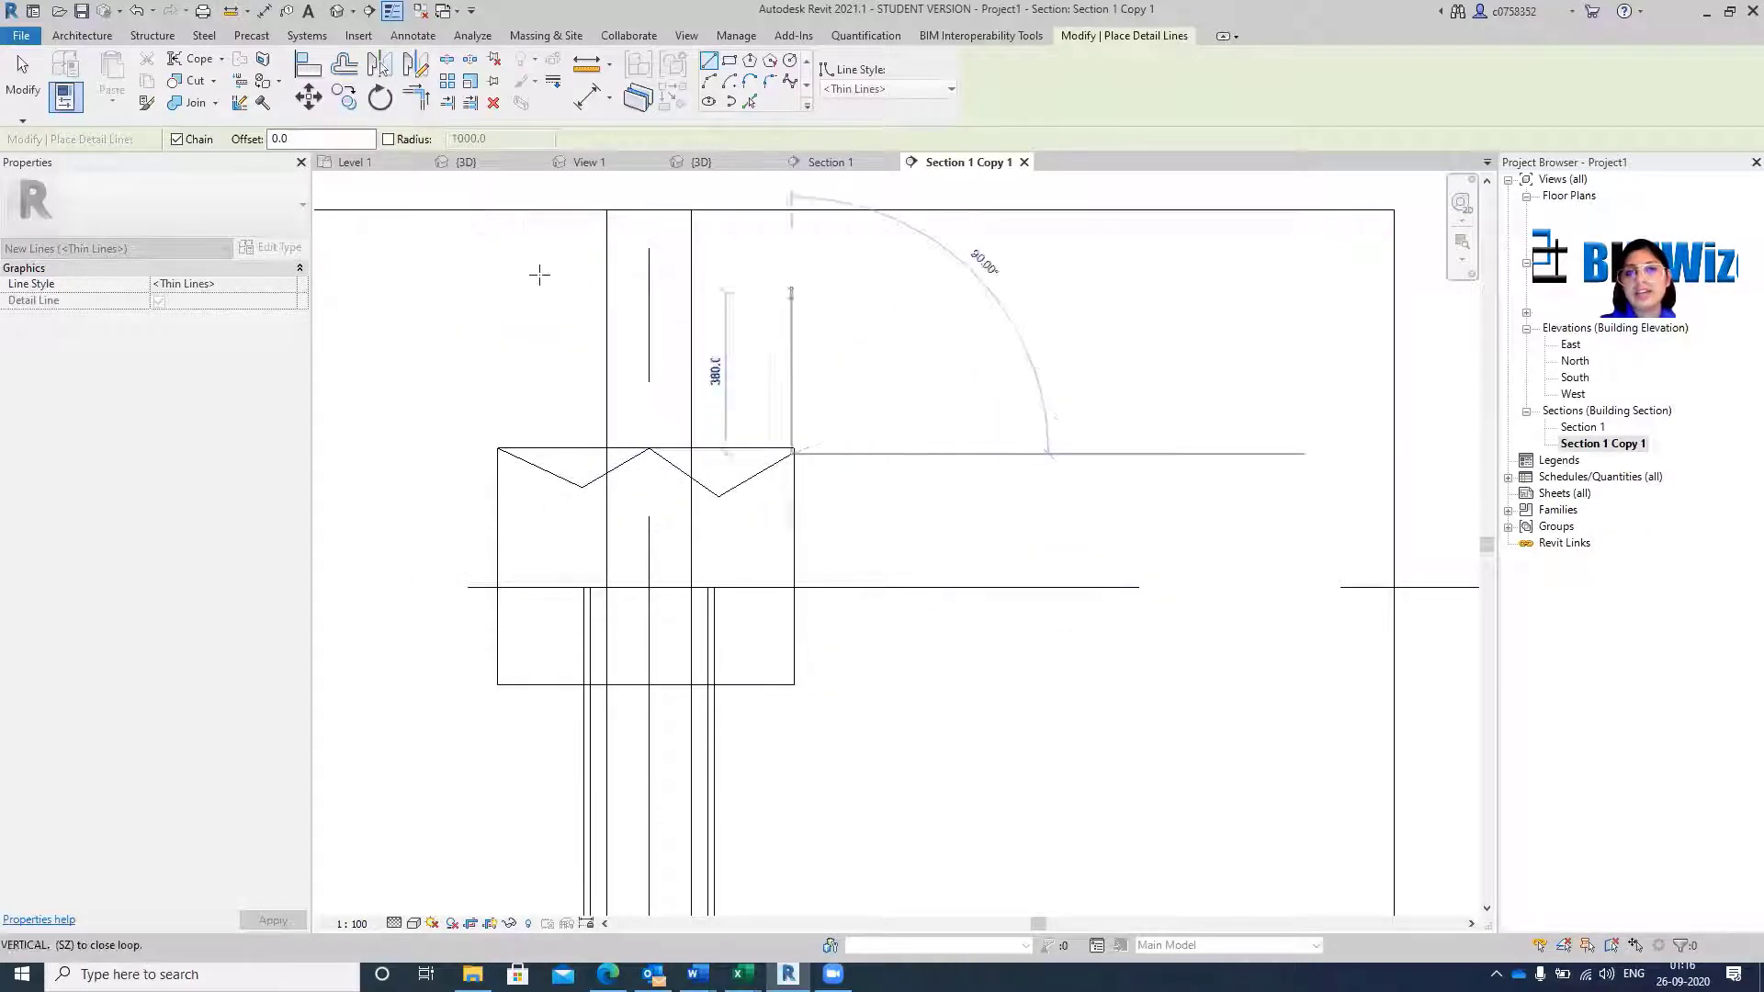
key(Escape)
Draw a broken chain of detail lines from the rectangle's lower-left corner, dipping to the lower edge near grid 6 and ending on the right edge.
scroll(807, 522, down, 3)
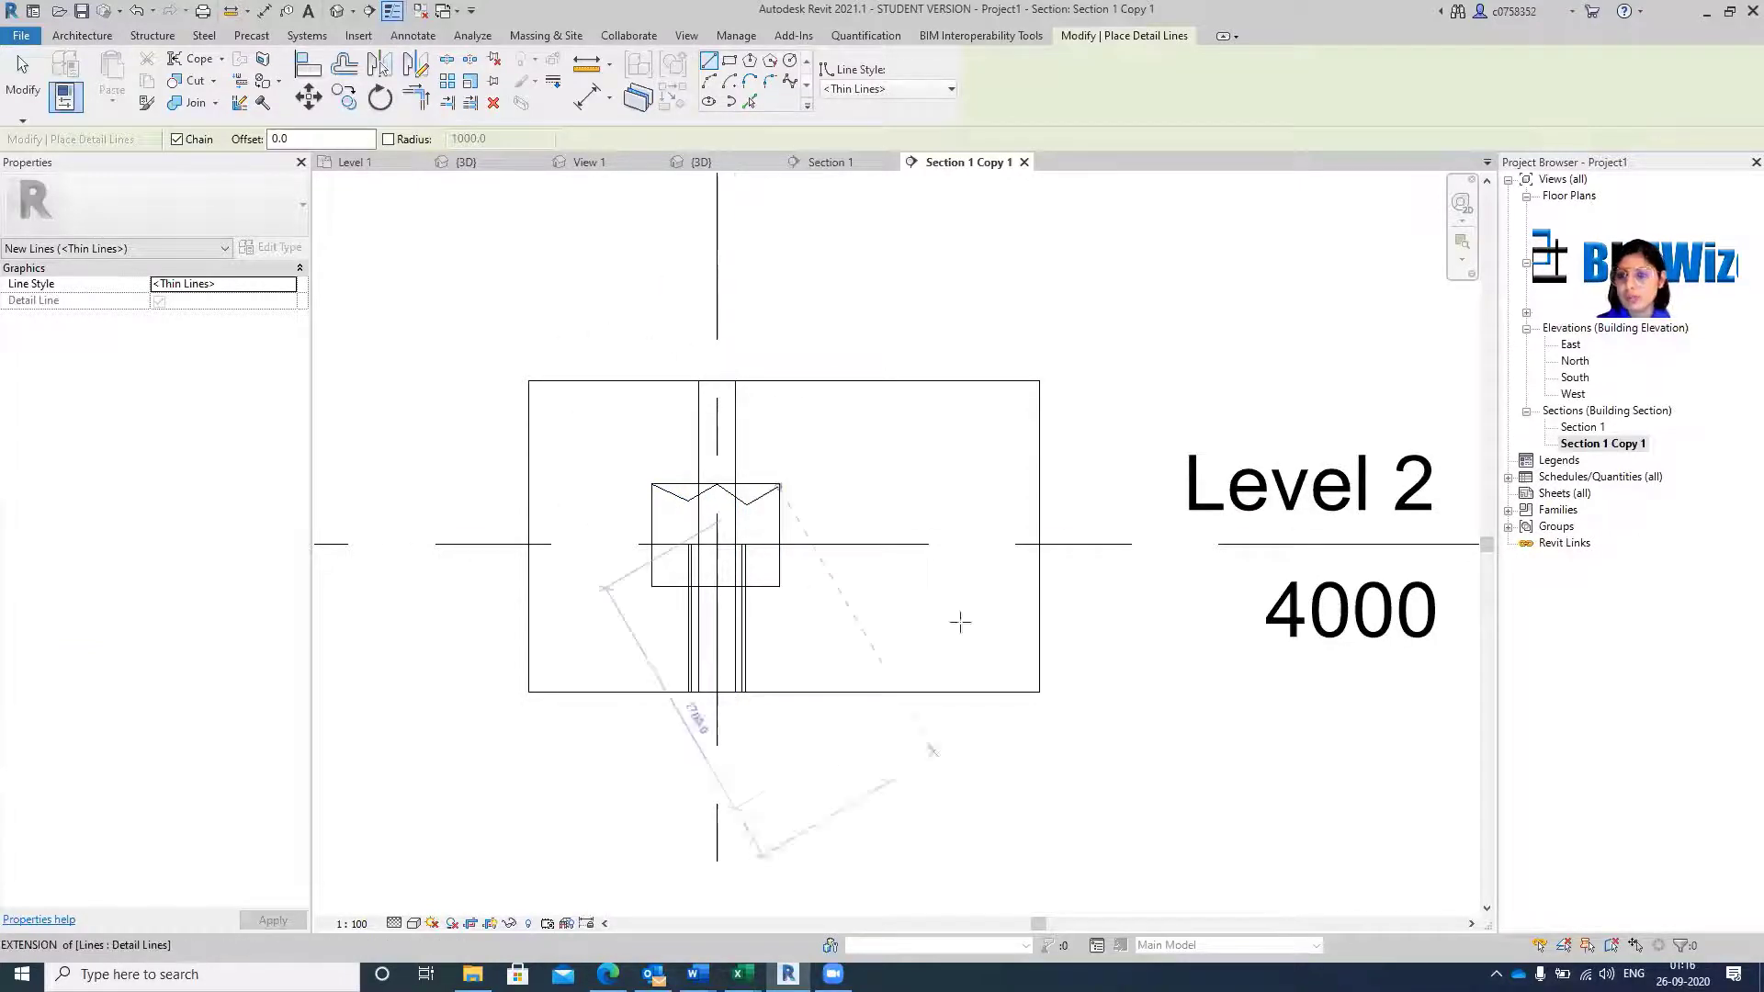
click(652, 586)
scroll(668, 574, up, 2)
click(673, 561)
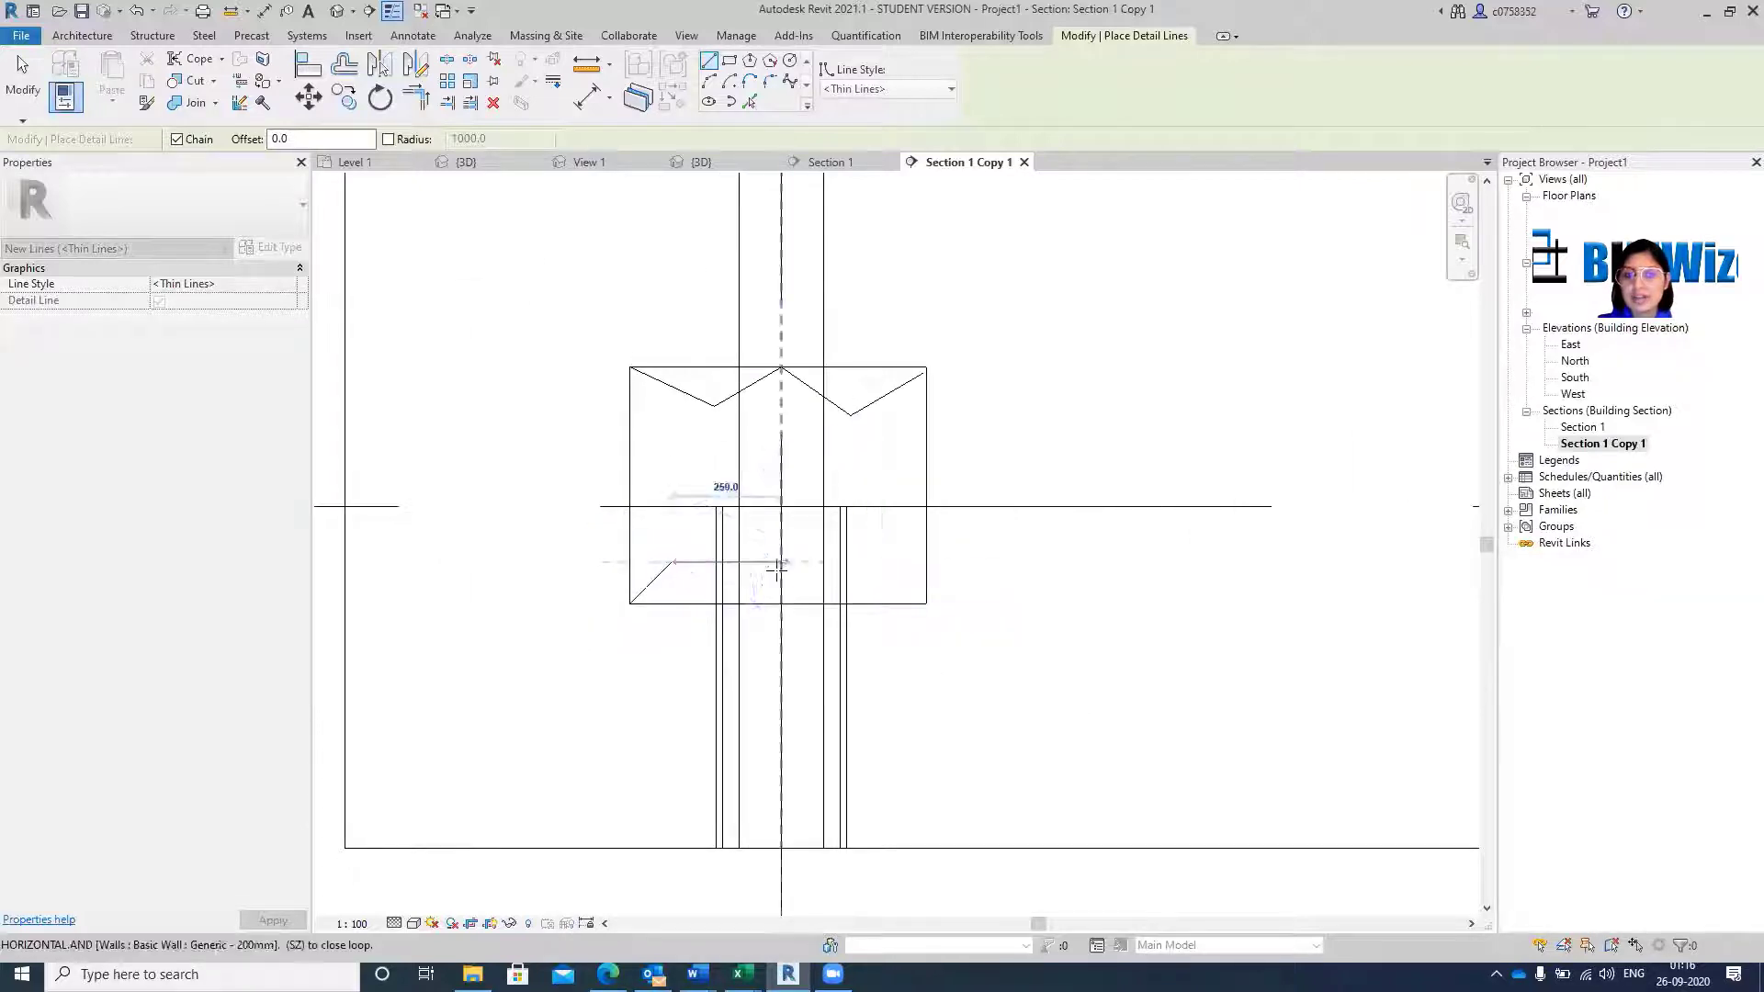
click(765, 561)
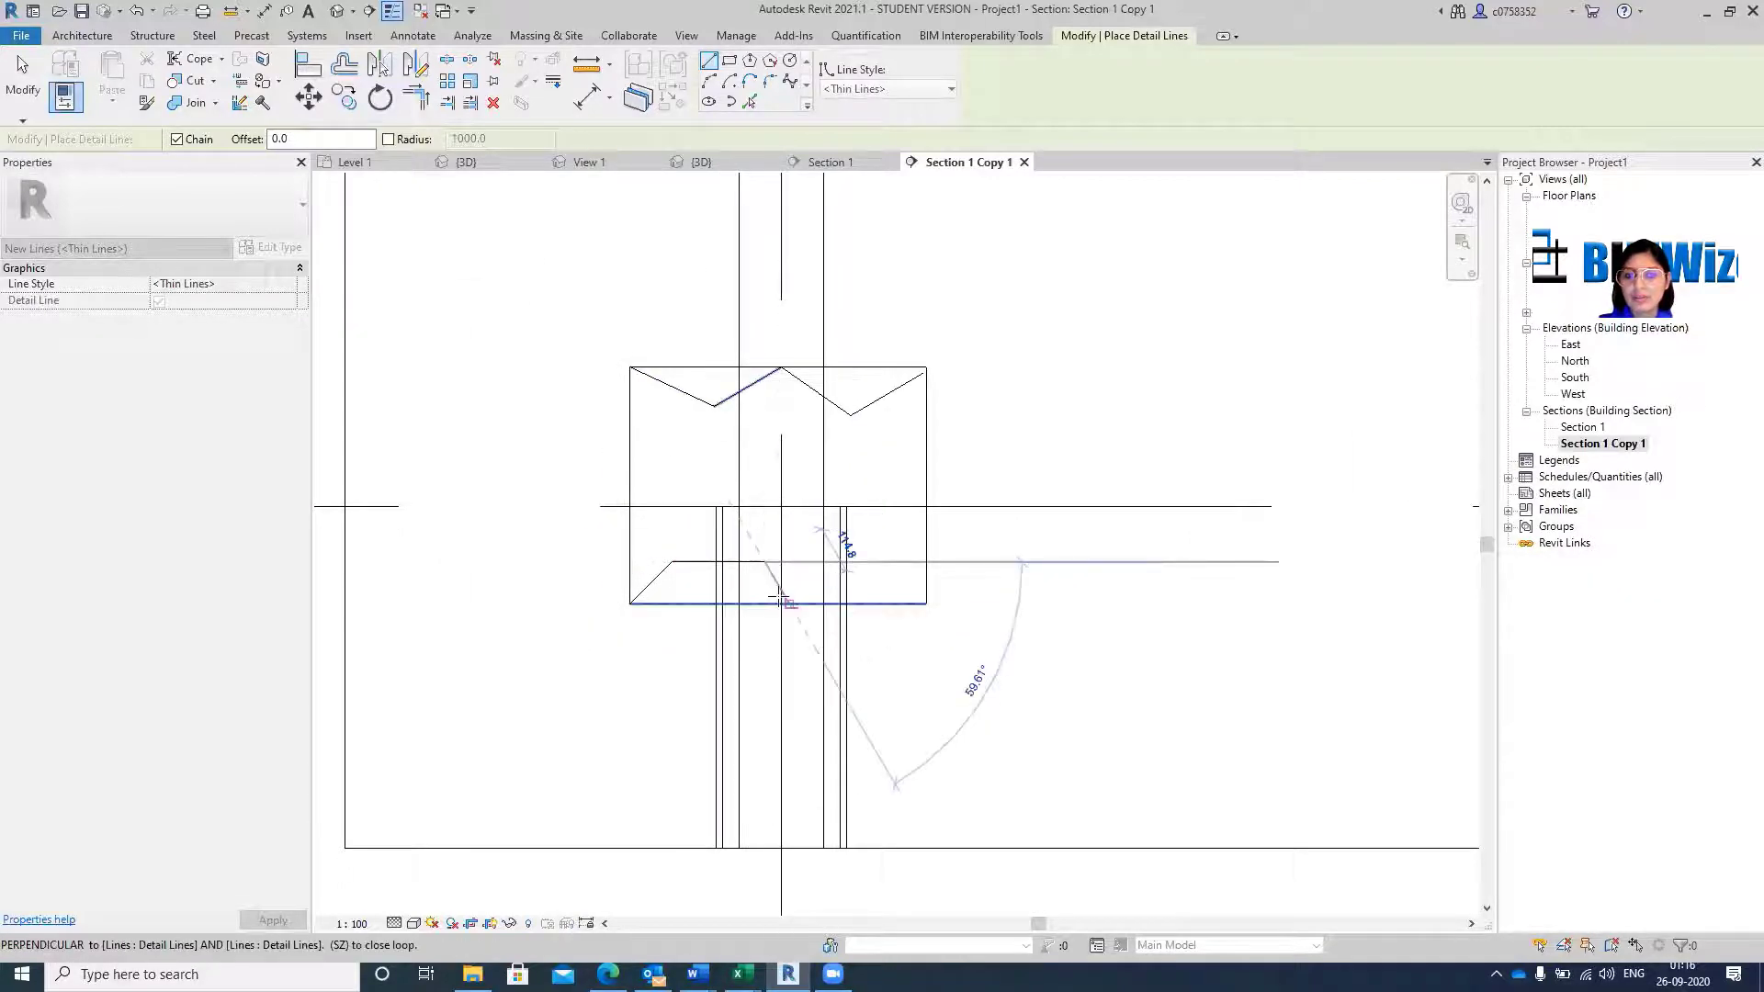
click(787, 602)
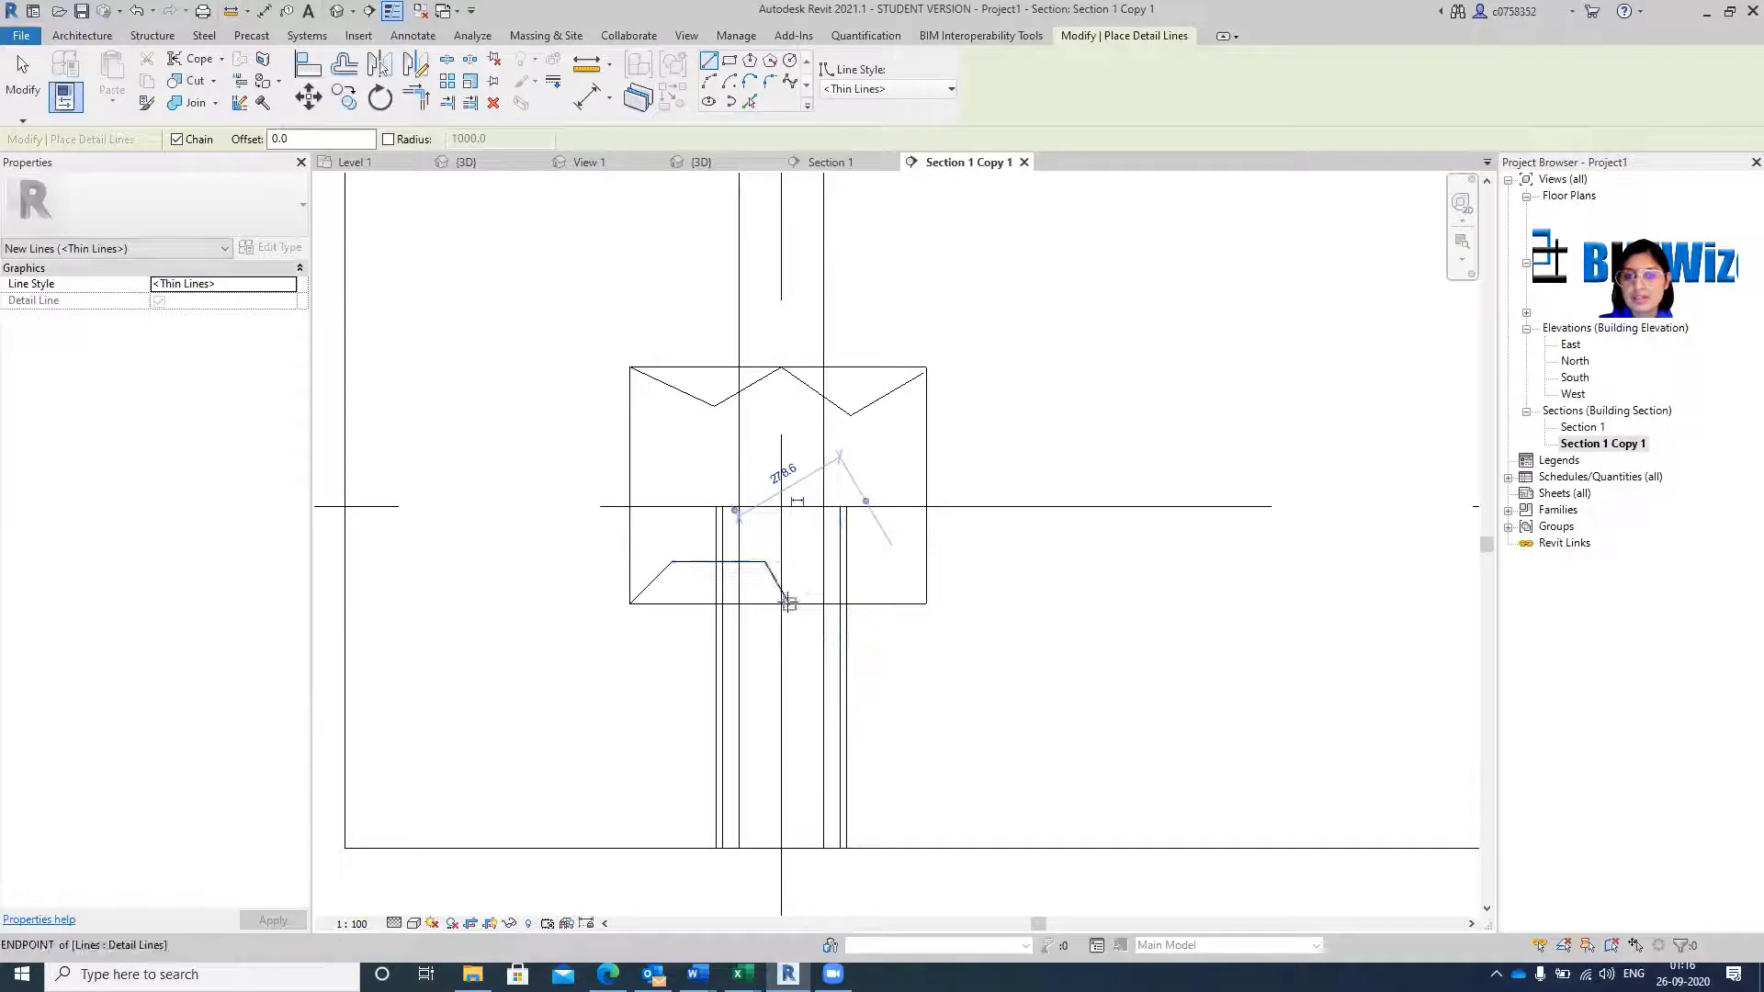
click(823, 570)
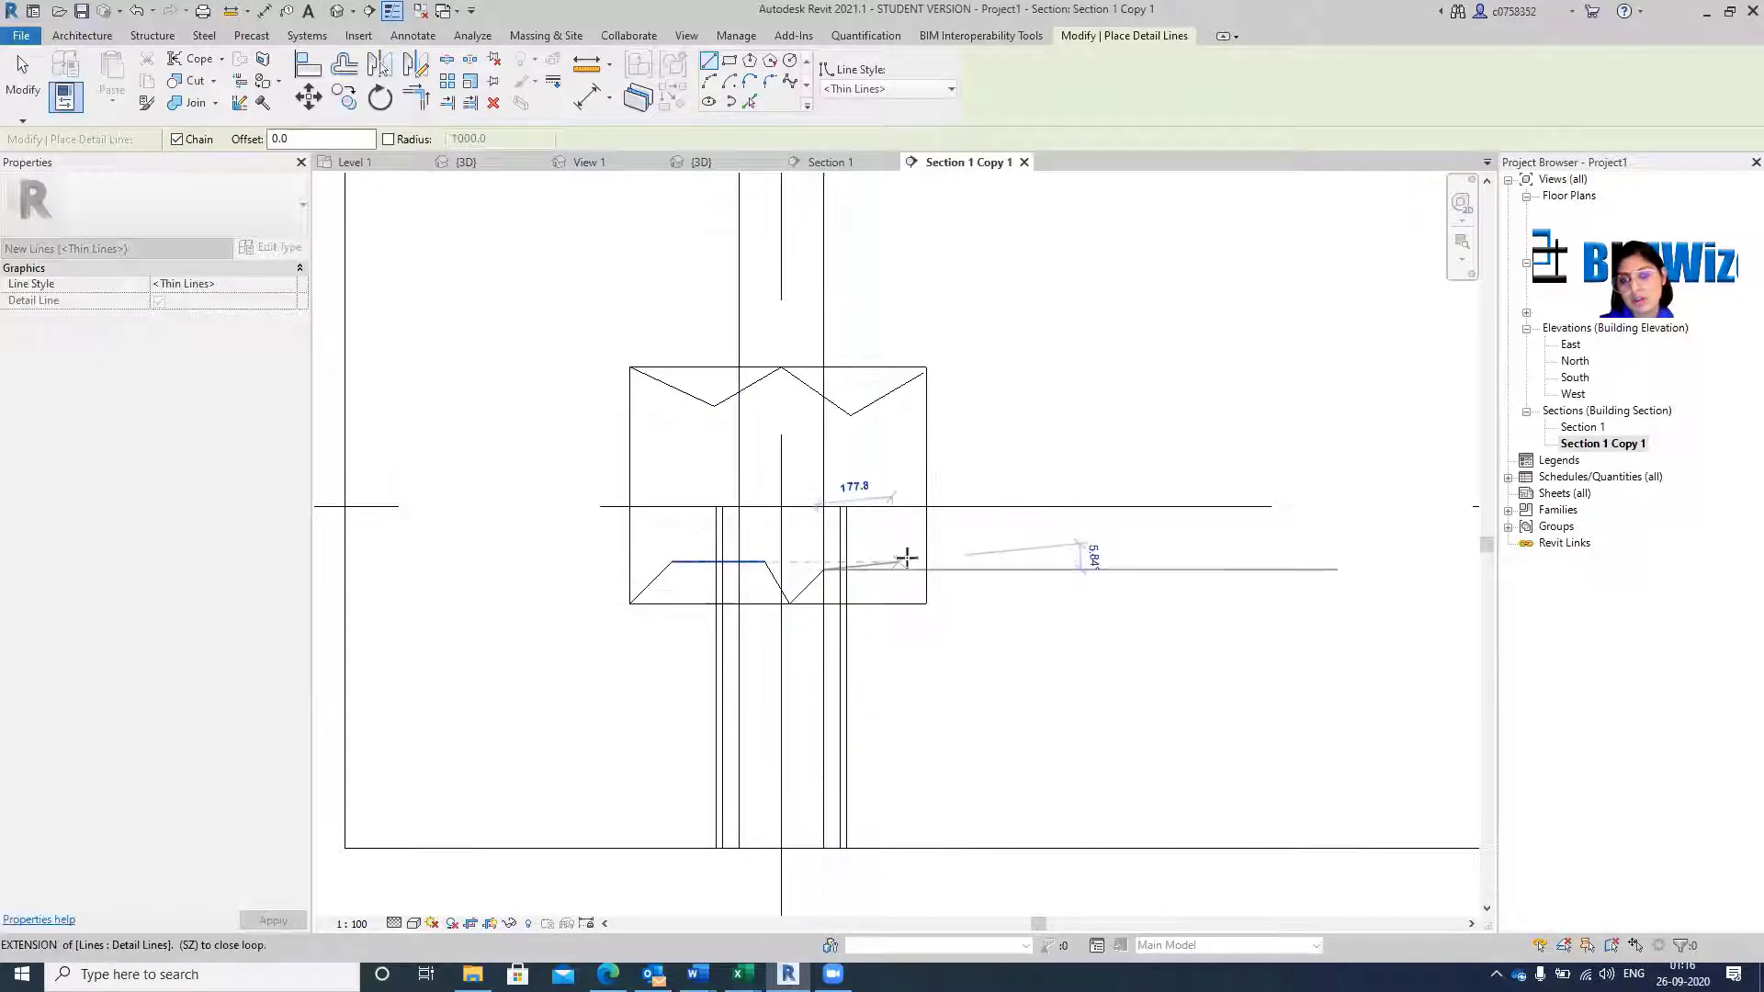
click(927, 569)
key(Escape)
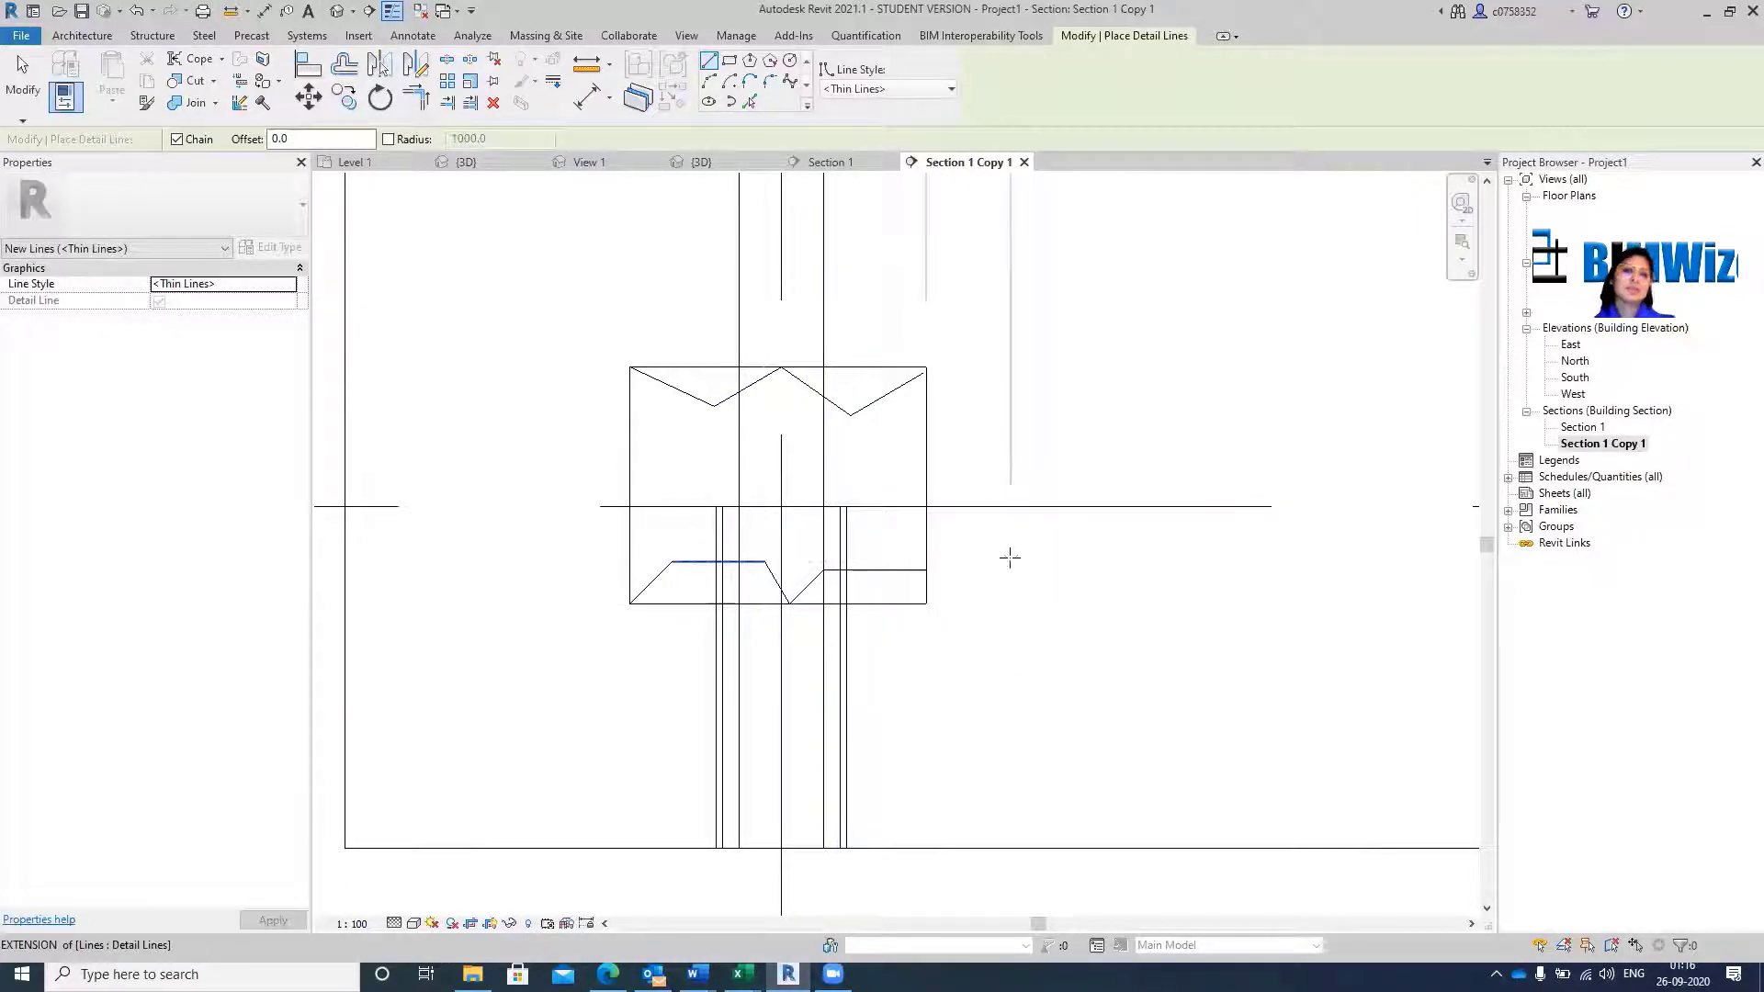
Set the duplicated section's view scale to 1:10 and finish placing detail lines.
mouse_move(472, 974)
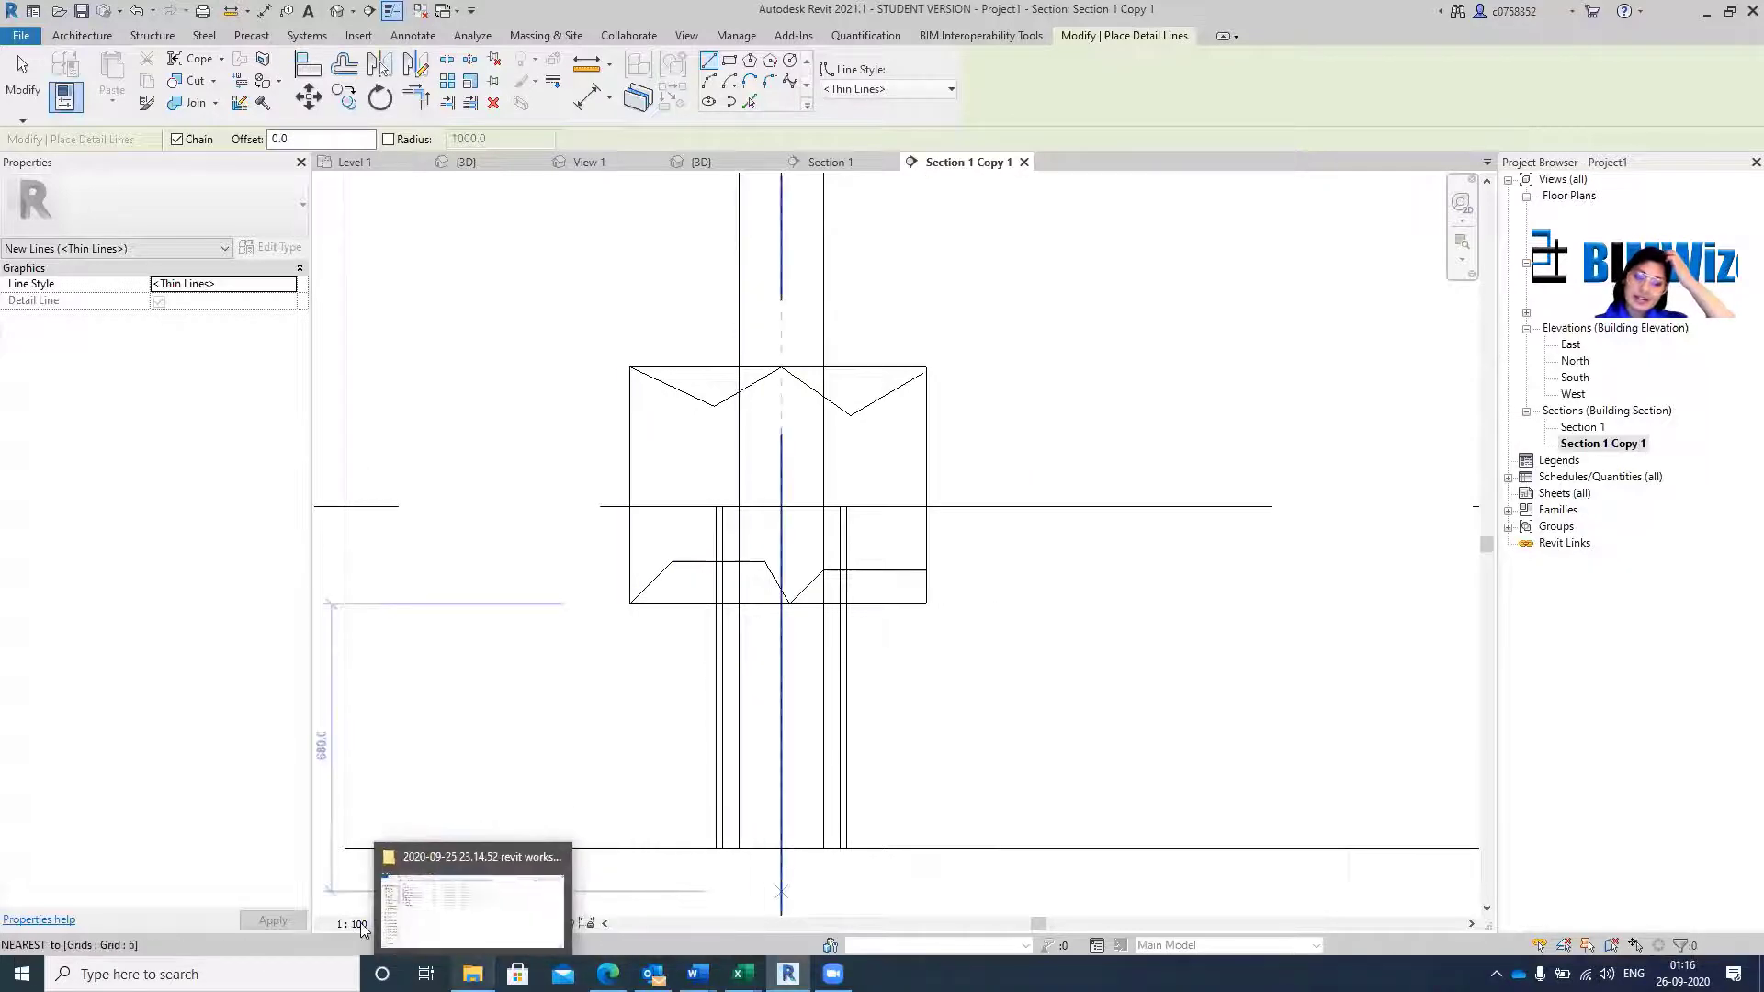
click(377, 935)
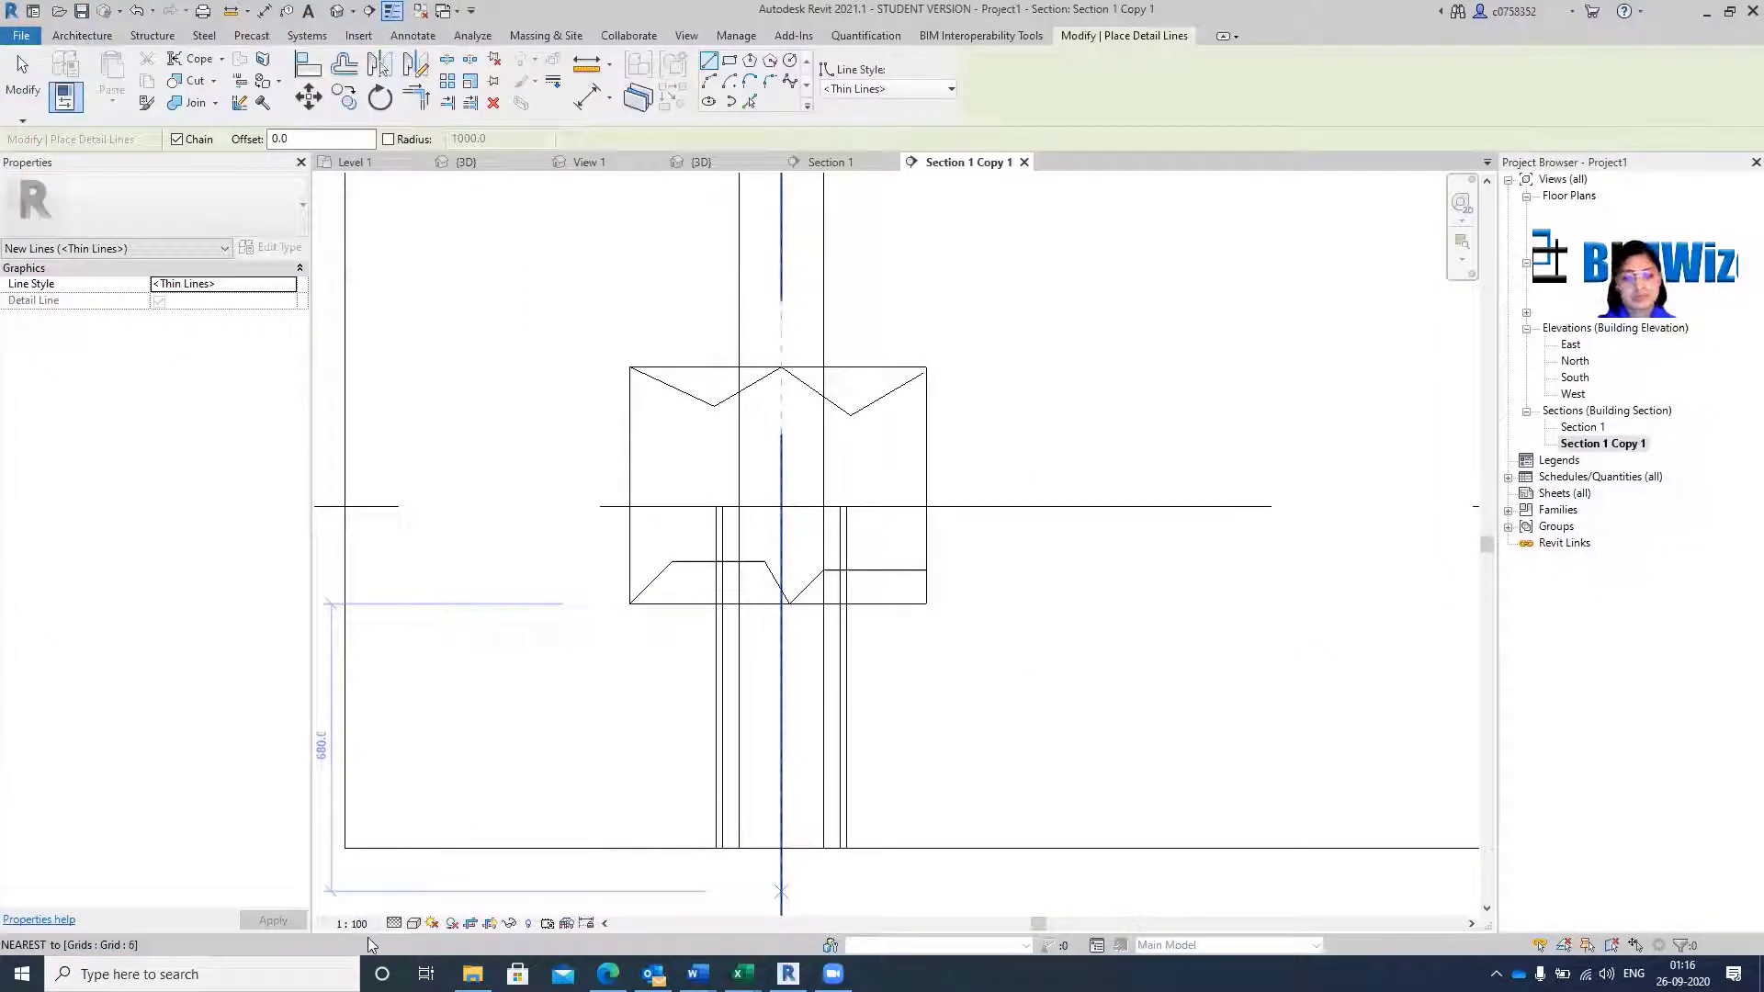
click(371, 925)
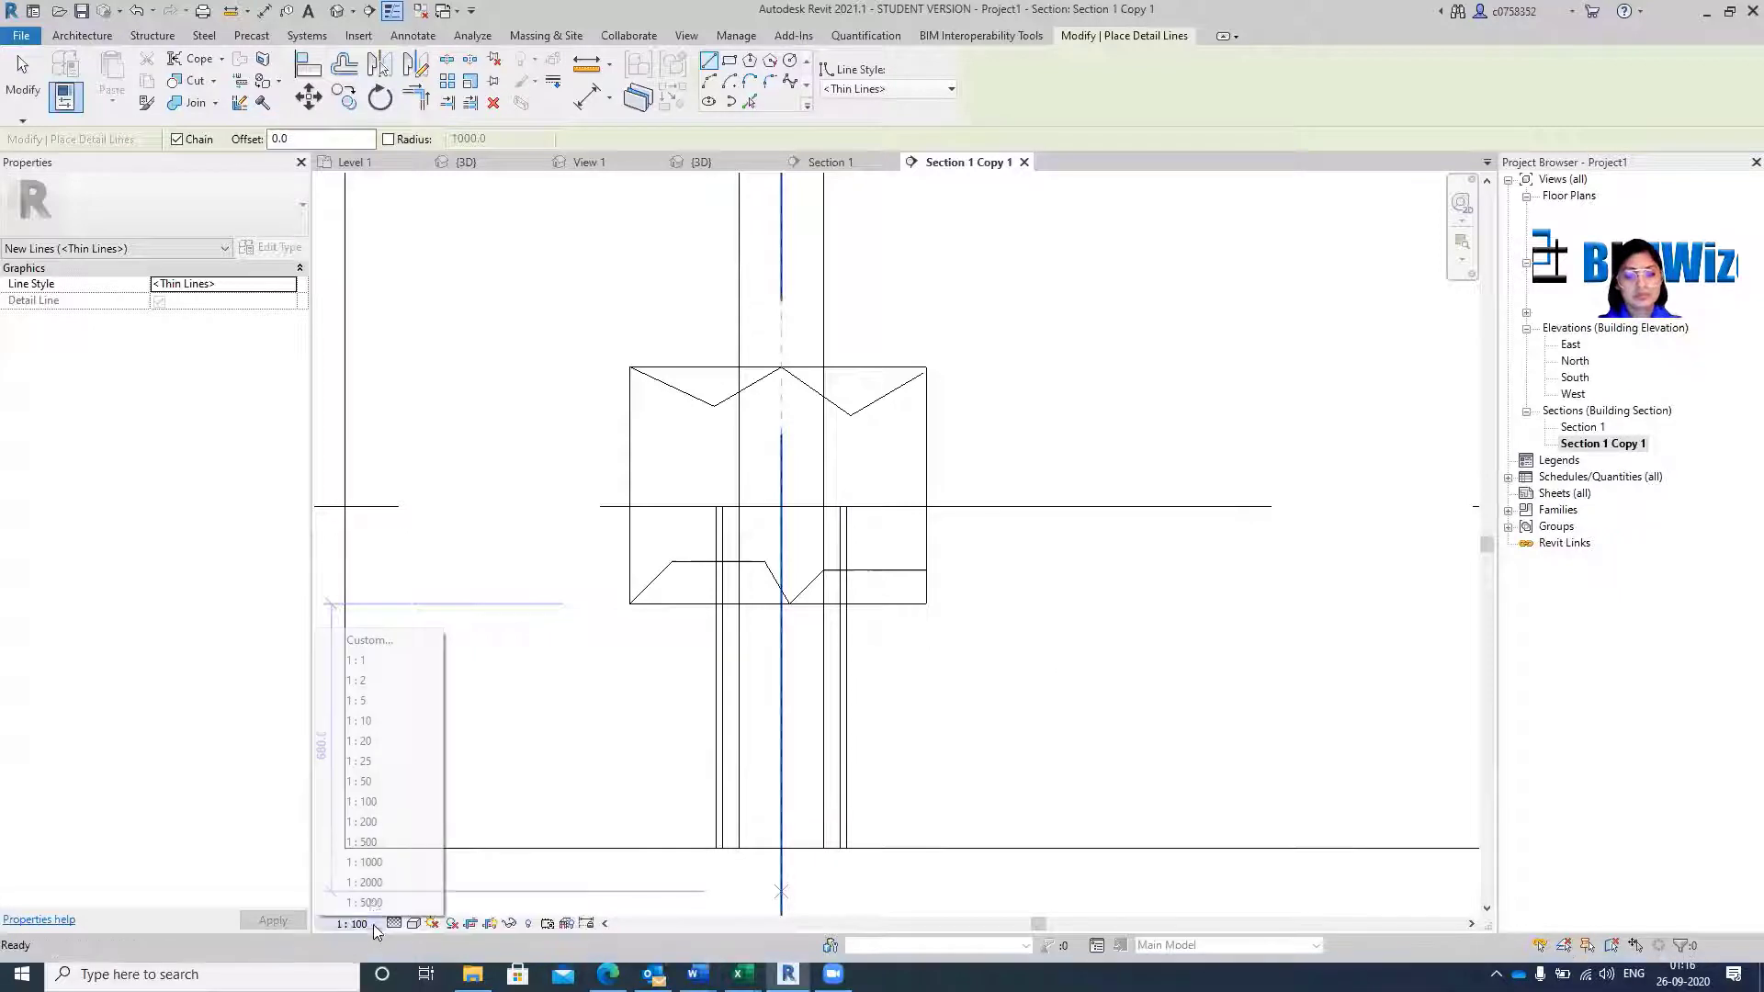
click(371, 720)
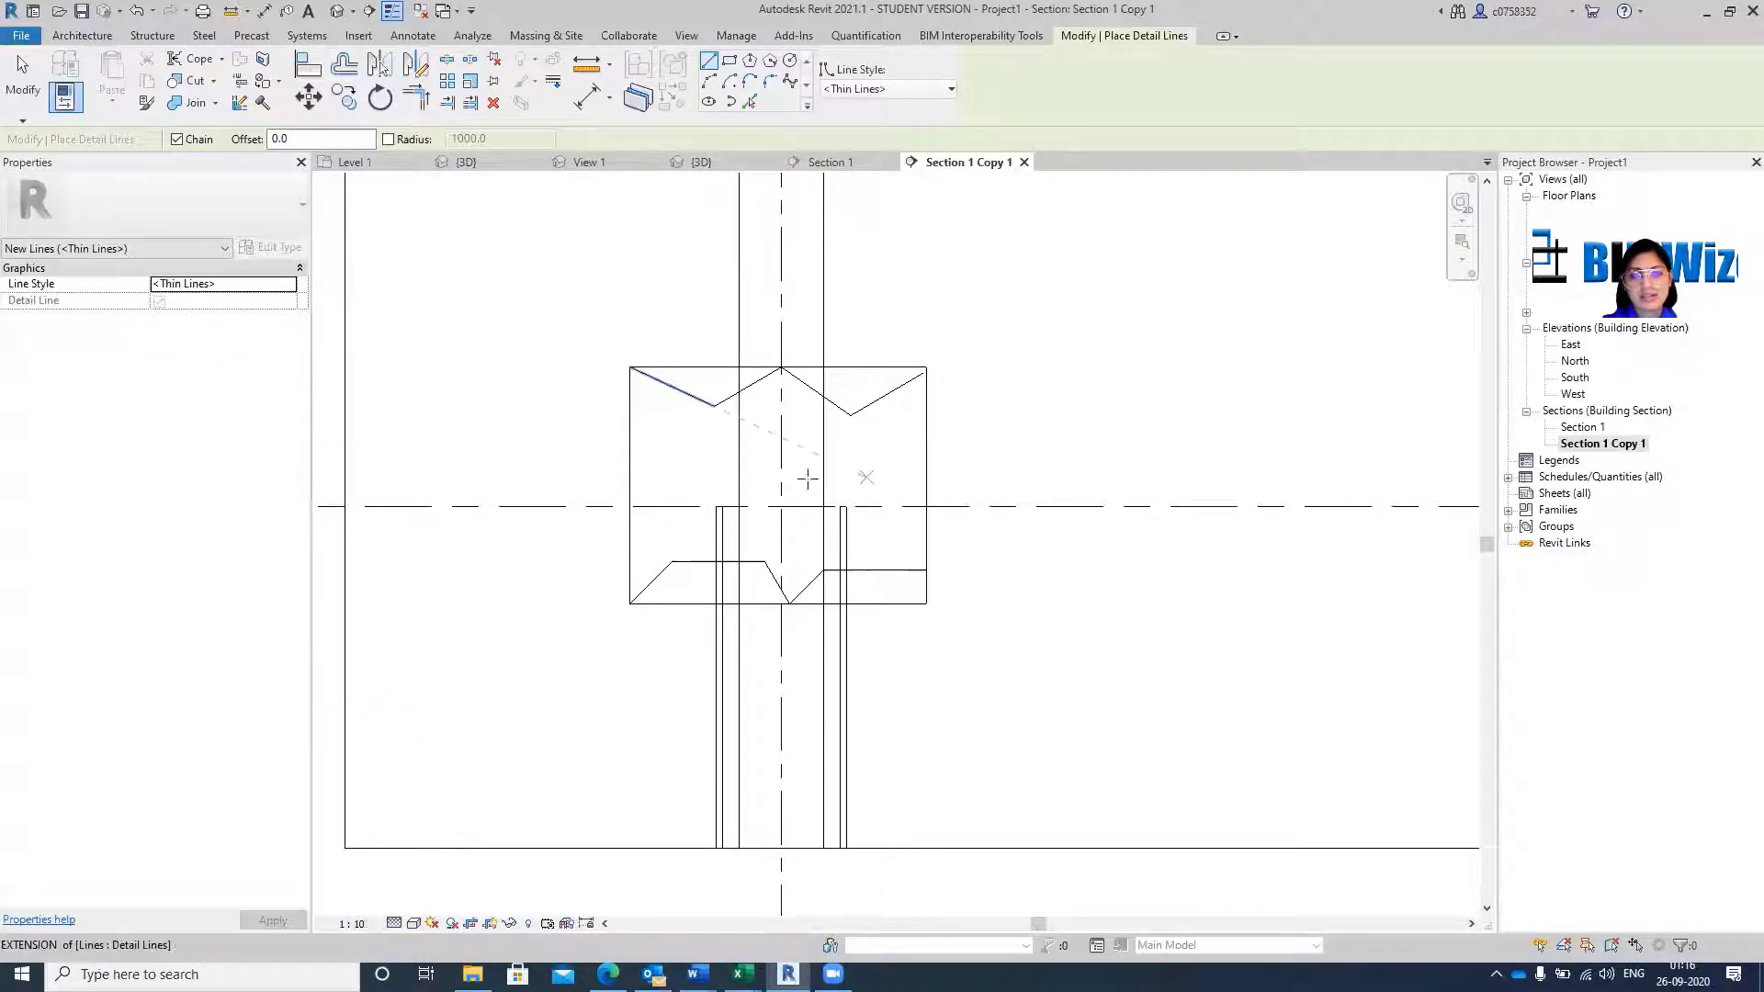
scroll(807, 478, down, 4)
scroll(1261, 571, up, 3)
key(Escape)
key(Escape)
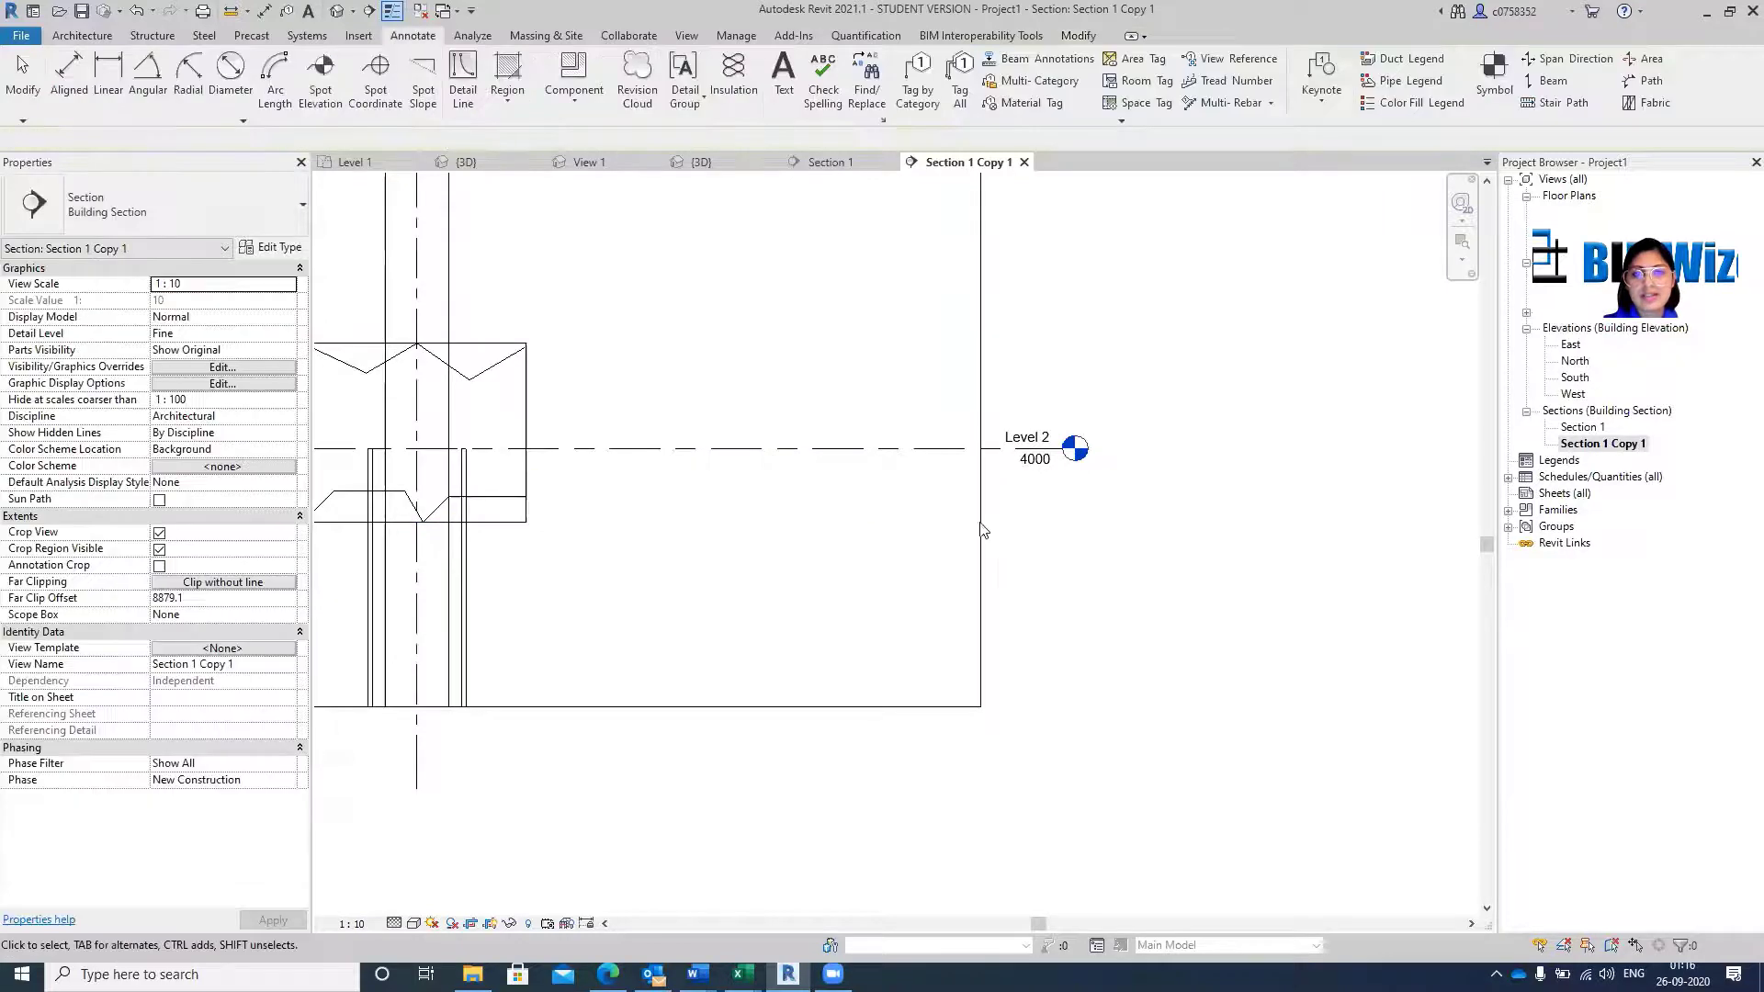
Tighten the crop region on all sides so it closely frames the rectangle of detail lines.
click(977, 528)
drag(980, 435, 622, 497)
scroll(933, 539, down, 3)
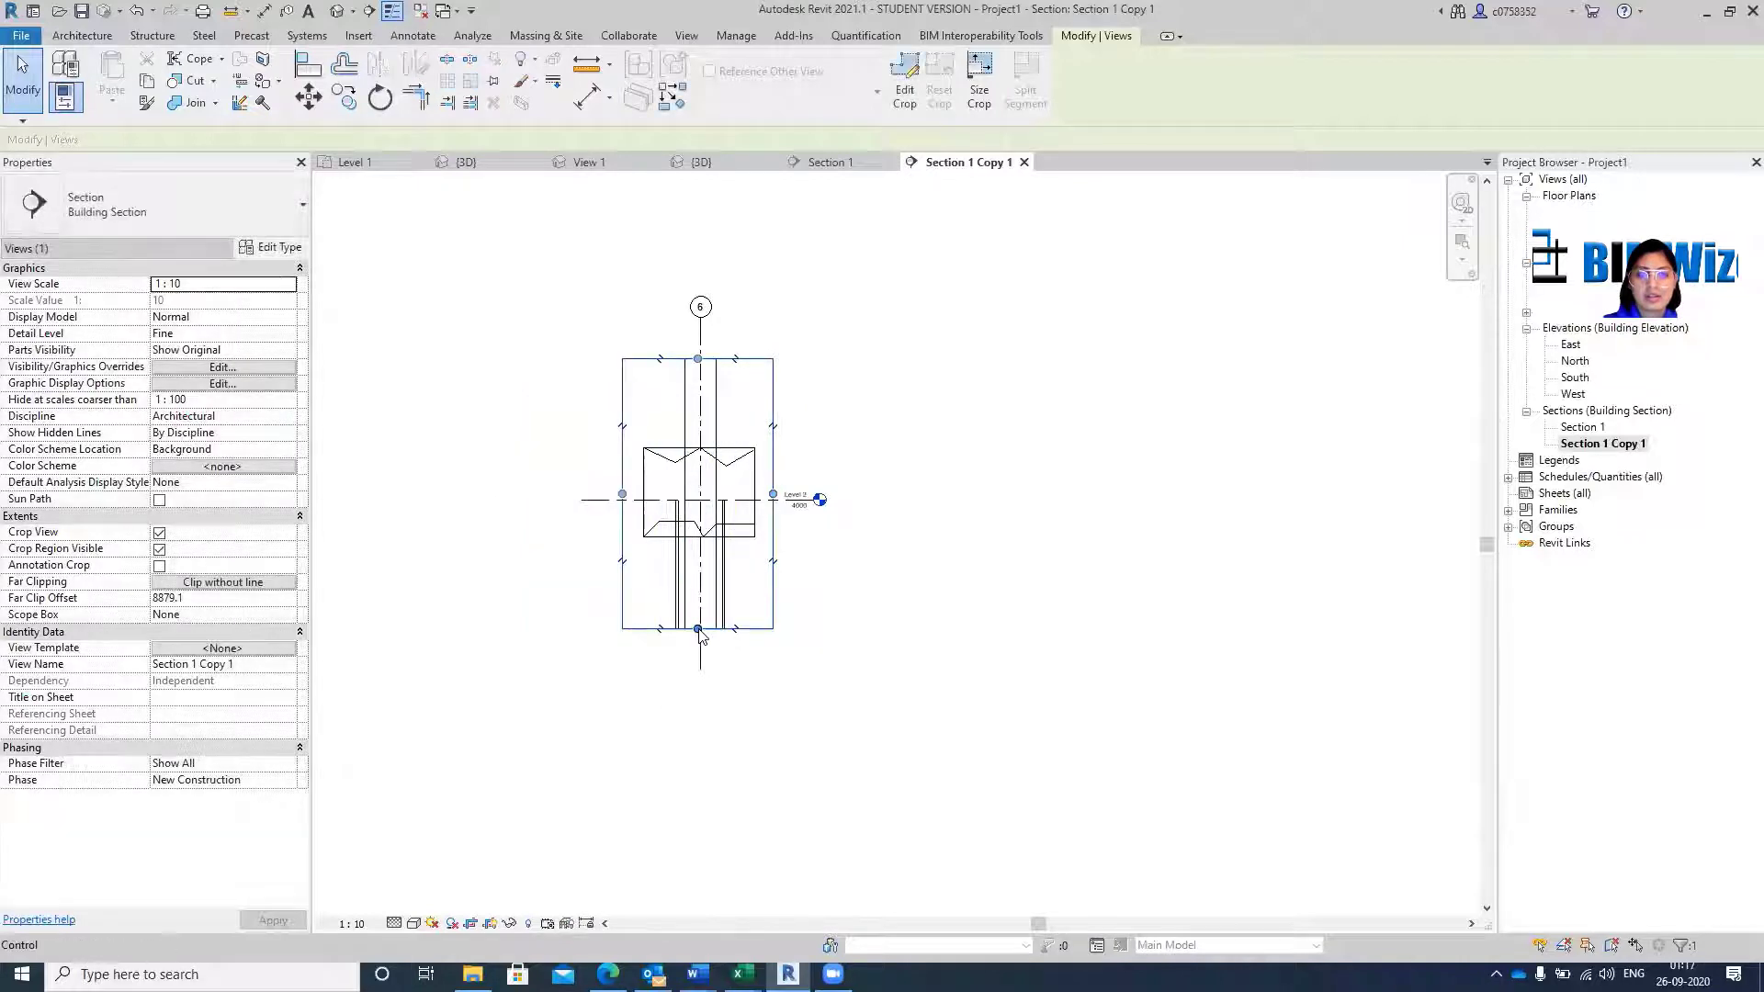
drag(698, 628, 698, 567)
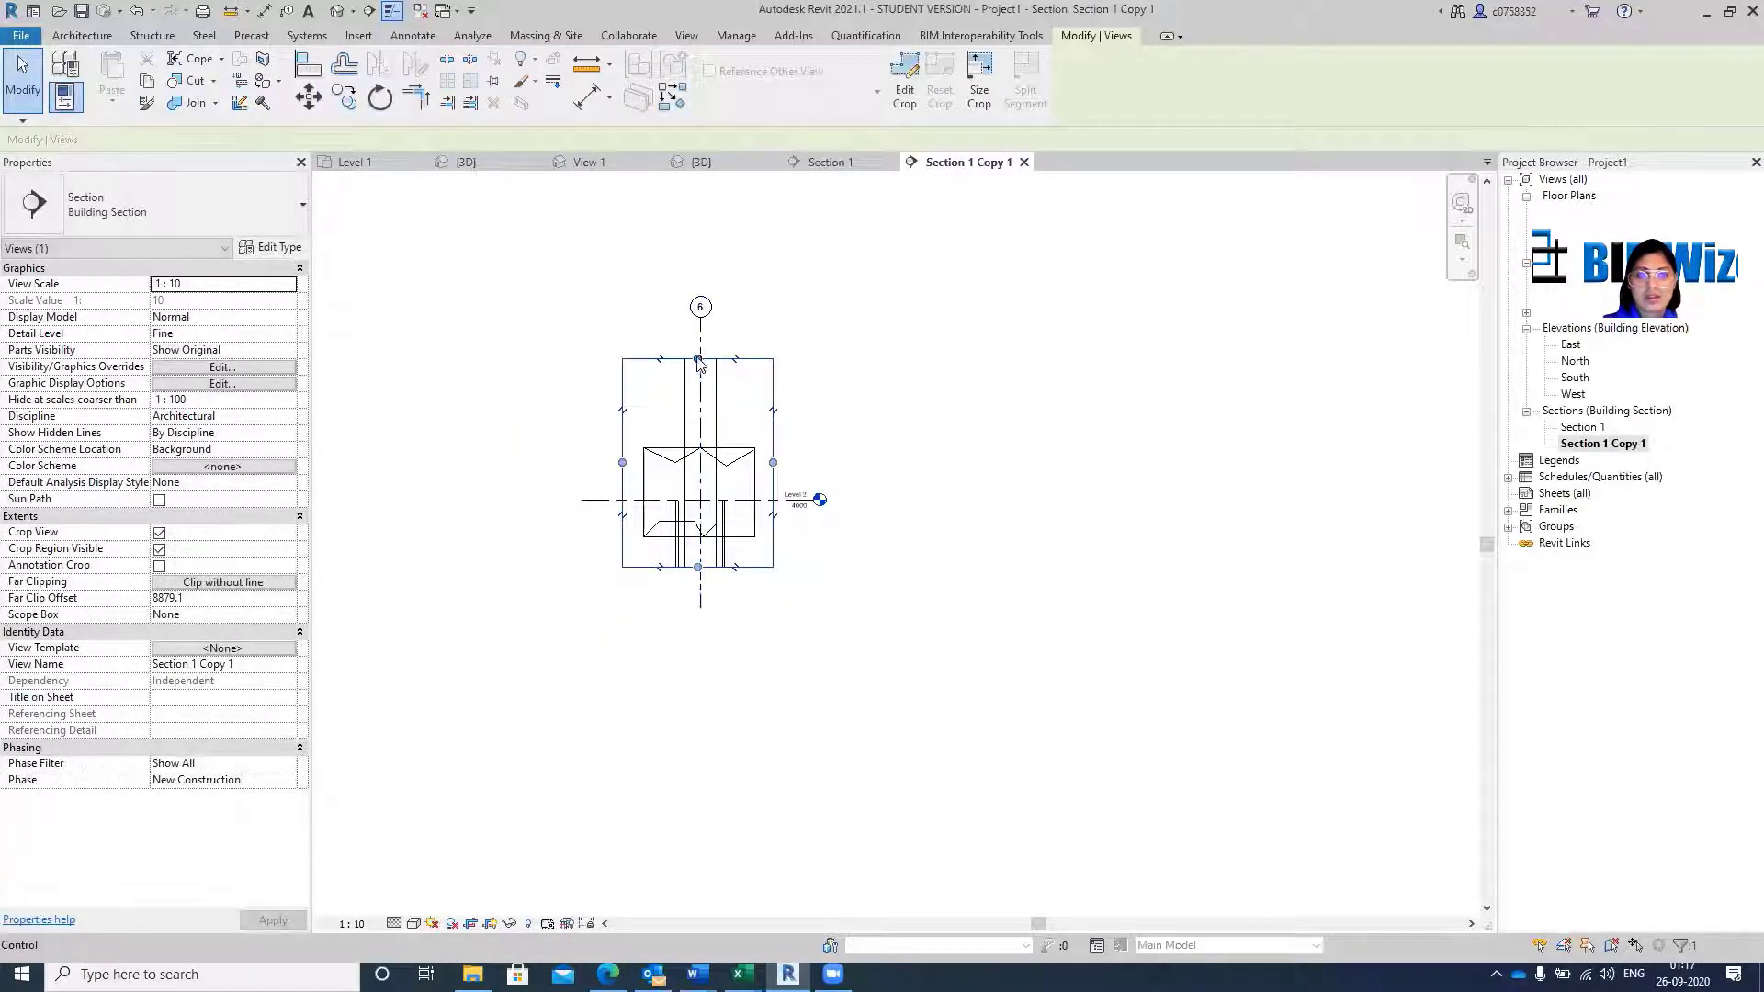
drag(698, 359, 696, 426)
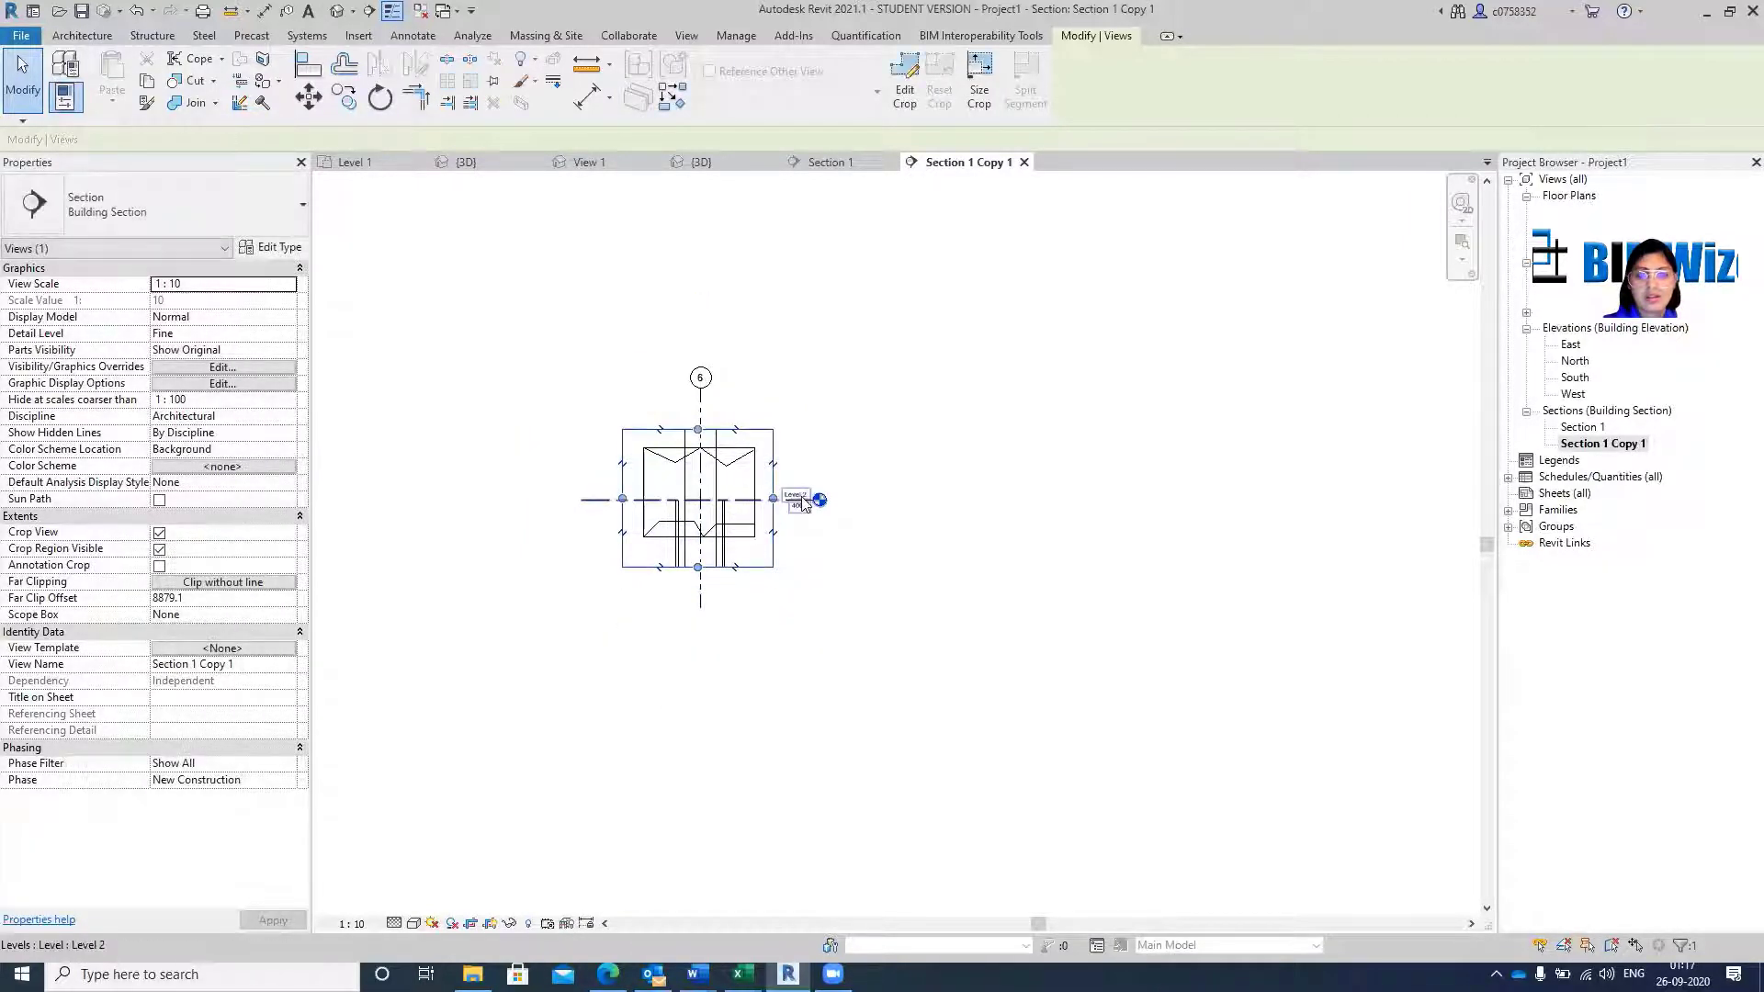
scroll(806, 503, up, 3)
key(Escape)
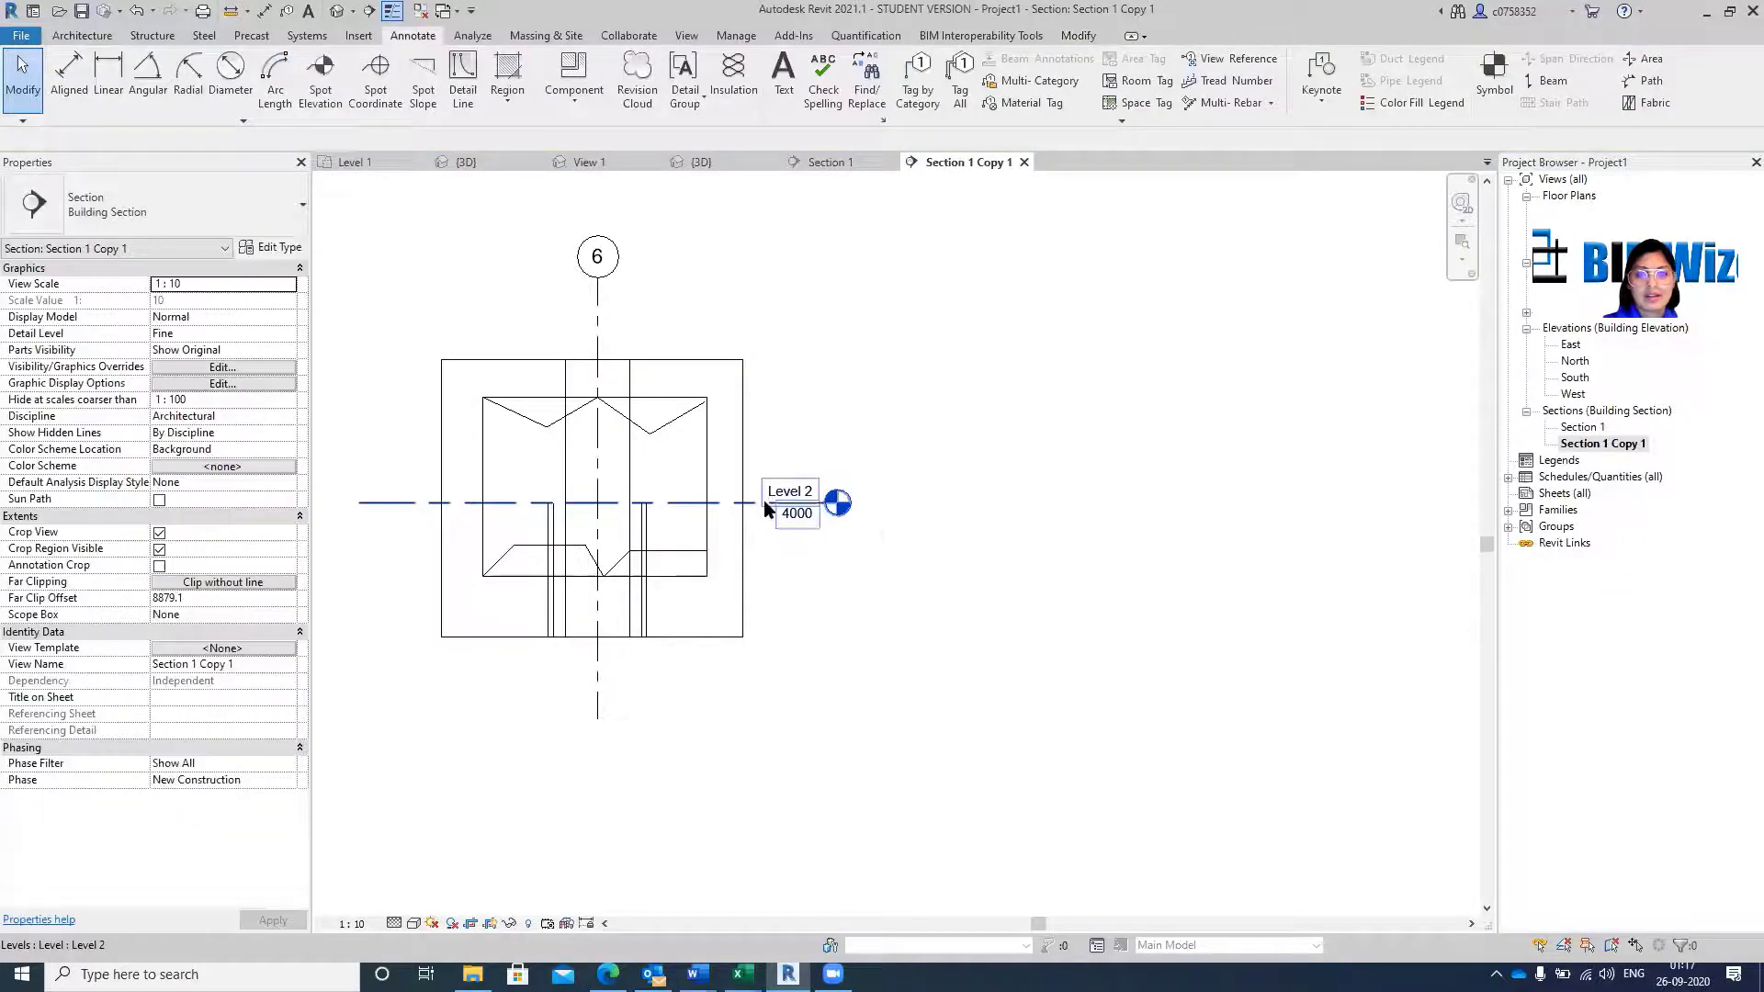
Hide the categories of the Level 2 line and grid 6 in this view.
click(764, 502)
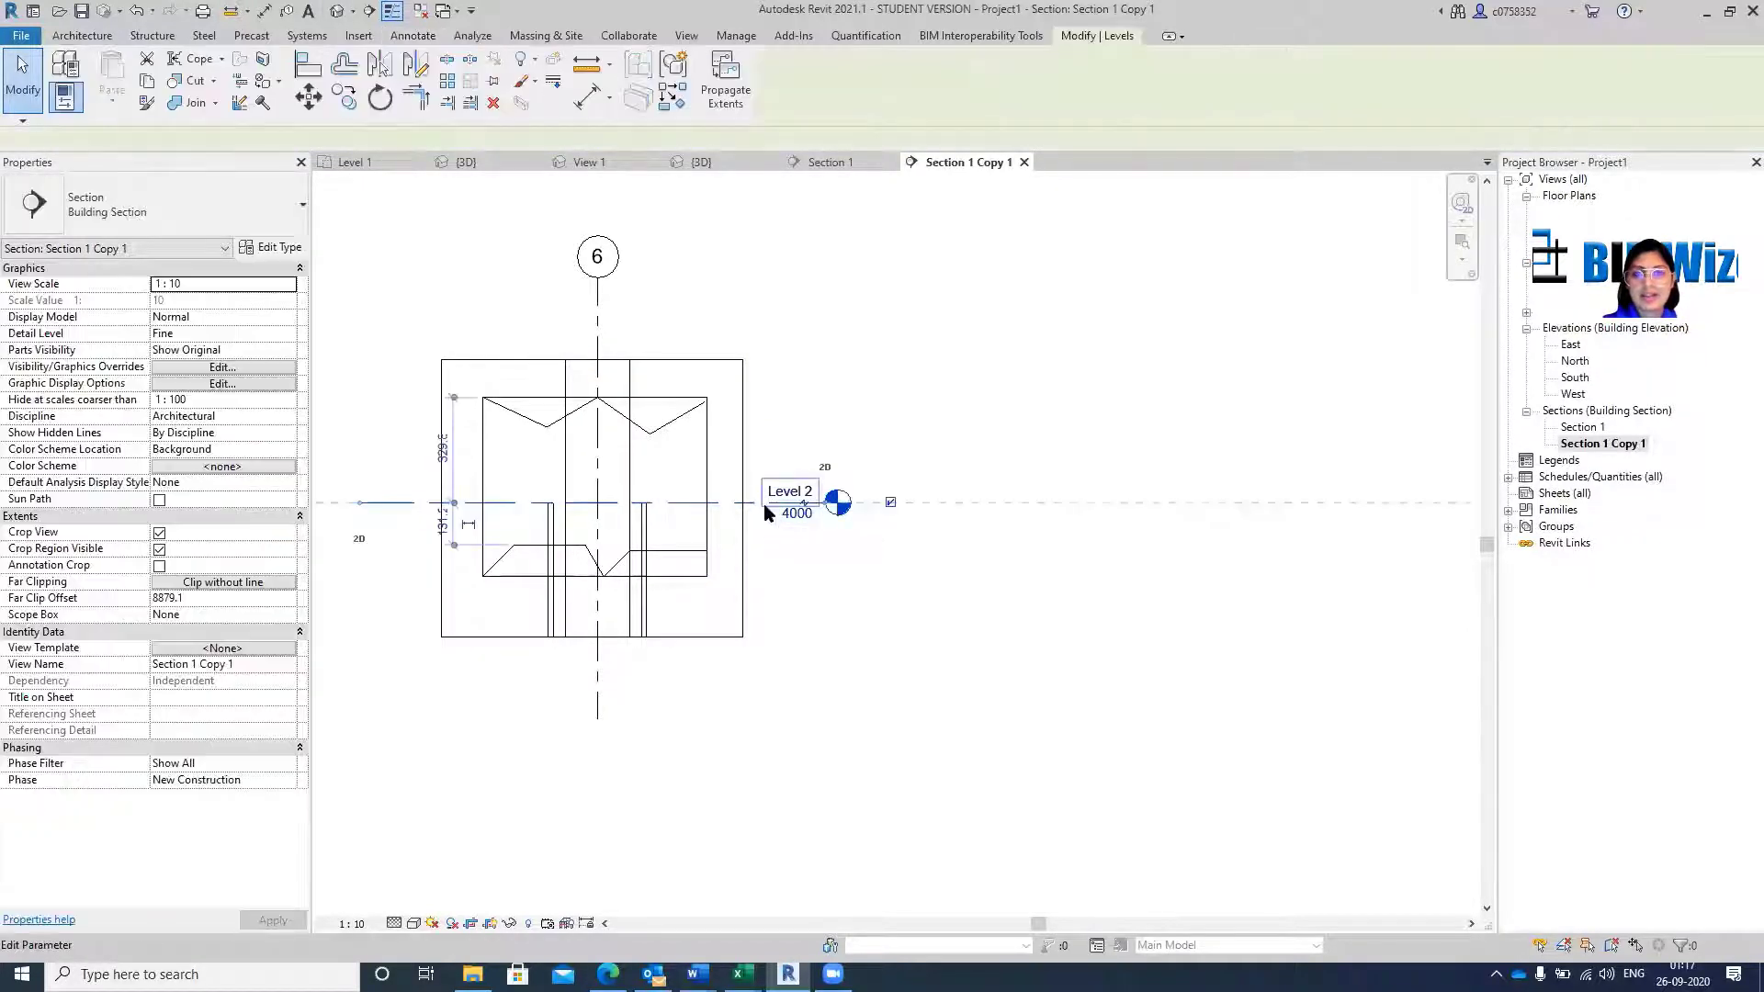
ctrl+click(598, 324)
right_click(597, 323)
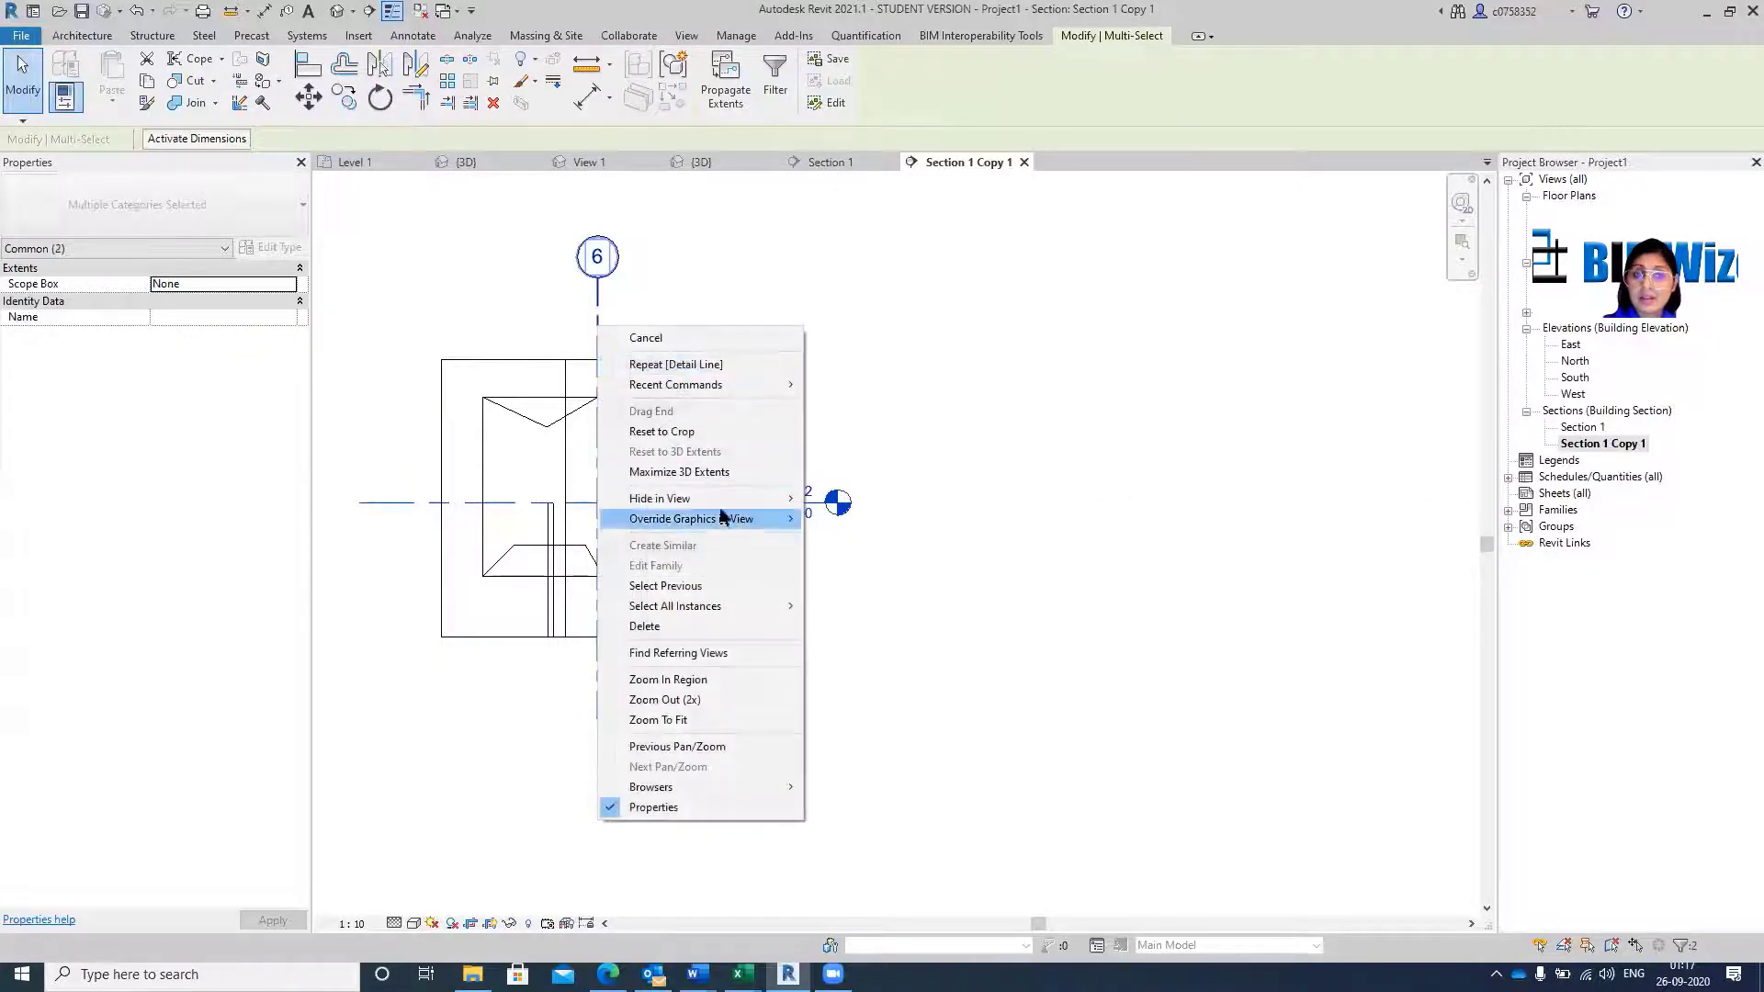
mouse_move(754, 498)
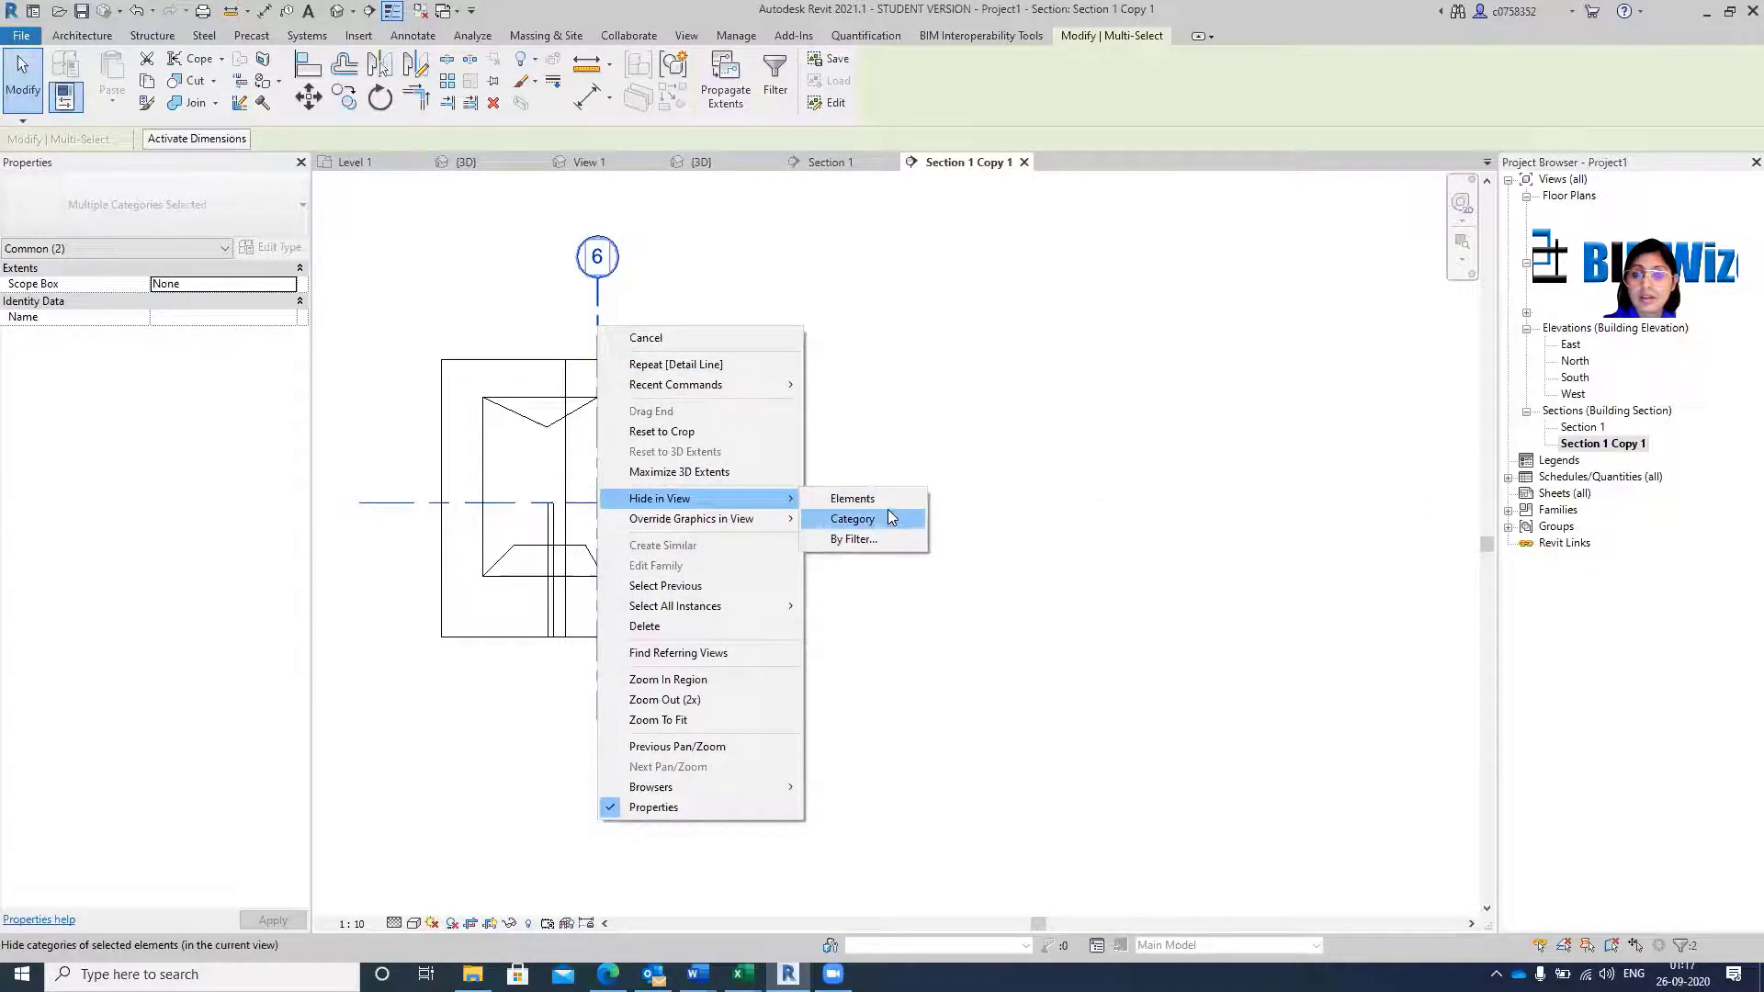
click(887, 514)
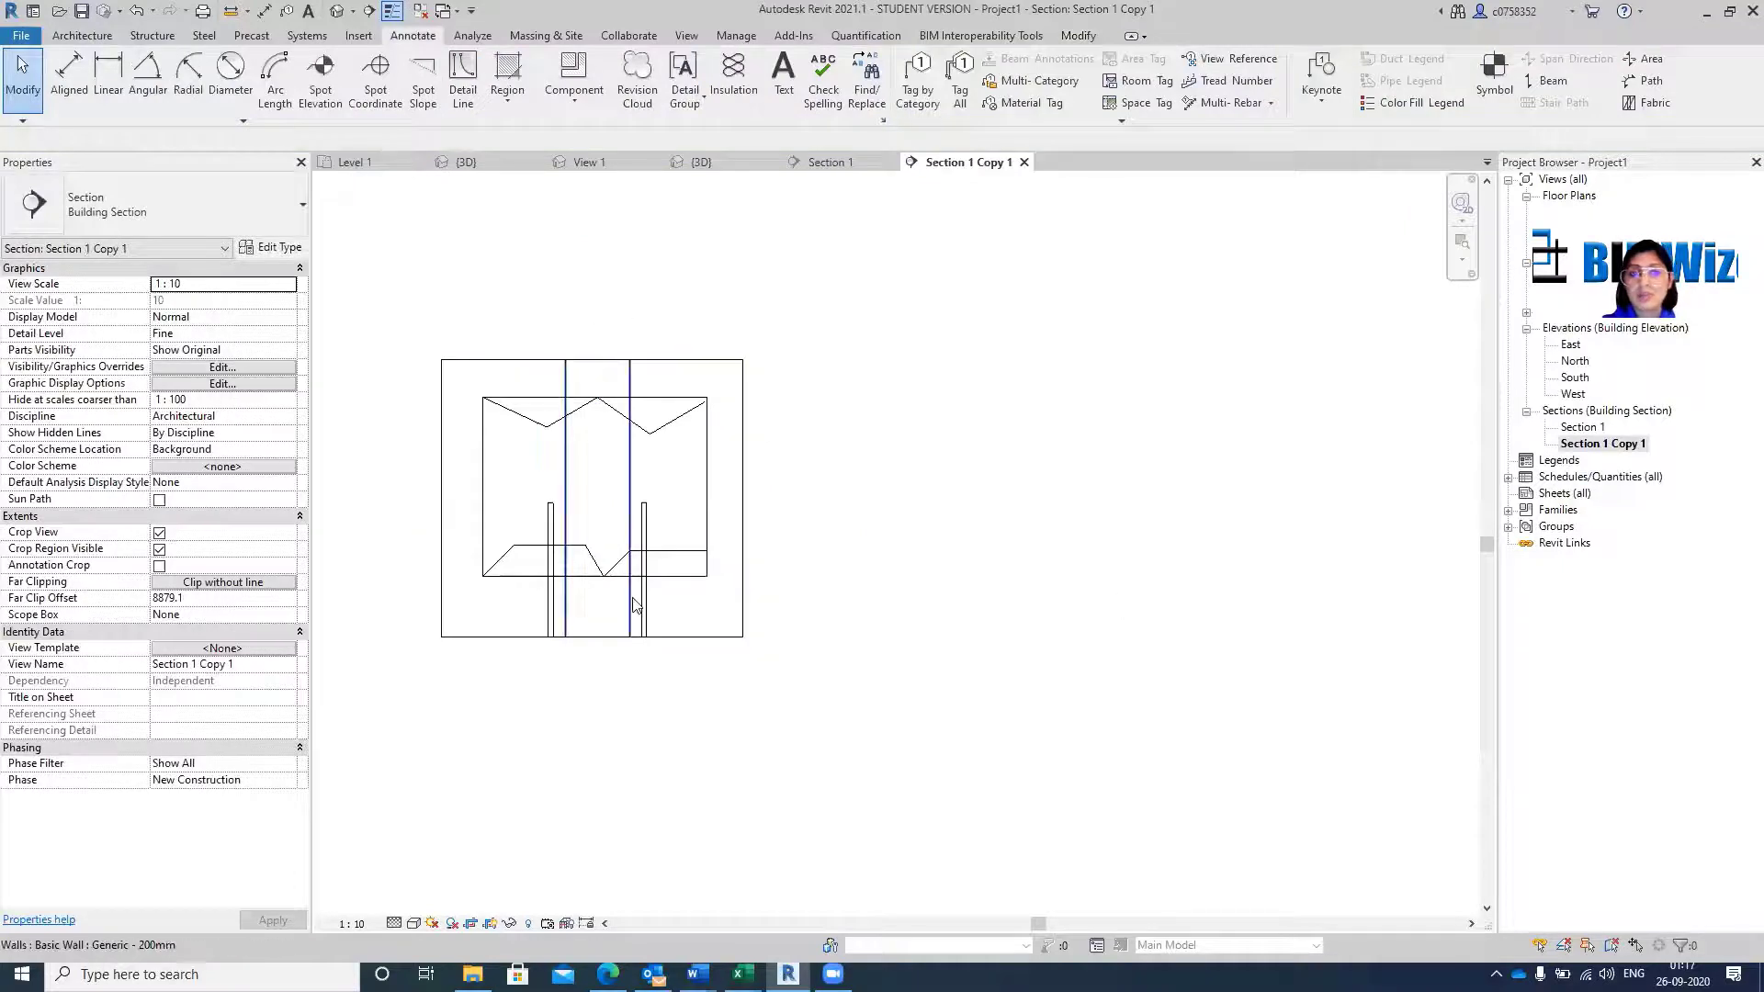
scroll(579, 487, up, 1)
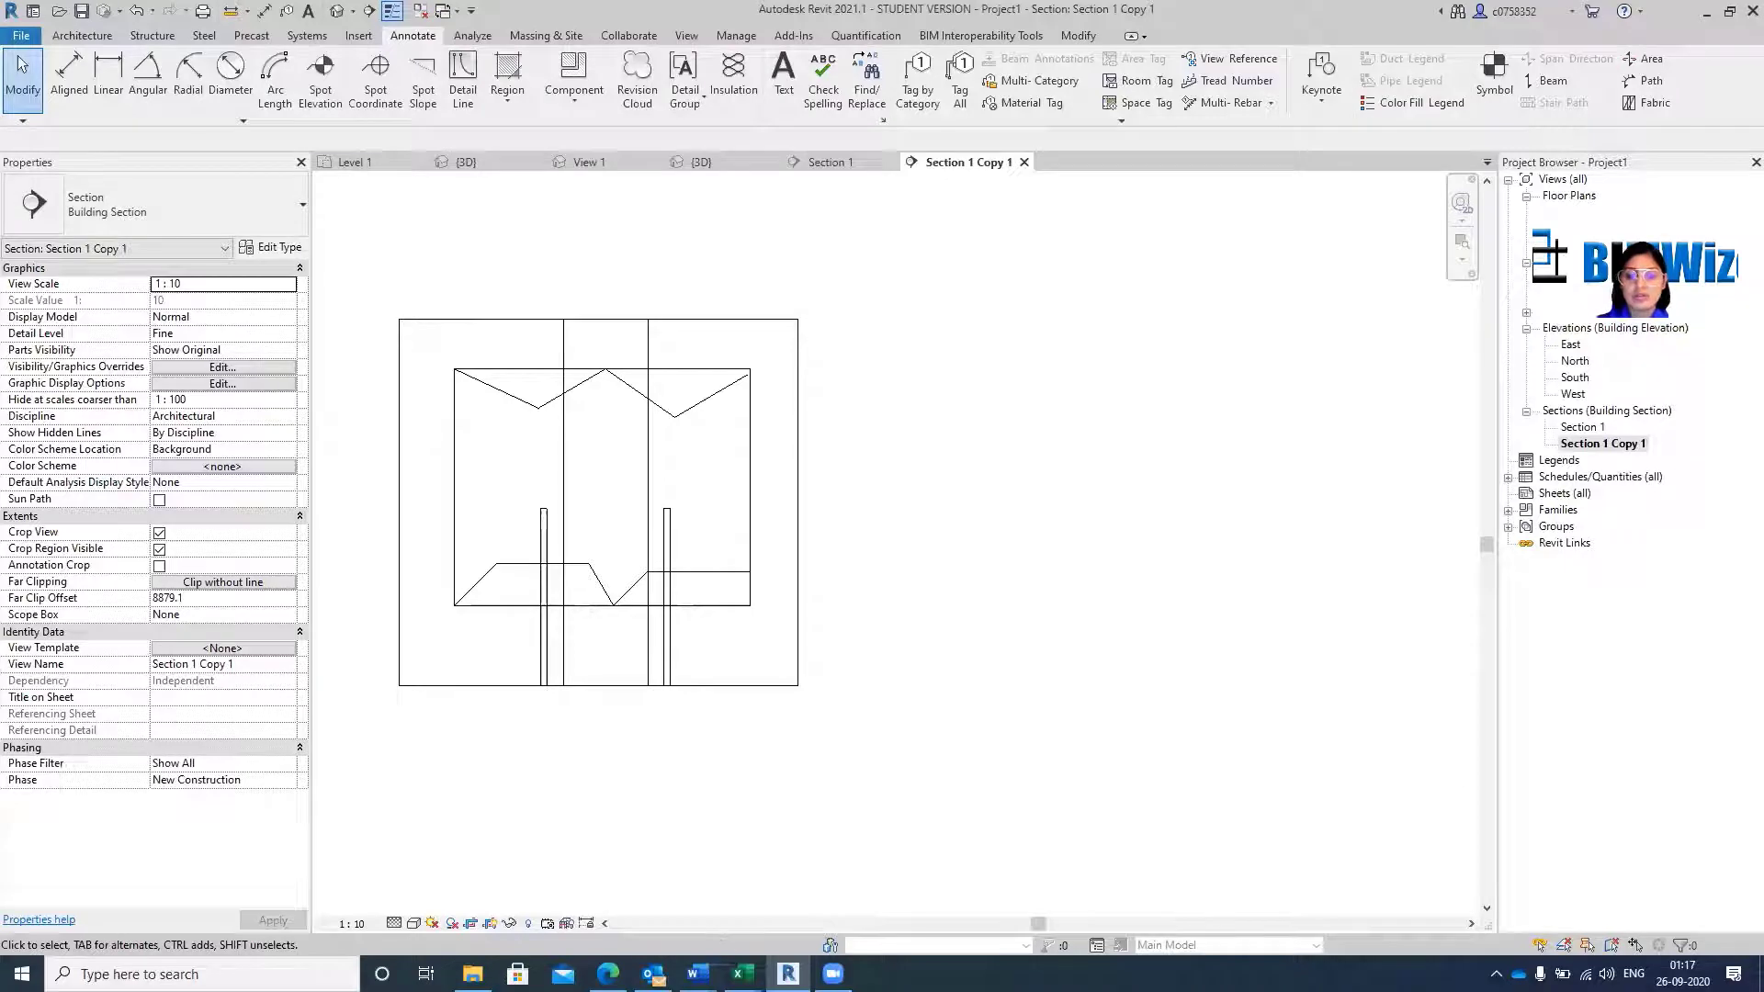
Switch to the Training Agenda document in Word, review the weekly topics, and return to Revit.
mouse_move(697, 973)
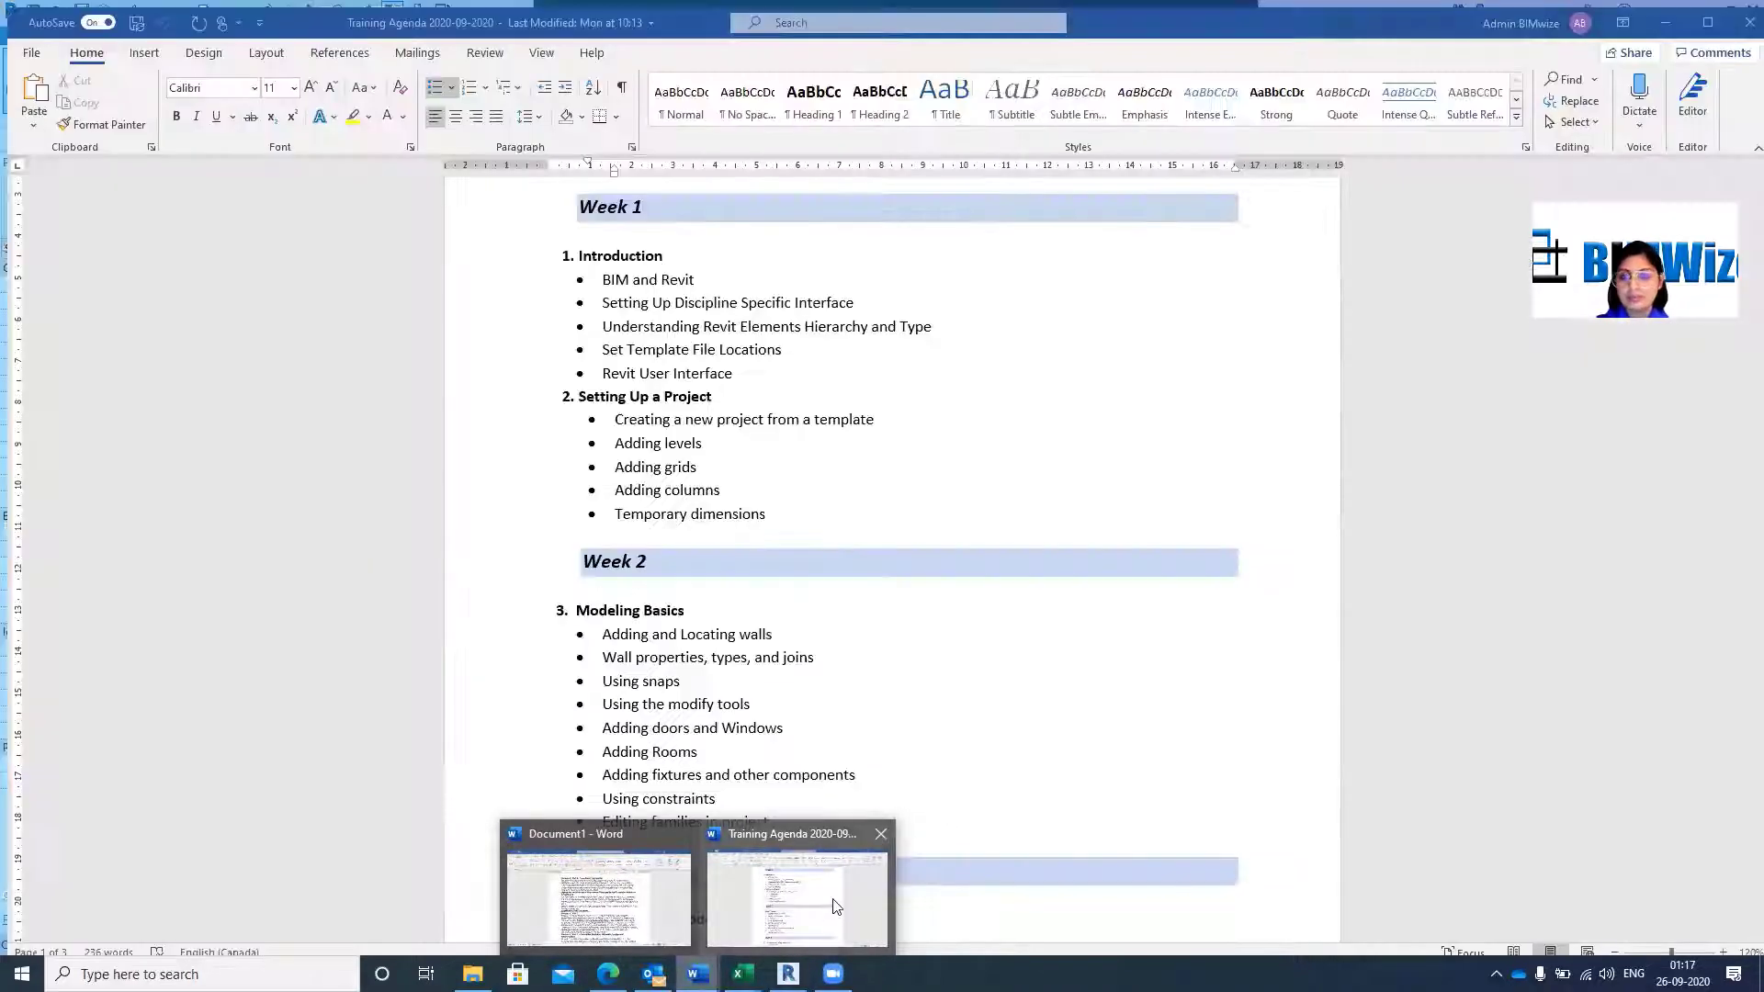
click(835, 907)
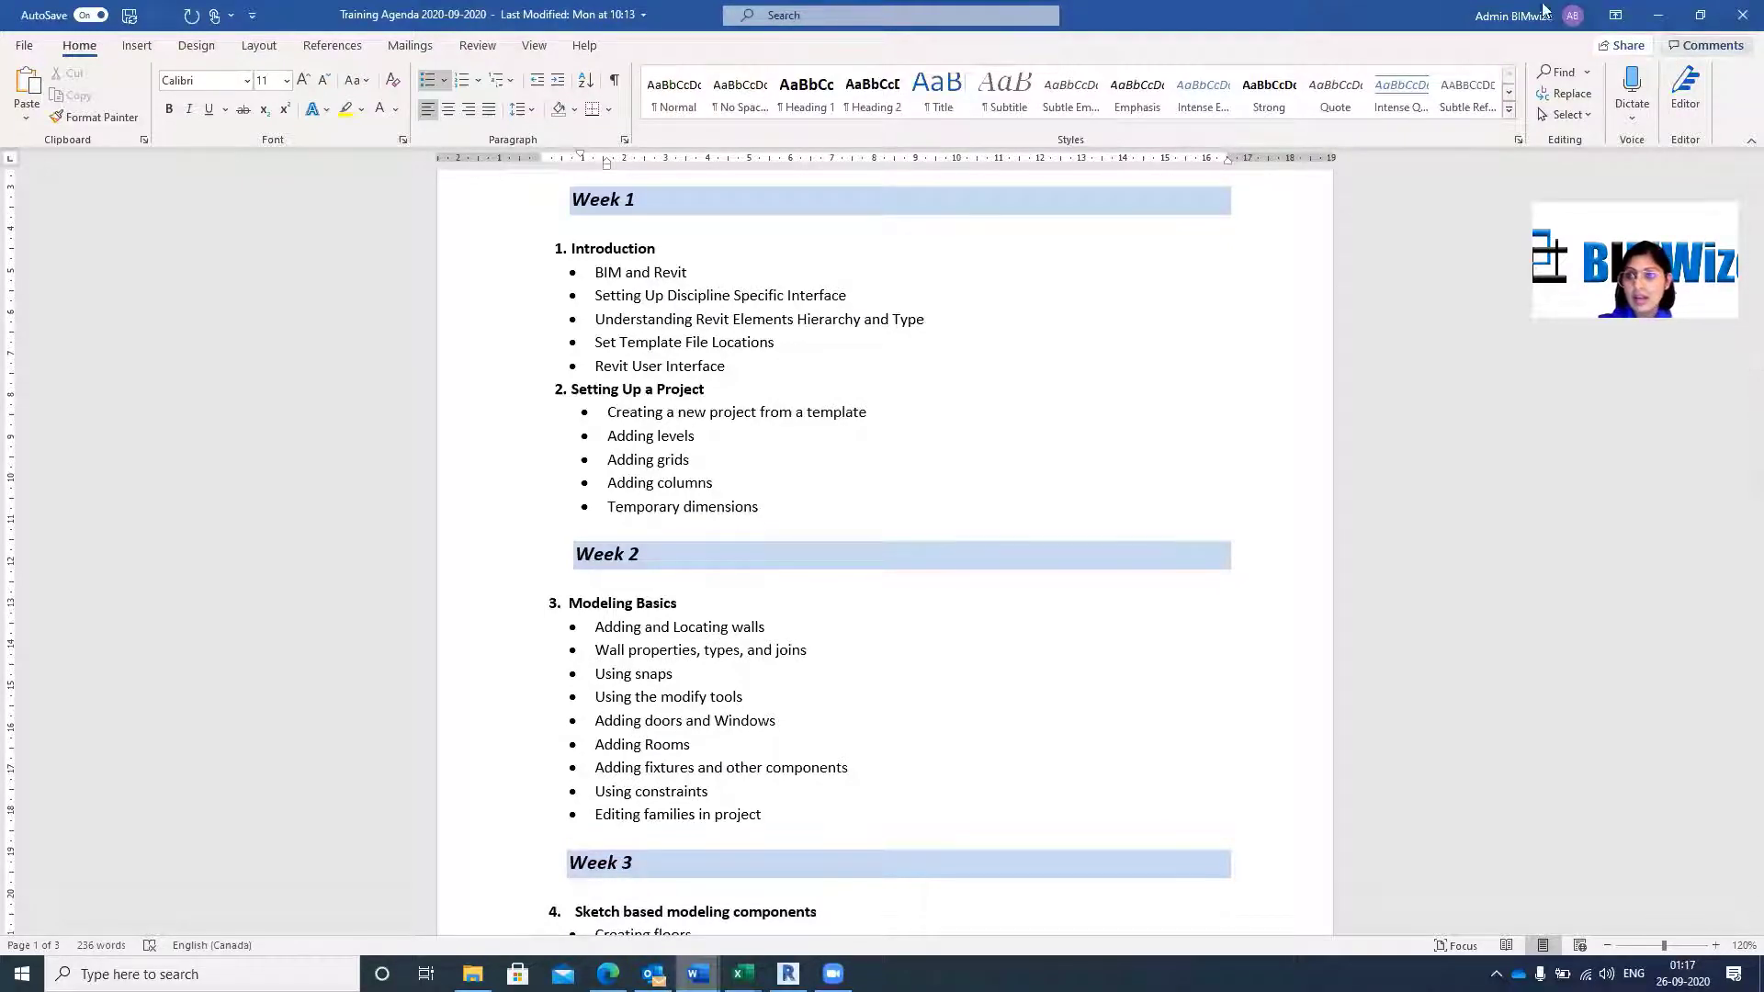
click(1658, 14)
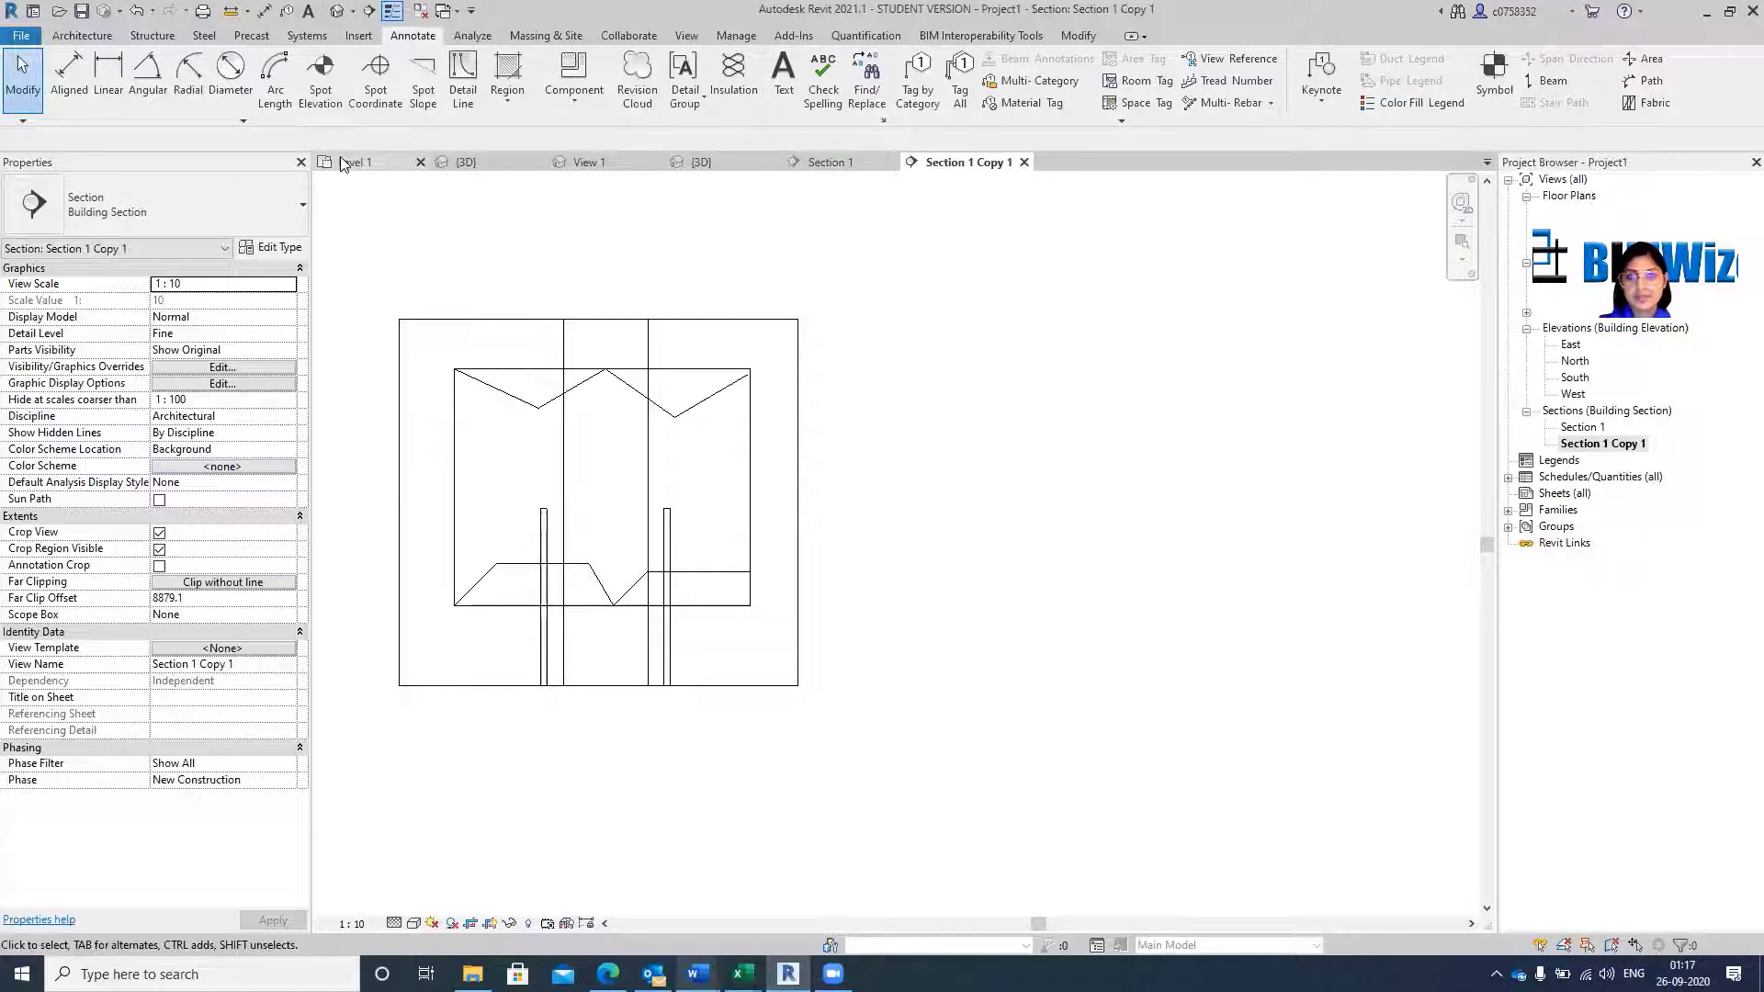
In the Level 1 floor plan, try to shorten the grid 1 wall past its first door, deleting the door instance that cannot be cut.
click(357, 163)
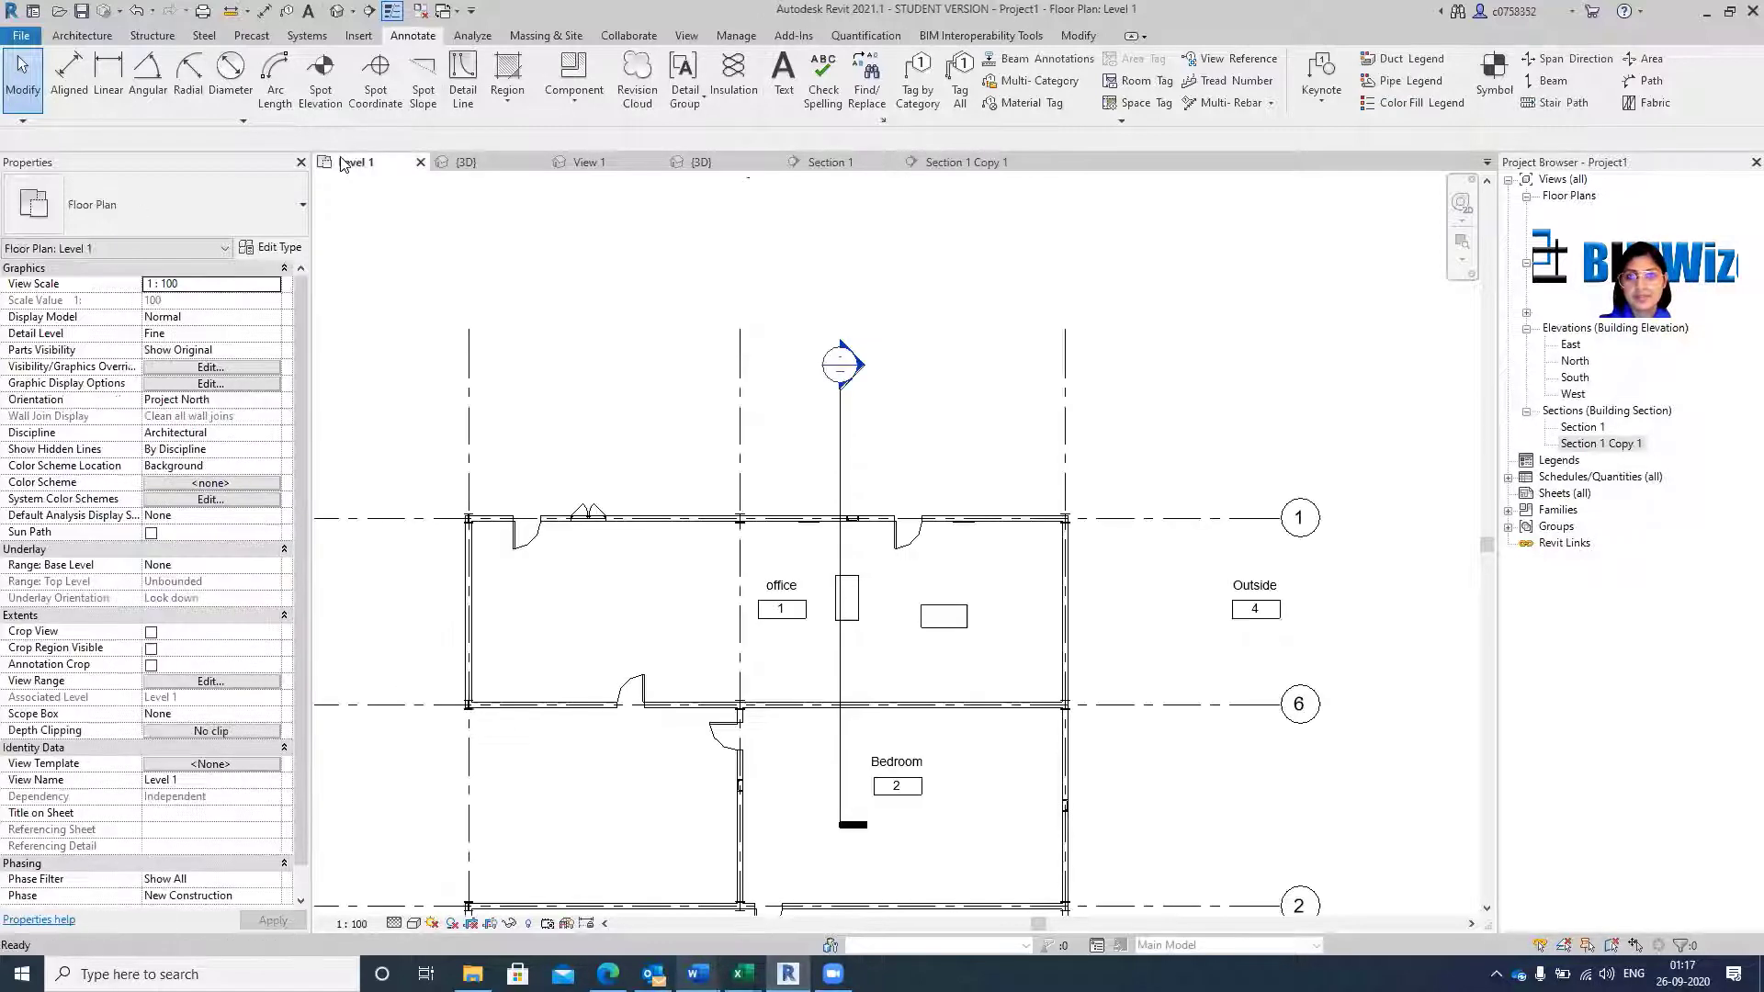
click(784, 520)
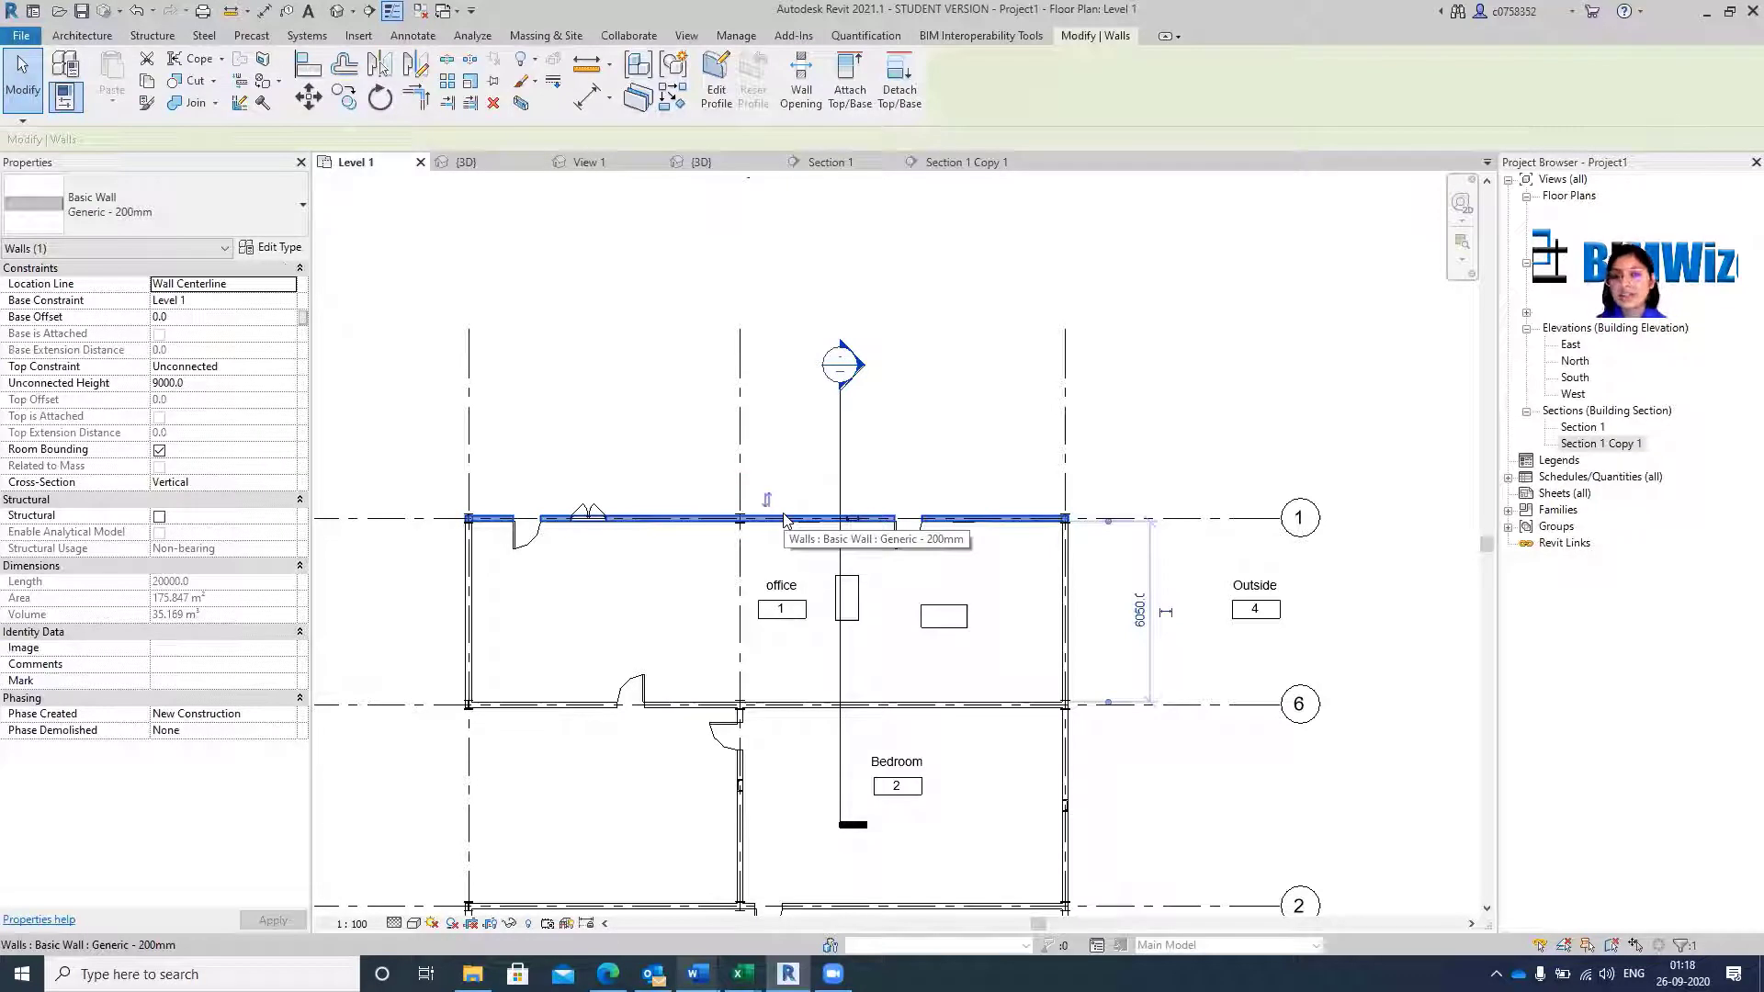
scroll(458, 517, up, 3)
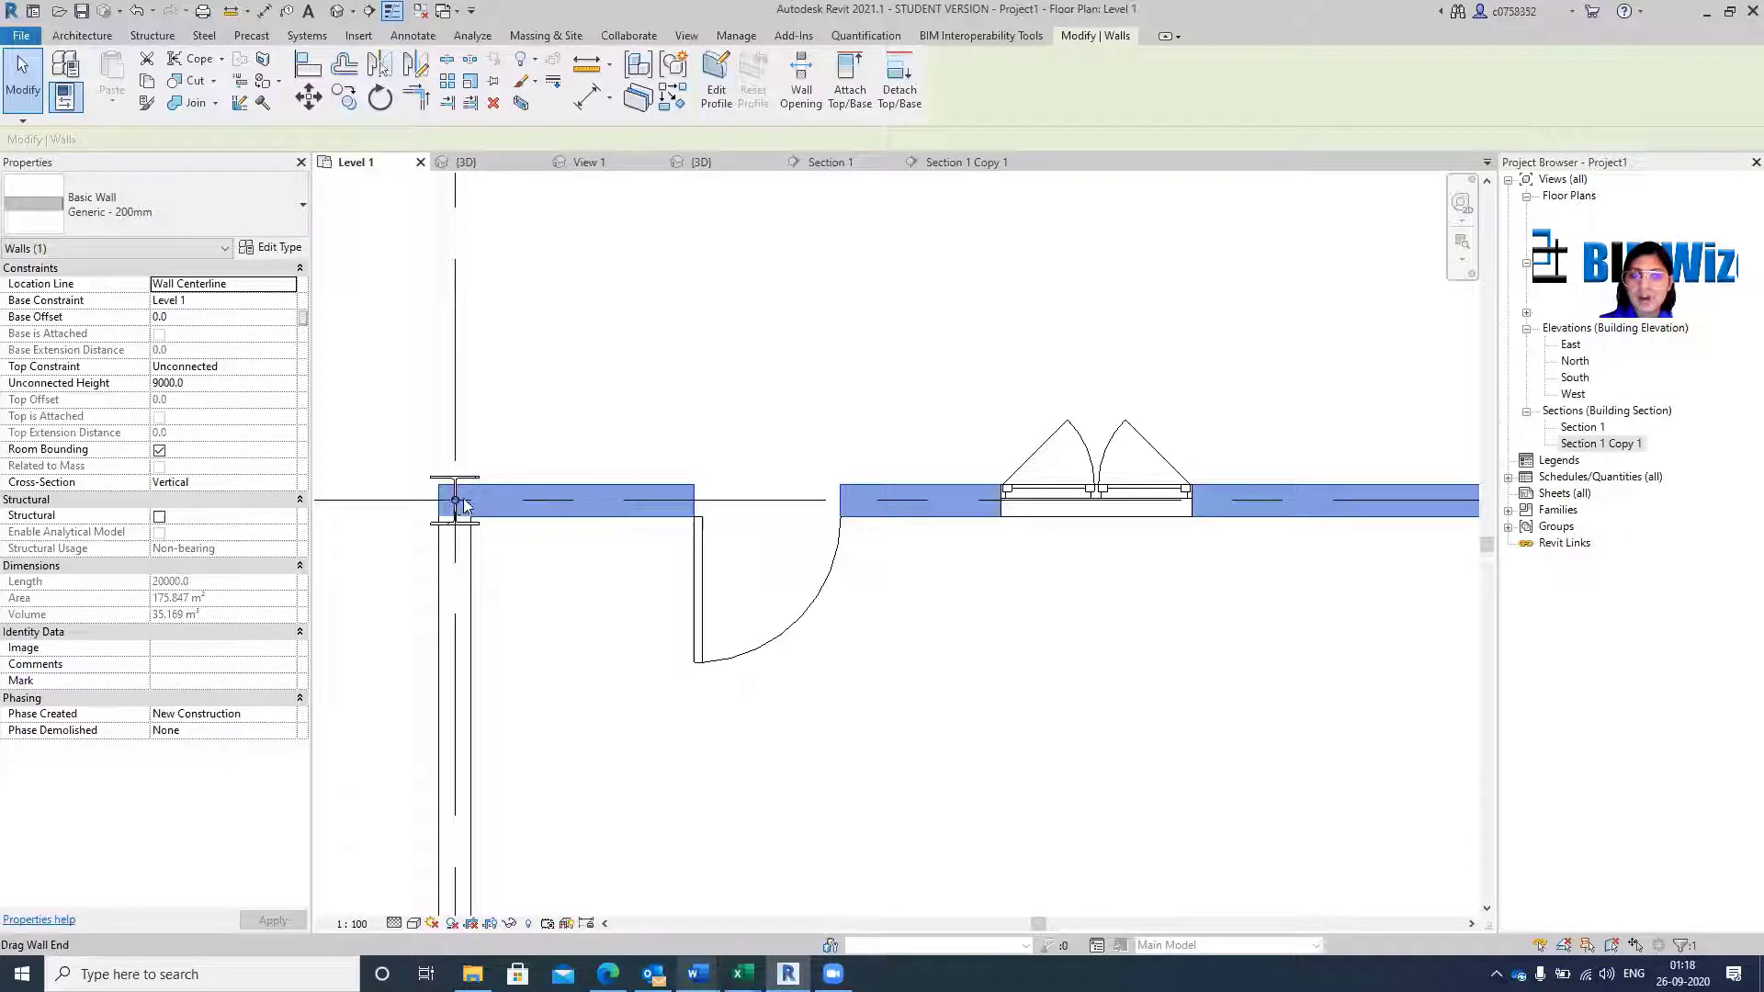
drag(455, 502, 877, 551)
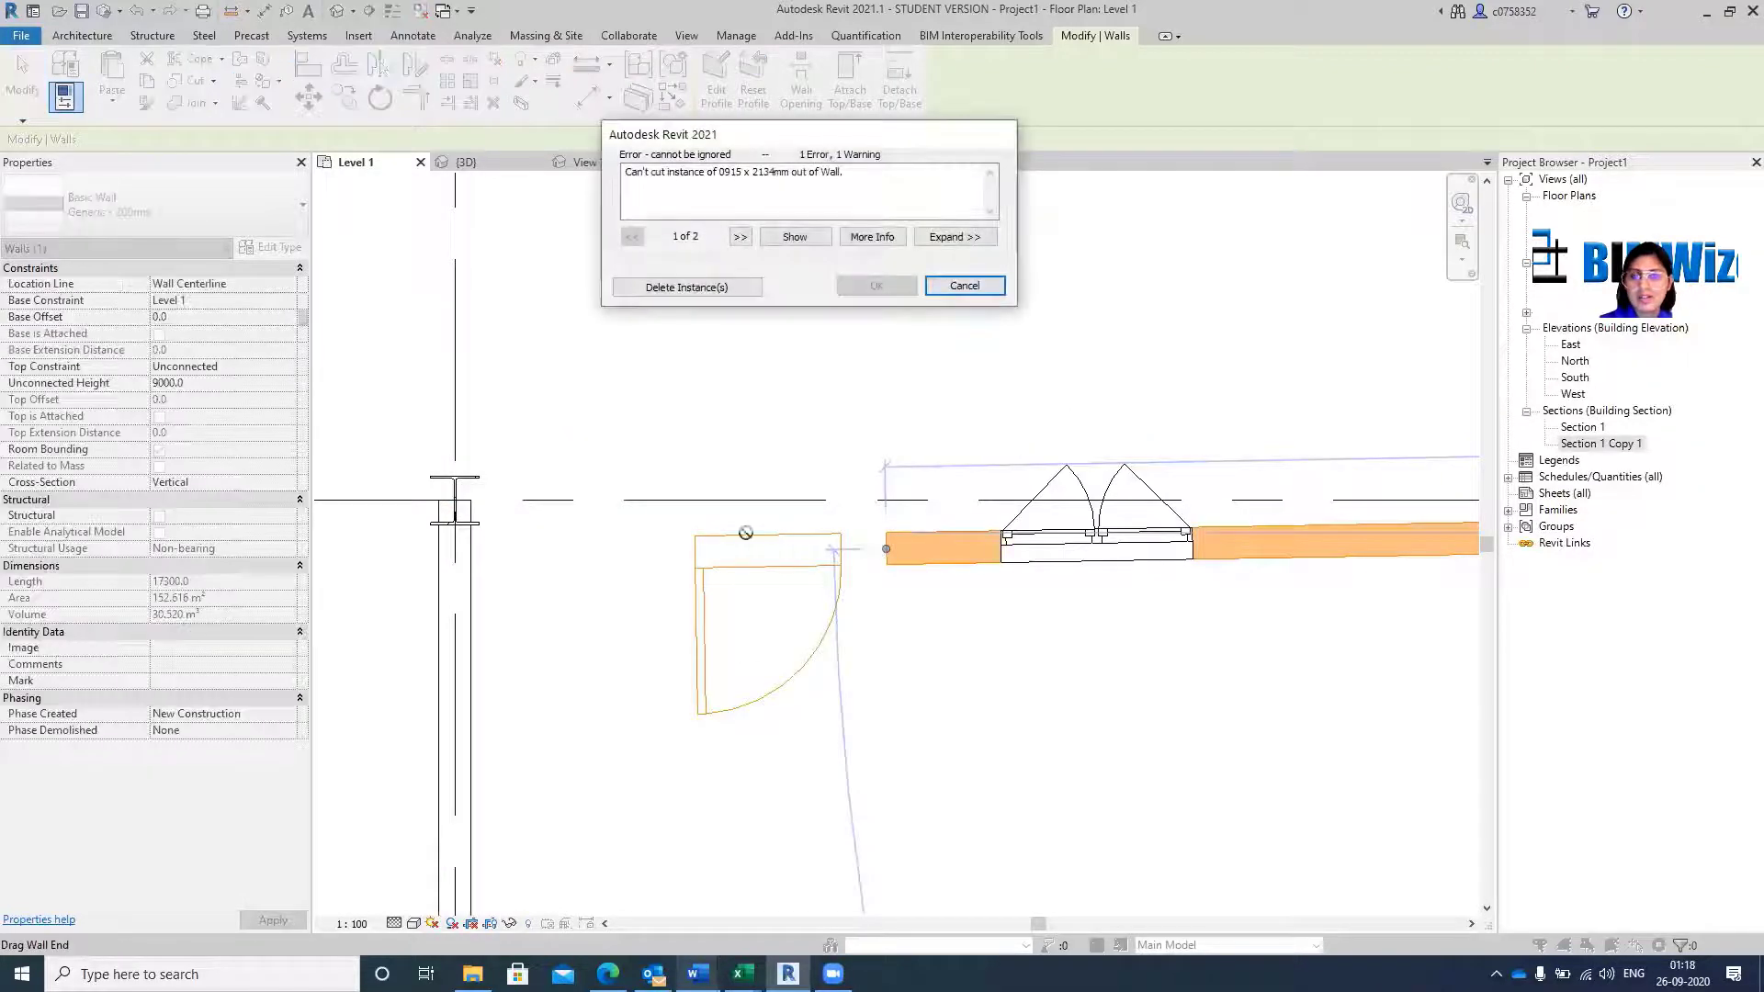
click(685, 287)
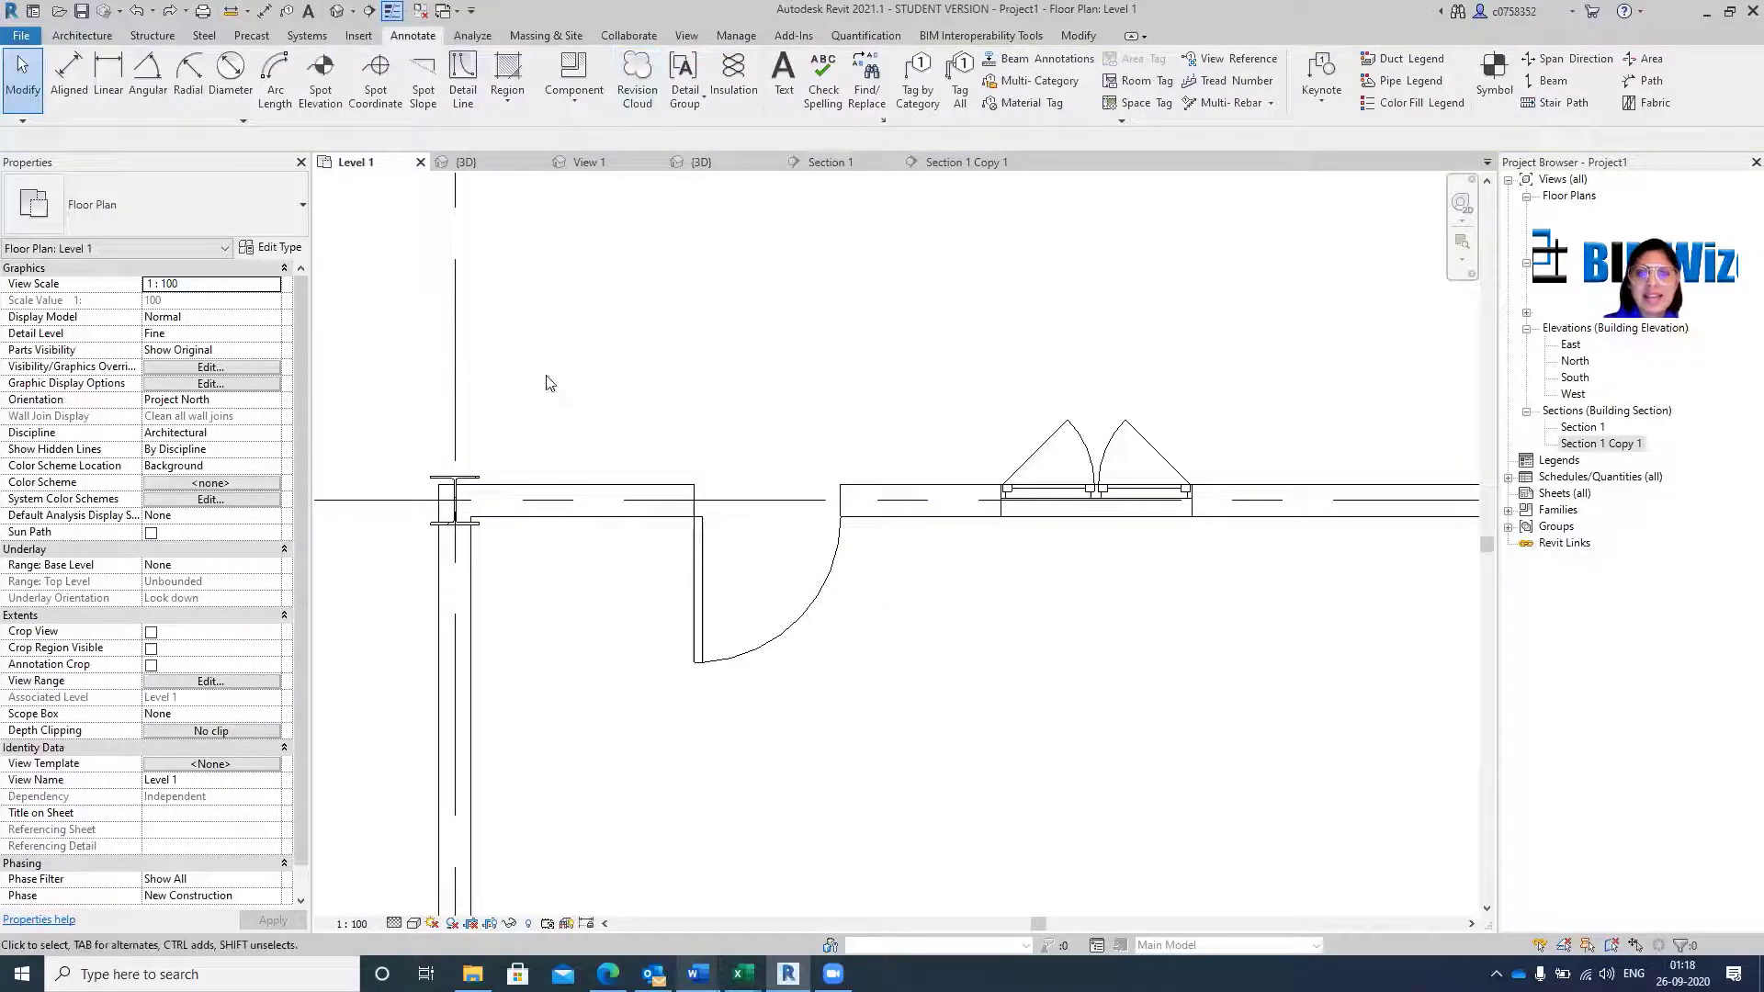
Select the wall along grid 1, reduce the Revit window, and review the snap settings without changing them.
click(661, 487)
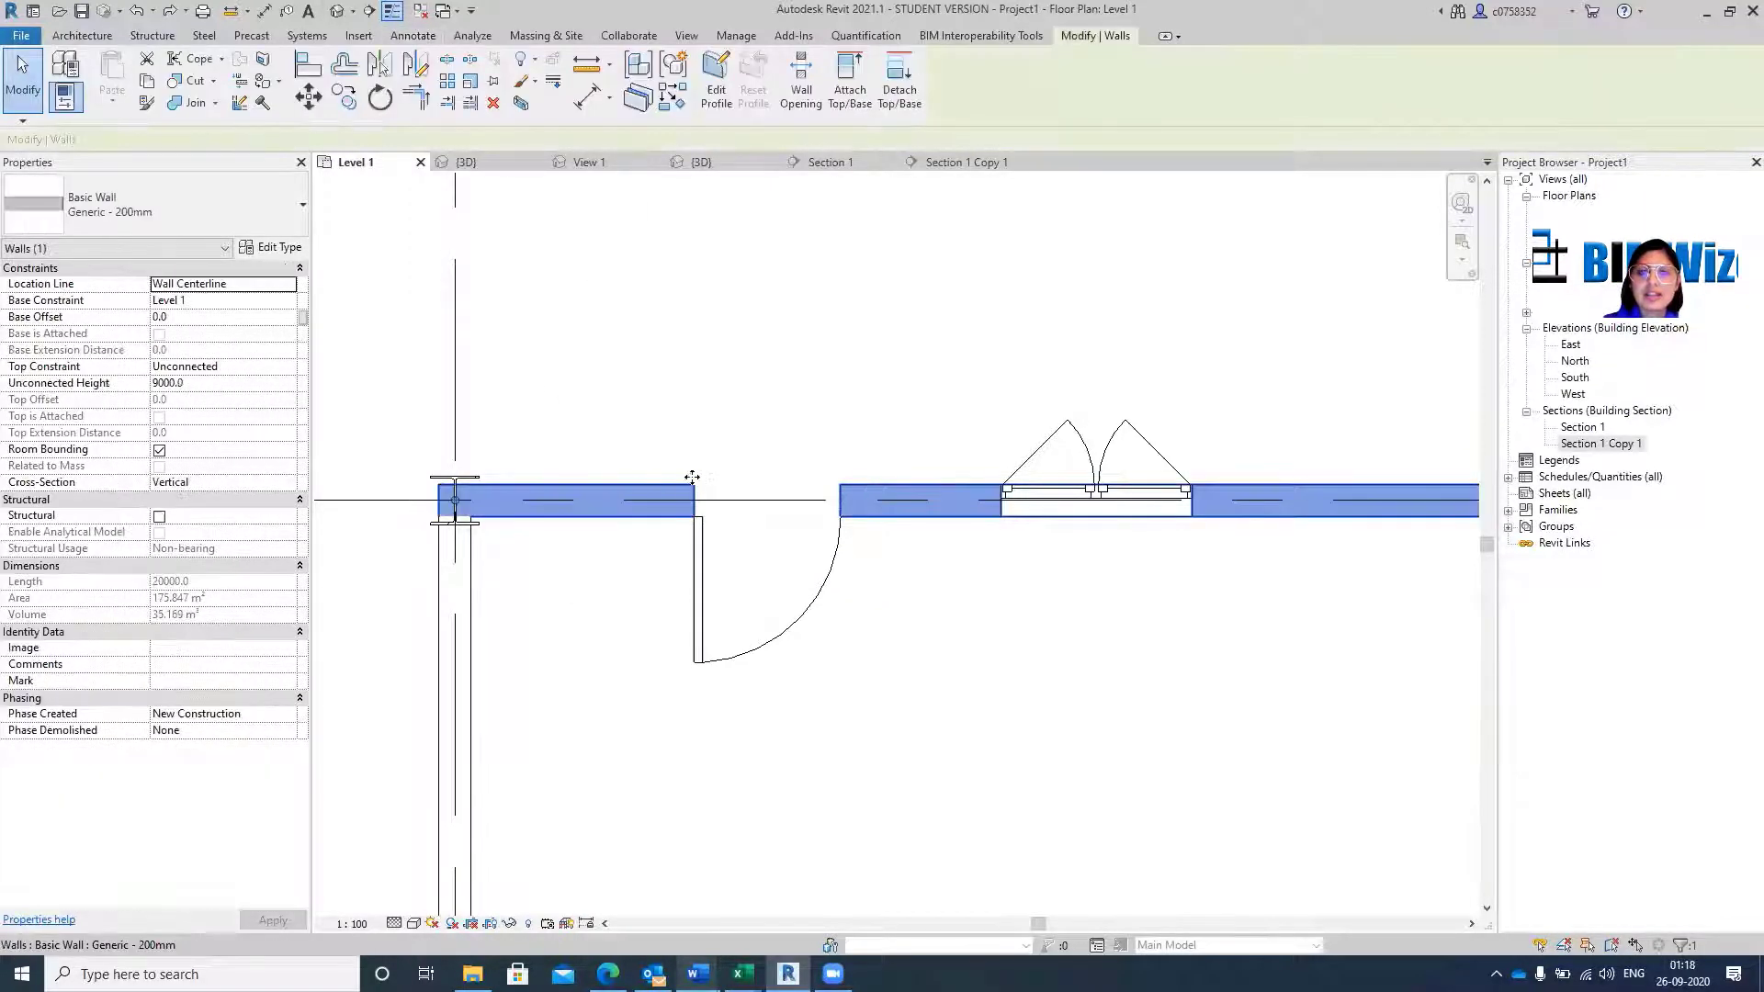
click(590, 224)
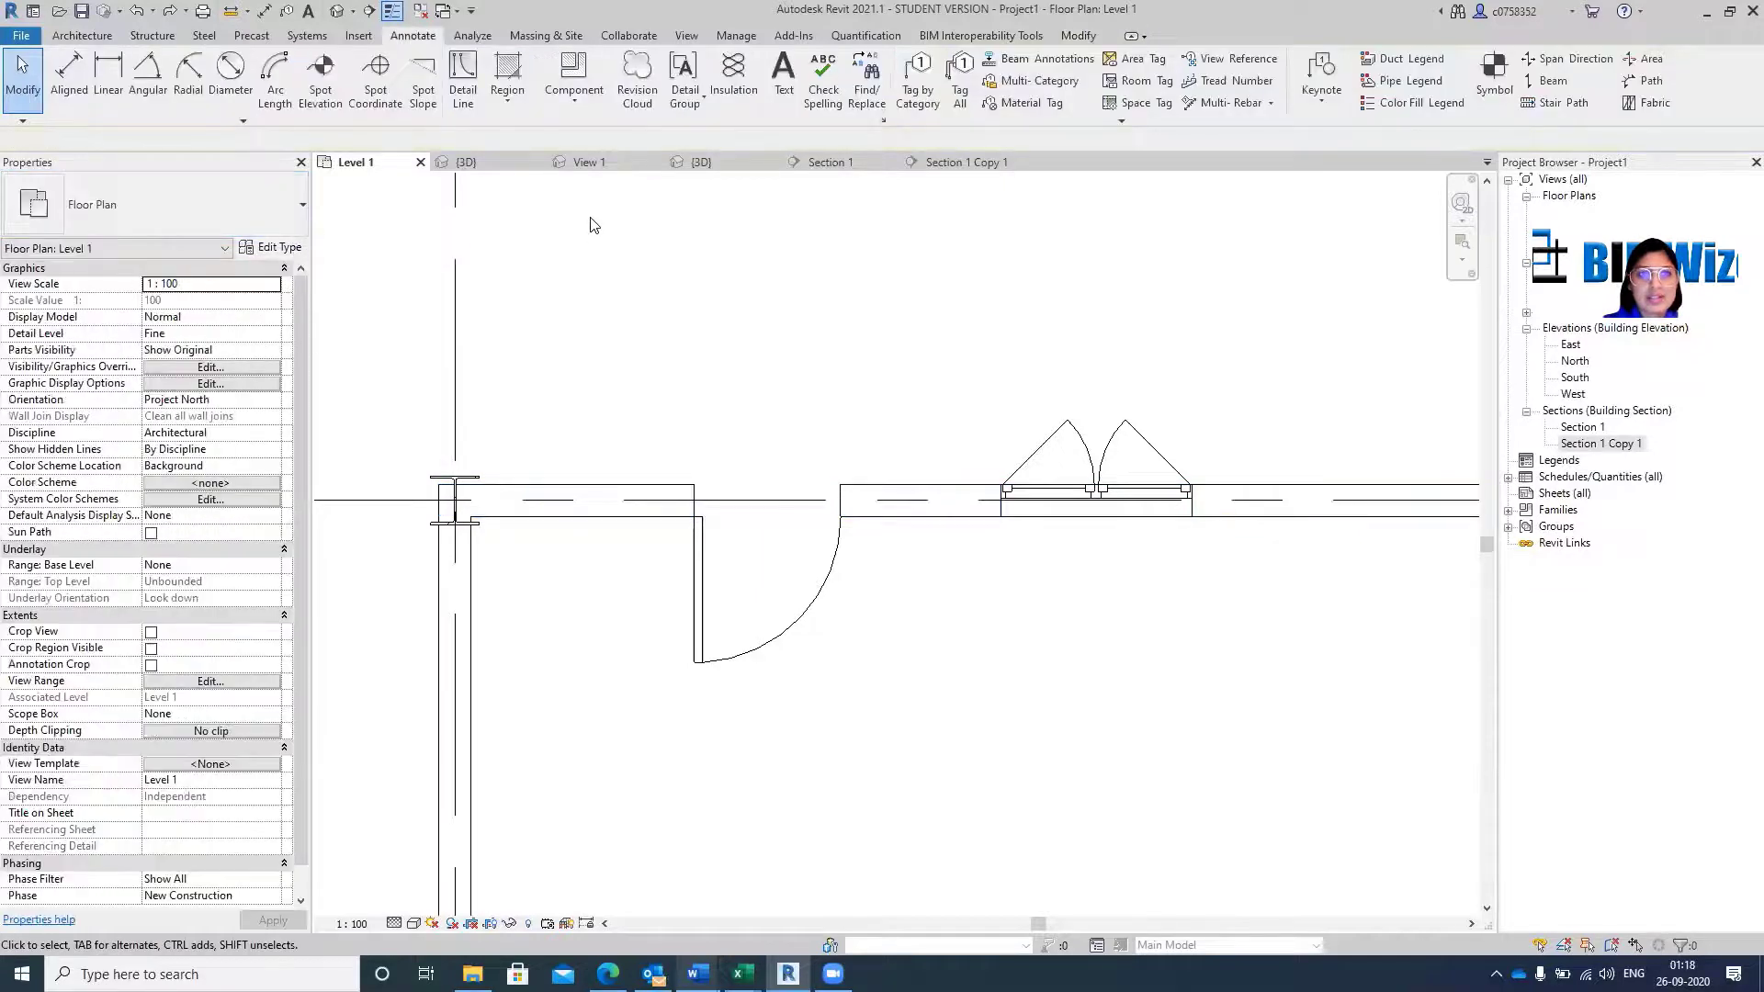
click(573, 485)
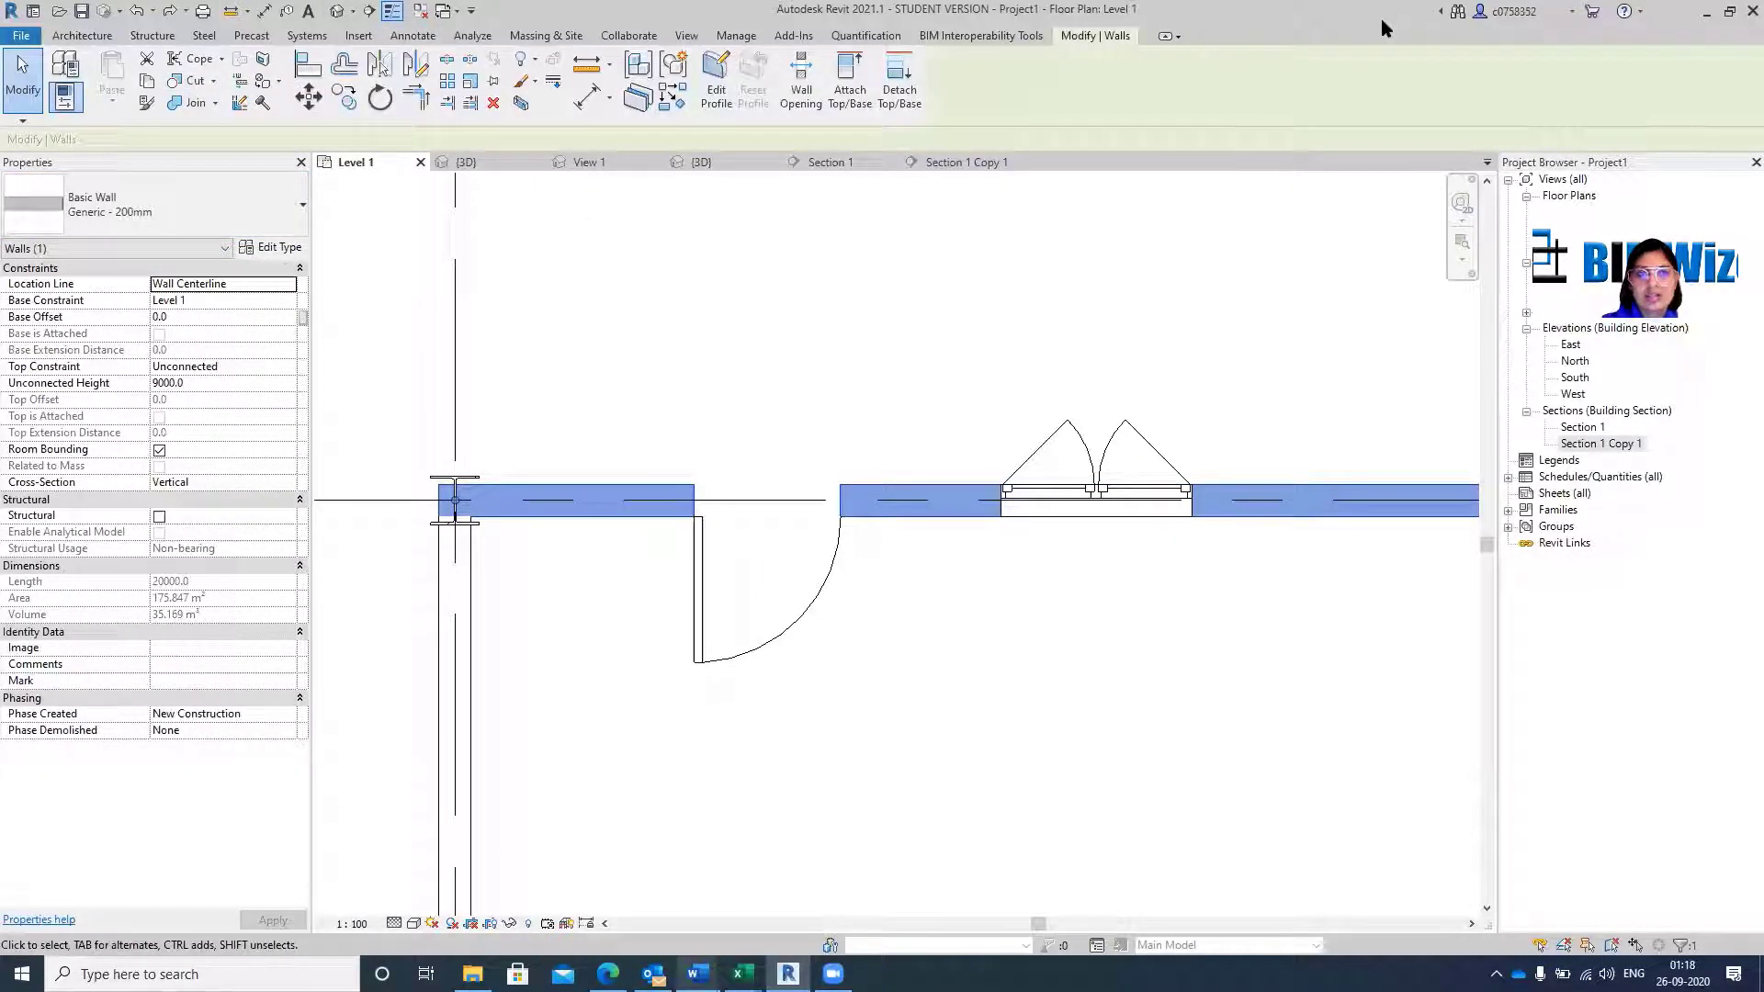
drag(1381, 19, 981, 191)
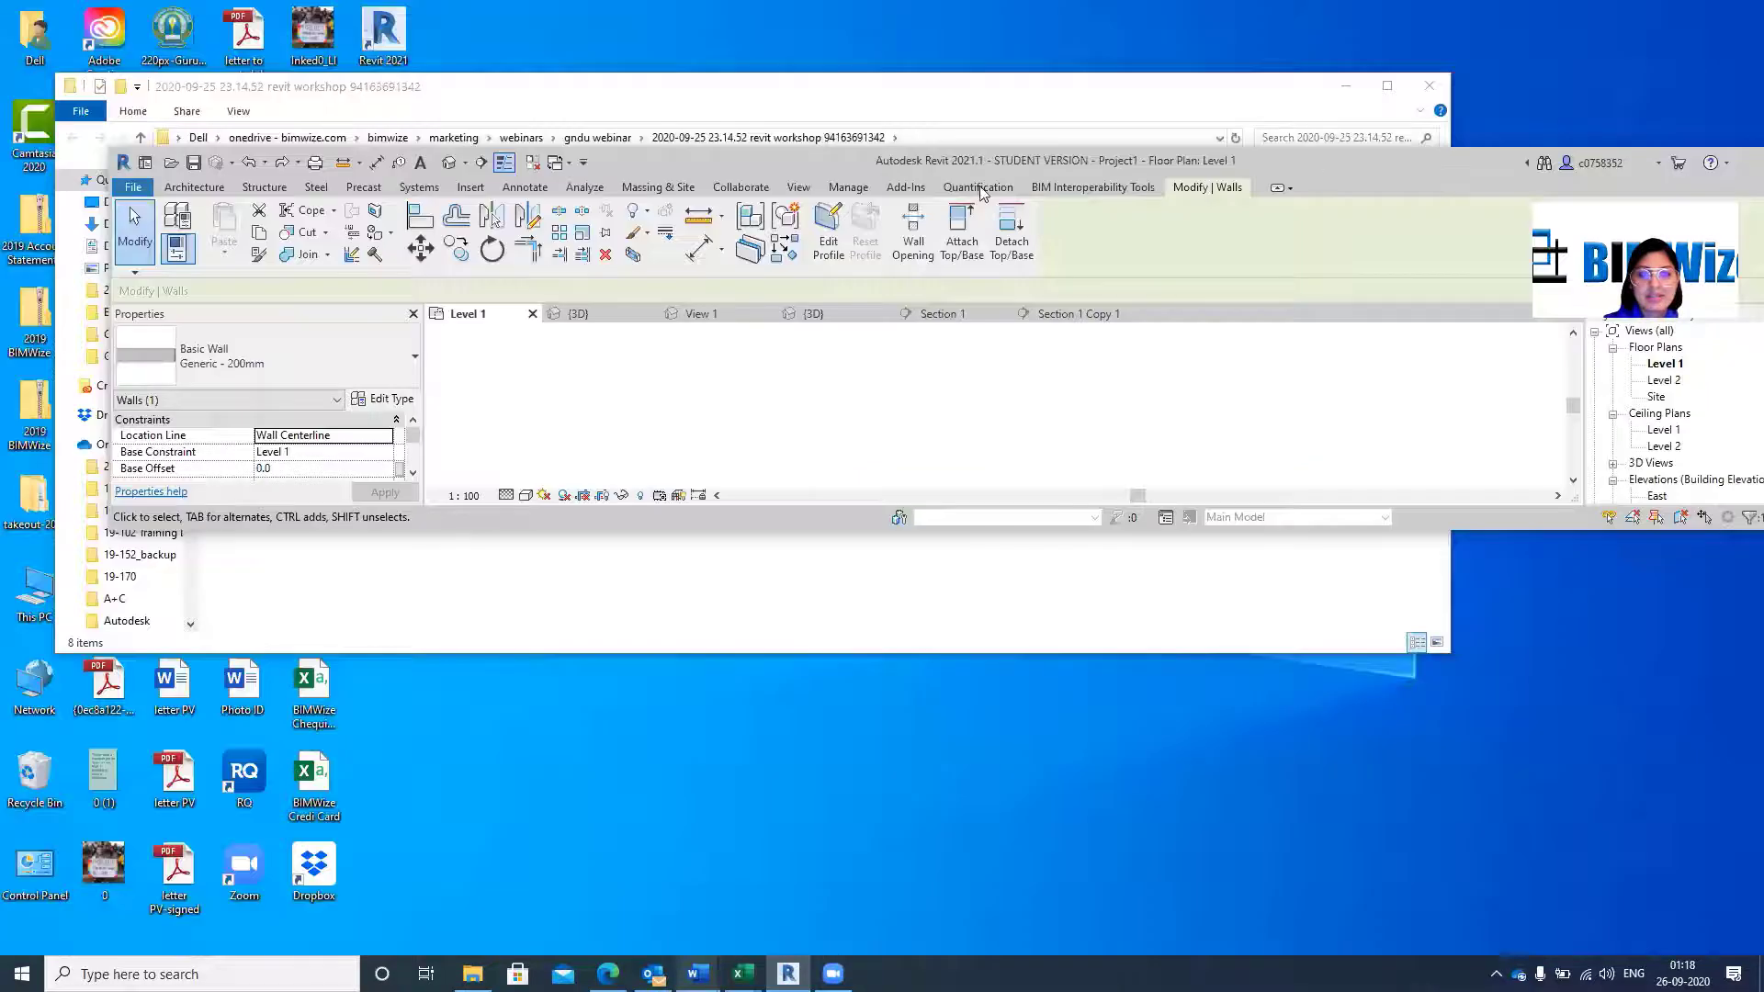
click(840, 188)
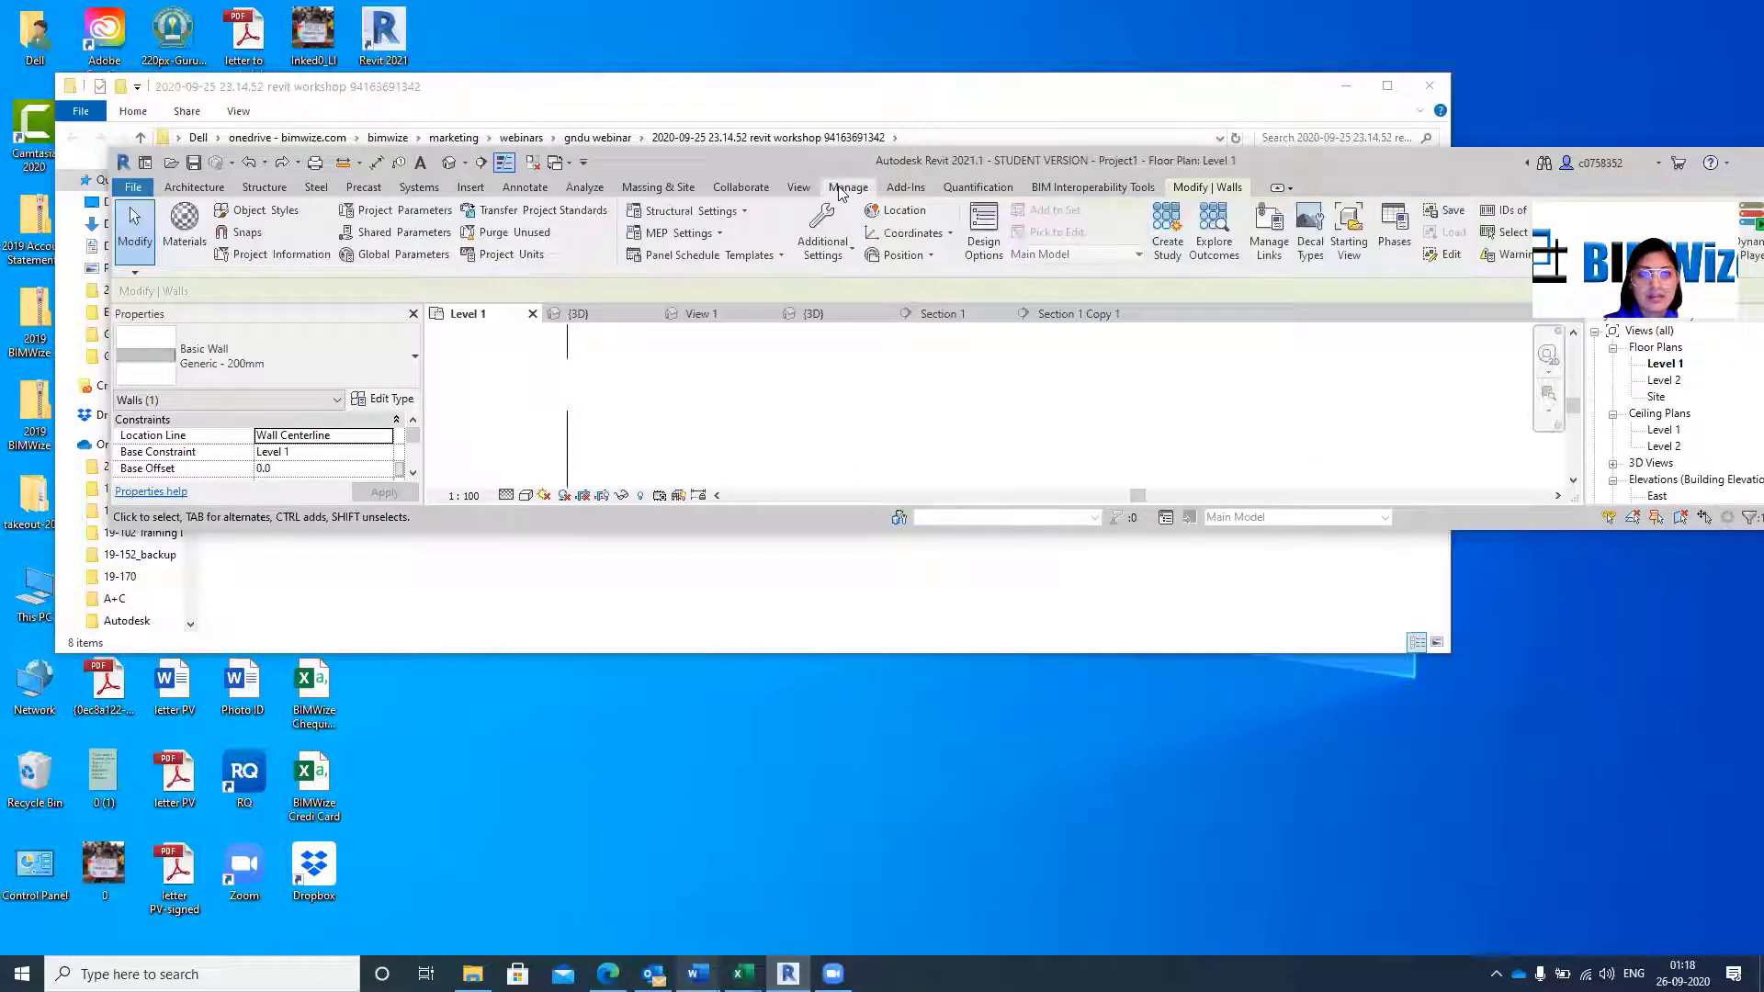
click(253, 234)
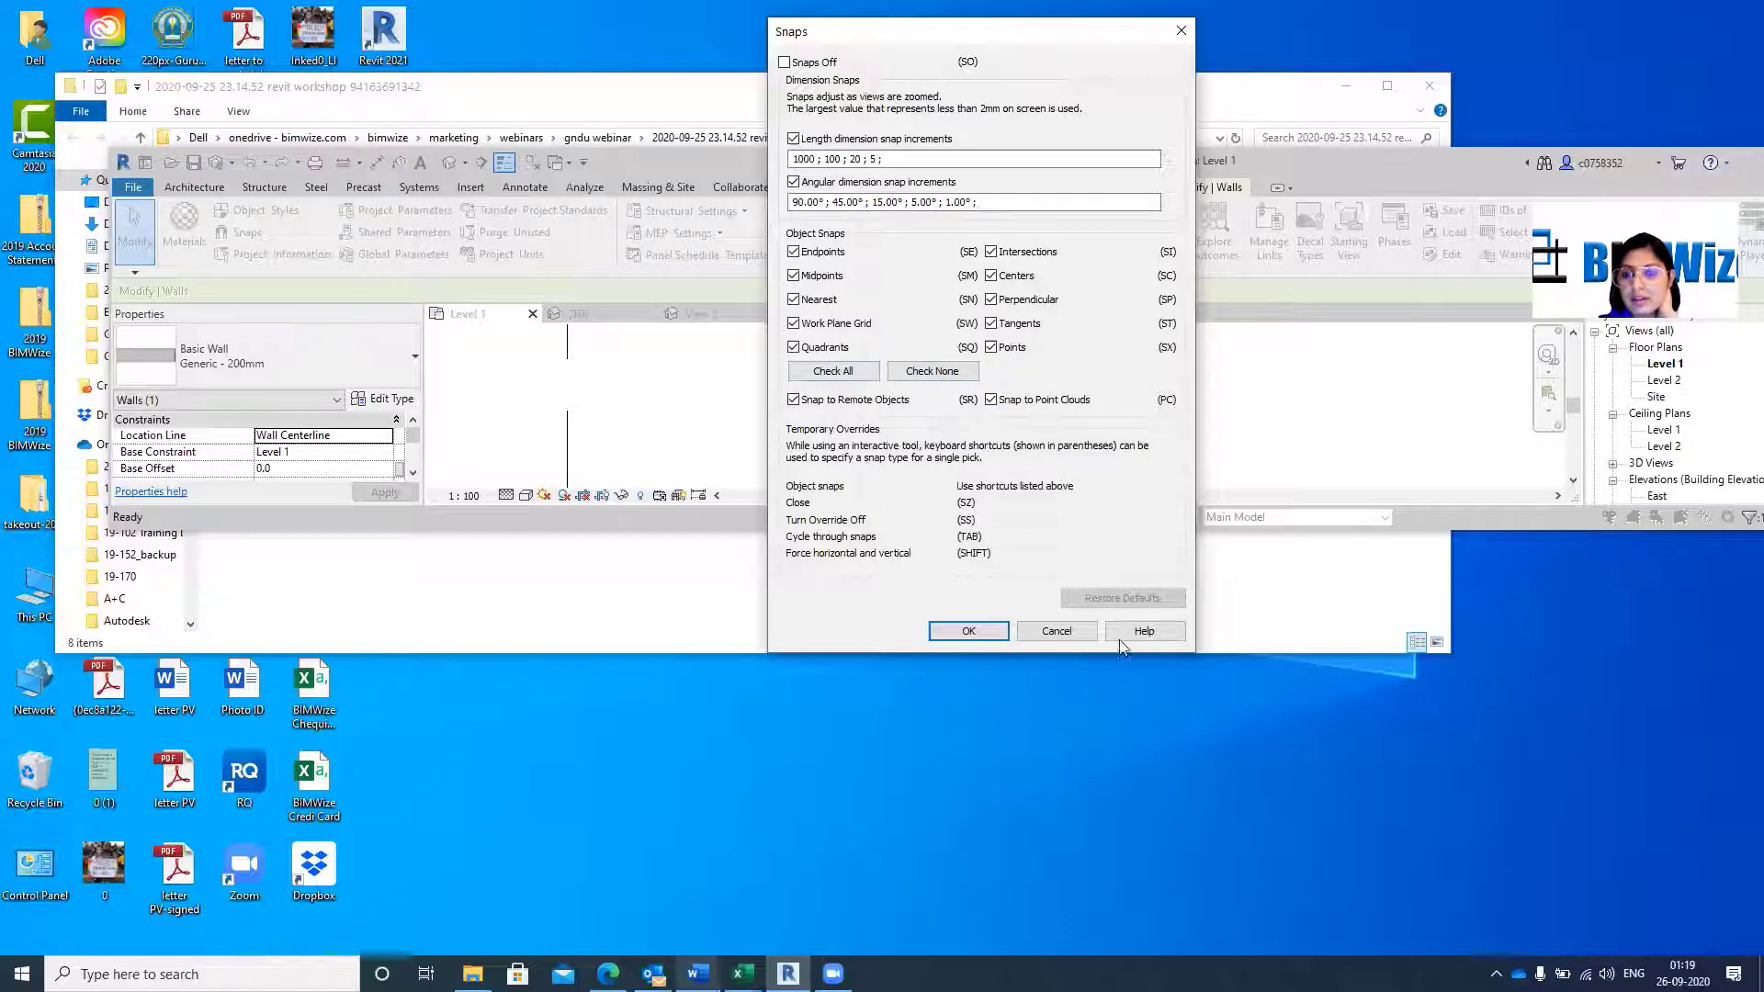
click(1056, 632)
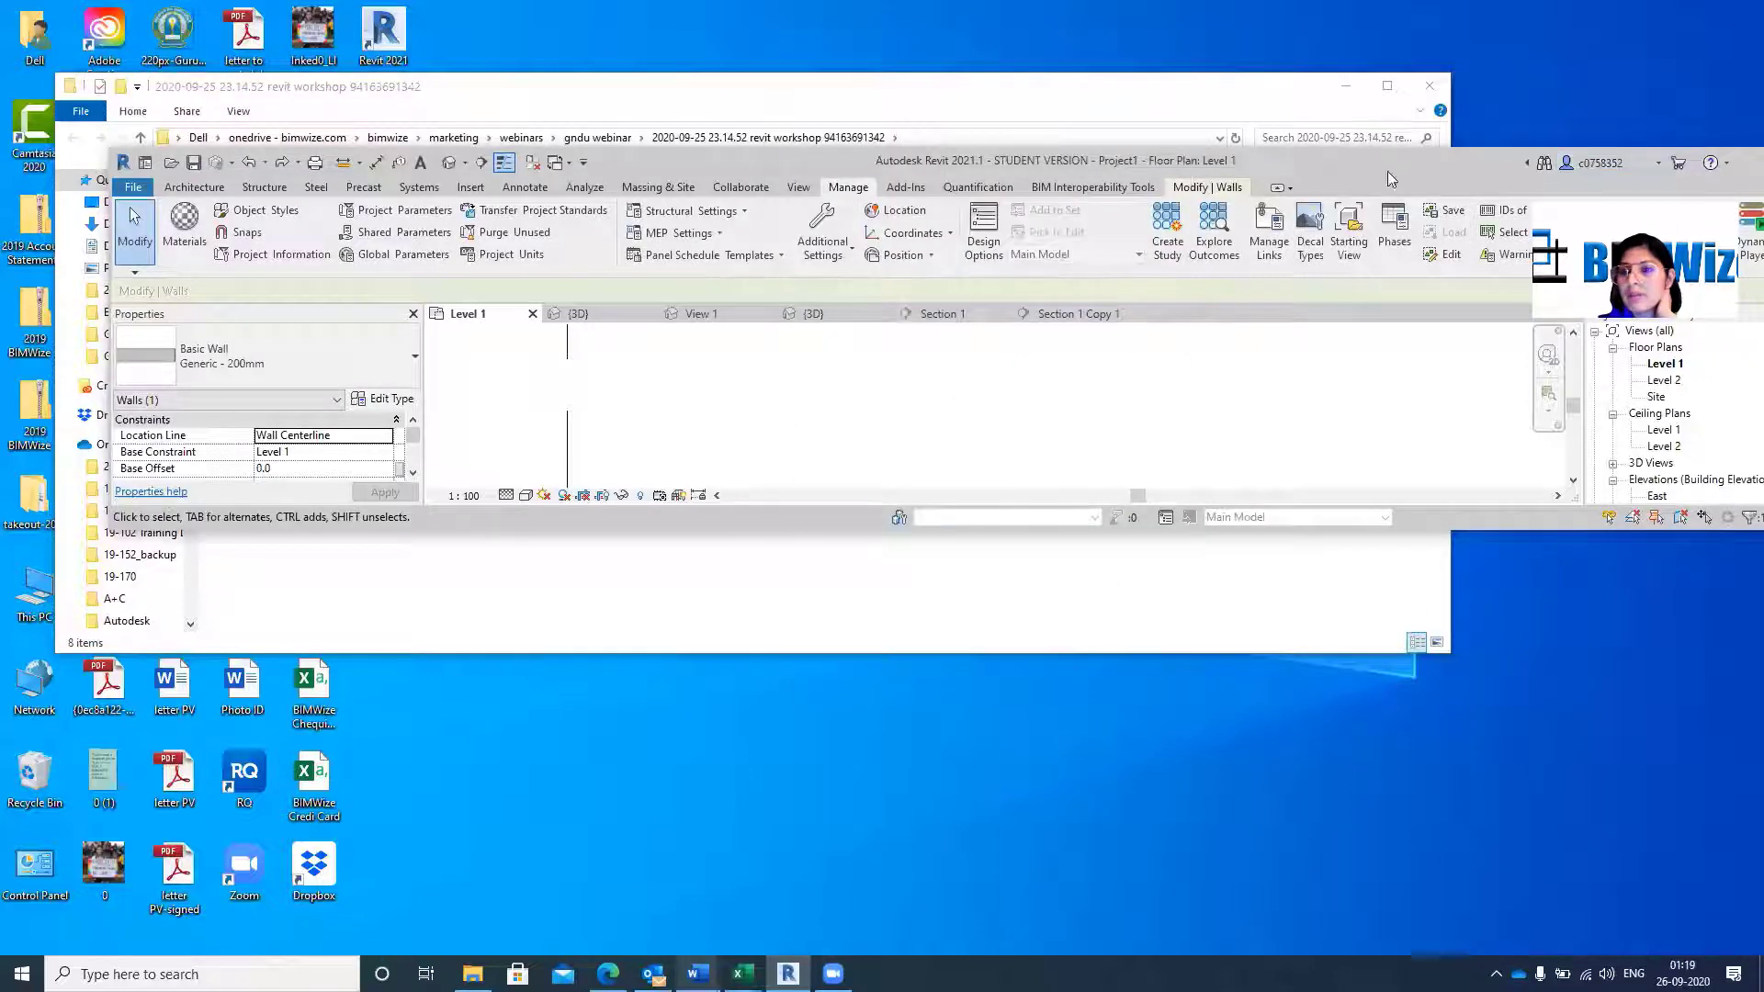
Maximize the Revit window and reselect the wall along grid 1 in the Level 1 plan.
drag(1355, 176, 1246, 124)
double_click(1246, 123)
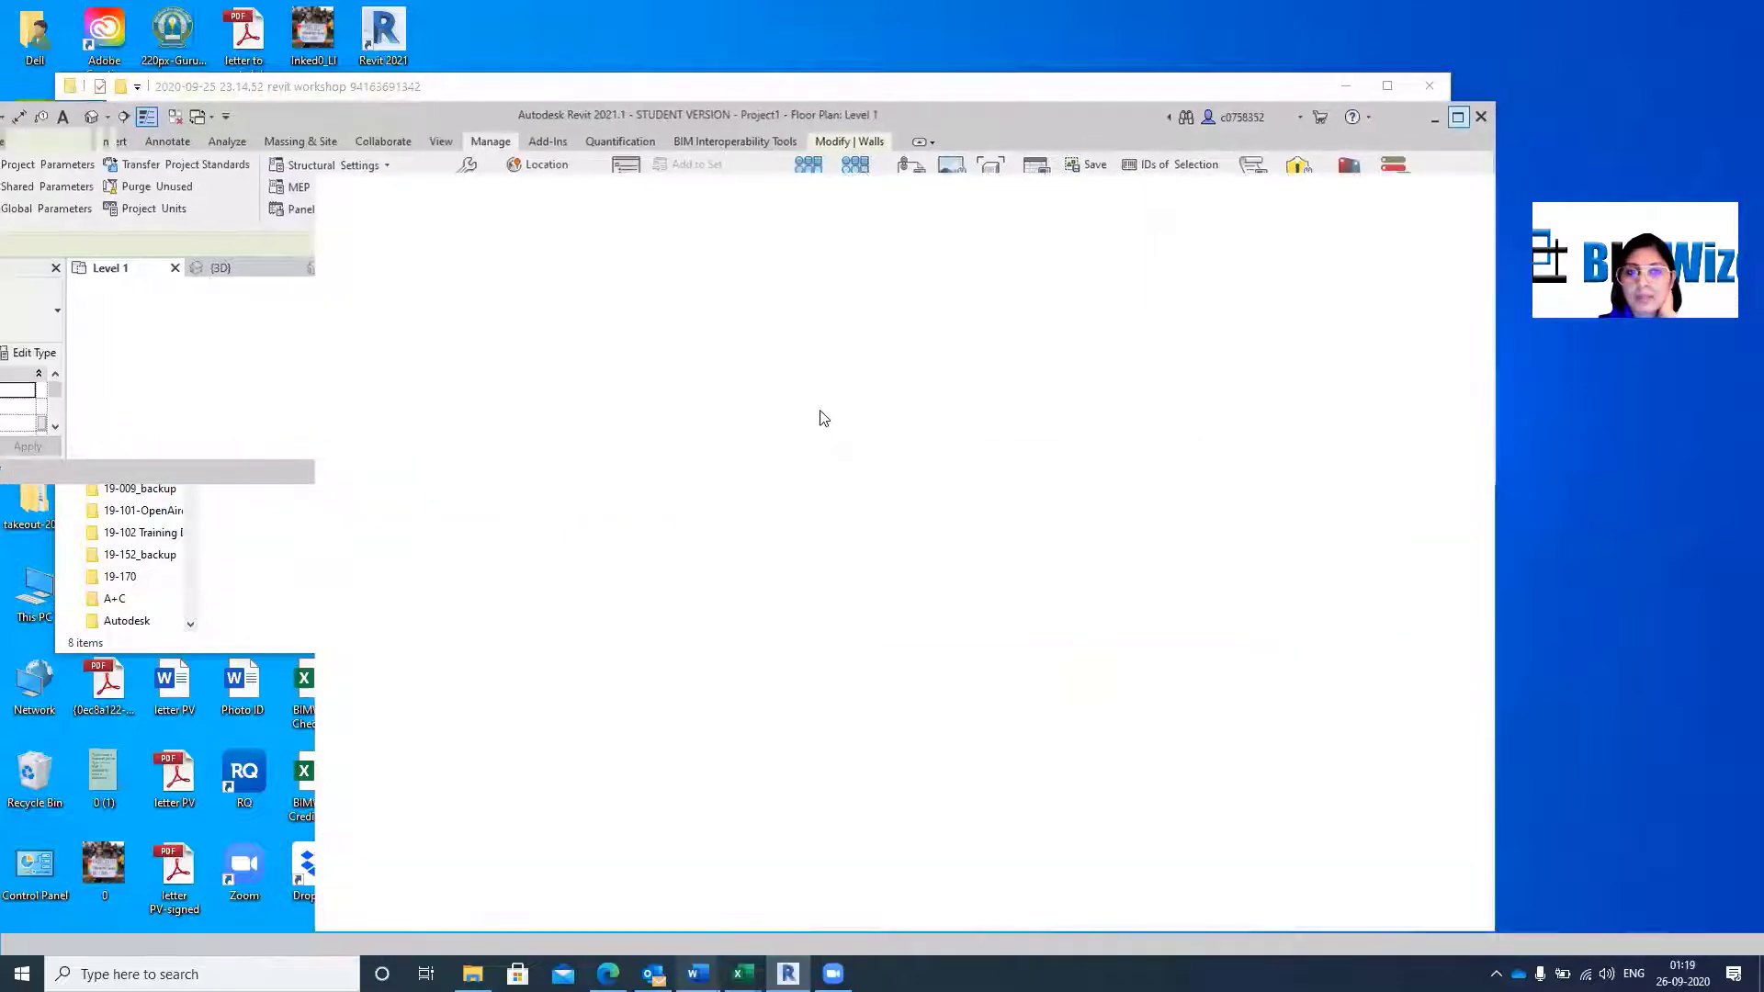
scroll(822, 448, down, 5)
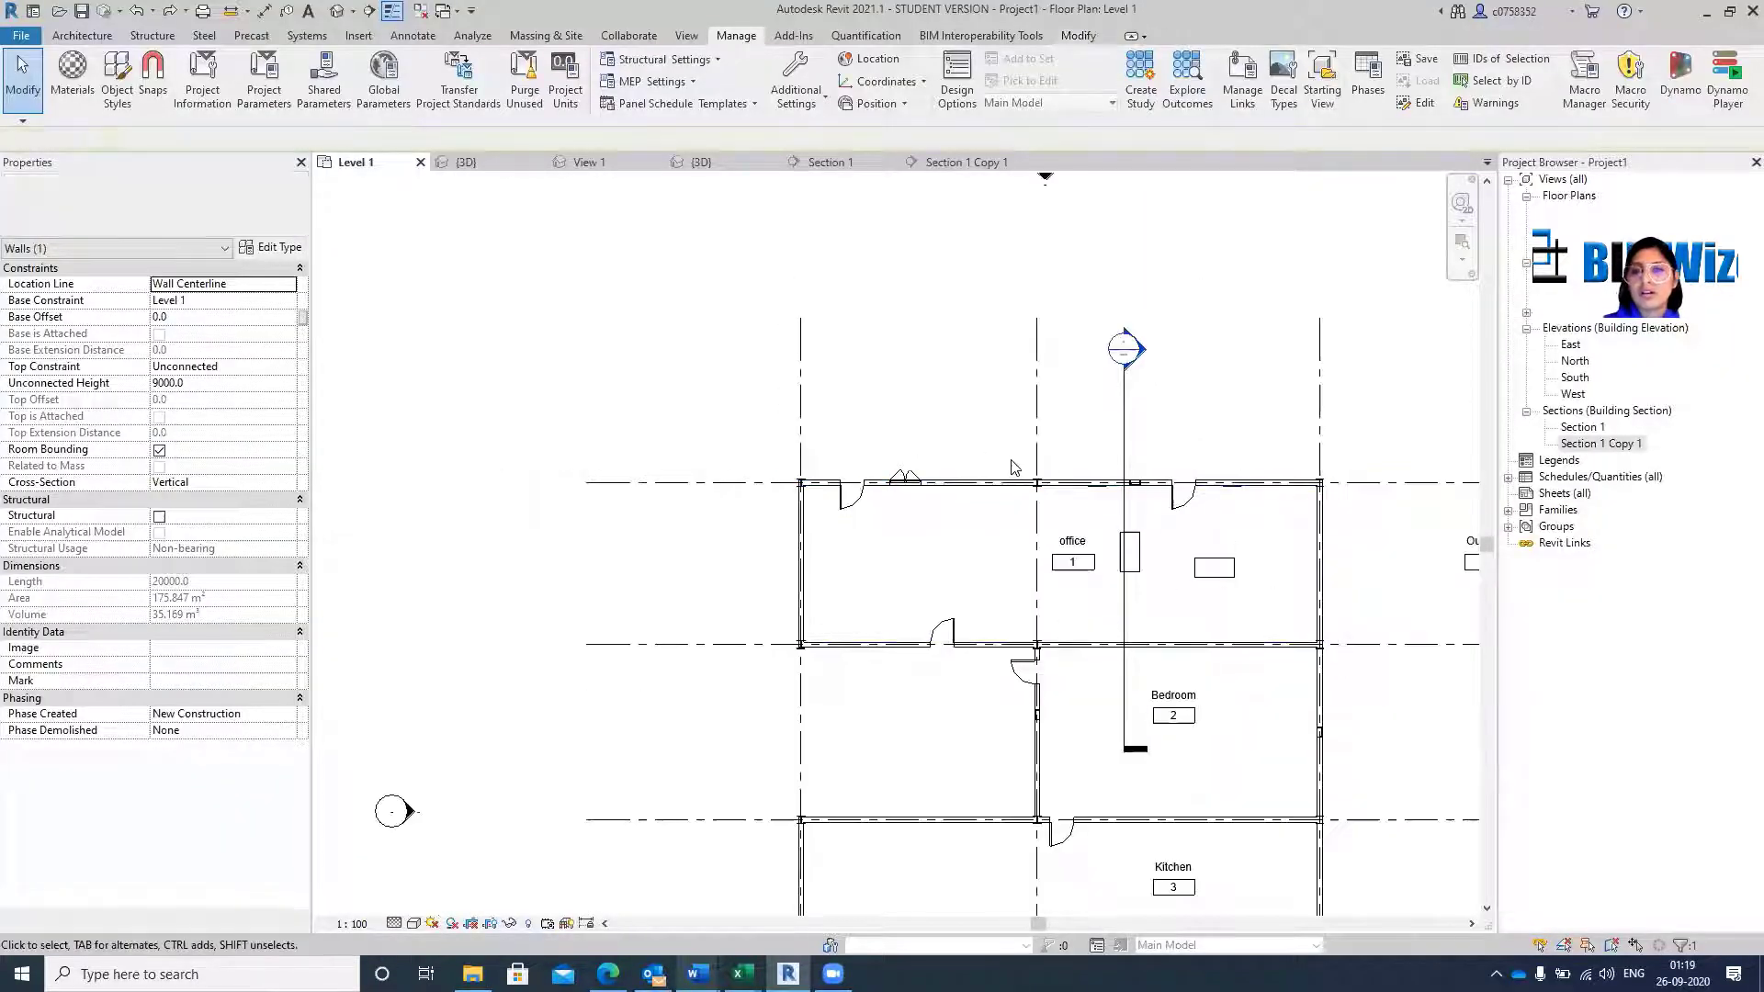
click(393, 840)
scroll(962, 496, up, 5)
click(962, 496)
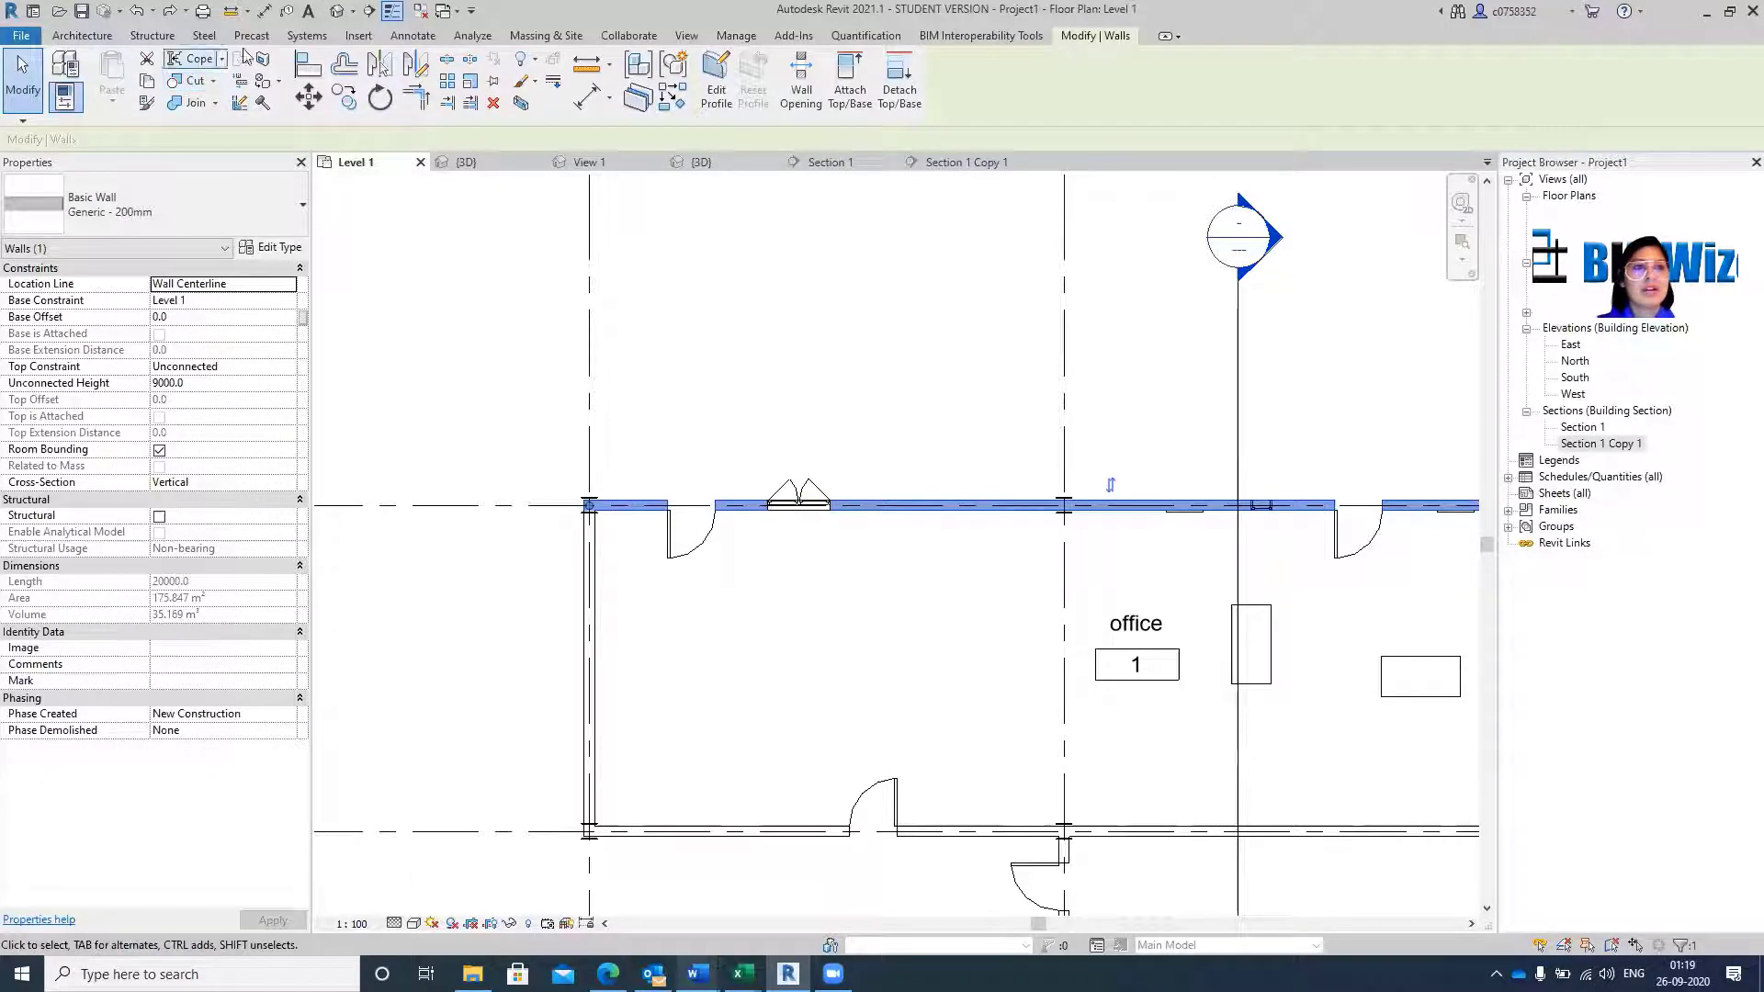
Reduce the Revit window again and check the object snap options in the Snaps settings, closing them unchanged.
key(super+Down)
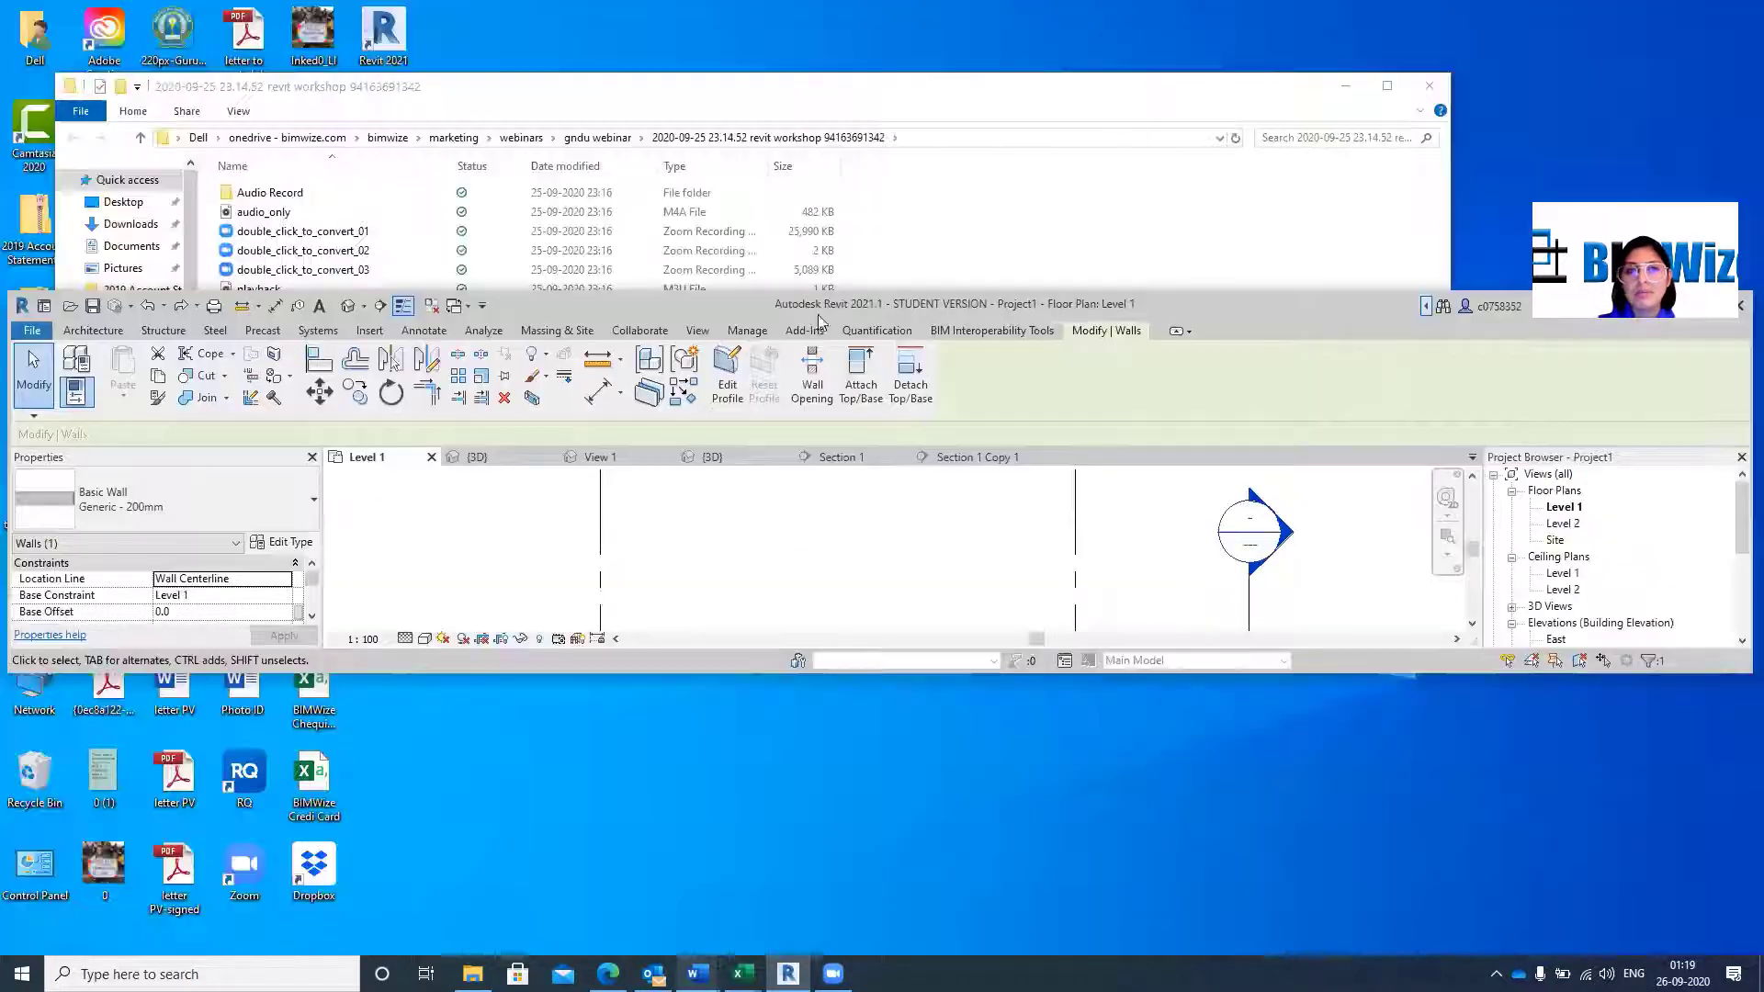
click(744, 331)
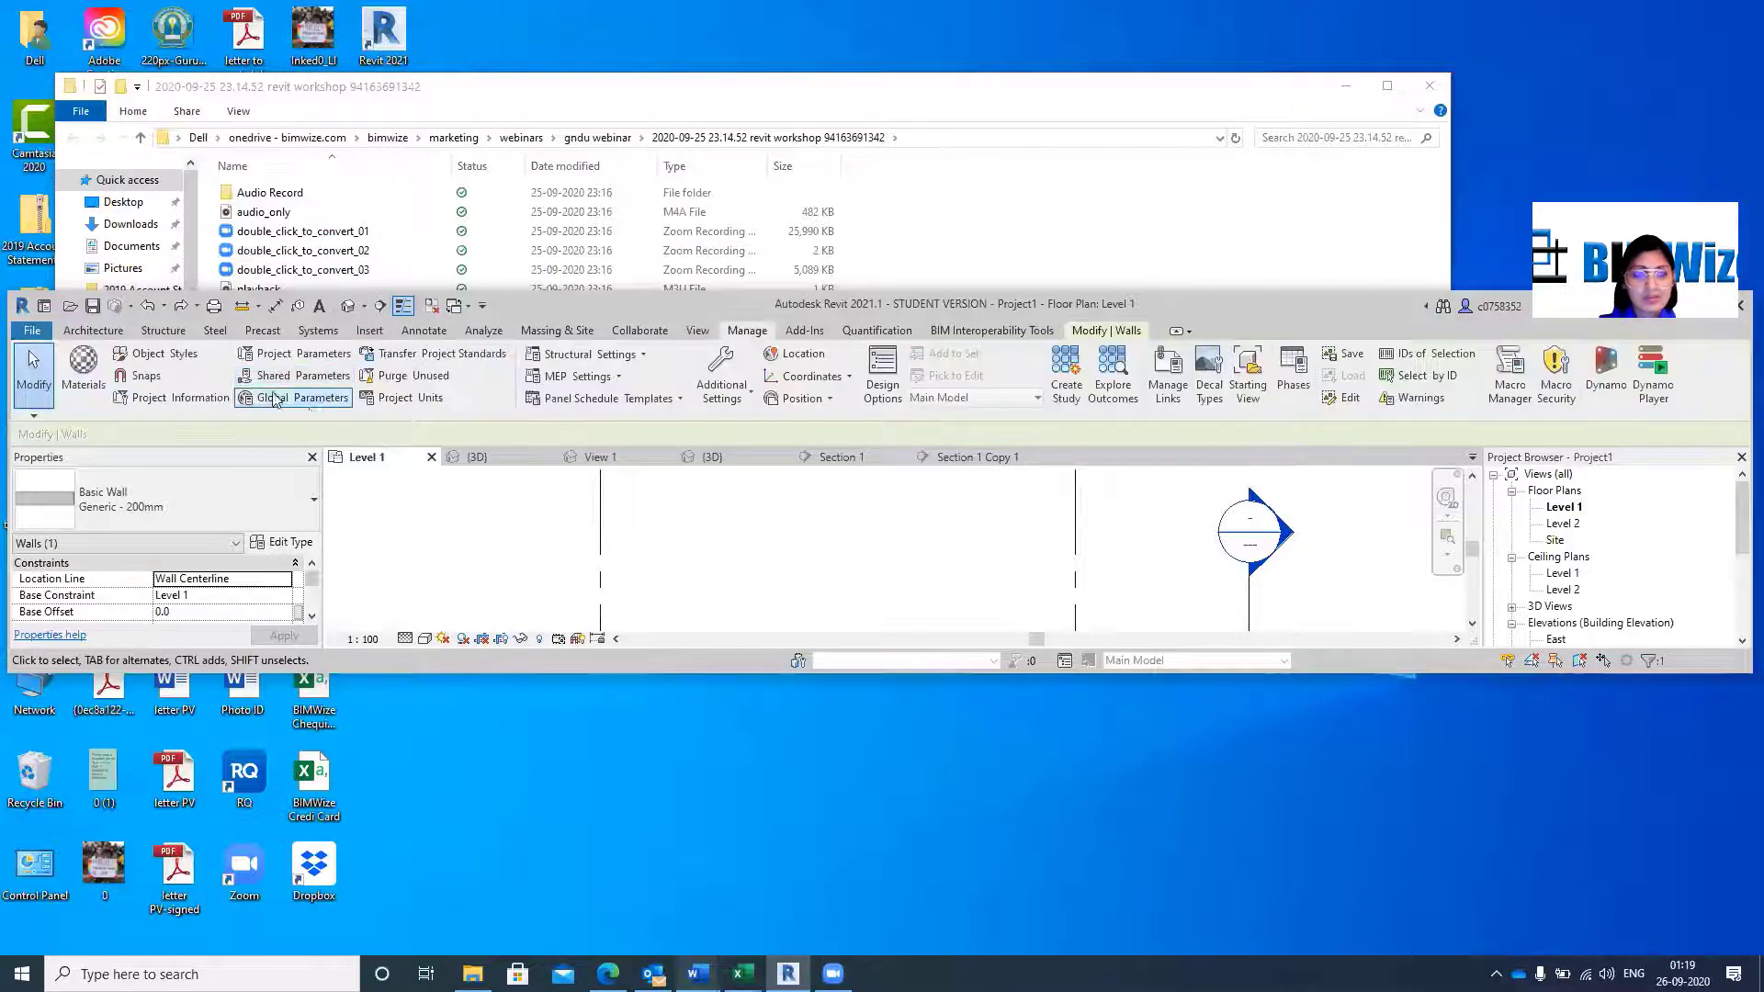
click(145, 376)
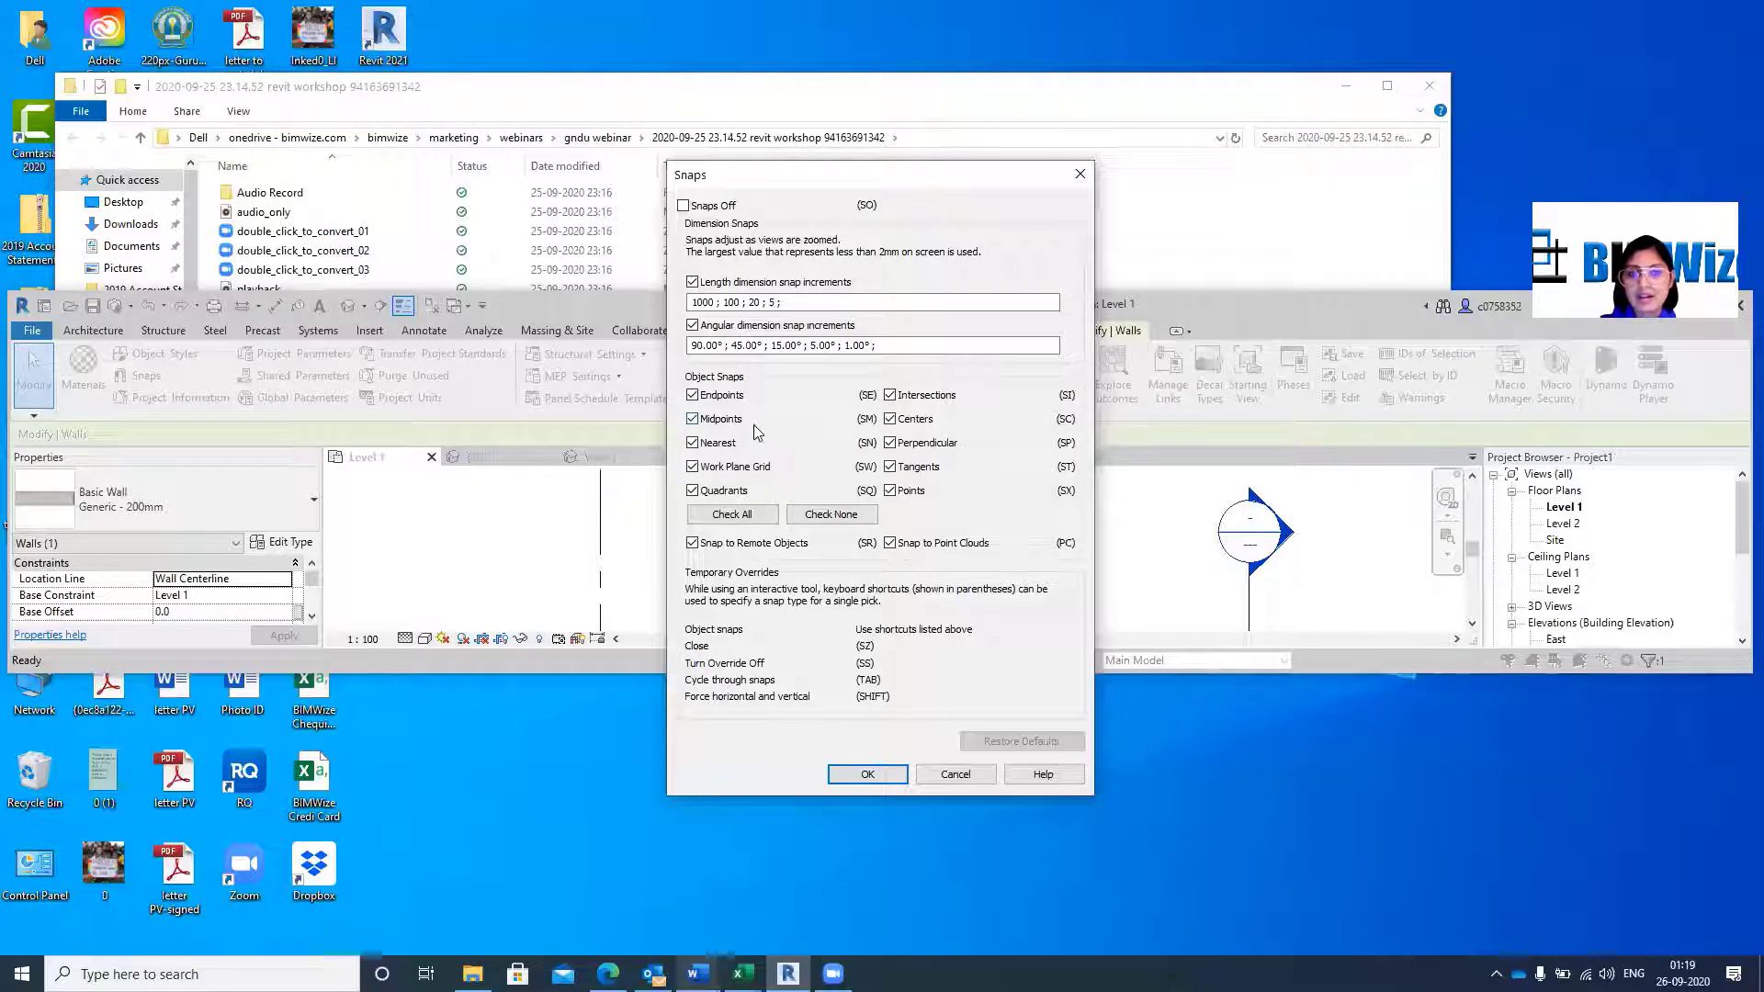
click(1080, 173)
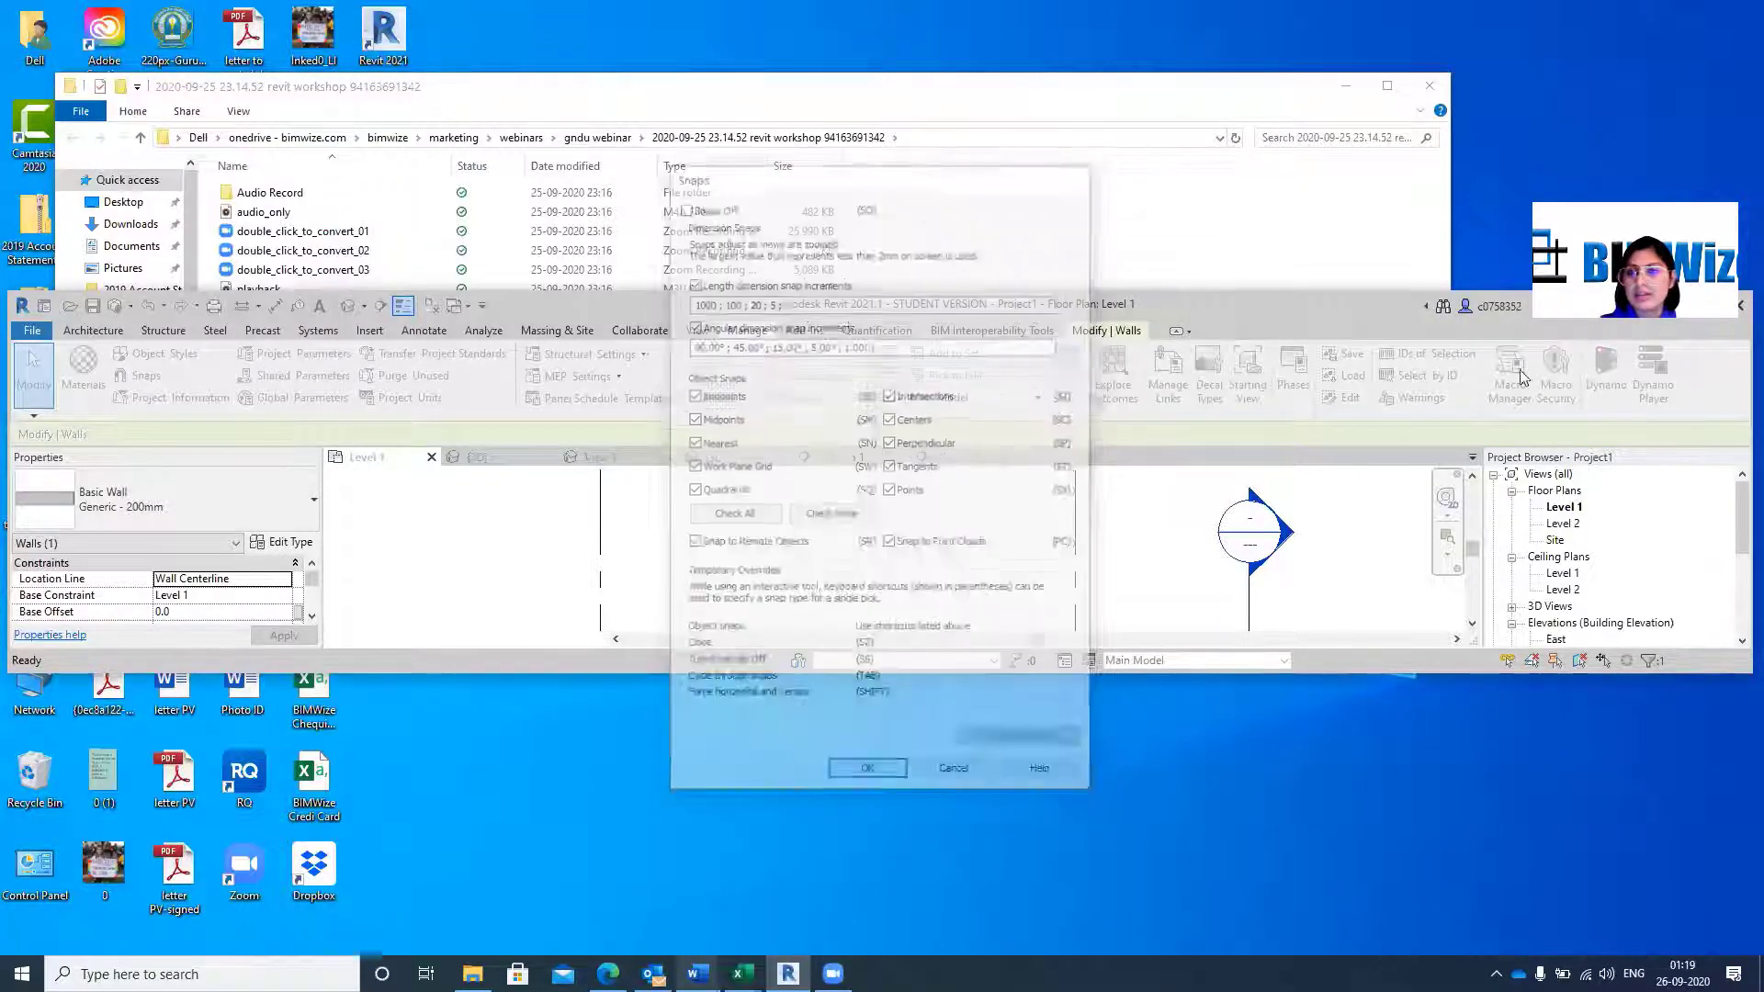
Minimize the ribbon to panel buttons, maximize the Revit window, and inspect the grid 1 wall between the office doors.
double_click(1304, 329)
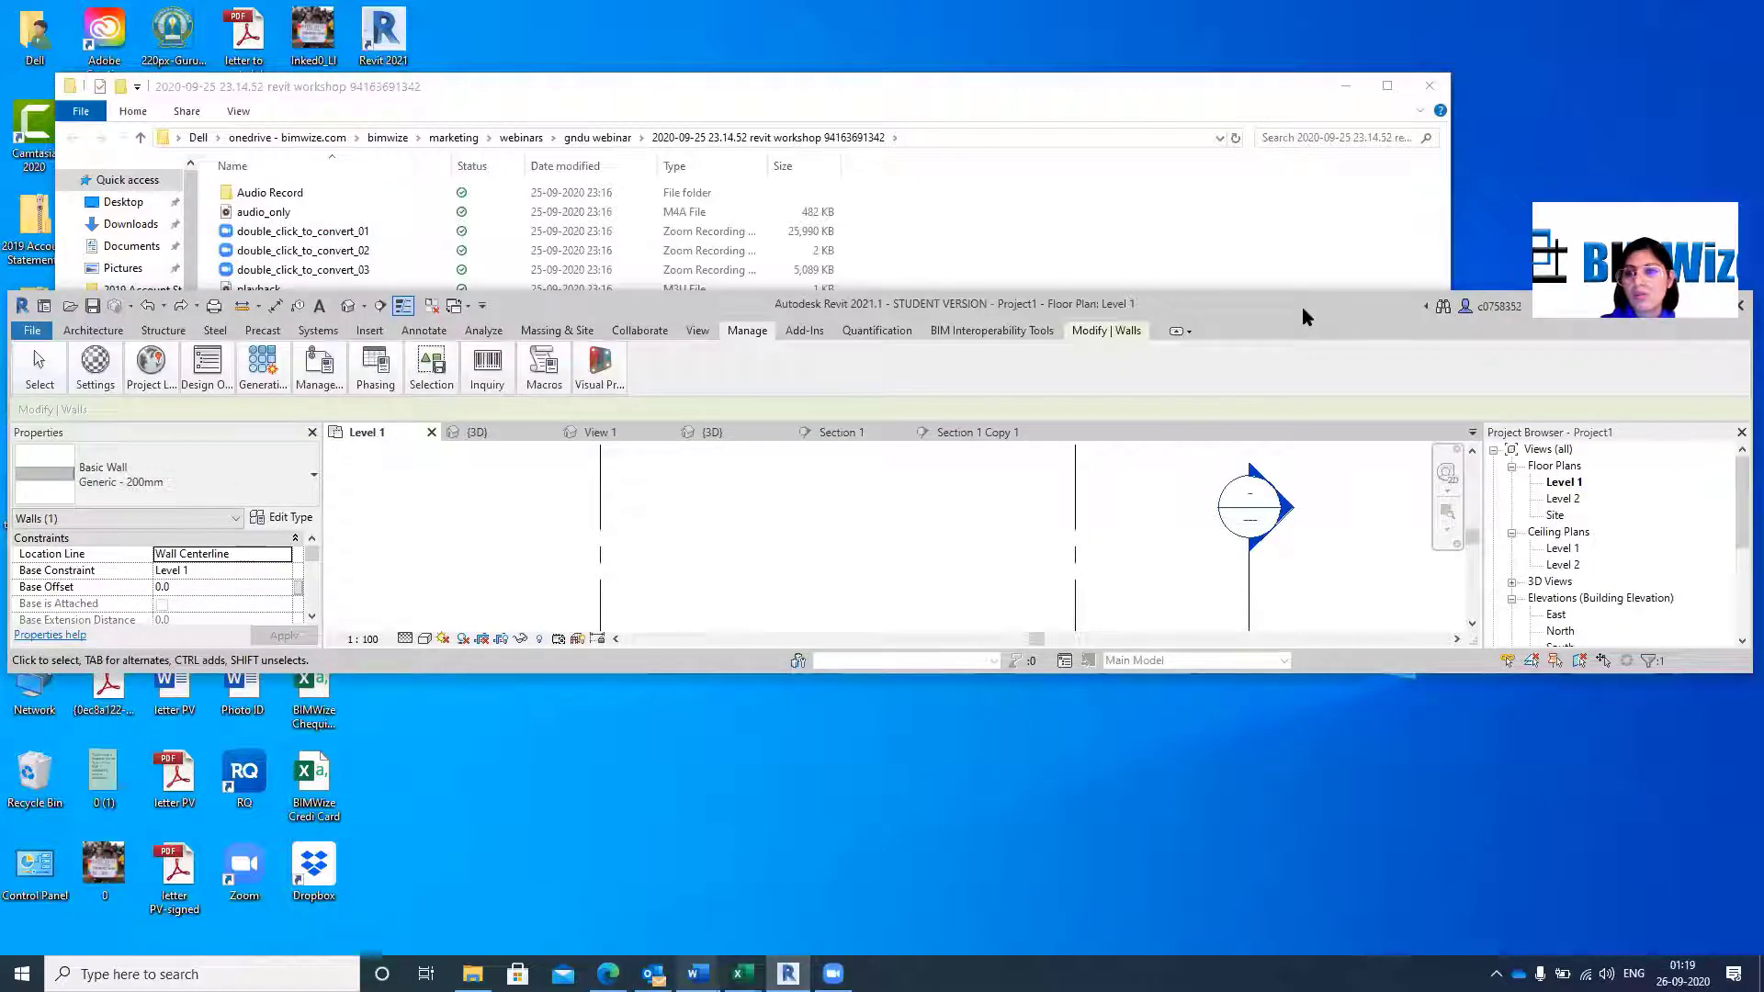
double_click(1305, 313)
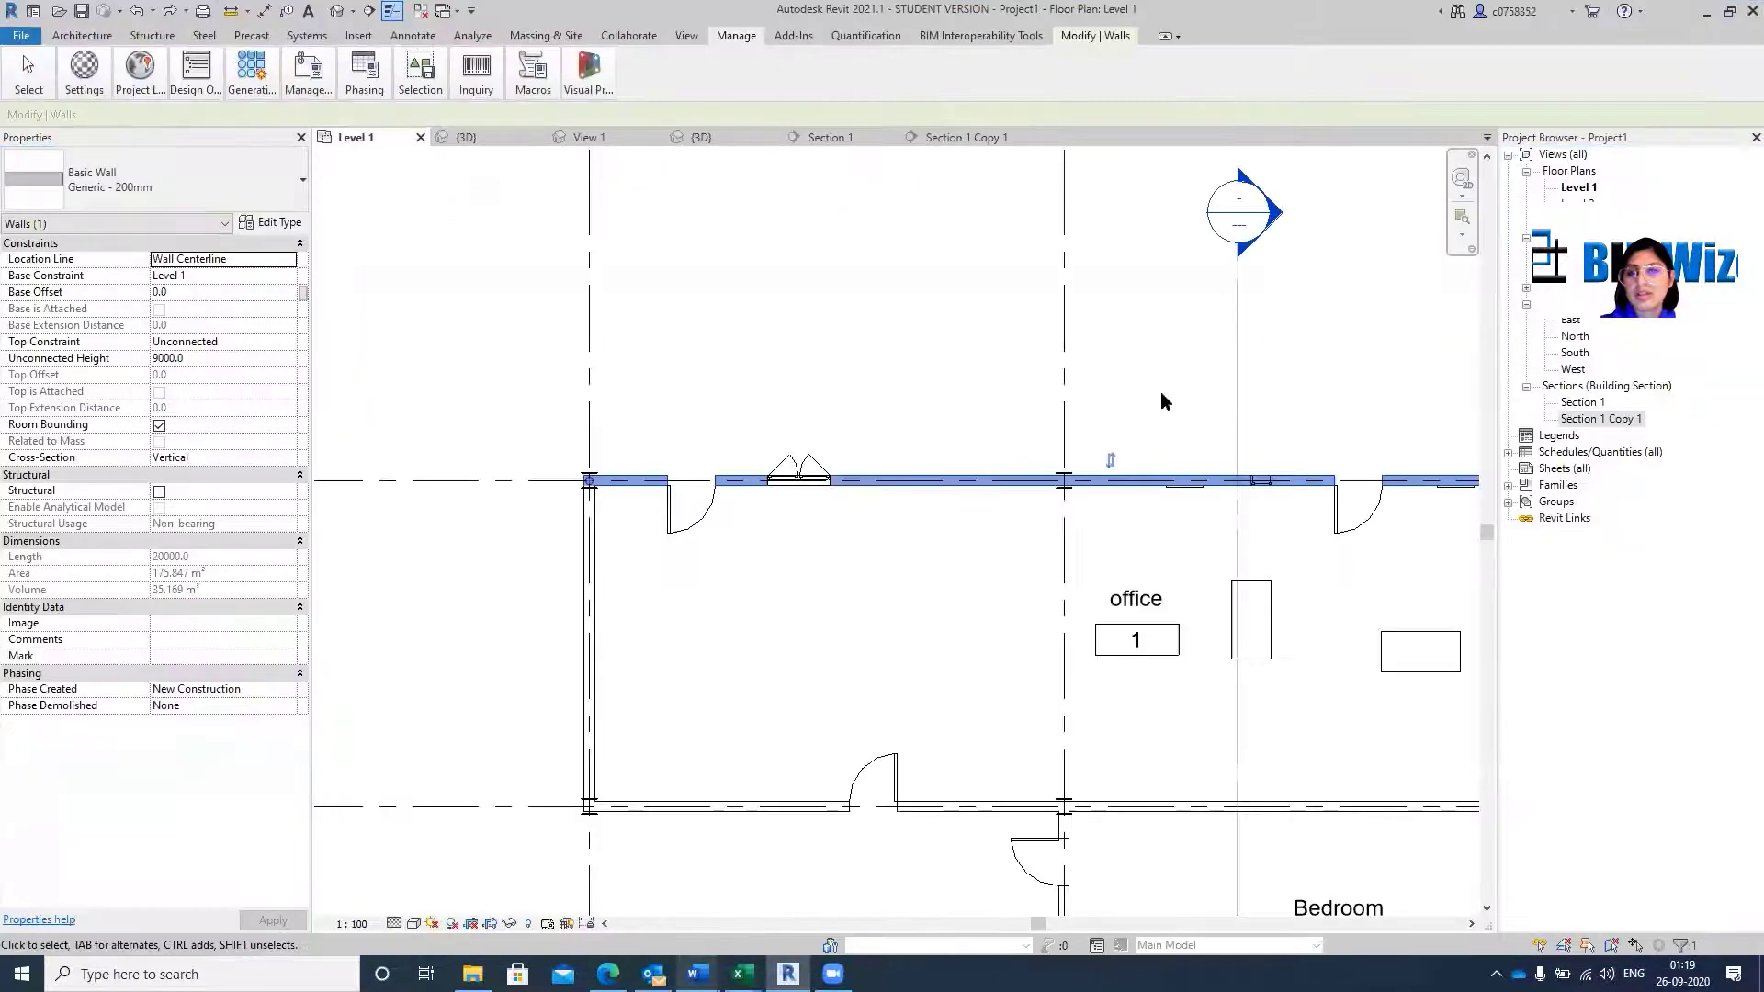
middle_drag(1028, 516, 961, 442)
scroll(853, 435, down, 2)
scroll(852, 435, up, 2)
click(856, 426)
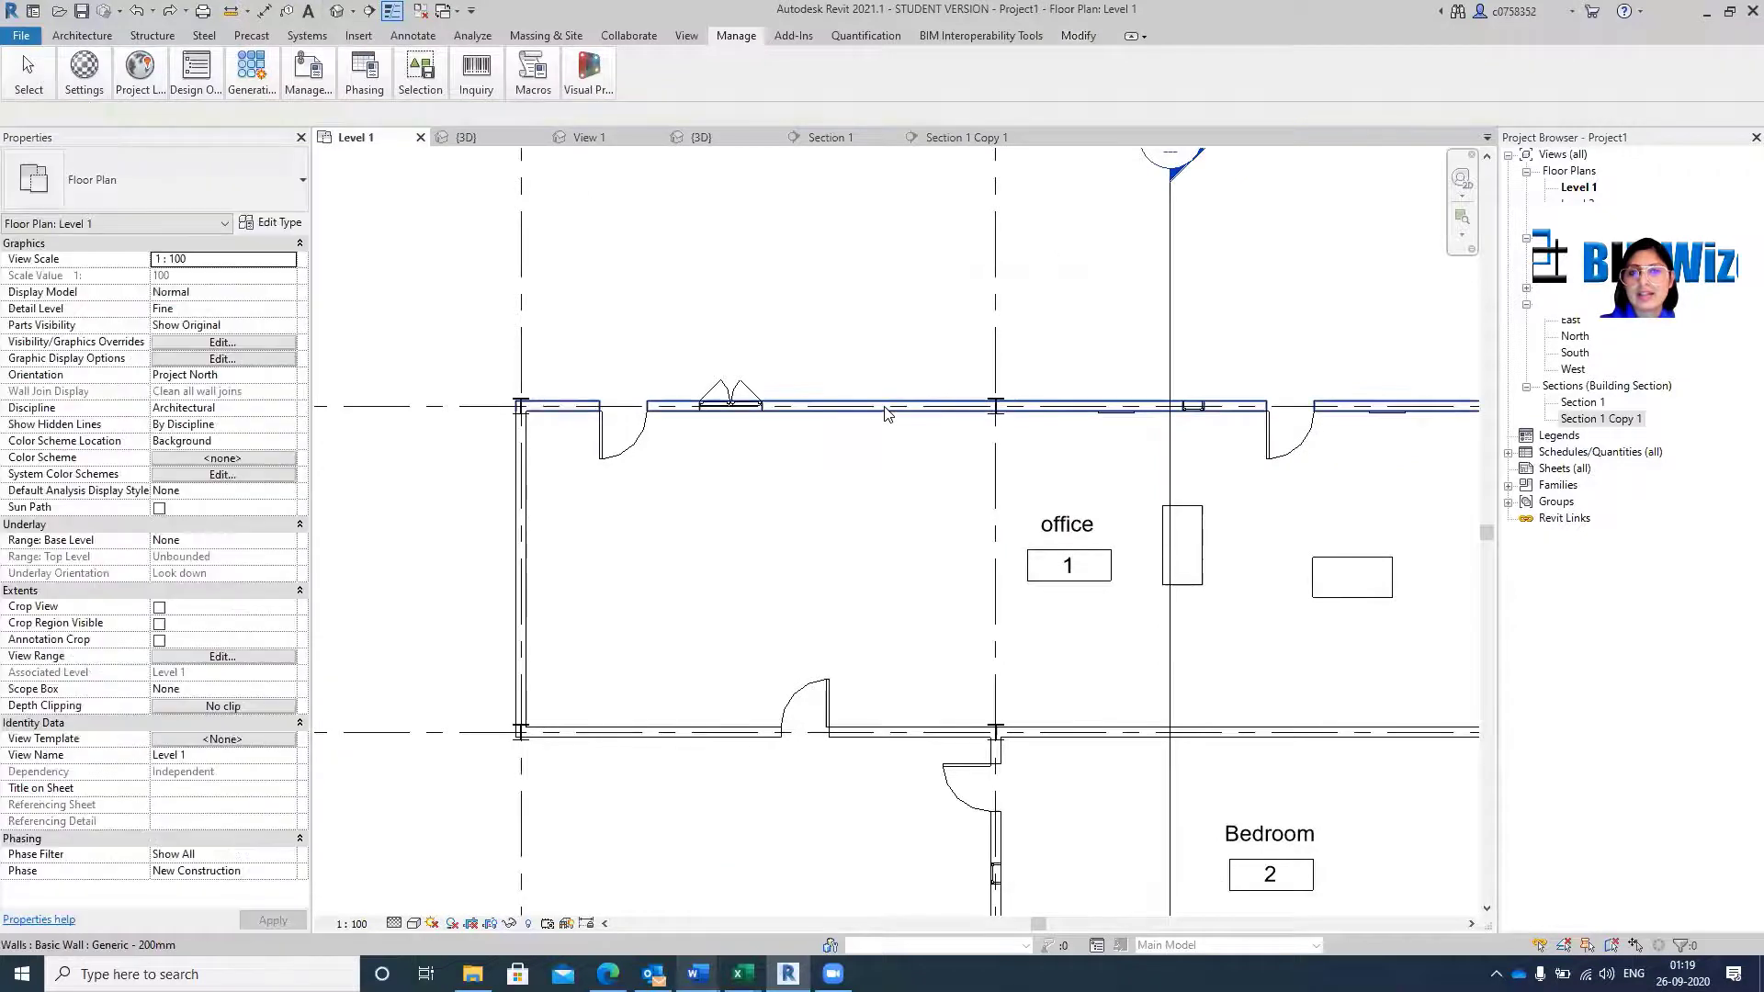
click(885, 412)
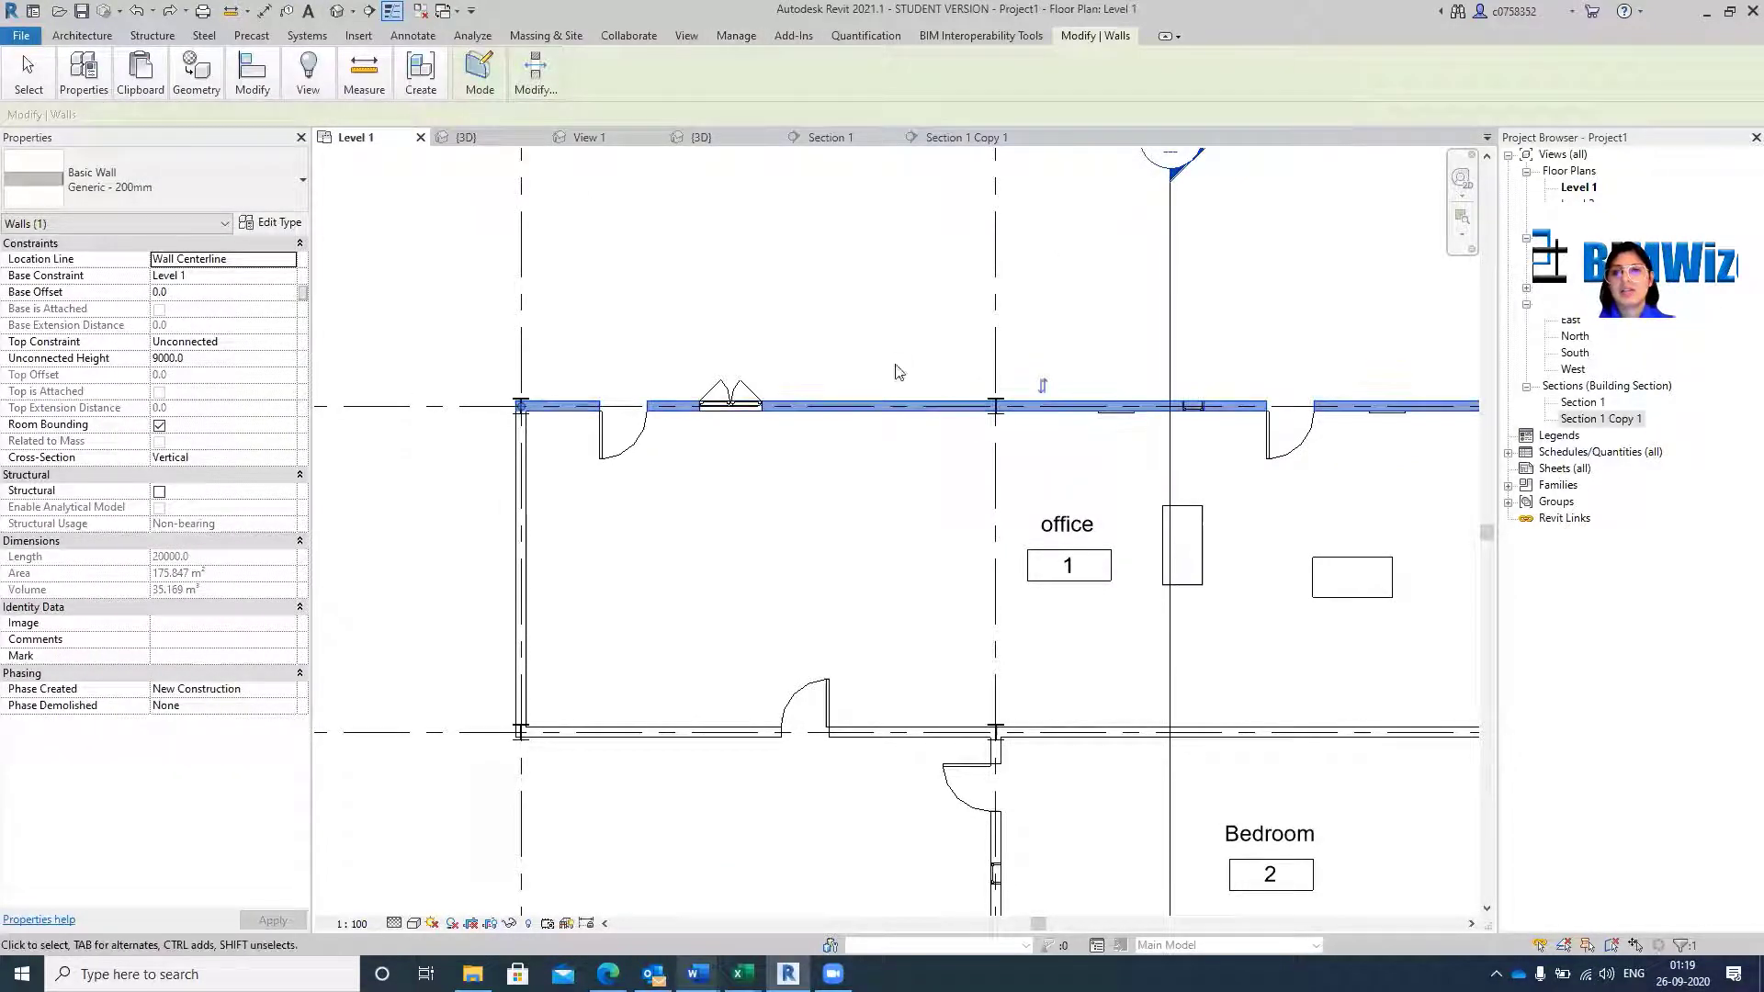
scroll(895, 371, down, 3)
scroll(868, 380, up, 2)
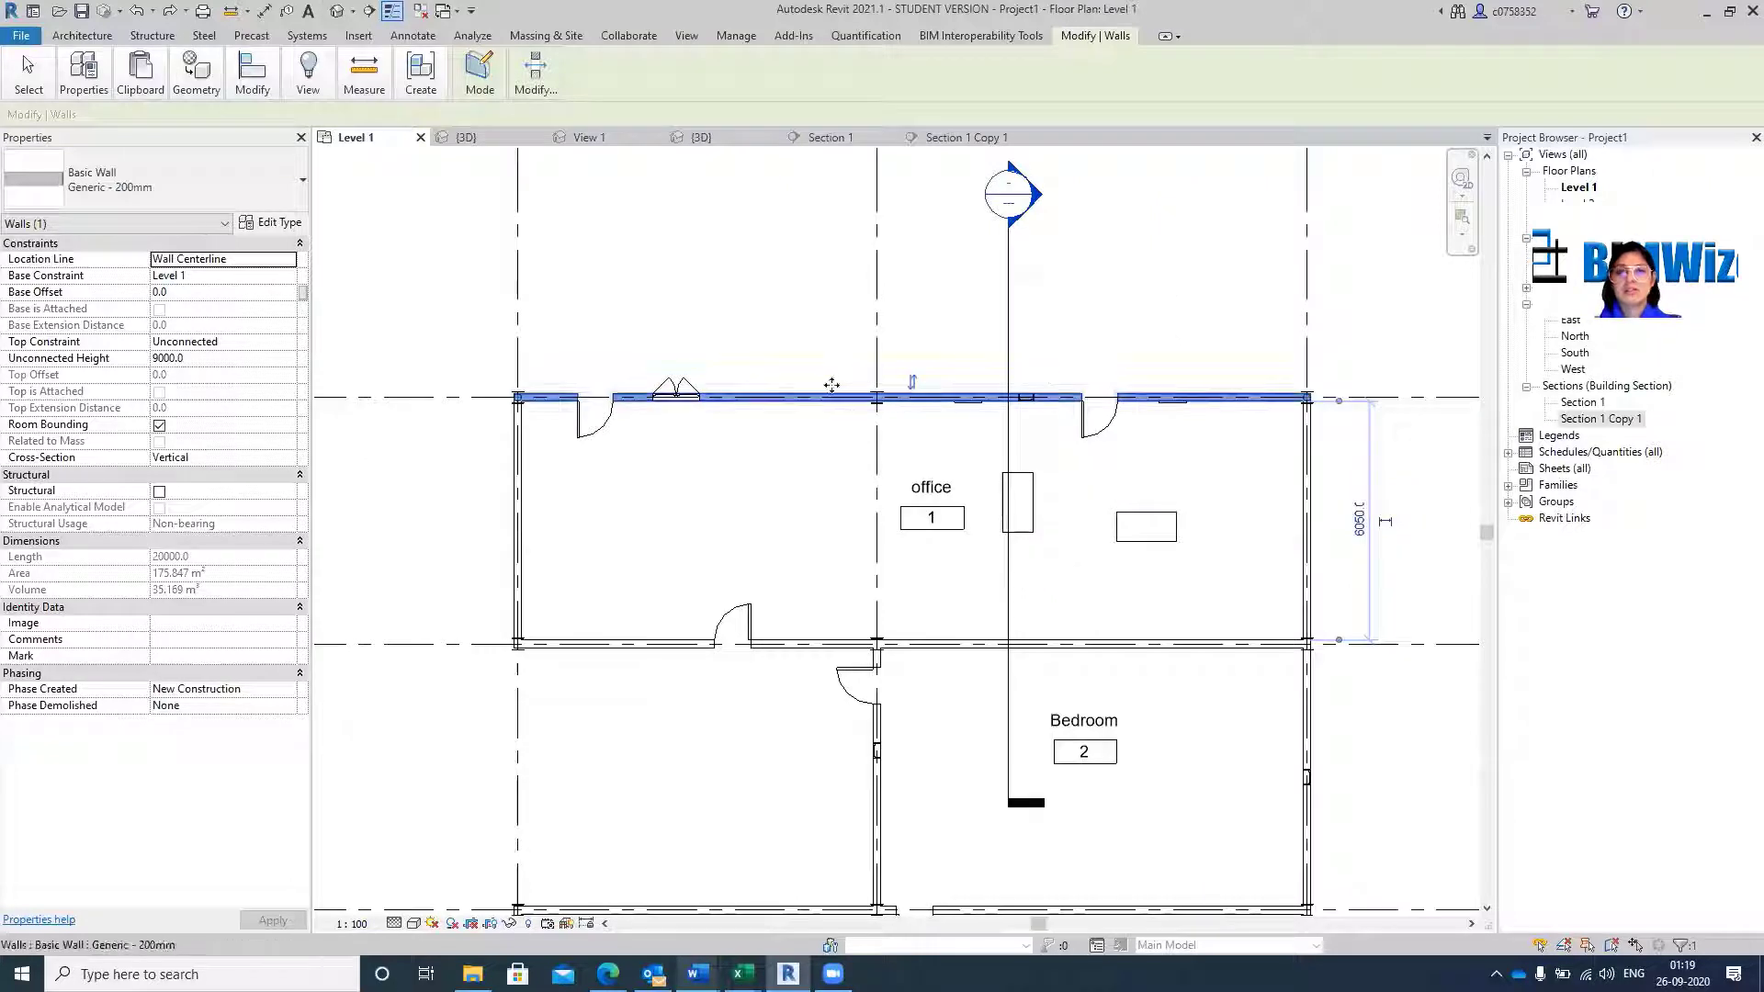
click(657, 205)
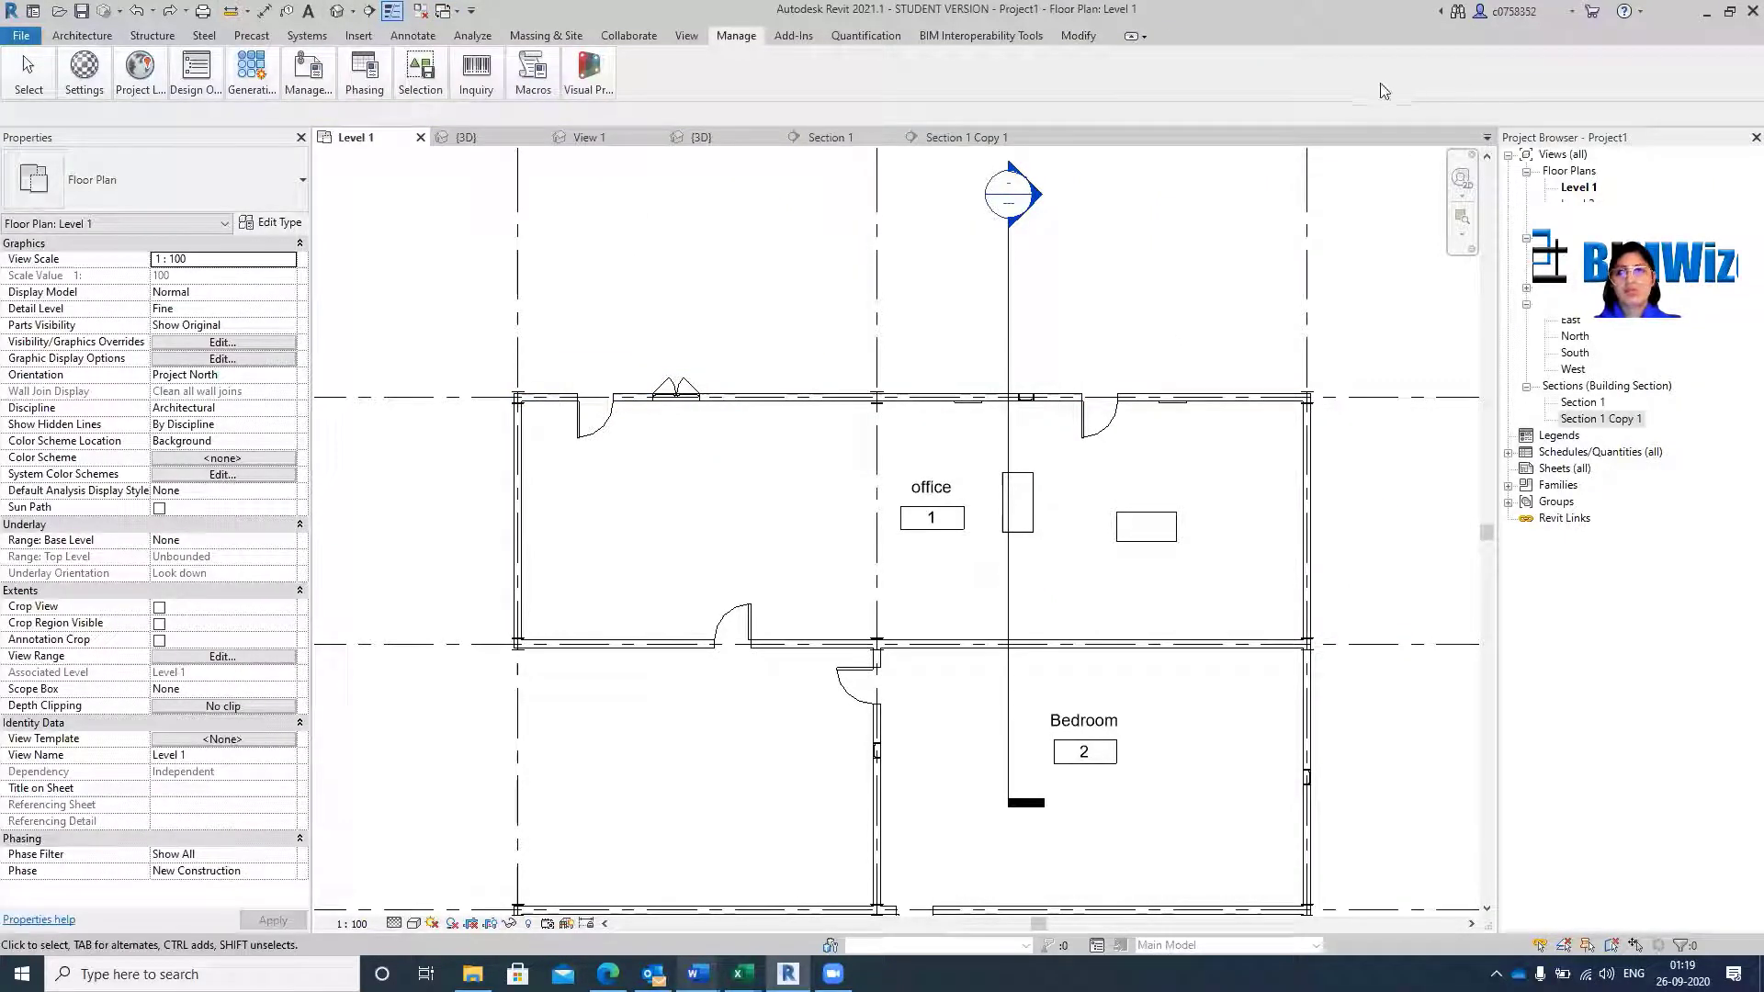
key(m)
key(a)
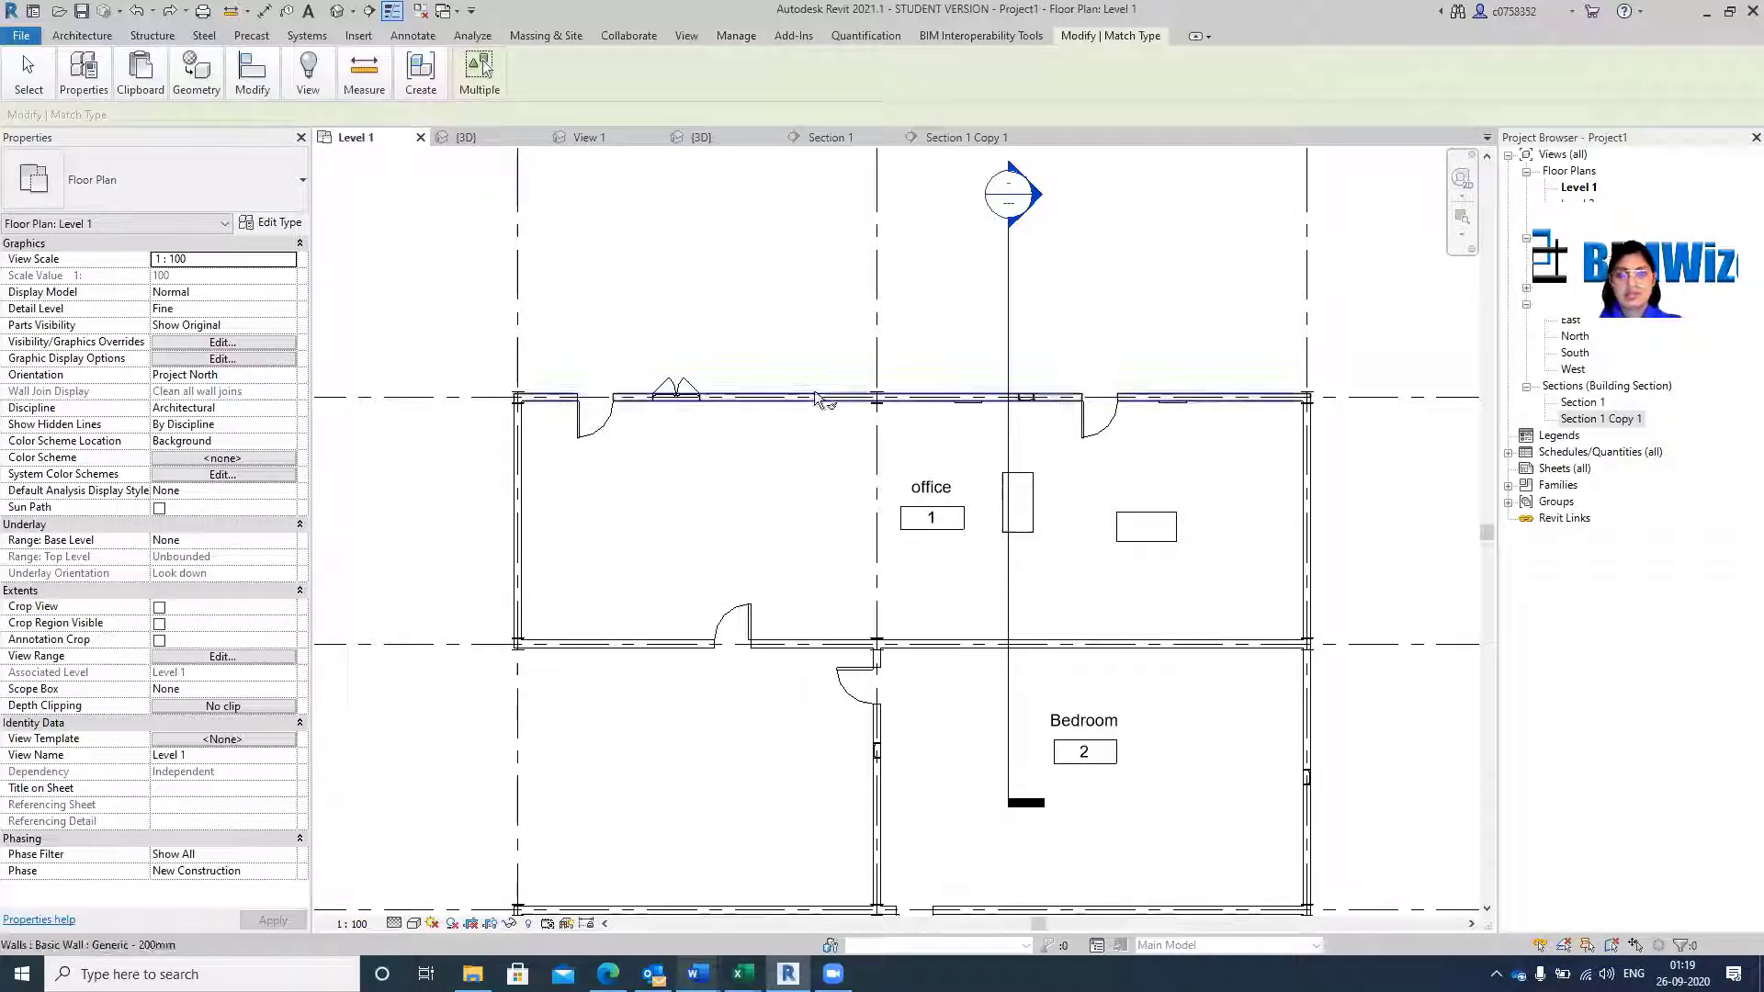
key(Escape)
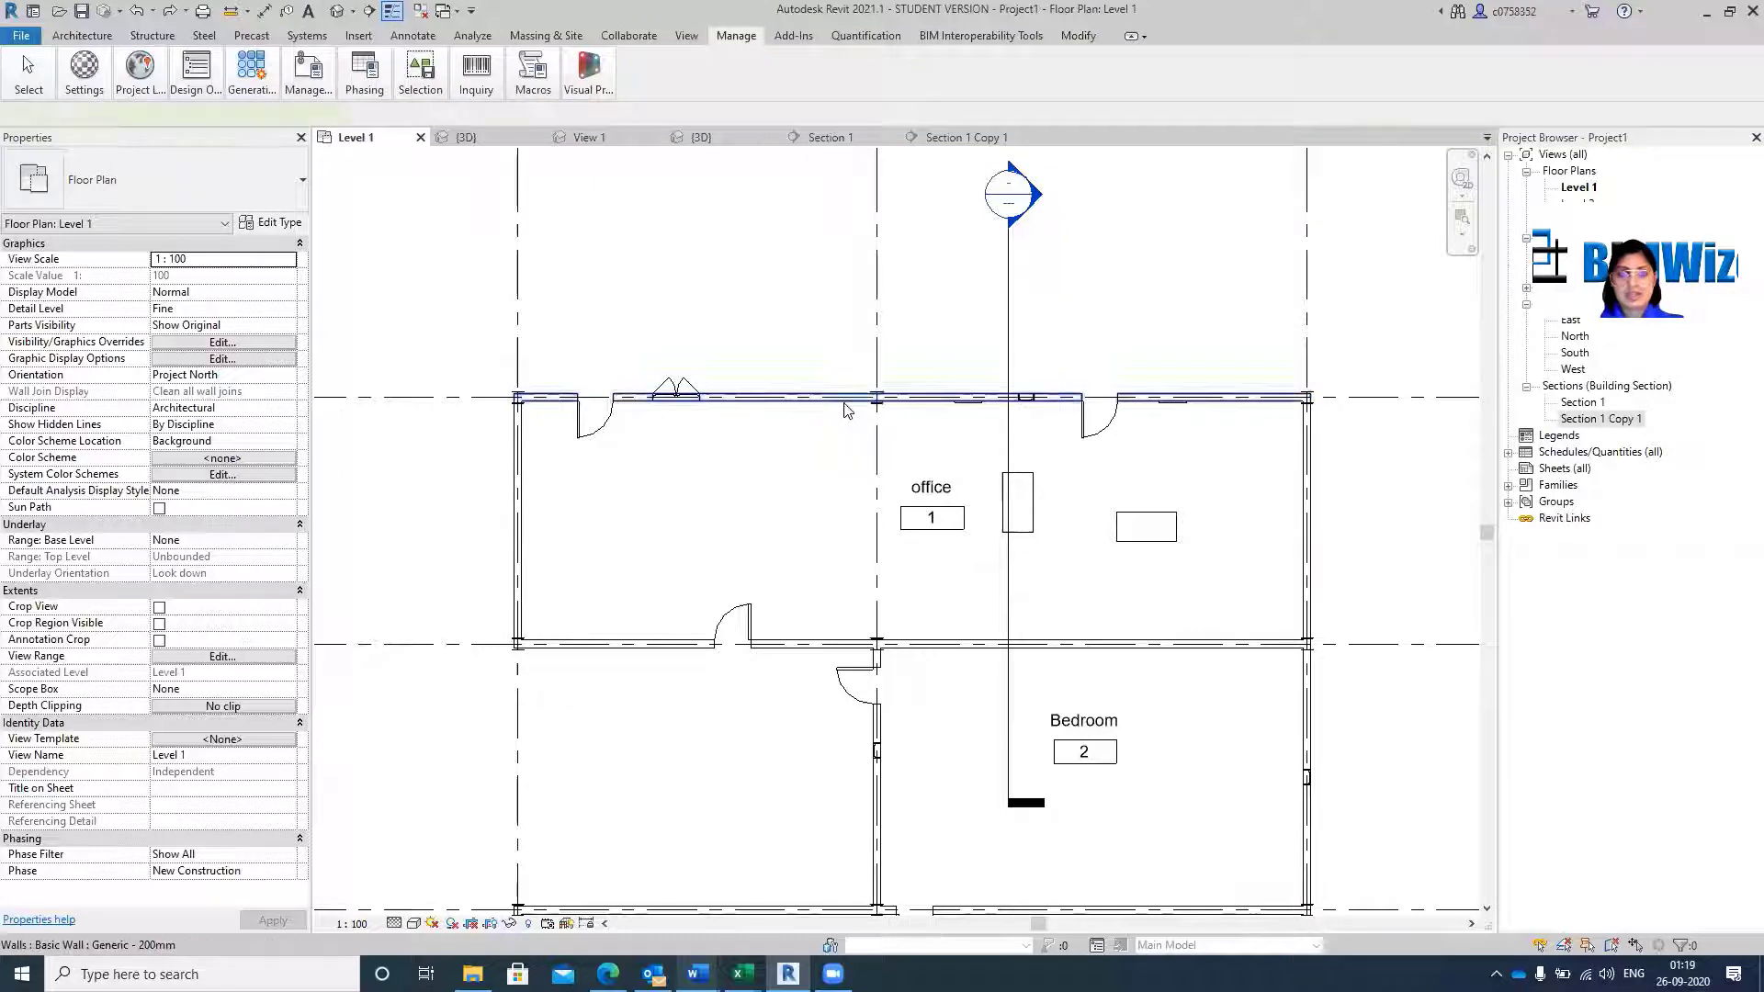
Select the wall along grid 1 in the Level 1 plan and reduce the Revit window.
click(846, 407)
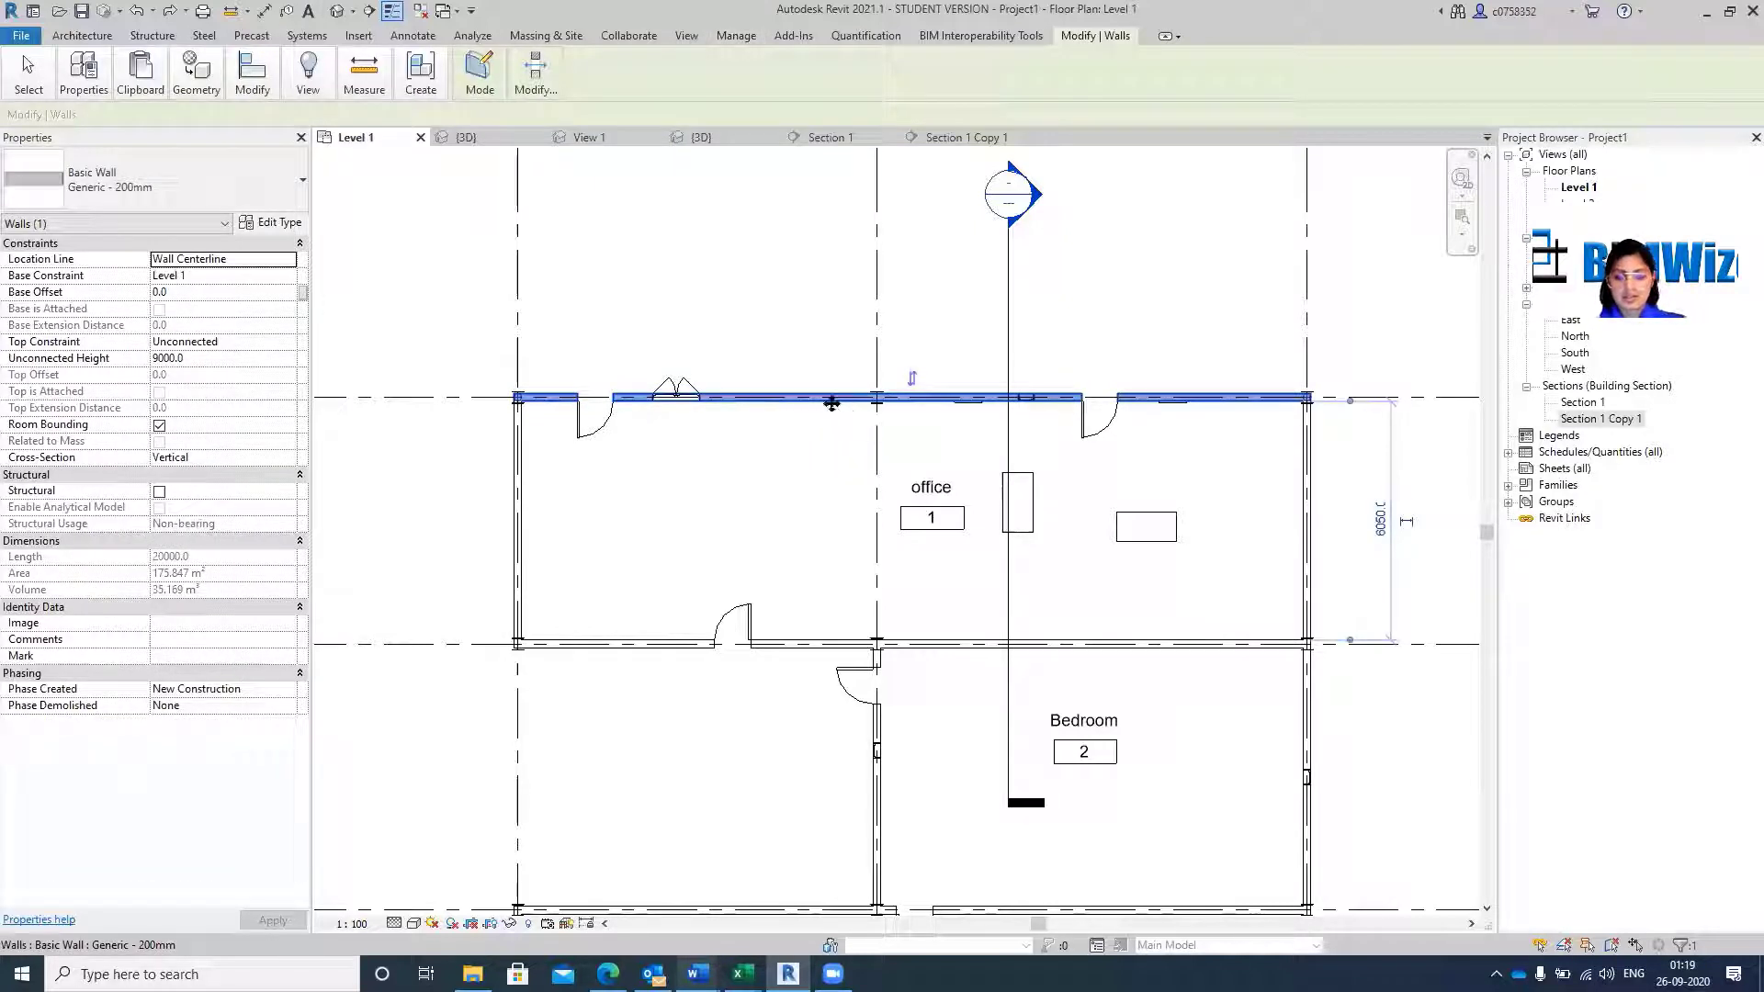
mouse_move(511, 69)
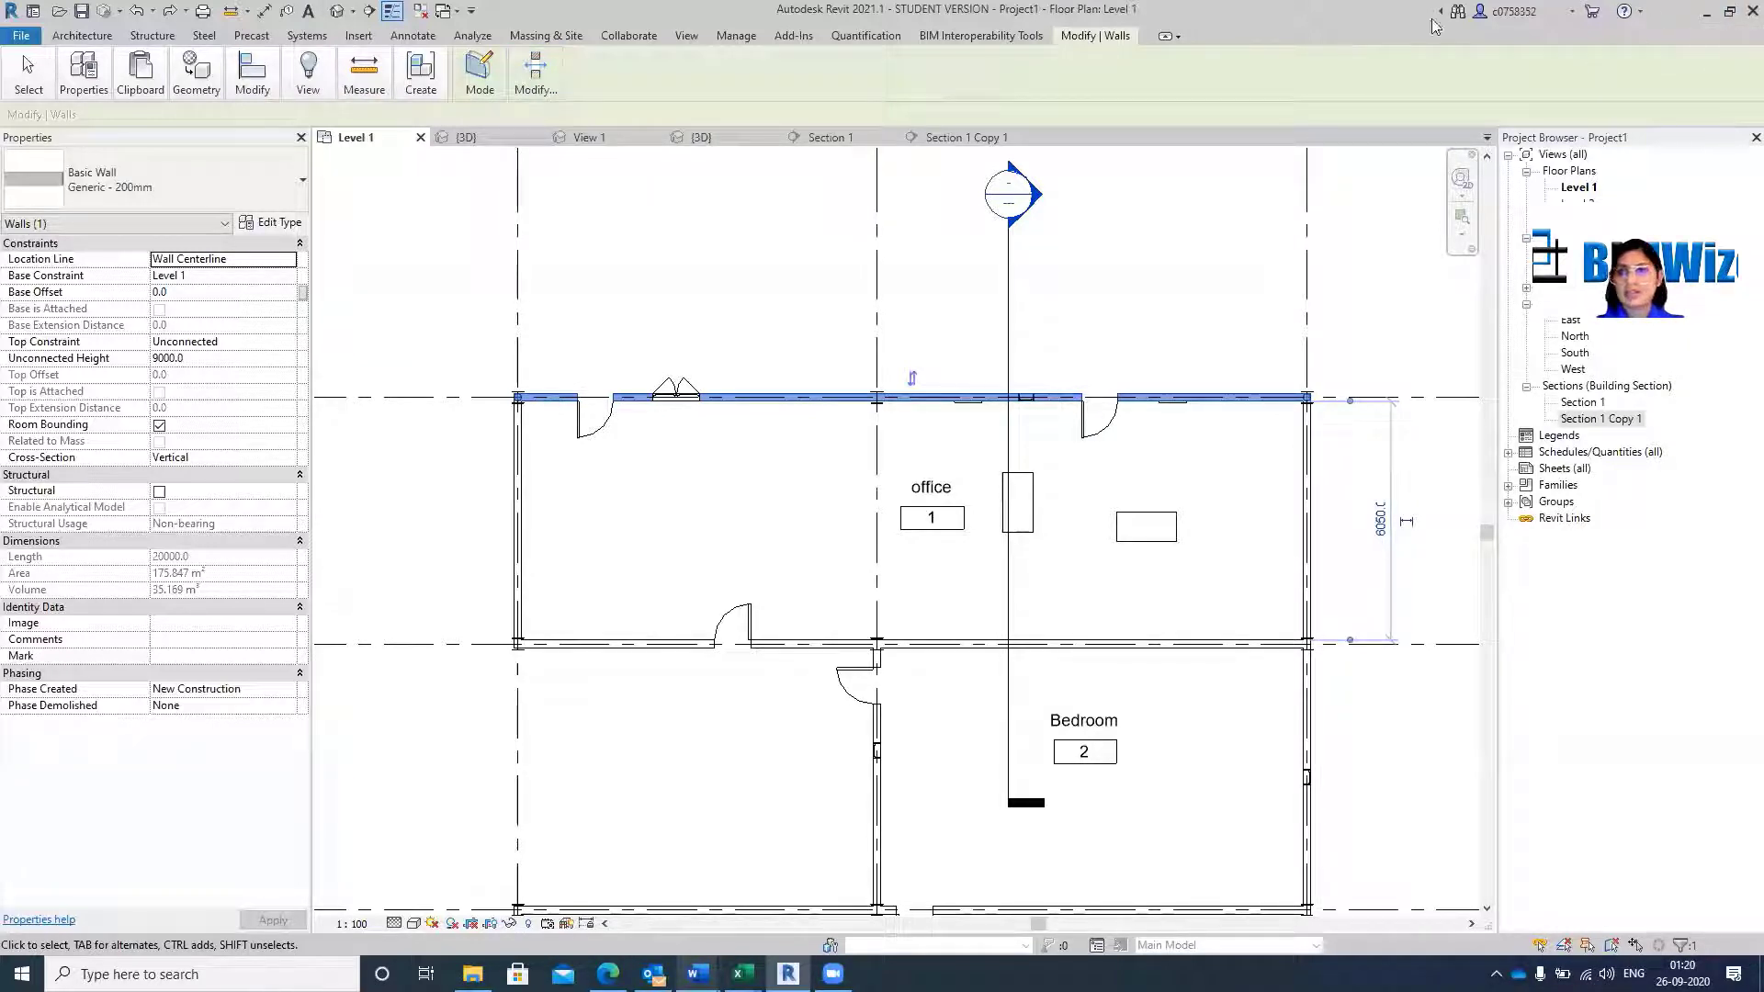
double_click(1327, 13)
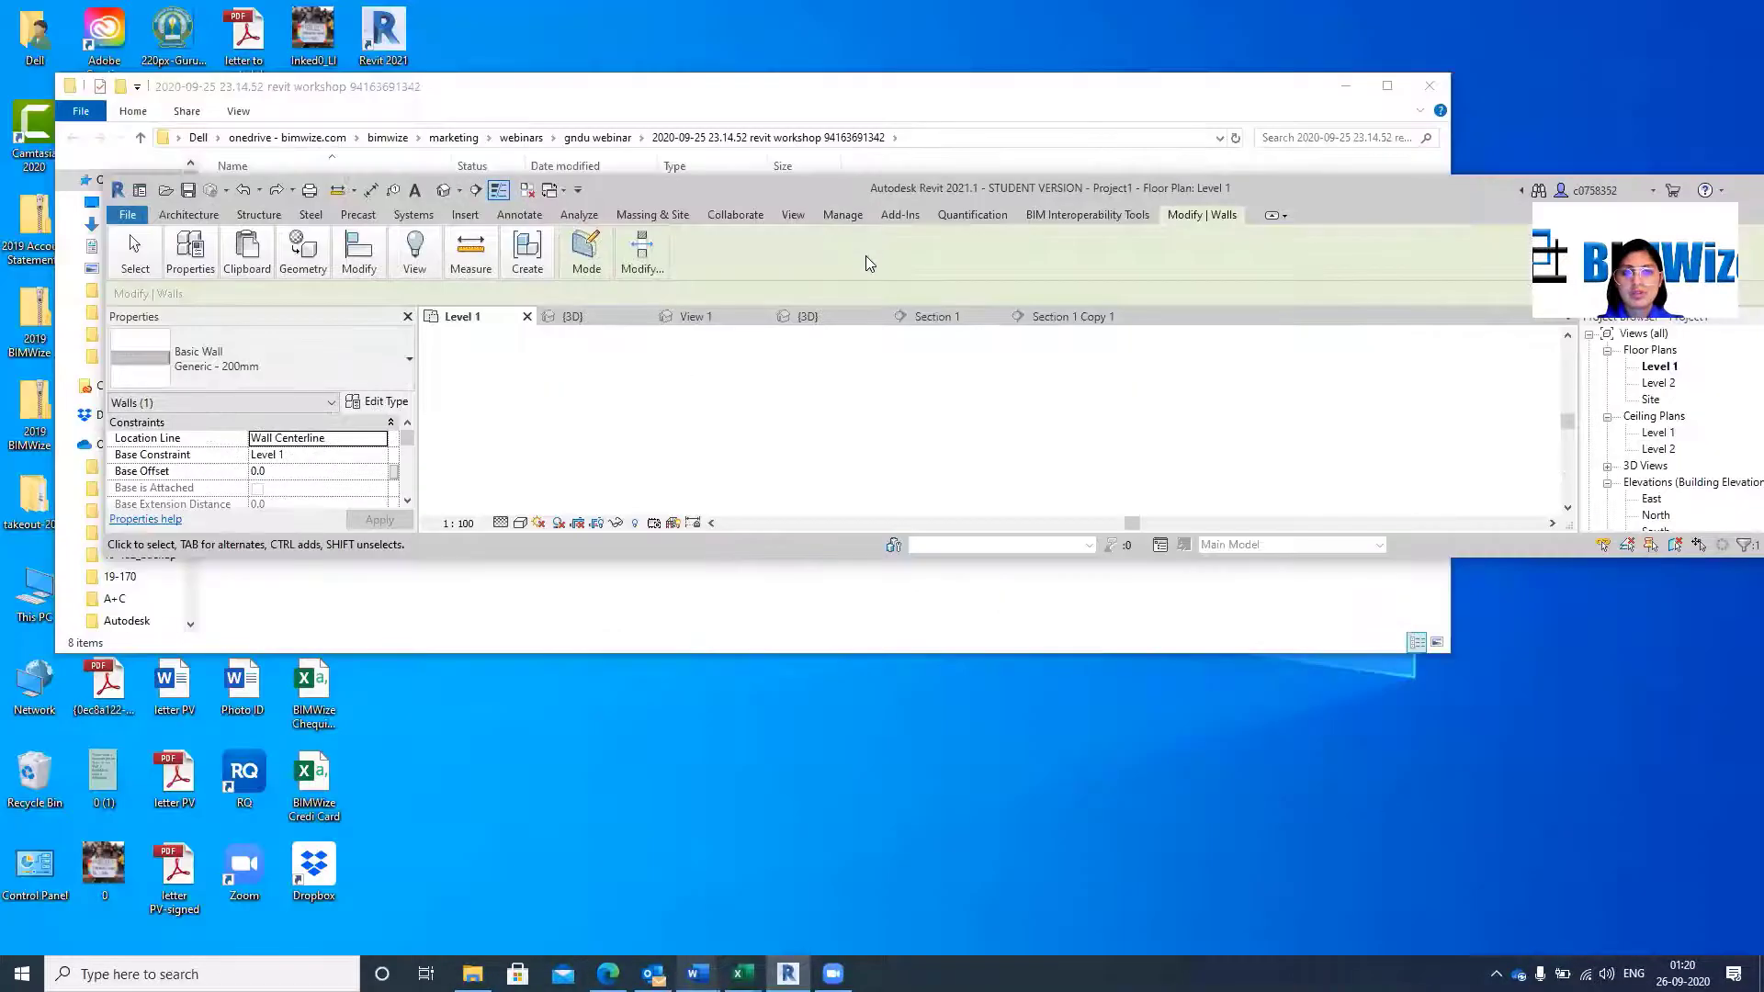
Cycle the ribbon through its minimized states back to full display and maximize the Revit window.
click(1281, 217)
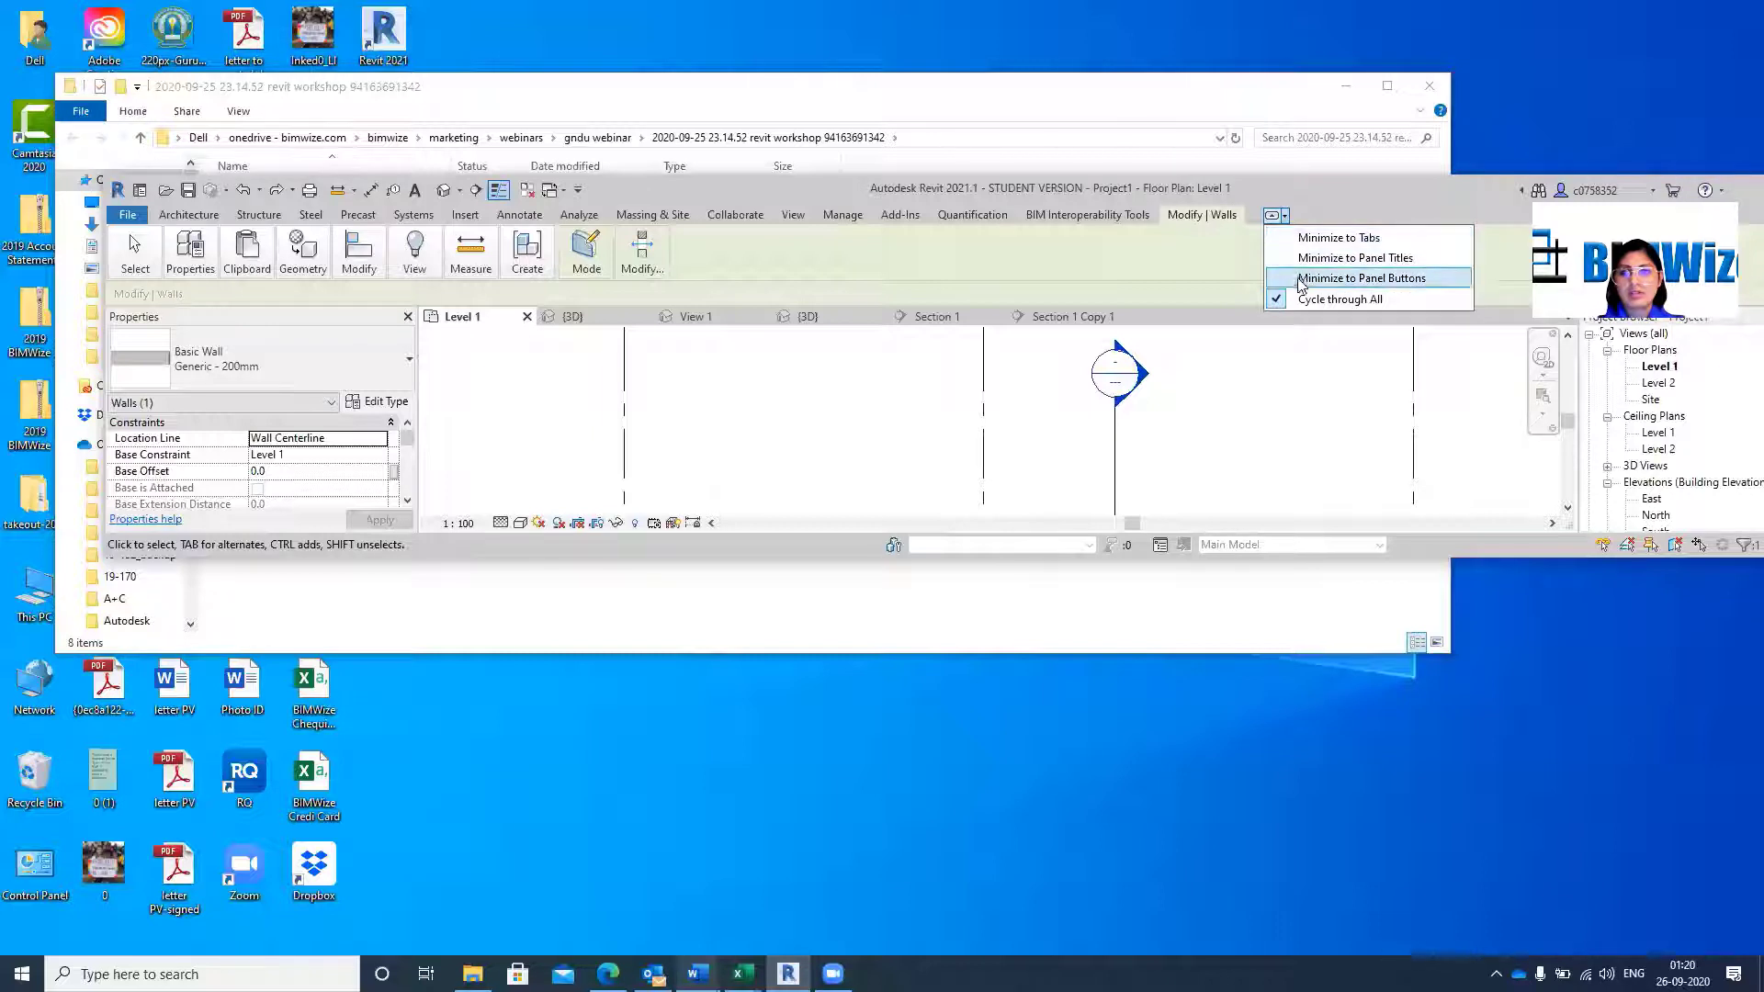
click(1228, 245)
click(1283, 221)
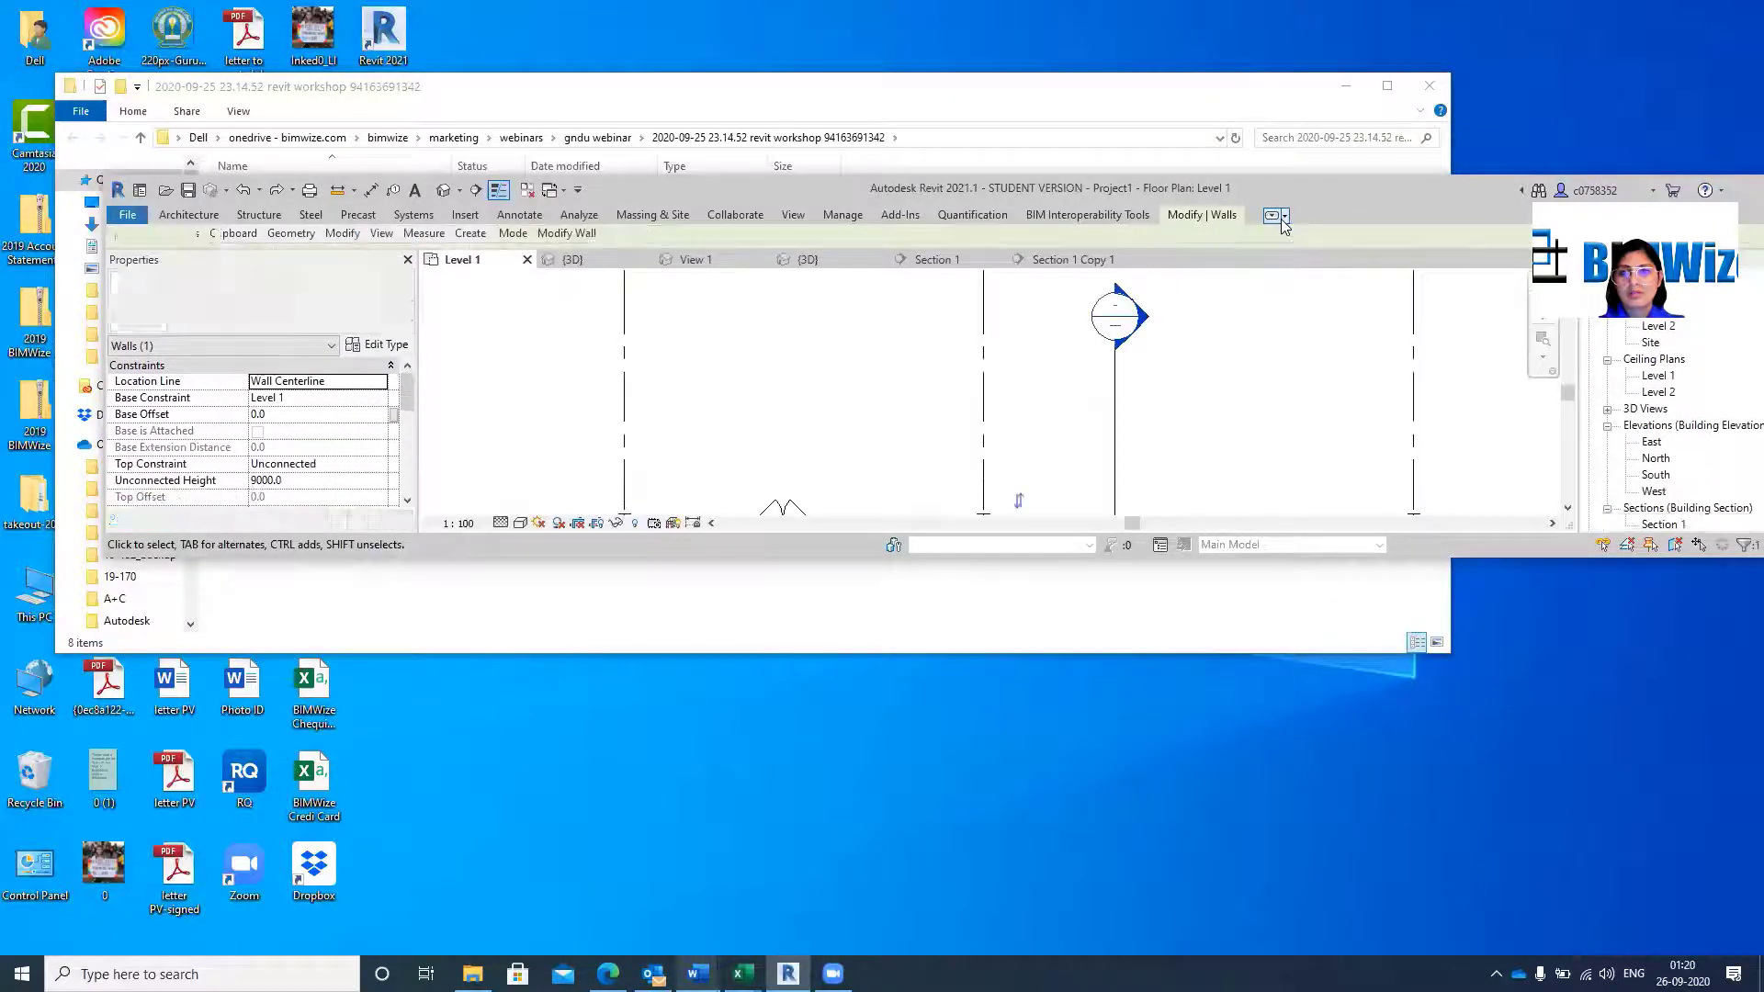
click(1283, 217)
click(1276, 218)
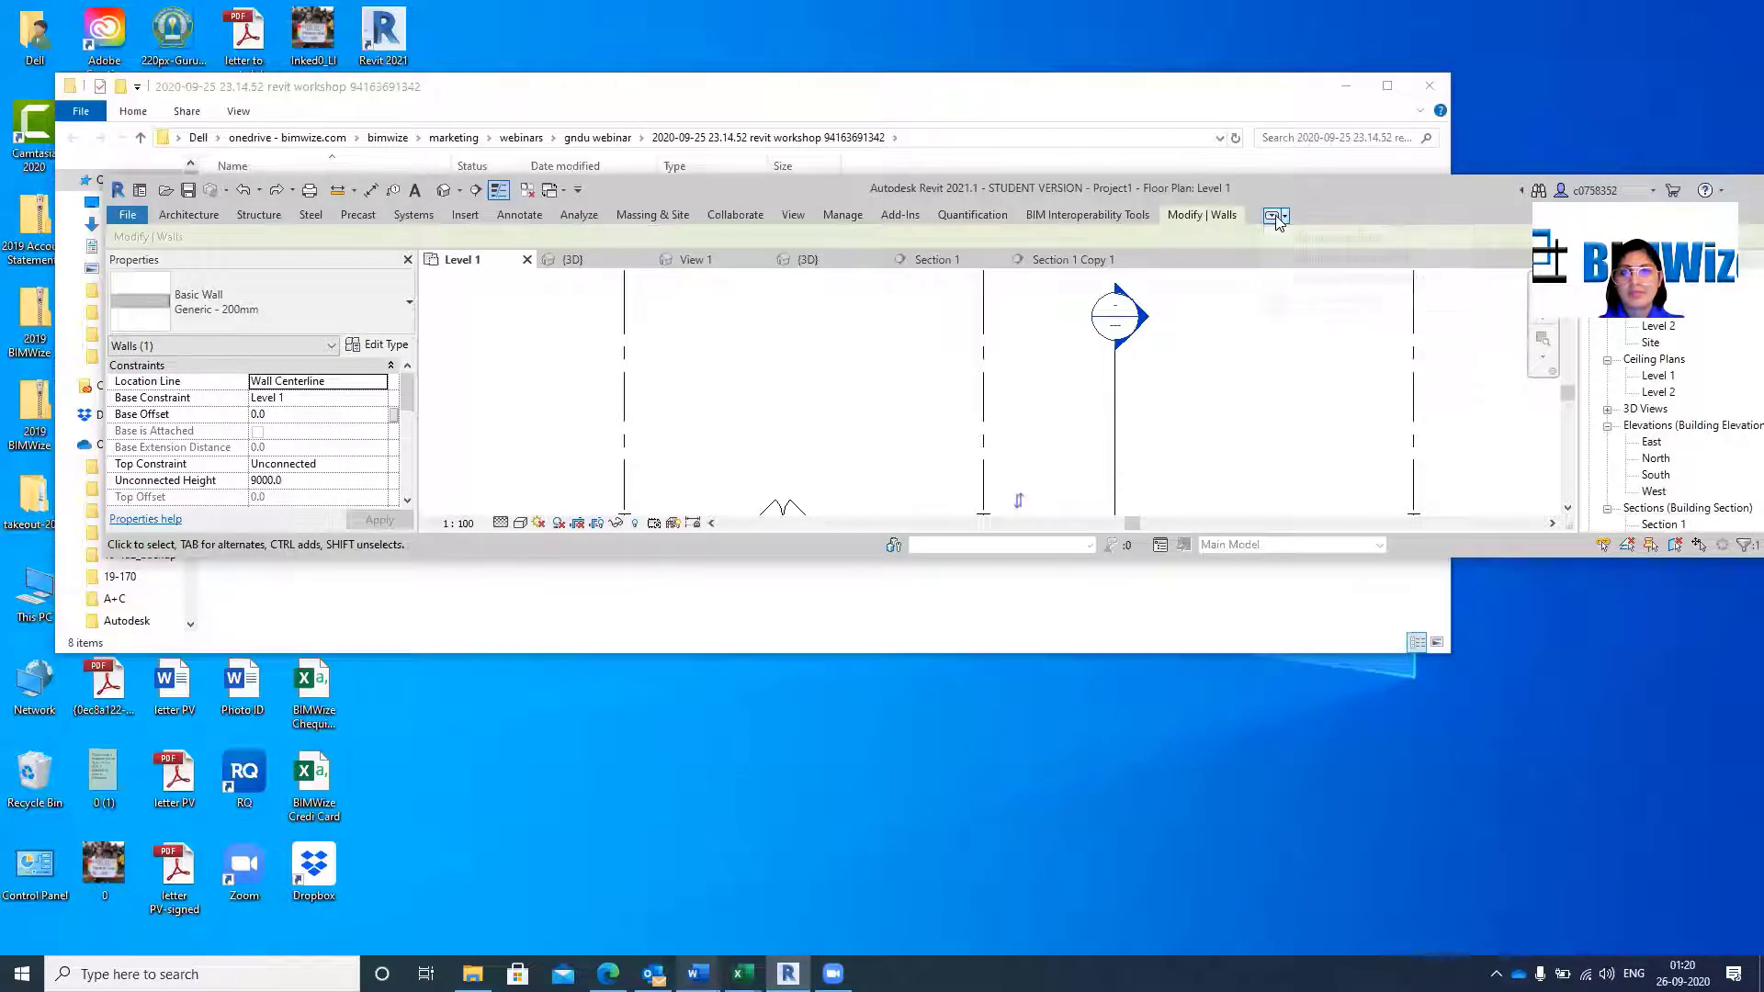
click(1273, 217)
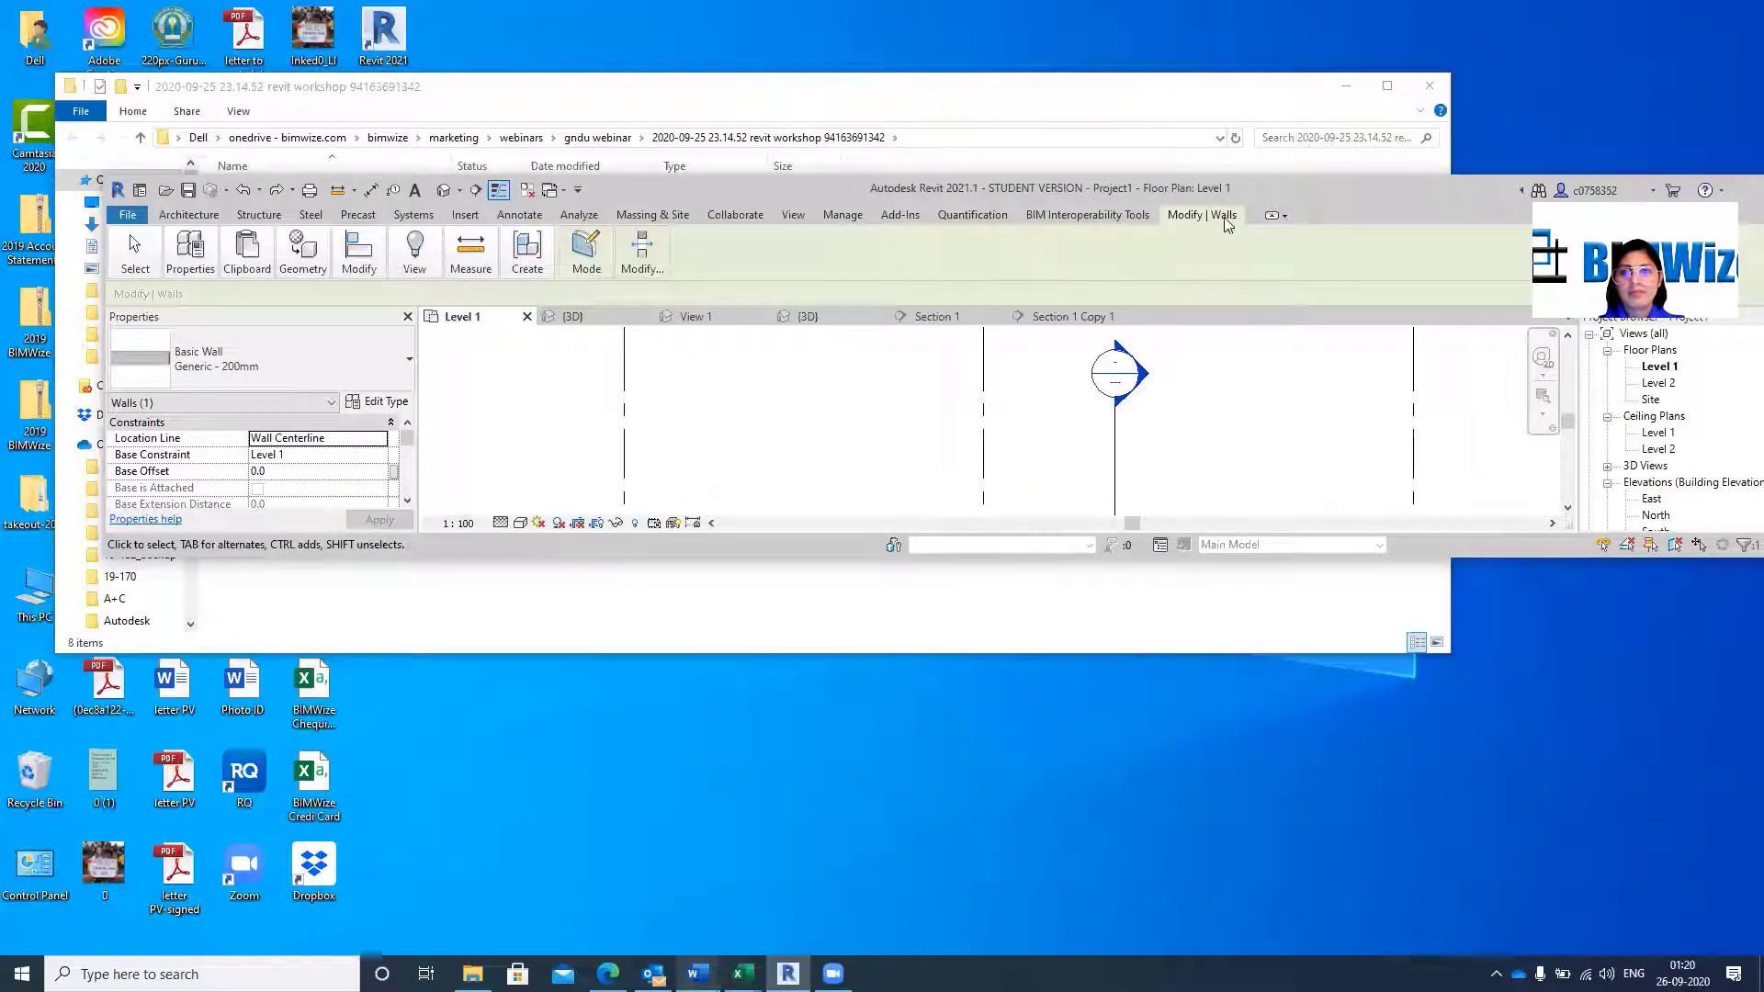
click(1273, 218)
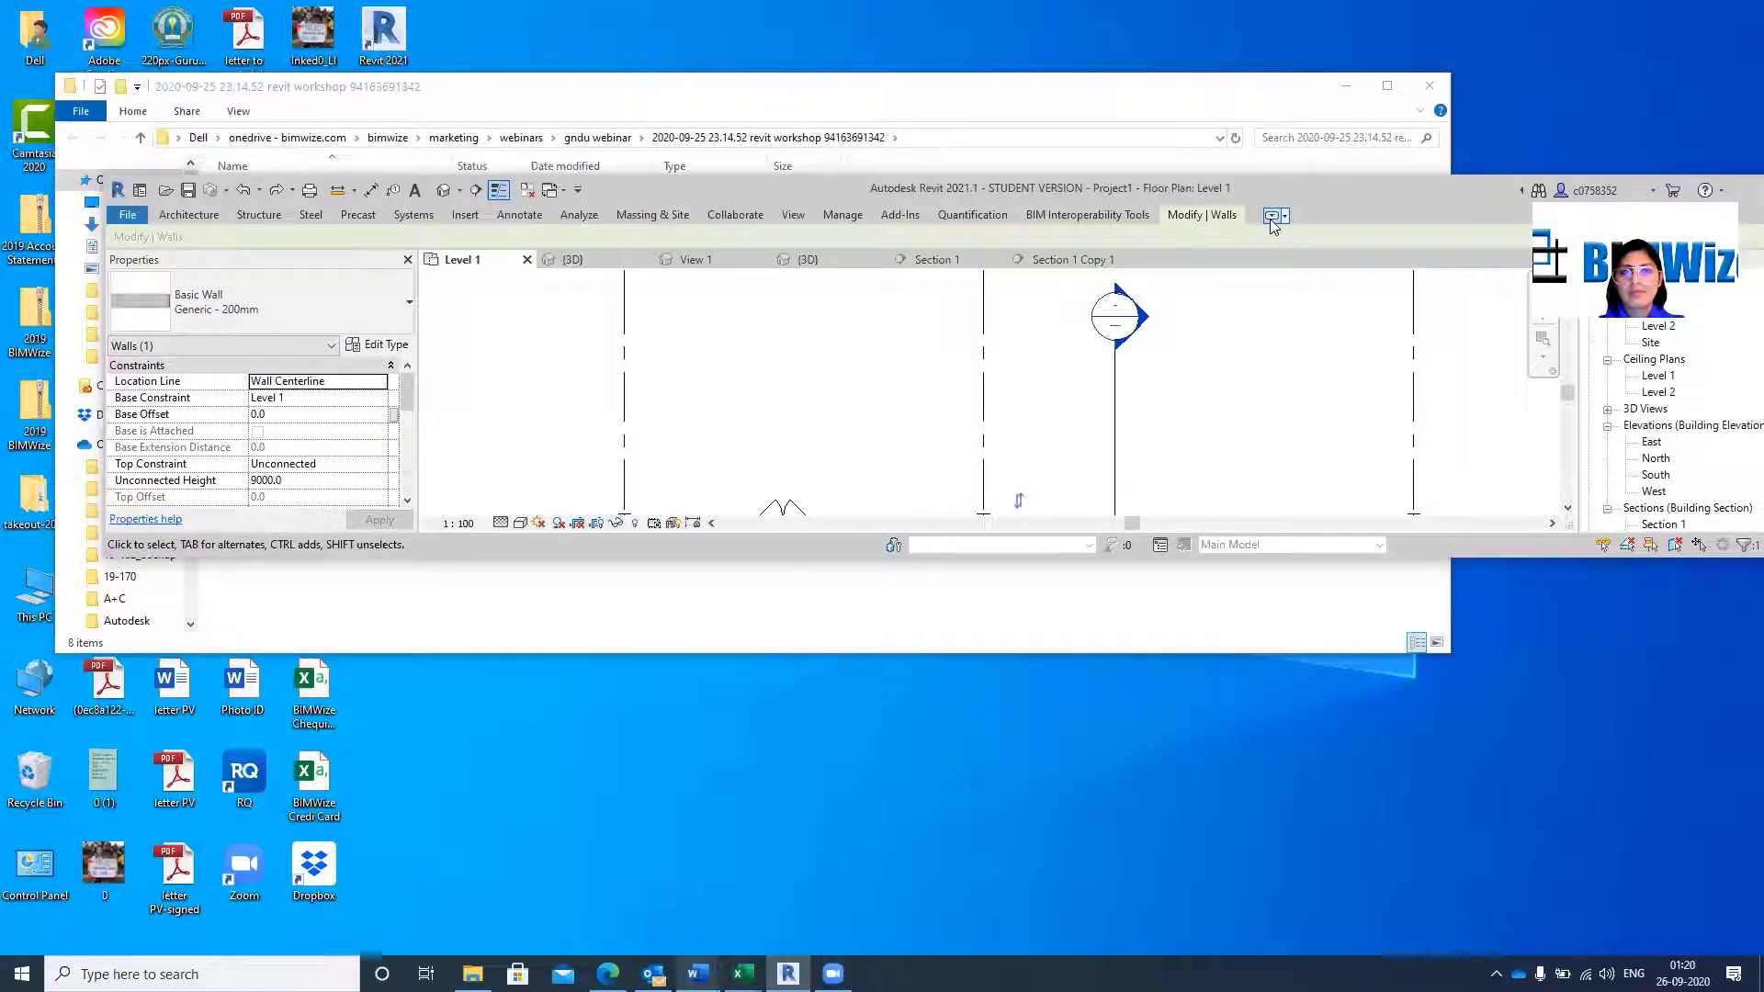
click(1272, 218)
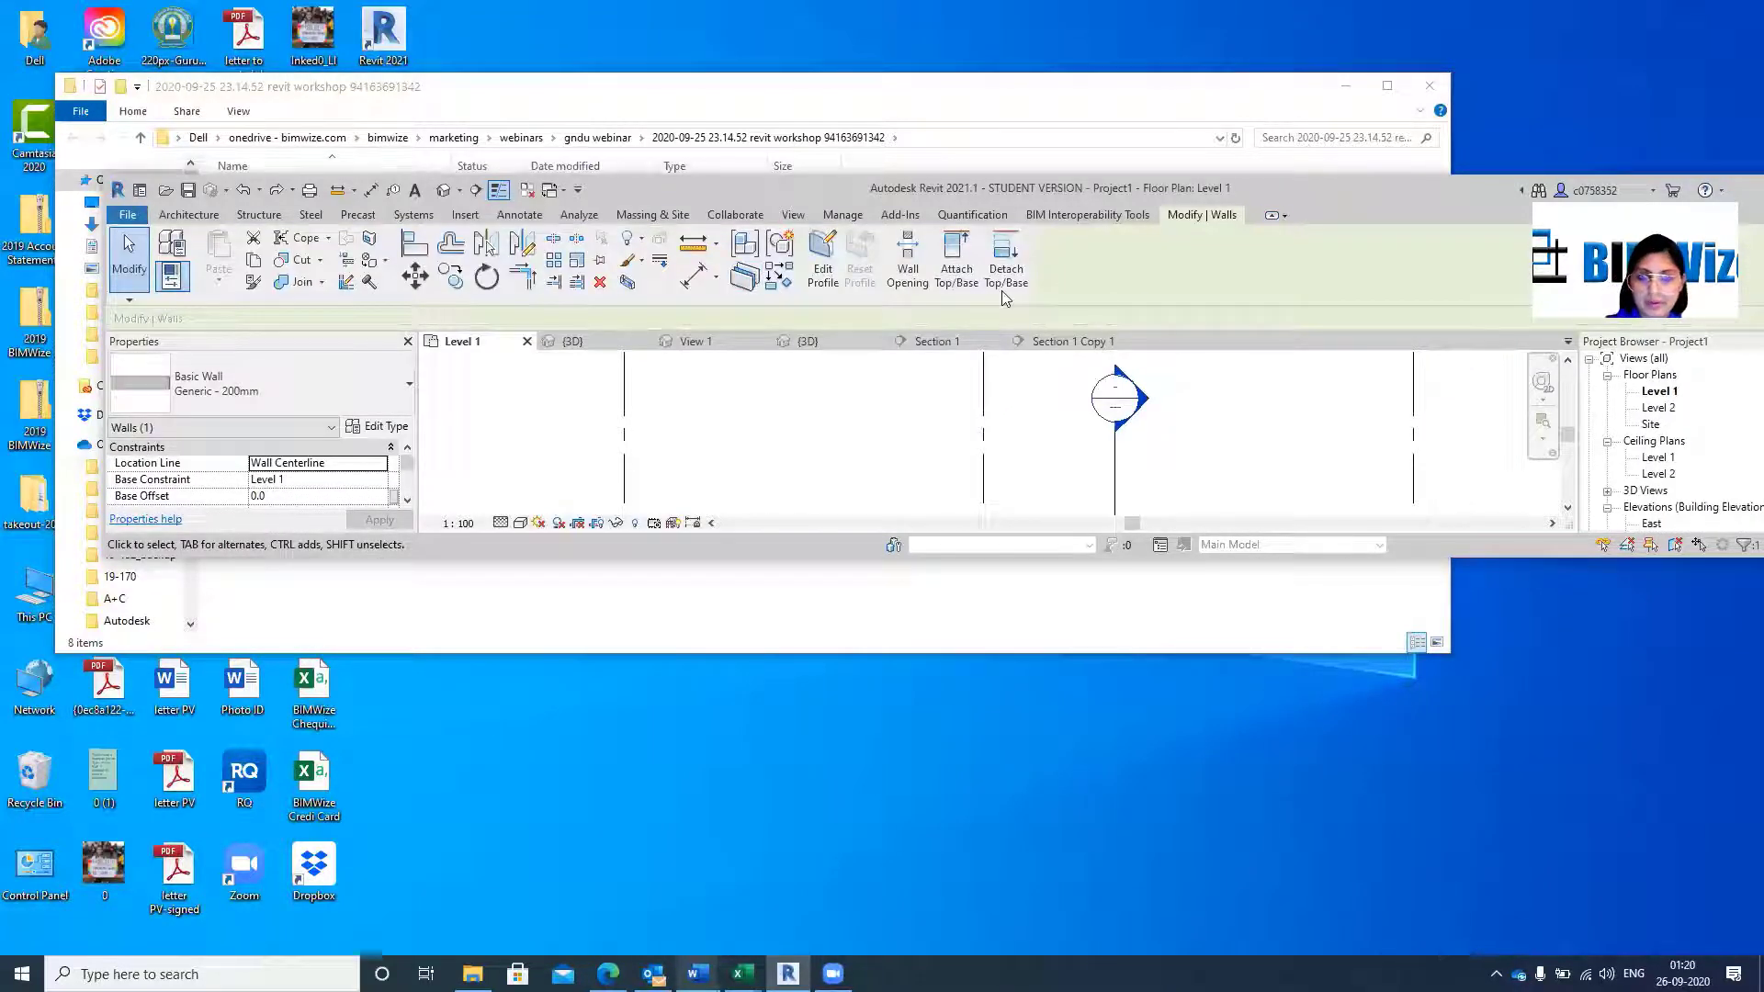
drag(1328, 194, 1286, 133)
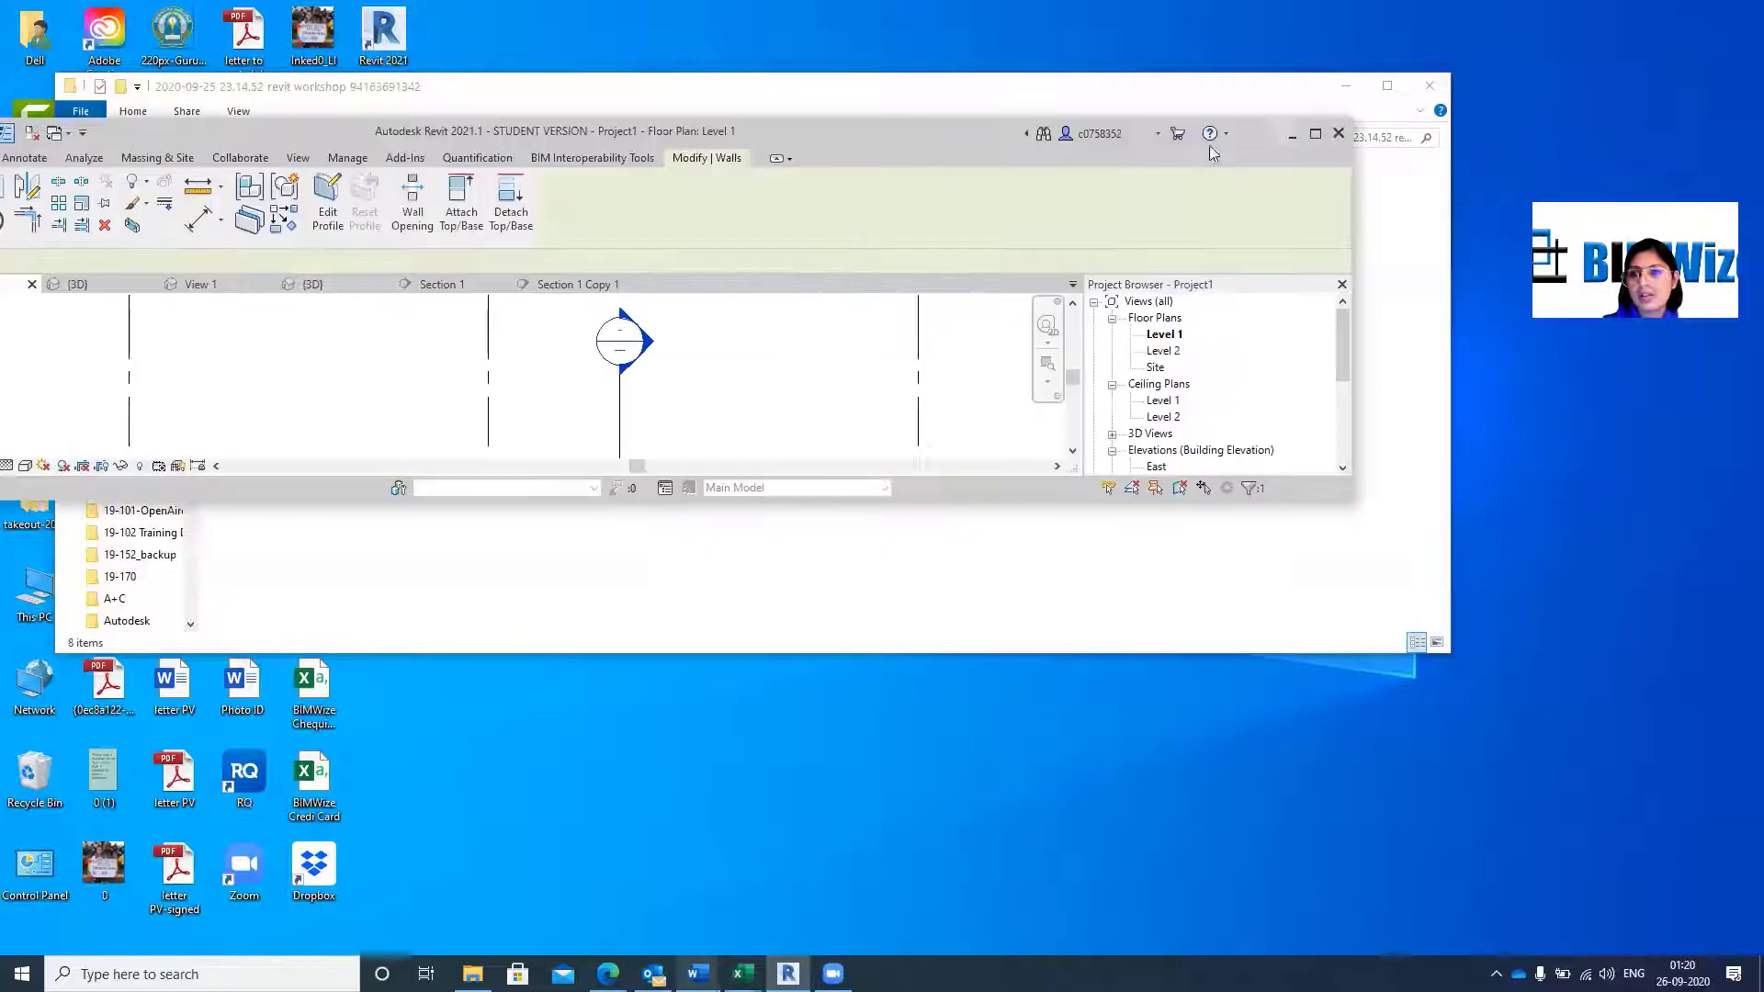
double_click(1315, 138)
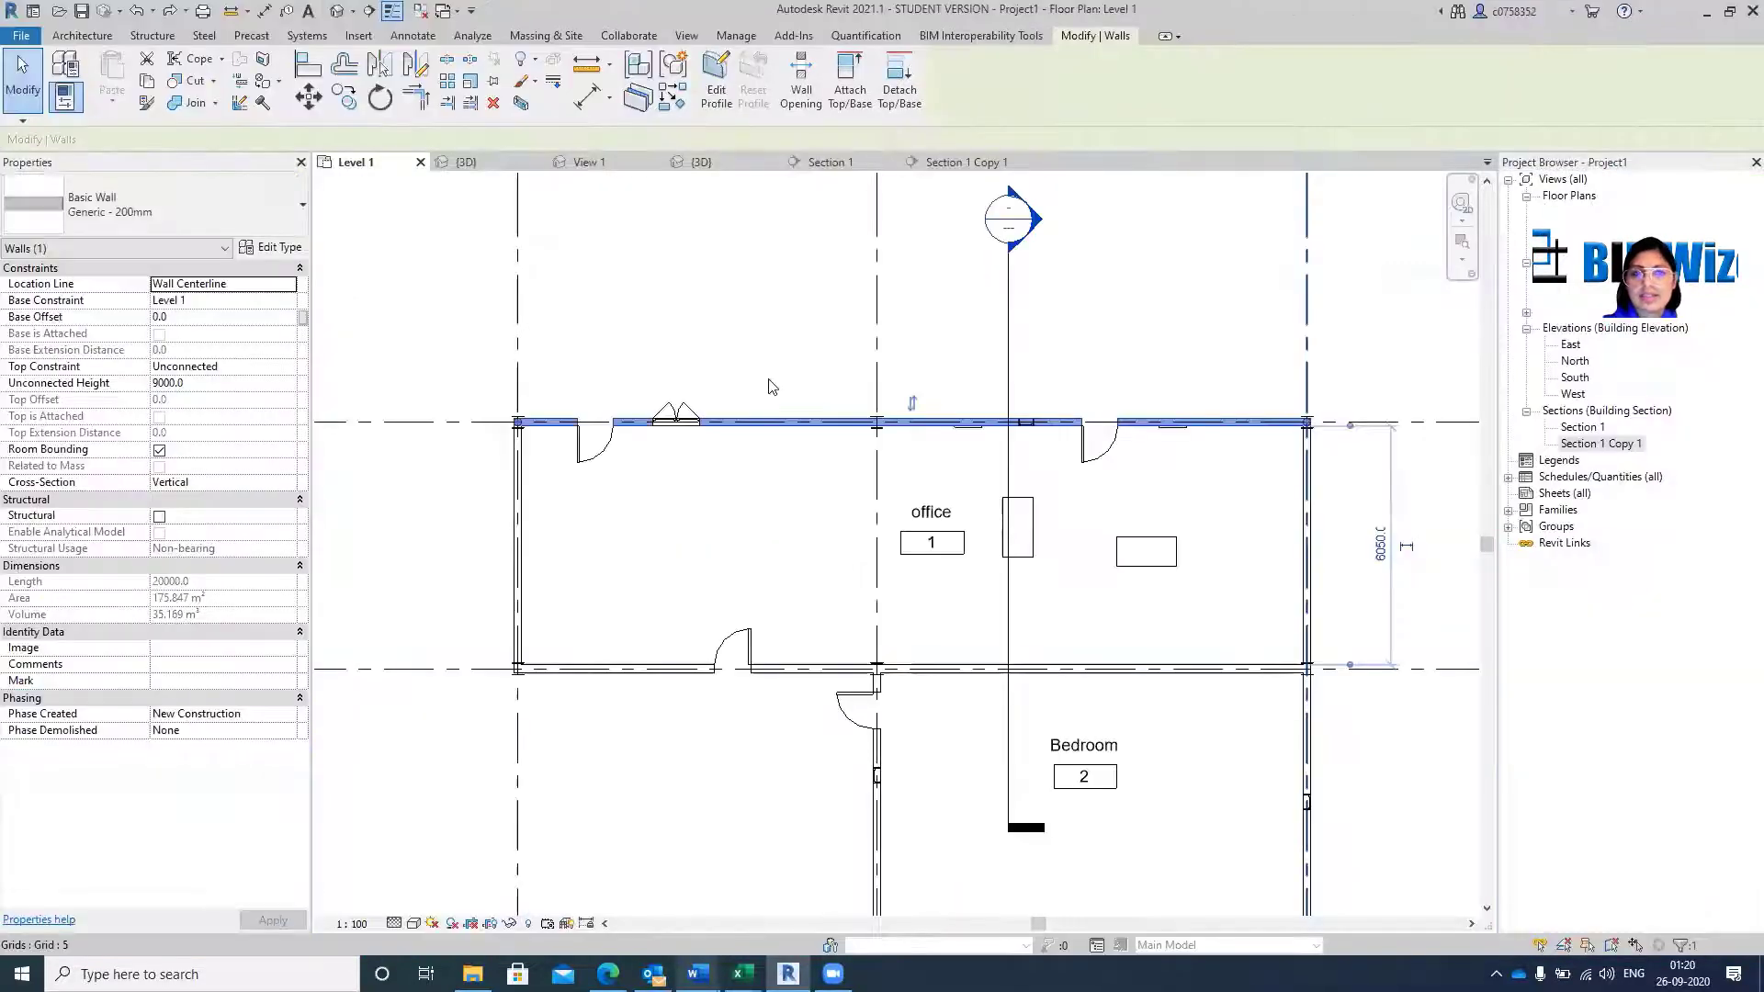
Move the selected exterior wall about 3000 mm outward from grid 1, starting from its midpoint, and deselect it.
click(308, 103)
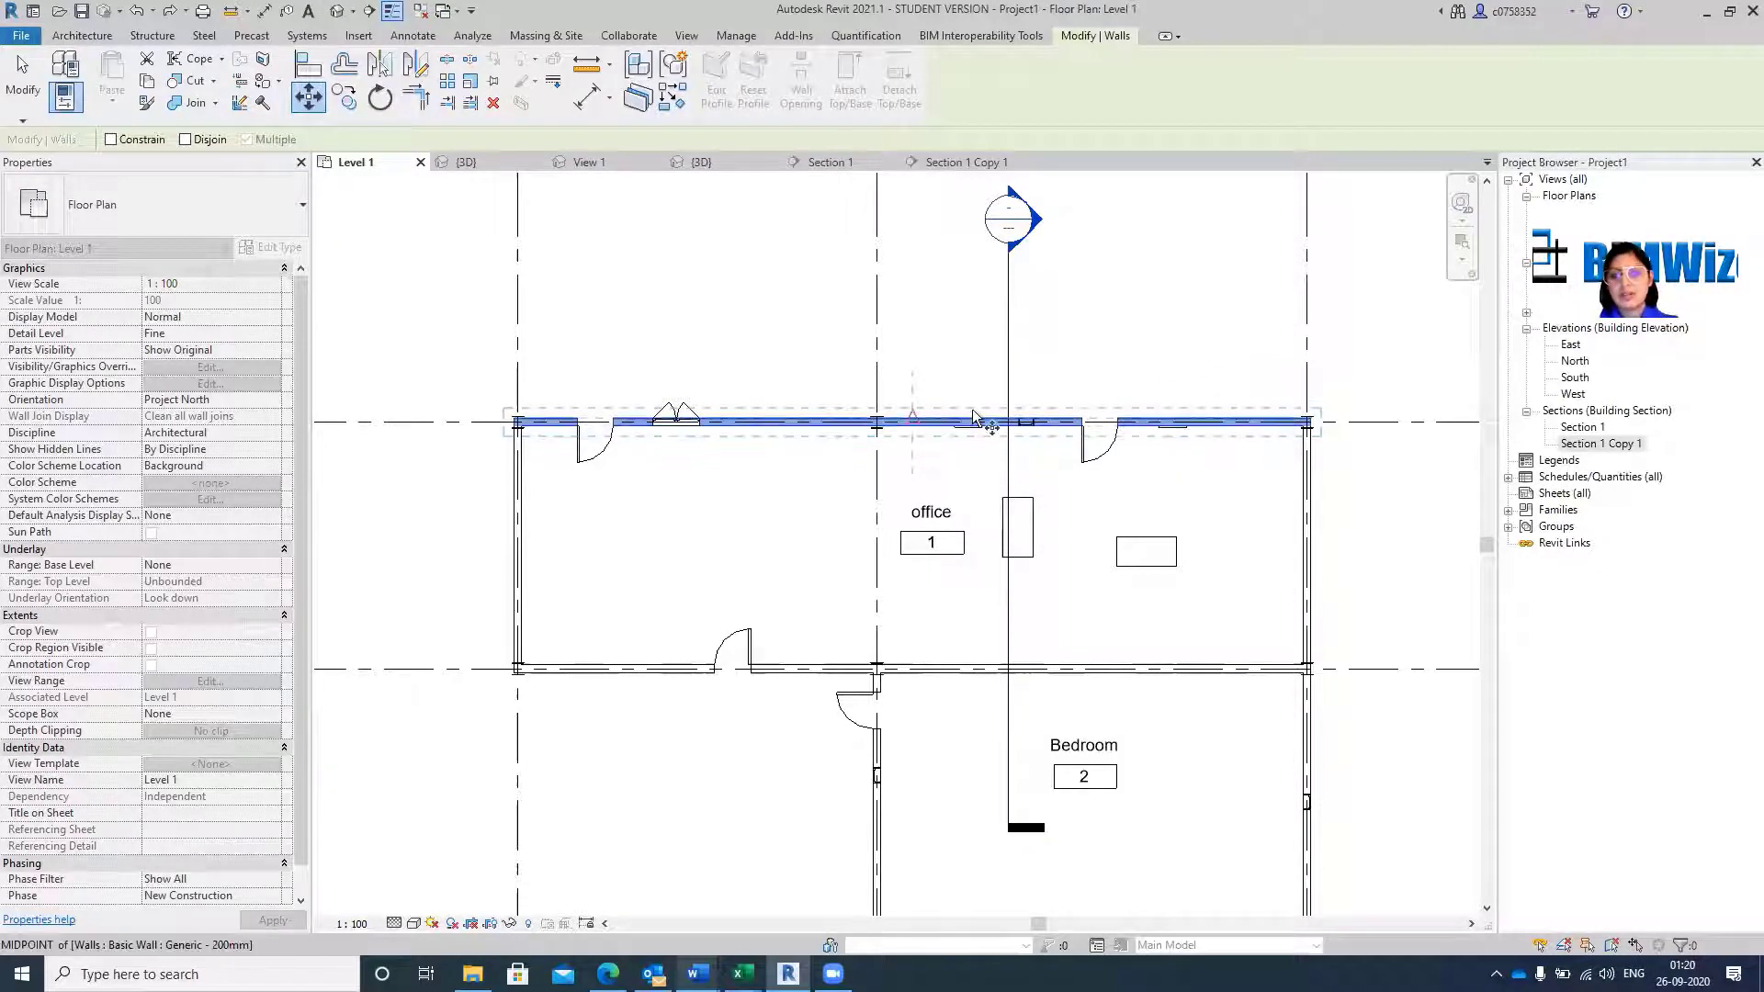
click(909, 443)
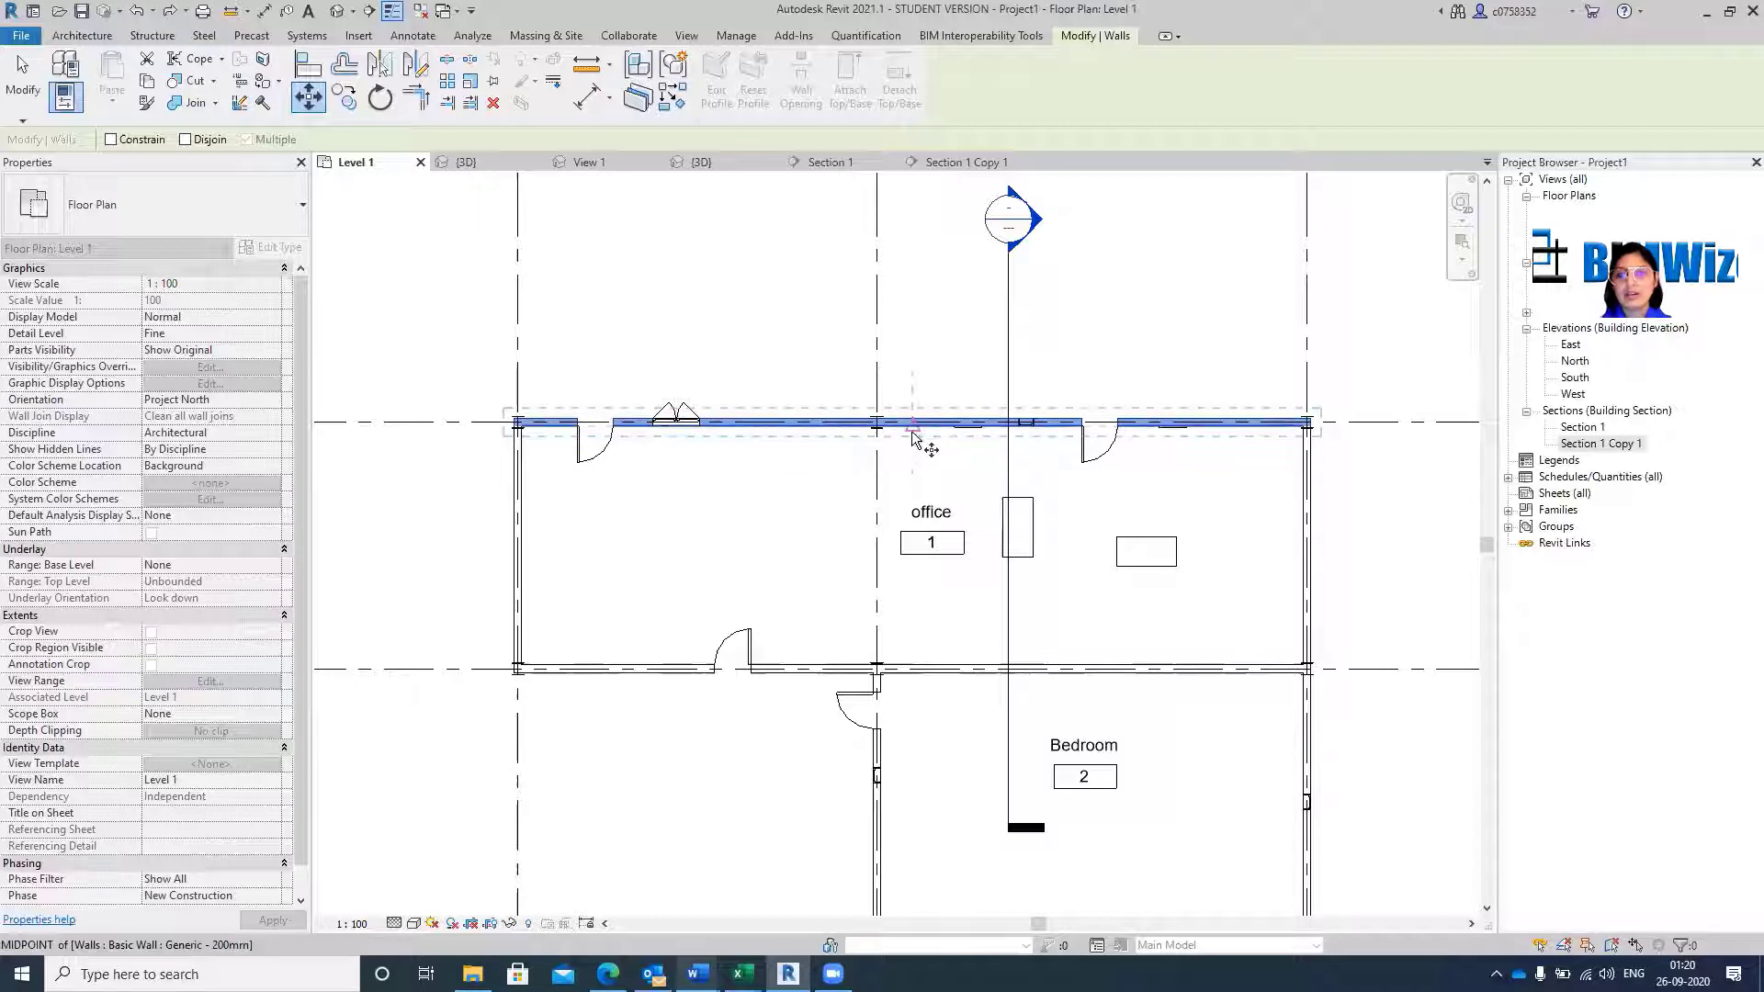
click(1061, 362)
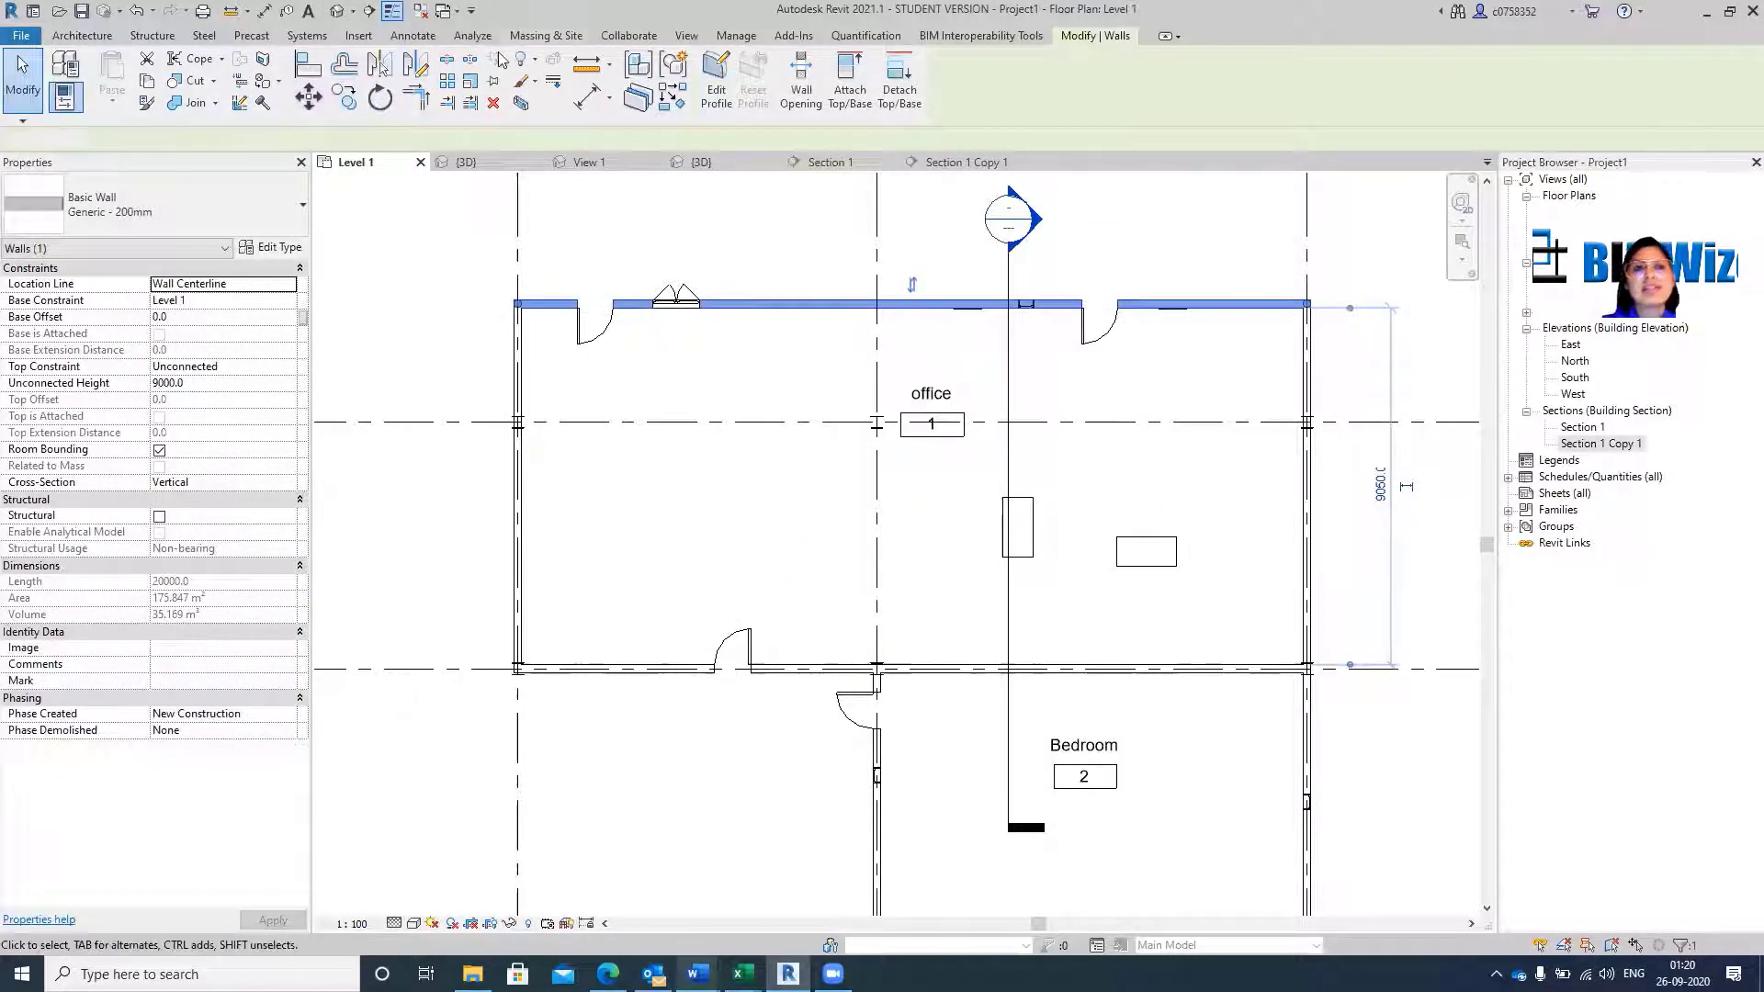
key(Escape)
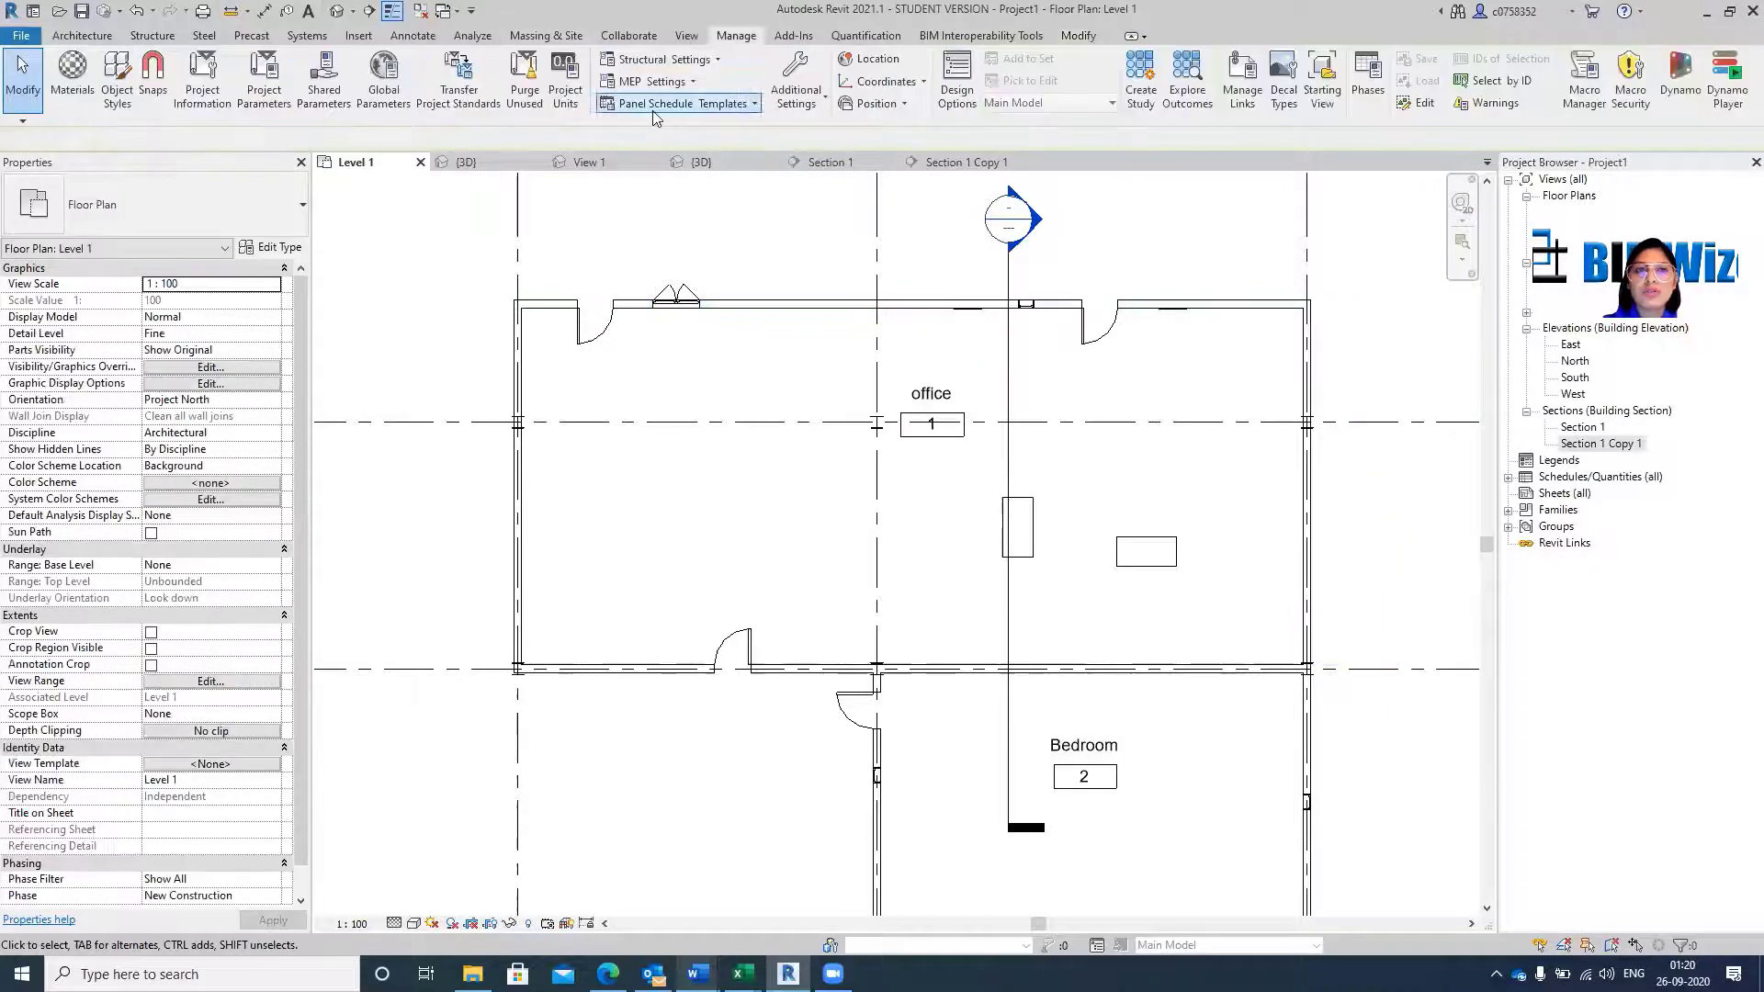
Review the Snaps settings, check the Snaps Off option, and close them without changes.
click(147, 78)
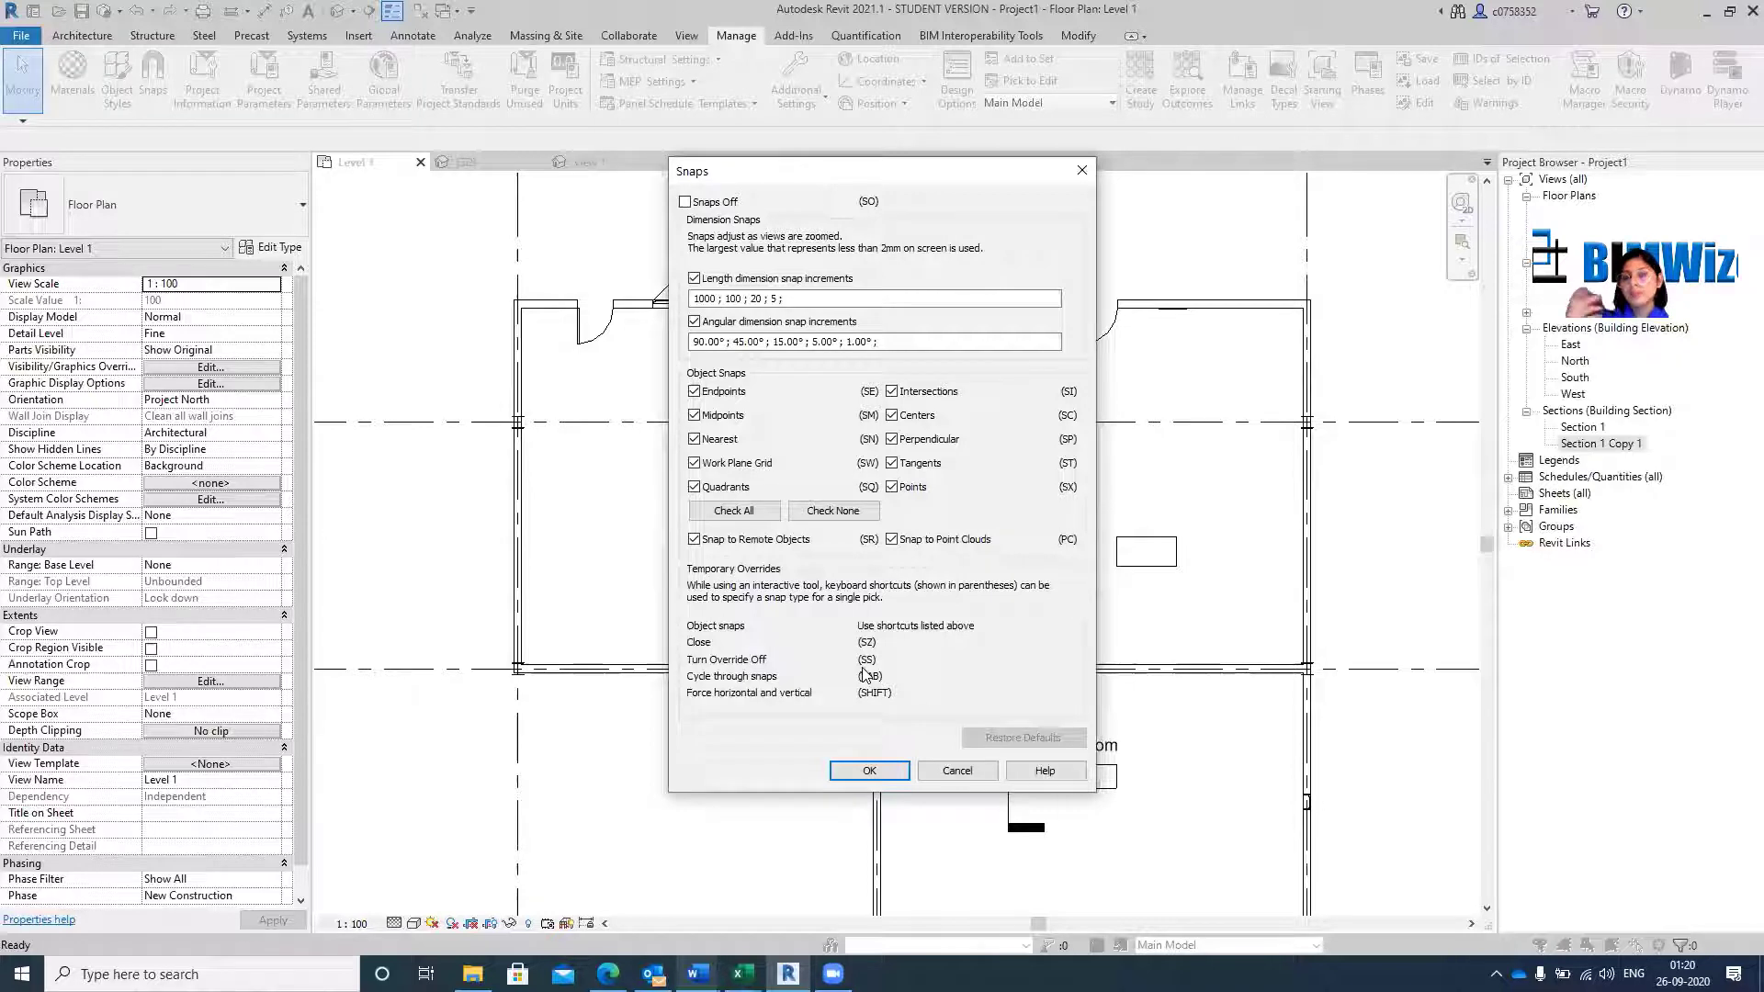
click(684, 202)
click(684, 202)
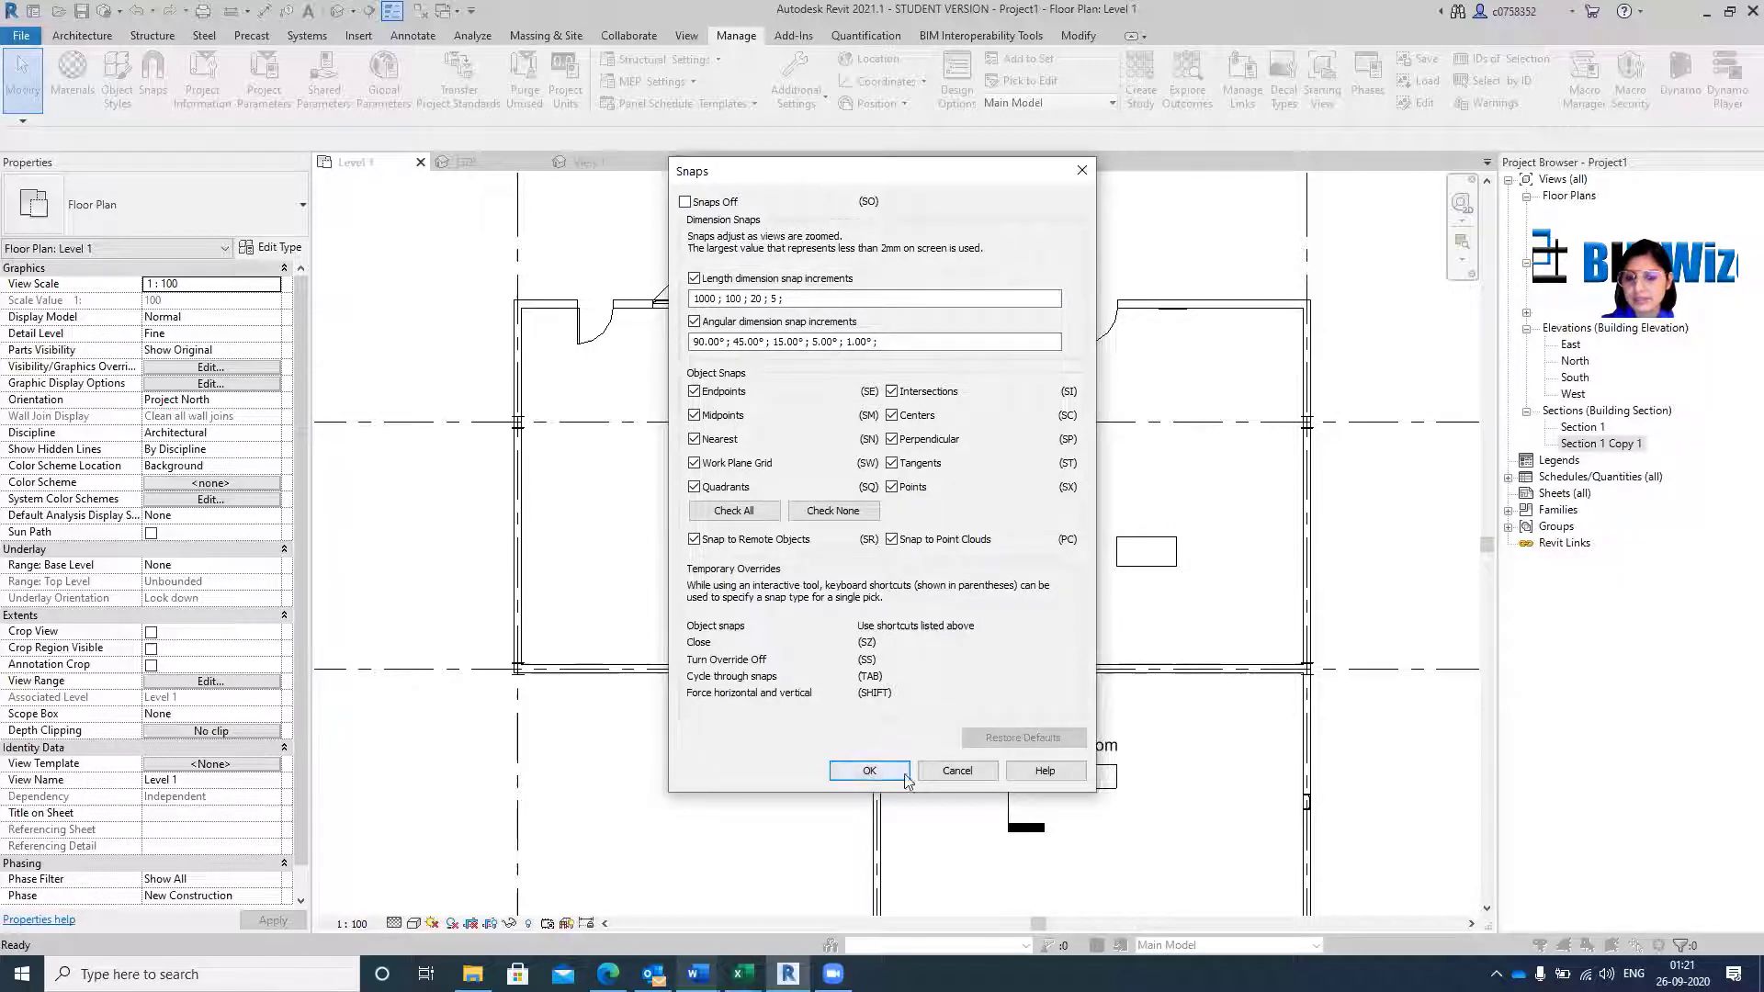
click(957, 770)
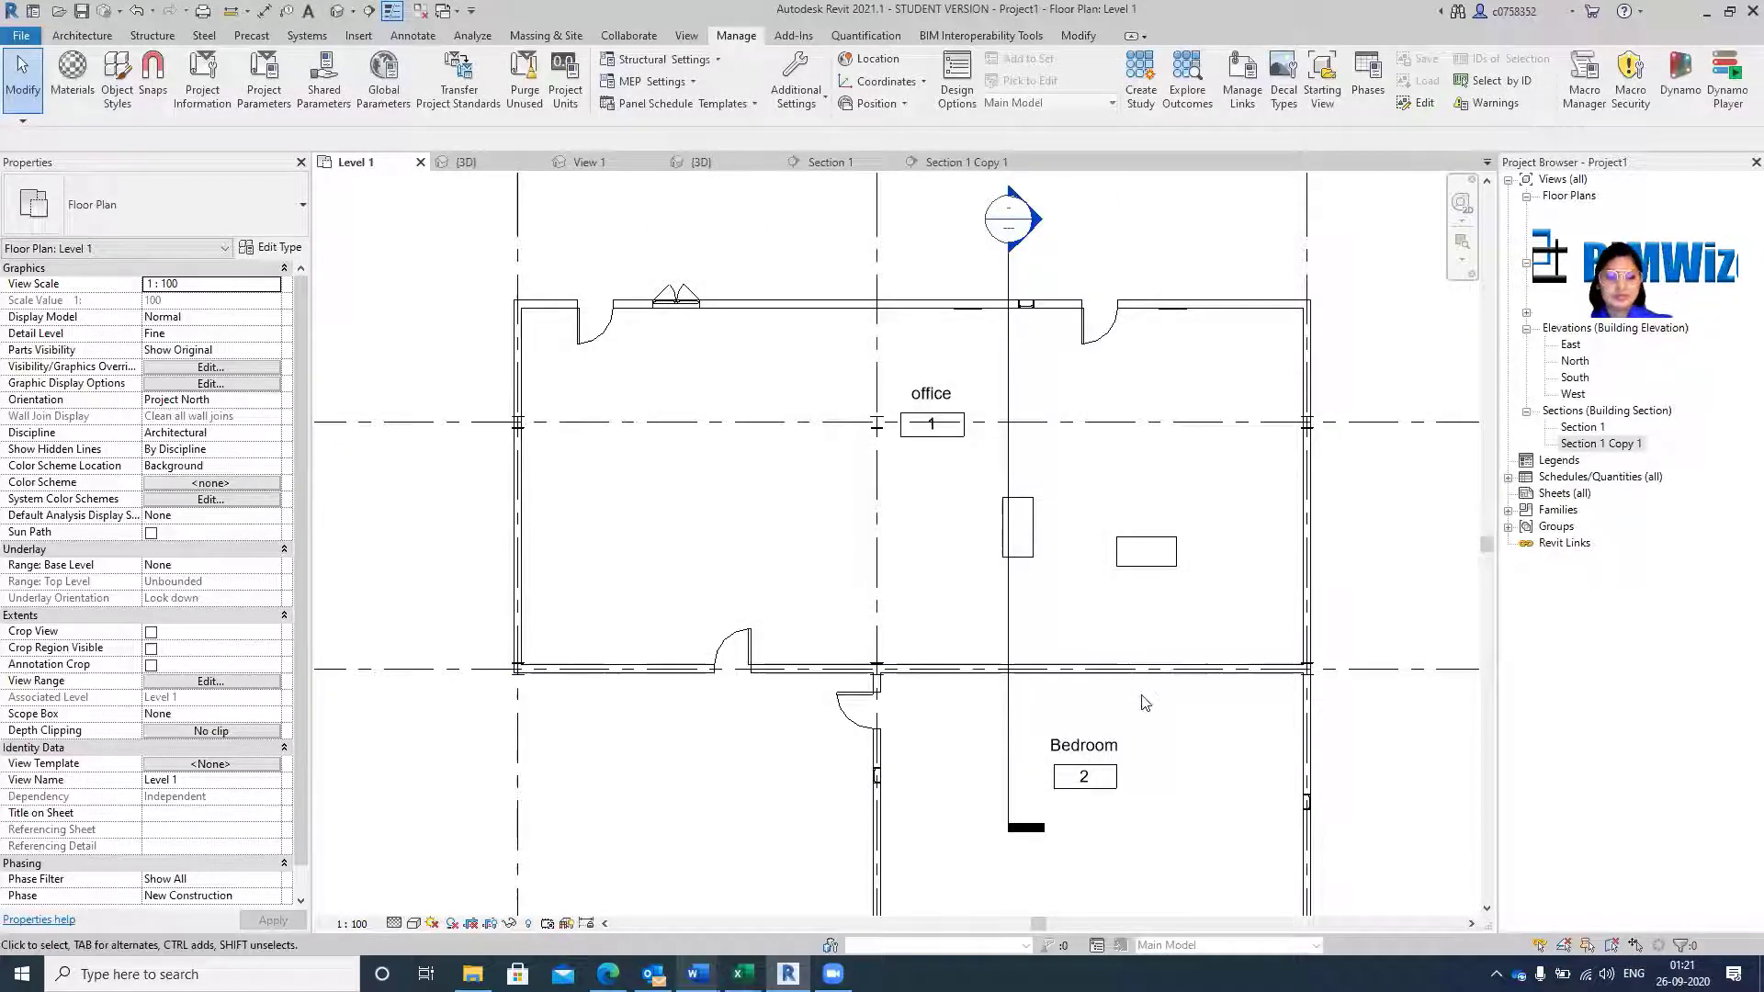
Place a continuous aligned dimension chain across grids 1, 6, 2, 7 and 3 beside the Level 1 plan.
scroll(946, 416, down, 3)
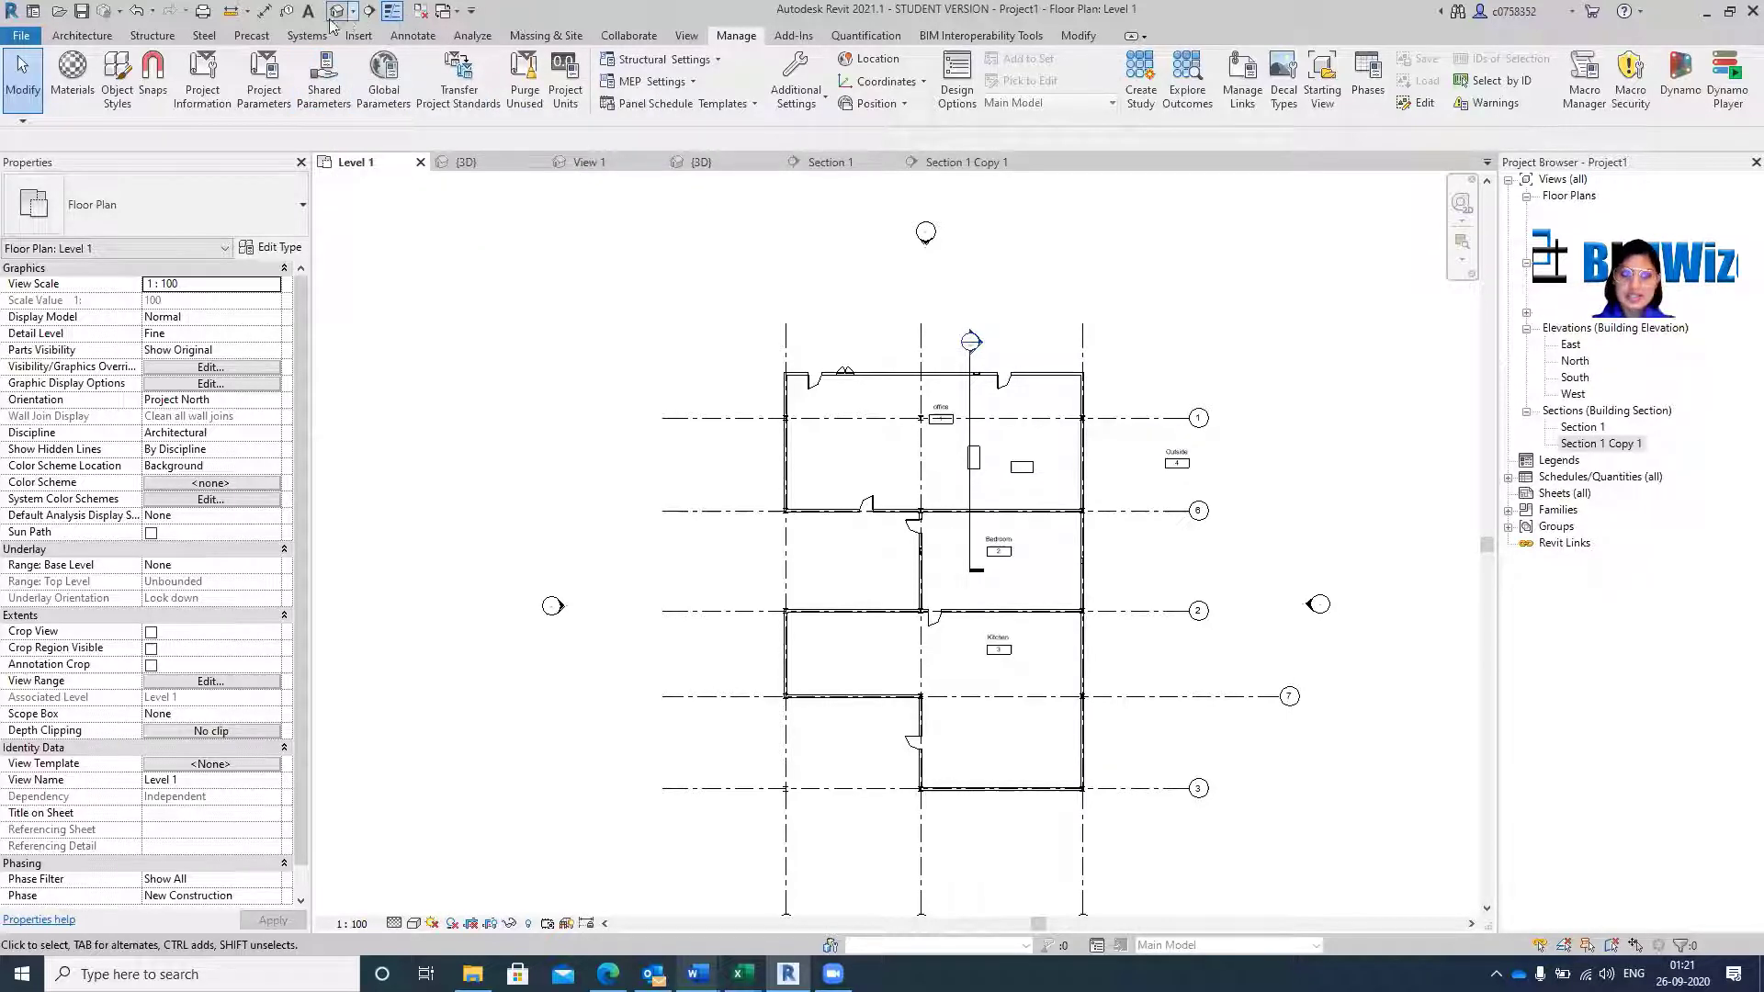
click(263, 10)
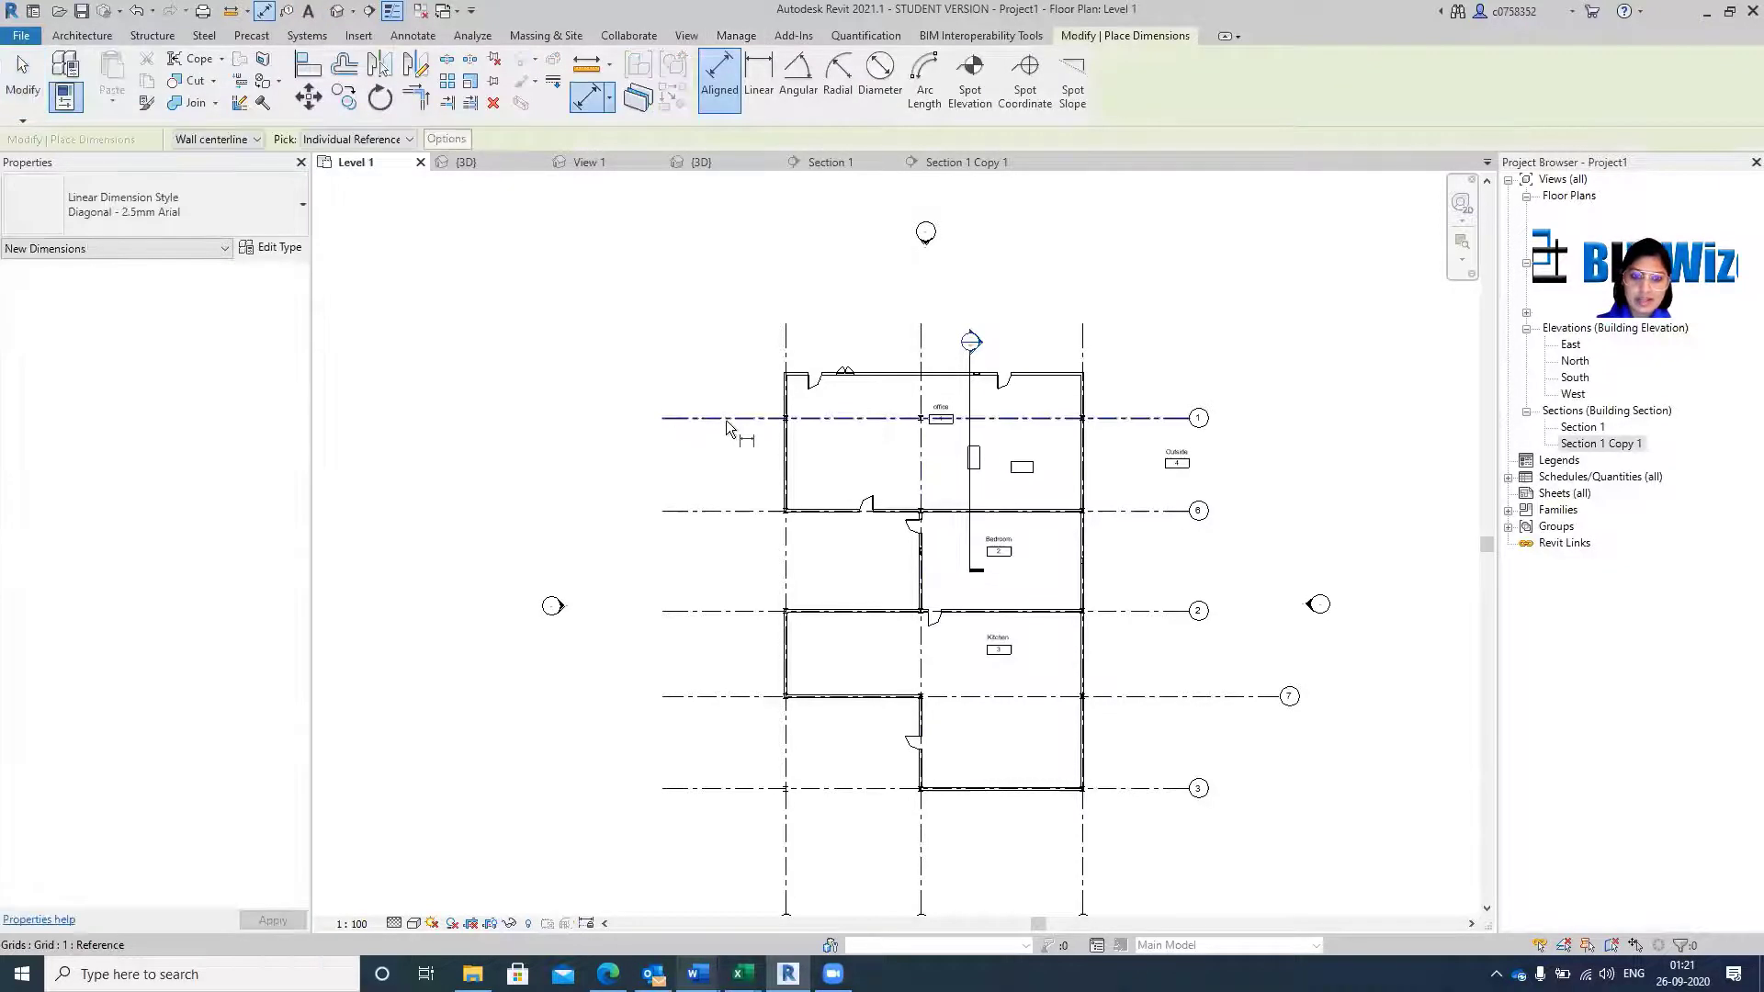
click(726, 418)
click(724, 510)
click(719, 610)
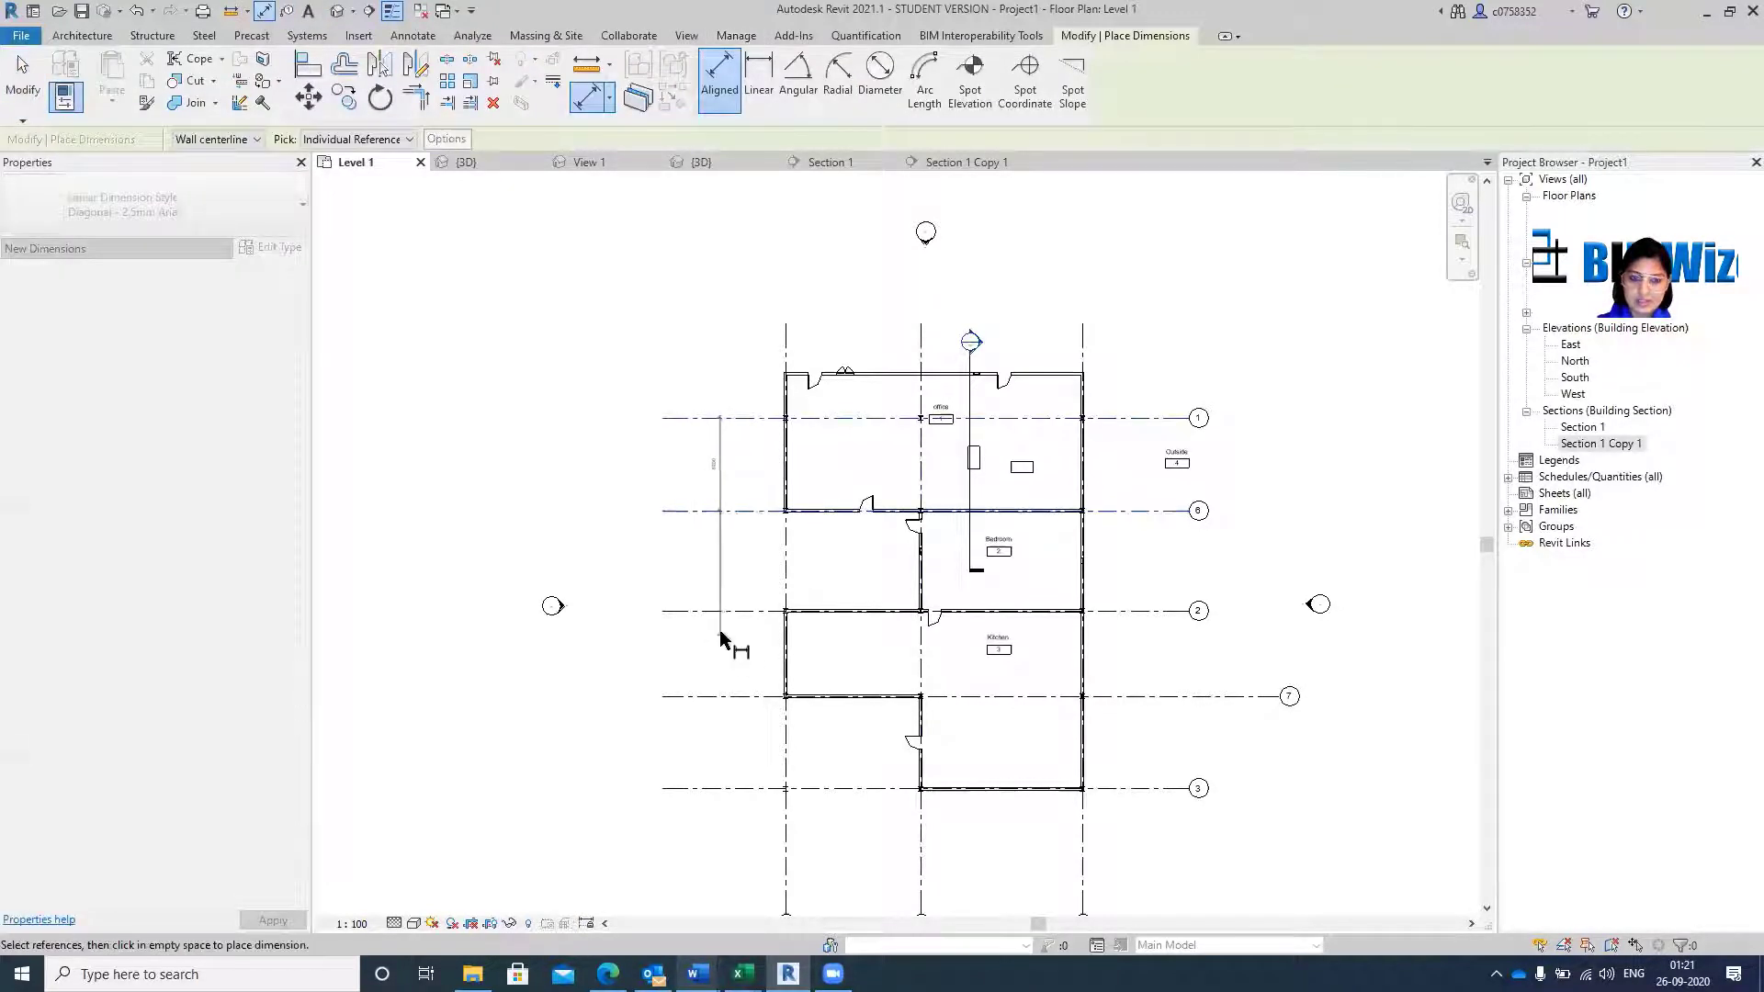
click(715, 790)
click(626, 785)
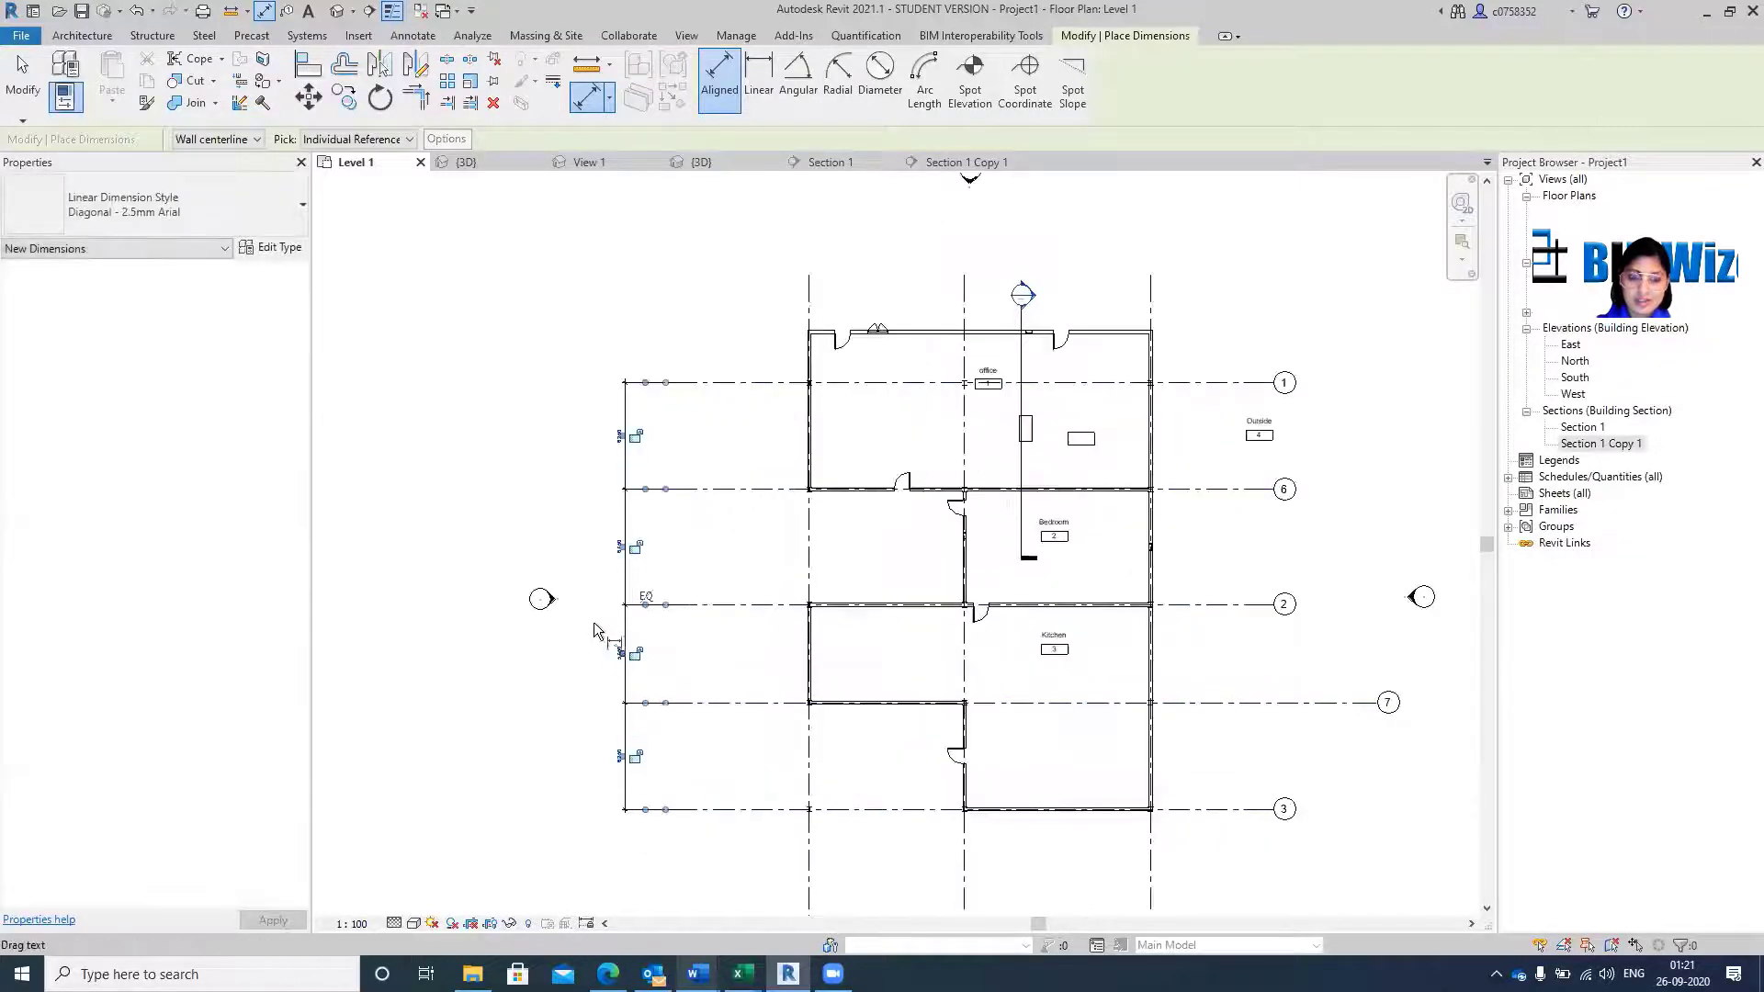
Try to make the grid dimension chain's segments equal, choose to remove the conflicting constraints, and end dimensioning.
scroll(599, 598, up, 3)
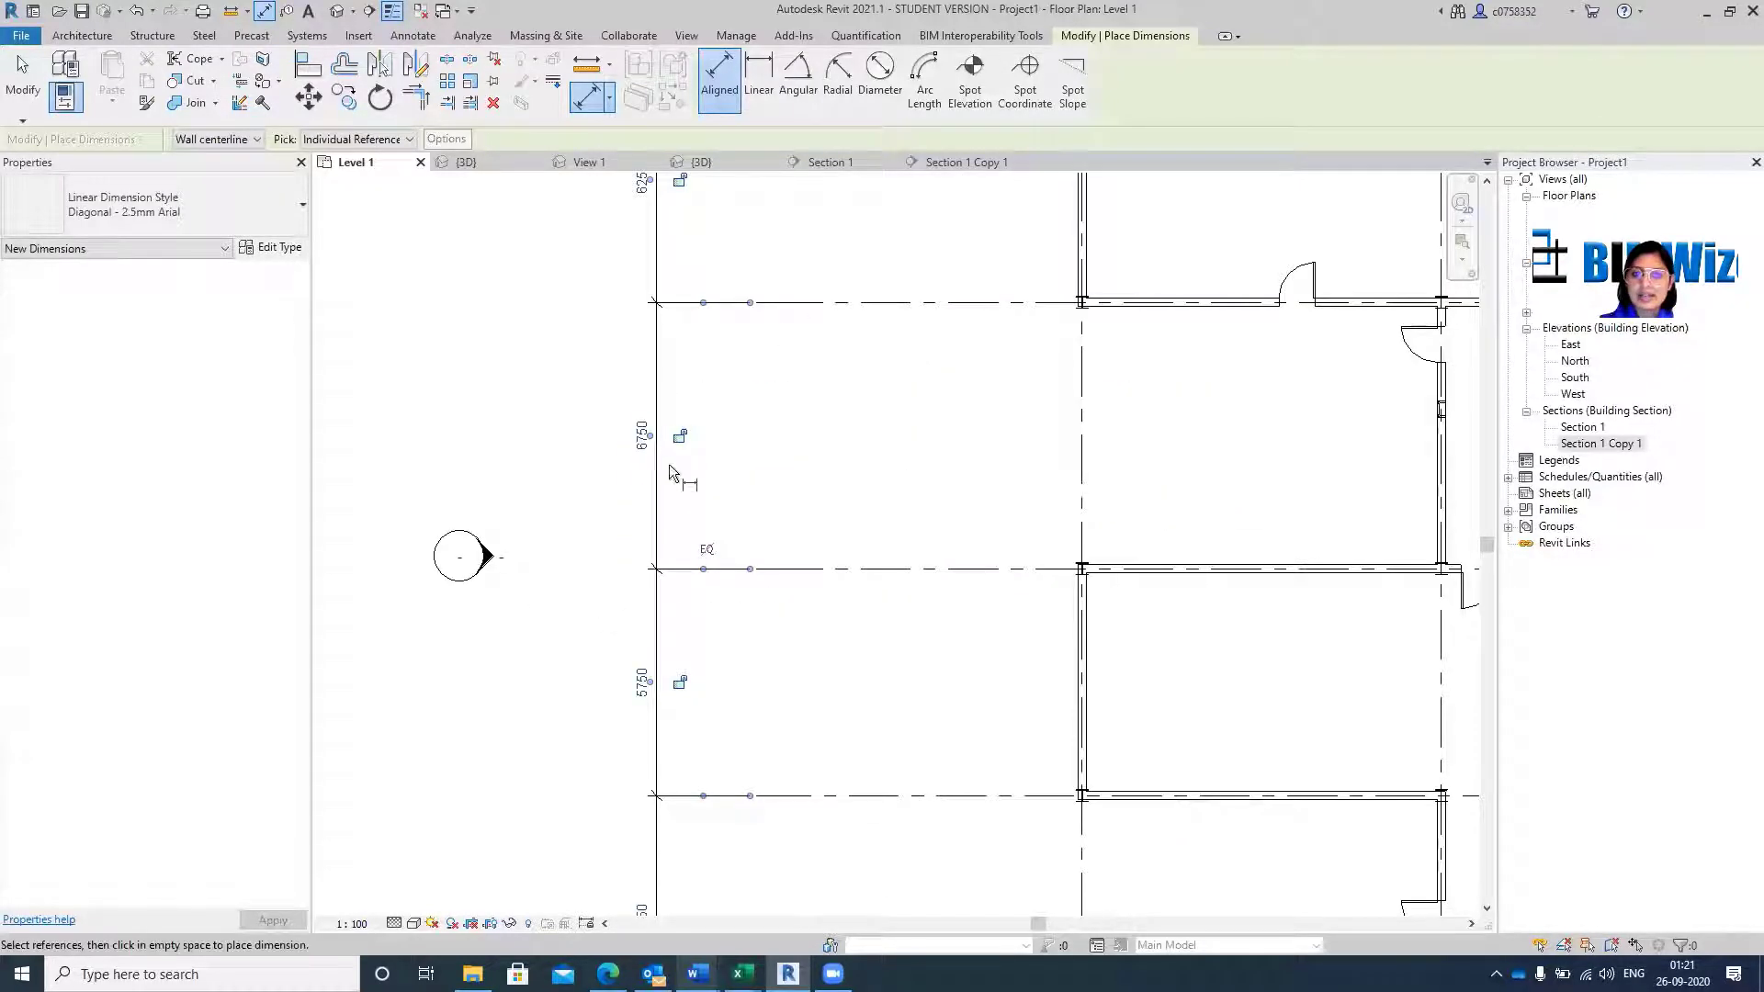
scroll(721, 551, up, 3)
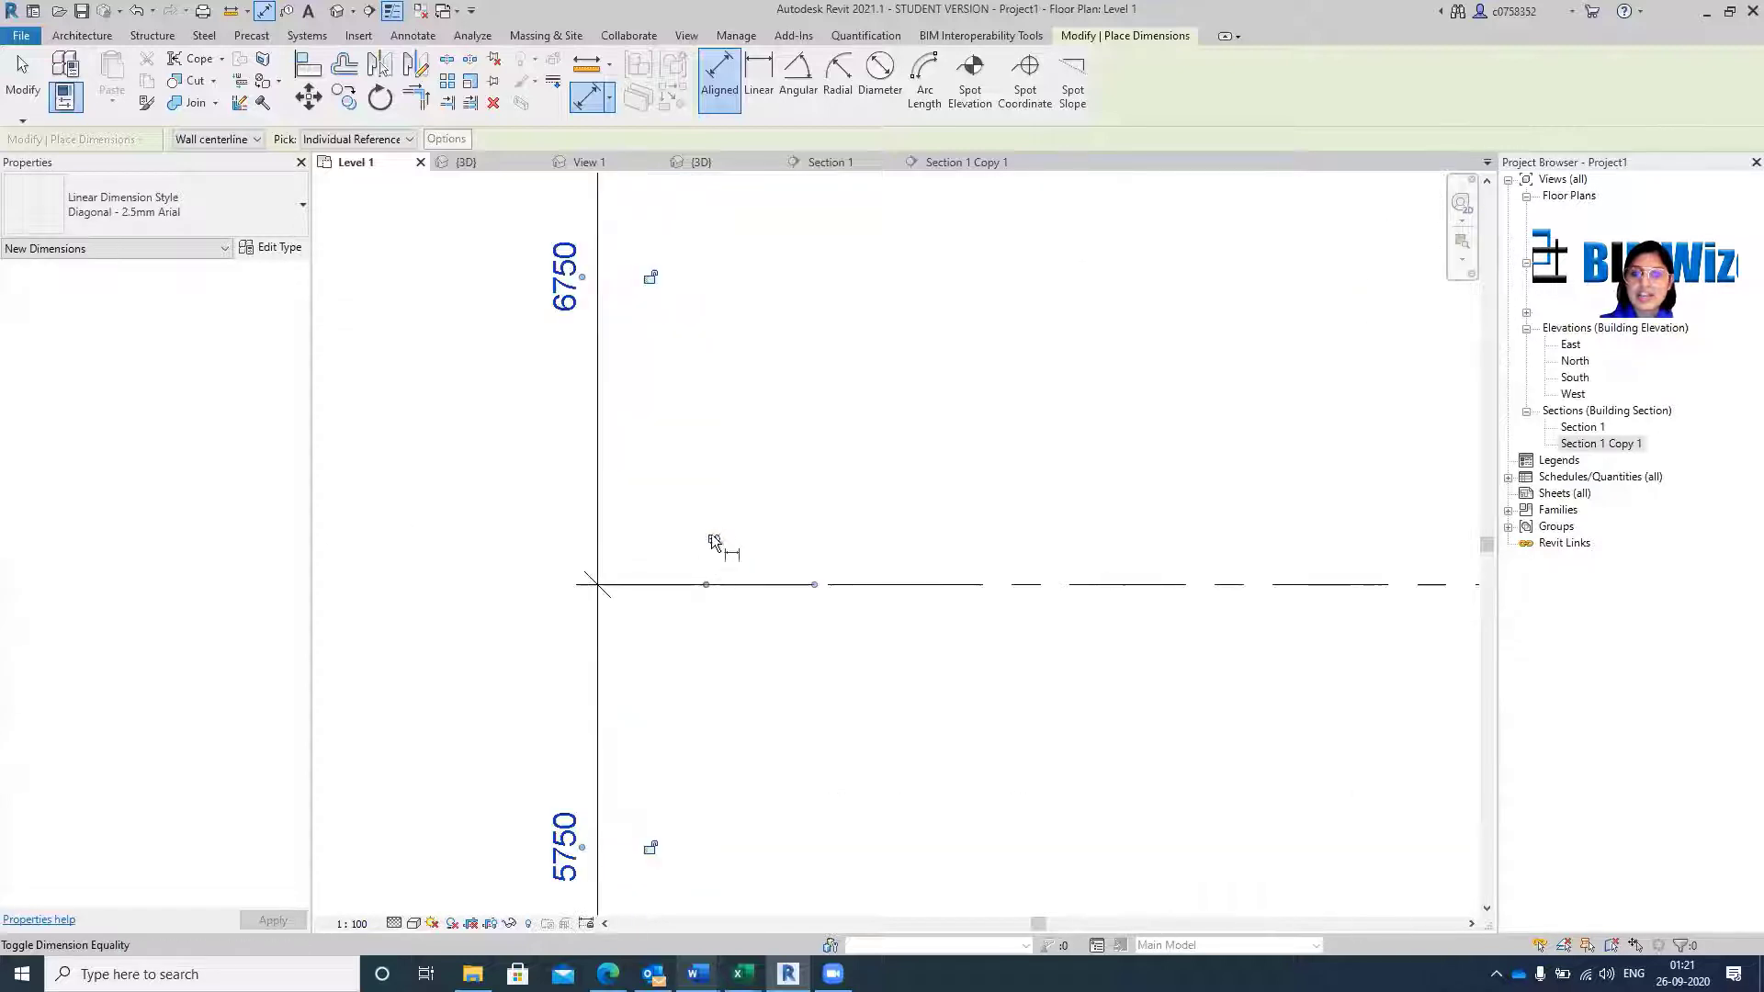
scroll(726, 551, down, 3)
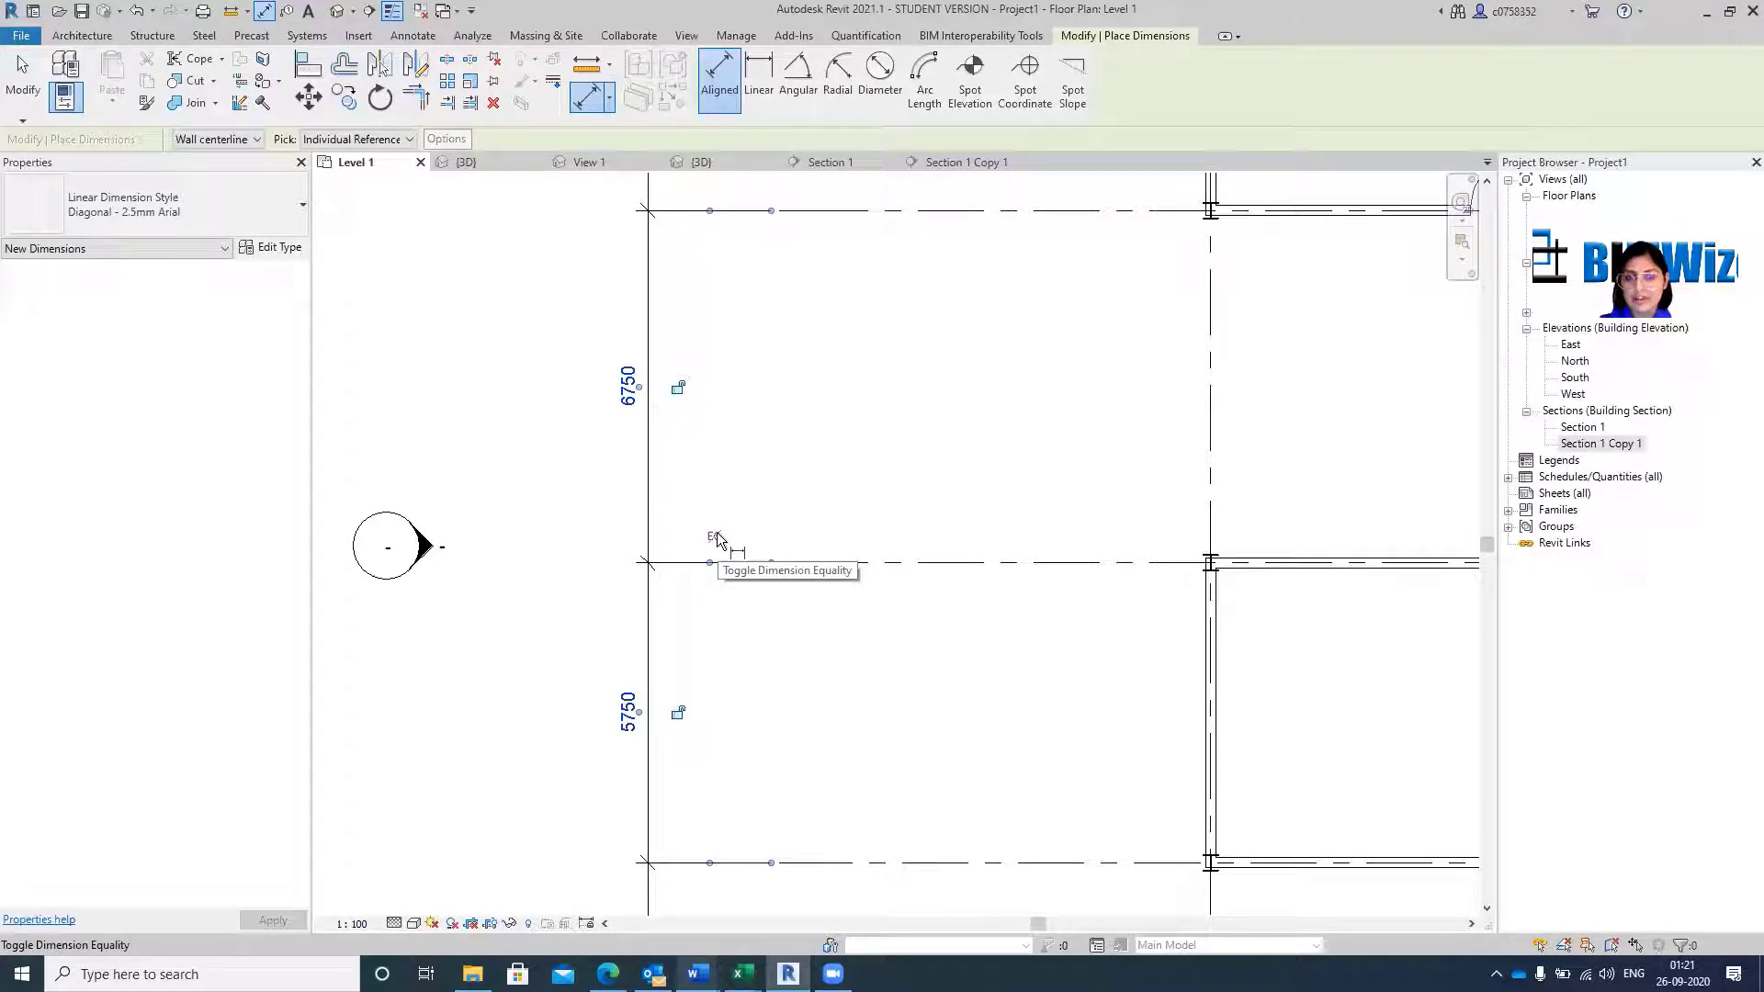
click(716, 538)
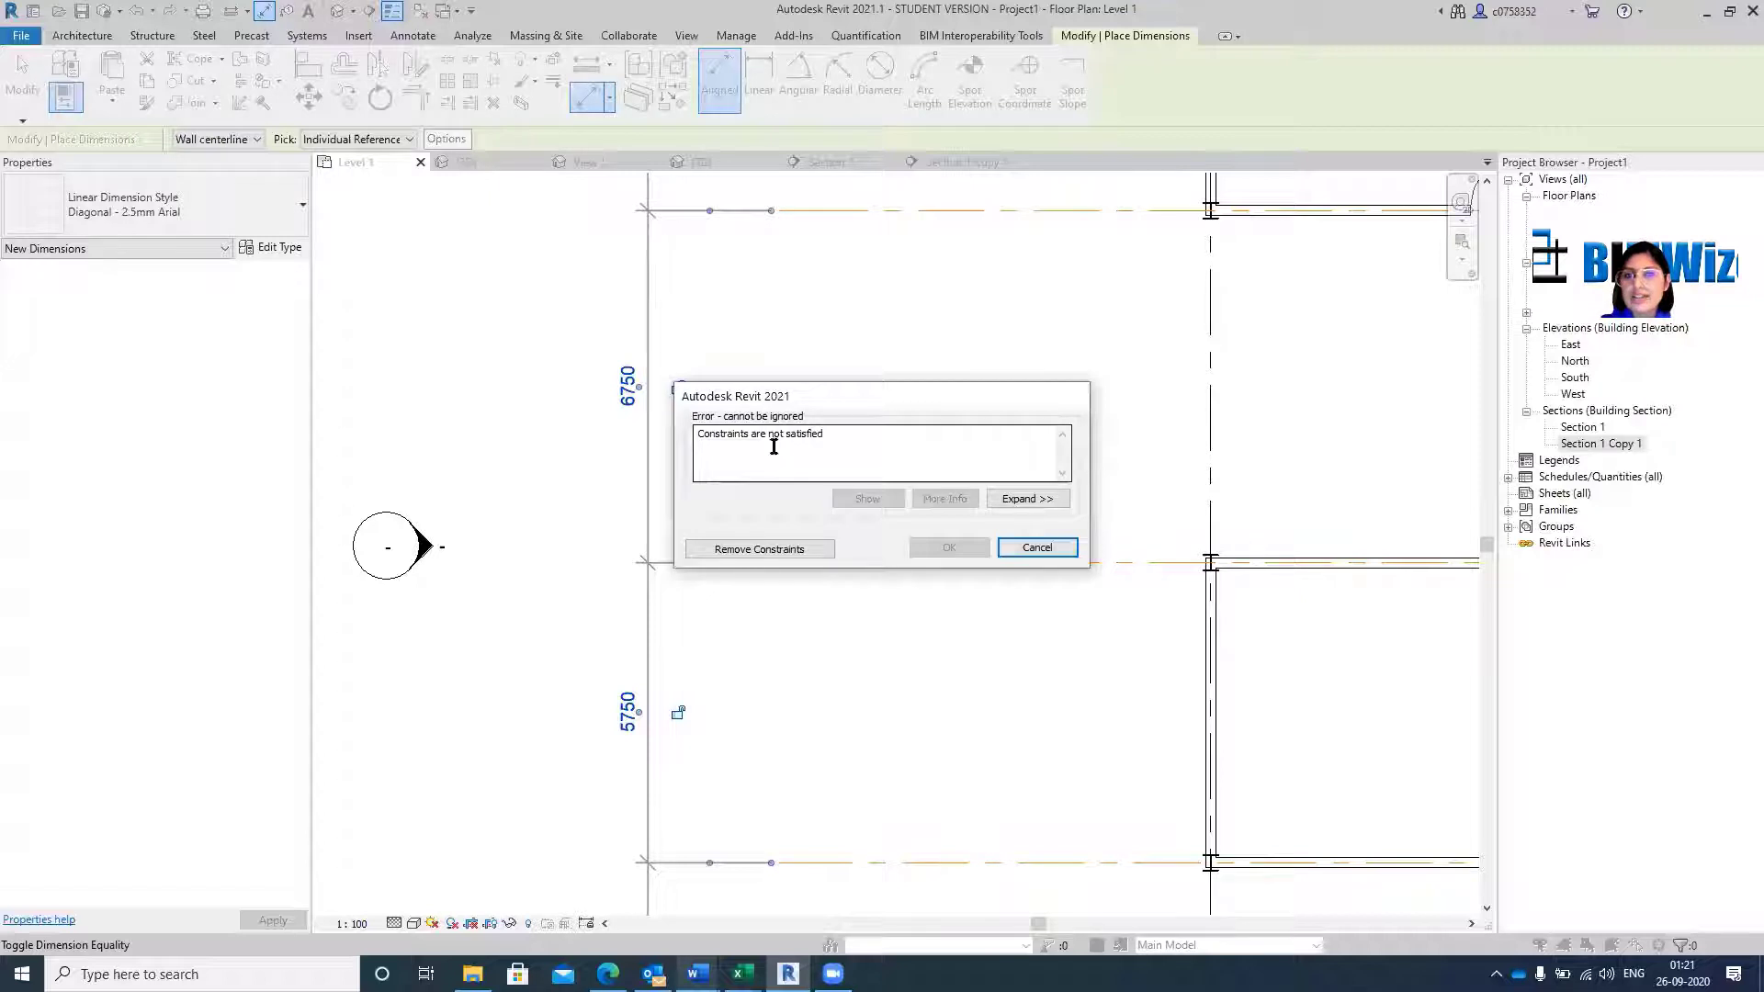
click(790, 551)
scroll(789, 558, down, 4)
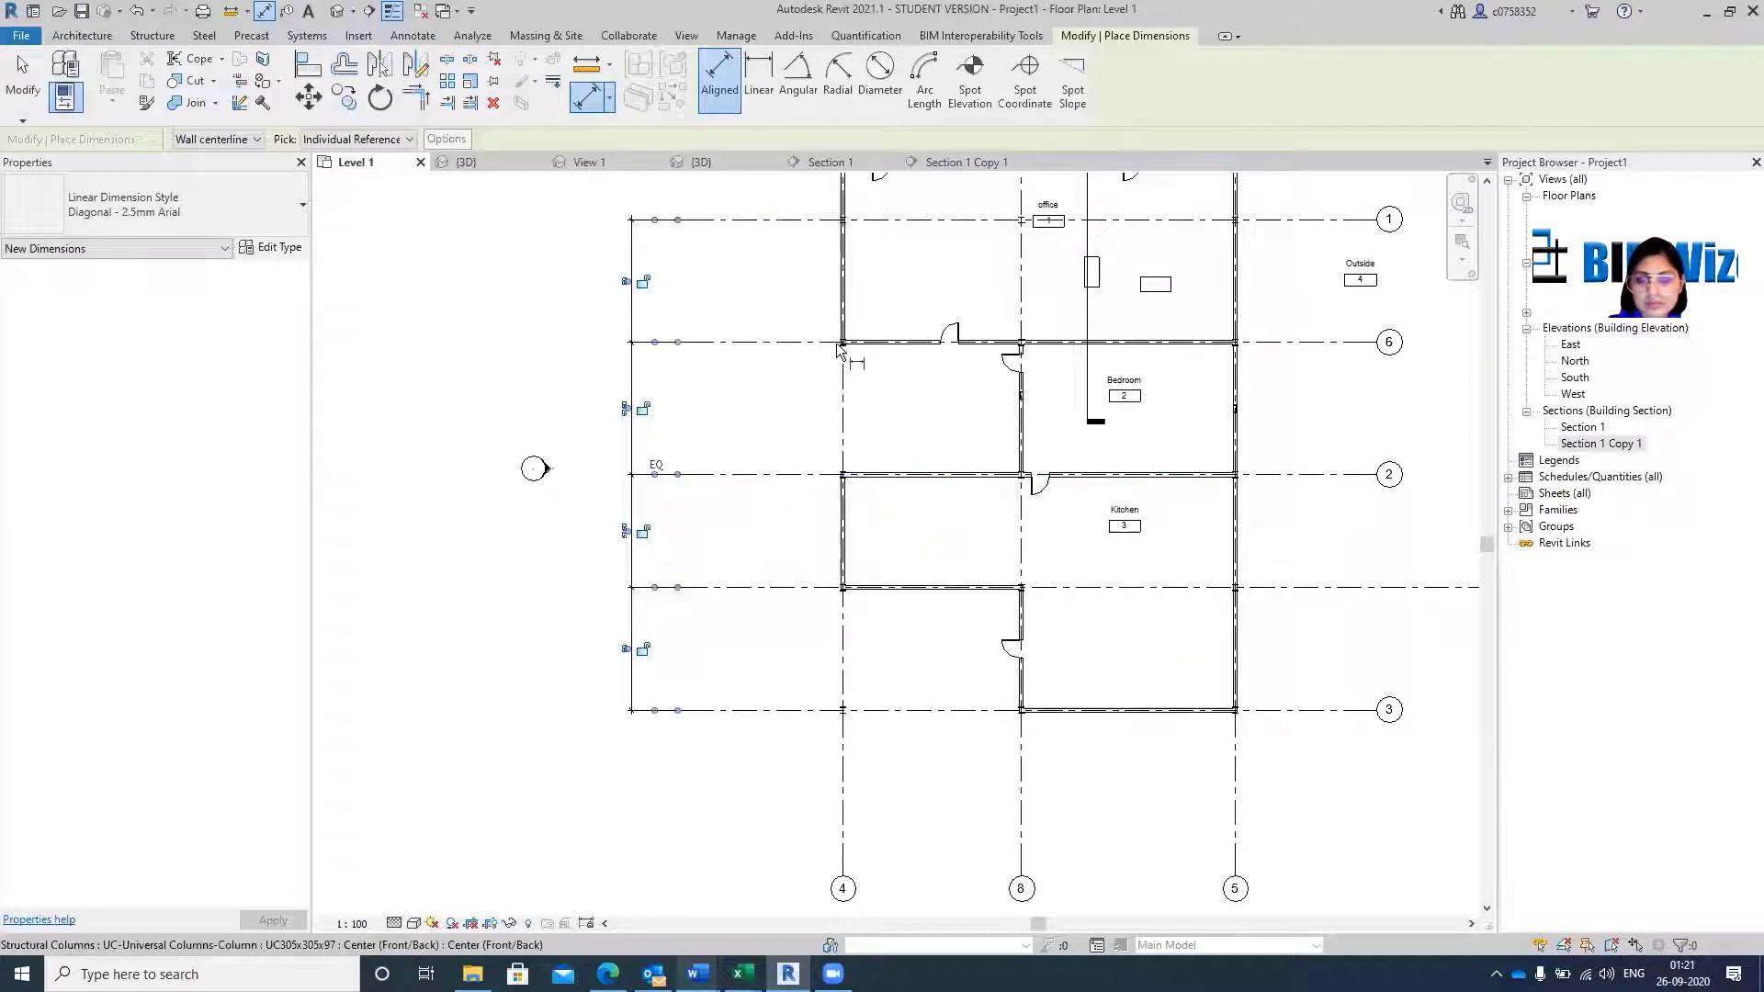
key(Escape)
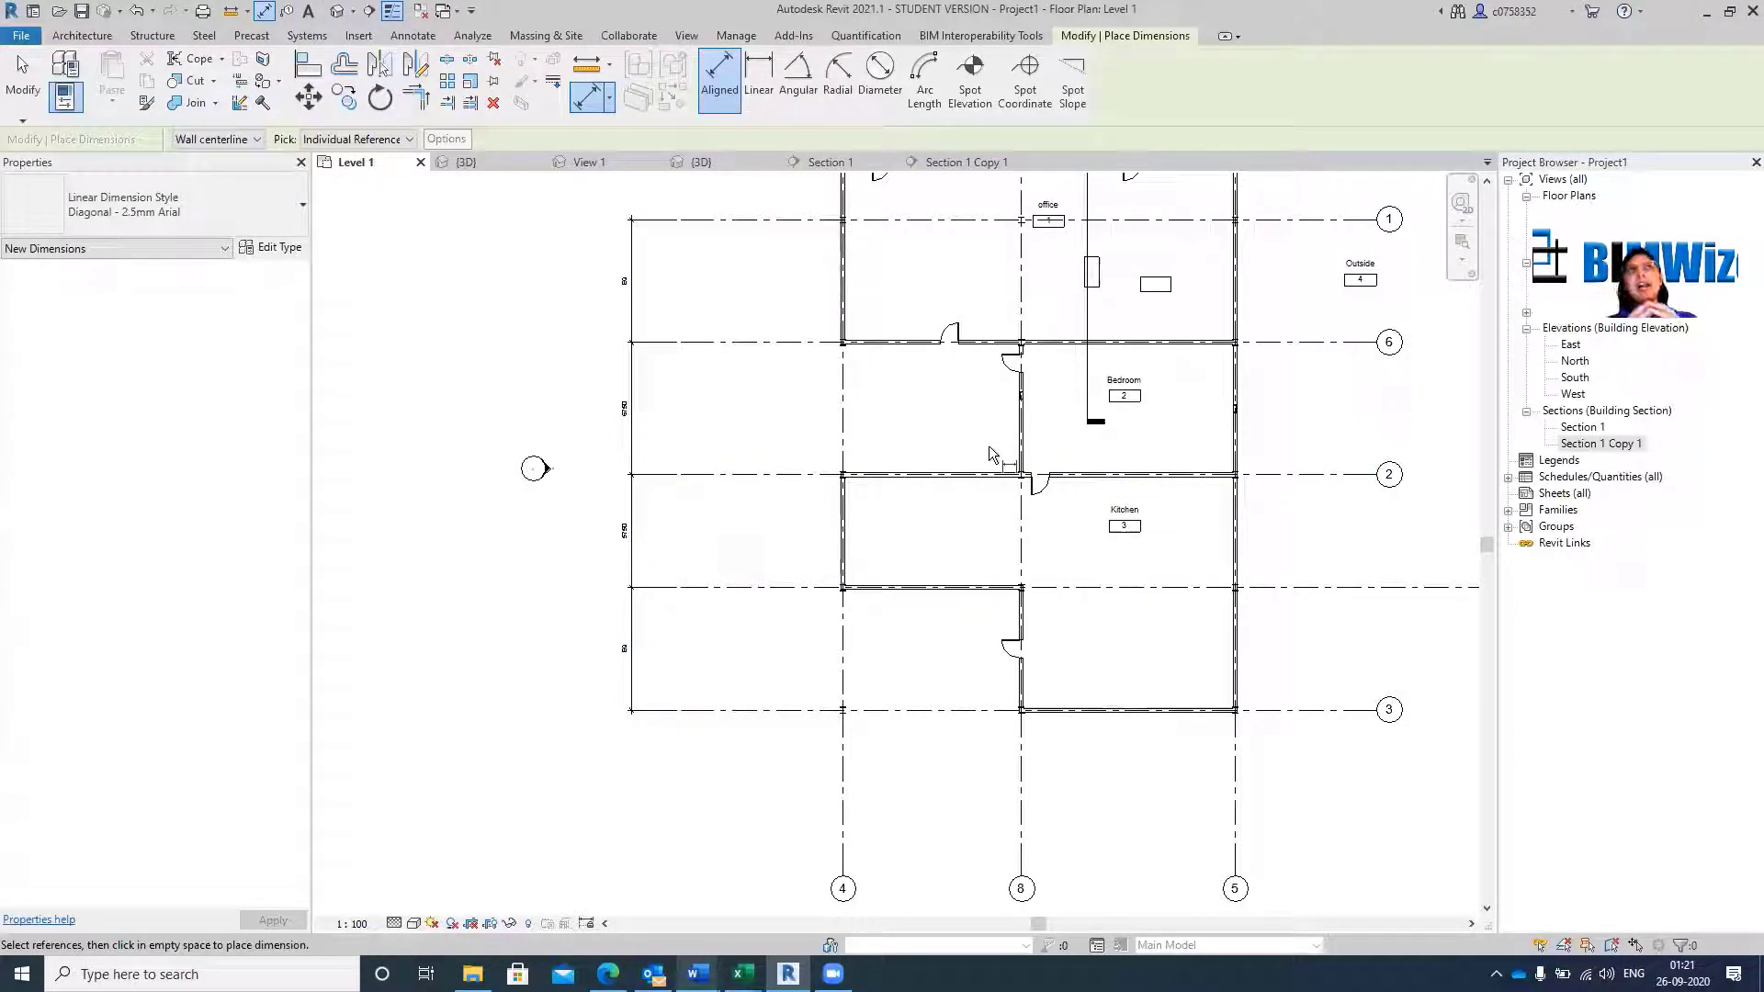
key(Escape)
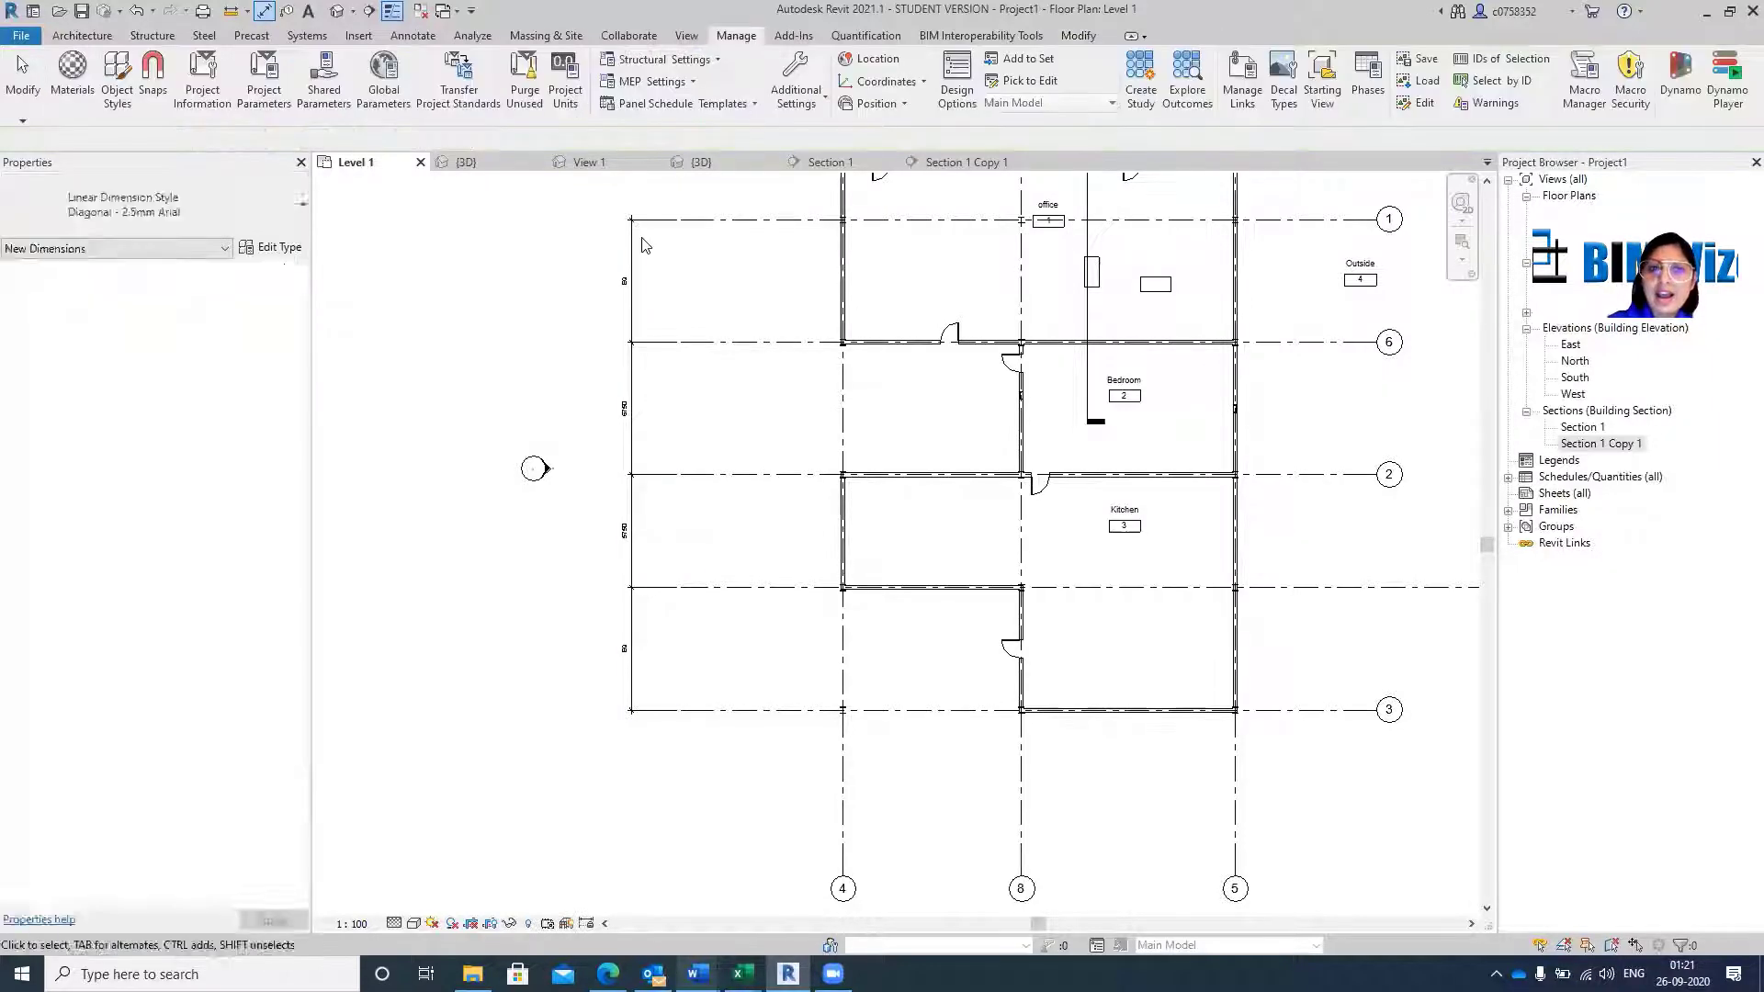
Delete the grid dimension chain and dismiss the project save reminder without saving.
click(631, 285)
scroll(701, 263, up, 3)
click(677, 311)
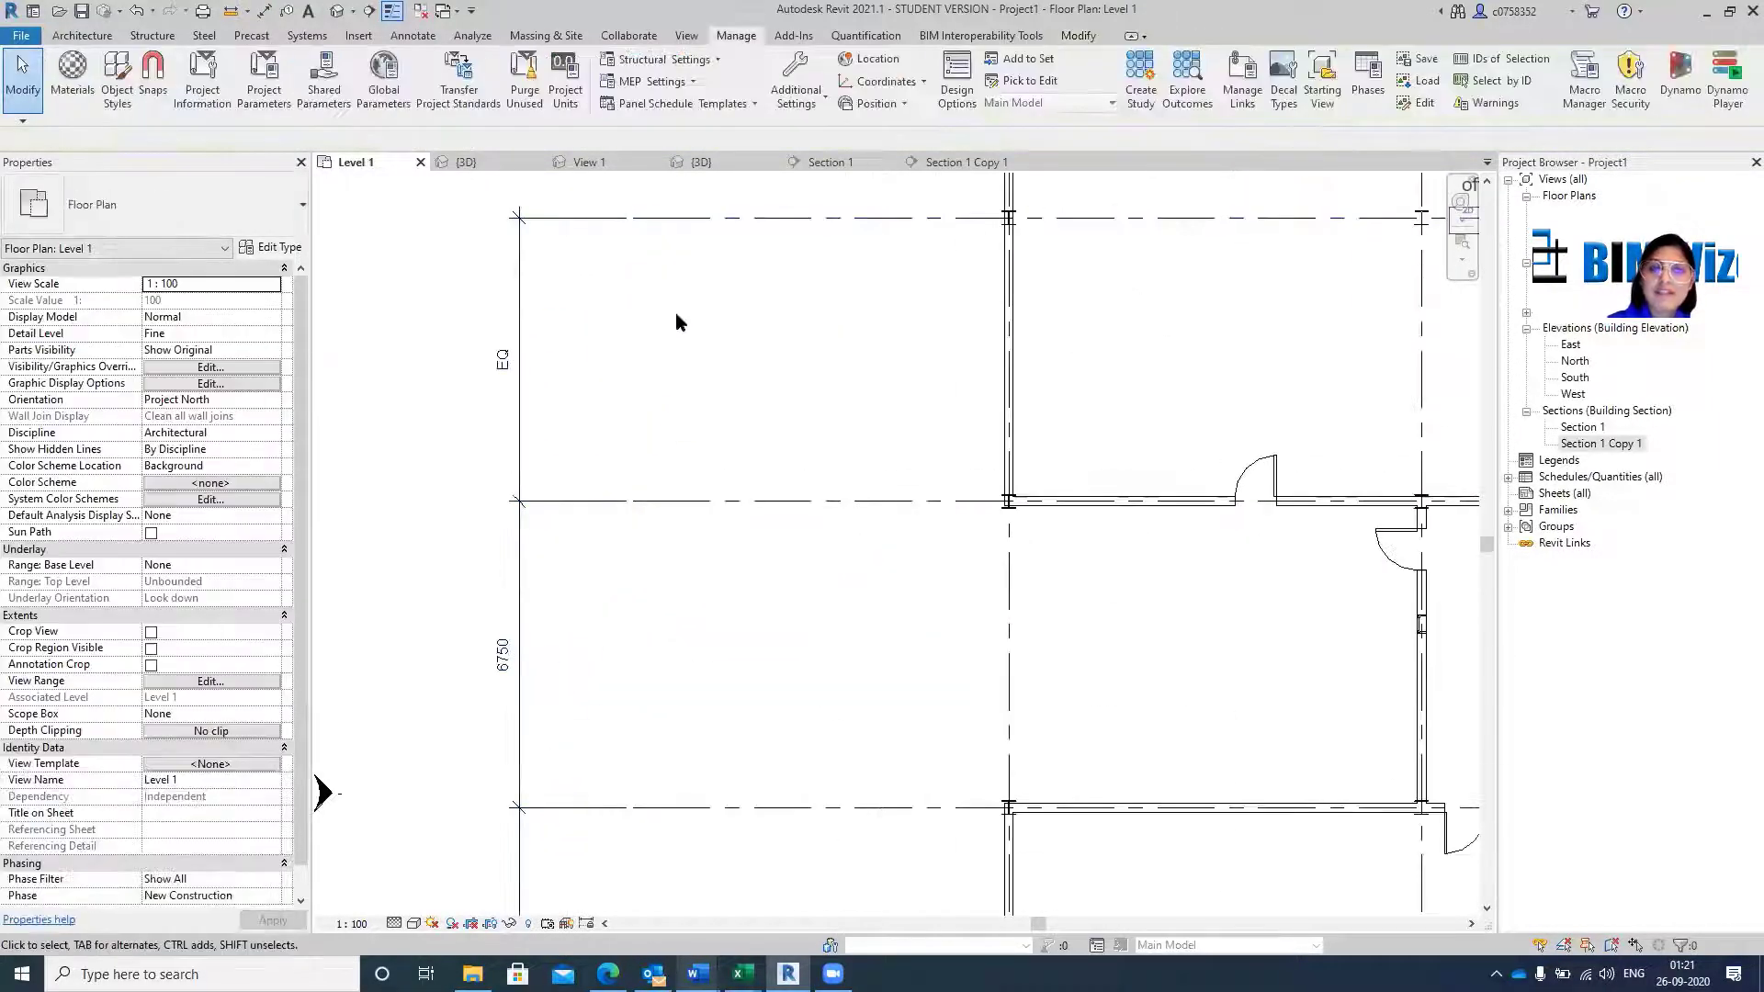
click(519, 393)
key(Delete)
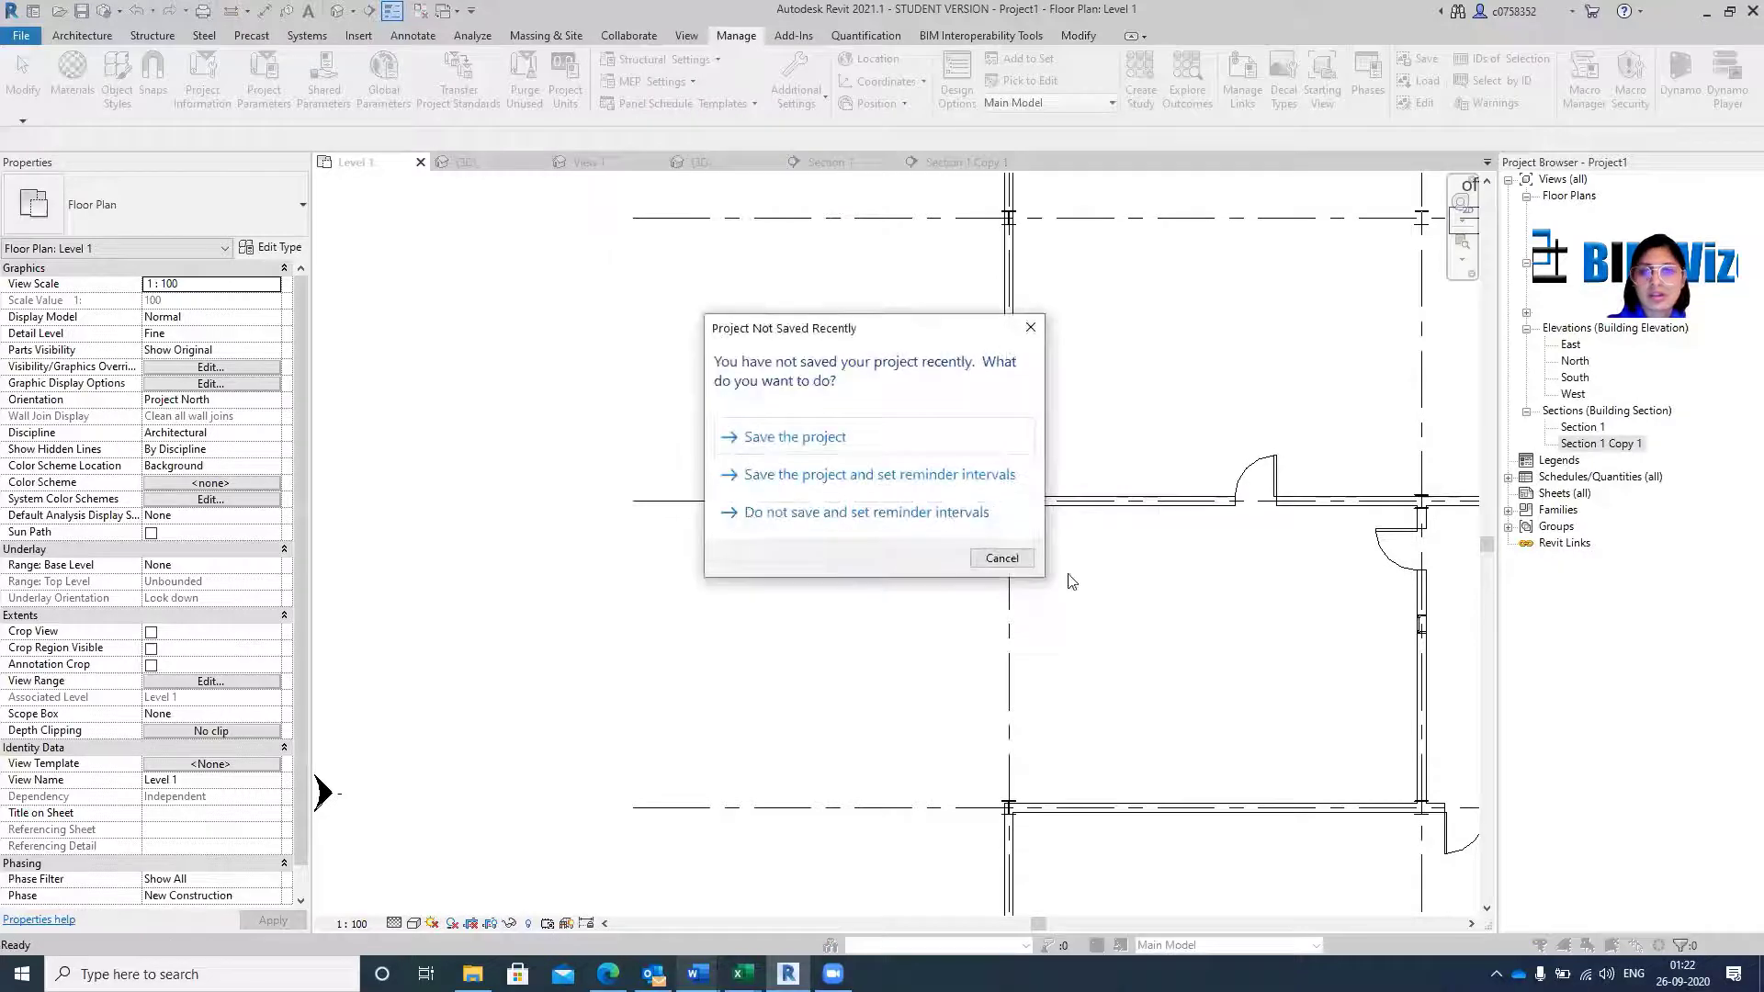
click(1008, 558)
Place an aligned dimension between grids 1 and 6, lock it, and end dimensioning.
click(795, 219)
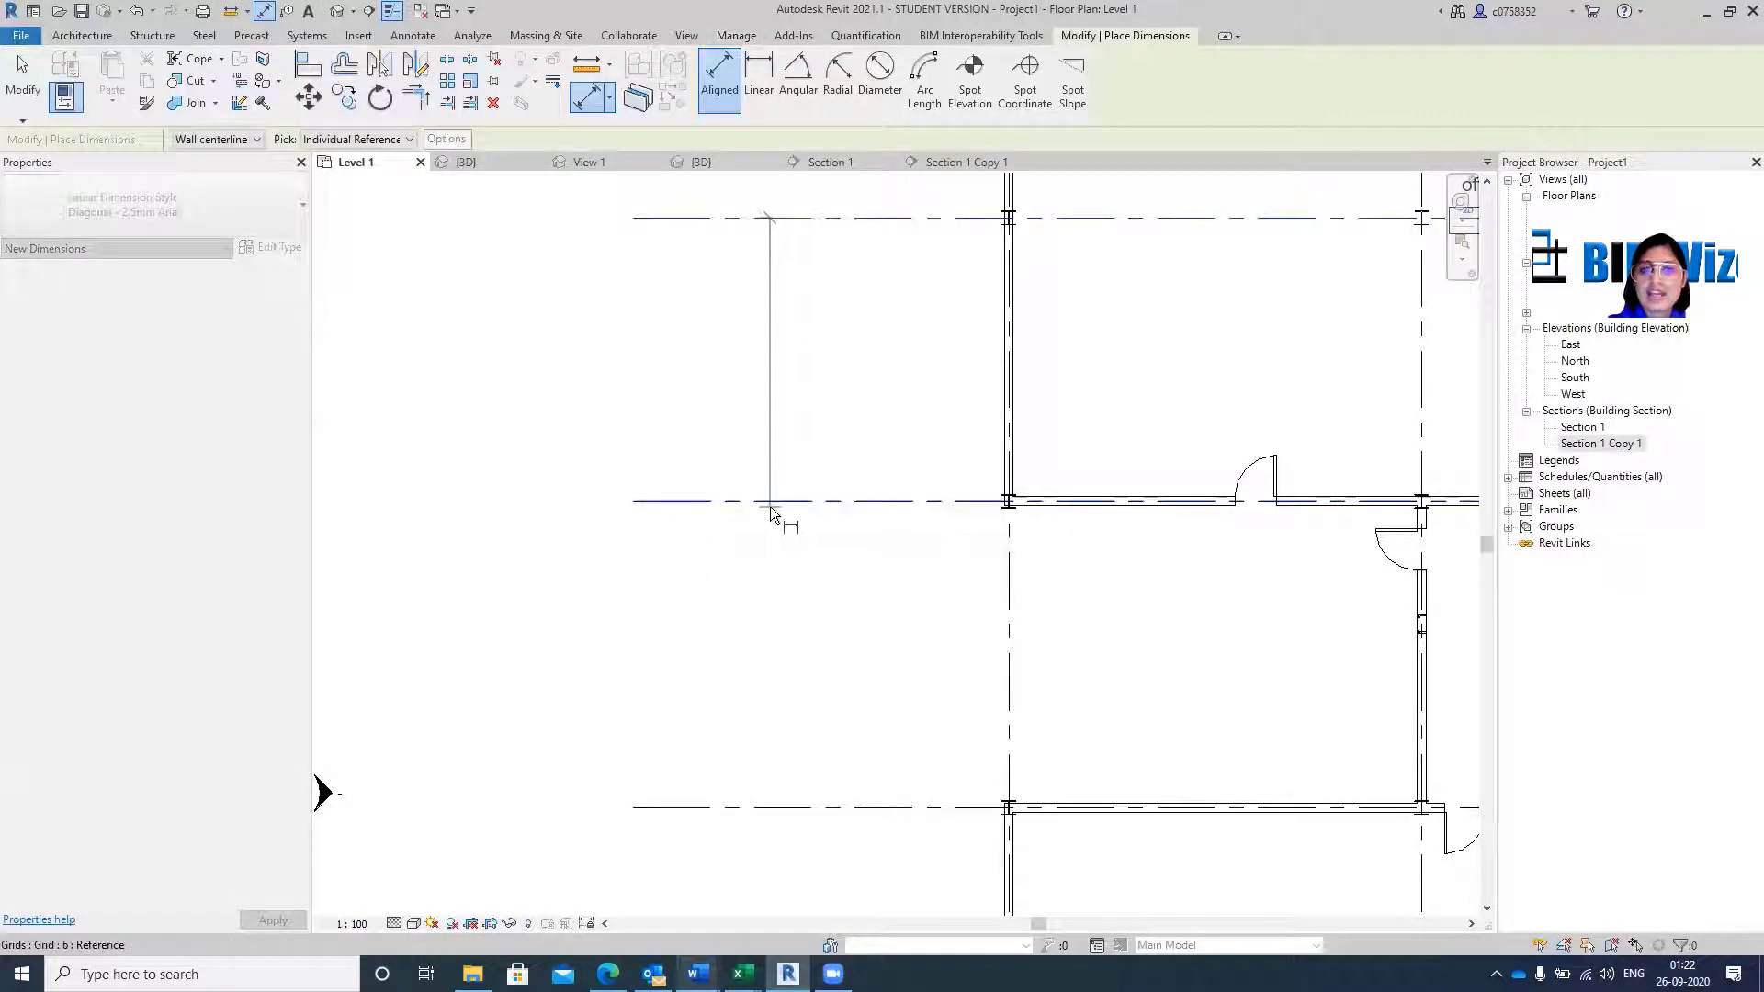
click(770, 502)
click(648, 436)
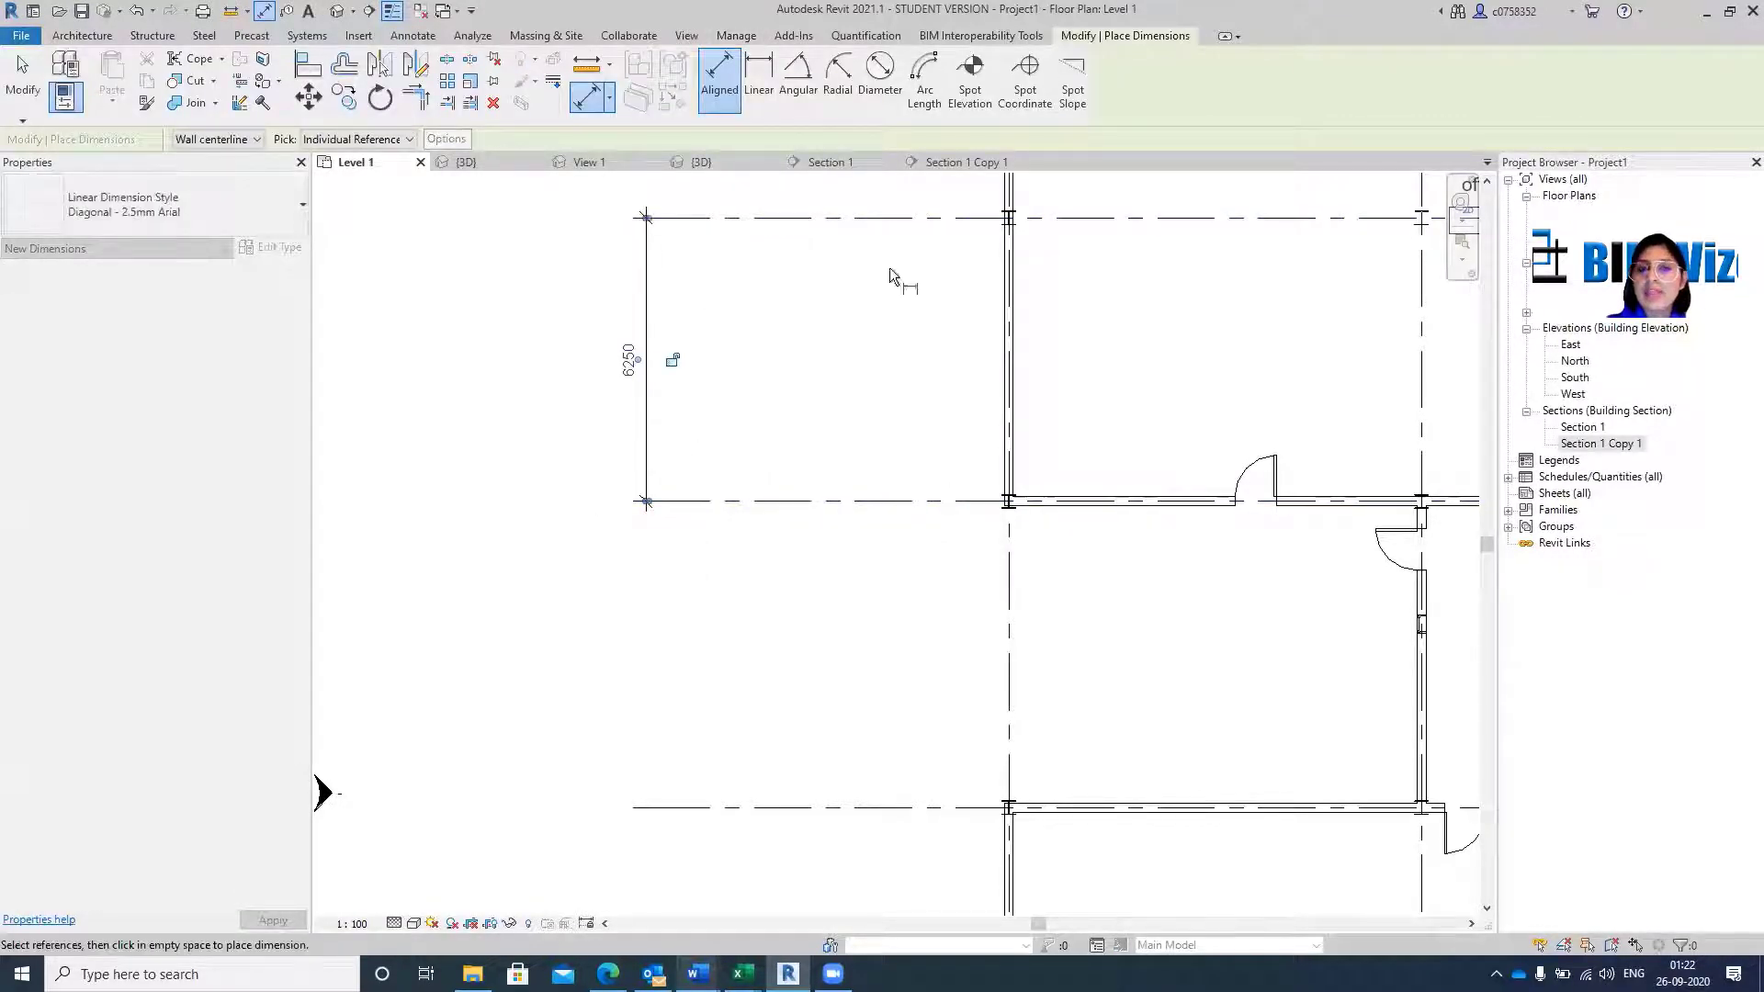
click(670, 364)
click(713, 527)
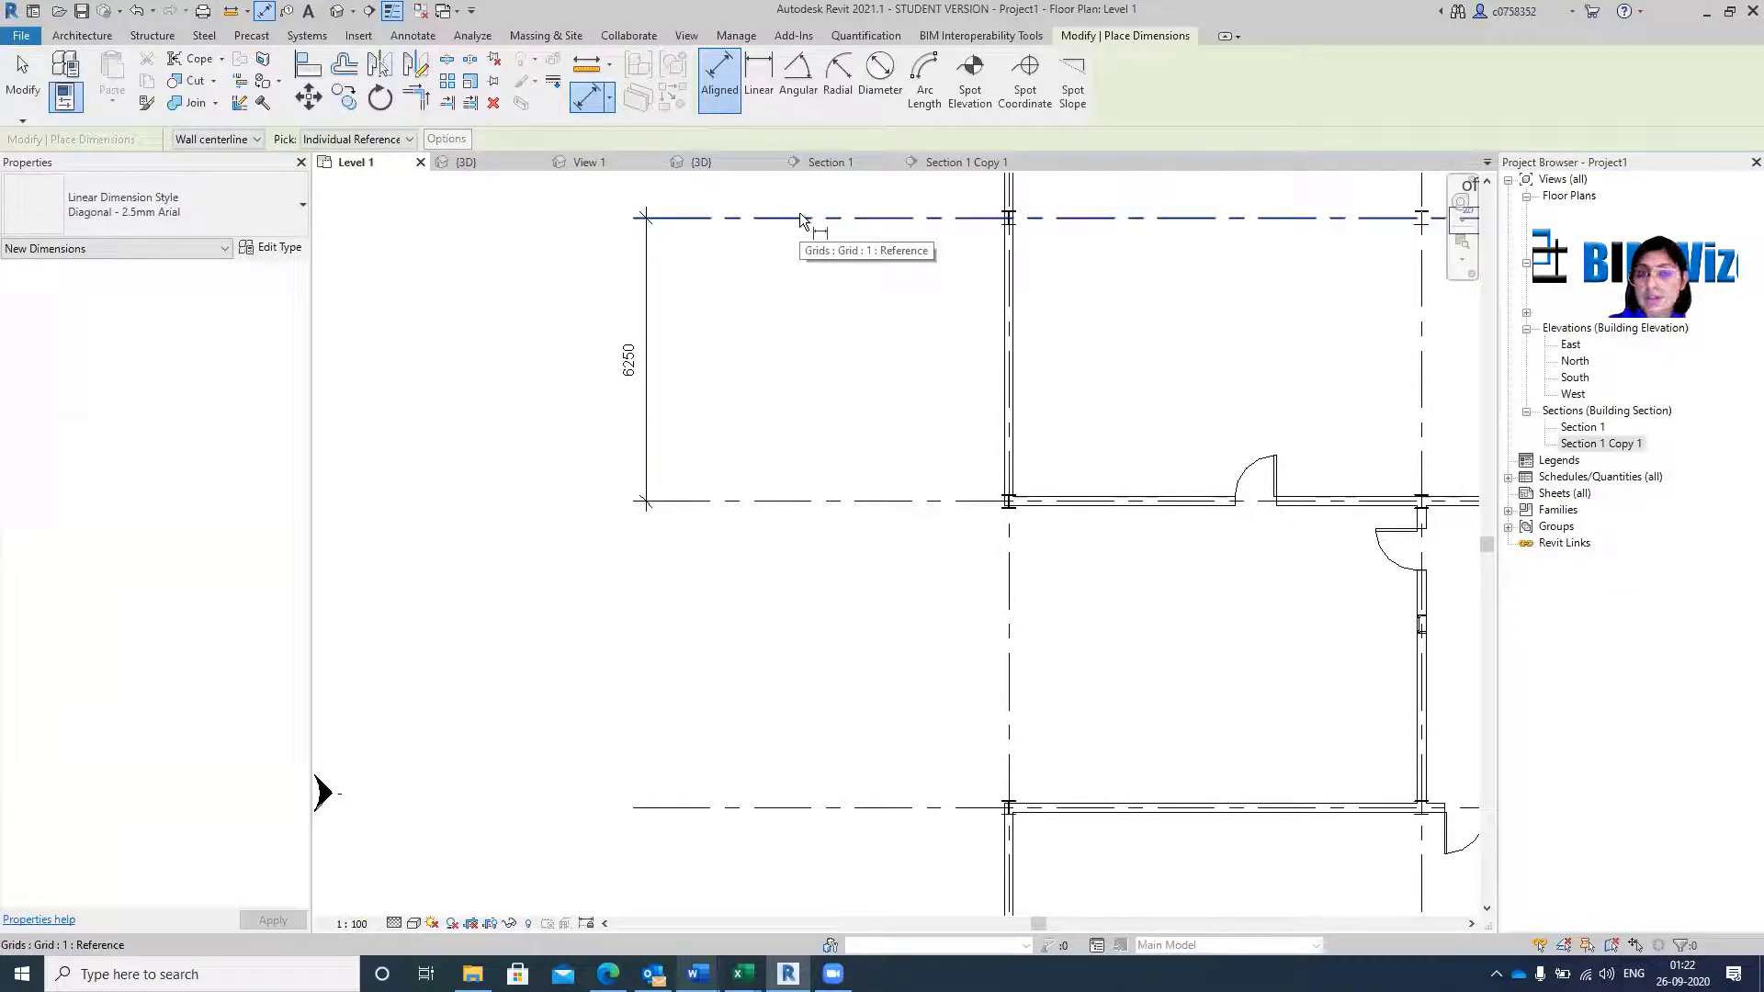
key(Escape)
key(Escape)
click(755, 215)
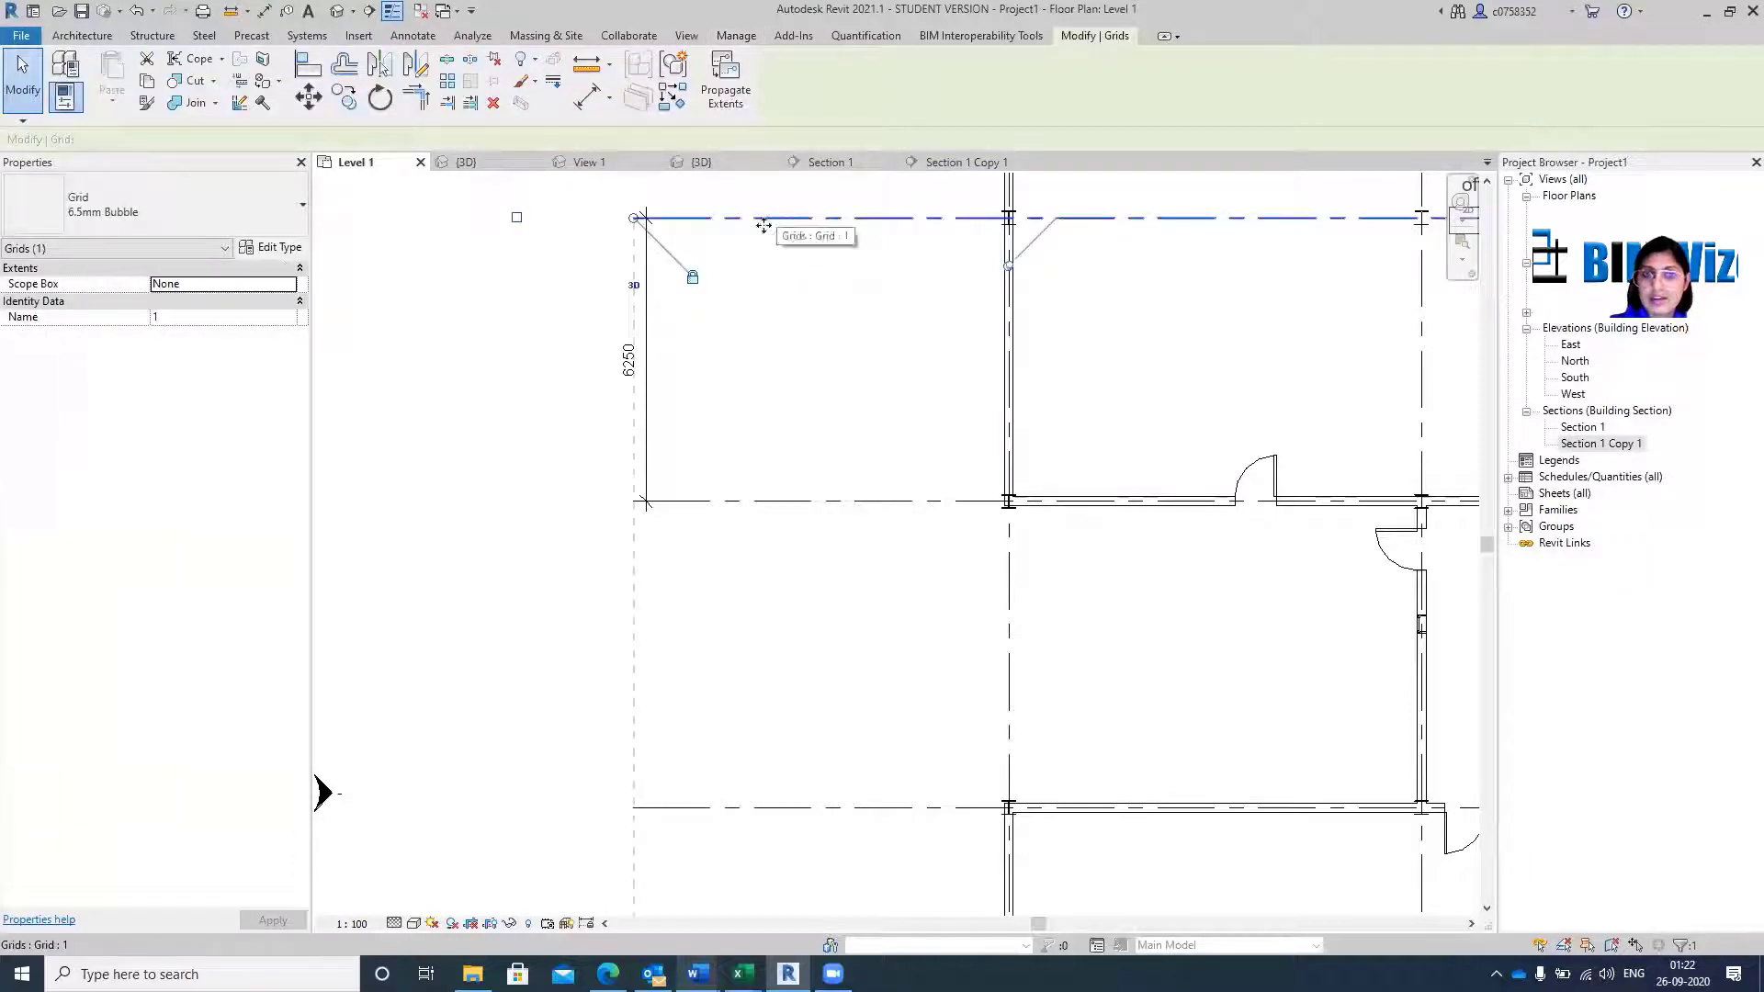
click(632, 366)
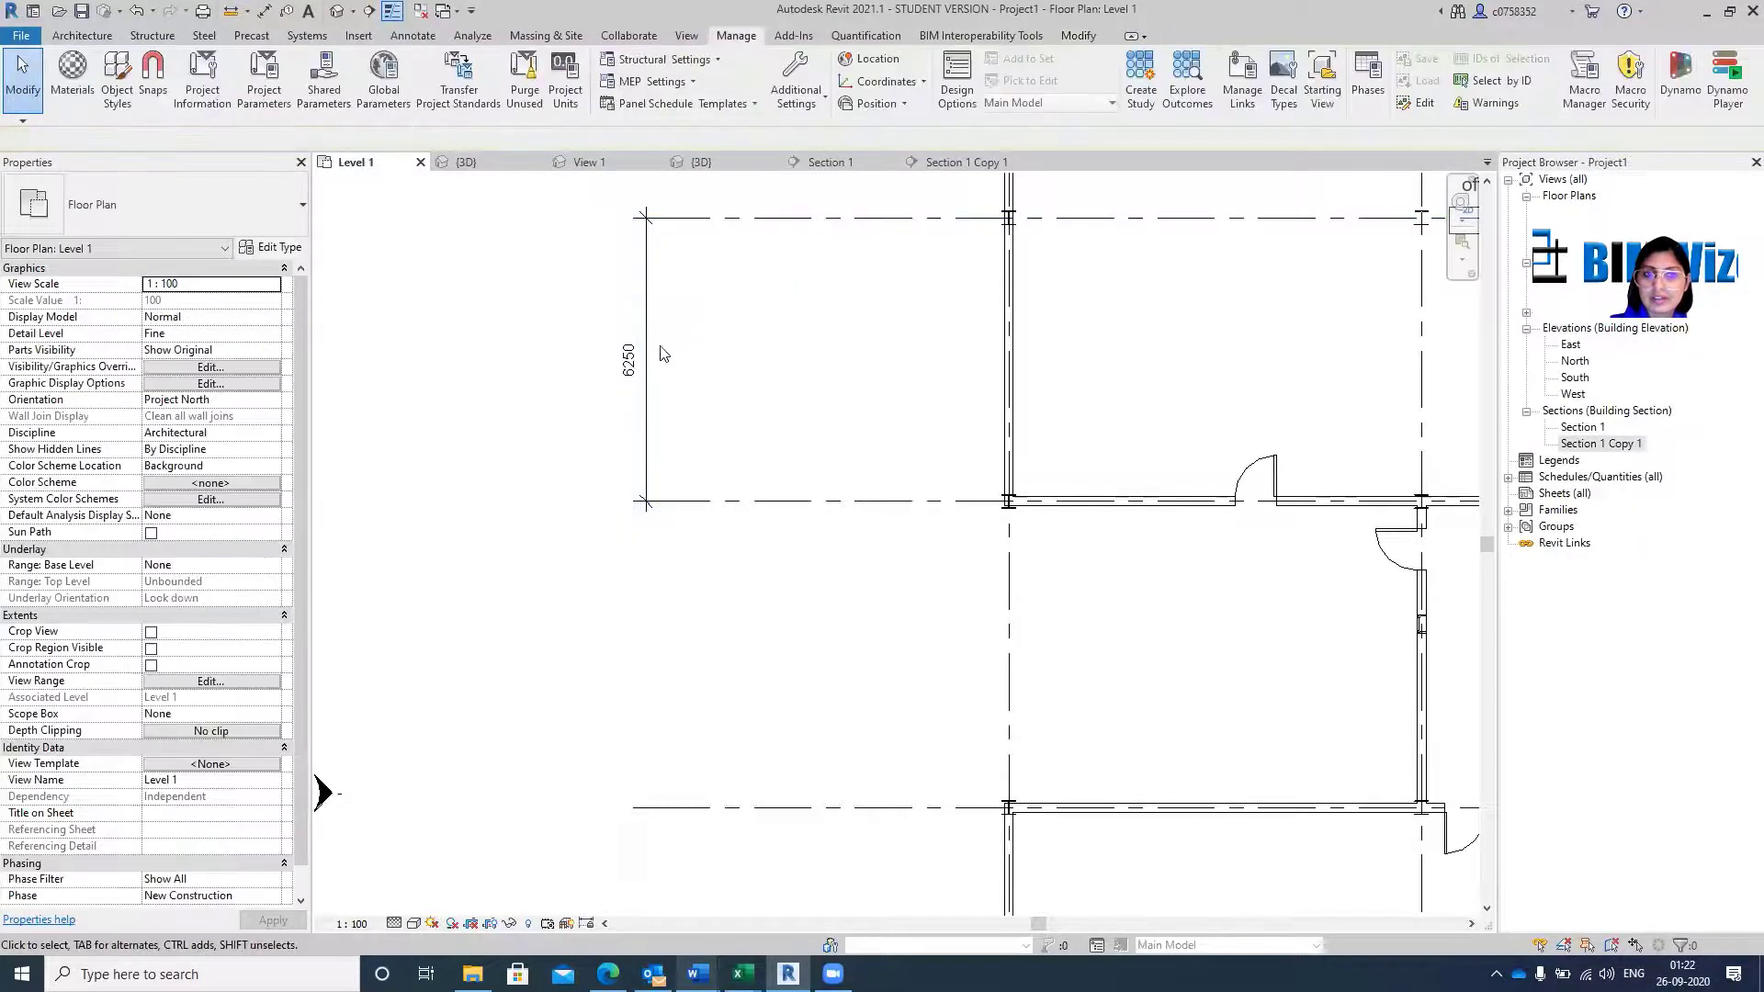
click(630, 370)
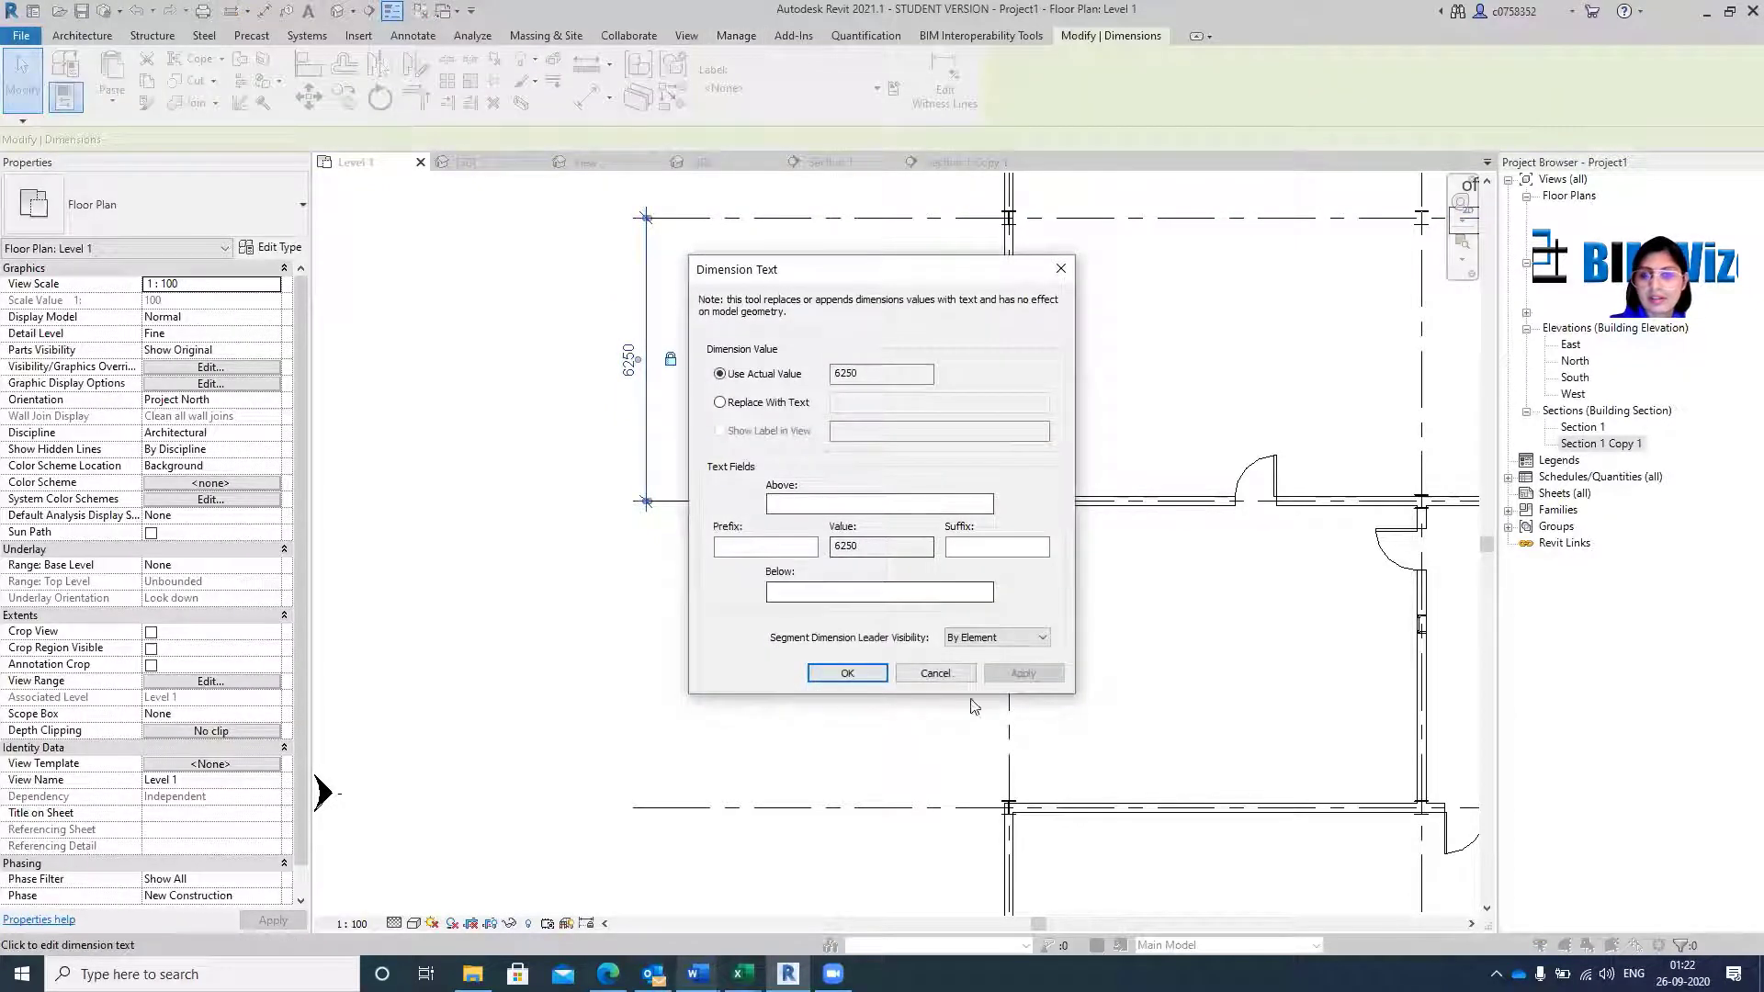
click(935, 673)
click(706, 531)
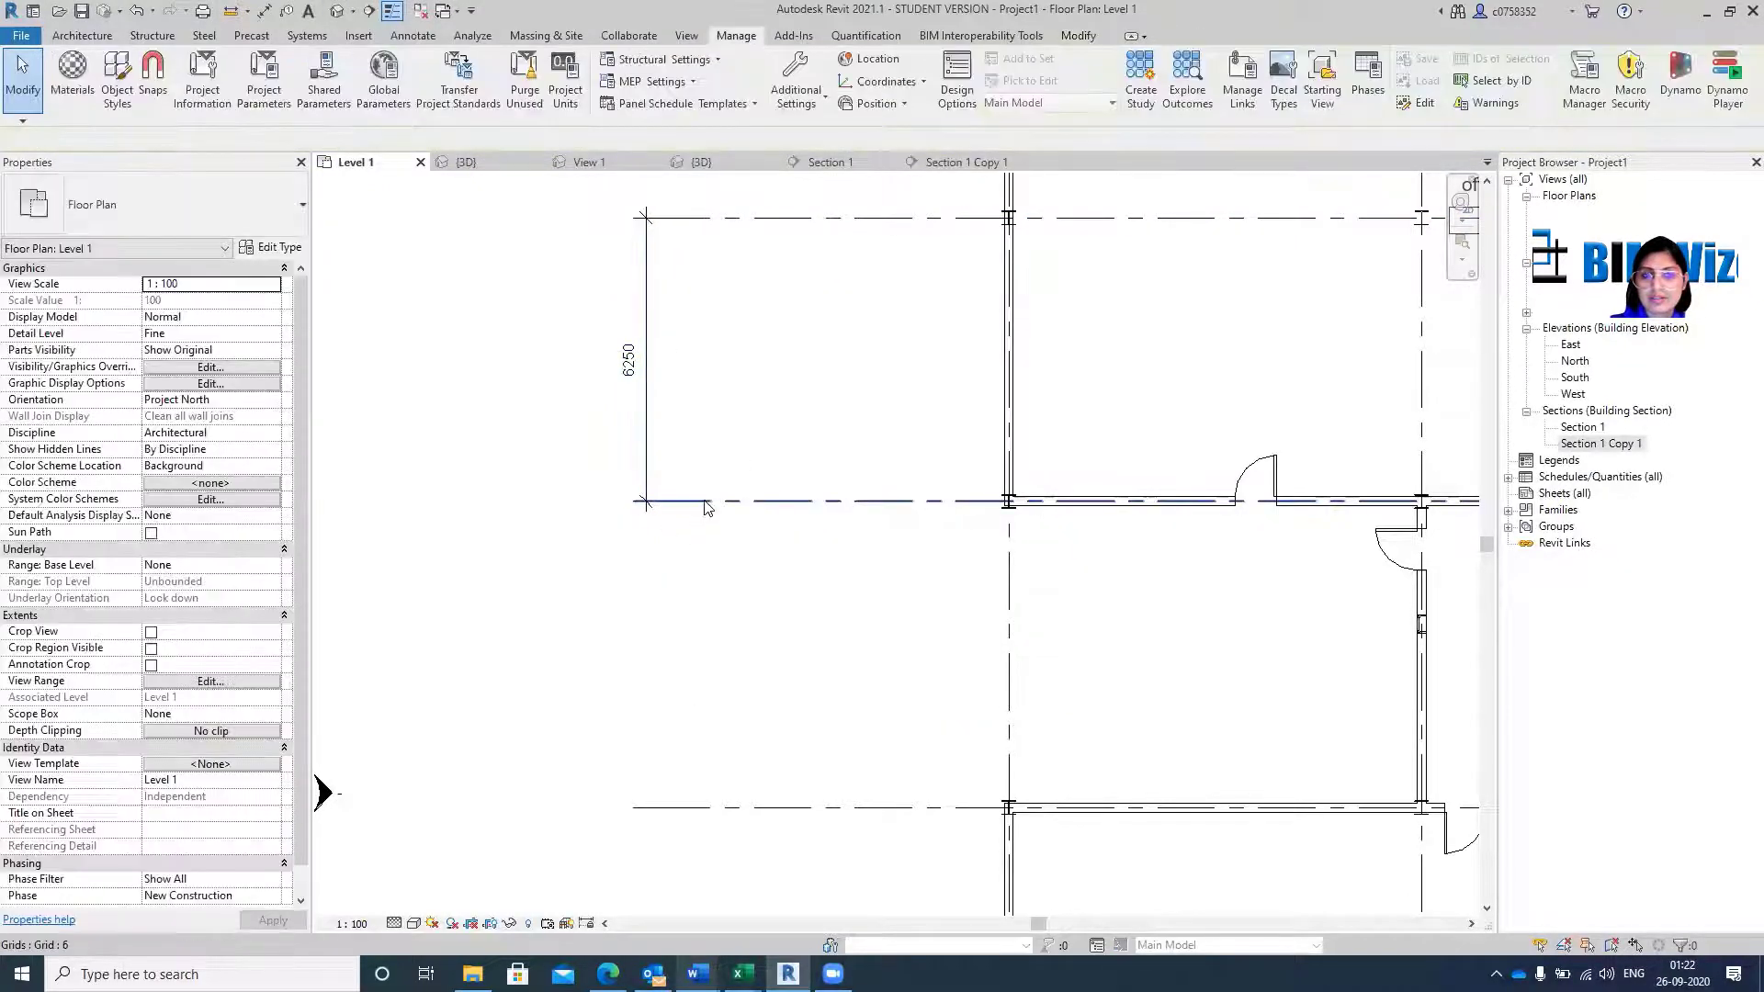
Unlock the aligned dimension between grids 1 and 6 and clear the selection.
click(692, 502)
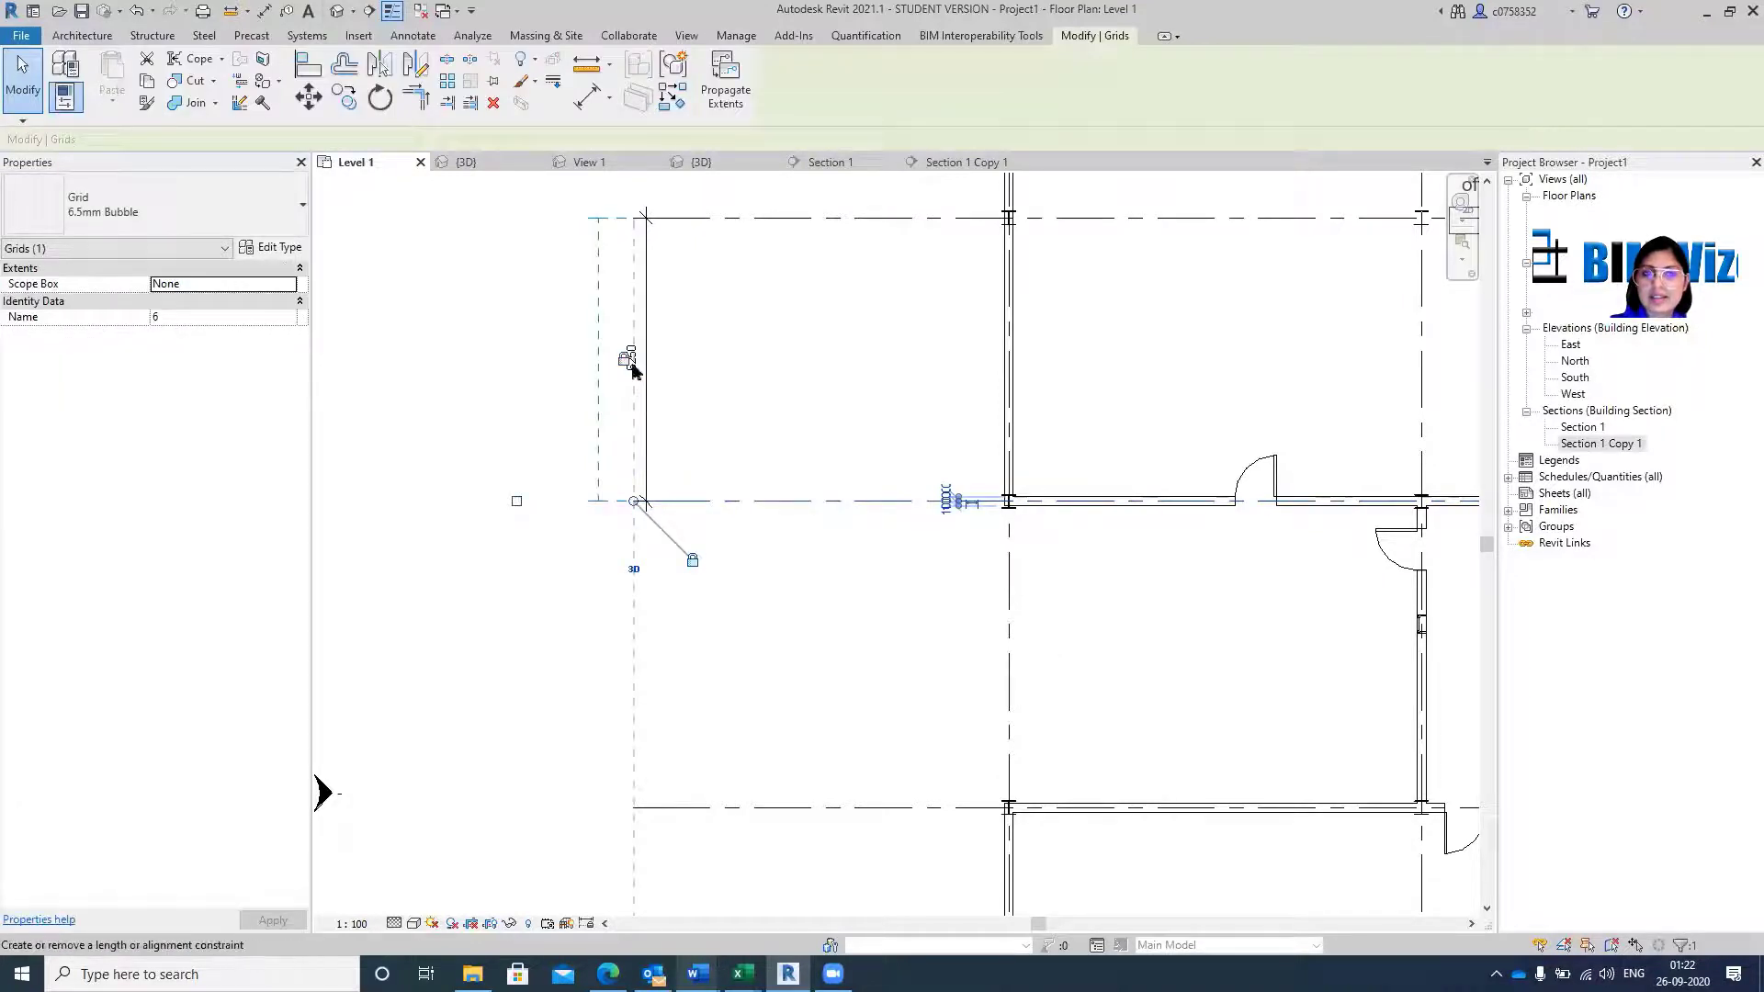
click(631, 361)
scroll(629, 361, up, 4)
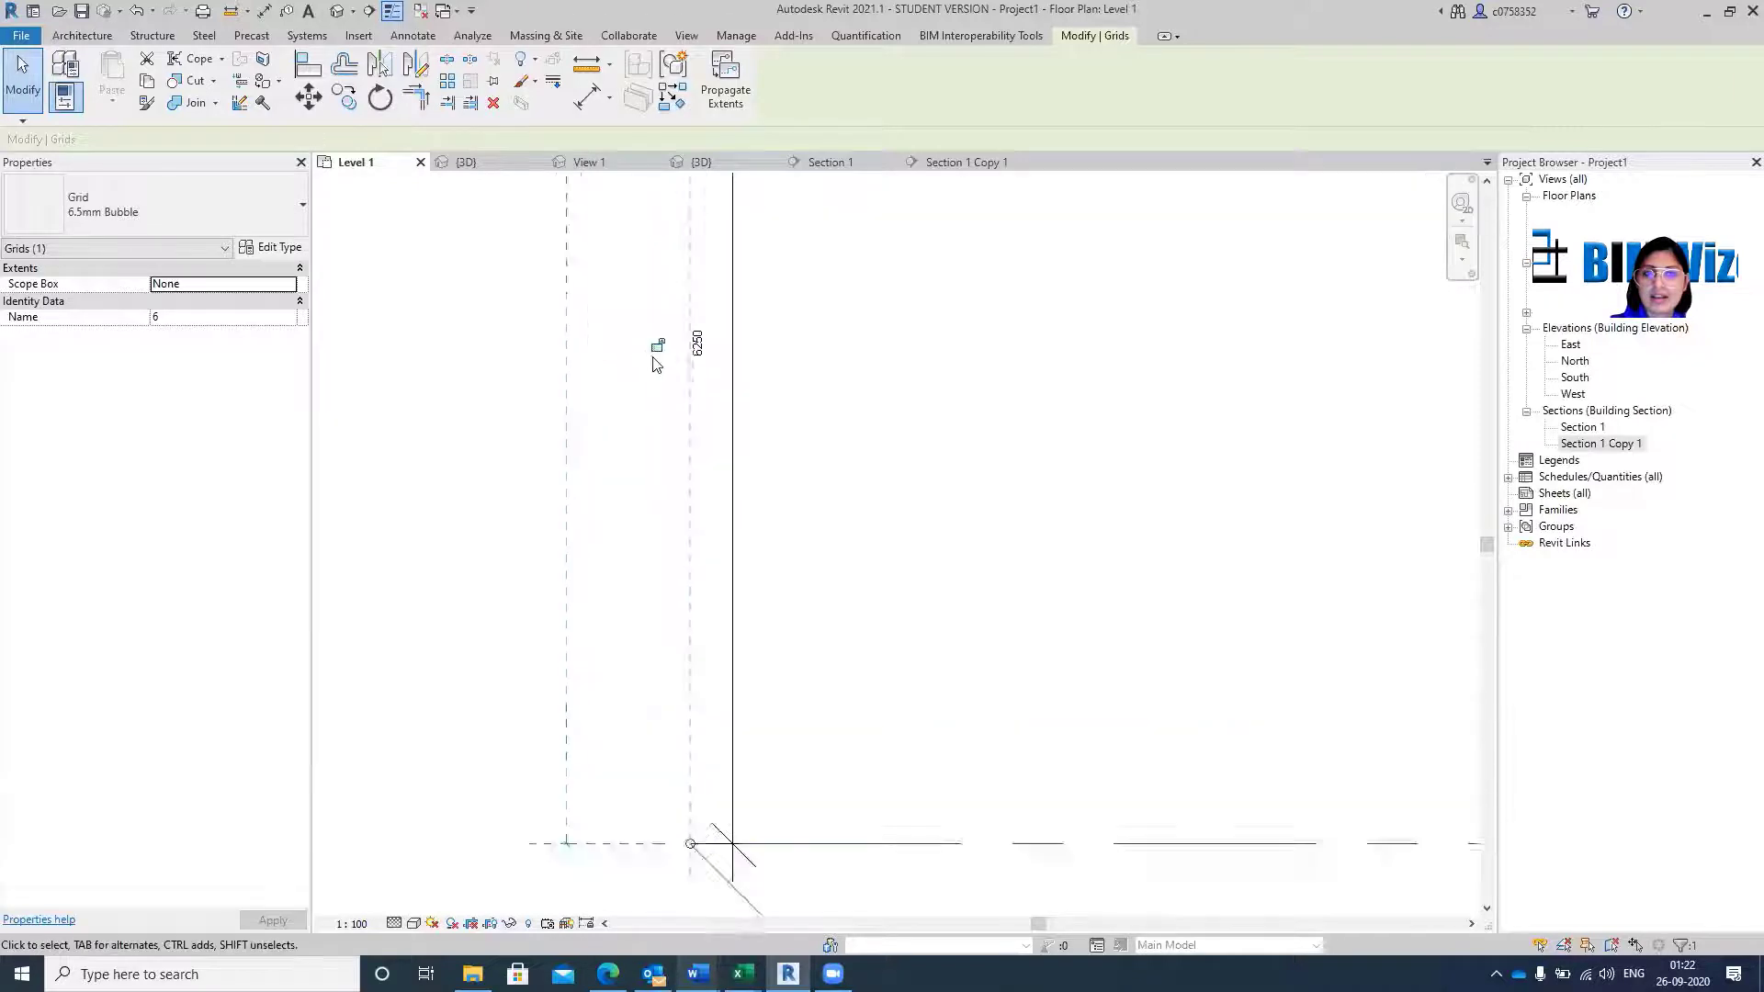
click(710, 347)
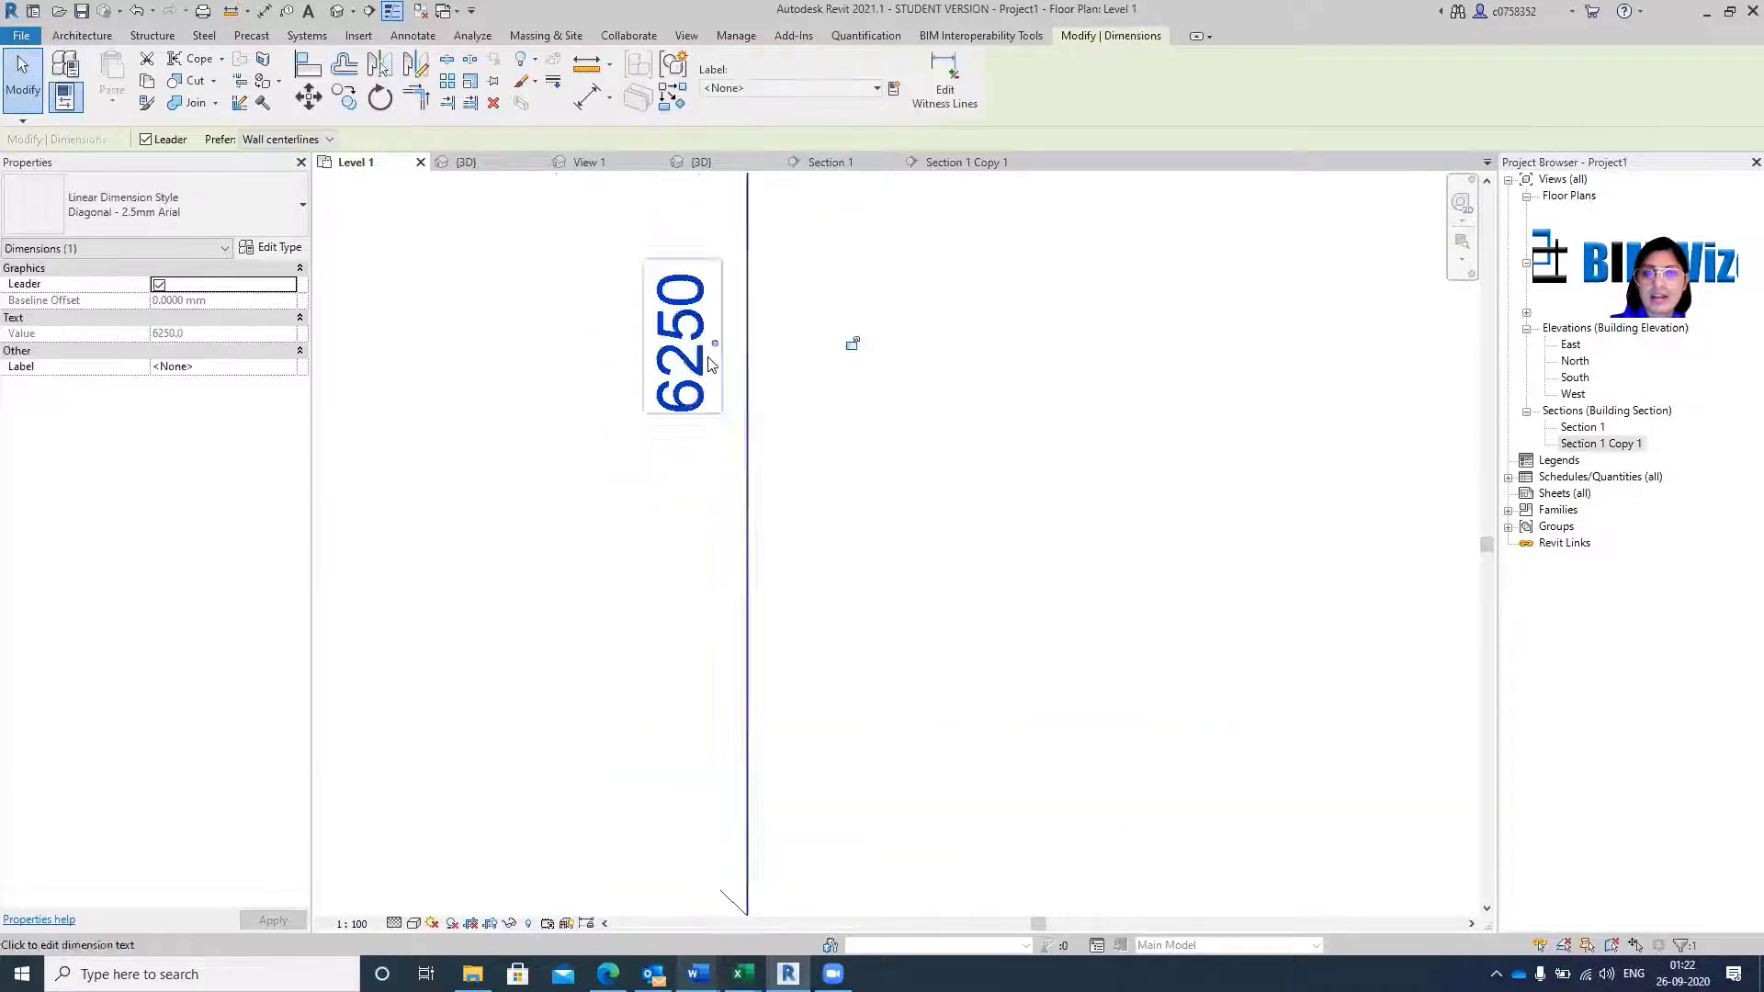
scroll(731, 349, down, 4)
scroll(730, 349, down, 3)
key(Escape)
Try moving grid 6 by setting its dimension from grid 1 to 6300 mm.
click(769, 401)
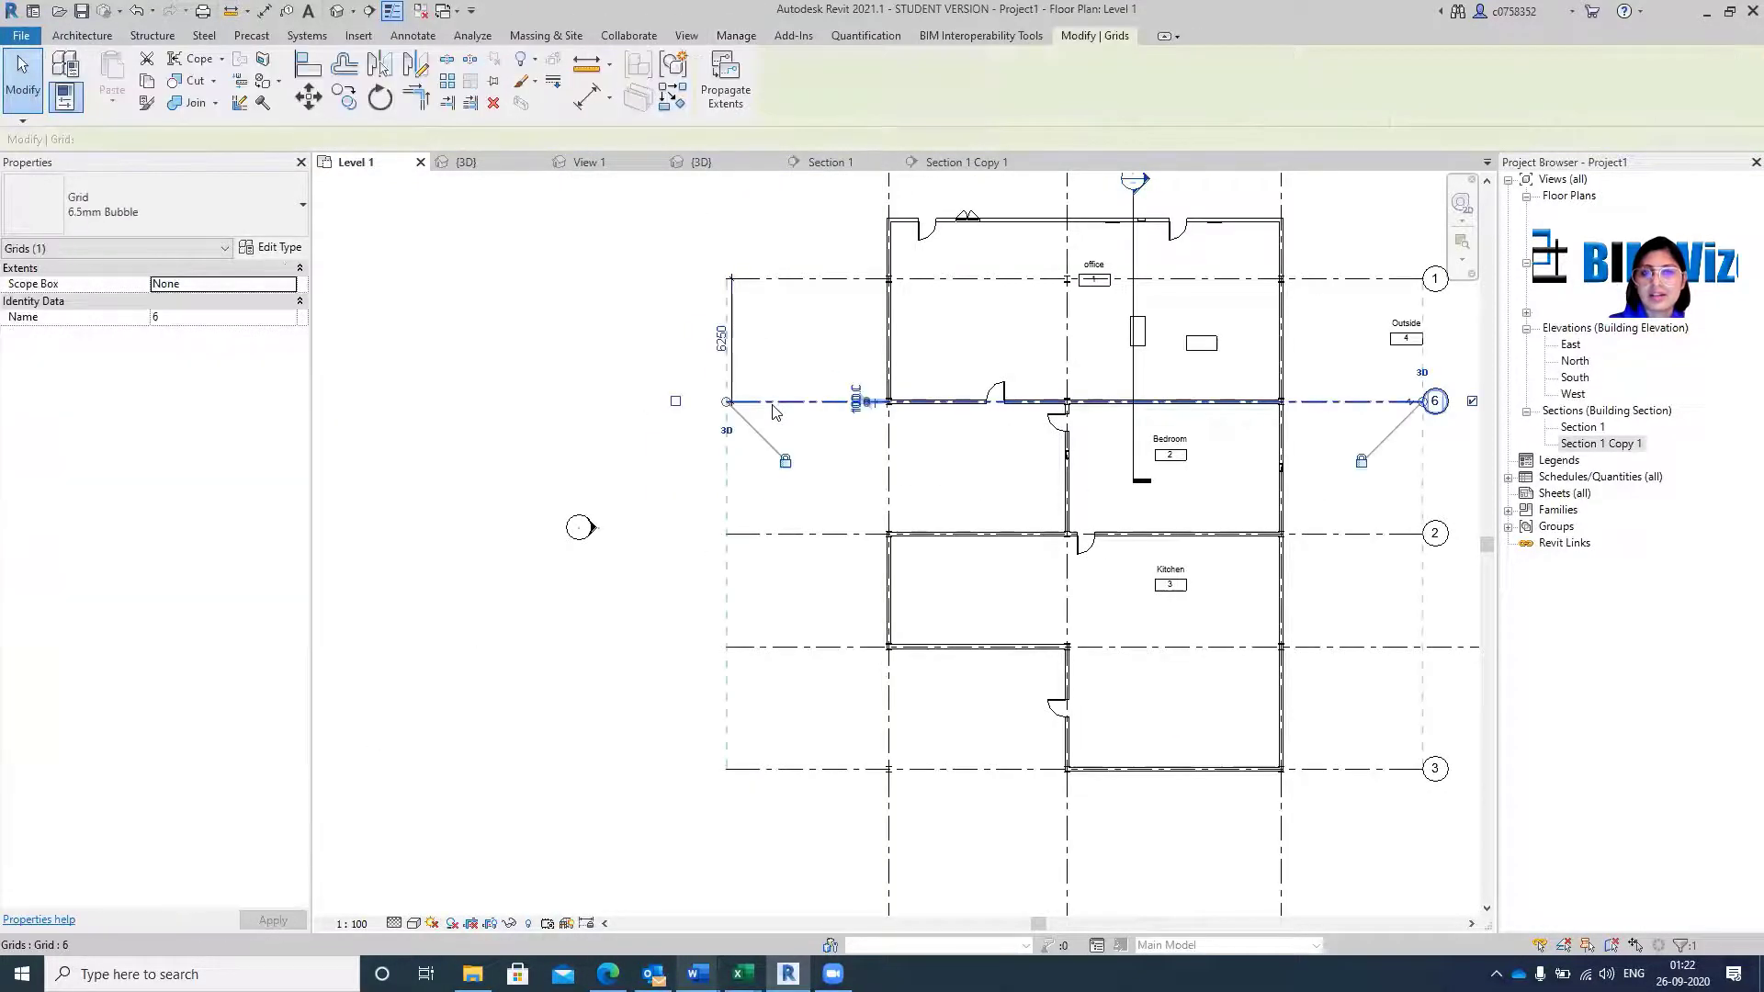
click(724, 345)
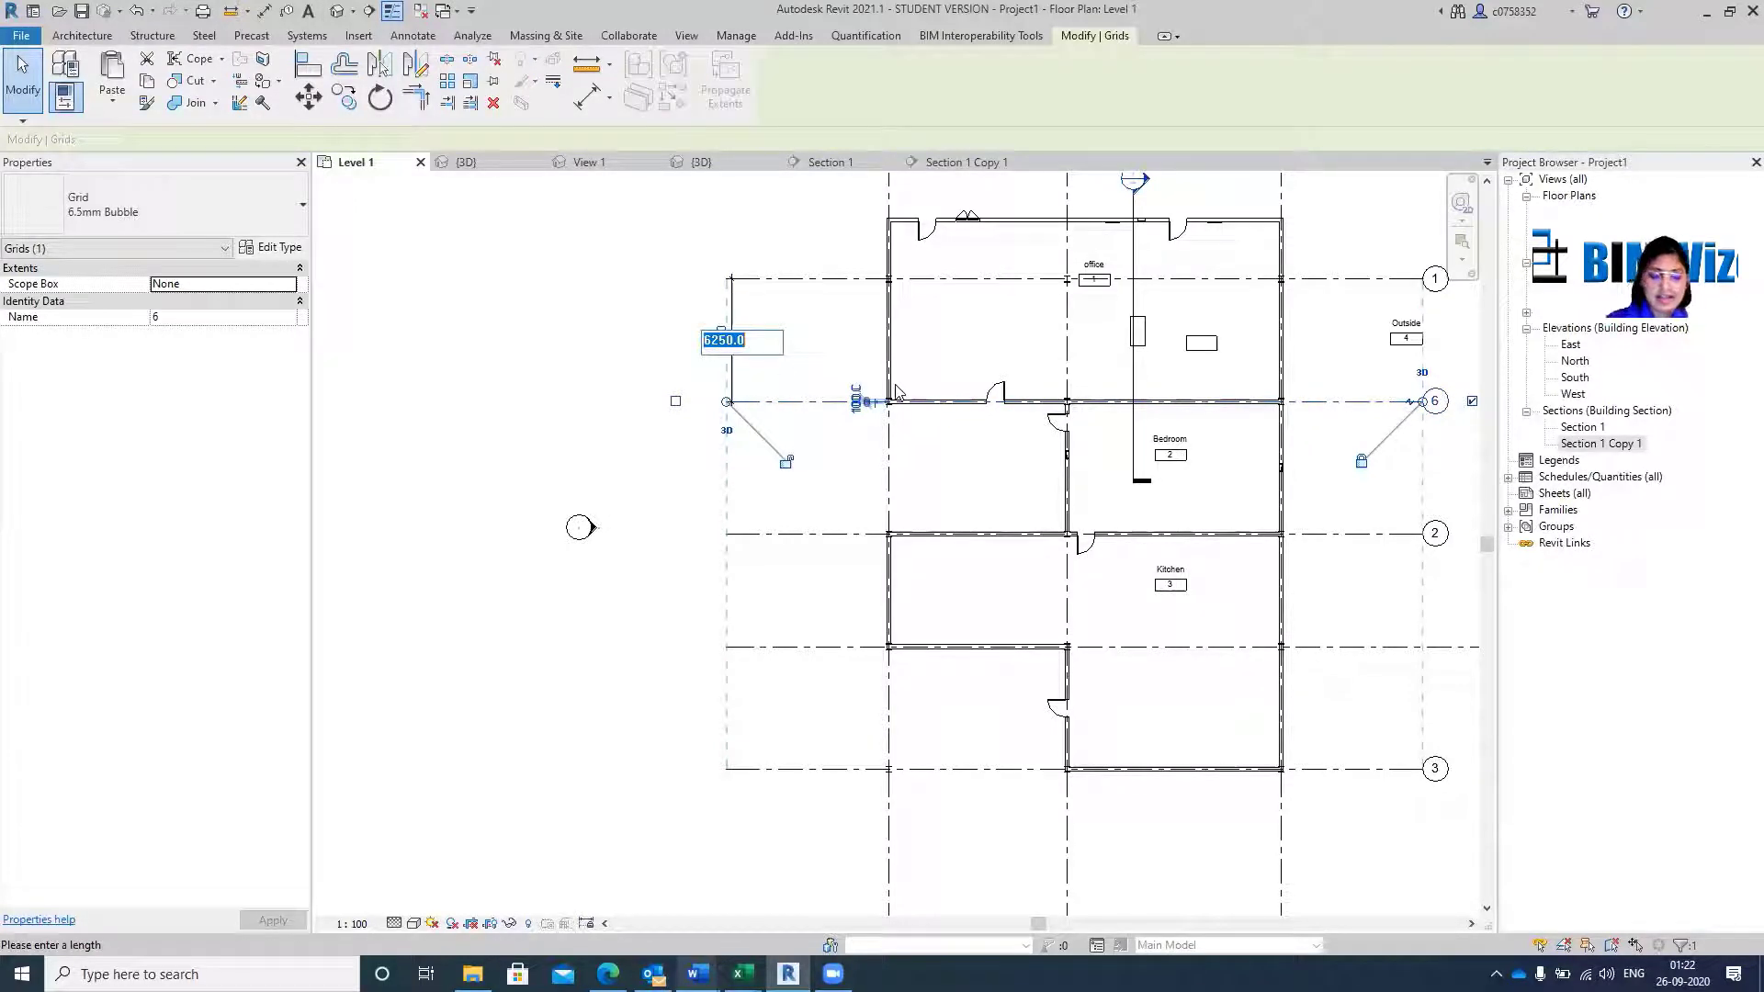
text(6300)
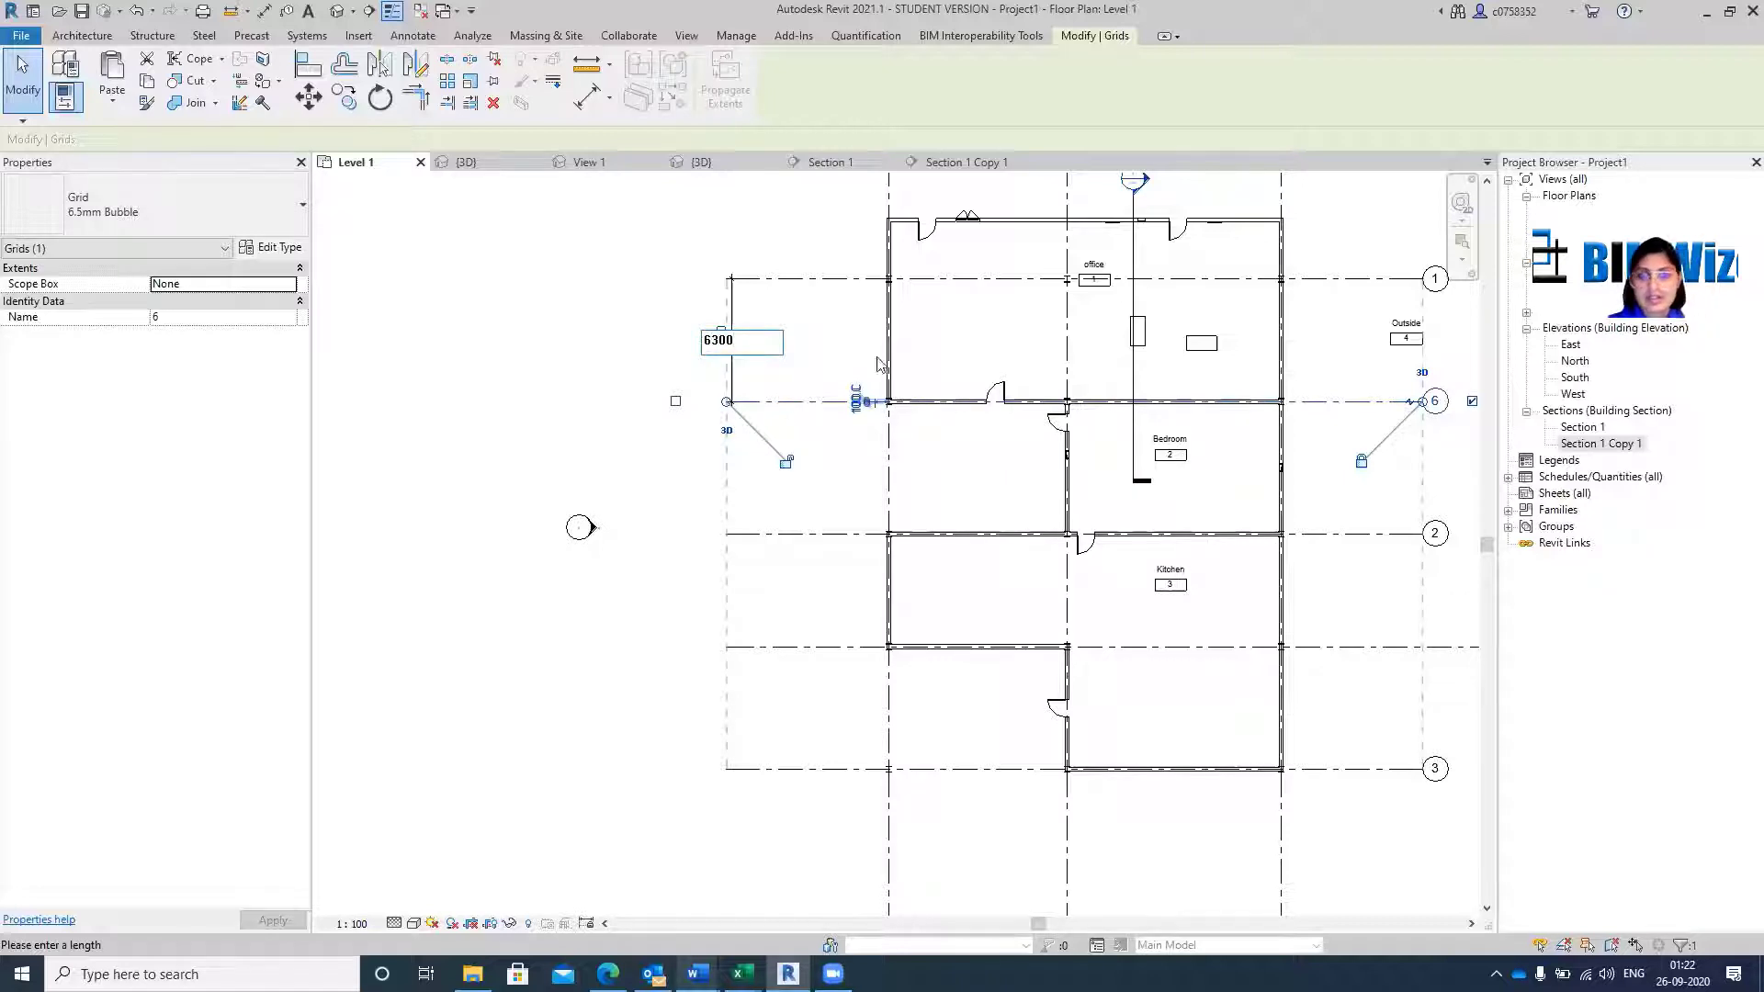
key(Return)
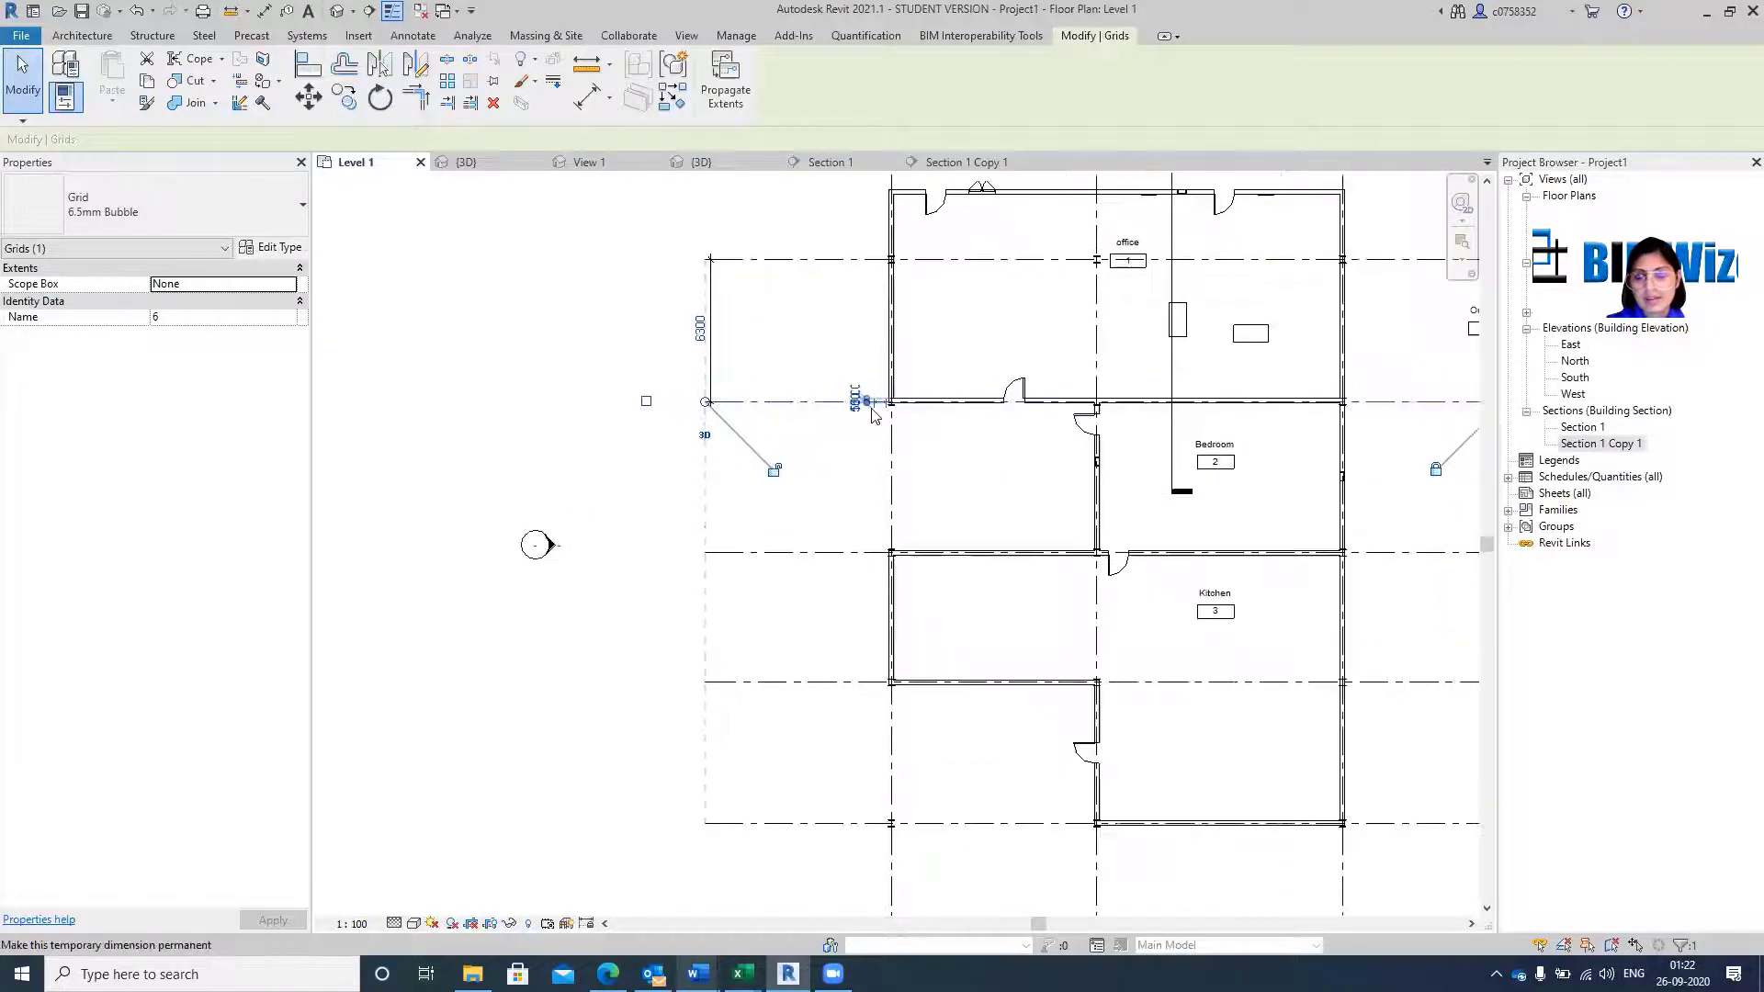
scroll(800, 376, up, 2)
key(Escape)
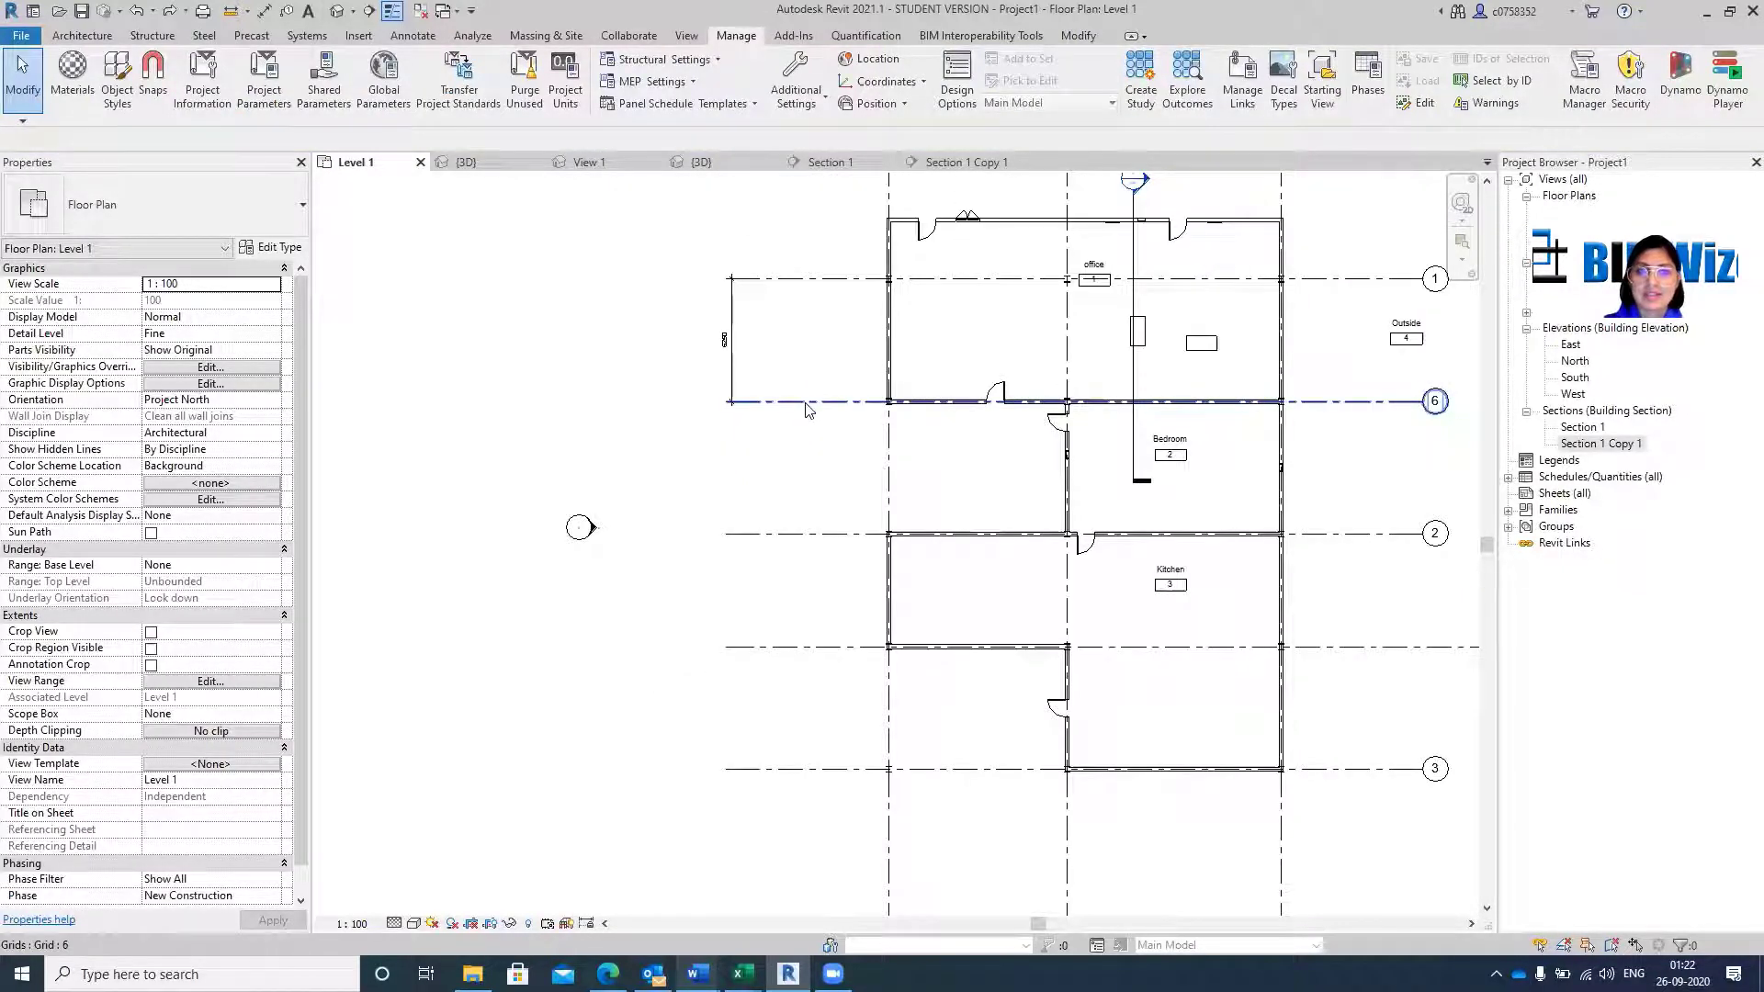
Move grid 6 by setting its dimension from grid 1 to 6500 mm.
click(799, 400)
click(723, 340)
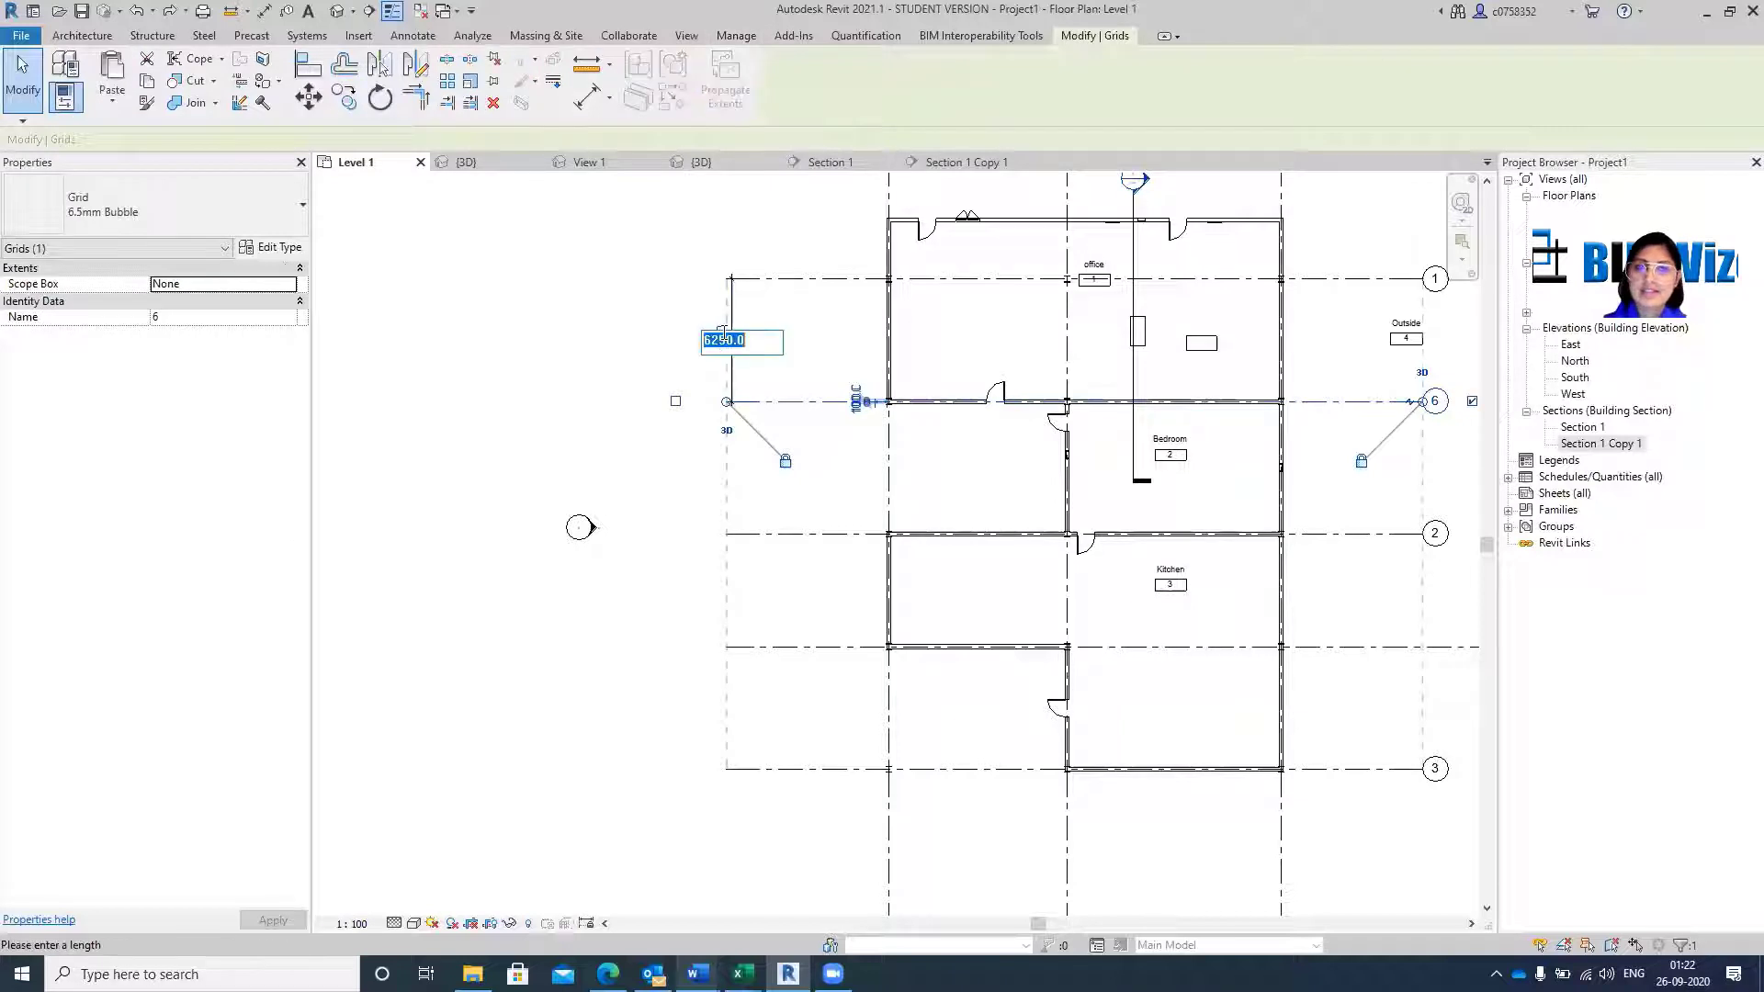
text(65)
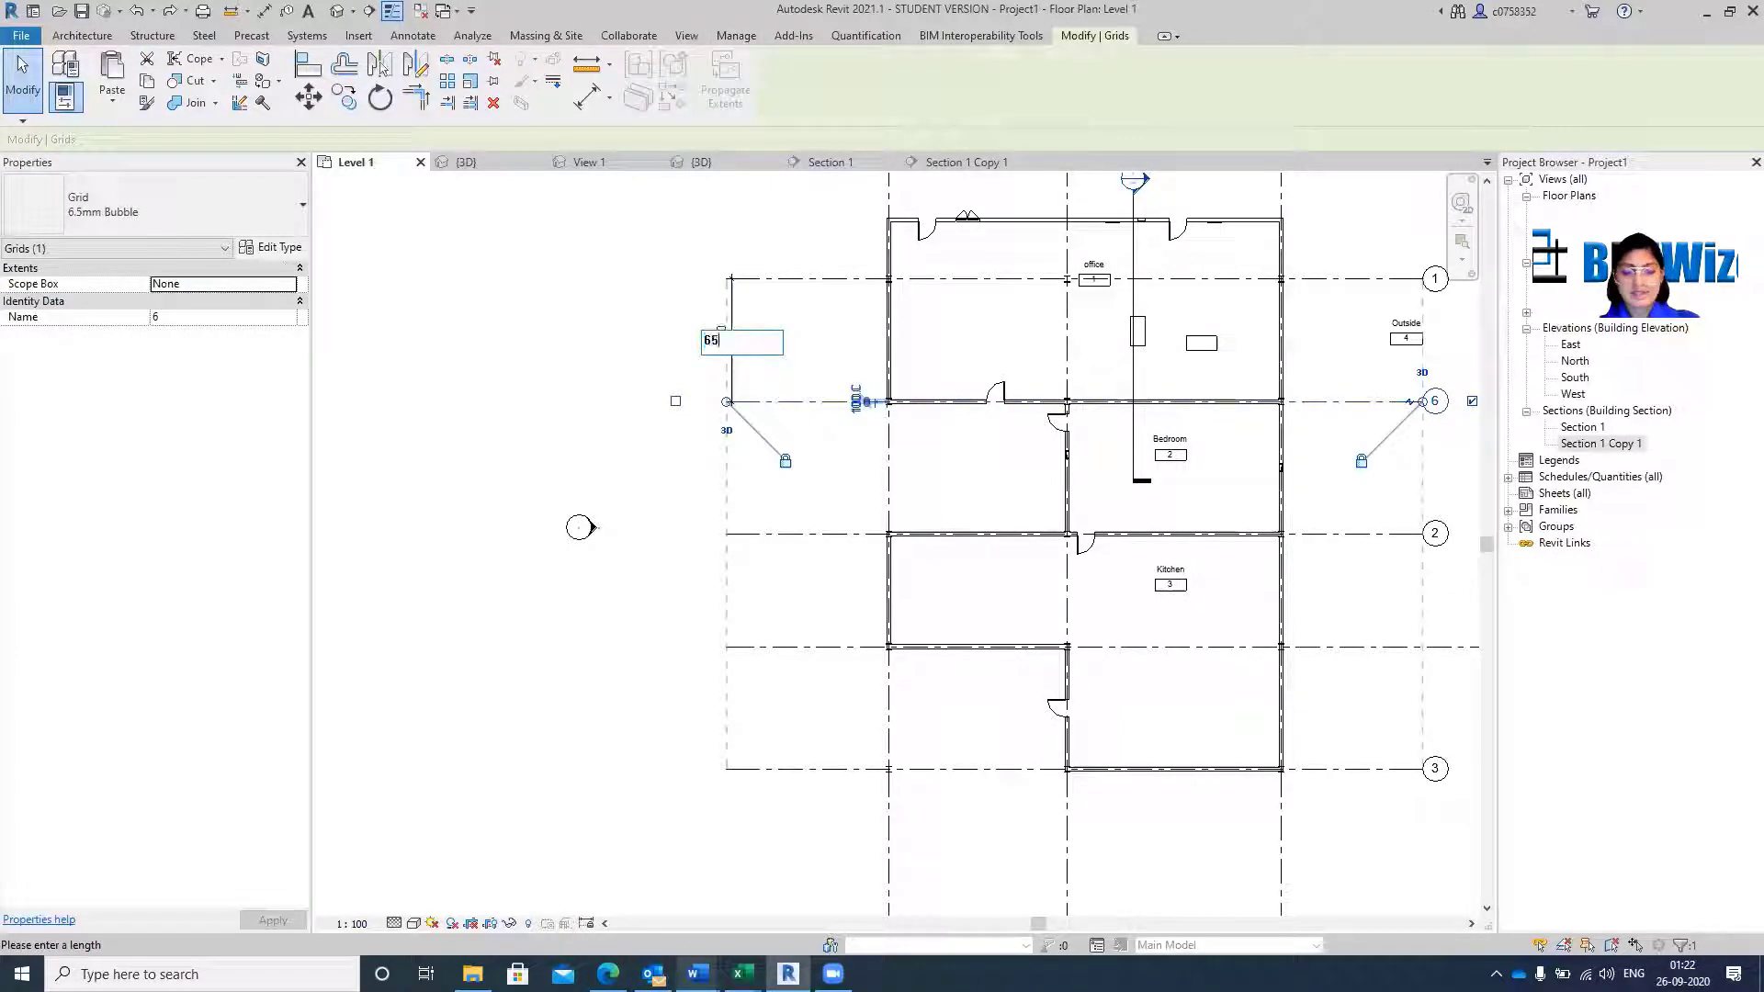
text(00)
key(Return)
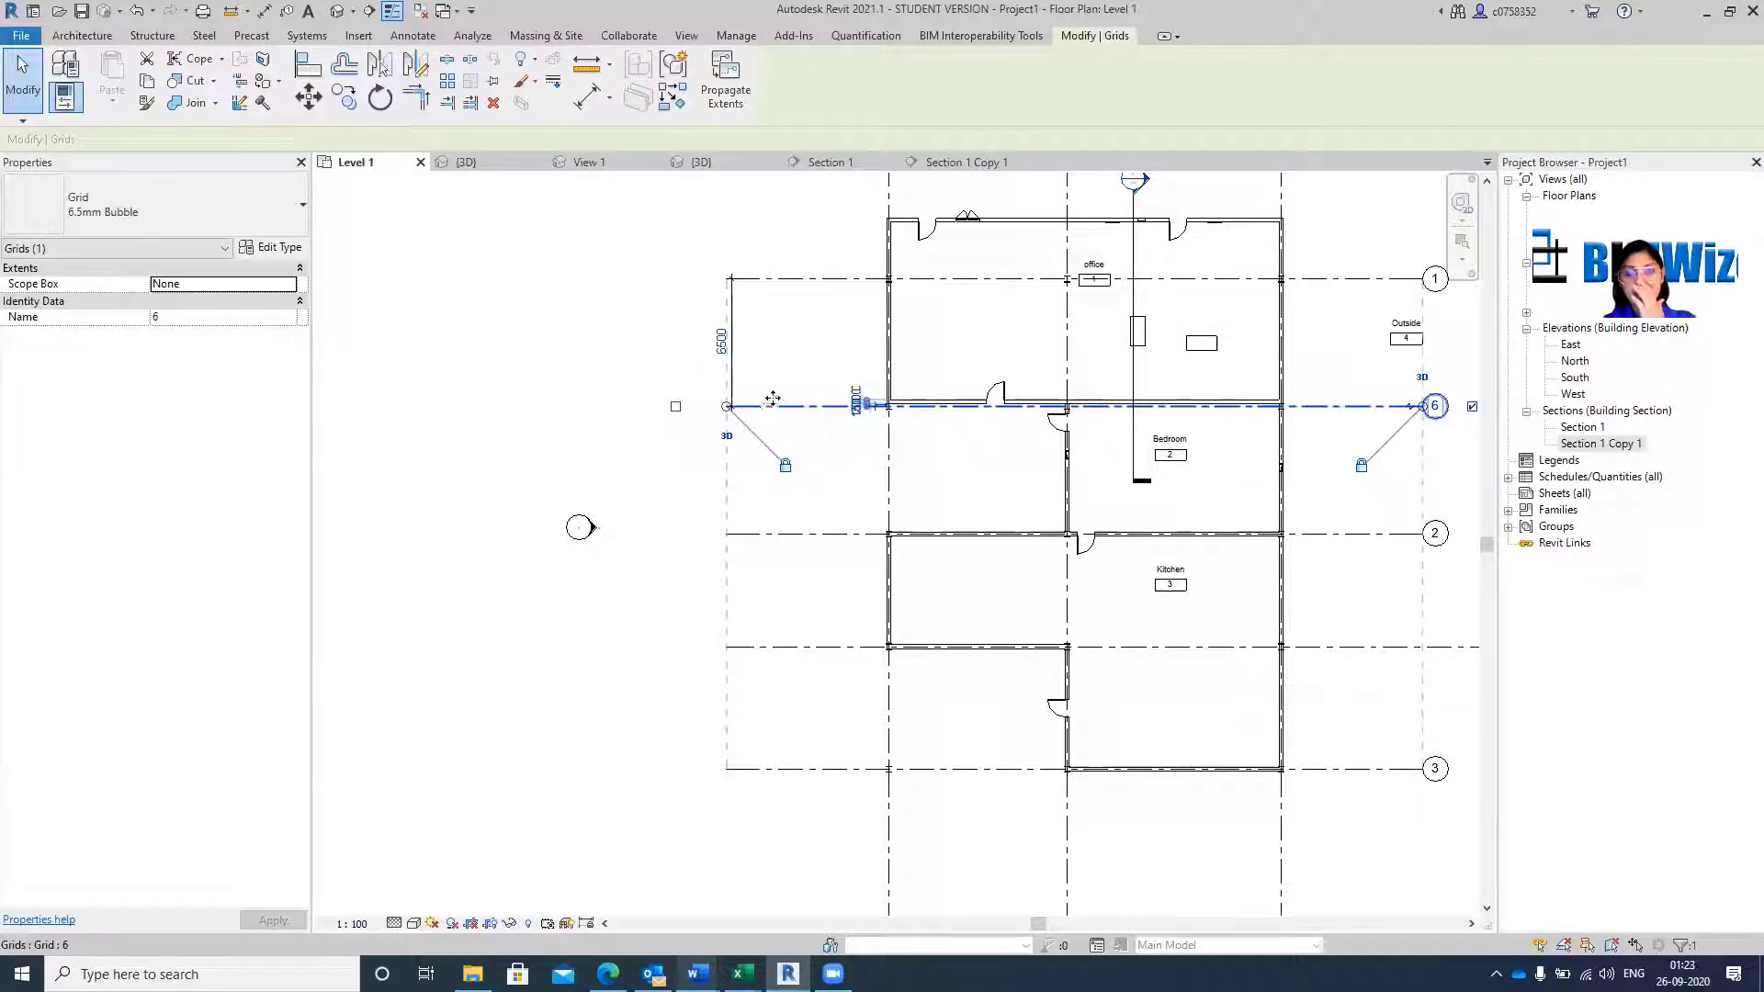
scroll(775, 407, up, 2)
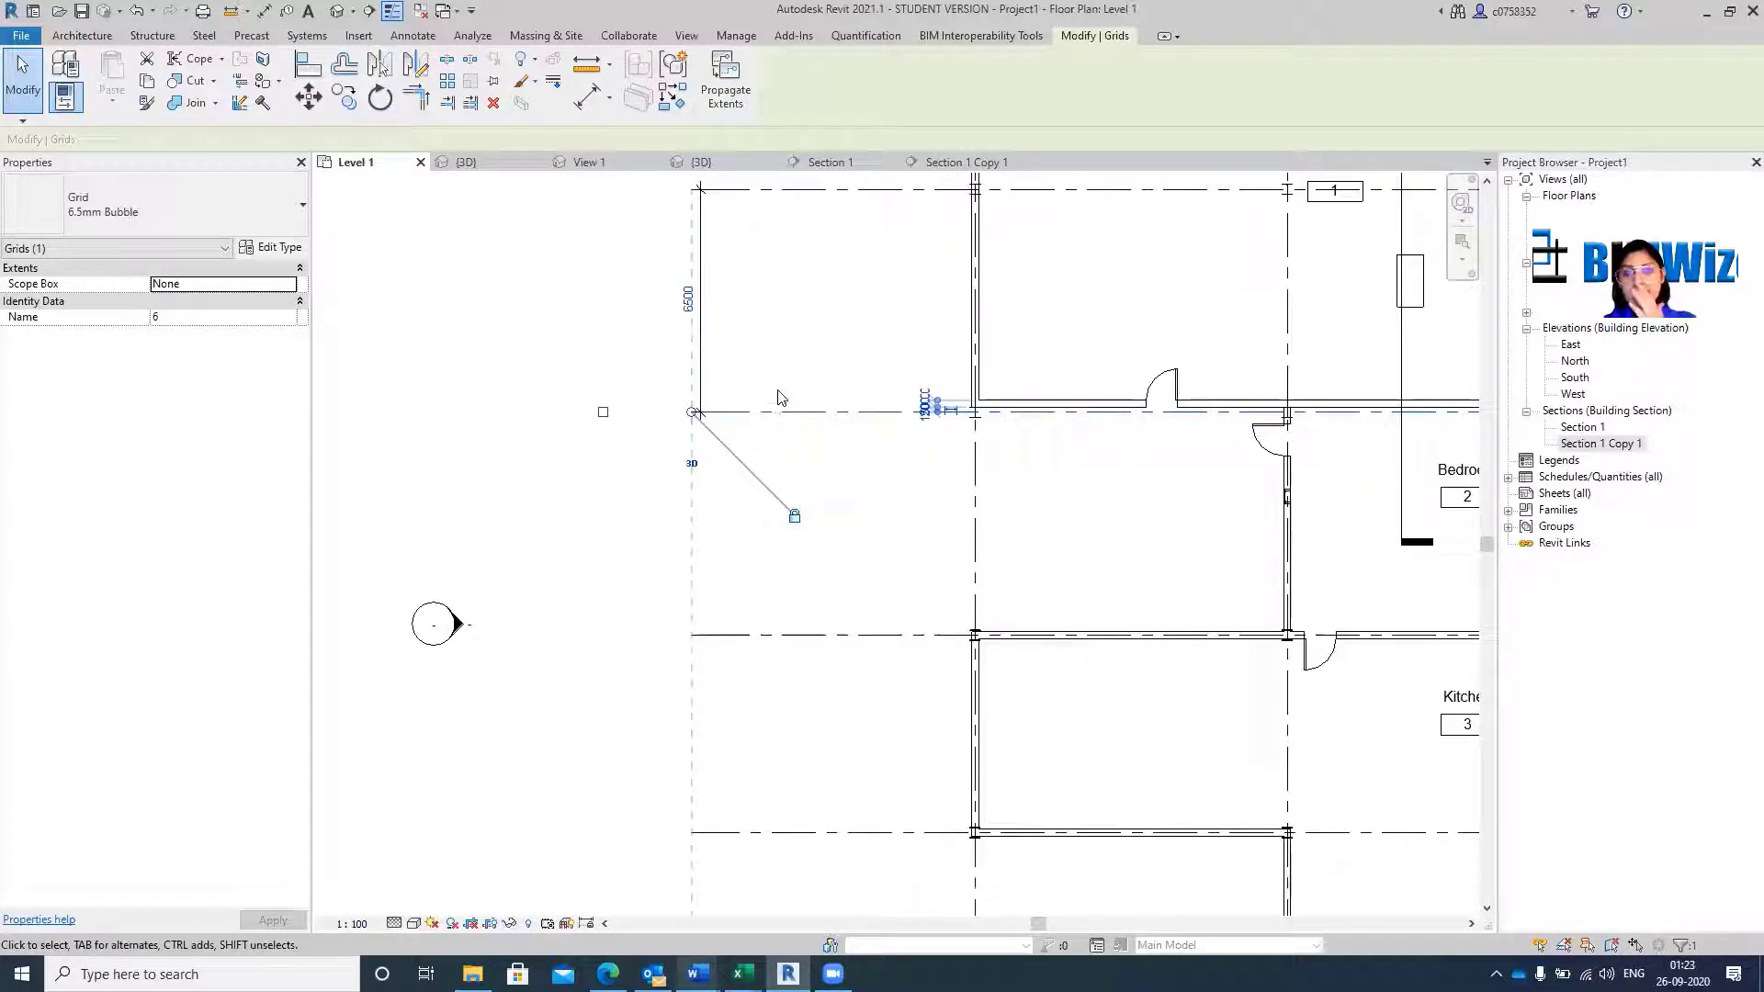
Select grids 1 and 6 in turn to examine how the dimension between them becomes editable, and clear the selection.
click(842, 190)
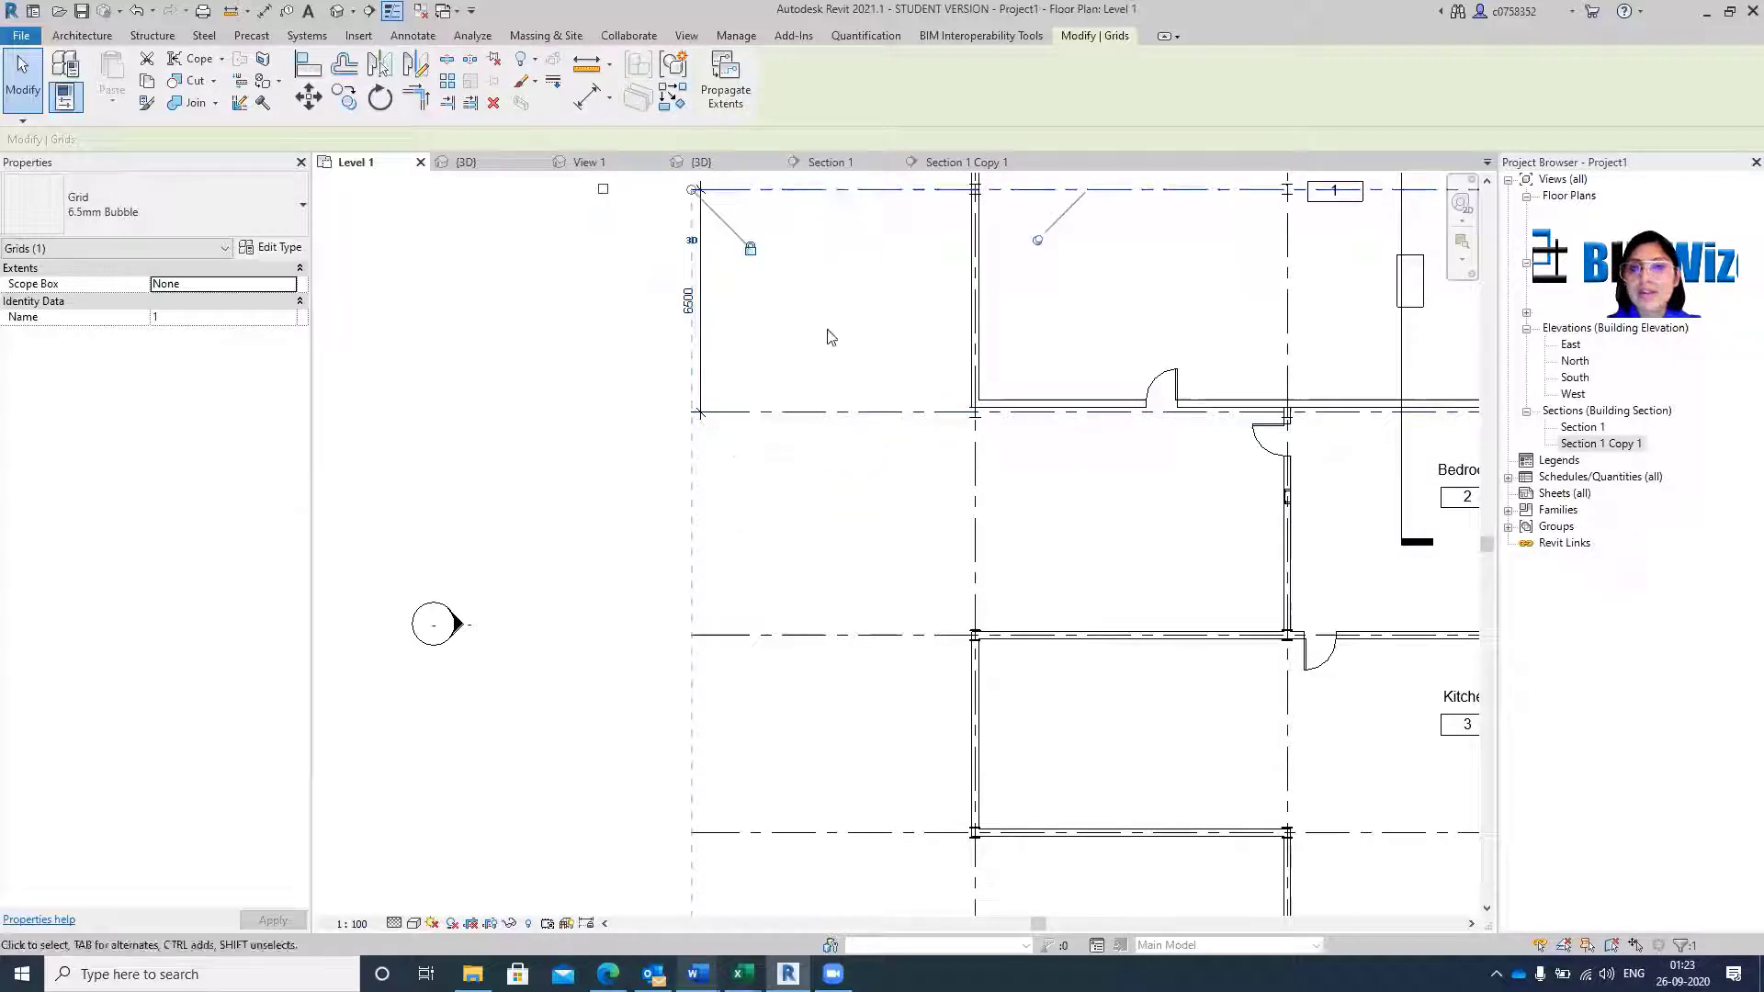
click(818, 412)
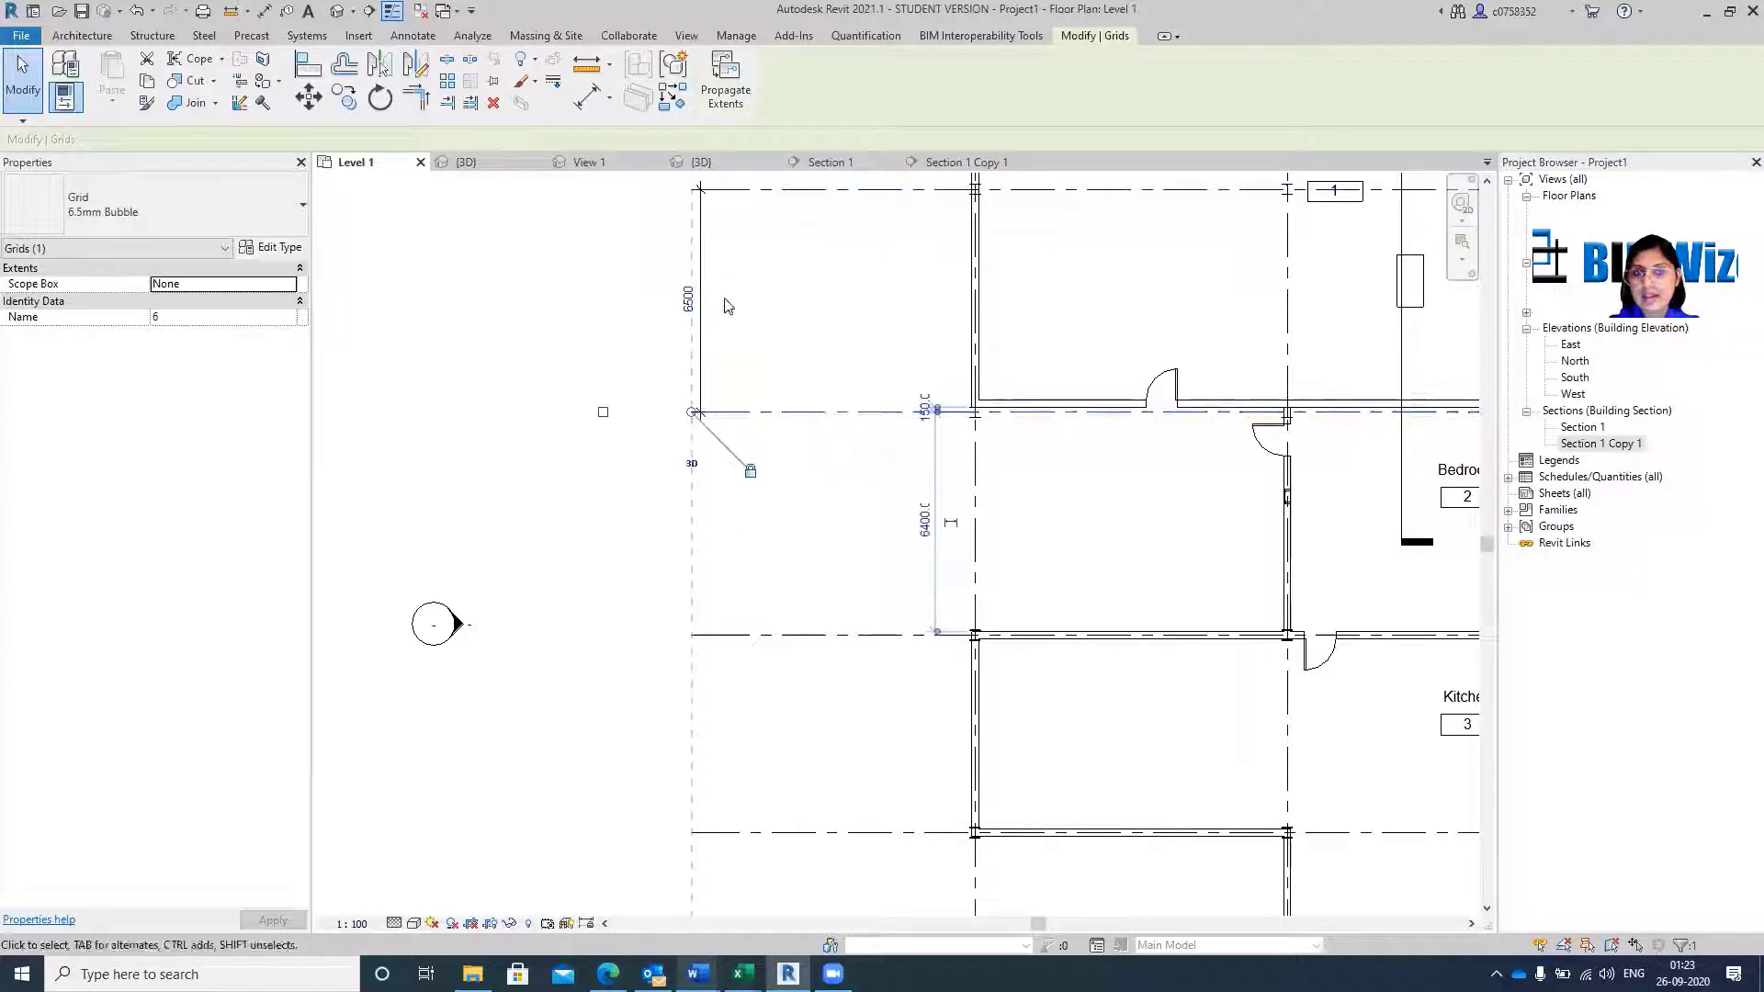
click(697, 298)
click(812, 277)
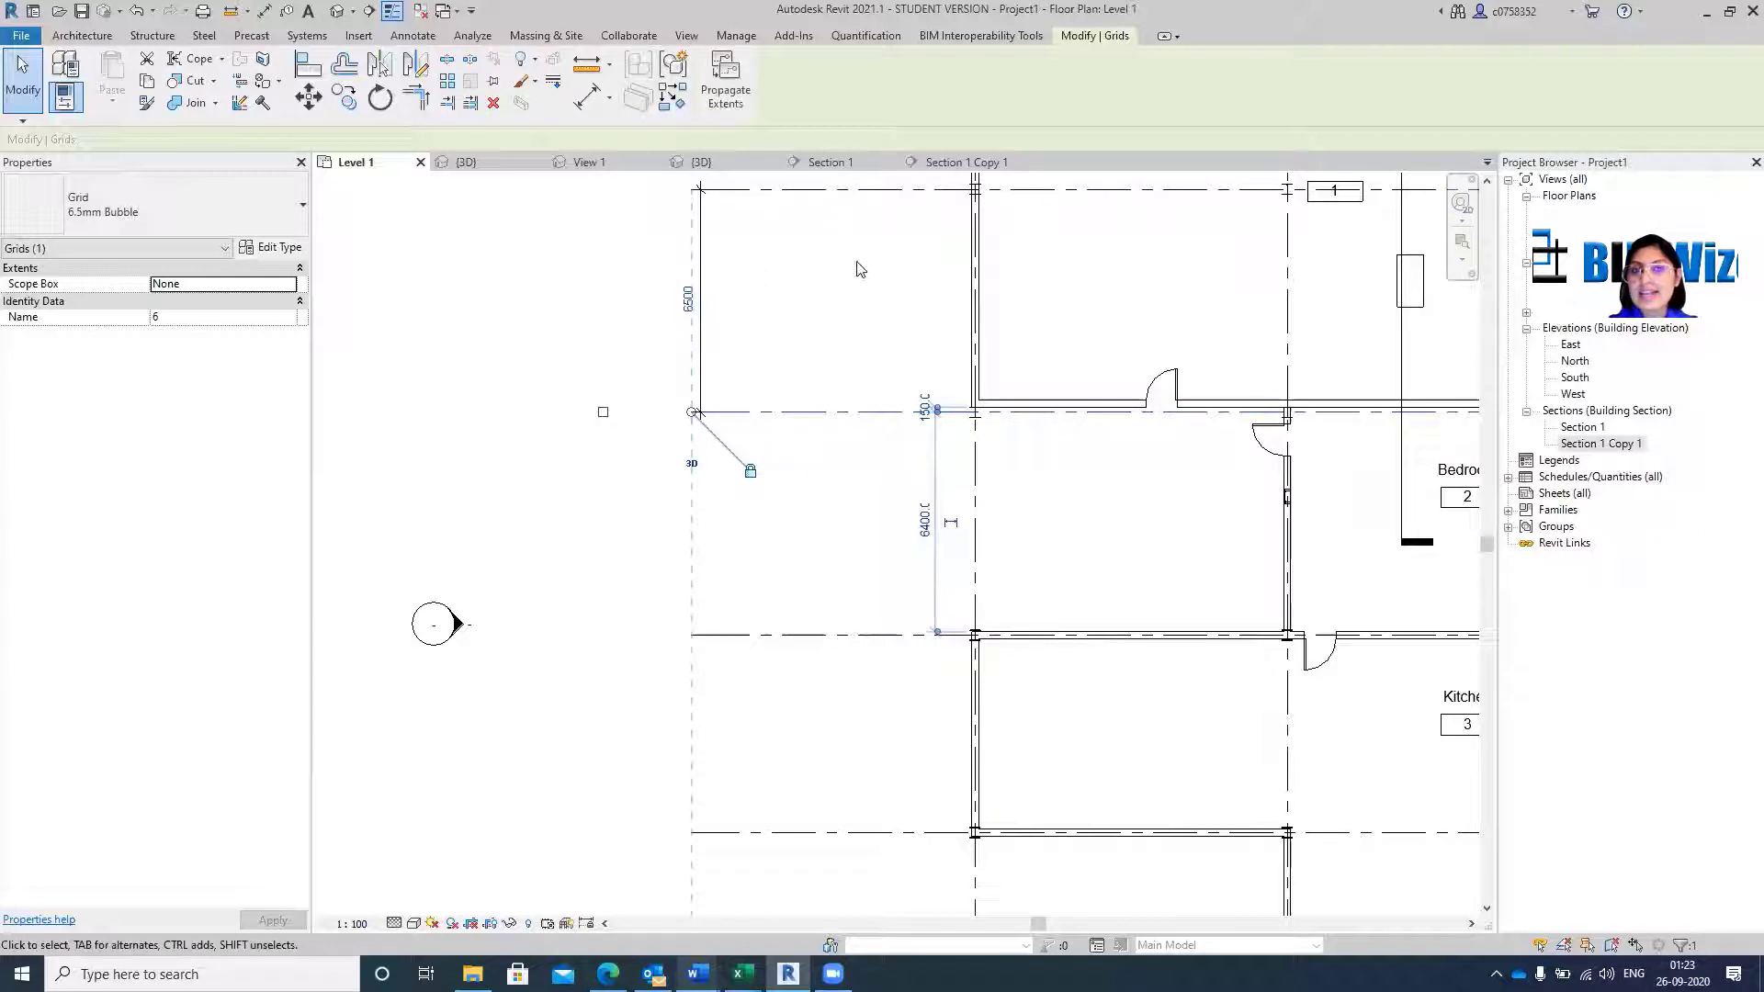
click(688, 299)
click(798, 289)
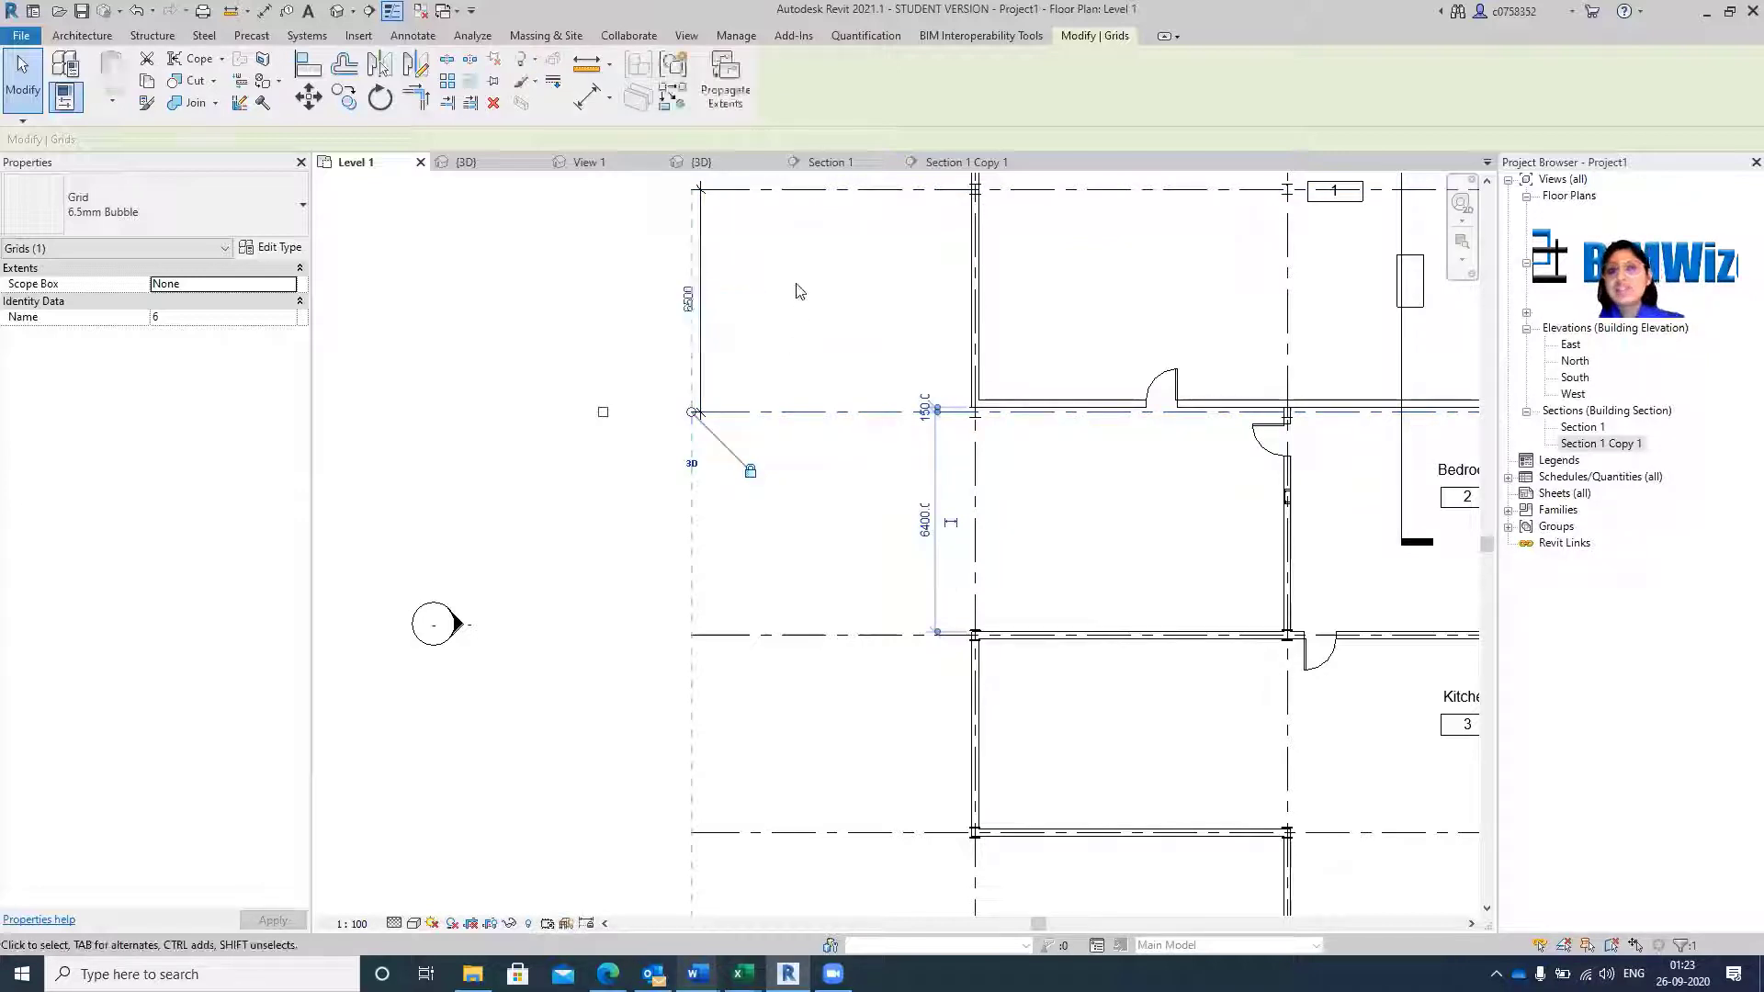
click(797, 289)
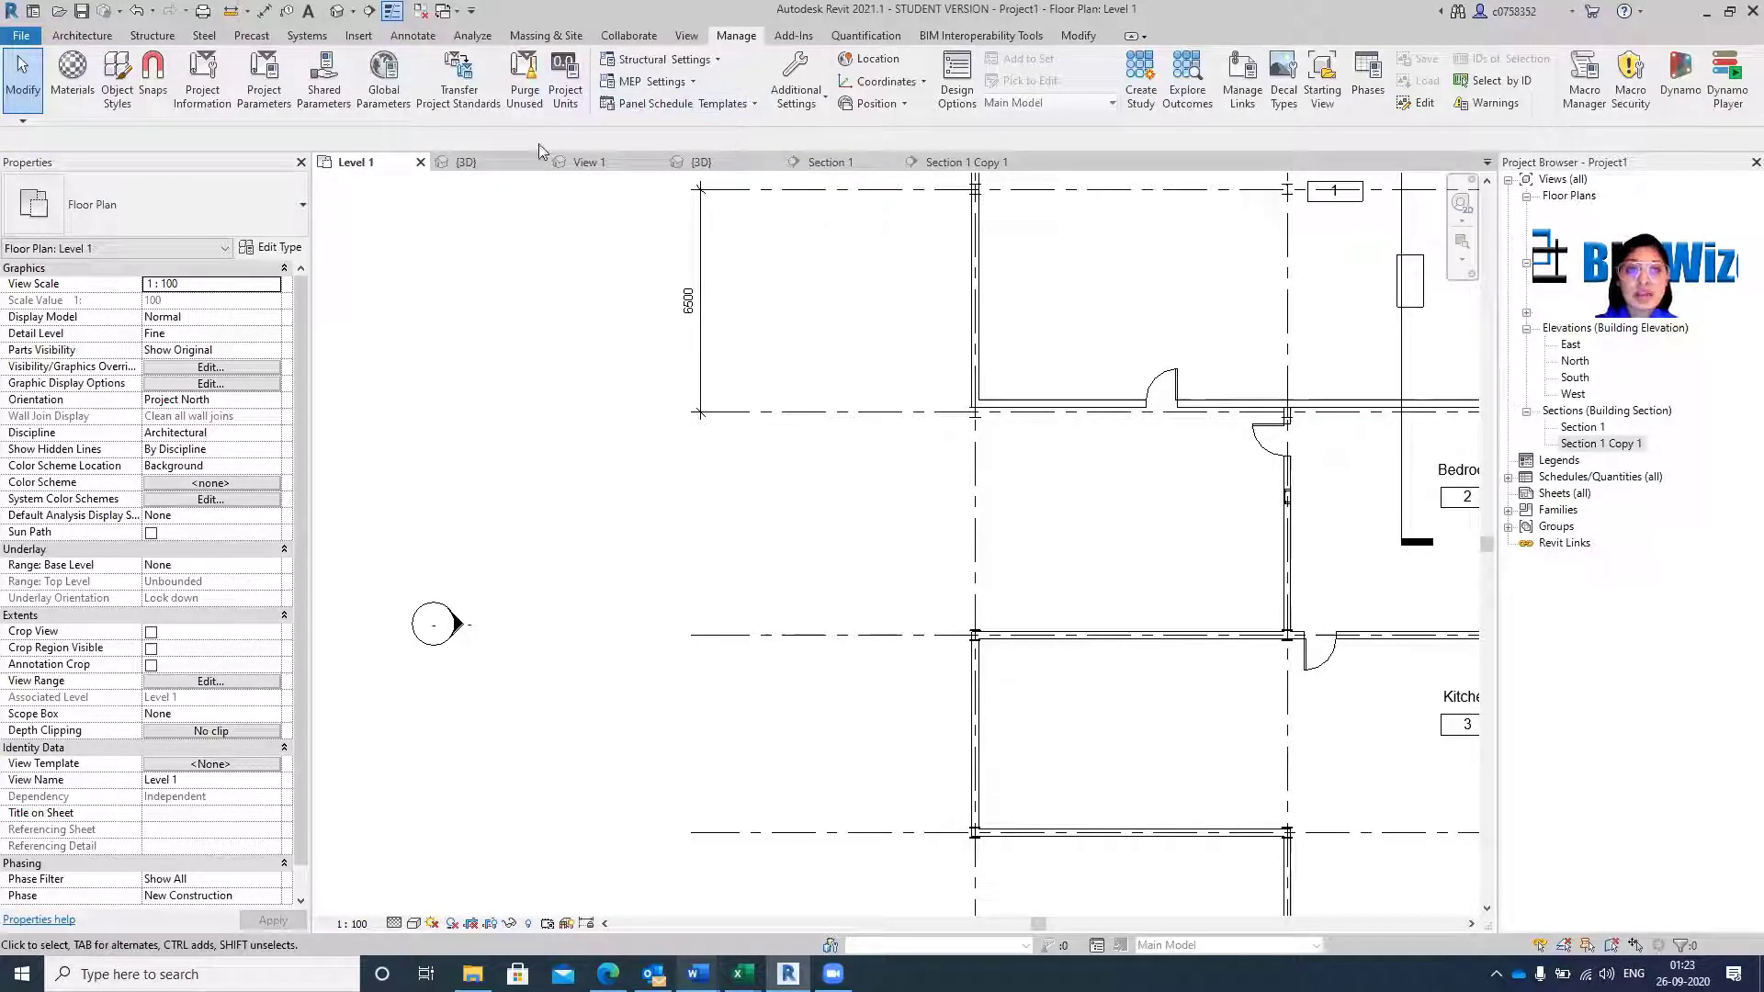
Switch to the 3D view and open the M_Single-Flush door beside the small window for family editing.
click(504, 162)
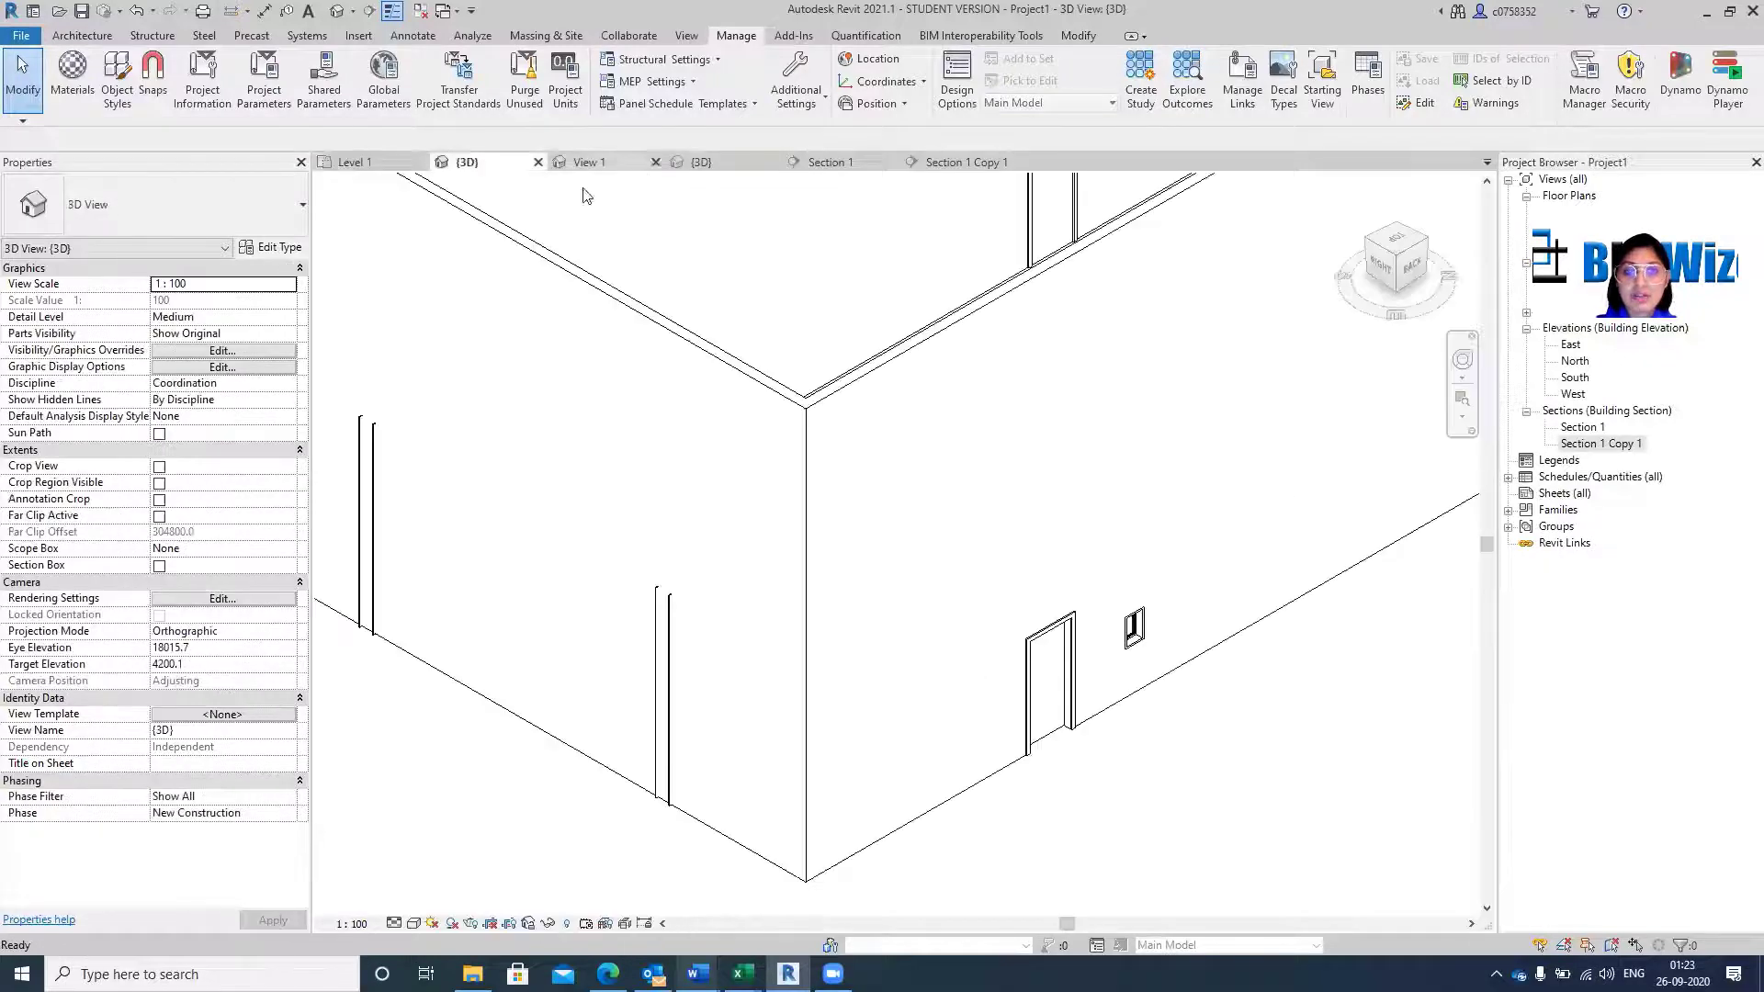
click(1044, 628)
key(Escape)
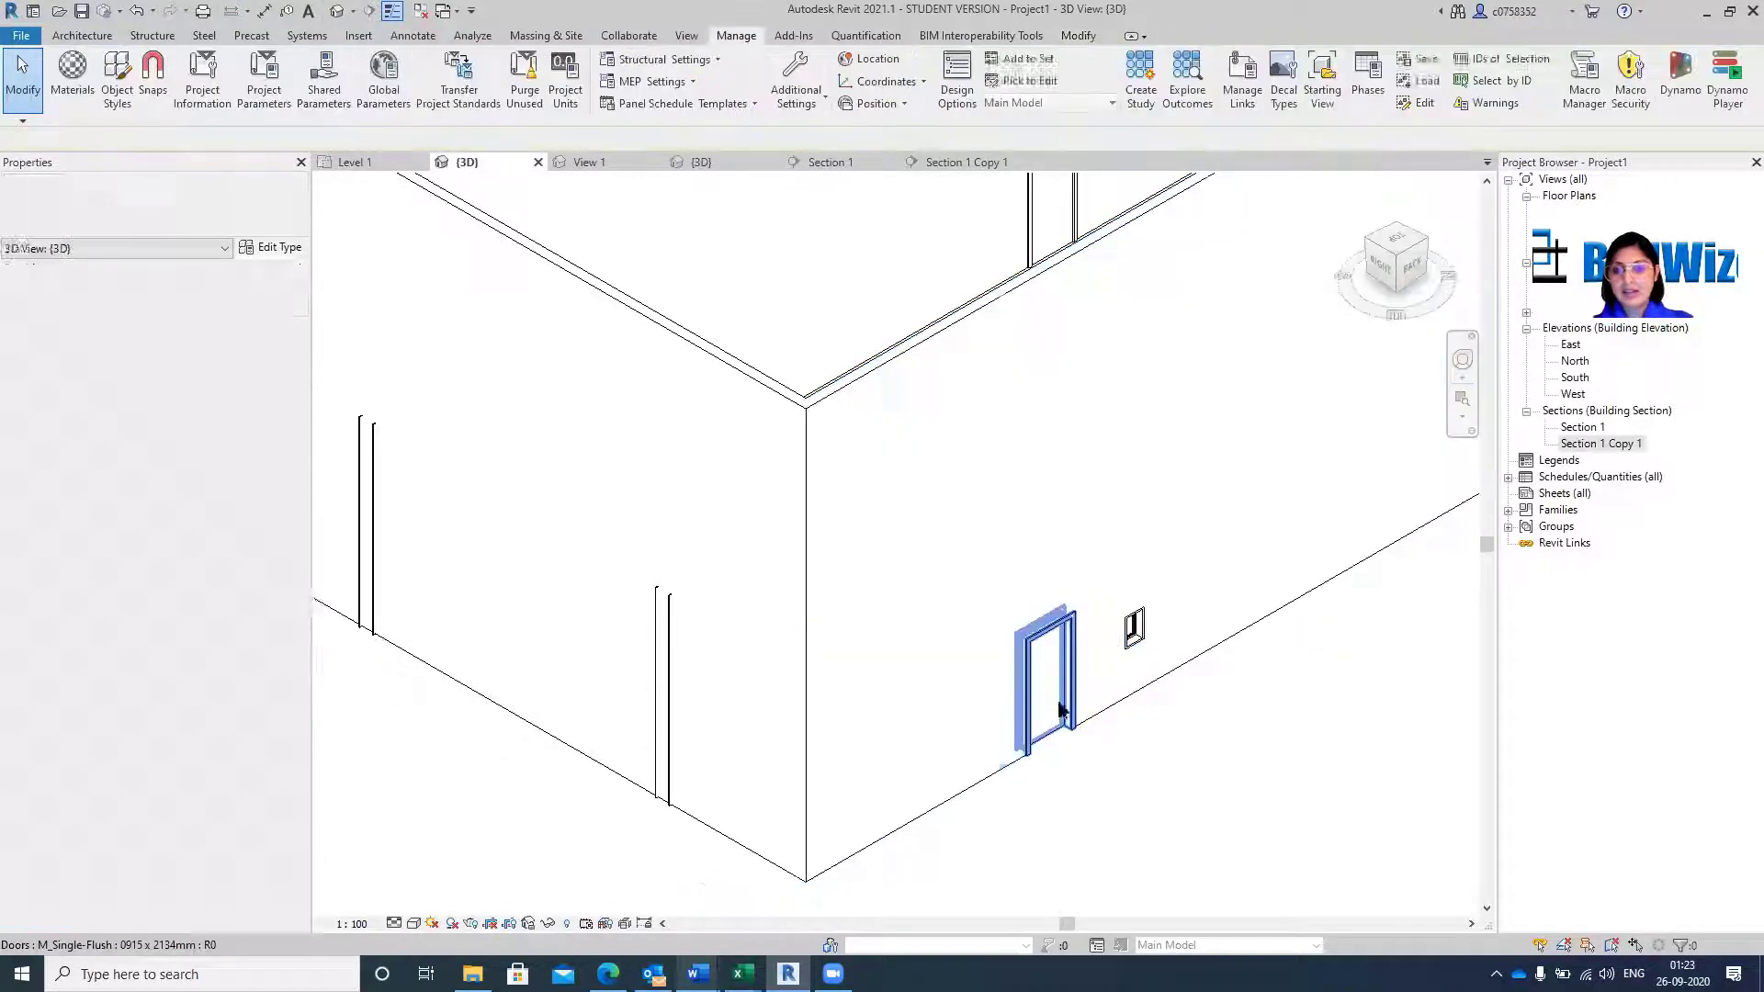
click(1026, 659)
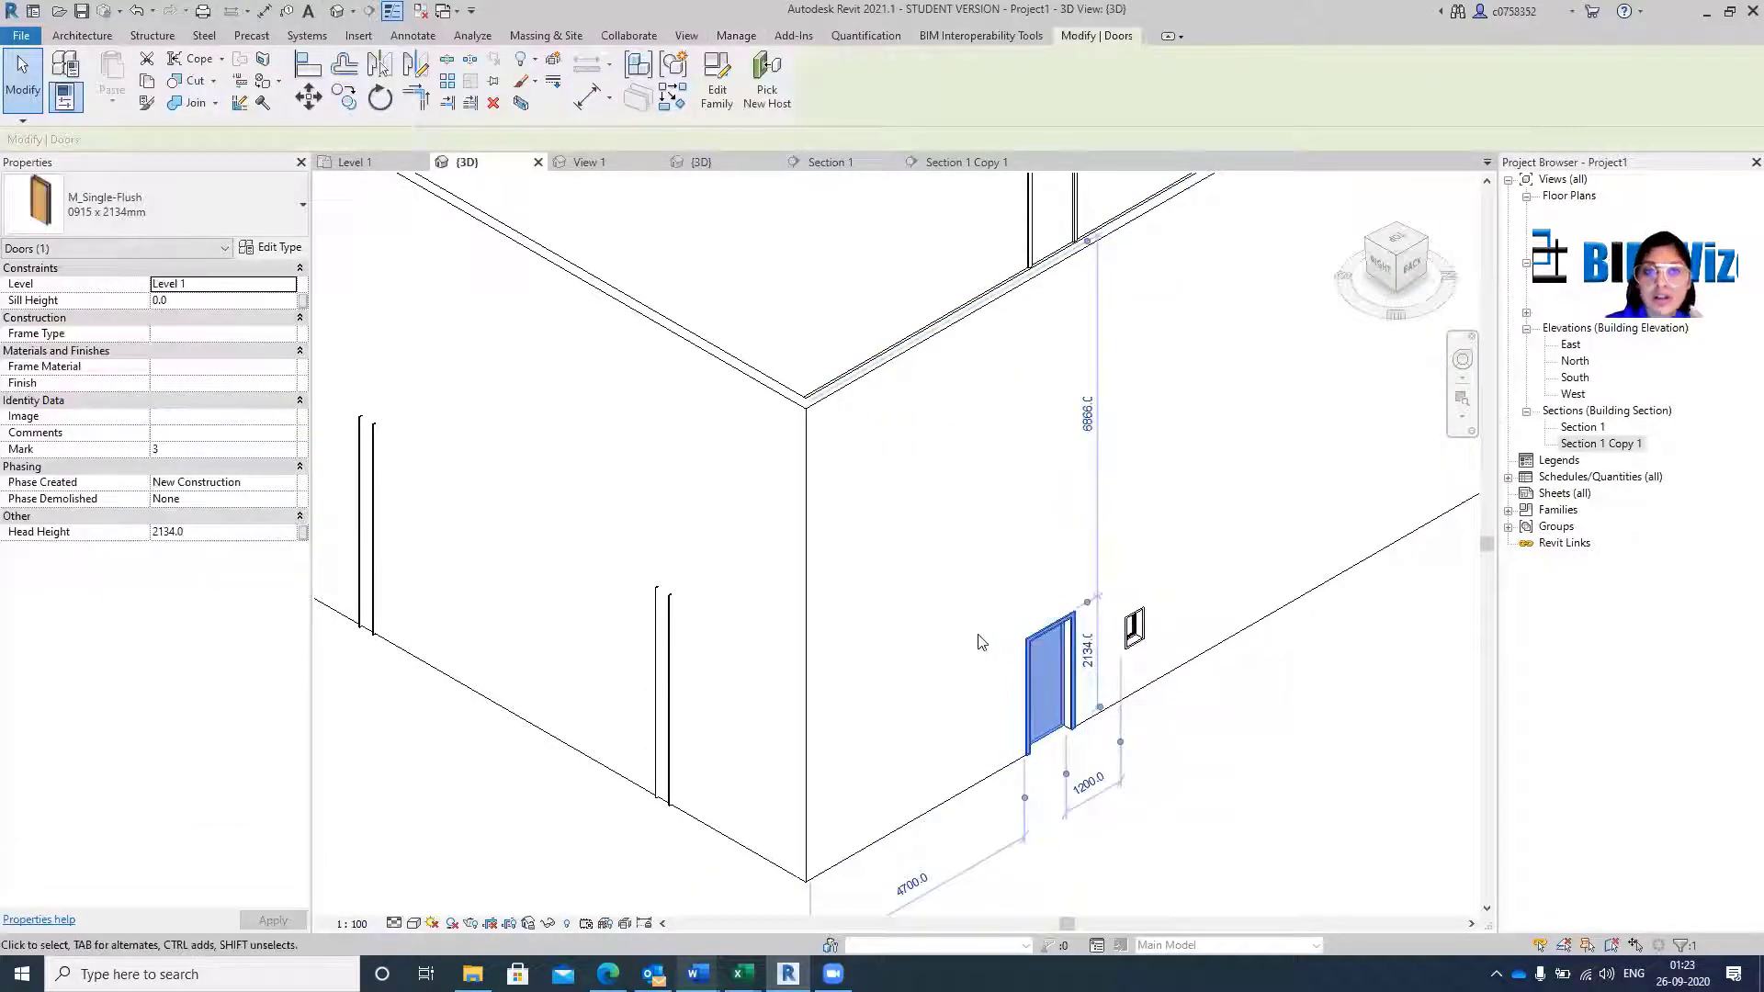
click(717, 101)
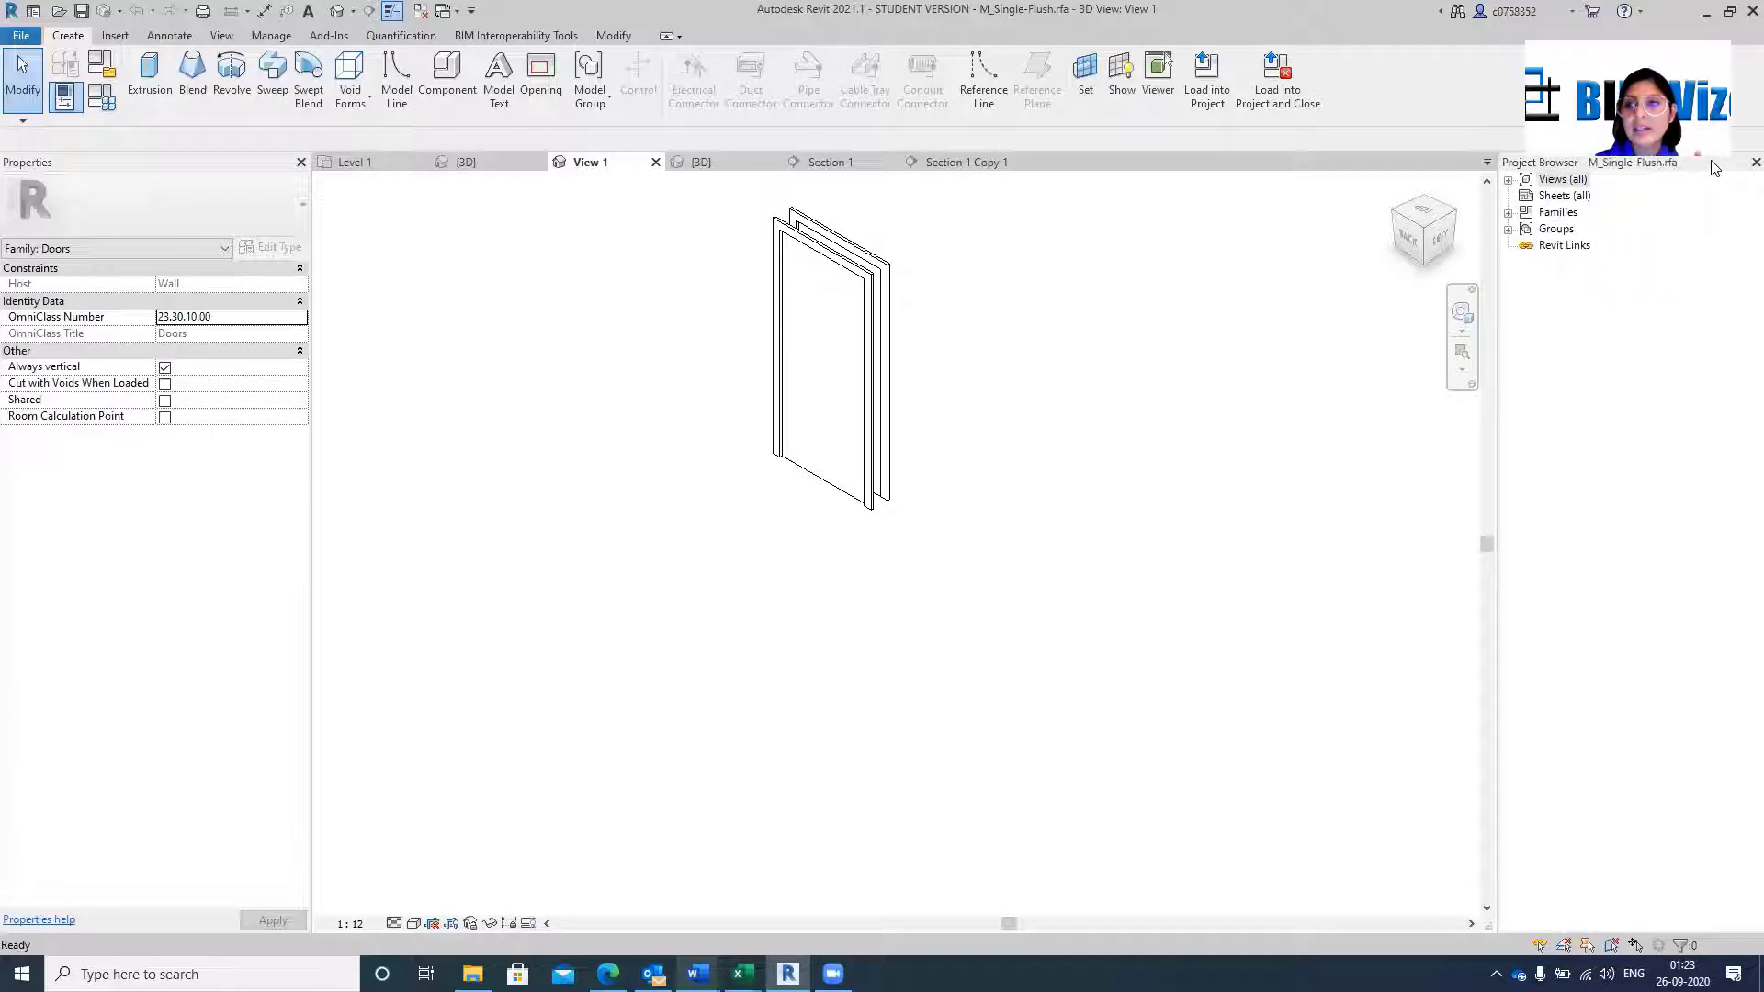
Open the door family's Front elevation and examine its labelled height and trim dimensions.
click(1508, 181)
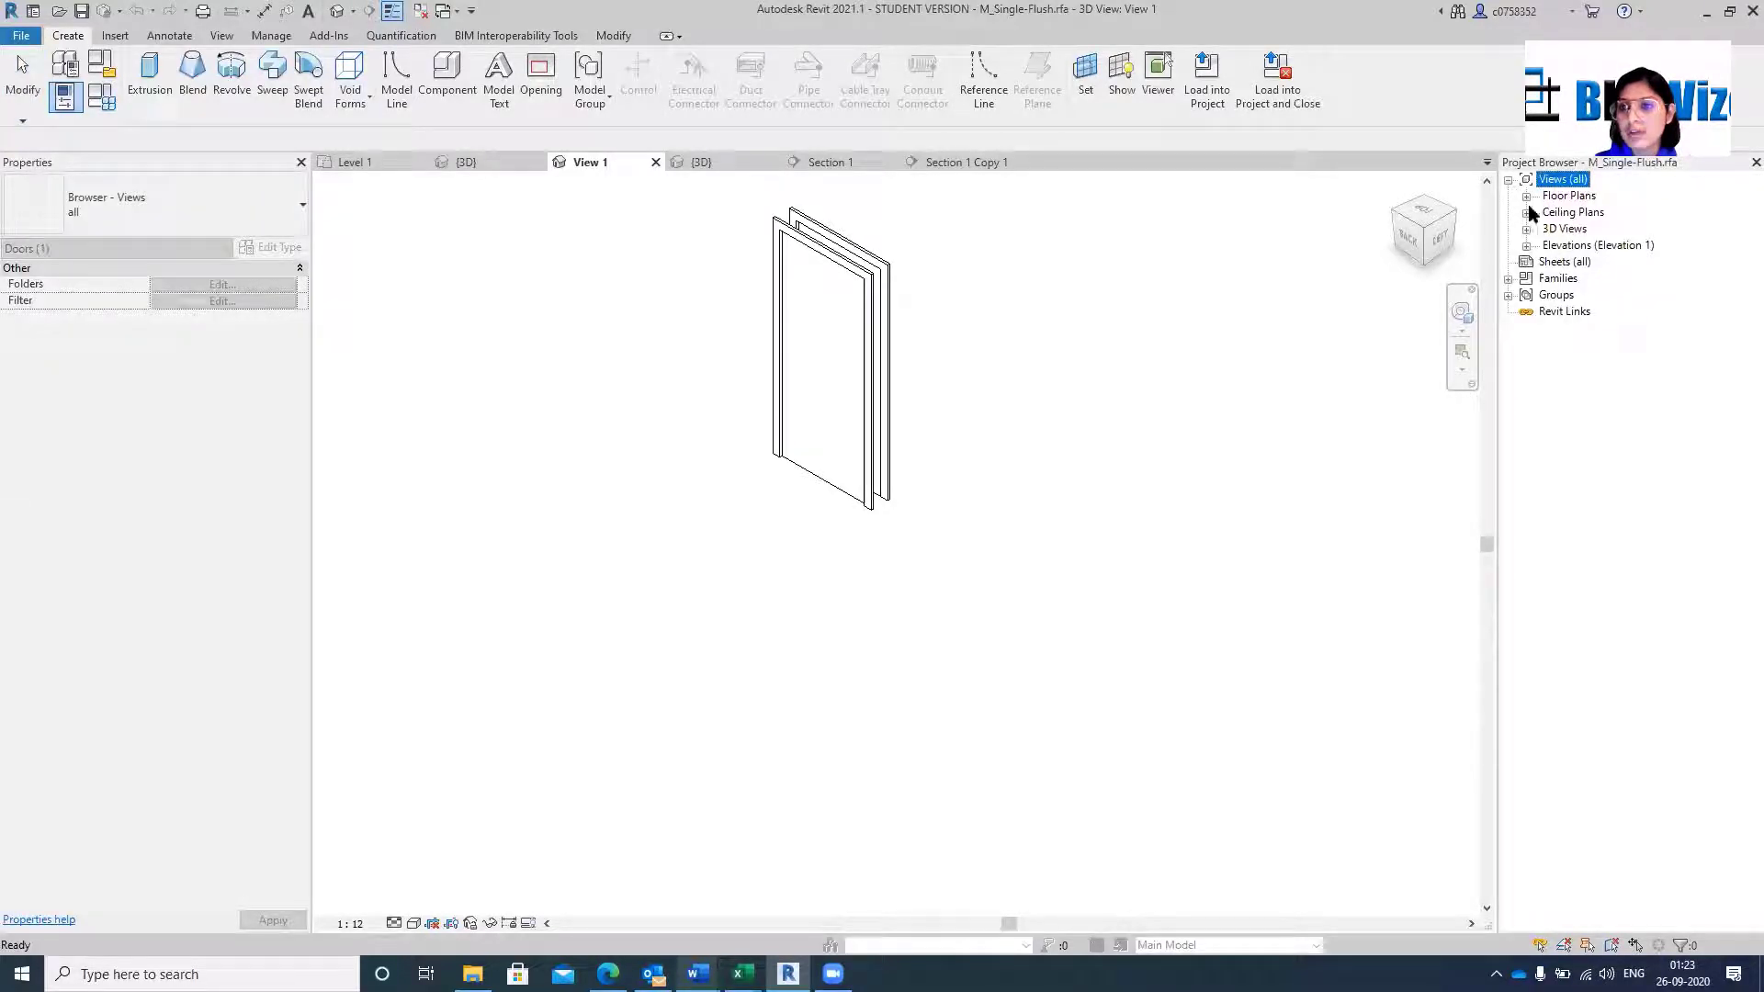
click(1526, 246)
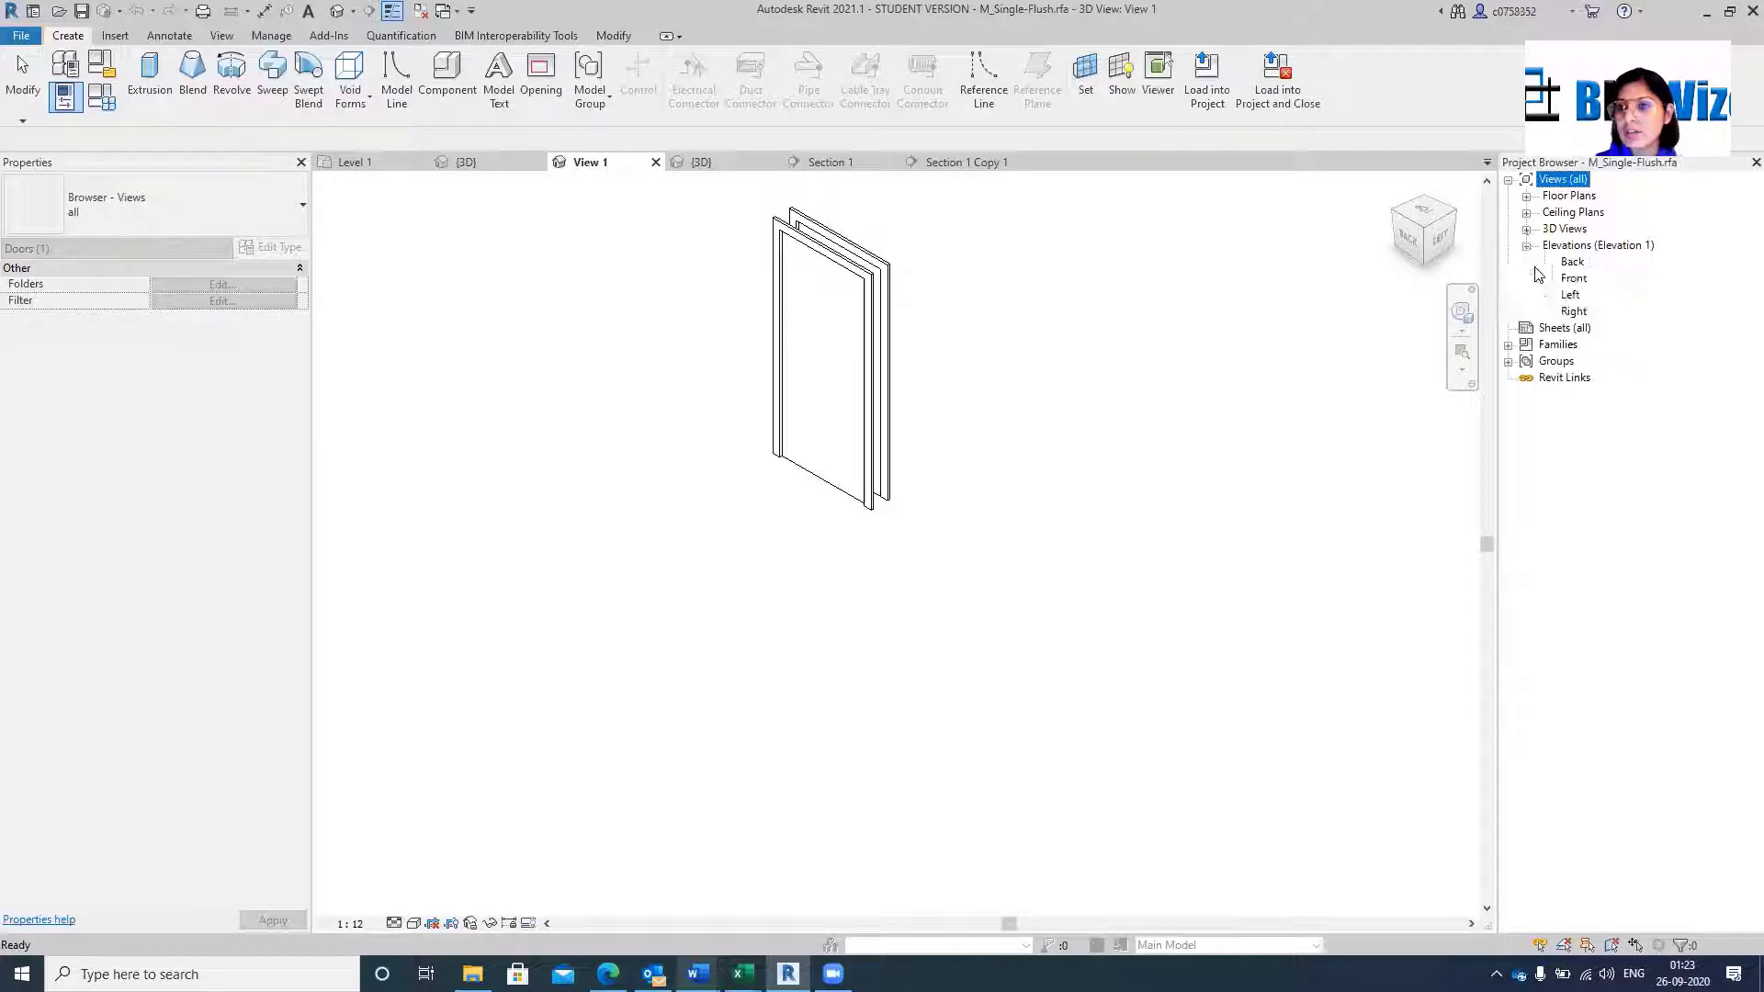
double_click(1571, 278)
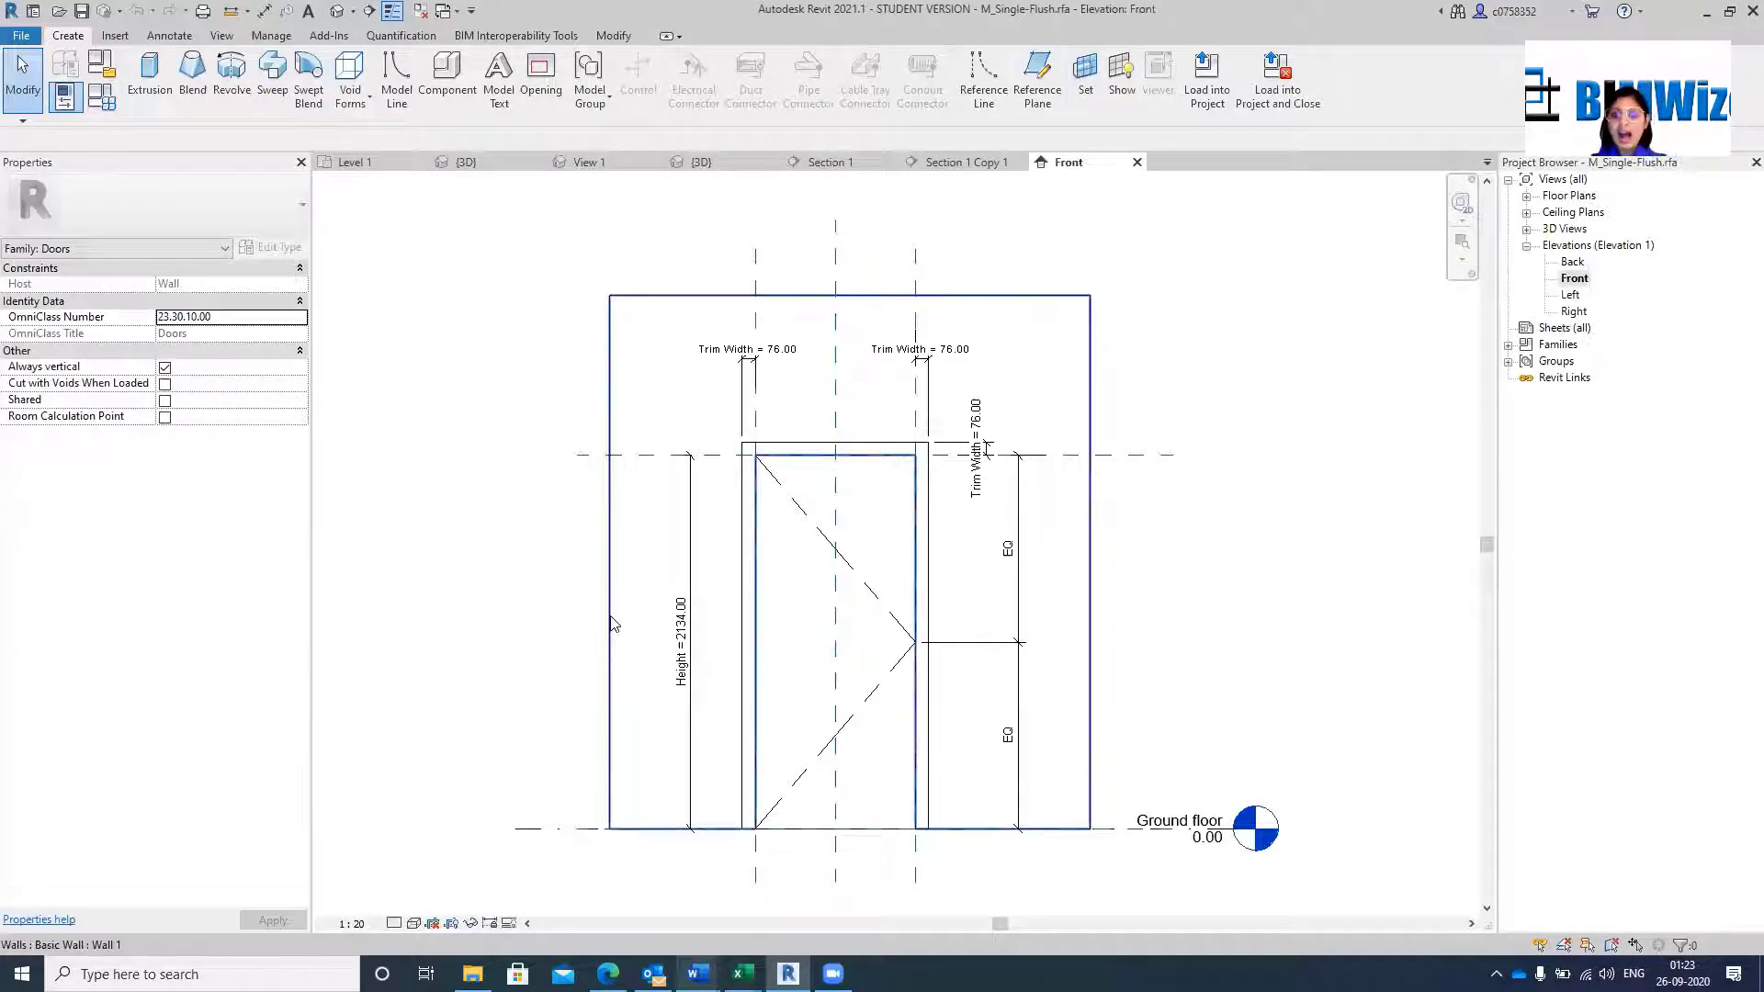
scroll(787, 610, up, 2)
middle_drag(787, 610, 625, 586)
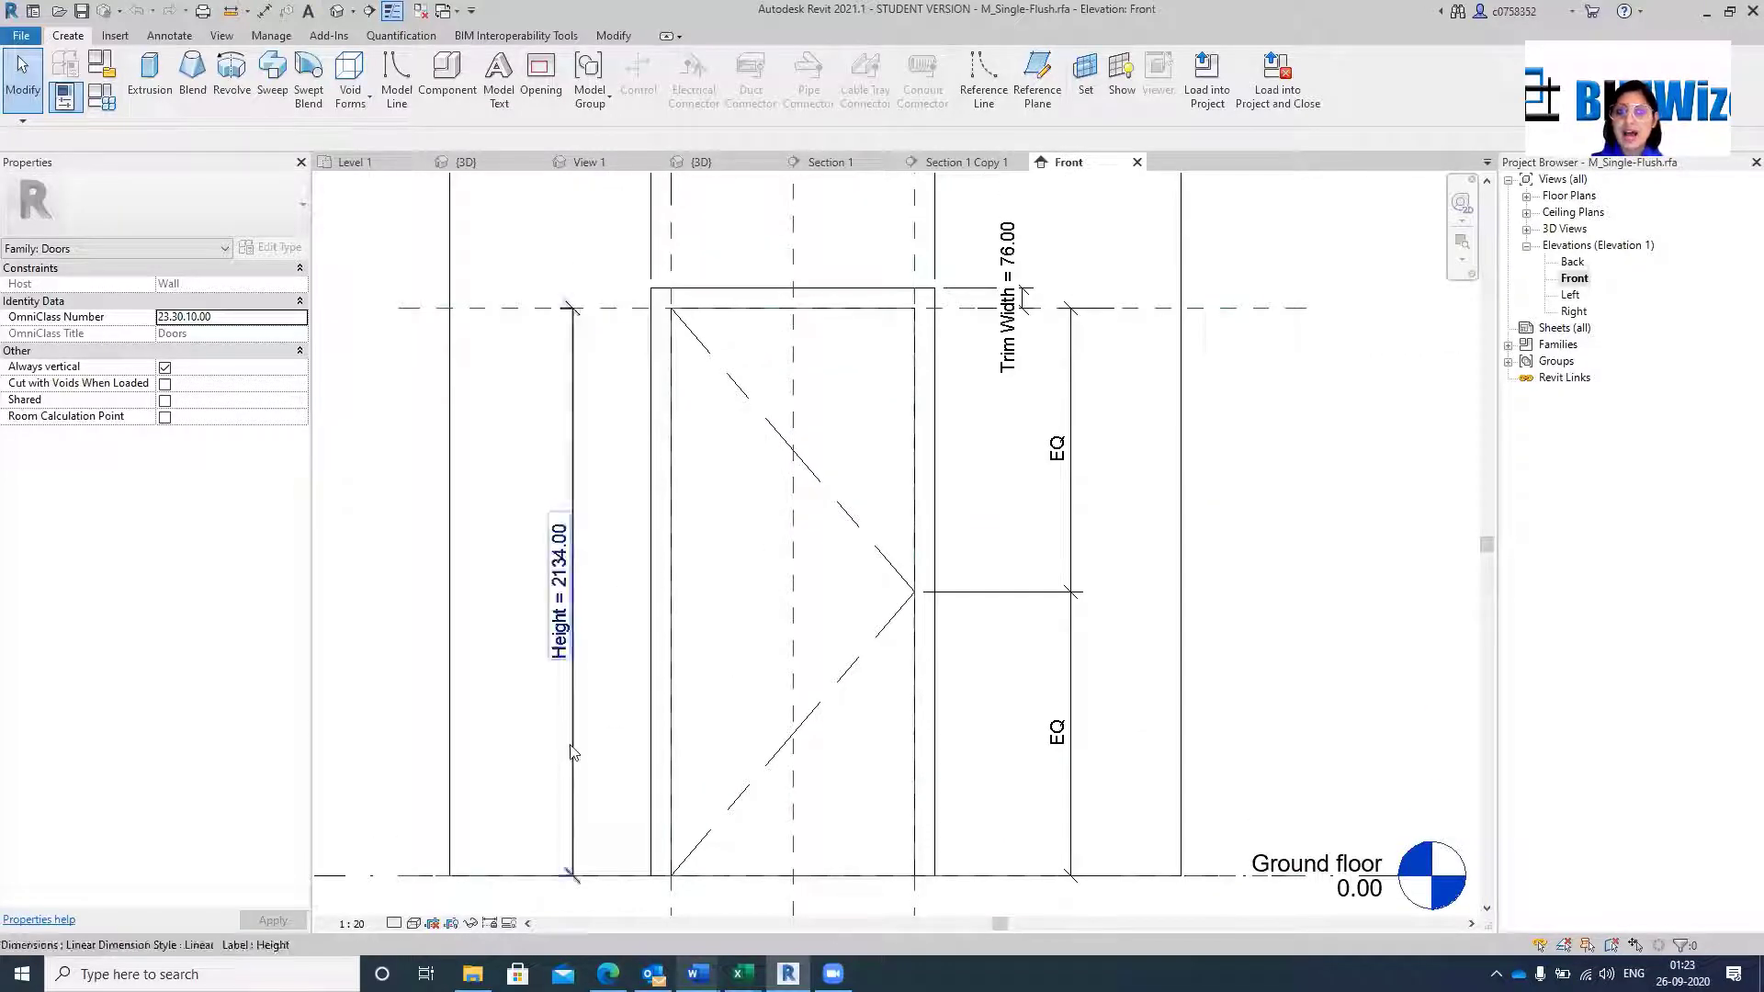
Select the reference plane at the door head and inspect its constraints and the nearby trim dimensions.
click(1139, 308)
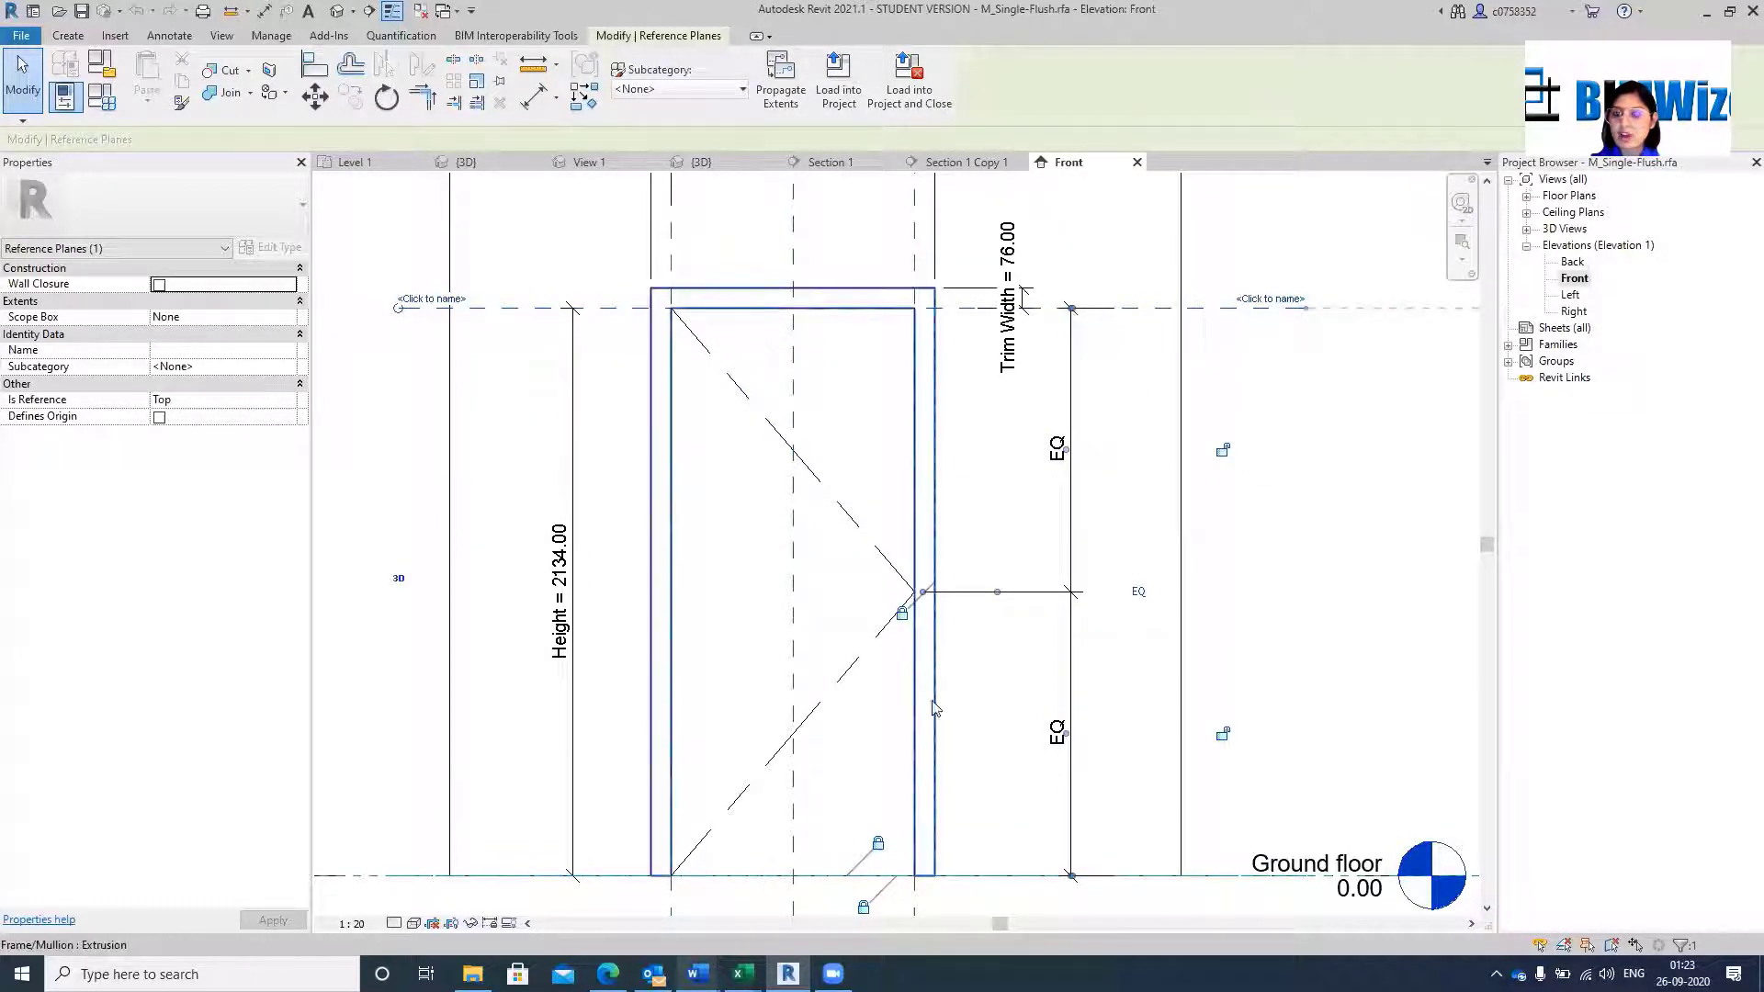
scroll(880, 668, down, 3)
scroll(747, 471, up, 3)
scroll(746, 471, up, 2)
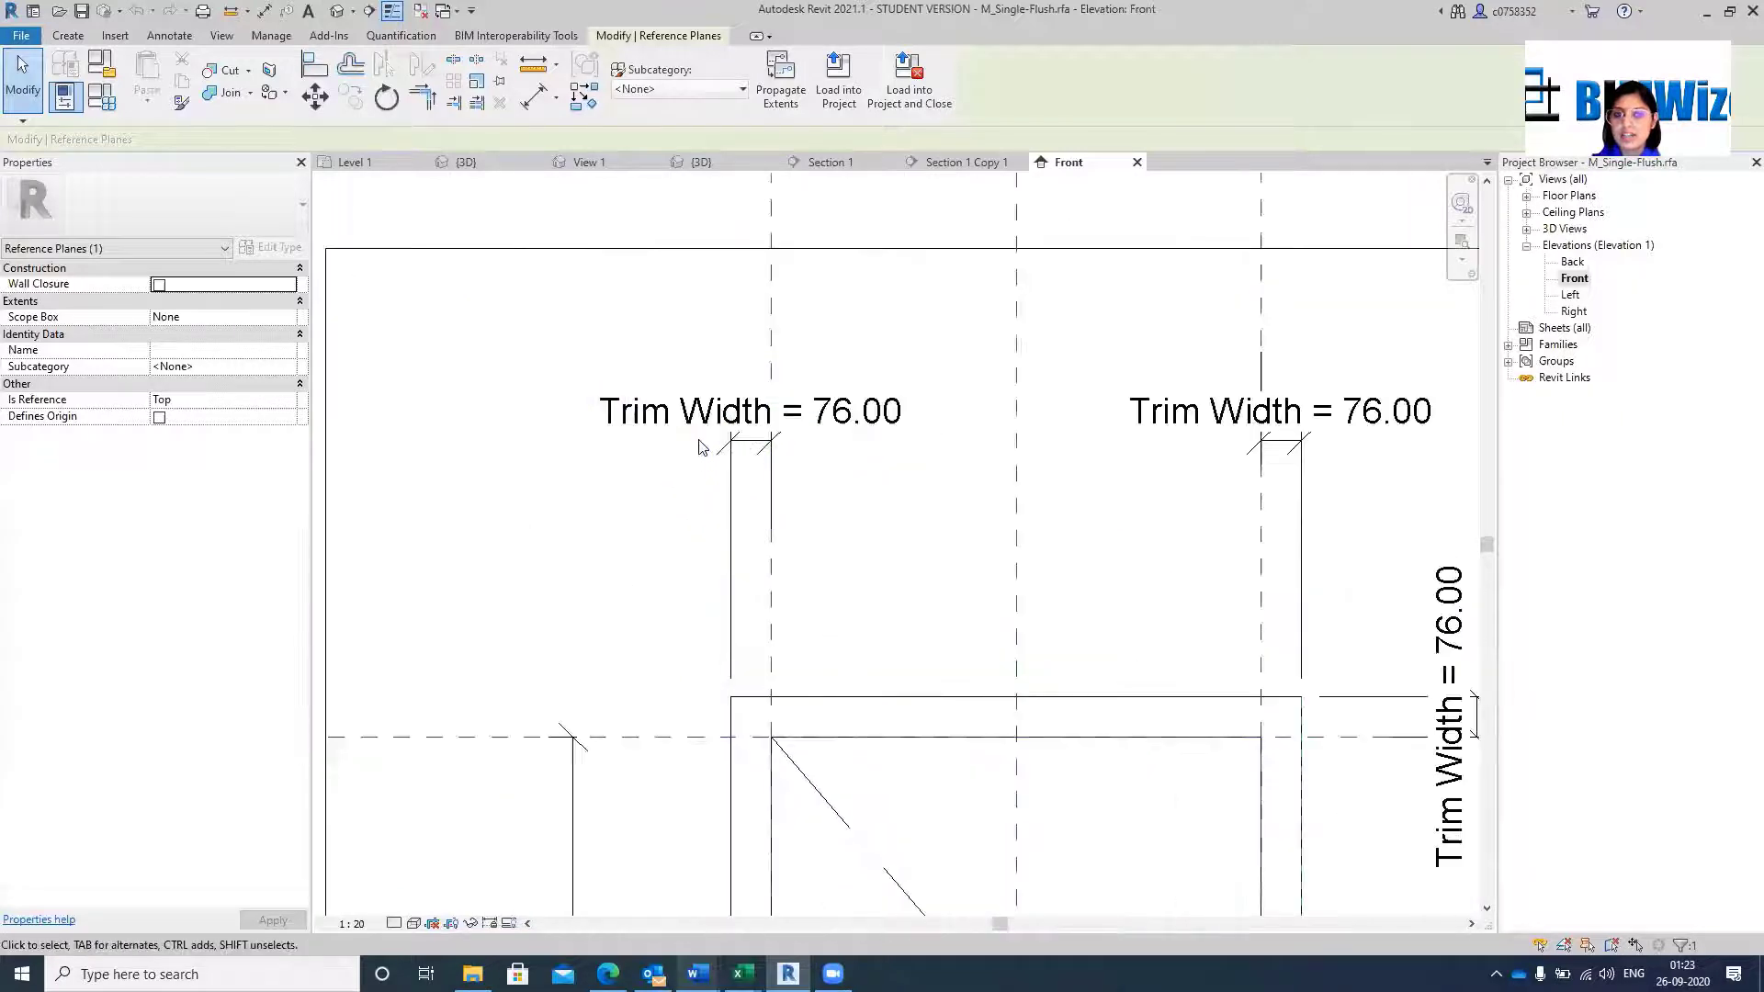
Select the reference plane at the left door jamb, and set the Trim Width dimension beside it to 90.
click(776, 353)
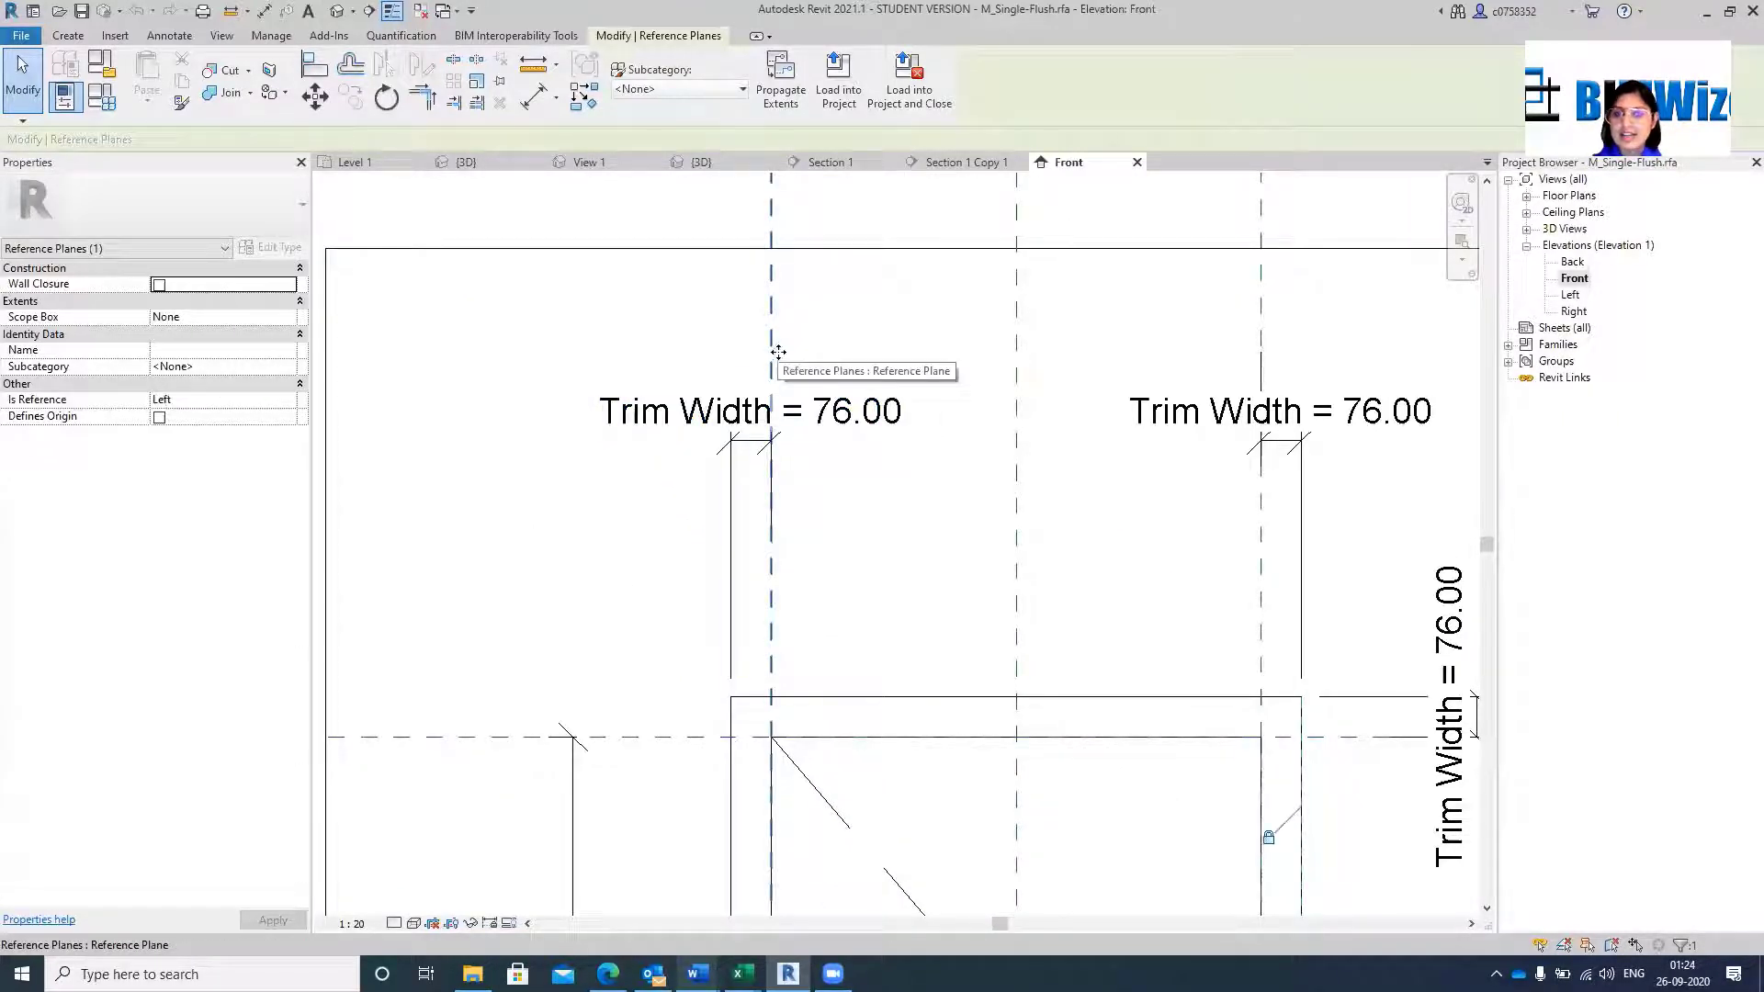
click(965, 394)
click(772, 335)
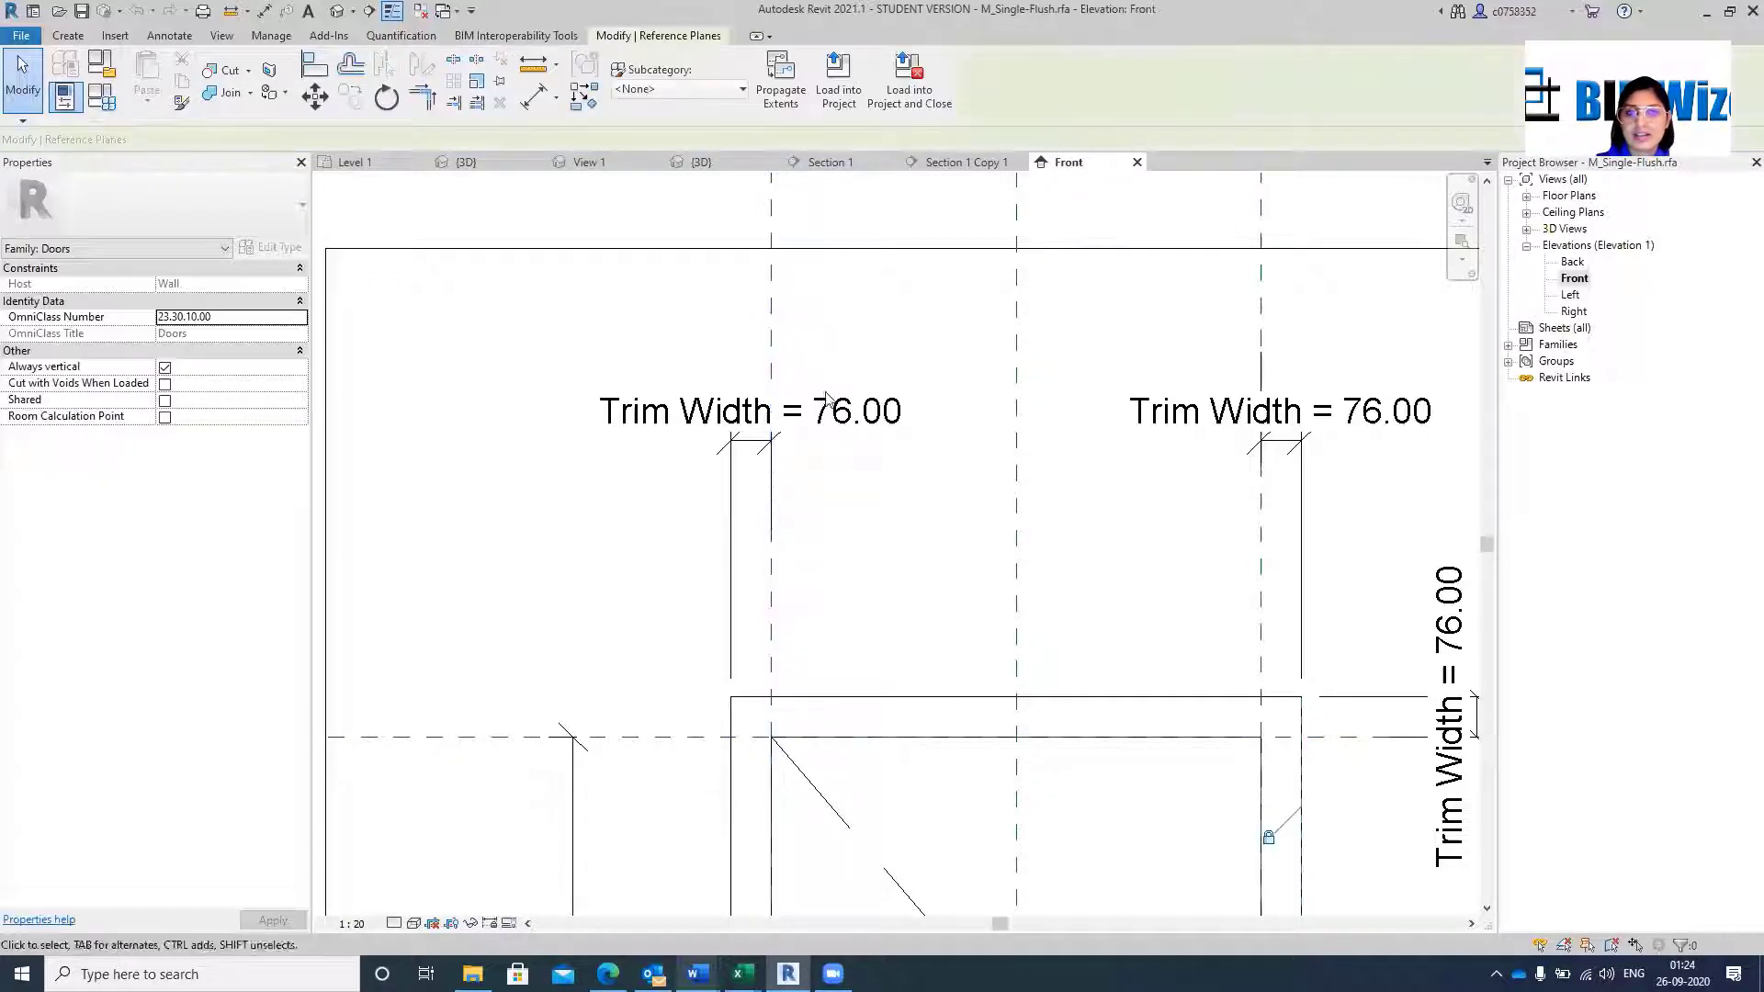
click(834, 401)
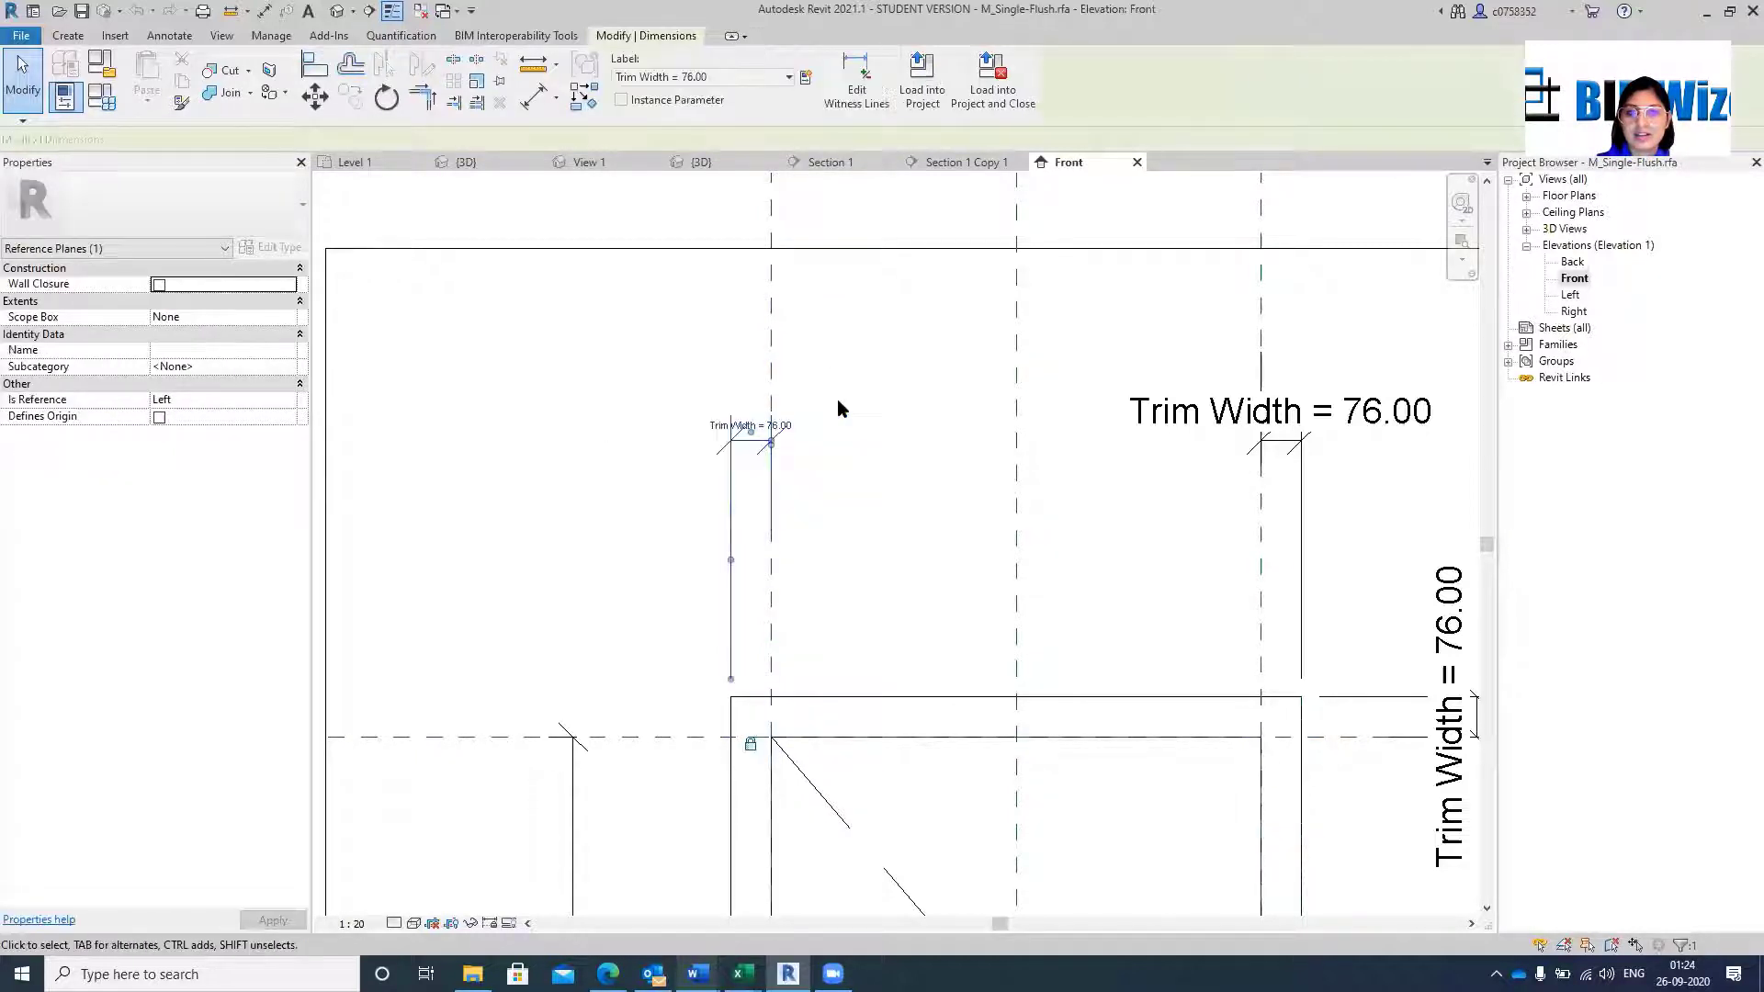
click(777, 428)
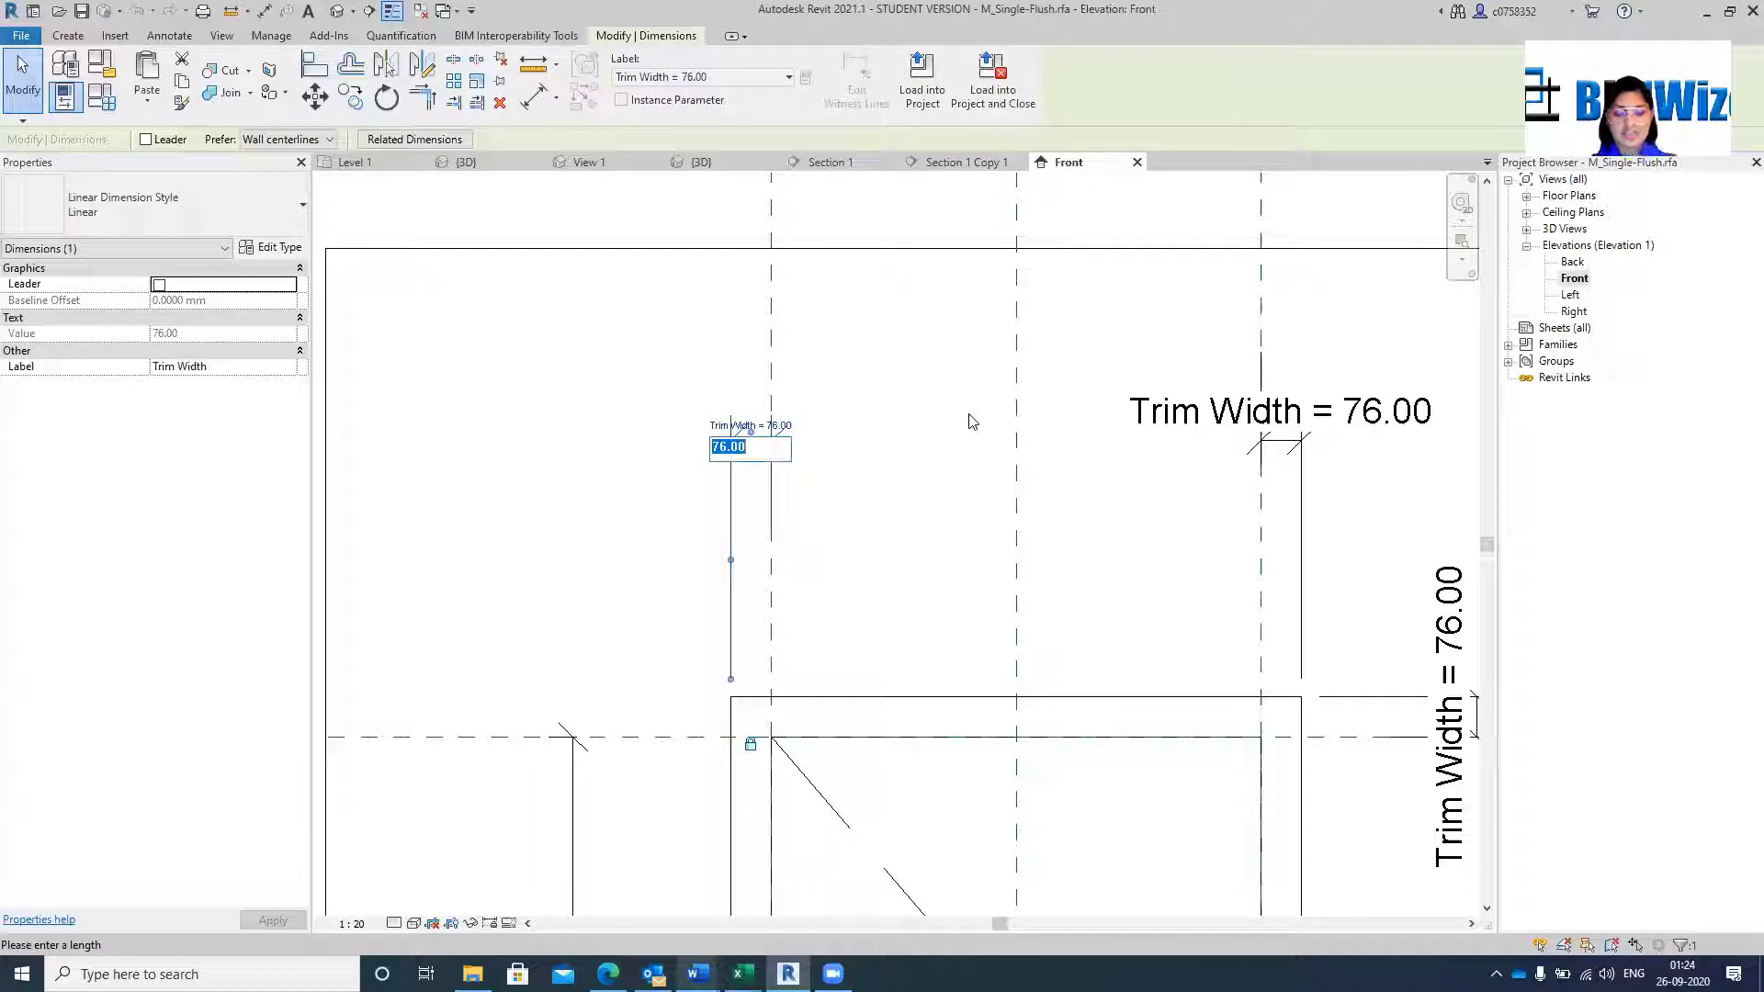
text(9)
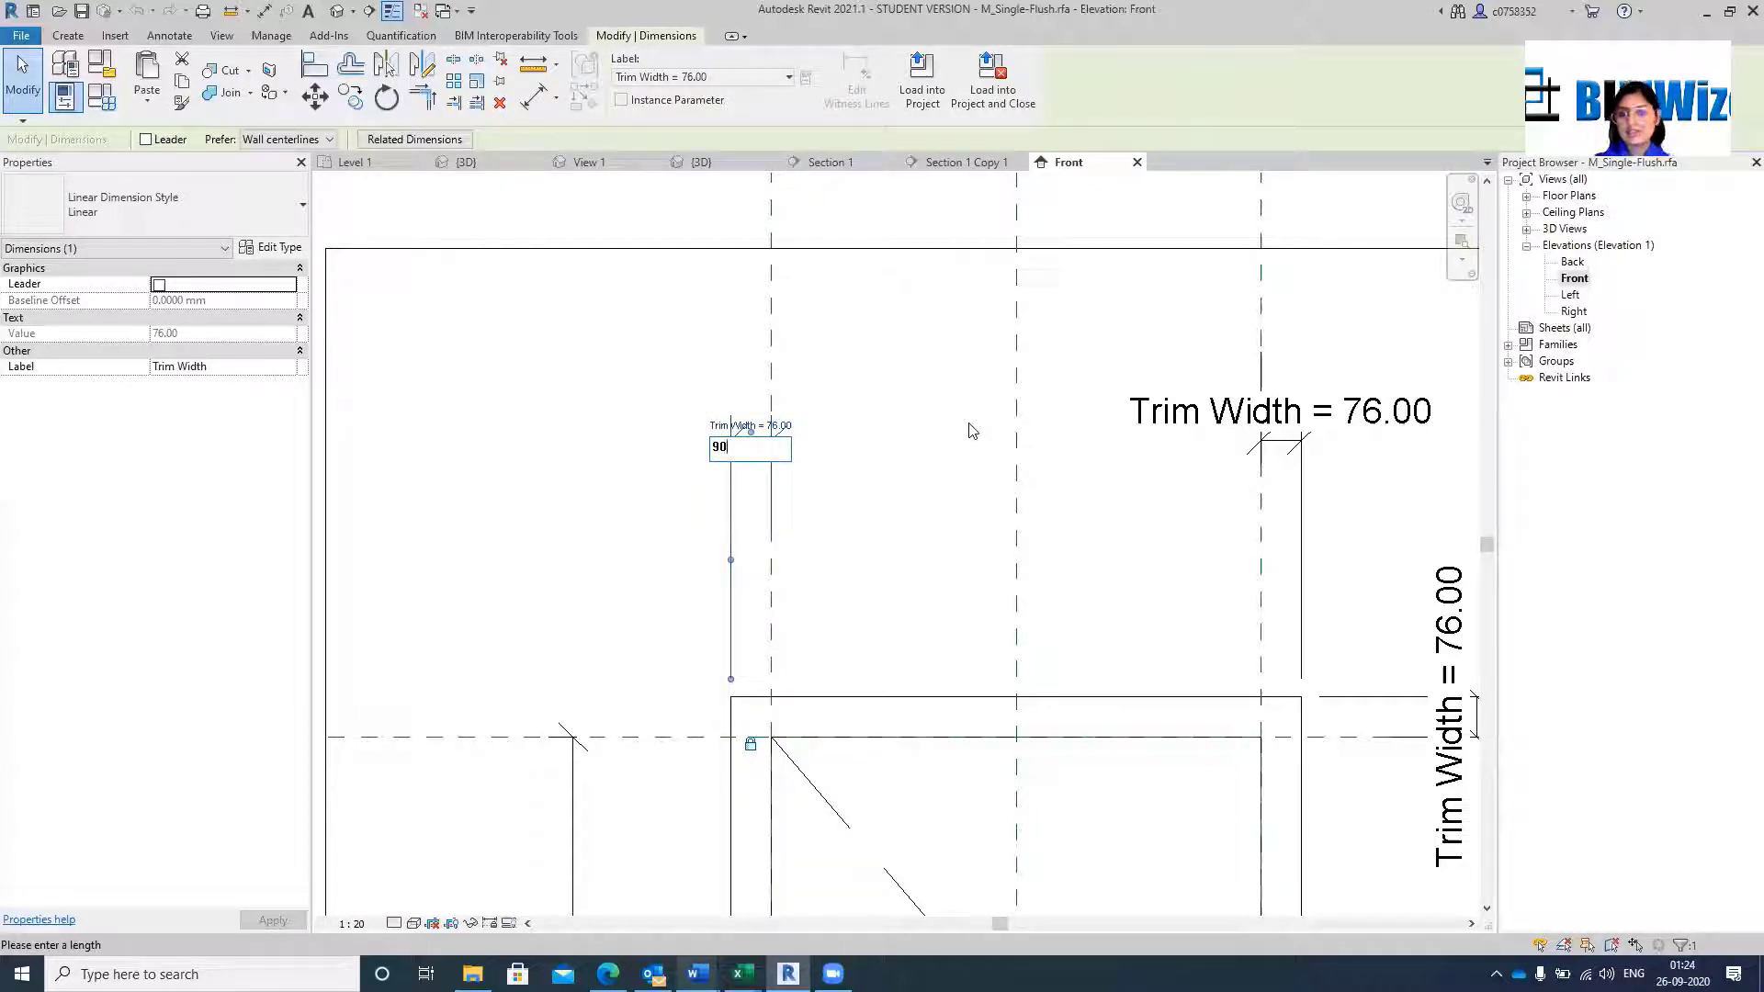
text(0)
key(Return)
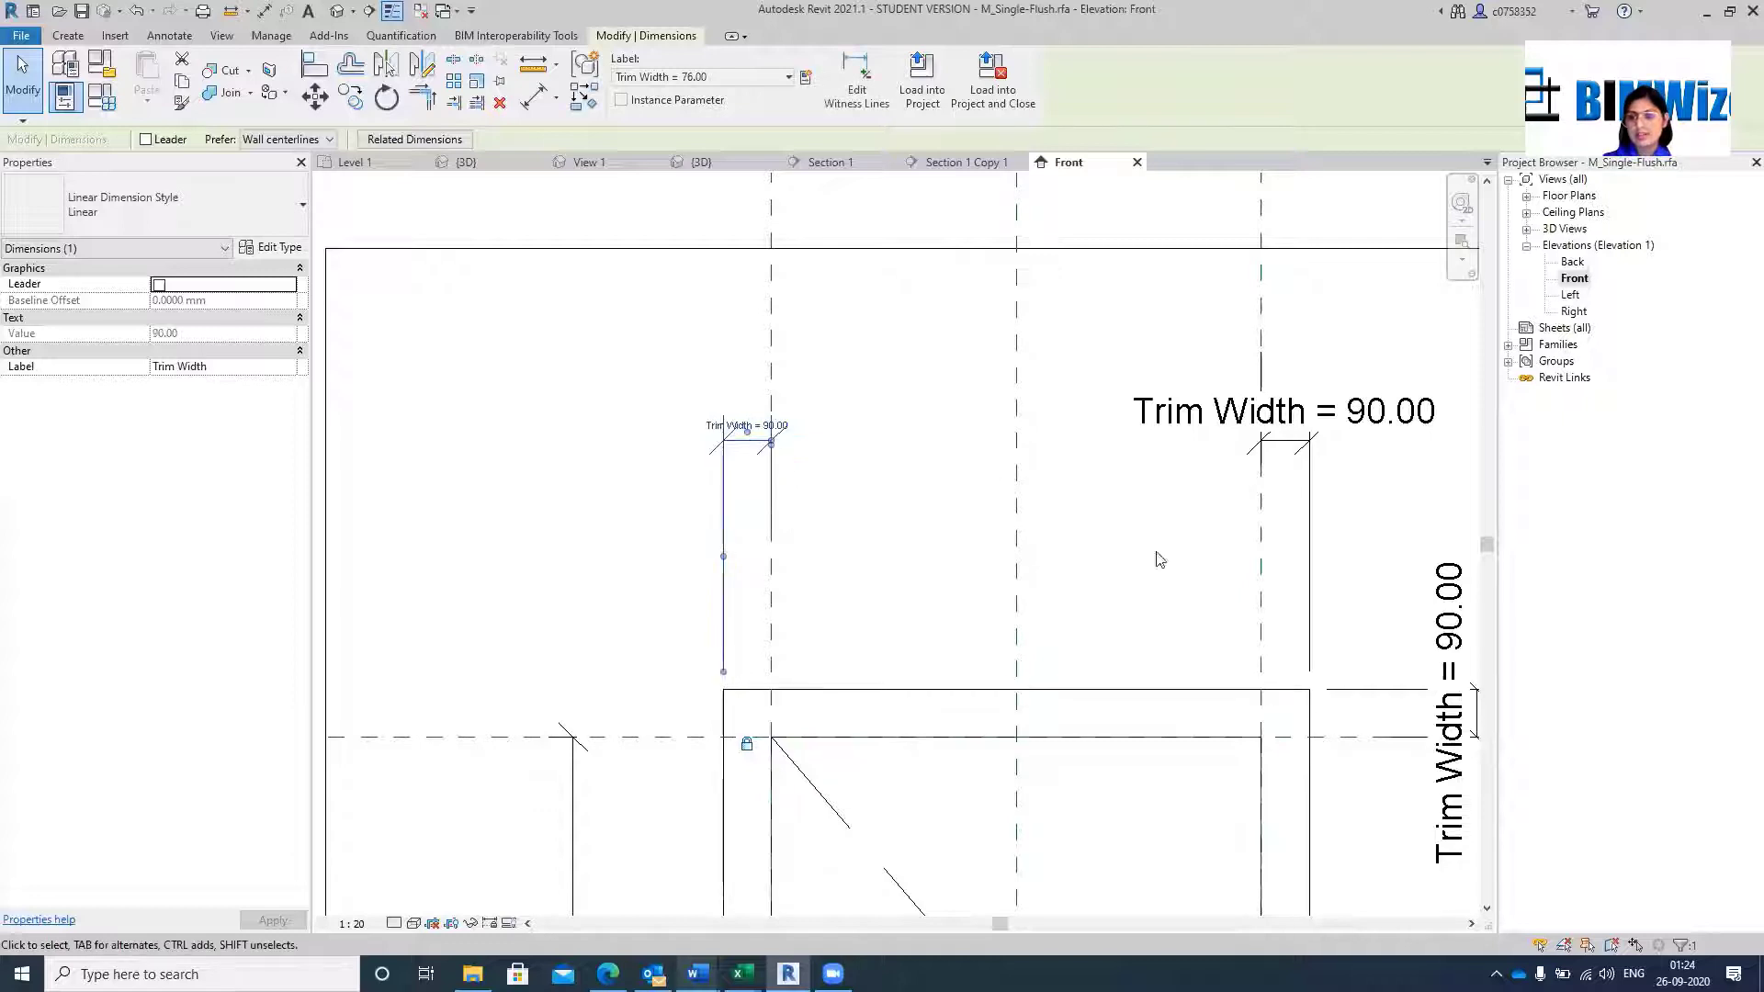
Set the Trim Width dimension at the right door jamb to 150, and clear the selection.
scroll(1264, 597, down, 5)
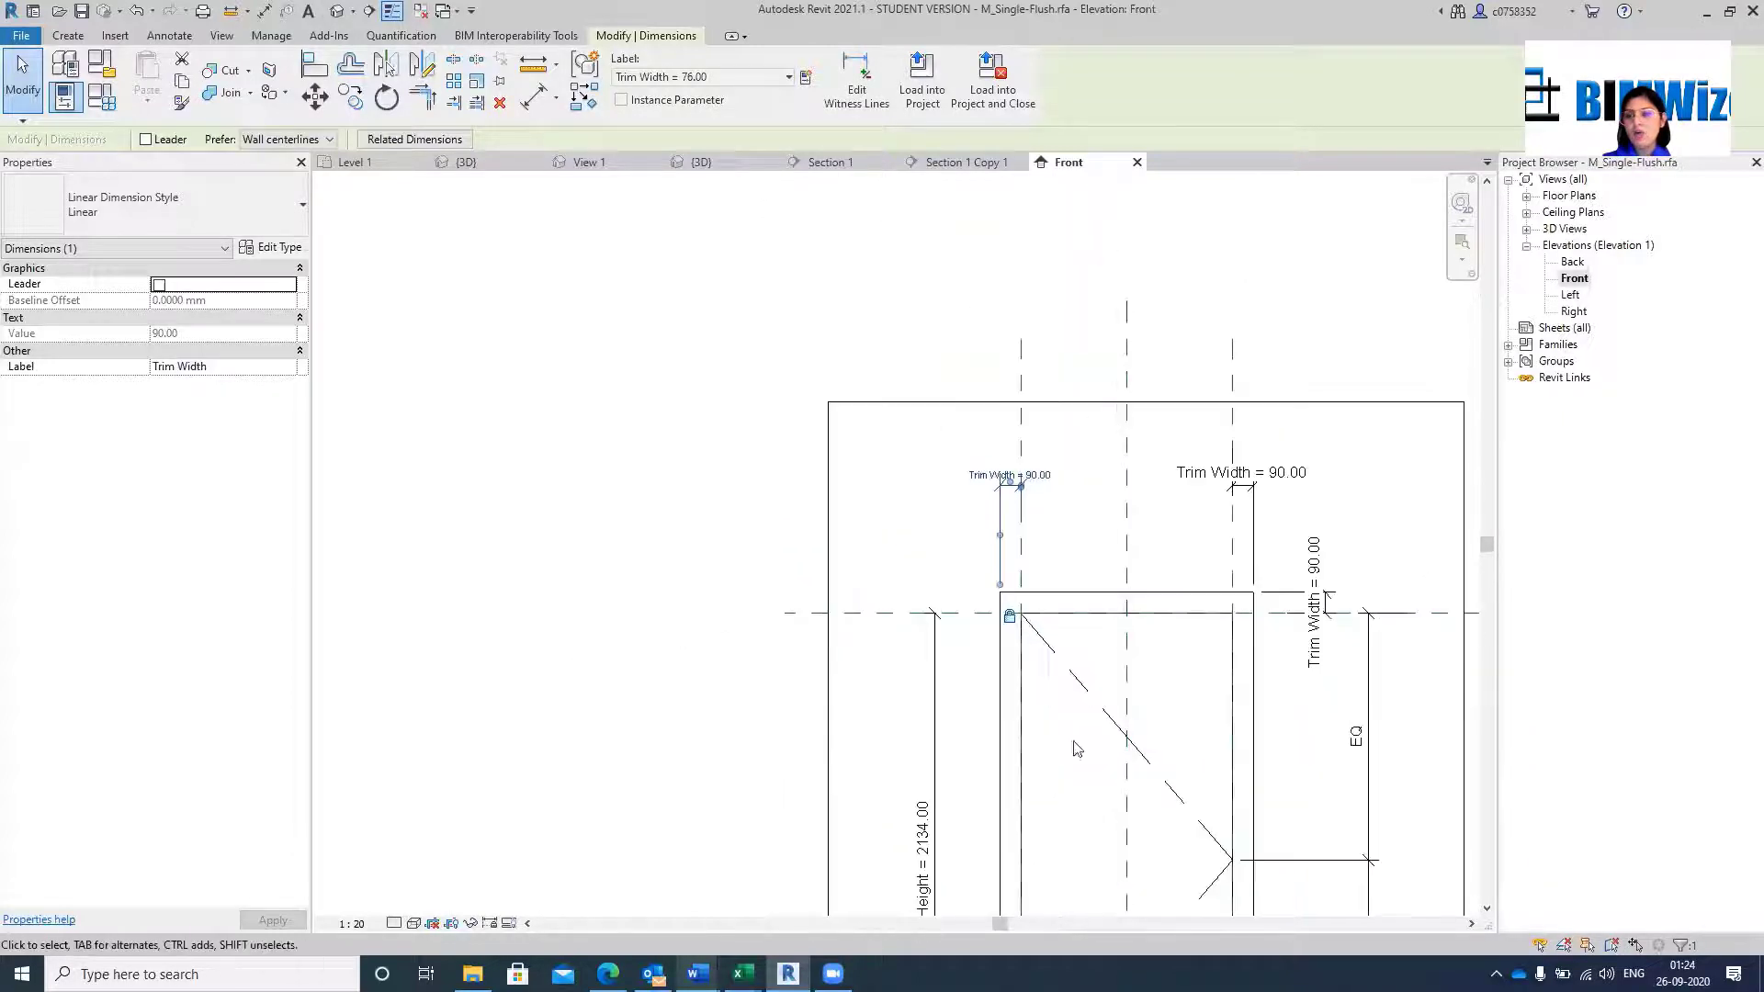
scroll(1025, 643, up, 1)
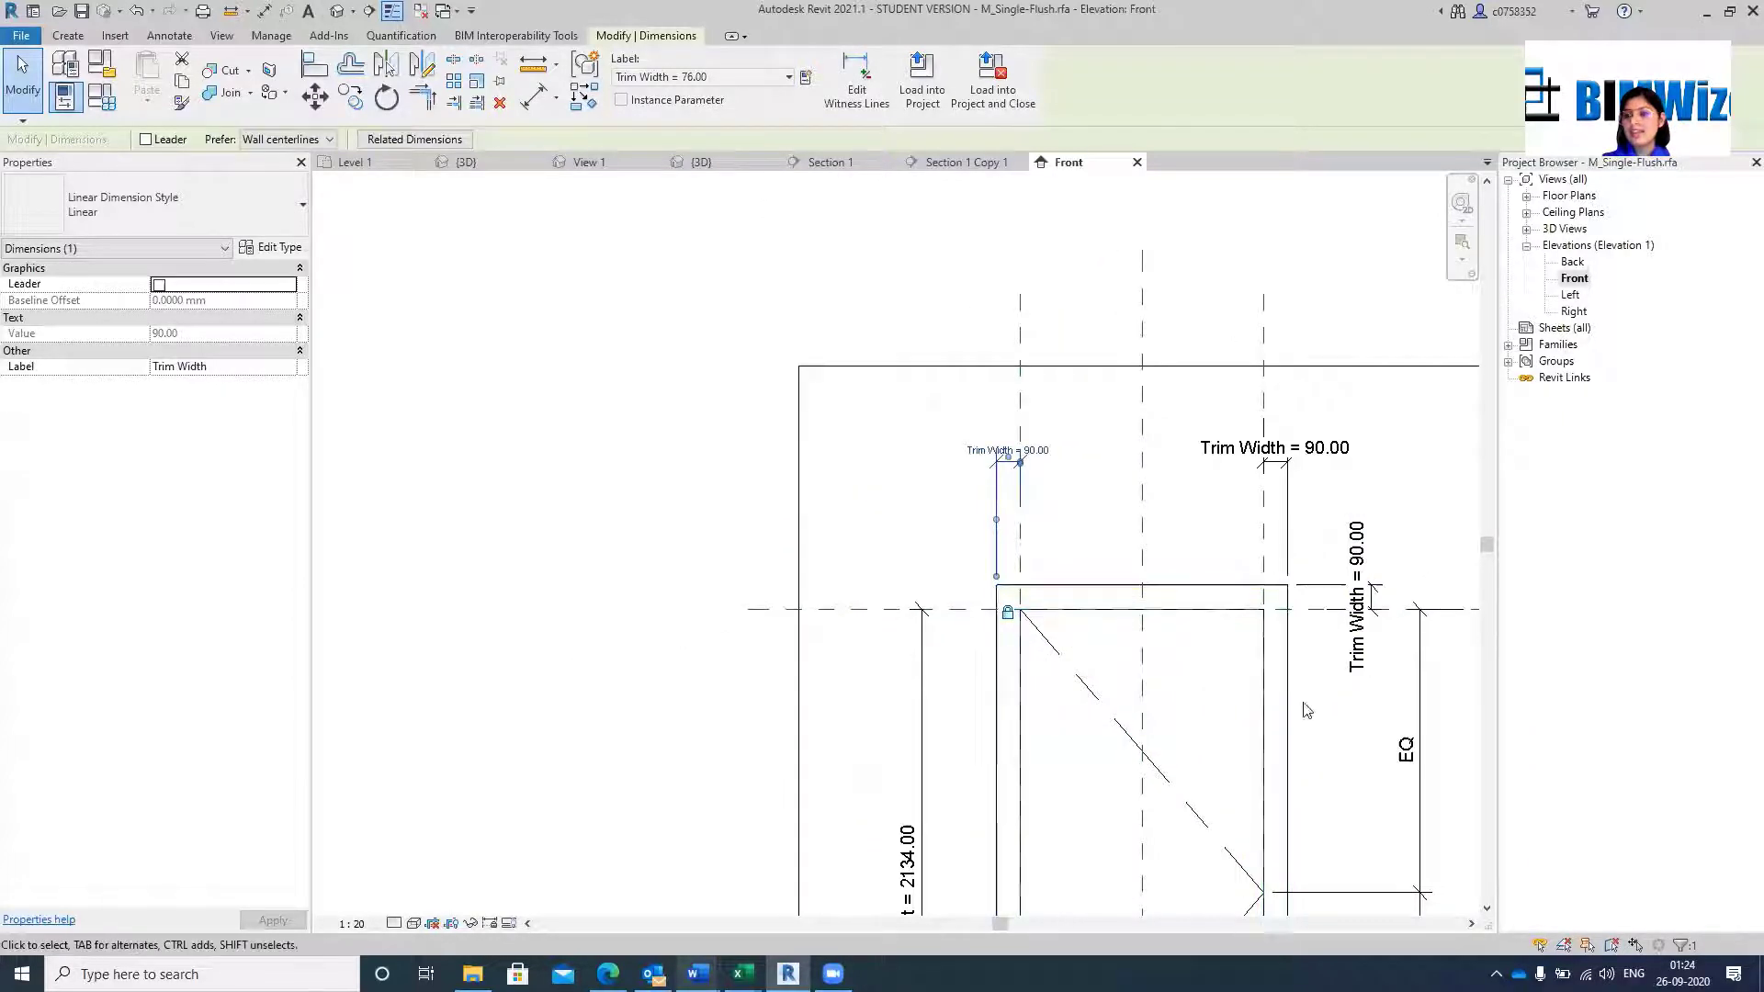
click(1309, 460)
click(1313, 447)
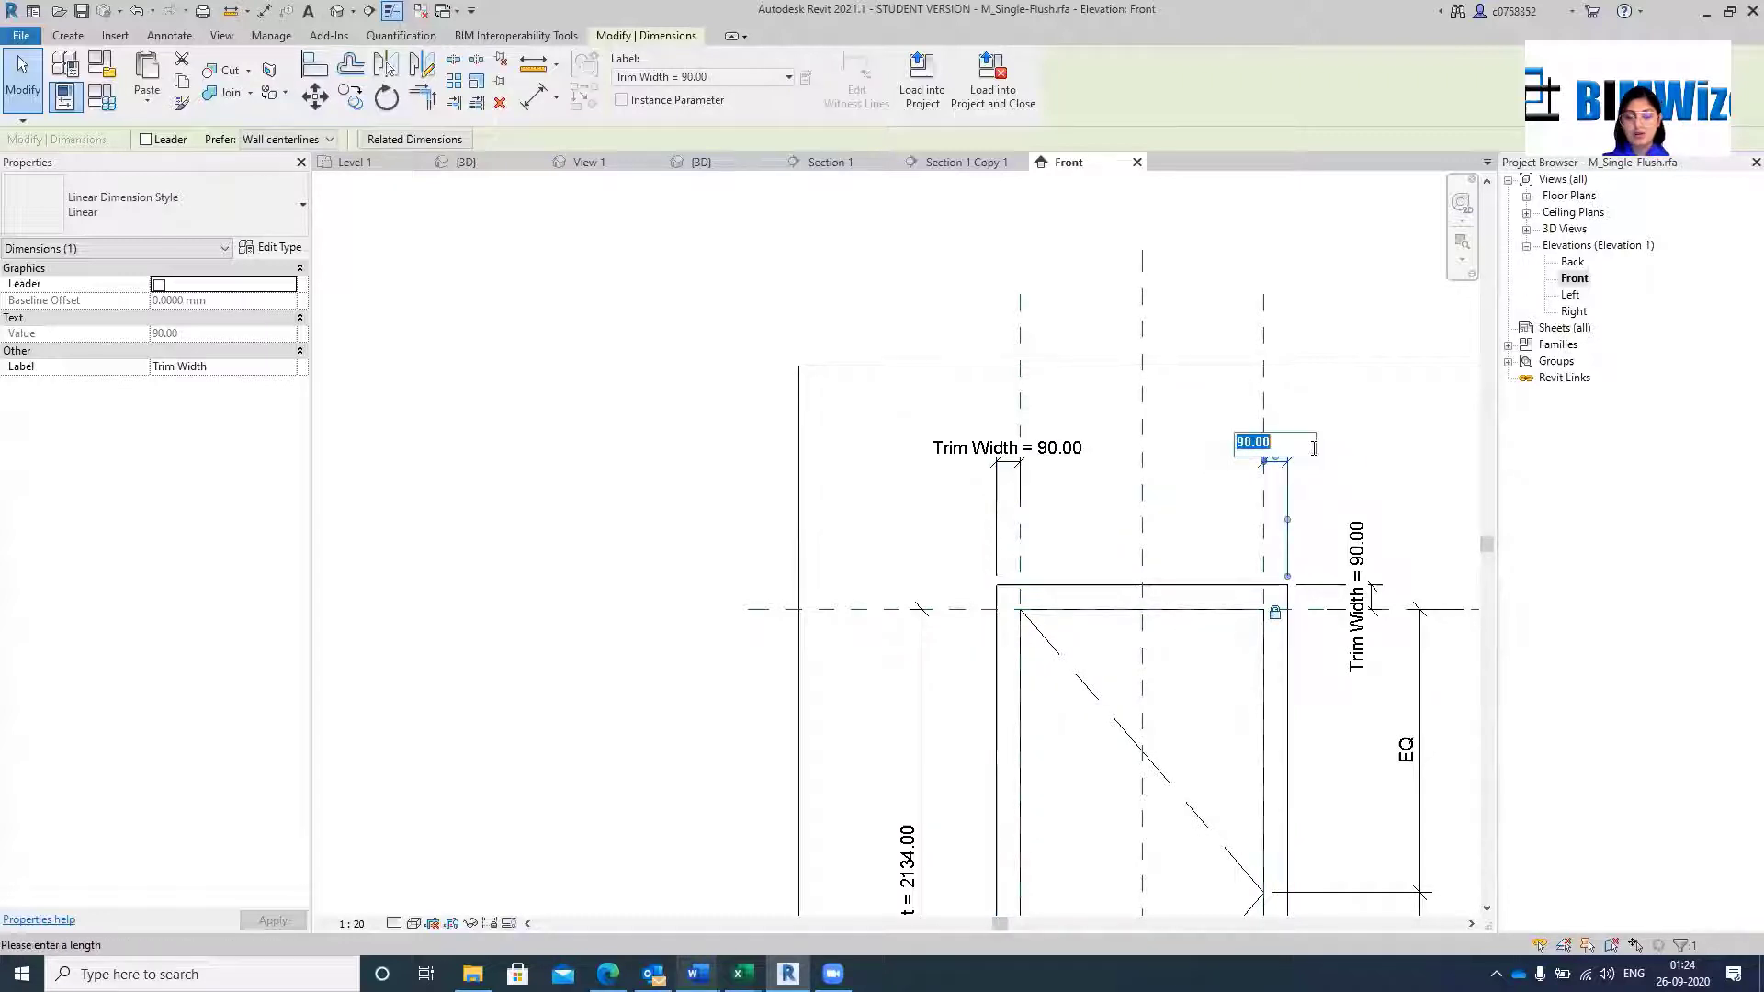
text(1)
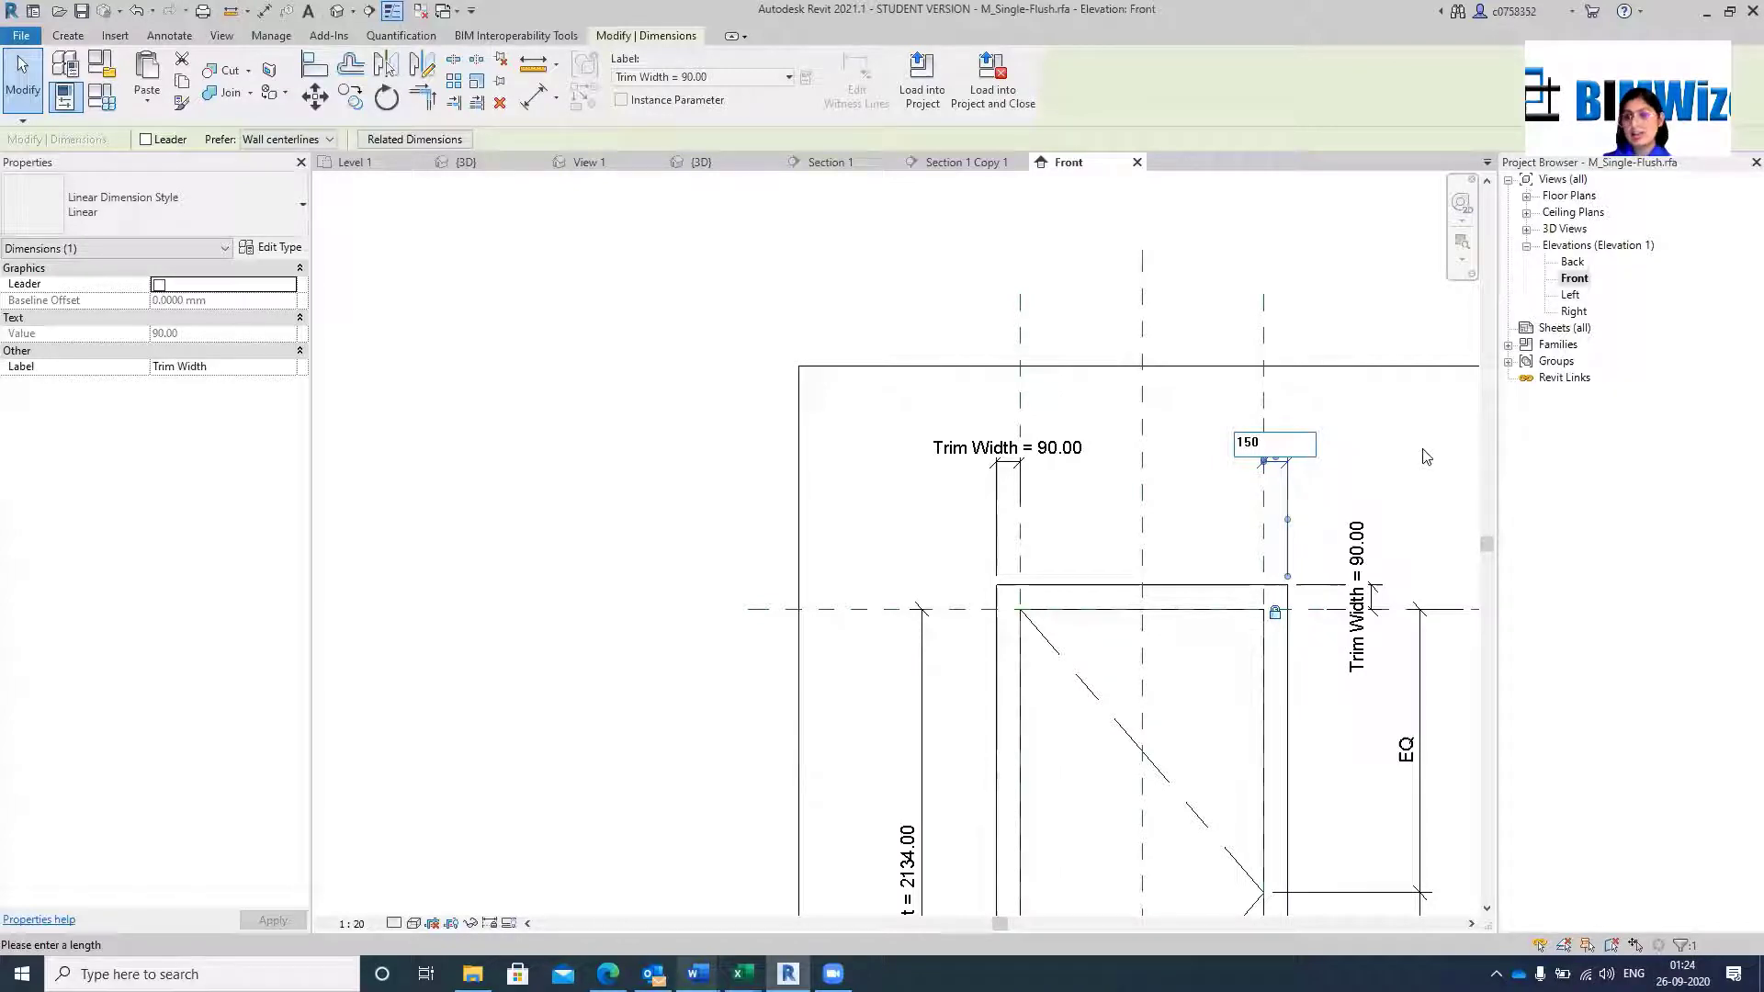
text(50)
key(Return)
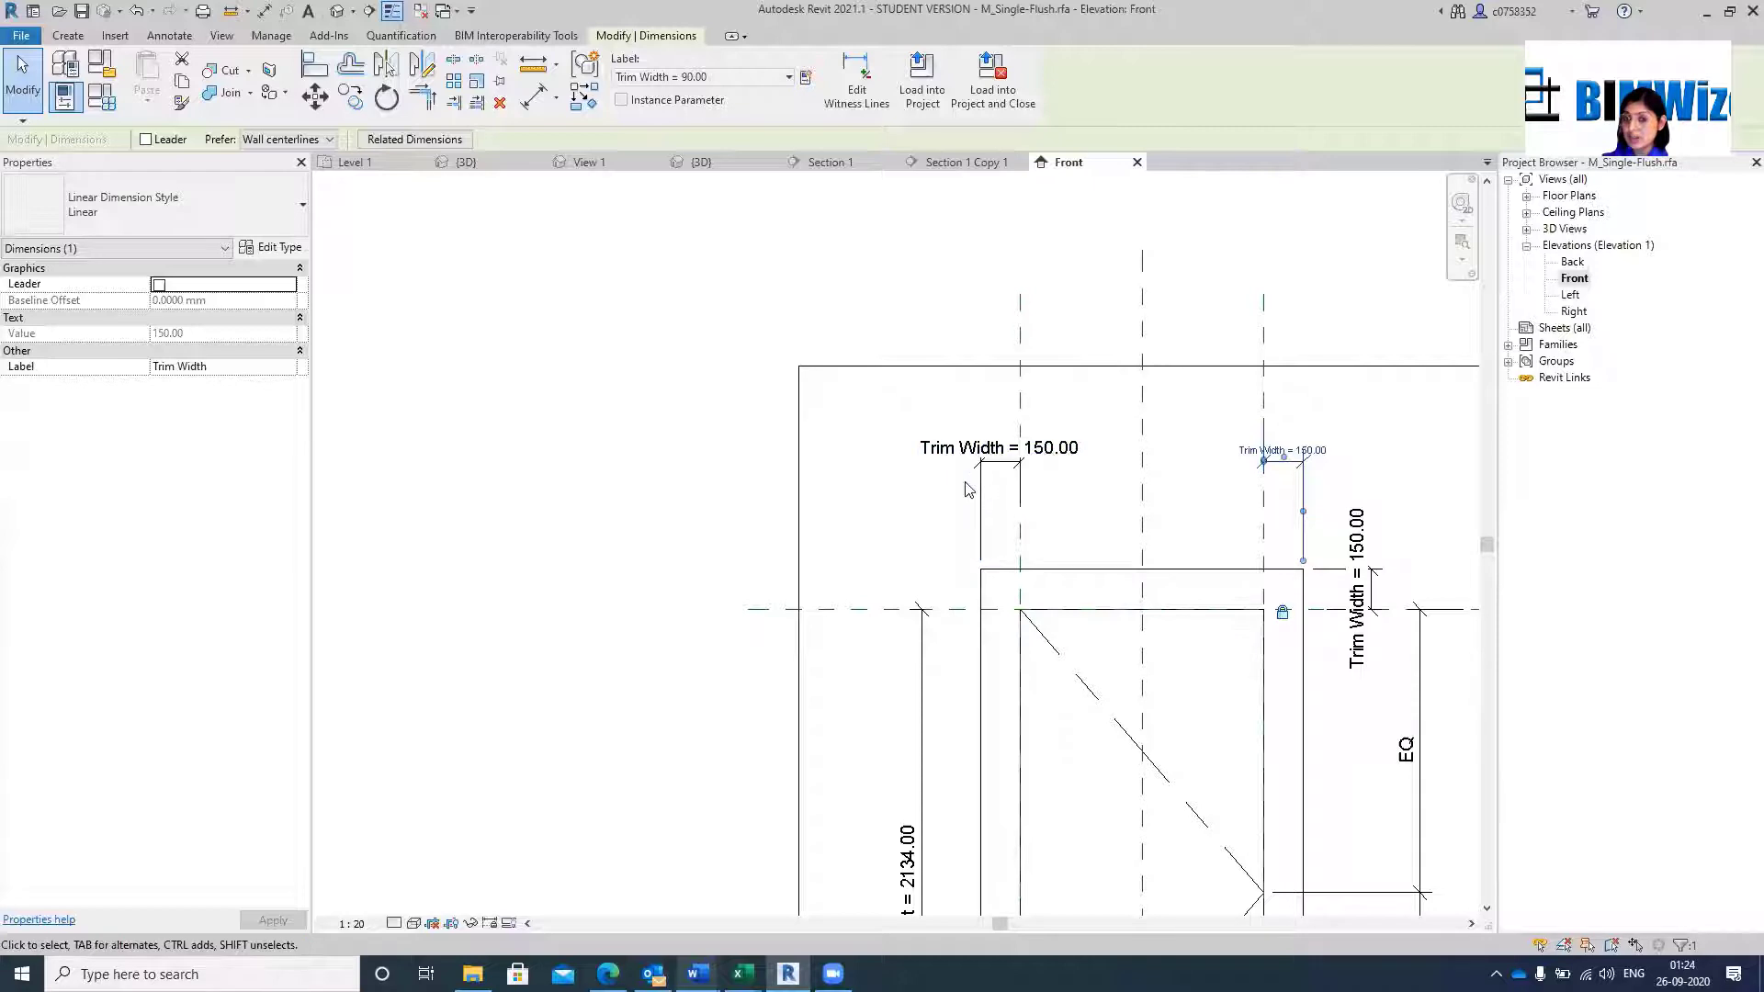
scroll(974, 473, down, 1)
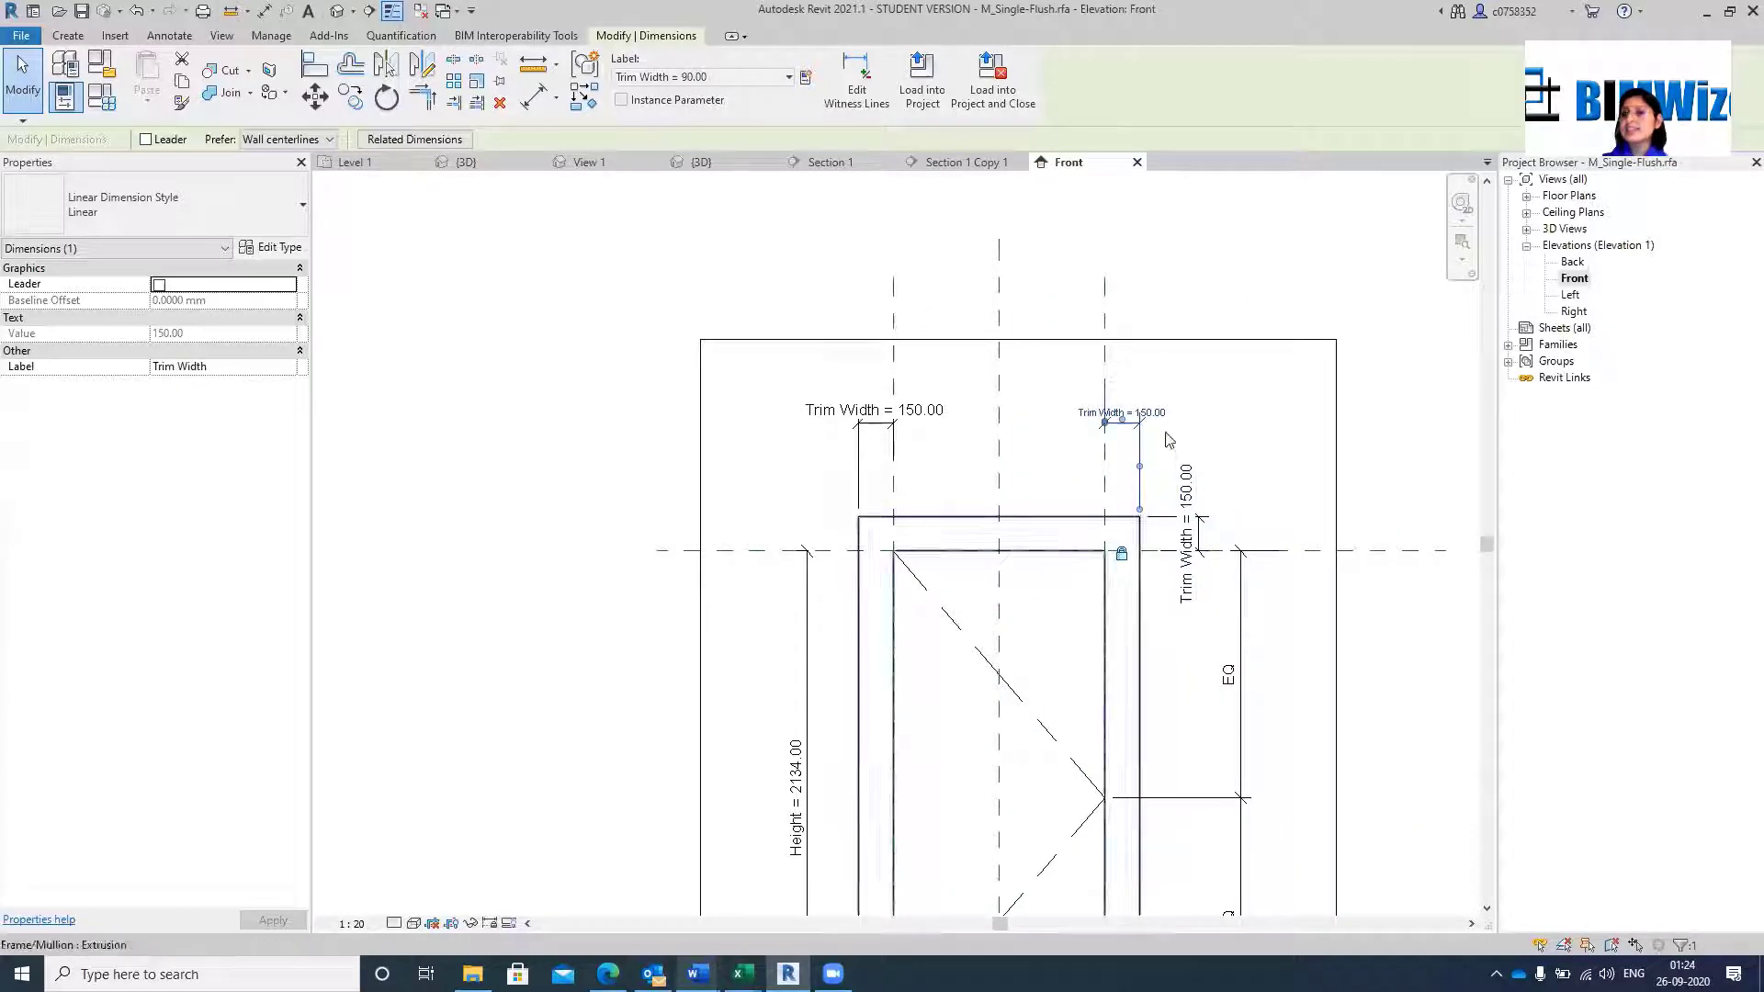
scroll(1008, 592, up, 1)
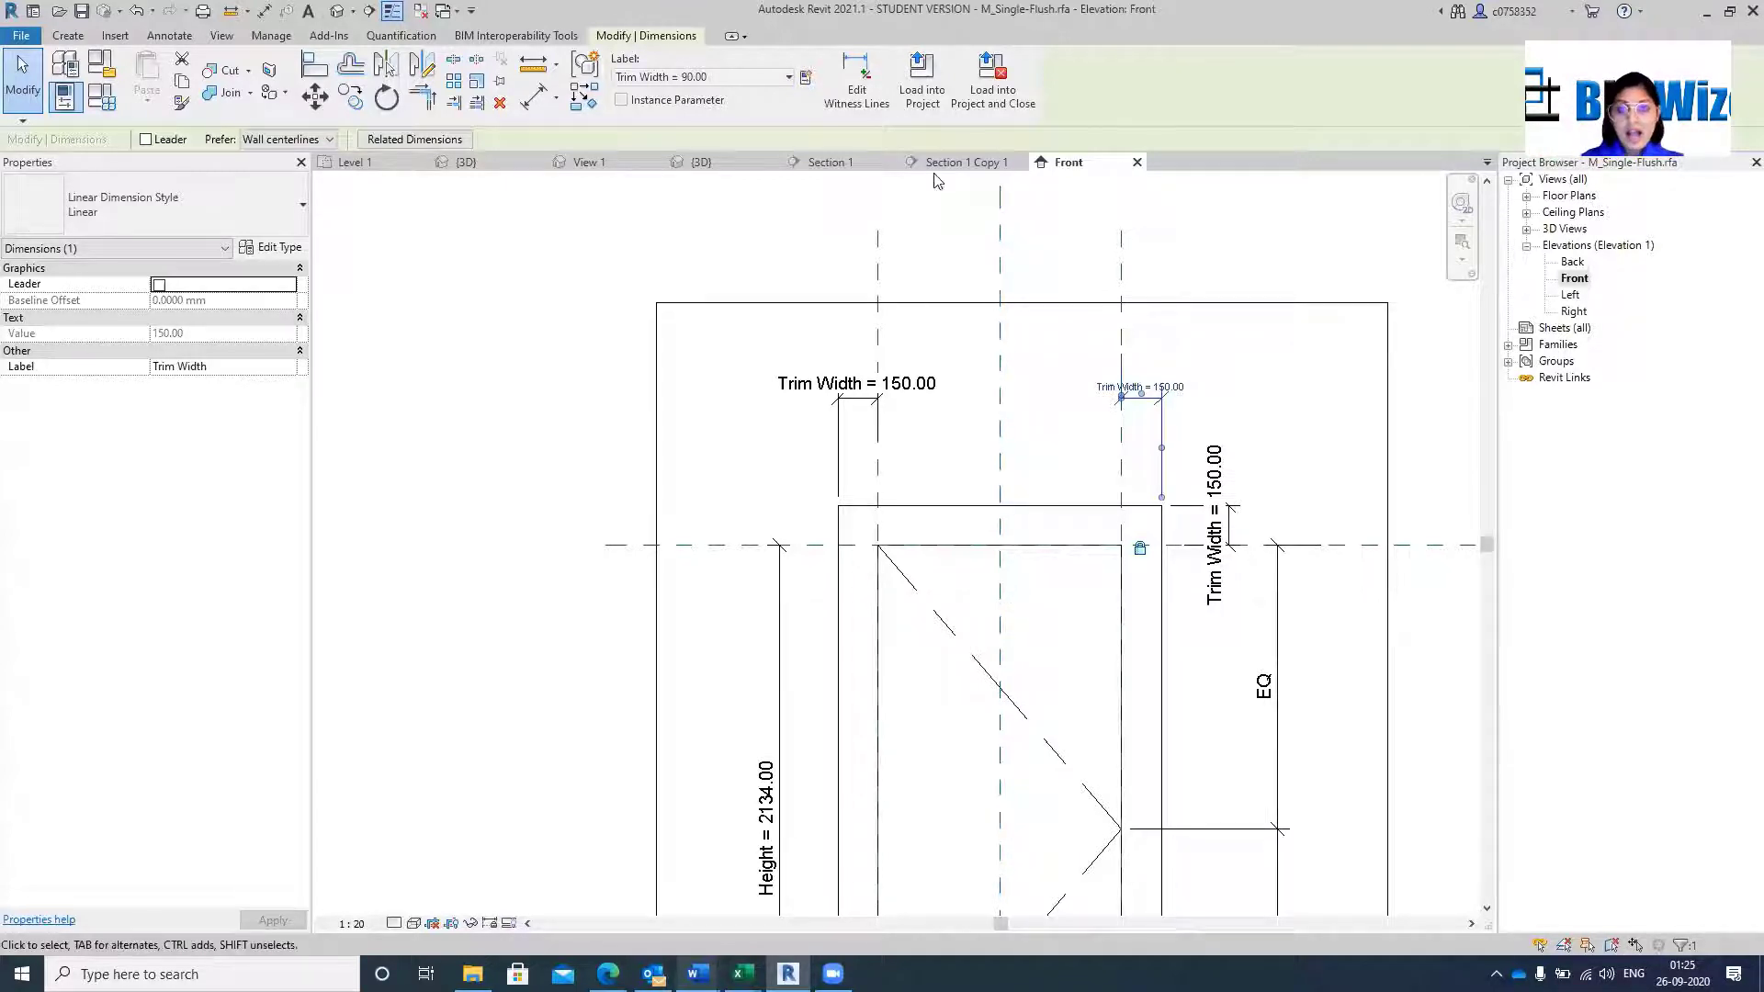
click(1066, 191)
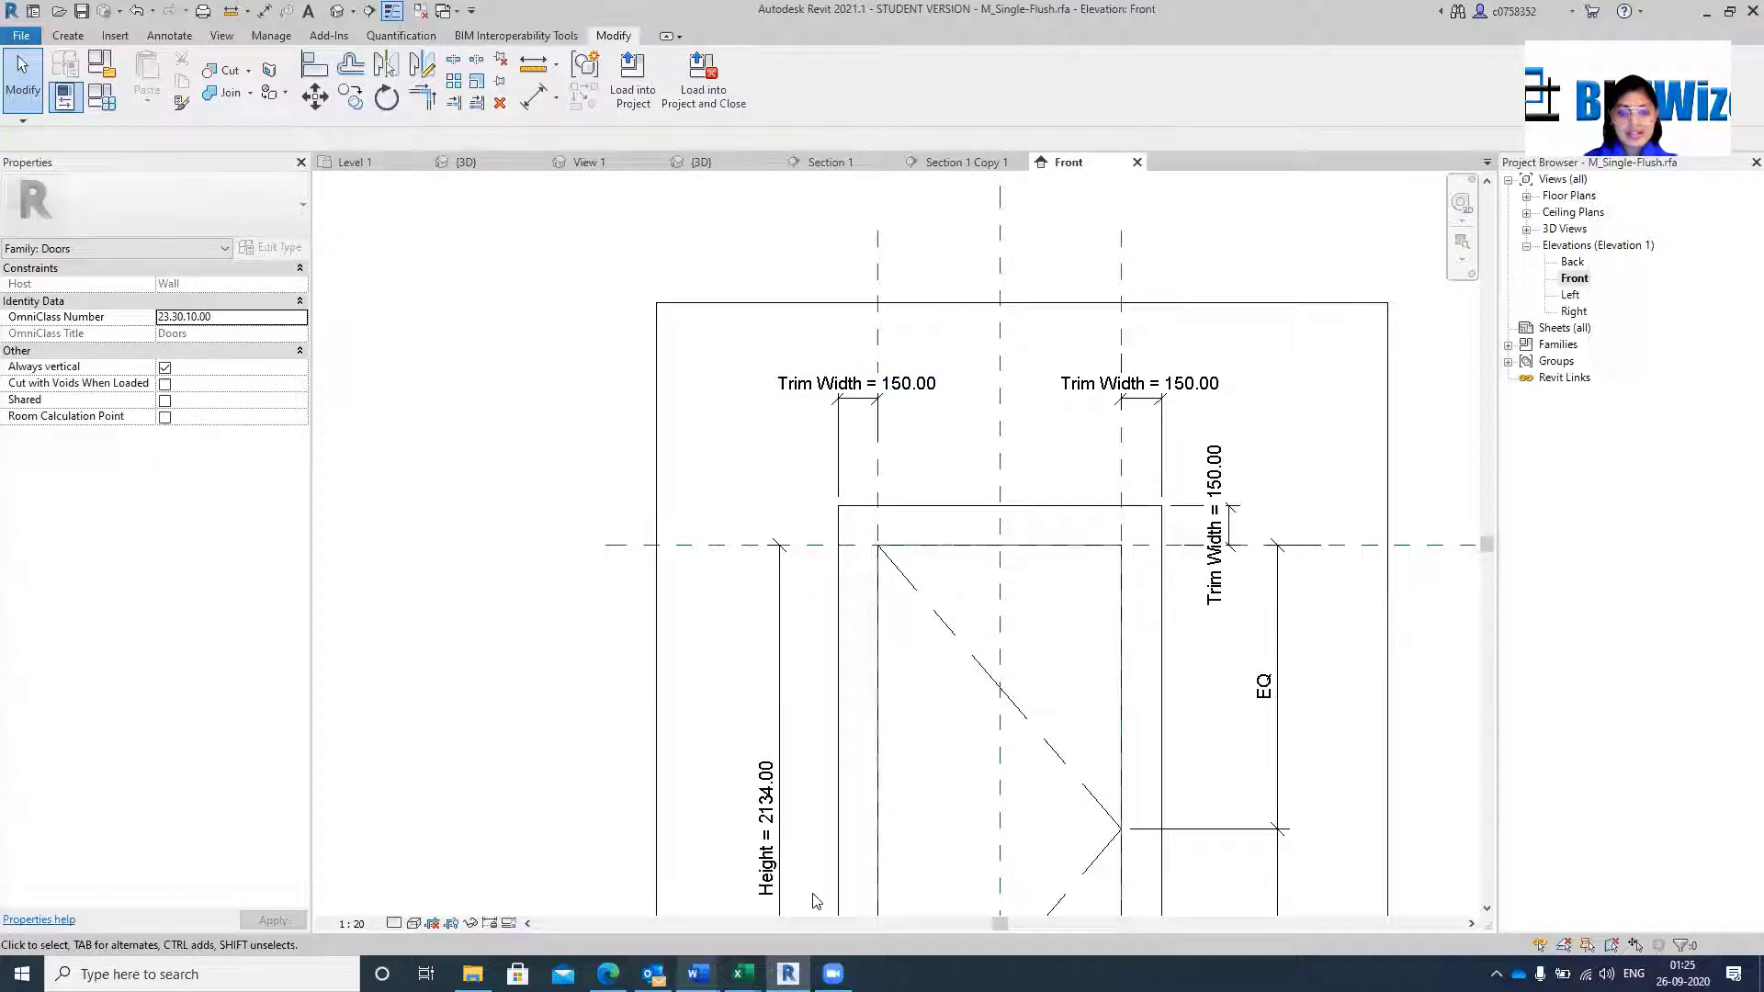
Switch to the Training Agenda document in Word to review the weekly topics, and return to Revit.
mouse_move(697, 973)
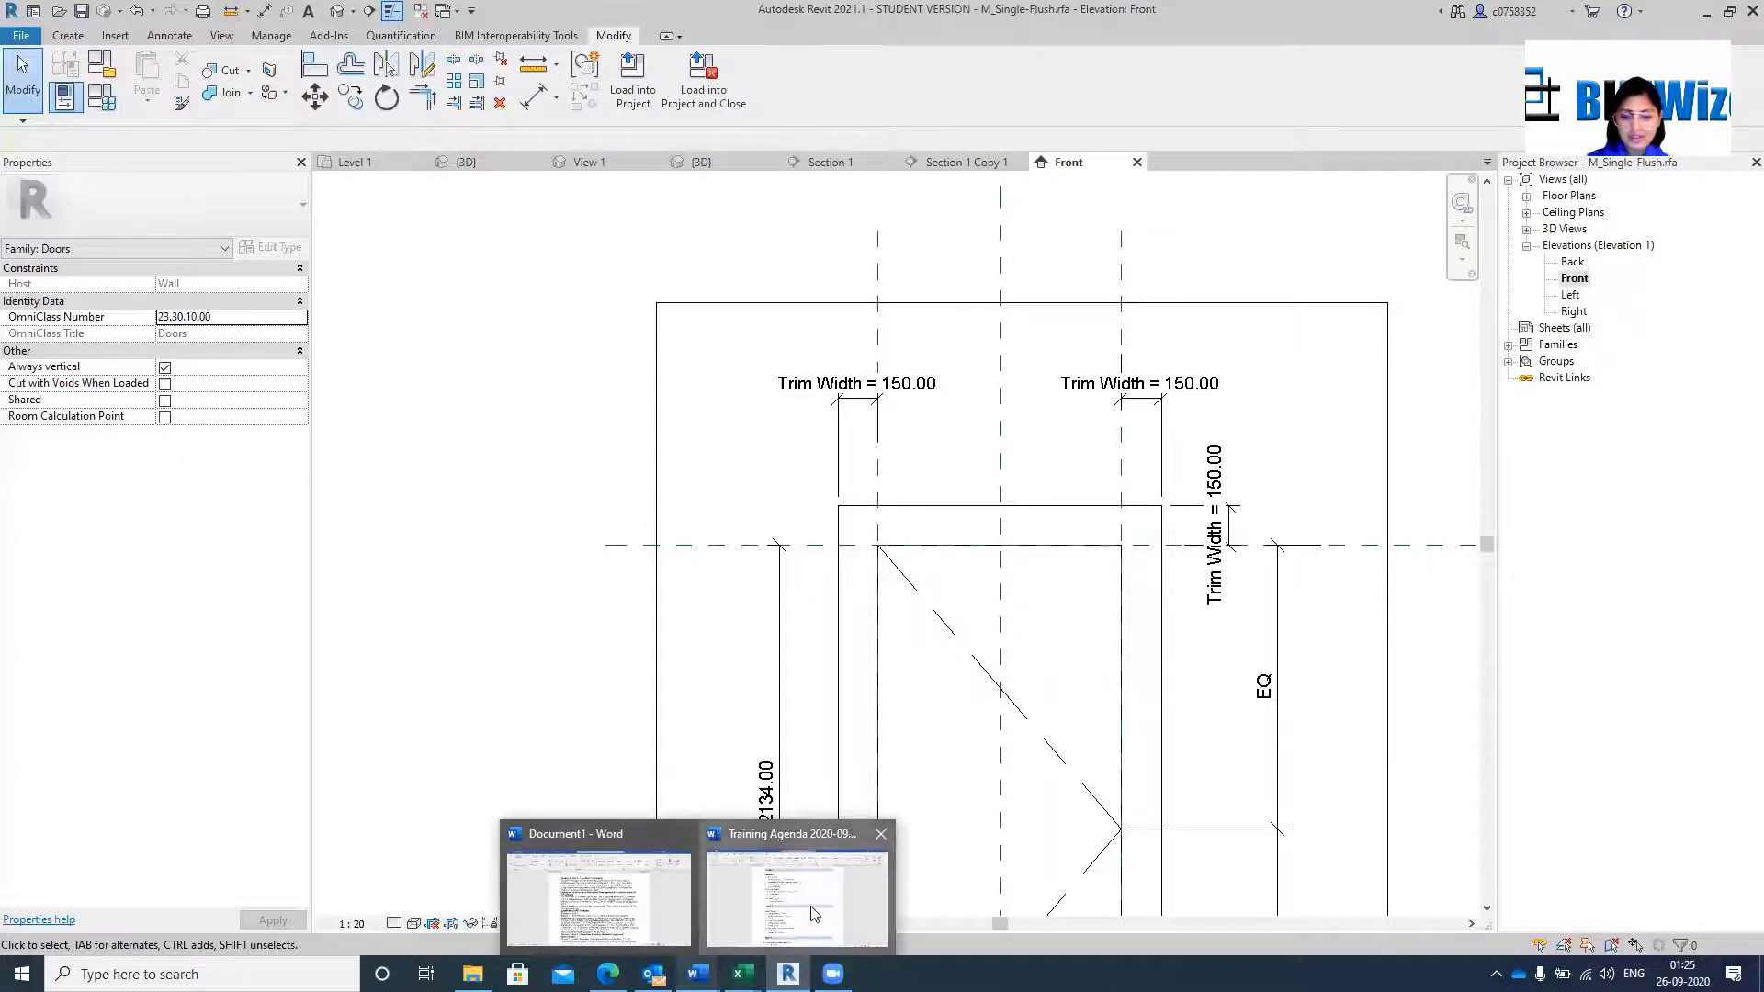
click(721, 911)
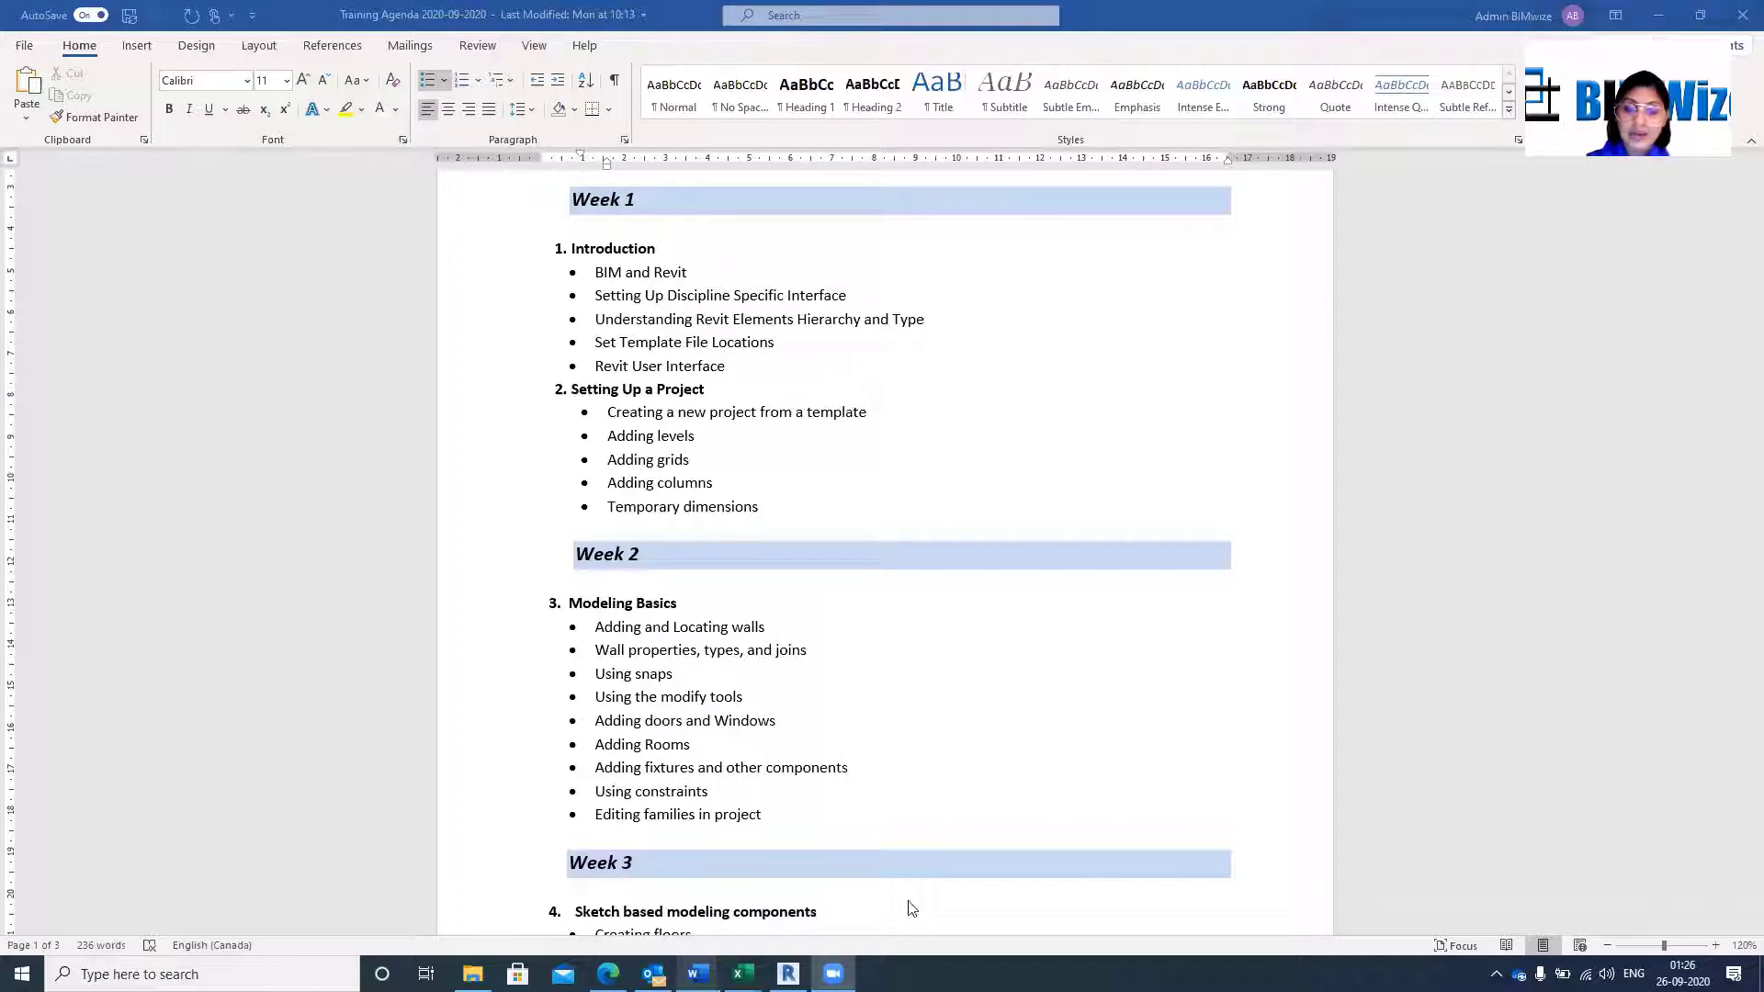
mouse_move(787, 974)
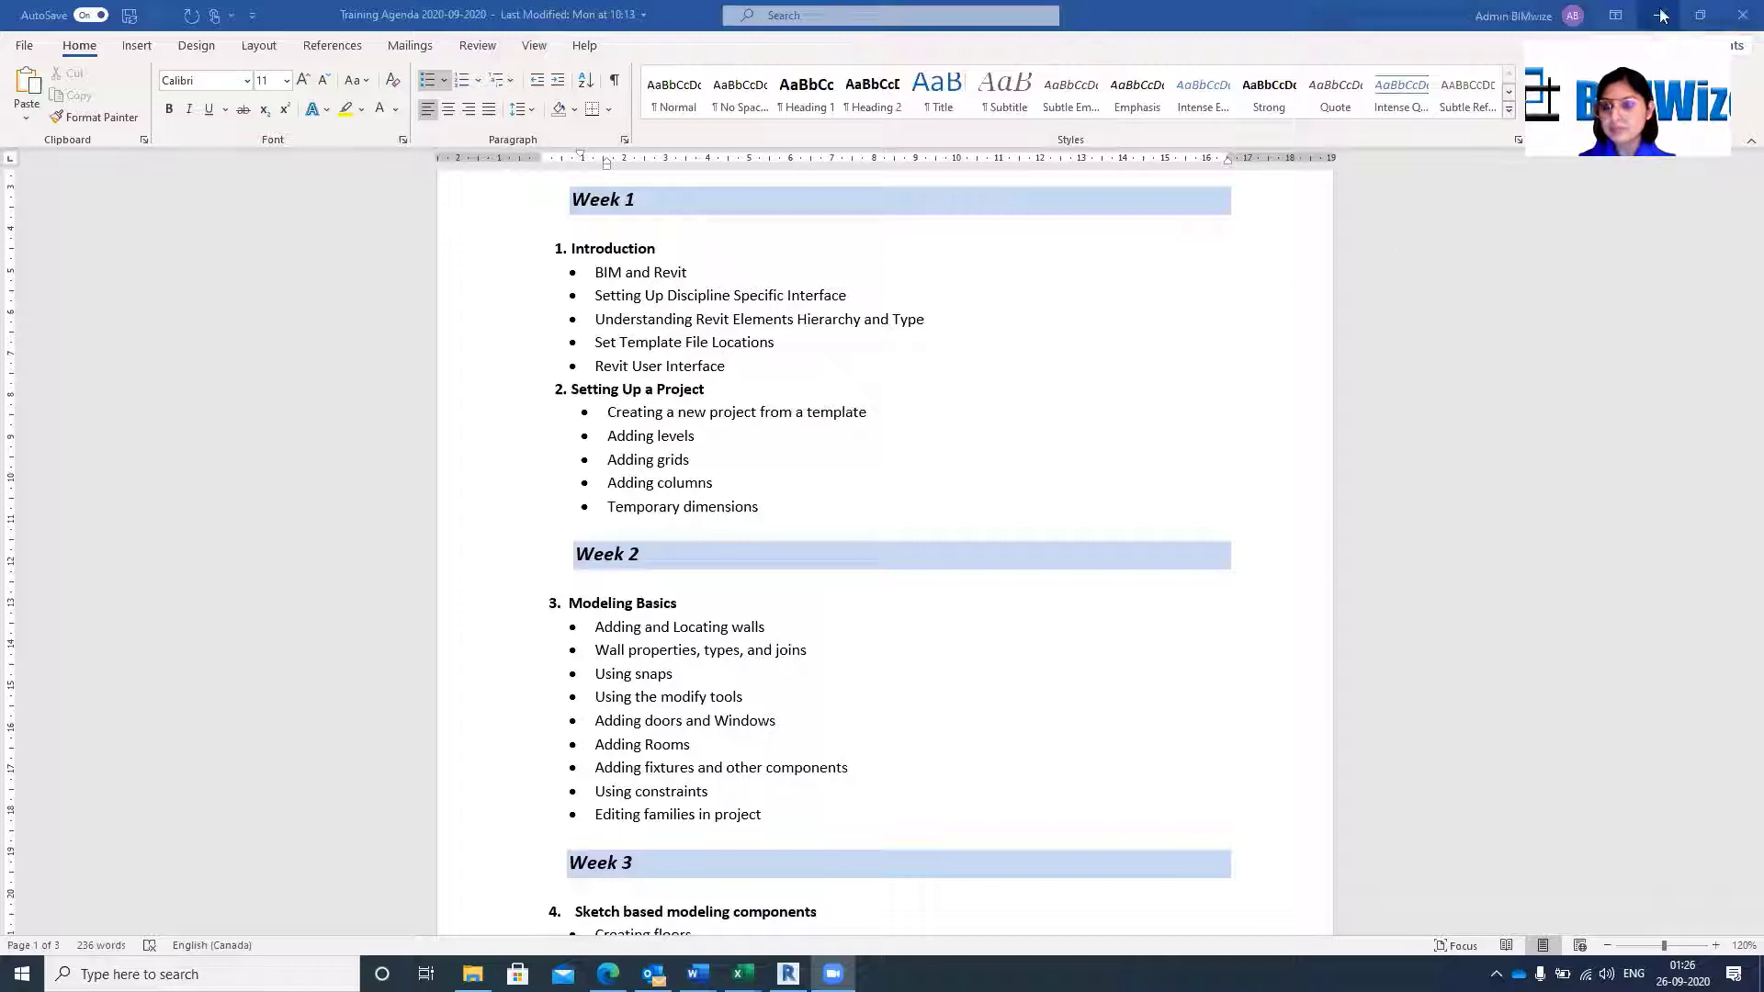
click(792, 969)
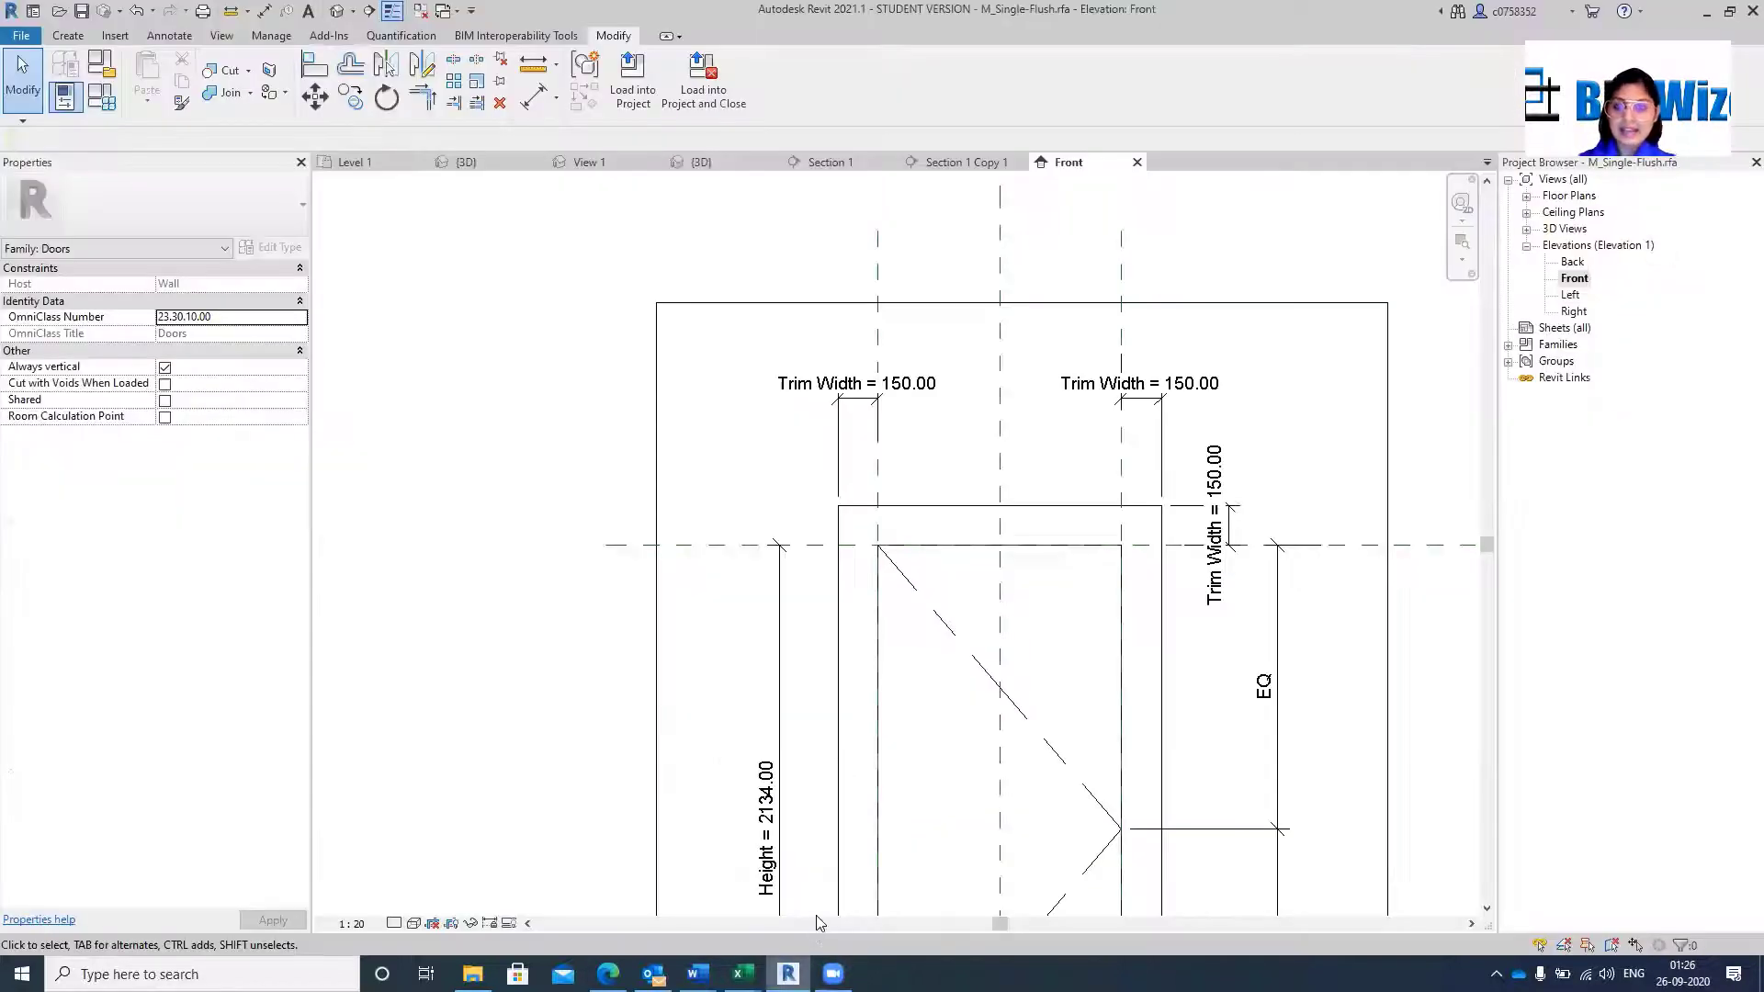
Show the project's Level 1 floor plan, consult the BIMWize YouTube playlists in the browser, and return to the whole plan in Revit.
click(381, 165)
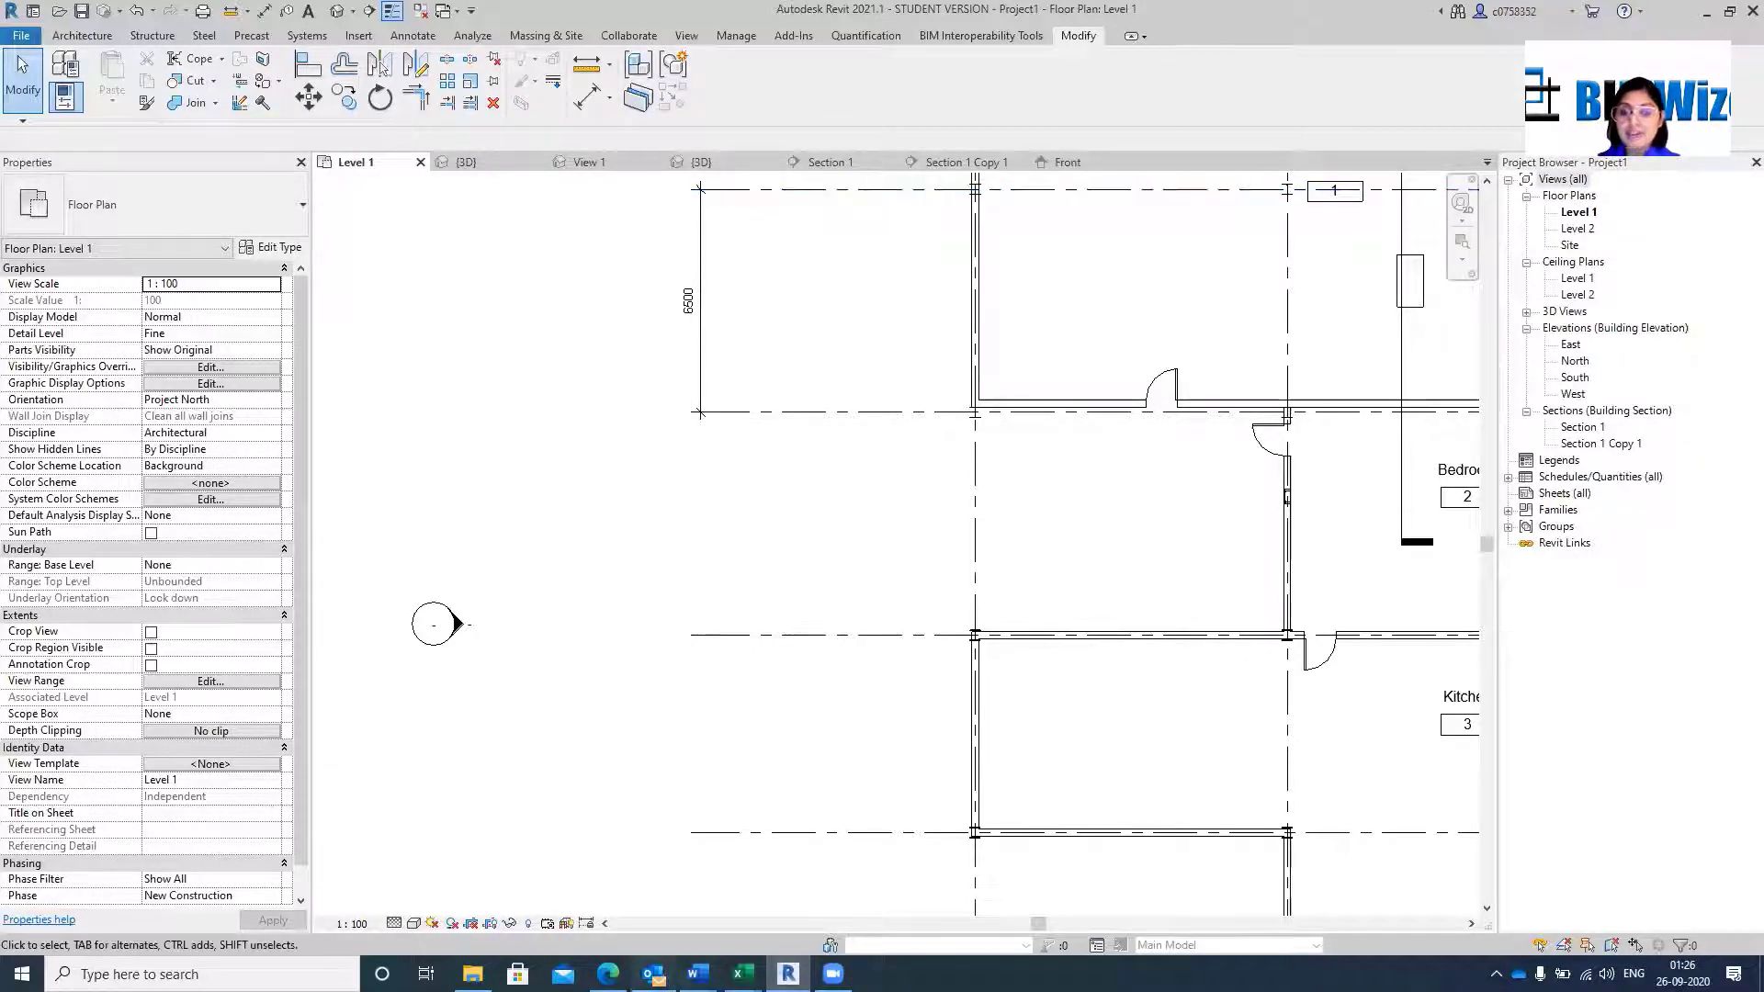
click(608, 973)
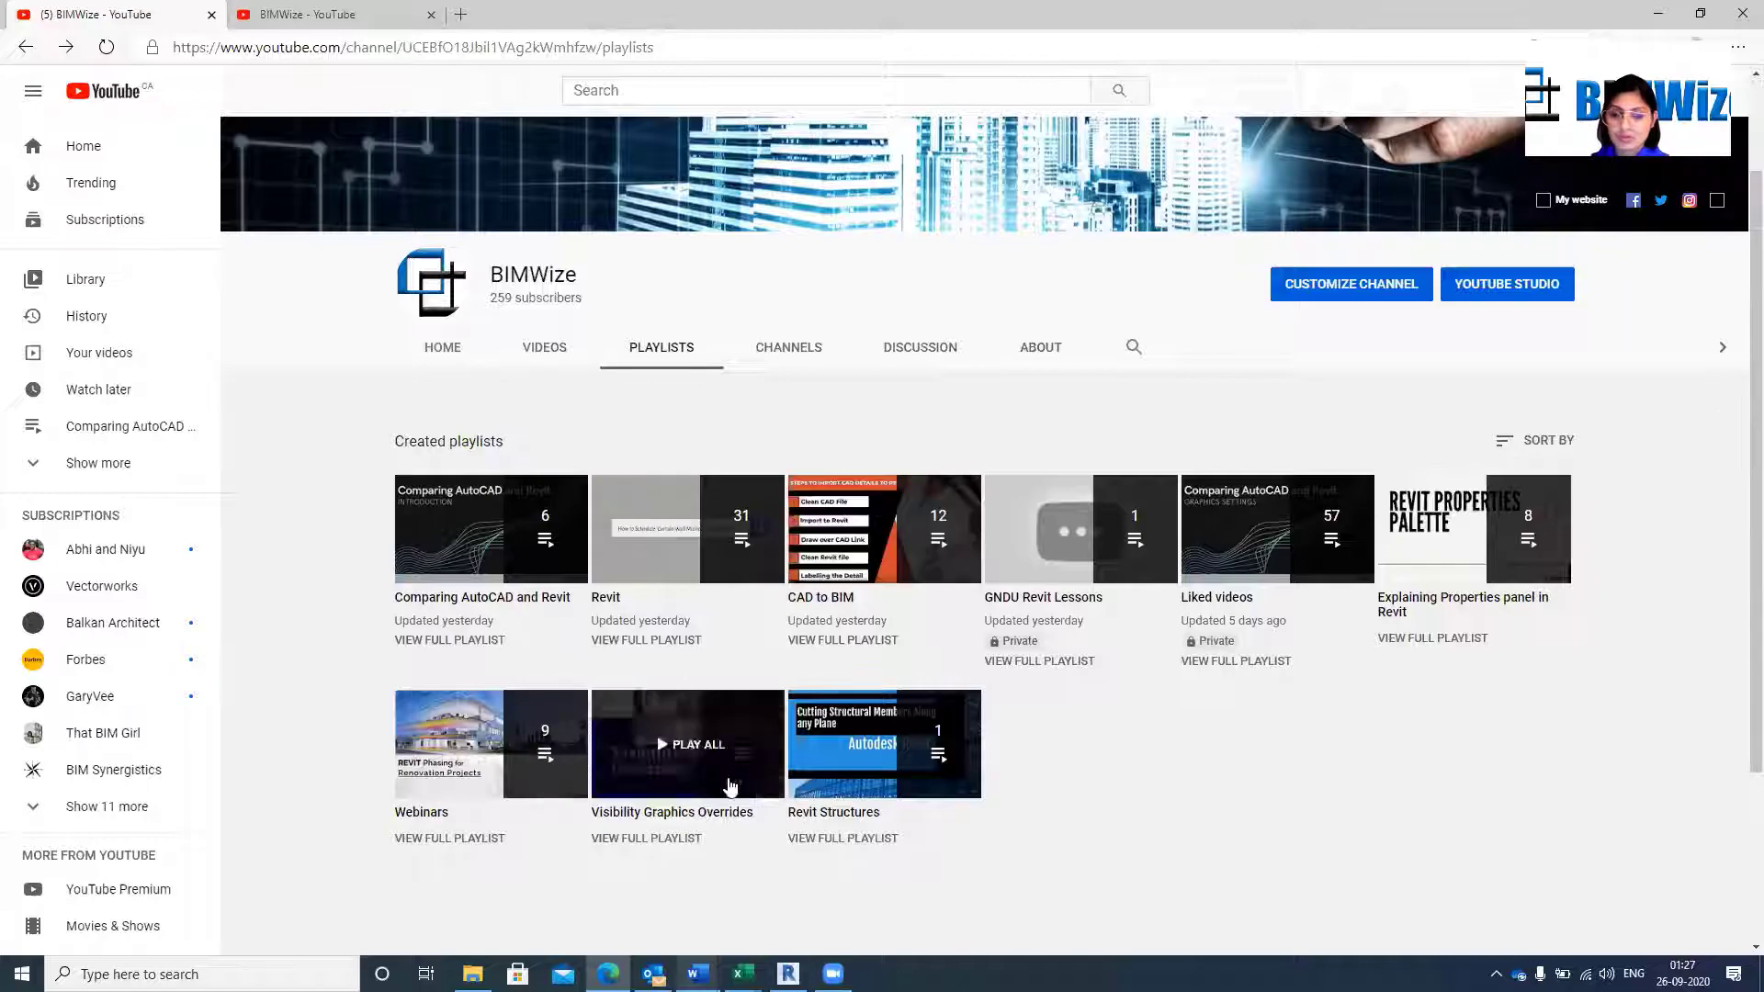
click(788, 974)
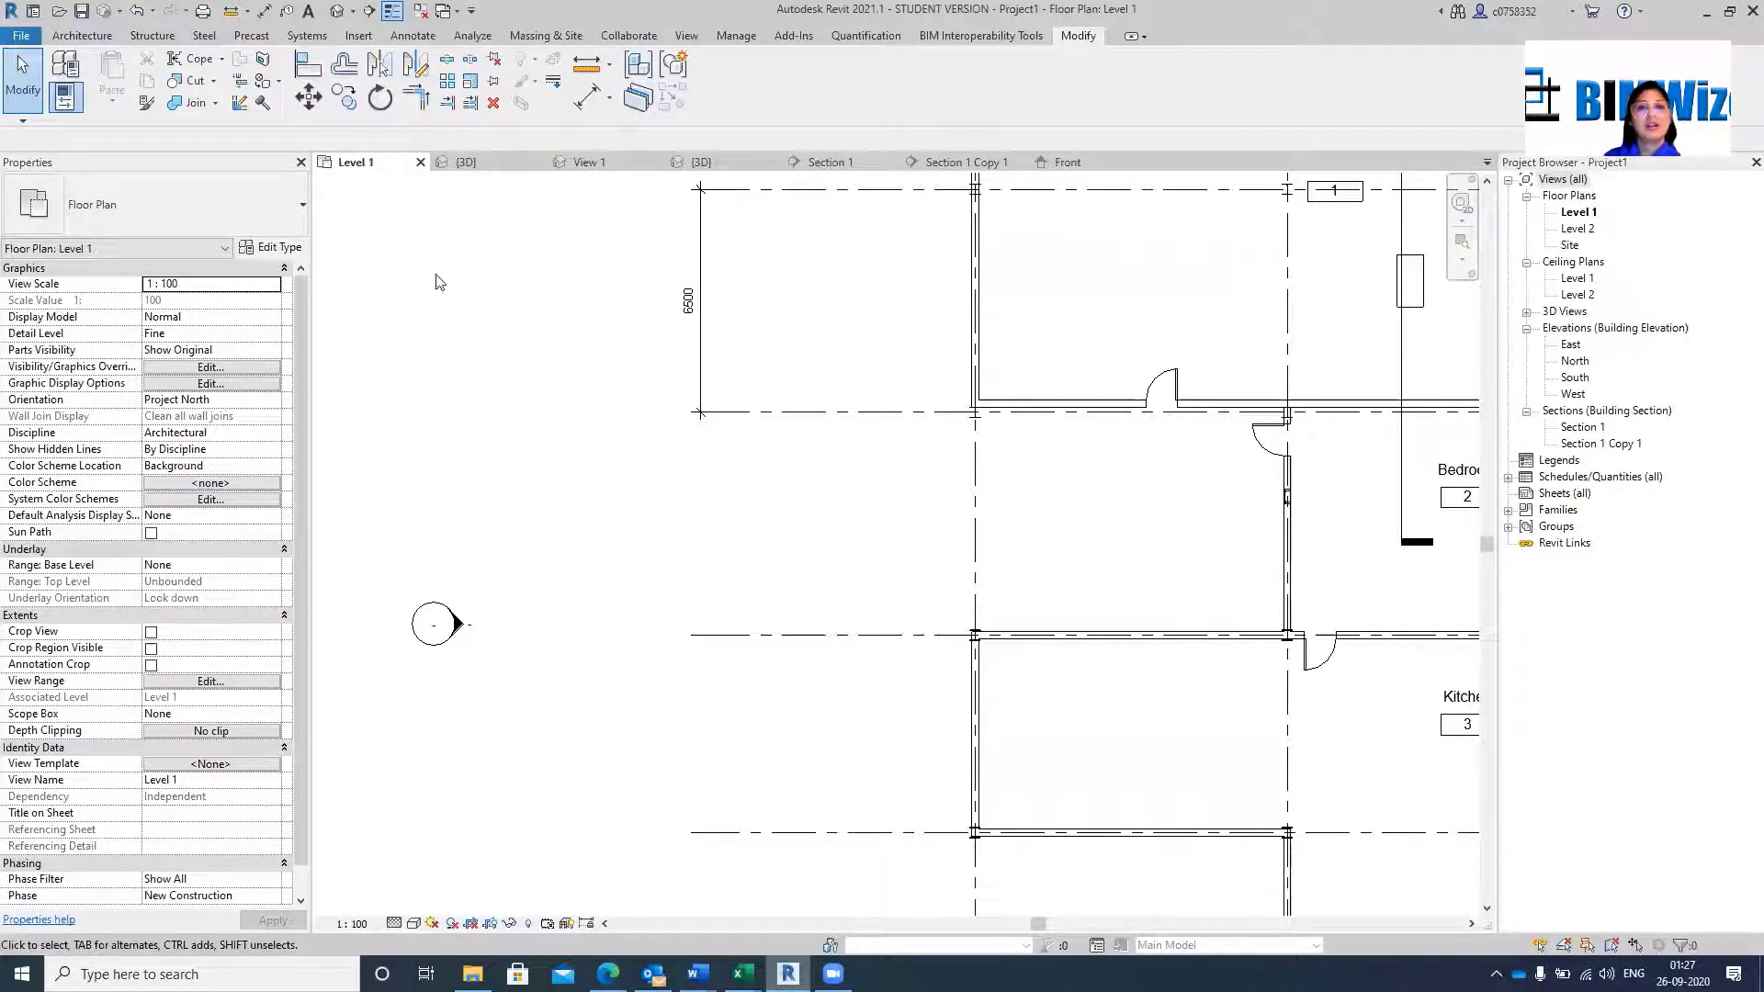
scroll(444, 367, down, 3)
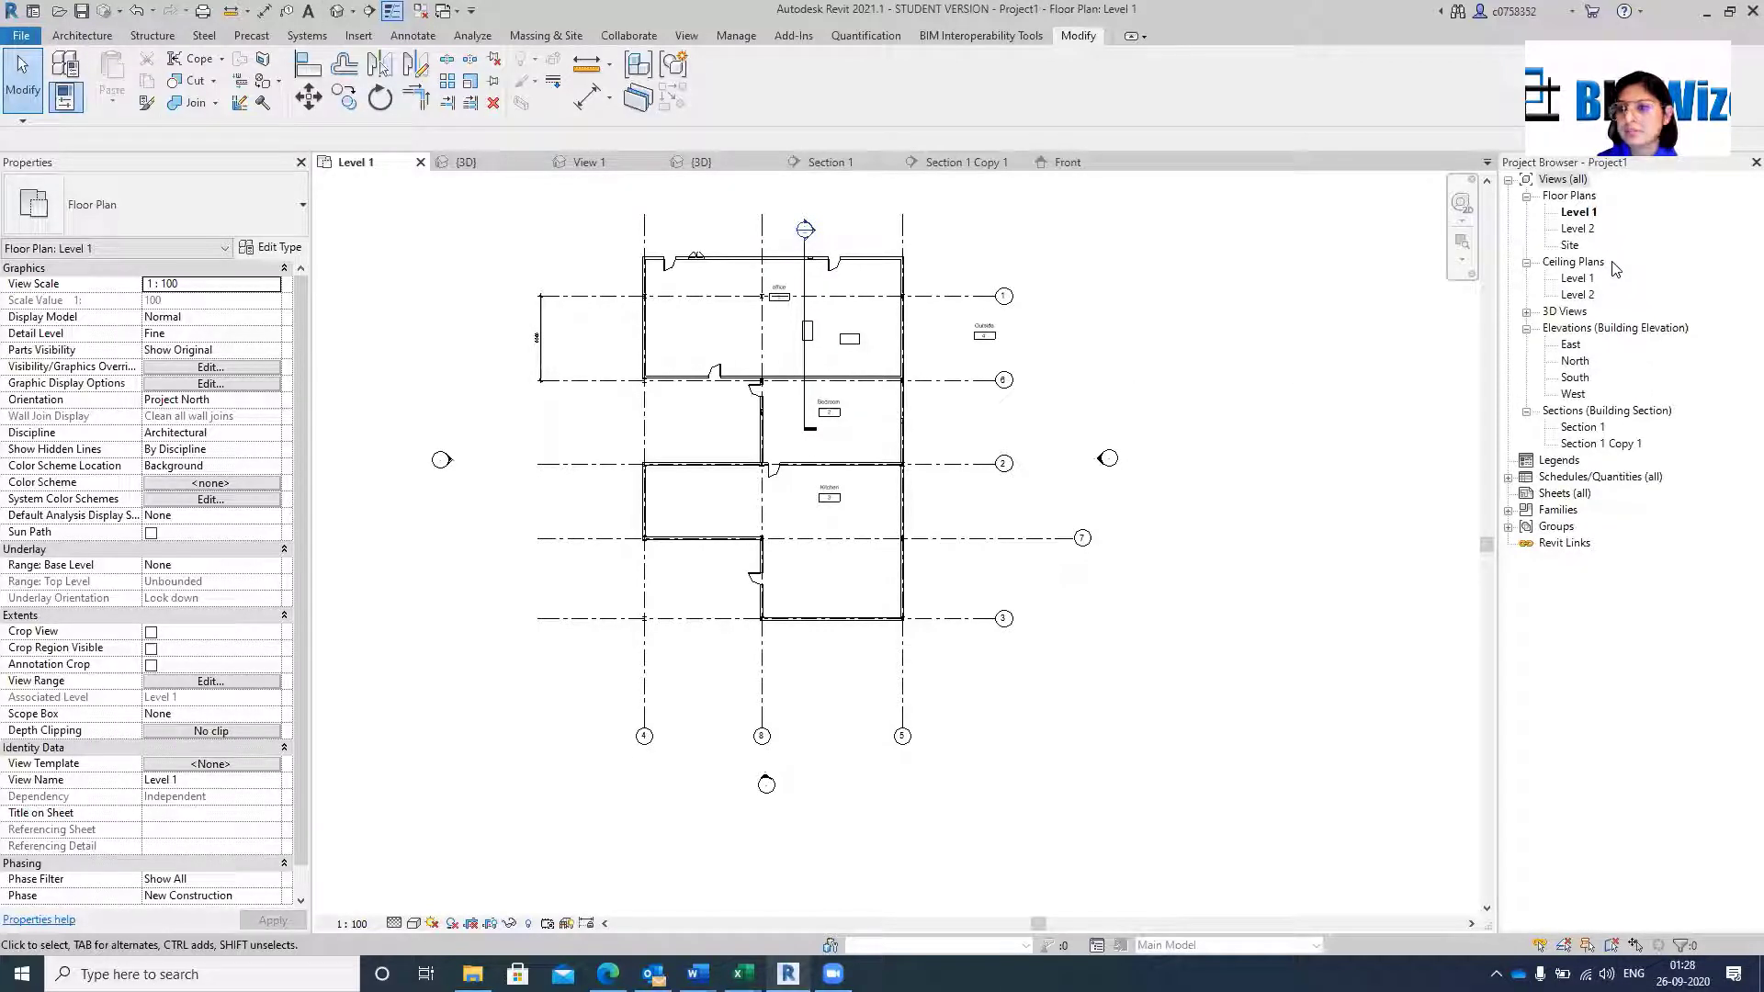
Open the East and North building elevations to compare how each one shows the building and its levels.
double_click(1570, 343)
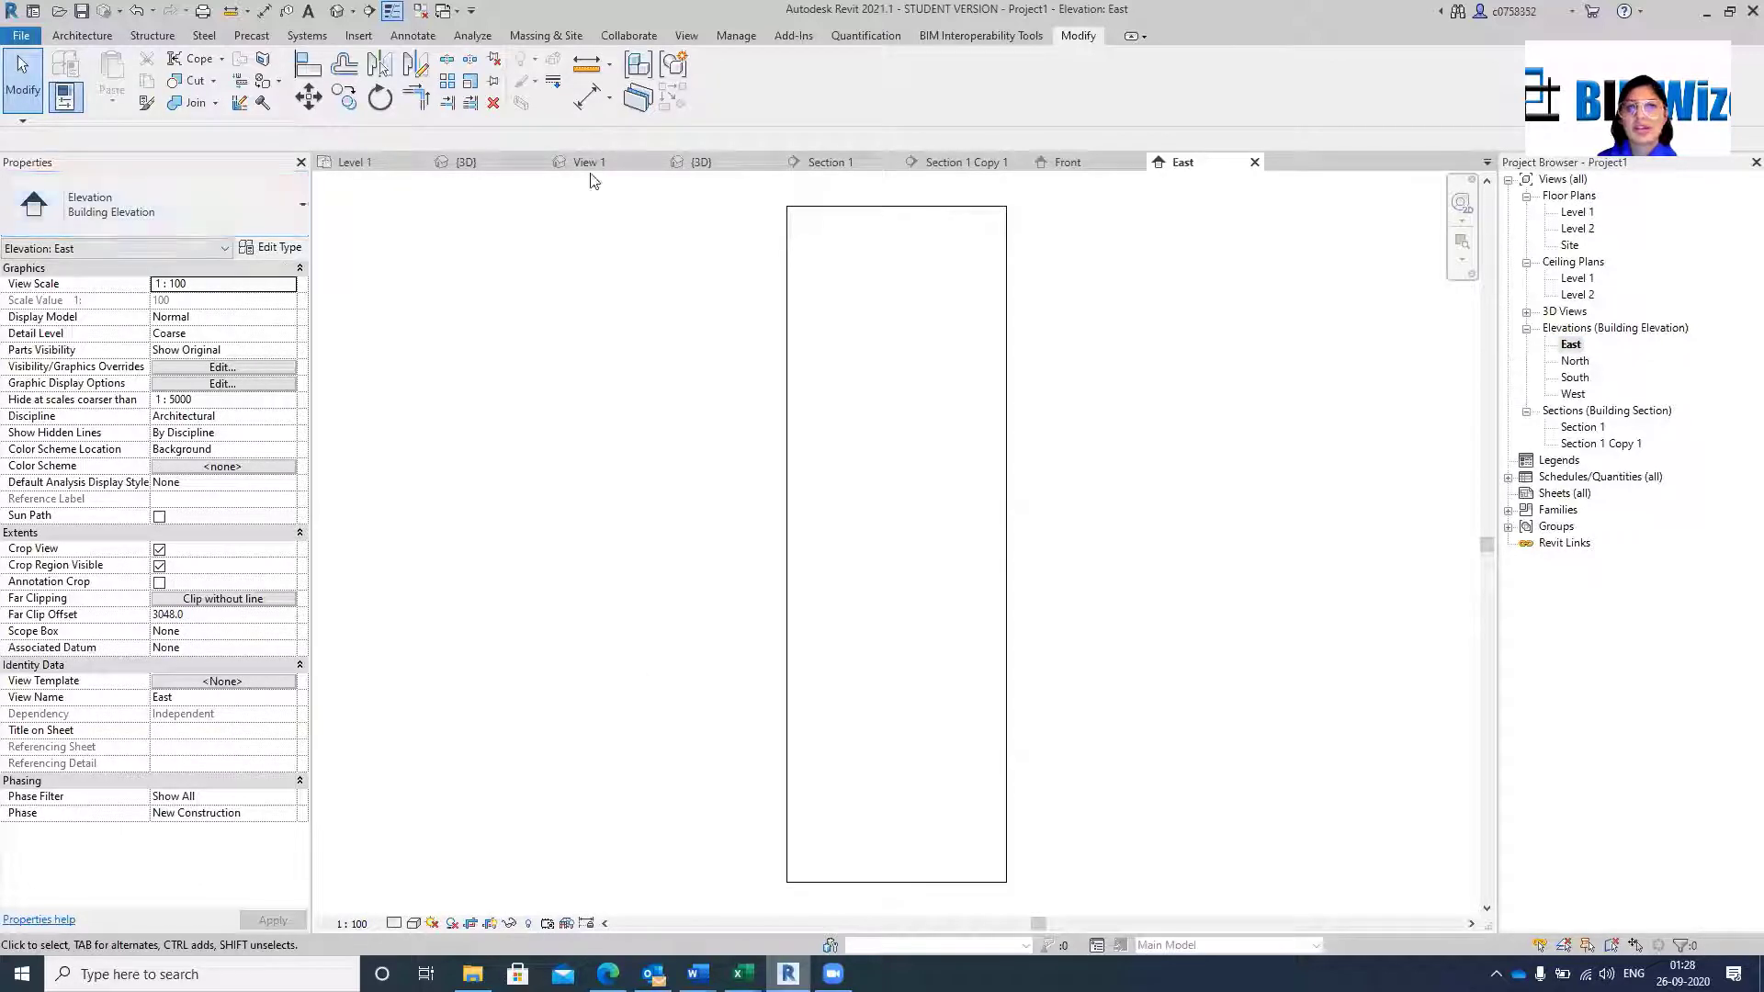
scroll(1055, 751, down, 4)
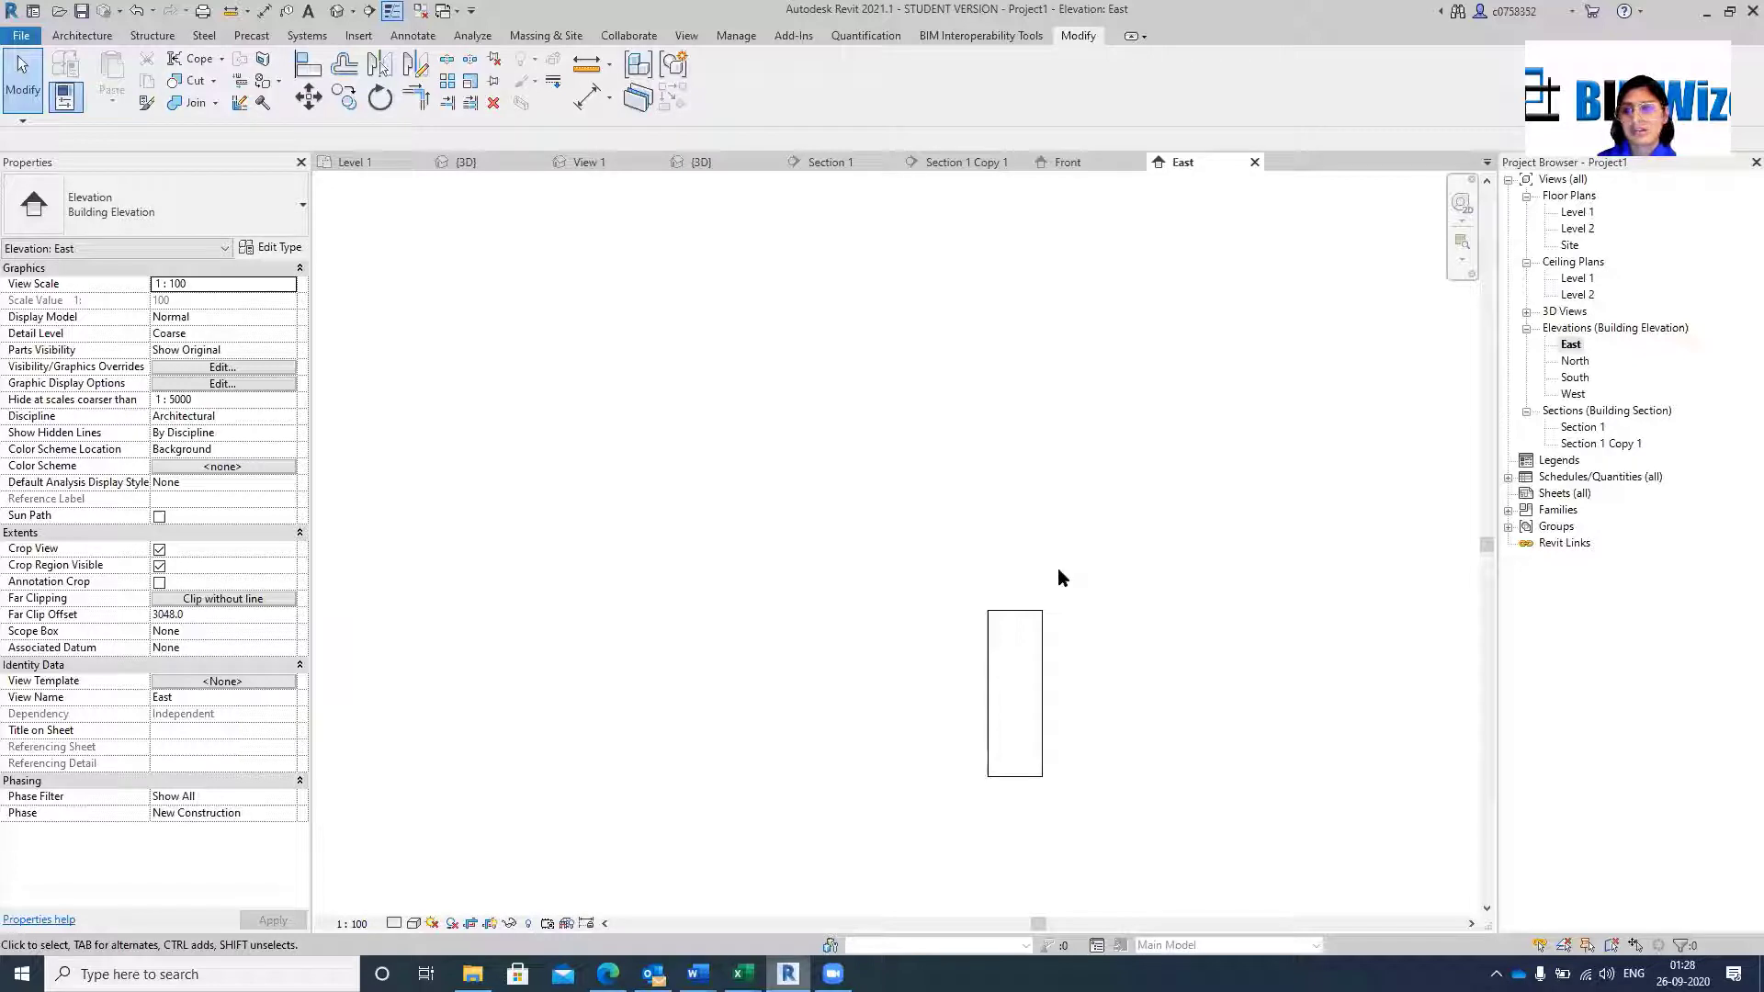
scroll(982, 572, down, 3)
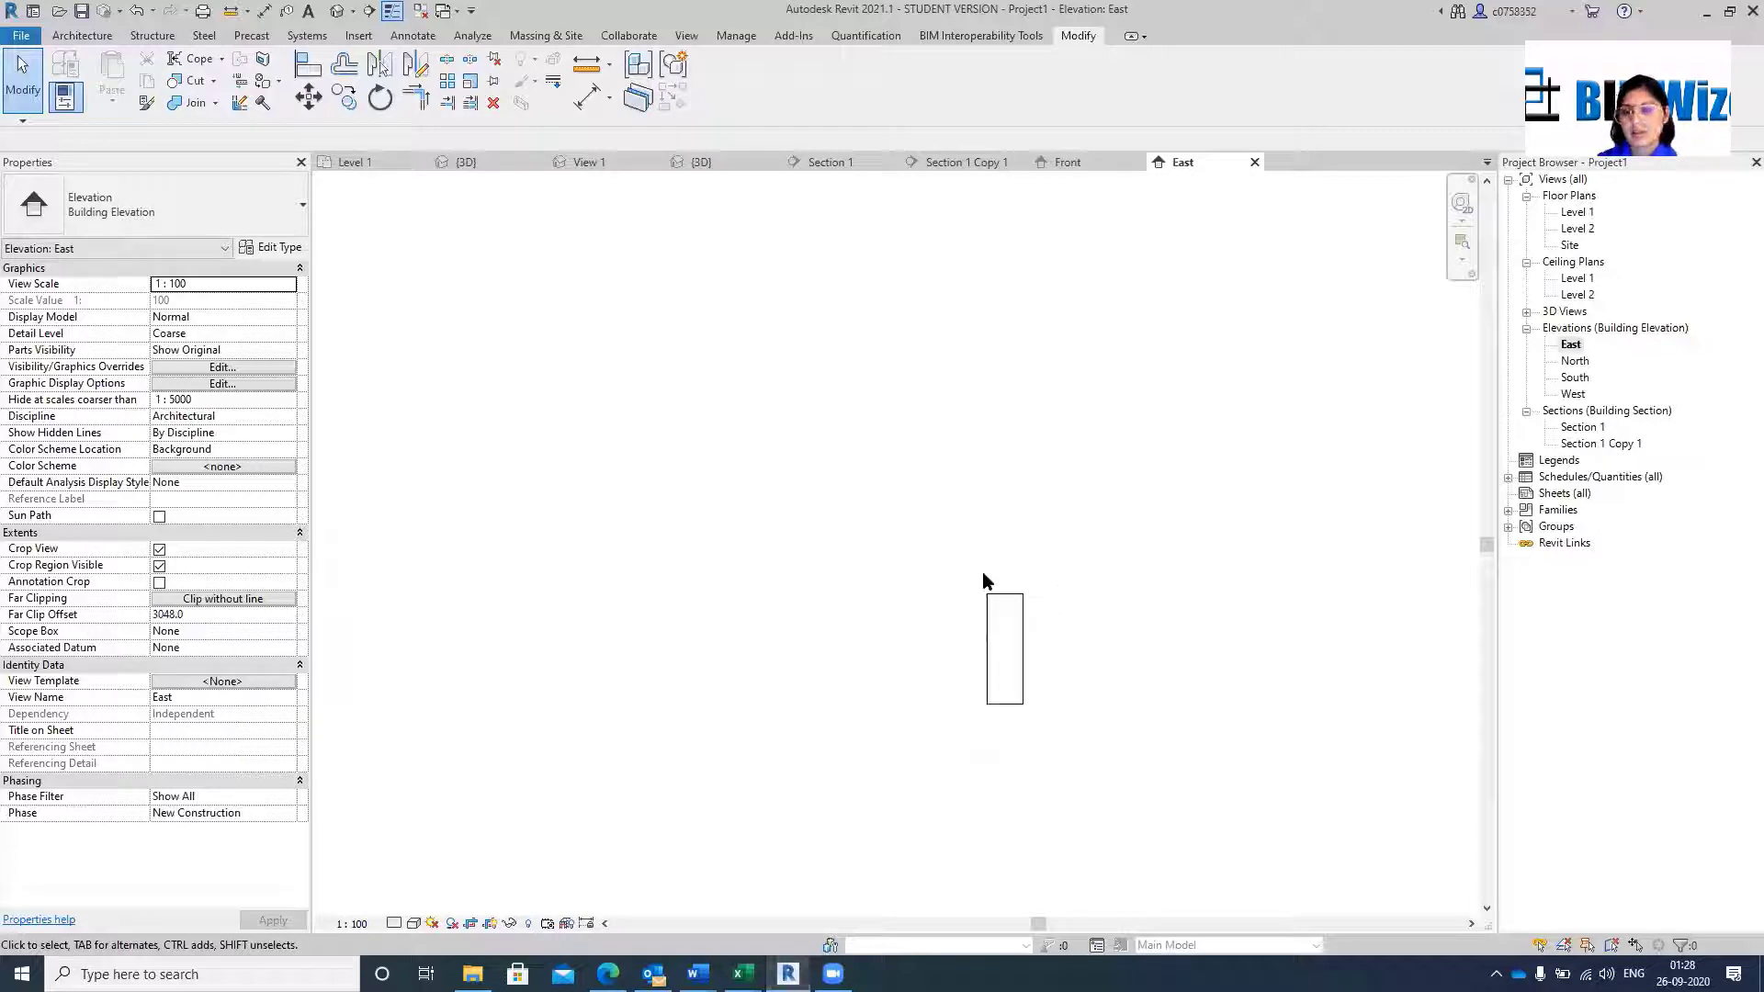
double_click(1573, 362)
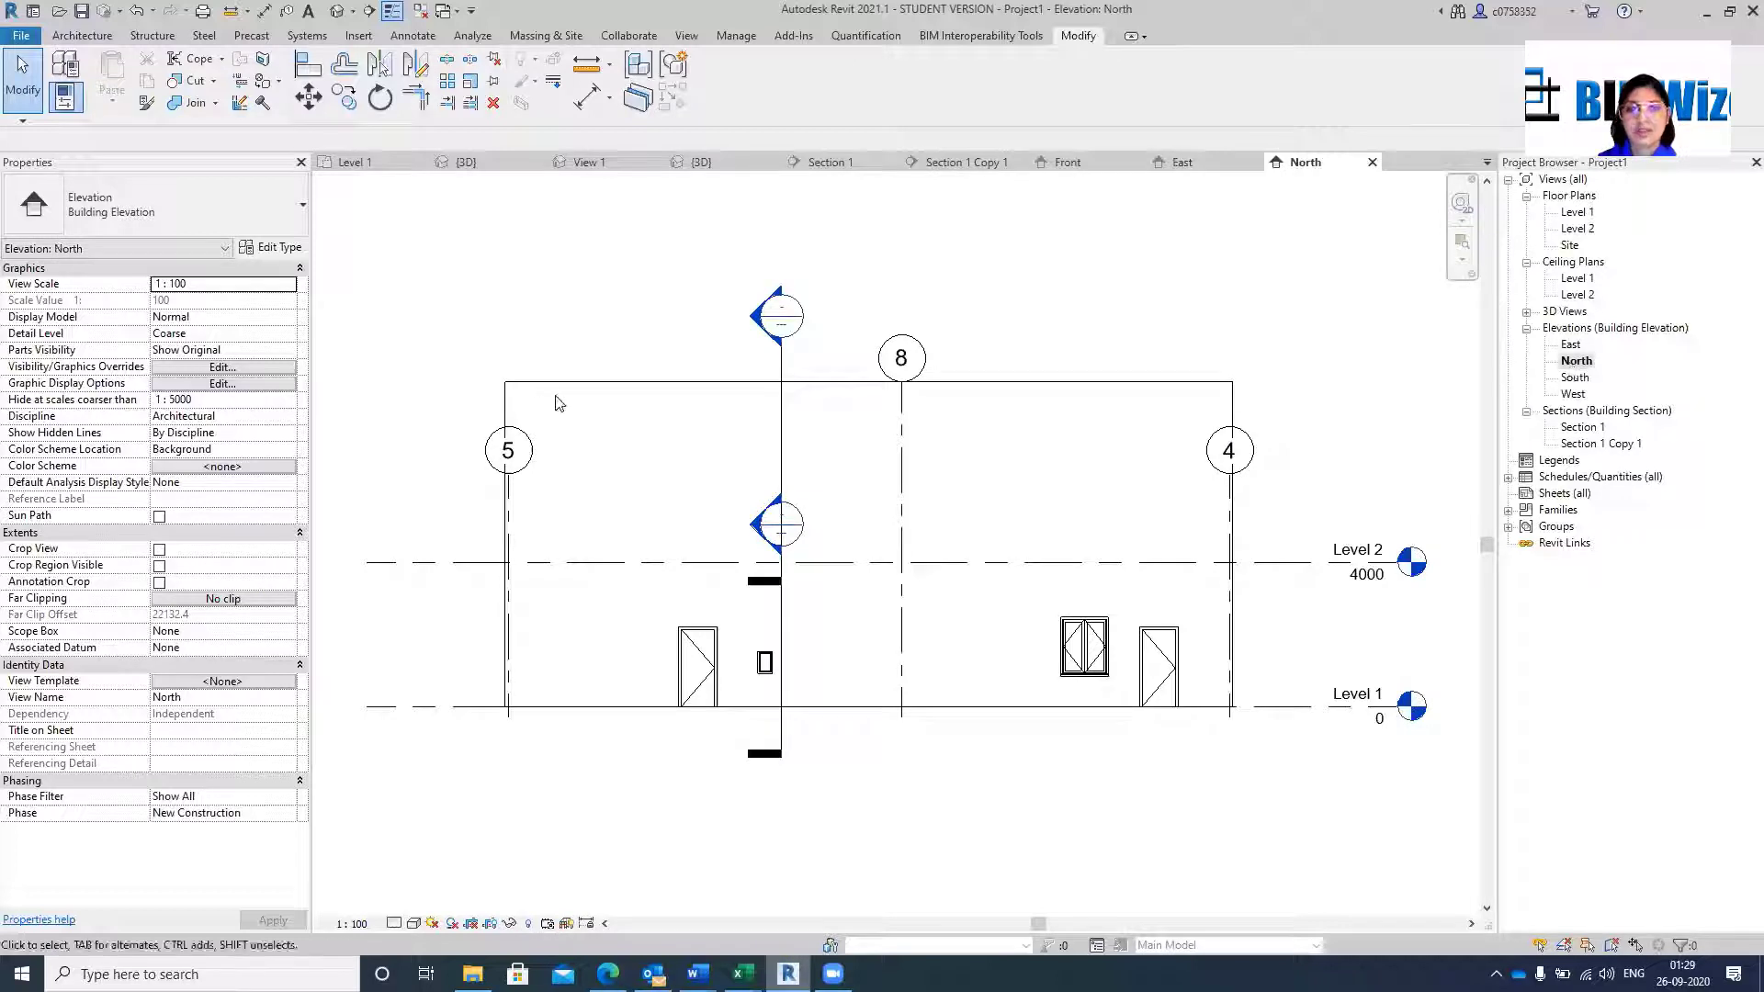
scroll(717, 449, down, 4)
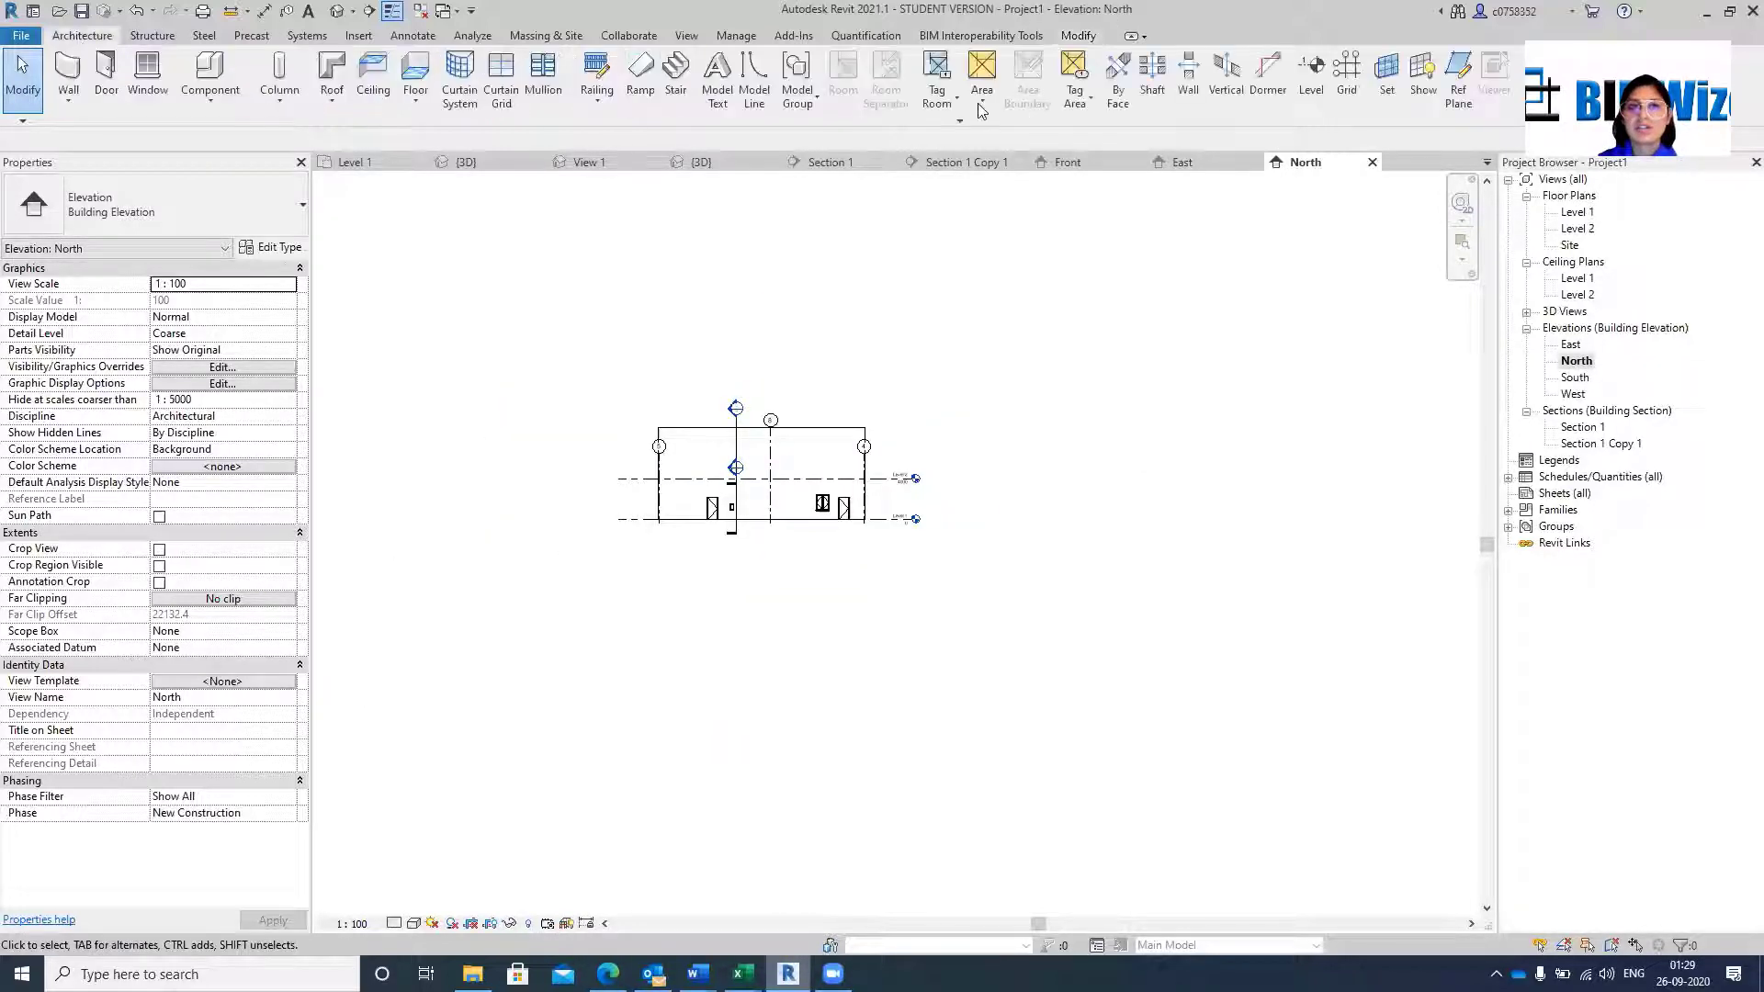
Place a new level about 2100 mm above Level 2 across the North elevation, and select it to review its properties.
click(1311, 73)
scroll(596, 470, up, 3)
scroll(596, 469, up, 2)
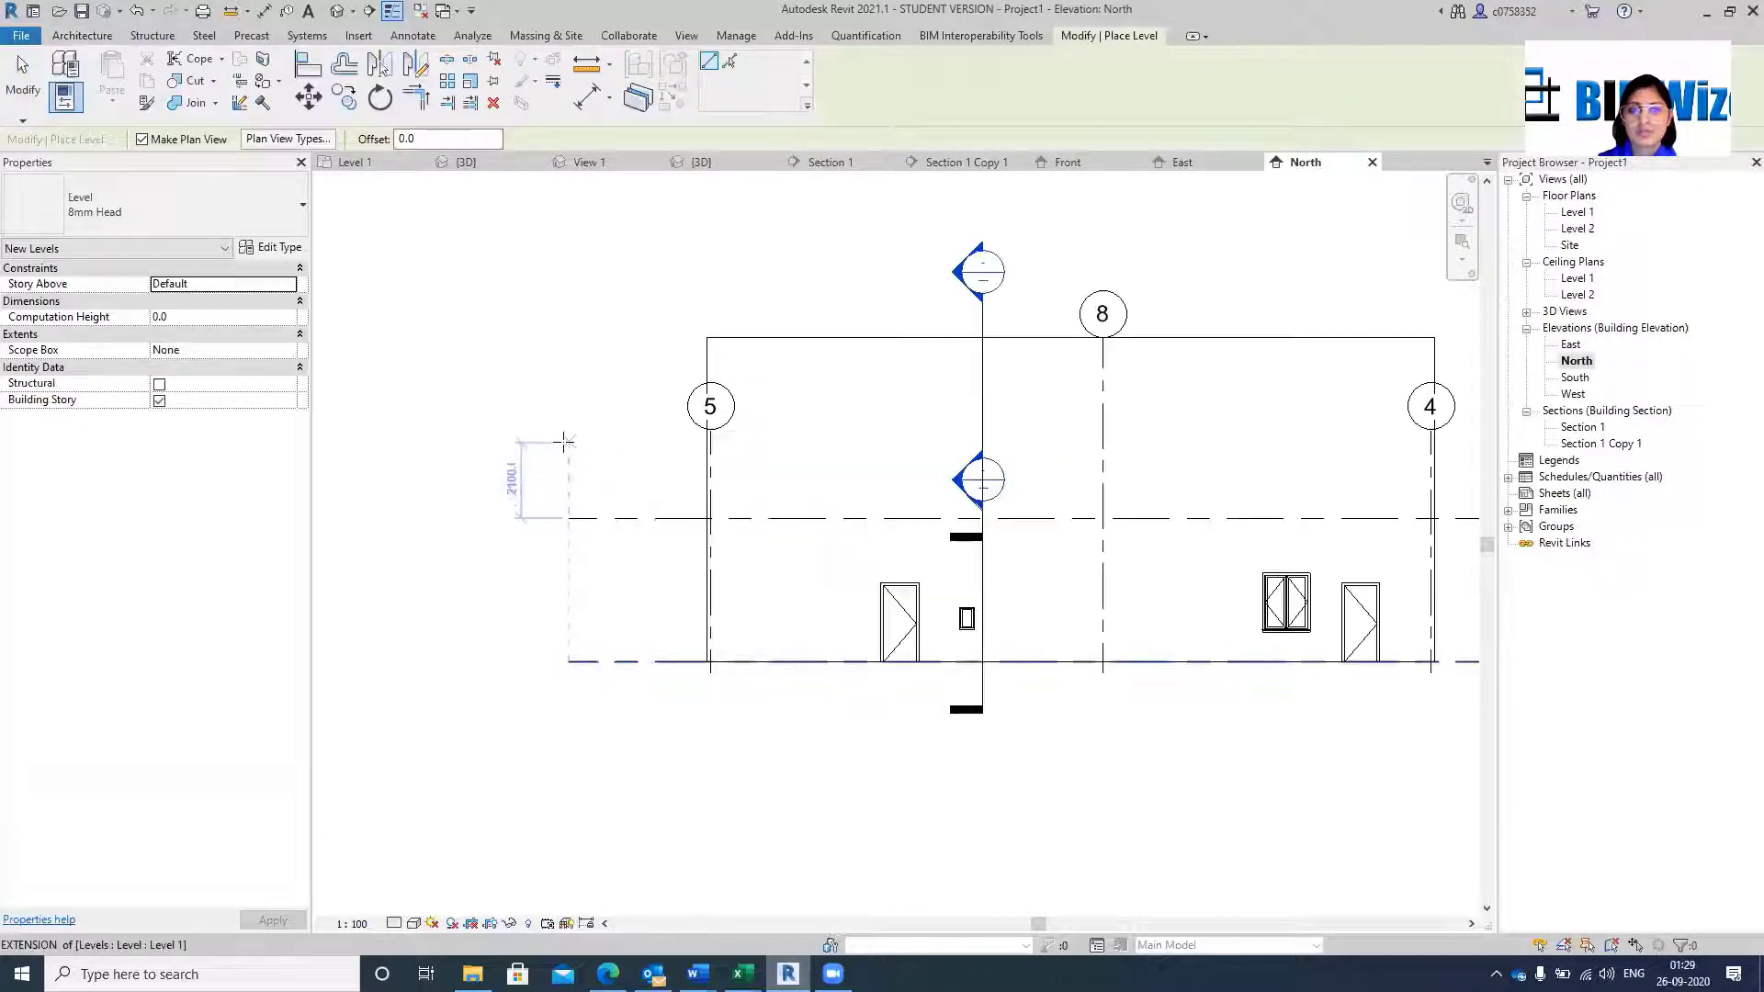
scroll(563, 443, down, 2)
click(563, 443)
scroll(563, 443, down, 2)
scroll(781, 443, up, 2)
scroll(946, 431, up, 4)
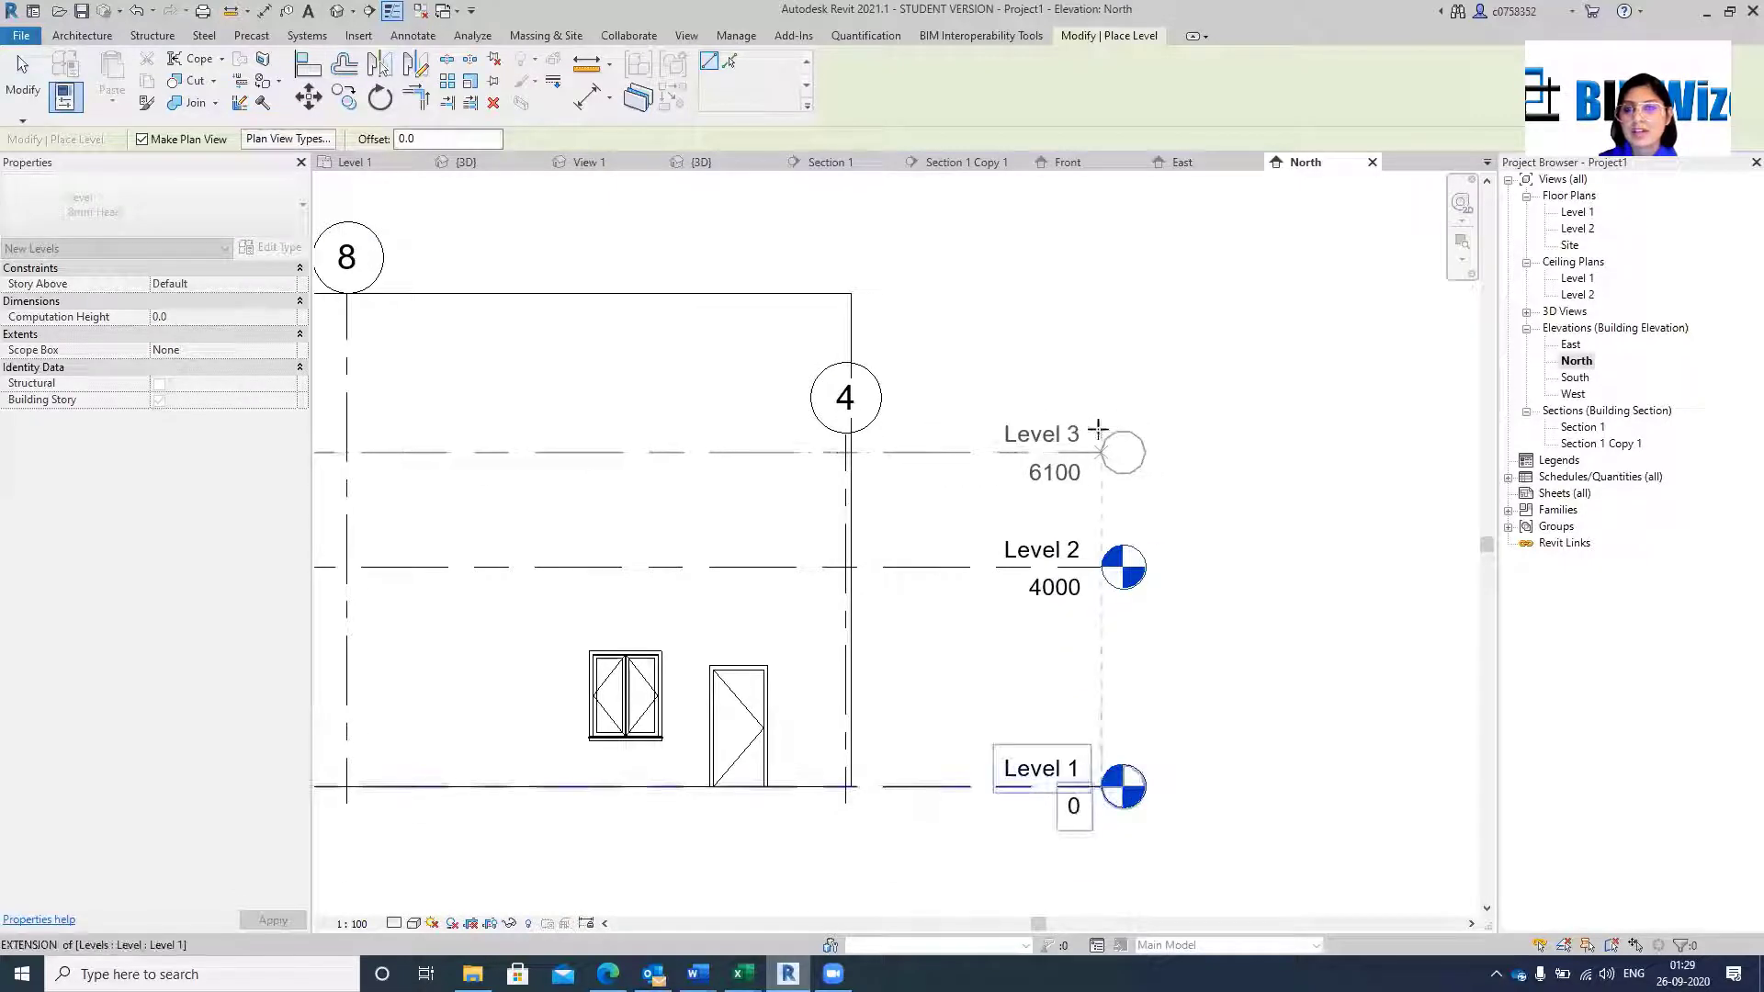
click(1103, 432)
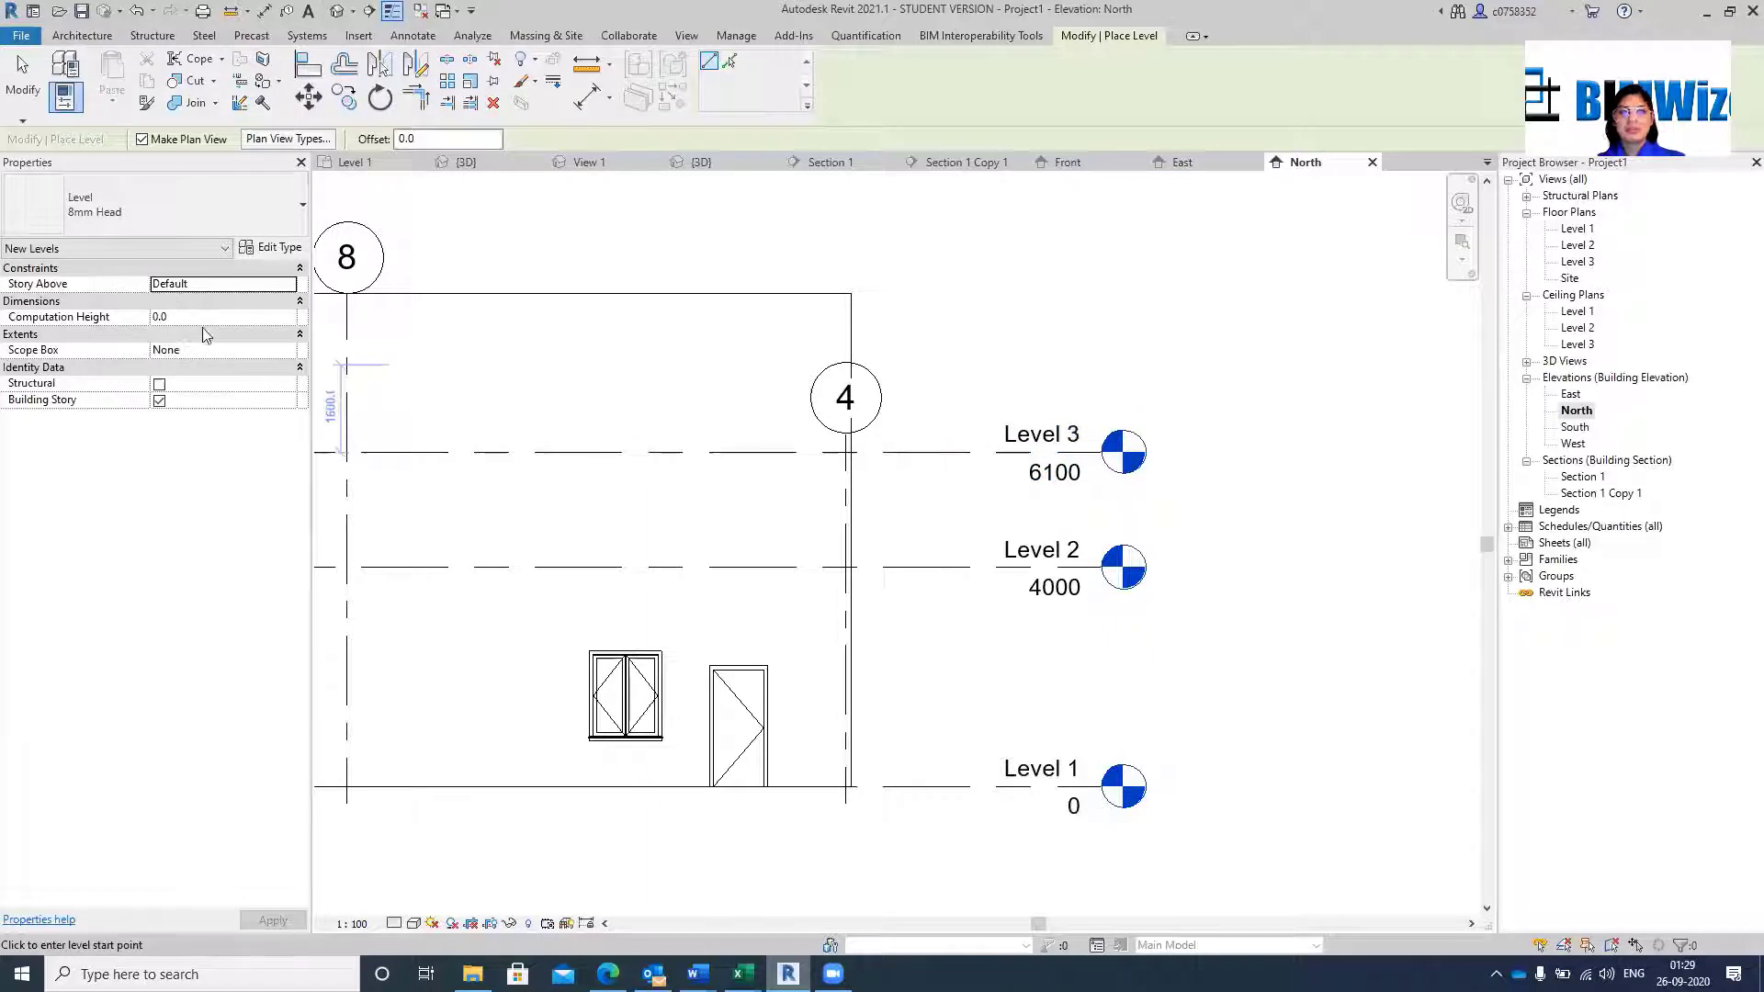
key(Escape)
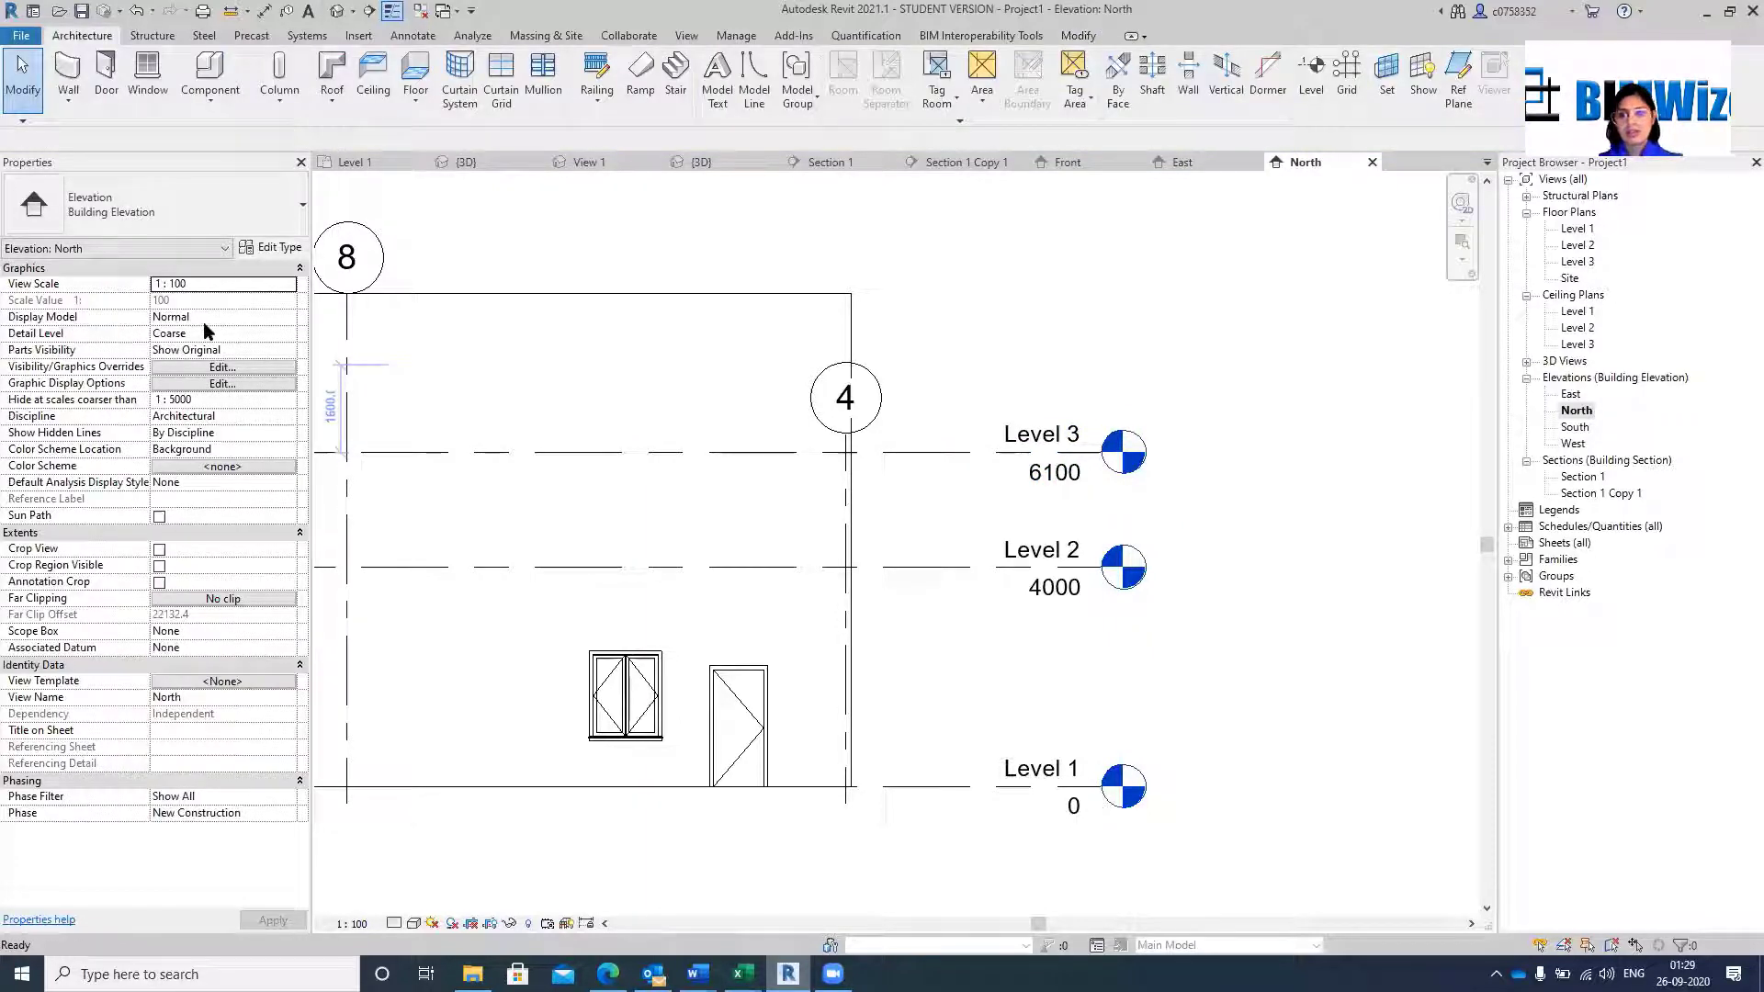
click(936, 452)
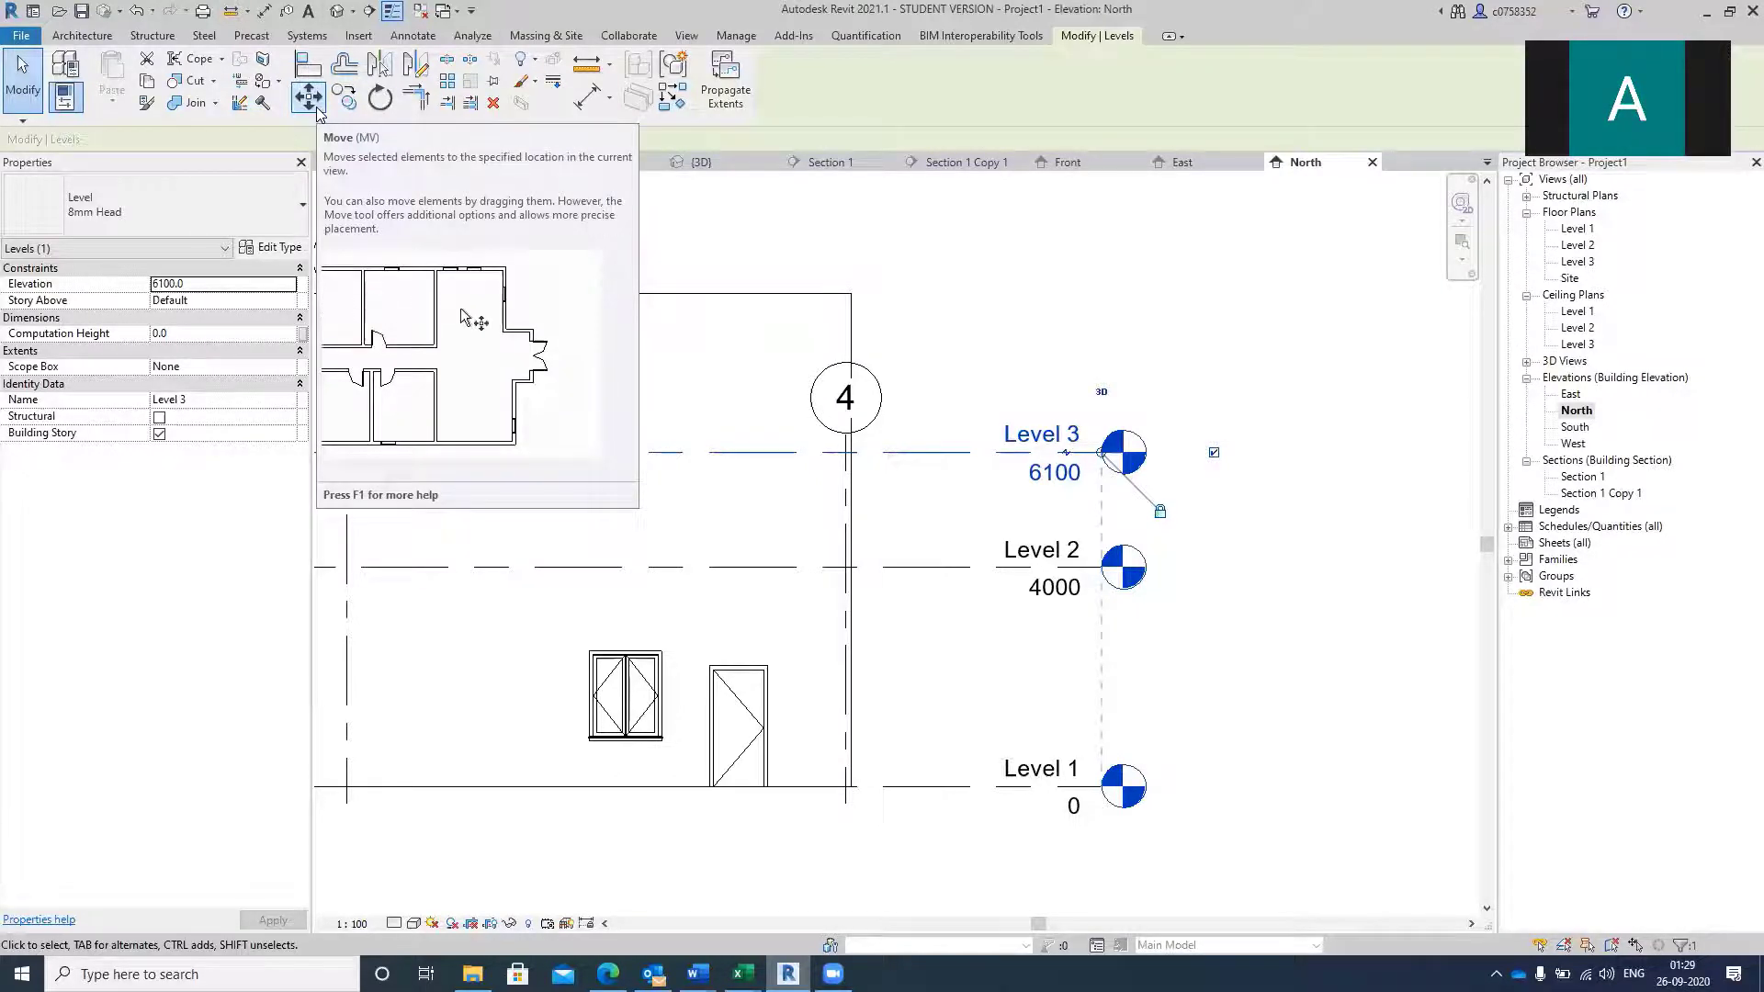
click(1035, 347)
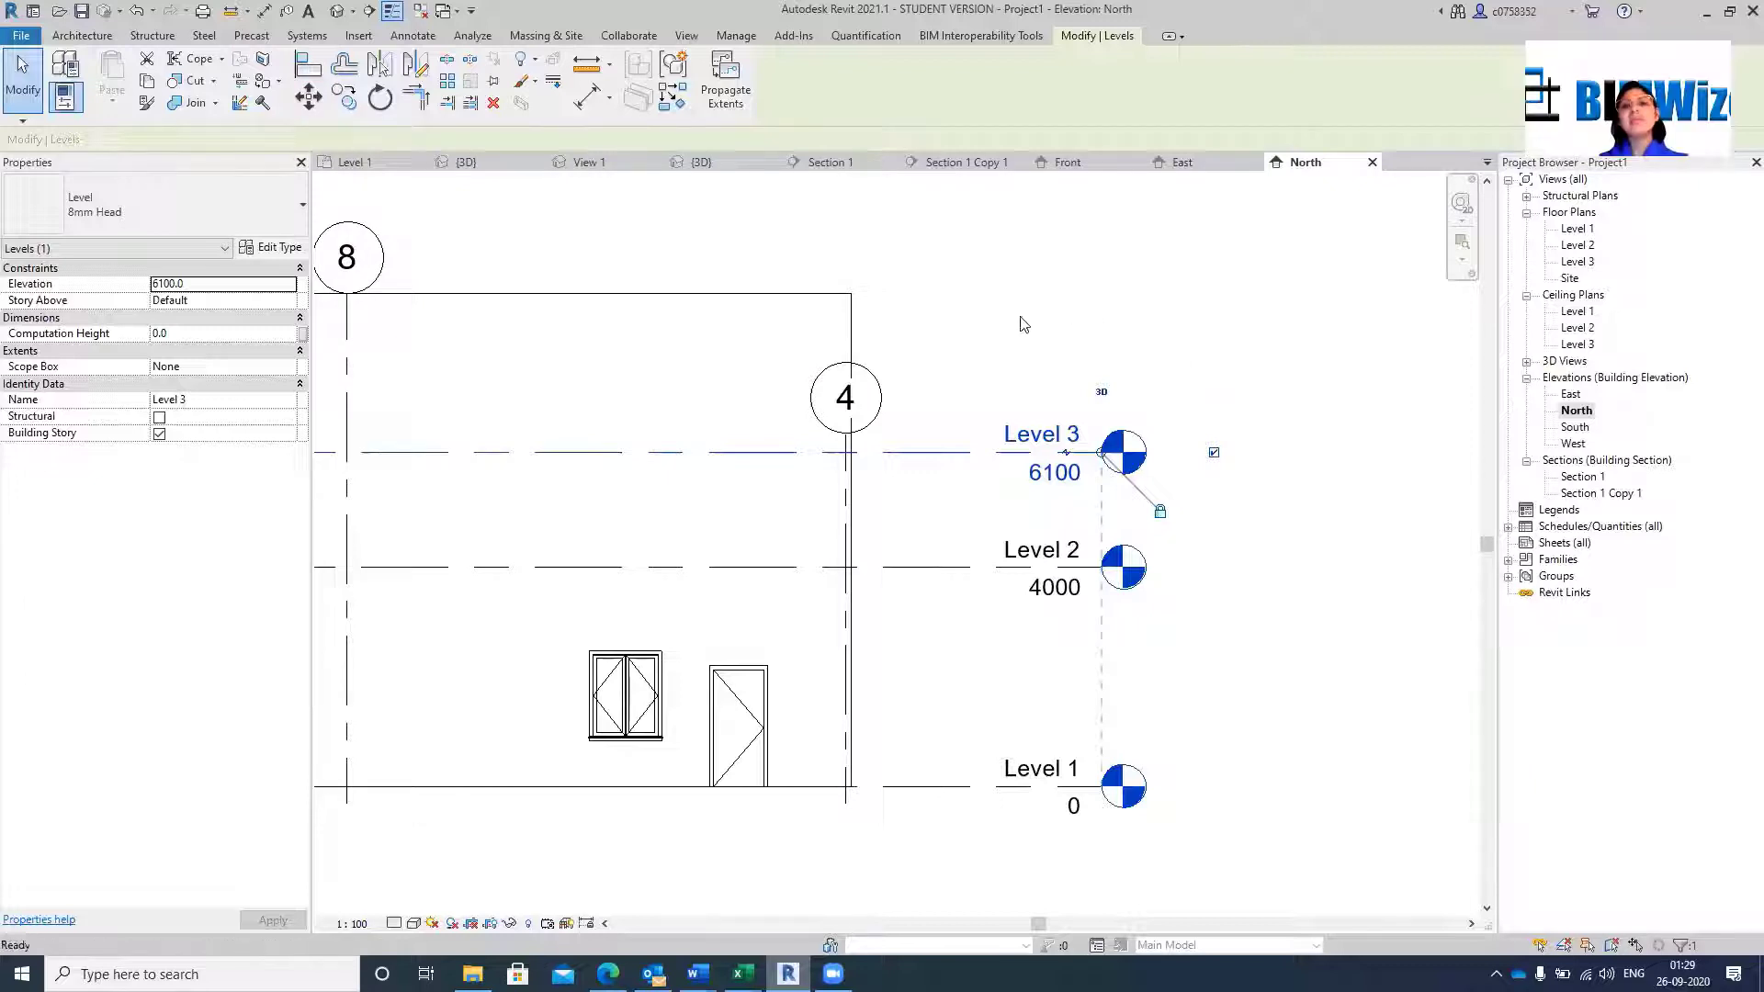
Turn on Crop View and Crop Region Visible for the North elevation.
scroll(1042, 354, down, 3)
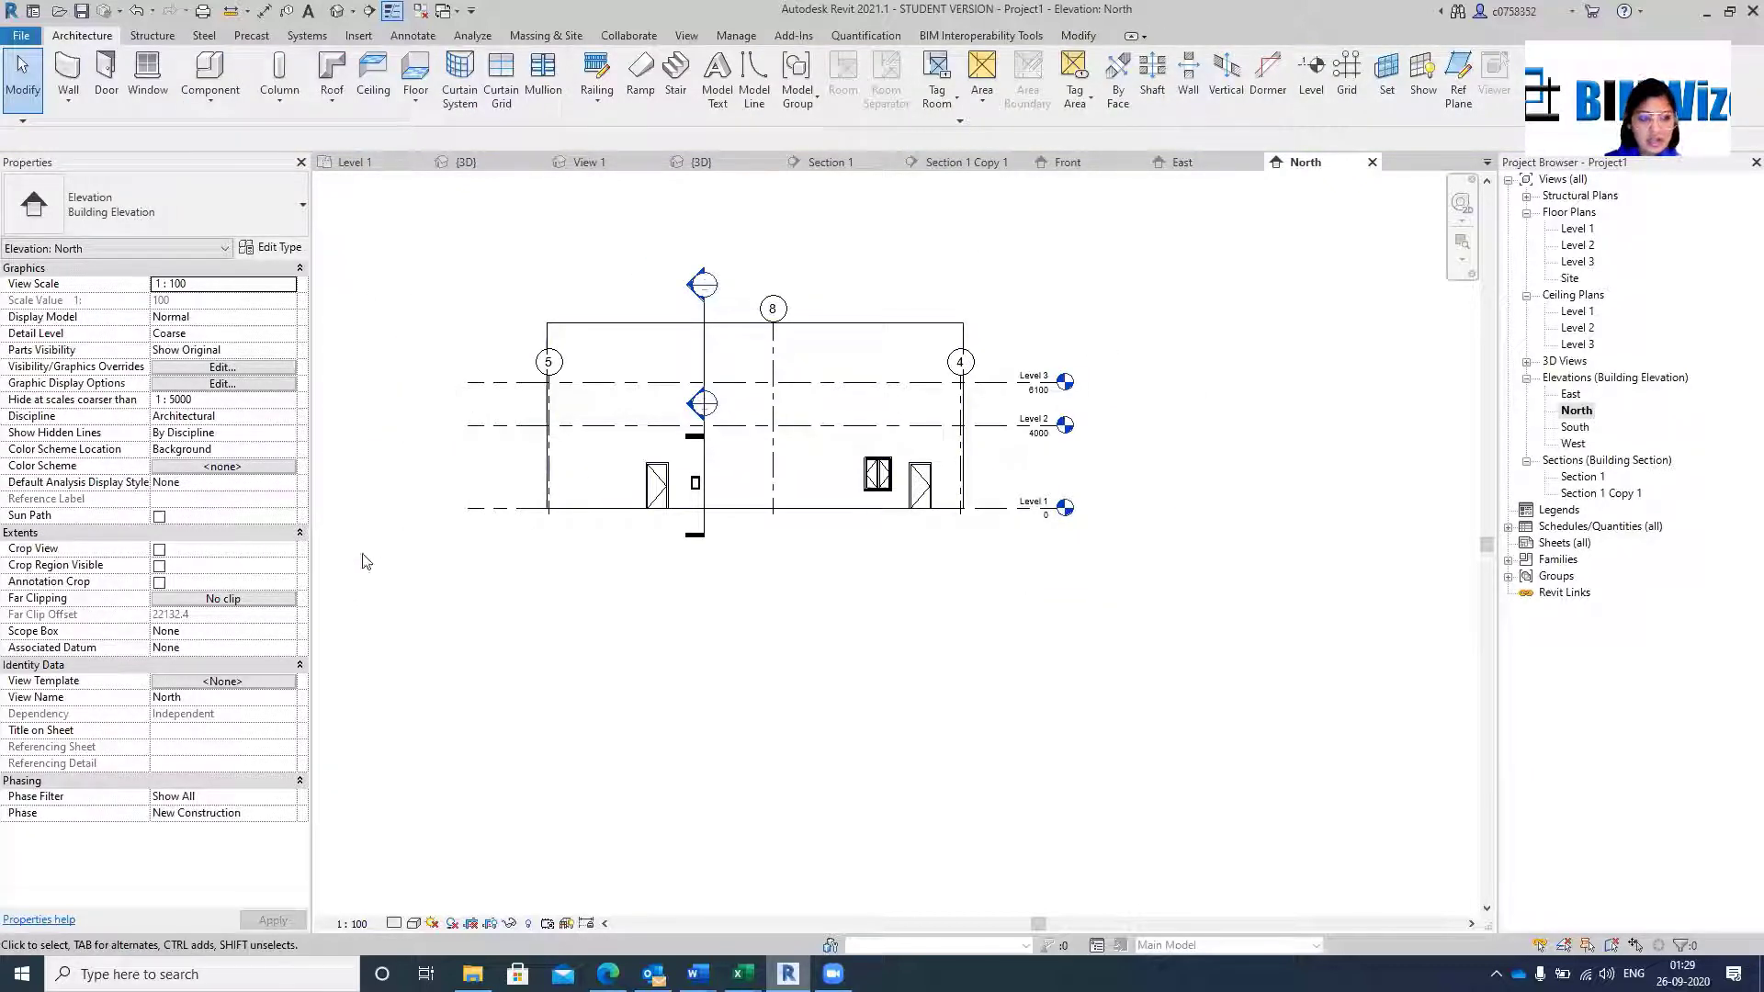
click(160, 550)
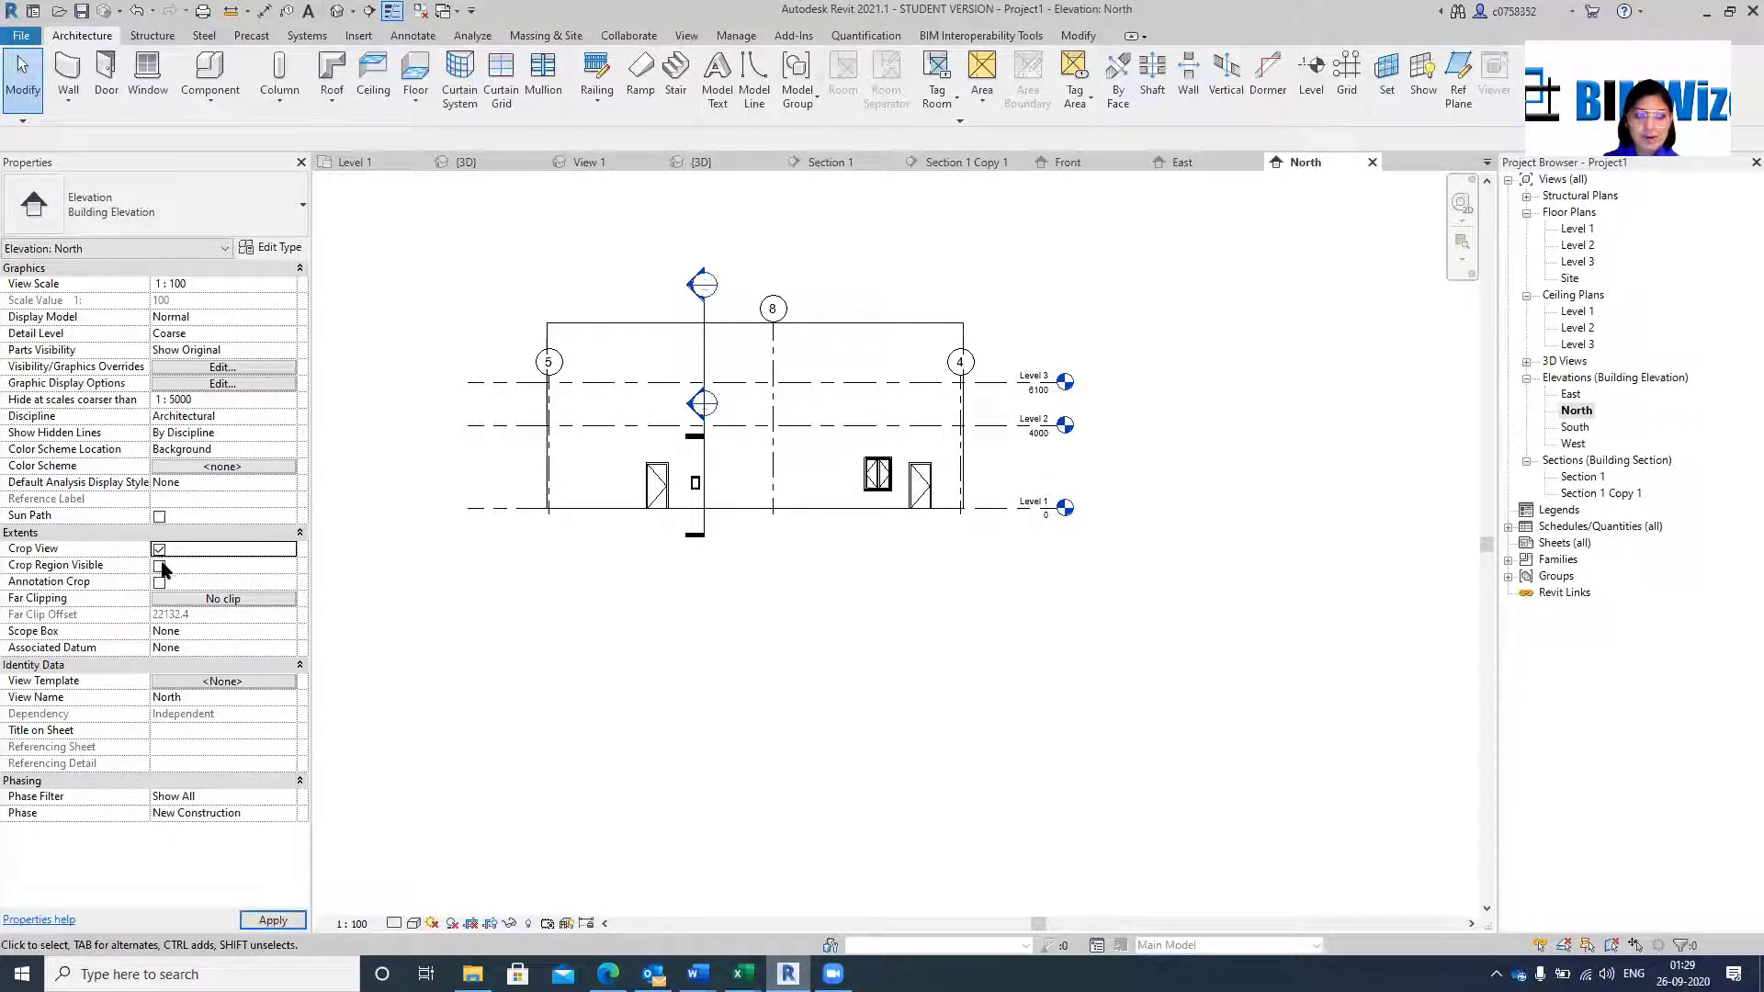
click(160, 567)
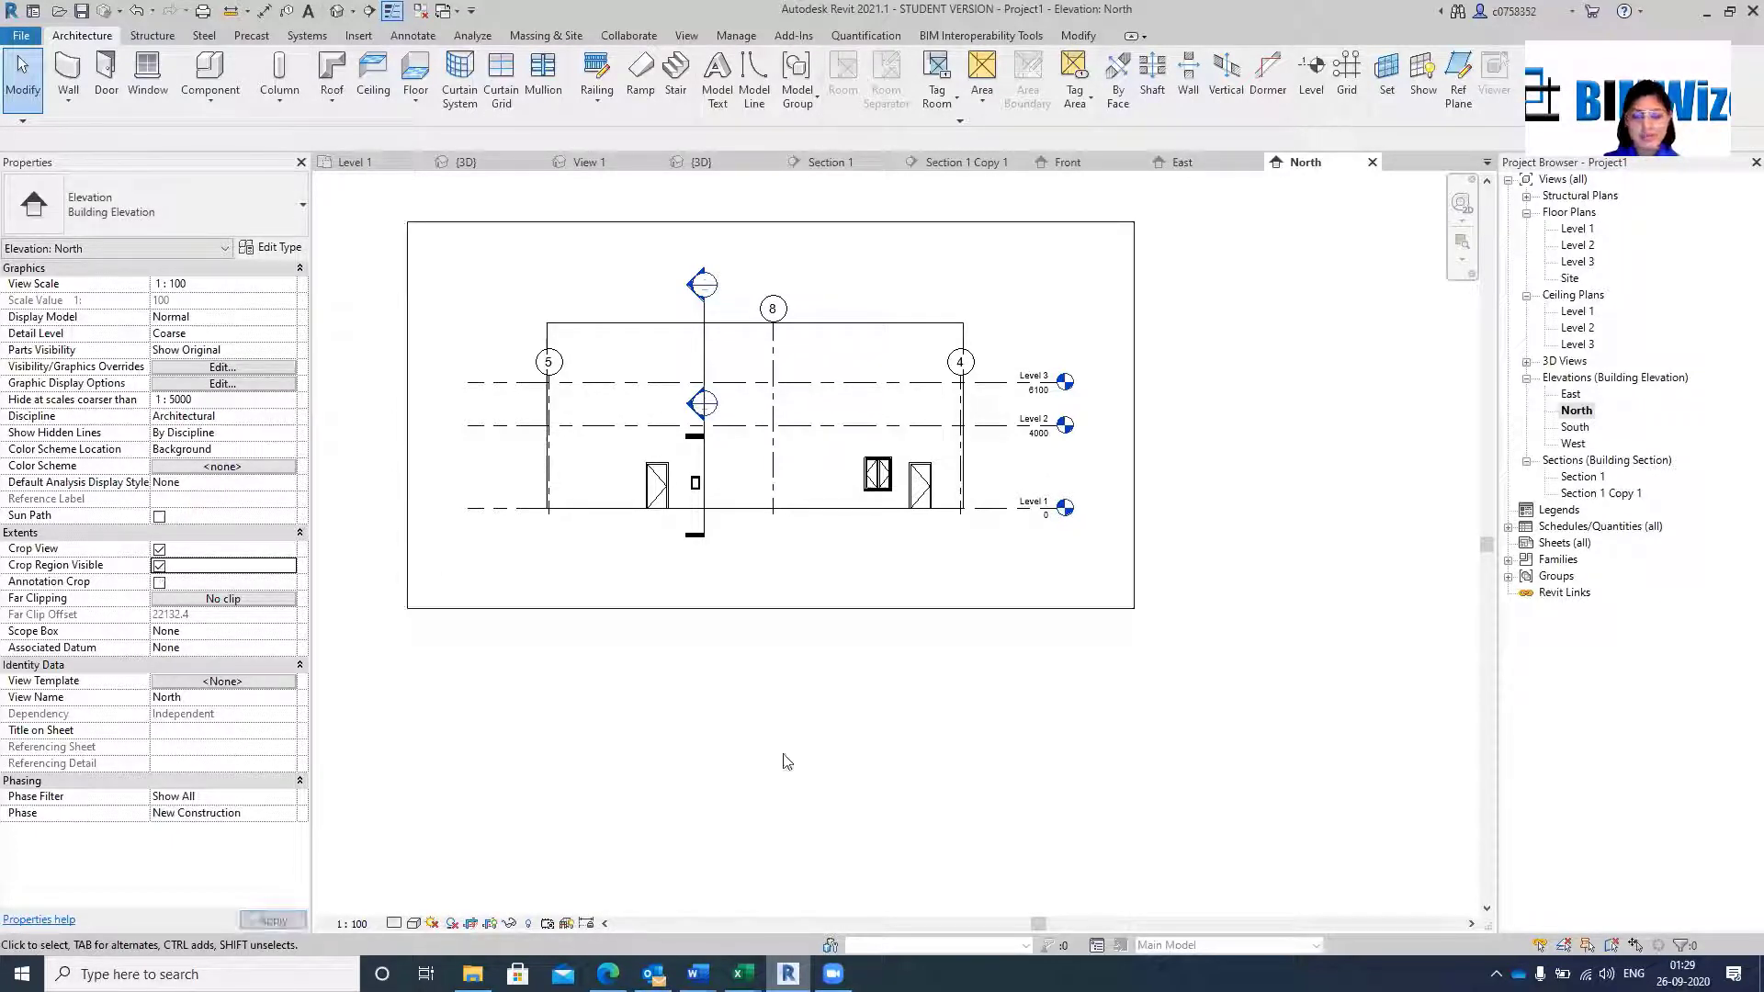
Lower the upper edge of the North elevation's crop region to just above Level 2.
click(834, 222)
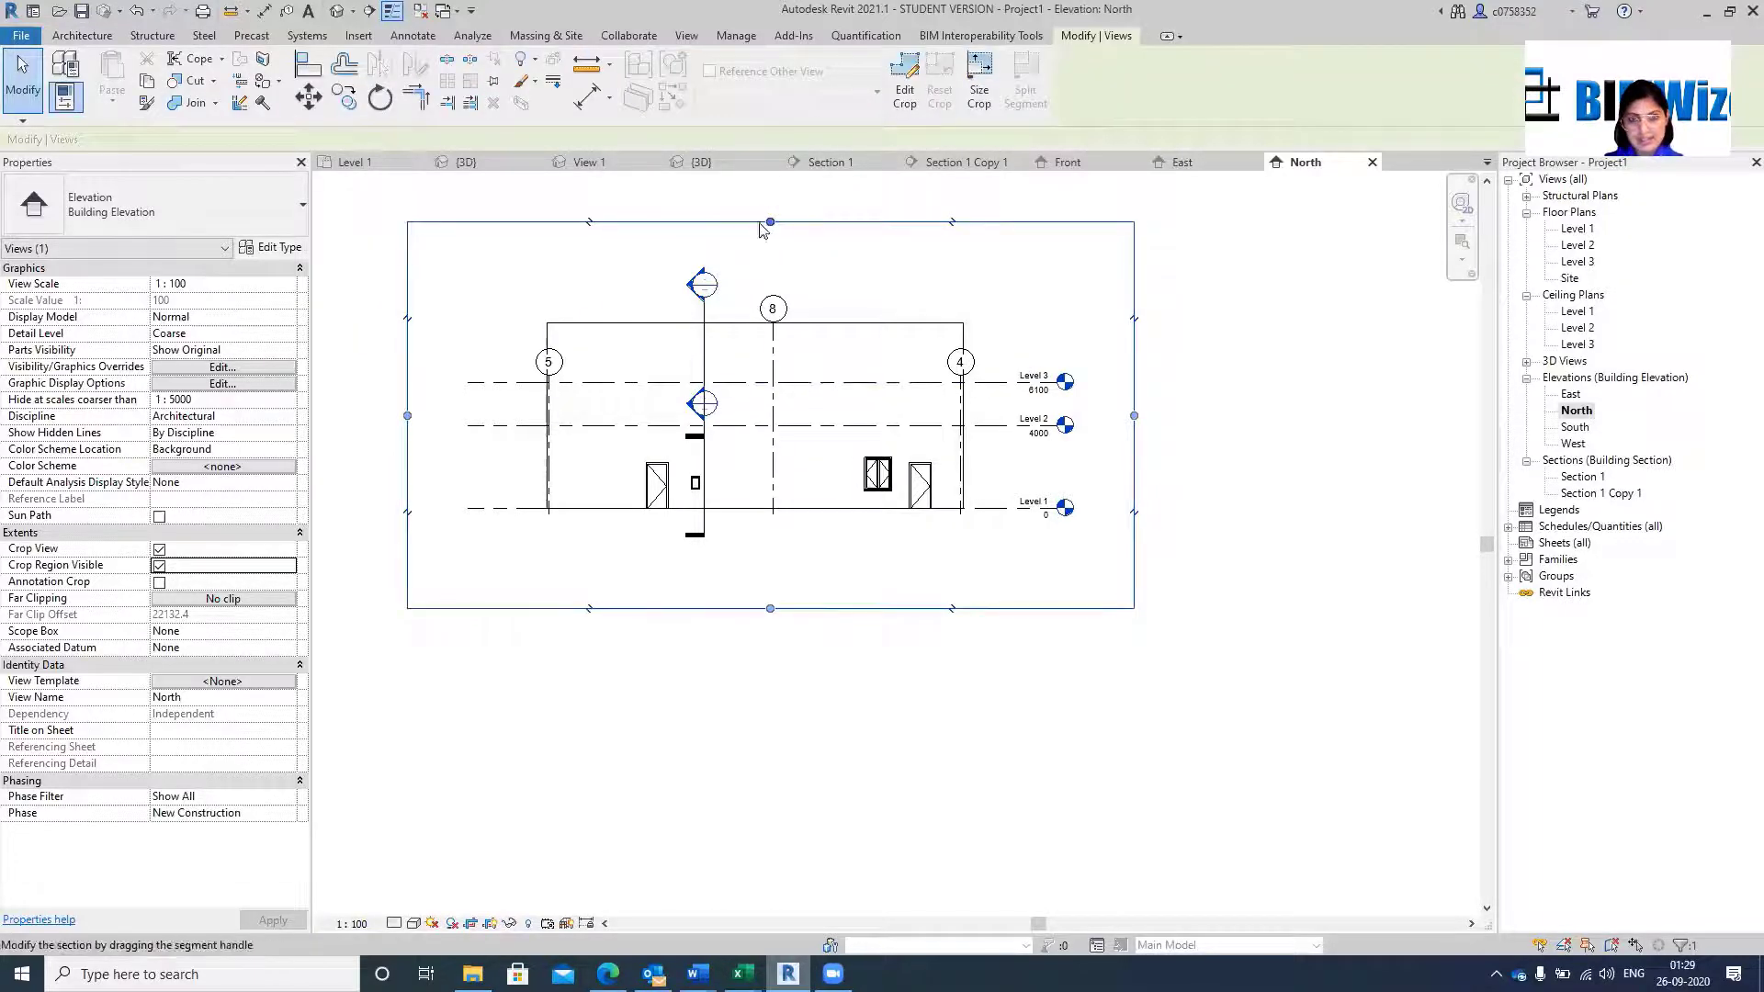
drag(770, 222, 768, 401)
click(984, 788)
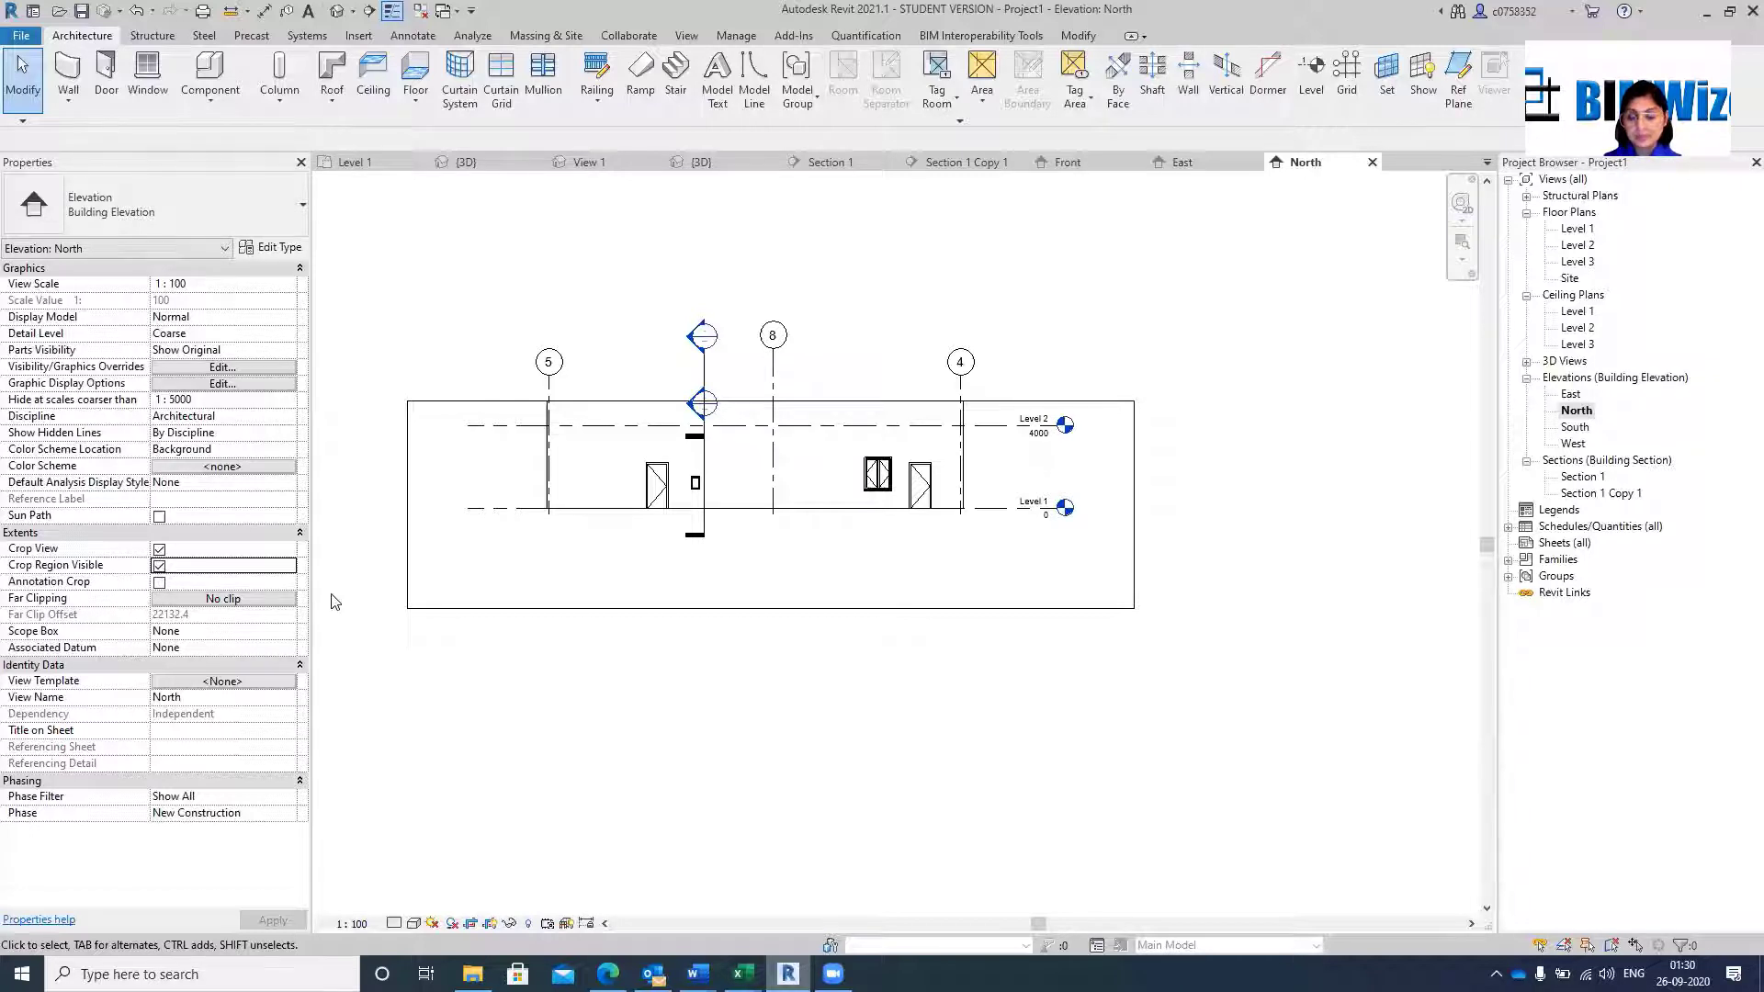
Raise the crop region's upper edge above the roof line and section heads so the whole building and Level 3 fit inside.
click(866, 403)
drag(770, 401, 761, 261)
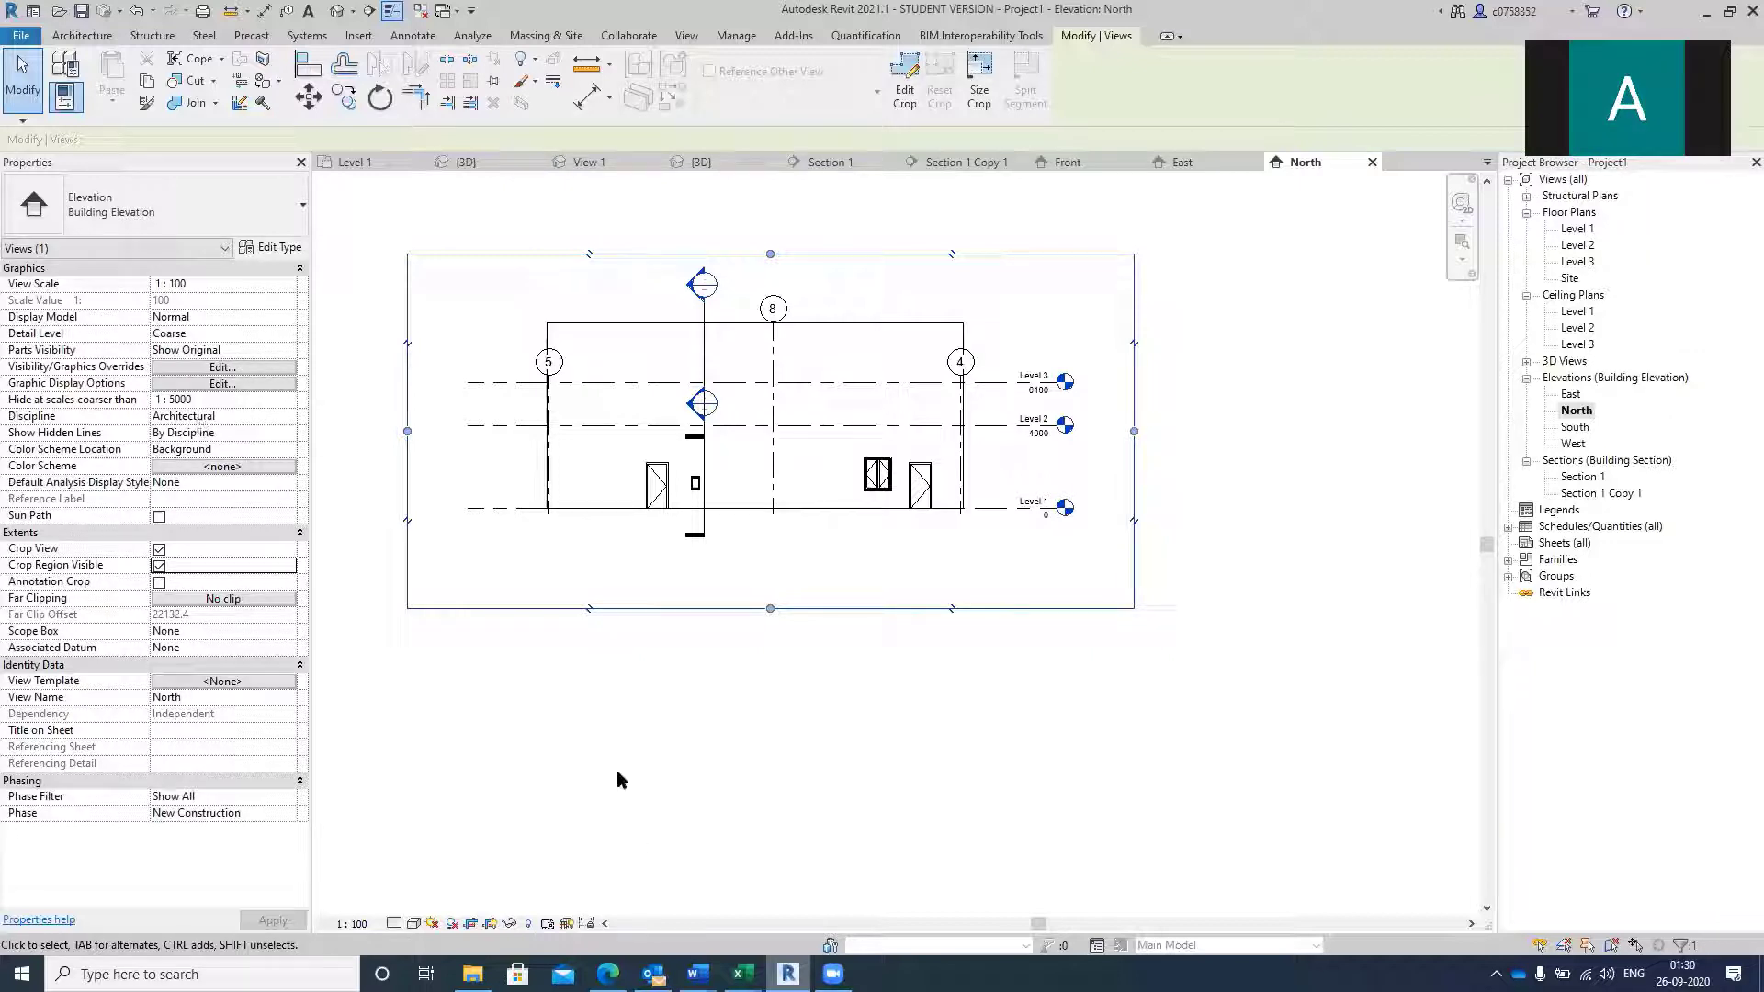
key(Escape)
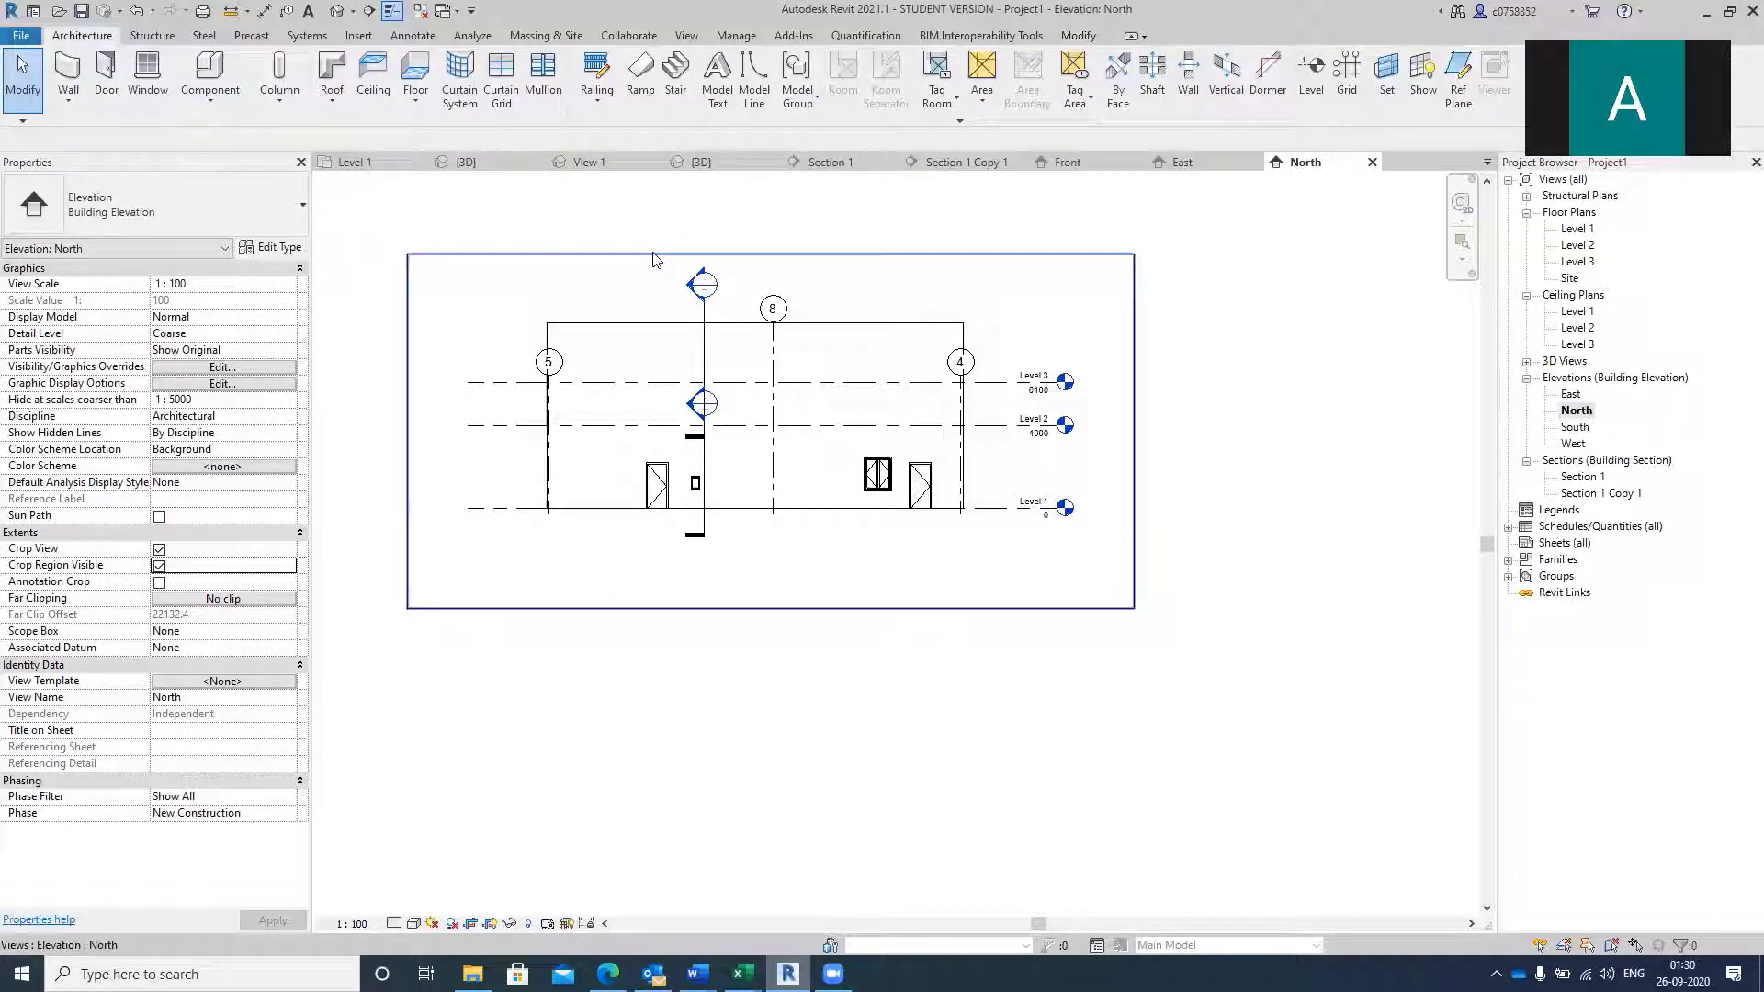
Turn off Crop View and Crop Region Visible for the North elevation, and collapse and re-expand its Extents properties.
click(158, 550)
click(159, 565)
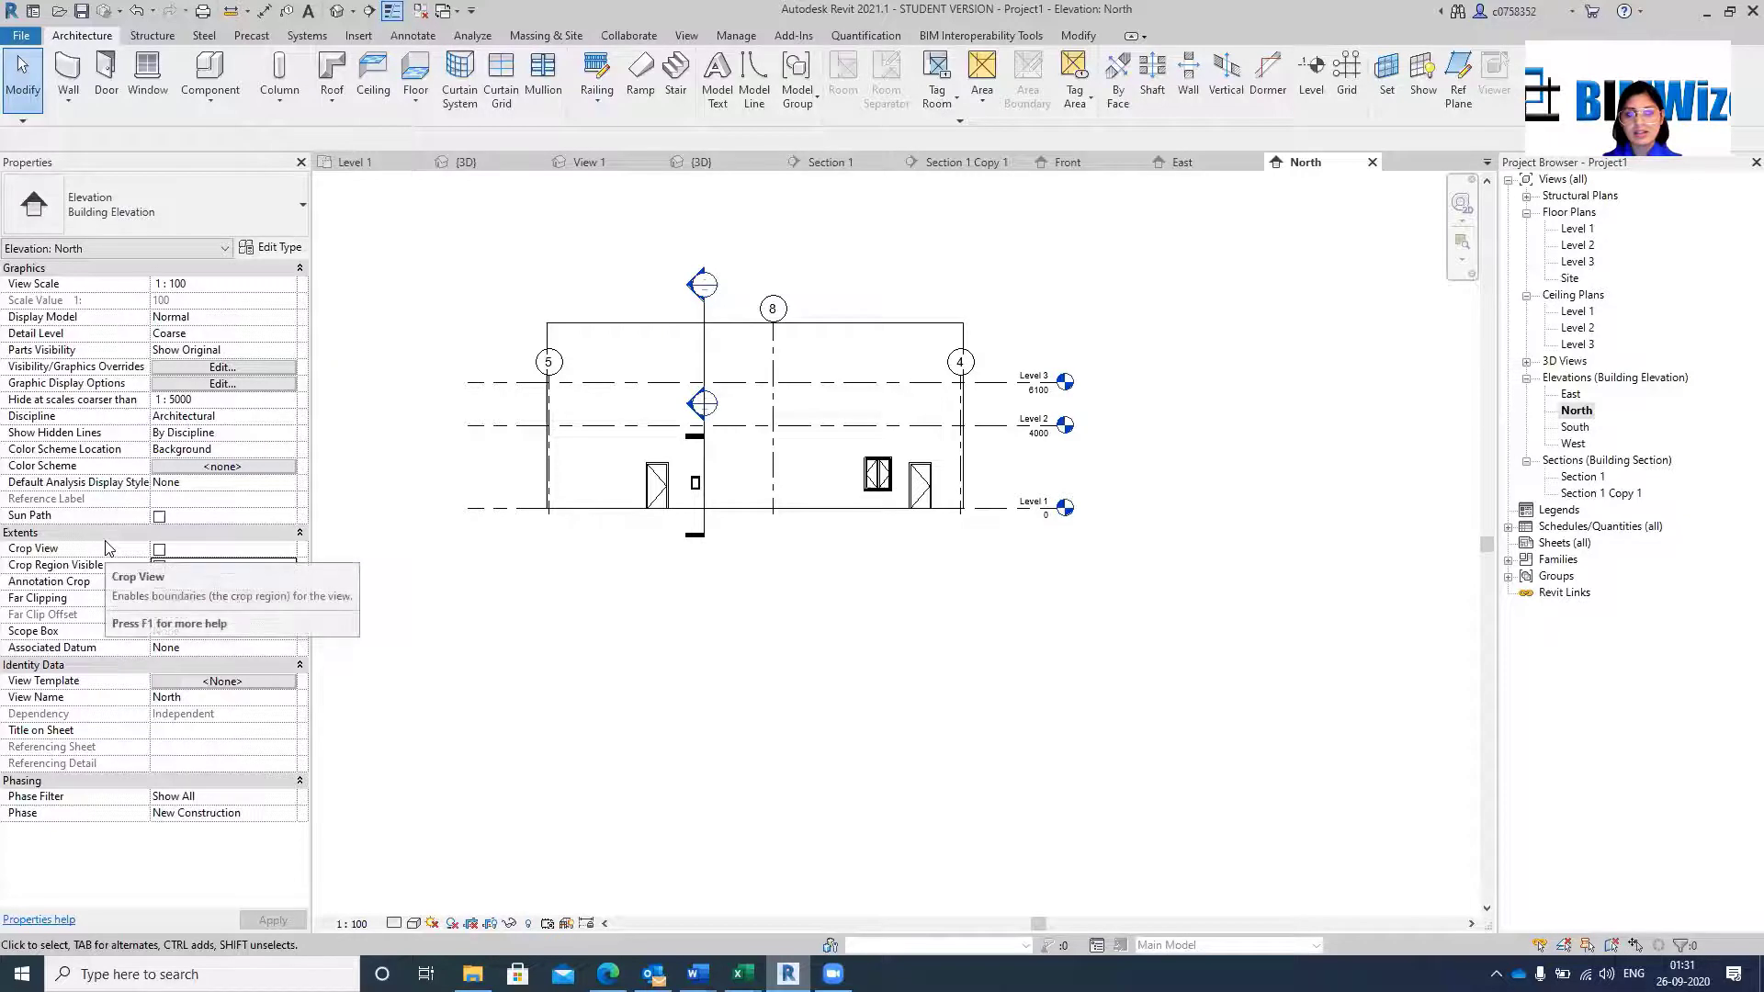
click(300, 534)
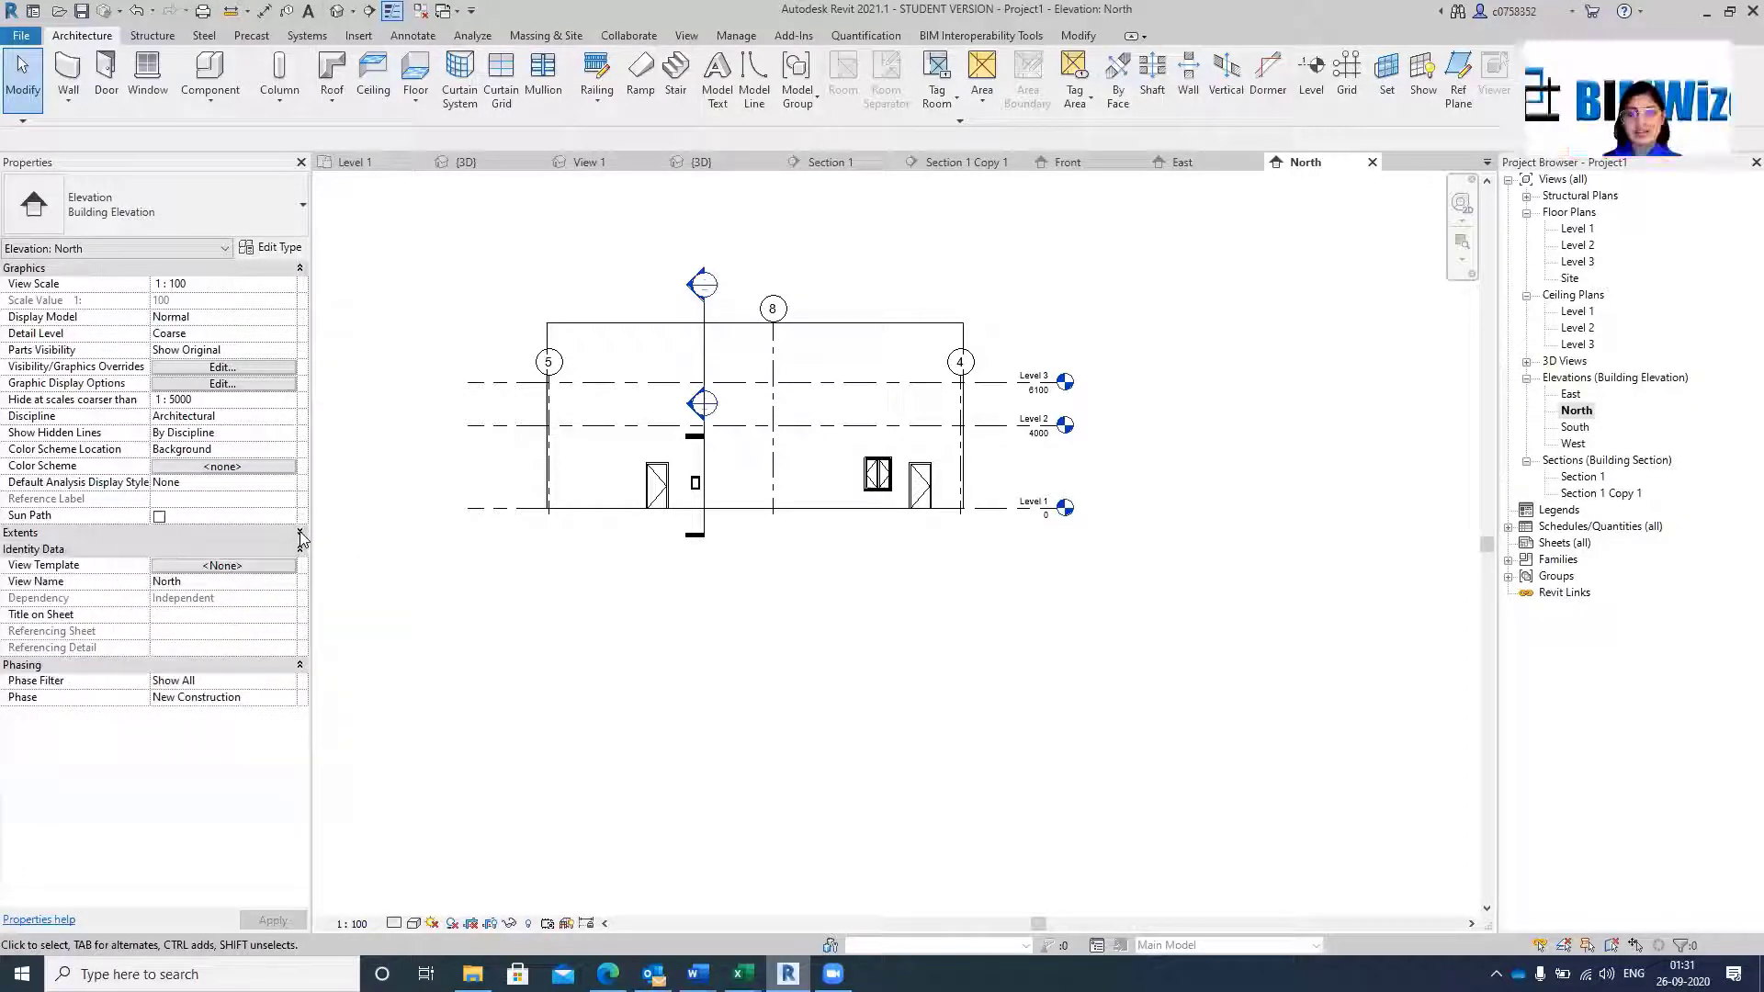
click(301, 533)
click(302, 564)
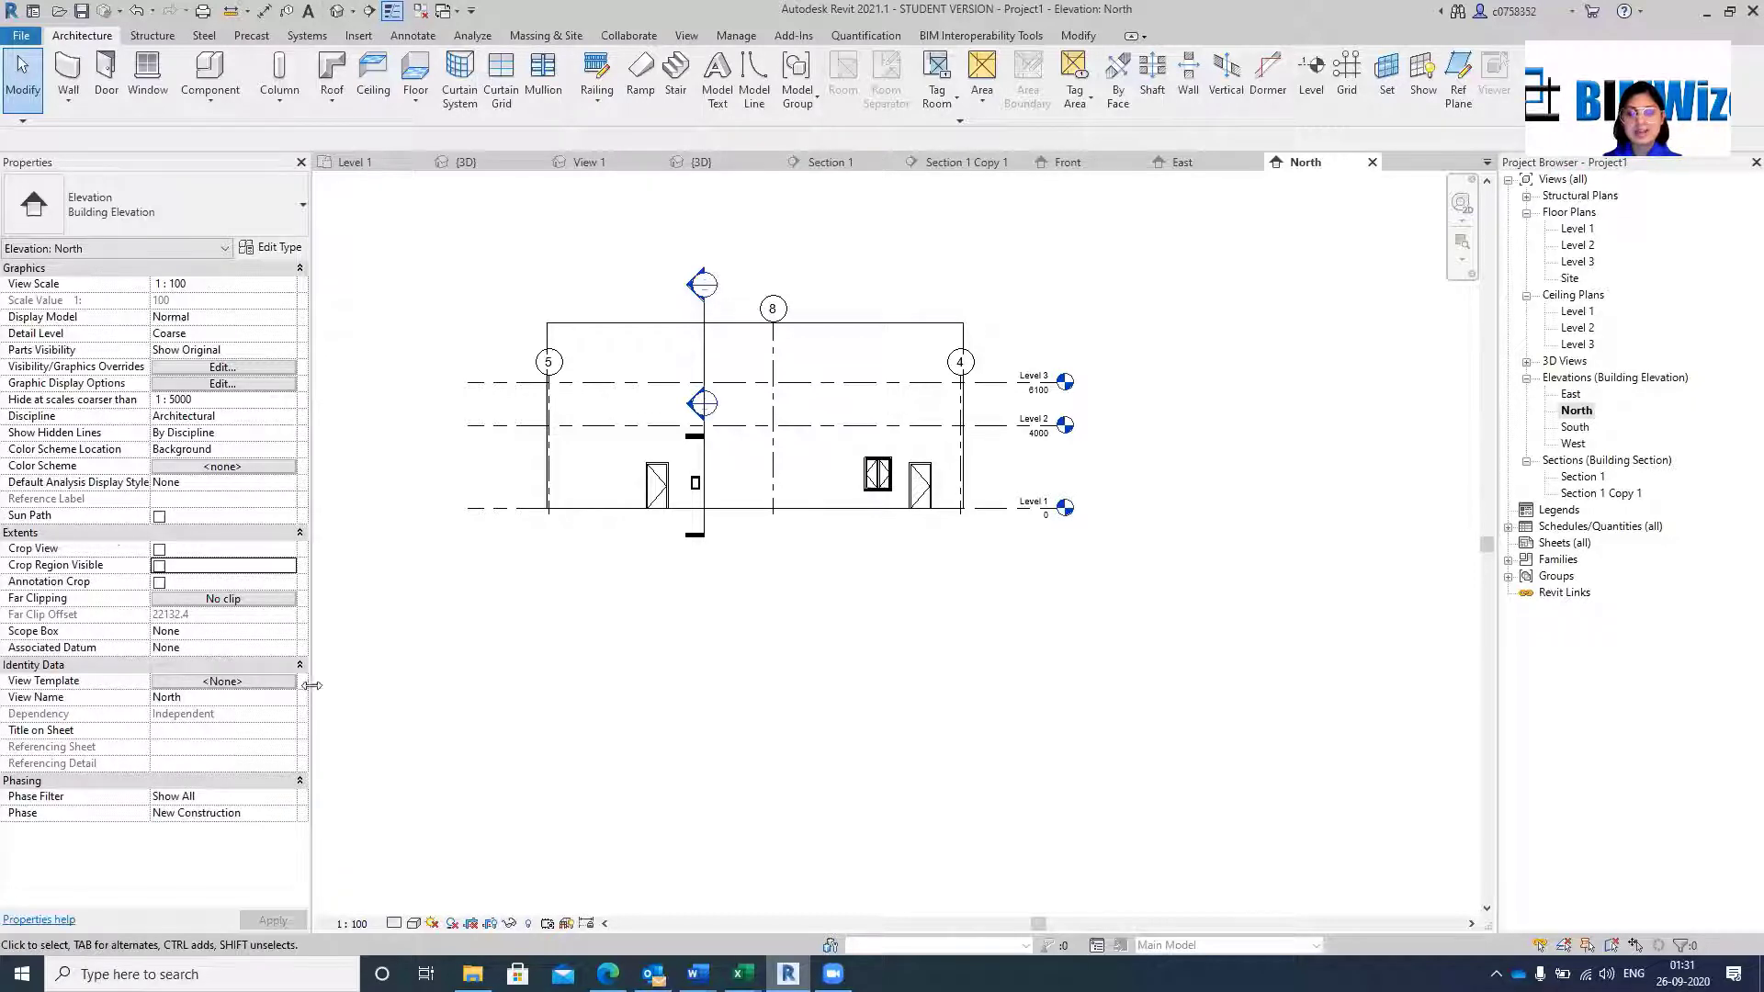
Re-enable Crop View and Crop Region Visible for the North elevation, and set its detail level to Fine.
click(159, 549)
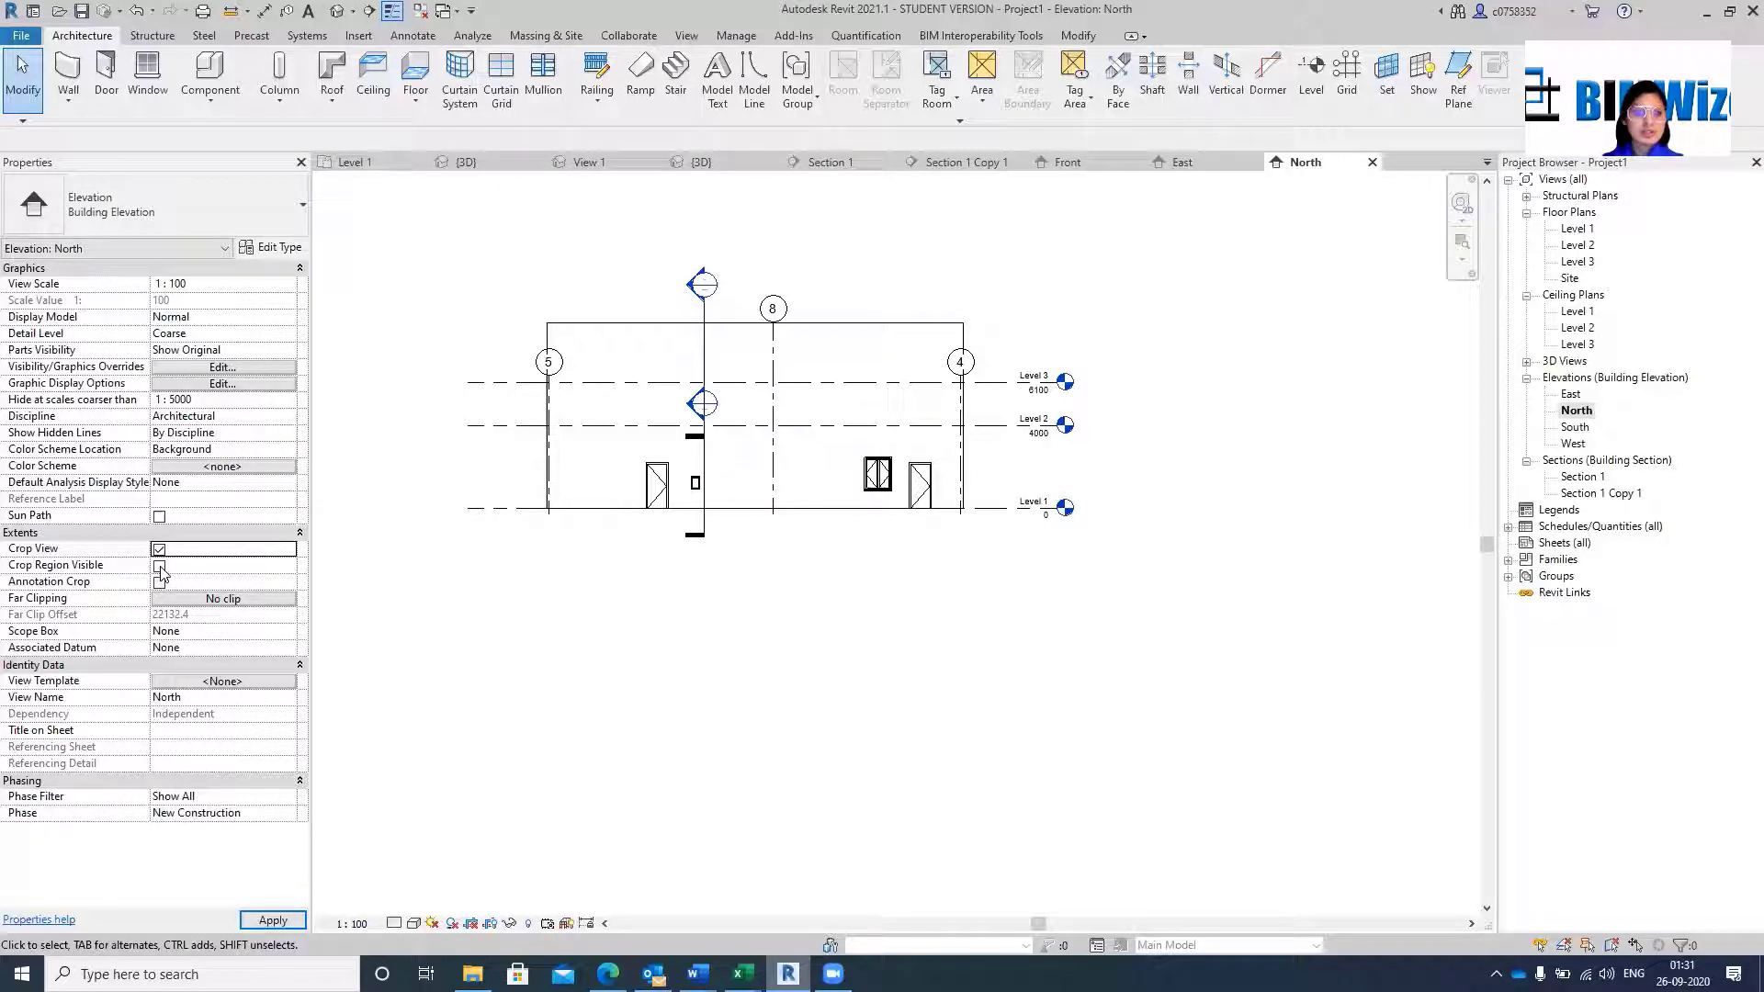
click(159, 566)
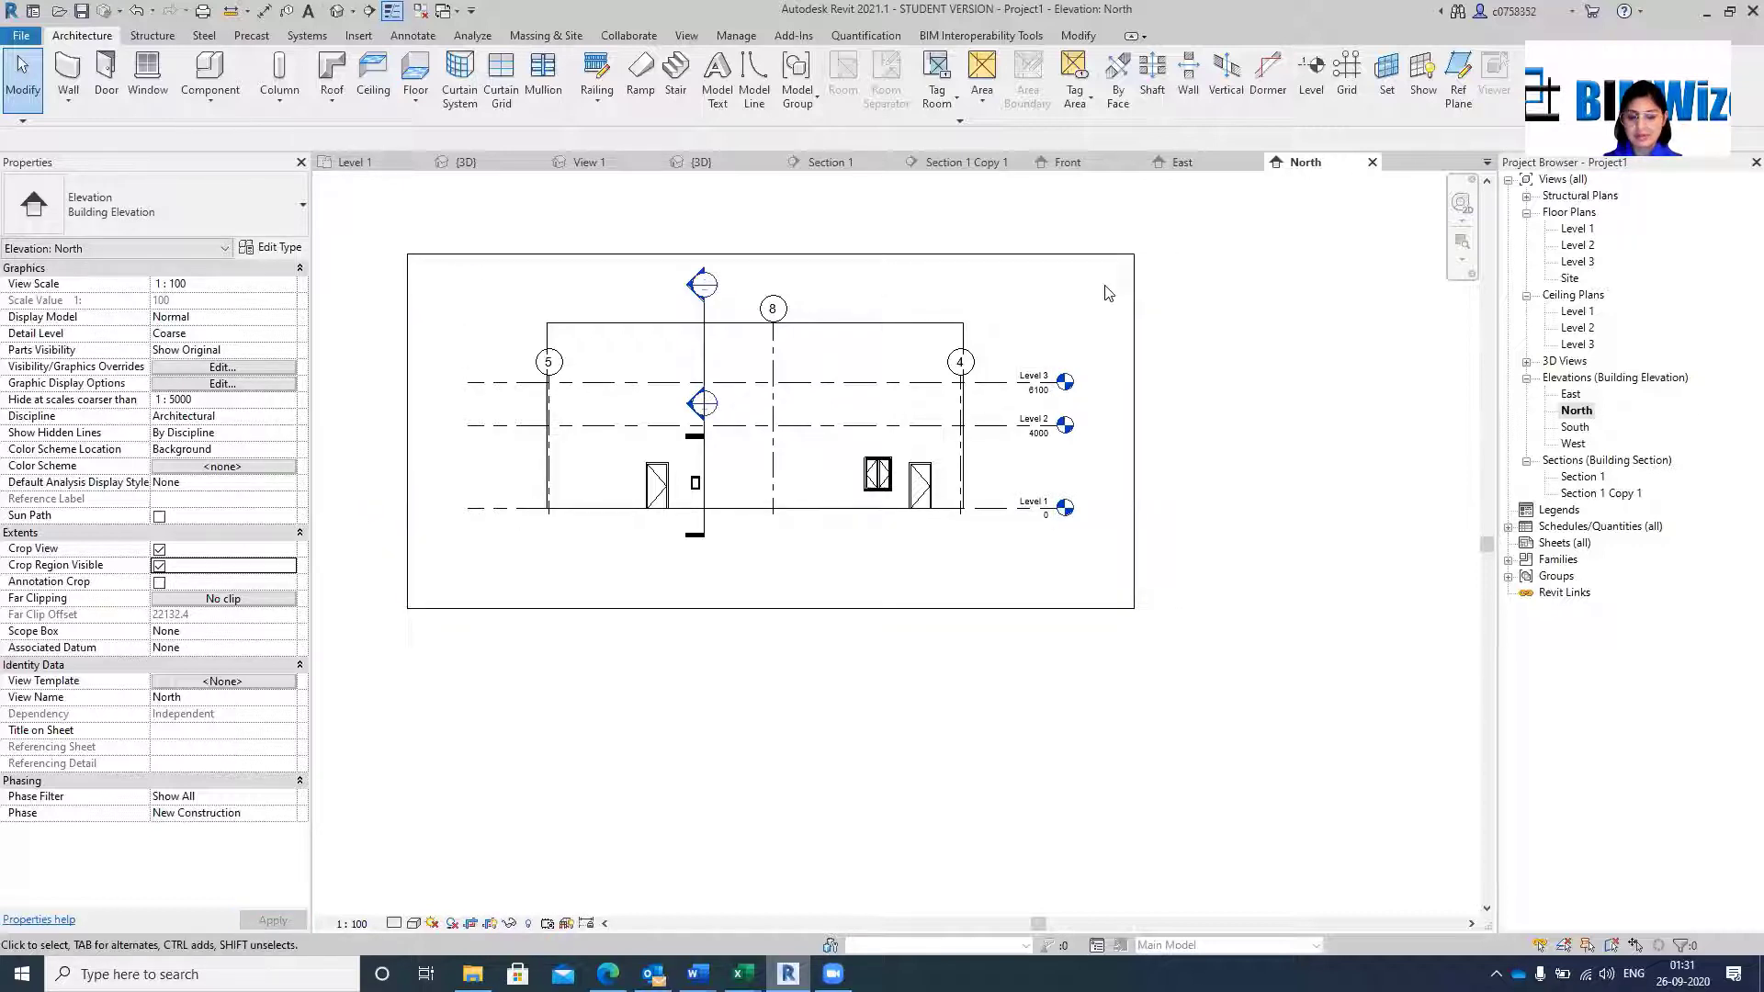
click(395, 923)
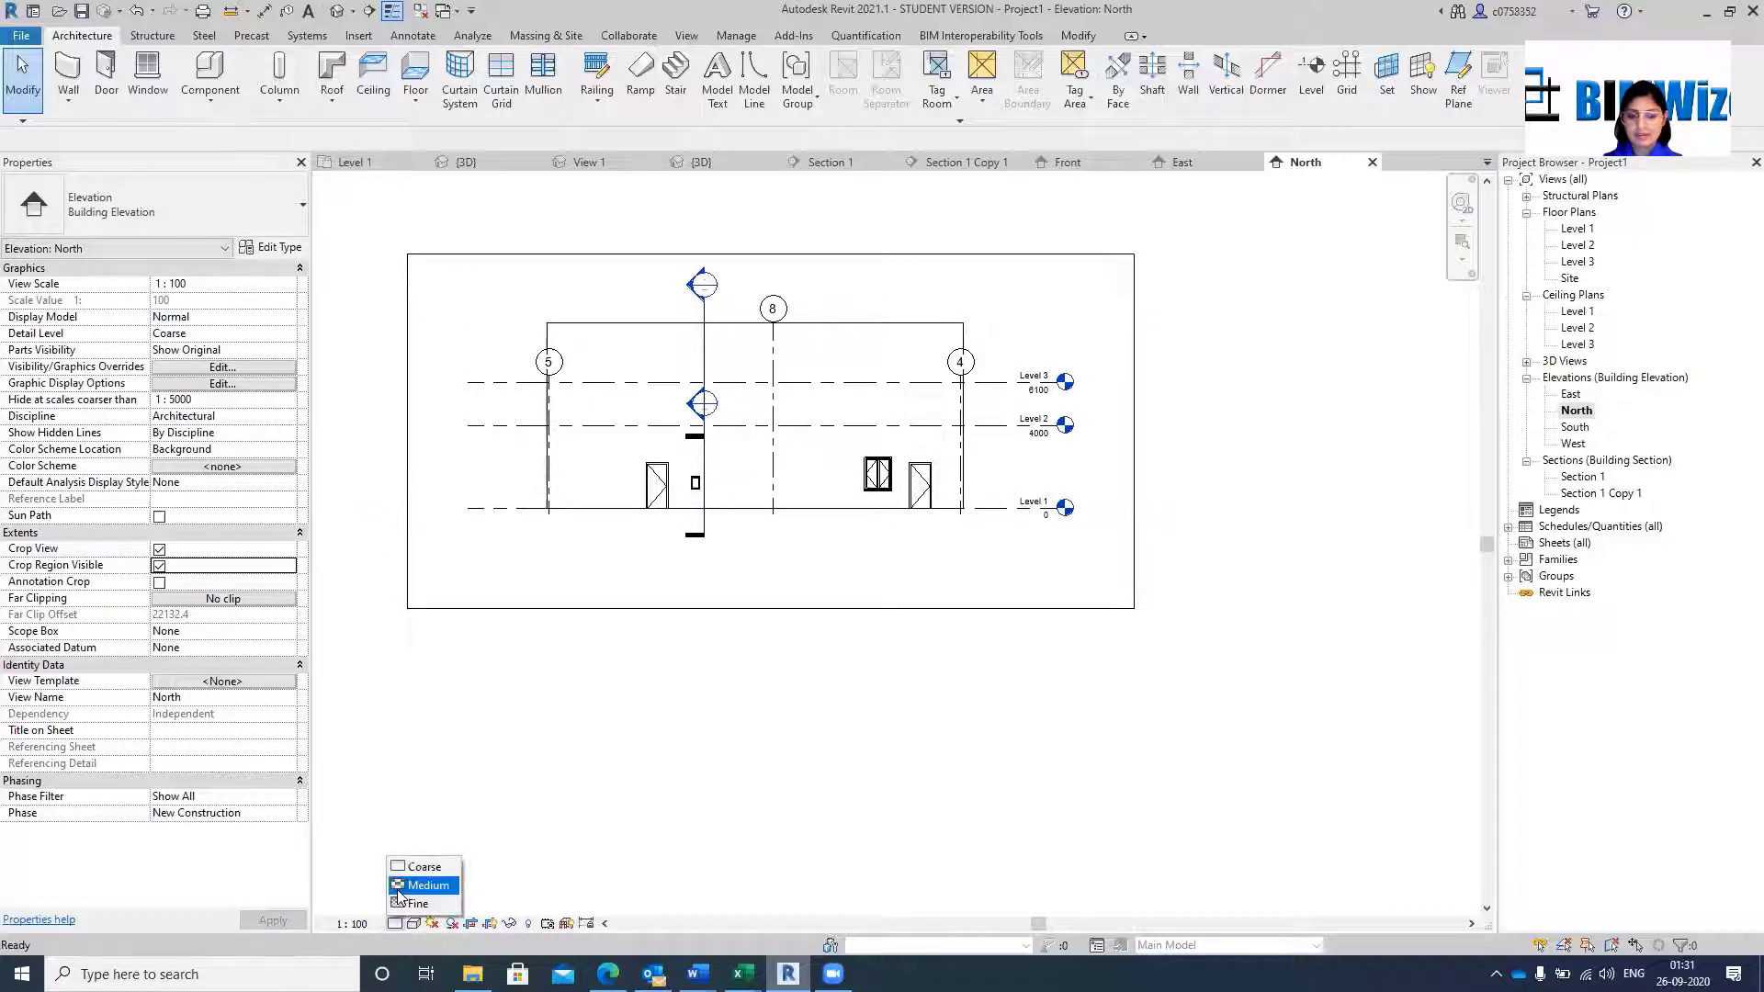
click(423, 904)
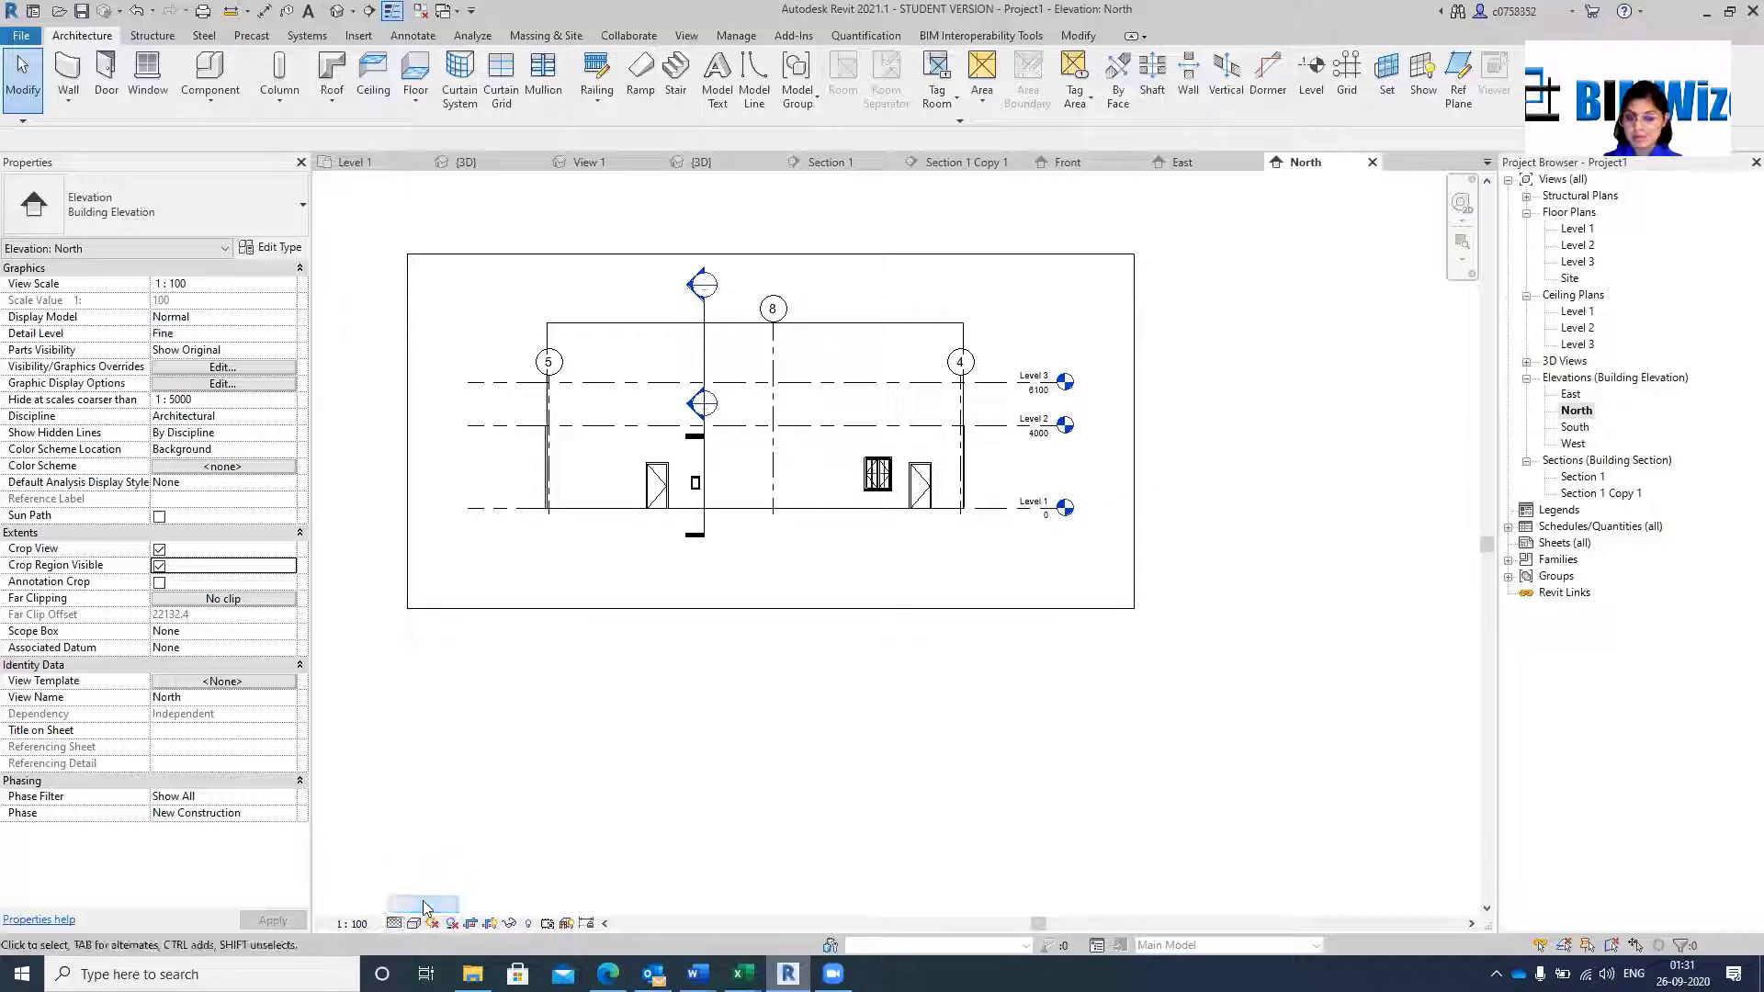